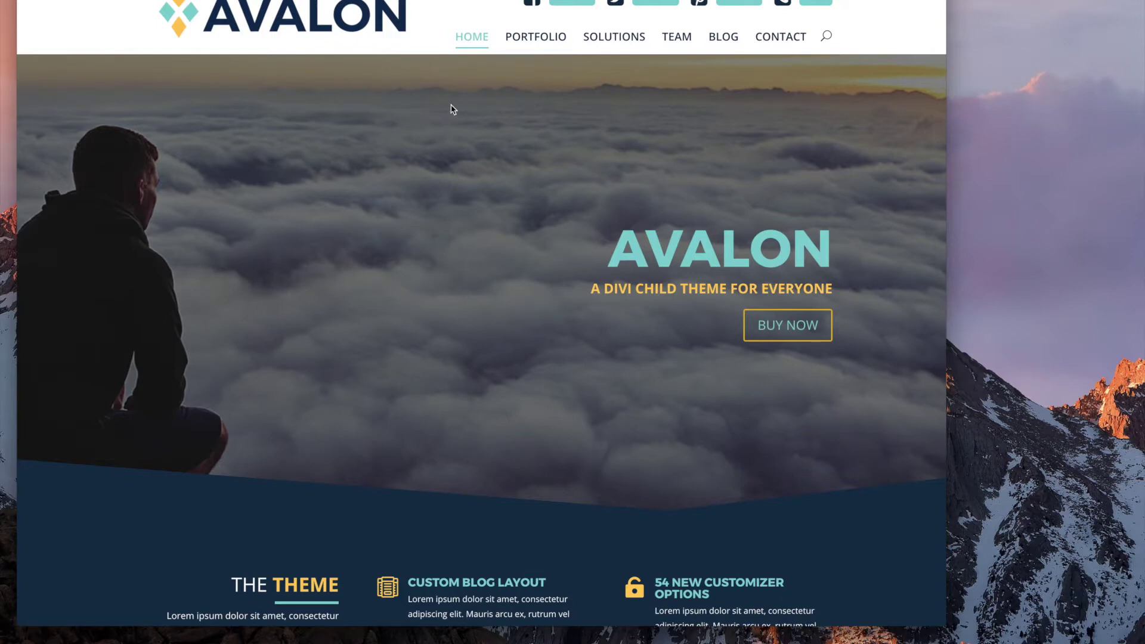
Step: Scroll through the Avalon demo homepage from the hero section down to the footer
scroll(465, 233, "down", 4)
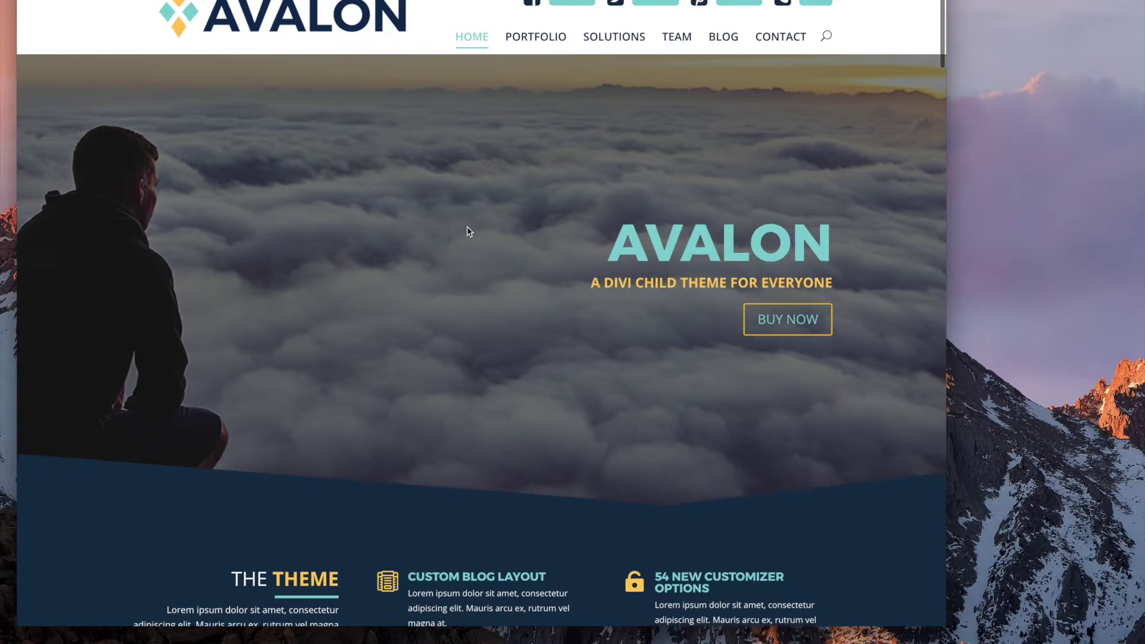
scroll(464, 232, "up", 4)
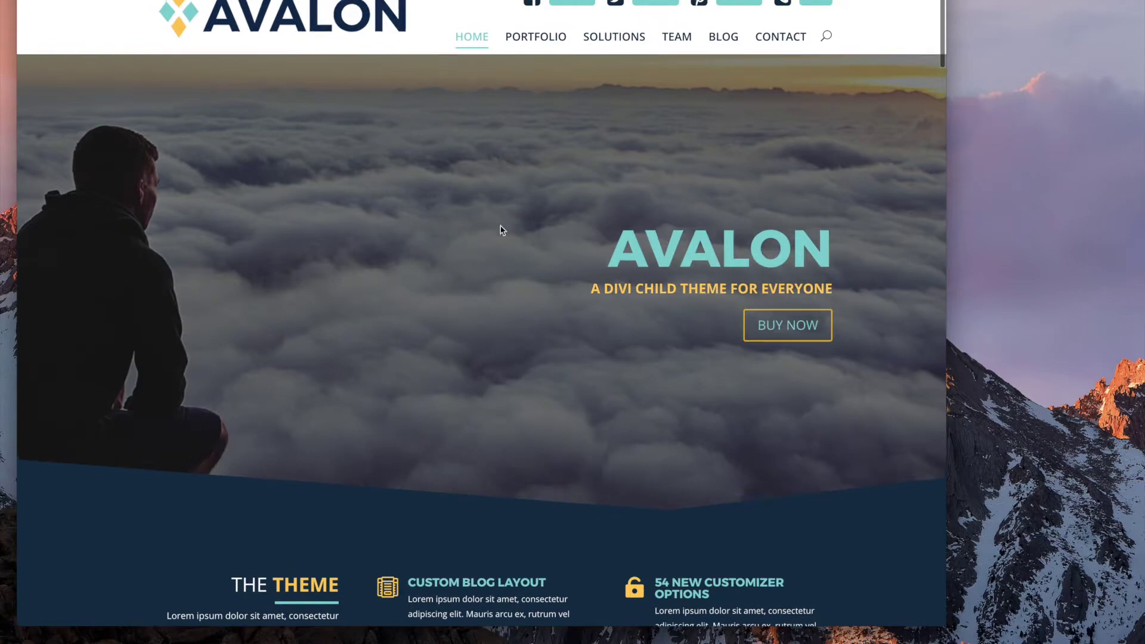
scroll(493, 256, "down", 10)
scroll(493, 256, "down", 15)
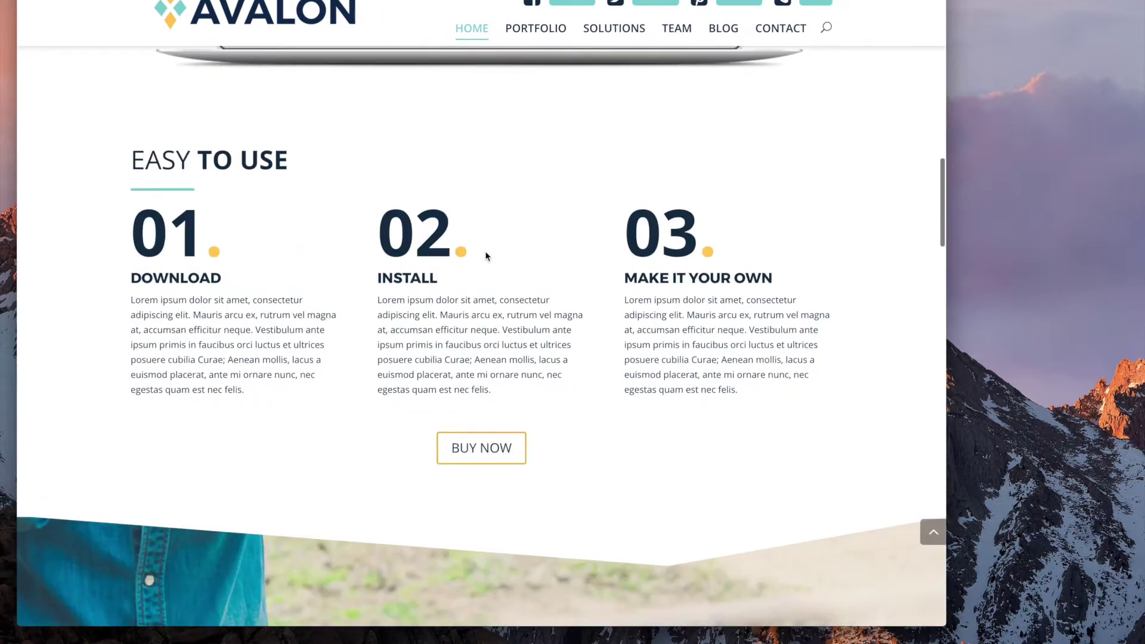
scroll(486, 256, "down", 1)
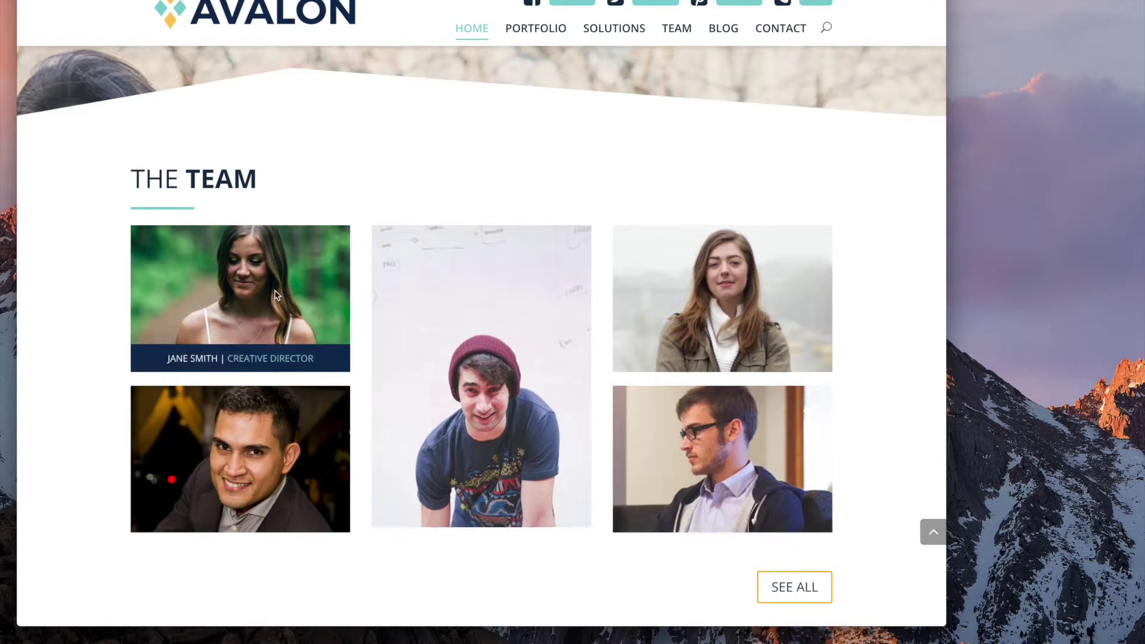
scroll(277, 295, "down", 9)
scroll(276, 294, "down", 12)
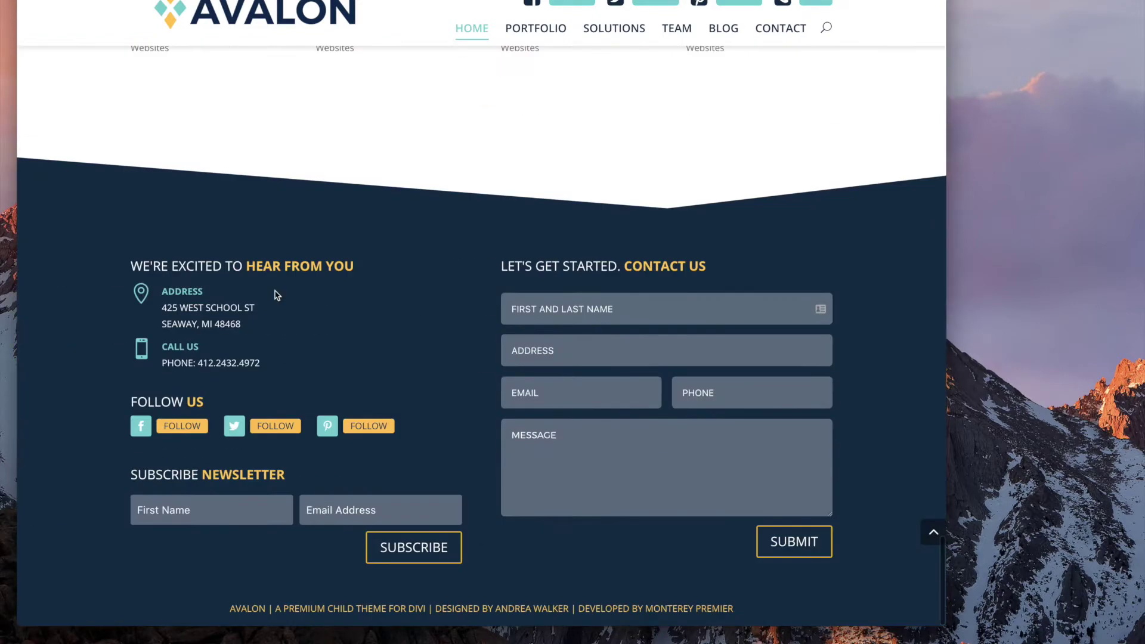
scroll(276, 295, "up", 20)
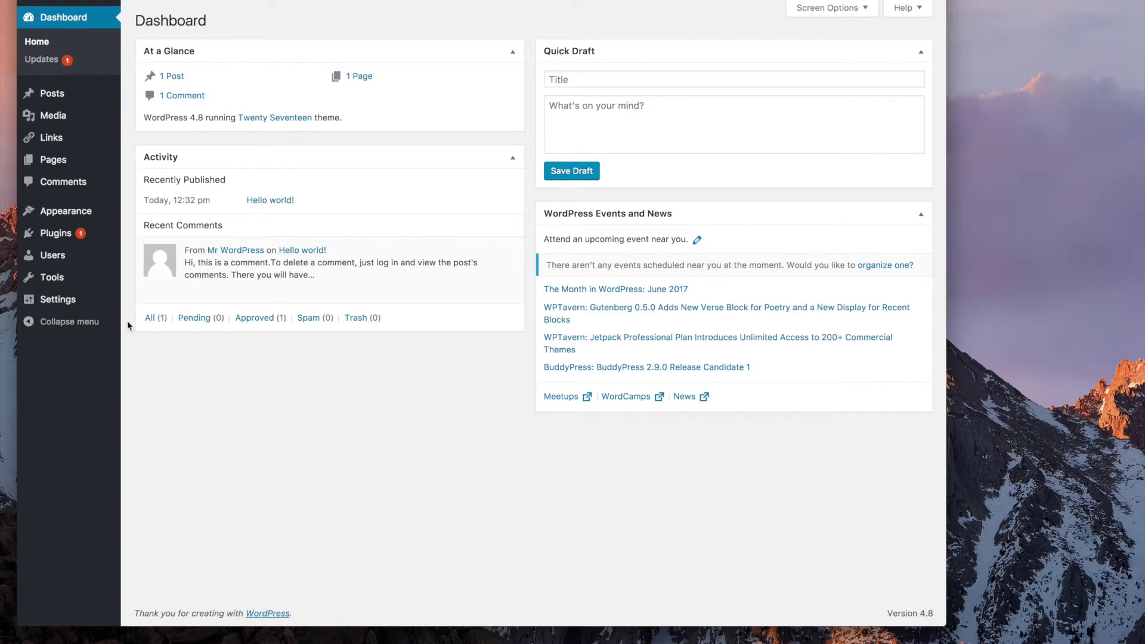
Step: In Reading Settings, discourage search engines from indexing the site and save
mouse_move(76, 298)
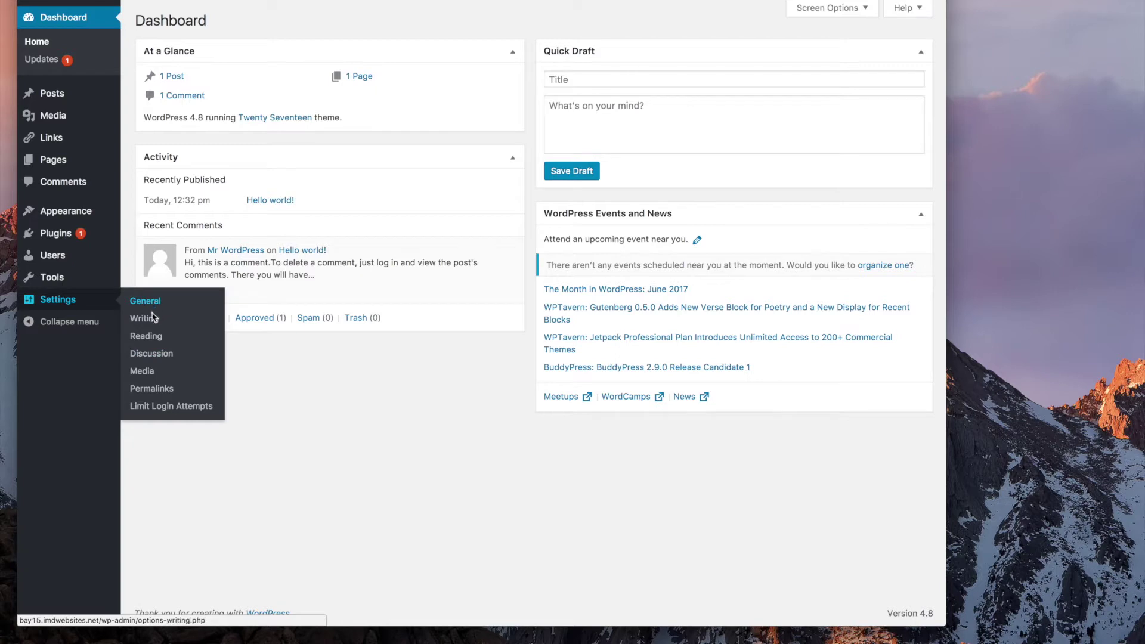
left_click(149, 335)
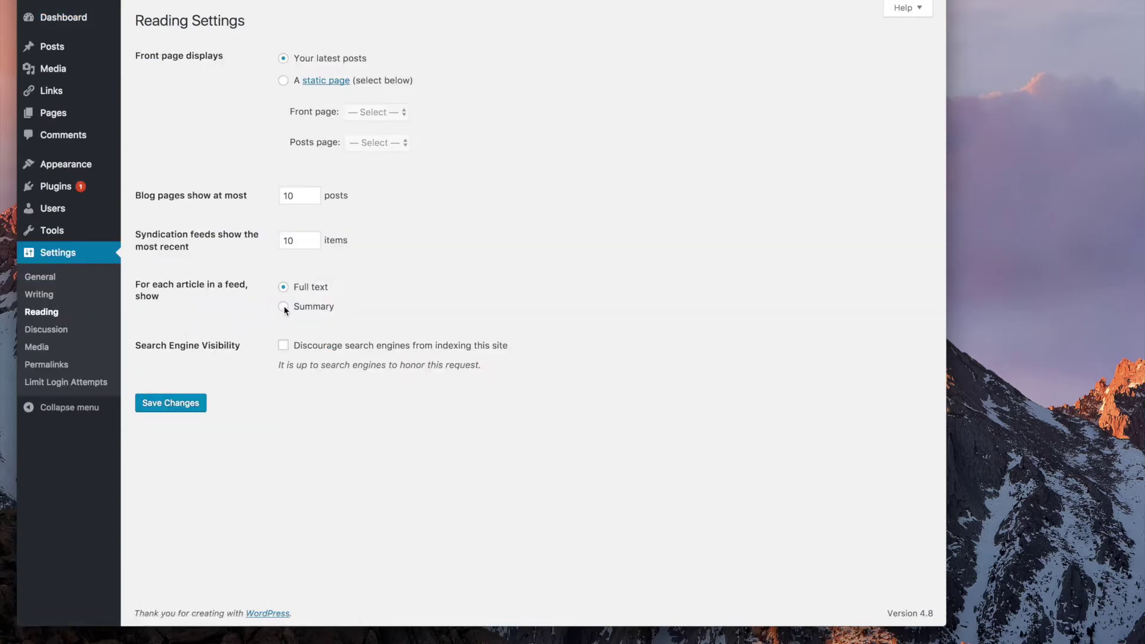
left_click(318, 347)
left_click(186, 406)
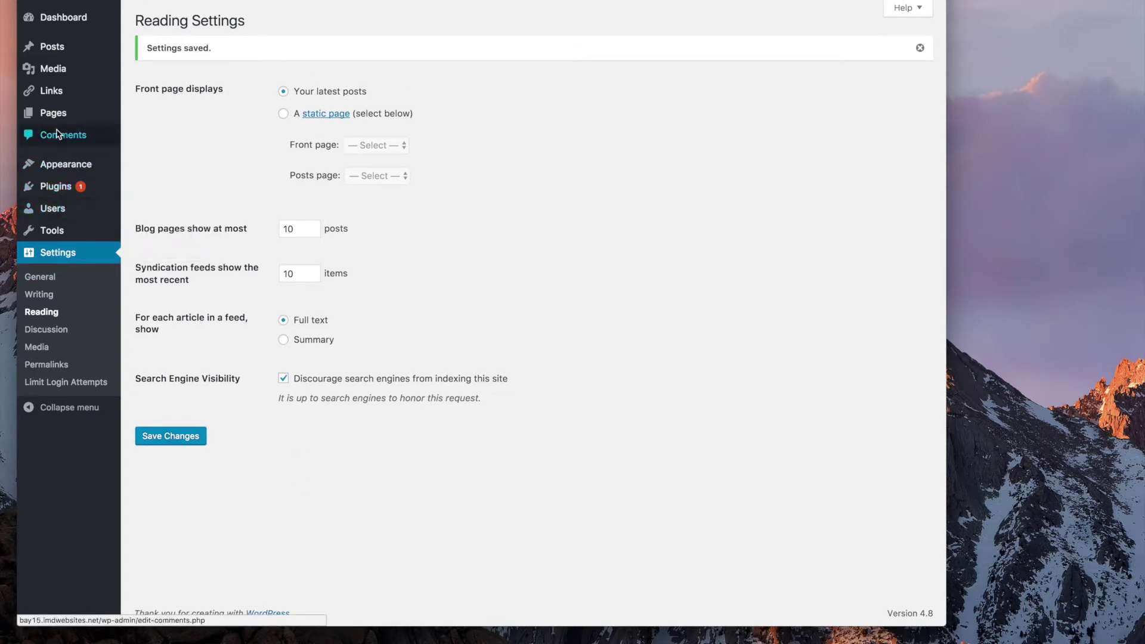
Step: Go to Appearance > Themes to see the installed themes
mouse_move(54, 218)
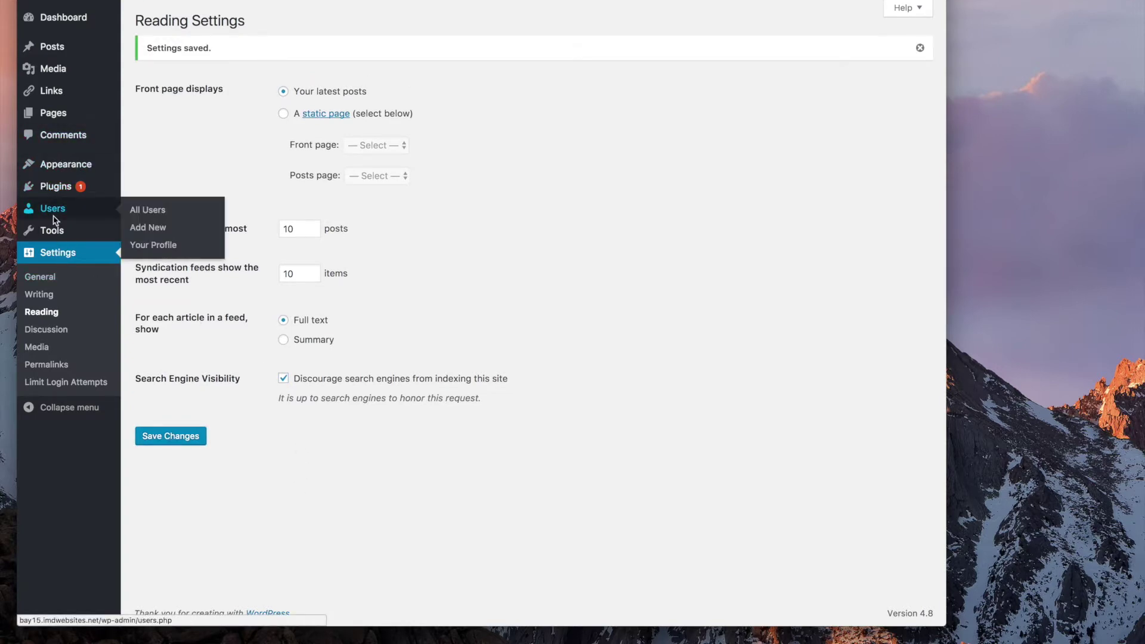
mouse_move(61, 194)
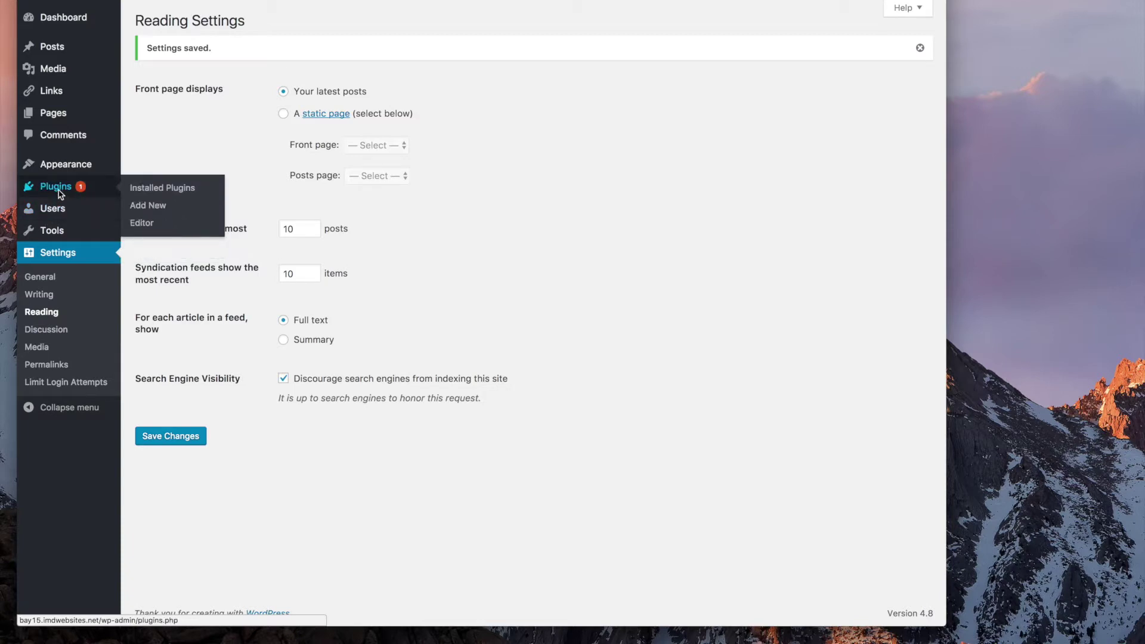
mouse_move(57, 172)
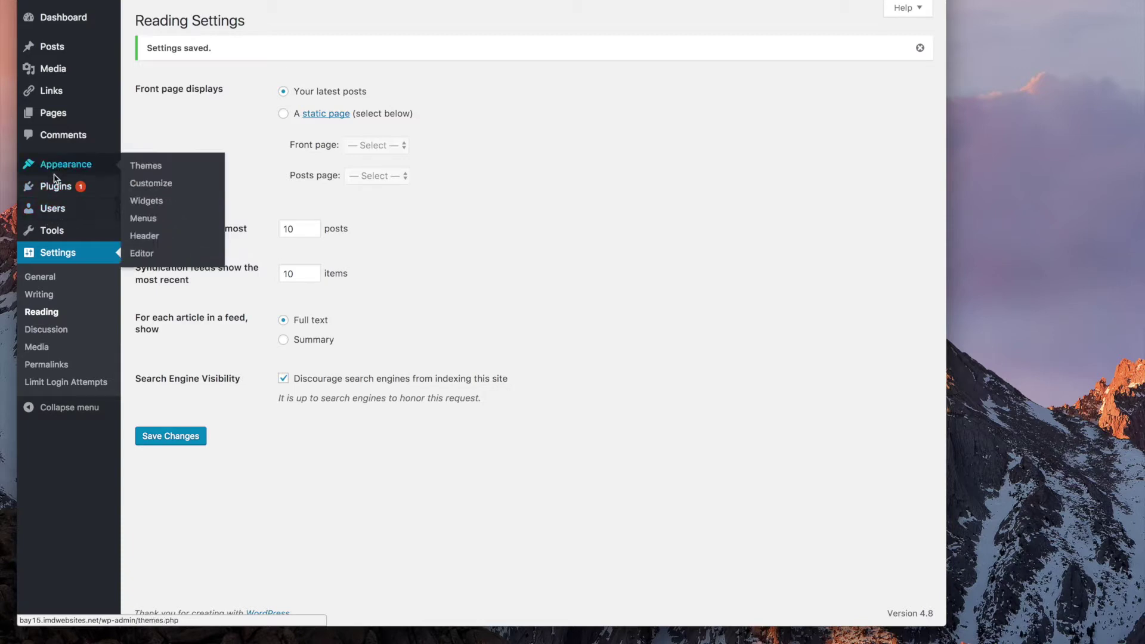
left_click(150, 168)
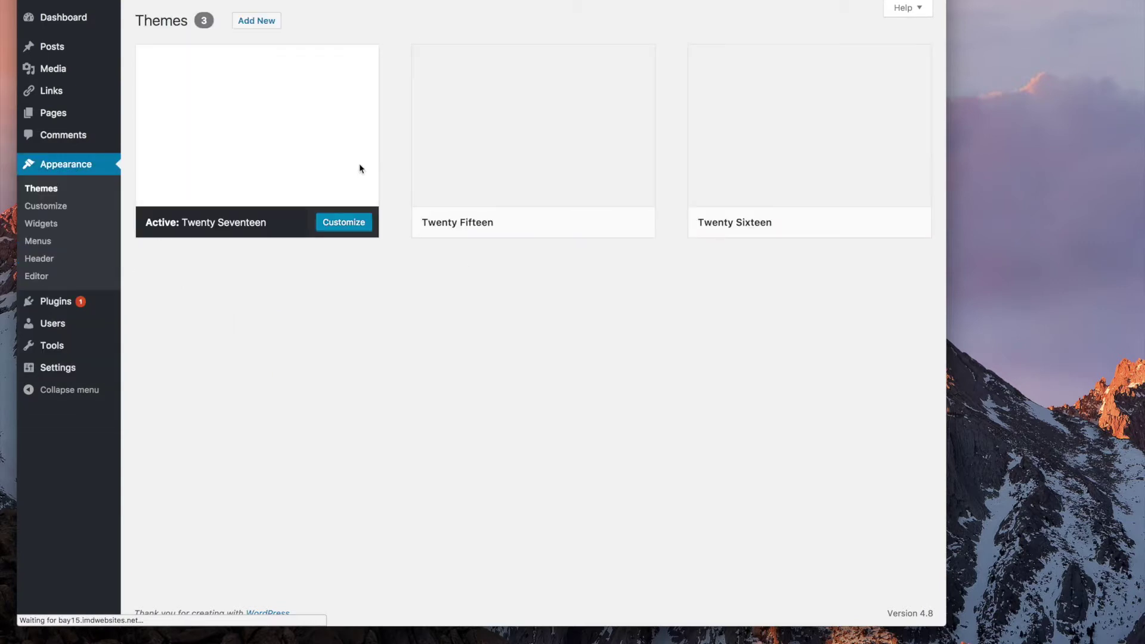
Step: Upload Divi.zip from the Desktop's WP RESOURCES folder and install it as a theme
left_click(256, 21)
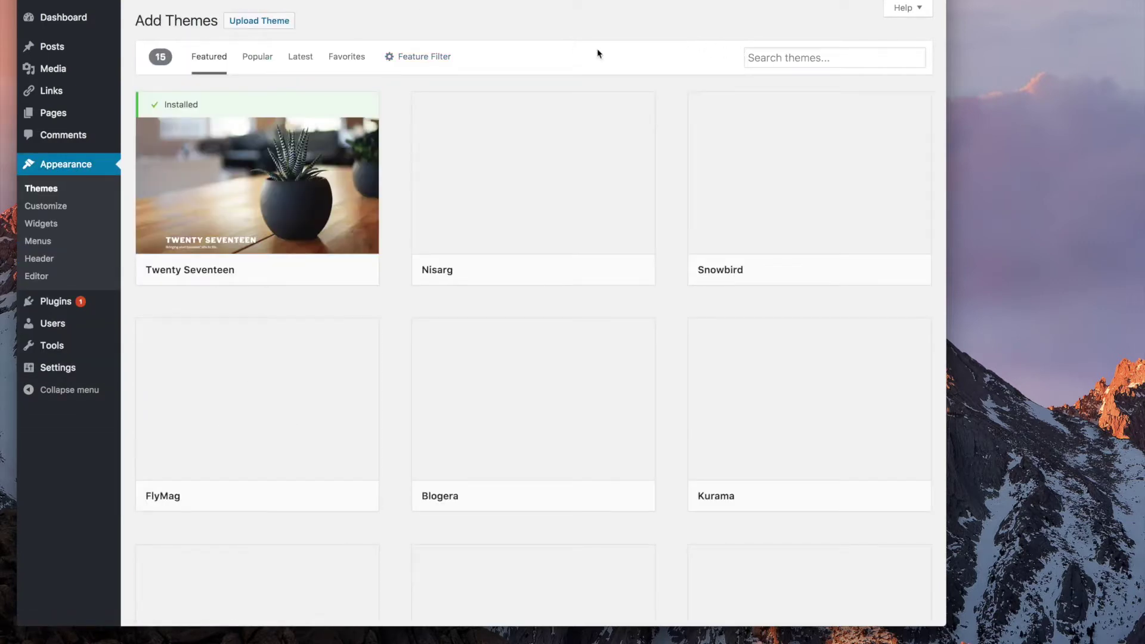
left_click(259, 21)
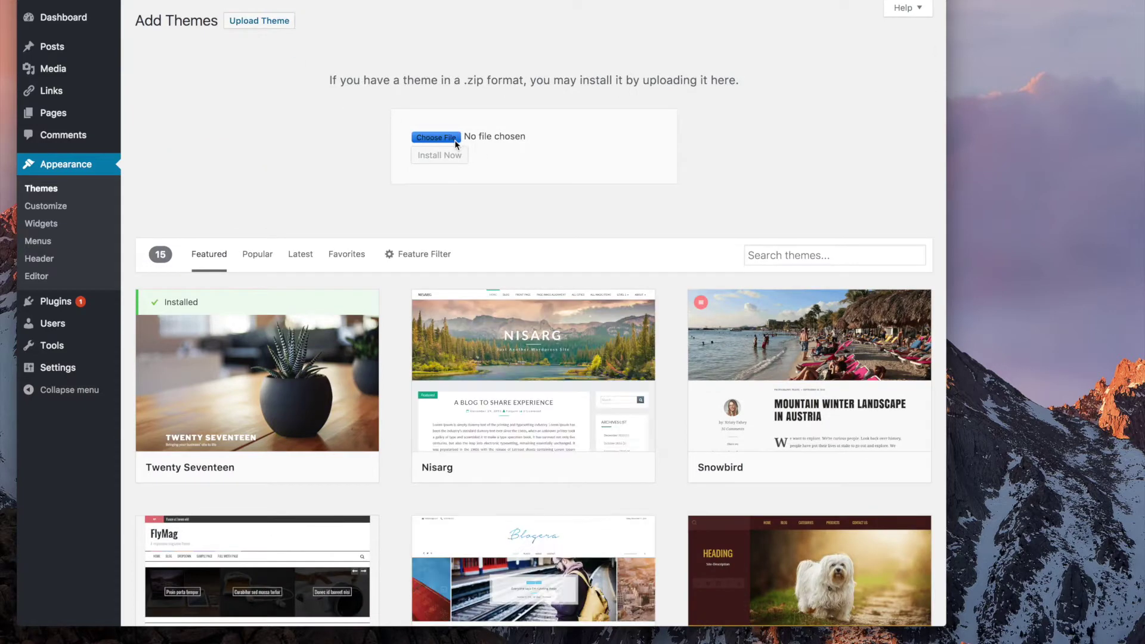
left_click(455, 143)
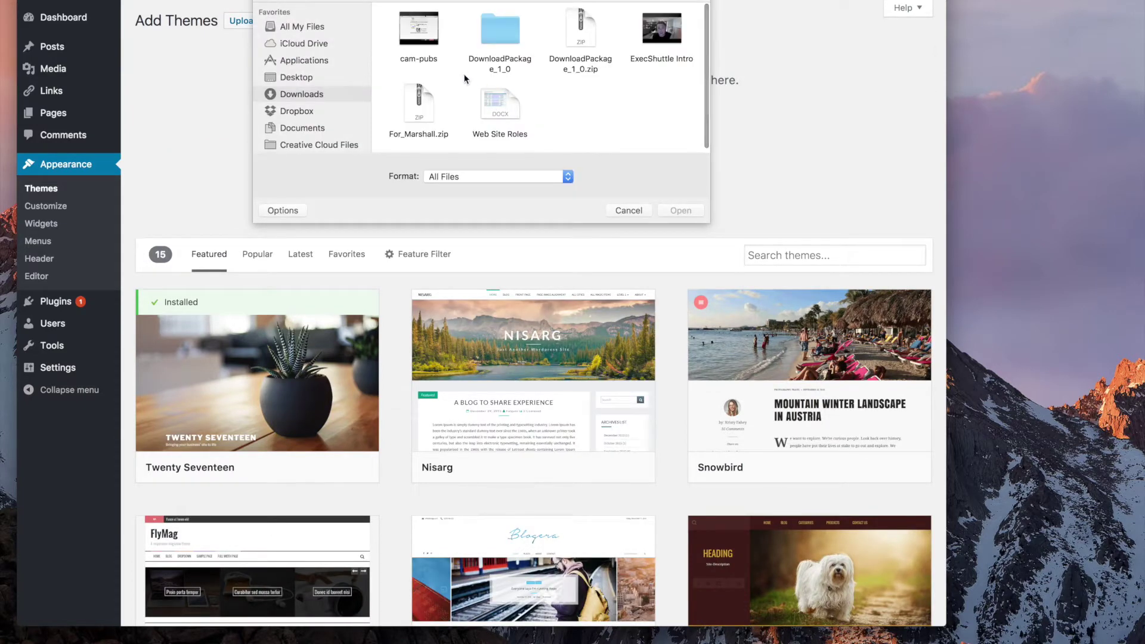
left_click(296, 79)
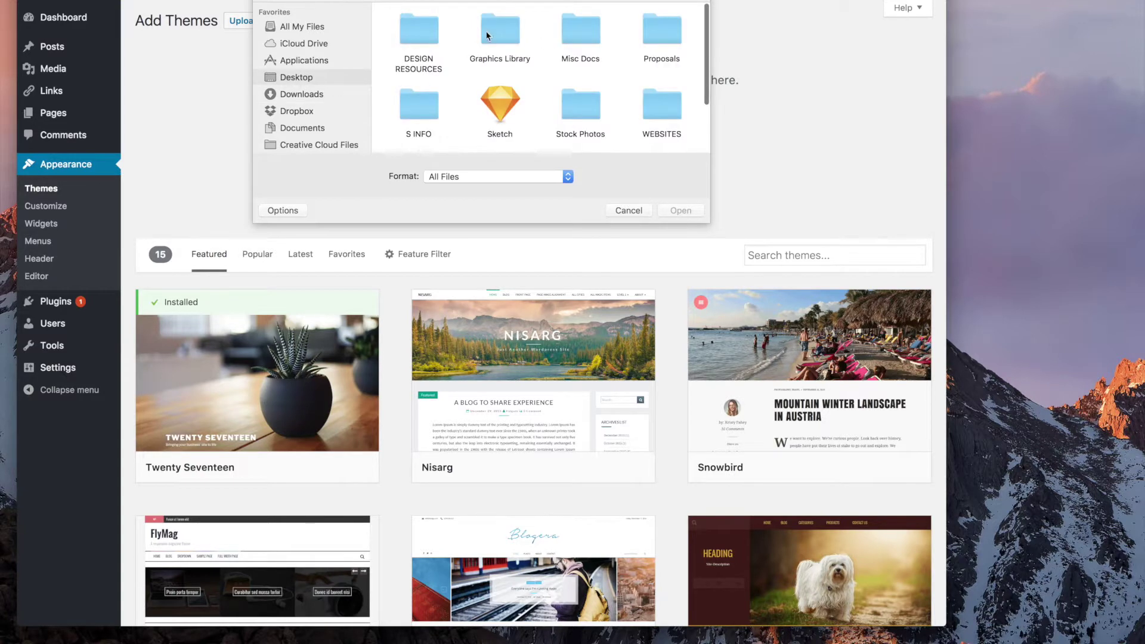
scroll(543, 97, "down", 3)
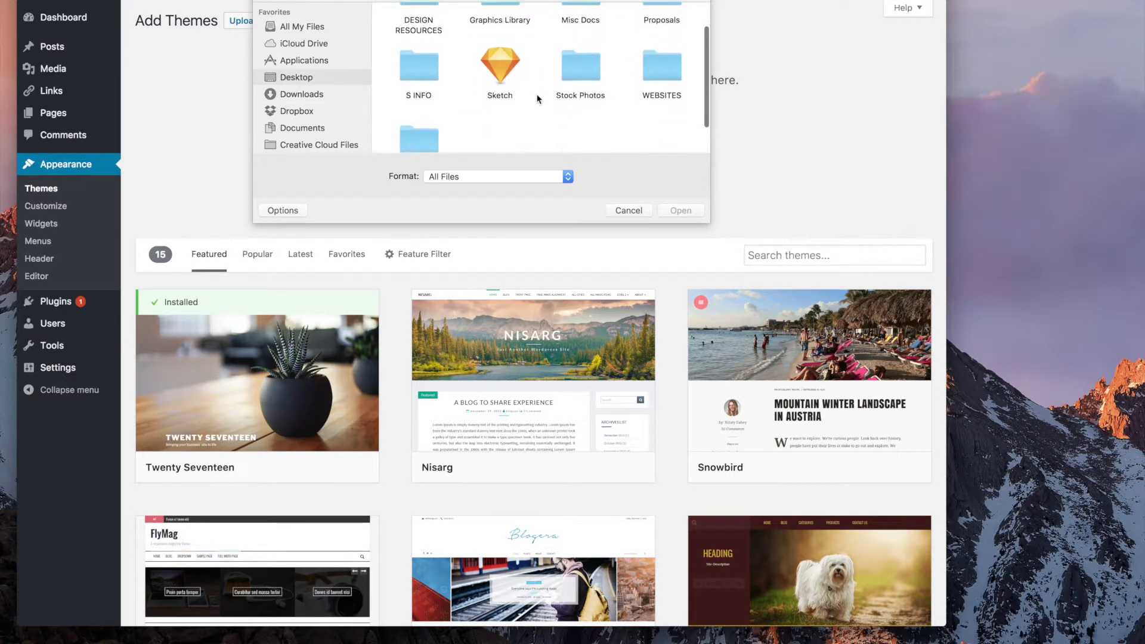
double_click(417, 107)
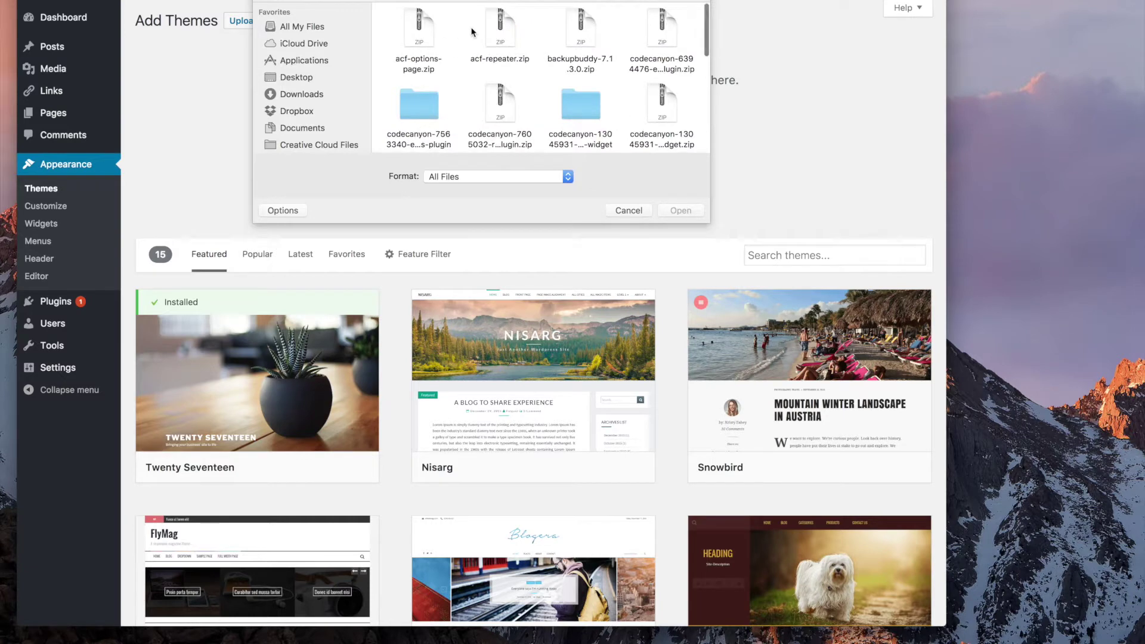
scroll(461, 60, "down", 5)
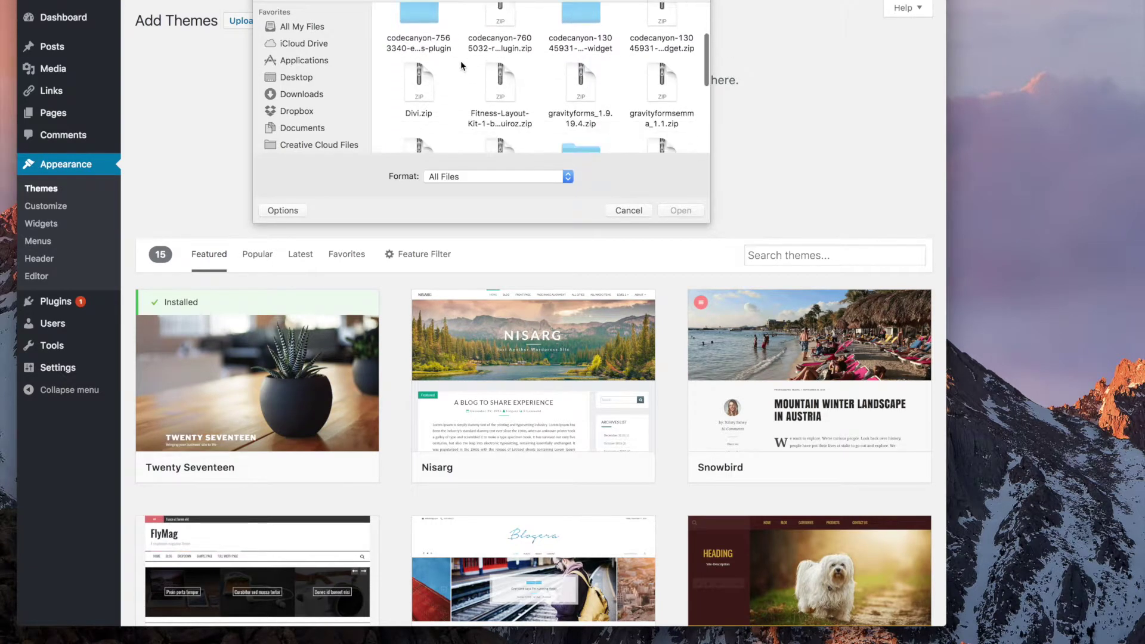
double_click(416, 52)
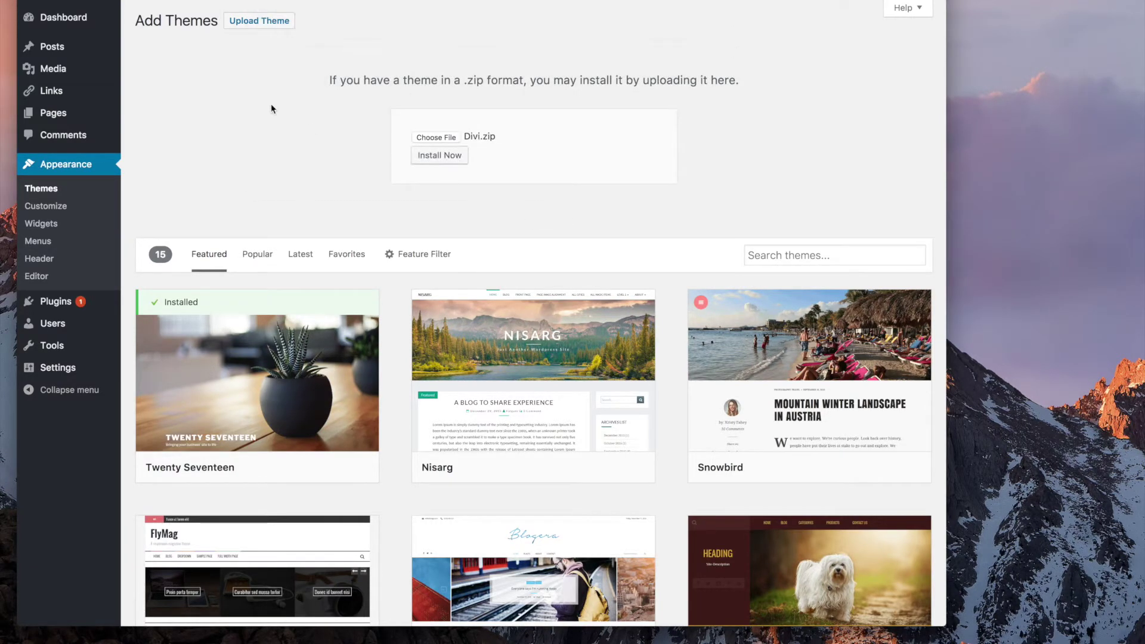
left_click(434, 157)
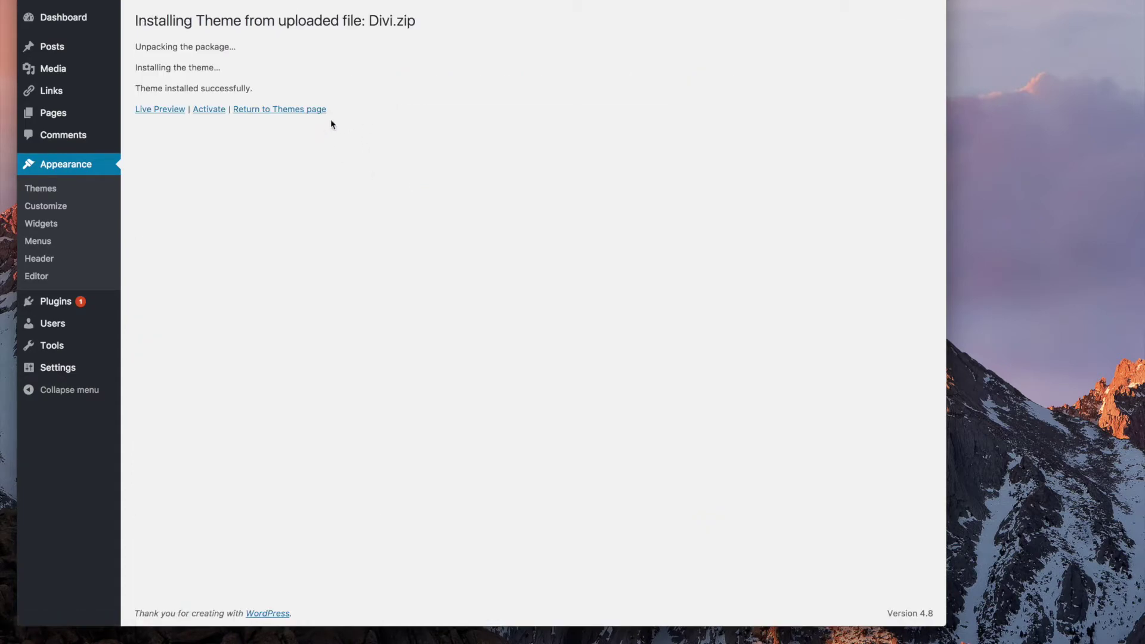
Step: Activate the Divi theme and reload the Themes page
left_click(201, 110)
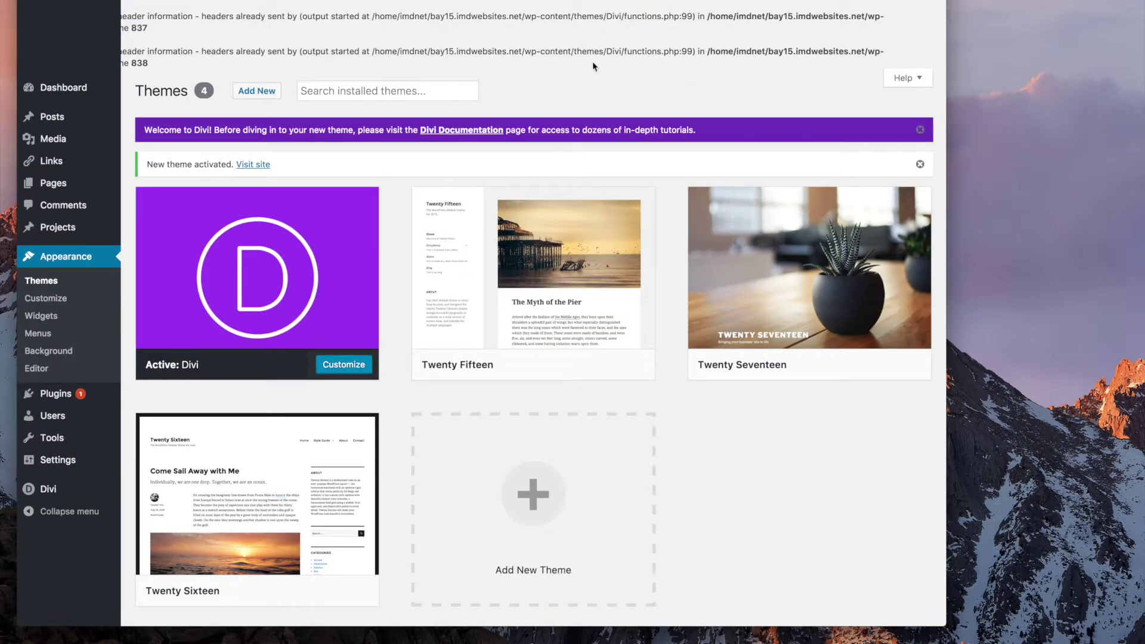
left_click_drag(603, 52, 255, 18)
mouse_move(58, 126)
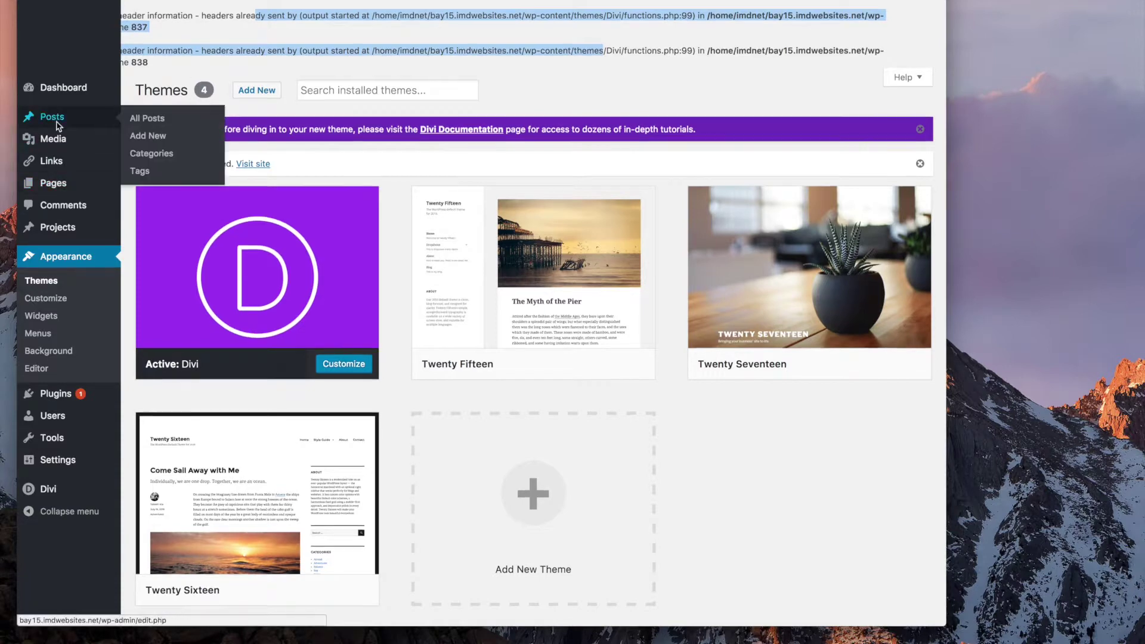
scroll(58, 125, "down", 2)
left_click(40, 282)
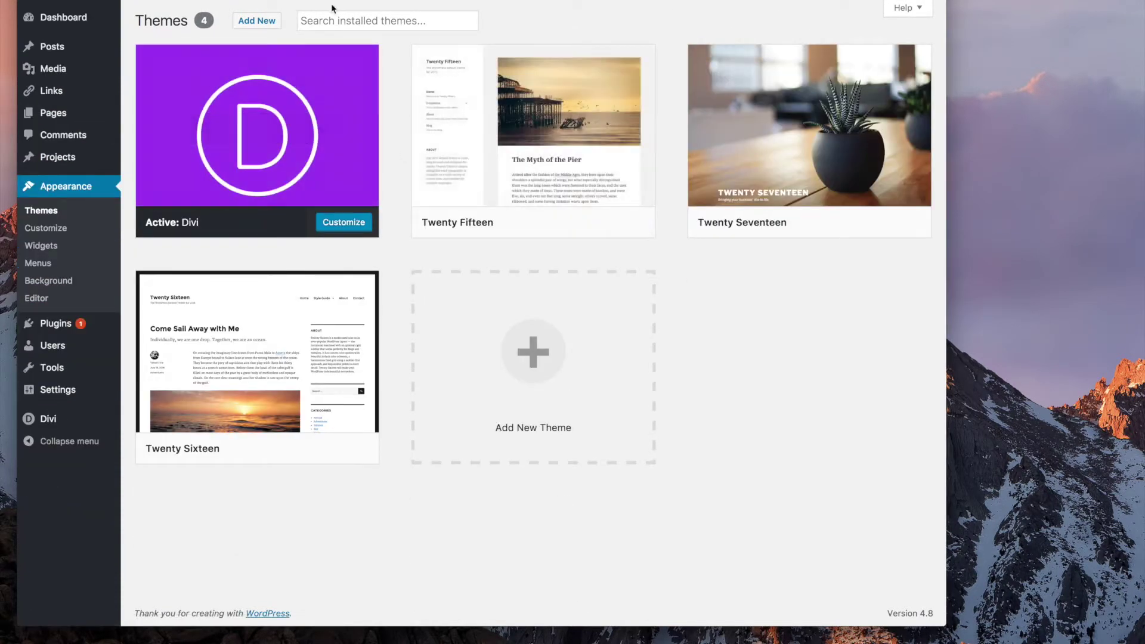
Step: Upload Avalon.zip from Downloads/Divi, install it, and activate the Avalon child theme
left_click(257, 21)
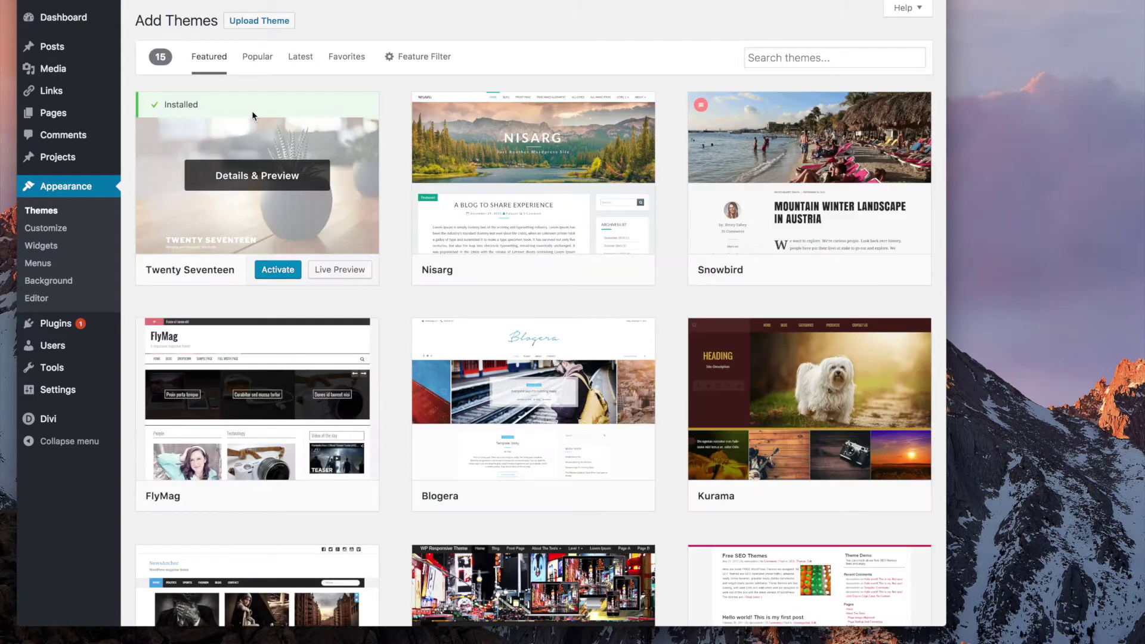
left_click(273, 21)
left_click(444, 137)
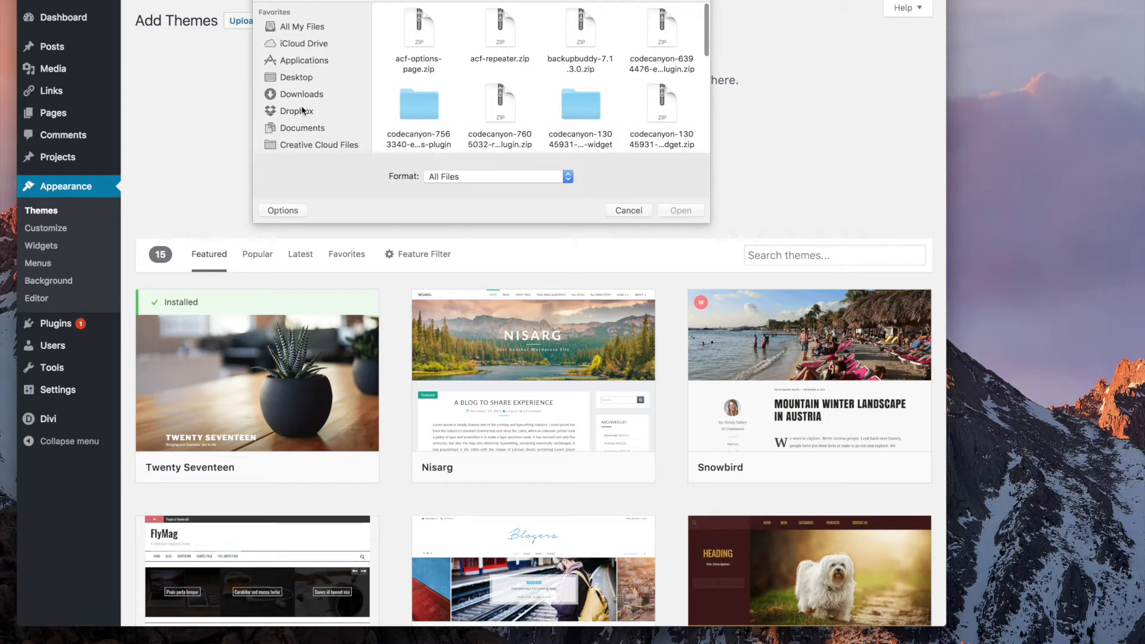
left_click(302, 95)
double_click(499, 65)
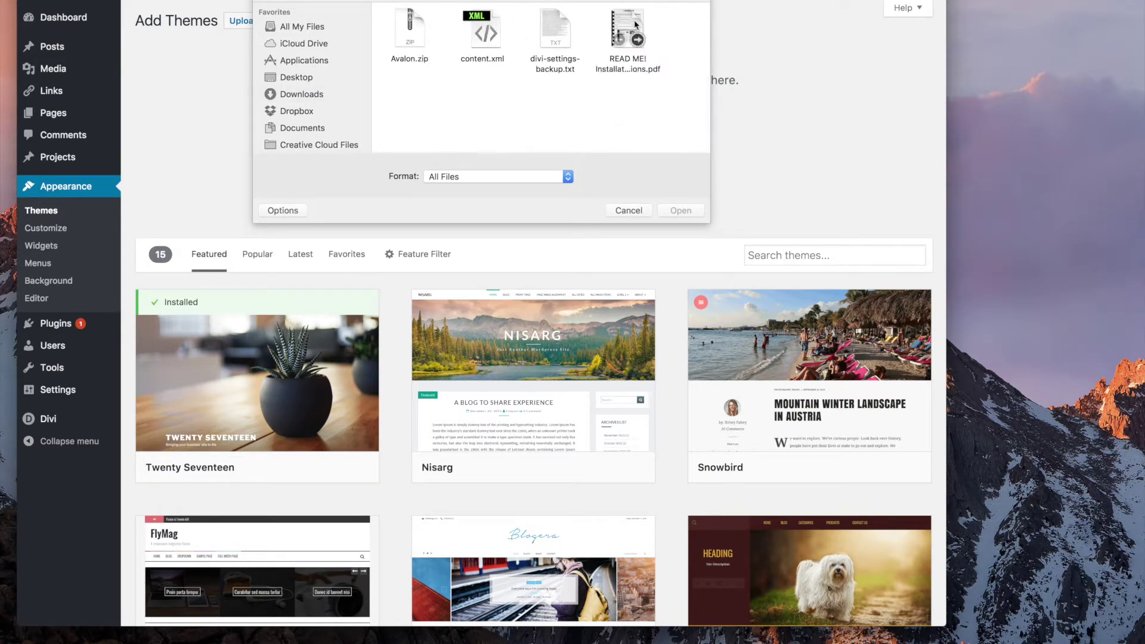
double_click(424, 52)
left_click(441, 156)
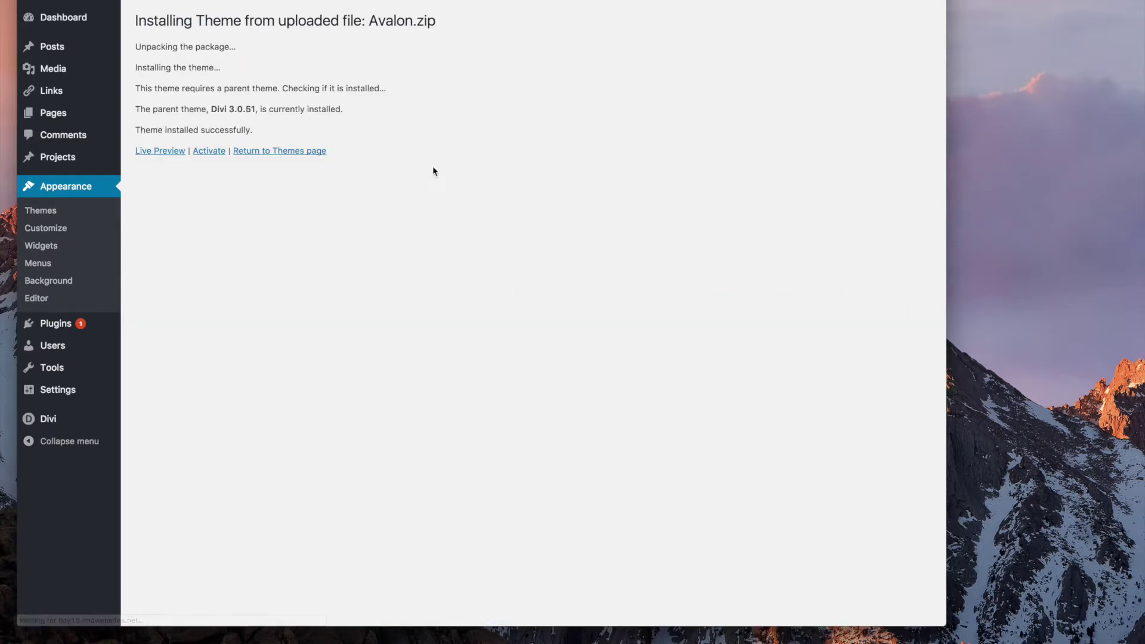
left_click(209, 152)
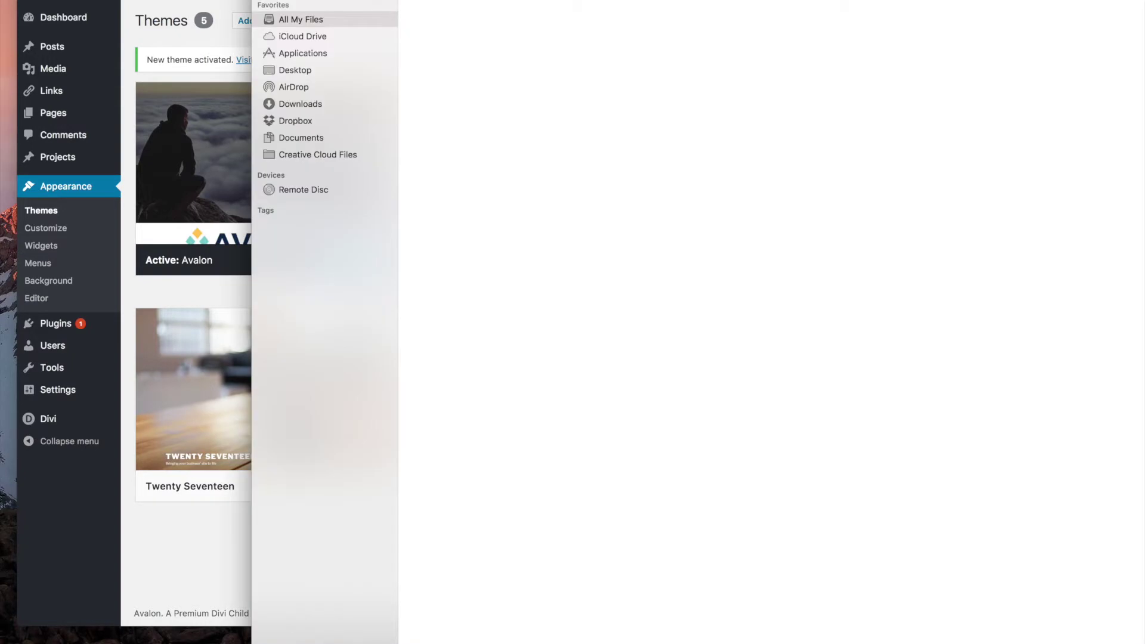
Step: Open 'READ ME! Installation Instructions.pdf' from DownloadPackage and read down to step 4, Custom Page Layouts
left_click(306, 104)
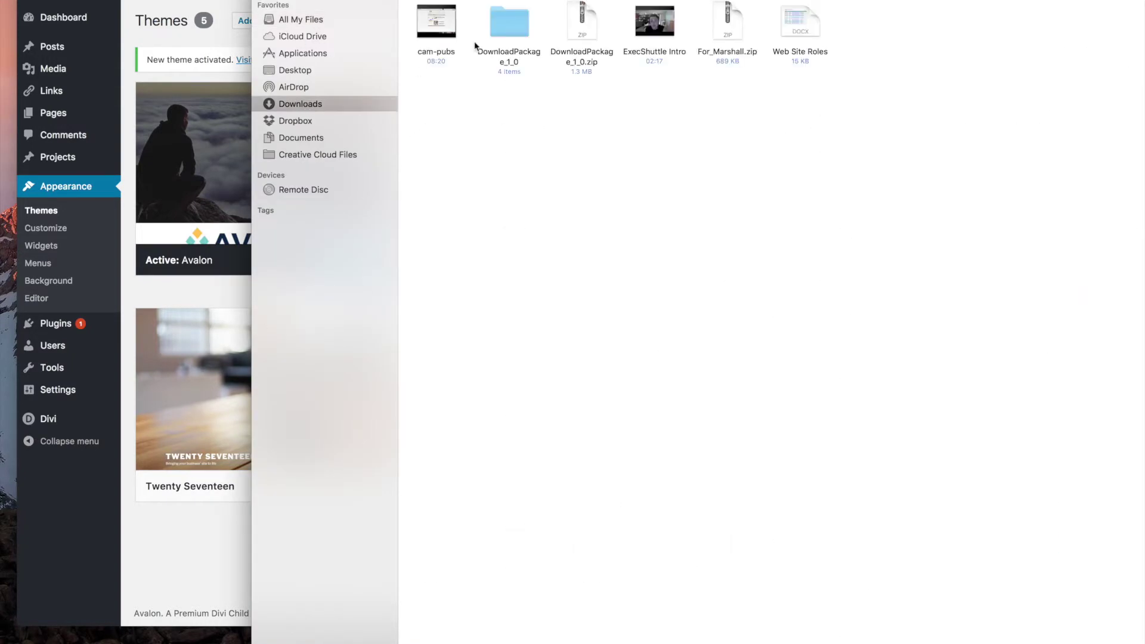
double_click(512, 31)
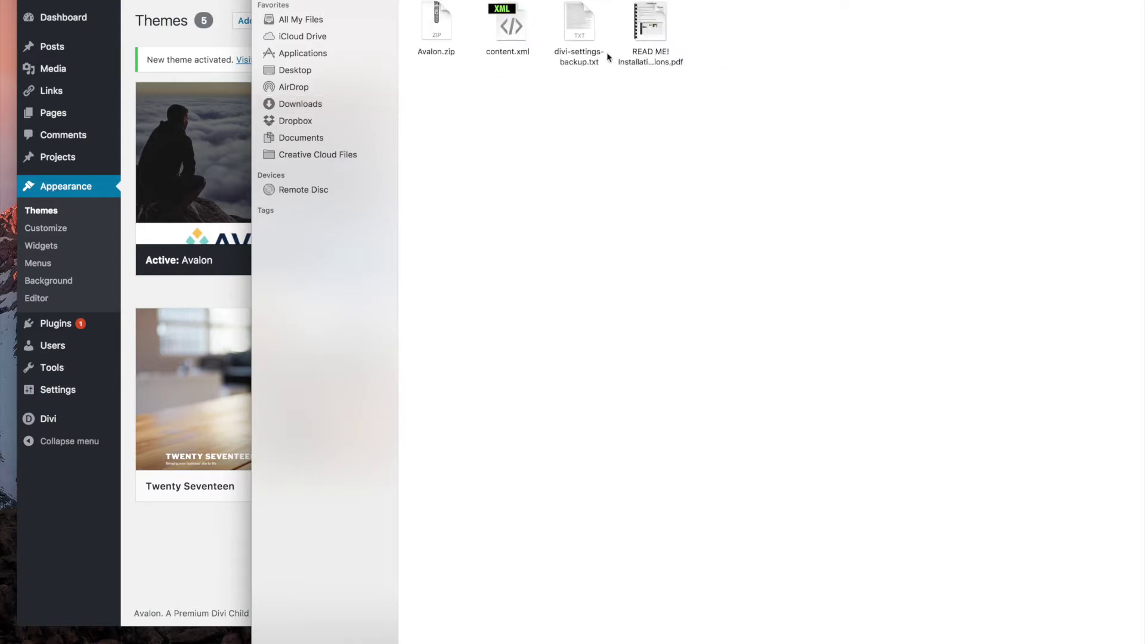
left_click(654, 33)
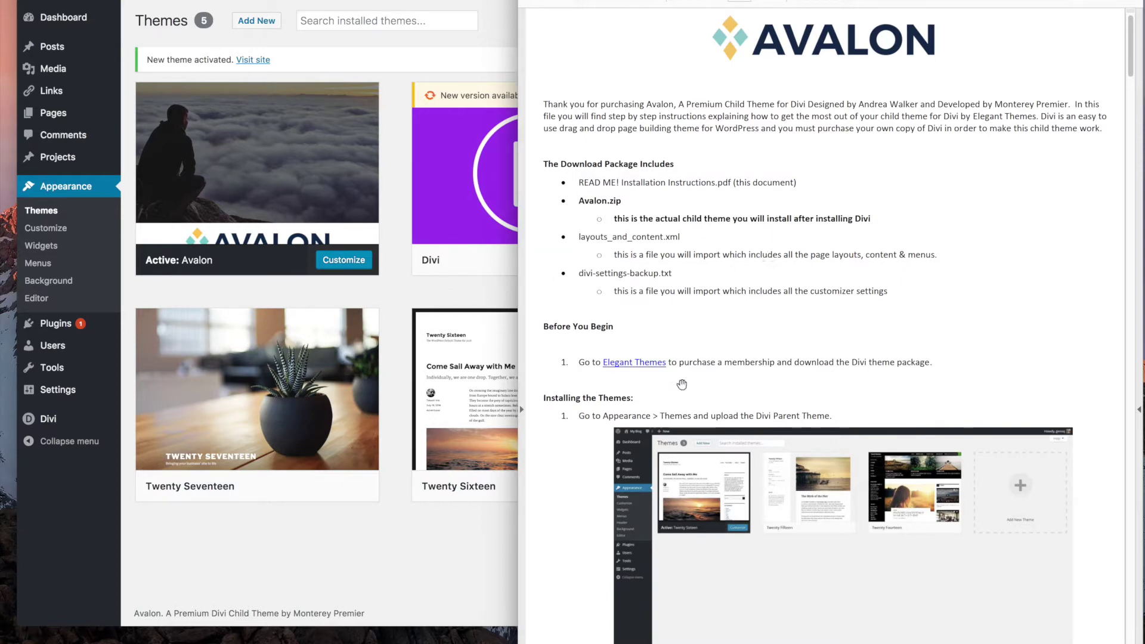
scroll(782, 554, "down", 10)
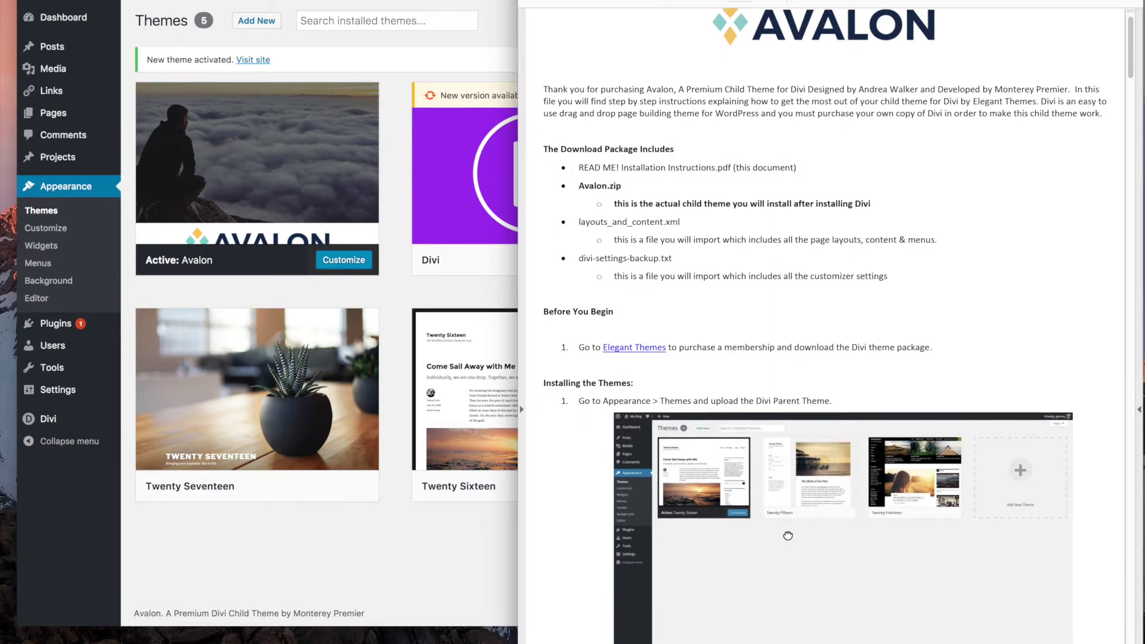
scroll(806, 285, "down", 9)
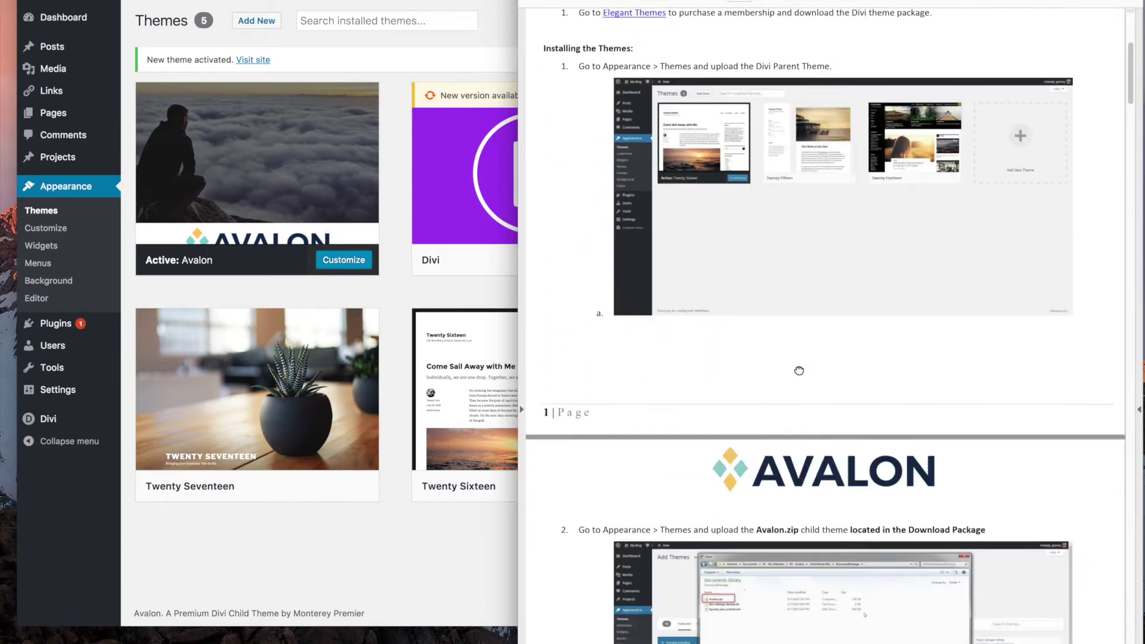
scroll(802, 355, "down", 7)
scroll(744, 498, "down", 5)
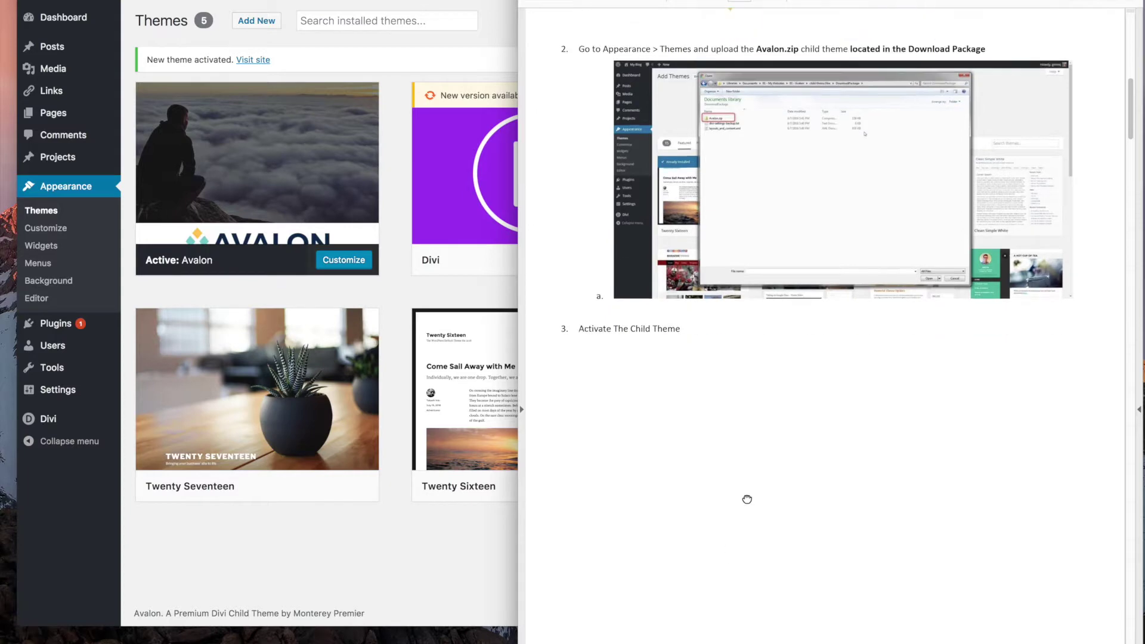
scroll(759, 246, "down", 8)
scroll(685, 632, "down", 7)
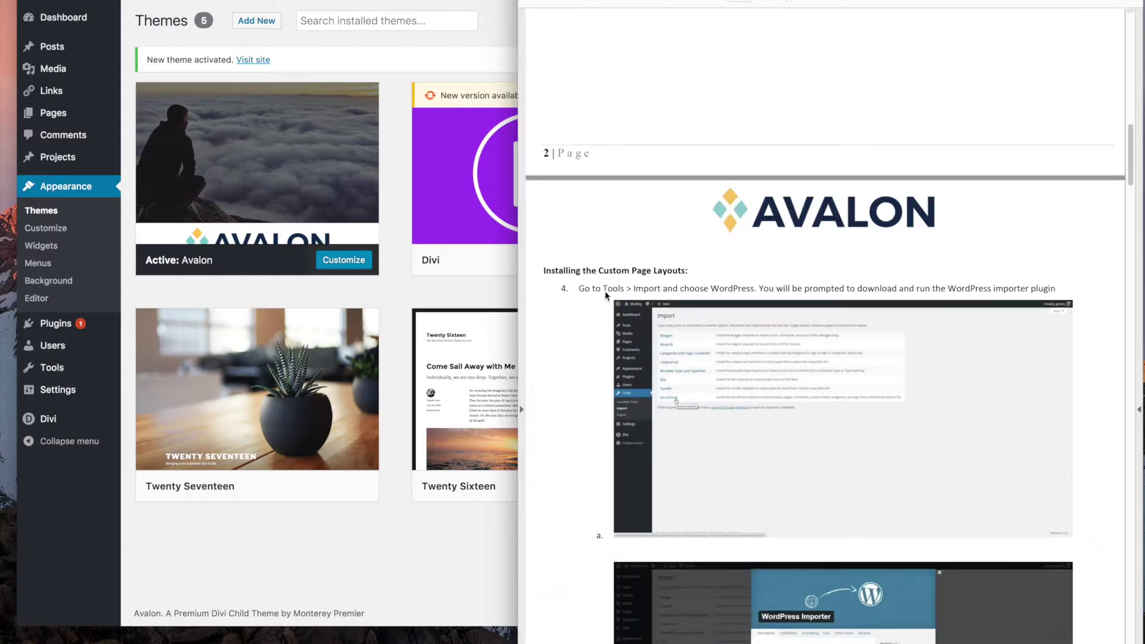
left_click(58, 357)
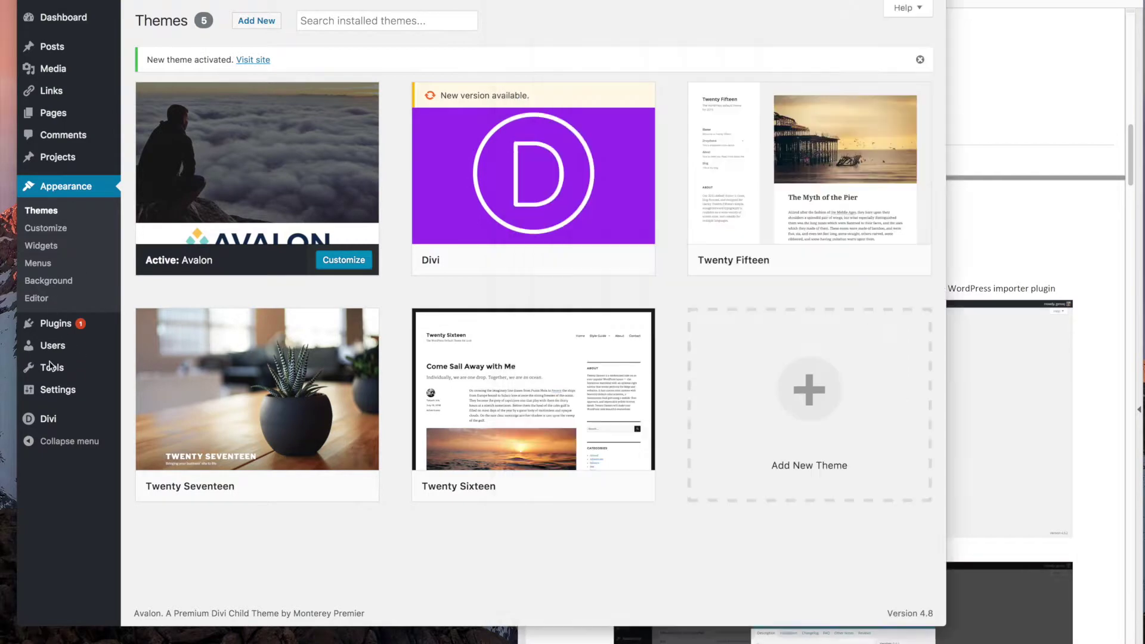
Step: Install the WordPress importer under Tools > Import and run it
mouse_move(53, 368)
left_click(143, 371)
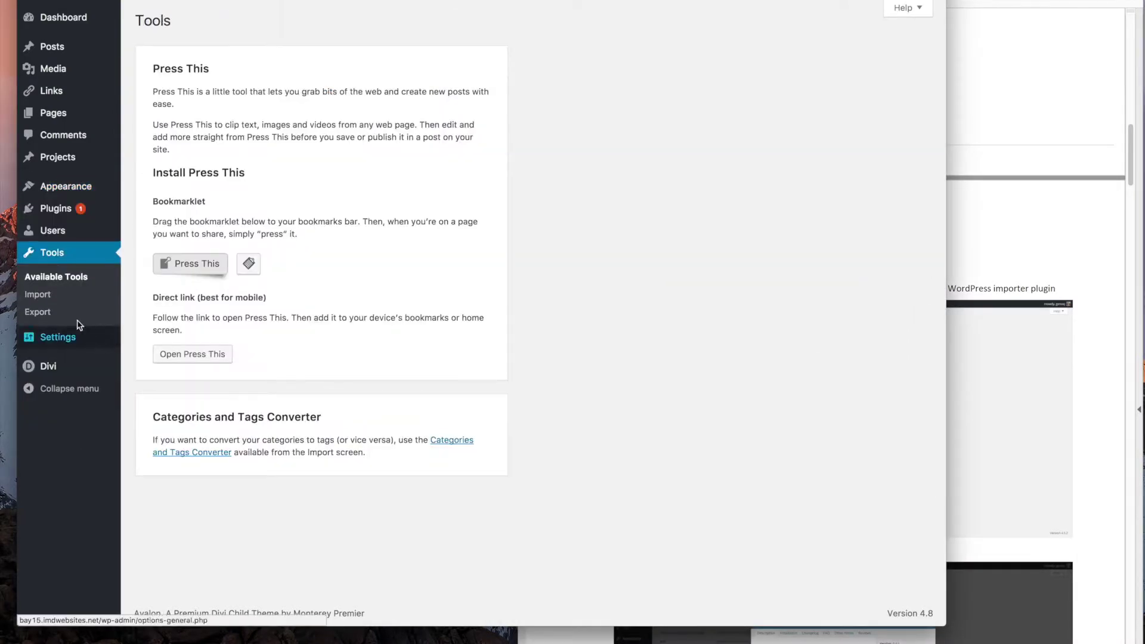
left_click(37, 294)
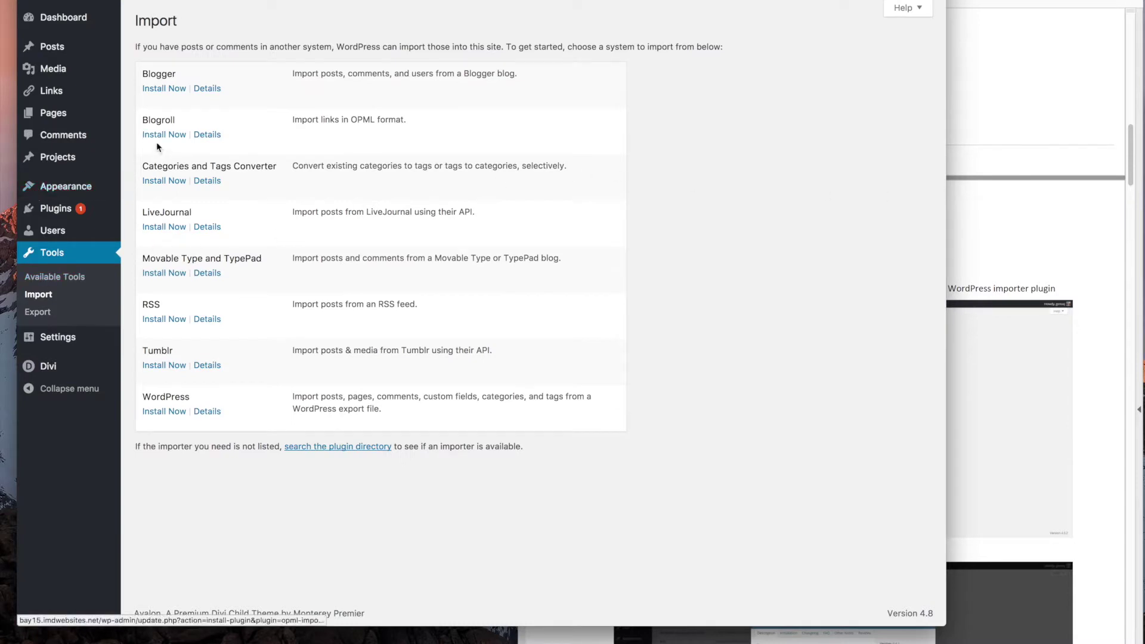
left_click(174, 412)
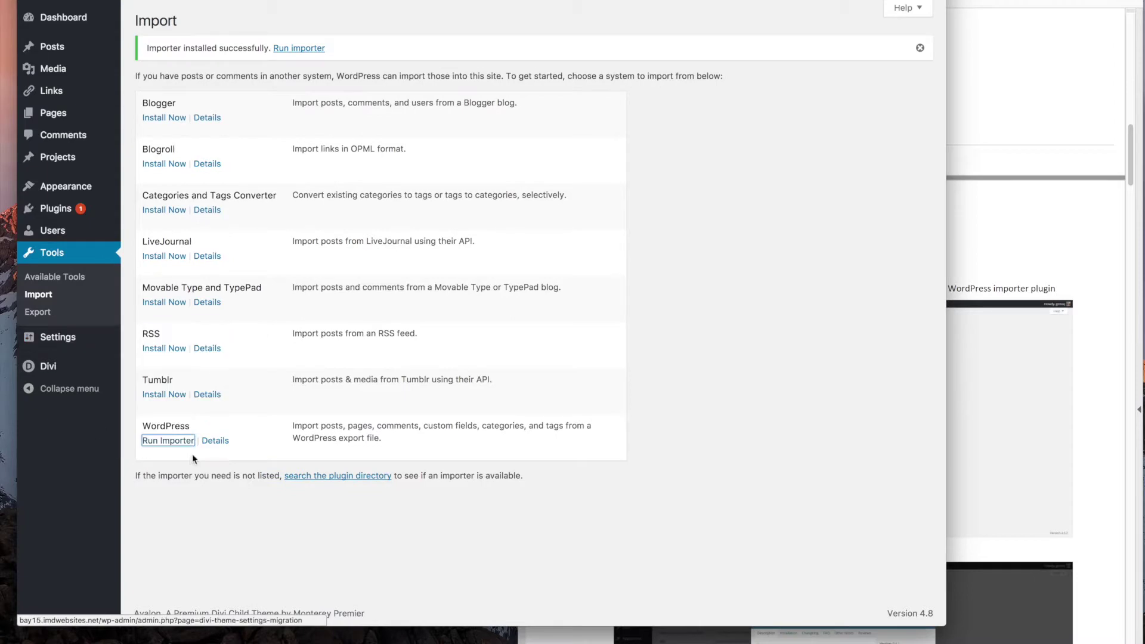
left_click(171, 442)
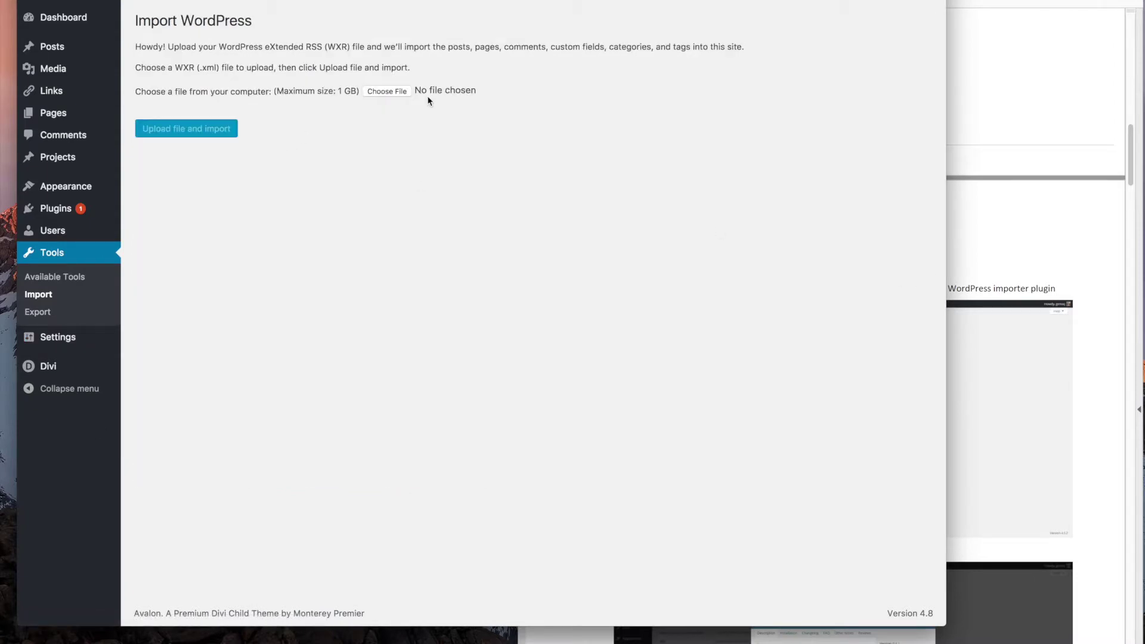
Step: Check the guide, then choose content.xml as the file to import
left_click(1035, 344)
scroll(740, 441, "down", 5)
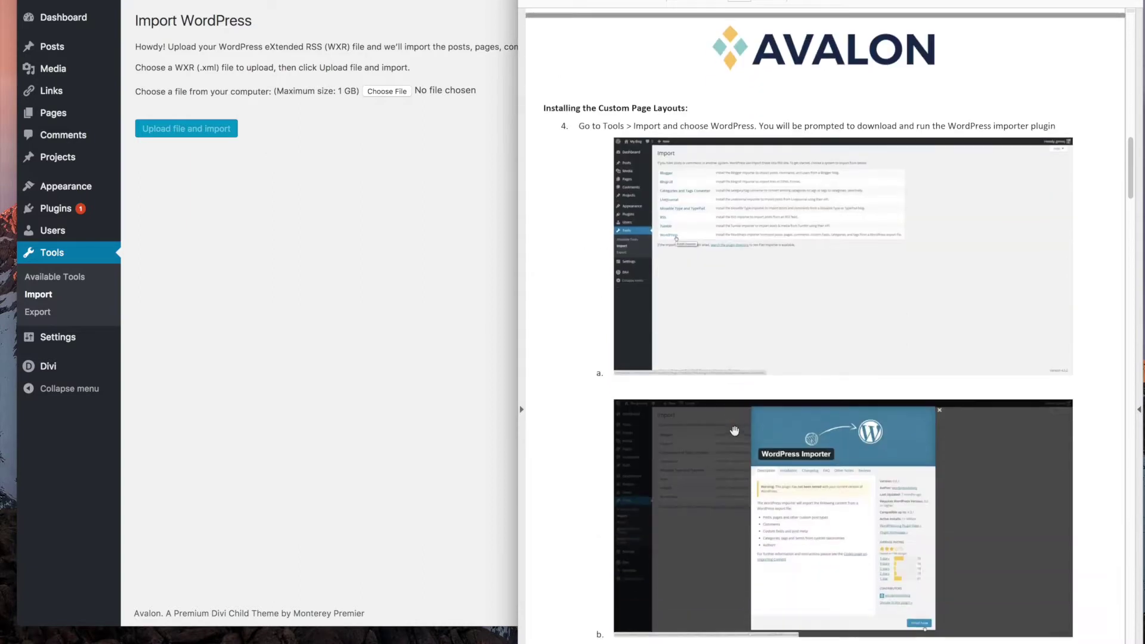
scroll(751, 467, "down", 7)
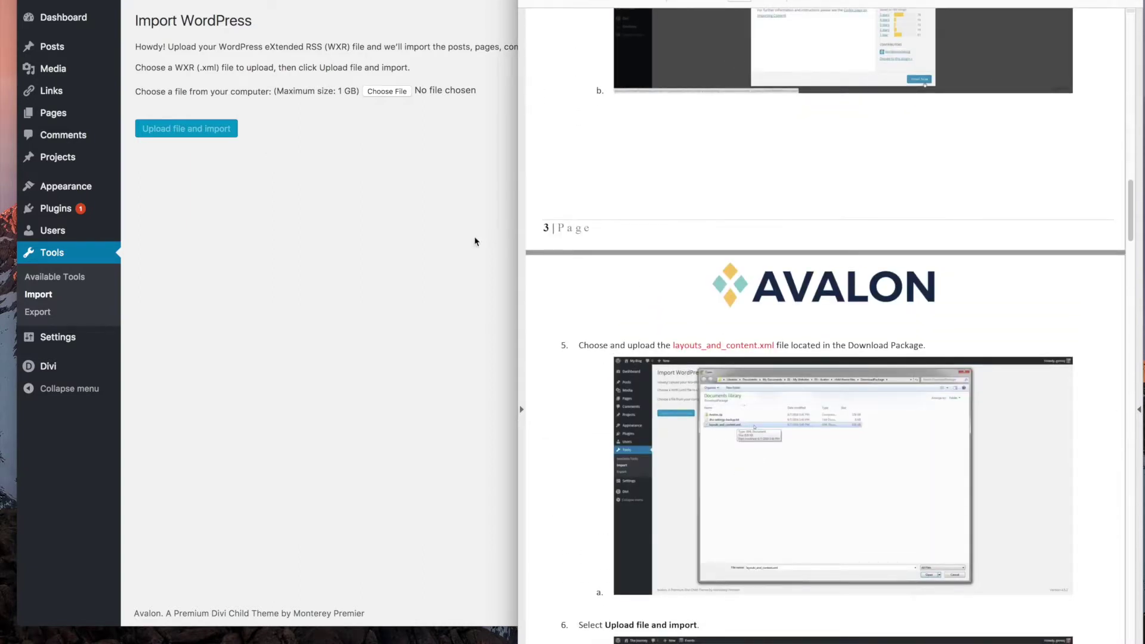
left_click(400, 92)
left_click(396, 91)
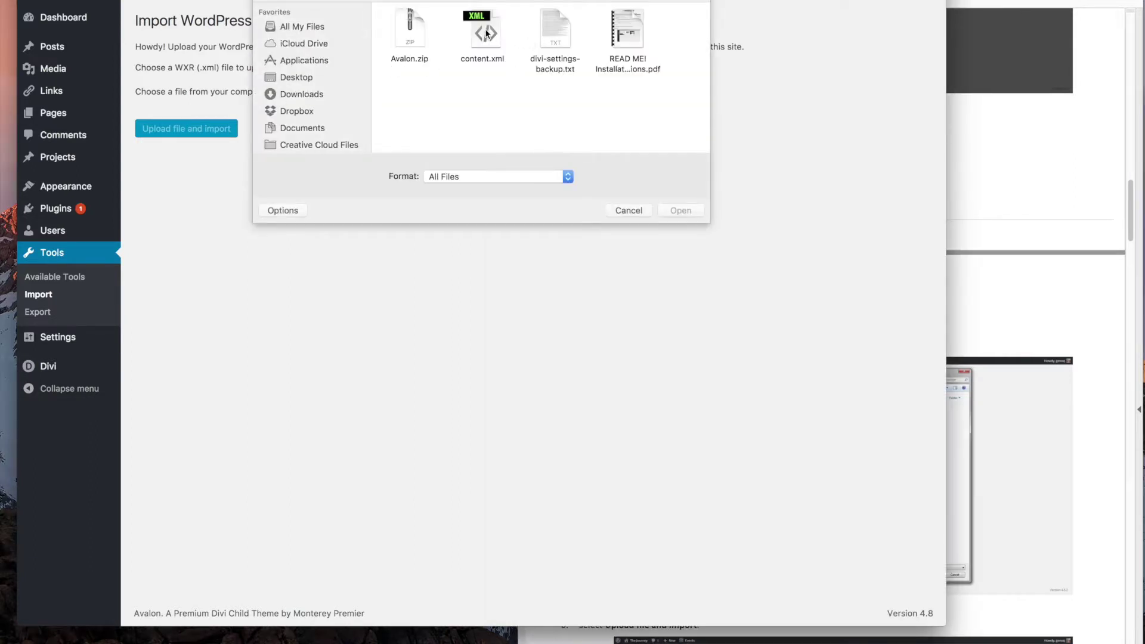
double_click(483, 36)
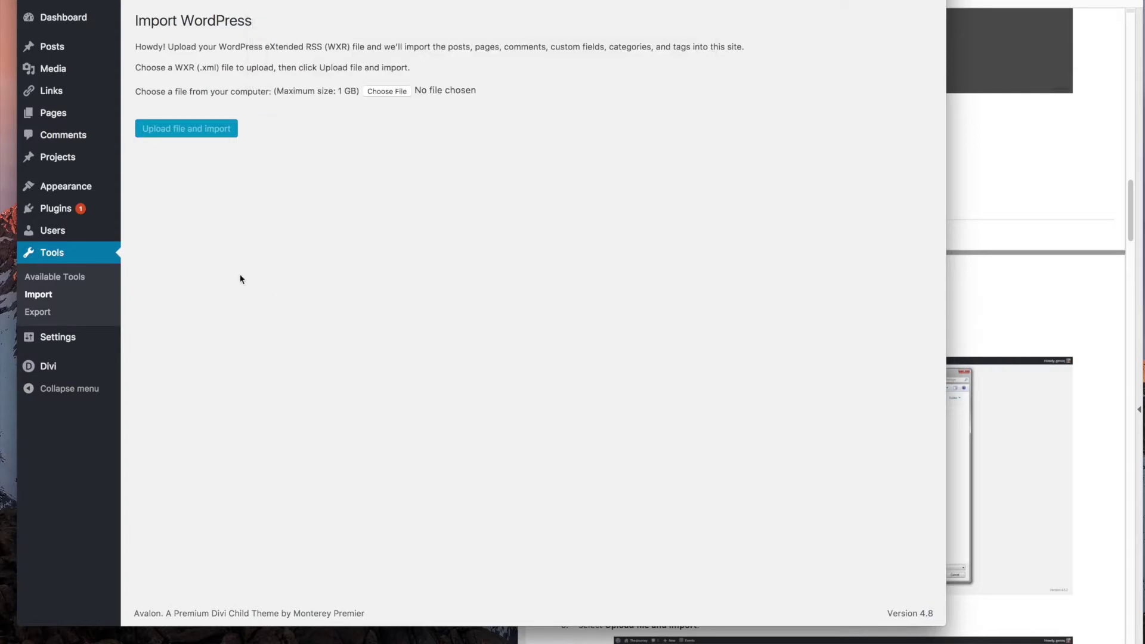
Step: Assign the imported posts to admin and enable downloading file attachments
left_click(996, 332)
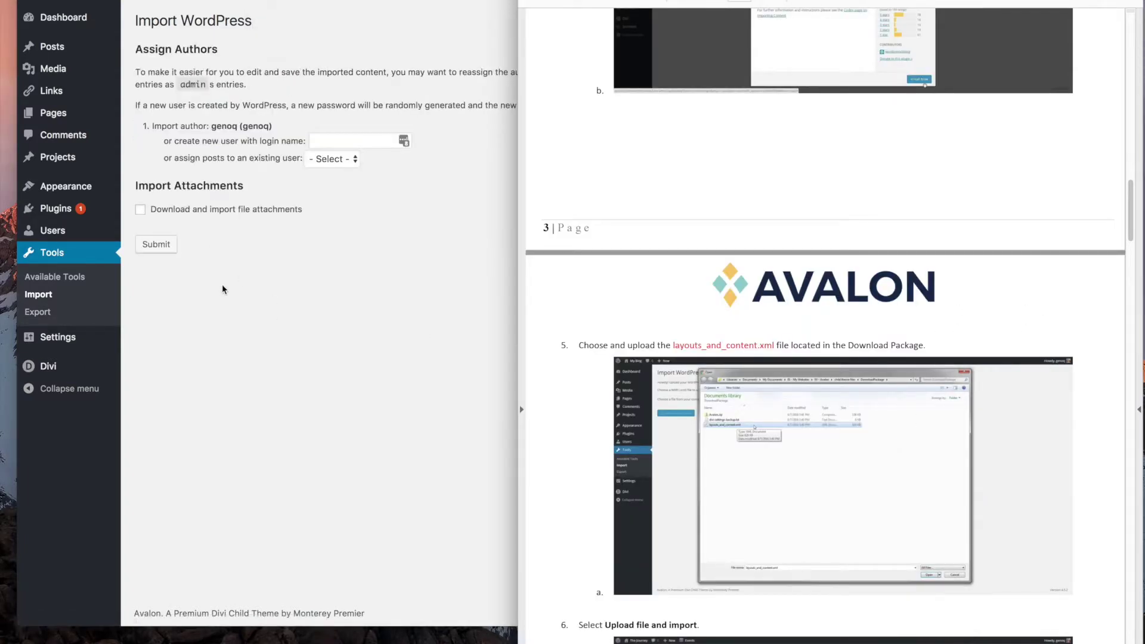
left_click(331, 159)
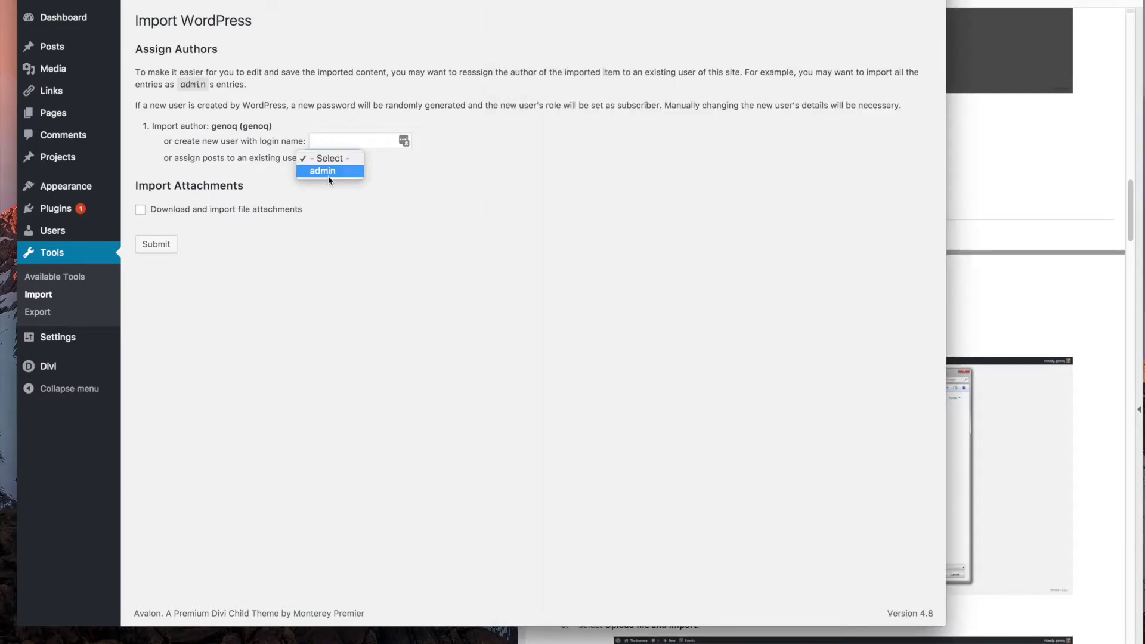
left_click(329, 171)
left_click(142, 211)
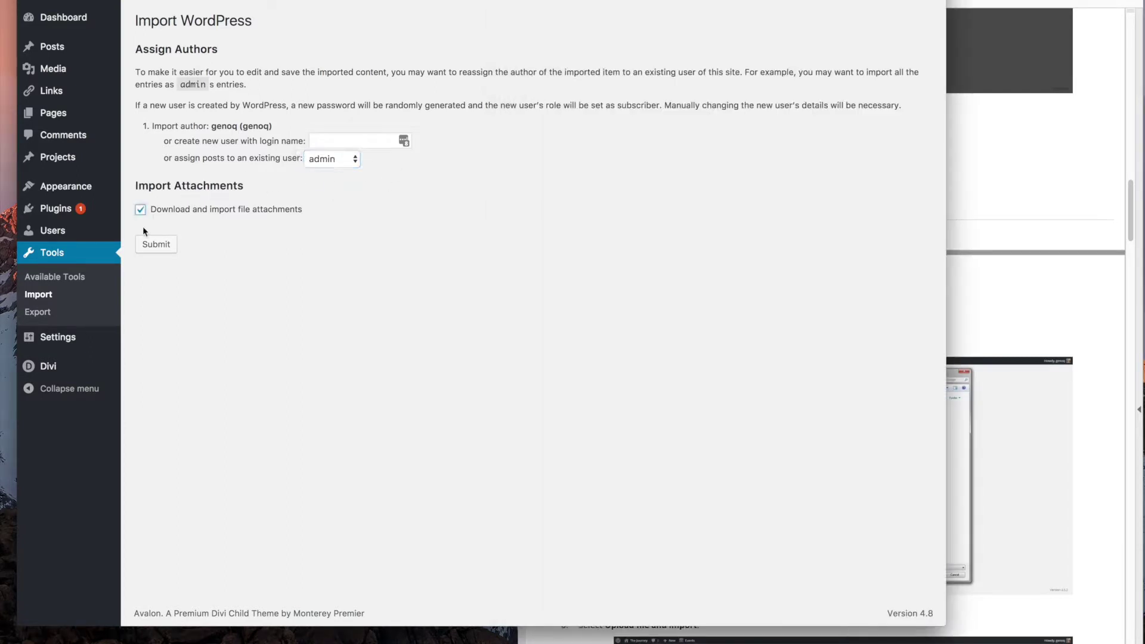
scroll(1065, 327, "down", 3)
Step: Follow the guide's import step and submit the content import
left_click(1067, 322)
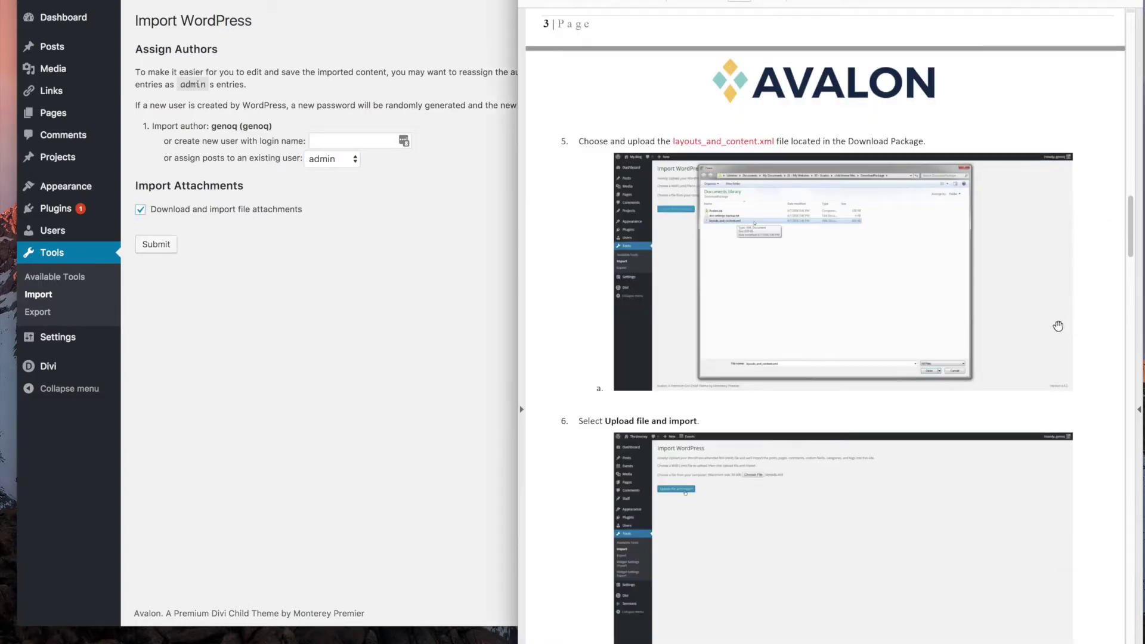
scroll(1024, 345, "down", 5)
scroll(1024, 345, "down", 10)
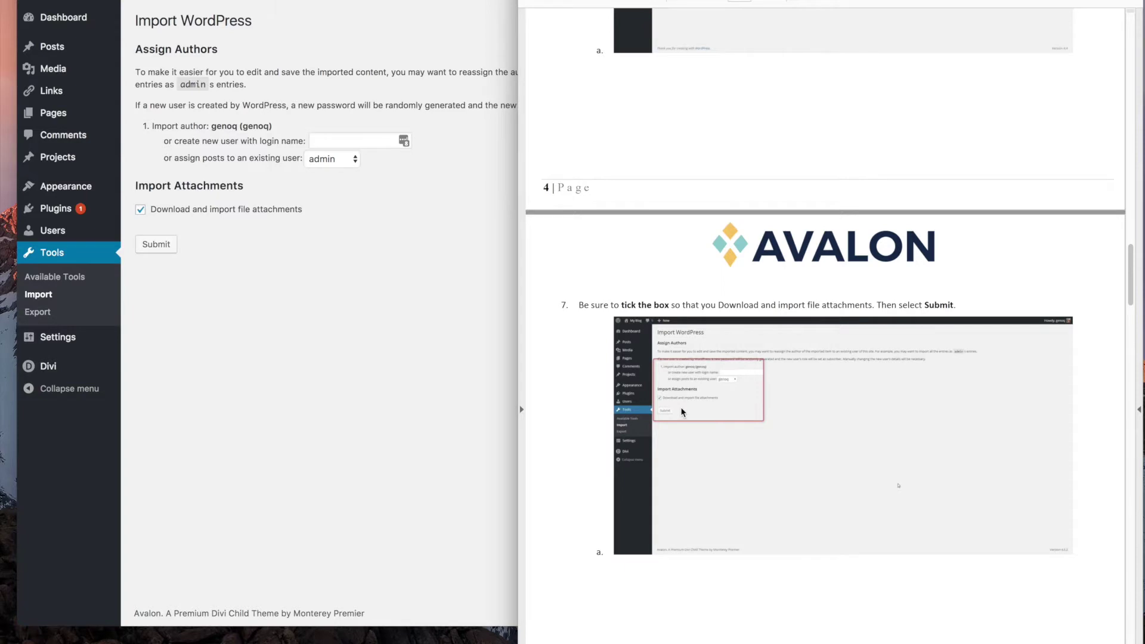
scroll(681, 406, "down", 8)
scroll(680, 407, "down", 5)
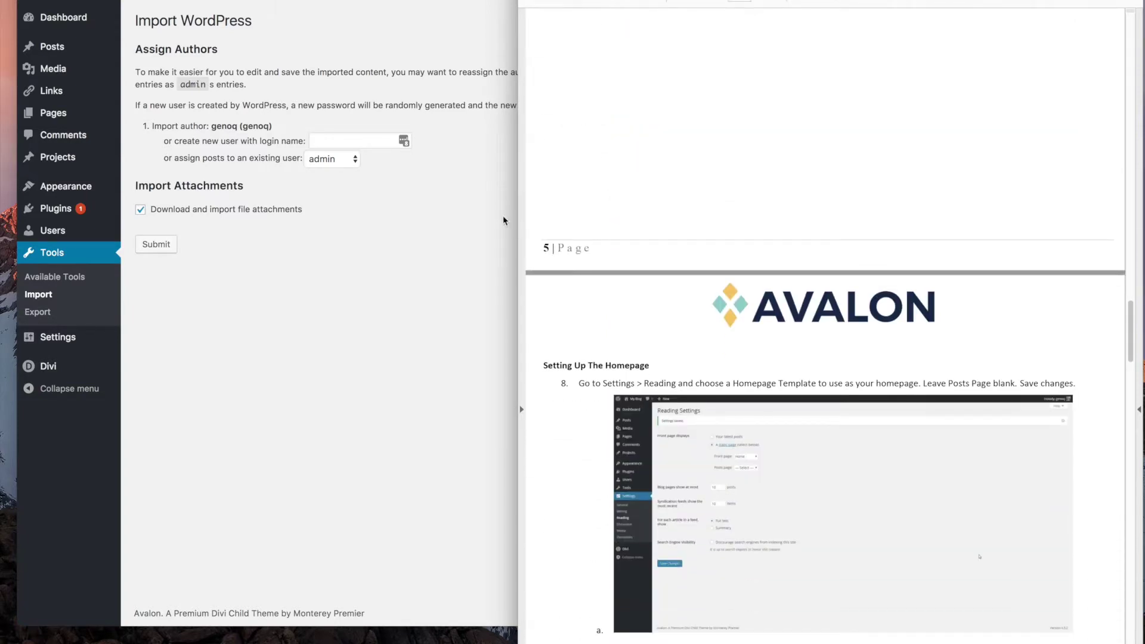
left_click(158, 241)
left_click(156, 244)
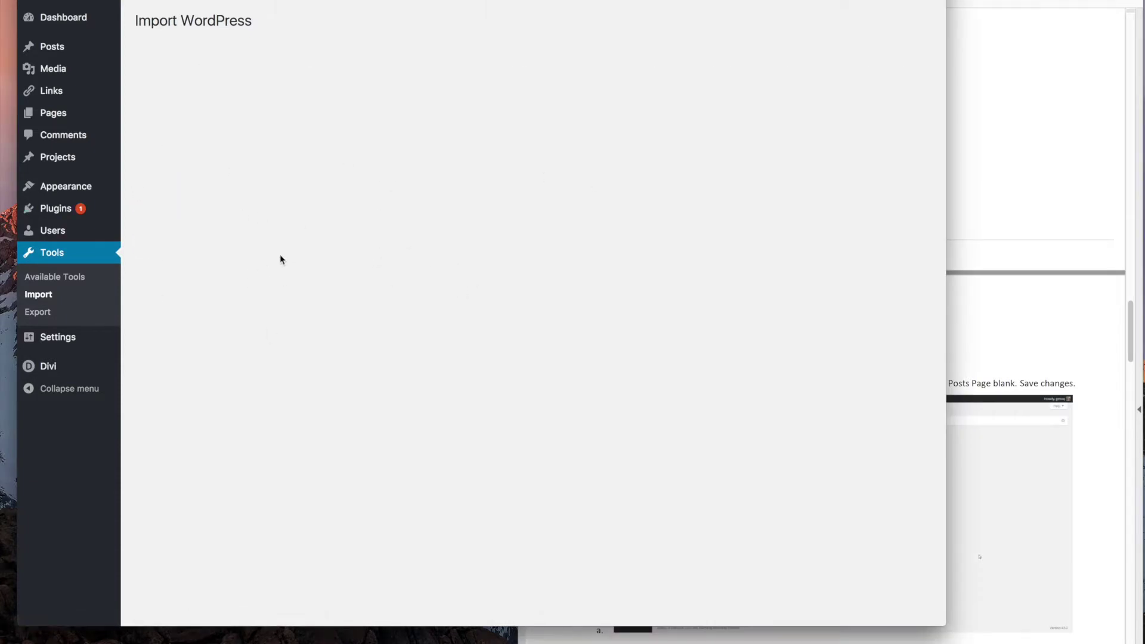
Step: Read the guide on to the homepage setup step and enlarge the browser window
left_click(954, 337)
scroll(882, 330, "up", 3)
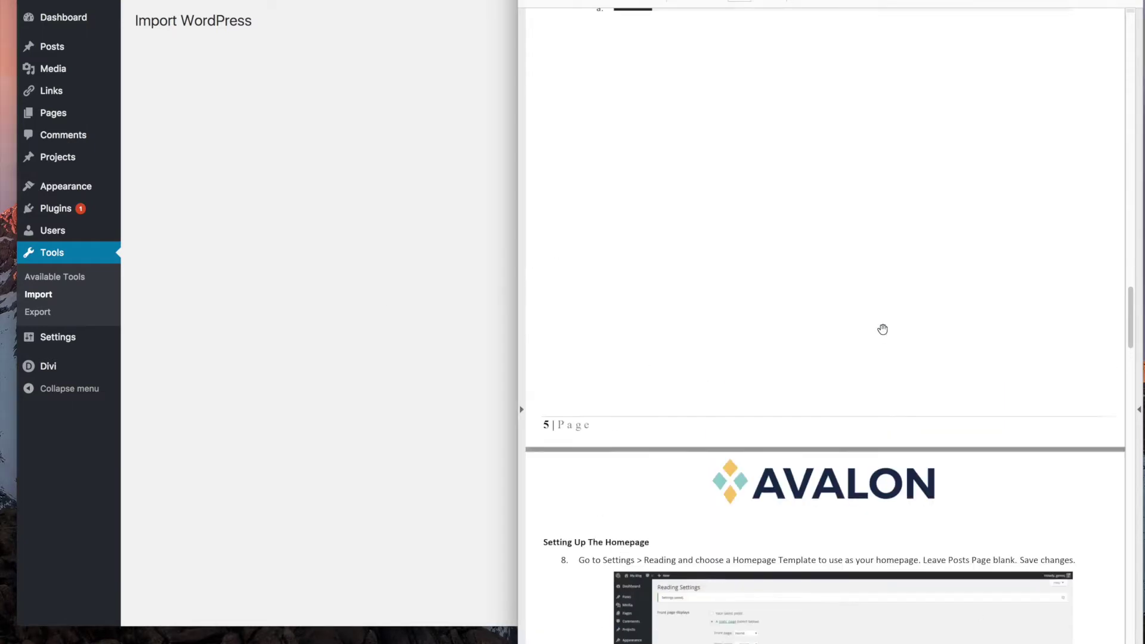
scroll(883, 330, "down", 10)
scroll(833, 343, "down", 10)
scroll(833, 341, "down", 10)
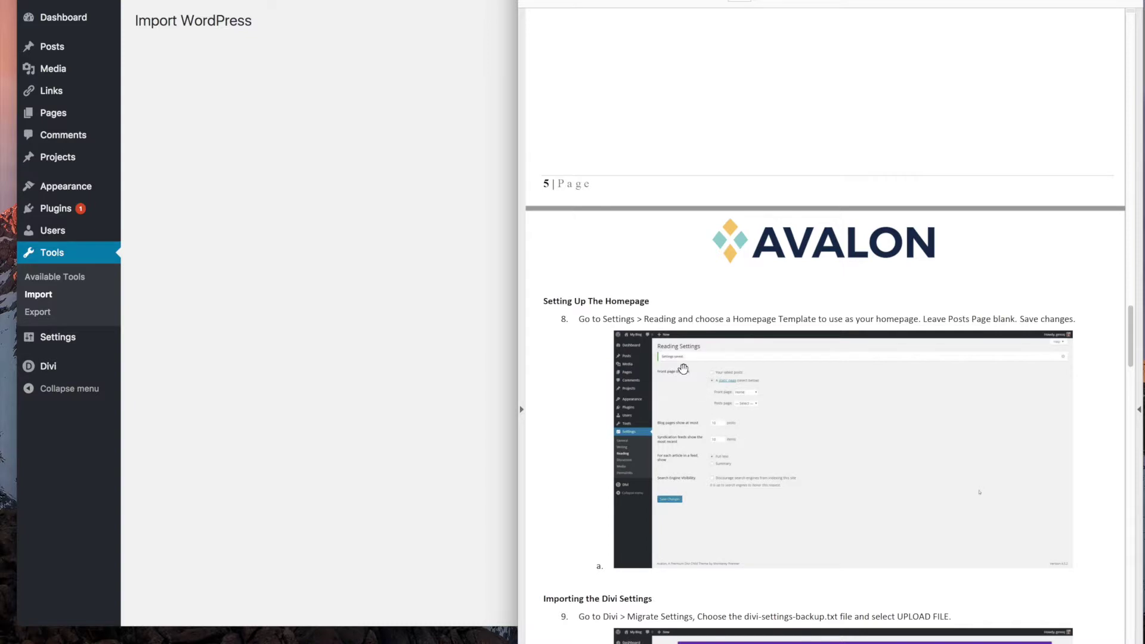
scroll(592, 303, "down", 3)
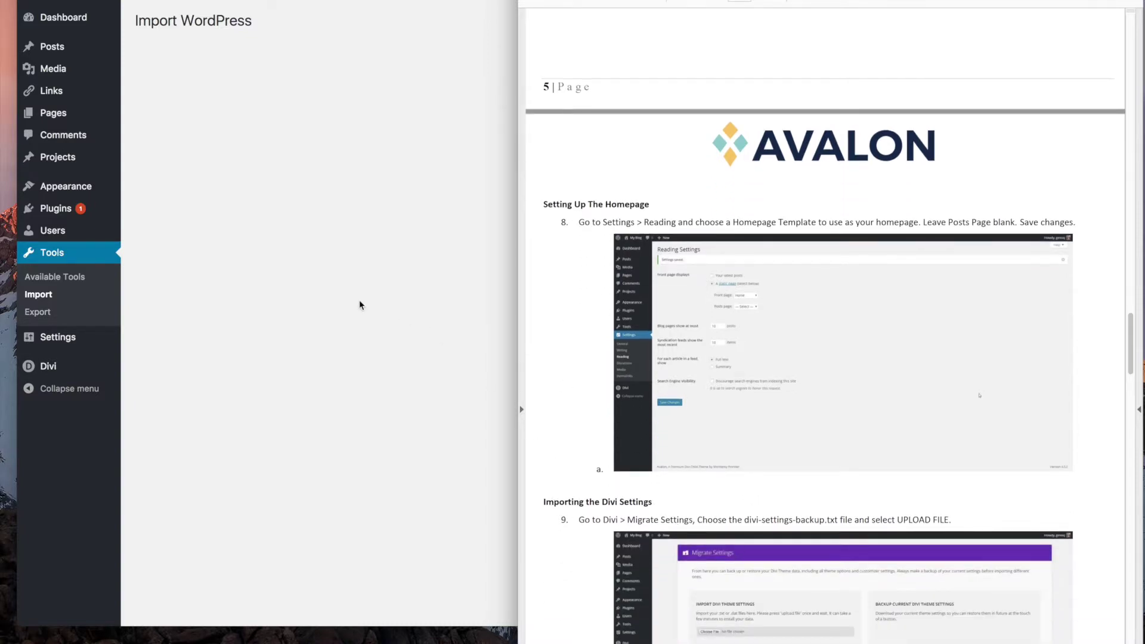
key("ctrl+alt+Return")
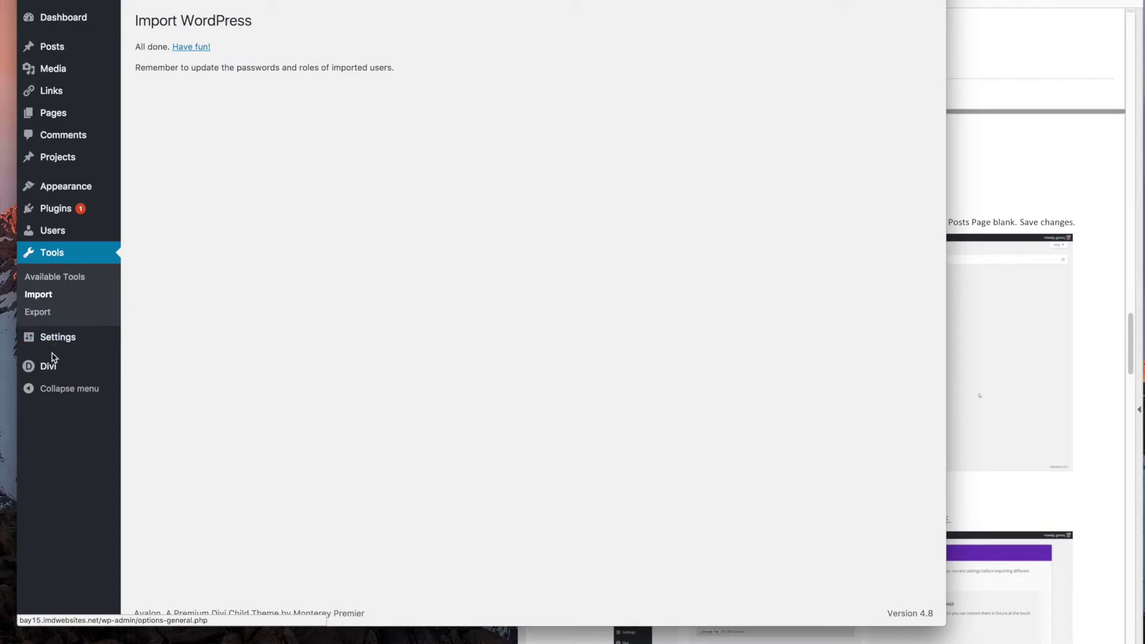
mouse_move(53, 343)
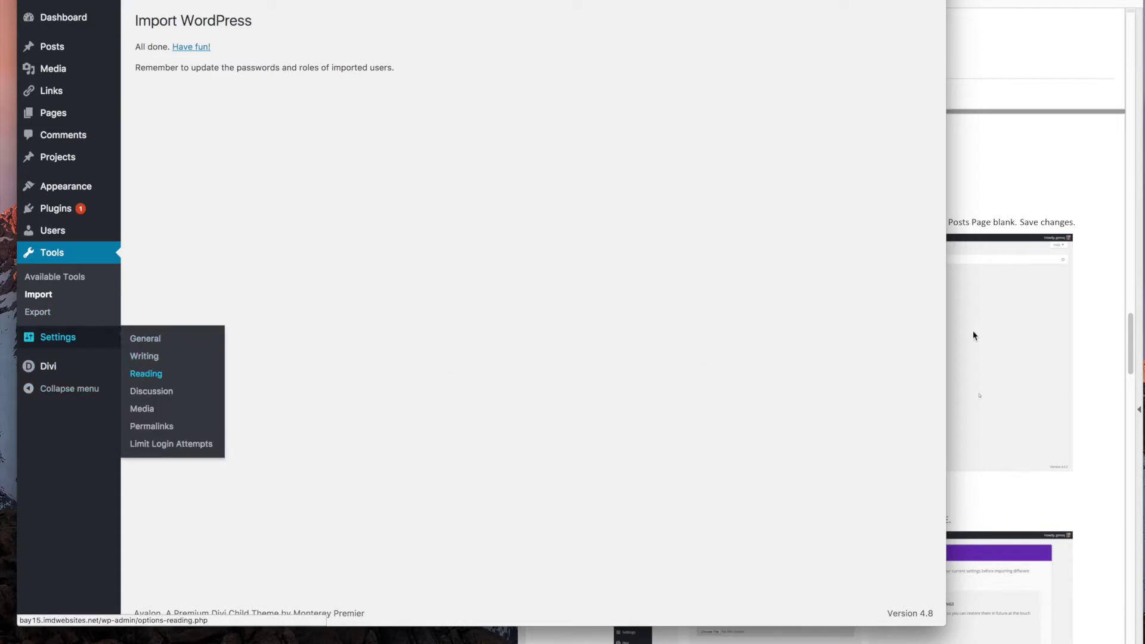
Step: Set the front page to a static page showing Home and save Reading Settings
left_click(146, 373)
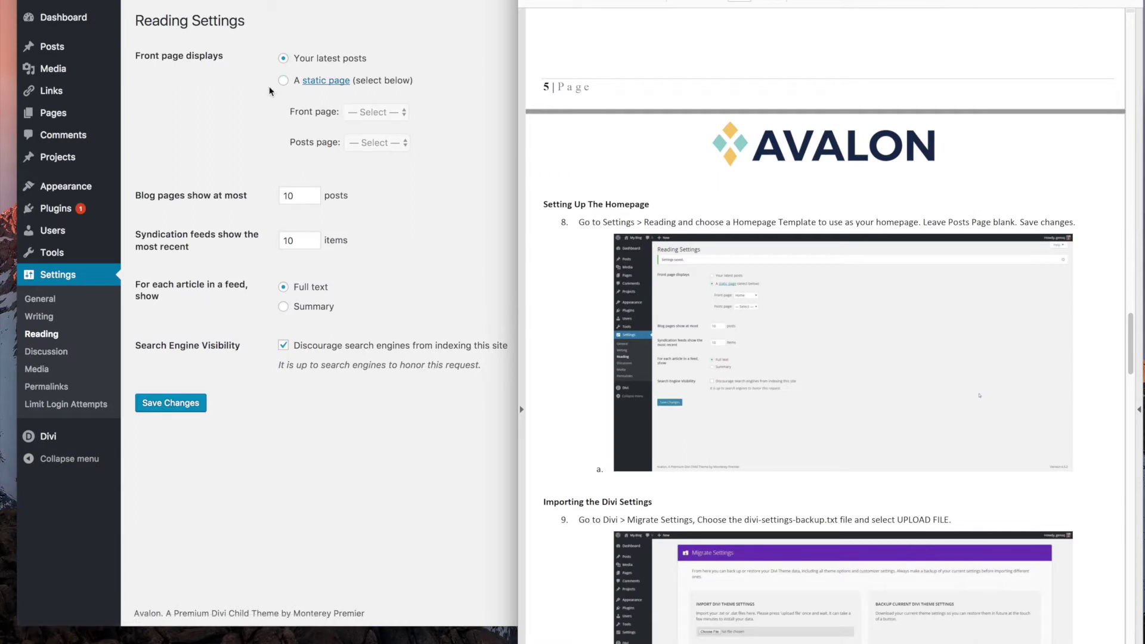
left_click(266, 87)
left_click(287, 80)
left_click(405, 113)
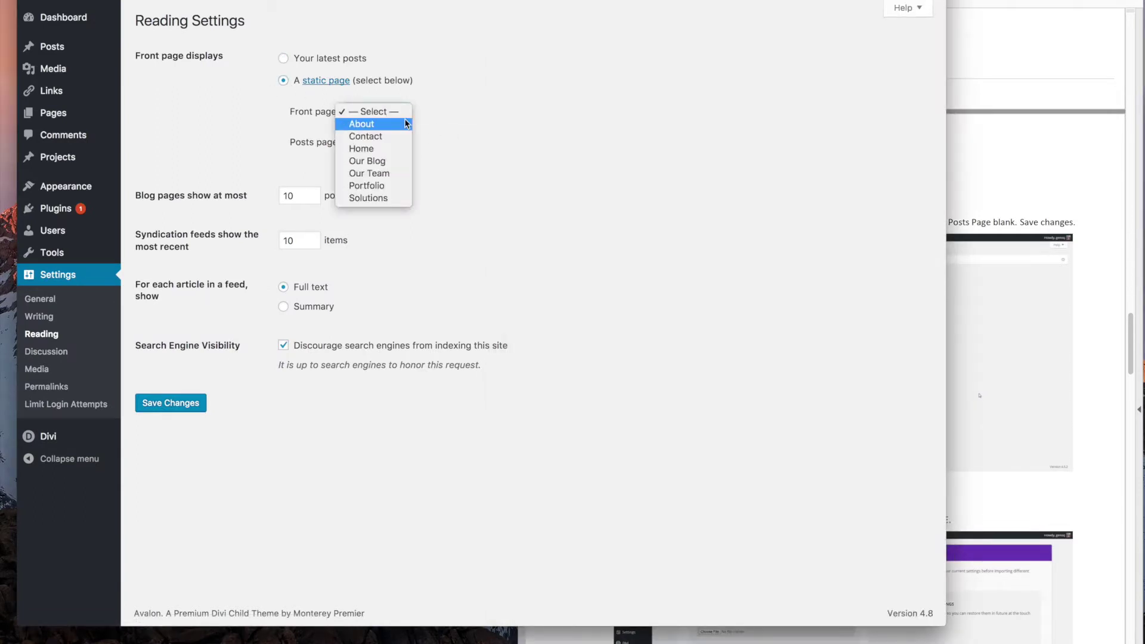
left_click(369, 149)
left_click(177, 411)
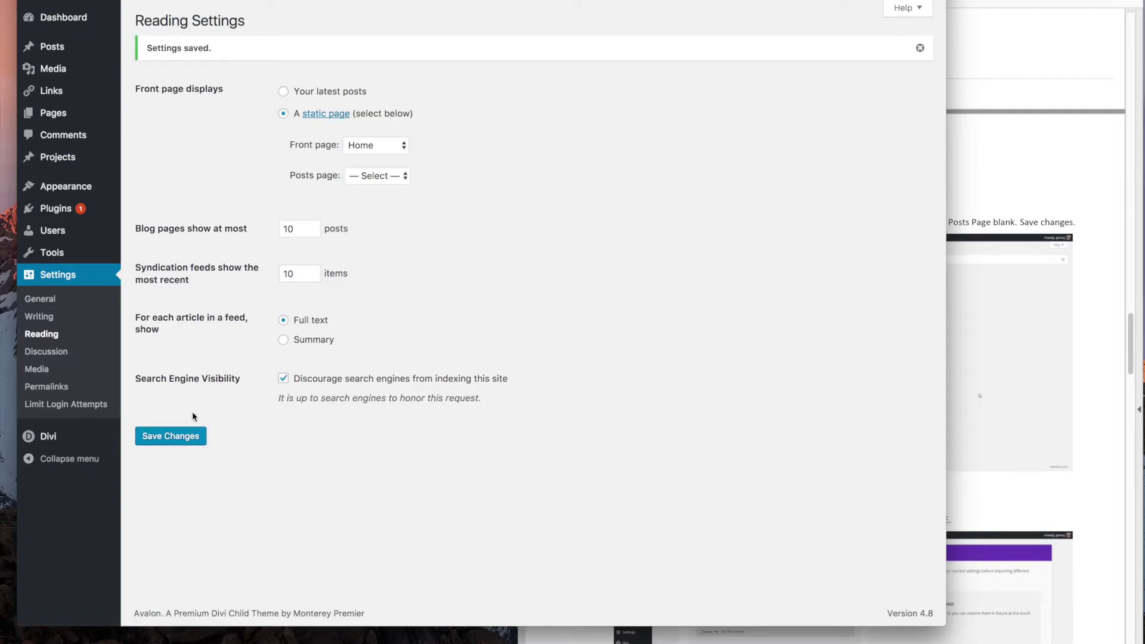
left_click(189, 437)
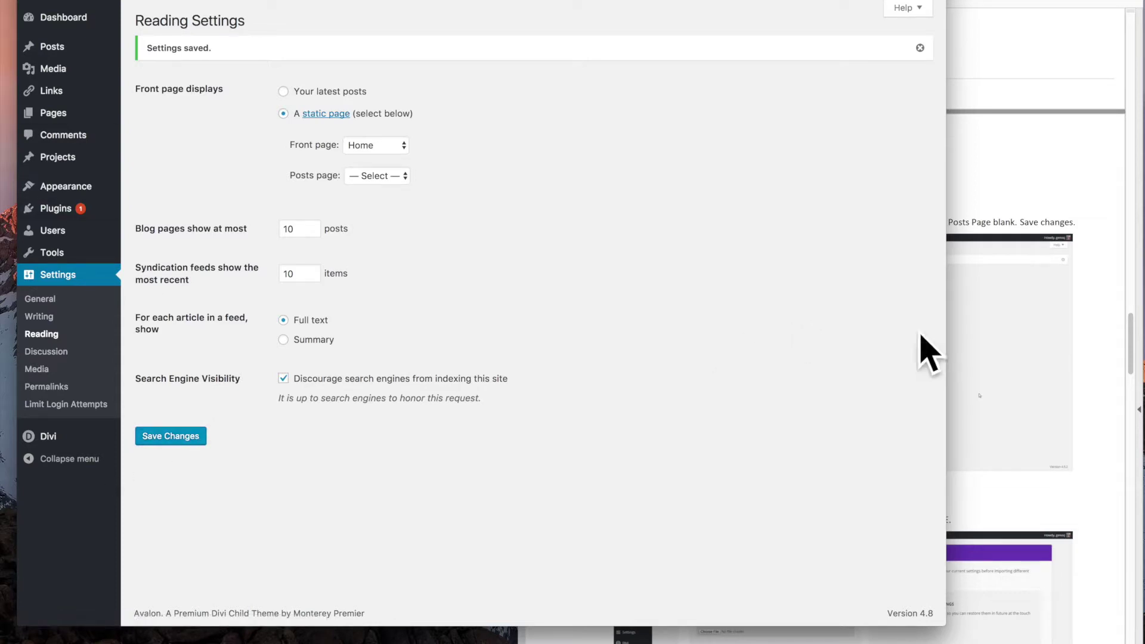
Step: Read the next section of the setup guide, then return to the WordPress admin
left_click(1102, 337)
scroll(879, 396, "down", 5)
scroll(879, 396, "down", 1)
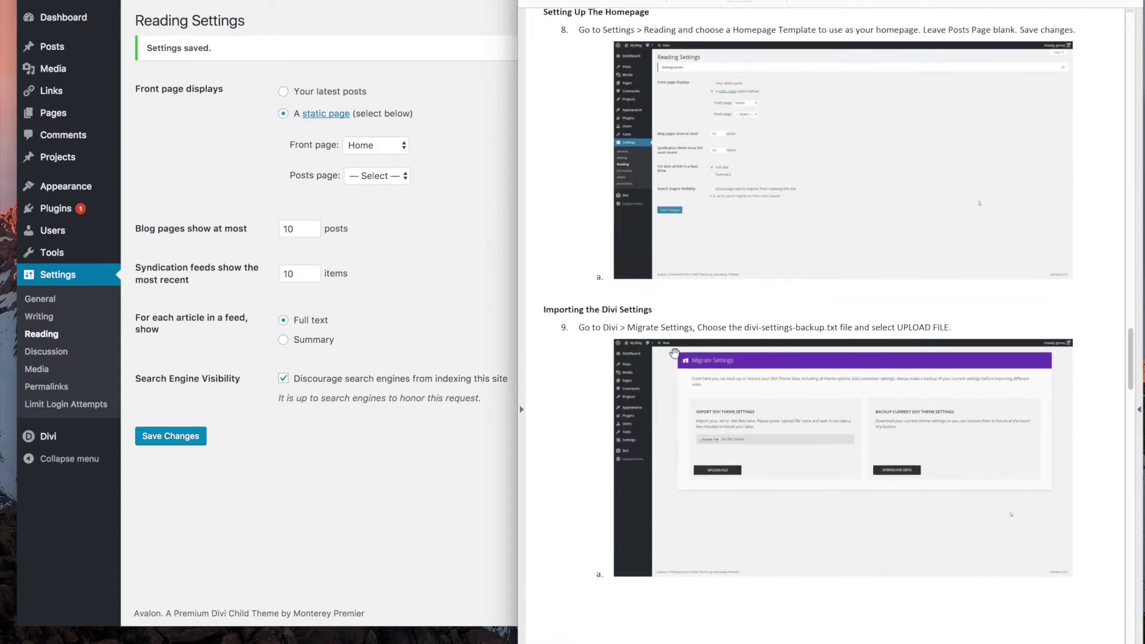
left_click(63, 477)
mouse_move(61, 437)
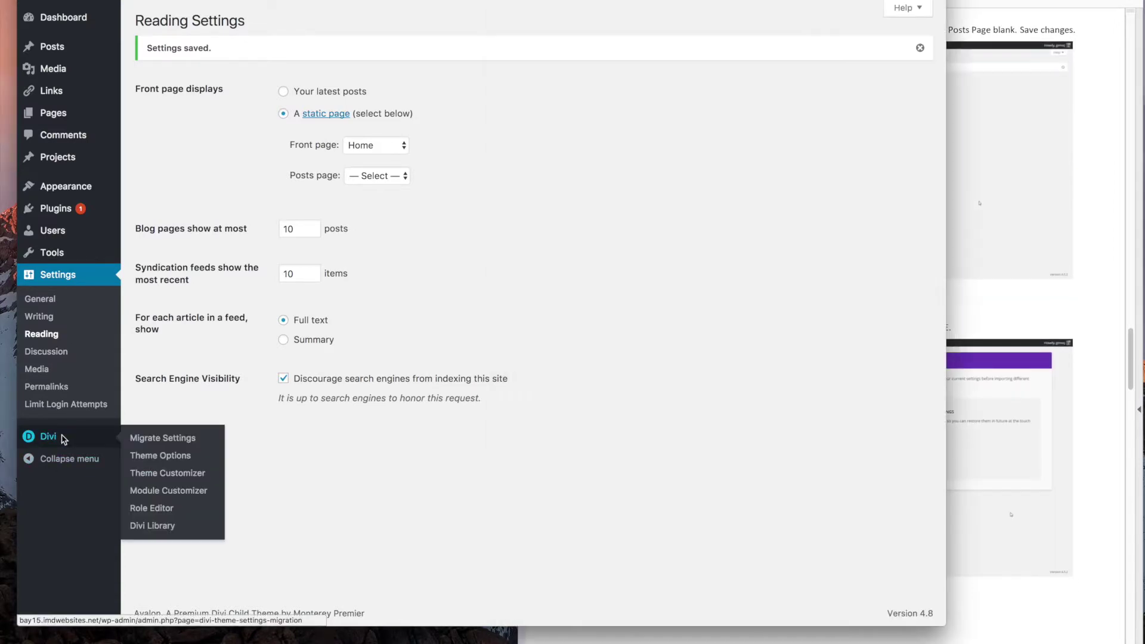
Step: In Divi > Migrate Settings, upload divi-settings-backup.txt and dismiss the success message
left_click(156, 445)
left_click(960, 459)
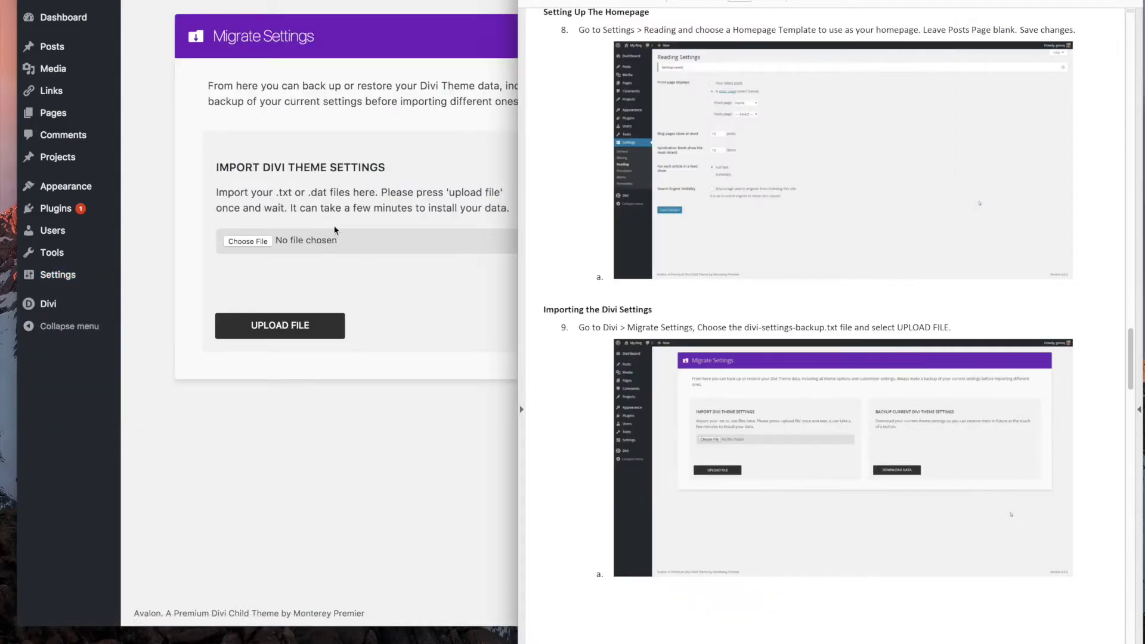
left_click(265, 245)
left_click(259, 243)
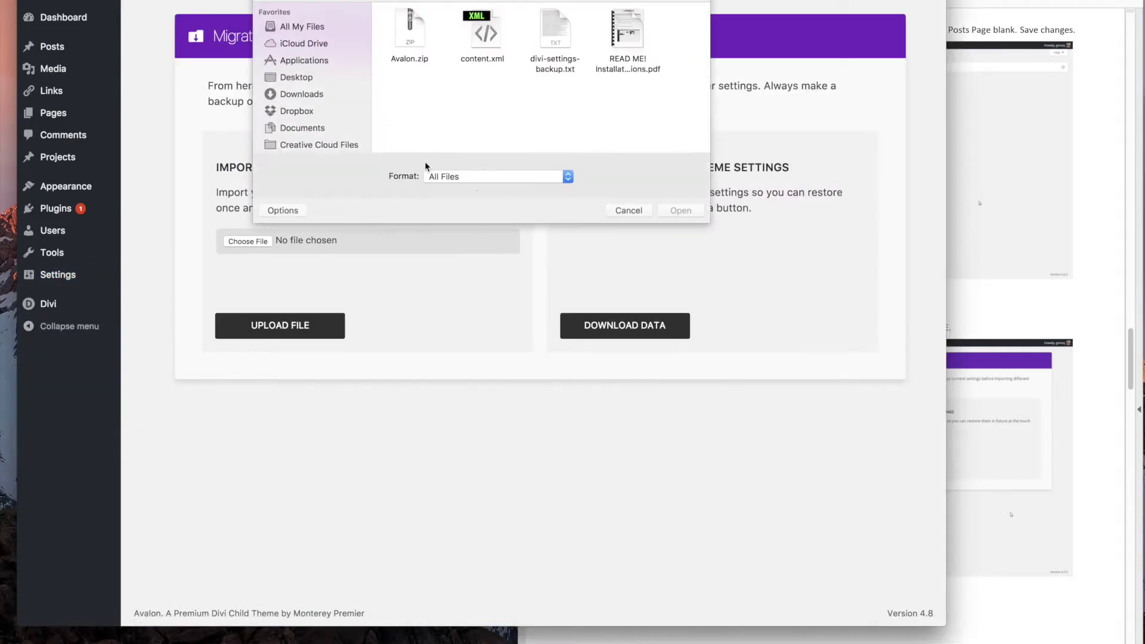
double_click(552, 36)
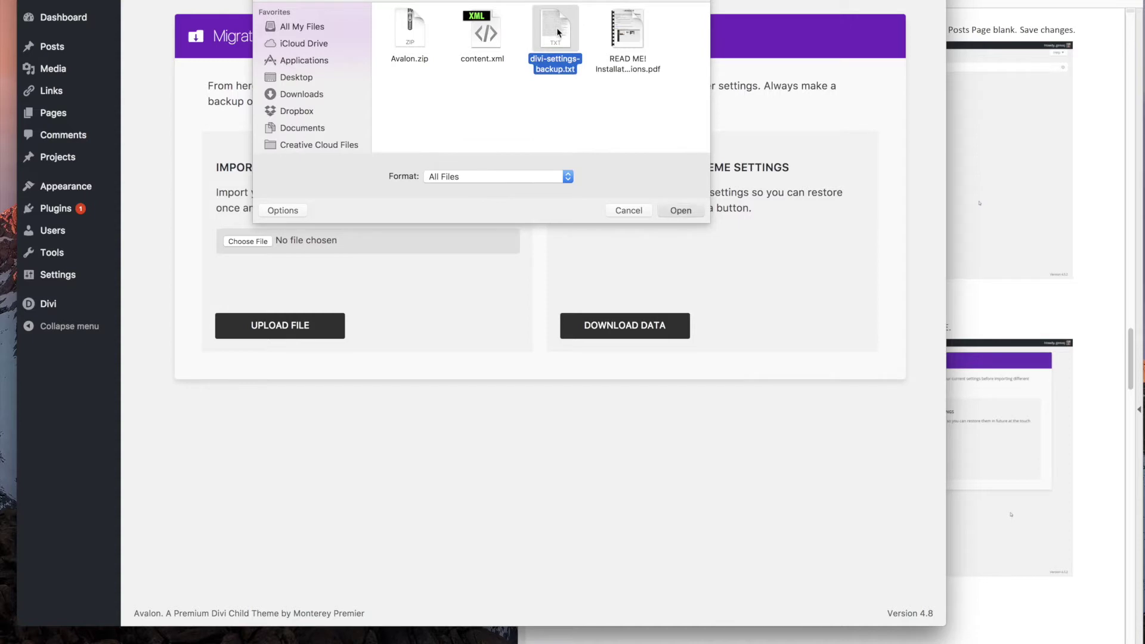
left_click(281, 325)
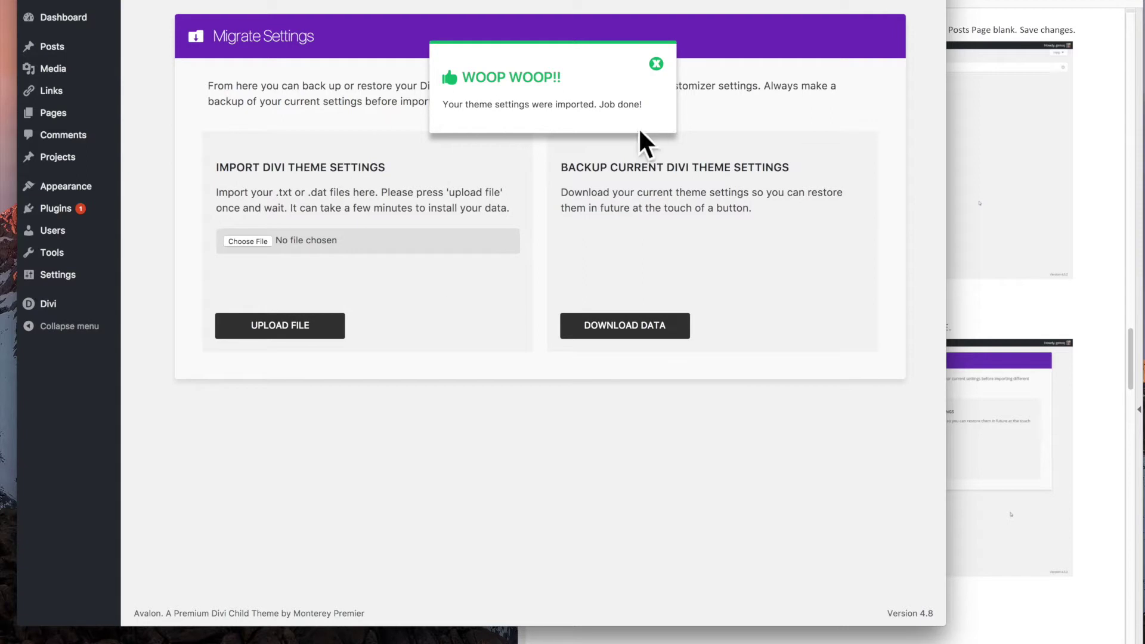
left_click(656, 65)
Step: Read the guide's custom menus section and go to Appearance > Menus
left_click(1057, 374)
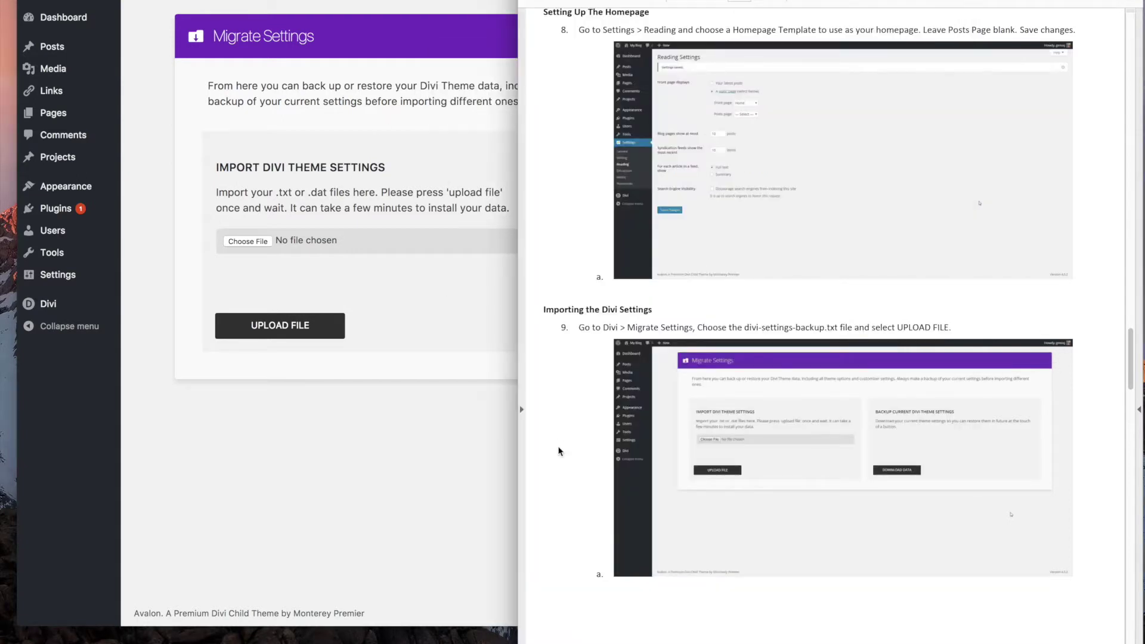
scroll(659, 495, "down", 5)
scroll(656, 497, "down", 3)
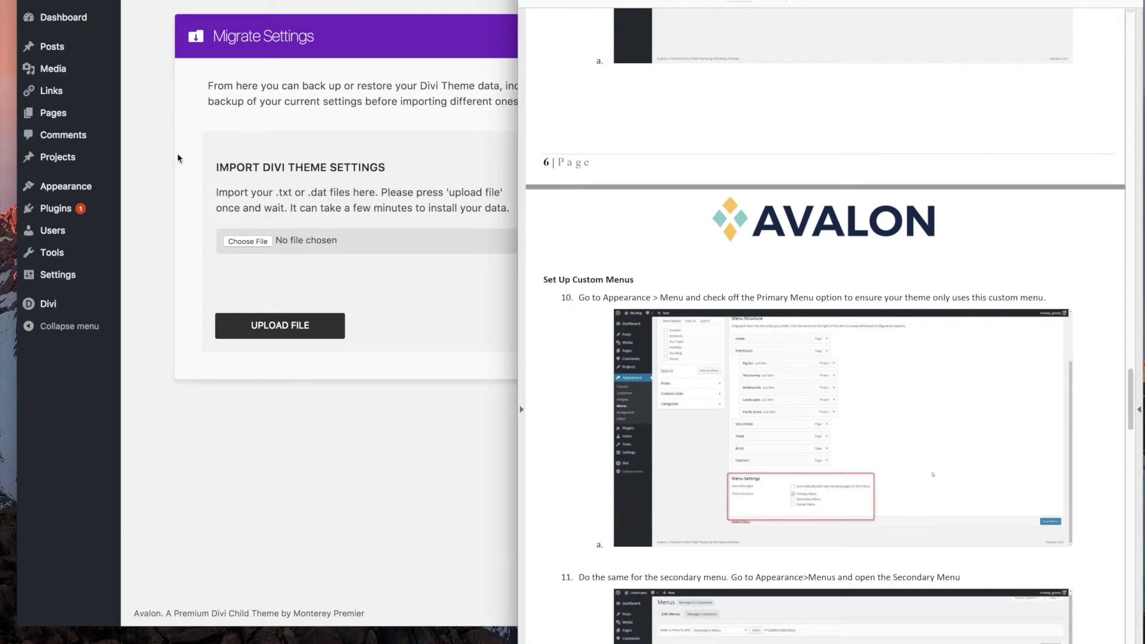
left_click(67, 192)
mouse_move(87, 192)
left_click(142, 241)
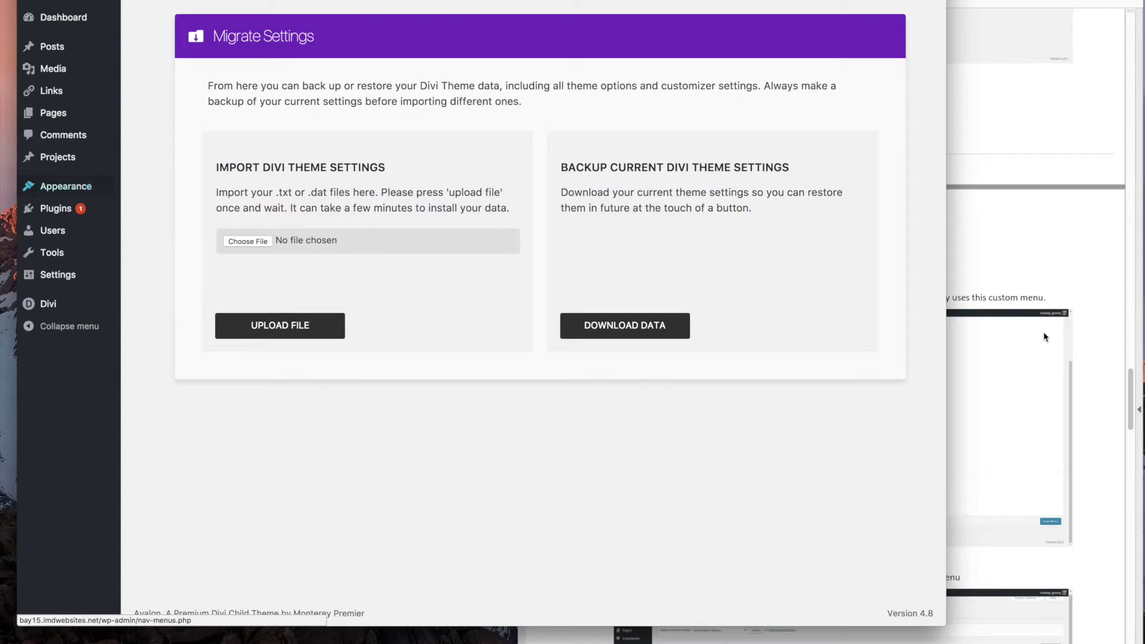
Step: Assign the Primary Menu to the Primary Menu display location and save it
left_click(1037, 329)
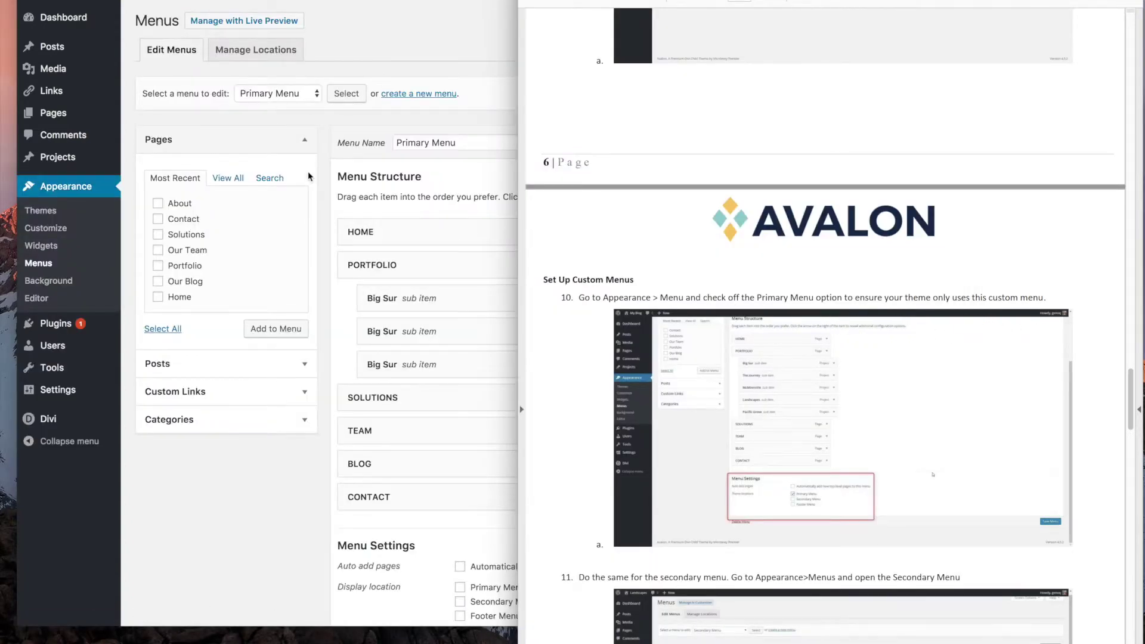
left_click(340, 158)
scroll(496, 319, "down", 3)
left_click(467, 482)
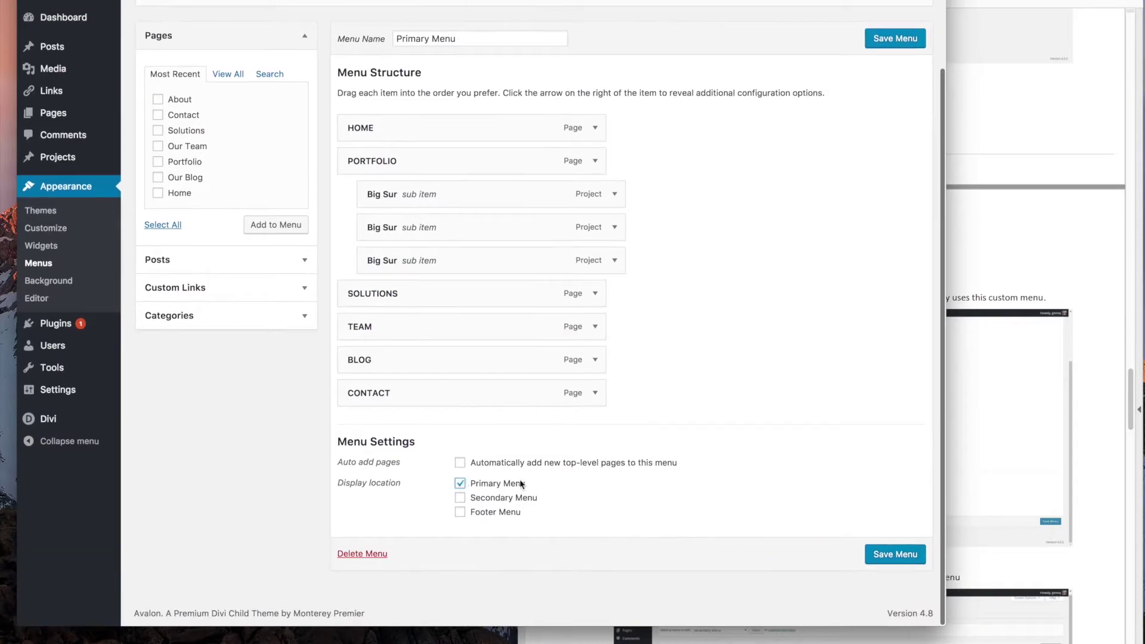
scroll(568, 465, "up", 1)
left_click(893, 601)
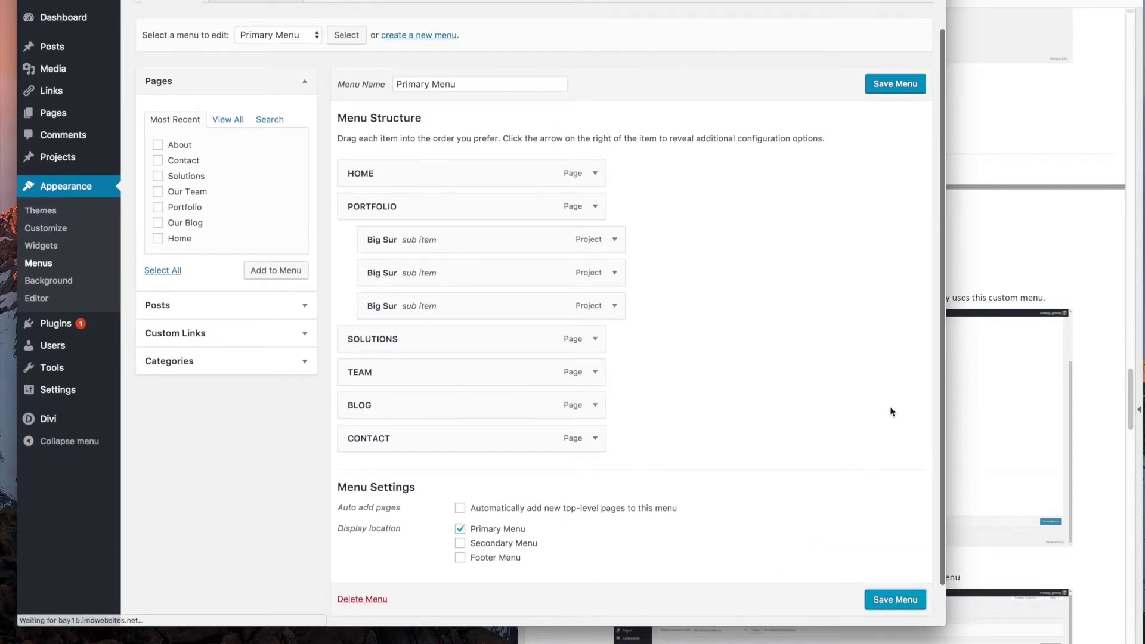
left_click(1026, 260)
scroll(958, 363, "down", 1)
scroll(958, 363, "down", 3)
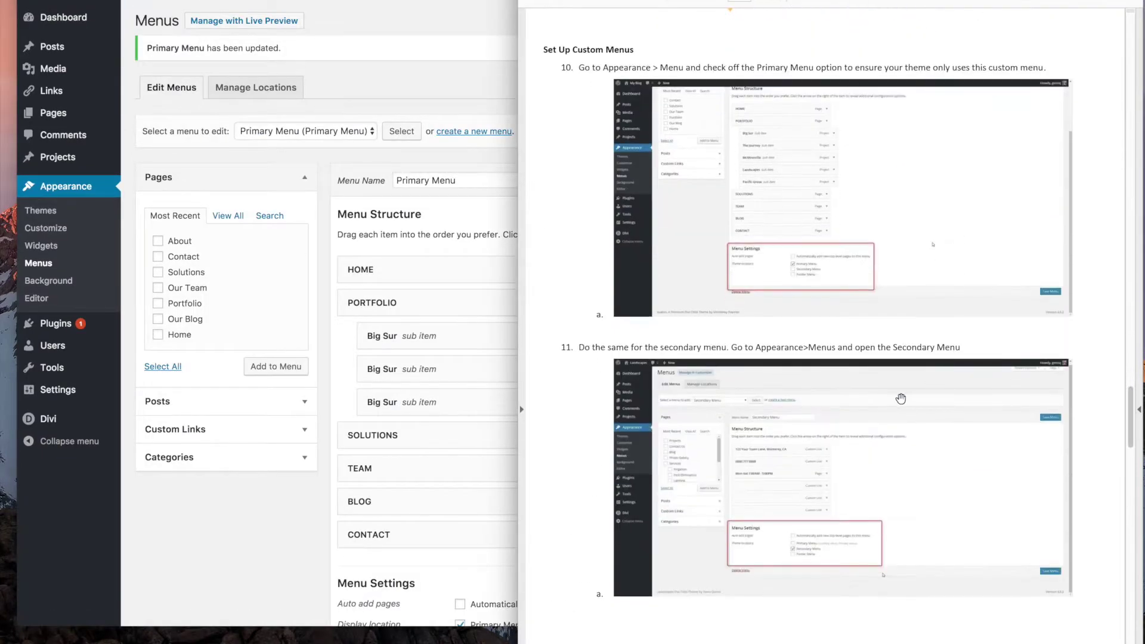
Step: Load the Secondary Menu, assign it to the Secondary Menu location, and save
left_click(371, 115)
left_click(352, 132)
left_click(378, 143)
left_click(401, 132)
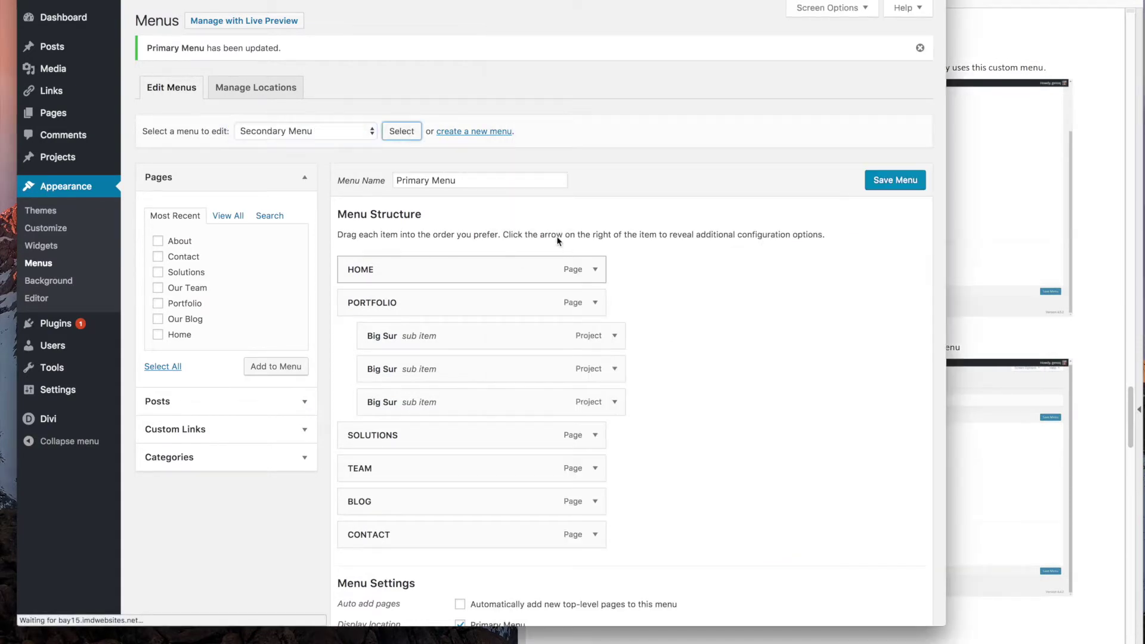
left_click(481, 438)
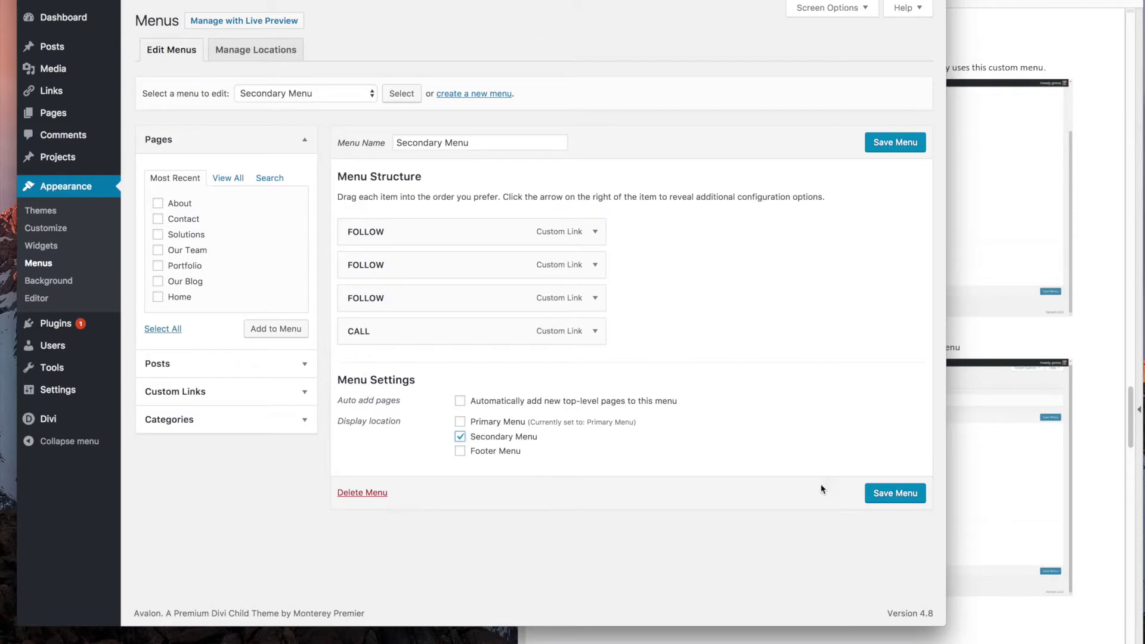
left_click(895, 493)
left_click(979, 530)
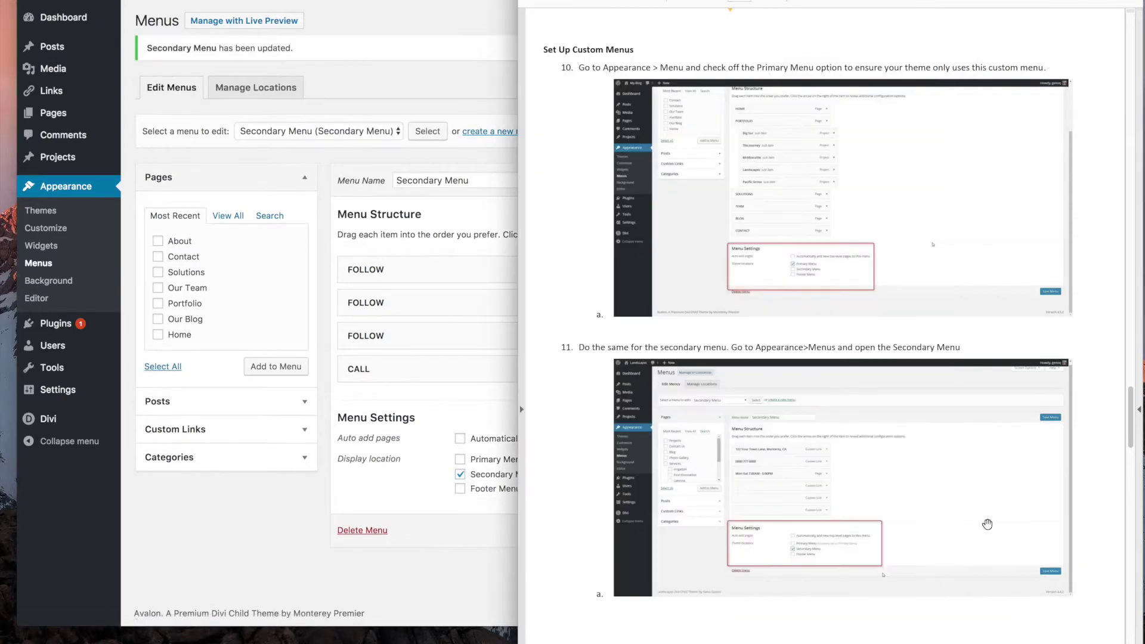
scroll(987, 523, "down", 6)
scroll(987, 524, "down", 4)
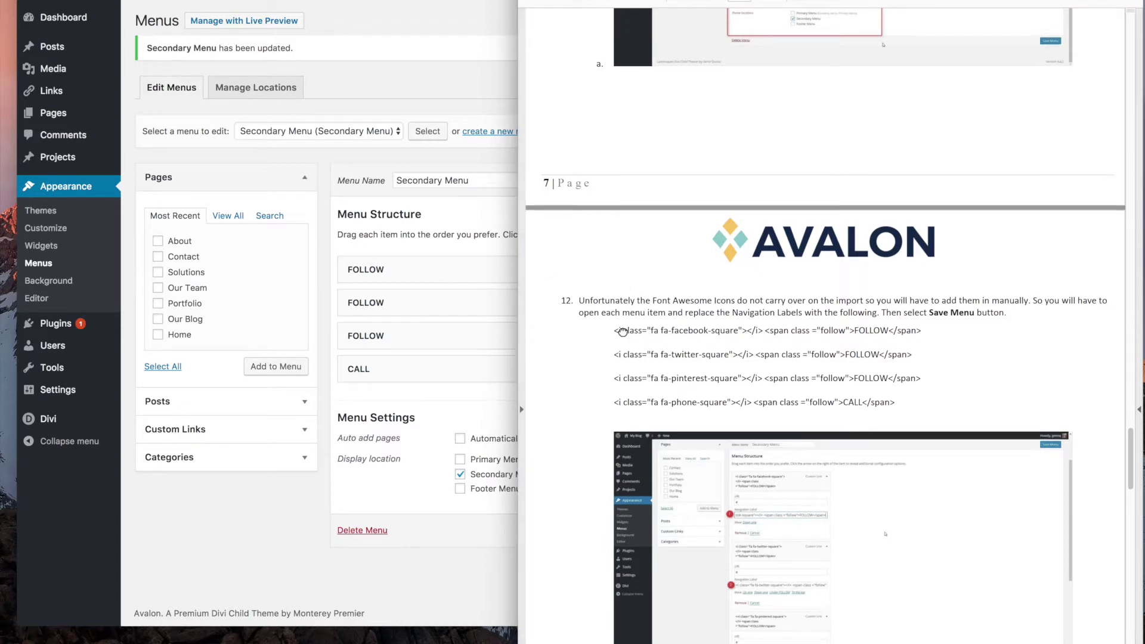
scroll(847, 334, "down", 2)
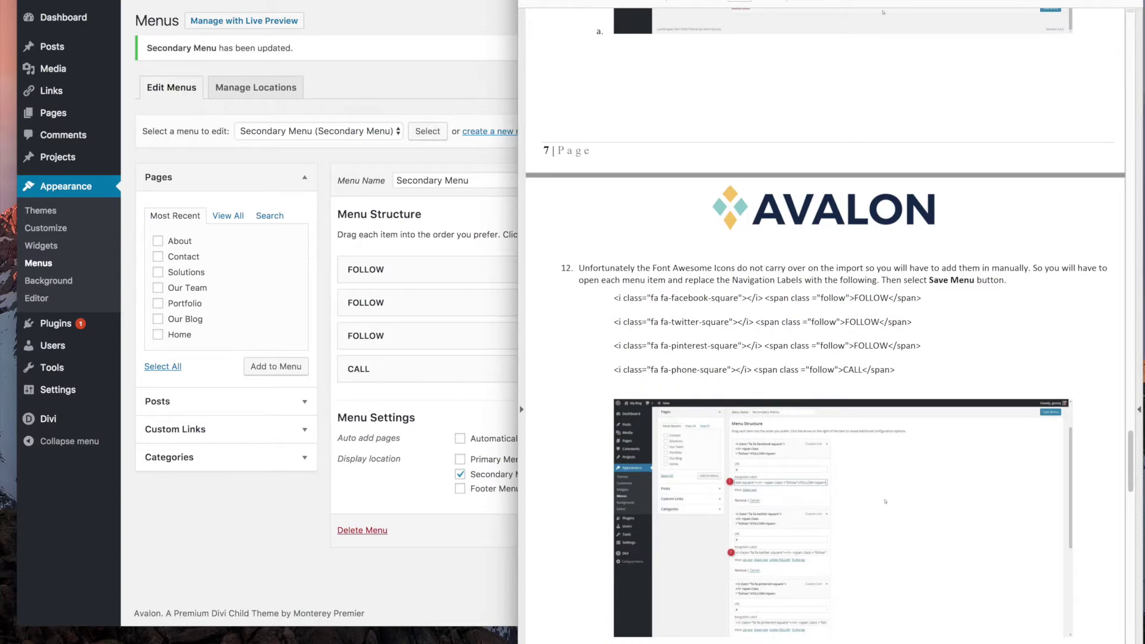
scroll(805, 293, "down", 1)
scroll(739, 319, "down", 6)
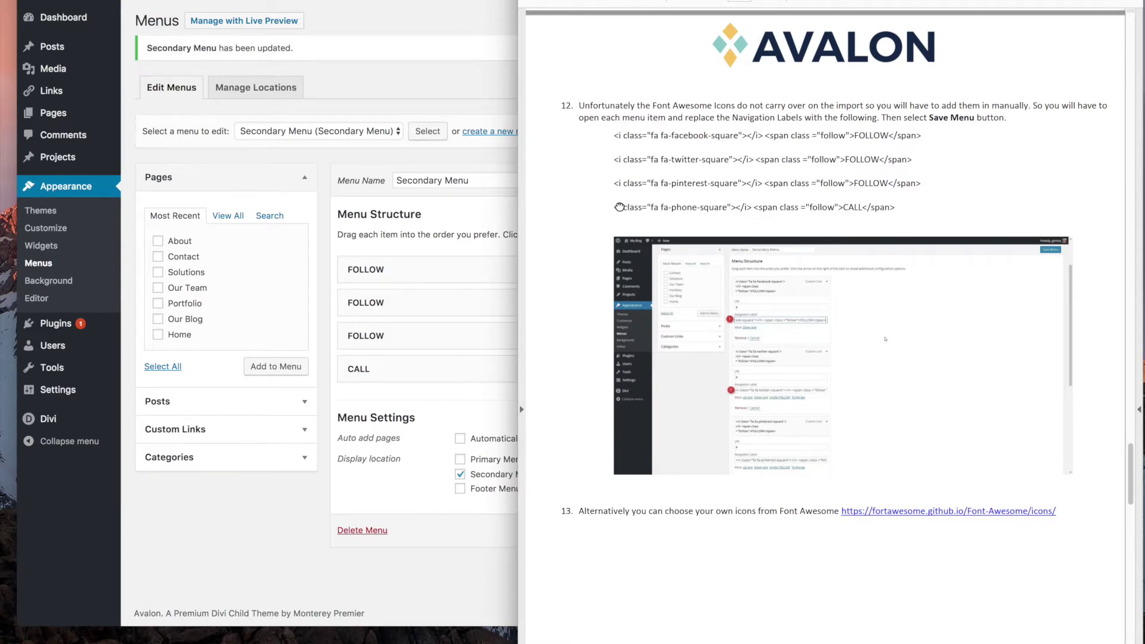
scroll(715, 179, "down", 2)
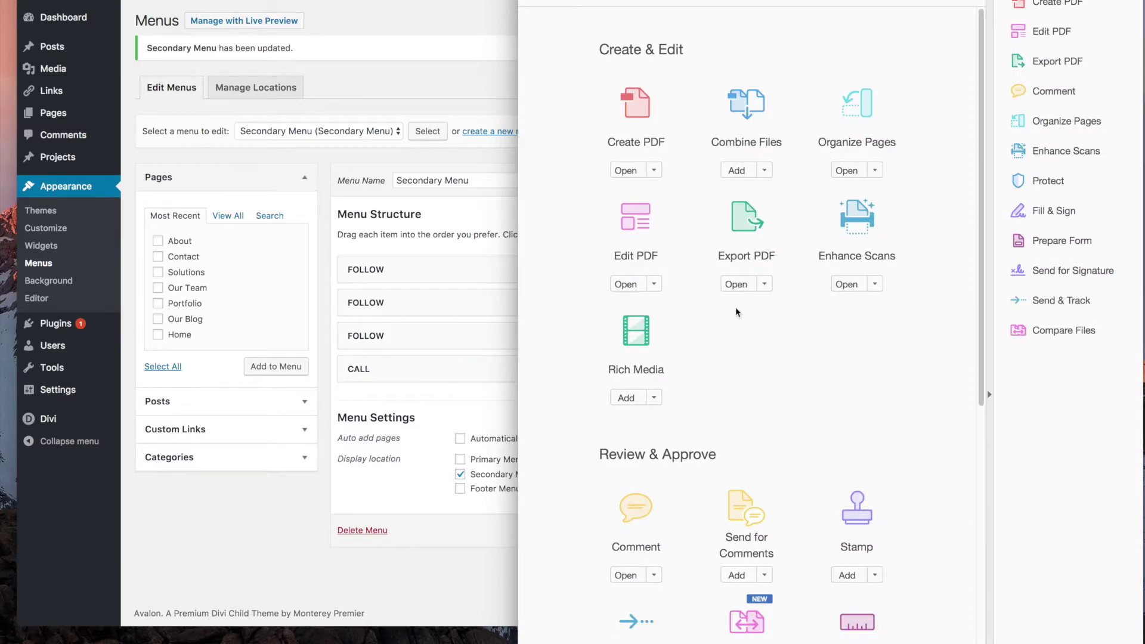
scroll(736, 312, "down", 10)
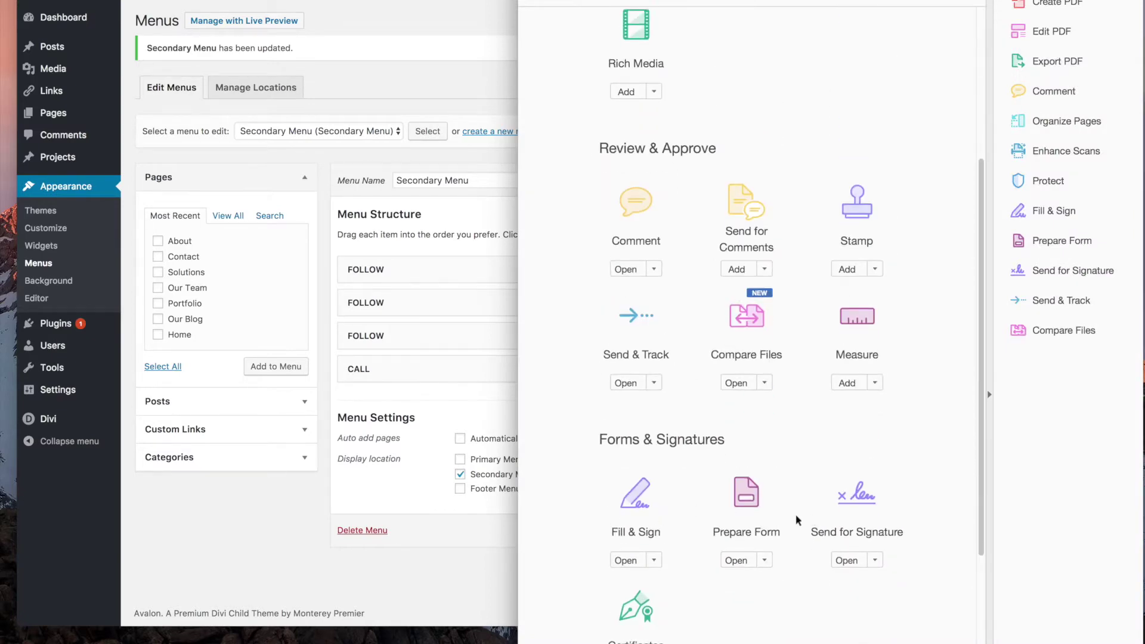
scroll(812, 520, "down", 11)
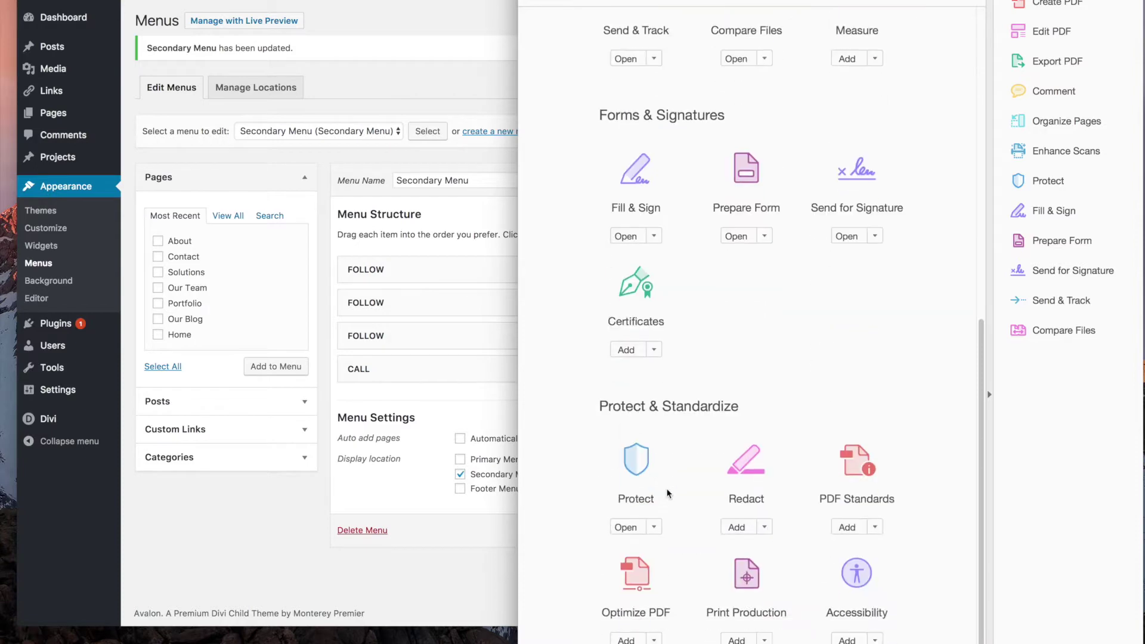
scroll(667, 493, "up", 10)
scroll(667, 493, "up", 5)
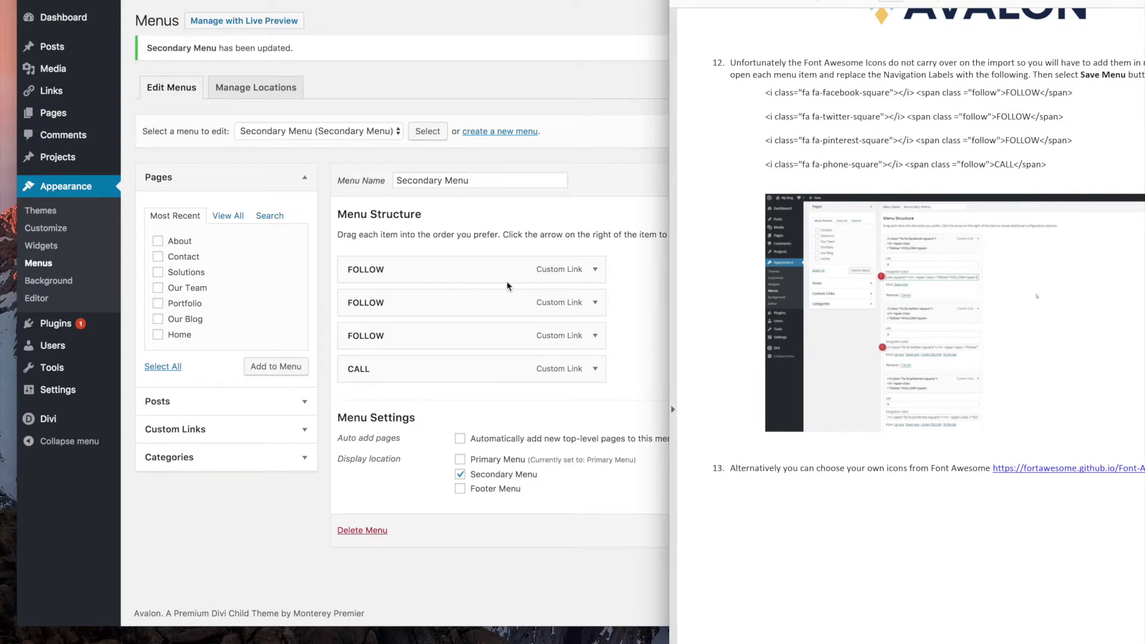
left_click(595, 269)
Step: Enter the fa fa-facebook-square icon and a class="follow" span in the first FOLLOW item's label
left_click(595, 269)
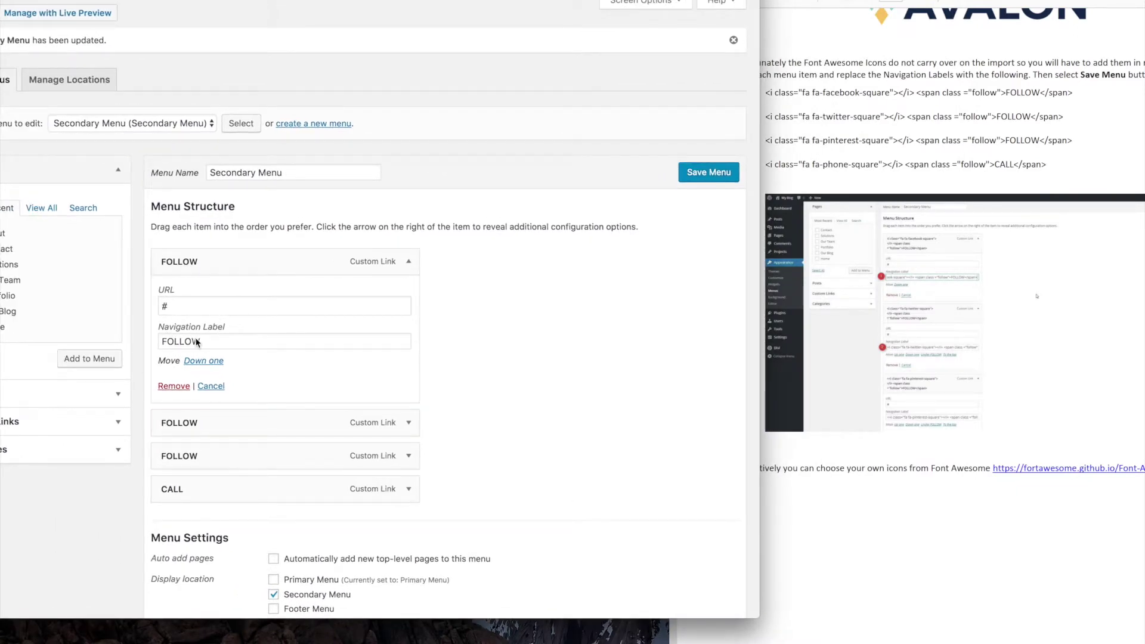
left_click(161, 344)
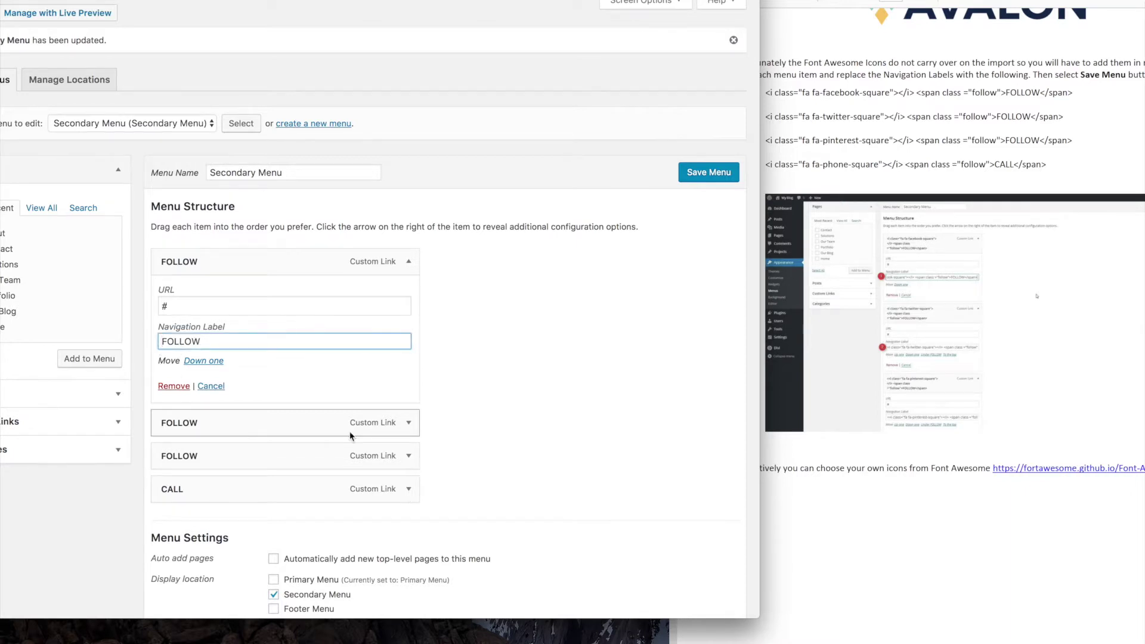
type("<i clas")
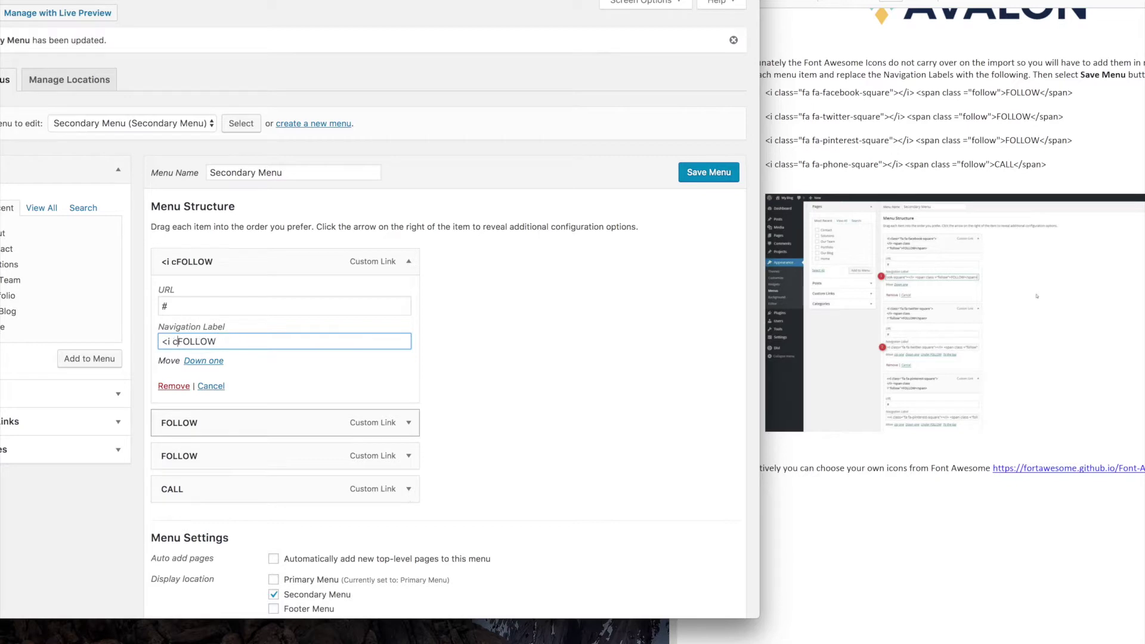
type("s=")
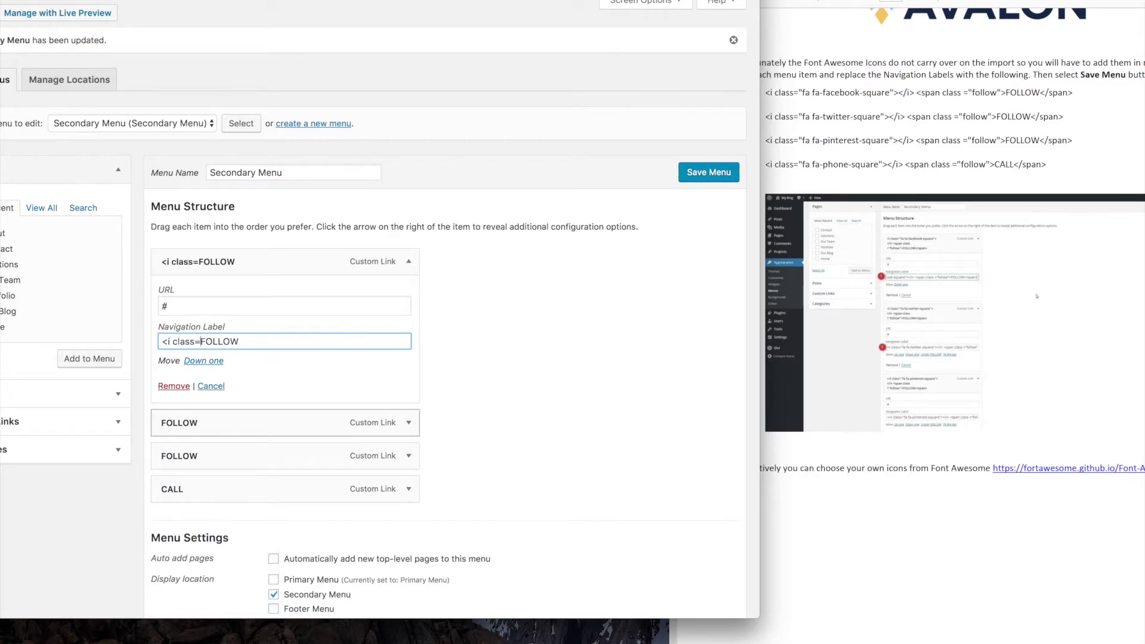
type("\"fa fa")
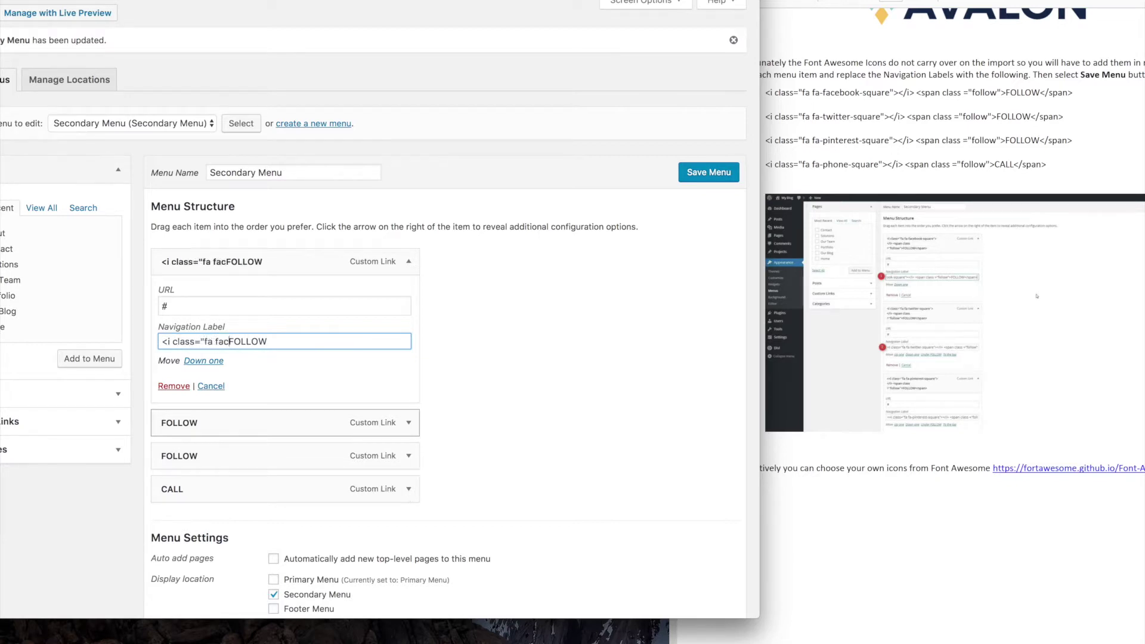
type("-face")
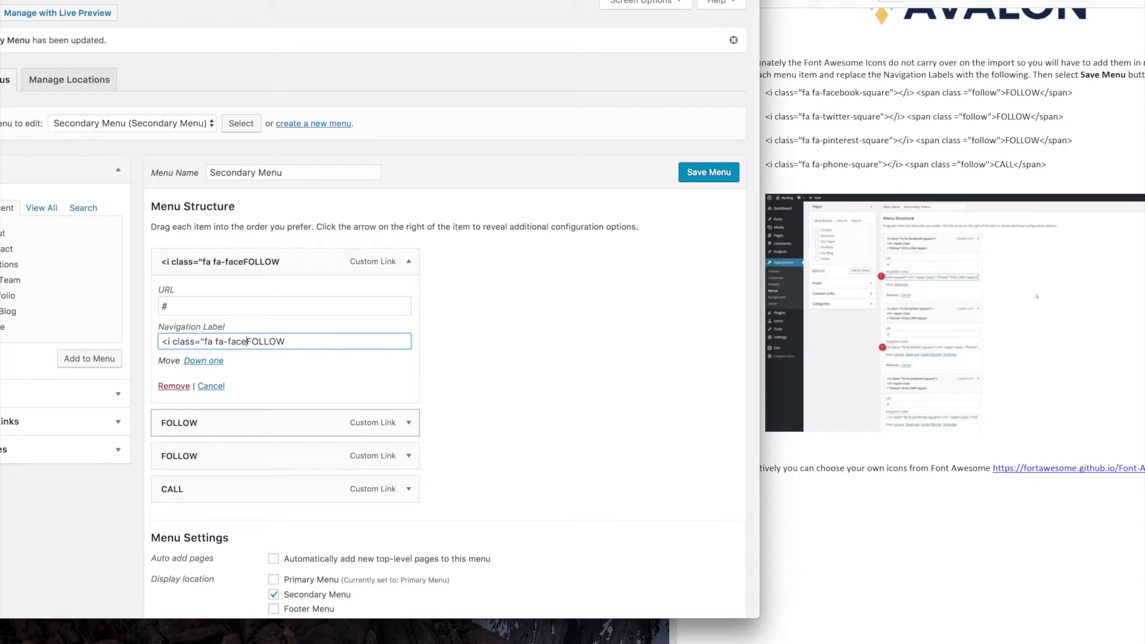
type("book-square")
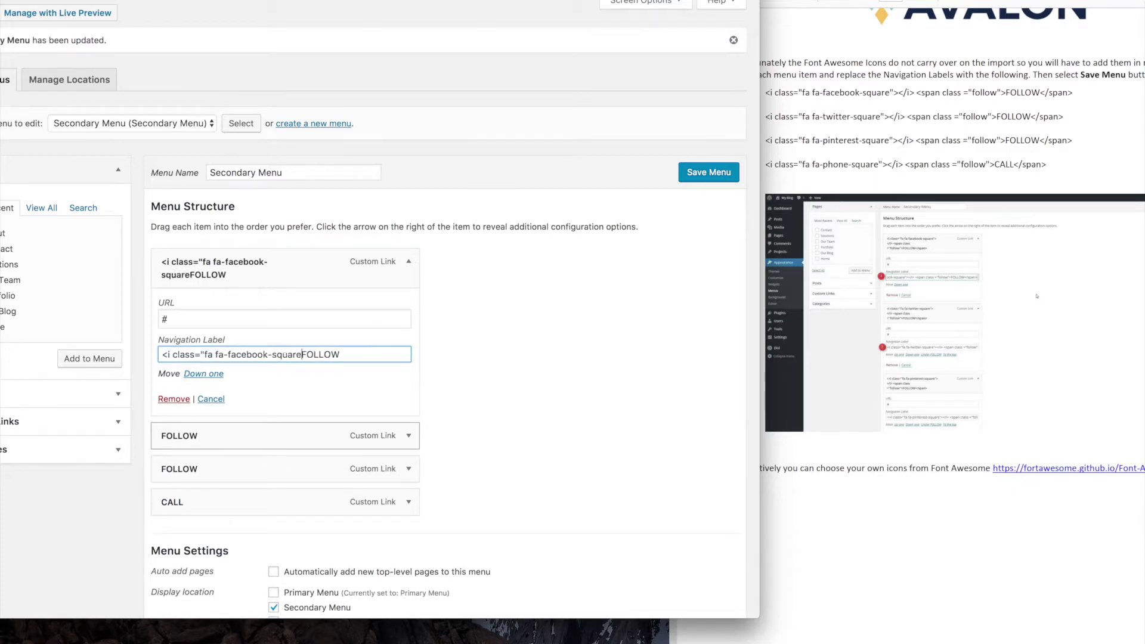
type("\"></")
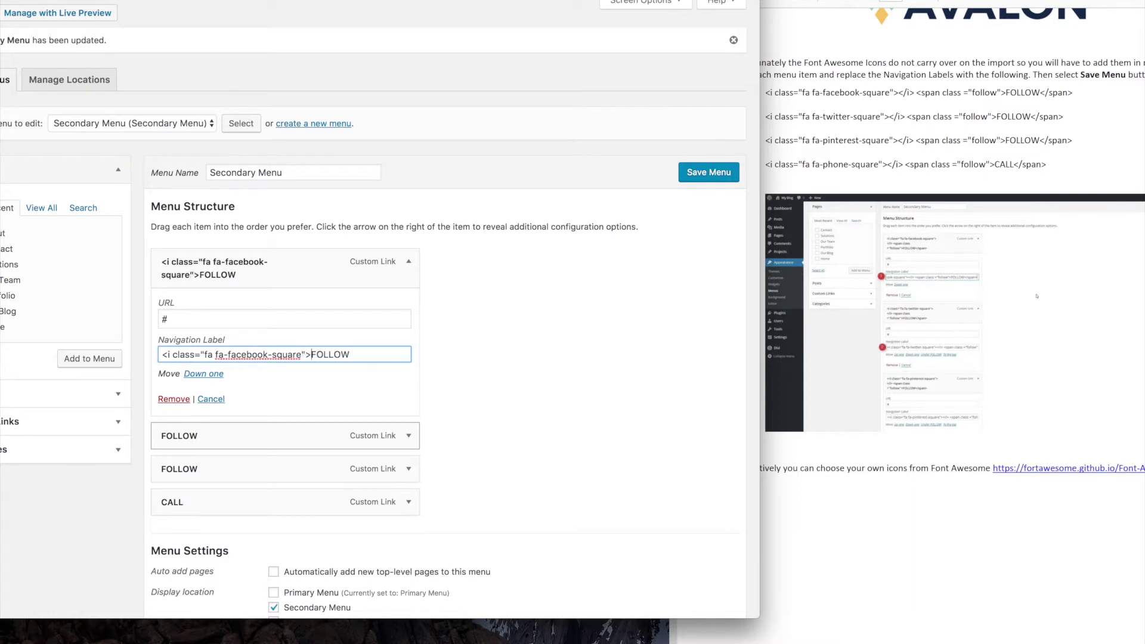
type("1><span>")
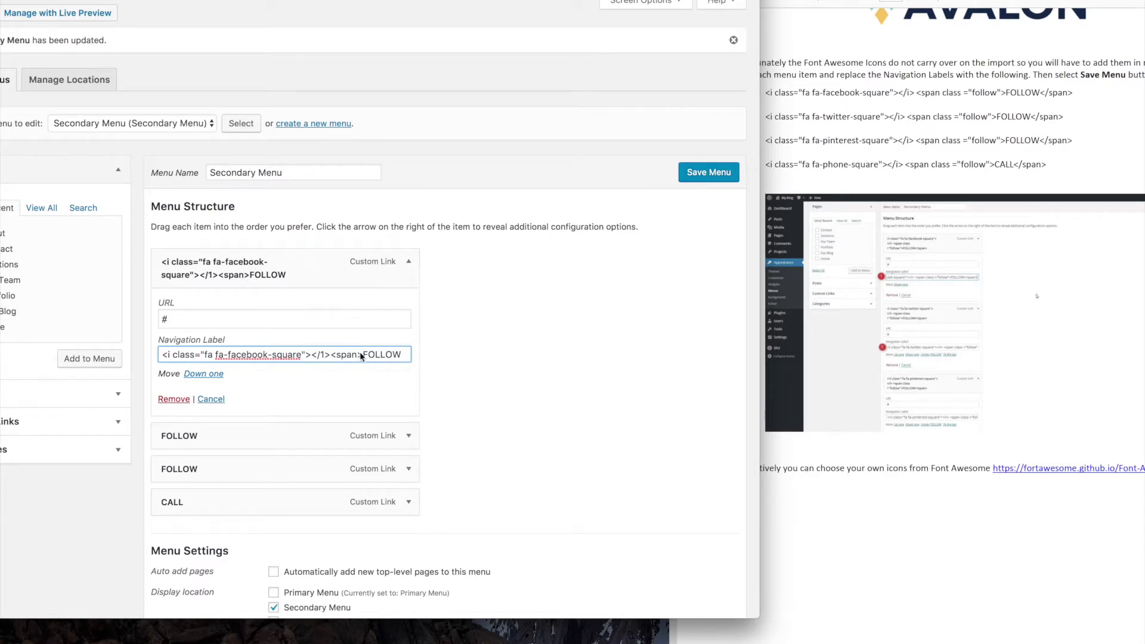
type("class=")
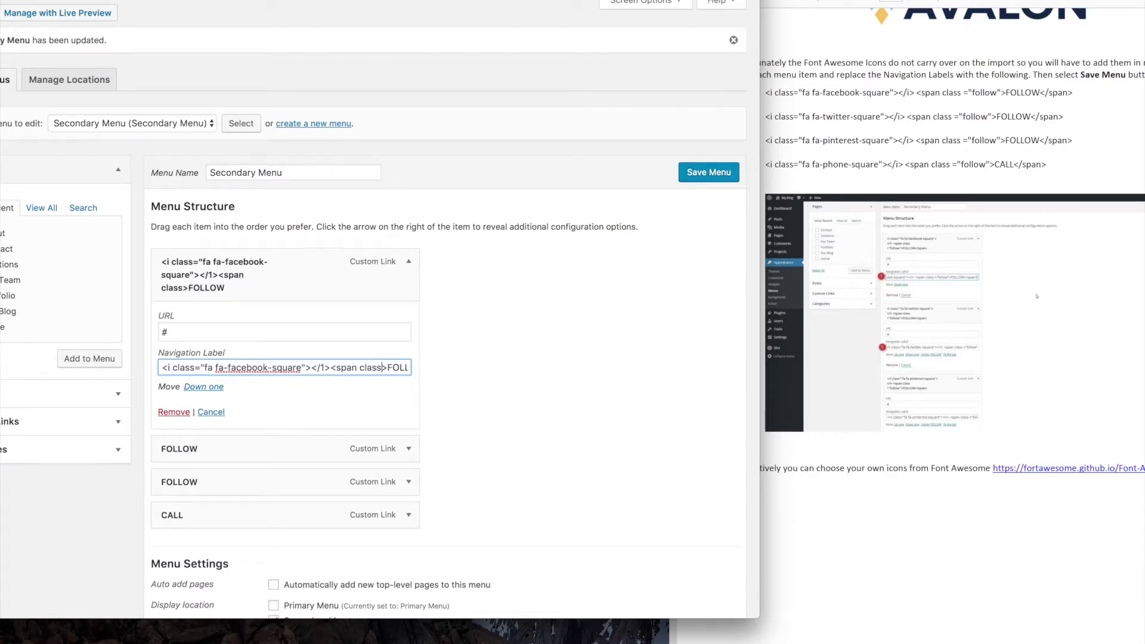
type("\"fp")
key("BackSpace")
type("ollow\"")
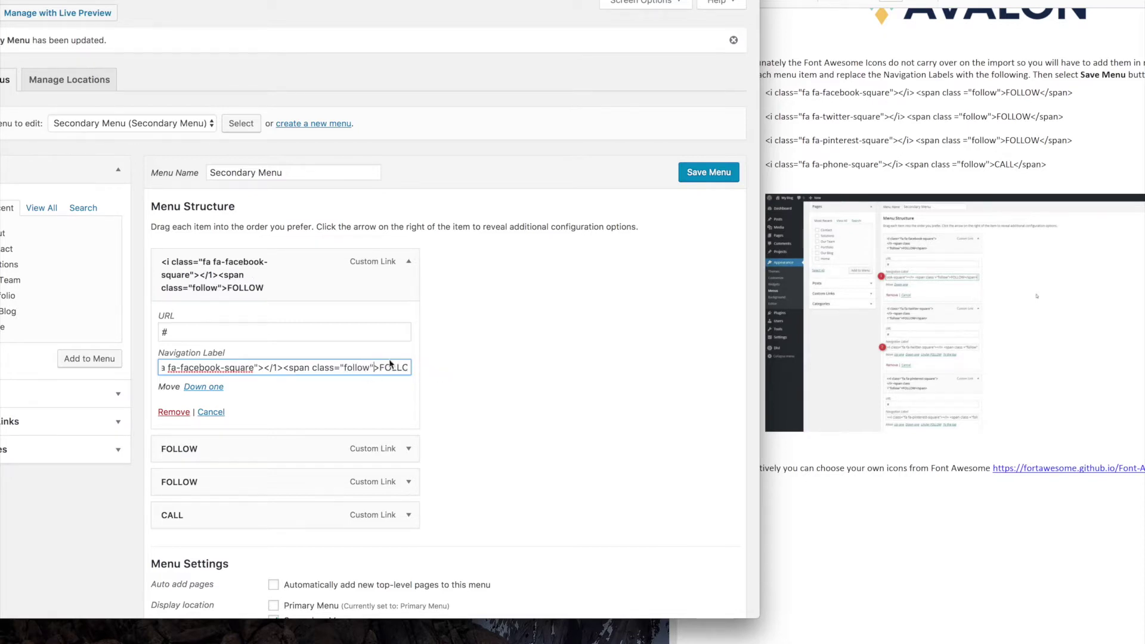
Step: Close the label with </span> and select the whole label text for copying
left_click_drag(391, 370, 426, 373)
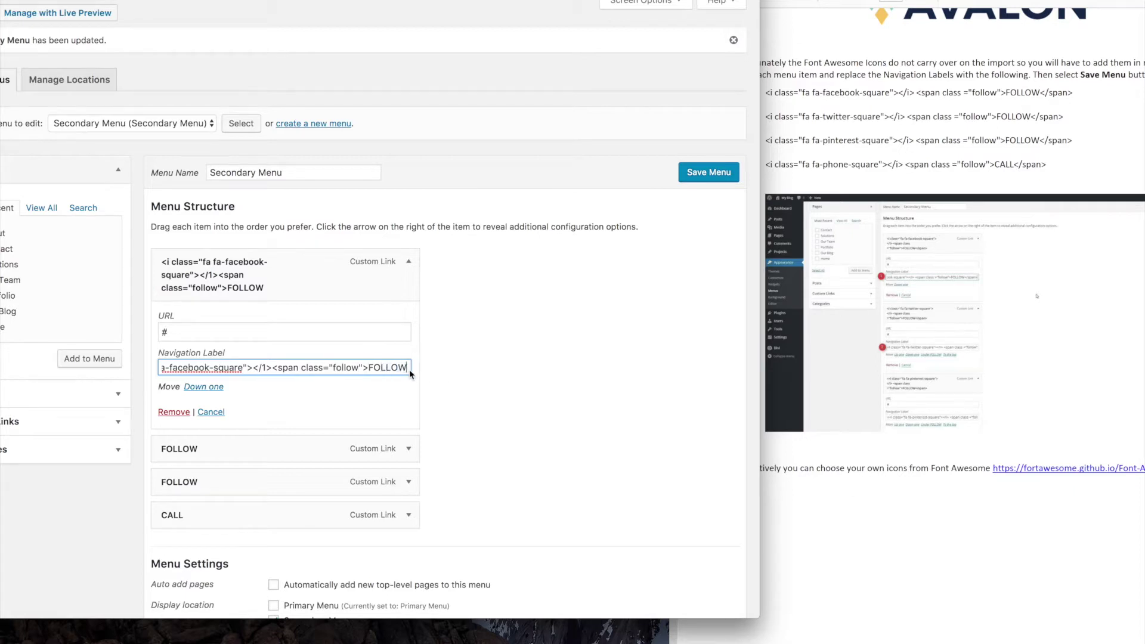
type("</s[am")
key("BackSpace")
key("BackSpace")
key("BackSpace")
type("an>")
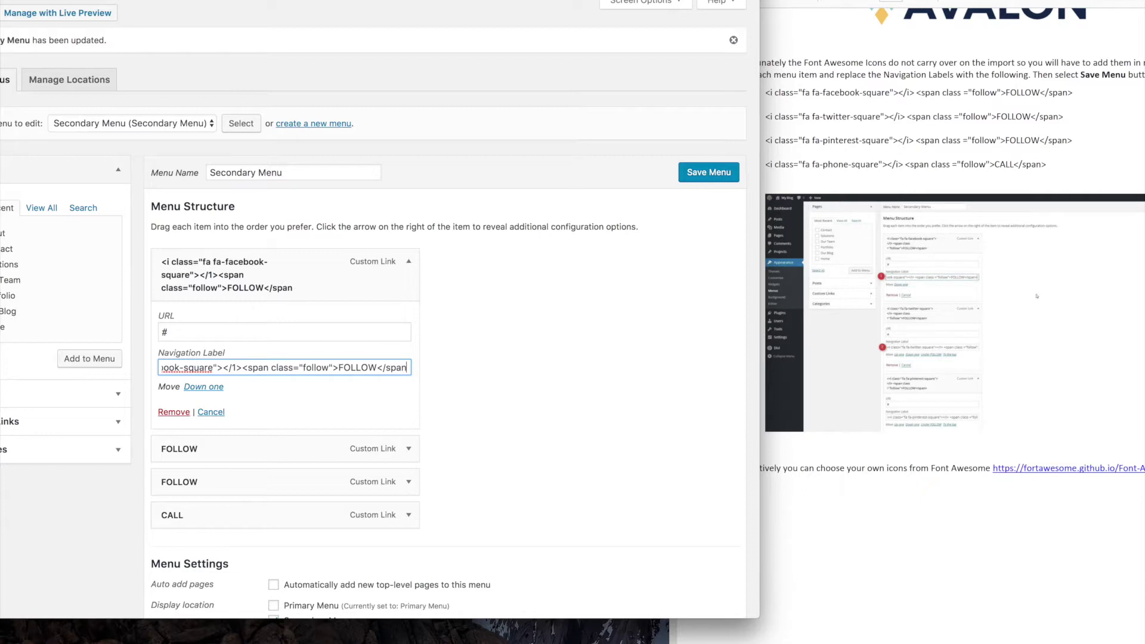
double_click(322, 368)
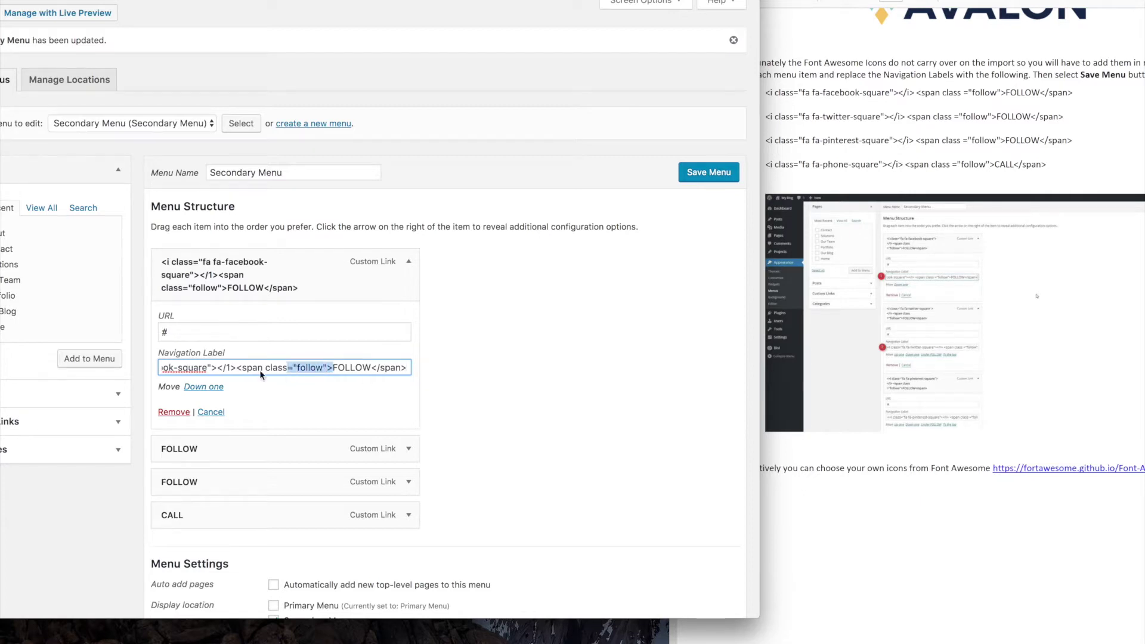
key("ctrl+a")
key("super+c")
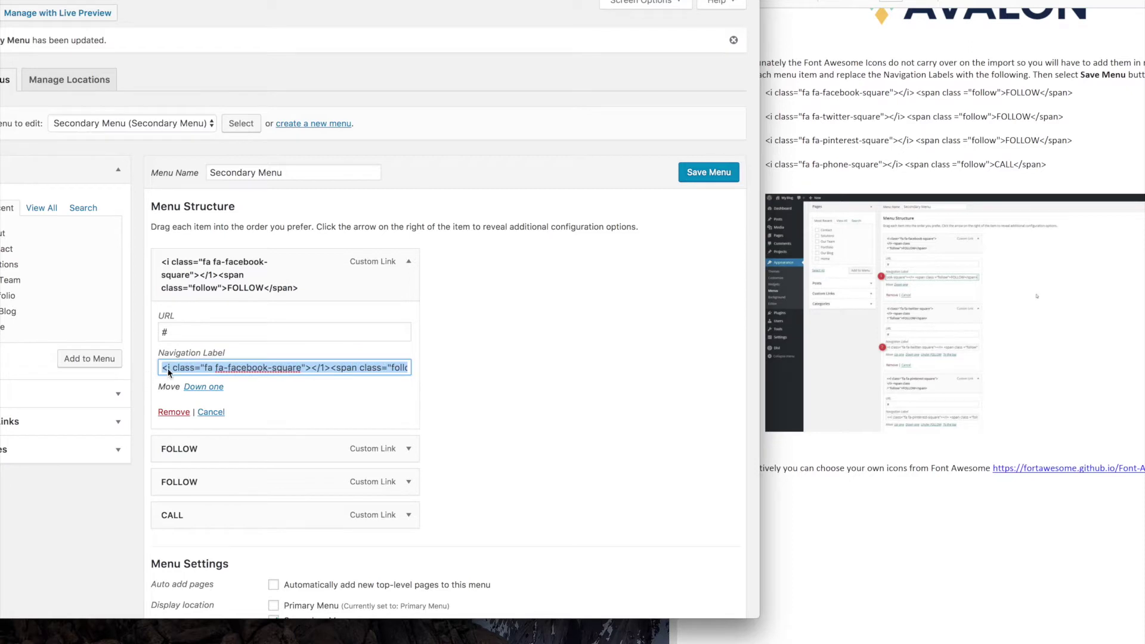
Step: Turn the second FOLLOW item's label into fa fa-twitter-square icon markup ending in FOLLOW</span>
left_click(407, 449)
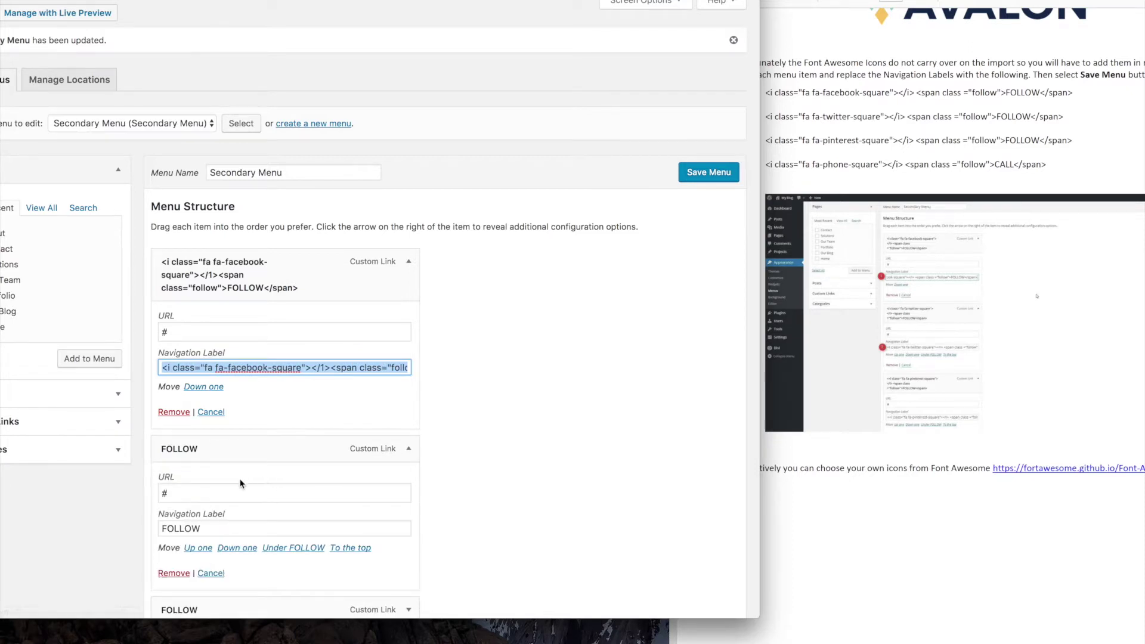
left_click(210, 492)
left_click(163, 529)
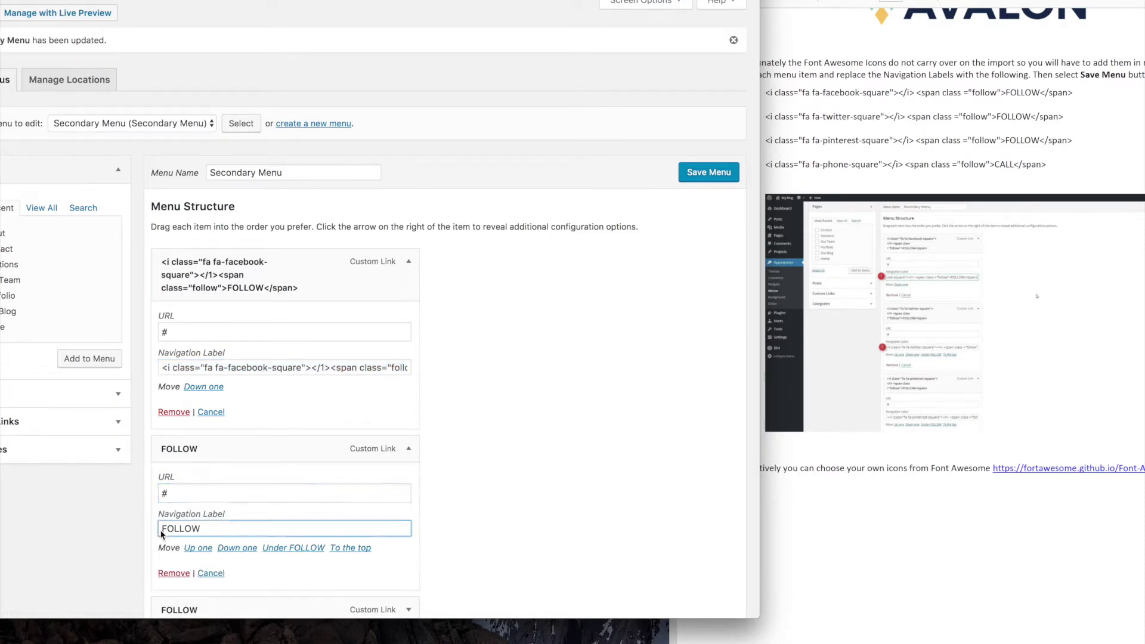
key("super+v")
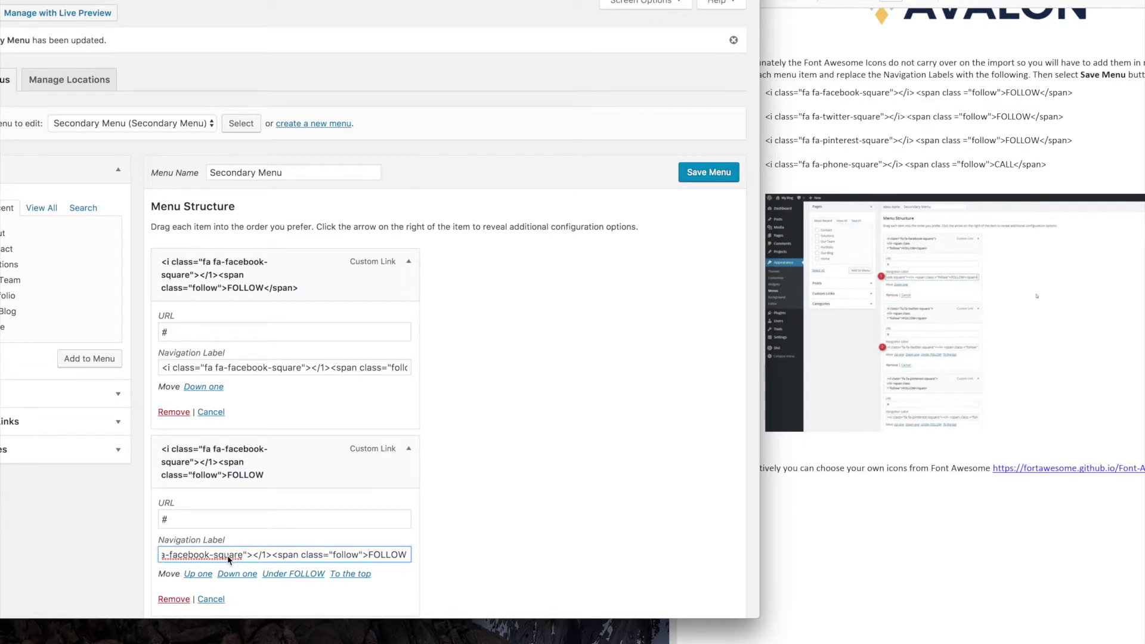
double_click(189, 558)
type("twitter")
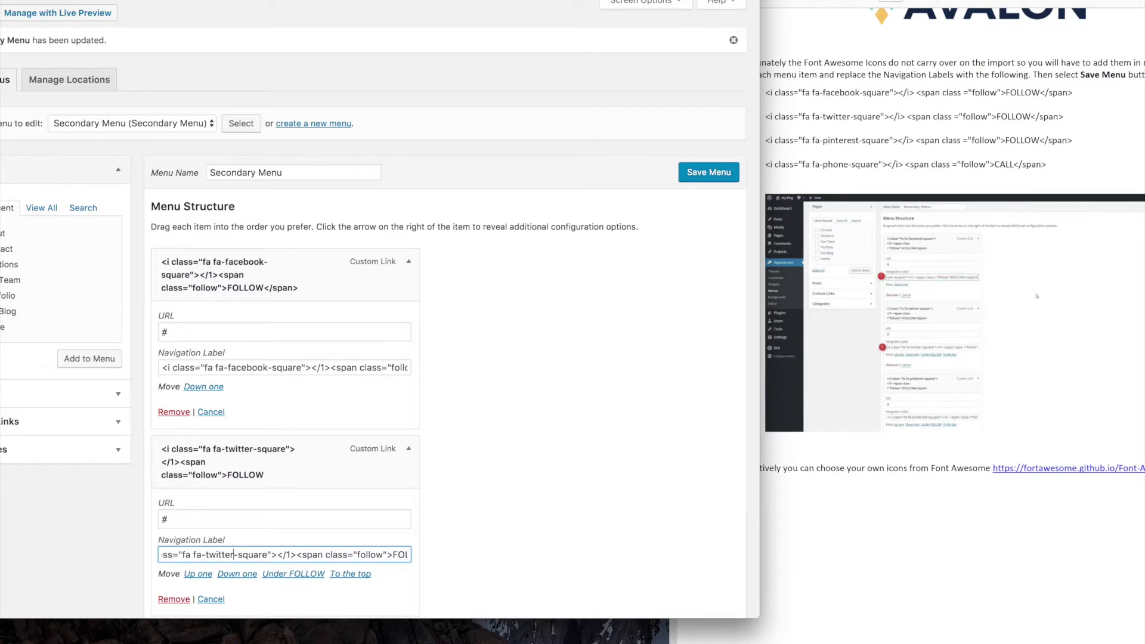
scroll(309, 522, "down", 5)
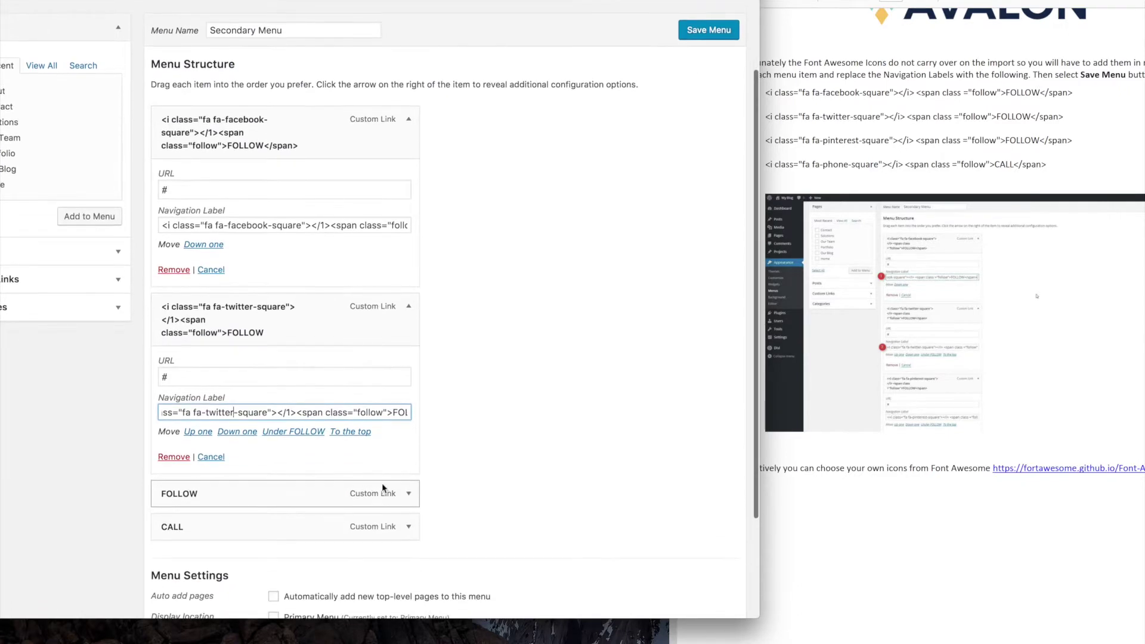
left_click(410, 494)
scroll(292, 507, "down", 4)
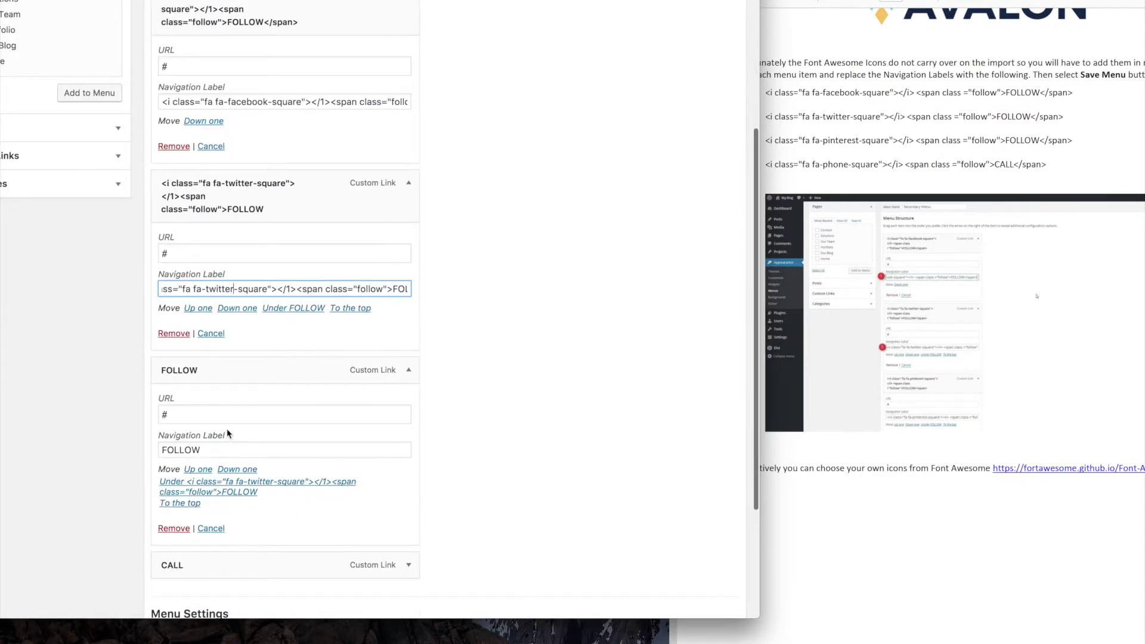
left_click(219, 449)
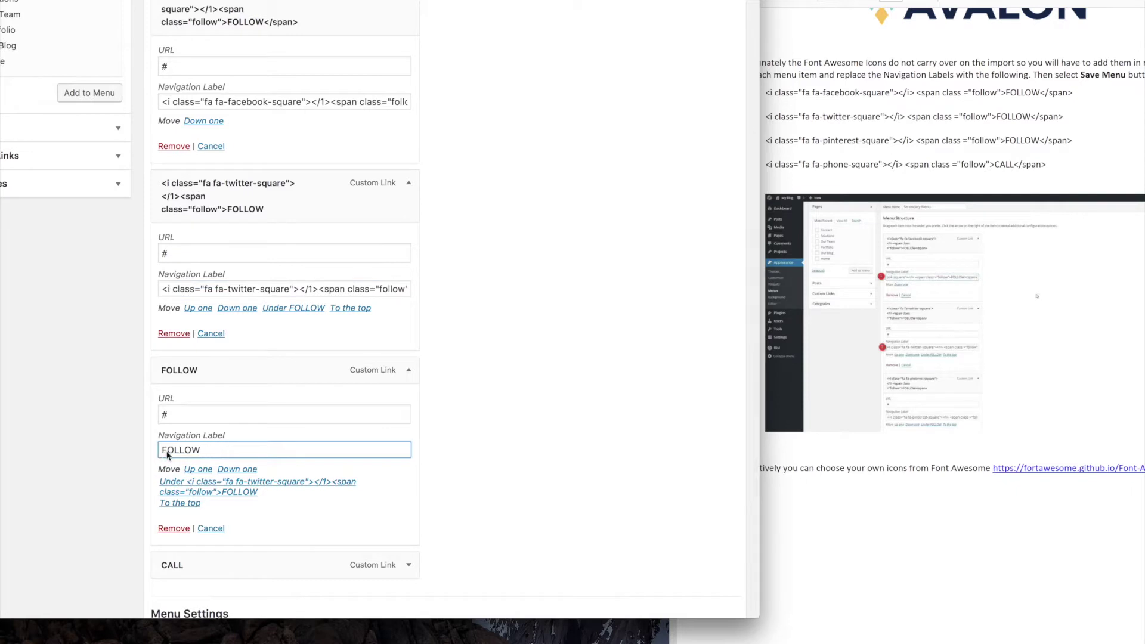
left_click(287, 291)
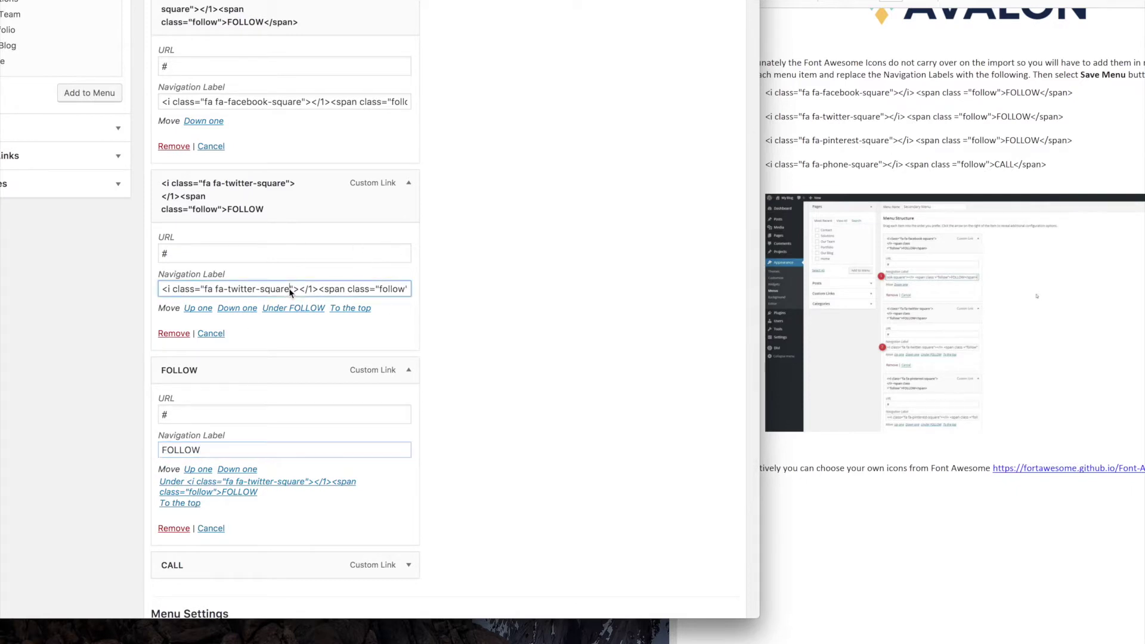
left_click_drag(287, 291, 409, 291)
left_click(391, 289)
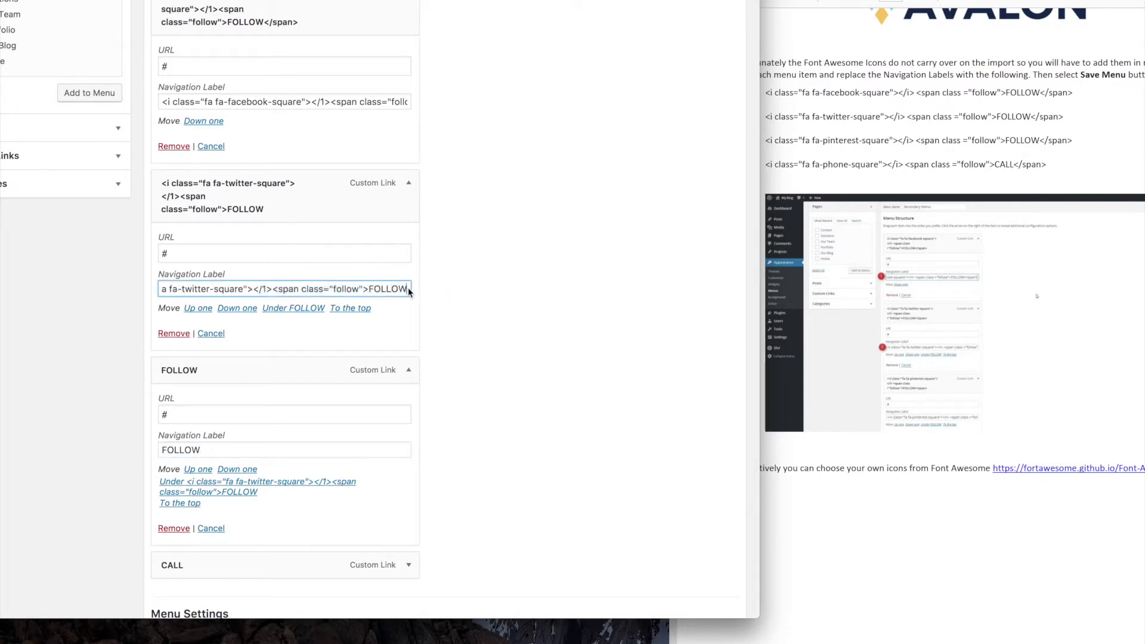
type("</span>")
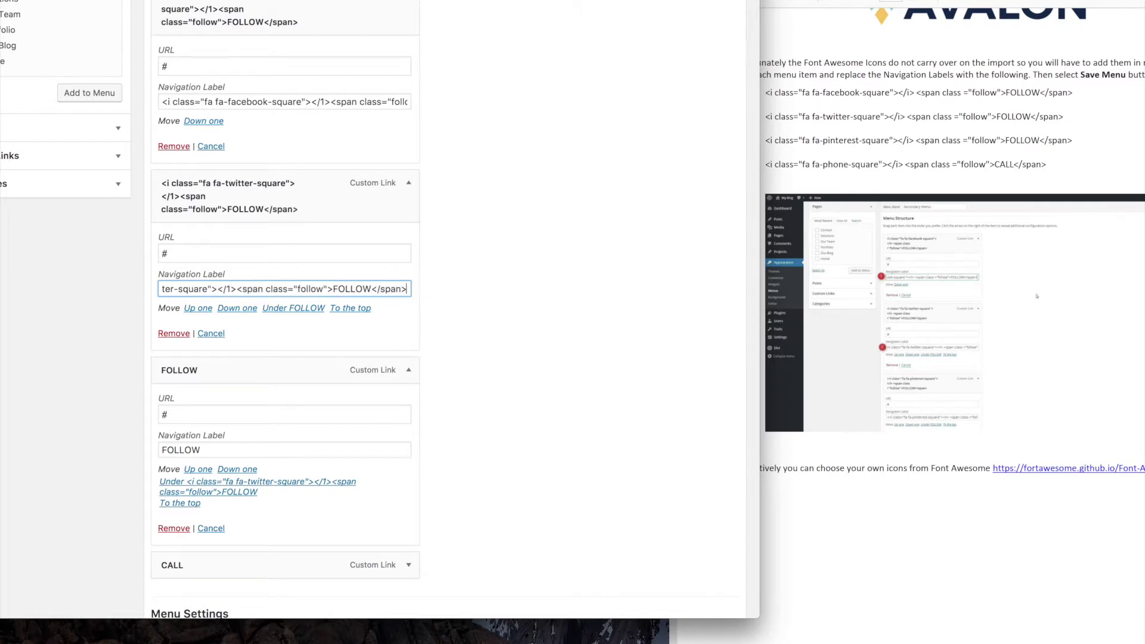
Step: Turn the third FOLLOW item's label into fa fa-pinterest-square icon markup ending in FOLLOW</span>
left_click(154, 448)
left_click(161, 451)
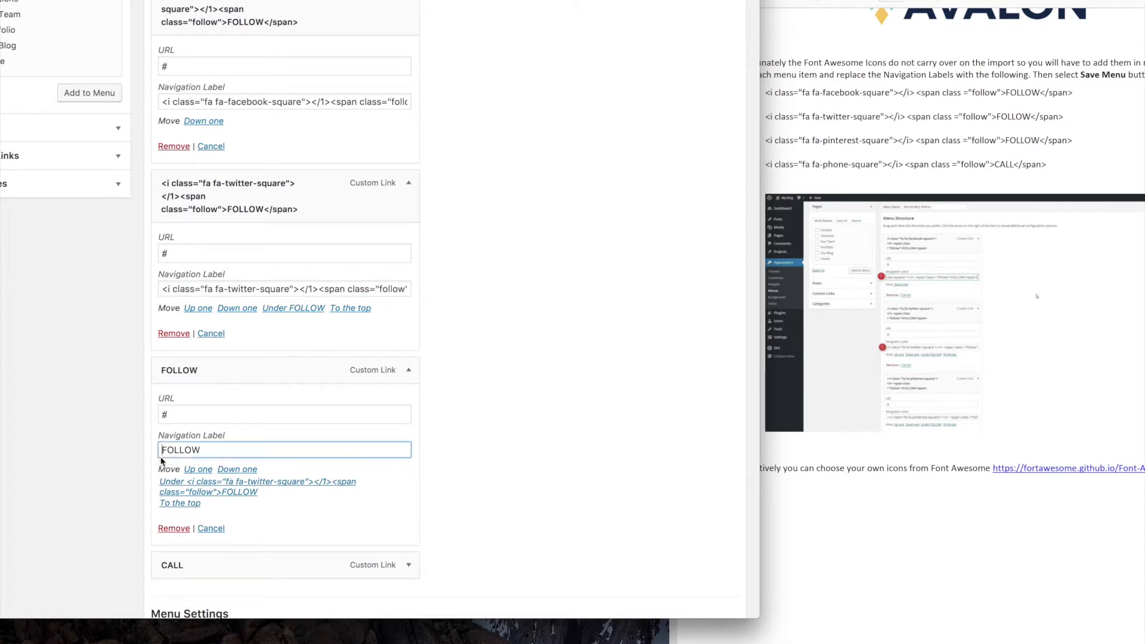
type("<i class=\"fa fa-facebook-square\"></1><span class=\"follow\">")
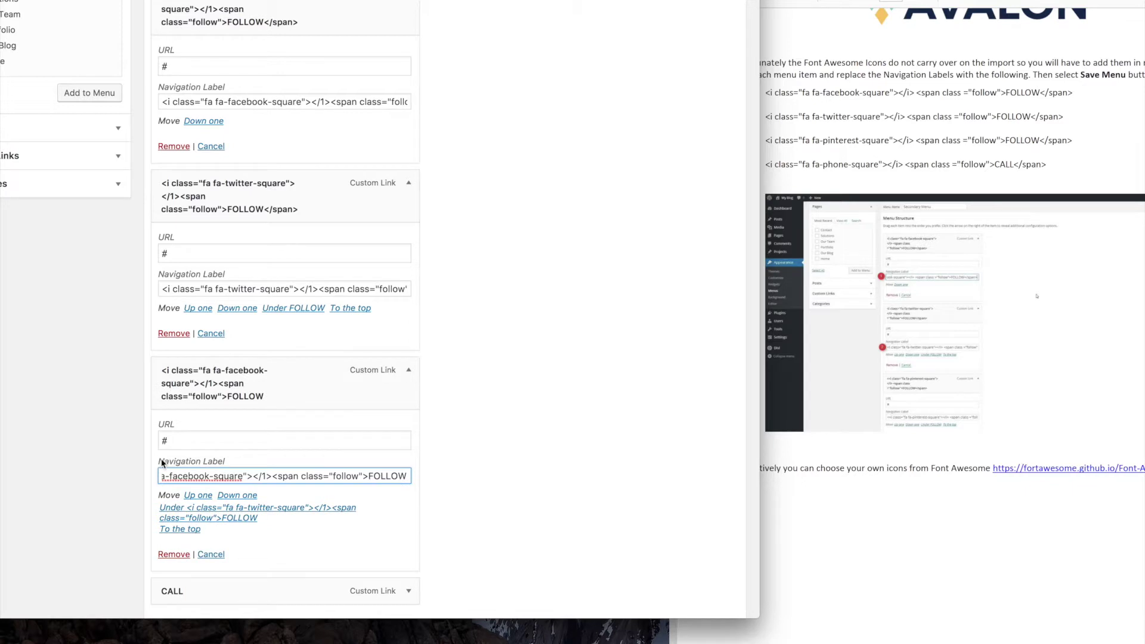
double_click(195, 477)
type("pinterest")
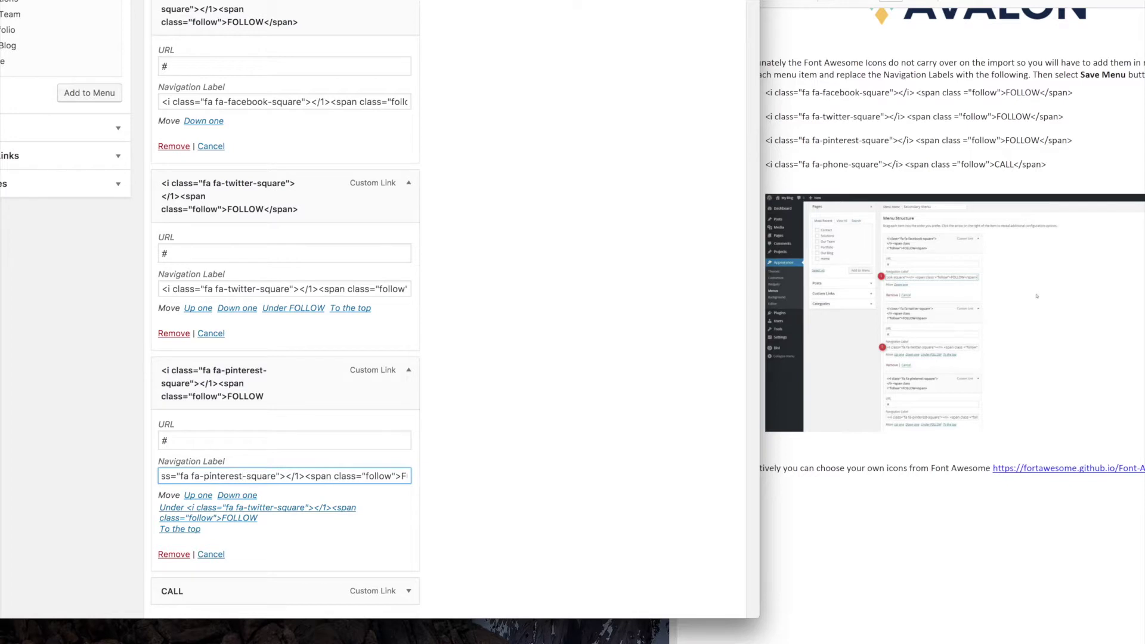
left_click_drag(327, 476, 413, 483)
left_click(413, 483)
type("<")
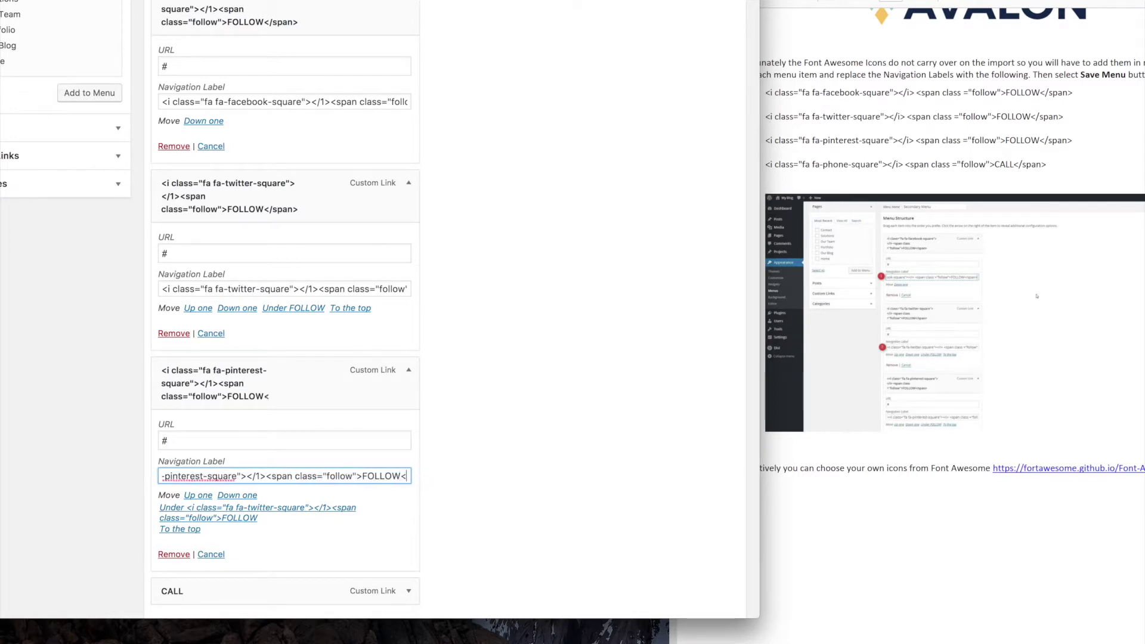
type("/span>")
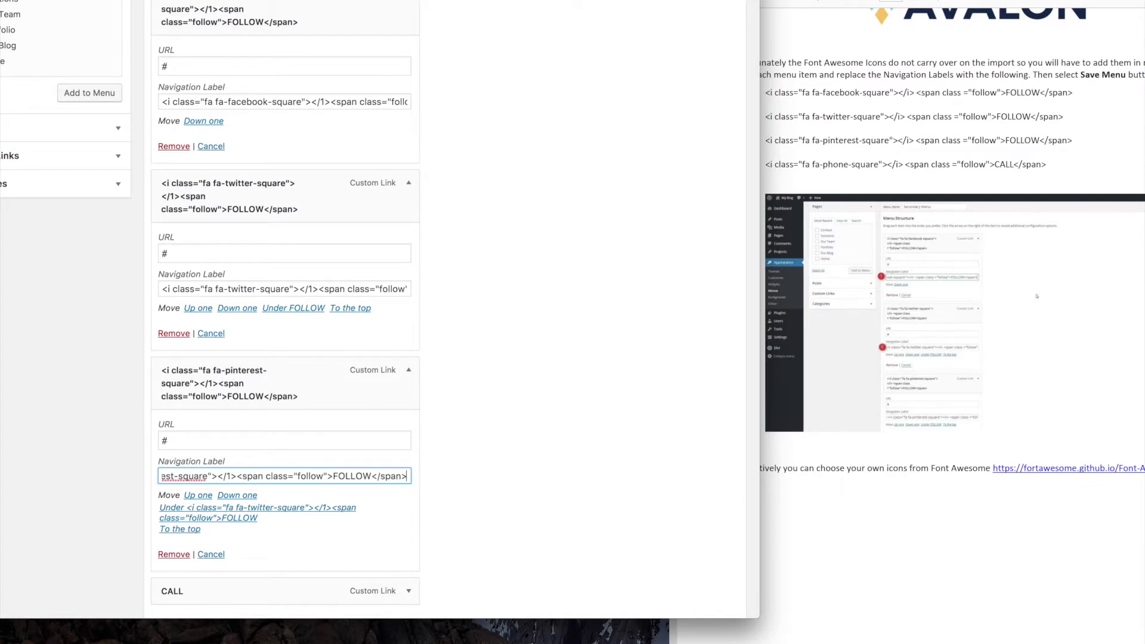
scroll(414, 471, "down", 5)
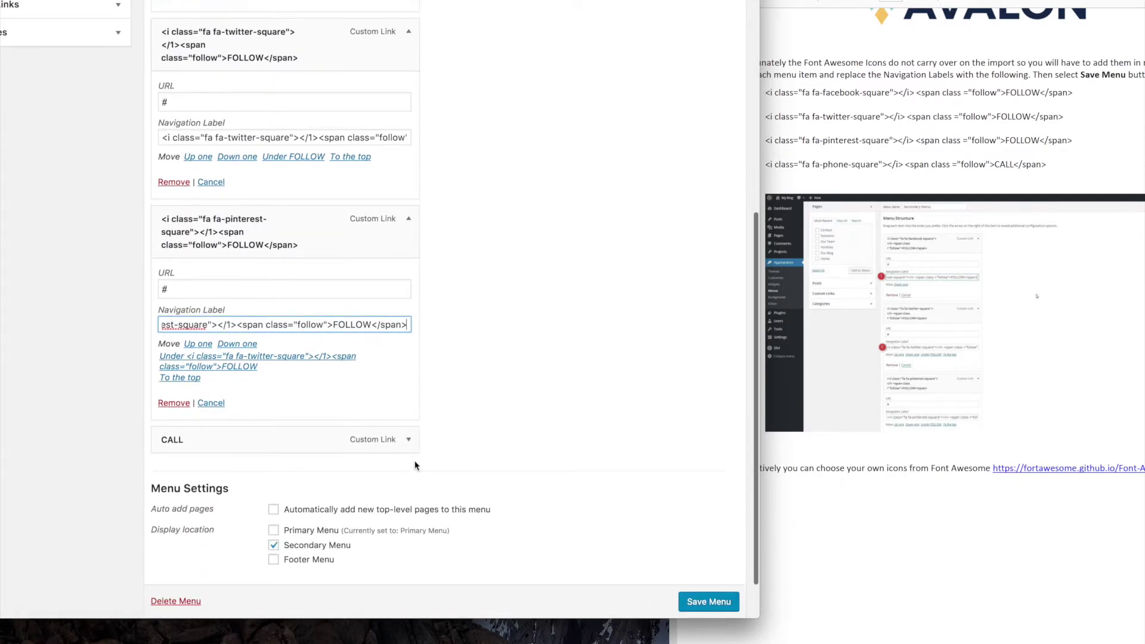
left_click(409, 473)
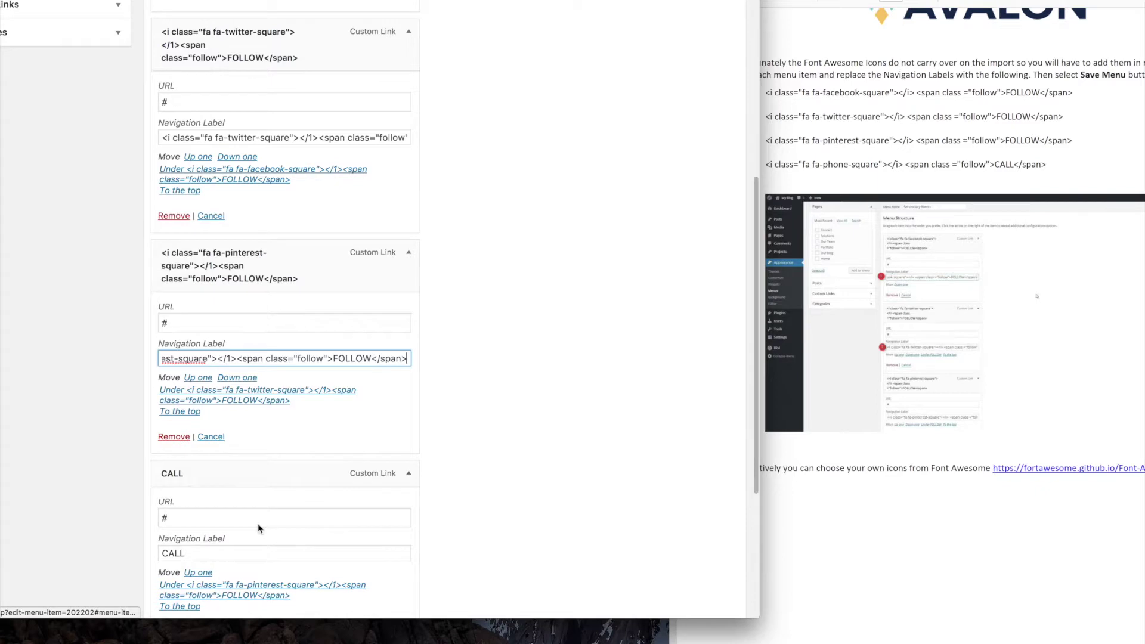
Step: Make the CALL label fa fa-phone-square icon markup ending in CALL</span>, and save the Secondary Menu
scroll(258, 523, "down", 4)
left_click(162, 432)
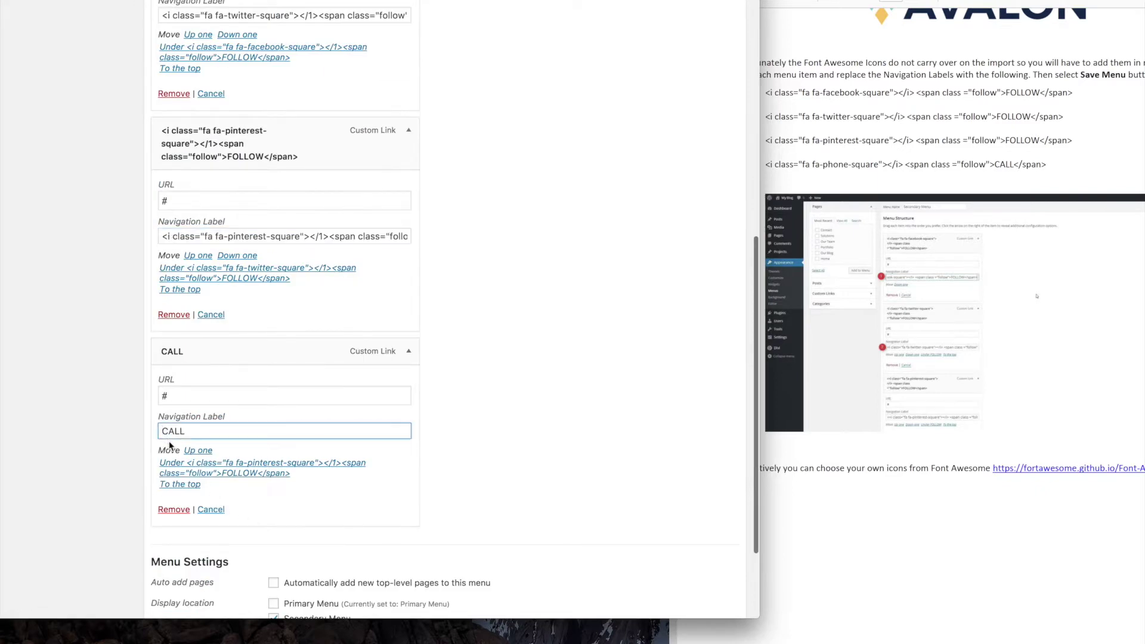
type("<i class=\"fa fa-facebook-square\"></1><span class=\"follow\">")
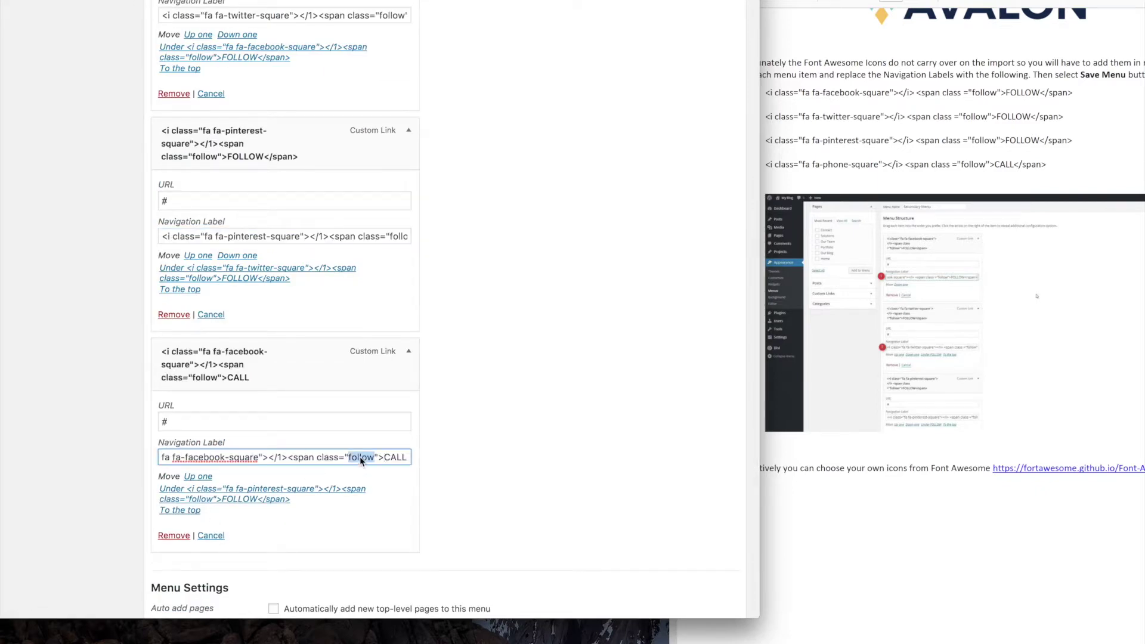
left_click(401, 458)
type("</")
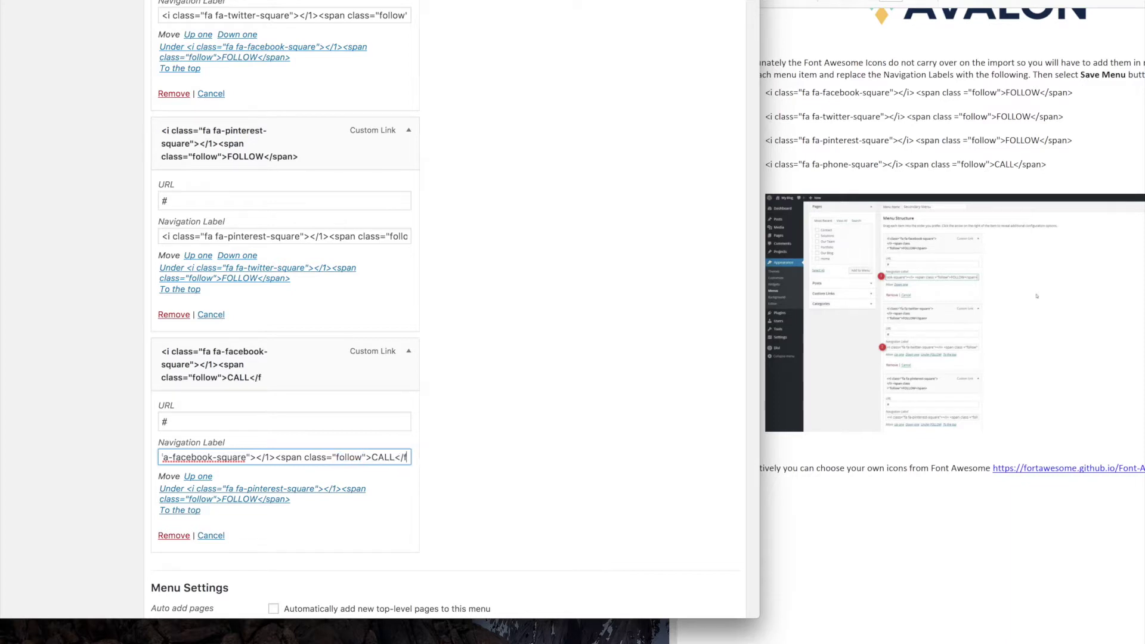
type("span>")
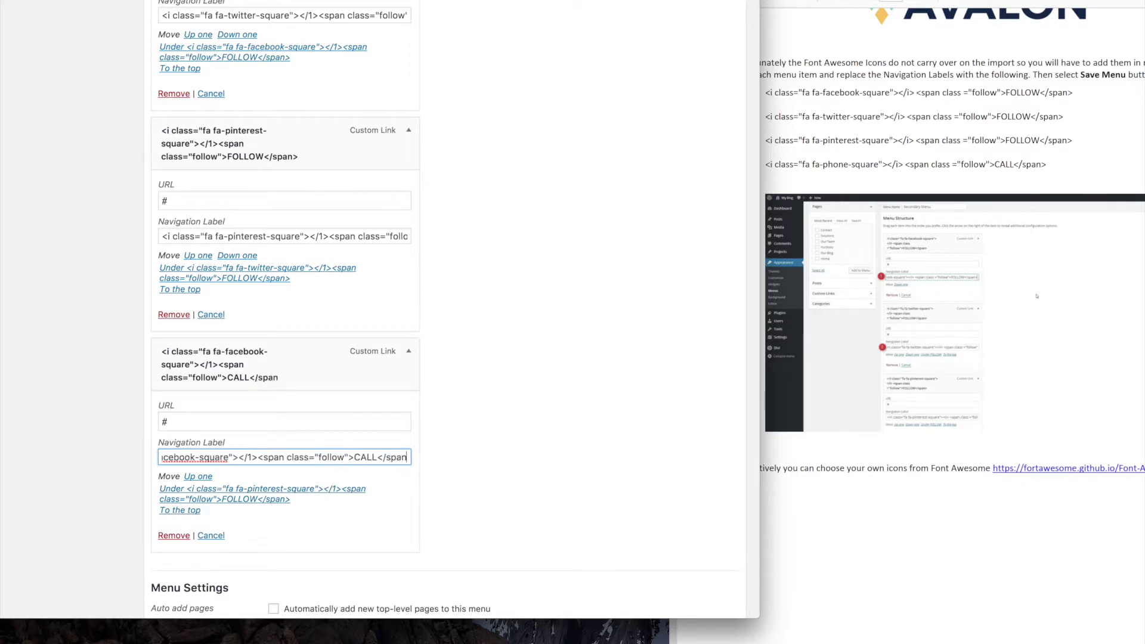
double_click(173, 458)
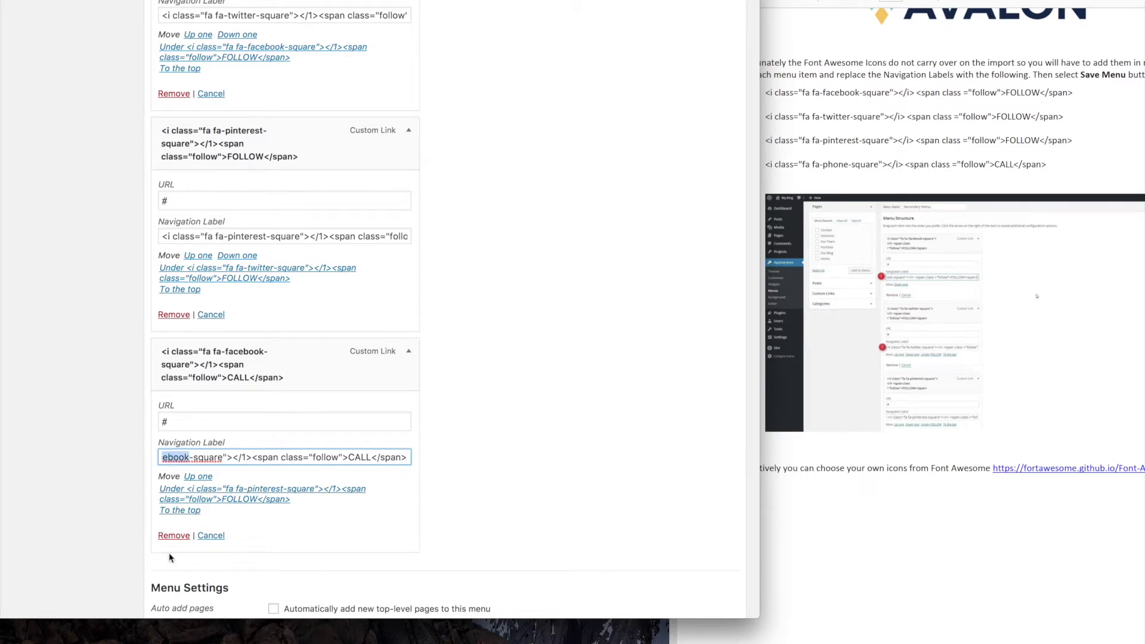
type("phone")
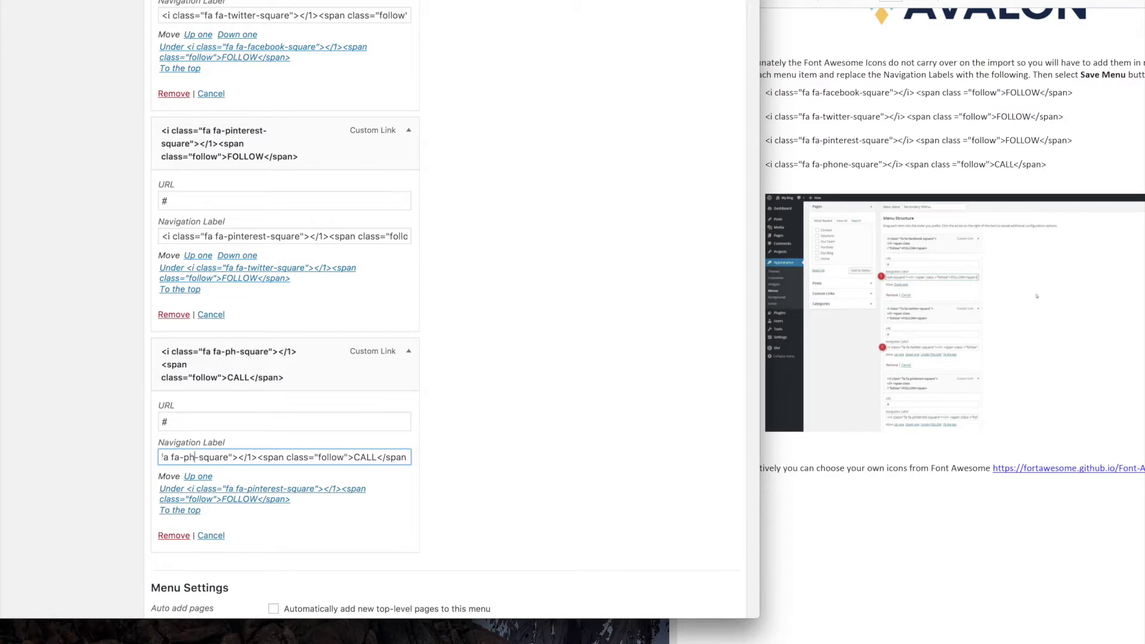
scroll(418, 309, "up", 10)
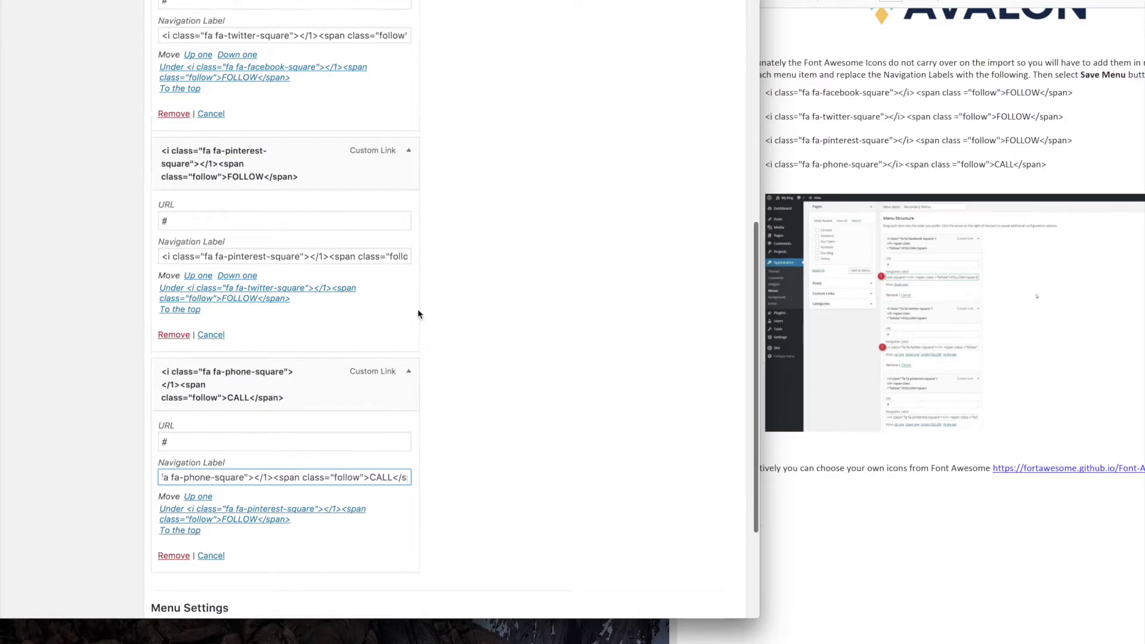
left_click(708, 162)
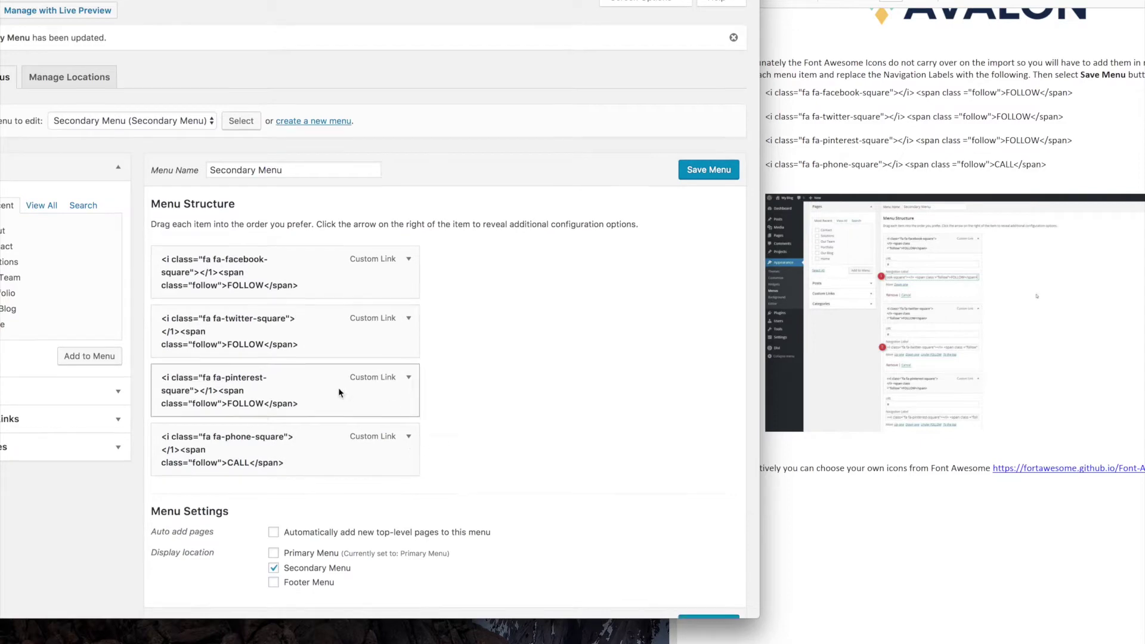
Step: Scroll the PDF guide to step 15, 'Update Footer and Bottom Footer Tagline', then return to the browser
scroll(338, 391, "down", 3)
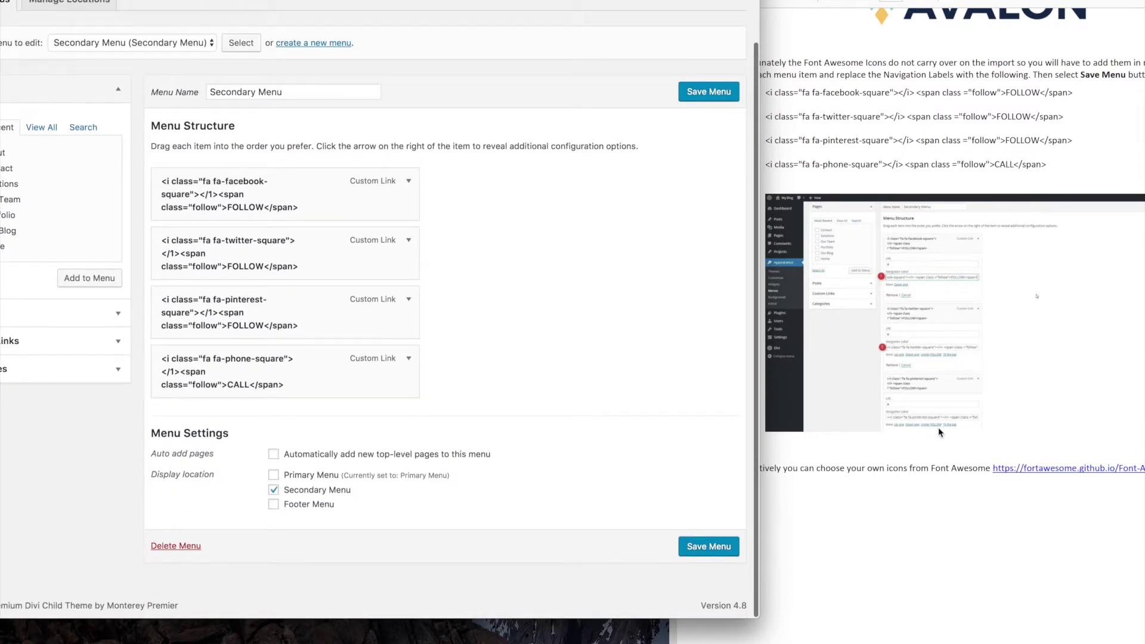
left_click(850, 440)
scroll(834, 430, "down", 10)
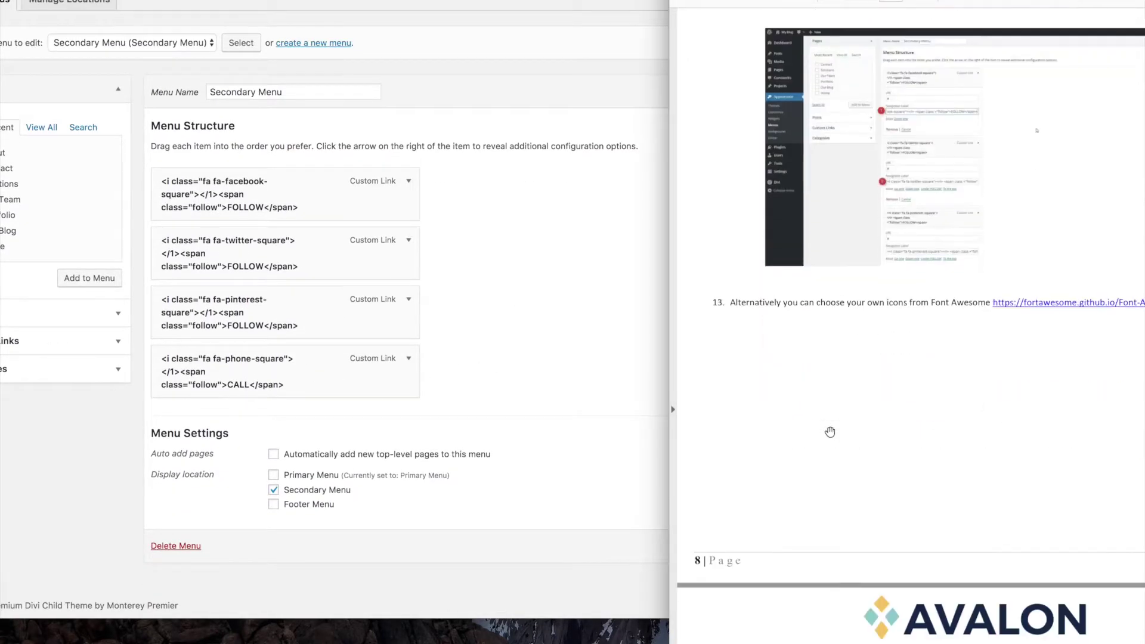
scroll(830, 431, "down", 3)
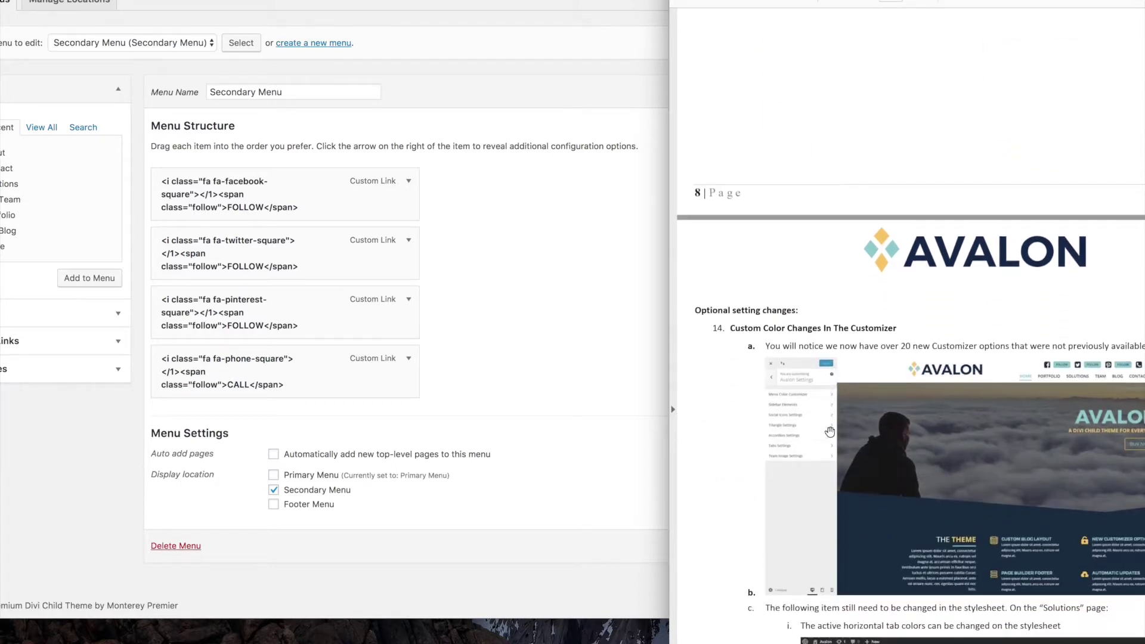
scroll(782, 310, "down", 2)
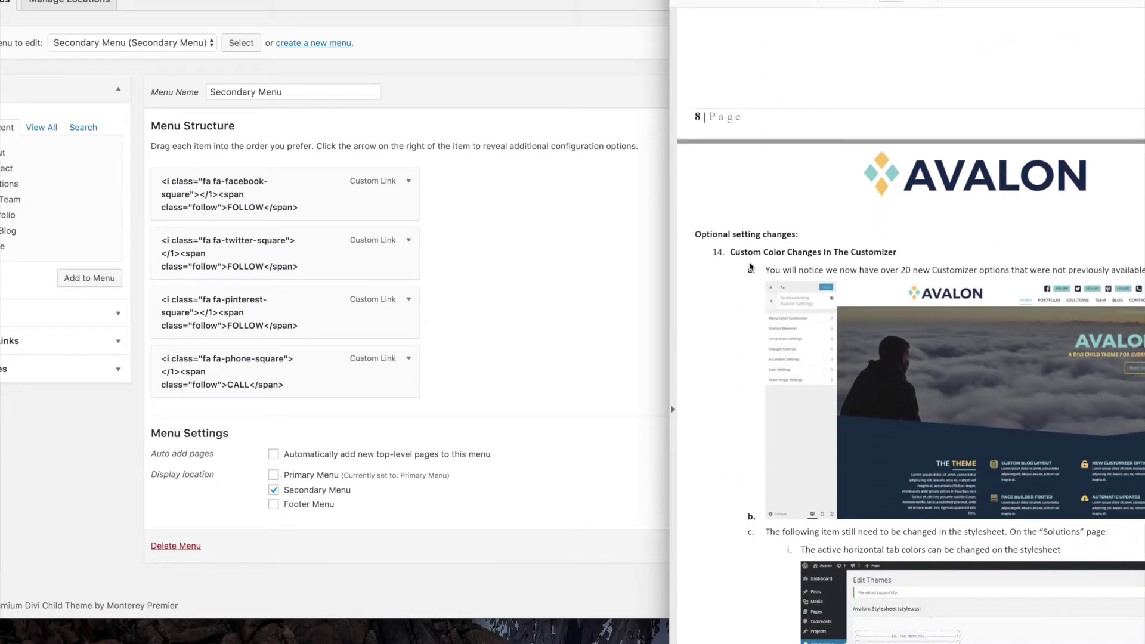
scroll(746, 349, "down", 3)
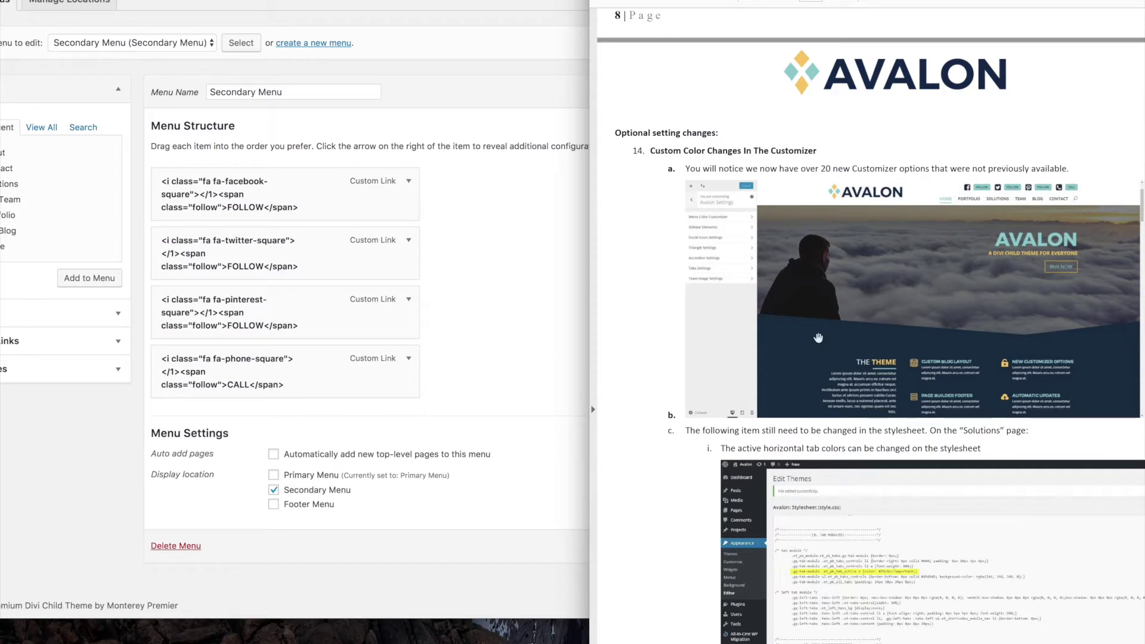
scroll(817, 338, "down", 1)
scroll(817, 338, "down", 5)
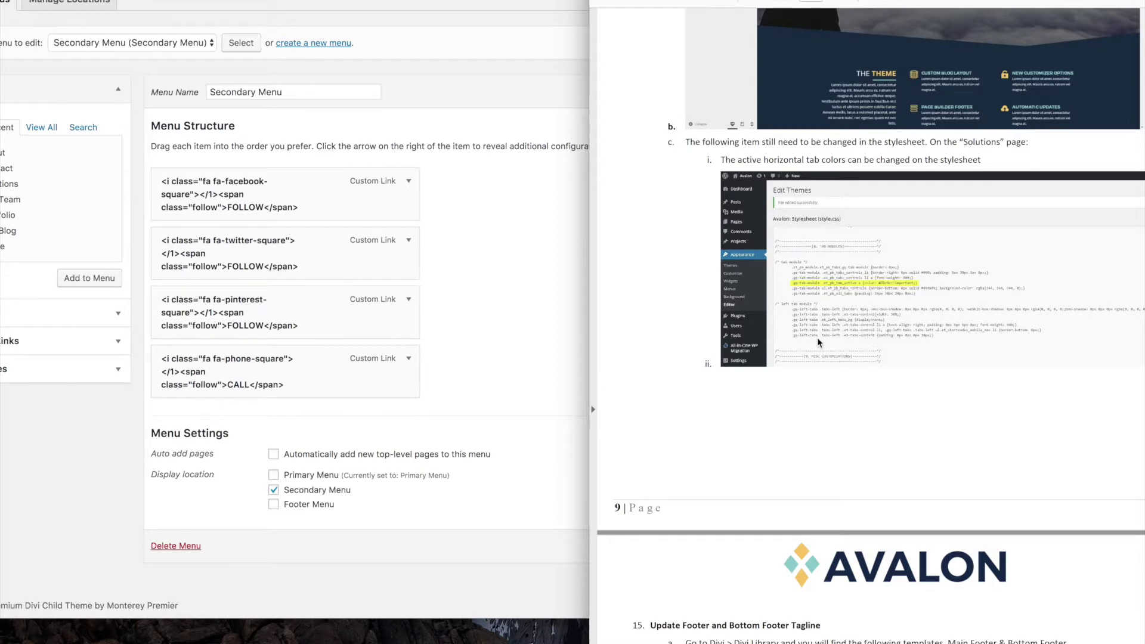
scroll(819, 342, "down", 6)
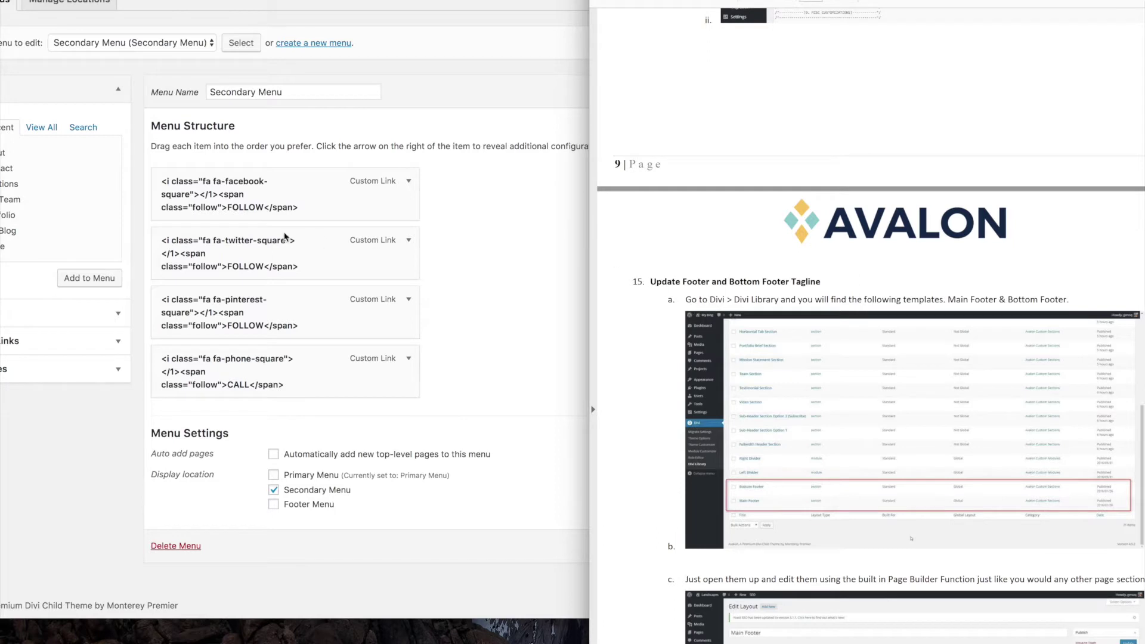
left_click(28, 425)
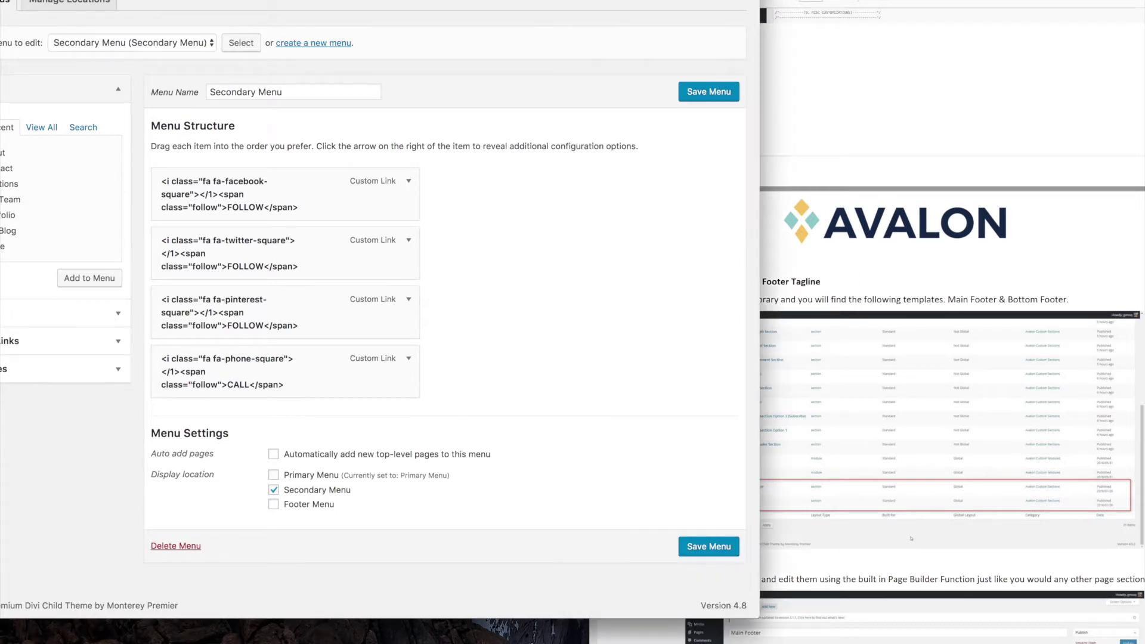
Step: Open the Bottom Footer layout from the Divi Library list in the Divi Builder
mouse_move(2, 411)
left_click(898, 456)
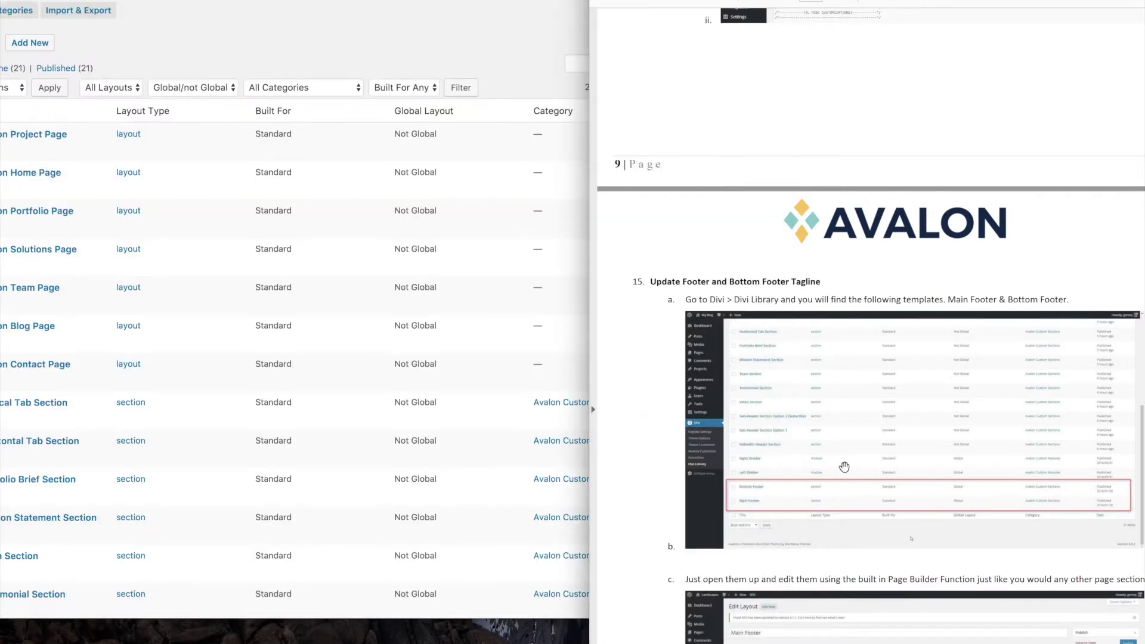
scroll(868, 468, "down", 5)
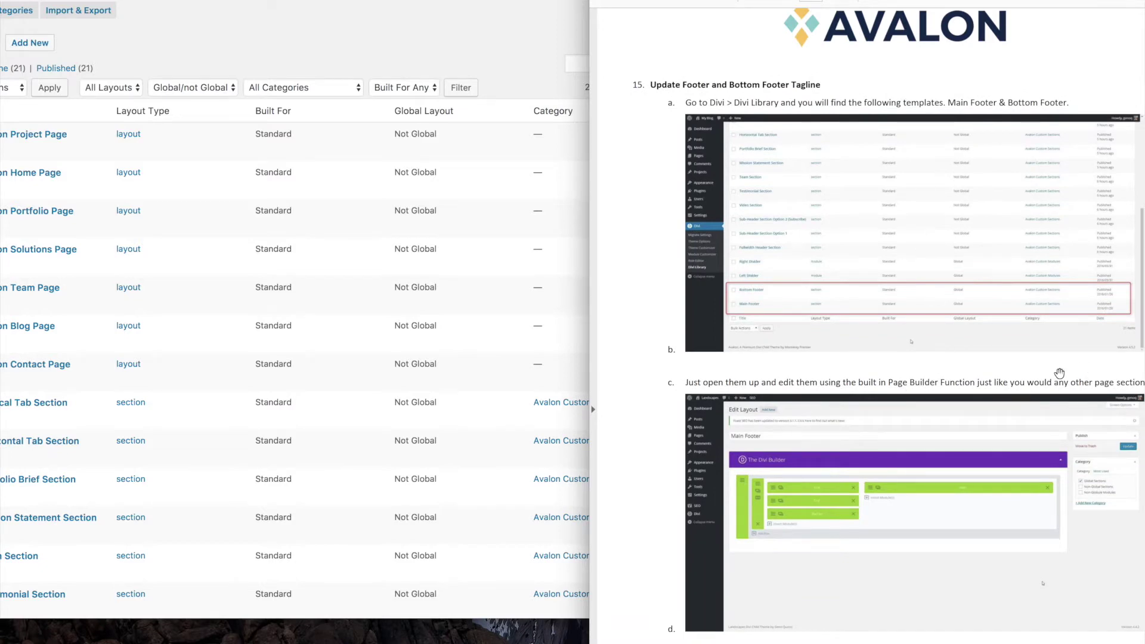
scroll(954, 386, "down", 3)
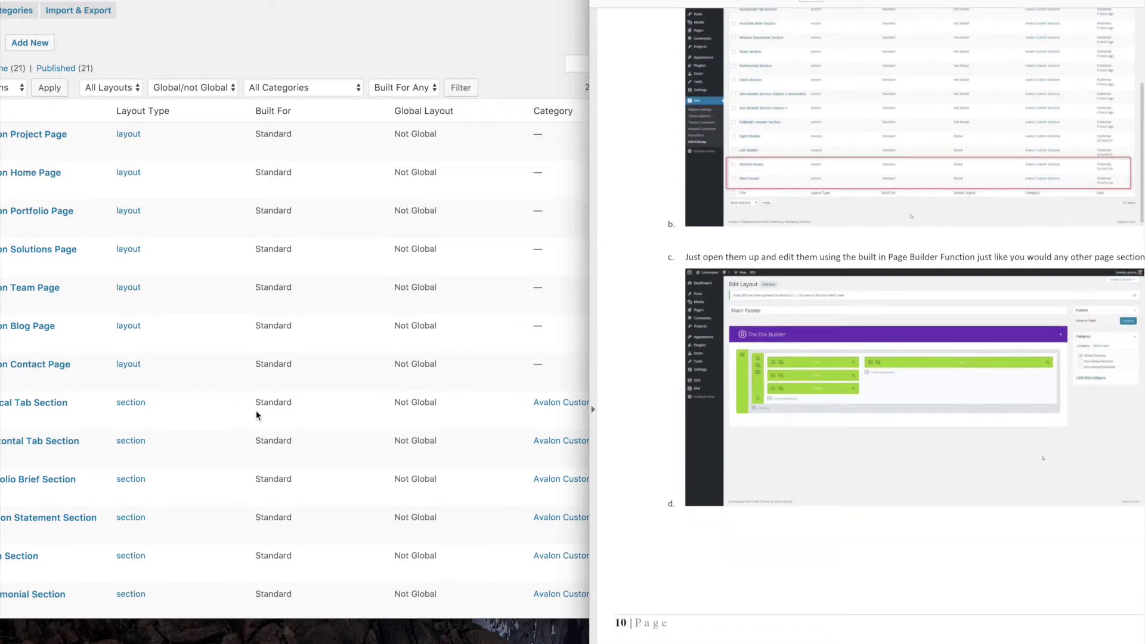
scroll(243, 411, "down", 10)
left_click(3, 463)
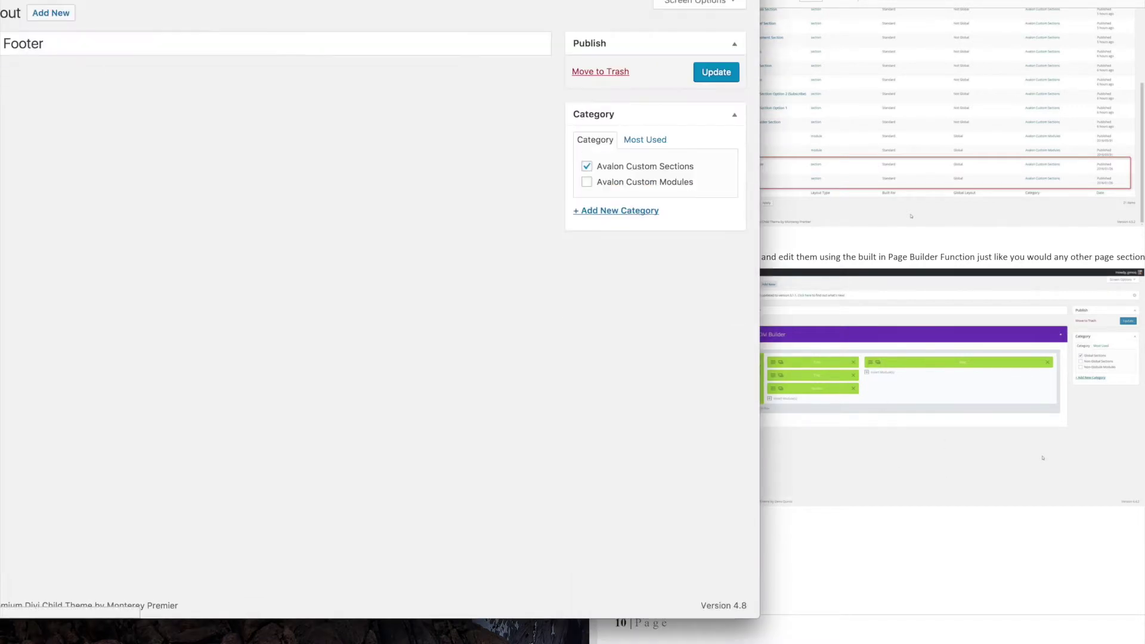
left_click(294, 294)
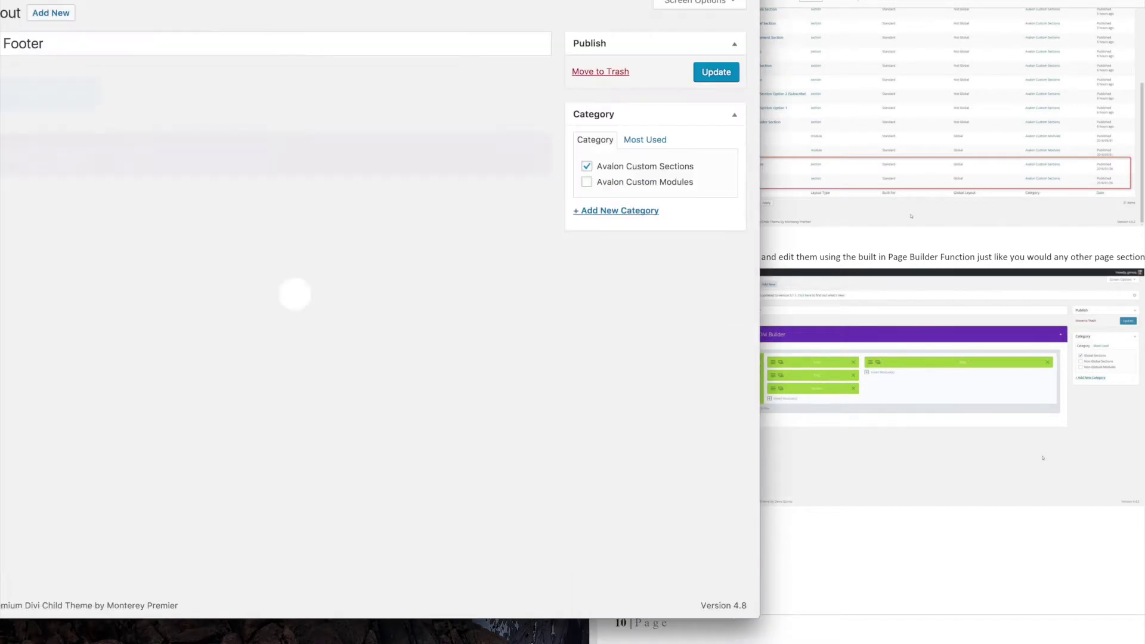
left_click(142, 231)
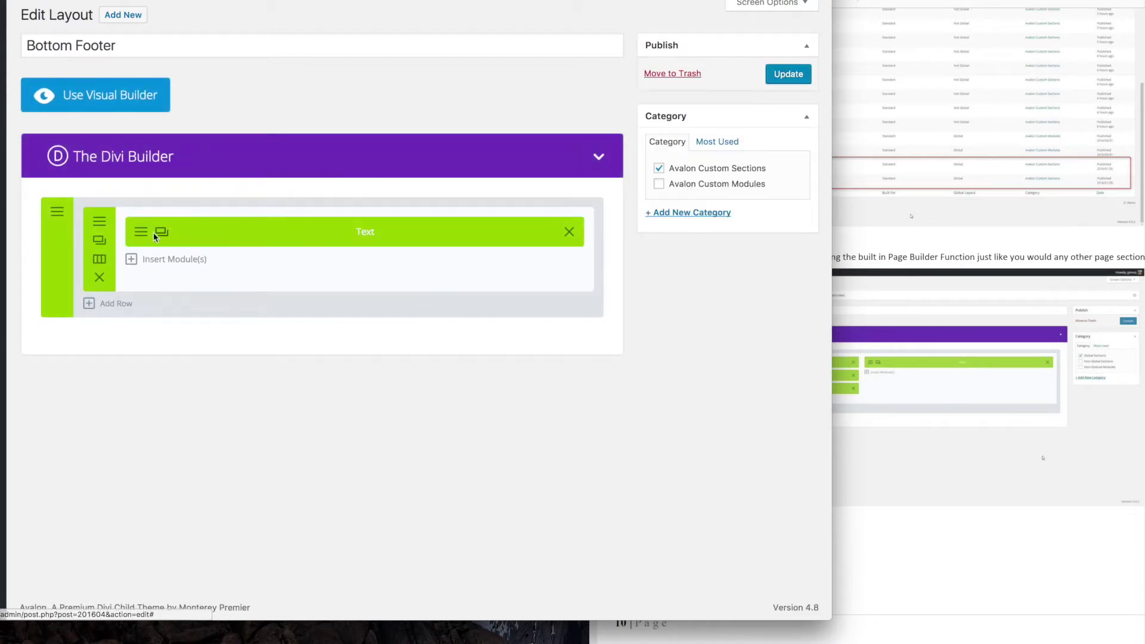
left_click(137, 233)
Step: Replace the footer Text module's content with '&copy Copyright 2017 Executive VIP Shuttle' and save the module
left_click(141, 232)
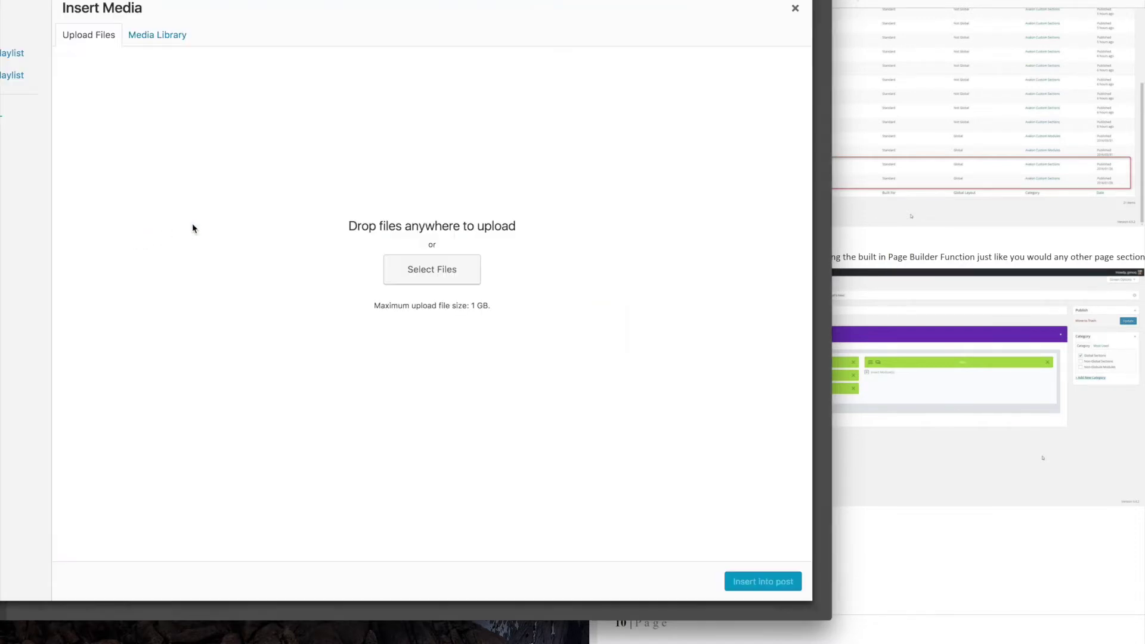
left_click(795, 8)
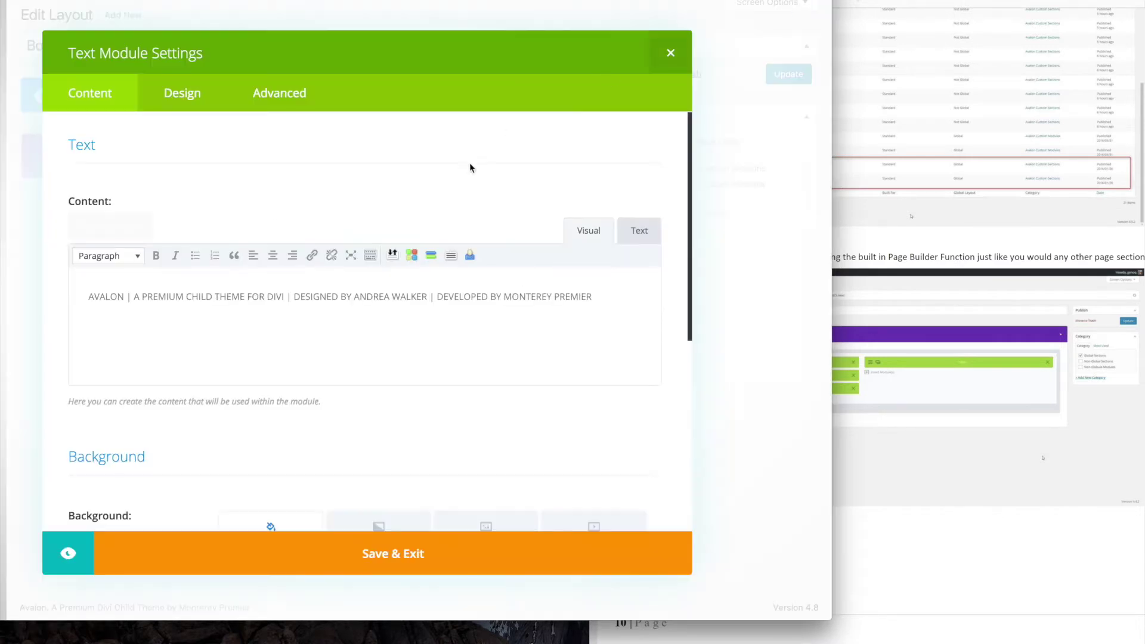
left_click_drag(593, 298, 34, 284)
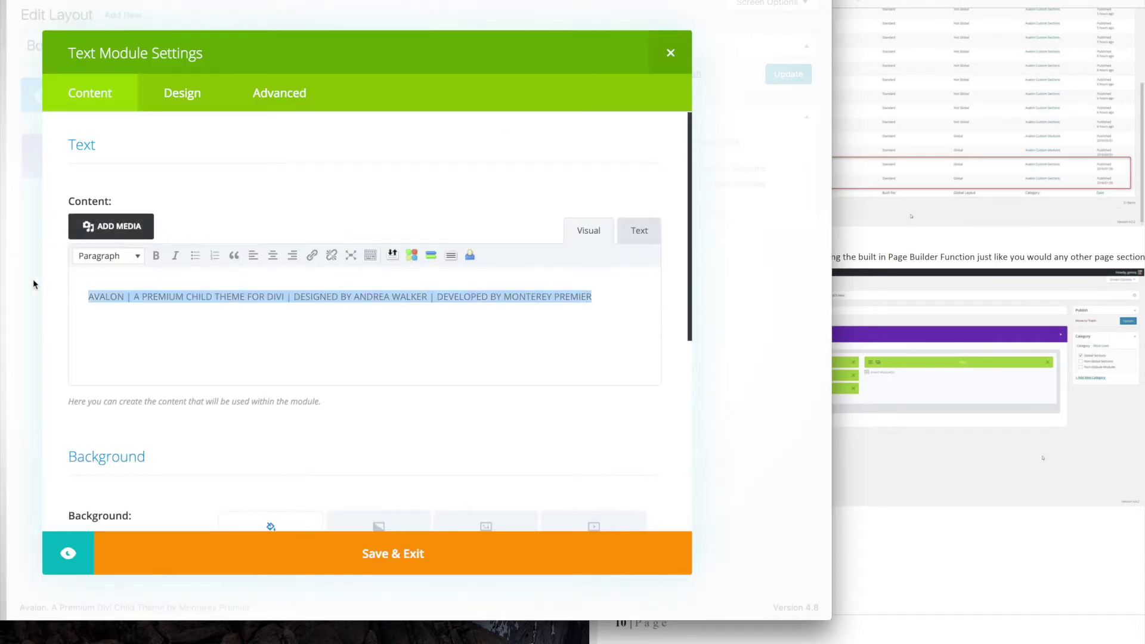
left_click(634, 230)
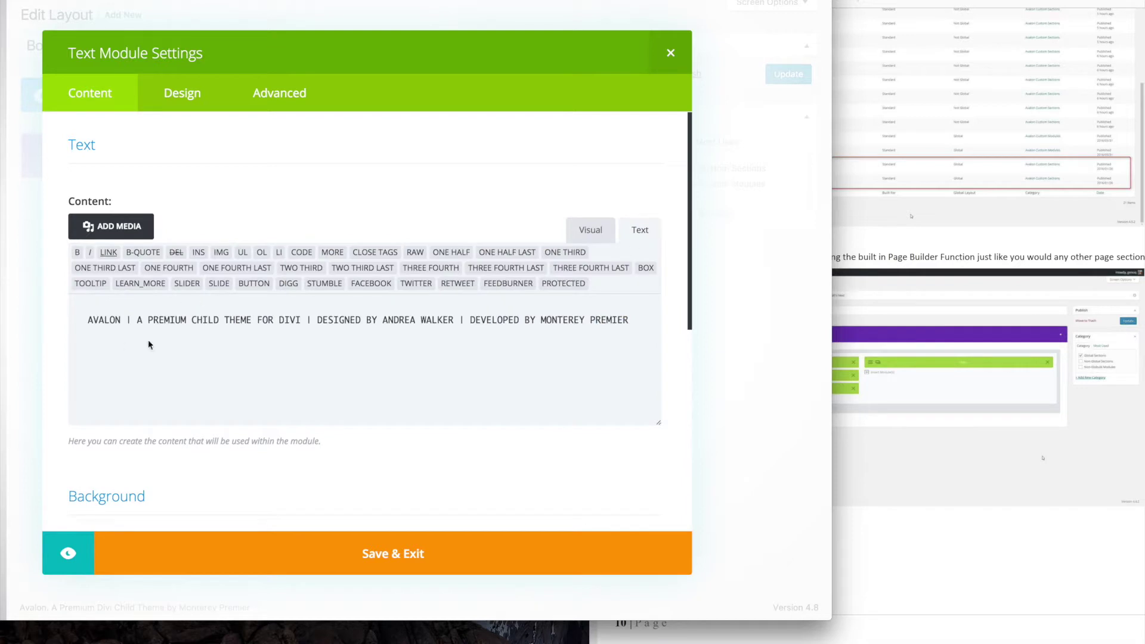
triple_click(193, 320)
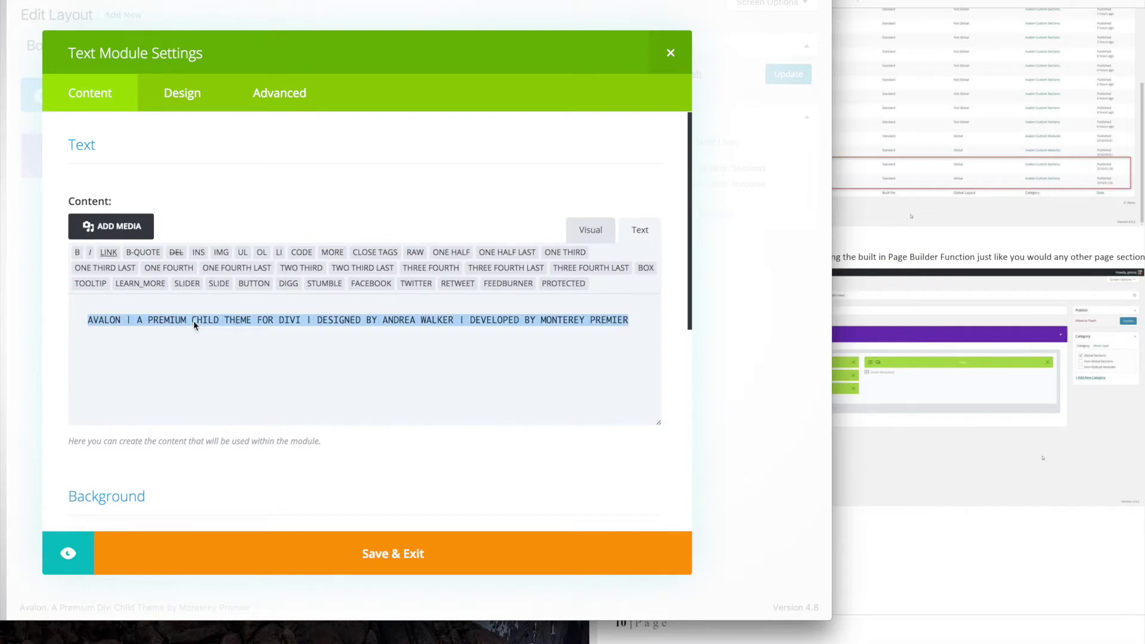
type("&copy")
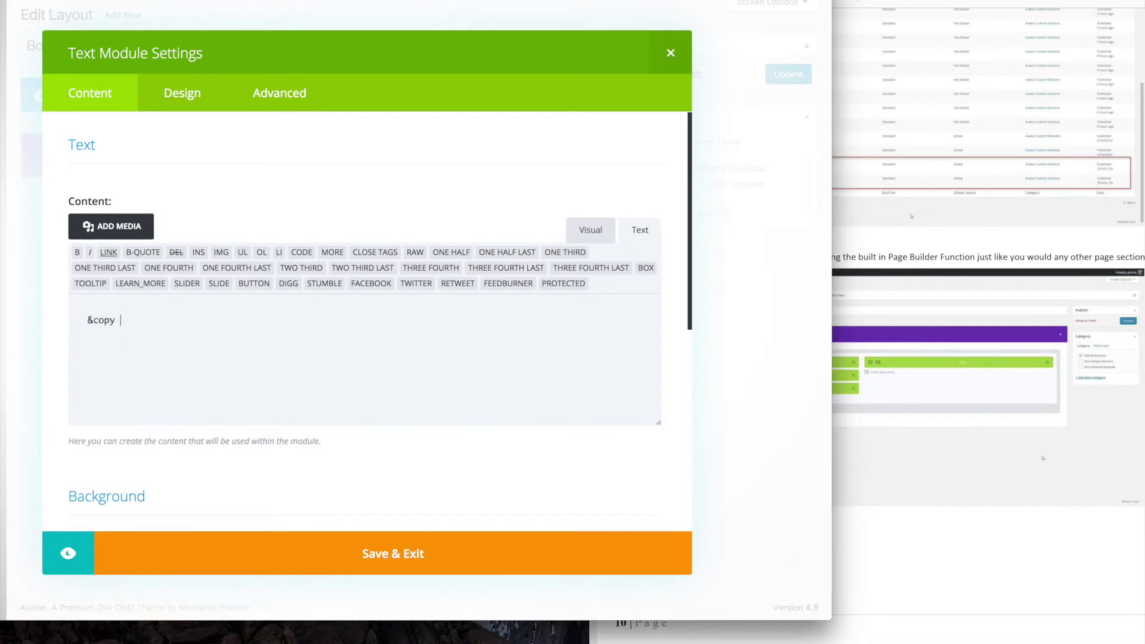
type(" Copyright 2017 Execu")
type("tive VIP Shuttle")
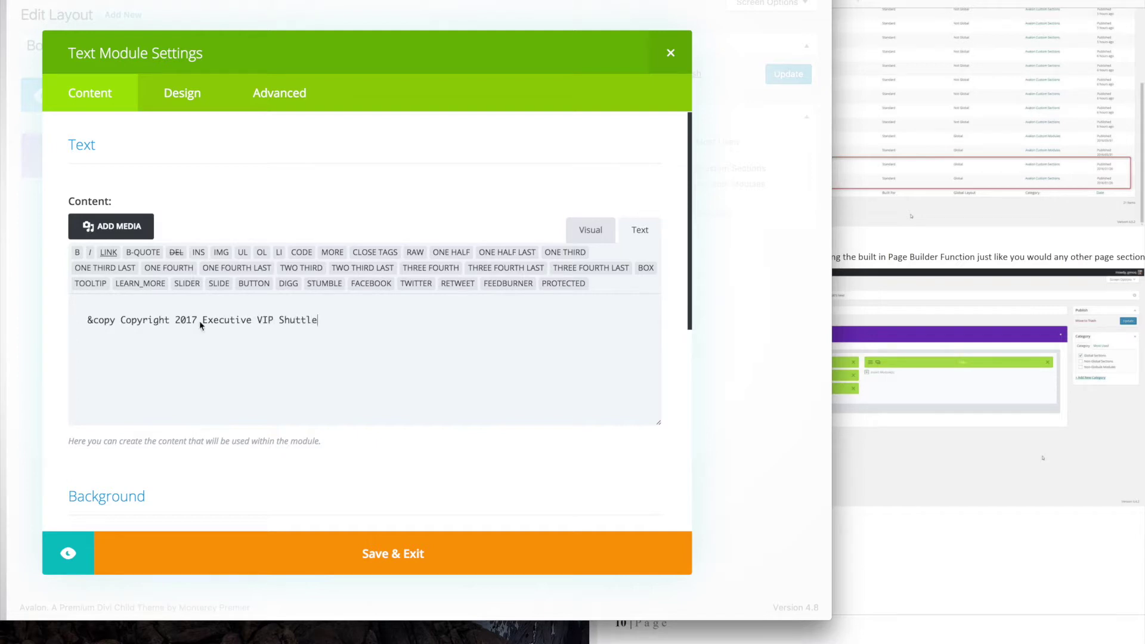
left_click(409, 552)
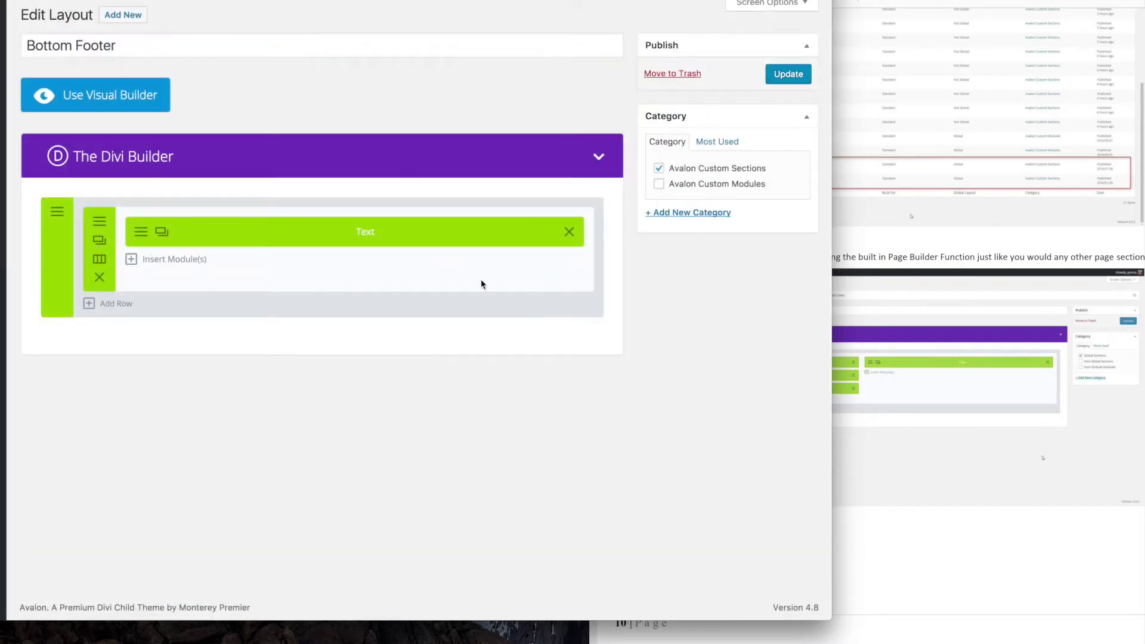
Step: Update the Bottom Footer layout to save the new tagline
left_click(787, 83)
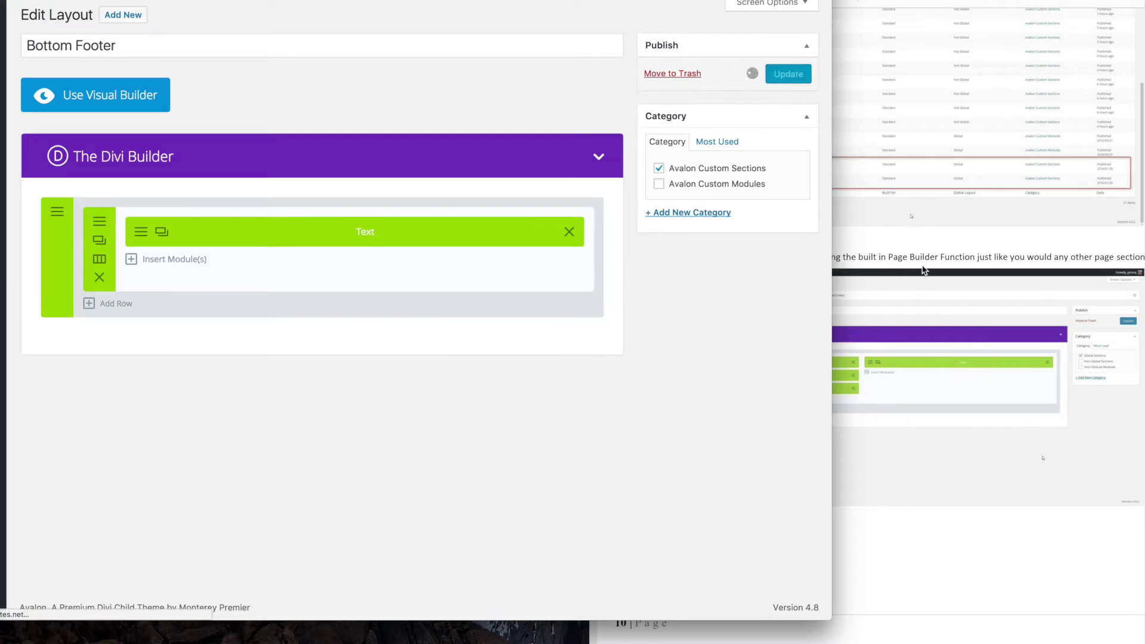
left_click(921, 262)
left_click(324, 422)
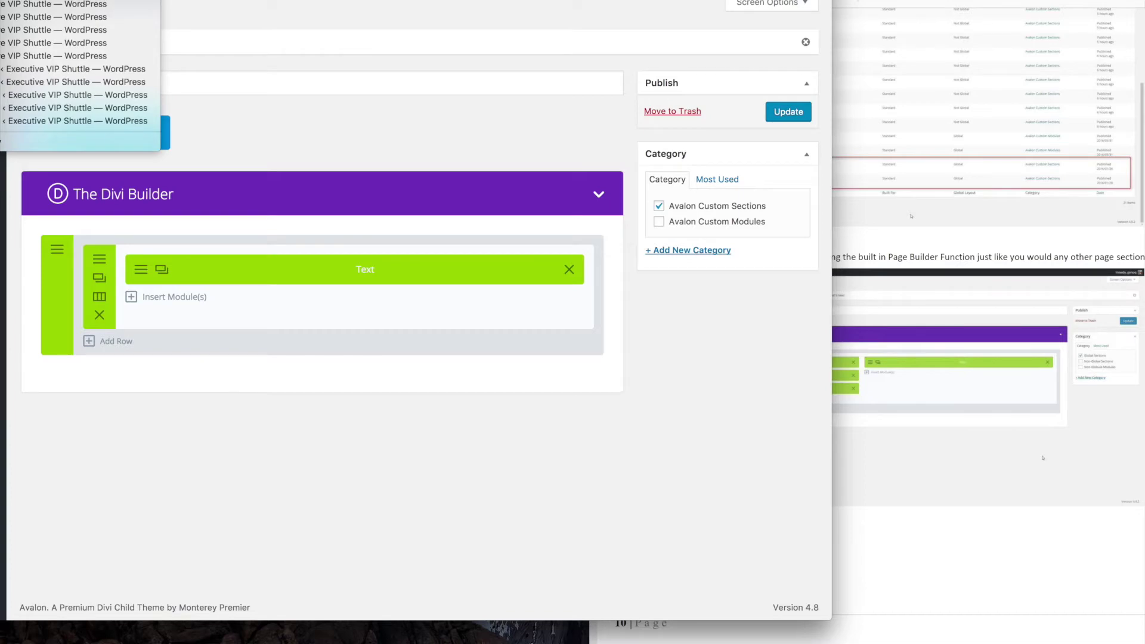
Step: Return to the Divi Library, go to its second page, and open Main Footer
left_click(45, 121)
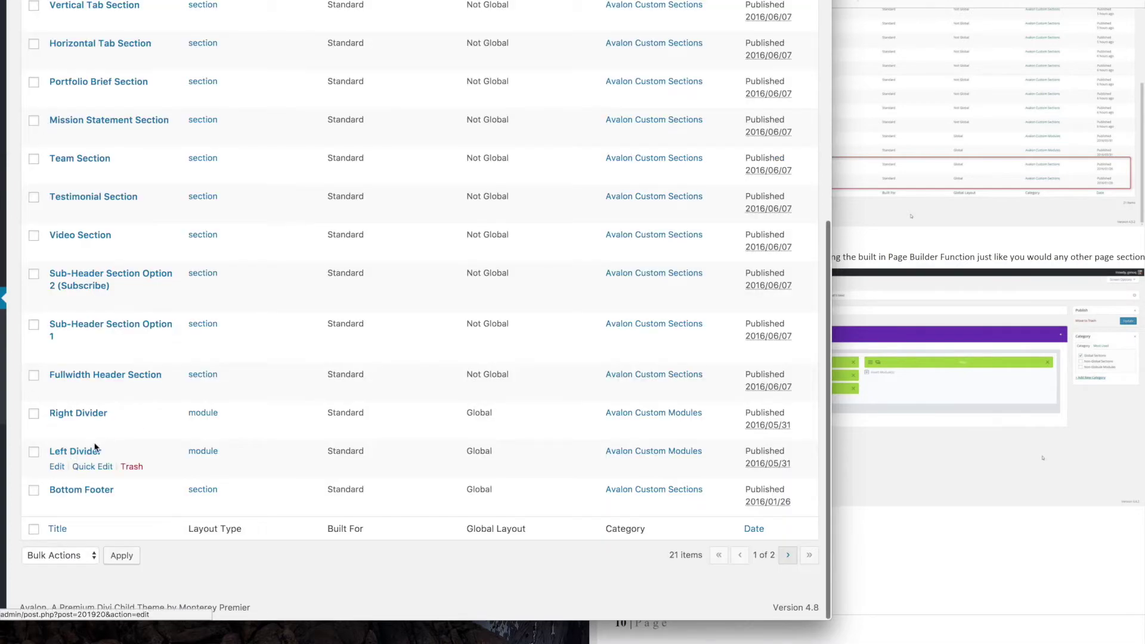
scroll(84, 452, "up", 5)
scroll(95, 447, "down", 4)
scroll(93, 449, "down", 2)
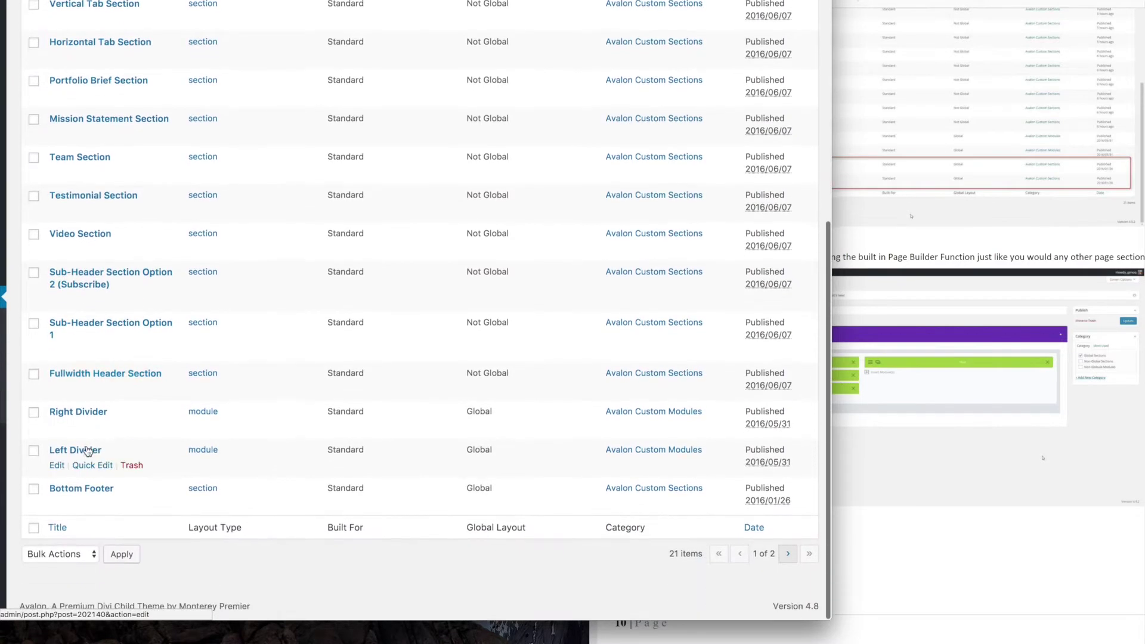
left_click(787, 556)
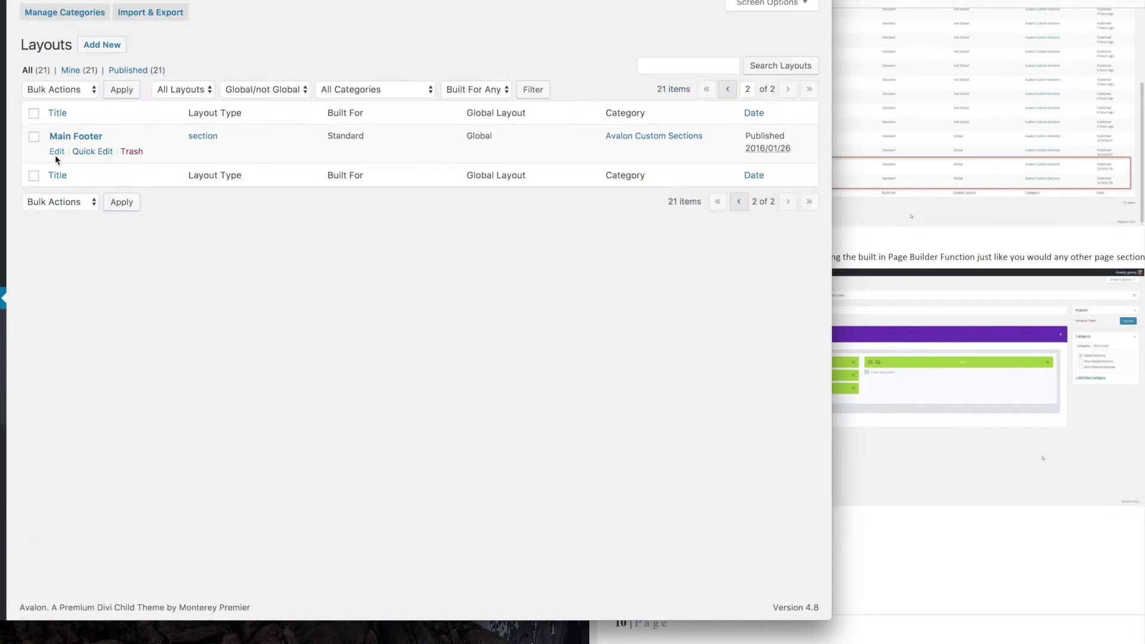
left_click(57, 151)
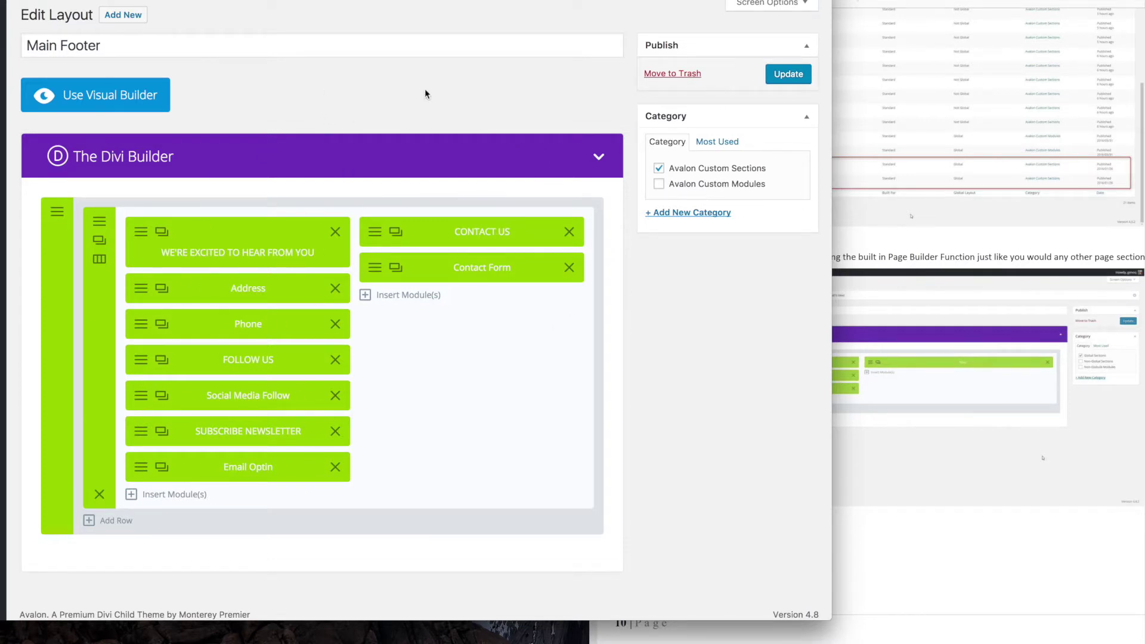
Step: Bring the PDF guide's step 15 footer instructions up beside the Main Footer layout
mouse_move(40, 56)
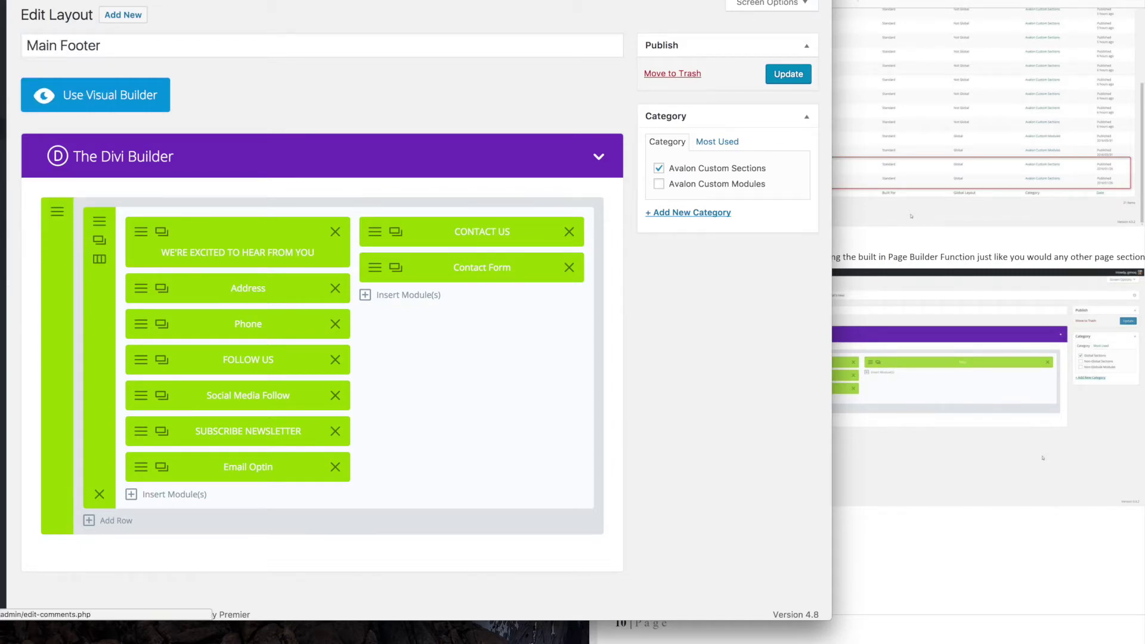
left_click(787, 295)
scroll(758, 297, "up", 10)
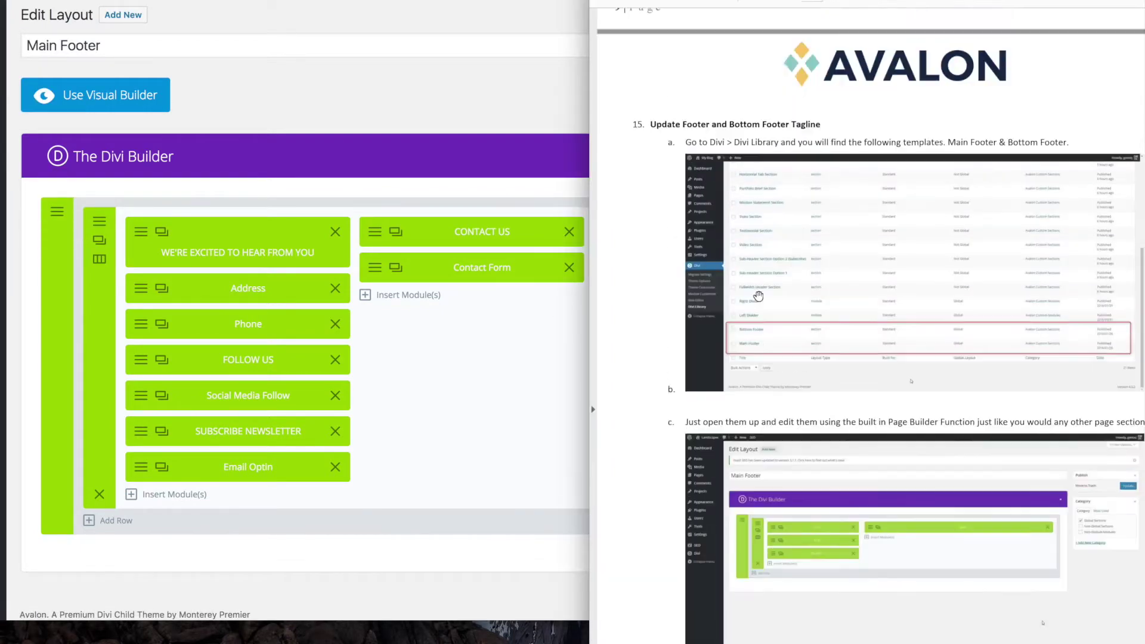
Step: Read through the Avalon guide's footer instructions, then hide the PDF viewer
scroll(758, 297, "down", 10)
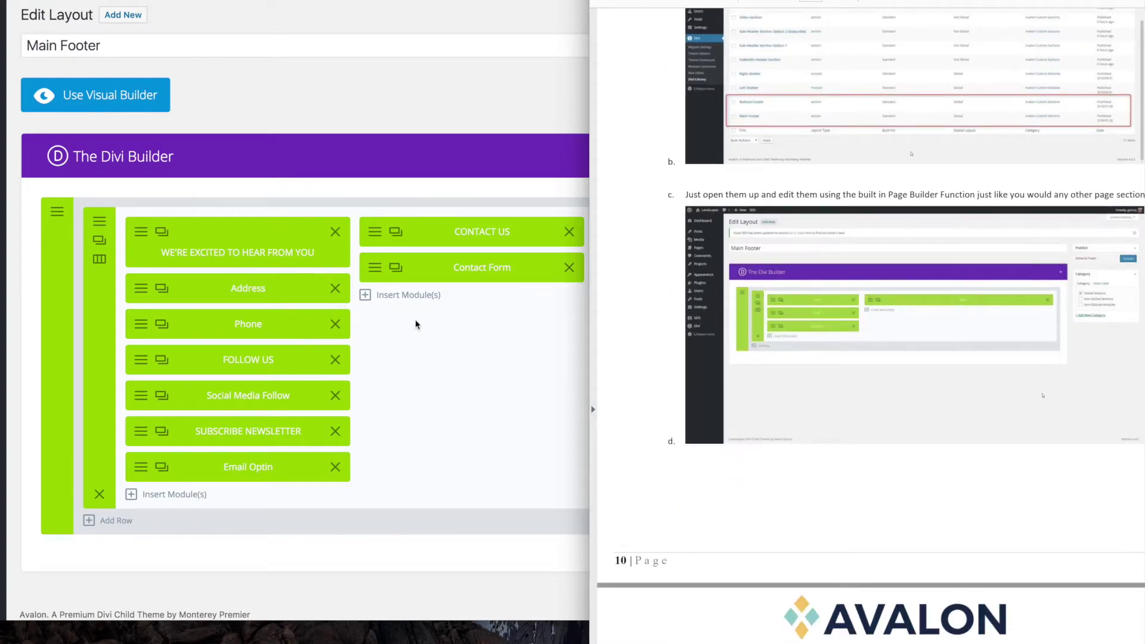
scroll(813, 453, "down", 5)
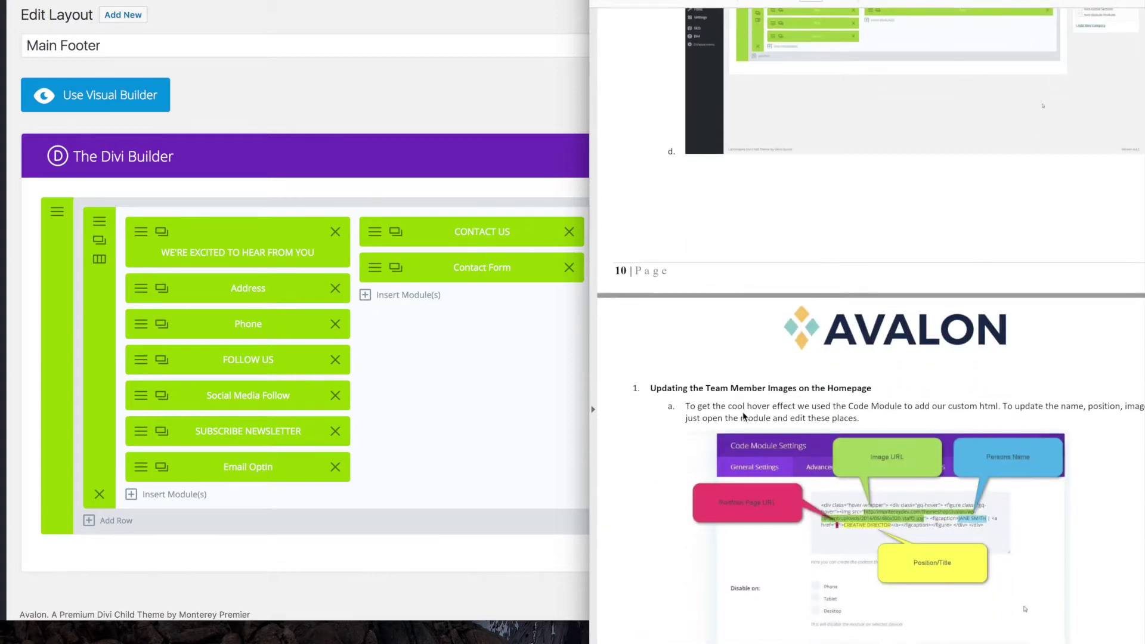
scroll(744, 416, "down", 1)
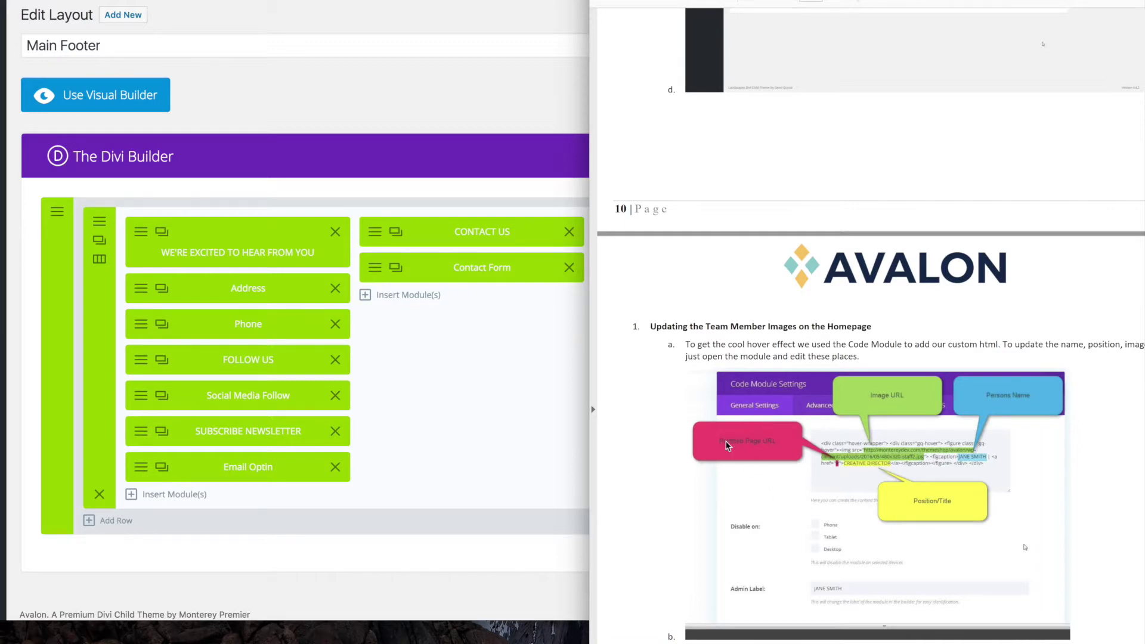
scroll(726, 446, "down", 5)
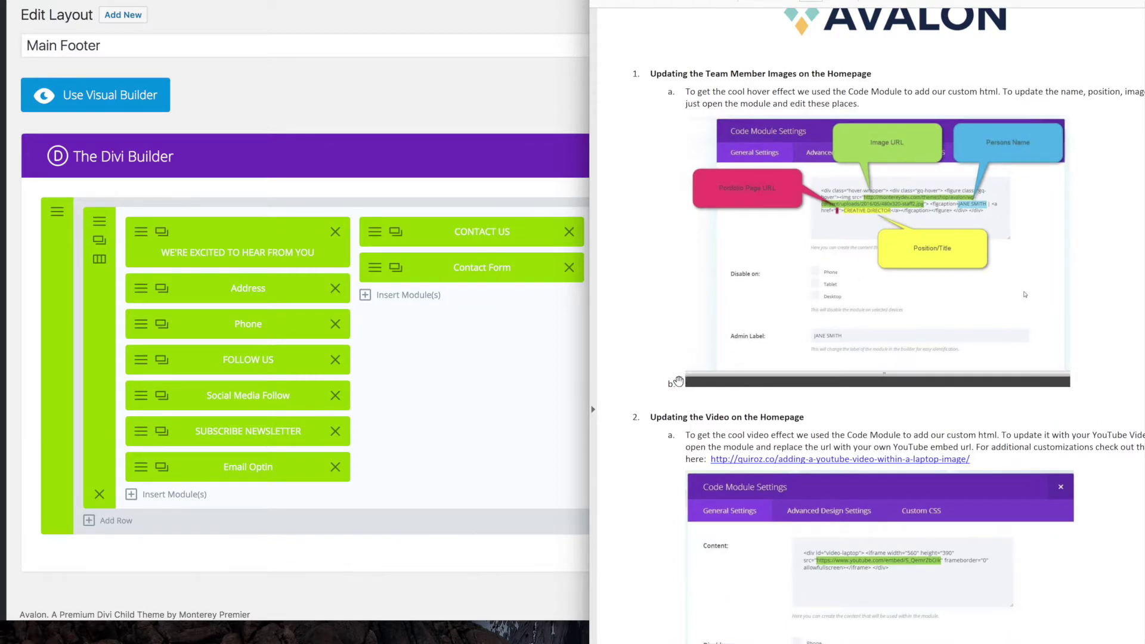
scroll(679, 381, "down", 2)
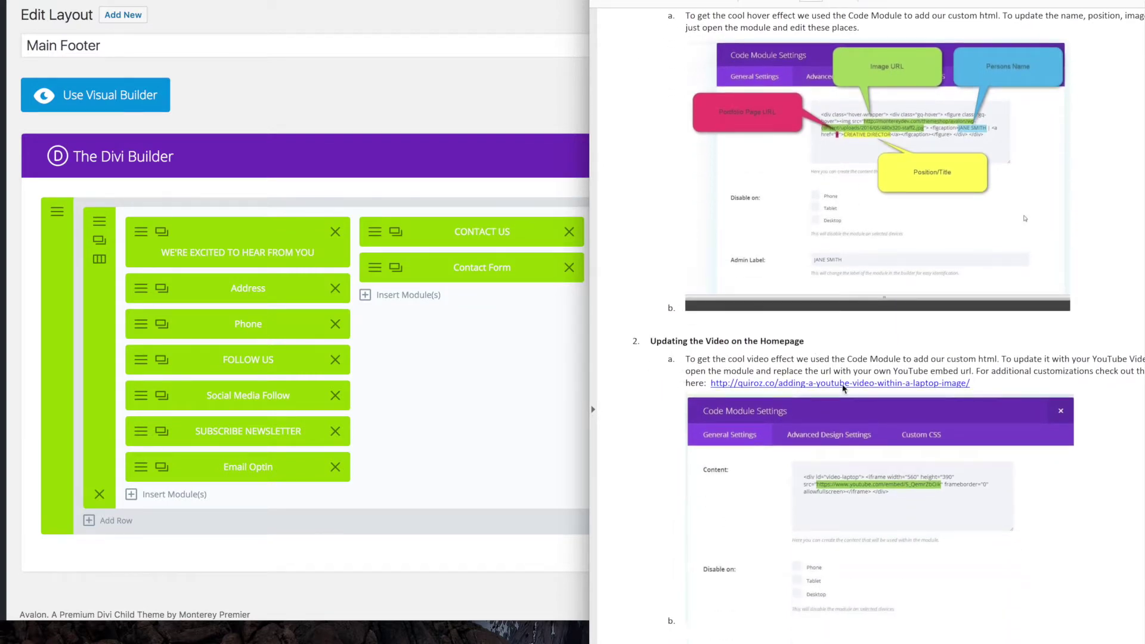
scroll(803, 460, "down", 6)
scroll(802, 456, "down", 3)
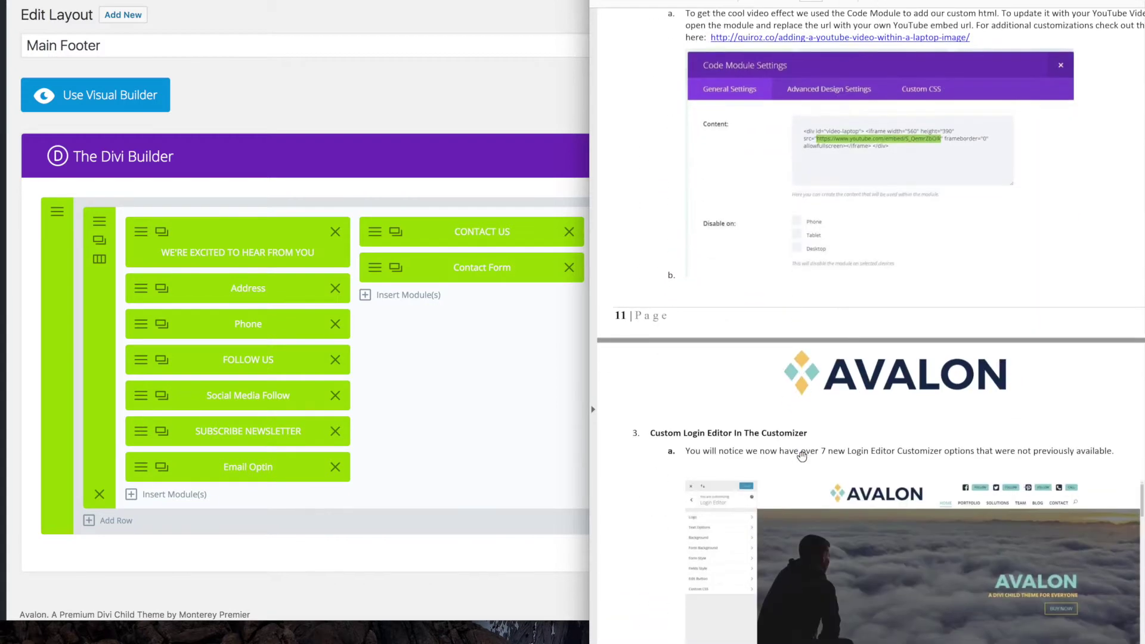
scroll(673, 354, "down", 10)
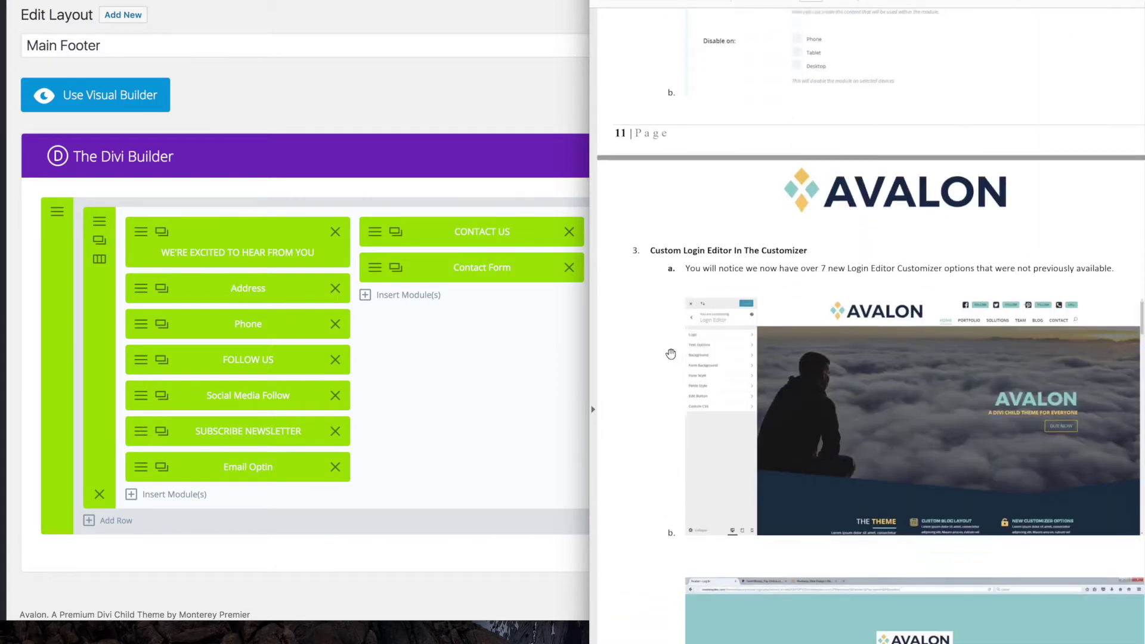
scroll(668, 355, "down", 4)
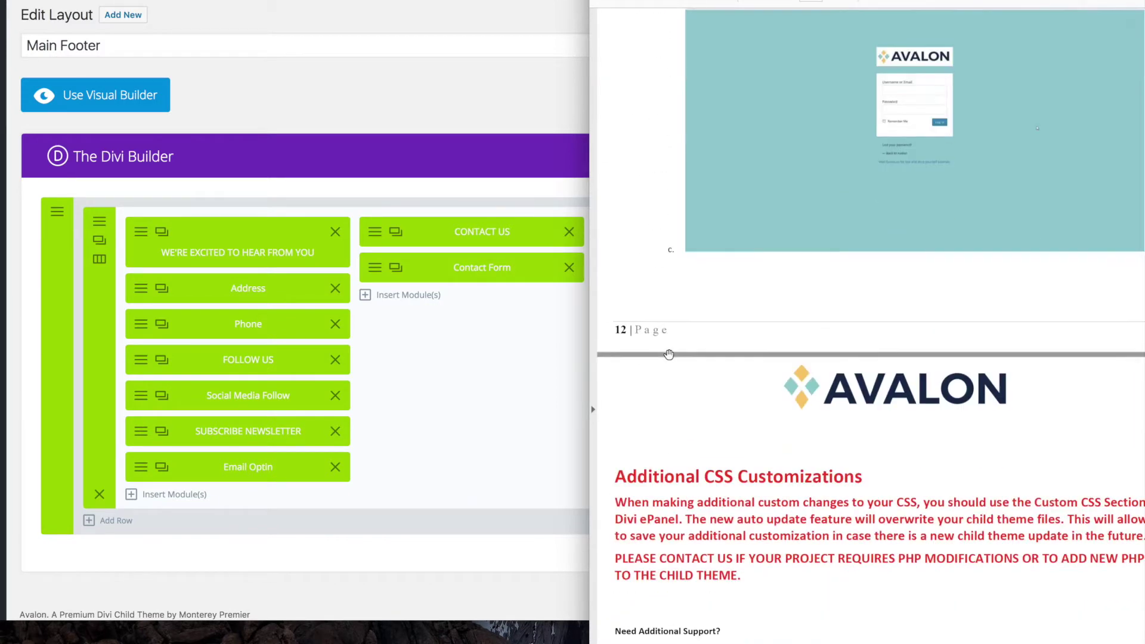
scroll(669, 354, "down", 6)
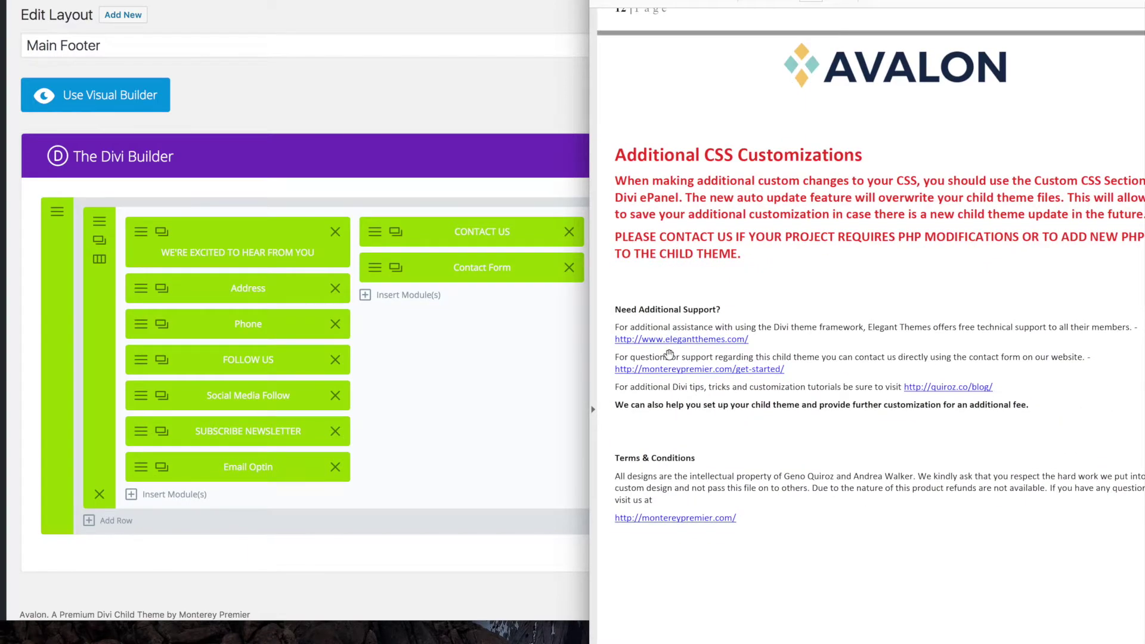
scroll(669, 355, "up", 20)
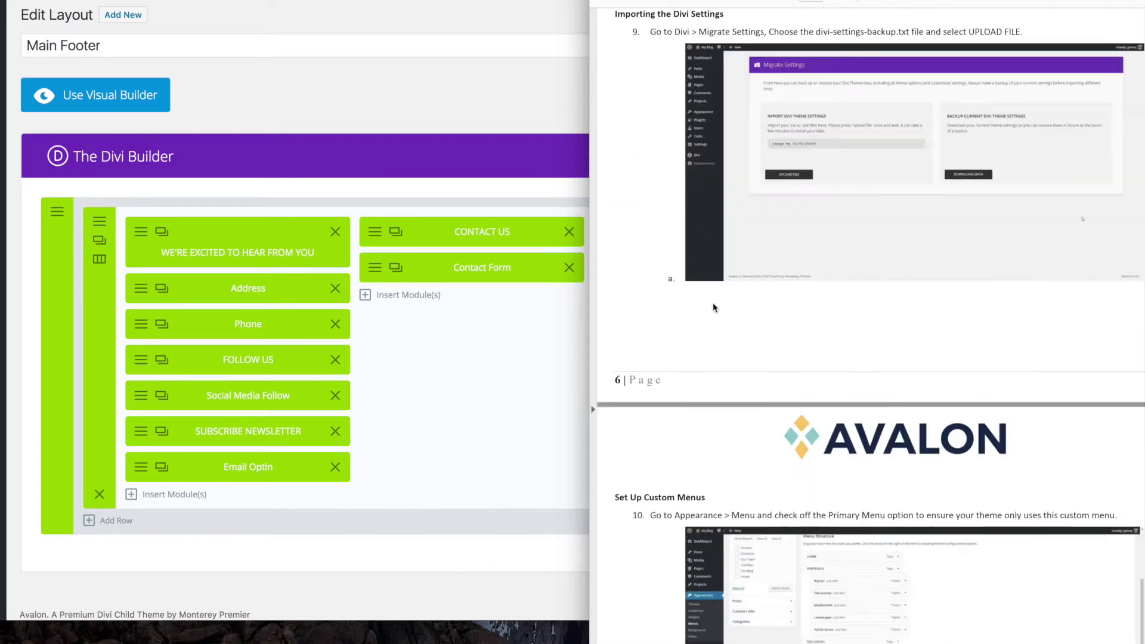
scroll(715, 308, "up", 10)
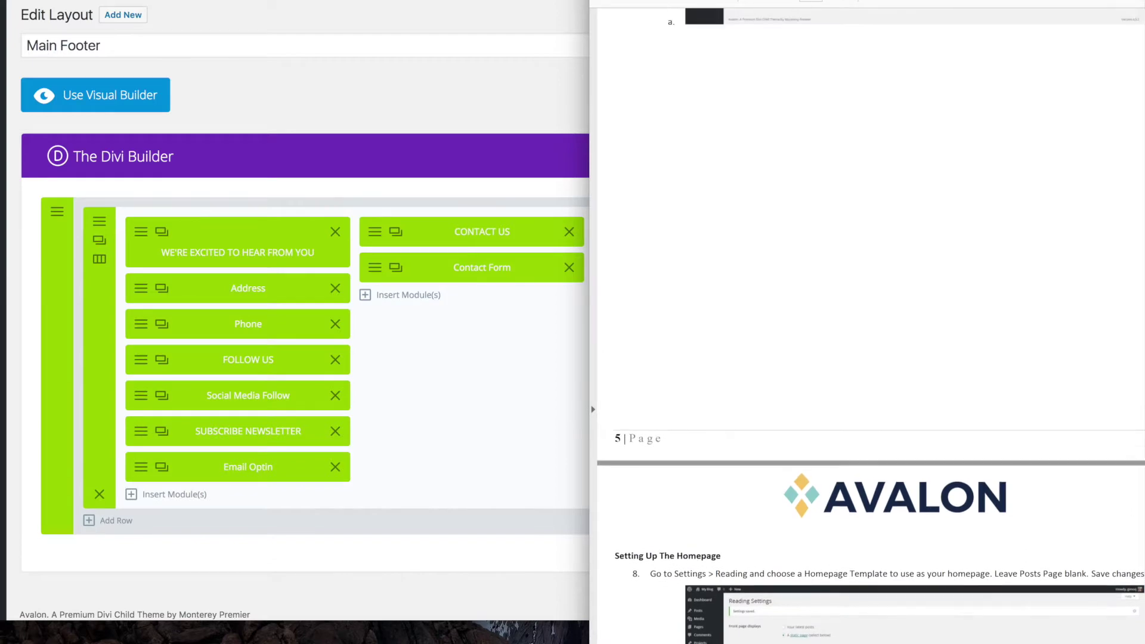
key("super+h")
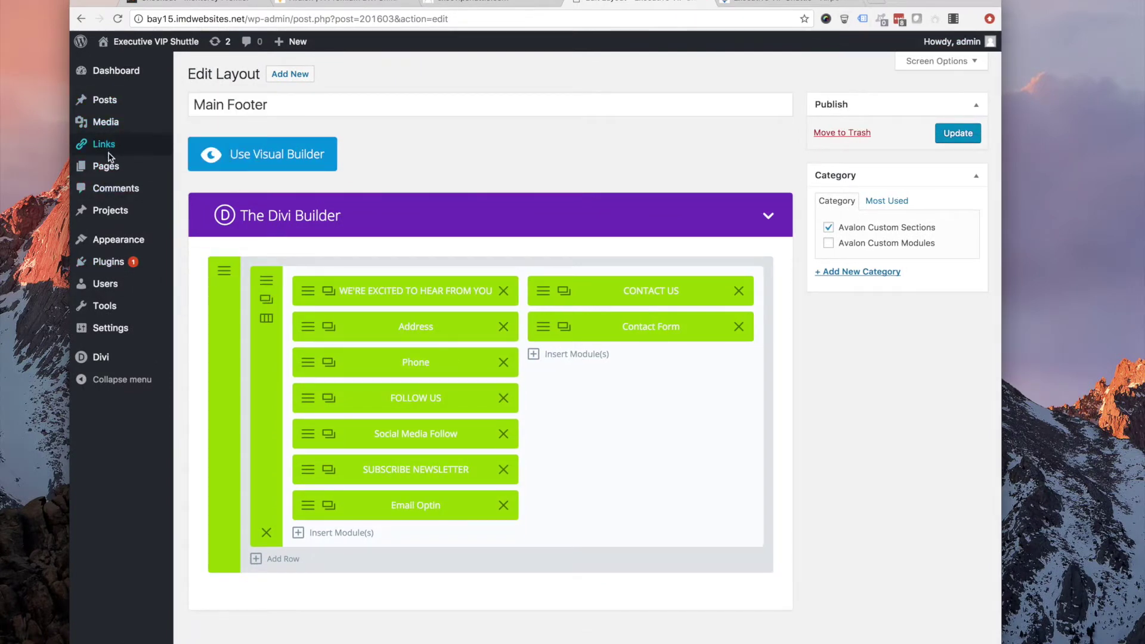
Step: Open the Home page from All Pages and inspect the AVALON header module's settings
mouse_move(122, 165)
left_click(194, 169)
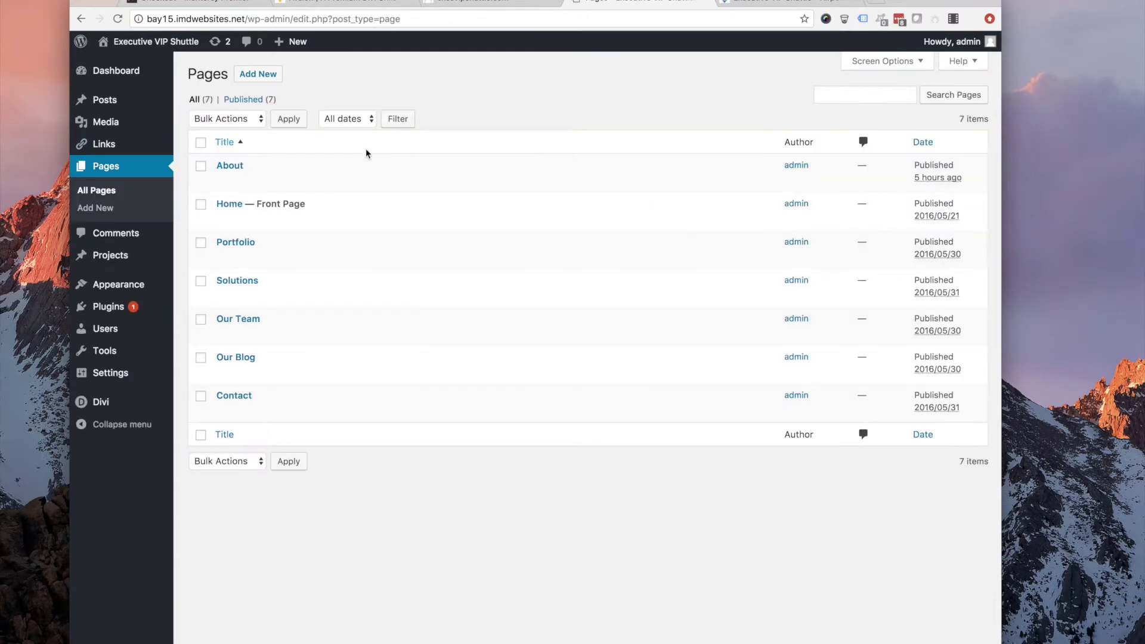
left_click(225, 219)
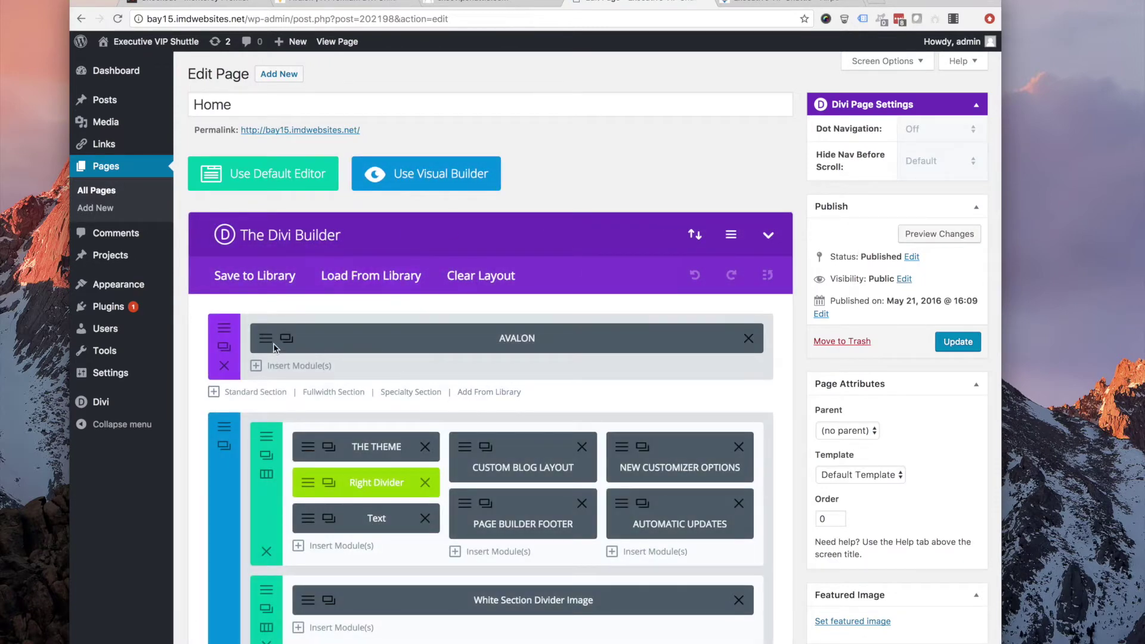
left_click(266, 341)
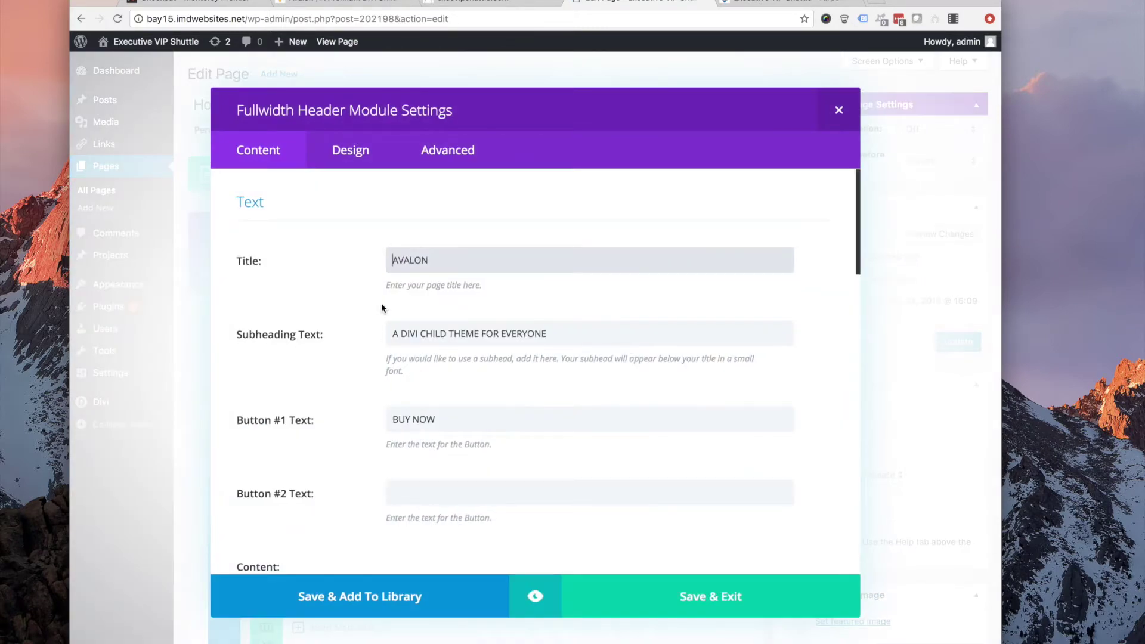
left_click(365, 152)
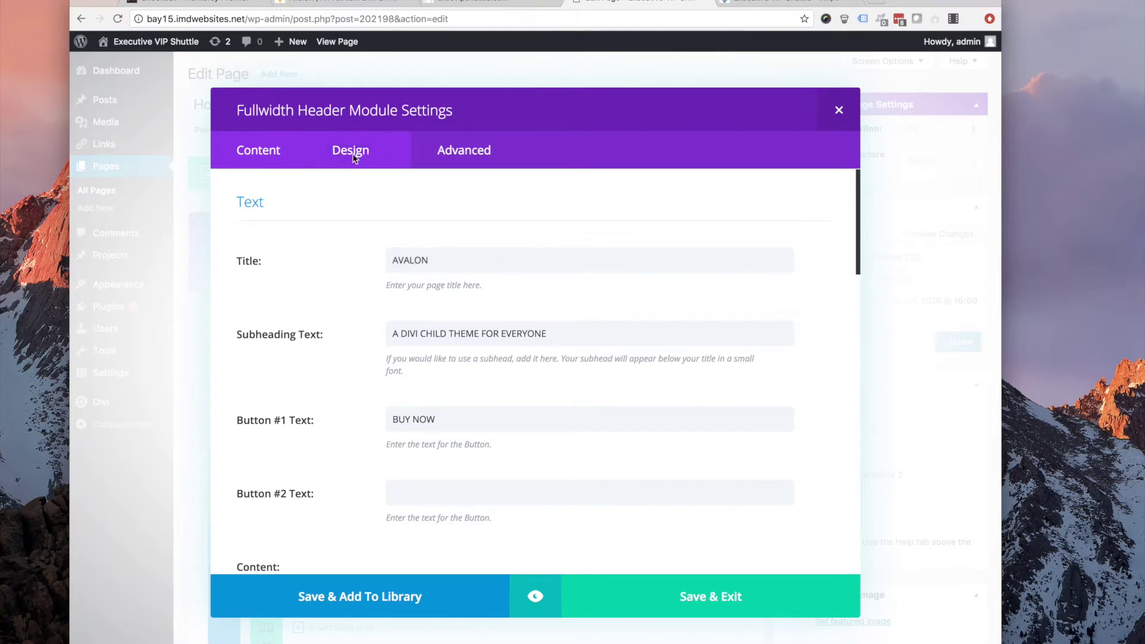
left_click(839, 111)
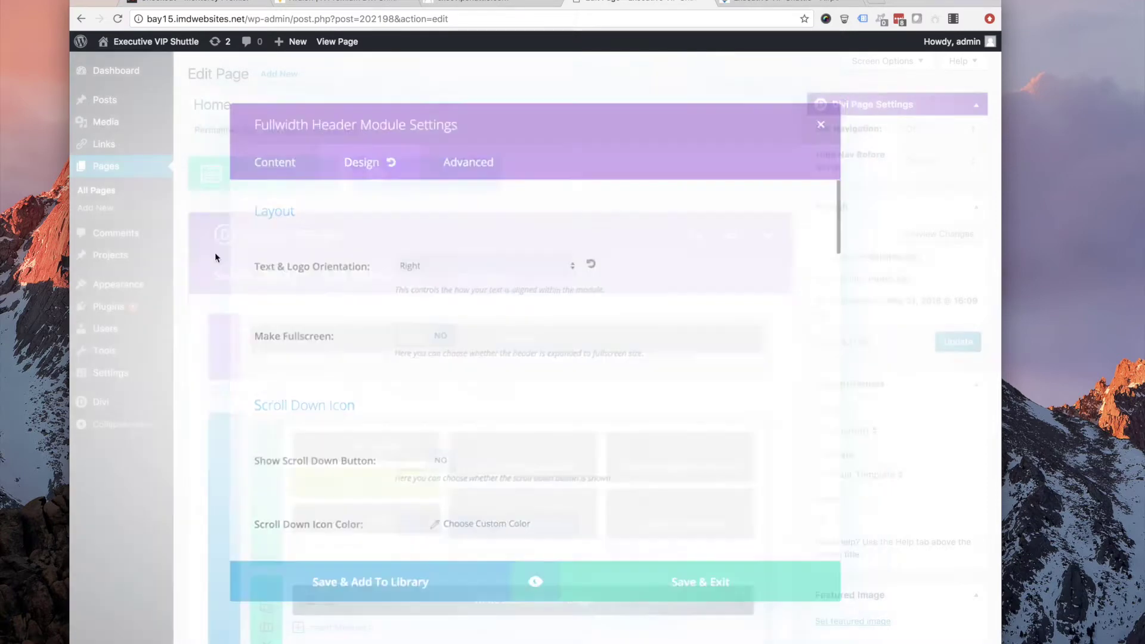
Step: Review the header section's background, design and advanced settings, then view the live home page
left_click(224, 327)
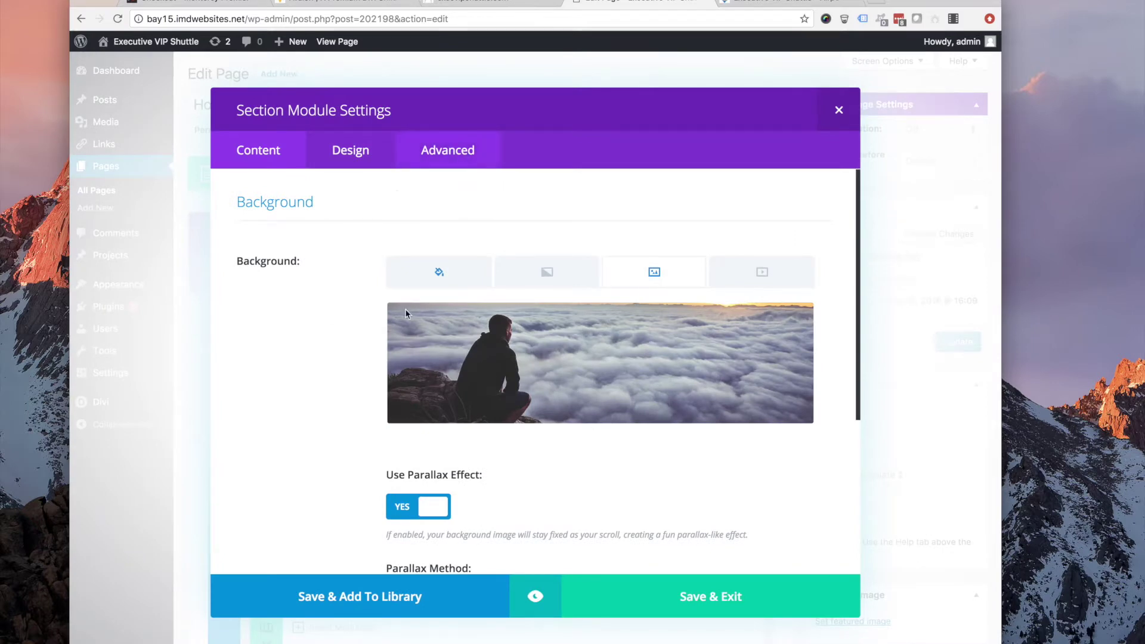
scroll(505, 376, "down", 3)
scroll(504, 377, "down", 1)
scroll(505, 376, "up", 5)
left_click(351, 151)
left_click(436, 155)
left_click(350, 153)
left_click(289, 154)
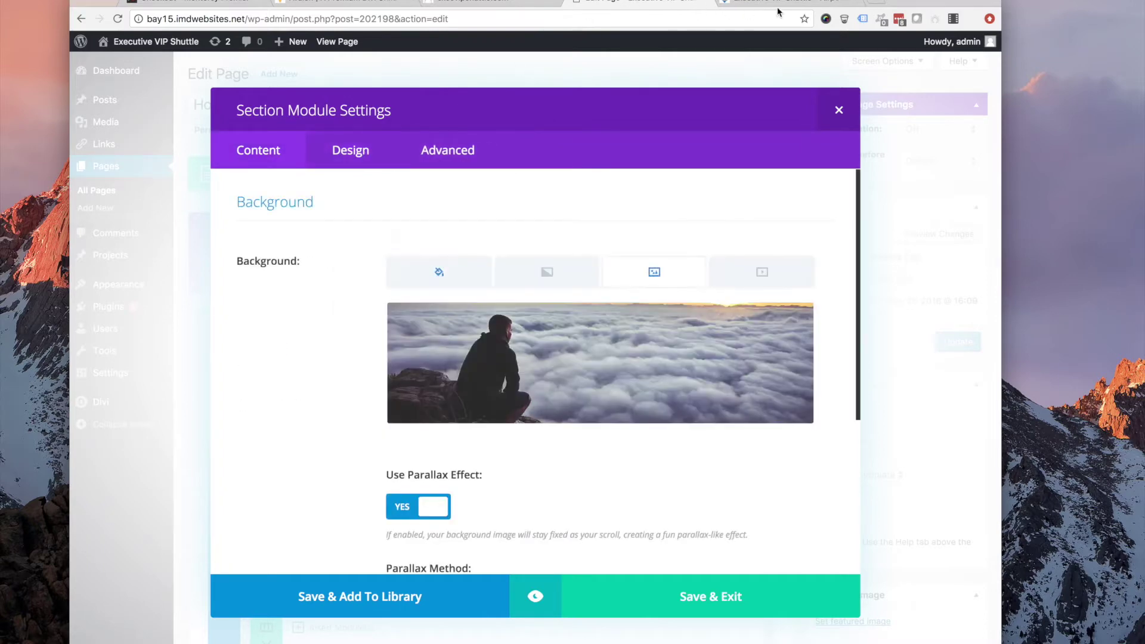
left_click(773, 4)
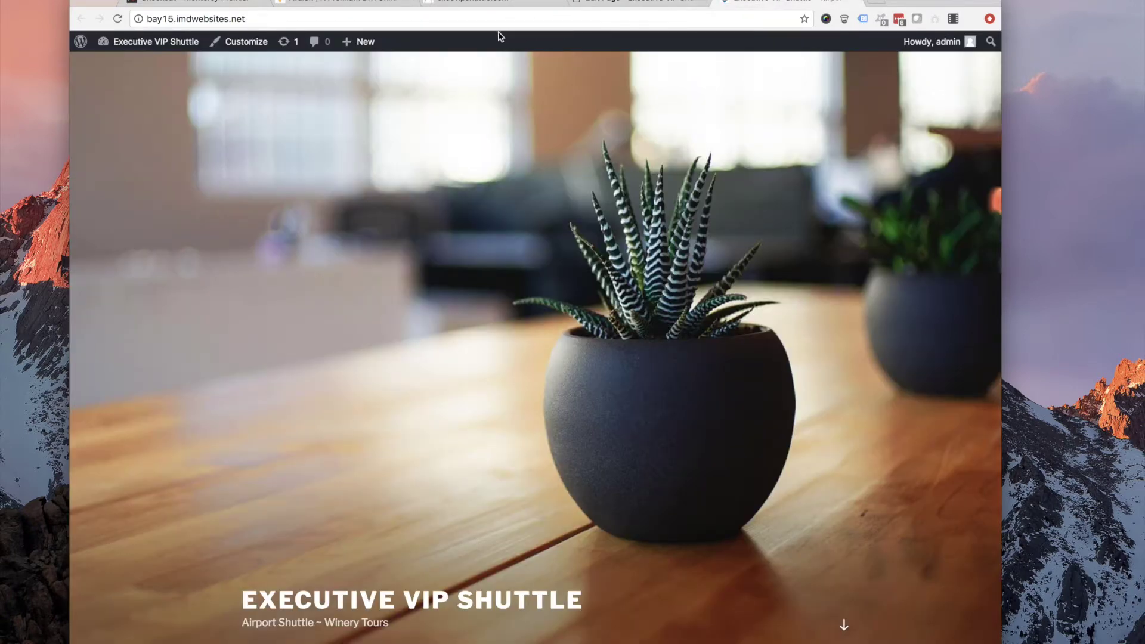
Step: Open About Us > Our Fleet on the old execvipshuttle.com site
left_click(449, 4)
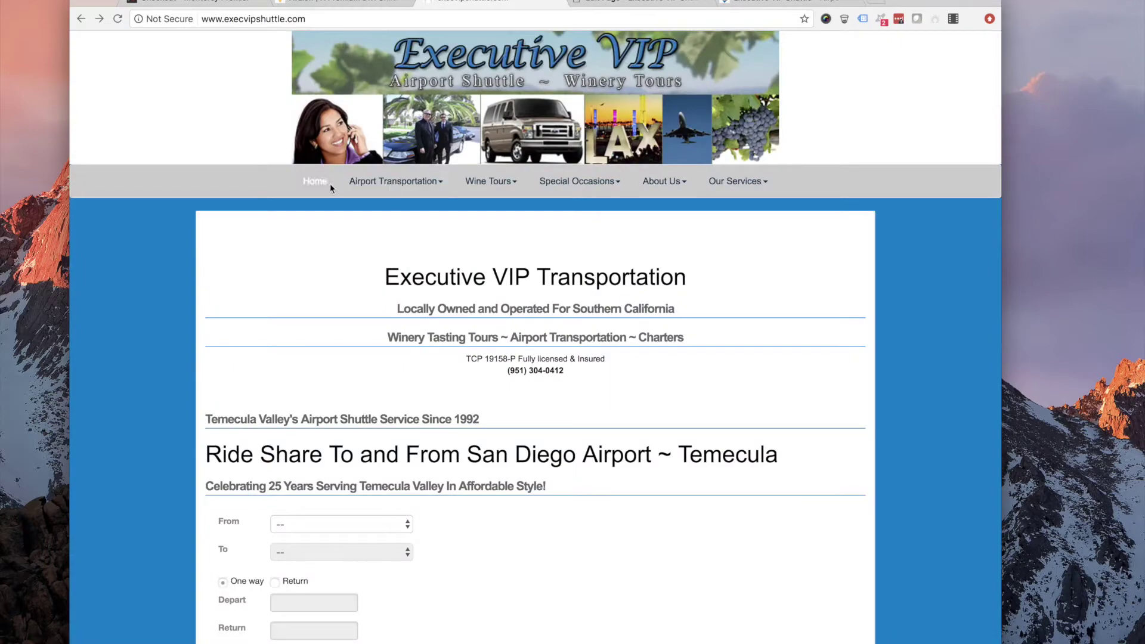
scroll(370, 293, "down", 9)
scroll(591, 114, "up", 9)
left_click(657, 183)
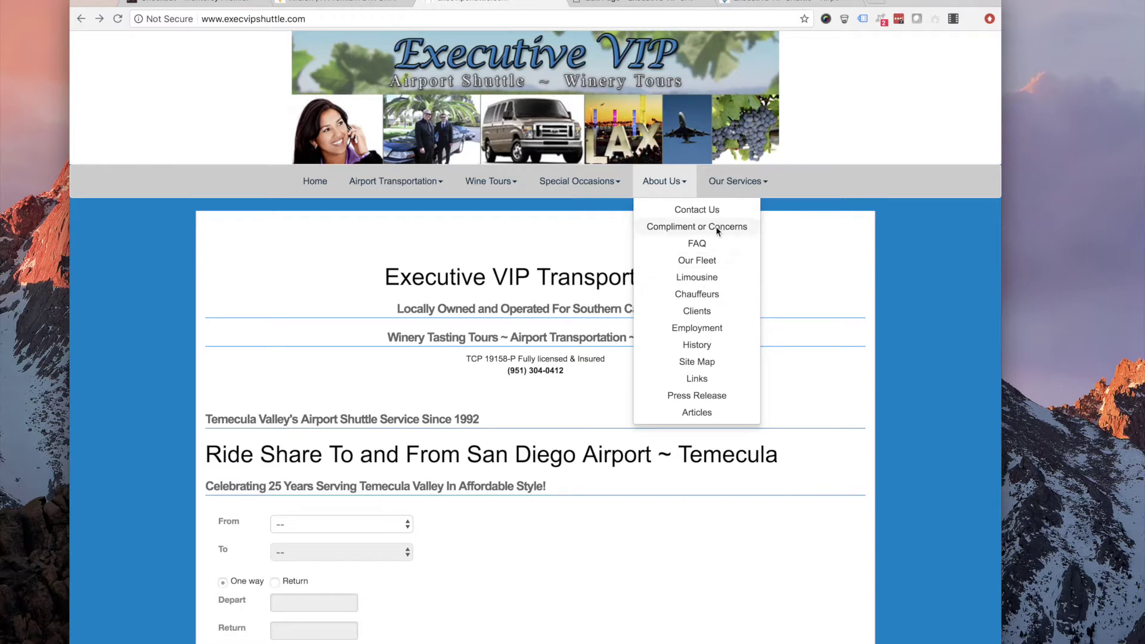
left_click(688, 266)
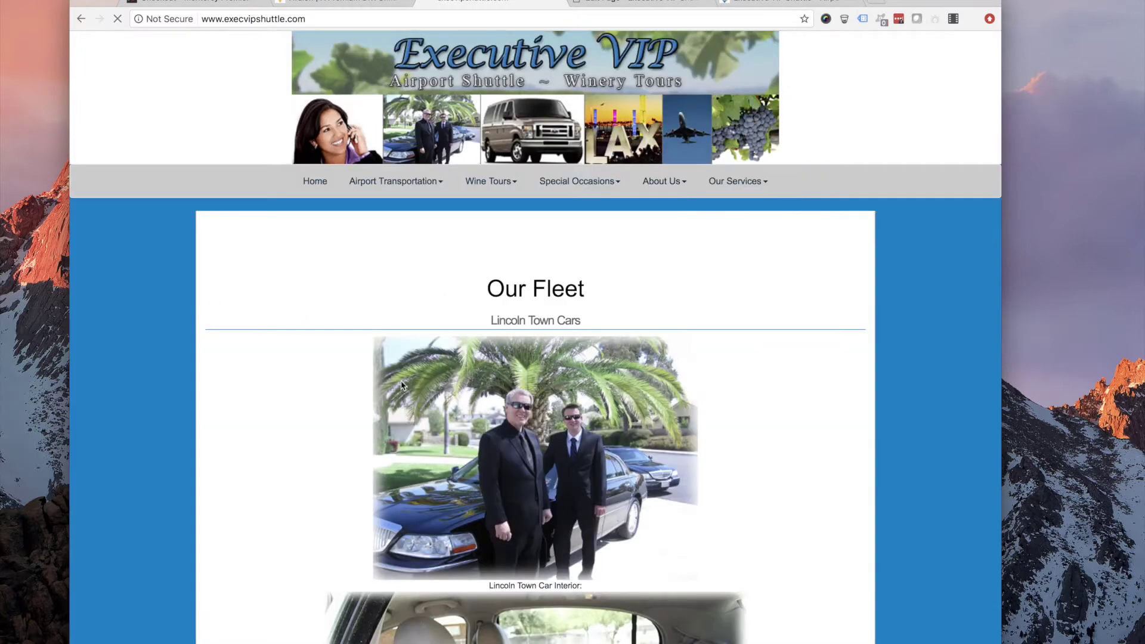
Step: Look through the fleet photos of Lincoln Town Cars, the Limo Elite Coach and Executive Vans
scroll(611, 289, "down", 3)
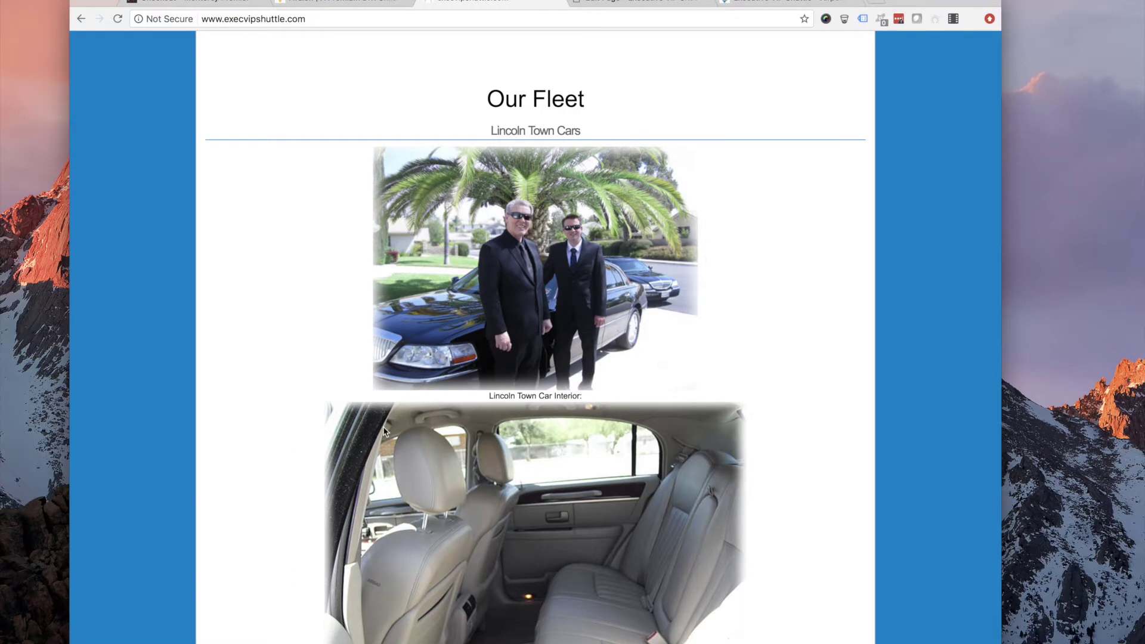
scroll(385, 431, "down", 13)
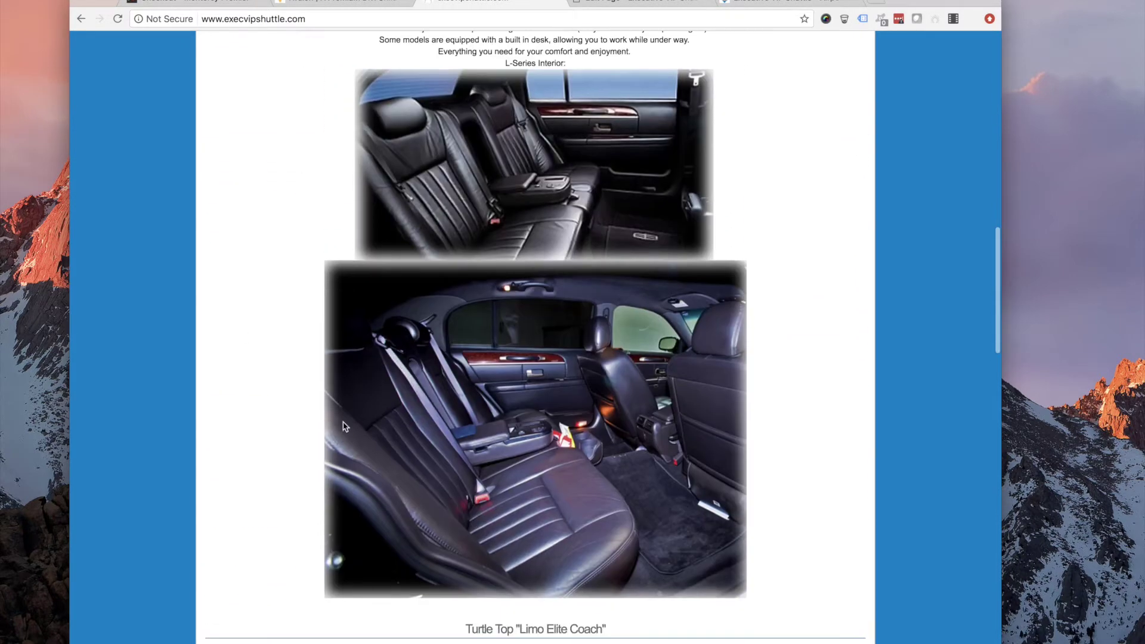
scroll(345, 426, "down", 8)
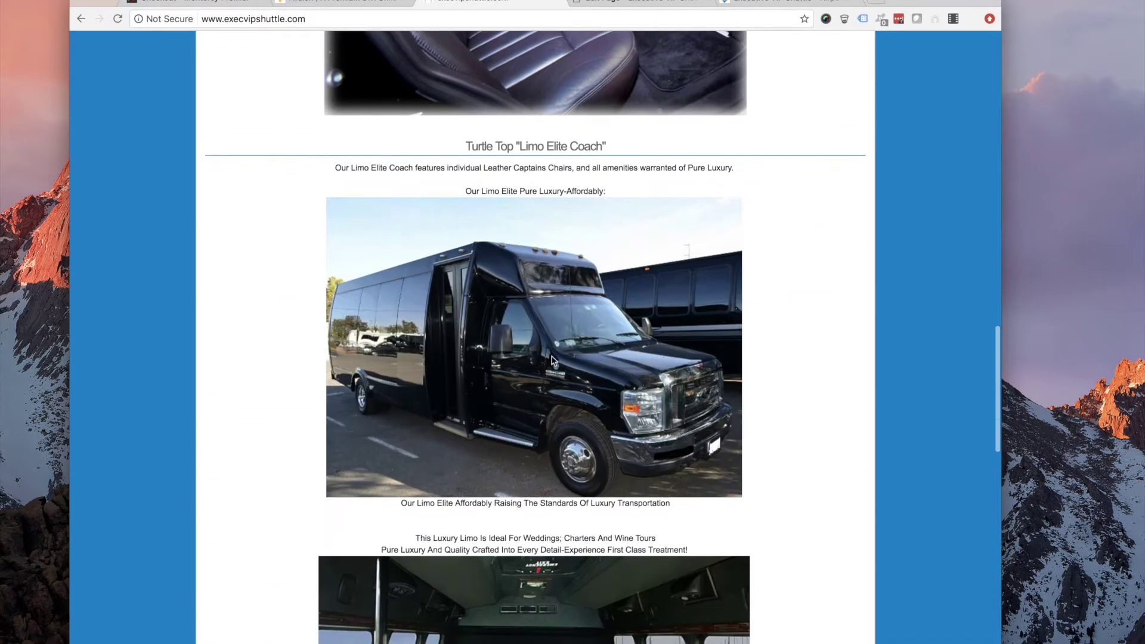
scroll(531, 366, "down", 2)
scroll(465, 346, "up", 1)
scroll(447, 334, "down", 3)
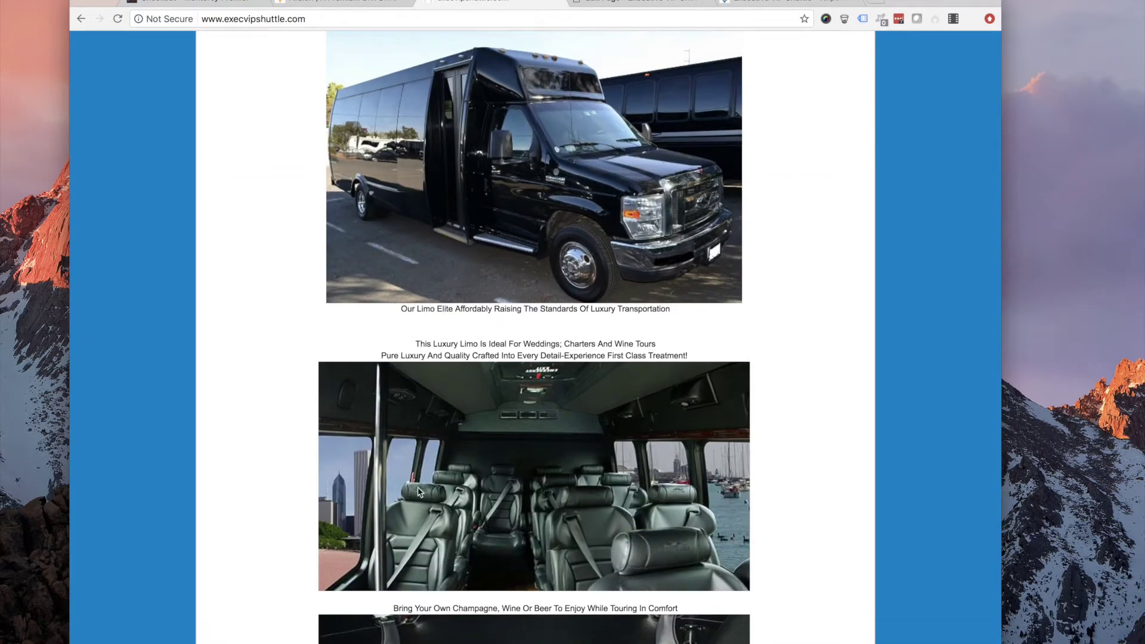
scroll(626, 418, "down", 5)
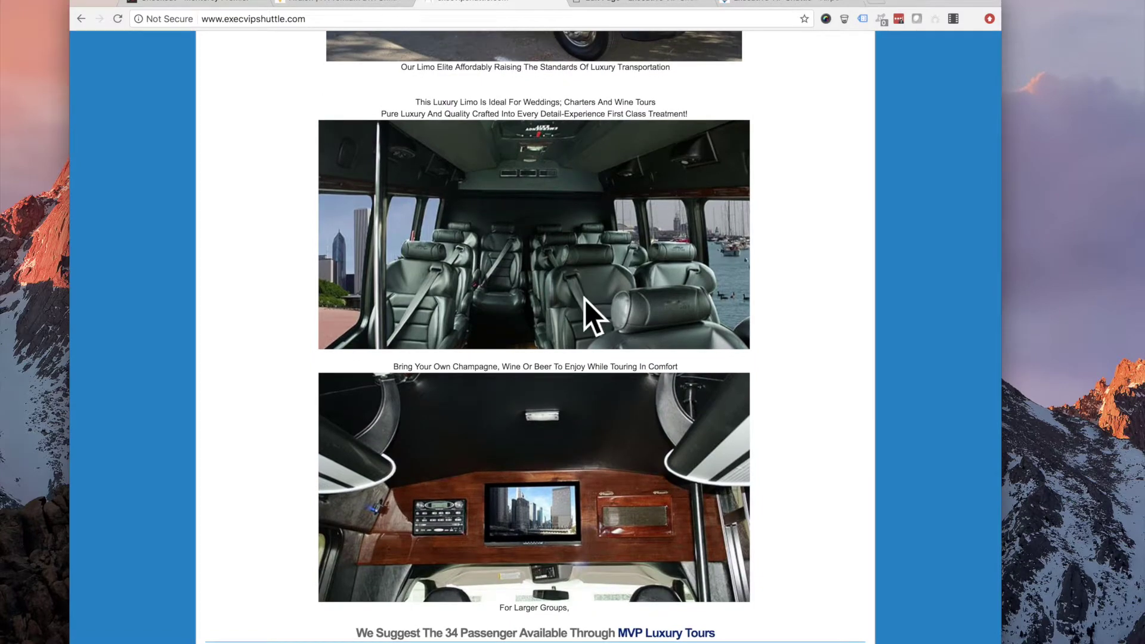
scroll(590, 313, "down", 10)
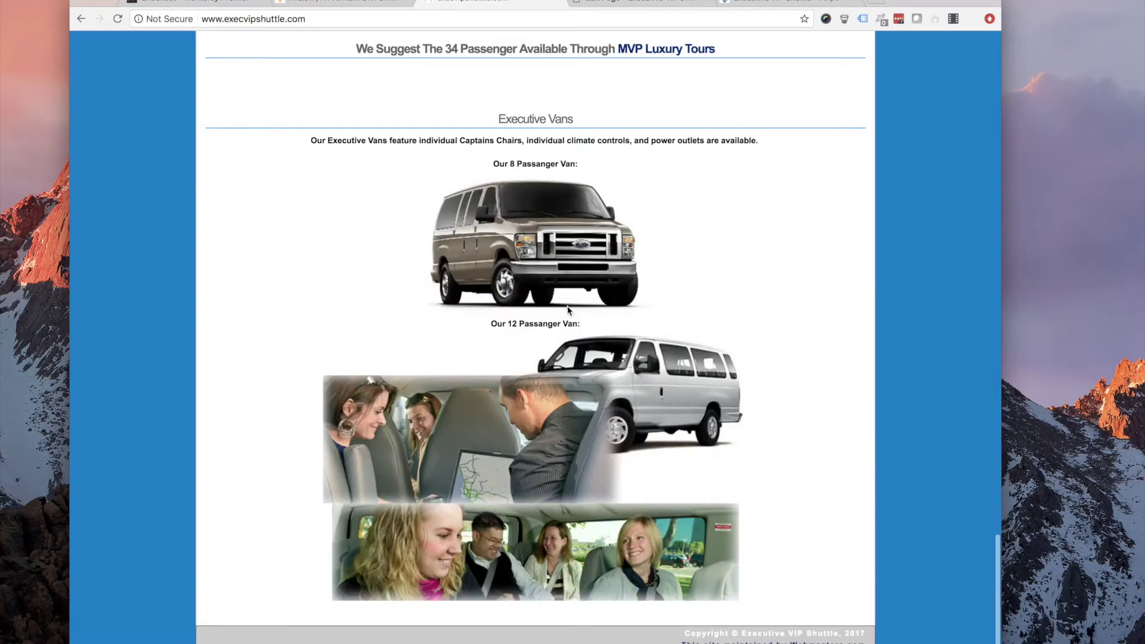
scroll(568, 310, "up", 20)
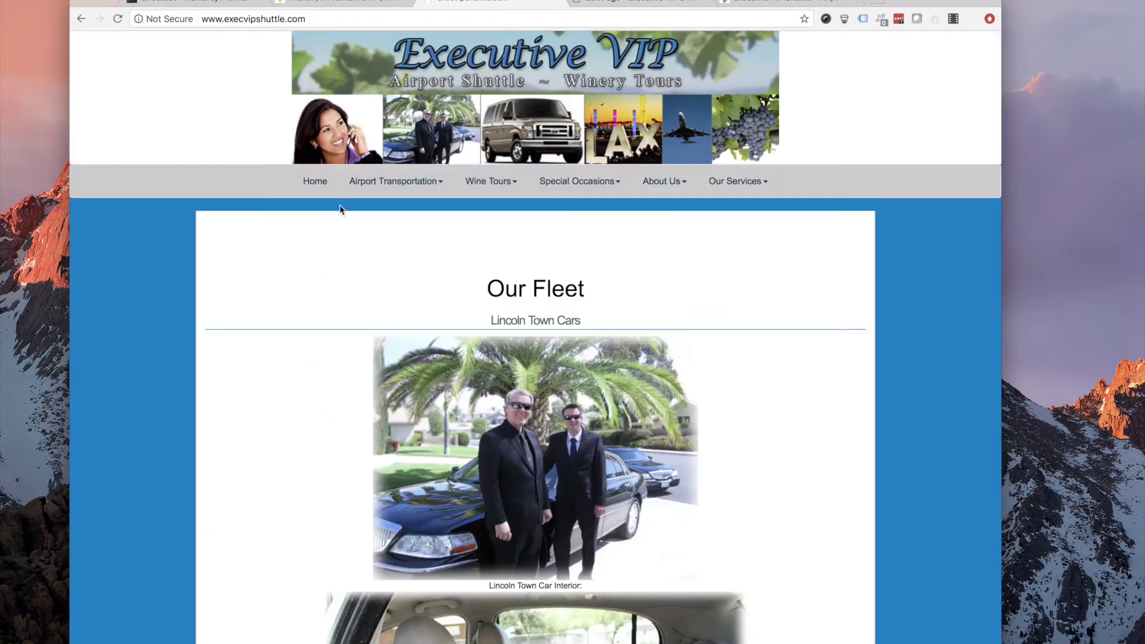
scroll(501, 262, "down", 15)
scroll(500, 266, "down", 3)
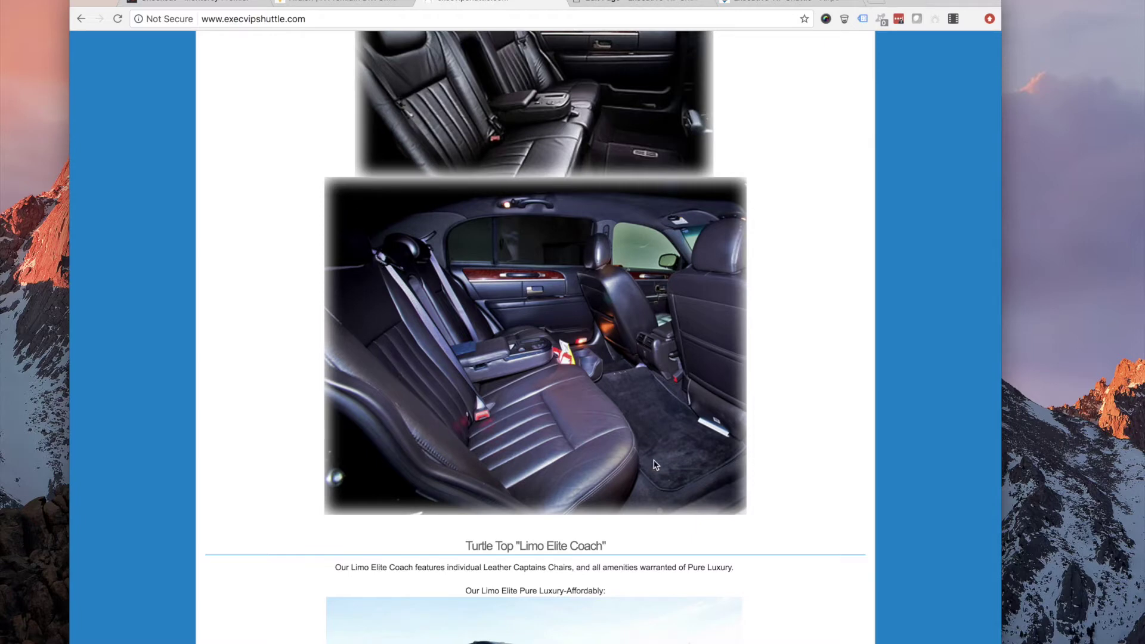
scroll(405, 415, "down", 11)
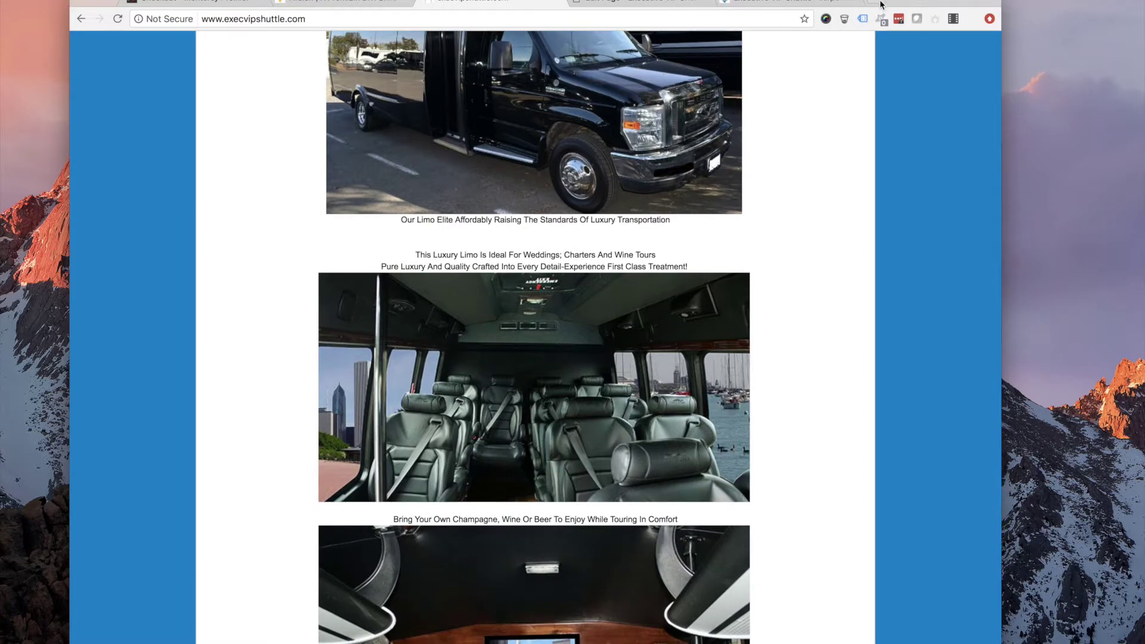
left_click(876, 5)
Step: Go to Pexels and search for 'limousine' photos
type("pexels.com/search/dog/")
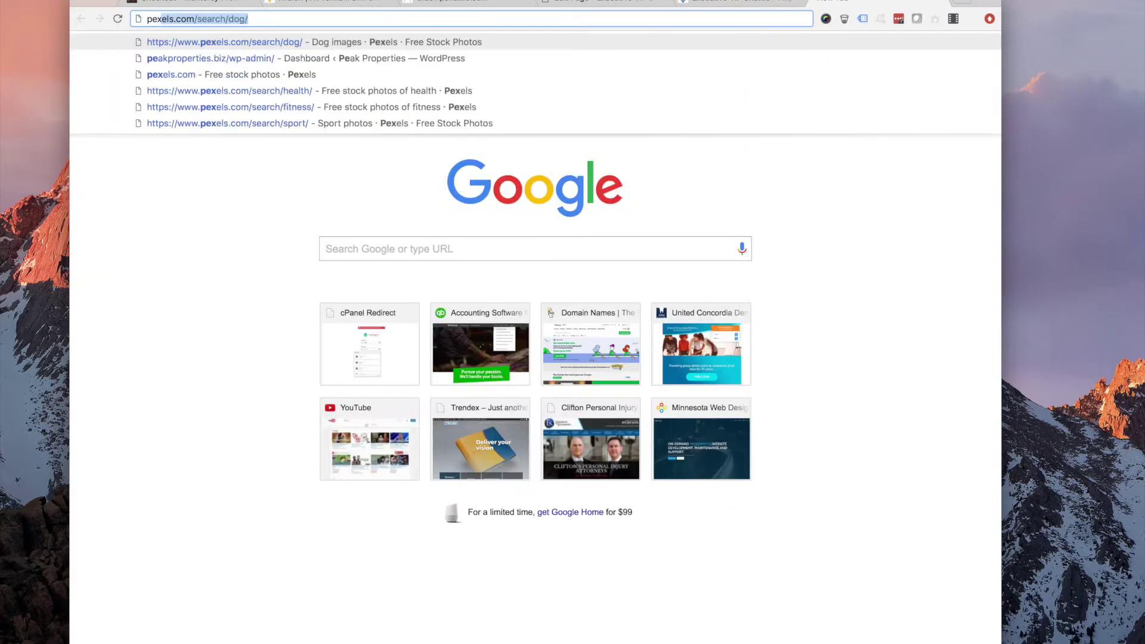
key("Return")
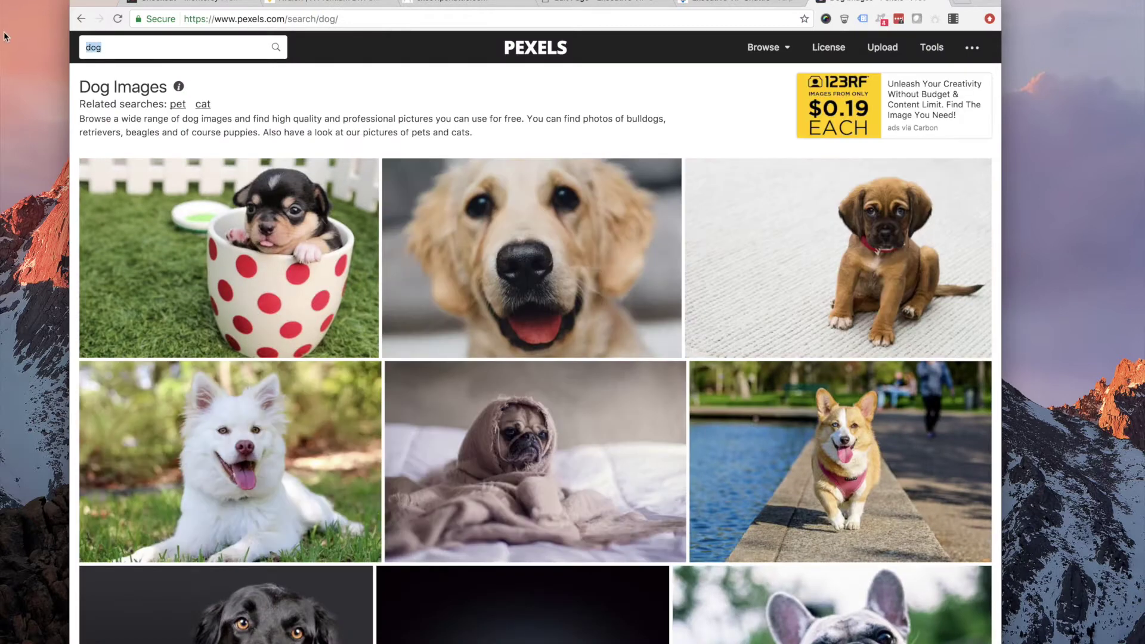
type("limousine")
key("Return")
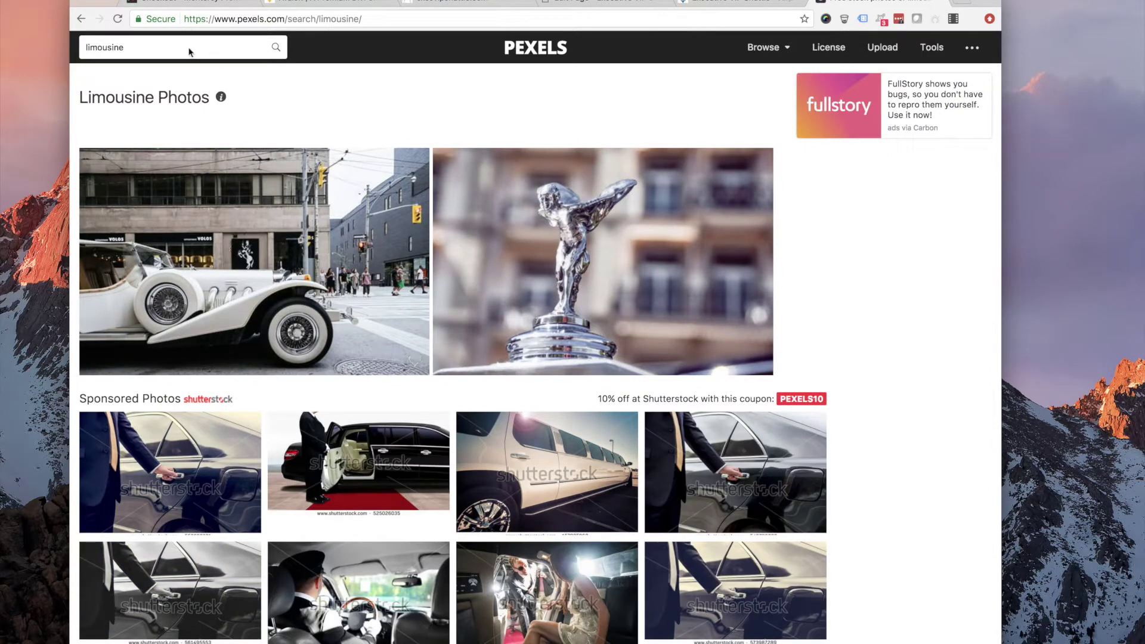
scroll(121, 45, "down", 1)
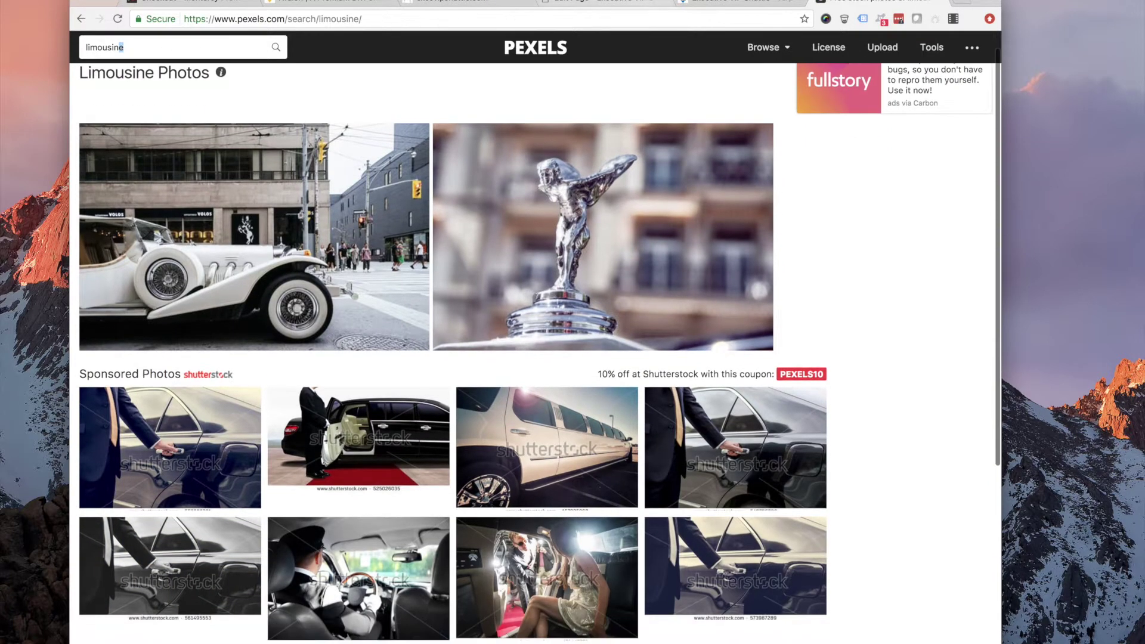
Step: Replace the Pexels search term with 'executive' and browse the results
double_click(105, 49)
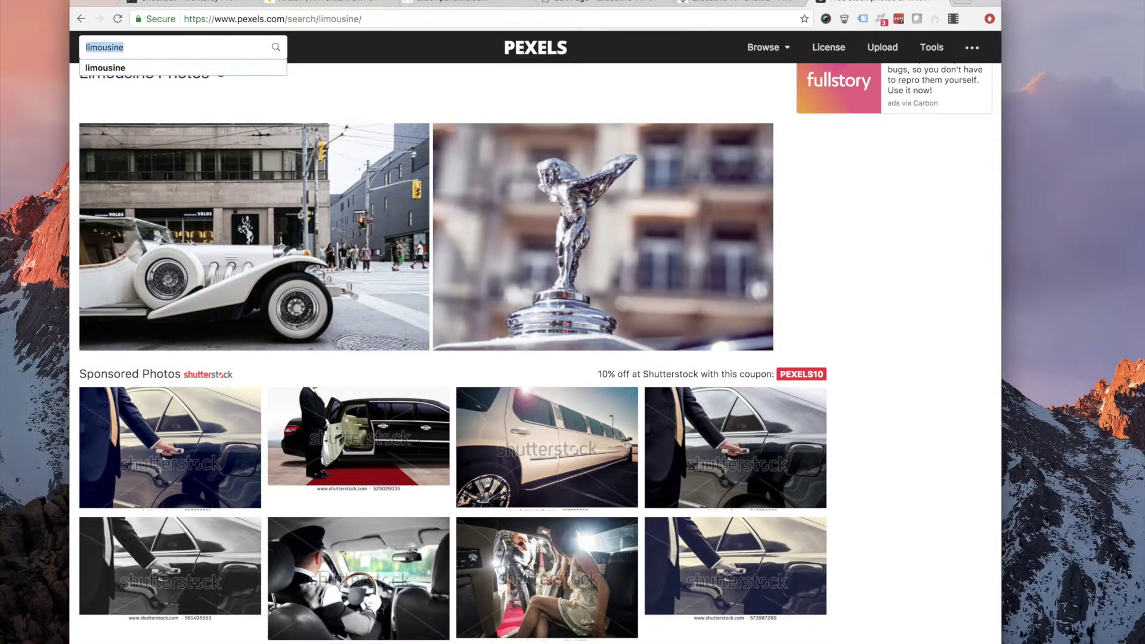
type("executive")
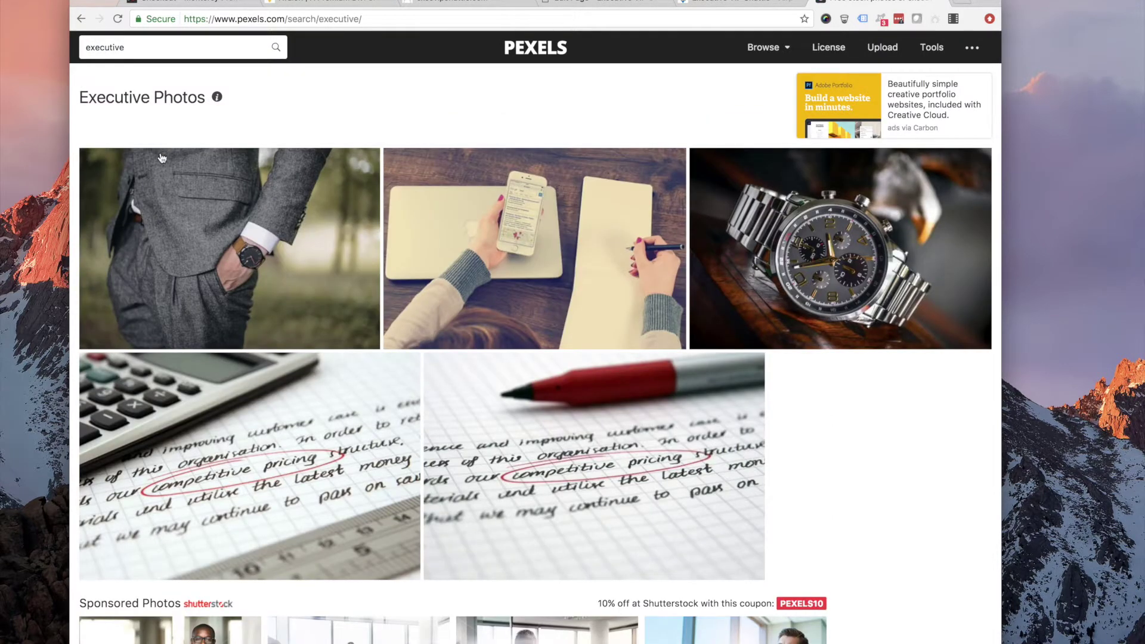
scroll(429, 380, "down", 5)
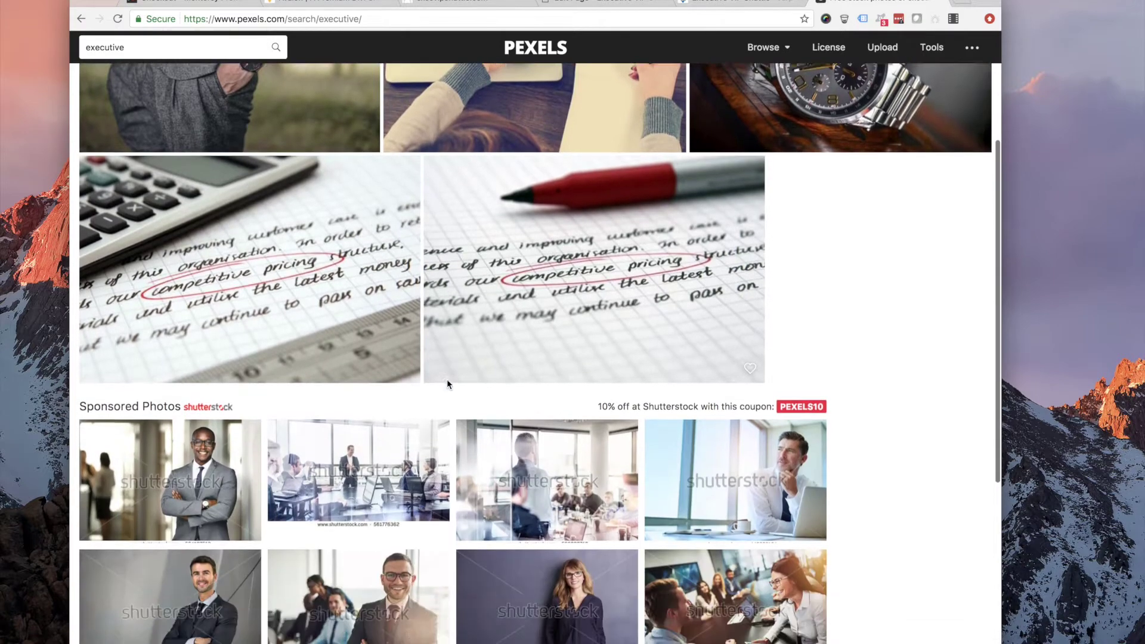
scroll(446, 381, "up", 5)
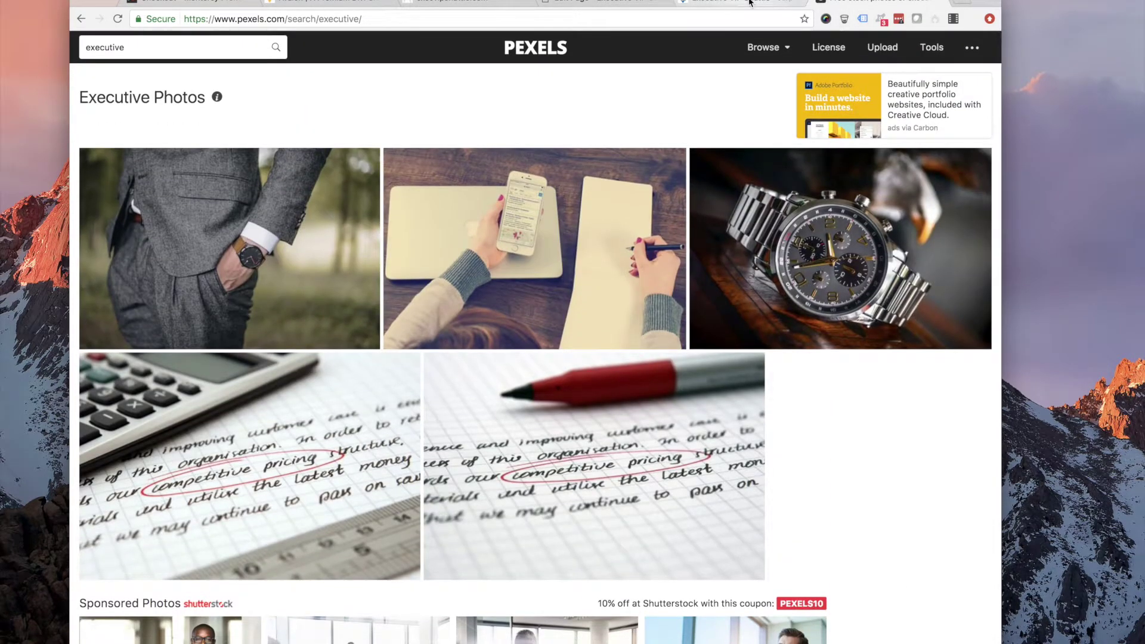
Step: Compare the WordPress header and old execvipshuttle.com site, then return to Pexels executive results
left_click(739, 3)
left_click(596, 5)
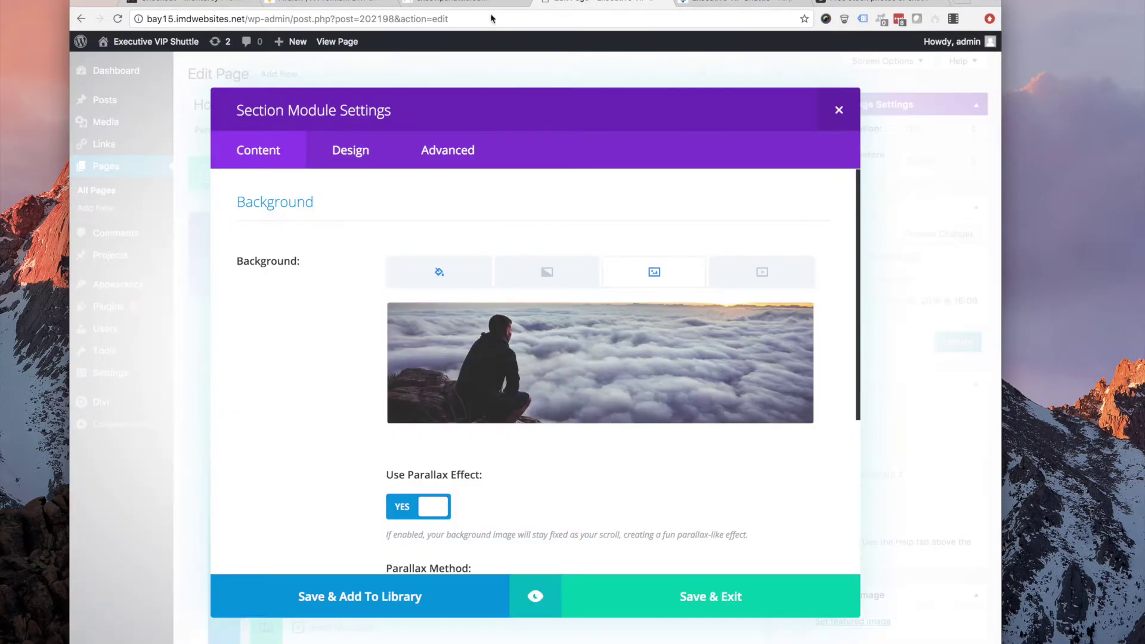
left_click(418, 3)
scroll(464, 179, "up", 15)
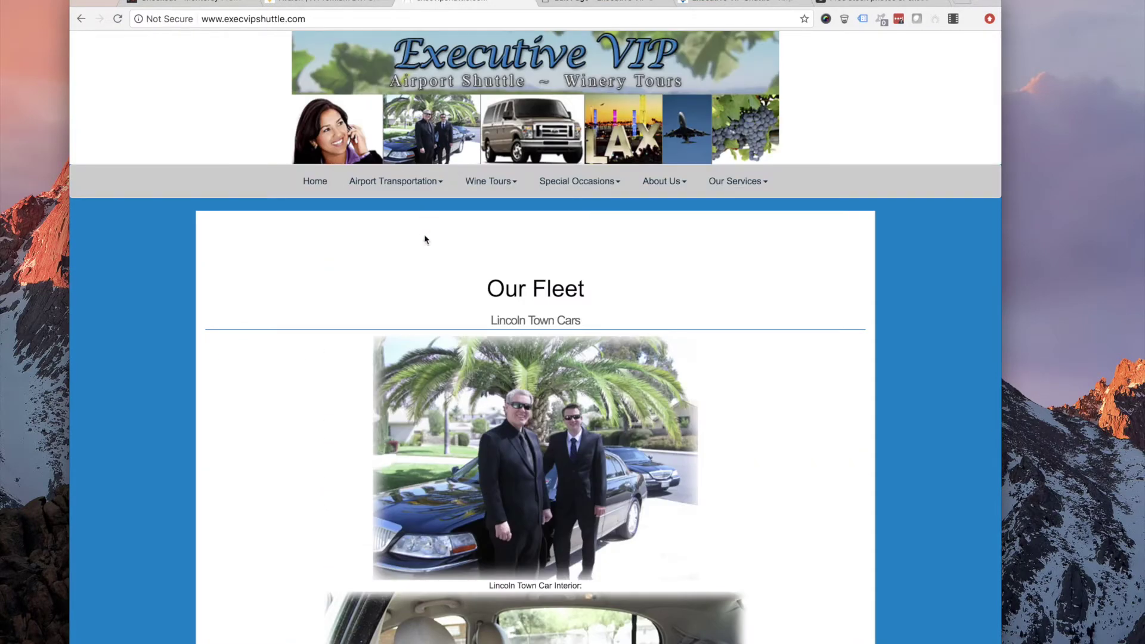
scroll(416, 234, "down", 4)
scroll(416, 235, "down", 7)
scroll(417, 235, "up", 11)
left_click(869, 3)
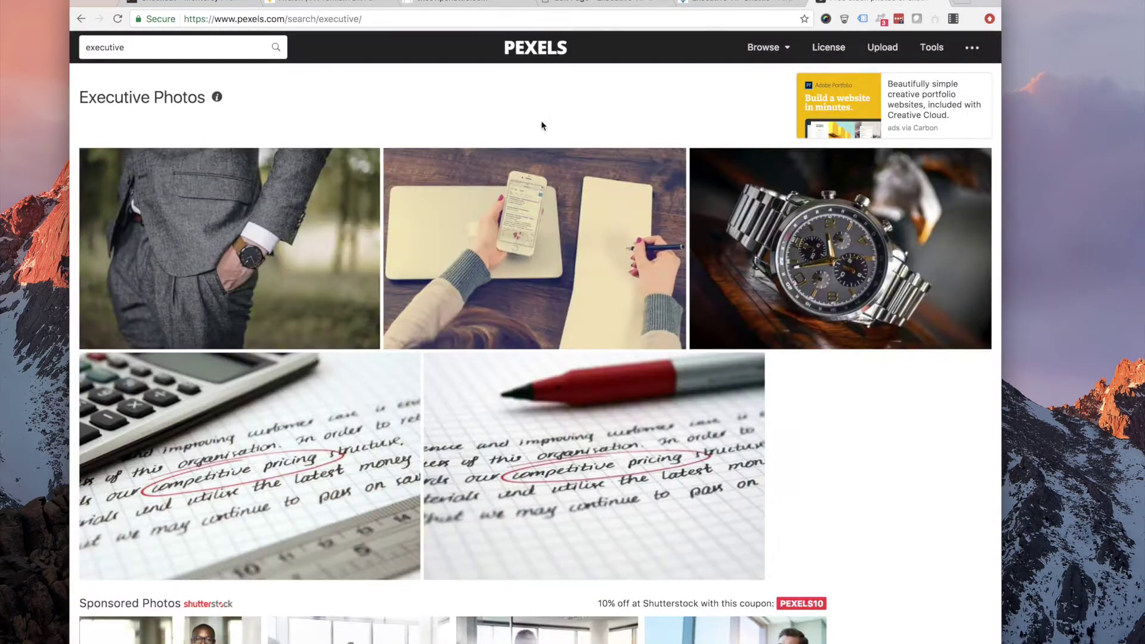
Step: Search Pexels for 'southern california' and scroll through the results
left_click(178, 55)
type("southern california")
key("Return")
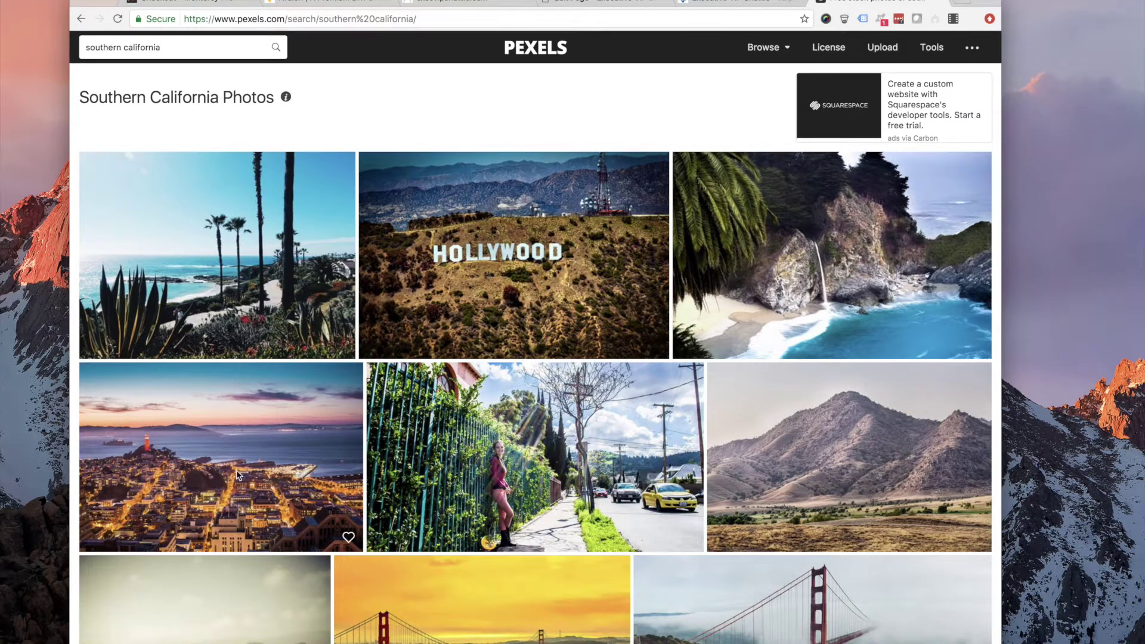
scroll(237, 471, "down", 3)
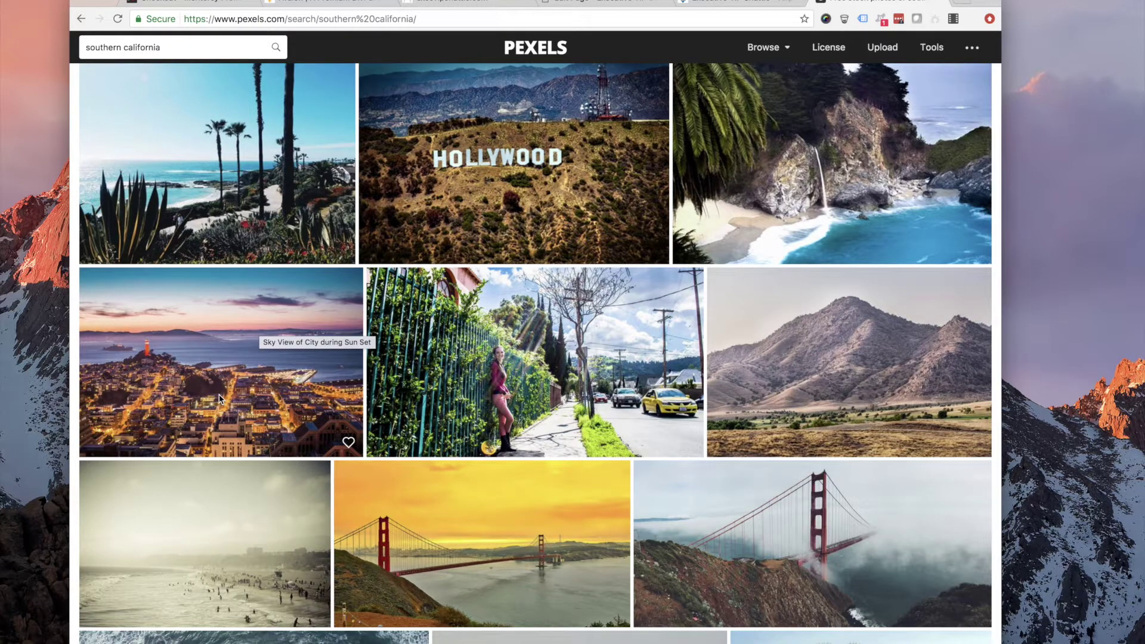
scroll(219, 395, "down", 8)
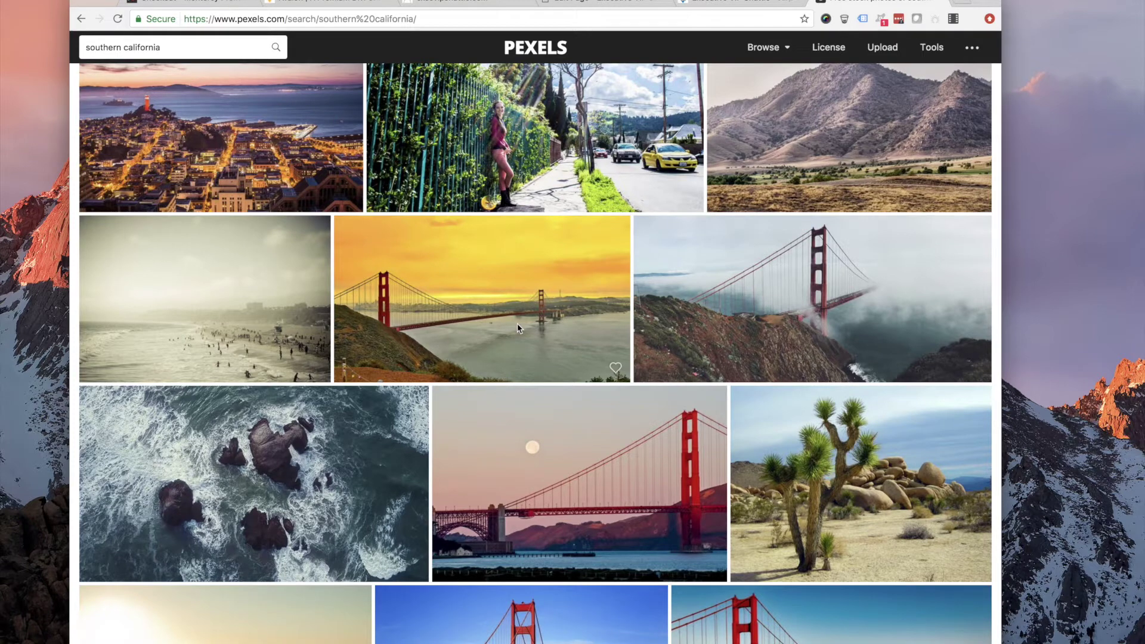
scroll(517, 323, "down", 6)
scroll(674, 475, "down", 12)
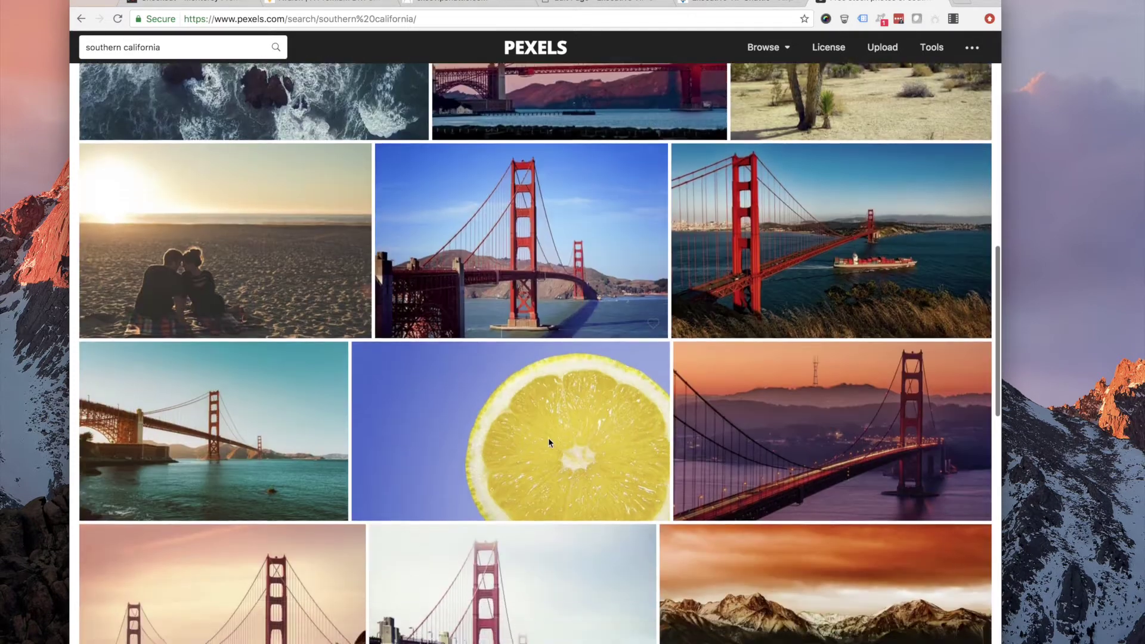
scroll(371, 409, "down", 10)
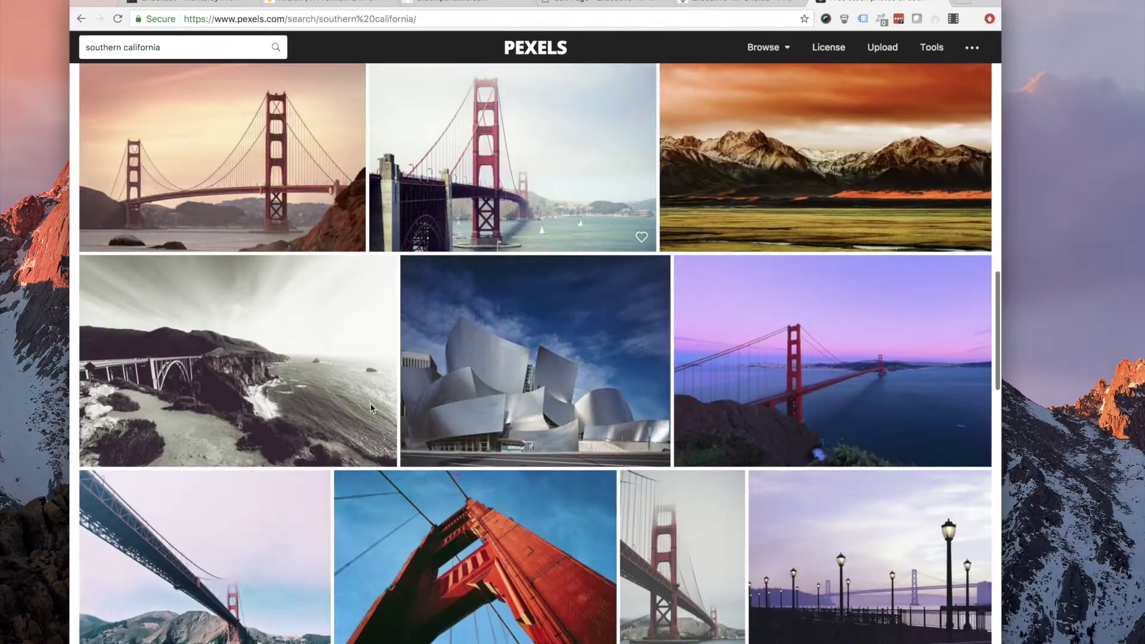
scroll(371, 409, "down", 6)
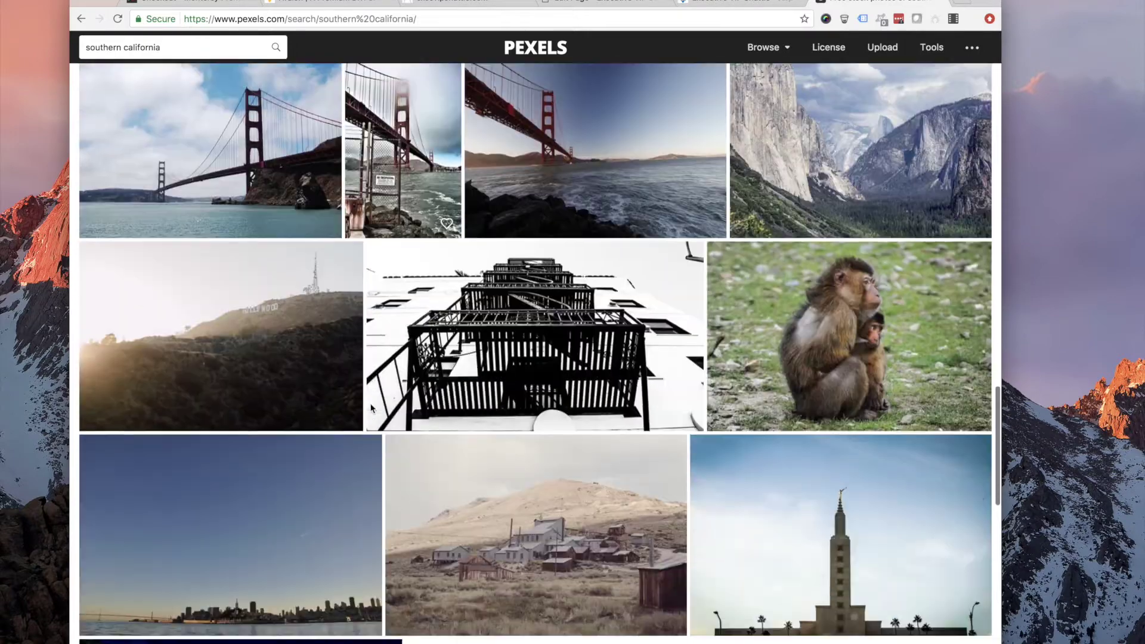
scroll(376, 381, "up", 7)
scroll(377, 370, "up", 10)
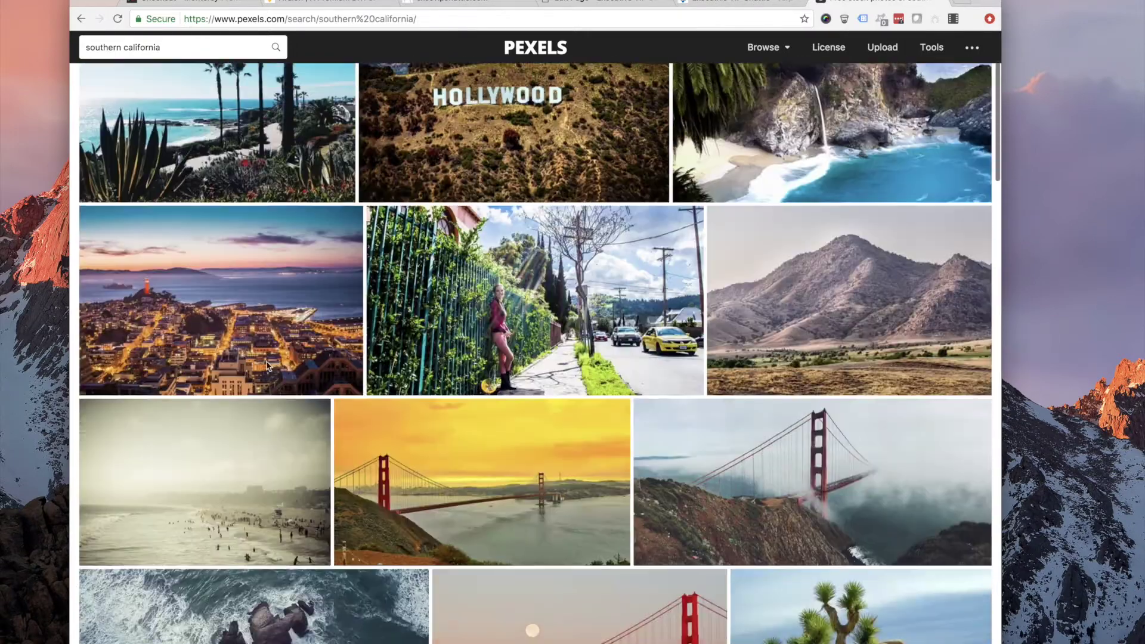
Step: Review the 'Sky View of City during Sun Set' photo details, then return to the results
left_click(247, 410)
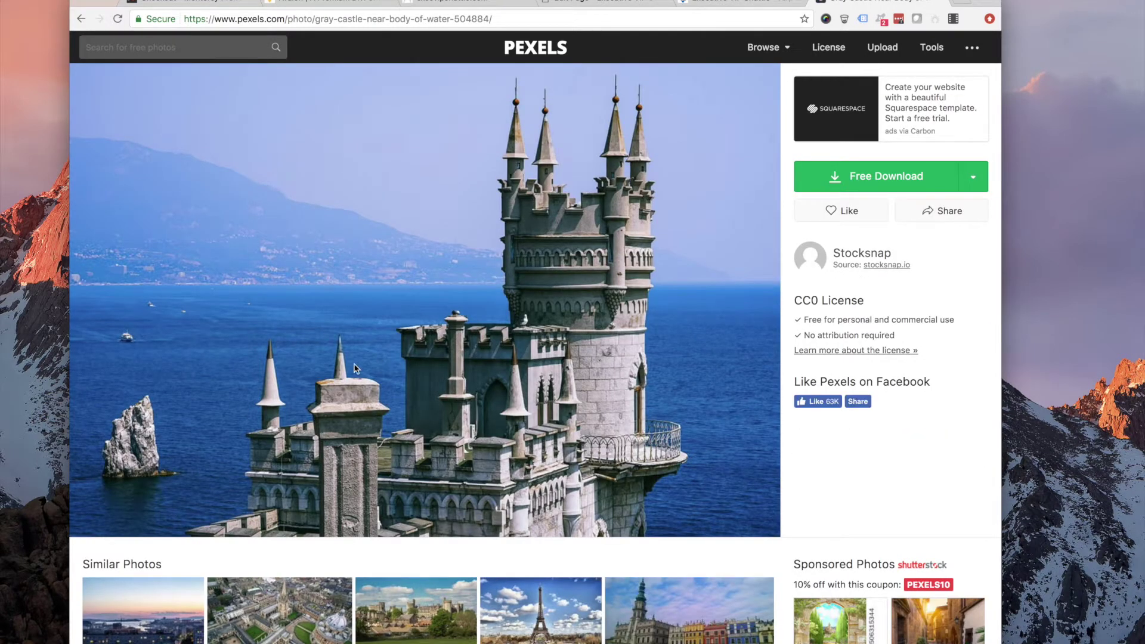
scroll(353, 368, "left", 5)
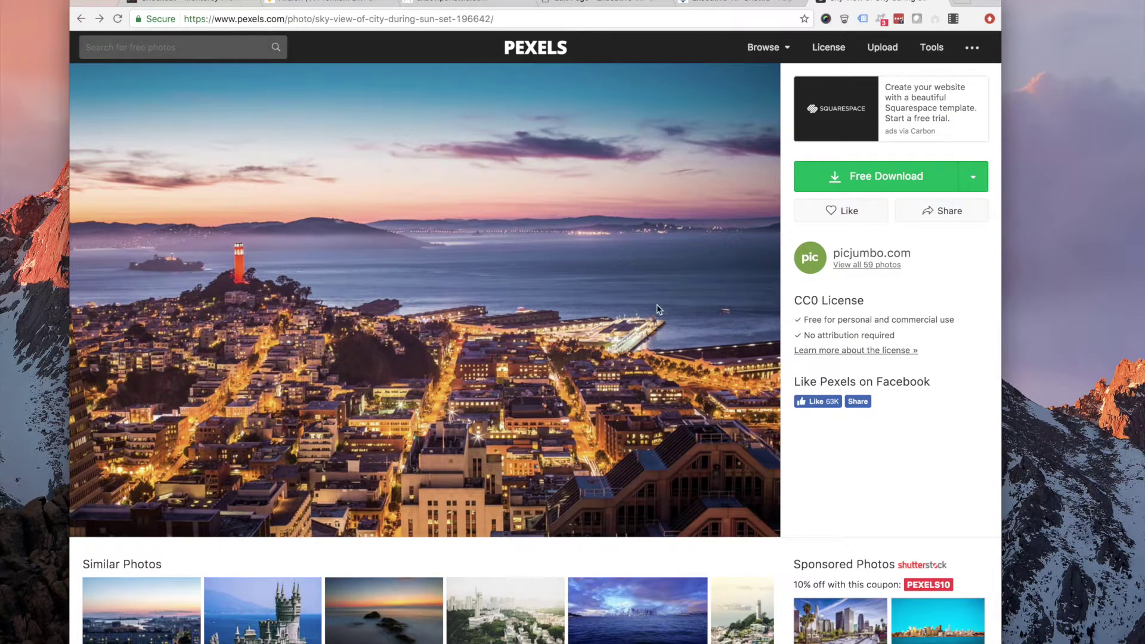
scroll(787, 217, "down", 5)
scroll(779, 223, "down", 3)
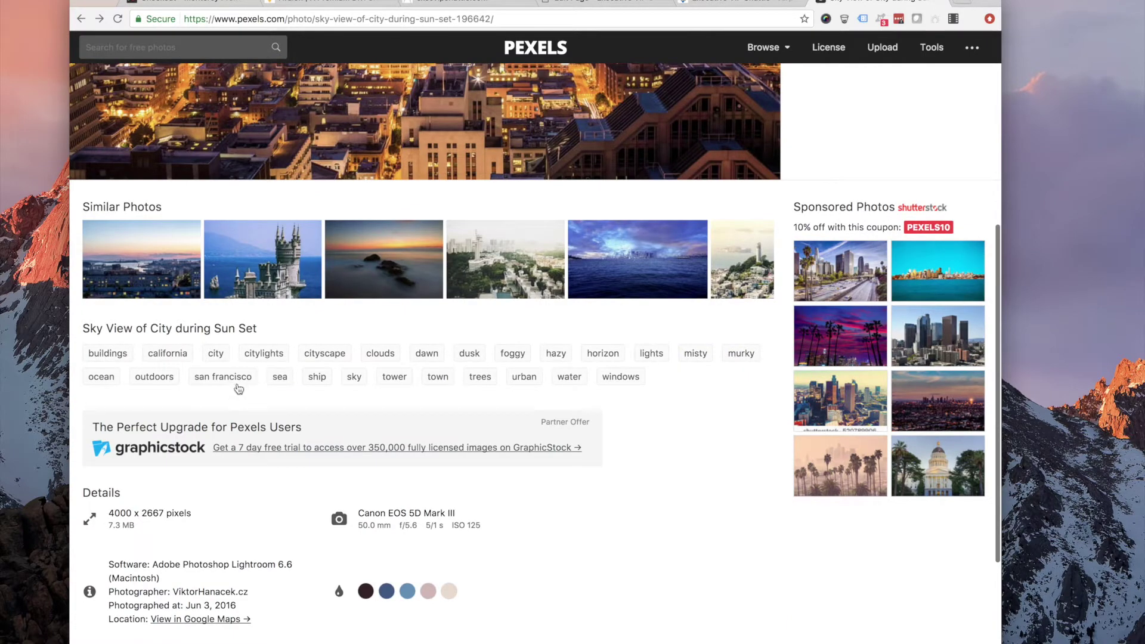
scroll(238, 388, "down", 3)
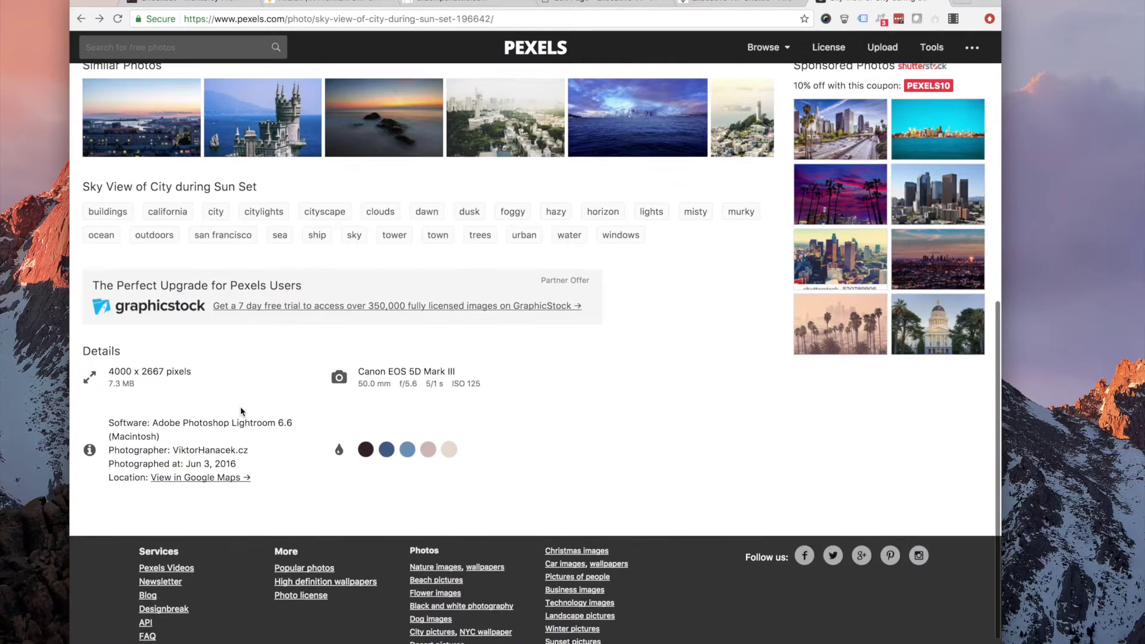
scroll(241, 411, "down", 1)
key("super+r")
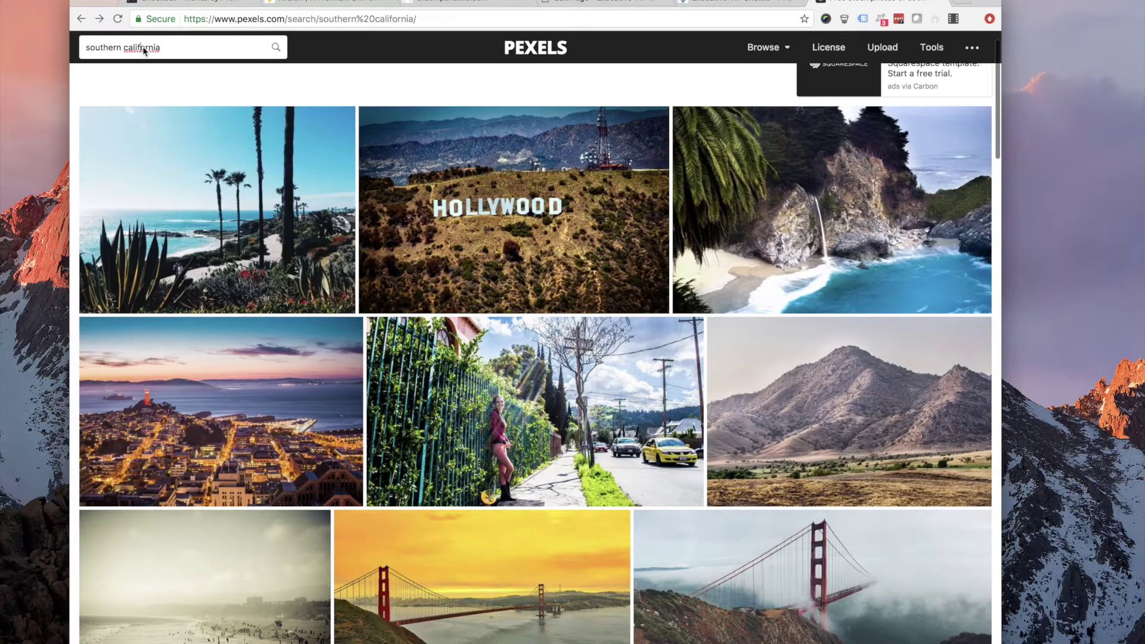
Step: Search Pexels for 'los angeles' and scroll through the photos
left_click(143, 49)
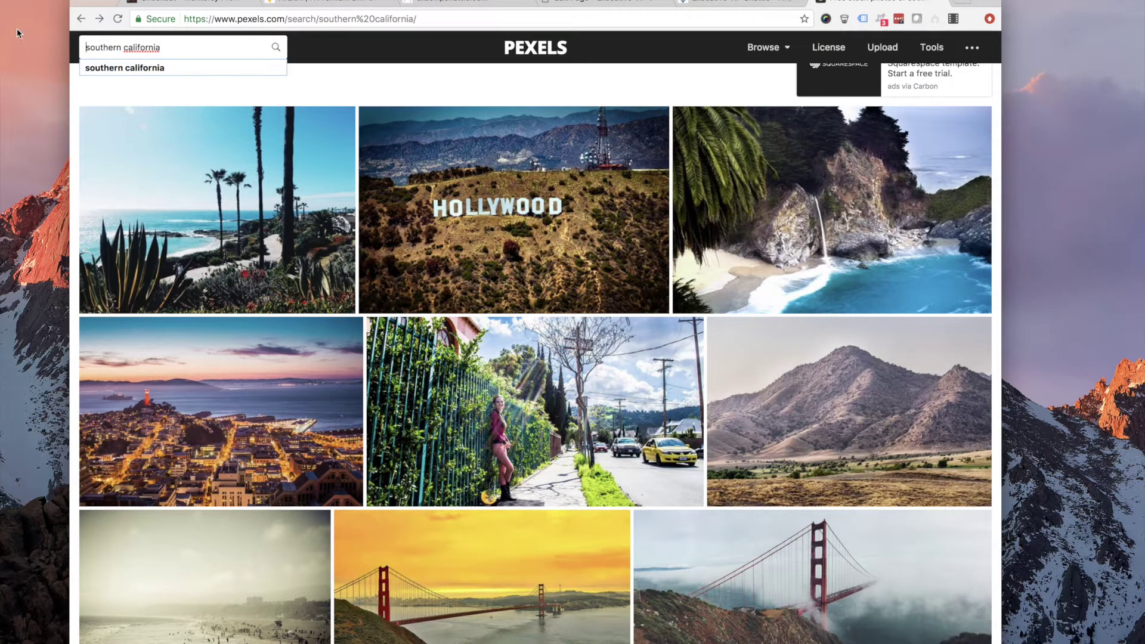
key("super+a")
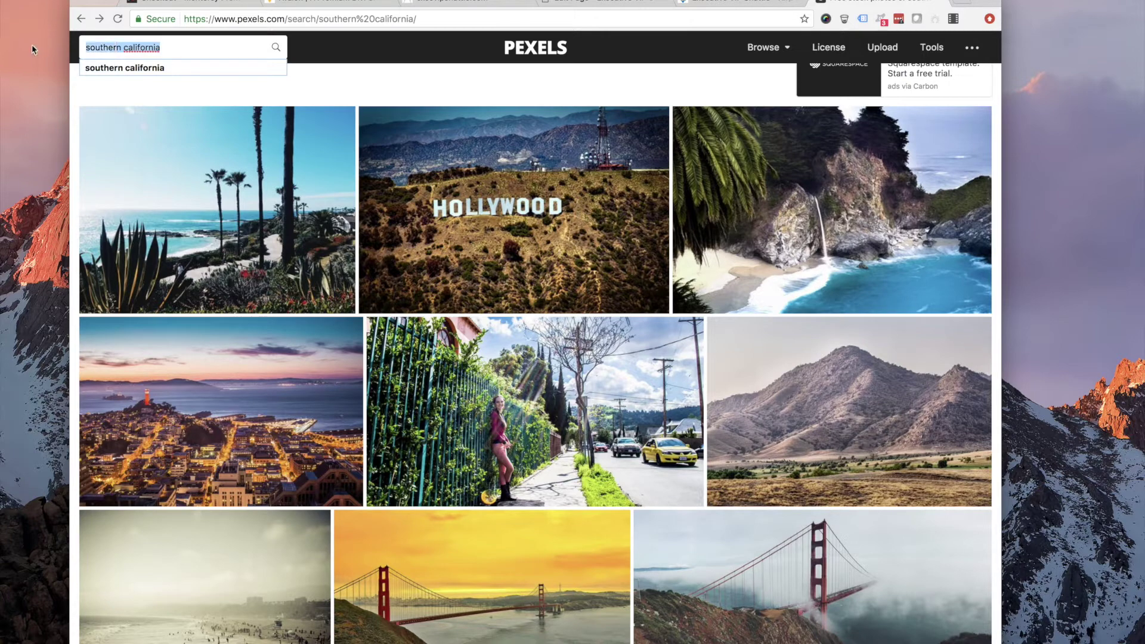
type("los angeles")
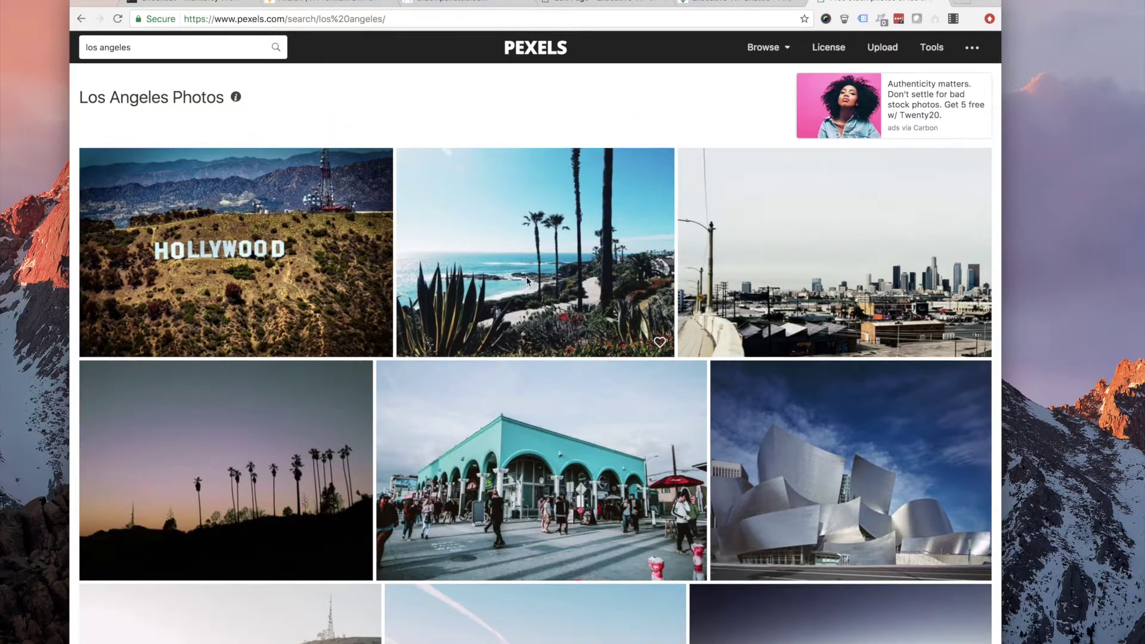
scroll(458, 272, "down", 2)
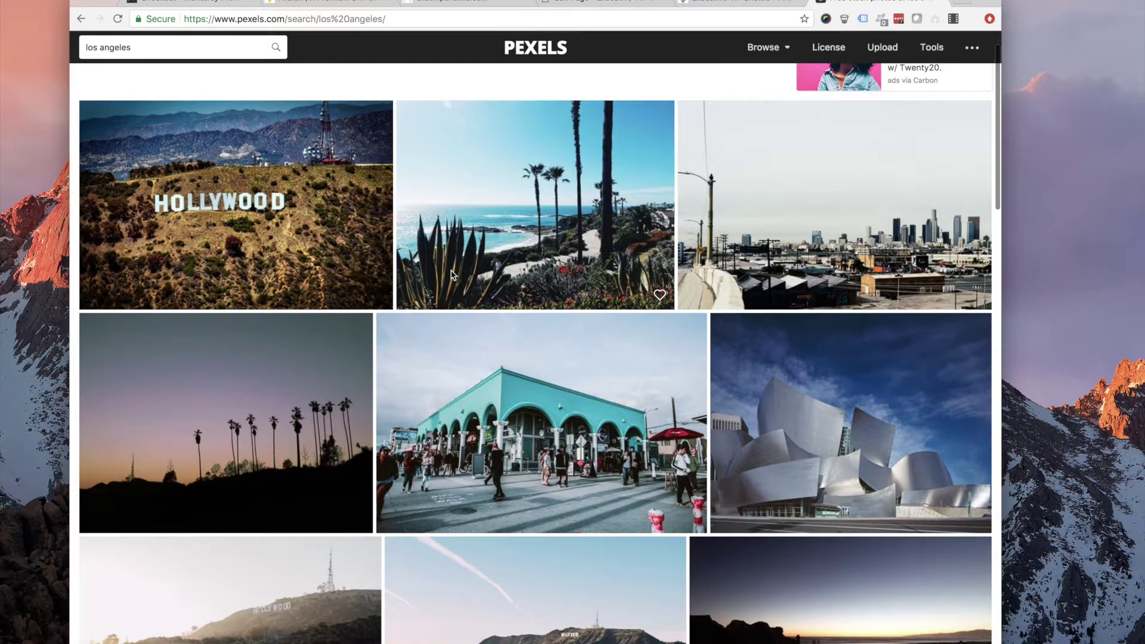
scroll(450, 274, "down", 15)
scroll(451, 276, "down", 12)
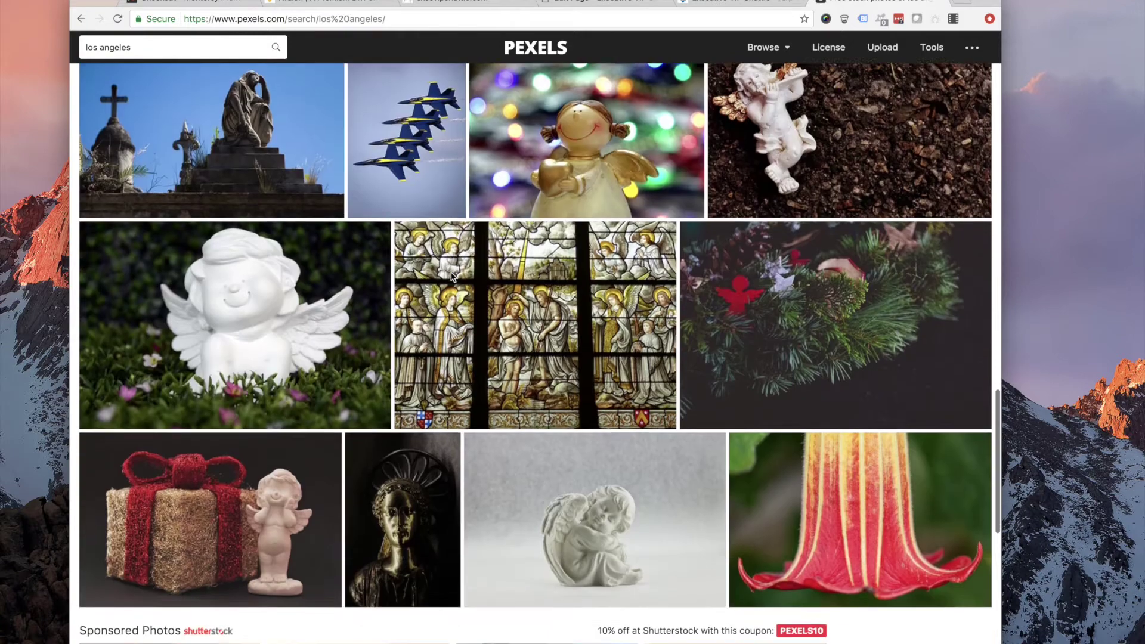
scroll(452, 276, "down", 7)
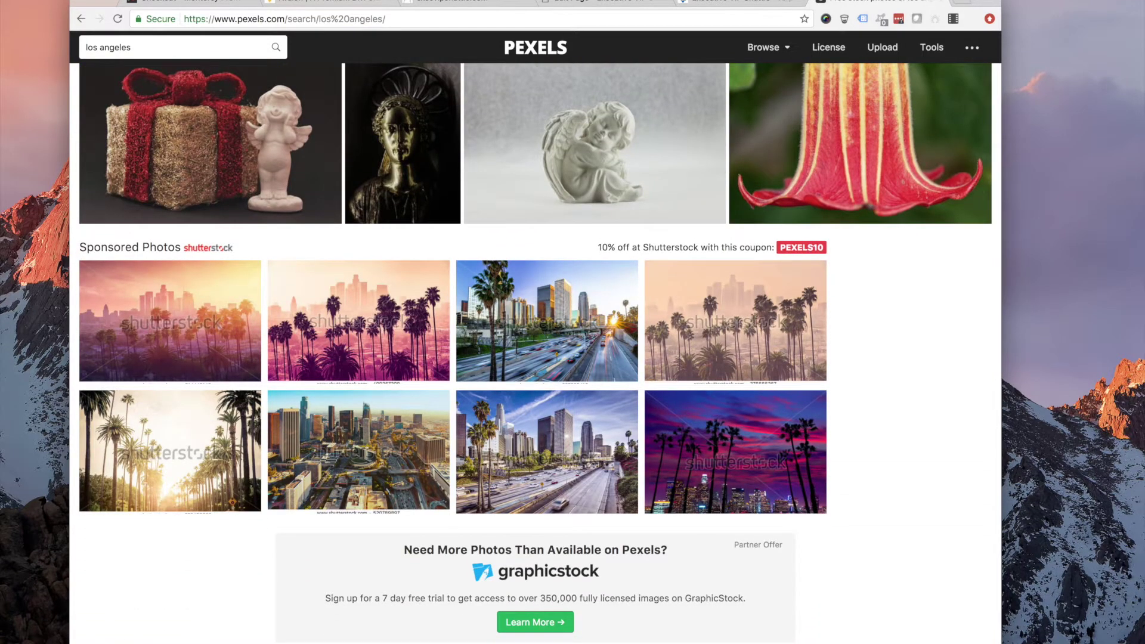
left_click(953, 3)
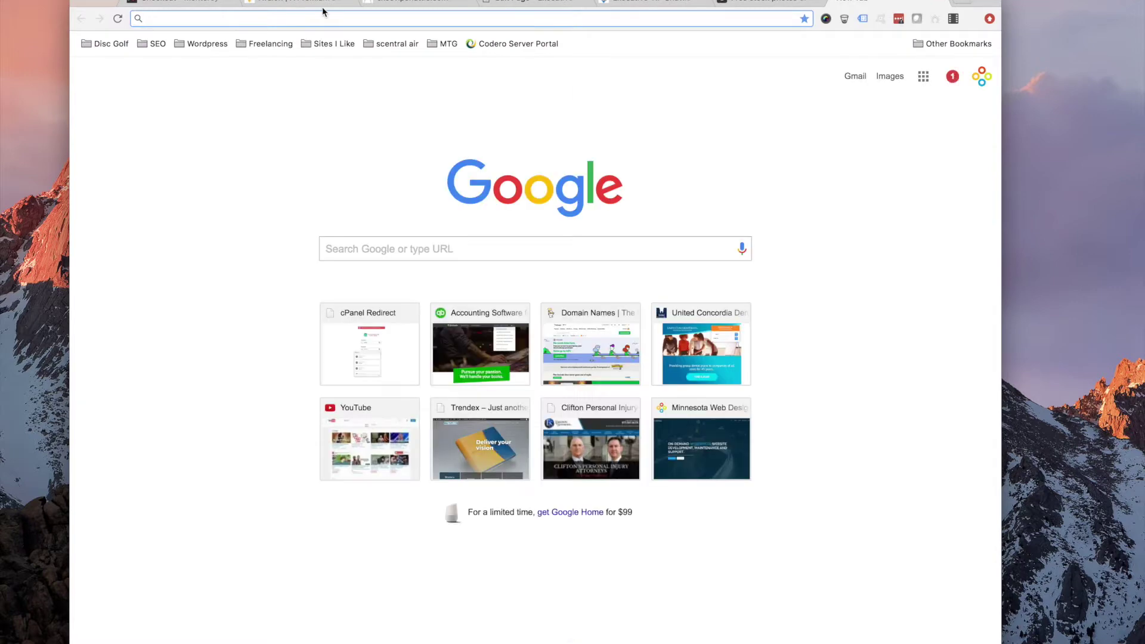
Step: Load stock.adobe.com and check the 'San Diego' wording in the old site's heading
type("stock.adobe.com")
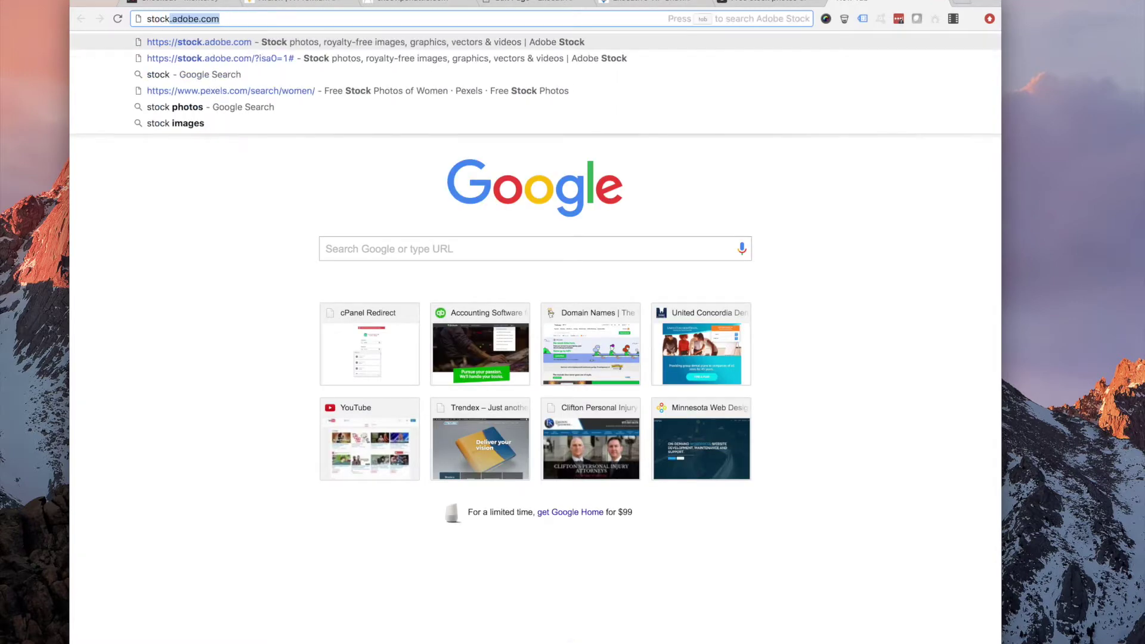
key("Return")
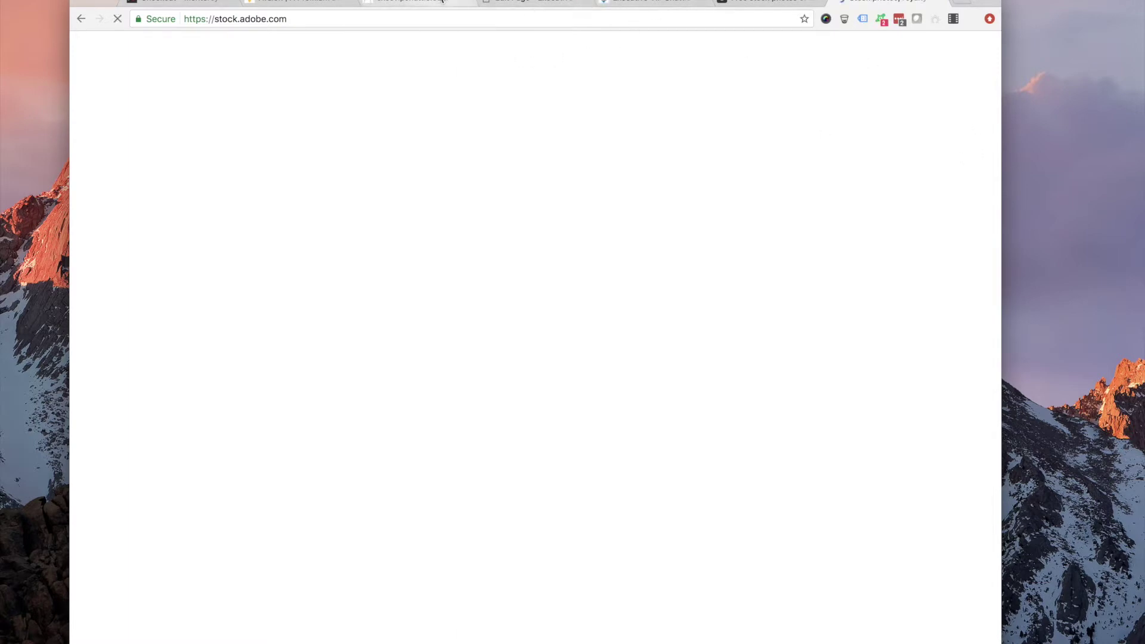
left_click(441, 1)
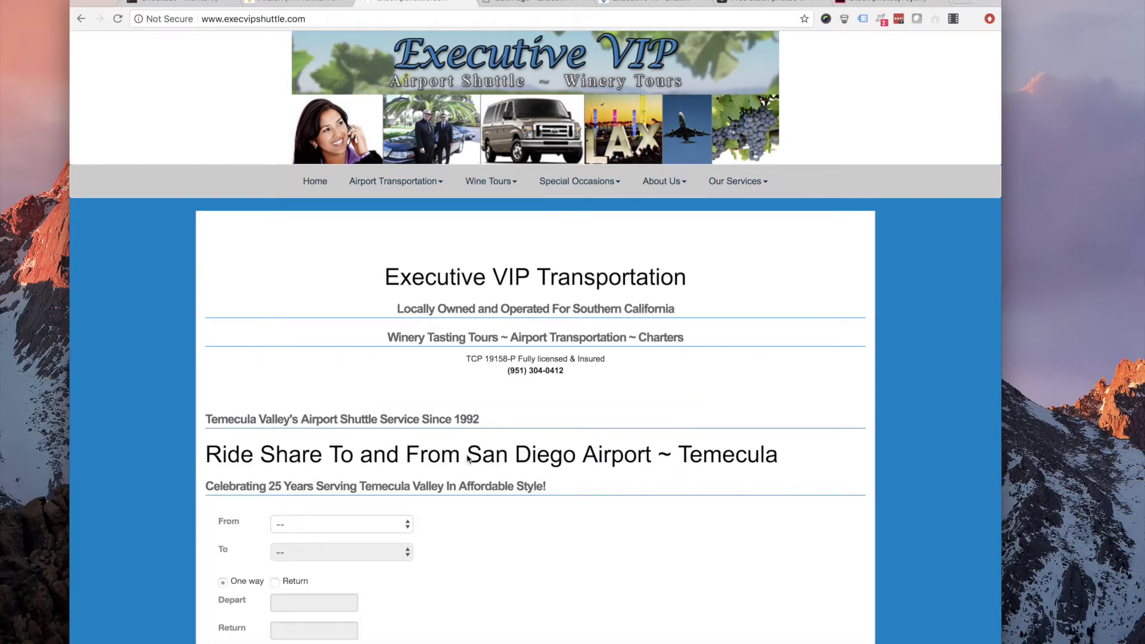
left_click_drag(469, 459, 570, 479)
scroll(292, 345, "down", 3)
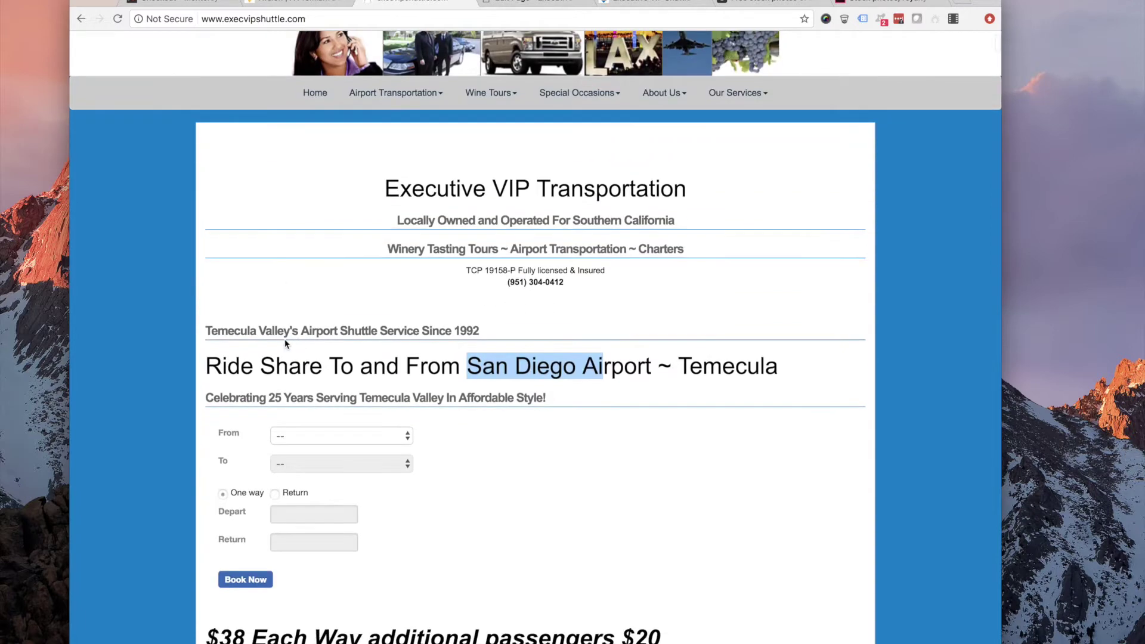
scroll(626, 207, "up", 3)
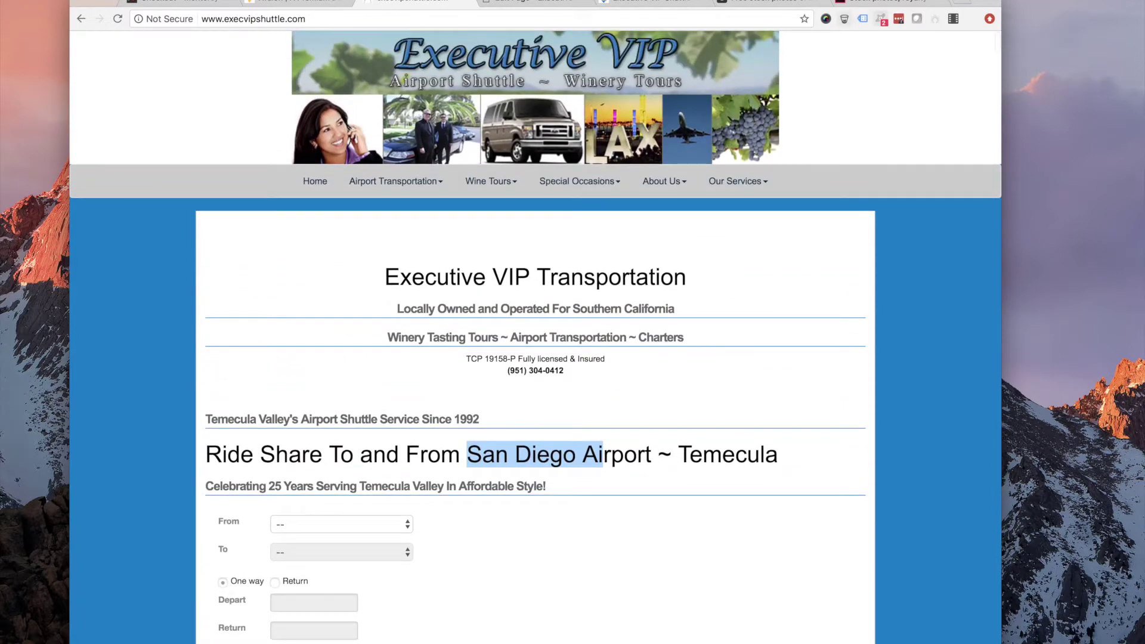
Step: Search Adobe Stock for 'san diego' images
key("super+9")
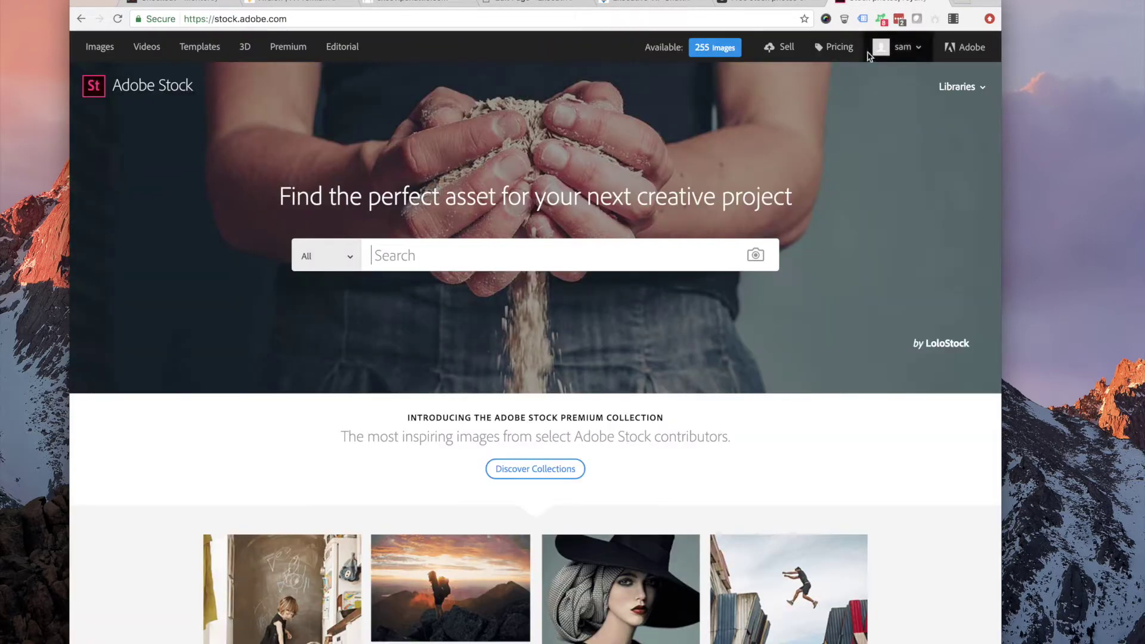
type("san ")
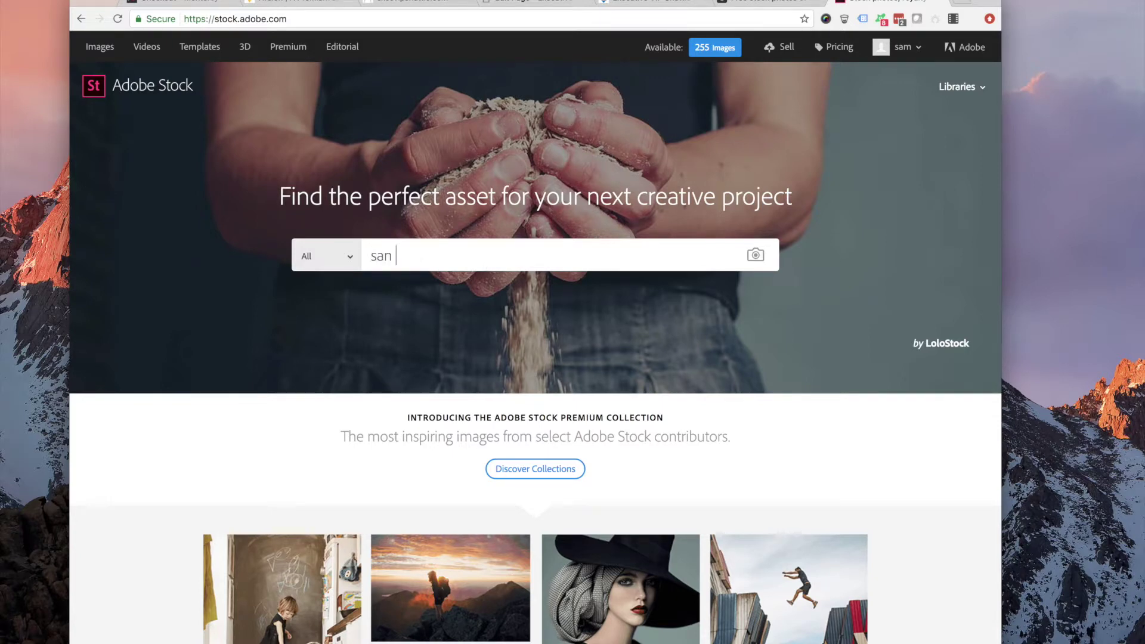
type("diego")
key("Return")
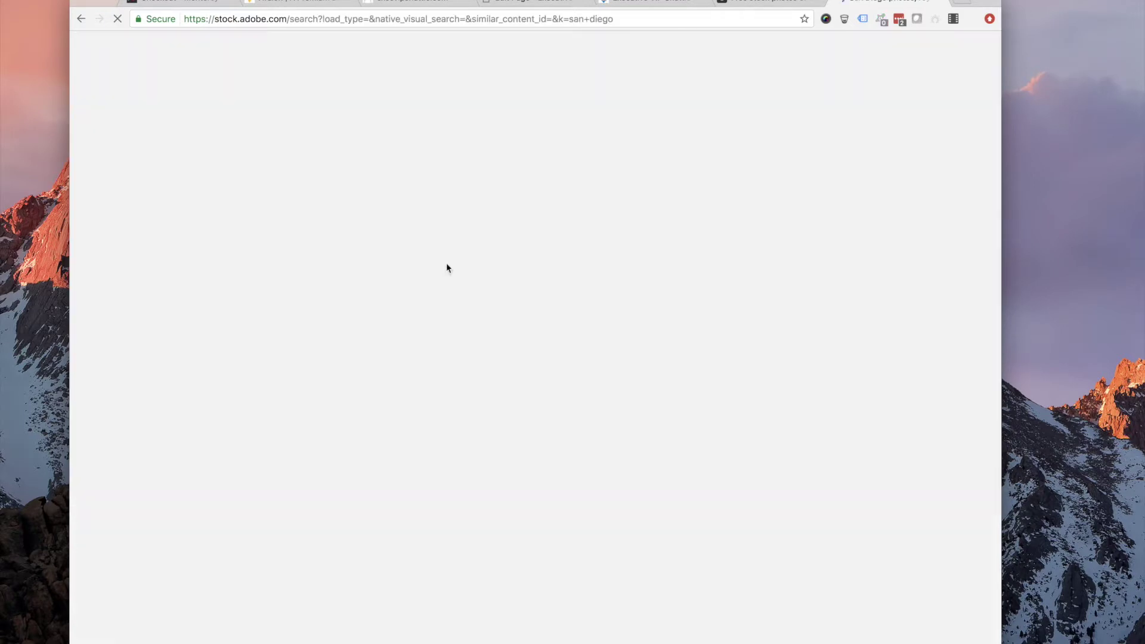
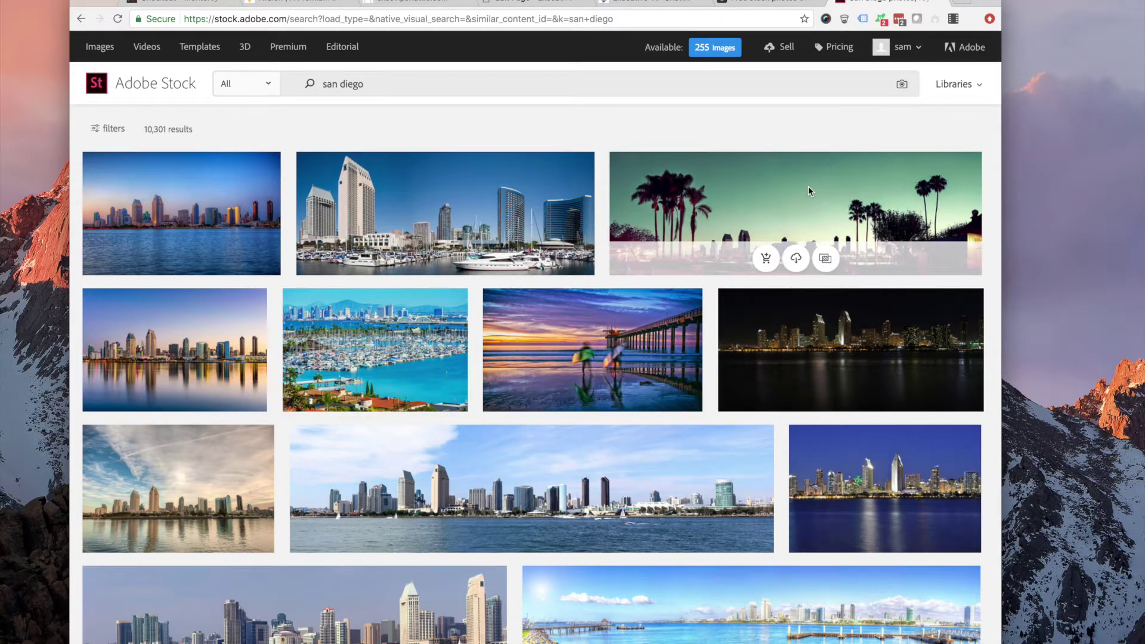
Step: Scroll to the bottom of the 'san diego' results and go to page 2
scroll(316, 328, "down", 5)
scroll(316, 328, "down", 8)
scroll(313, 333, "down", 2)
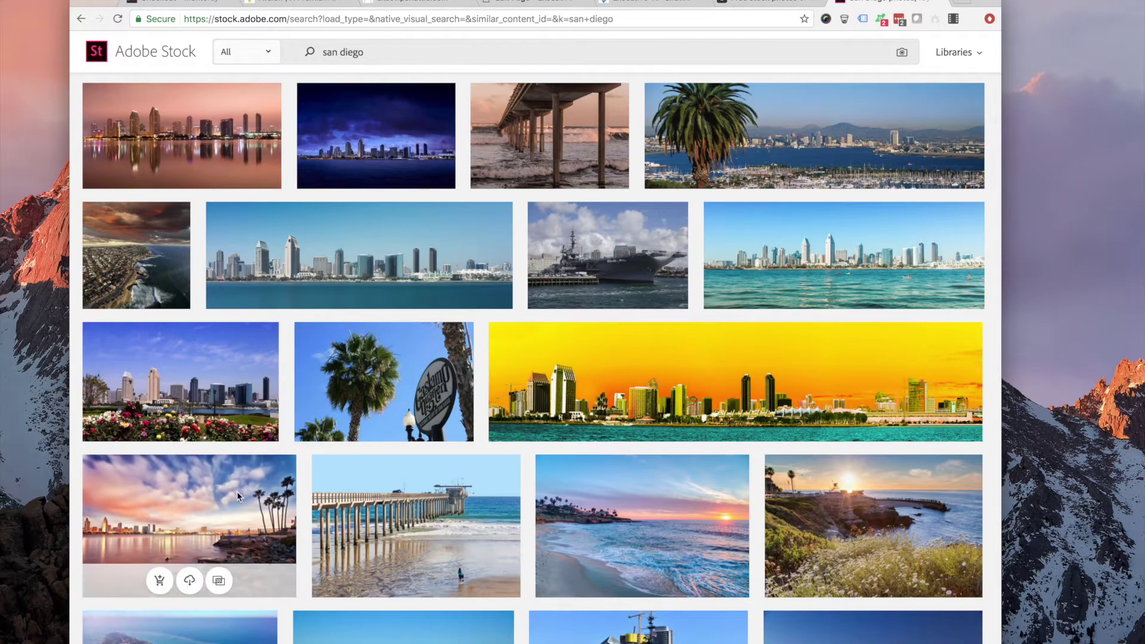
scroll(502, 459, "down", 7)
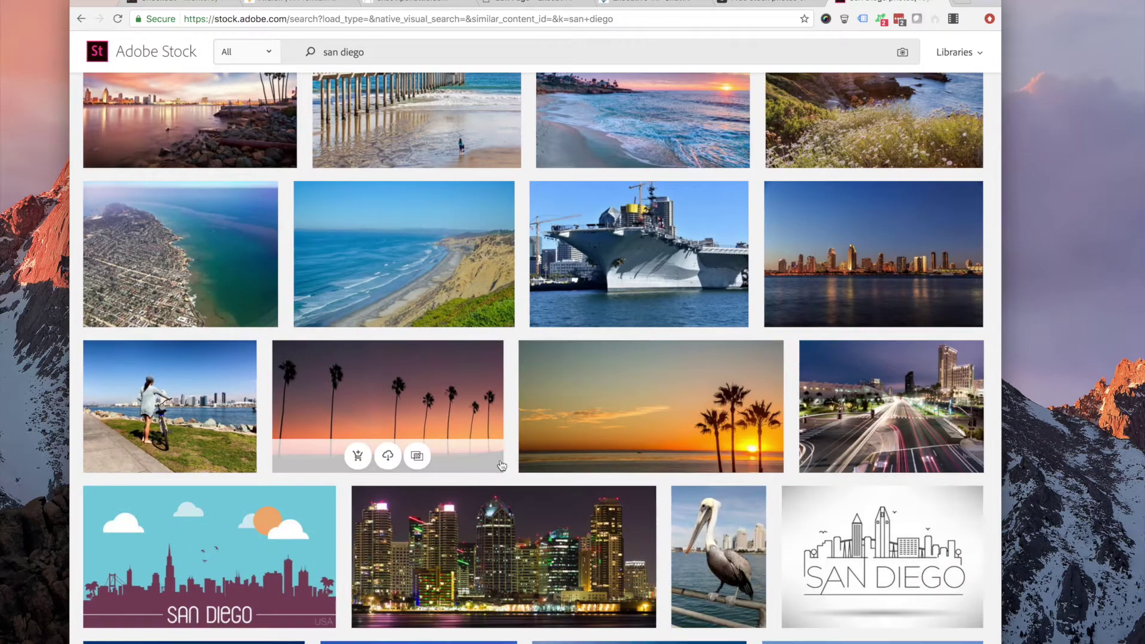
scroll(502, 465, "down", 2)
scroll(518, 319, "down", 5)
scroll(519, 319, "down", 4)
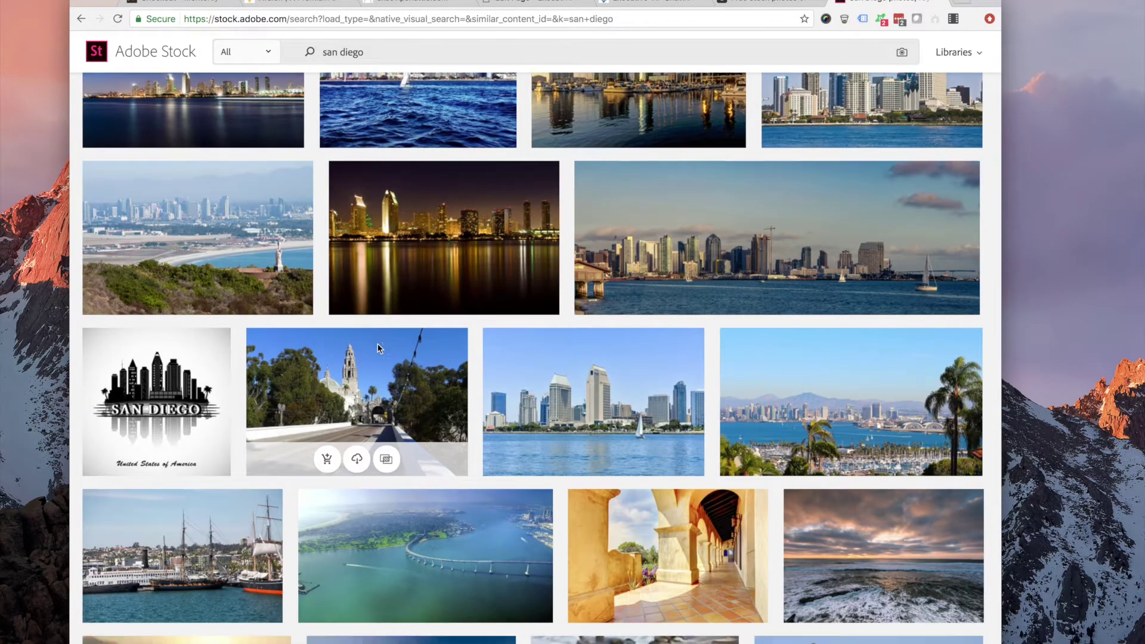
scroll(377, 349, "down", 11)
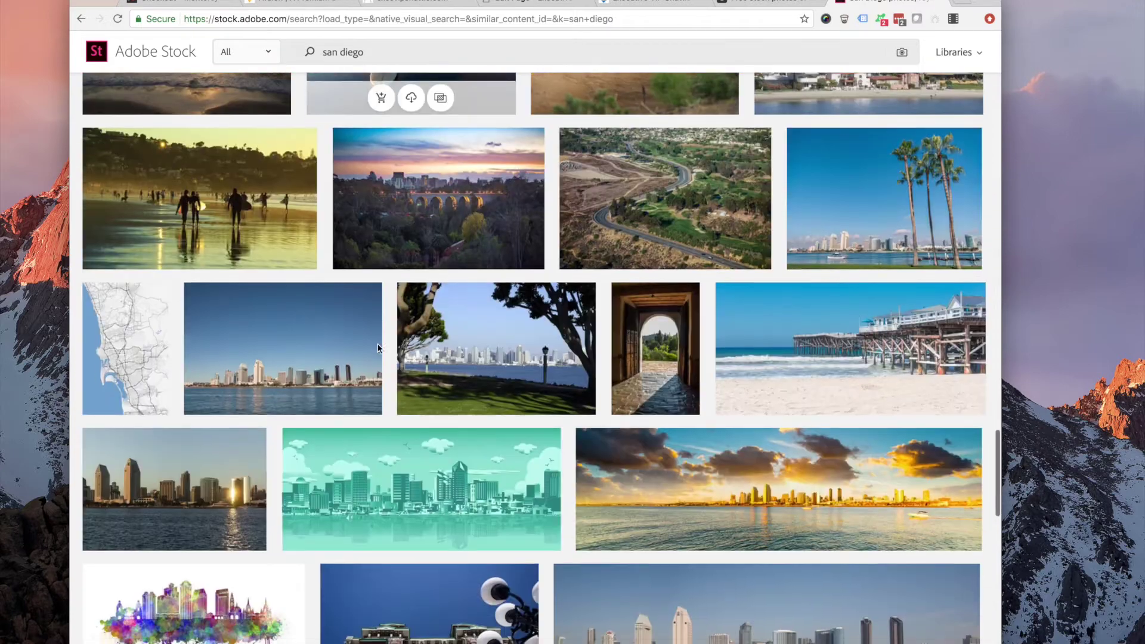
scroll(377, 348, "down", 3)
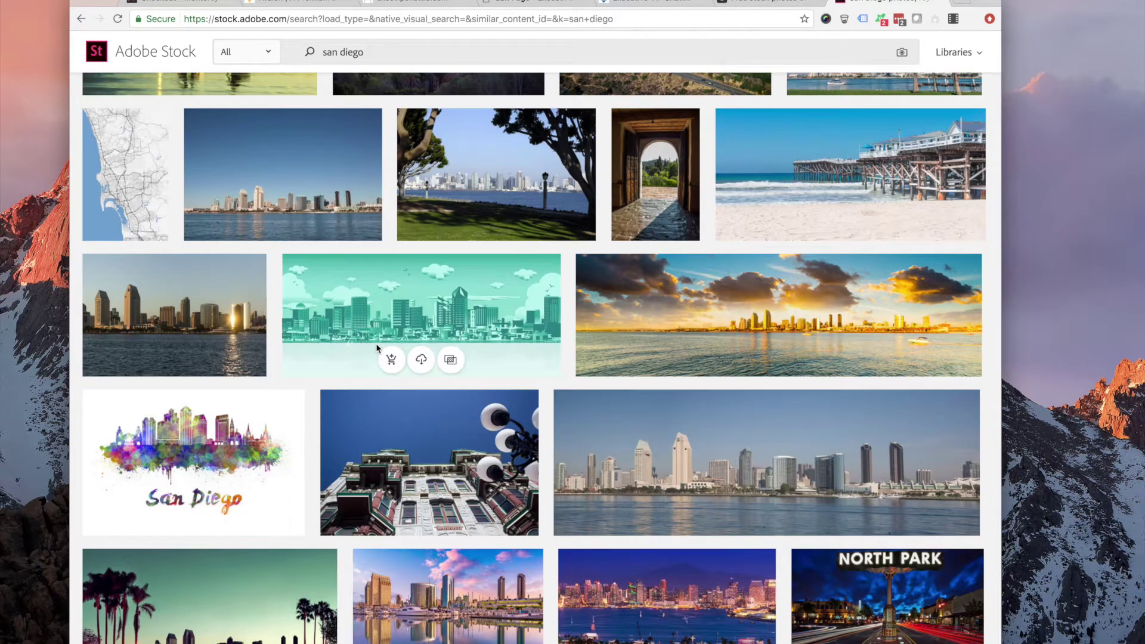
scroll(378, 348, "down", 2)
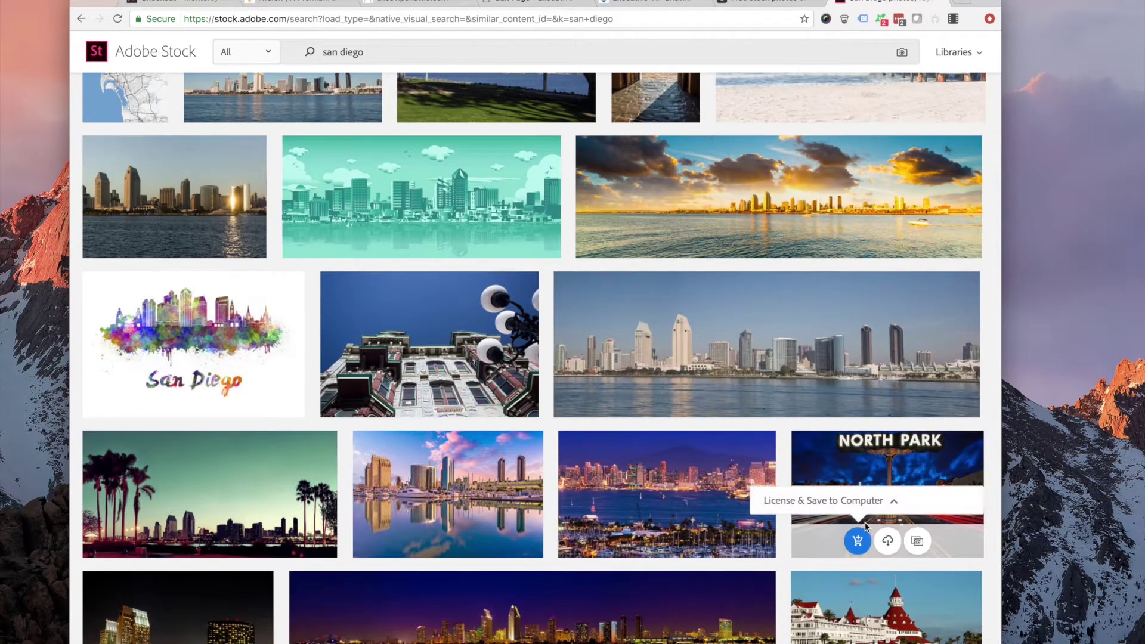
scroll(309, 459, "down", 10)
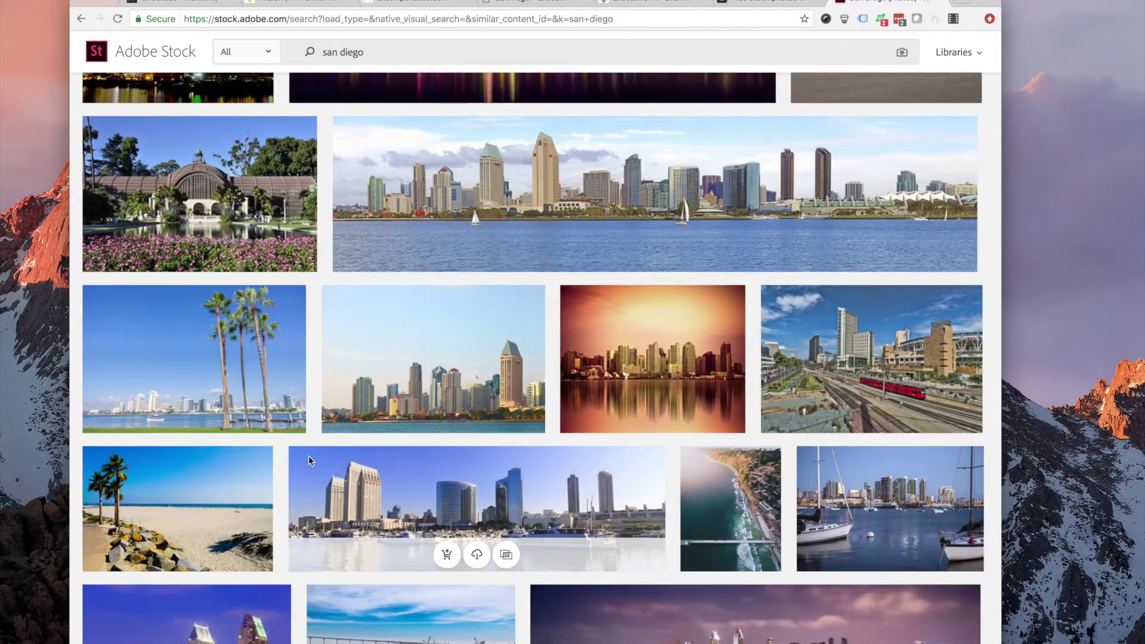
scroll(309, 456, "down", 3)
scroll(340, 456, "down", 4)
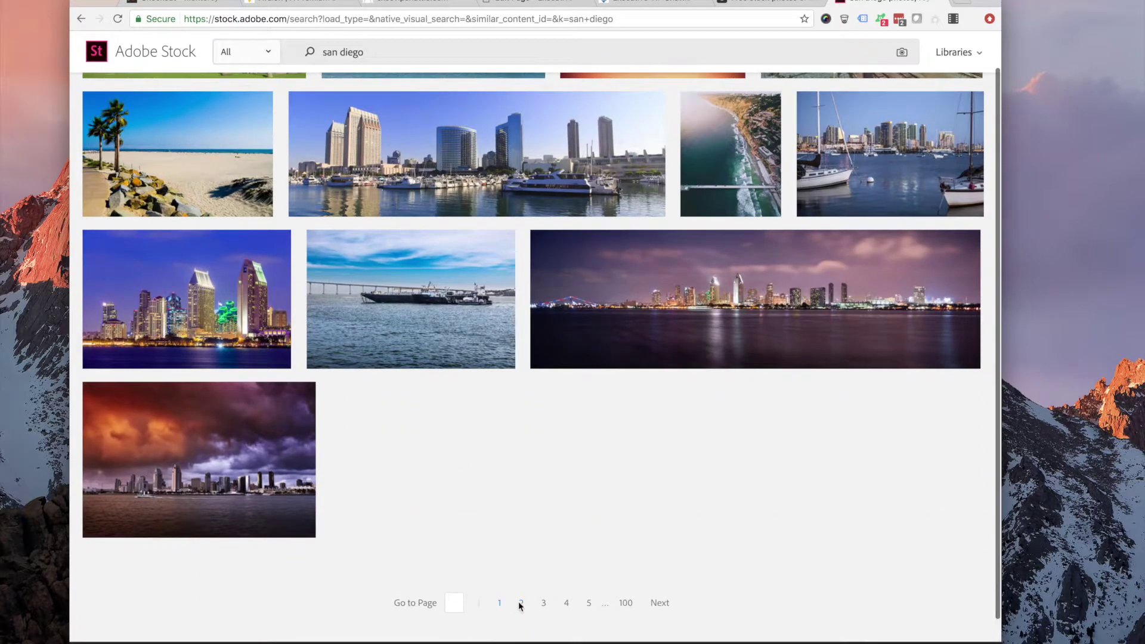
left_click(521, 602)
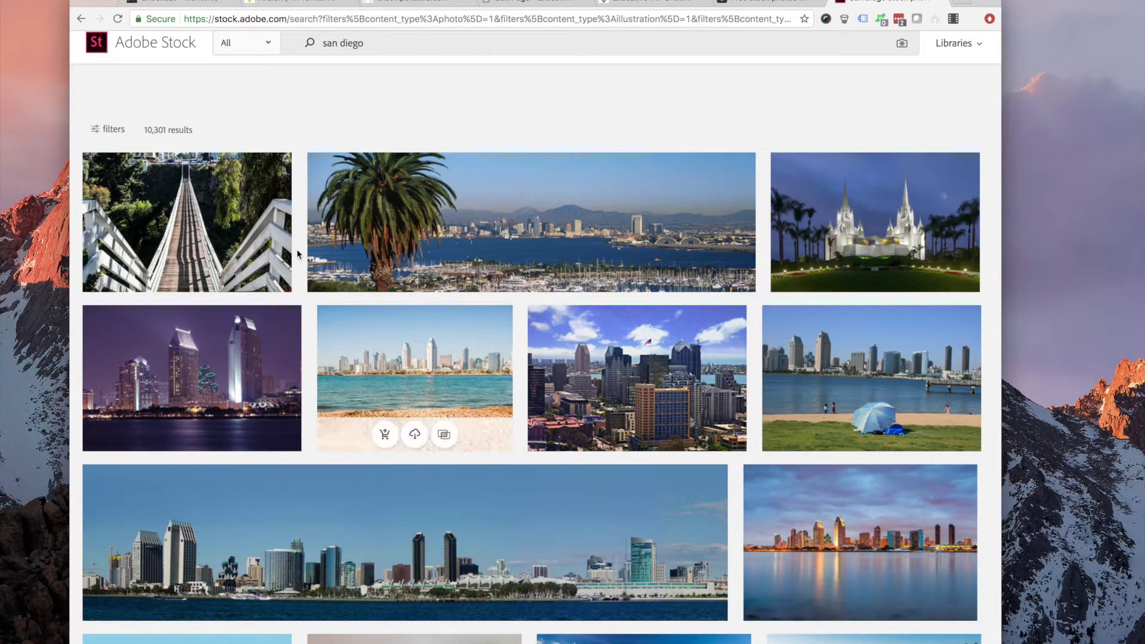
Step: Open the details for the San Diego Night Skyline Panorama image
scroll(245, 310, "down", 4)
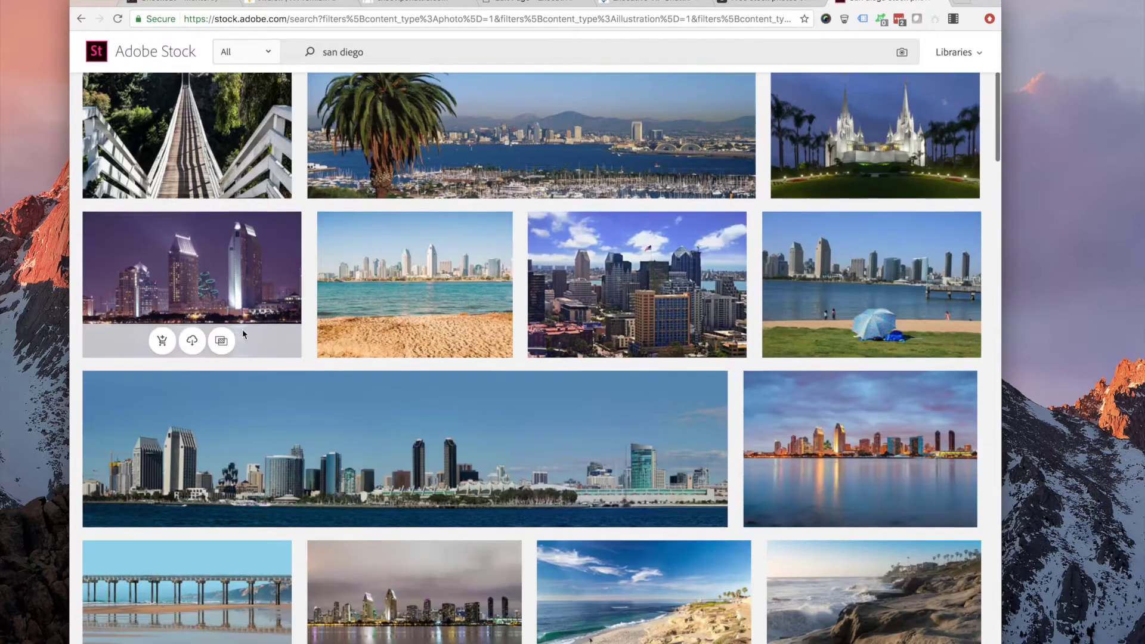
scroll(242, 328, "down", 9)
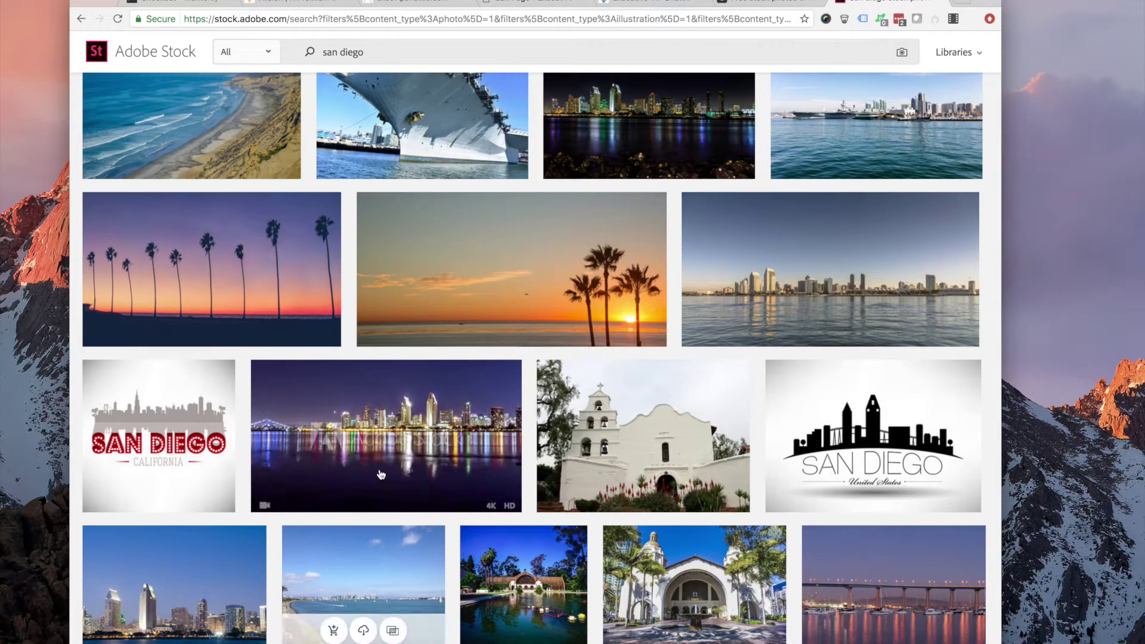
scroll(136, 442, "down", 5)
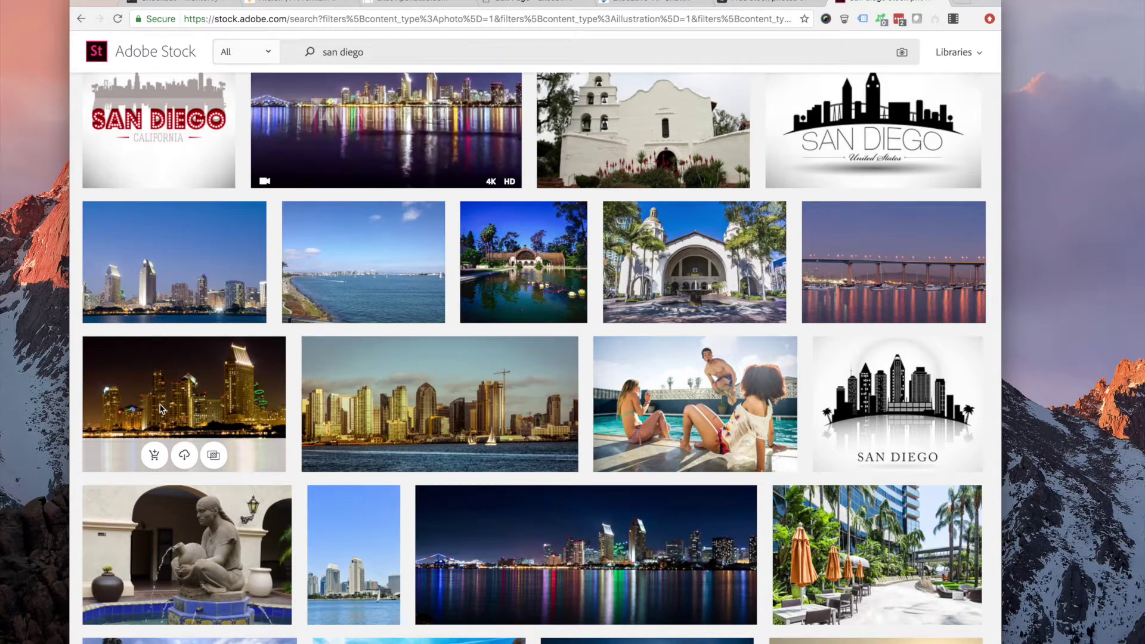
scroll(237, 437, "down", 3)
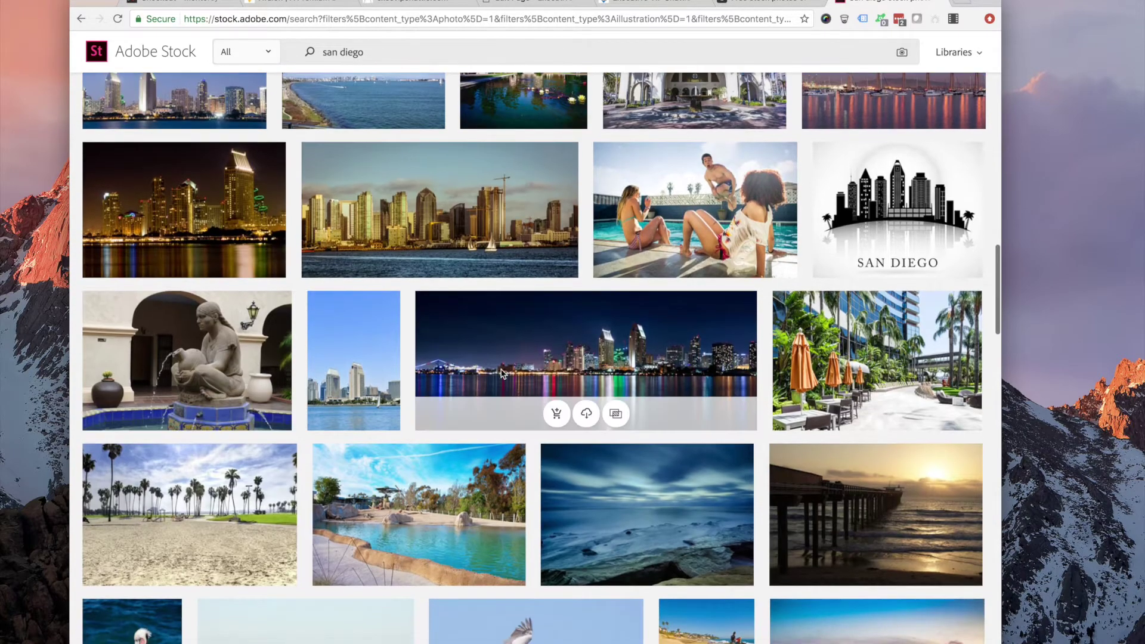
left_click(563, 363)
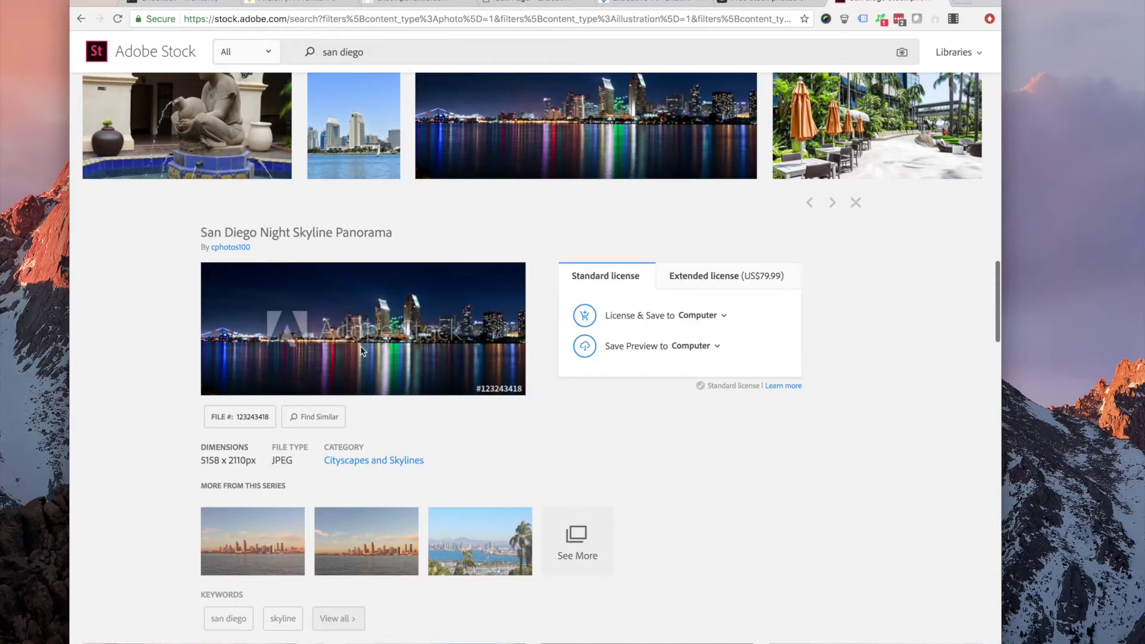
Step: Glance at the Avalon demo tab, then return to page 1 of the Adobe Stock results
mouse_move(252, 176)
left_click(268, 1)
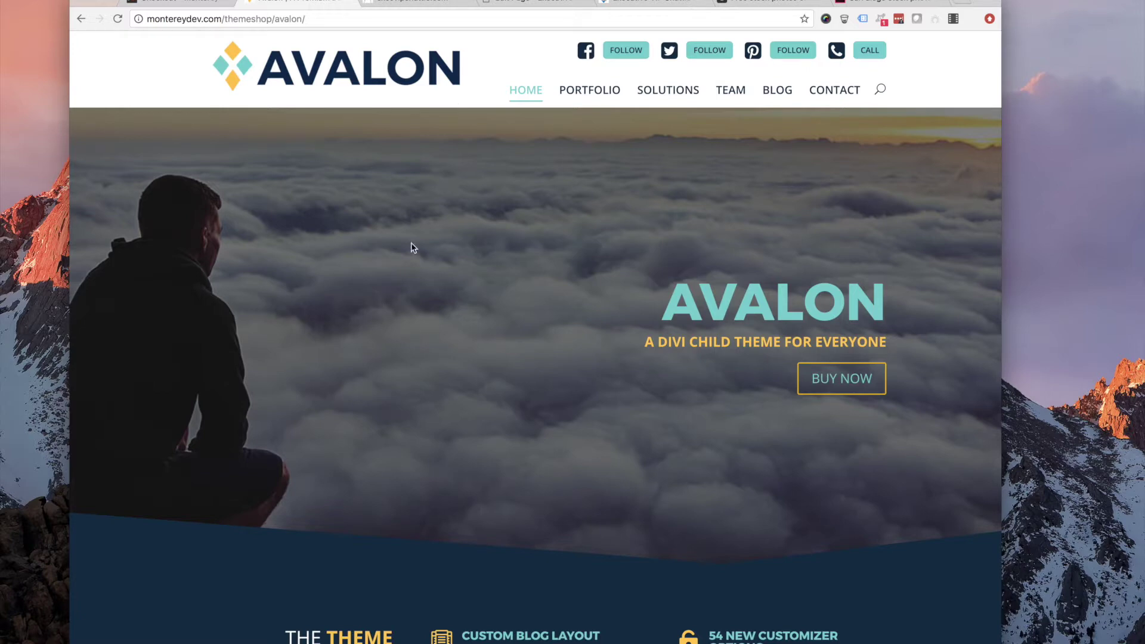
left_click(894, 2)
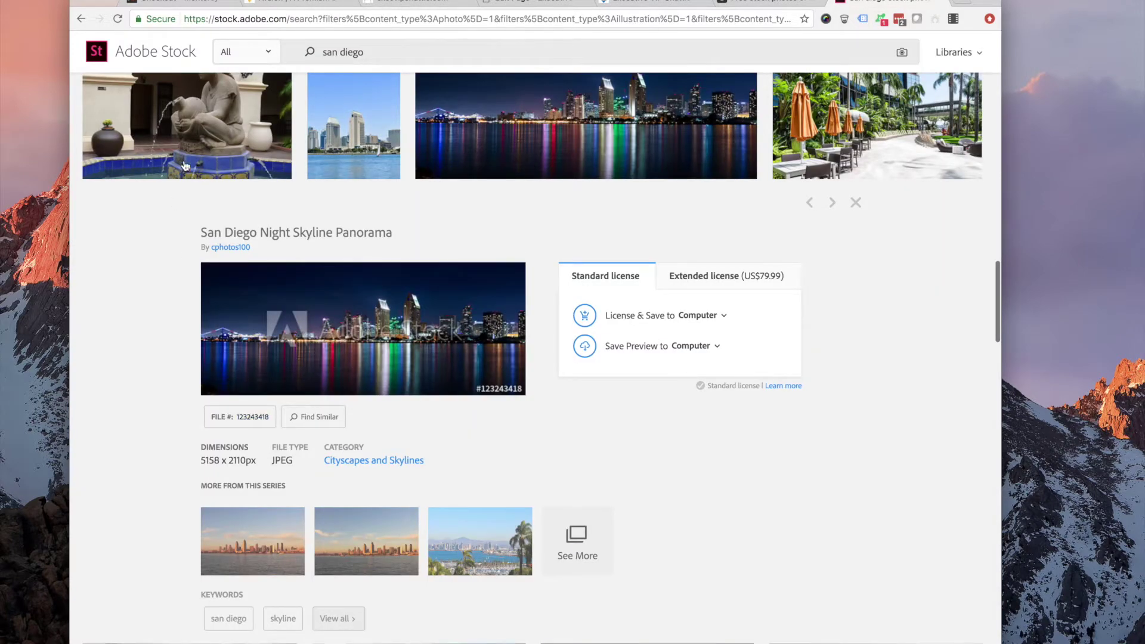
left_click(81, 18)
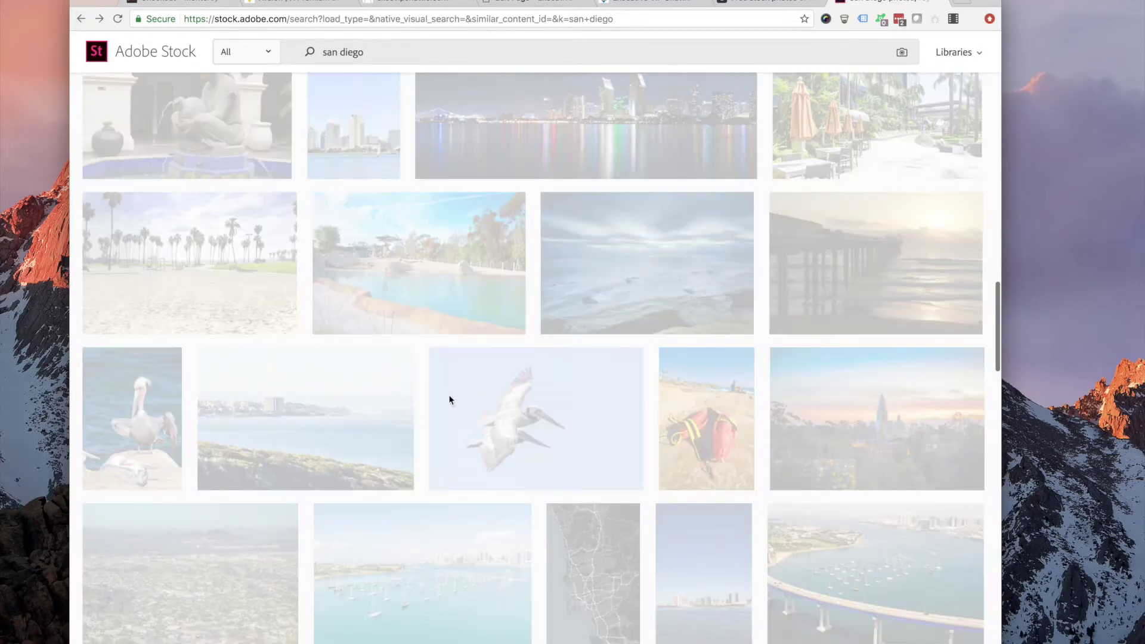
Step: Scroll the first page of 'san diego' results and move to page 2
scroll(437, 365, "down", 5)
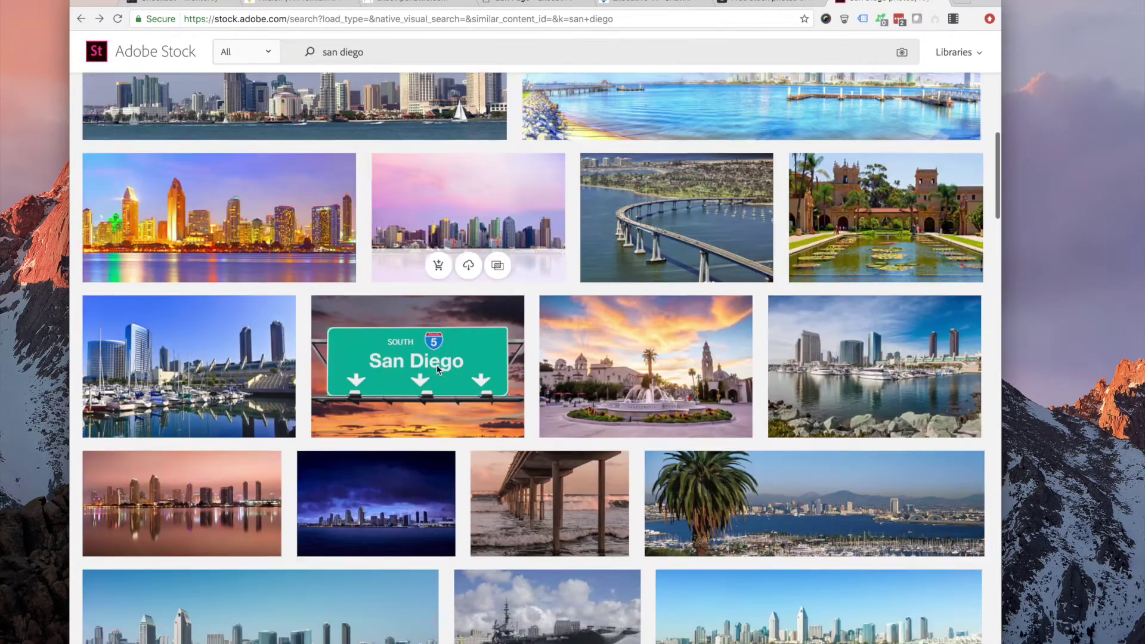
scroll(436, 370, "up", 5)
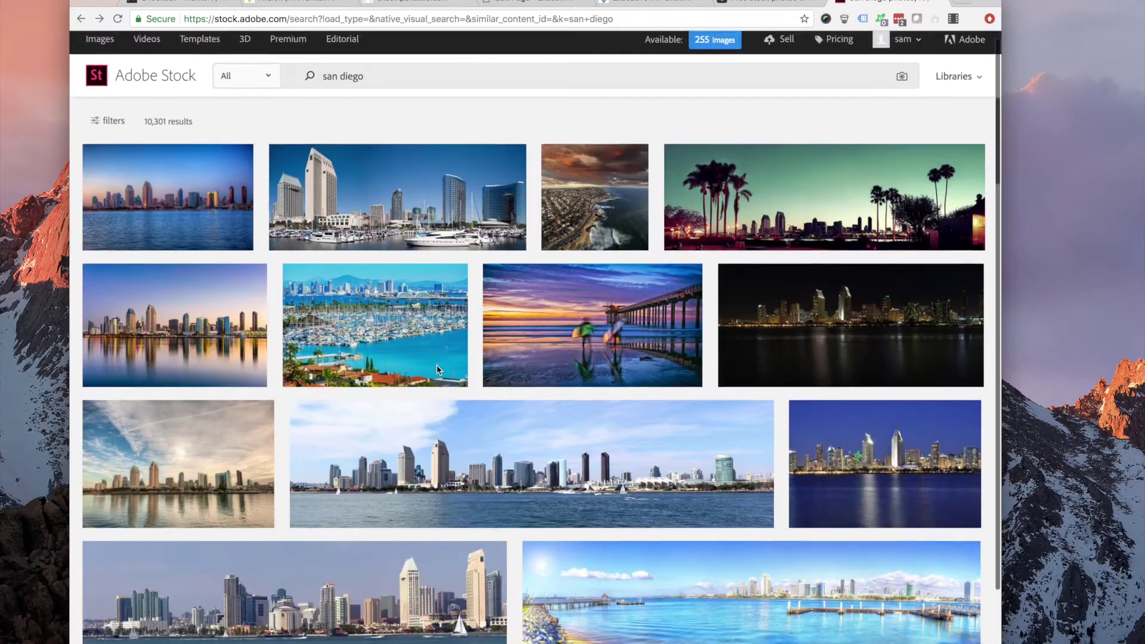
scroll(440, 370, "down", 1)
scroll(431, 370, "up", 1)
scroll(431, 370, "down", 20)
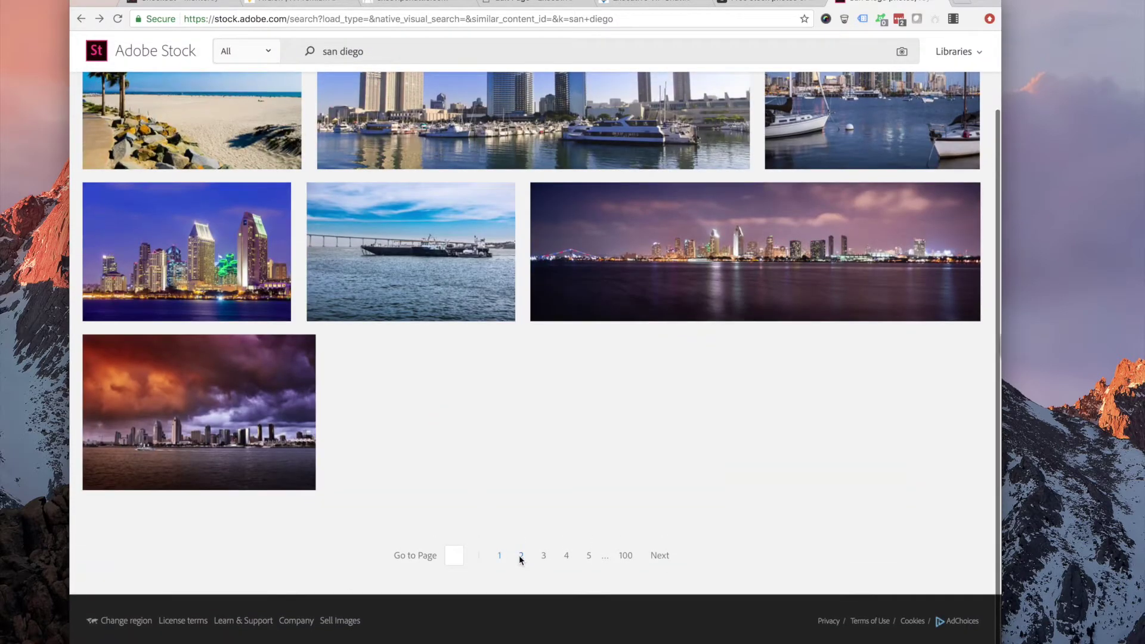
left_click(521, 557)
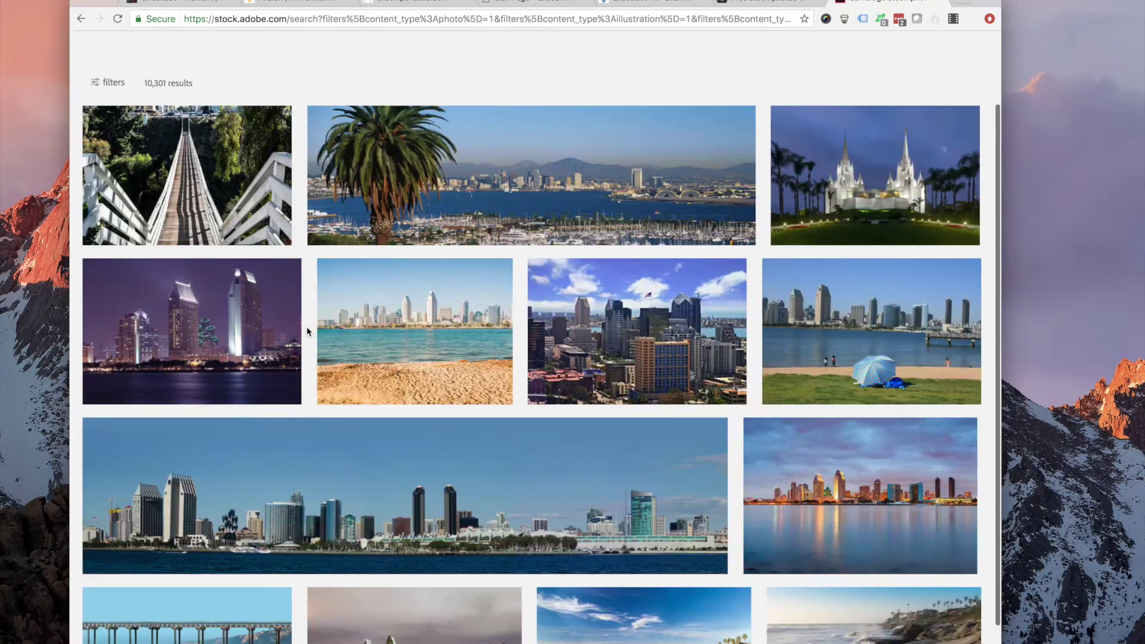
Step: Browse page 2 and open the details of the highway night photo
scroll(306, 326, "down", 8)
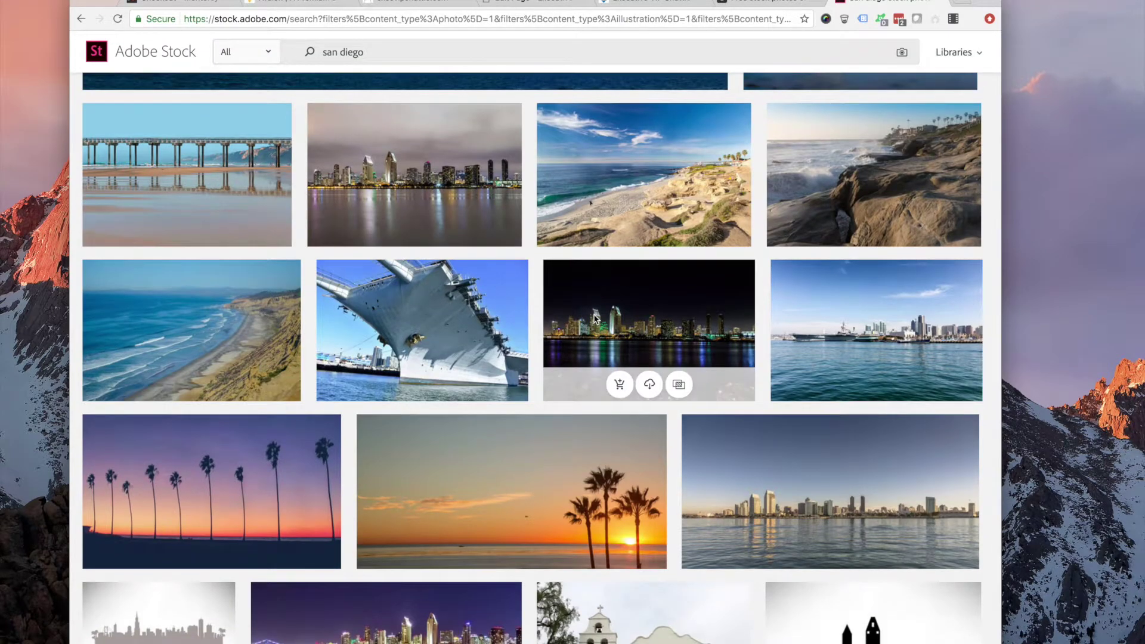
scroll(532, 326, "down", 4)
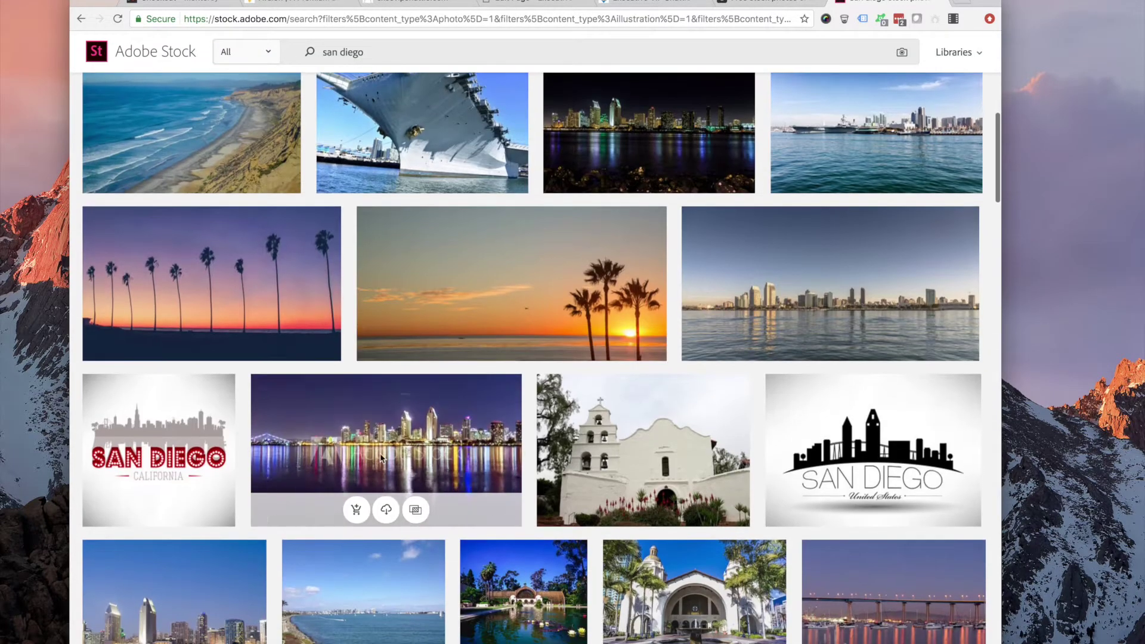
scroll(388, 446, "down", 6)
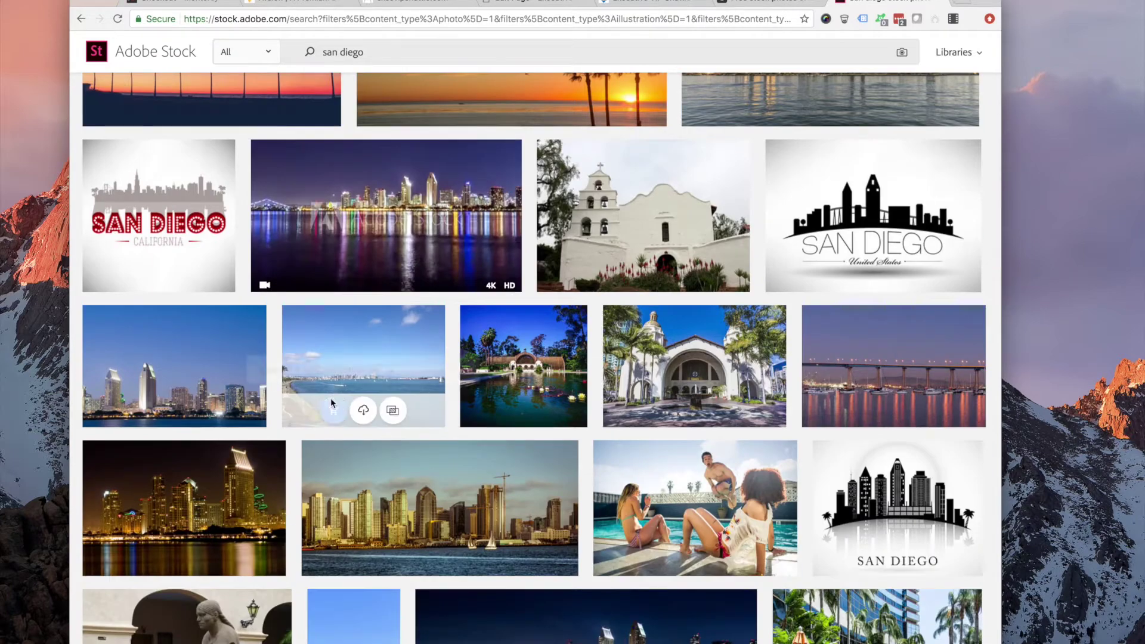
scroll(477, 522, "down", 1)
scroll(588, 500, "down", 8)
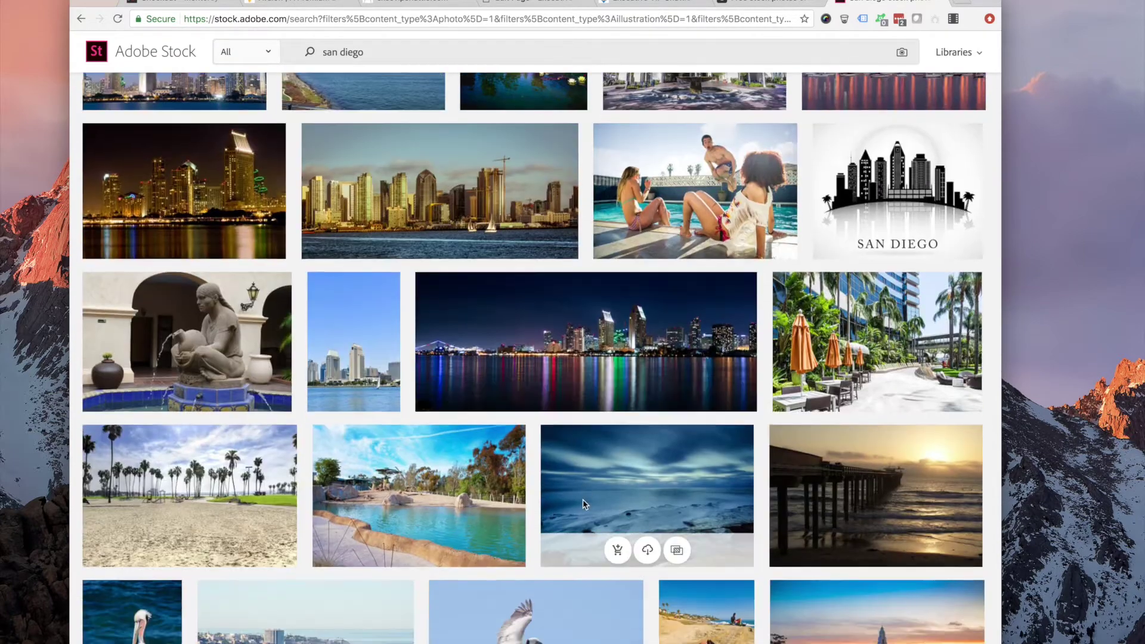
scroll(580, 504, "down", 5)
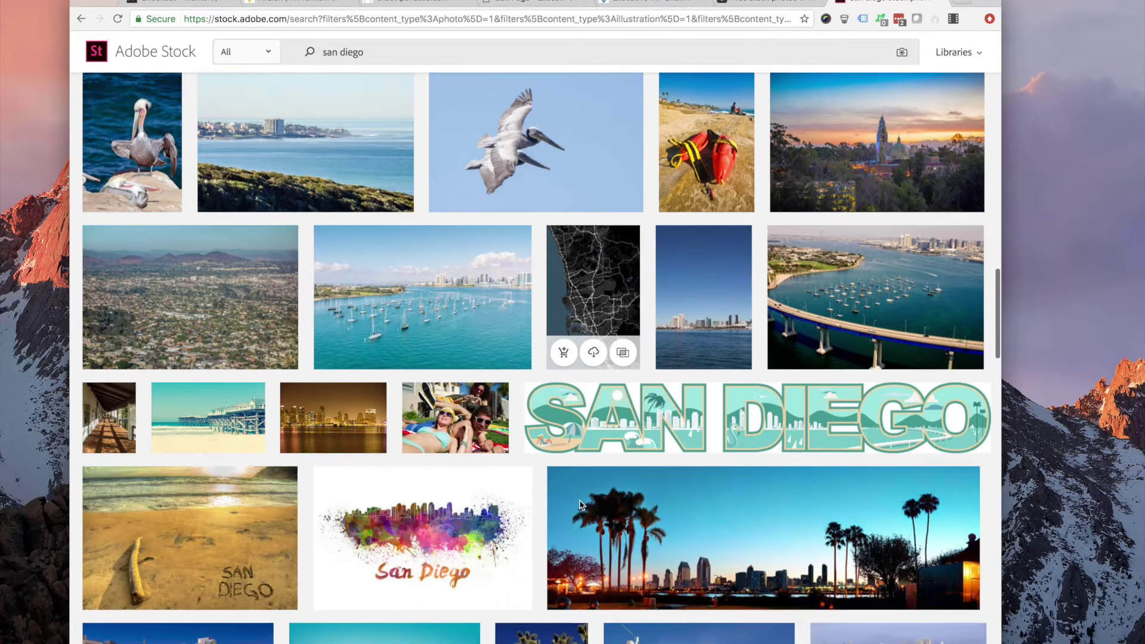
scroll(438, 488, "down", 3)
scroll(431, 487, "down", 6)
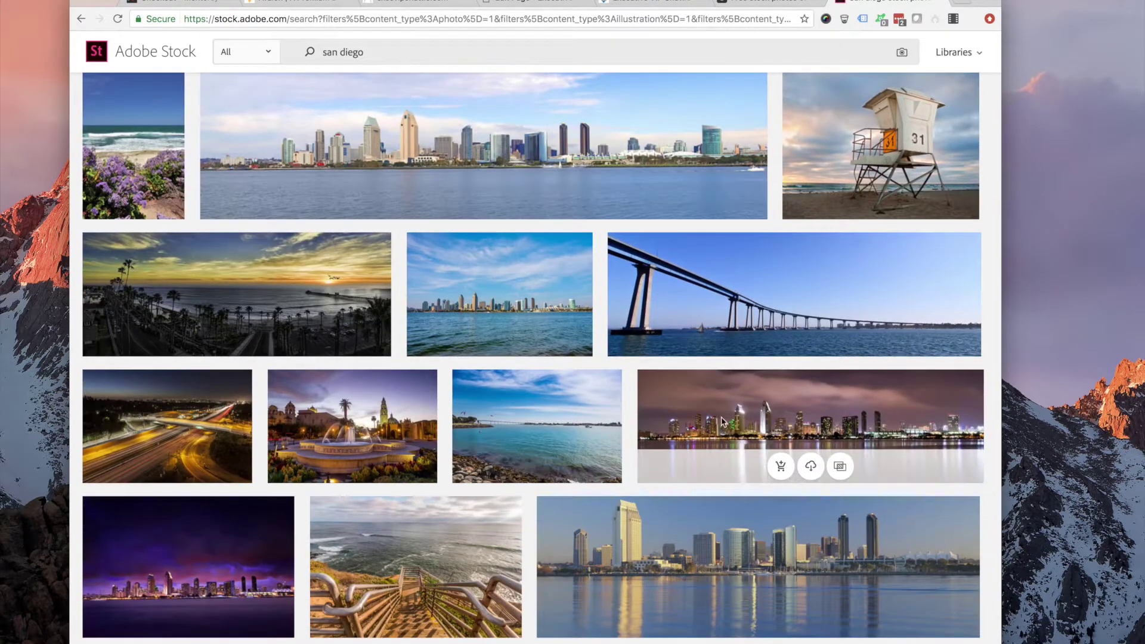
scroll(526, 331, "up", 1)
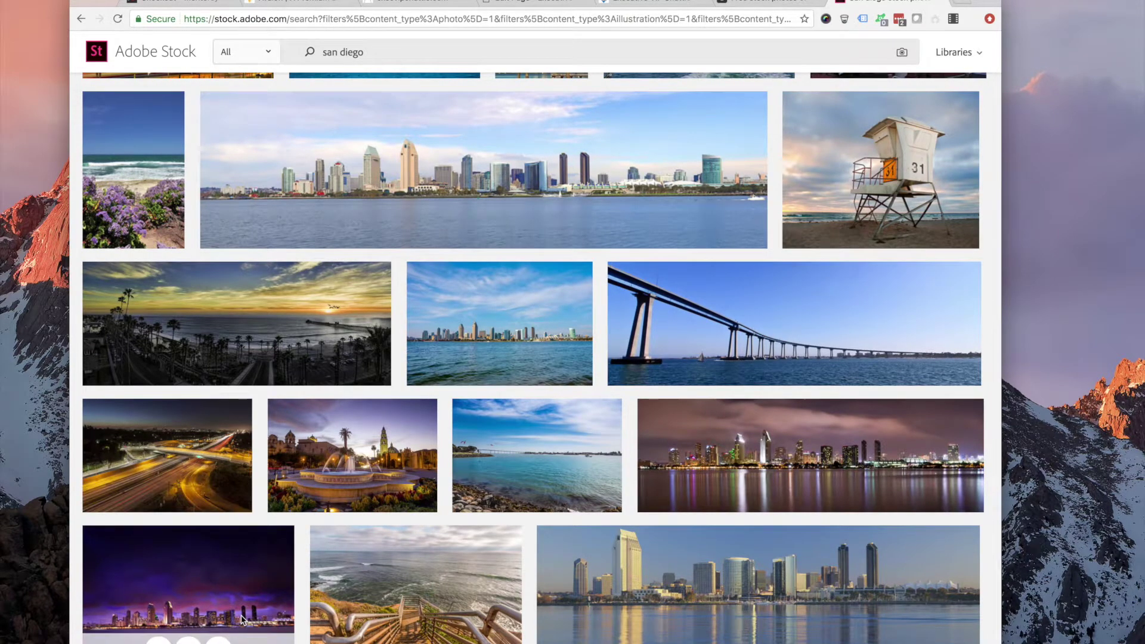
scroll(244, 614, "down", 3)
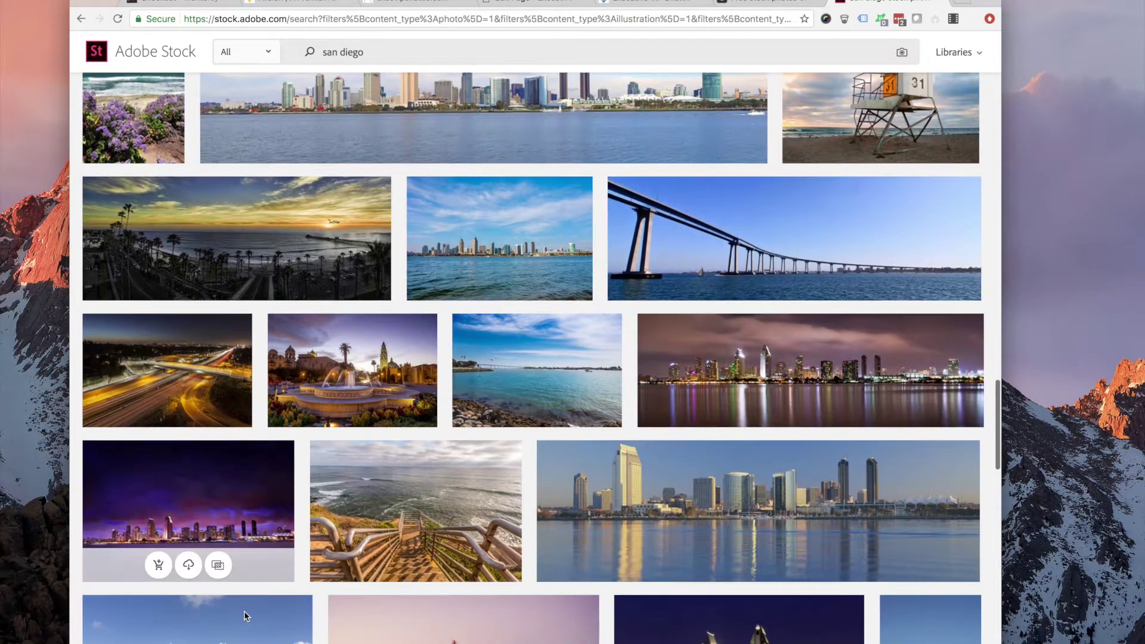
left_click(206, 374)
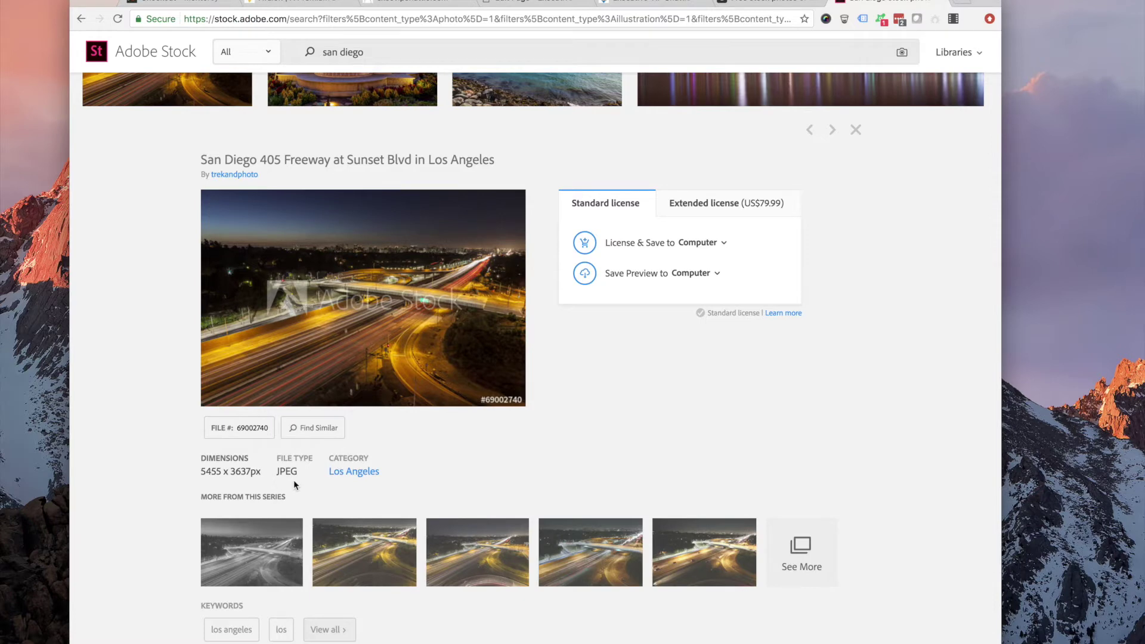
Step: Play the San Diego 405 Freeway Night video from the series and pause it
left_click(604, 559)
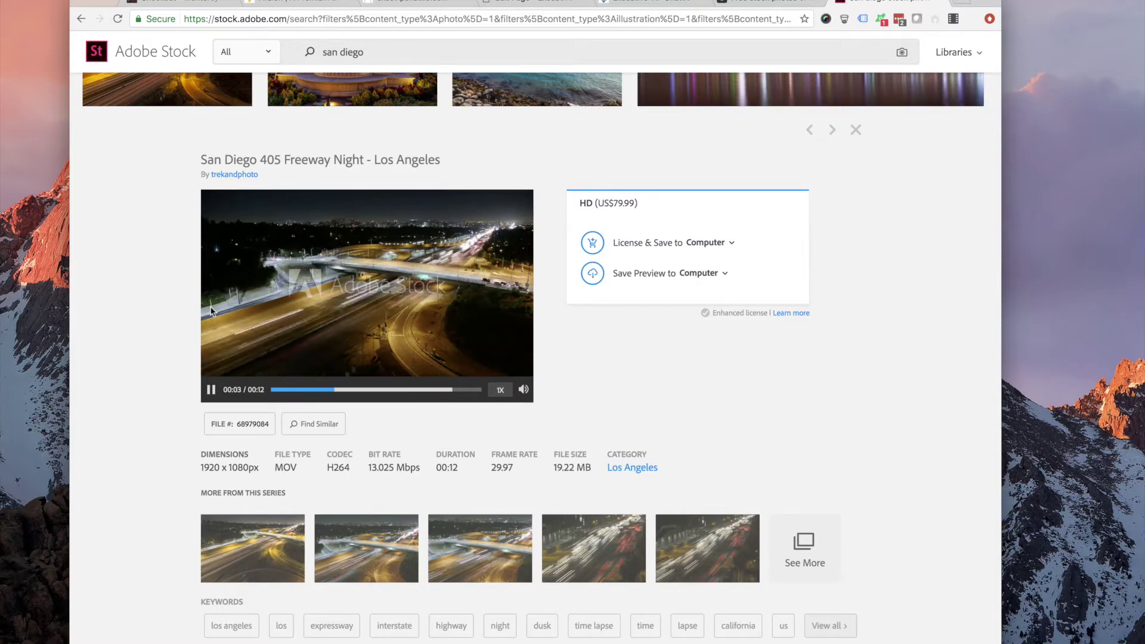
scroll(211, 394, "down", 1)
left_click(211, 389)
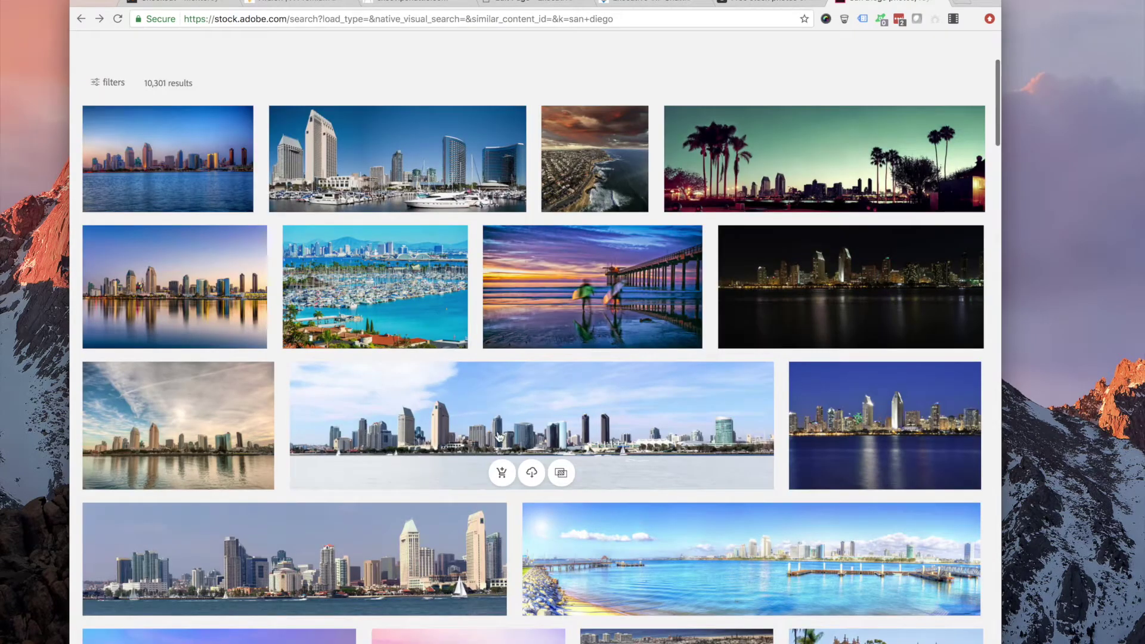
Step: Scroll to the end of the results and load page 2
scroll(422, 401, "down", 10)
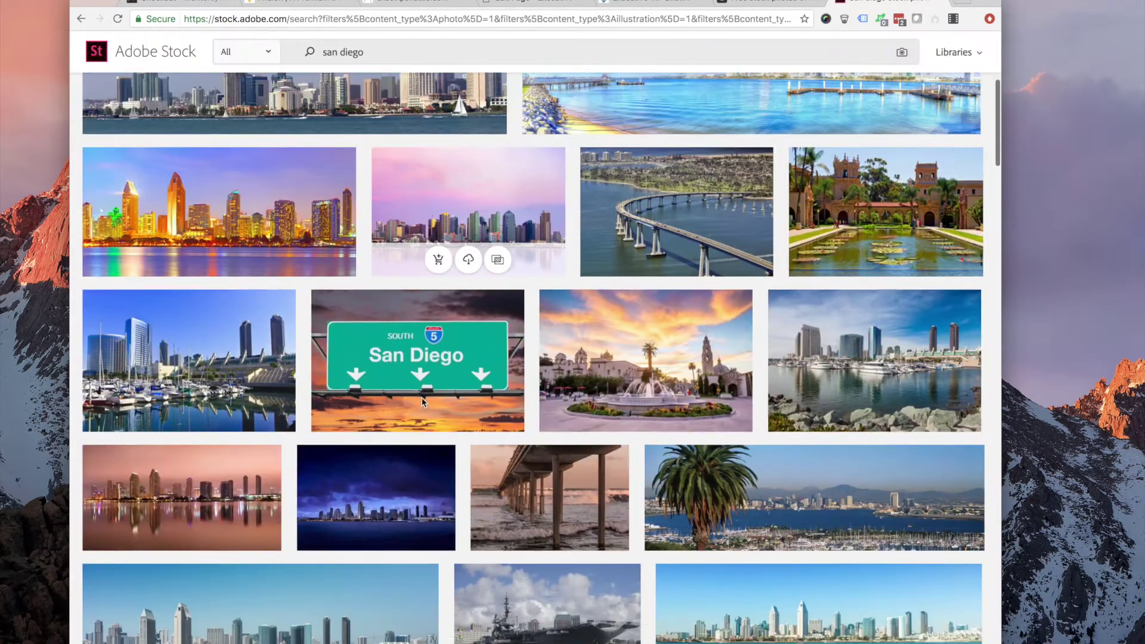
scroll(422, 402, "down", 6)
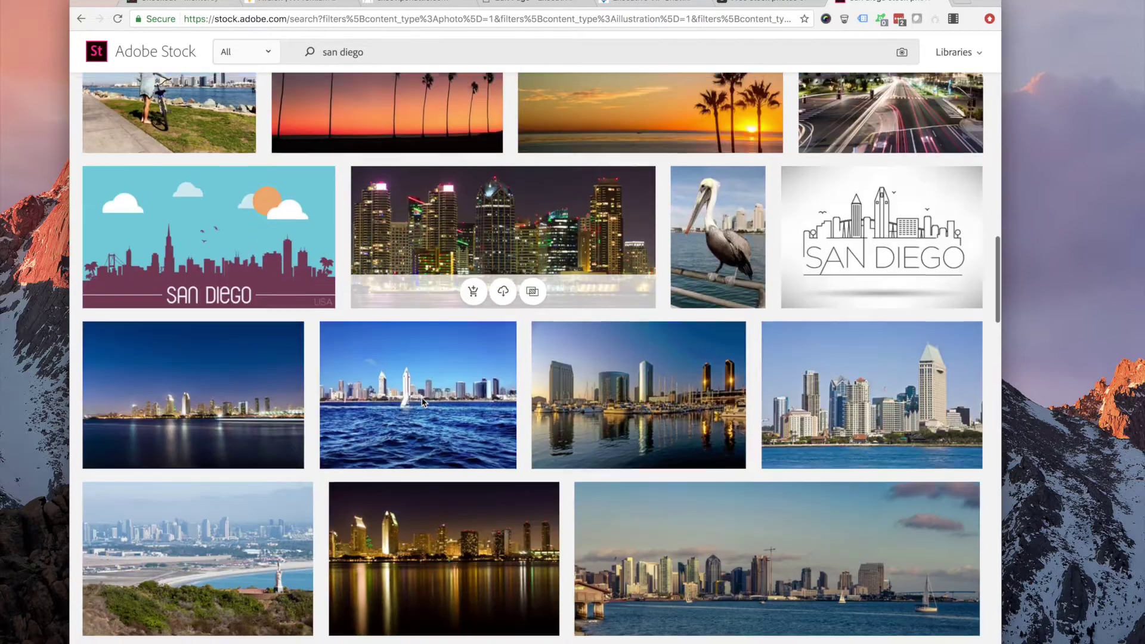
scroll(382, 325, "down", 5)
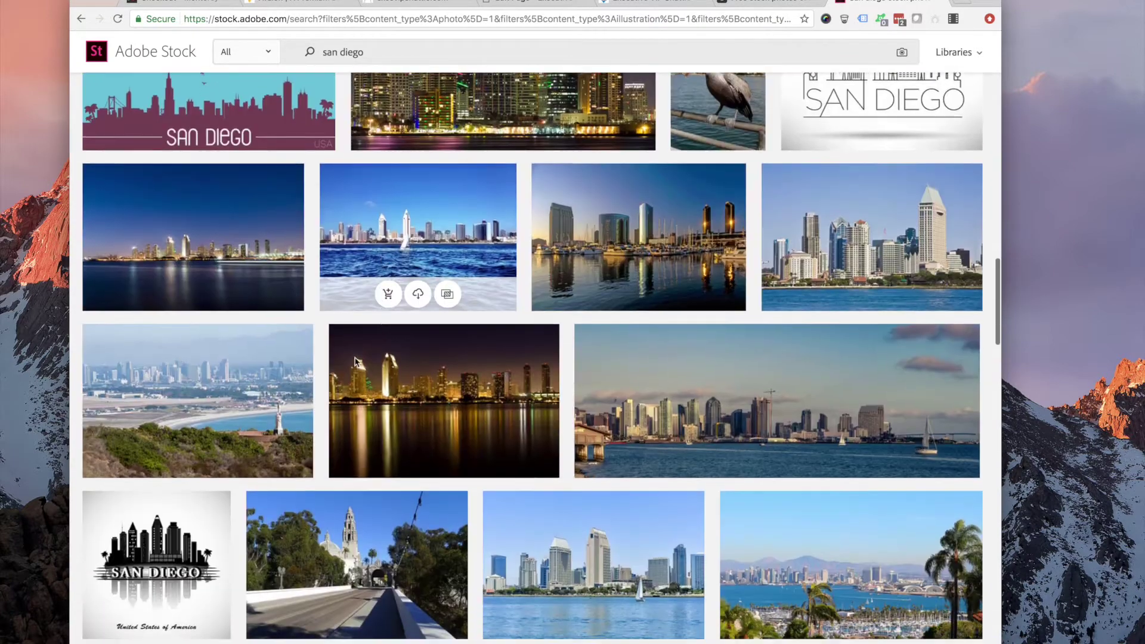
scroll(434, 360, "down", 20)
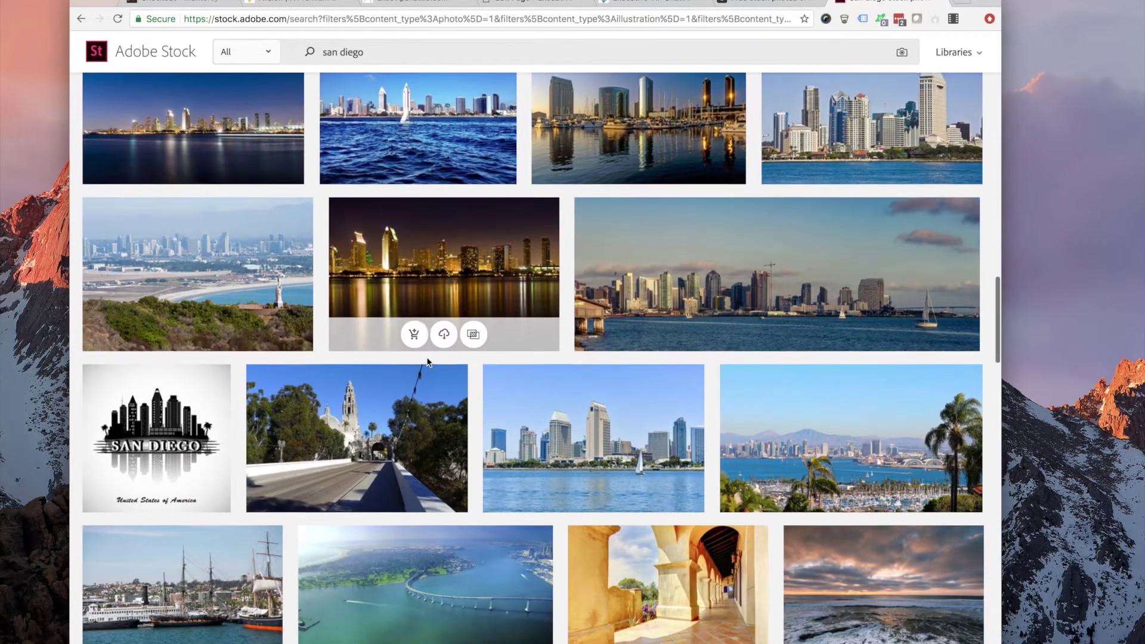
scroll(425, 360, "down", 20)
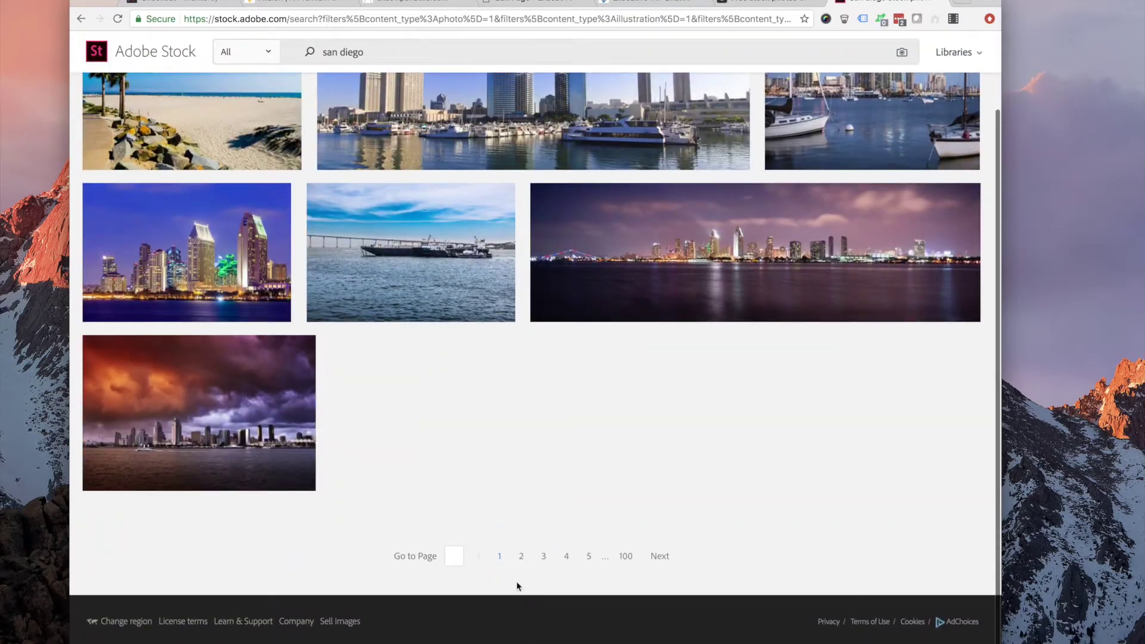
left_click(520, 559)
Step: Scroll back up through the second page of 'san diego' results
scroll(398, 388, "down", 15)
scroll(397, 388, "up", 5)
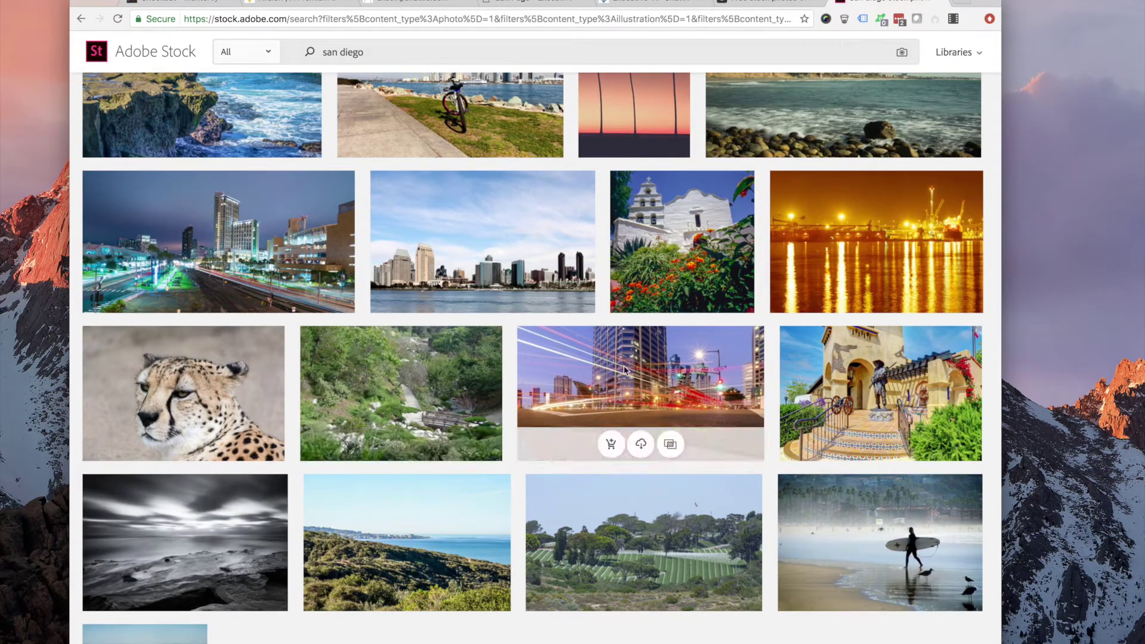
scroll(505, 372, "up", 5)
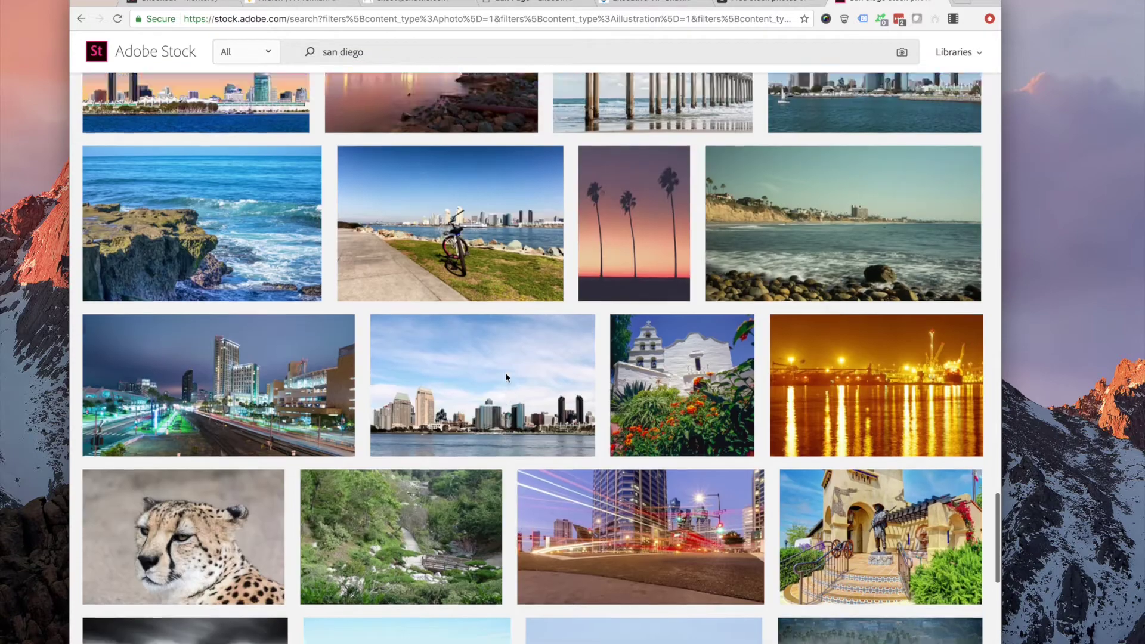
scroll(505, 377, "up", 7)
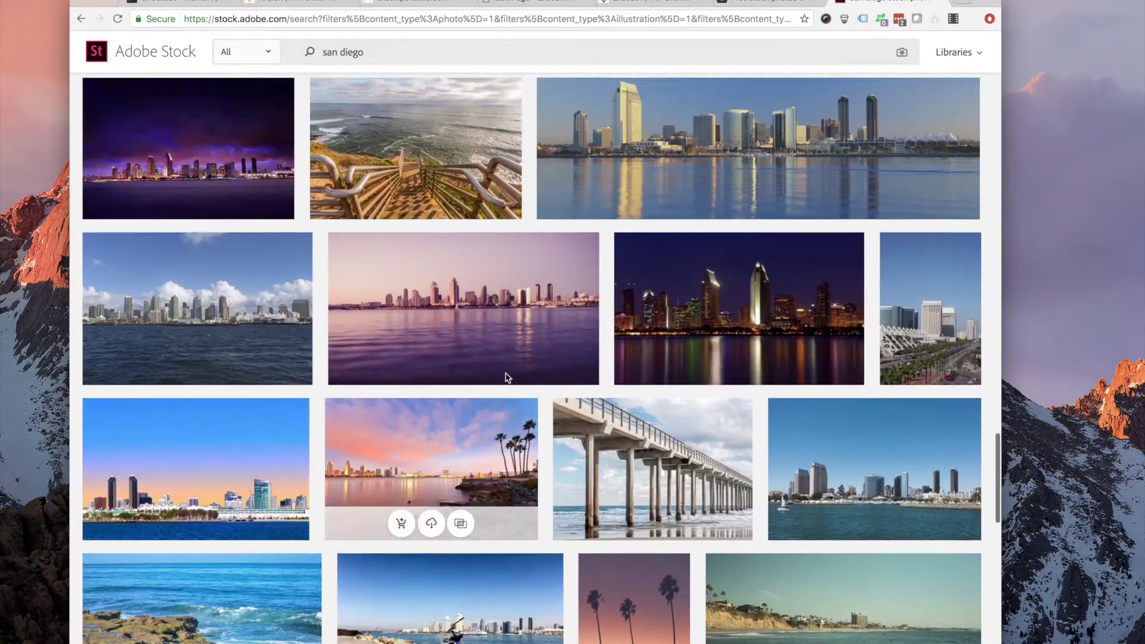
scroll(506, 375, "up", 5)
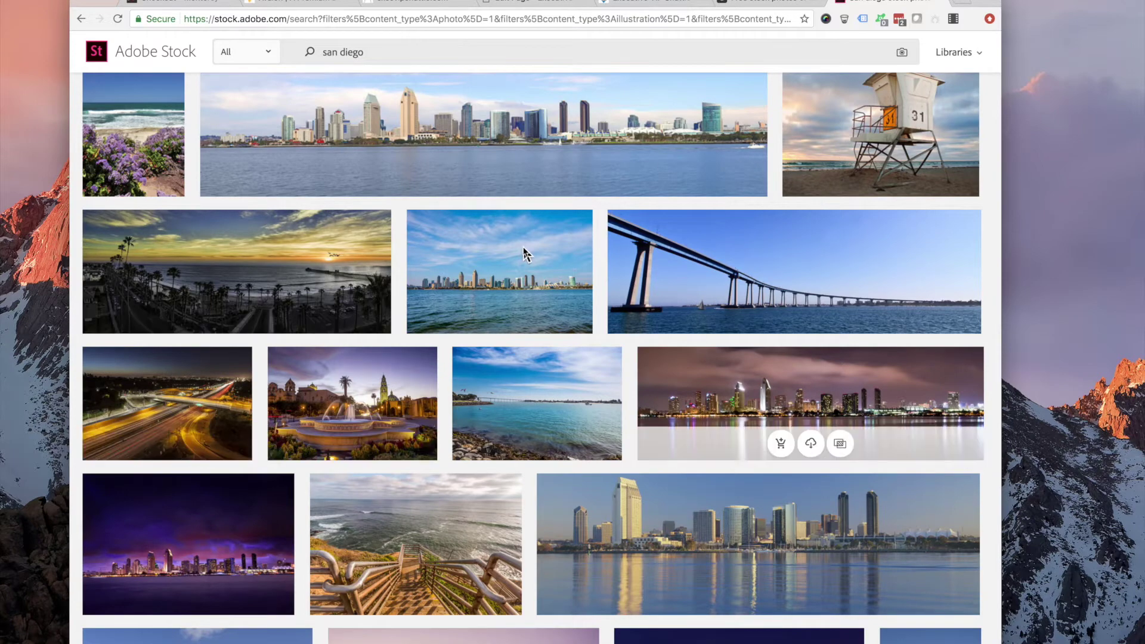
scroll(808, 411, "up", 8)
left_click(963, 2)
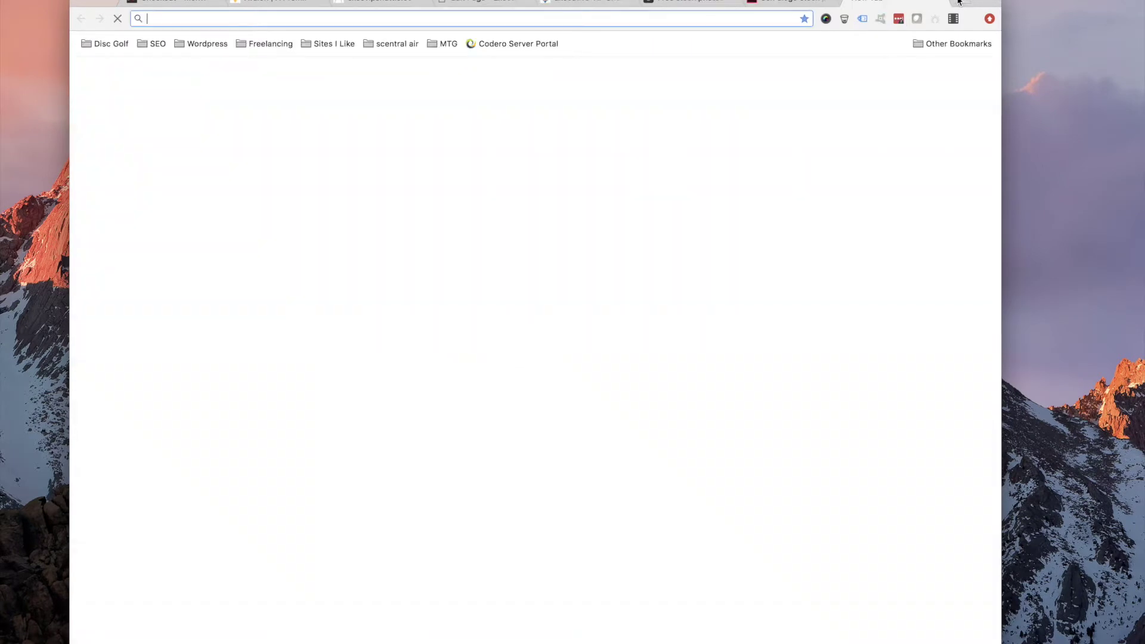
Step: Go to videoblocks.com and search footage for 'san diego'
type("video")
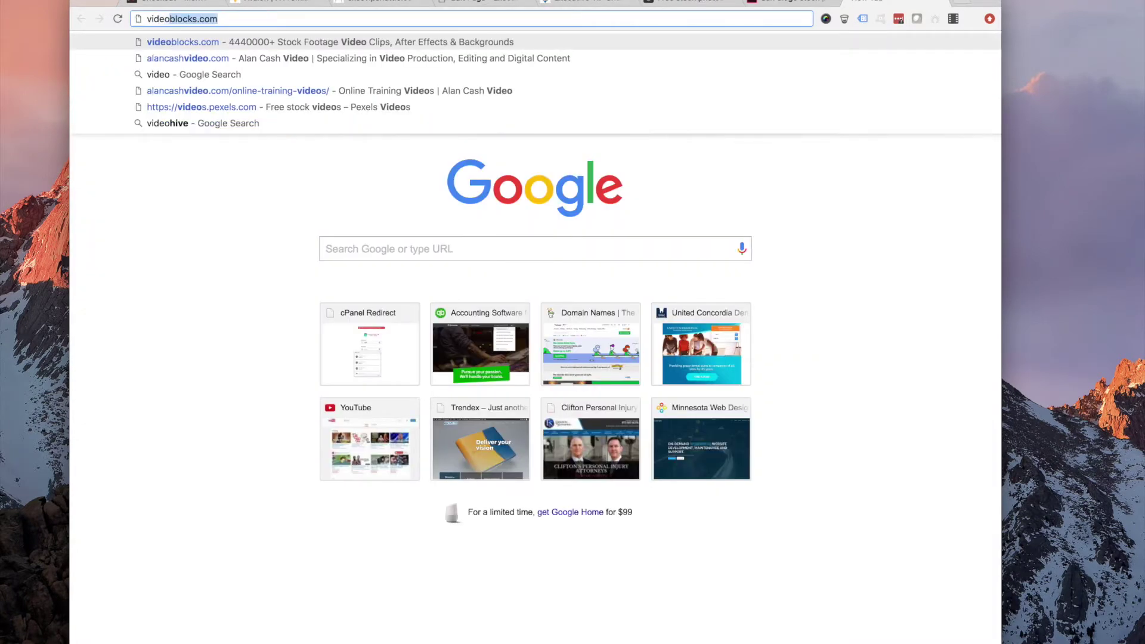
key("Return")
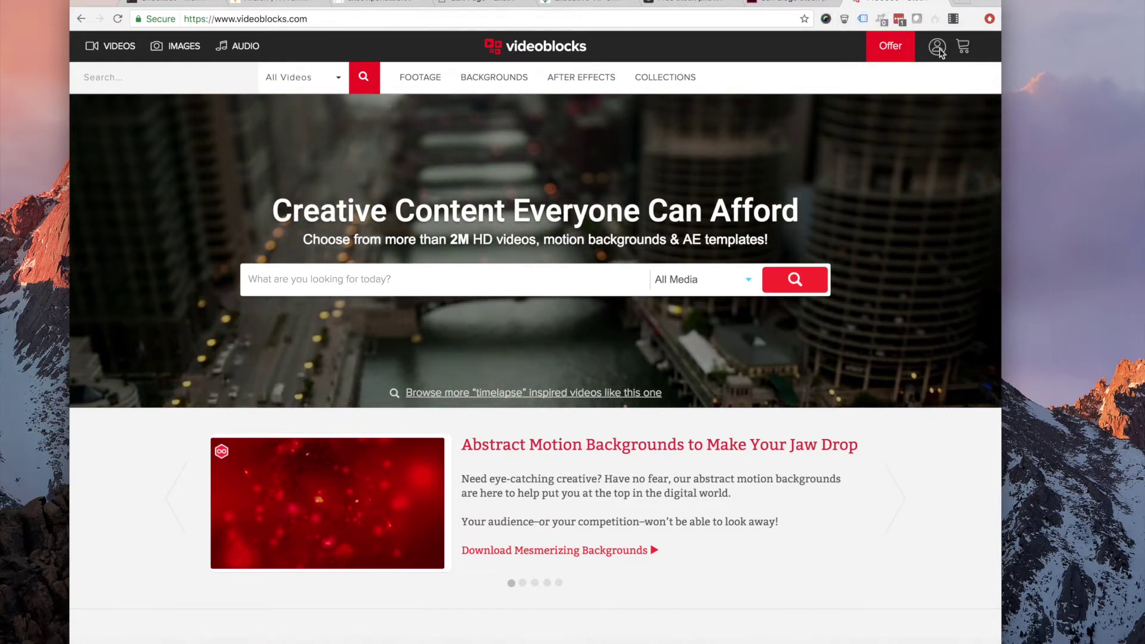
left_click(344, 279)
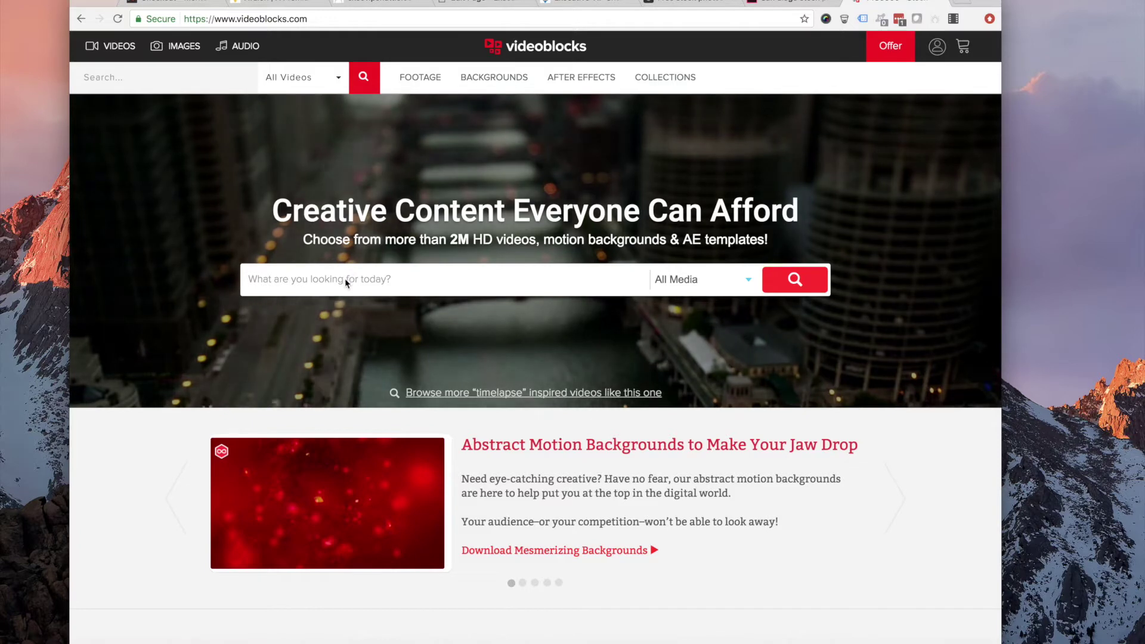
type("san dieg")
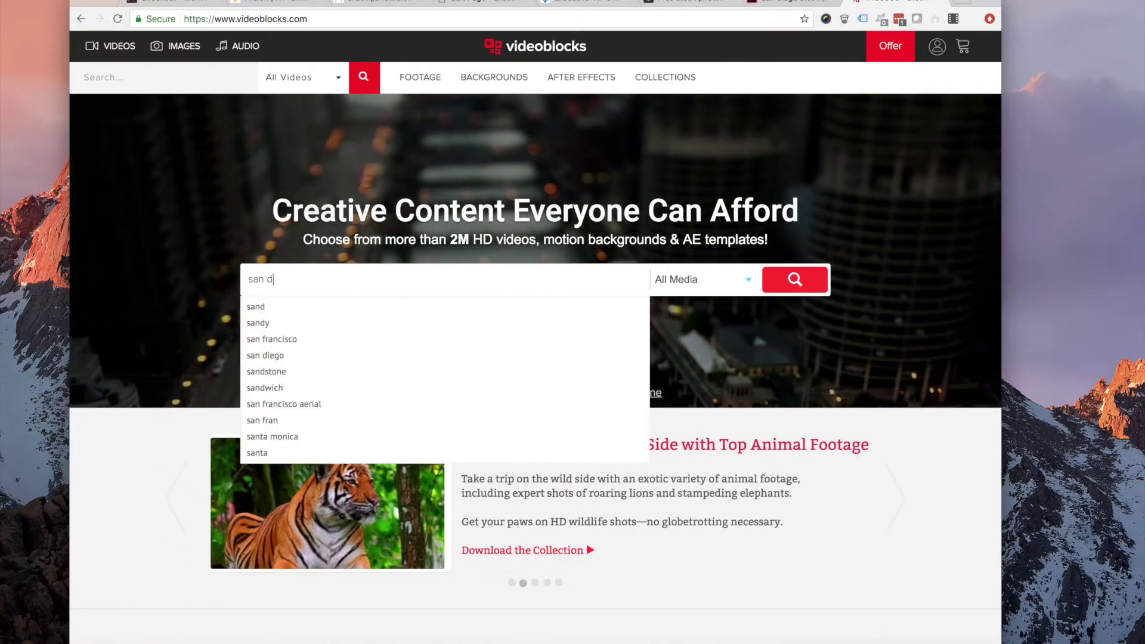
type("o")
key("Return")
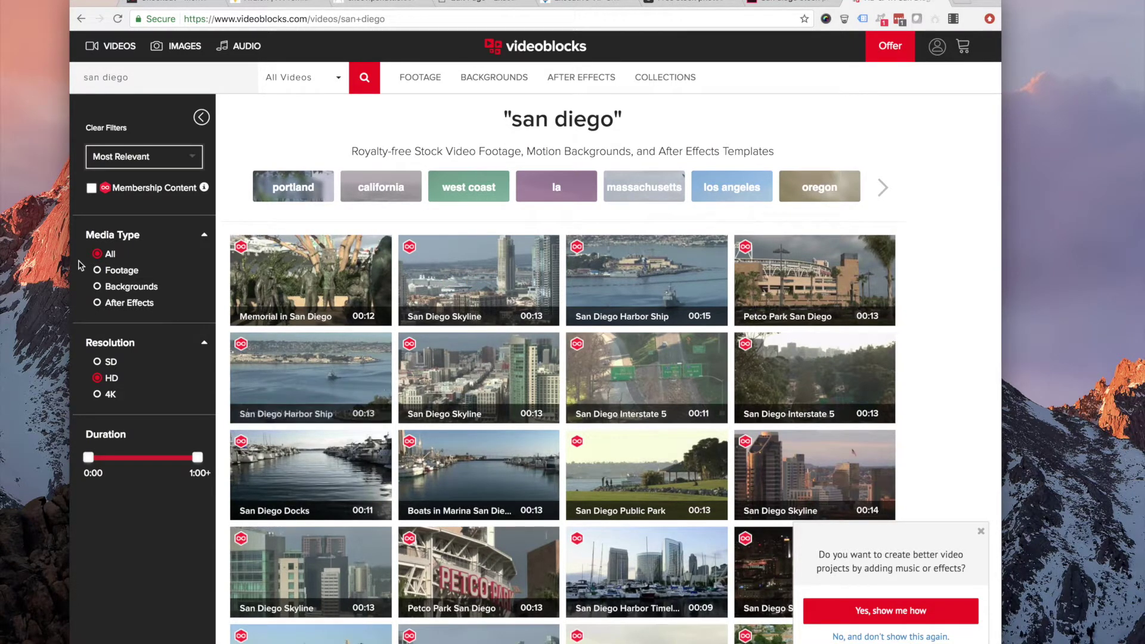
Step: Filter the results to Membership Content and load more San Diego clips
left_click(91, 189)
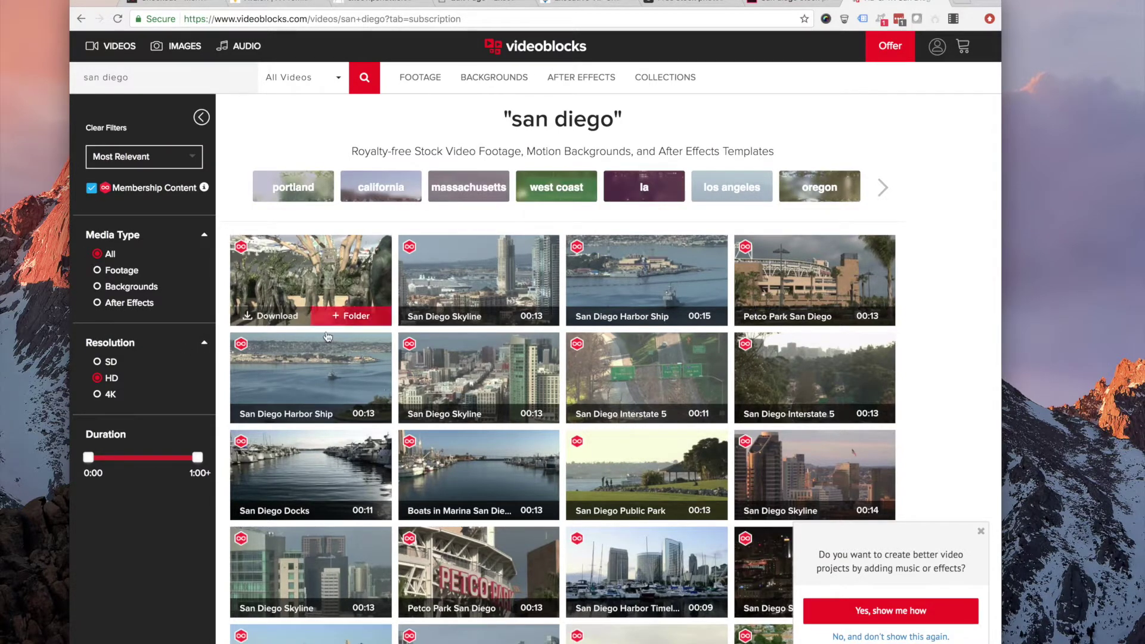
scroll(331, 358, "down", 5)
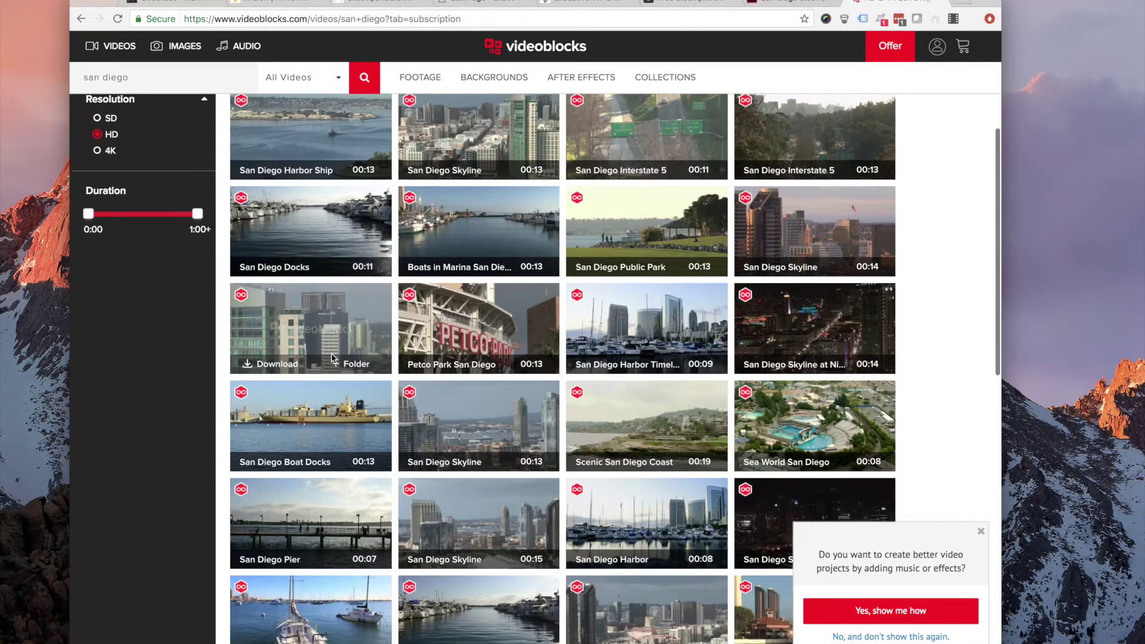
scroll(332, 361, "down", 2)
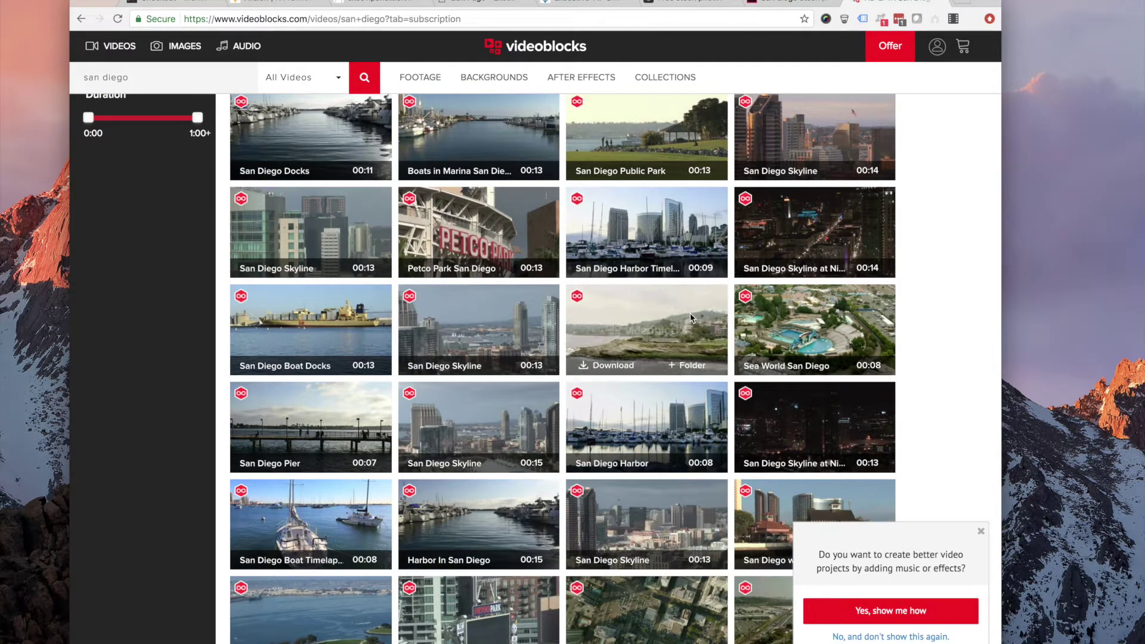
scroll(408, 343, "down", 3)
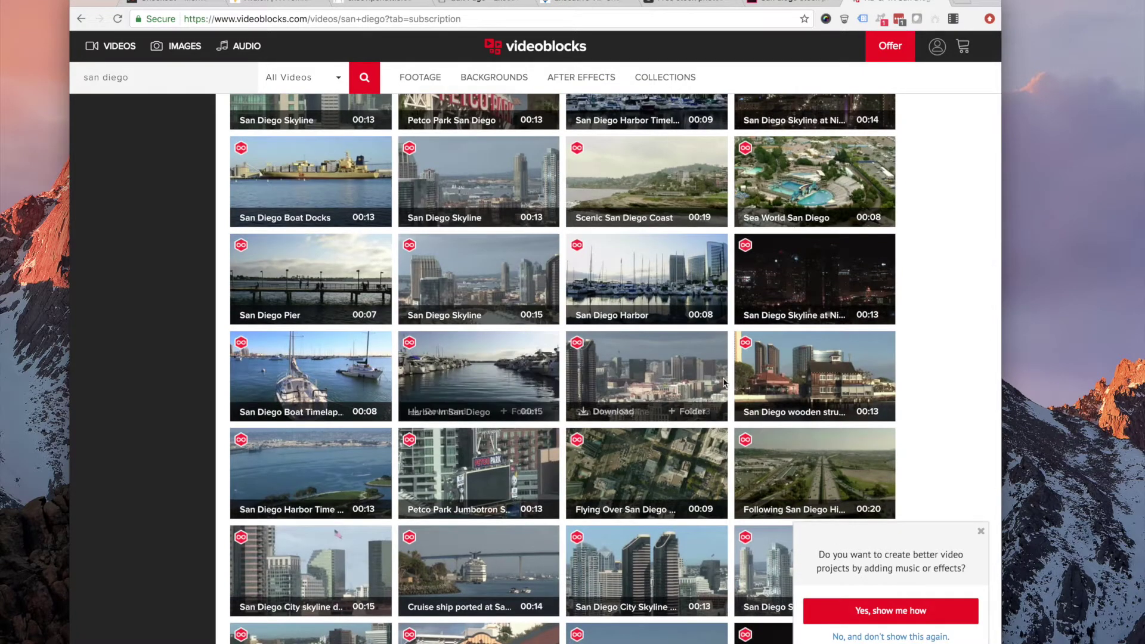
mouse_move(651, 380)
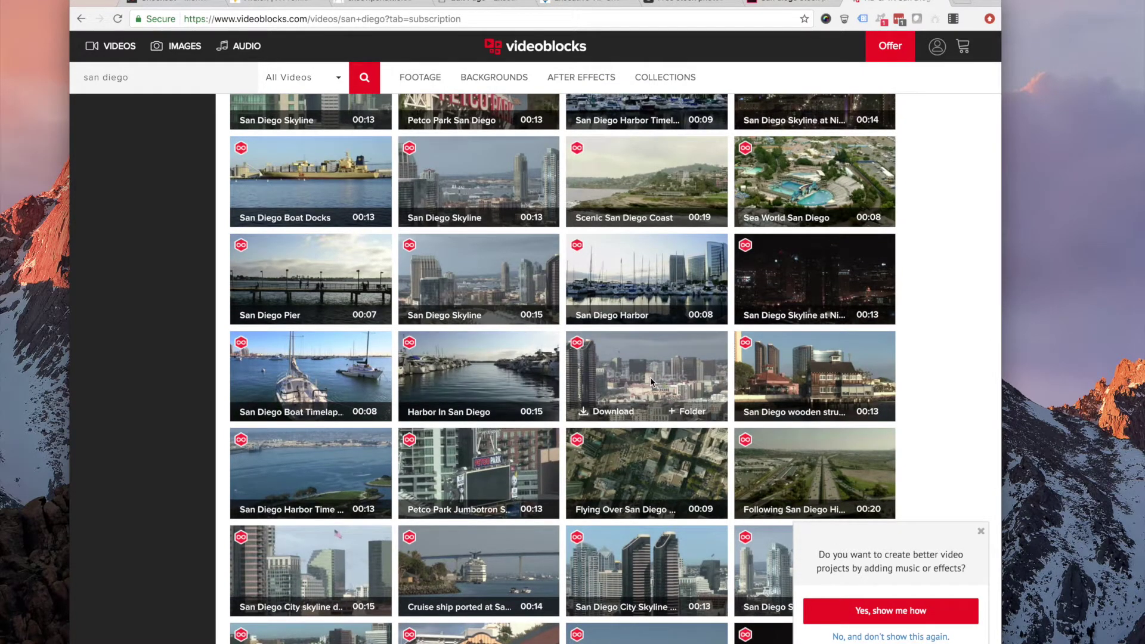
scroll(643, 382, "down", 4)
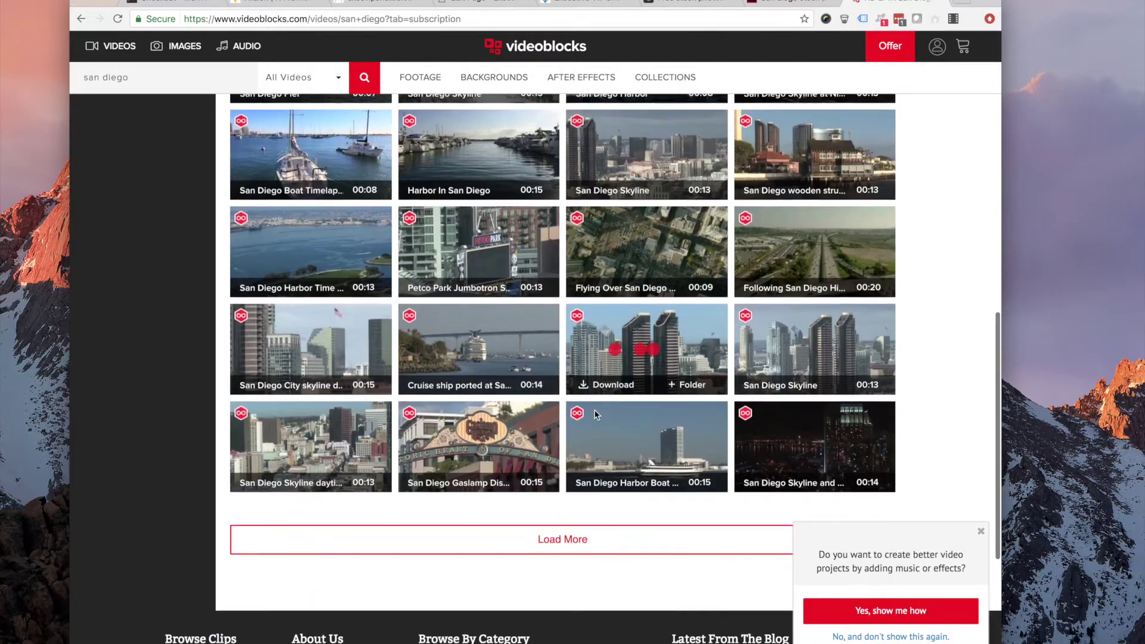
mouse_move(858, 442)
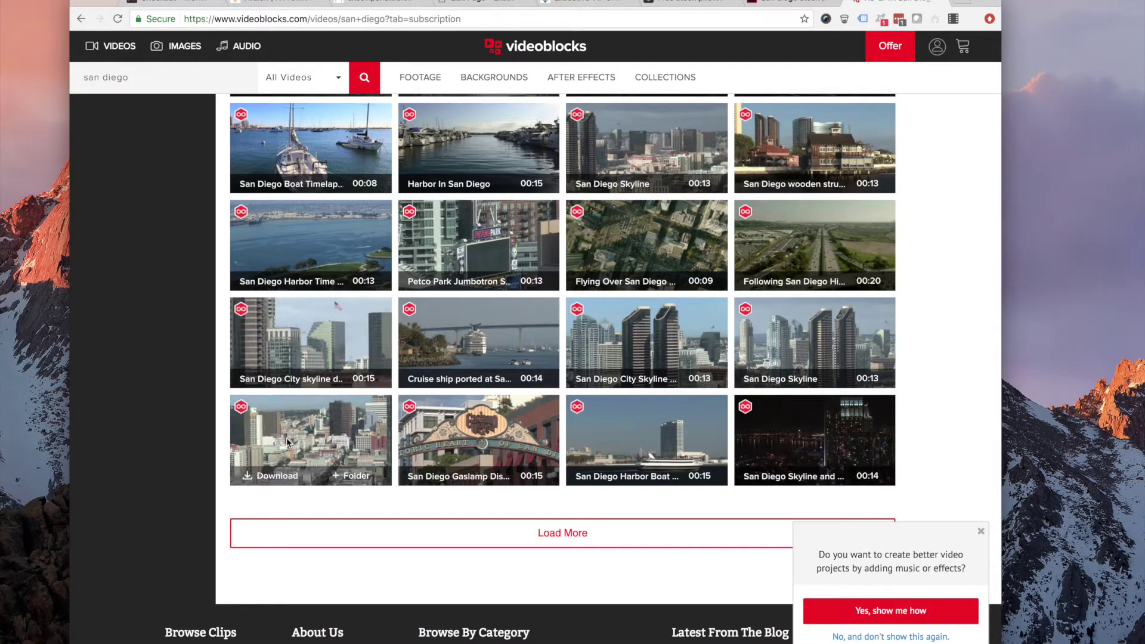
left_click(565, 525)
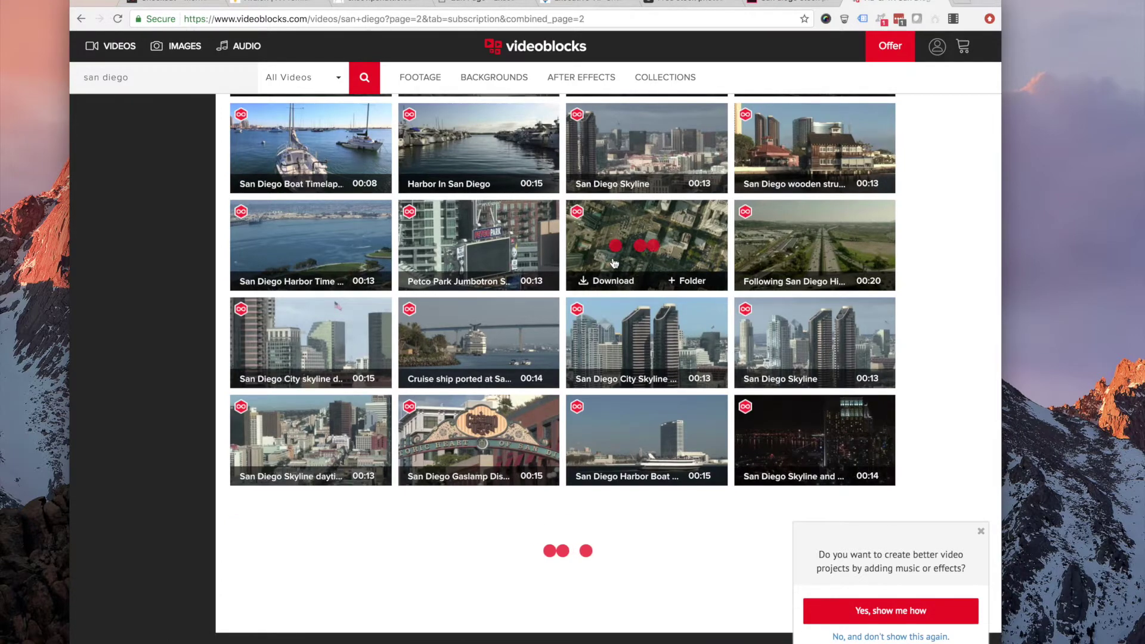
Step: Browse the San Diego clip results and dismiss the video-projects suggestion popup
scroll(613, 262, "down", 5)
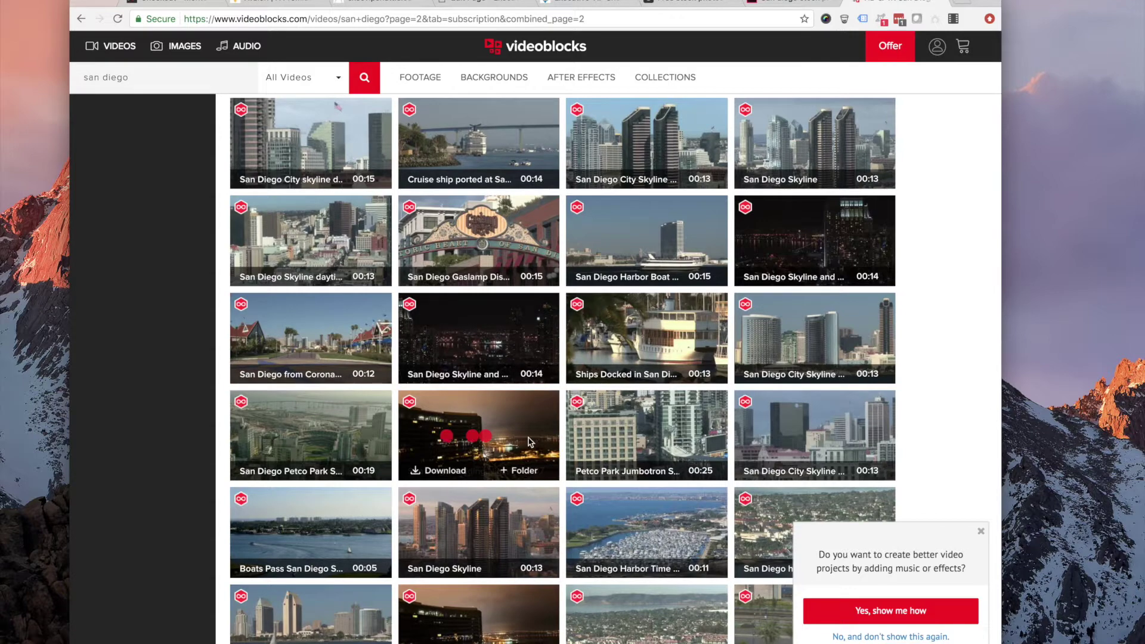
scroll(454, 391, "down", 4)
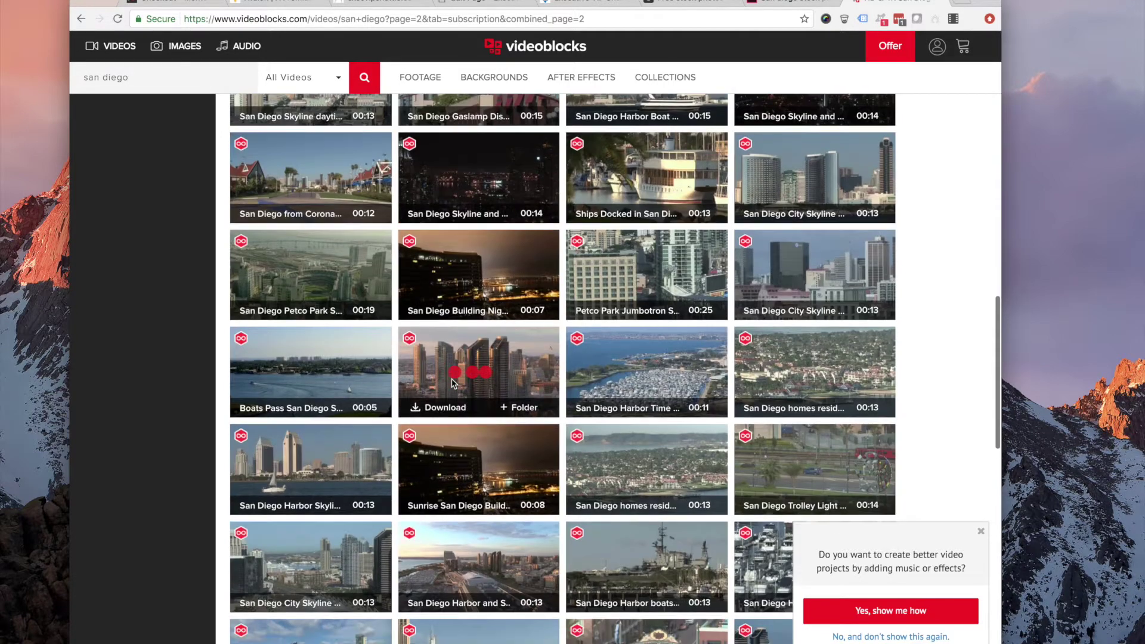
scroll(450, 382, "down", 2)
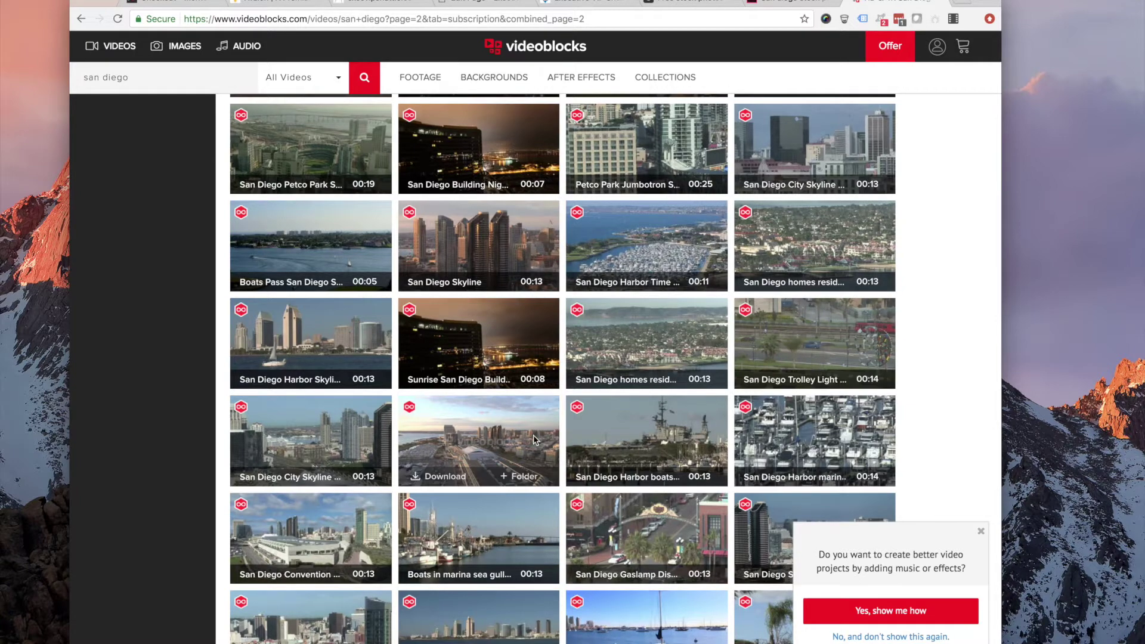
scroll(533, 434, "down", 6)
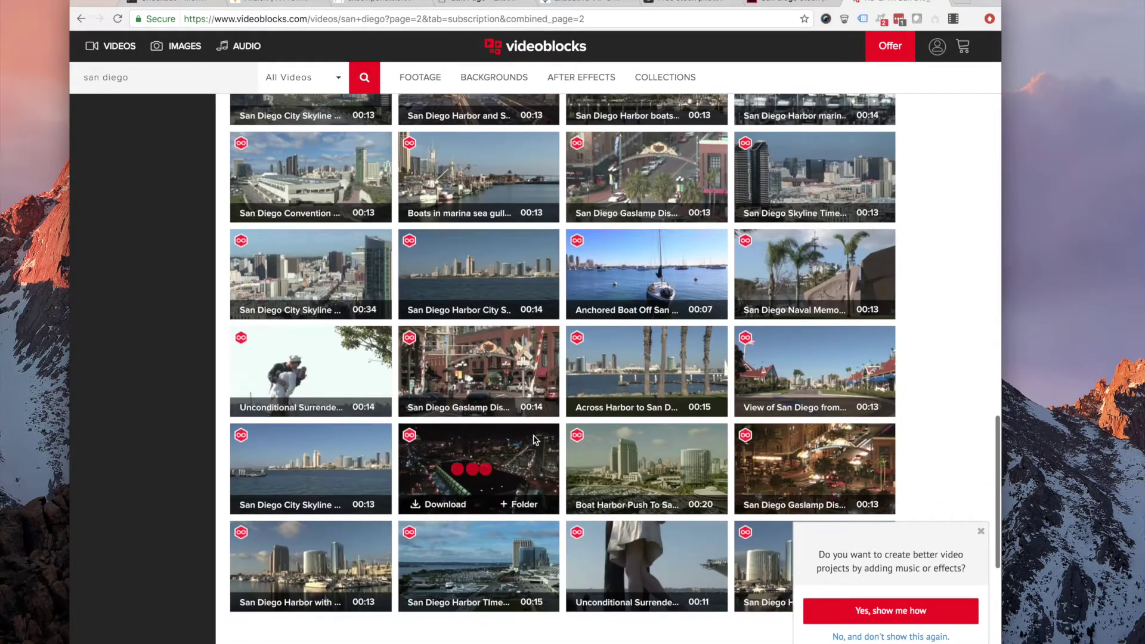
scroll(534, 440, "down", 1)
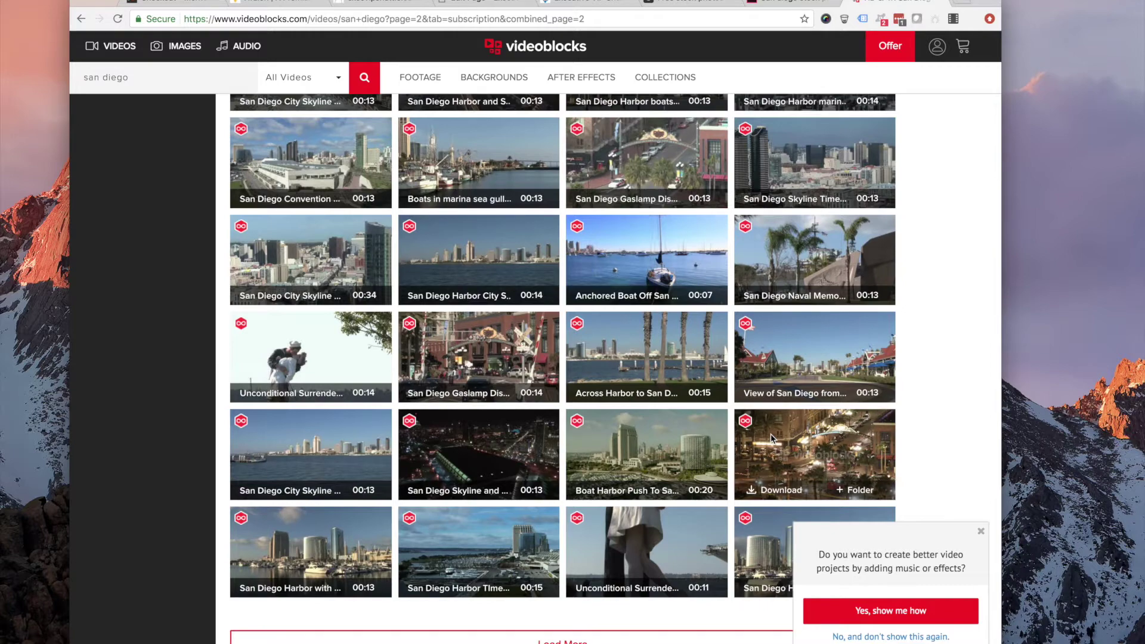
scroll(771, 439, "down", 3)
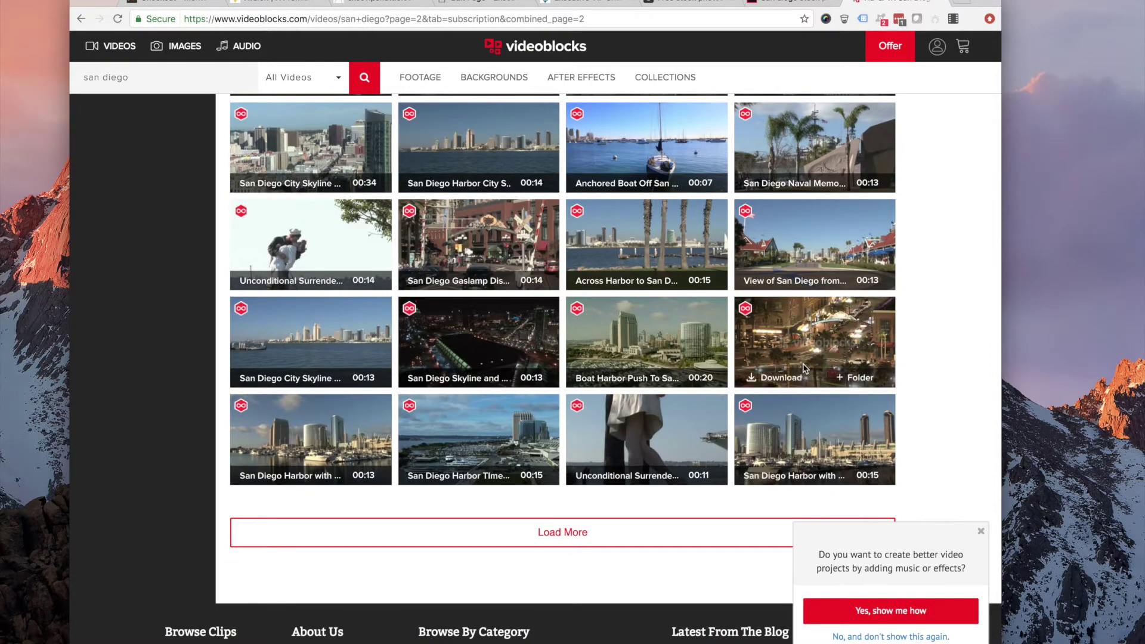
scroll(804, 368, "up", 15)
scroll(803, 364, "down", 5)
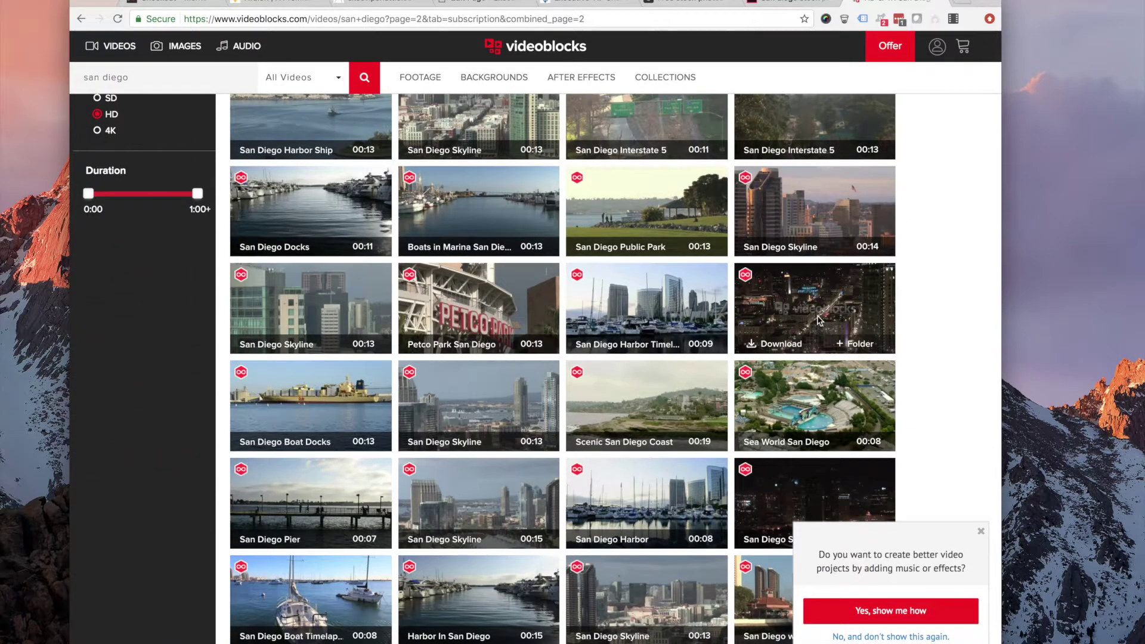
scroll(805, 489, "down", 2)
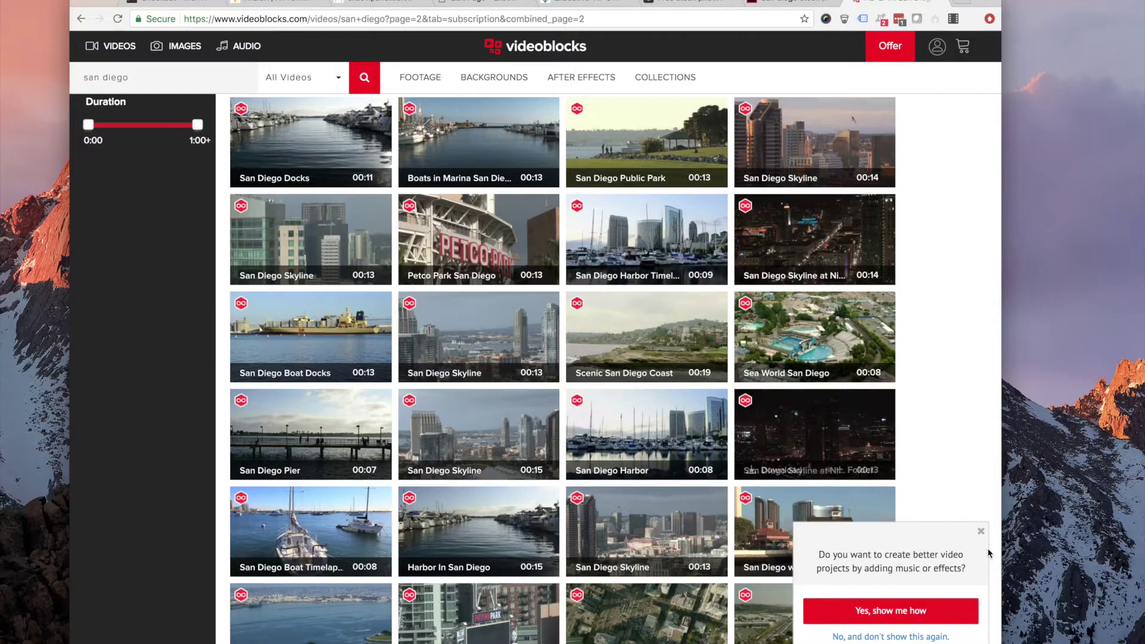
mouse_move(770, 429)
scroll(770, 429, "down", 9)
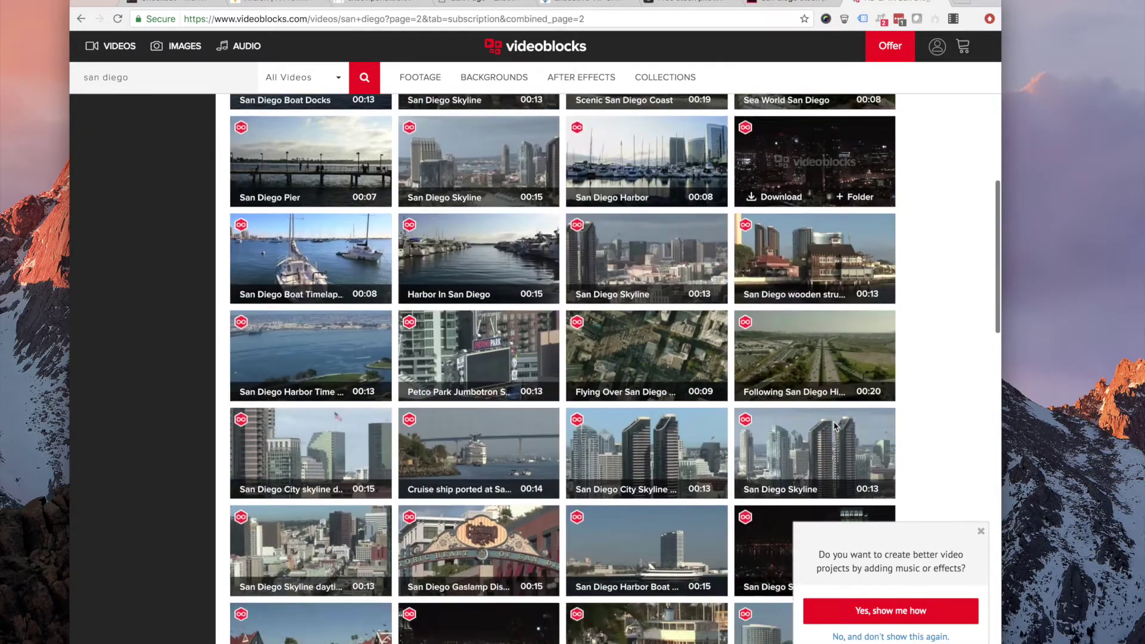
left_click(980, 531)
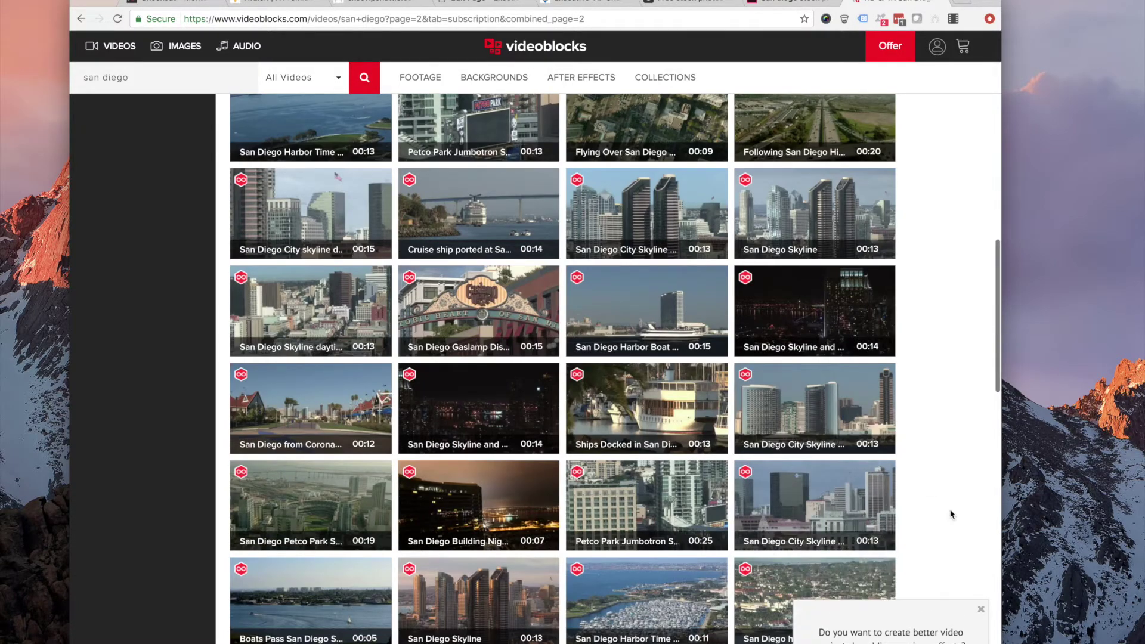
Step: Scroll further and show the download format options for the Gaslamp clip
scroll(943, 547, "down", 10)
scroll(944, 552, "down", 2)
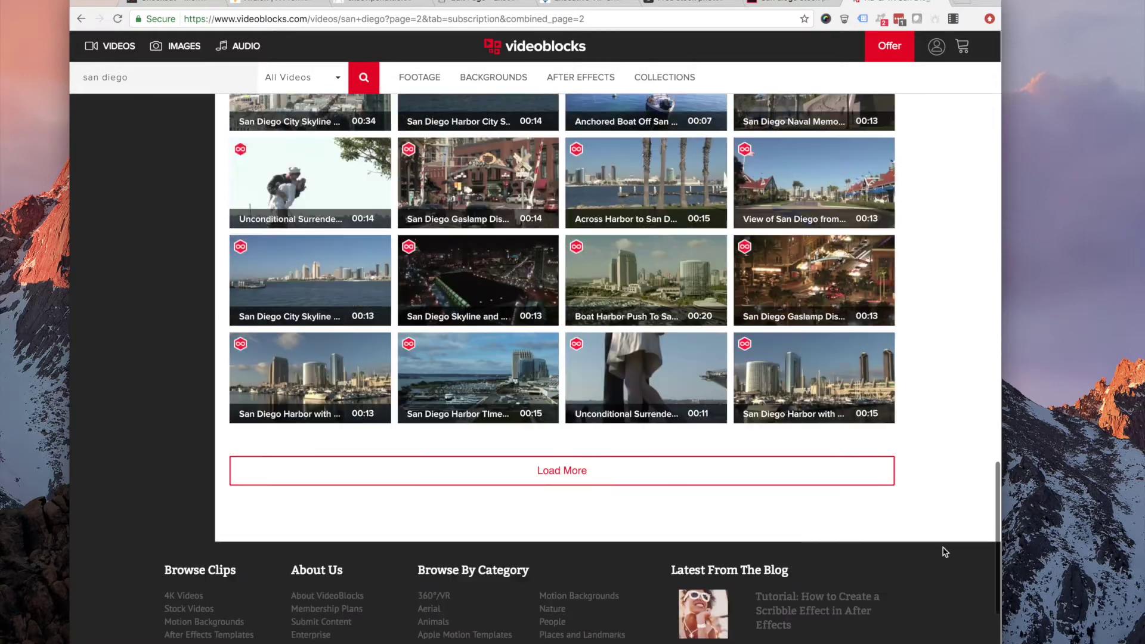
mouse_move(802, 303)
left_click(786, 337)
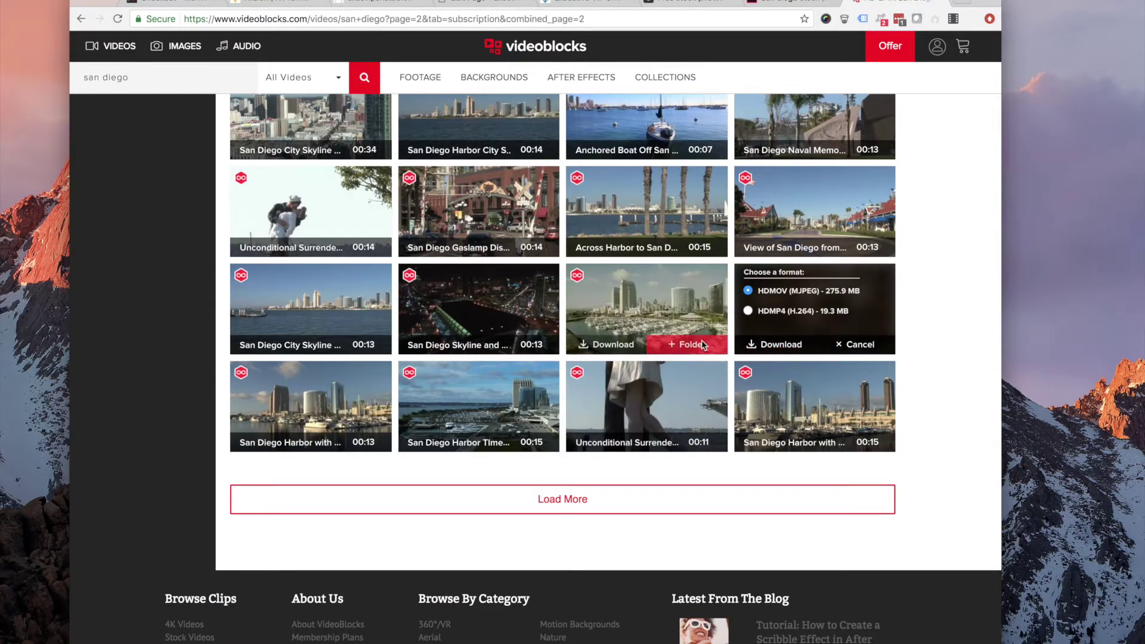
Step: Download the Gaslamp District night time-lapse as the 19.3 MB HDMP4 (H.264) file
left_click(781, 347)
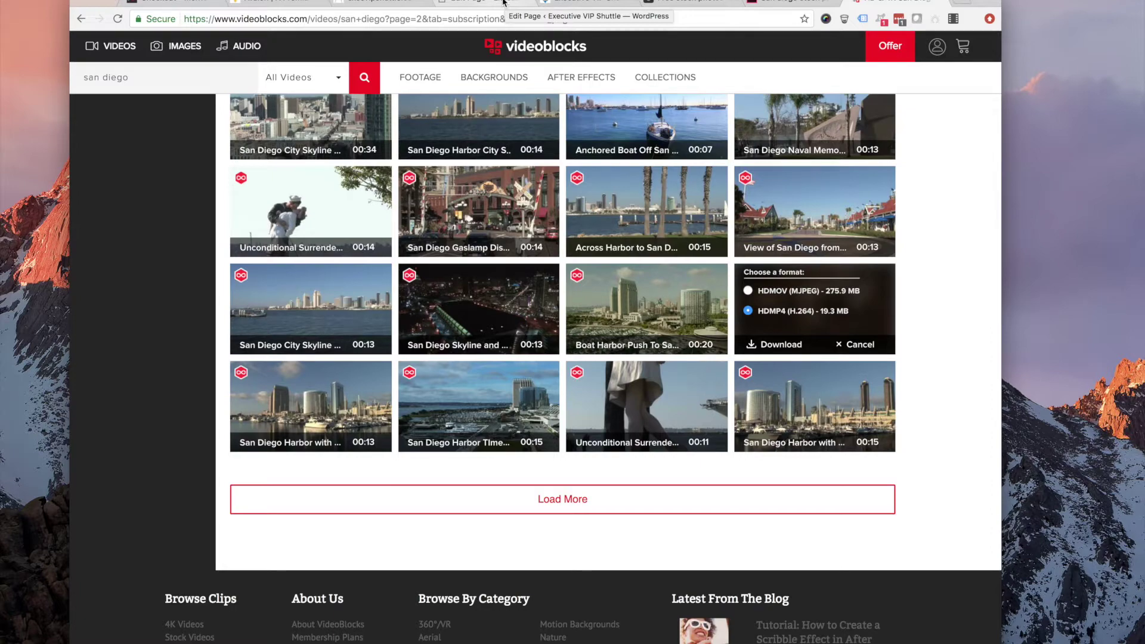
scroll(771, 368, "up", 8)
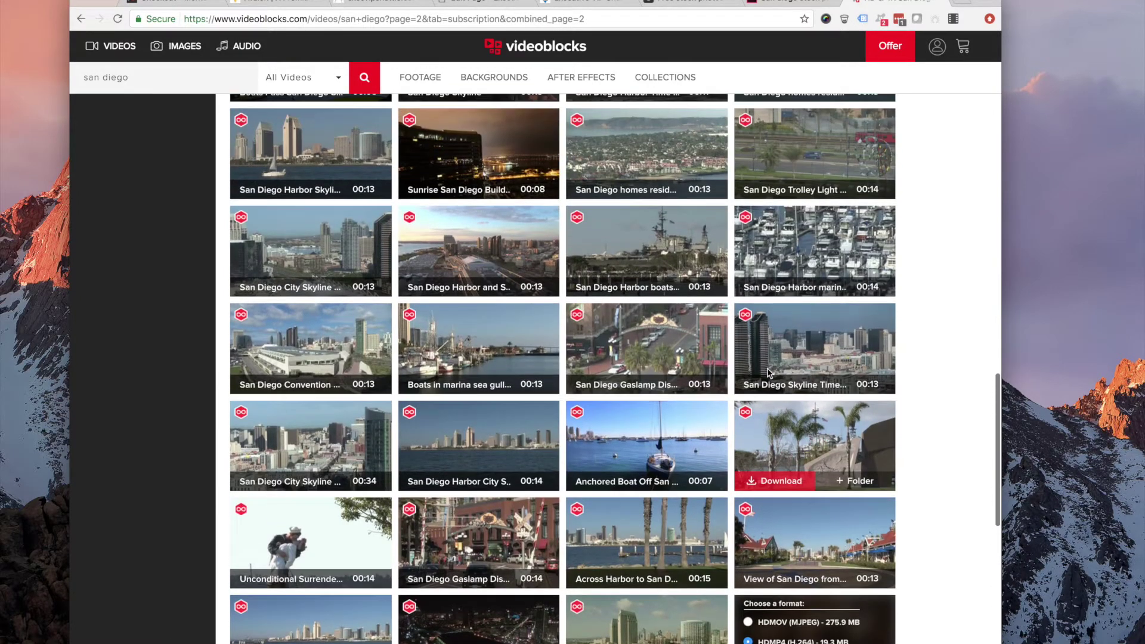
scroll(768, 372, "up", 5)
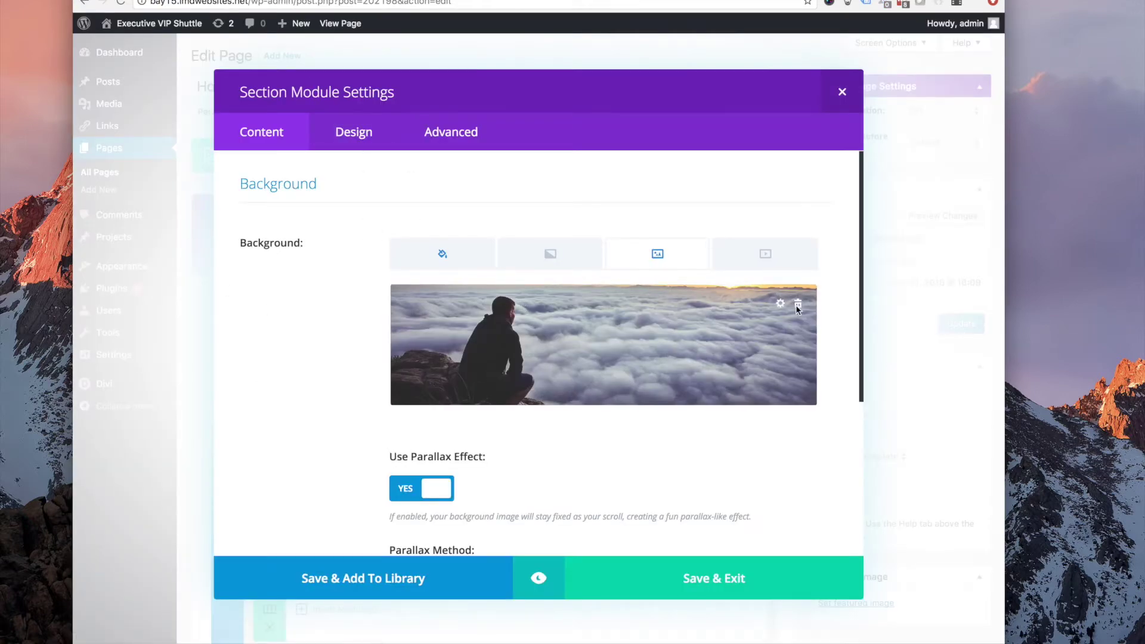
Step: Swap the cloud background image for the uploaded San Diego Gaslamp mp4 background video
left_click(798, 306)
left_click(746, 263)
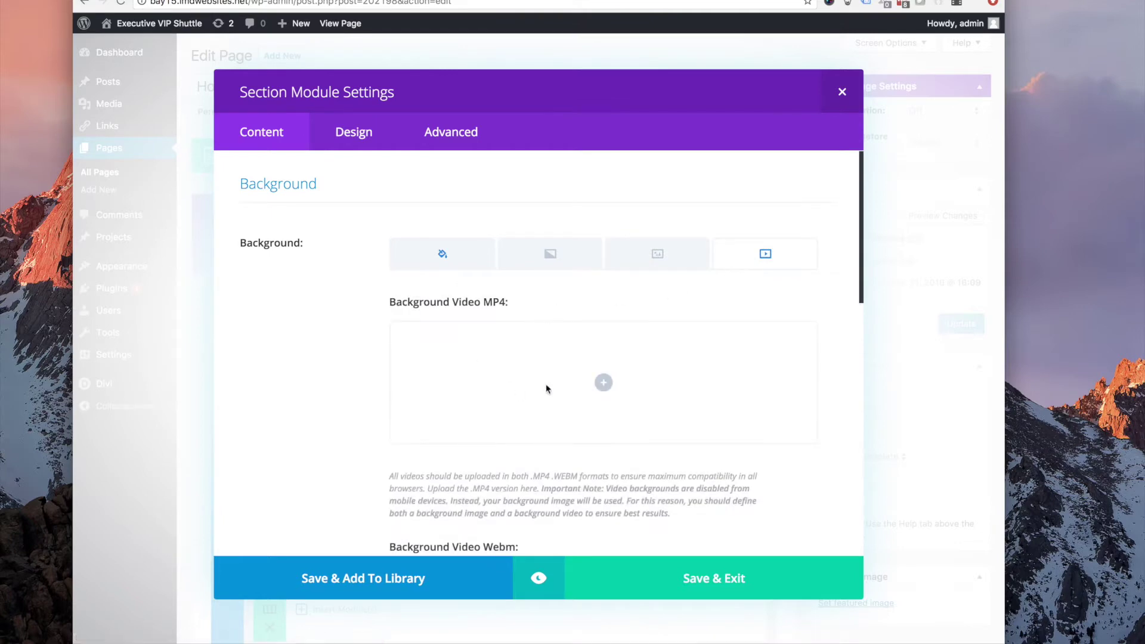
left_click(608, 386)
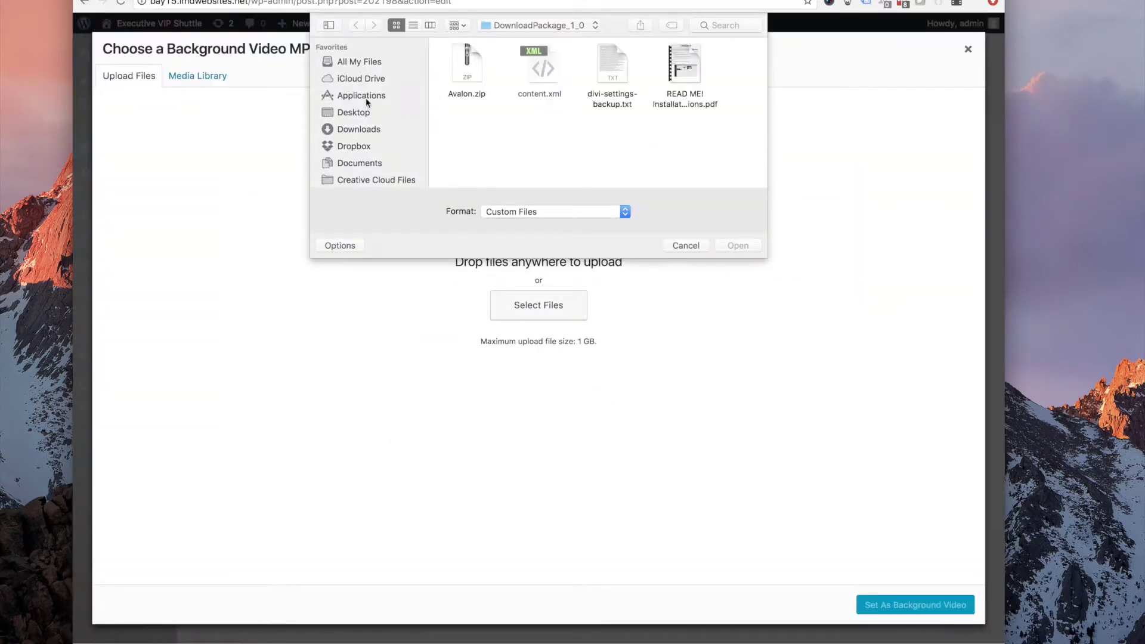
left_click(367, 130)
double_click(557, 143)
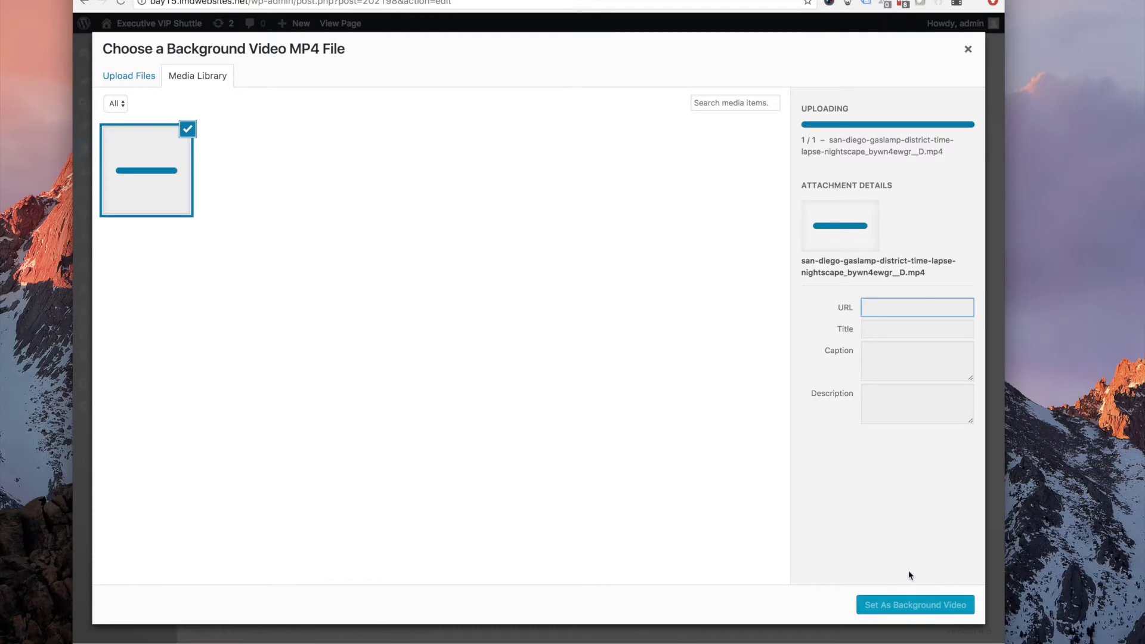
left_click(926, 604)
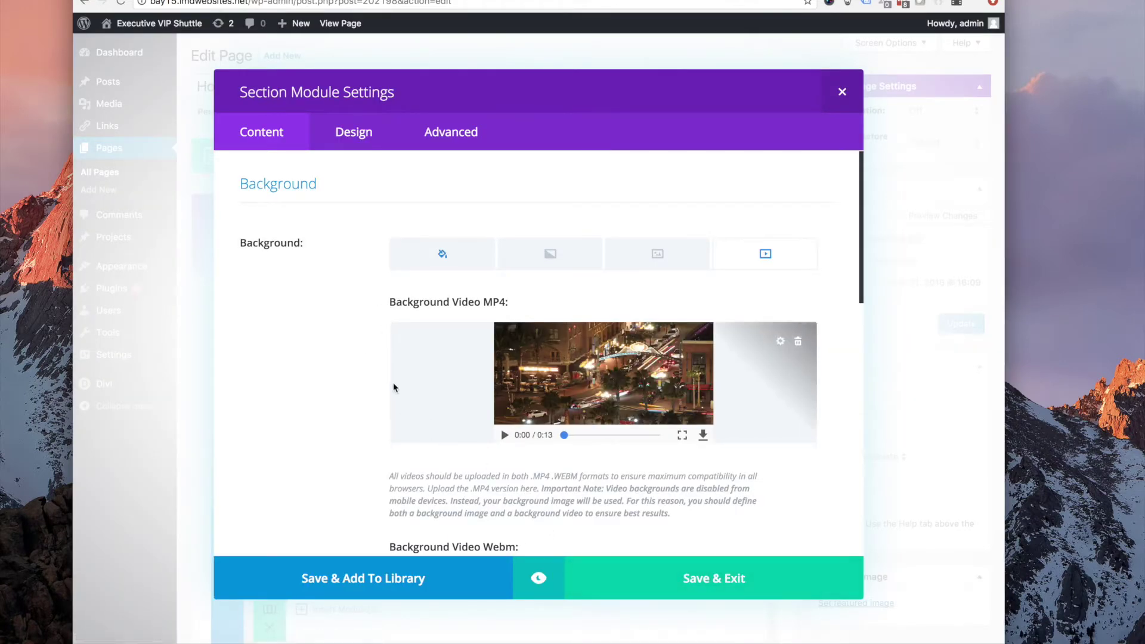
Step: Save and exit the section settings, then update the page
scroll(448, 433, "down", 7)
scroll(444, 433, "down", 5)
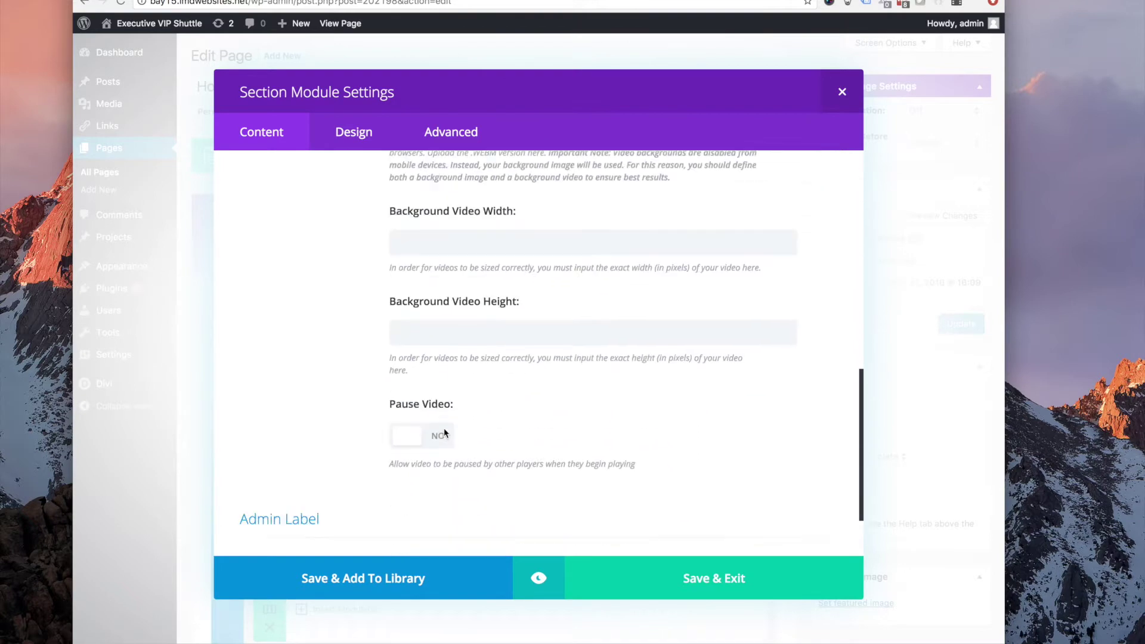
scroll(444, 433, "up", 2)
scroll(430, 438, "up", 9)
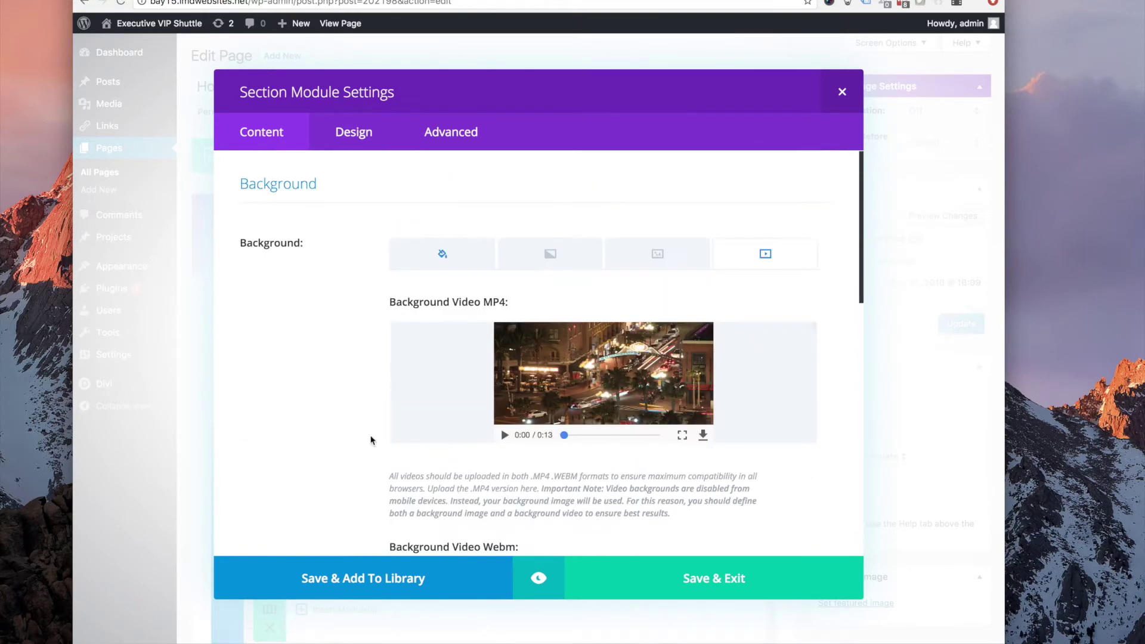
left_click(742, 583)
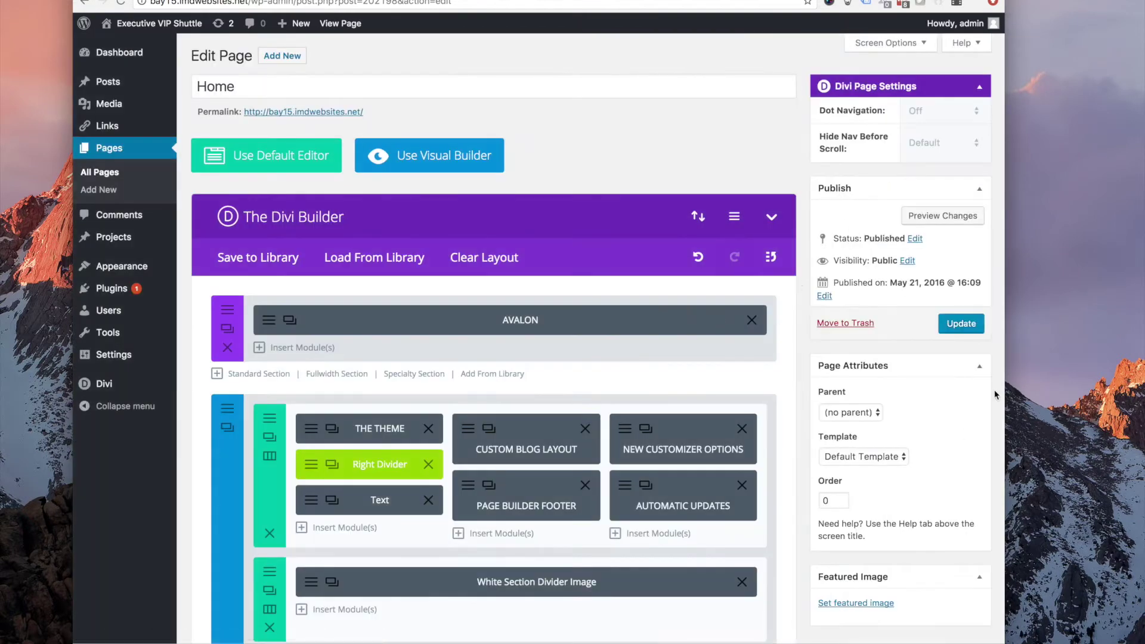
left_click(961, 325)
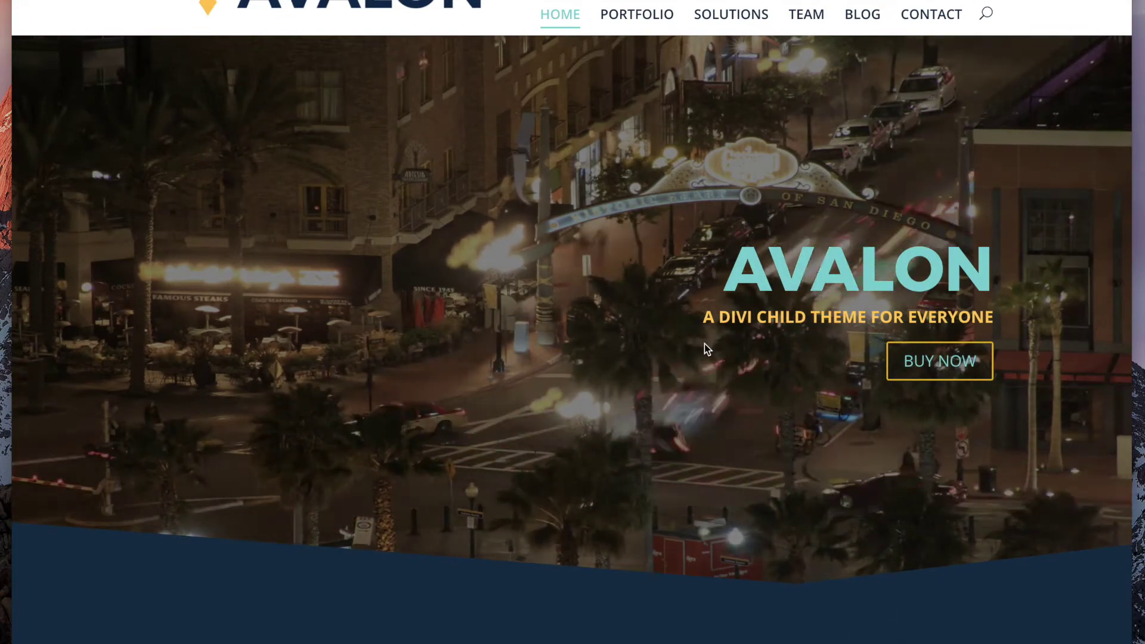
Step: Scroll the live homepage to check the night-street video behind the AVALON heading
scroll(678, 356, "down", 10)
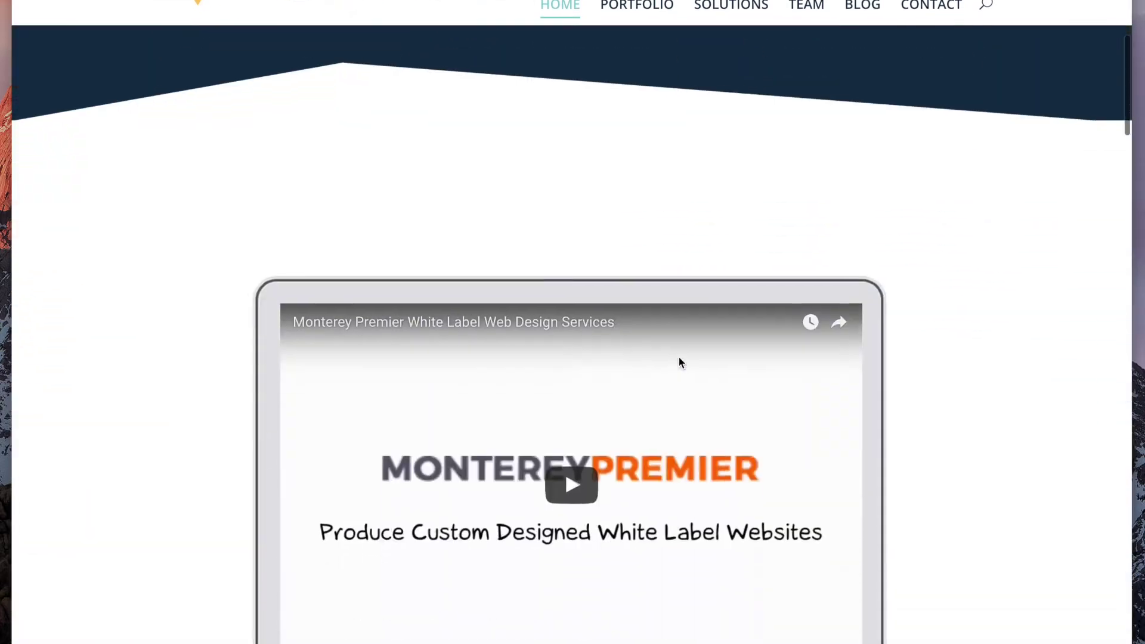
scroll(679, 356, "up", 2)
scroll(678, 357, "down", 5)
scroll(679, 357, "up", 4)
scroll(680, 361, "up", 10)
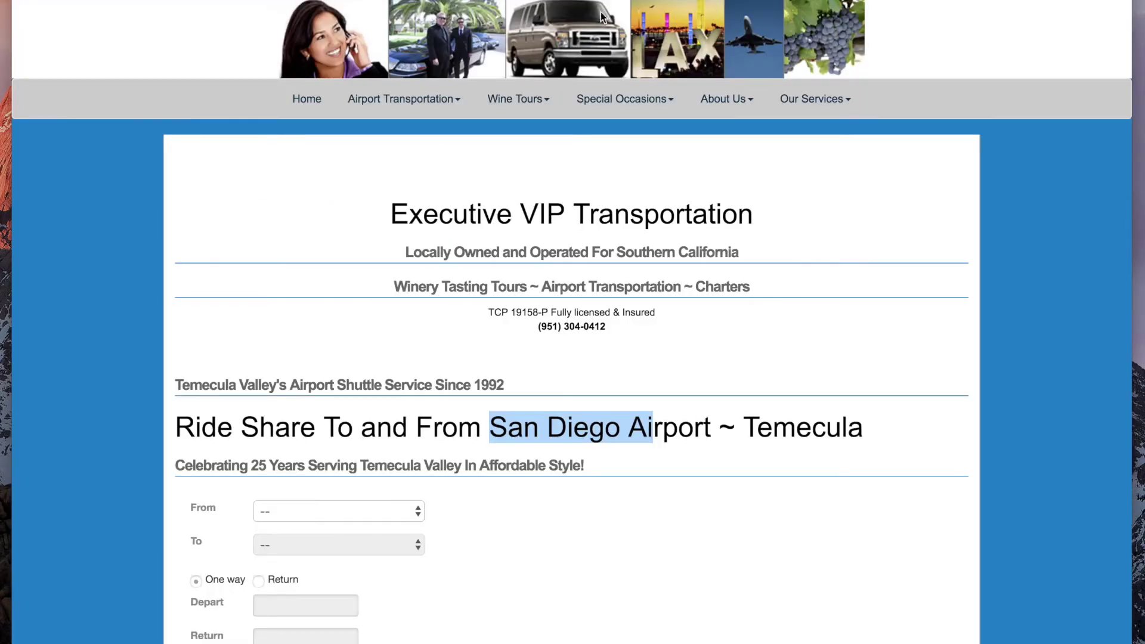
scroll(351, 132, "down", 20)
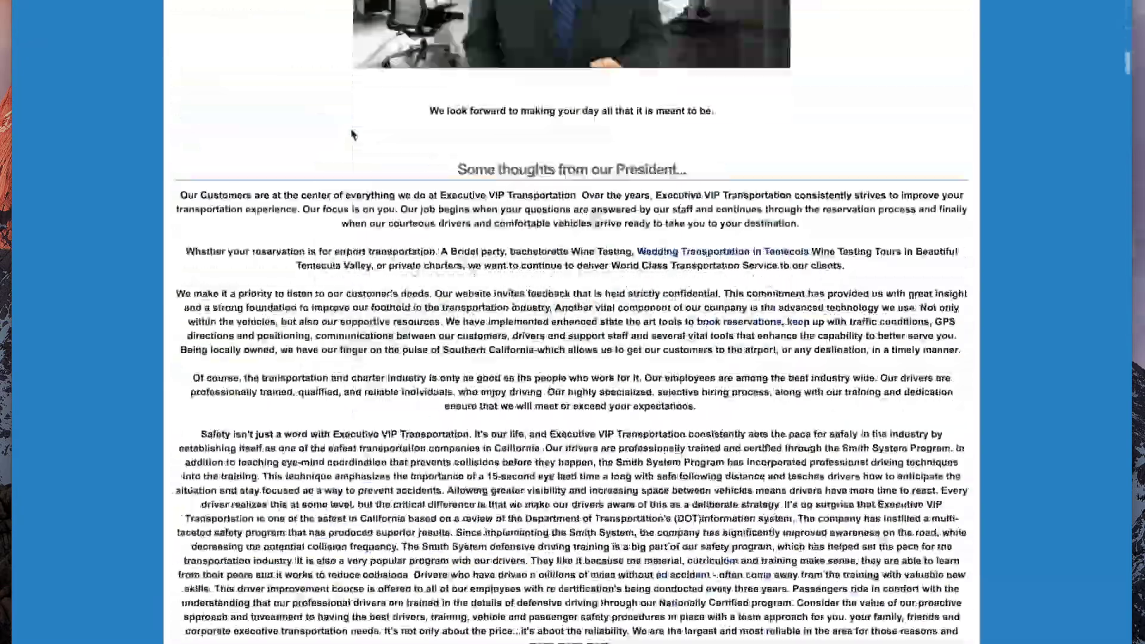
scroll(351, 133, "down", 20)
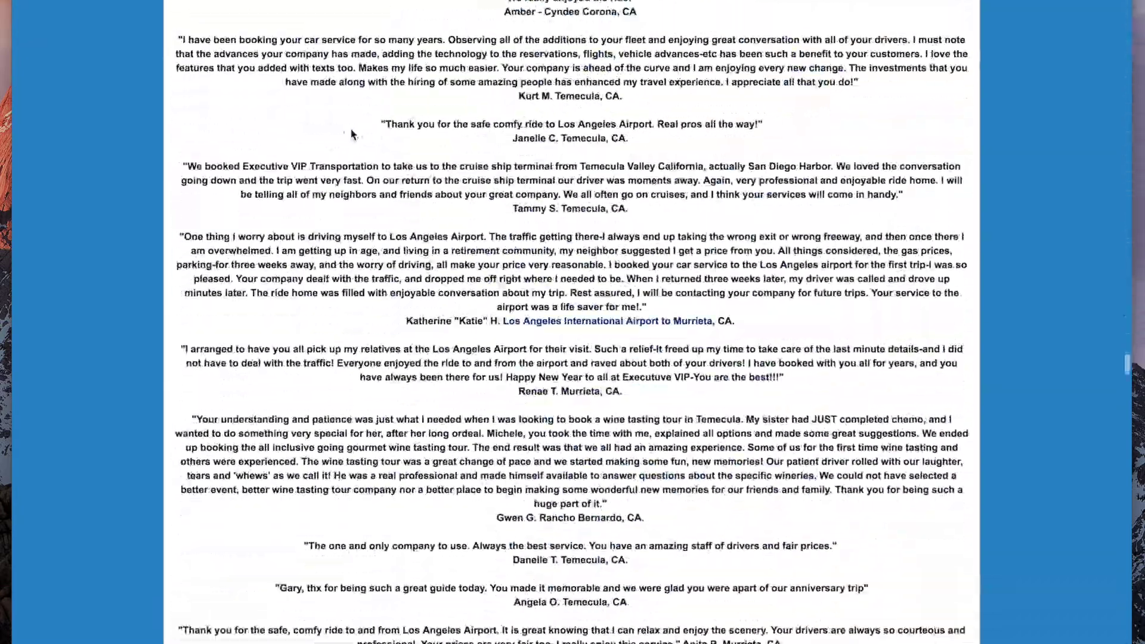
scroll(351, 134, "up", 20)
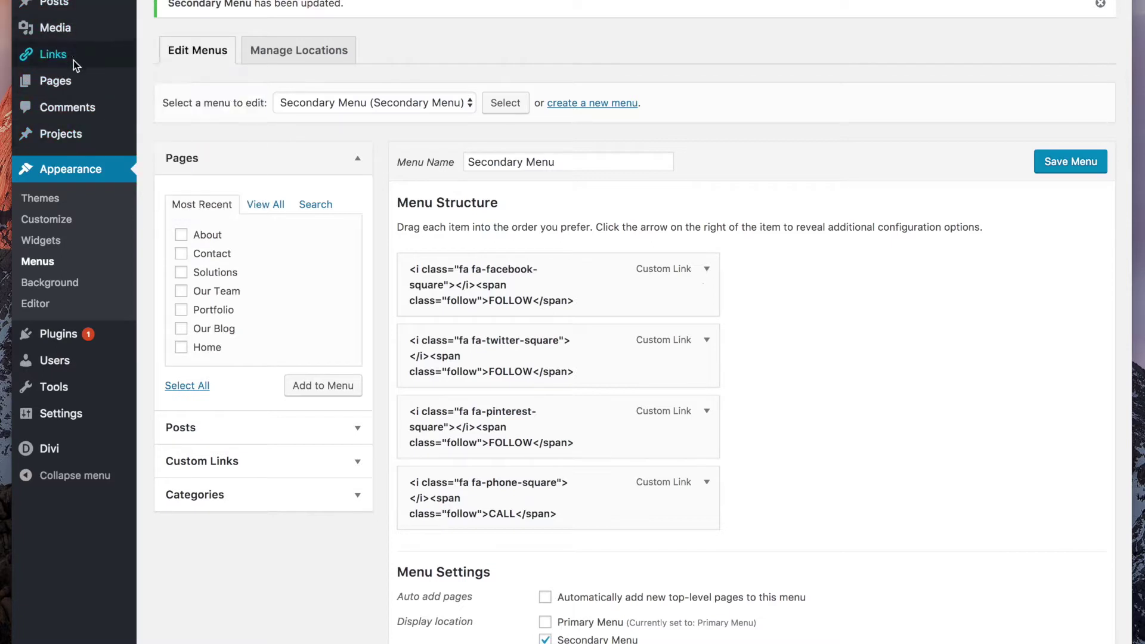
Step: Open the All Pages list from the WordPress admin sidebar
left_click(159, 83)
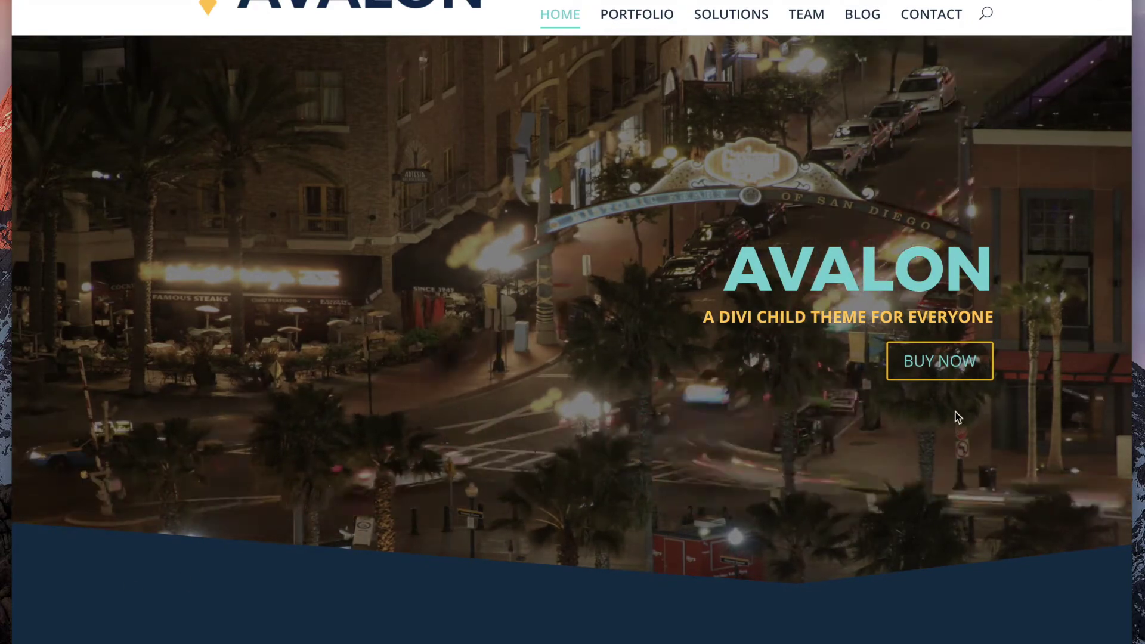
Step: Scroll up and down through the Avalon demo homepage preview to review it
scroll(540, 433, "down", 6)
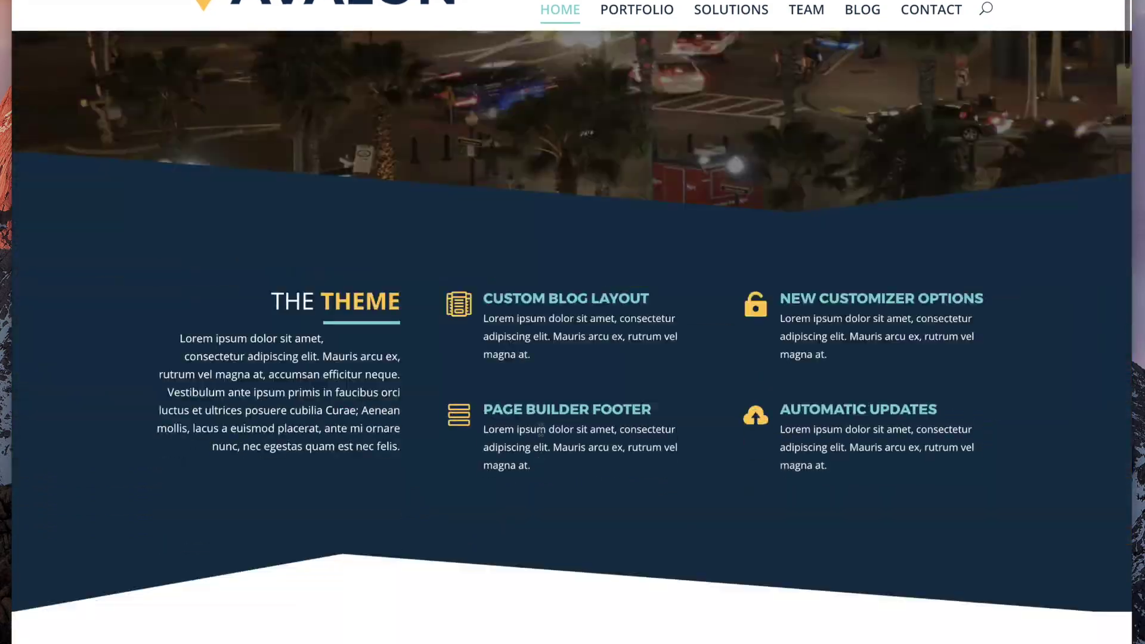
scroll(540, 433, "up", 5)
scroll(540, 429, "down", 6)
scroll(540, 429, "up", 1)
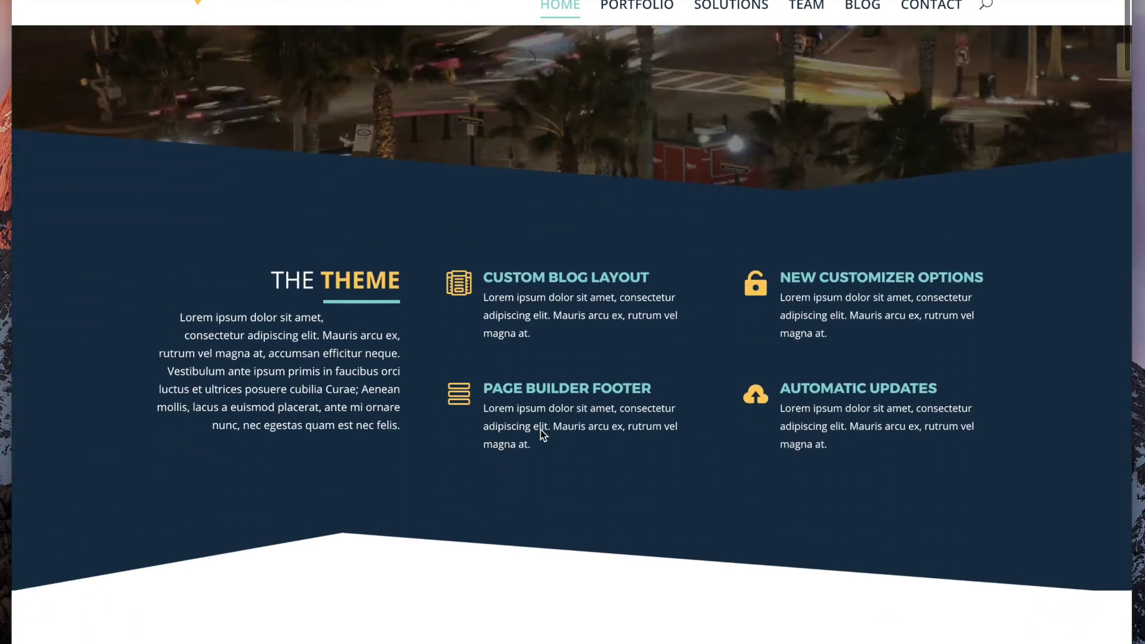
scroll(495, 292, "up", 6)
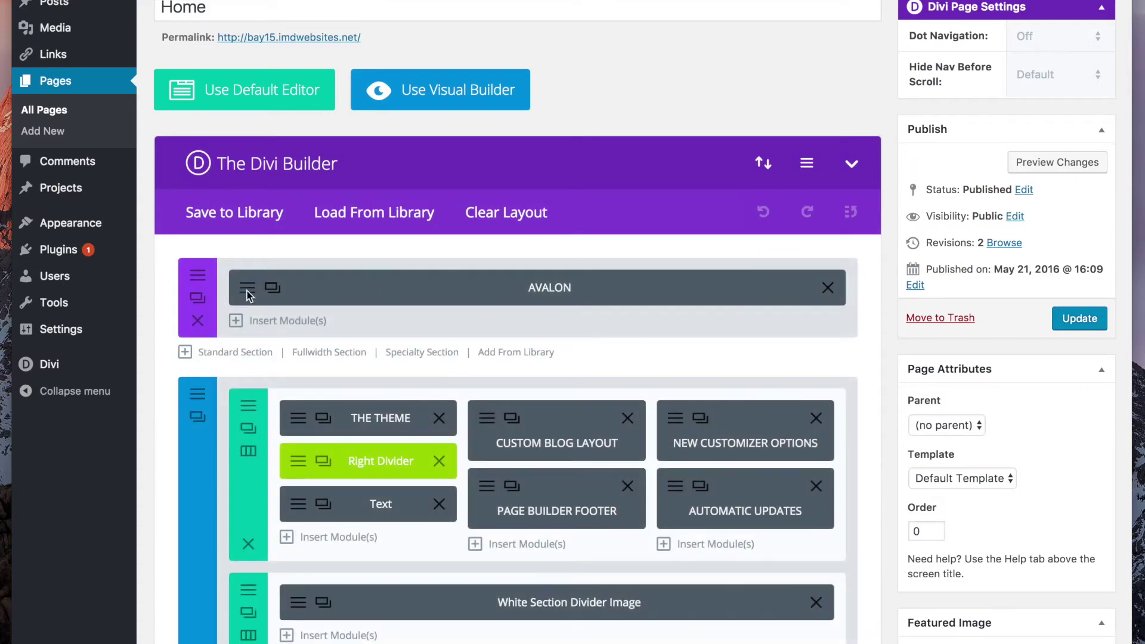
Step: Change the header title to 'Executive VIP Shuttle' and the subheading to 'Airport Shuttle ~ Winery Tours'
left_click(246, 292)
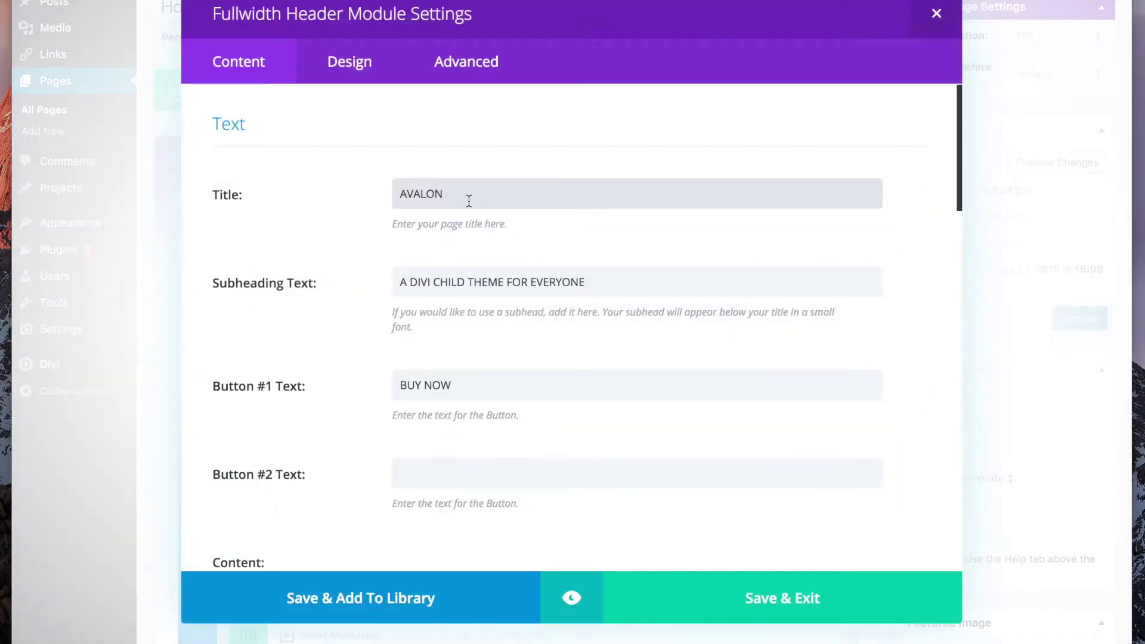
double_click(469, 201)
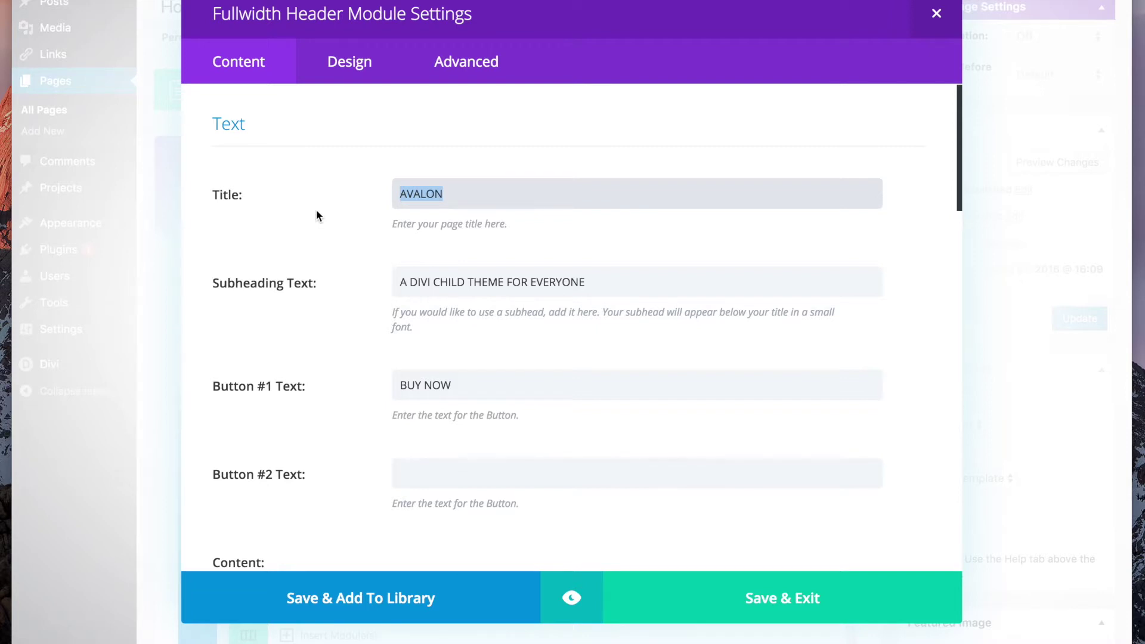
type("Executive")
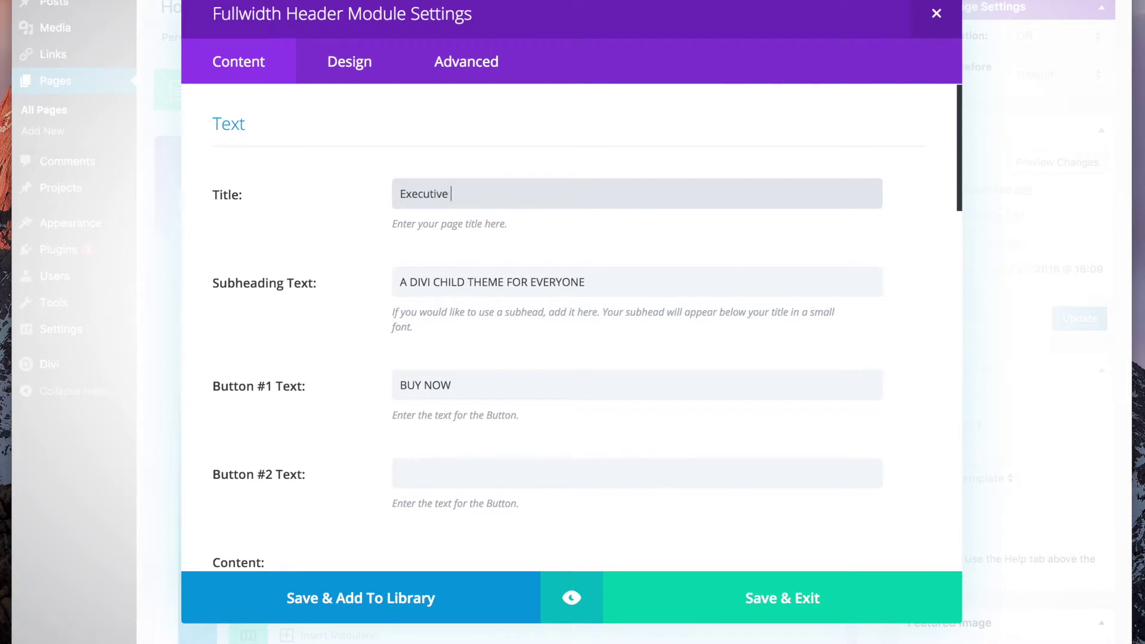
type(" VIP Shuttle")
key("Tab")
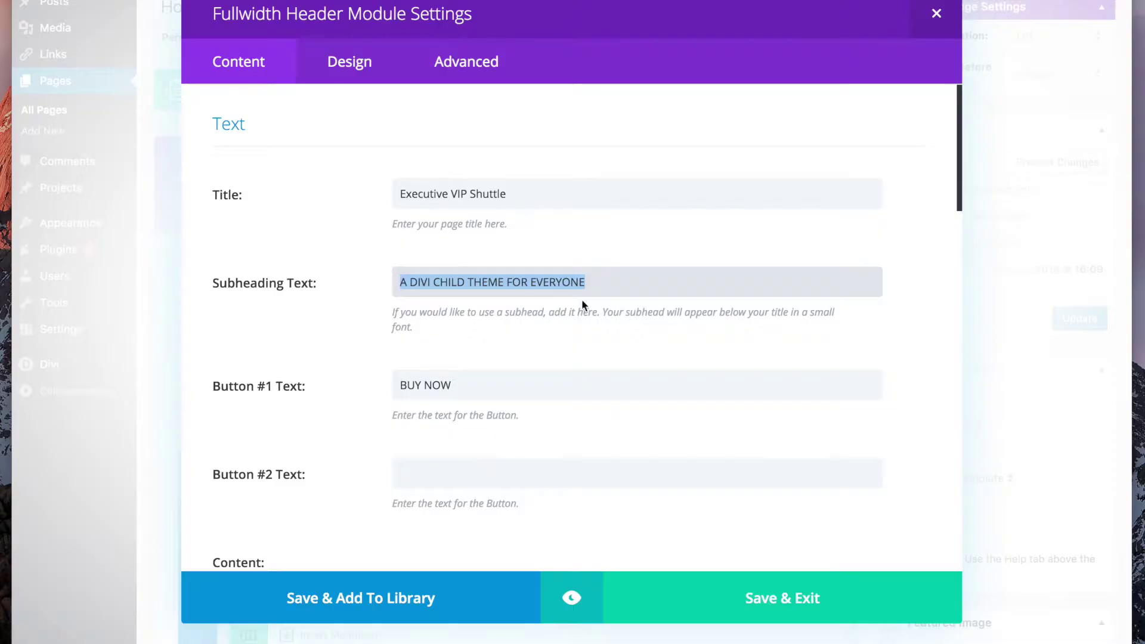
type("Airport Shuttle ~ Winery Tours")
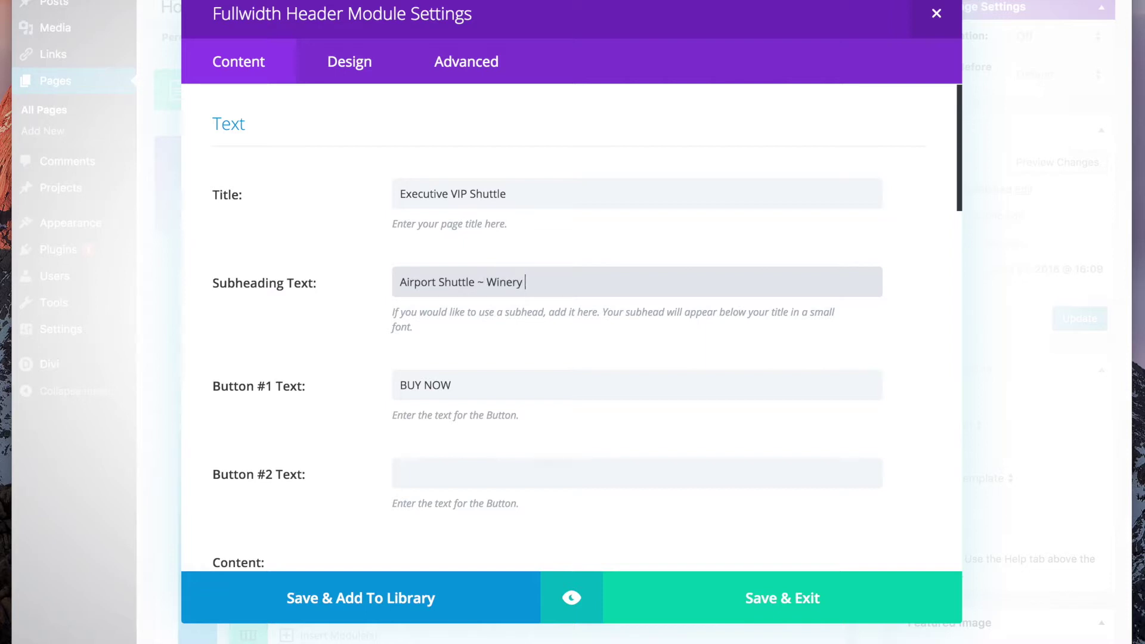
Step: Change Button #1 text to 'BOOK NOW' and select its placeholder '#' URL
left_click(439, 386)
double_click(441, 387)
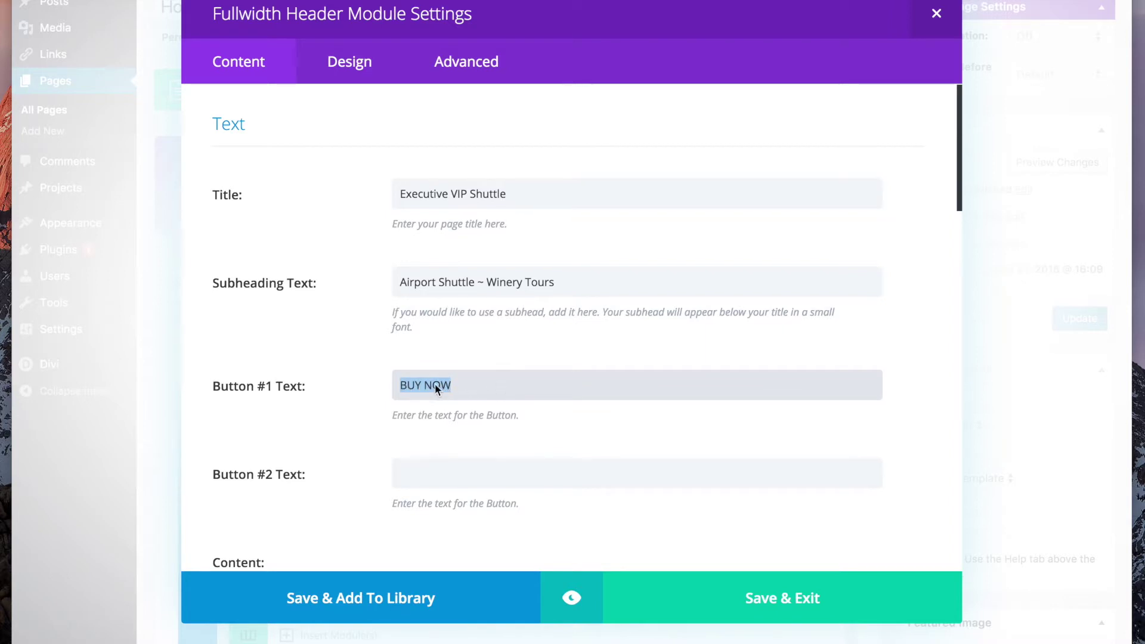
type("BOOK")
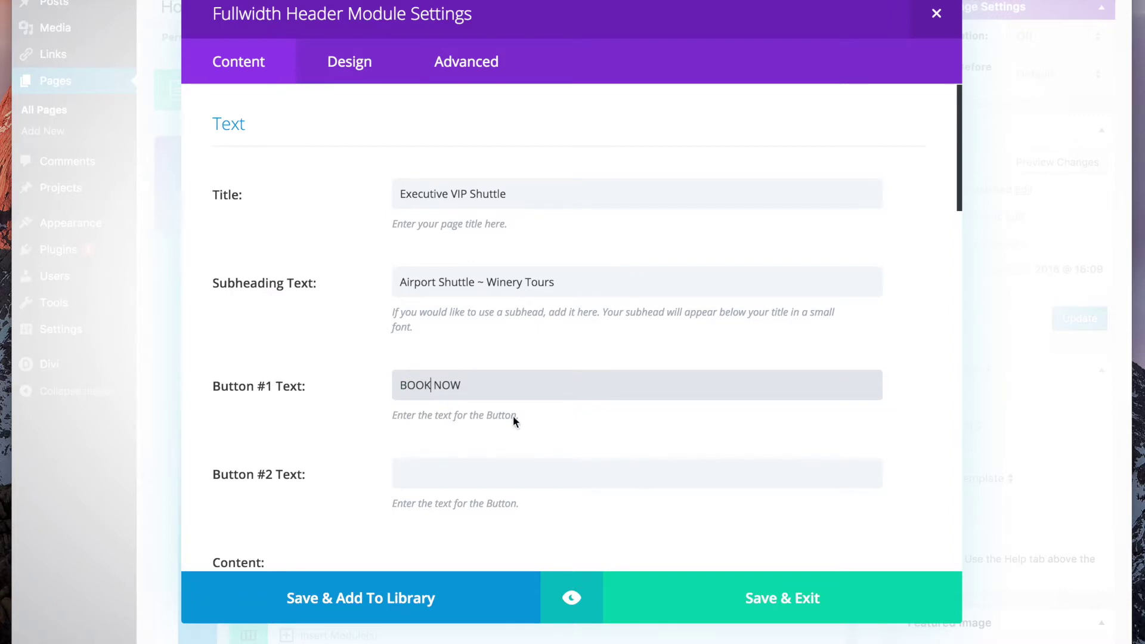
scroll(513, 416, "down", 2)
scroll(513, 416, "up", 2)
scroll(498, 421, "down", 10)
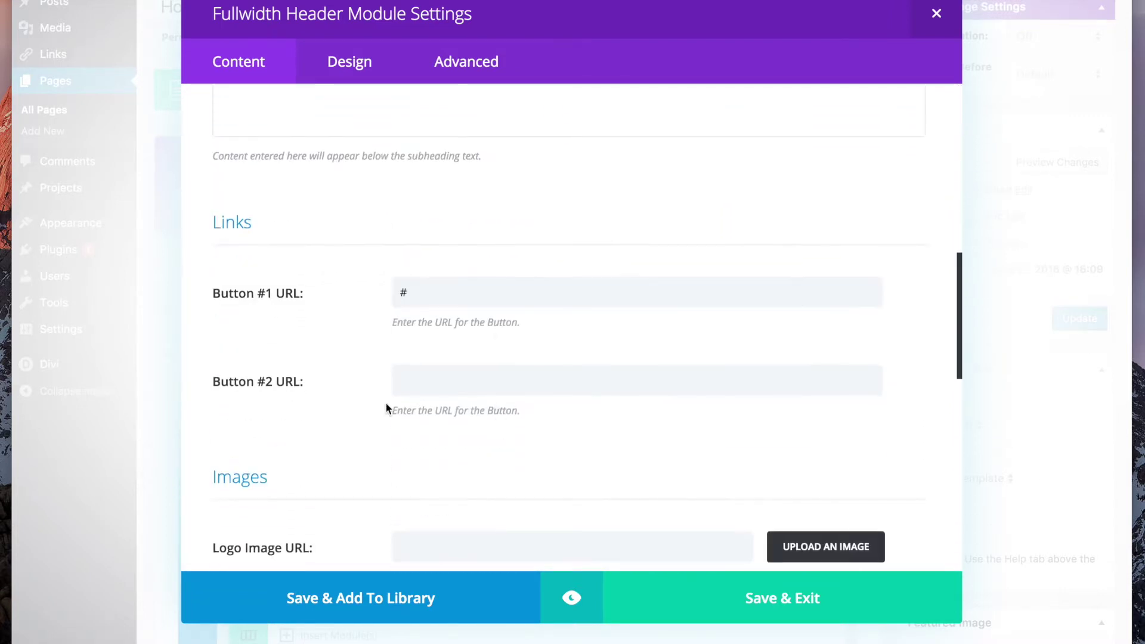
double_click(450, 300)
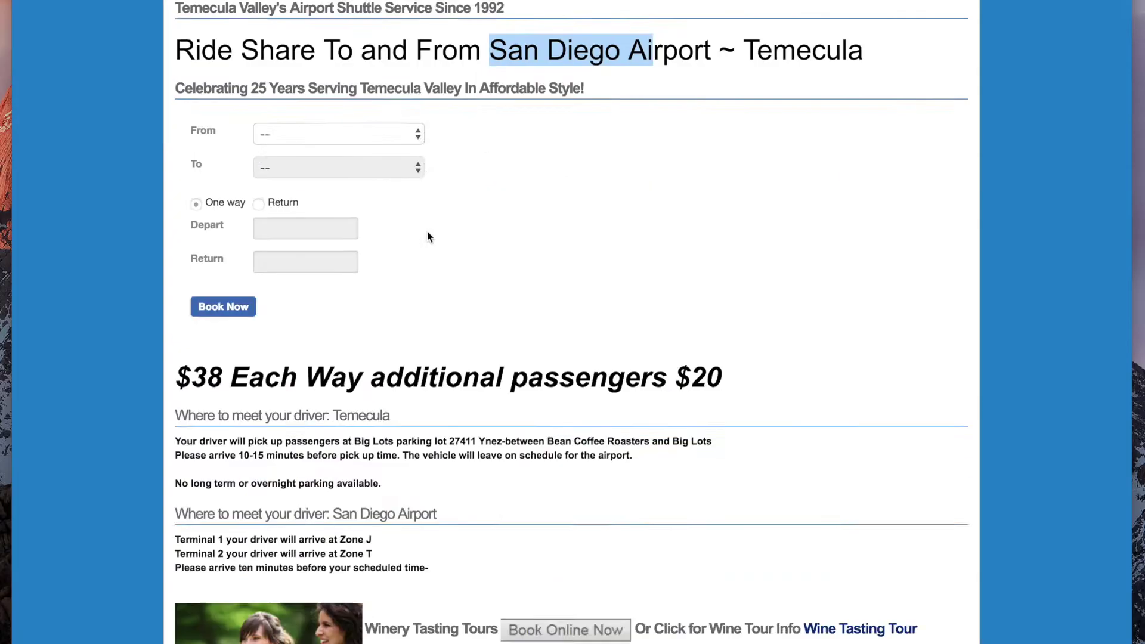
Step: Browse the client's old site, checking the Book Online Now button's link options
scroll(427, 237, "down", 9)
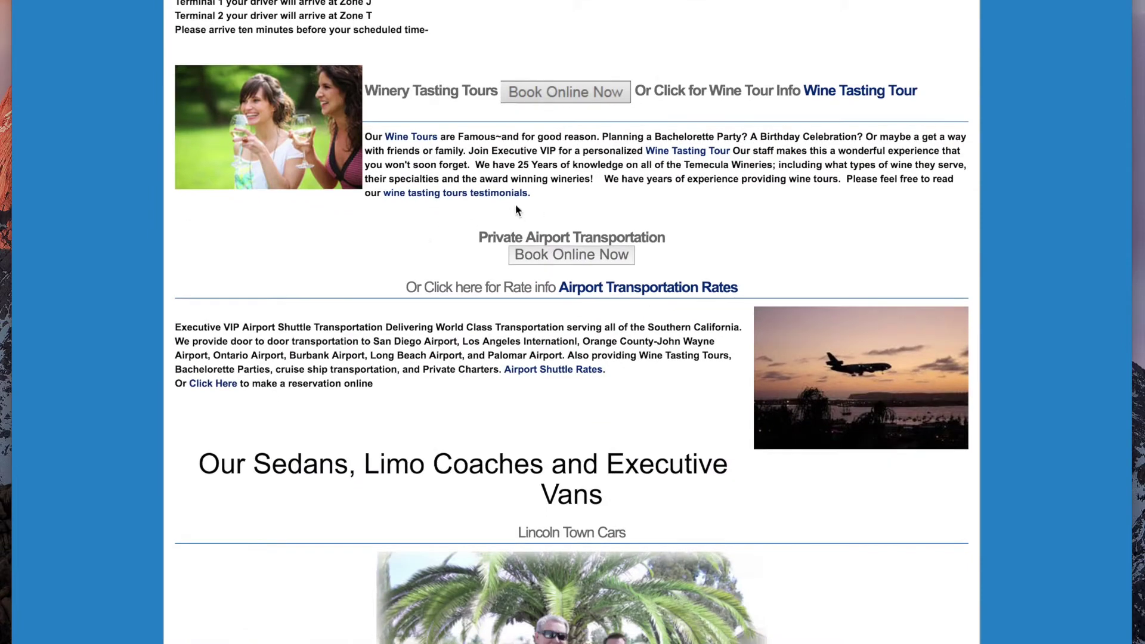
right_click(568, 251)
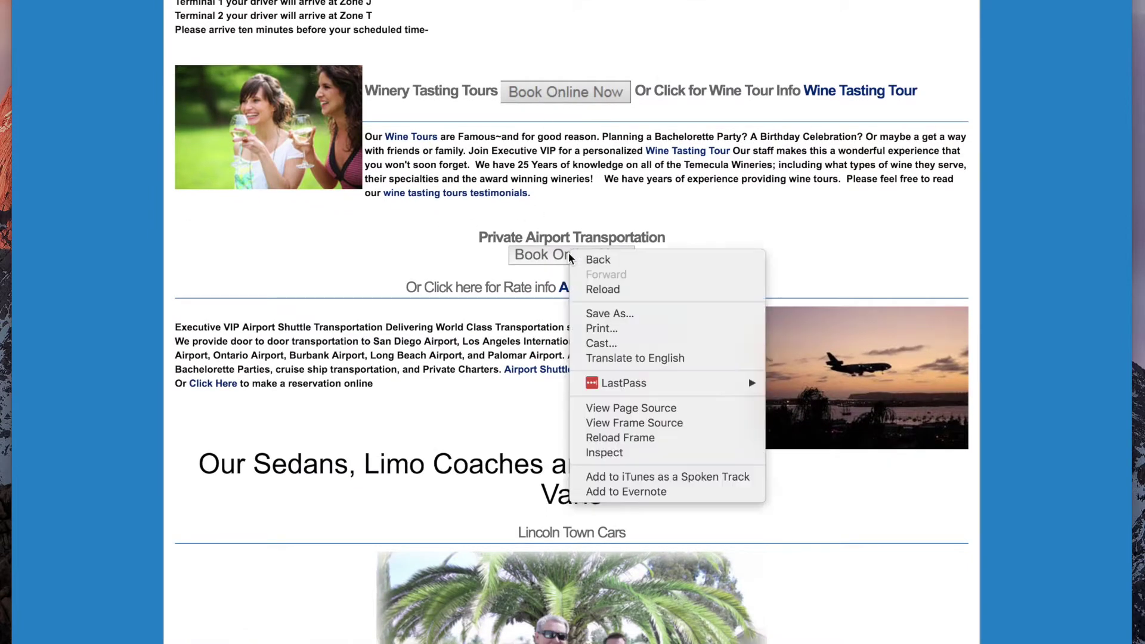
key("Escape")
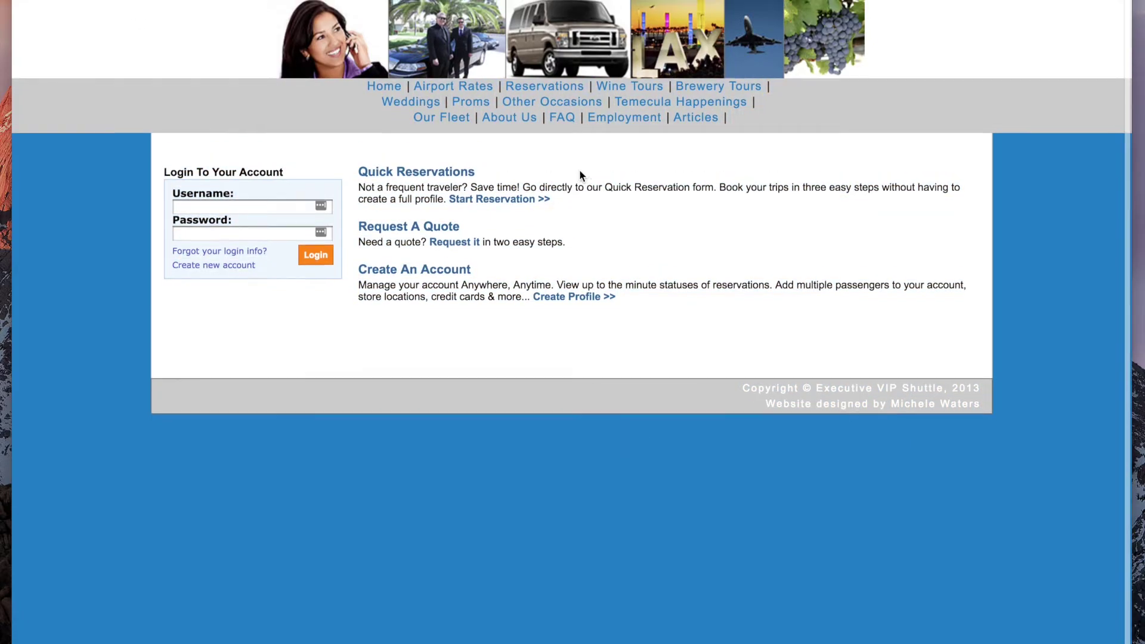
scroll(377, 155, "left", 5)
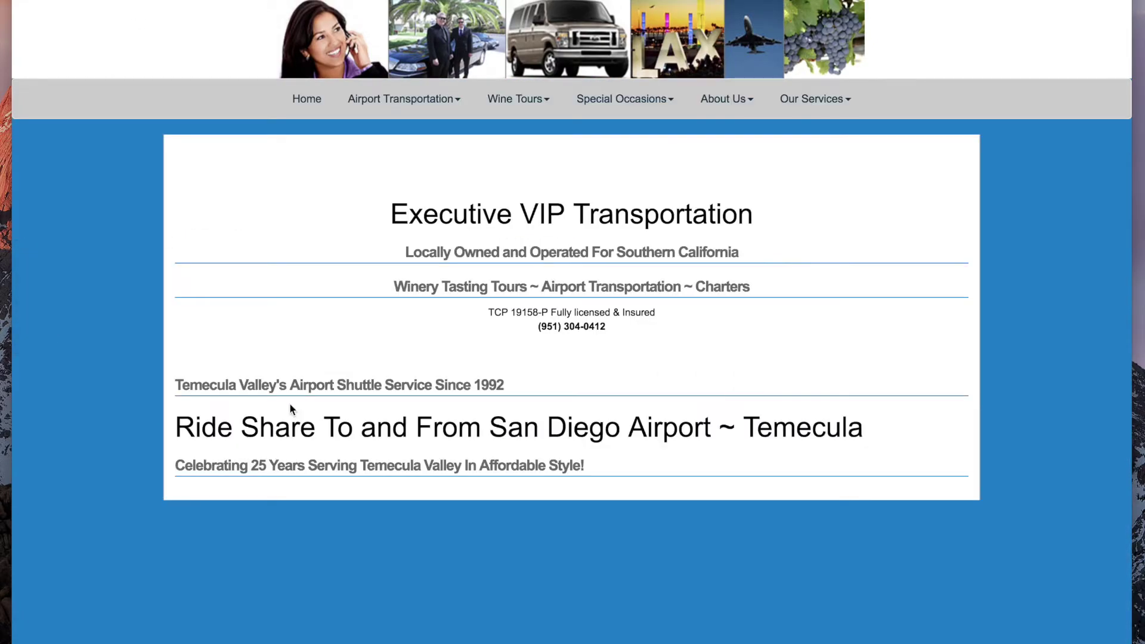
scroll(289, 405, "down", 15)
scroll(423, 435, "down", 20)
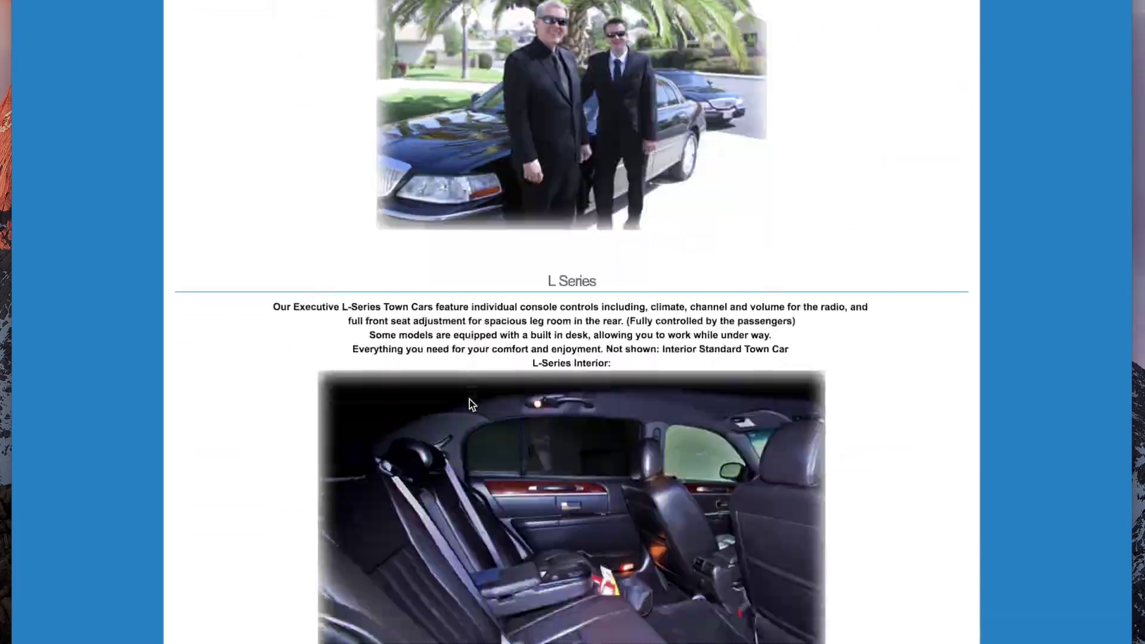
scroll(470, 399, "down", 15)
scroll(464, 407, "down", 20)
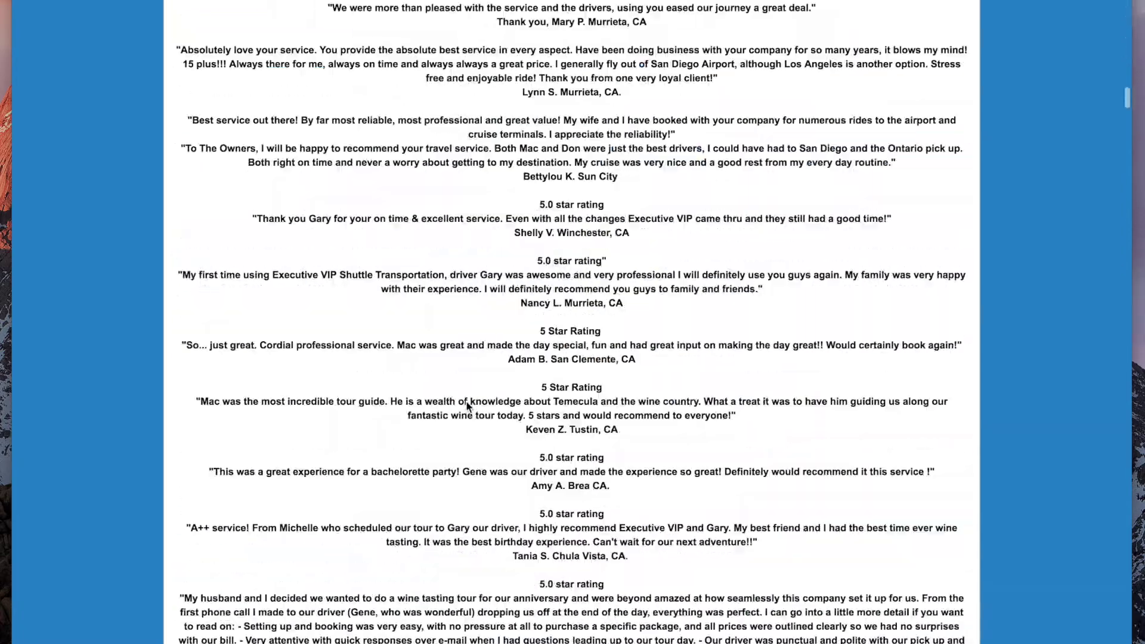
scroll(465, 408, "down", 20)
scroll(467, 408, "up", 20)
scroll(466, 408, "up", 20)
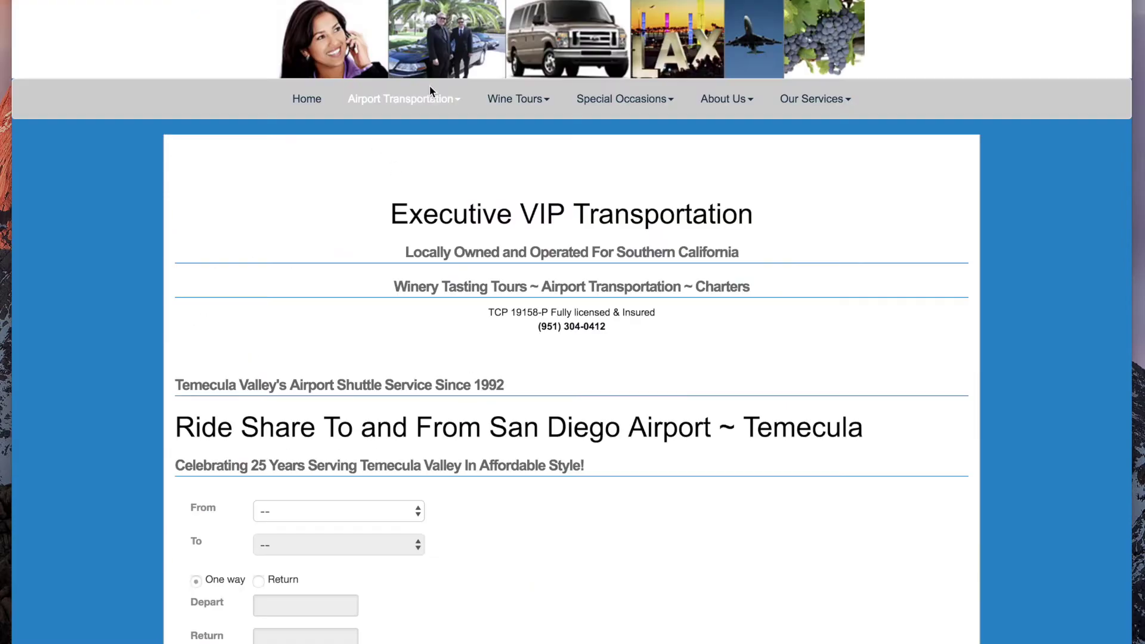
Step: Copy the 'Click Here' reservation link address from the Ontario Airport page
left_click(418, 98)
left_click(385, 174)
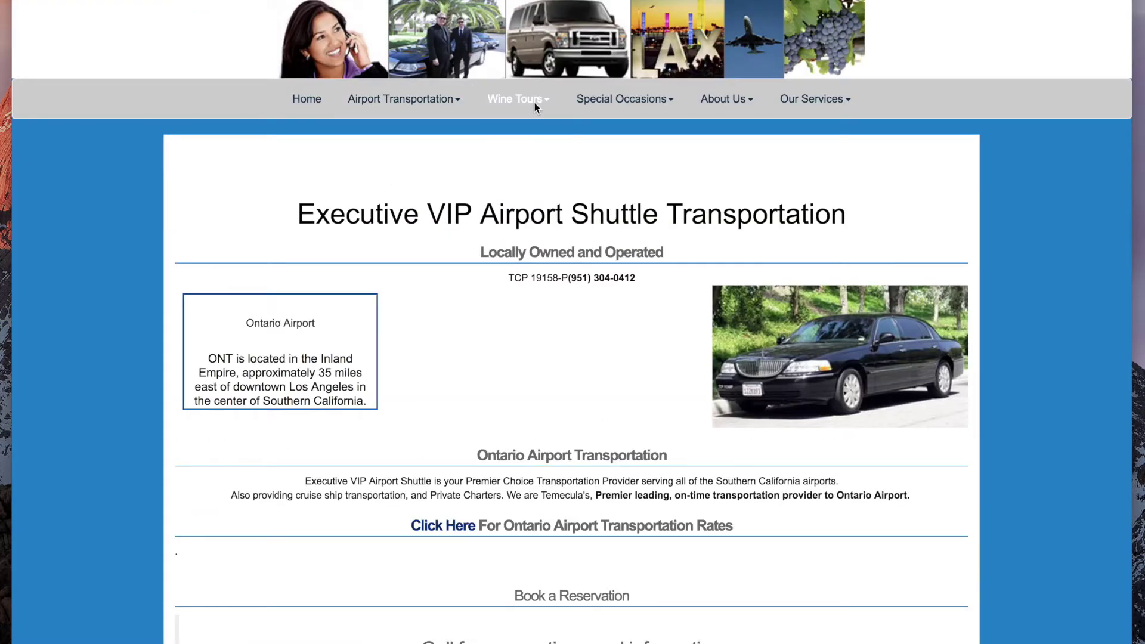
scroll(416, 437, "down", 5)
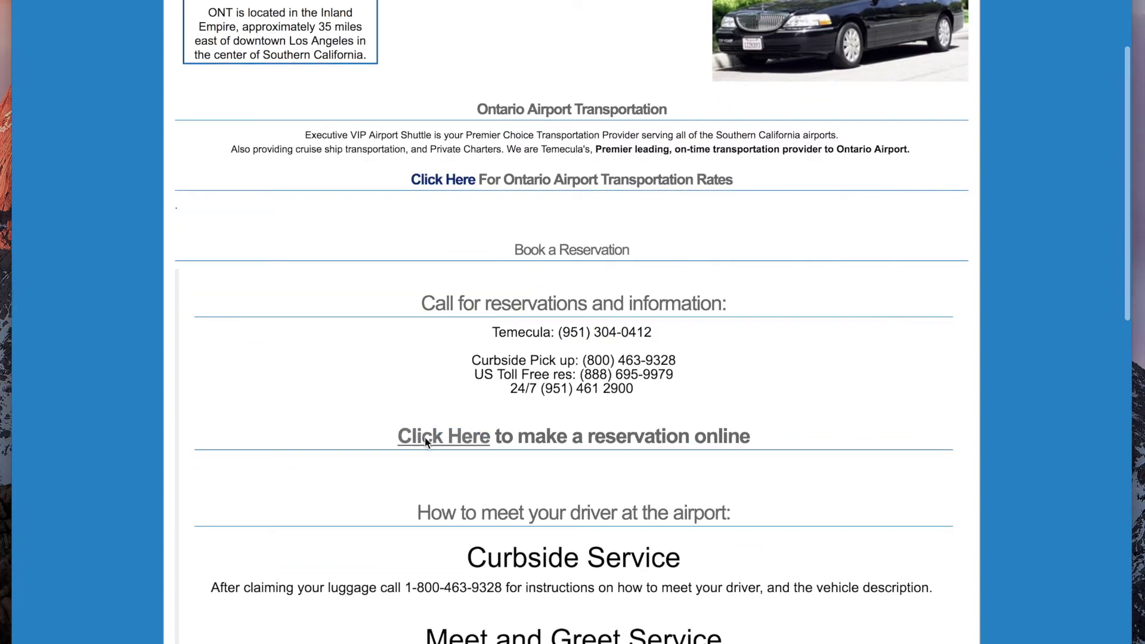
left_click(428, 439)
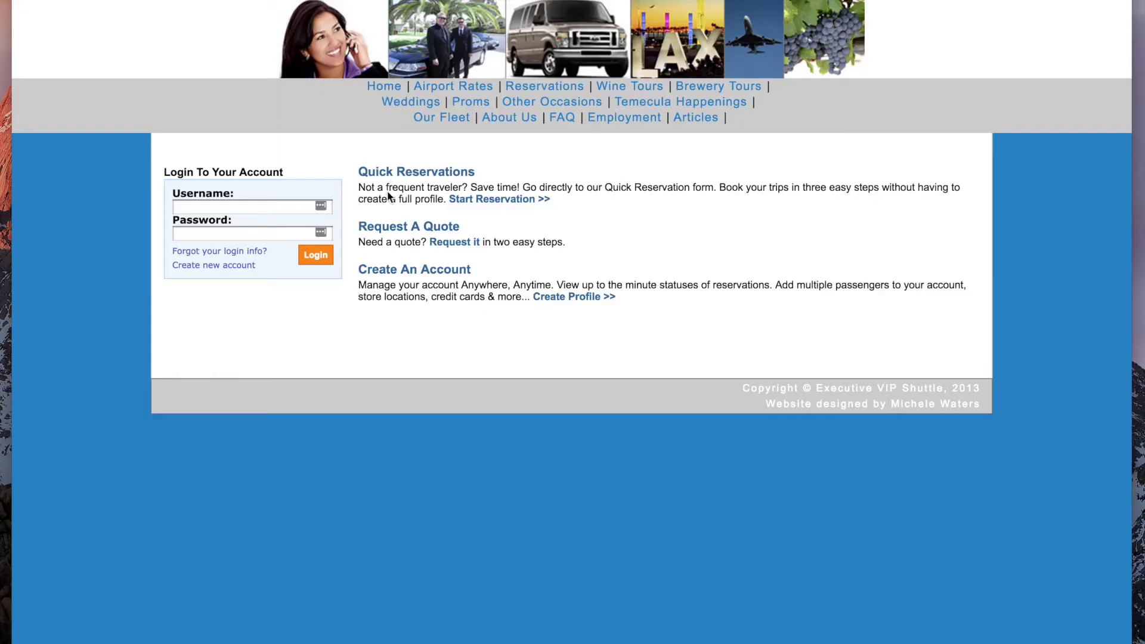
scroll(391, 192, "left", 5)
scroll(410, 518, "down", 10)
scroll(410, 518, "up", 15)
scroll(410, 519, "down", 15)
scroll(411, 519, "up", 10)
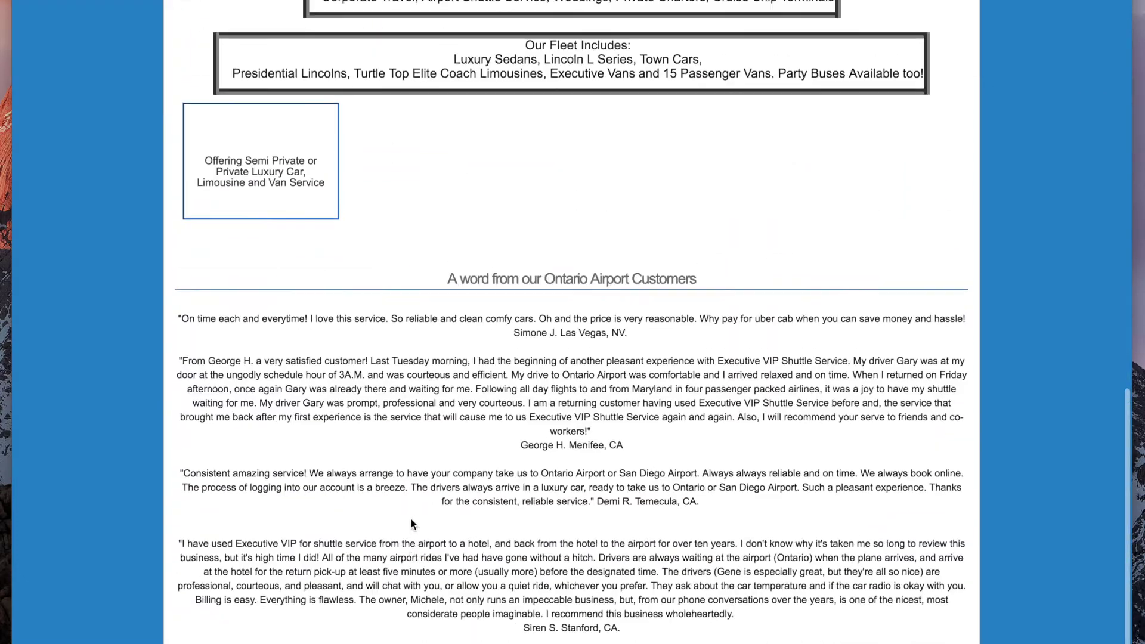
scroll(411, 525, "up", 6)
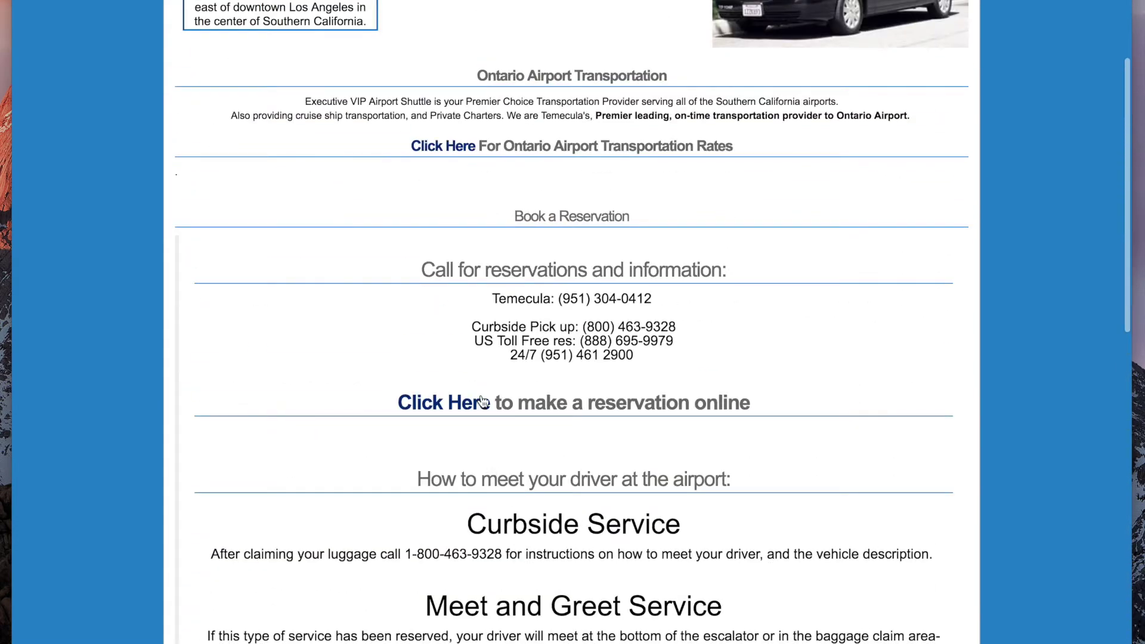
right_click(452, 400)
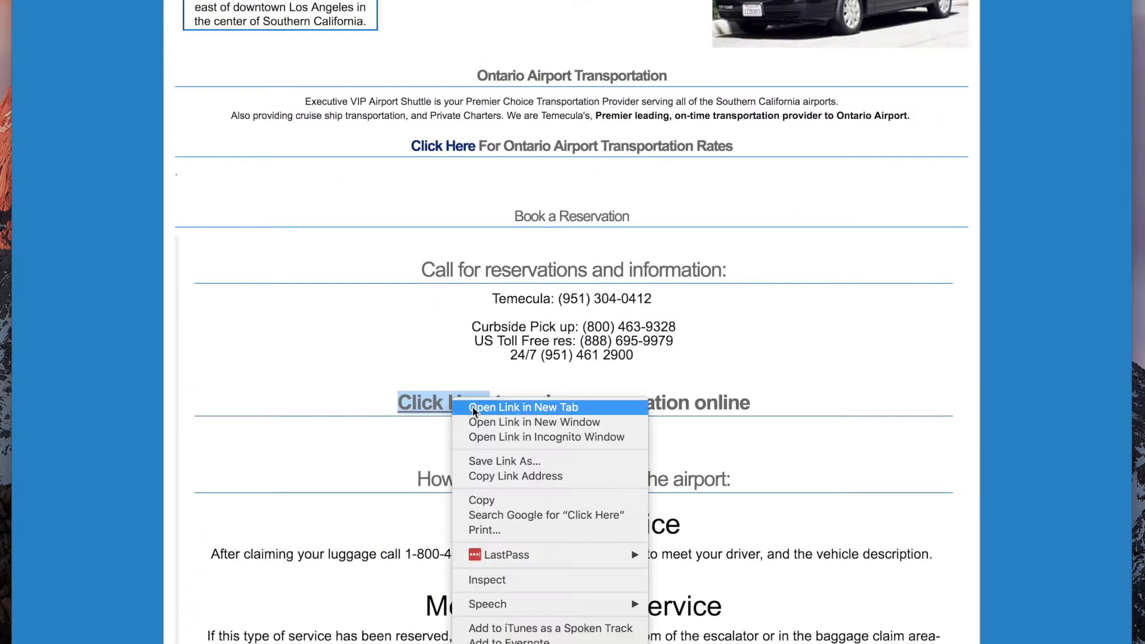
left_click(520, 476)
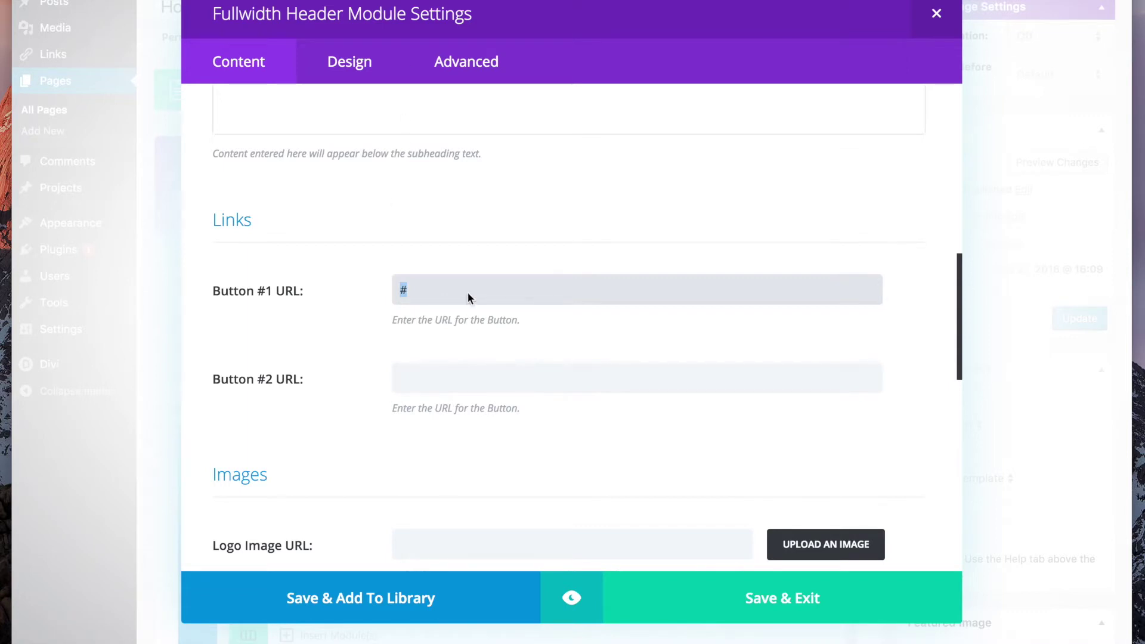
Step: Paste the copied reservation link as the Button #1 URL
key("super+v")
scroll(456, 408, "down", 6)
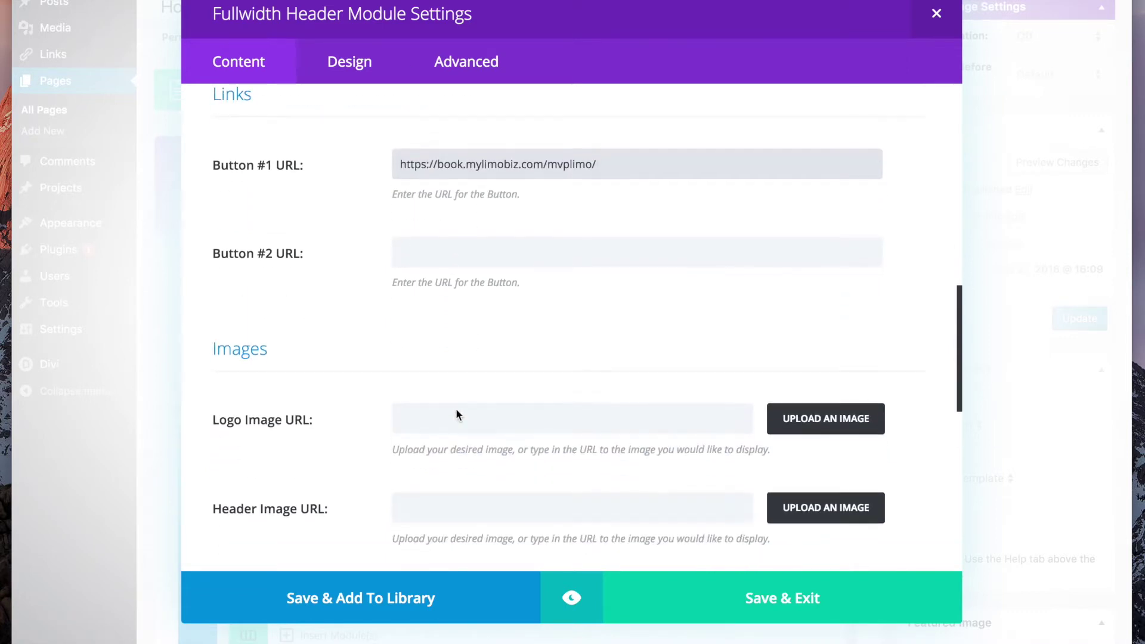
scroll(446, 410, "down", 5)
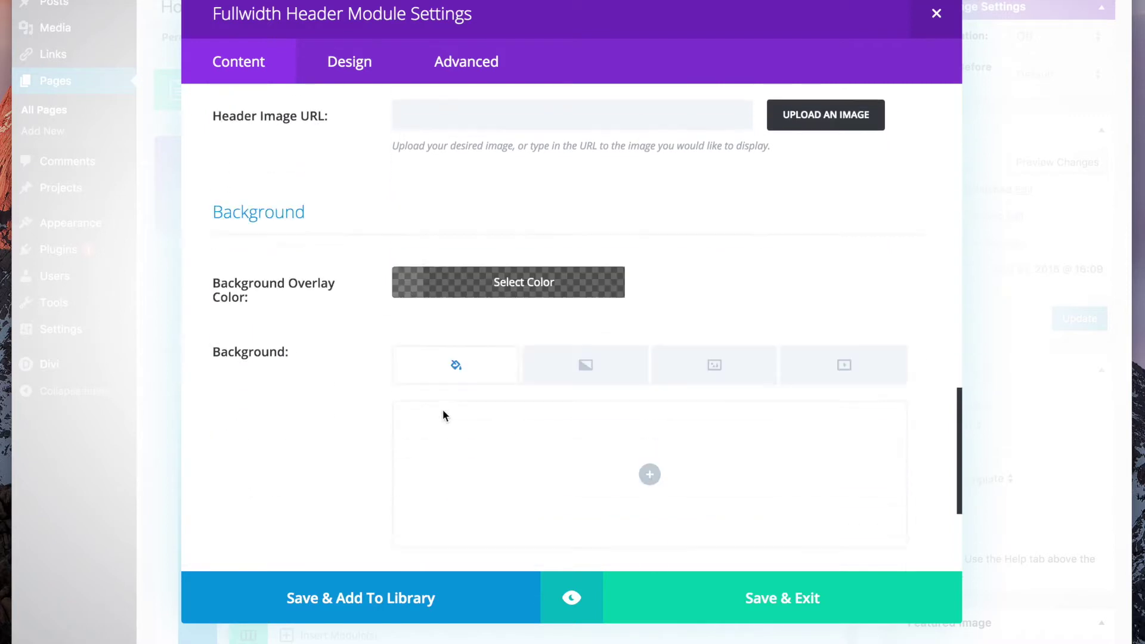
scroll(442, 409, "up", 4)
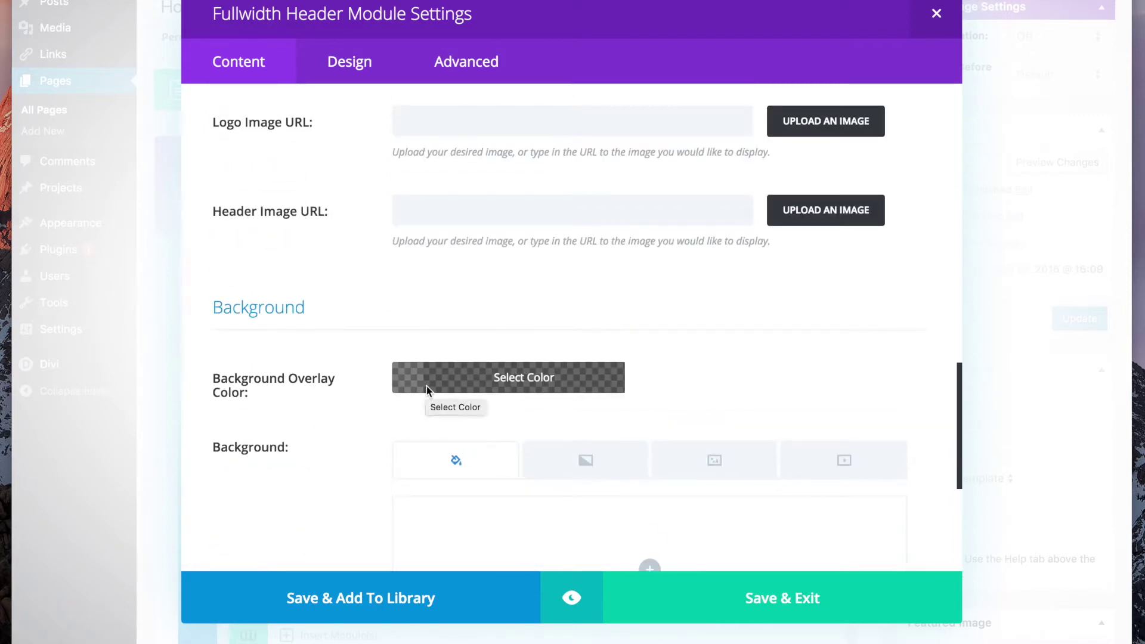
Step: Set the black background overlay to 0.9 opacity and save the header settings
left_click(427, 389)
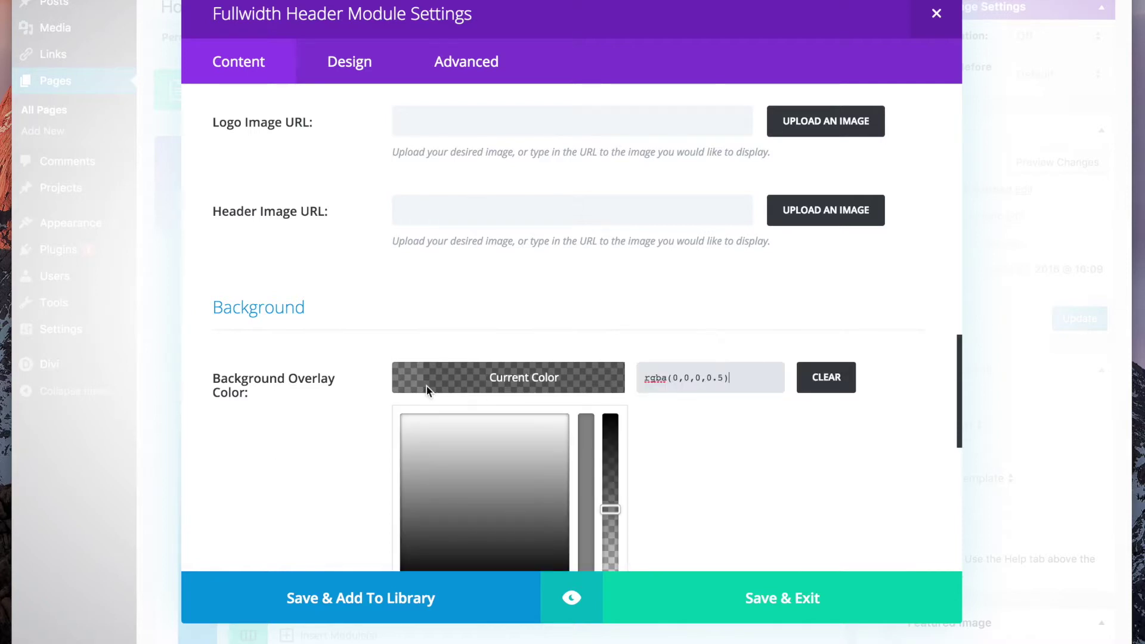
left_click_drag(609, 510, 610, 436)
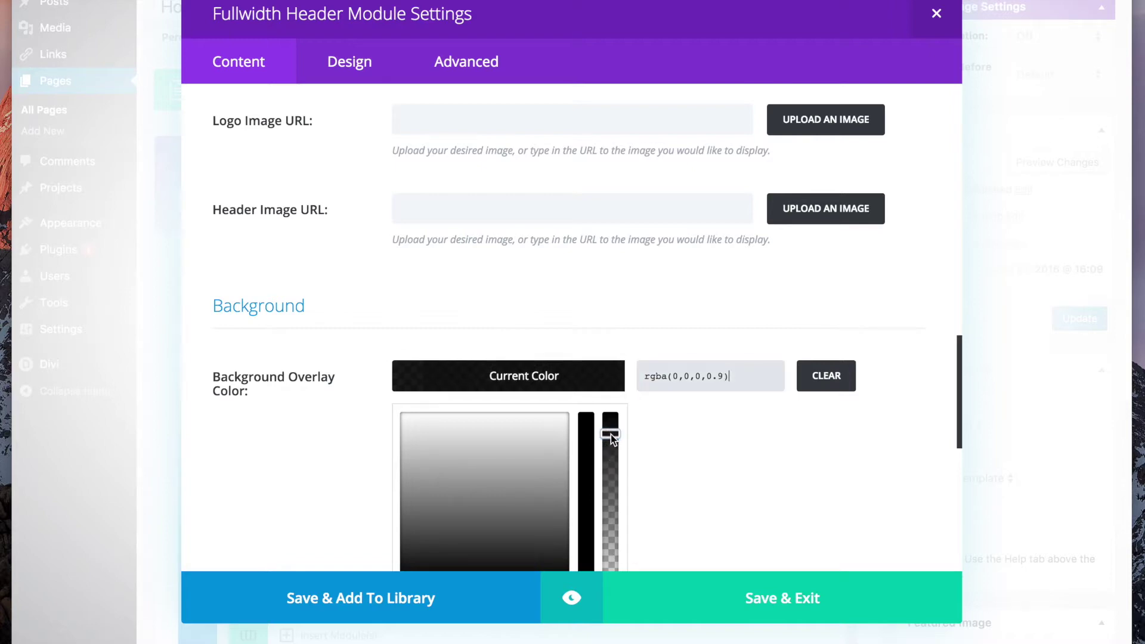
left_click(756, 593)
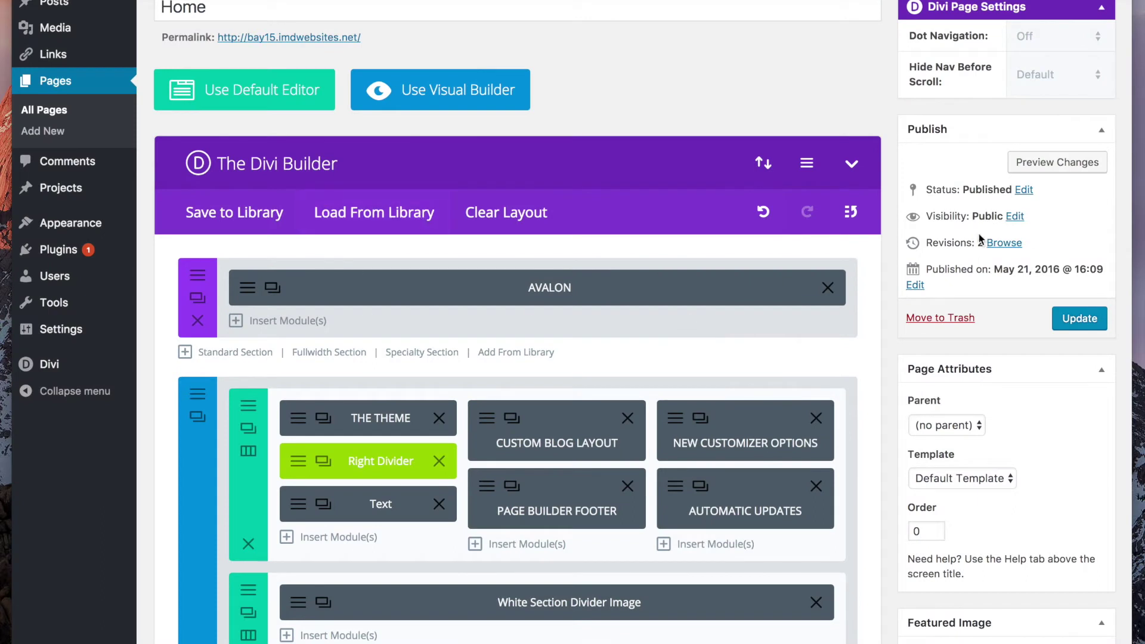
Step: Update the page and change the header module's admin label from AVALON to HERO
left_click(1080, 319)
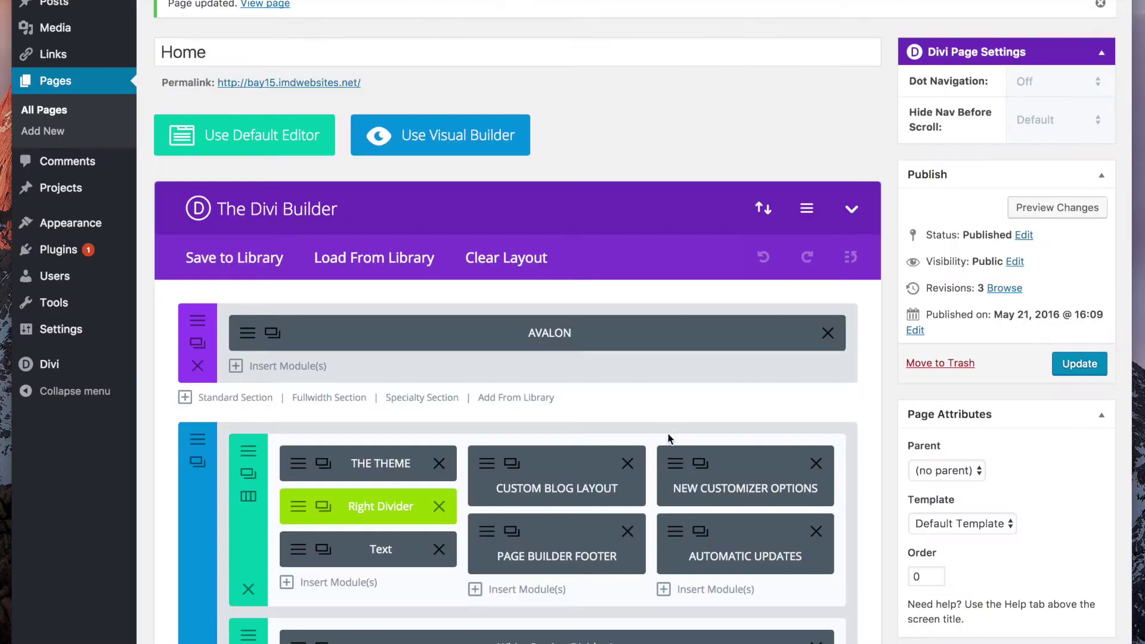
left_click(248, 334)
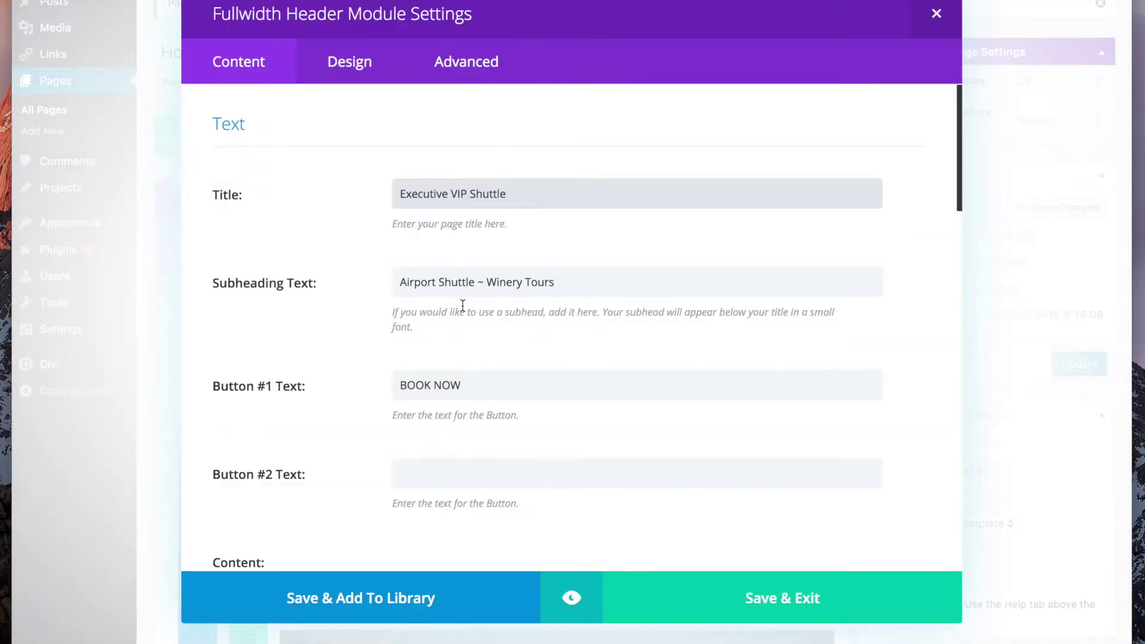
scroll(543, 409, "down", 20)
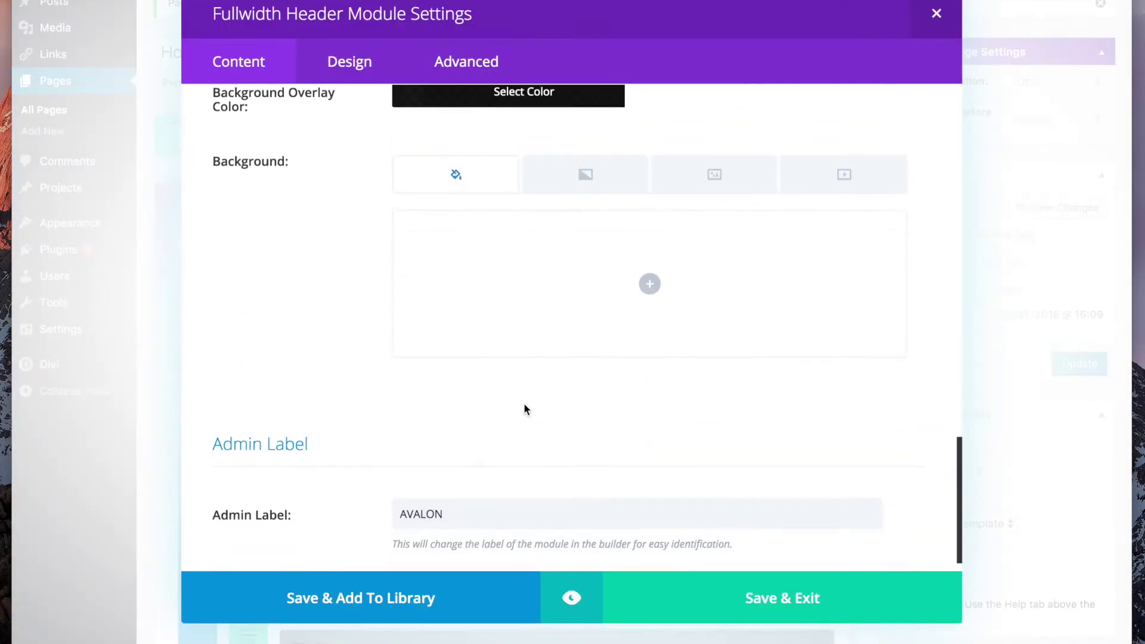
scroll(517, 410, "down", 1)
scroll(492, 409, "up", 1)
scroll(492, 411, "down", 2)
left_click_drag(446, 486, 320, 460)
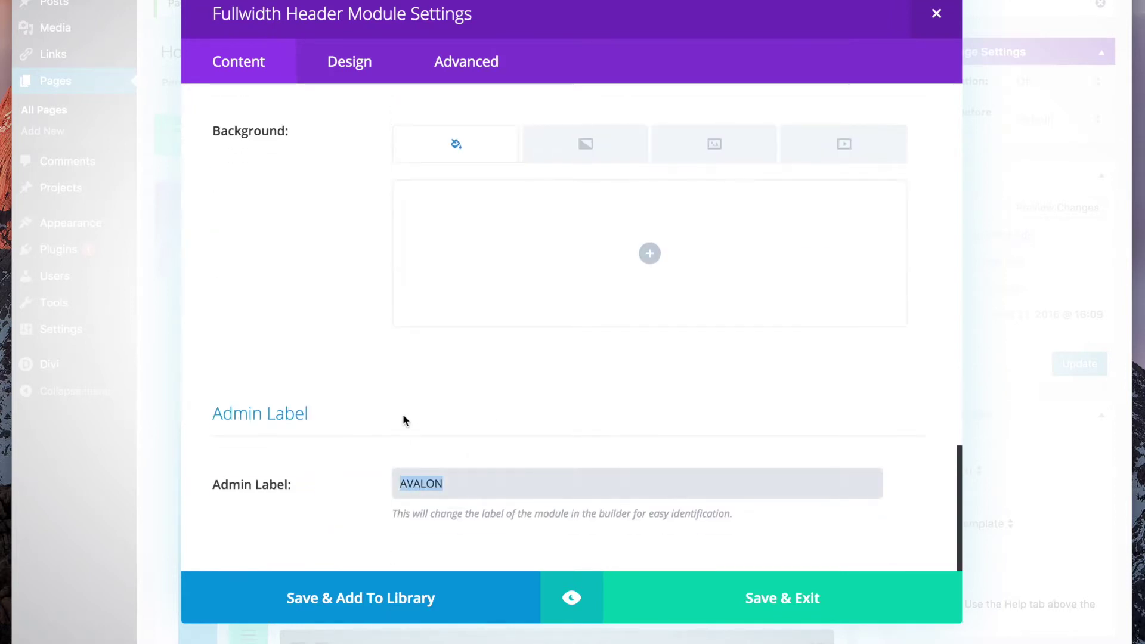
type("HEADER")
Step: Lighten the header's black background overlay to 0.58 opacity and save the module
scroll(471, 280, "up", 10)
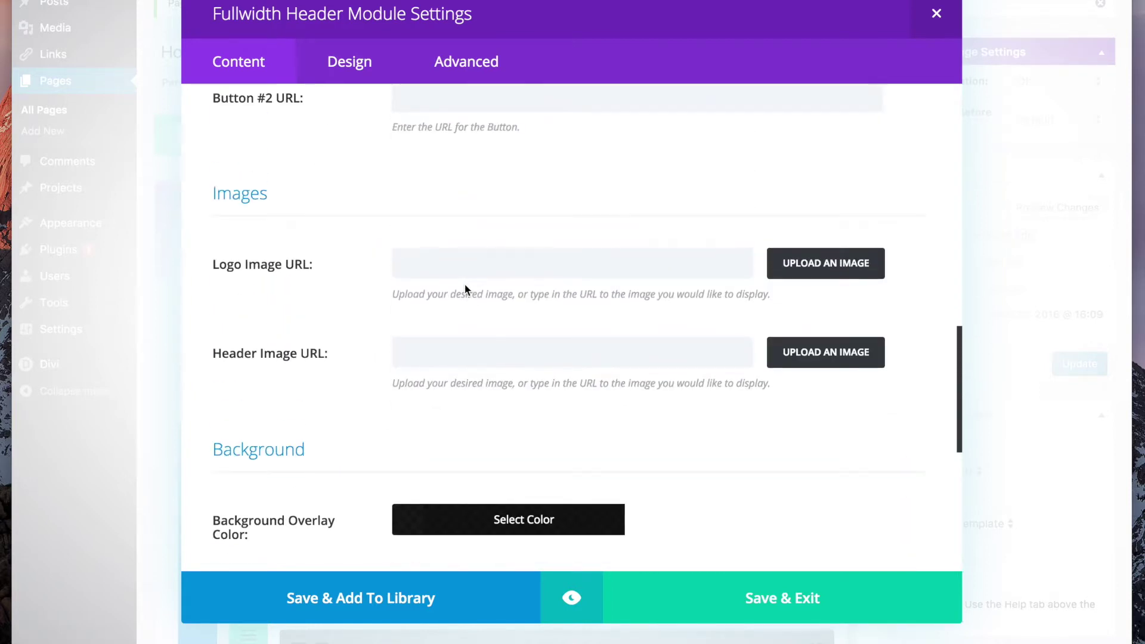
scroll(459, 387, "down", 1)
left_click(465, 504)
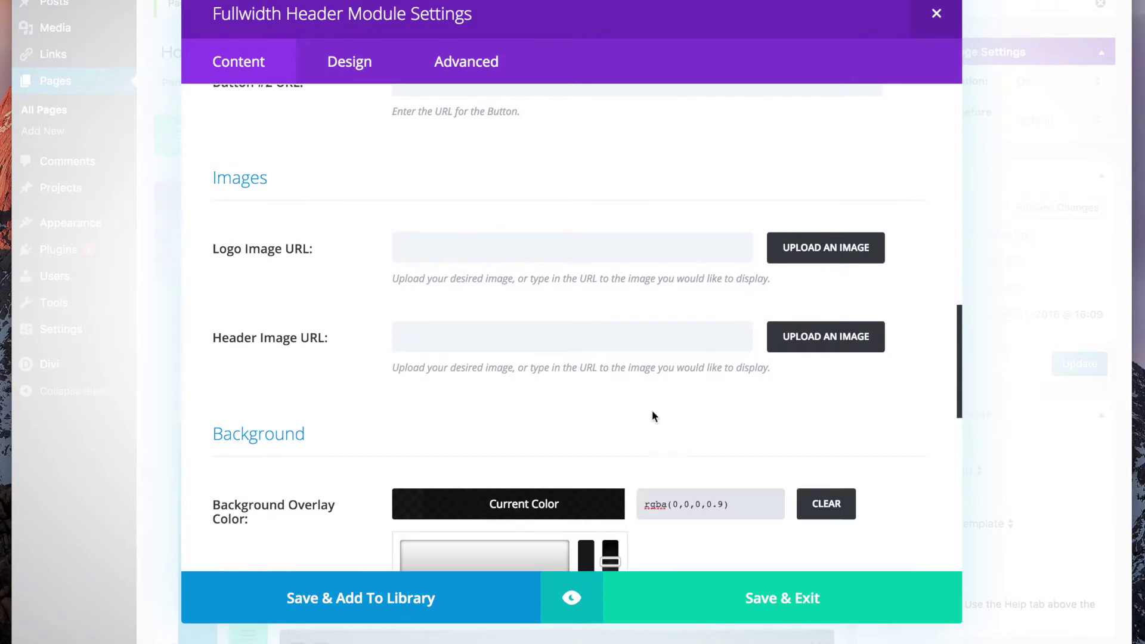
scroll(624, 394, "down", 3)
scroll(624, 394, "down", 1)
left_click_drag(613, 353, 601, 413)
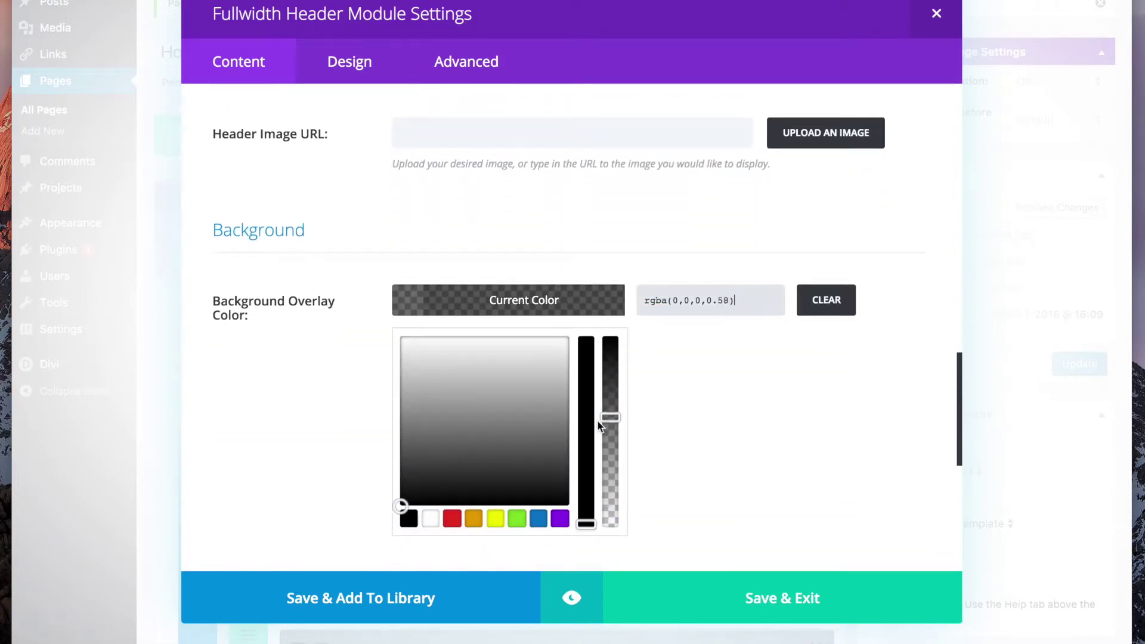
left_click(731, 604)
left_click(249, 341)
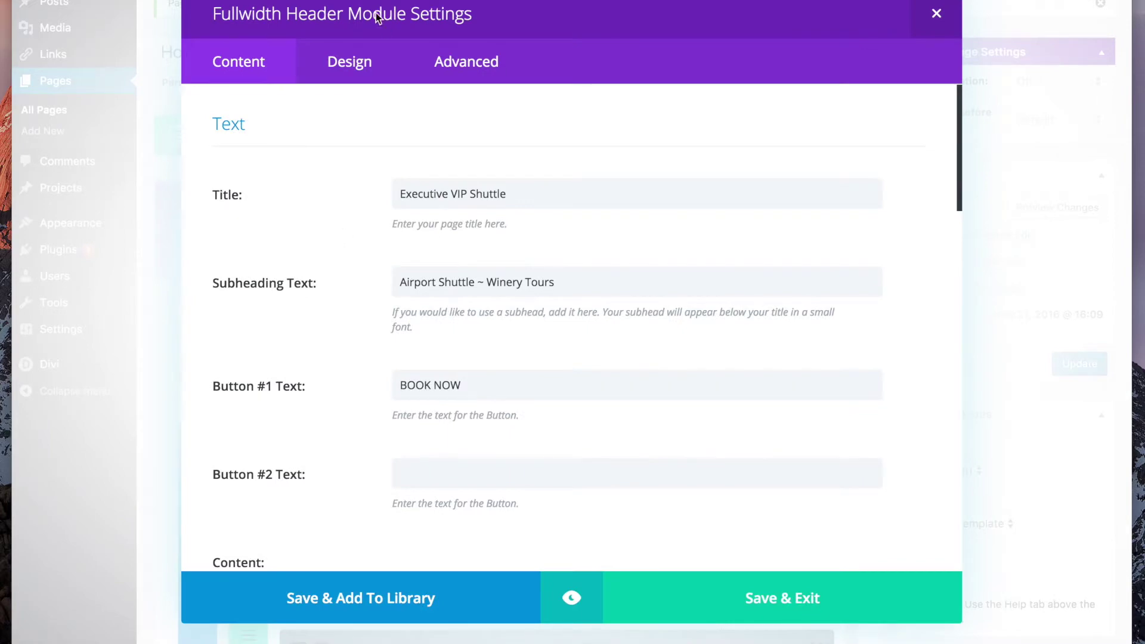
Step: Set the header title font colour to white (#ffffff), save the module and update the page
left_click(357, 61)
left_click(450, 62)
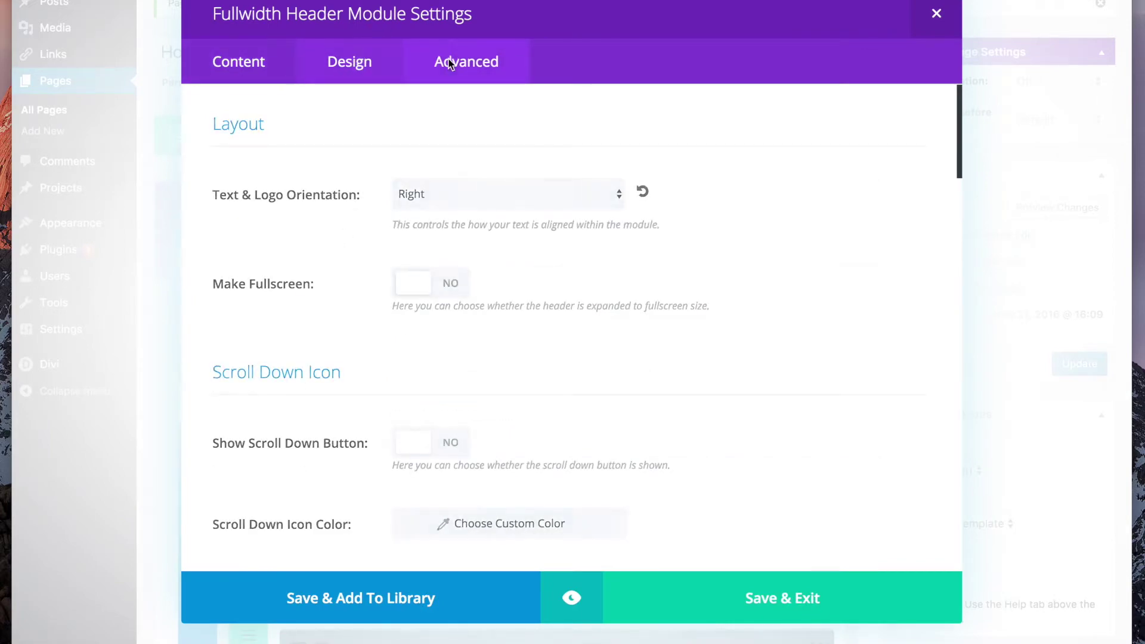
left_click(370, 60)
scroll(366, 328, "down", 15)
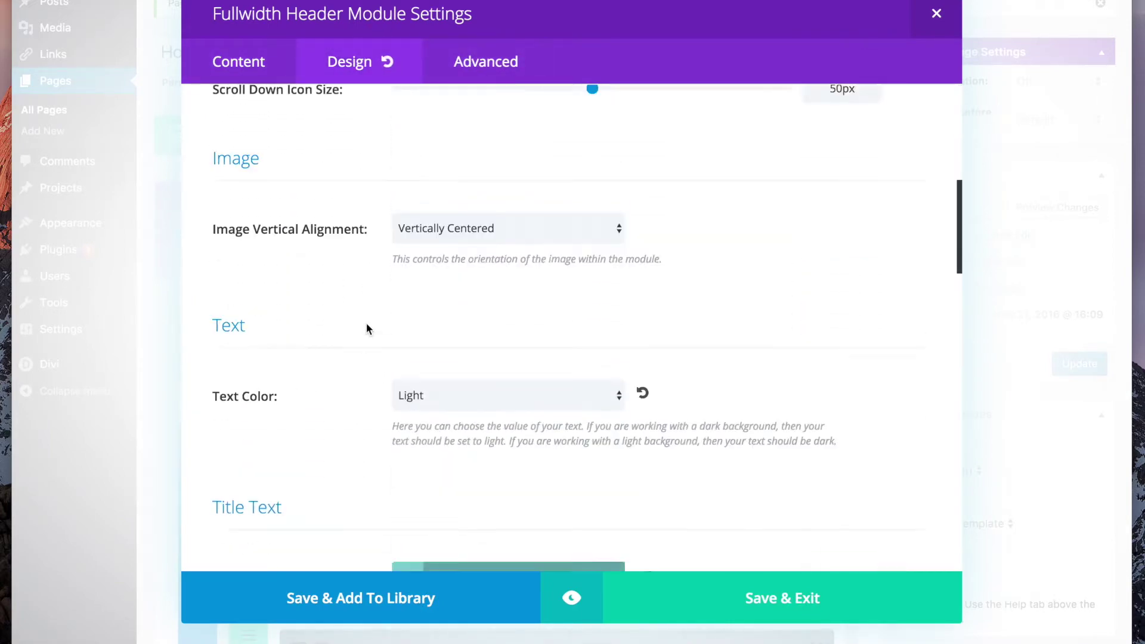
left_click(485, 302)
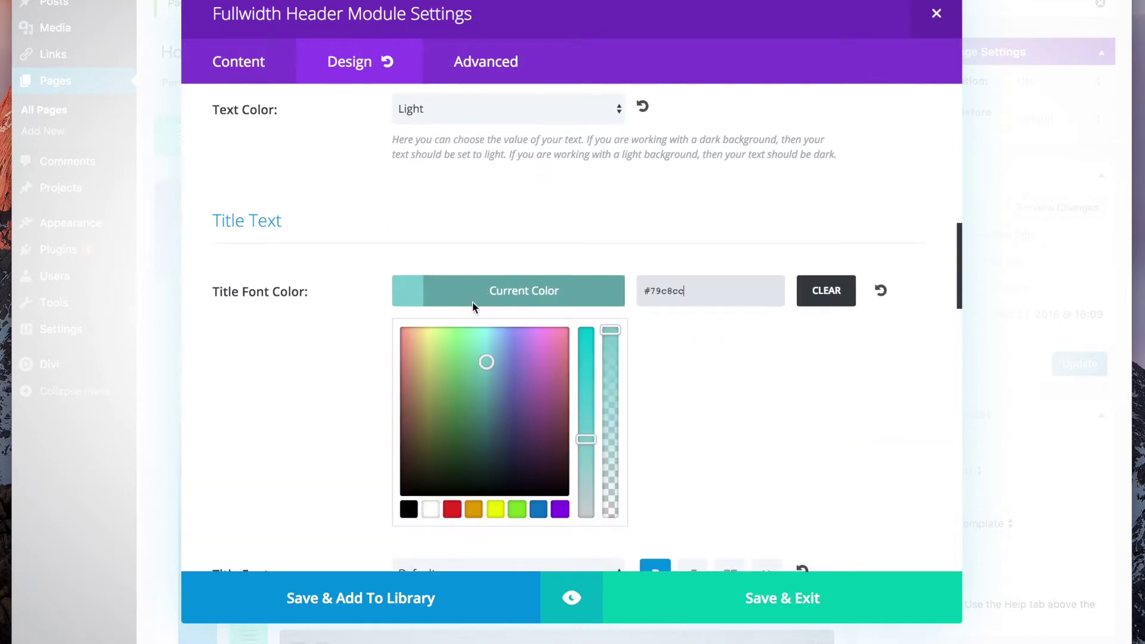
left_click(430, 509)
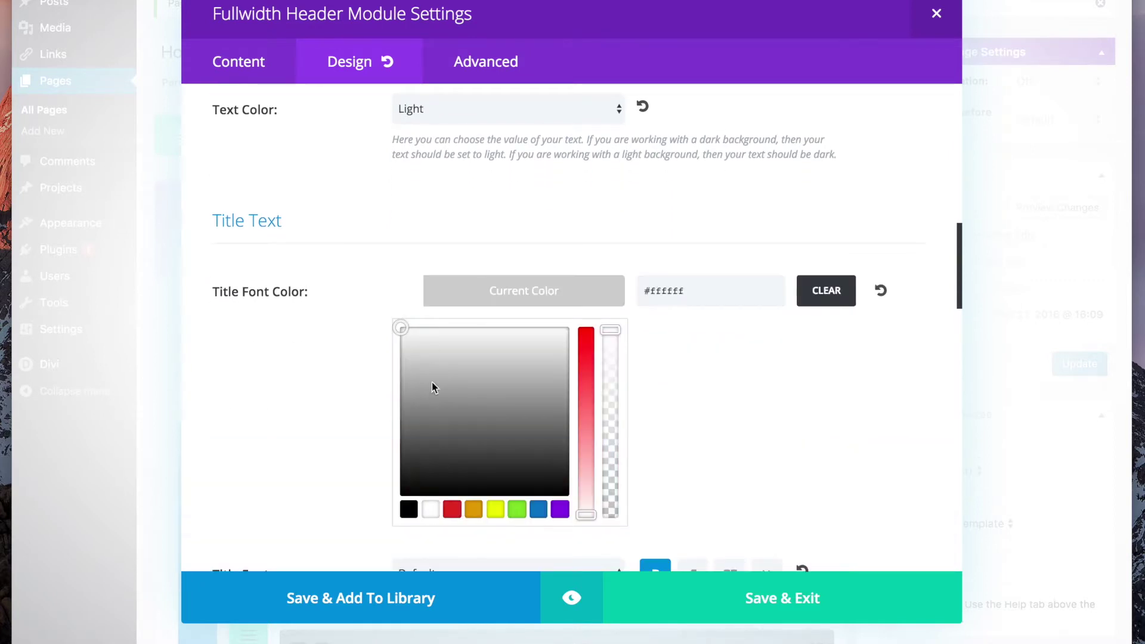
left_click(427, 215)
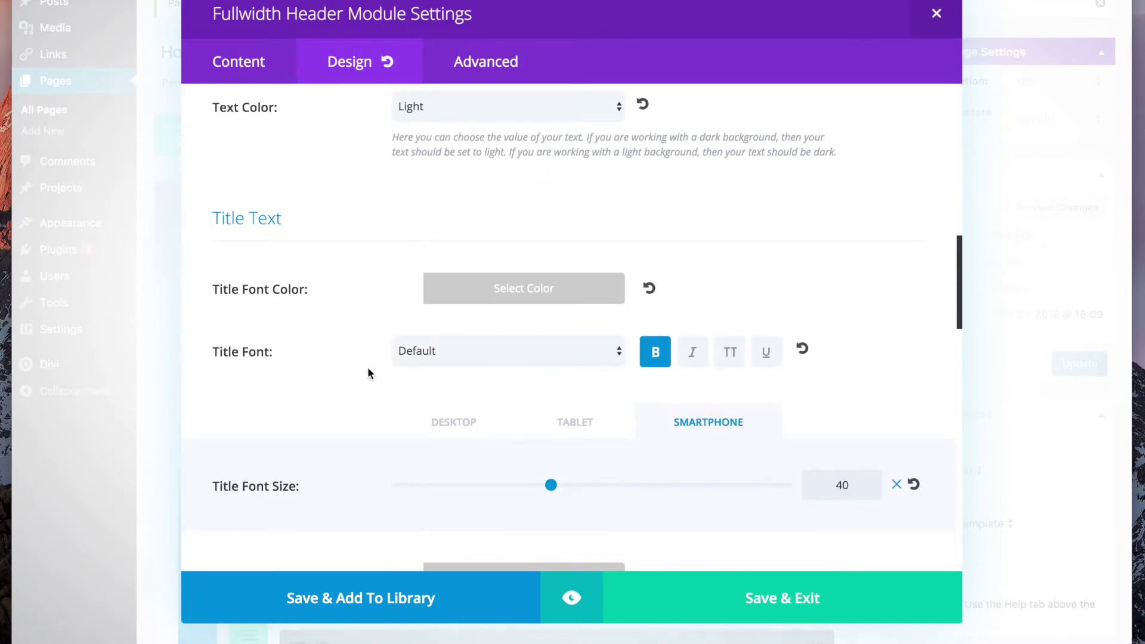
scroll(445, 322, "down", 4)
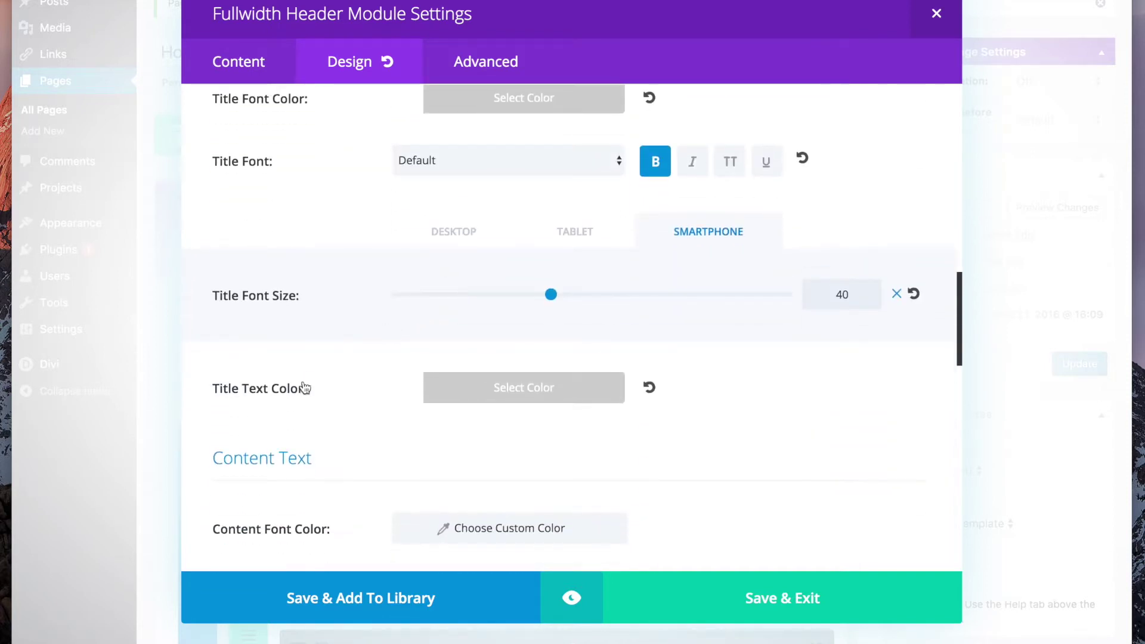
scroll(352, 374, "down", 5)
scroll(352, 376, "down", 10)
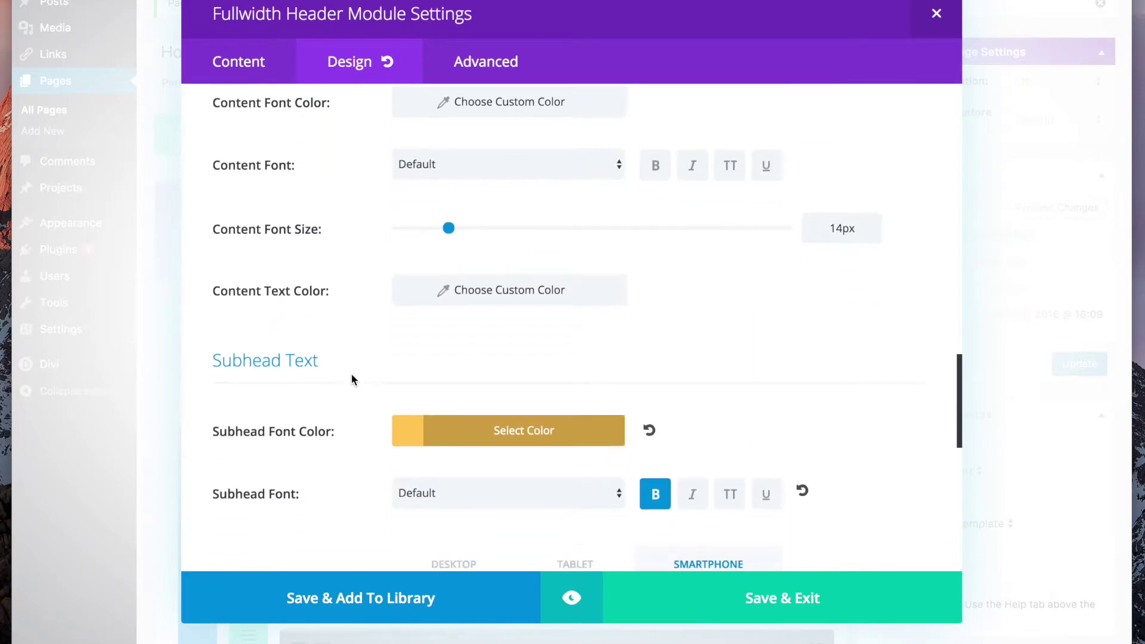
scroll(352, 380, "down", 4)
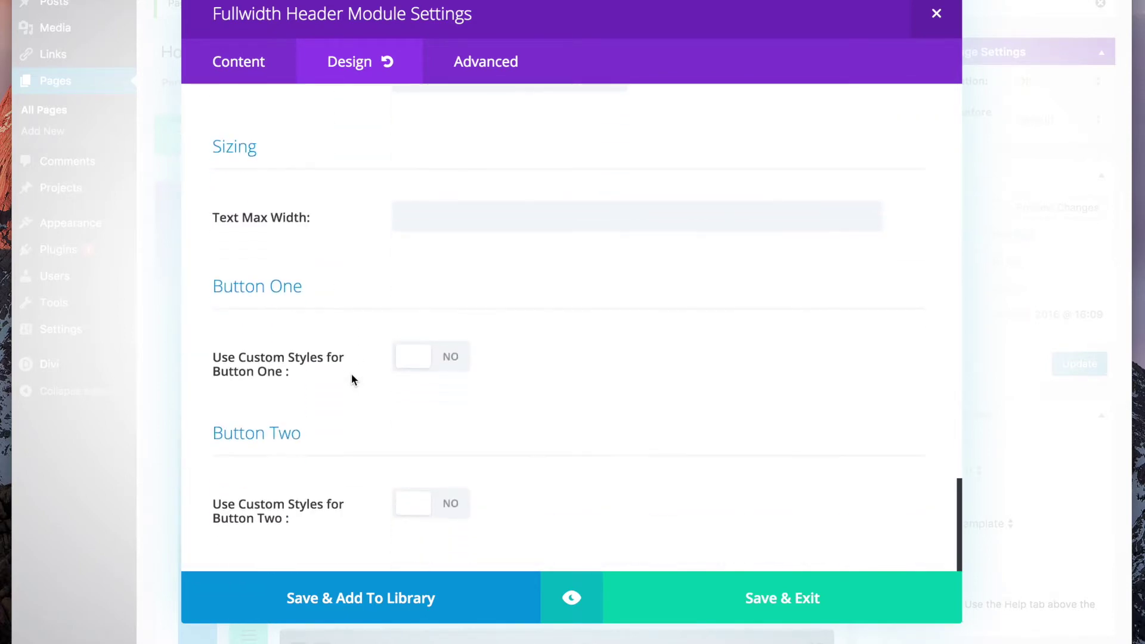
left_click(768, 597)
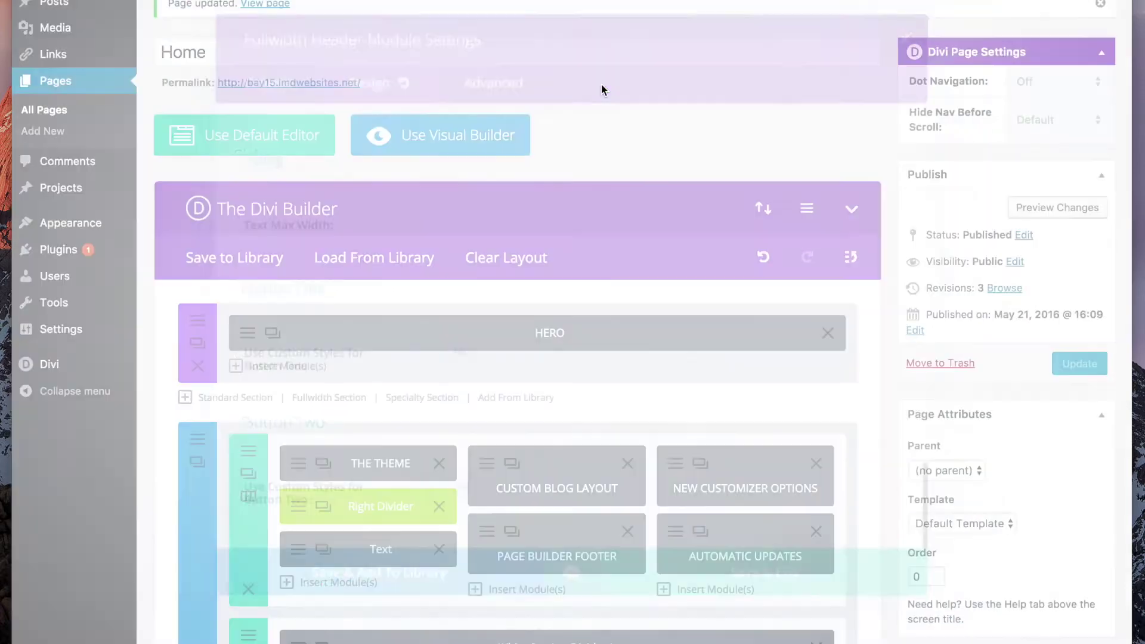
left_click(1078, 365)
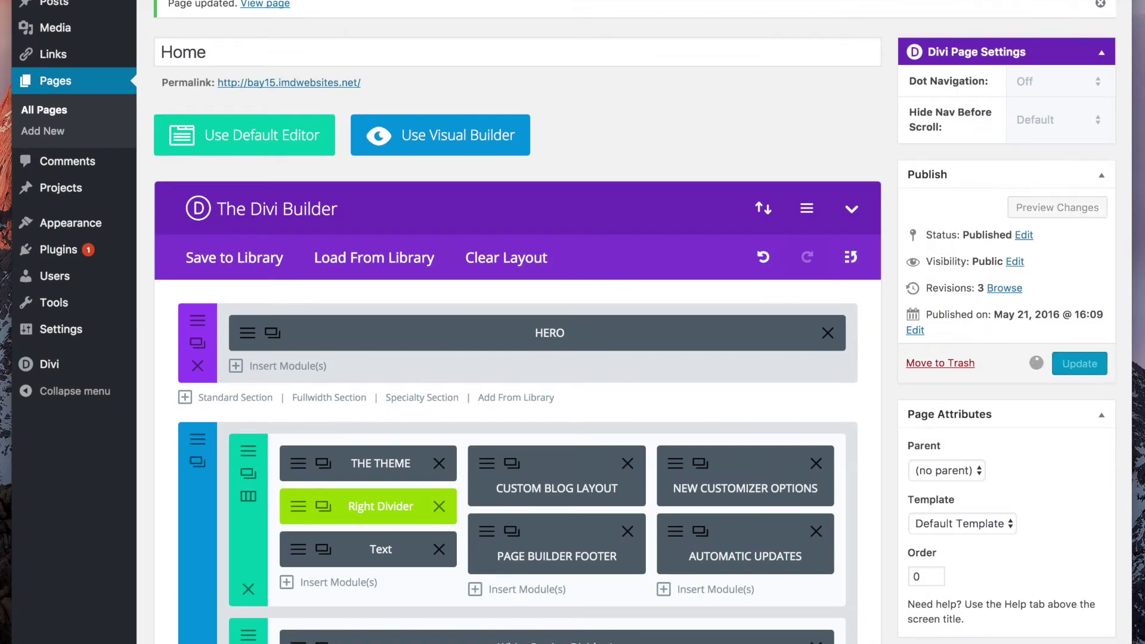
Step: View the live homepage and review the Executive VIP Shuttle hero and features section beneath
left_click(265, 4)
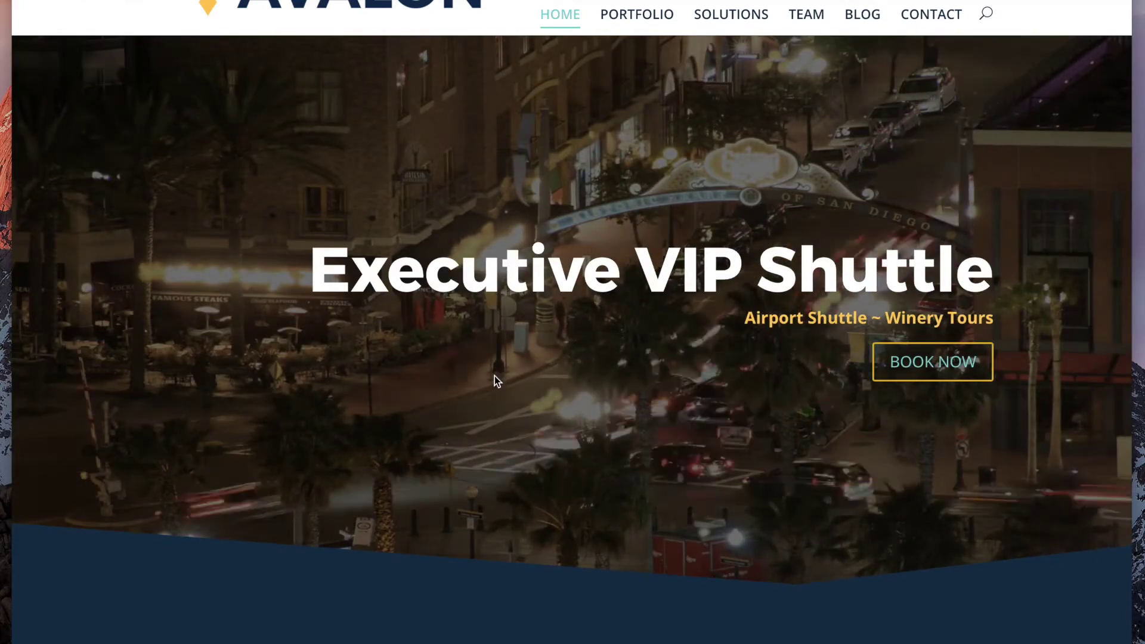
scroll(805, 310, "down", 2)
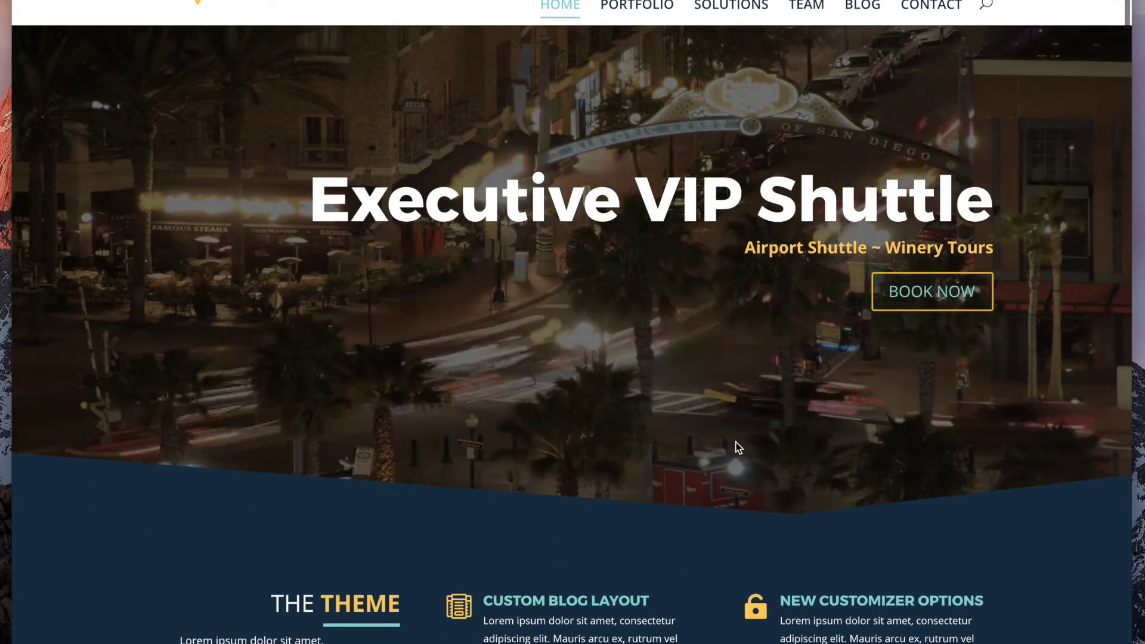
scroll(577, 242, "up", 2)
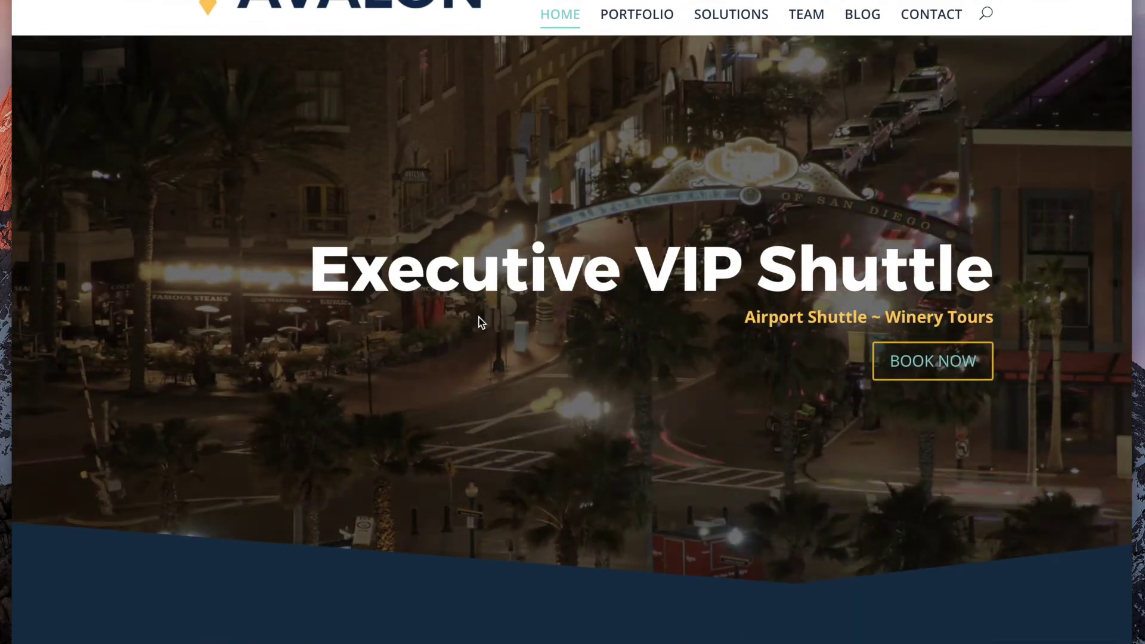
scroll(422, 325, "down", 10)
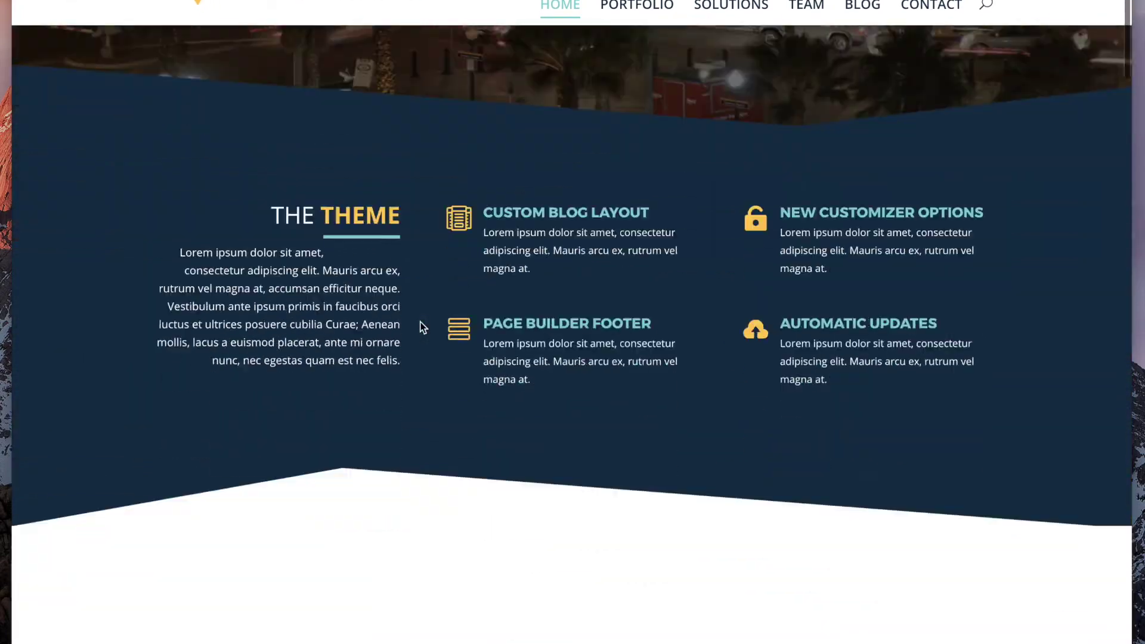
scroll(421, 327, "up", 8)
scroll(422, 327, "down", 4)
scroll(422, 327, "up", 1)
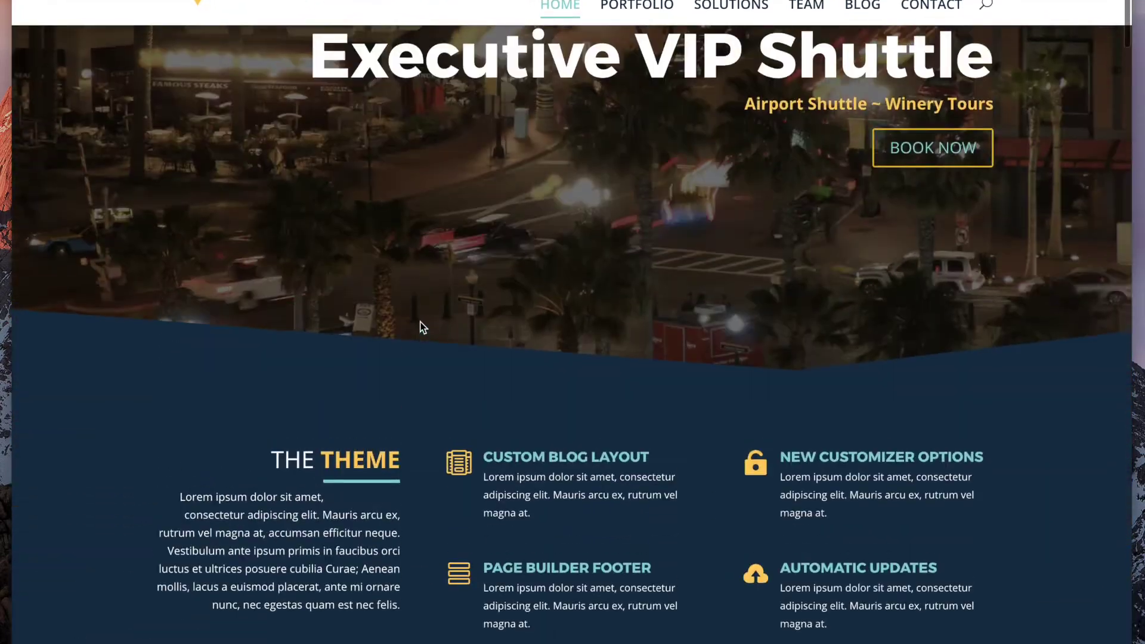
scroll(421, 326, "up", 5)
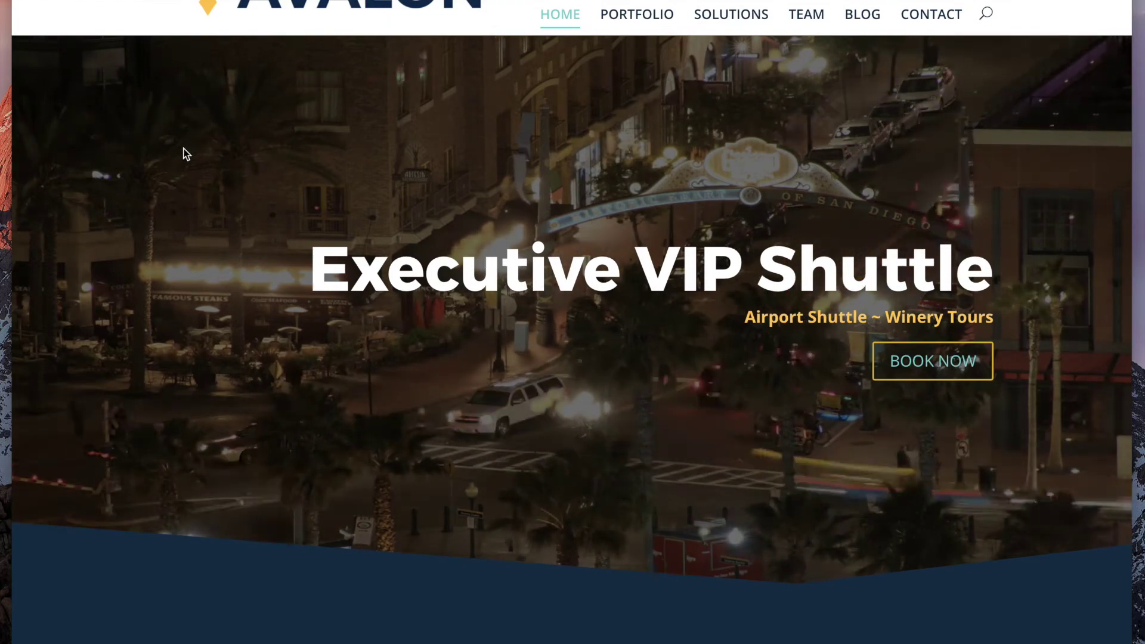
scroll(185, 153, "down", 7)
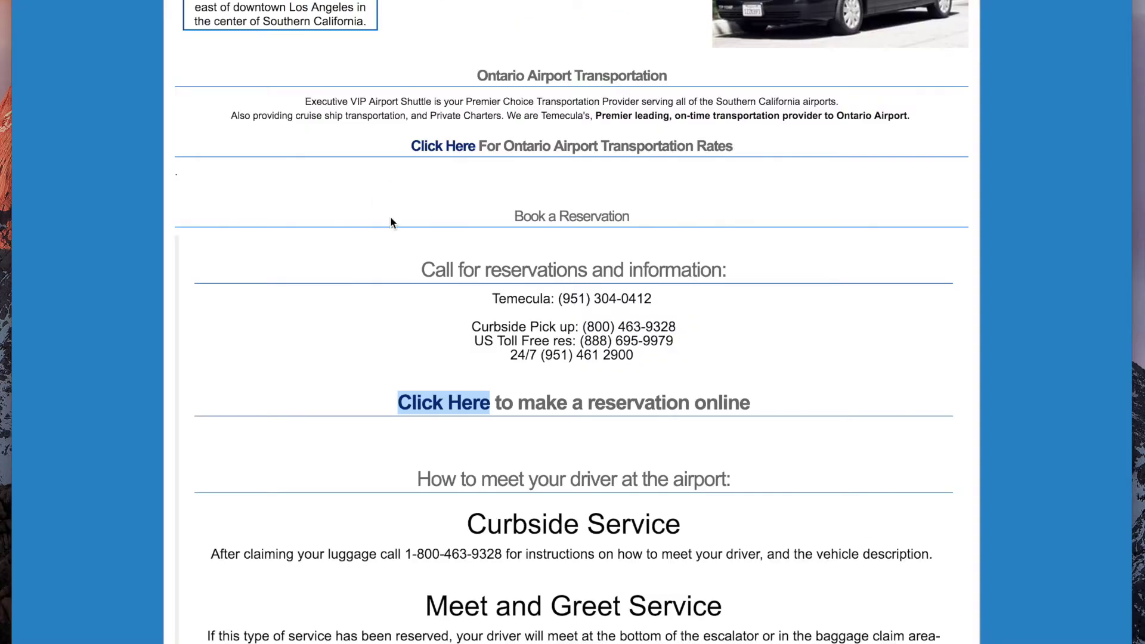
scroll(390, 215, "up", 10)
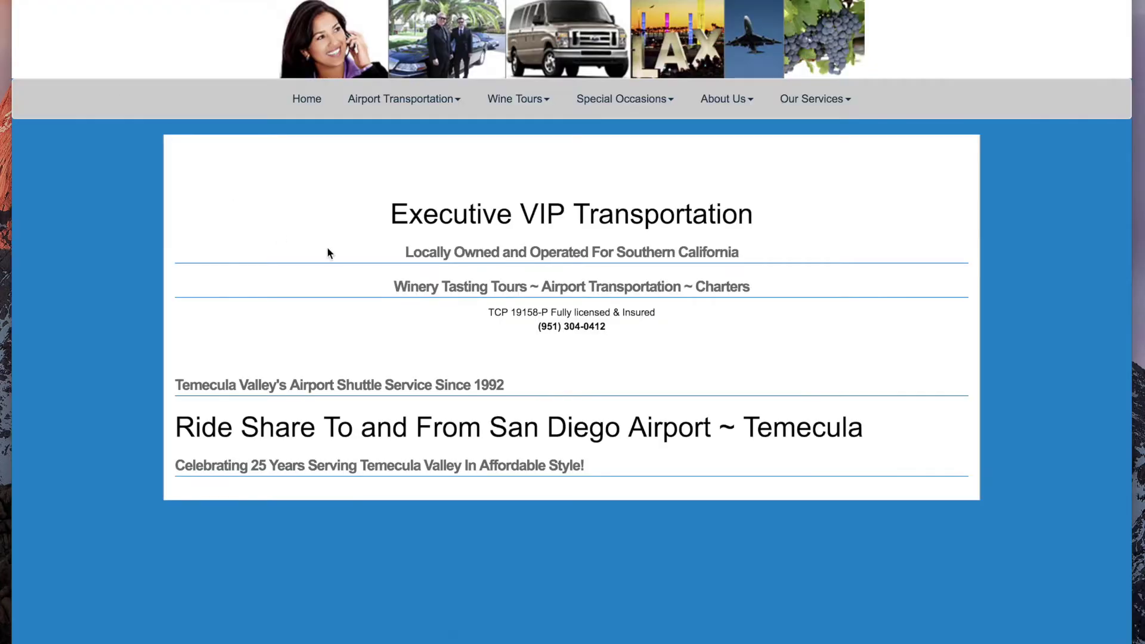
Step: Scroll through the client's Executive VIP Transportation homepage
scroll(258, 242, "down", 3)
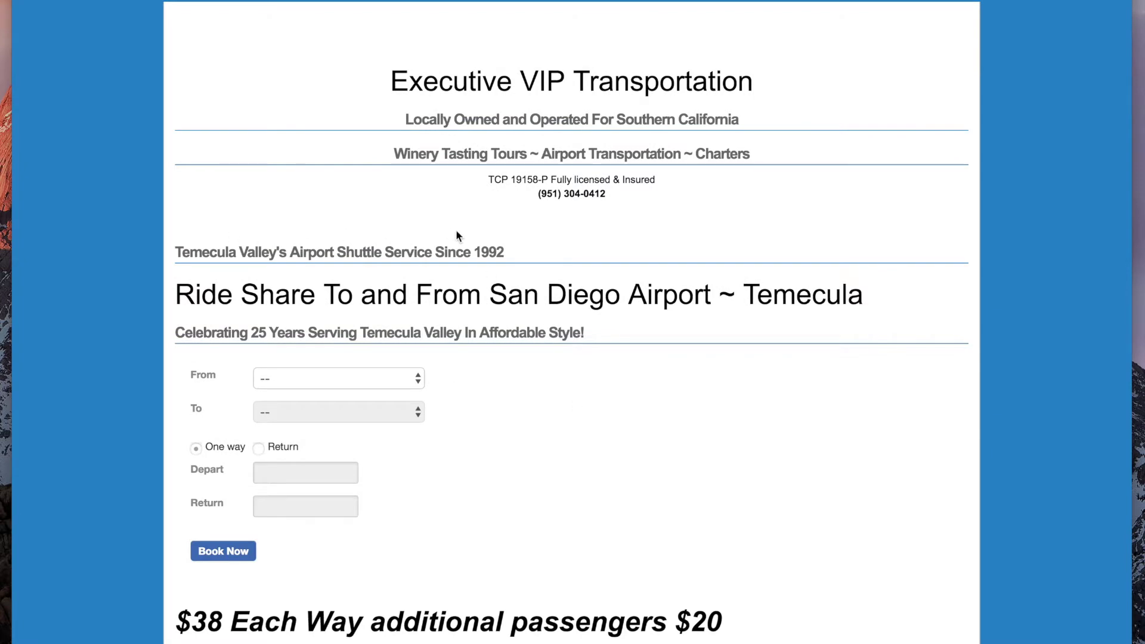
scroll(403, 352, "down", 3)
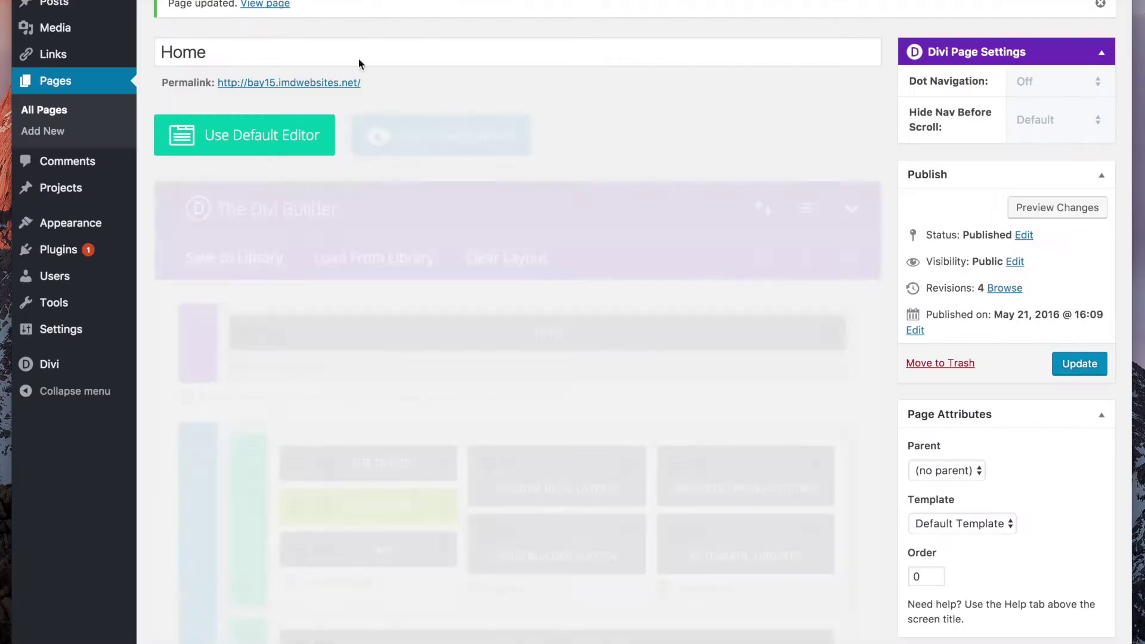
Step: Open the Text module's settings in raw HTML Text mode, then right-click the client's booking form
scroll(330, 325, "down", 3)
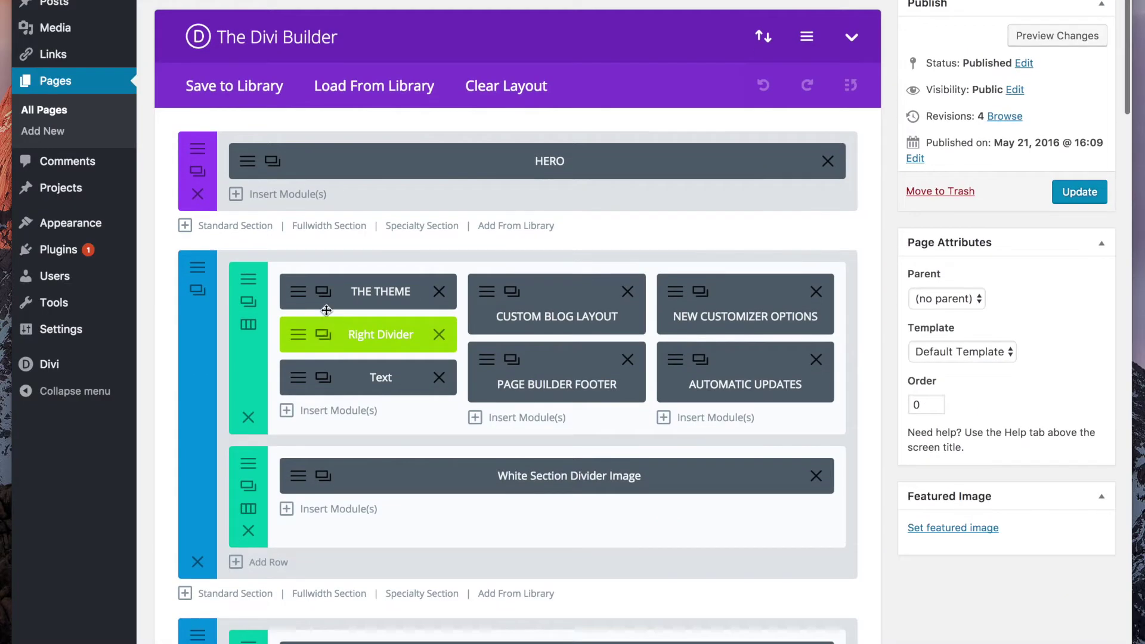
left_click(290, 384)
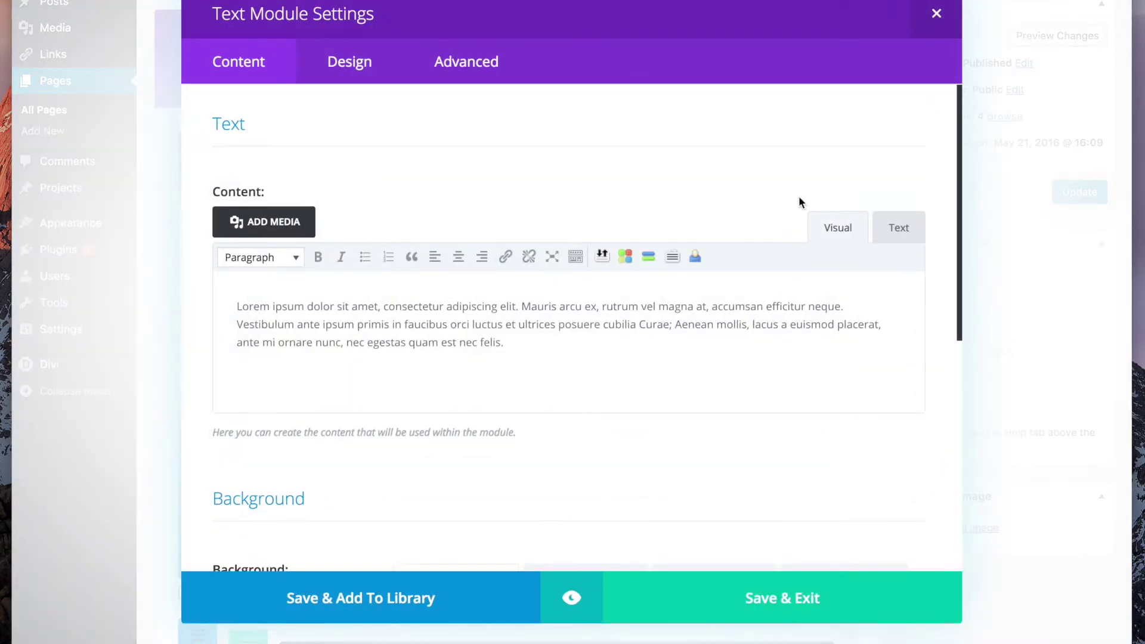
left_click(884, 237)
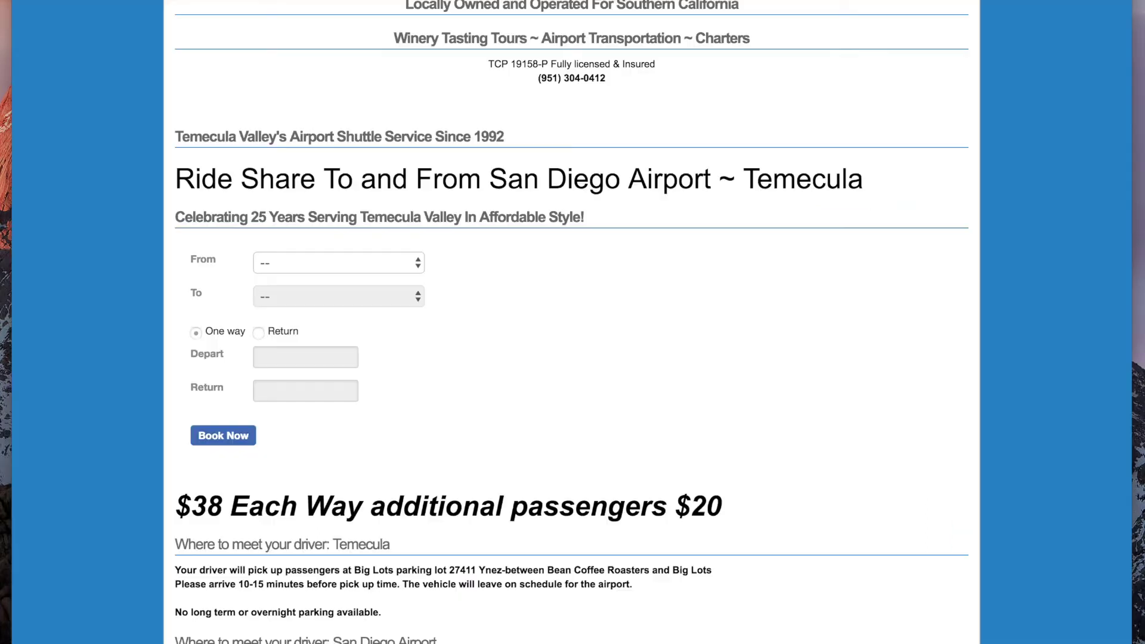
right_click(215, 259)
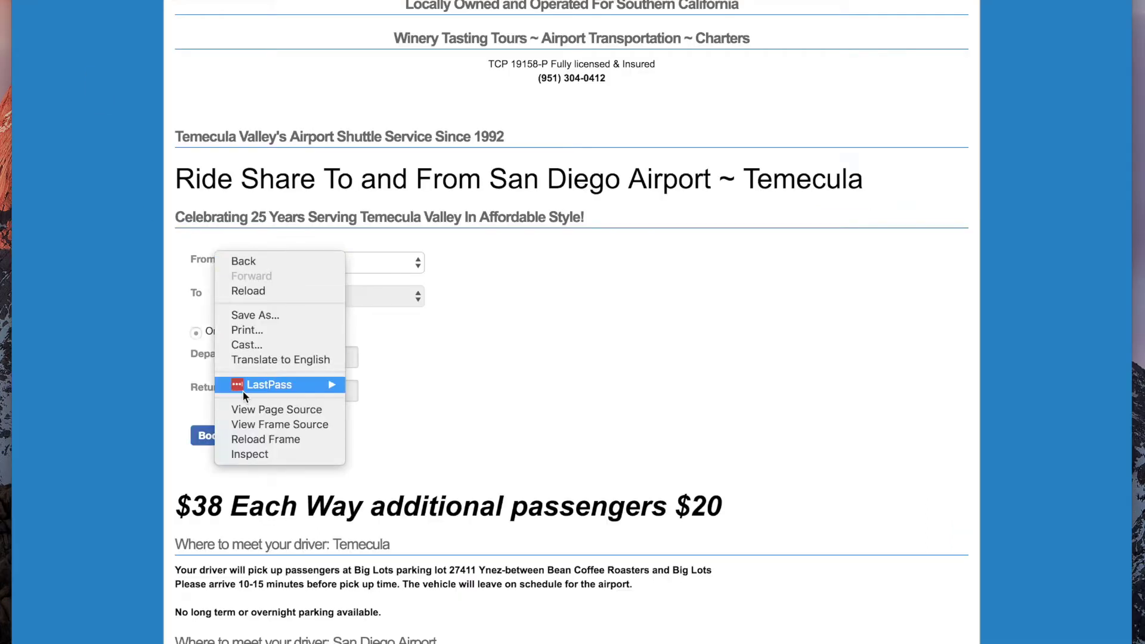
Step: Inspect the booking form and select its Rezdy iframe element in DevTools
left_click(253, 451)
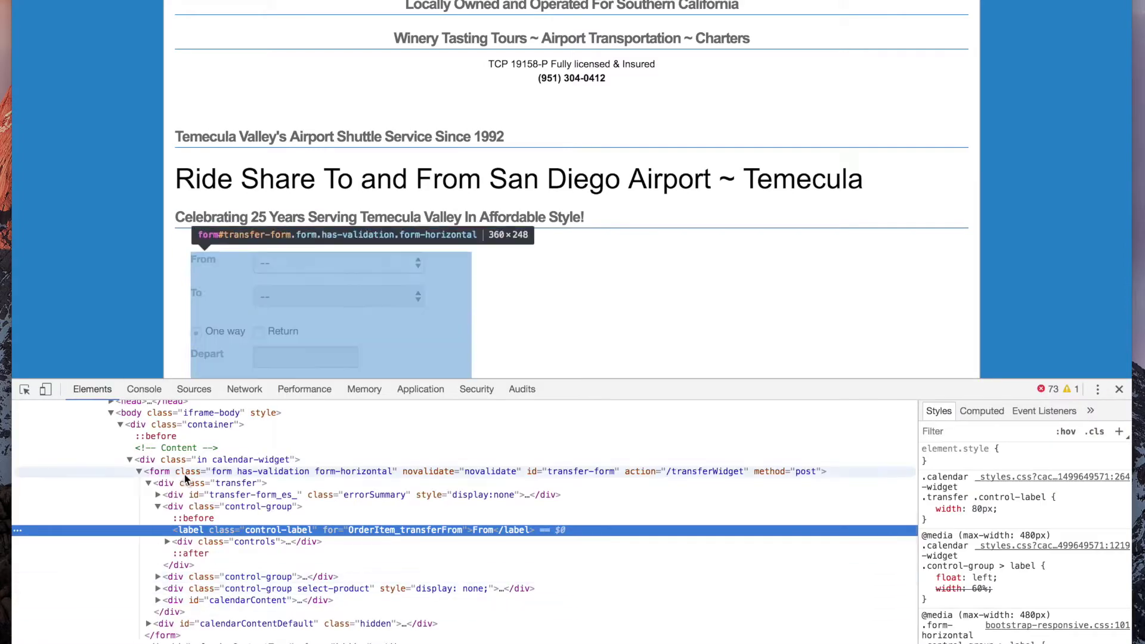
scroll(158, 495, "up", 2)
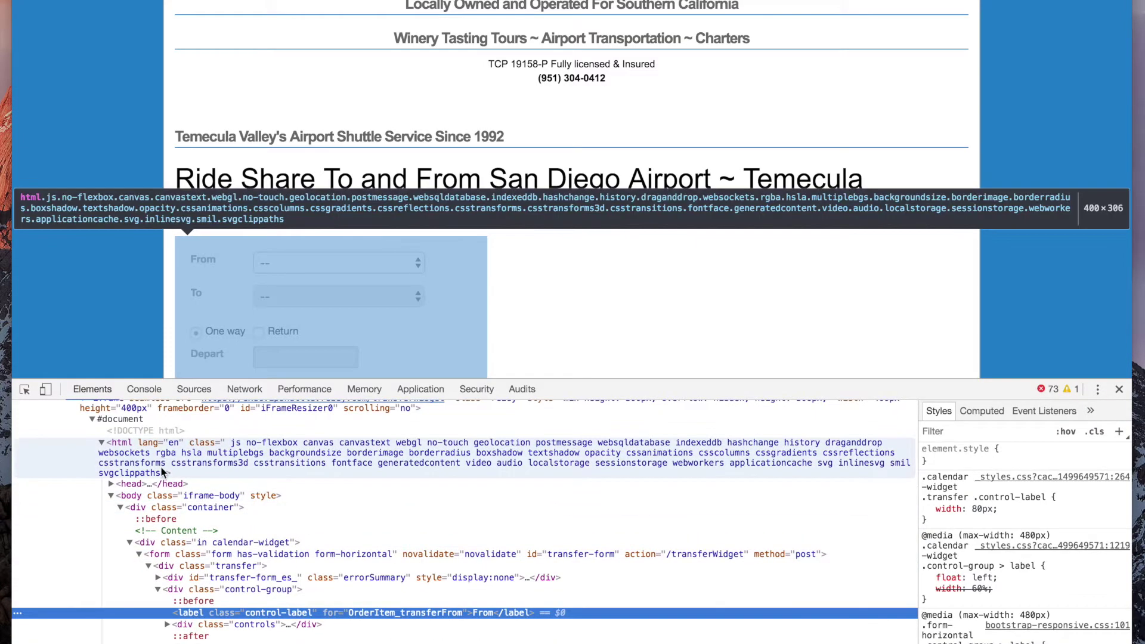
scroll(159, 471, "up", 3)
left_click(145, 478)
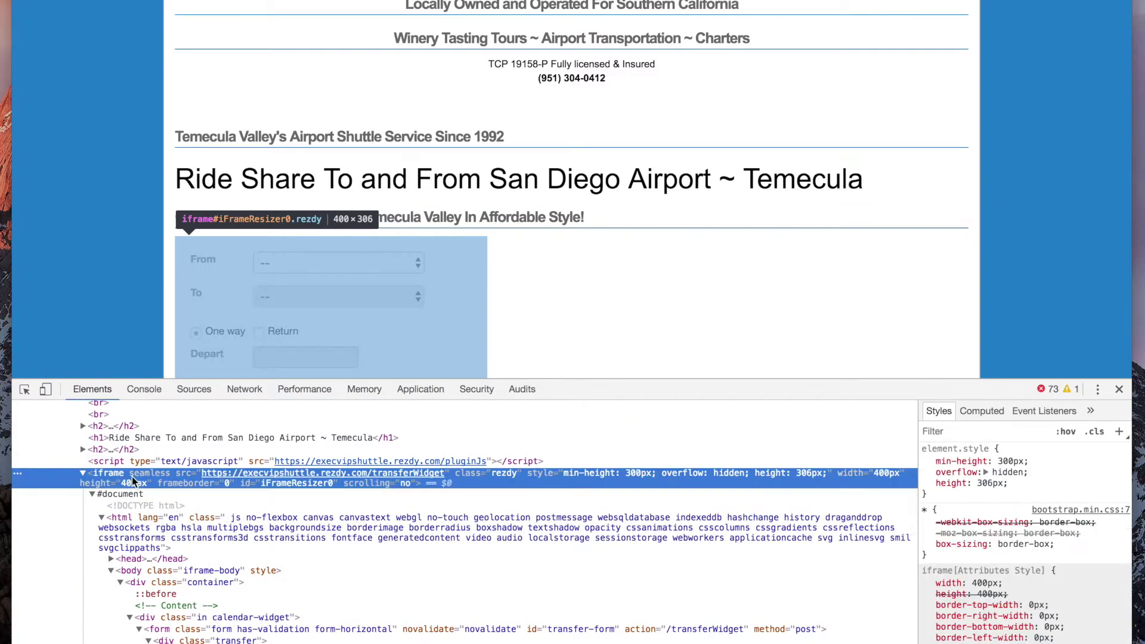
right_click(131, 480)
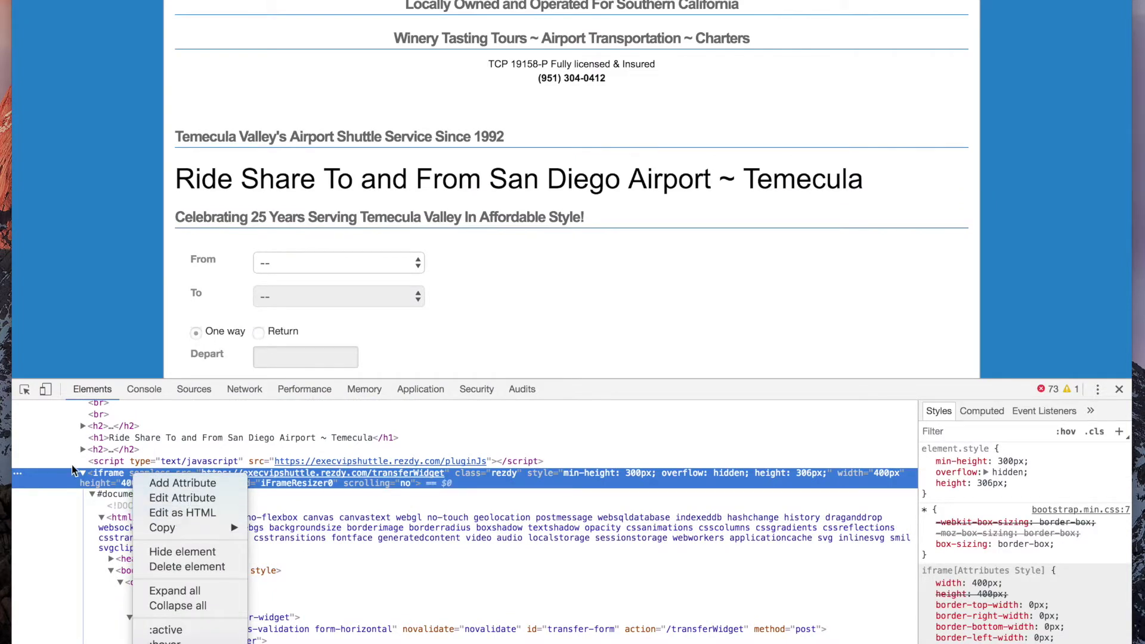
left_click(106, 484)
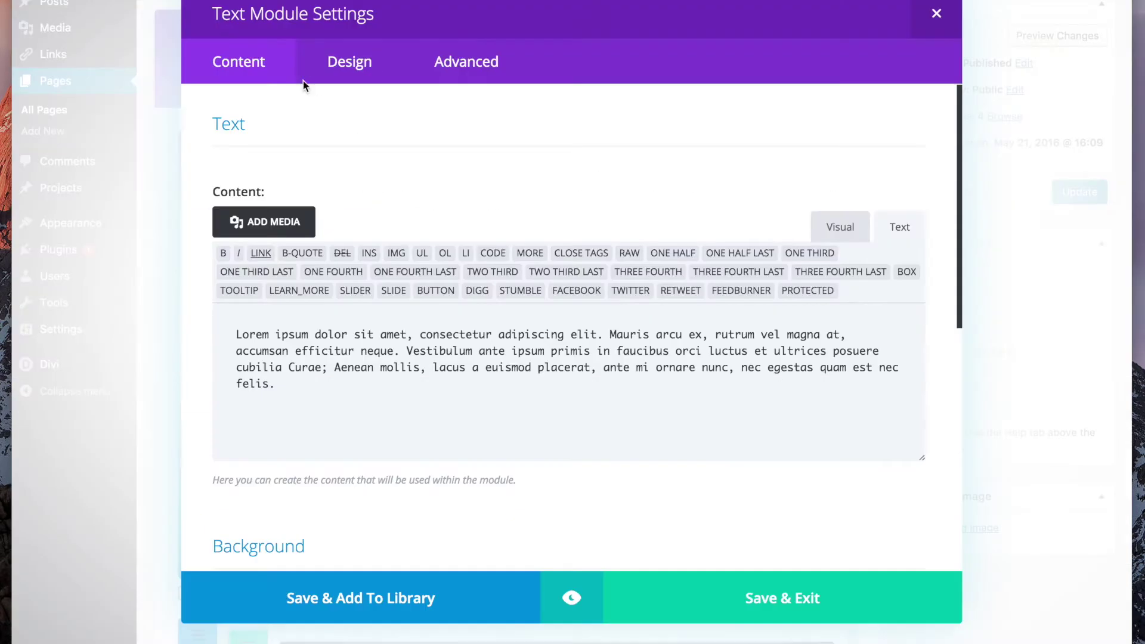
Step: Copy the iframe's outerHTML and paste it over the Lorem ipsum placeholder text
left_click_drag(334, 387, 135, 253)
type("https://book.mylimobiz.com/mvplimo/")
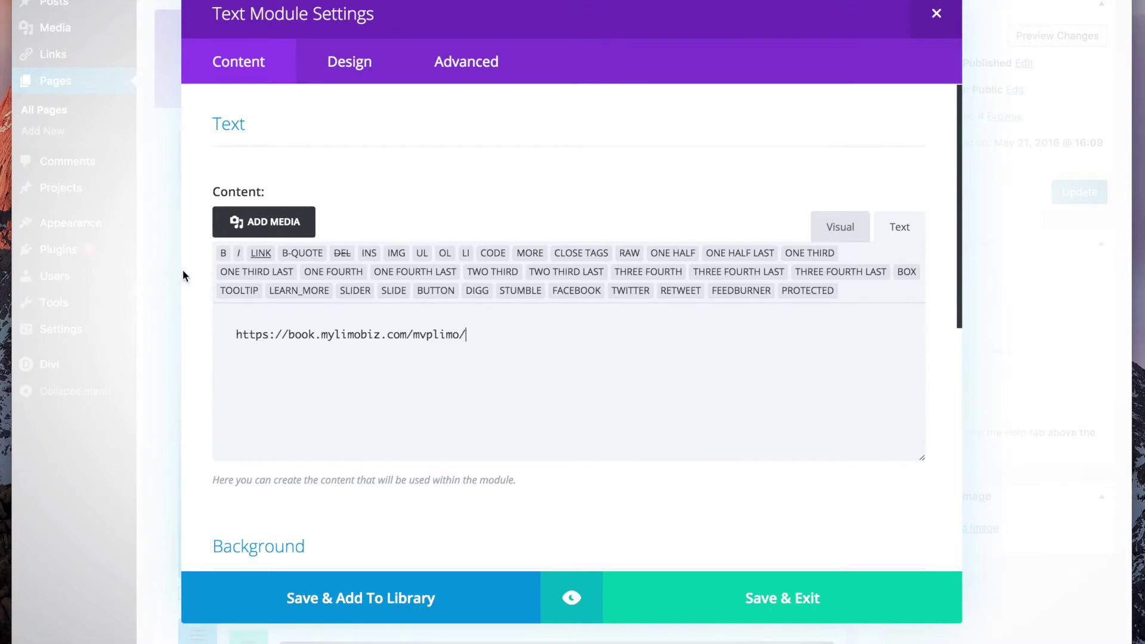
key("super+z")
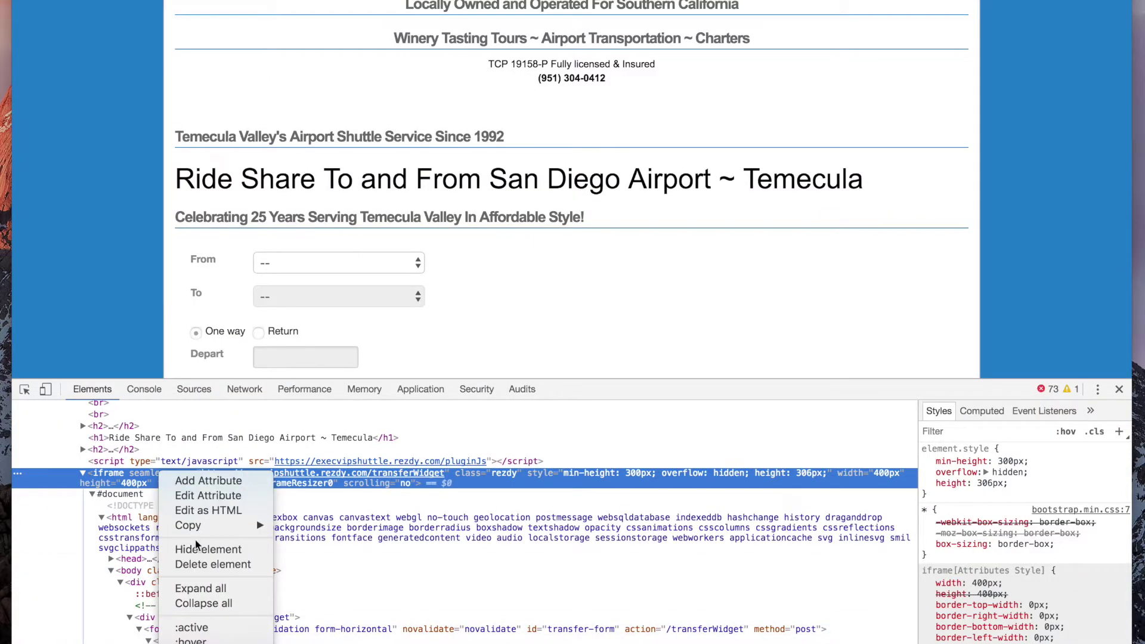
mouse_move(202, 527)
left_click(331, 525)
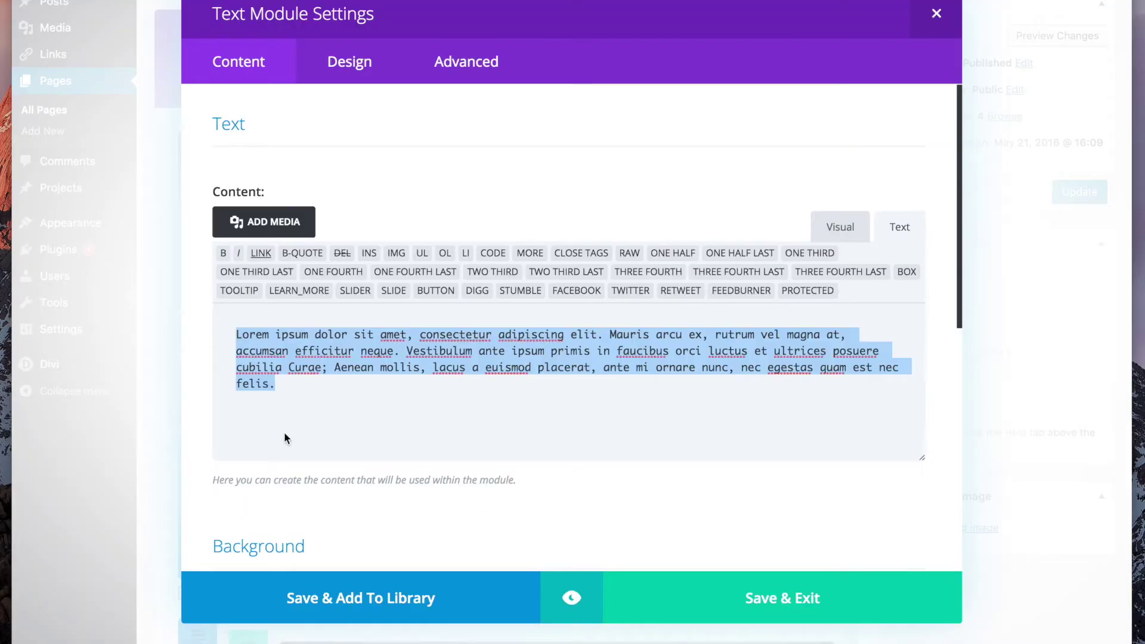
key("super+v")
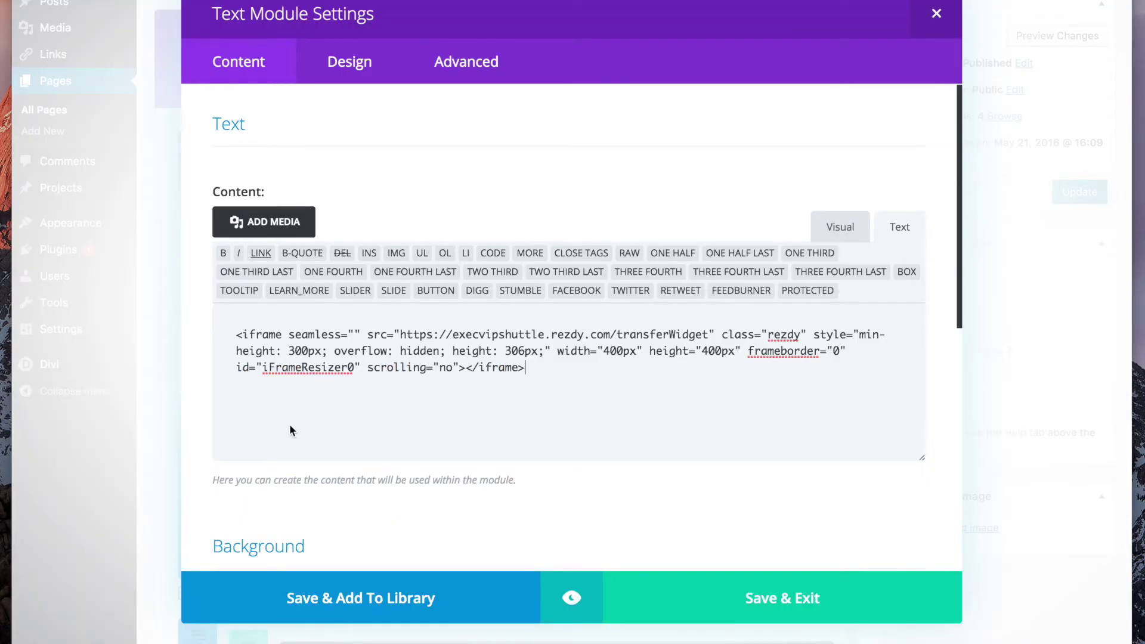
Step: Save the Text module holding the Rezdy iframe code and update the Home page
left_click(749, 599)
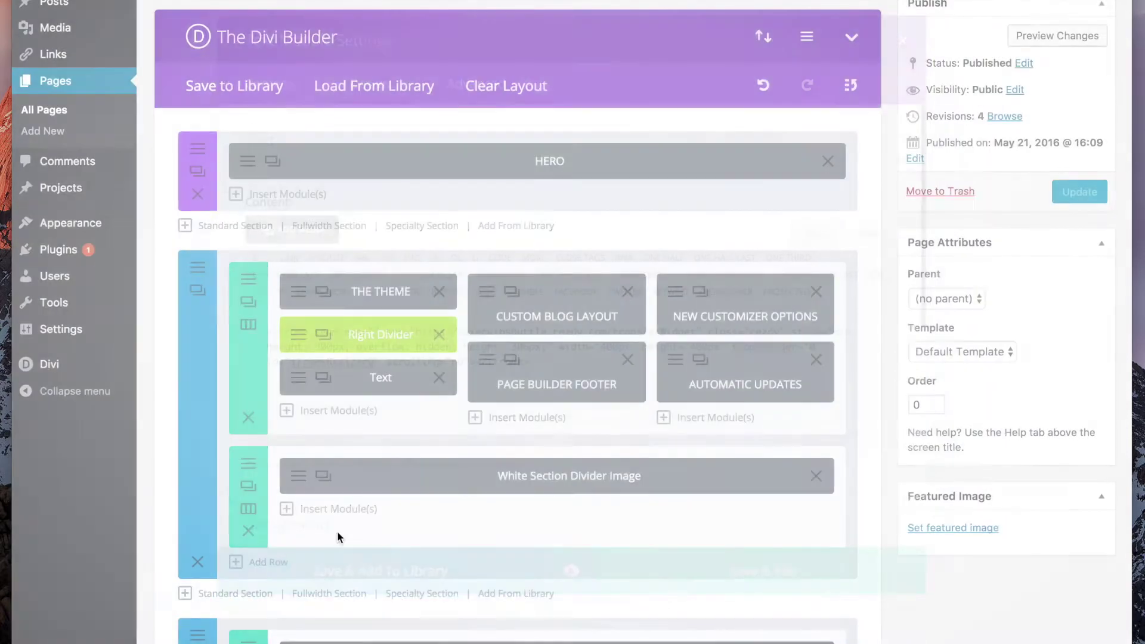
left_click(1095, 196)
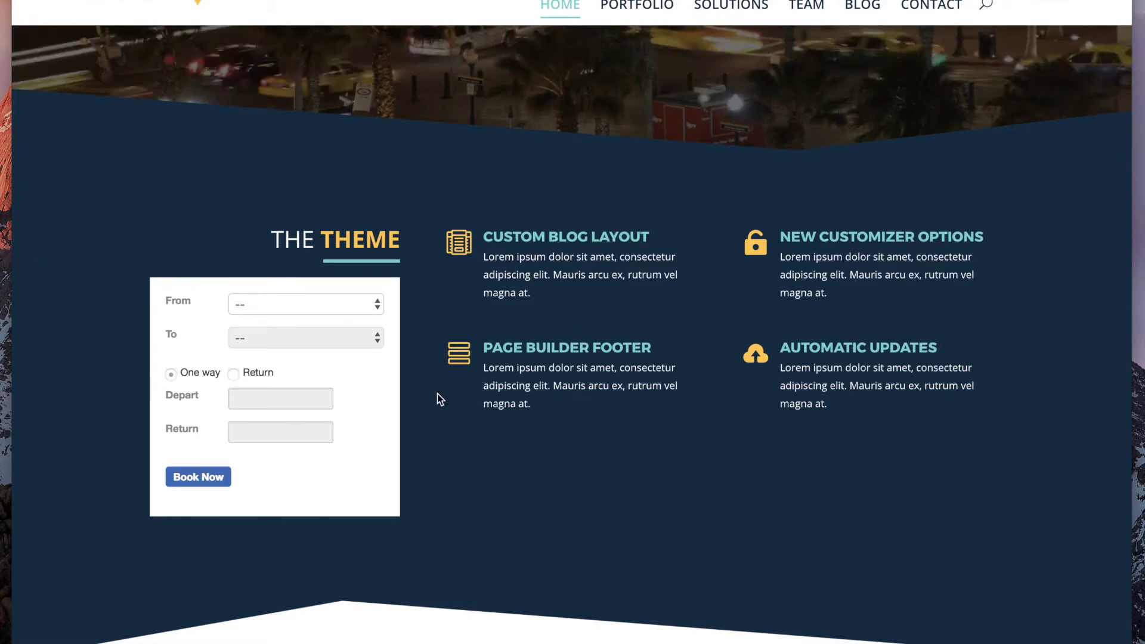
scroll(266, 284, "down", 5)
scroll(263, 282, "up", 1)
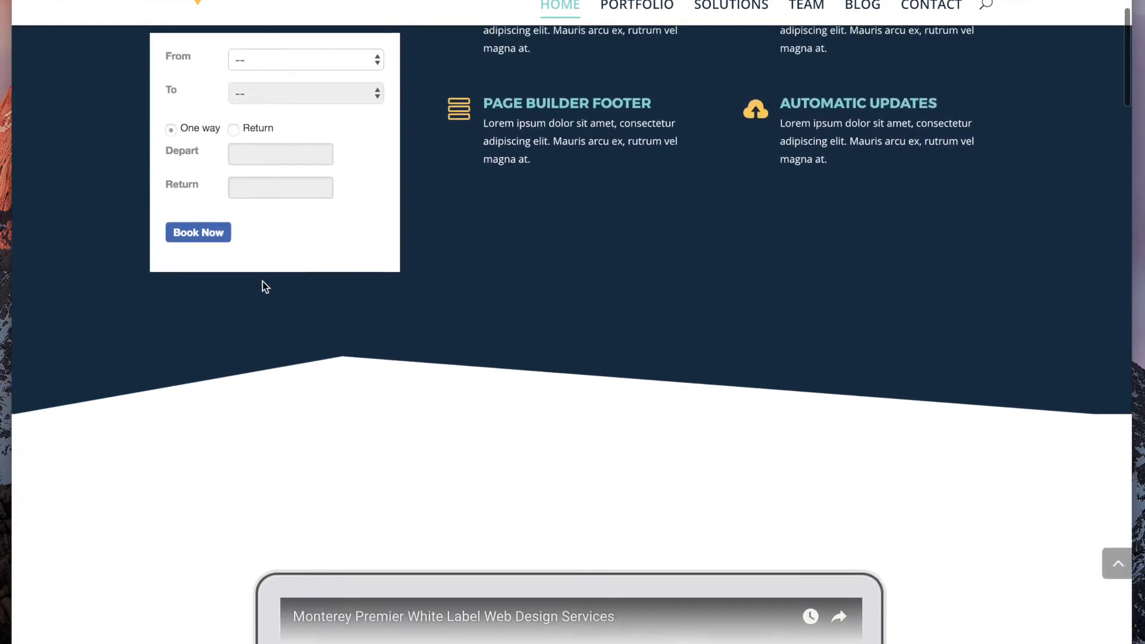
scroll(262, 281, "down", 8)
scroll(262, 281, "up", 12)
scroll(262, 281, "down", 5)
scroll(262, 282, "up", 4)
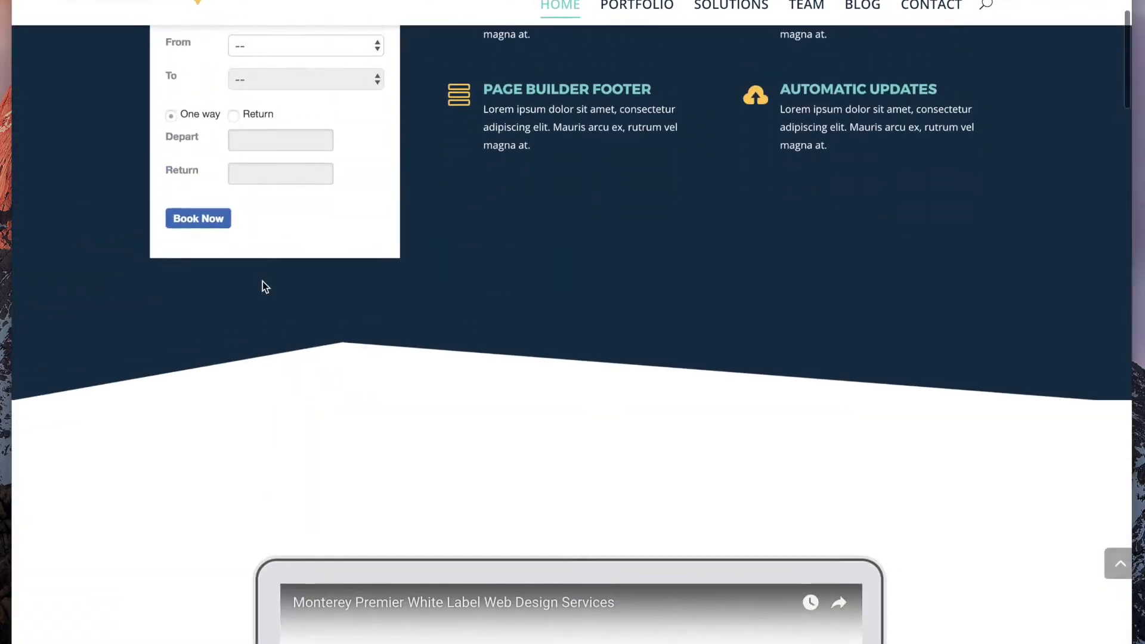
left_click_drag(1131, 216, 325, 145)
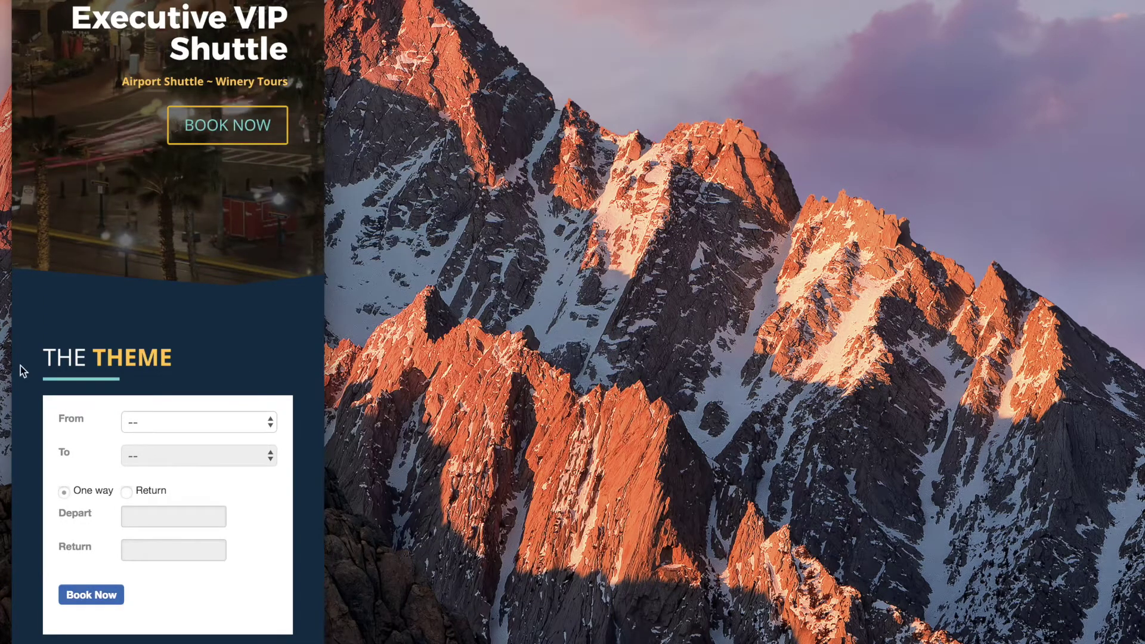
scroll(103, 370, "up", 3)
scroll(109, 262, "up", 3)
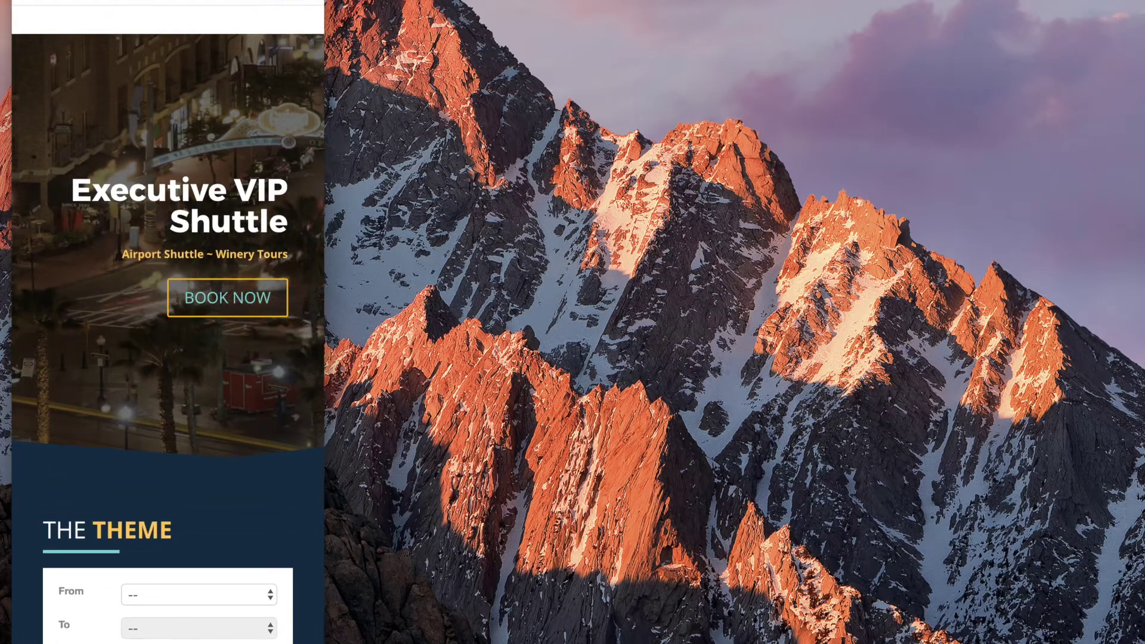
left_click(299, 17)
left_click(298, 18)
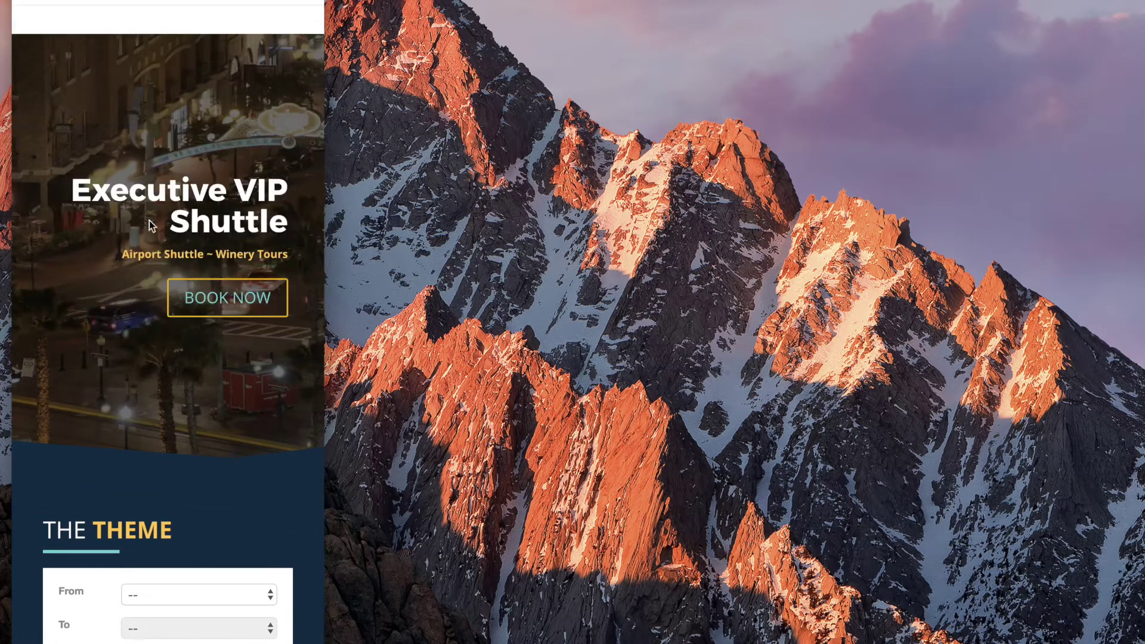
scroll(177, 349, "down", 5)
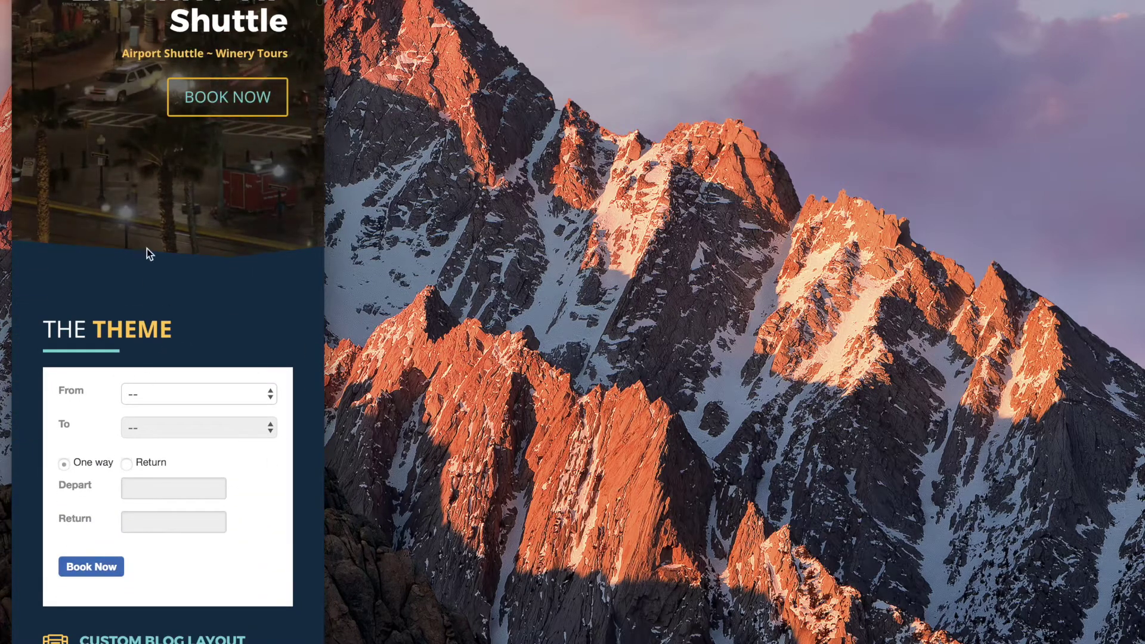
scroll(137, 418, "up", 5)
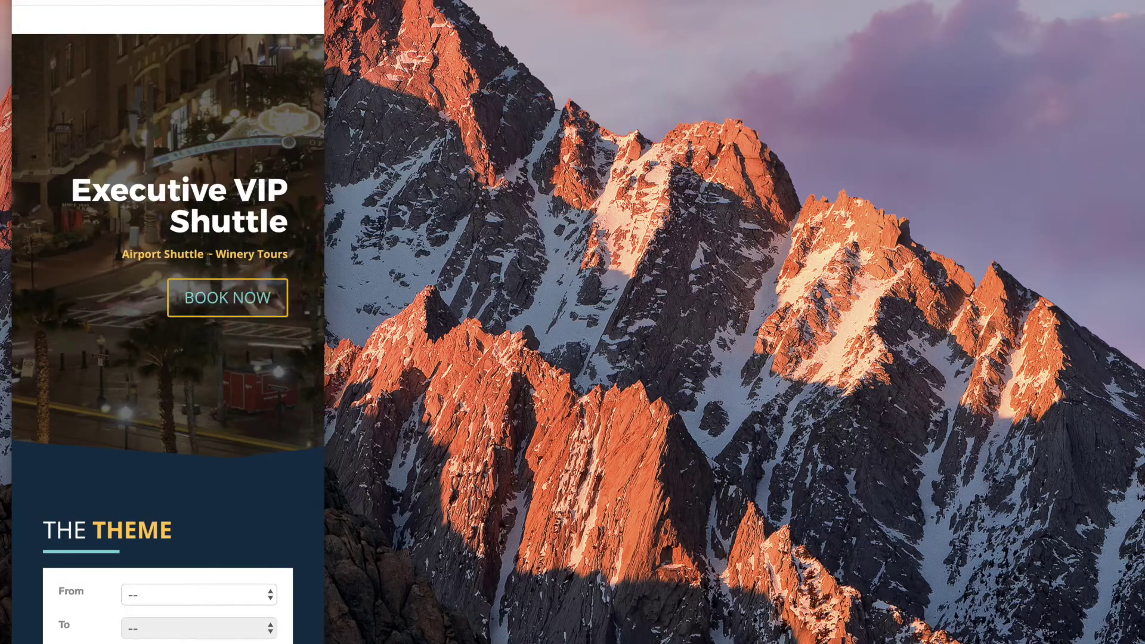
scroll(162, 407, "down", 11)
scroll(160, 408, "down", 20)
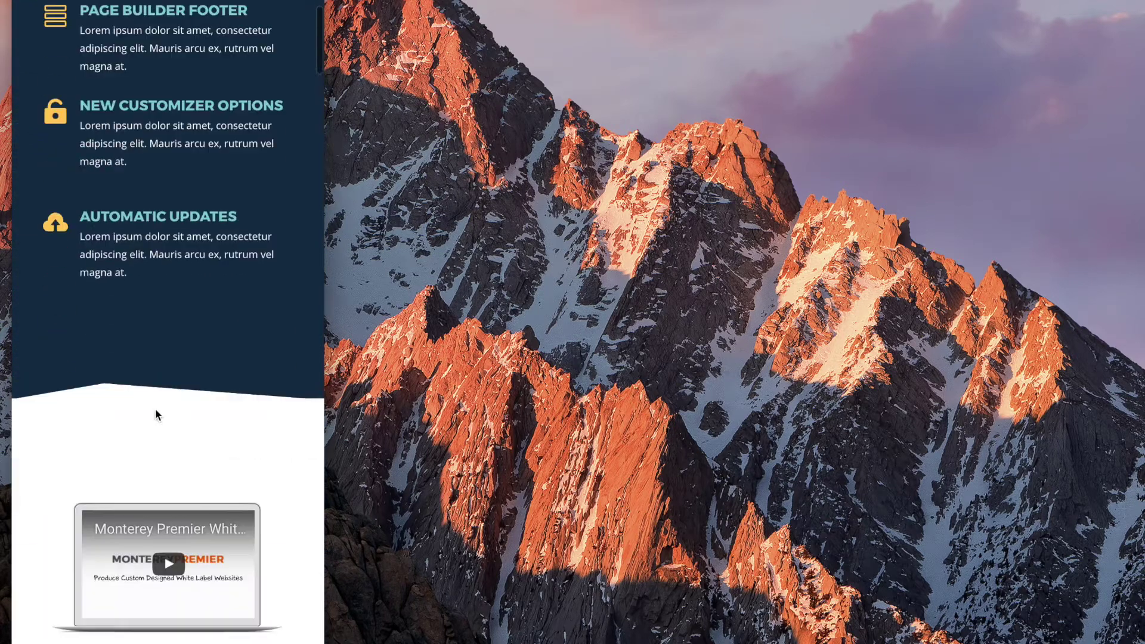
left_click_drag(325, 200, 956, 199)
scroll(612, 266, "up", 20)
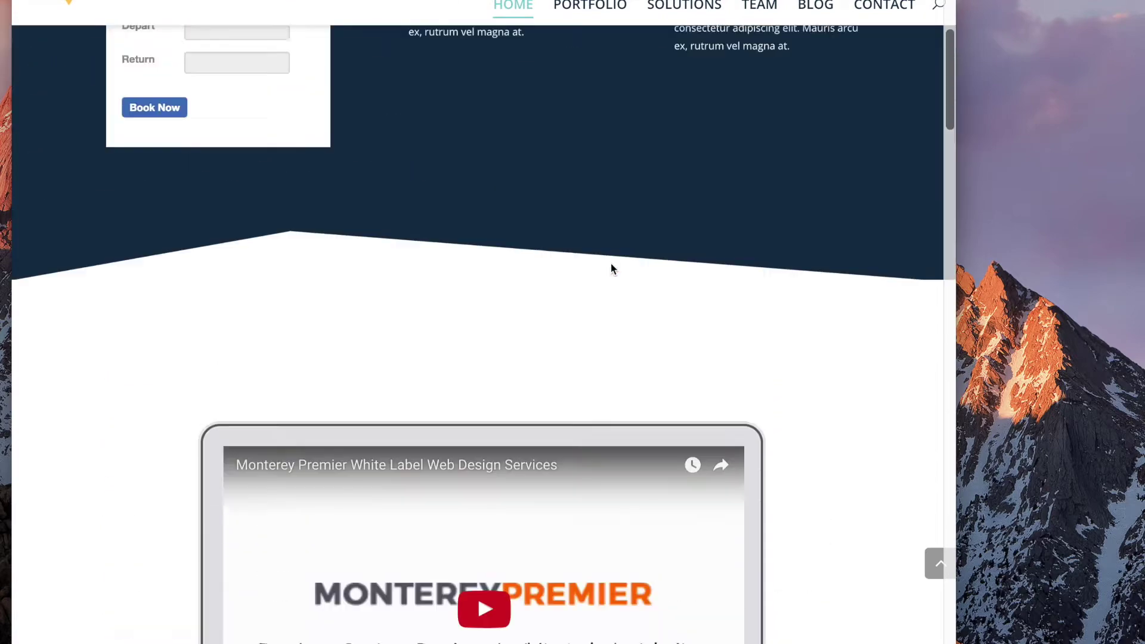
scroll(601, 271, "down", 4)
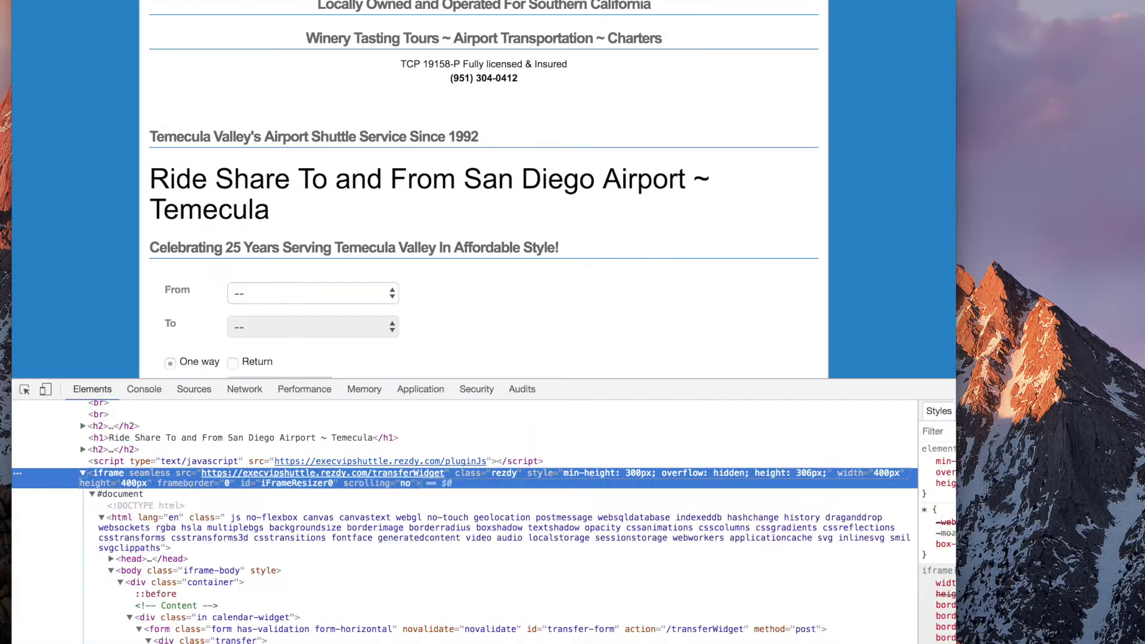
Step: Copy the 'Executive VIP Transportation' heading text from the client's booking page
scroll(248, 253, "down", 5)
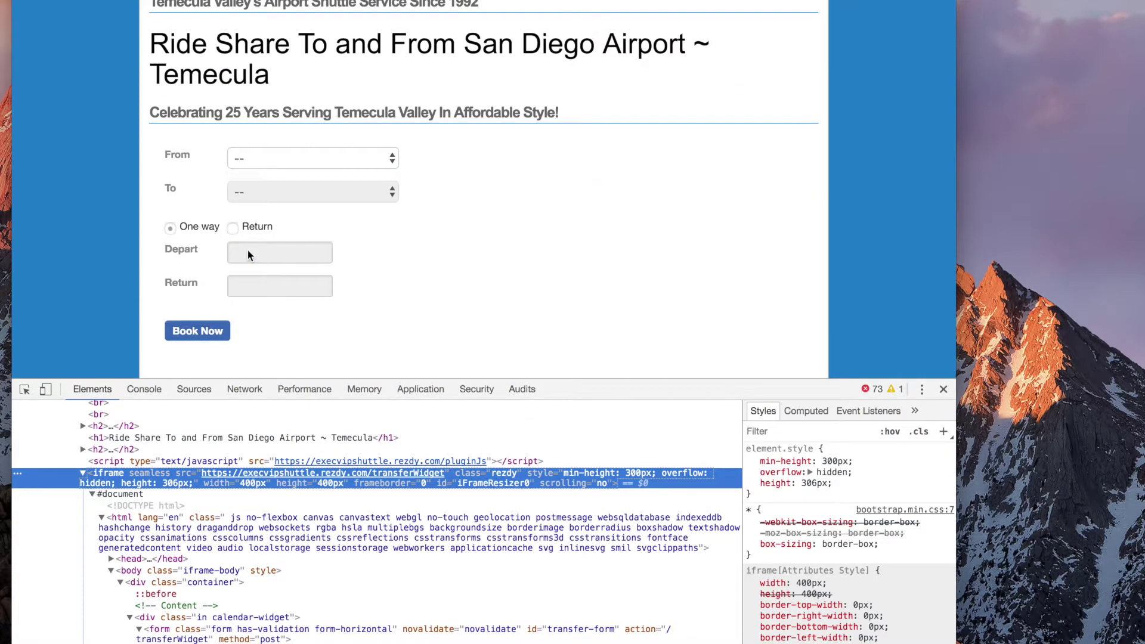
scroll(249, 252, "up", 3)
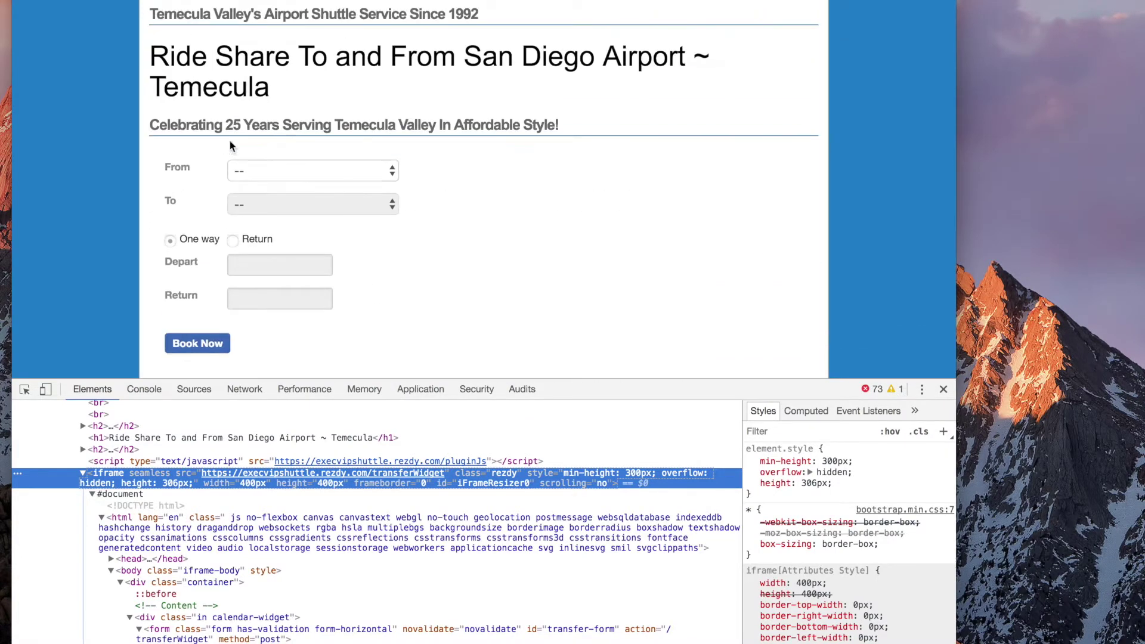
left_click(276, 170)
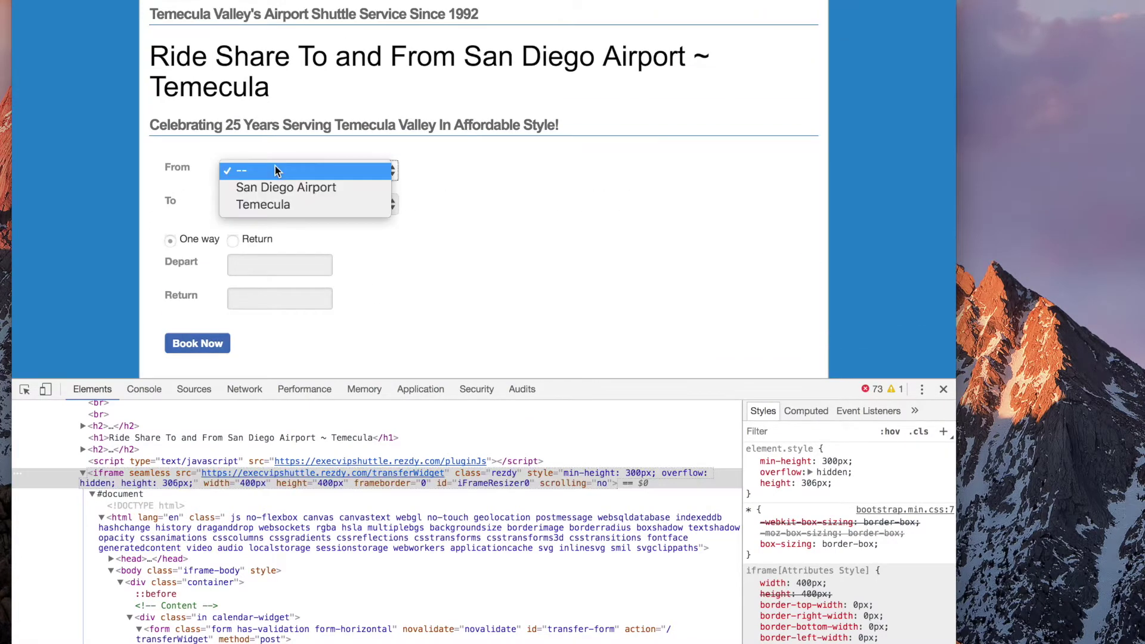
left_click(406, 154)
scroll(179, 90, "up", 1)
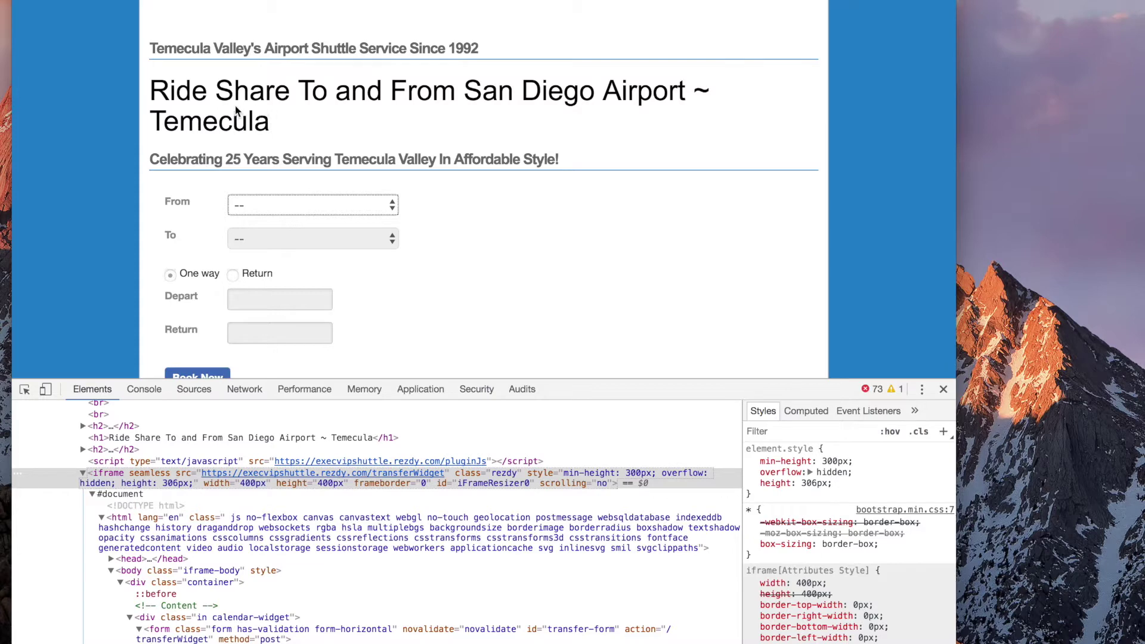
scroll(208, 136, "up", 5)
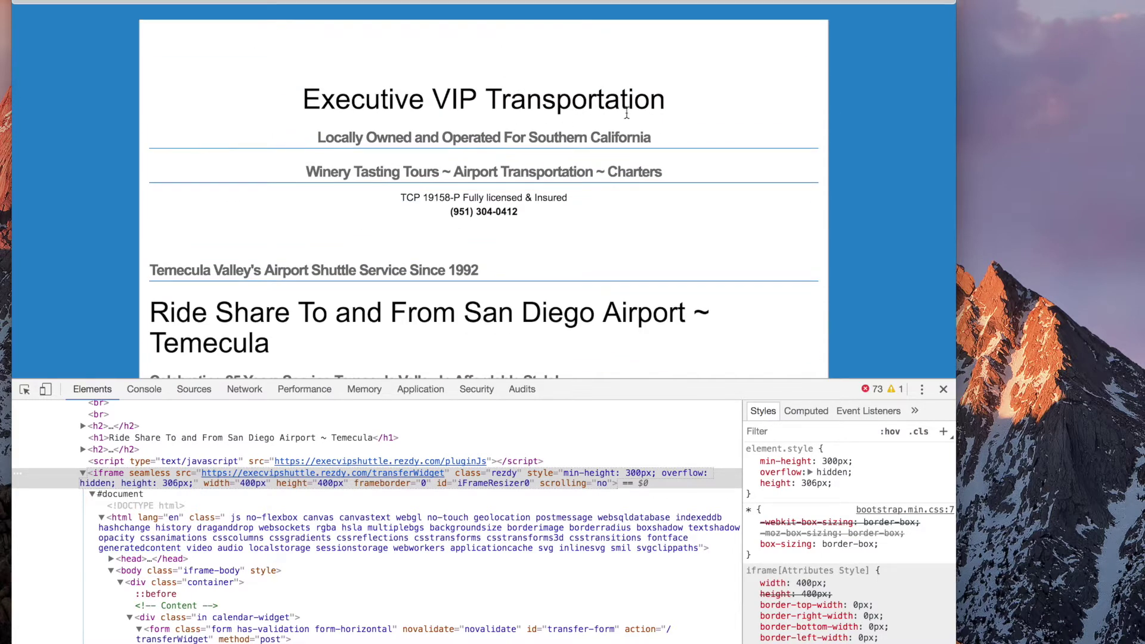
left_click_drag(668, 102, 300, 101)
right_click(449, 112)
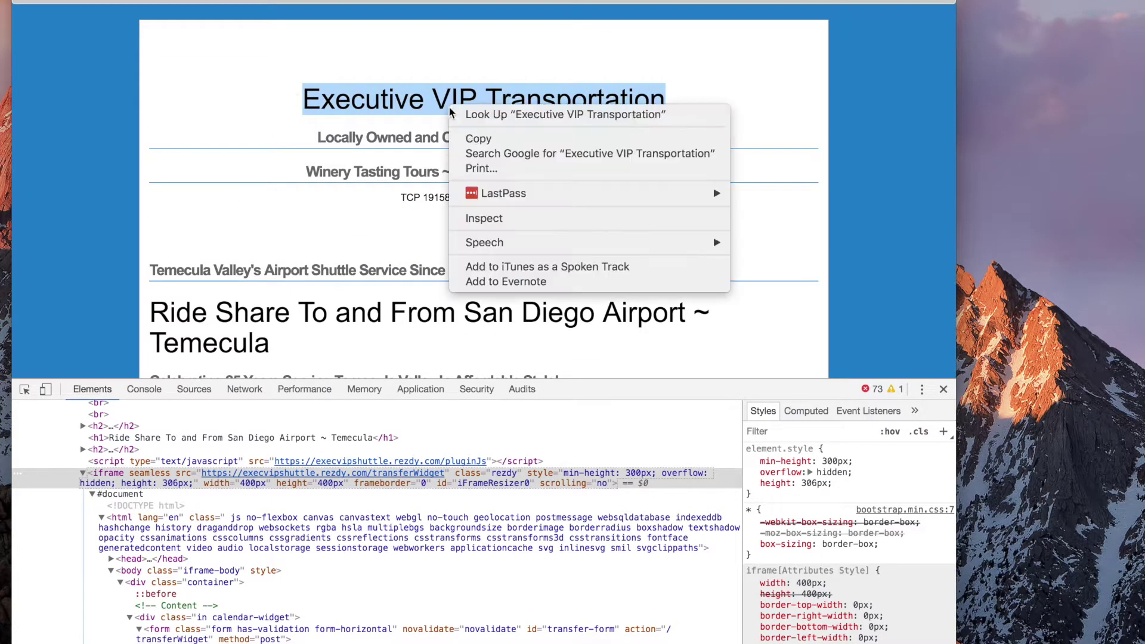
left_click(479, 138)
scroll(332, 107, "up", 3)
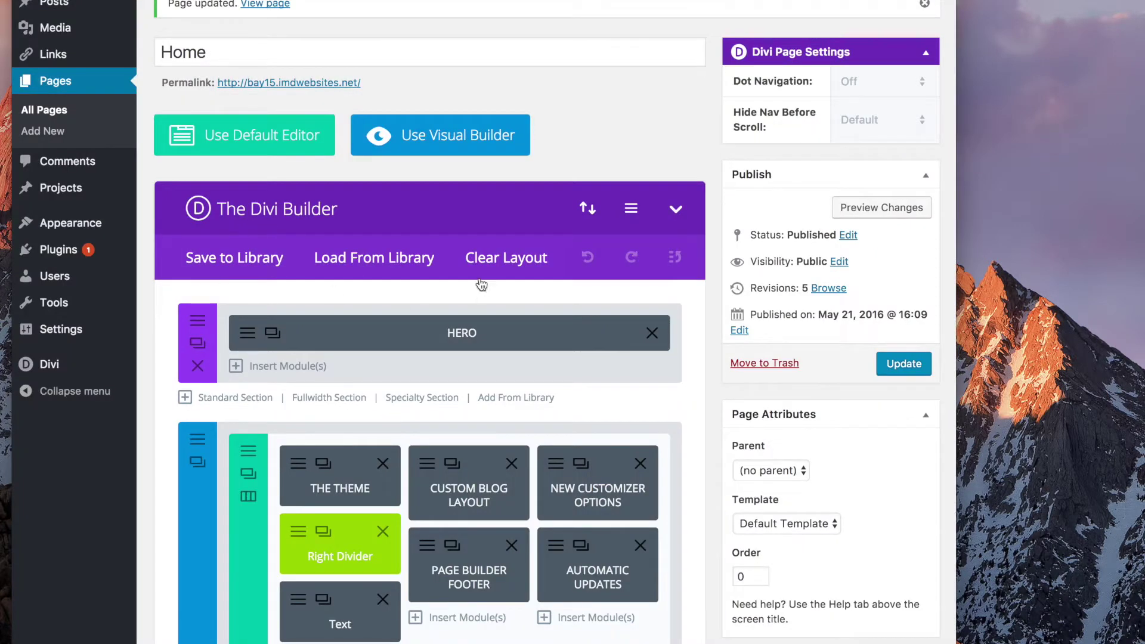
Step: Retitle the HERO header 'Executive VIP Transportation' and save the module
left_click(268, 335)
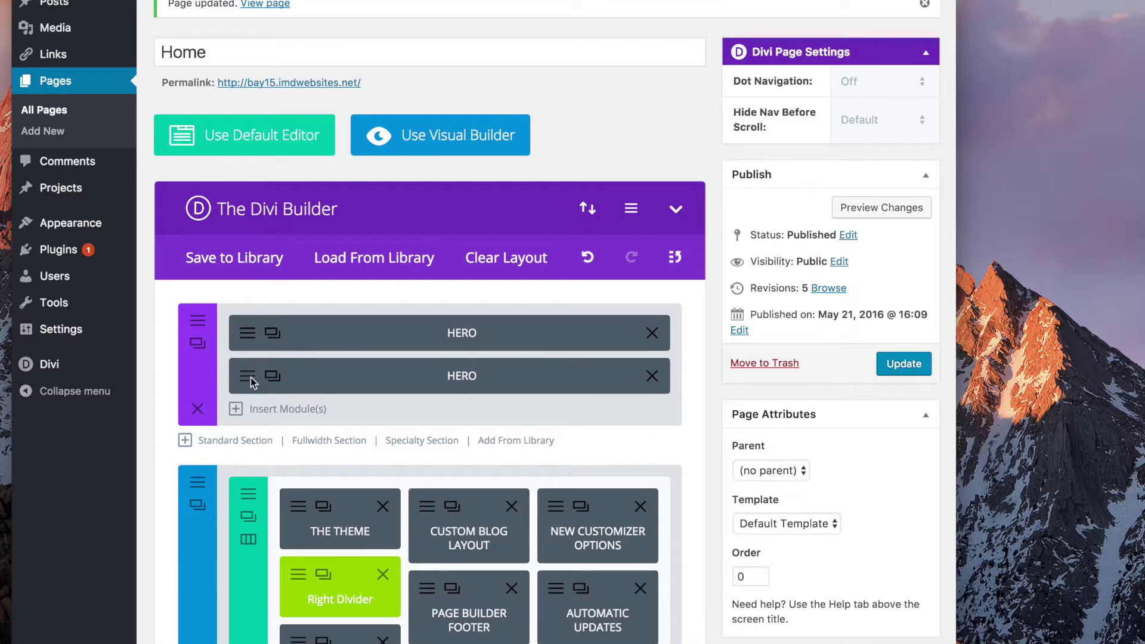
left_click(652, 376)
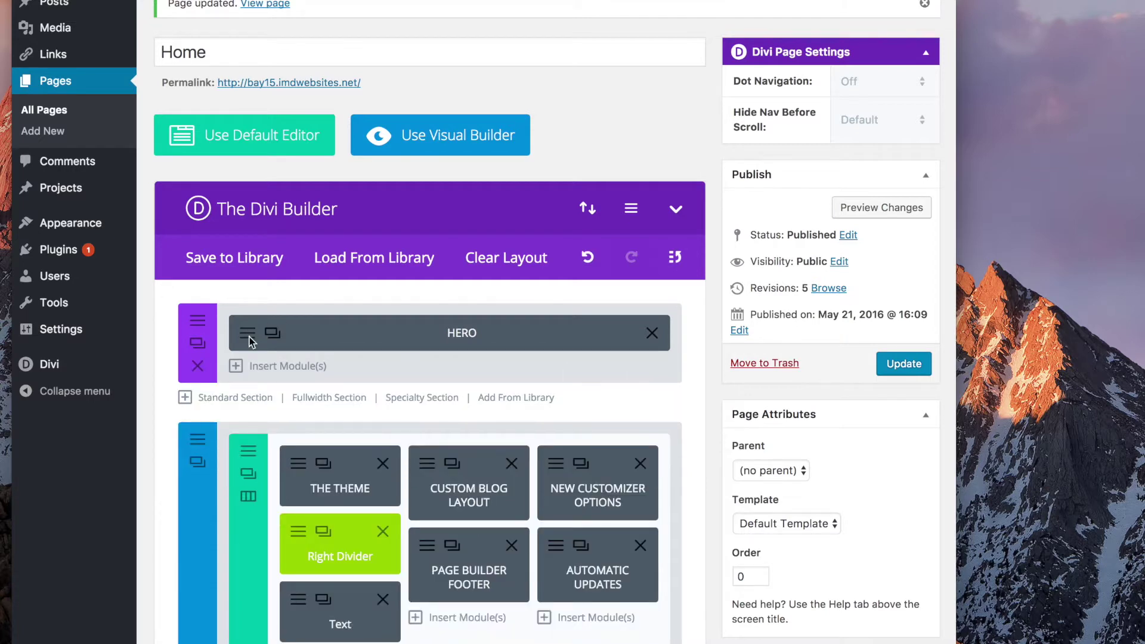
left_click(249, 337)
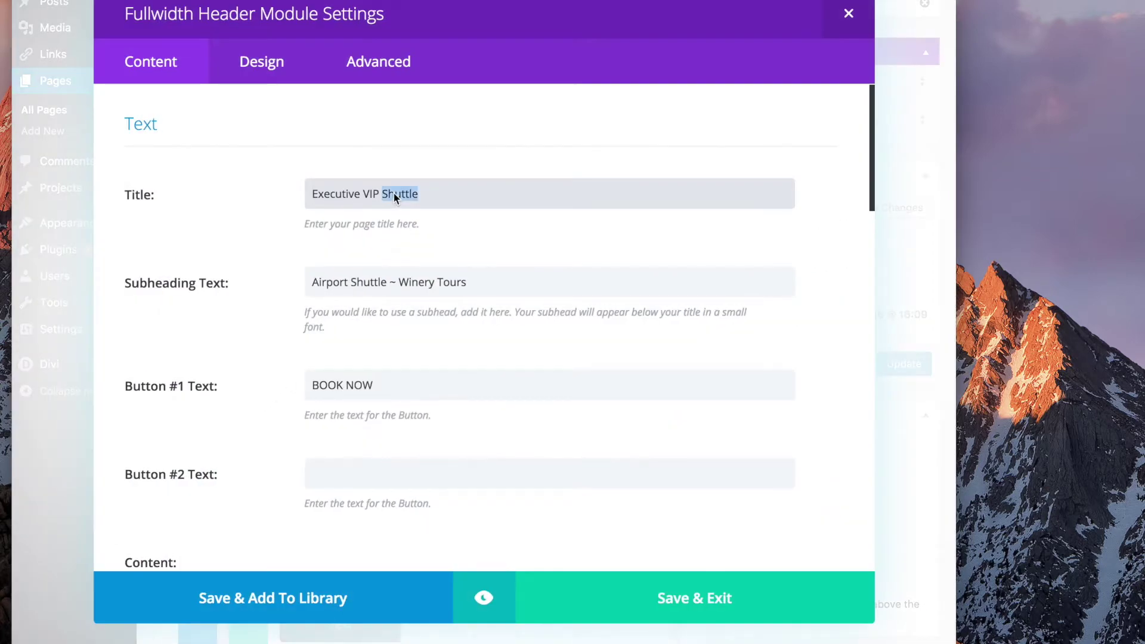
type("Transportation")
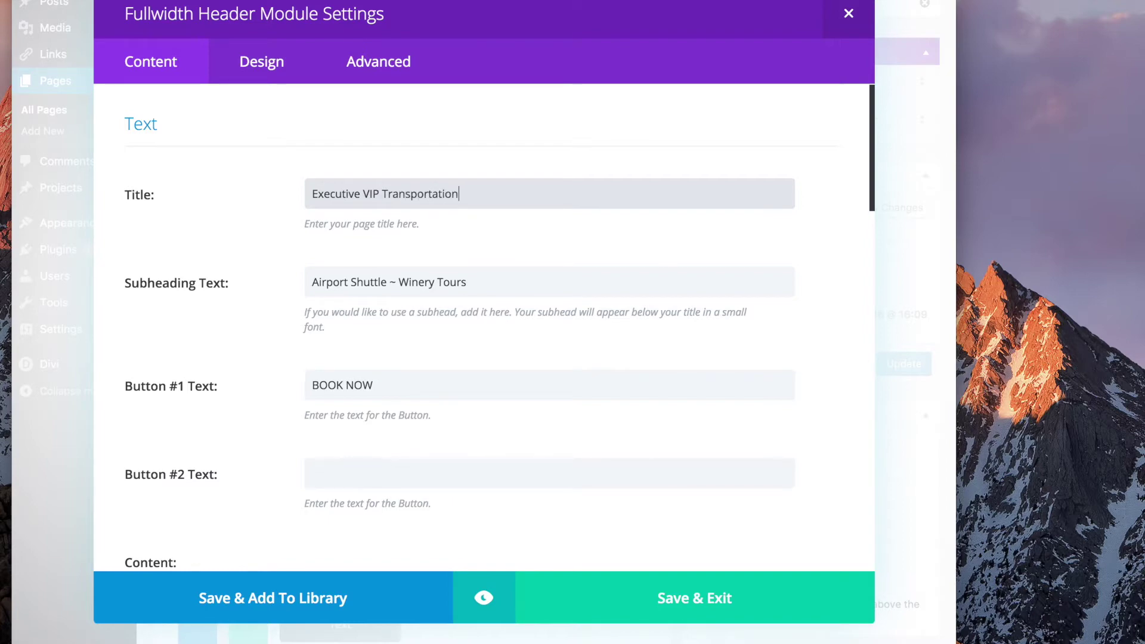
left_click(665, 599)
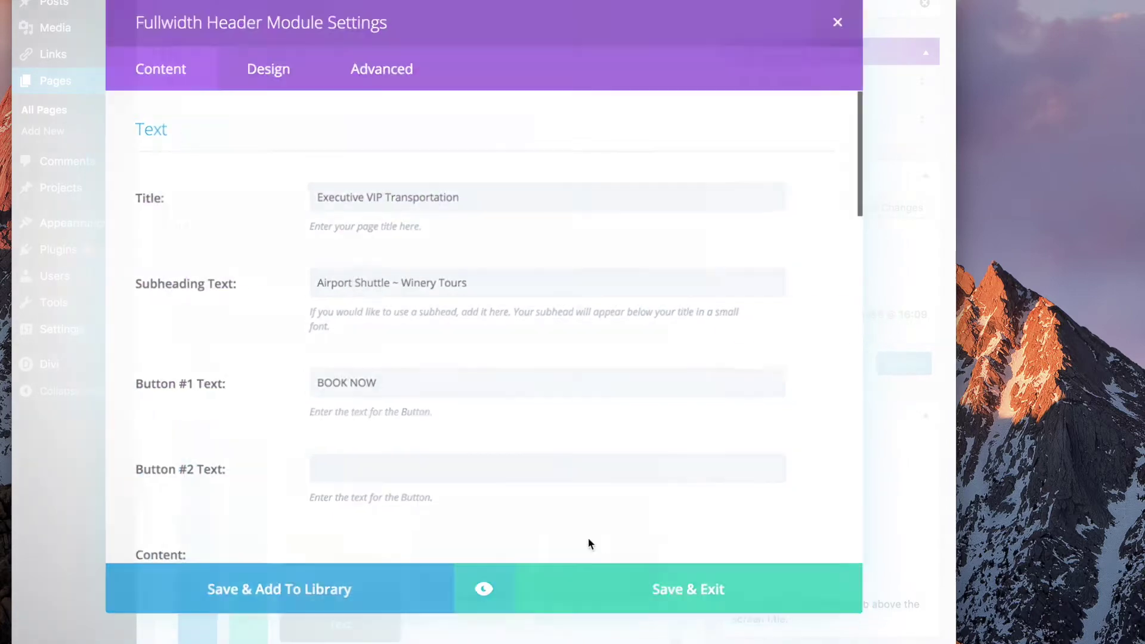
scroll(358, 456, "down", 3)
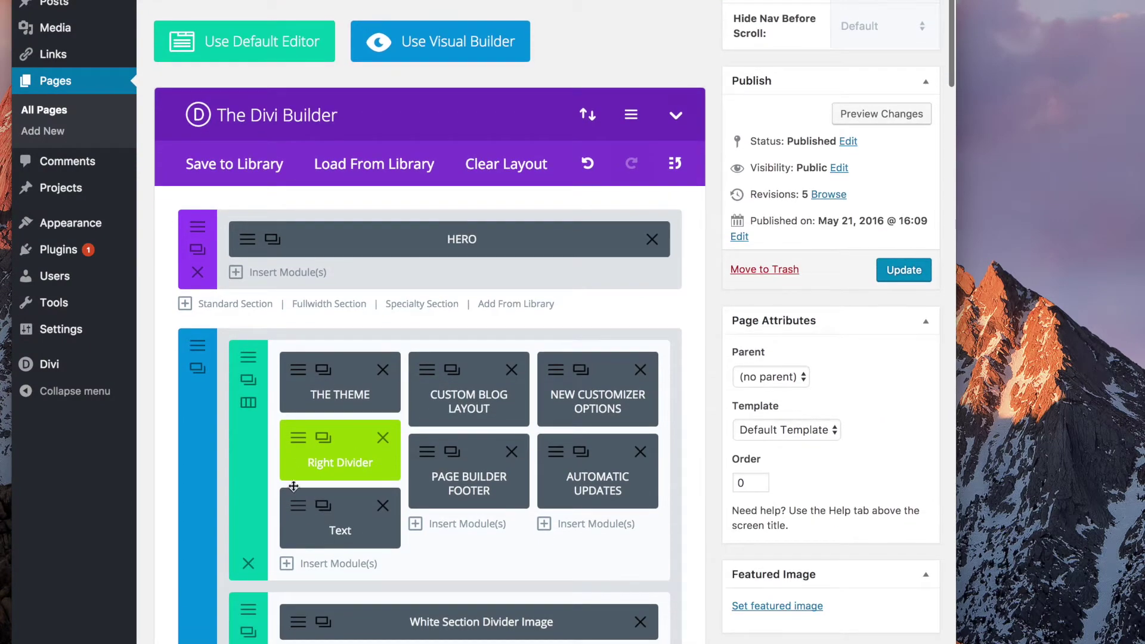
Step: Change the heading text from THE THEME to BOOK ONLINE and save the module
left_click(299, 380)
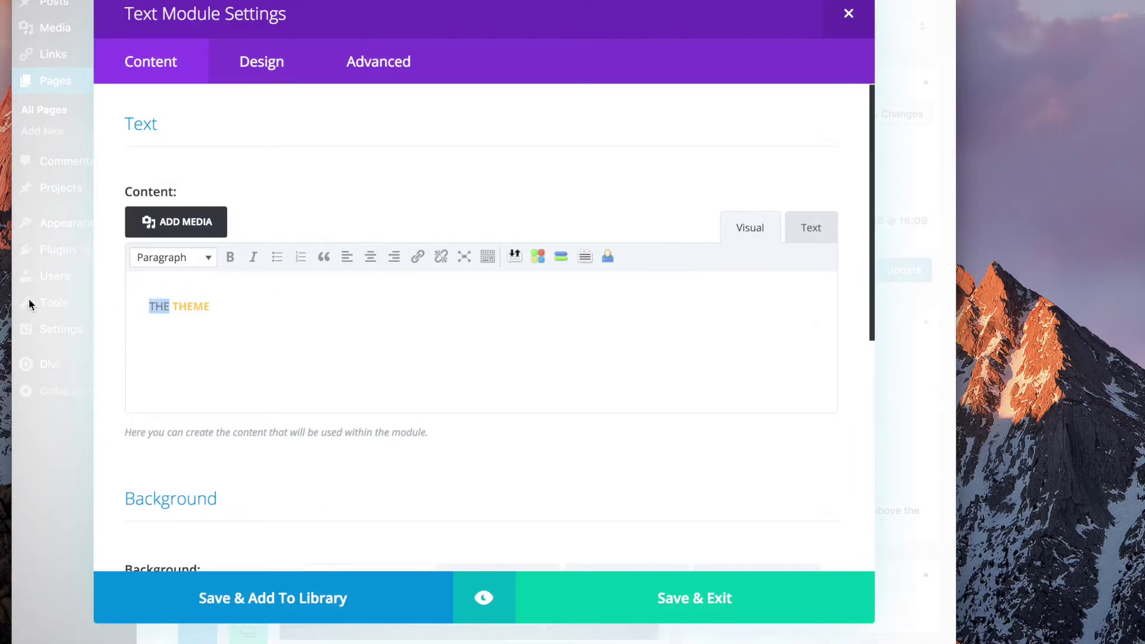
type("B=")
type("OK")
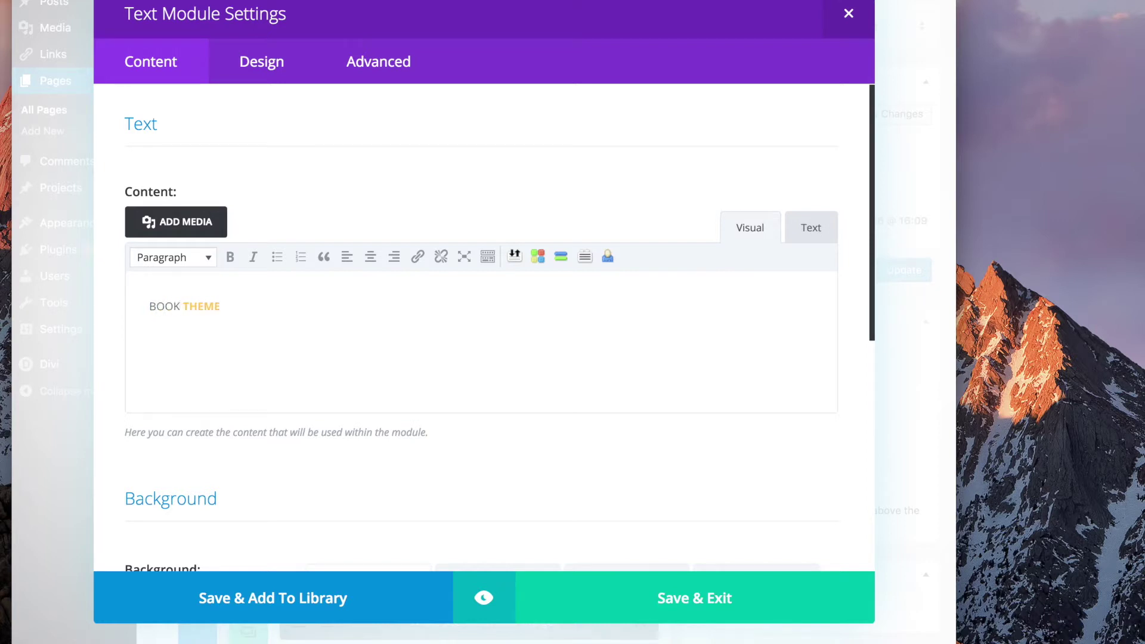
double_click(210, 306)
type("ONLIN")
left_click(684, 597)
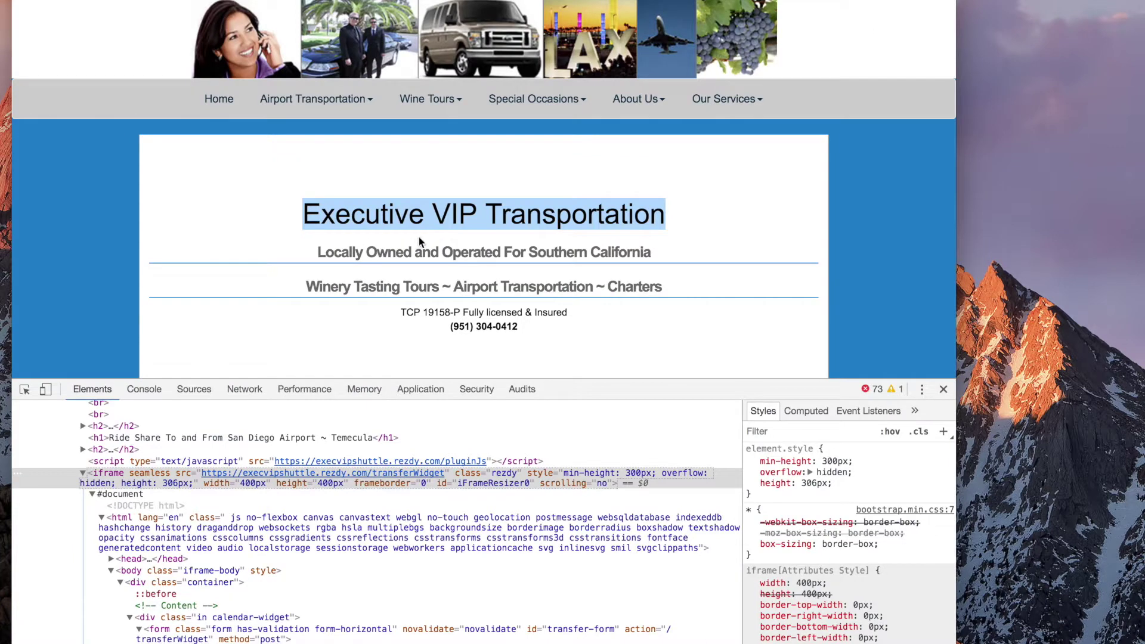
scroll(419, 240, "down", 4)
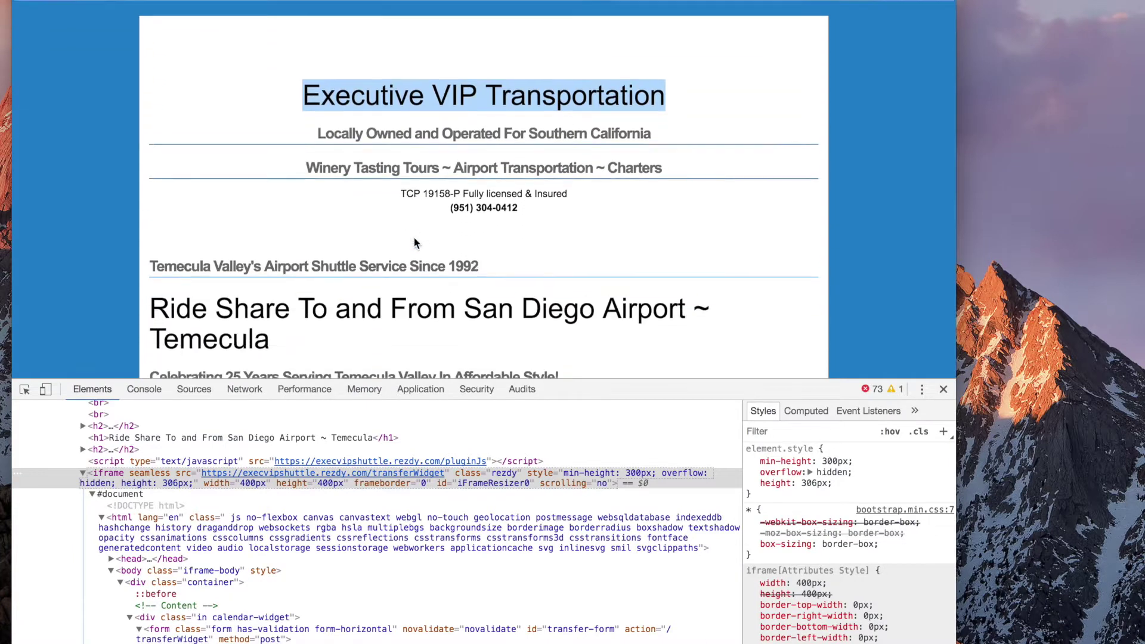
left_click_drag(560, 187, 245, 191)
Step: Review the client site's Southern California, Temecula Valley and $38 Each Way fare headings
left_click_drag(307, 123, 594, 131)
scroll(249, 187, "down", 3)
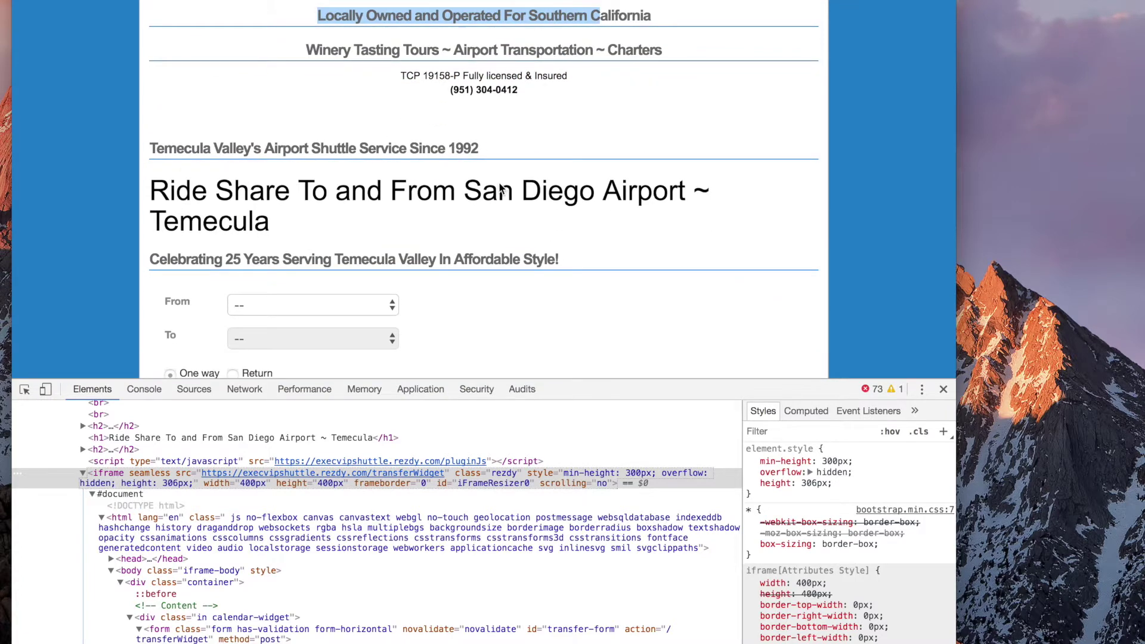
left_click_drag(499, 151, 305, 146)
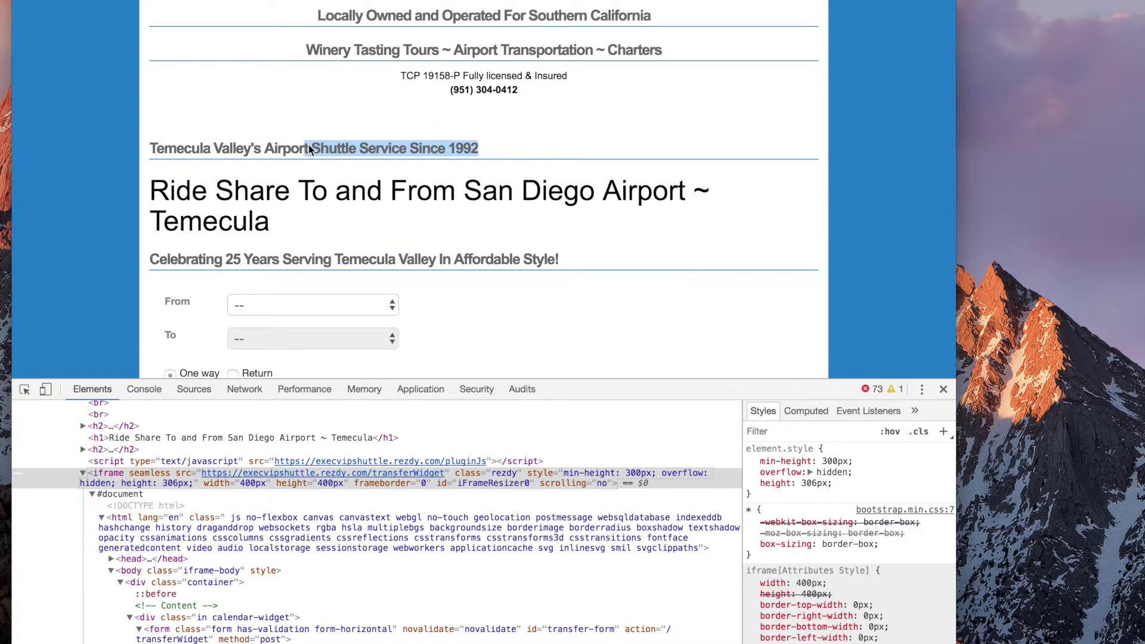
scroll(333, 222, "down", 6)
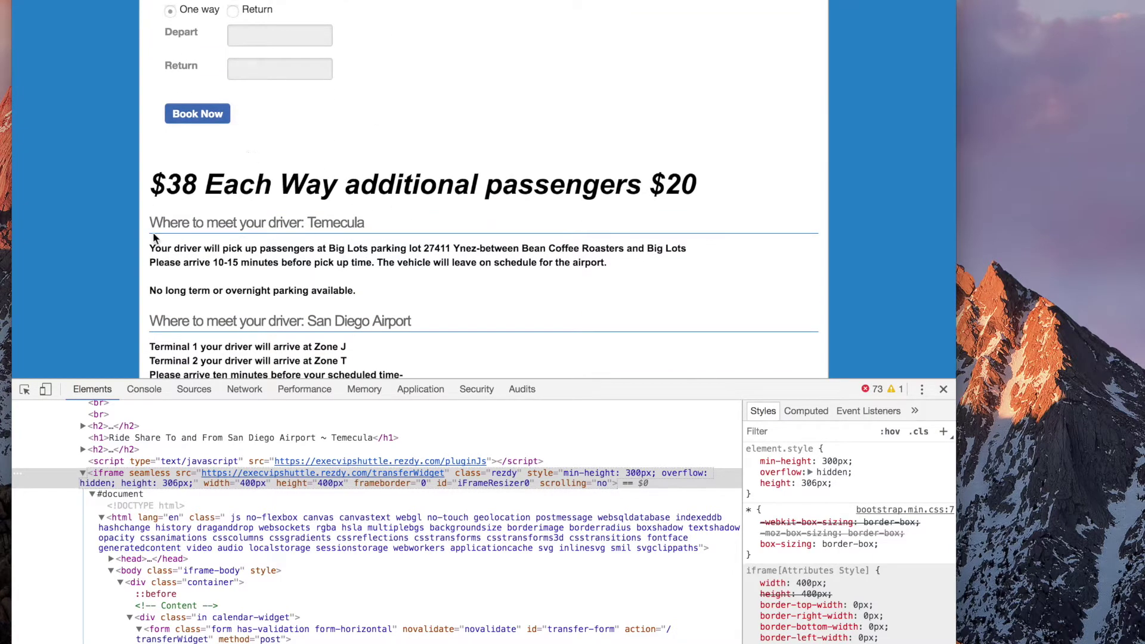
left_click_drag(157, 190, 609, 190)
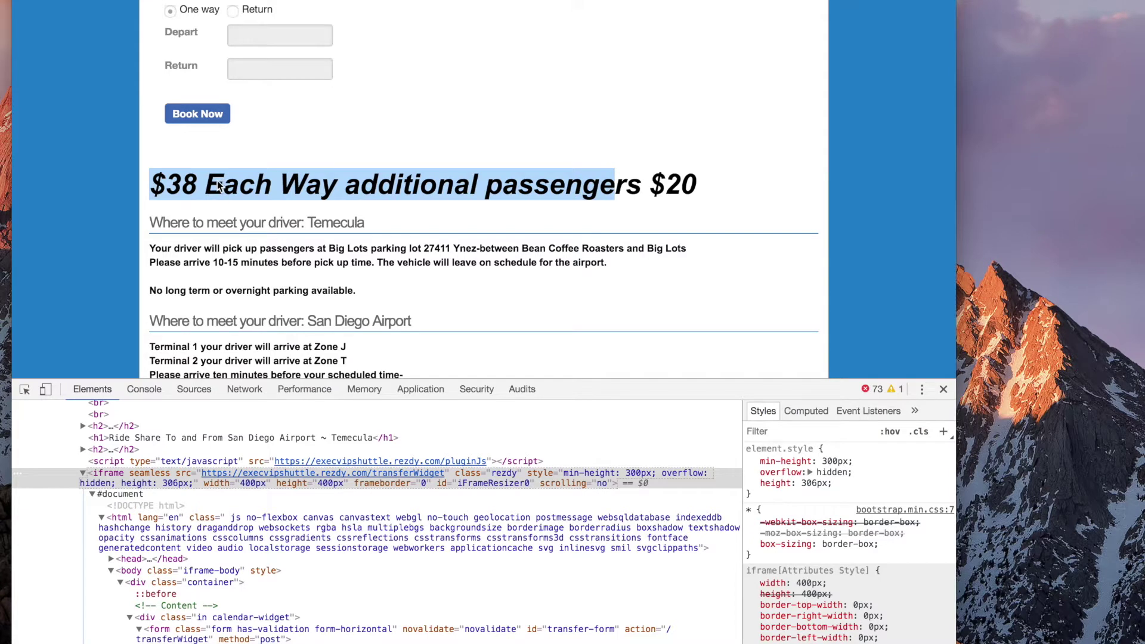
scroll(218, 186, "down", 3)
scroll(219, 186, "up", 1)
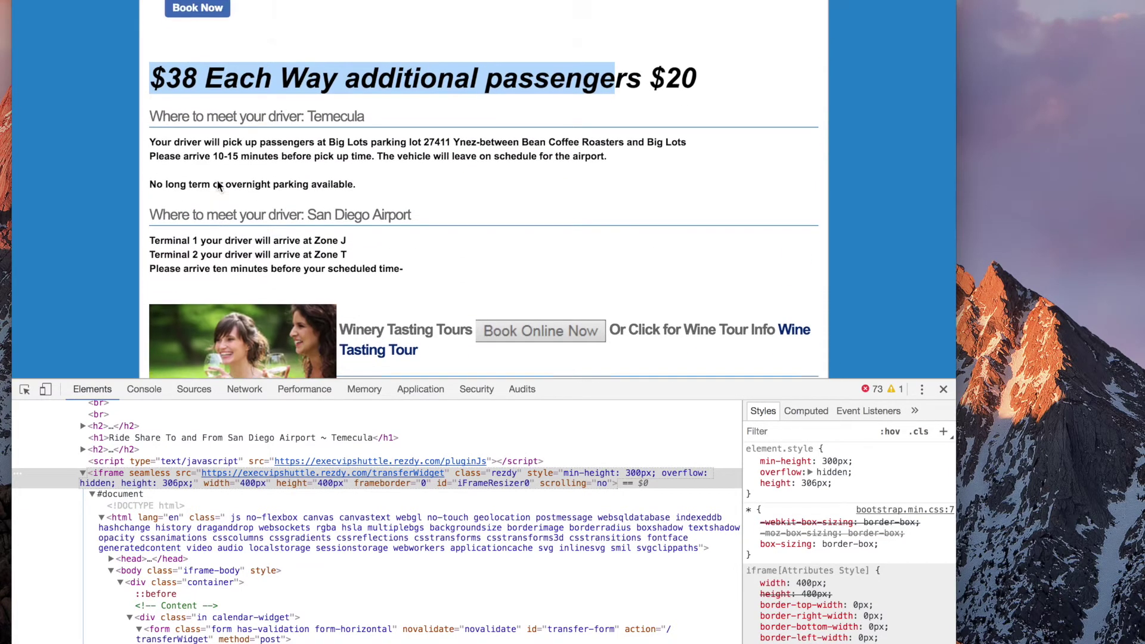
scroll(217, 182, "up", 1)
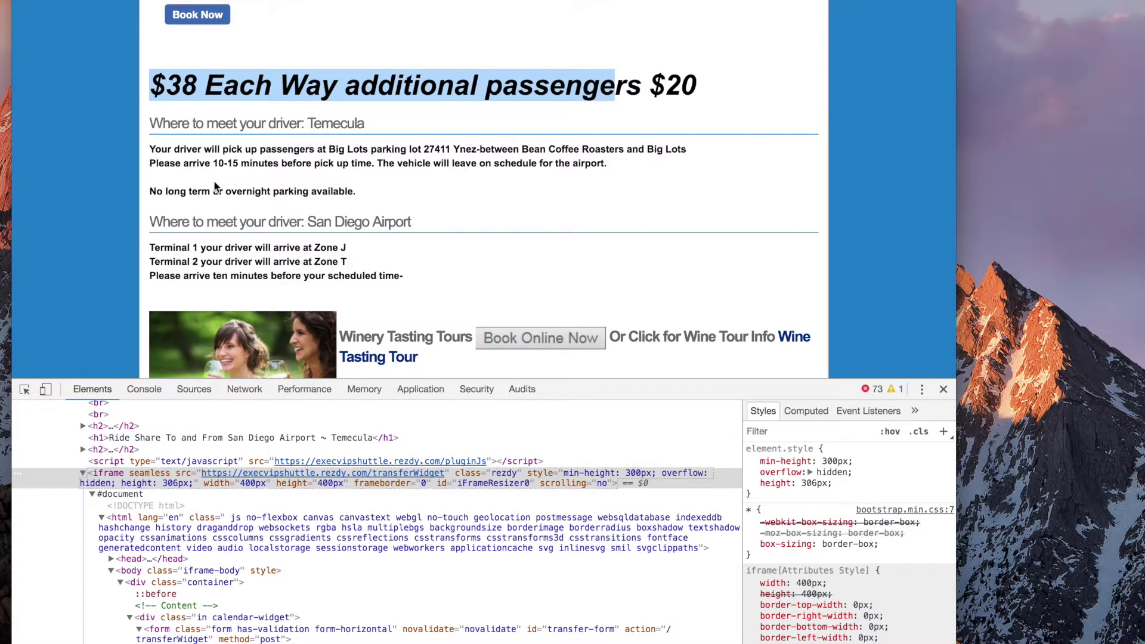
scroll(211, 194, "up", 5)
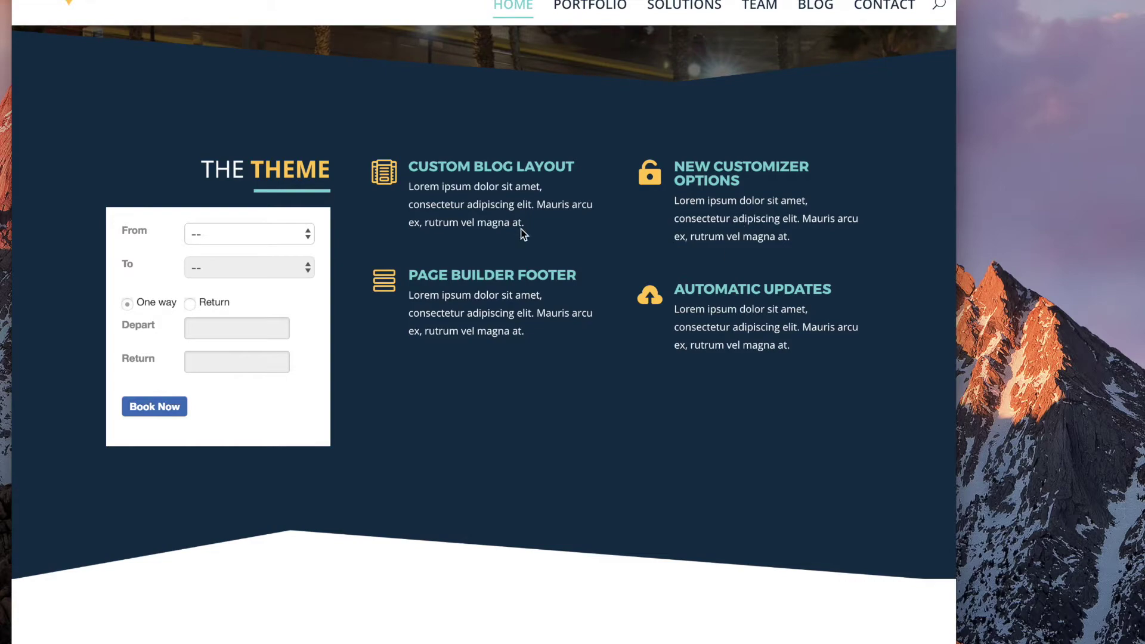
scroll(496, 310, "up", 4)
scroll(496, 310, "down", 10)
scroll(496, 310, "up", 7)
scroll(504, 251, "down", 1)
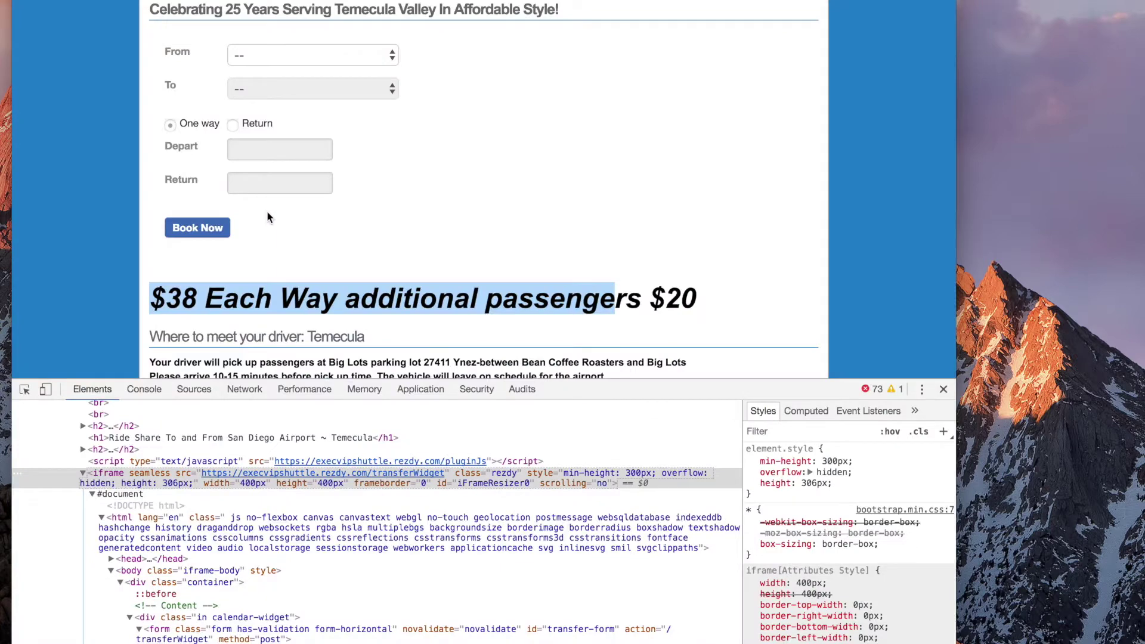
scroll(346, 255, "down", 2)
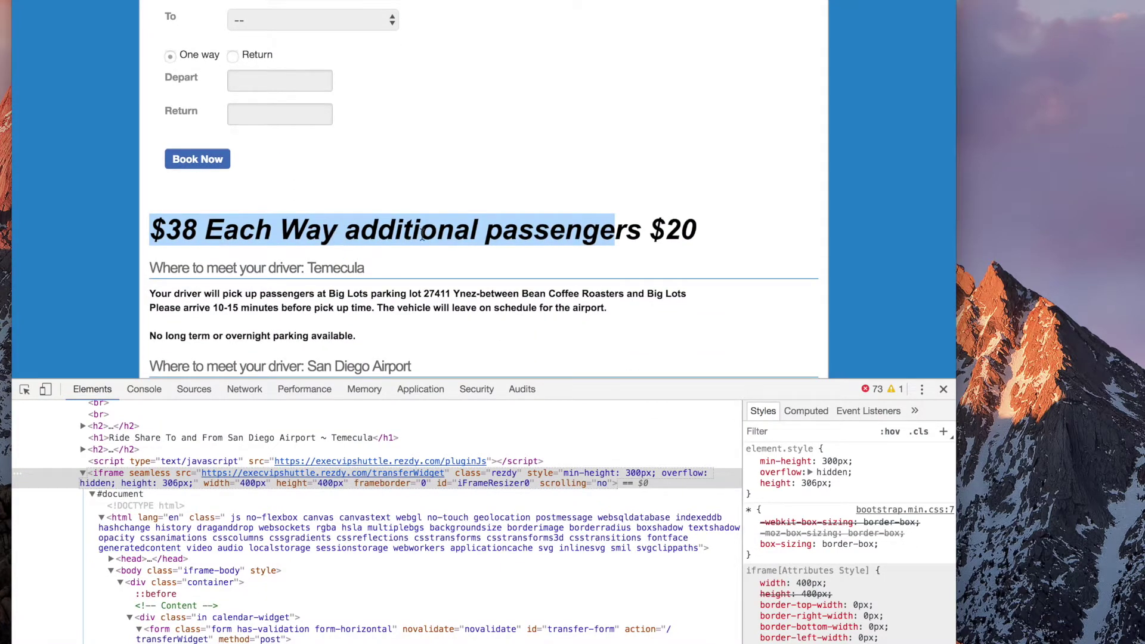
scroll(508, 226, "down", 5)
scroll(509, 226, "up", 5)
scroll(509, 221, "up", 2)
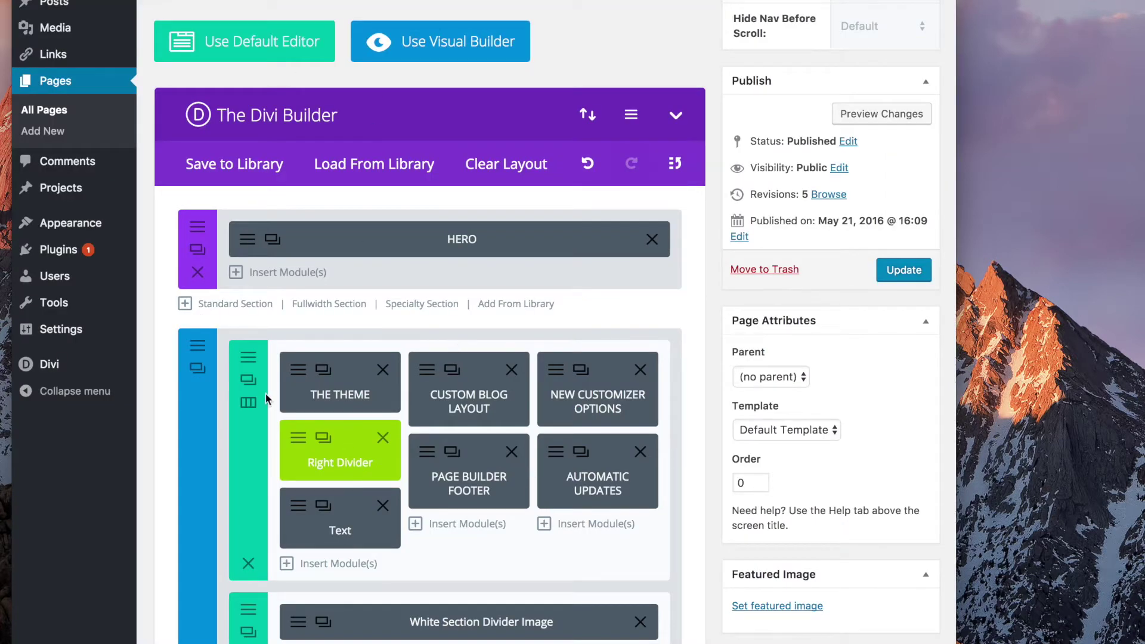
Step: Delete the PAGE BUILDER FOOTER and AUTOMATIC UPDATES blurbs
scroll(266, 394, "up", 2)
scroll(266, 393, "down", 5)
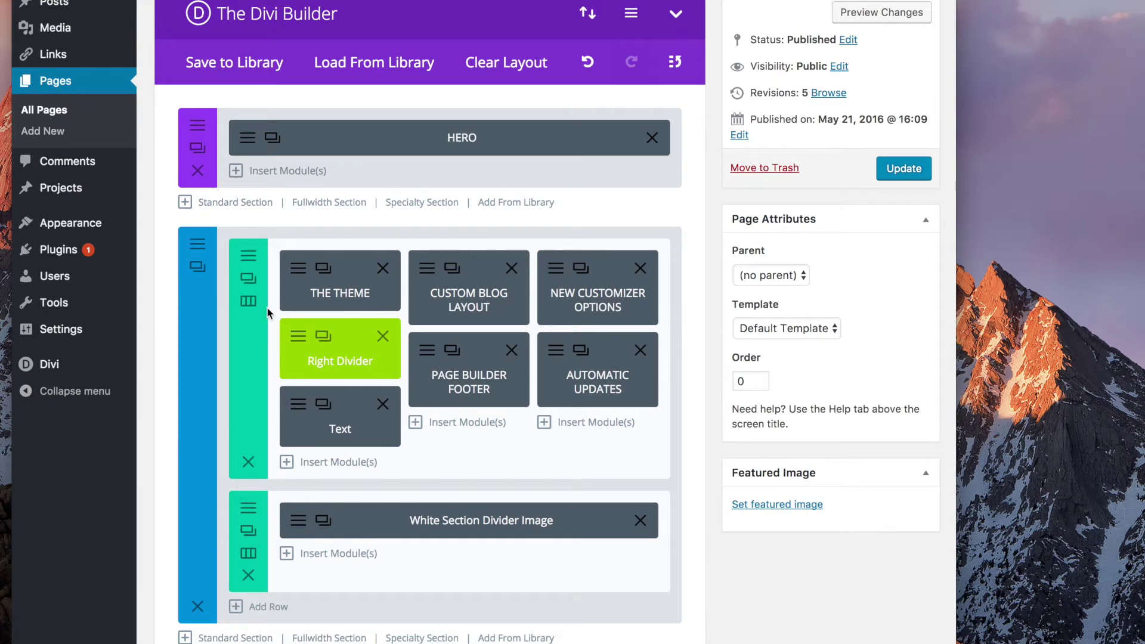
left_click(512, 351)
left_click(640, 350)
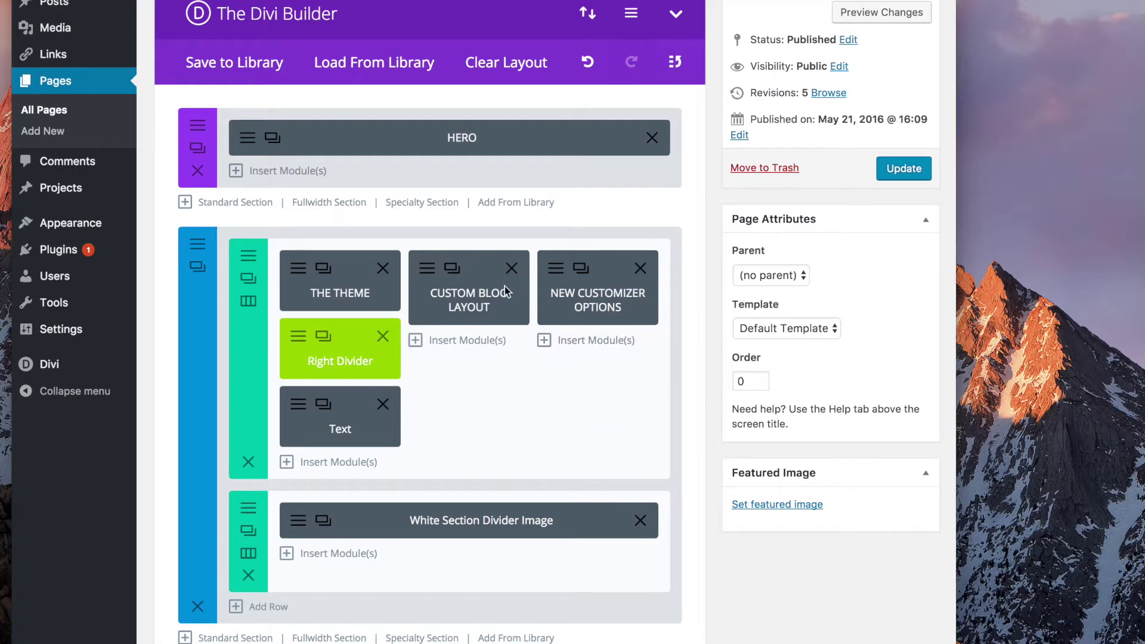
left_click(432, 276)
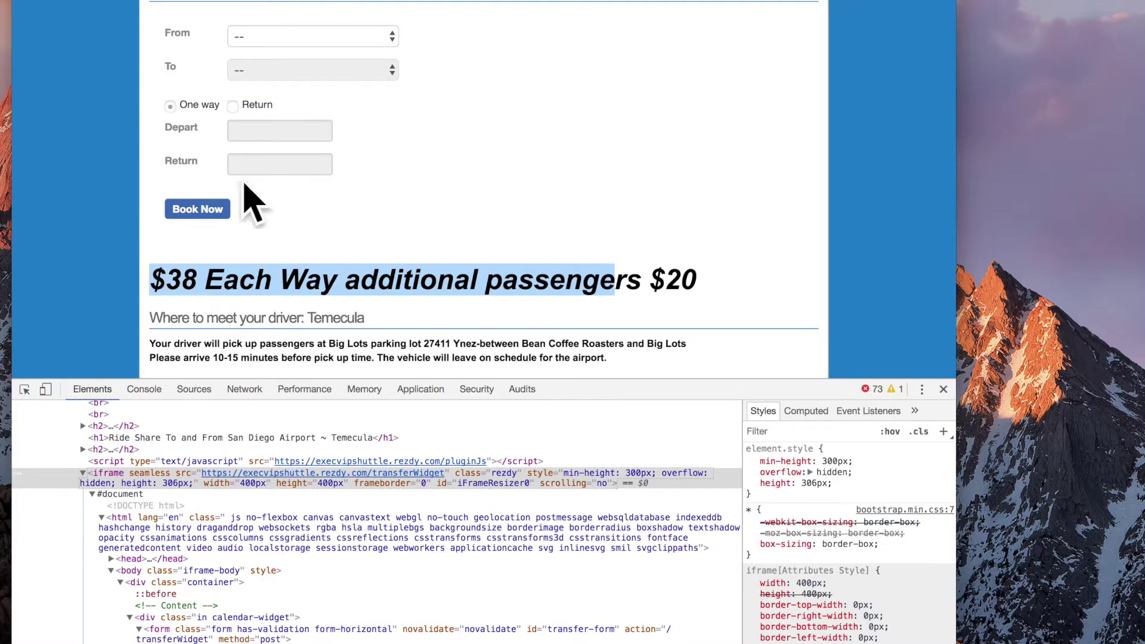
Step: Replace the CUSTOM BLOG LAYOUT blurb title with the Temecula meeting-point heading
scroll(263, 155, "up", 10)
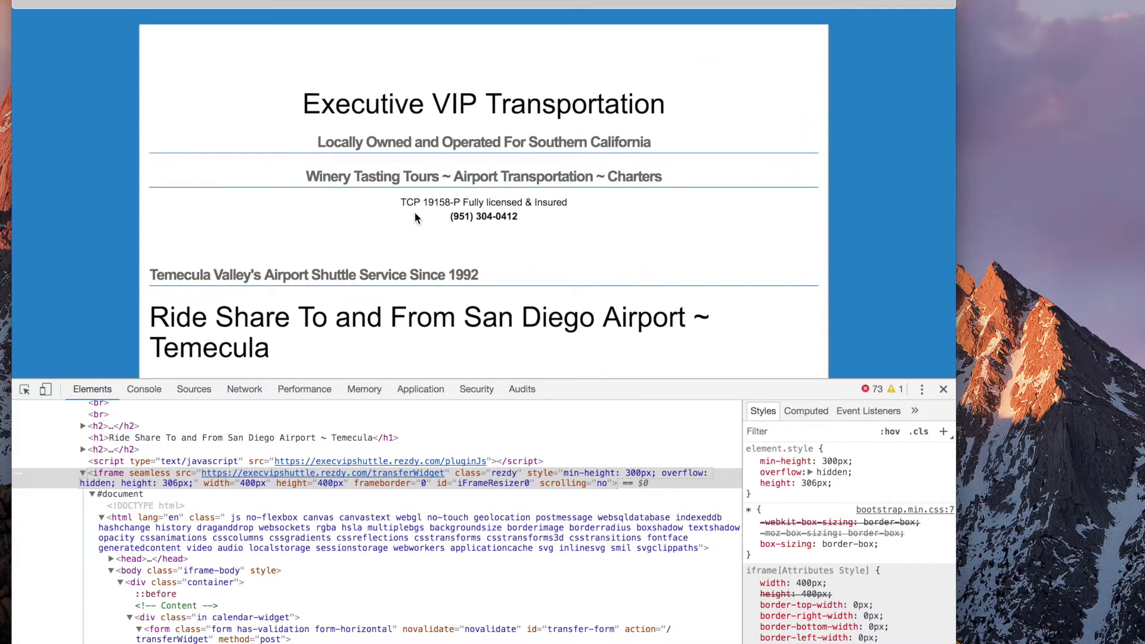
scroll(333, 168, "down", 10)
scroll(248, 228, "up", 2)
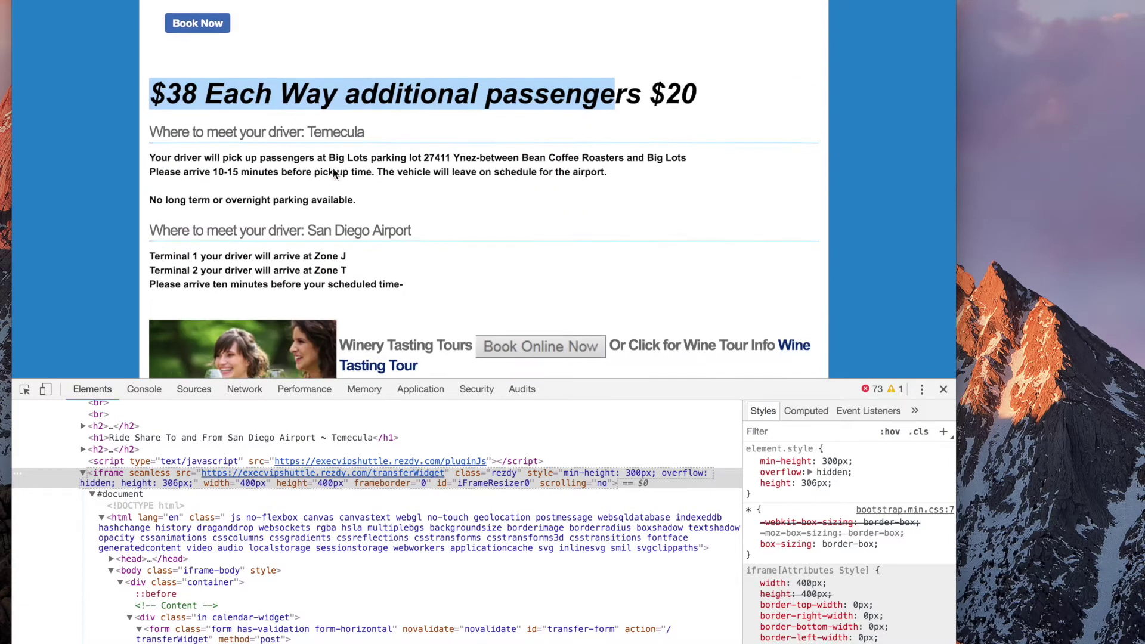
left_click_drag(381, 136, 128, 138)
key("super+c")
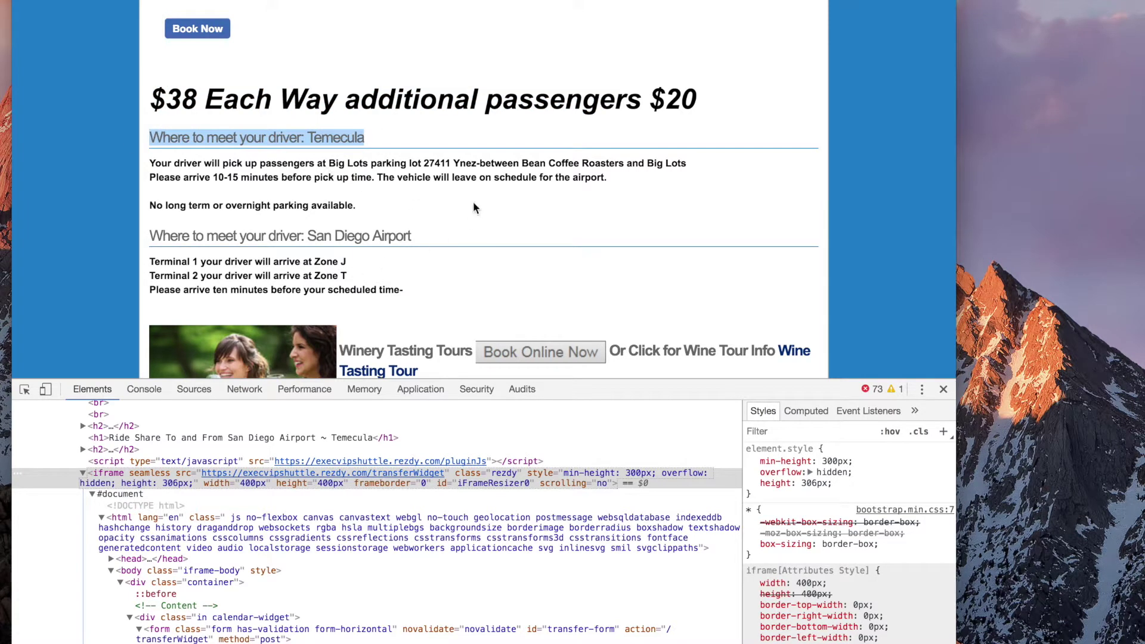
left_click_drag(412, 238, 149, 237)
left_click_drag(384, 146, 101, 128)
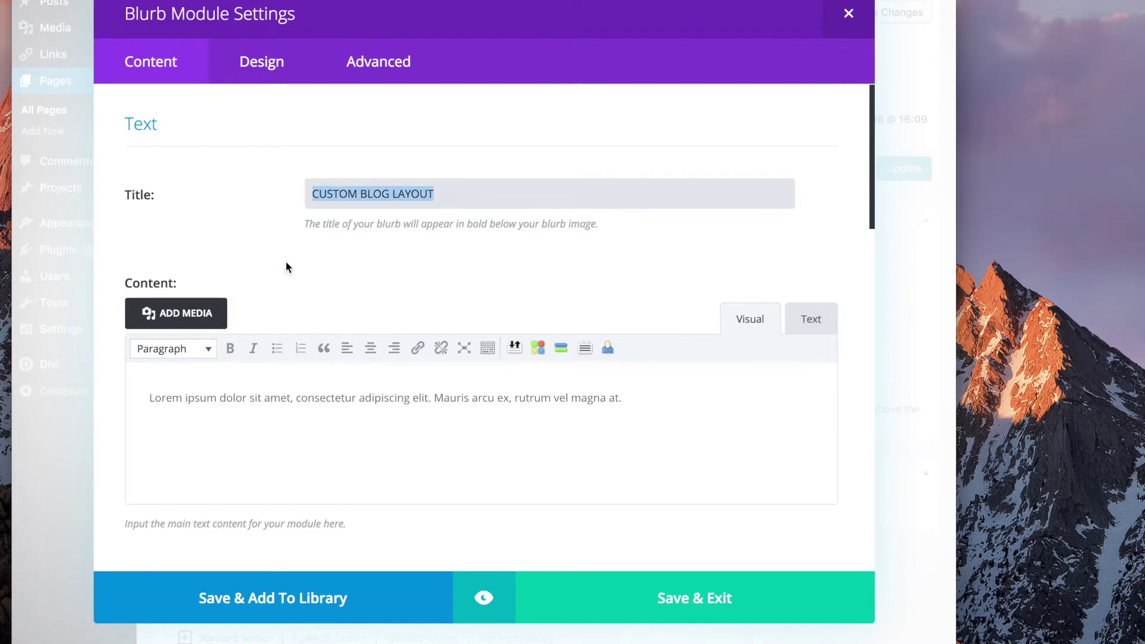
key("super+v")
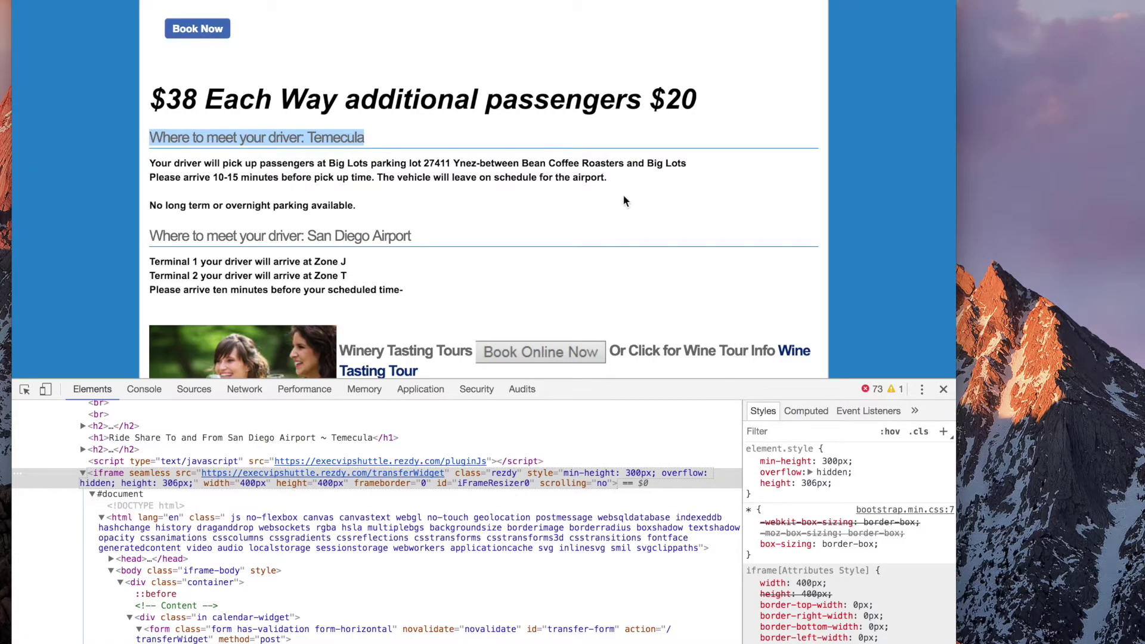
Step: Replace the blurb's Lorem ipsum content with the Temecula pickup instructions
left_click_drag(356, 208, 149, 159)
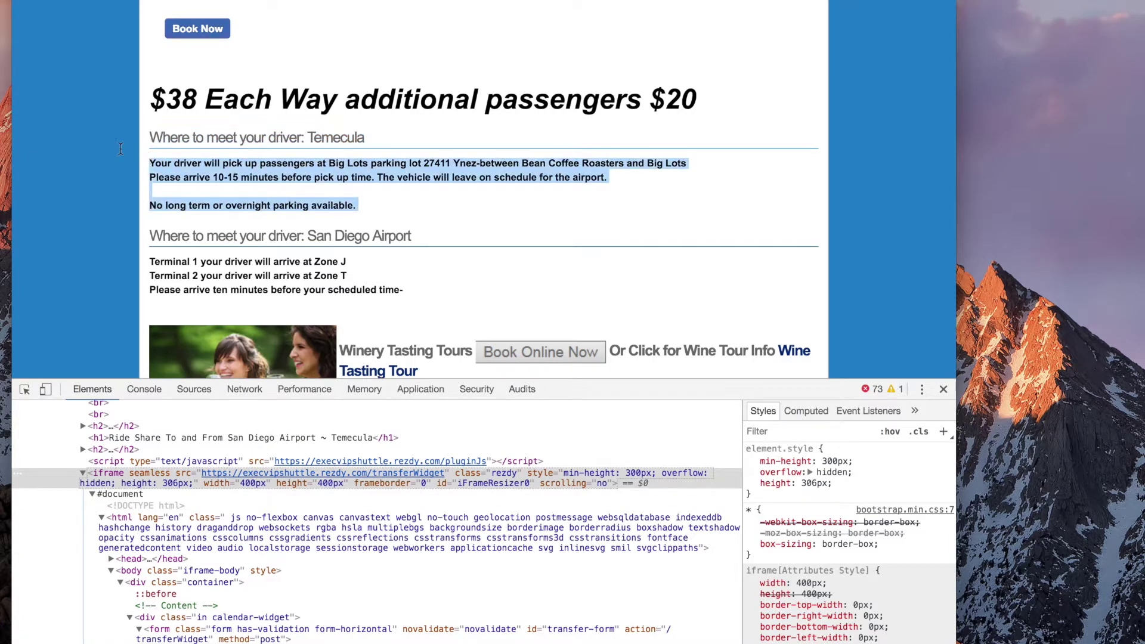
right_click(234, 164)
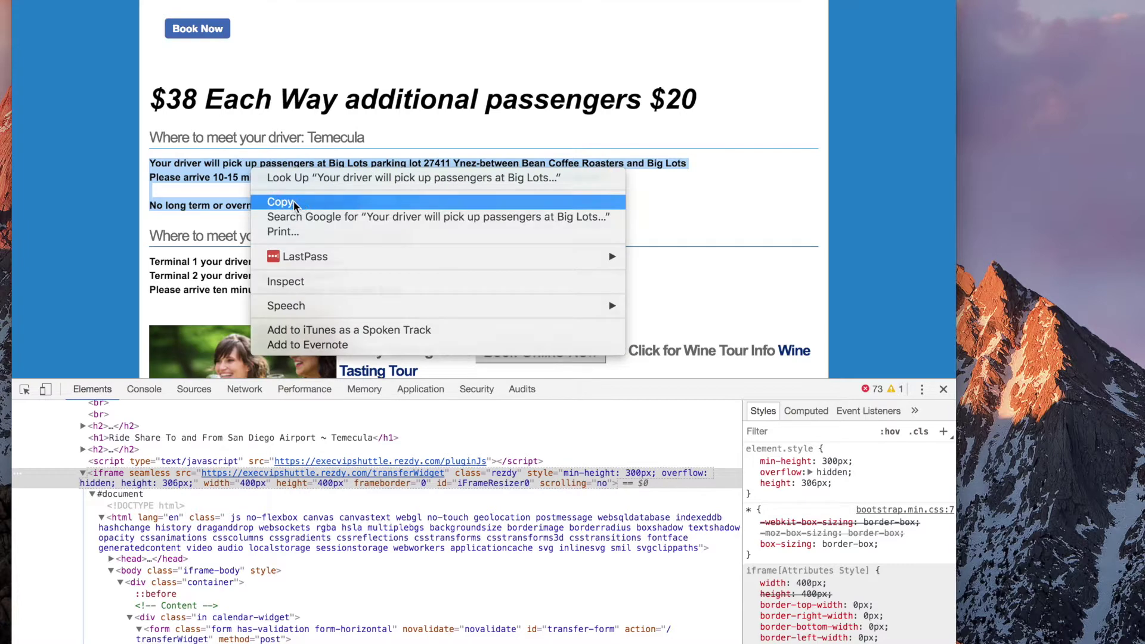
left_click(292, 199)
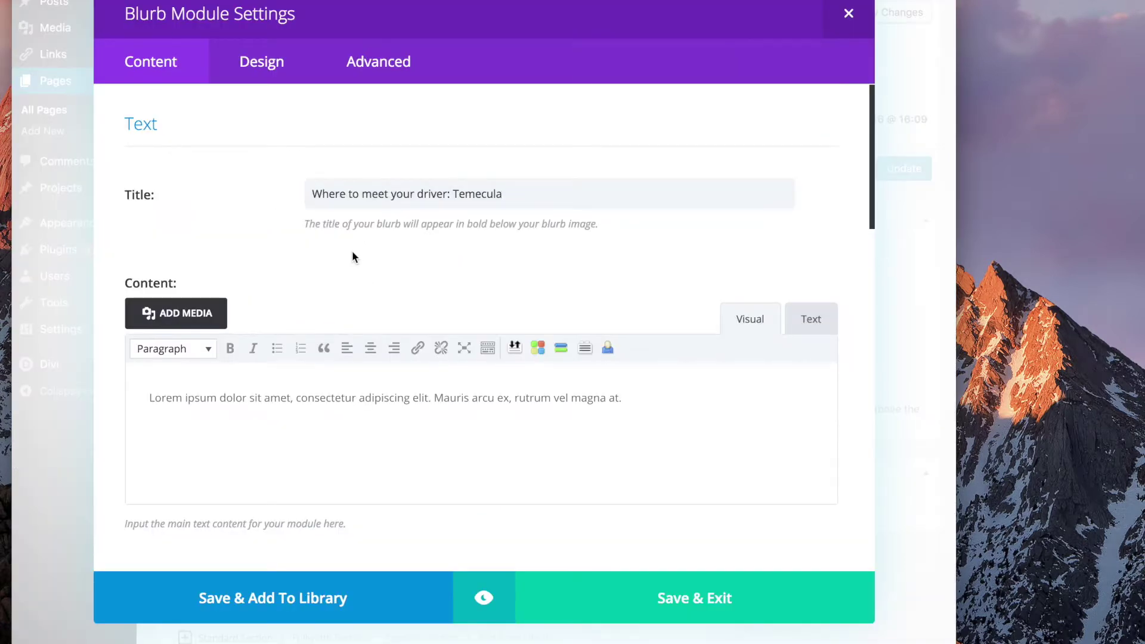
left_click_drag(645, 402, 149, 398)
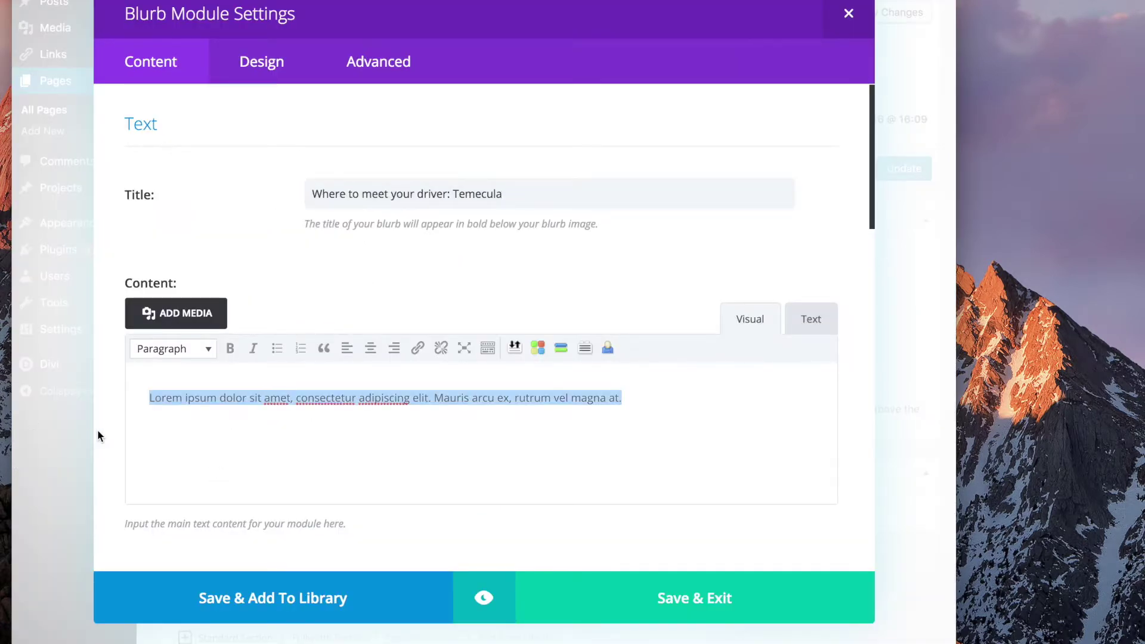
key("super+v")
Step: Give the Temecula blurb the key icon and save it
scroll(216, 442, "down", 6)
scroll(251, 476, "down", 8)
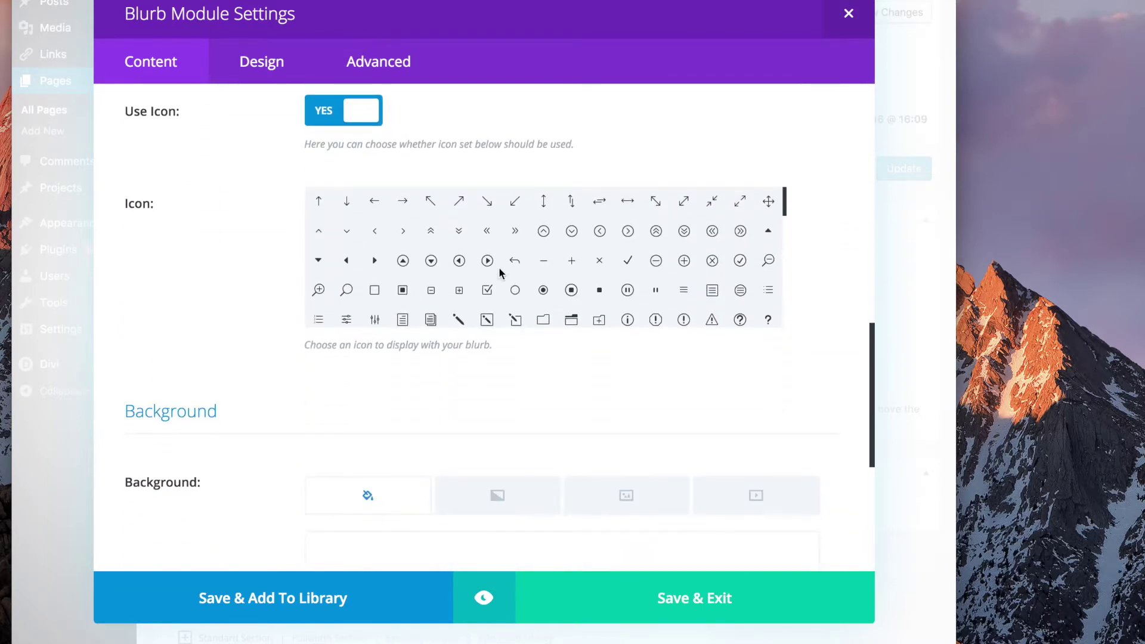
scroll(523, 267, "down", 5)
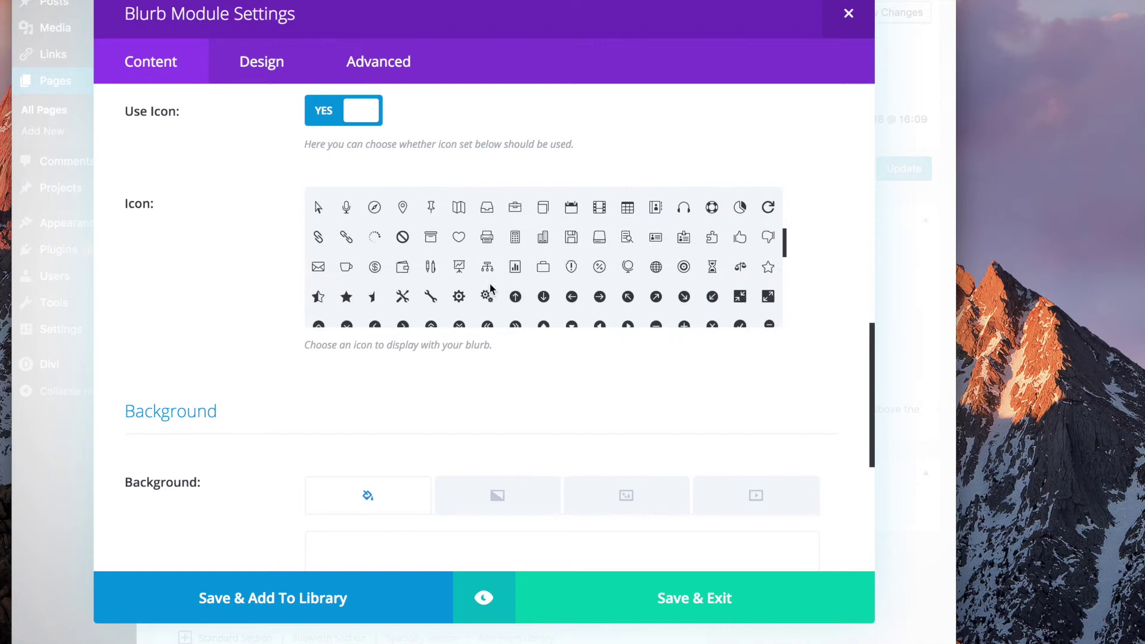
scroll(477, 290, "down", 1)
scroll(442, 298, "up", 5)
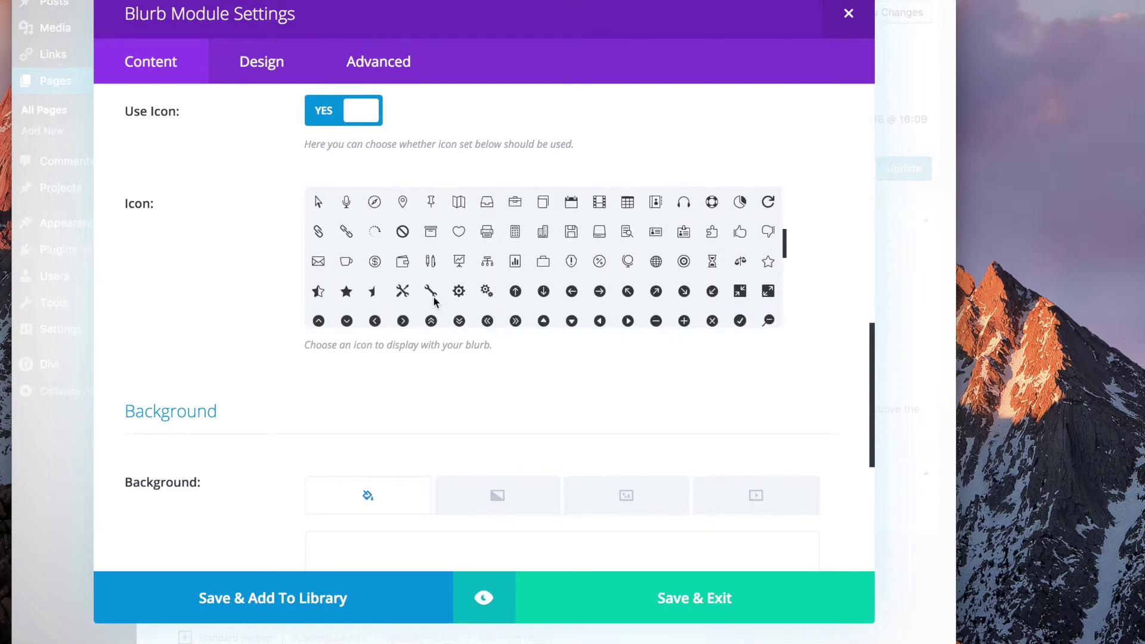
scroll(434, 301, "up", 5)
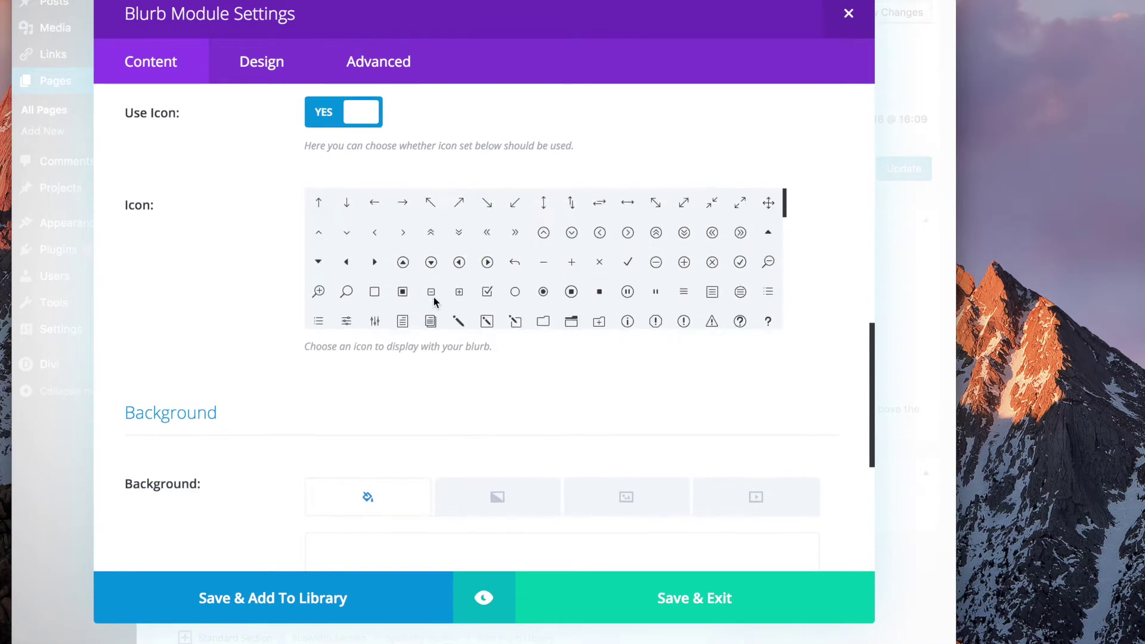
scroll(434, 301, "down", 4)
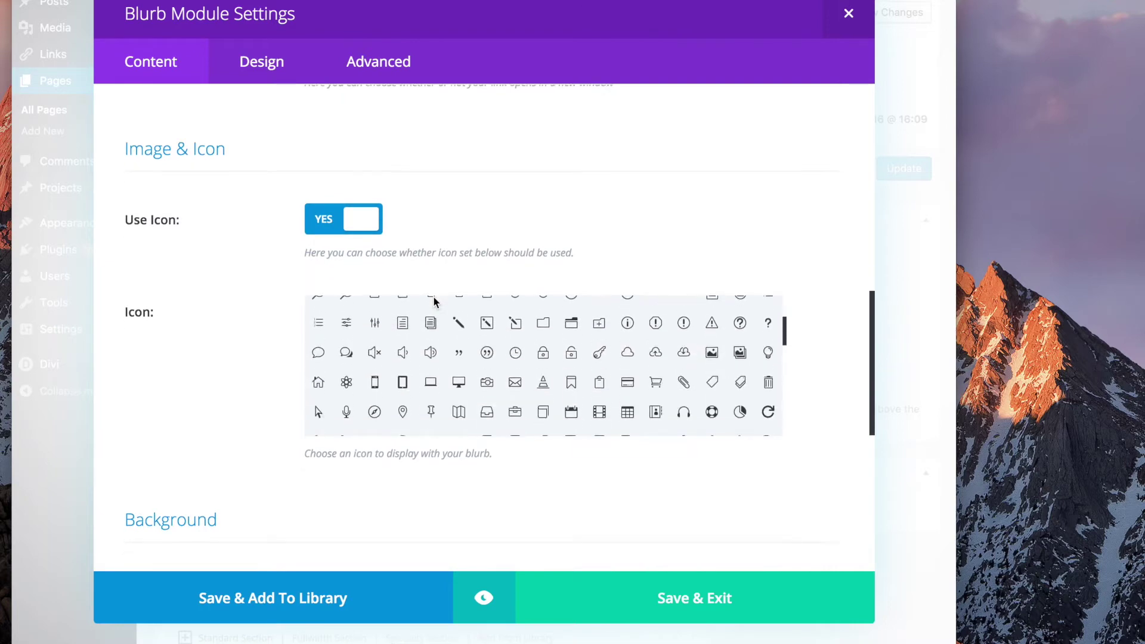
scroll(582, 352, "down", 2)
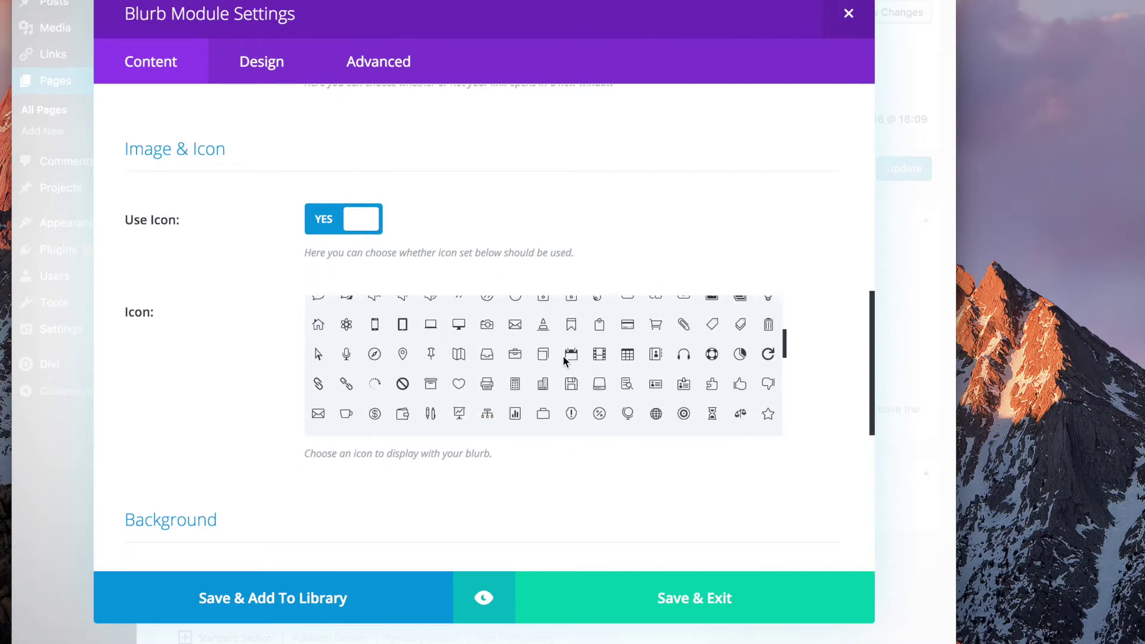
scroll(563, 356, "down", 10)
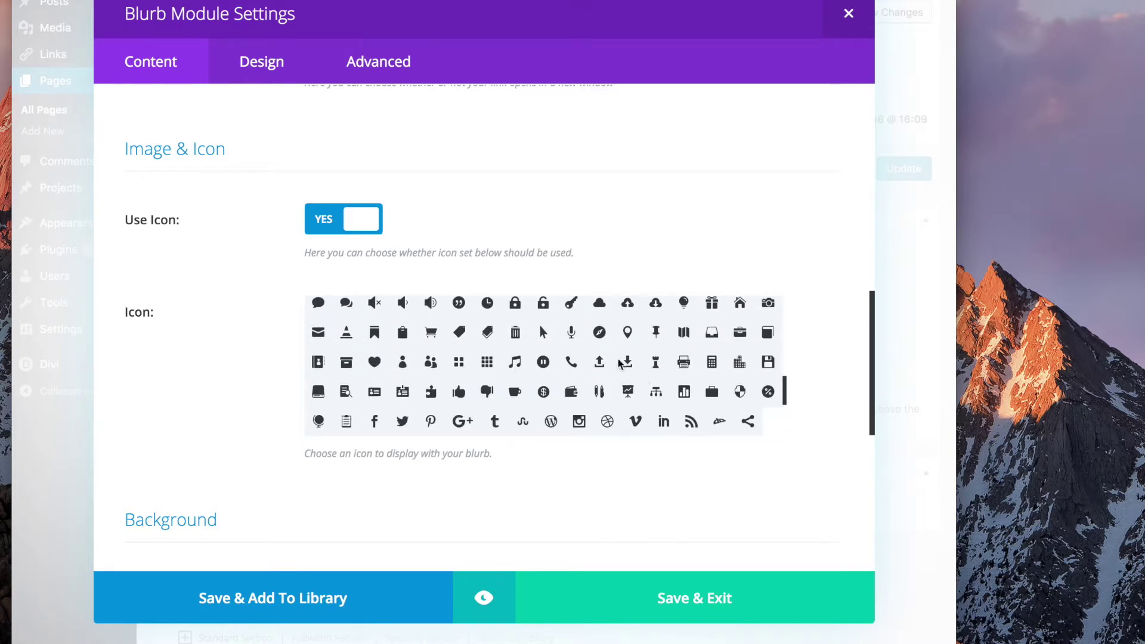
scroll(402, 367, "up", 4)
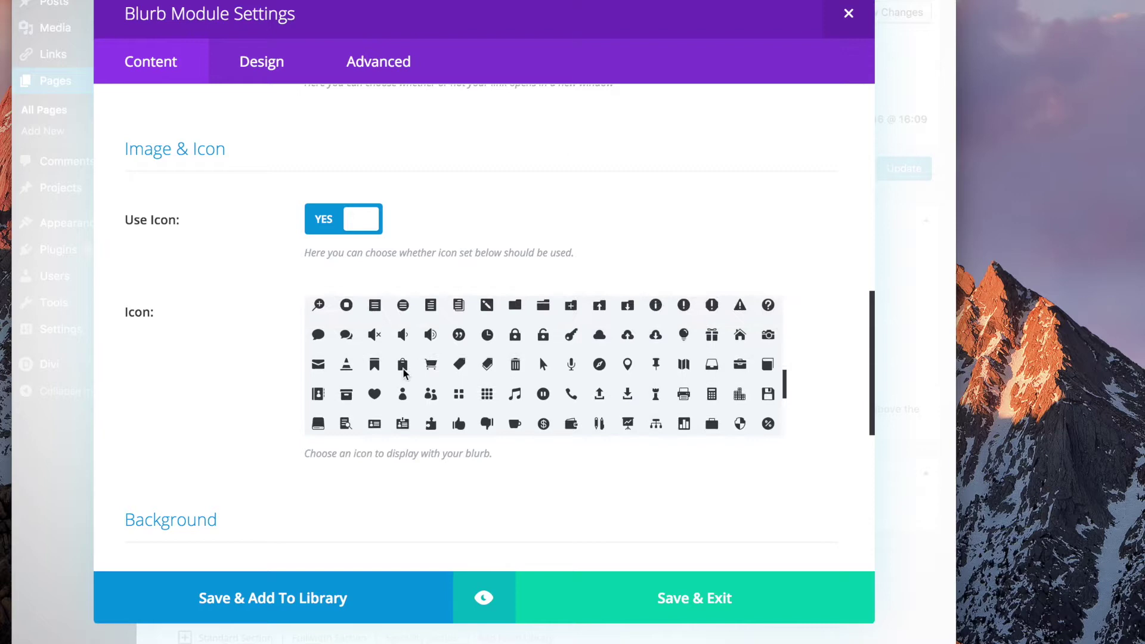
scroll(403, 368, "down", 8)
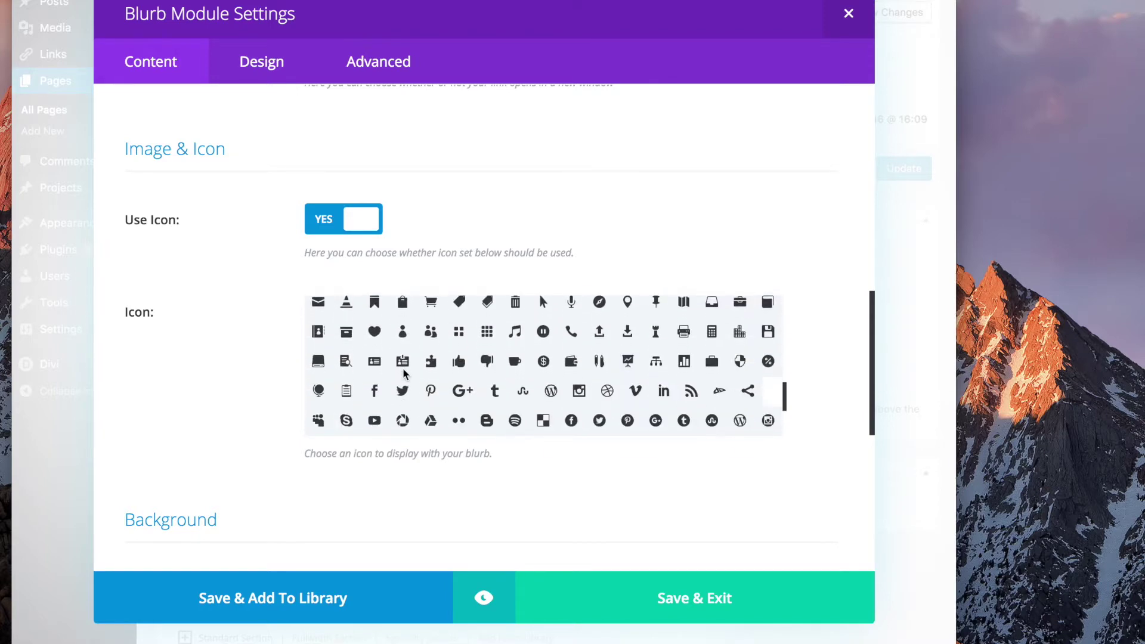
scroll(403, 374, "down", 3)
scroll(403, 371, "up", 10)
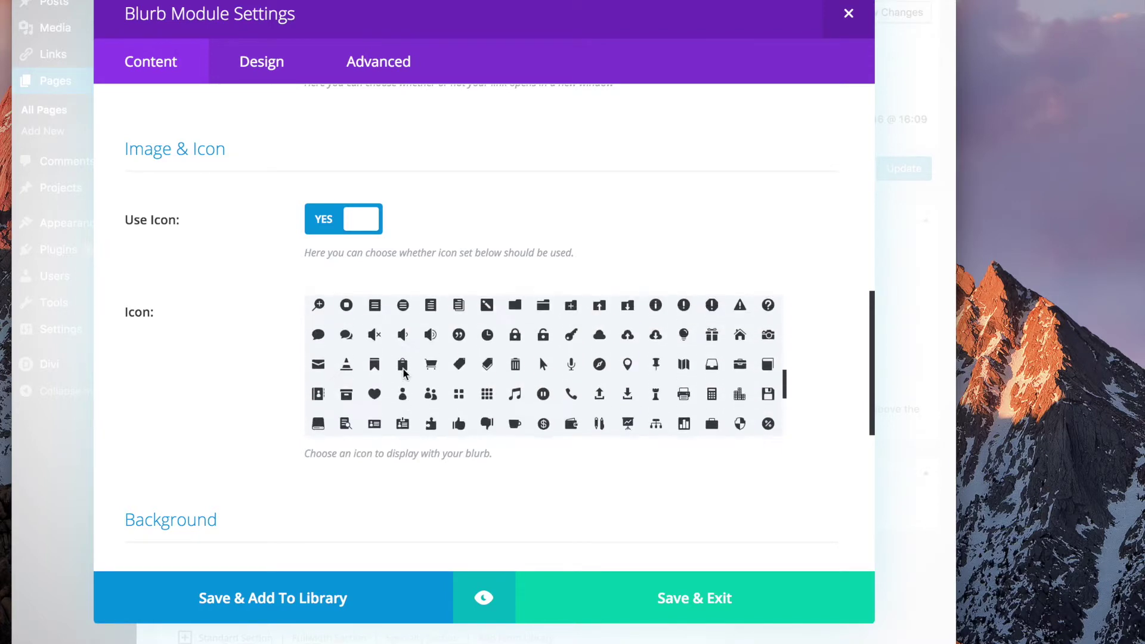
scroll(403, 374, "up", 7)
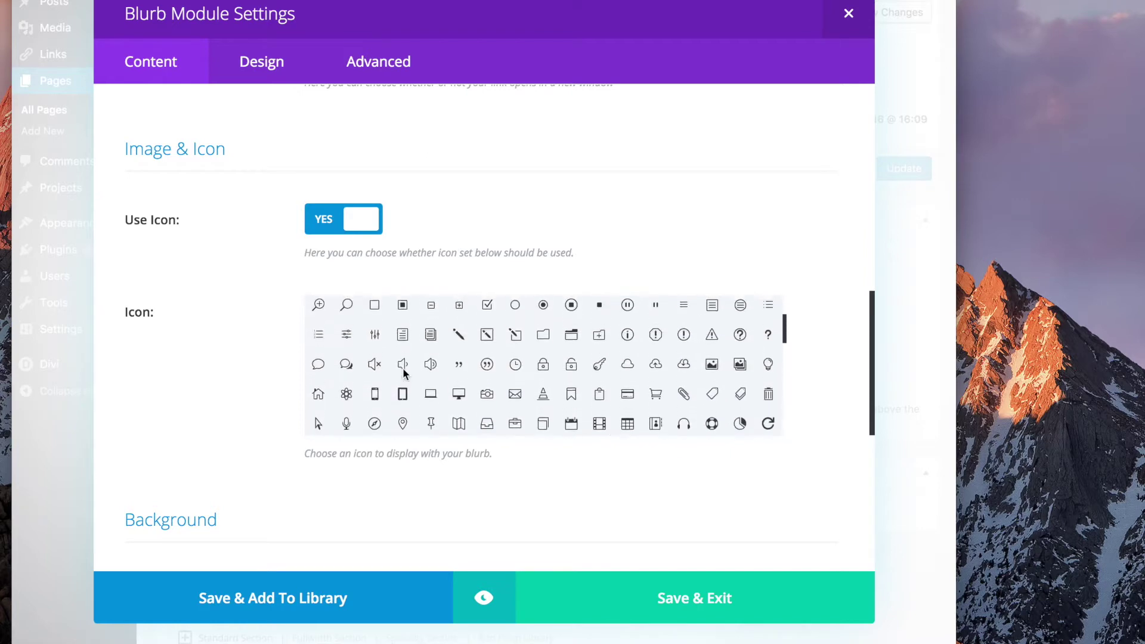
scroll(402, 381, "down", 3)
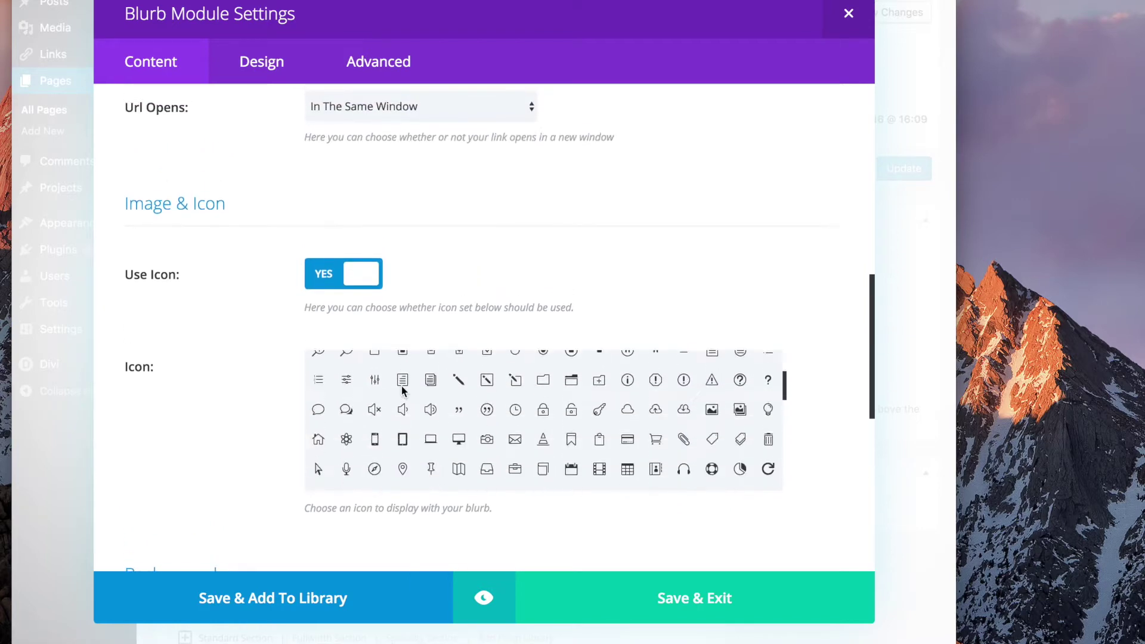
left_click(599, 410)
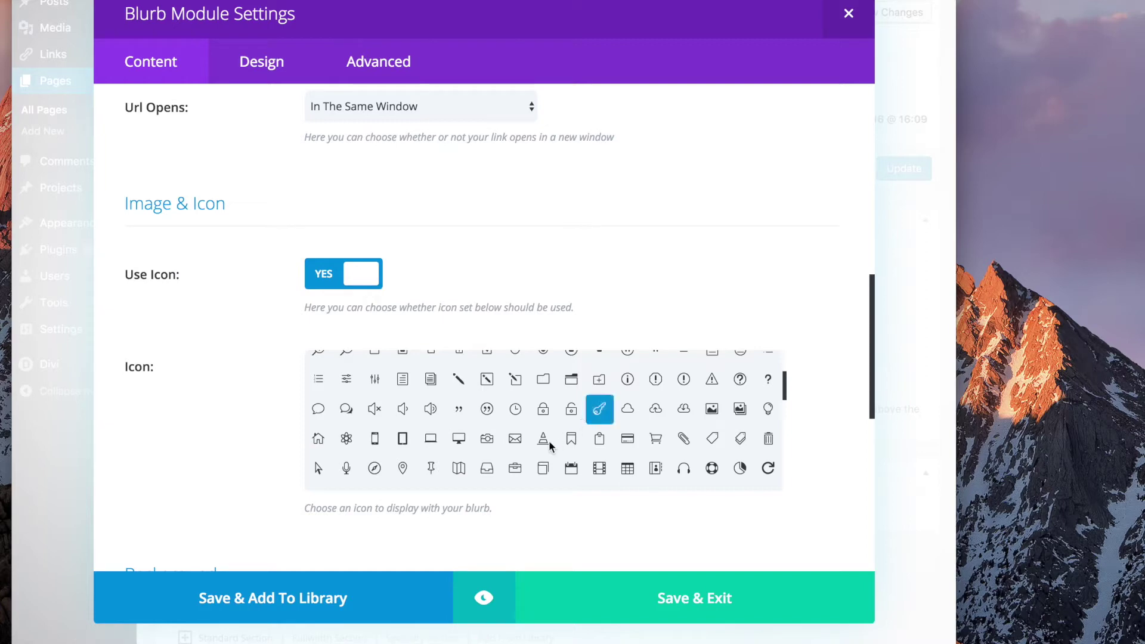
left_click(668, 600)
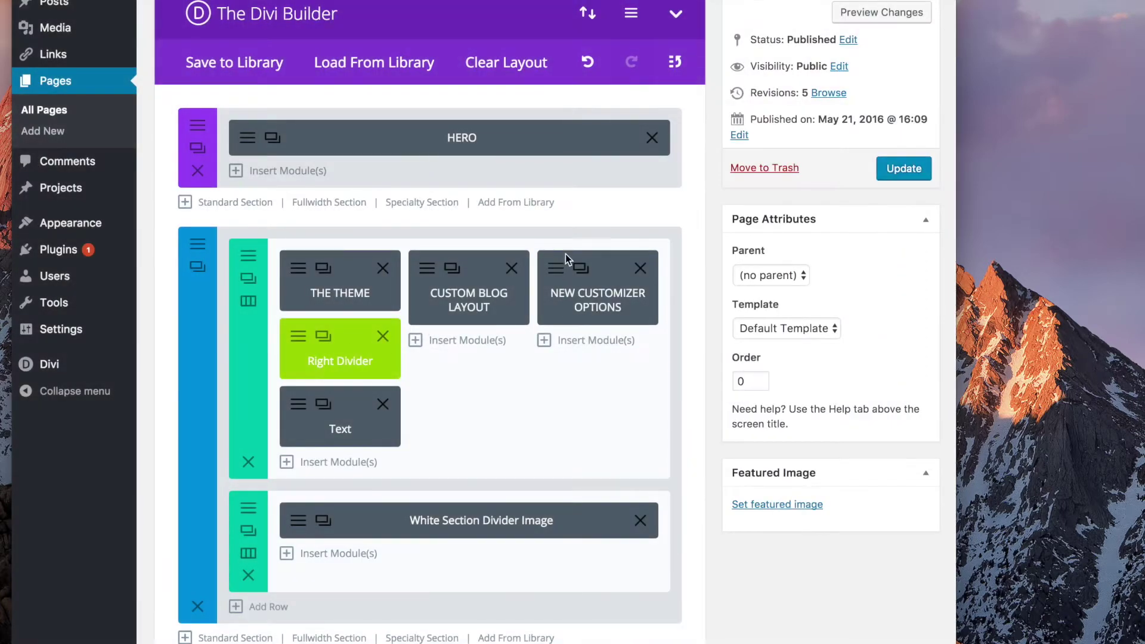
Step: Replace the New Customizer Options blurb's title and content with the San Diego Airport heading and terminal lines
left_click(558, 277)
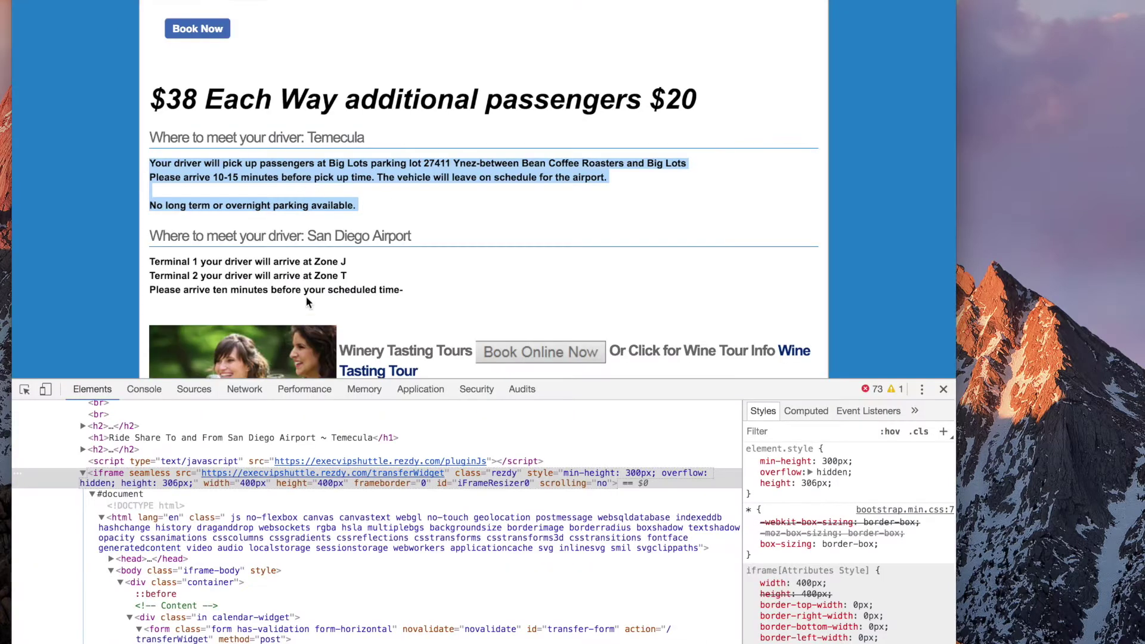
left_click_drag(416, 237, 149, 231)
key("super+c")
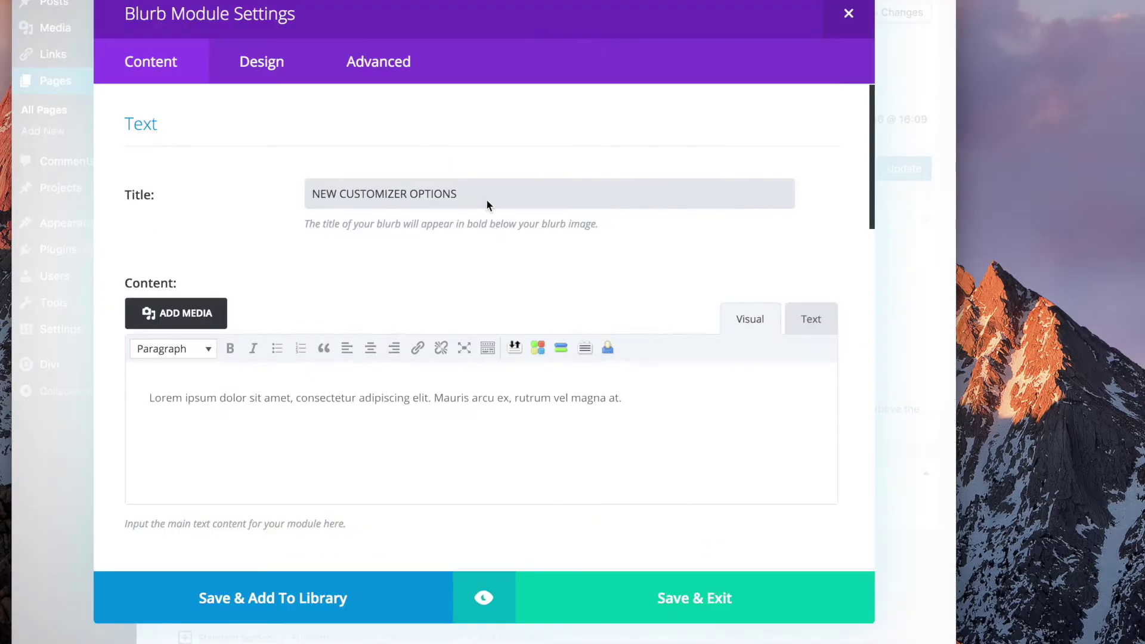
left_click_drag(487, 204, 261, 204)
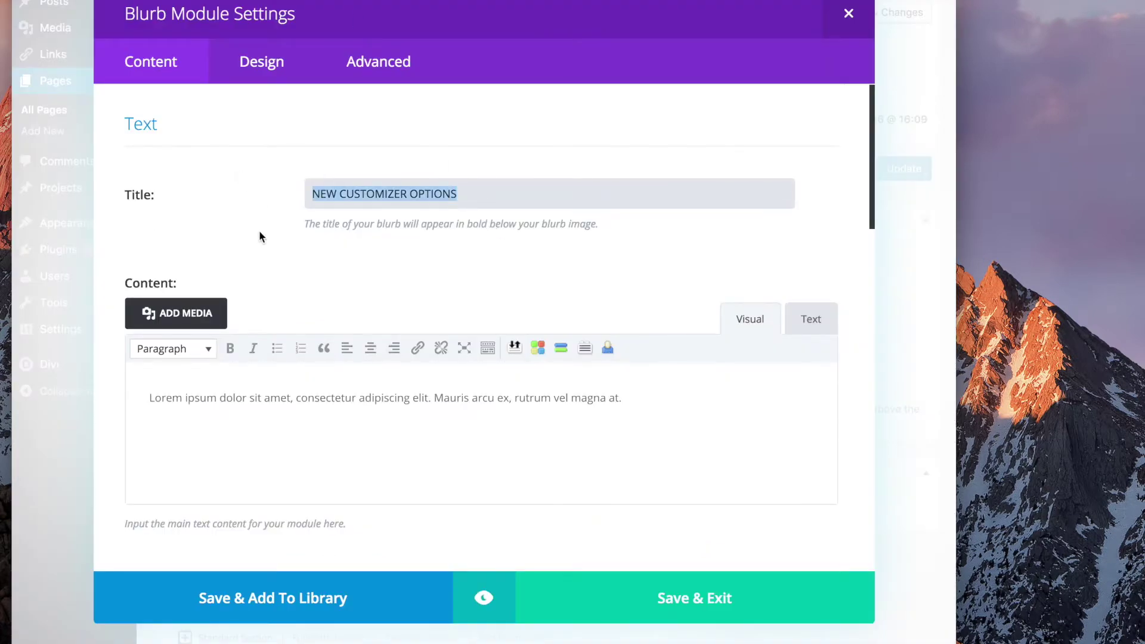
key("super+v")
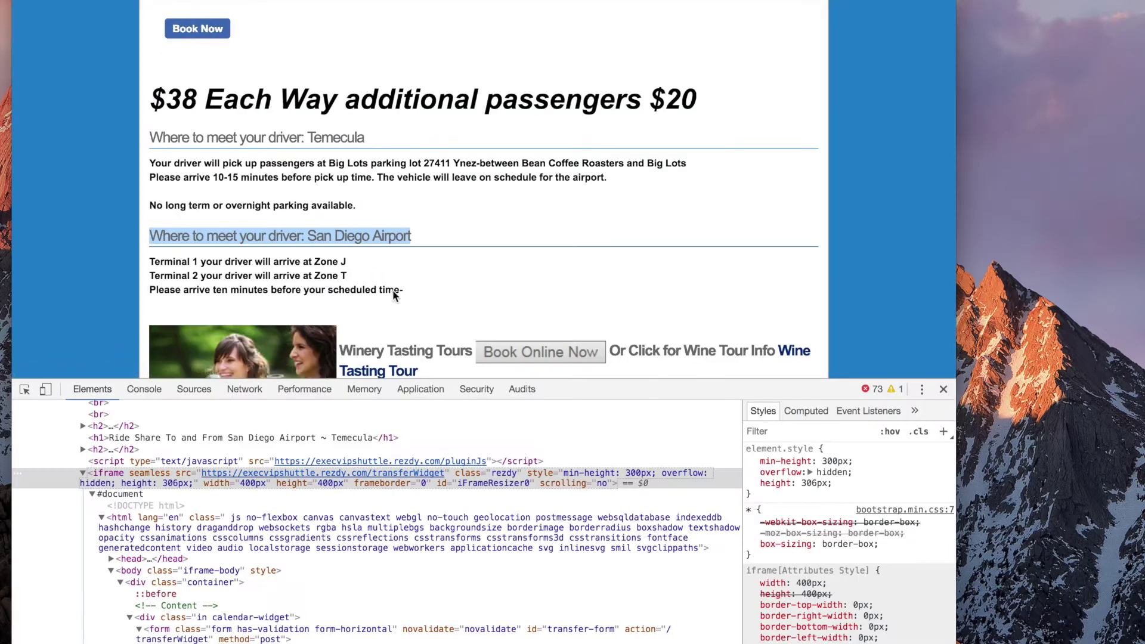
left_click_drag(411, 291, 146, 254)
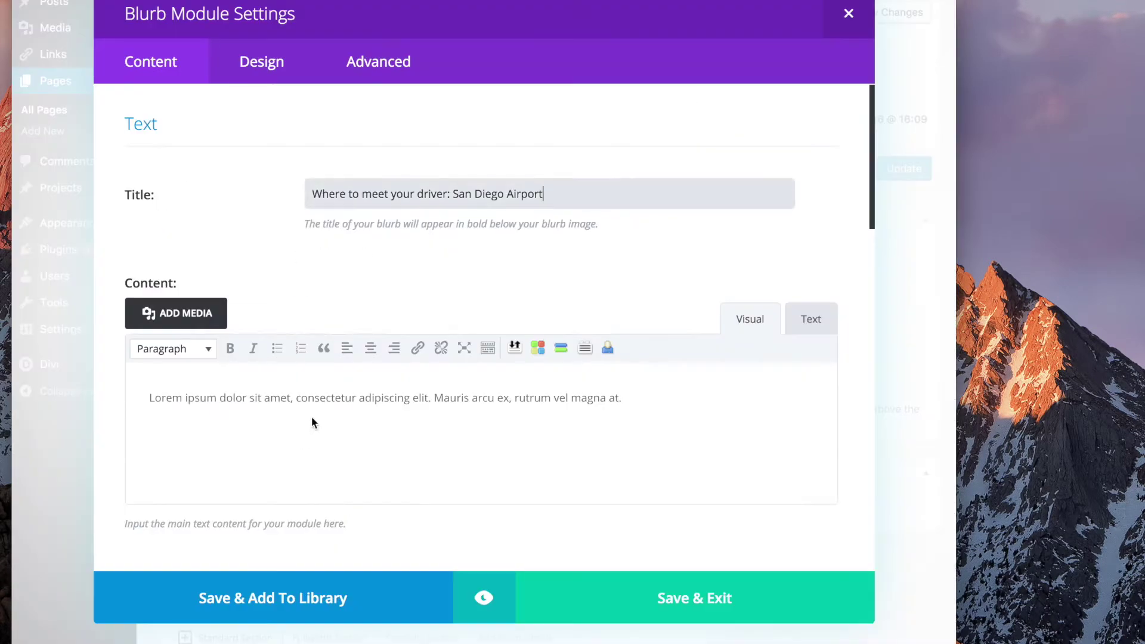
left_click_drag(625, 397, 145, 355)
type("Terminal 1 your driver will arrive at Zone J Terminal 2 your driver will arrive at Zone T Please arrive ten minutes before your scheduled time.")
Step: Set the key icon, save the blurb, update the page and reload the homepage
scroll(336, 346, "down", 10)
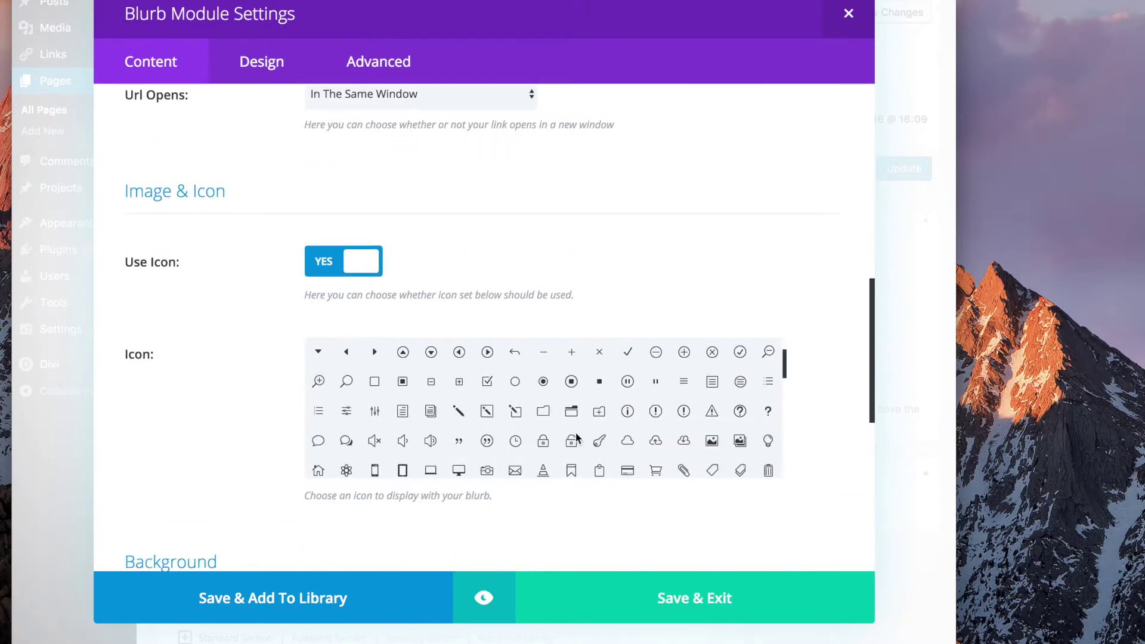
left_click(600, 442)
left_click(696, 598)
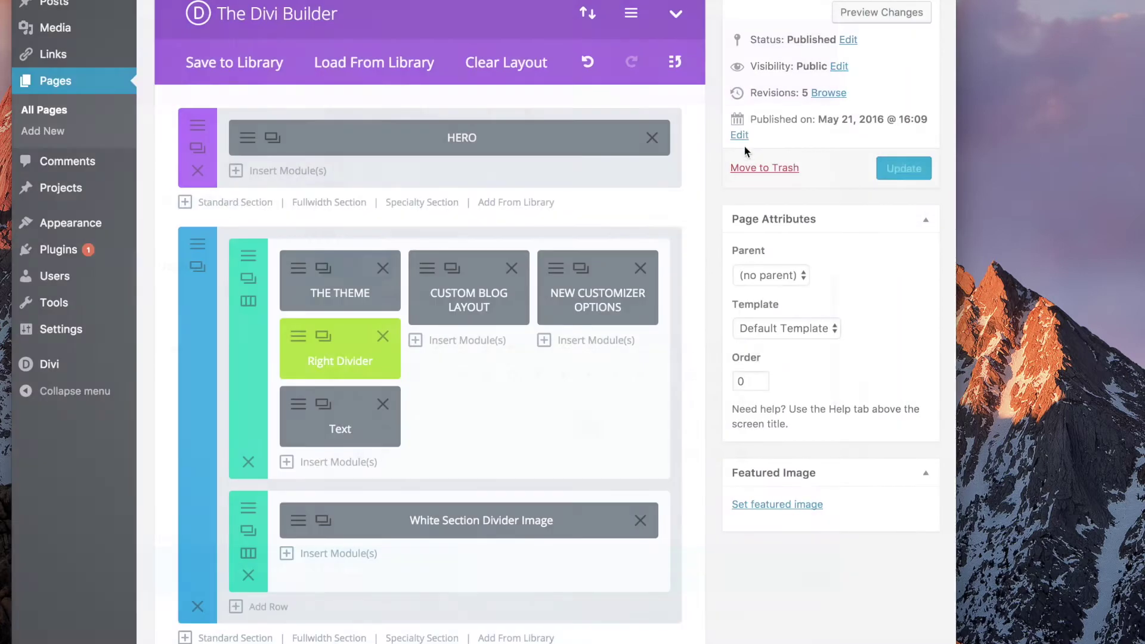
left_click(899, 162)
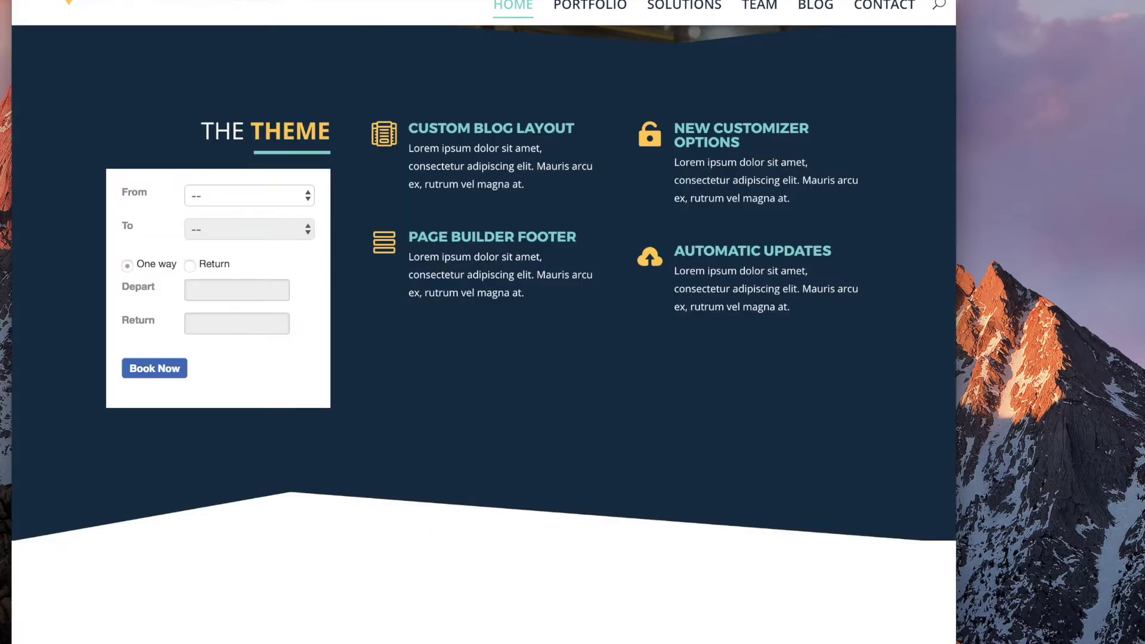
key("super+r")
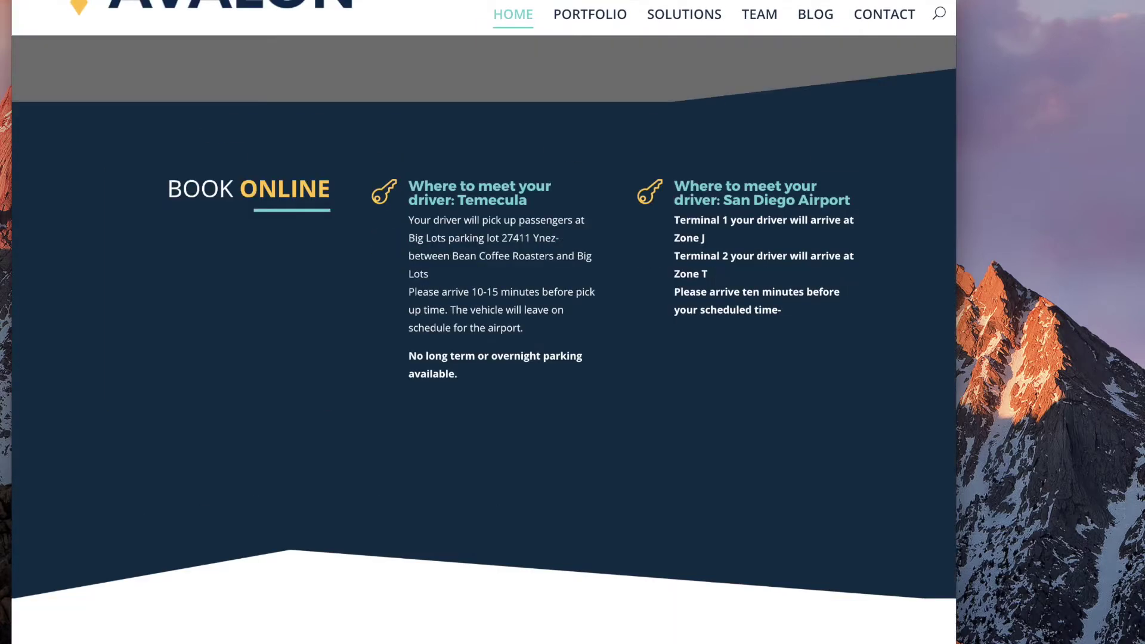
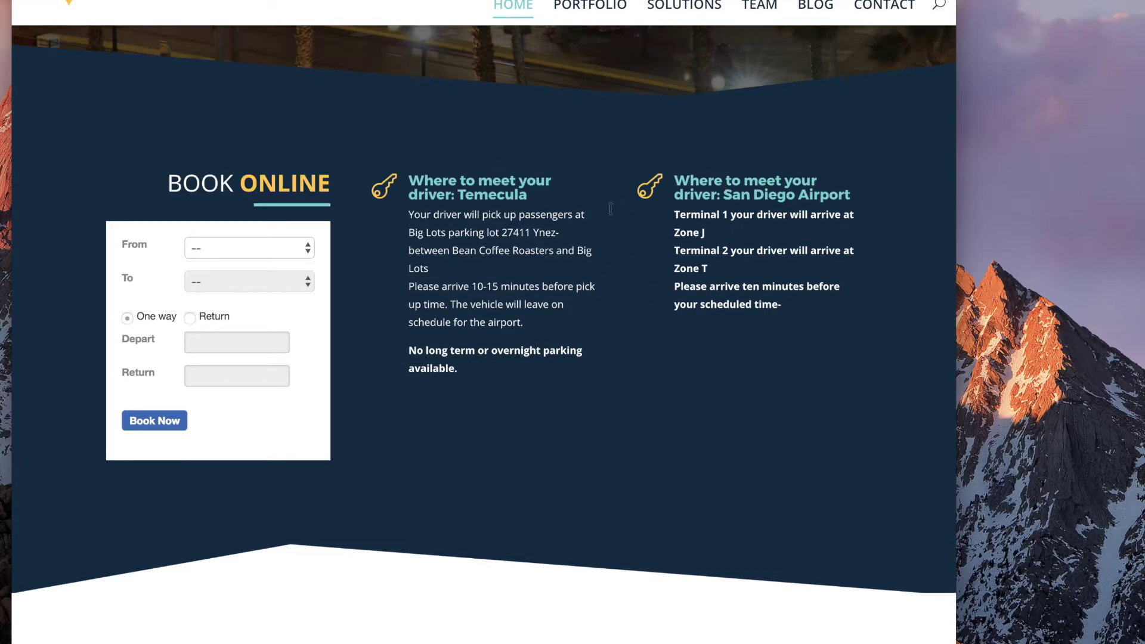
Step: Turn off the key icon on the first driver-info blurb and save the blurb
scroll(559, 256, "up", 1)
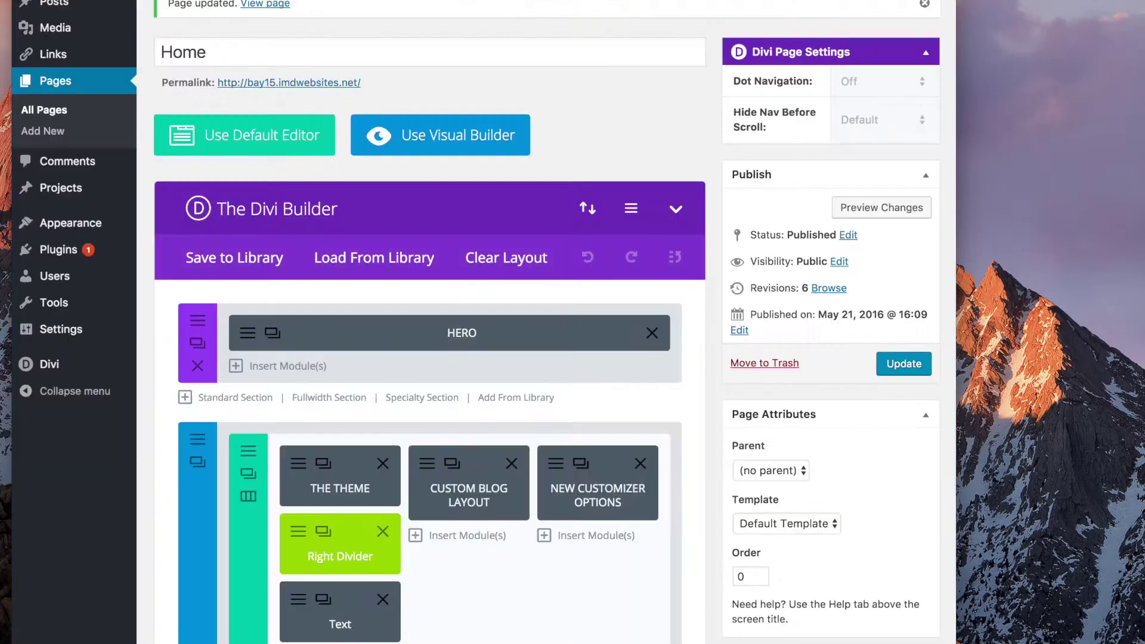
scroll(303, 237, "down", 5)
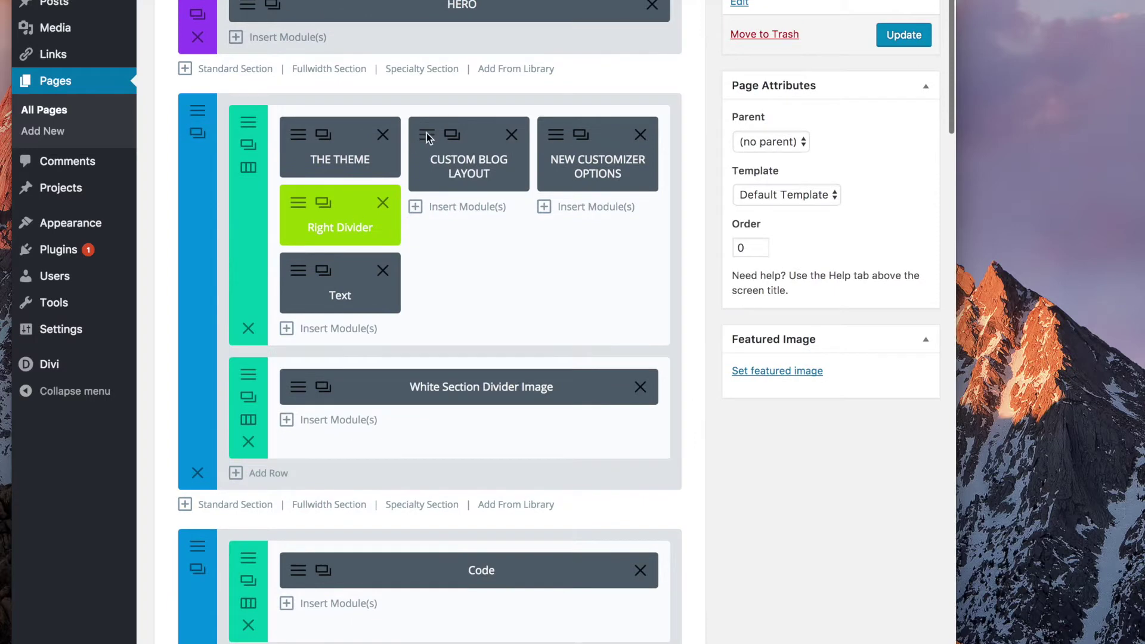
left_click(416, 153)
scroll(282, 364, "down", 10)
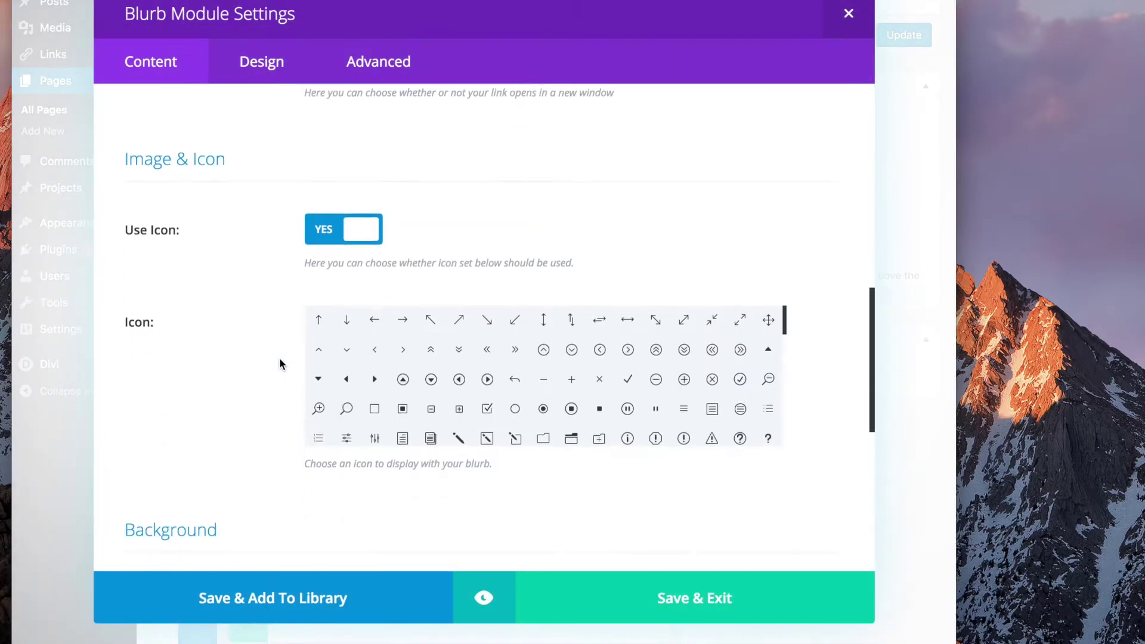
left_click(334, 241)
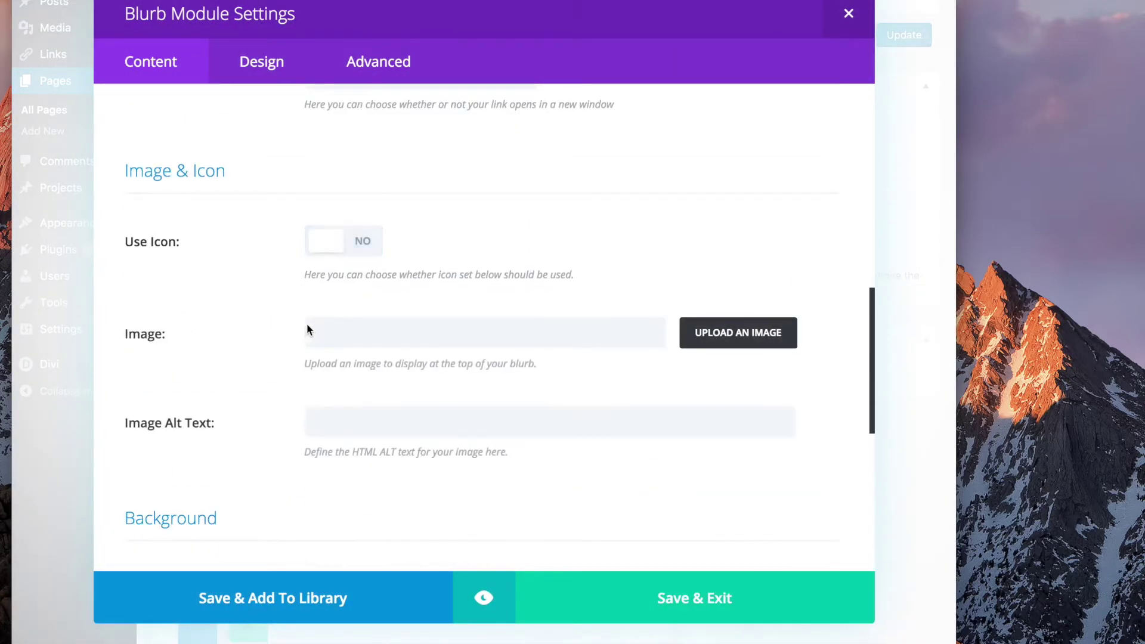
scroll(306, 329, "down", 8)
left_click(682, 584)
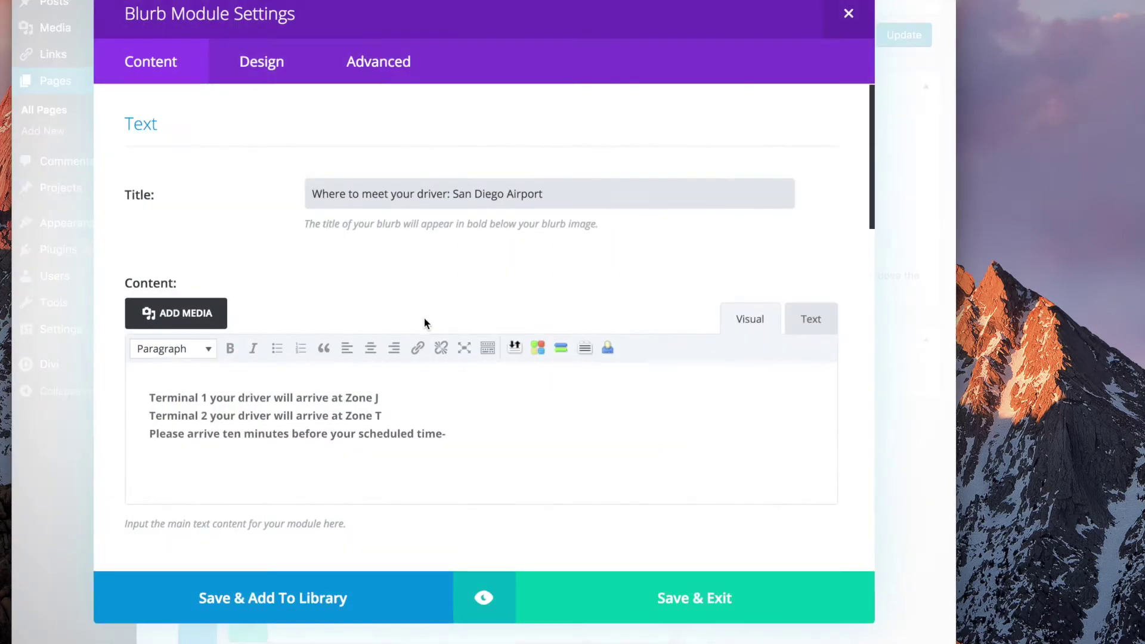
Step: Turn off the second driver blurb's icon, save it, and update the page
scroll(424, 318, "down", 6)
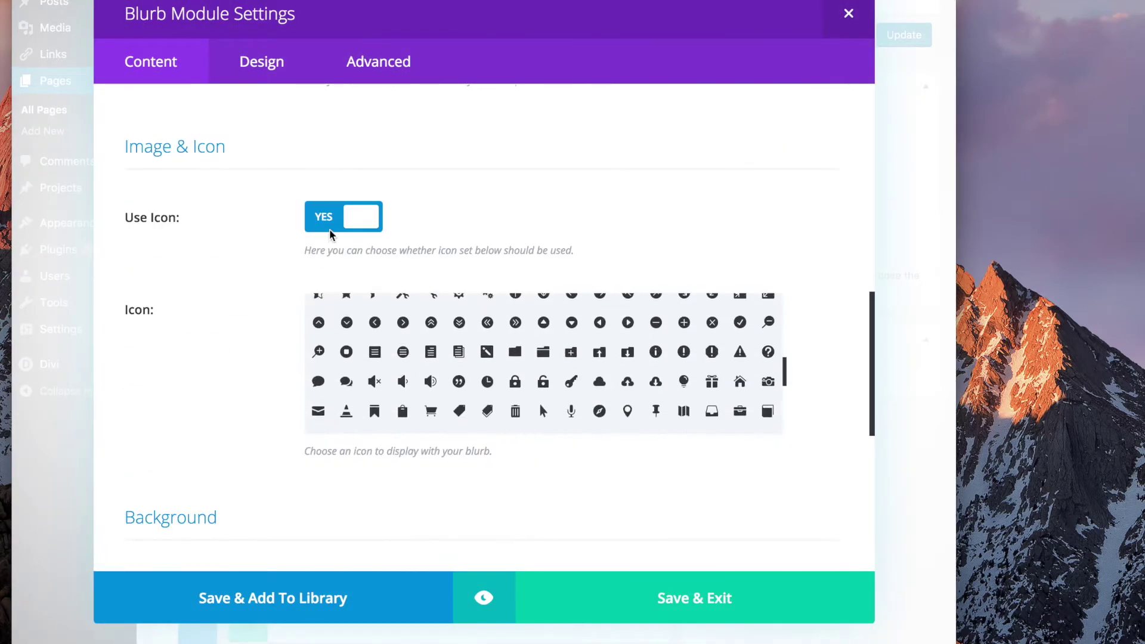
left_click(328, 230)
left_click(664, 611)
left_click(901, 44)
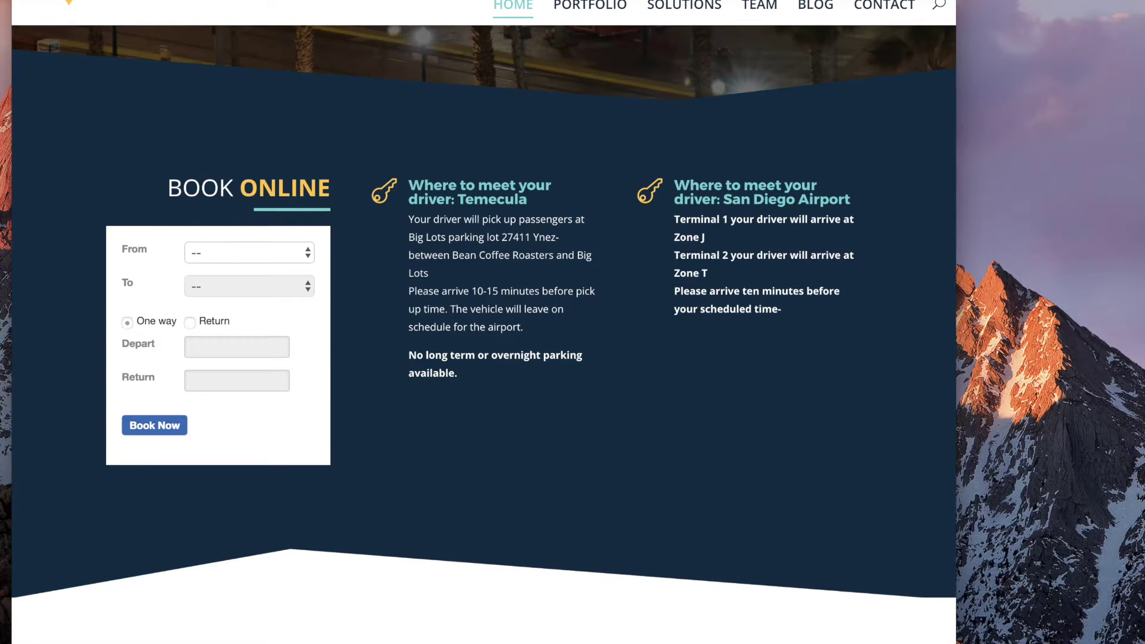
Step: Reload the live homepage and check that the Temecula and San Diego Airport driver blurbs have no icons
key("super+r")
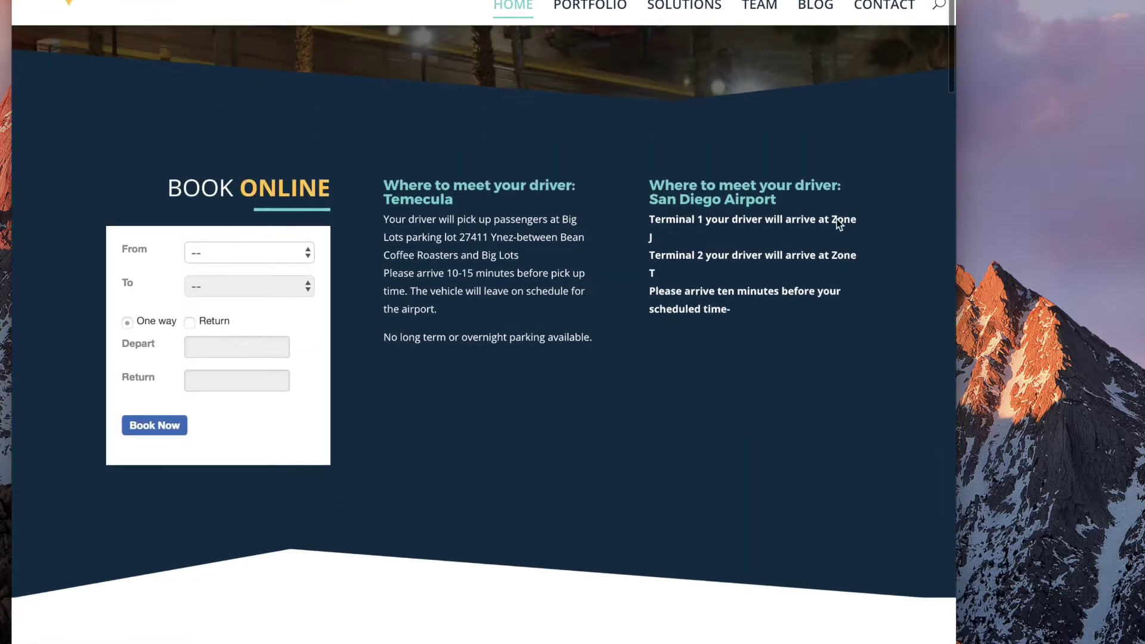
mouse_move(663, 238)
left_mouse_down()
mouse_move(601, 224)
mouse_move(656, 218)
left_mouse_up()
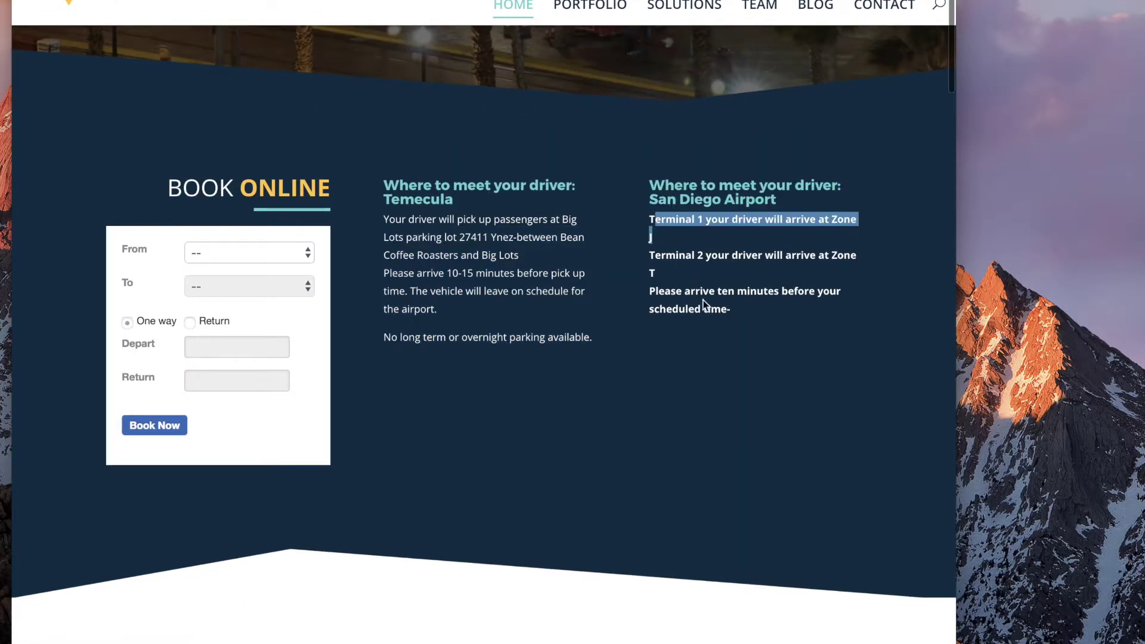
left_click_drag(606, 349, 371, 338)
scroll(371, 338, "up", 2)
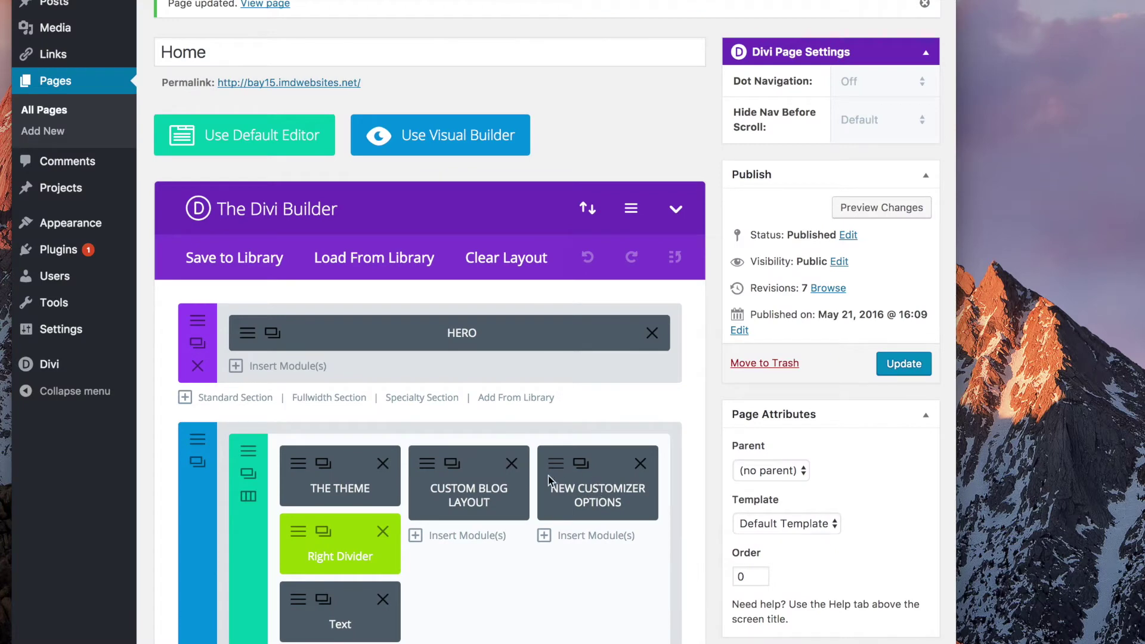
Step: Make all of the San Diego Airport blurb's text regular weight instead of bold
left_click(553, 470)
triple_click(453, 440)
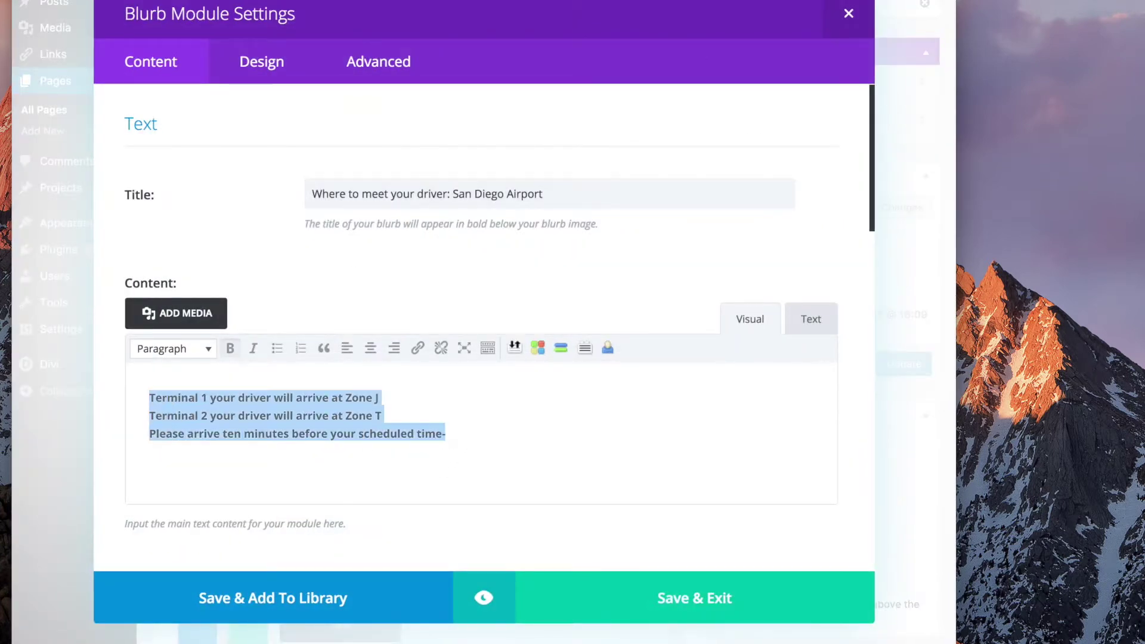
left_click(230, 350)
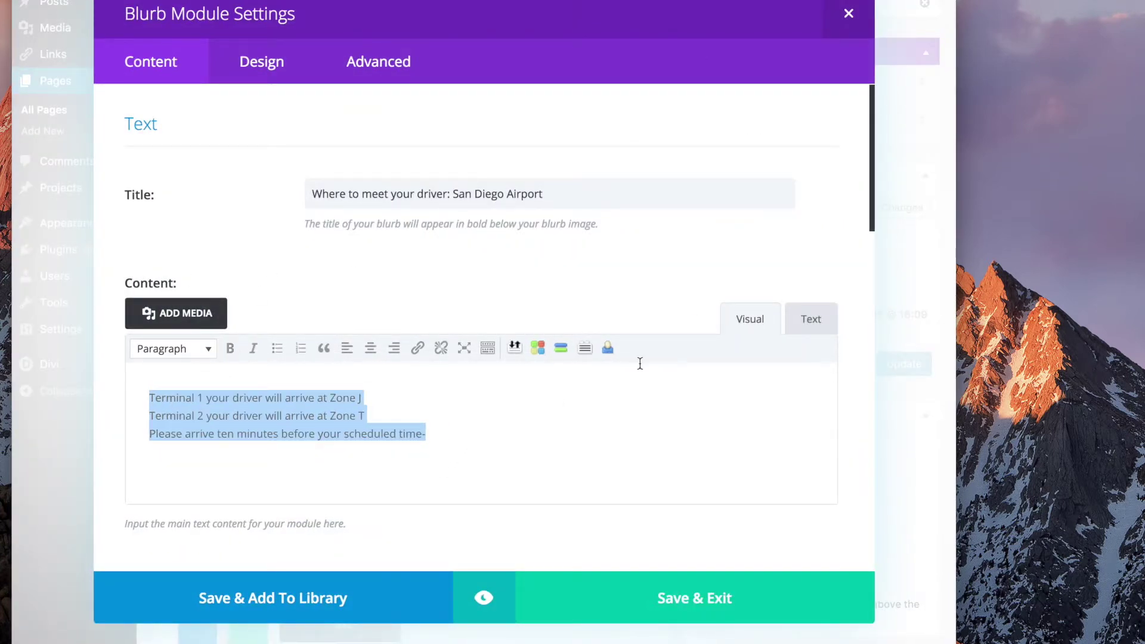
left_click(620, 607)
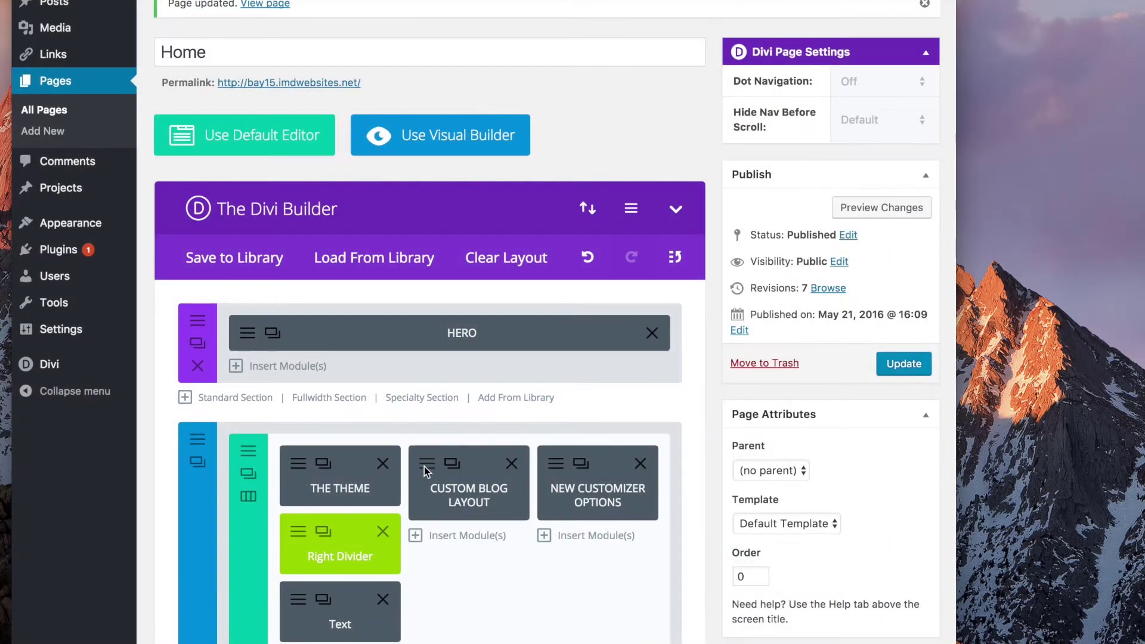
Step: Bold the parking availability sentence in the Temecula blurb, then update the page
left_click(356, 525)
left_click_drag(372, 455, 141, 438)
left_click(376, 456)
left_click_drag(391, 458, 146, 460)
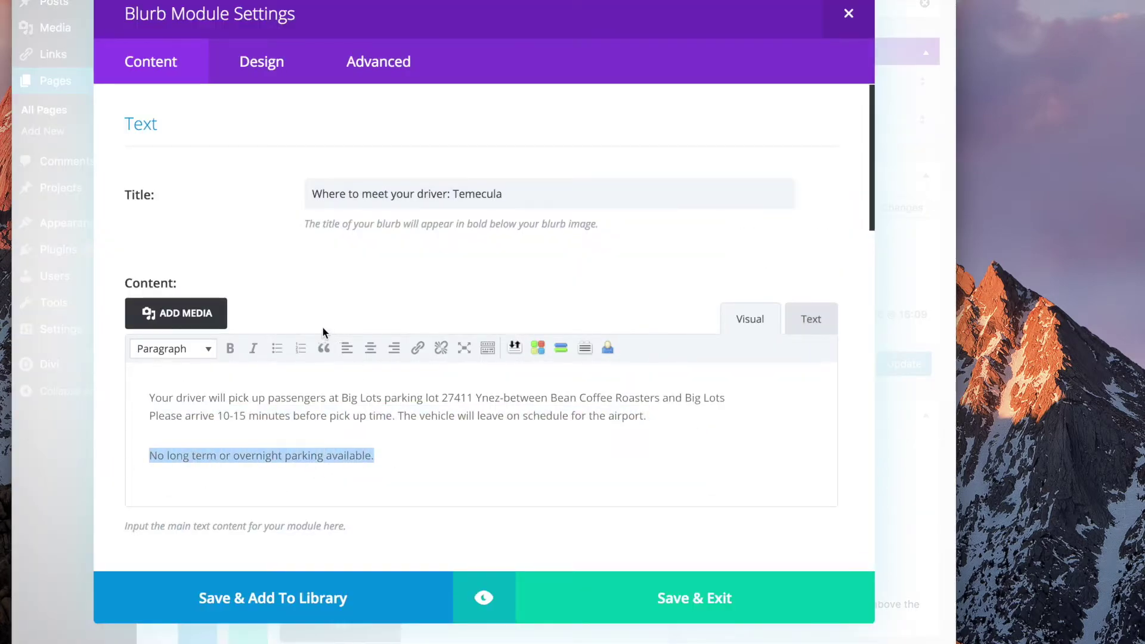
left_click(232, 348)
left_click(649, 604)
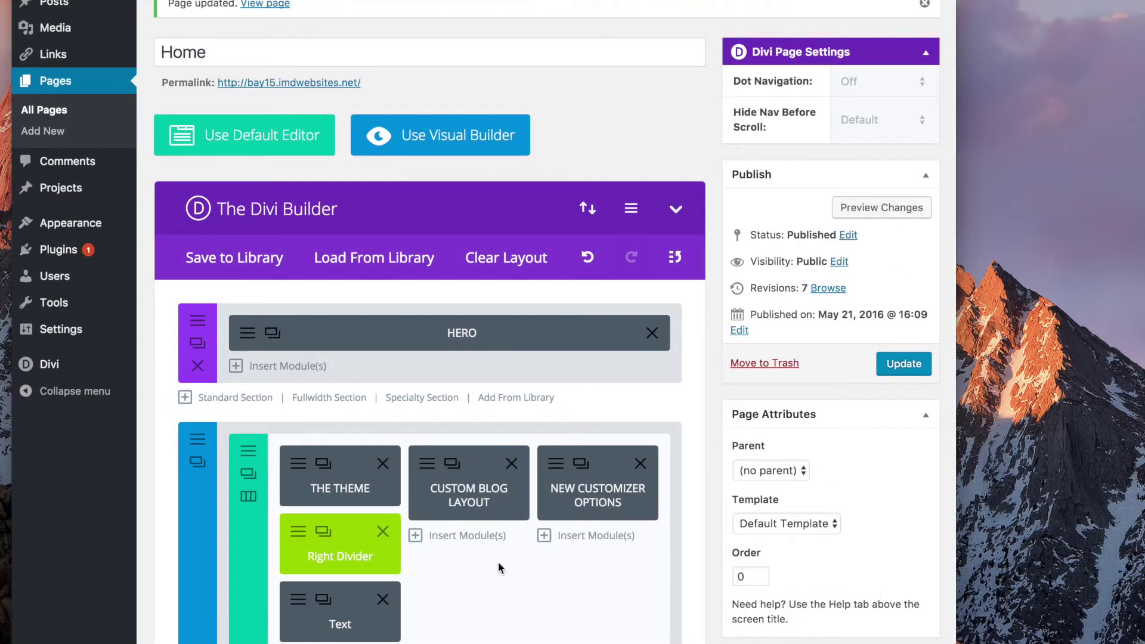
scroll(409, 560, "down", 5)
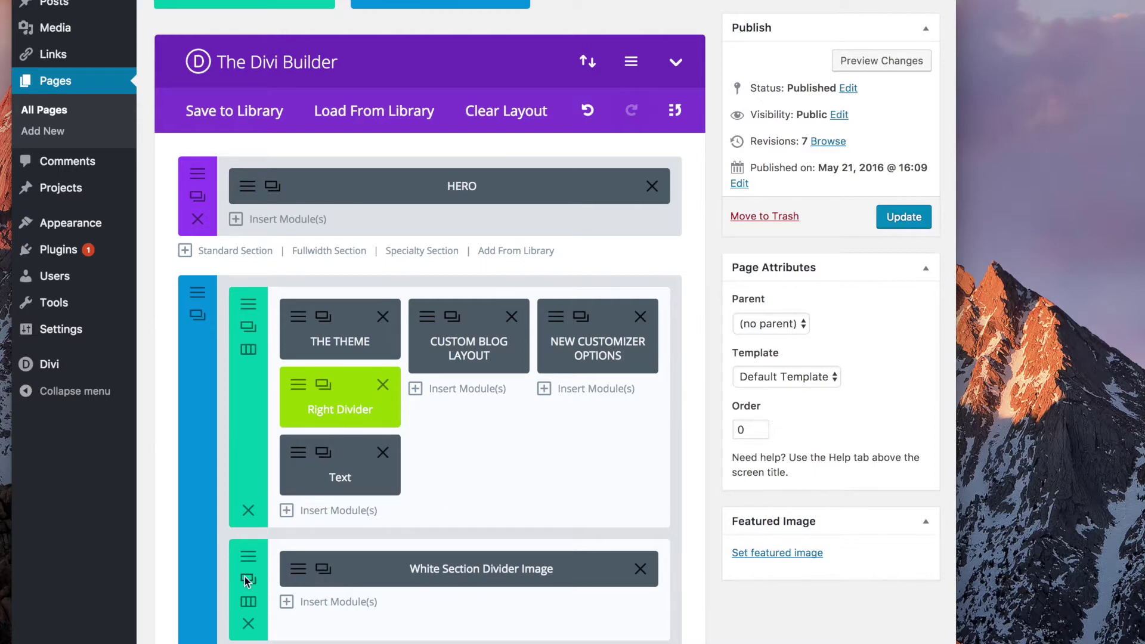
scroll(389, 539, "down", 5)
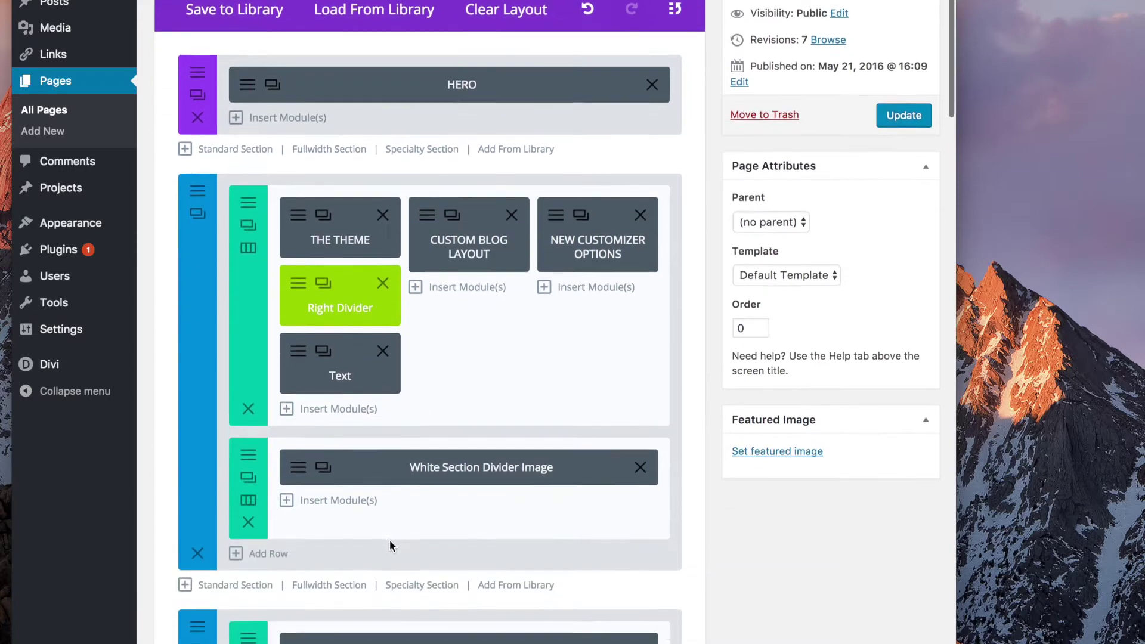
scroll(389, 539, "up", 4)
left_click(911, 180)
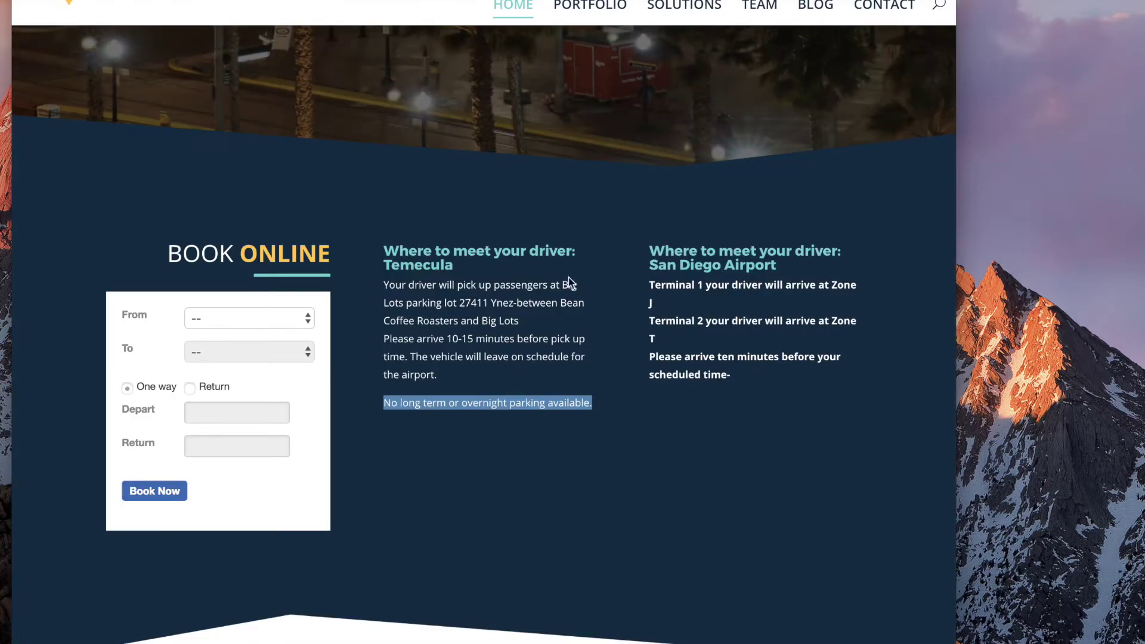
Step: Reload the live homepage and check the plain airport text and the bold parking note
key("super+r")
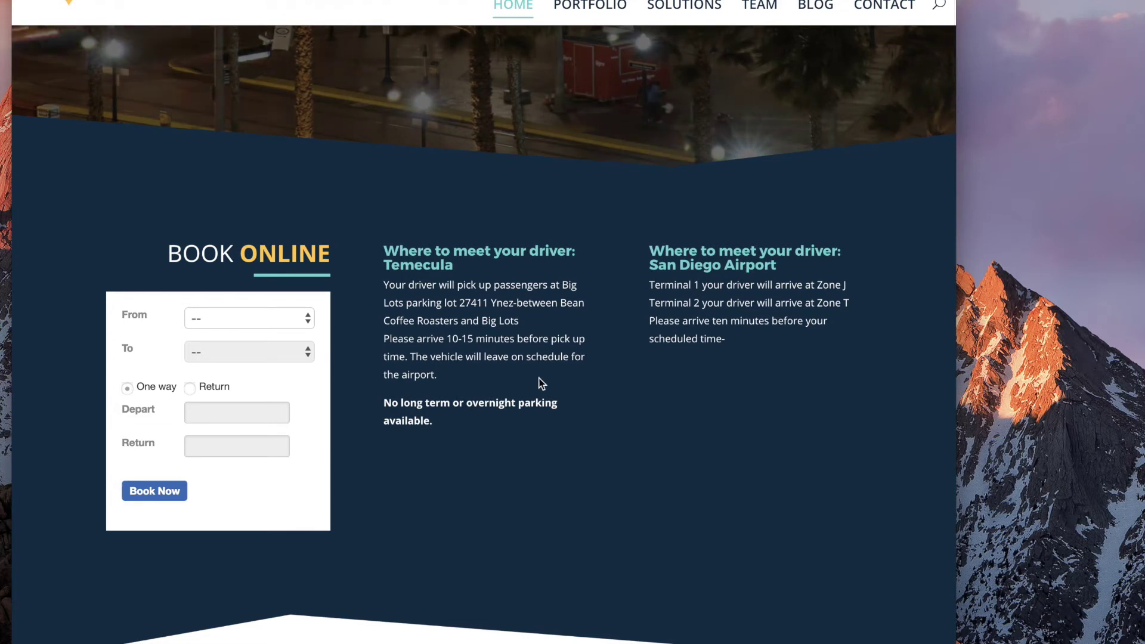
scroll(541, 384, "up", 5)
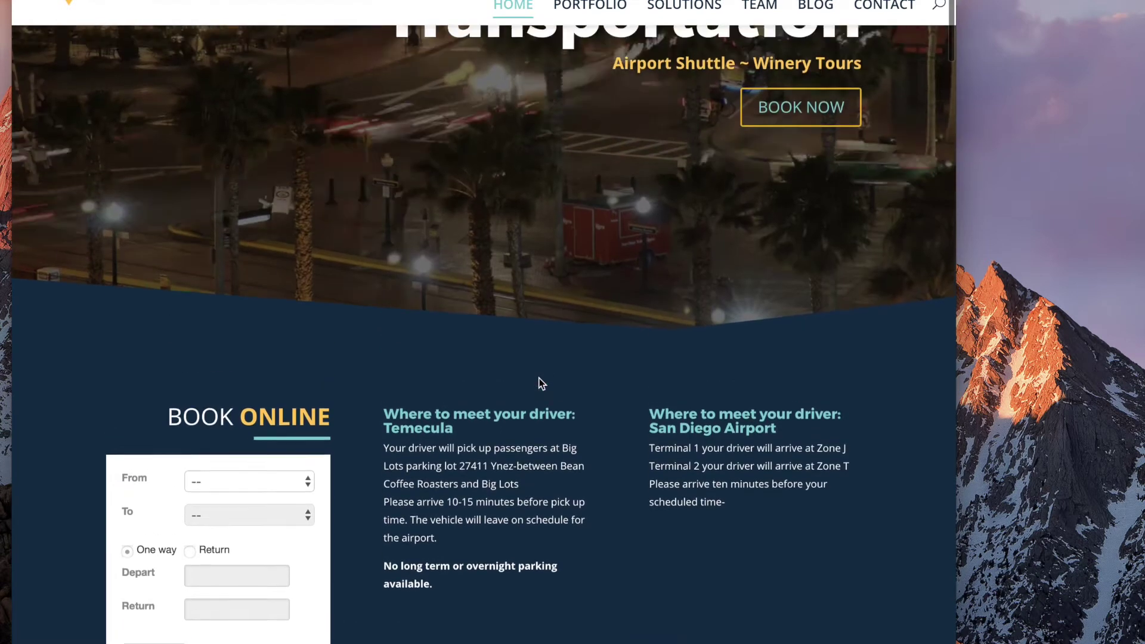
scroll(541, 384, "up", 5)
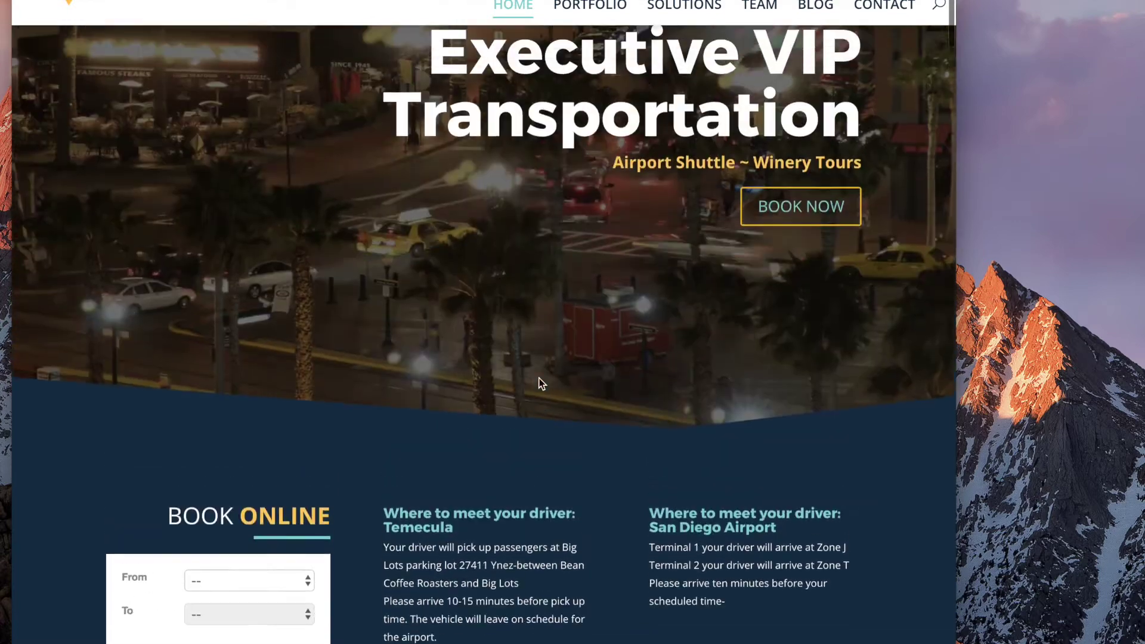
scroll(541, 384, "down", 8)
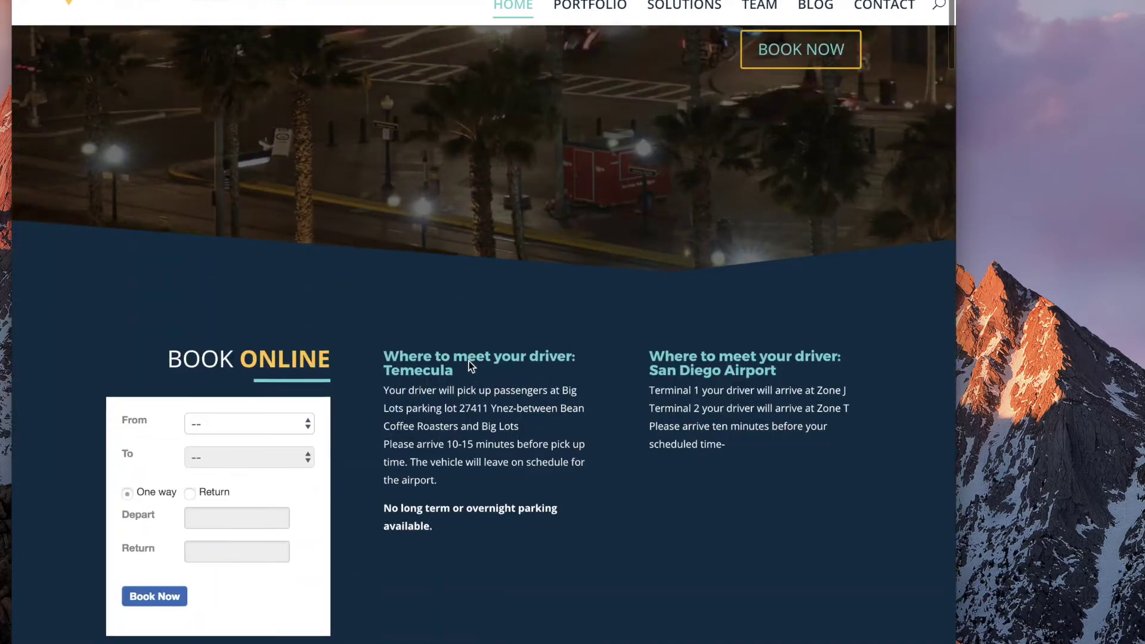
scroll(464, 362, "down", 10)
scroll(455, 251, "up", 5)
scroll(455, 251, "down", 3)
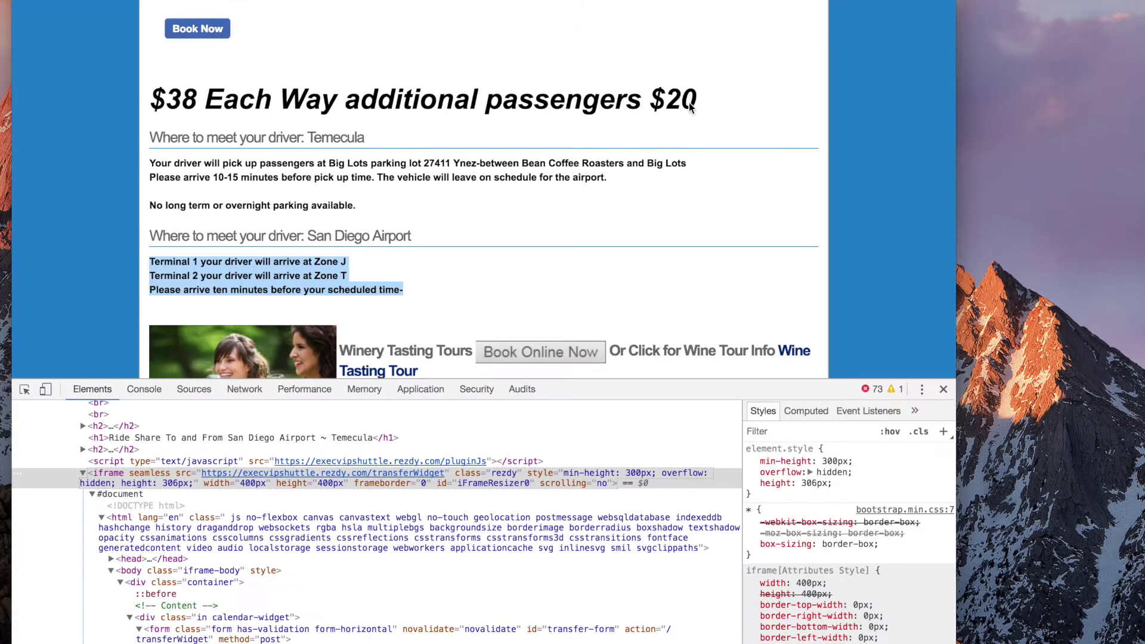
Step: Copy the '$38 Each Way additional passengers $20' heading from the old site
left_click_drag(691, 107, 204, 76)
right_click(239, 88)
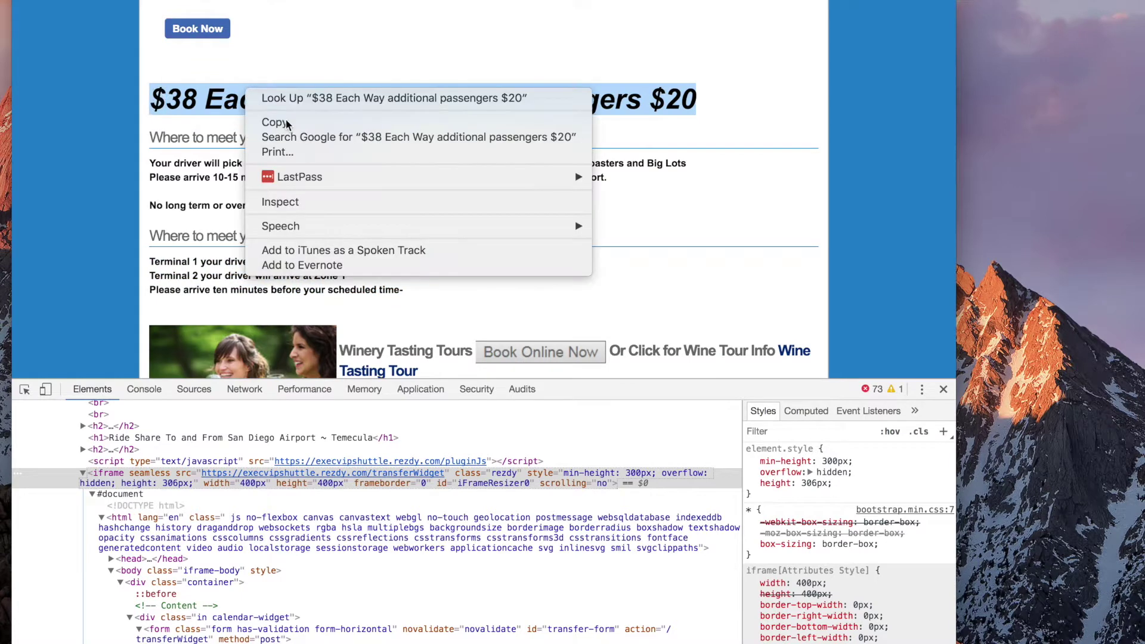
left_click(279, 122)
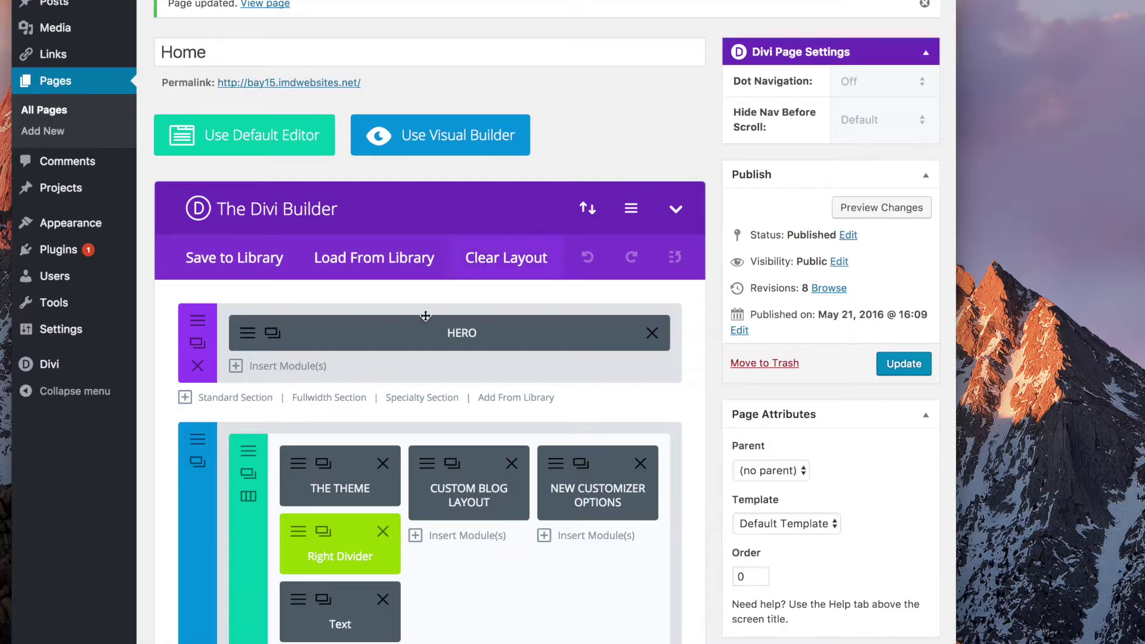
scroll(425, 316, "down", 3)
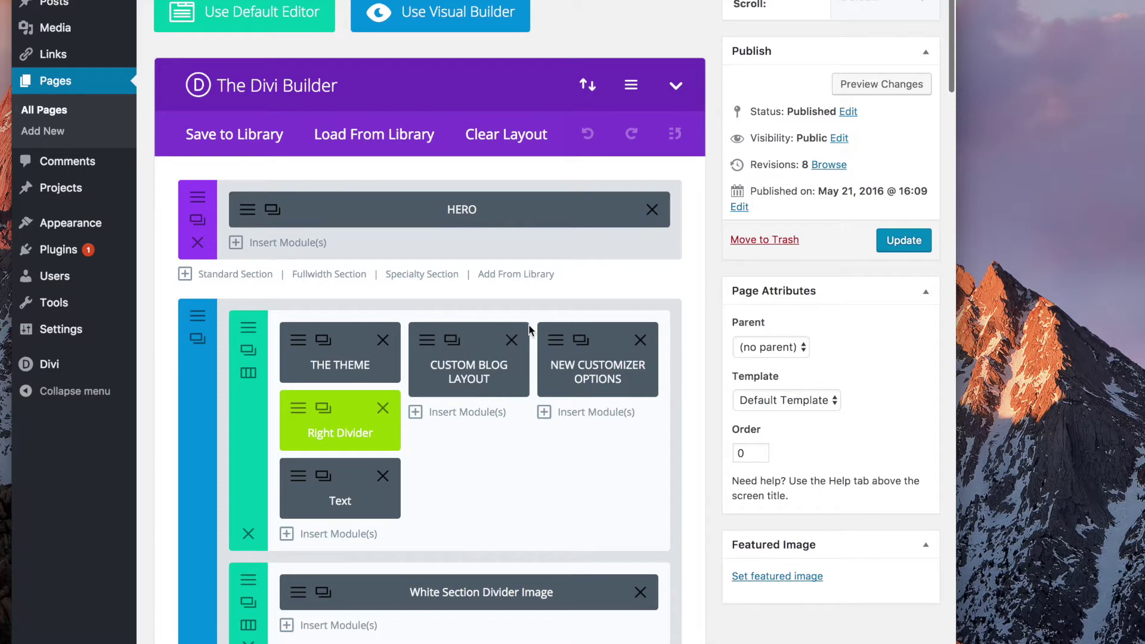
left_click(416, 412)
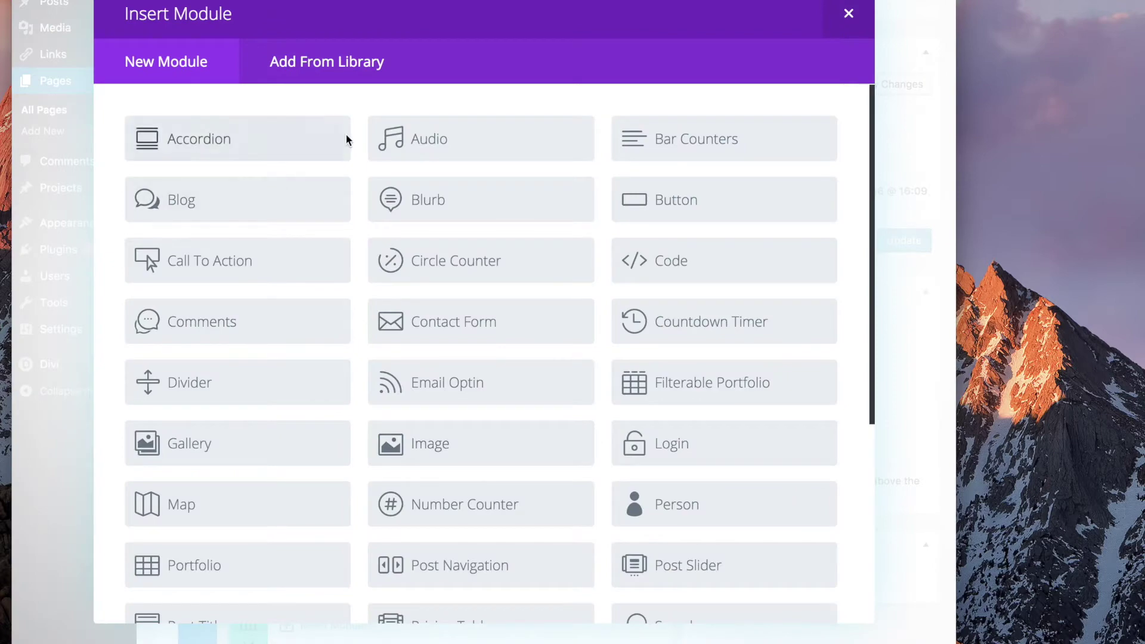
scroll(212, 196, "down", 3)
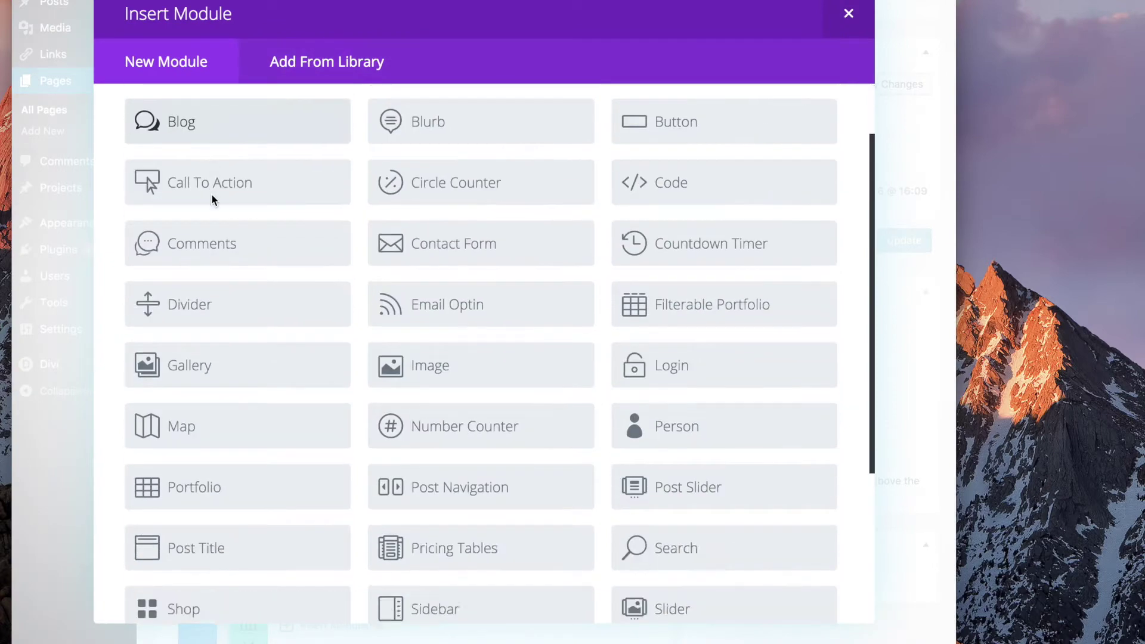
scroll(203, 204, "down", 3)
scroll(200, 206, "up", 2)
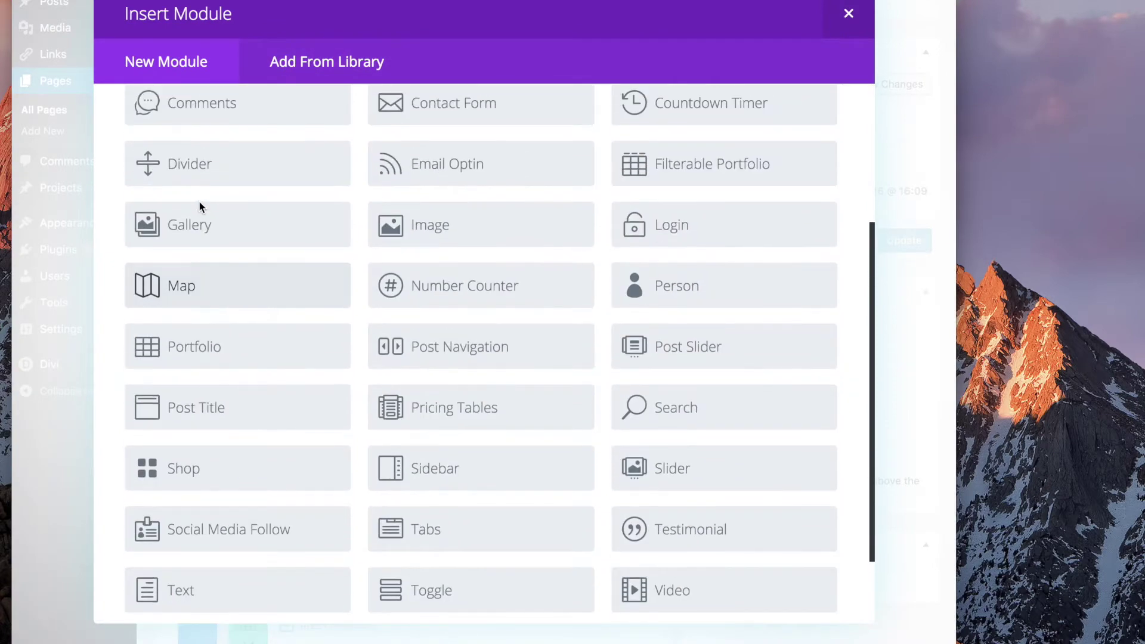
scroll(200, 201, "up", 4)
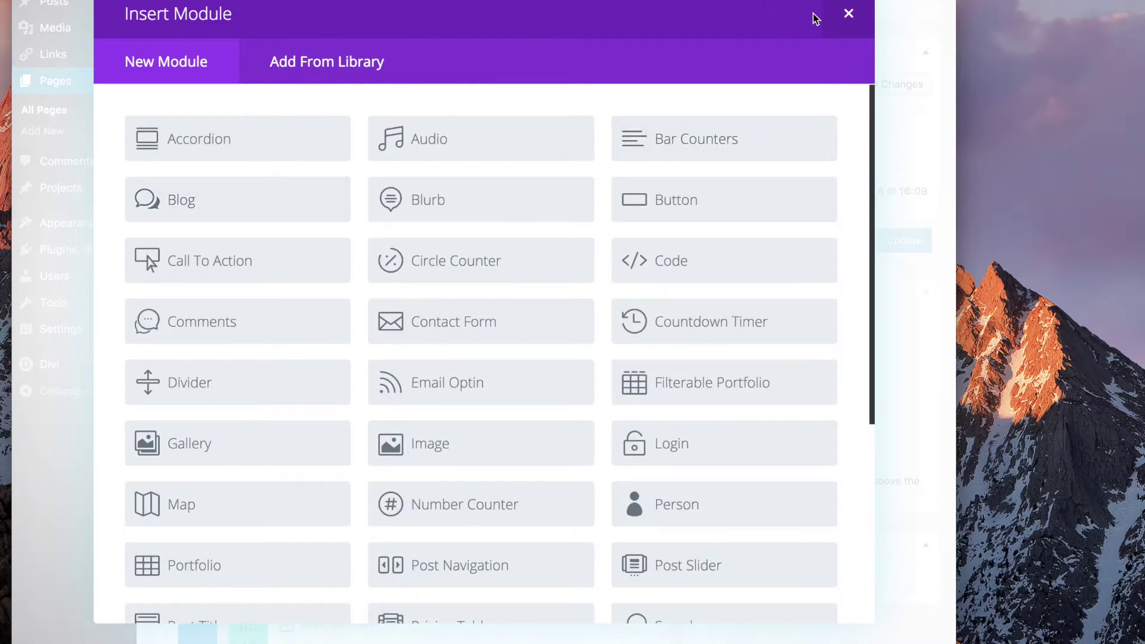
left_click(827, 25)
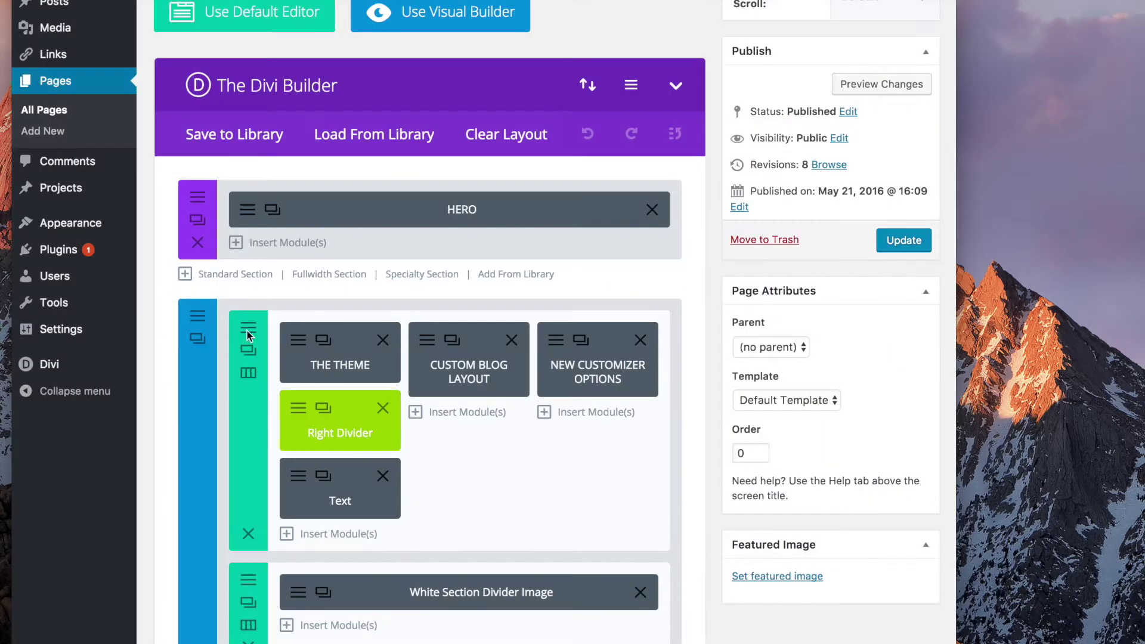
scroll(304, 589, "down", 3)
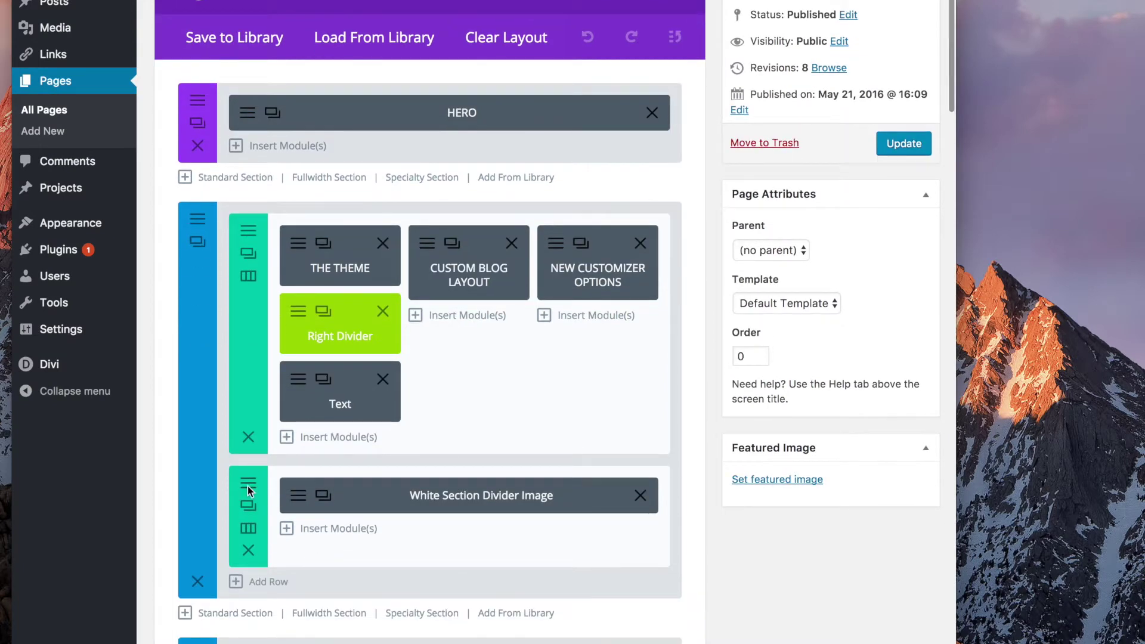
left_click(246, 232)
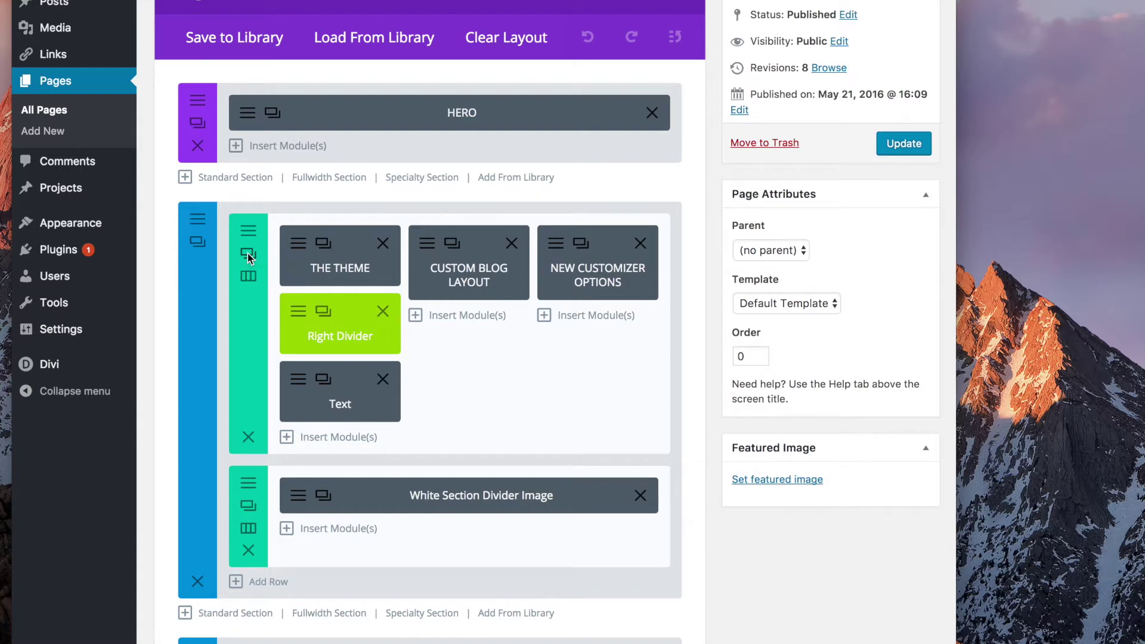
Step: Clone the THE THEME row and delete all five modules from the copy
left_click(248, 255)
scroll(377, 495, "down", 3)
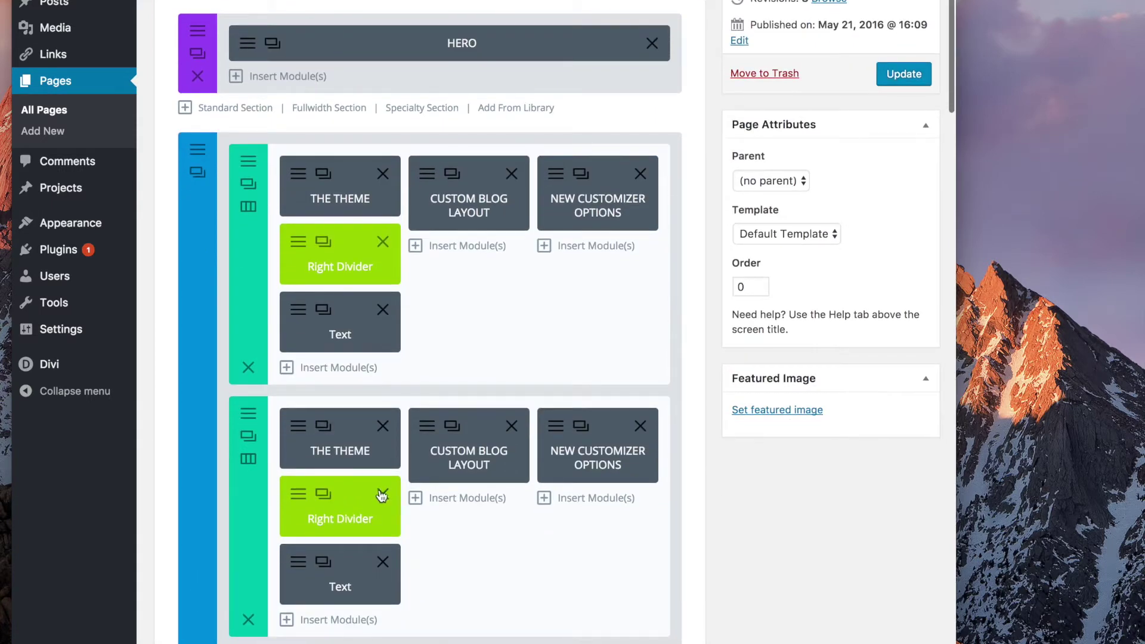
left_click(382, 494)
left_click(383, 494)
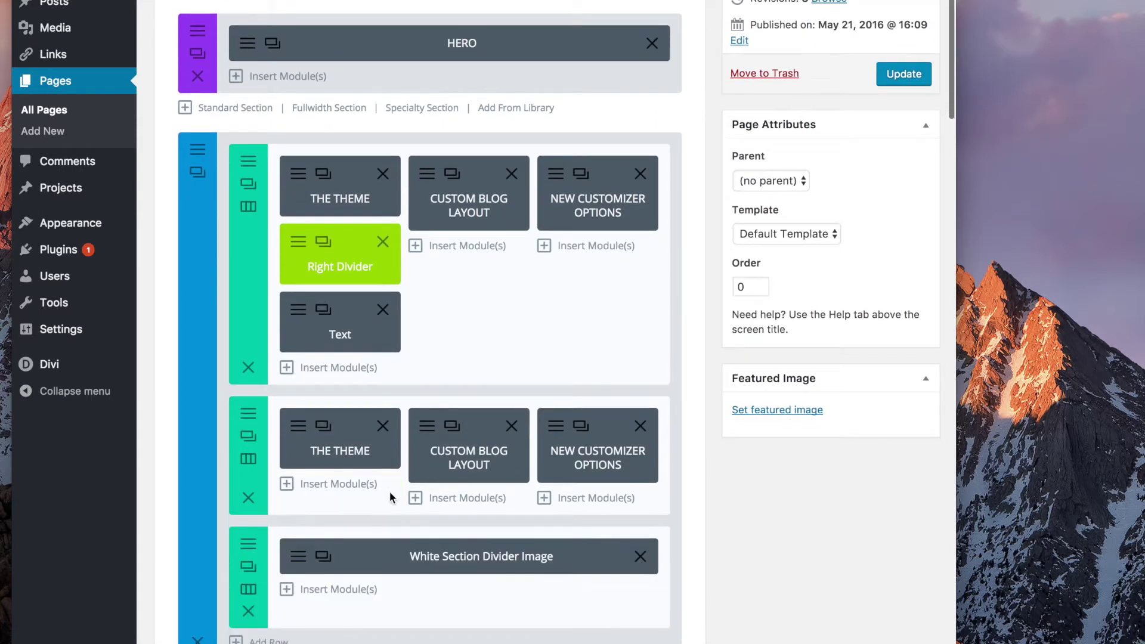
left_click(512, 426)
left_click(640, 426)
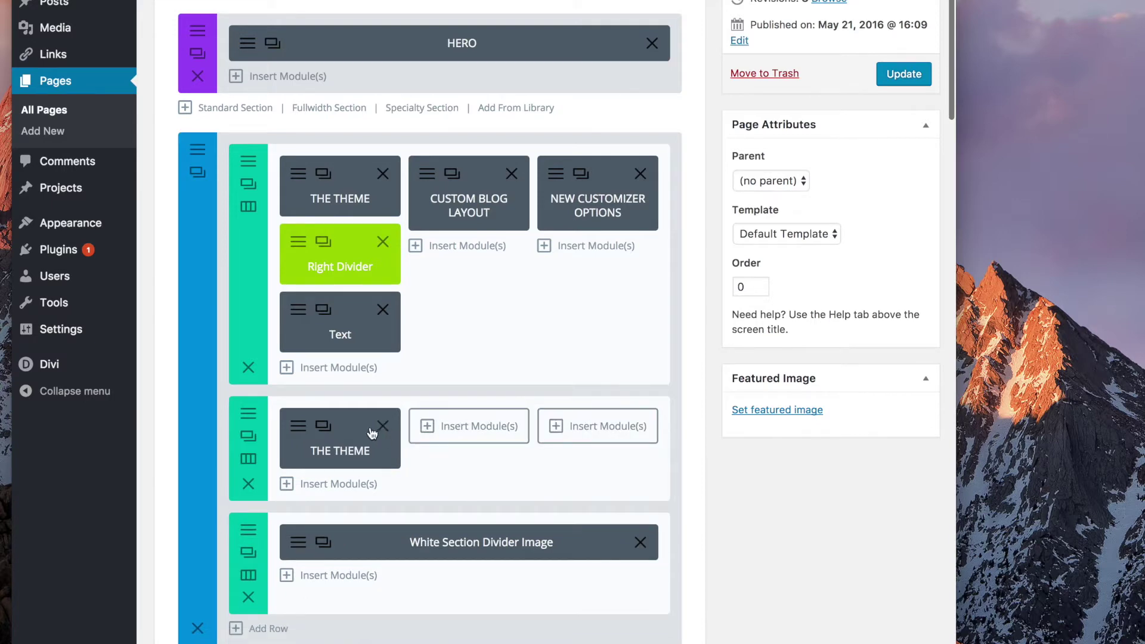
left_click(382, 426)
Step: Make the empty row a single full-width column and open its module chooser
left_click(248, 416)
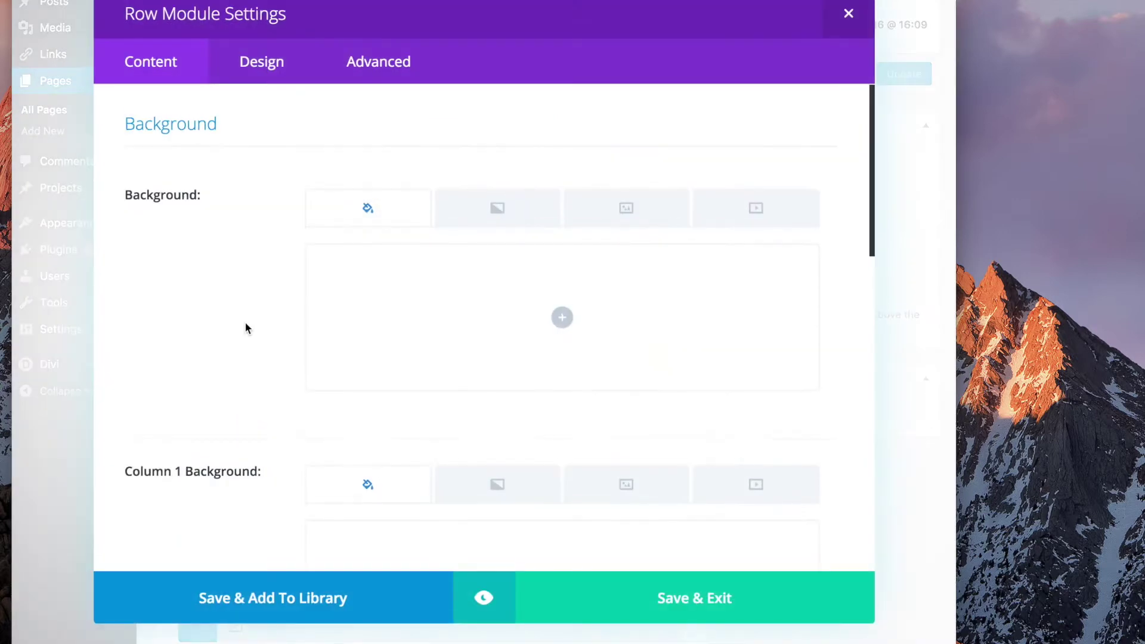
left_click(845, 15)
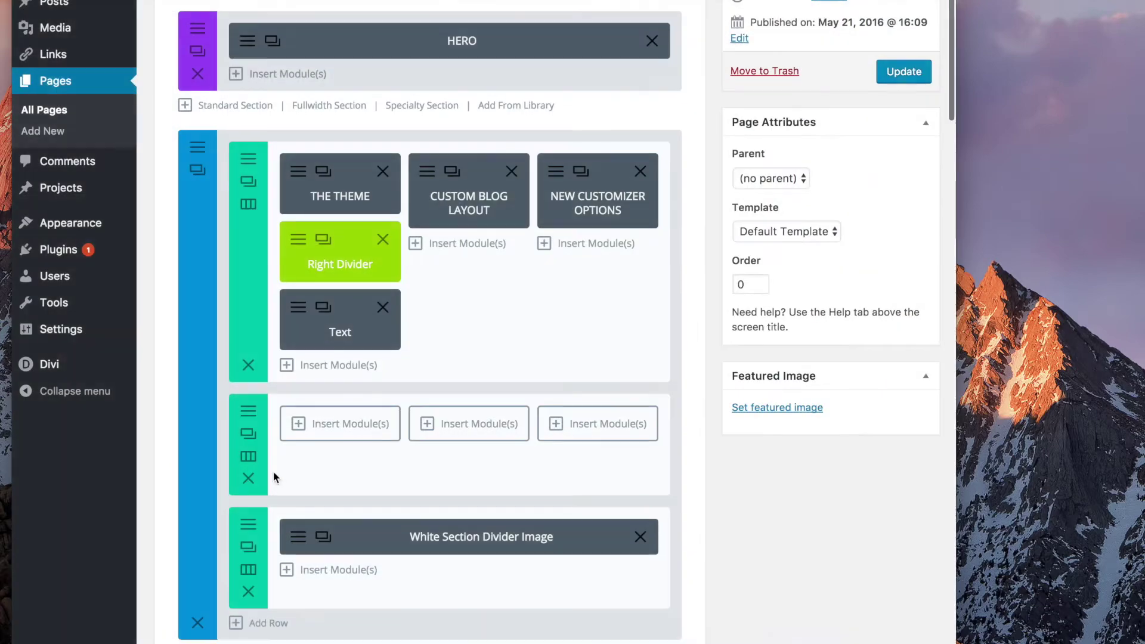
left_click(247, 457)
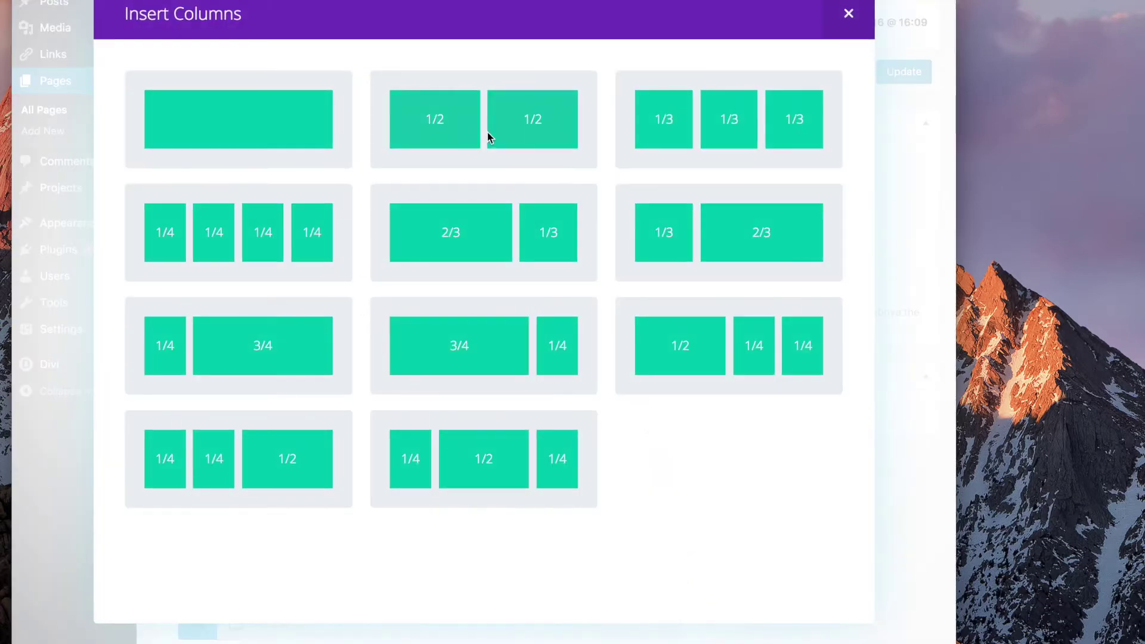
left_click(276, 133)
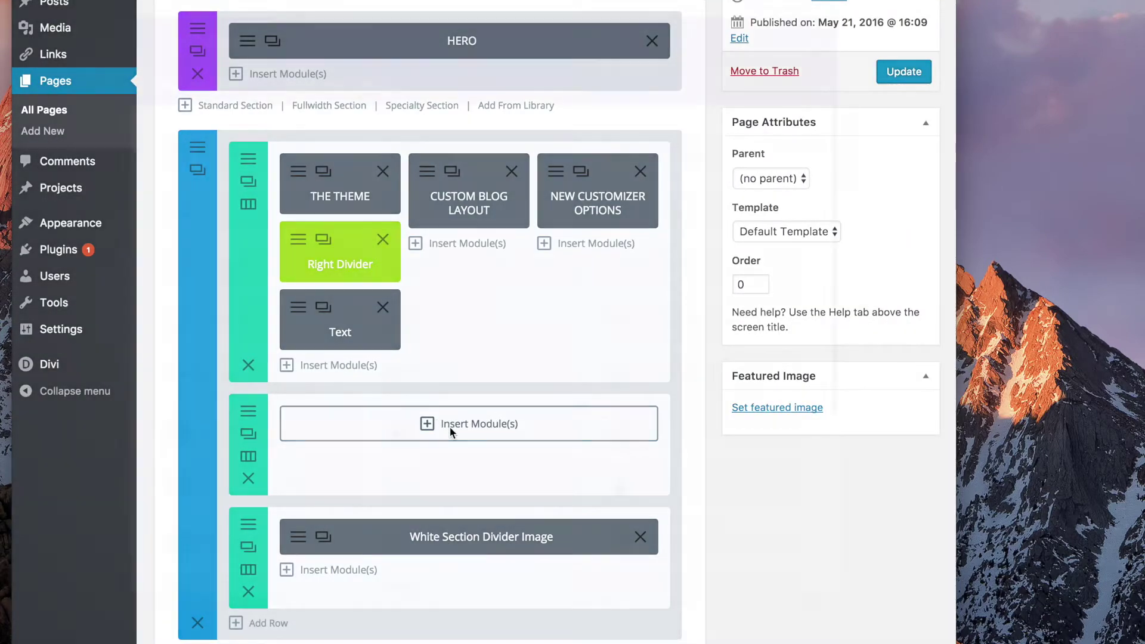
left_click(452, 429)
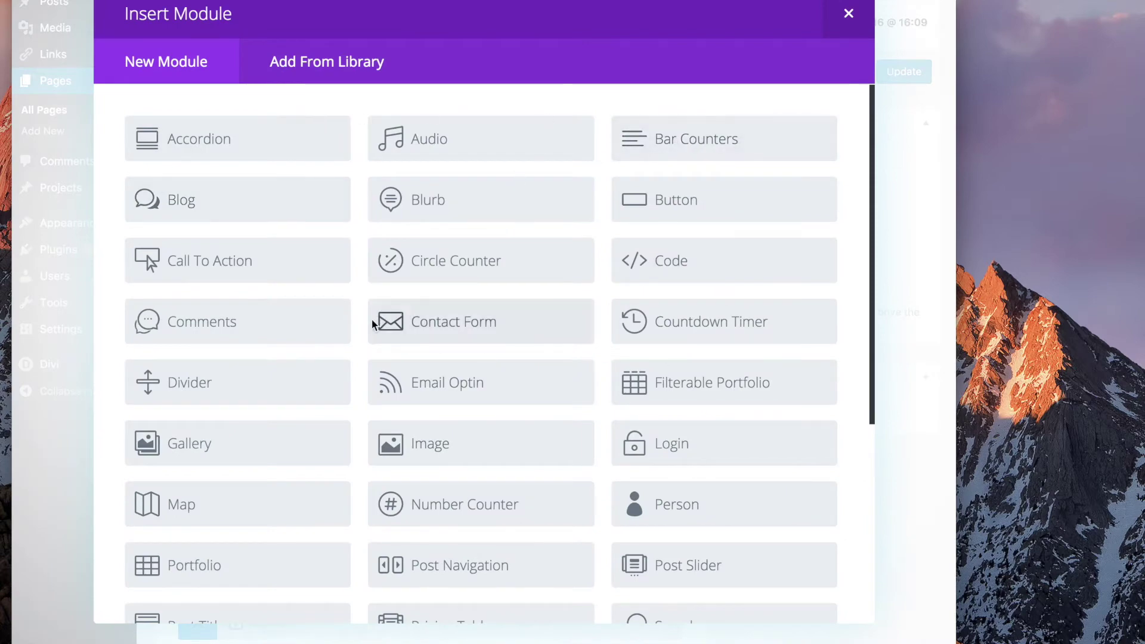
scroll(284, 449, "down", 5)
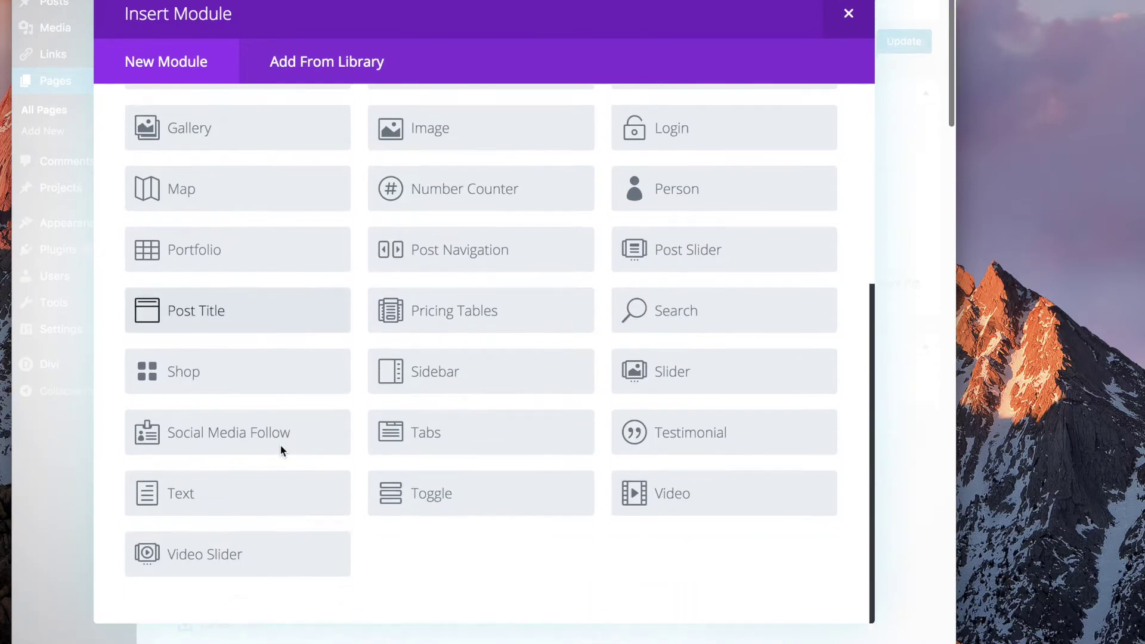
Step: Add a Text module with the pasted '$38 Each Way additional passengers $20' line, not bold or italic
left_click(233, 499)
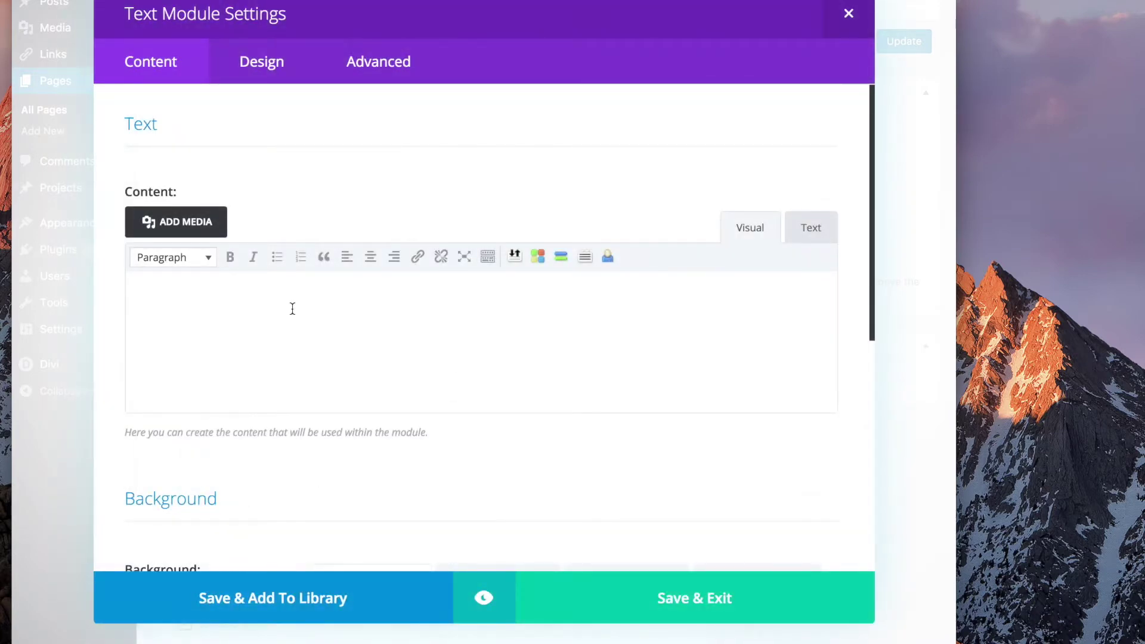
left_click(293, 308)
type("$38 Each Way additional passengers $20")
left_click_drag(639, 324, 25, 317)
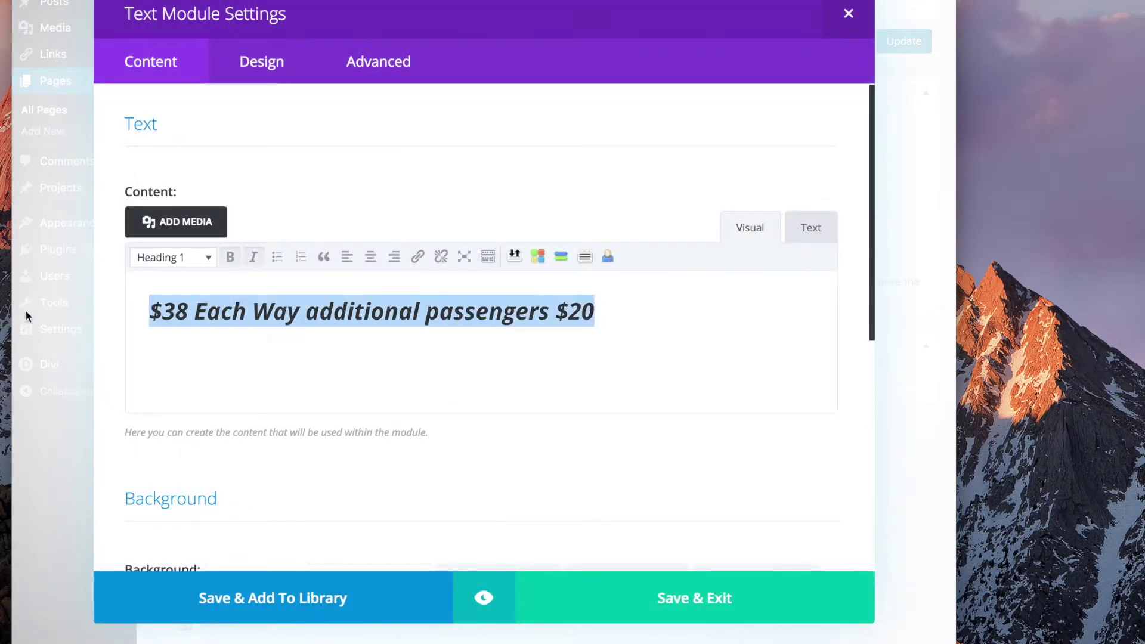
left_click(252, 257)
left_click(230, 257)
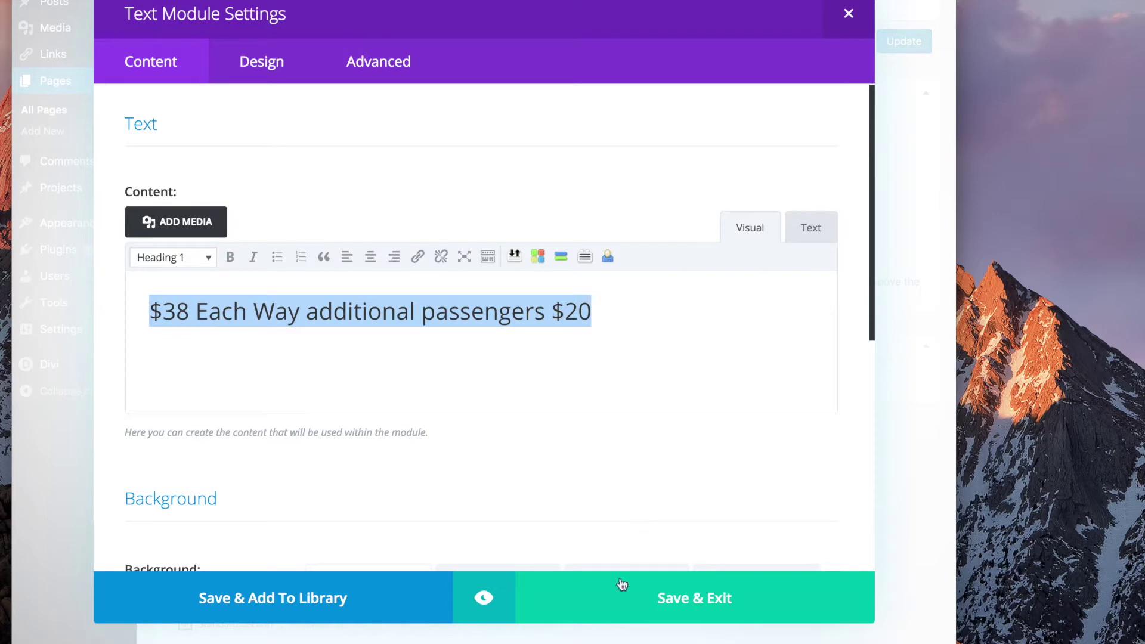
left_click(232, 336)
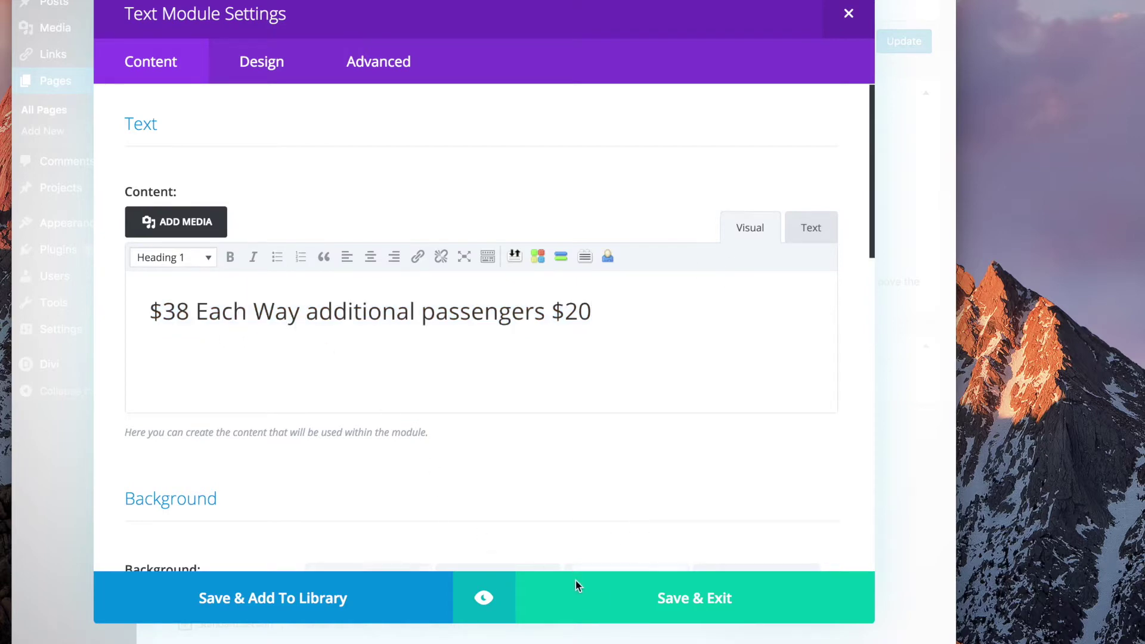
left_click(576, 585)
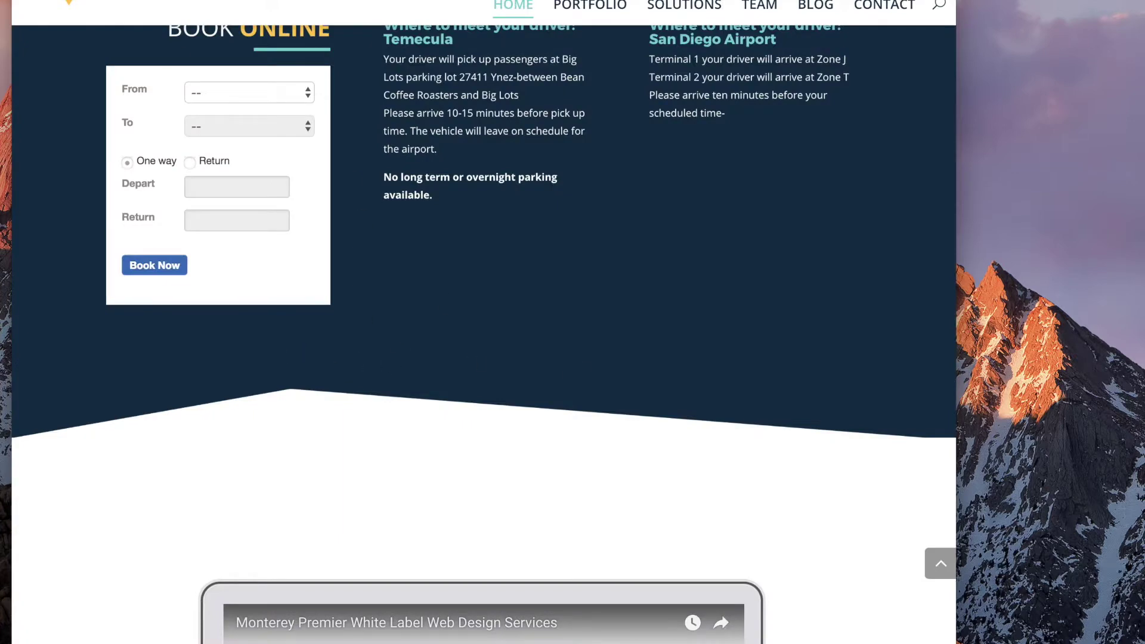
Step: Reload the live site and confirm the $38 price line appears
key("super+r")
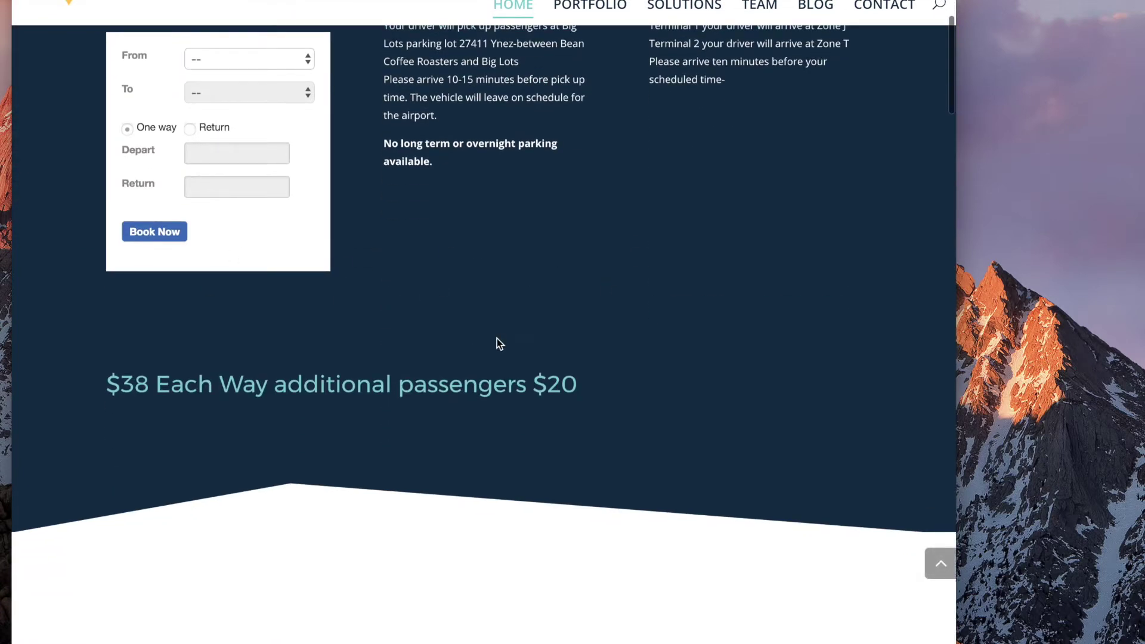
scroll(500, 344, "up", 3)
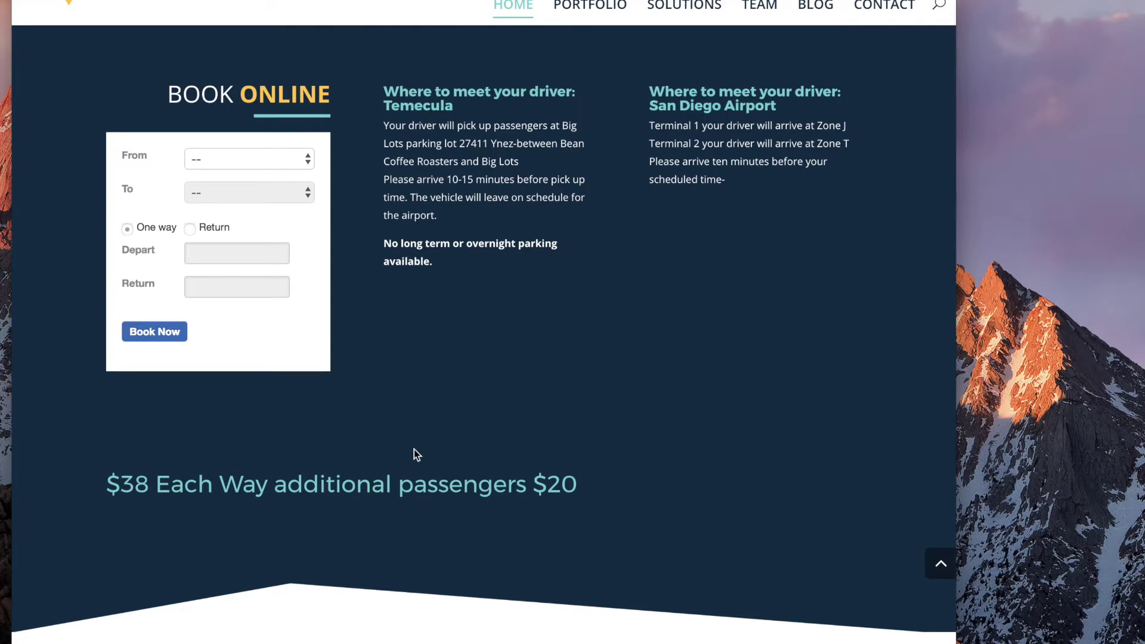
scroll(414, 455, "up", 2)
scroll(414, 455, "down", 5)
scroll(414, 455, "up", 2)
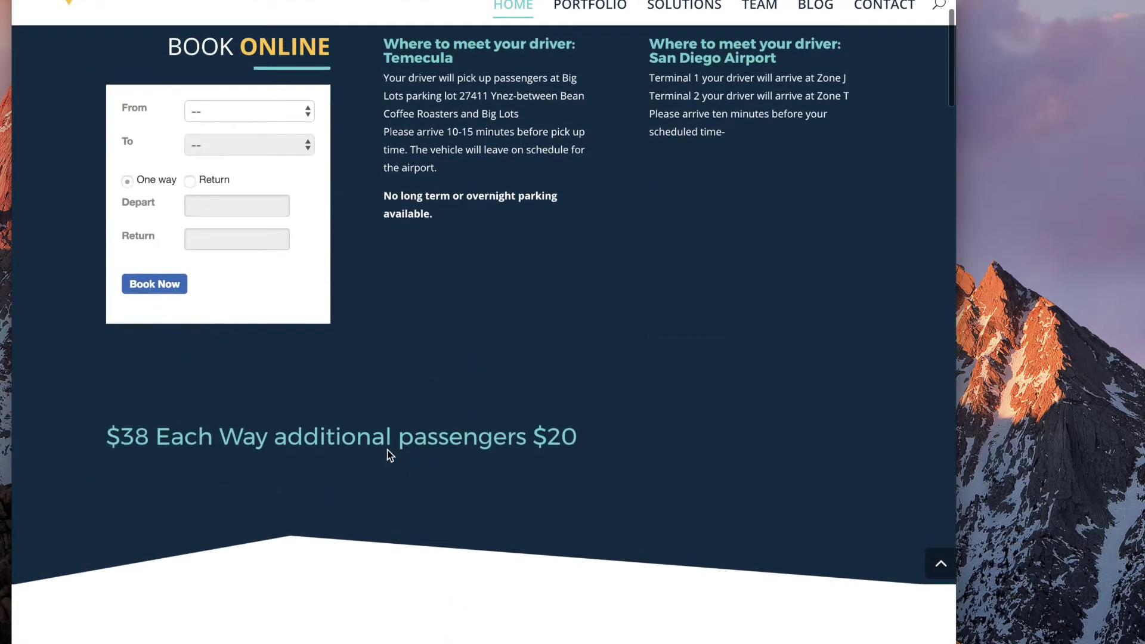
left_click_drag(228, 387, 221, 303)
left_click(380, 361)
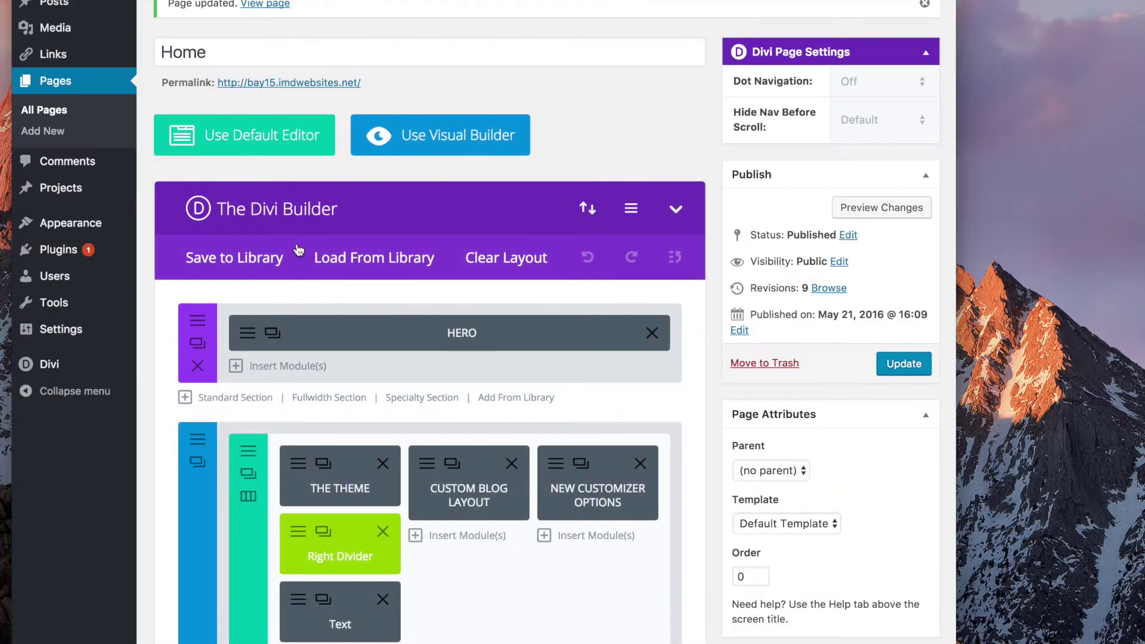
scroll(448, 369, "down", 5)
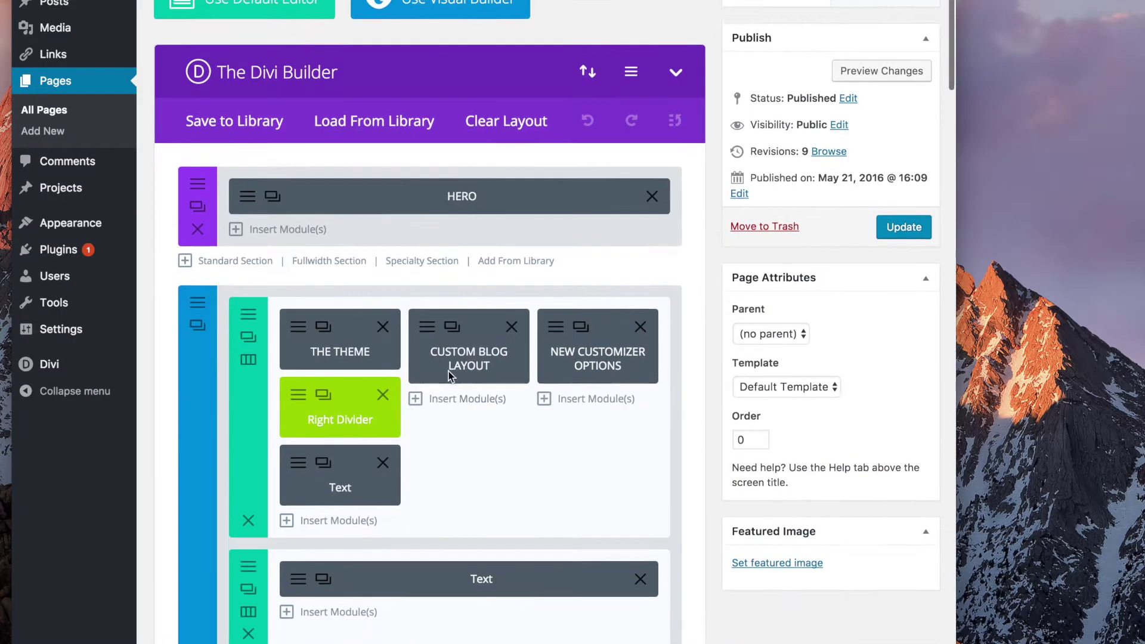
Step: Set the CUSTOM BLOG LAYOUT blurb's image/icon animation to Bottom To Top
scroll(448, 370, "down", 3)
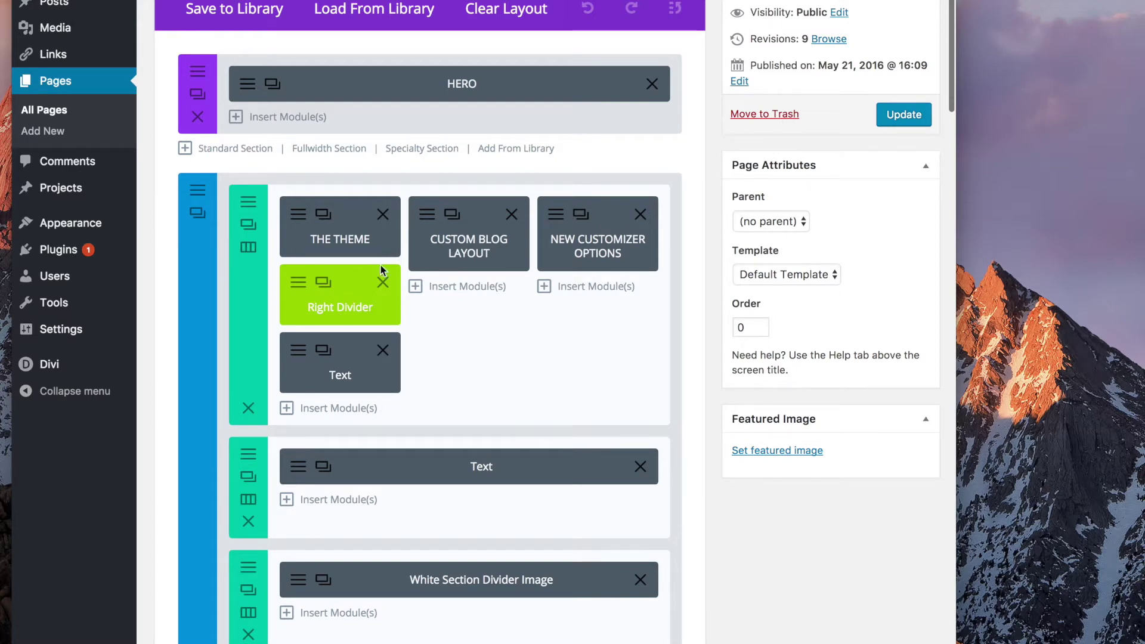
left_click(428, 214)
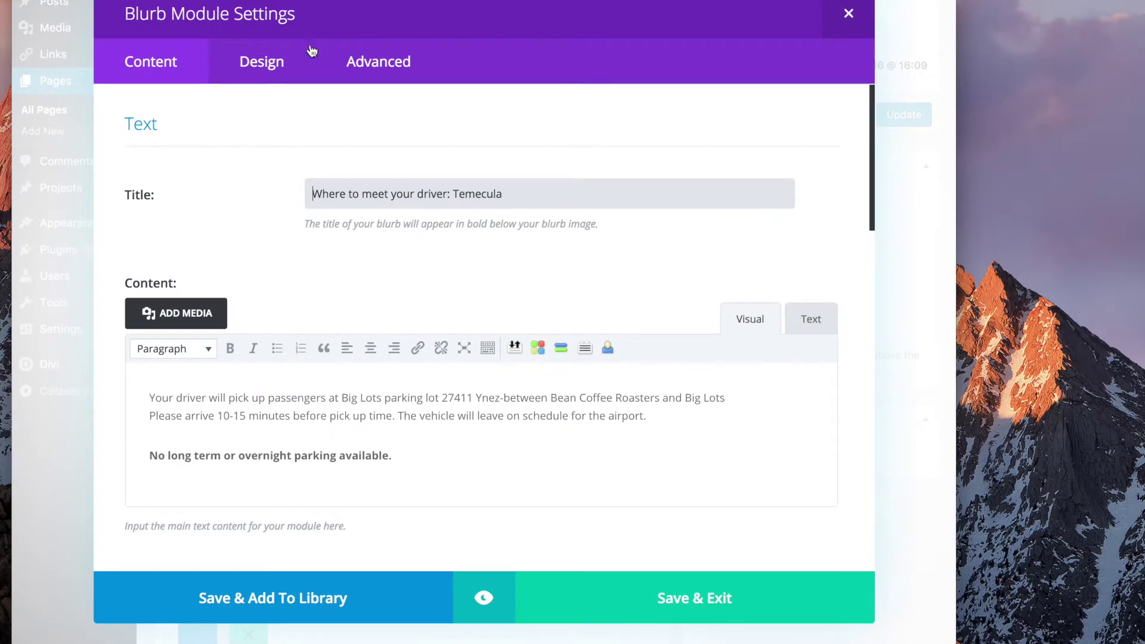
left_click(307, 57)
scroll(416, 231, "down", 6)
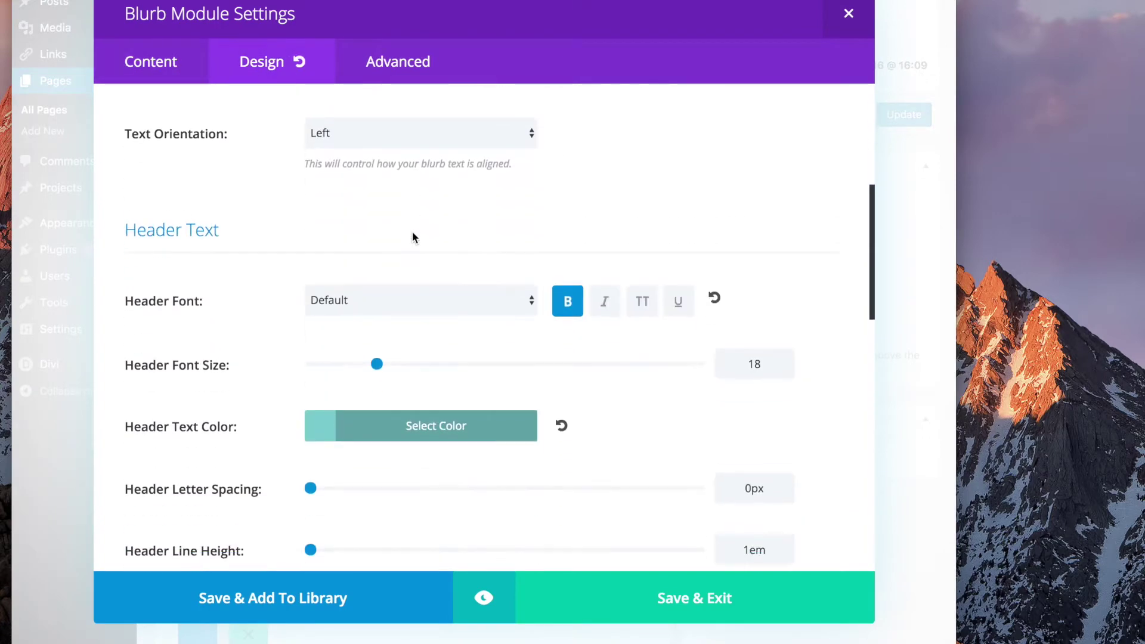
scroll(413, 236, "down", 4)
scroll(412, 236, "down", 2)
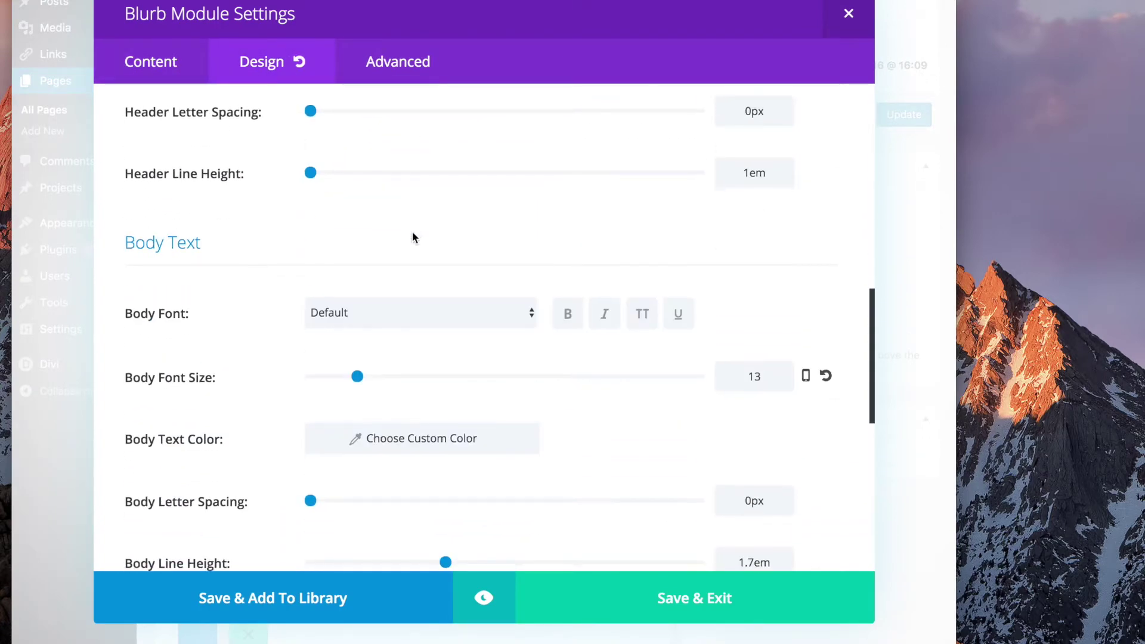
scroll(415, 238, "down", 1)
scroll(391, 243, "down", 6)
scroll(384, 245, "down", 1)
scroll(381, 239, "up", 15)
left_click(383, 64)
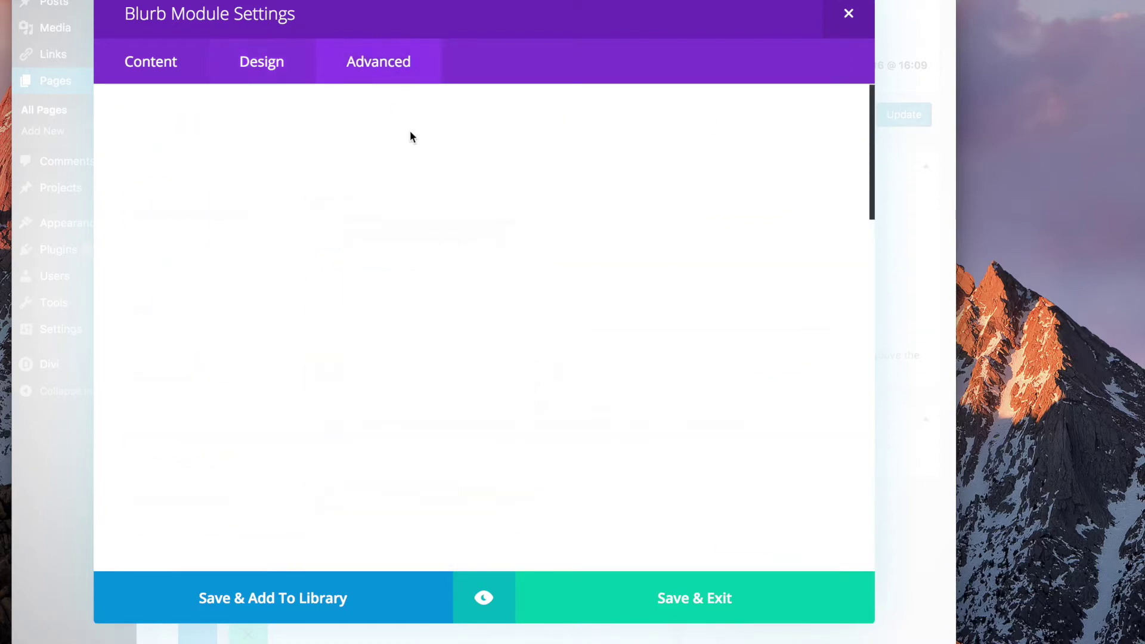
scroll(354, 160, "down", 10)
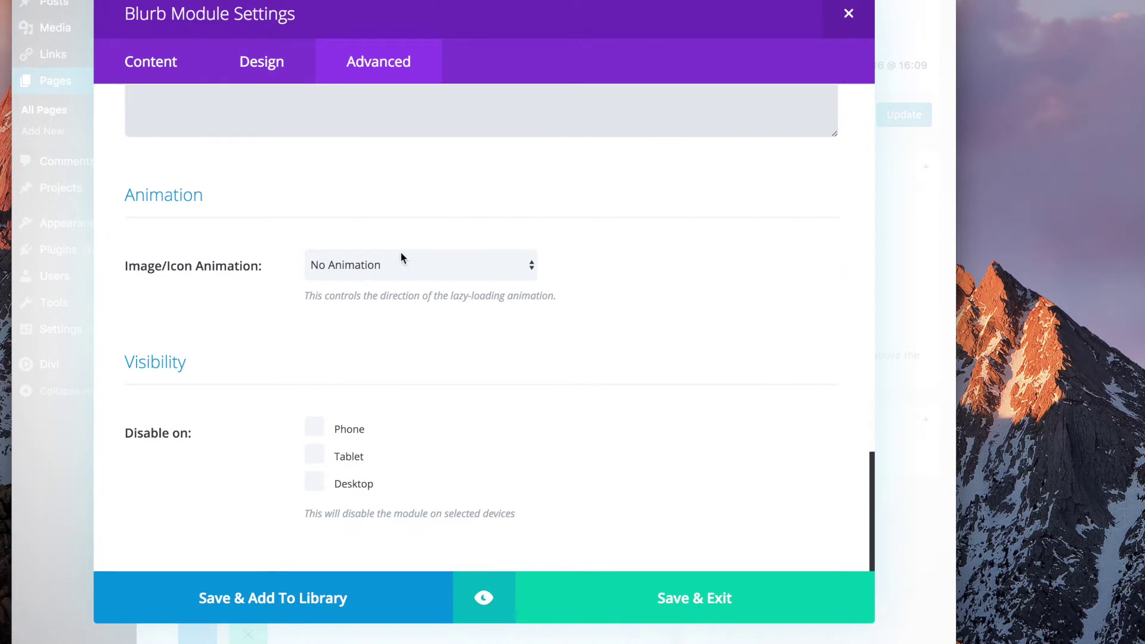
left_click(439, 271)
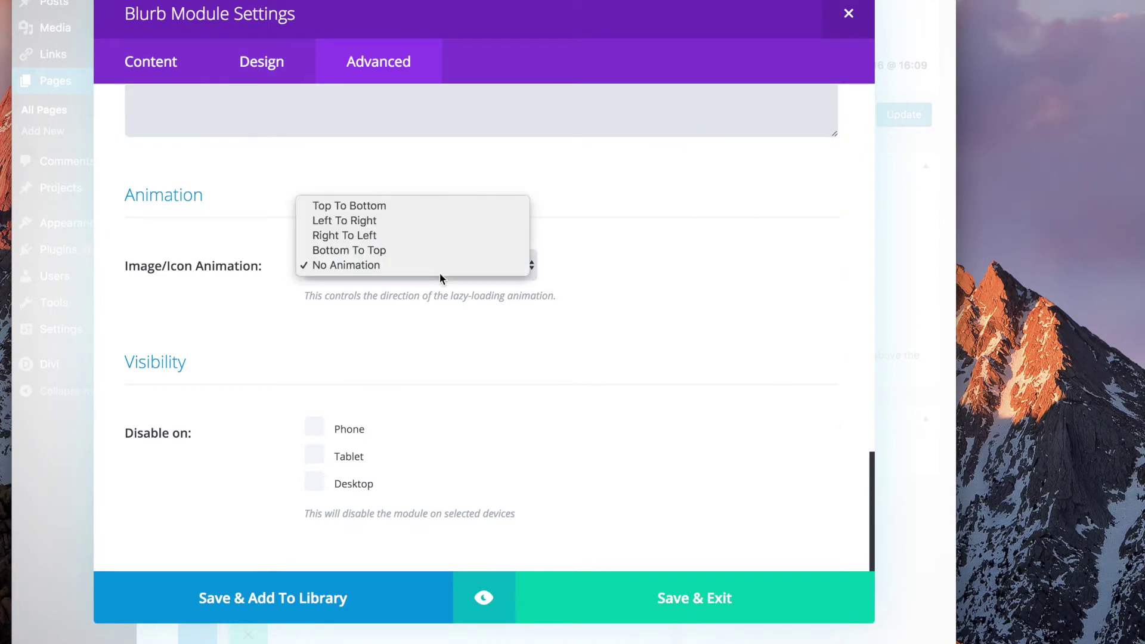
left_click(391, 252)
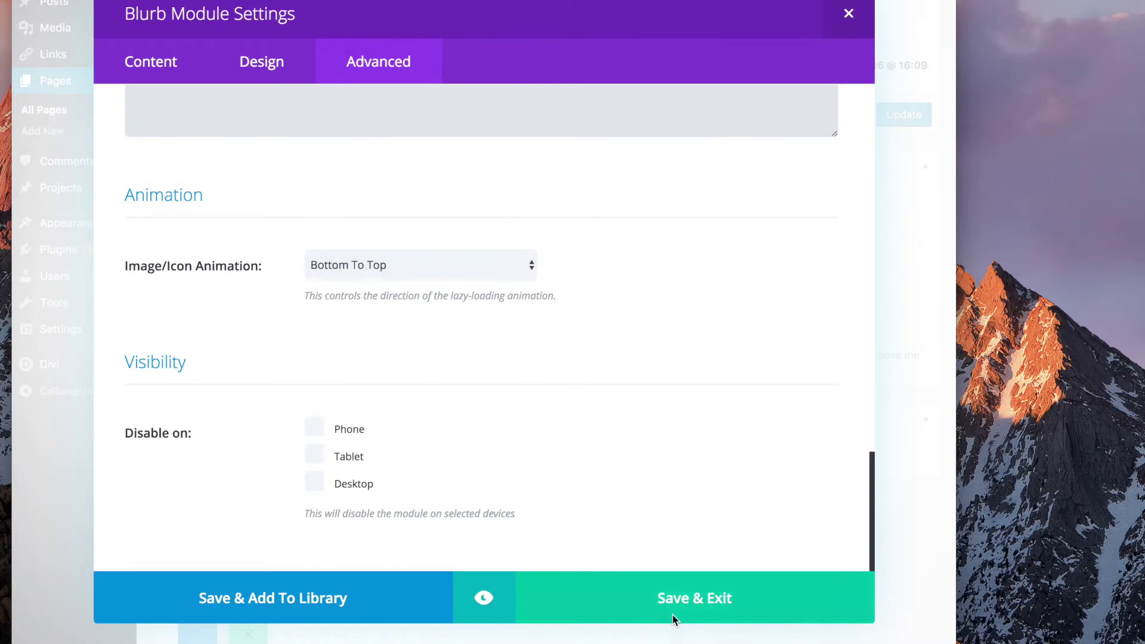
left_click(675, 620)
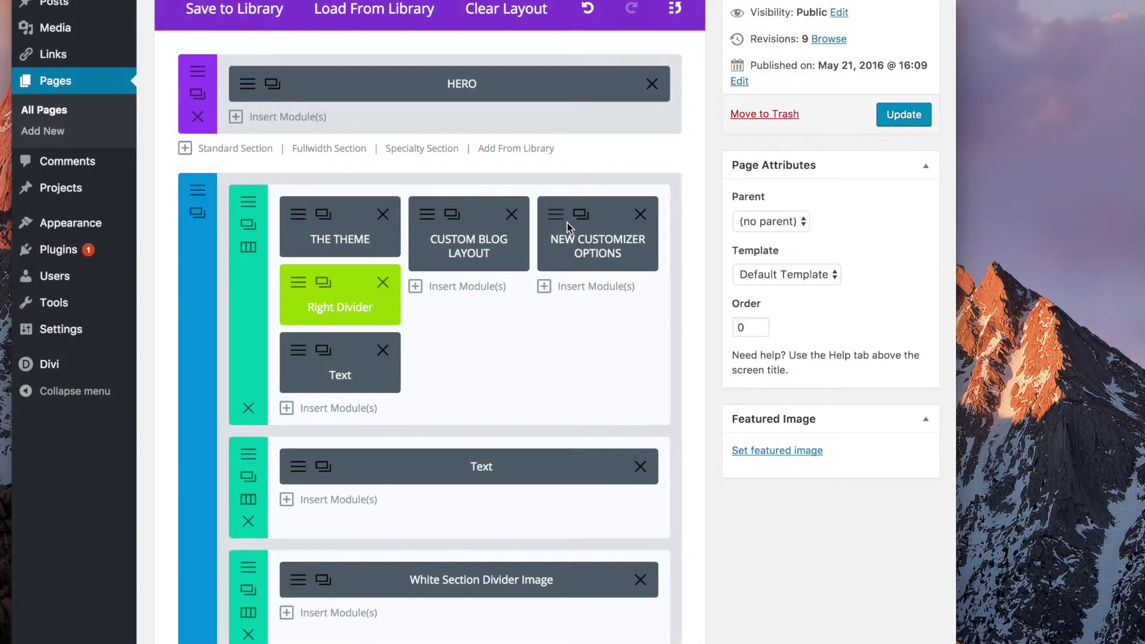
Step: Set the NEW CUSTOMIZER OPTIONS blurb's image/icon animation to Top To Bottom
left_click(568, 228)
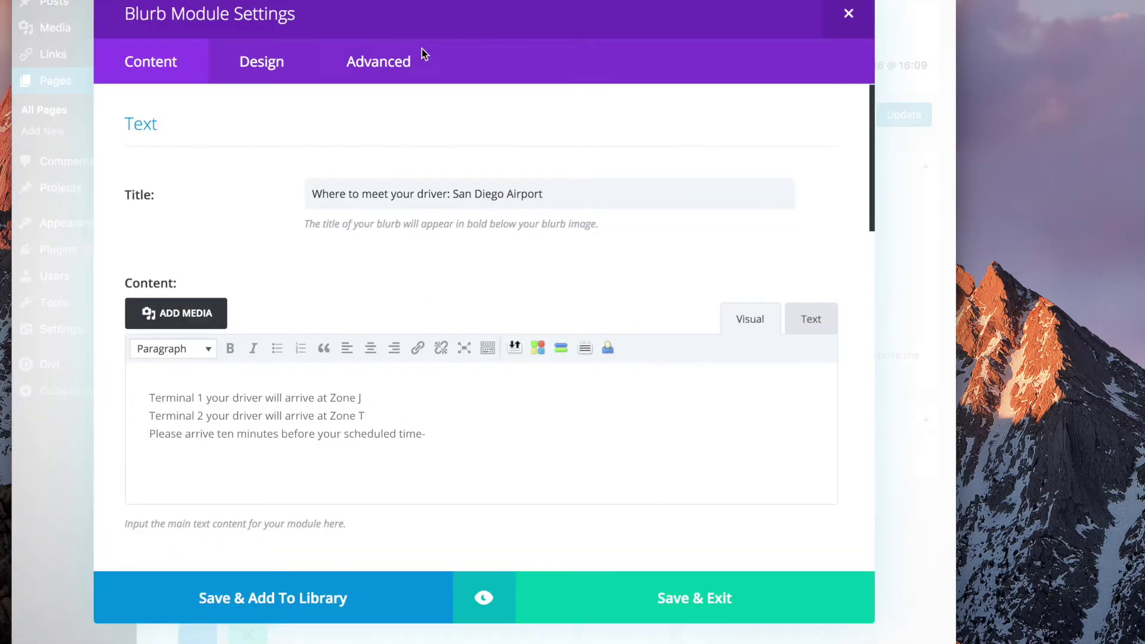
left_click(424, 51)
scroll(535, 328, "down", 15)
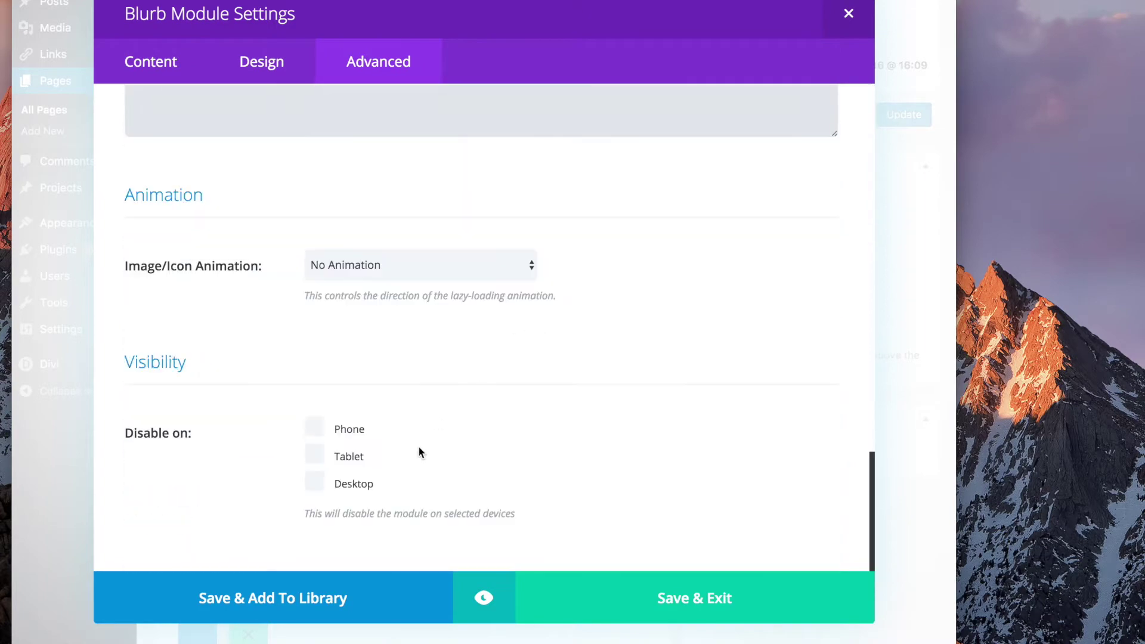
left_click(378, 262)
key("Return")
left_click(671, 600)
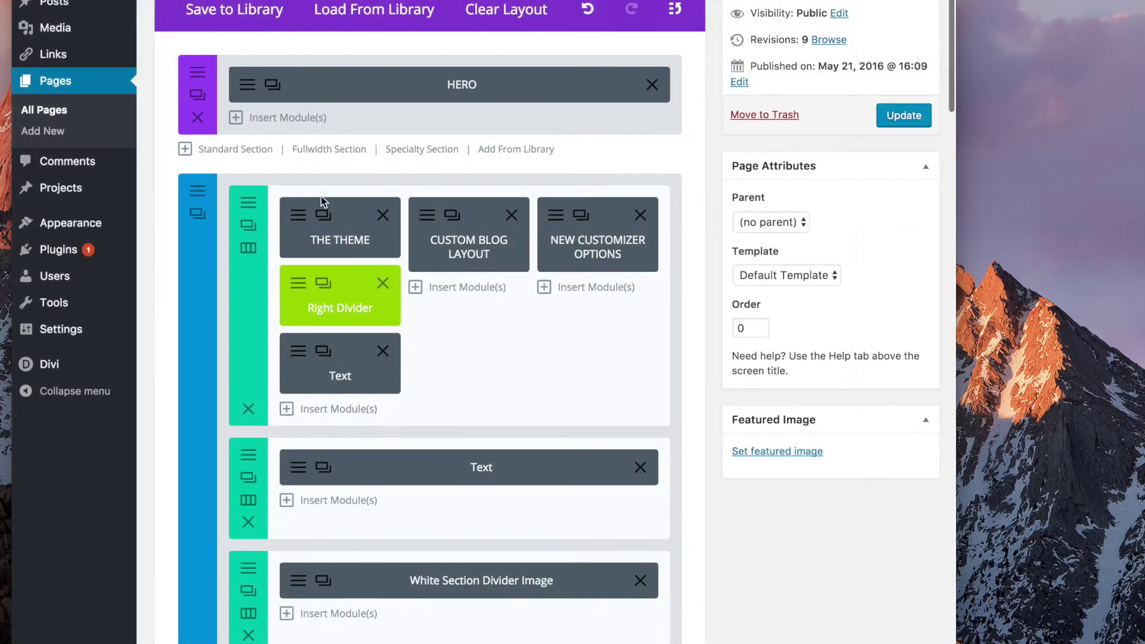
left_click(294, 216)
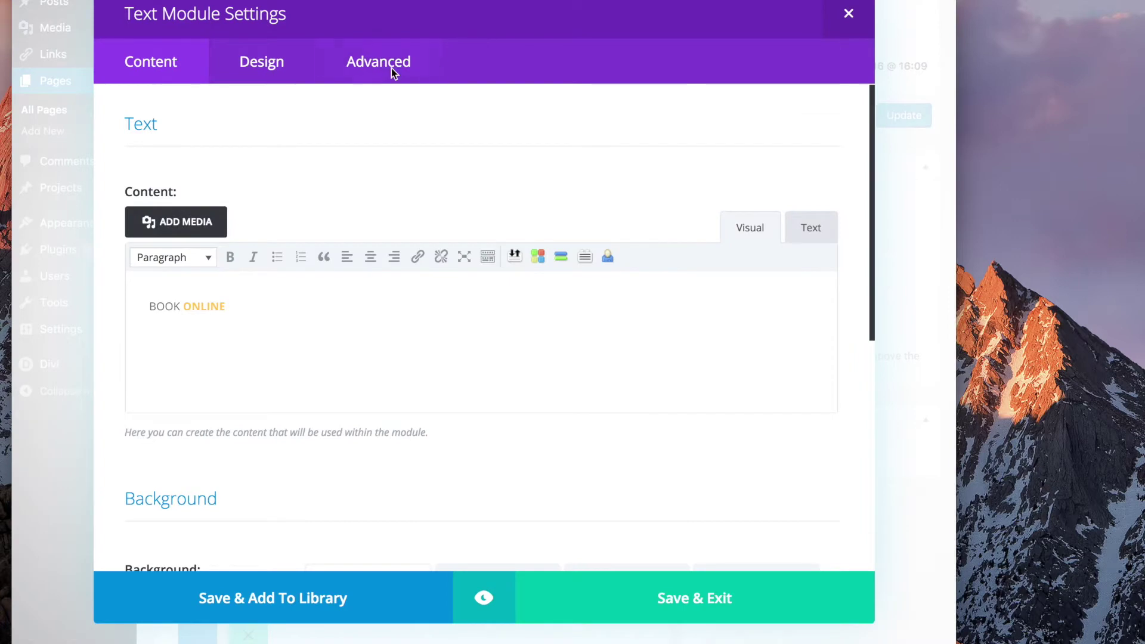
Step: Look through the BOOK ONLINE text module's Advanced options, including CSS and Visibility
left_click(391, 67)
scroll(242, 400, "down", 8)
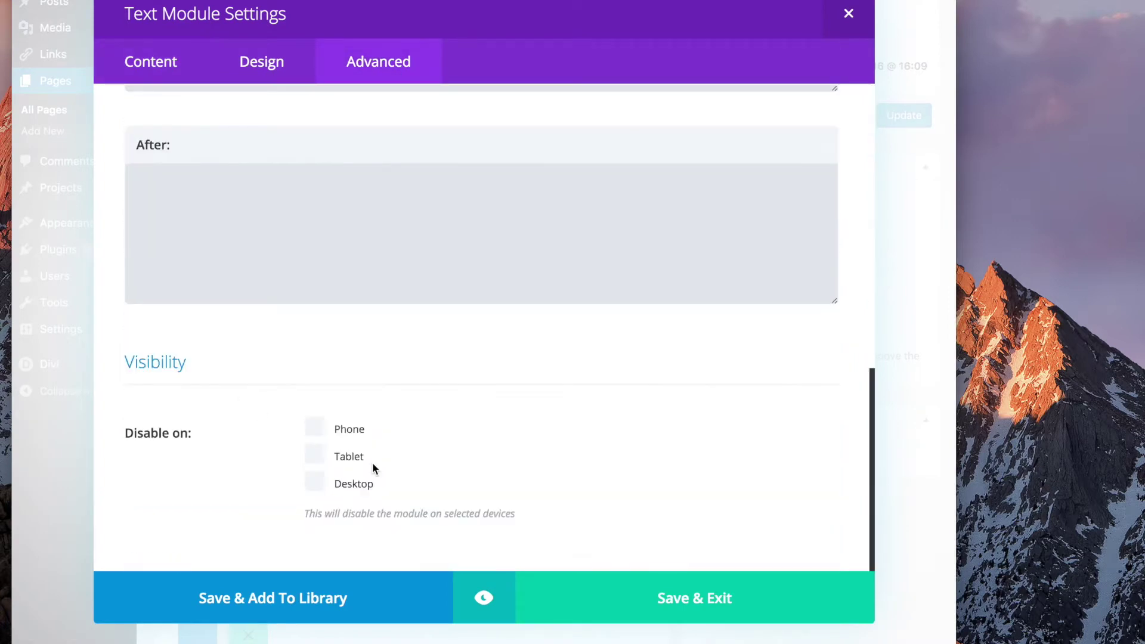
scroll(334, 351, "up", 3)
scroll(334, 352, "down", 3)
scroll(333, 352, "up", 8)
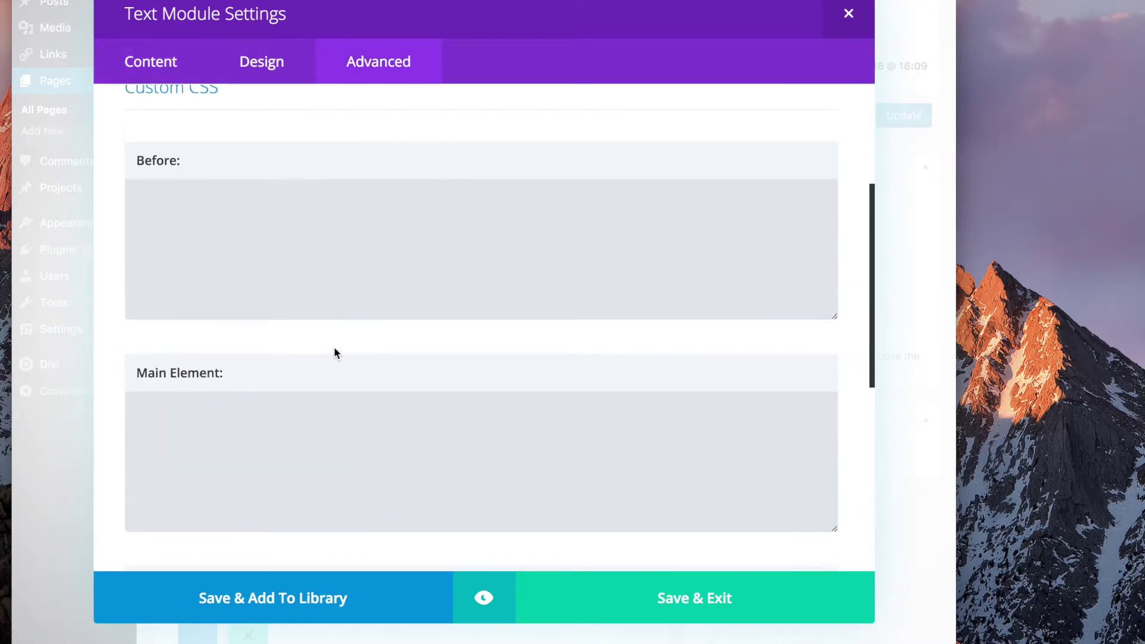
scroll(328, 352, "down", 8)
scroll(323, 349, "up", 8)
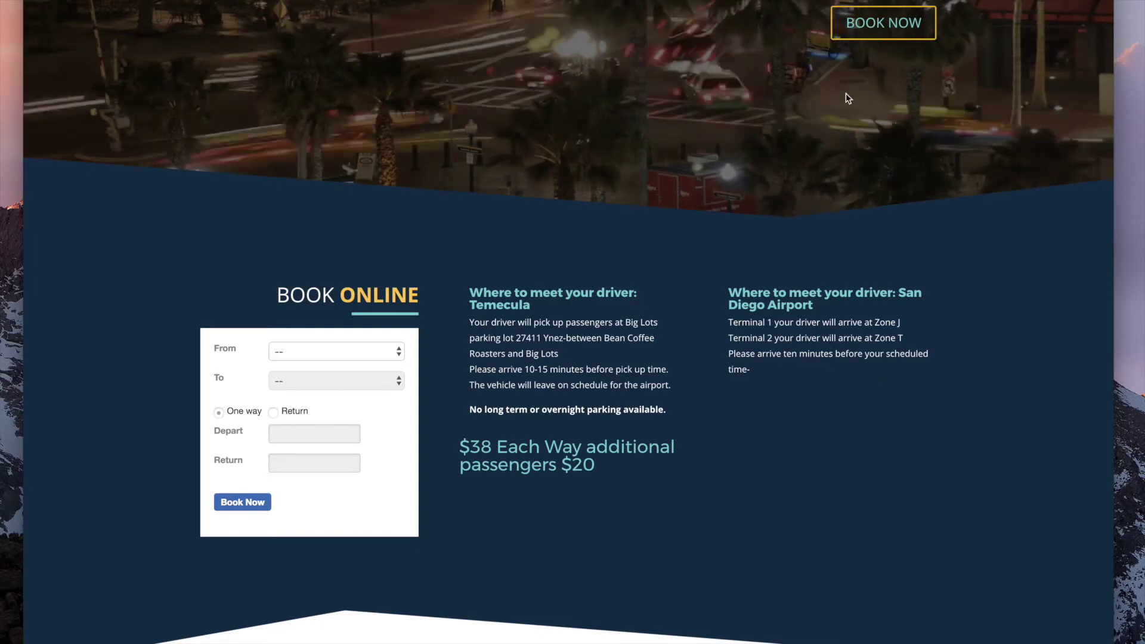
Step: Leave the live homepage for the site's wp-admin login page
left_click_drag(651, 459, 446, 450)
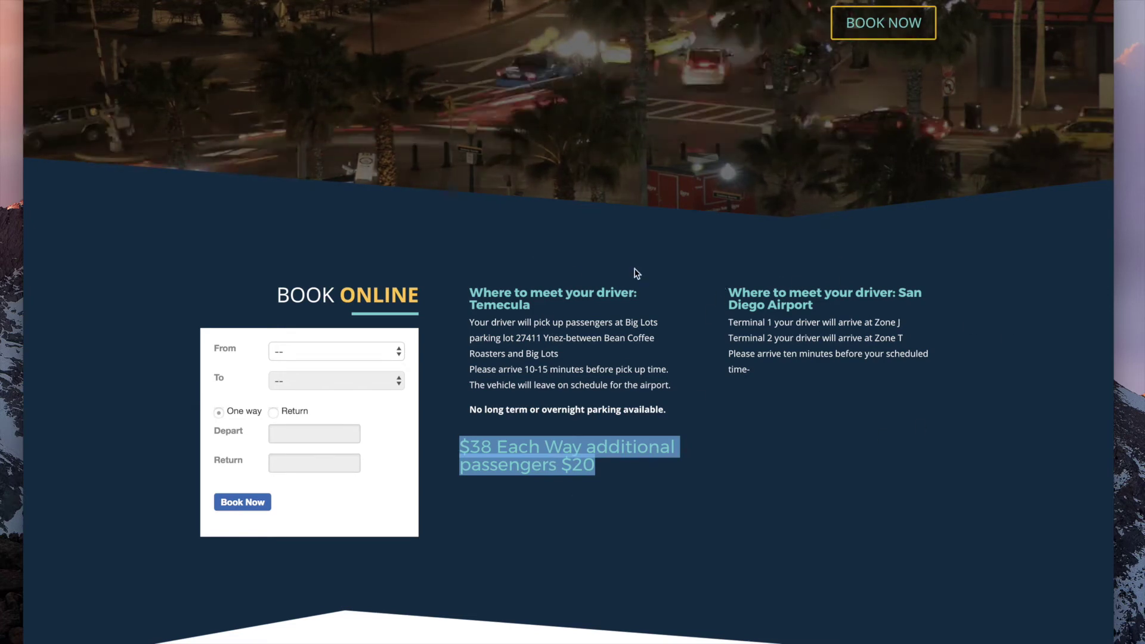
scroll(567, 306, "down", 5)
scroll(648, 276, "up", 5)
scroll(646, 274, "up", 2)
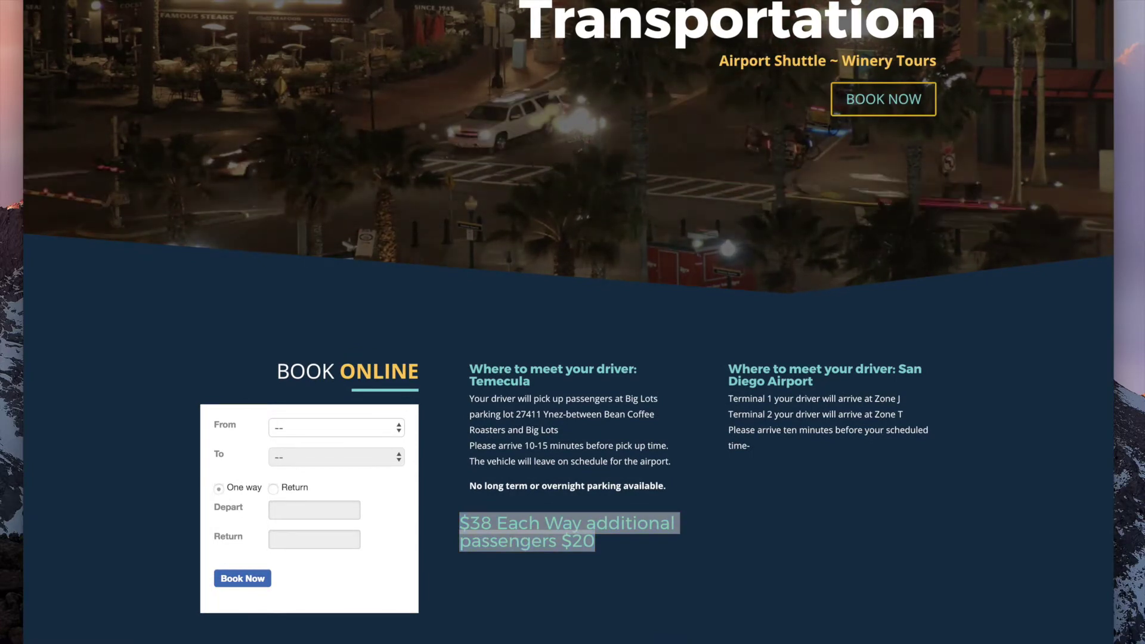
key("super+l")
type("wp-admin")
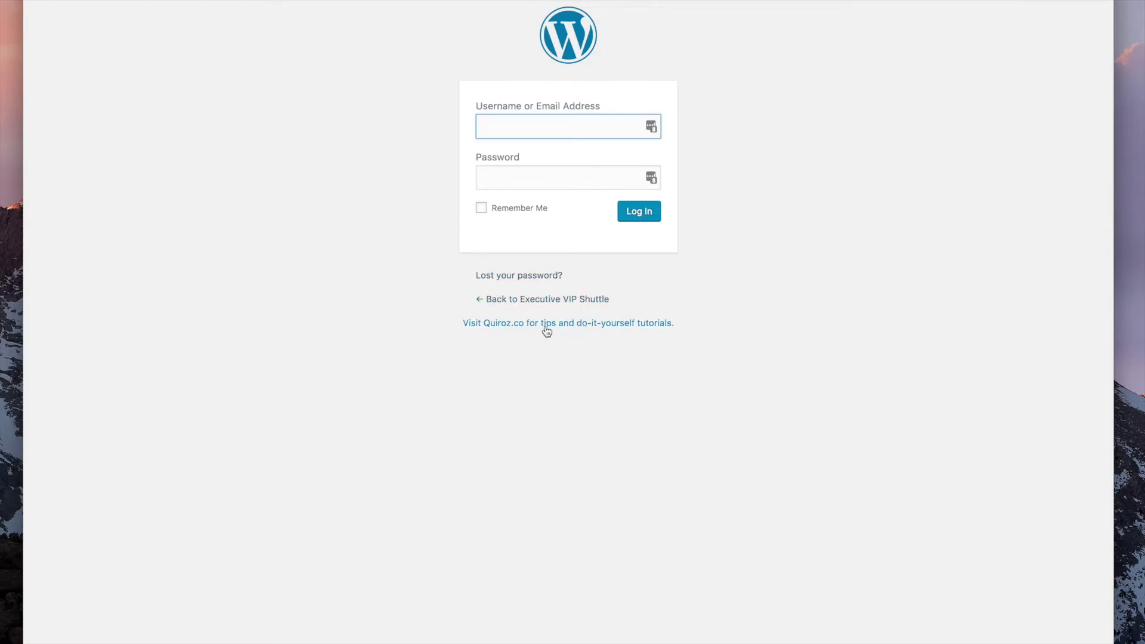
Step: Enter a username and the account password in the WordPress login form and submit
left_click(499, 129)
type("sam")
key("BackSpace")
key("BackSpace")
type("webcontempo")
key("Tab")
type("•••••••••••")
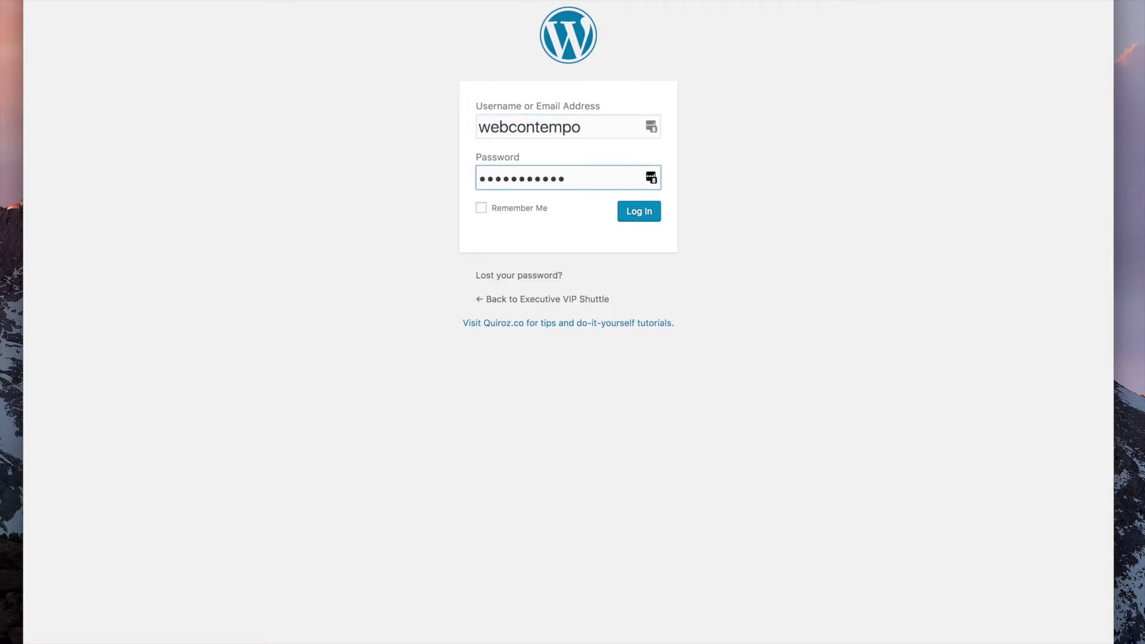
key("Return")
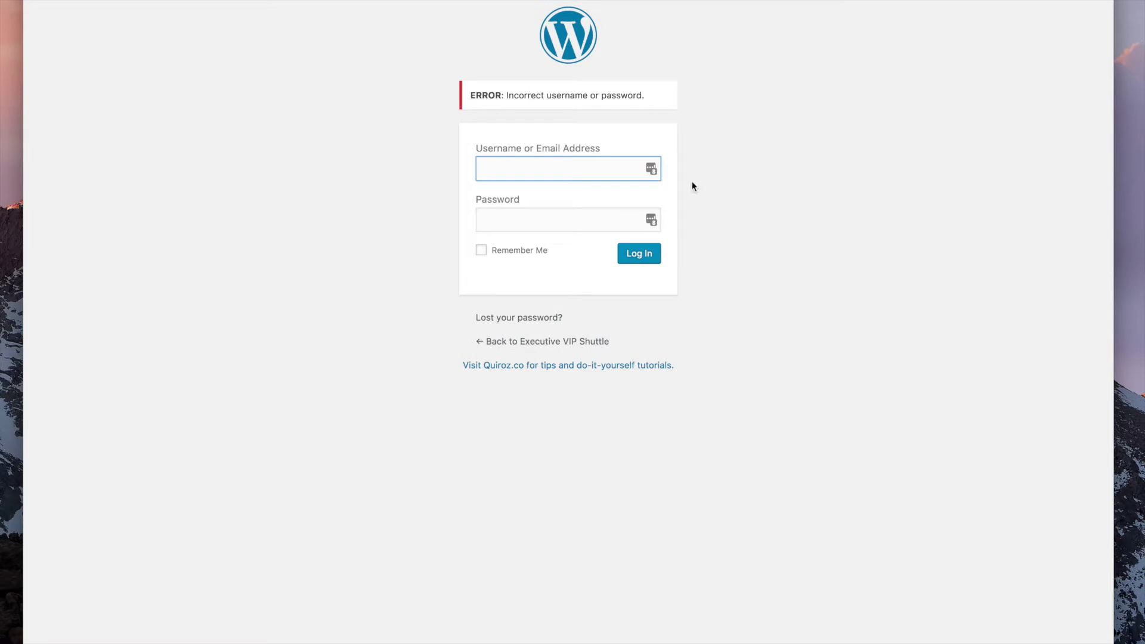
Step: After the rejection, retry the login with a different username and password
type("admin")
key("Tab")
type("••••••••••")
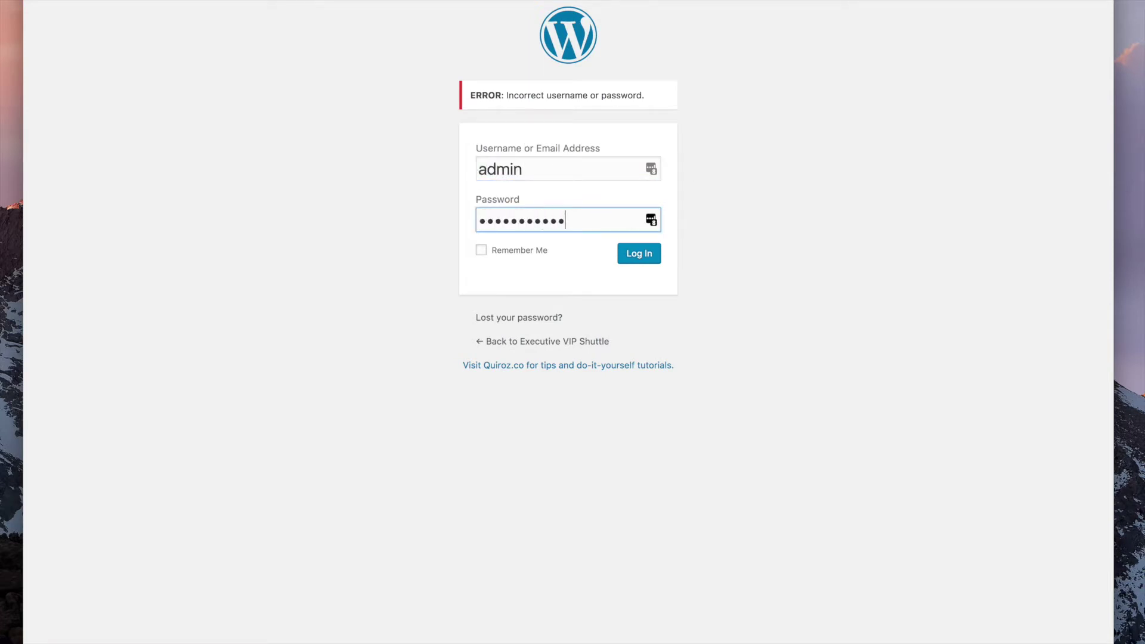
type("•")
key("Return")
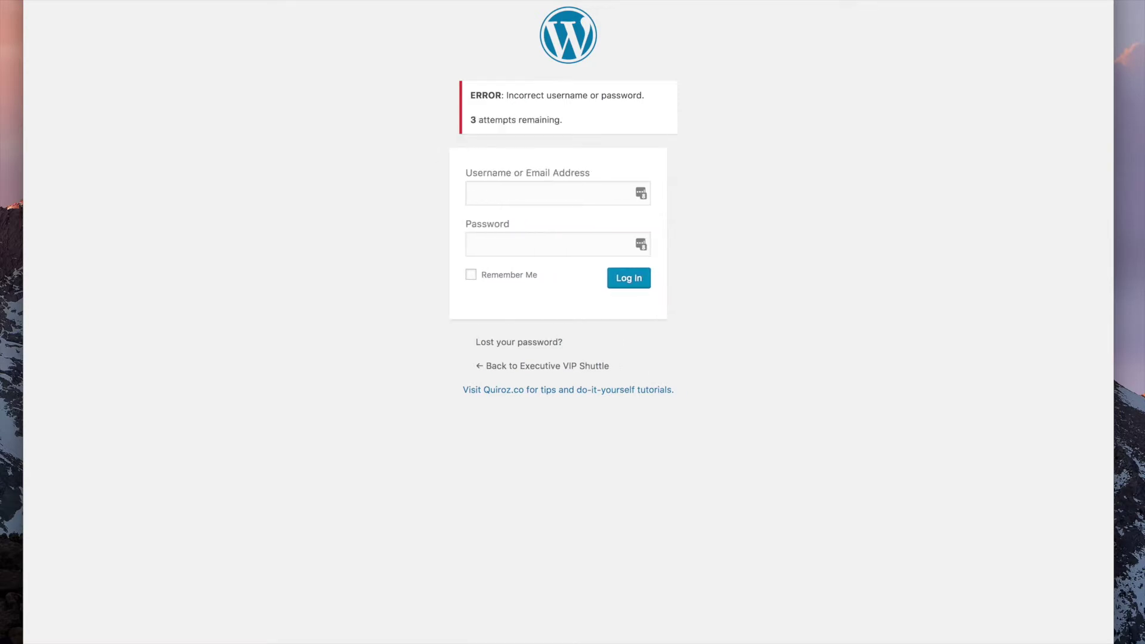
Step: Try a third username, then re-enter the first username and start typing its password
type("sam")
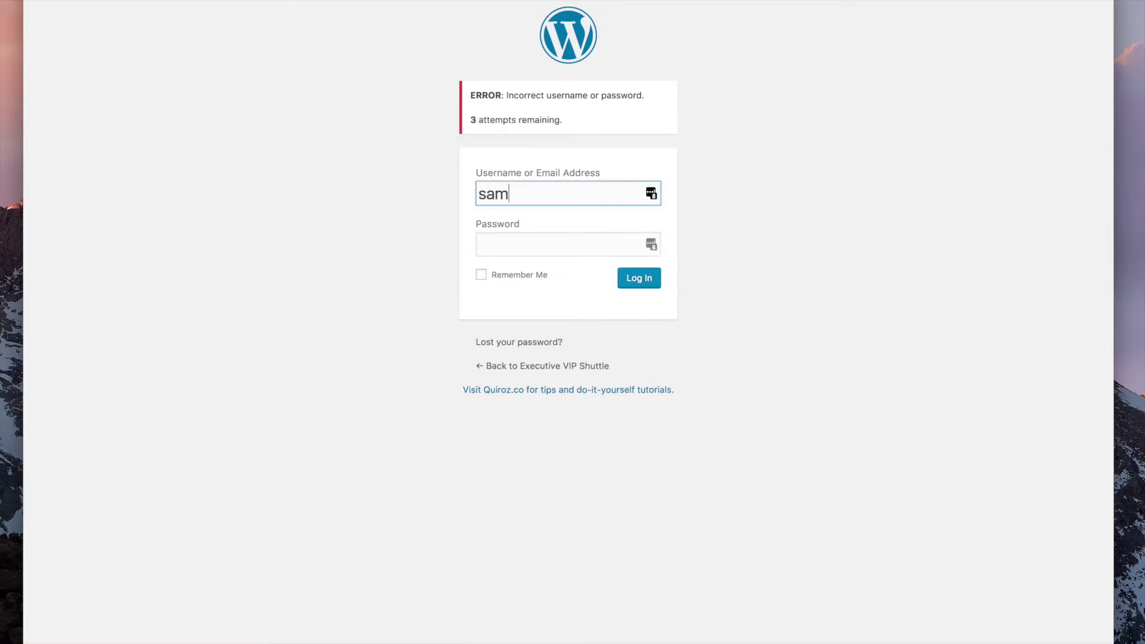
key("Tab")
type("•••••••••••")
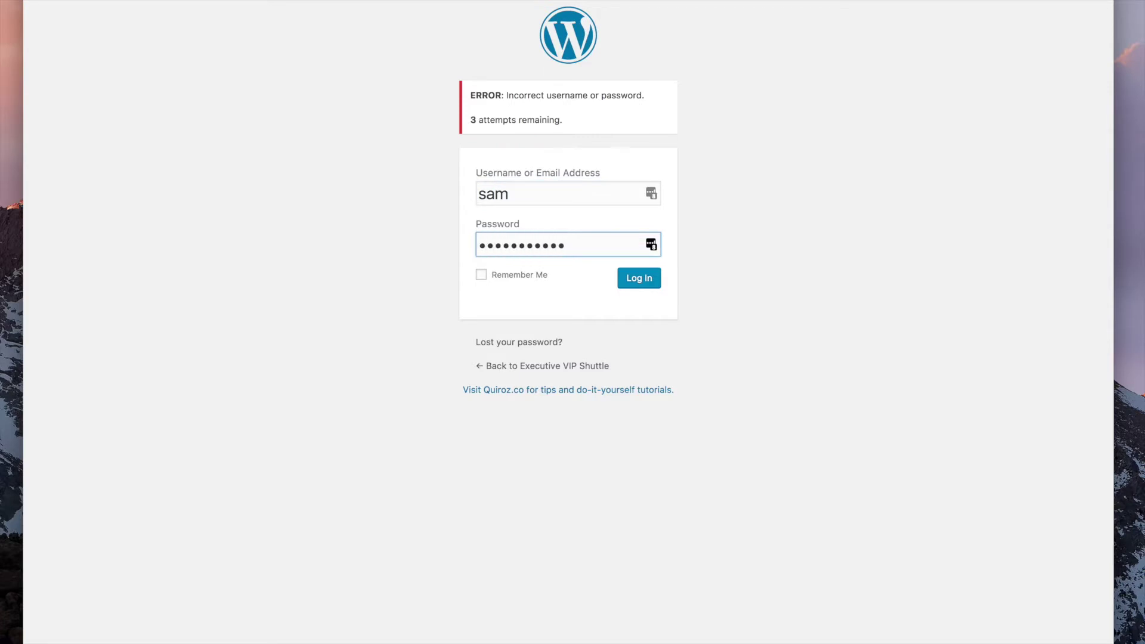
key("Return")
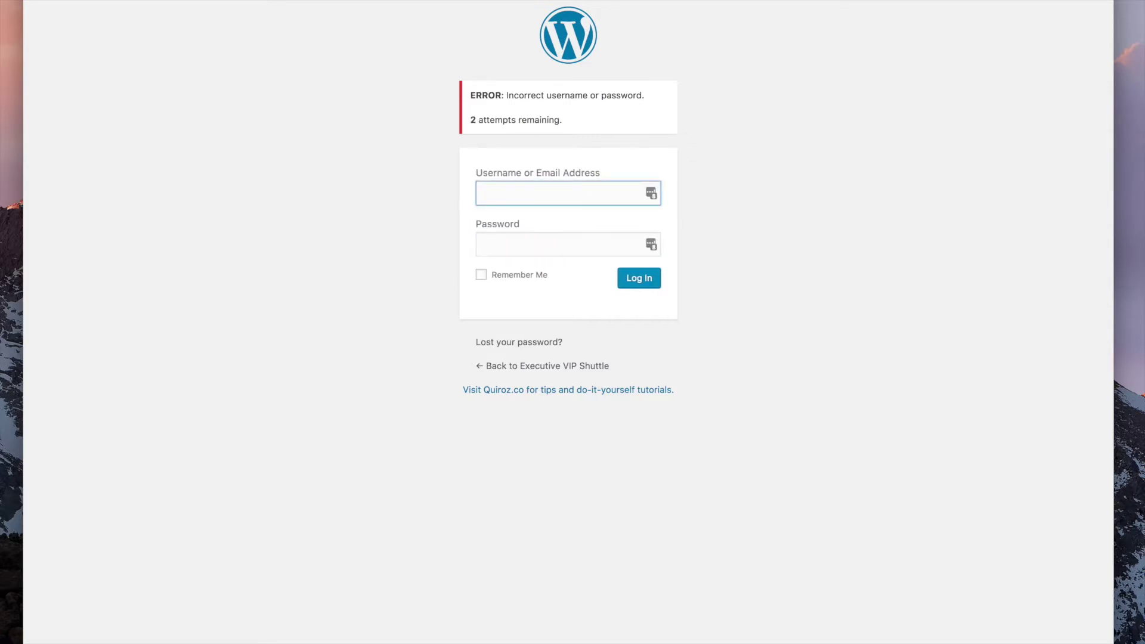
type("webcontempo")
key("Tab")
type("••••")
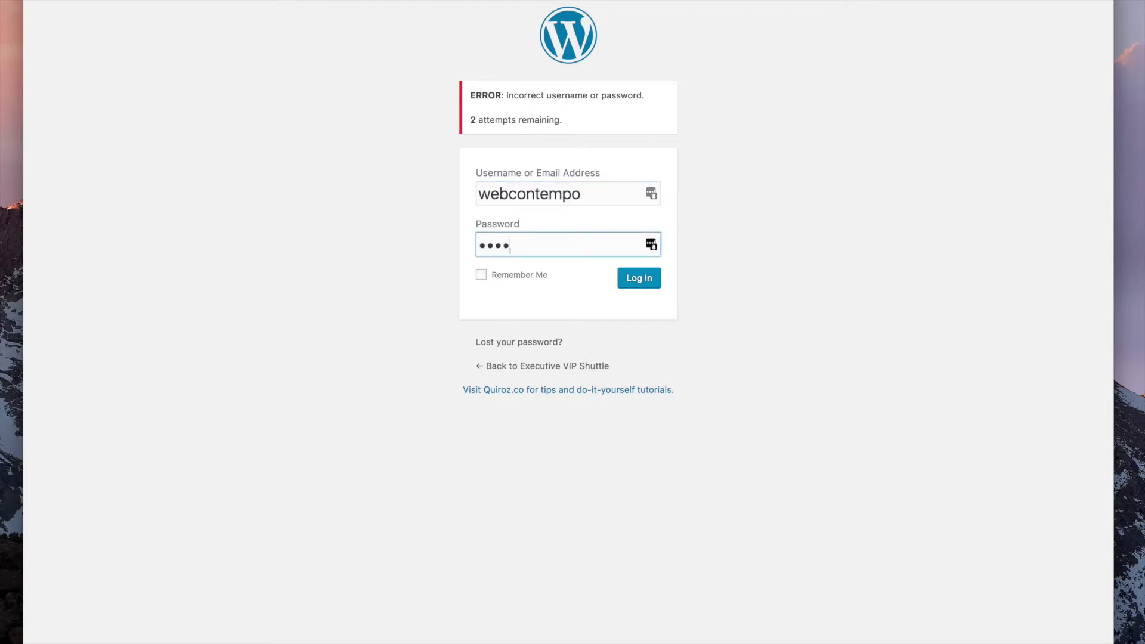
type("••••••")
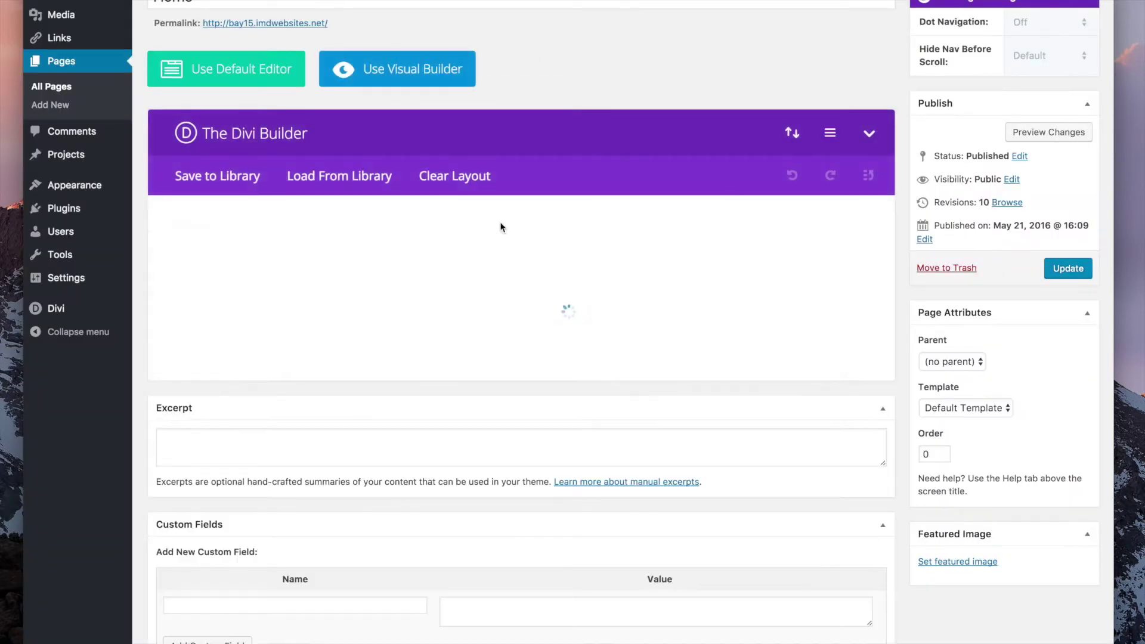
Step: Switch the top row to 1/3 + 2/3 columns, move the price Text module to the wide column's top, and update
scroll(502, 411, "down", 3)
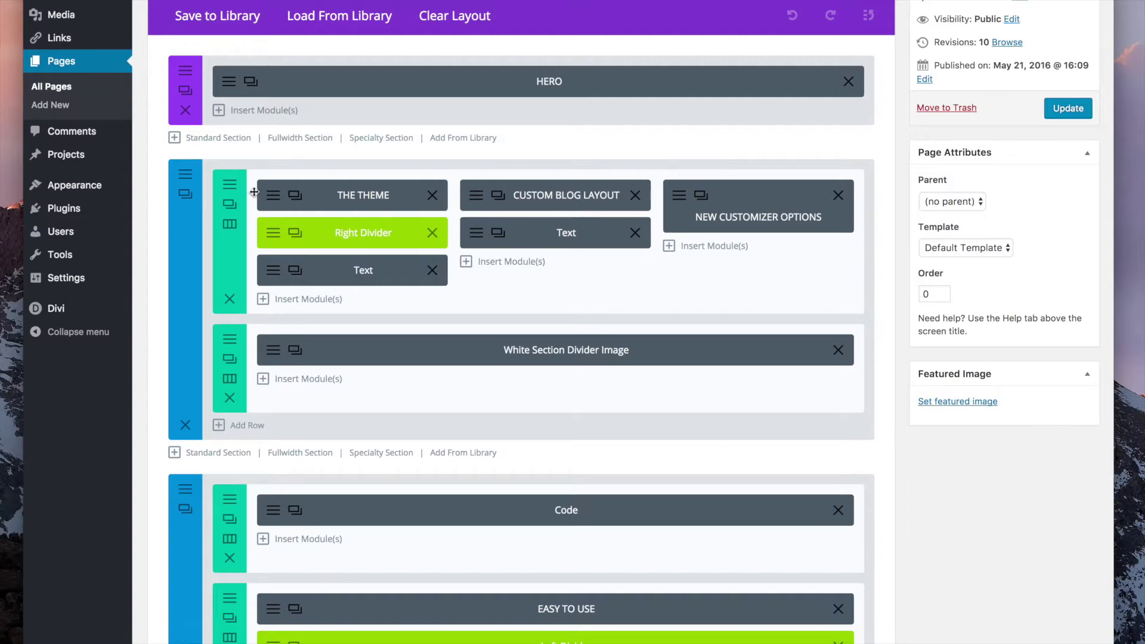
left_click(231, 225)
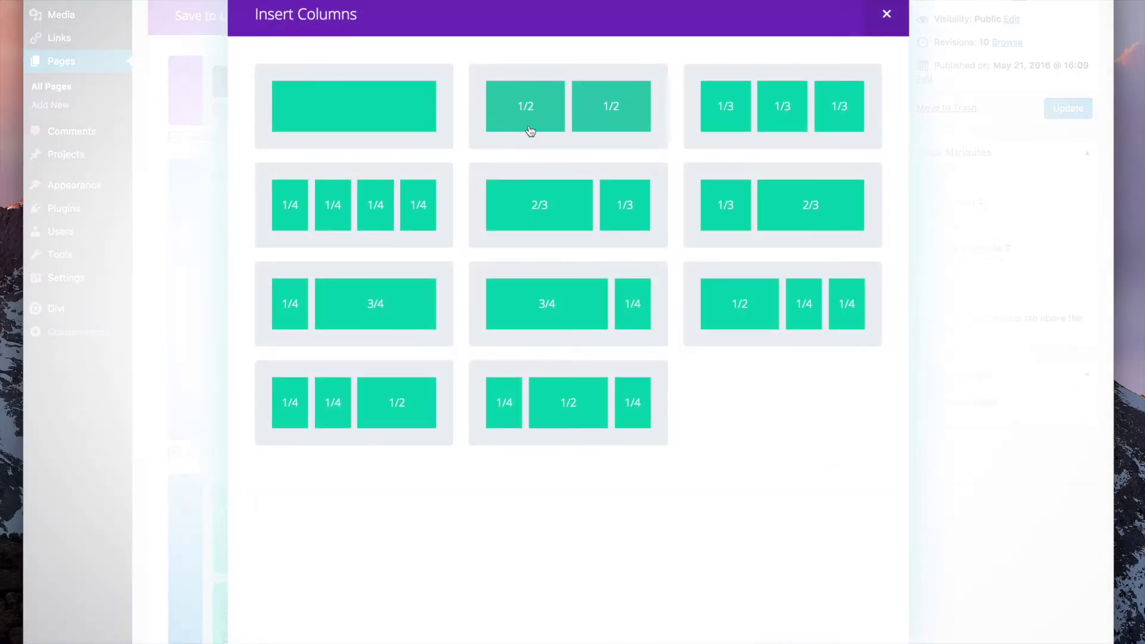
left_click(800, 224)
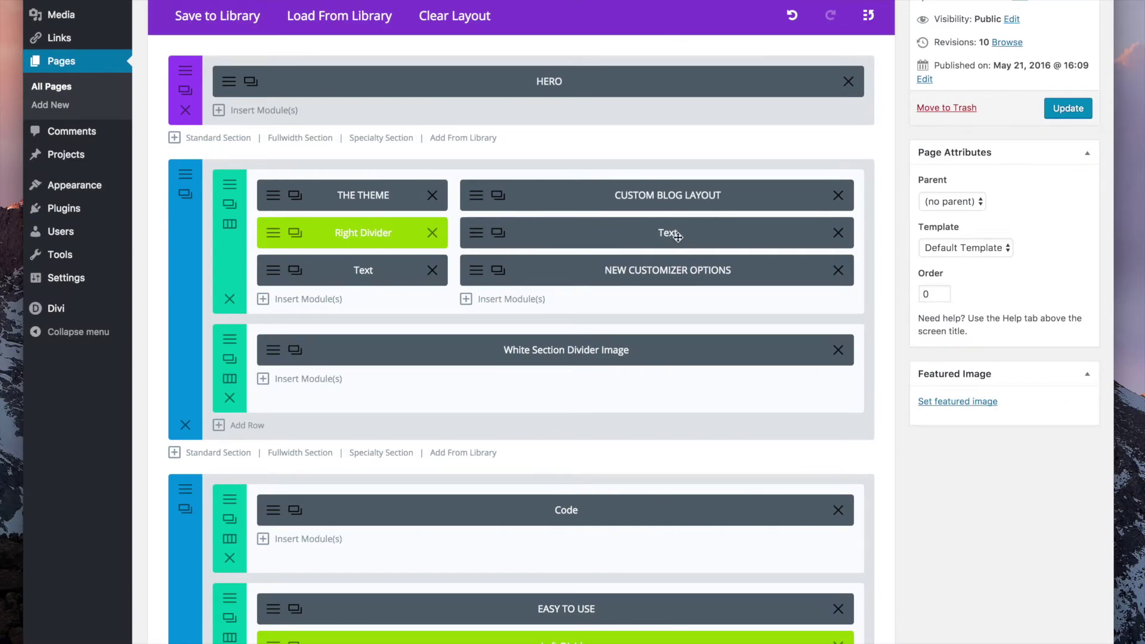
left_click_drag(652, 238, 650, 197)
left_click(1049, 106)
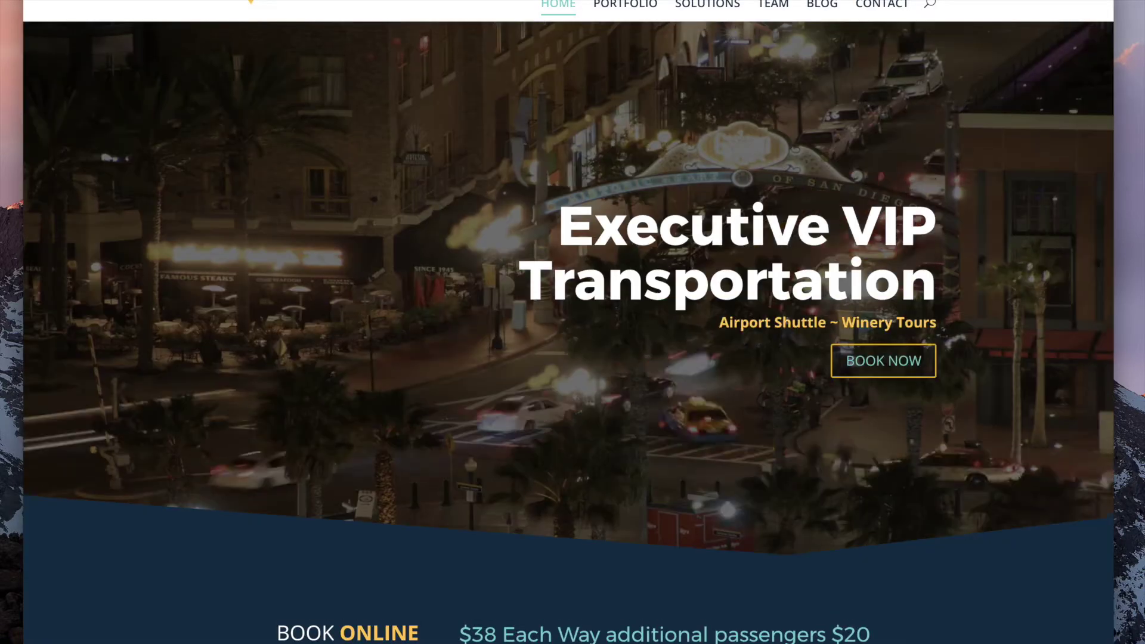
Step: On the live page, confirm the $38 price line heads the column above both driver blurbs
scroll(389, 190, "down", 10)
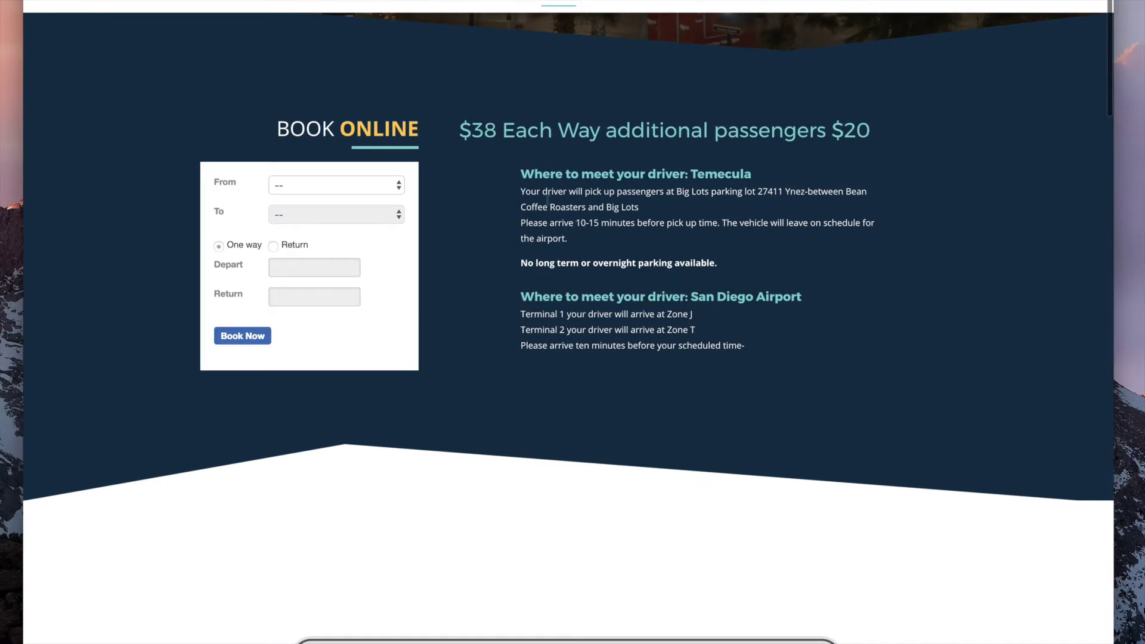
left_click_drag(769, 347, 481, 173)
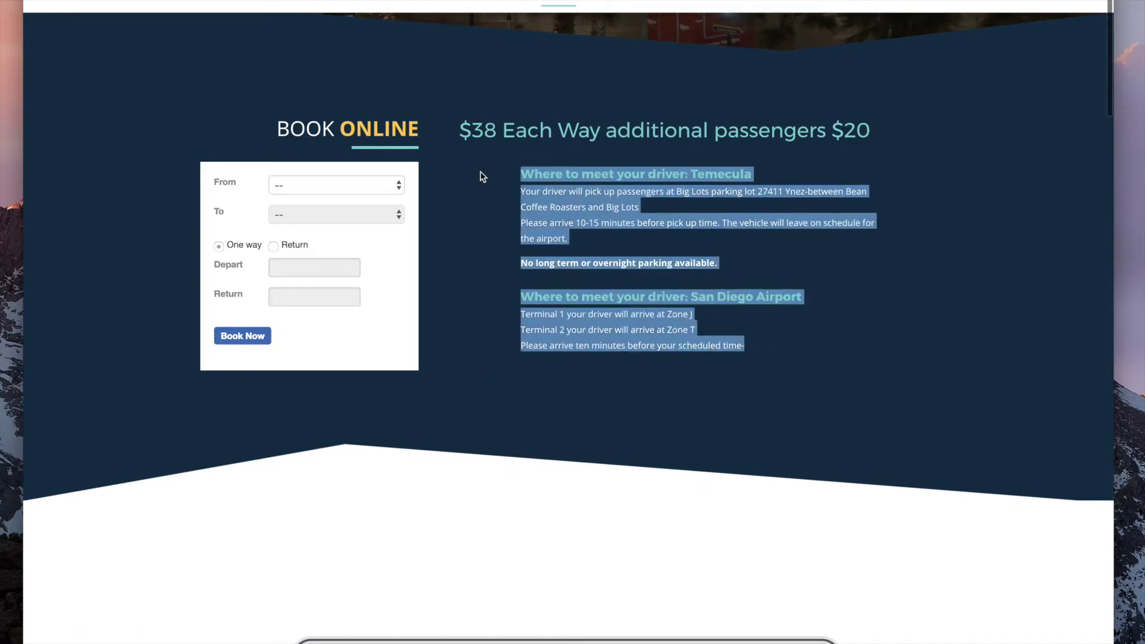
left_click(551, 278)
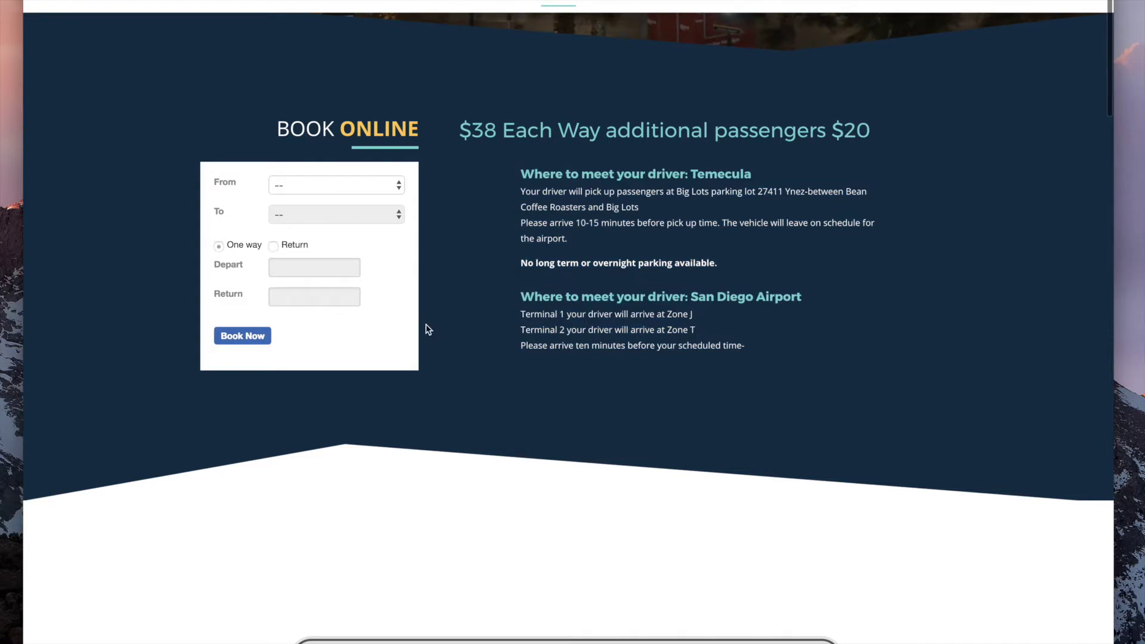
scroll(548, 263, "up", 3)
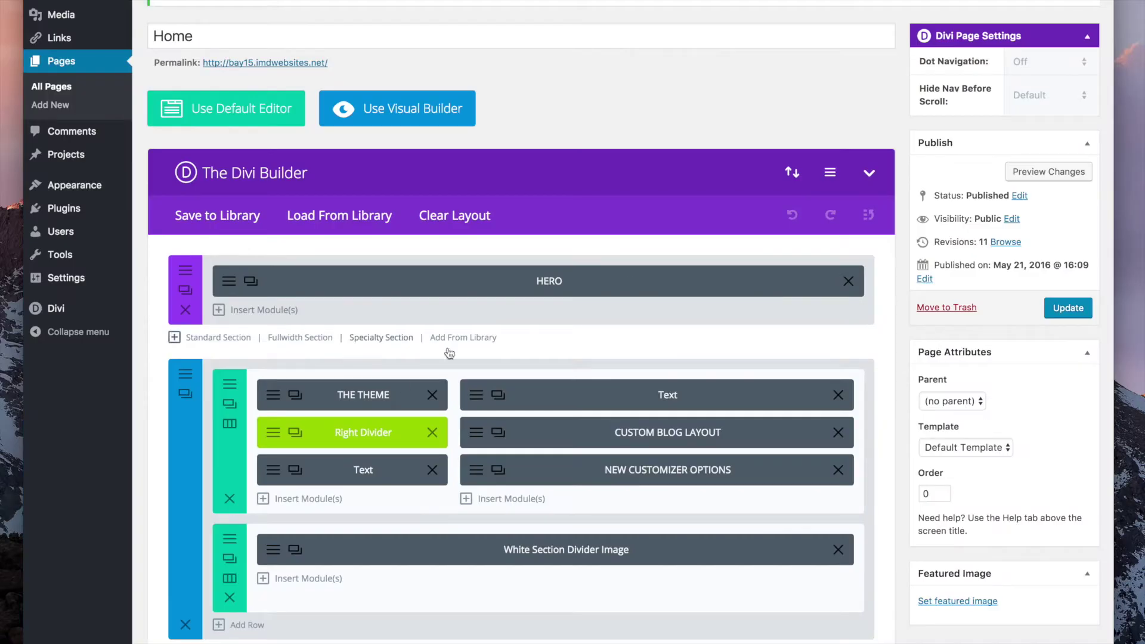
Step: Insert ' ~ ' between 'Each Way' and 'additional passengers $20' in the price heading
left_click(477, 391)
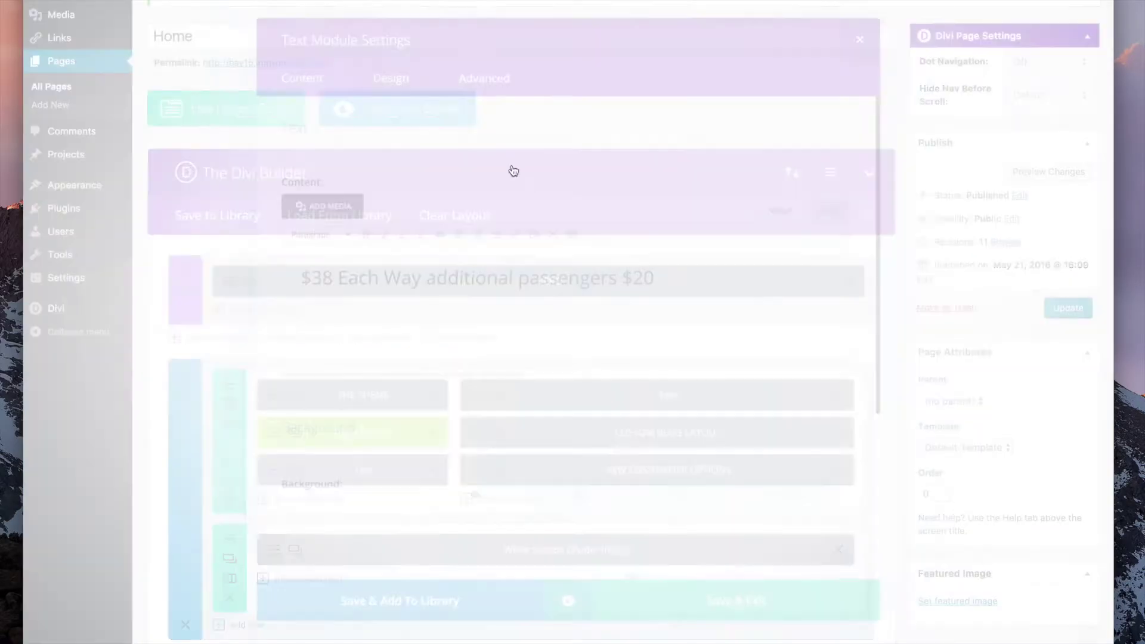
left_click(361, 274)
left_click(417, 276)
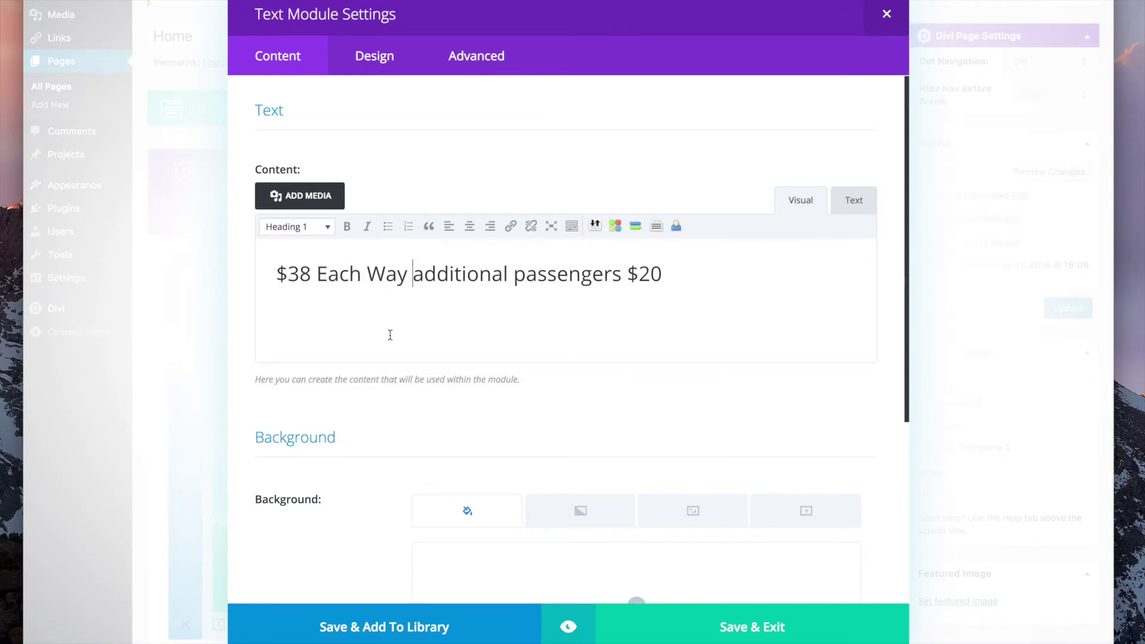
left_click(853, 200)
left_click(514, 276)
type("~")
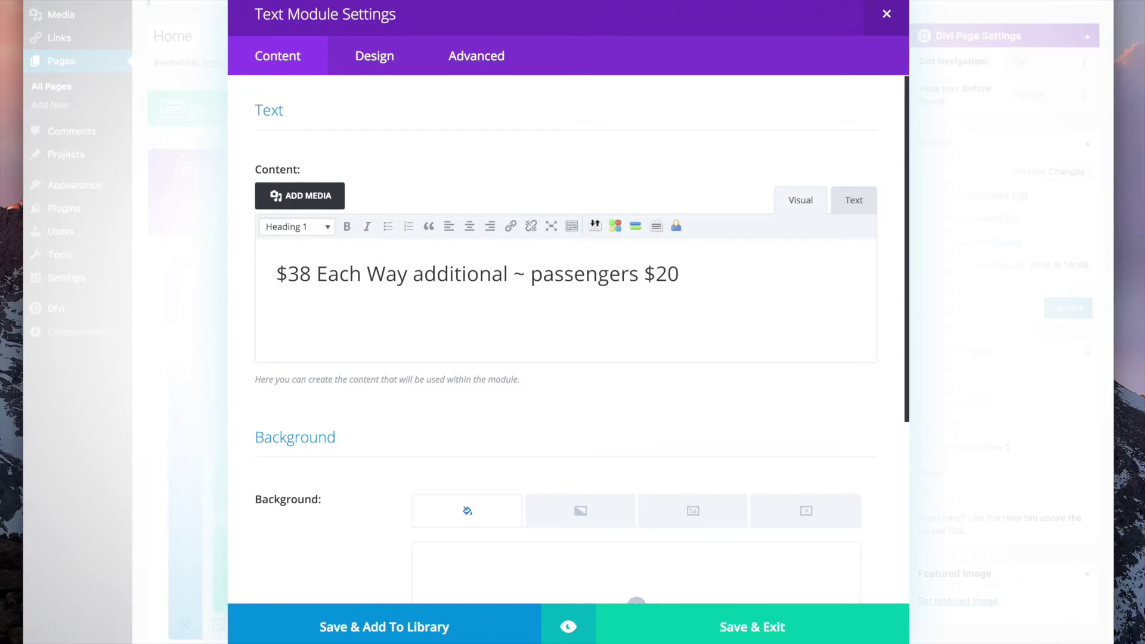
key("BackSpace")
key("BackSpace")
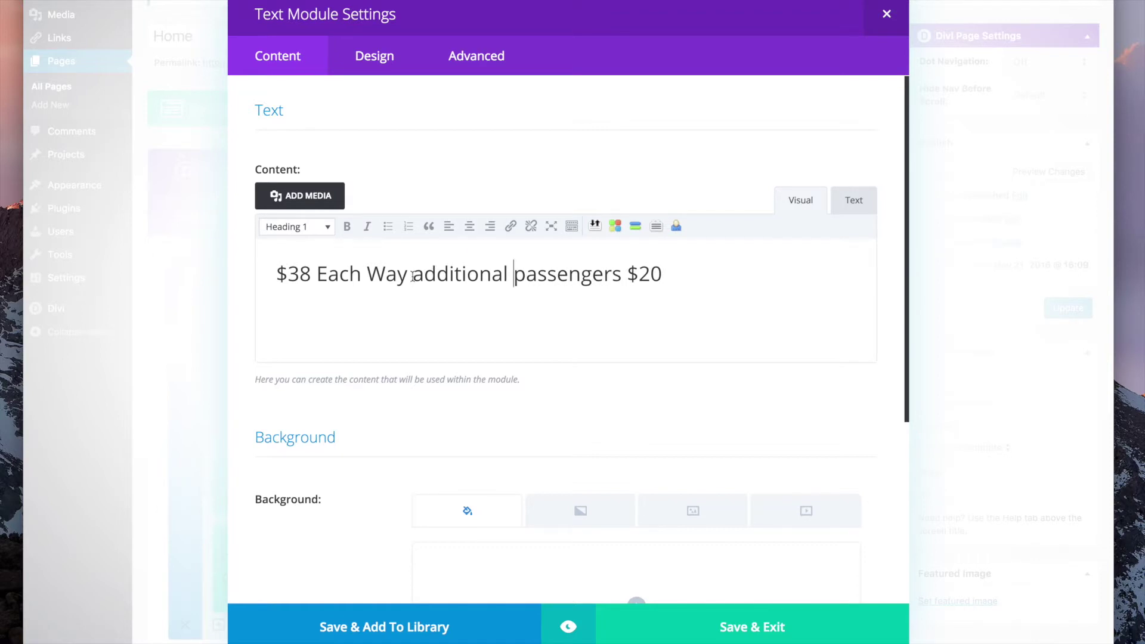
left_click(413, 276)
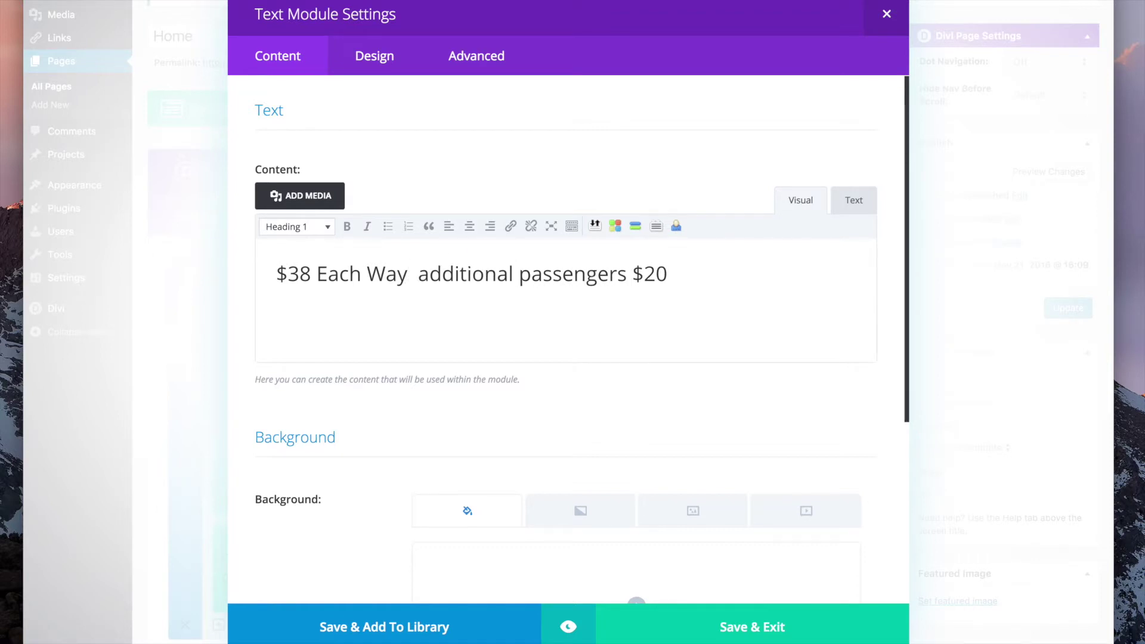
type("~")
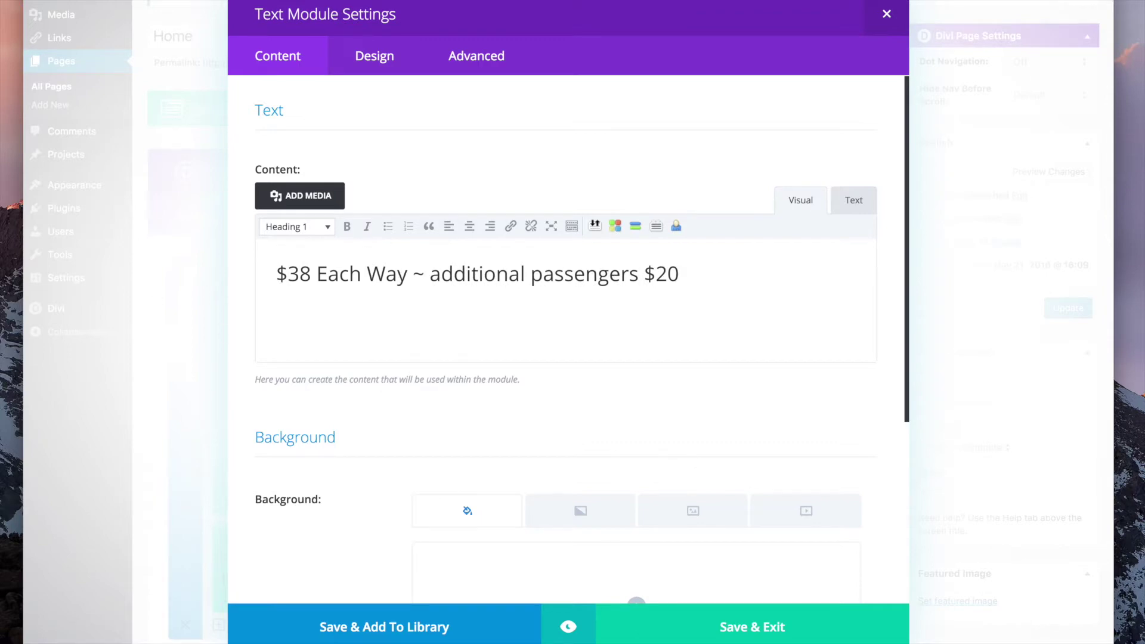
Step: Save the module, update the page, reload the live homepage, and switch to the old site
left_click(713, 637)
left_click(1061, 306)
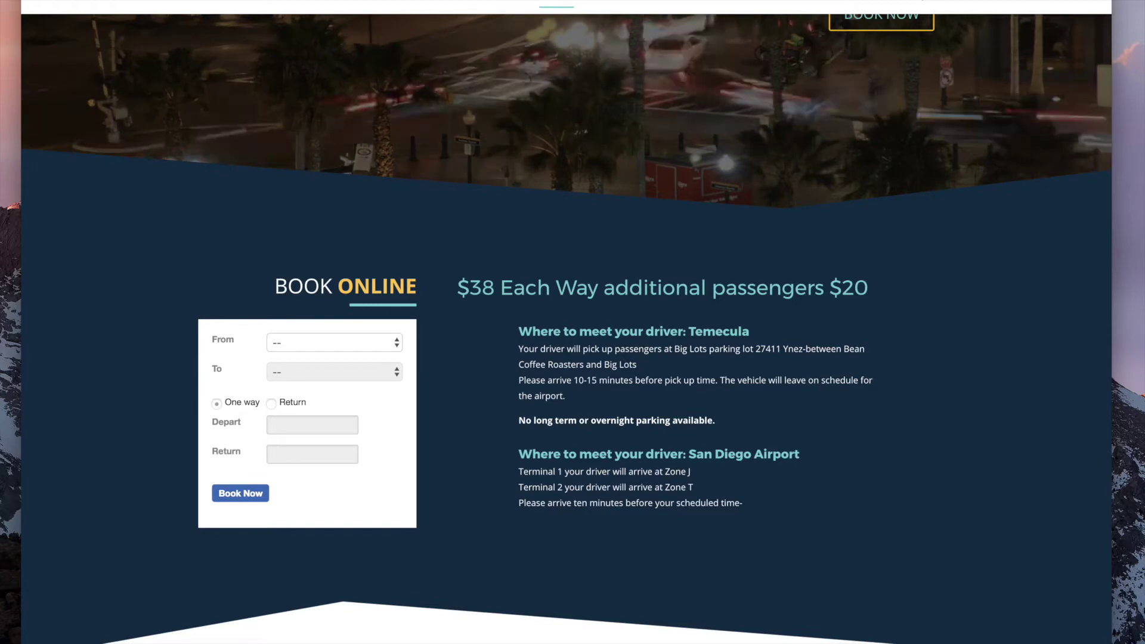
key("super+r")
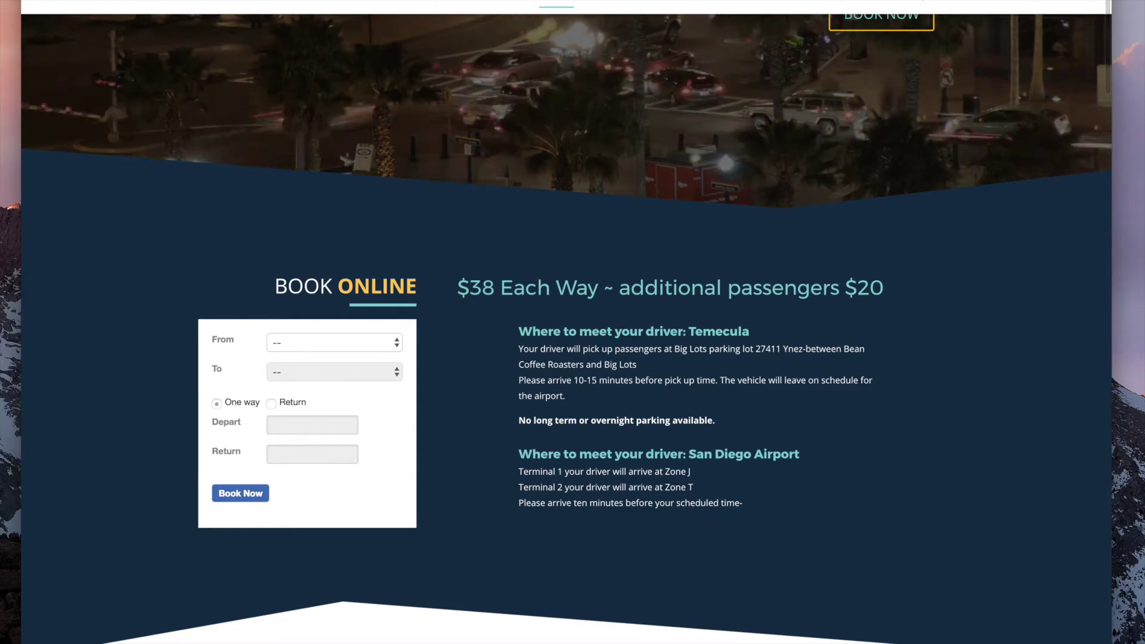
key("ctrl+Tab")
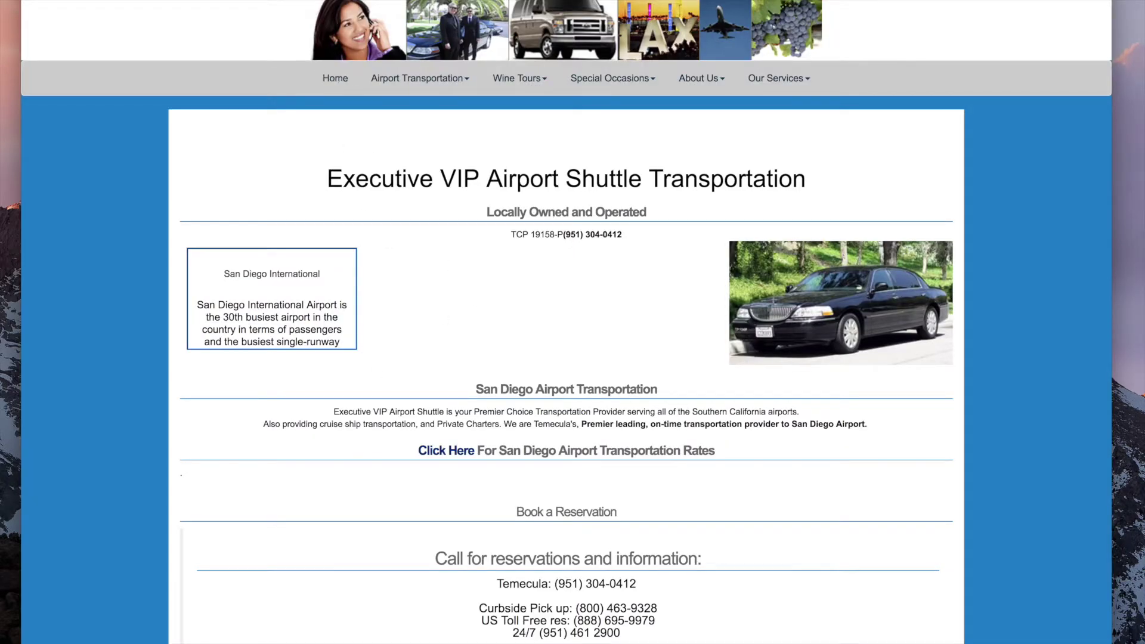
Step: On the old site's home page, select the 'Ride Share To and From San Diego Airport ~ Temecula' heading
left_click(335, 78)
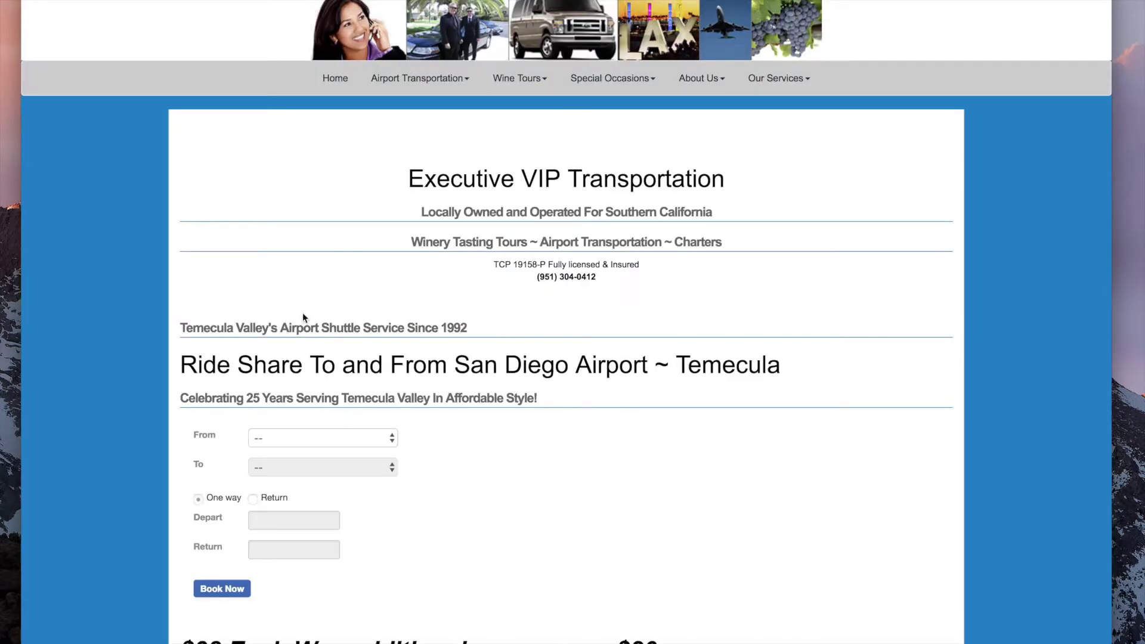
left_click_drag(794, 371, 180, 367)
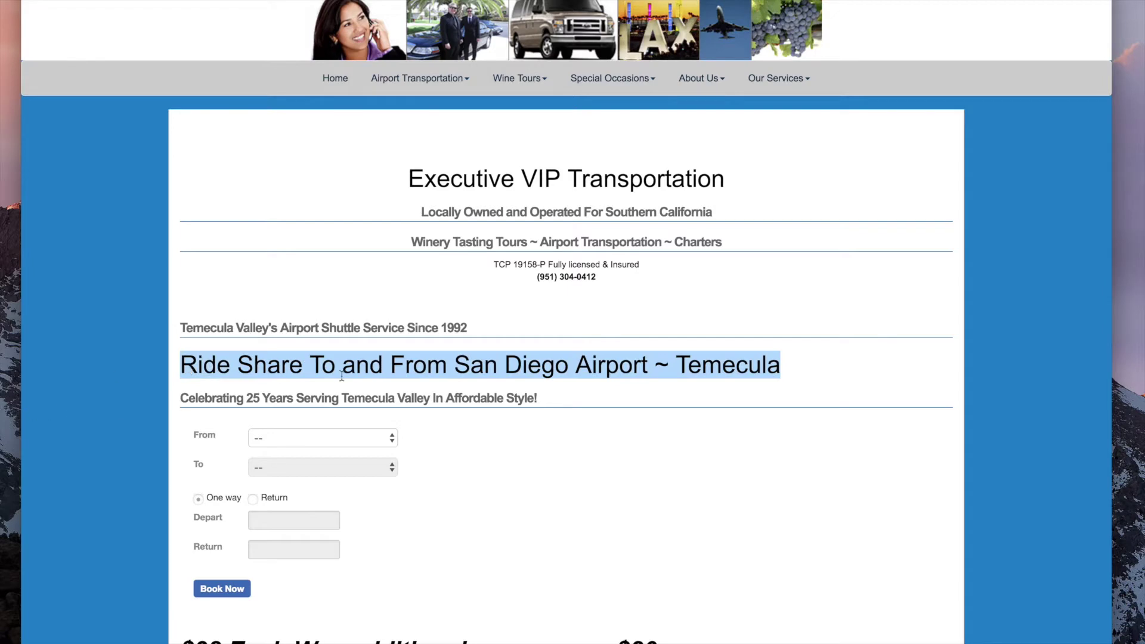
scroll(368, 377, "down", 5)
scroll(373, 377, "up", 4)
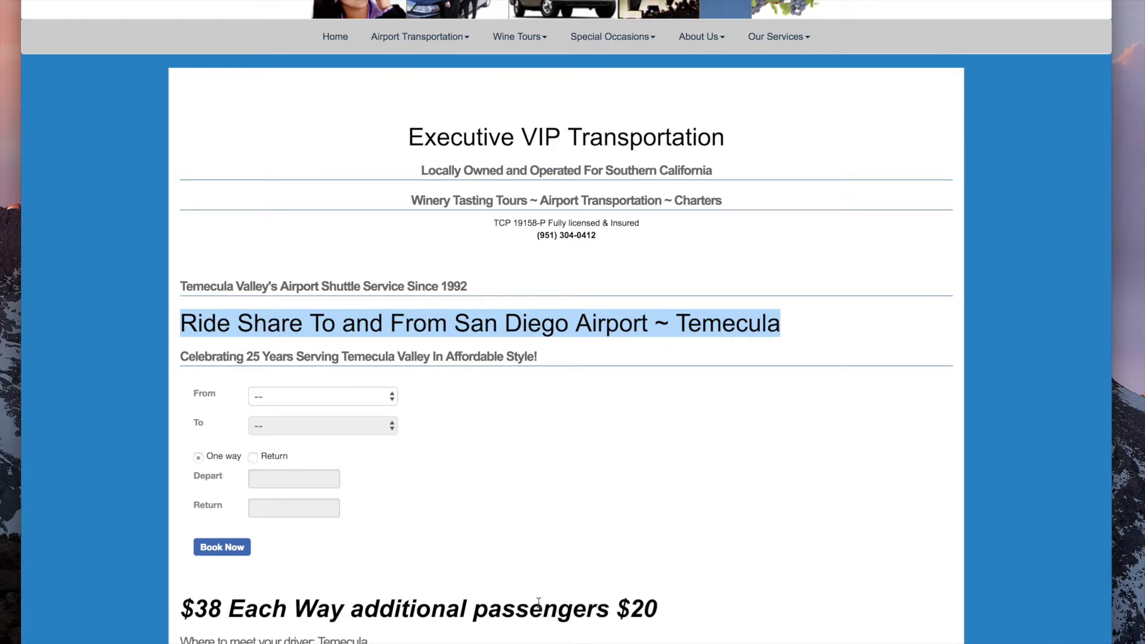
scroll(449, 503, "down", 10)
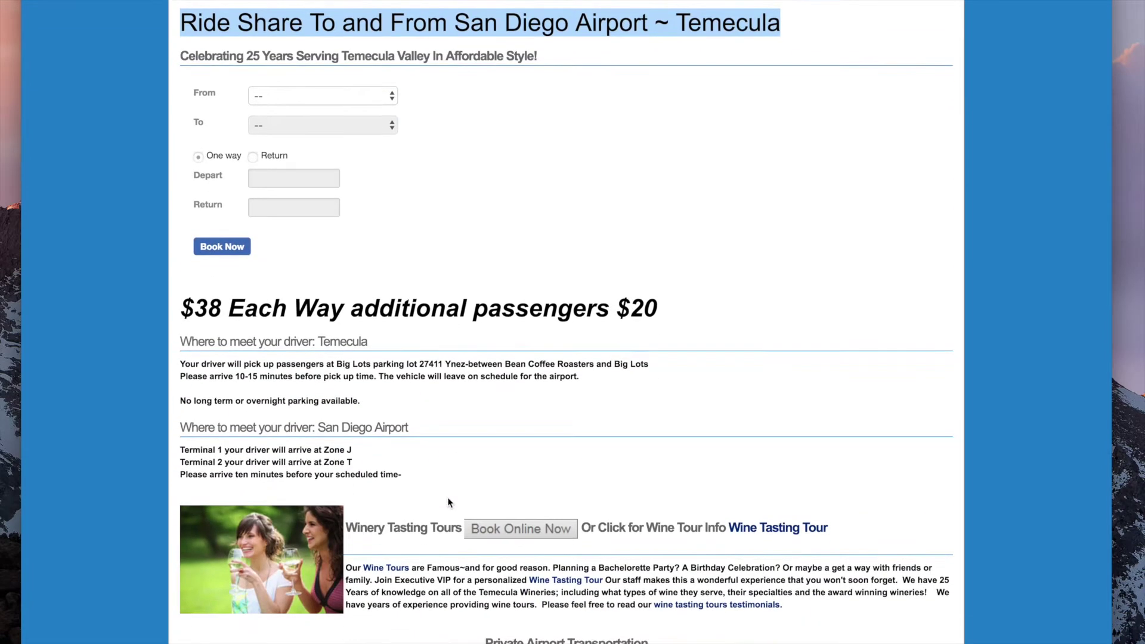
scroll(421, 471, "down", 4)
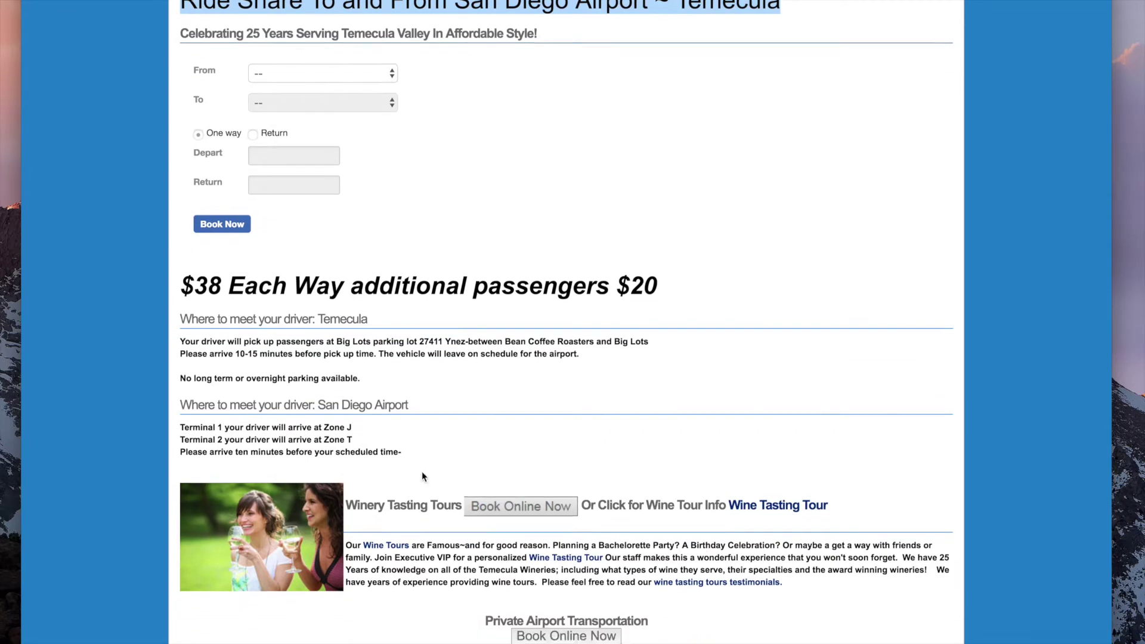
scroll(424, 146, "up", 15)
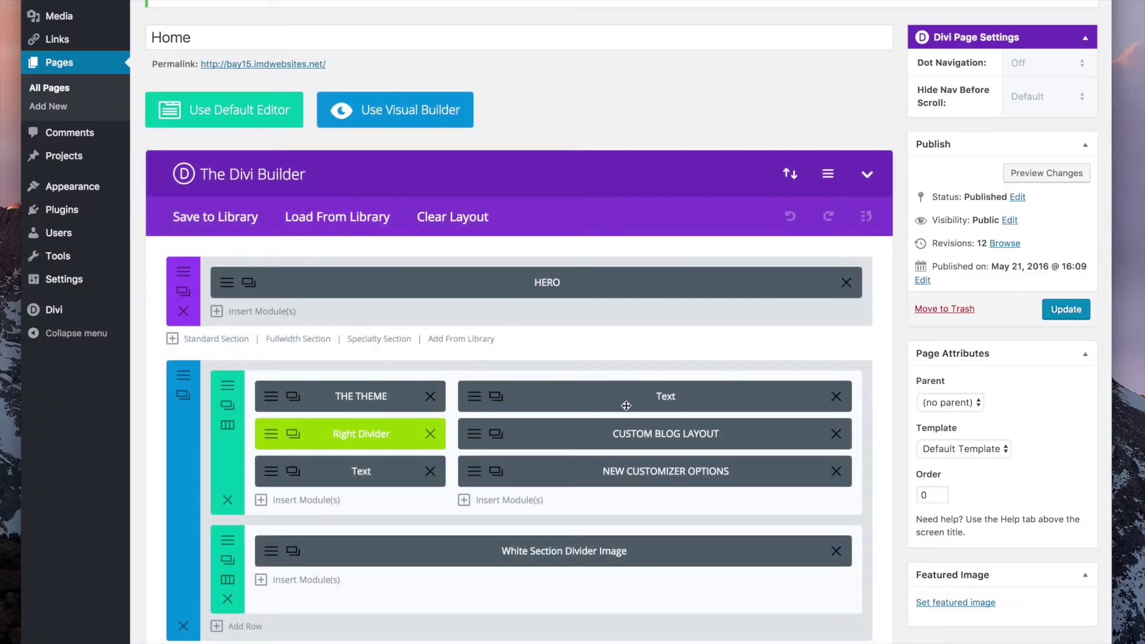
Step: Copy the price heading module below NEW CUSTOMIZER OPTIONS, then select the top module's heading line
left_click_drag(495, 401, 576, 508)
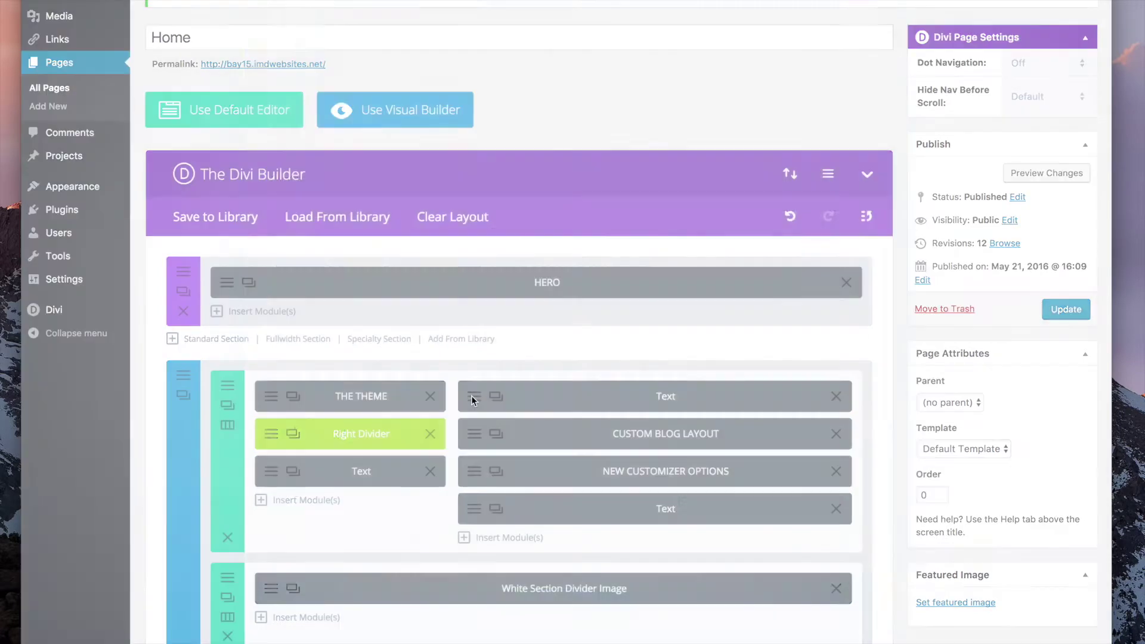
left_click(471, 396)
left_click(460, 313)
left_click(477, 275)
triple_click(587, 267)
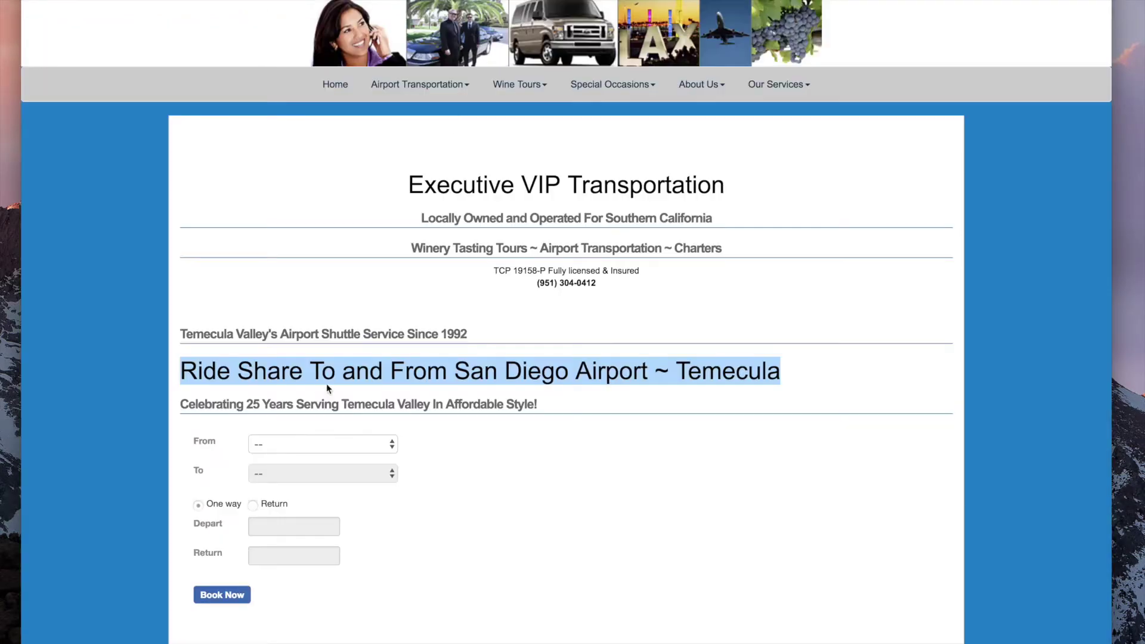
Step: Copy the old site's Ride Share heading and paste it over the top module's h1 text
right_click(327, 389)
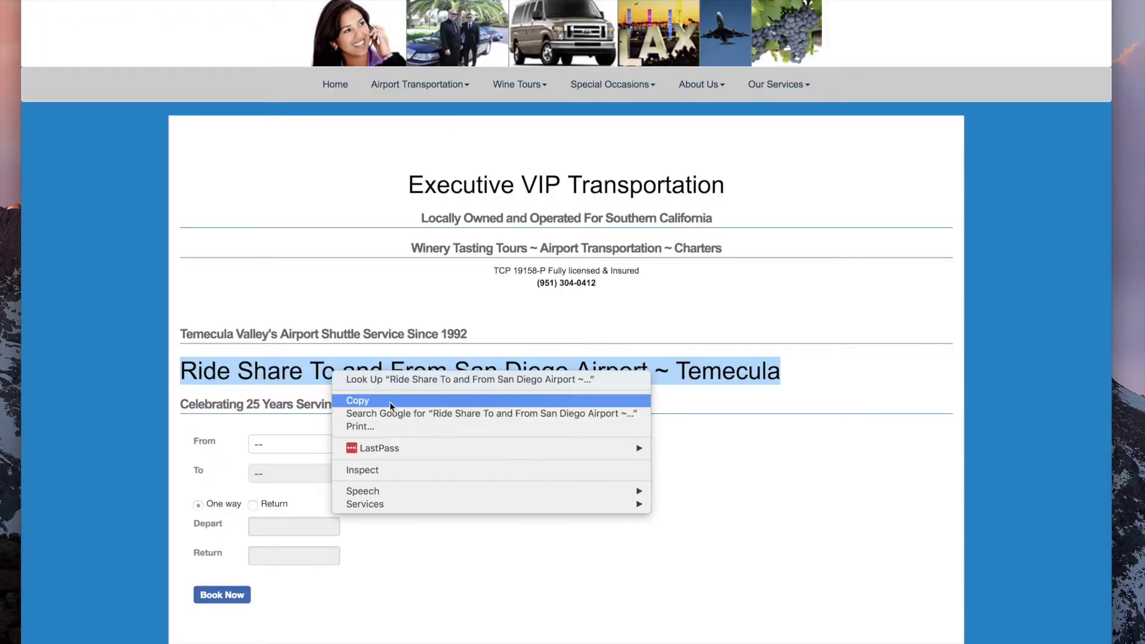
left_click(389, 402)
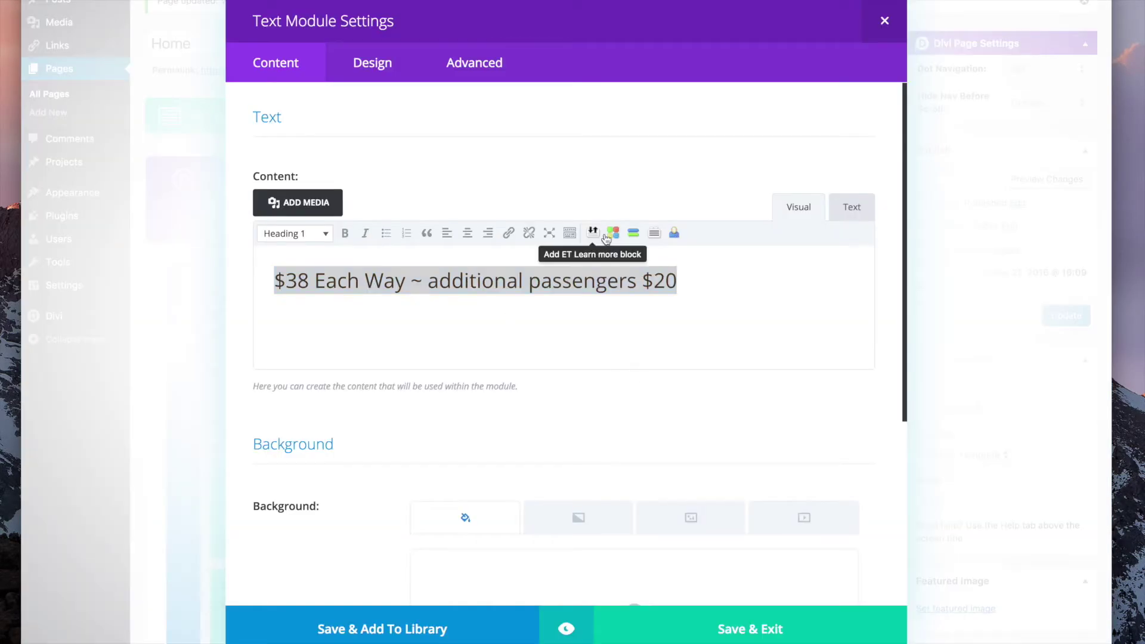
left_click(859, 214)
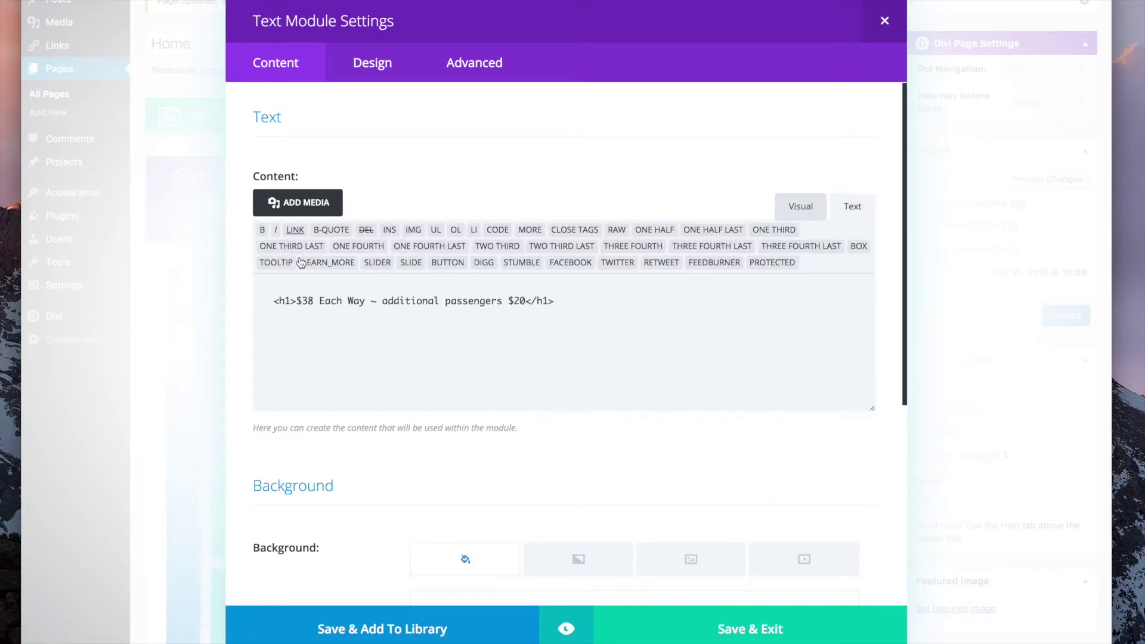
left_click_drag(296, 300, 517, 300)
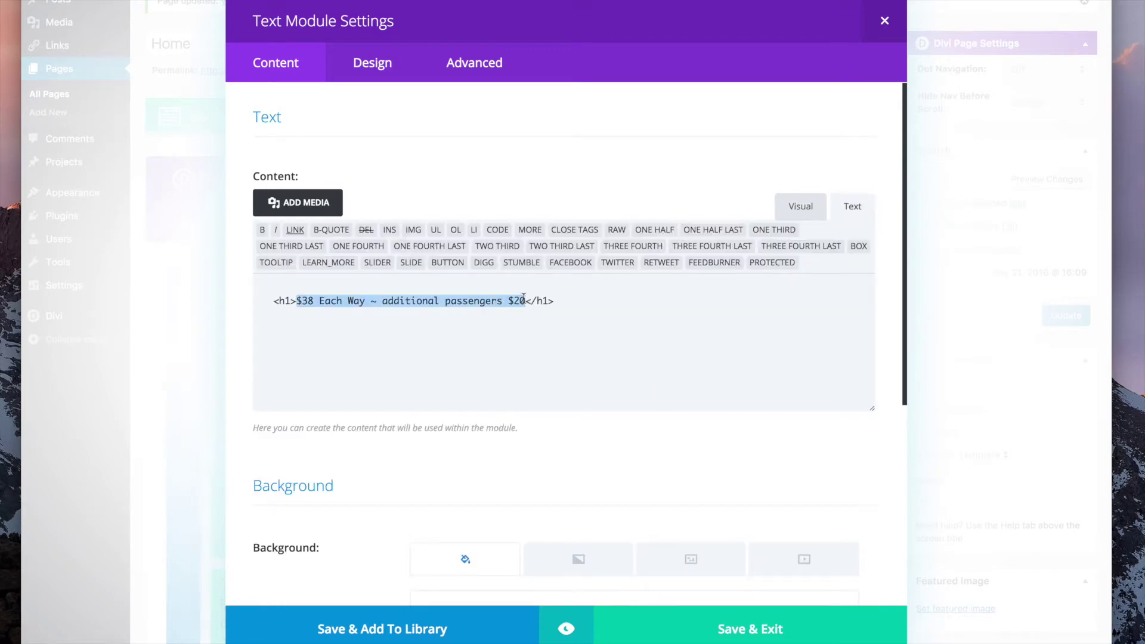
key("ctrl+v")
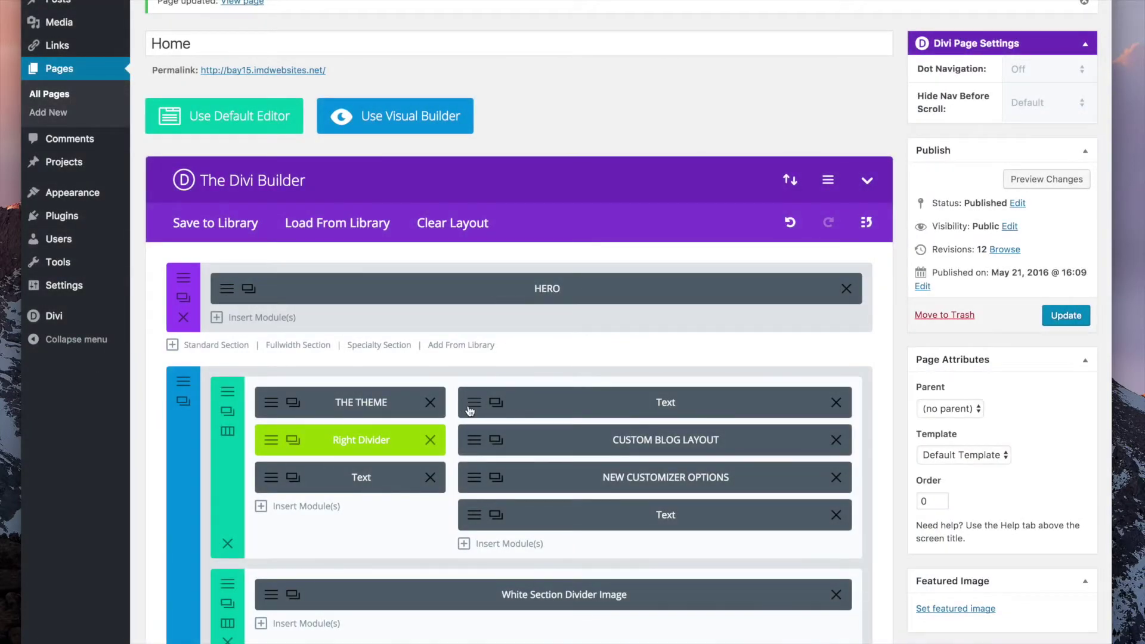
Step: Change the bottom price module's tag from h1 to h2, save it, and update the page
left_click(475, 517)
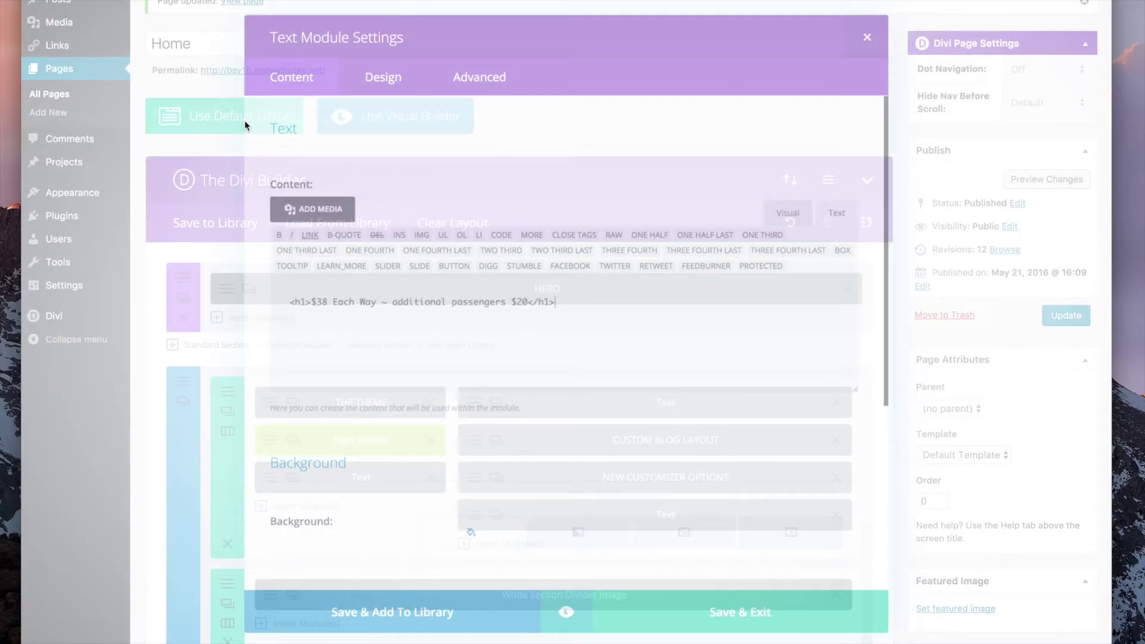
type("2")
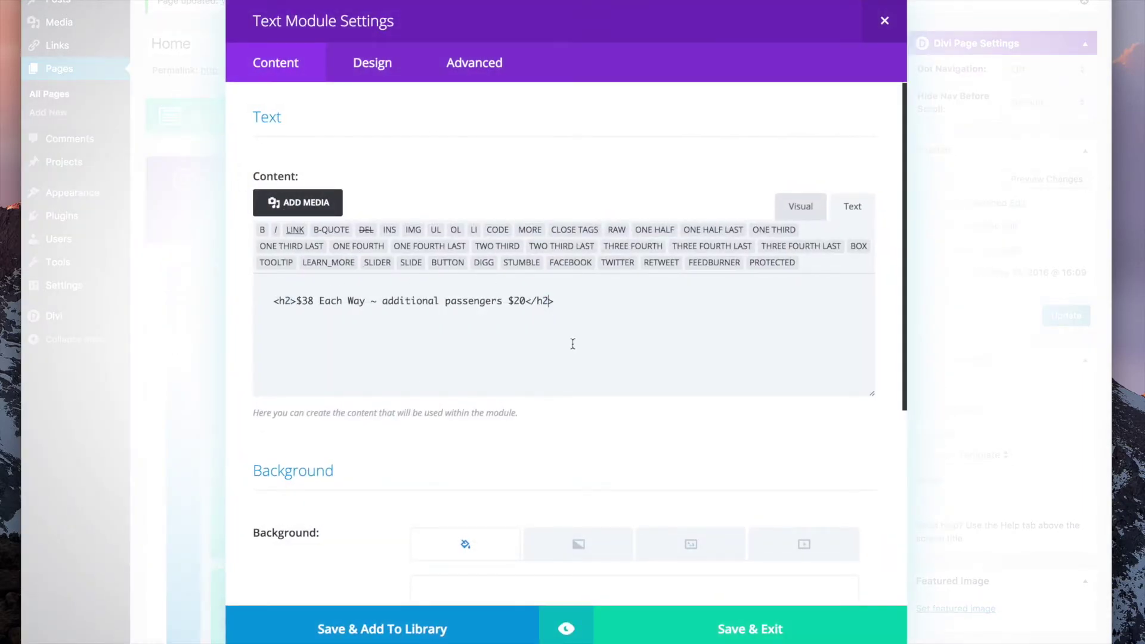
left_click(730, 640)
left_click(1054, 321)
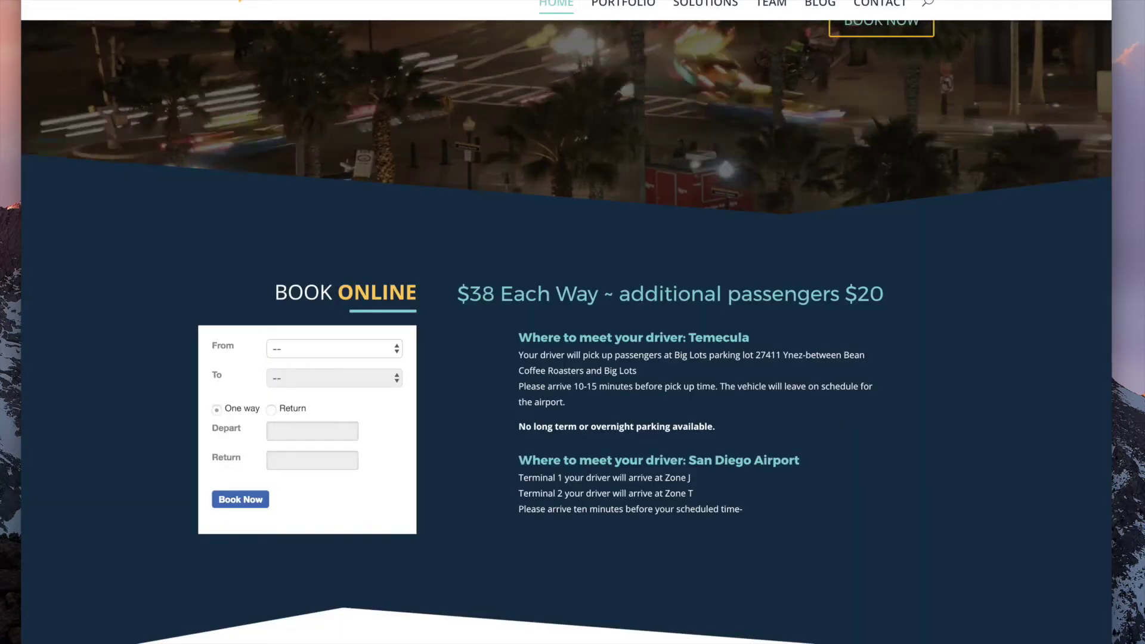
Step: Reload the live homepage to check the Ride Share heading and $38 price line, then return to the builder
key("super+r")
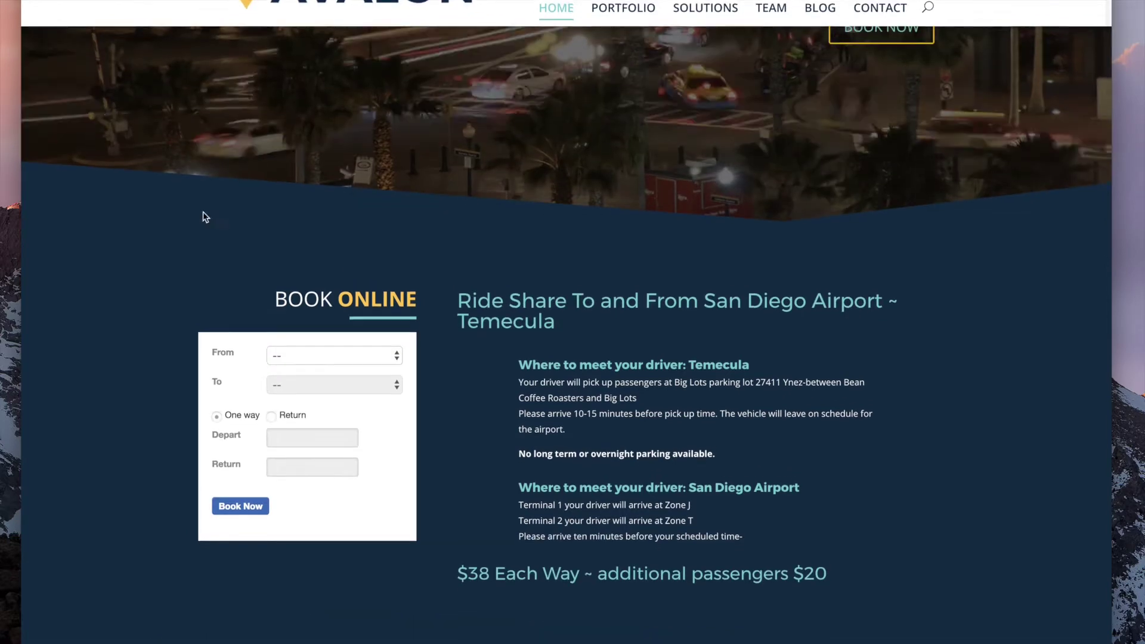
scroll(358, 274, "down", 1)
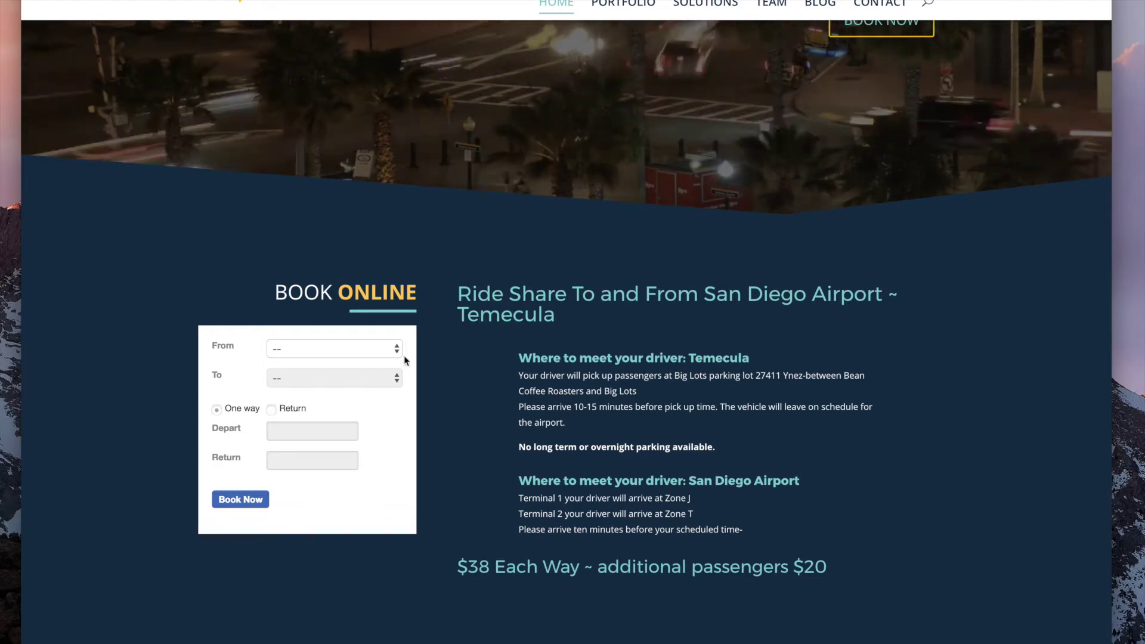
left_click_drag(832, 575, 527, 159)
left_click(527, 159)
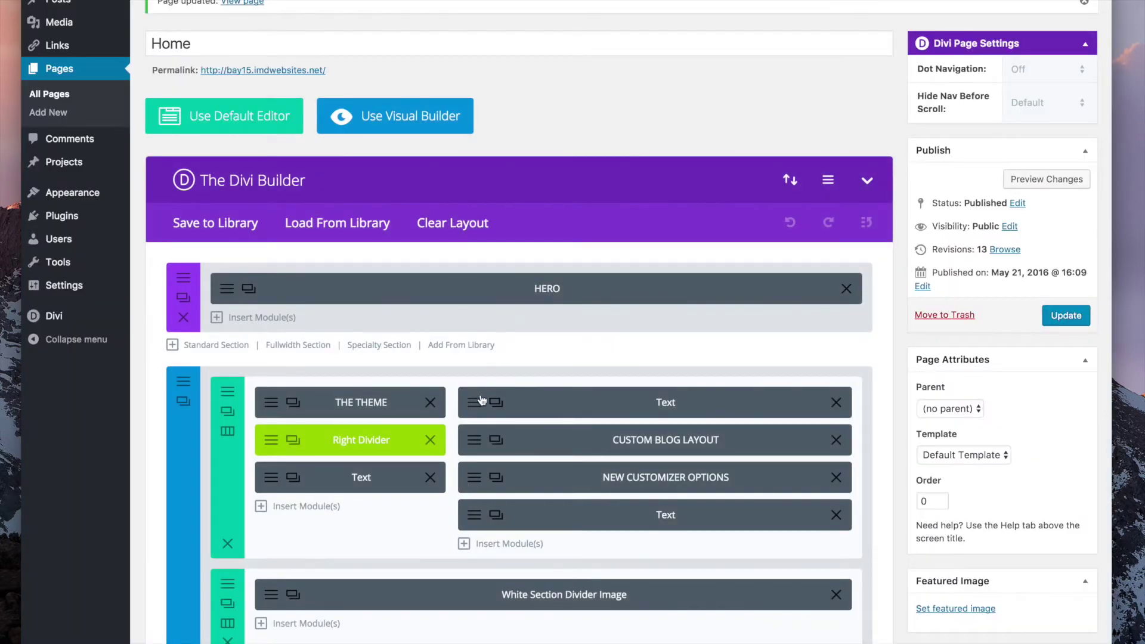
left_click(482, 400)
Step: Format the Ride Share heading as Heading 2 and save the Text module
left_click(369, 400)
triple_click(819, 278)
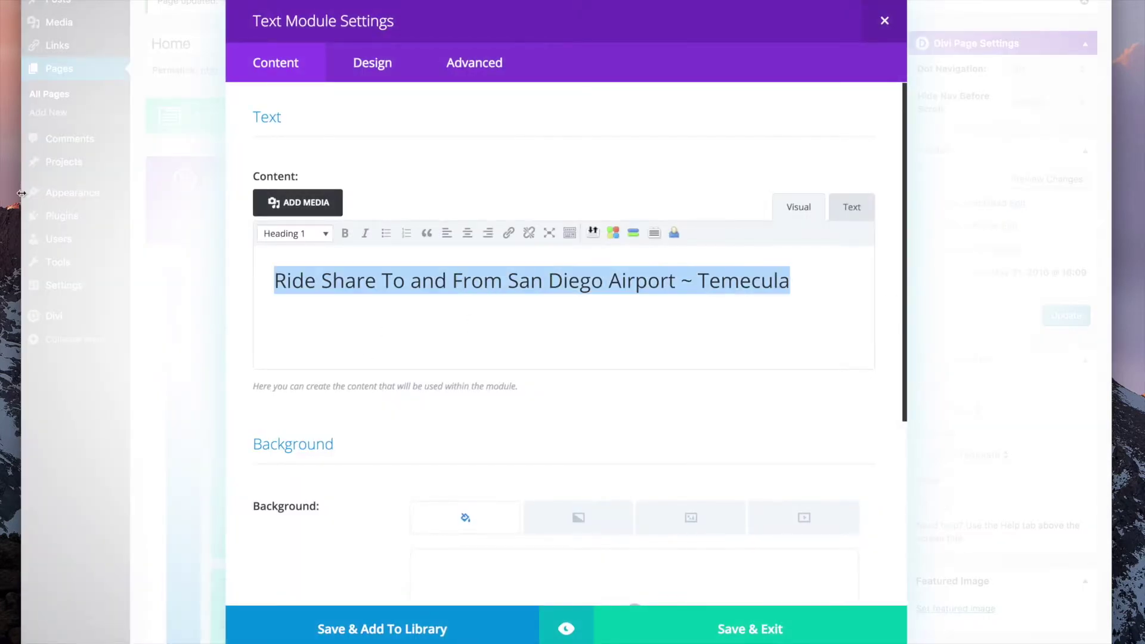
left_click(275, 234)
left_click(332, 334)
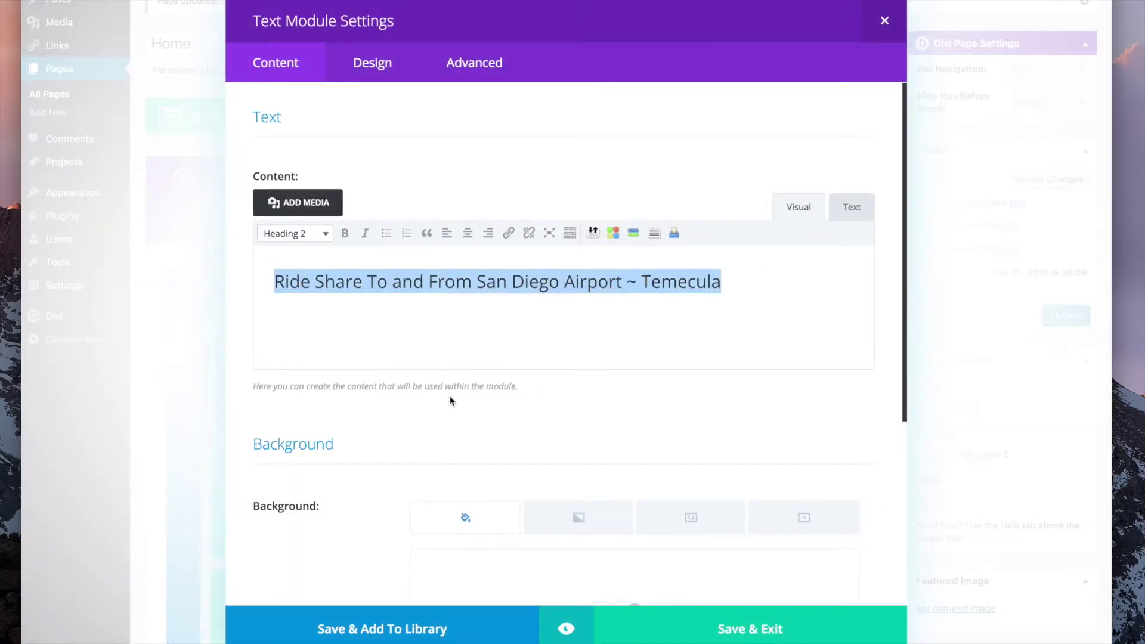
left_click(782, 627)
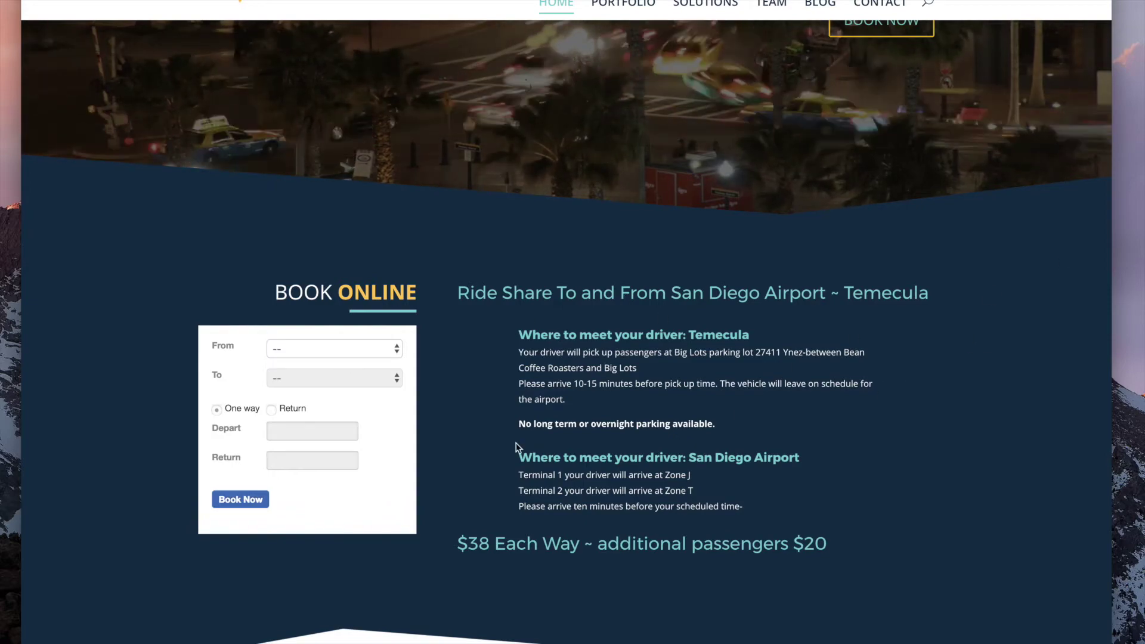
Step: Scroll through the live Divi homepage to review the rebuilt sections
scroll(524, 409, "up", 5)
scroll(522, 409, "down", 3)
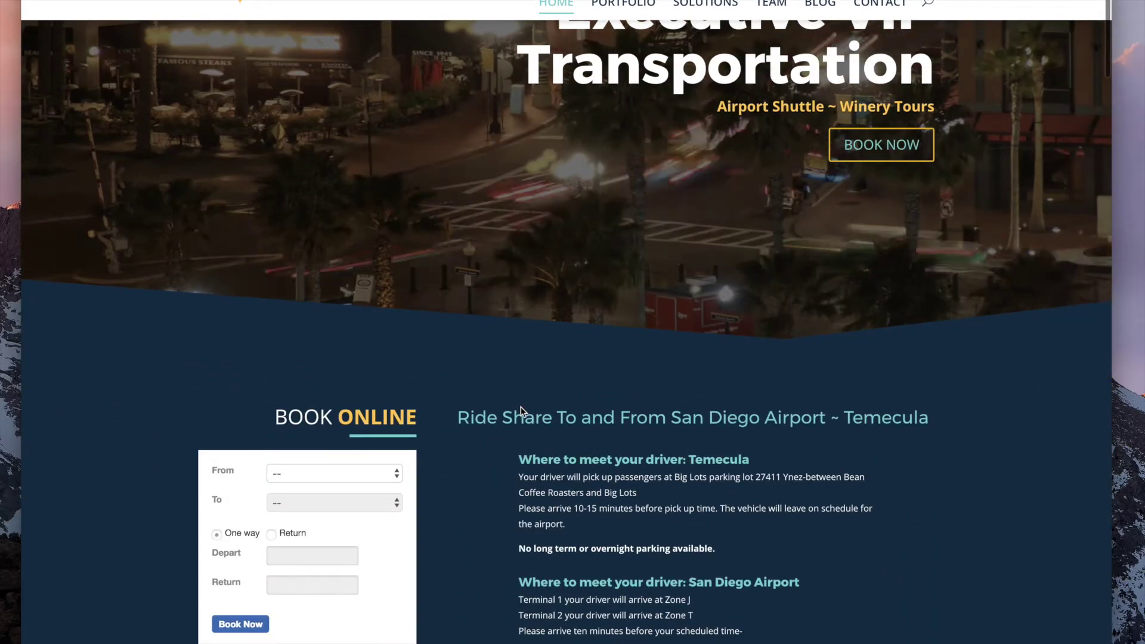
scroll(521, 408, "down", 5)
scroll(521, 406, "down", 5)
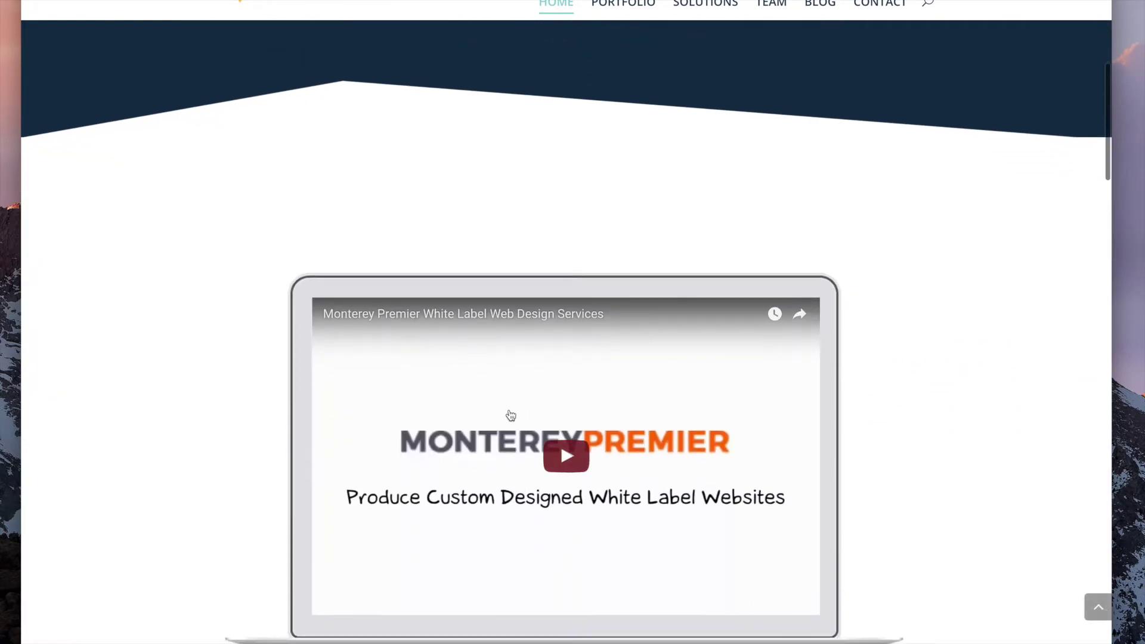
scroll(376, 370, "up", 1)
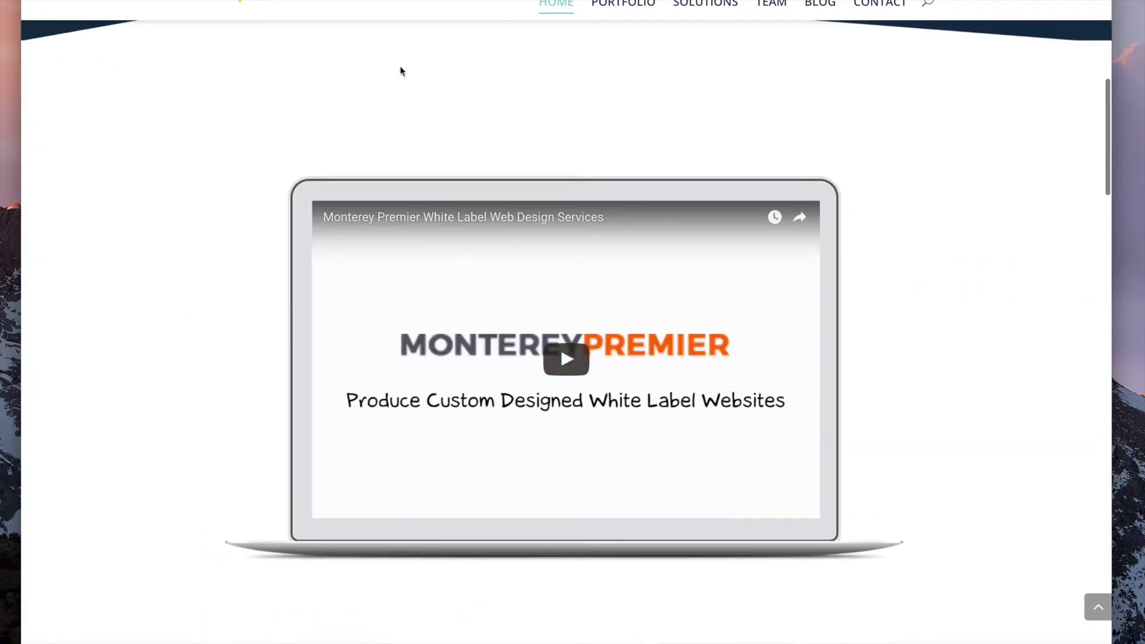
scroll(381, 286, "up", 2)
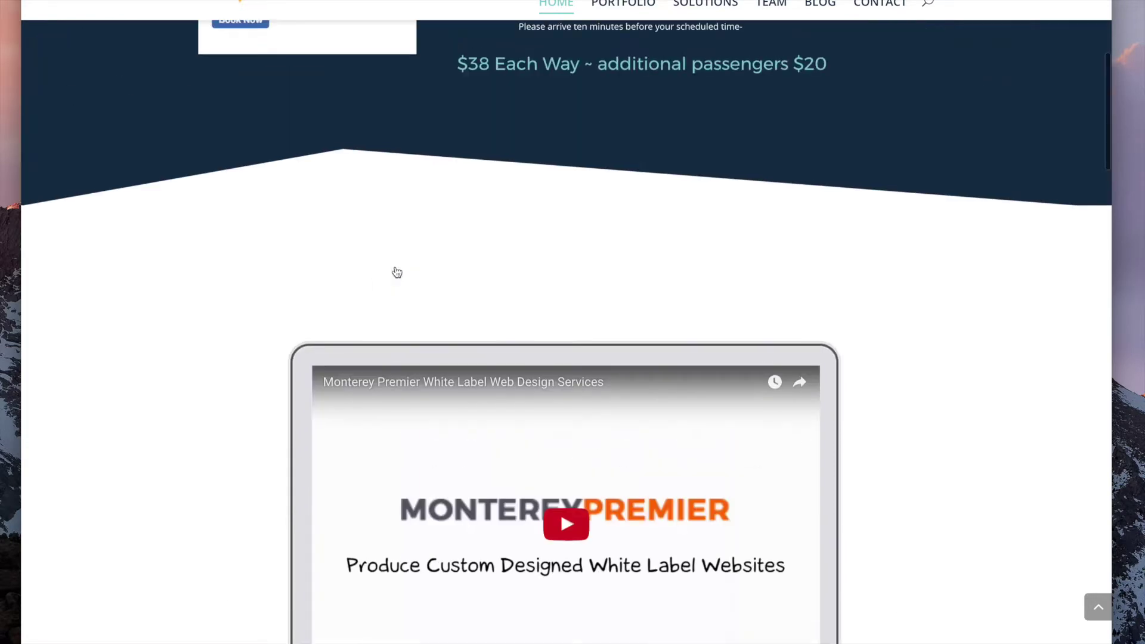
scroll(406, 289, "down", 7)
scroll(402, 295, "down", 8)
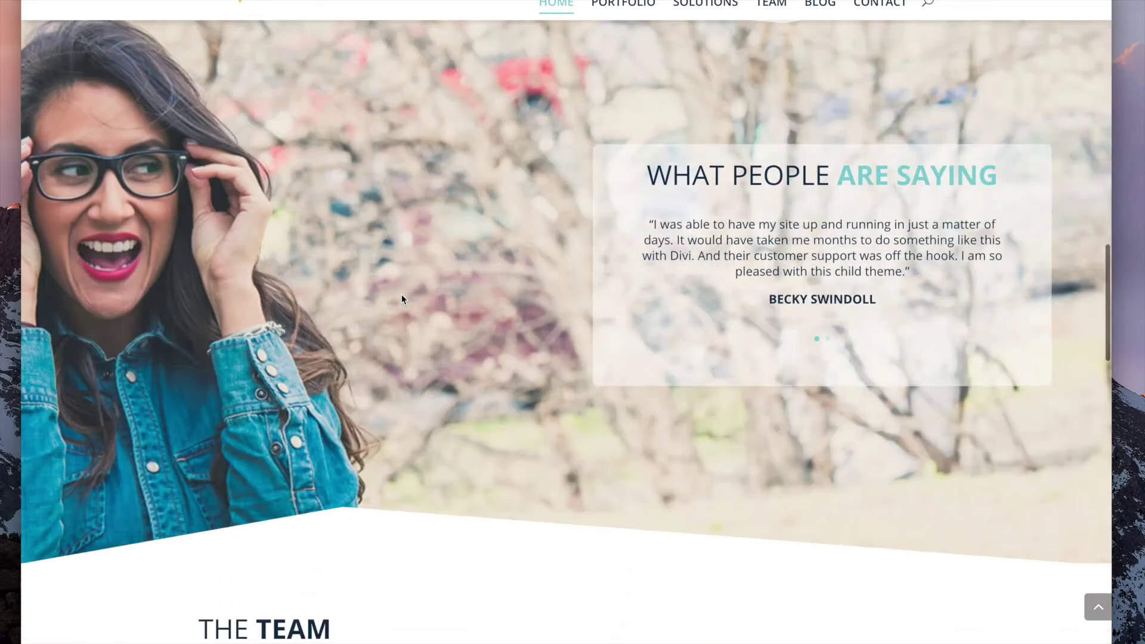
scroll(402, 294, "down", 8)
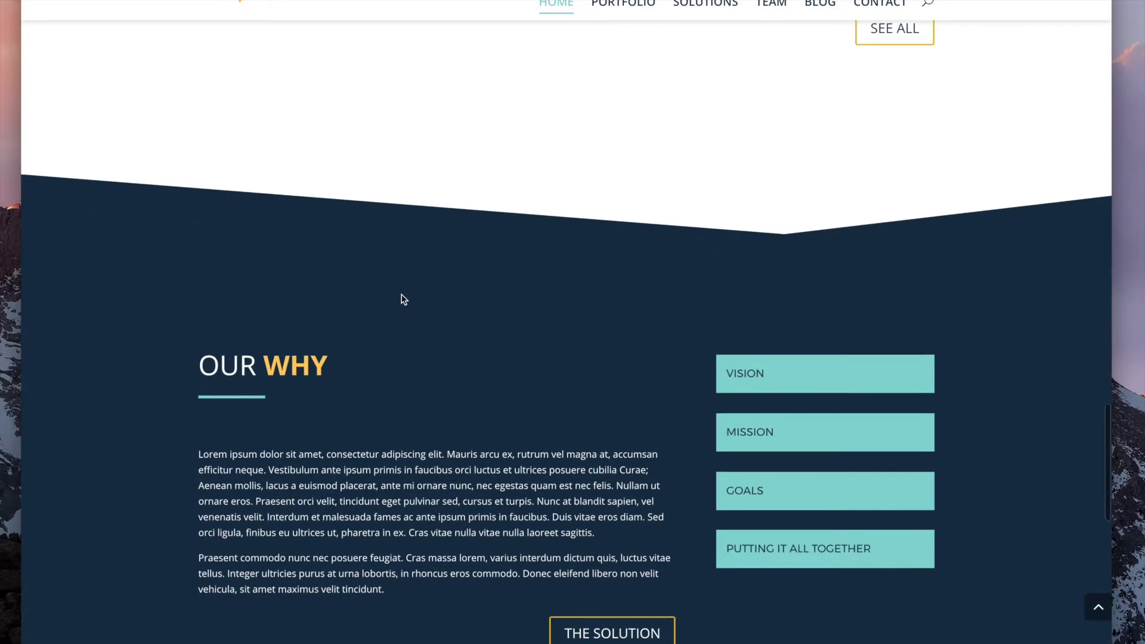
scroll(401, 299, "up", 2)
scroll(401, 298, "up", 6)
scroll(401, 297, "down", 7)
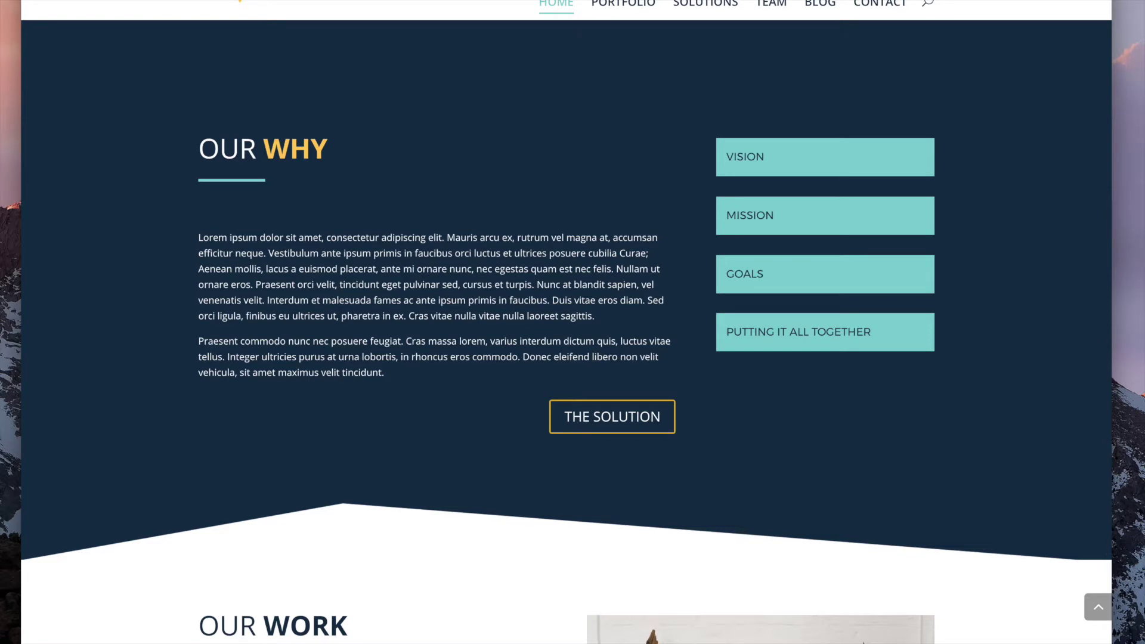
scroll(398, 206, "up", 7)
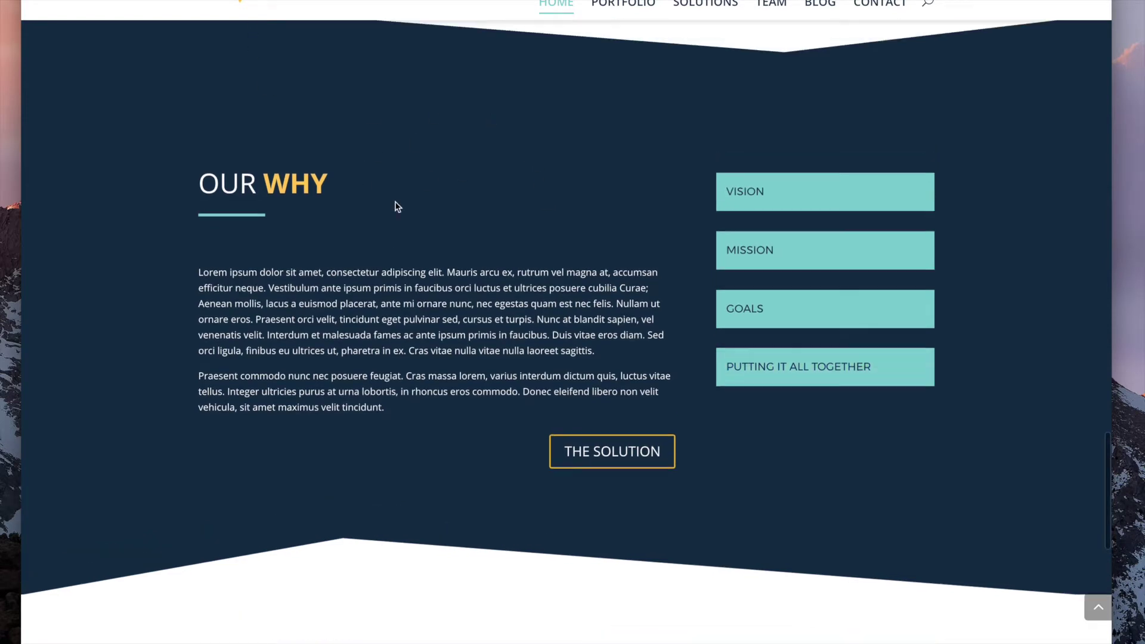
scroll(399, 202, "up", 10)
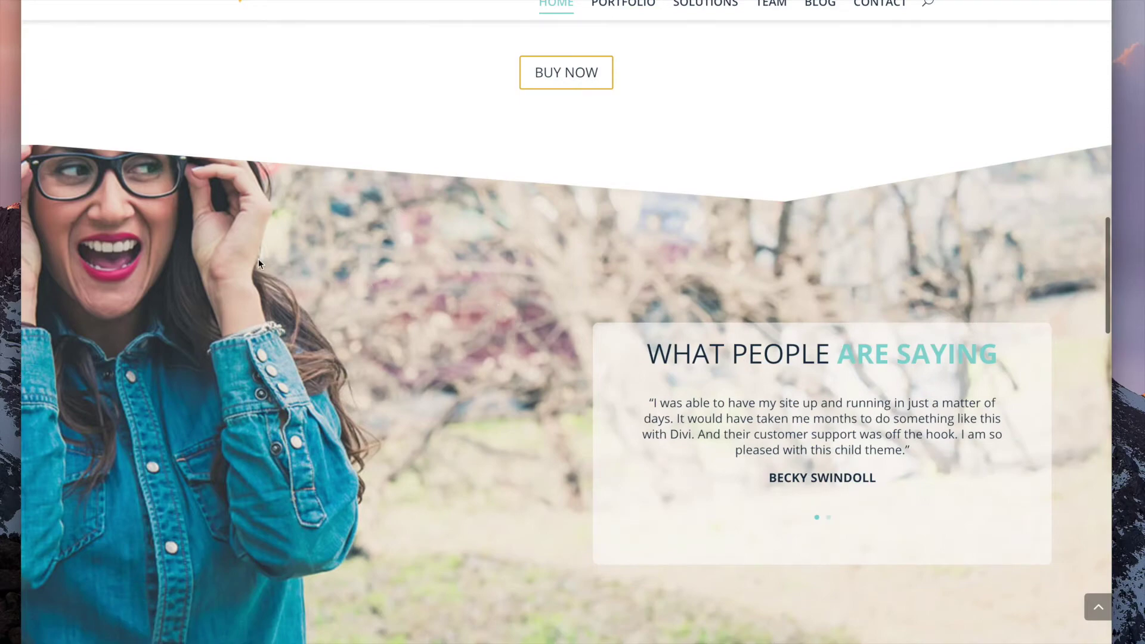
scroll(267, 244, "up", 10)
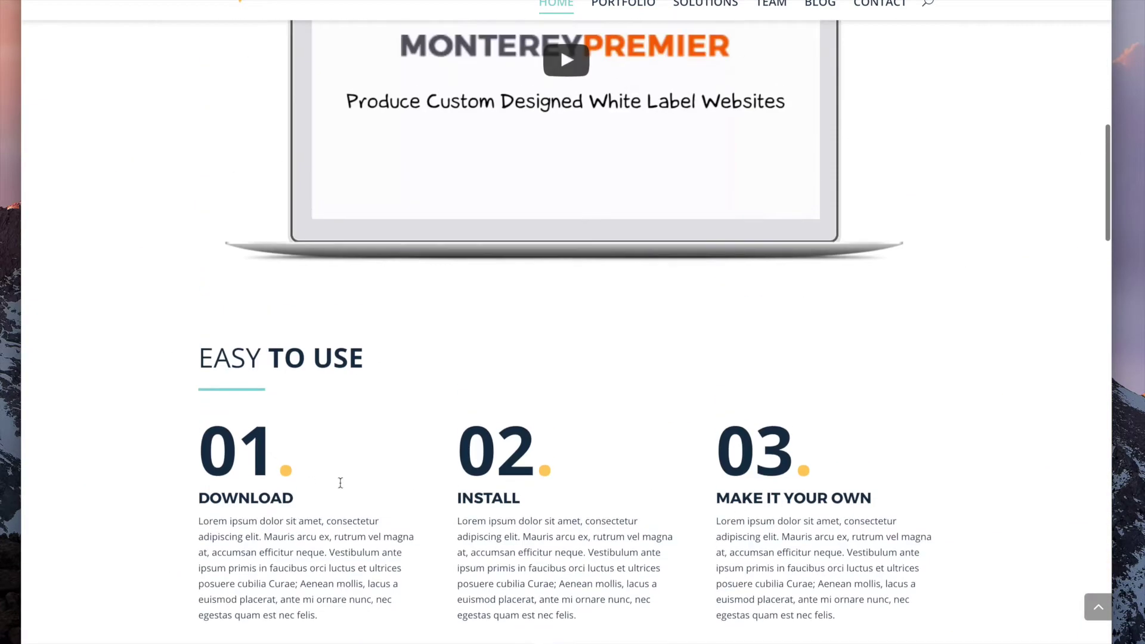
scroll(381, 340, "up", 3)
scroll(380, 339, "down", 17)
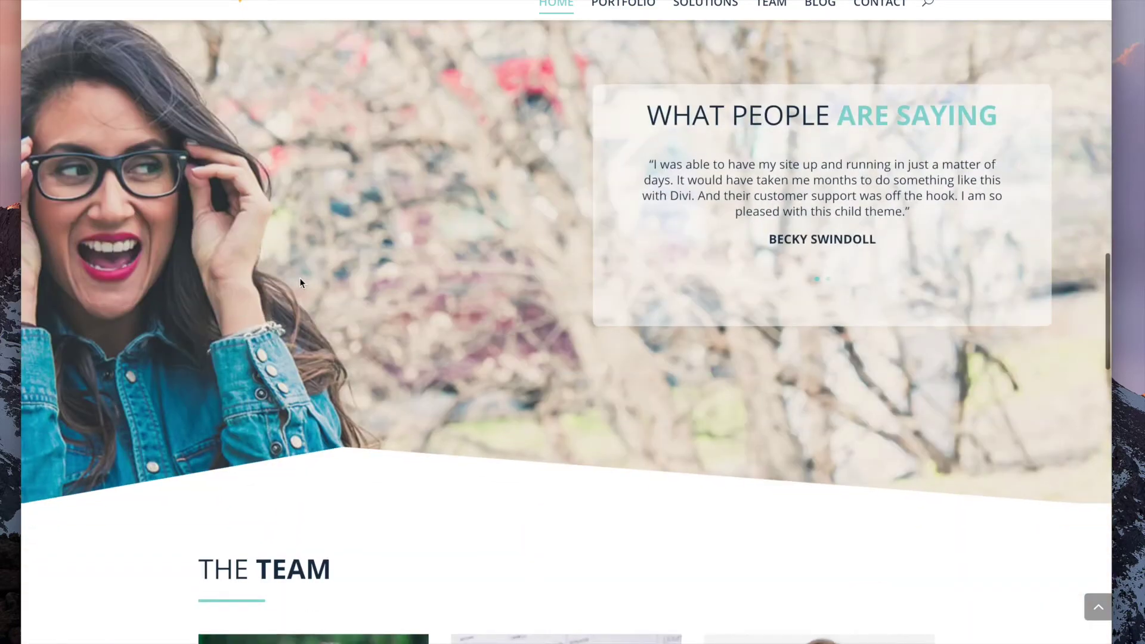
scroll(289, 298, "down", 12)
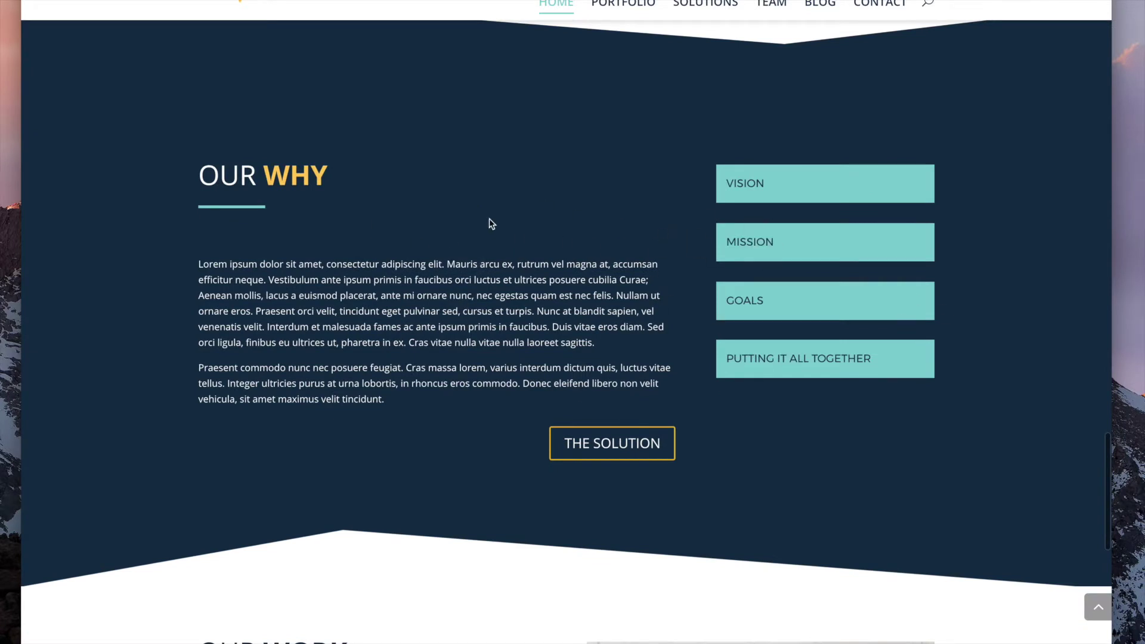
Step: Expand the VISION toggle, then browse the old site's fleet list, testimonial video and President's message
left_click(793, 195)
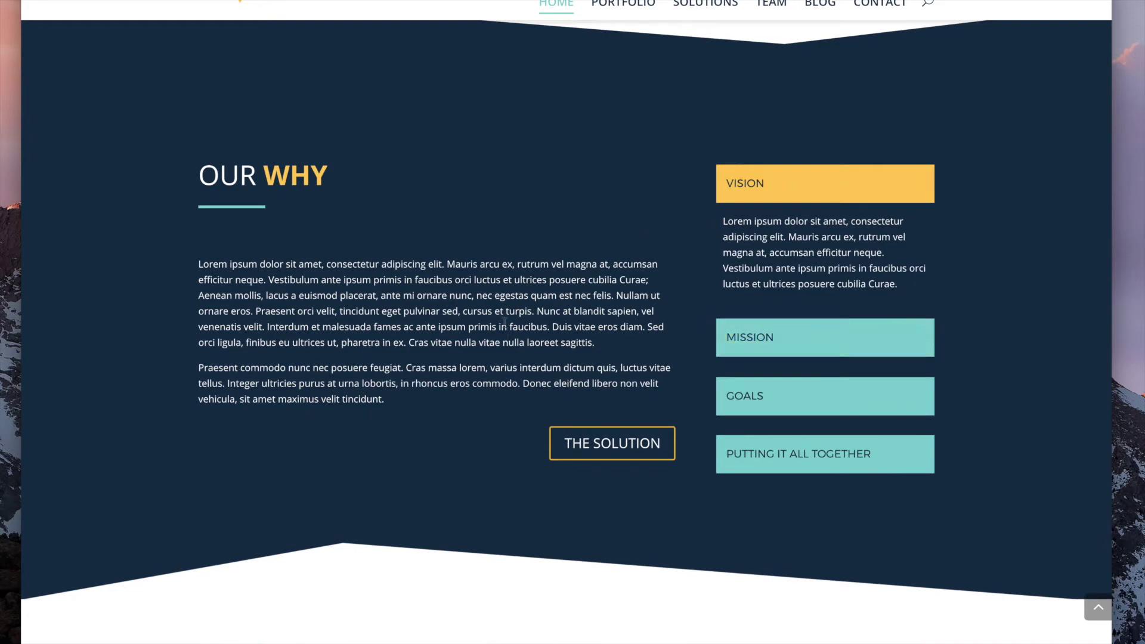
scroll(499, 327, "down", 15)
scroll(500, 328, "up", 20)
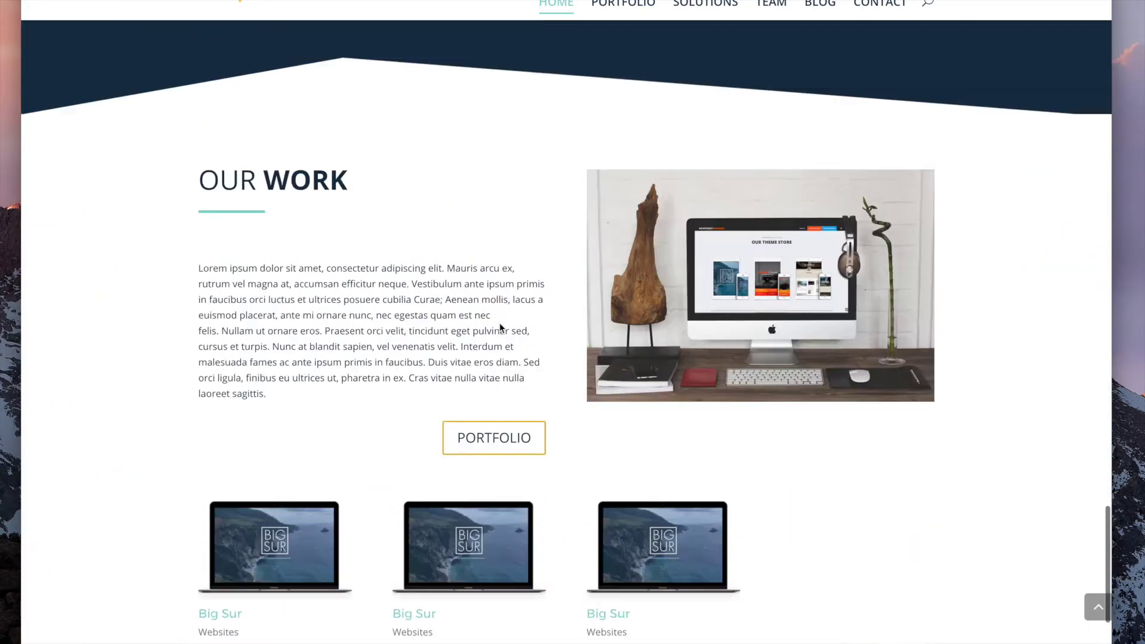
scroll(499, 325, "down", 8)
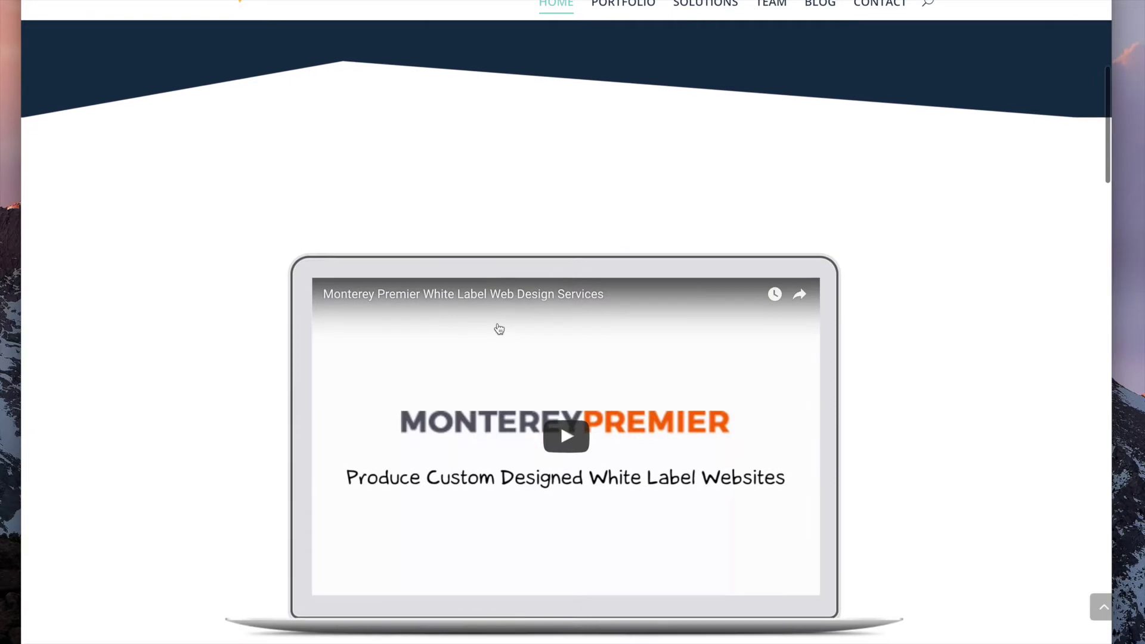
scroll(459, 459, "down", 1)
left_click_drag(183, 572, 760, 580)
scroll(381, 500, "down", 10)
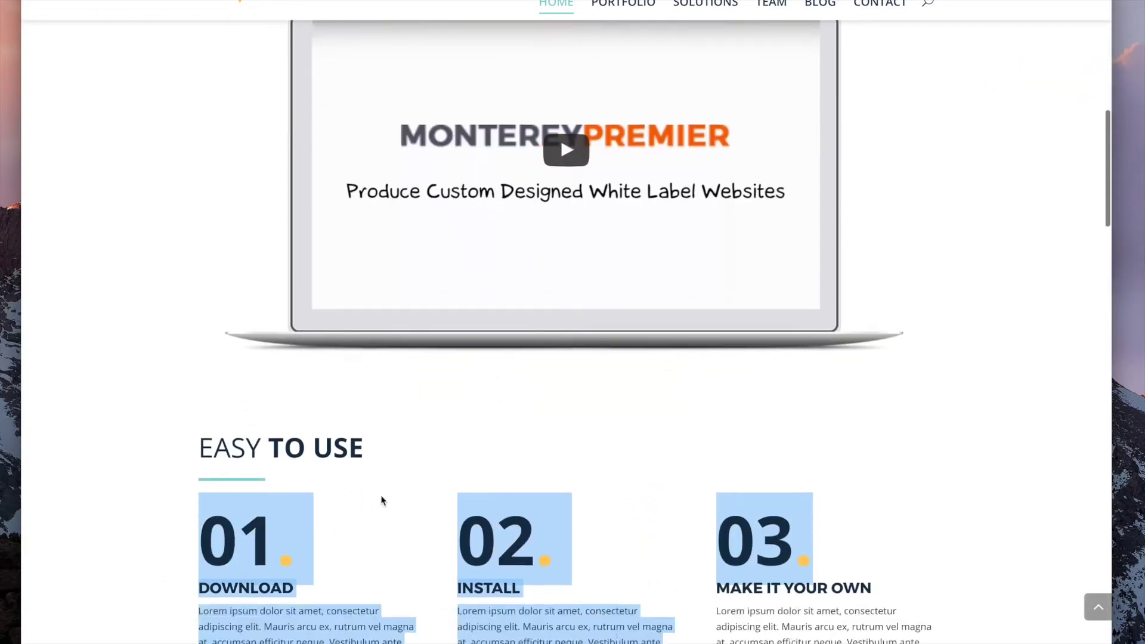
scroll(381, 500, "up", 8)
scroll(380, 494, "up", 3)
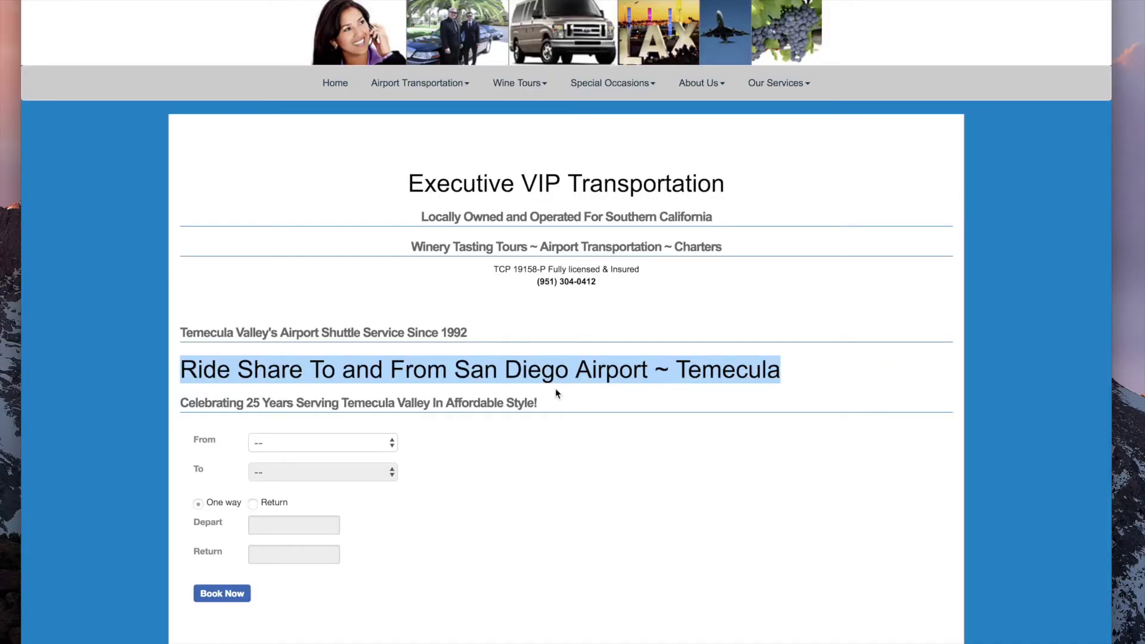
scroll(548, 393, "down", 20)
scroll(541, 406, "down", 20)
scroll(535, 403, "down", 10)
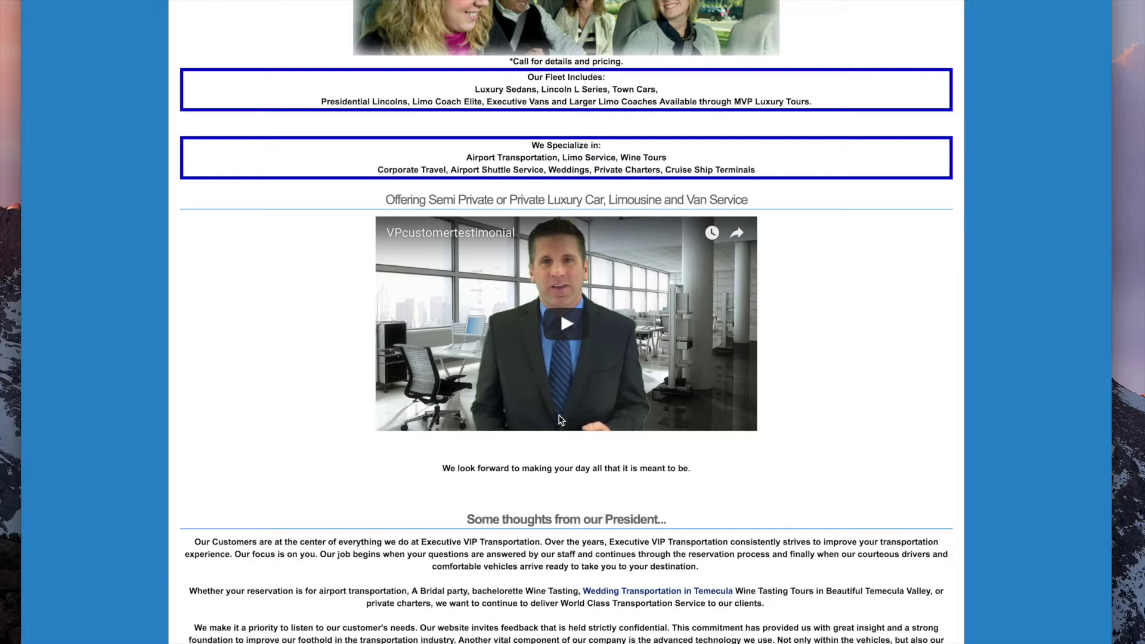
Step: Play the customer testimonial video on the old homepage and raise the volume
left_click(569, 323)
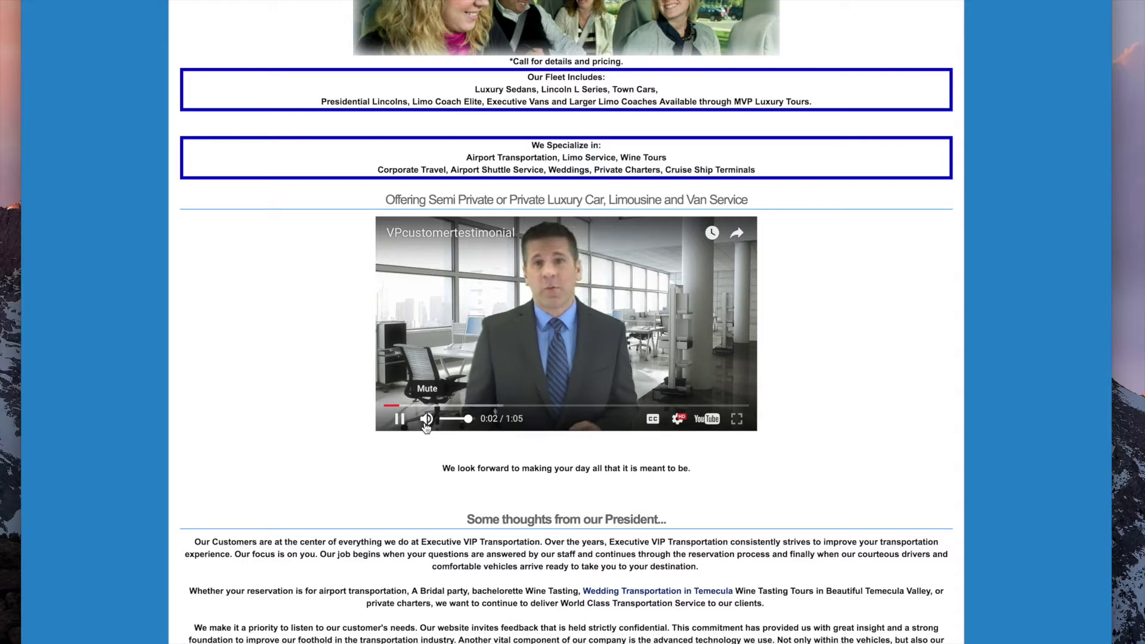
key("XF86AudioRaiseVolume")
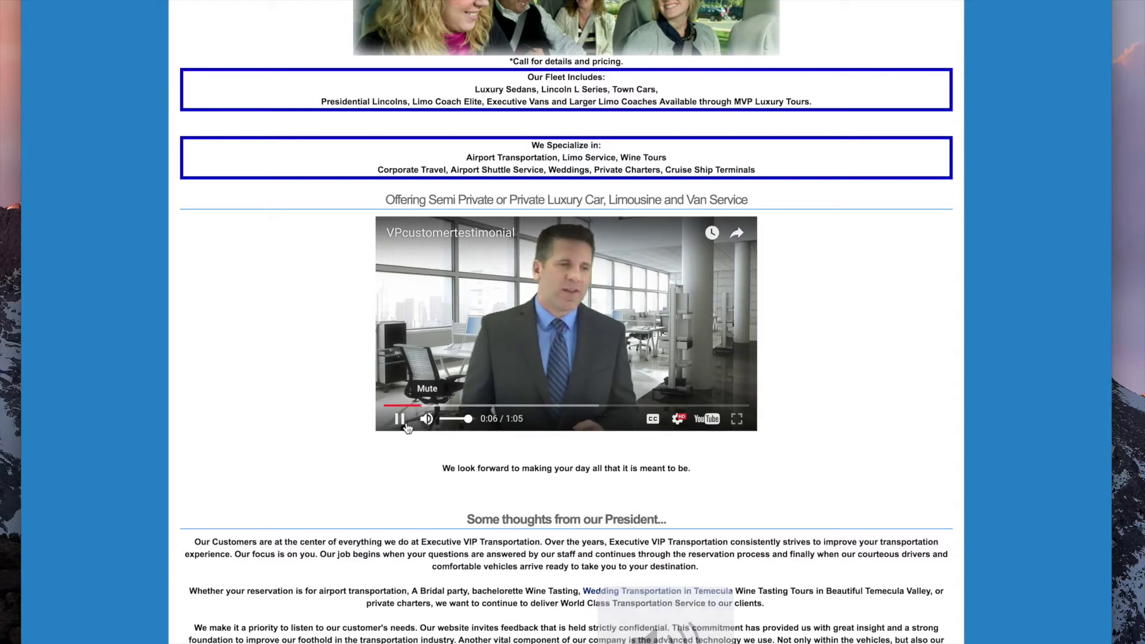
scroll(340, 396, "down", 10)
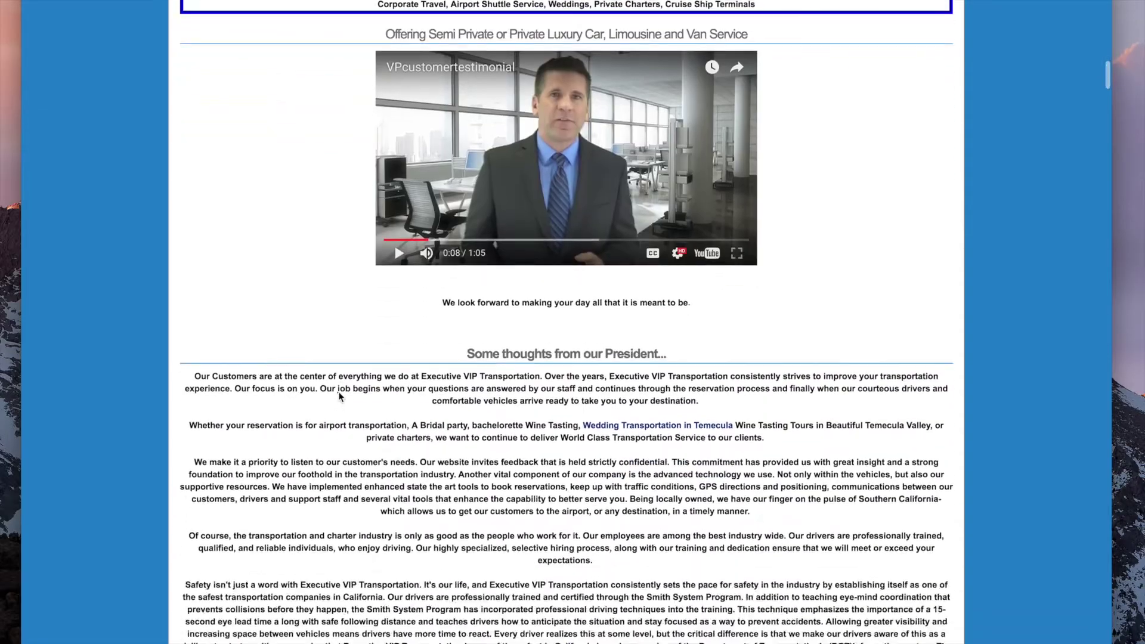
scroll(340, 396, "down", 20)
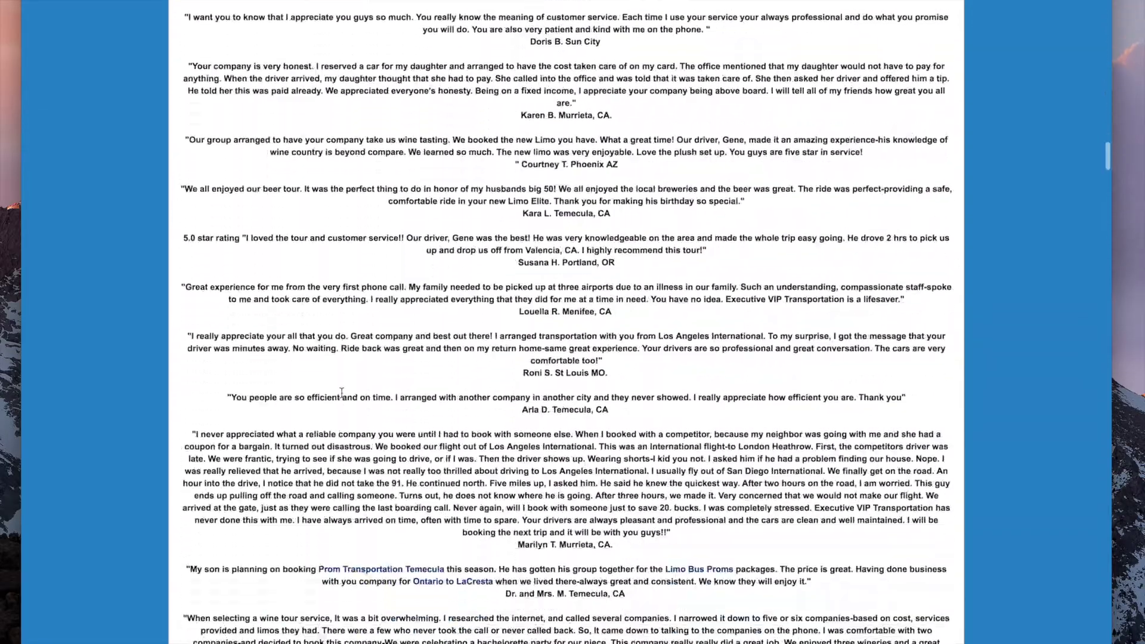
scroll(342, 393, "down", 9)
right_click(343, 396)
left_click(433, 207)
scroll(431, 209, "up", 20)
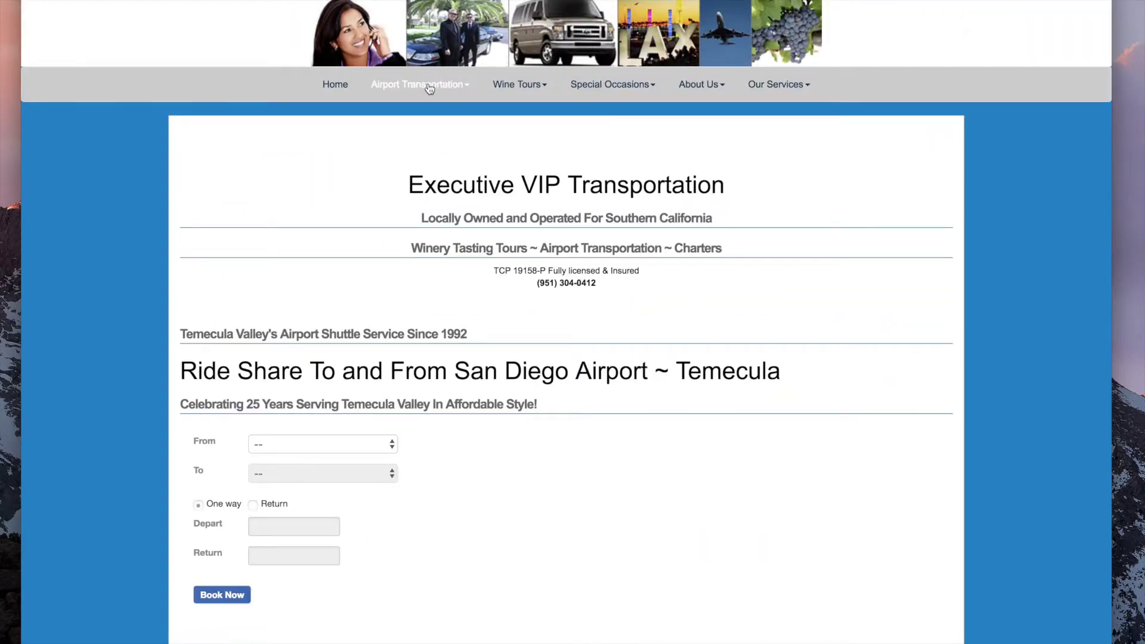
Step: Browse the Our Fleet and Our Lincoln L Series pages from the About Us menu
left_click(715, 89)
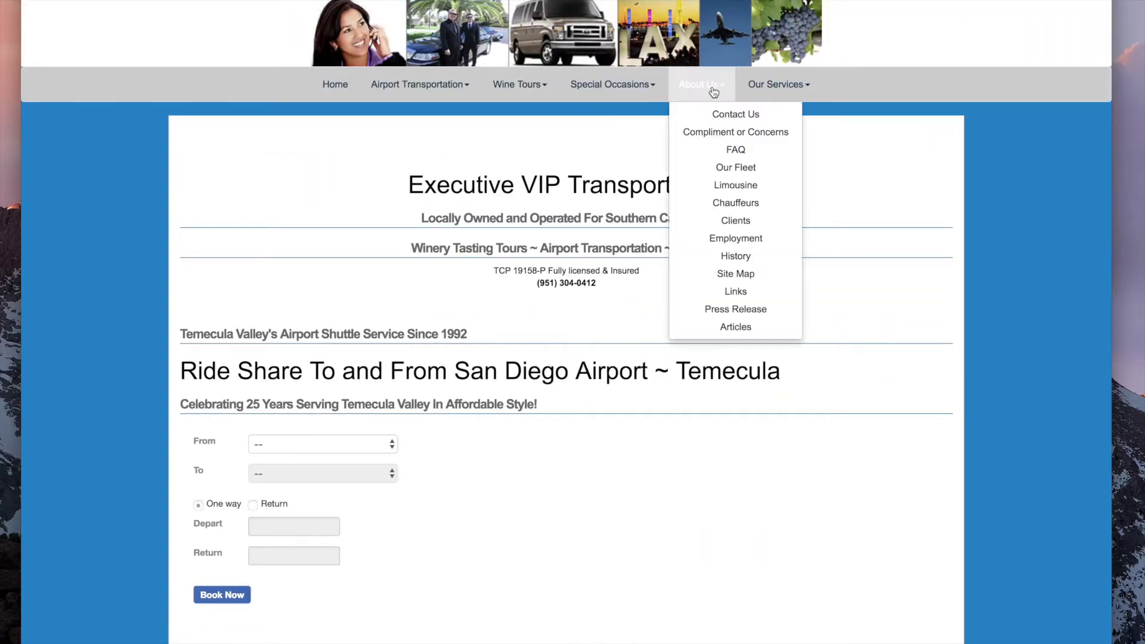
left_click(737, 175)
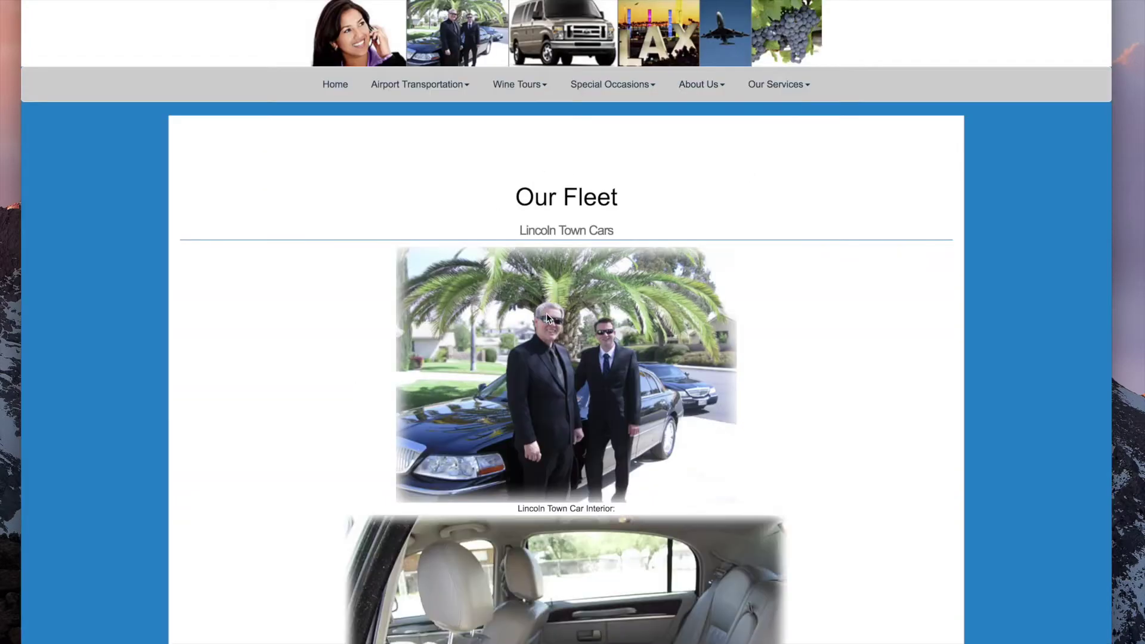
scroll(546, 313, "down", 5)
scroll(546, 313, "down", 20)
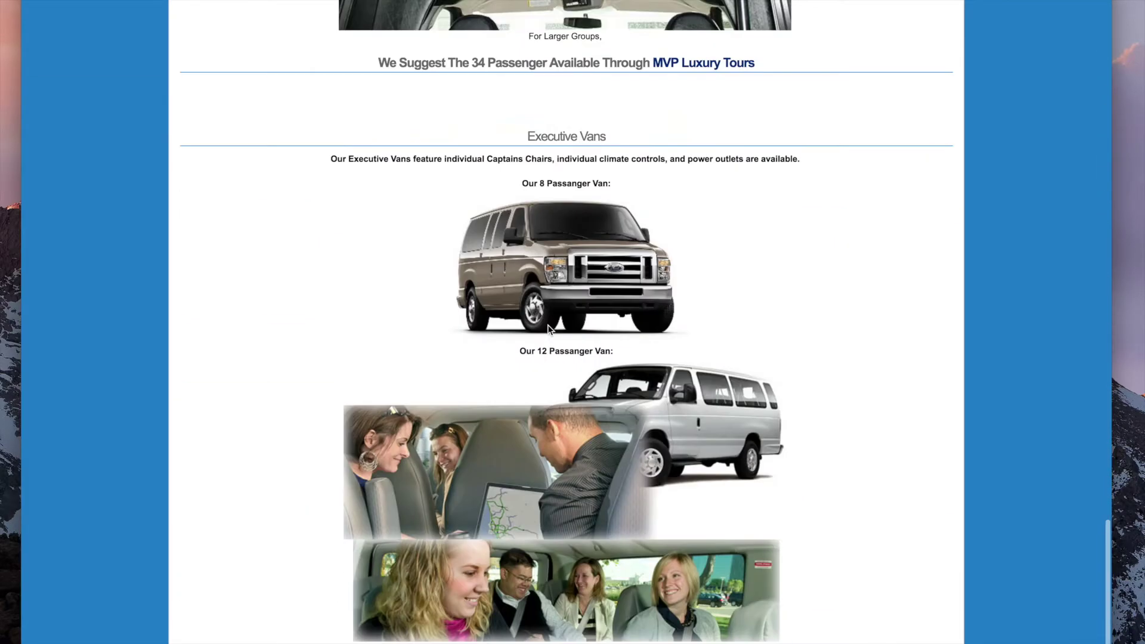
scroll(548, 330, "up", 20)
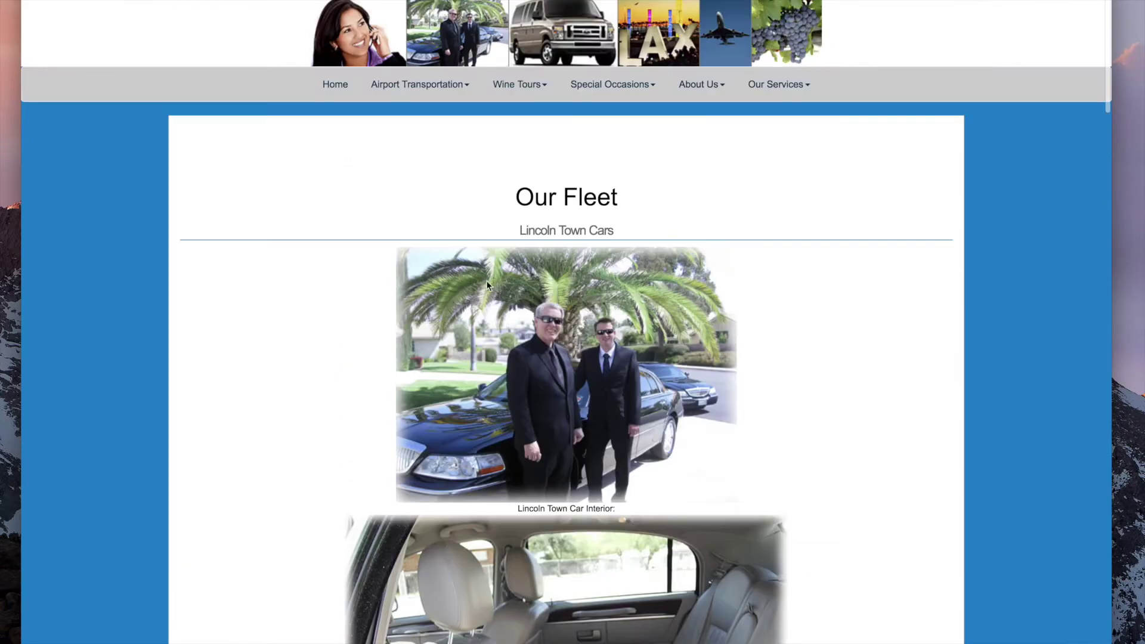
left_click(688, 85)
left_click(725, 186)
scroll(525, 317, "down", 1)
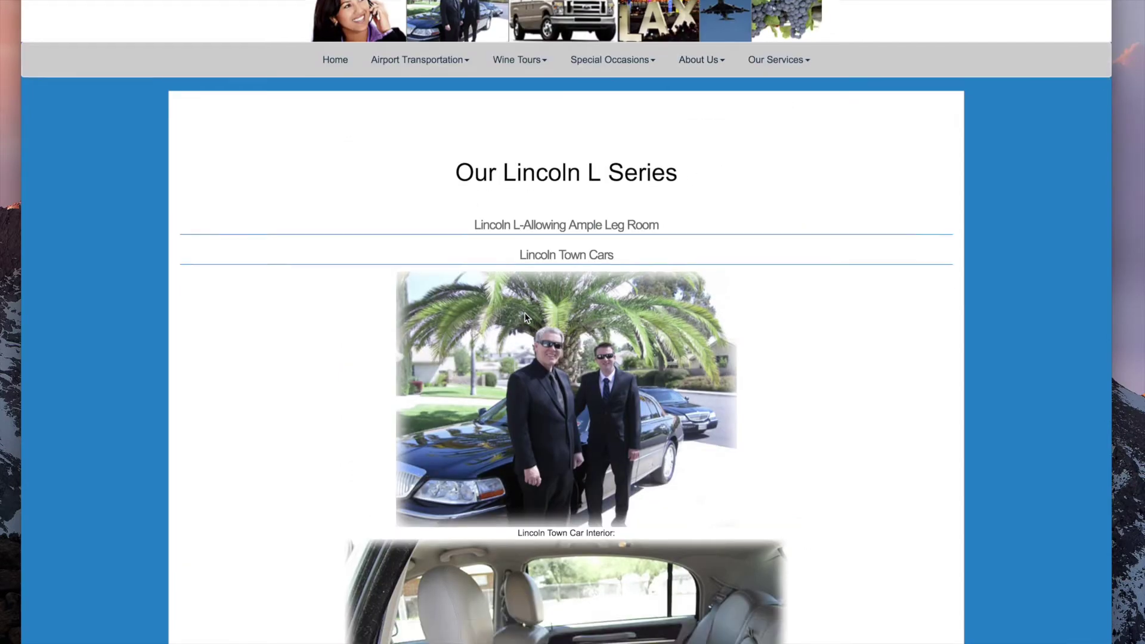
scroll(525, 317, "down", 20)
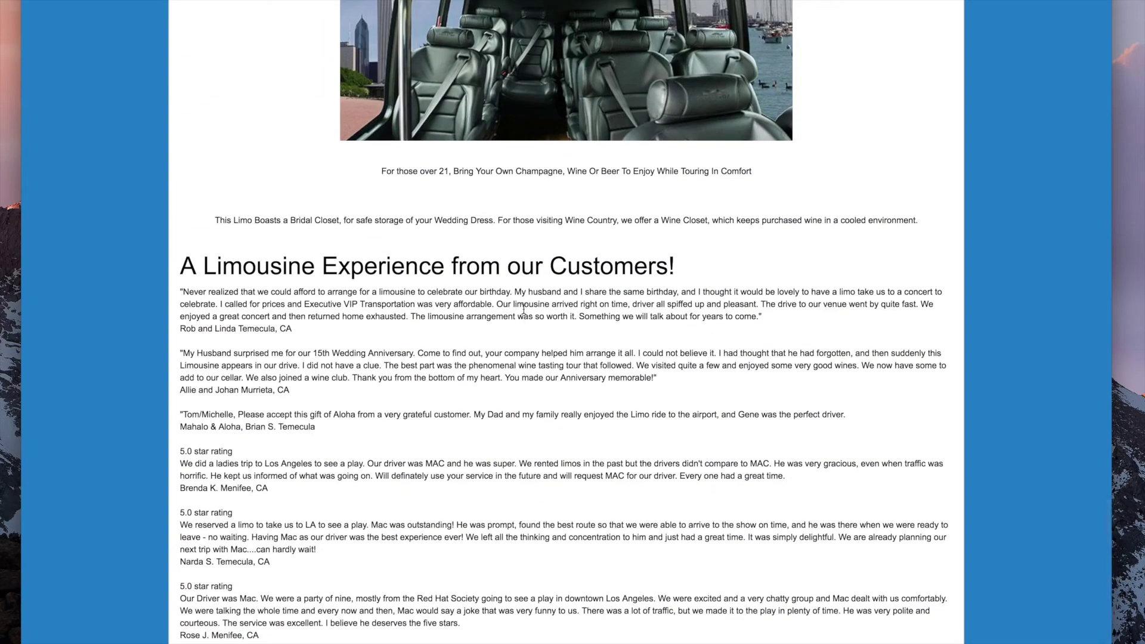
scroll(524, 308, "up", 15)
scroll(519, 311, "up", 15)
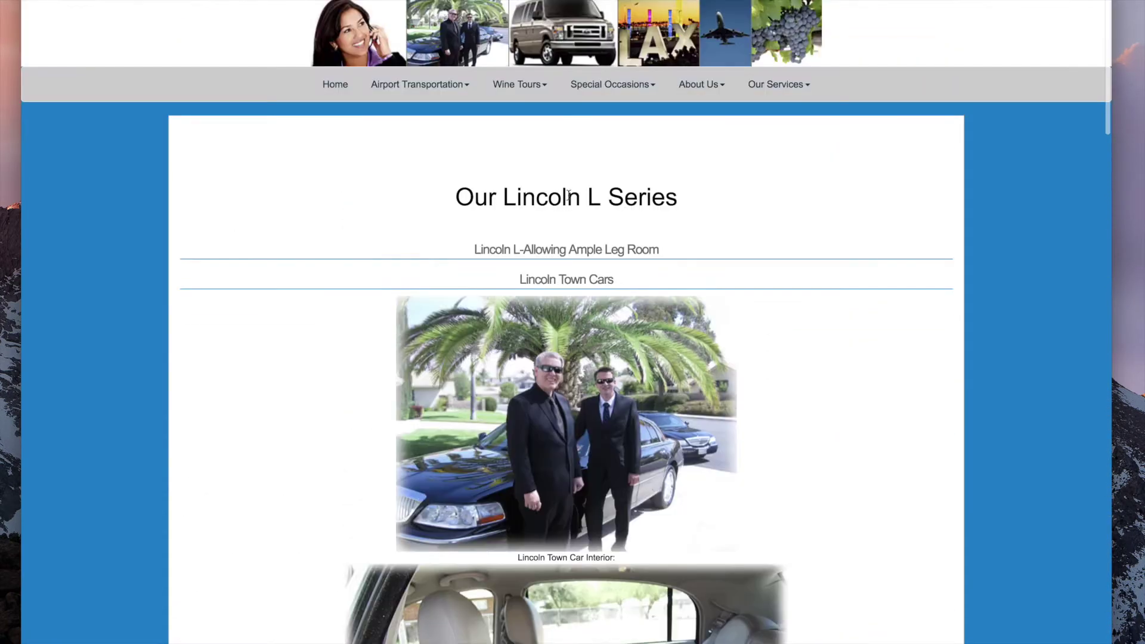
Step: Browse the Weddings and Charters service pages, then open the testimonial video on YouTube
left_click(776, 86)
left_click(799, 168)
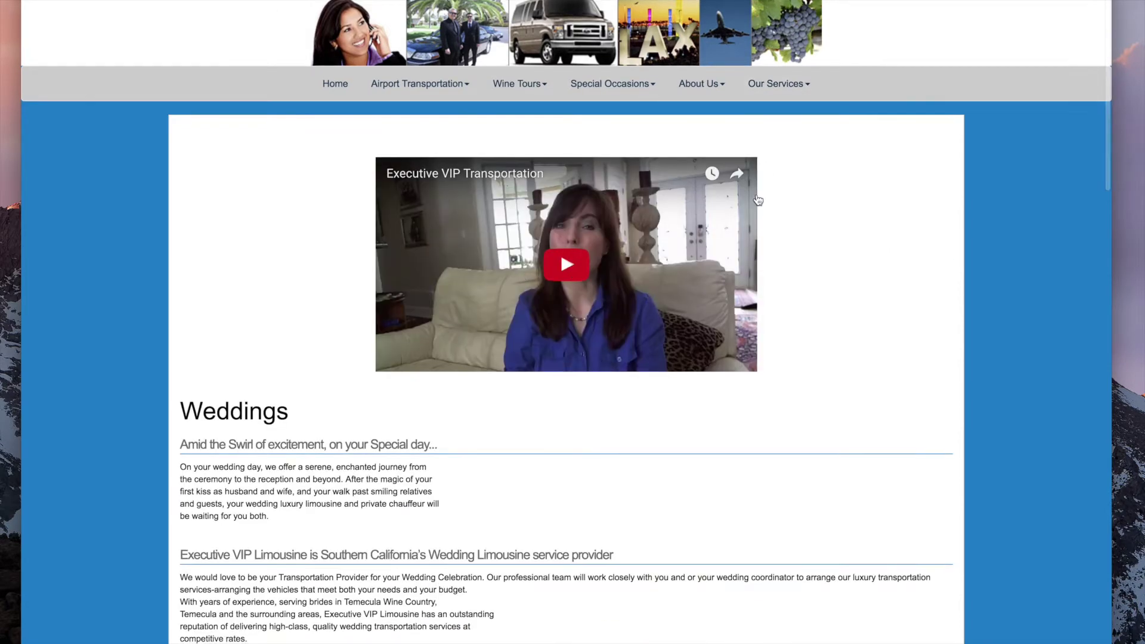
left_click(783, 87)
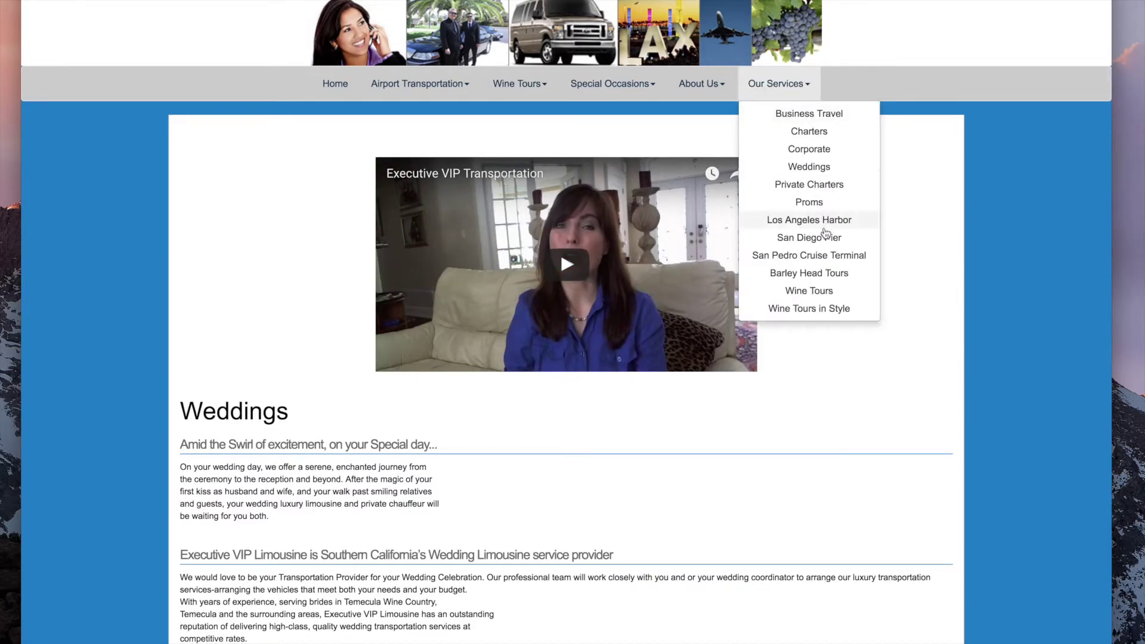
left_click(809, 133)
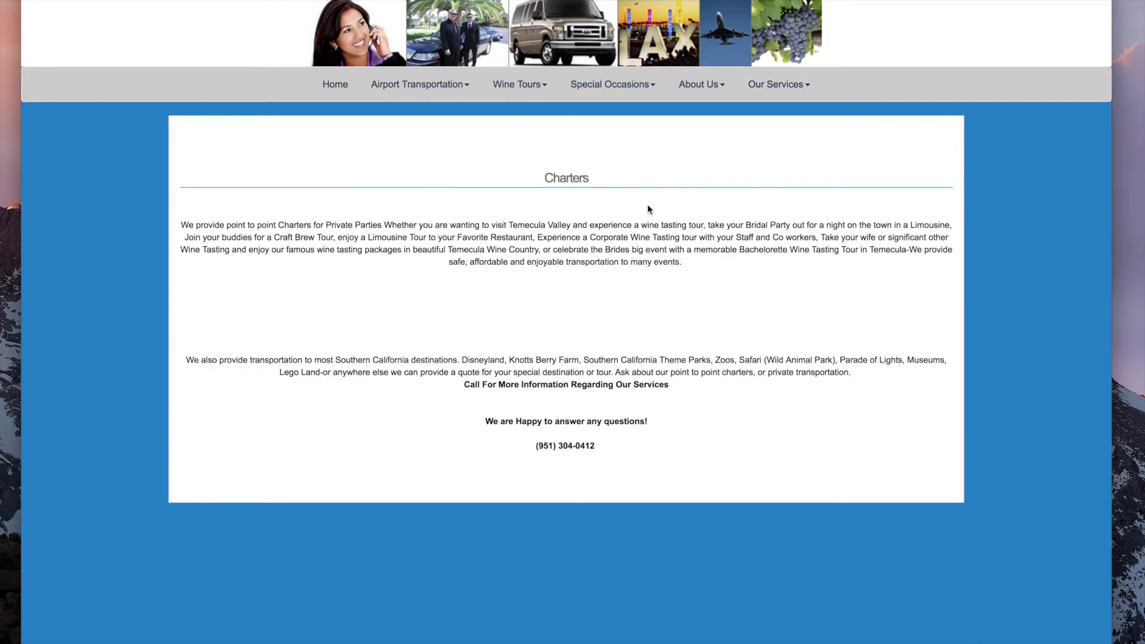
scroll(422, 255, "down", 3)
scroll(430, 255, "down", 5)
scroll(431, 256, "up", 10)
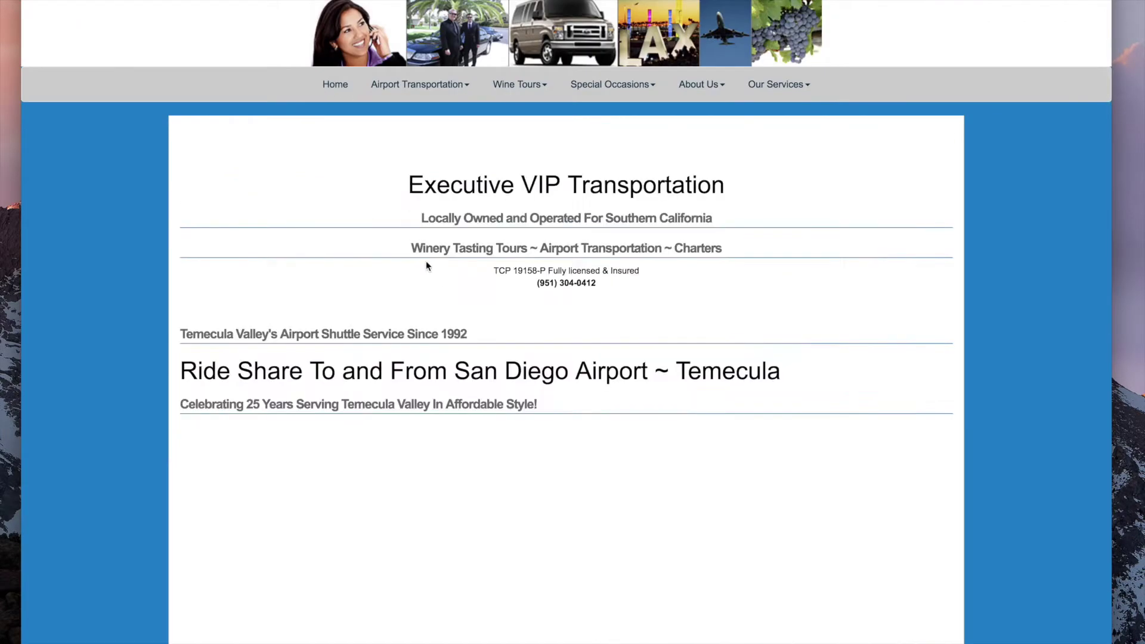
scroll(409, 260, "down", 15)
scroll(409, 265, "down", 20)
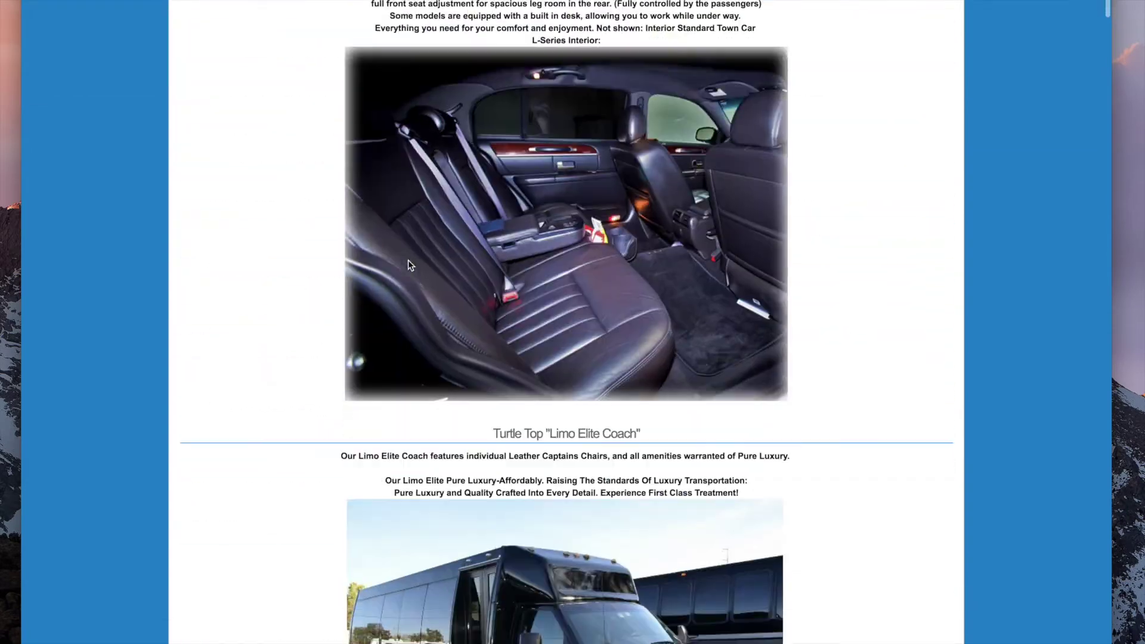
scroll(407, 265, "down", 2)
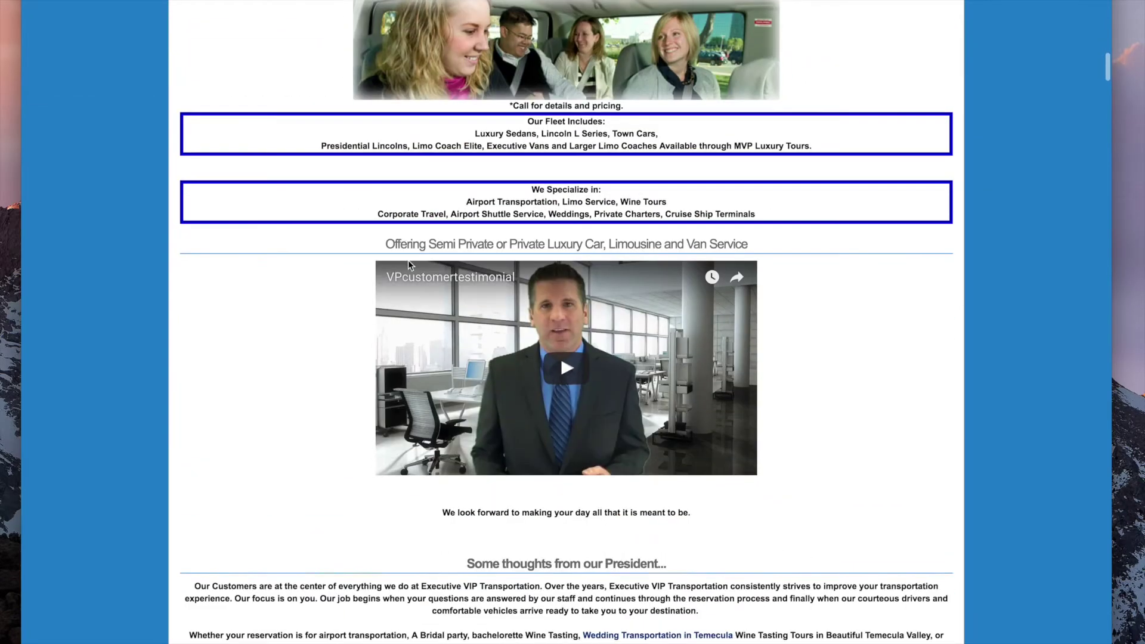
left_click(631, 386)
Step: Open the VPcustomertestimonial video on youtube.com, pause it and copy its iframe embed code
left_click(698, 465)
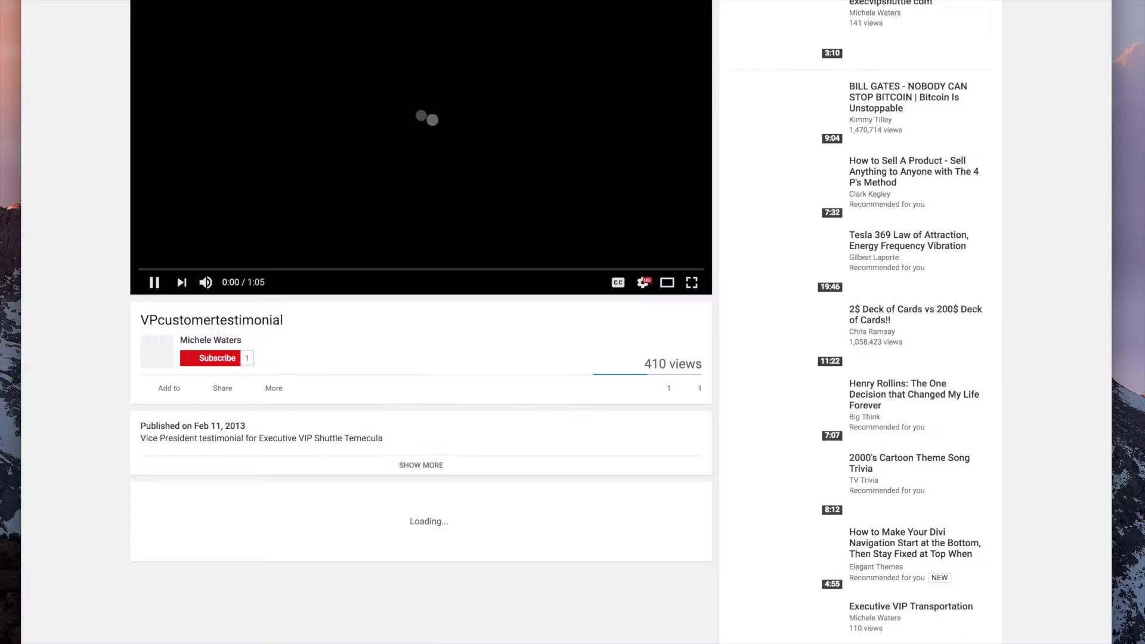
left_click(159, 290)
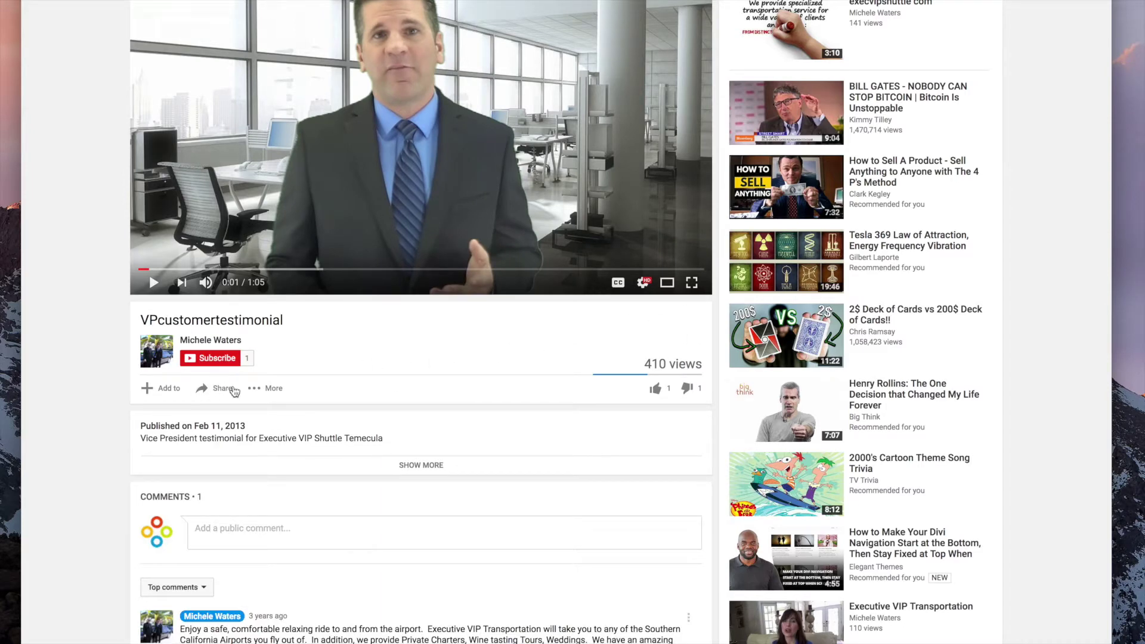
left_click(263, 391)
left_click(181, 404)
left_click(222, 388)
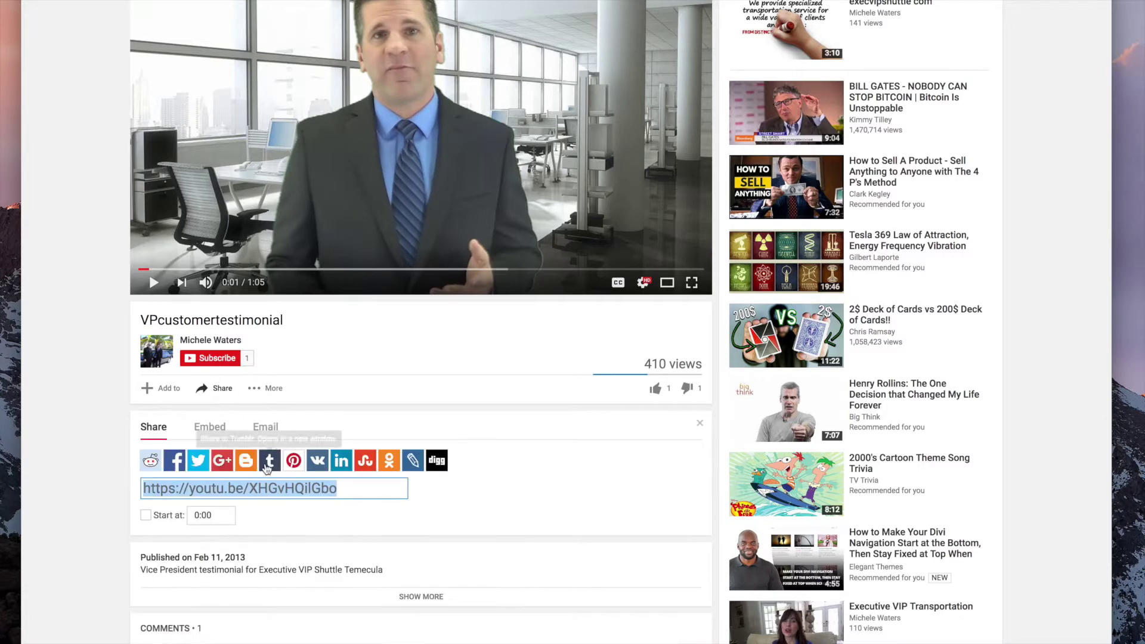
left_click(229, 429)
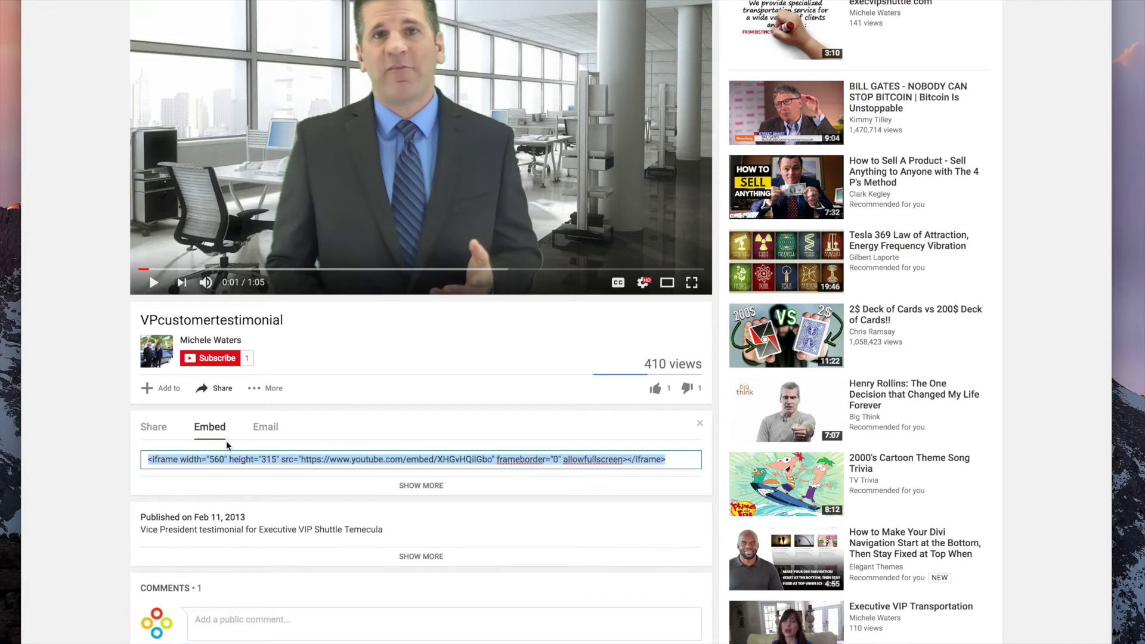
right_click(206, 458)
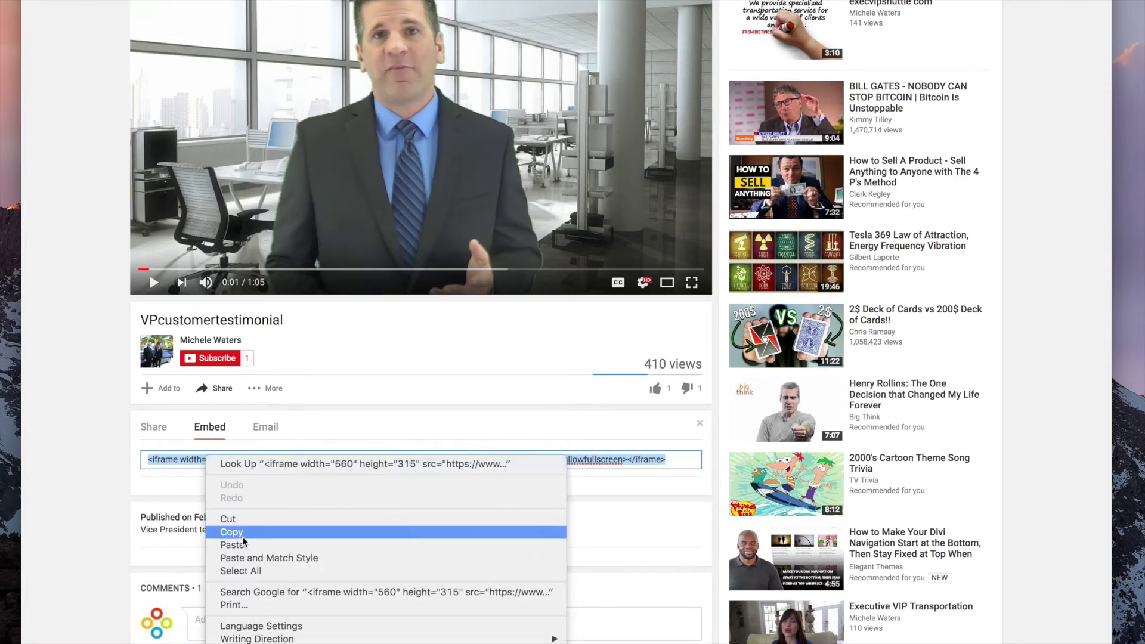
left_click(244, 531)
Step: Copy the video's short youtu.be share link
left_click(152, 431)
left_click(206, 429)
left_click(152, 431)
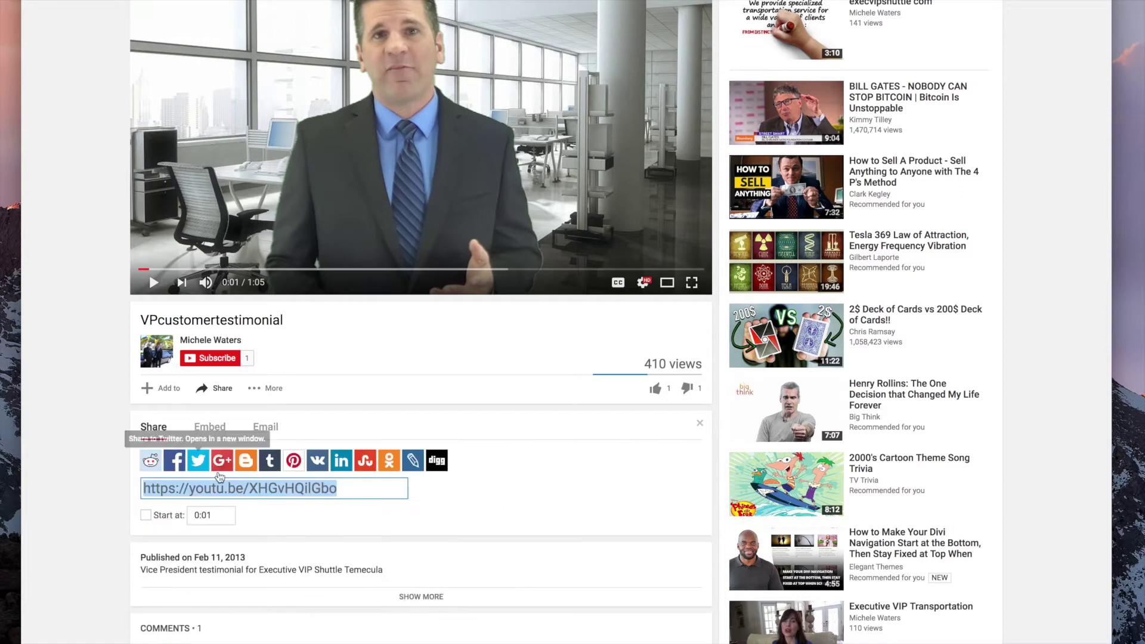
left_click(206, 488)
right_click(191, 495)
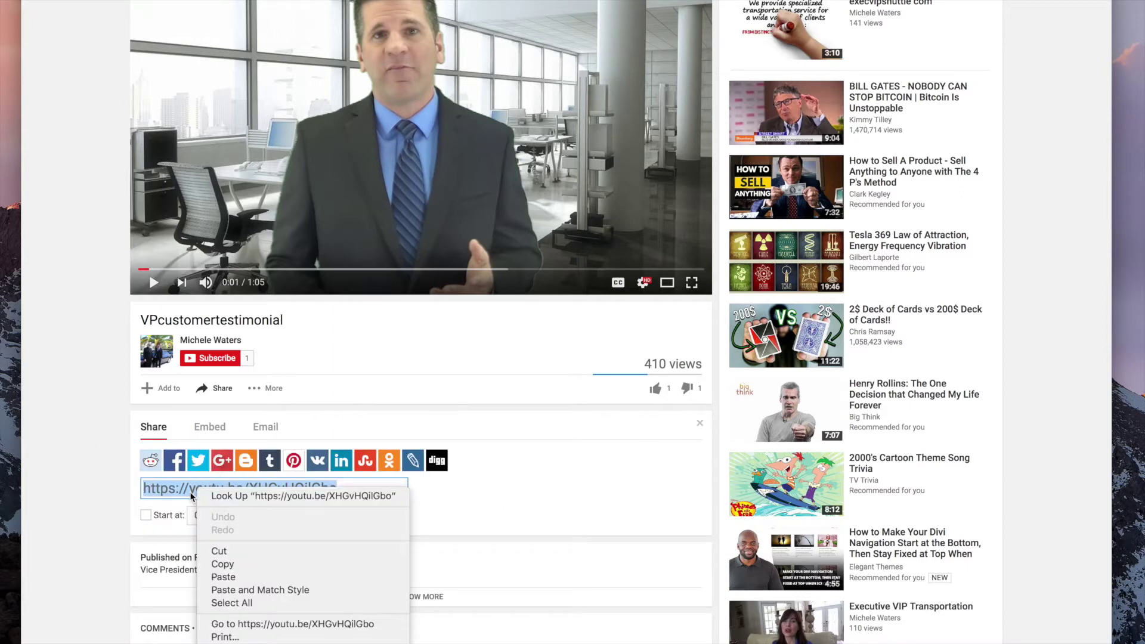
left_click(223, 564)
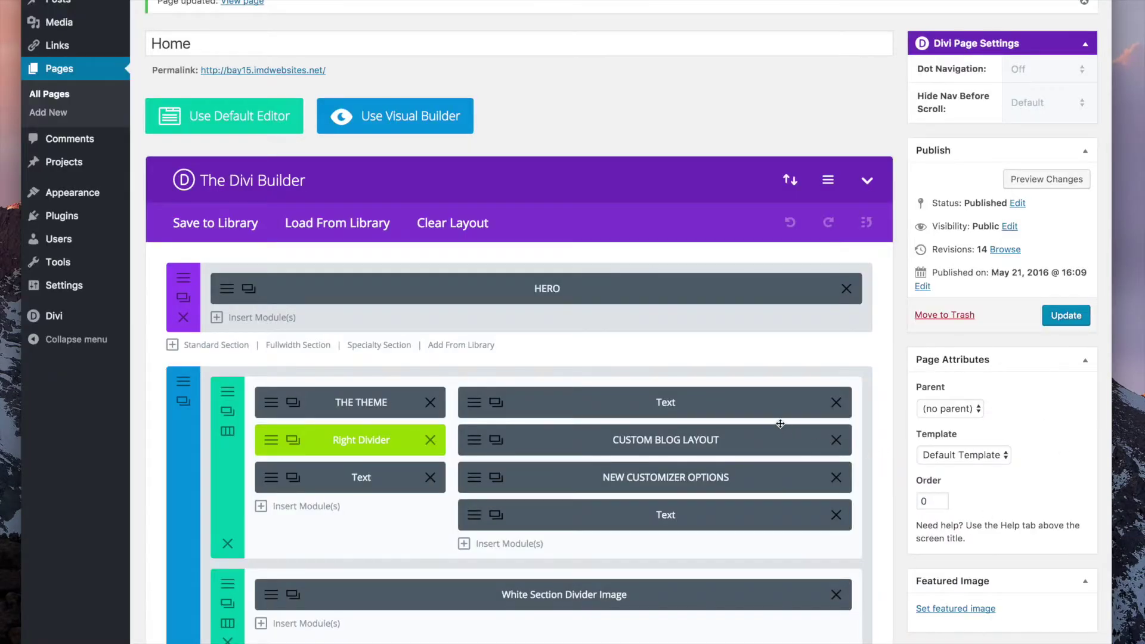
scroll(780, 424, "down", 6)
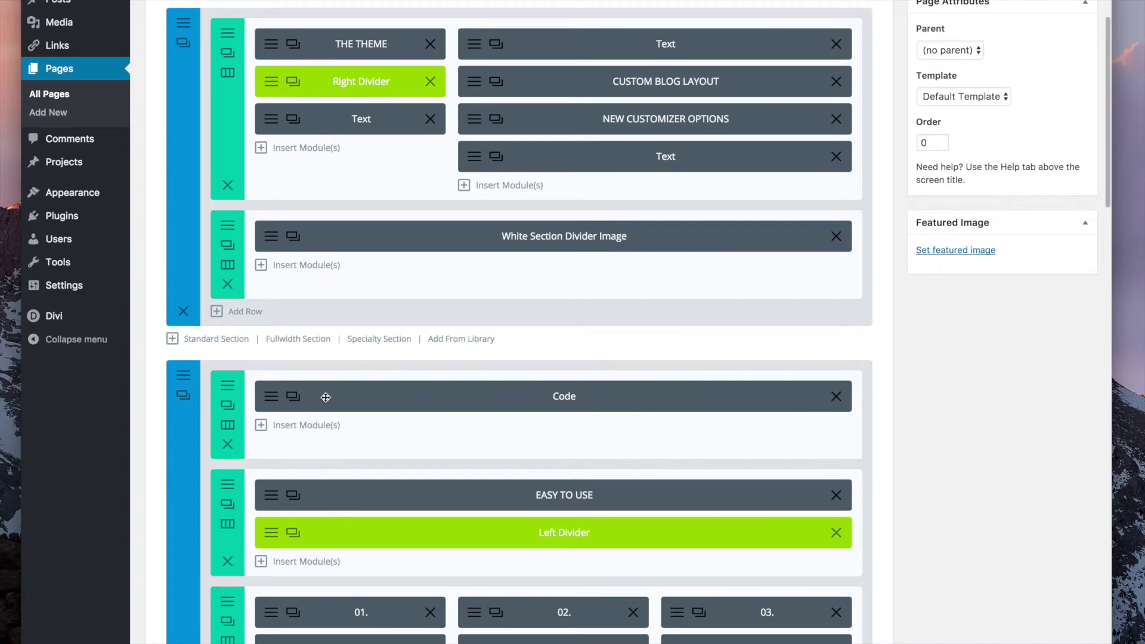
left_click(276, 398)
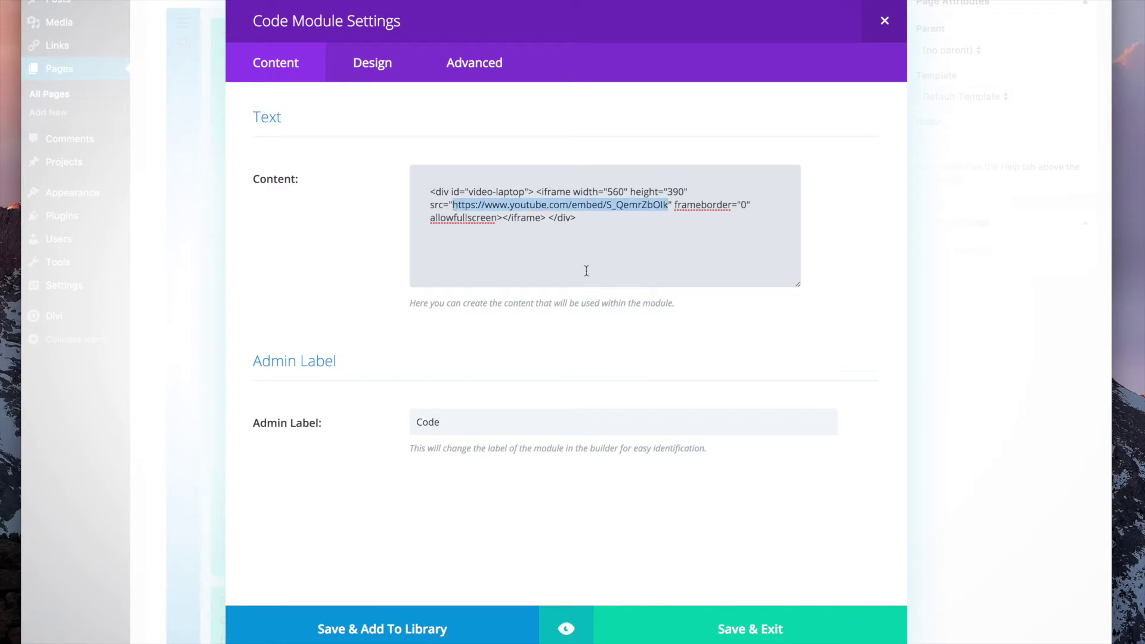
key("super+v")
left_click(749, 624)
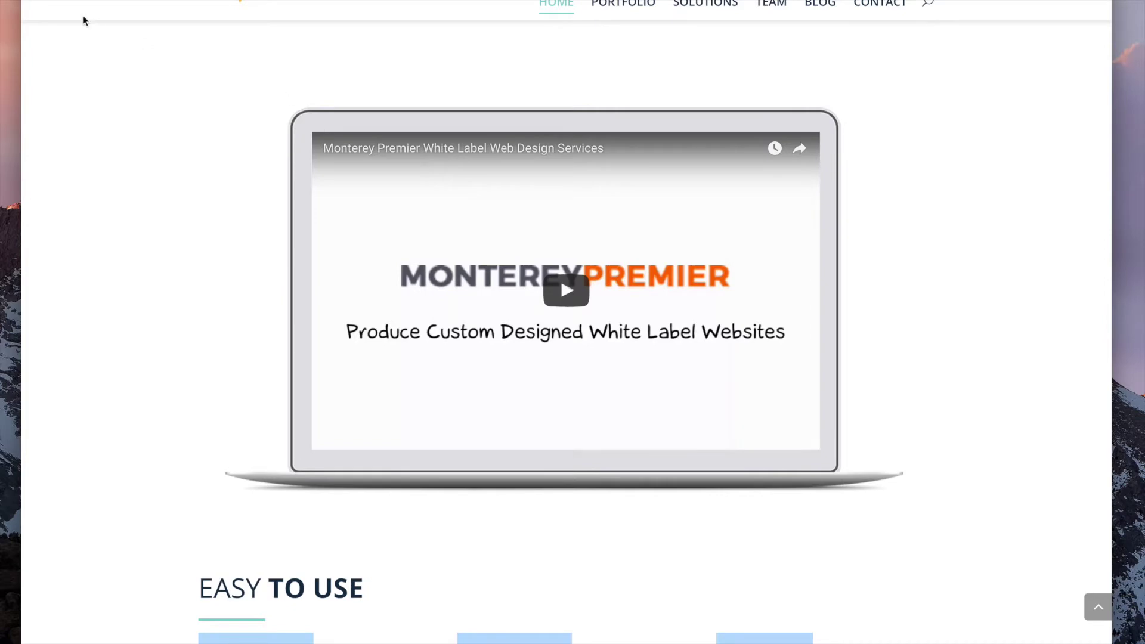
Step: Scroll the live homepage to check the laptop mockup, which shows only a black screen
scroll(83, 16, "down", 1)
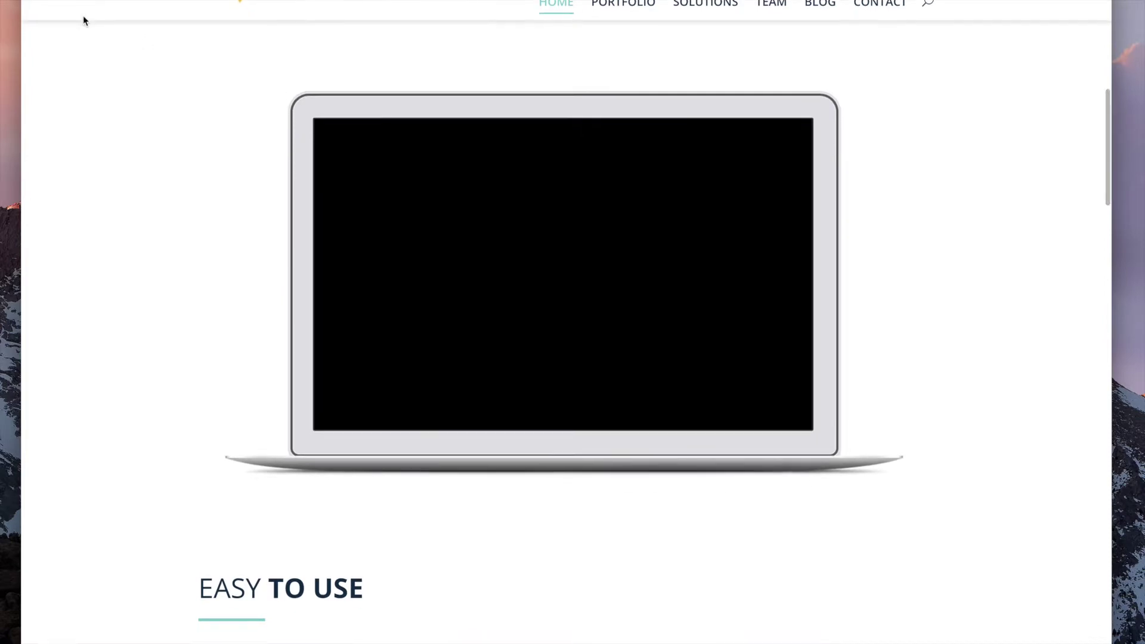
scroll(245, 109, "up", 10)
scroll(245, 109, "down", 10)
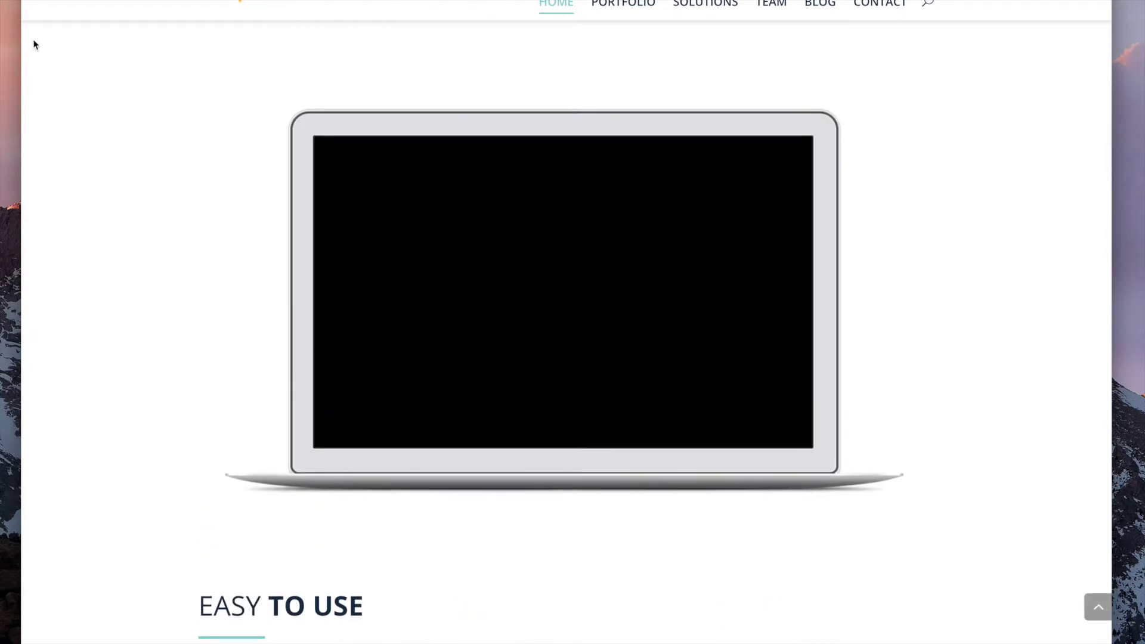
scroll(159, 72, "up", 1)
scroll(159, 72, "down", 1)
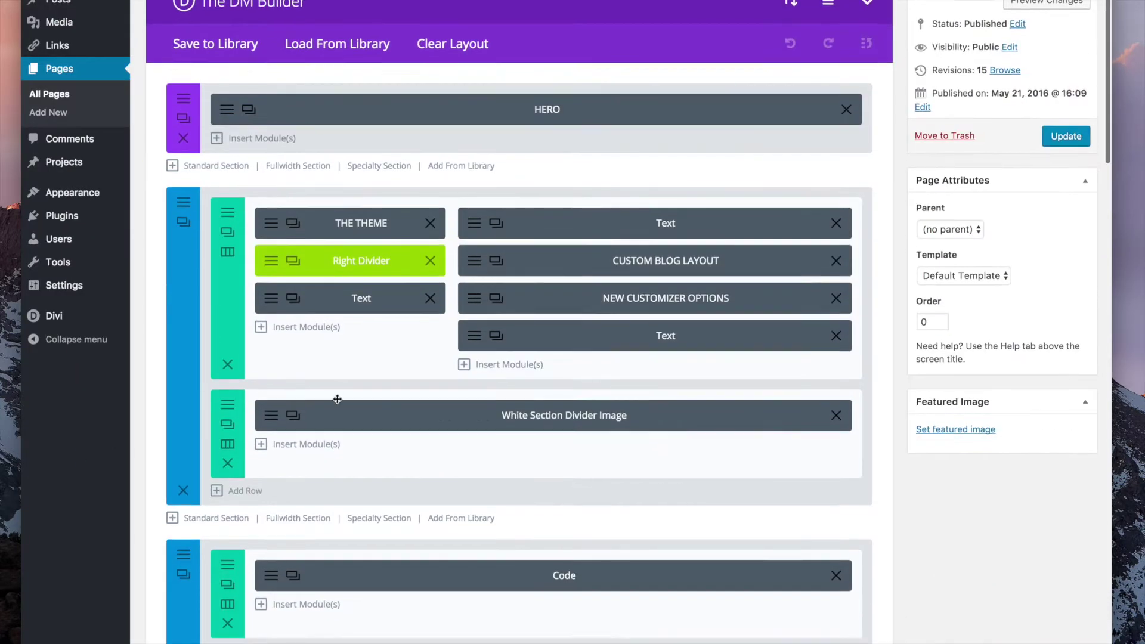
left_click(531, 418)
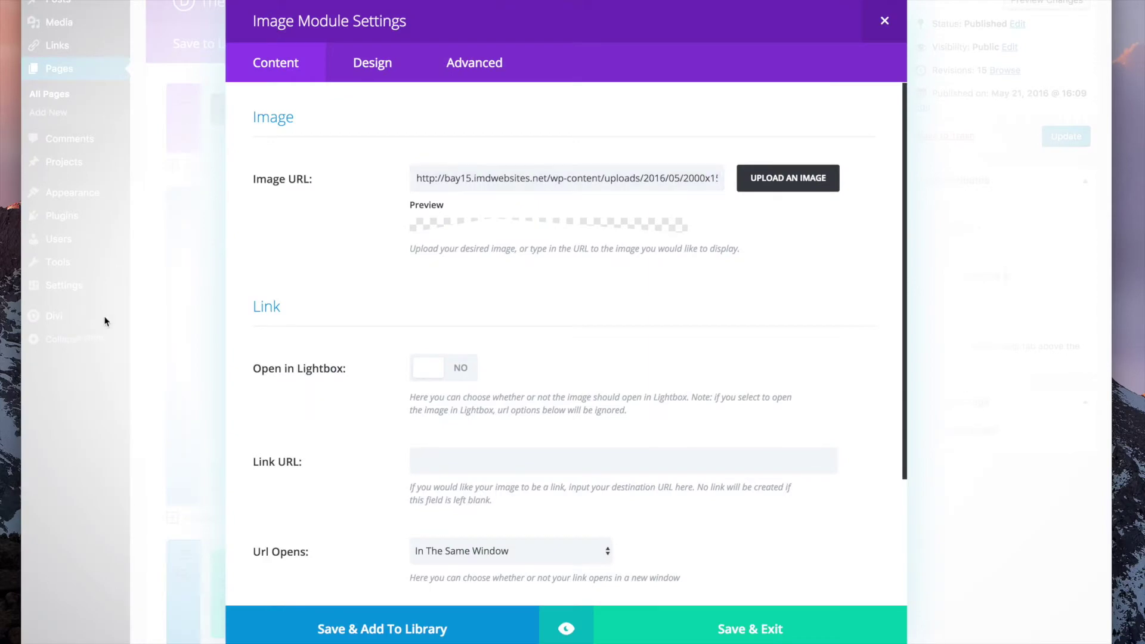
left_click(884, 21)
scroll(546, 283, "down", 3)
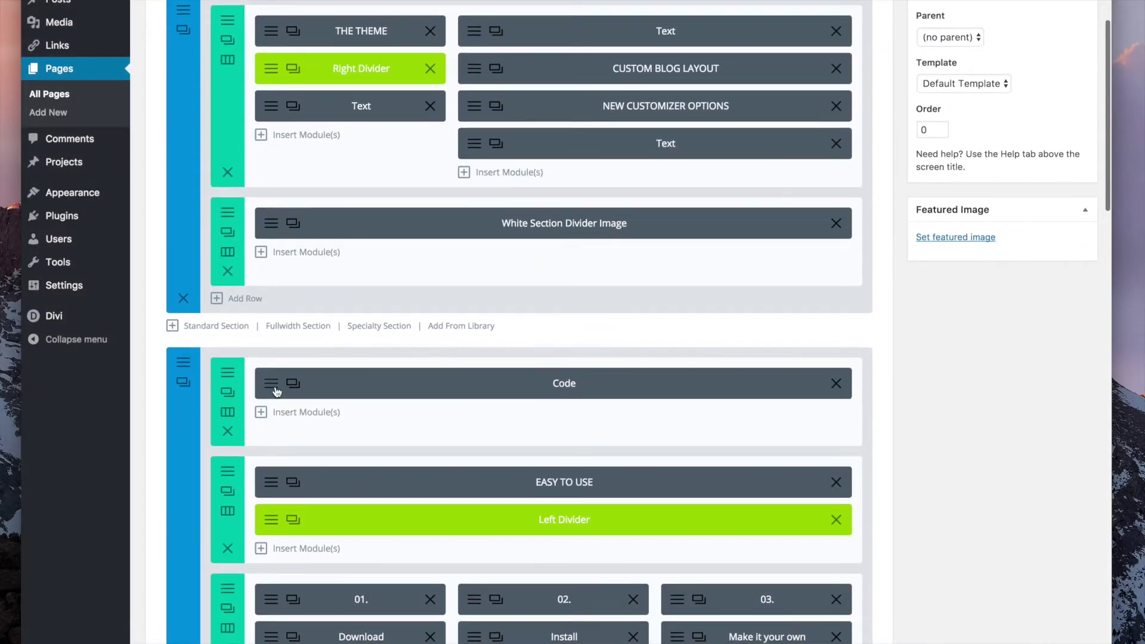
left_click(285, 389)
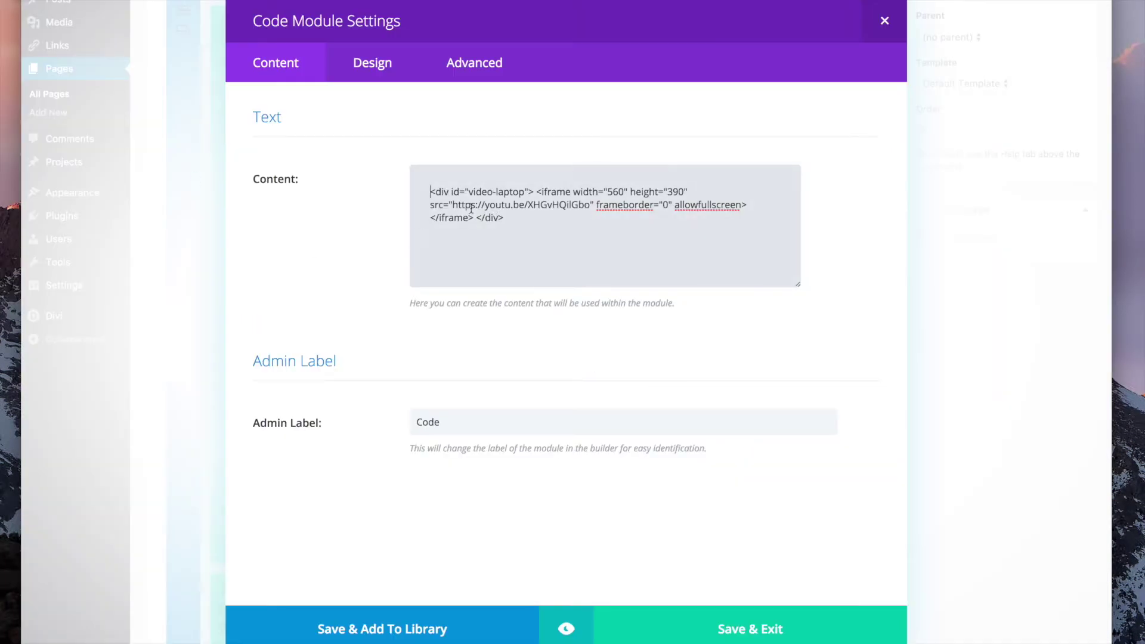
left_click_drag(451, 205, 593, 204)
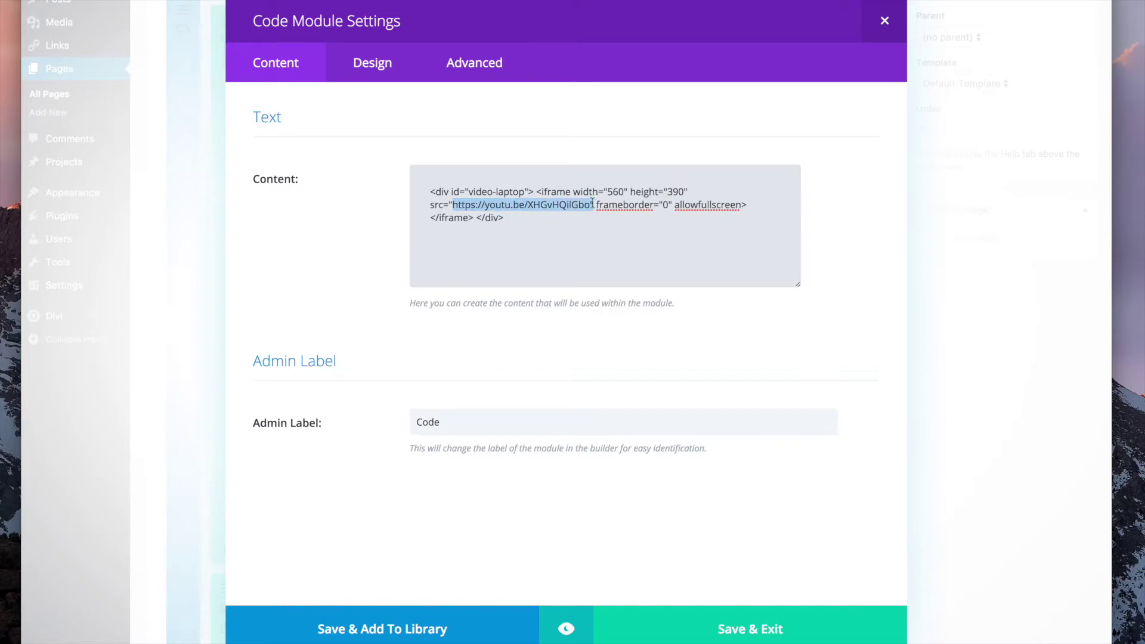
type("https://www.youtube.com/watch?v=XHGvHQilGbo")
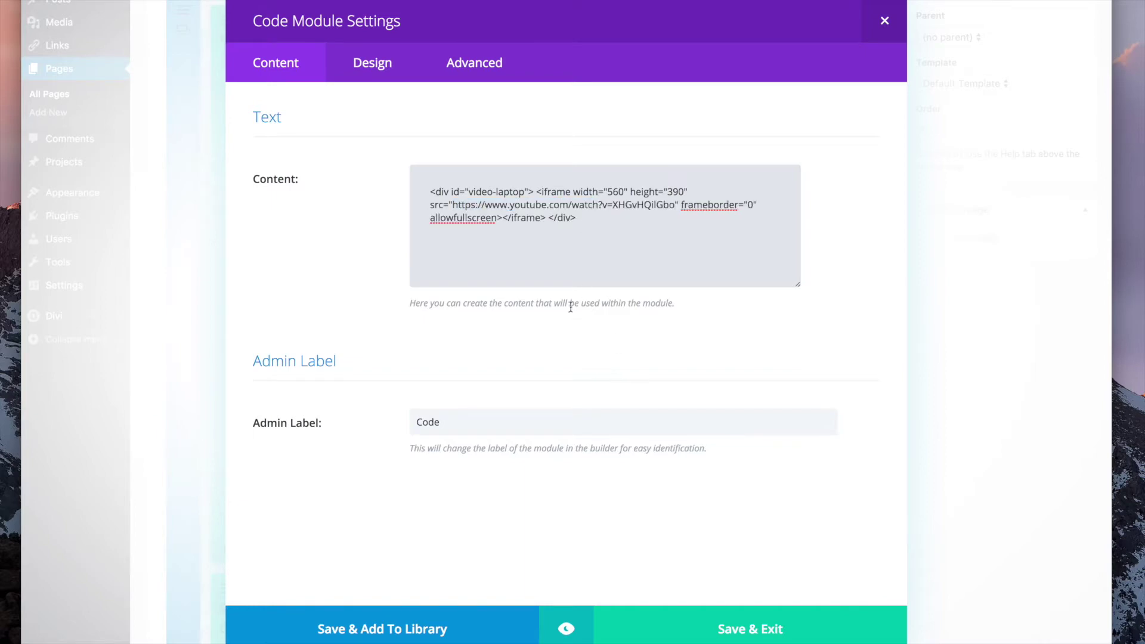
left_click(681, 629)
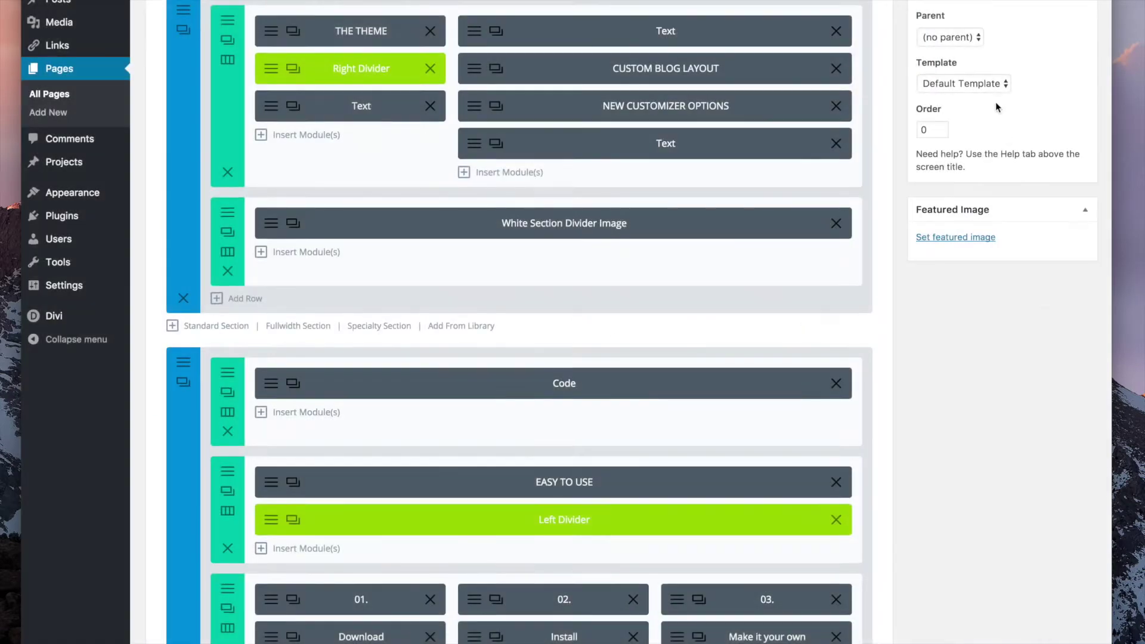
scroll(999, 106, "up", 7)
scroll(1013, 179, "down", 1)
Step: Update the page and recheck the homepage's laptop mockup, which still shows black
left_click(1066, 314)
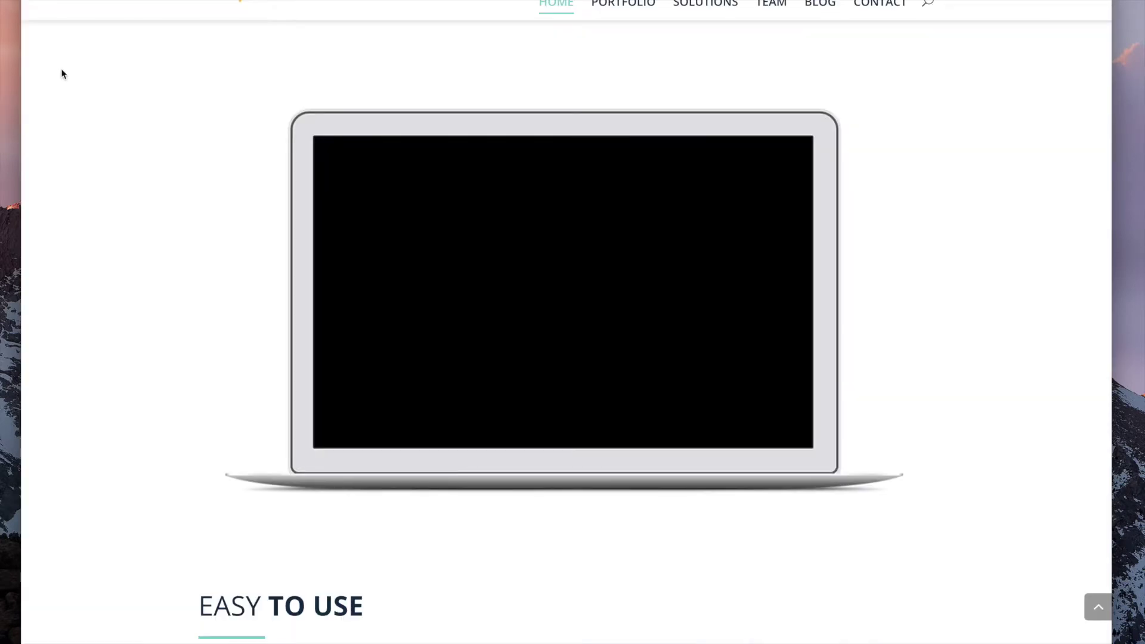
scroll(104, 62, "up", 1)
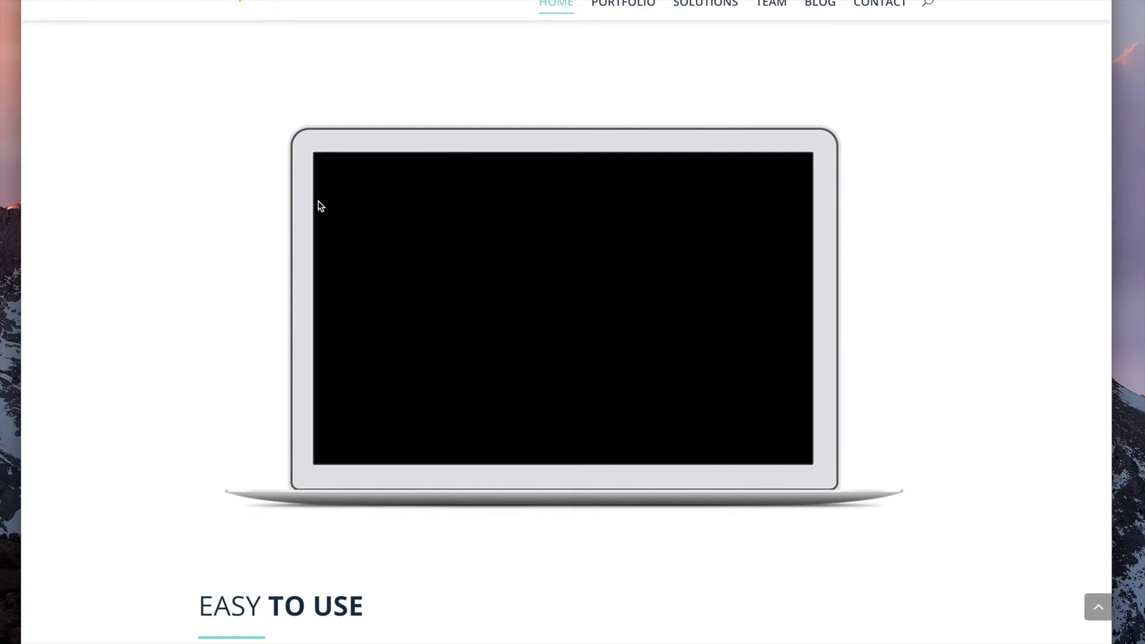
scroll(202, 259, "down", 10)
scroll(199, 256, "up", 12)
scroll(566, 358, "down", 1)
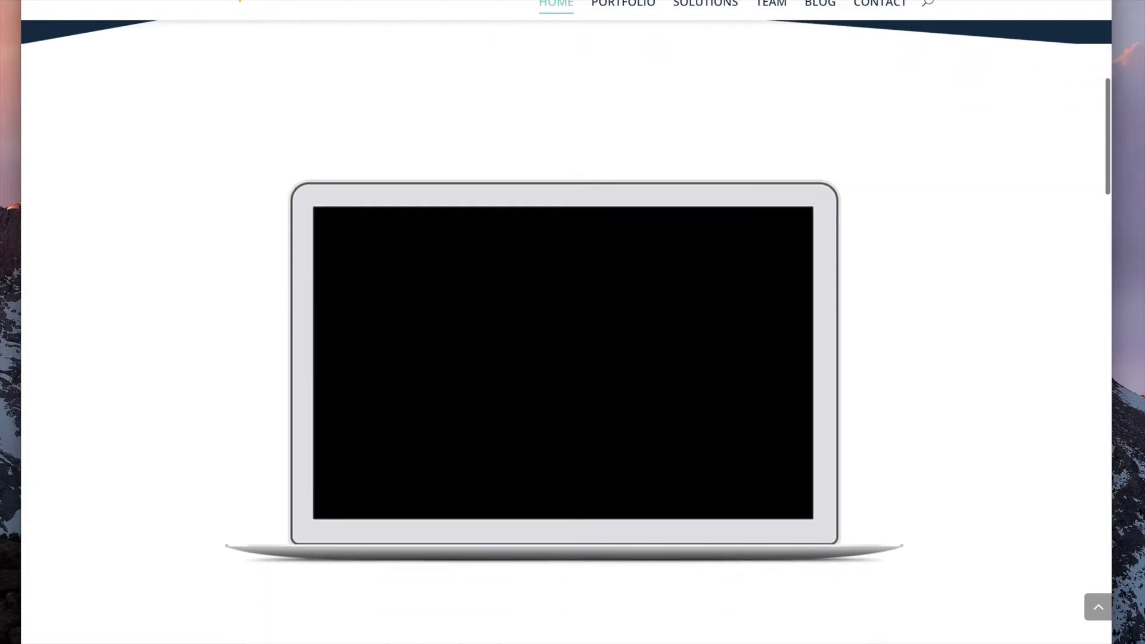
key("super+Tab")
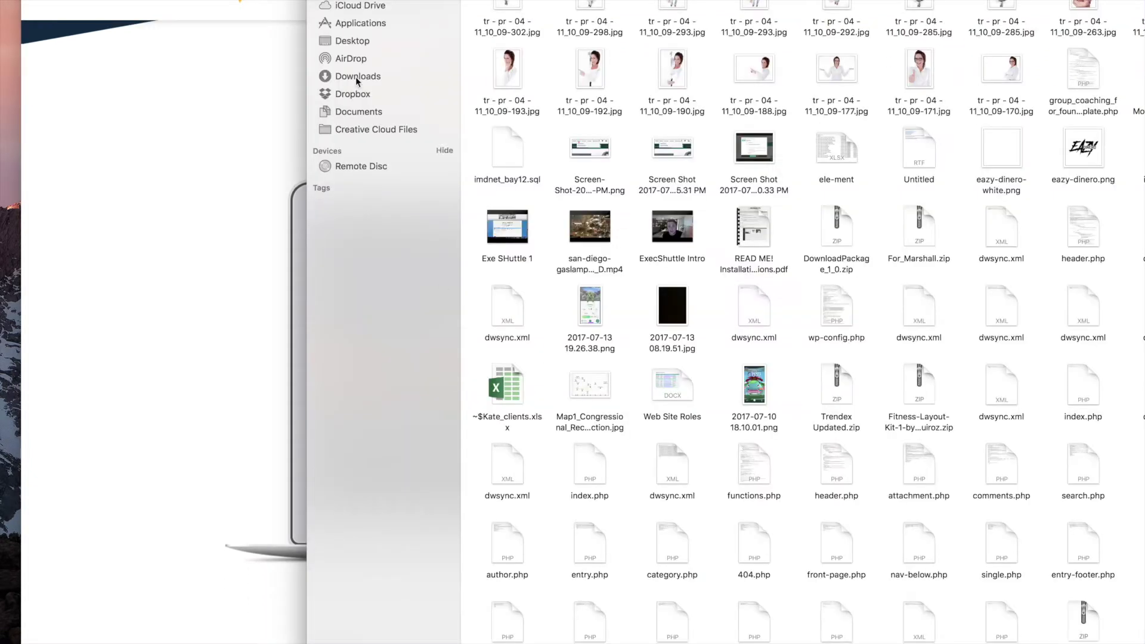
Step: Open the READ ME! installation PDF from Downloads > DownloadPackage_1_0
left_click(351, 76)
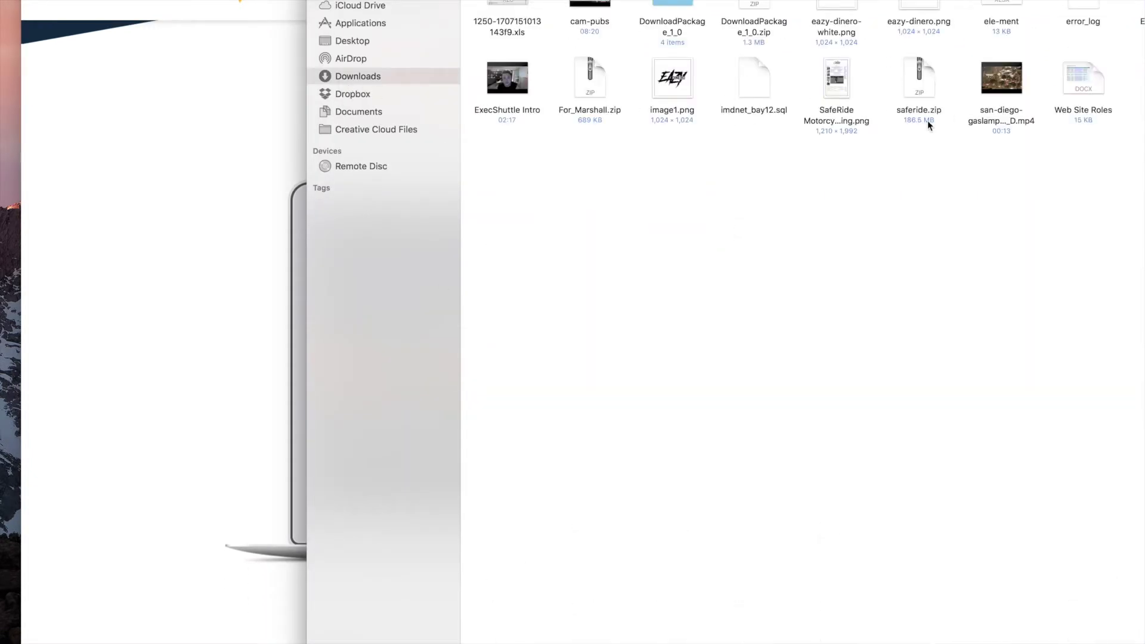
double_click(682, 2)
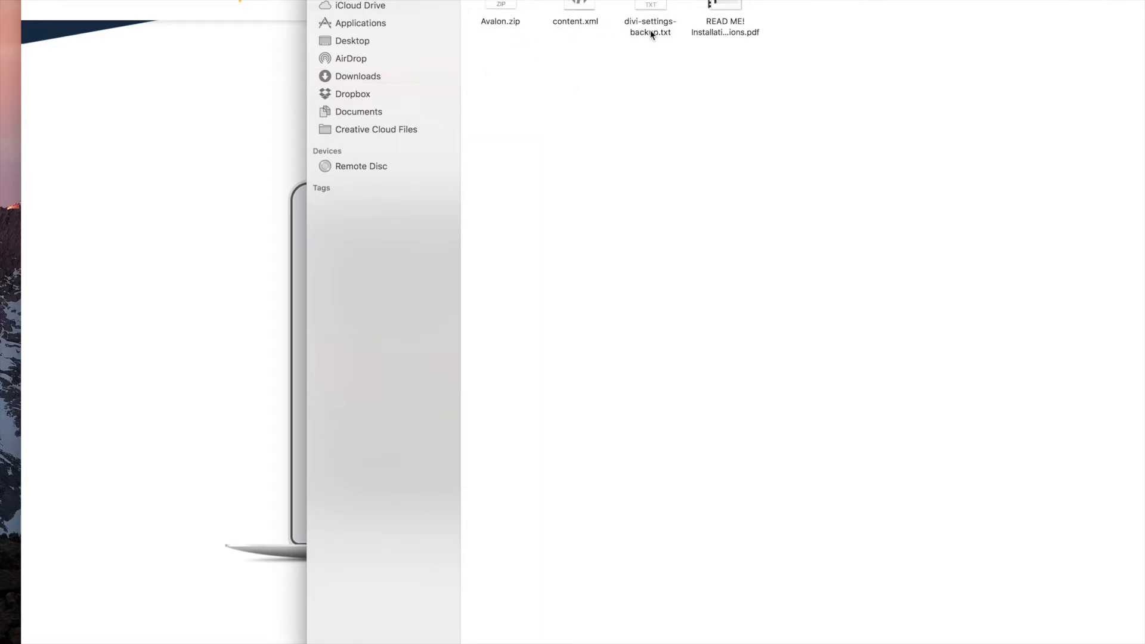
left_click(702, 20)
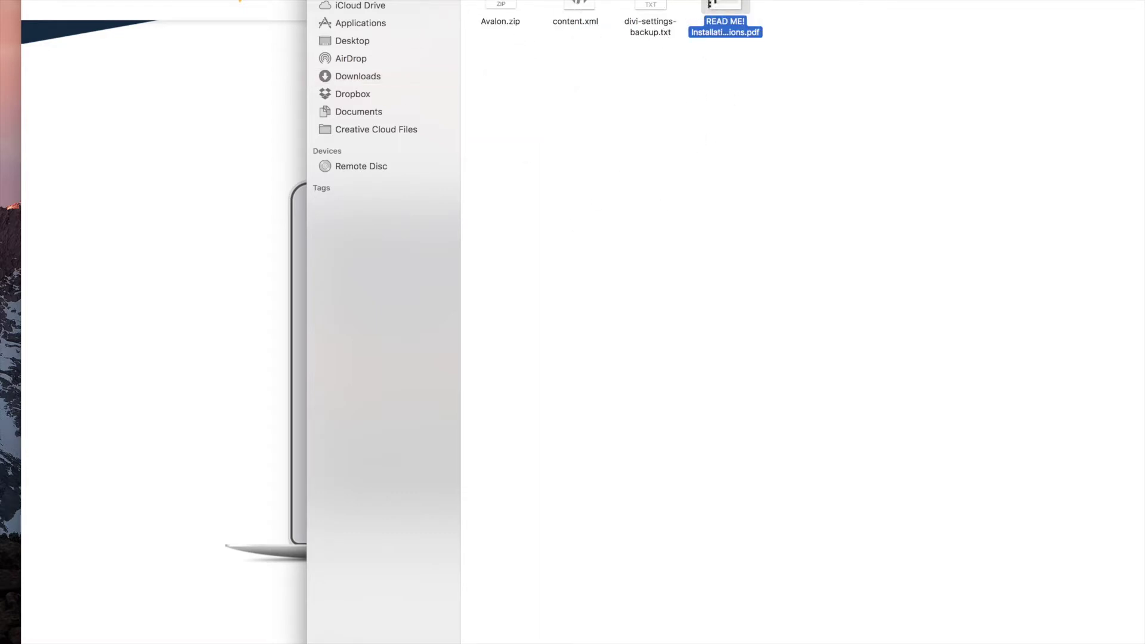
key("super+o")
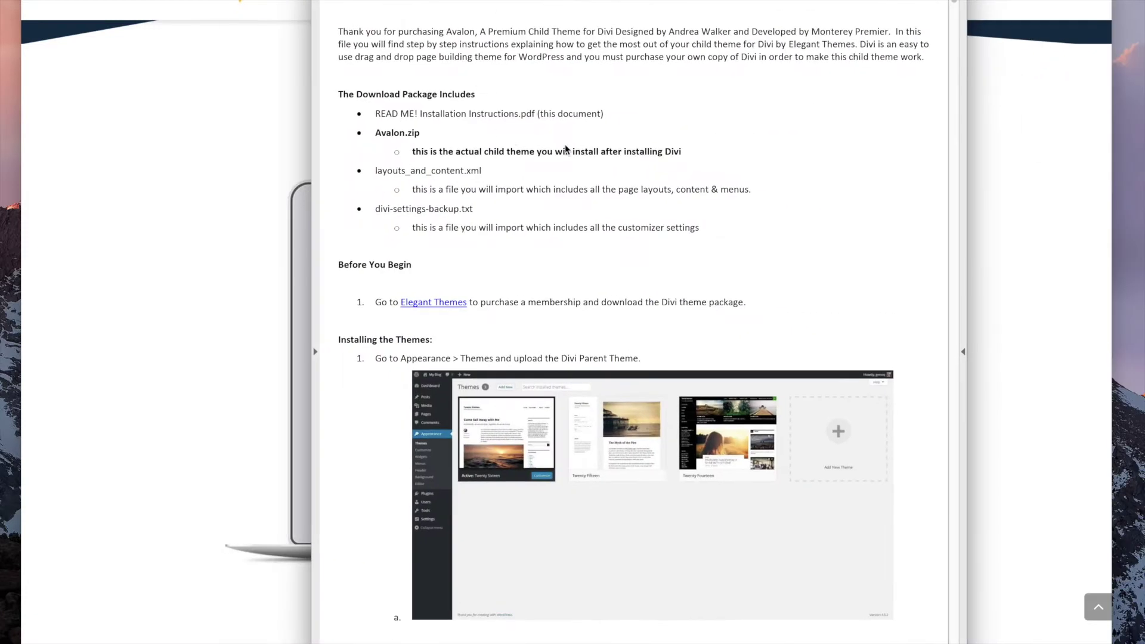
Step: Scroll the READ ME PDF to section 2, 'Updating the Video on the Homepage'
scroll(447, 378, "down", 20)
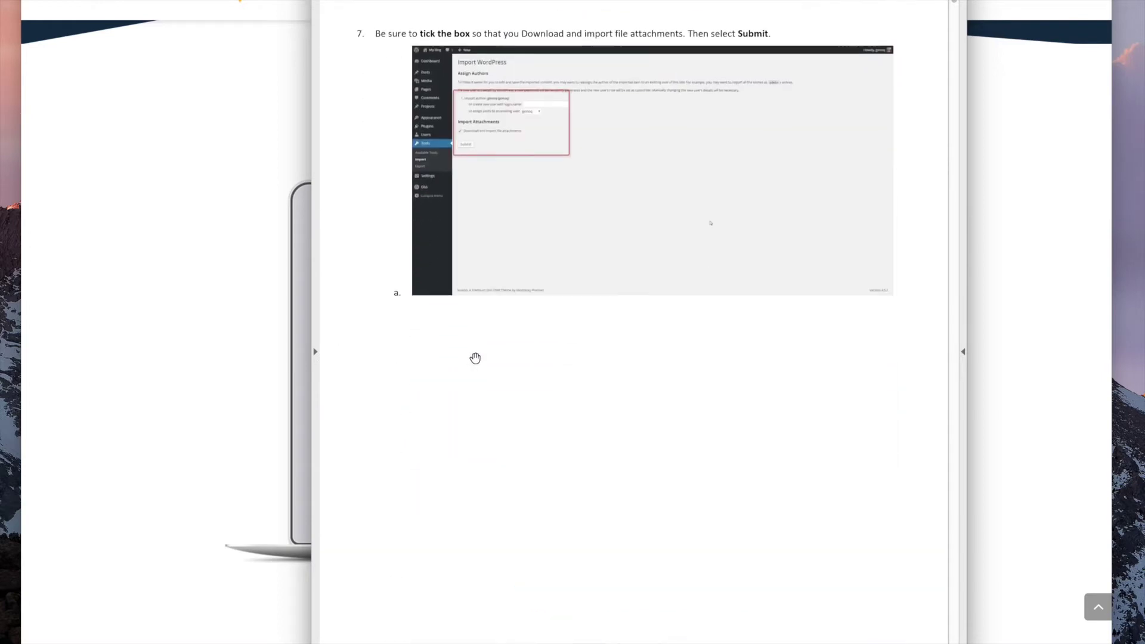
scroll(535, 244, "down", 15)
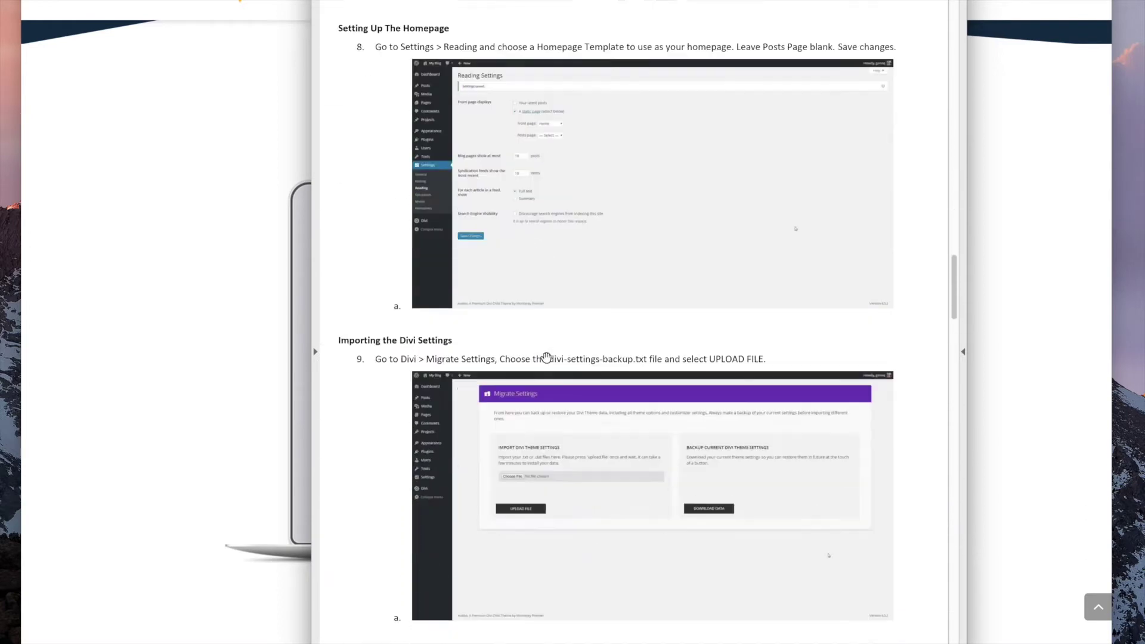
scroll(515, 420, "down", 20)
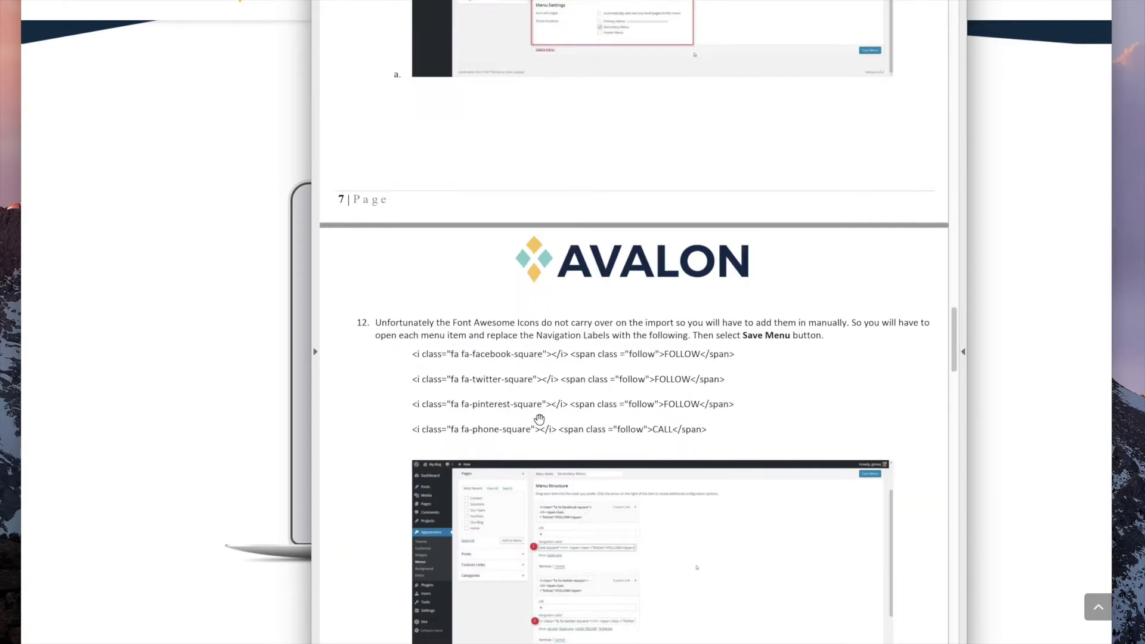
scroll(536, 420, "down", 15)
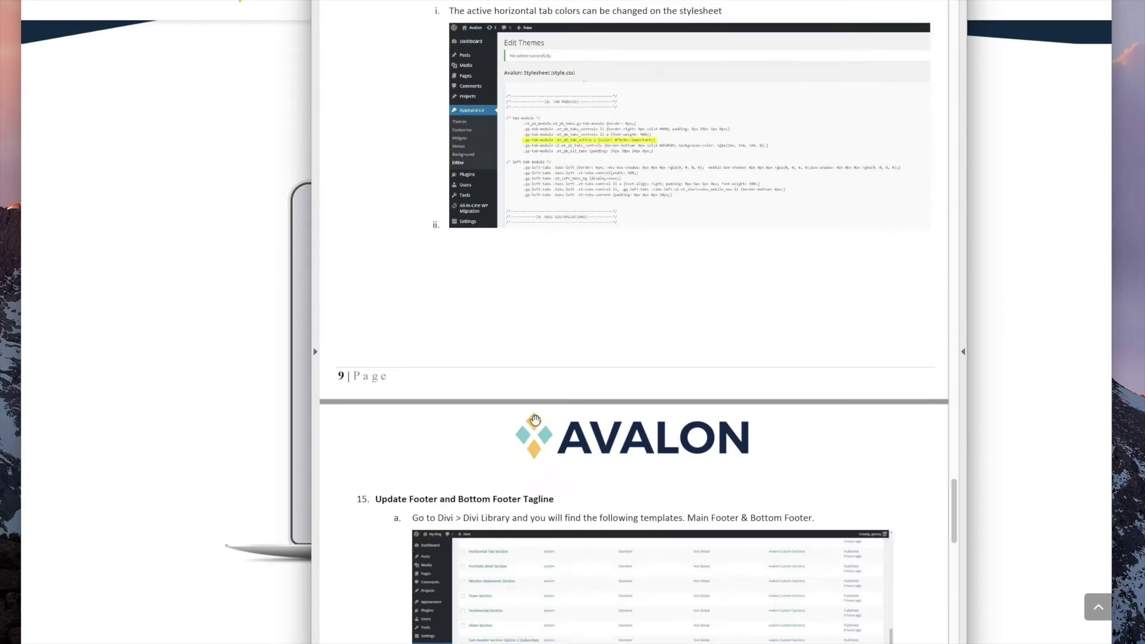
scroll(533, 420, "down", 1)
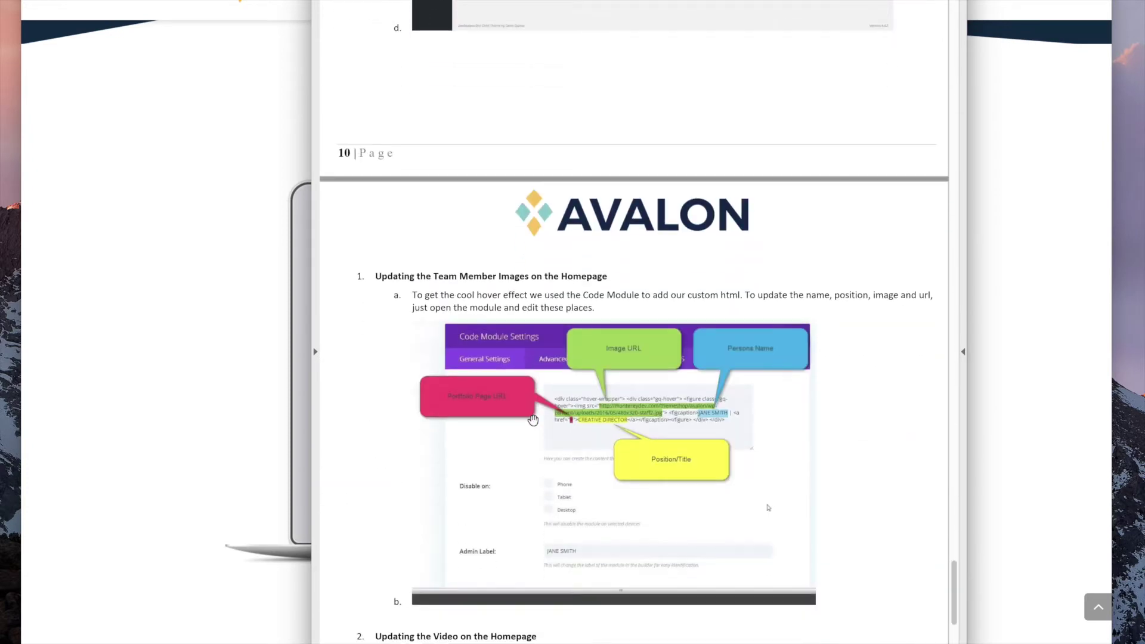
scroll(527, 426, "down", 5)
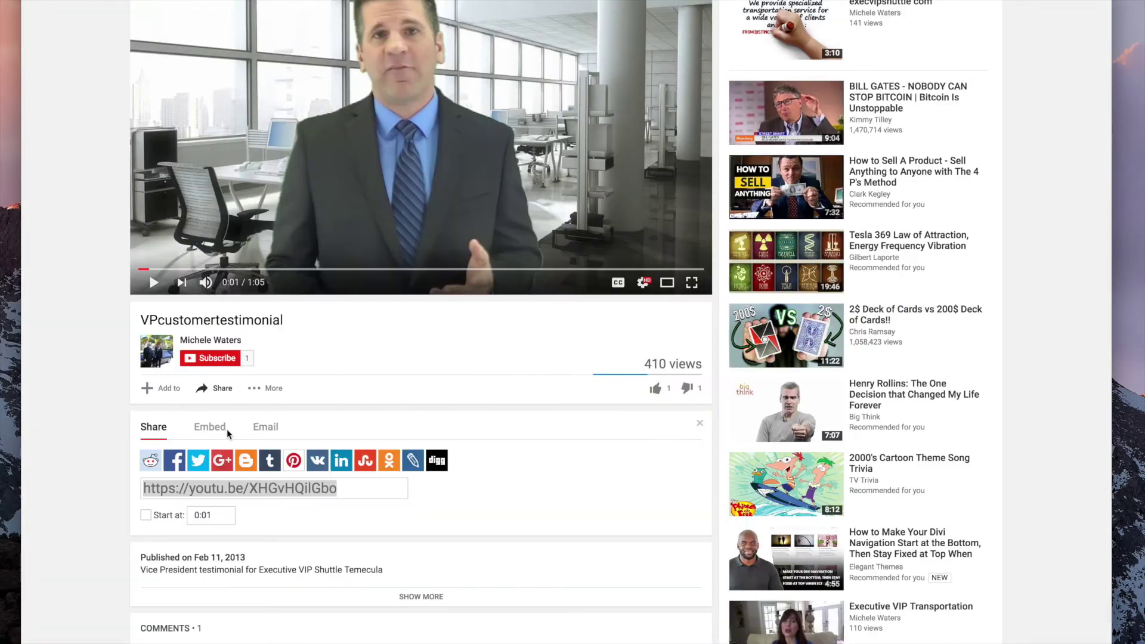
Step: Reveal the testimonial's YouTube embed code and select the embed URL inside it
left_click(222, 429)
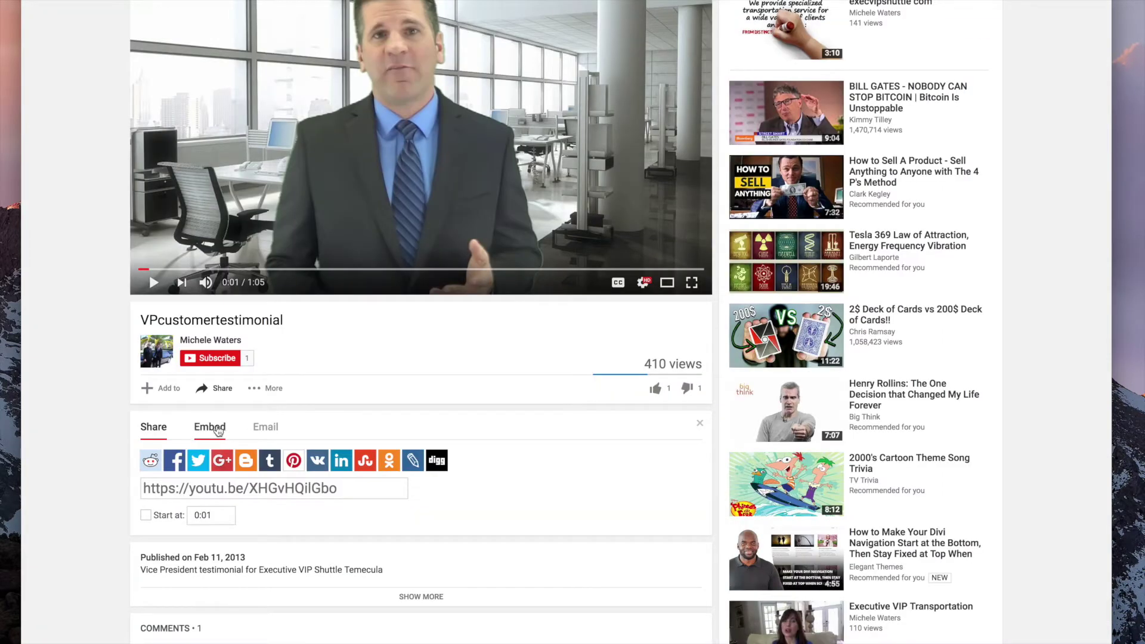
left_click(333, 460)
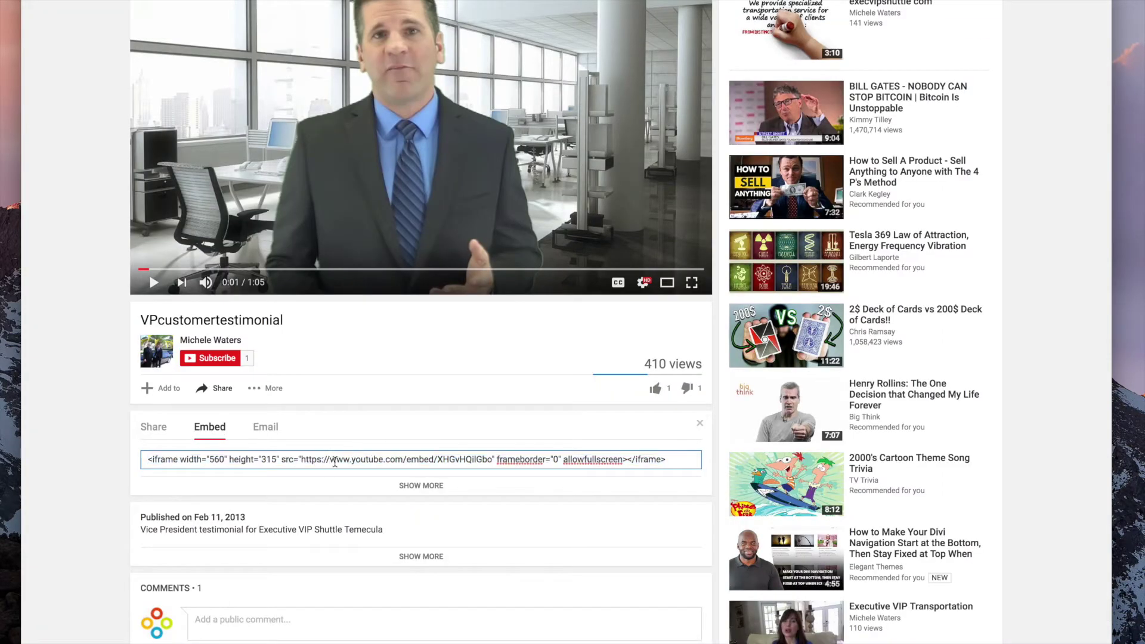
left_click_drag(303, 460, 492, 456)
key("super+c")
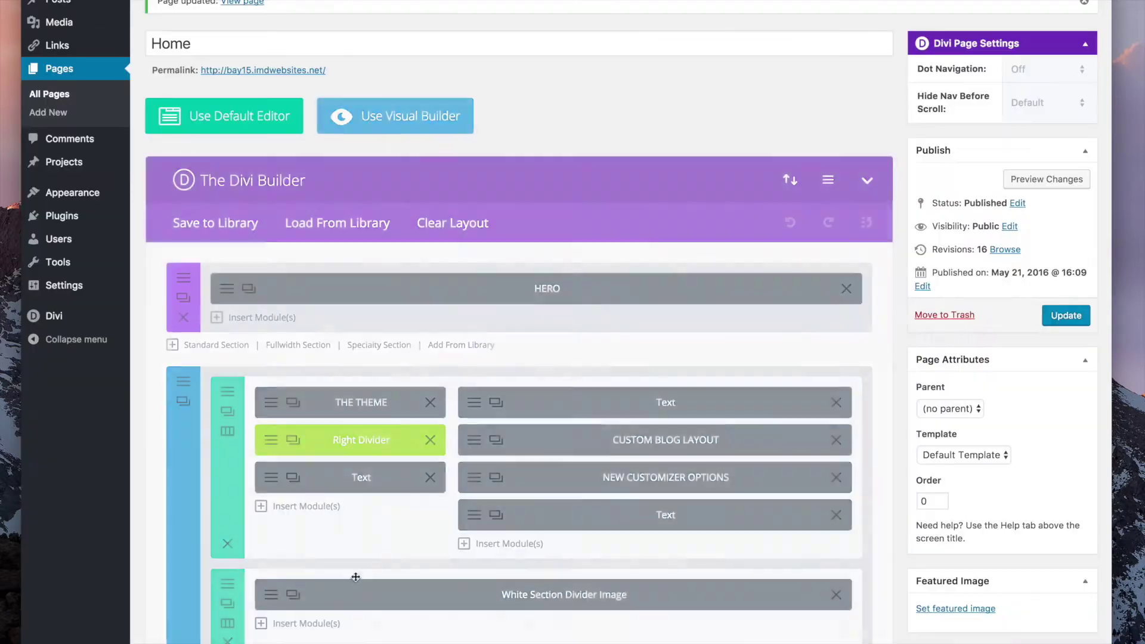
scroll(552, 613, "down", 3)
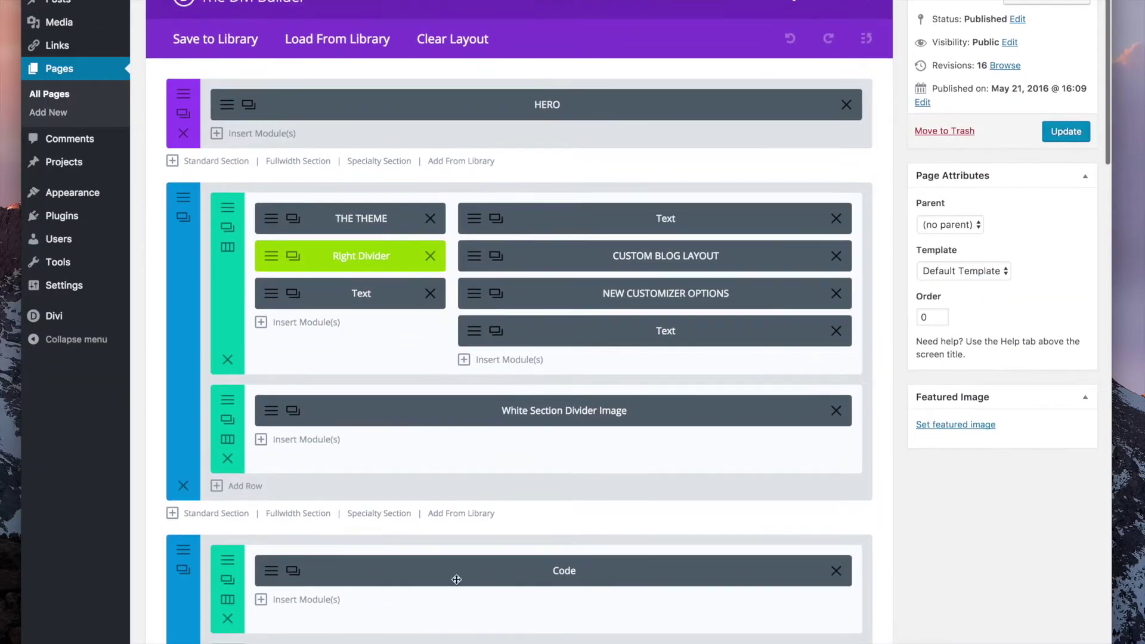
left_click(291, 577)
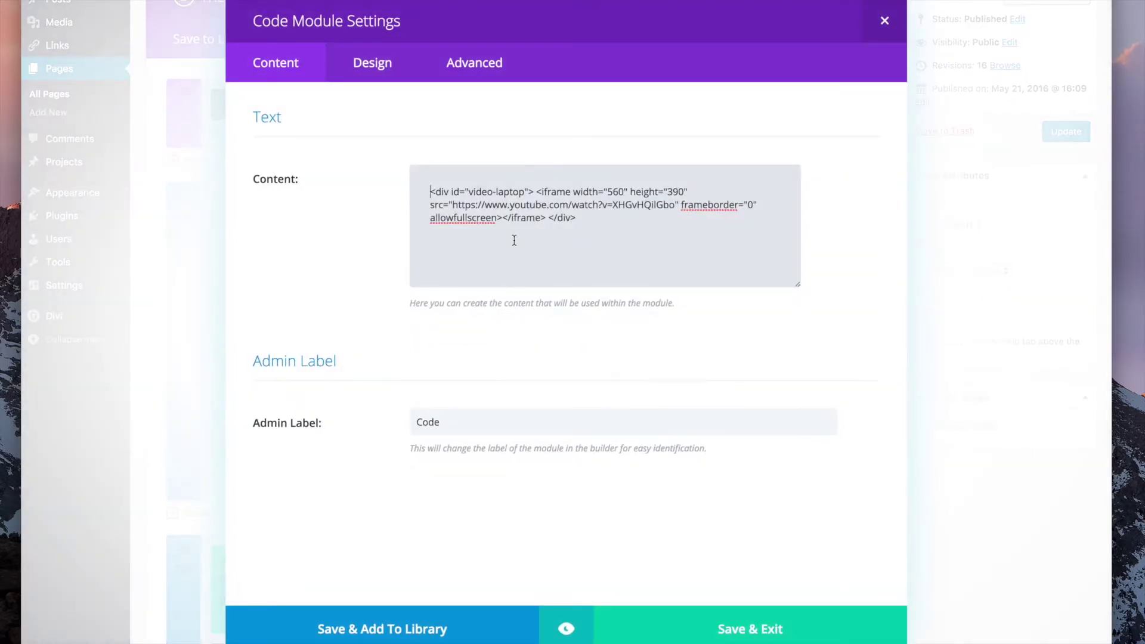
left_click_drag(452, 205, 672, 203)
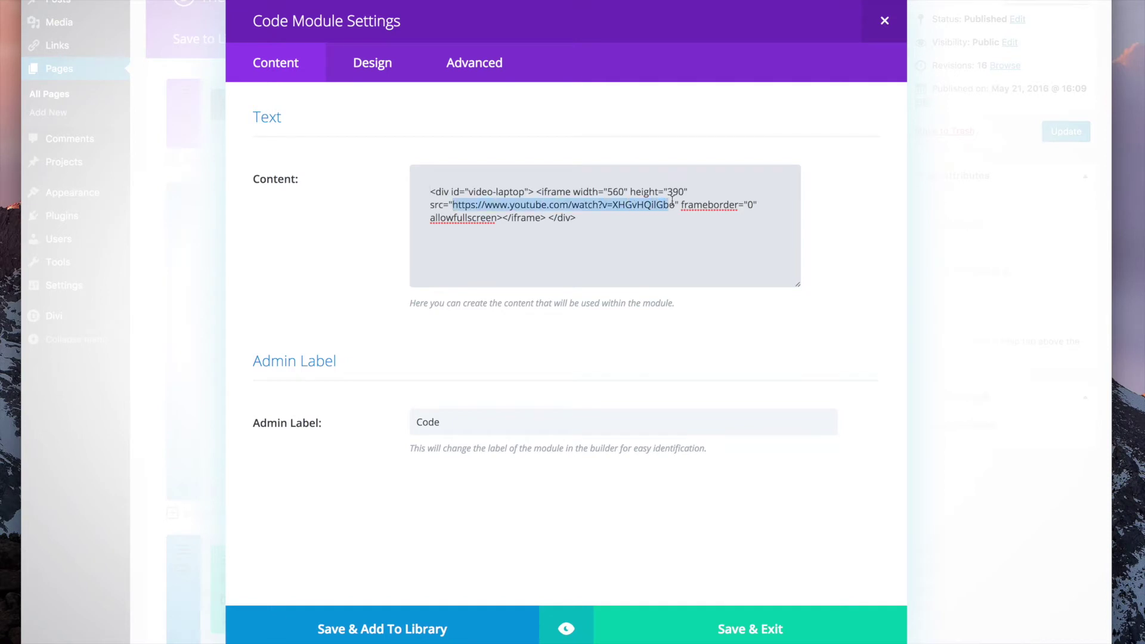
key("super+v")
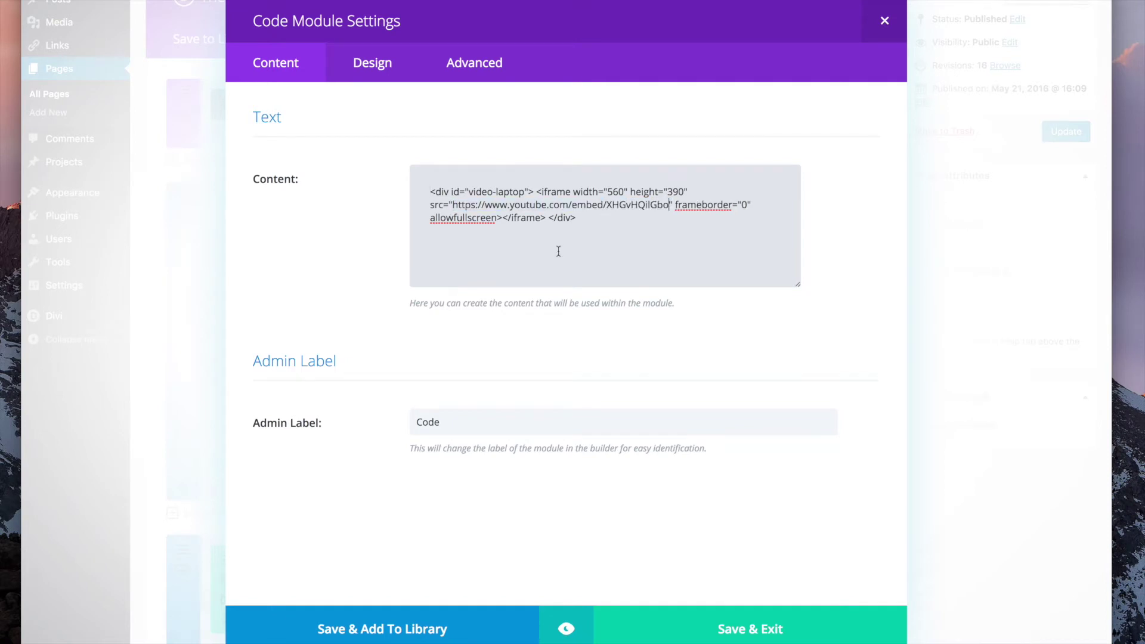
left_click(672, 636)
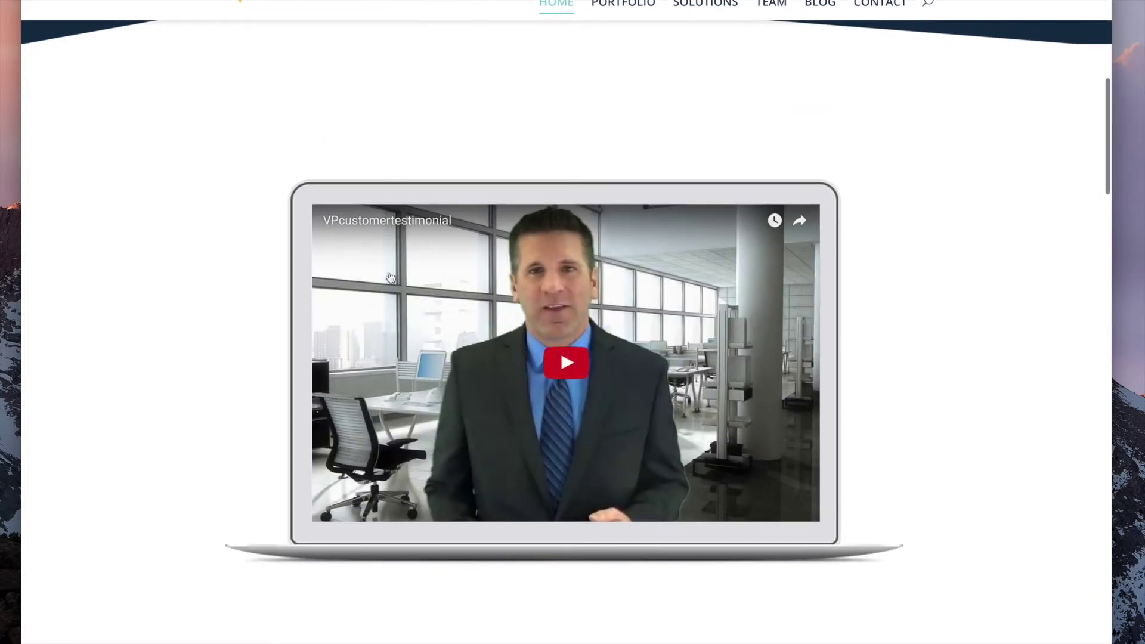
Step: Scroll the live homepage to the testimonial video playing inside the laptop mockup
scroll(479, 289, "up", 4)
scroll(478, 288, "down", 12)
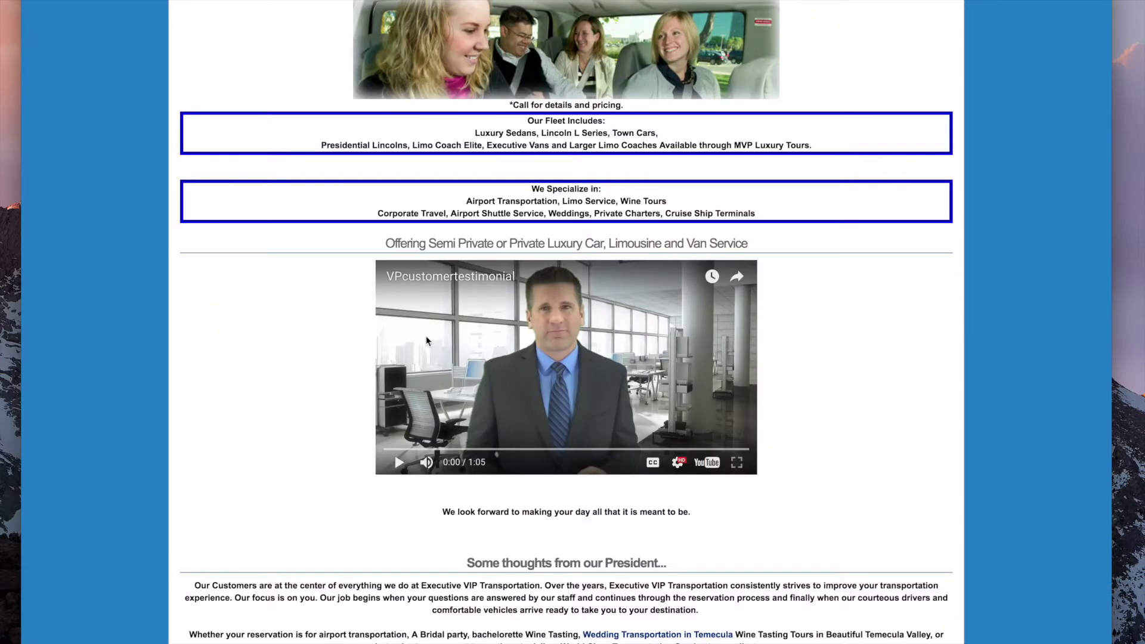
scroll(350, 293, "up", 12)
scroll(351, 294, "down", 9)
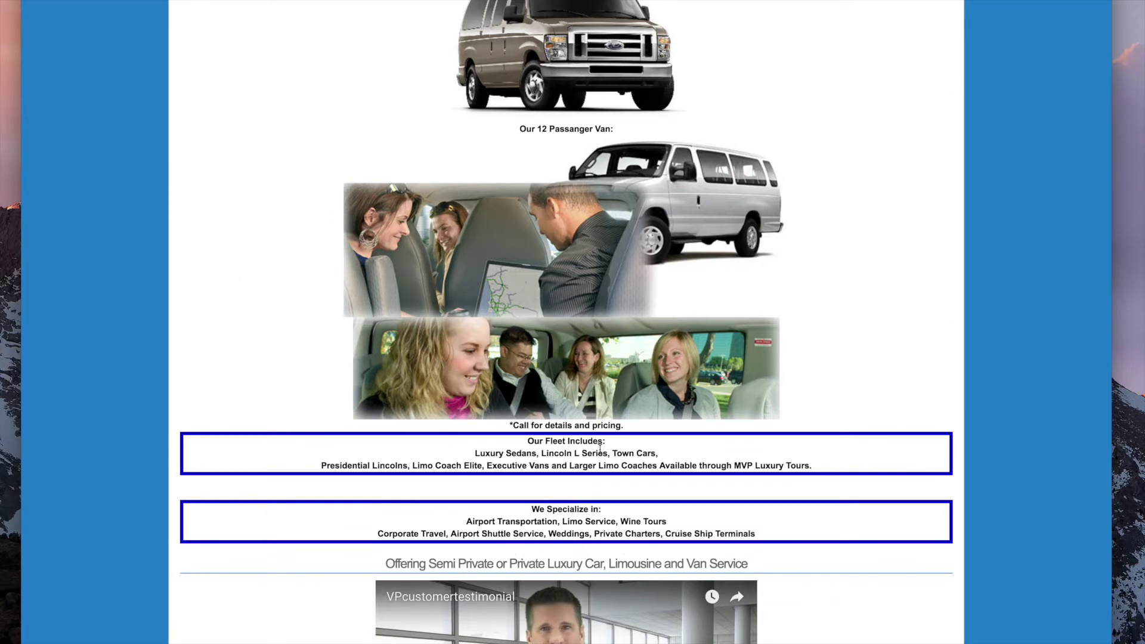
scroll(467, 419, "up", 6)
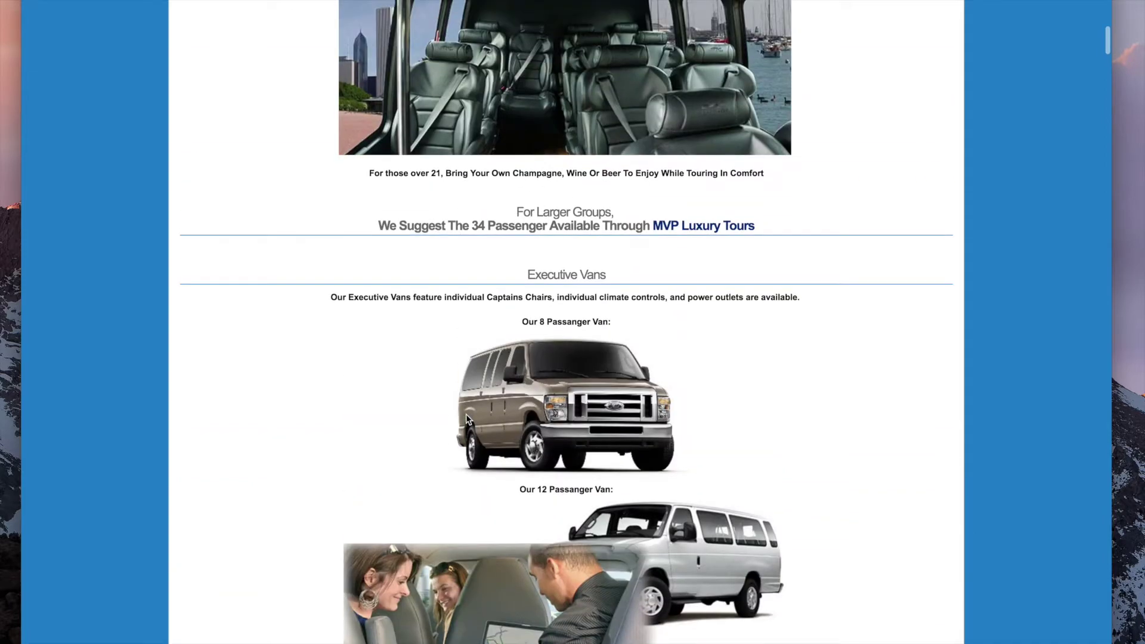
scroll(467, 419, "up", 20)
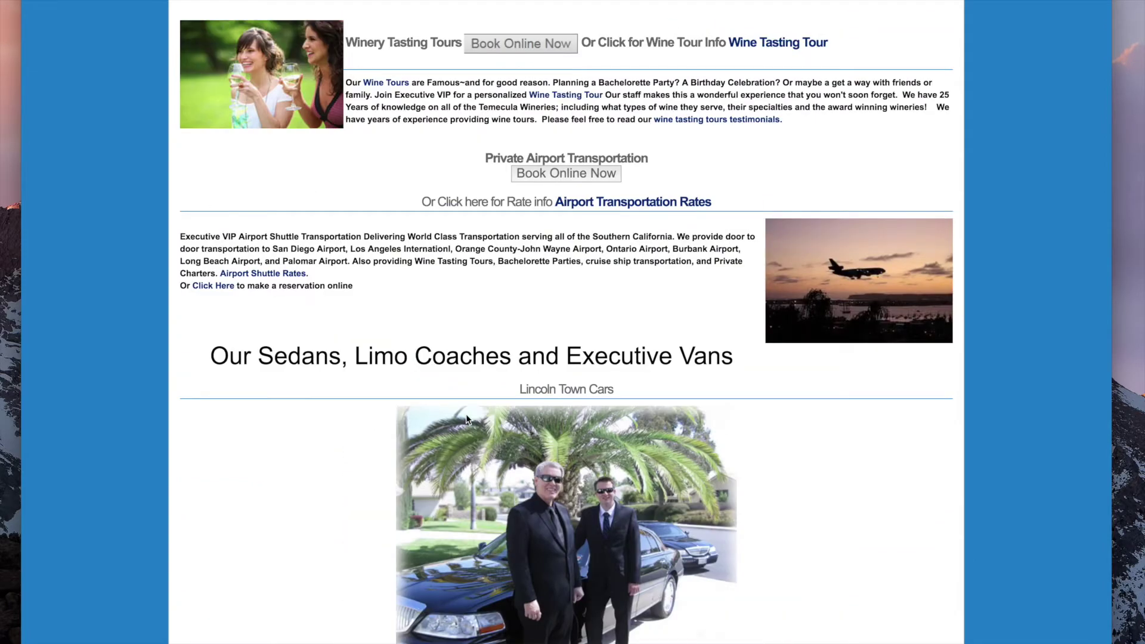
scroll(466, 415, "up", 1)
scroll(398, 430, "down", 4)
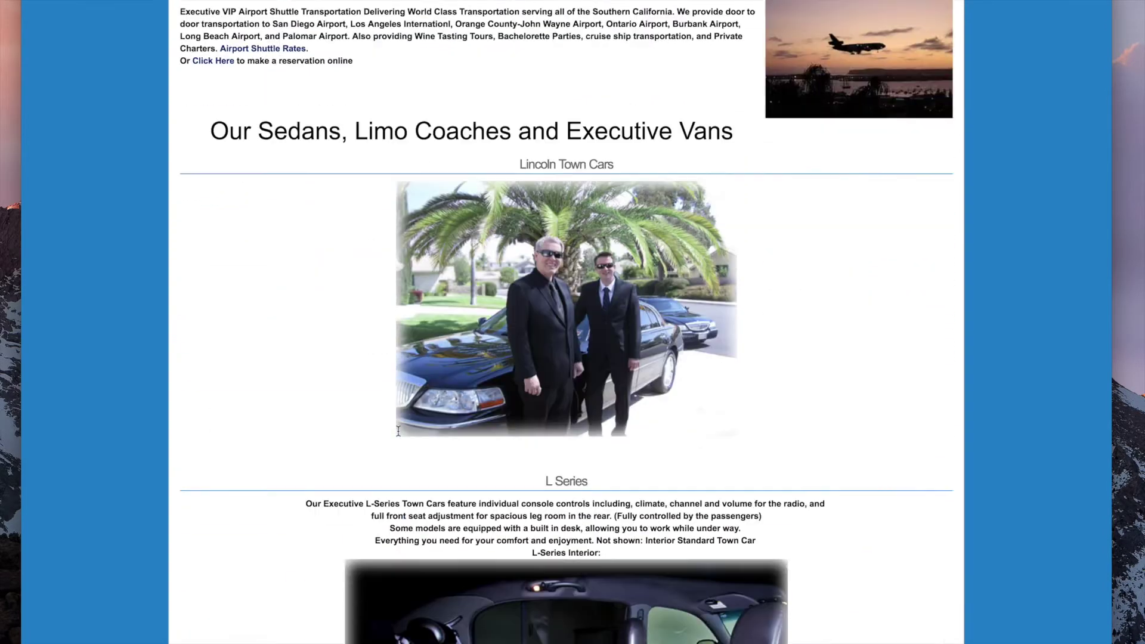
scroll(399, 430, "up", 9)
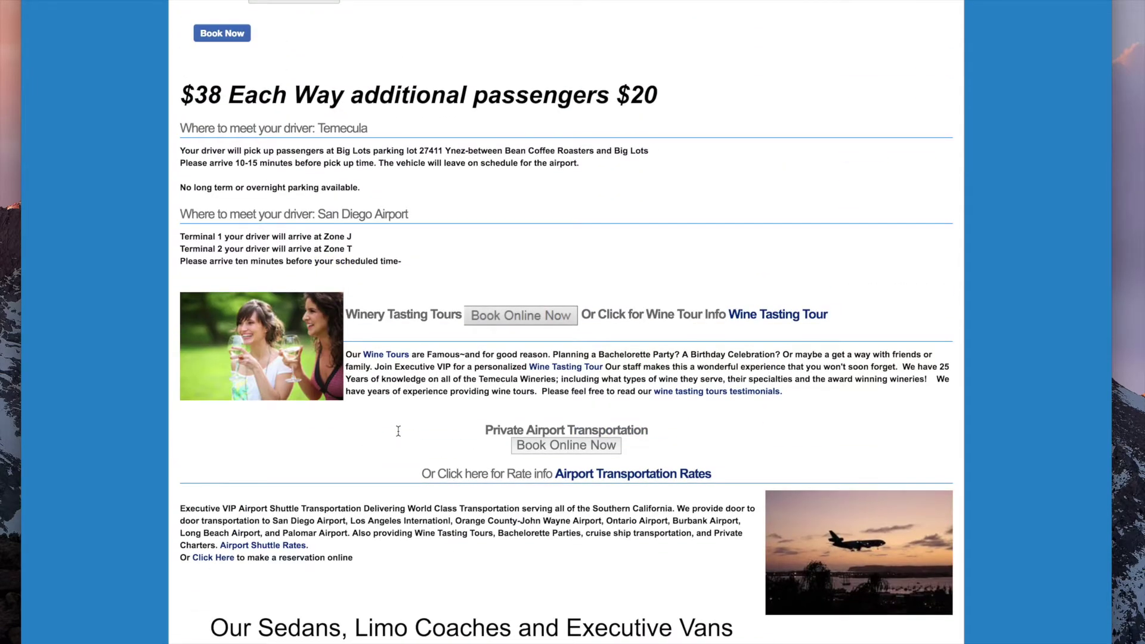
scroll(399, 430, "up", 10)
scroll(399, 430, "down", 12)
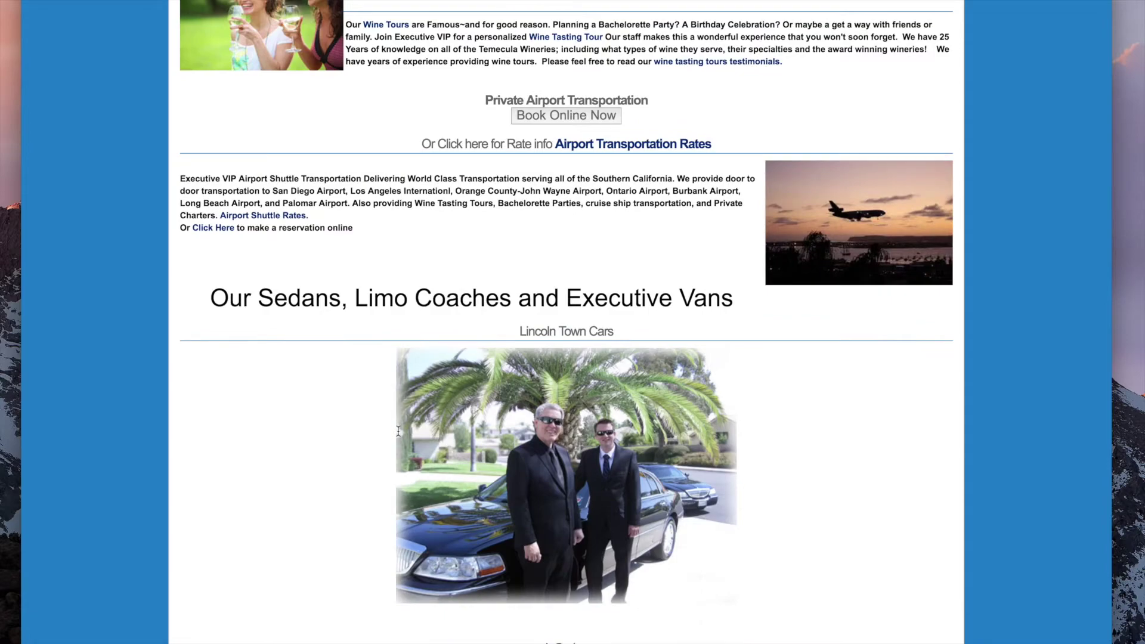
scroll(398, 431, "down", 17)
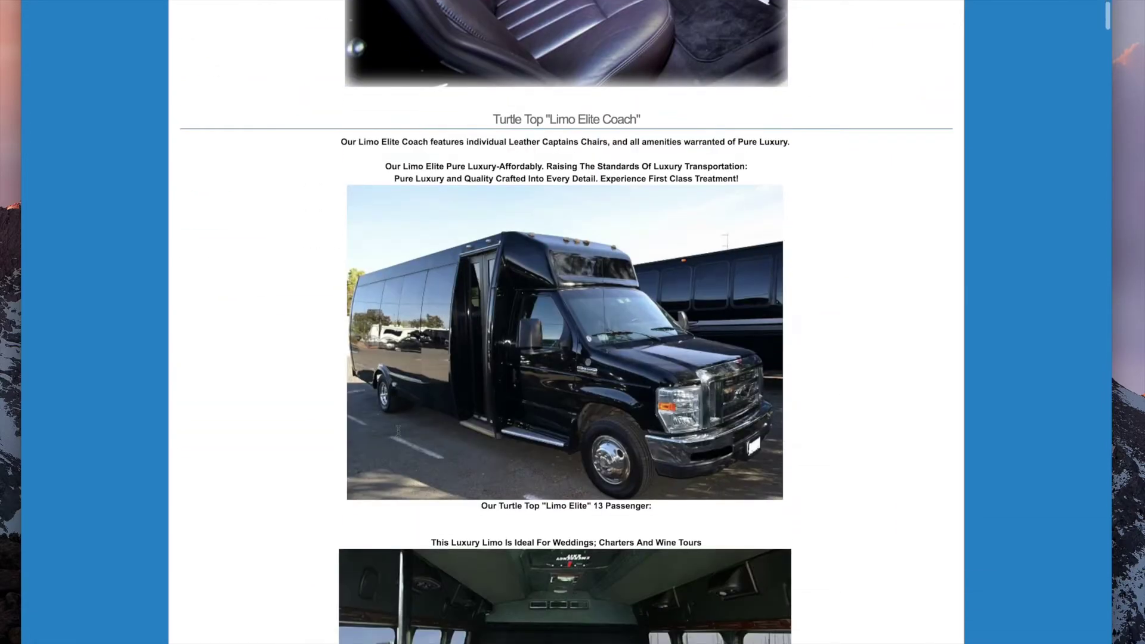
scroll(398, 430, "down", 18)
scroll(399, 431, "down", 14)
scroll(398, 430, "down", 7)
scroll(385, 411, "up", 20)
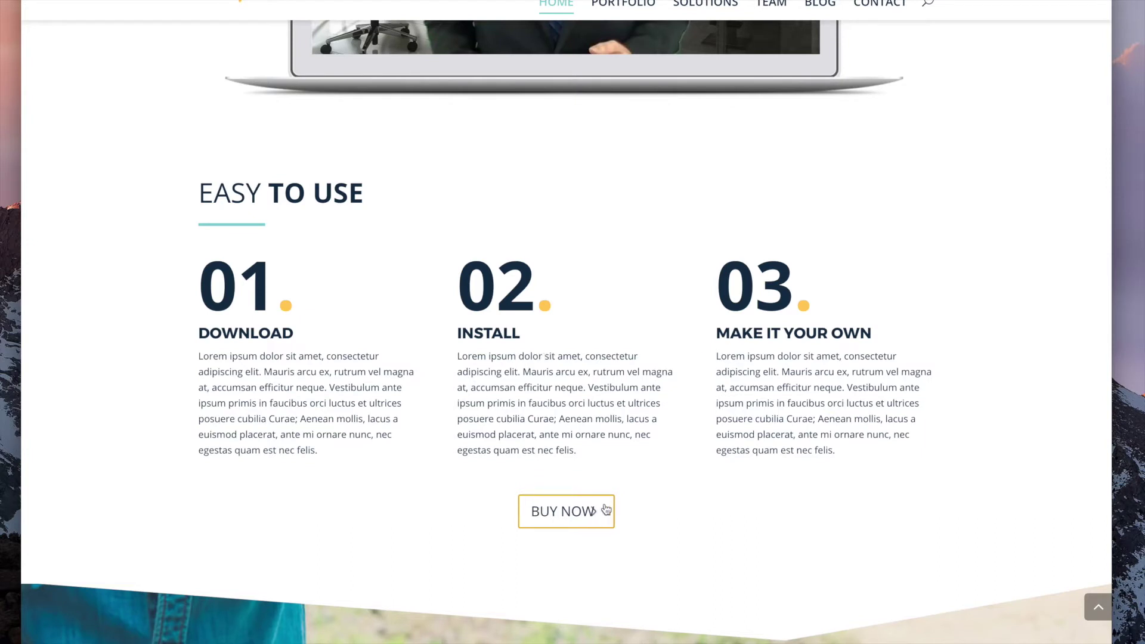
Step: Highlight the text of the 01 and 02 Easy to Use columns on the live homepage
left_click_drag(596, 454, 209, 295)
left_click_drag(838, 456, 177, 259)
scroll(307, 274, "up", 10)
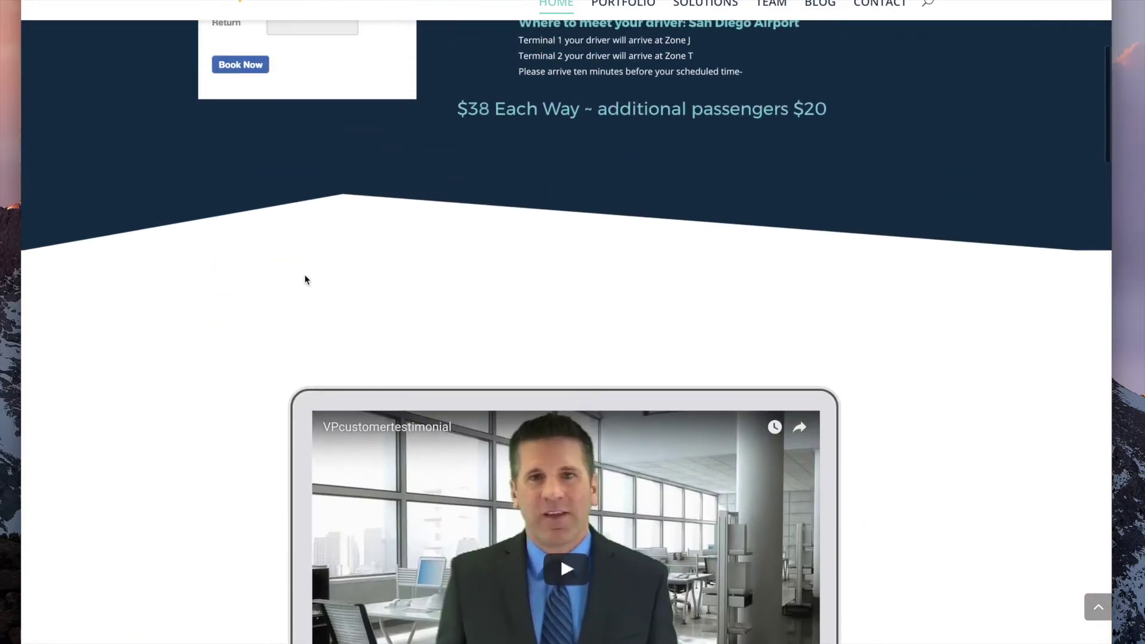
scroll(304, 276, "down", 8)
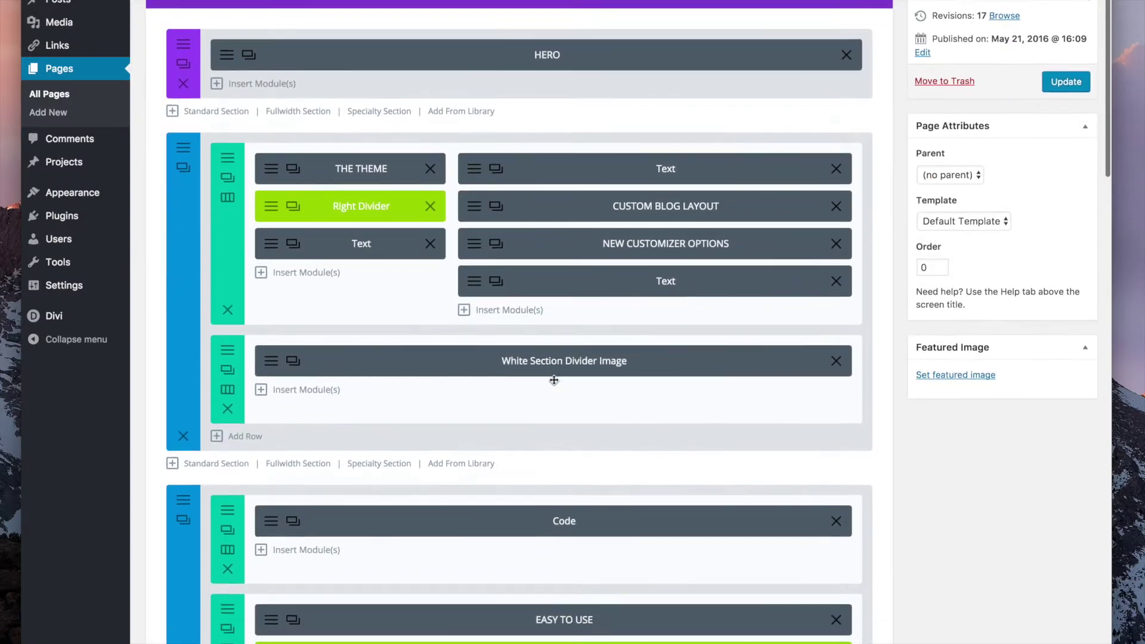
Step: Delete the EASY TO USE heading, 01/02/03 columns and Buy Now rows, then update the page
scroll(554, 380, "down", 3)
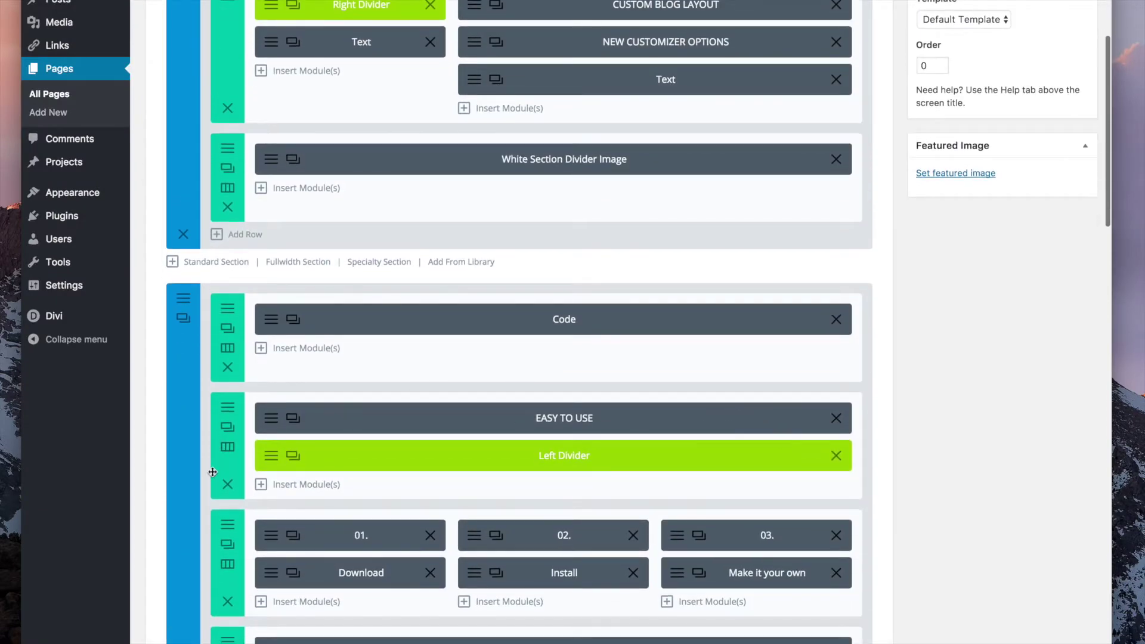
left_click(228, 486)
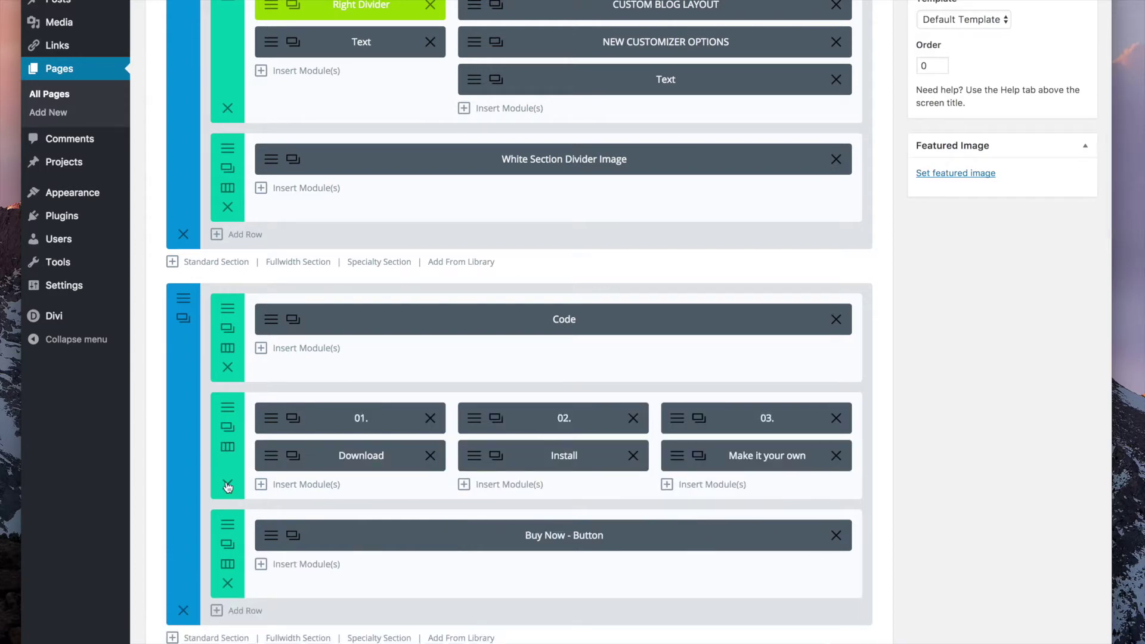
left_click(228, 485)
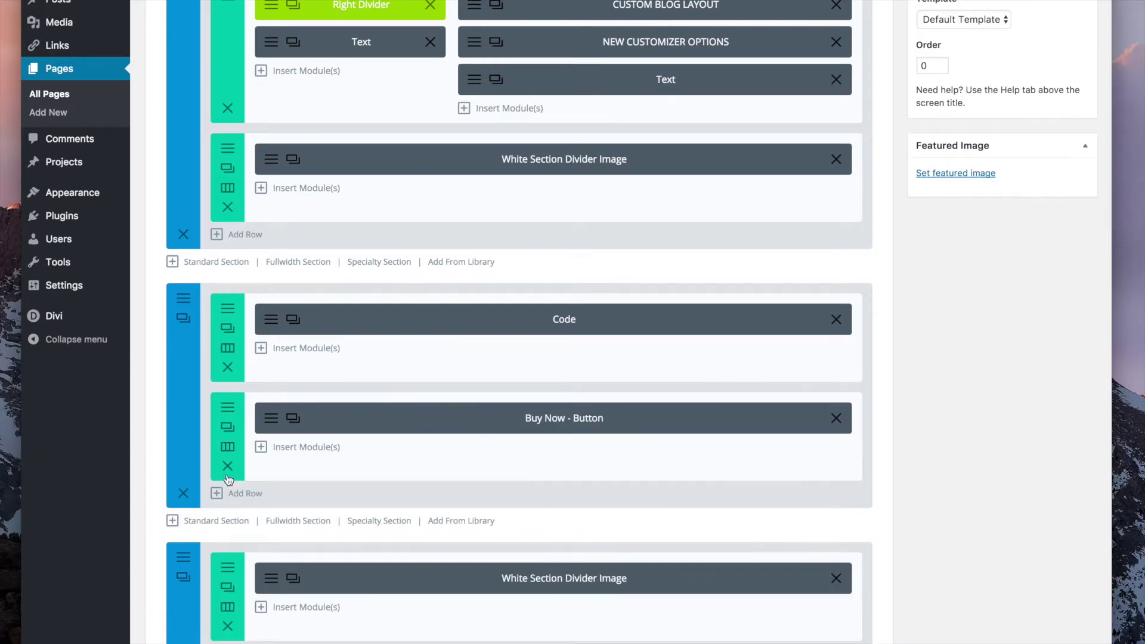
left_click(228, 468)
scroll(985, 109, "up", 6)
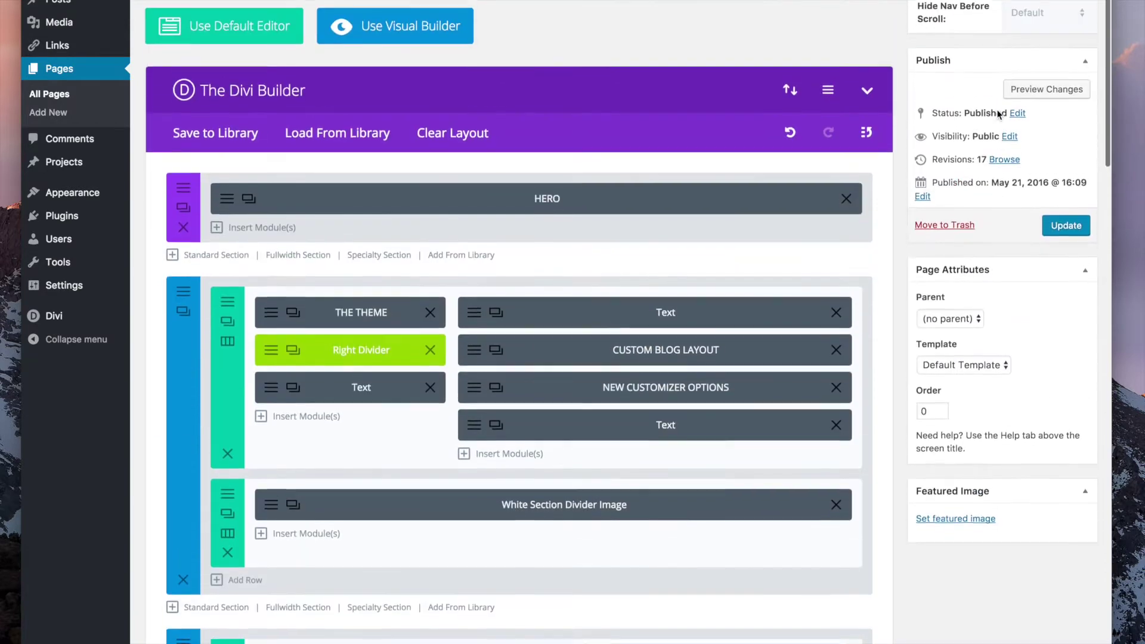
left_click(1065, 229)
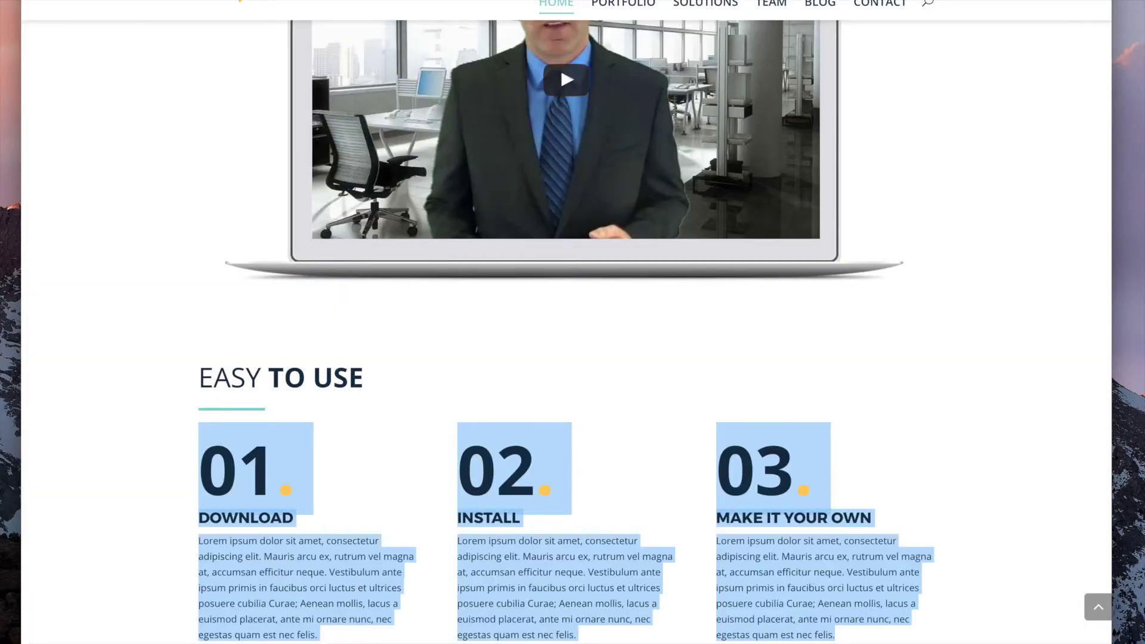
Step: Reload the live homepage and scroll through to confirm the EASY TO USE rows are gone
key("super+r")
scroll(225, 210, "up", 5)
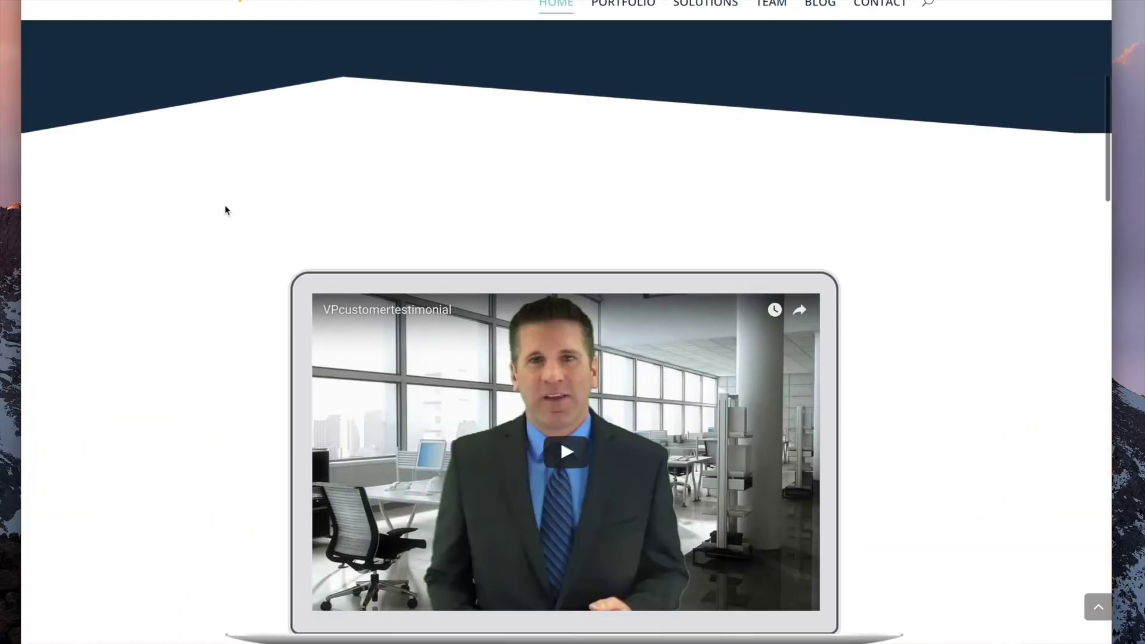
scroll(225, 210, "down", 15)
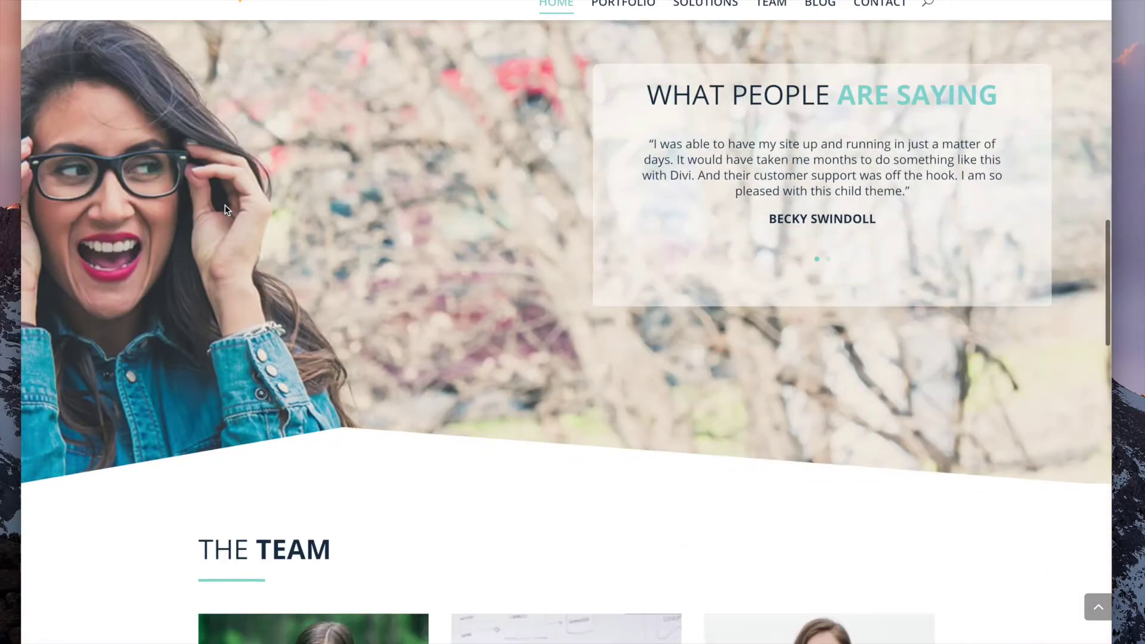
scroll(225, 210, "up", 20)
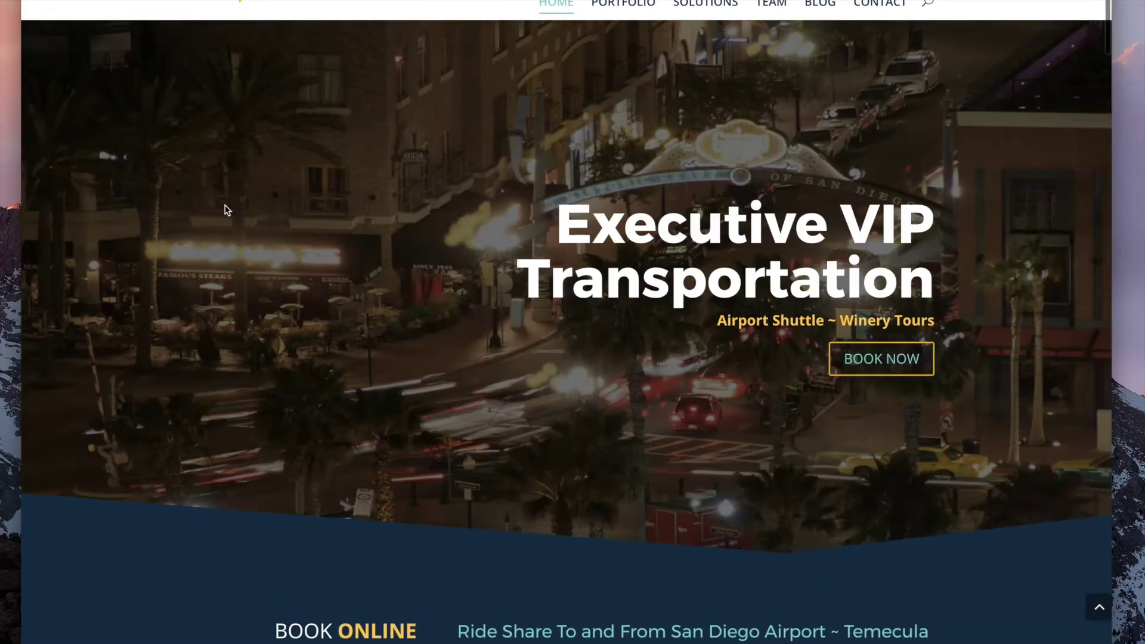
scroll(225, 210, "down", 10)
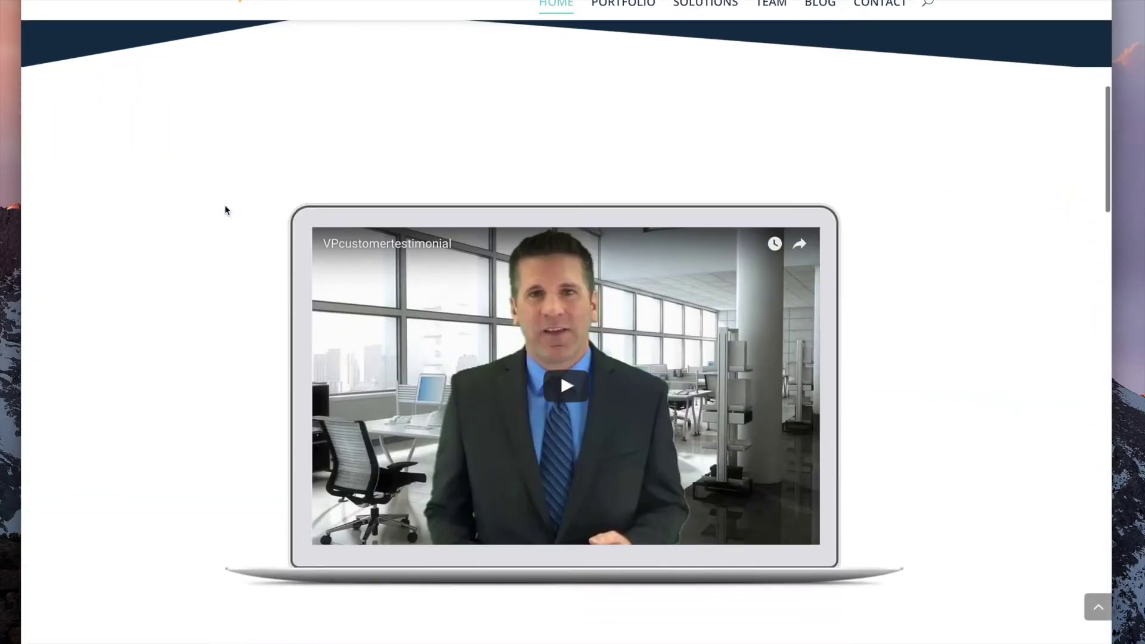
scroll(224, 210, "down", 10)
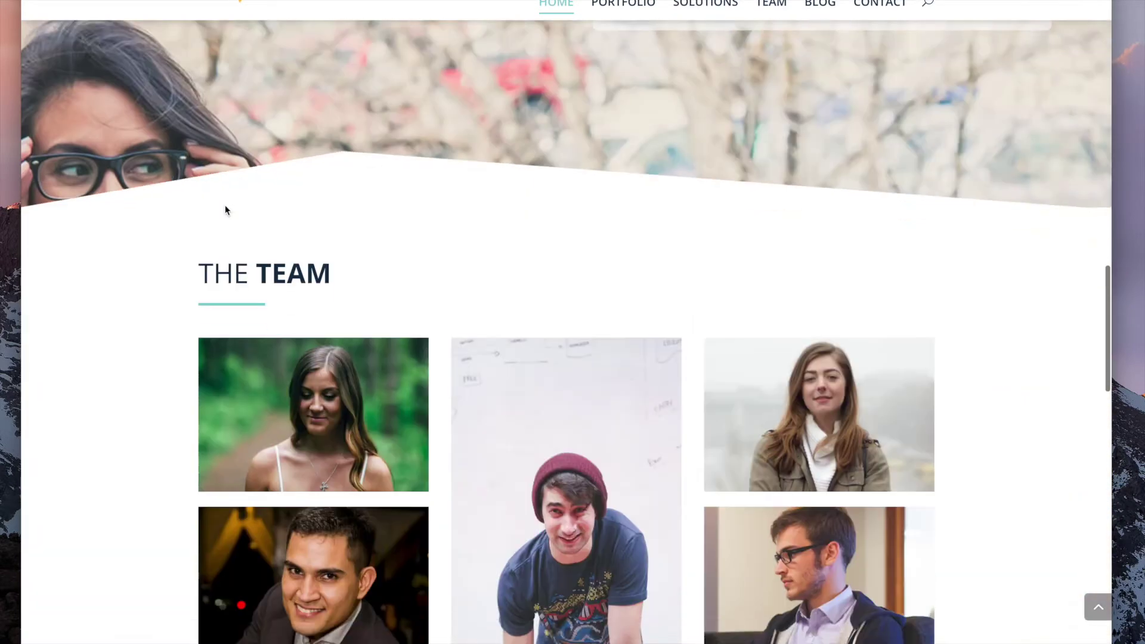
scroll(224, 210, "up", 5)
scroll(224, 210, "up", 2)
scroll(225, 210, "down", 5)
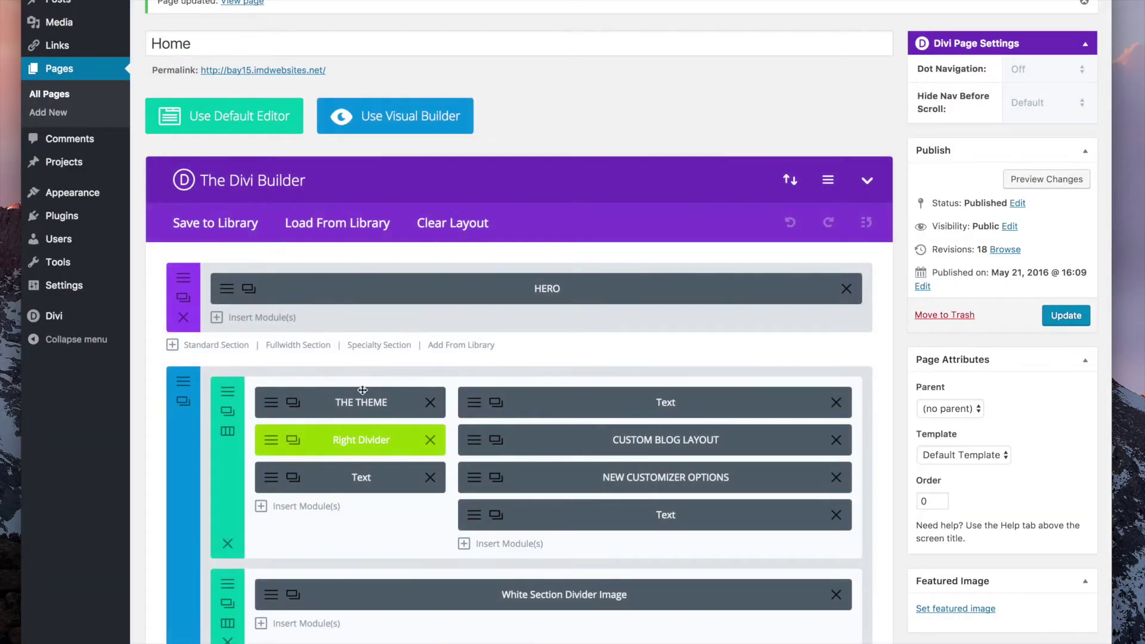
scroll(362, 390, "down", 8)
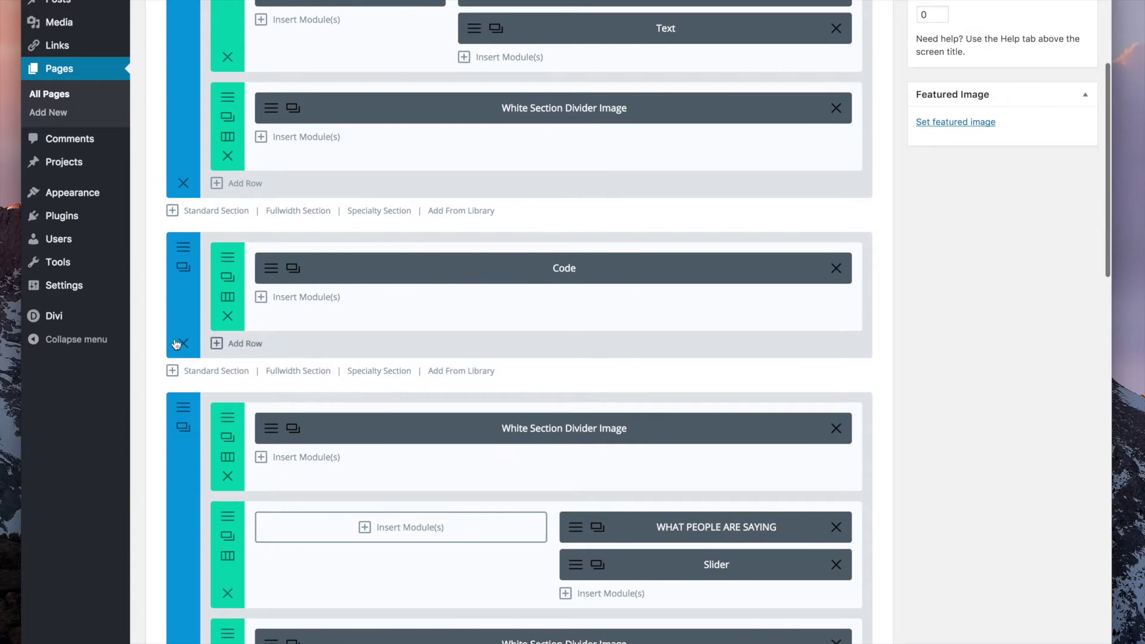
Step: Drag OUR WHY above THE TEAM and the What People Are Saying section below it
scroll(189, 452, "down", 2)
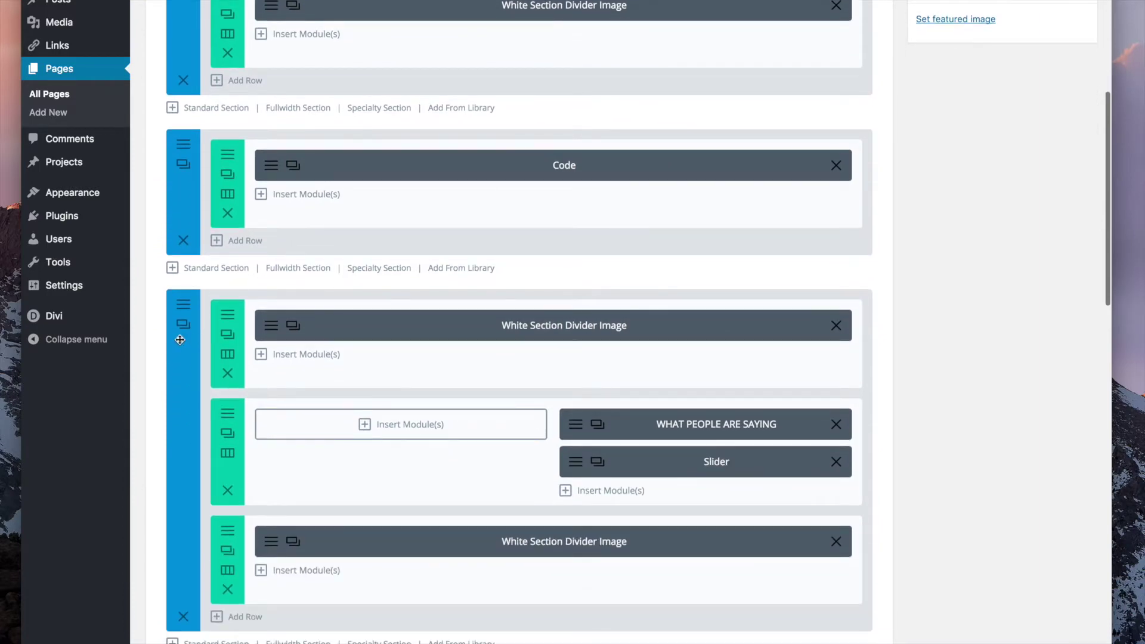
scroll(181, 344, "down", 7)
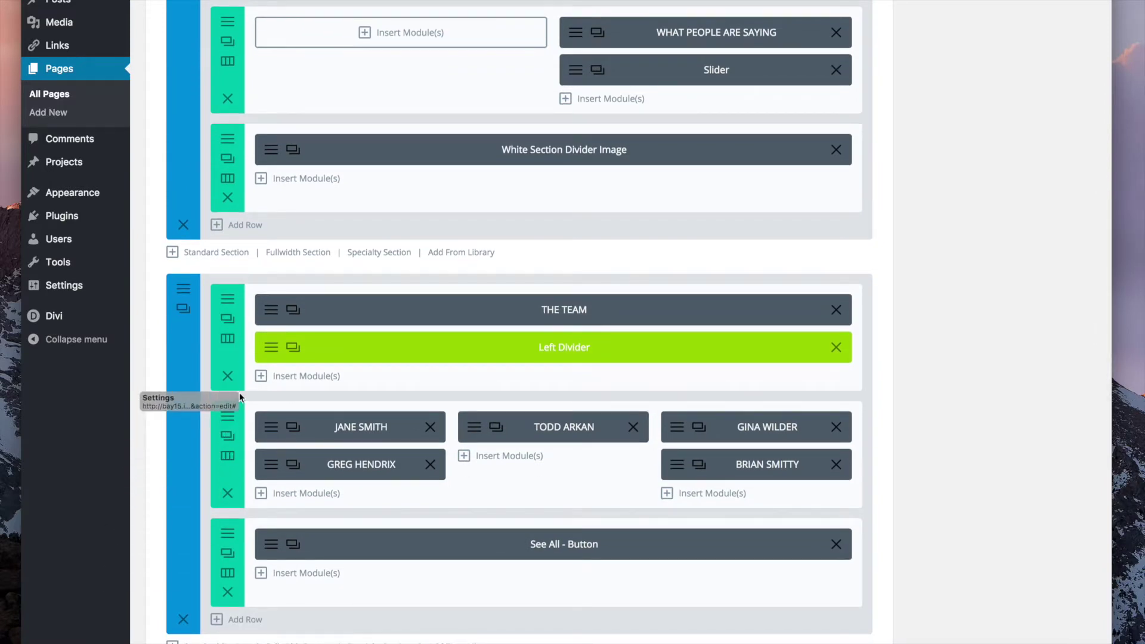
scroll(518, 322, "down", 5)
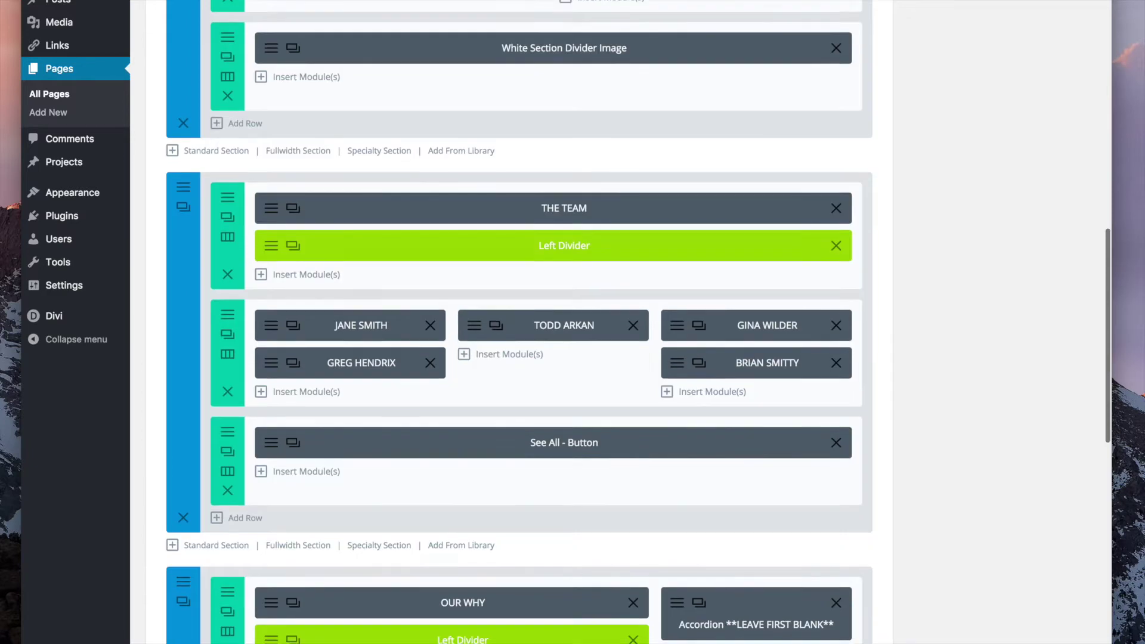
left_click_drag(180, 524, 171, 82)
scroll(192, 96, "up", 2)
left_click_drag(183, 2, 315, 495)
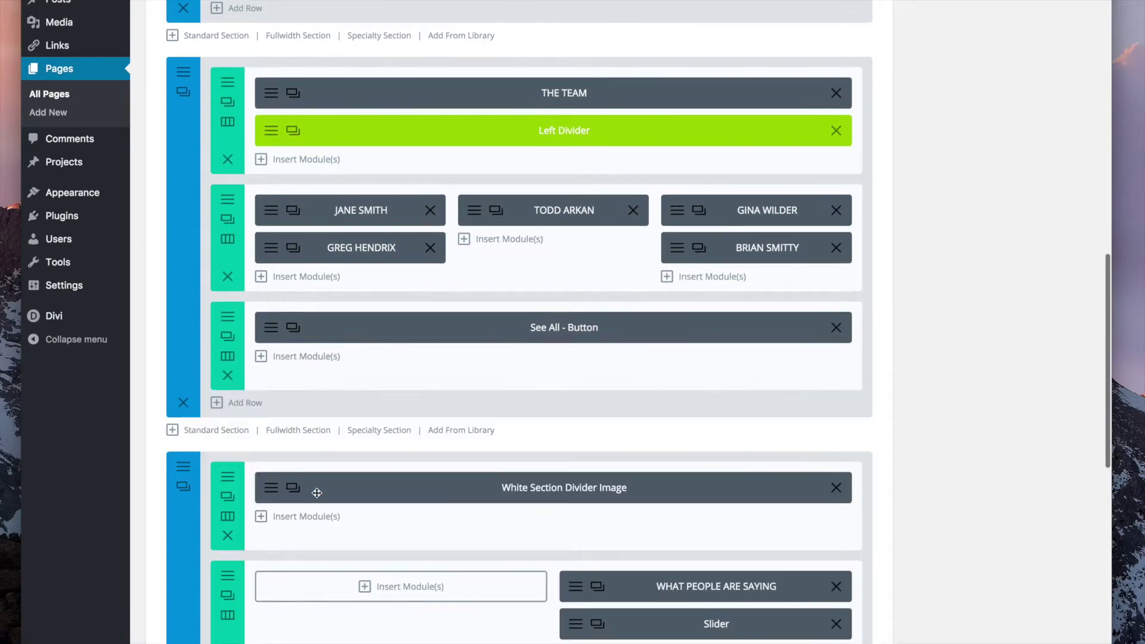
scroll(942, 84, "up", 5)
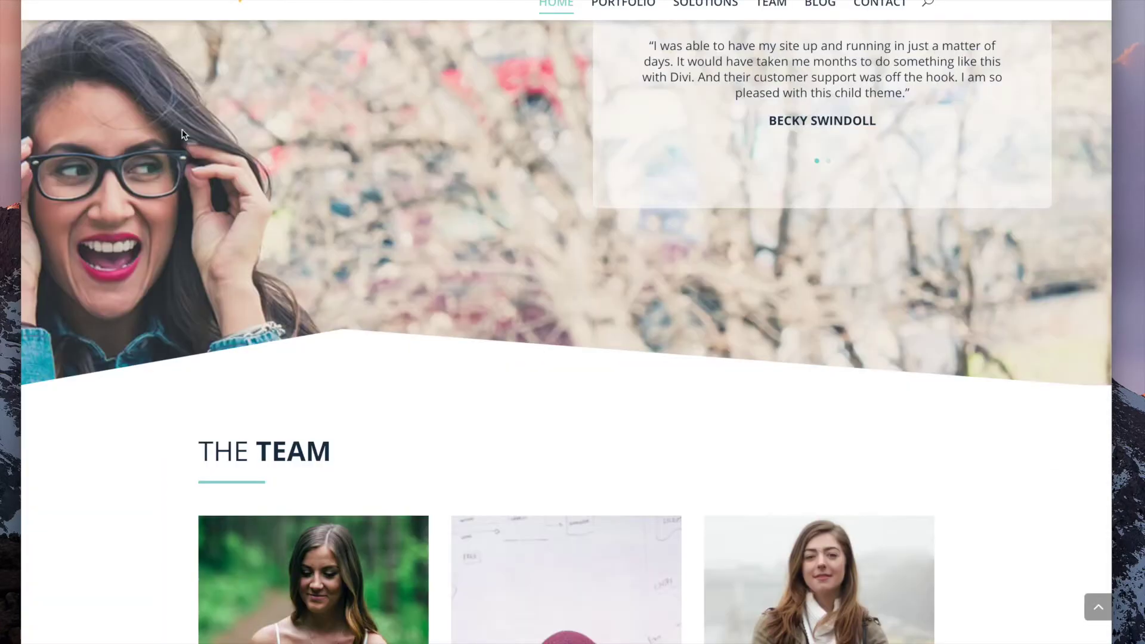
Step: Scroll back up to the top of the live homepage
scroll(519, 257, "up", 10)
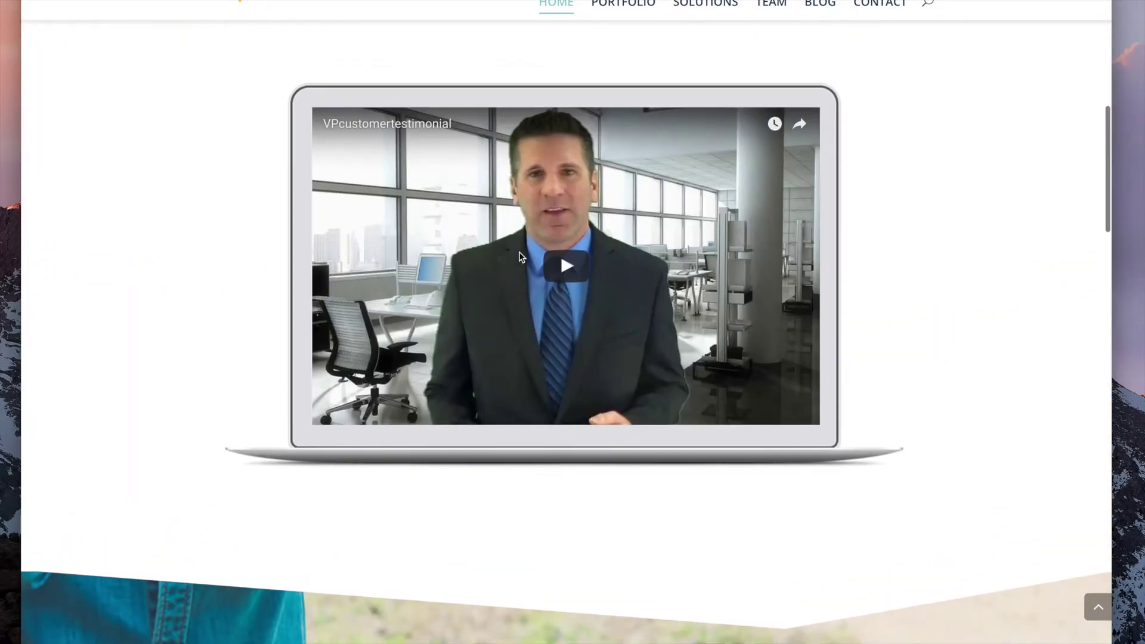
scroll(518, 257, "down", 12)
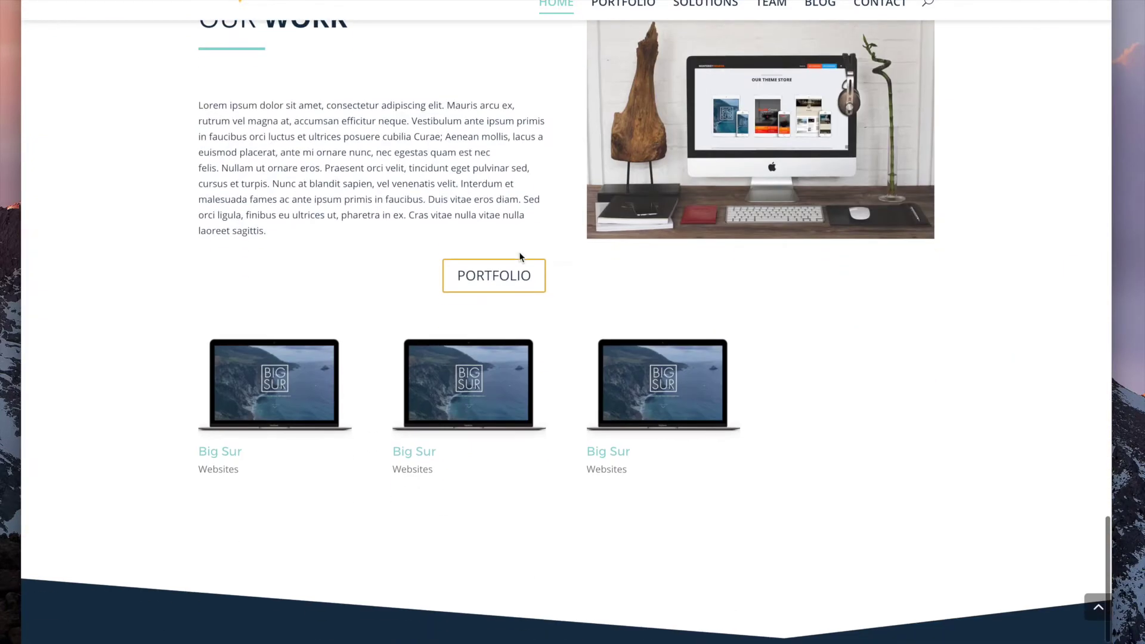
scroll(519, 256, "up", 3)
scroll(520, 257, "up", 5)
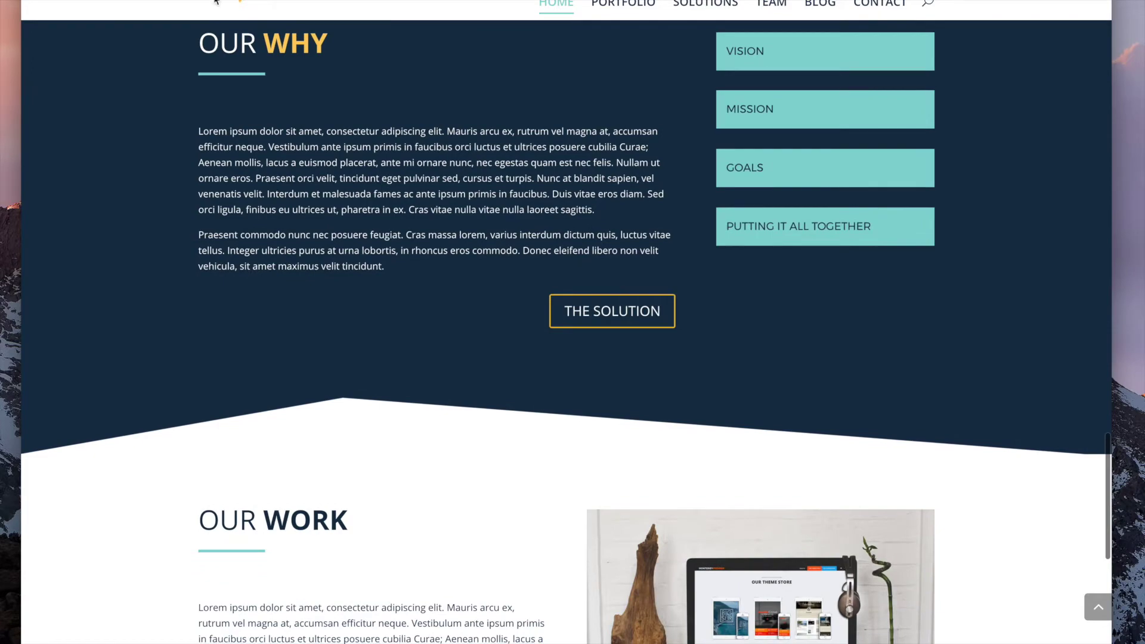
scroll(215, 3, "up", 18)
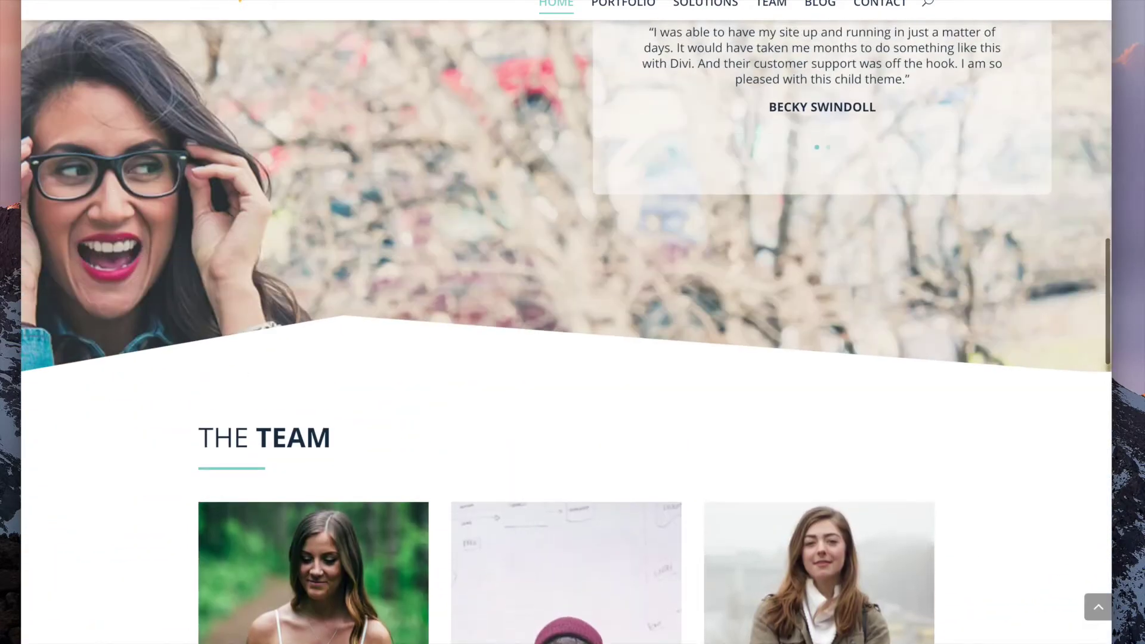
scroll(77, 12, "up", 8)
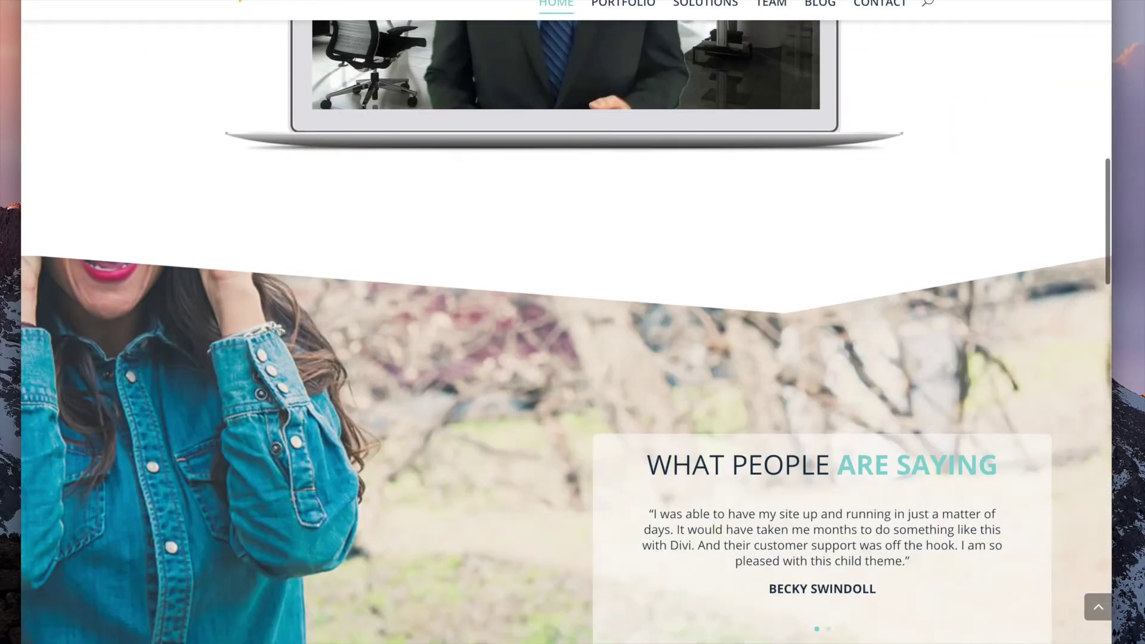
Step: Reload the live homepage and check OUR WHY follows the video, with testimonials after THE TEAM
key("super+r")
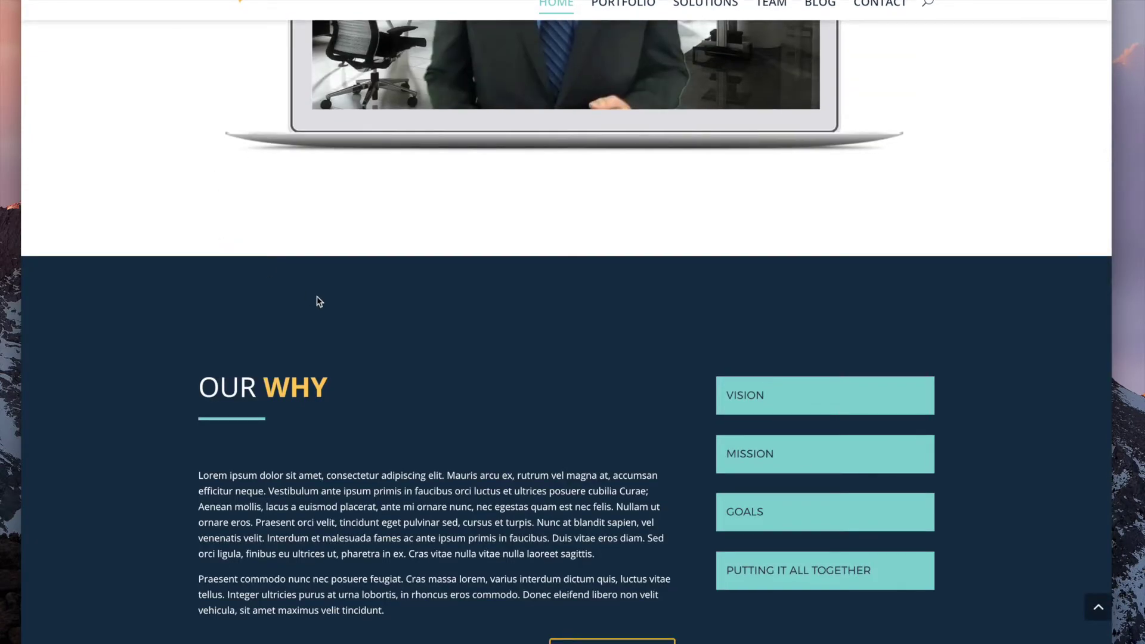
scroll(316, 301, "down", 8)
scroll(317, 301, "up", 10)
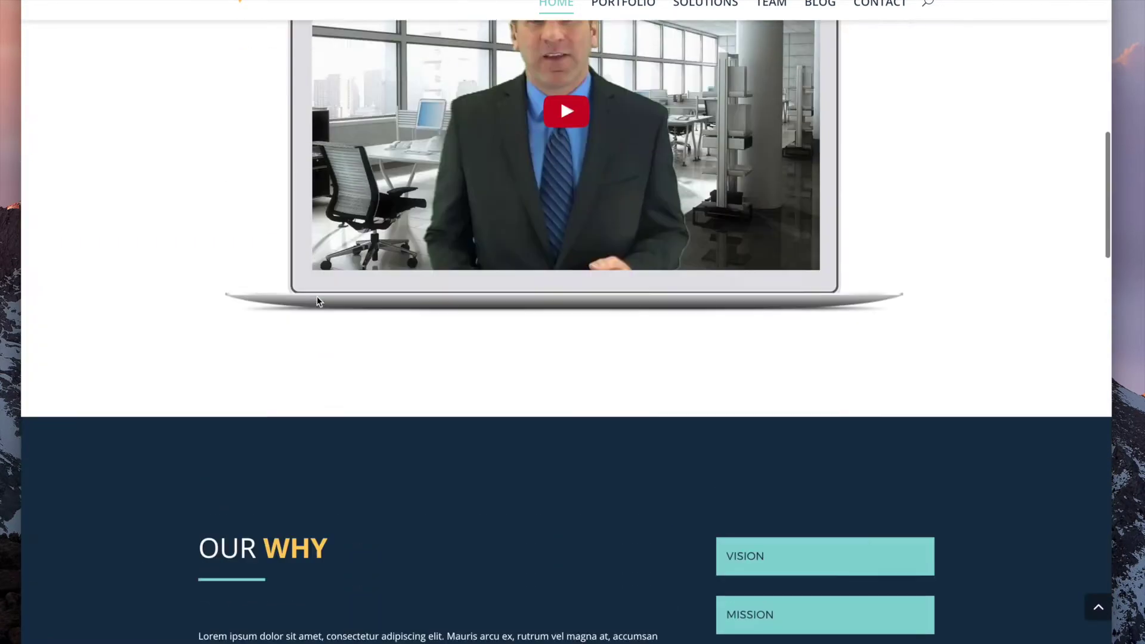
scroll(316, 298, "up", 10)
scroll(317, 299, "down", 20)
scroll(317, 297, "down", 10)
scroll(317, 297, "up", 5)
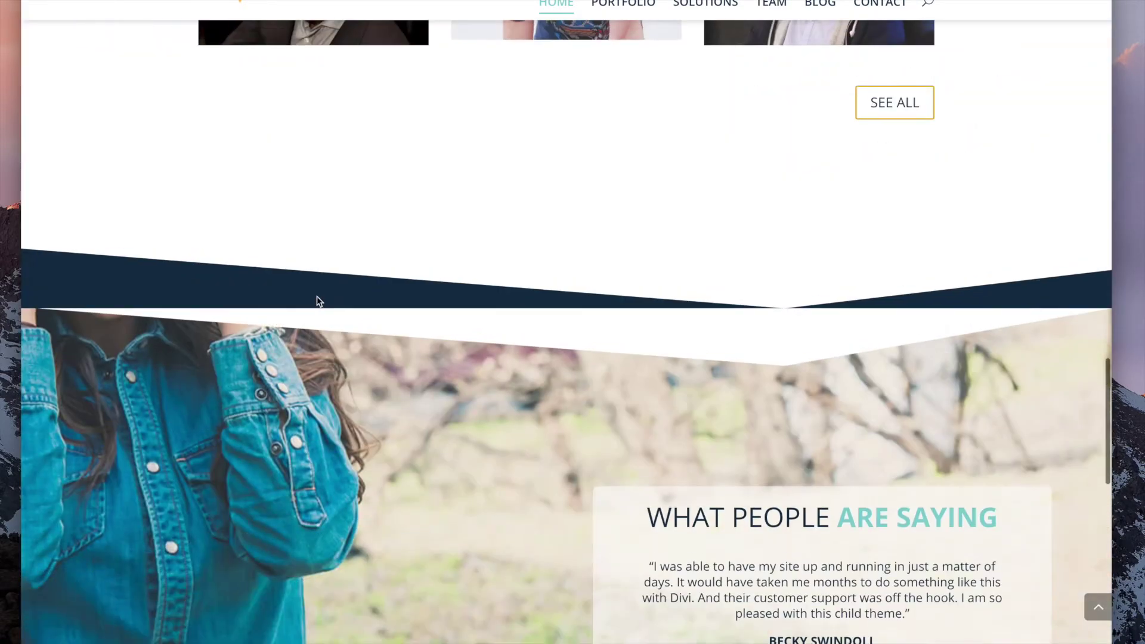
scroll(317, 297, "down", 12)
scroll(317, 297, "up", 10)
scroll(316, 301, "down", 1)
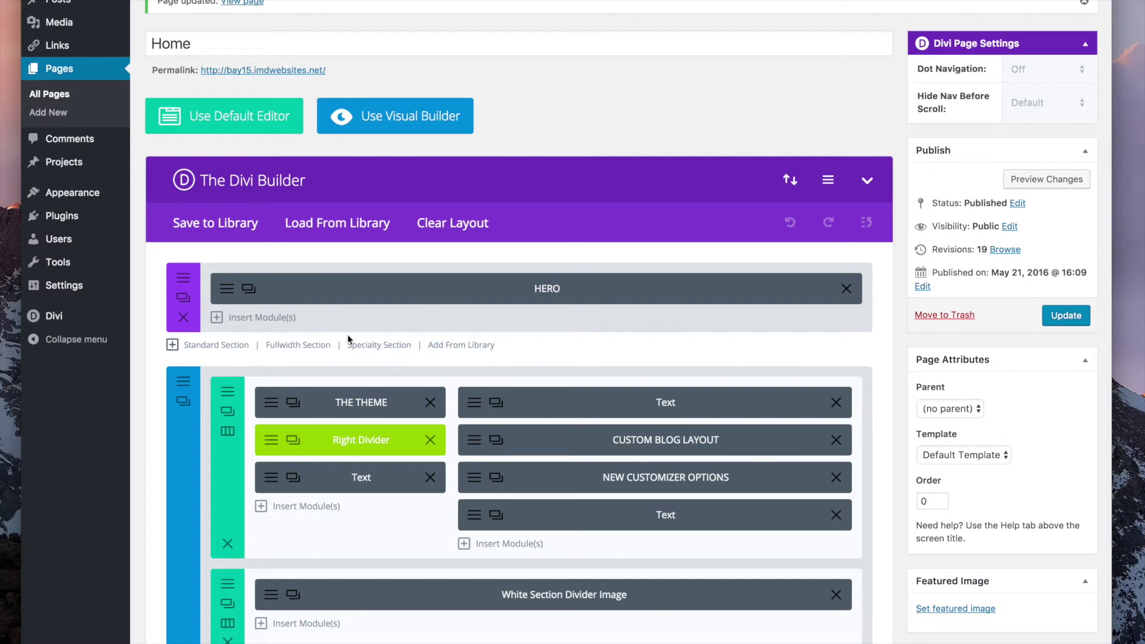
Step: Move a White Section Divider Image row up to the top of the OUR WHY section
scroll(448, 538, "down", 10)
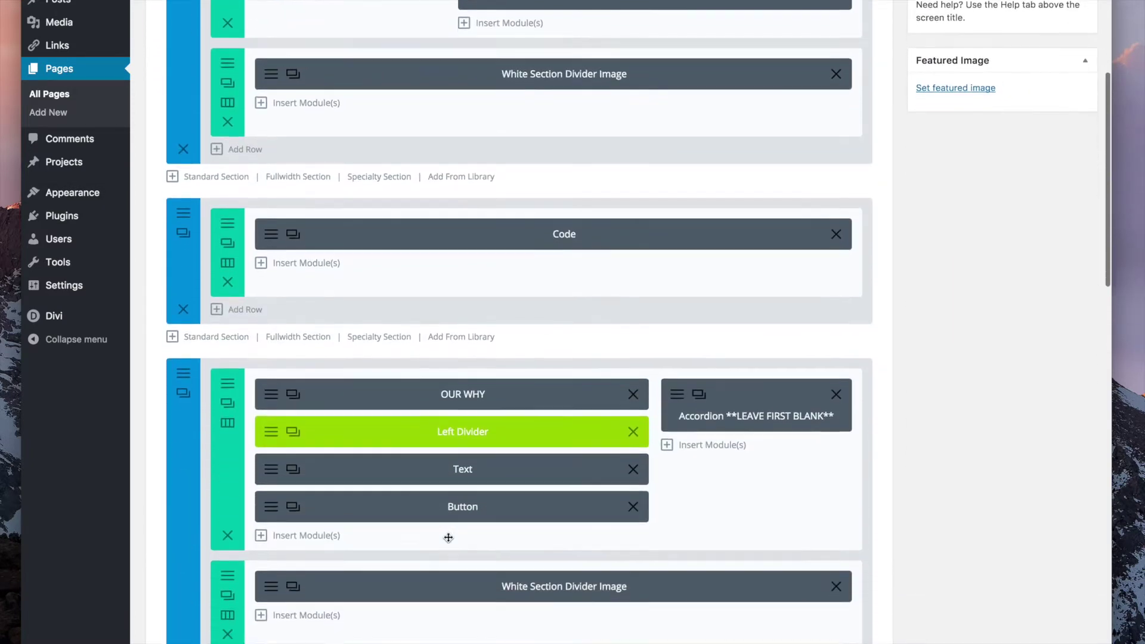
scroll(449, 533, "down", 1)
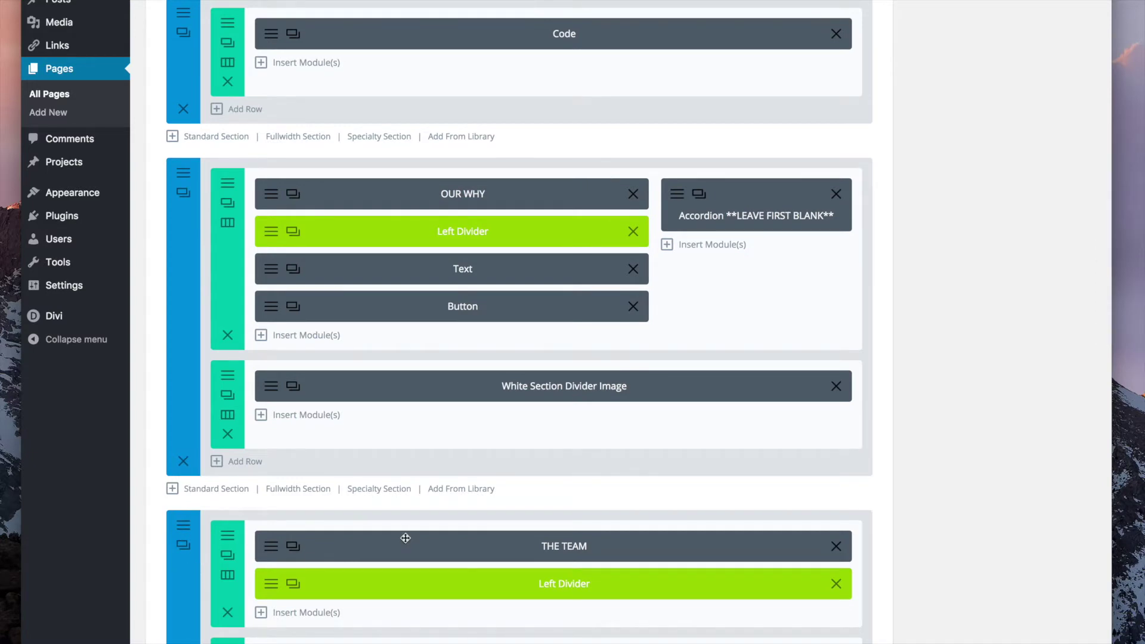
scroll(411, 530, "down", 3)
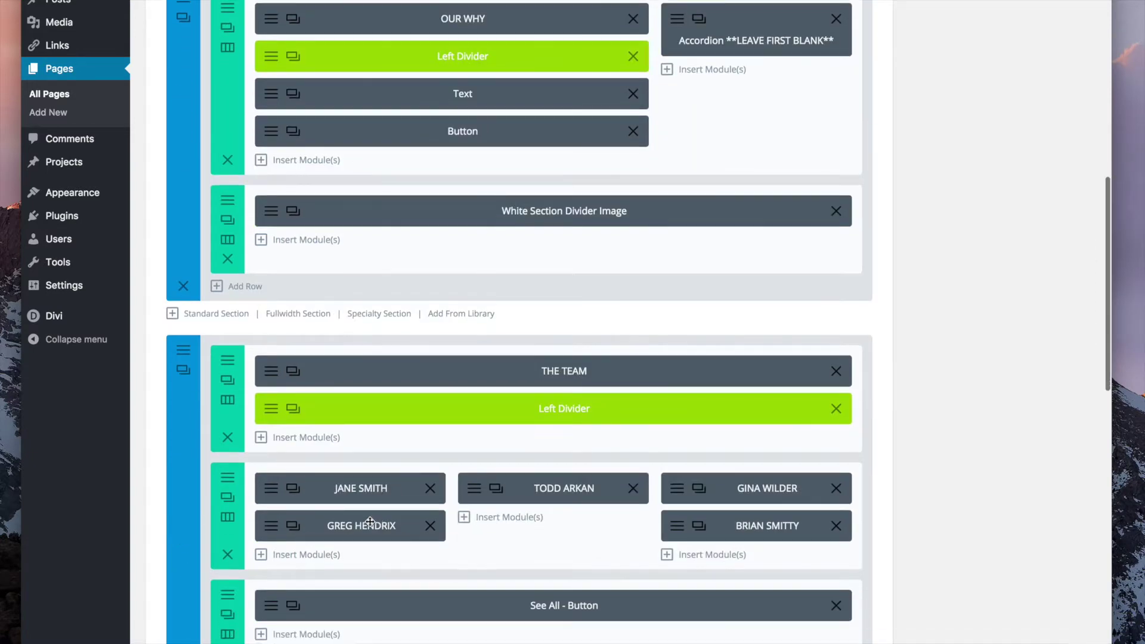
scroll(363, 523, "down", 5)
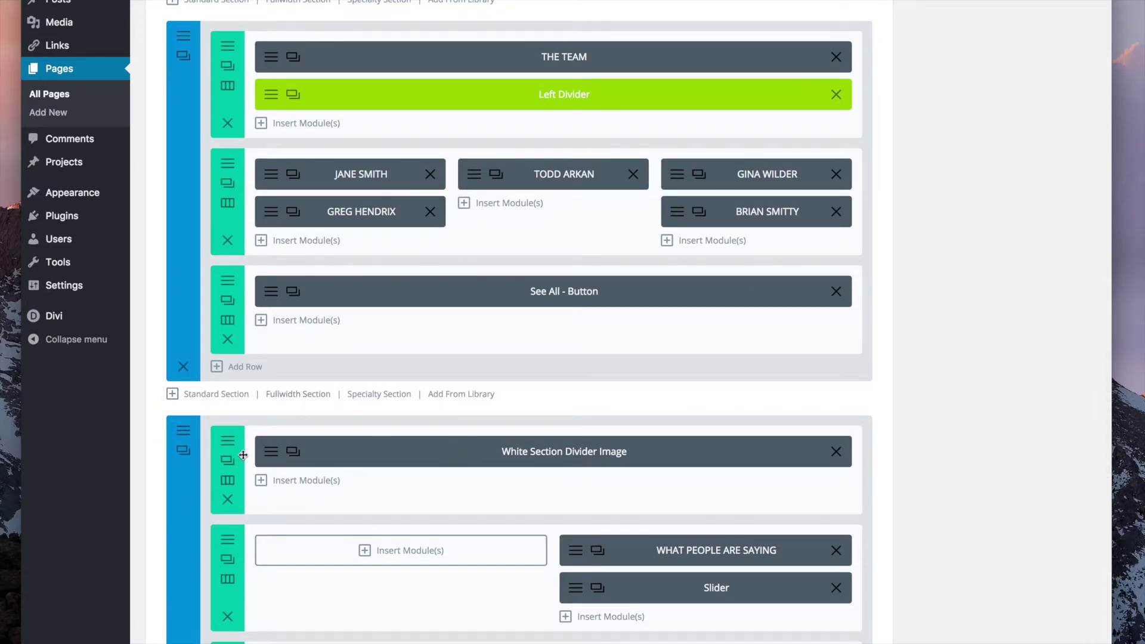
left_click_drag(242, 447, 252, 182)
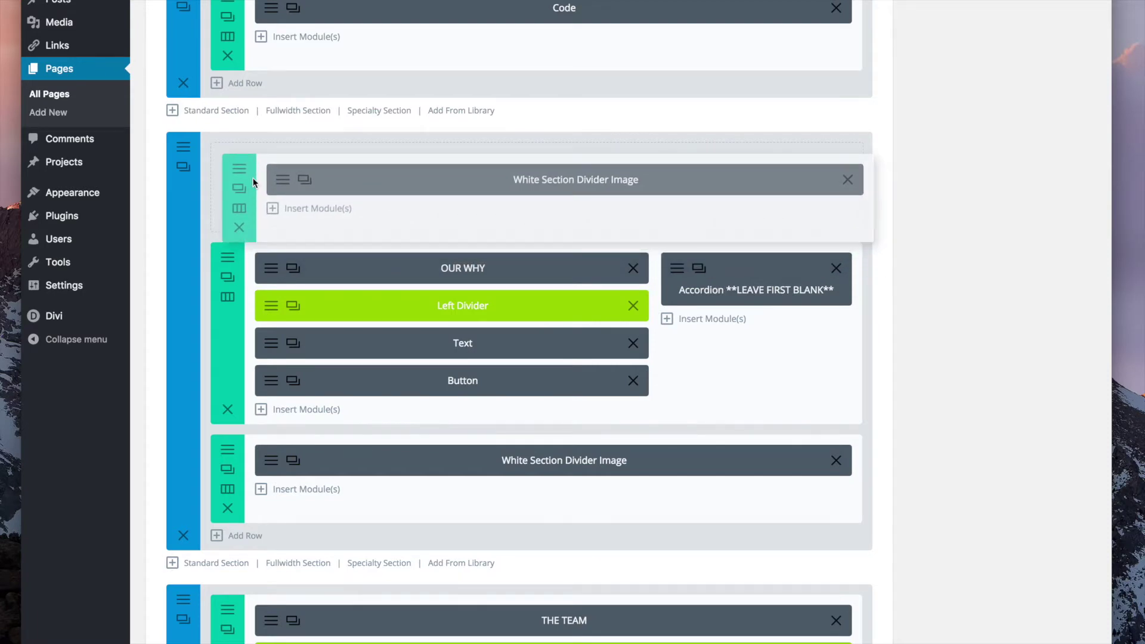
left_click_drag(252, 182, 254, 179)
Step: Drag another White Section Divider Image row so it closes the OUR WHY section
scroll(324, 507, "down", 5)
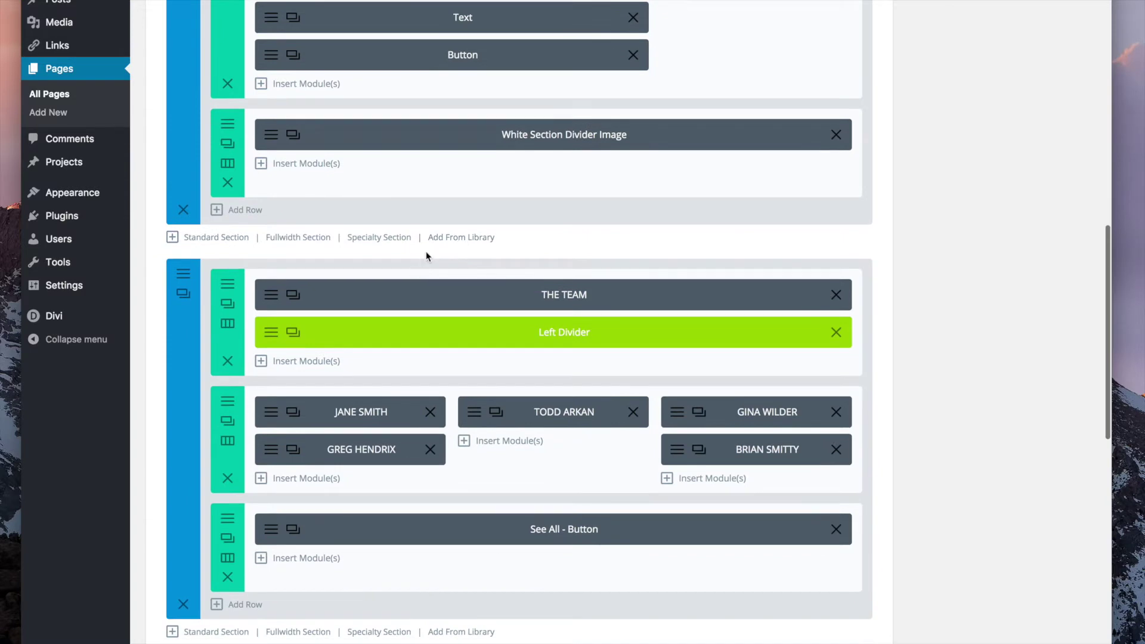
scroll(425, 255, "down", 1)
left_click_drag(383, 113, 424, 554)
left_click_drag(422, 429, 437, 92)
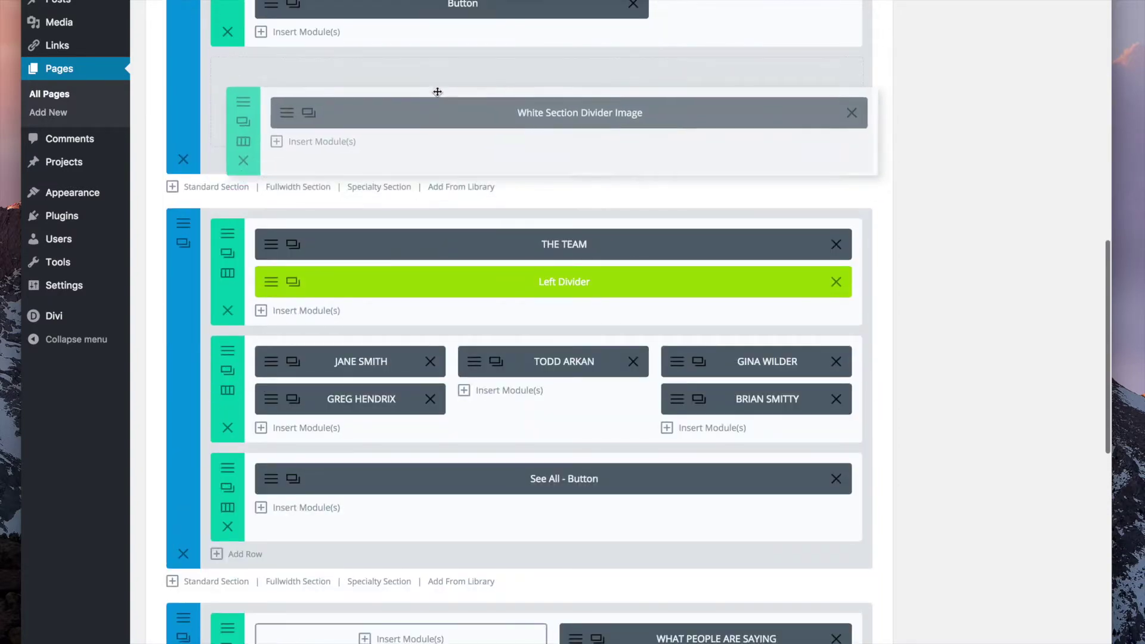
Step: Update the Home page to save the rearranged layout
scroll(723, 138, "up", 6)
scroll(845, 147, "up", 3)
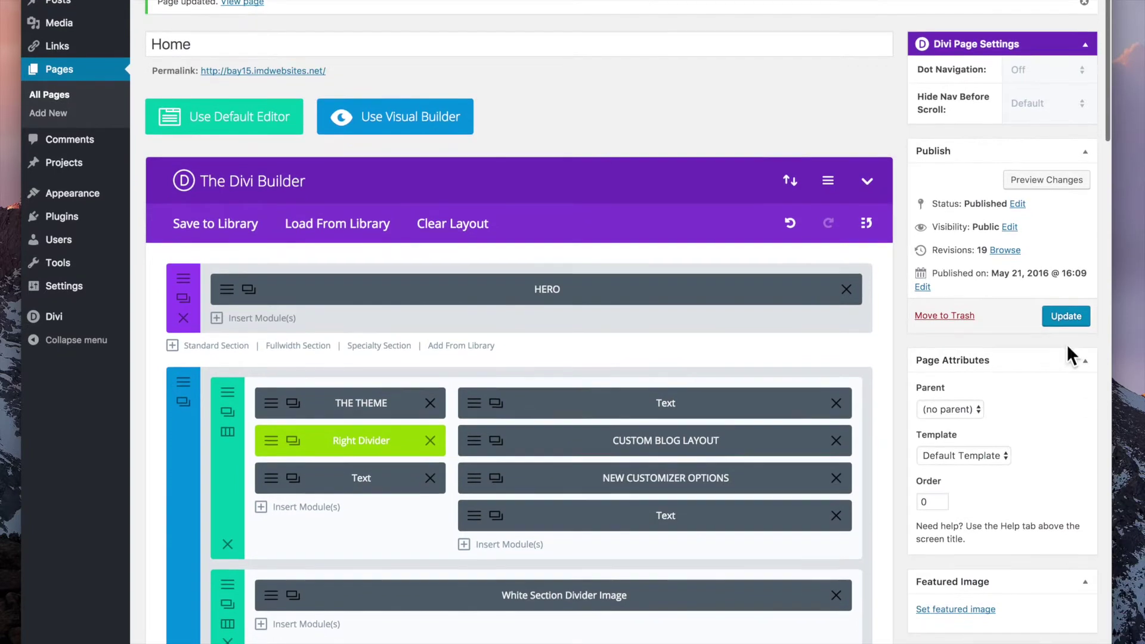
left_click(1065, 316)
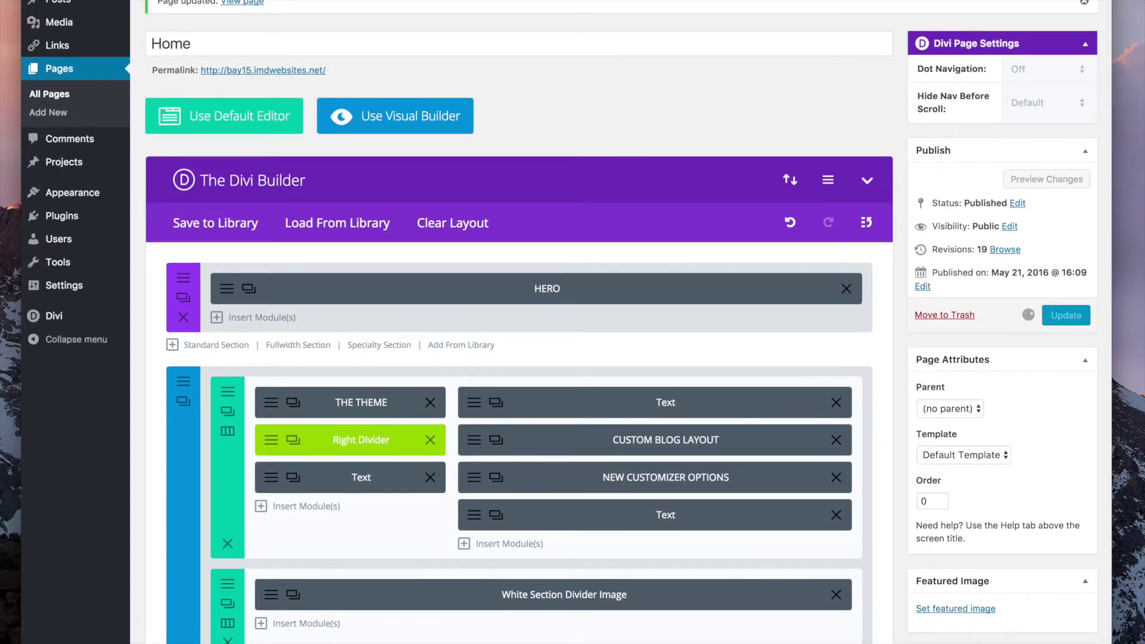
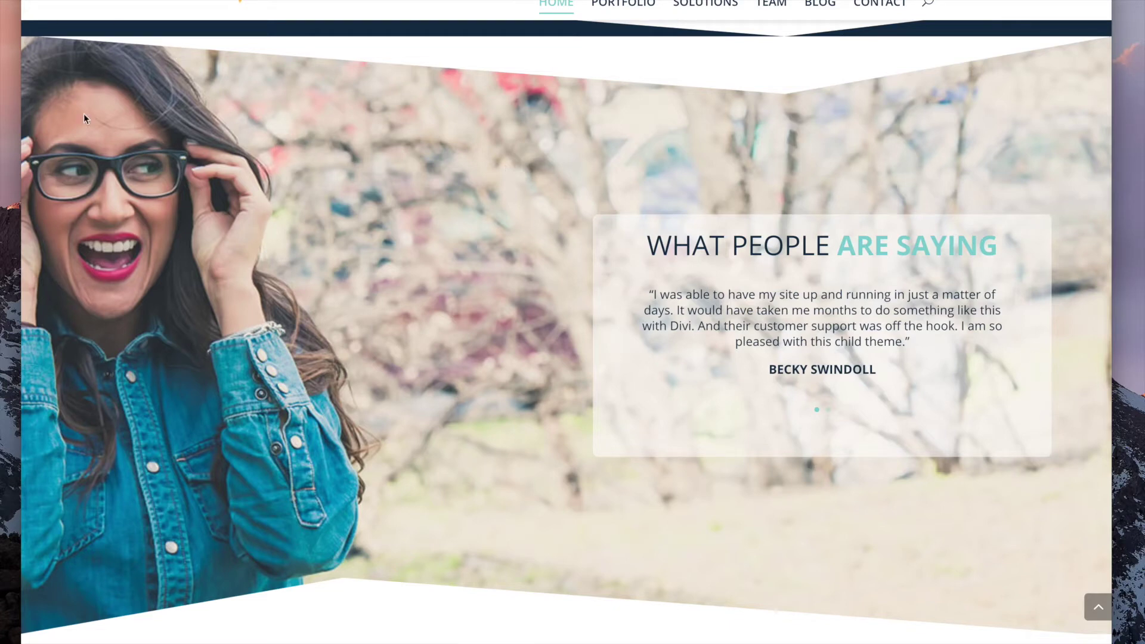
Step: Review the live homepage and reload it to see its current state
scroll(120, 132, "up", 5)
scroll(150, 145, "down", 5)
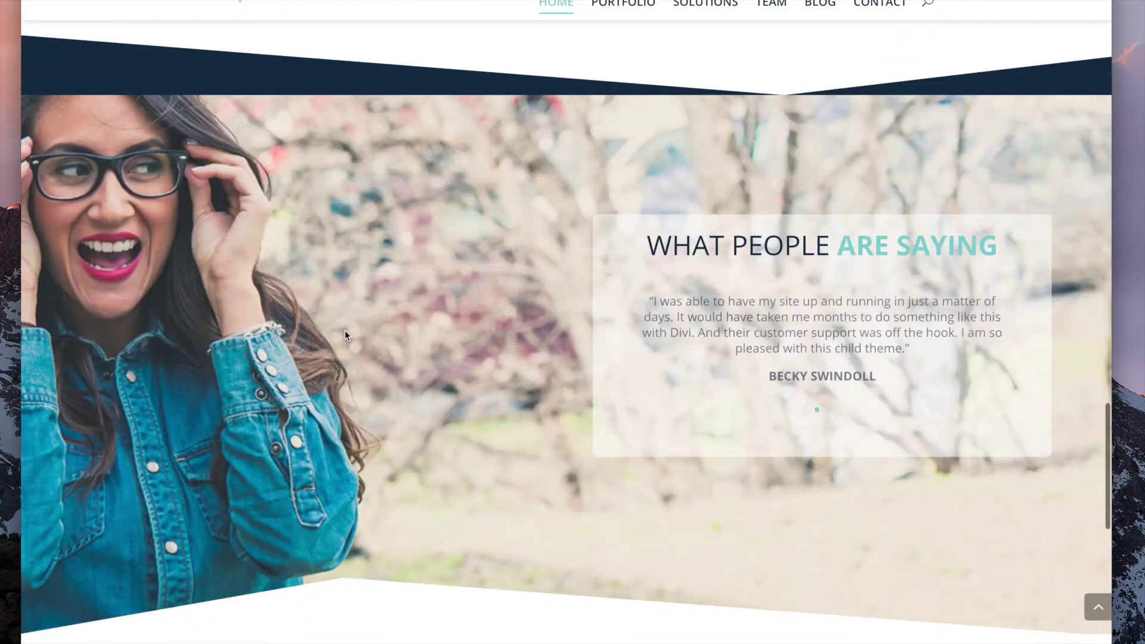
scroll(344, 334, "up", 15)
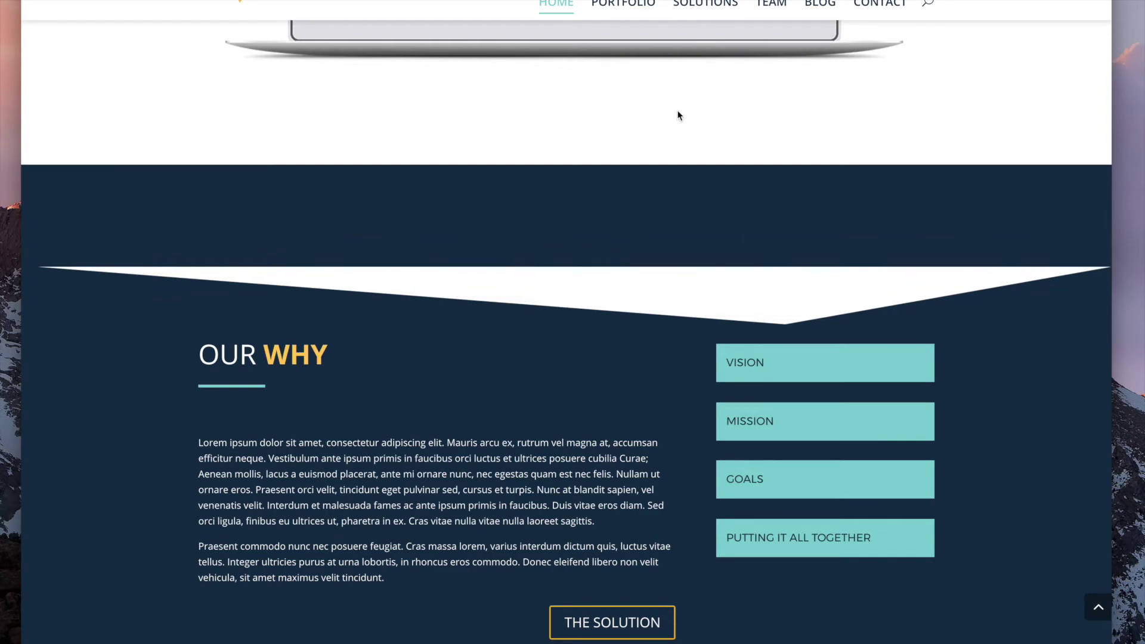
scroll(549, 357, "down", 5)
scroll(370, 373, "down", 12)
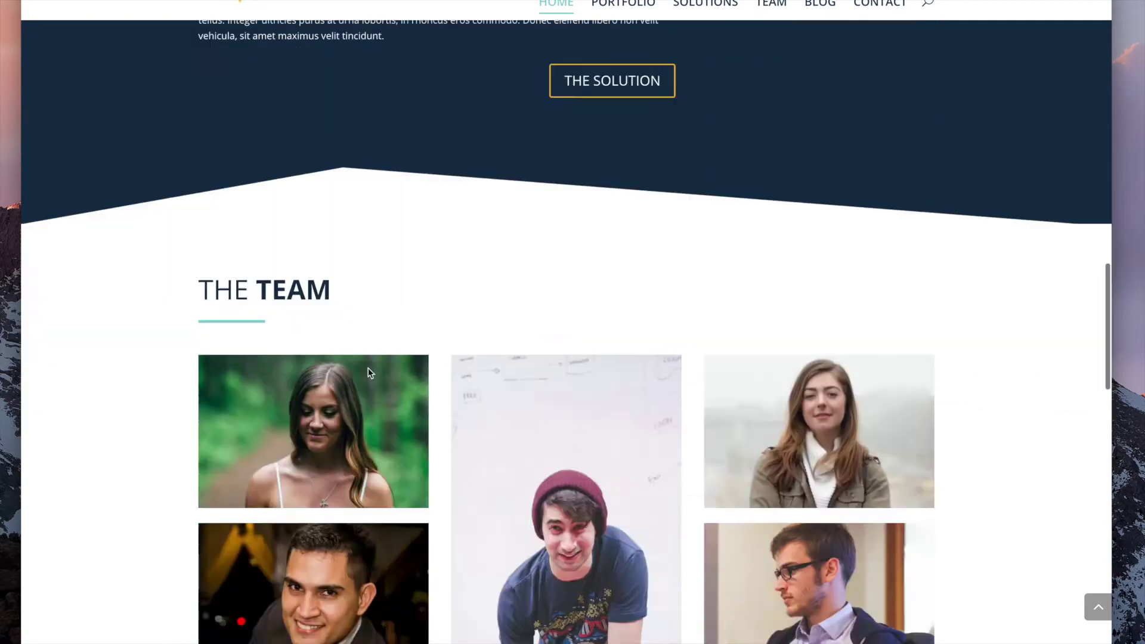
scroll(706, 415, "up", 8)
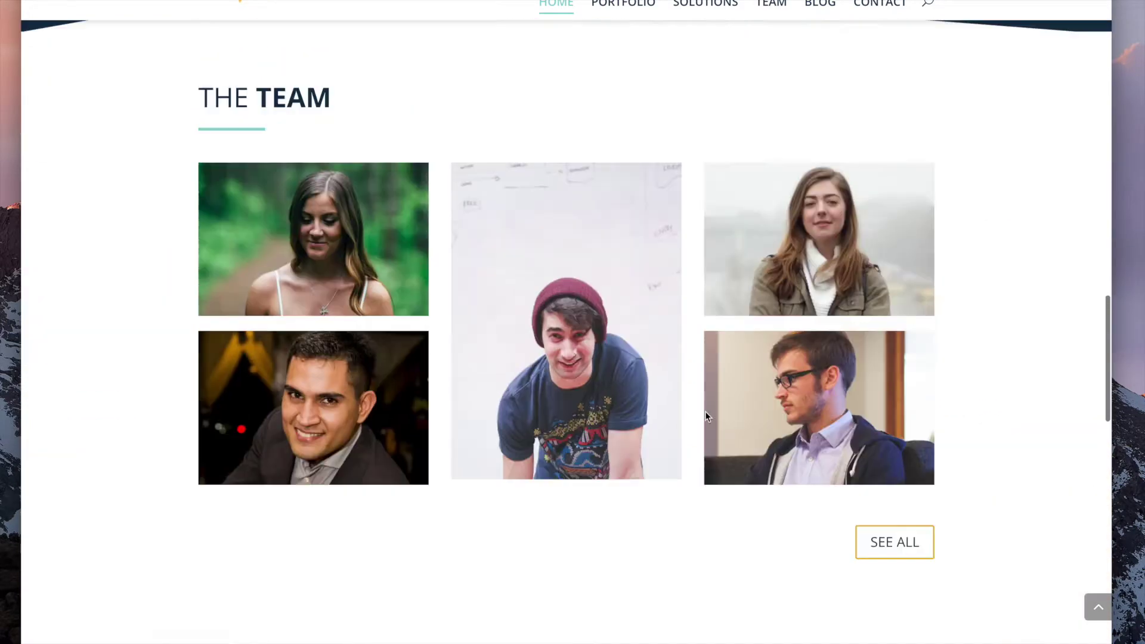
scroll(705, 415, "down", 5)
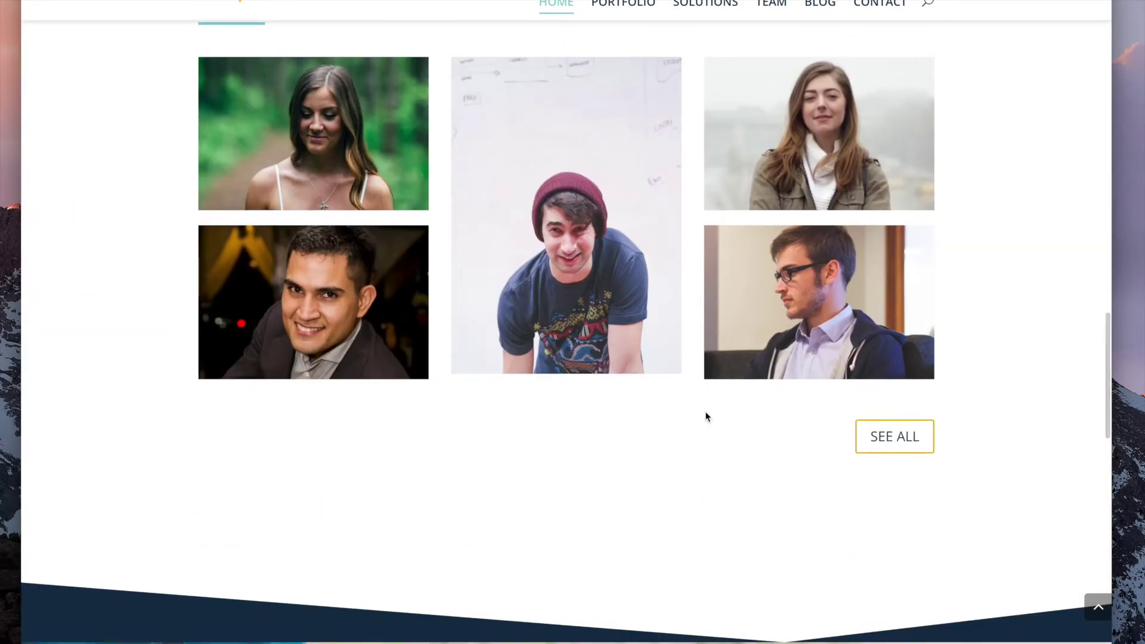
scroll(706, 417, "down", 12)
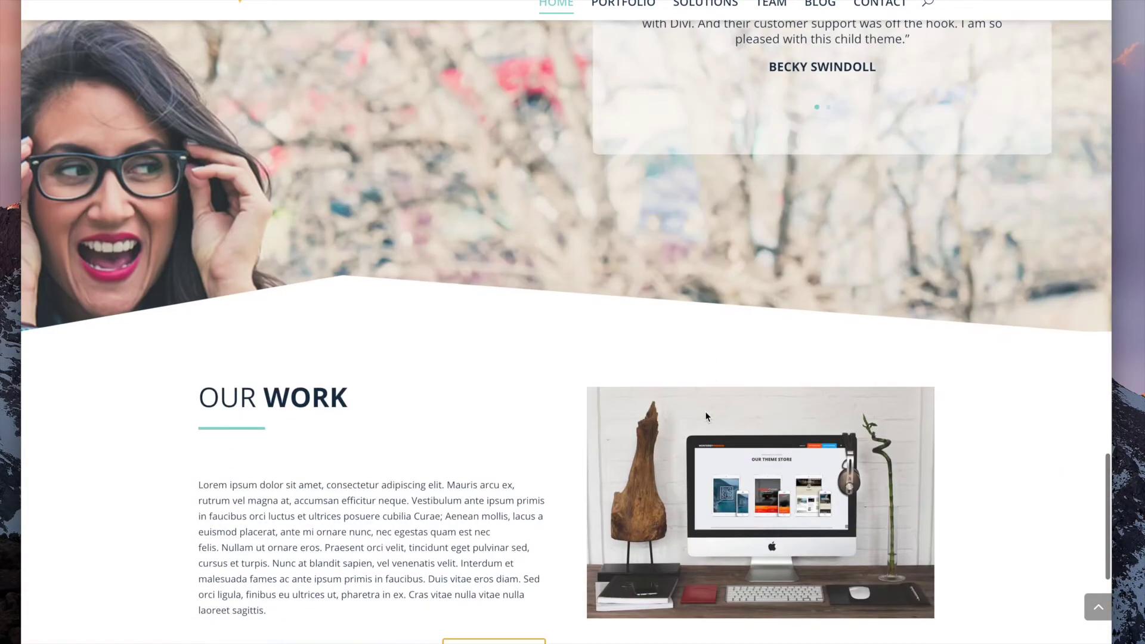
scroll(705, 416, "up", 4)
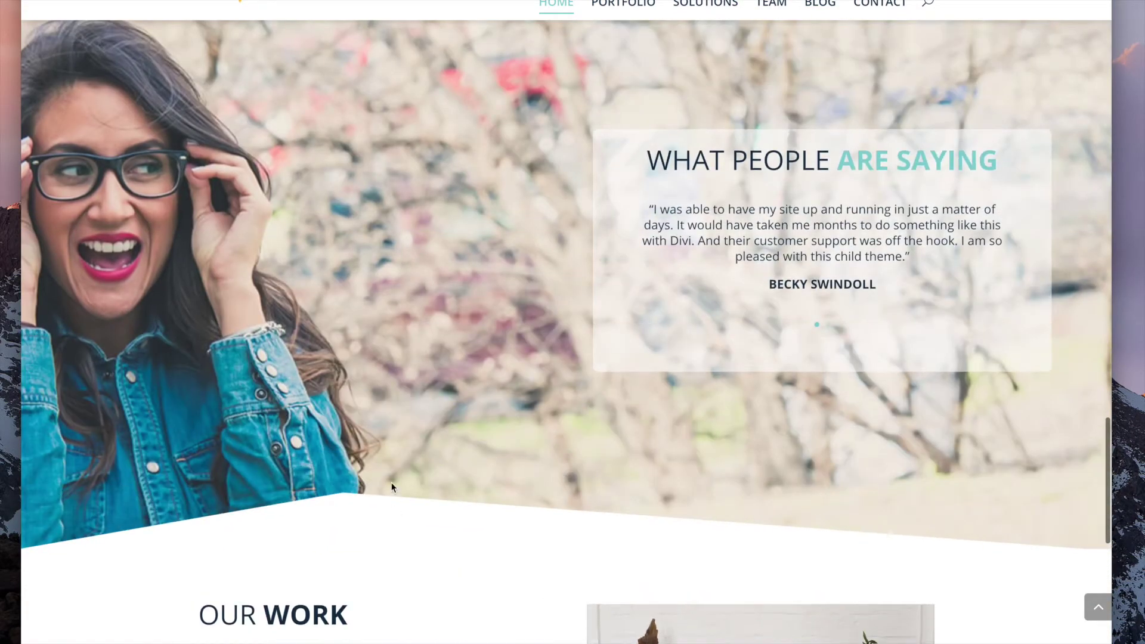
scroll(392, 484, "up", 20)
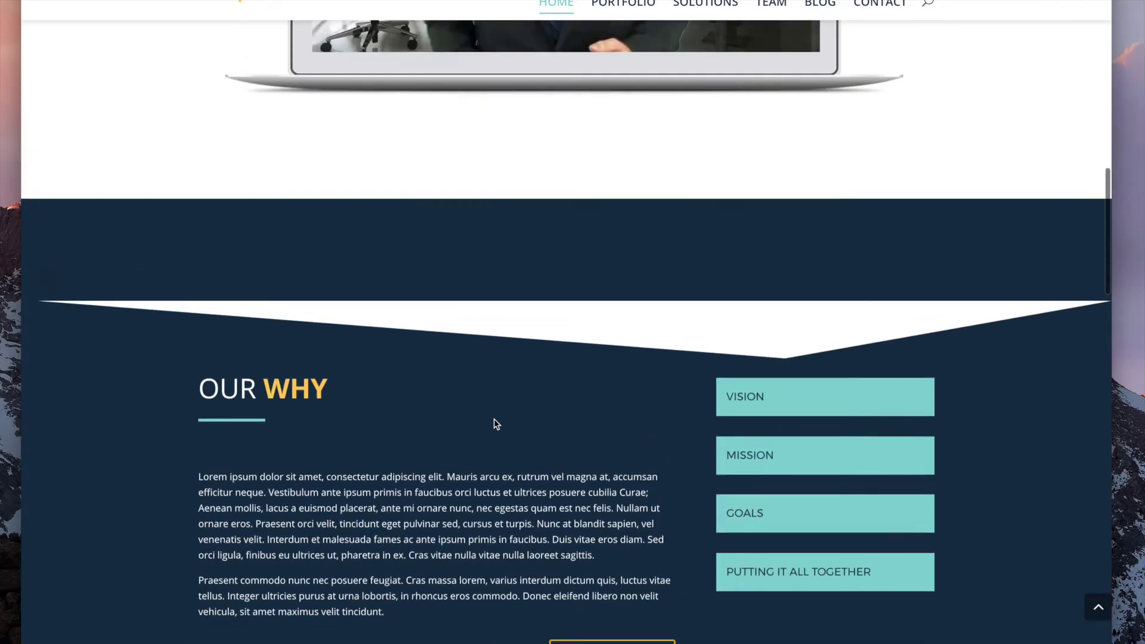
scroll(494, 419, "down", 3)
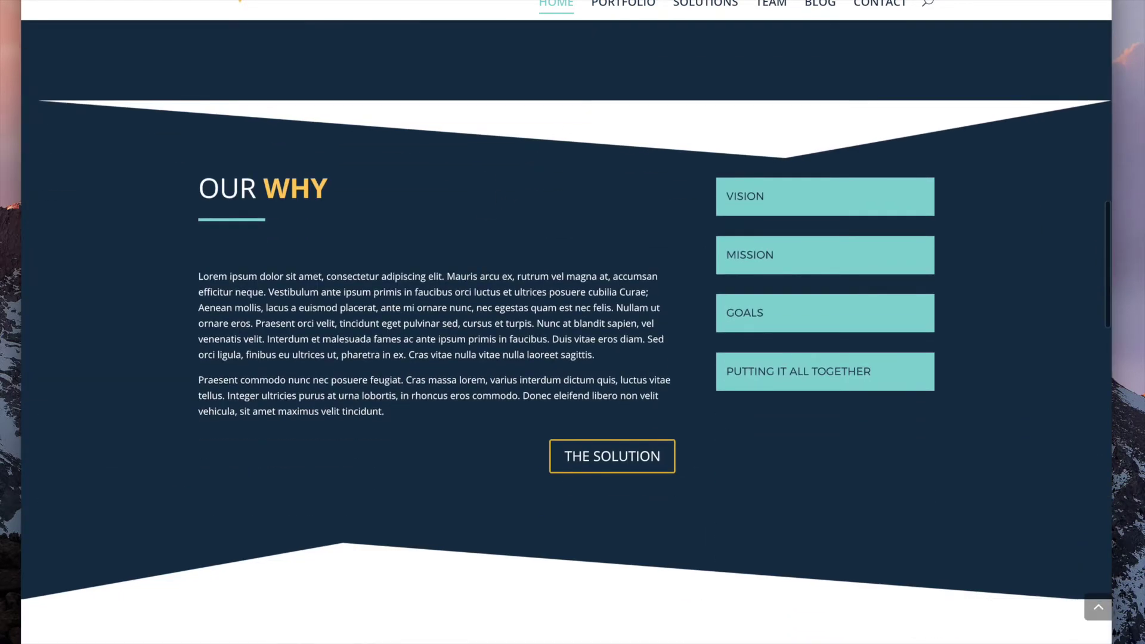
key("super+r")
Step: Drag the White Section Divider Image module into the Code row beneath the Code module
scroll(443, 251, "down", 12)
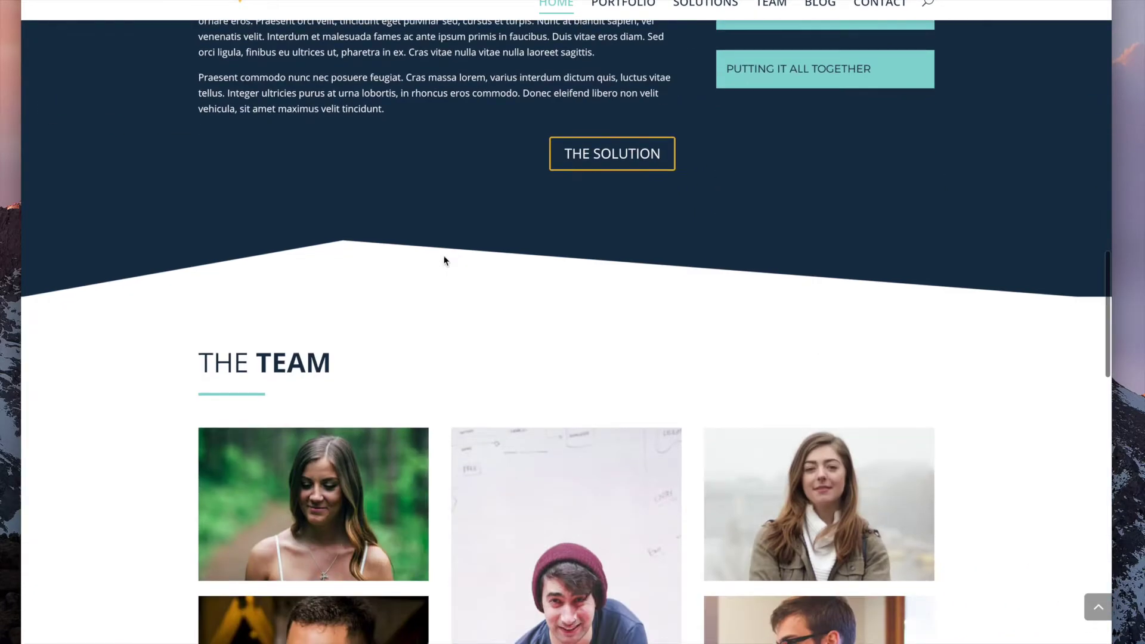
scroll(444, 261, "down", 4)
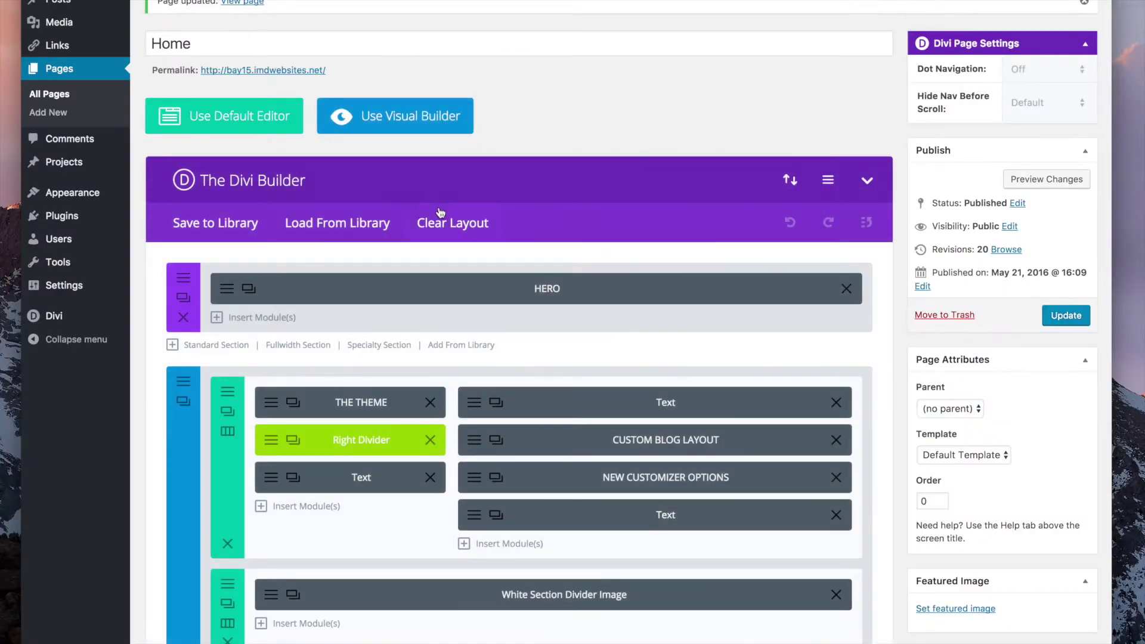
scroll(574, 361, "down", 10)
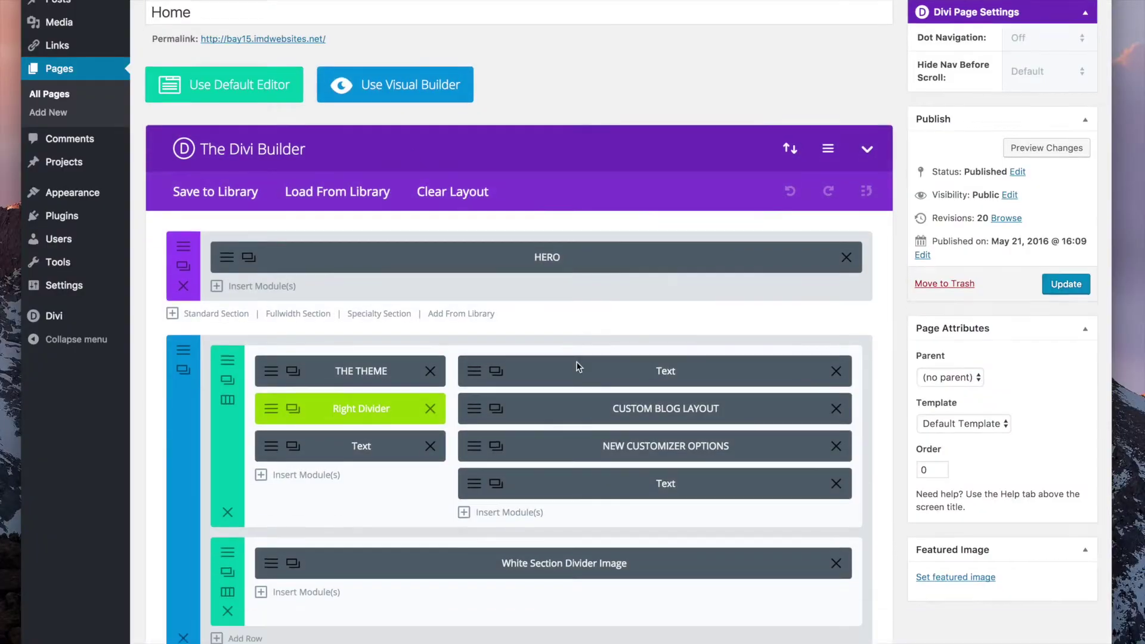
scroll(573, 364, "down", 6)
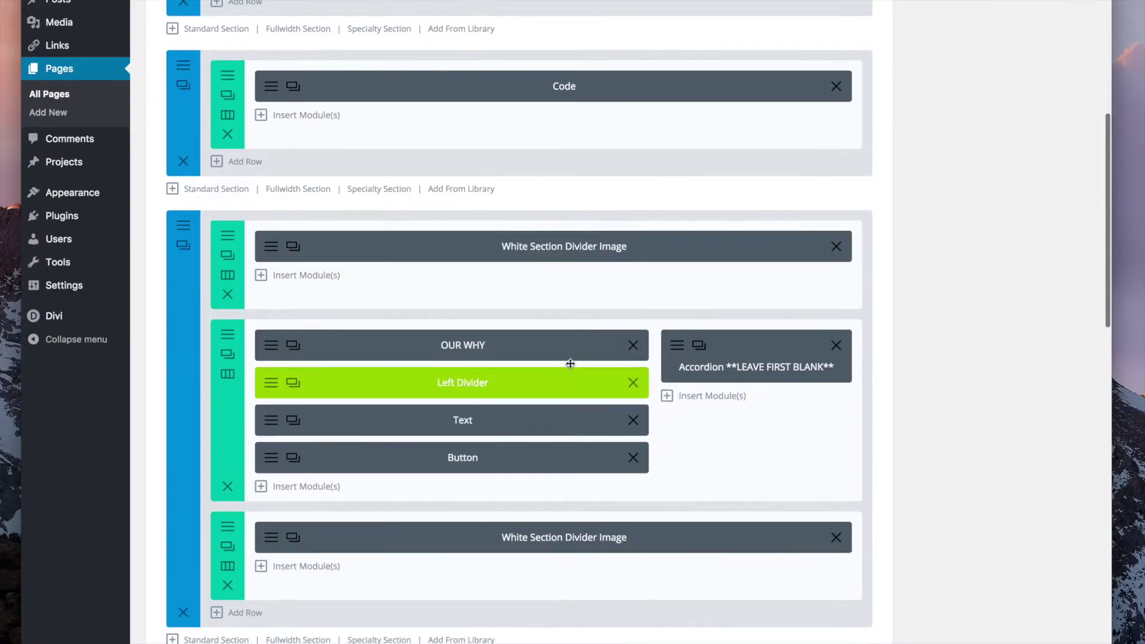
scroll(570, 364, "up", 5)
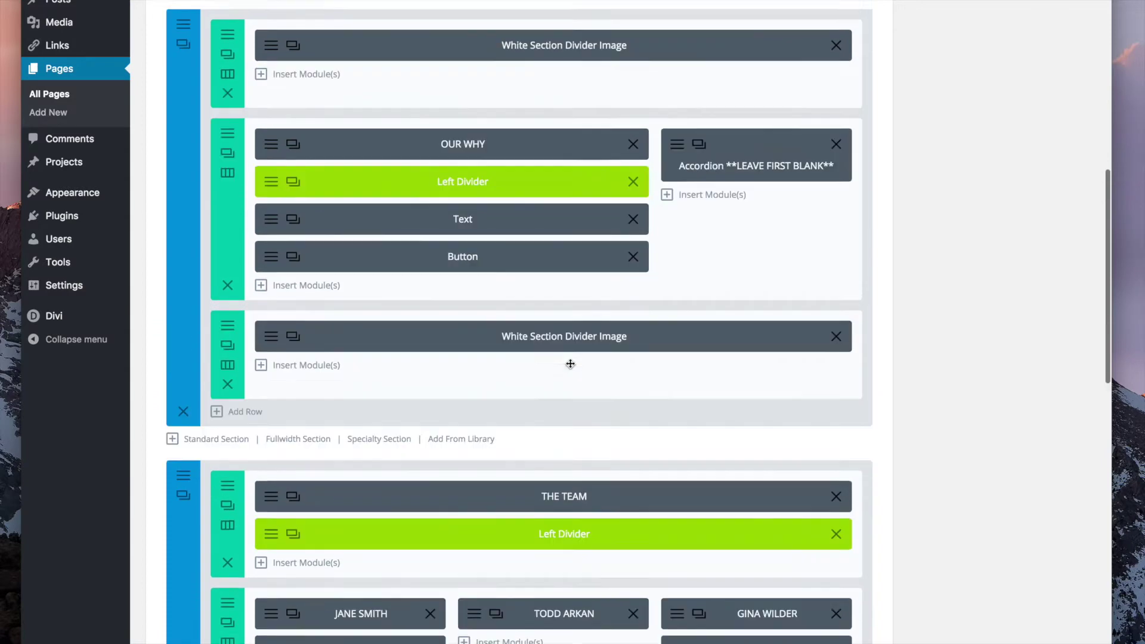
left_click_drag(545, 229, 695, 115)
scroll(885, 103, "up", 4)
scroll(885, 103, "up", 3)
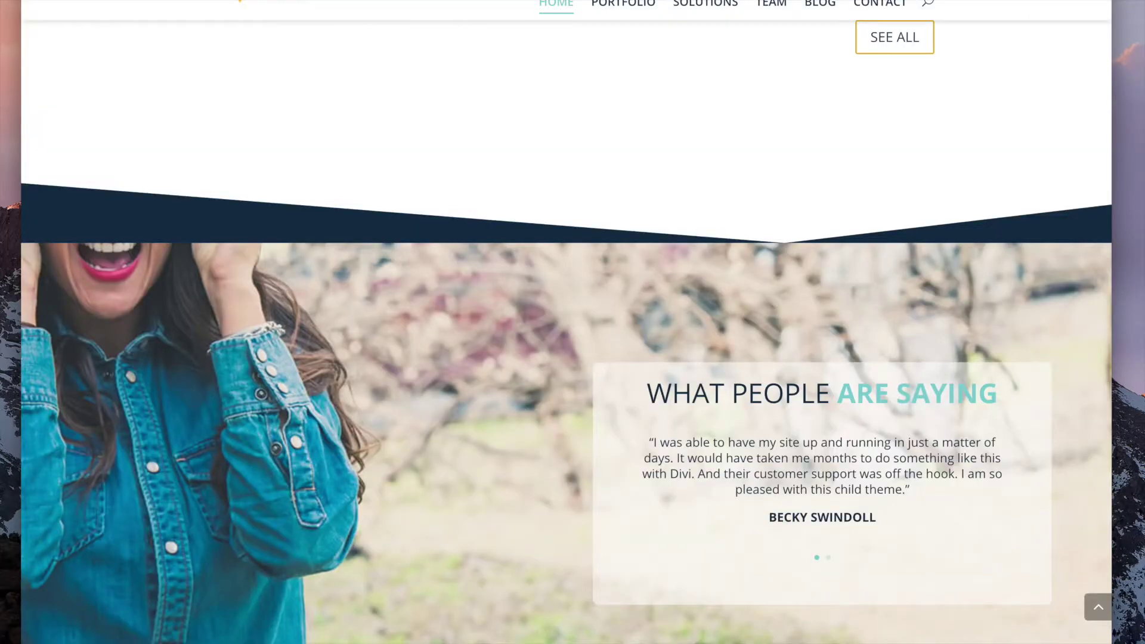
scroll(332, 188, "up", 3)
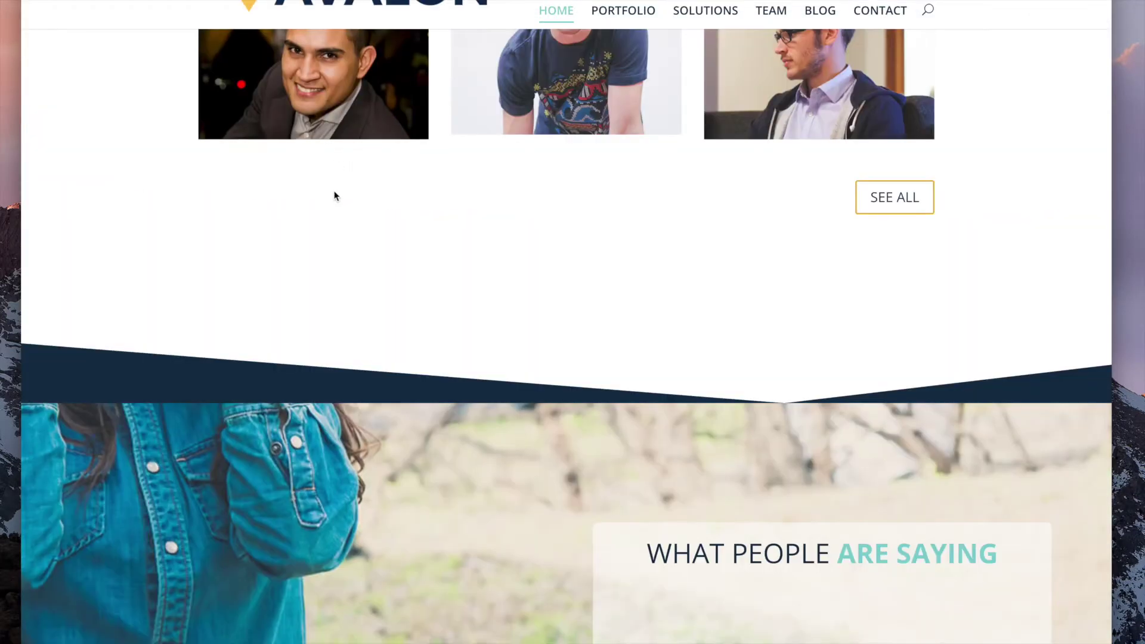
scroll(331, 188, "down", 3)
scroll(331, 188, "up", 12)
scroll(335, 192, "up", 10)
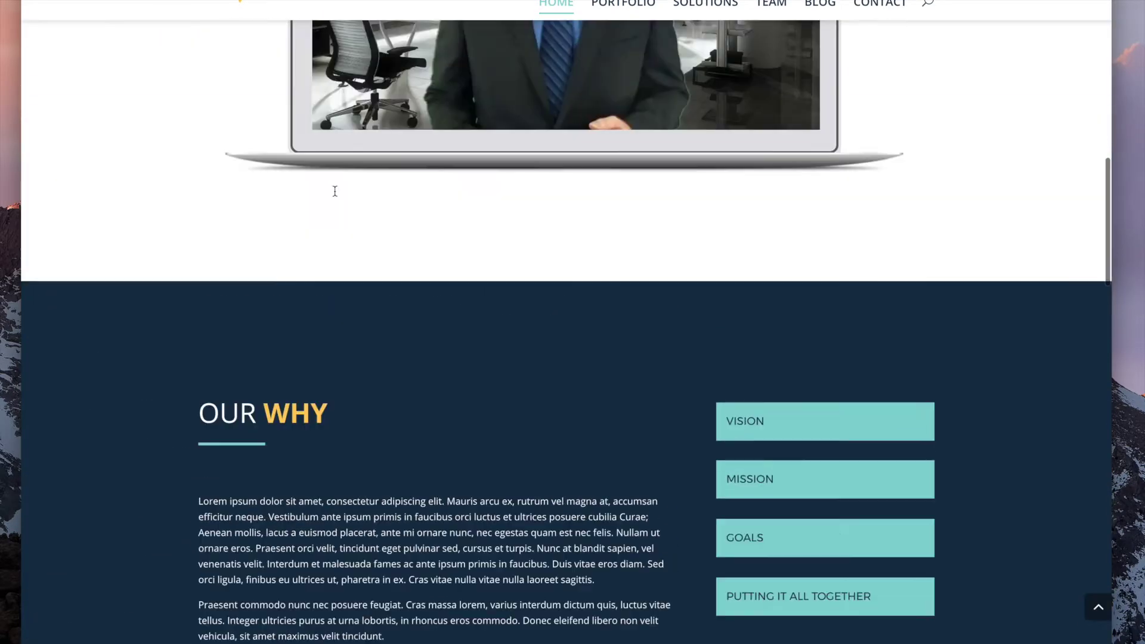
scroll(335, 192, "down", 2)
scroll(336, 192, "up", 12)
scroll(336, 191, "down", 15)
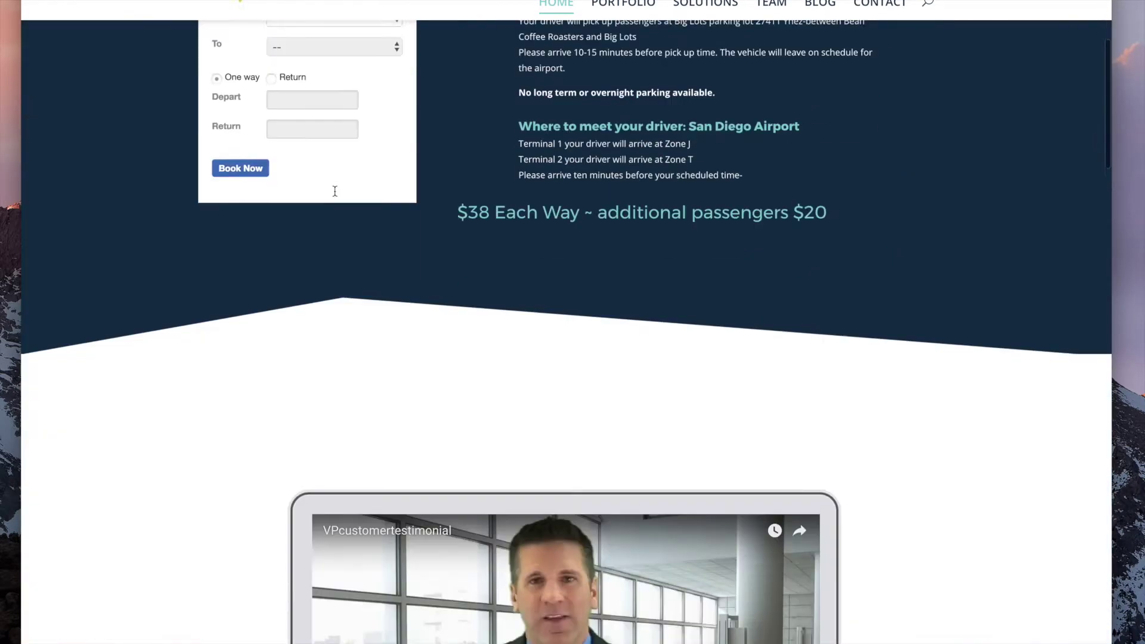
scroll(335, 190, "down", 10)
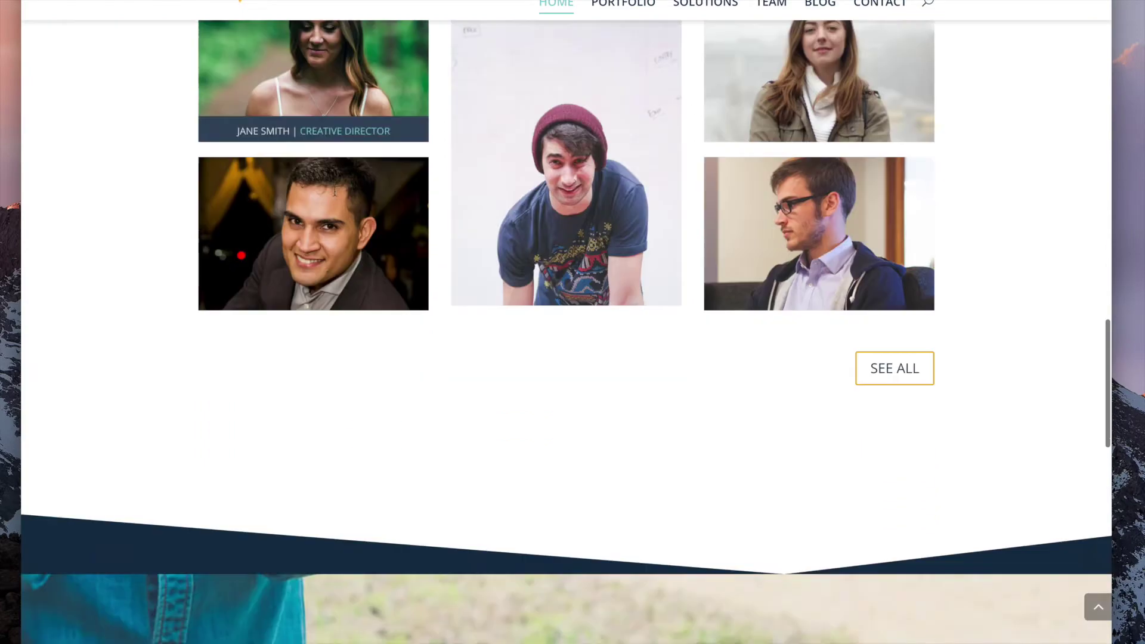
scroll(335, 191, "up", 8)
scroll(335, 191, "up", 5)
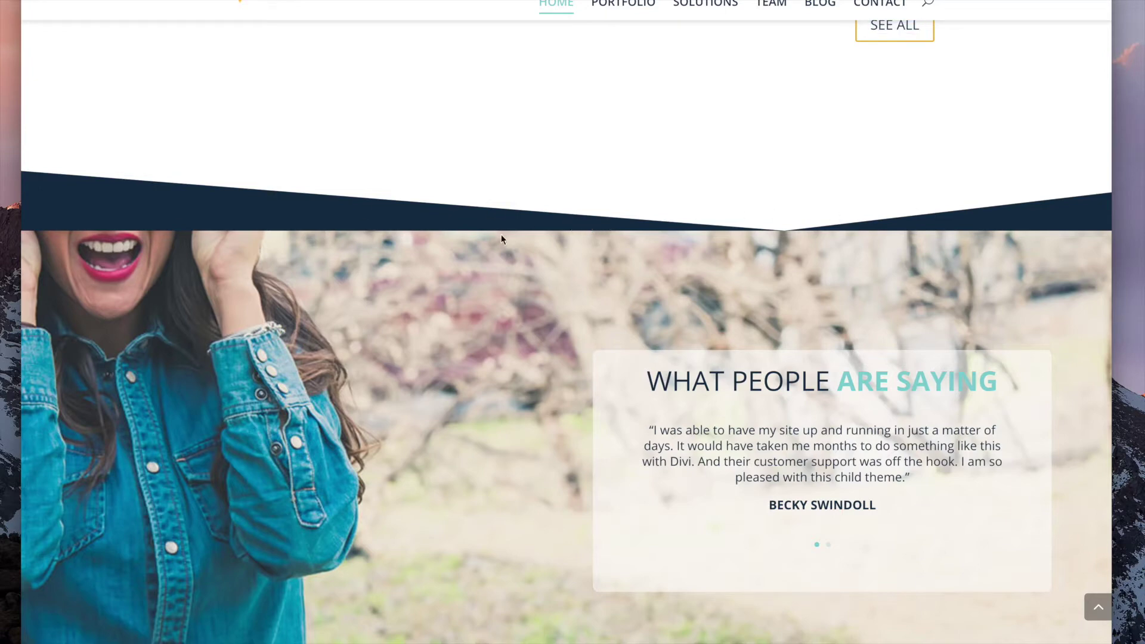
scroll(500, 239, "down", 3)
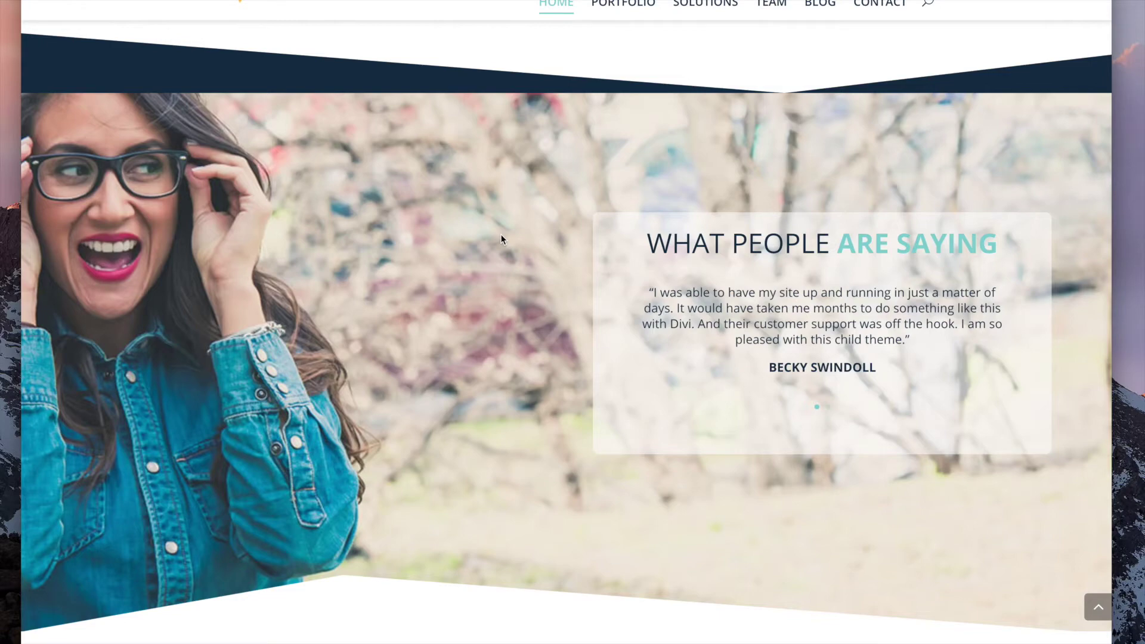
scroll(501, 239, "down", 10)
scroll(501, 239, "down", 10)
scroll(501, 239, "up", 7)
scroll(501, 239, "up", 10)
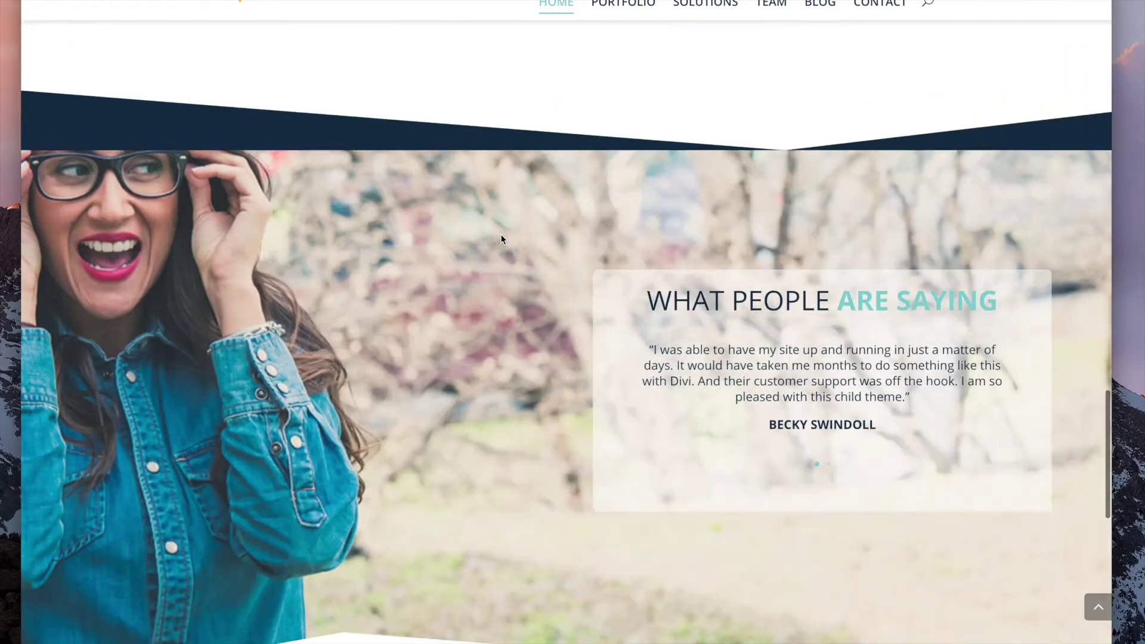
scroll(501, 239, "up", 3)
scroll(501, 239, "down", 4)
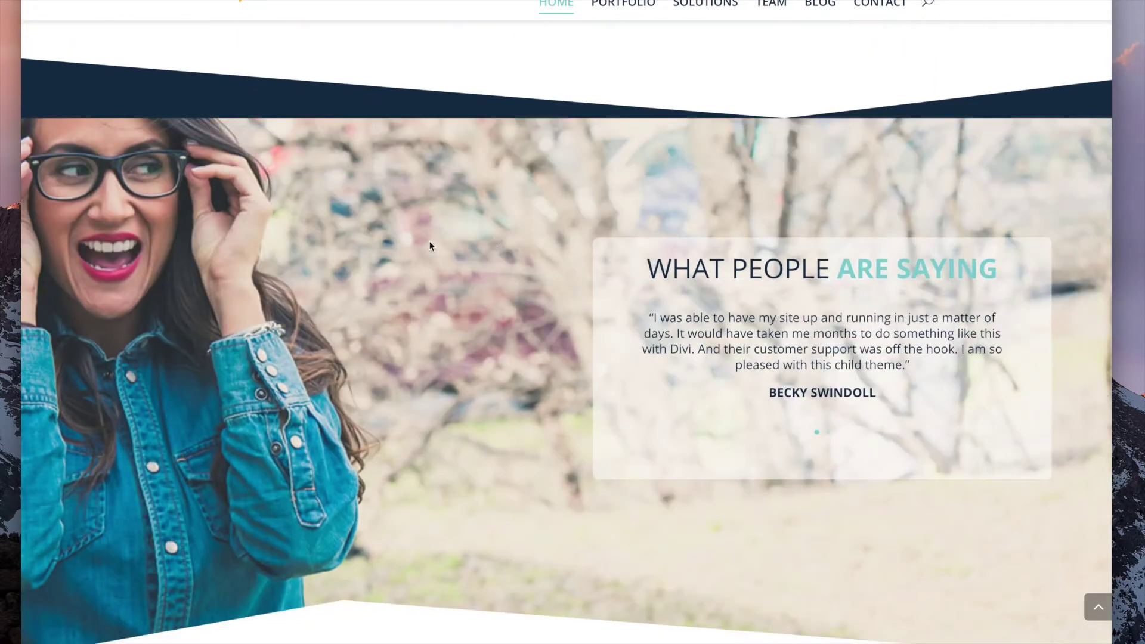
scroll(462, 237, "up", 10)
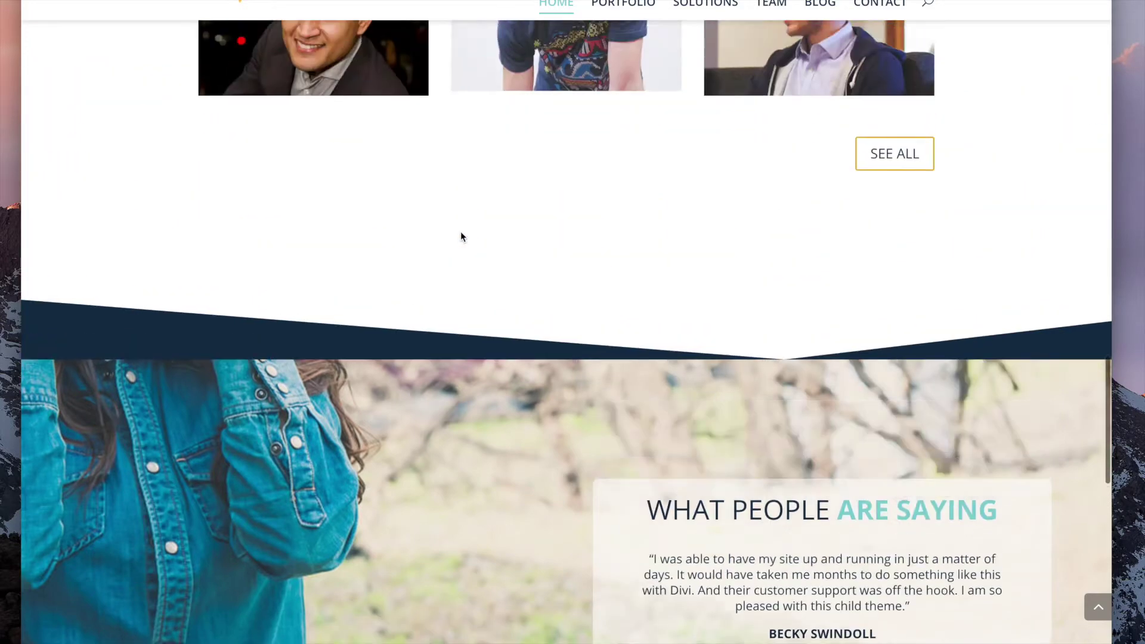
scroll(462, 237, "up", 6)
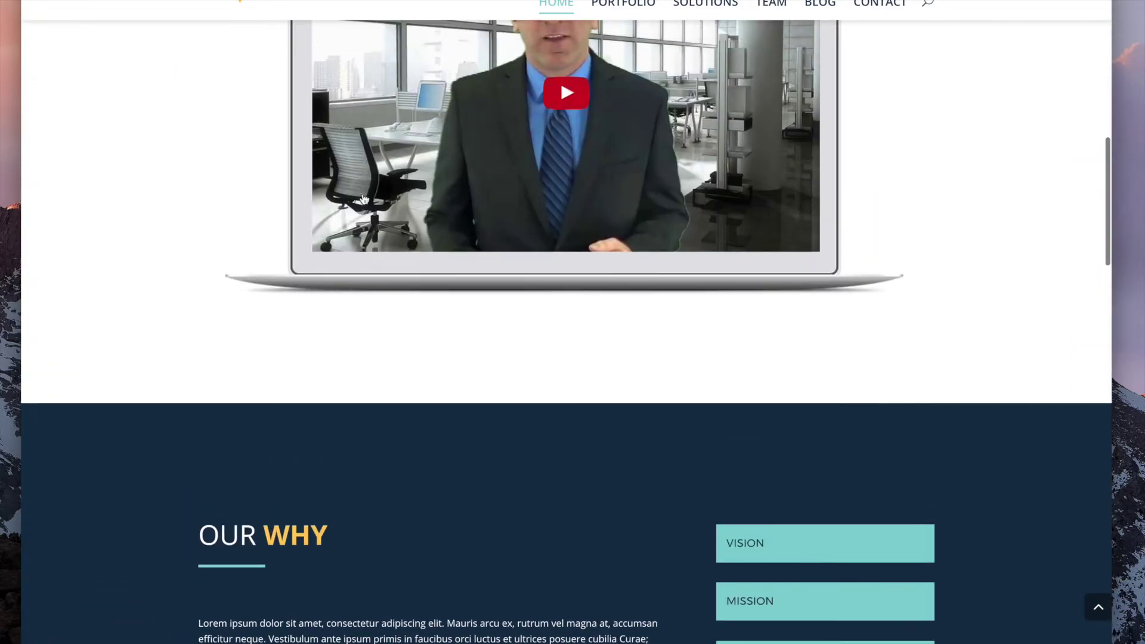
key("super+r")
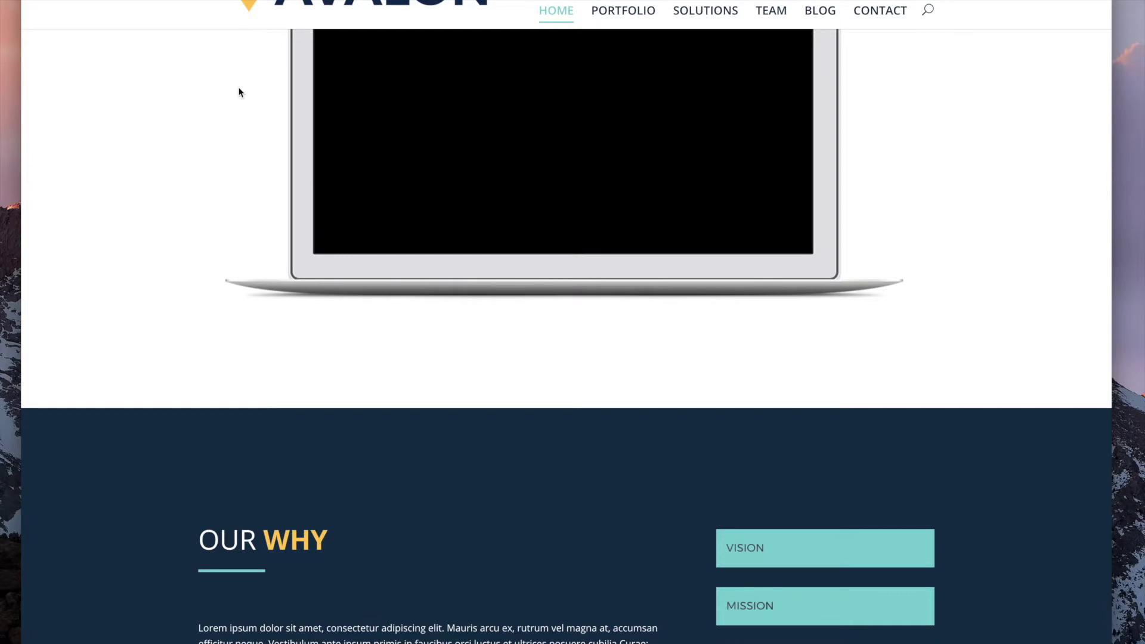
scroll(297, 204, "down", 15)
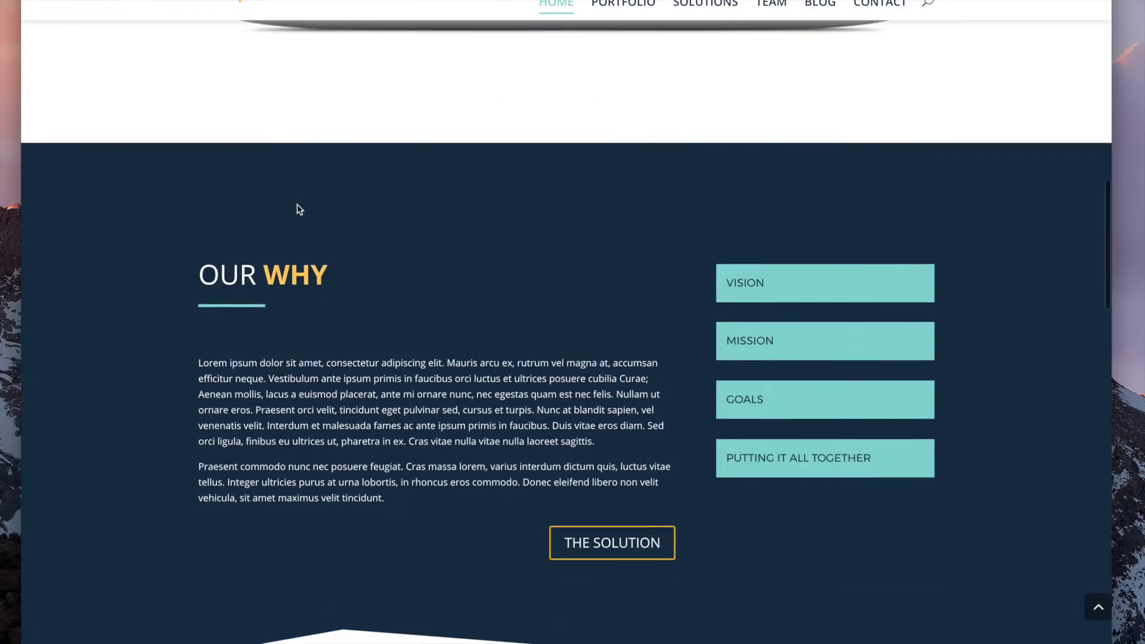
scroll(297, 208, "up", 1)
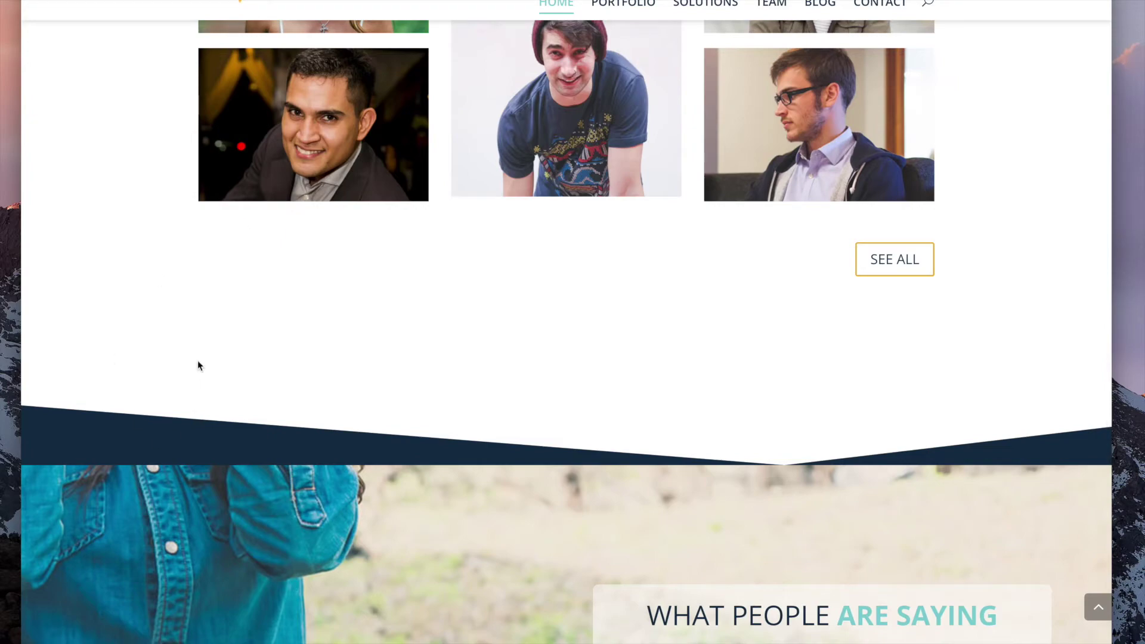
scroll(316, 391, "up", 12)
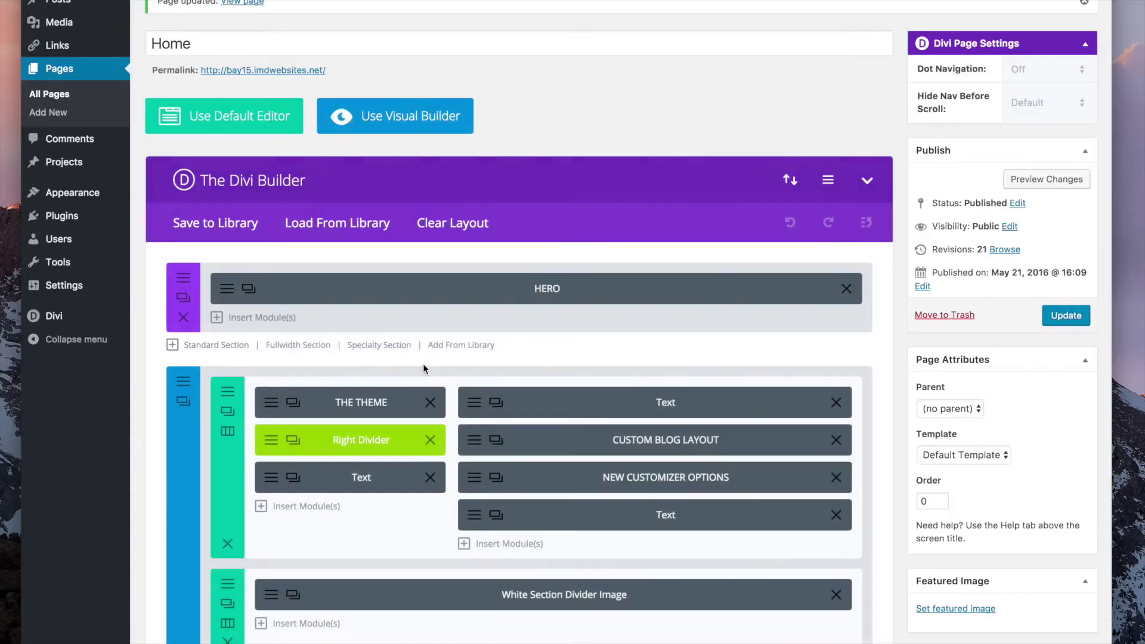
scroll(396, 512, "down", 12)
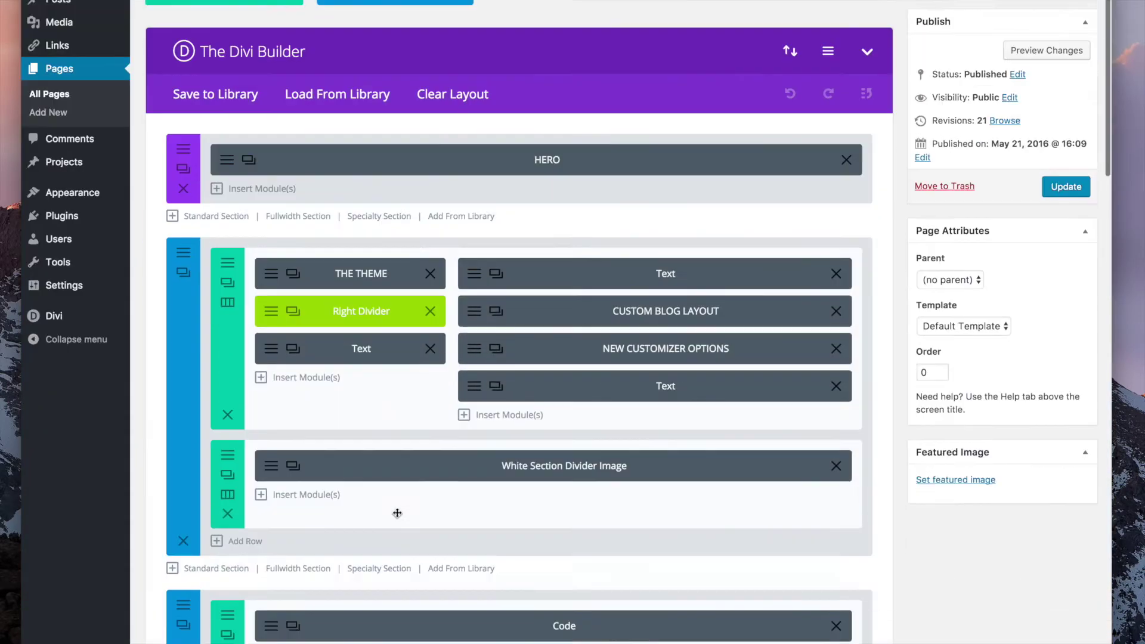
Step: Drag the White Section Divider Image module from the bottom row into Our Why's empty top row
scroll(397, 513, "down", 3)
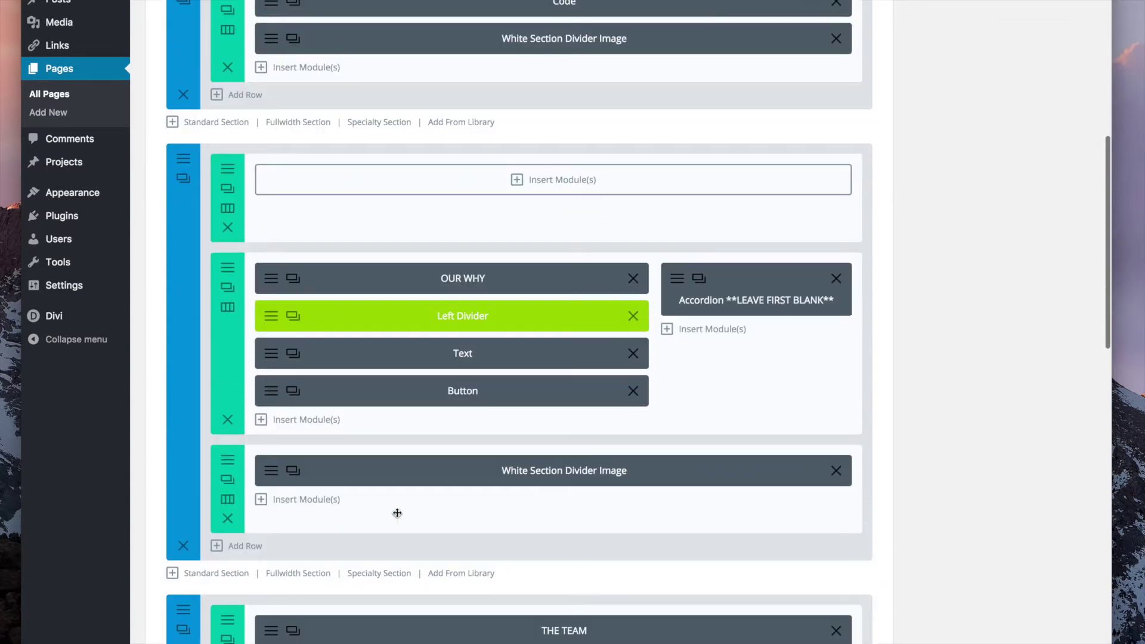
scroll(391, 513, "down", 7)
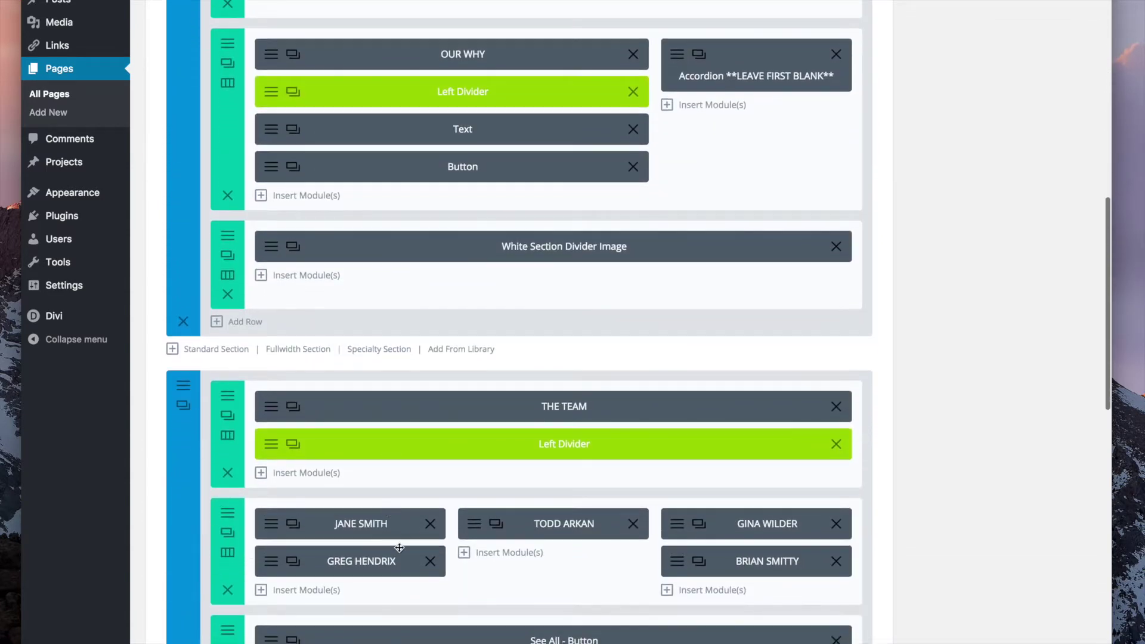
scroll(400, 550, "up", 1)
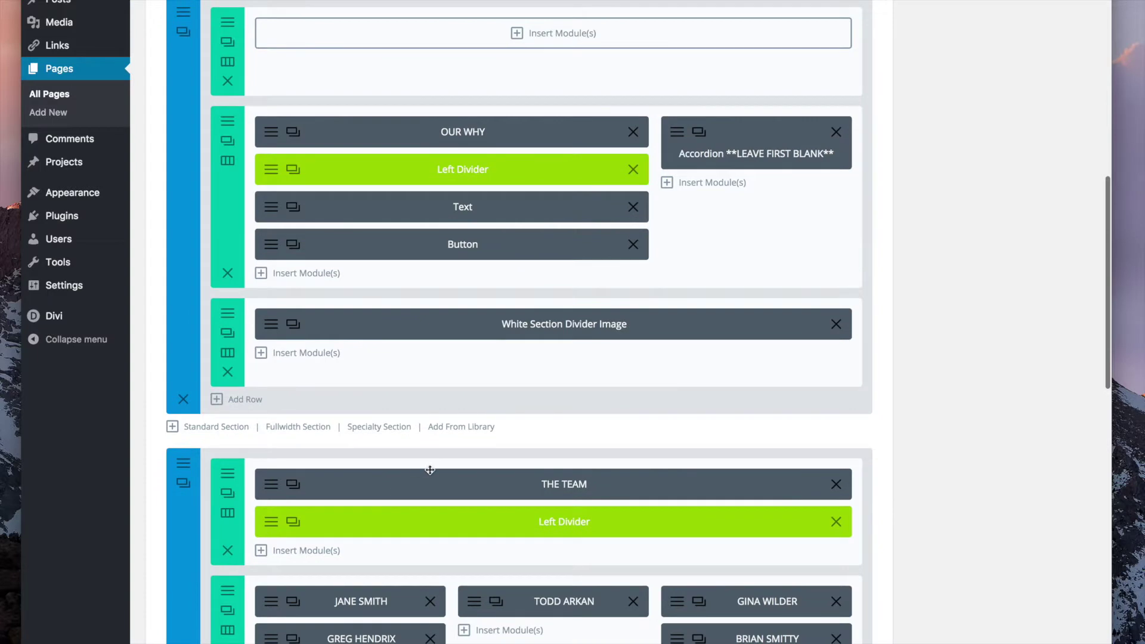
scroll(429, 469, "down", 3)
scroll(453, 568, "down", 3)
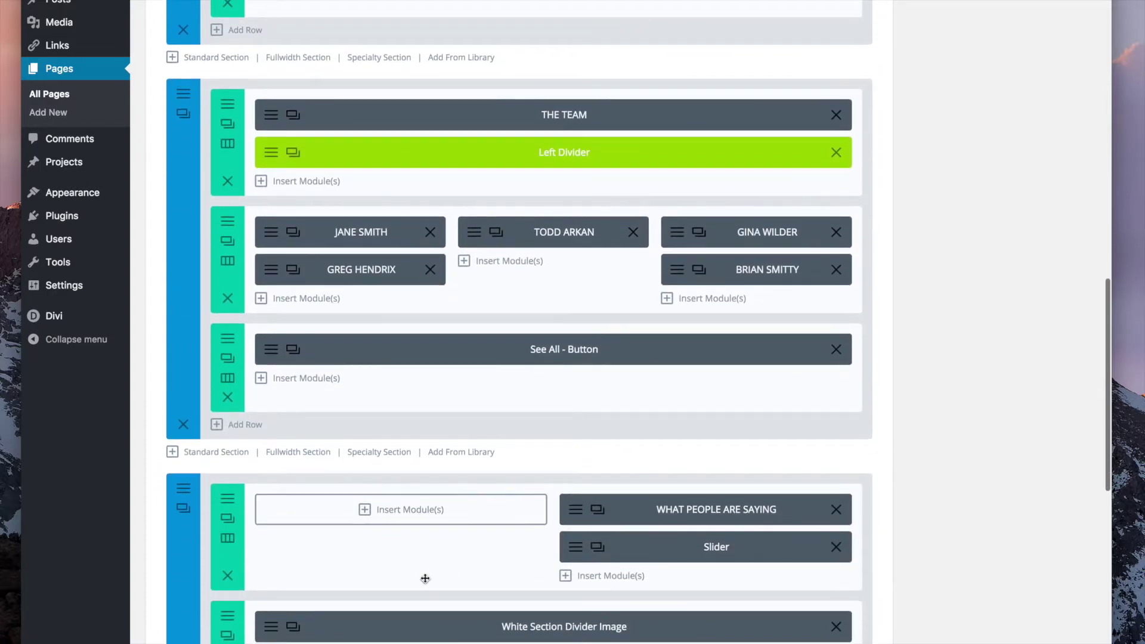
scroll(425, 578, "down", 3)
scroll(425, 578, "up", 2)
scroll(425, 579, "up", 10)
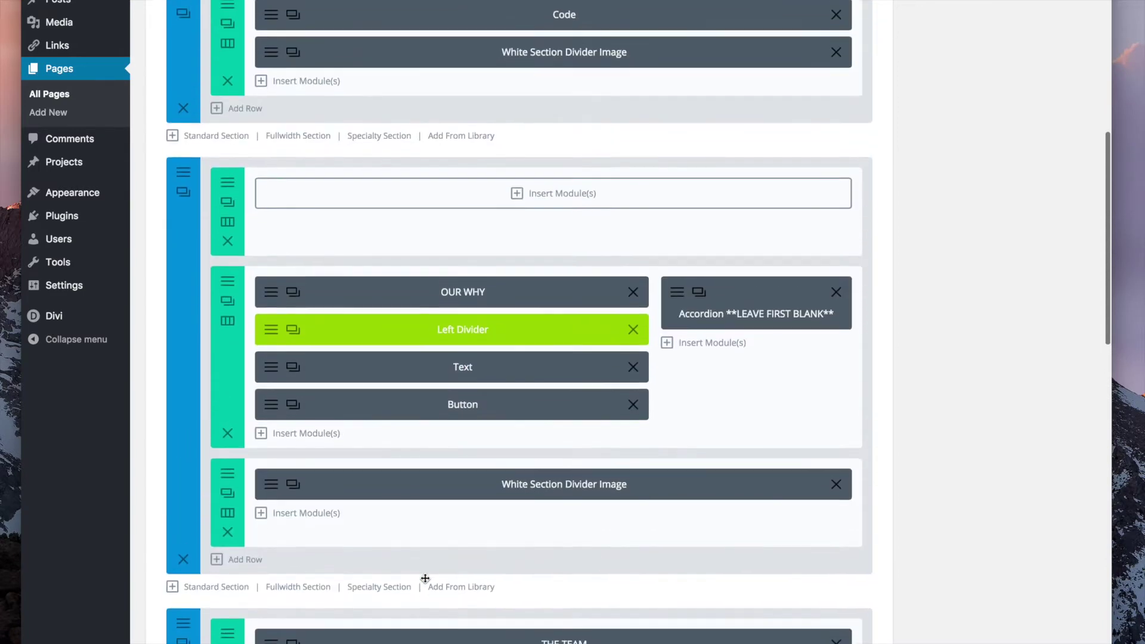
left_click_drag(445, 489, 458, 200)
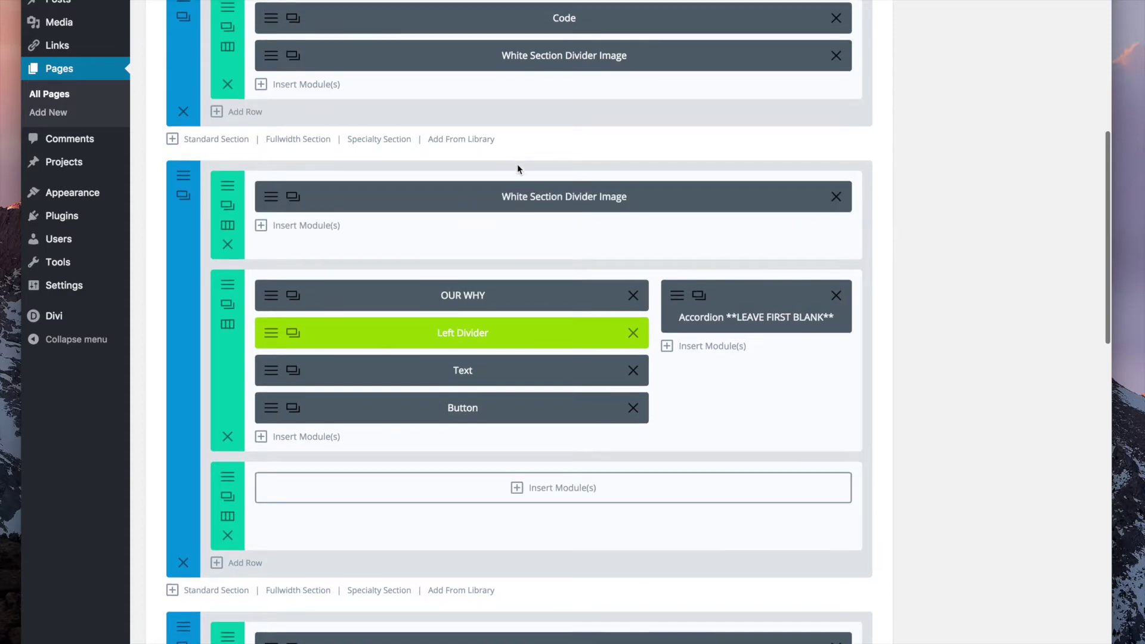
scroll(811, 140, "up", 10)
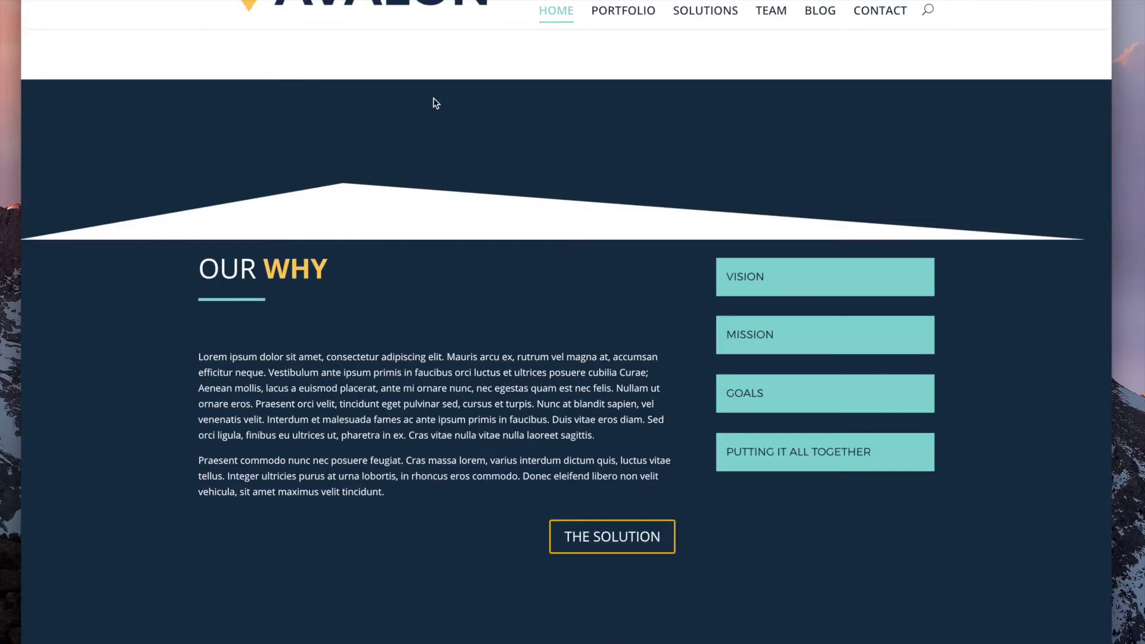
scroll(378, 173, "up", 4)
scroll(378, 173, "down", 10)
scroll(382, 178, "up", 8)
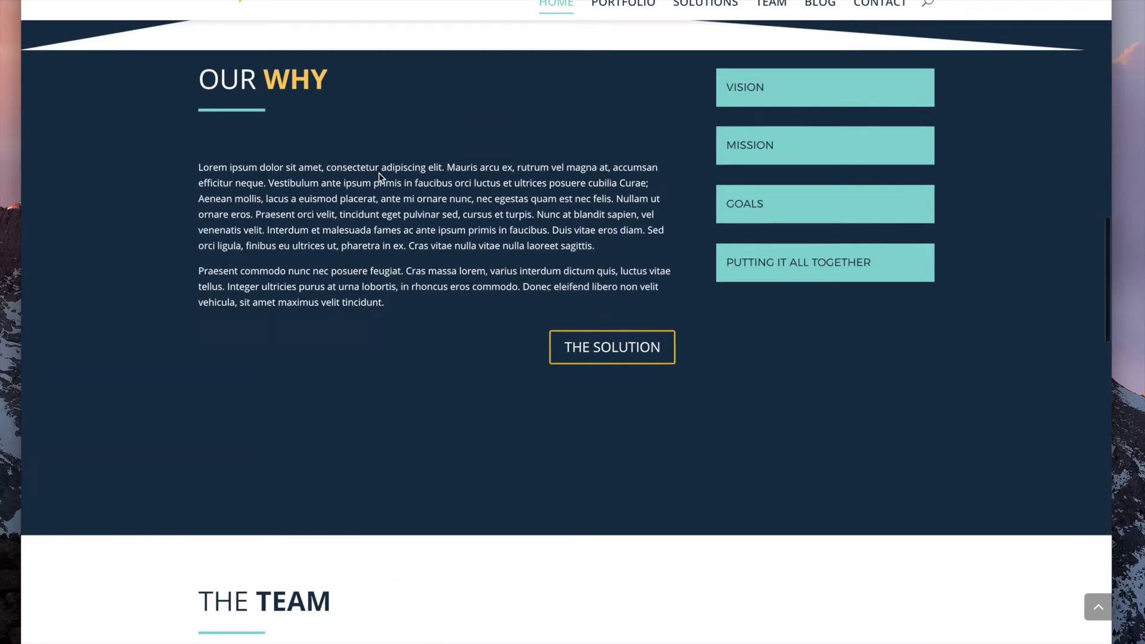
scroll(382, 178, "down", 3)
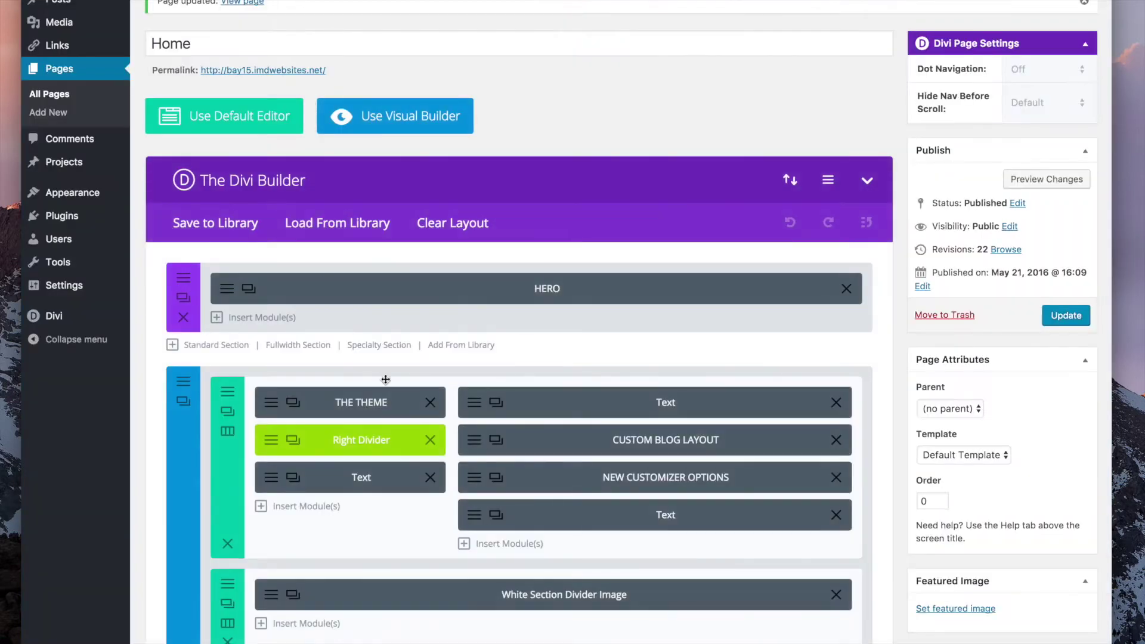
scroll(384, 378, "down", 8)
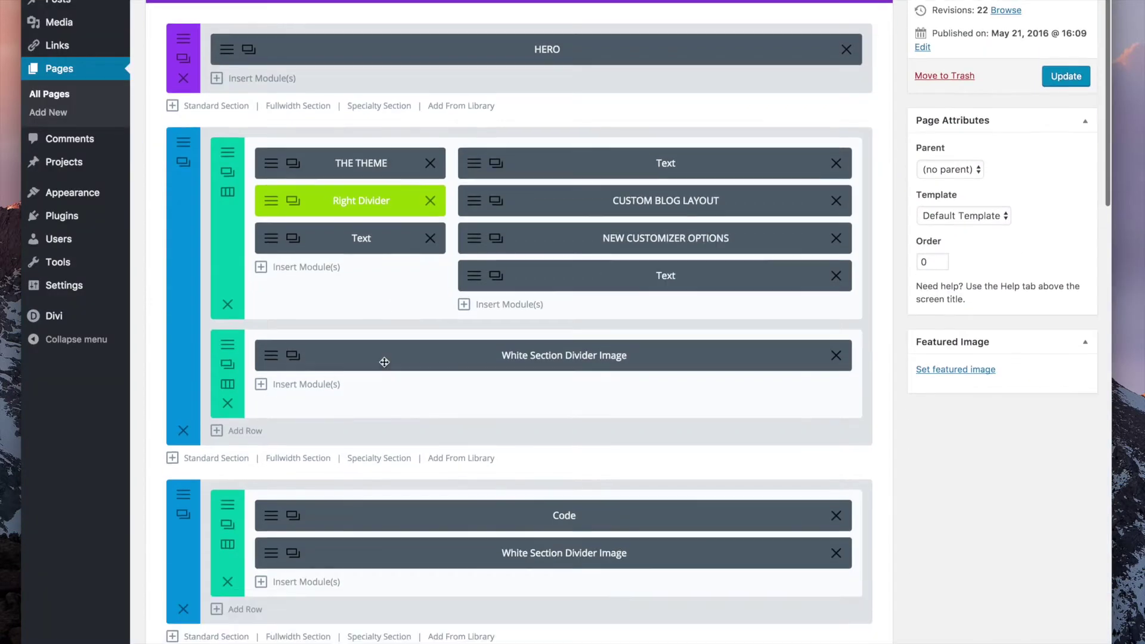
Step: Move the White Section Divider Image module down into Our Why's empty bottom row
scroll(440, 220, "down", 4)
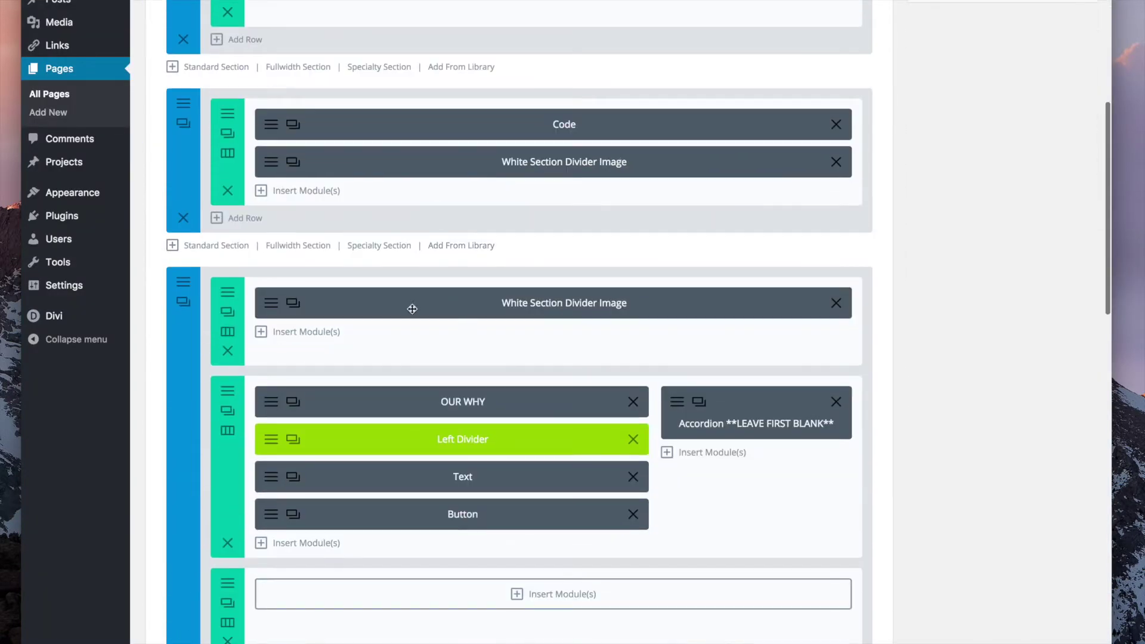
scroll(232, 317, "down", 2)
left_click_drag(398, 193, 411, 489)
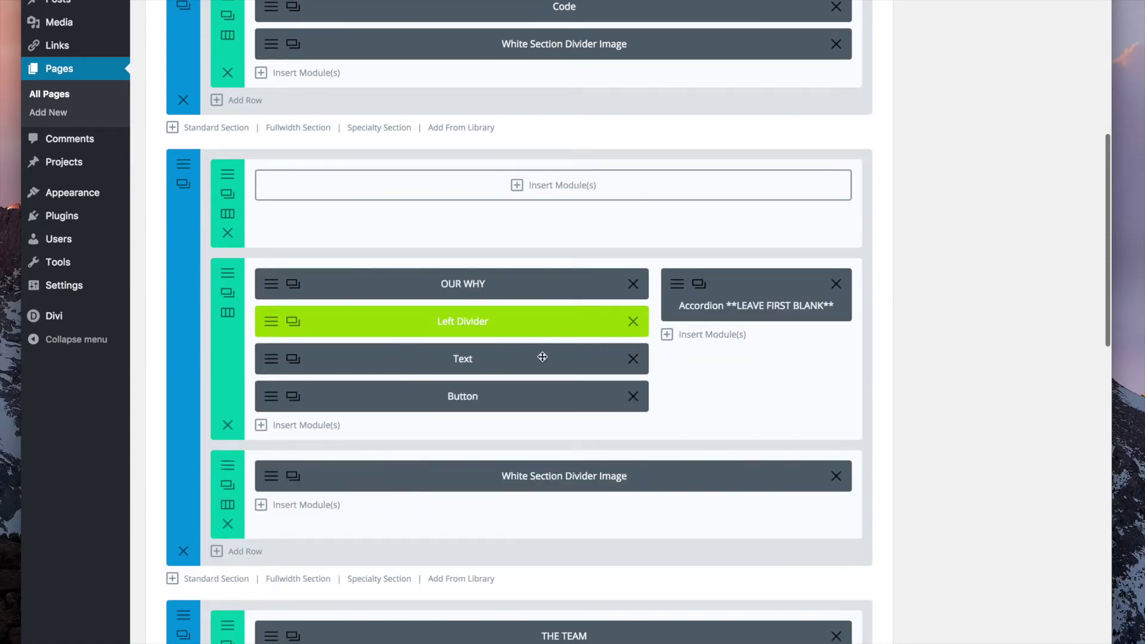
scroll(473, 115, "up", 1)
Step: Add another White Section Divider Image to Our Why's top row and update the page
left_click_drag(514, 54, 510, 188)
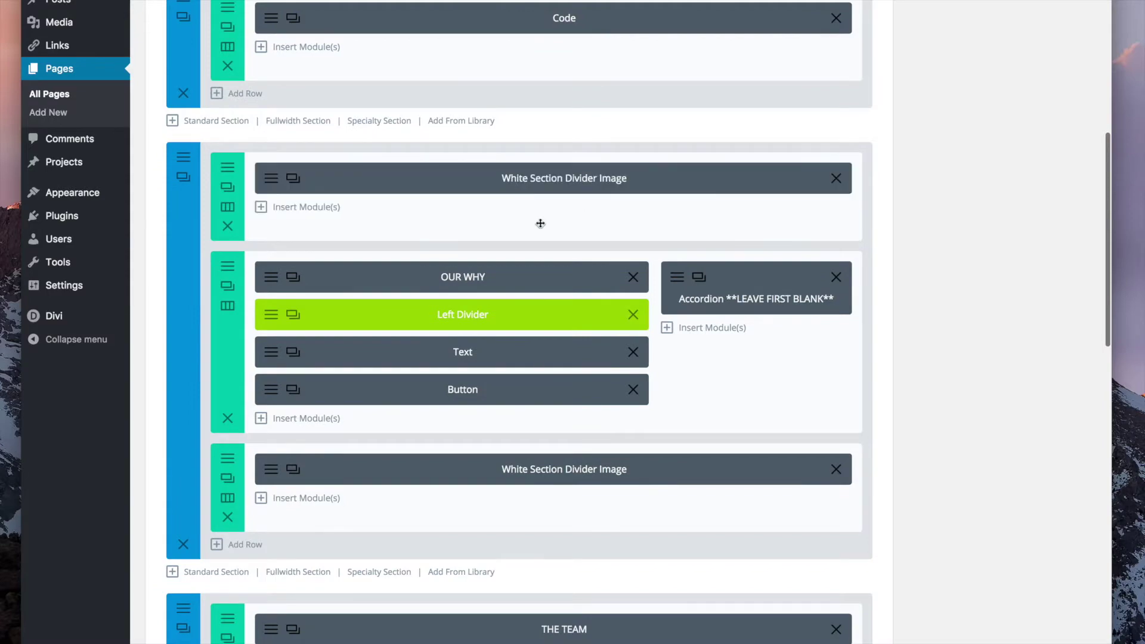
scroll(526, 223, "down", 7)
scroll(826, 50, "up", 7)
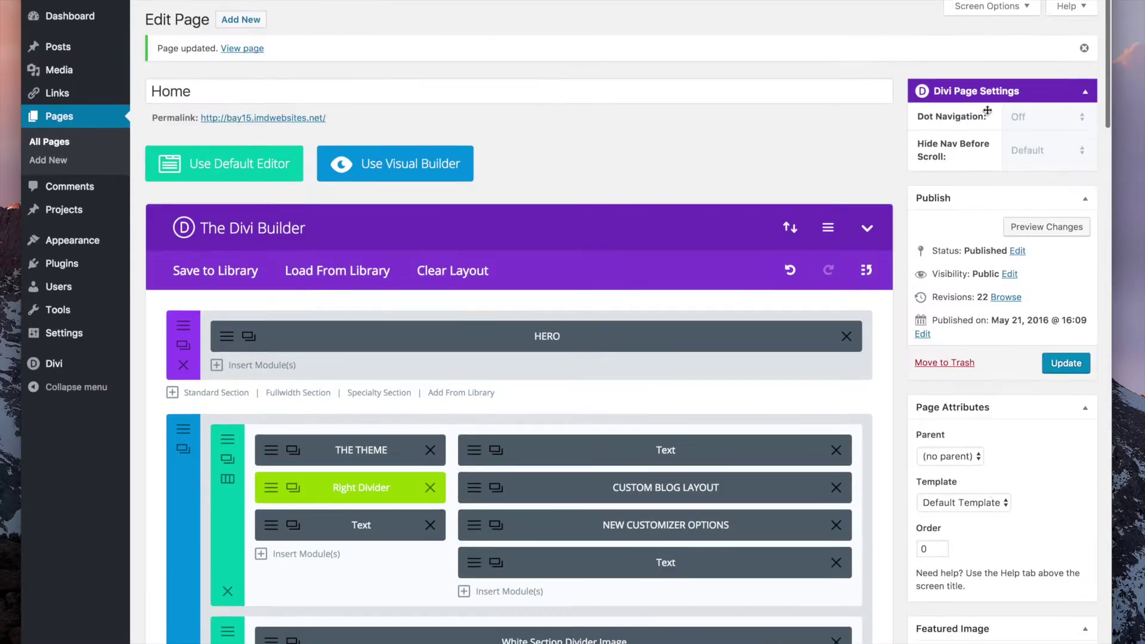
scroll(983, 440, "down", 5)
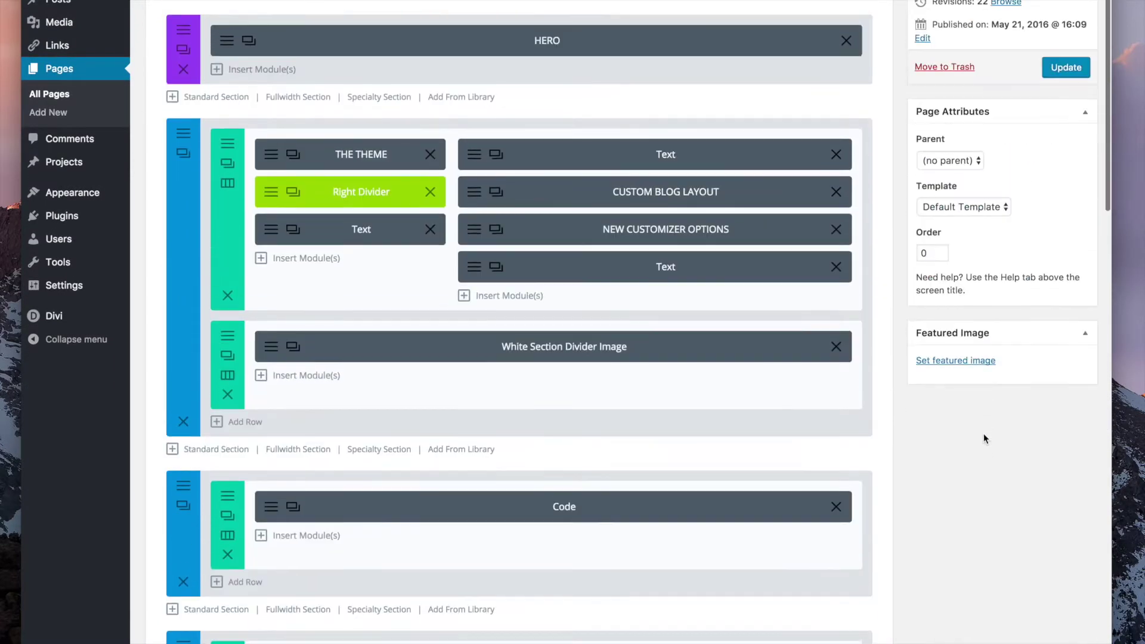
scroll(983, 438, "up", 3)
left_click(1066, 150)
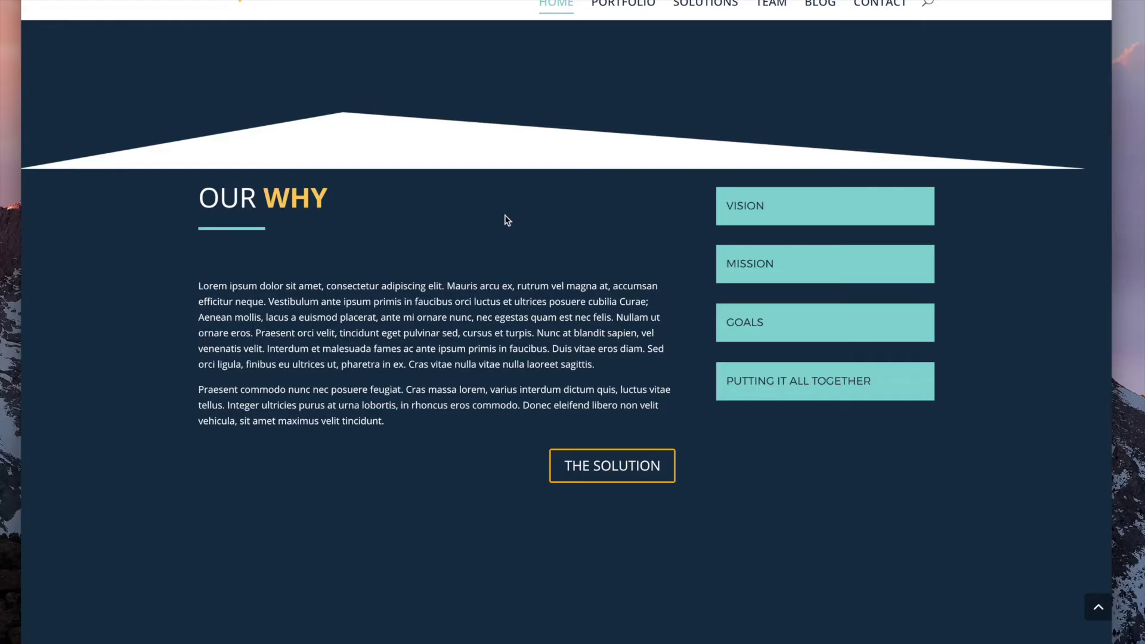
scroll(507, 221, "up", 15)
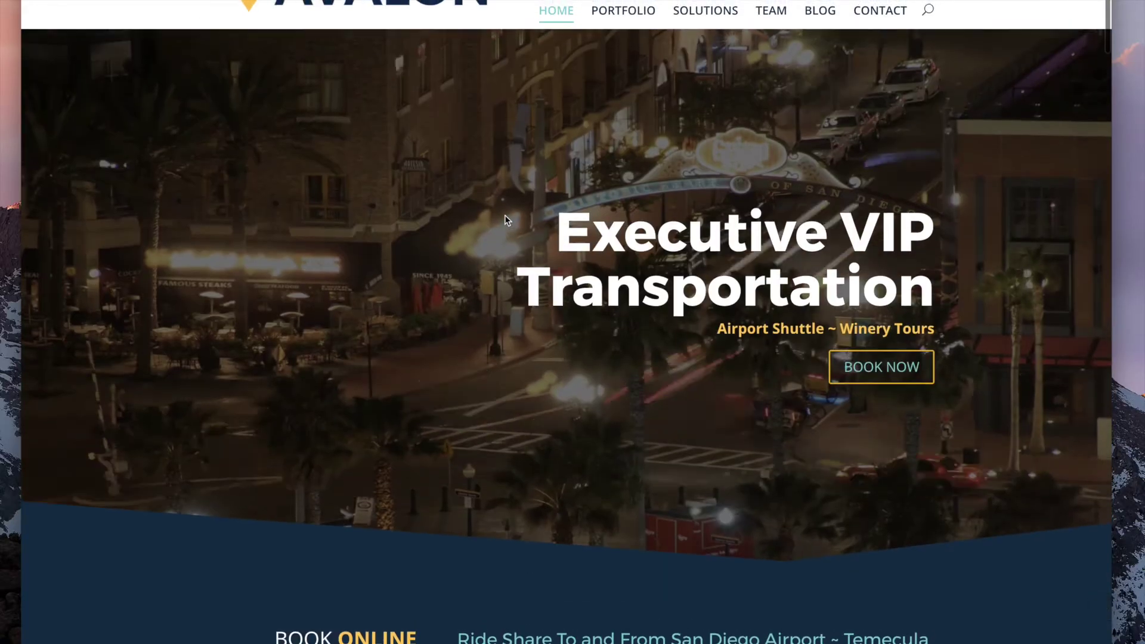
Step: Reload the live homepage to check the white angled divider above Our Why
scroll(507, 221, "down", 10)
scroll(505, 220, "down", 10)
scroll(396, 199, "up", 3)
scroll(396, 199, "down", 1)
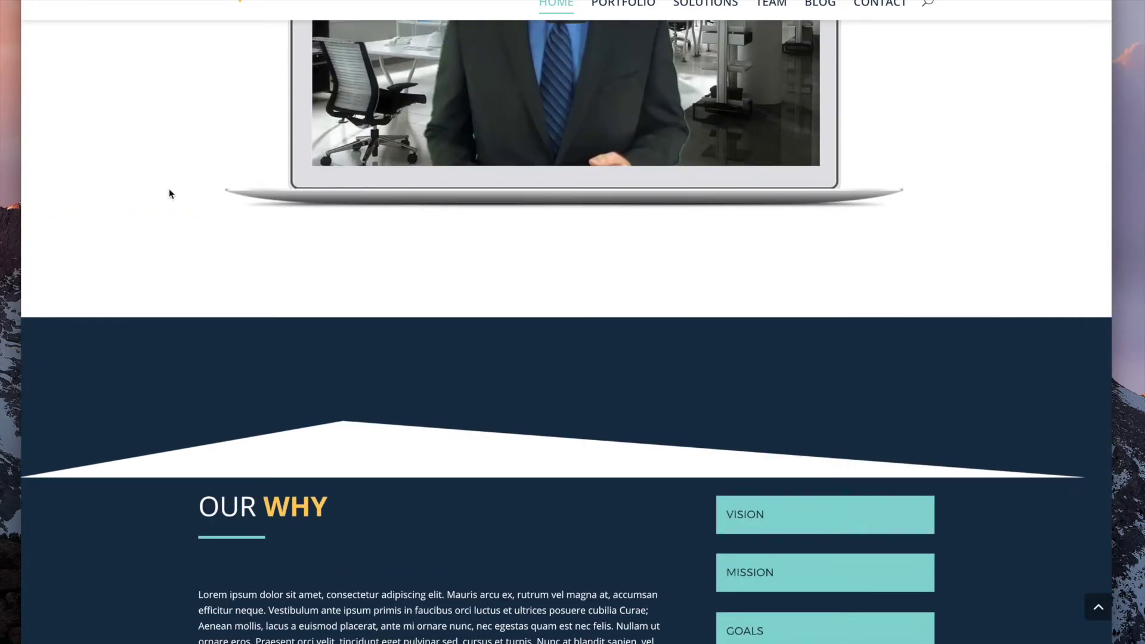
key("super+r")
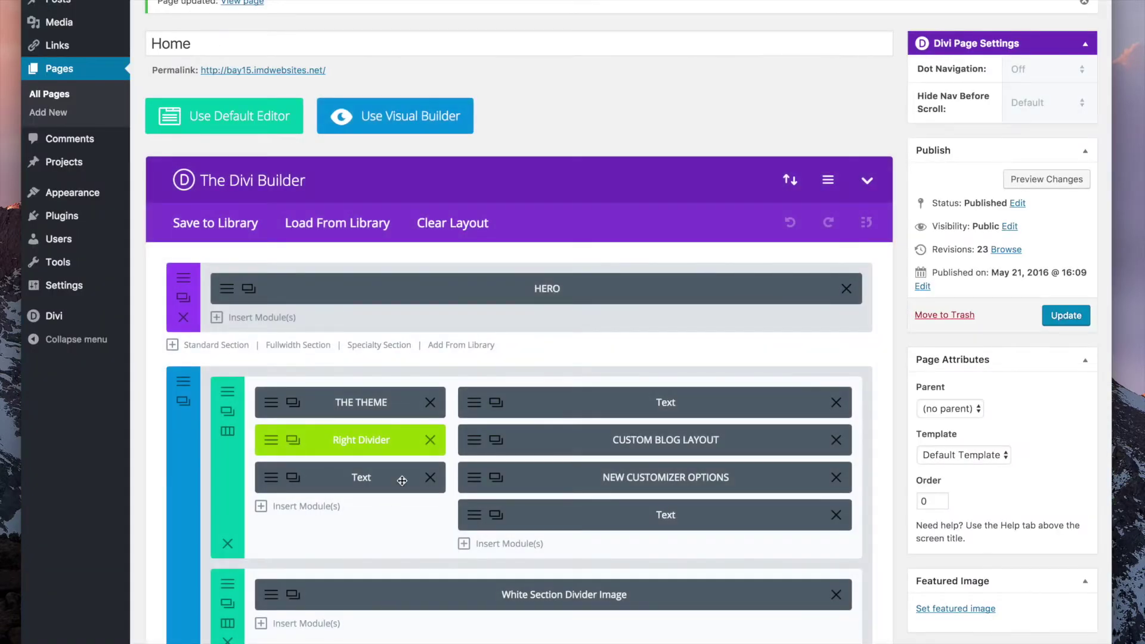
scroll(402, 481, "down", 10)
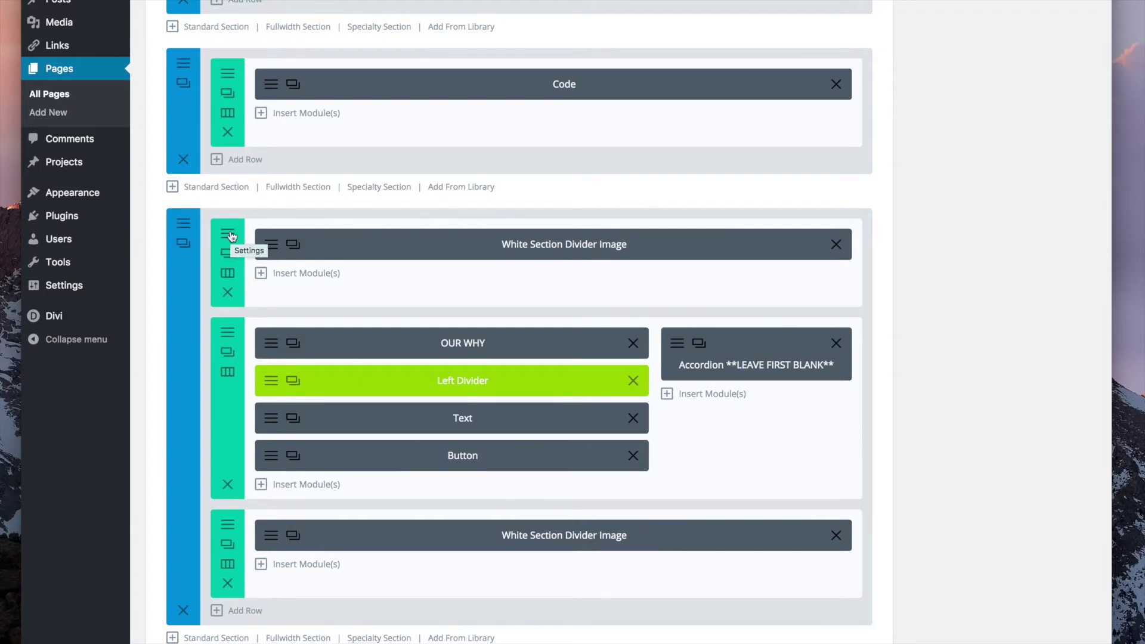
scroll(459, 418, "down", 9)
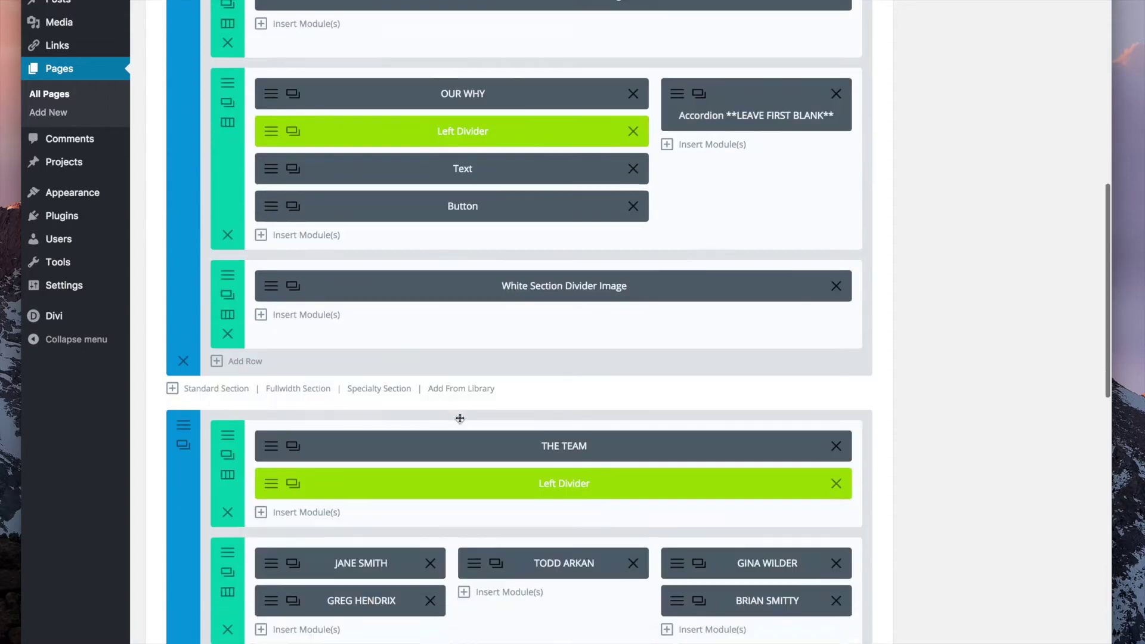
scroll(459, 418, "down", 6)
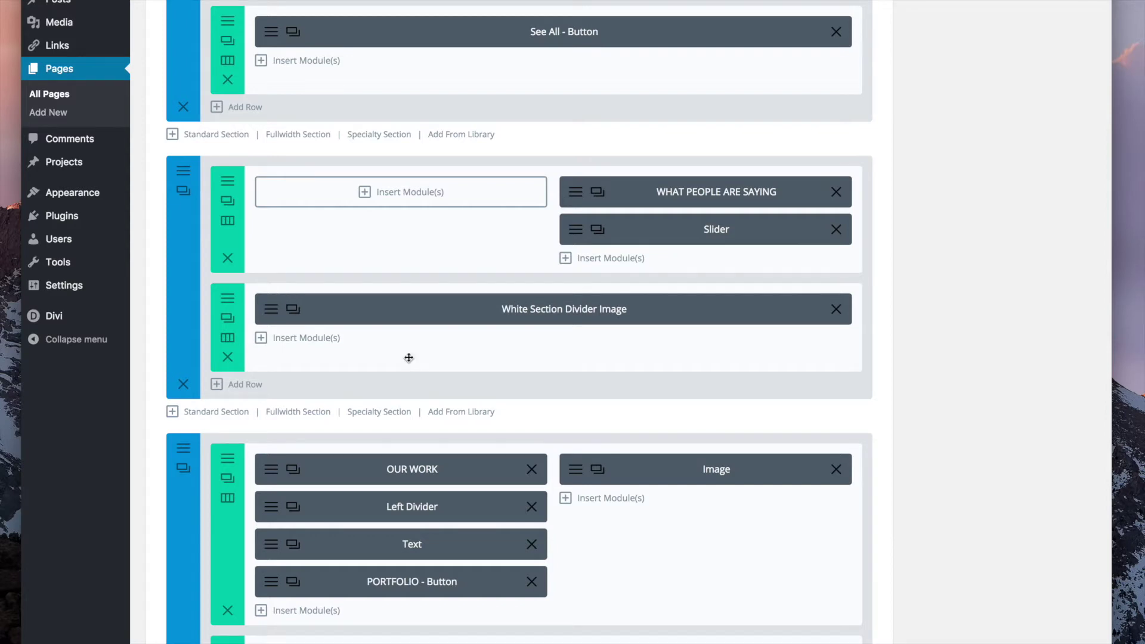
scroll(408, 358, "down", 3)
scroll(408, 358, "up", 13)
scroll(409, 357, "up", 9)
scroll(380, 325, "up", 3)
scroll(298, 352, "down", 3)
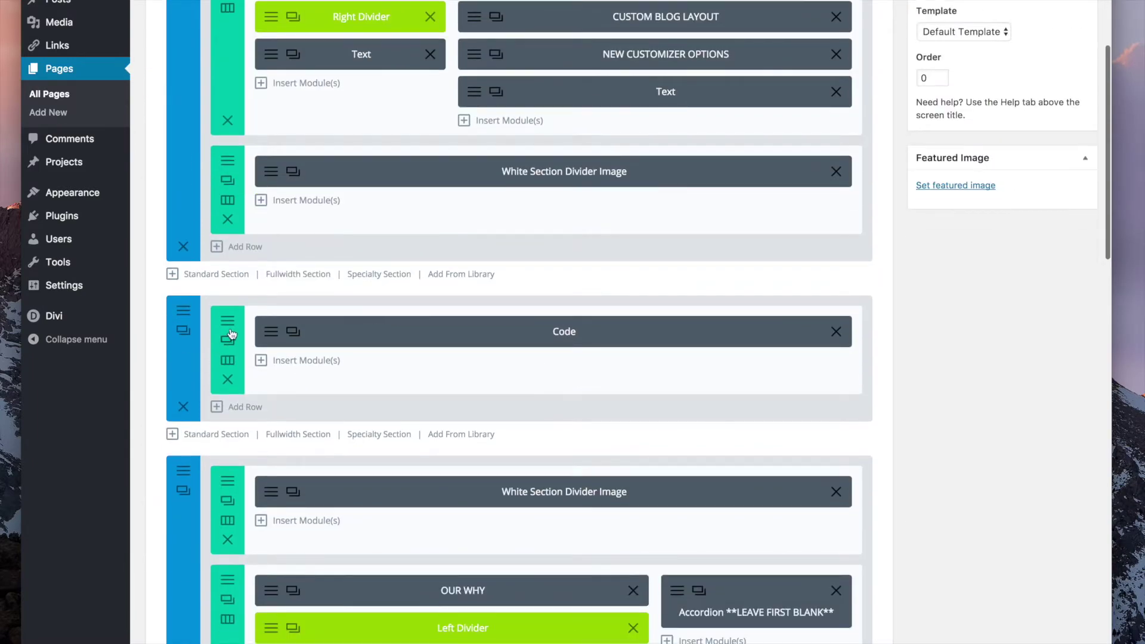
left_click(239, 499)
left_click(378, 67)
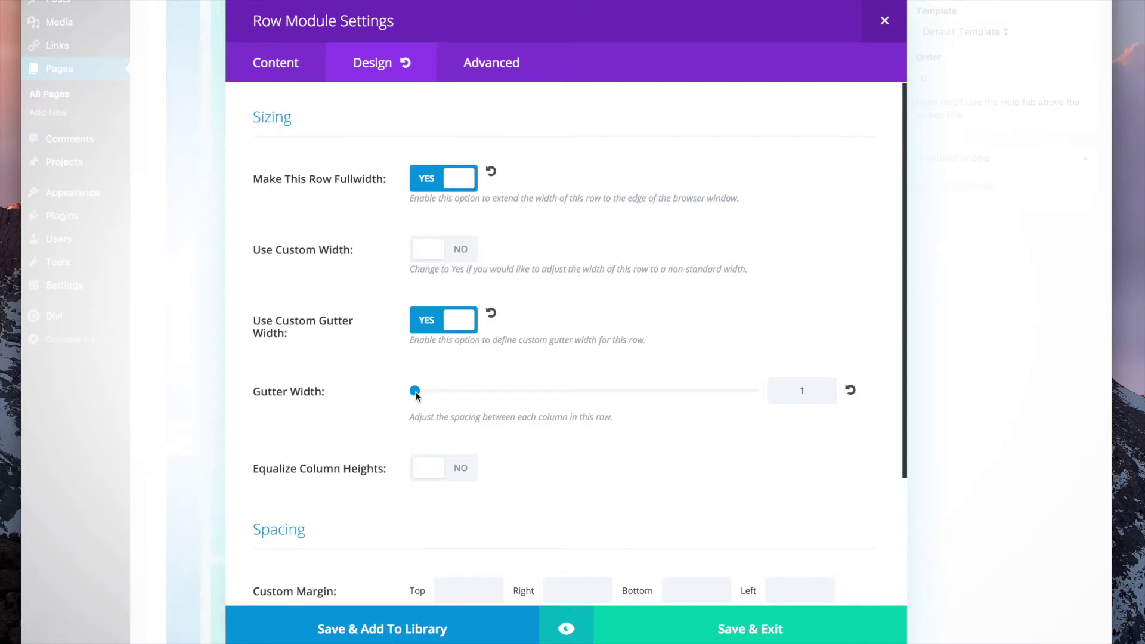
scroll(321, 360, "down", 3)
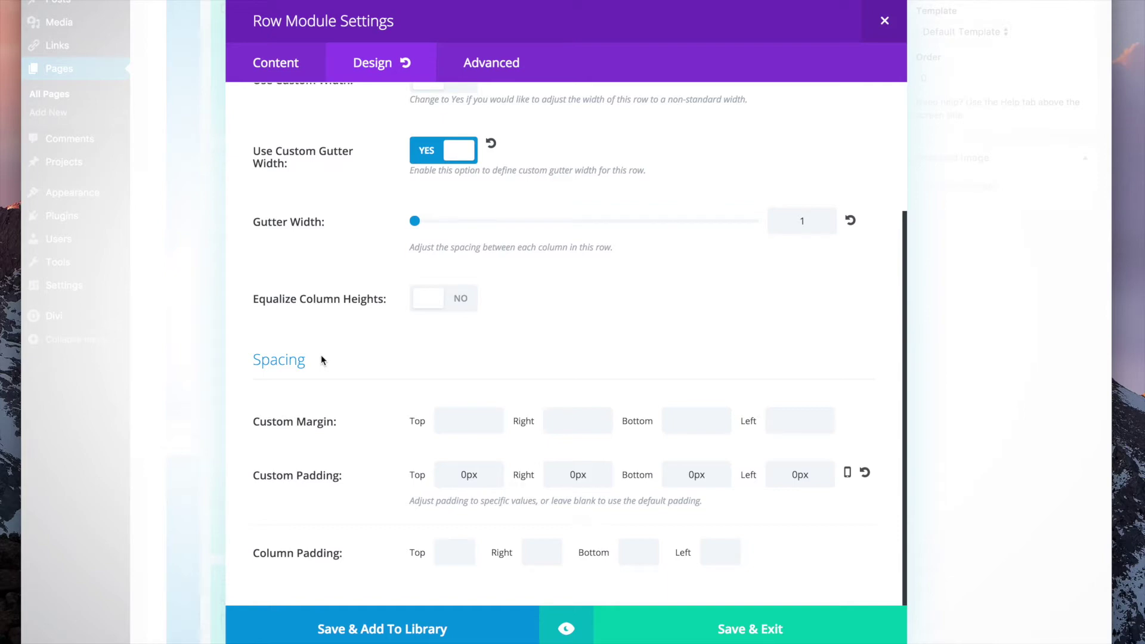
left_click(885, 21)
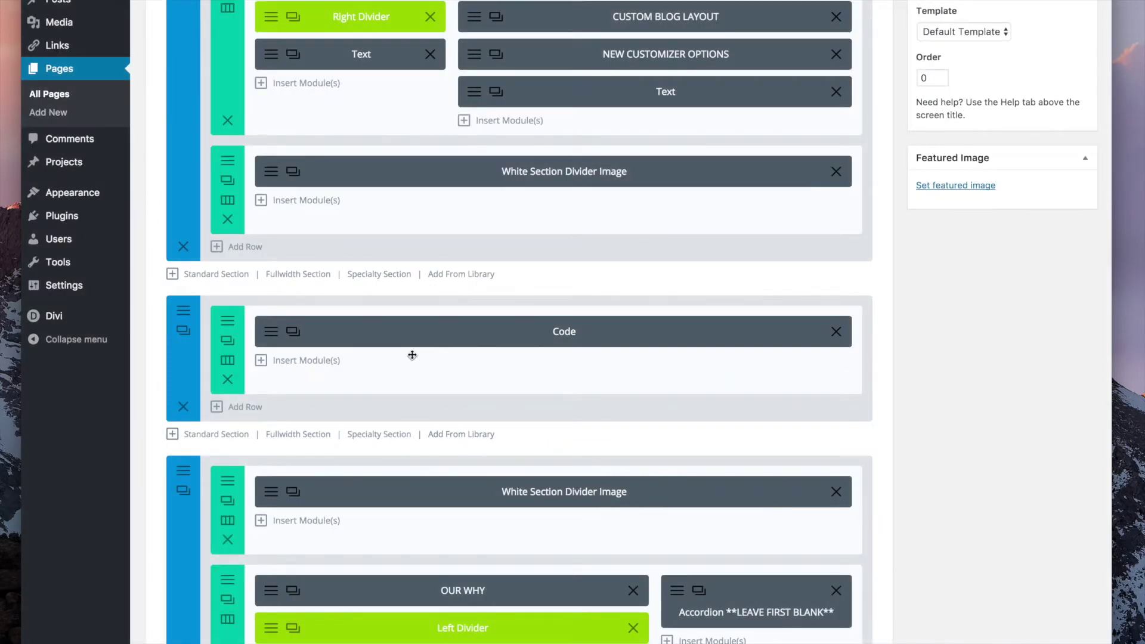
scroll(496, 360, "down", 13)
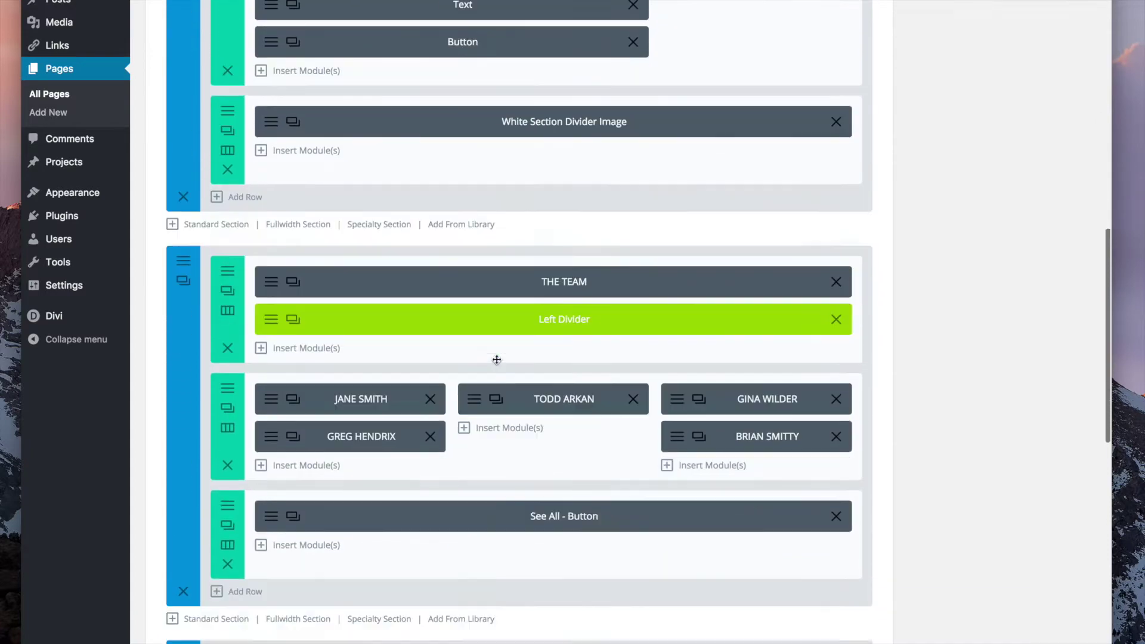
scroll(497, 359, "down", 14)
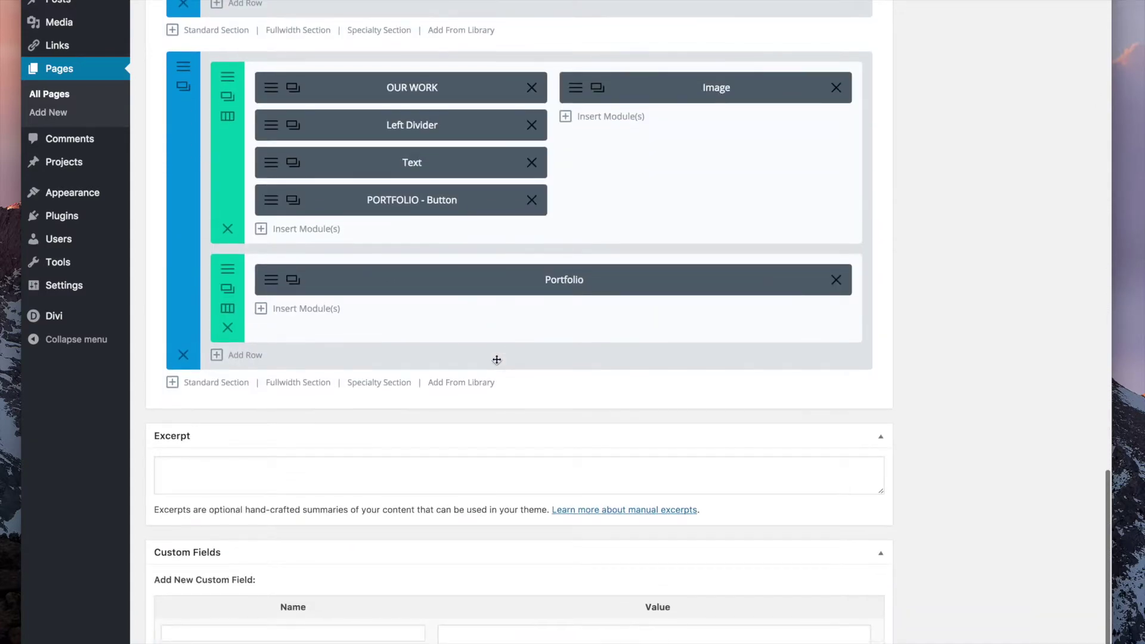
scroll(496, 359, "up", 7)
scroll(497, 360, "up", 20)
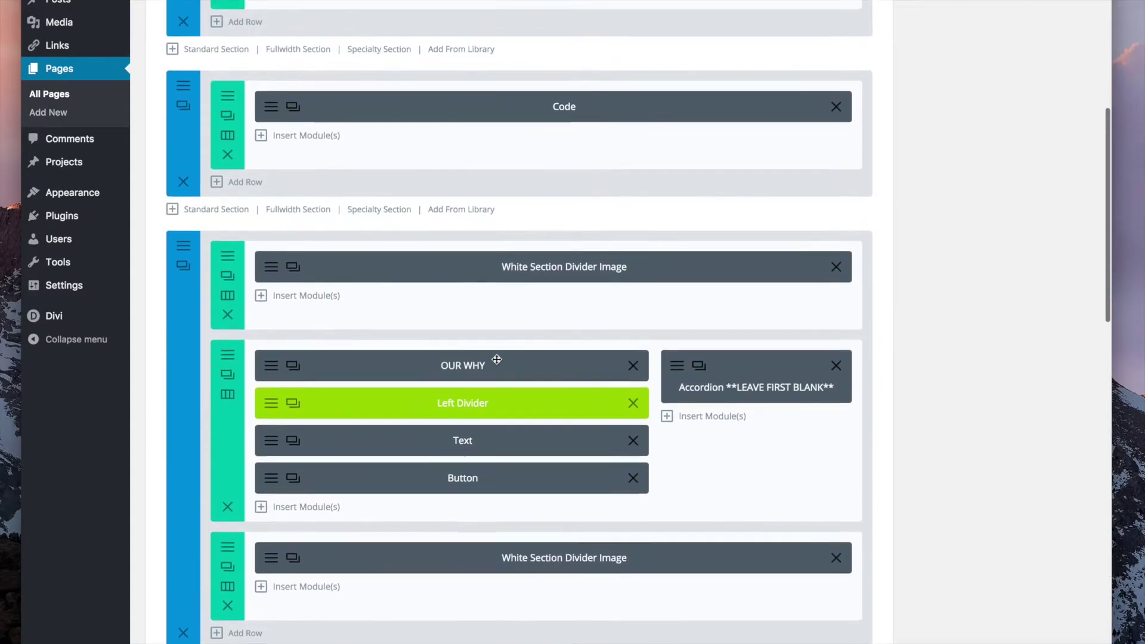
scroll(496, 359, "up", 7)
scroll(497, 359, "down", 11)
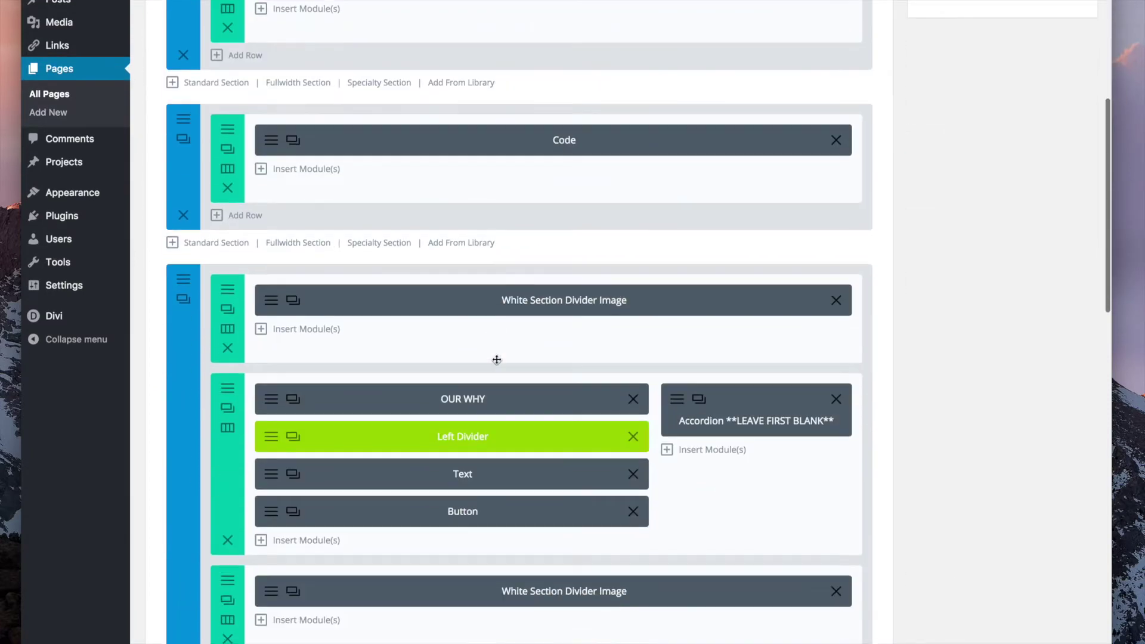
scroll(497, 360, "up", 11)
scroll(497, 359, "down", 20)
scroll(497, 360, "up", 4)
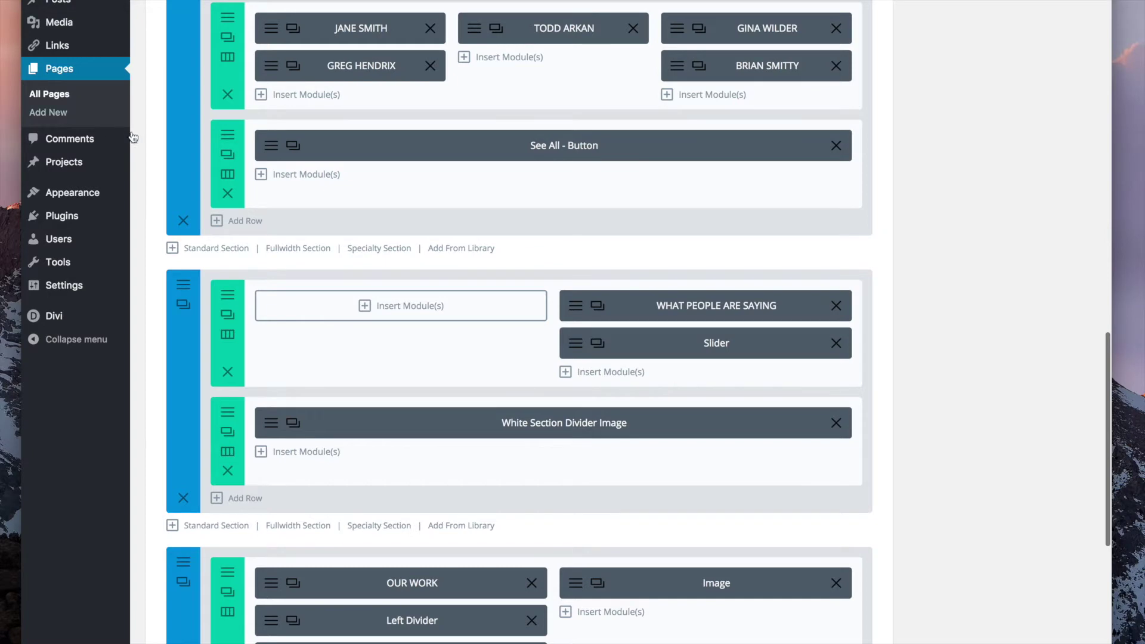
scroll(383, 167, "up", 9)
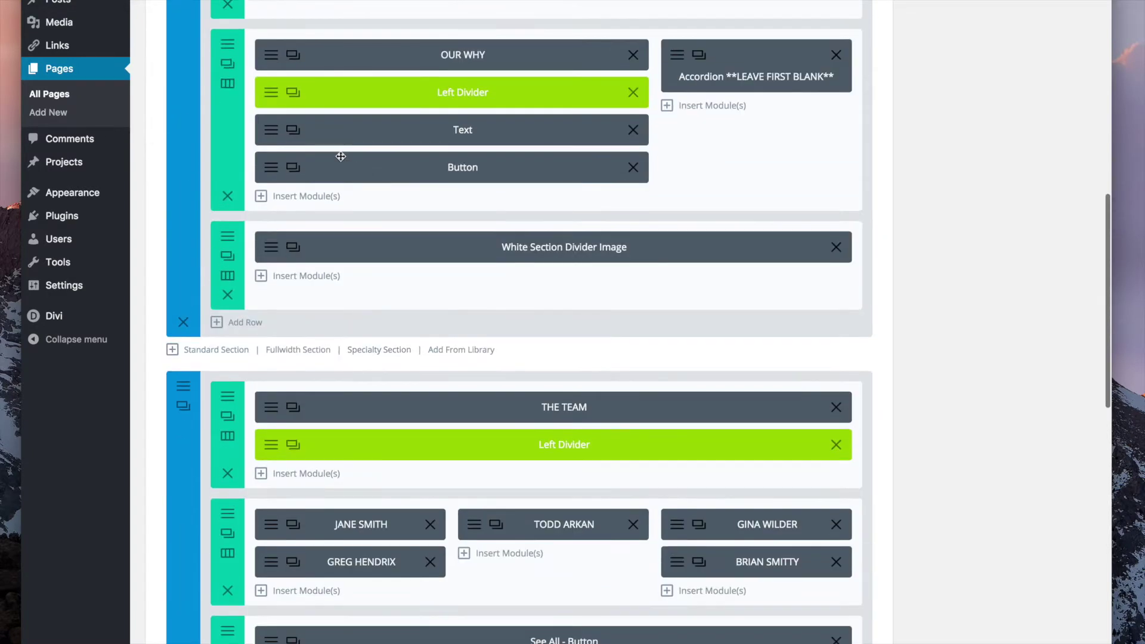
scroll(641, 271, "up", 2)
scroll(638, 270, "down", 5)
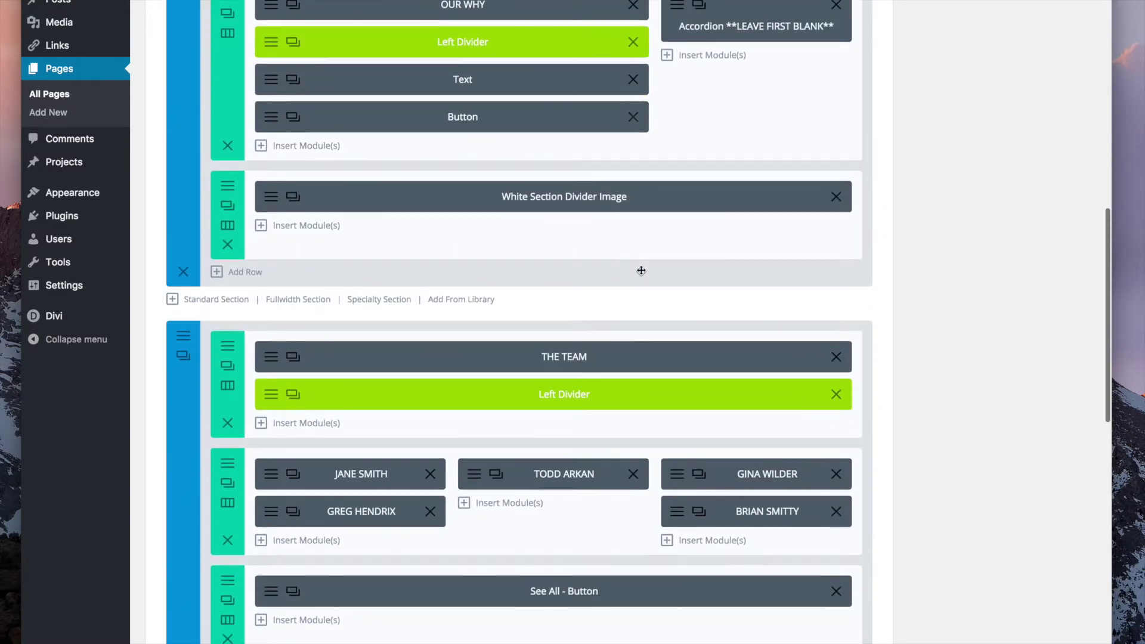
scroll(345, 230, "up", 5)
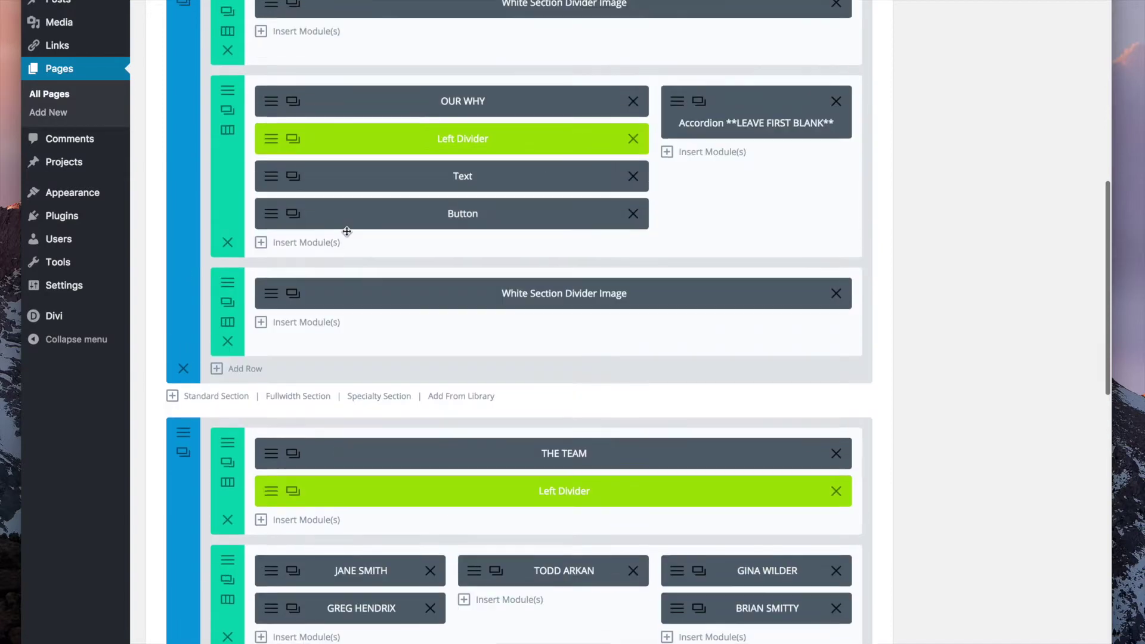
scroll(346, 231, "up", 2)
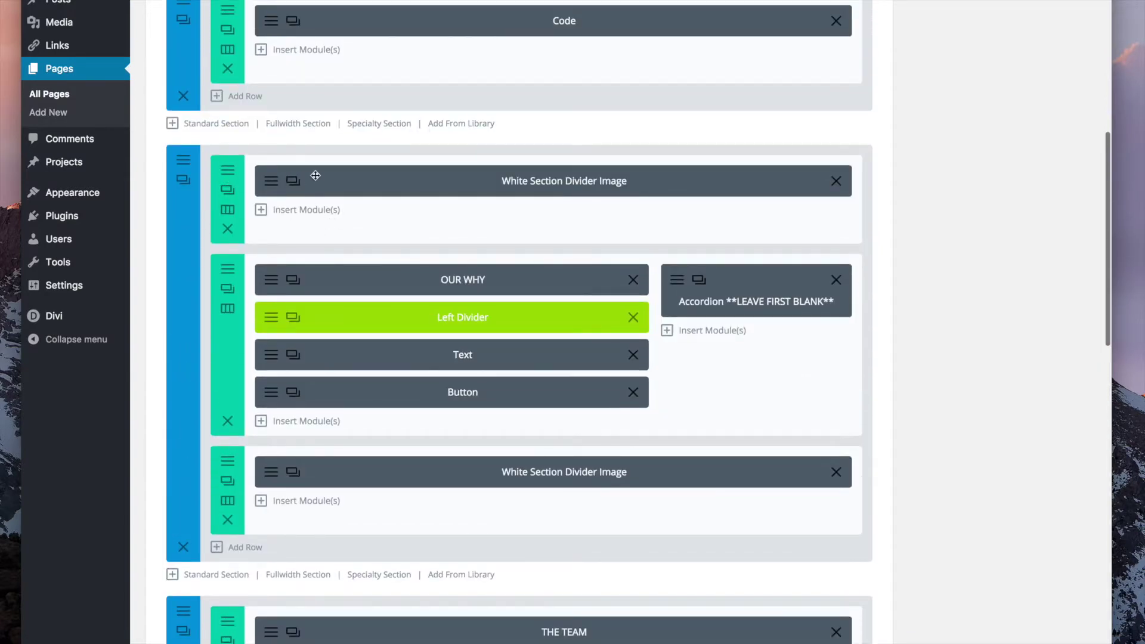
mouse_move(329, 187)
left_mouse_down()
mouse_move(327, 276)
mouse_move(325, 184)
left_mouse_up()
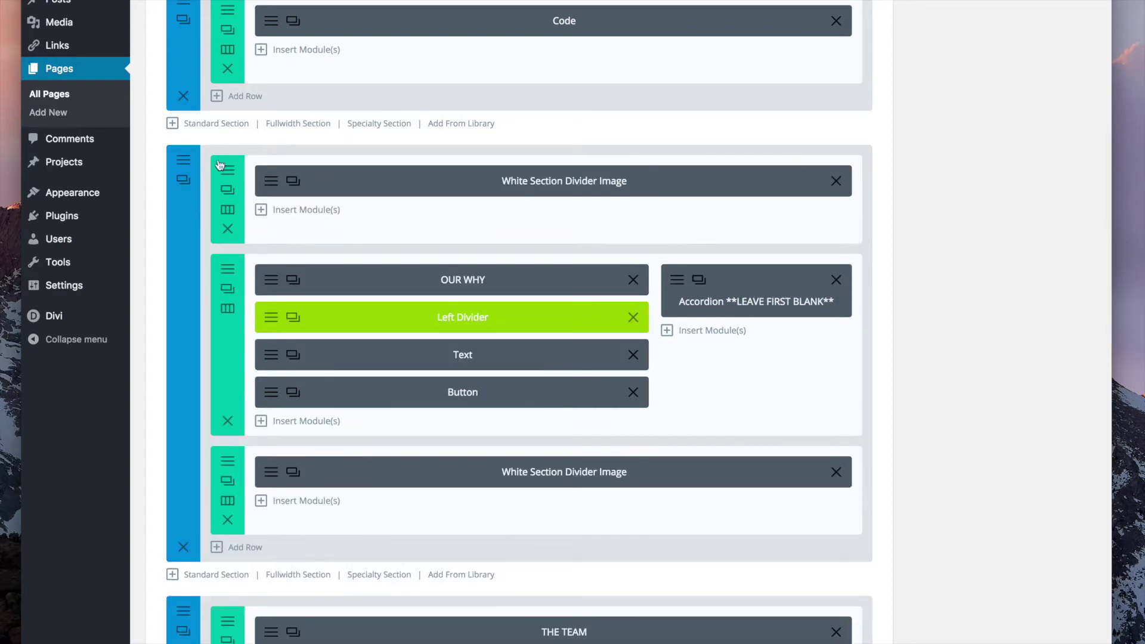
scroll(220, 165, "down", 3)
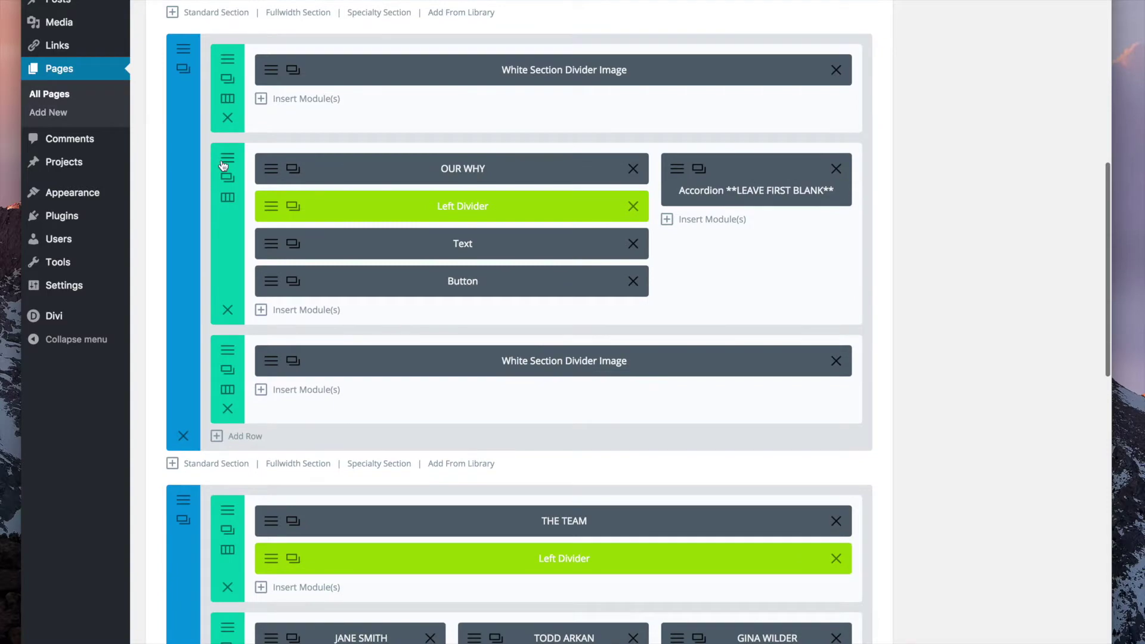
scroll(224, 165, "down", 4)
scroll(223, 165, "up", 20)
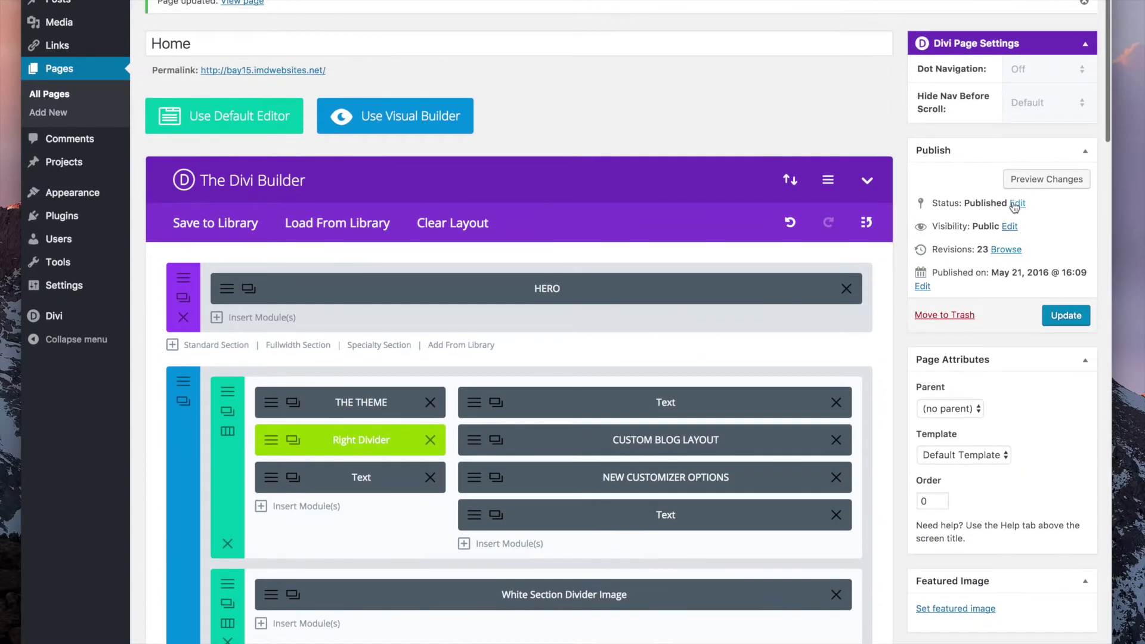
Step: Restore the Home page to its 17 July 2017 19:14 revision and update it
left_click(1000, 251)
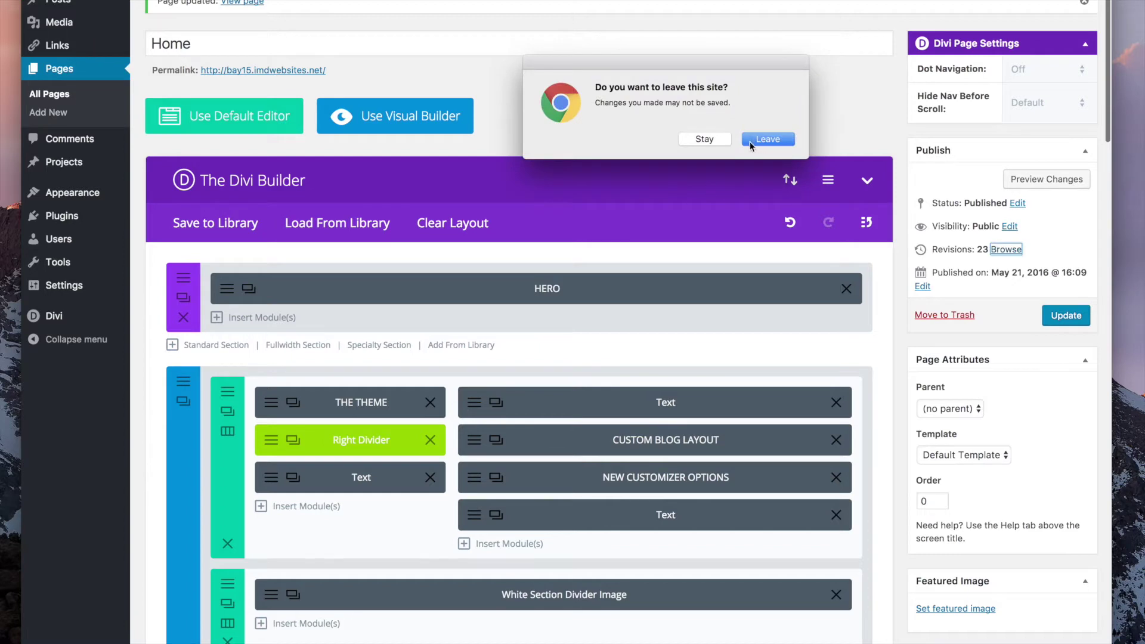
left_click(790, 138)
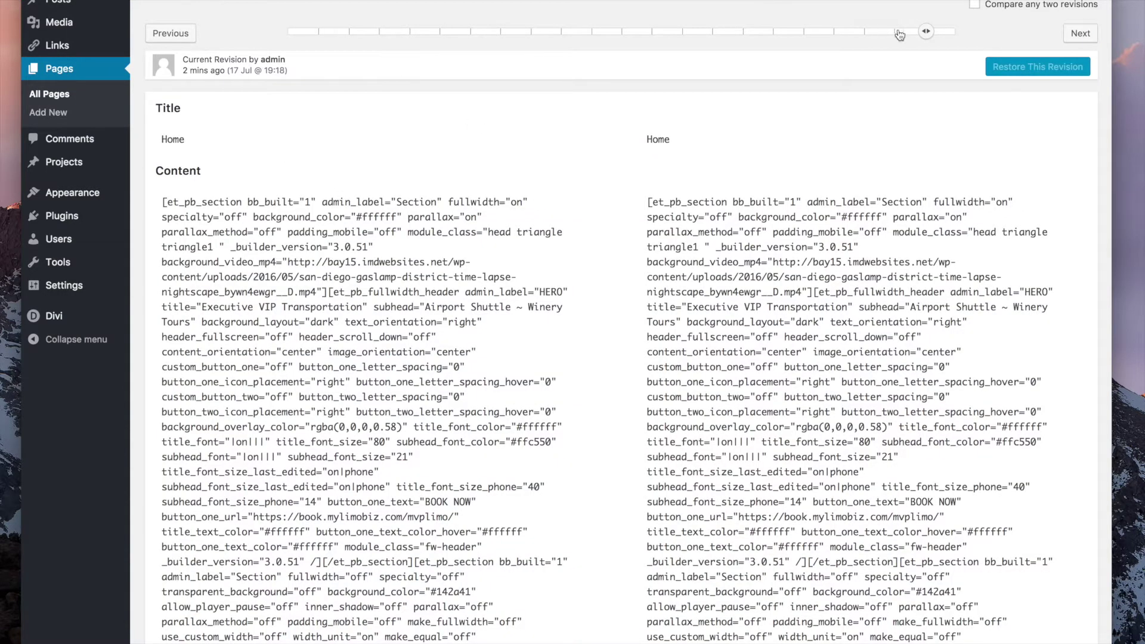
left_click(899, 33)
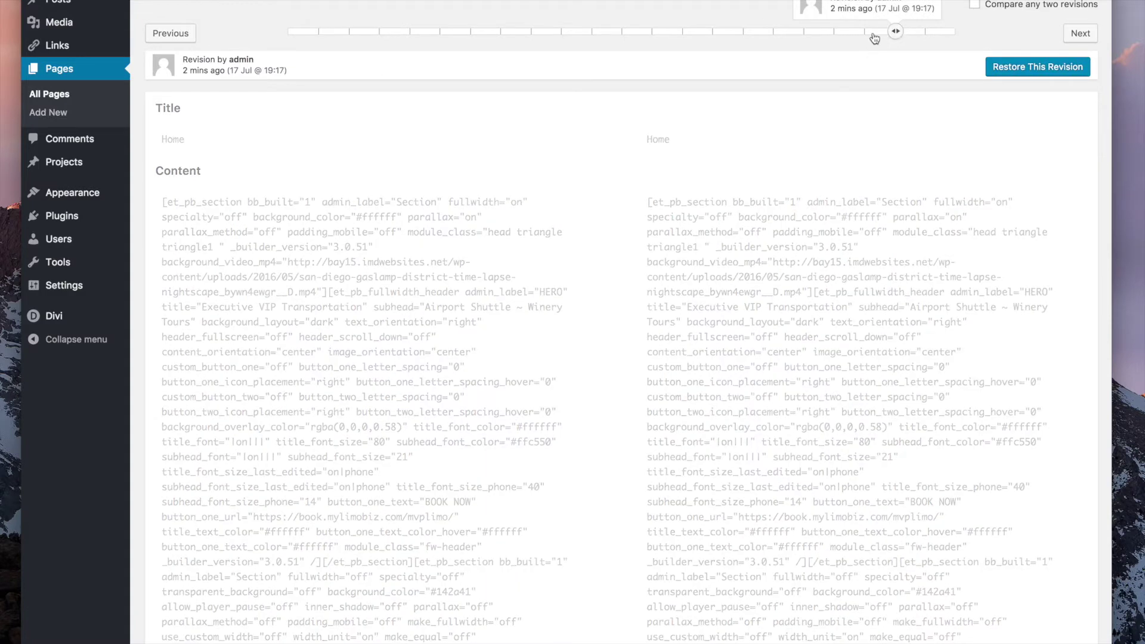
left_click(865, 33)
left_click(837, 34)
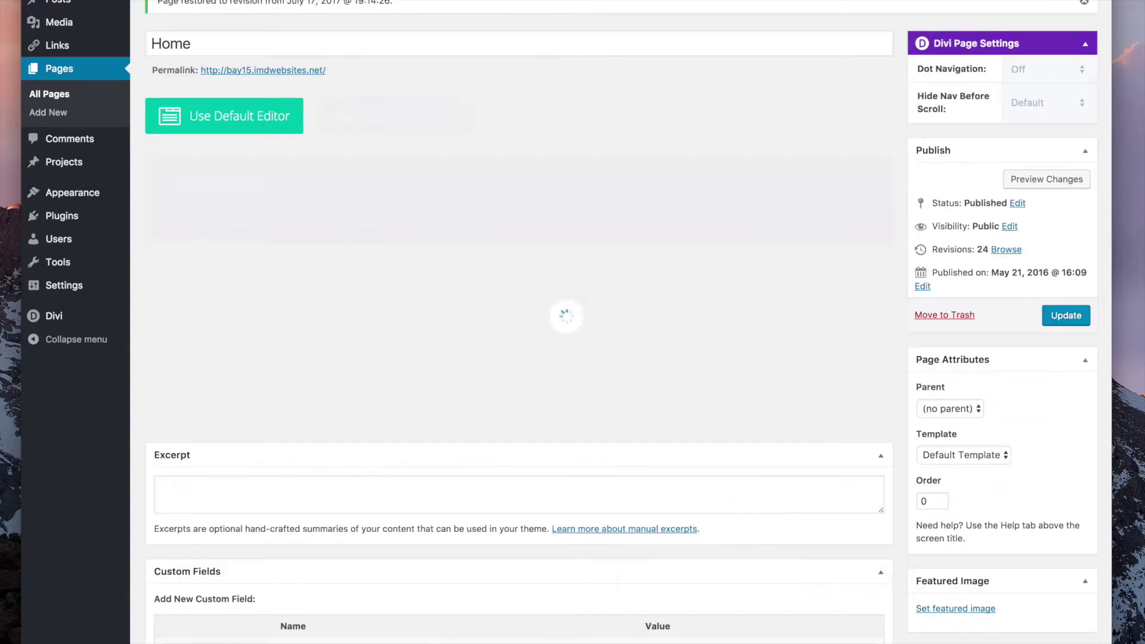
left_click(1055, 318)
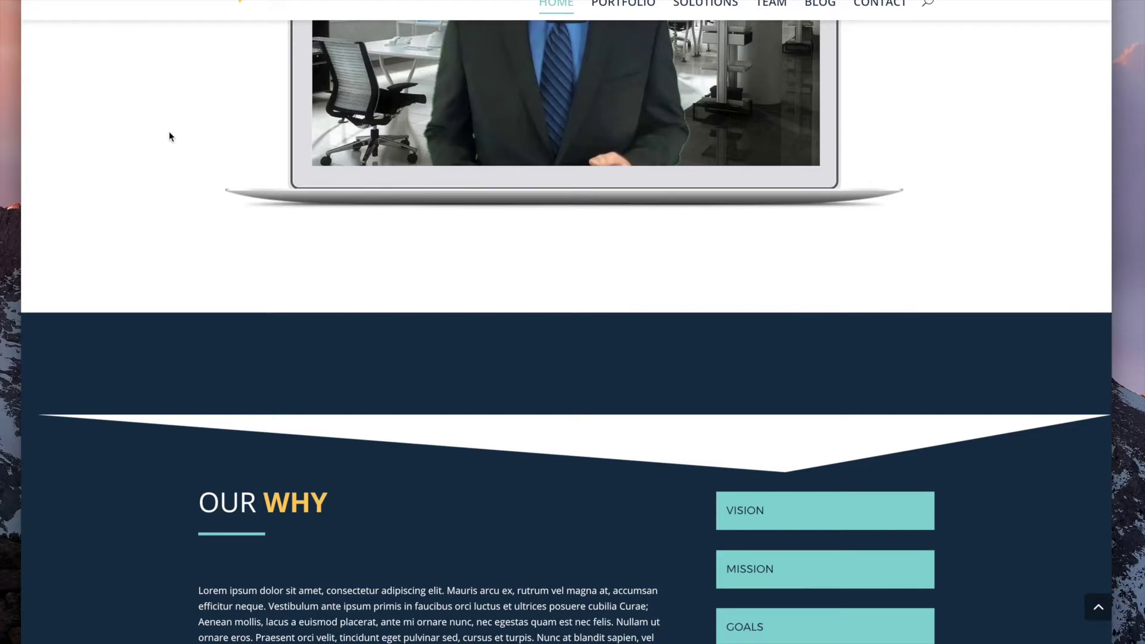
scroll(169, 137, "up", 2)
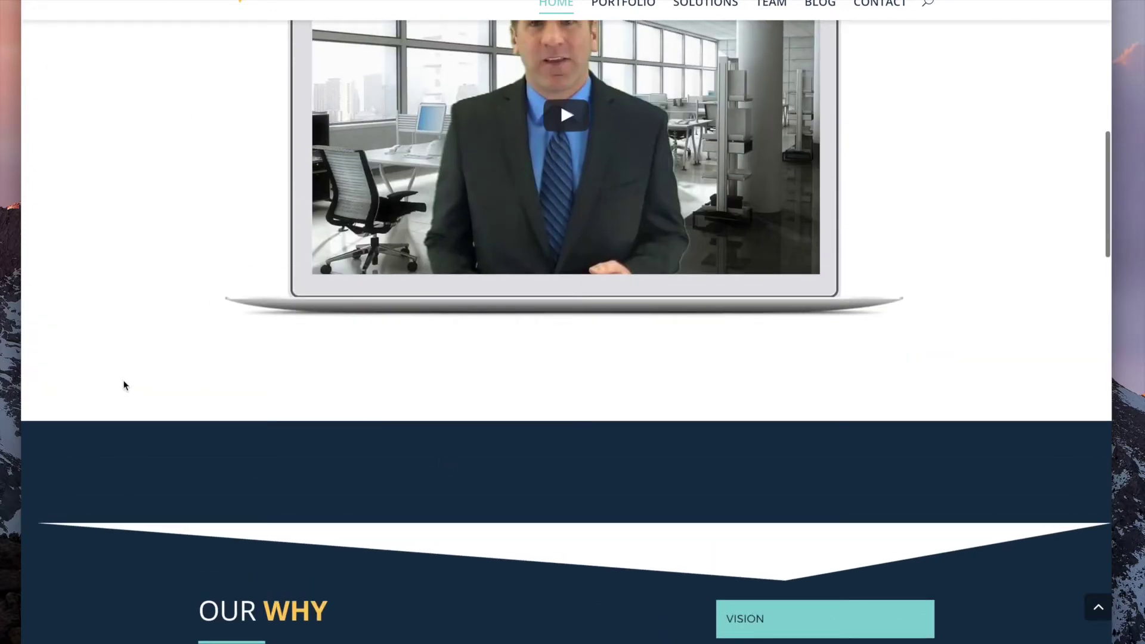
Step: Scroll through the live homepage reviewing the Our Why, The Team and testimonial sections
scroll(225, 415, "down", 7)
scroll(224, 415, "up", 15)
scroll(224, 414, "down", 6)
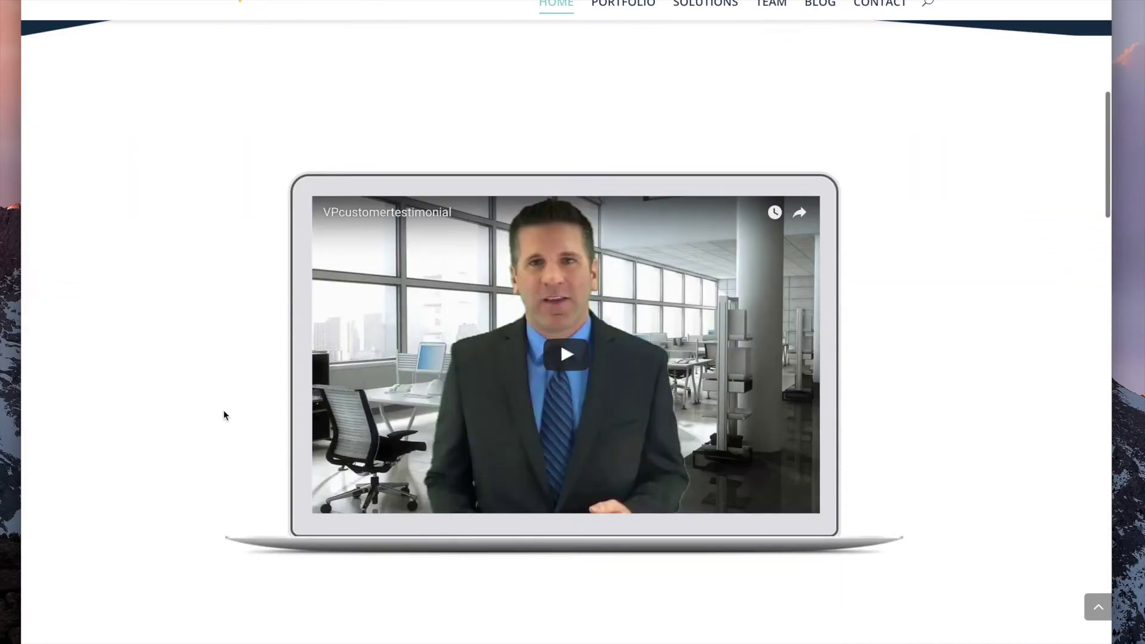
scroll(223, 410, "down", 20)
scroll(223, 410, "up", 2)
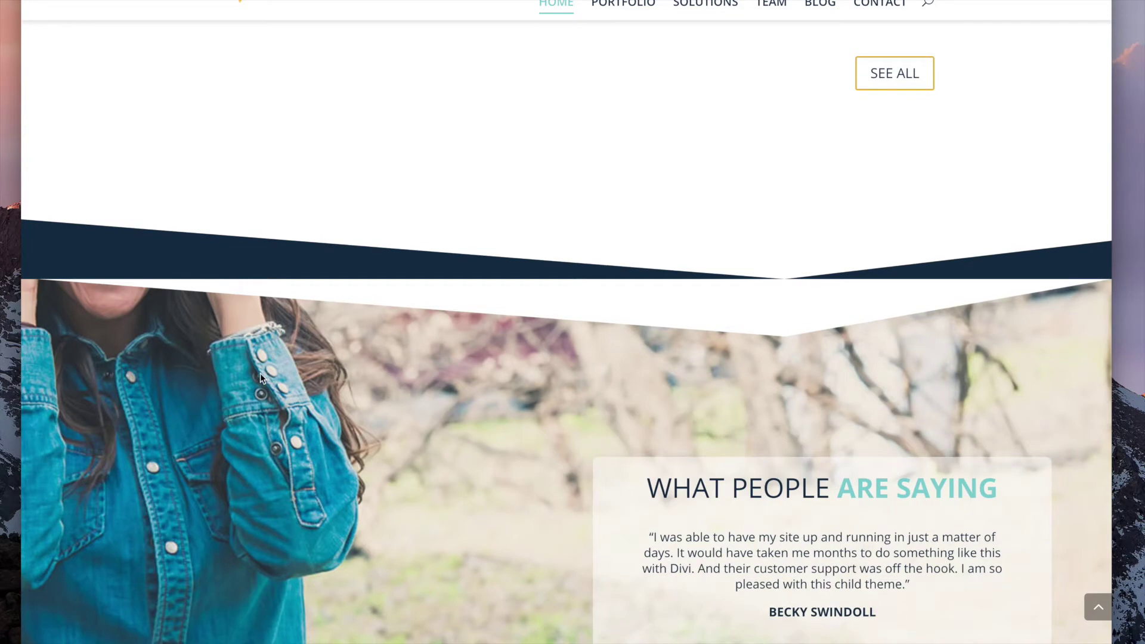
scroll(260, 374, "down", 12)
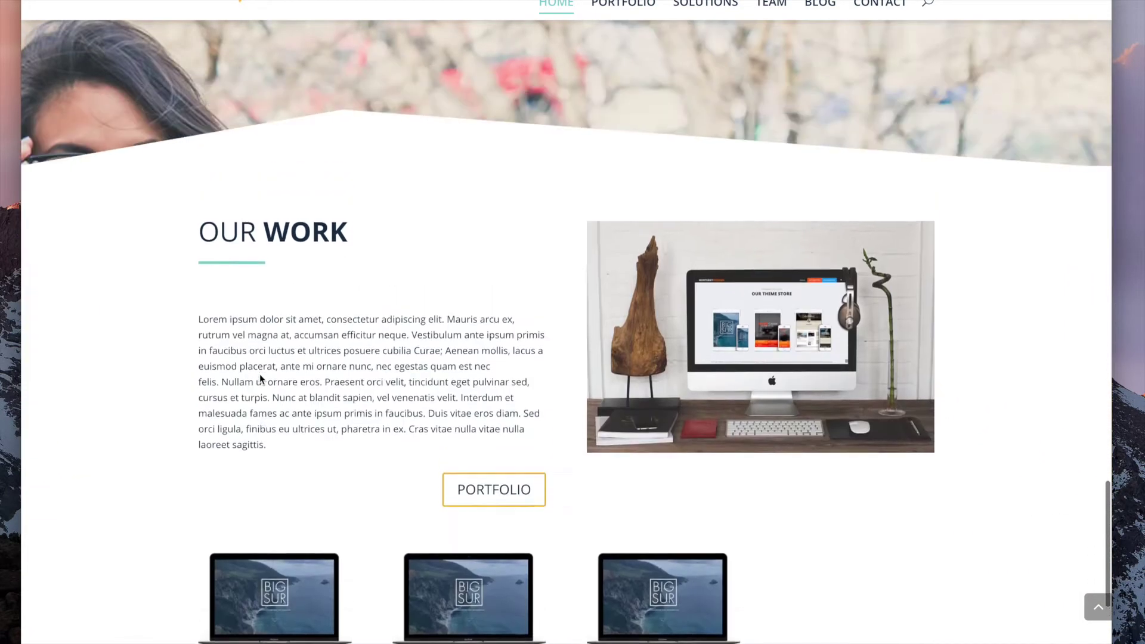
scroll(259, 374, "up", 8)
scroll(259, 374, "up", 5)
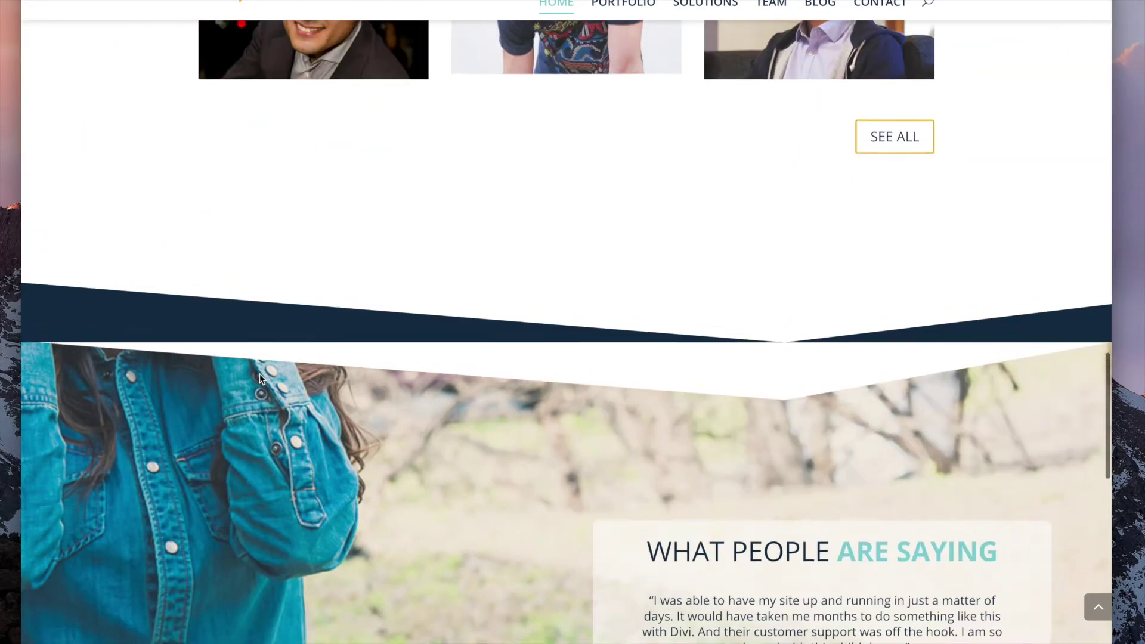
scroll(288, 341, "up", 6)
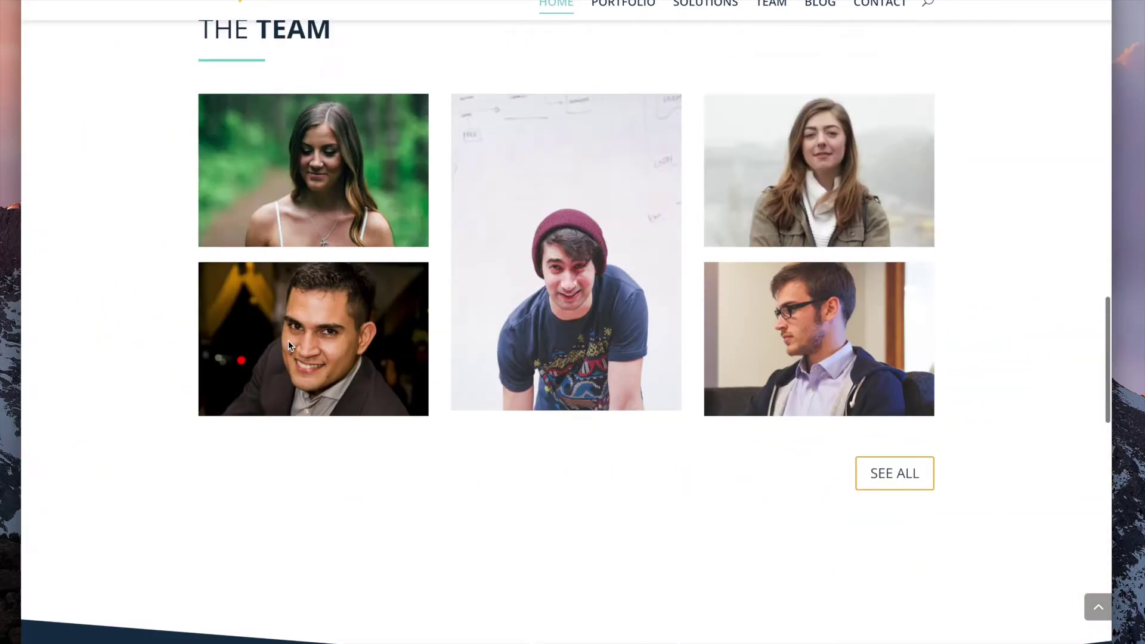
scroll(289, 345, "up", 12)
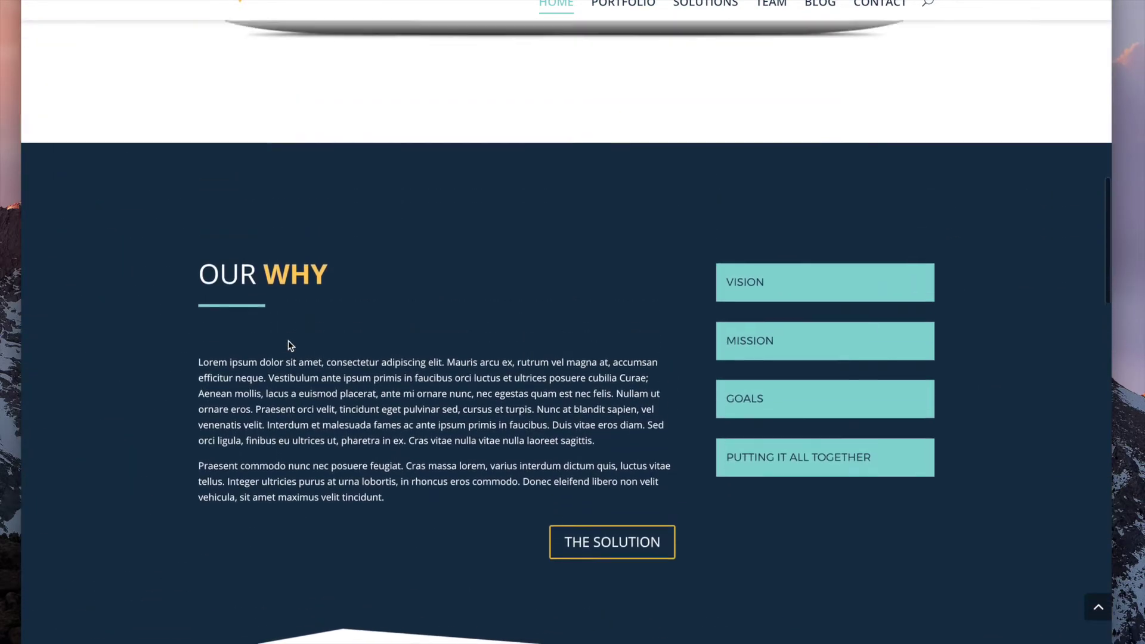
scroll(324, 327, "down", 17)
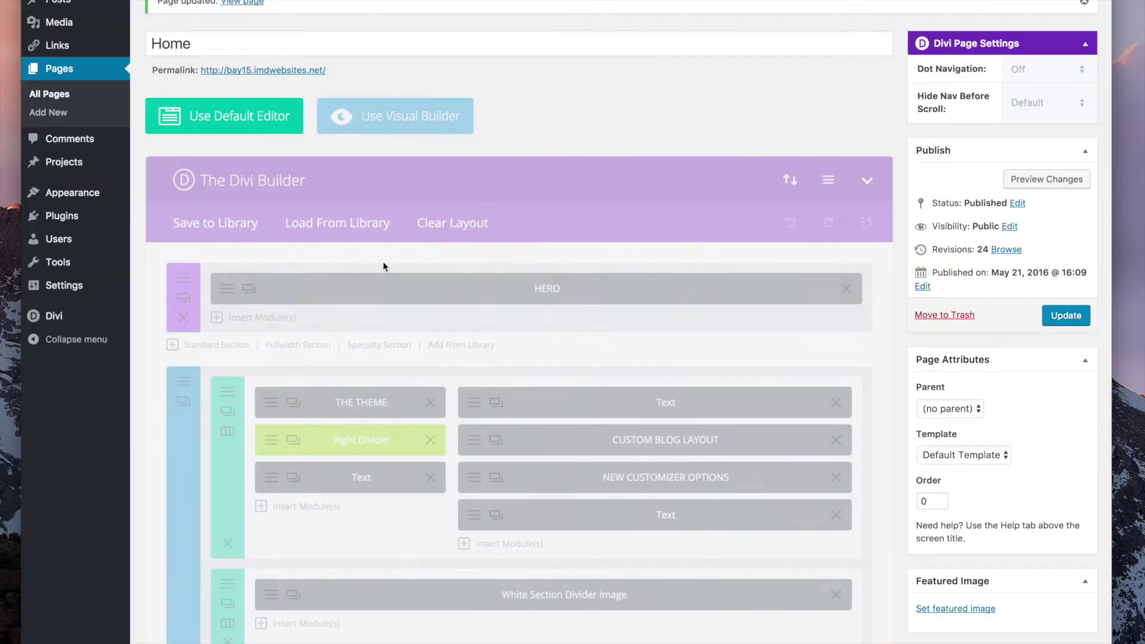
Step: Inspect the white divider image in the White Section Divider Image module's settings
scroll(325, 360, "down", 7)
scroll(325, 361, "down", 3)
scroll(325, 360, "up", 3)
scroll(325, 360, "down", 7)
scroll(325, 360, "down", 4)
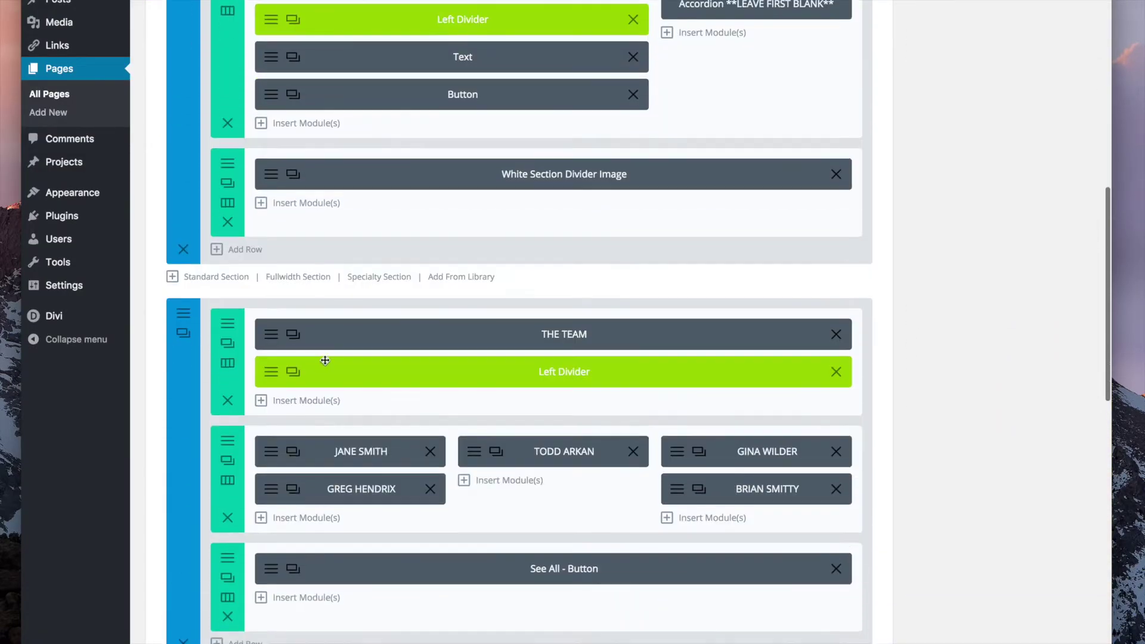
scroll(324, 364, "up", 7)
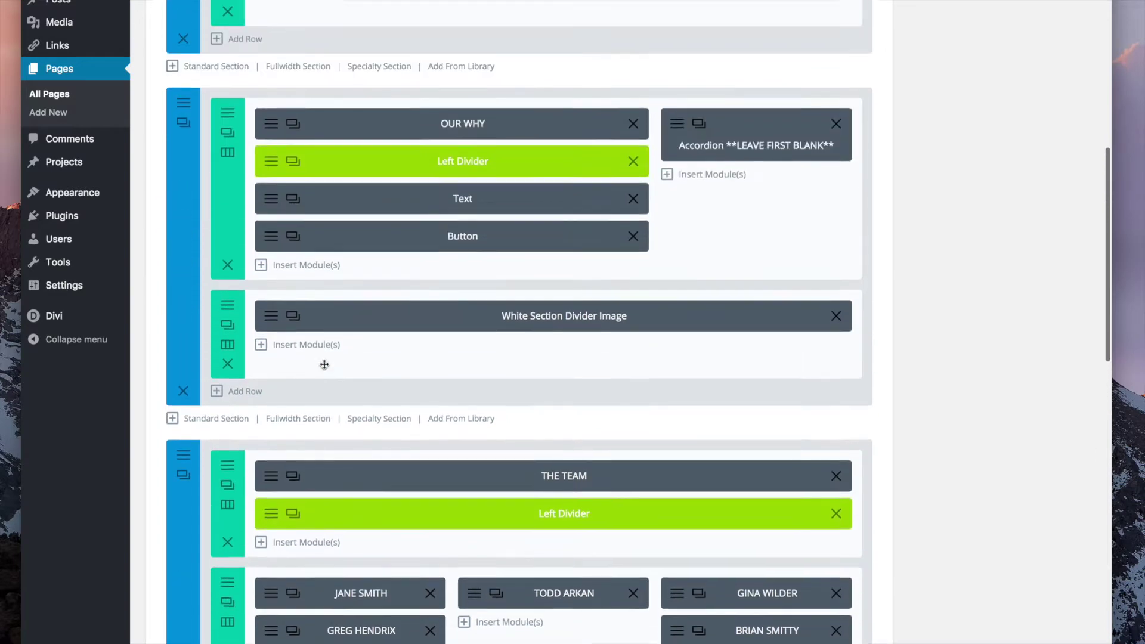
scroll(281, 537, "down", 2)
scroll(281, 537, "down", 5)
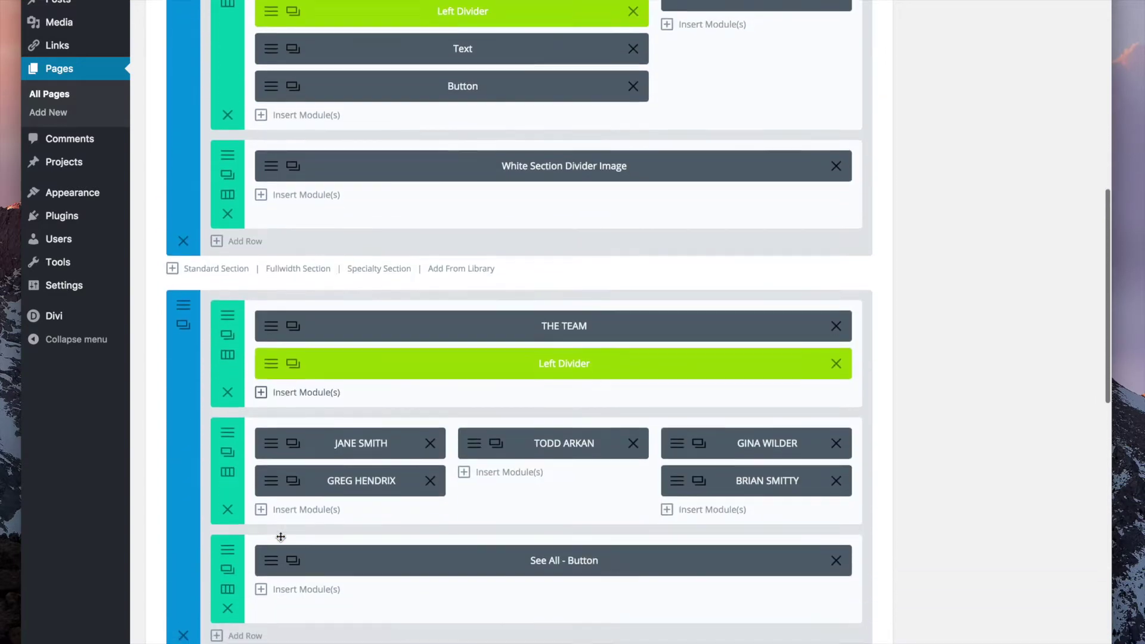
scroll(281, 536, "down", 1)
scroll(280, 536, "down", 3)
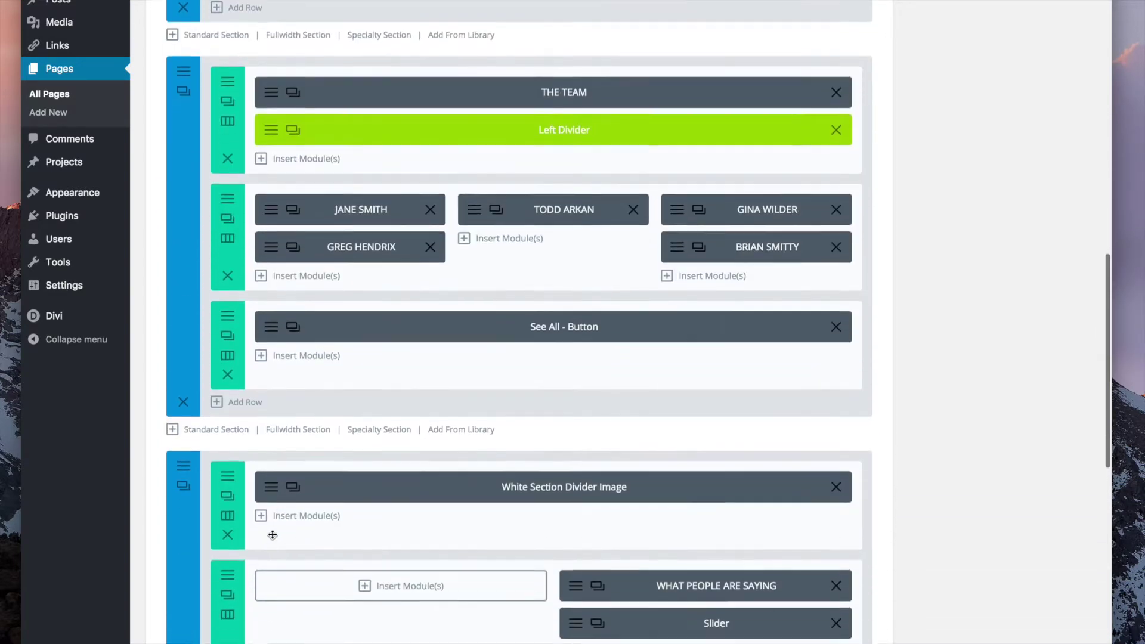
left_click(270, 483)
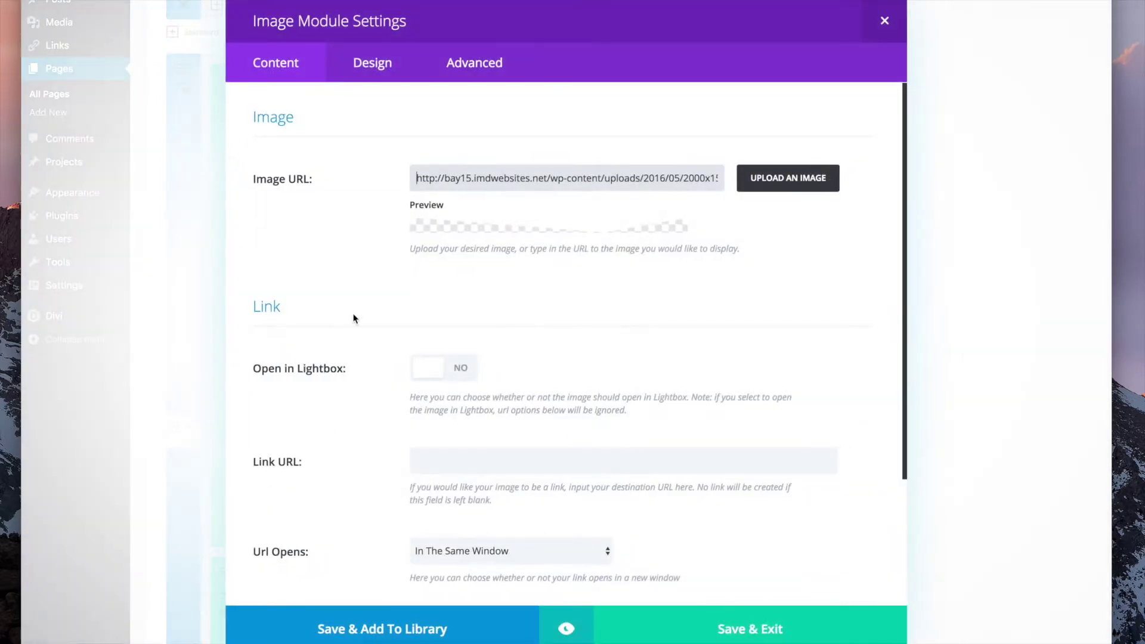
left_click_drag(756, 232, 503, 227)
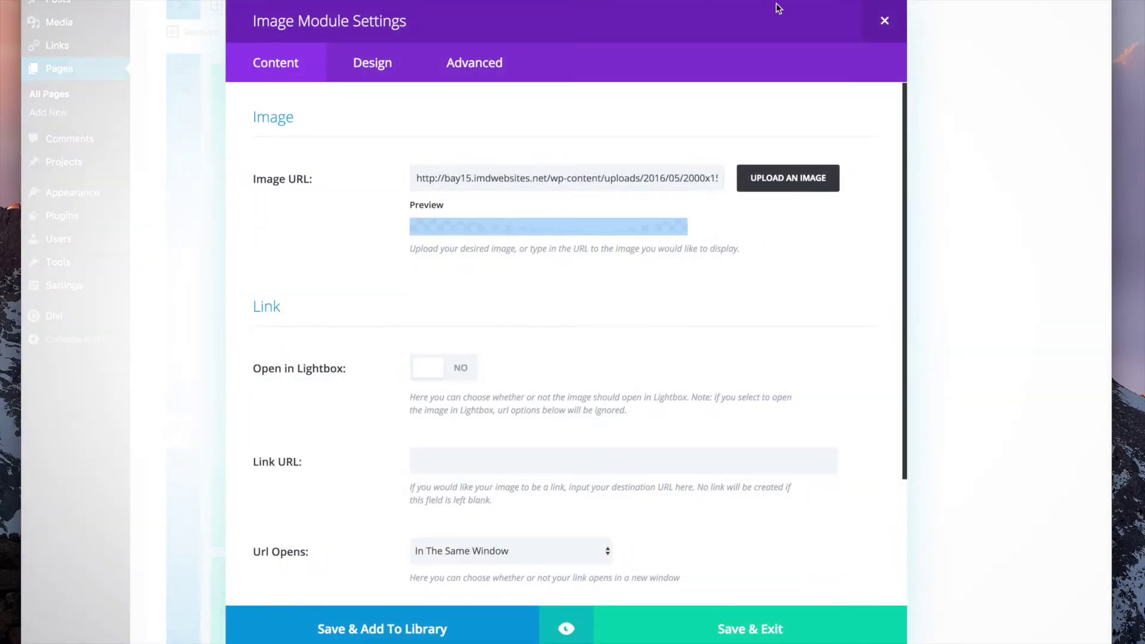
left_click(885, 23)
Step: Reopen the divider image module's settings briefly and close them again
scroll(376, 465, "down", 1)
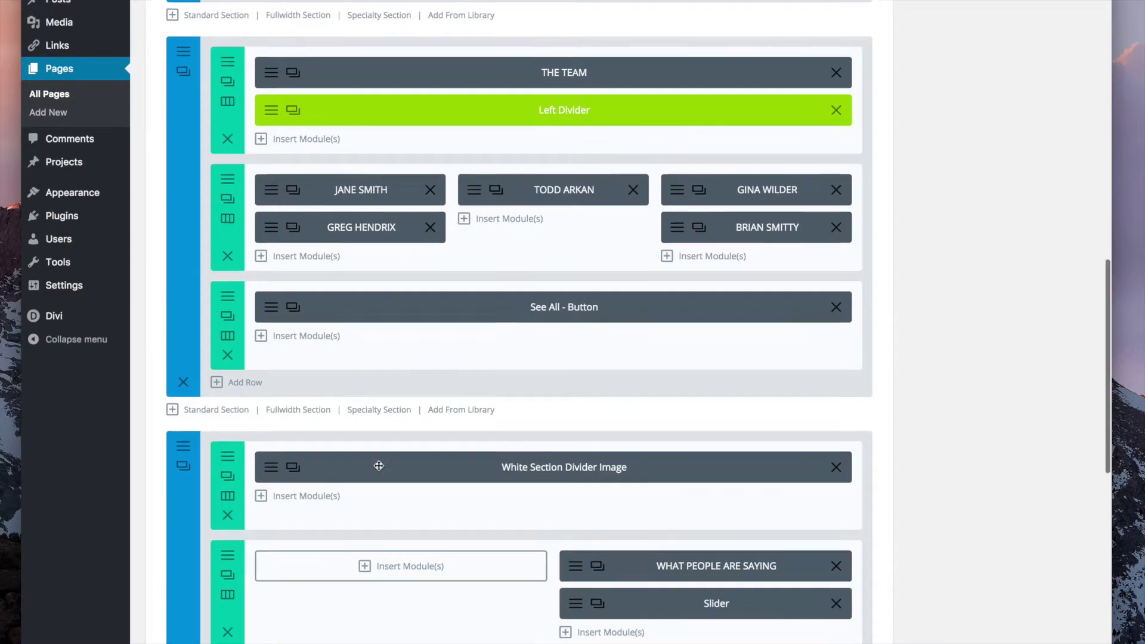
left_click(271, 563)
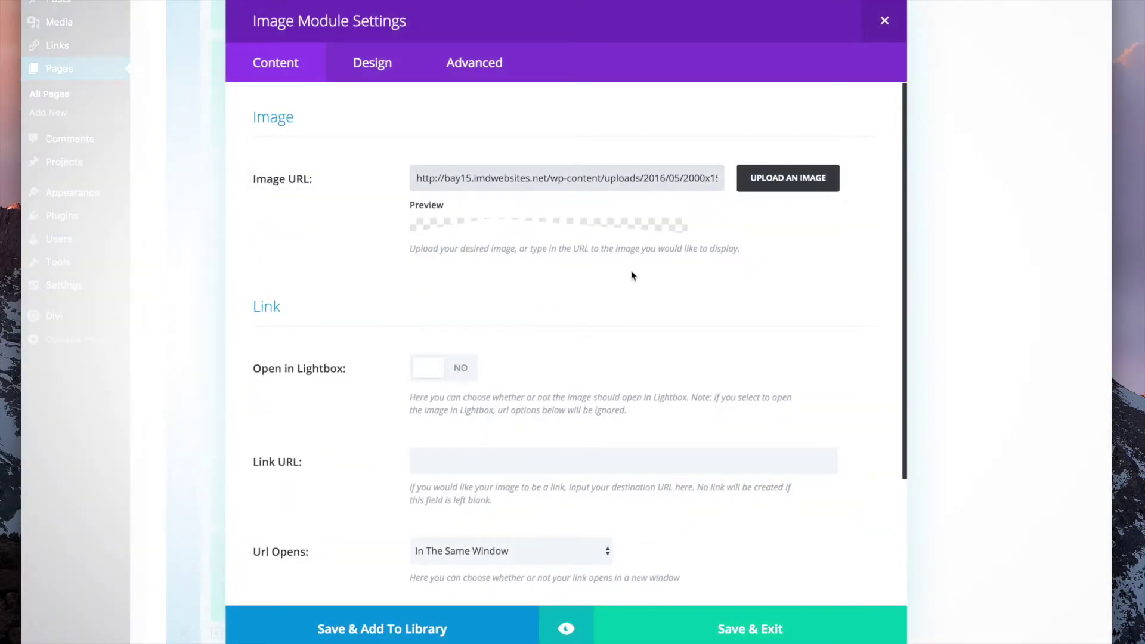
left_click(884, 28)
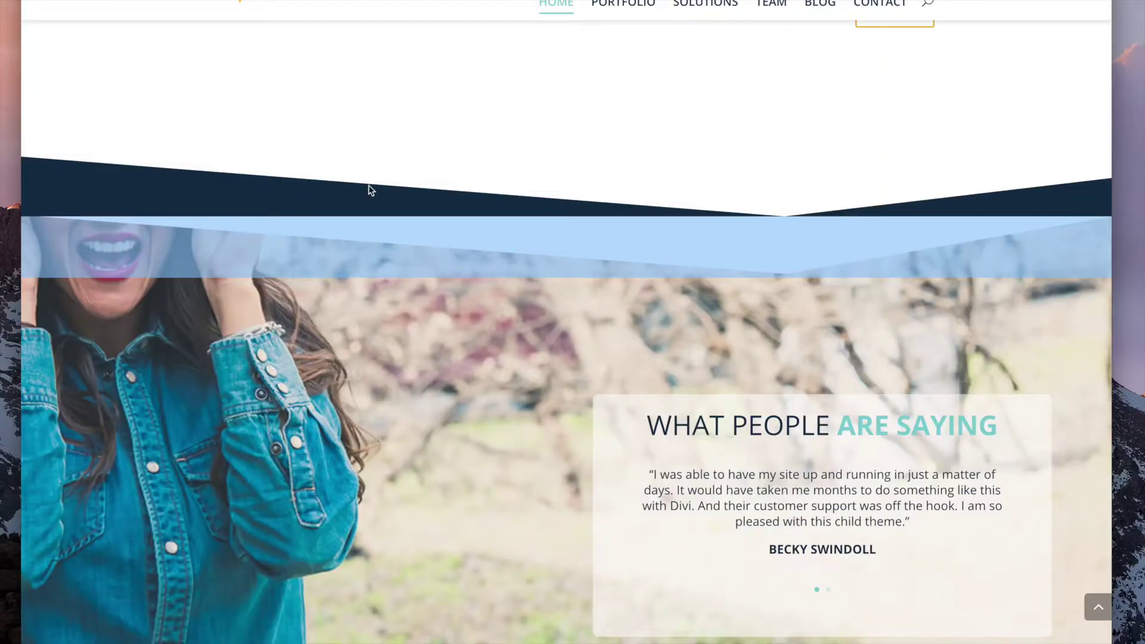
Step: In DevTools, disable border-bottom on et_pb_section_4's .triangle1::after pseudo-element
right_click(173, 195)
left_click(249, 342)
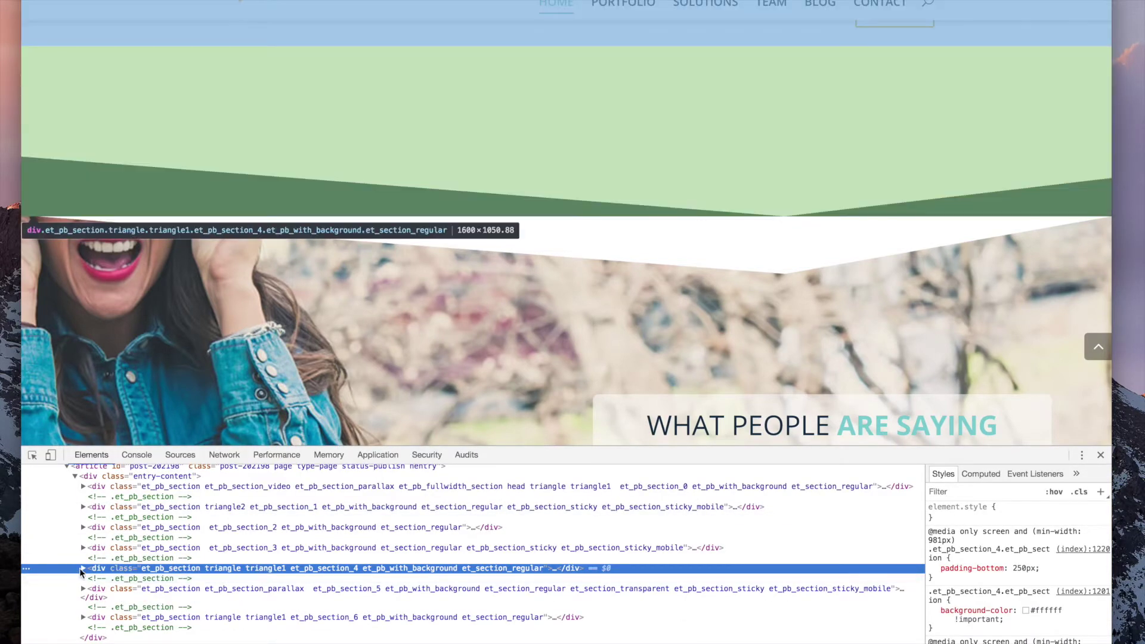
left_click(83, 567)
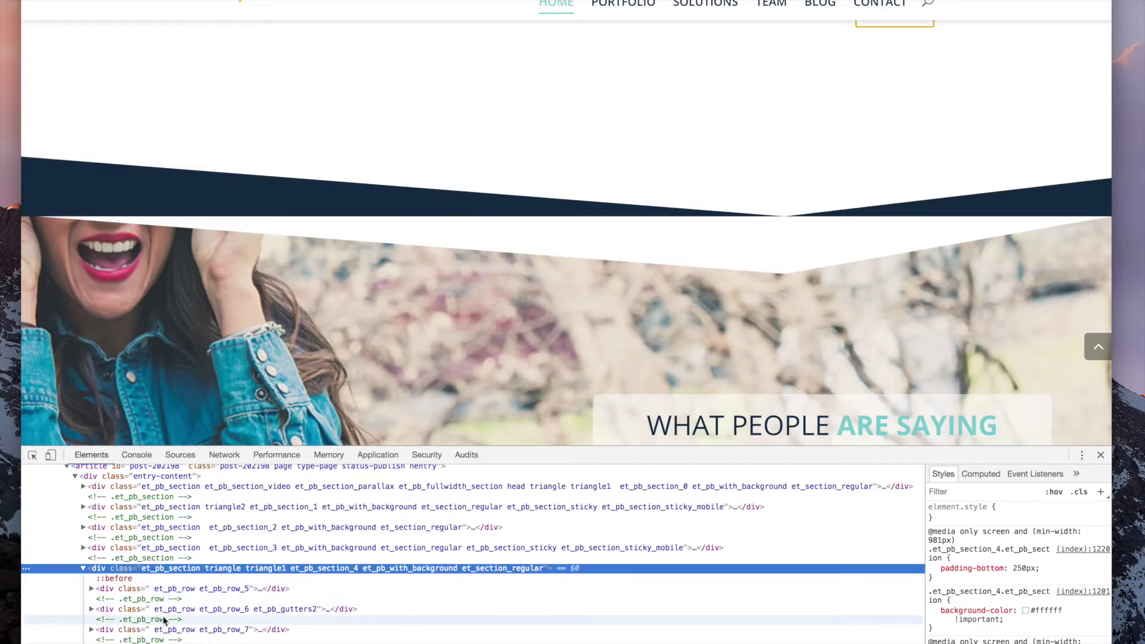
left_click(107, 642)
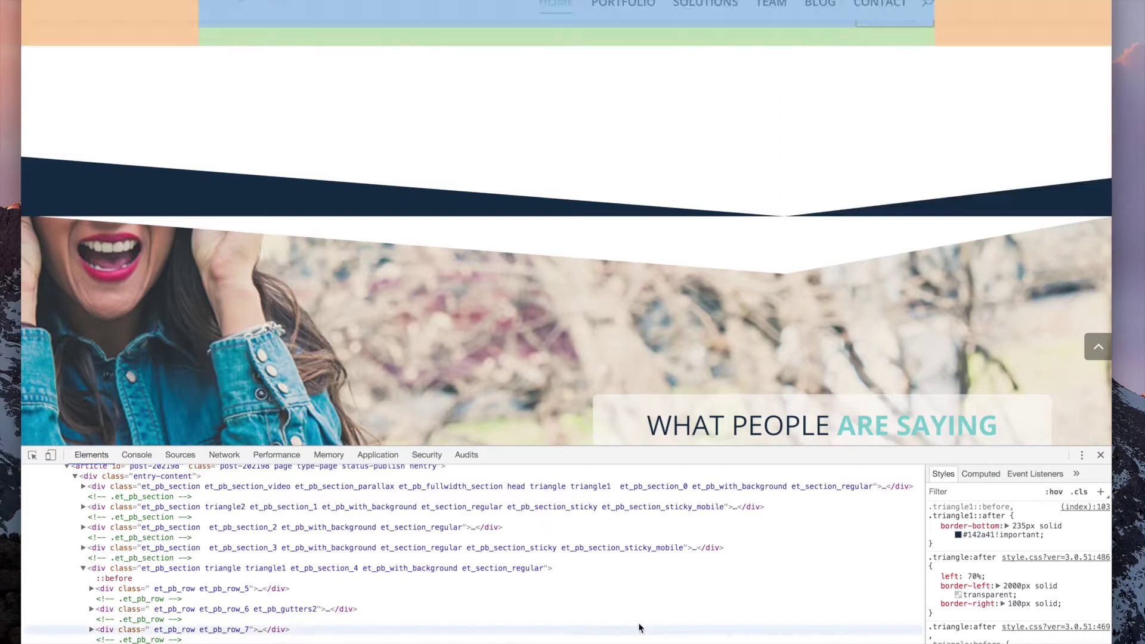
left_click(934, 527)
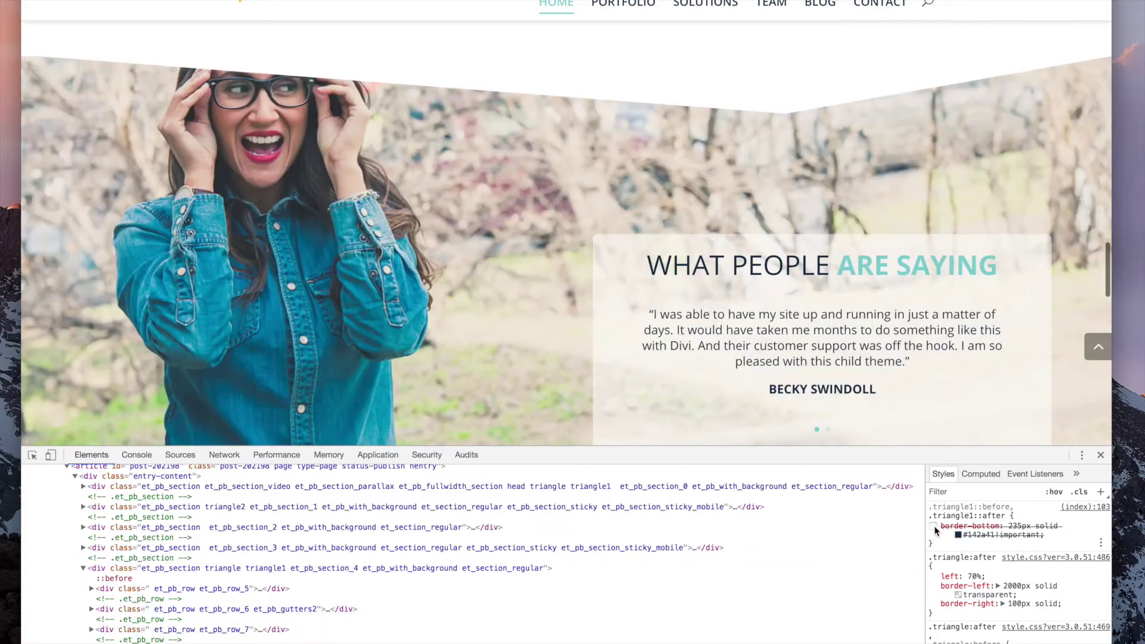
scroll(427, 109, "up", 5)
scroll(427, 108, "down", 3)
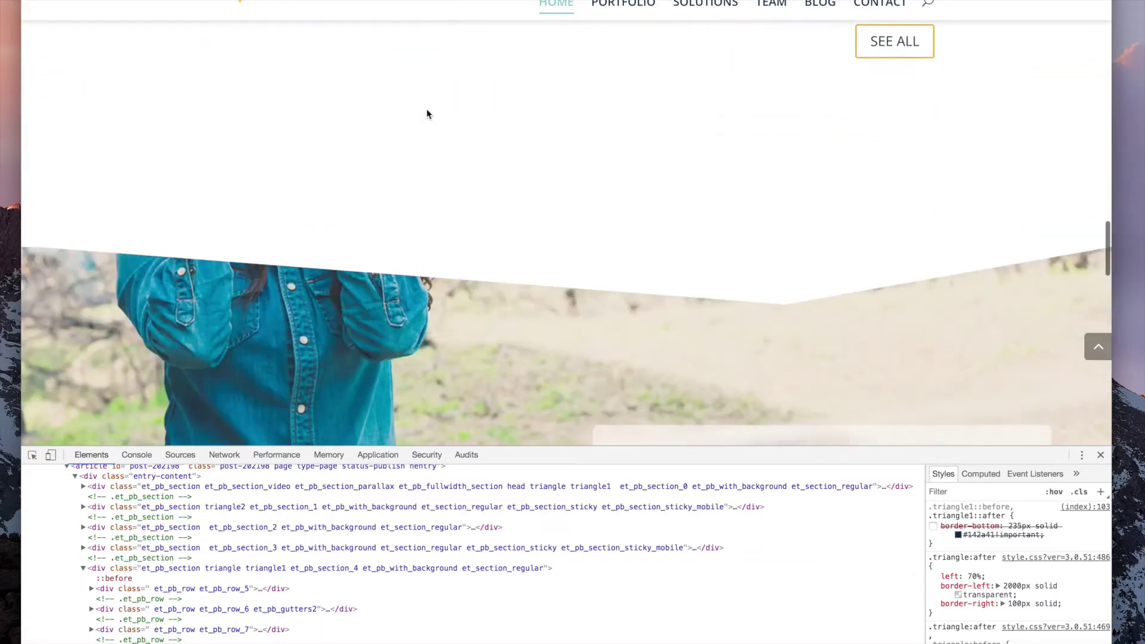
scroll(425, 114, "down", 6)
scroll(425, 113, "up", 7)
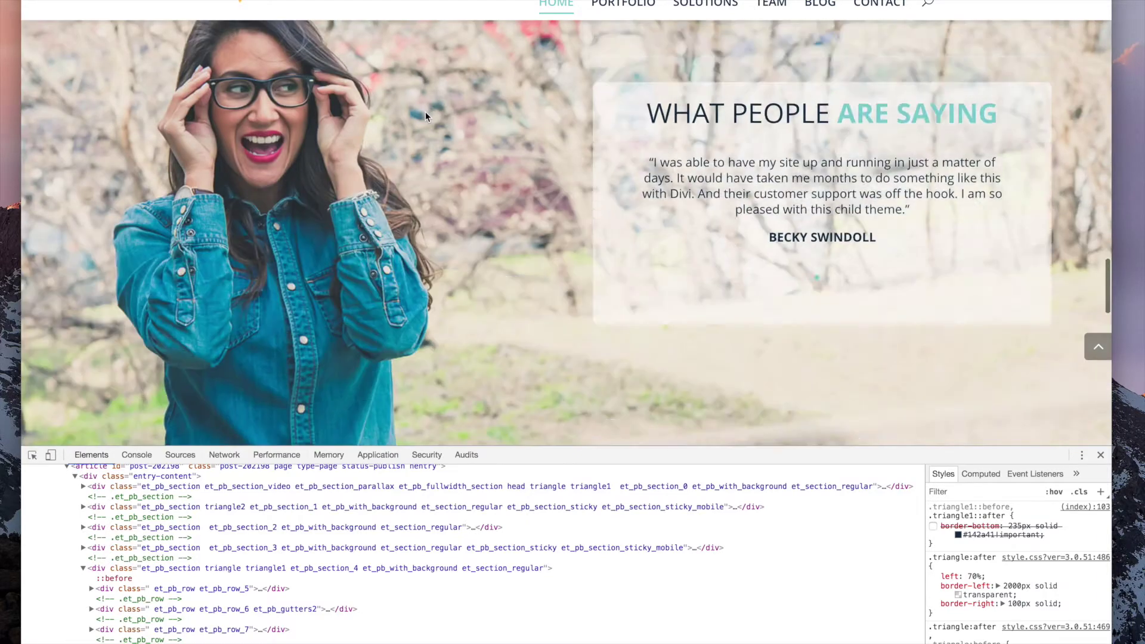
scroll(425, 116, "up", 7)
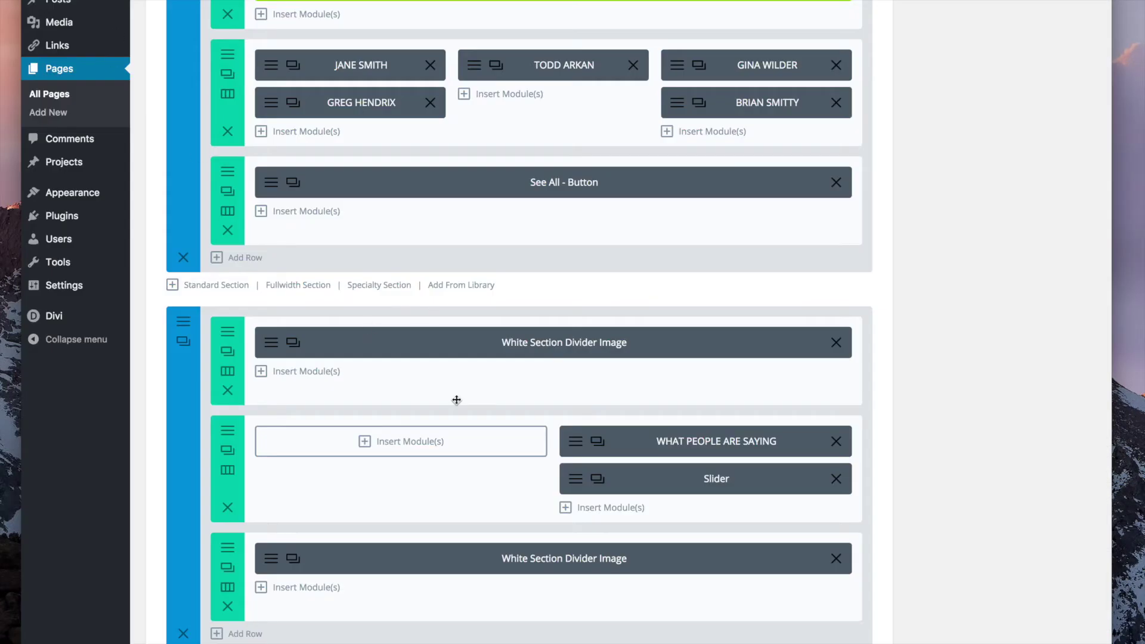
left_click(231, 337)
left_click(488, 71)
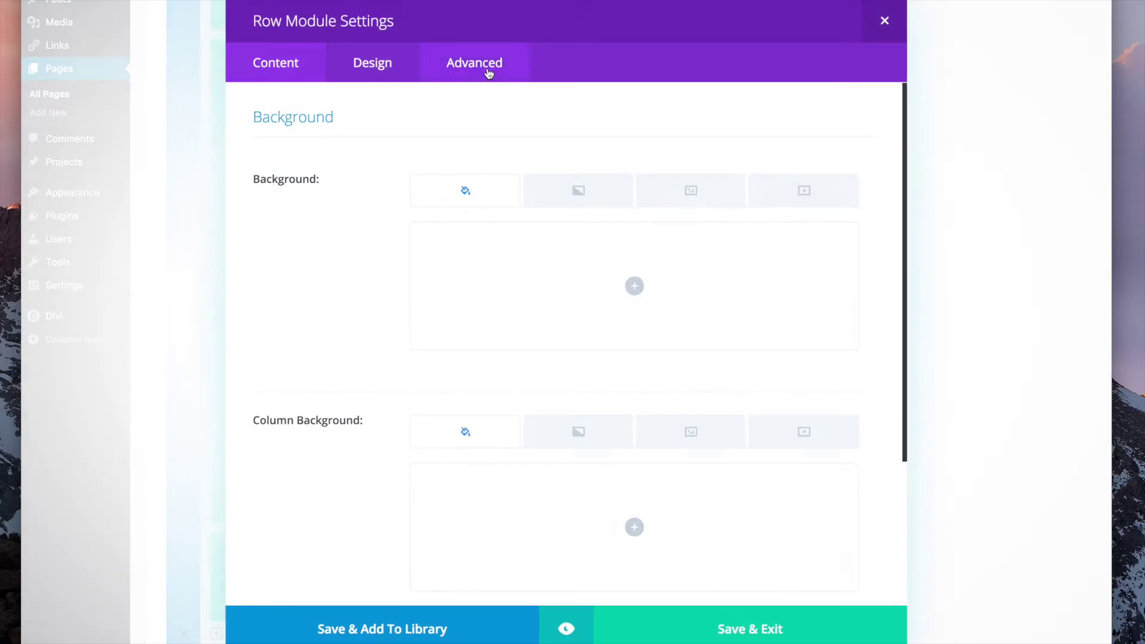
scroll(462, 274, "down", 8)
scroll(462, 273, "down", 8)
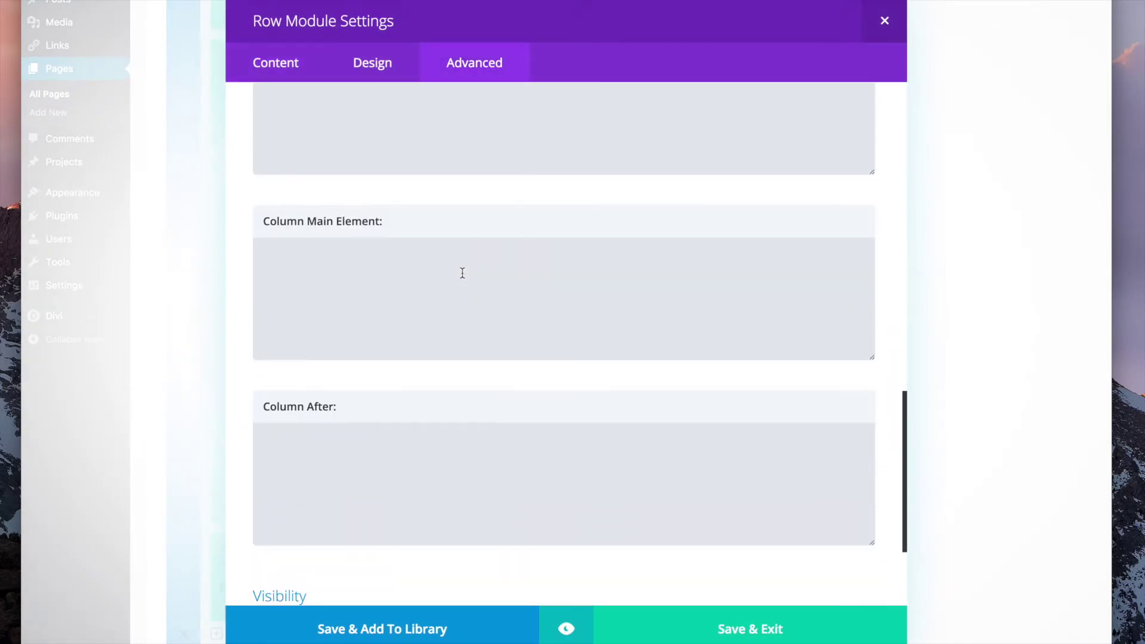
scroll(462, 272, "up", 15)
left_click(378, 76)
scroll(508, 212, "down", 4)
scroll(508, 212, "up", 2)
scroll(508, 212, "up", 2)
left_click(276, 62)
scroll(676, 327, "down", 3)
scroll(677, 326, "down", 1)
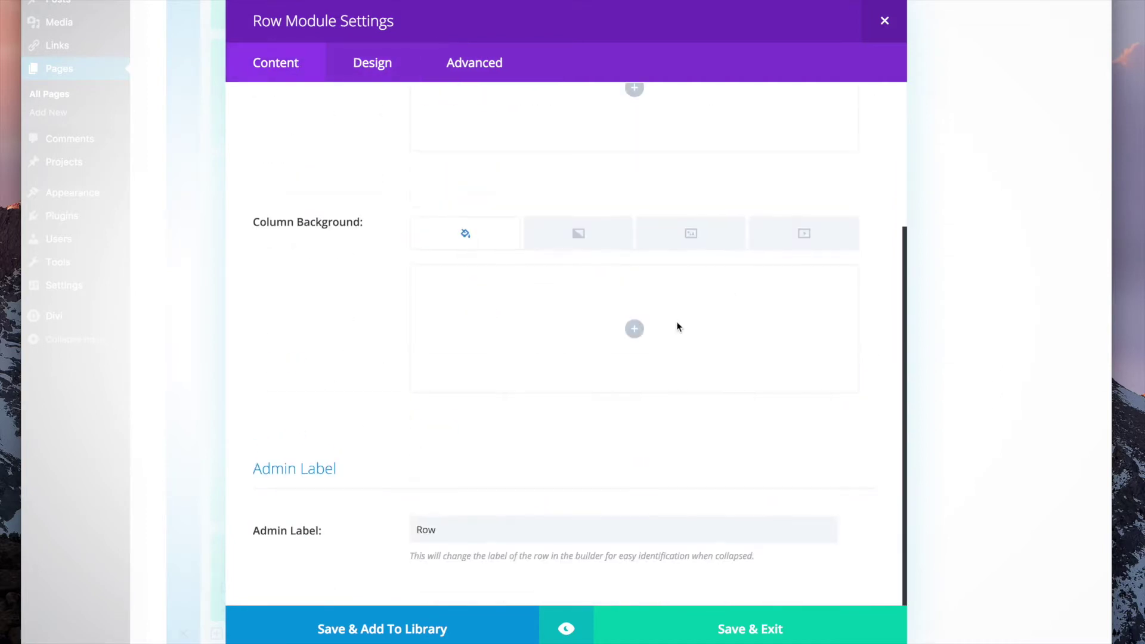
scroll(677, 327, "up", 3)
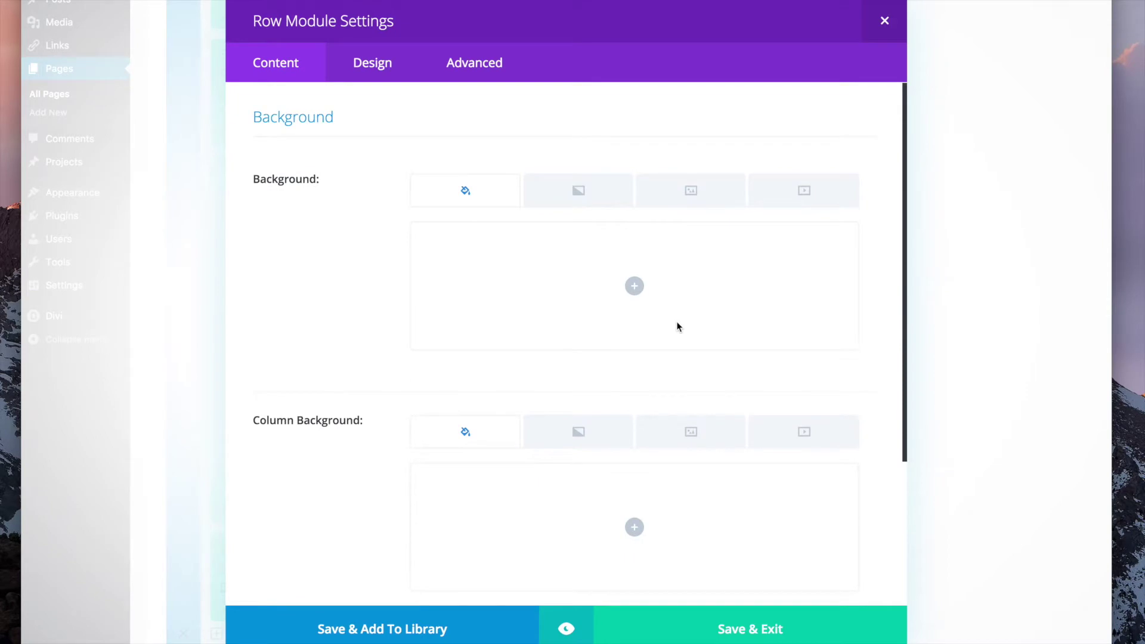
left_click(374, 64)
left_click(885, 21)
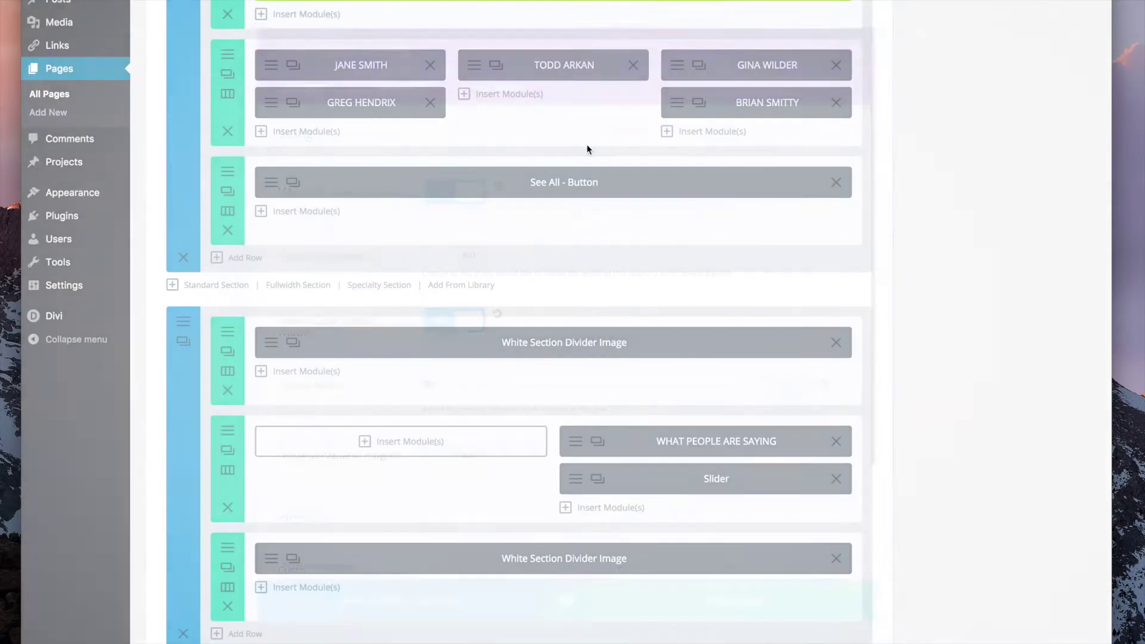
left_click(183, 341)
left_click(483, 66)
scroll(552, 184, "down", 8)
scroll(548, 187, "up", 8)
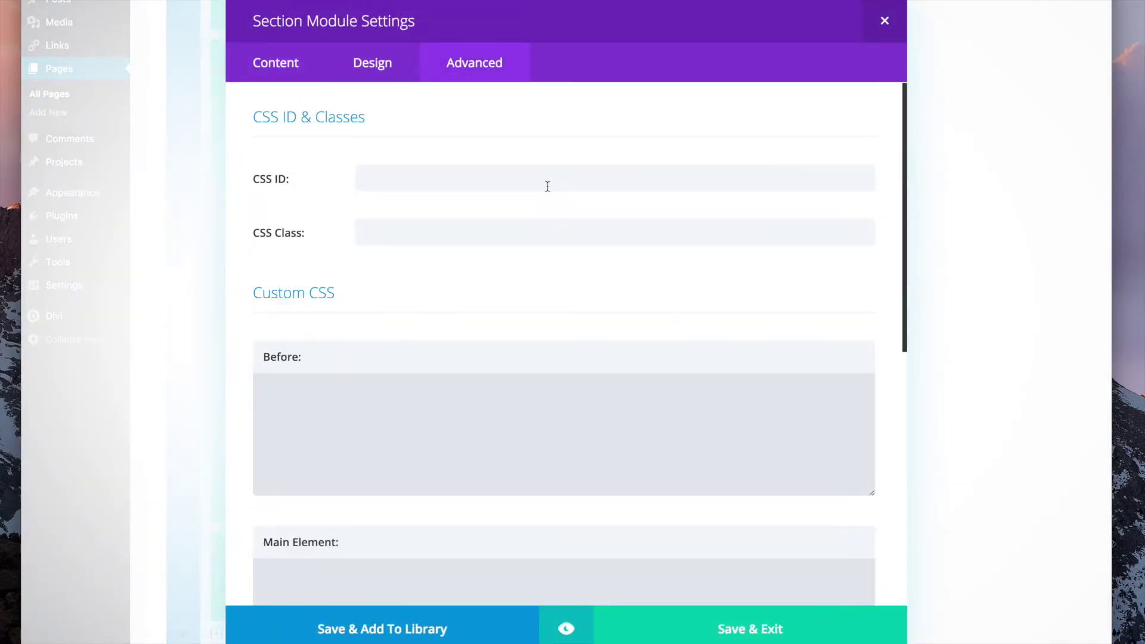
left_click(883, 21)
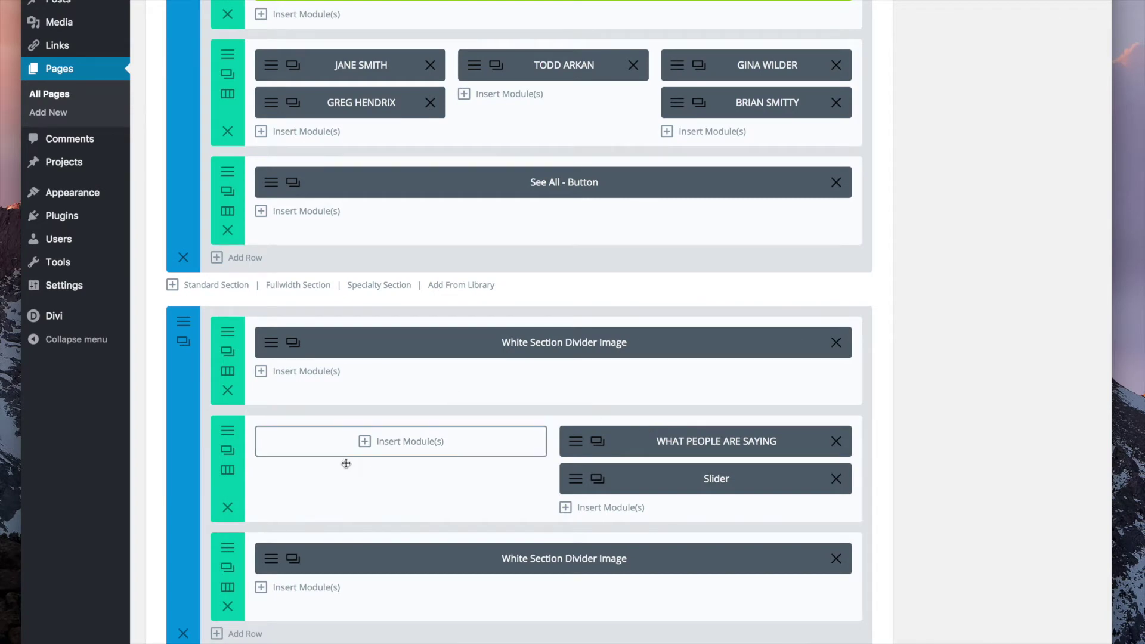
scroll(345, 463, "down", 3)
scroll(346, 463, "up", 10)
scroll(346, 463, "up", 4)
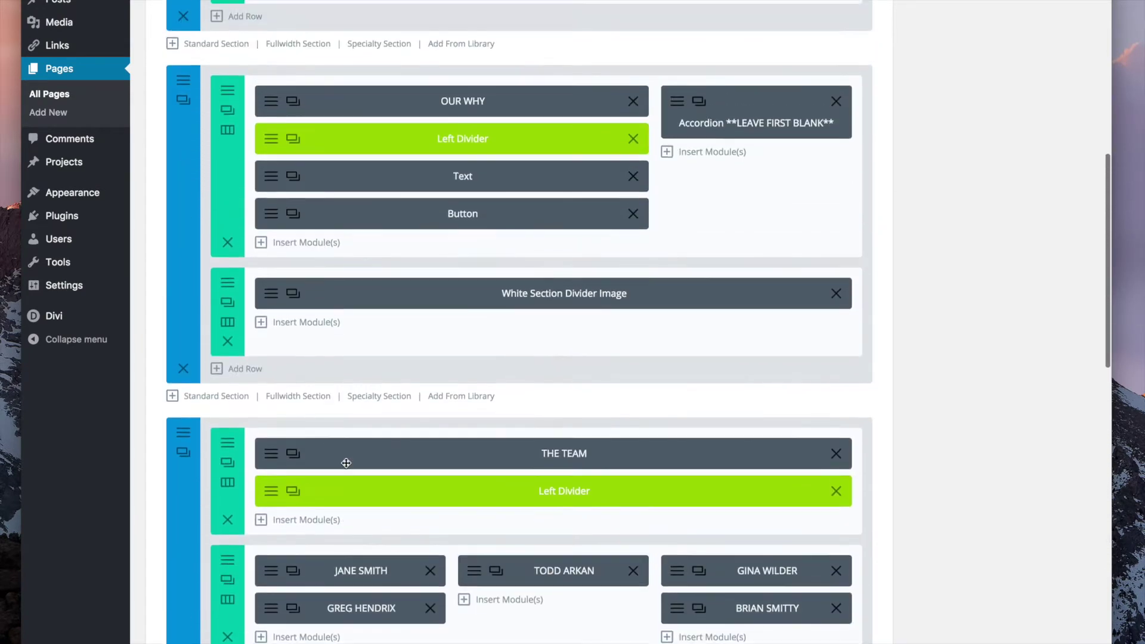
scroll(270, 173, "down", 10)
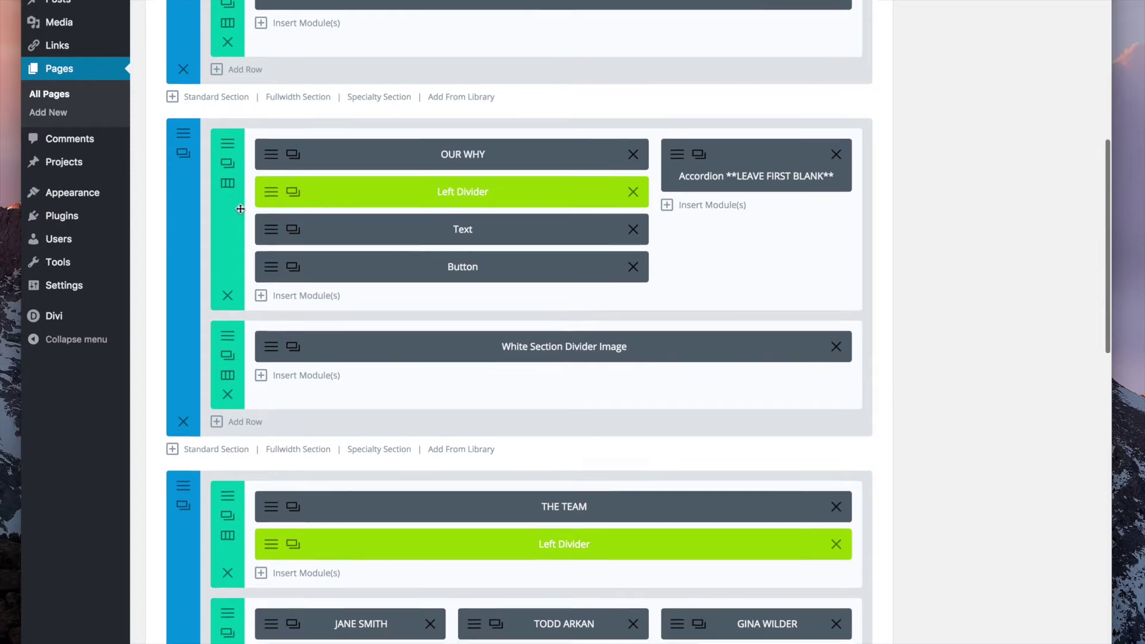
left_click(270, 300)
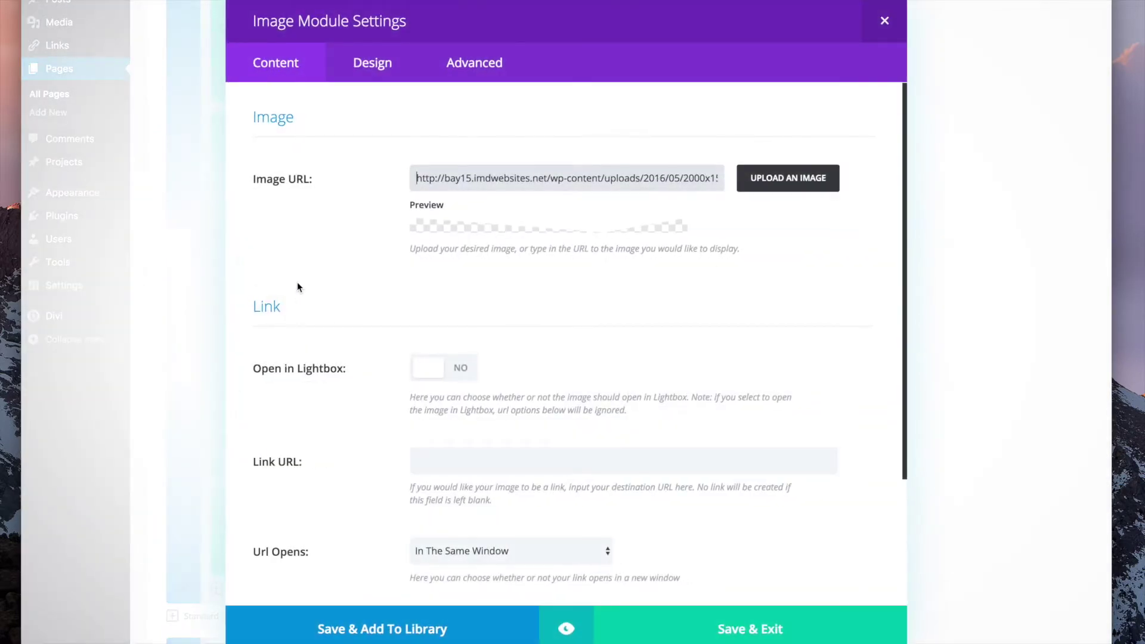
scroll(358, 300, "down", 3)
scroll(359, 301, "up", 2)
scroll(358, 301, "up", 1)
left_click(472, 67)
scroll(464, 264, "down", 6)
scroll(463, 264, "down", 7)
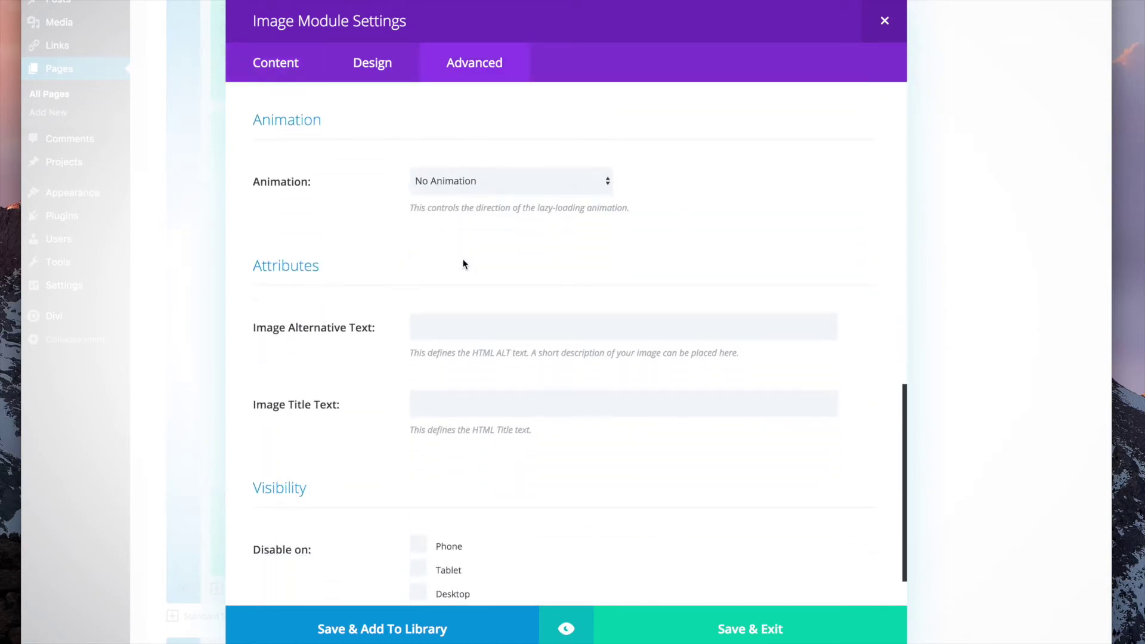
scroll(464, 264, "down", 1)
scroll(464, 264, "up", 14)
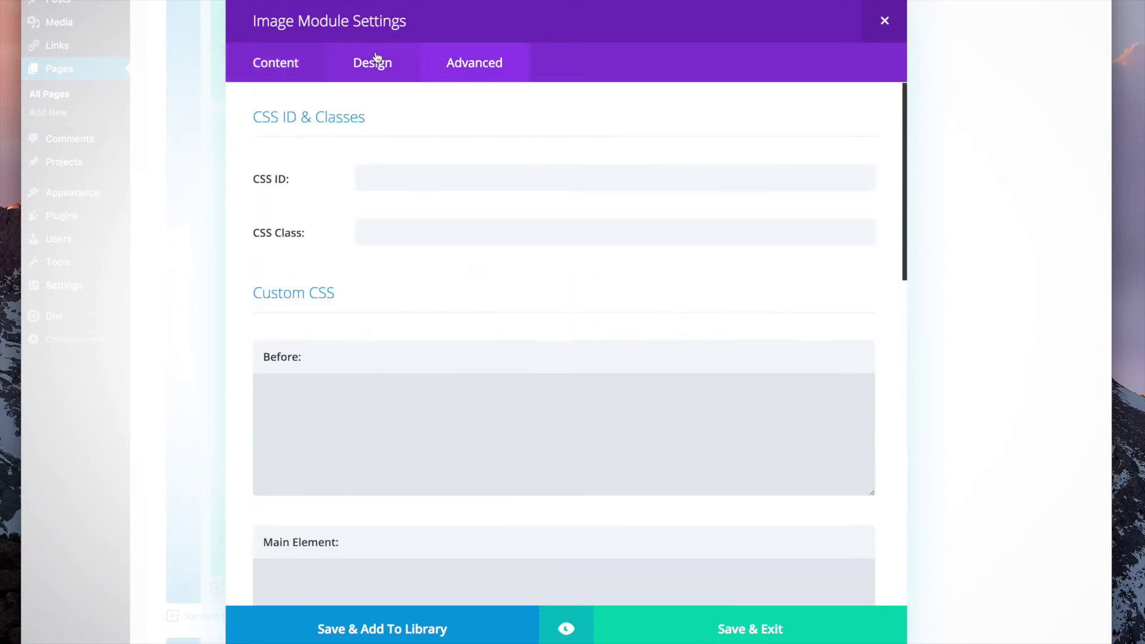
left_click(377, 58)
left_click(280, 69)
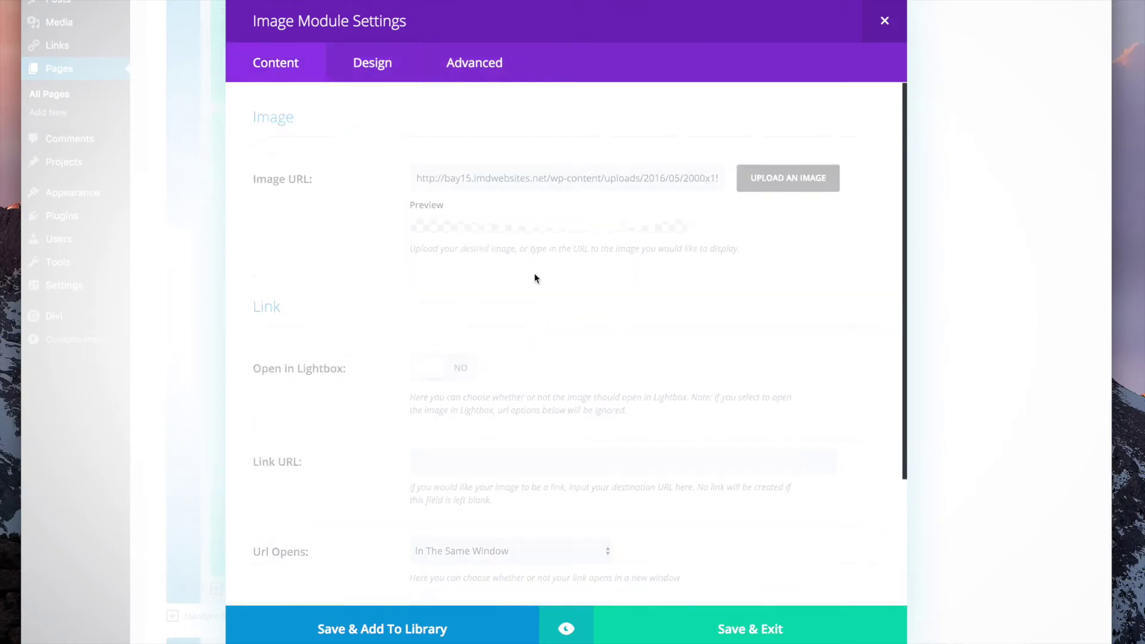
left_click(894, 35)
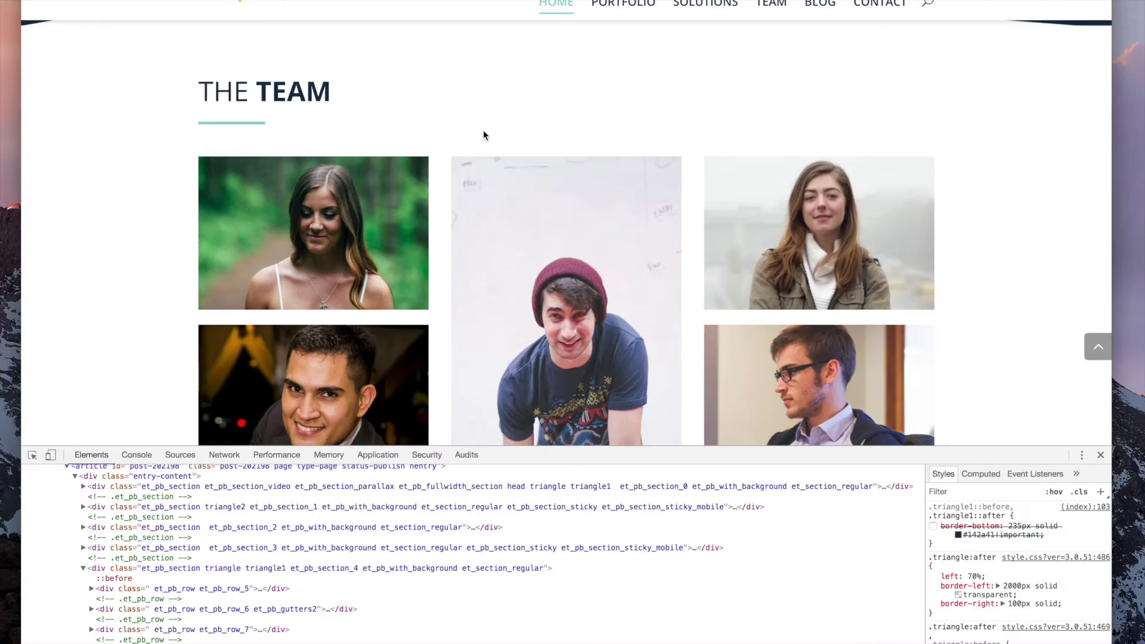
Step: Reload the live homepage to discard the DevTools tweak and recheck the Our Why and team dividers
scroll(483, 130, "down", 5)
scroll(391, 99, "down", 10)
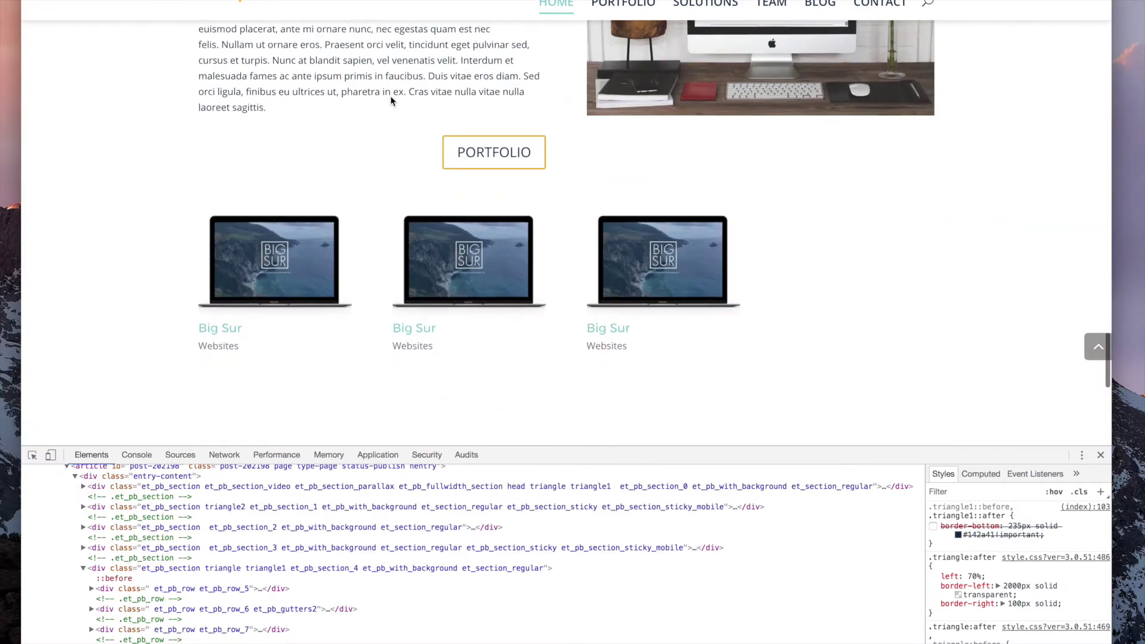
scroll(391, 100, "up", 10)
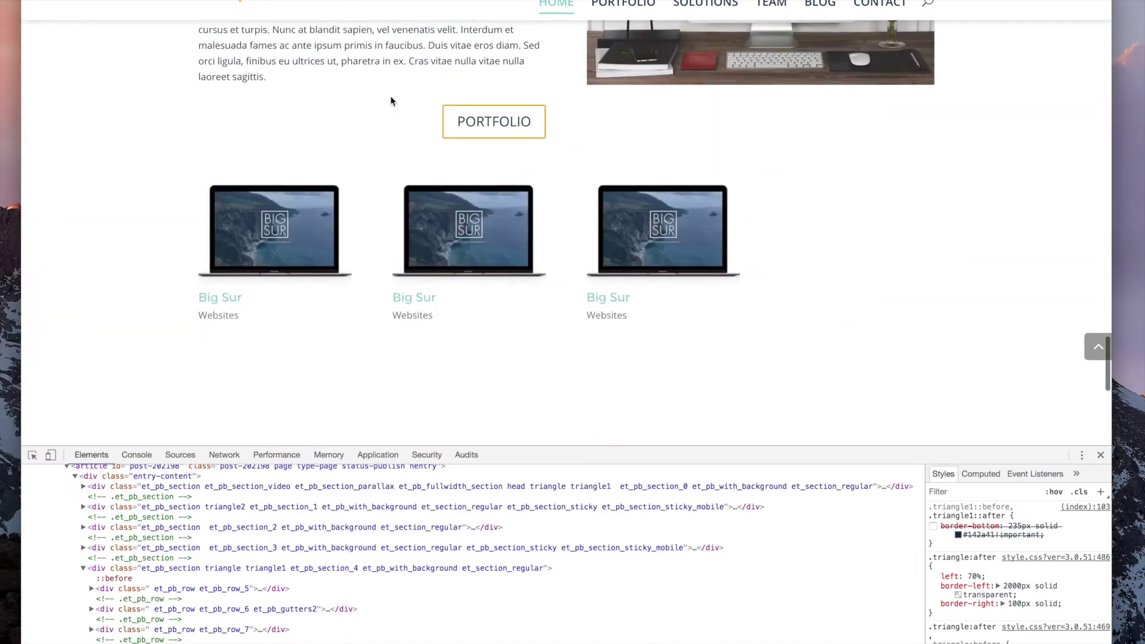
scroll(390, 95, "up", 6)
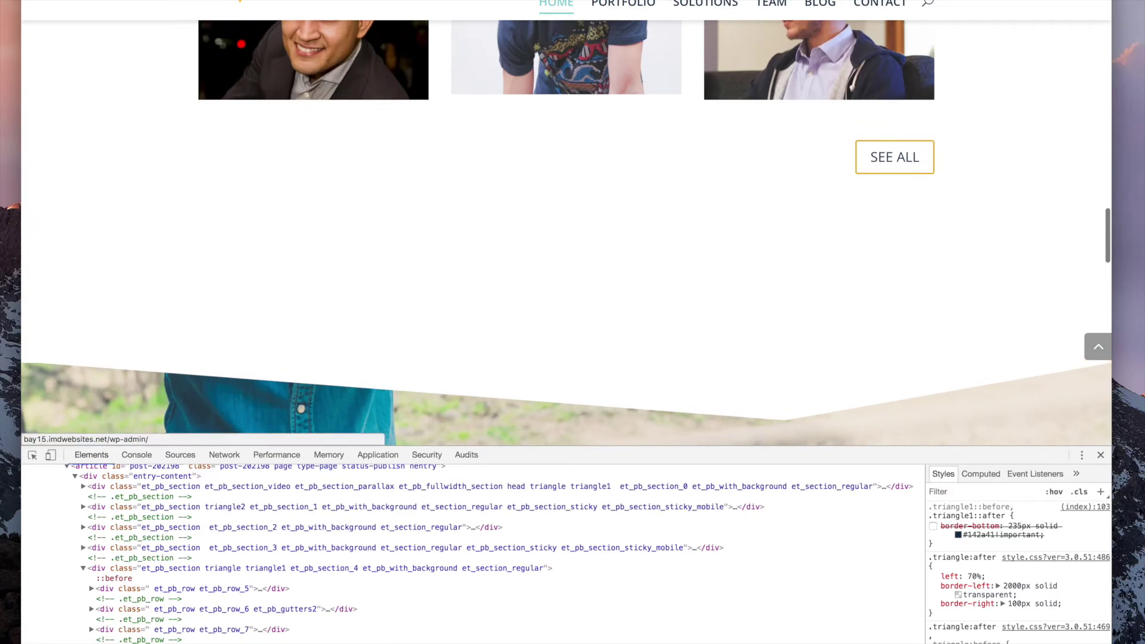
key("super+r")
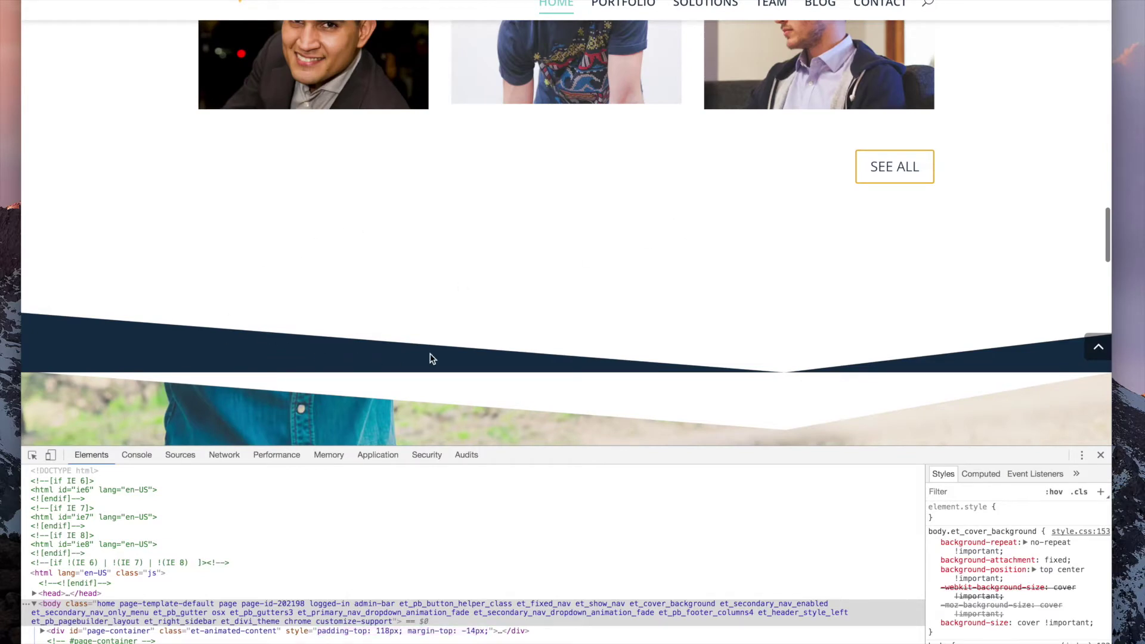
scroll(379, 279, "up", 15)
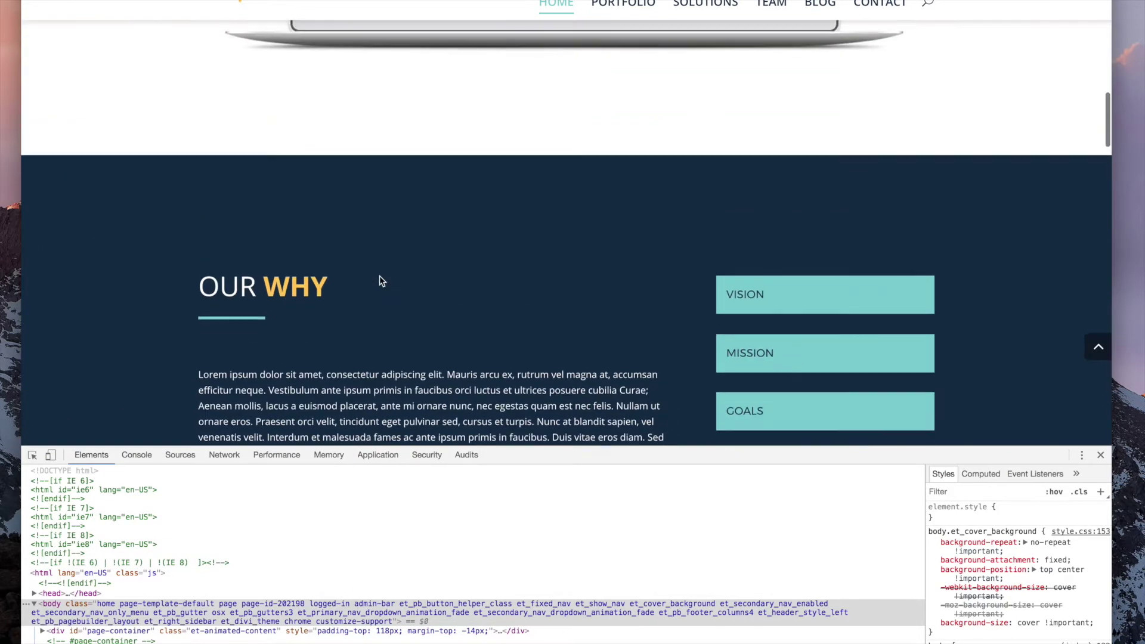
scroll(379, 279, "down", 4)
scroll(379, 278, "up", 3)
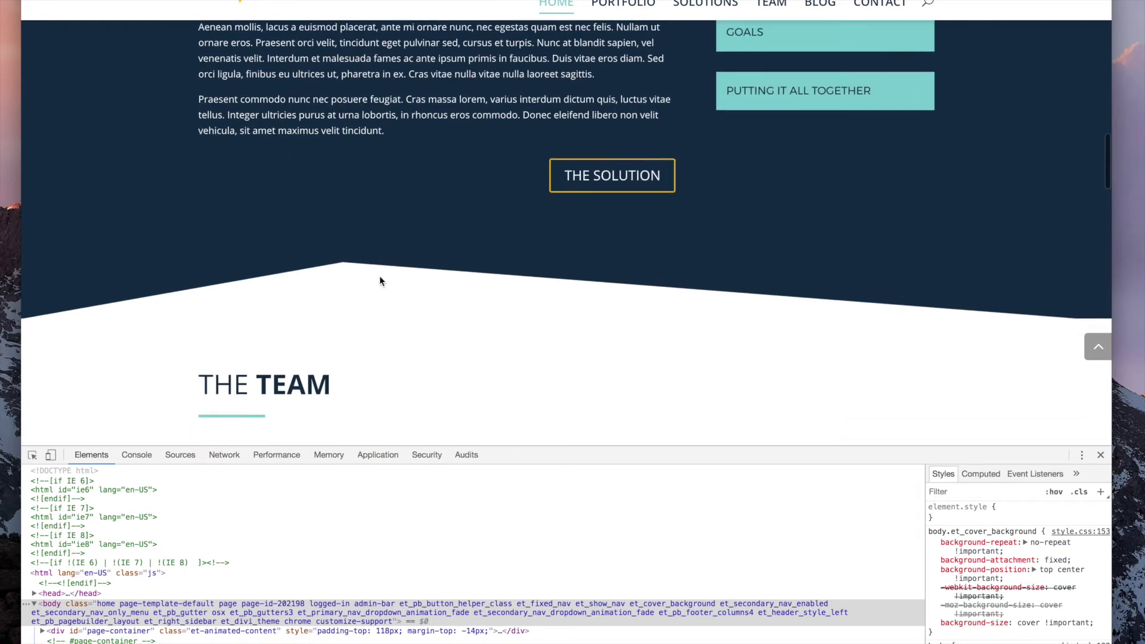
scroll(379, 278, "down", 9)
scroll(380, 279, "down", 4)
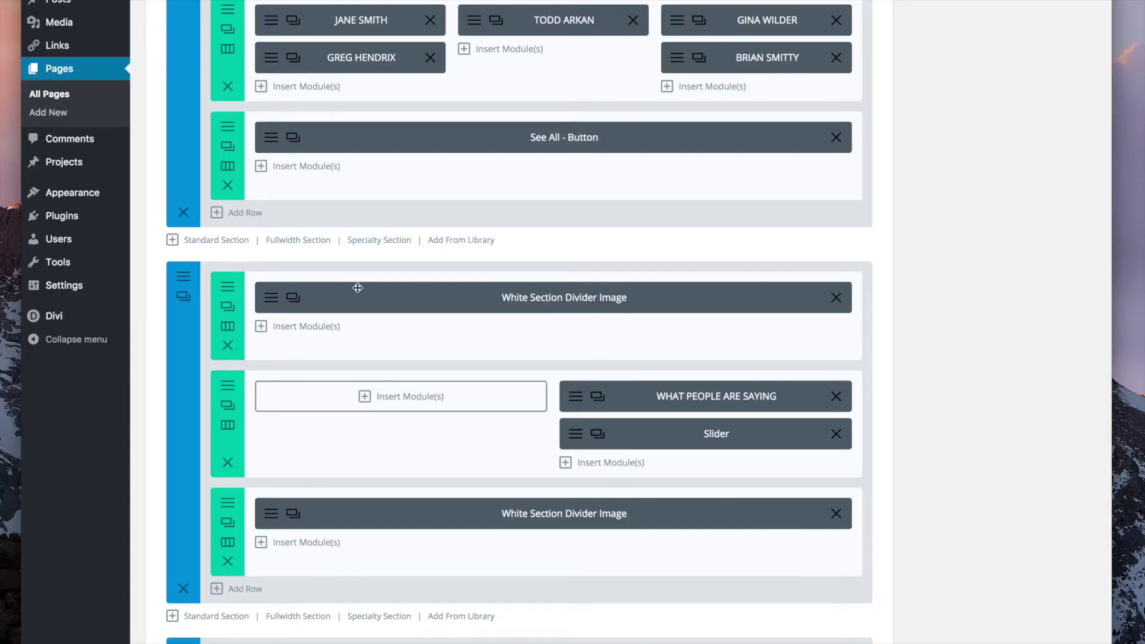
scroll(358, 288, "up", 7)
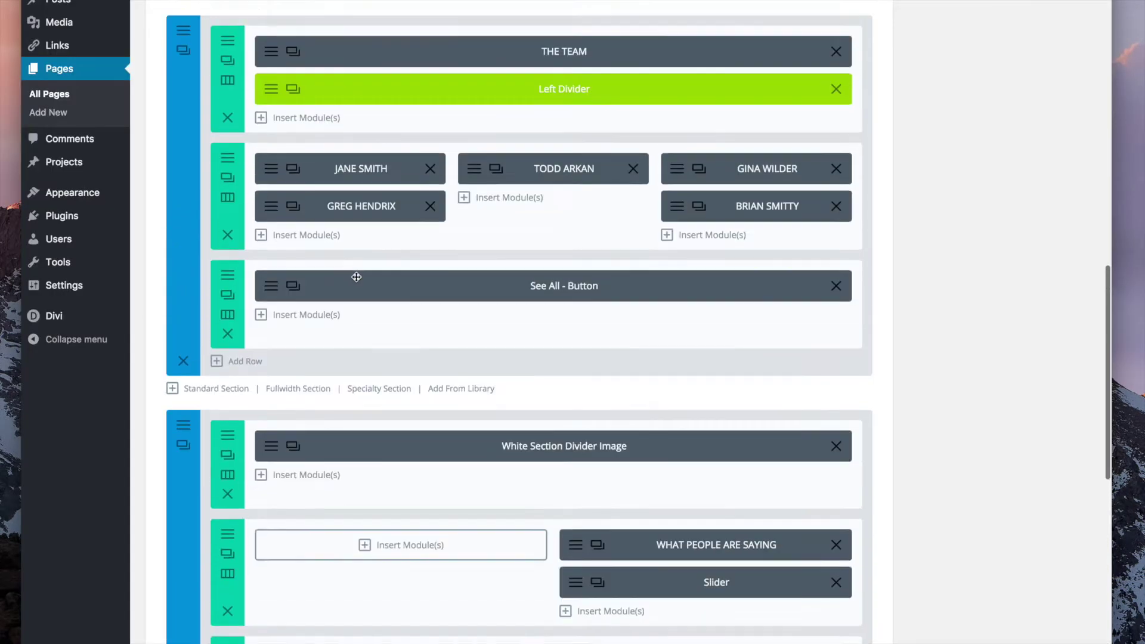
scroll(340, 299, "down", 3)
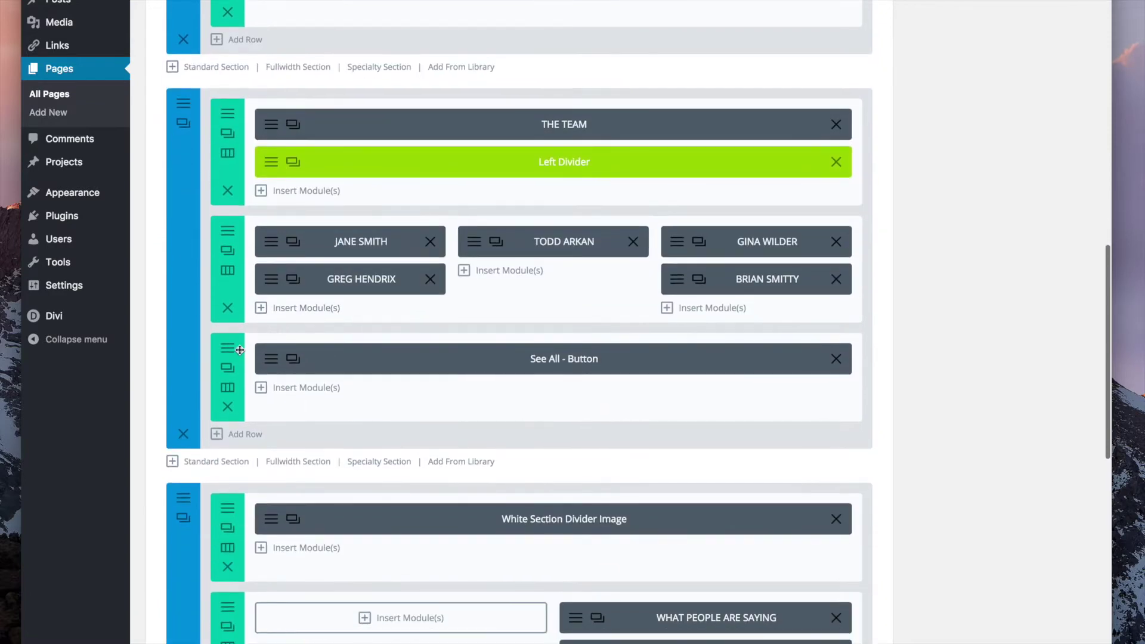
left_click(227, 368)
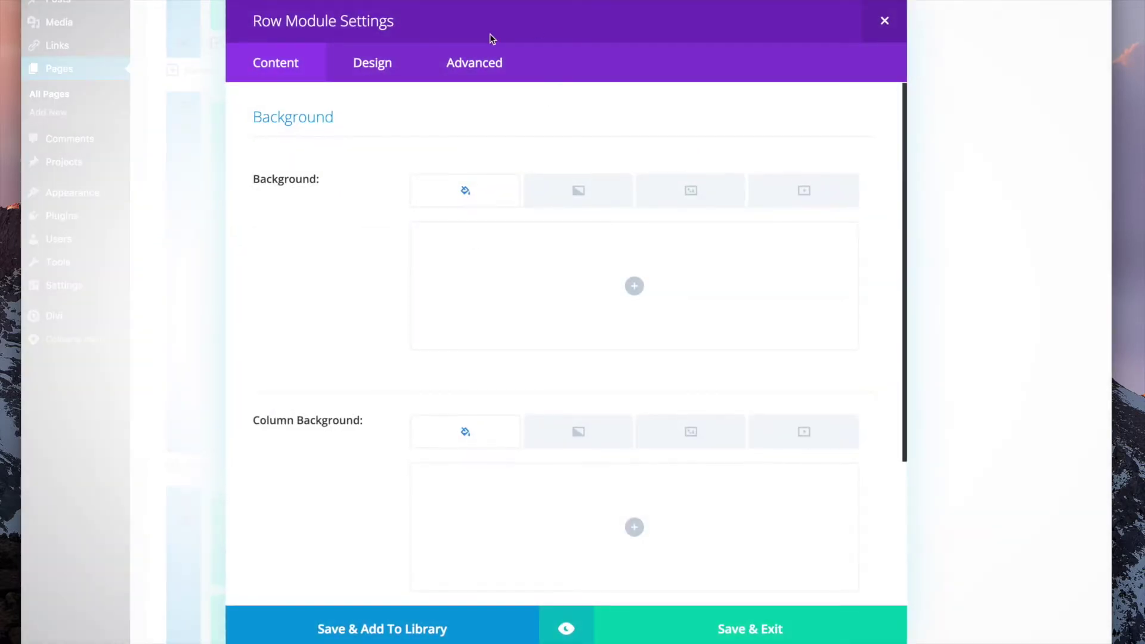
left_click(453, 79)
scroll(589, 259, "down", 10)
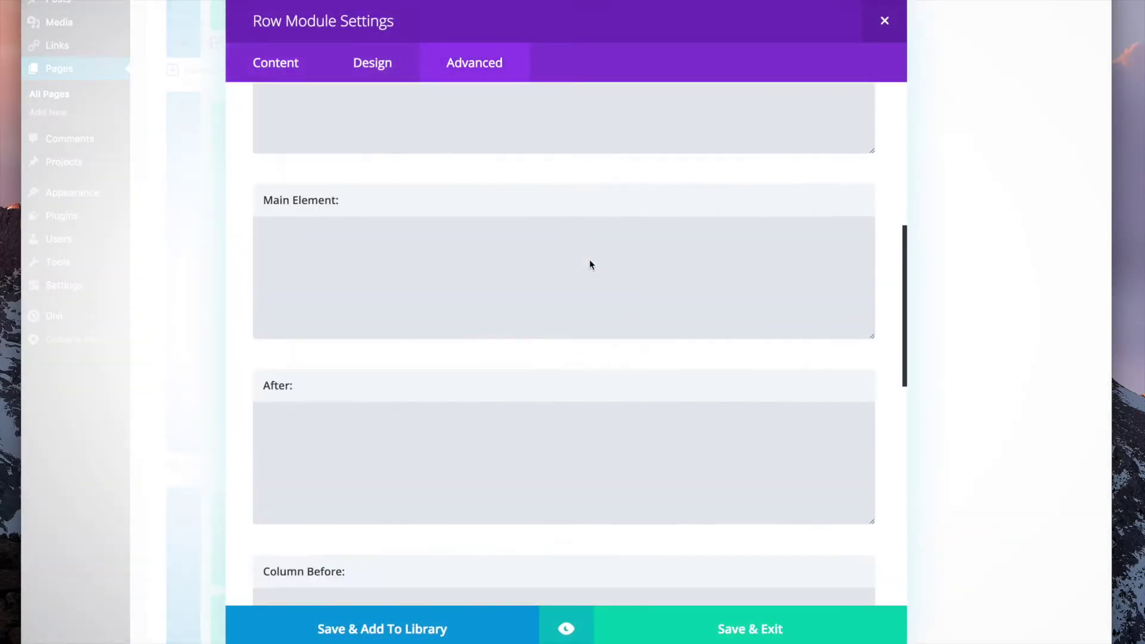
scroll(588, 259, "up", 5)
scroll(588, 260, "down", 10)
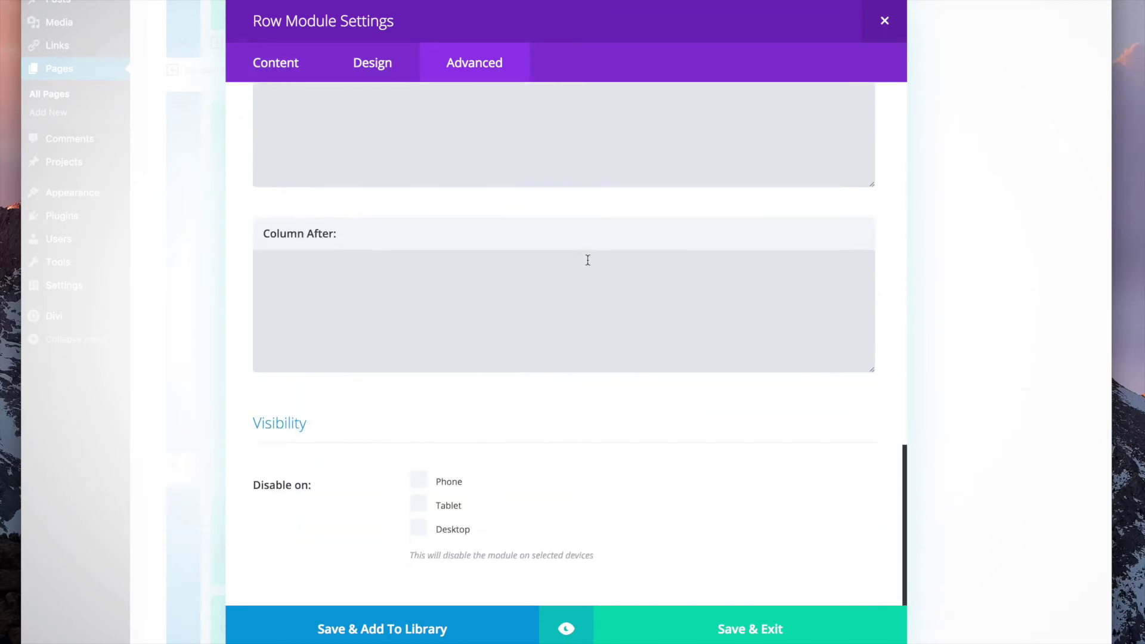
scroll(588, 260, "up", 8)
scroll(587, 259, "up", 10)
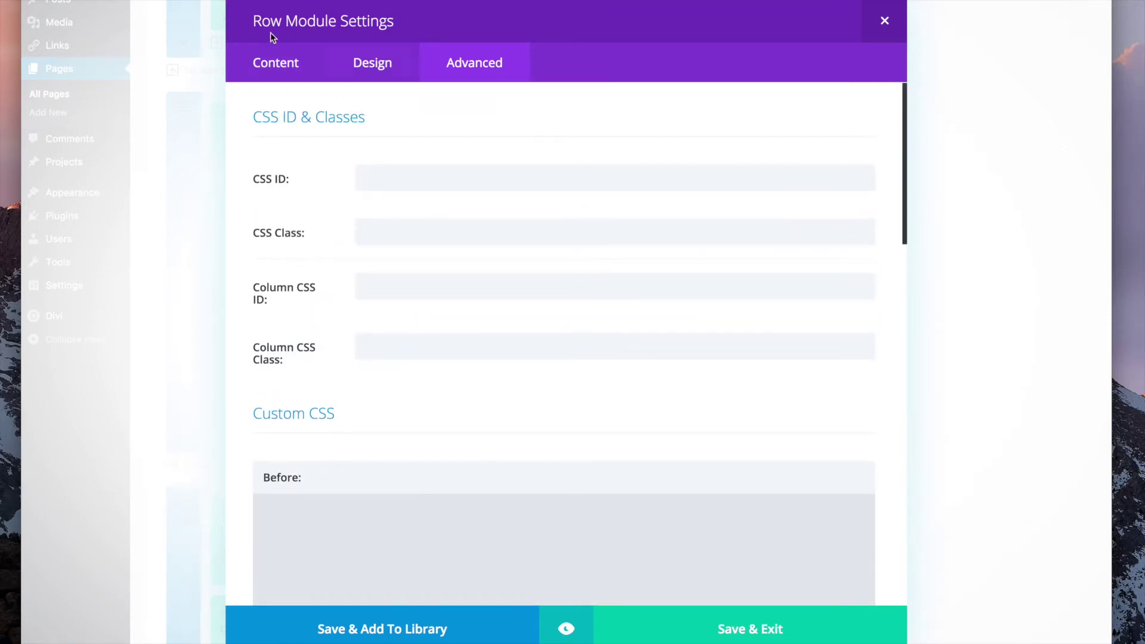
left_click(375, 66)
scroll(405, 191, "down", 8)
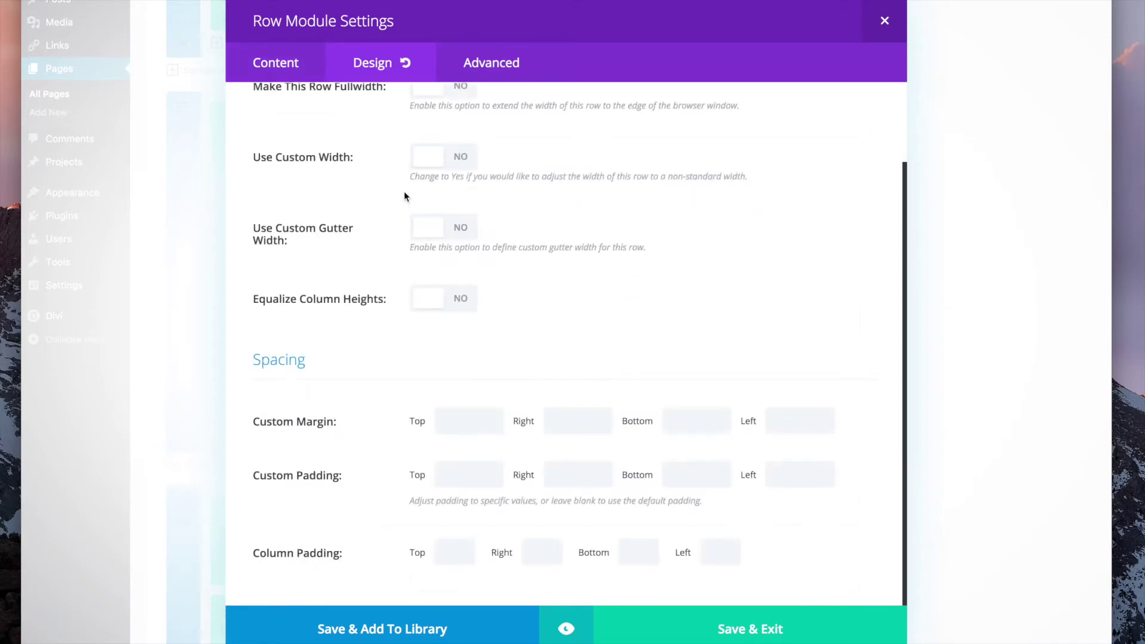
left_click(884, 27)
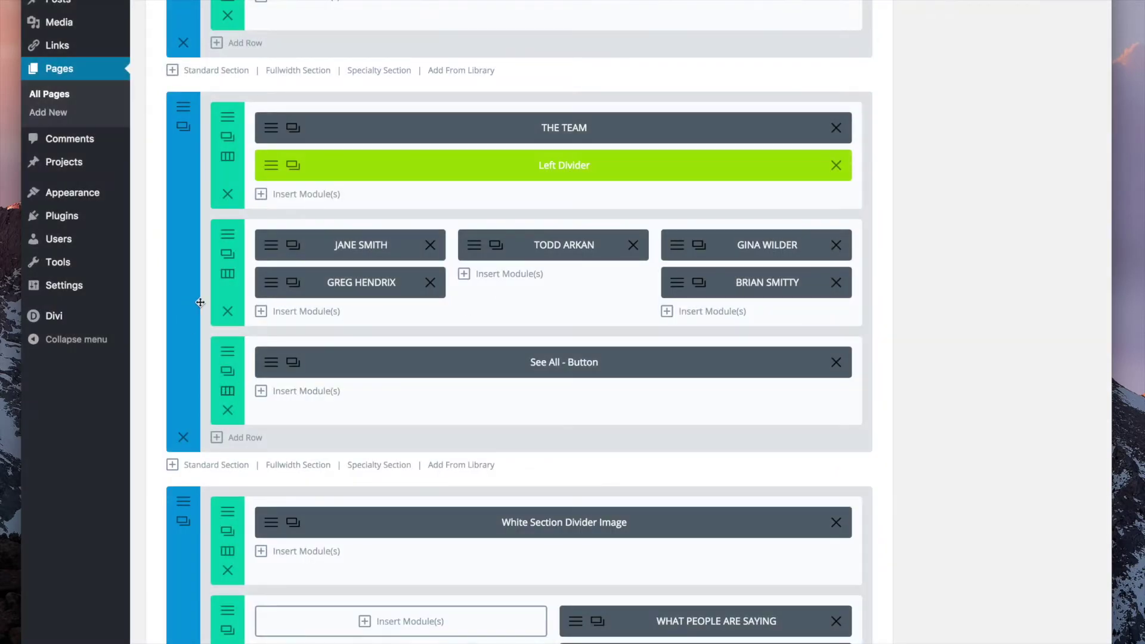
Step: Remove the 'triangle triangle1' CSS class from THE TEAM section and save it
left_click(183, 107)
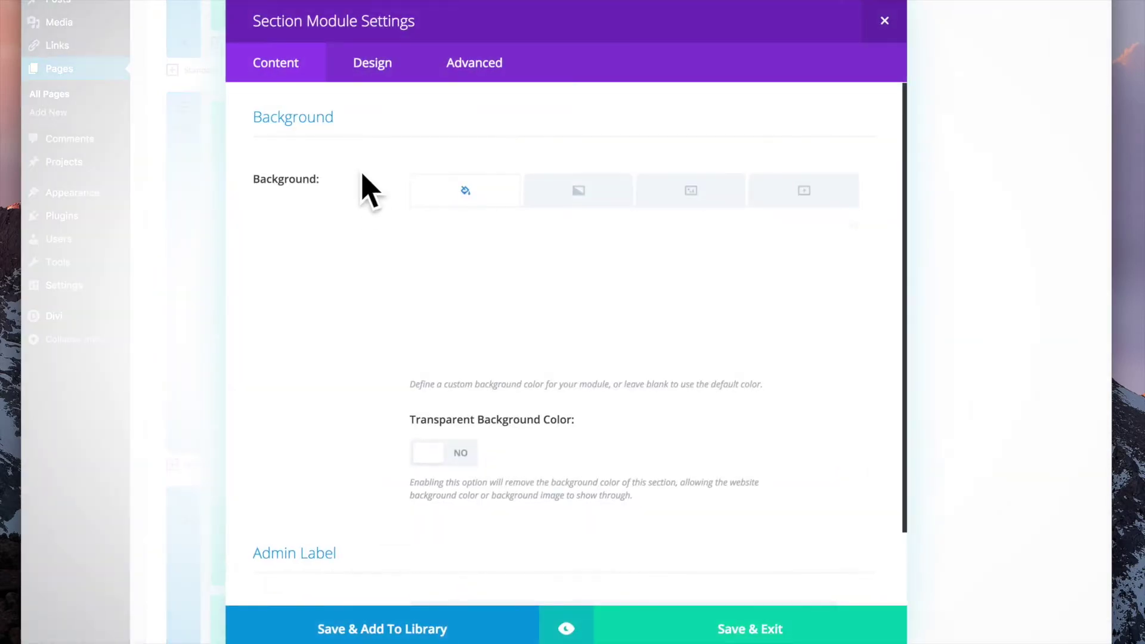
left_click(497, 62)
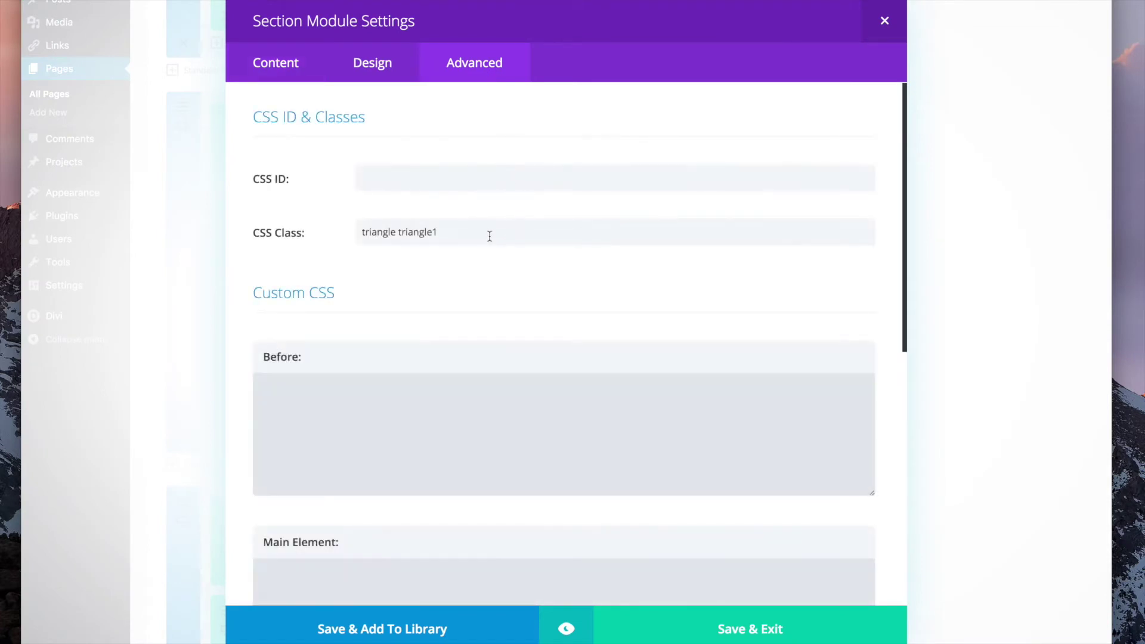
left_click_drag(489, 237, 289, 231)
key("super+c")
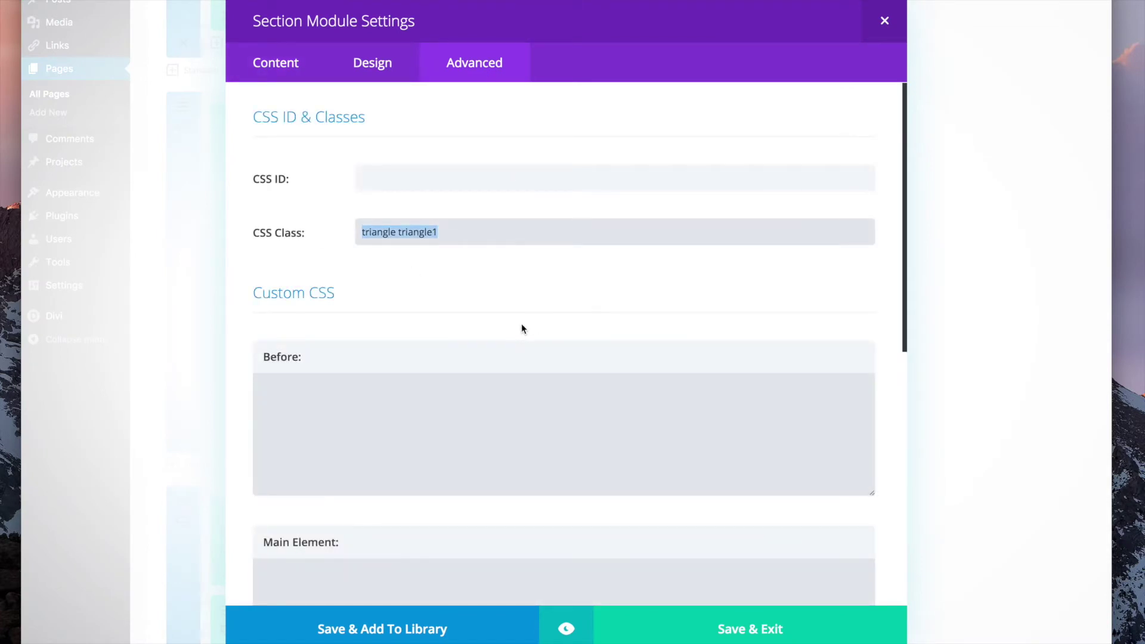
key("BackSpace")
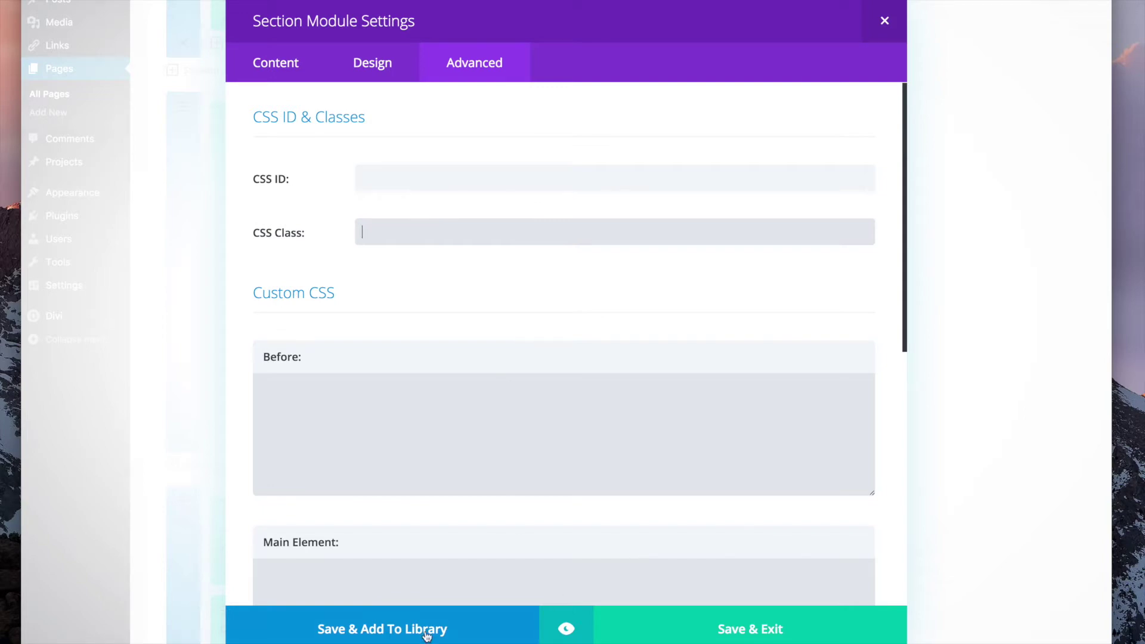
left_click(746, 631)
scroll(349, 151, "up", 3)
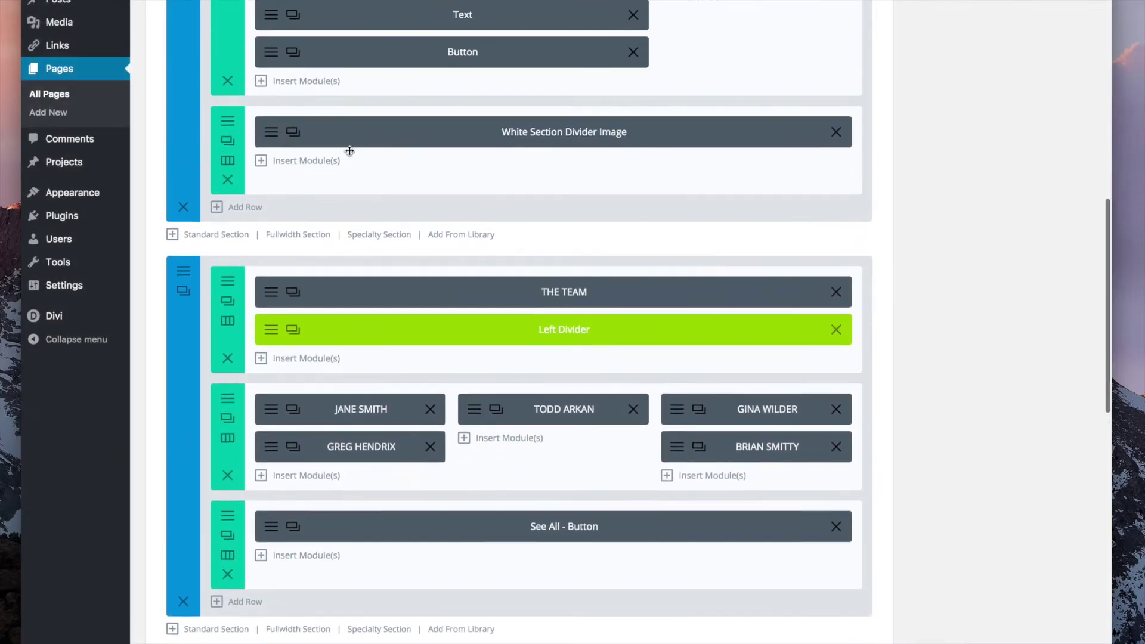
scroll(349, 151, "up", 5)
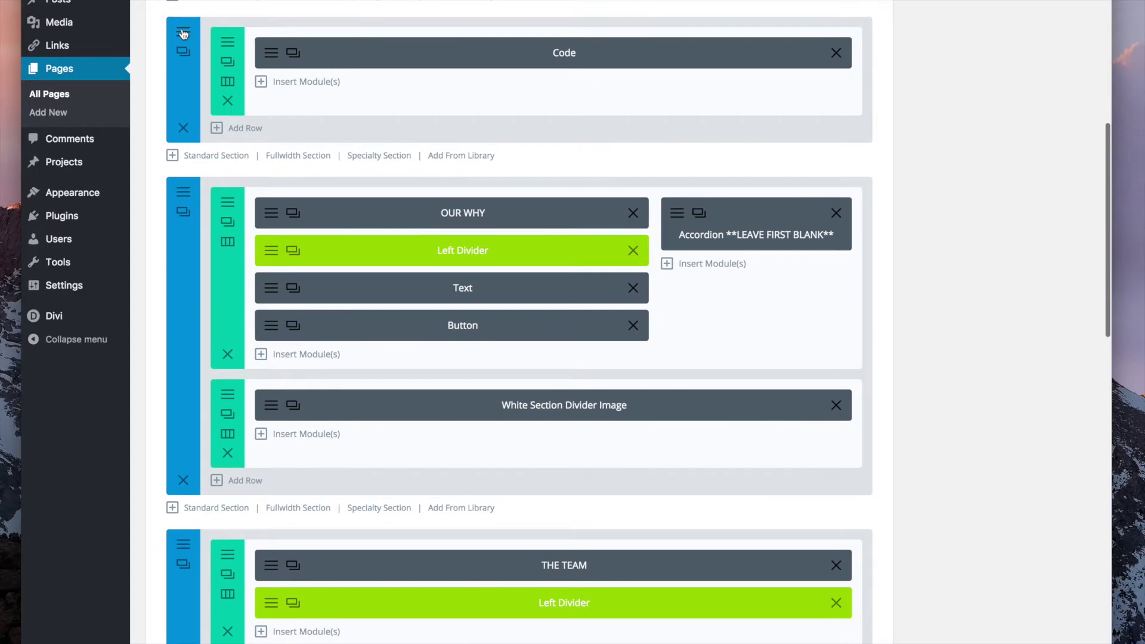
Step: Give the Code section the 'triangle triangle1' CSS class and update the page
left_click(183, 32)
left_click(456, 64)
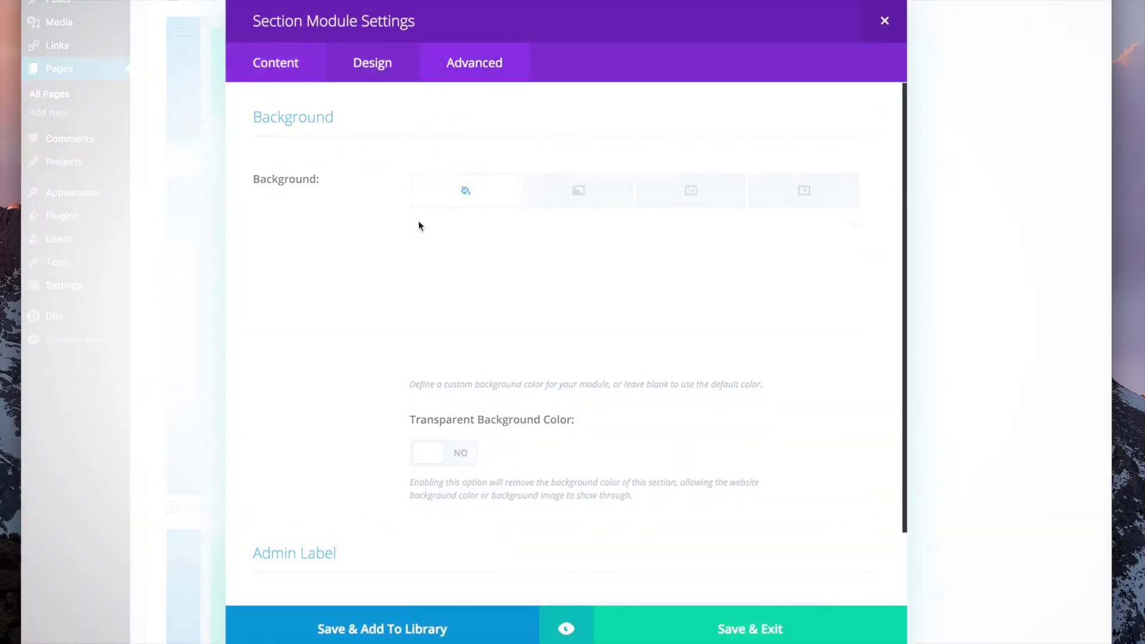
left_click(379, 228)
key("super+v")
left_click(685, 630)
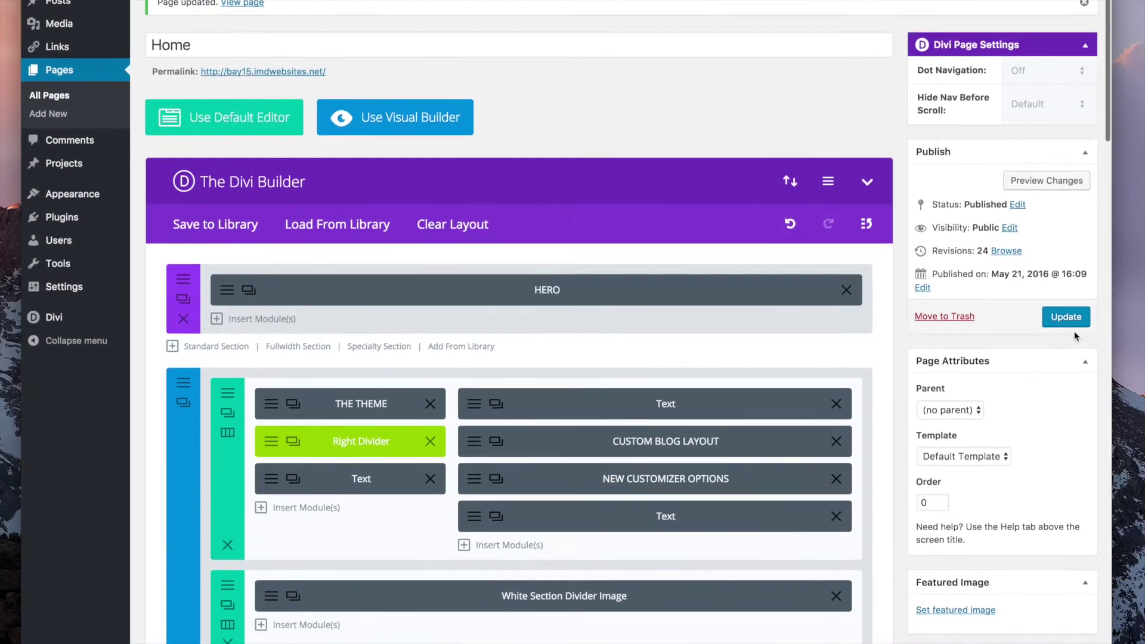
left_click(1066, 317)
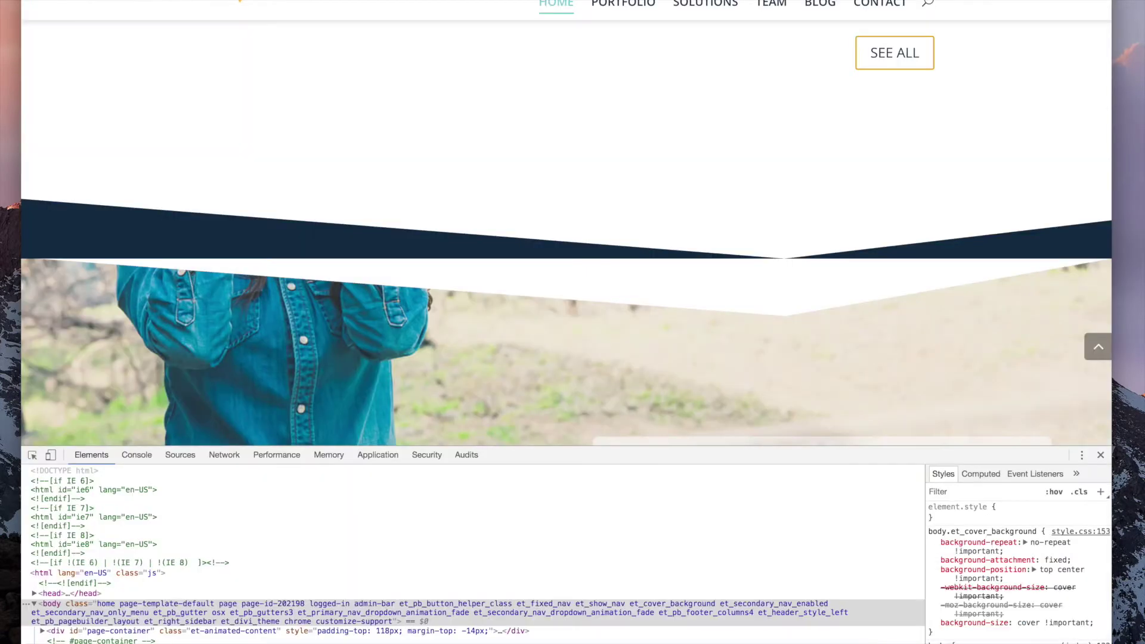
Step: Reload the live homepage and scroll through it to review the new section dividers
key("super+r")
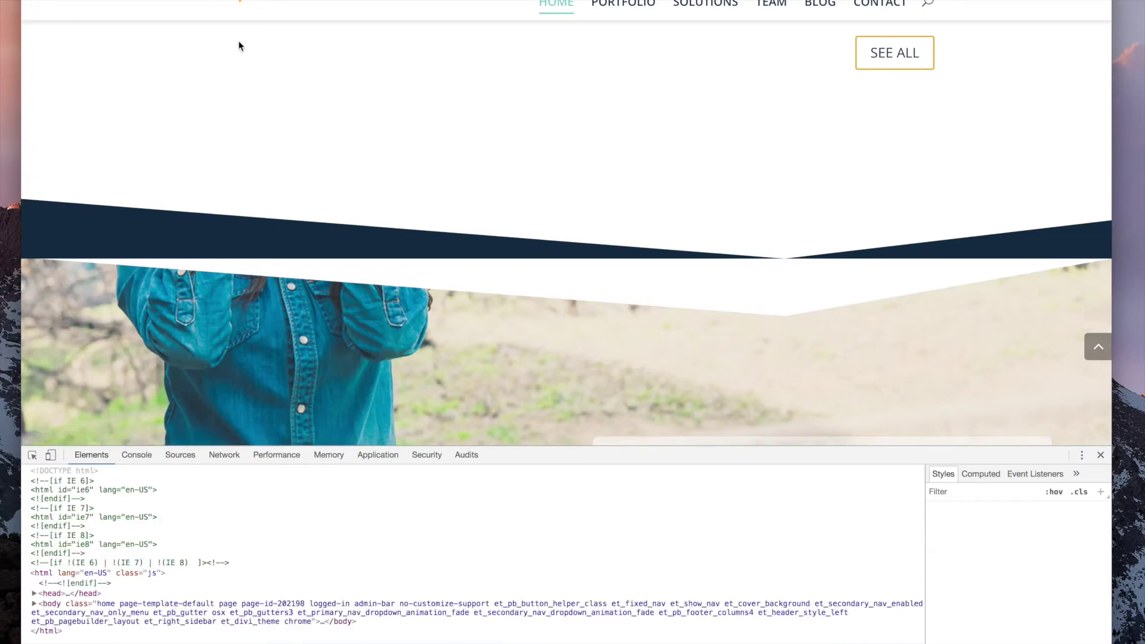
scroll(255, 237, "down", 5)
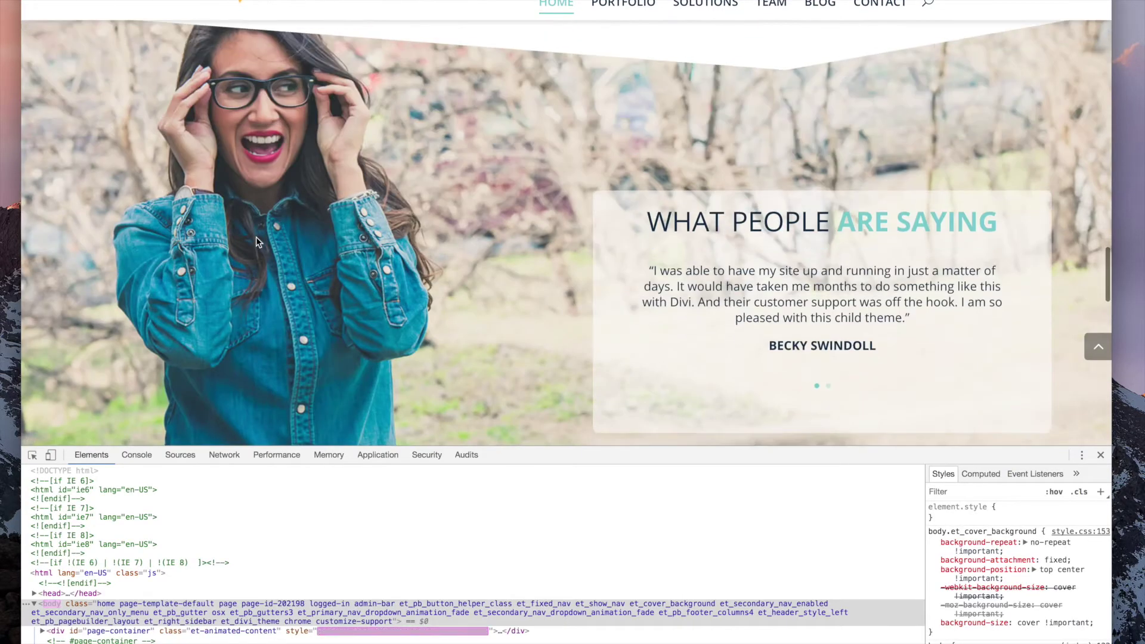
scroll(256, 237, "up", 10)
scroll(256, 237, "up", 10)
scroll(256, 237, "down", 2)
scroll(256, 238, "down", 10)
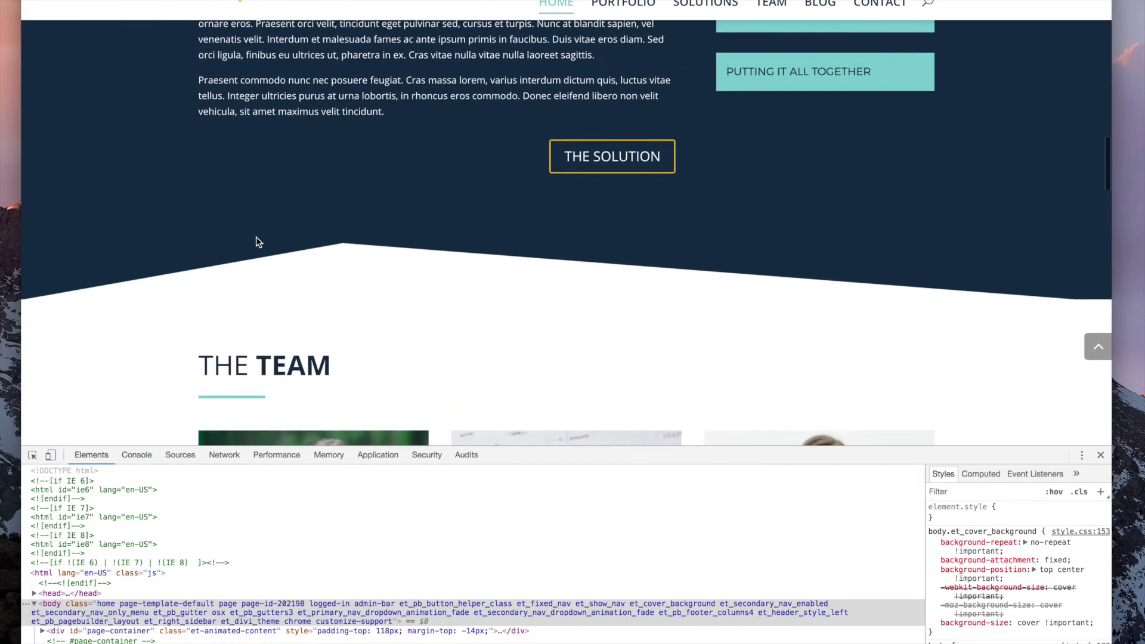
scroll(255, 237, "up", 3)
scroll(255, 241, "up", 5)
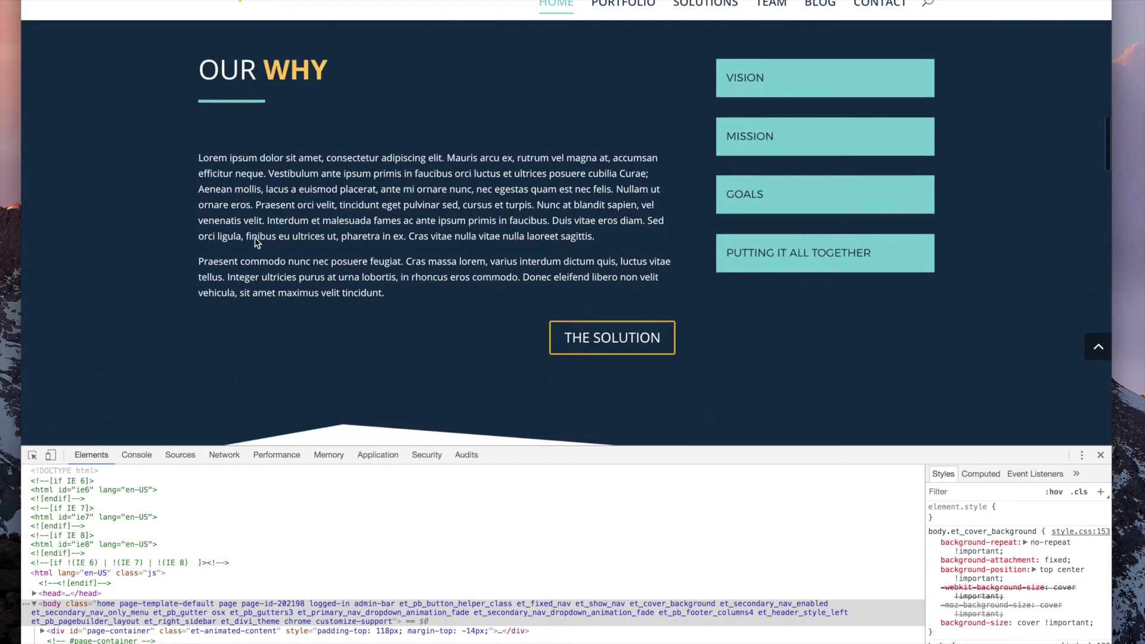
scroll(255, 238, "up", 8)
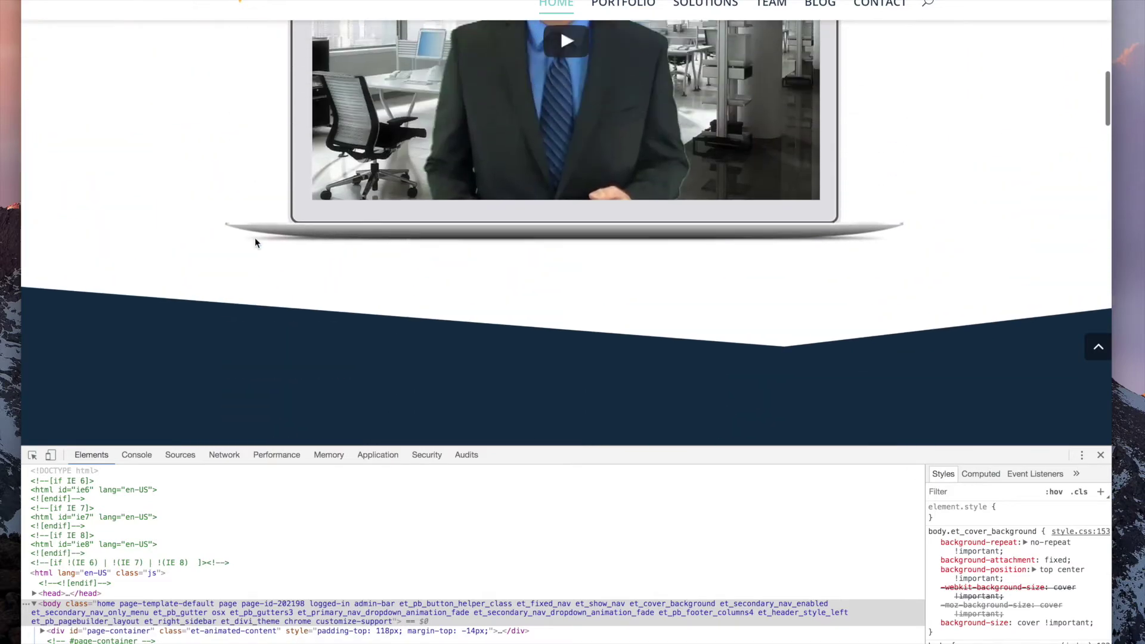
scroll(255, 237, "up", 3)
scroll(255, 238, "down", 10)
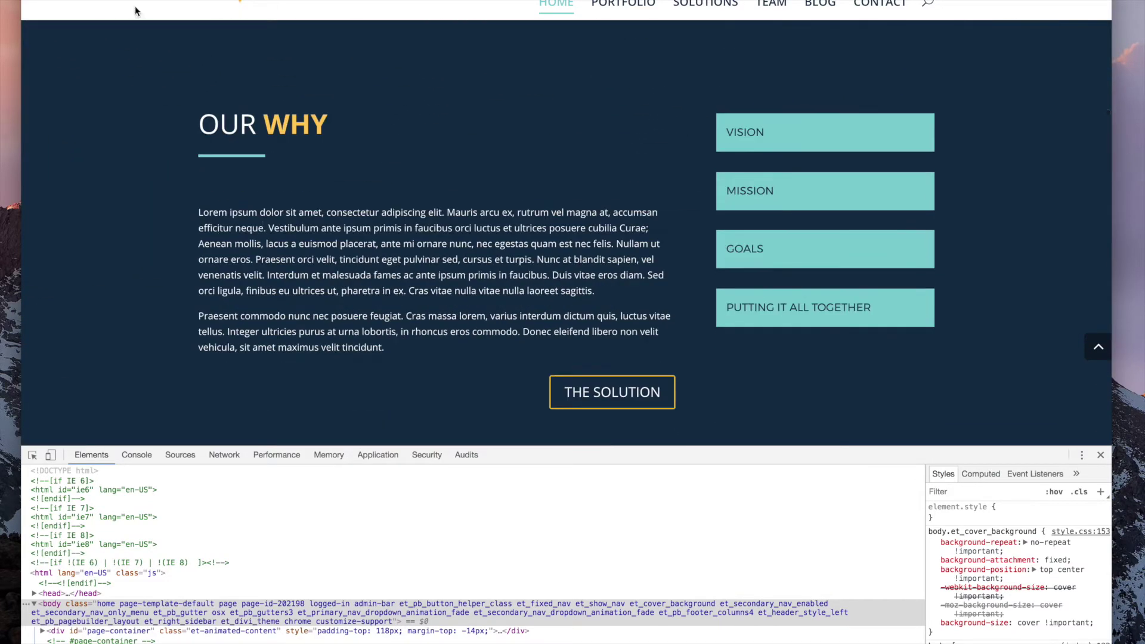
Step: Expand the VISION, MISSION, GOALS and PUTTING IT ALL TOGETHER accordion items in turn
left_click(828, 150)
left_click(805, 291)
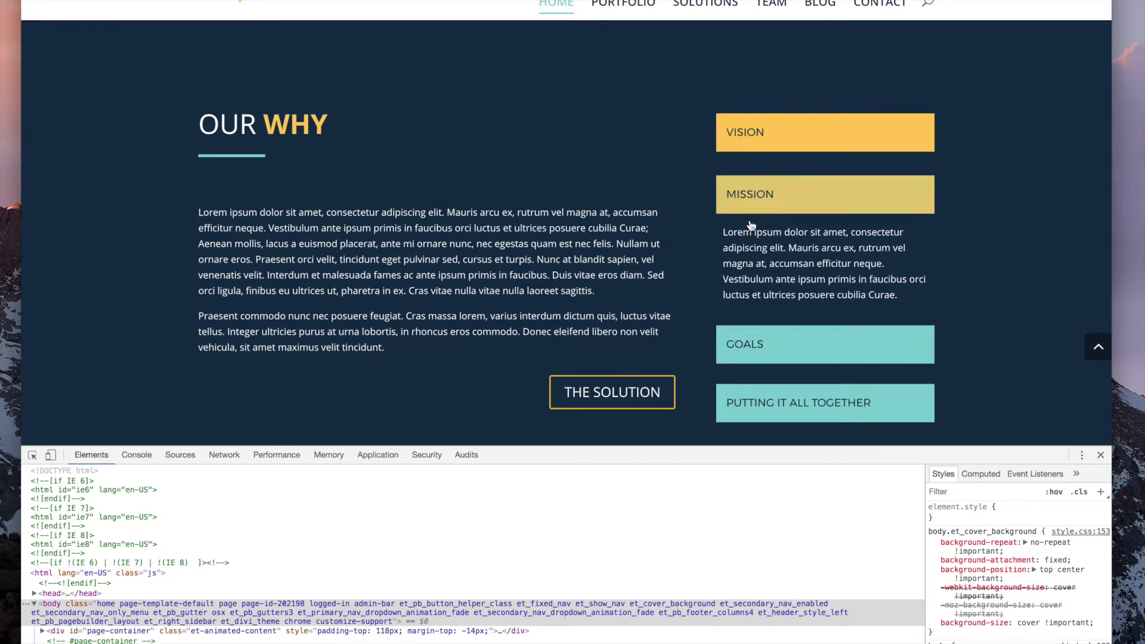
left_click(823, 358)
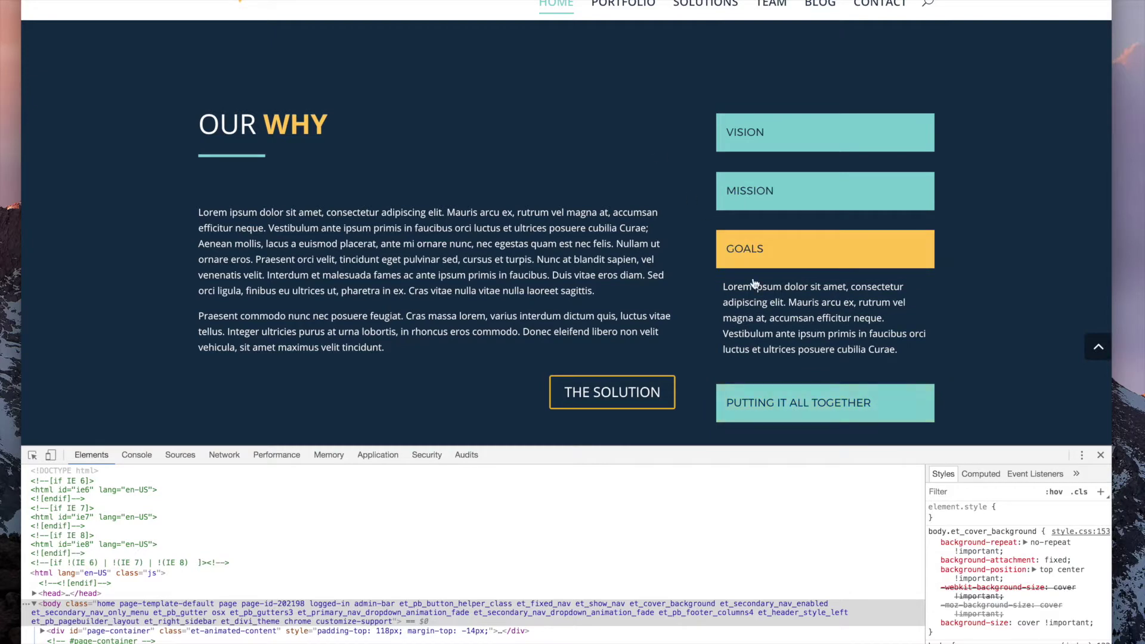
left_click(785, 396)
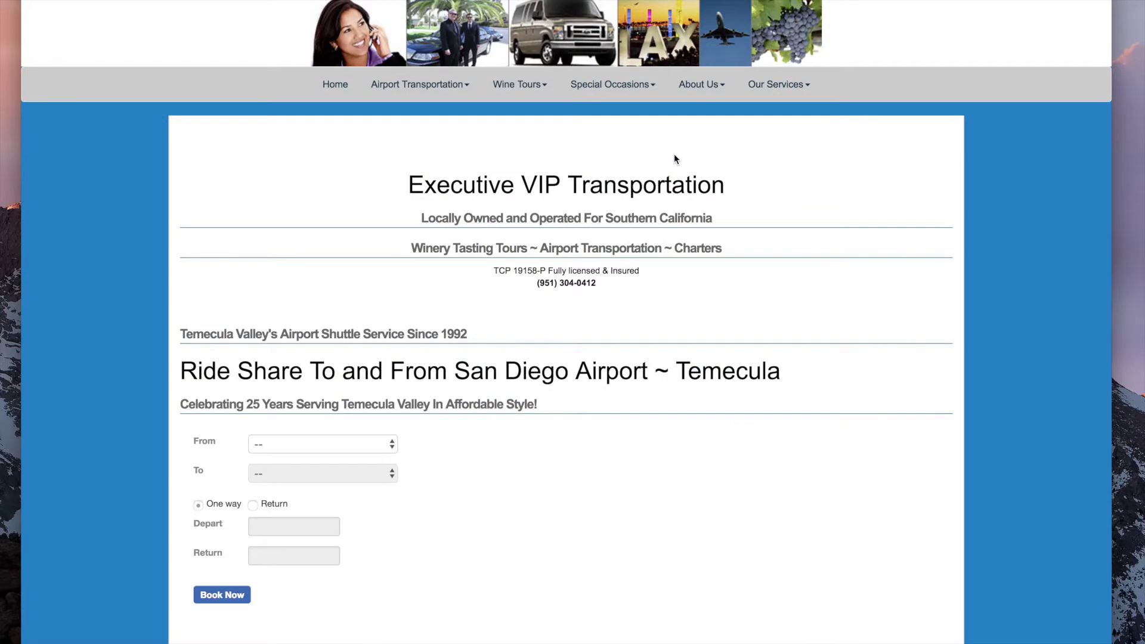
Step: Scroll to the Winery Tasting Tours block on the client's site and select its heading
scroll(674, 161, "down", 10)
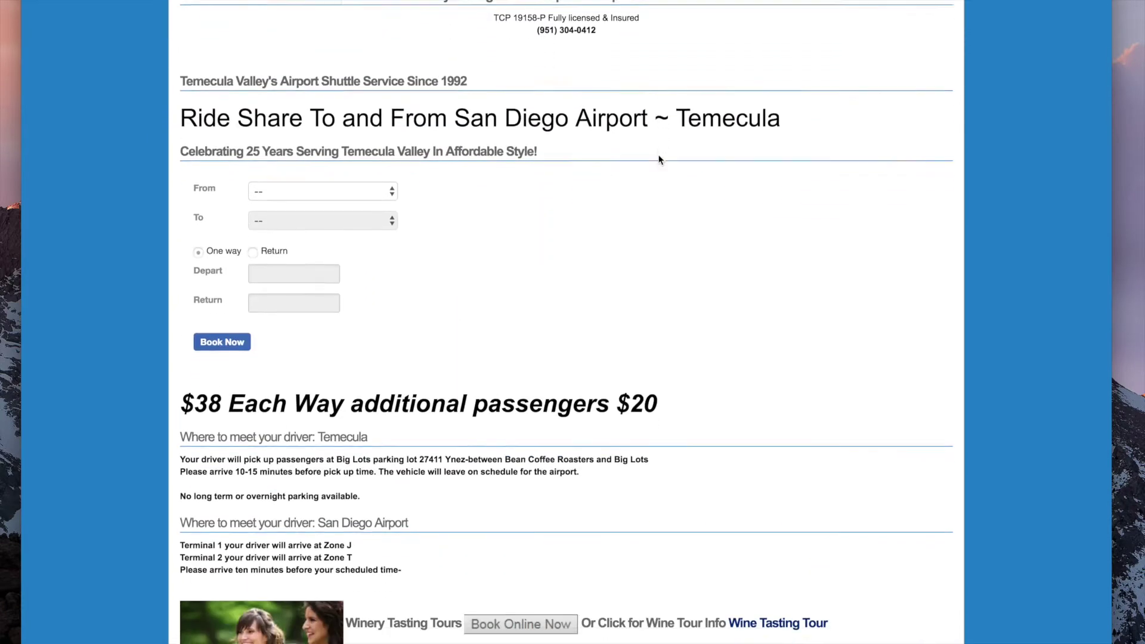
scroll(651, 163, "down", 1)
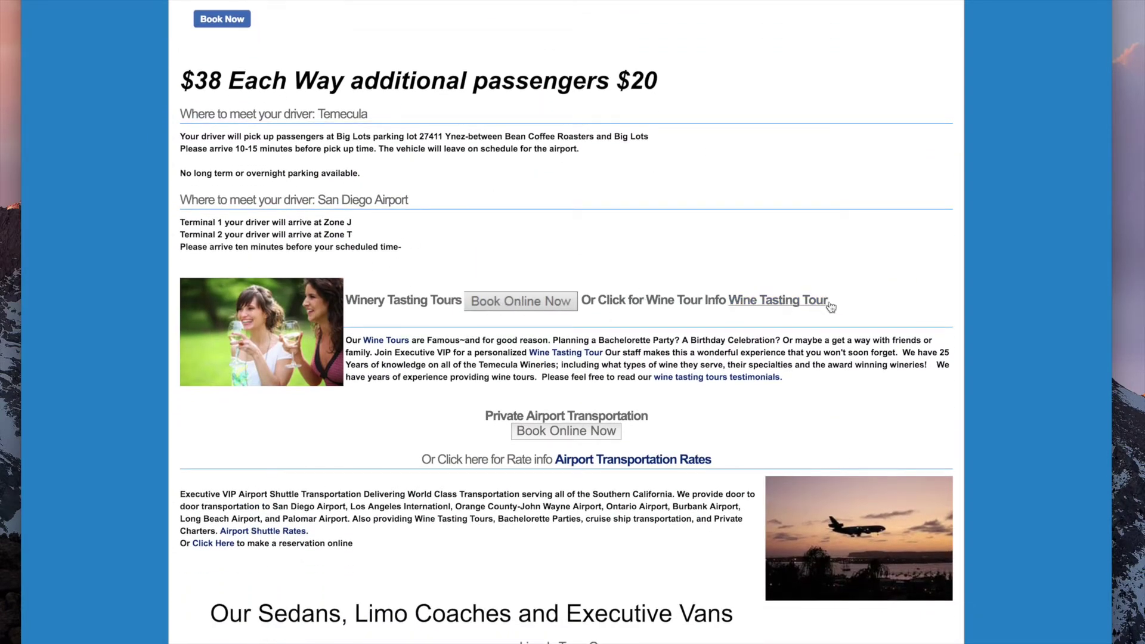
left_click_drag(353, 301, 445, 295)
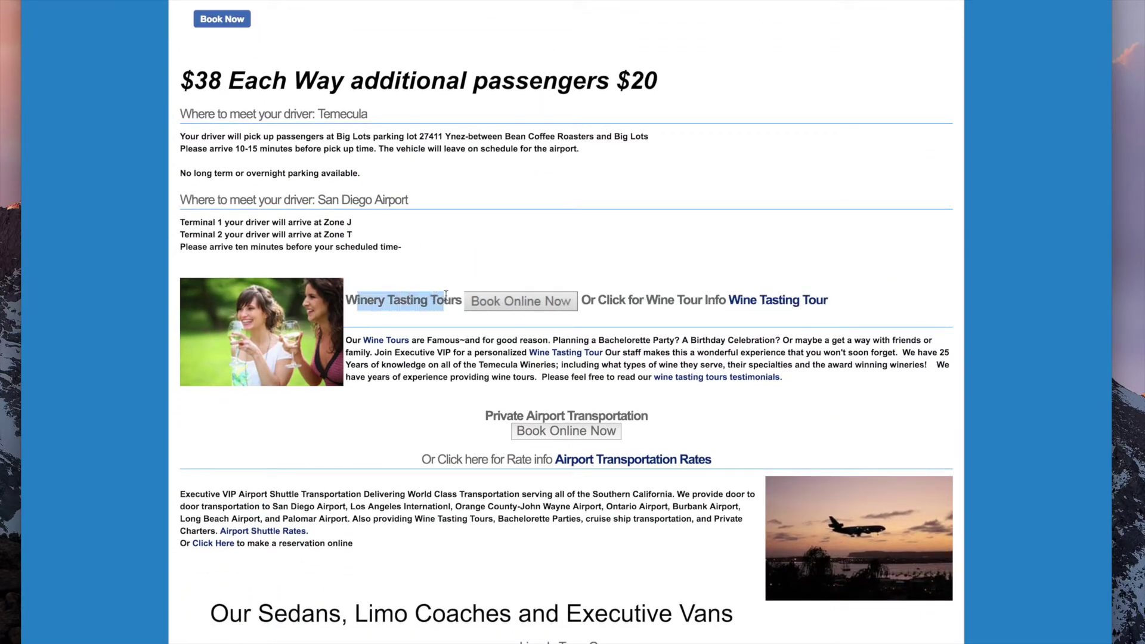
double_click(433, 297)
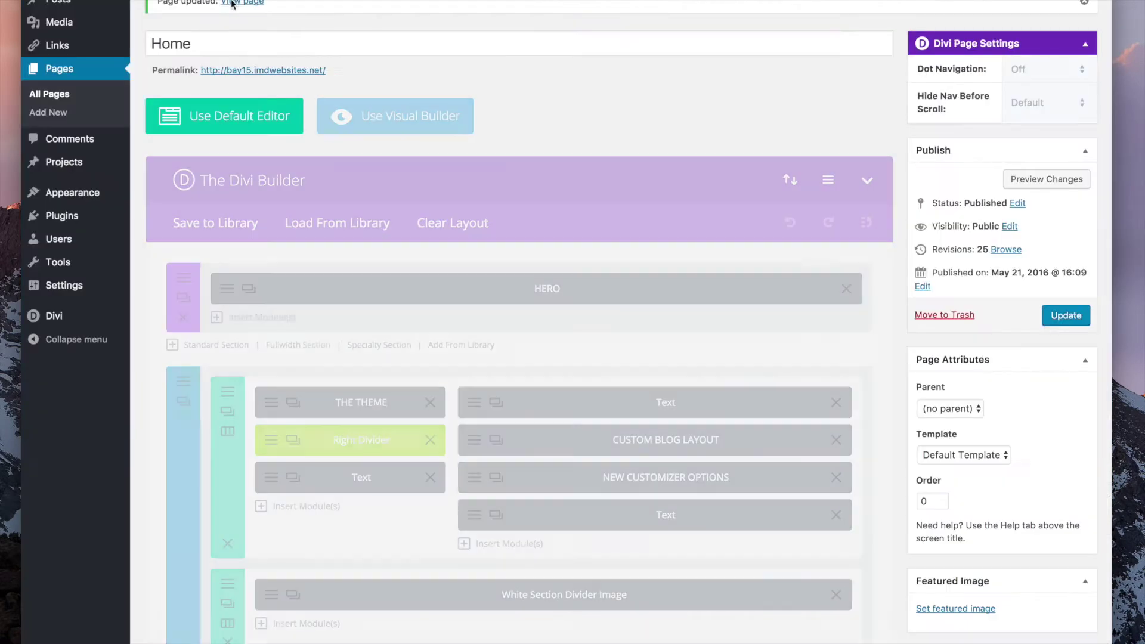
Step: Retitle the OUR WHY heading module to WINERY TASTING TOURS and save it
scroll(401, 452, "down", 7)
scroll(398, 452, "down", 3)
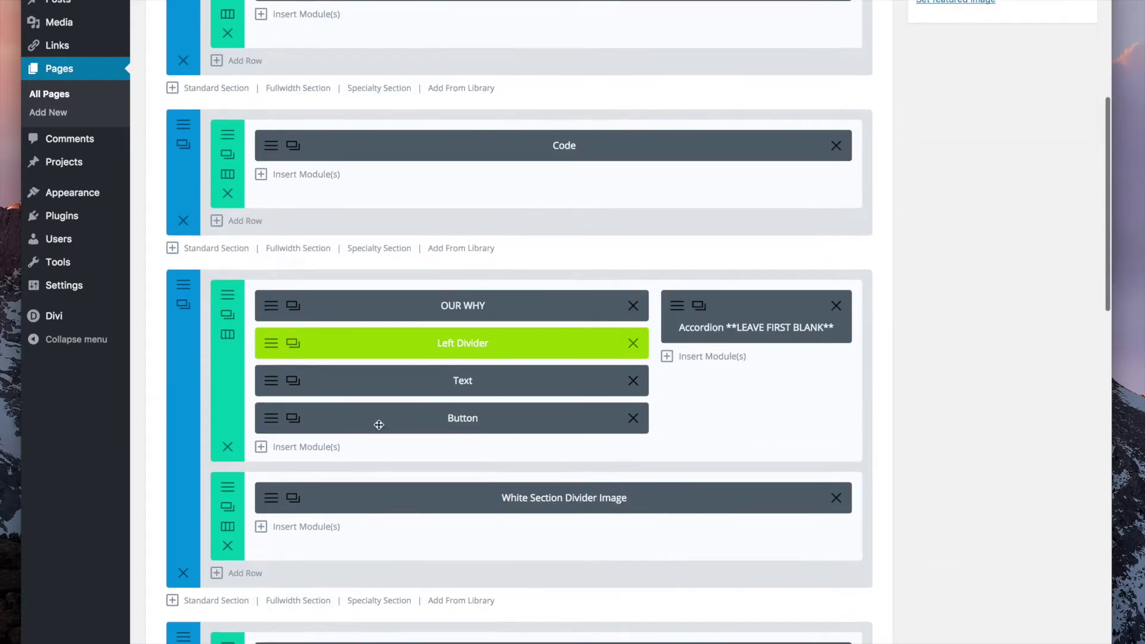
left_click(273, 304)
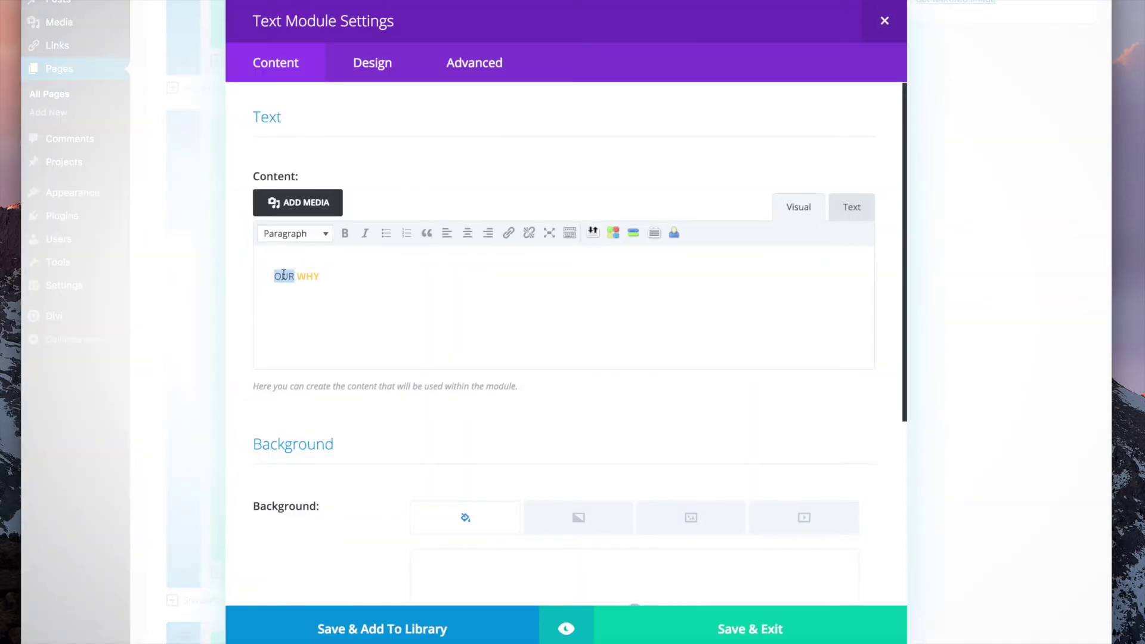
type("WINERY TASTING")
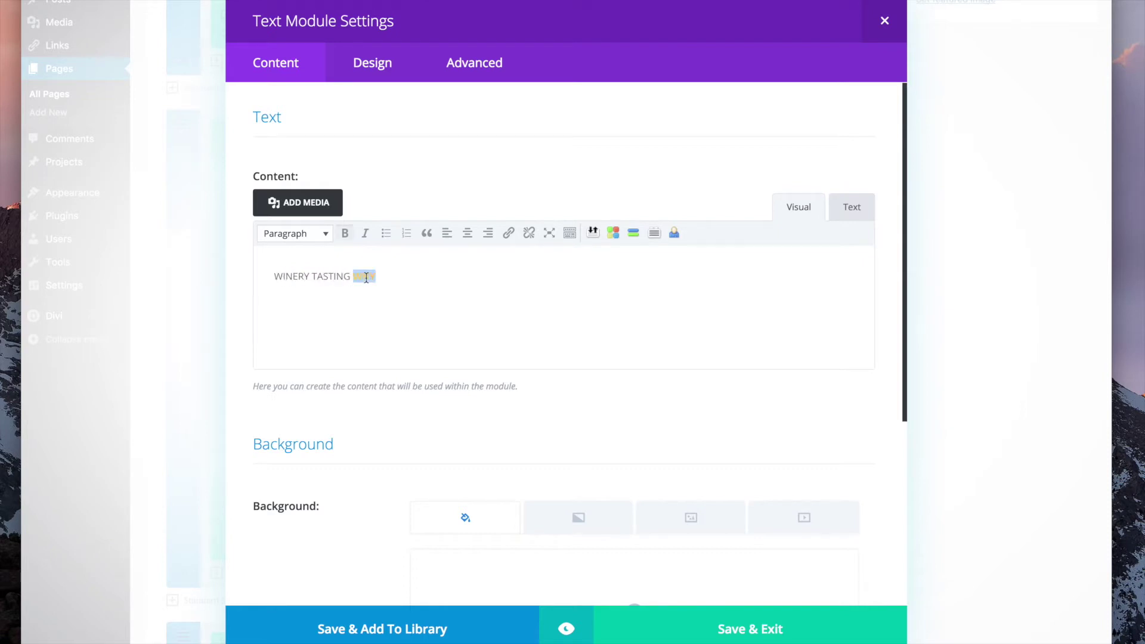
type("TOURS")
left_click(725, 631)
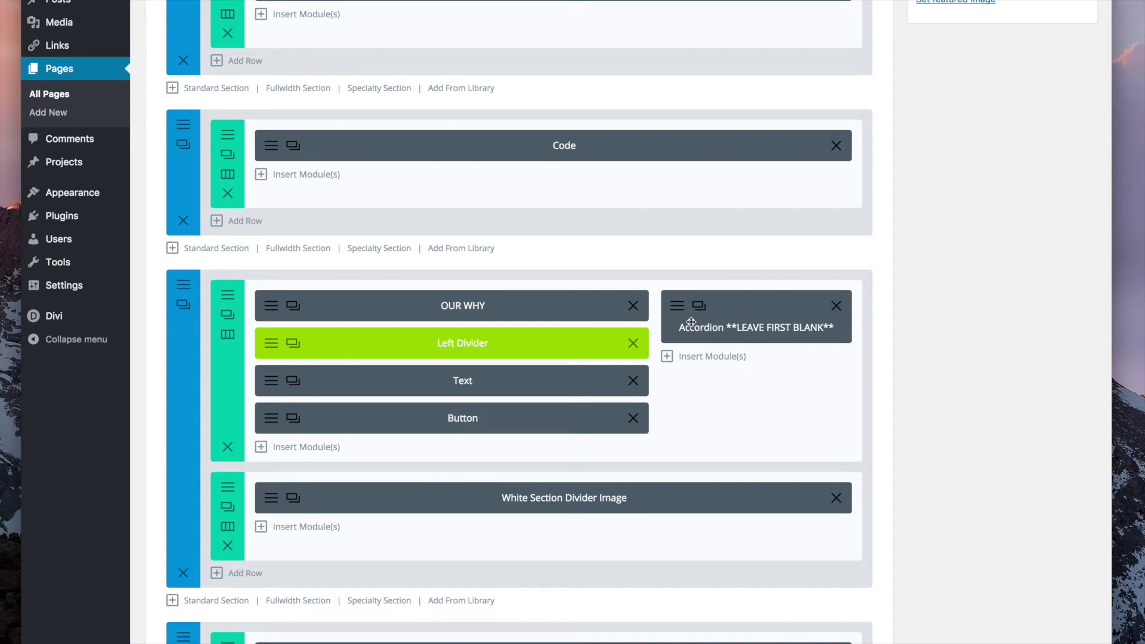
left_click(273, 386)
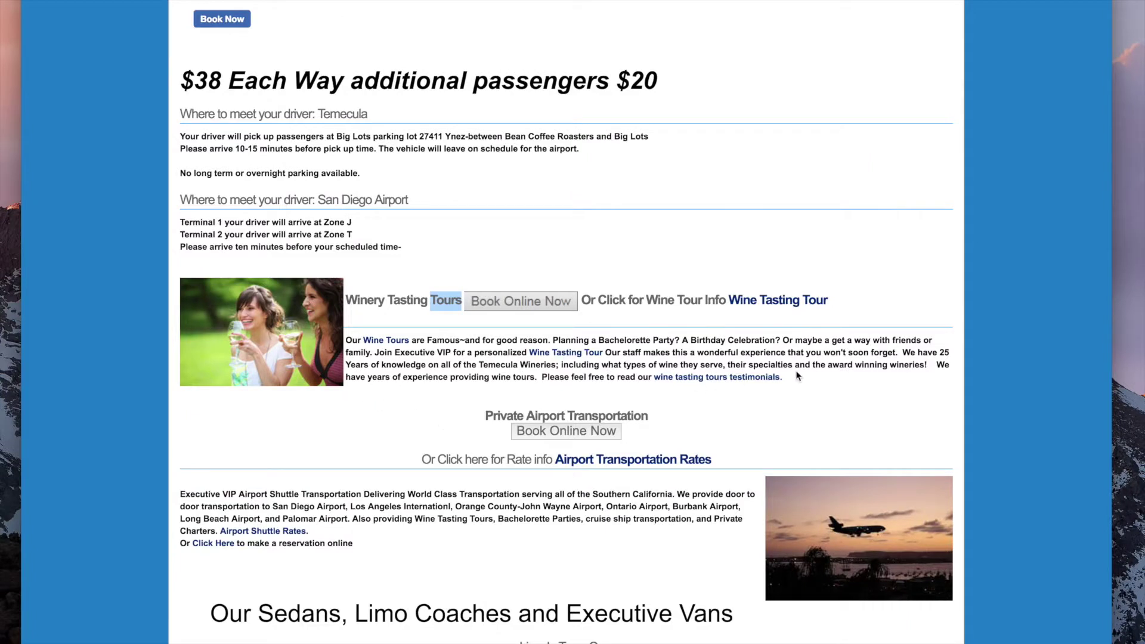
Step: Paste the client's wine-tours paragraph over the lorem ipsum body text, remove its bold, and save
left_click_drag(795, 377, 346, 339)
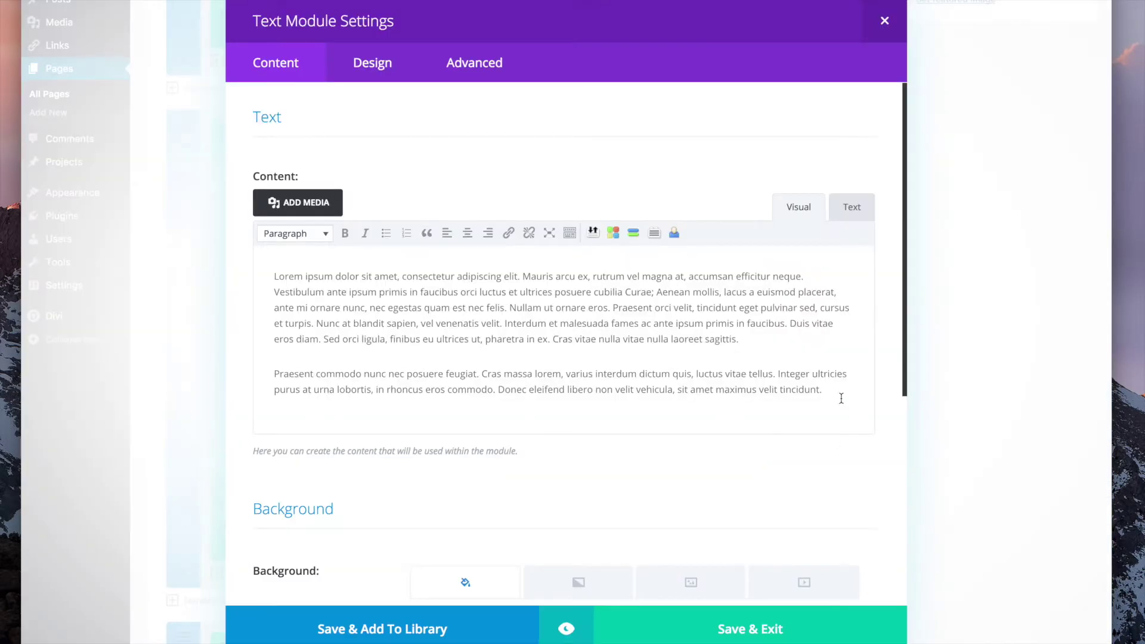
left_click_drag(841, 398, 263, 196)
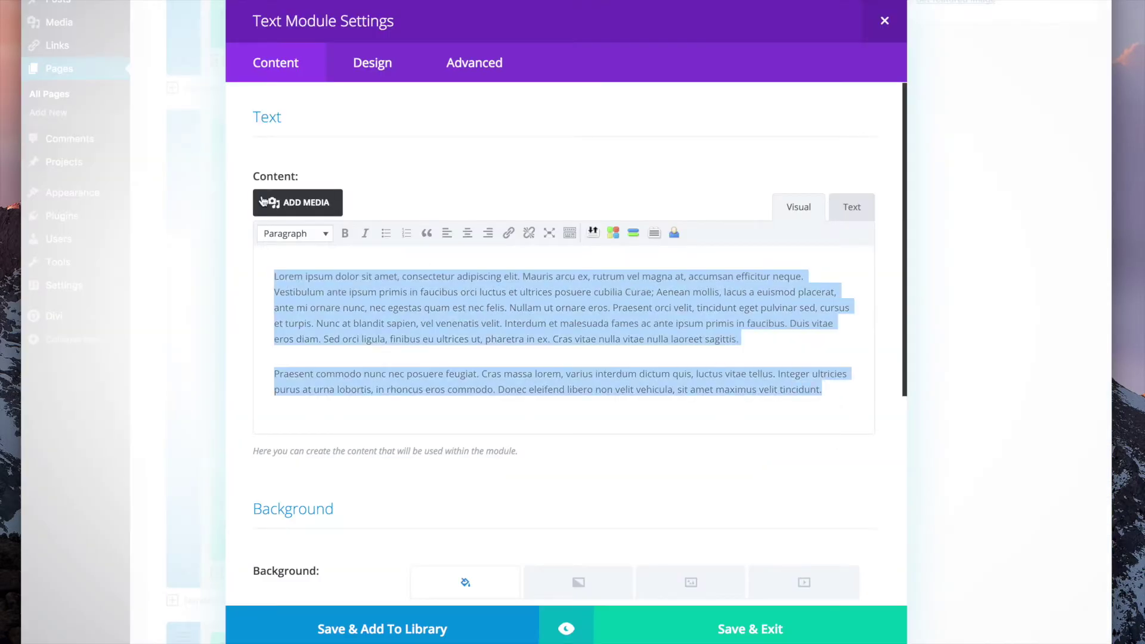
type("Our Wine Tours are Famous–and for good reason. Planning a Bachelorette Party? A Birthday Celebration? Or maybe a get a way with friends or family. Join Executive VIP for a personalized Wine Tasting Tour Our staff makes this a wonderful experience that you won't soon forget.  We have 25 Years of knowledge on all of the Temecula Wineries; including what types of wine they serve, their specialties and the award winning wineries!   We have years of experience providing wine tours.  Please feel free to read our wine tasting tours testimonials.")
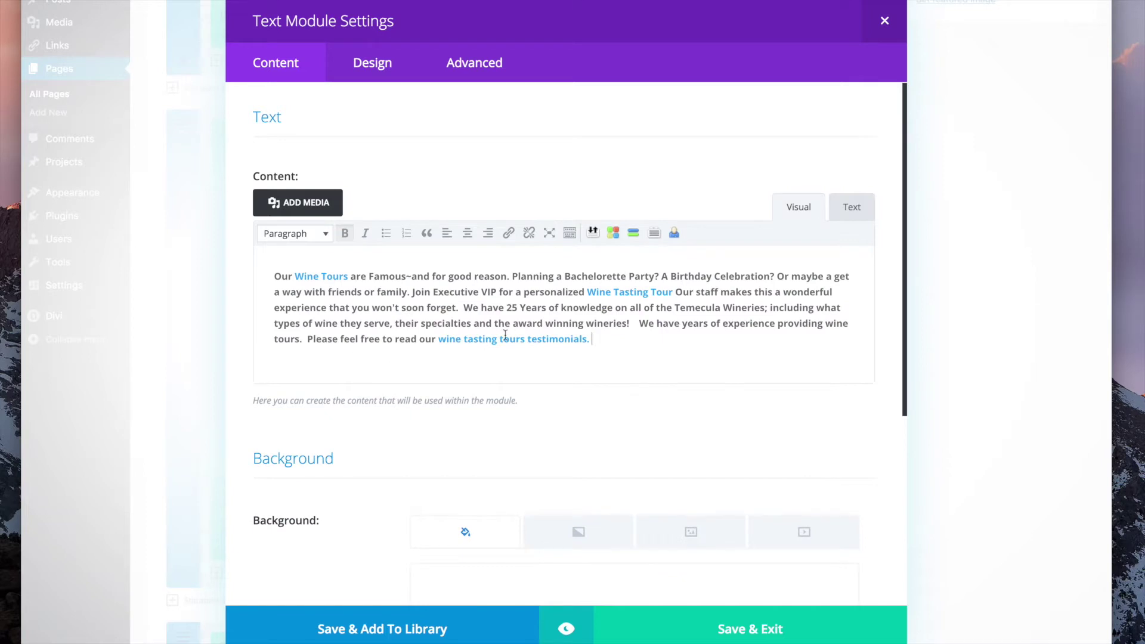
left_click_drag(644, 353, 112, 228)
left_click(344, 233)
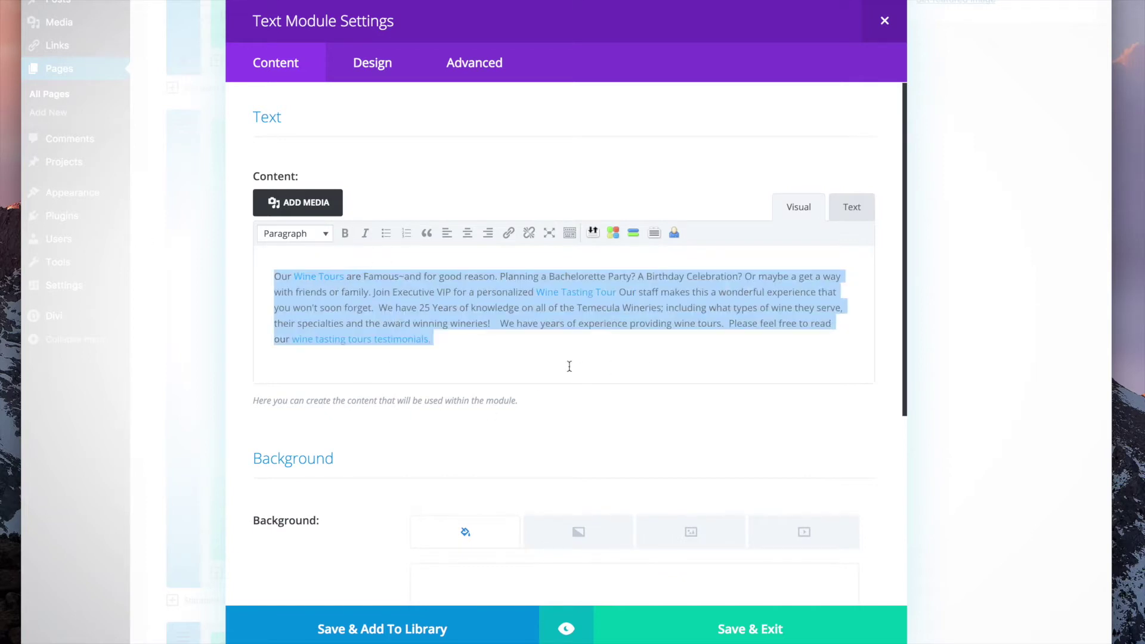
left_click(539, 352)
left_click(569, 295)
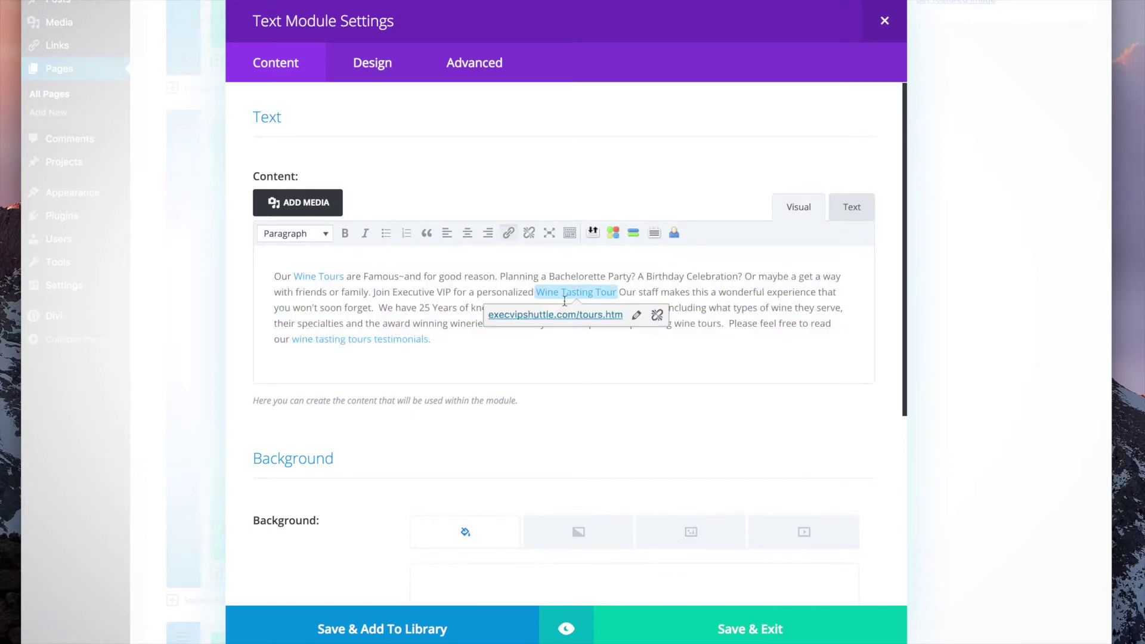
left_click(649, 628)
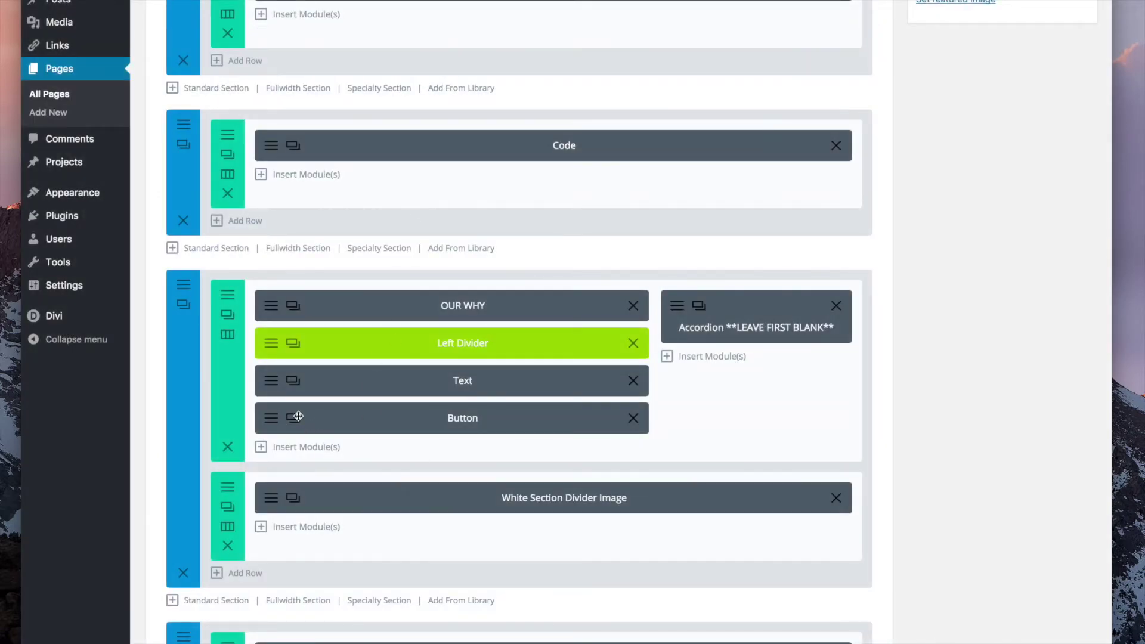
left_click(273, 423)
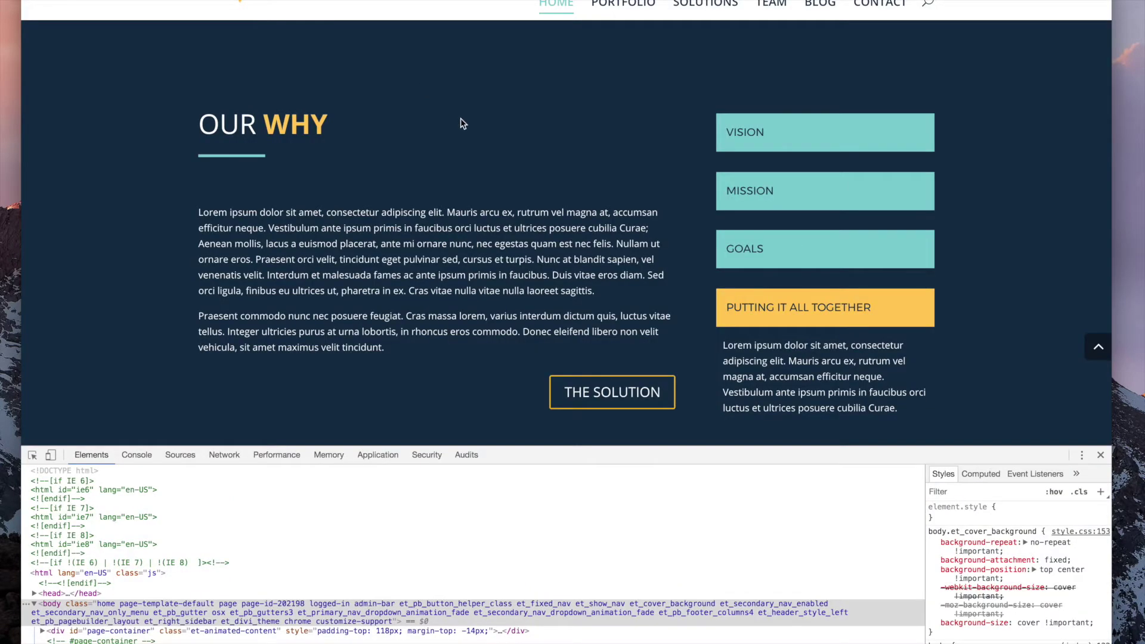
scroll(462, 121, "up", 10)
scroll(571, 153, "down", 5)
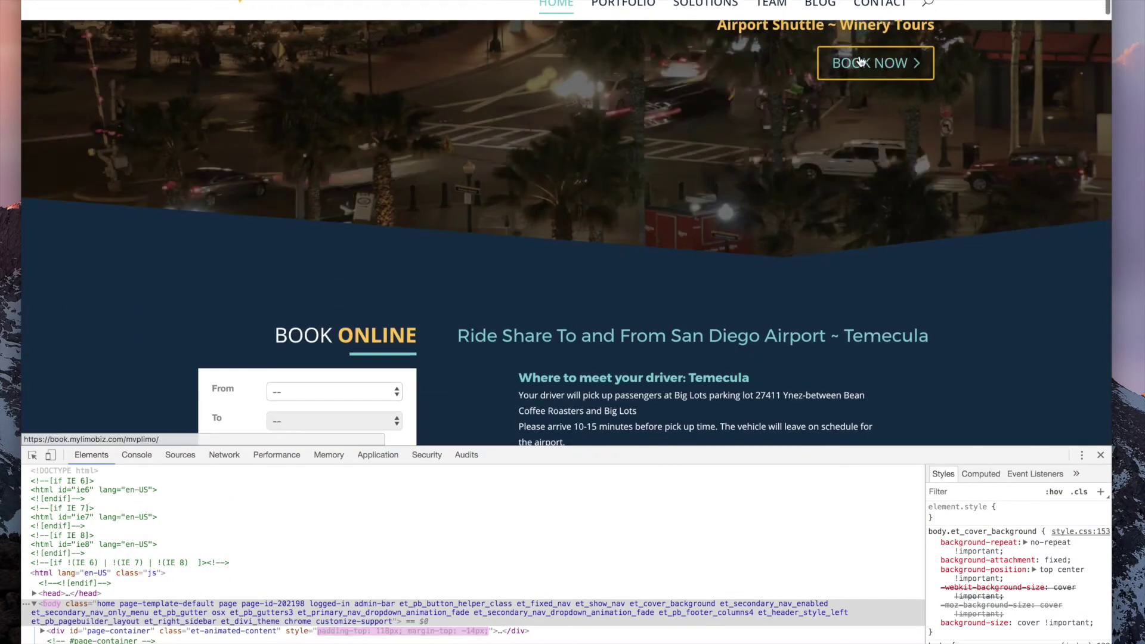
right_click(856, 60)
left_click(912, 125)
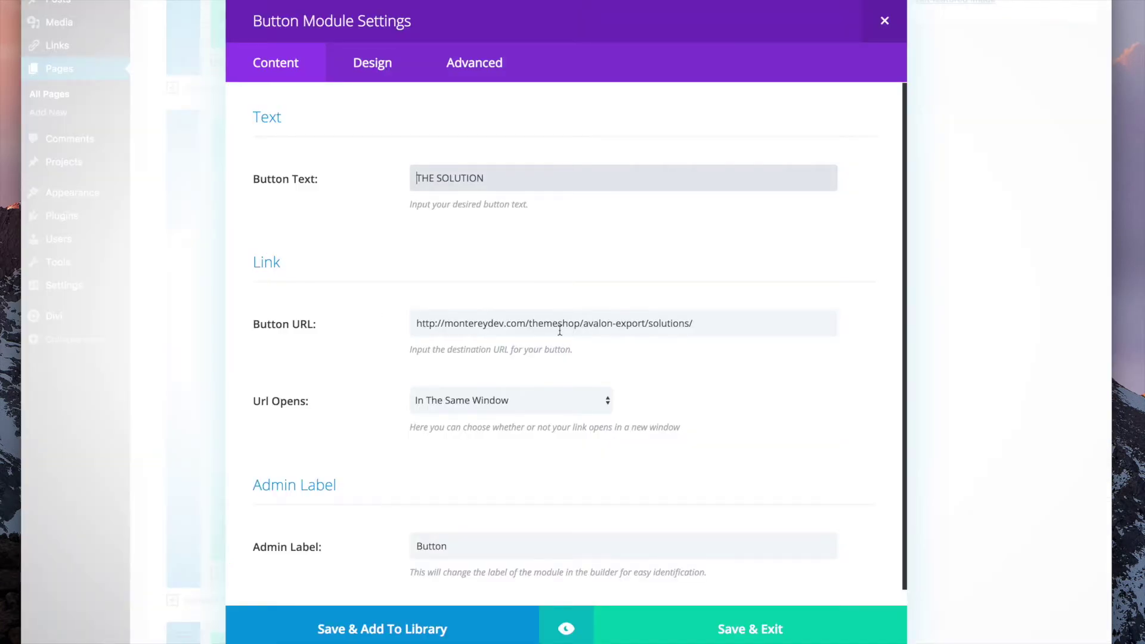
triple_click(559, 330)
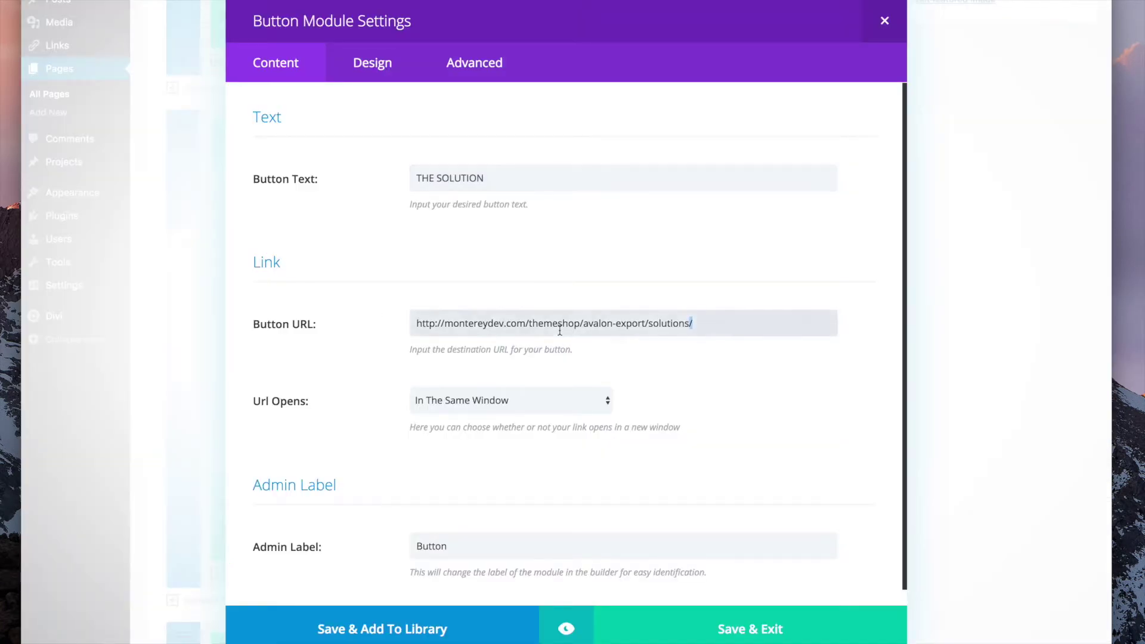
type("https://book.mylimobiz.com/mvplimo/")
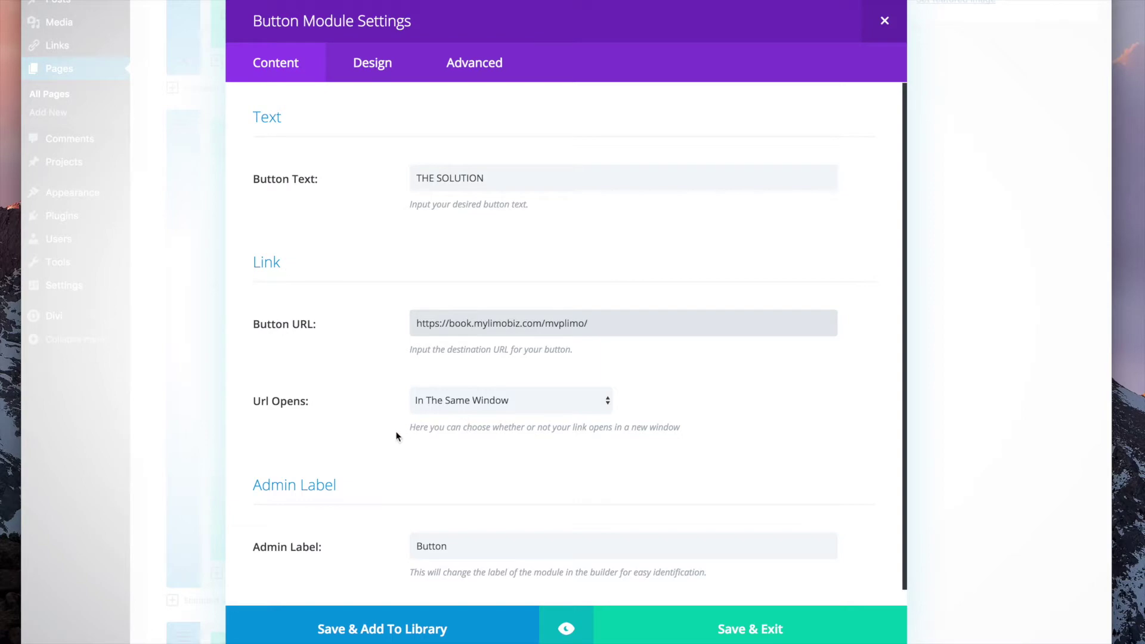
scroll(622, 584, "down", 1)
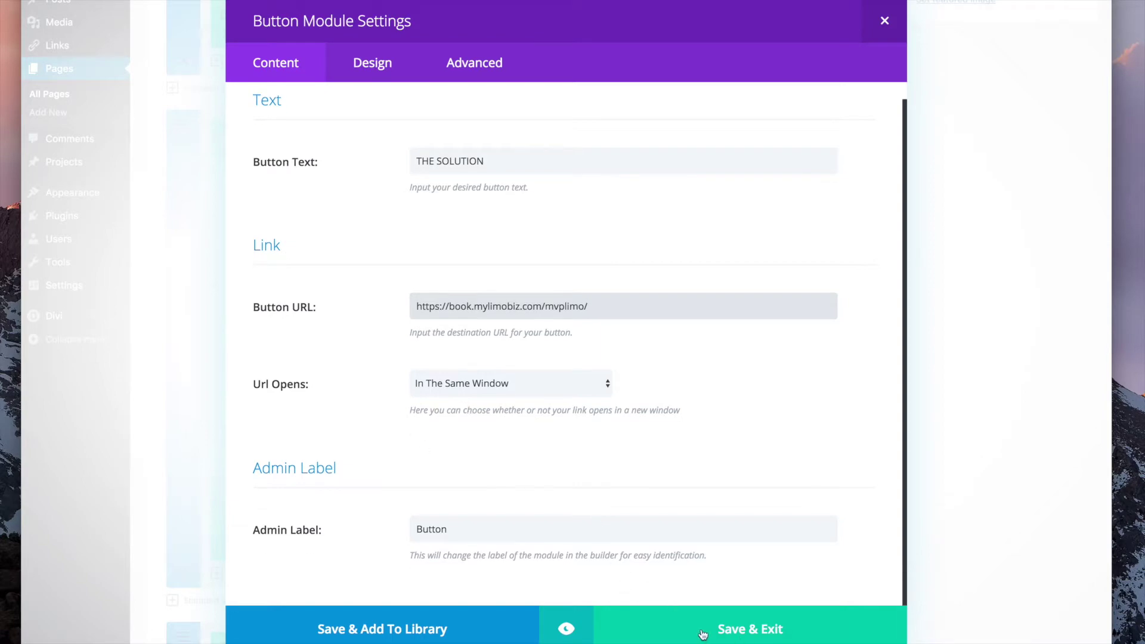
left_click(681, 630)
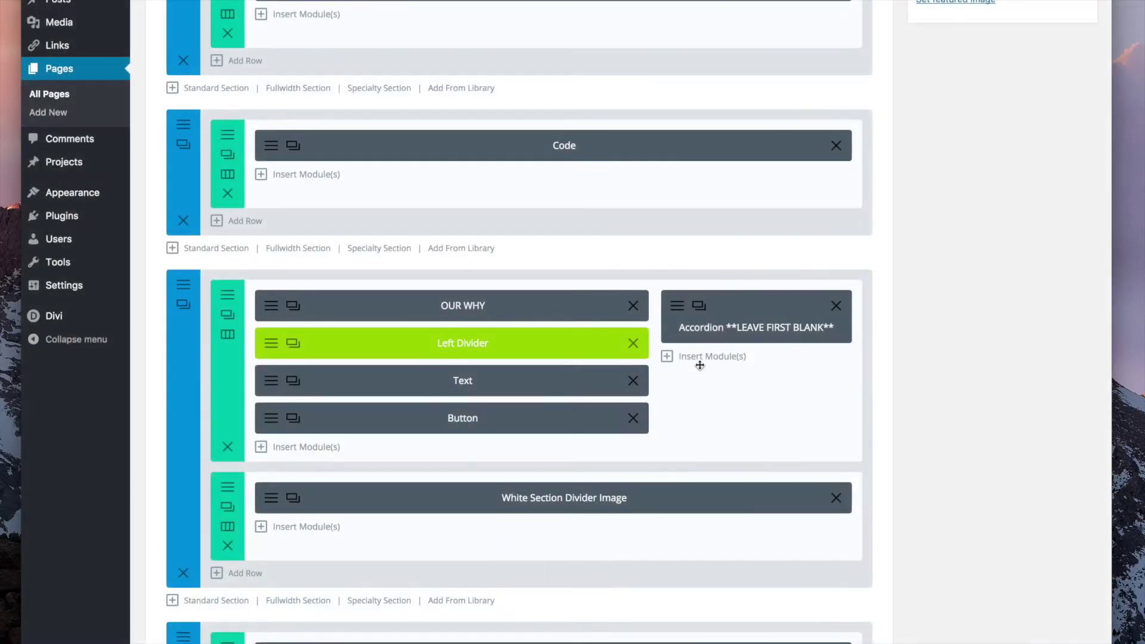
Step: Open the Our Why accordion, close its blank first item, and open the VISION item's settings
left_click(664, 317)
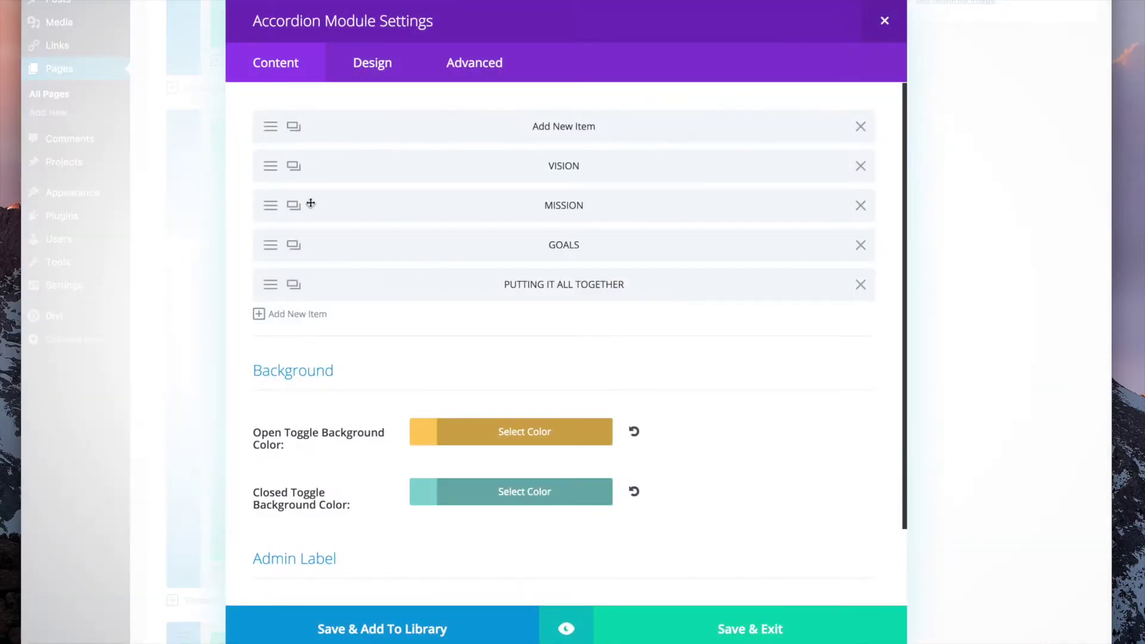
left_click(266, 133)
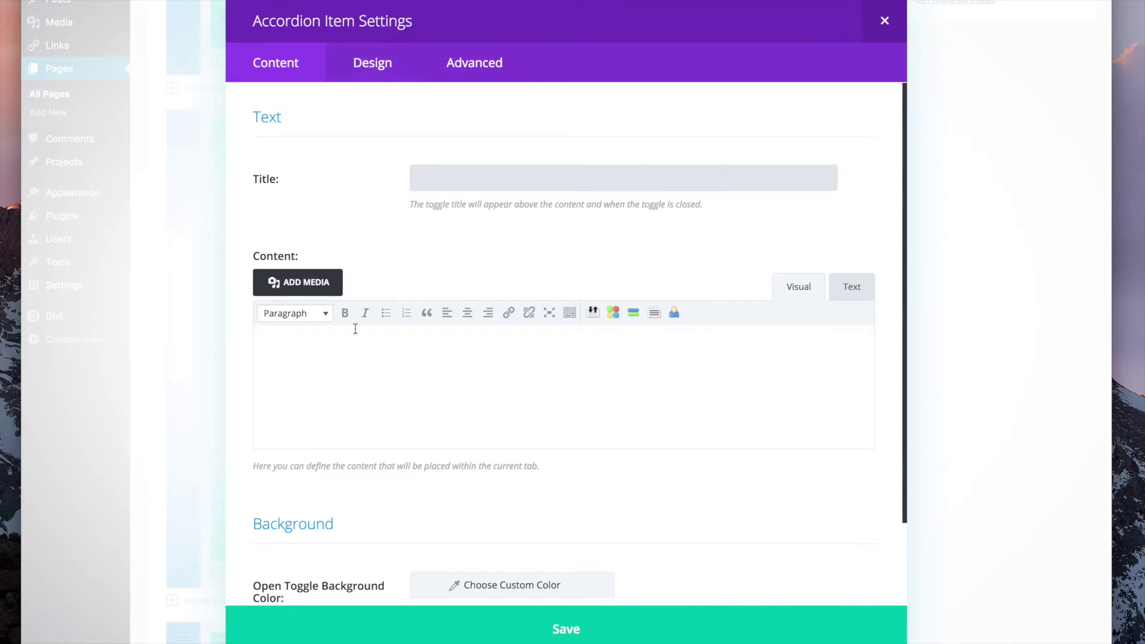
left_click(884, 24)
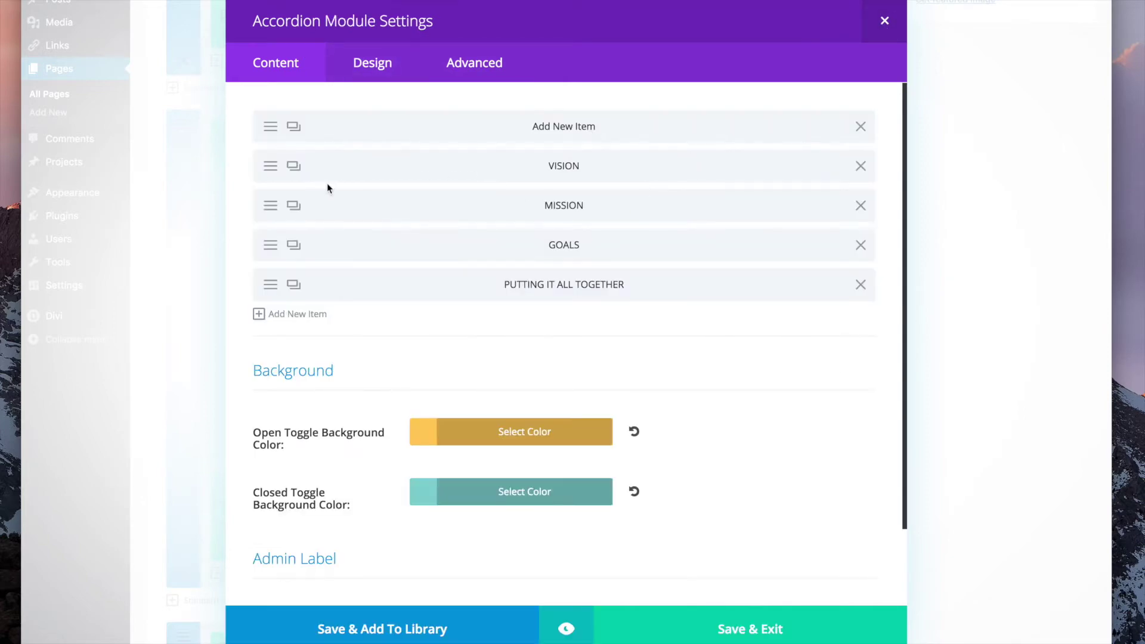
left_click(270, 165)
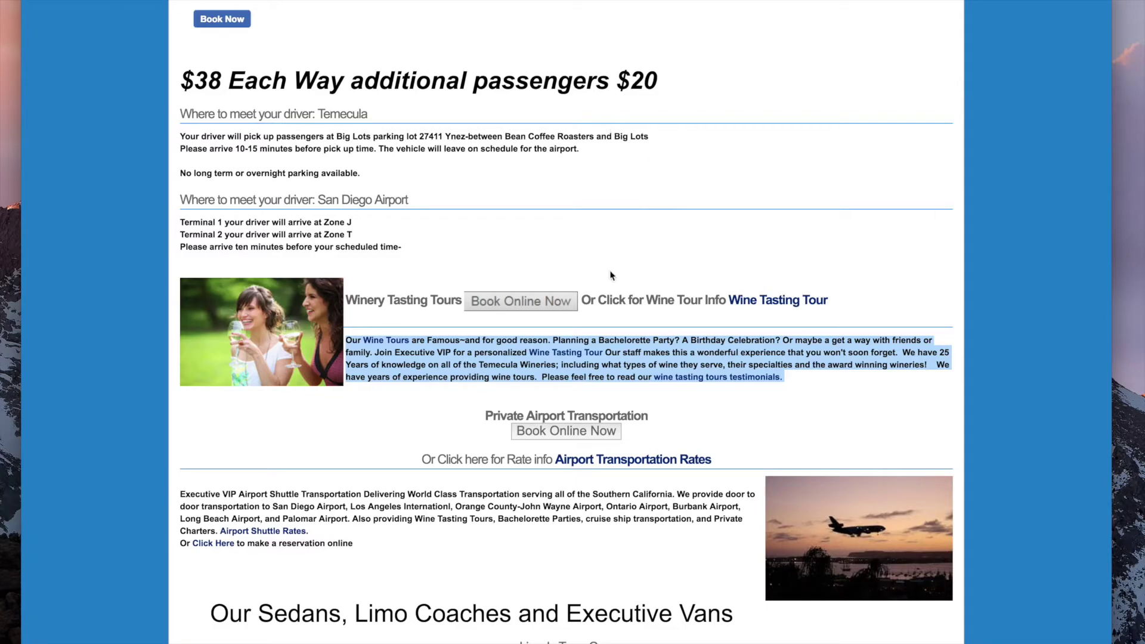
Step: Browse the client's main Wine Tours page reached from the site menu
scroll(499, 399, "down", 12)
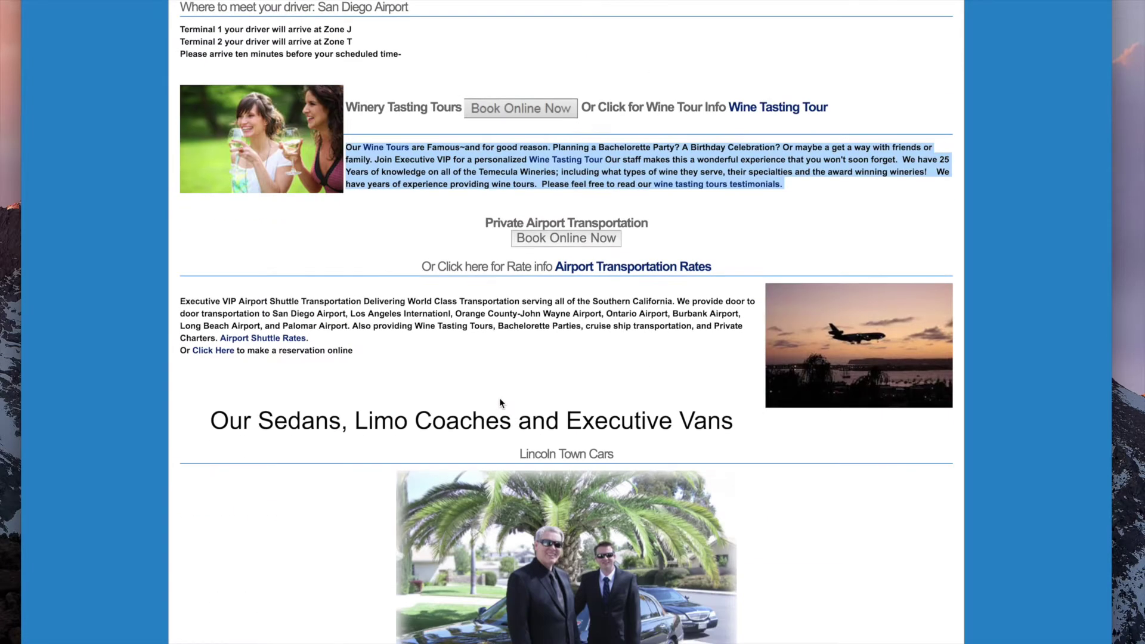
scroll(494, 401, "up", 8)
scroll(493, 400, "up", 15)
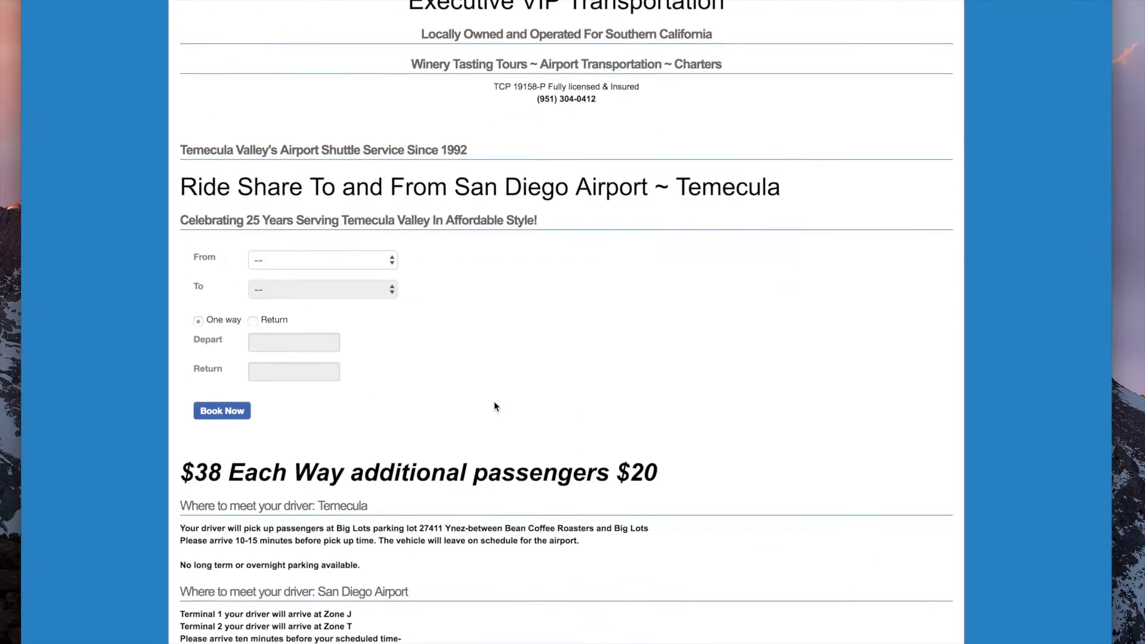
left_click(536, 89)
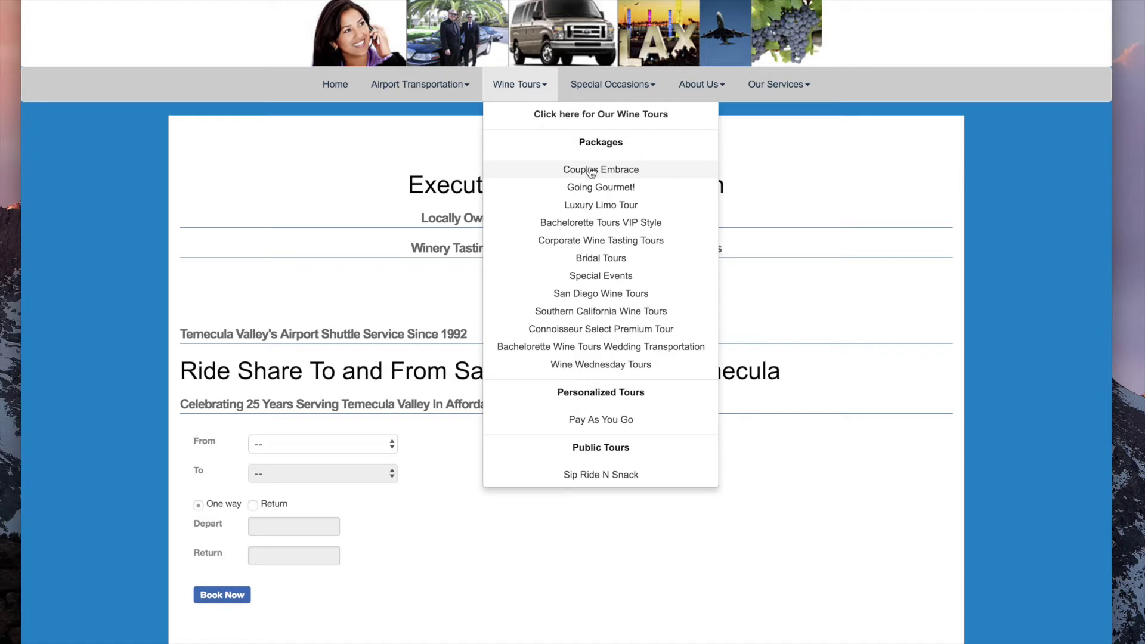
left_click(588, 115)
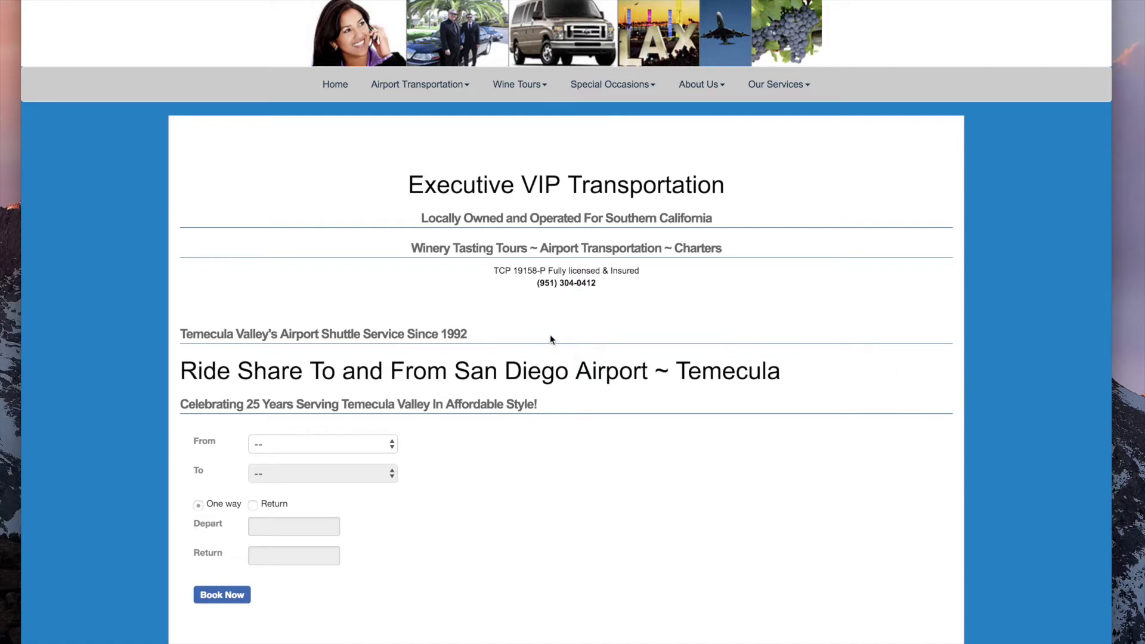
scroll(520, 389, "down", 5)
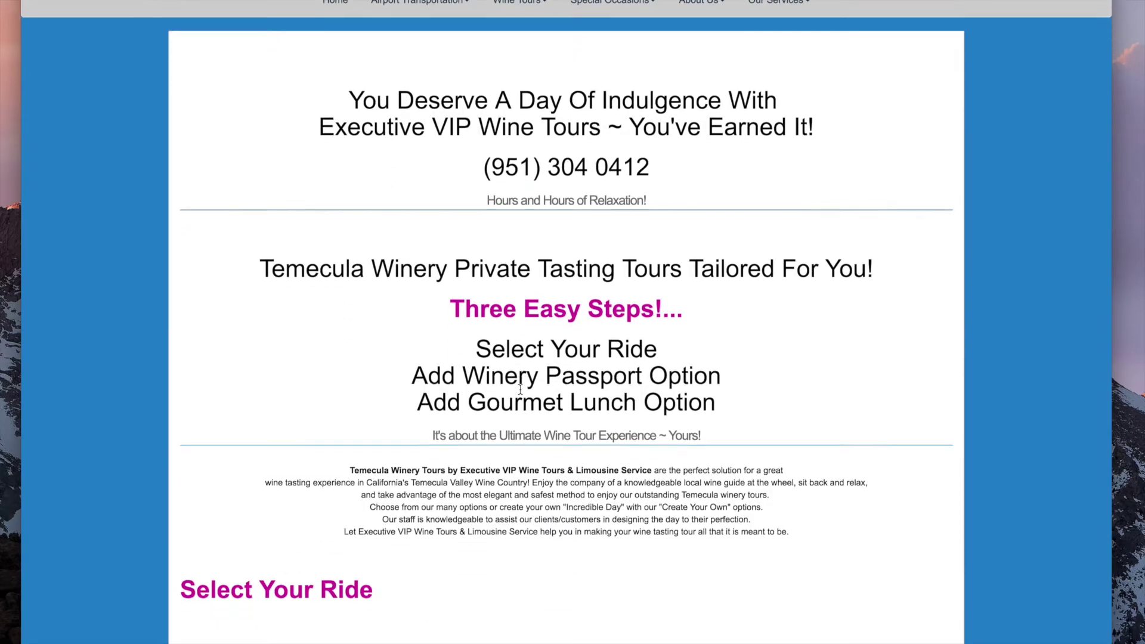
scroll(520, 389, "down", 20)
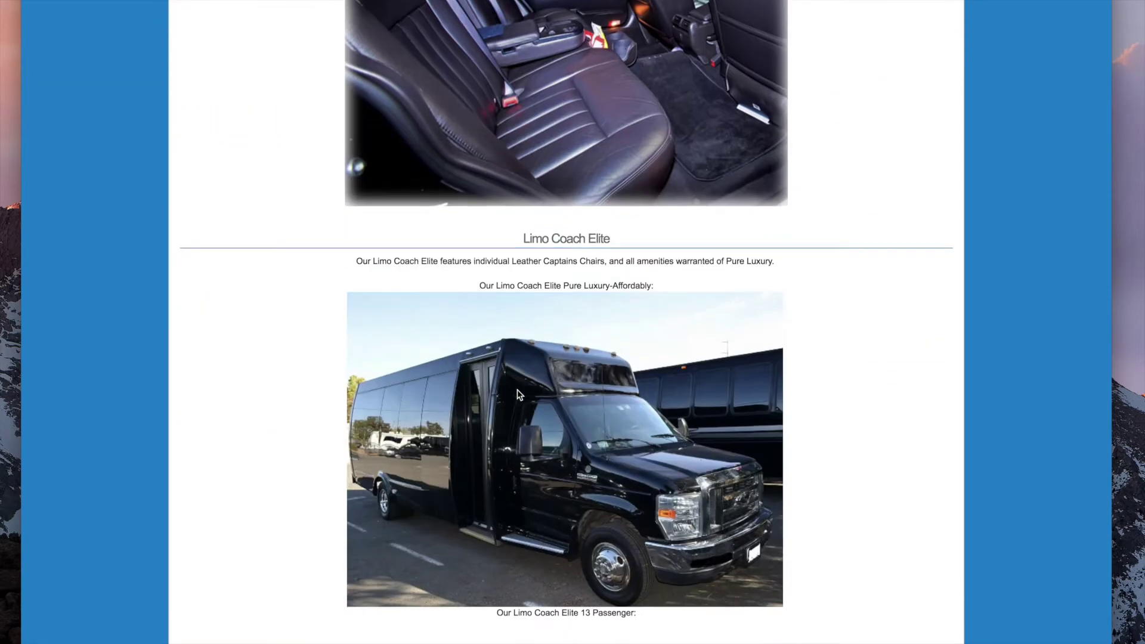
scroll(518, 393, "down", 15)
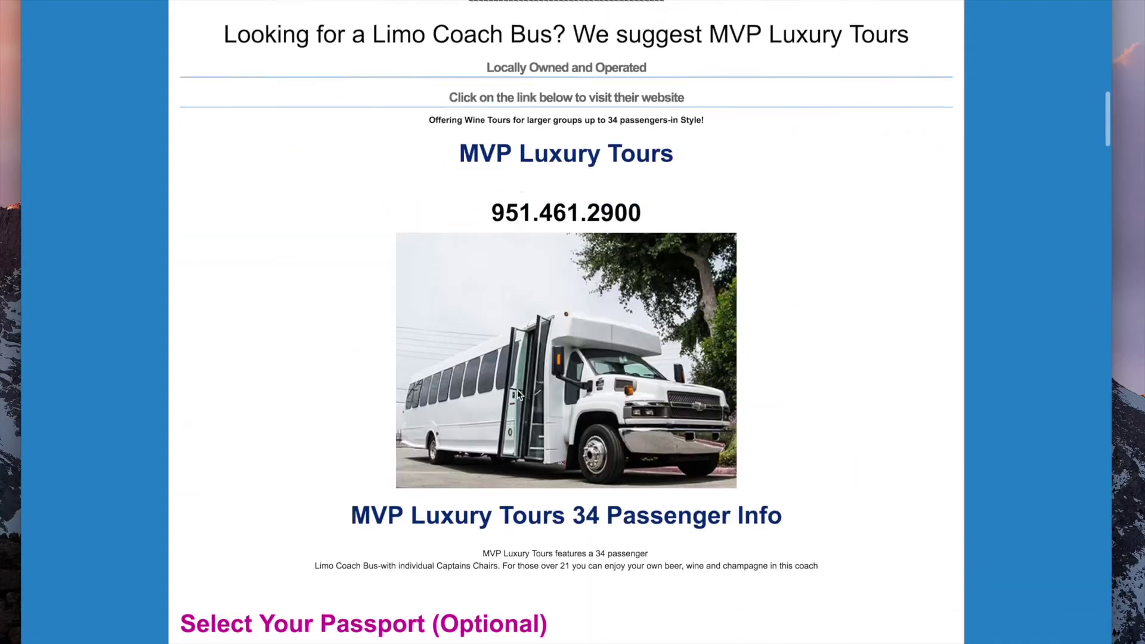
scroll(518, 394, "down", 15)
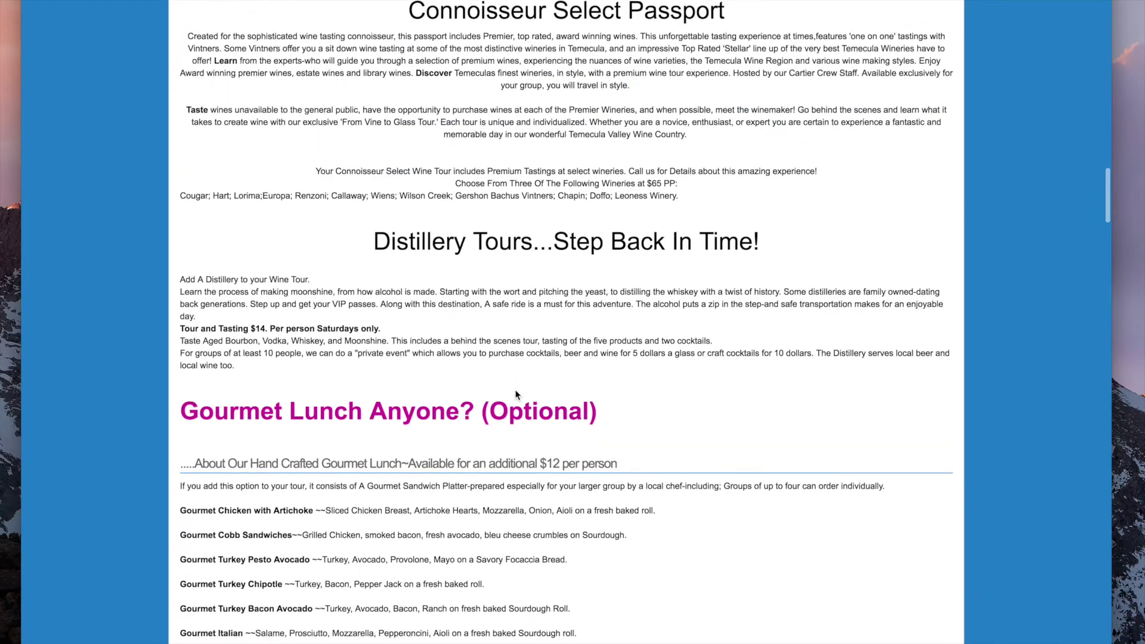
scroll(514, 390, "down", 12)
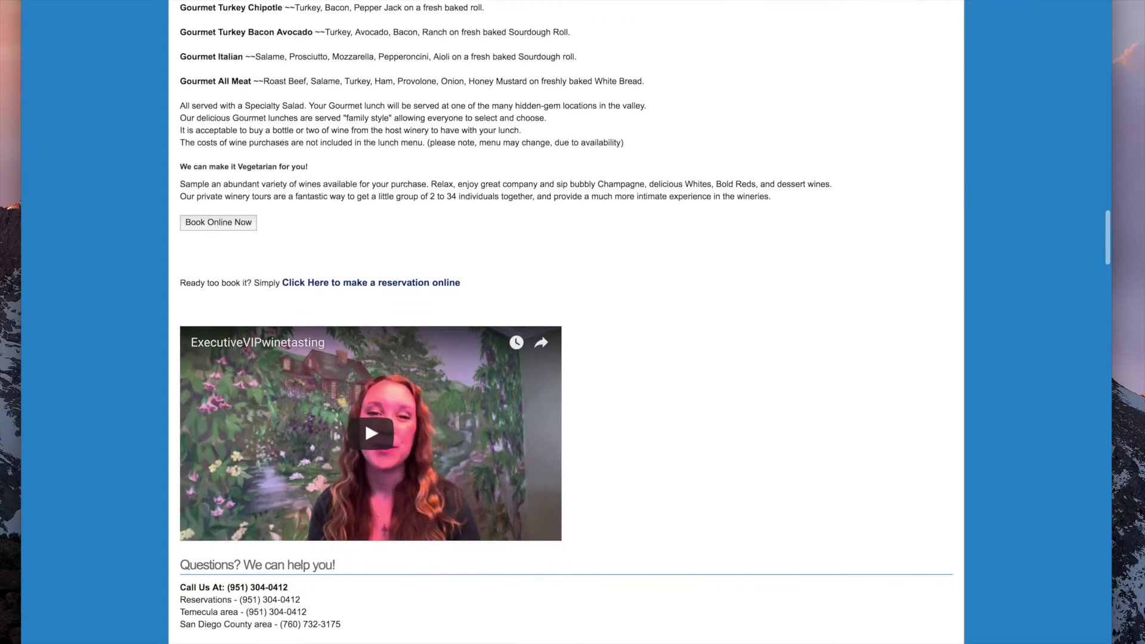
scroll(515, 390, "up", 3)
scroll(514, 390, "down", 8)
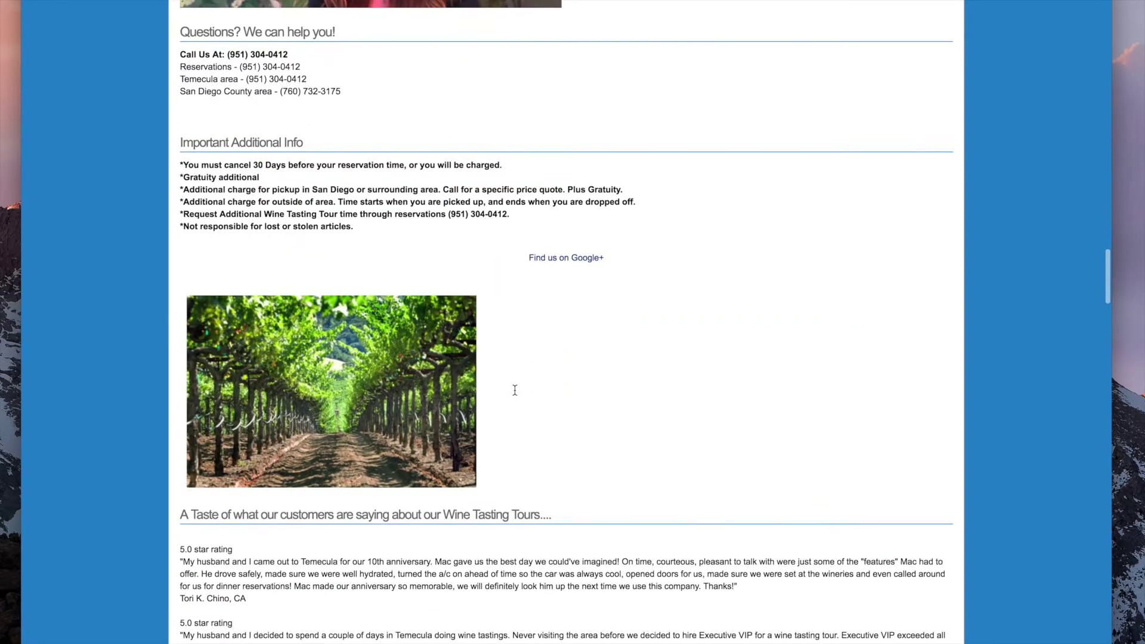
scroll(514, 390, "up", 20)
scroll(332, 128, "up", 15)
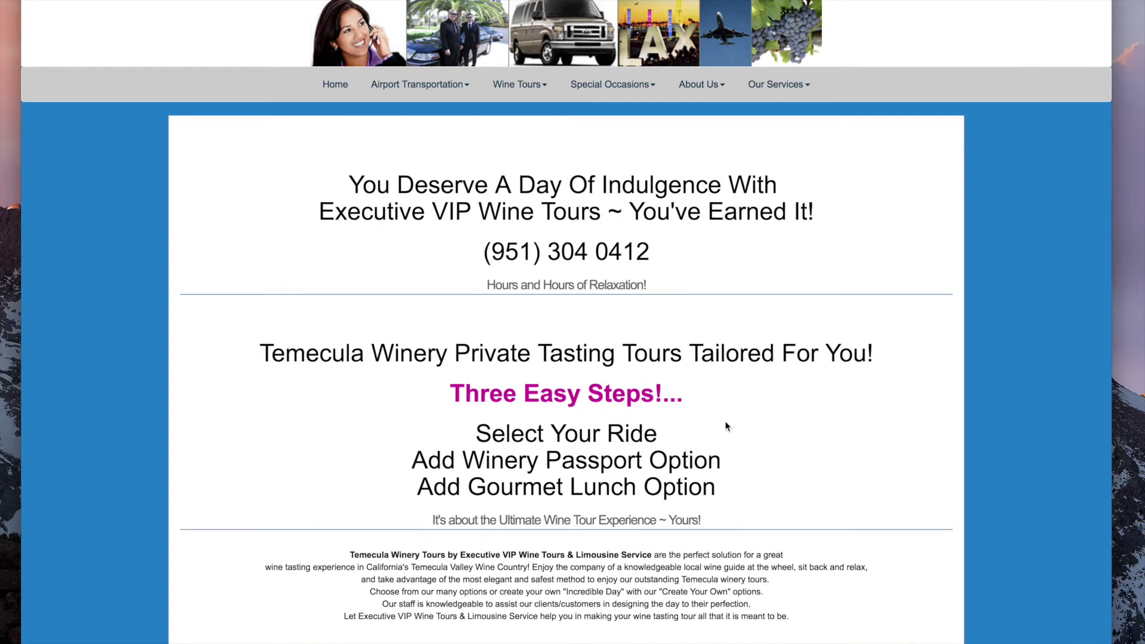
Step: Open the Couples Embrace tour page and copy the first five lines of its description
left_click(522, 89)
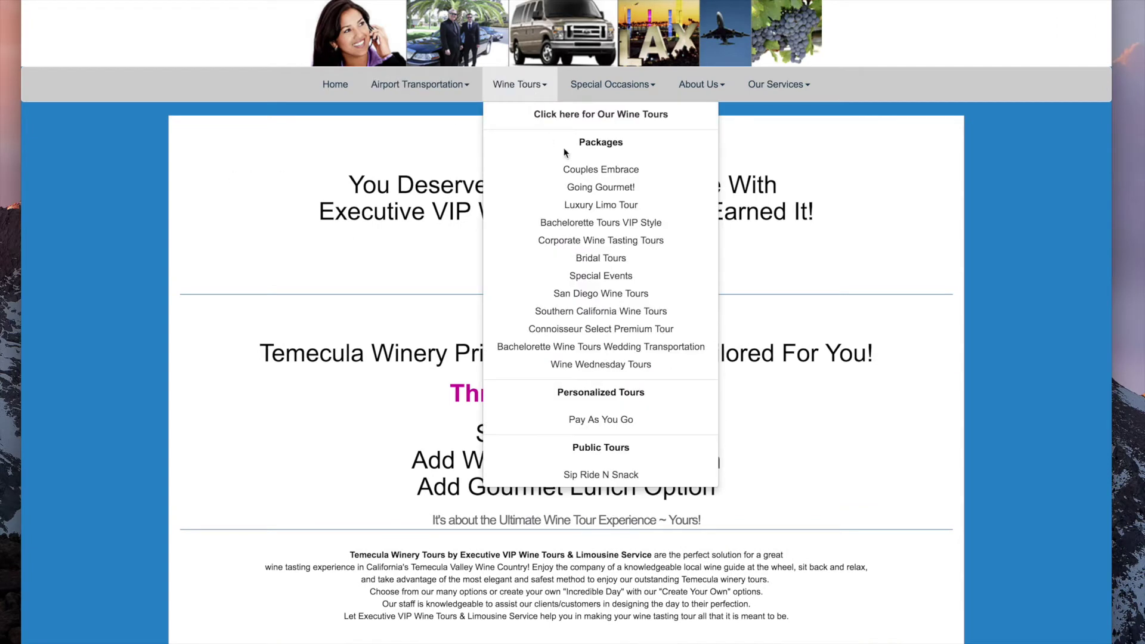
left_click(598, 179)
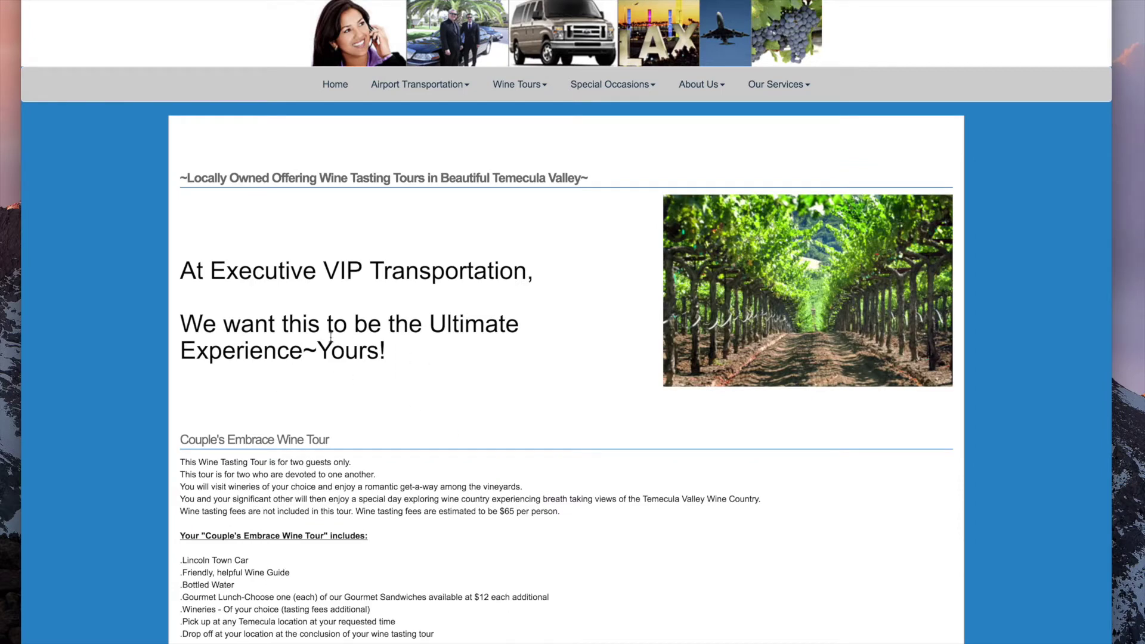
left_click_drag(577, 516, 174, 463)
right_click(262, 481)
left_click(287, 507)
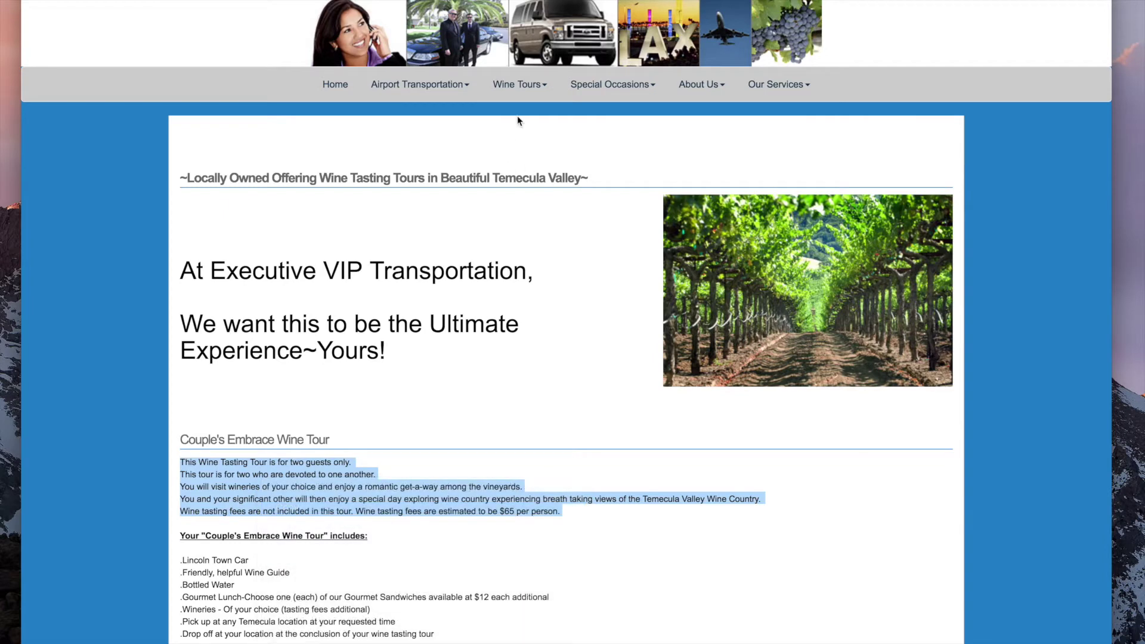
left_click(524, 85)
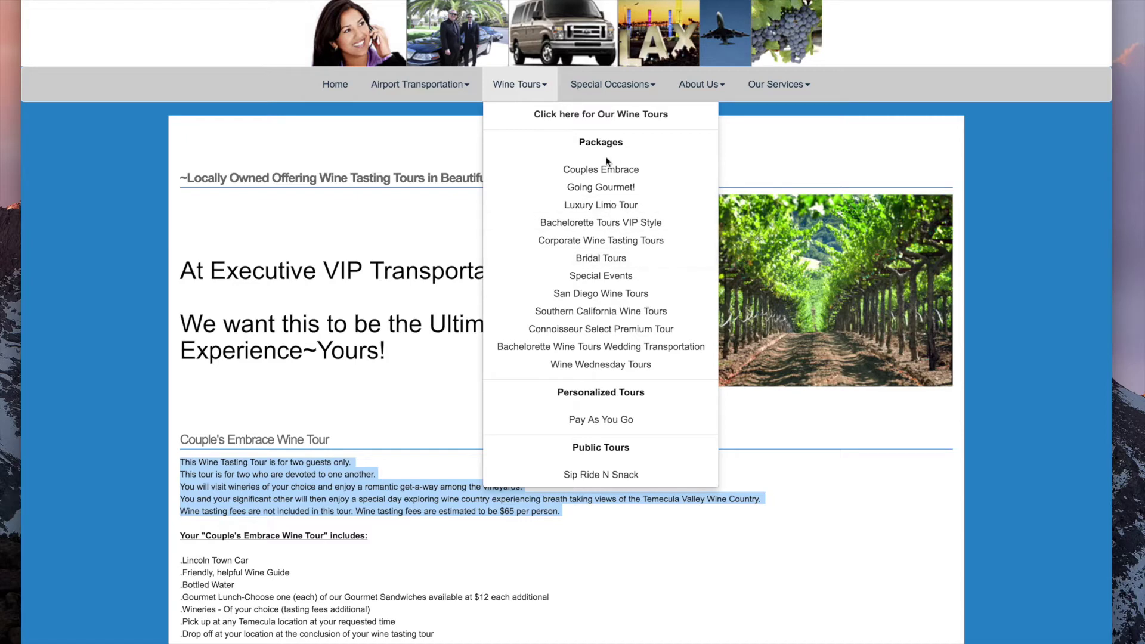
key("ctrl+Tab")
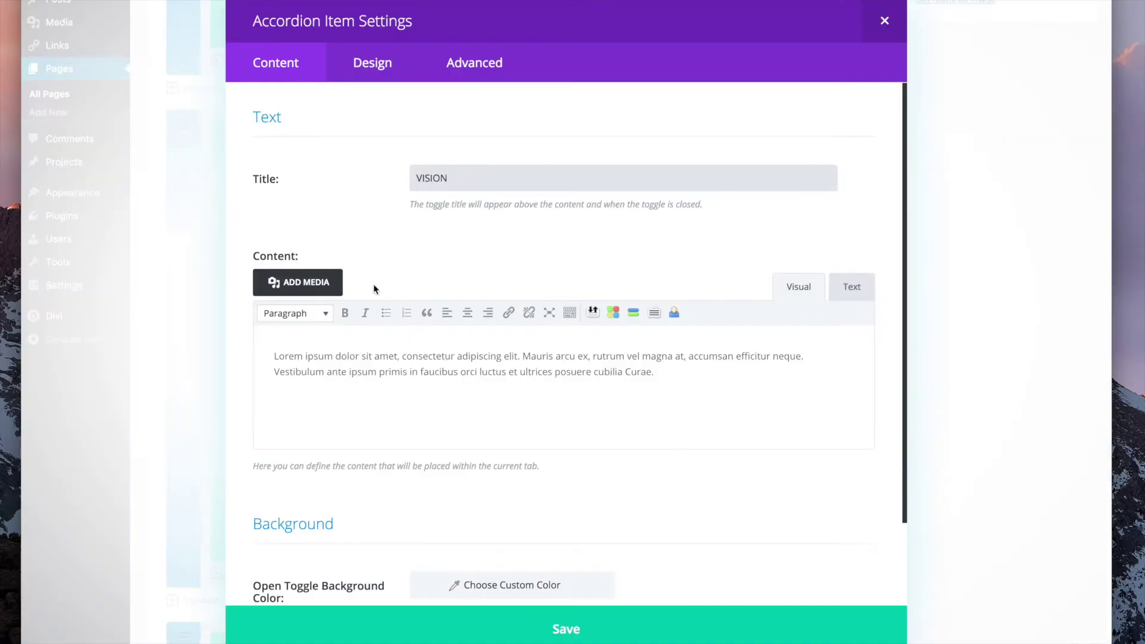
Step: Replace the VISION item's lorem ipsum content with the copied Couples Embrace description
left_click(674, 401)
key("super+a")
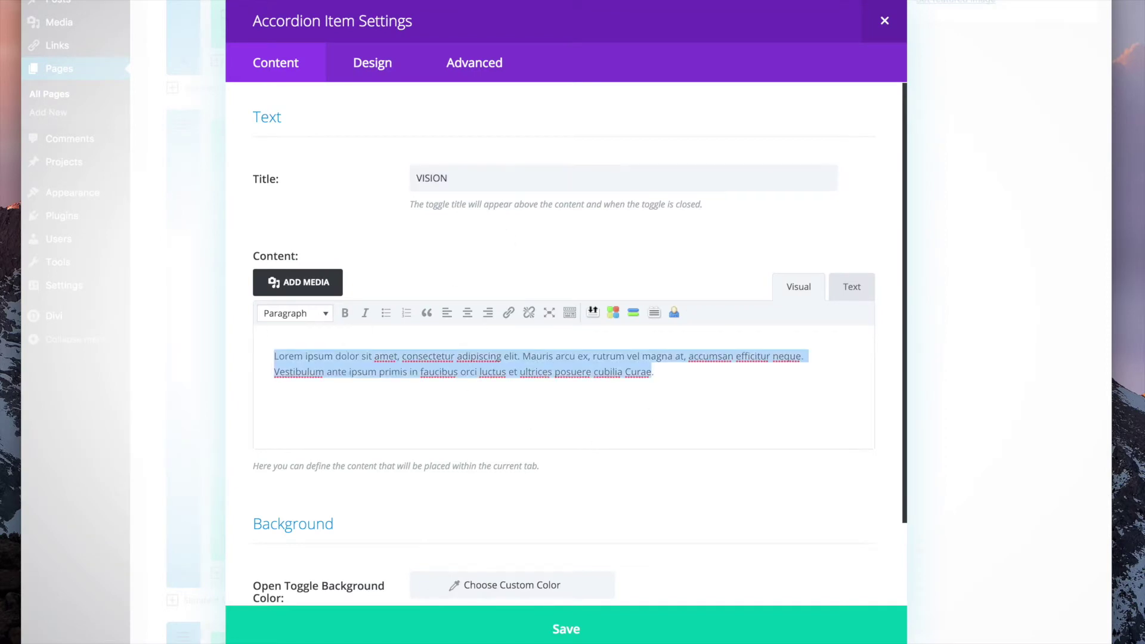
type("c")
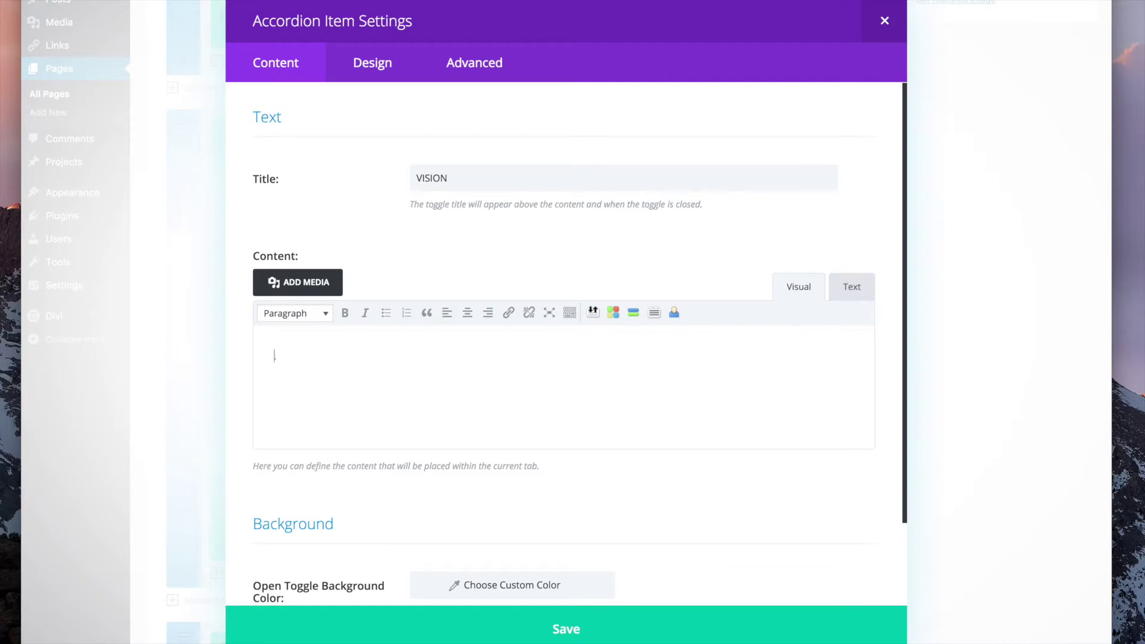
key("super+v")
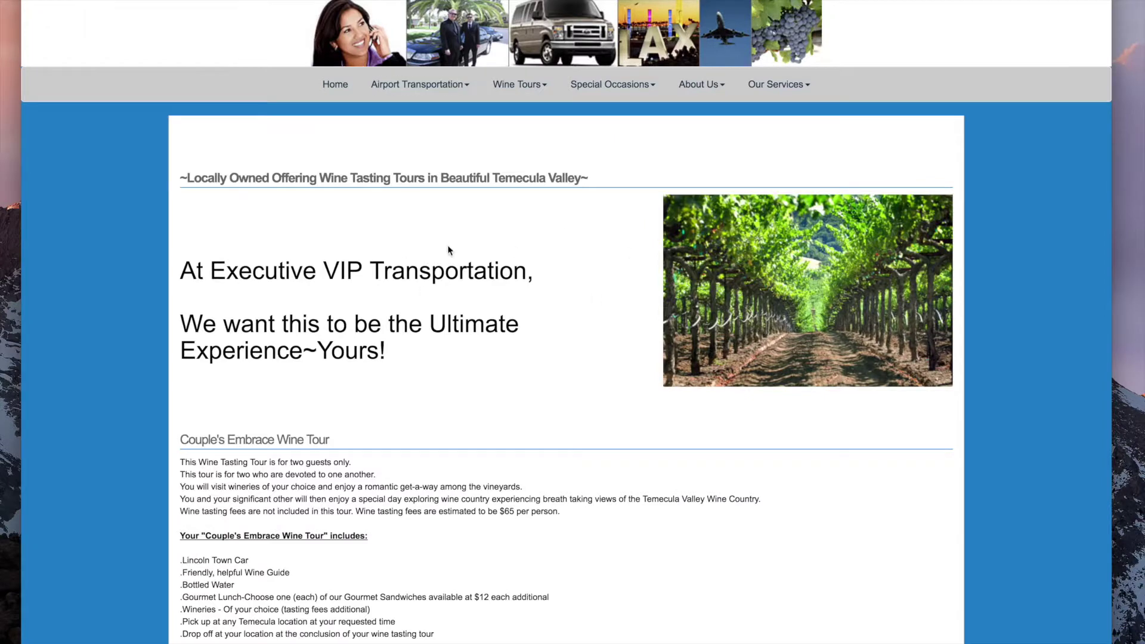
Step: Open the Luxury Limo Tour page (Limo Wine Tours Temecula) and scroll through its content
left_click(516, 84)
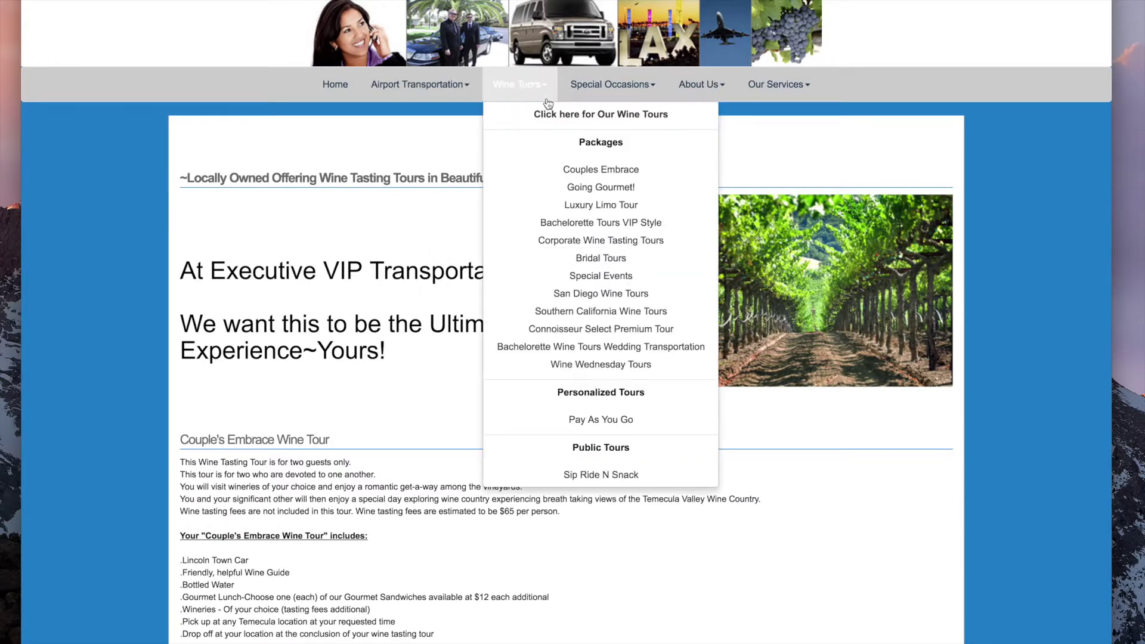
left_click(289, 222)
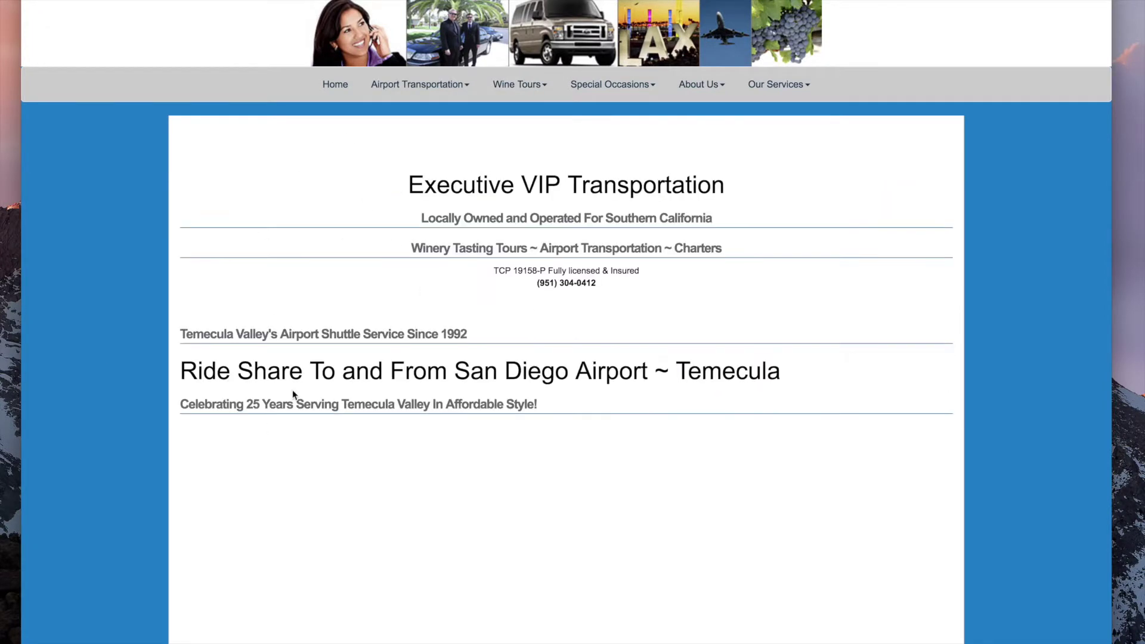
scroll(309, 466, "down", 10)
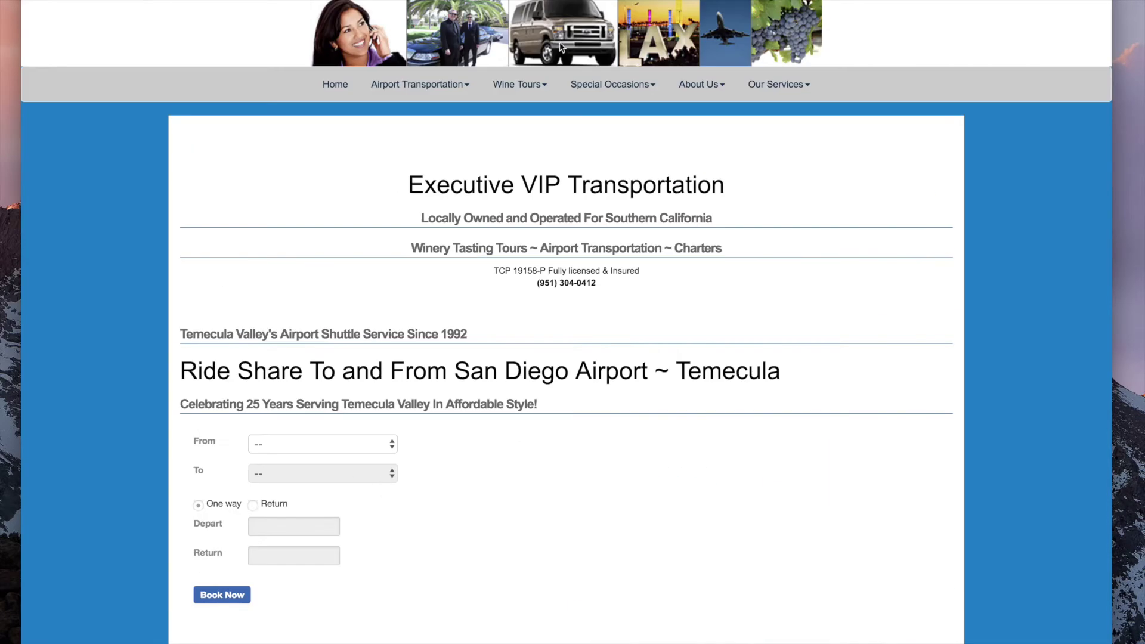
mouse_move(533, 86)
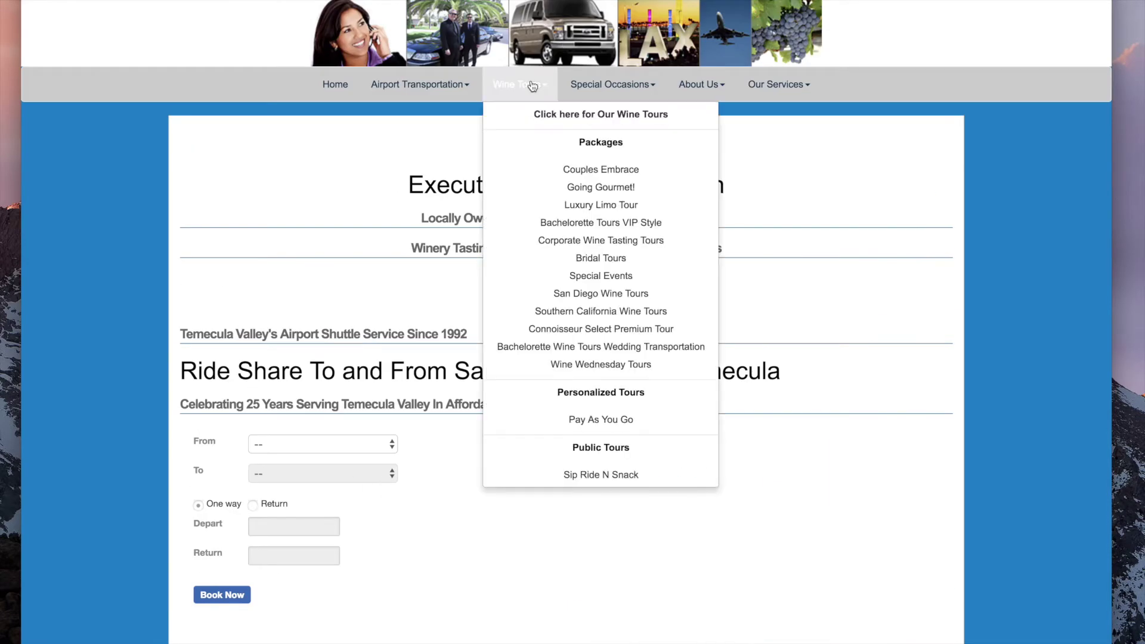
left_click(610, 196)
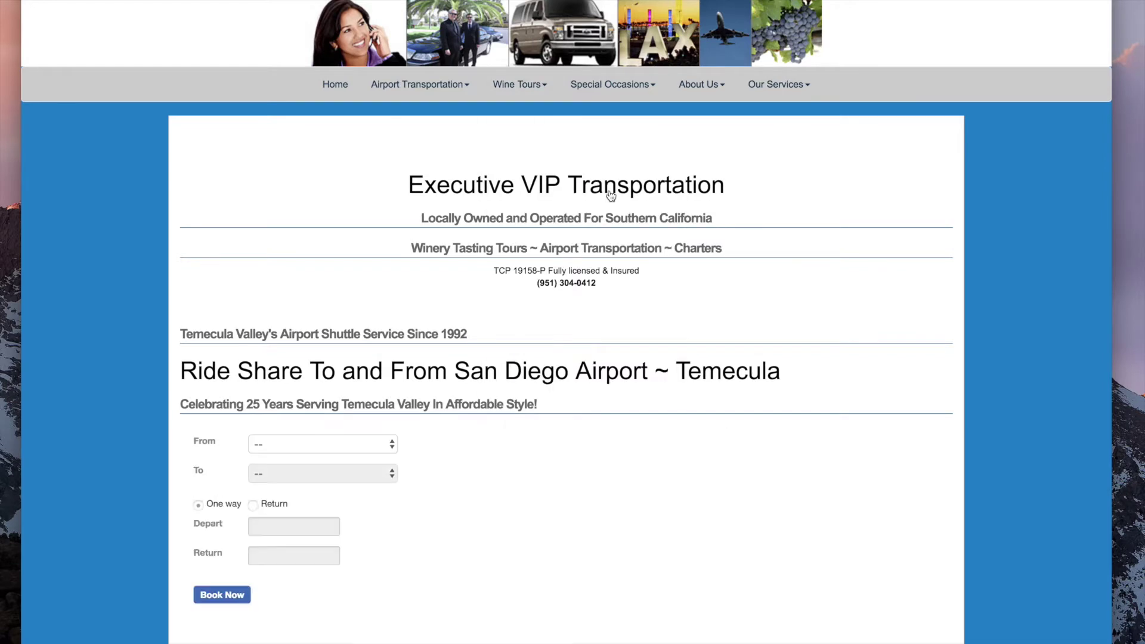
mouse_move(548, 91)
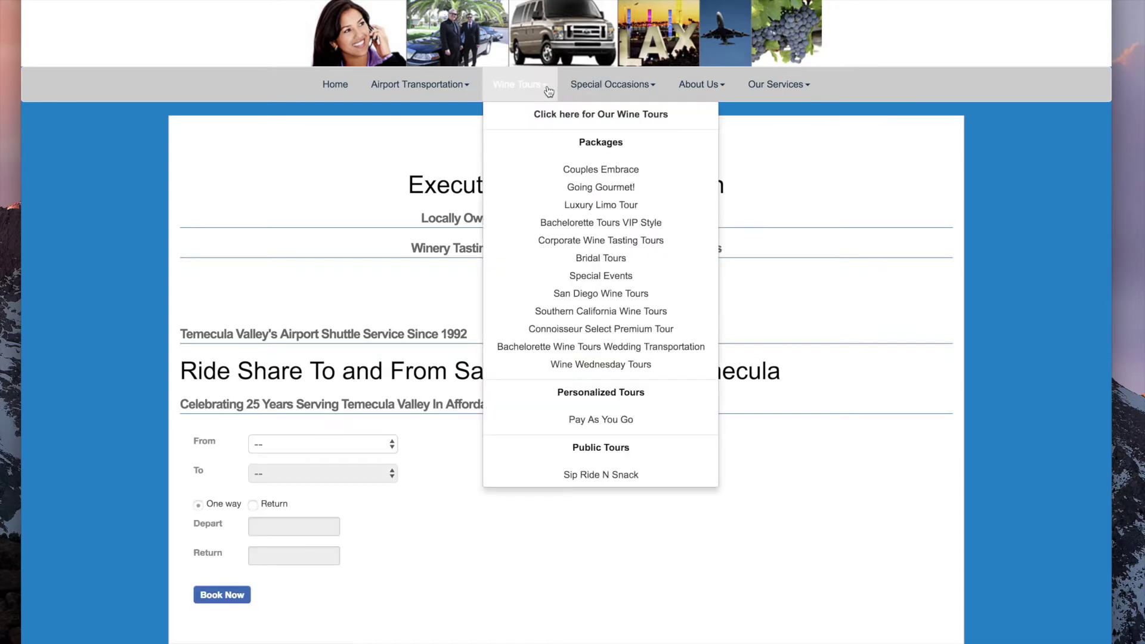
left_click(589, 207)
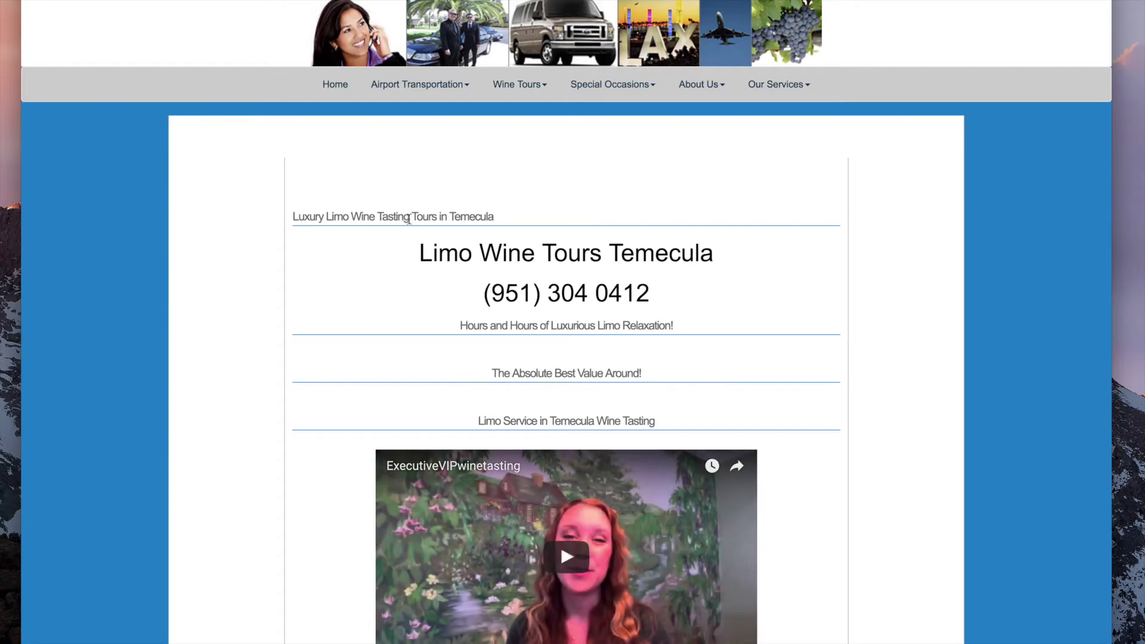
scroll(429, 241, "down", 3)
scroll(429, 241, "down", 5)
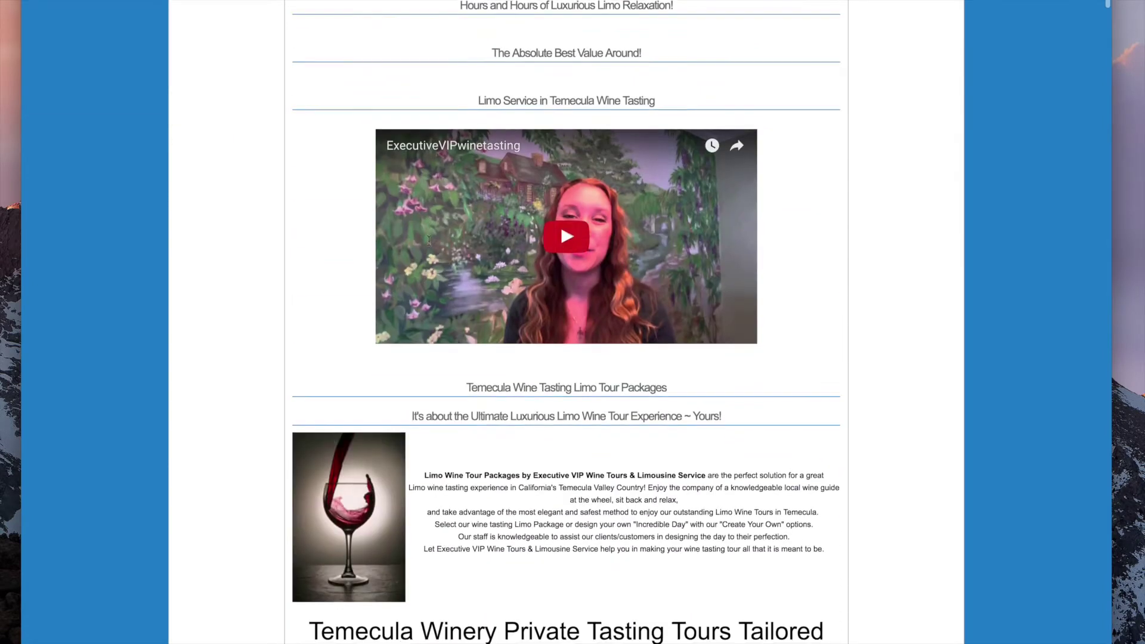
scroll(429, 241, "up", 5)
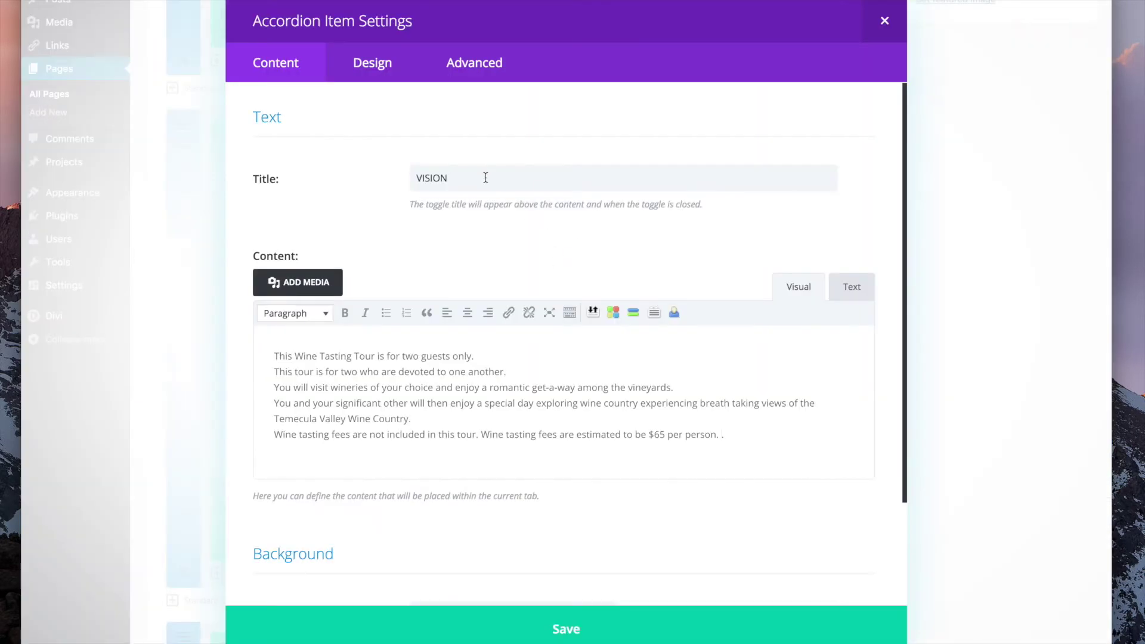
left_click_drag(485, 178, 345, 175)
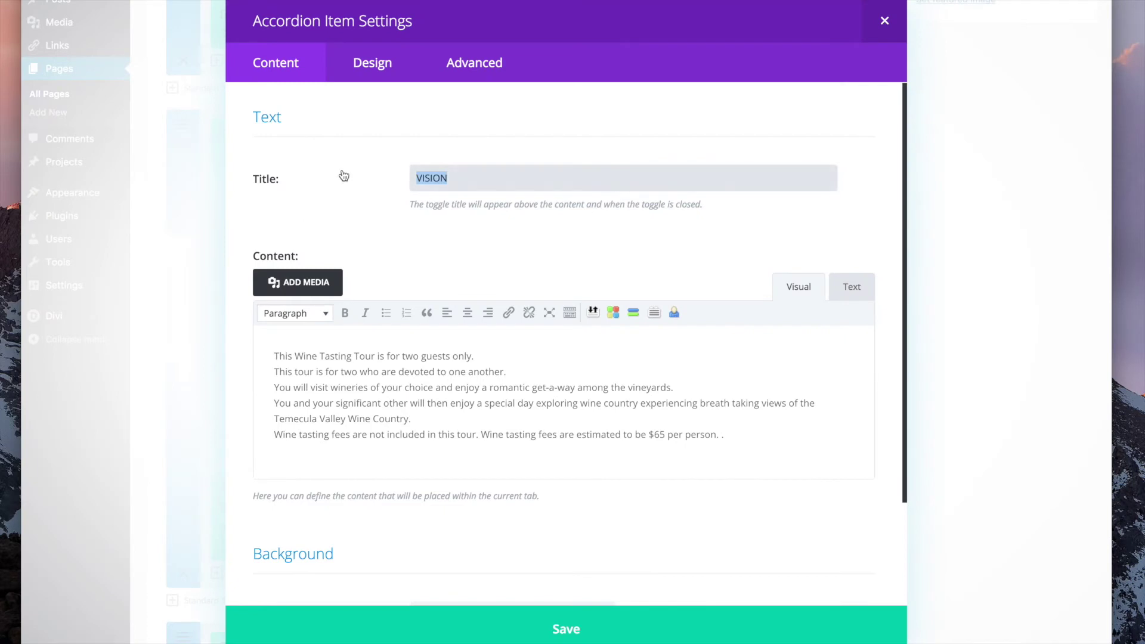
Step: Rename the VISION accordion item to COUPLES EMBRACE and save it
type("COUPLE")
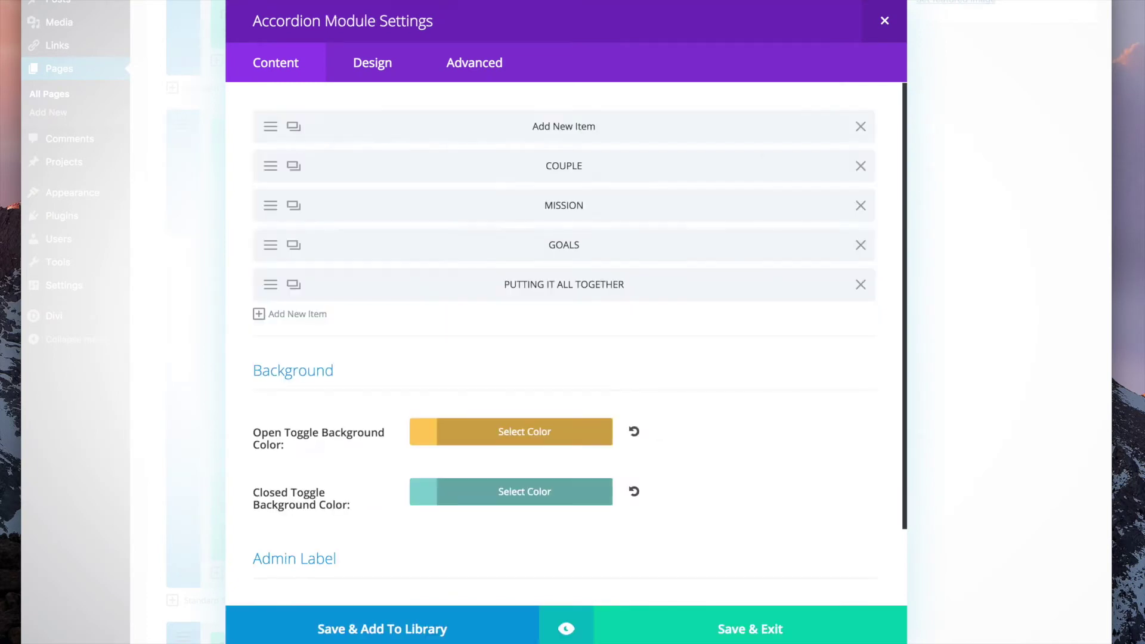
left_click(273, 170)
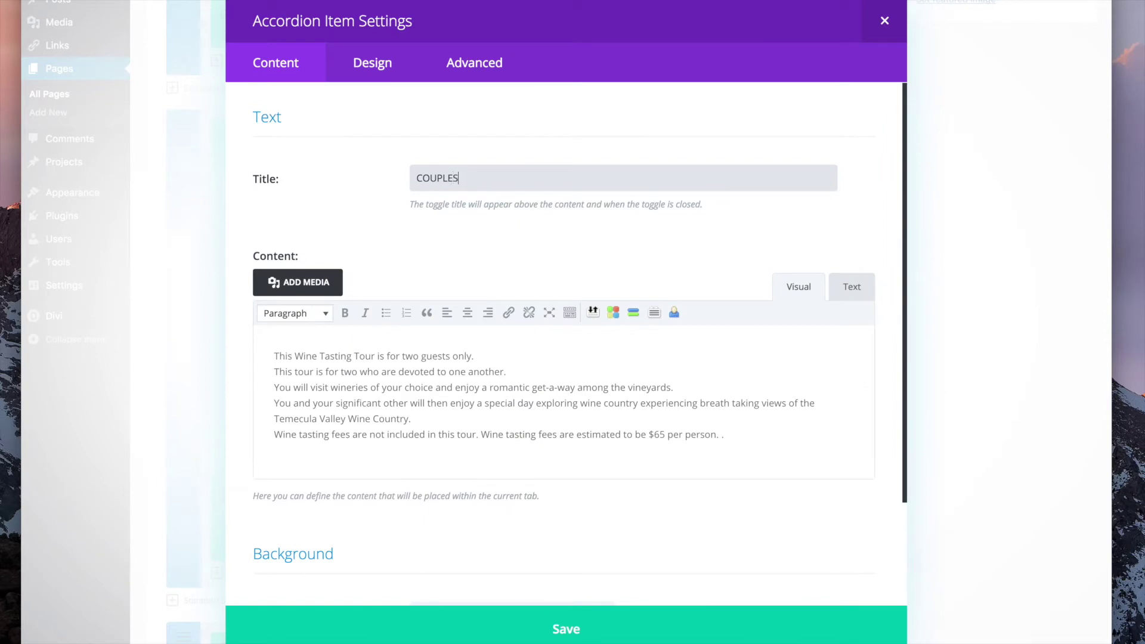
type("S EMP")
key("BackSpace")
type("BRACE")
left_click(563, 632)
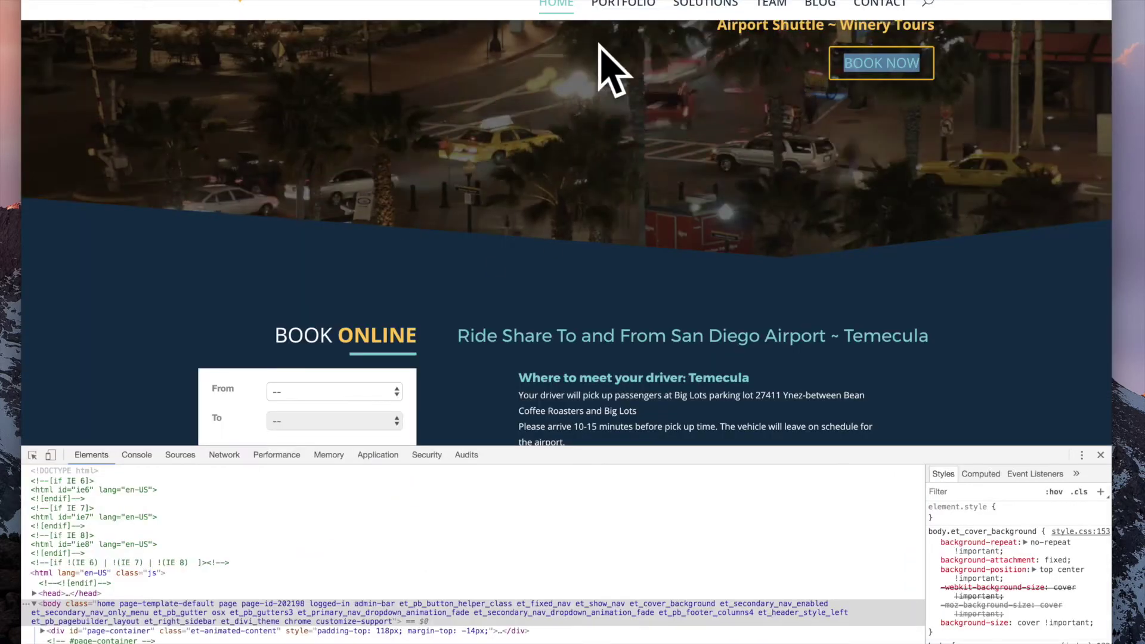
Step: Return to the client site's Luxury Limo Tour page through the Wine Tours menu
mouse_move(601, 17)
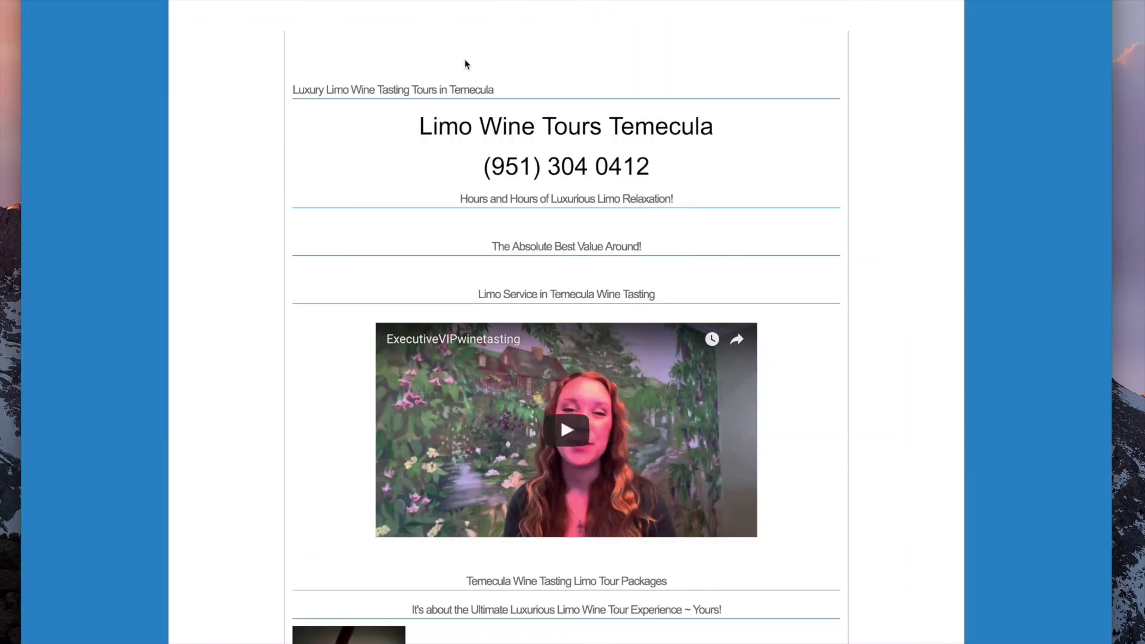
scroll(465, 62, "up", 3)
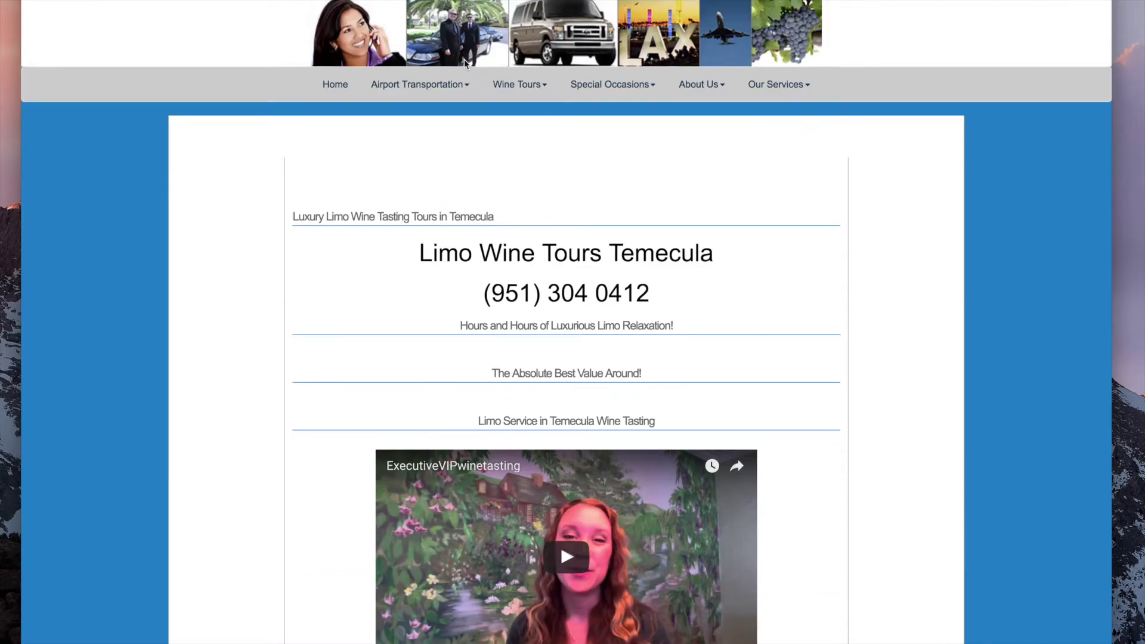
left_click(535, 89)
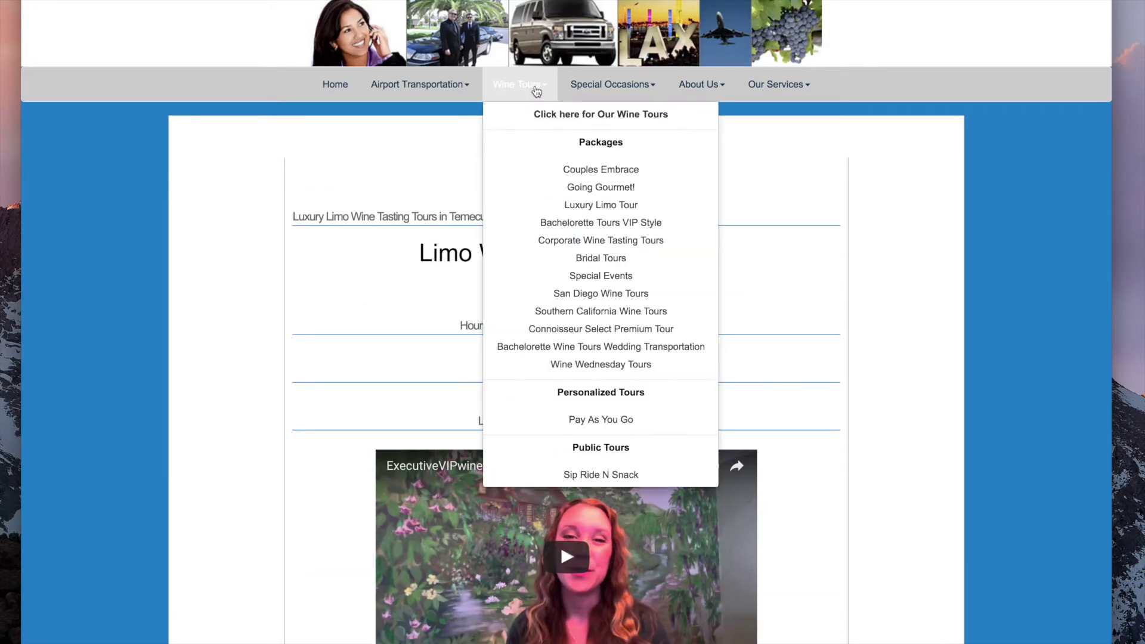
left_click(601, 189)
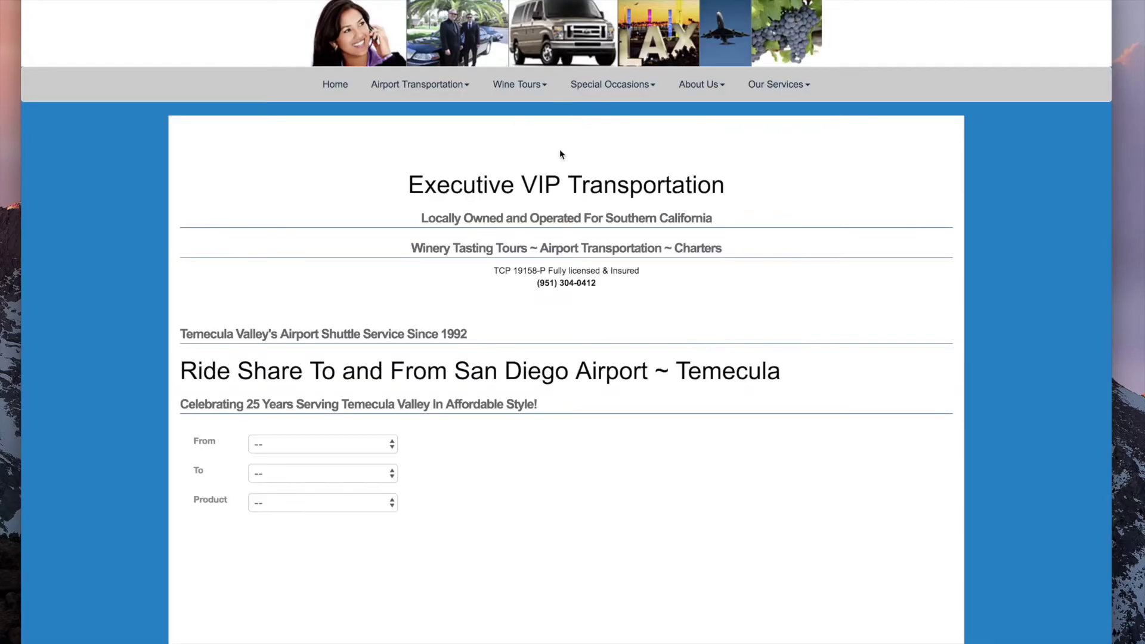
scroll(503, 206, "down", 5)
scroll(503, 206, "down", 10)
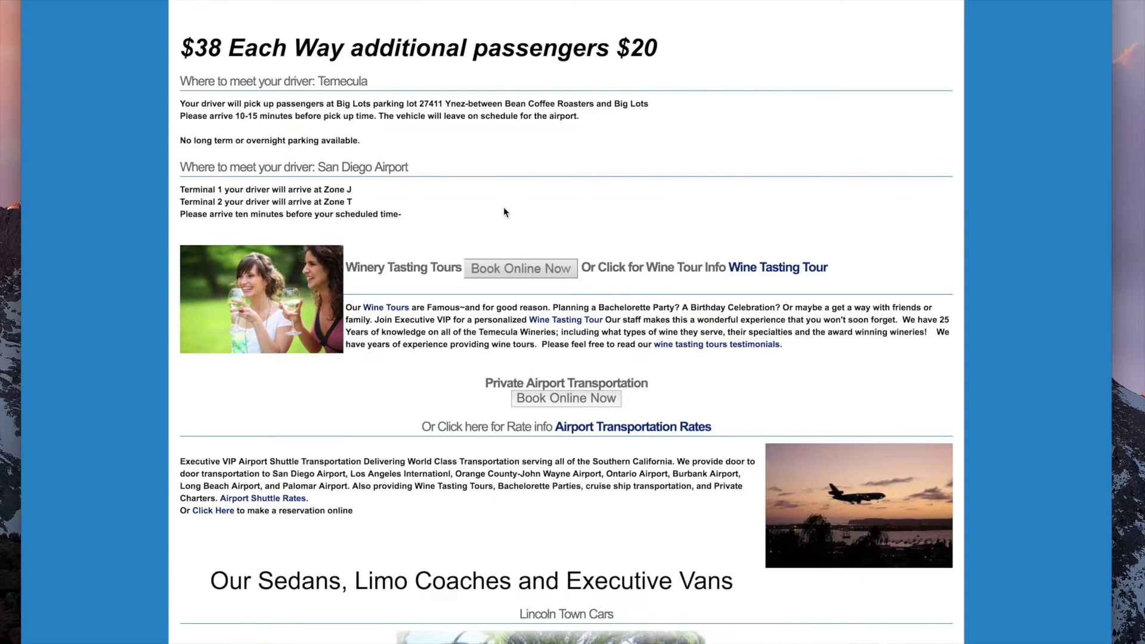
scroll(466, 86, "up", 15)
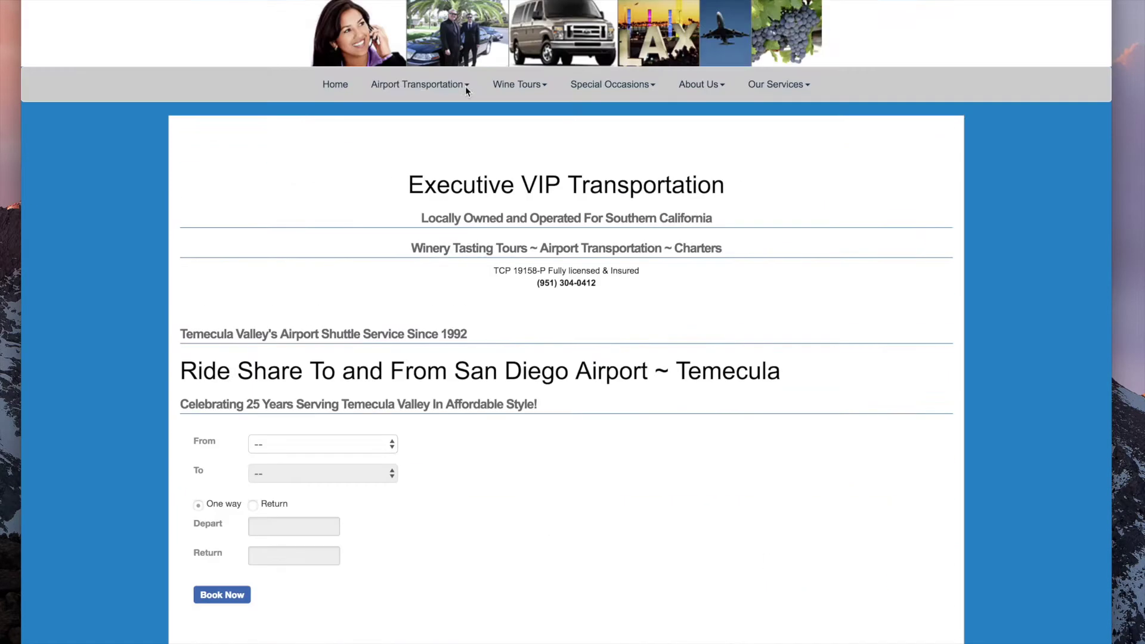
left_click(540, 82)
left_click(578, 205)
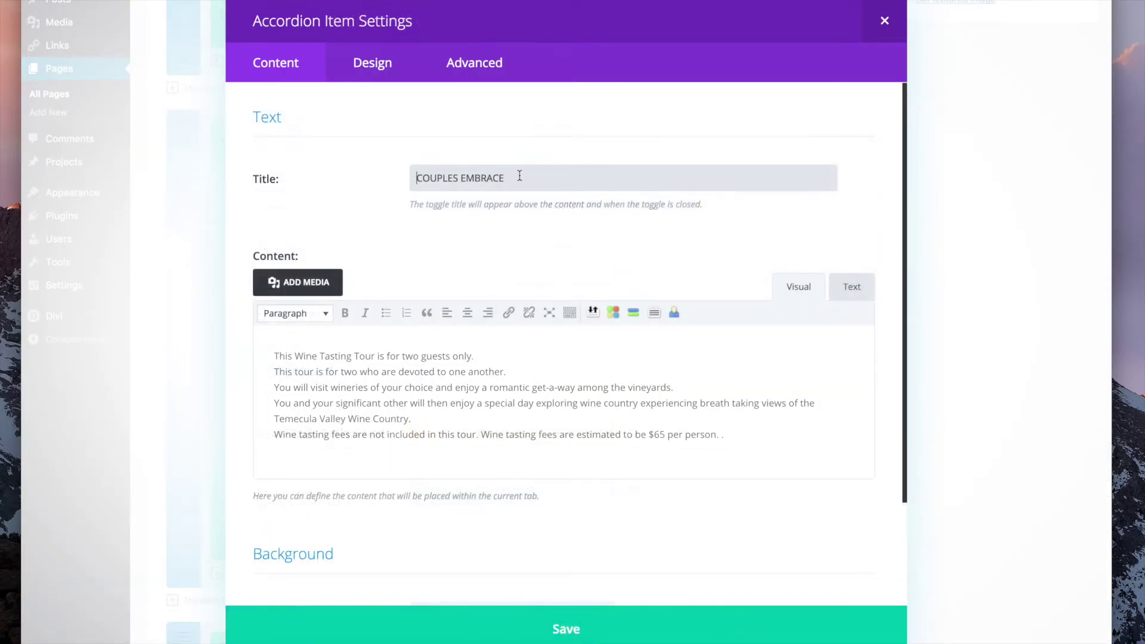
Step: Try LUXURY LIMO TOUR as the item title, revert to COUPLES EMBRACE, and close the item
left_click_drag(522, 174, 278, 174)
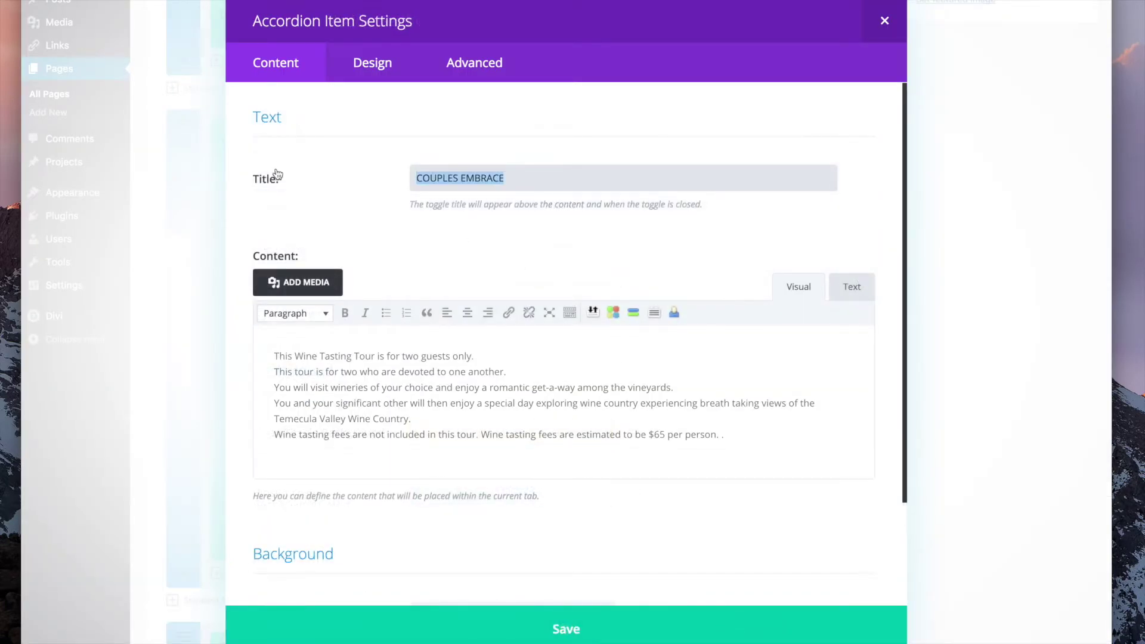
type("LUXURY LIMO TOUR")
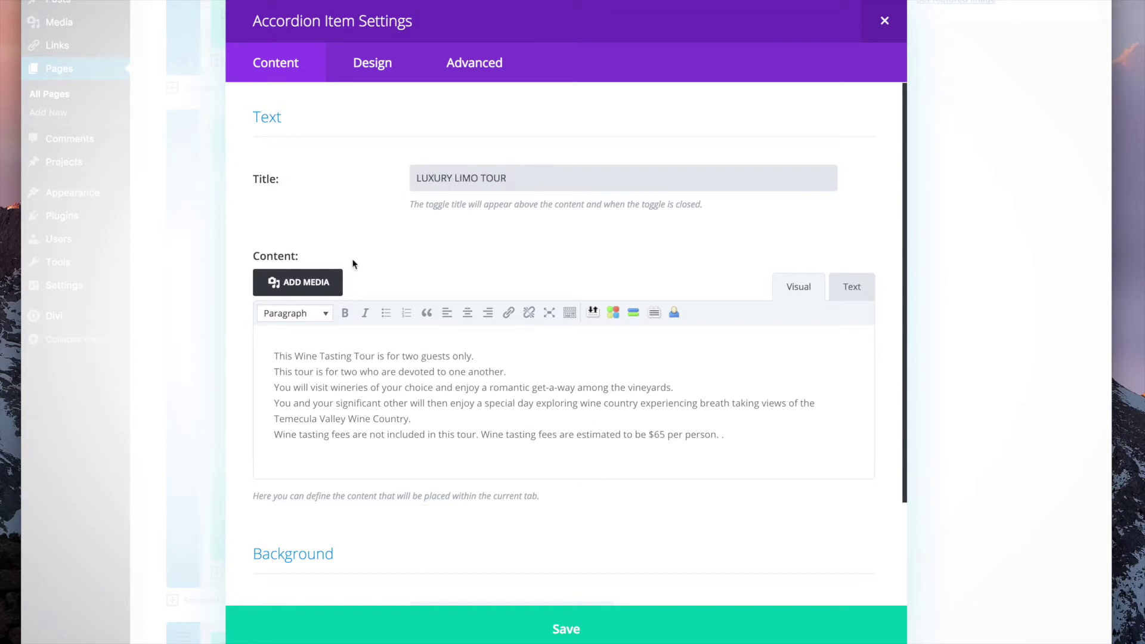
key("super+z")
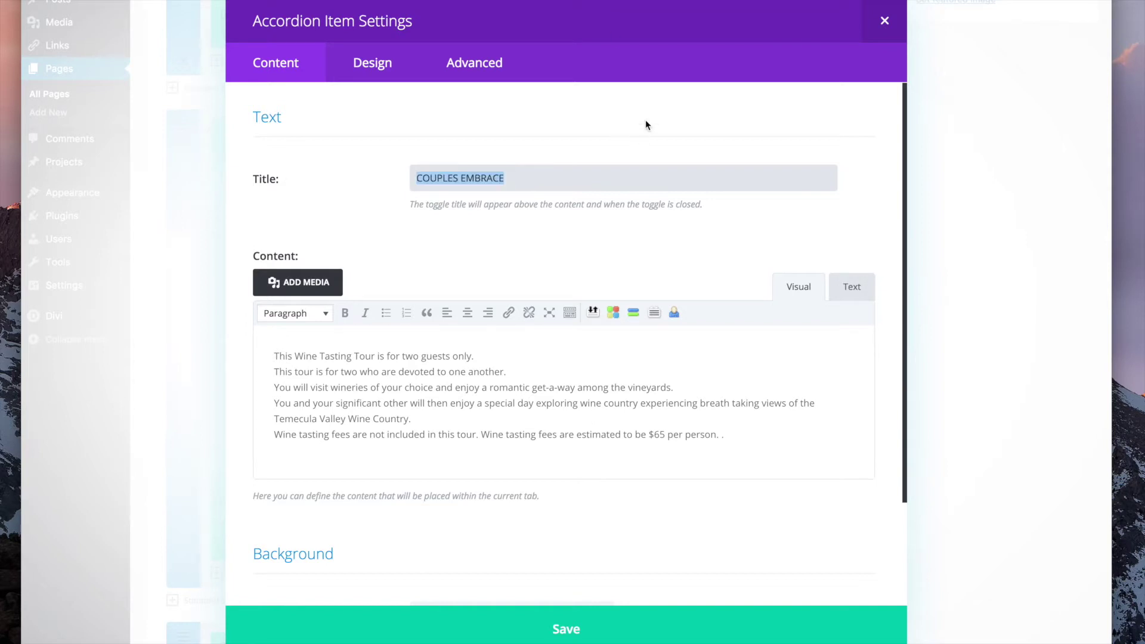
left_click(883, 23)
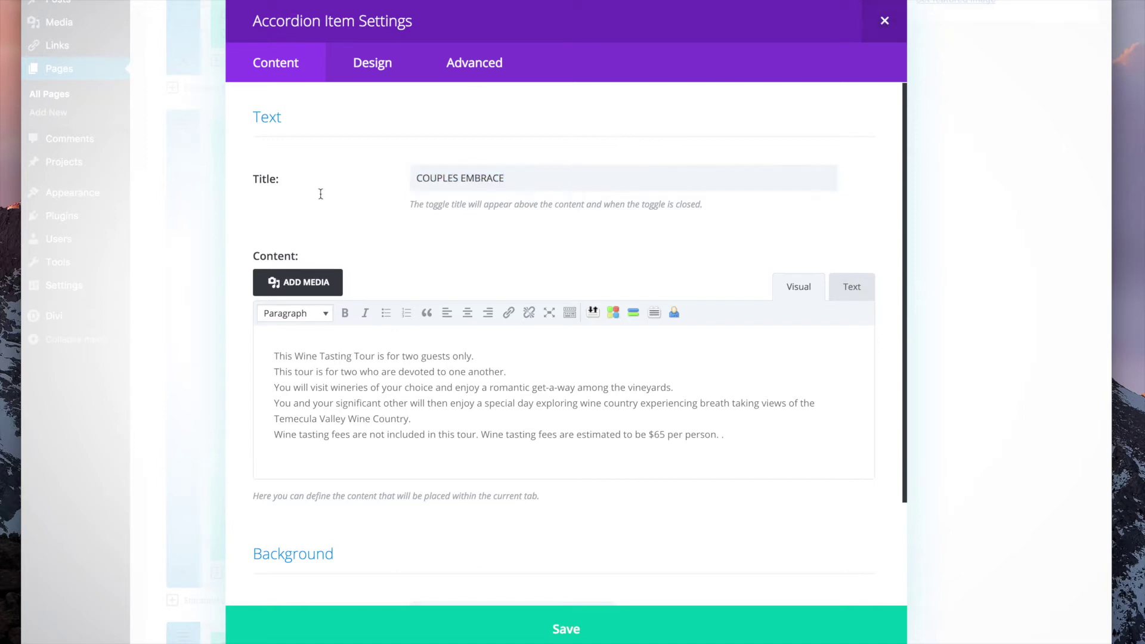
left_click(883, 23)
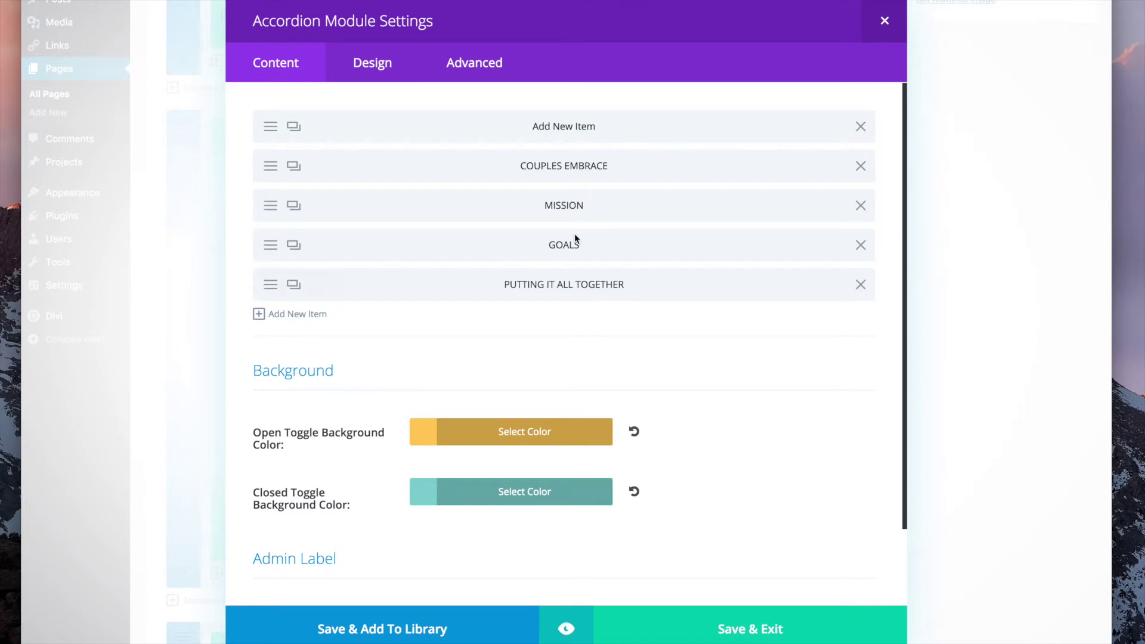
Step: Rename the MISSION accordion item's title to LUXURY LIMO TOUR
left_click(567, 206)
left_click_drag(458, 179, 371, 187)
type("LUXURY LIMO TOUR")
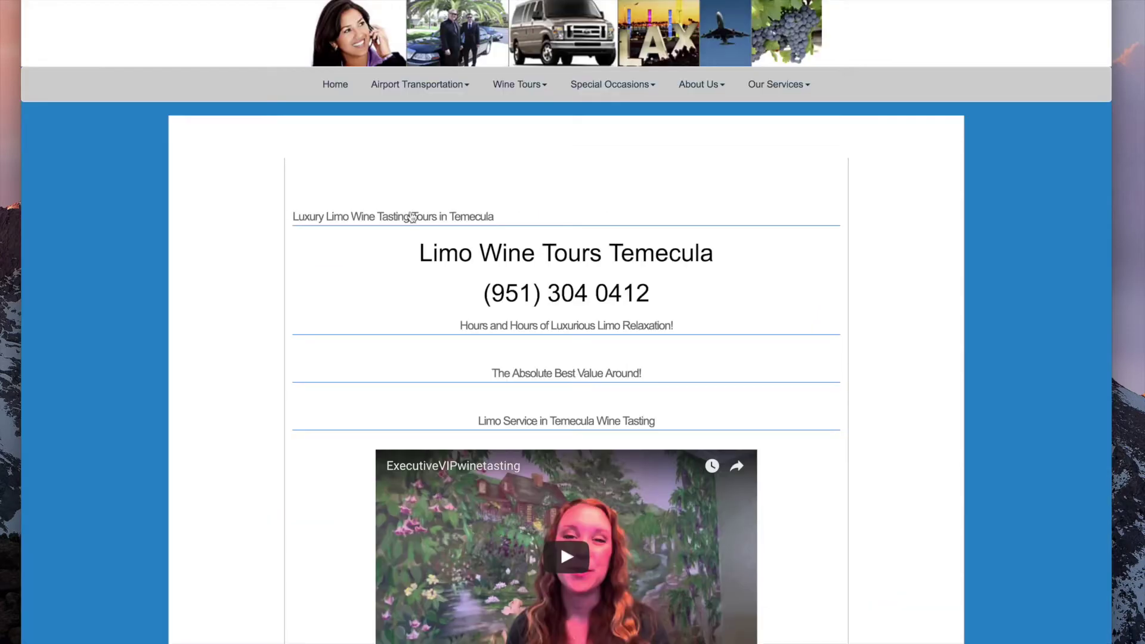
Step: Copy the Limo Wine Tour Packages paragraph from the client's site
scroll(489, 349, "down", 7)
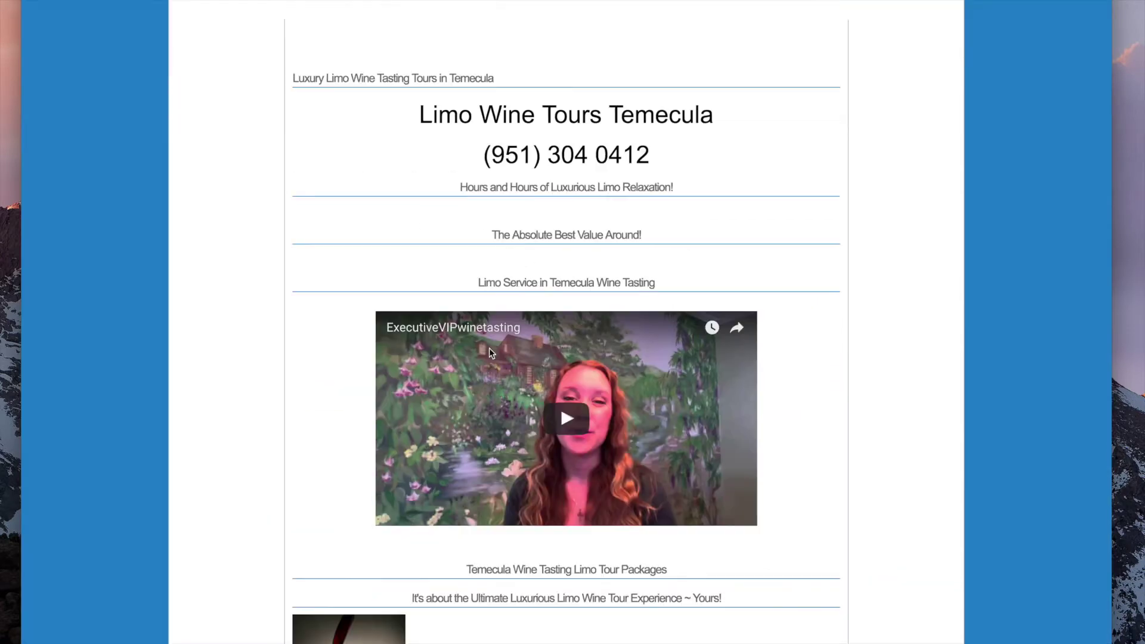
left_click_drag(831, 474, 424, 394)
right_click(508, 410)
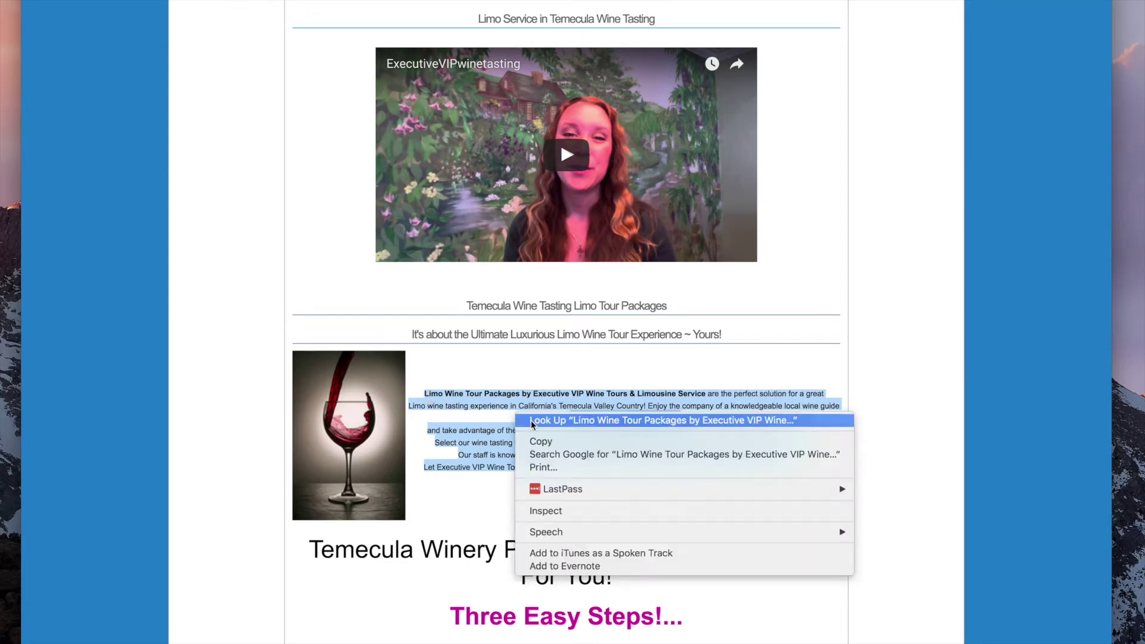
left_click(539, 440)
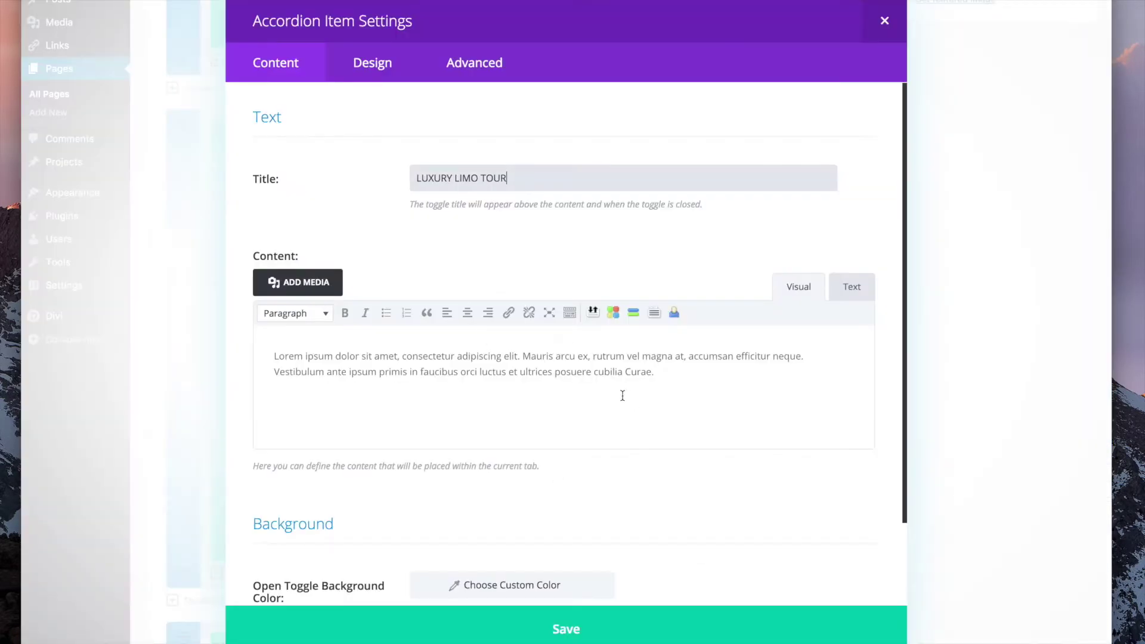
Step: Replace the Lorem ipsum content with the copied limo tour text as one joined paragraph, and save
left_click_drag(622, 396, 52, 285)
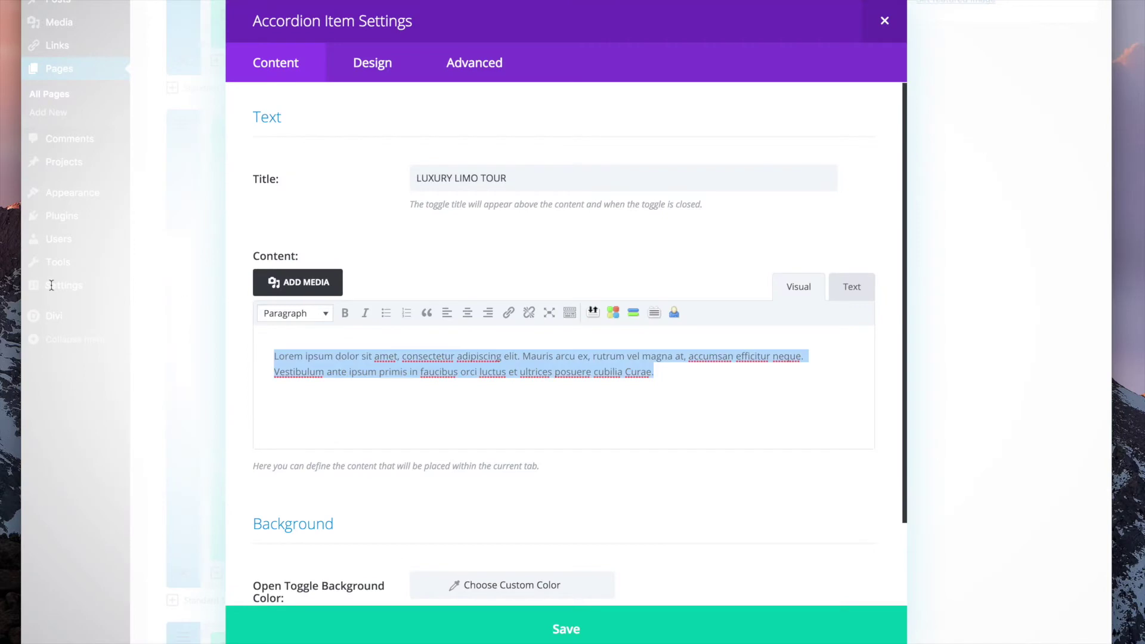
key("super+v")
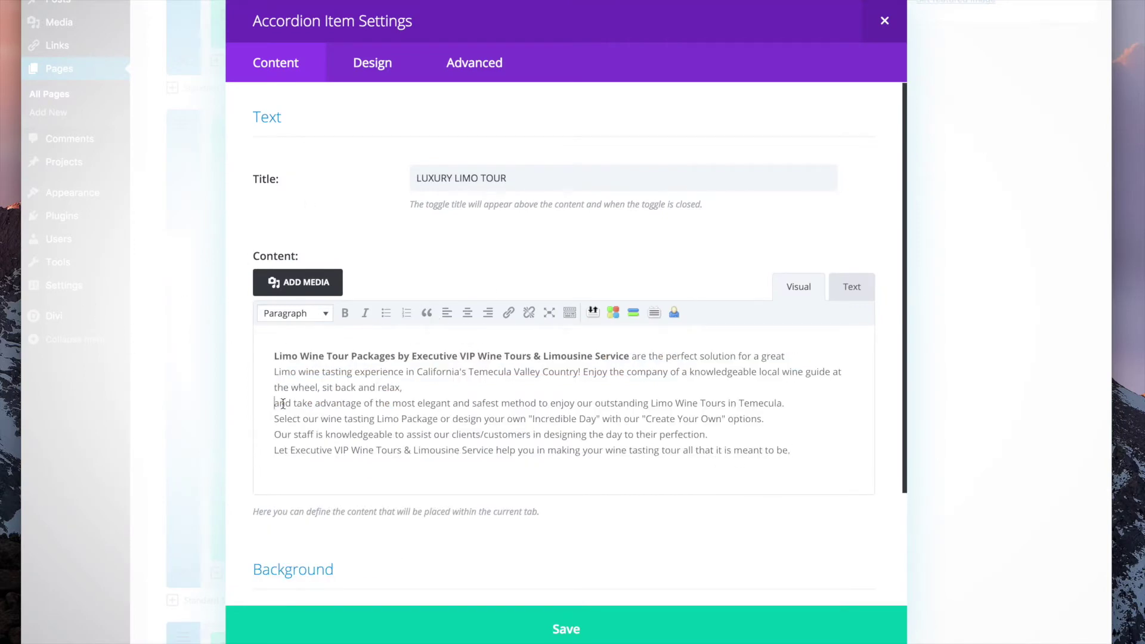
key("BackSpace")
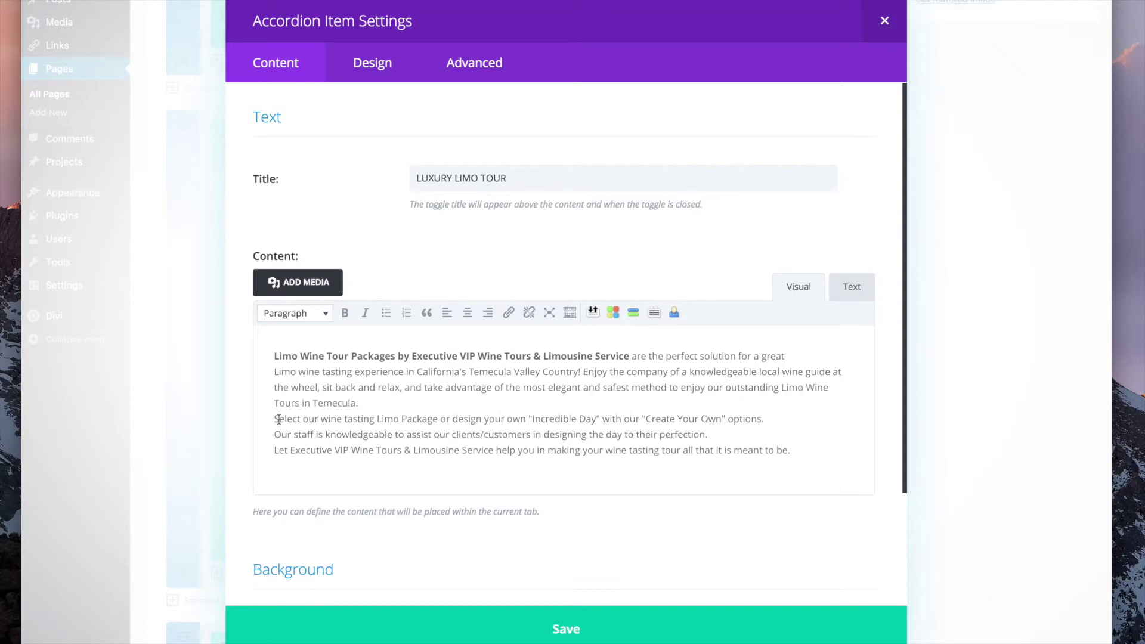
key("BackSpace")
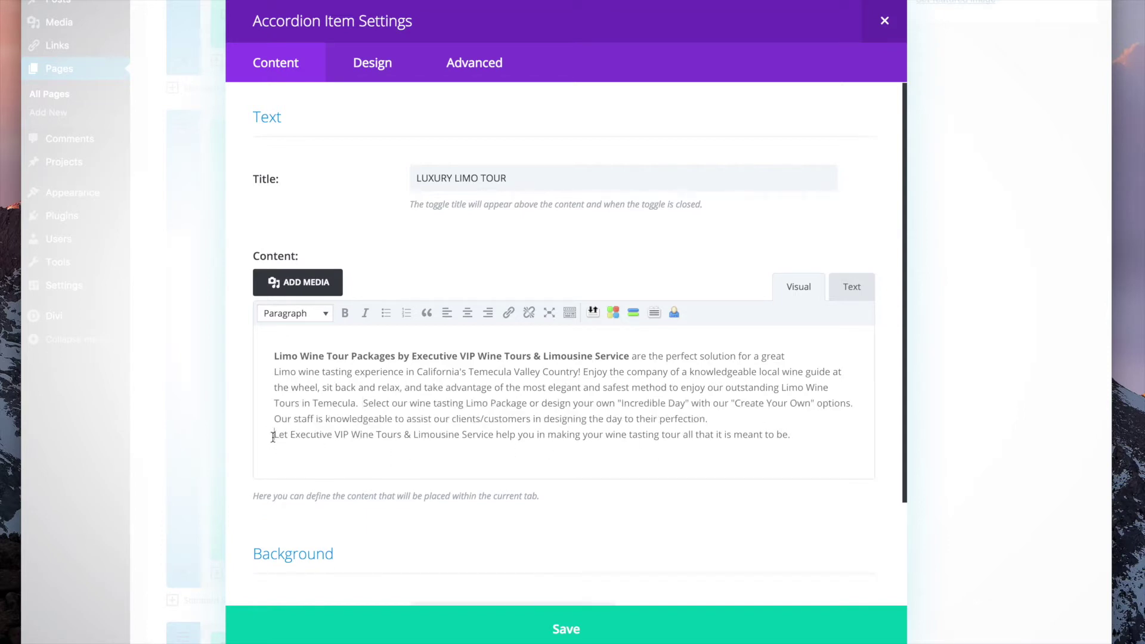
key("BackSpace")
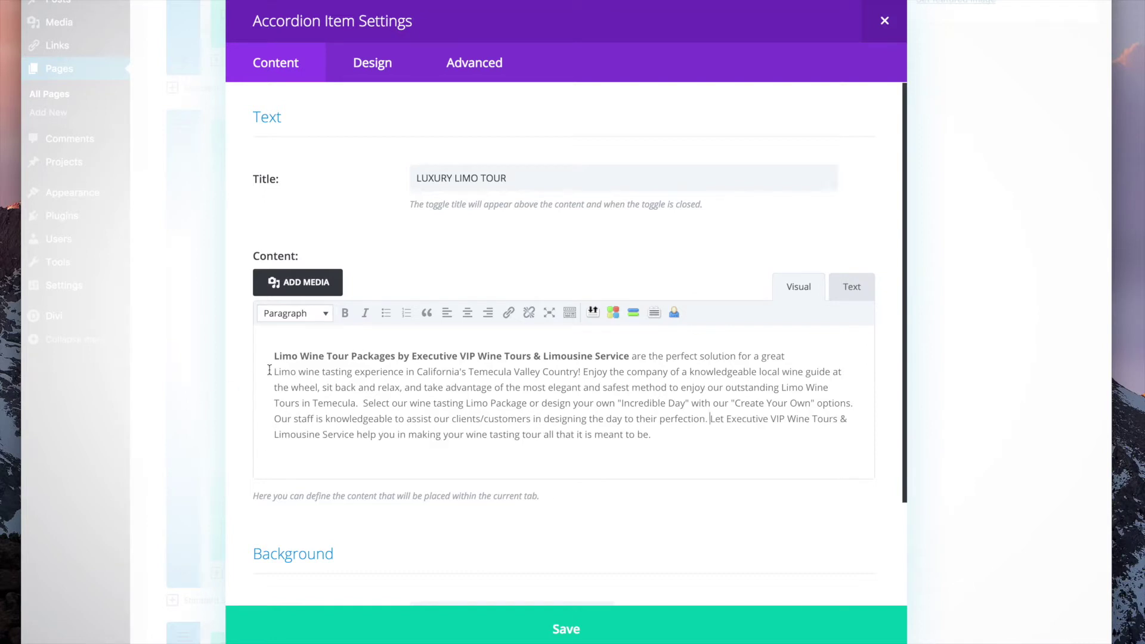
left_click(273, 371)
key("BackSpace")
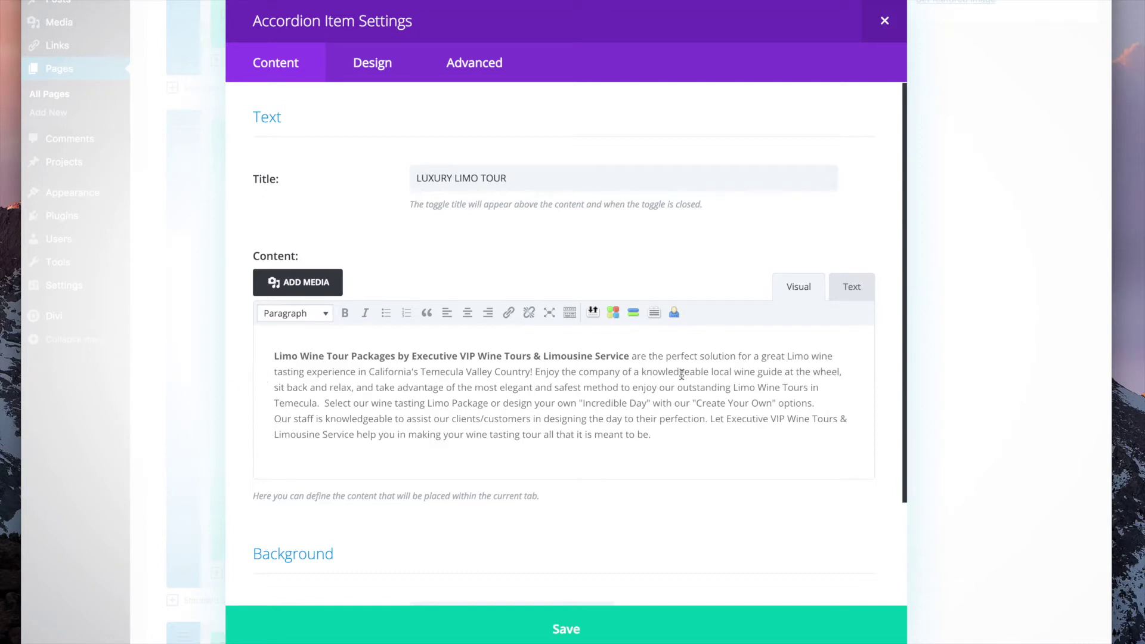
left_click(411, 627)
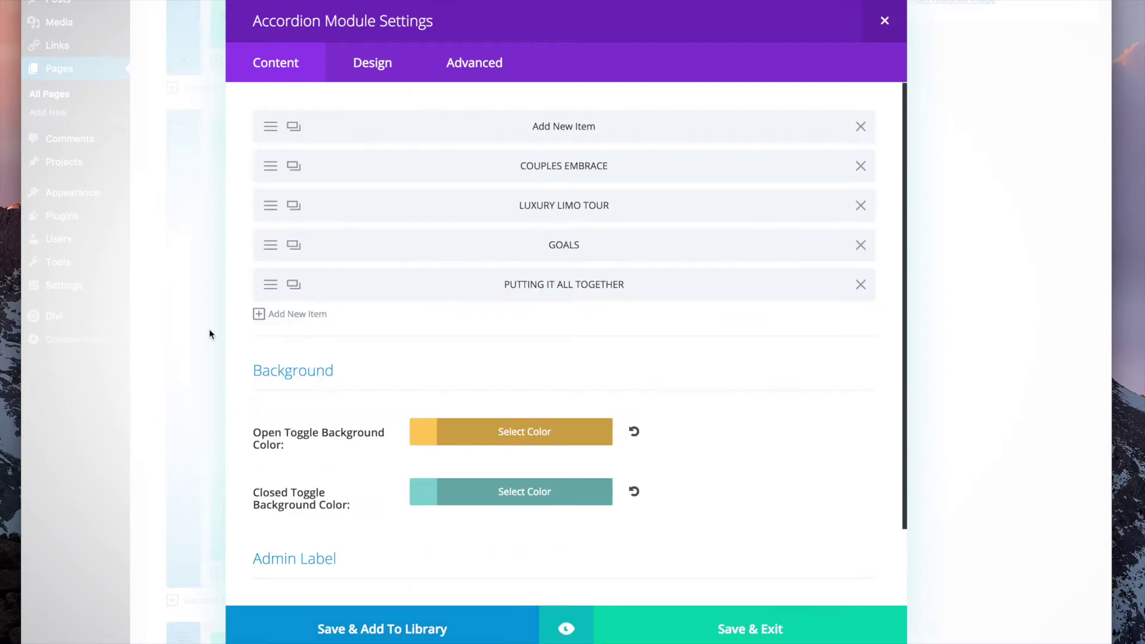
left_click(270, 253)
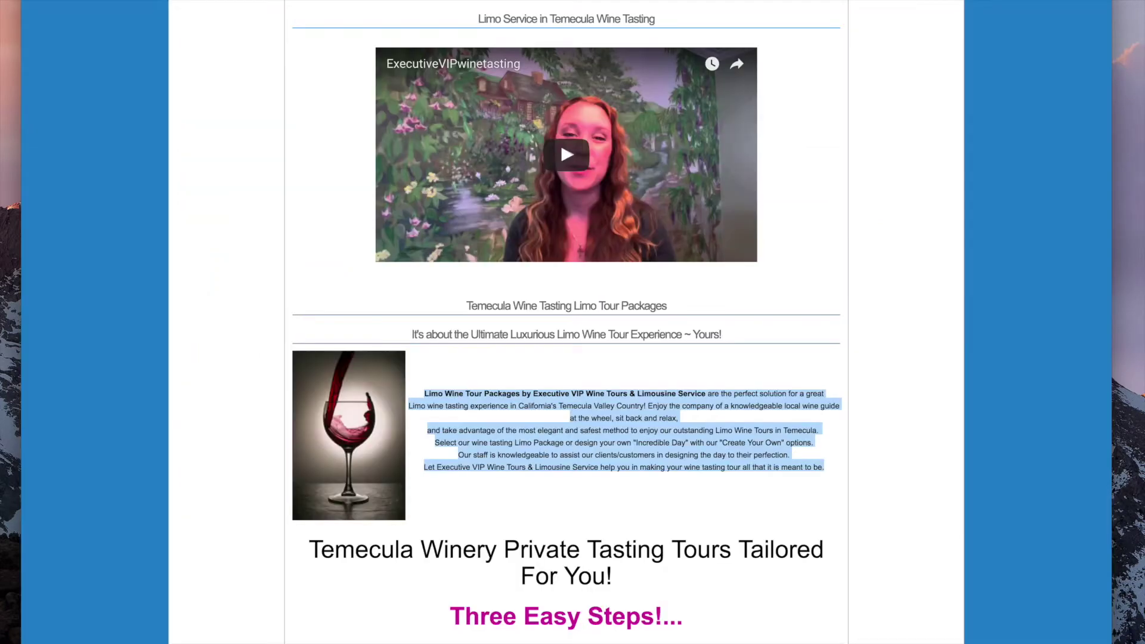
Step: Go to the client's Corporate Wine Tasting Tours page from the Wine Tours menu
scroll(449, 110, "up", 10)
left_click(537, 82)
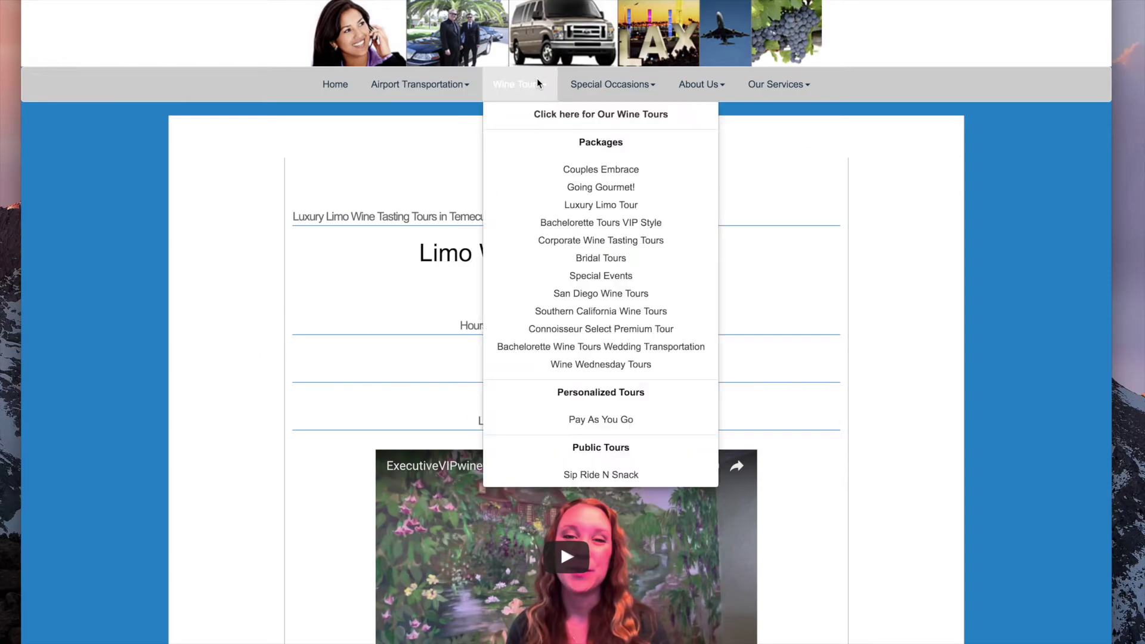
left_click(595, 242)
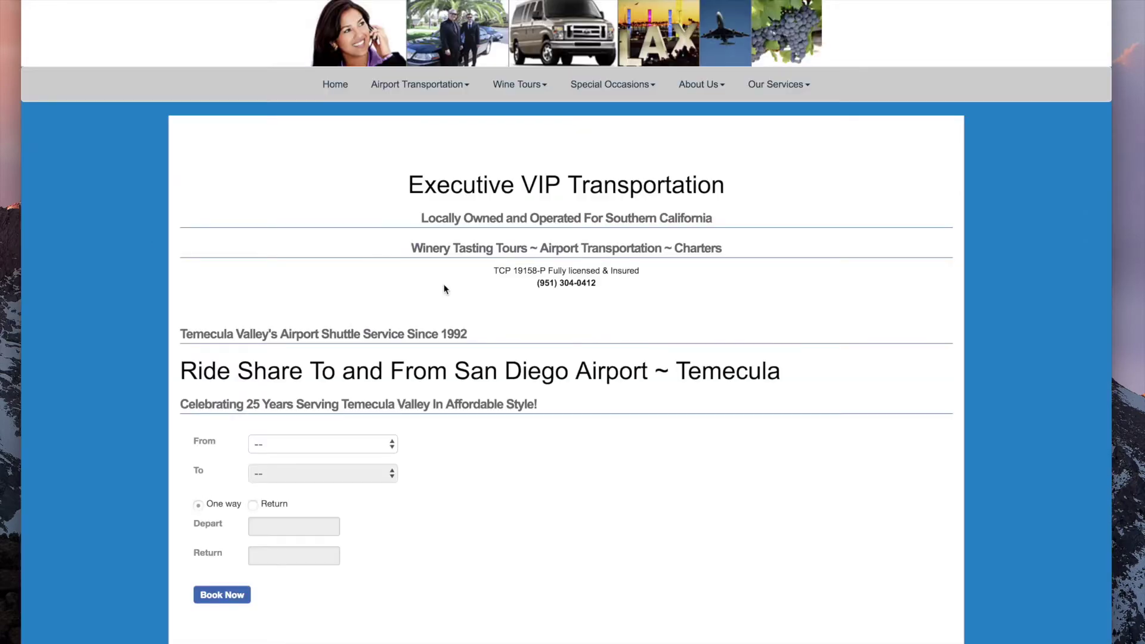
scroll(462, 296, "down", 7)
scroll(463, 296, "up", 7)
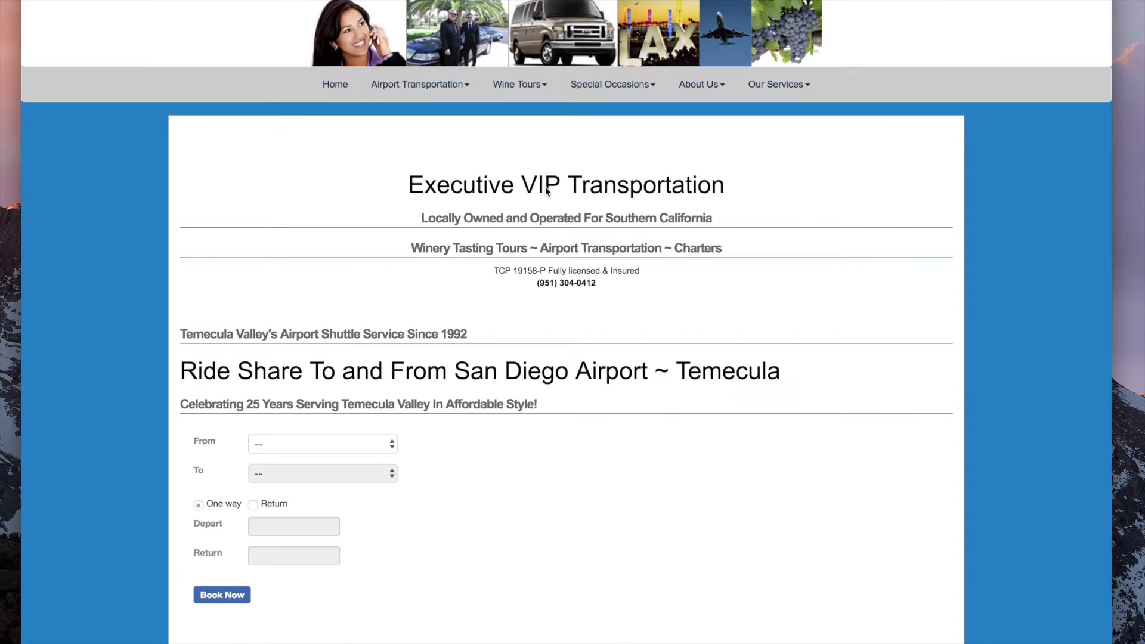
left_click(504, 81)
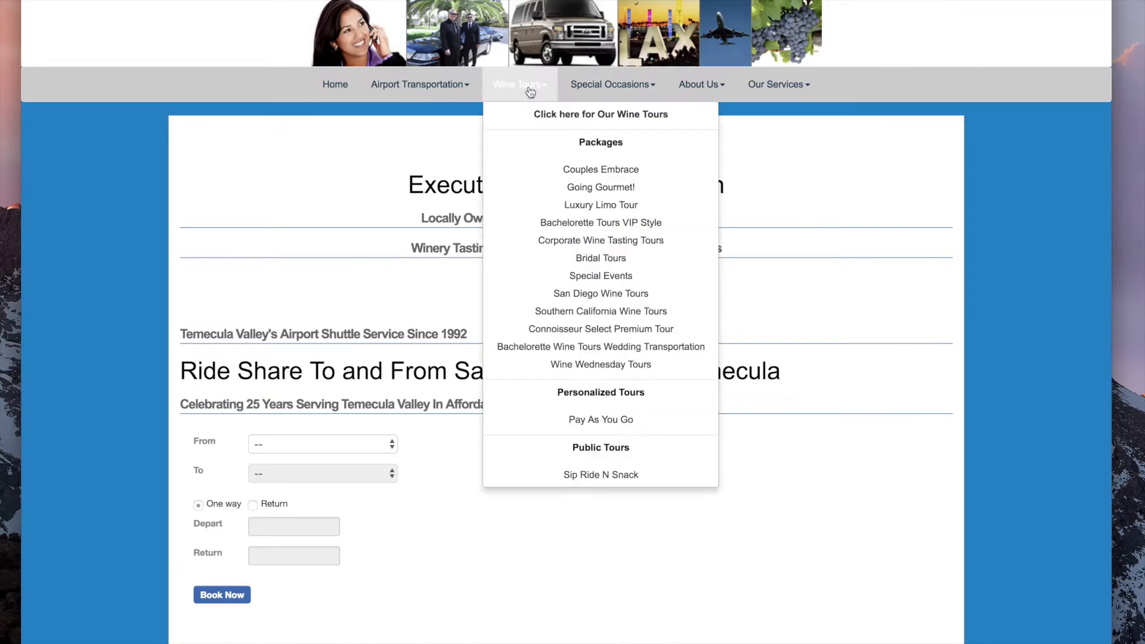
left_click(616, 242)
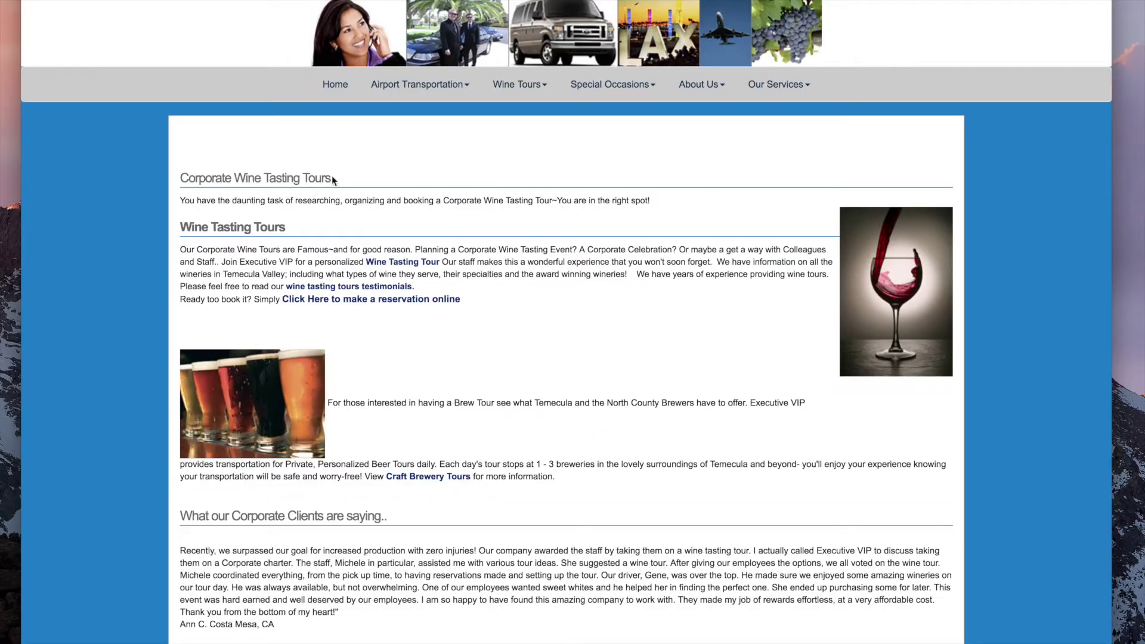
Step: Open the Bridal Tours page and select its Bridal Party Transportation paragraph
left_click(546, 88)
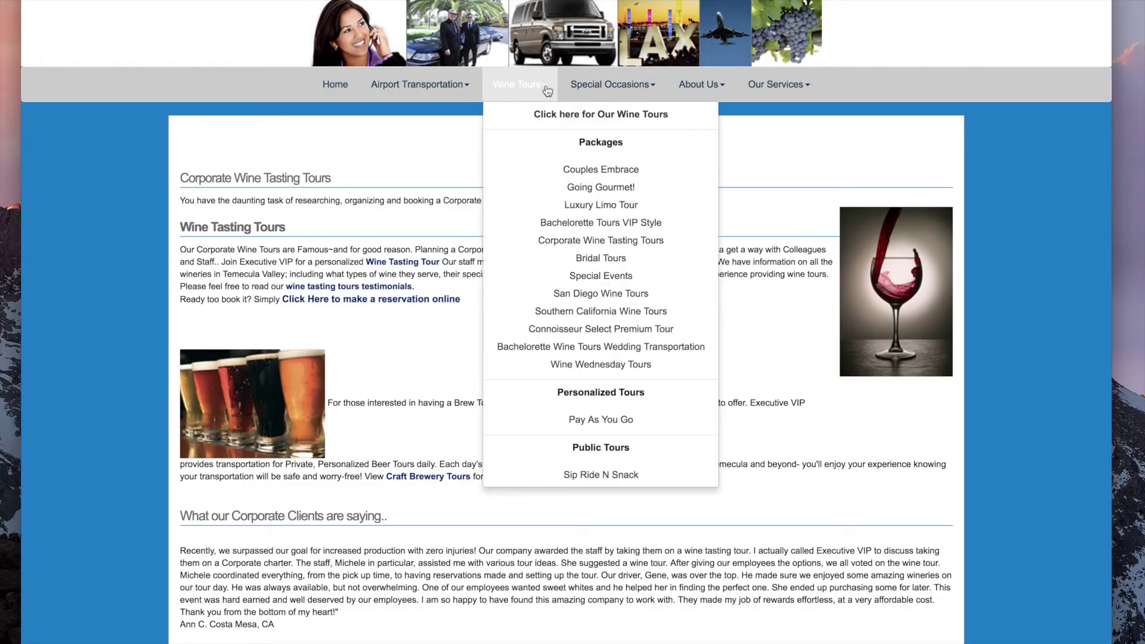
left_click(618, 260)
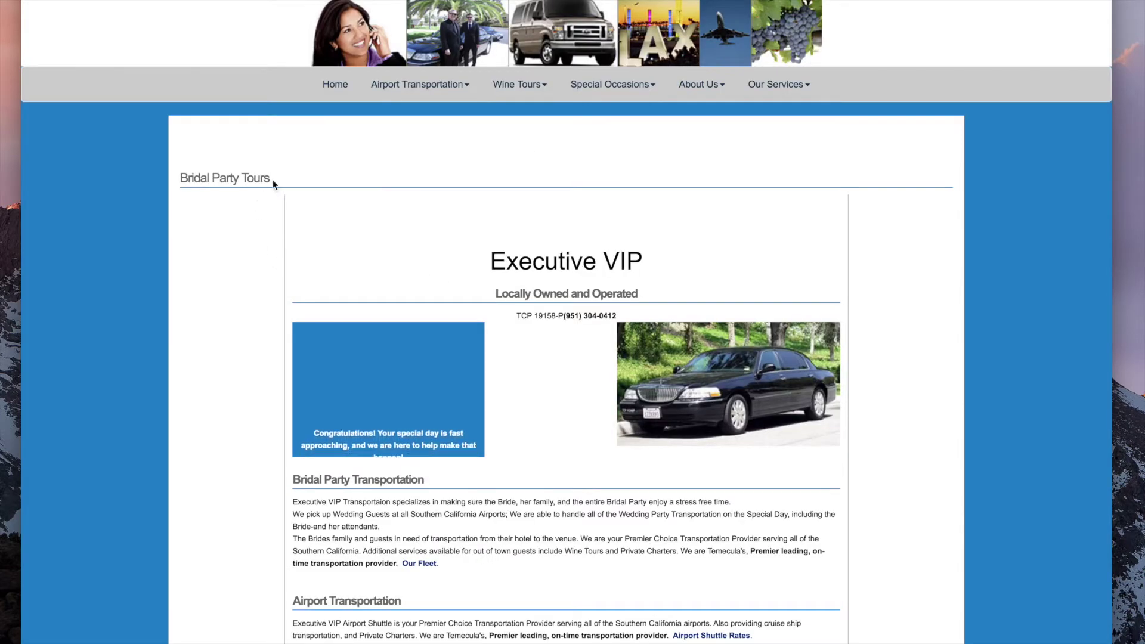
scroll(410, 395, "down", 3)
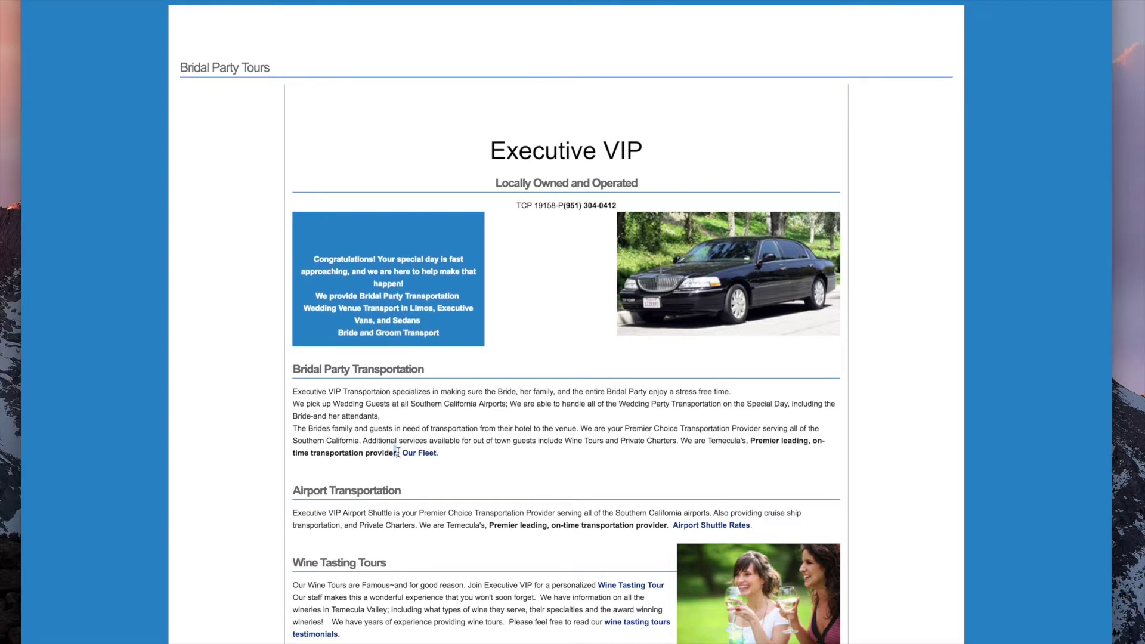
left_click_drag(399, 452, 292, 391)
key("super+c")
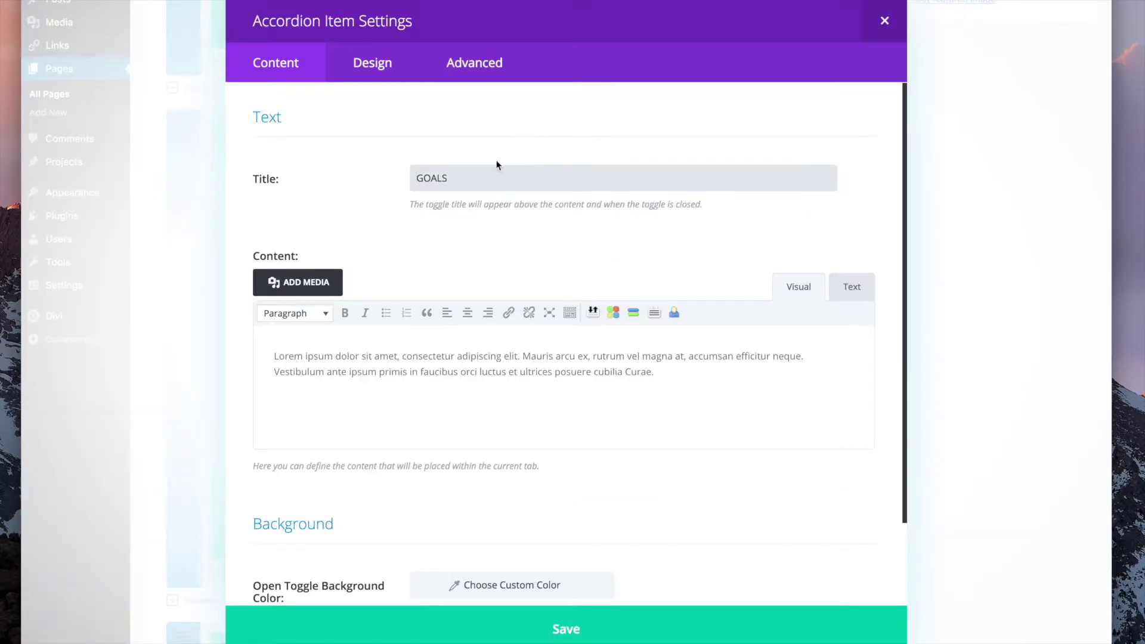
left_click_drag(460, 174, 210, 163)
Step: Title the item BRIDAL PARTY TOURS, replace Lorem ipsum with the single-paragraph bridal transportation text, and save
type("BRIDAL PARTY TOURS")
left_click_drag(694, 446, 112, 282)
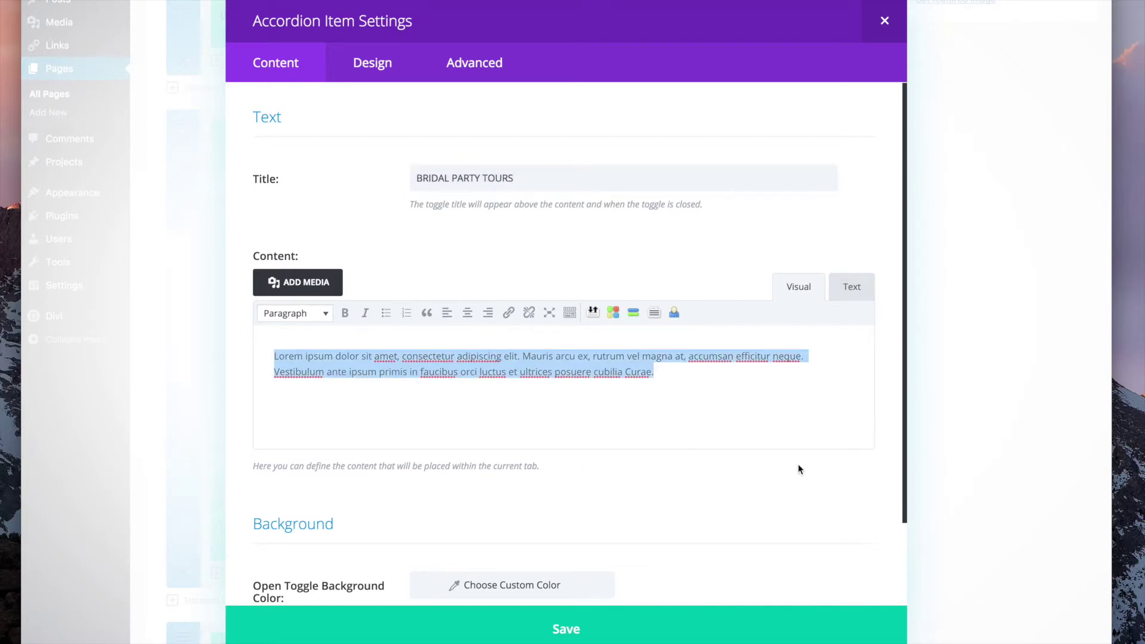
key("super+v")
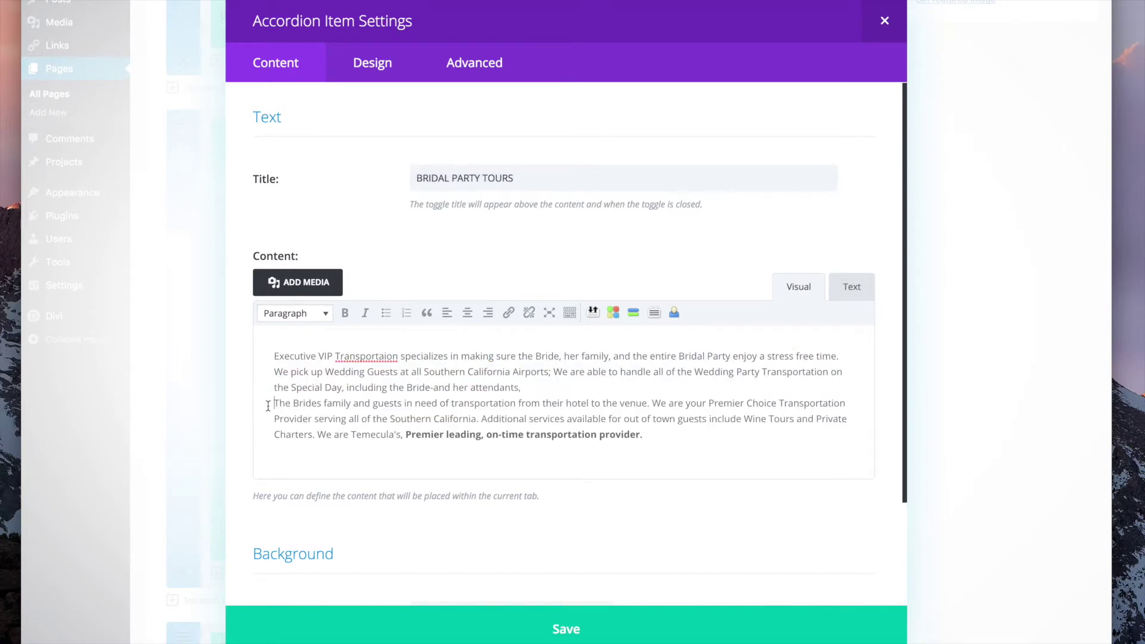
key("BackSpace")
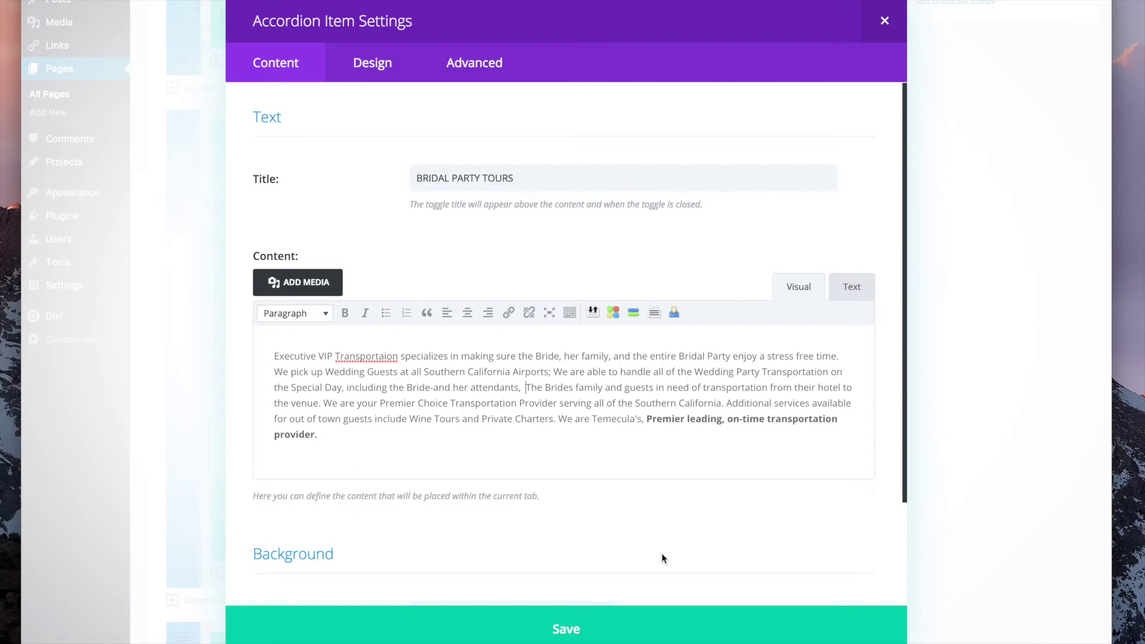
left_click(572, 633)
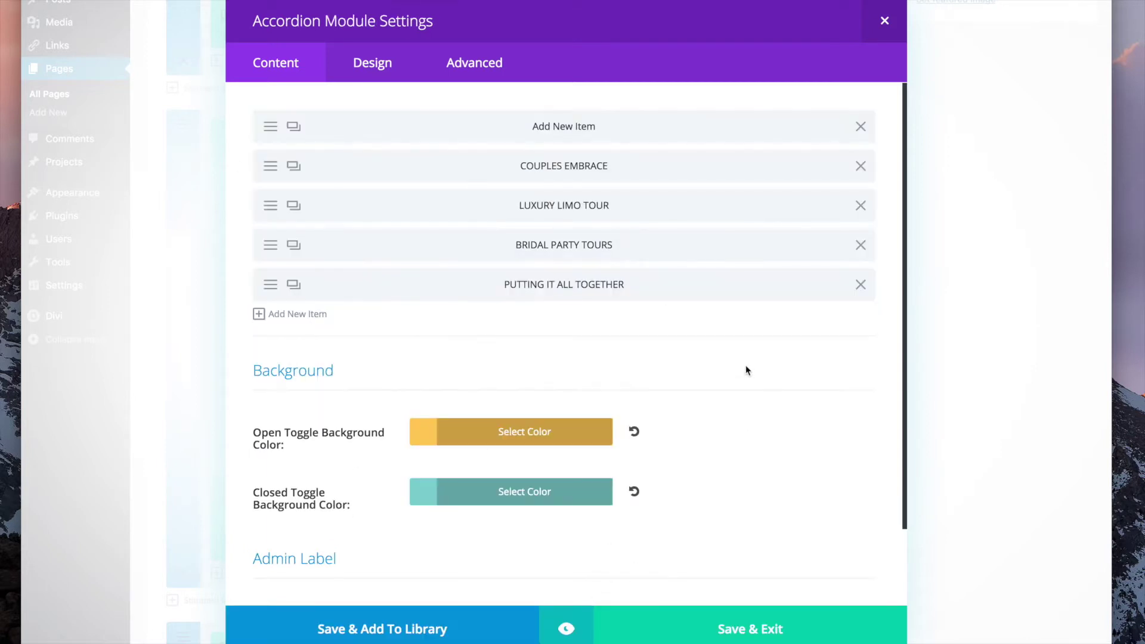
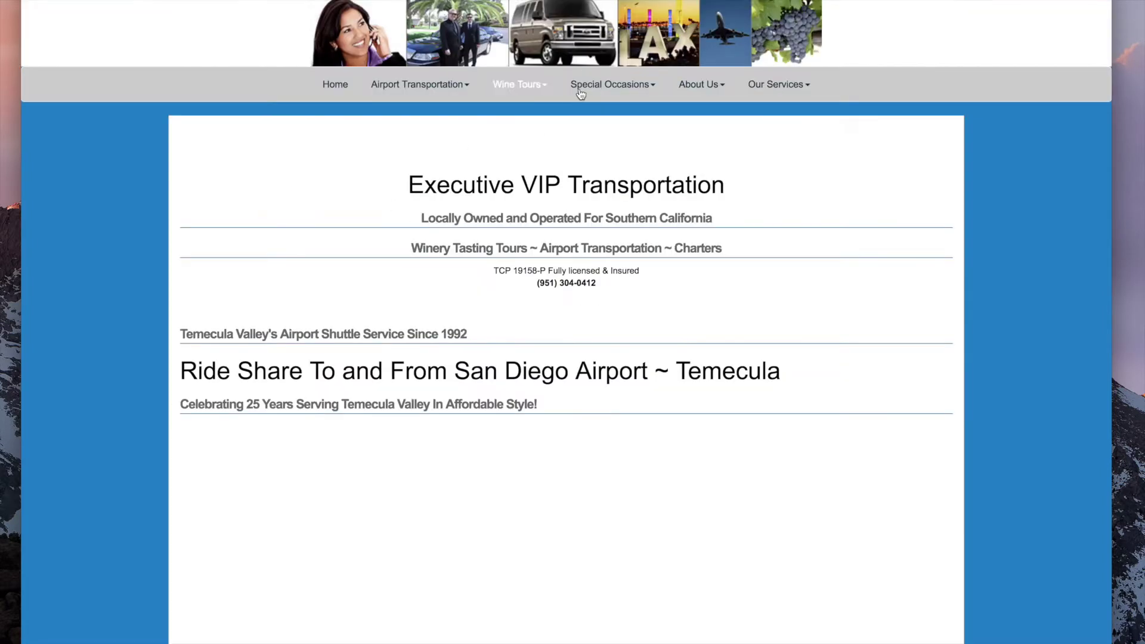
Step: Open Corporate Wine Tasting Tours from the Wine Tours menu and select its first paragraph
scroll(465, 334, "down", 5)
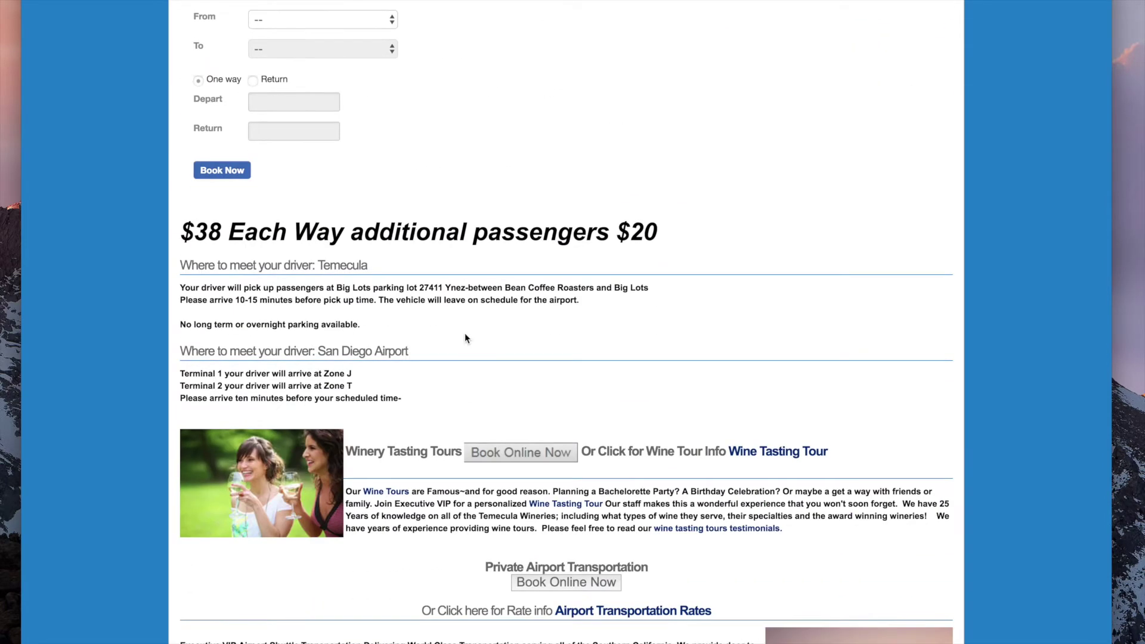
scroll(465, 334, "up", 5)
mouse_move(517, 87)
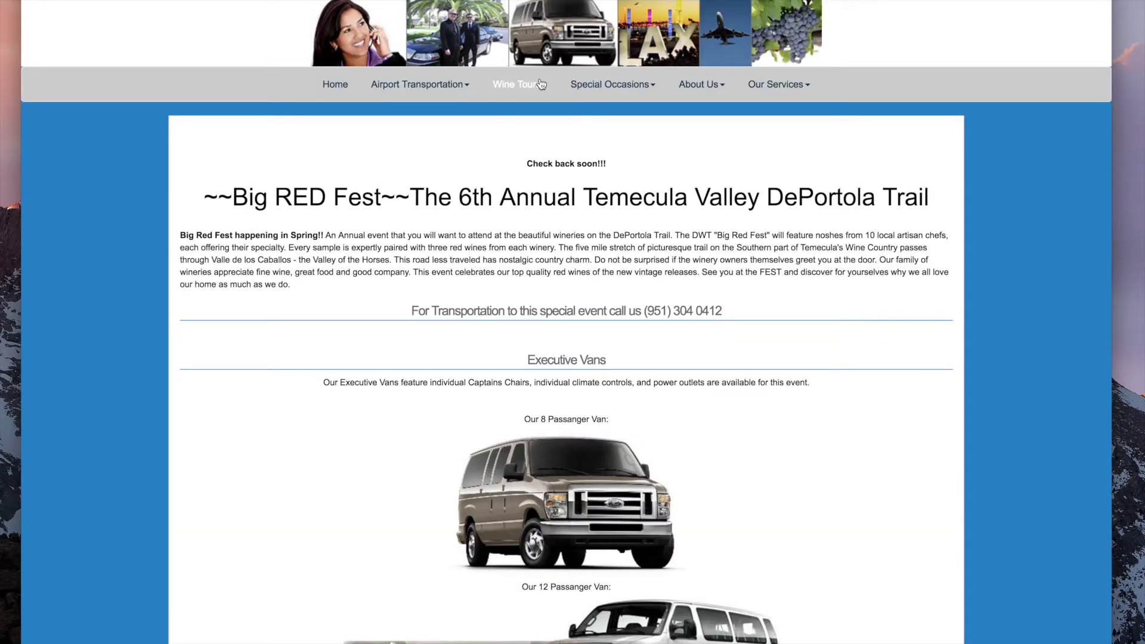
mouse_move(517, 84)
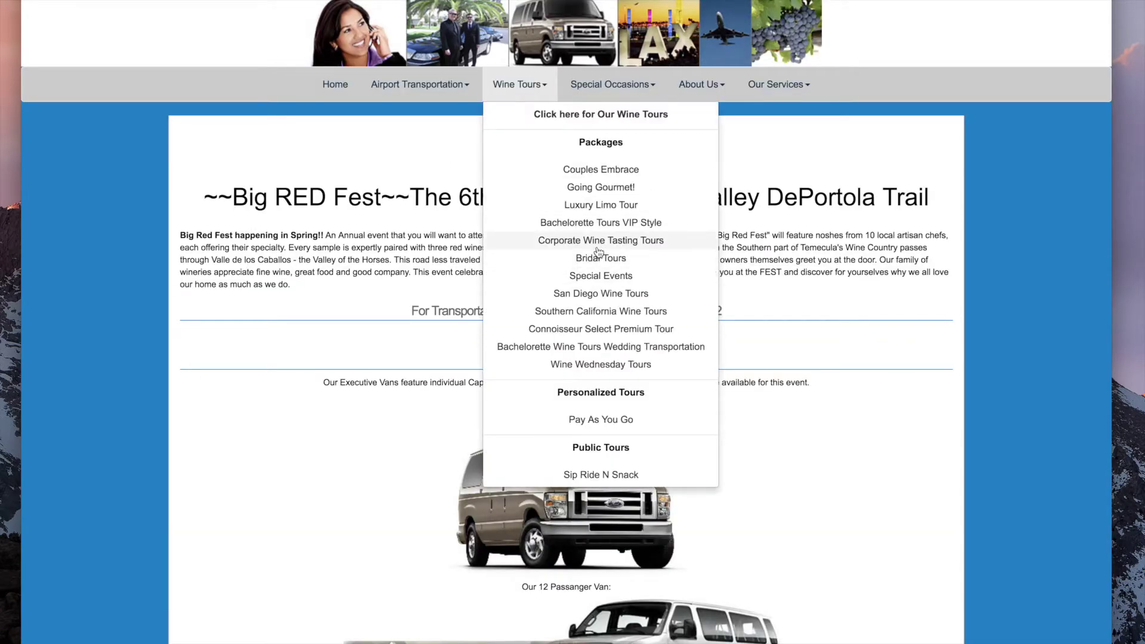
left_click(592, 295)
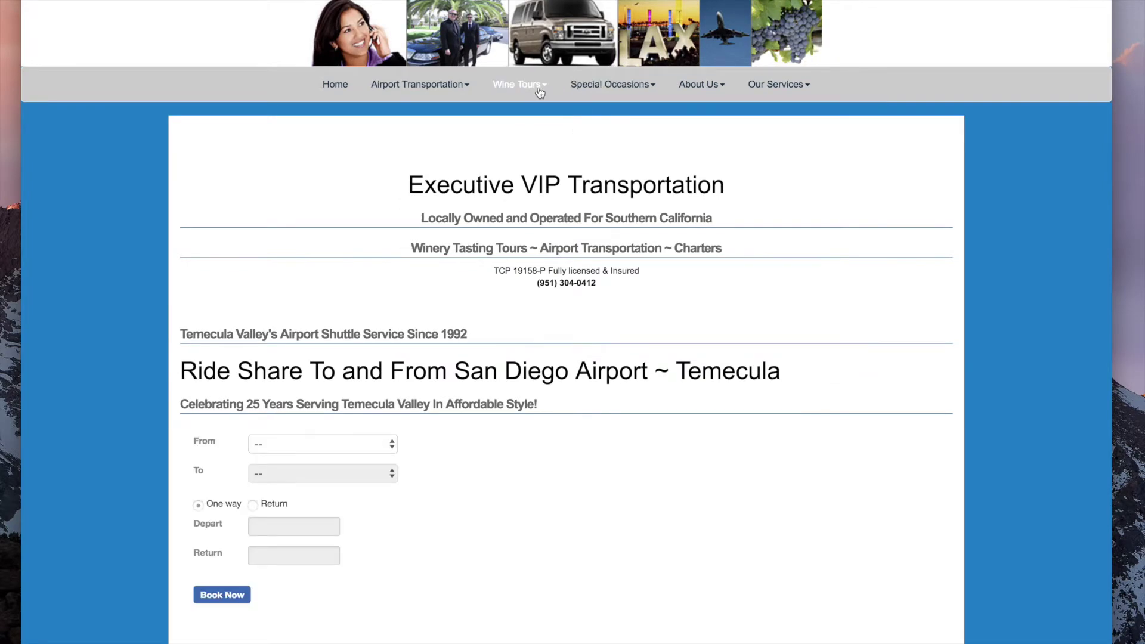
left_click(582, 241)
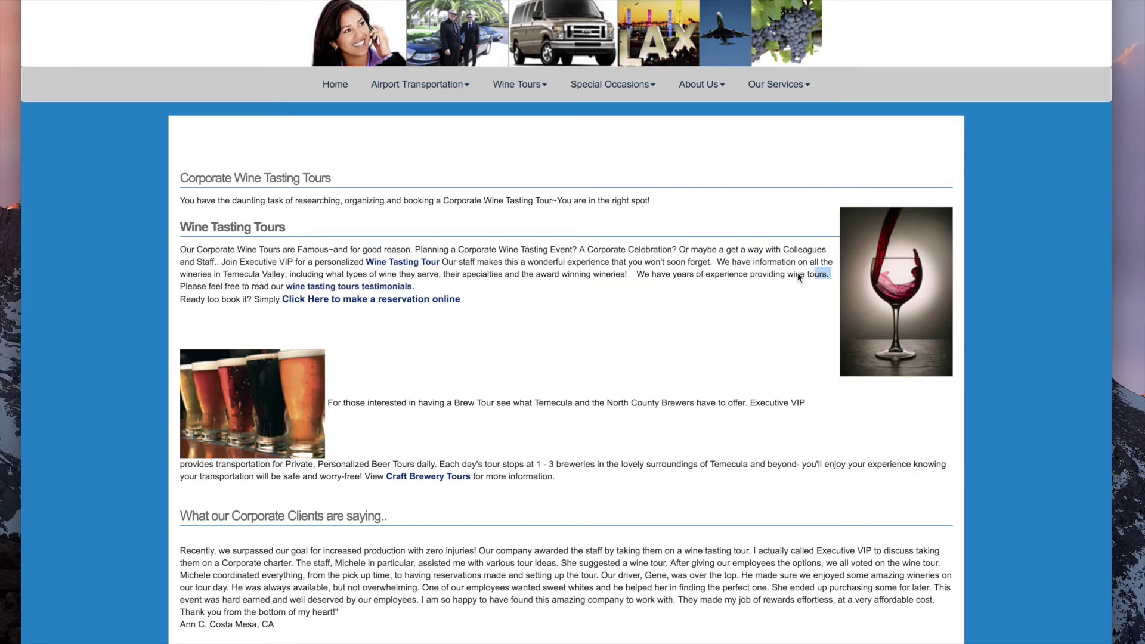
left_click_drag(799, 276, 199, 242)
key("ctrl+c")
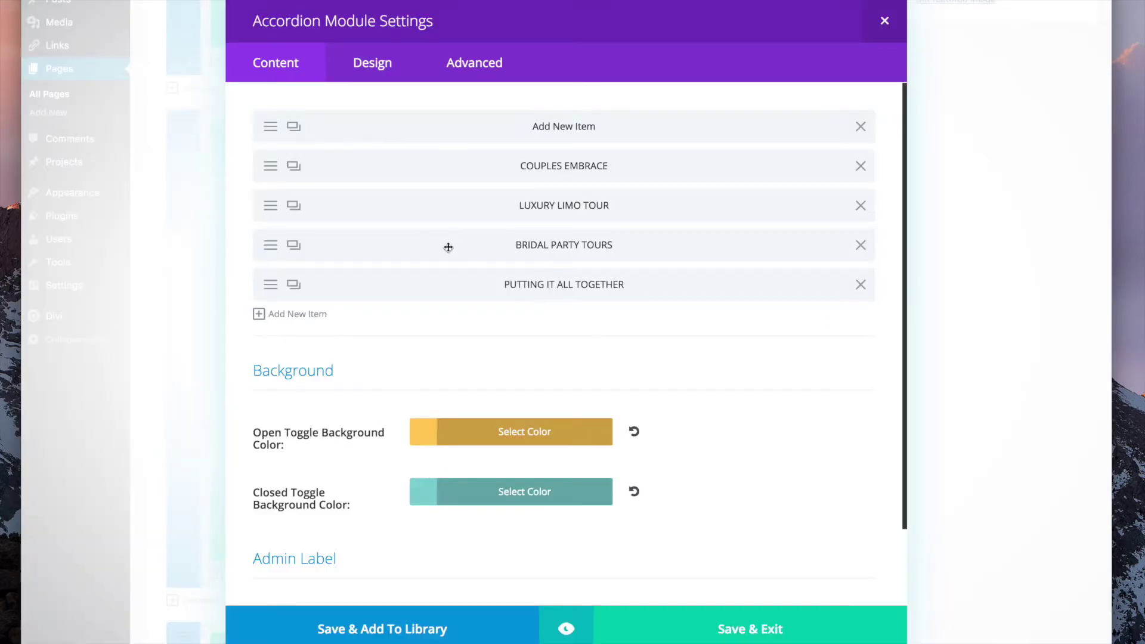
Step: Retitle the PUTTING IT ALL TOGETHER accordion item as CORPORATE WINERY TOURS
left_click(517, 289)
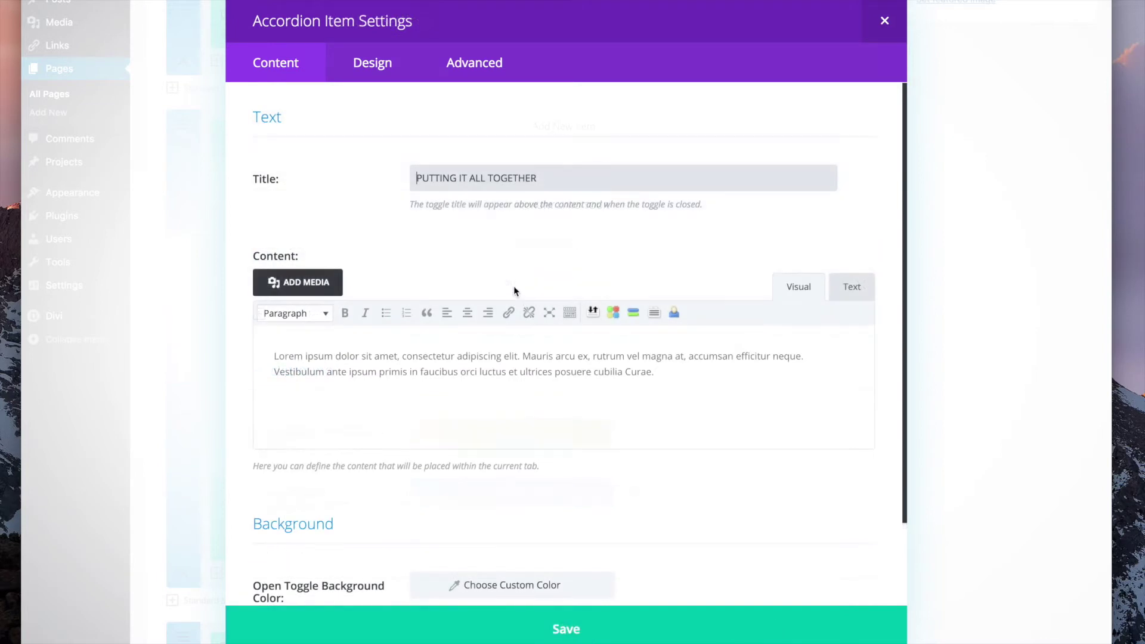
triple_click(488, 180)
type("CORPORATE WINE")
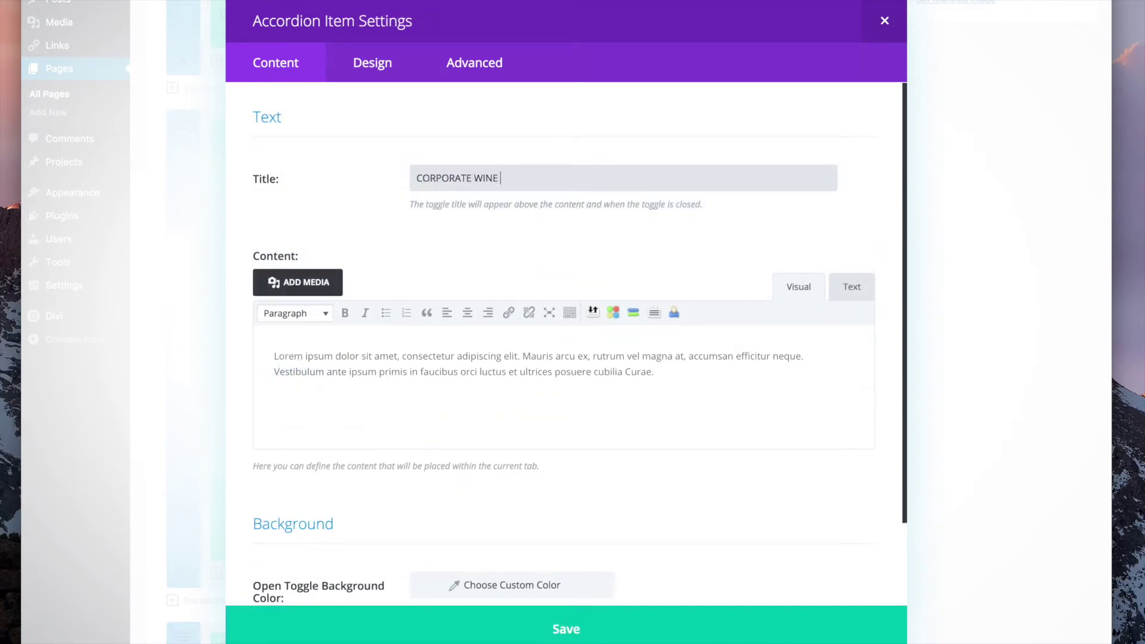
type("RY TOUR")
Step: Replace the item's Lorem placeholder with the copied corporate tours paragraph and save it
left_click_drag(643, 370, 274, 356)
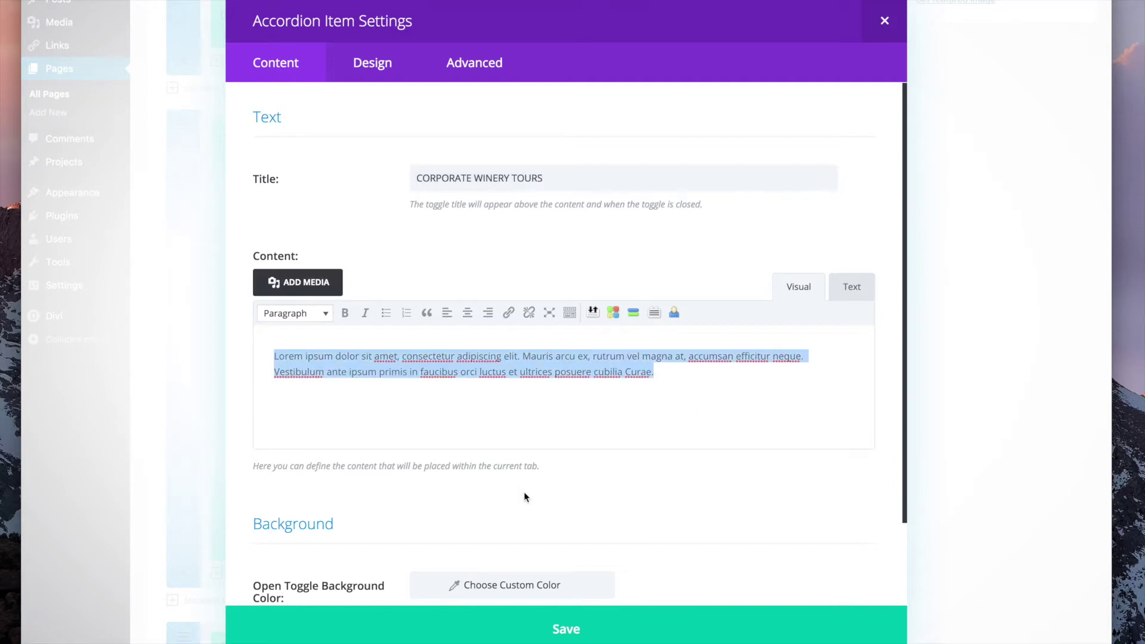
key("ctrl+v")
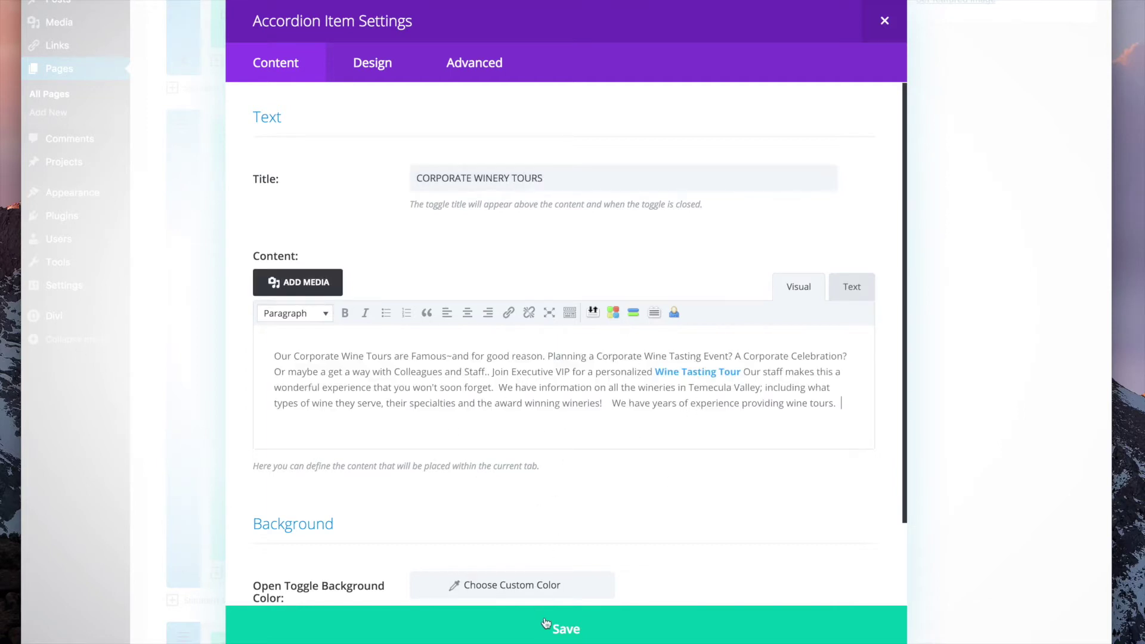
left_click(546, 624)
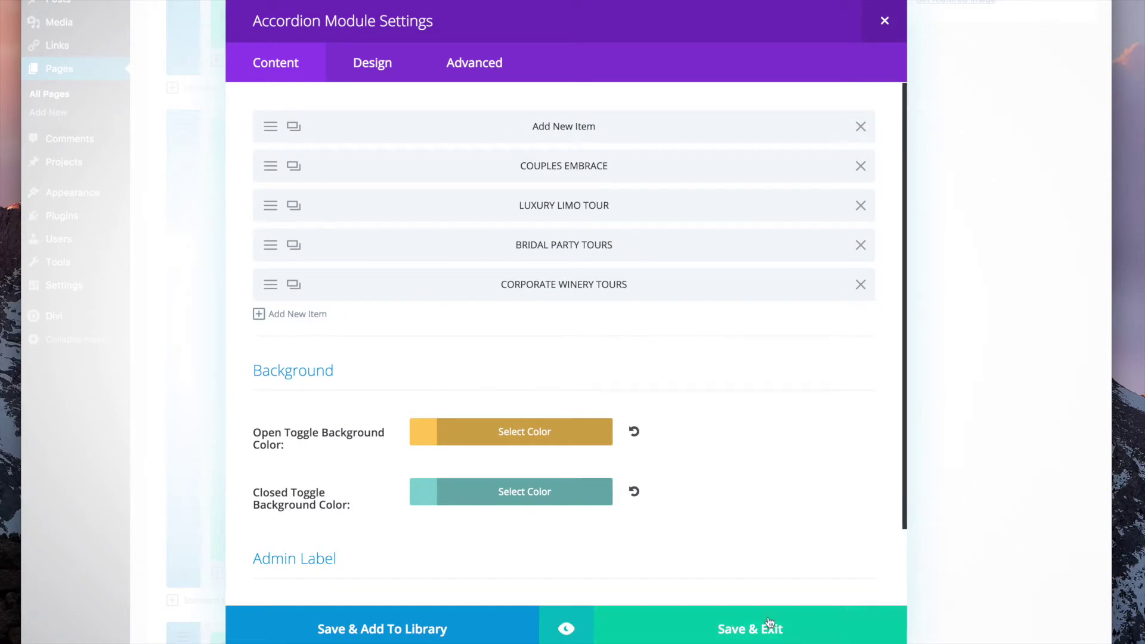
left_click(770, 624)
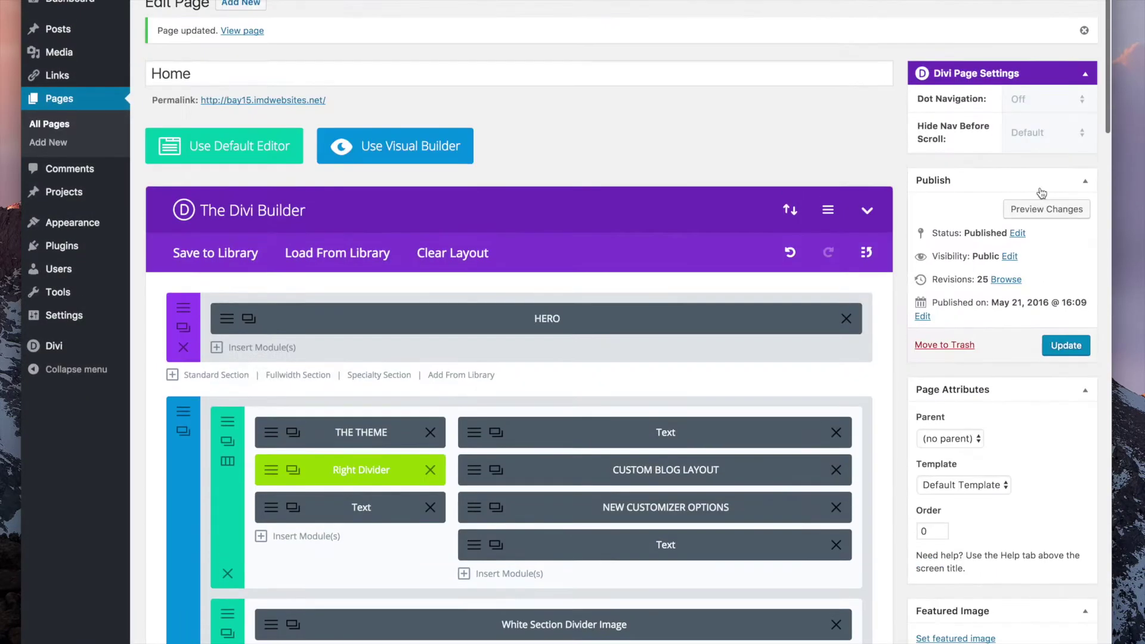
scroll(1041, 192, "down", 1)
Step: Publish the Home page update with the new accordion item
left_click(1065, 315)
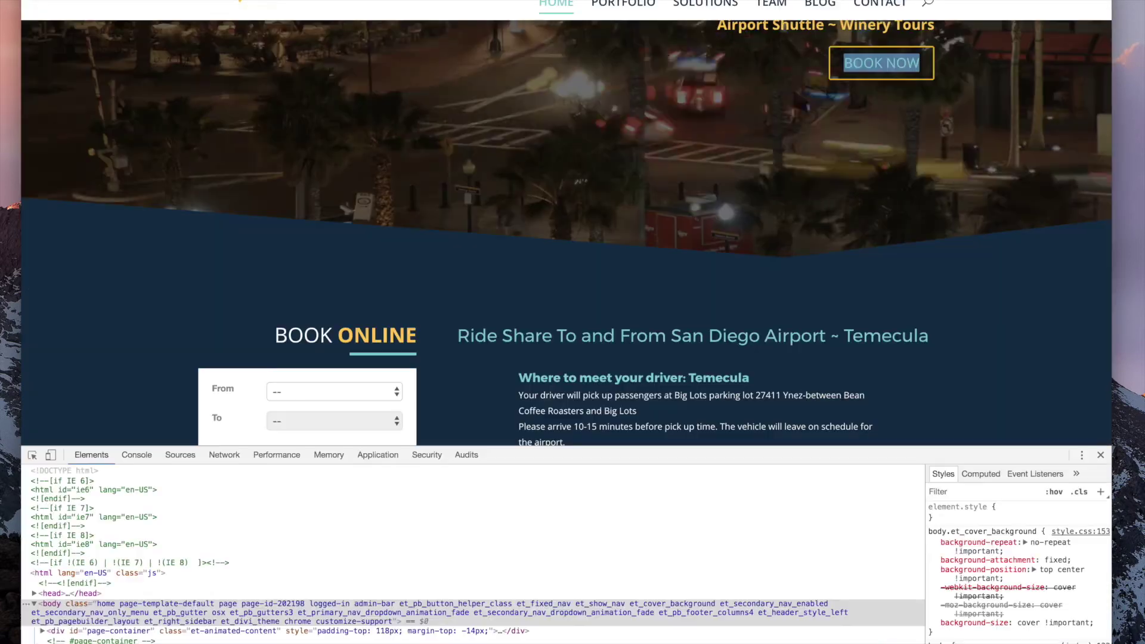
scroll(413, 158, "down", 15)
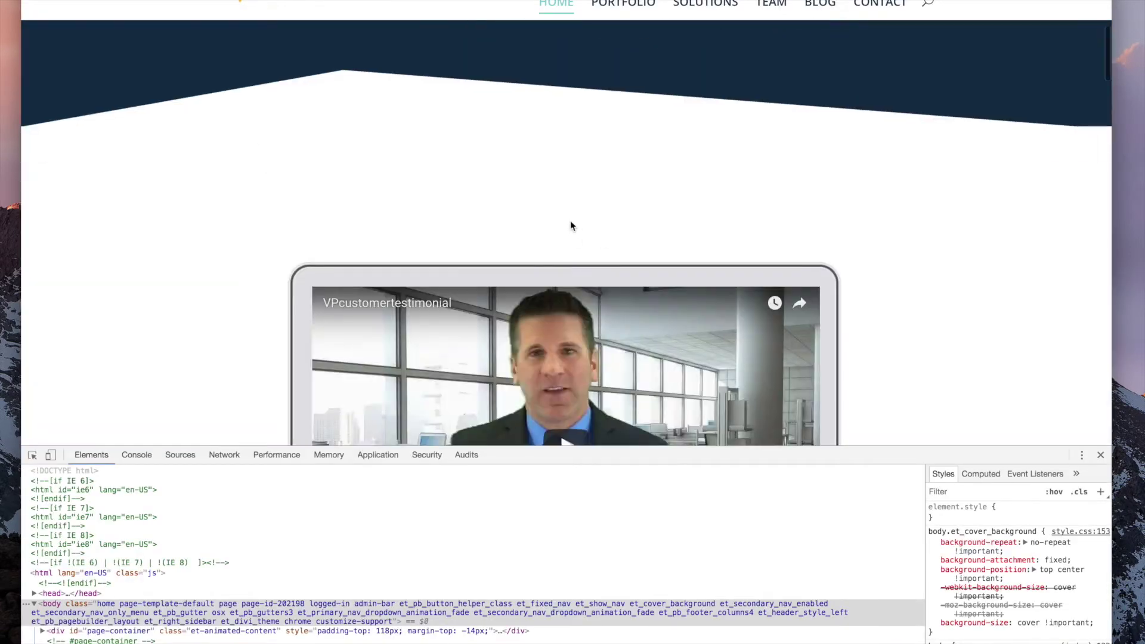
scroll(566, 220, "down", 1)
scroll(565, 220, "up", 5)
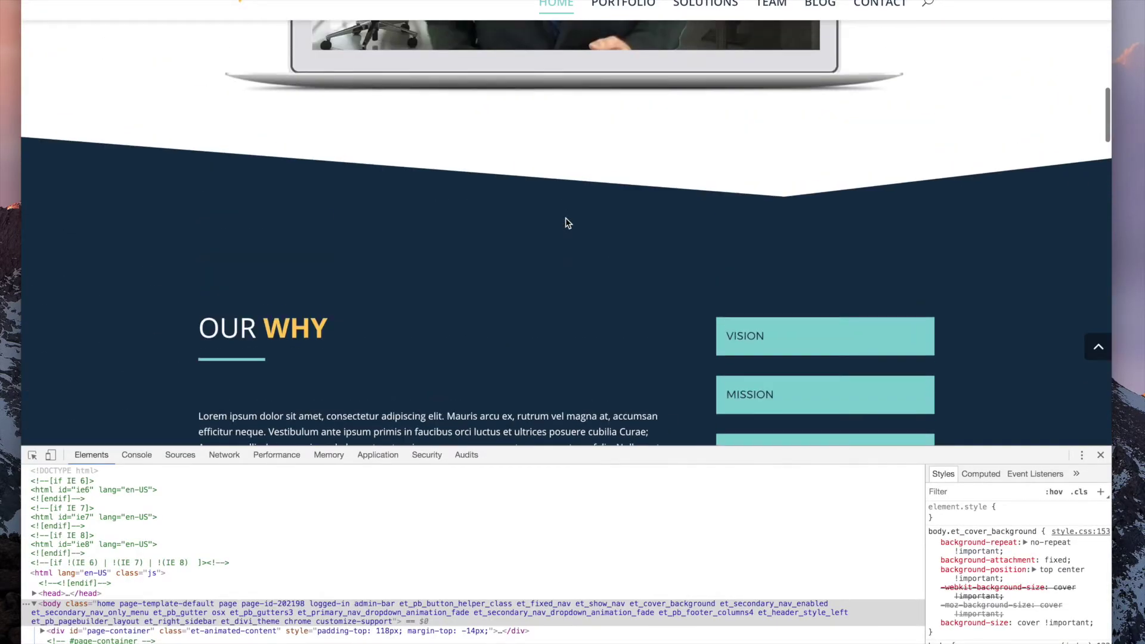
scroll(565, 219, "down", 5)
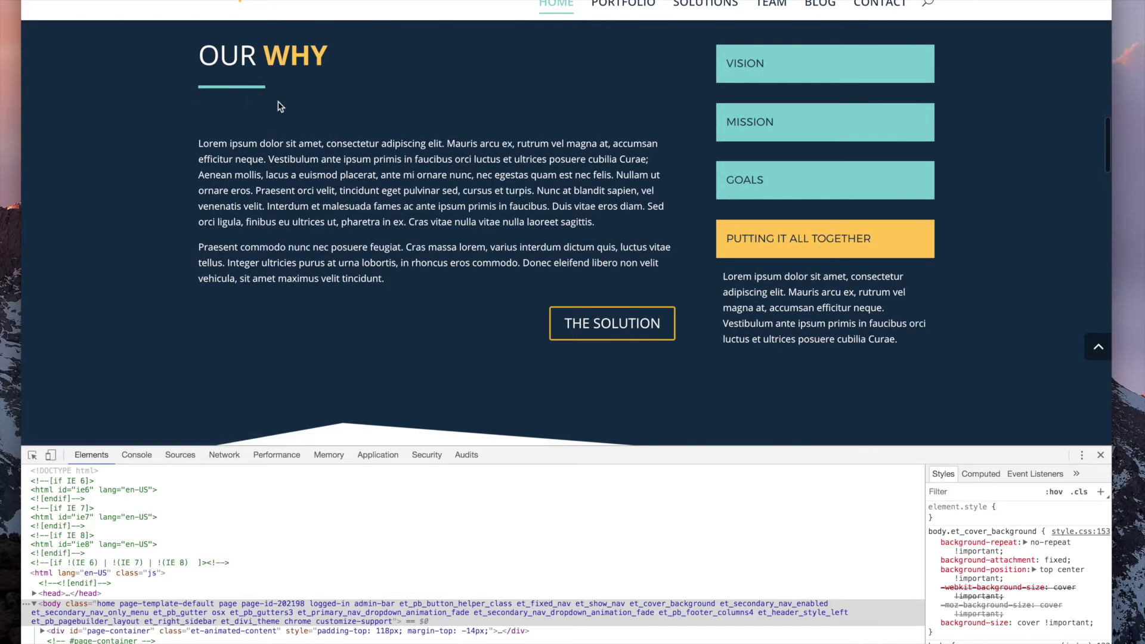
Step: Reload the live homepage and test the Couples Embrace, Luxury Limo, Bridal Party and Corporate Winery toggles
key("super+r")
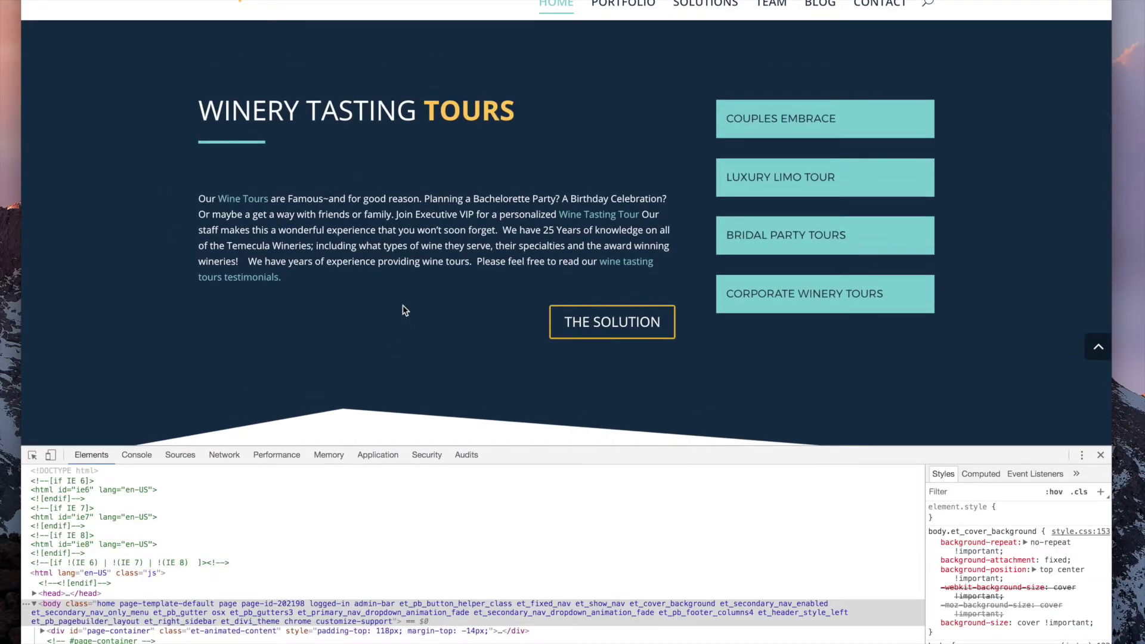
left_click(798, 141)
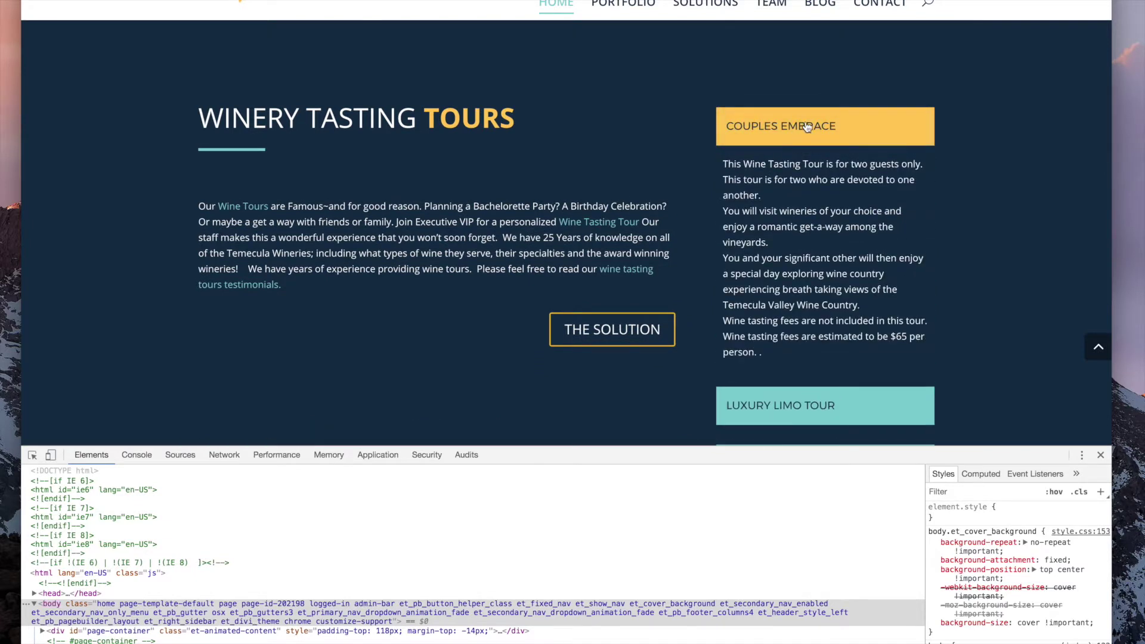
left_click(790, 398)
scroll(799, 394, "down", 3)
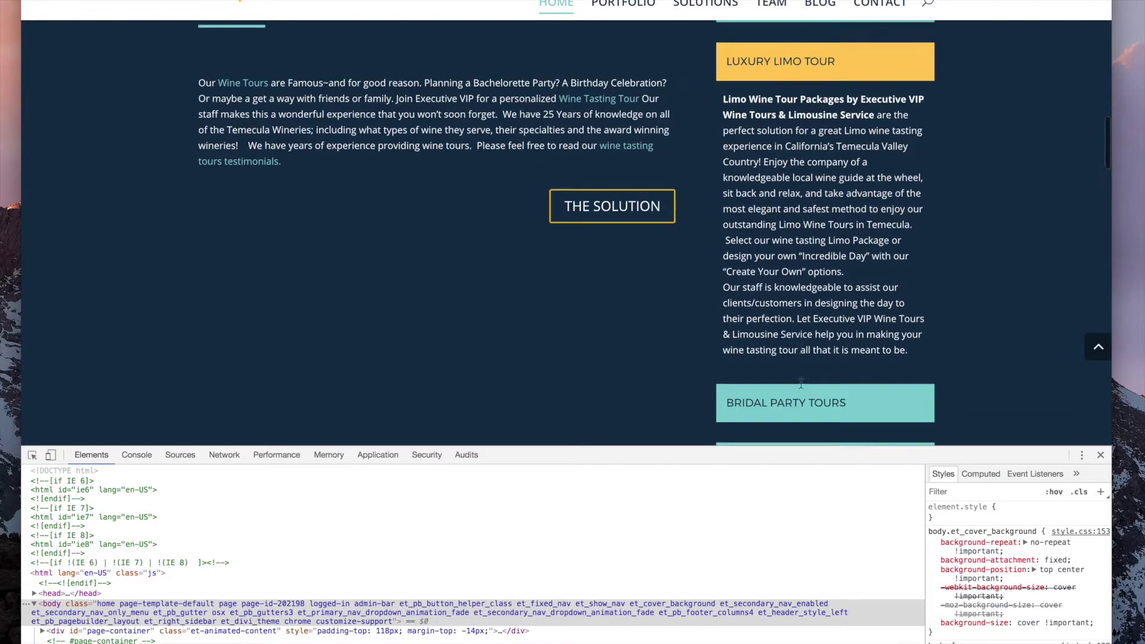
left_click(799, 339)
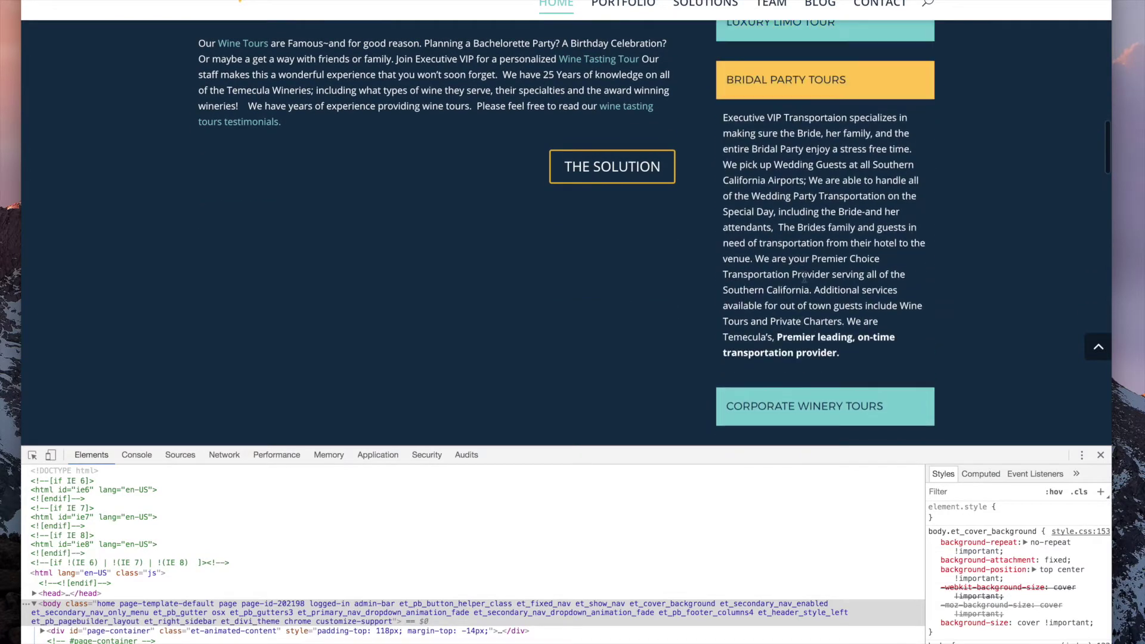
left_click(796, 417)
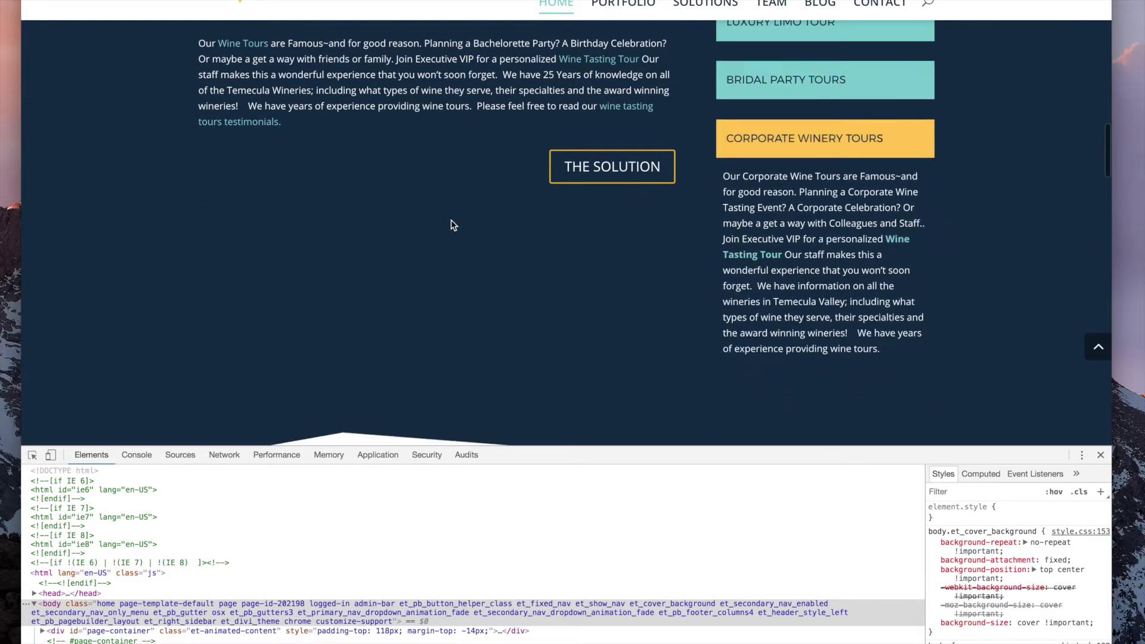
scroll(450, 220, "up", 2)
scroll(451, 224, "up", 1)
scroll(604, 184, "down", 3)
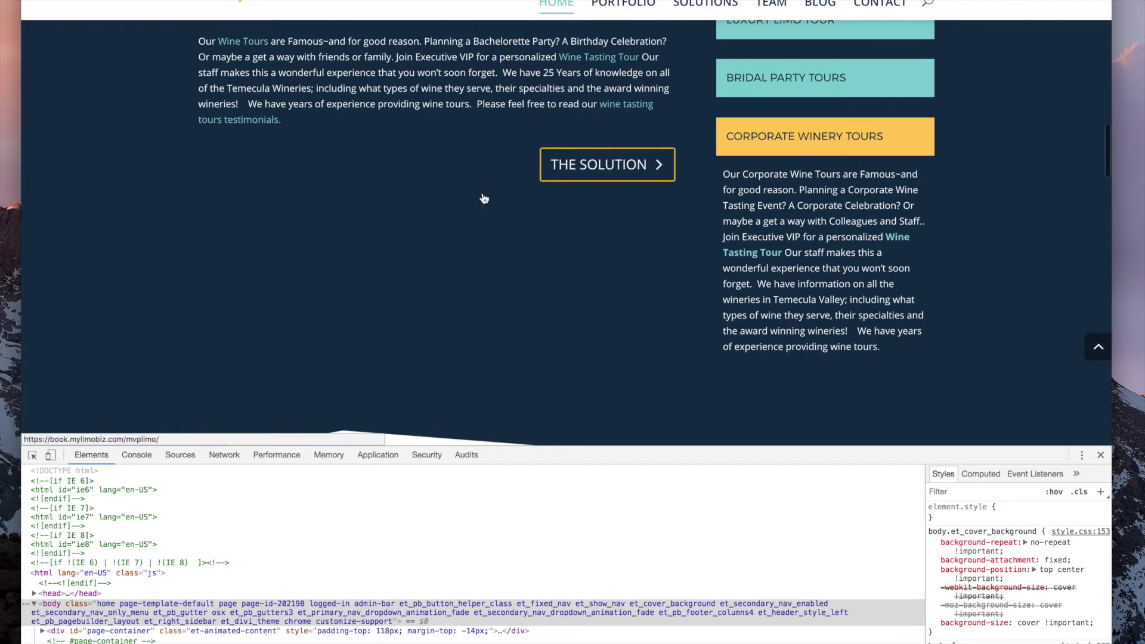
scroll(321, 231, "up", 3)
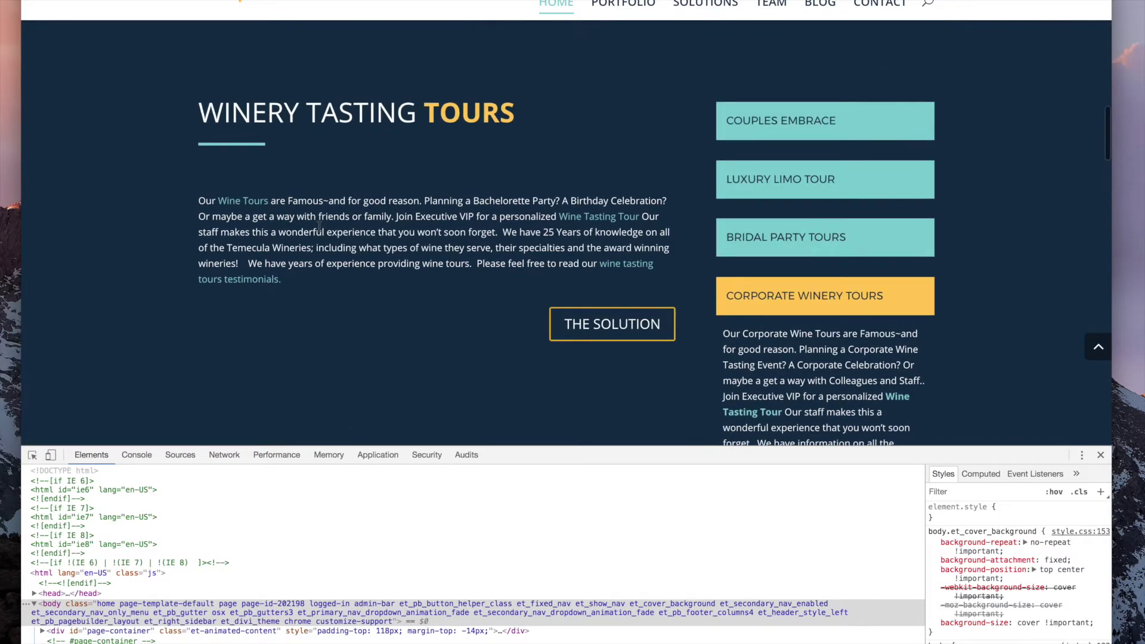
scroll(317, 225, "down", 8)
scroll(319, 227, "up", 10)
scroll(240, 96, "down", 5)
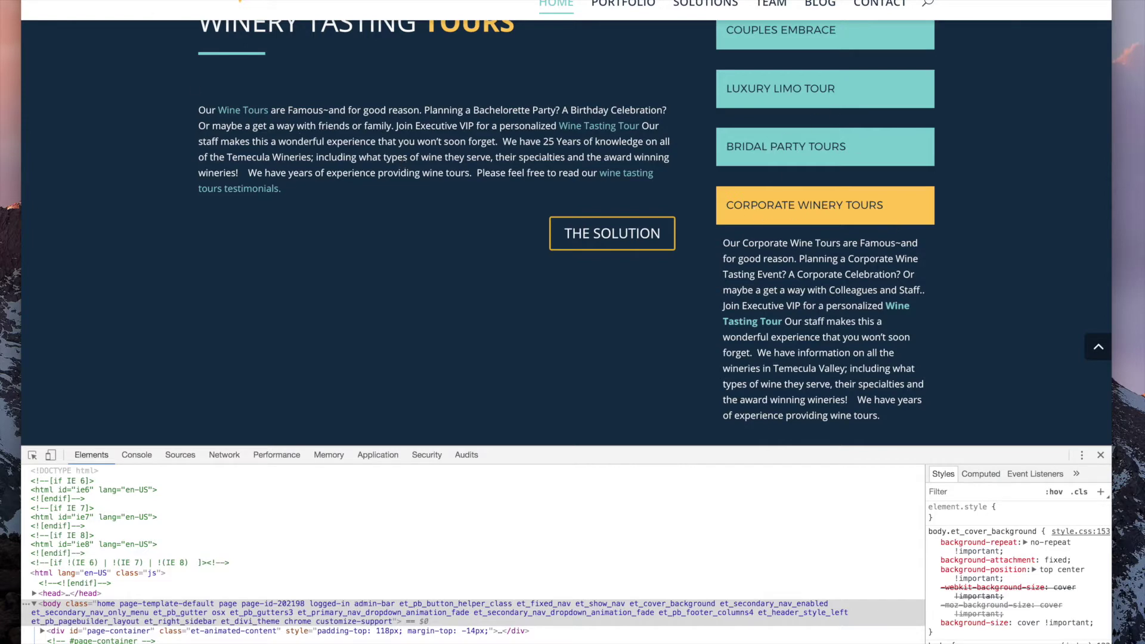
Step: Reload the homepage again, then start a new browser tab
key("super+r")
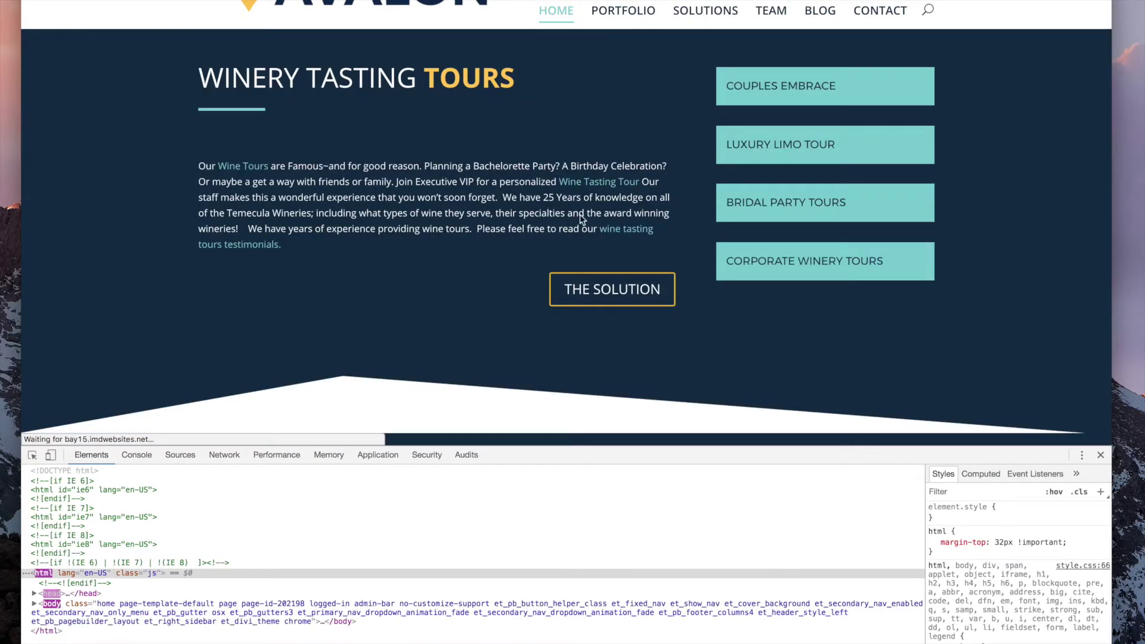
scroll(469, 212, "down", 2)
scroll(468, 212, "up", 1)
scroll(427, 142, "up", 4)
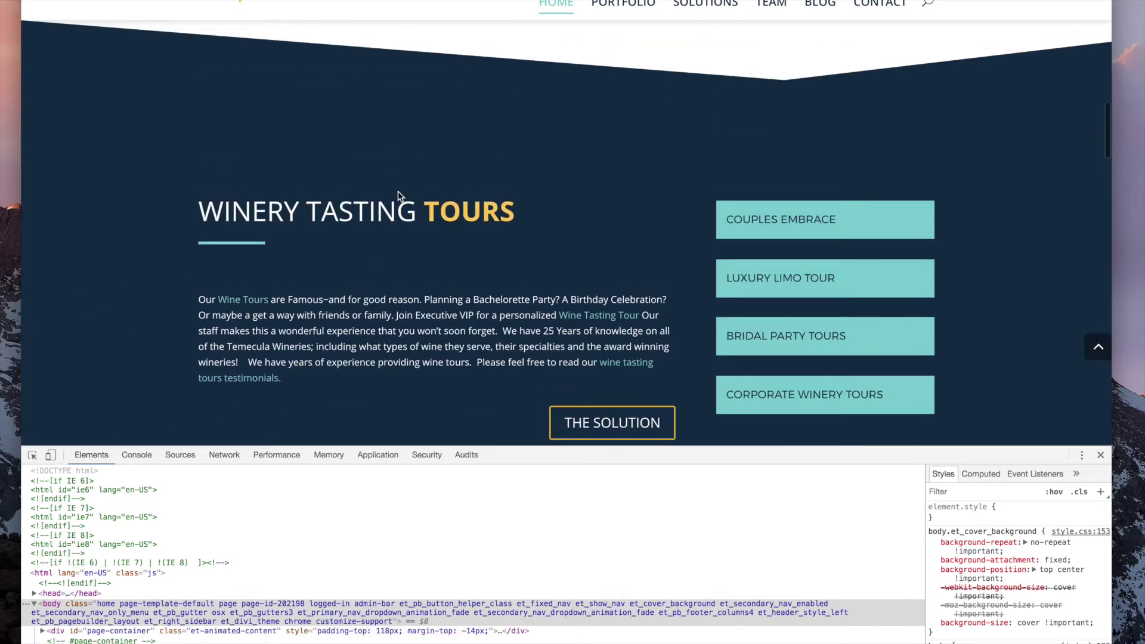
scroll(398, 194, "down", 3)
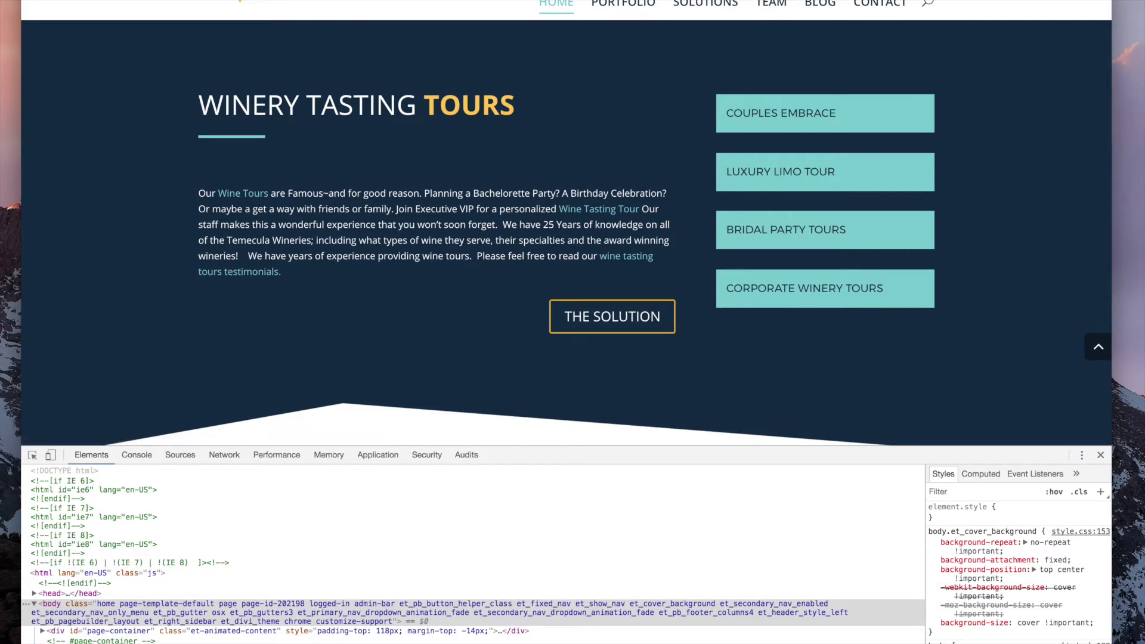
key("super+t")
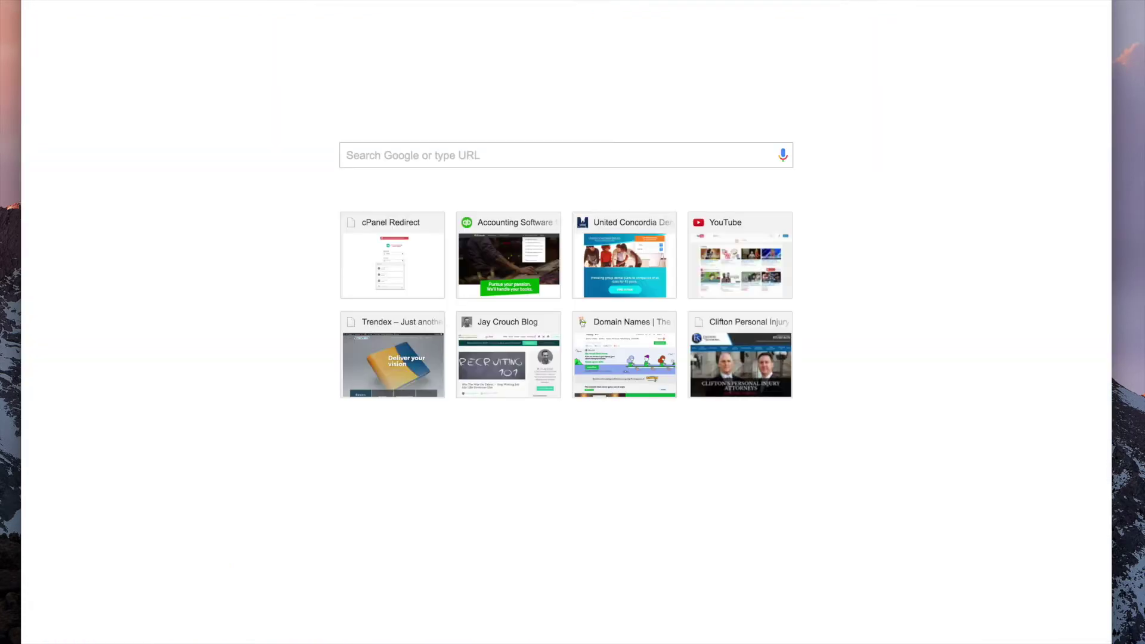
Step: Go to Pexels and open a vineyard photo from the Winery Photos results
type("pex")
key("Down")
key("Return")
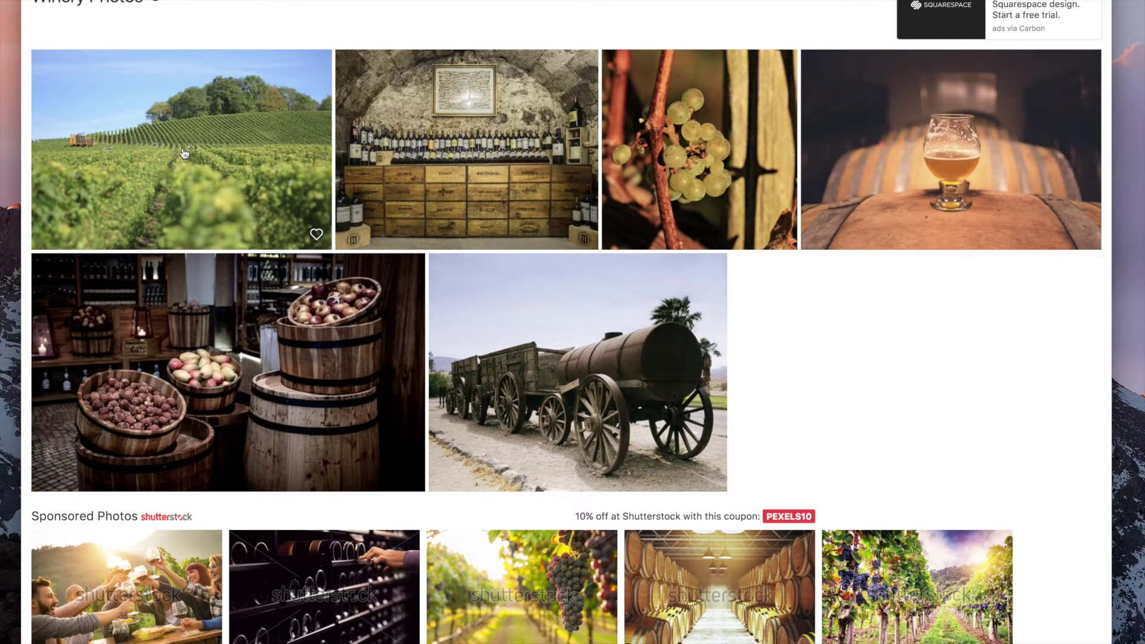
scroll(179, 167, "down", 3)
scroll(155, 227, "up", 3)
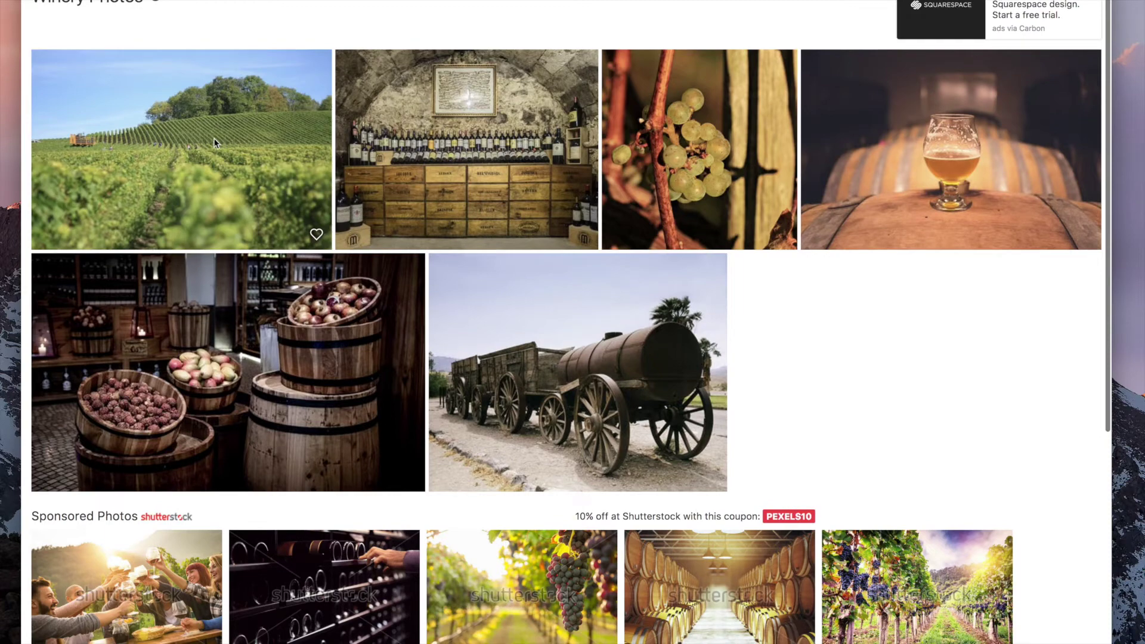
left_click(195, 138)
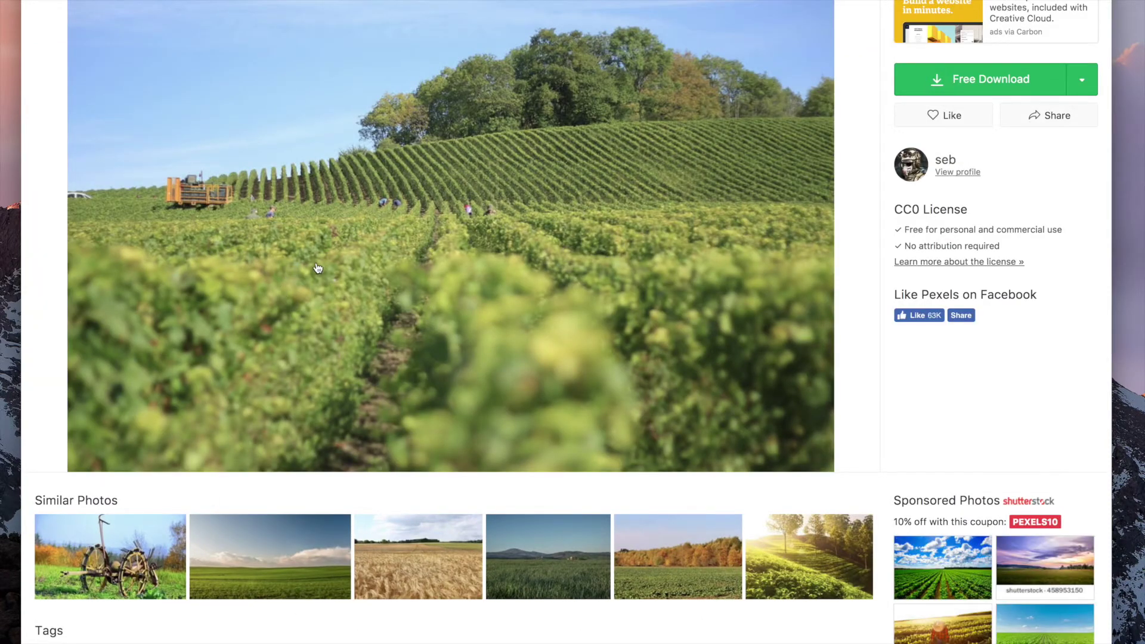
Step: Open the wine-cellar photo with the framed map and copy the image
scroll(285, 266, "down", 5)
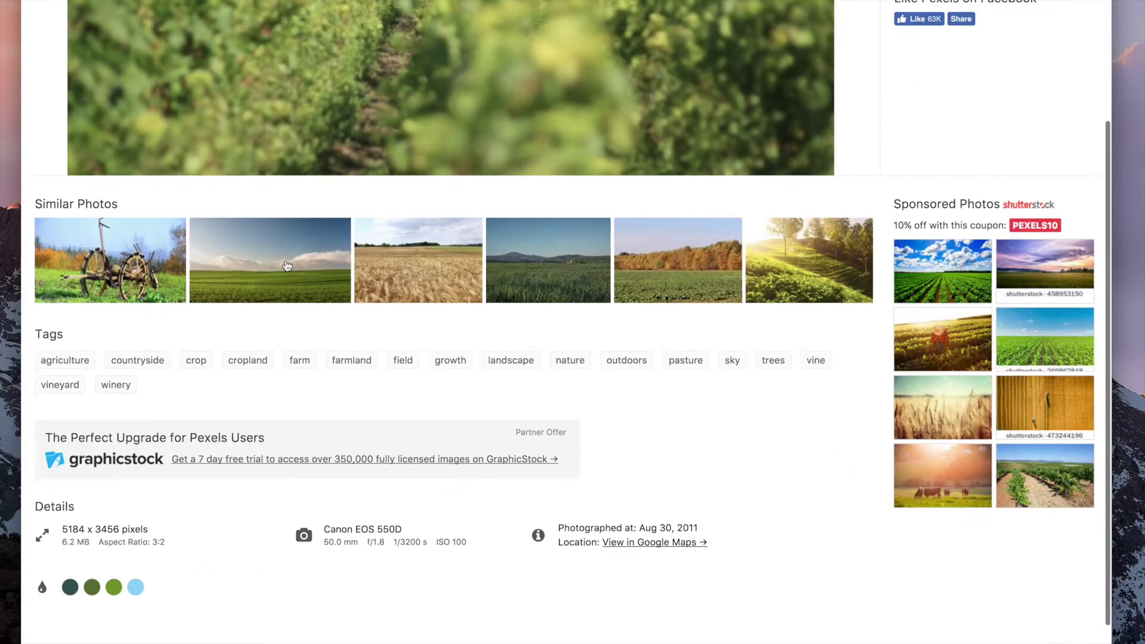
scroll(287, 266, "up", 5)
scroll(287, 266, "down", 1)
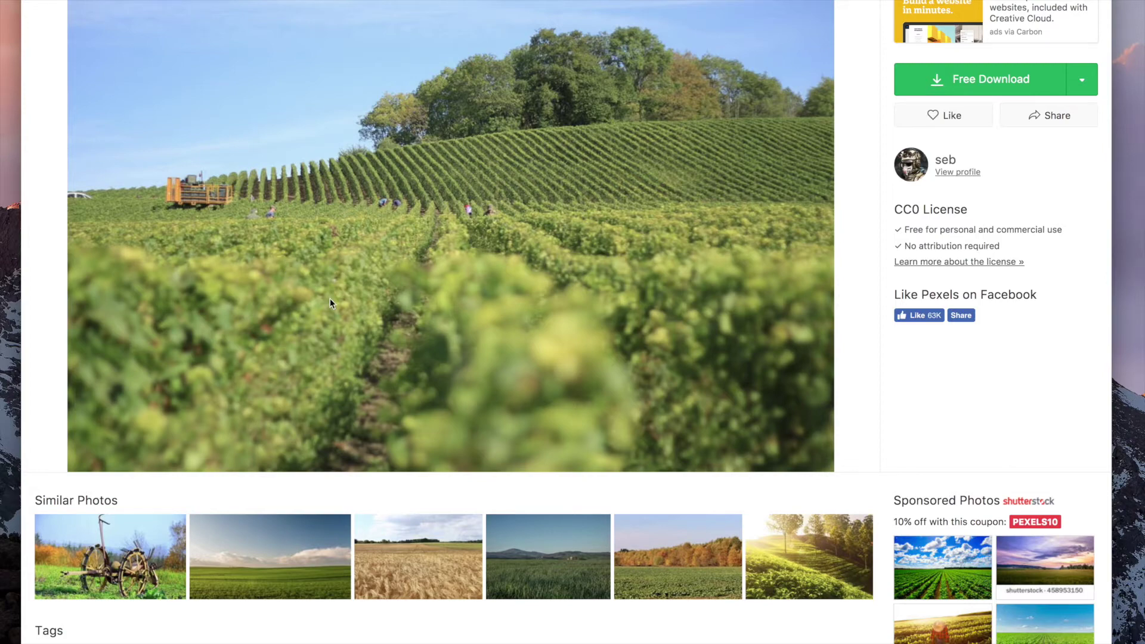
scroll(520, 347, "up", 1)
scroll(493, 346, "down", 1)
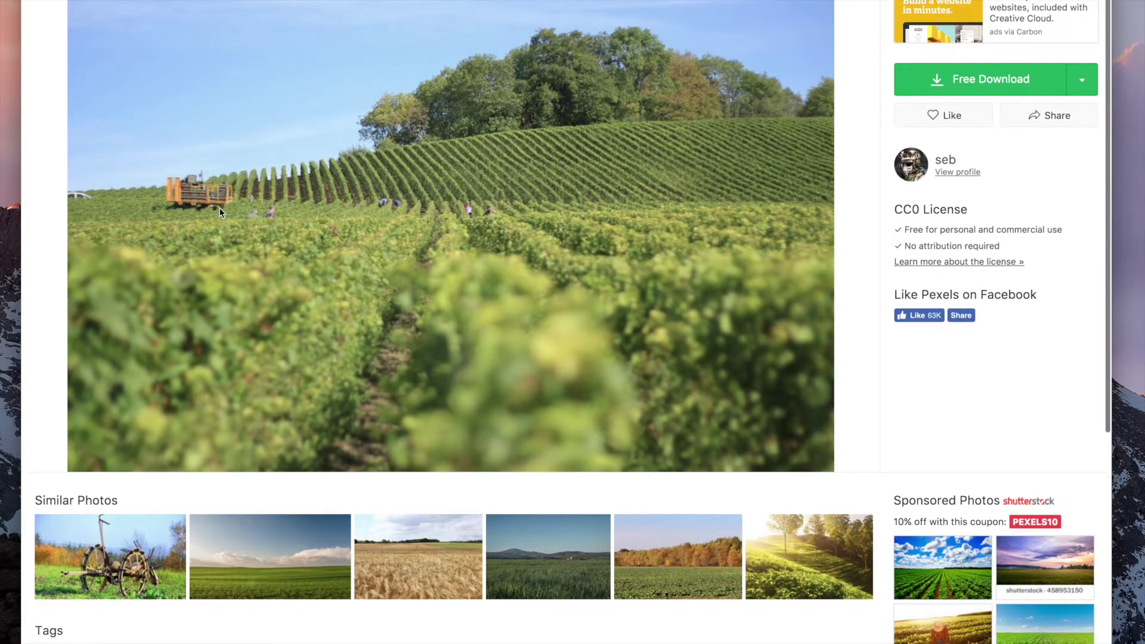
scroll(218, 207, "left", 5)
left_click(438, 124)
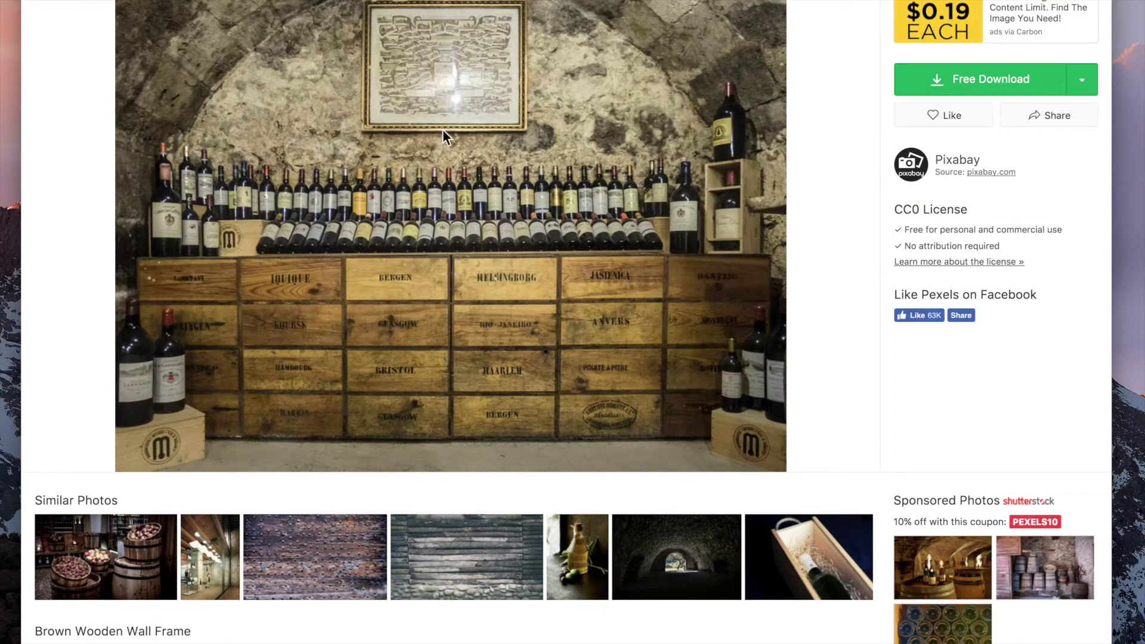
right_click(532, 75)
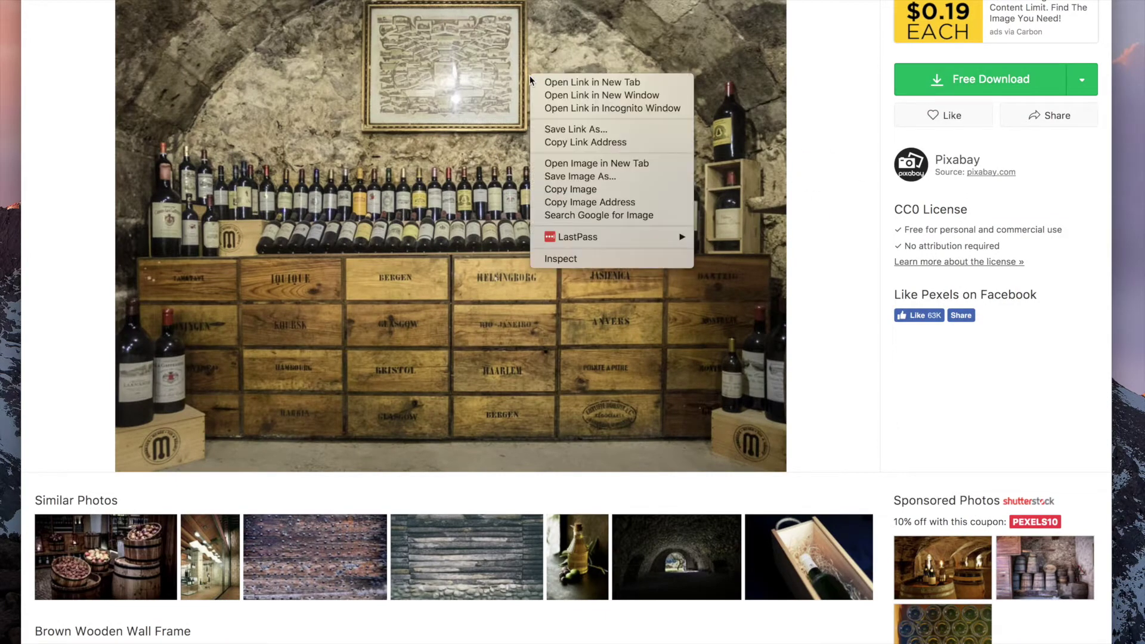
left_click(573, 195)
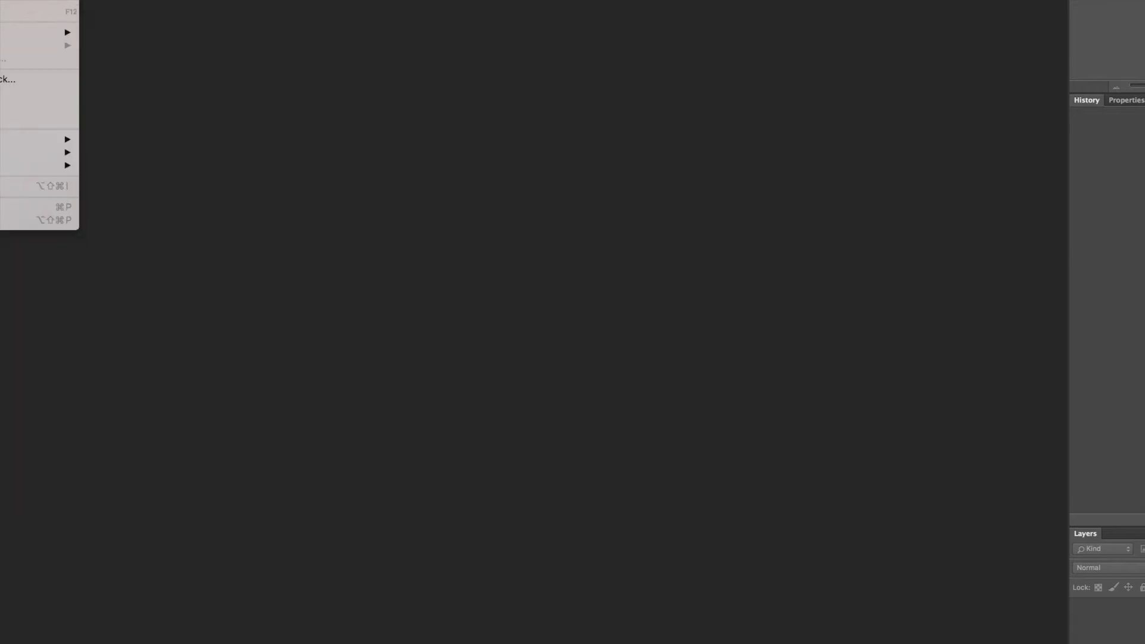
Step: Paste the wine-cellar photo into a new 985 × 750 document and crop it to a 985 × 337 band
key("super+n")
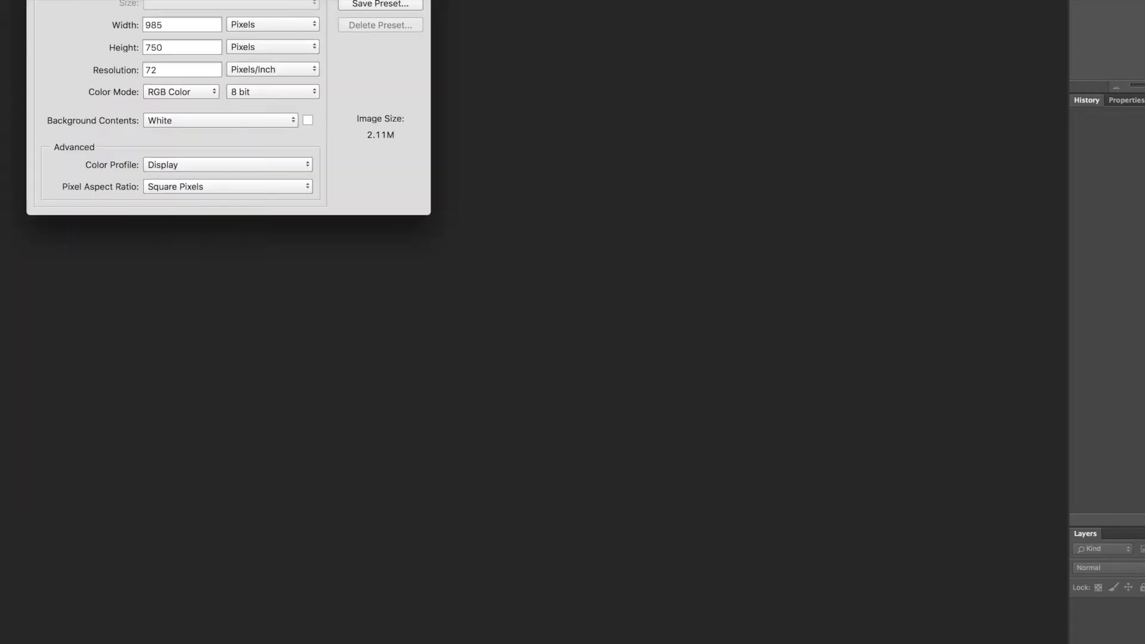
key("Return")
key("super+v")
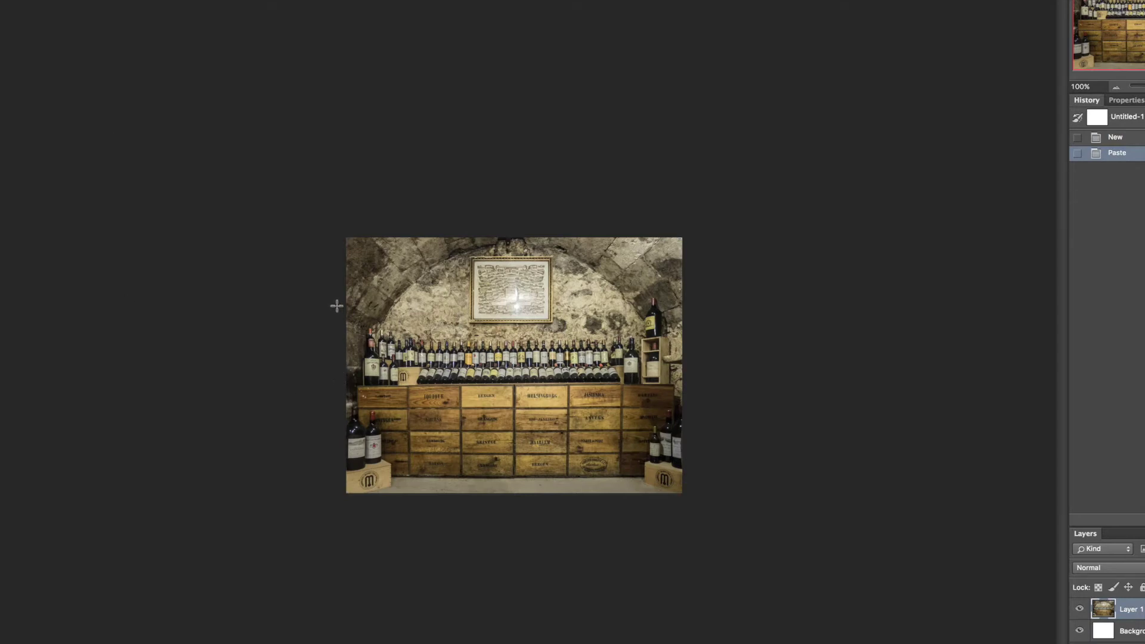
left_click_drag(337, 305, 706, 419)
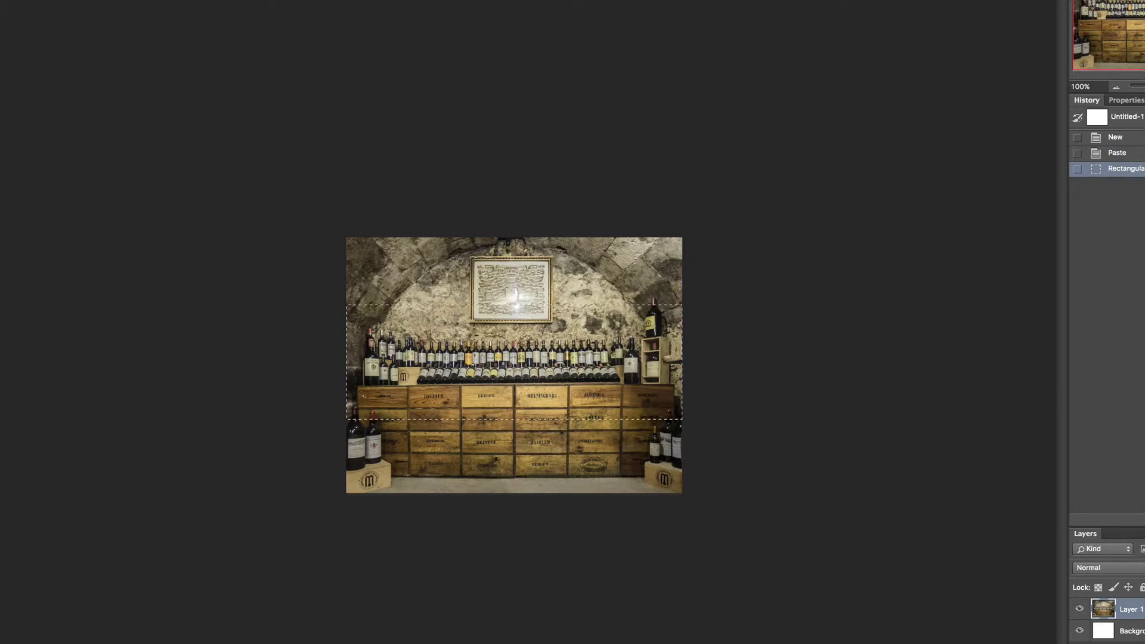
left_click(24, 1)
key("ctrl+d")
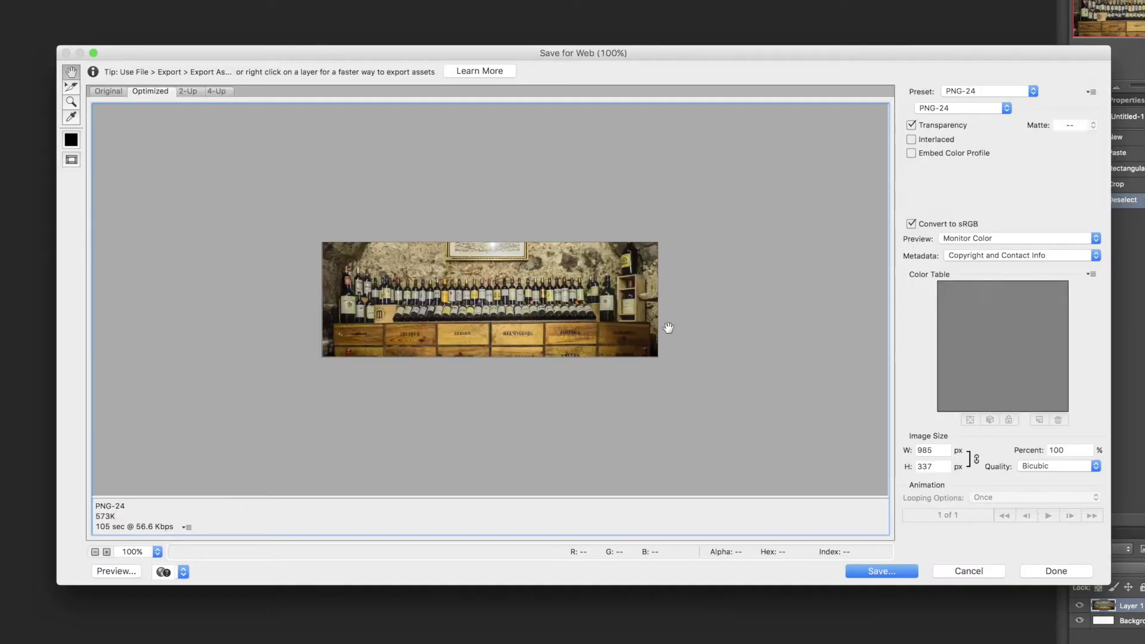
Step: Save the cropped strip for web as a PNG-24 in Downloads
left_click(891, 572)
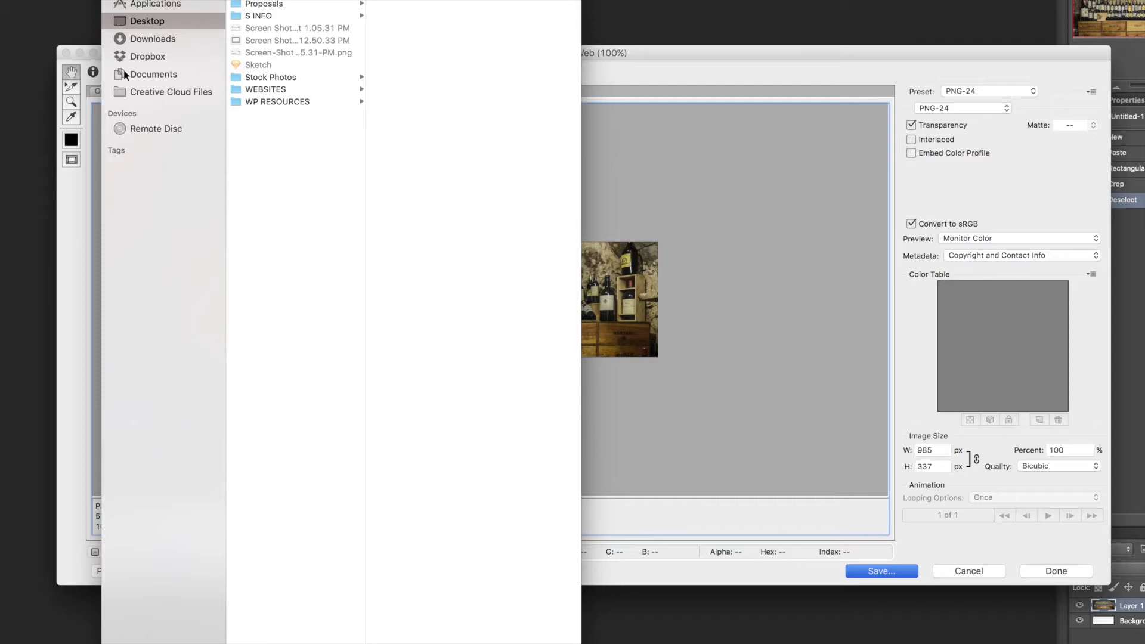
left_click(152, 39)
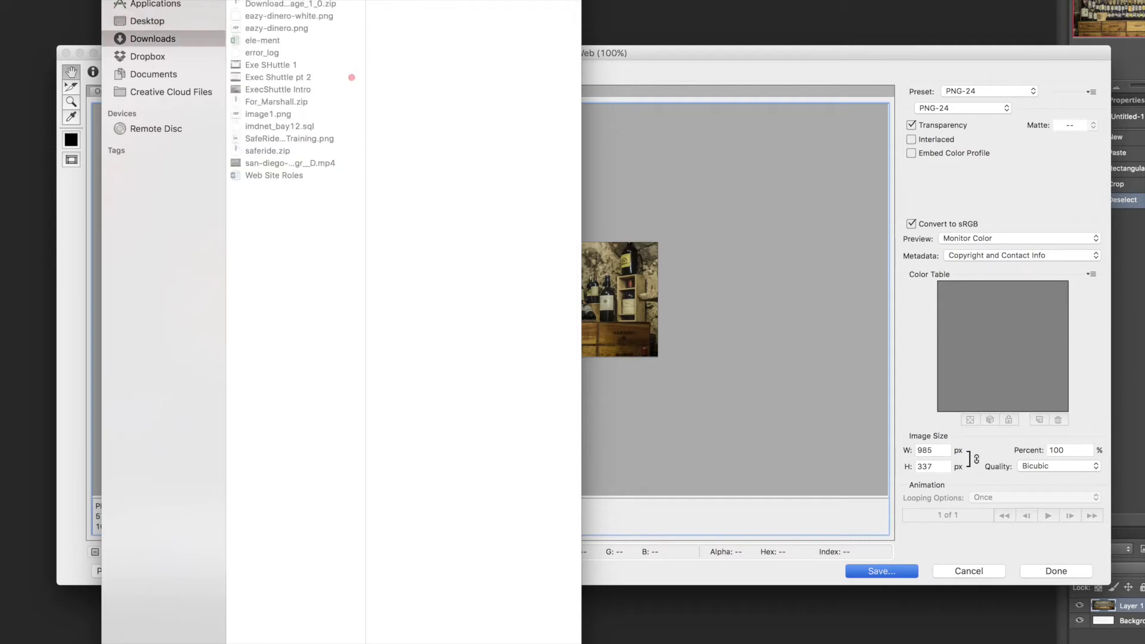
key("Return")
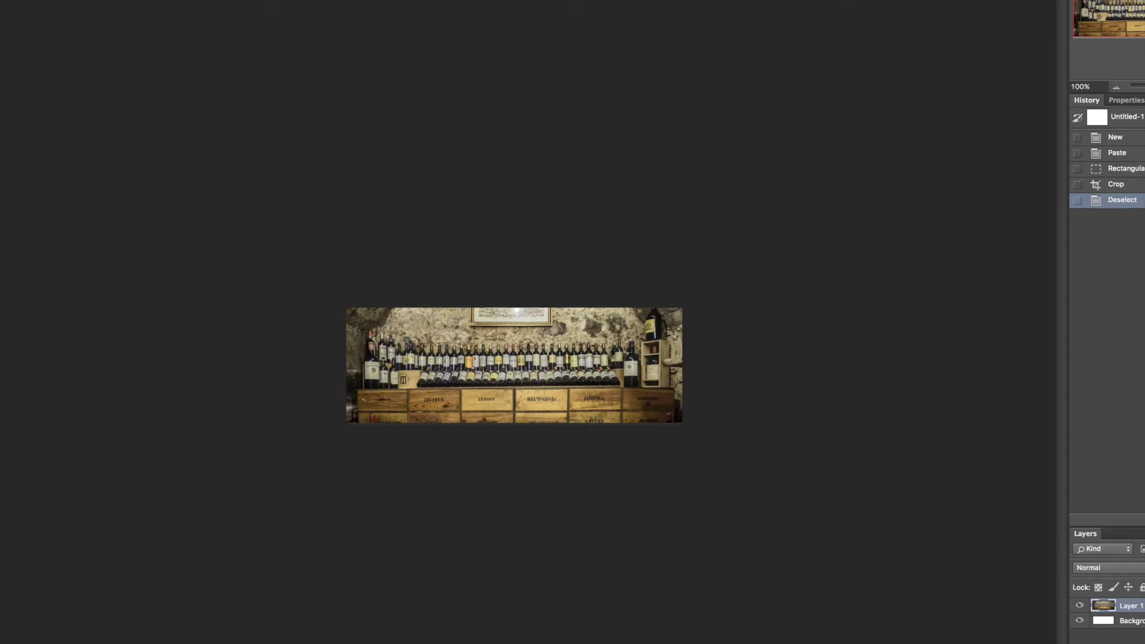
key("super+Tab")
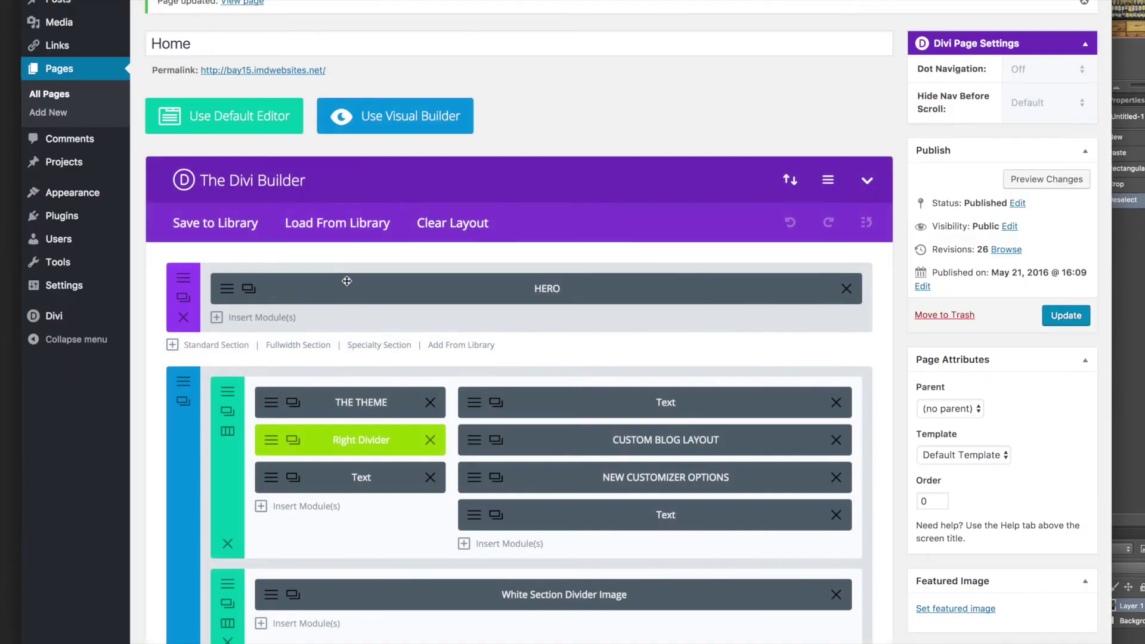
Step: Open the Text module settings and add an empty line above the wine tours paragraph
scroll(391, 327, "down", 10)
scroll(391, 333, "down", 2)
scroll(445, 475, "up", 5)
scroll(446, 474, "down", 4)
scroll(445, 473, "down", 8)
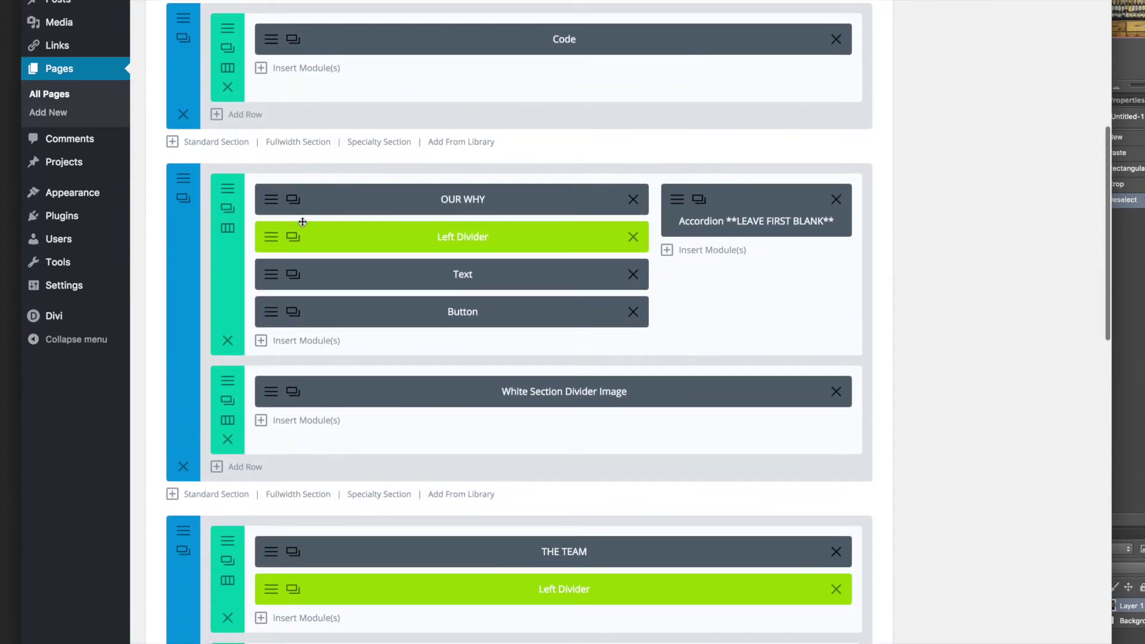
left_click(281, 275)
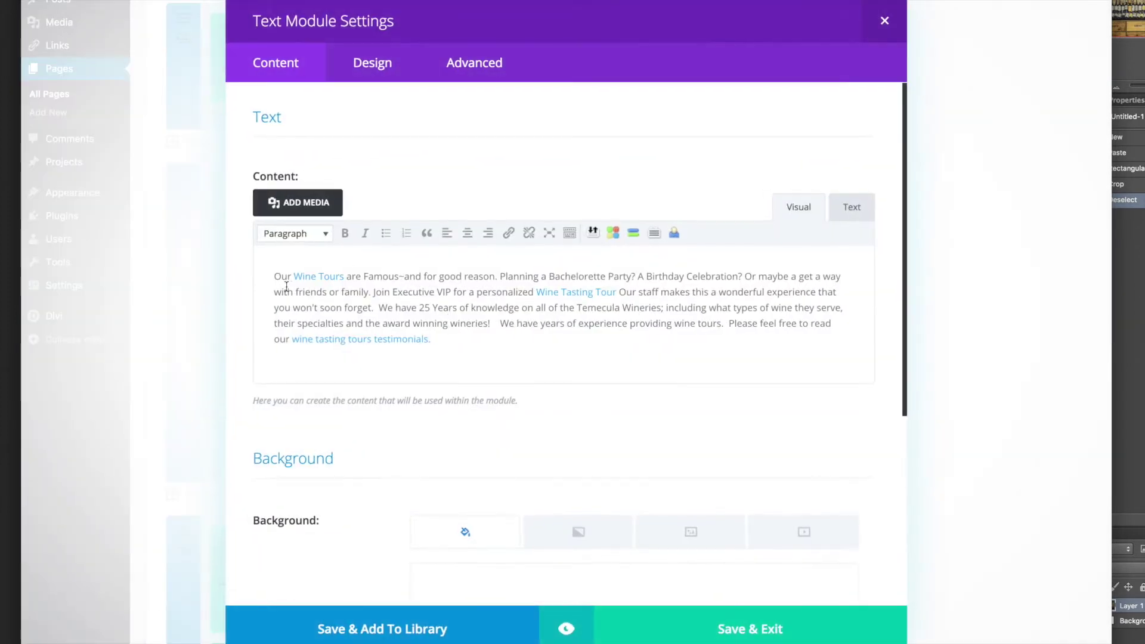
left_click(275, 278)
key("Return")
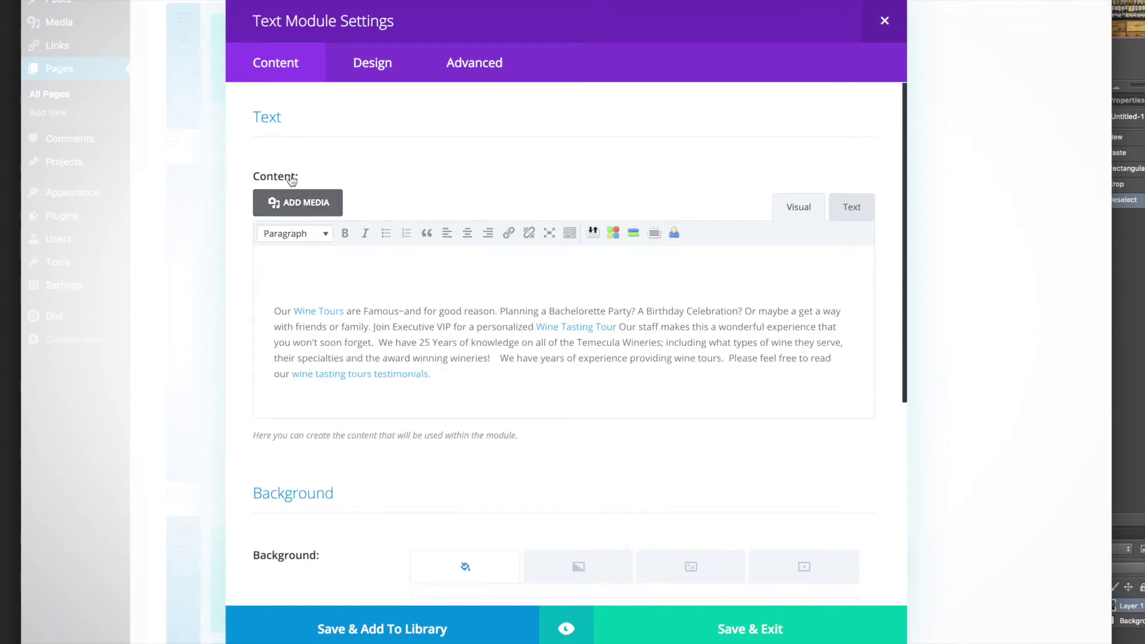
Step: Upload winery.png, insert it at Full Size 985 × 337, and save the module
left_click(302, 203)
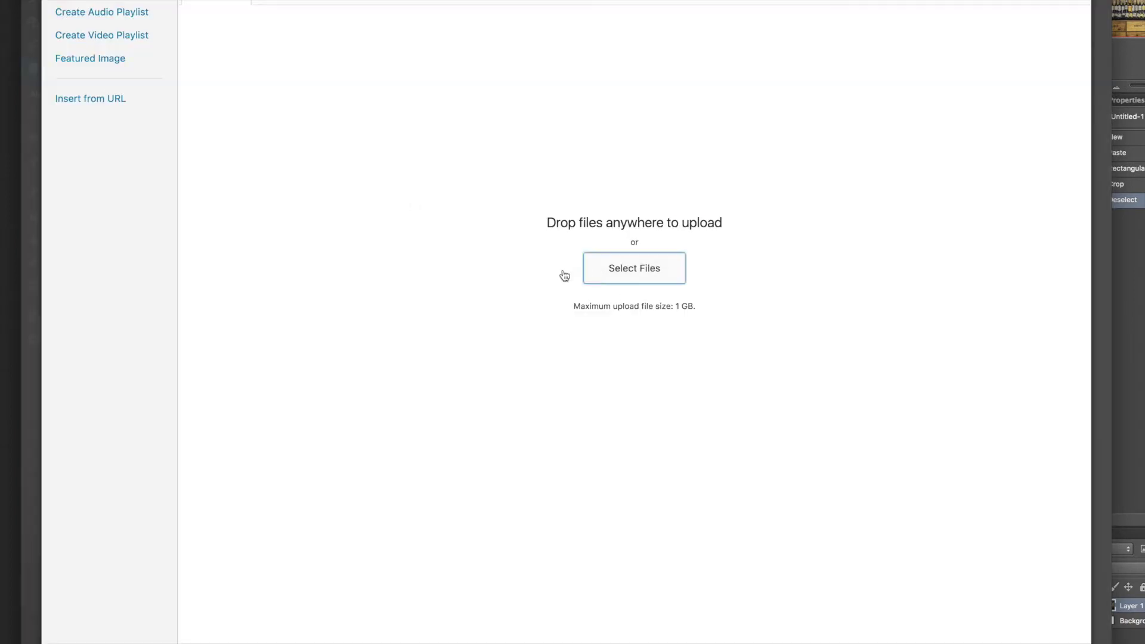
scroll(541, 55, "down", 5)
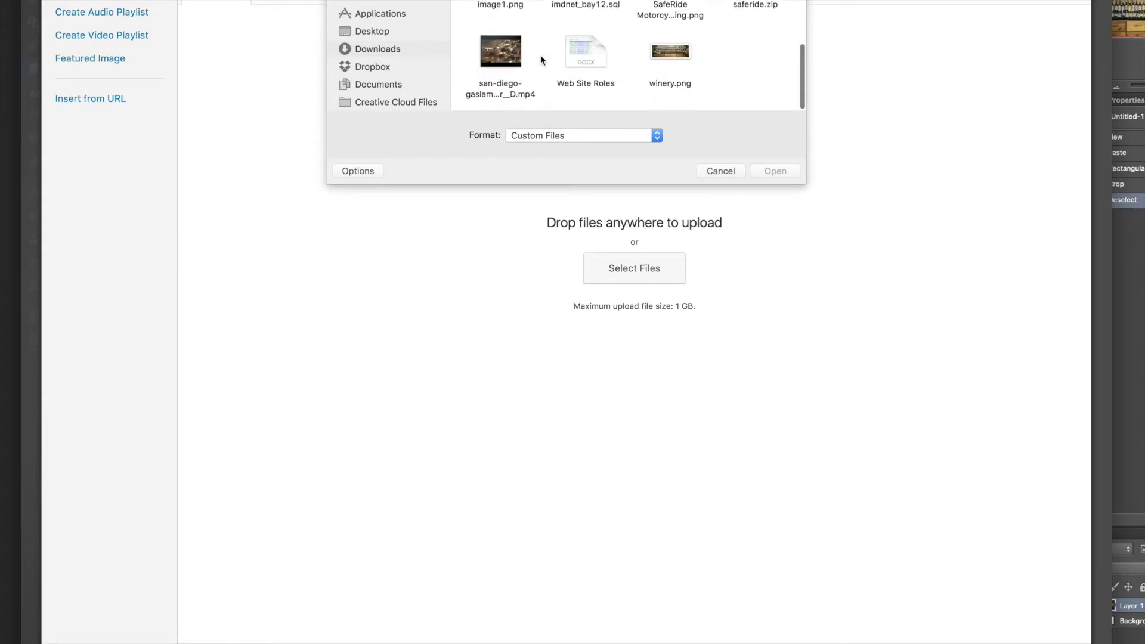
double_click(684, 58)
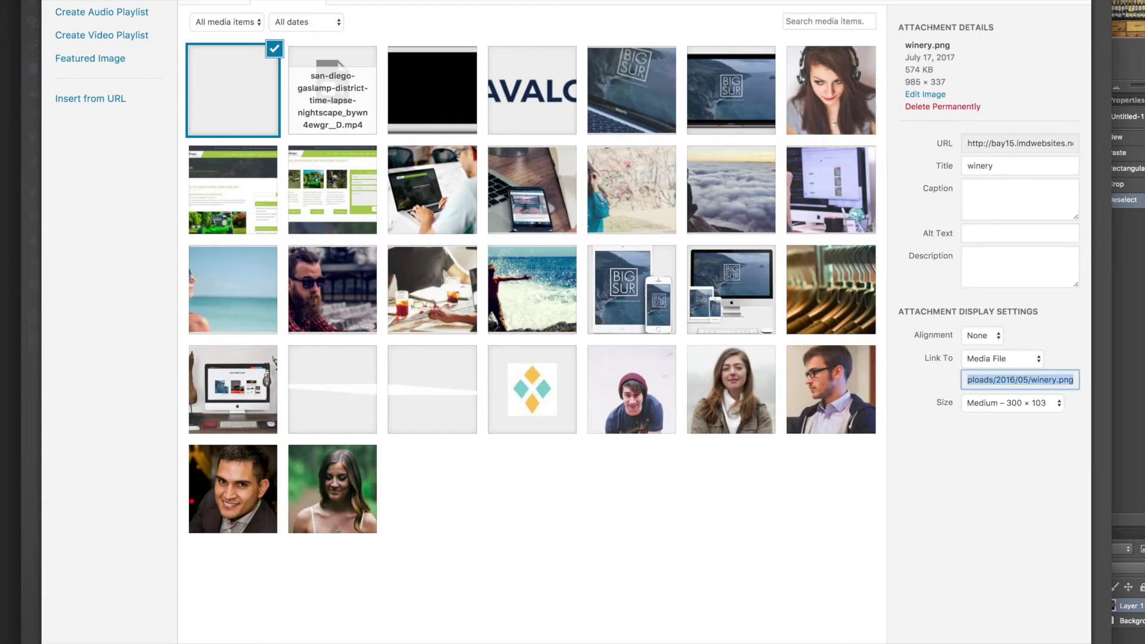
left_click(1014, 403)
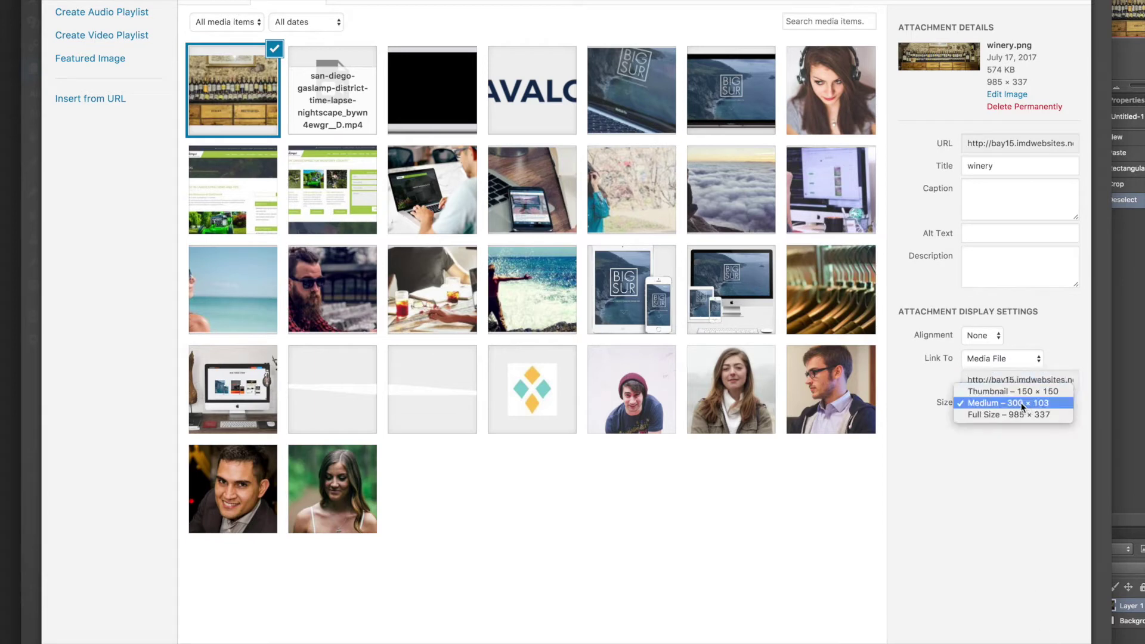
left_click(1013, 413)
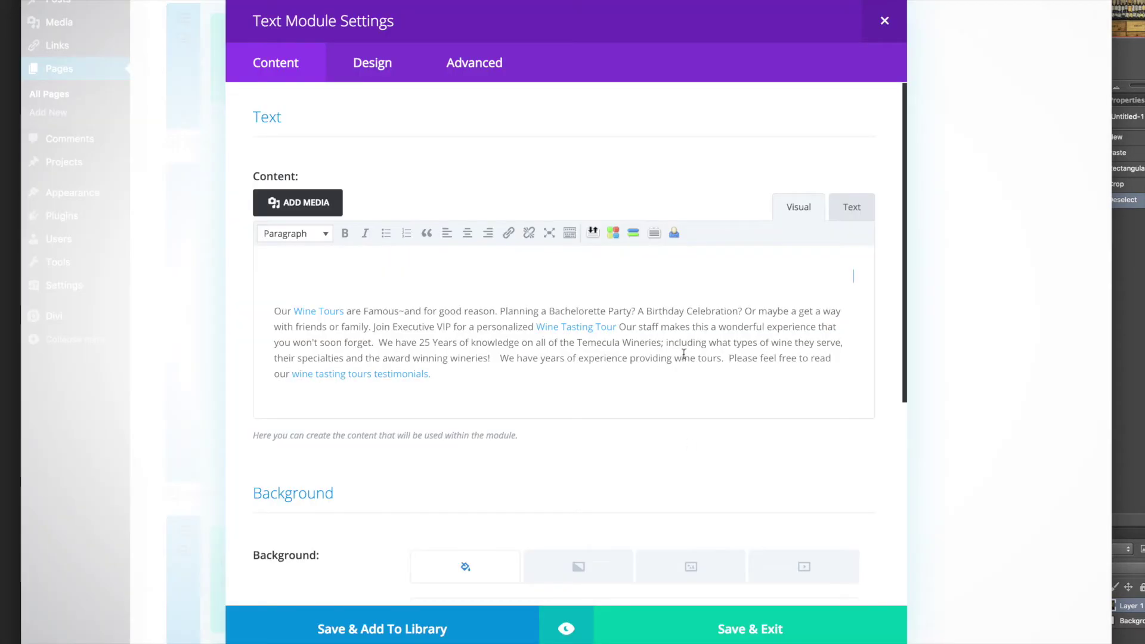
scroll(639, 325, "down", 2)
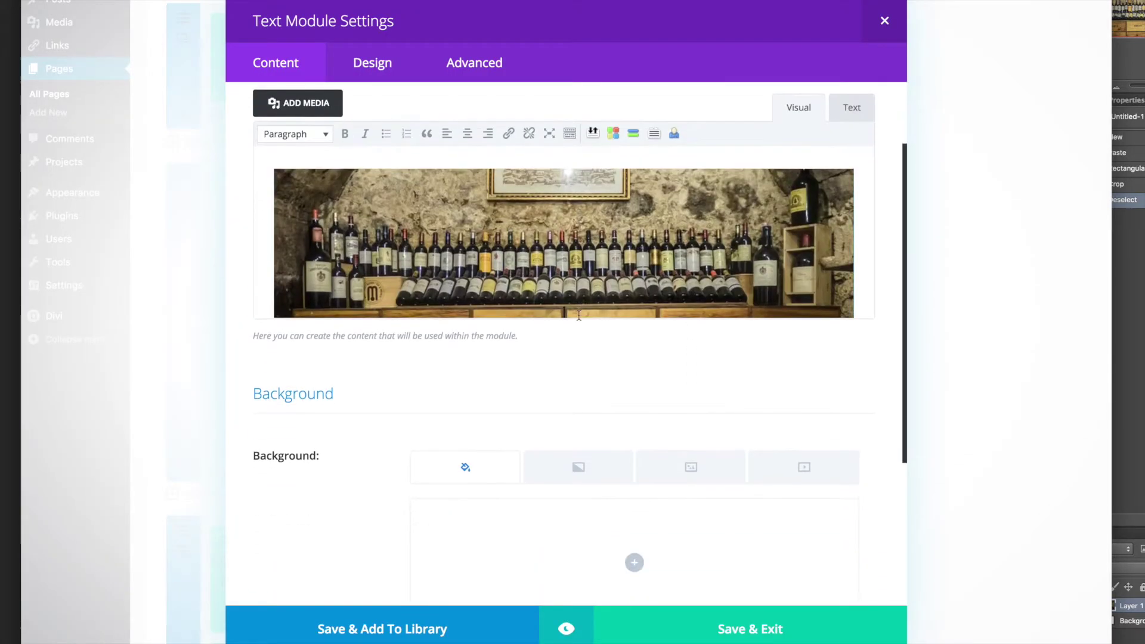
scroll(638, 325, "up", 1)
scroll(600, 320, "down", 1)
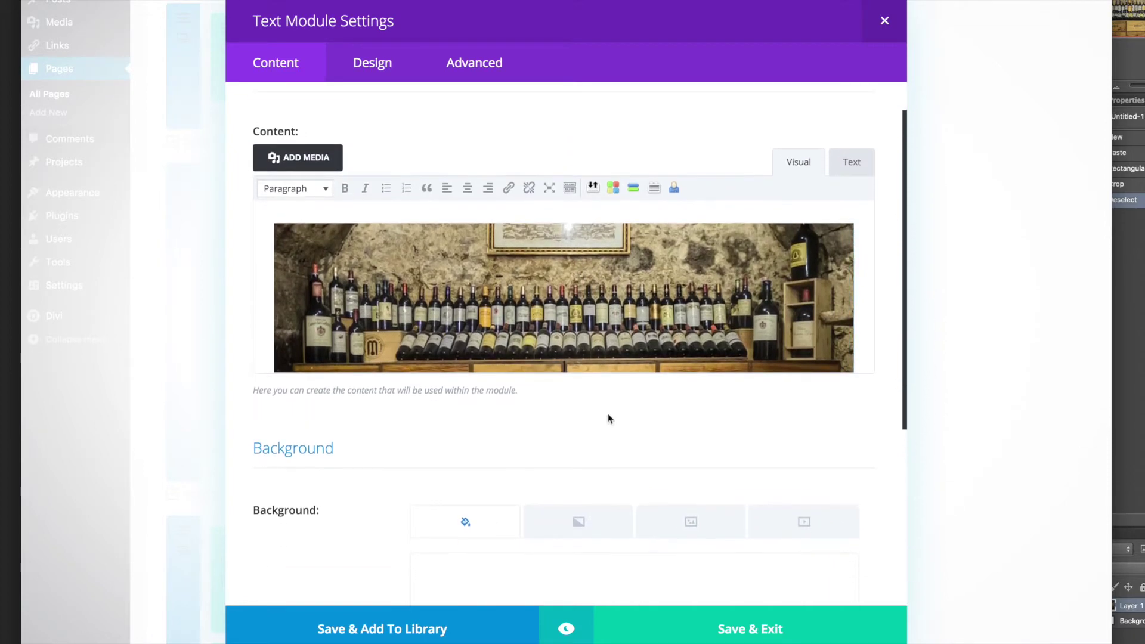
left_click(735, 636)
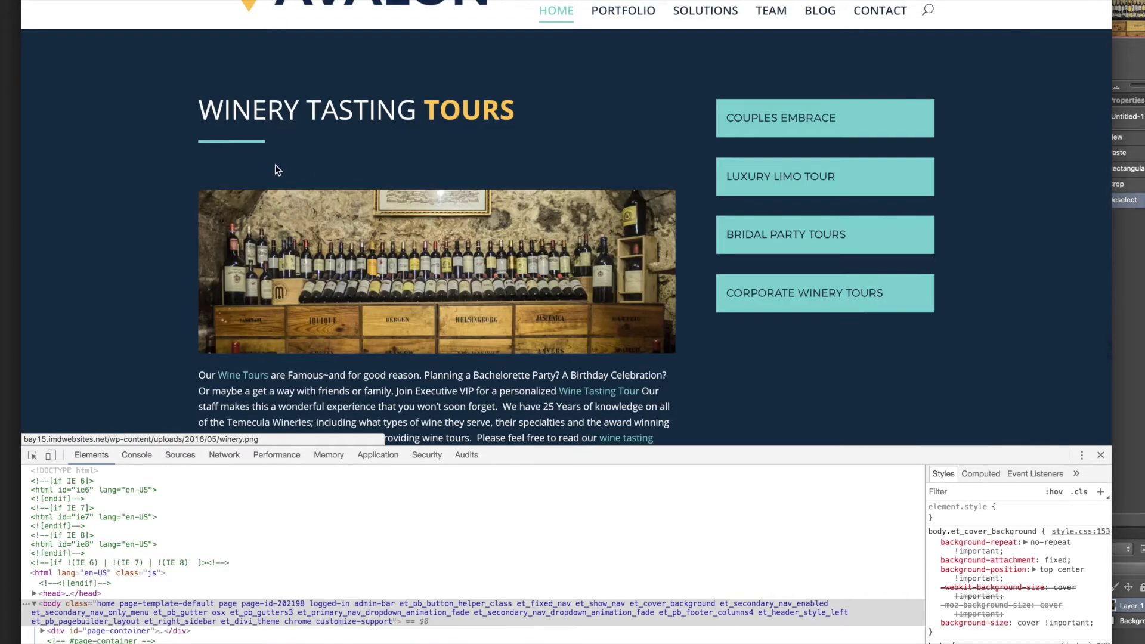
Step: Check the live homepage and expand the Bridal Party Tours description
scroll(360, 215, "down", 2)
scroll(401, 263, "up", 3)
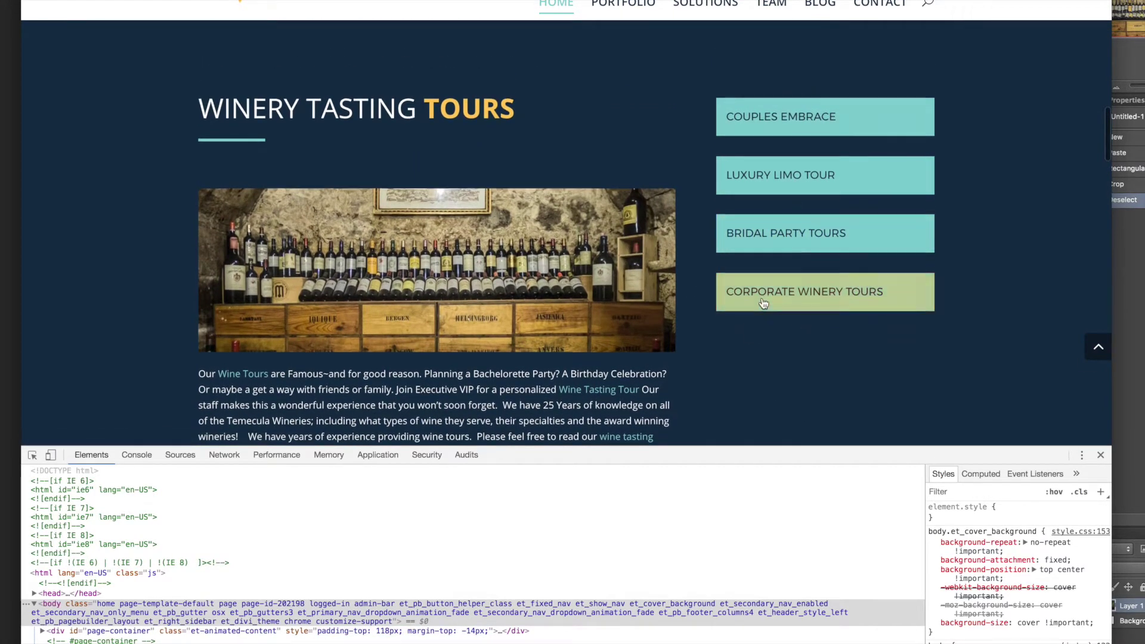
scroll(763, 303, "down", 2)
left_click(781, 119)
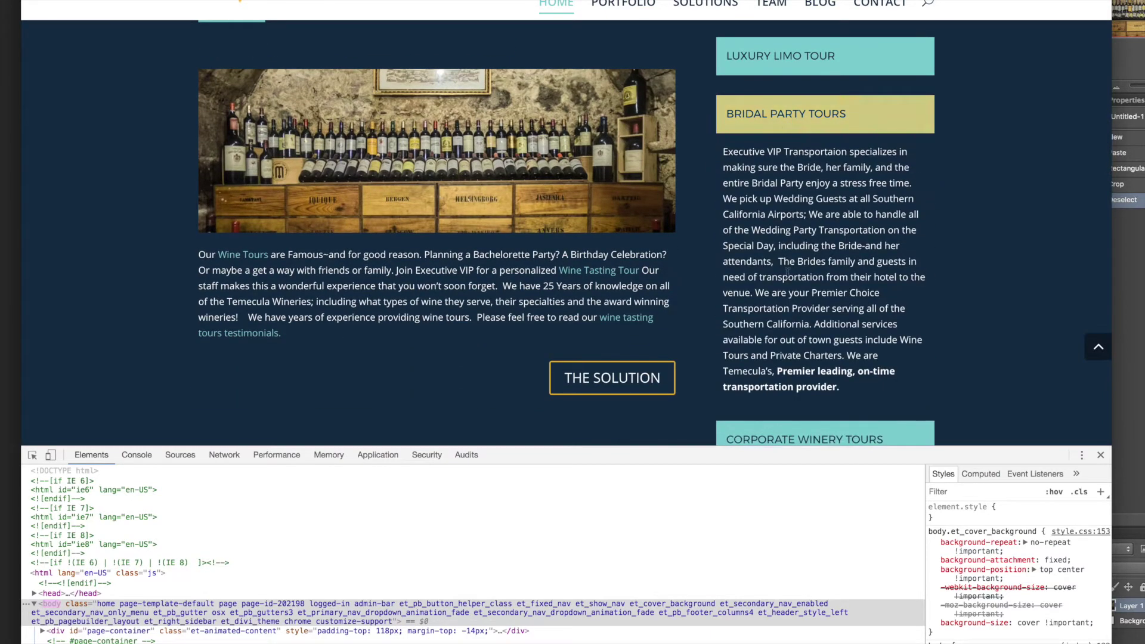
Step: Copy the link address of the hero's BOOK NOW button
scroll(751, 232, "down", 2)
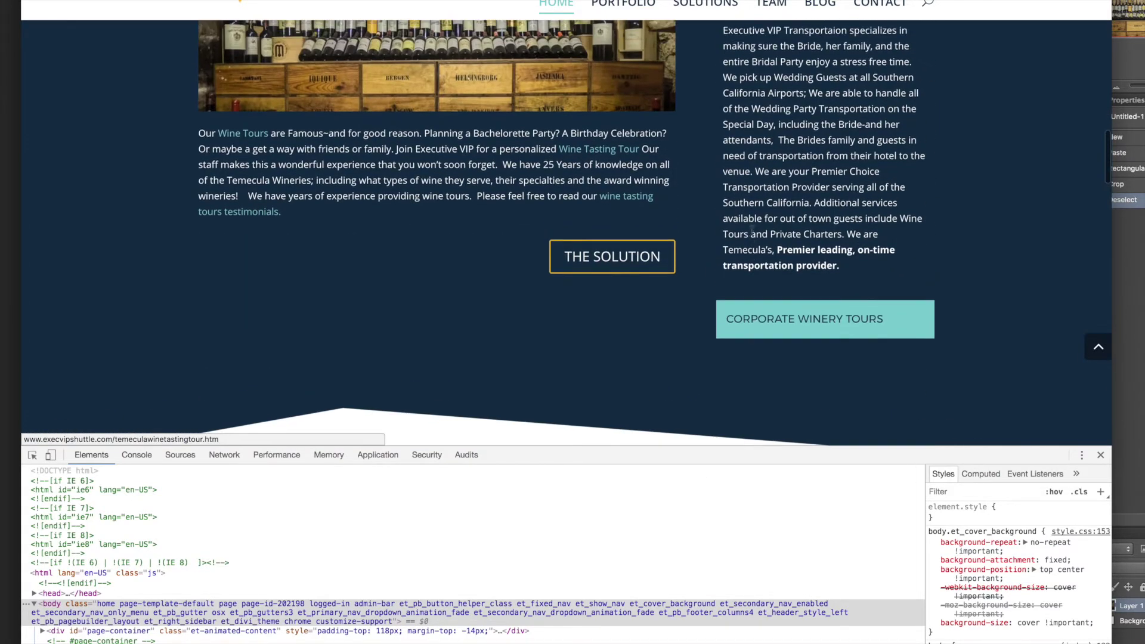
scroll(751, 232, "up", 1)
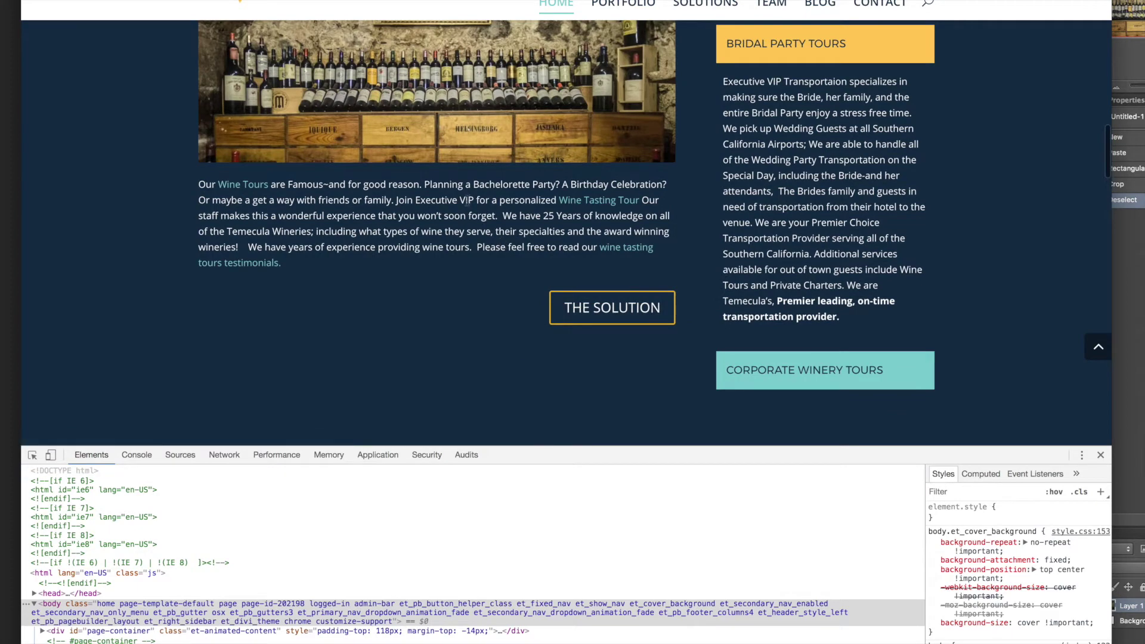
scroll(467, 201, "down", 4)
scroll(462, 204, "up", 10)
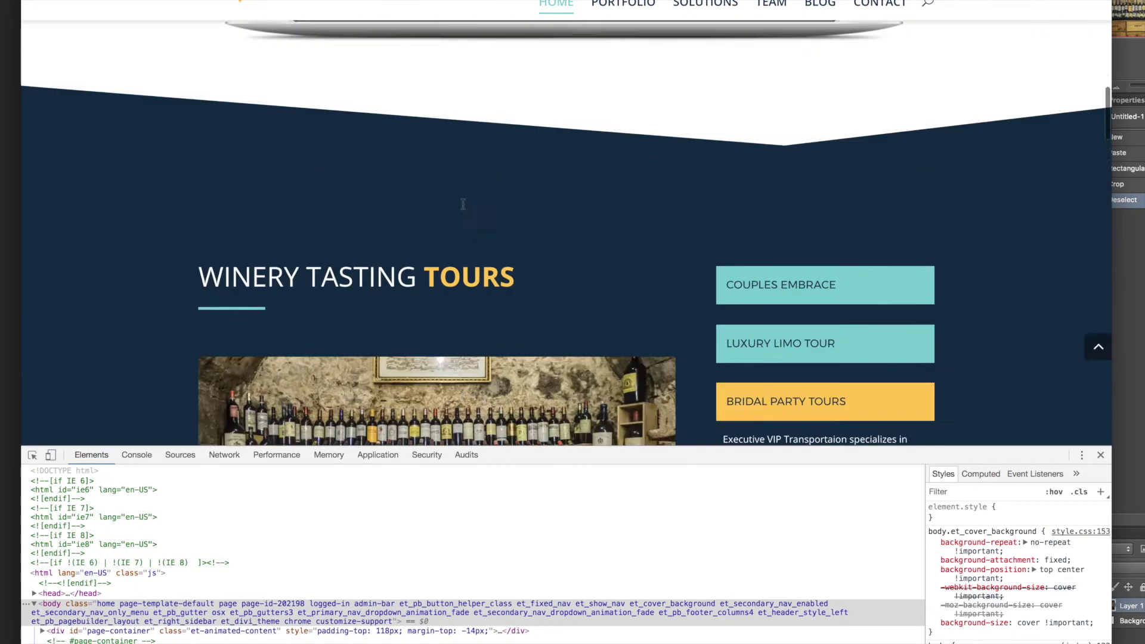
scroll(463, 204, "up", 6)
scroll(468, 51, "down", 12)
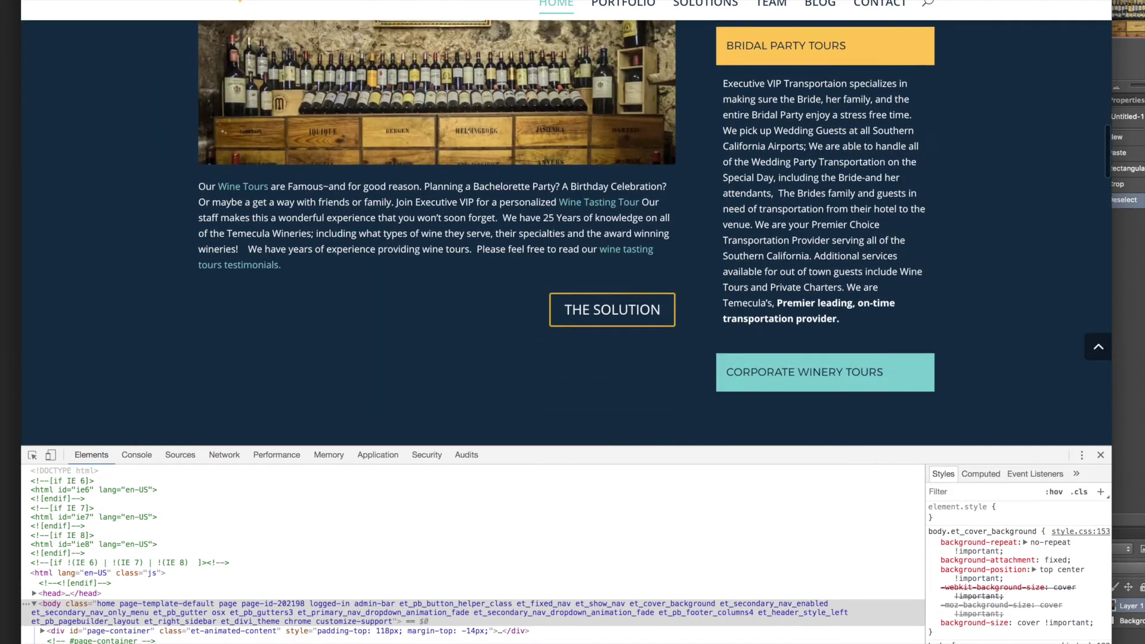
scroll(487, 245, "up", 15)
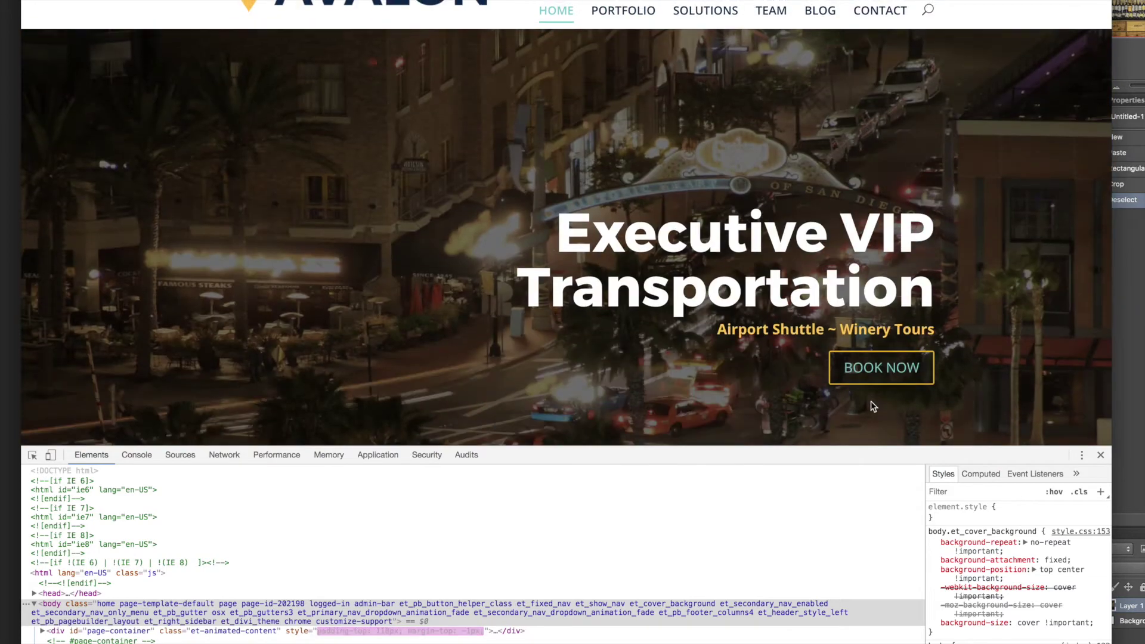
right_click(881, 373)
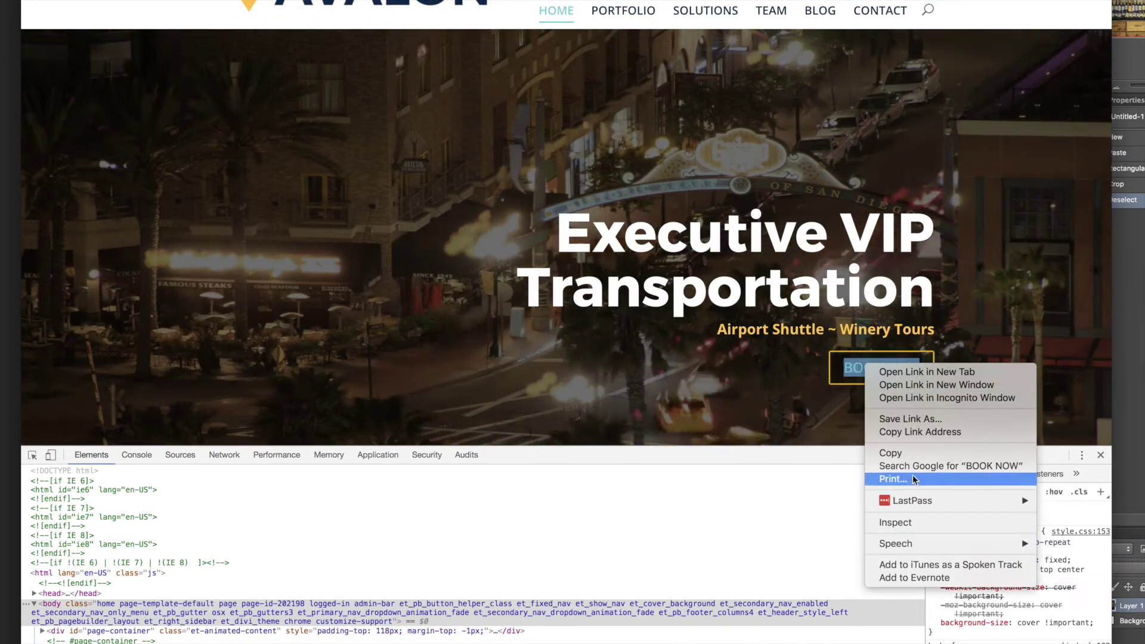
left_click(919, 432)
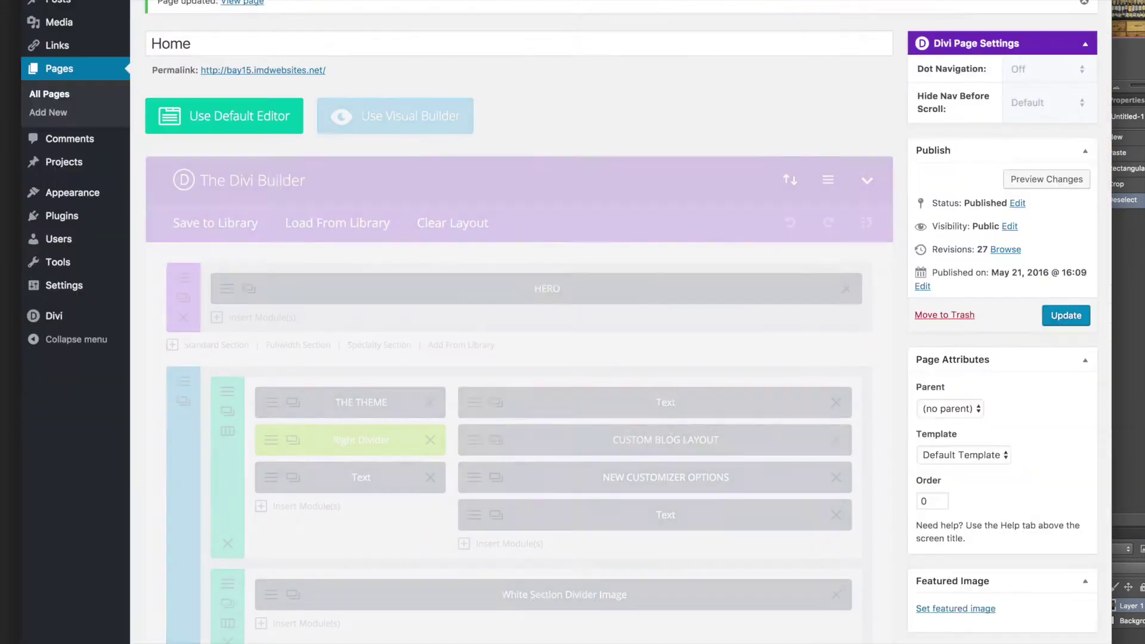
scroll(450, 317, "down", 8)
scroll(450, 316, "down", 3)
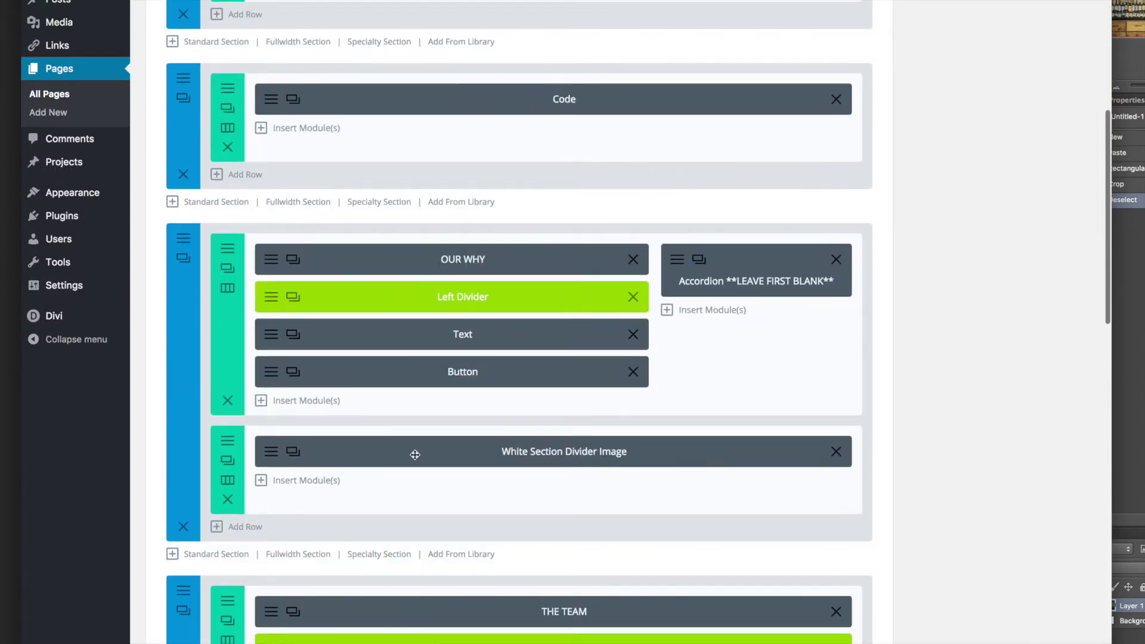
left_click(267, 374)
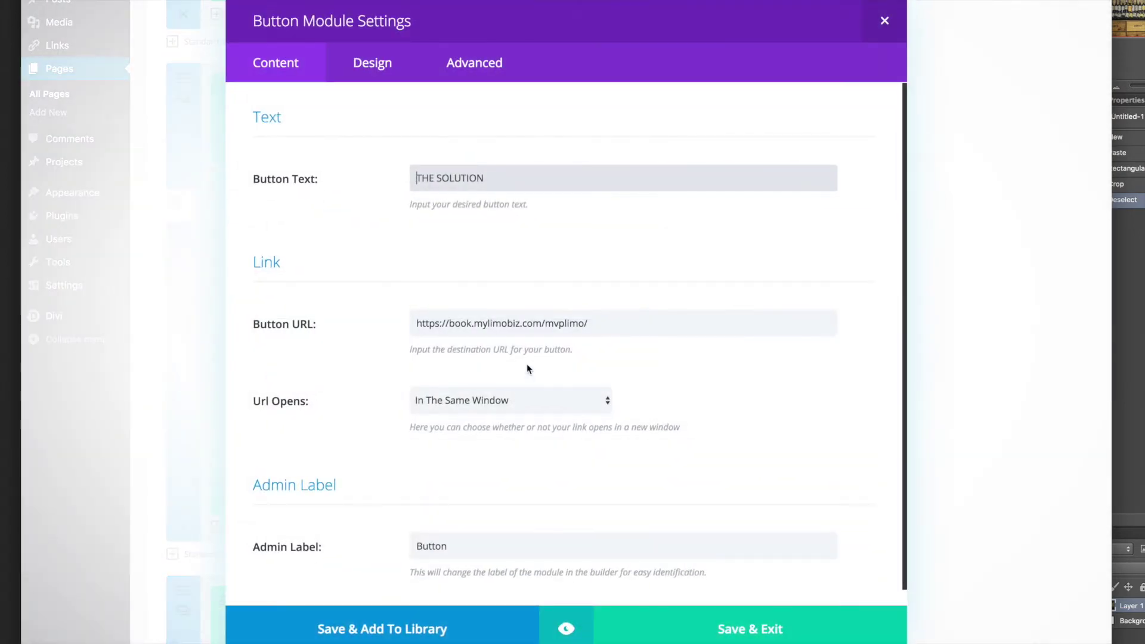
left_click(885, 21)
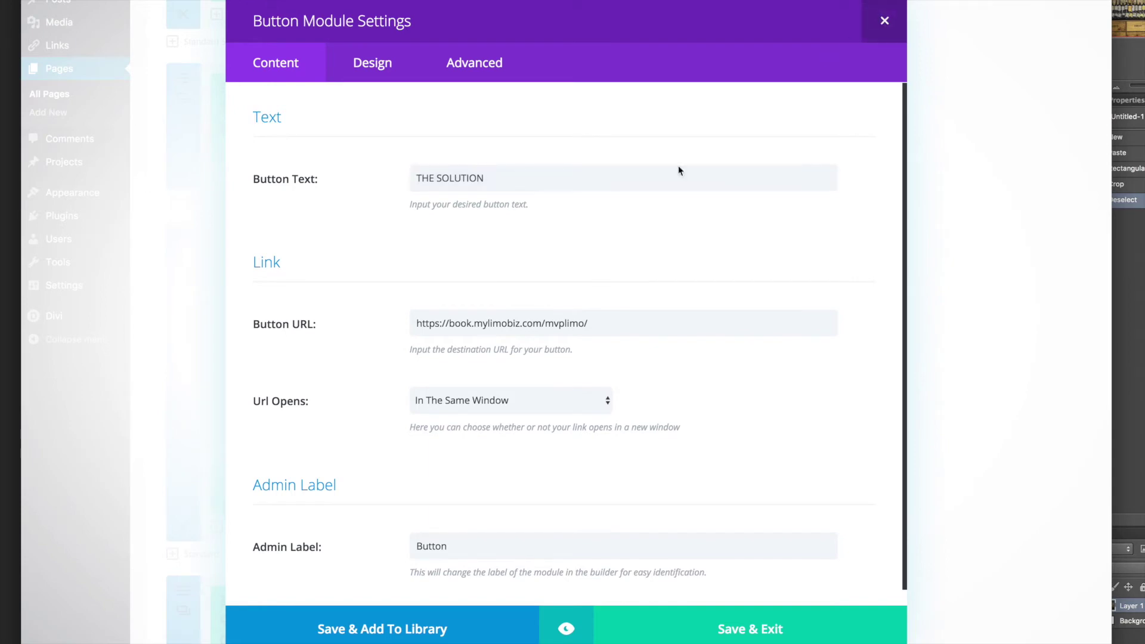
scroll(253, 343, "down", 6)
scroll(348, 375, "up", 7)
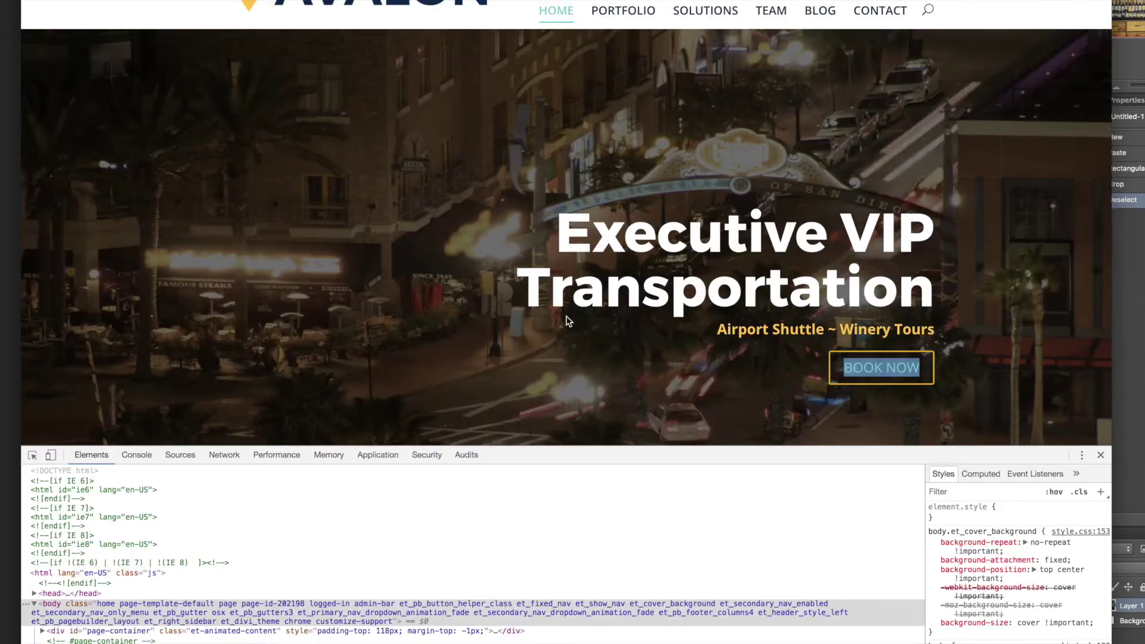
scroll(432, 245, "down", 15)
scroll(431, 245, "up", 5)
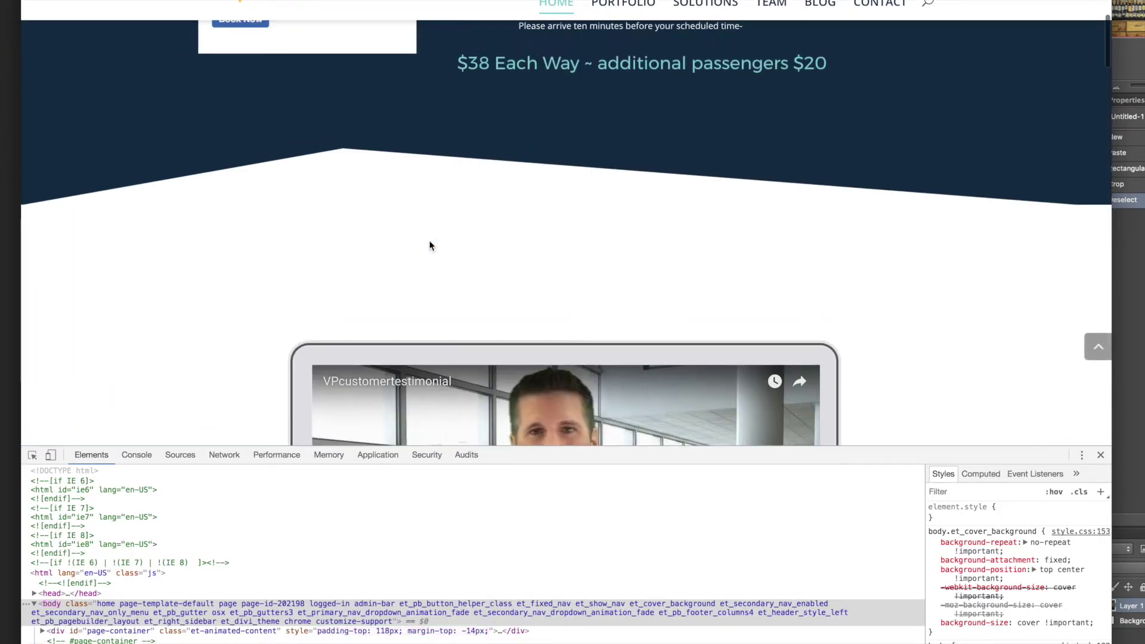
scroll(431, 245, "up", 4)
scroll(432, 245, "down", 15)
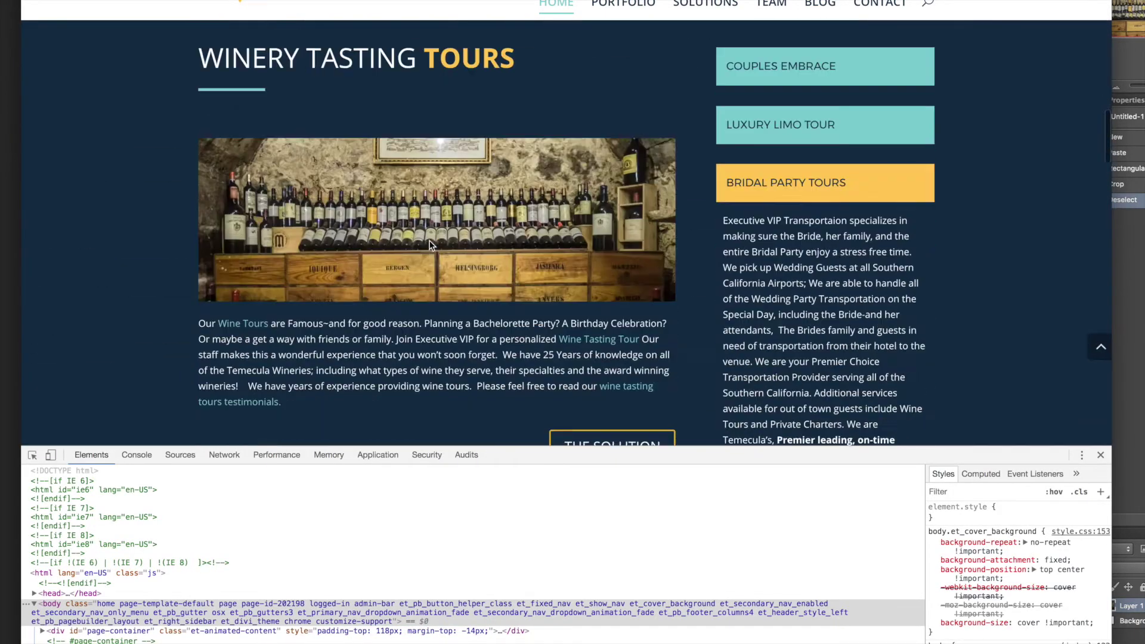
scroll(434, 246, "down", 3)
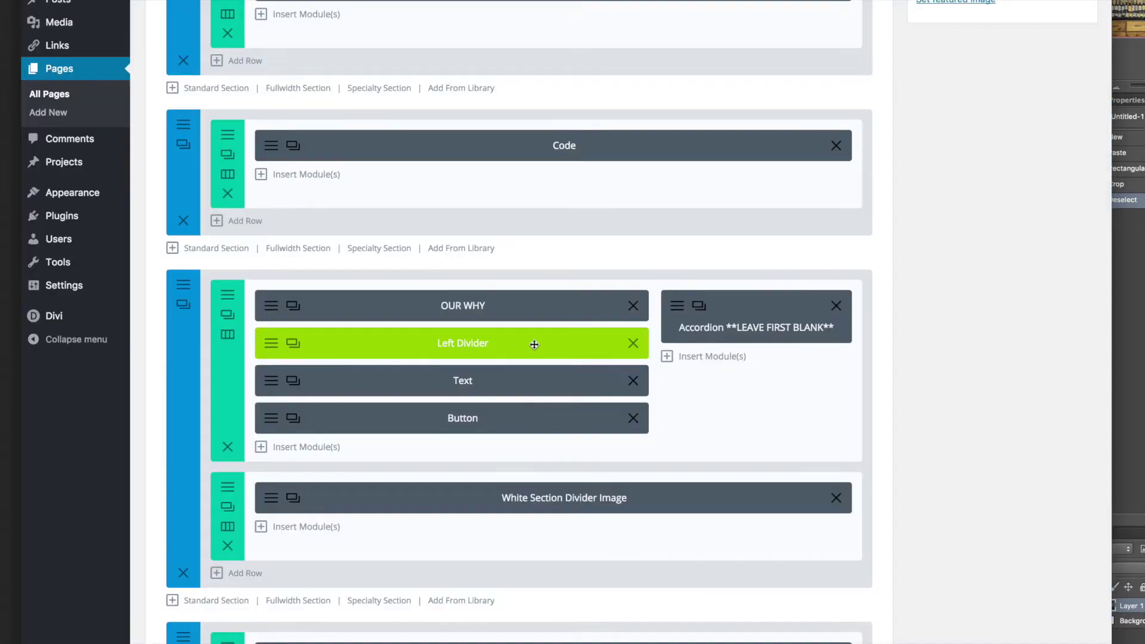
scroll(486, 495, "down", 3)
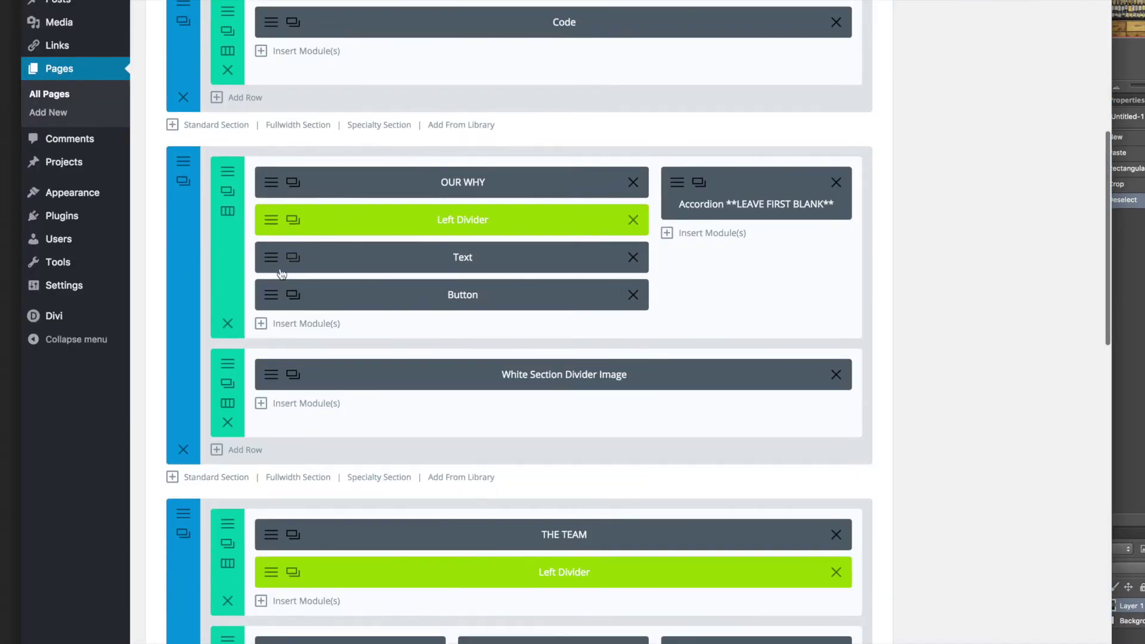
Step: Change the OUR WHY button text from THE SOLUTION to BOOK NOW and update the Home page
left_click(266, 299)
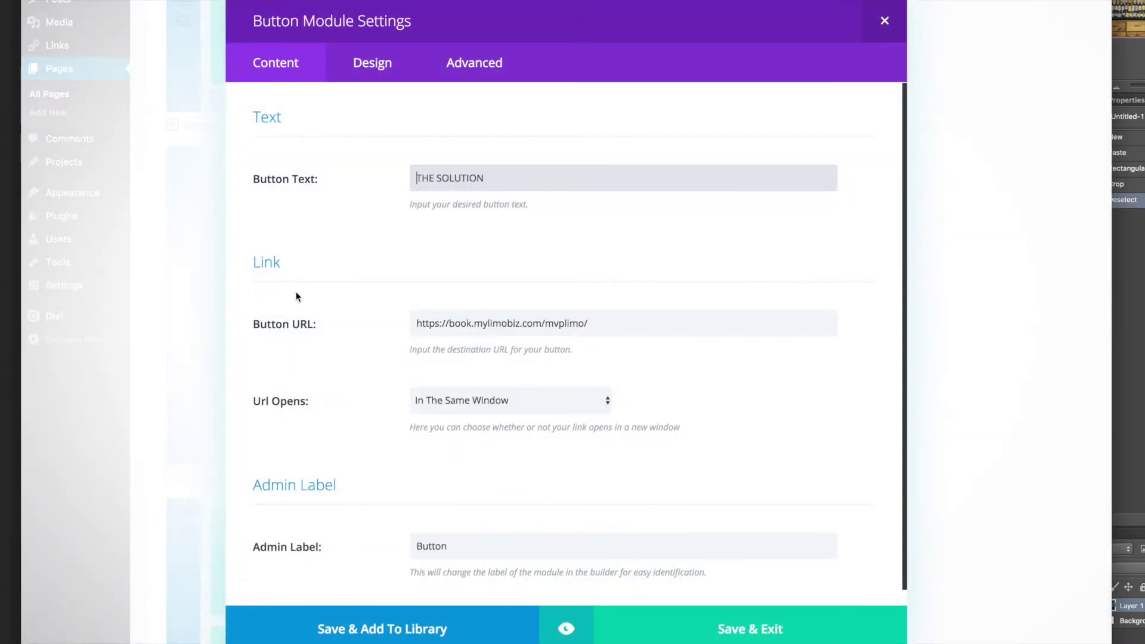
left_click_drag(495, 179, 249, 174)
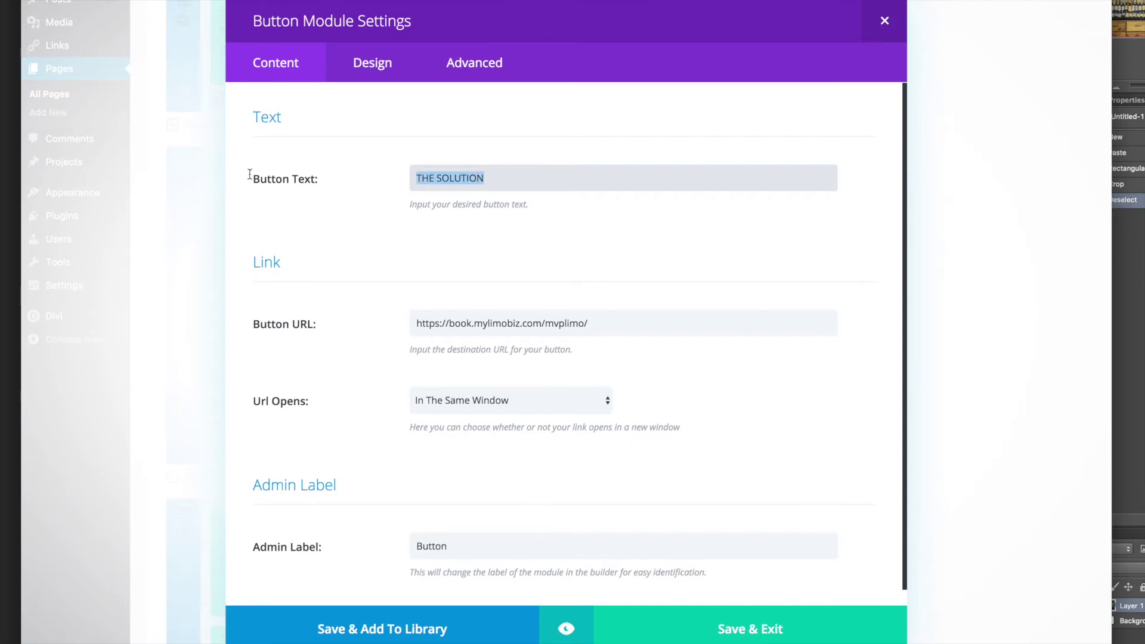
type("BOOK NOW")
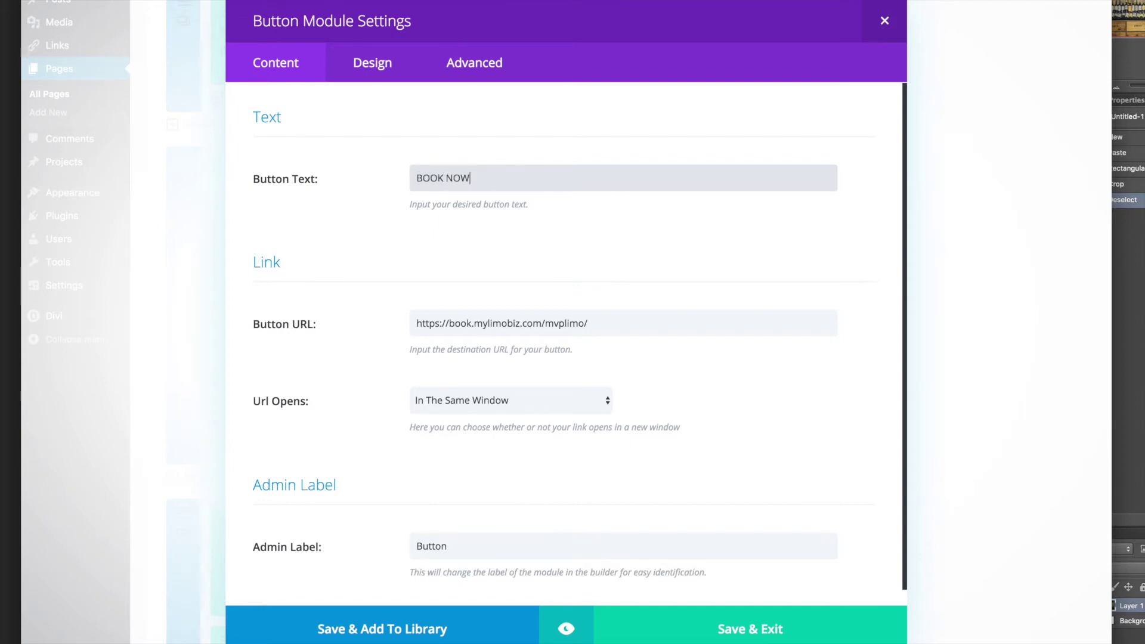
left_click(826, 627)
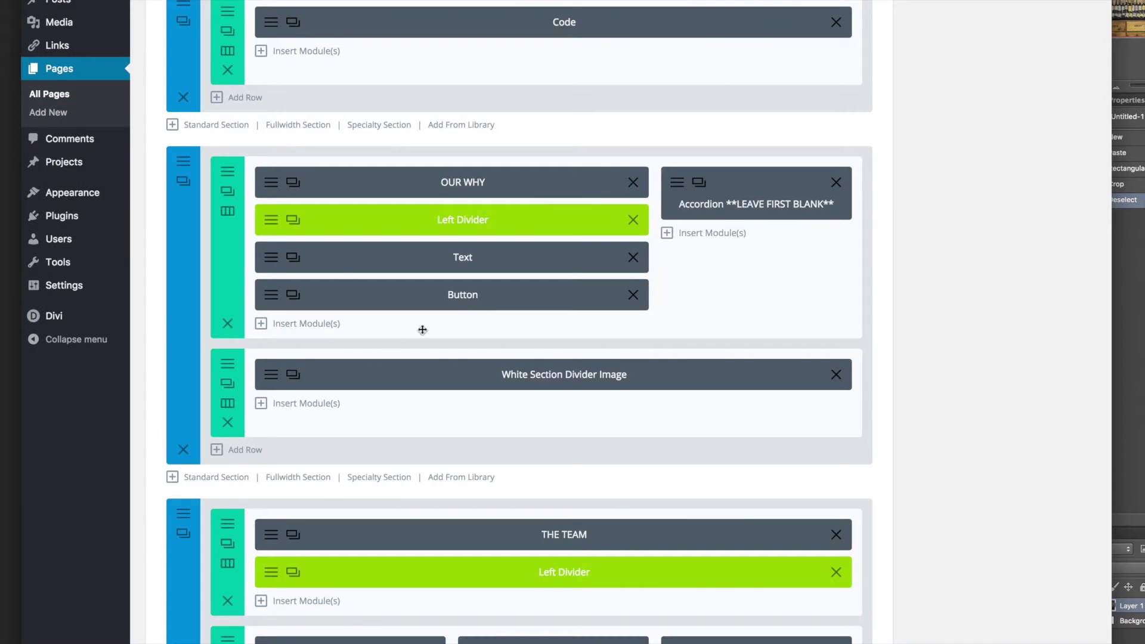
scroll(448, 365, "up", 10)
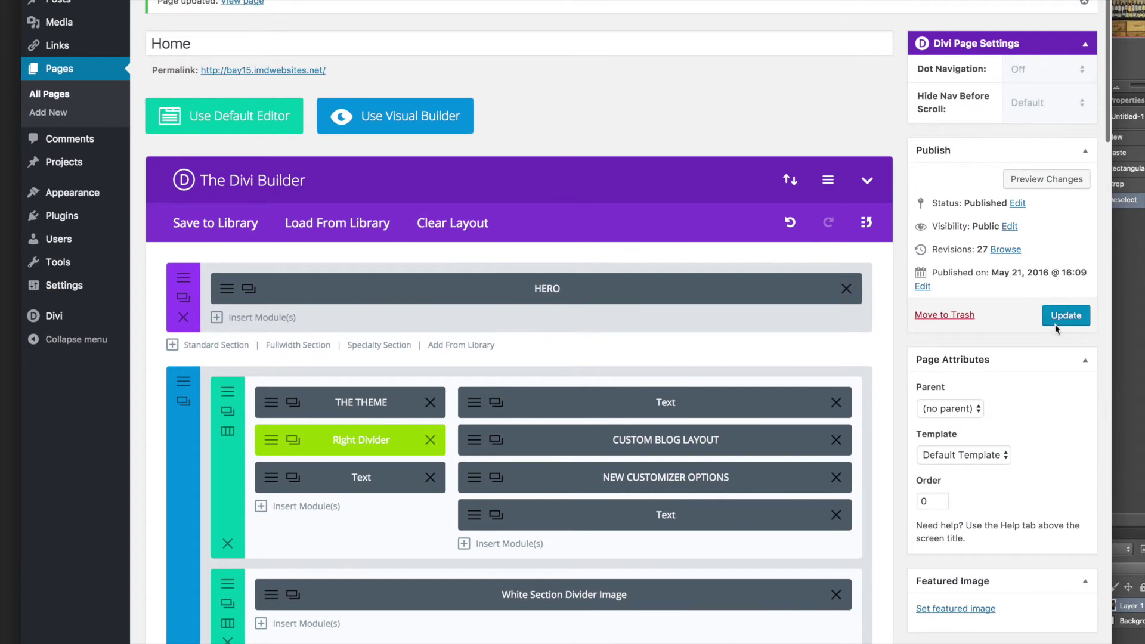
left_click(1056, 325)
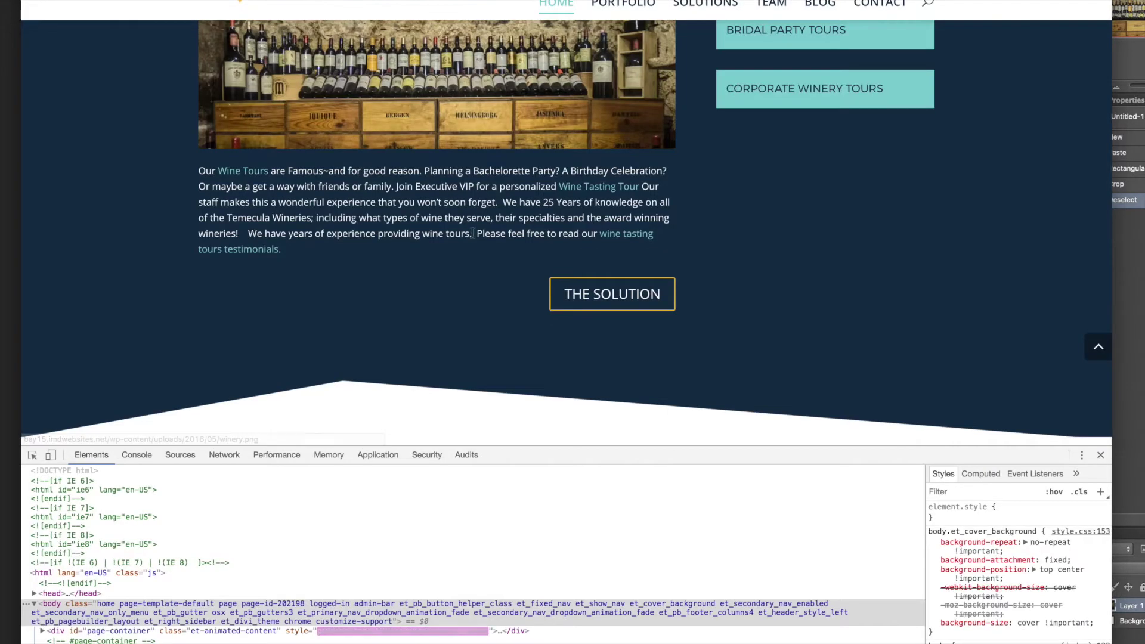
Step: Review the updated live homepage, then return to the Home page's Divi Builder tab
scroll(472, 232, "down", 10)
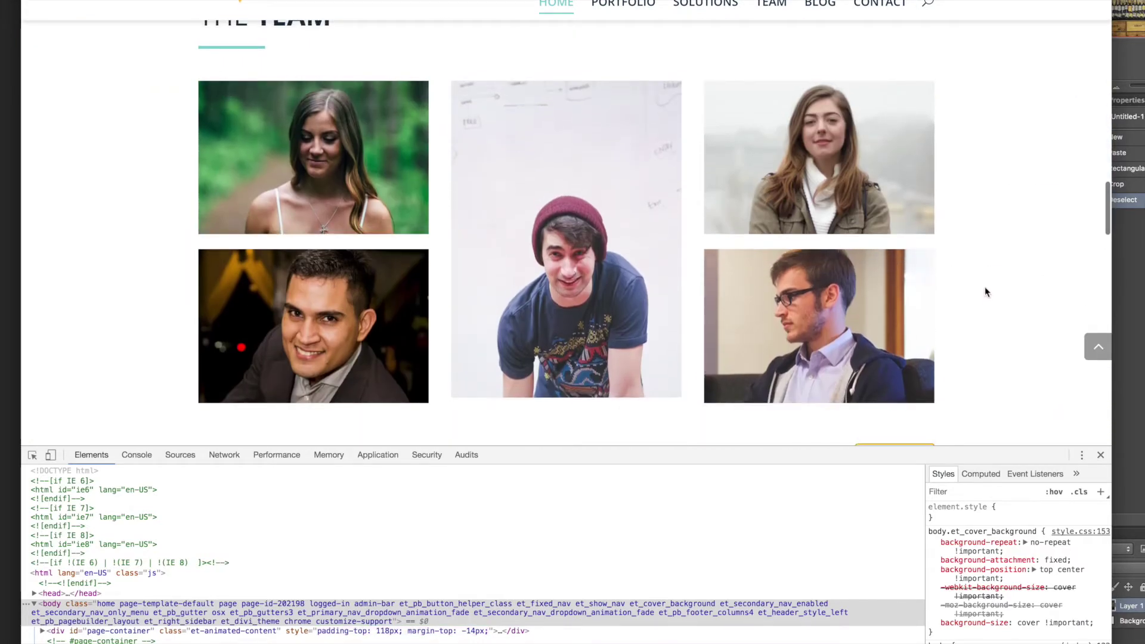
scroll(246, 106, "up", 5)
scroll(481, 271, "down", 5)
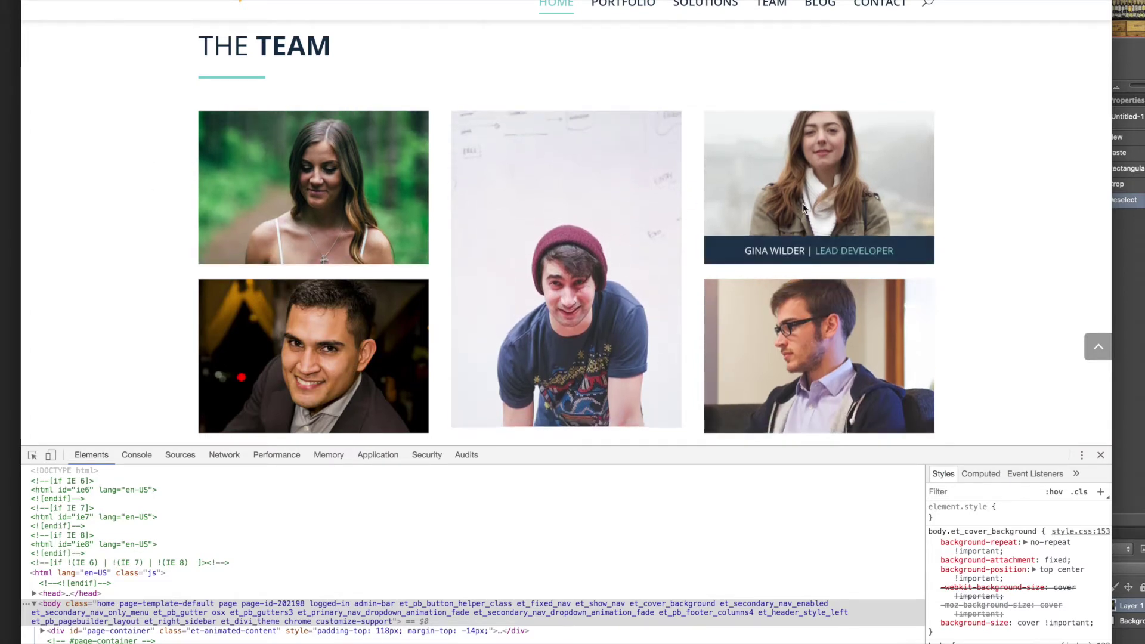
scroll(344, 235, "down", 5)
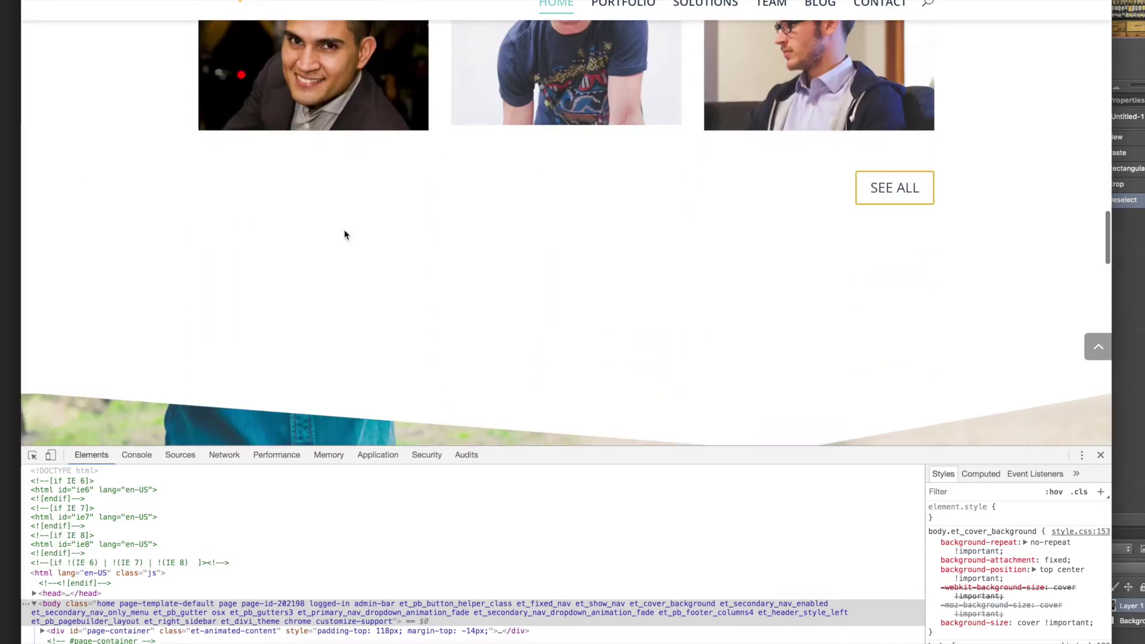
scroll(344, 234, "up", 4)
scroll(460, 312, "down", 9)
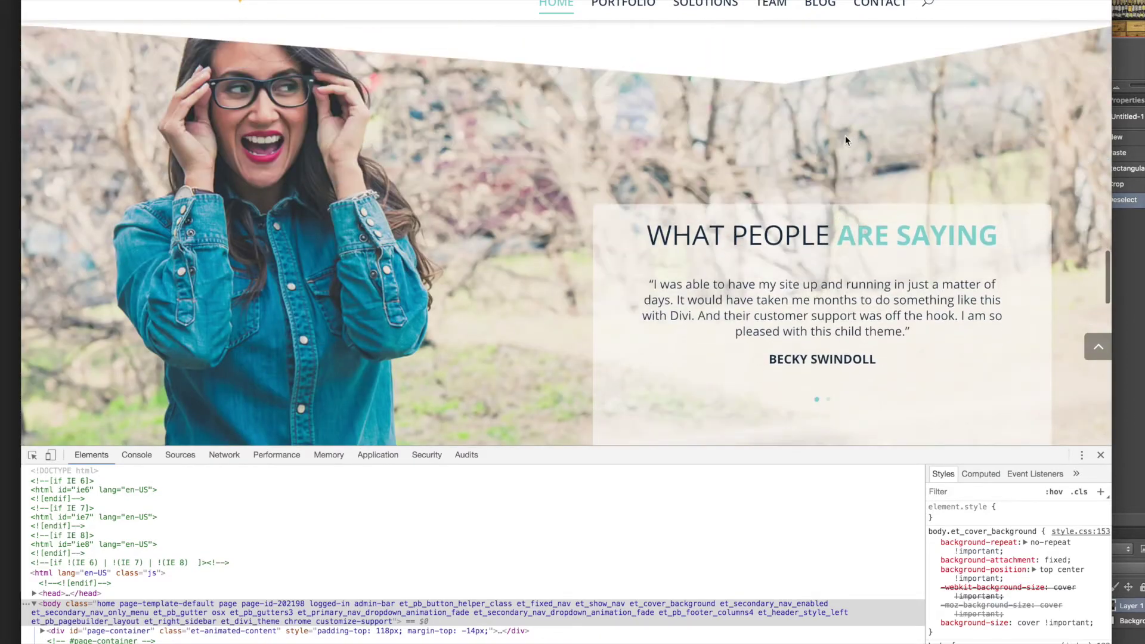
scroll(845, 141, "up", 4)
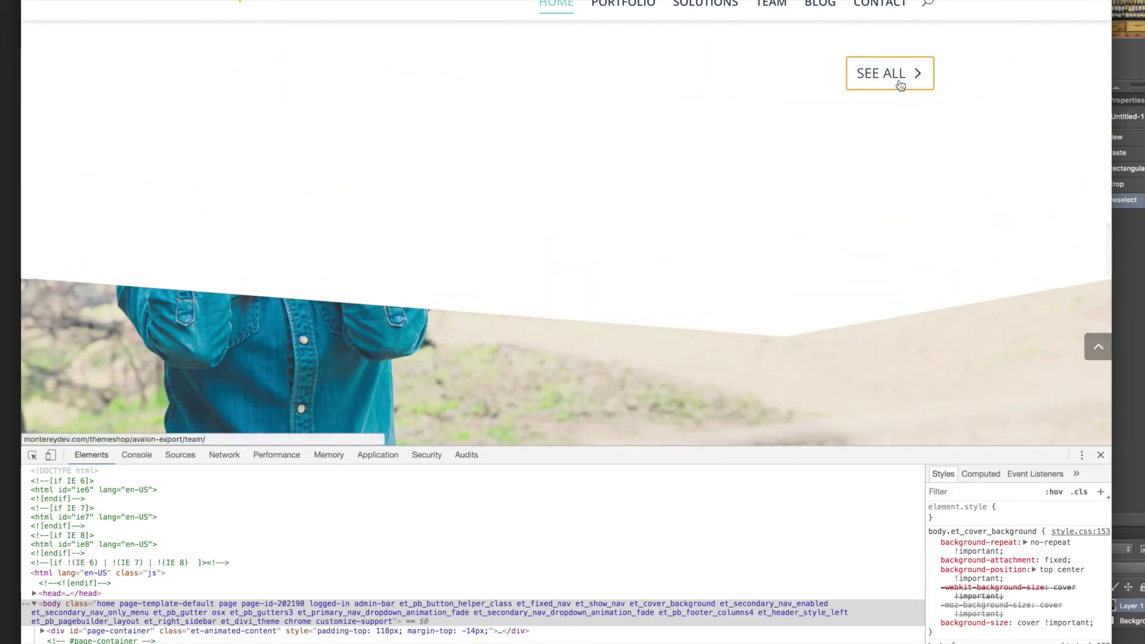
scroll(450, 270, "up", 10)
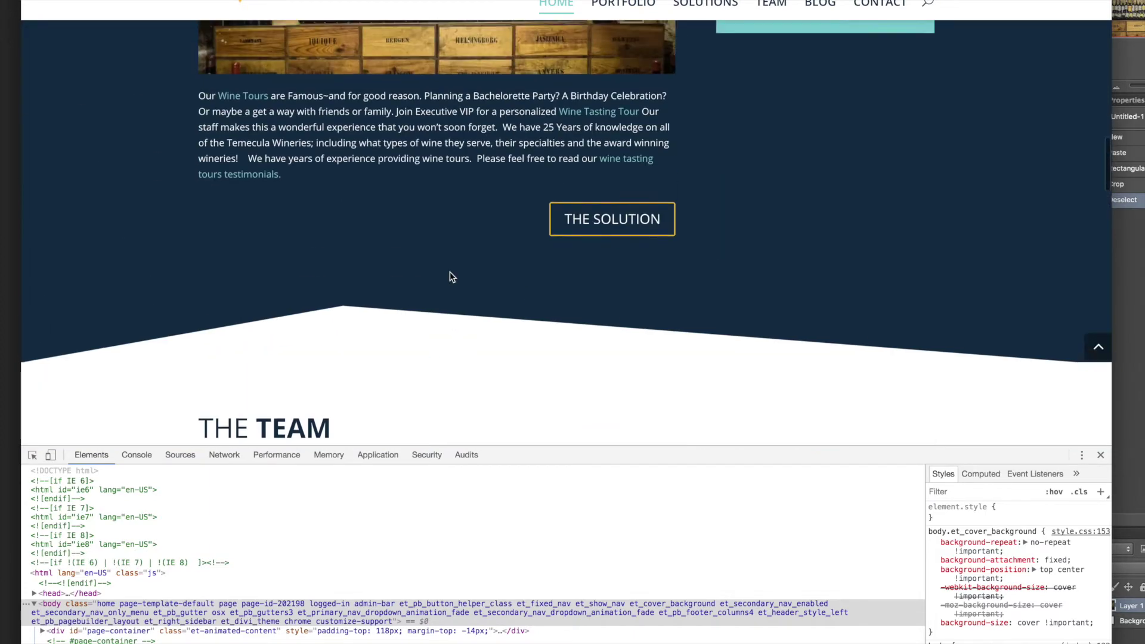
scroll(447, 274, "down", 12)
scroll(444, 278, "down", 3)
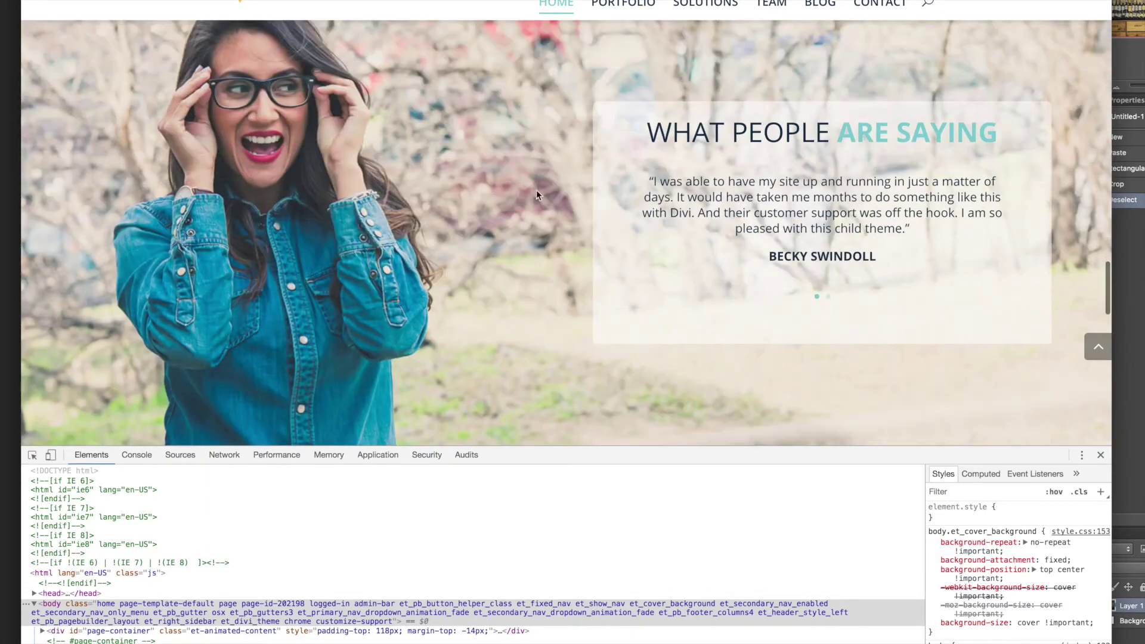
scroll(514, 202, "down", 5)
scroll(514, 201, "down", 5)
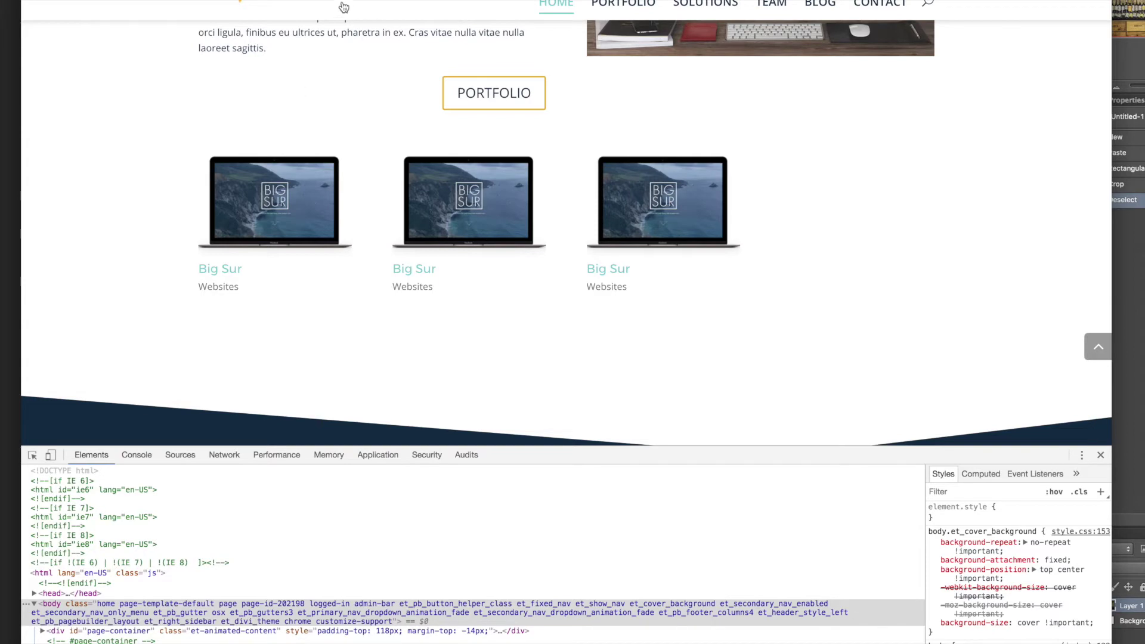
key("ctrl+Tab")
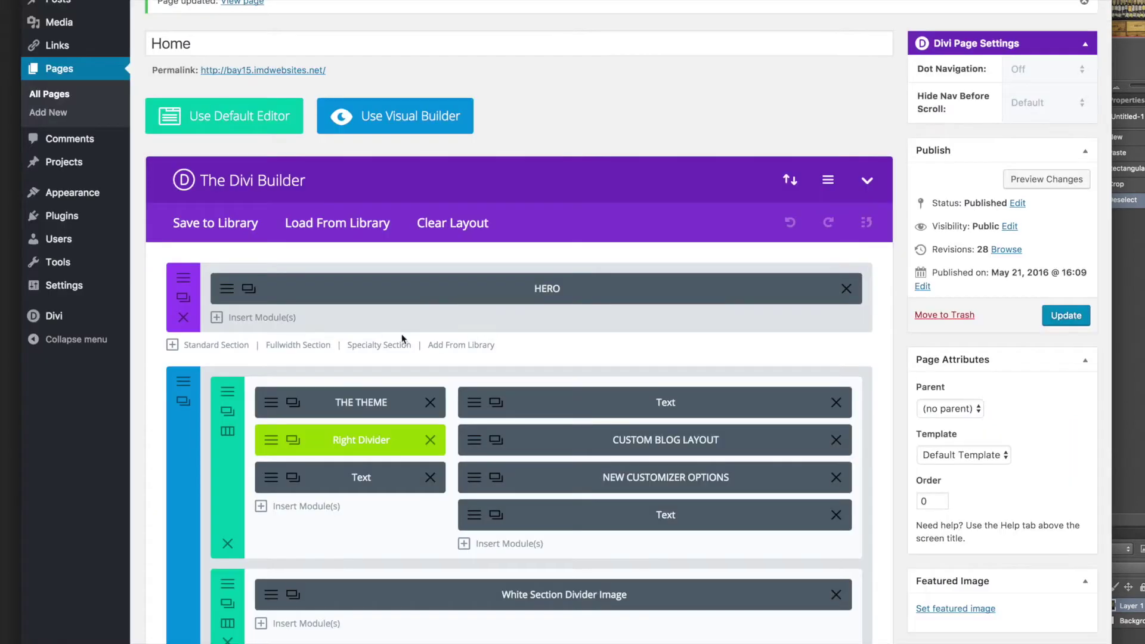
scroll(403, 339, "down", 10)
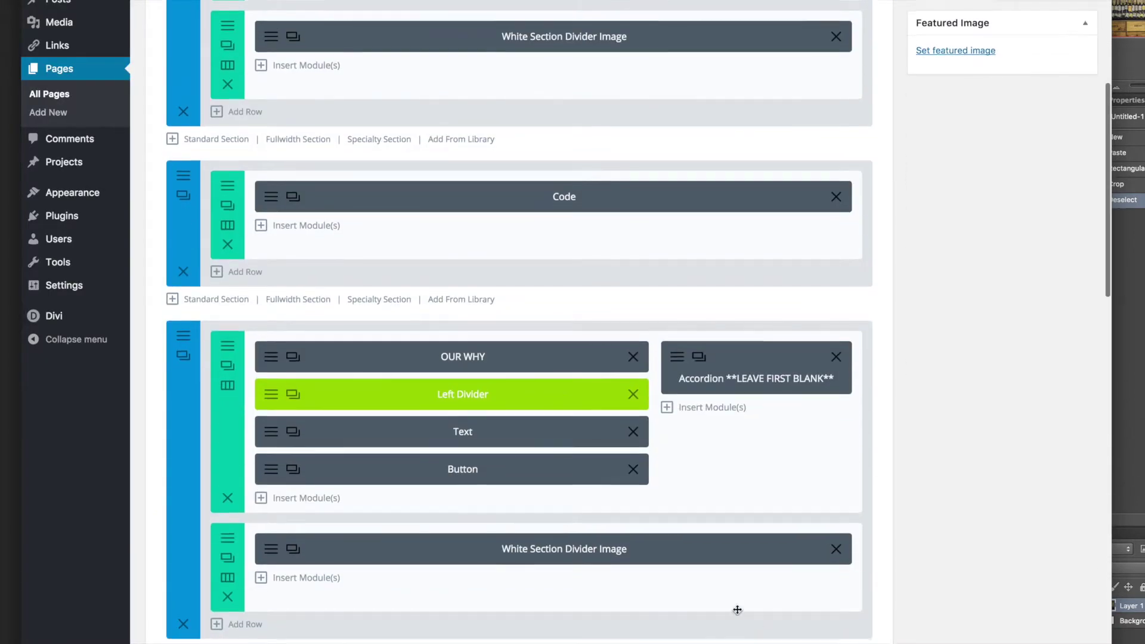
scroll(737, 609, "down", 3)
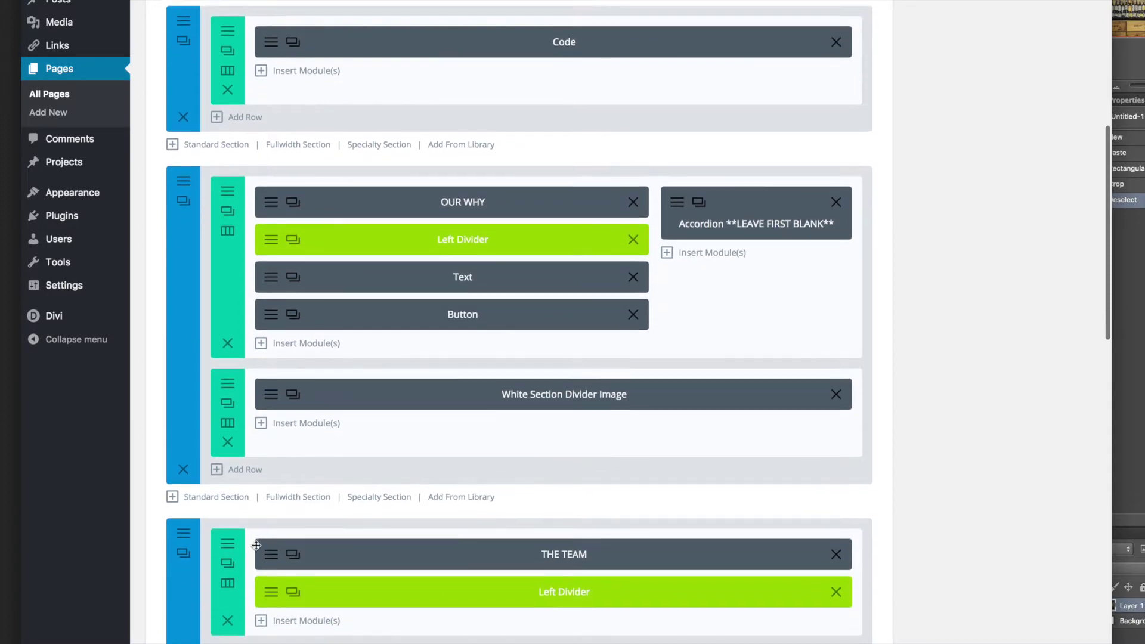
left_click(264, 554)
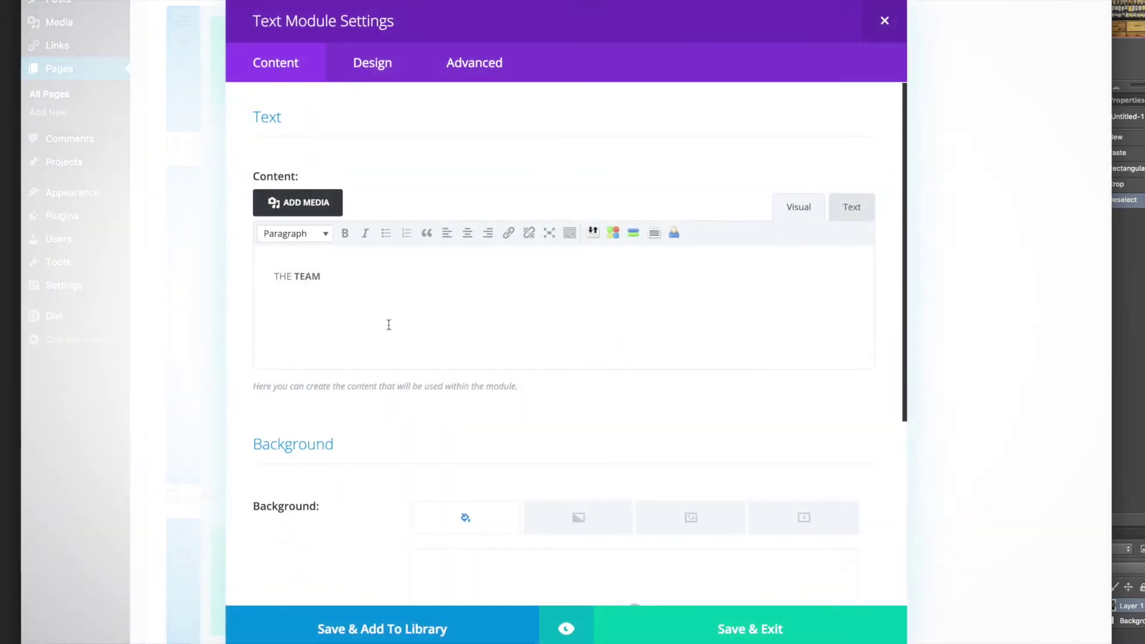
scroll(332, 310, "down", 5)
left_click(880, 22)
scroll(500, 464, "down", 3)
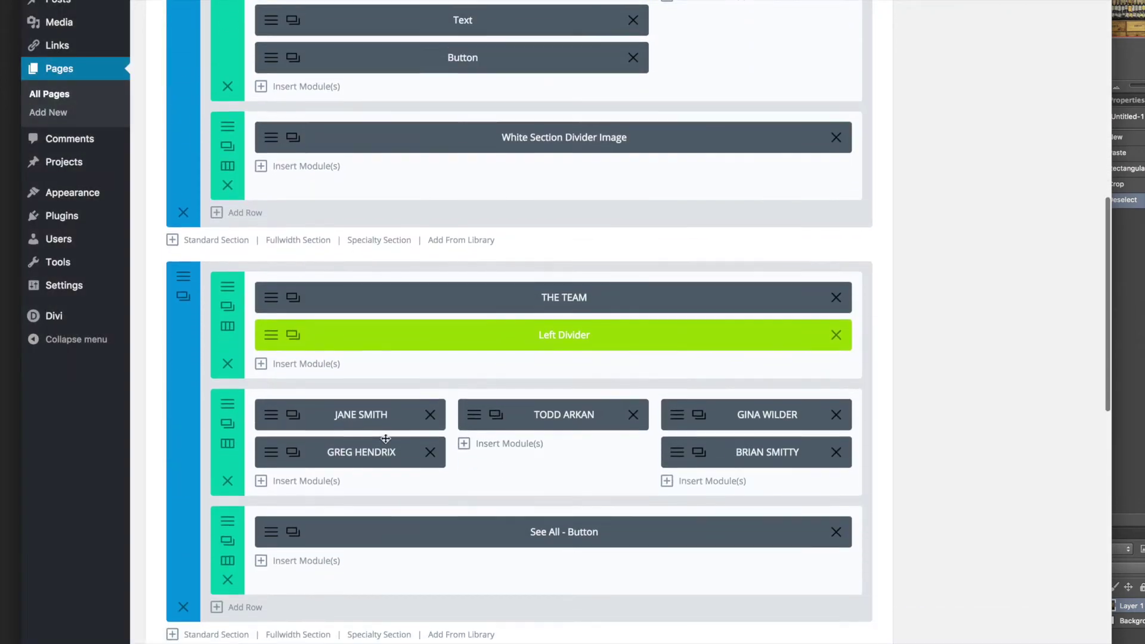
left_click(269, 409)
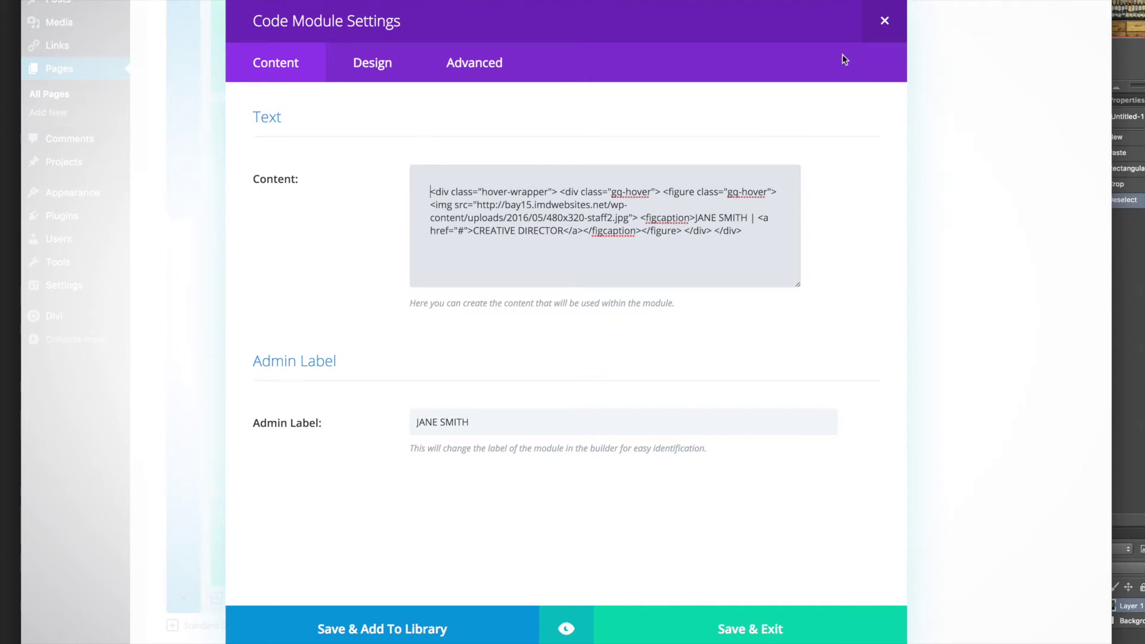
left_click(884, 21)
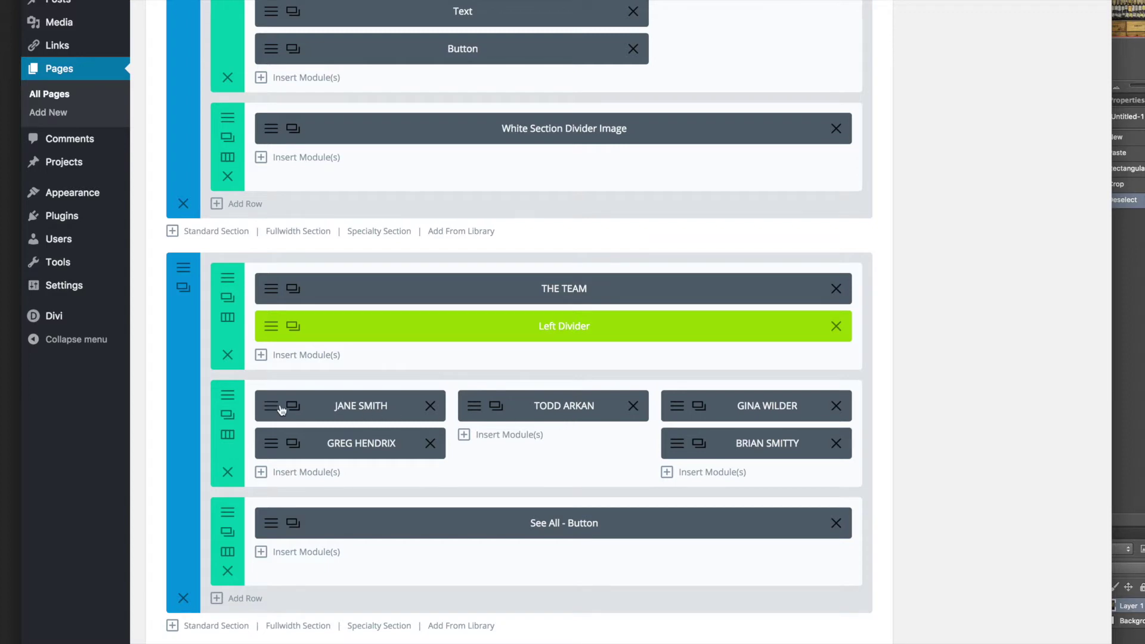
left_click(261, 410)
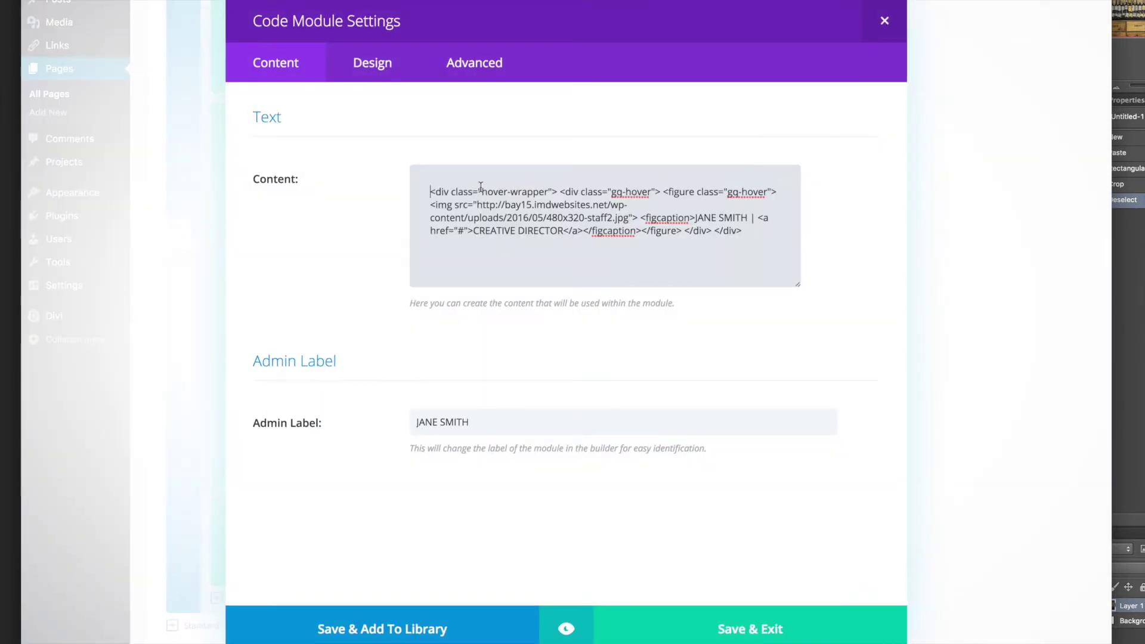
left_click(885, 23)
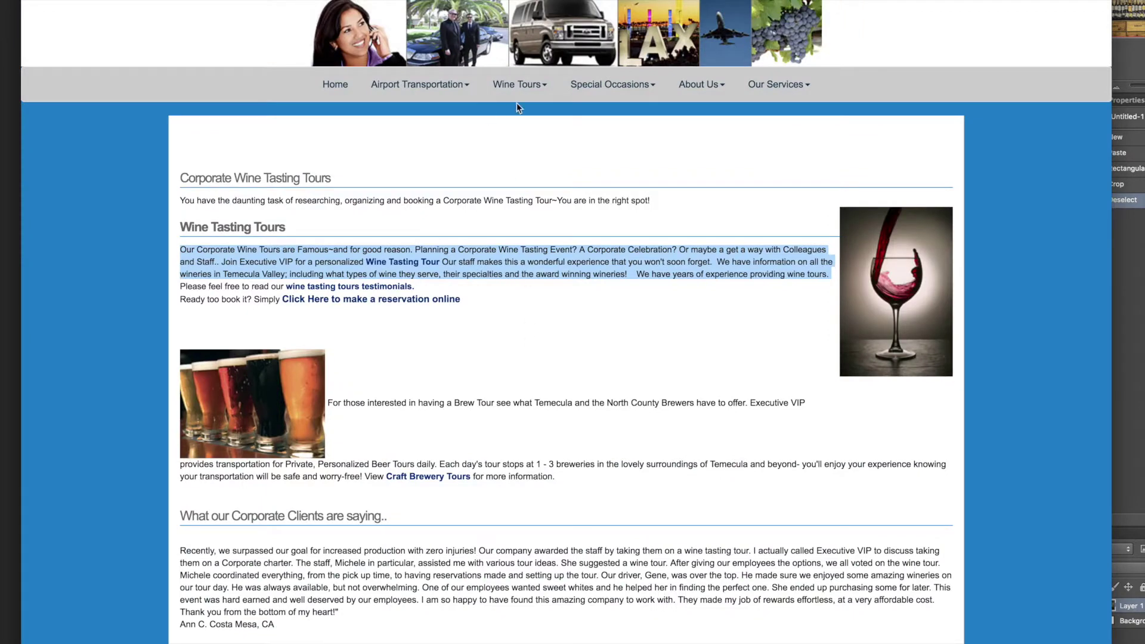
left_click(701, 85)
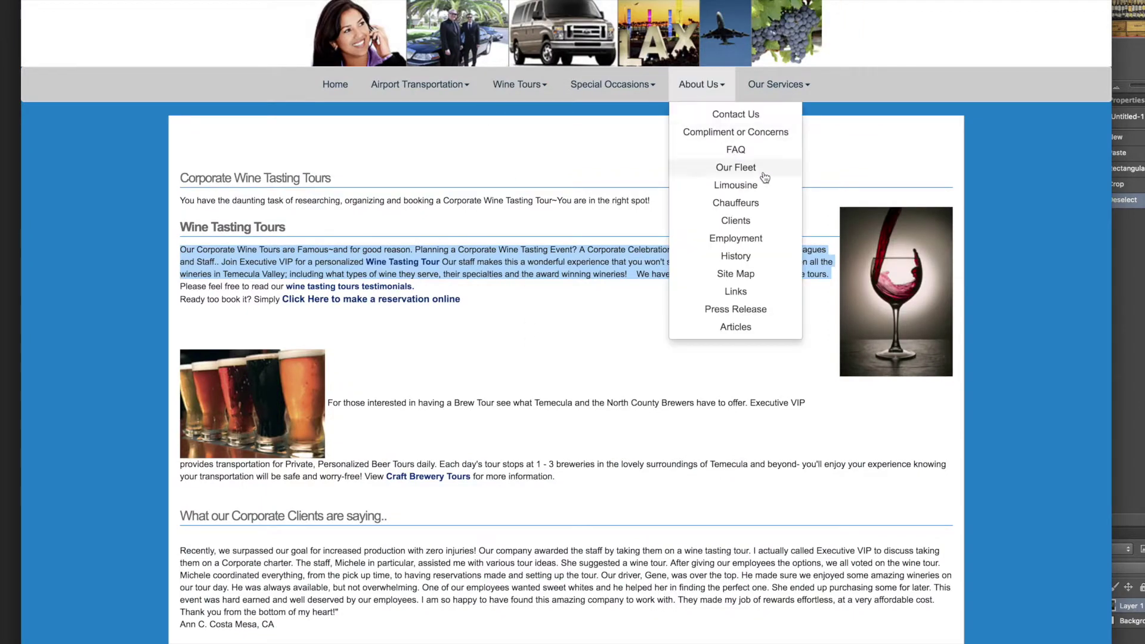
left_click(737, 179)
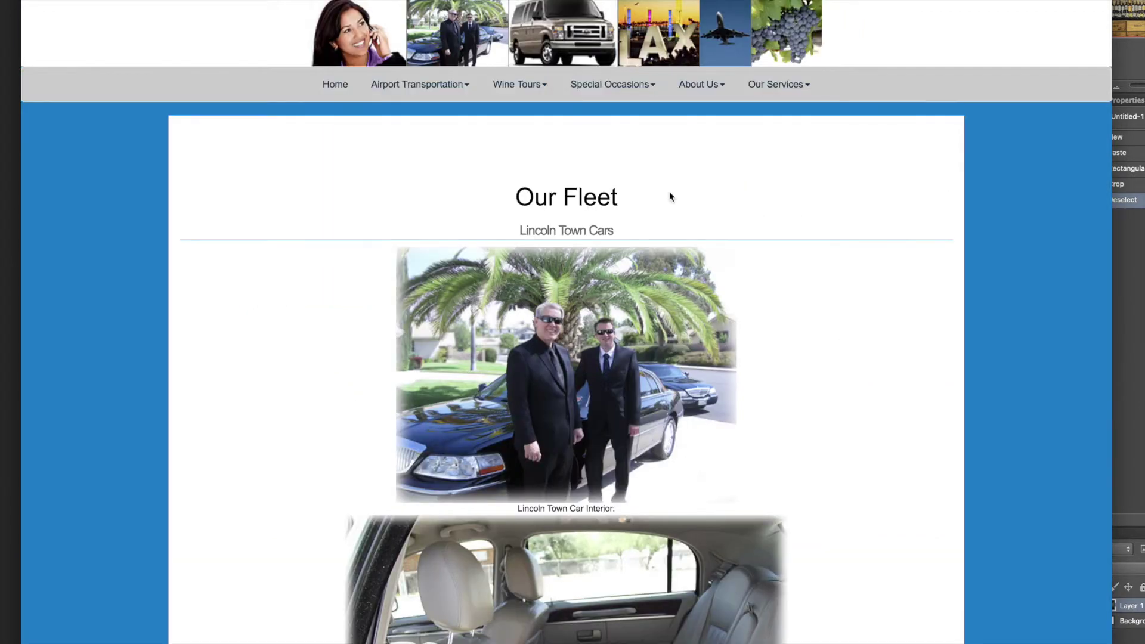
scroll(591, 323, "down", 5)
scroll(590, 323, "down", 10)
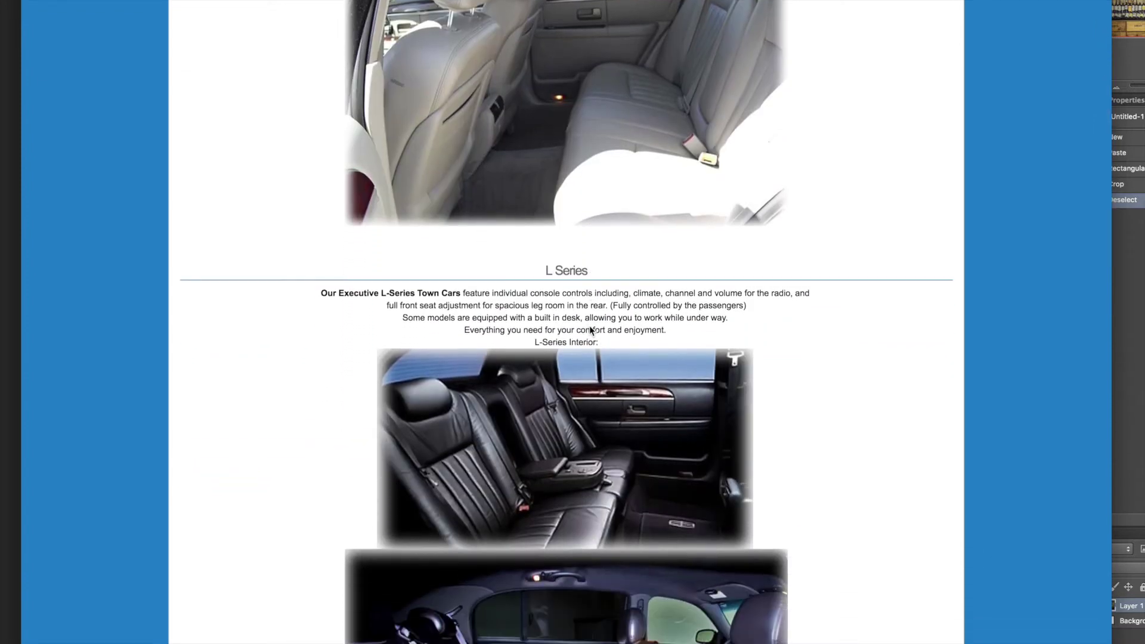
right_click(590, 326)
left_click(837, 272)
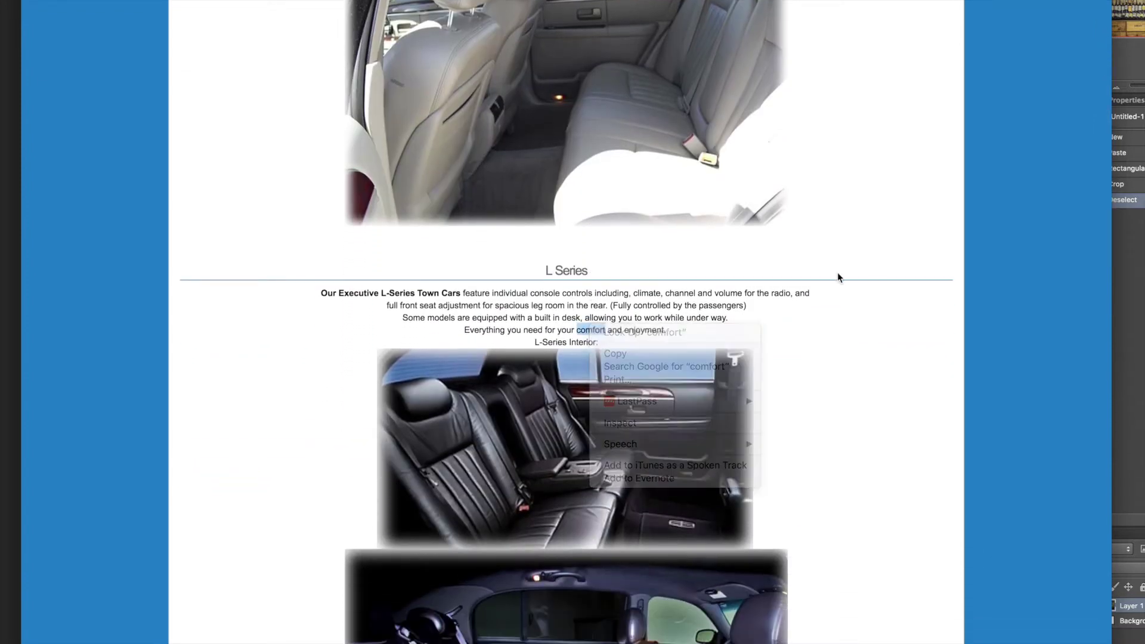
scroll(837, 272, "down", 4)
scroll(838, 273, "down", 10)
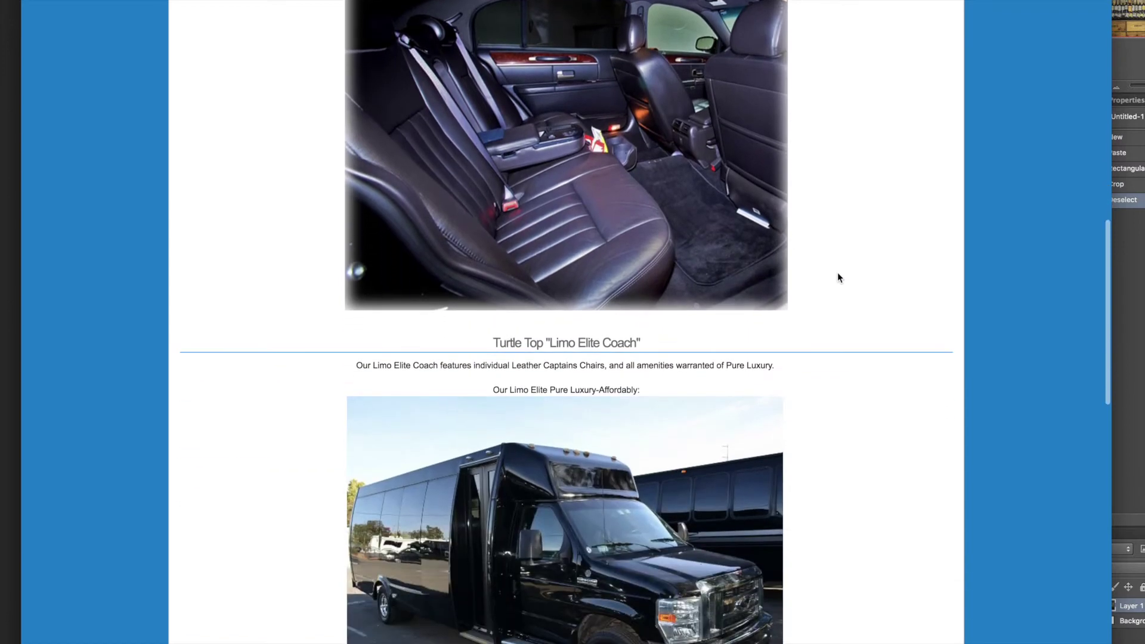
scroll(837, 273, "down", 4)
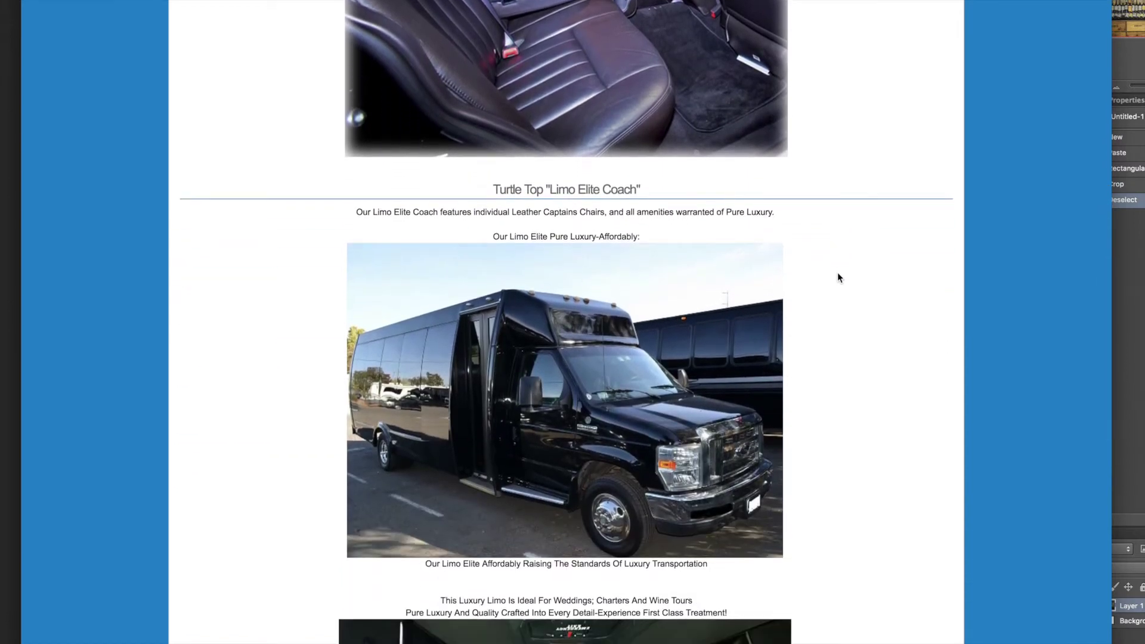
scroll(837, 277, "down", 5)
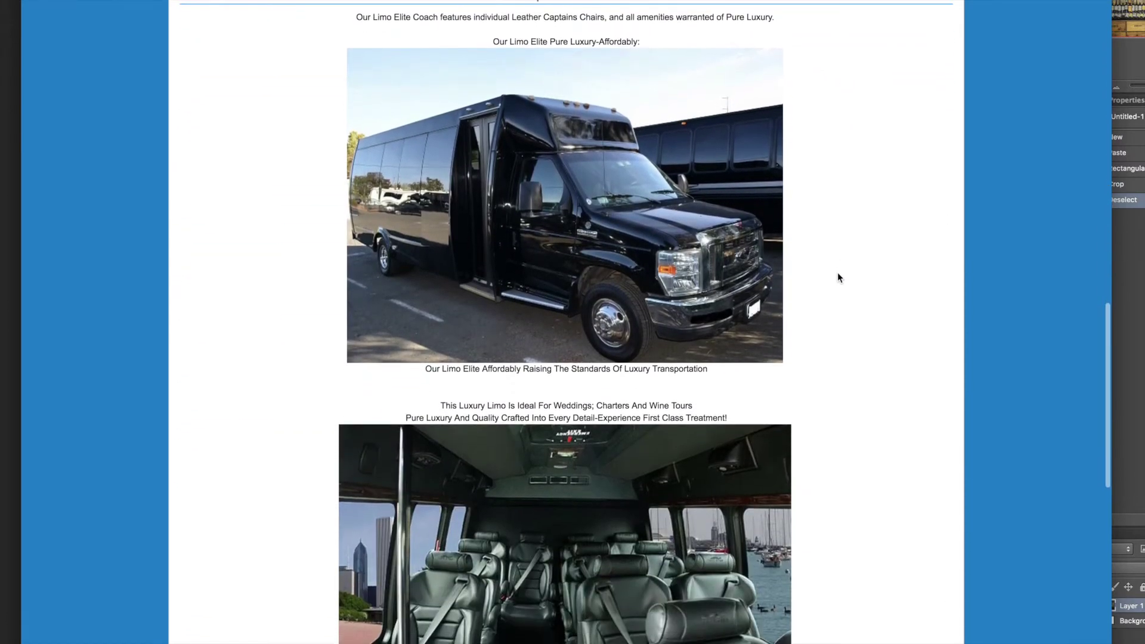
scroll(837, 278, "down", 12)
scroll(838, 278, "down", 5)
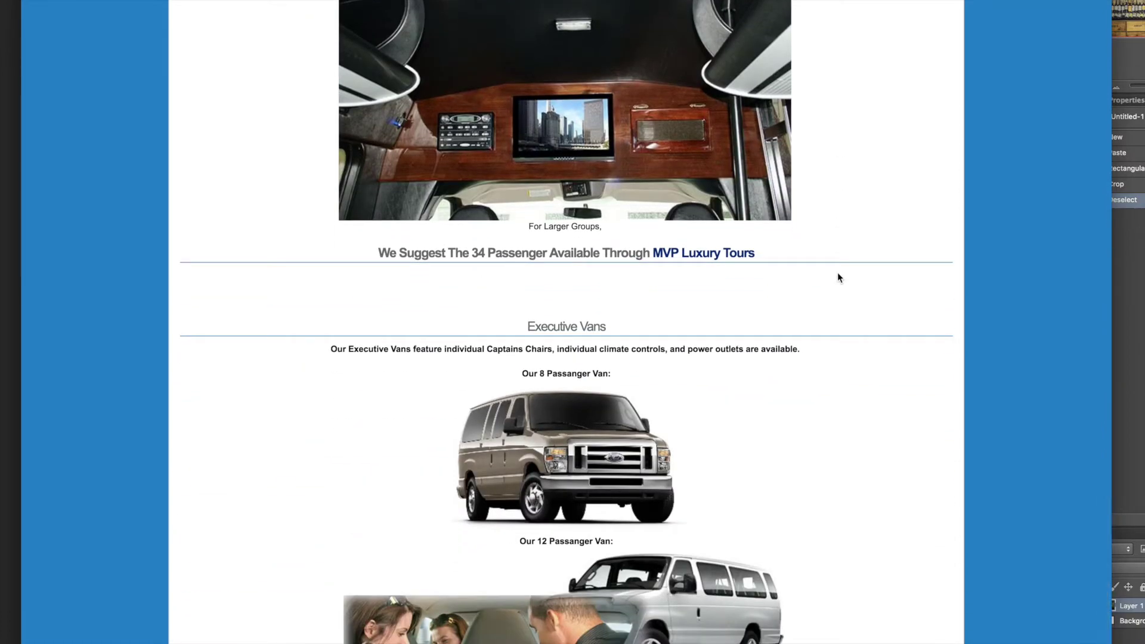
scroll(837, 277, "down", 5)
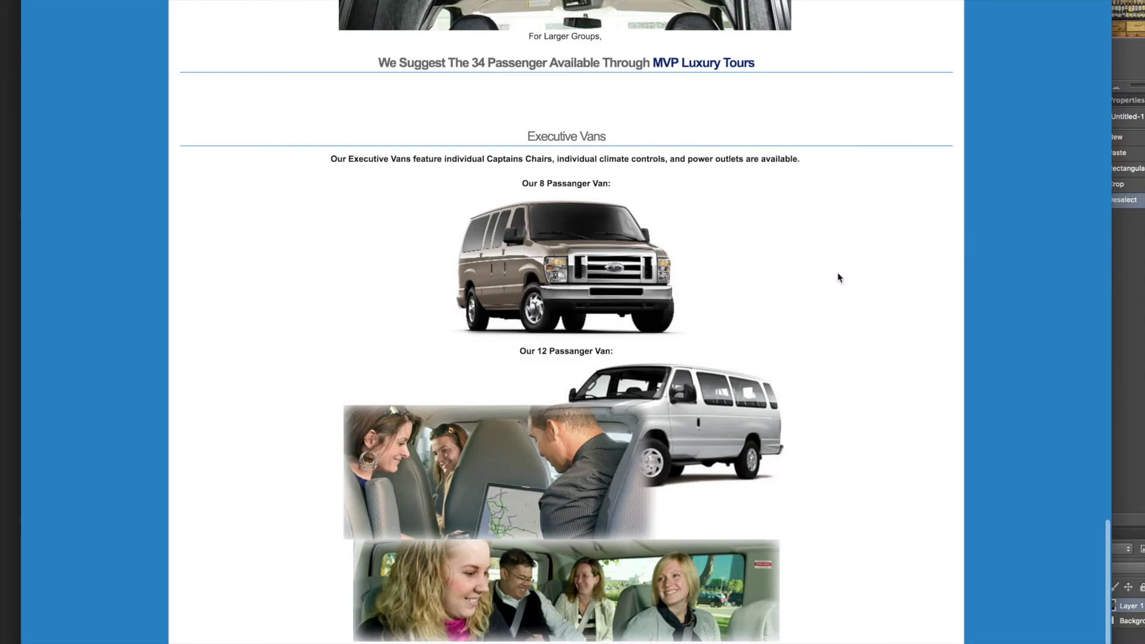
scroll(837, 278, "up", 20)
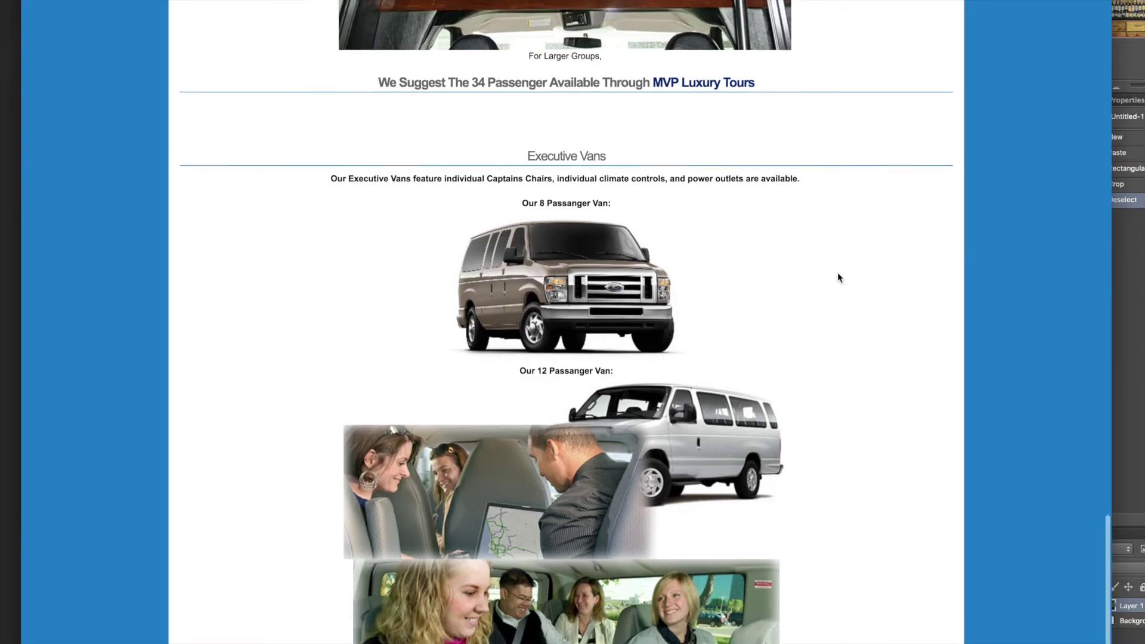
scroll(838, 277, "up", 20)
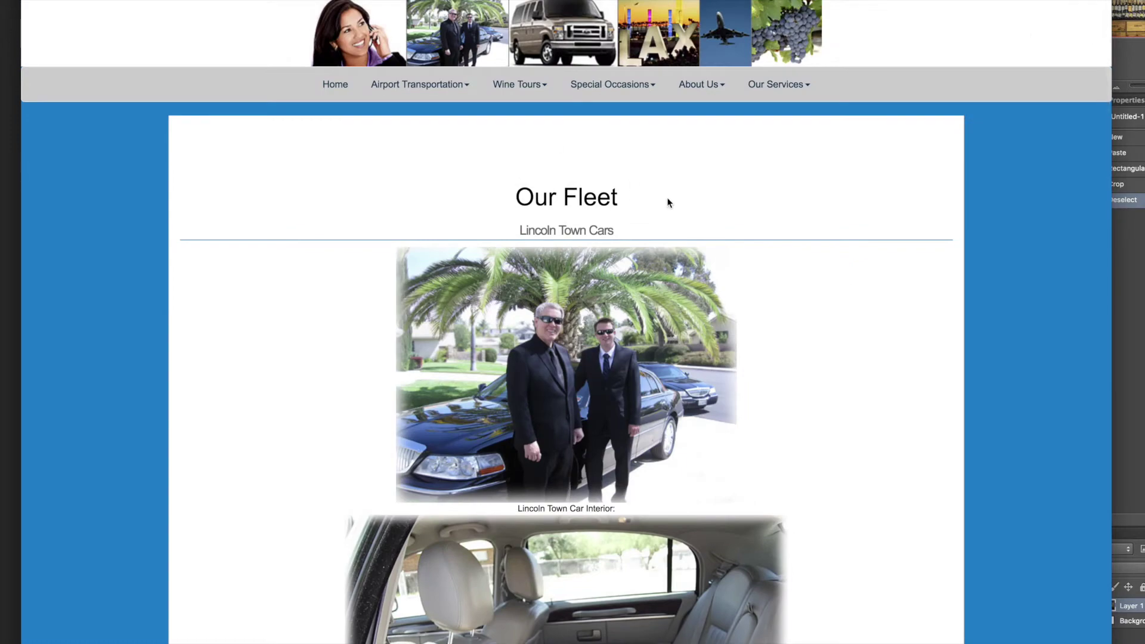
scroll(667, 199, "down", 16)
scroll(666, 203, "down", 20)
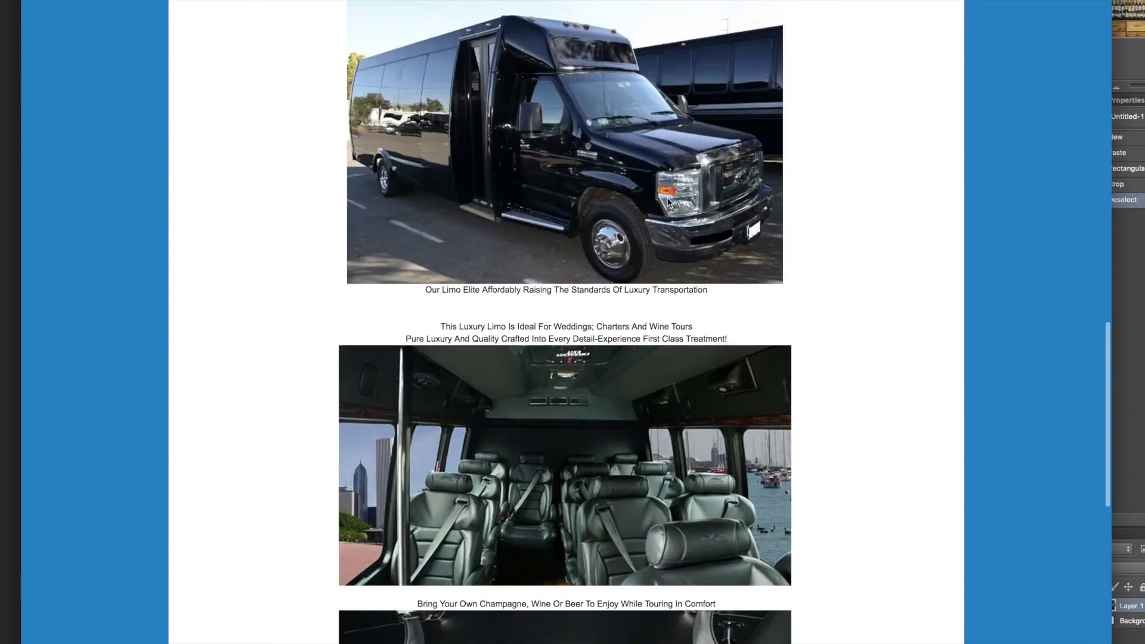
scroll(668, 202, "down", 5)
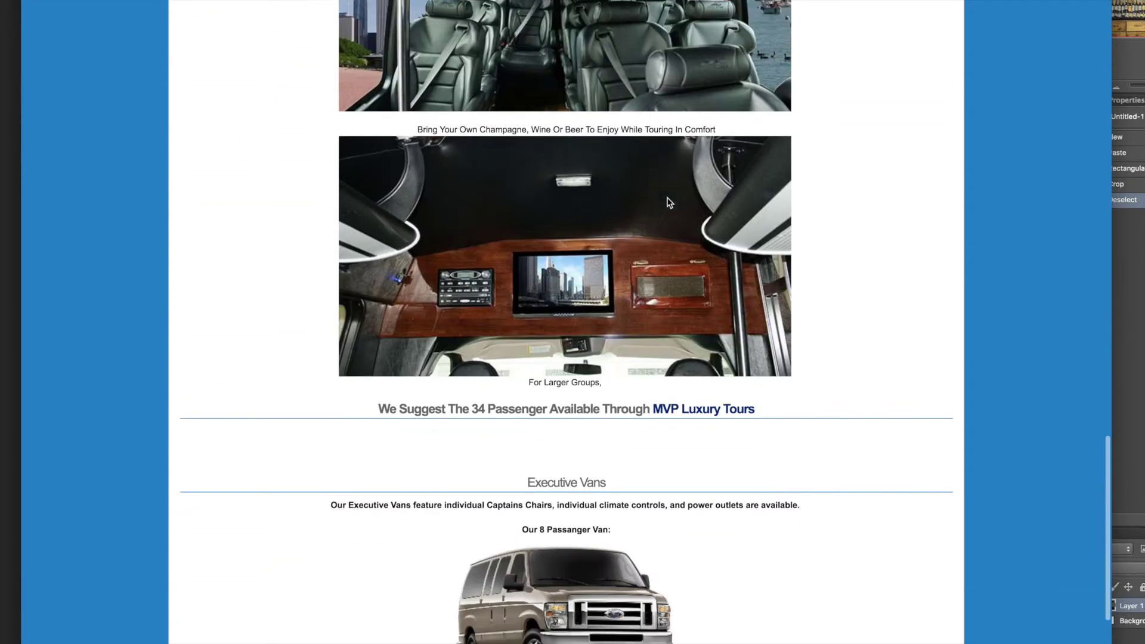
scroll(668, 203, "up", 20)
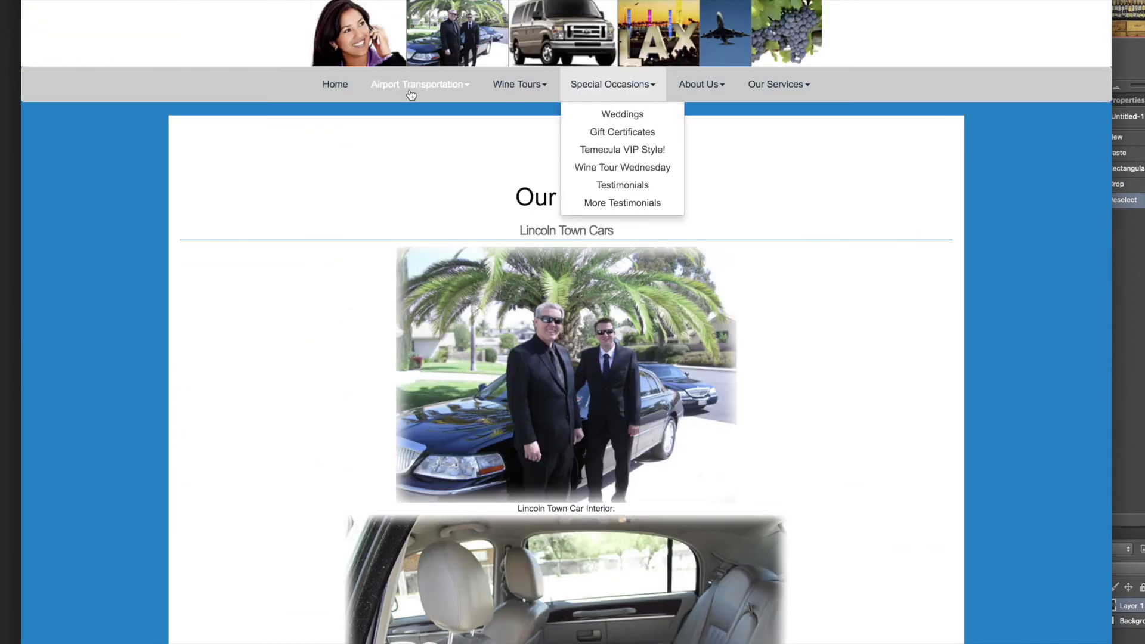
left_click(332, 84)
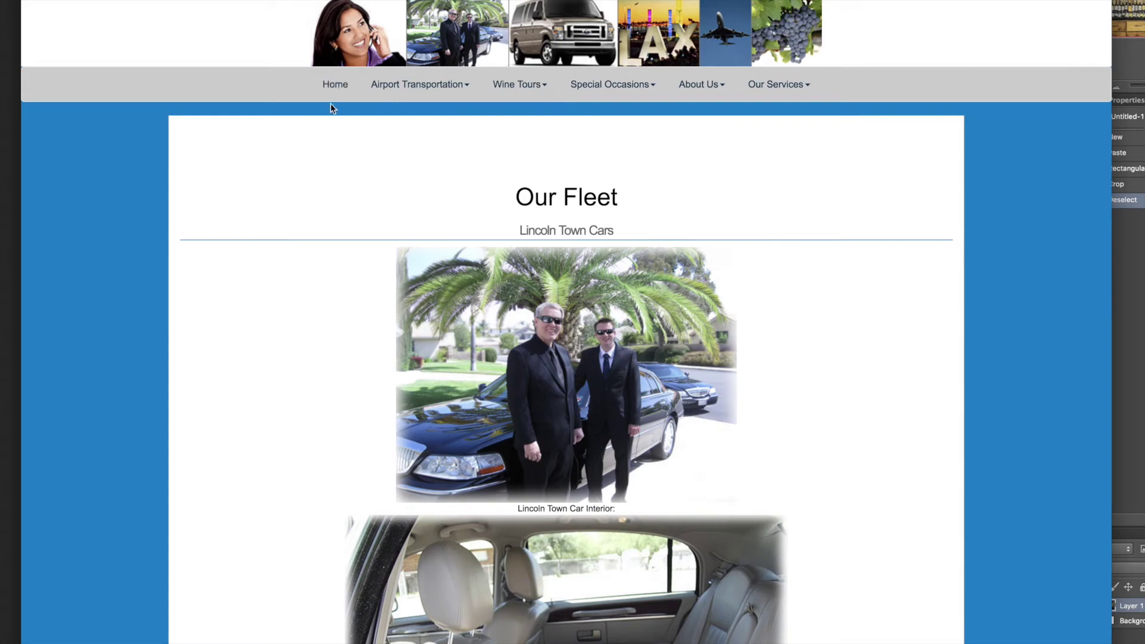
scroll(564, 475, "down", 13)
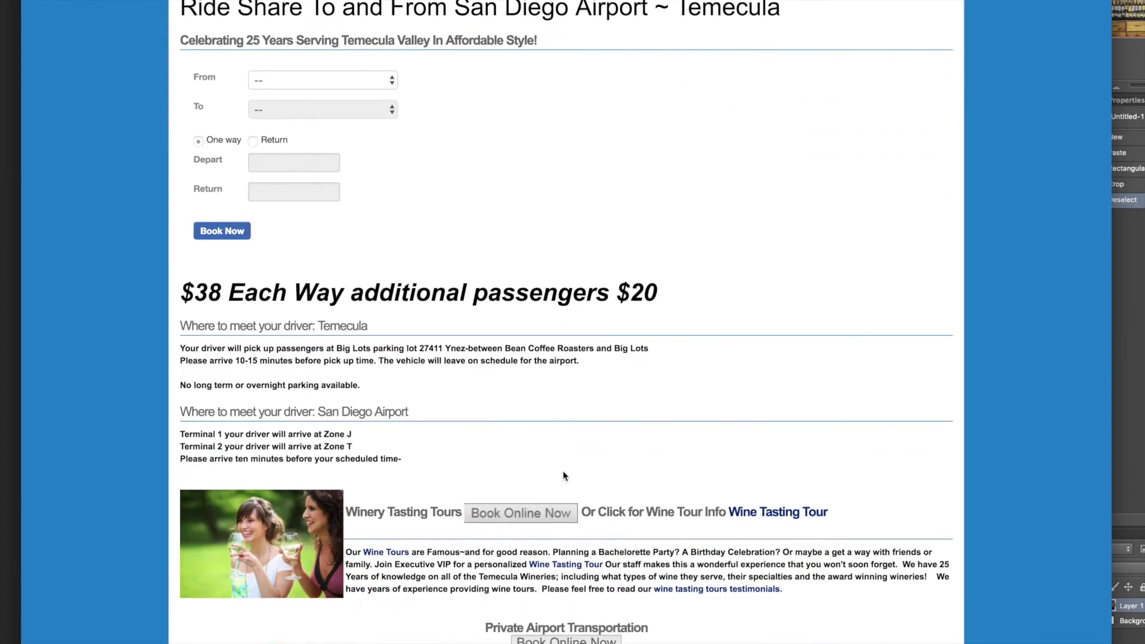
scroll(564, 475, "down", 12)
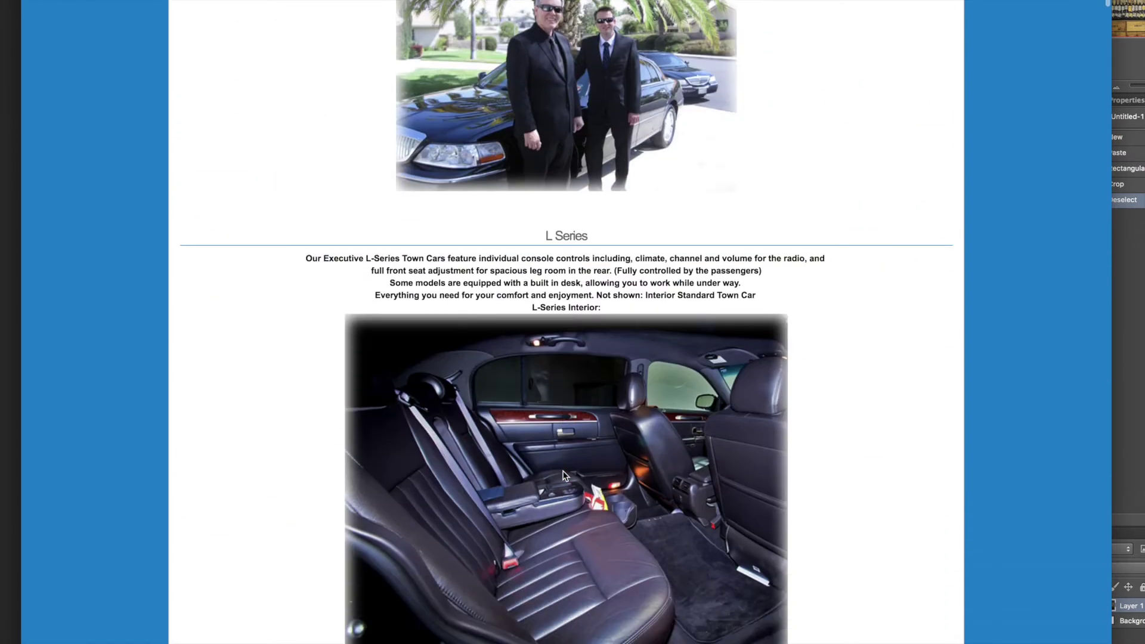
scroll(565, 475, "down", 2)
scroll(564, 475, "up", 7)
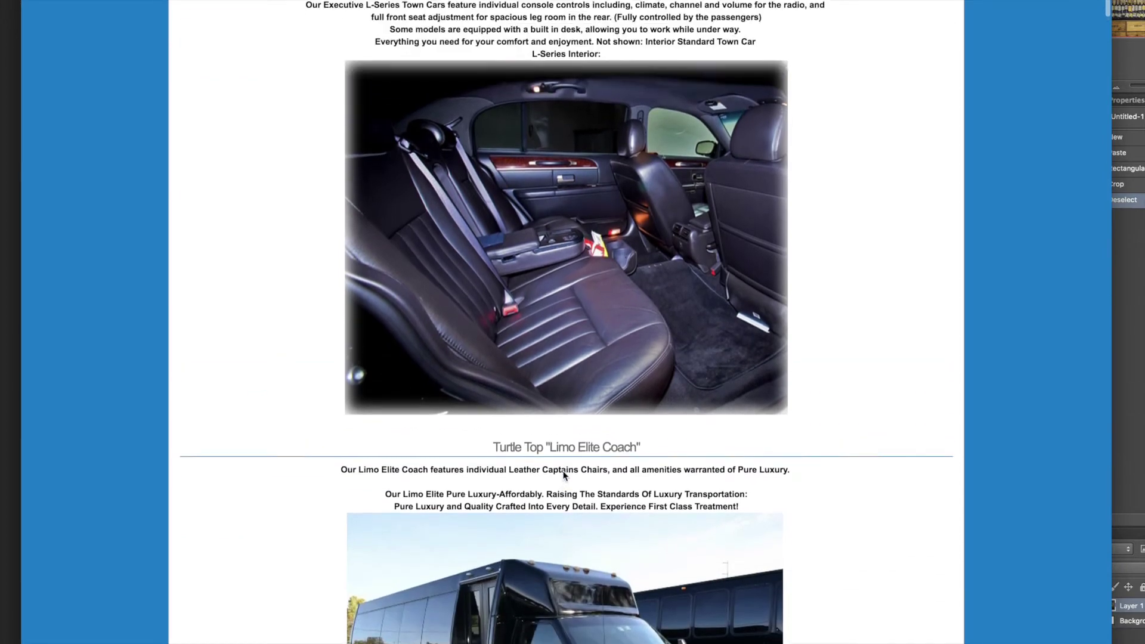
scroll(565, 476, "down", 12)
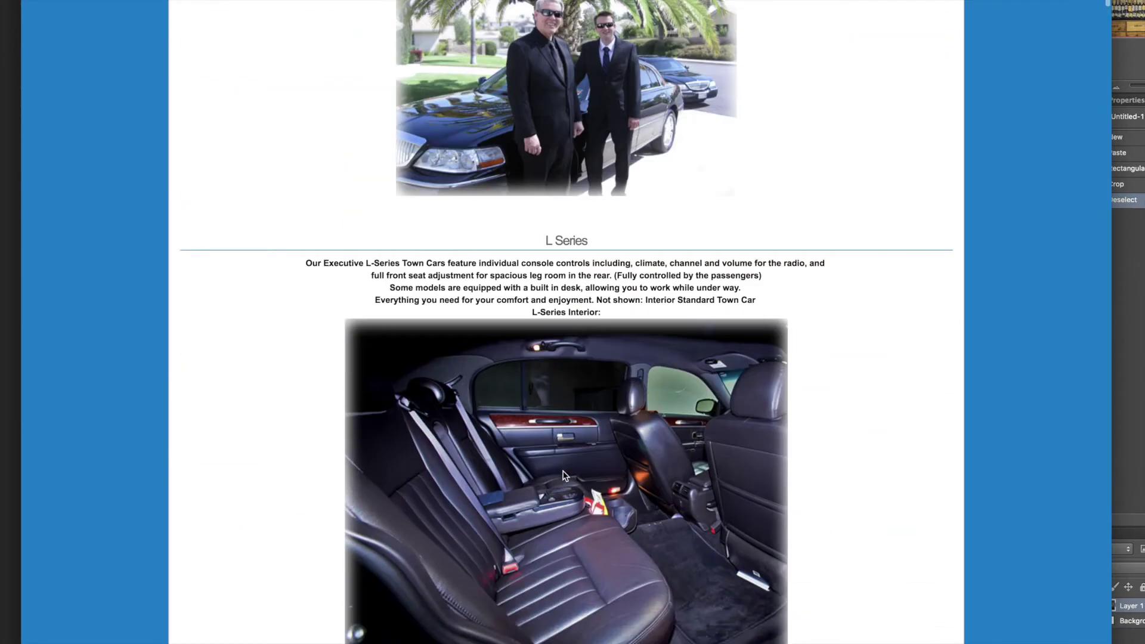
scroll(564, 475, "down", 14)
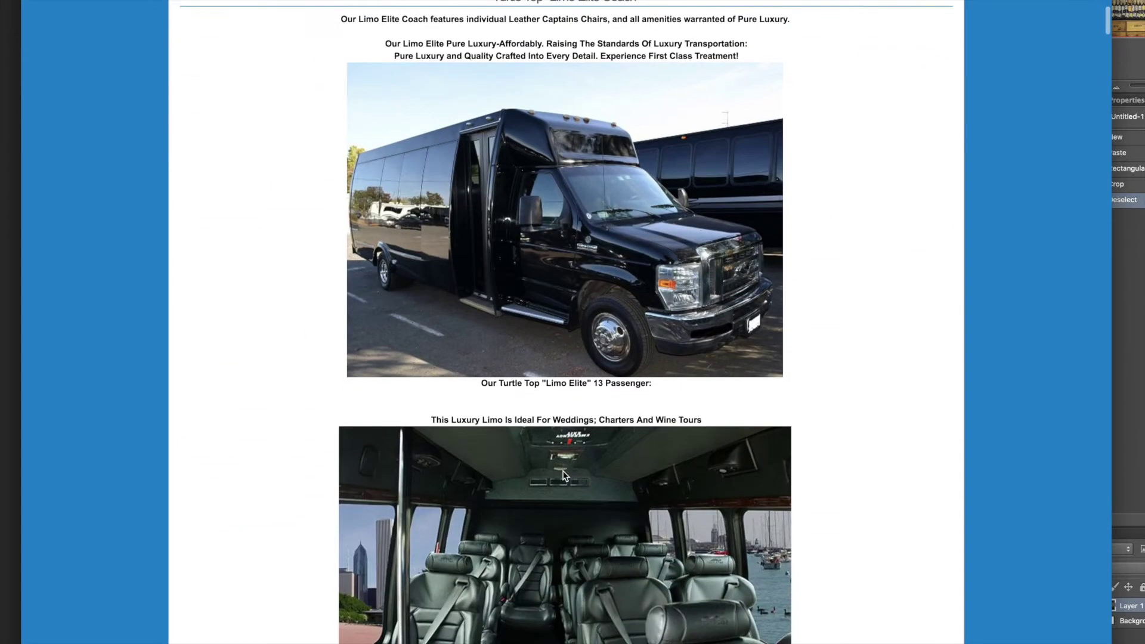
scroll(564, 475, "down", 15)
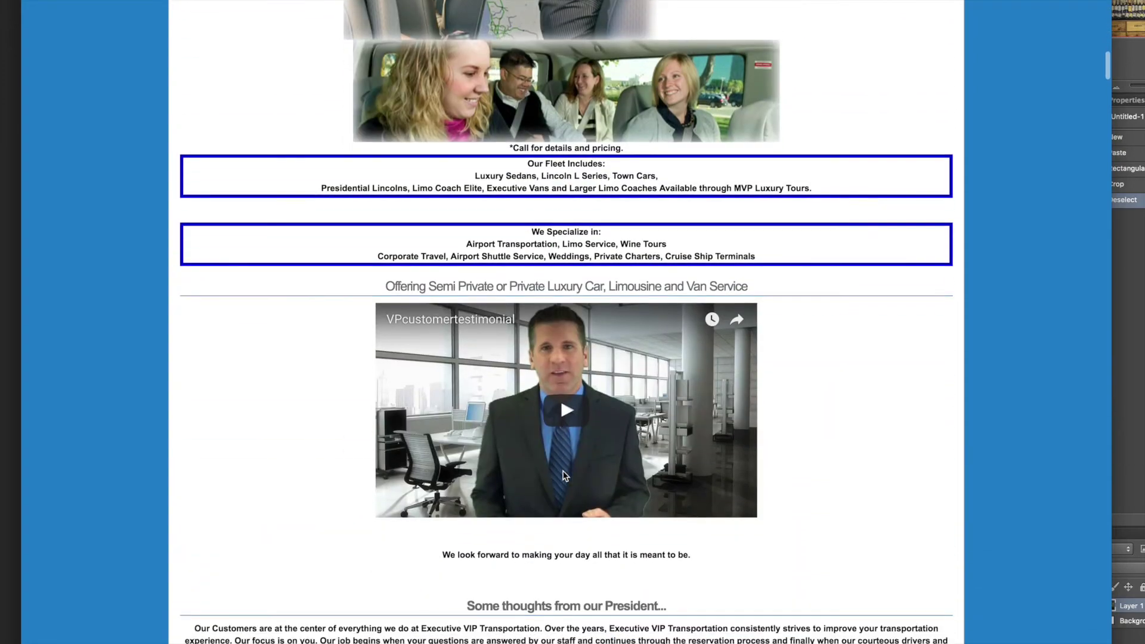
scroll(564, 476, "up", 20)
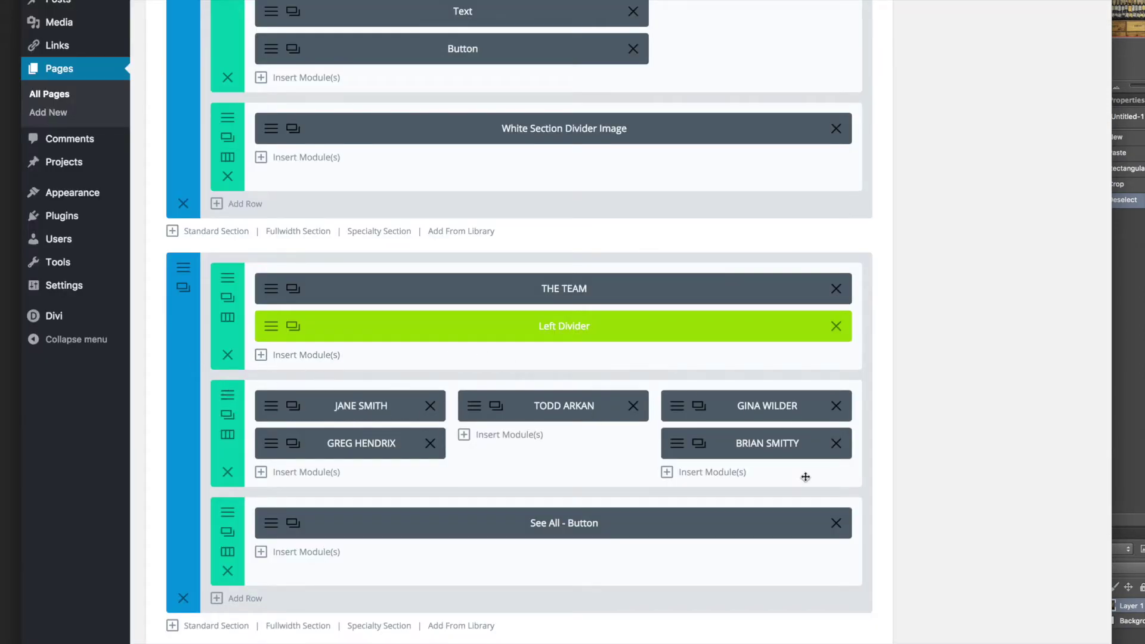
Step: Delete the middle team member module, set THE TEAM row to 1/2 + 1/2, and update
left_click(633, 405)
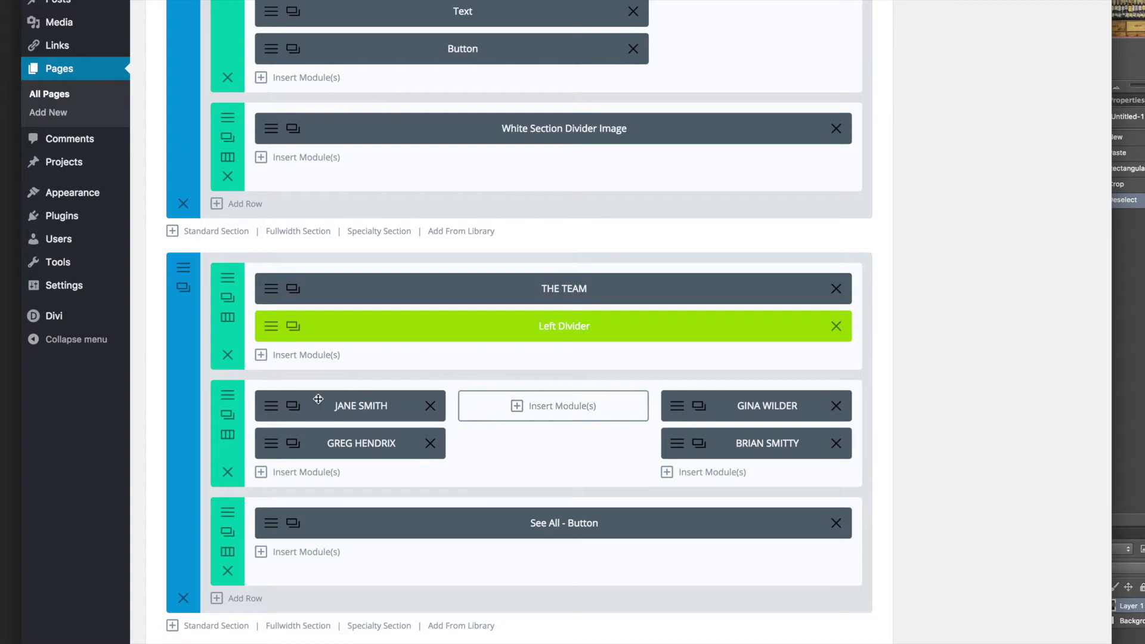
left_click(227, 434)
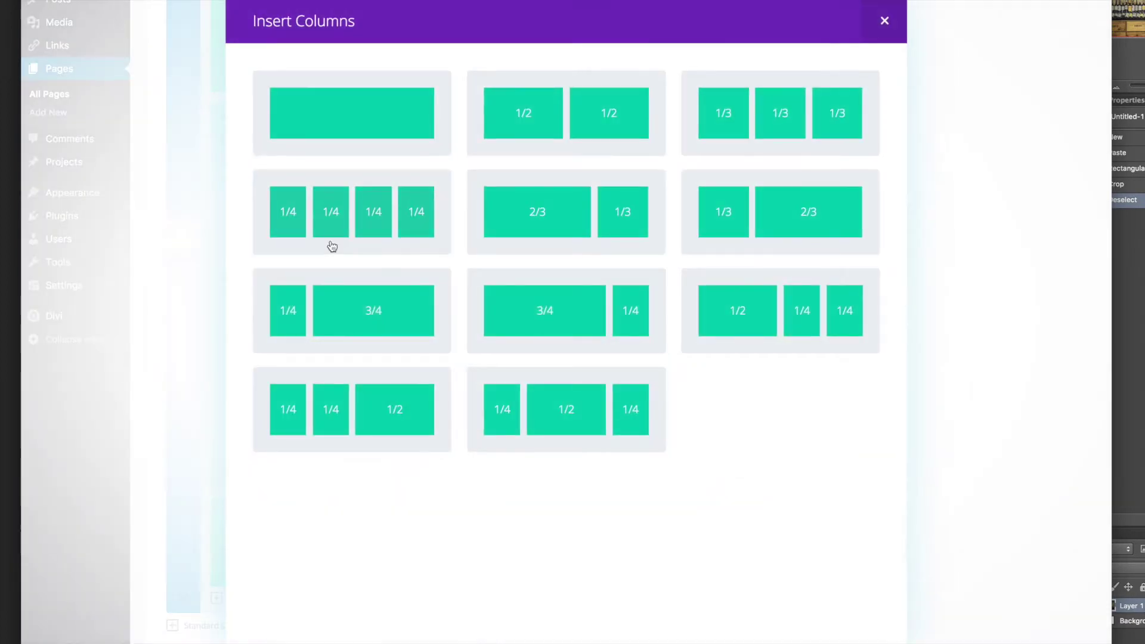
left_click(540, 106)
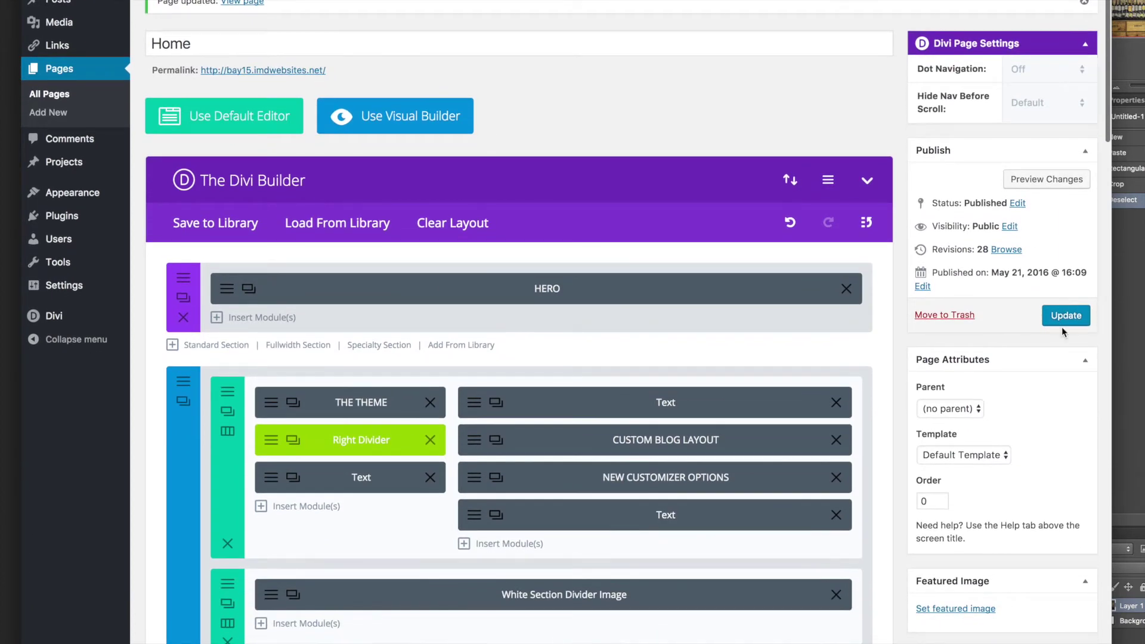
left_click(1065, 316)
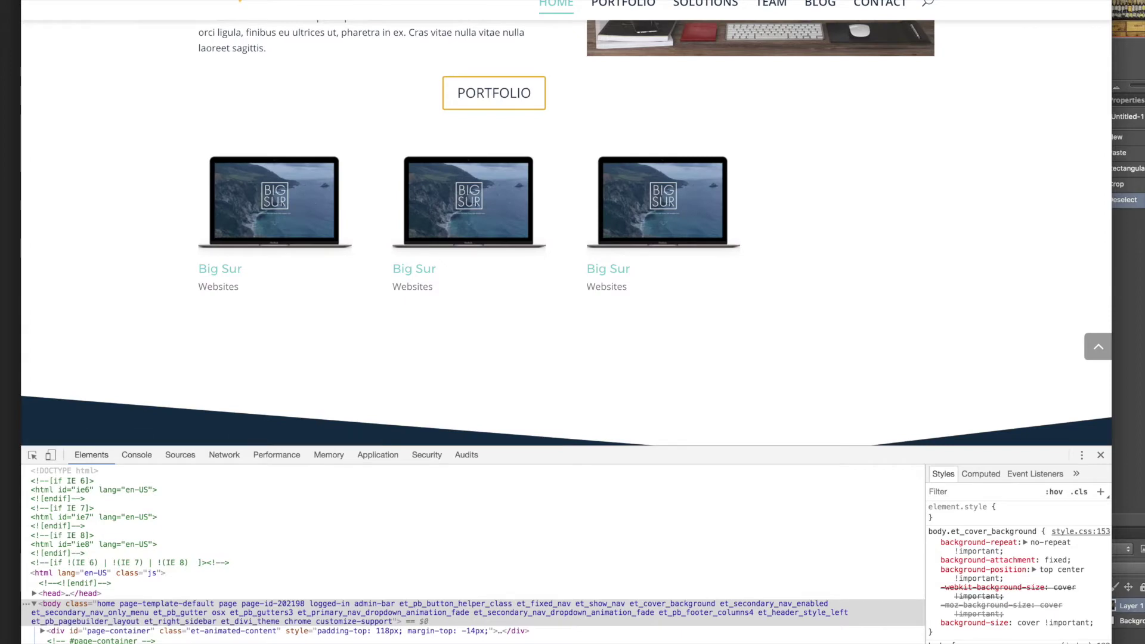
Step: Review the two-column team grid and select part of a team photo's caption
scroll(211, 131, "up", 20)
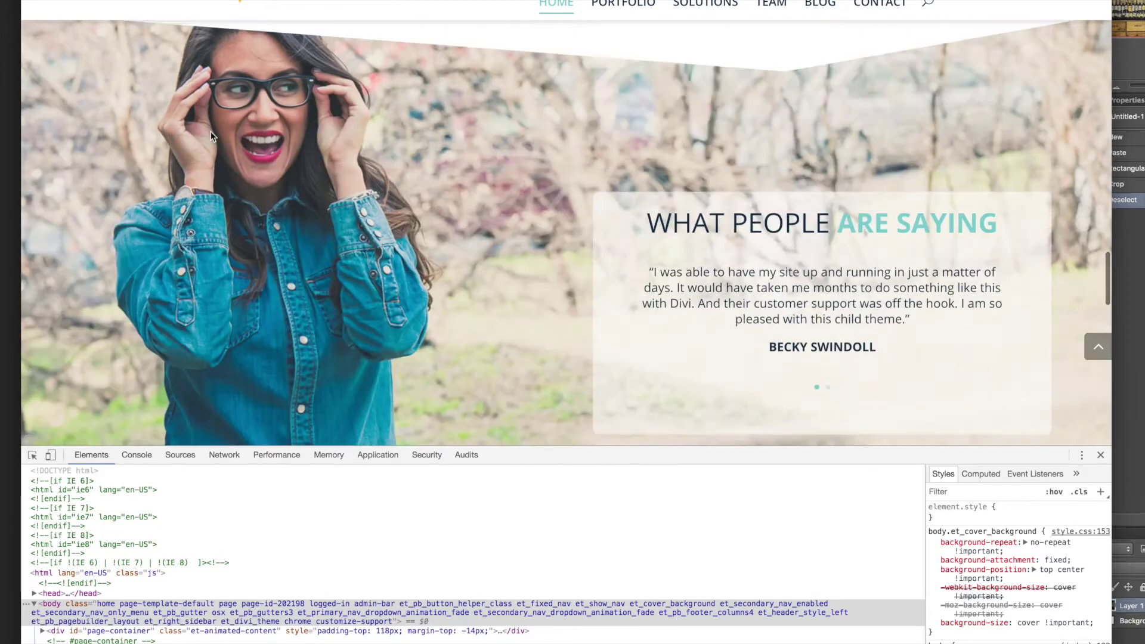
scroll(210, 131, "up", 3)
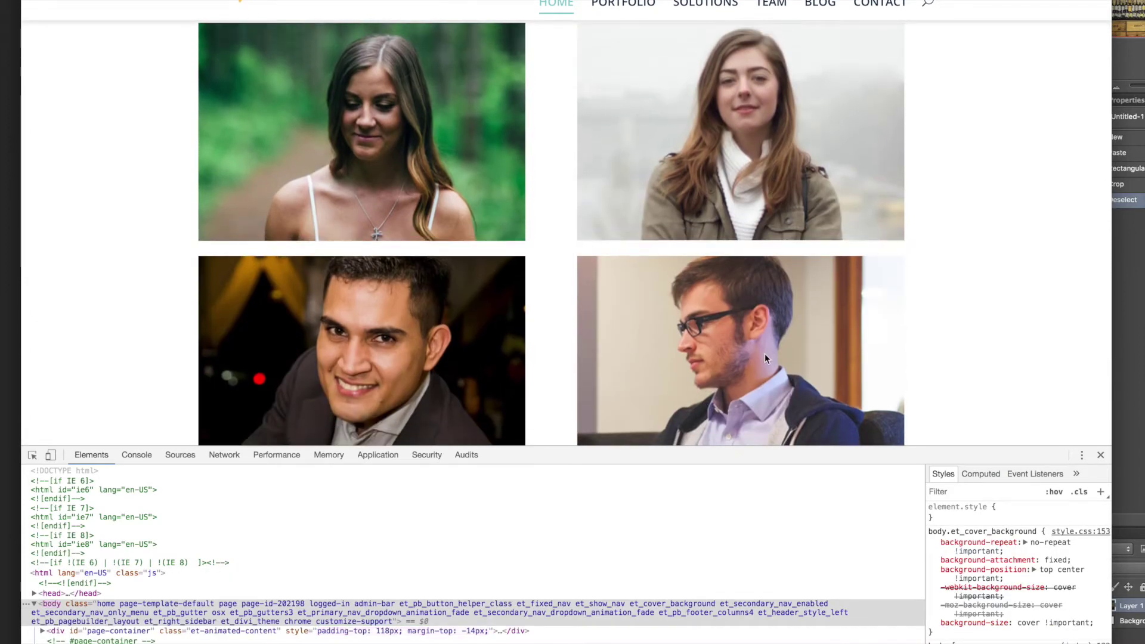
scroll(607, 281, "up", 1)
scroll(607, 281, "up", 4)
scroll(352, 251, "down", 12)
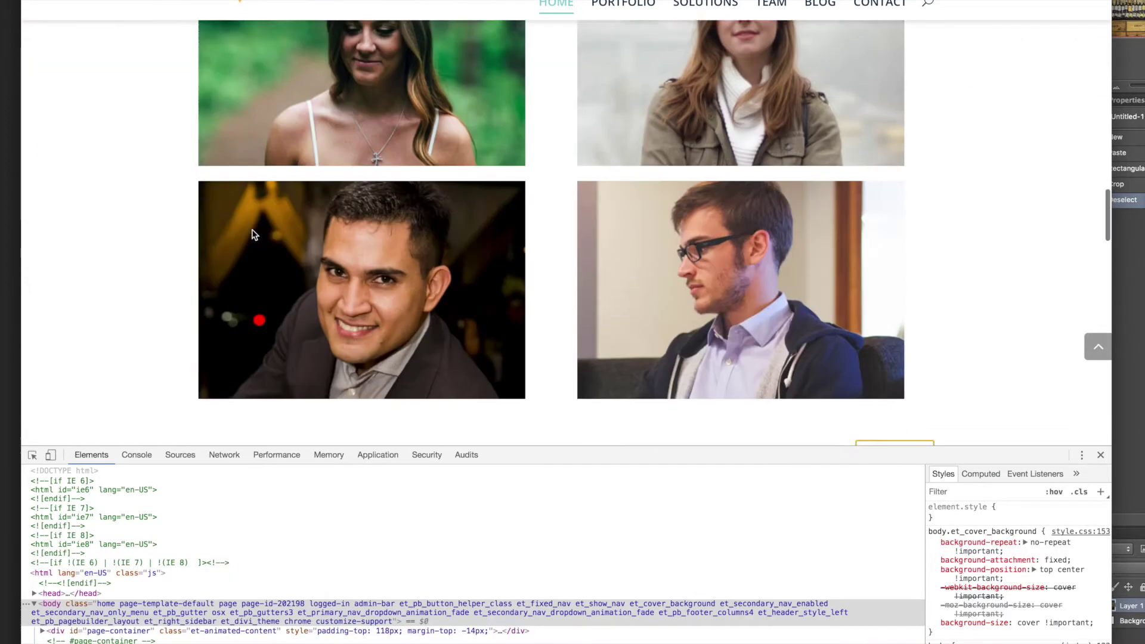
scroll(253, 233, "up", 4)
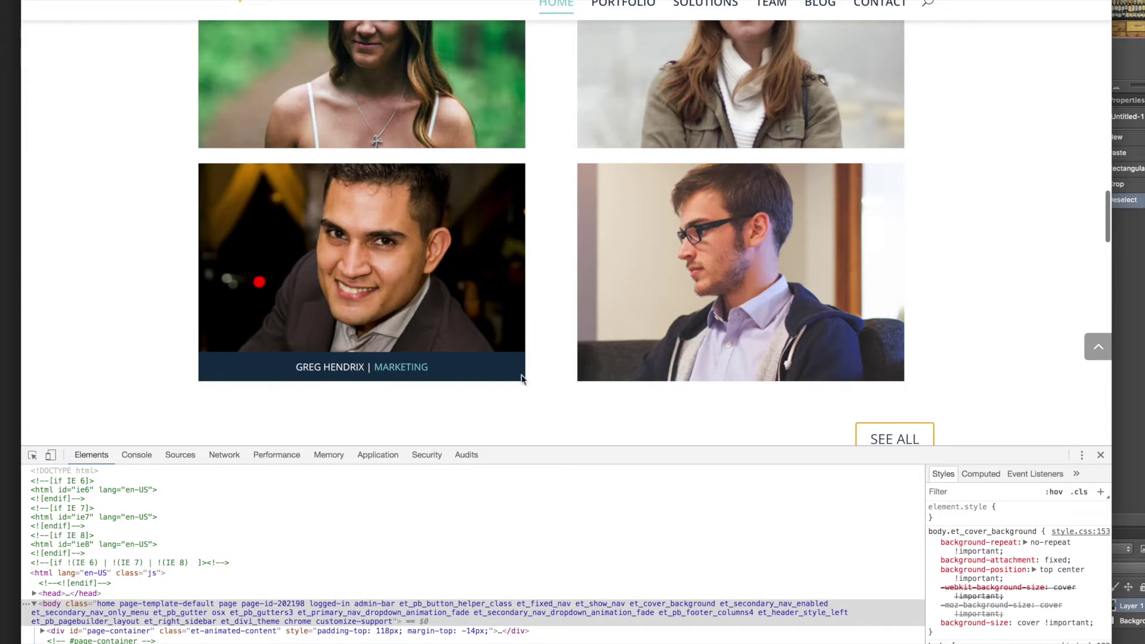
left_click_drag(308, 367, 347, 367)
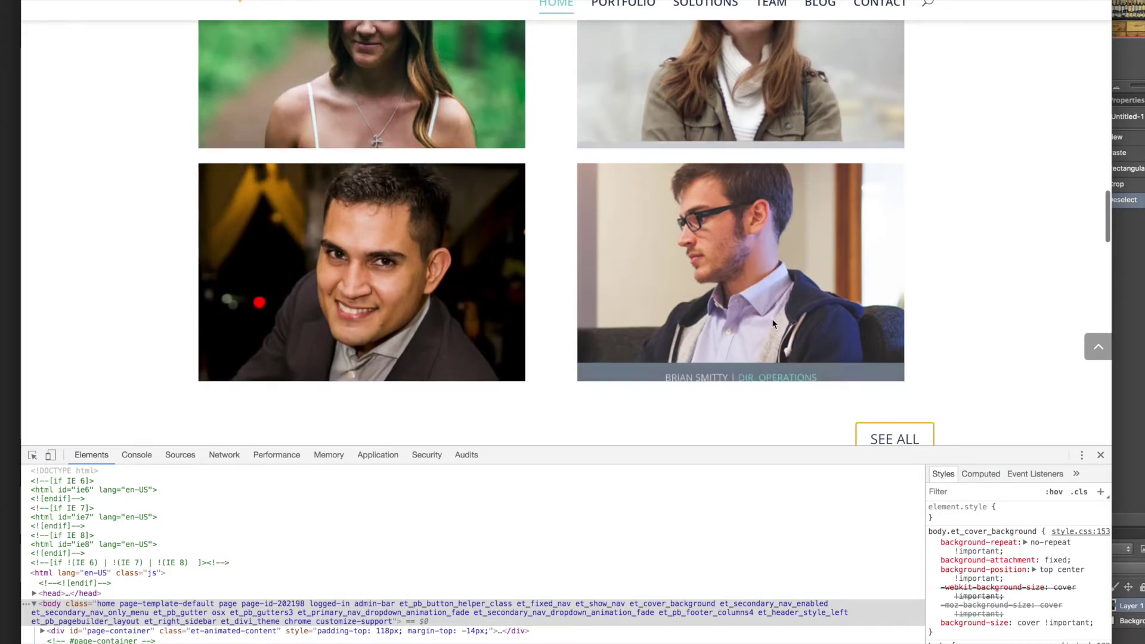
Step: Copy the Lincoln Town Cars photo from the old website into Photoshop's reach
scroll(135, 225, "up", 7)
scroll(137, 223, "down", 8)
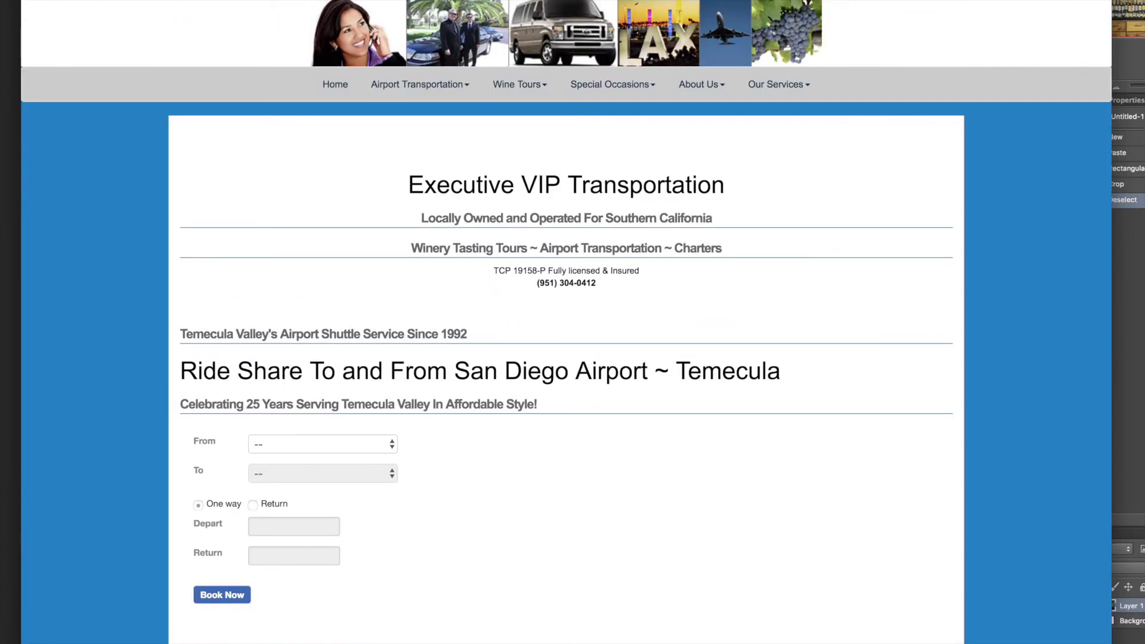
scroll(428, 298, "down", 10)
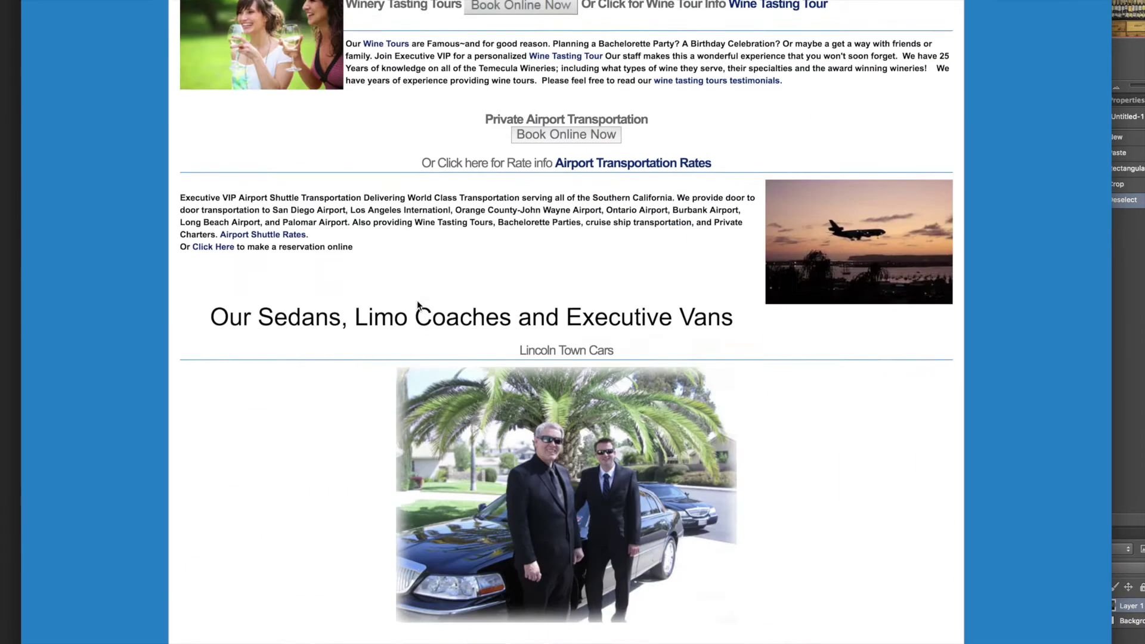
scroll(417, 299, "down", 5)
right_click(570, 116)
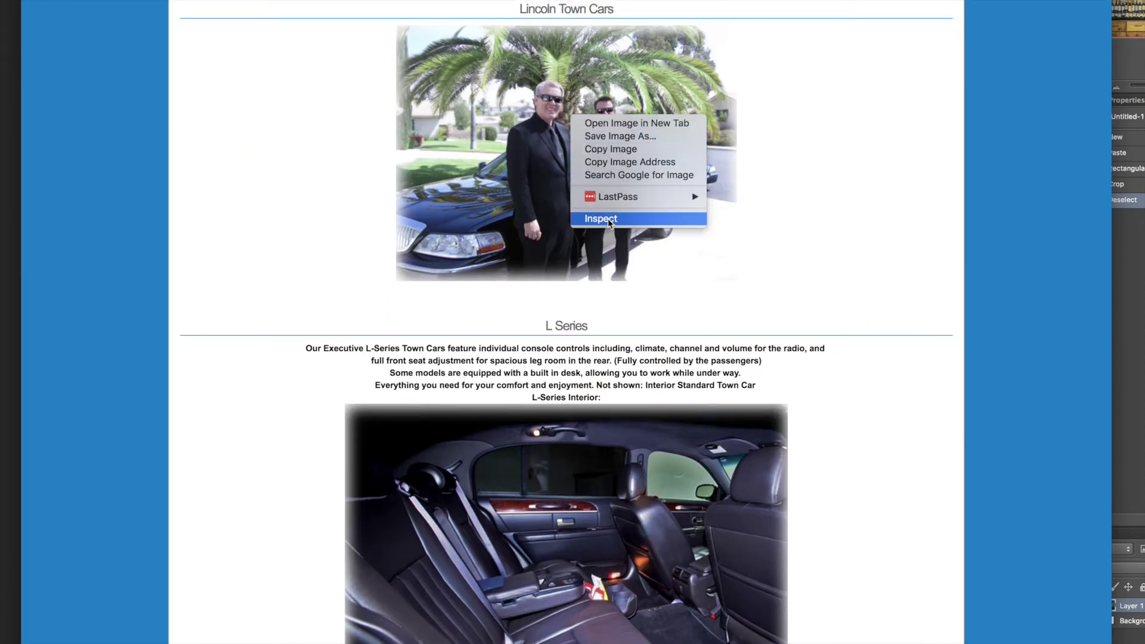
left_click(618, 149)
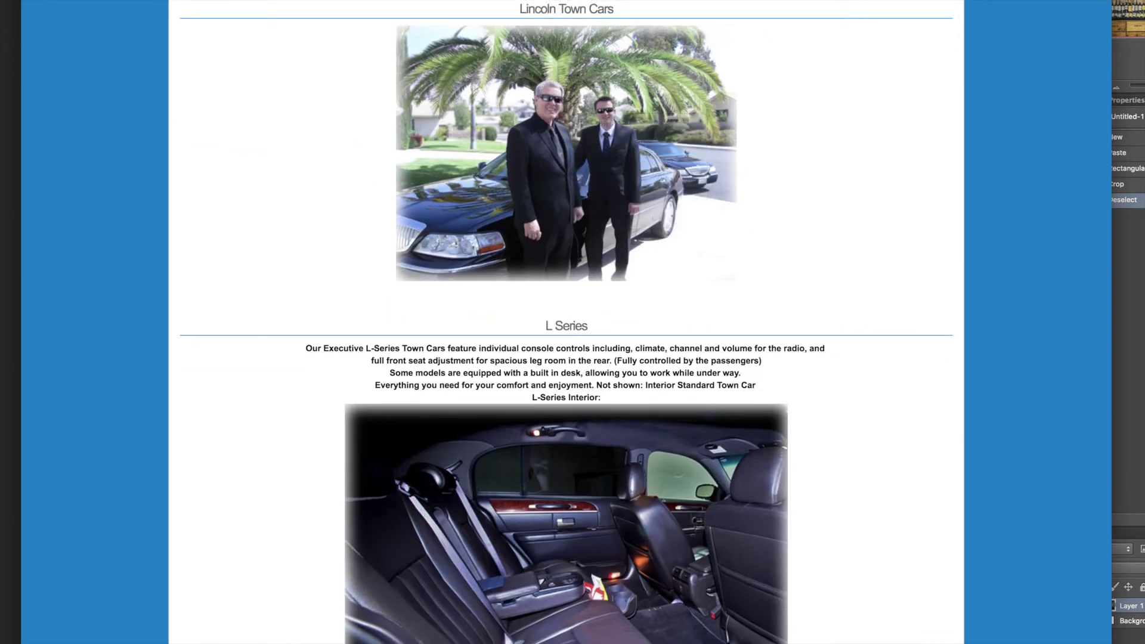
key("super+Tab")
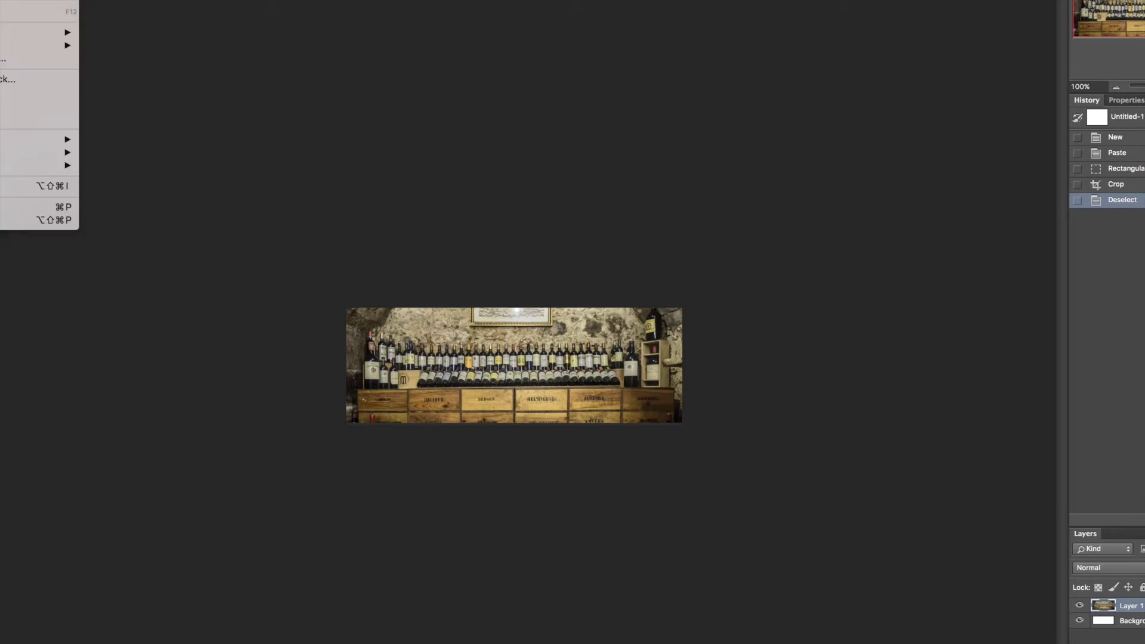
Step: Paste the Lincoln Town Car photo into a new 500×375 document and crop it to 443×332 px
left_click(435, 159)
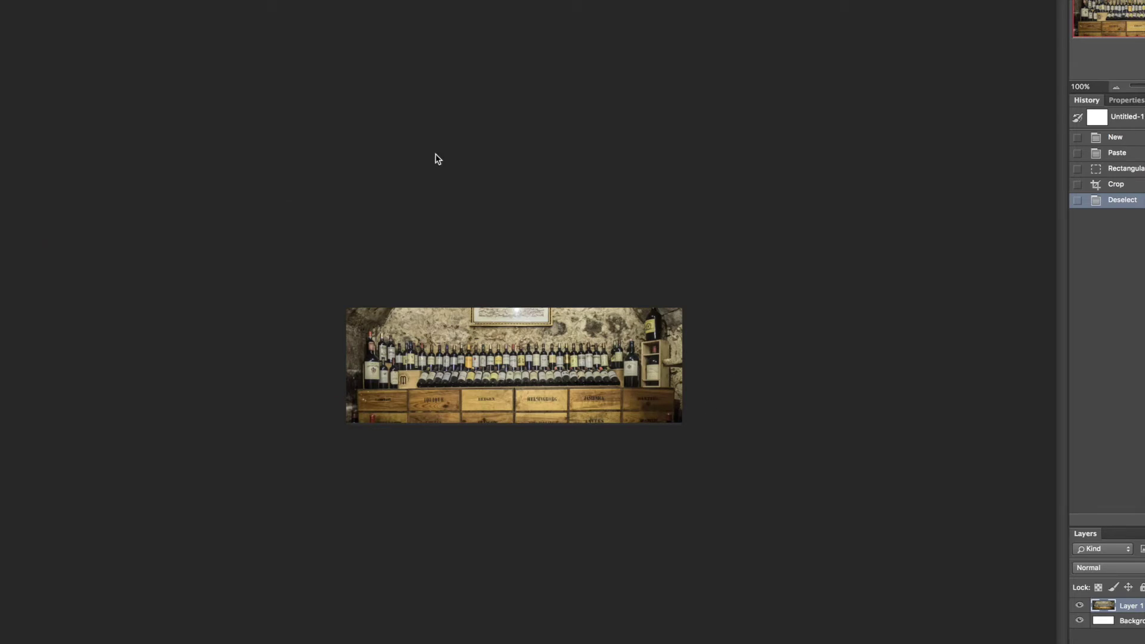
key("super+n")
key("Return")
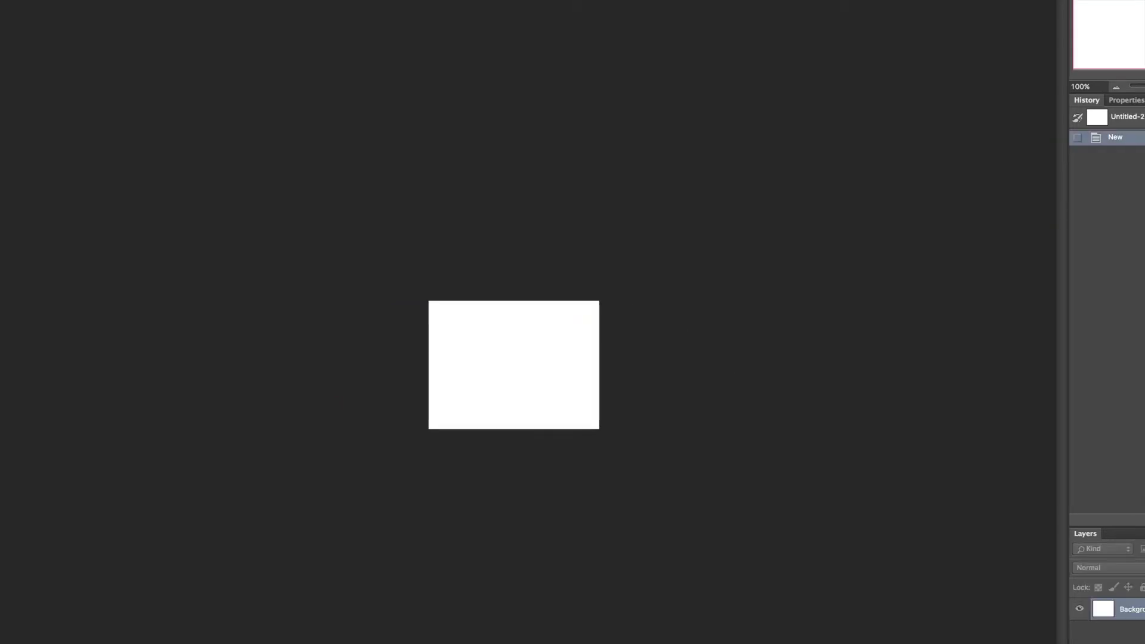
key("super+v")
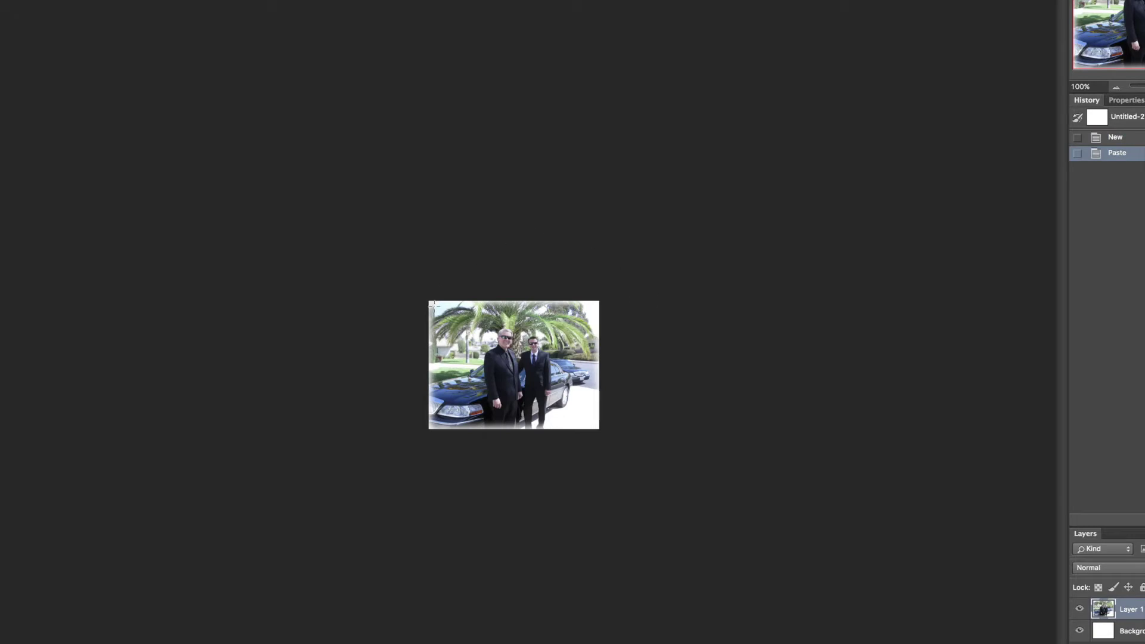
left_click_drag(438, 306, 588, 418)
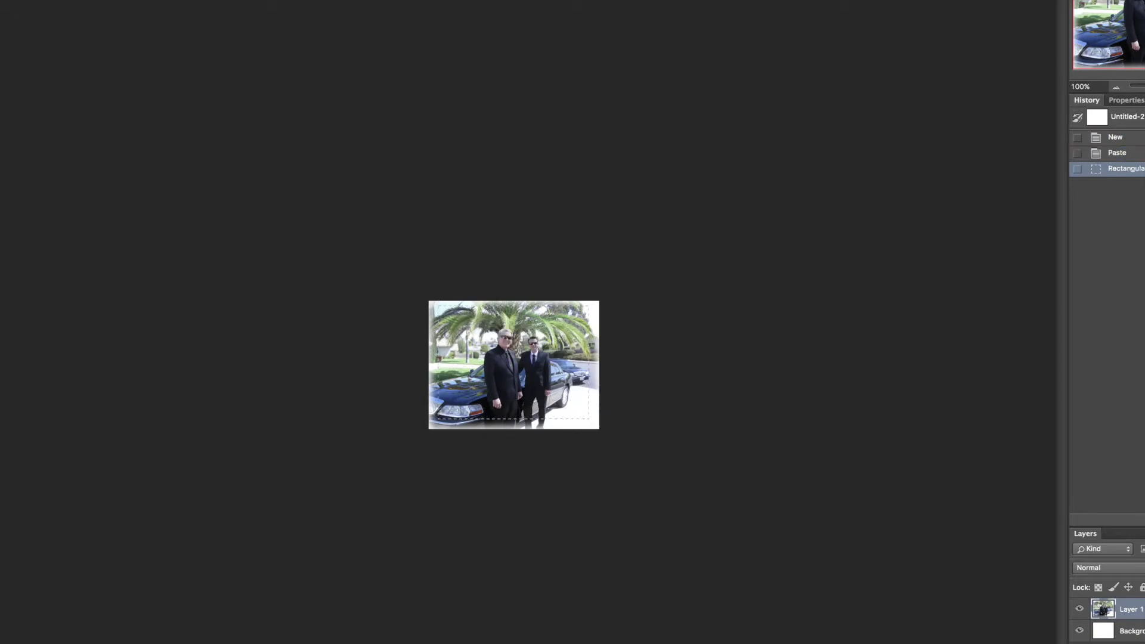
left_click(24, 1)
left_click(36, 15)
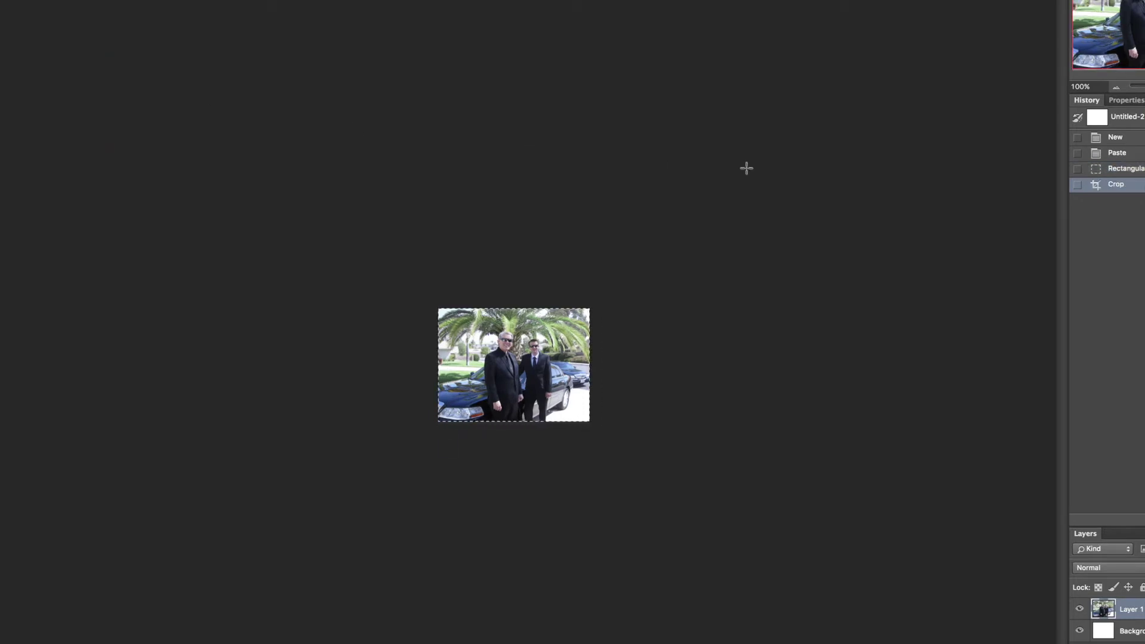
Step: Export the cropped Lincoln photo as a PNG-24 with Save for Web
key("super+alt+shift+s")
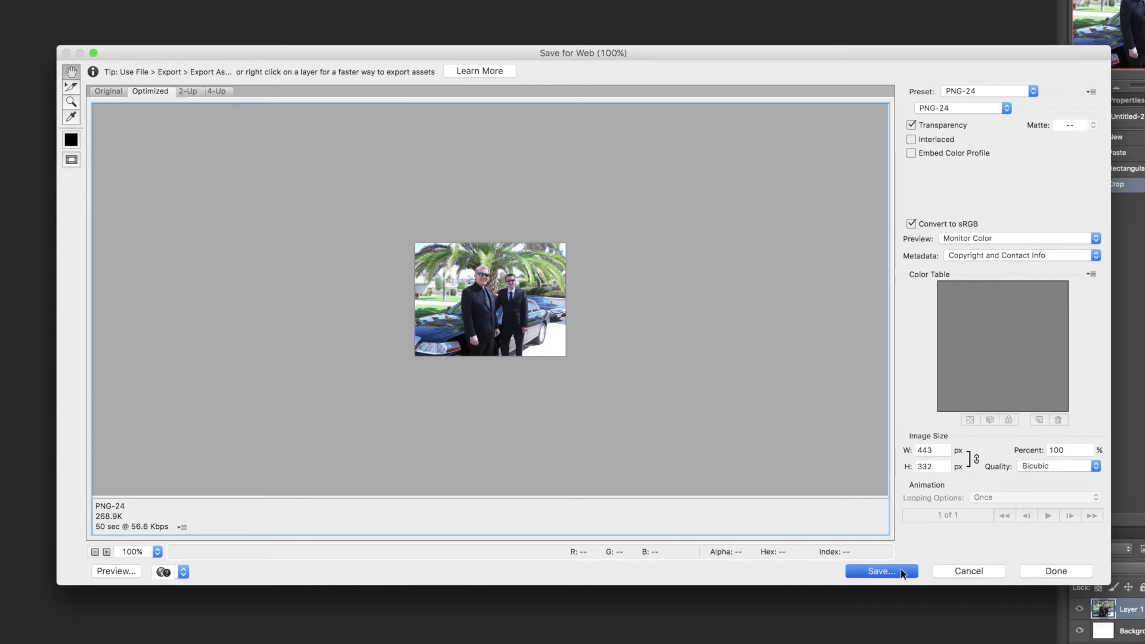
left_click(865, 571)
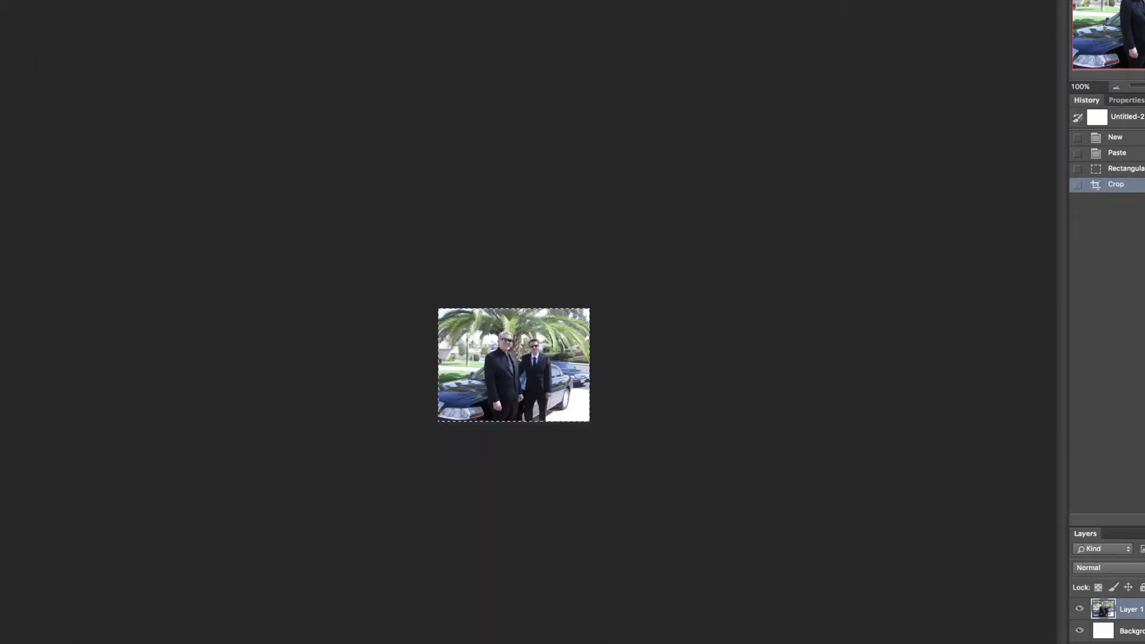
key("super+Tab")
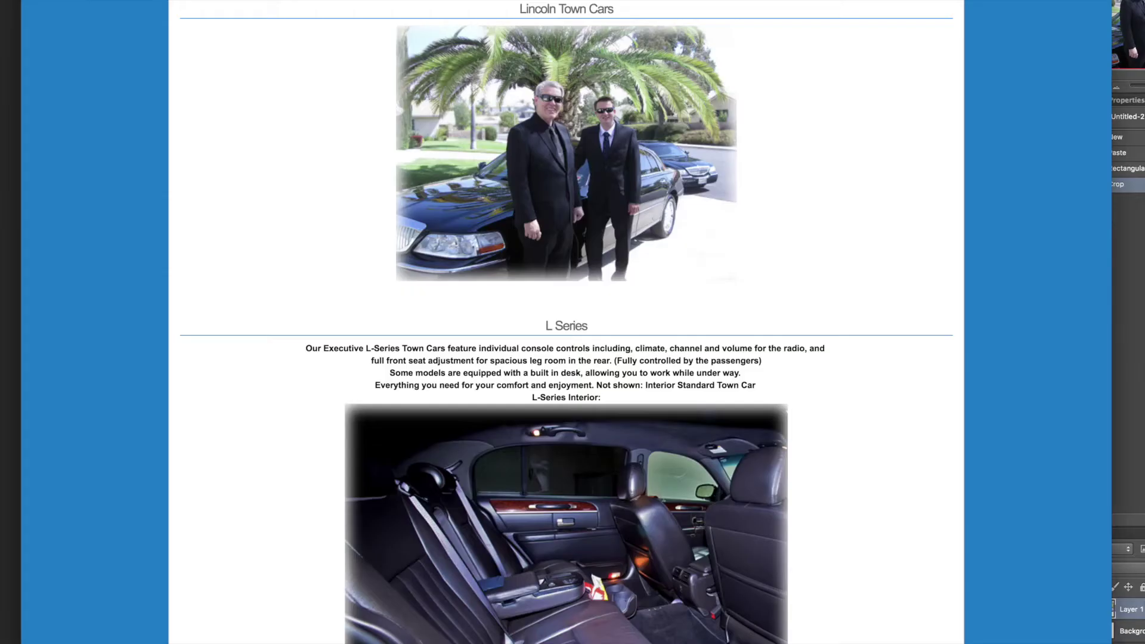
Step: Inspect the first team member module's code settings and close them unchanged
key("ctrl+Tab")
key("ctrl+Tab")
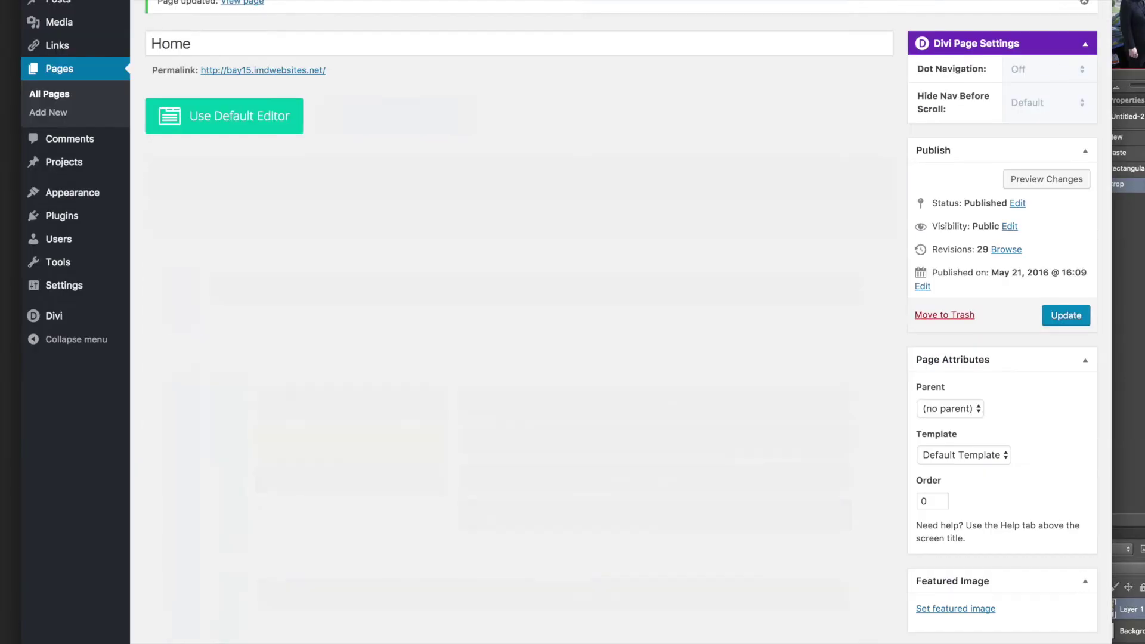
scroll(413, 595, "down", 18)
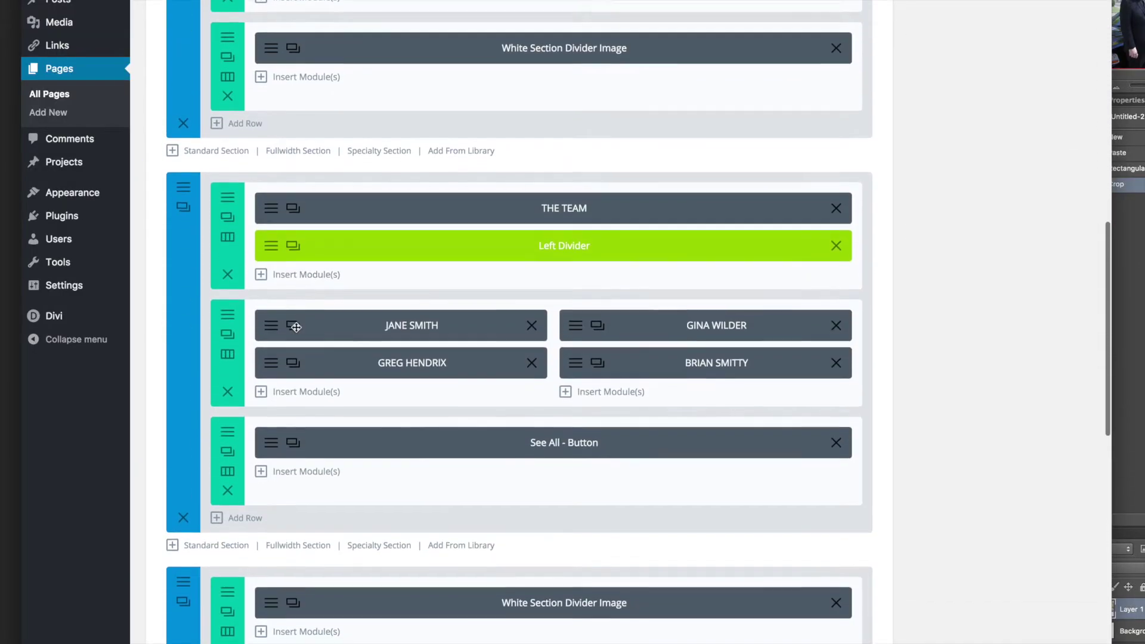
left_click(265, 321)
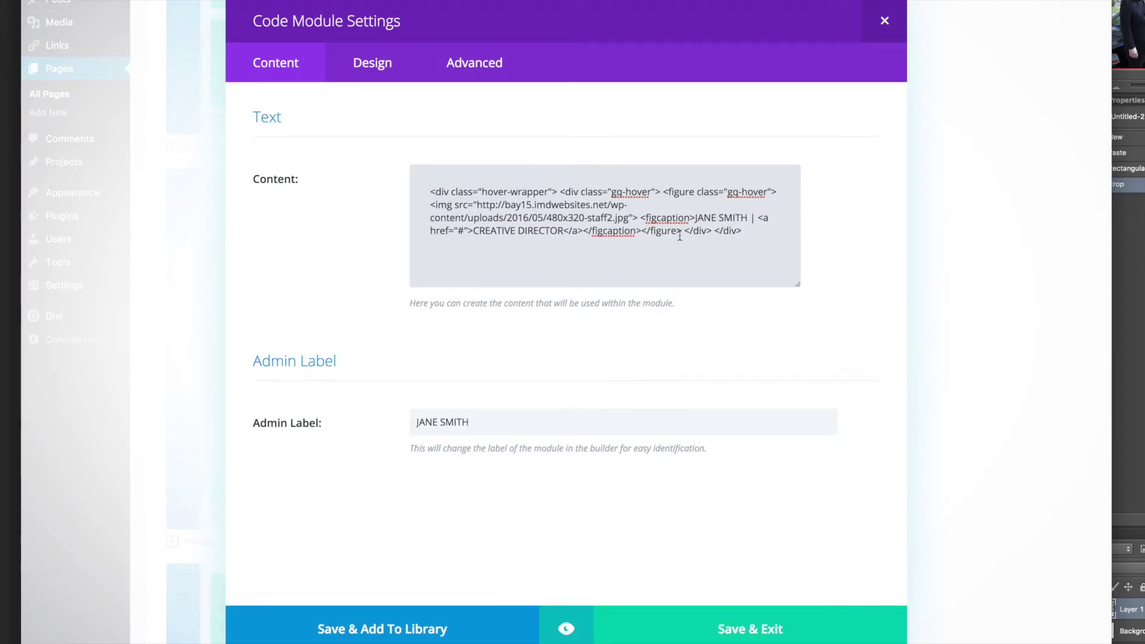
left_click(885, 21)
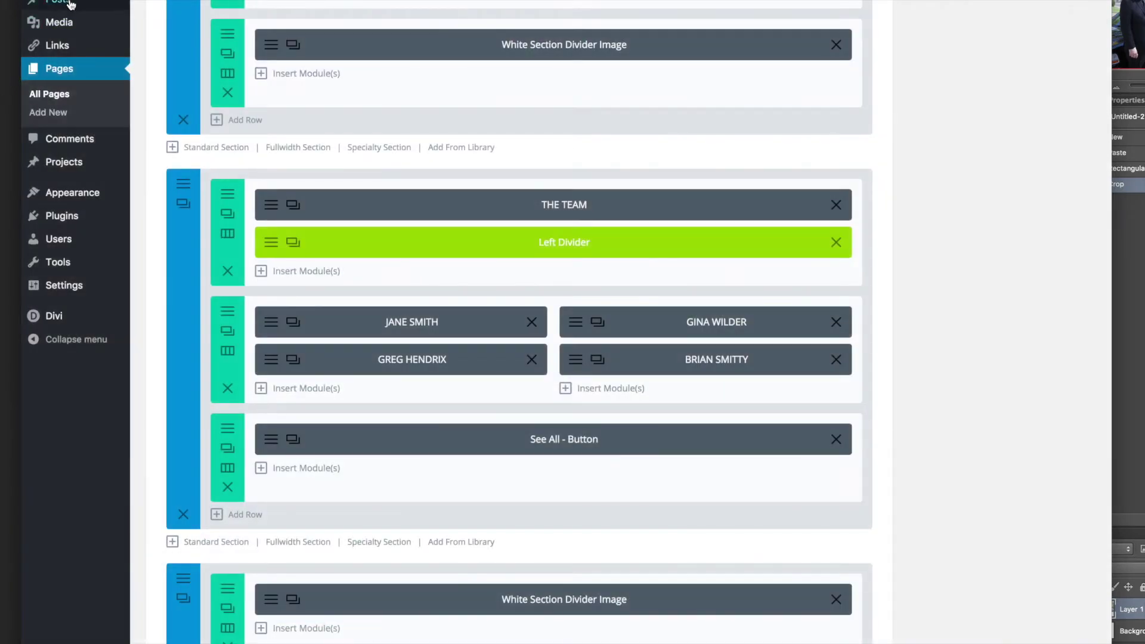
Step: Upload lincoln.png from Downloads to the media library and copy its file URL
mouse_move(70, 35)
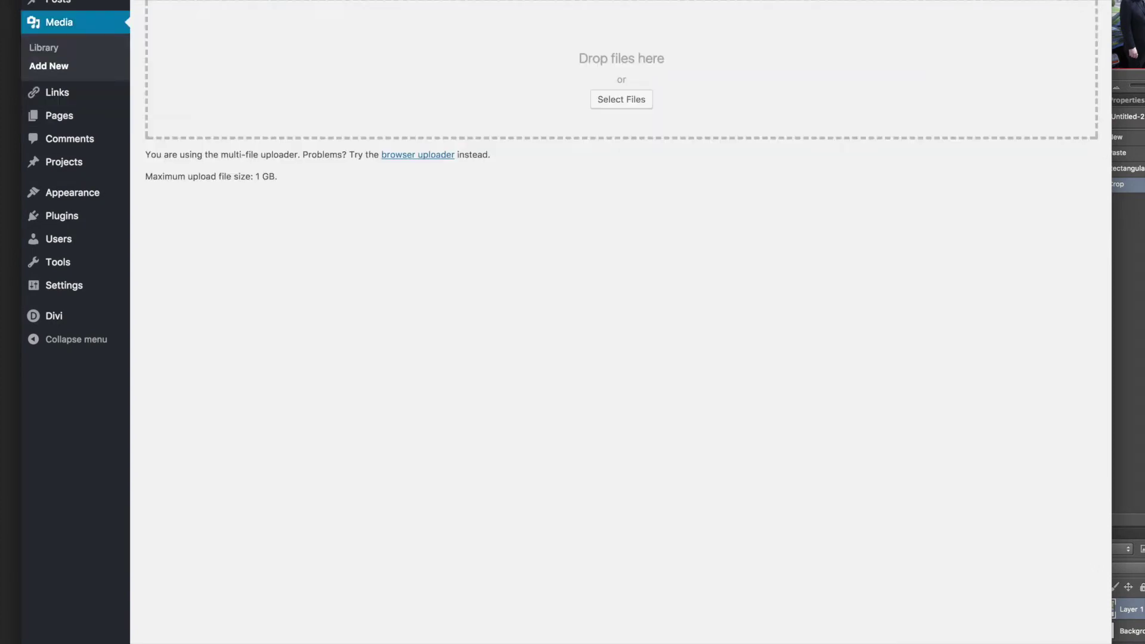
left_click(630, 108)
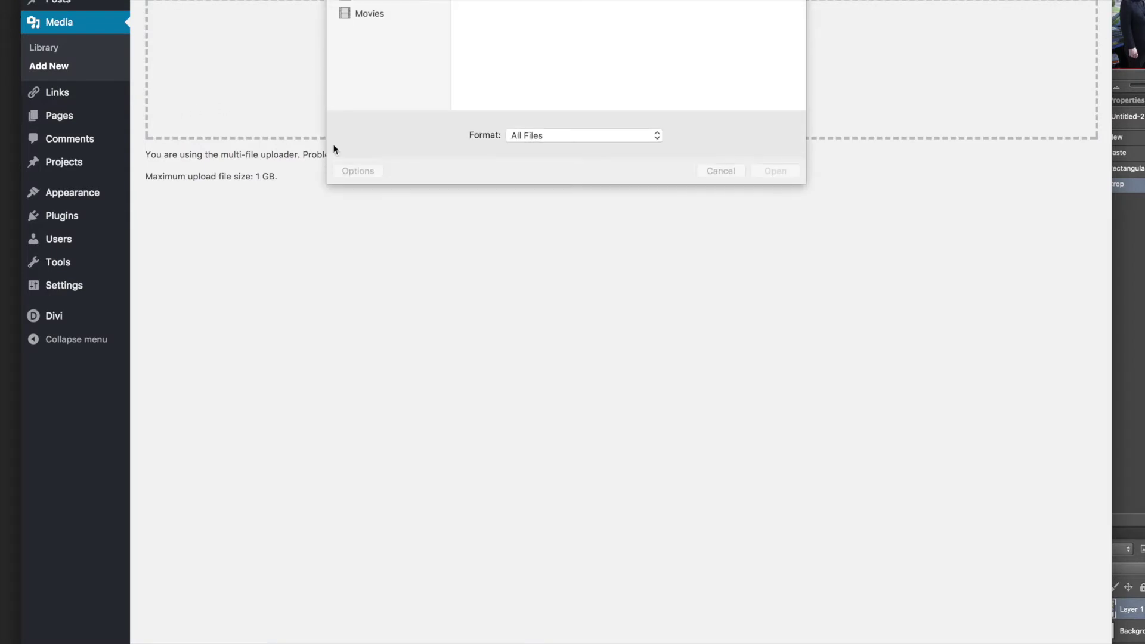
scroll(626, 60, "down", 5)
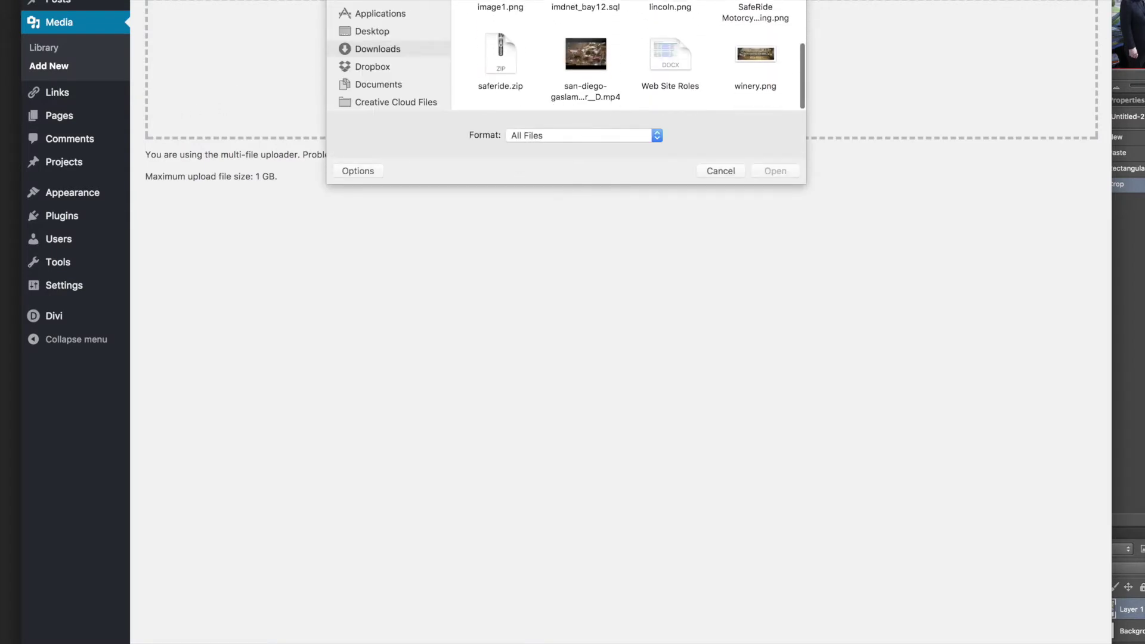
double_click(671, 9)
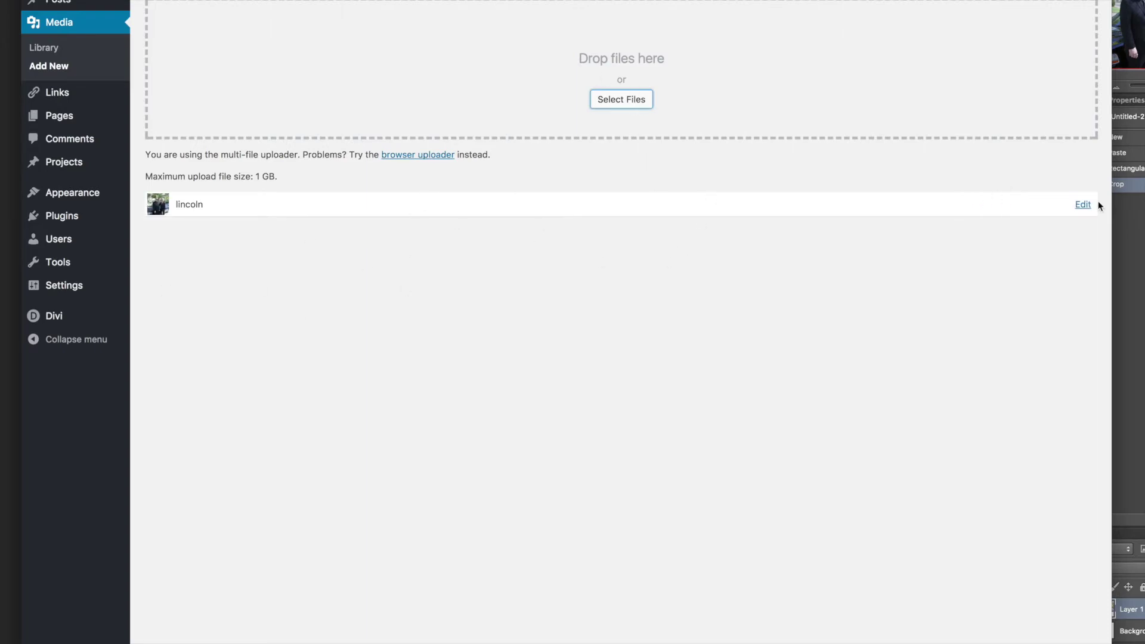
left_click(1083, 204)
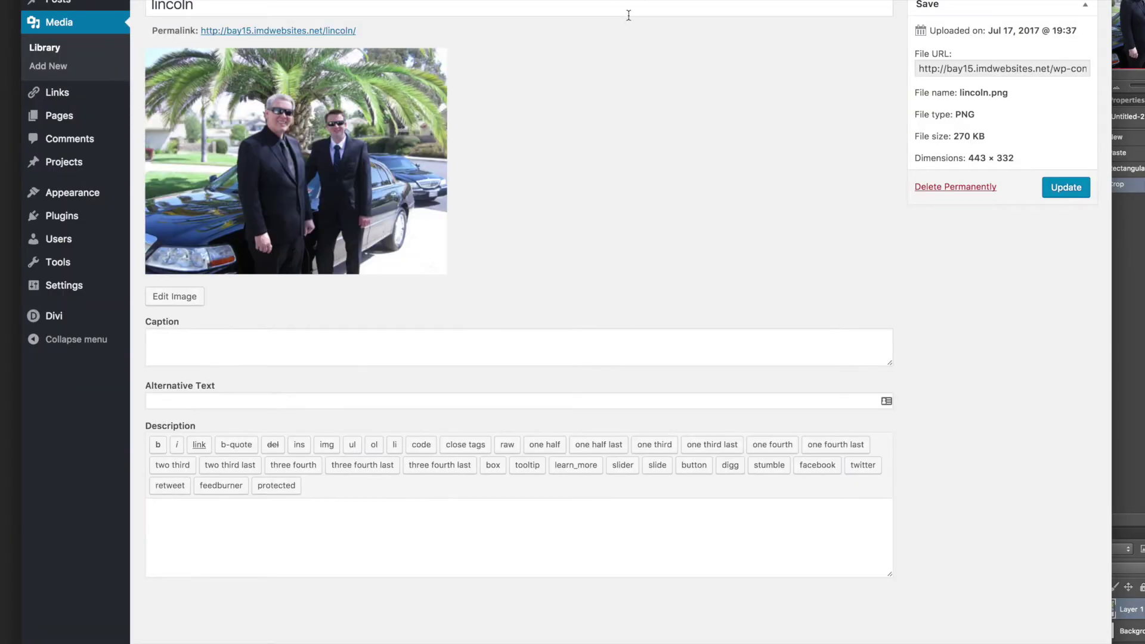
triple_click(1050, 68)
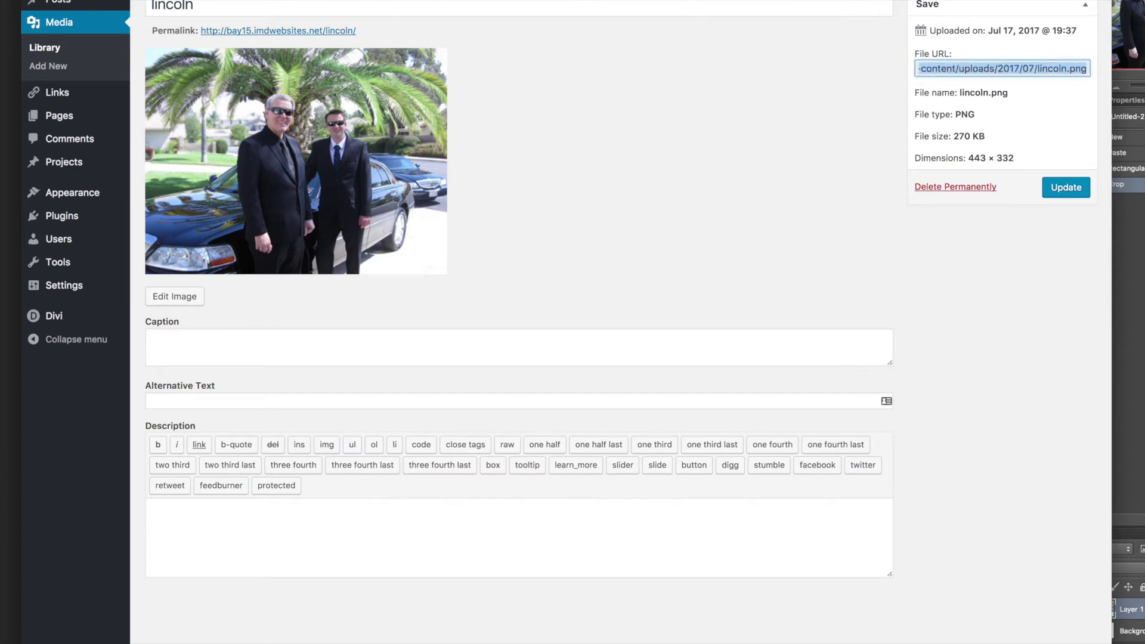
key("ctrl+Tab")
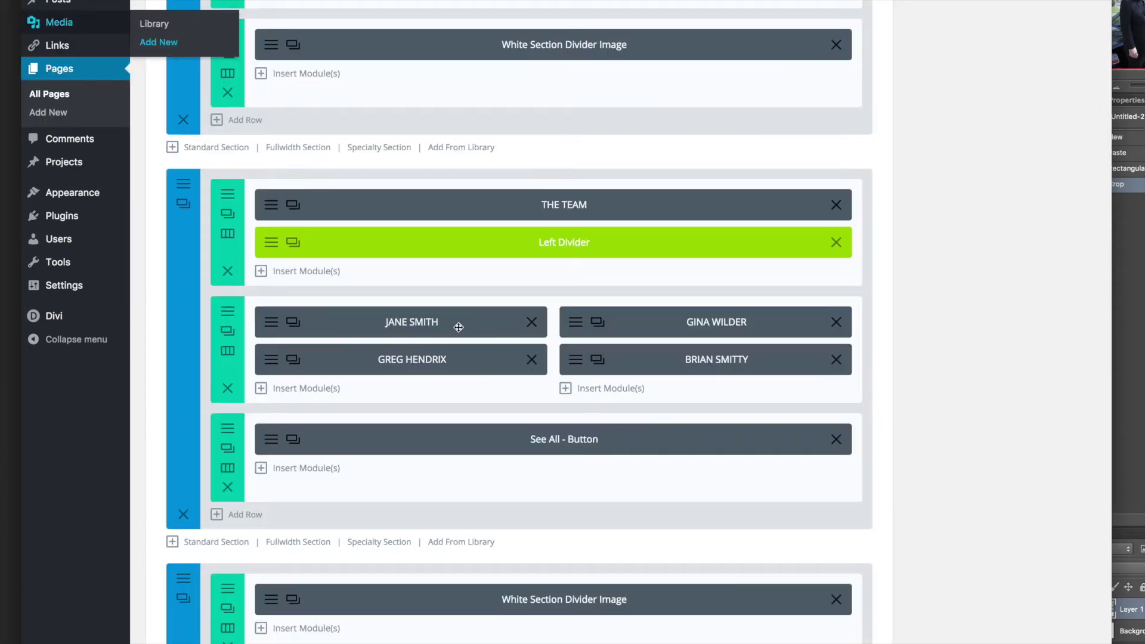
Step: Paste the lincoln.png URL over the JANE SMITH module's img src and update the homepage
left_click(281, 323)
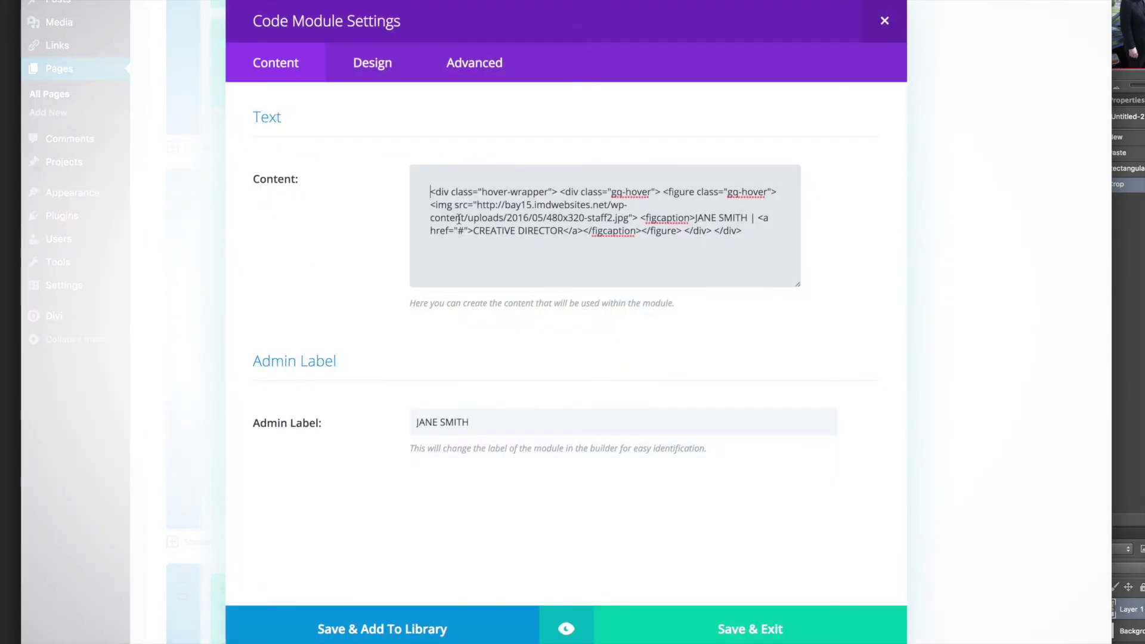
left_click_drag(479, 204, 627, 213)
type("/wp-content/uploads/2017/07/lincoln.png")
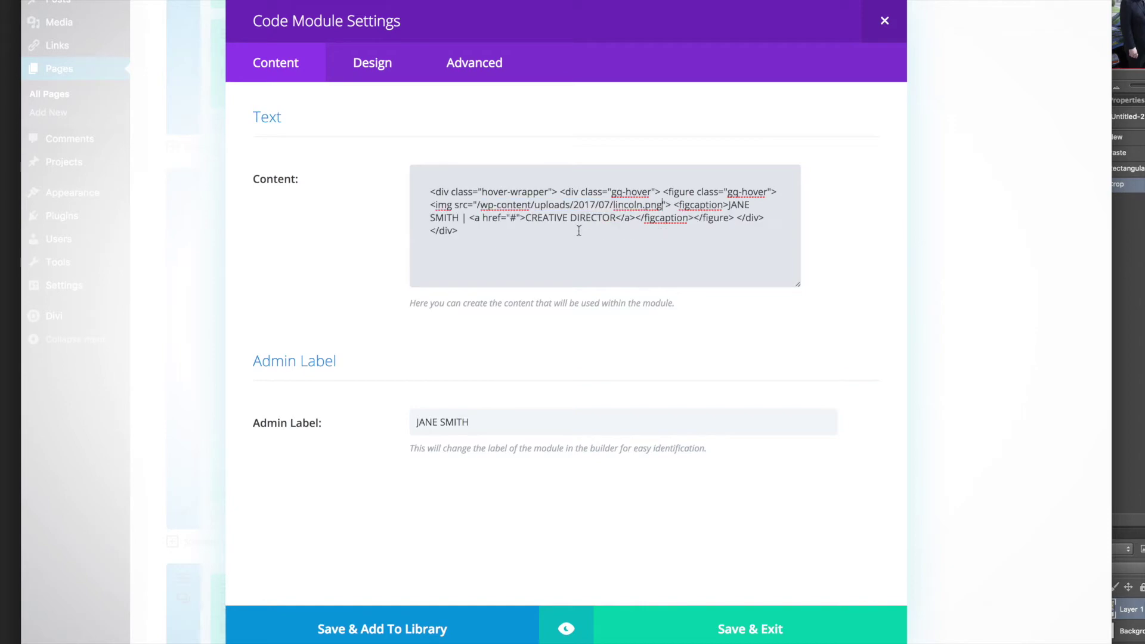
left_click(693, 628)
scroll(938, 190, "up", 10)
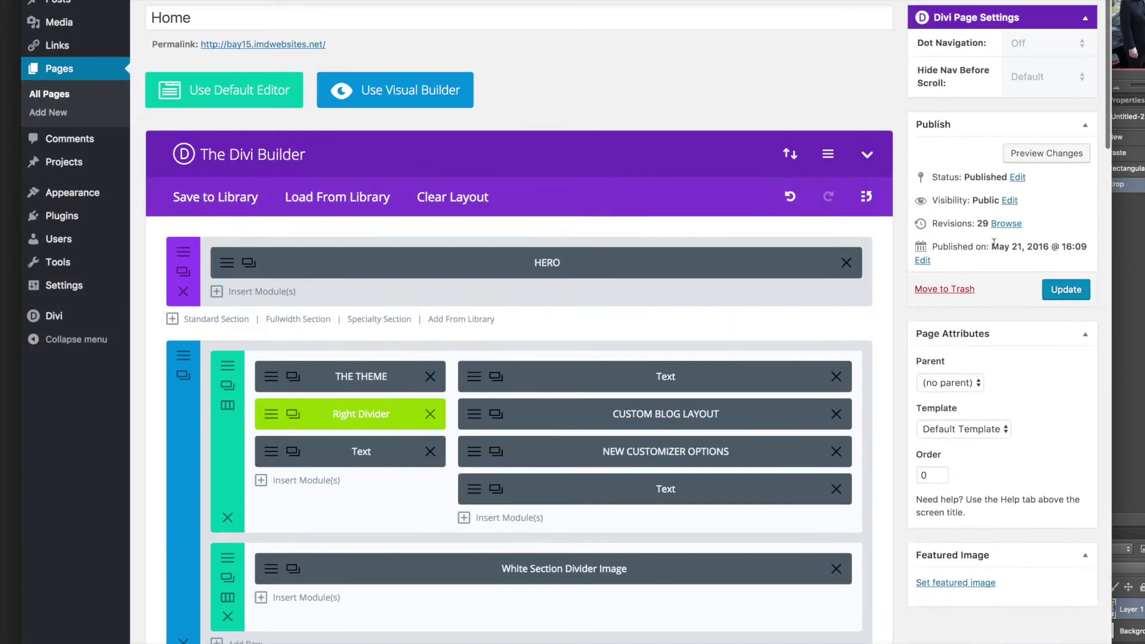
left_click(1061, 325)
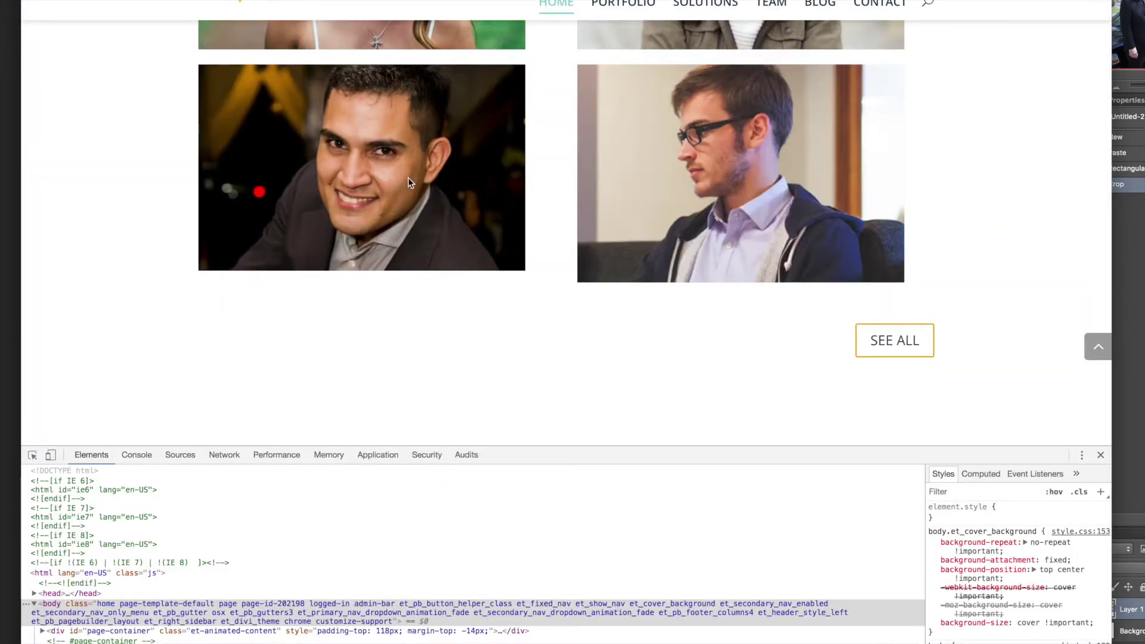
scroll(632, 291, "up", 1)
scroll(632, 291, "up", 15)
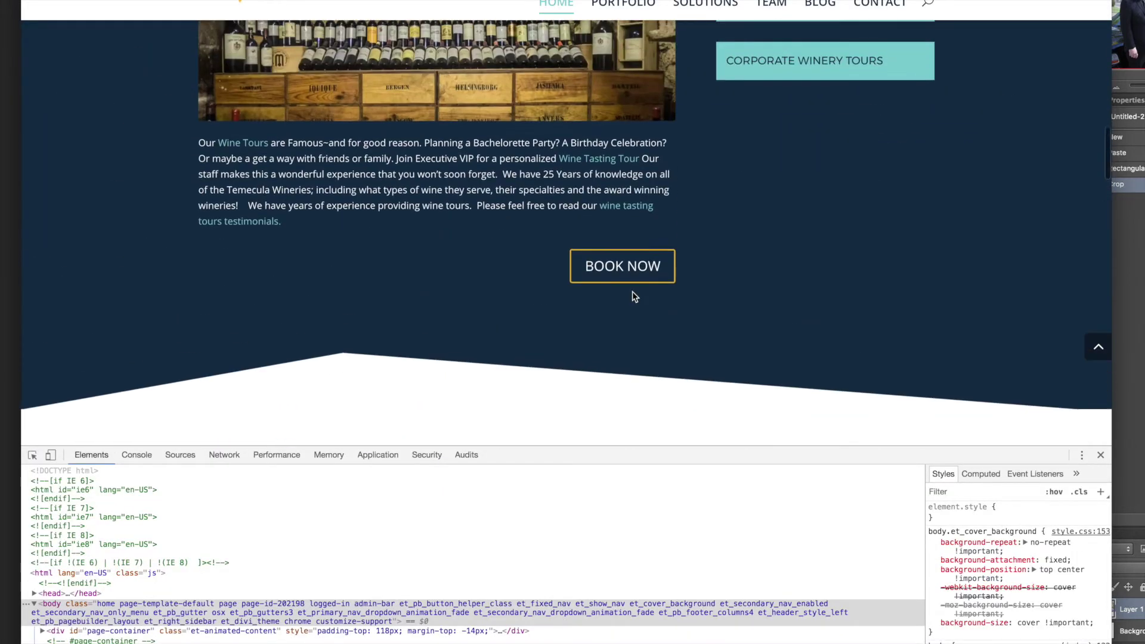
scroll(140, 163, "down", 15)
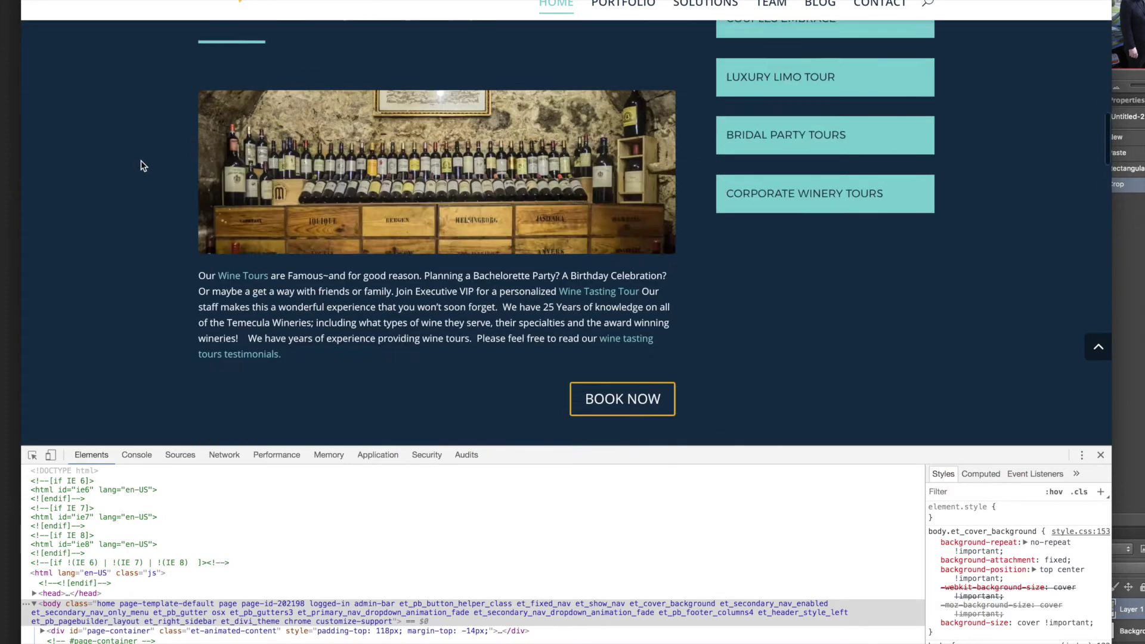
scroll(139, 162, "down", 10)
scroll(140, 162, "up", 5)
scroll(139, 162, "down", 10)
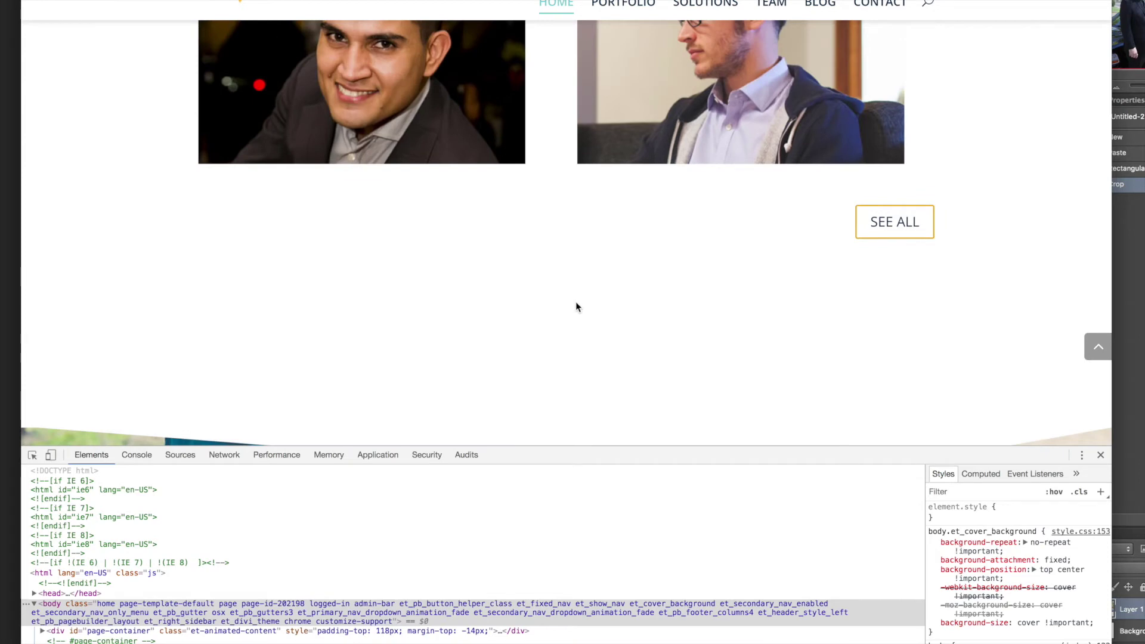
Step: Reload the live homepage to verify the Lincoln photo, then return to the old fleet page
key("super+r")
scroll(574, 301, "up", 5)
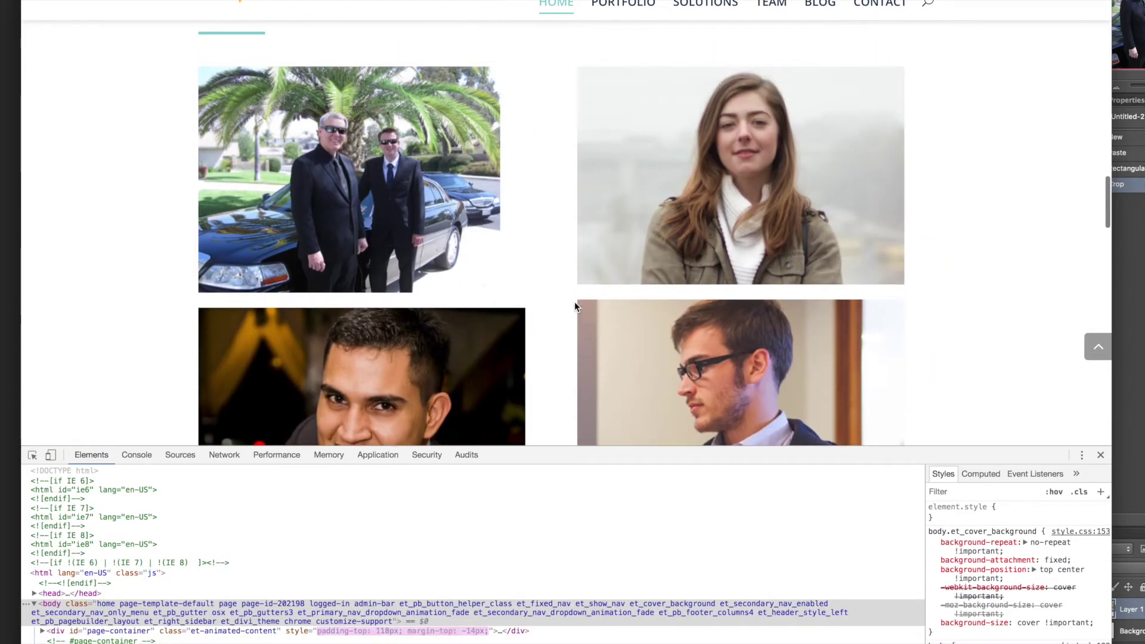
mouse_move(459, 221)
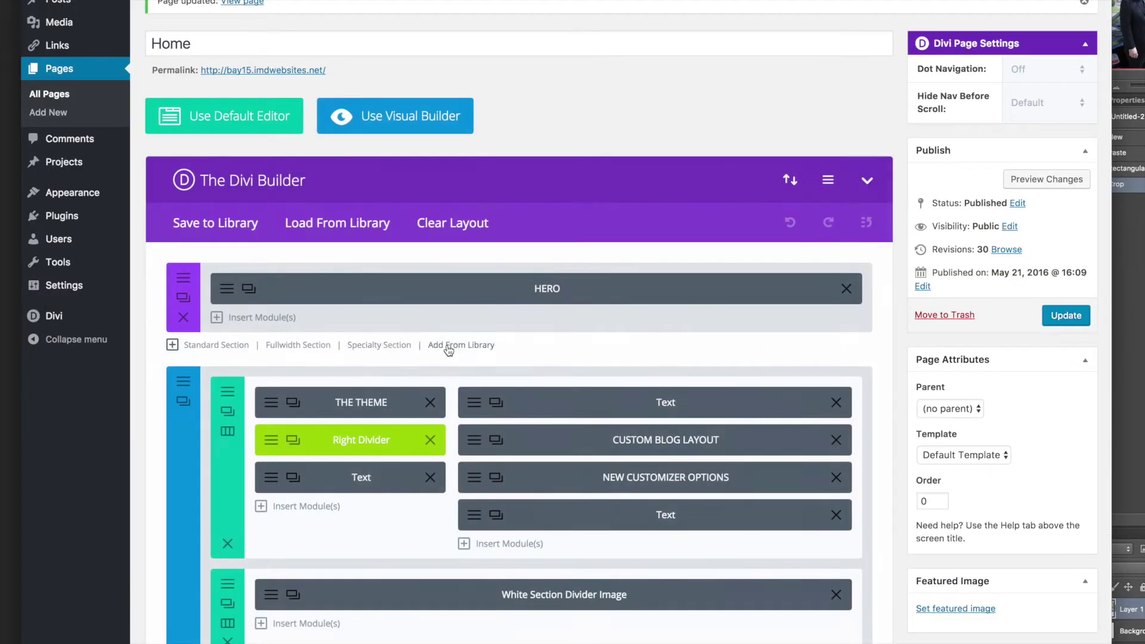
scroll(438, 461, "down", 15)
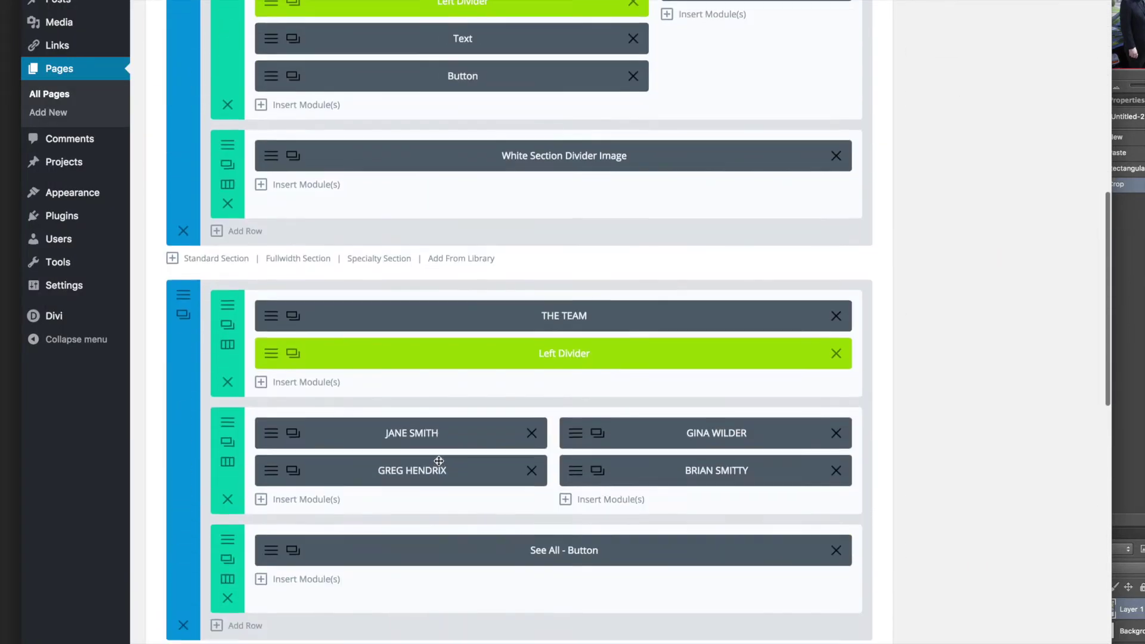
scroll(509, 536, "down", 5)
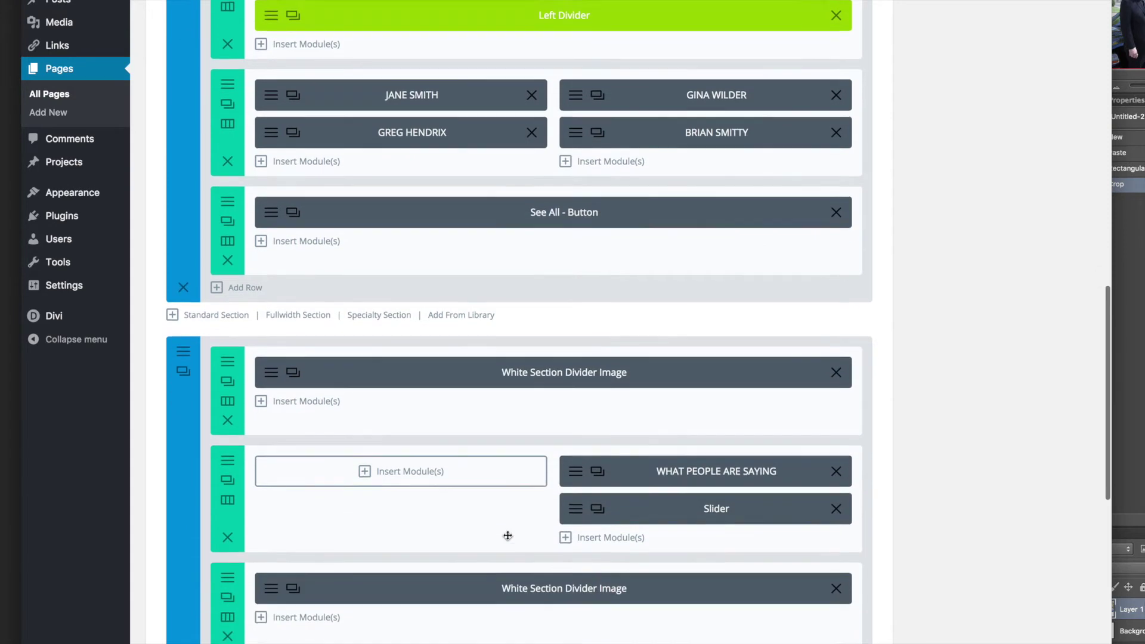
scroll(417, 376, "down", 3)
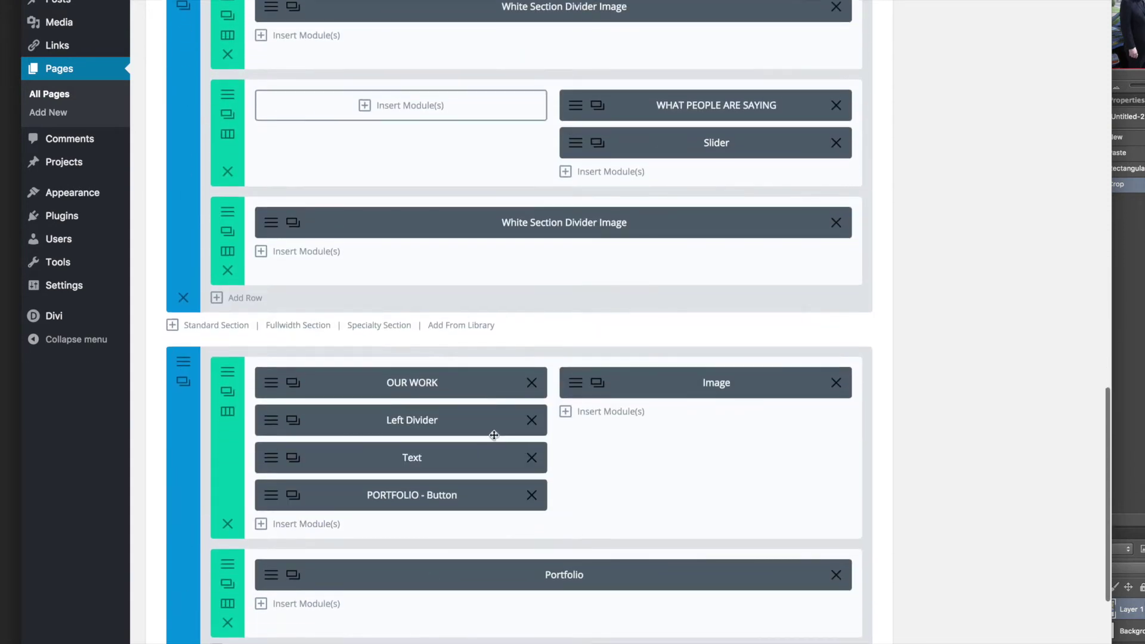
scroll(347, 340, "up", 5)
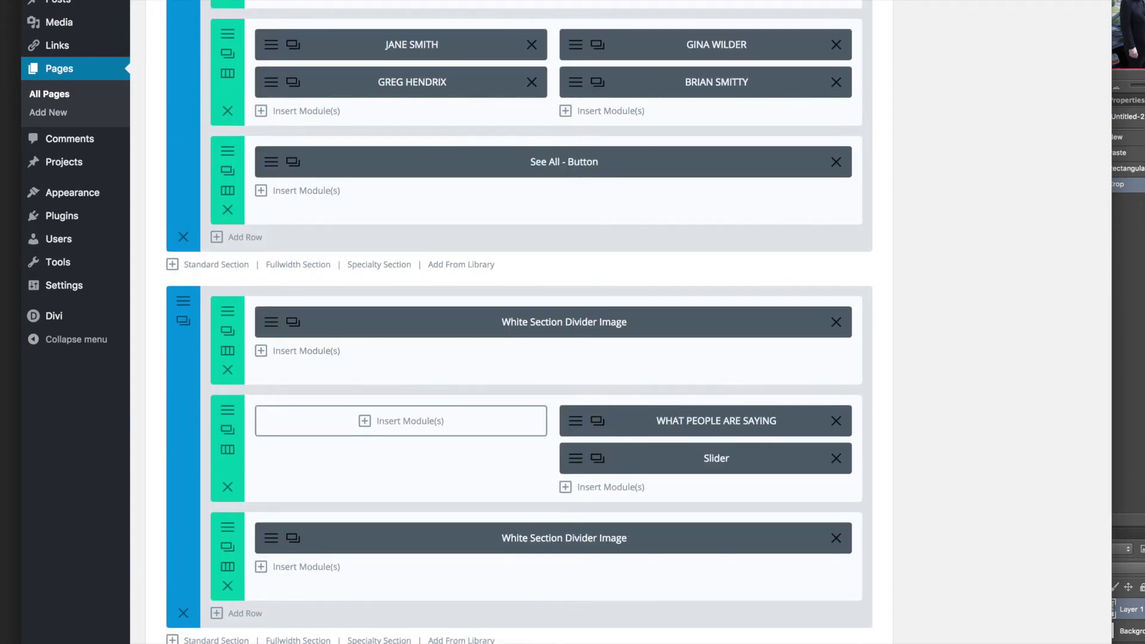
key("ctrl+Tab")
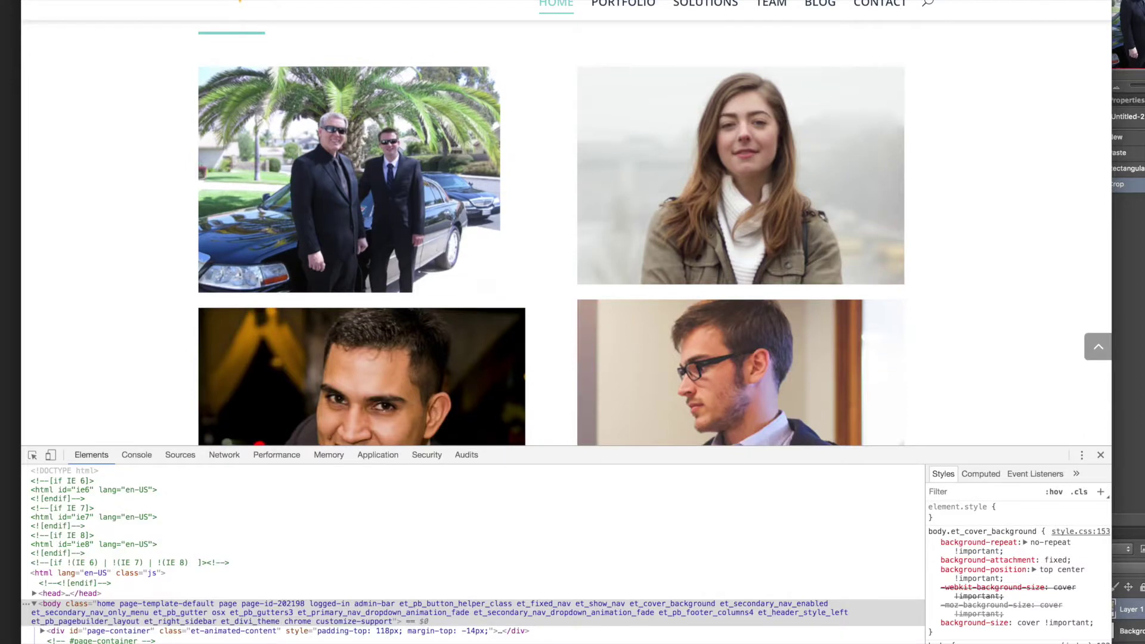
key("ctrl+Tab")
scroll(487, 263, "down", 3)
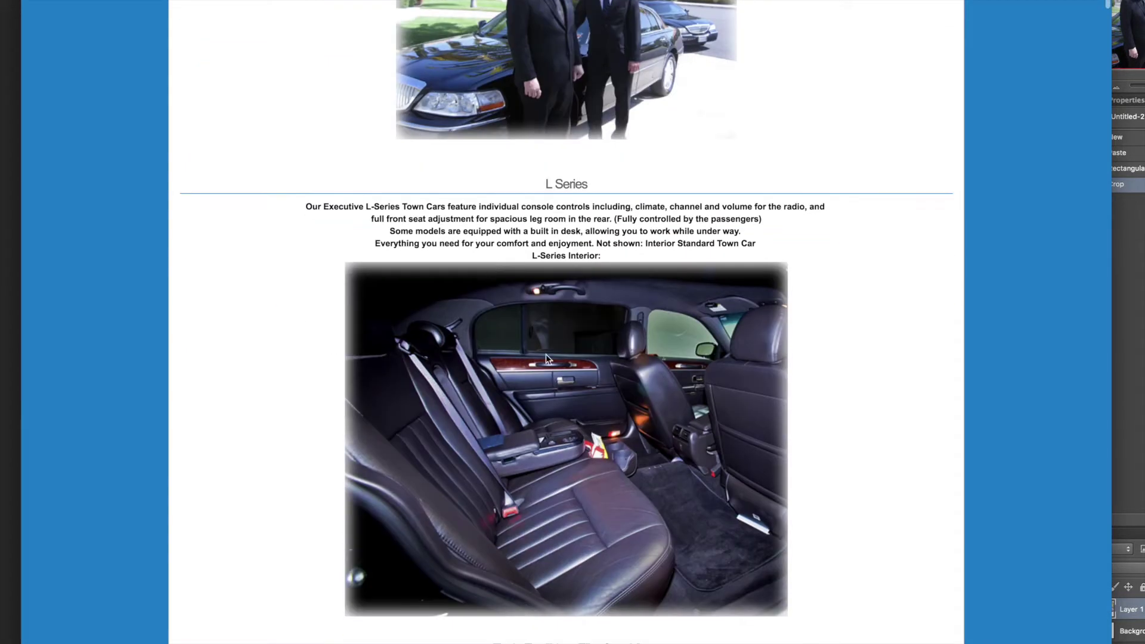
Step: Paste the L Series interior photo into a new 650×520 document and crop it to 577×470
right_click(556, 365)
left_click(592, 401)
key("super+Tab")
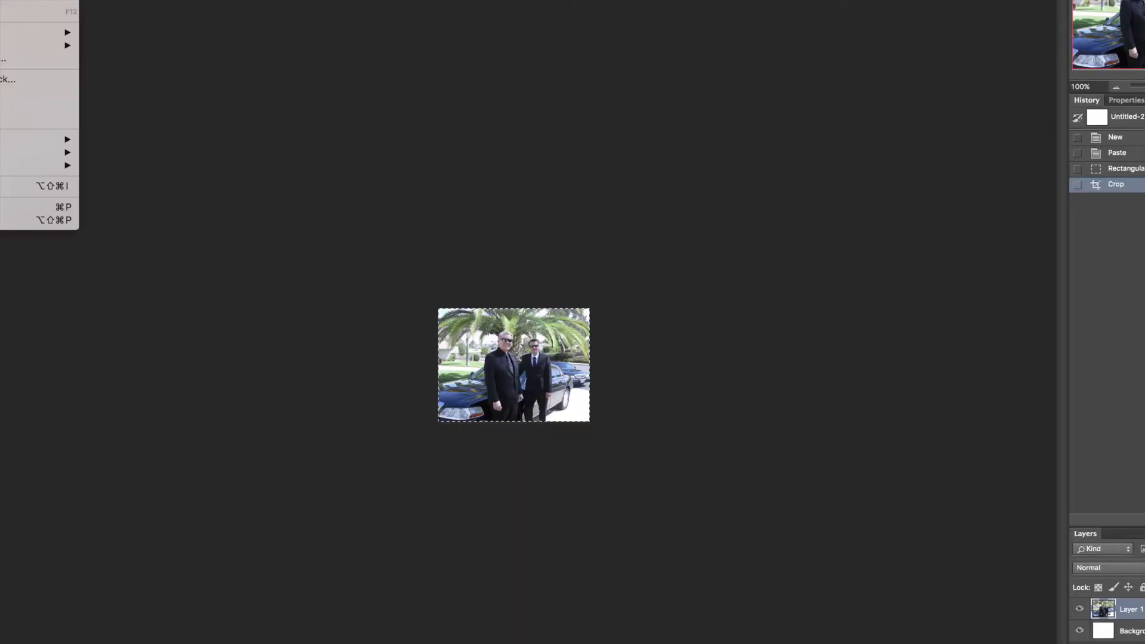
key("super+n")
key("Return")
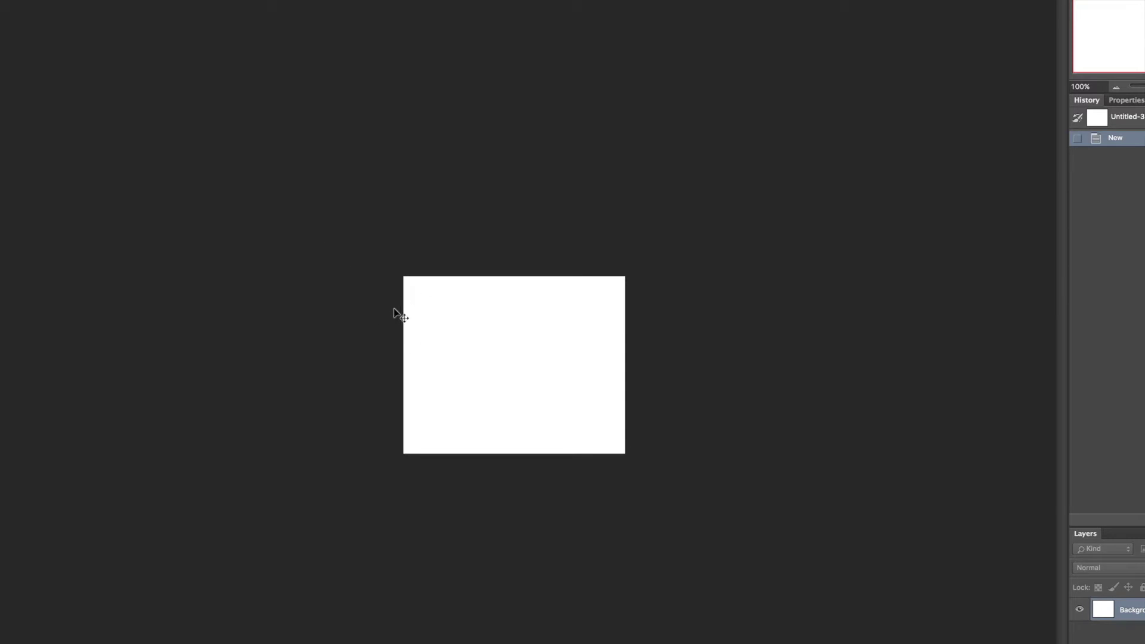
key("super+v")
left_click_drag(413, 286, 614, 443)
left_click(36, 0)
left_click(36, 3)
key("ctrl+d")
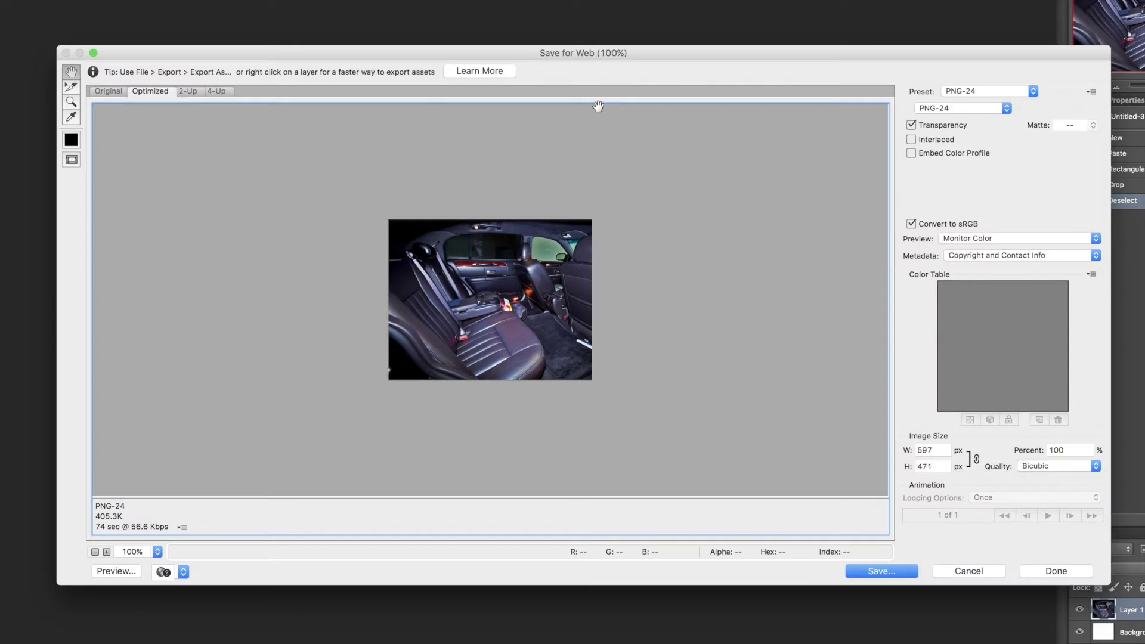
Step: Export the cropped interior photo as a web JPEG with Save for Web
left_click(970, 109)
left_click(970, 96)
left_click(971, 106)
left_click(939, 97)
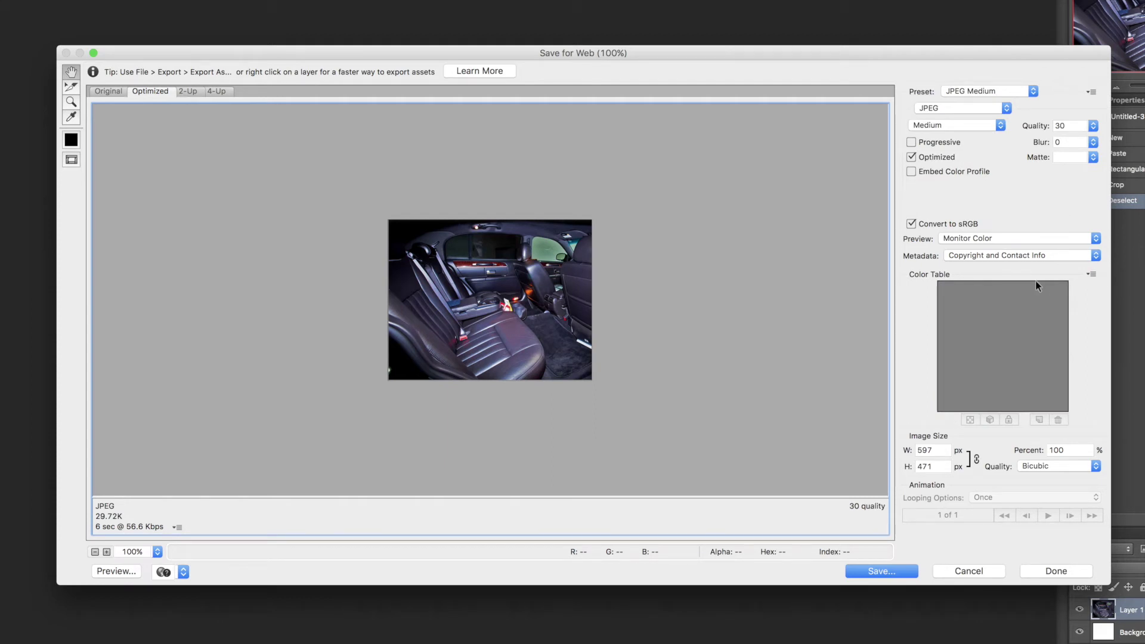
left_click(873, 573)
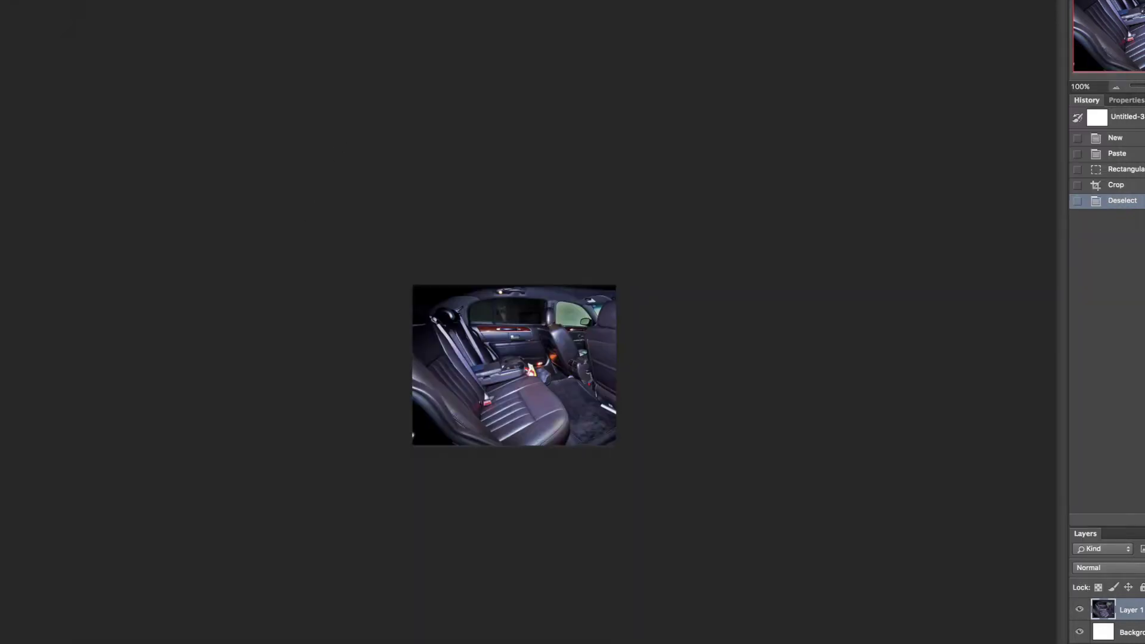
Step: Close Untitled-3, Untitled-2 and Untitled-1 without saving changes
key("super+w")
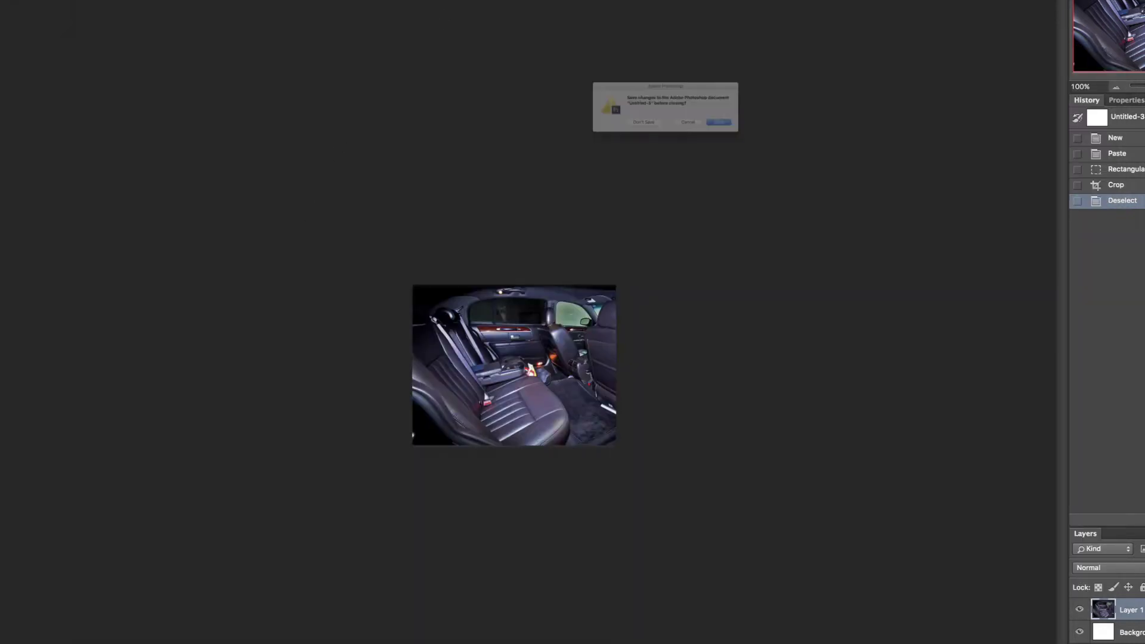
left_click(613, 138)
key("super+w")
left_click(616, 139)
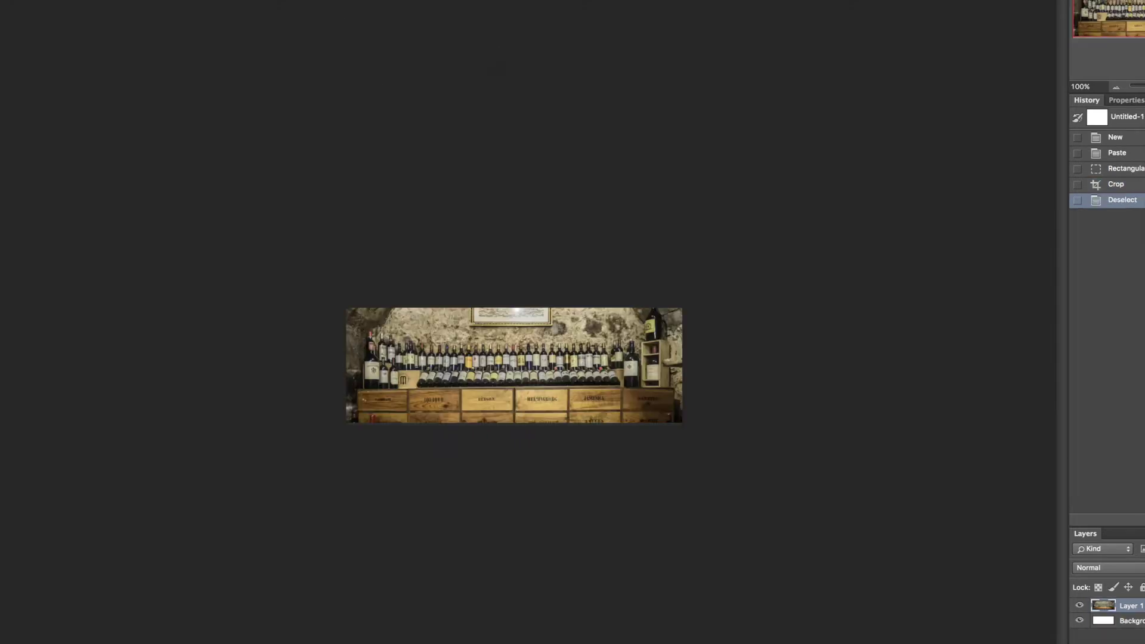
key("super+w")
left_click(599, 140)
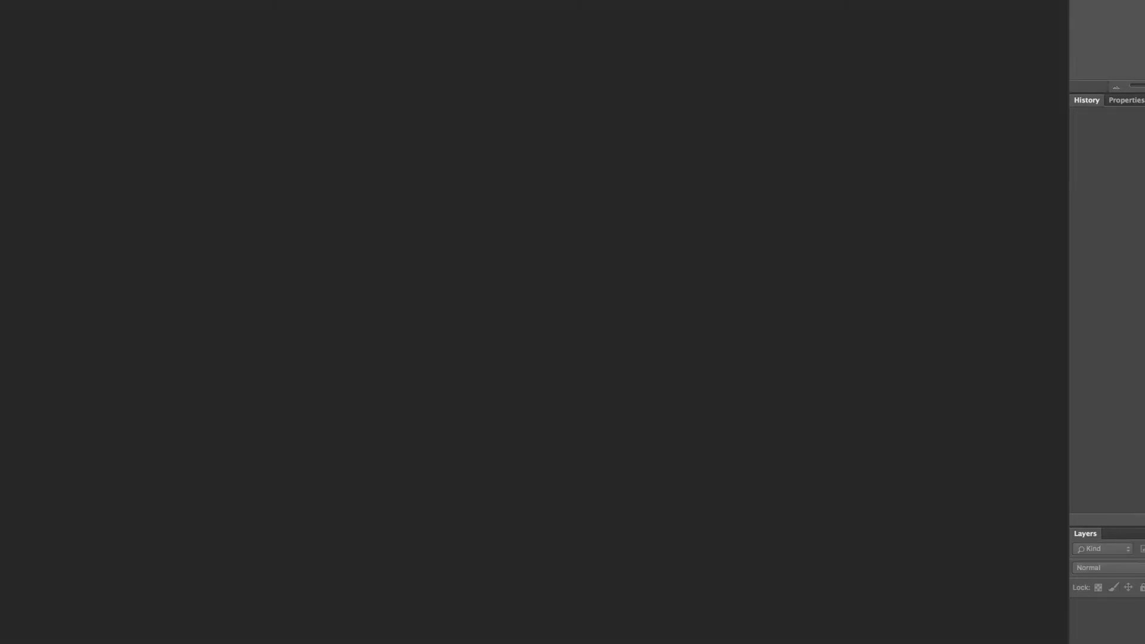
key("super+Tab")
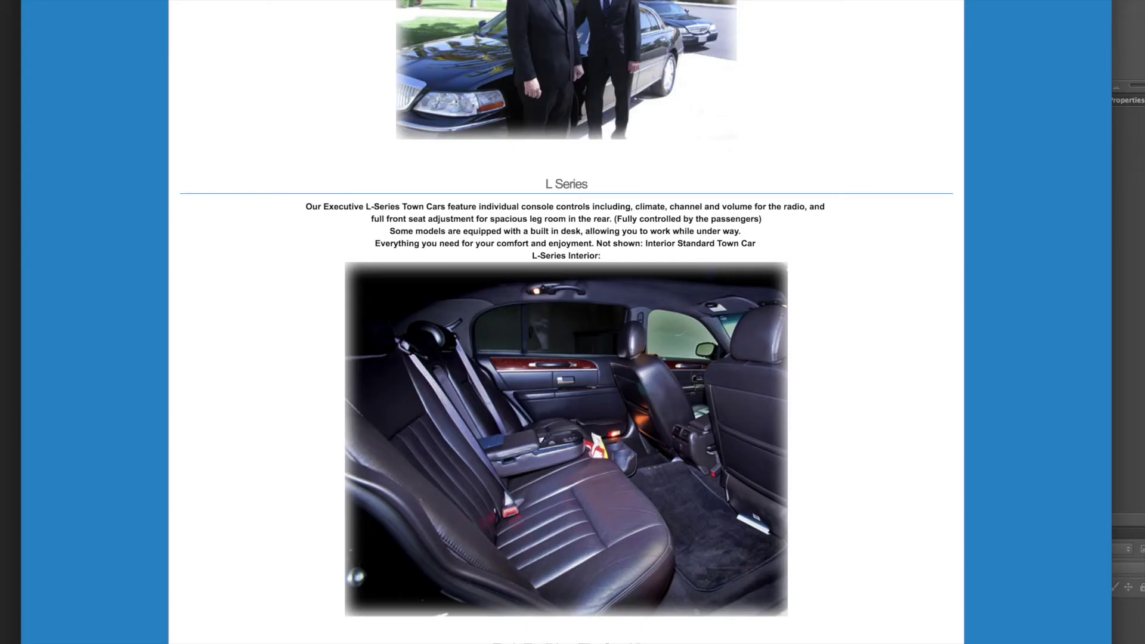
Step: Save the Turtle Top limo coach photo to Downloads
scroll(388, 312, "down", 10)
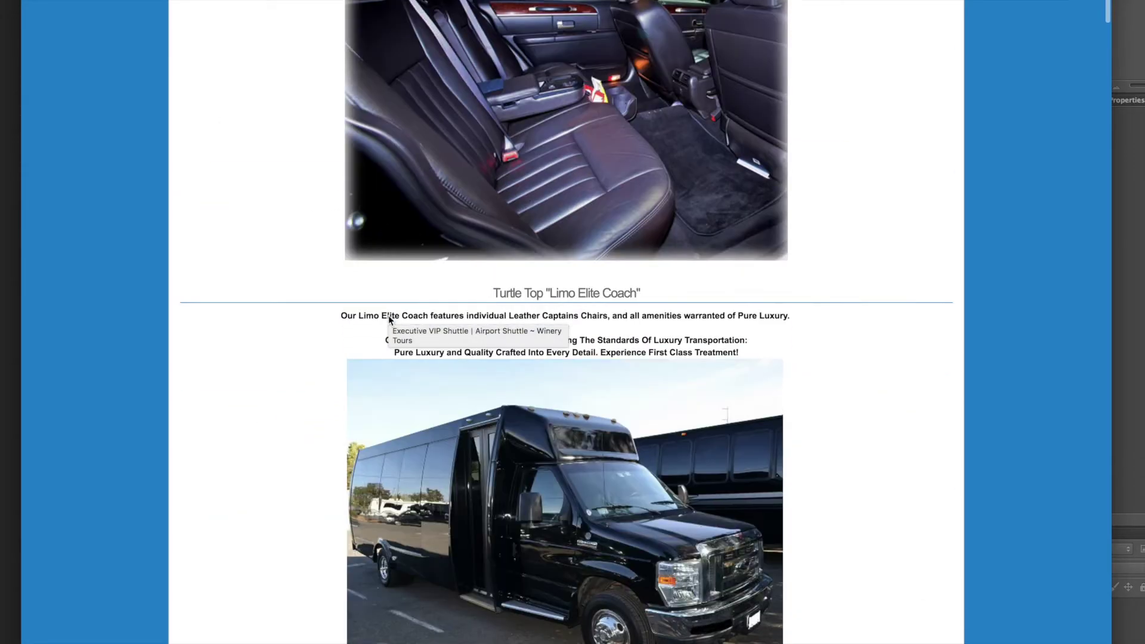
right_click(625, 335)
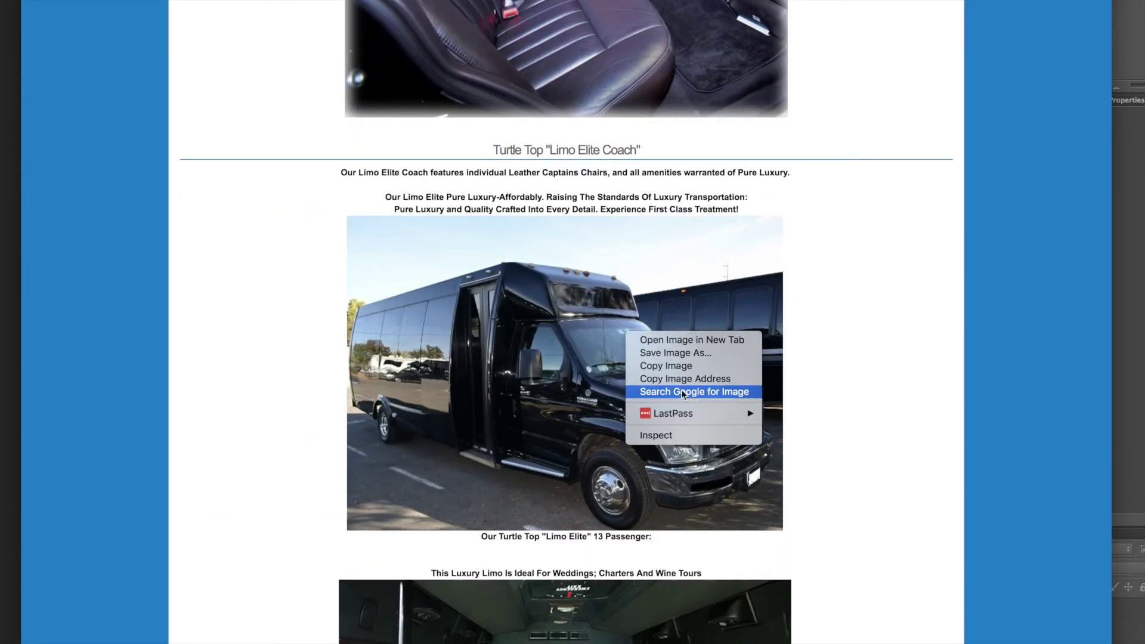
left_click(675, 353)
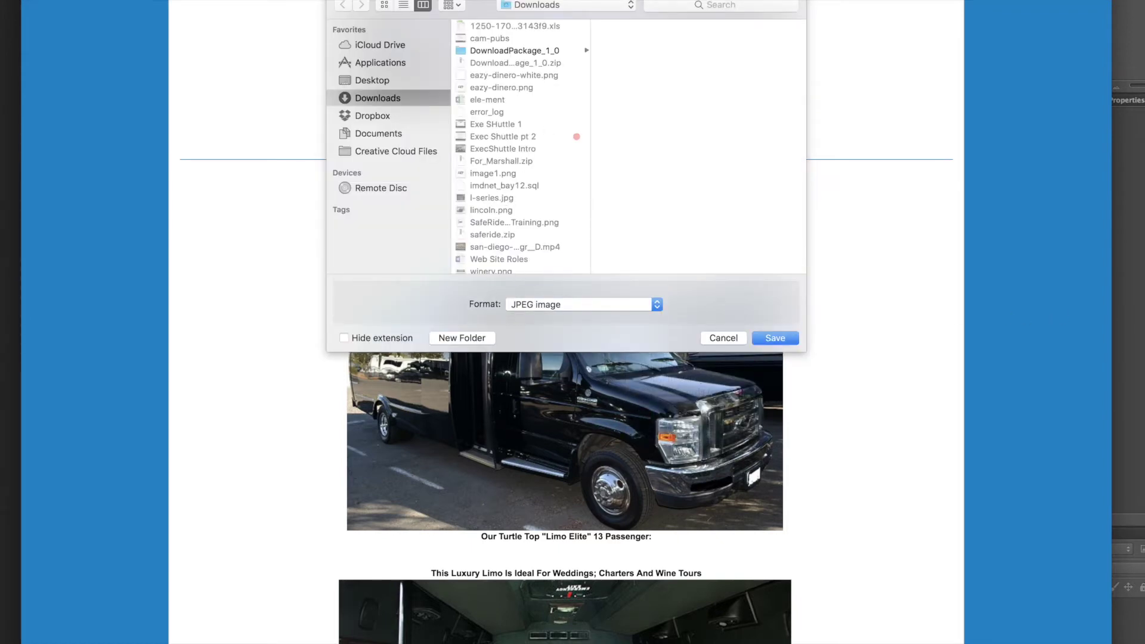
left_click(775, 339)
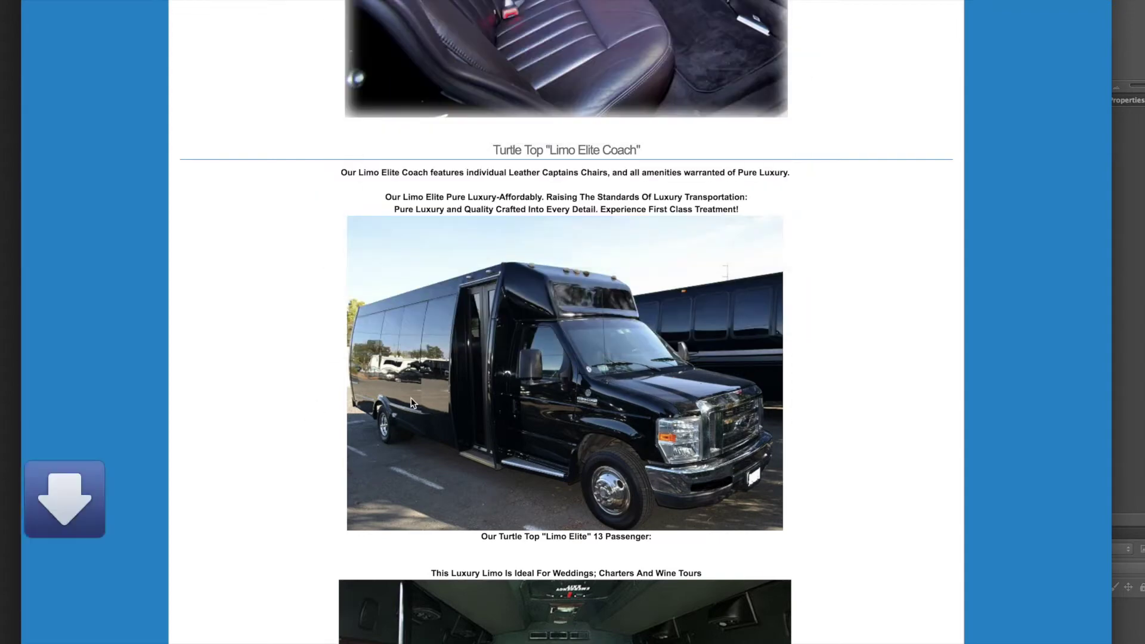
Step: Save the 8-passenger van photo to Downloads
scroll(418, 400, "down", 8)
scroll(411, 403, "down", 3)
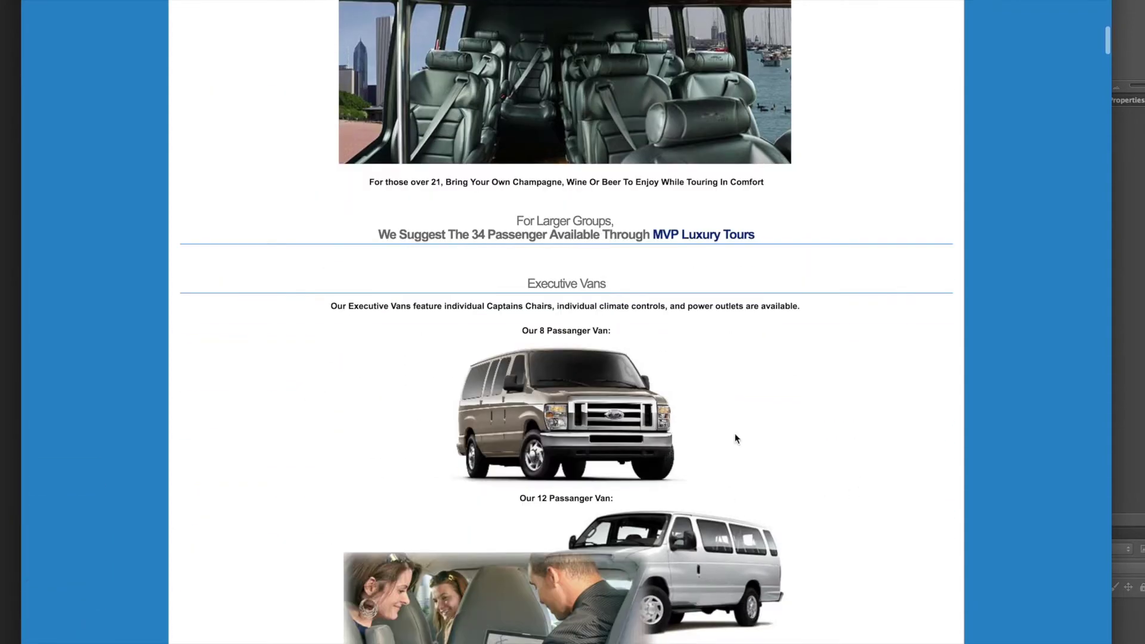
right_click(607, 395)
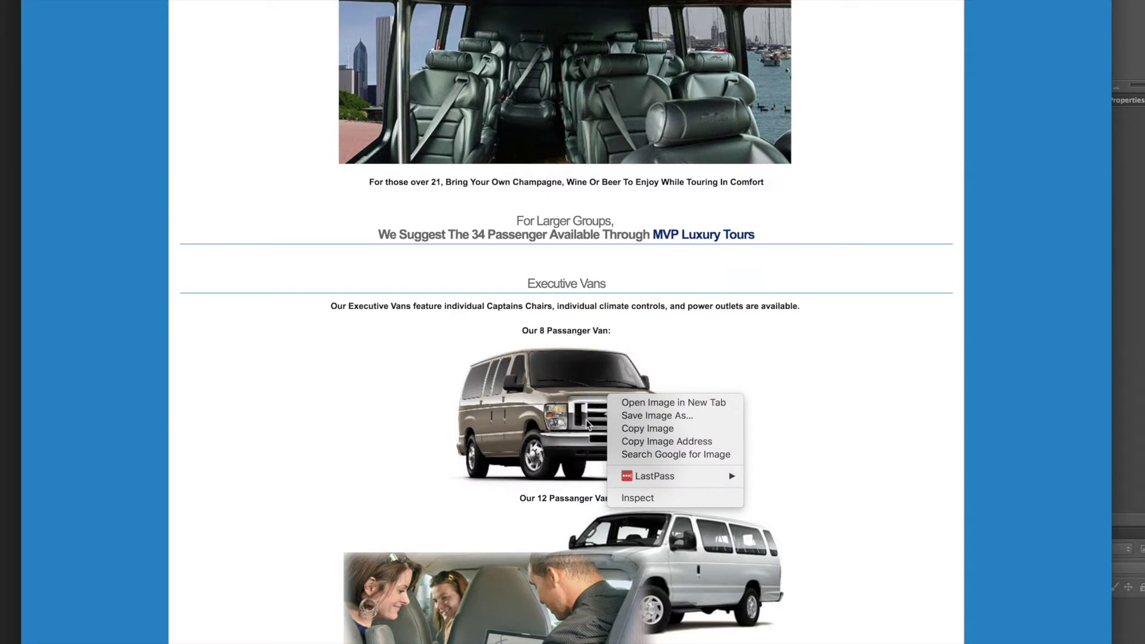
left_click(656, 416)
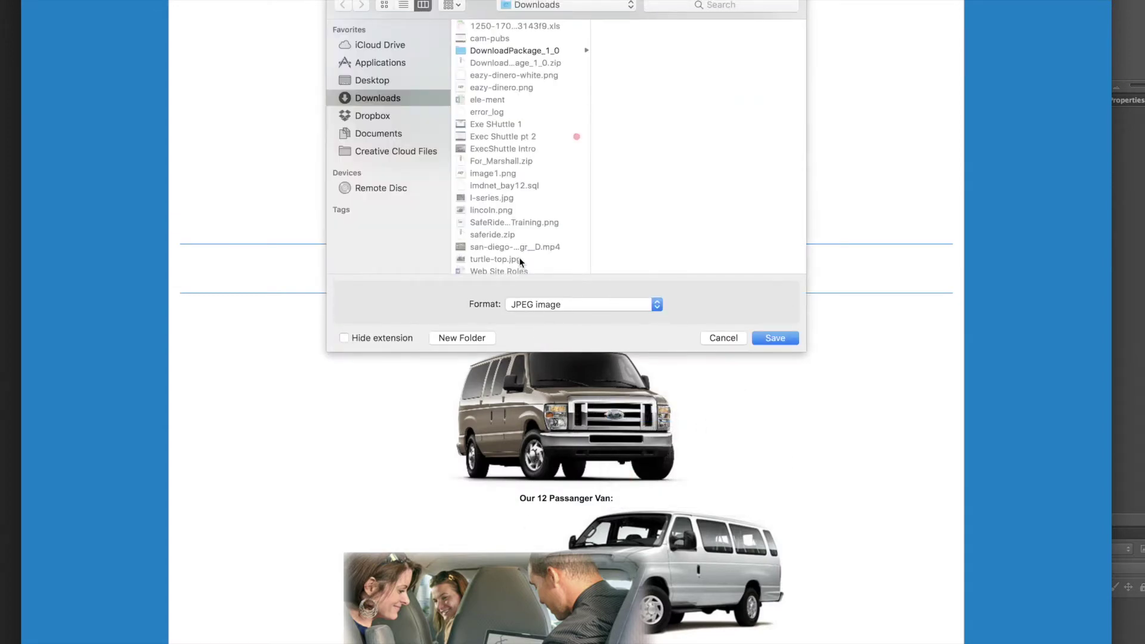
key("Return")
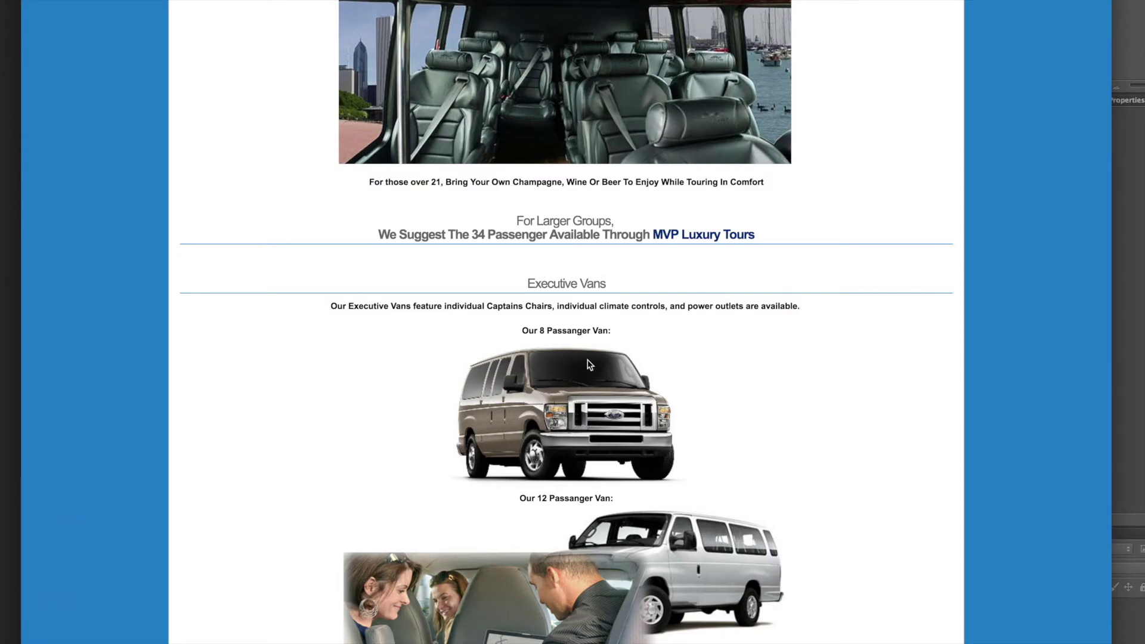
scroll(575, 363, "down", 5)
scroll(536, 314, "up", 8)
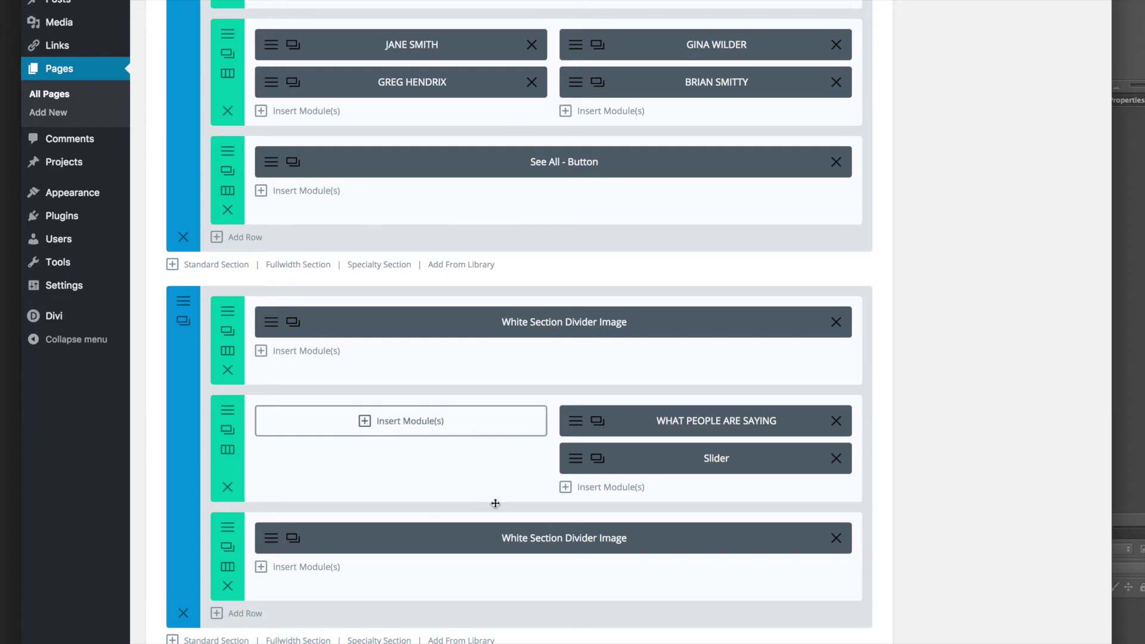
Step: Rename the first team-member module's admin label to 'Lincoln Town Car'
scroll(528, 462, "down", 5)
scroll(465, 404, "up", 10)
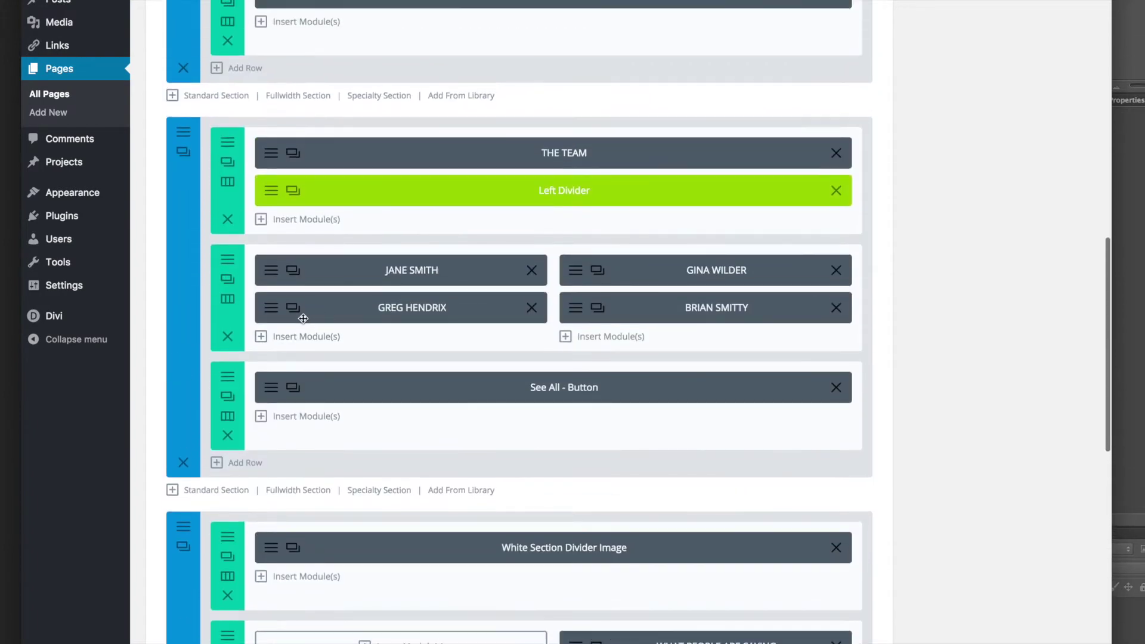
left_click(268, 273)
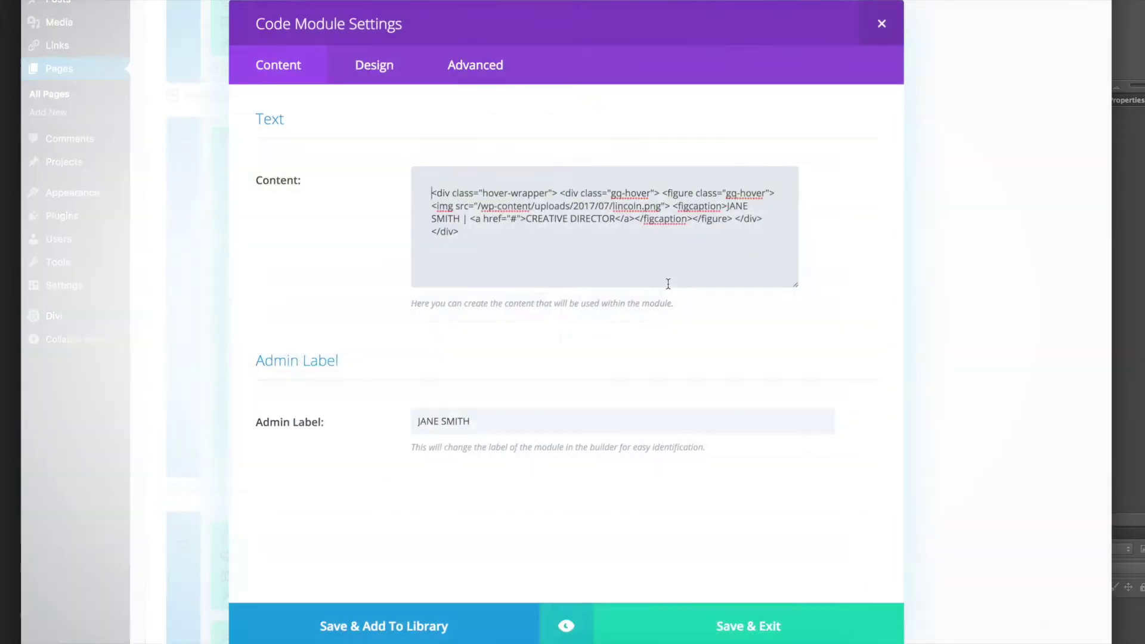
left_click_drag(471, 421, 269, 408)
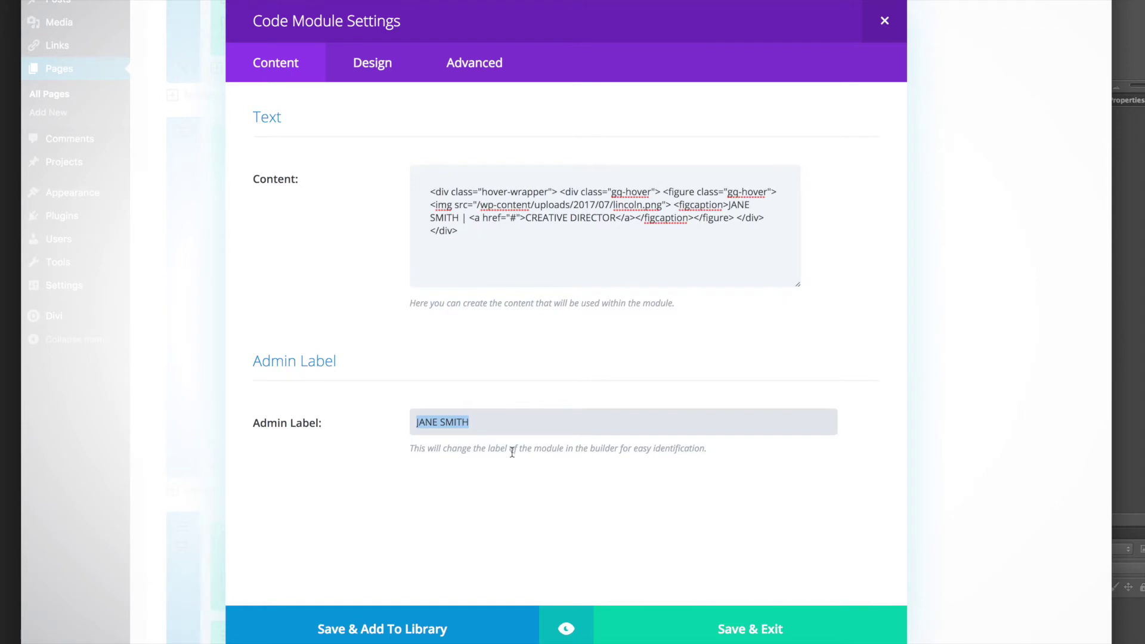
type("Lincoln")
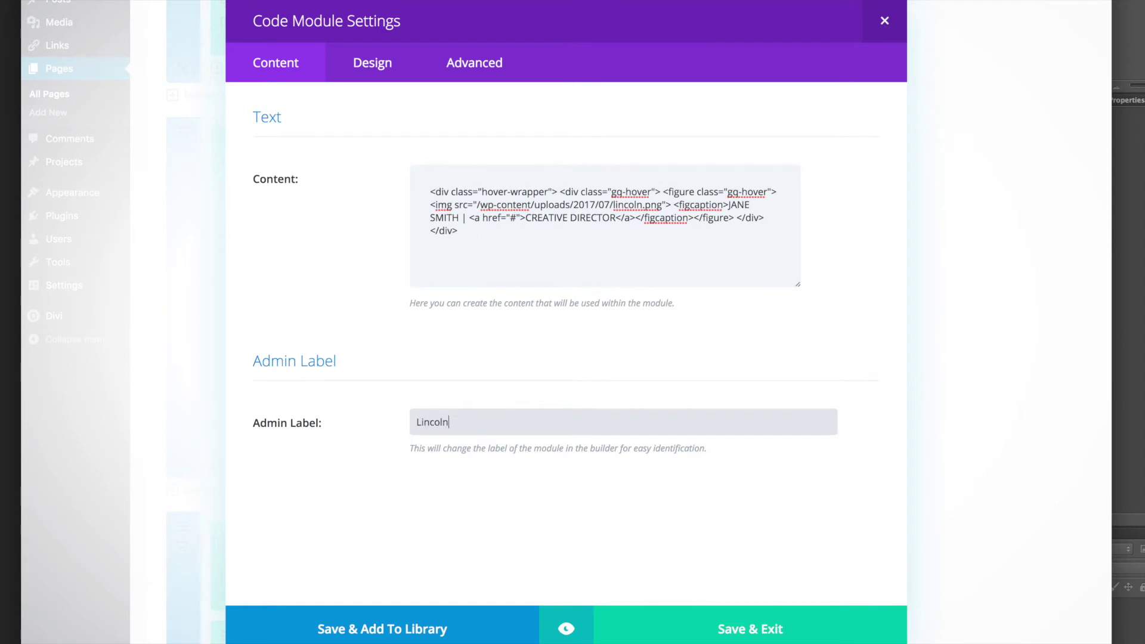
type(" Town Car")
Step: Delete the job-title link and change the figcaption text to 'LINCOLN TOWN CAR'
left_click_drag(525, 218, 615, 216)
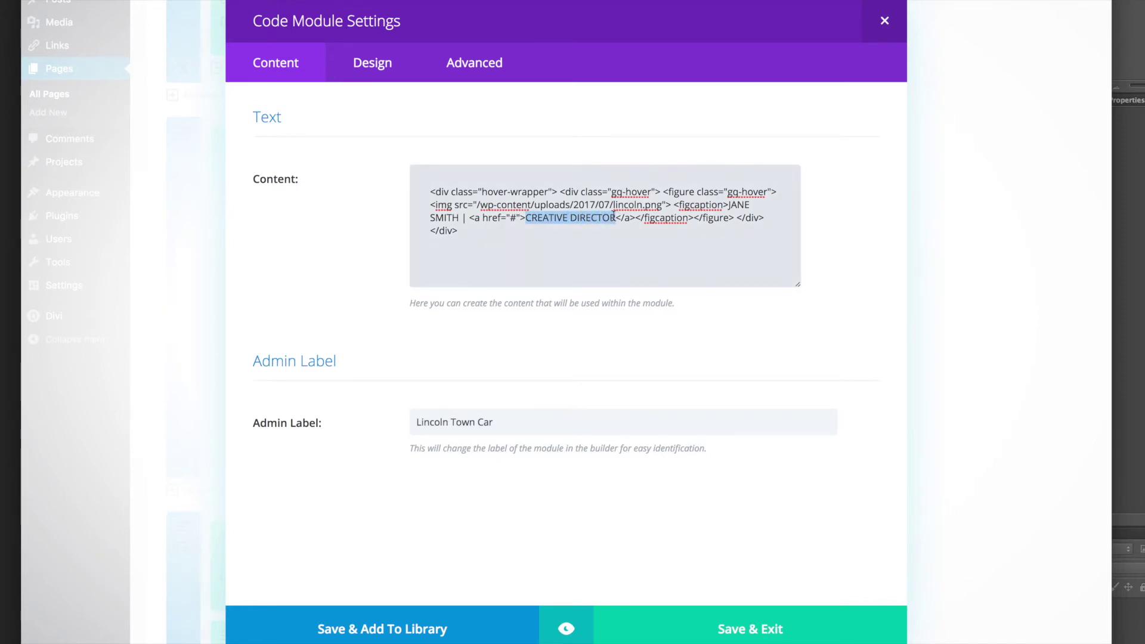
left_click_drag(636, 216, 465, 217)
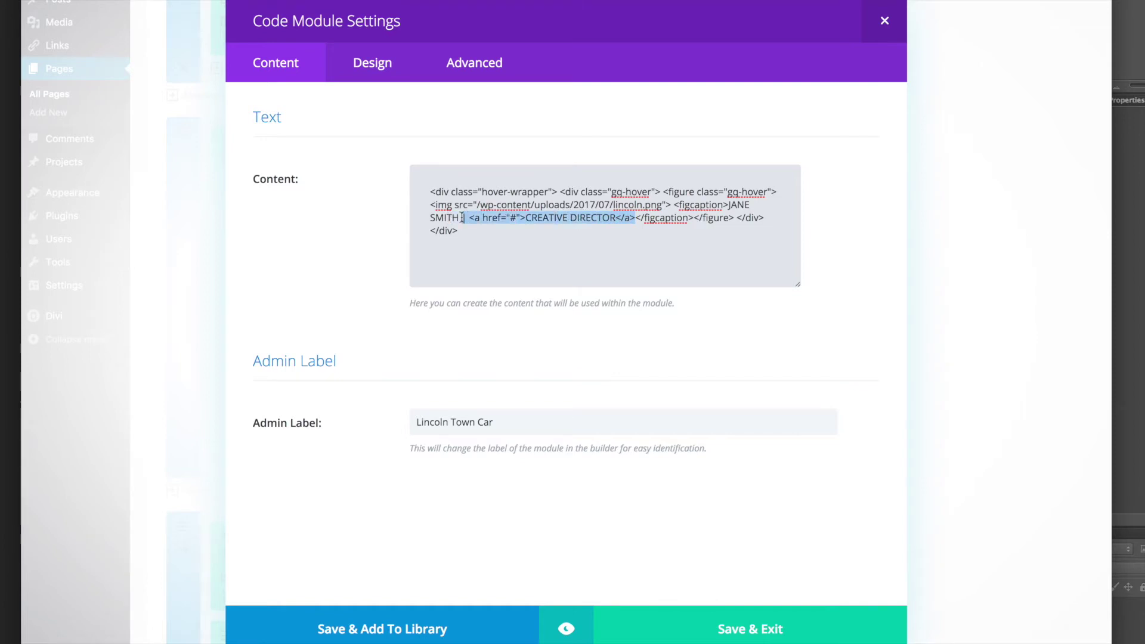
key("BackSpace")
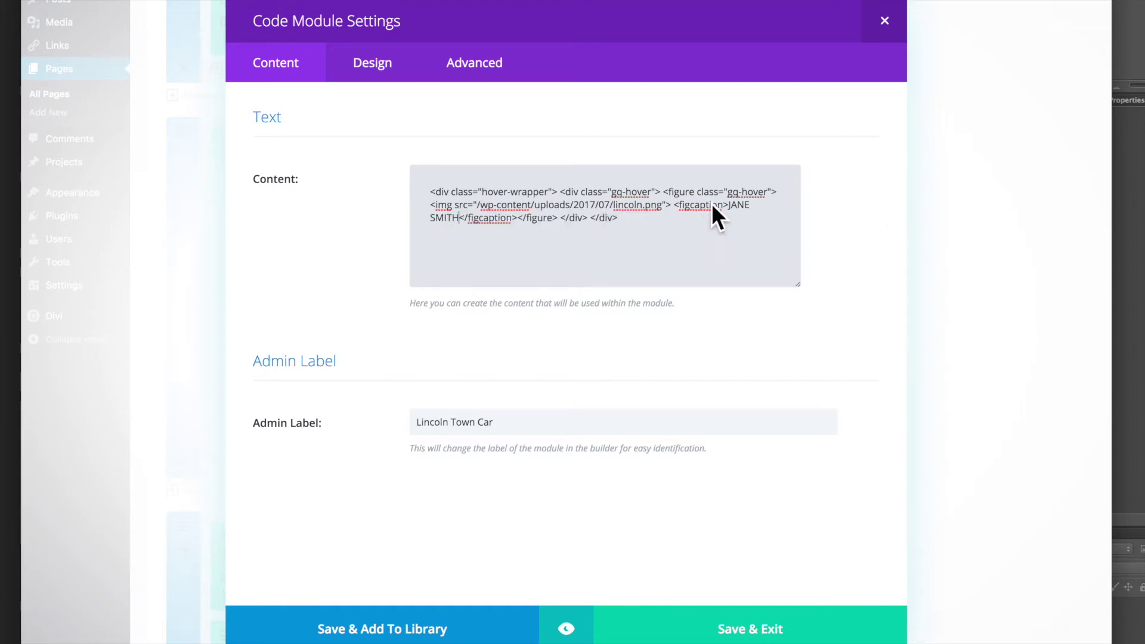
left_click_drag(729, 205, 462, 220)
type("Lincoln")
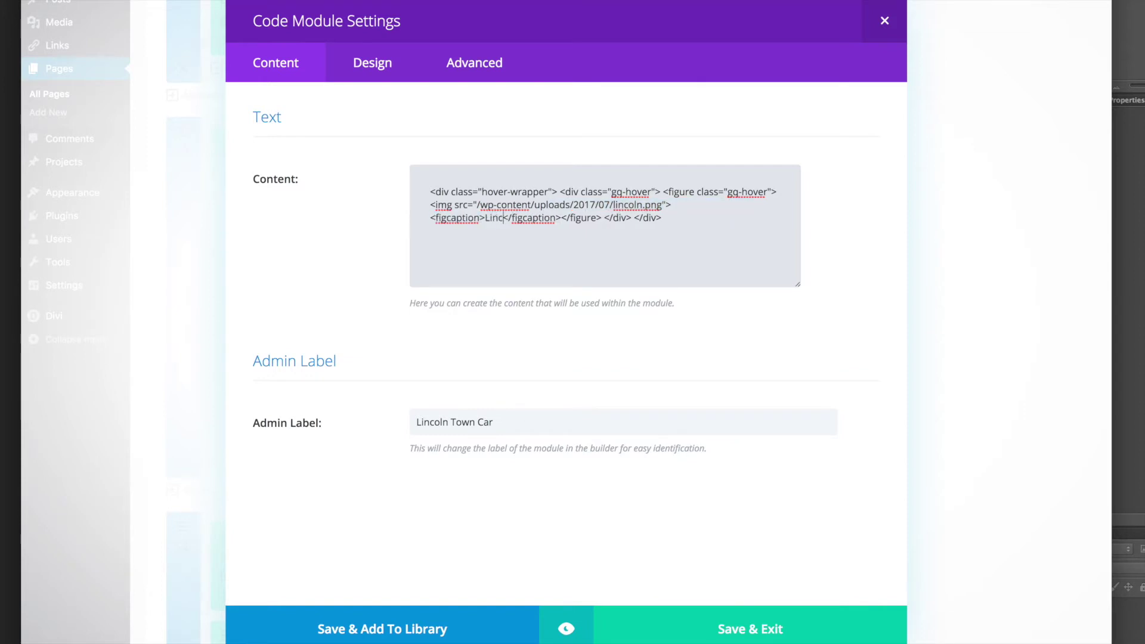
key("BackSpace")
key("BackSpace")
key("BackSpace")
key("BackSpace")
key("BackSpace")
key("BackSpace")
key("BackSpace")
type("LINCOLN TOWN CAR")
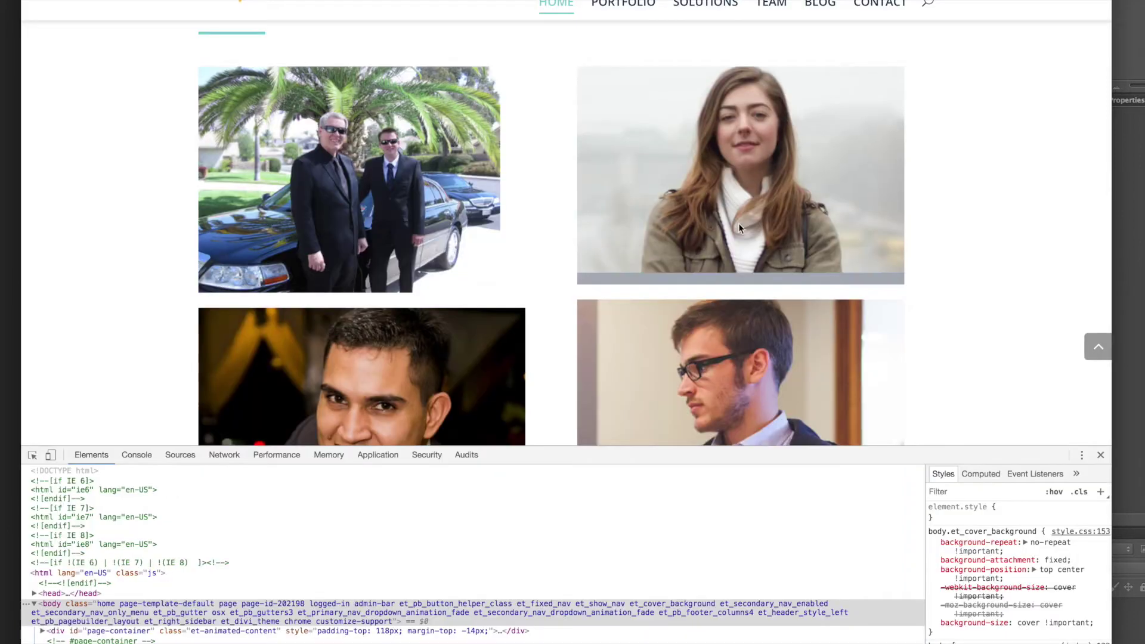
scroll(738, 223, "down", 10)
scroll(738, 227, "up", 3)
scroll(736, 230, "down", 8)
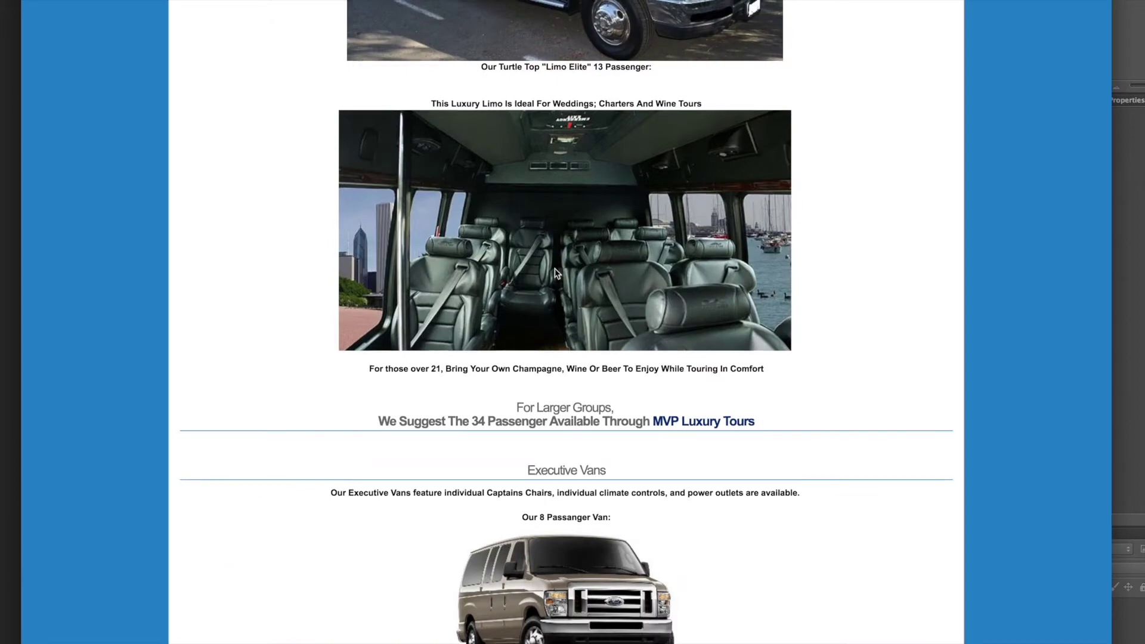
scroll(557, 273, "up", 10)
scroll(556, 267, "up", 7)
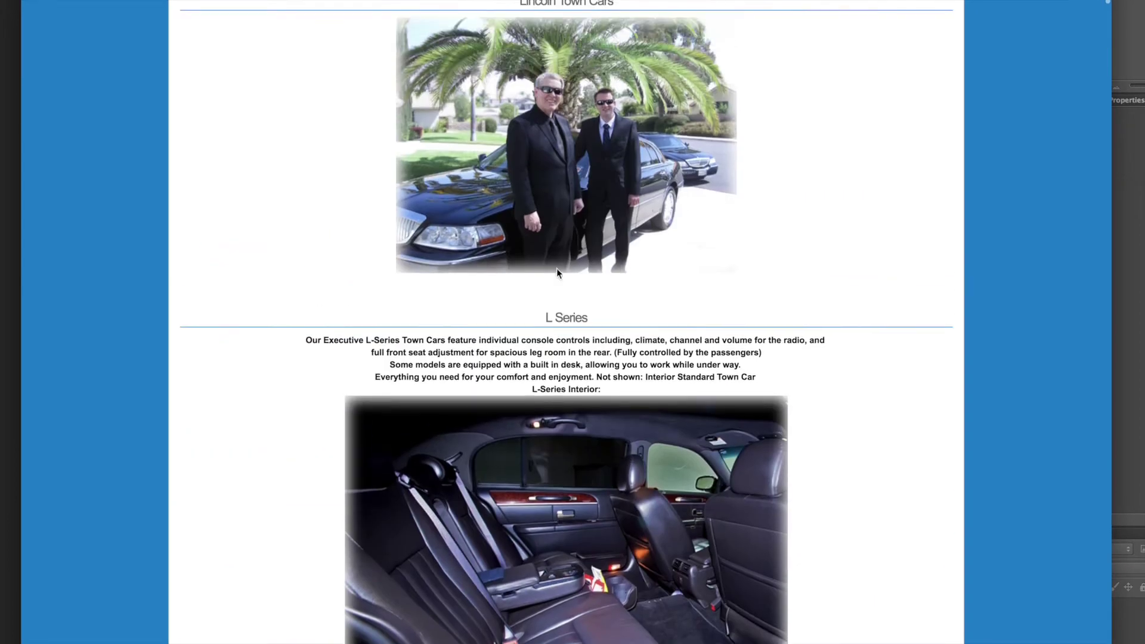
scroll(557, 267, "down", 6)
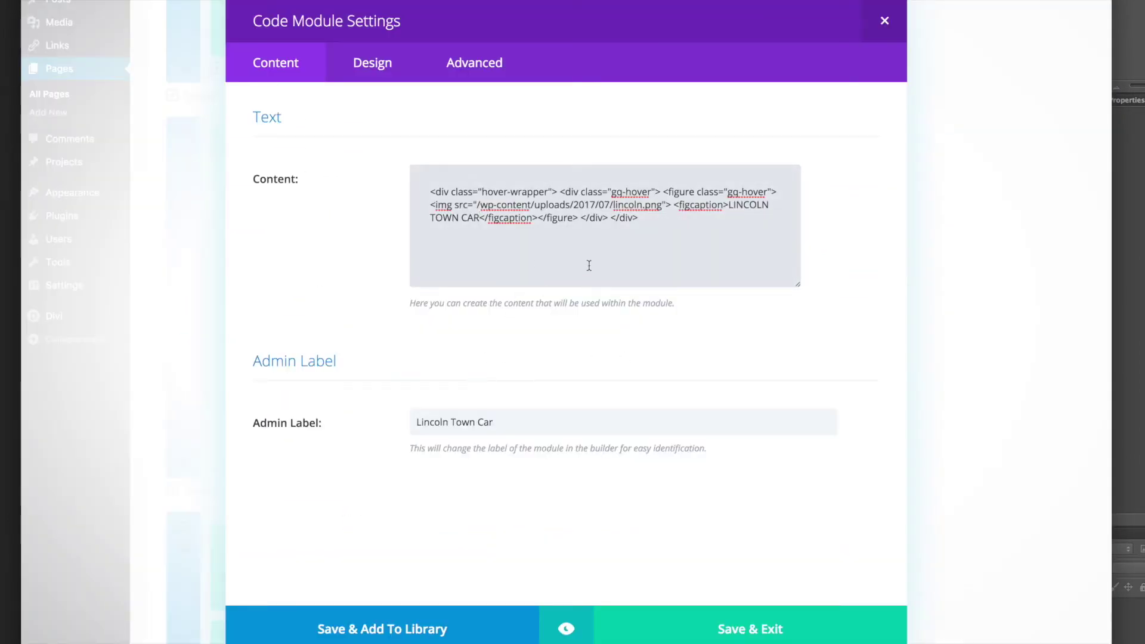
left_click(480, 218)
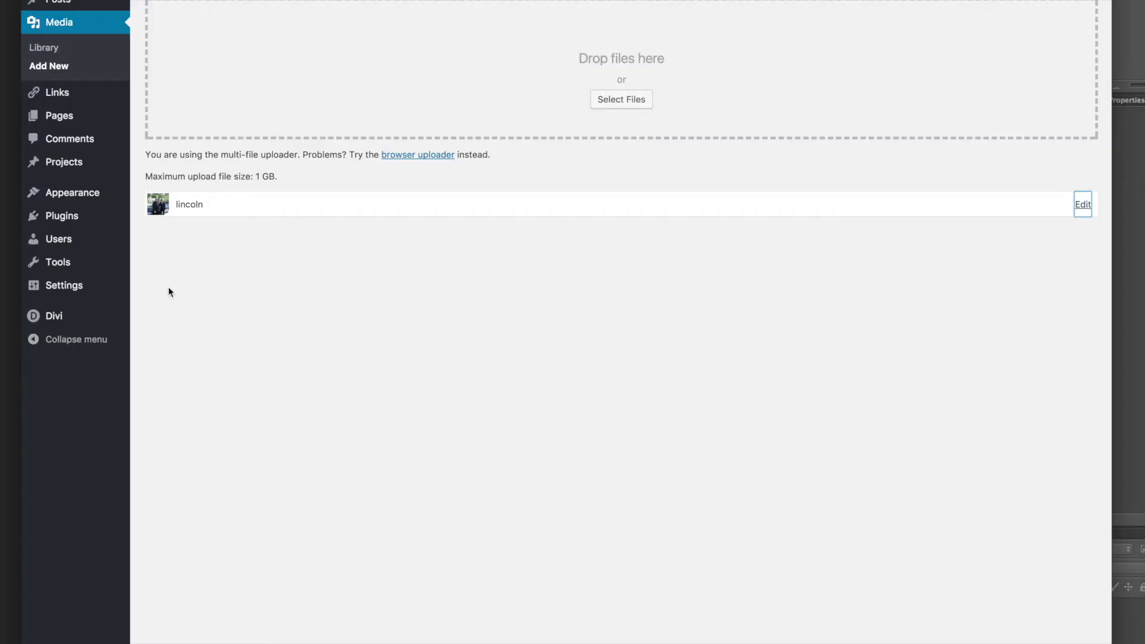
Step: Upload the 8psngrvan, turtle-top and l-series images to the media library
left_click(621, 99)
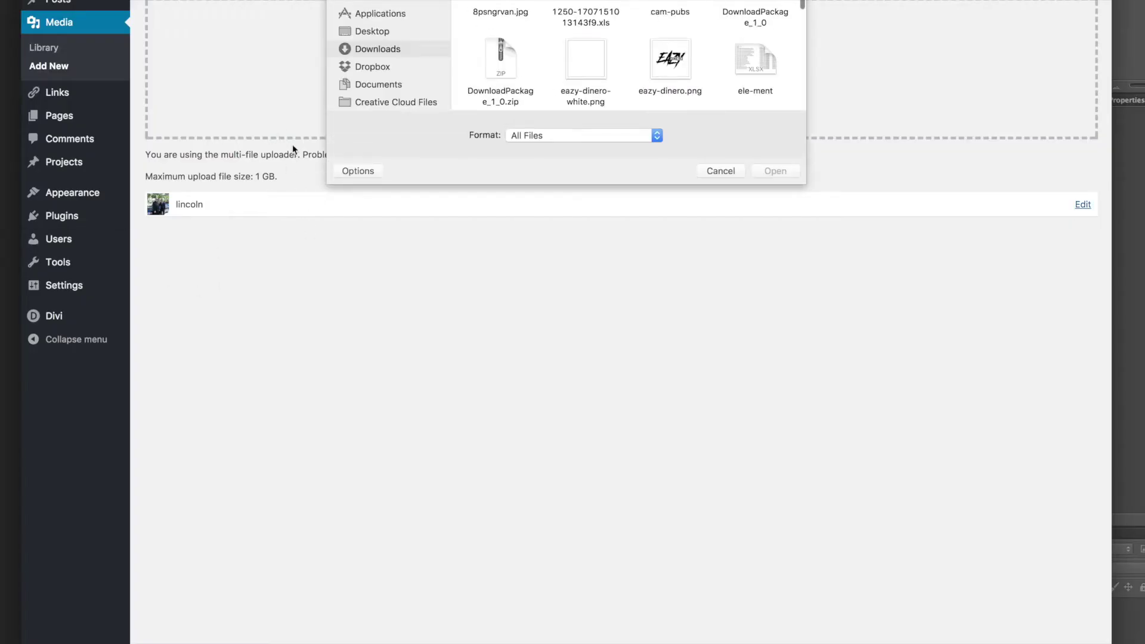
key("Down")
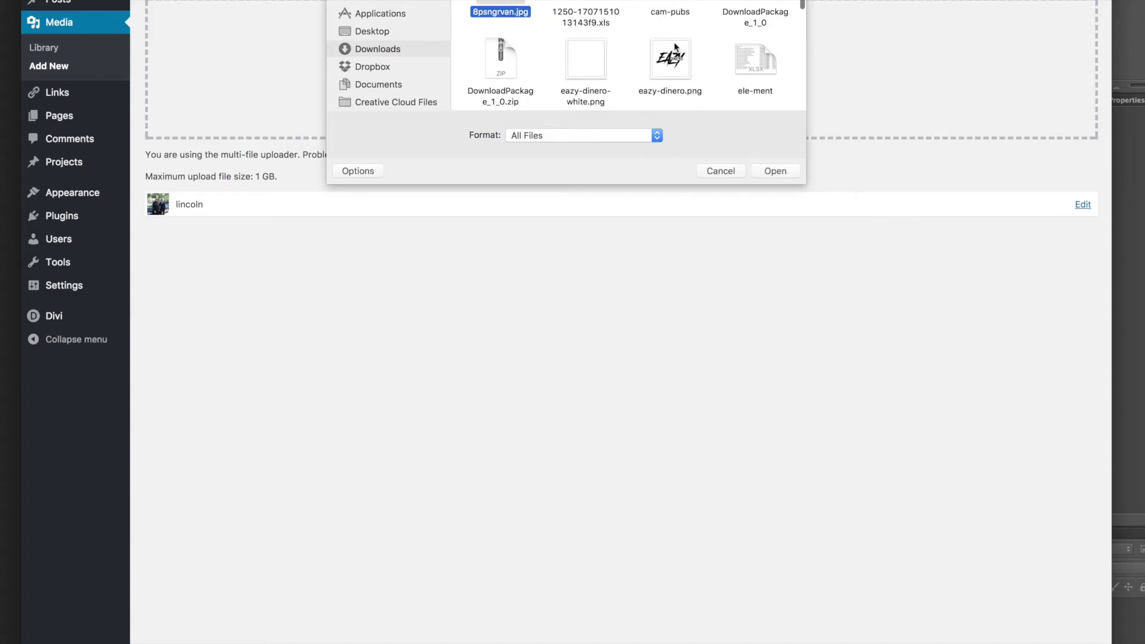
scroll(674, 51, "down", 10)
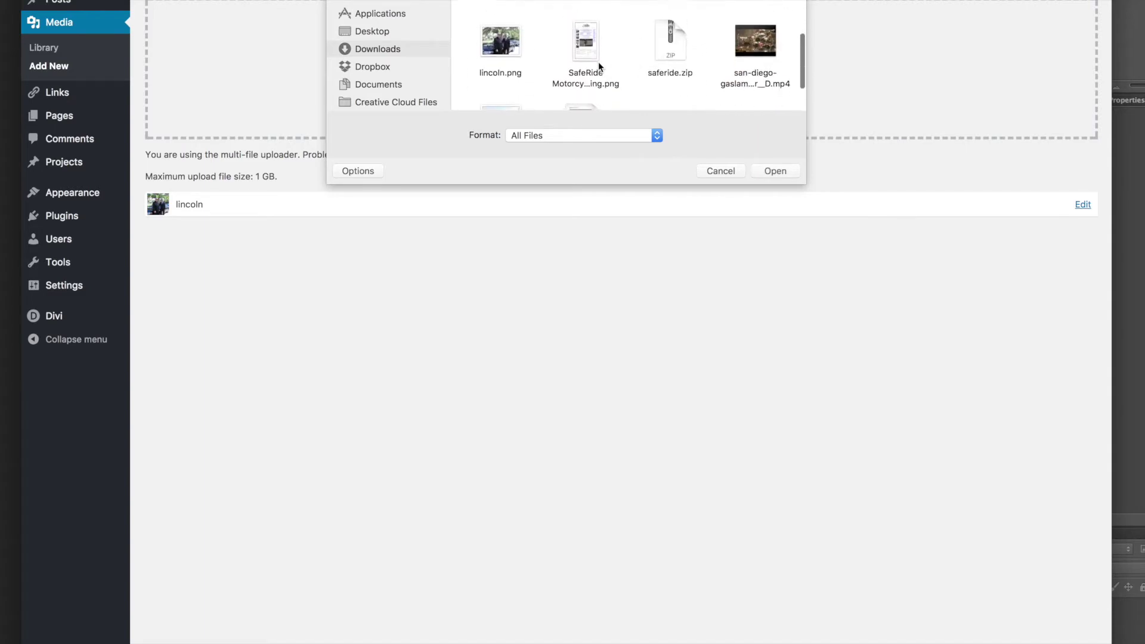
scroll(599, 66, "down", 2)
left_click(493, 74)
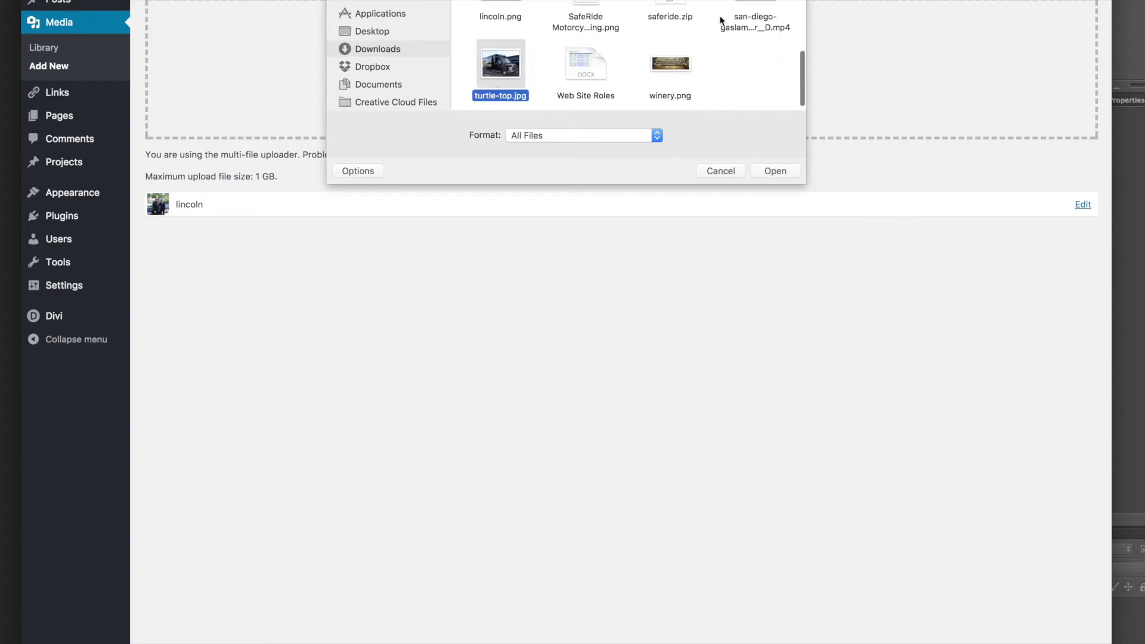
scroll(613, 51, "up", 5)
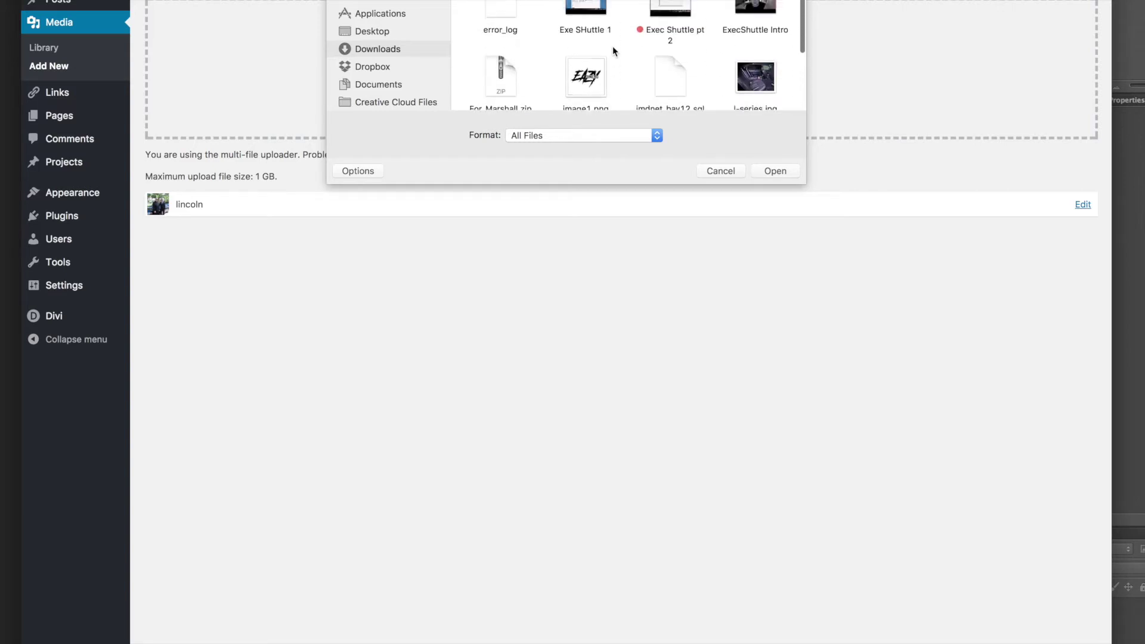
left_click(766, 24, "super")
left_click(774, 171)
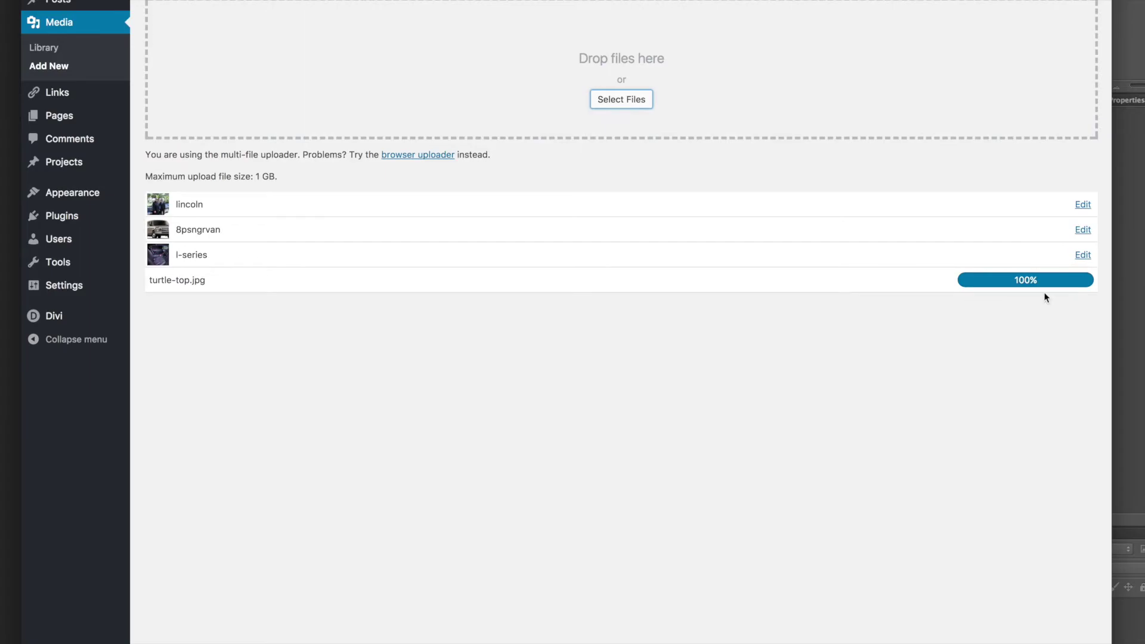
Step: Copy the l-series image's file URL and return to the homepage builder
left_click(1083, 255)
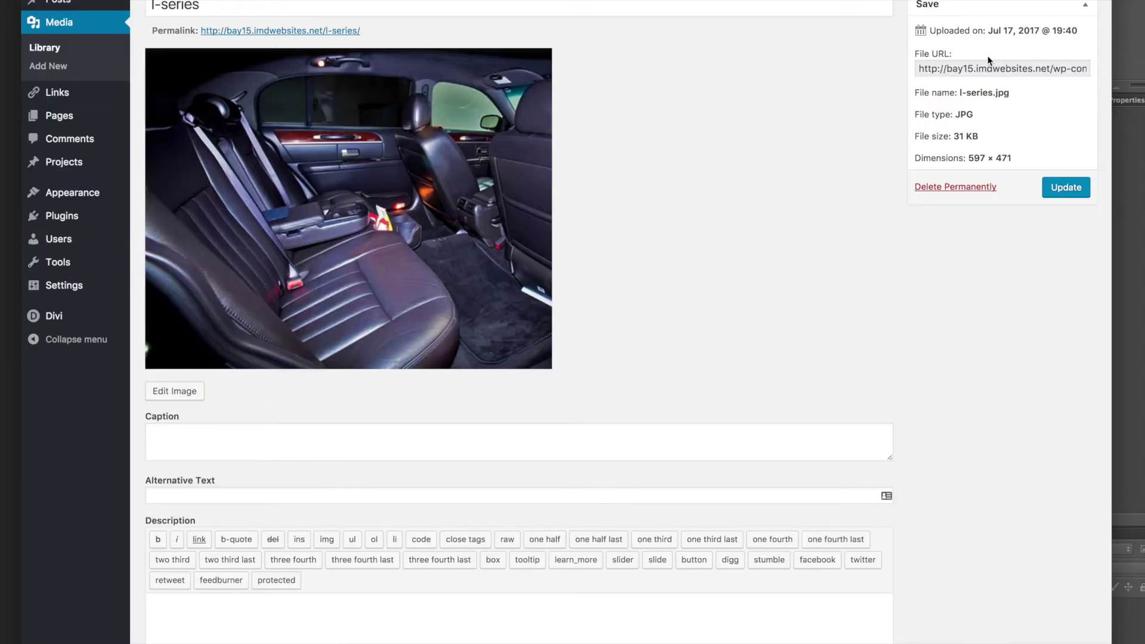
left_click(1054, 69)
key("super+a")
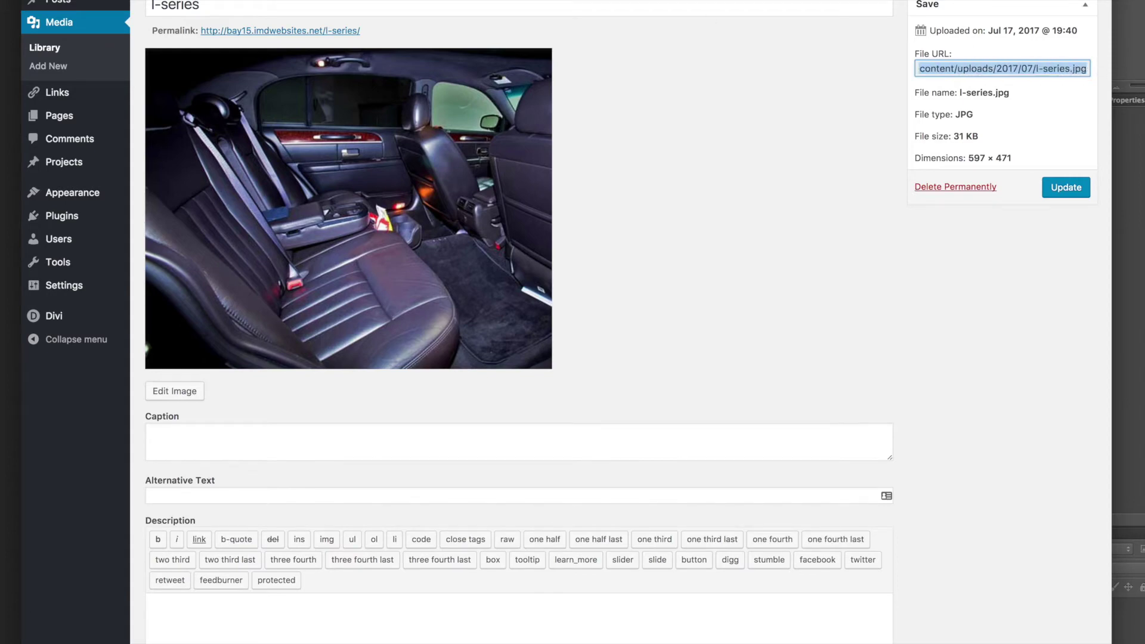
key("super+bracketleft")
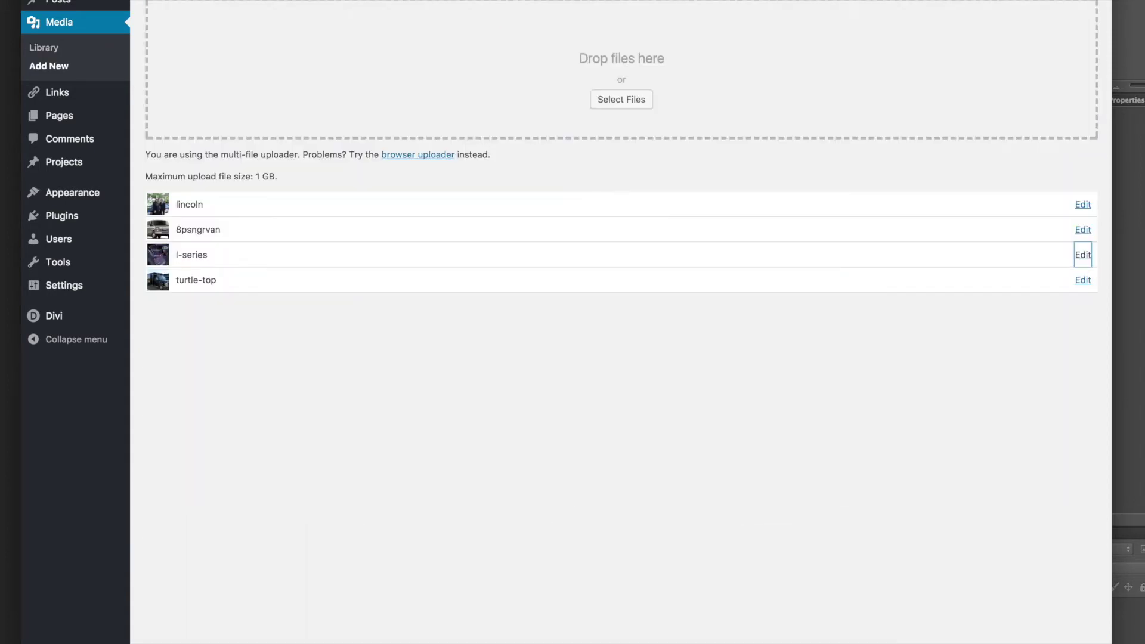
key("super+shift+bracketright")
key("super+shift+bracketright")
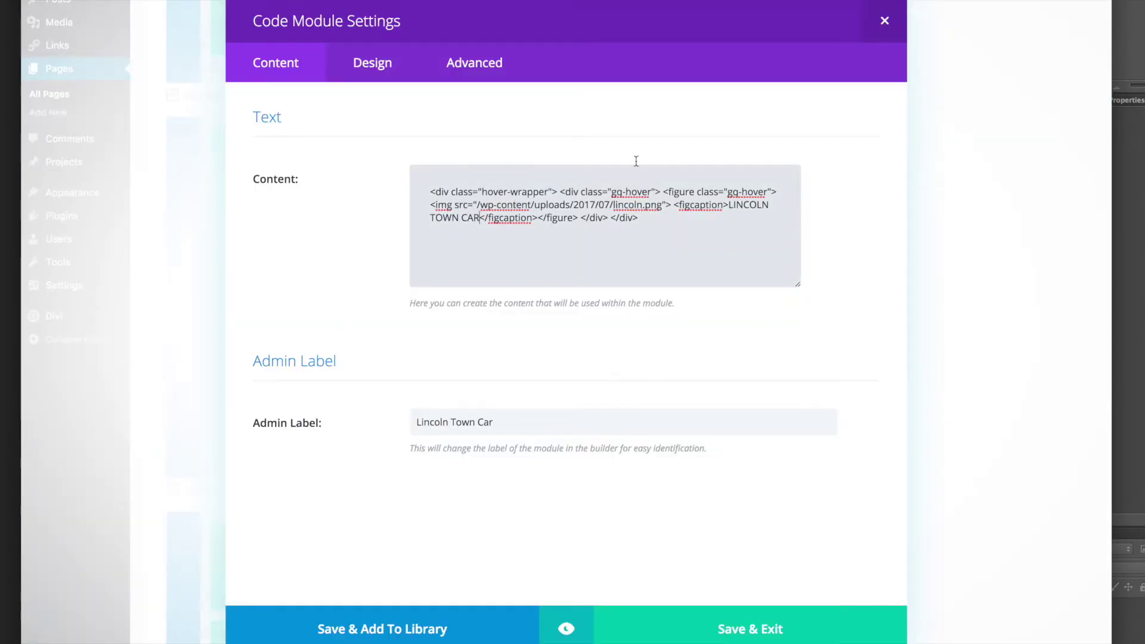
Step: Save the Lincoln module, then give the top-right module the l-series image without its job-title link
left_click(732, 634)
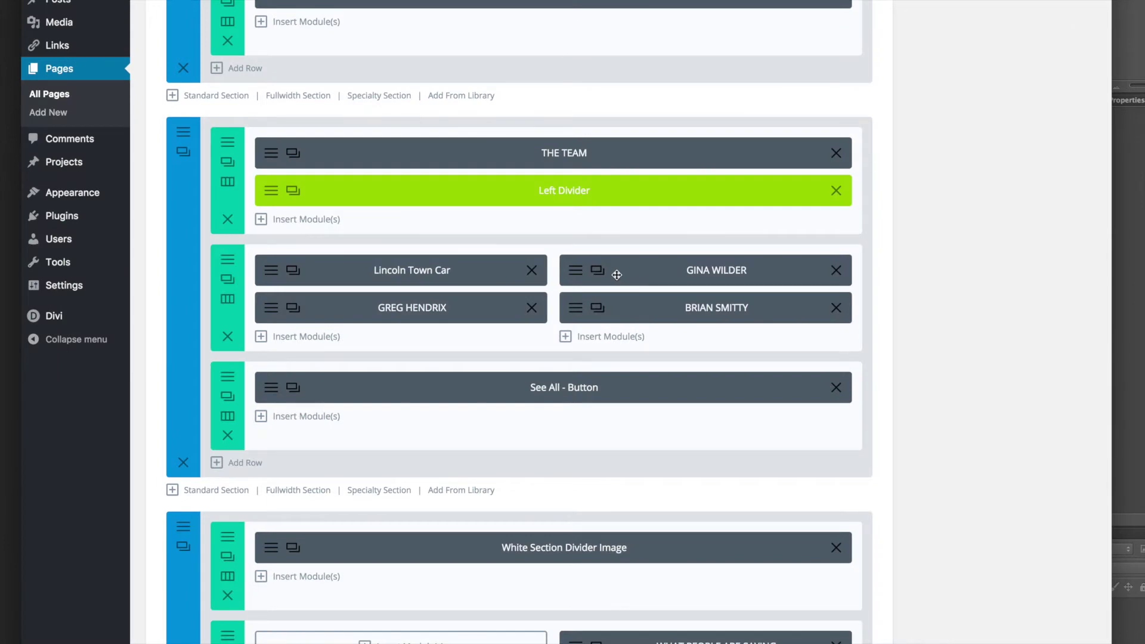
left_click(596, 271)
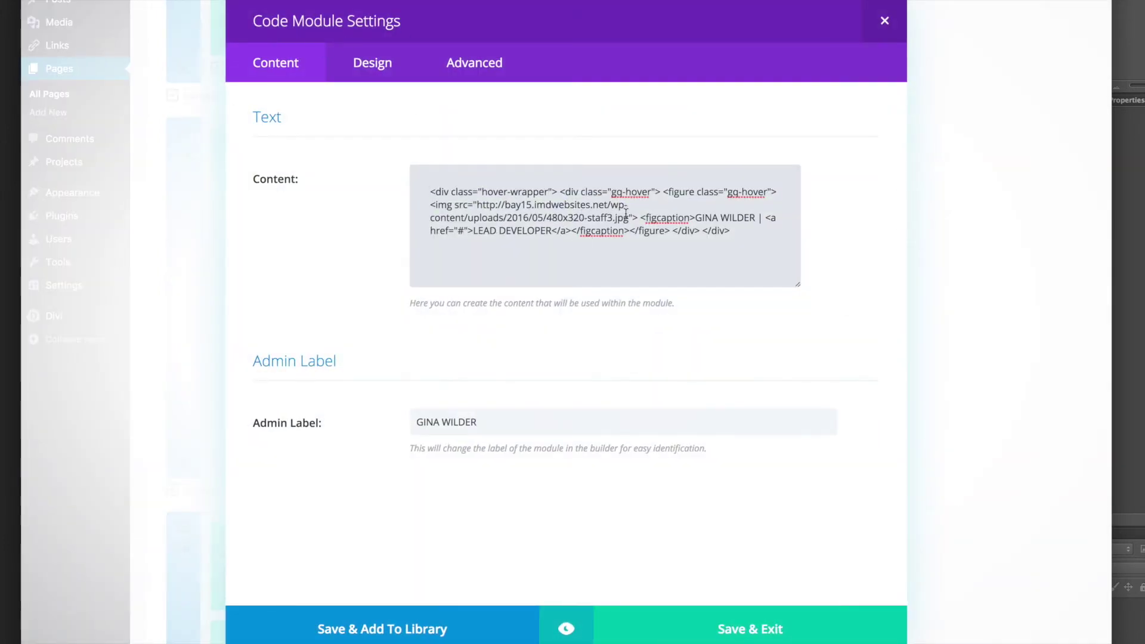
left_click_drag(629, 217, 477, 205)
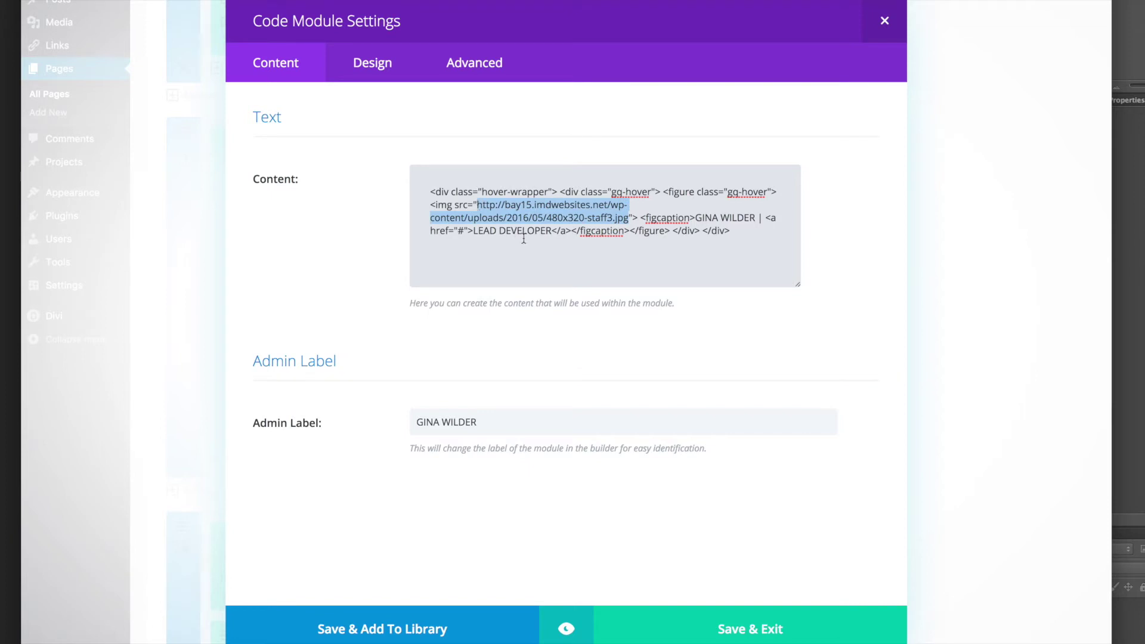
type("/wp-content/uploads/2017/07/l-series.jpg")
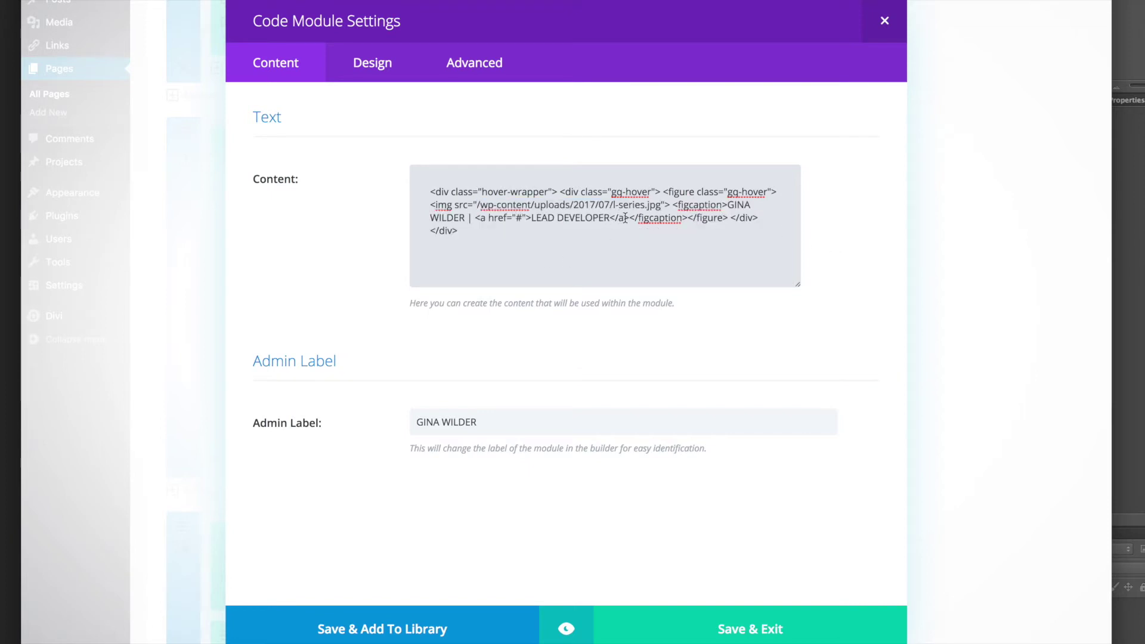
left_click_drag(628, 217, 471, 220)
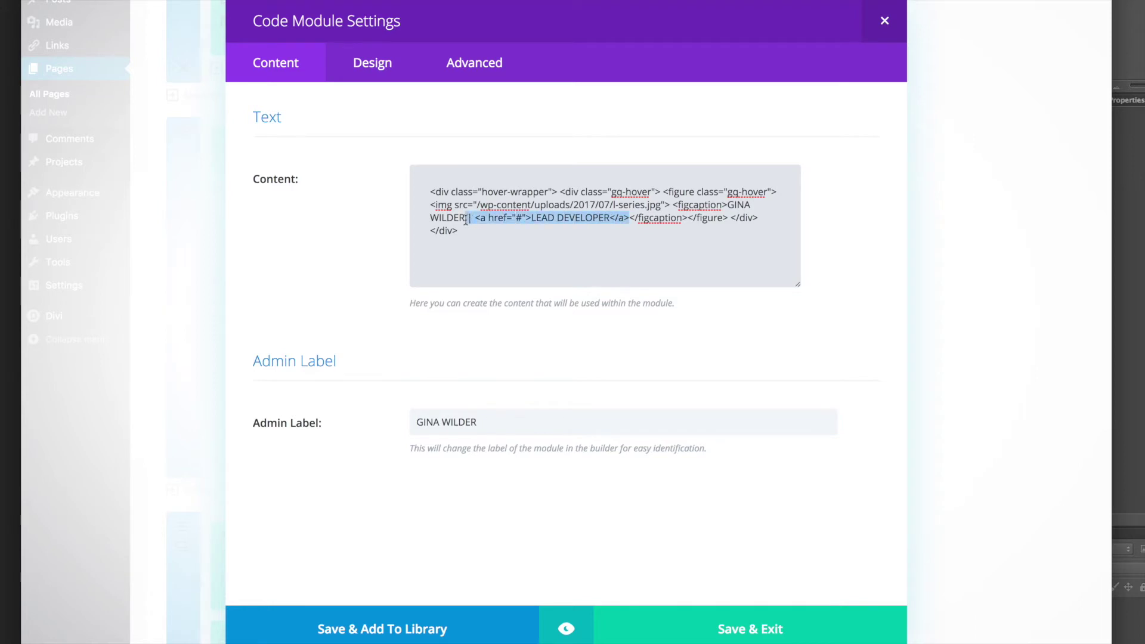
key("BackSpace")
Step: Set the top-right module's caption and admin label to 'L SERIES' and save it
left_click_drag(729, 205, 464, 220)
type("L SERIES")
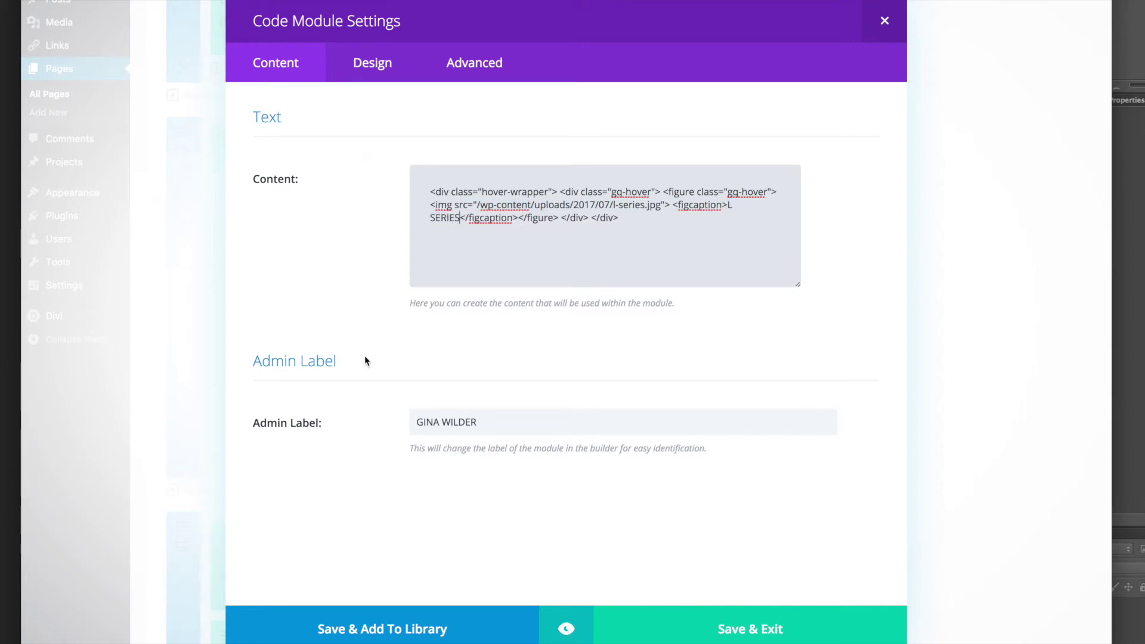
left_click(486, 417)
key("super+a")
type("L SER")
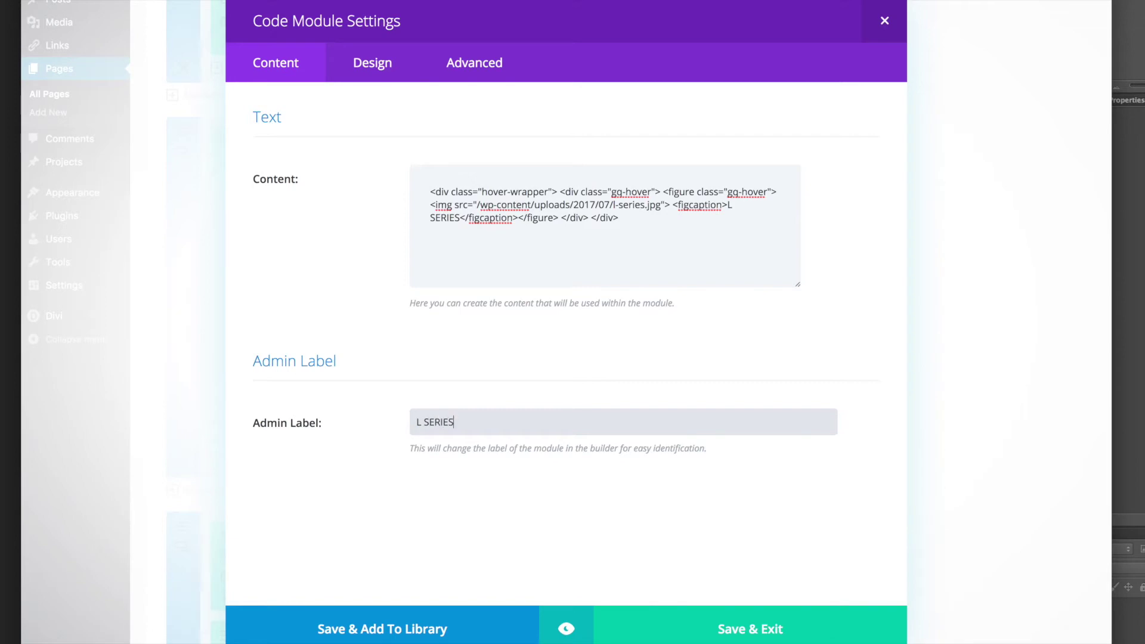
left_click(761, 627)
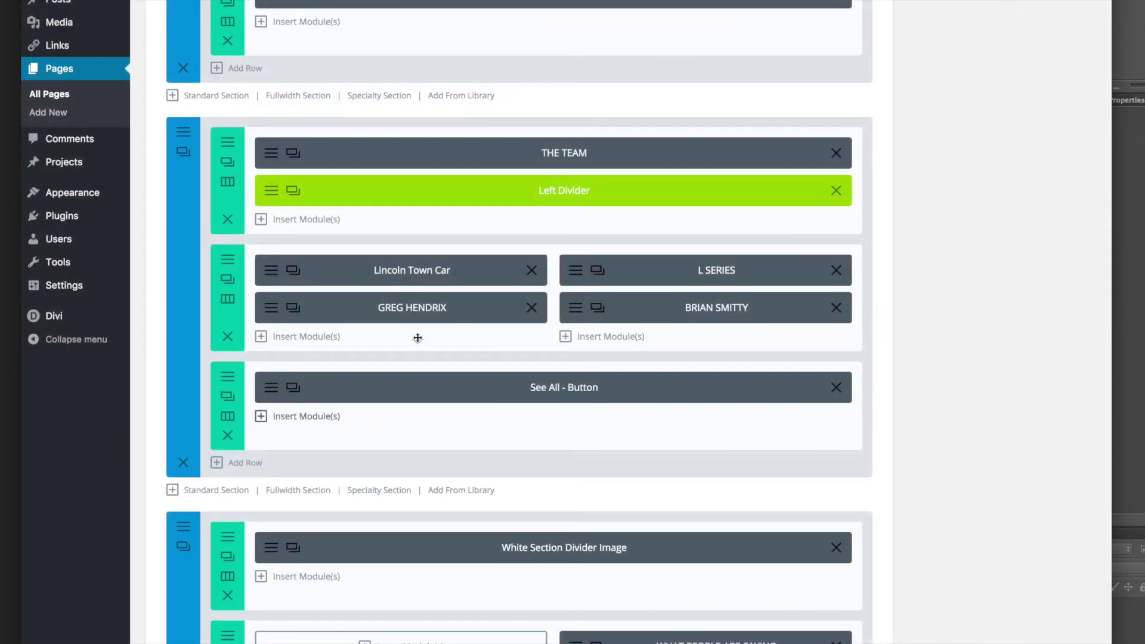
scroll(565, 130, "up", 3)
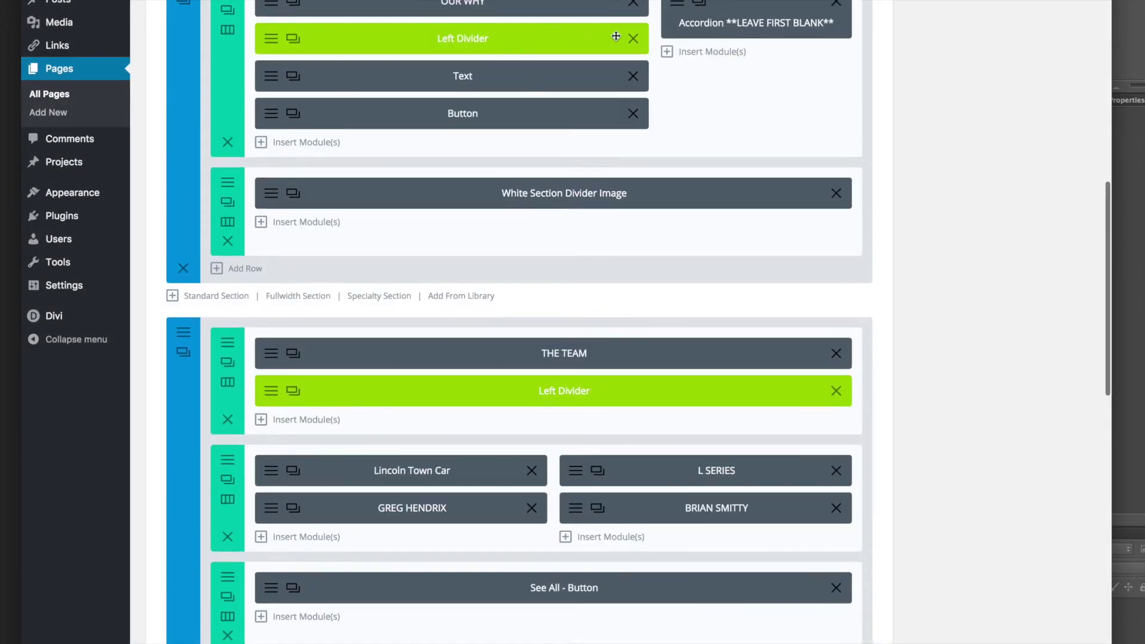
scroll(582, 483, "down", 3)
scroll(573, 490, "up", 1)
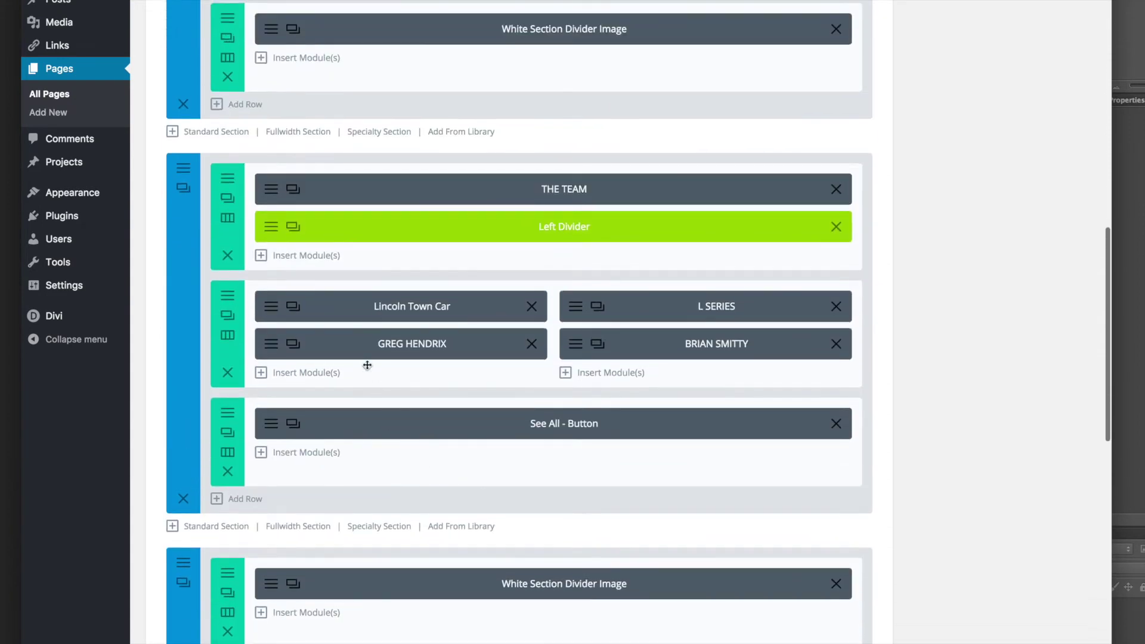
left_click(293, 344)
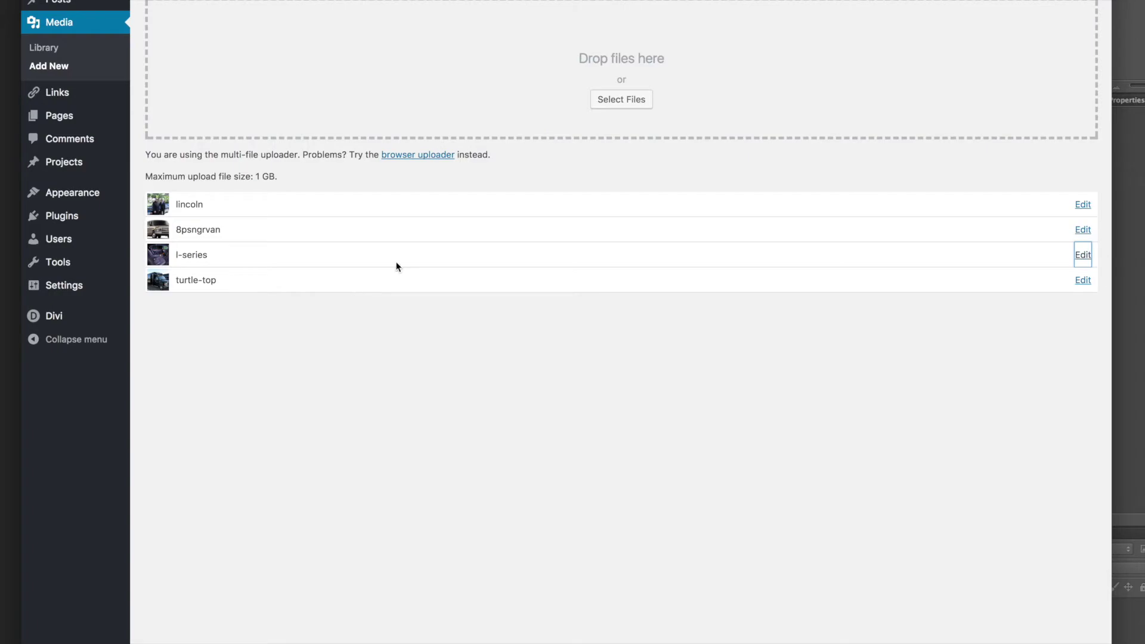
Step: Replace the lower-left module's old staff photo src with the turtle-top image's file URL
left_click(1083, 280)
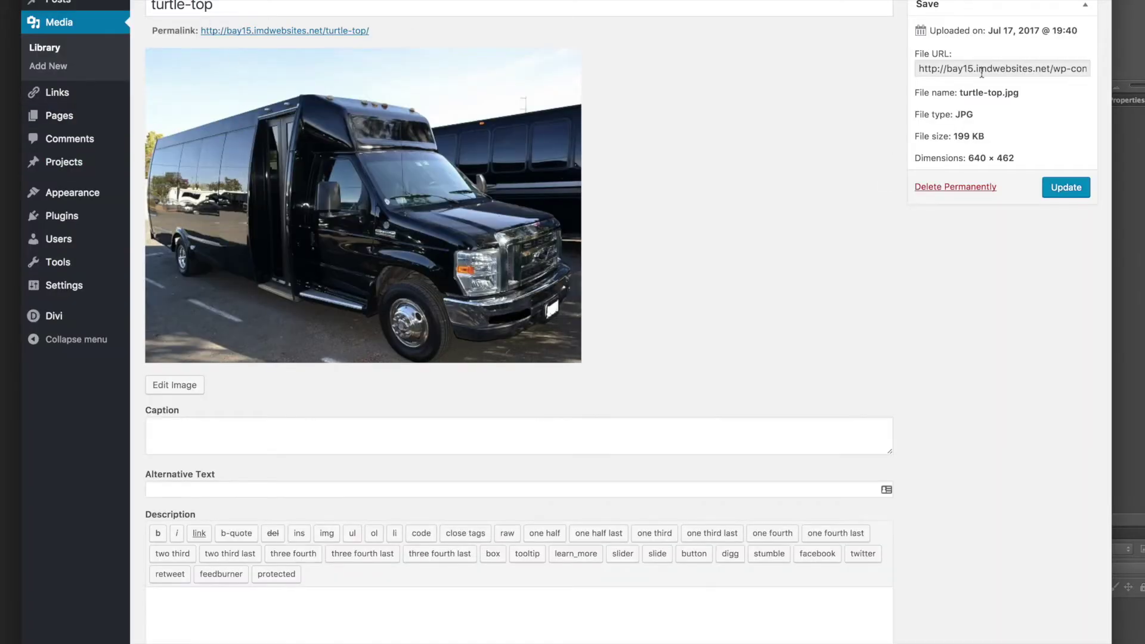
left_click(1049, 66)
key("ctrl+a")
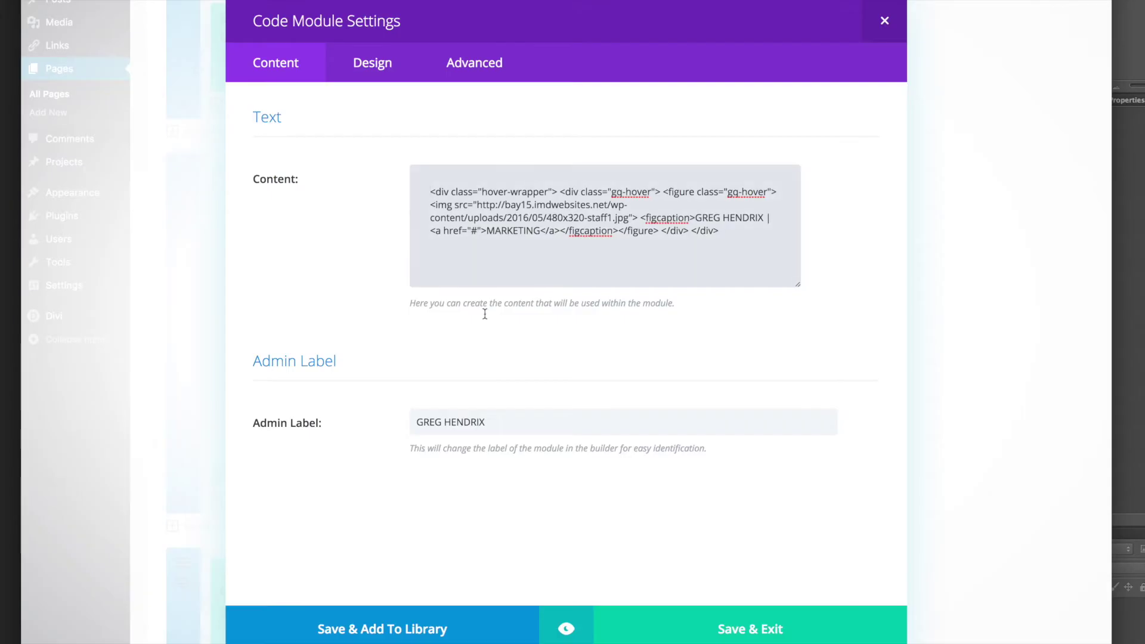
left_click_drag(479, 204, 630, 218)
type("/wp-content/uploads/2017/07/turtle-top.jpg")
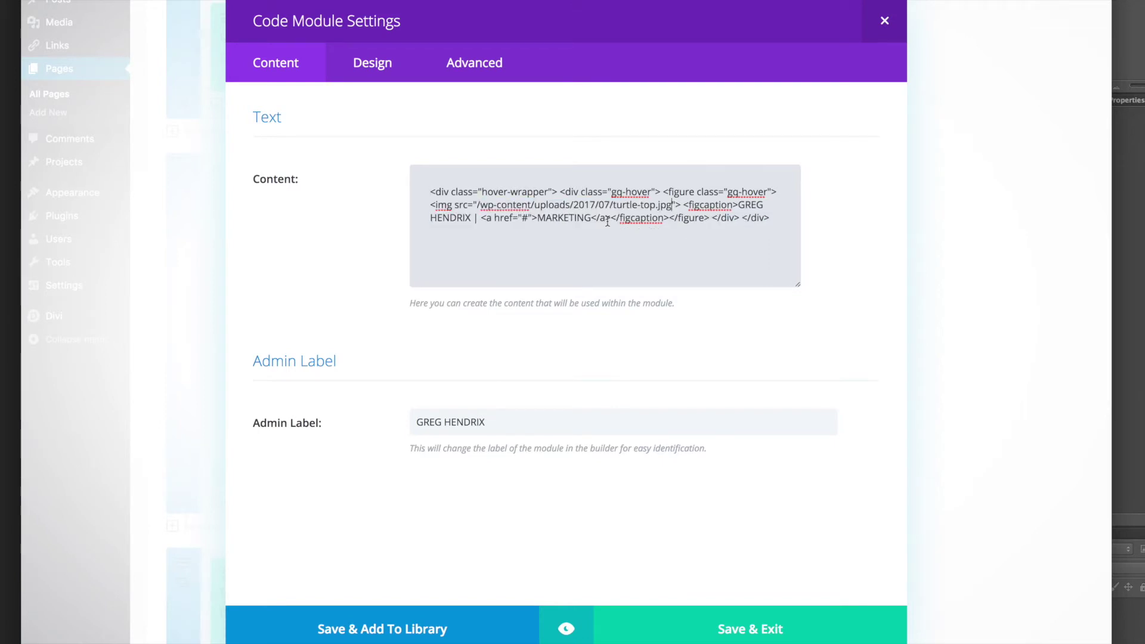
Step: Change the caption to TURTLE TOP "Limo Elite Coach", removing the MARKETING job-title link
left_click_drag(609, 218, 468, 219)
key("BackSpace")
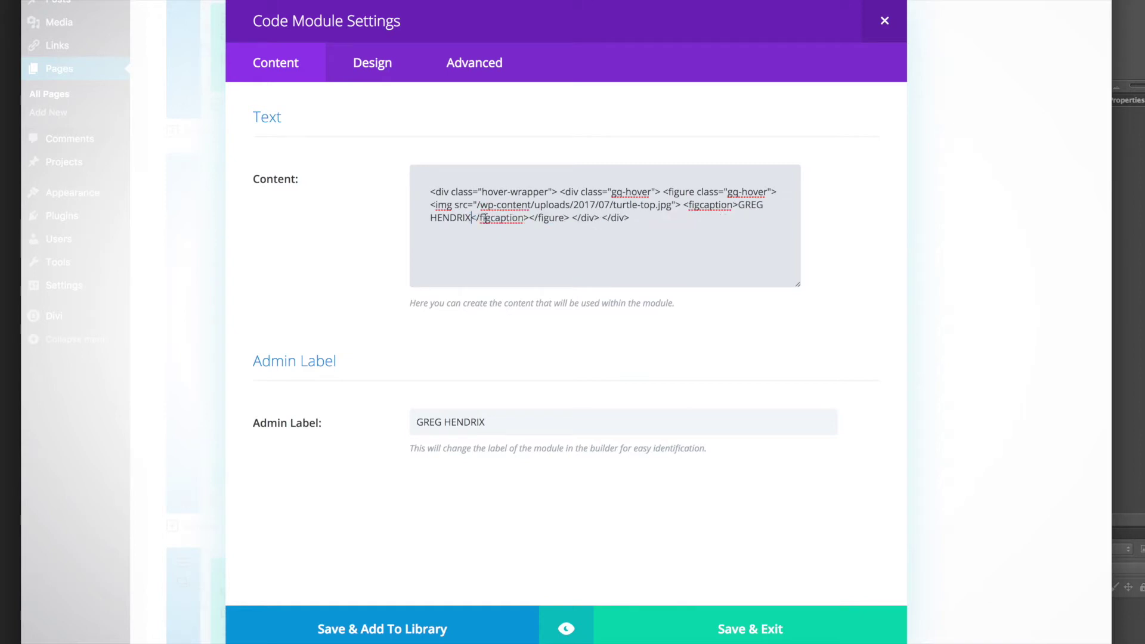
left_click_drag(738, 205, 467, 223)
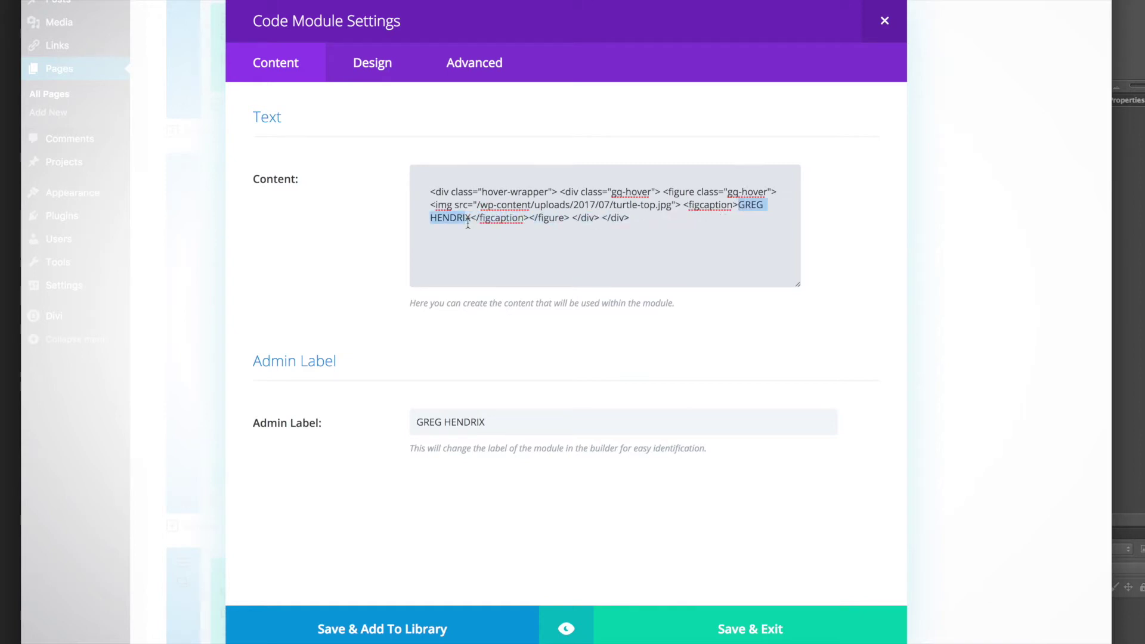
type("TURTLE TOP")
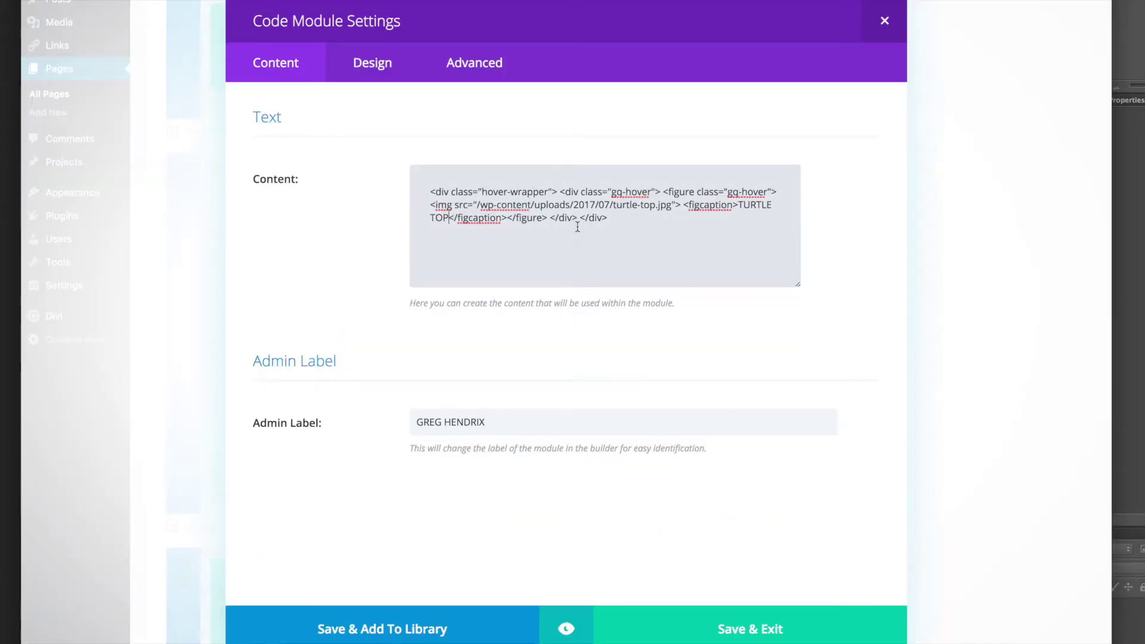
type("\"Limo")
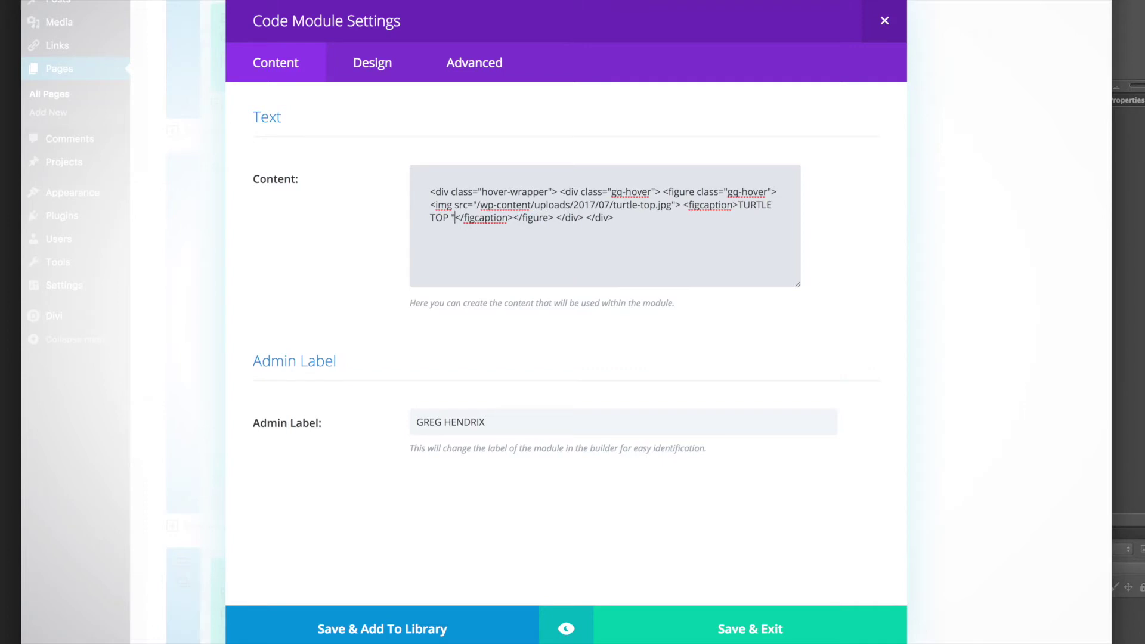
type(" Elite Coa")
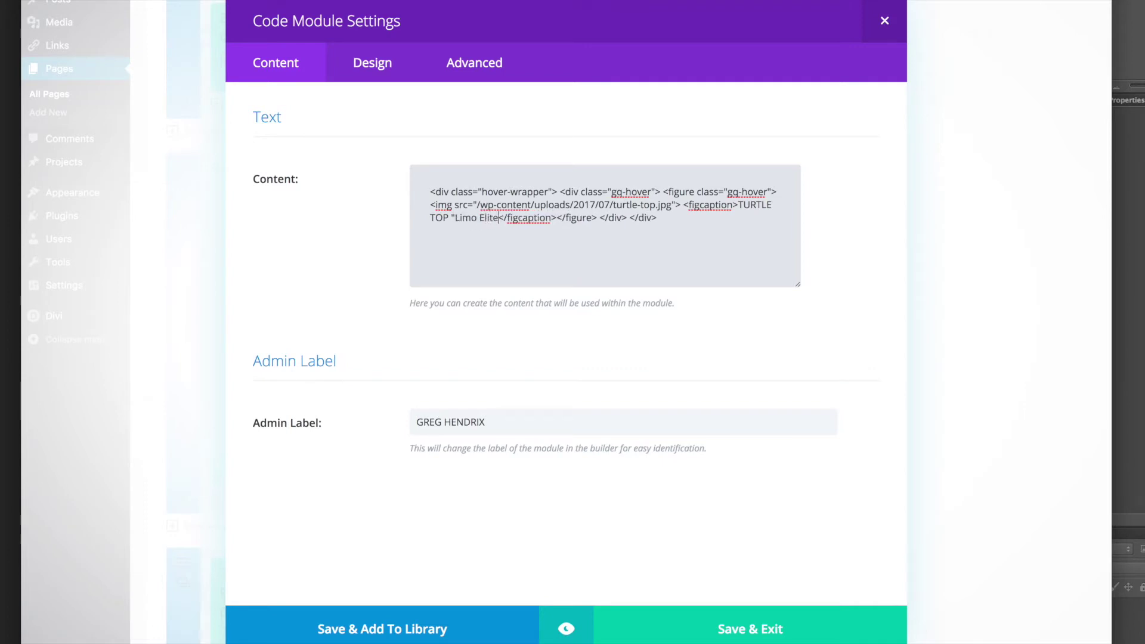
type("ch\"")
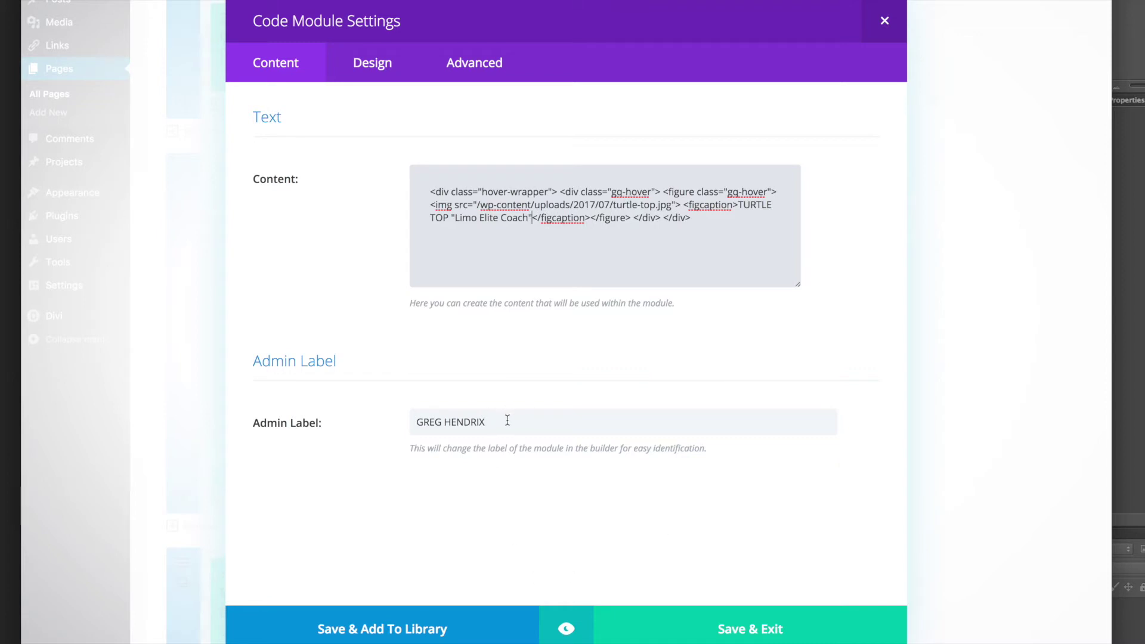
Step: Replace the module's admin label and save the TURTLE TOP module
triple_click(497, 412)
type("z")
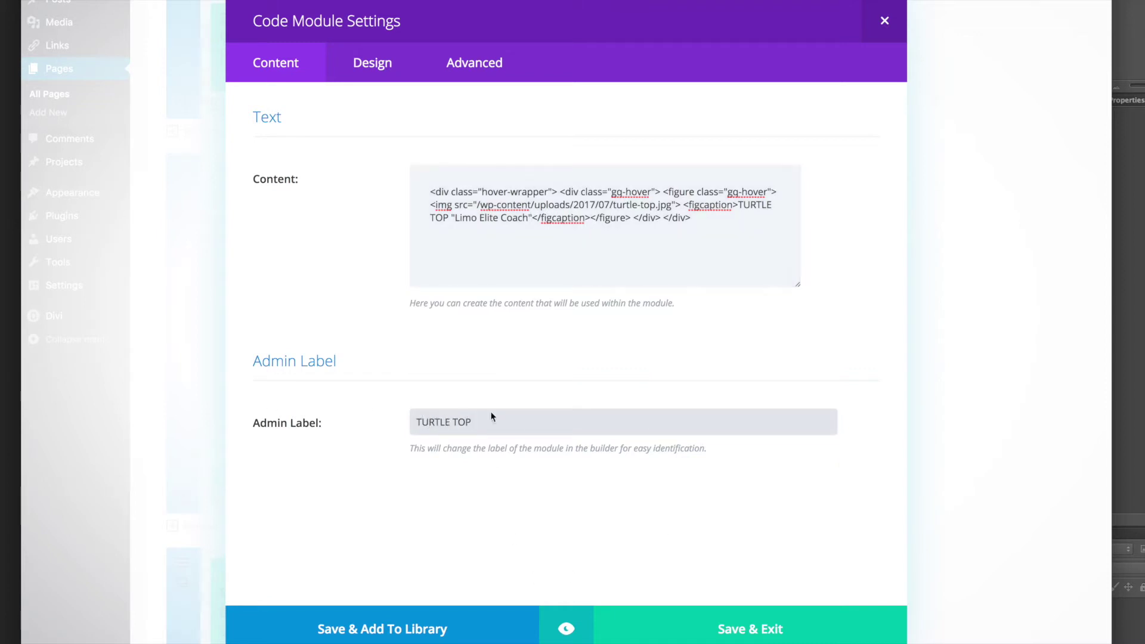
left_click(656, 628)
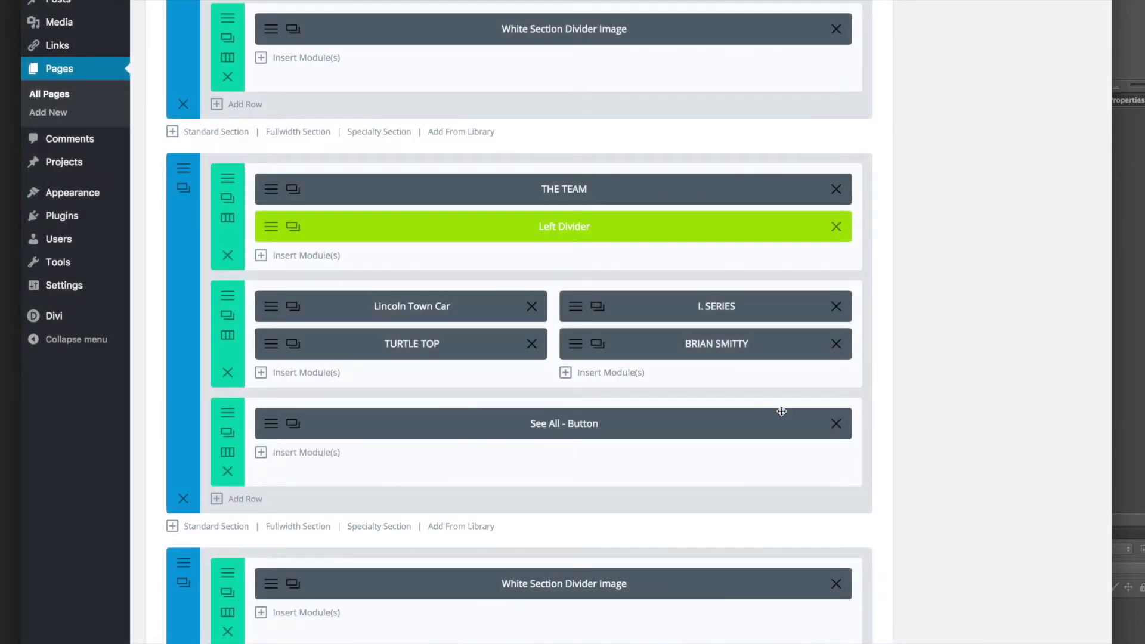
Step: Copy the 8psngrvan image's file URL for the last team module, then consult the old site's fleet descriptions
left_click(576, 352)
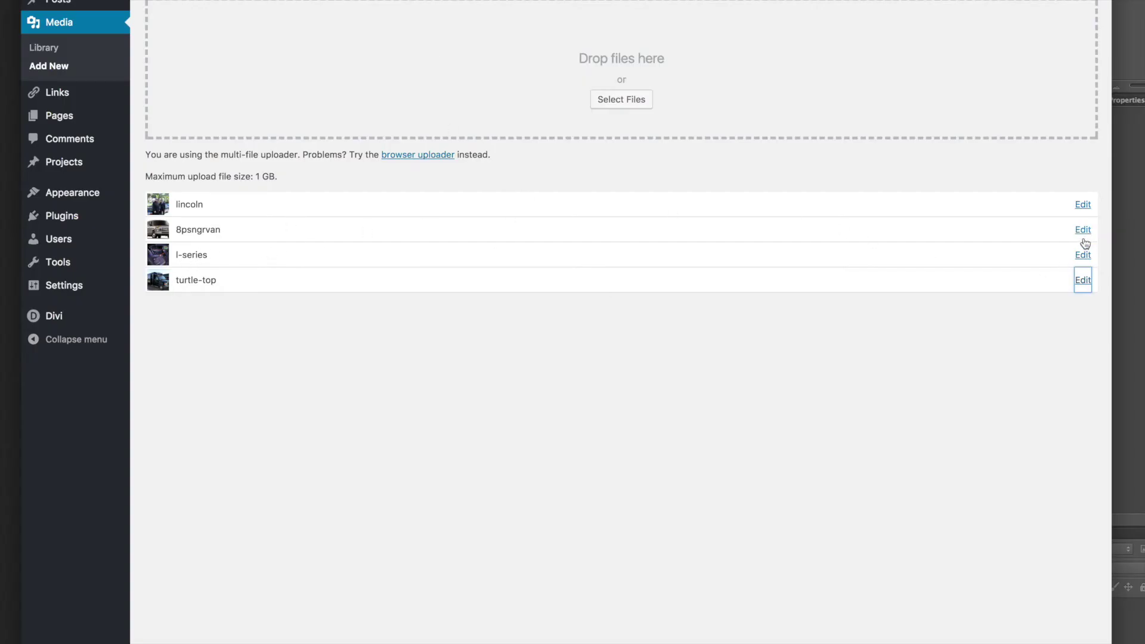
left_click(1082, 231)
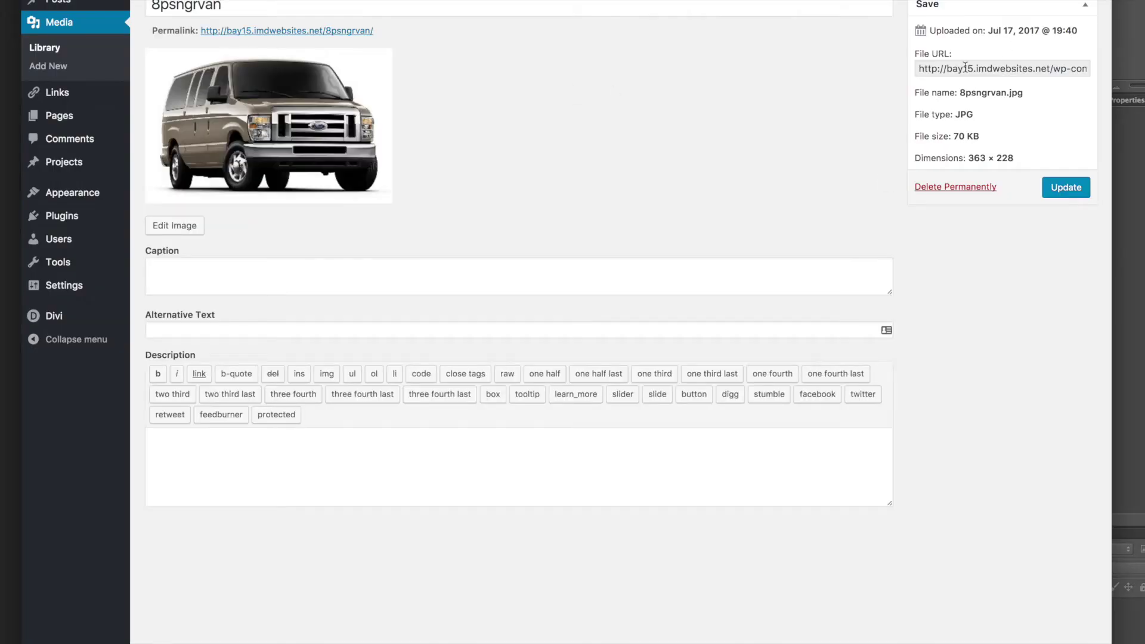
triple_click(1051, 68)
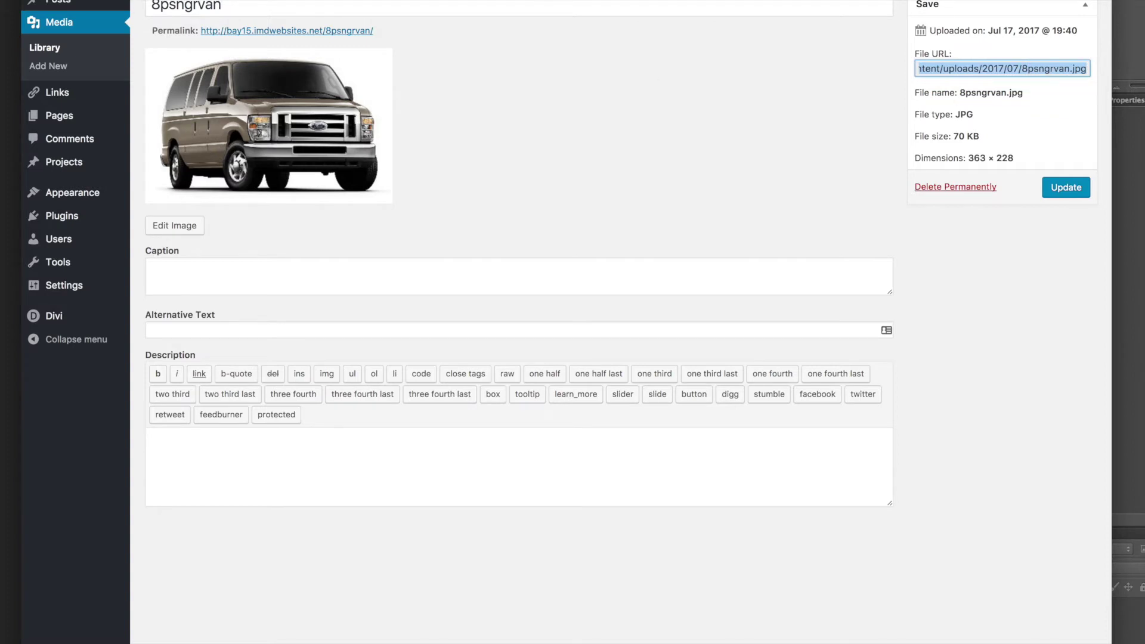
key("super+Left")
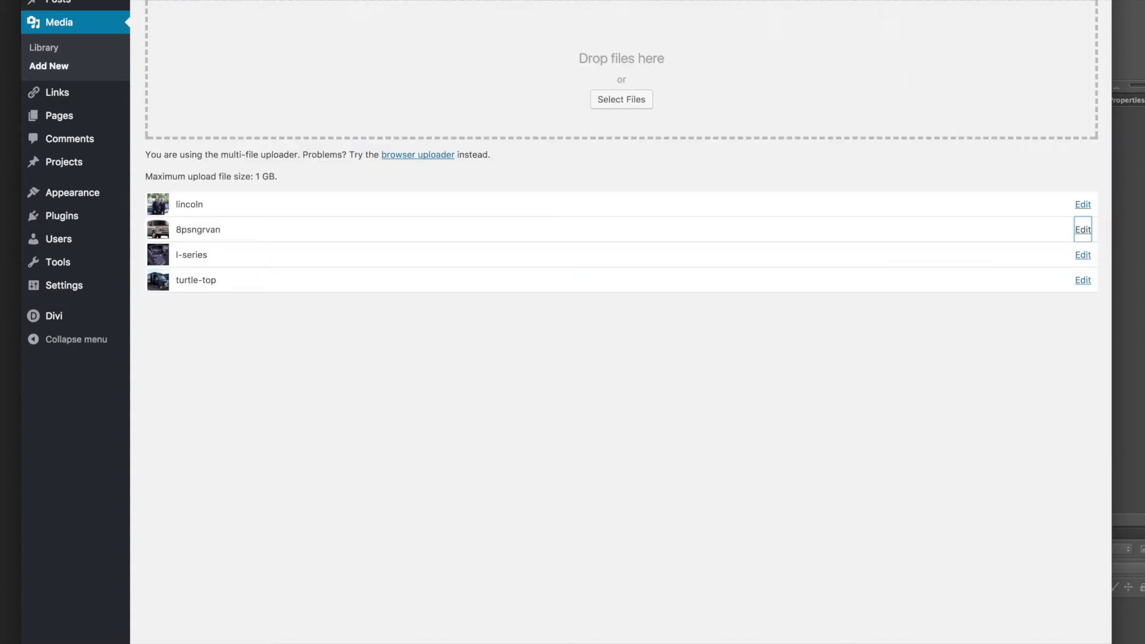
key("ctrl+Tab")
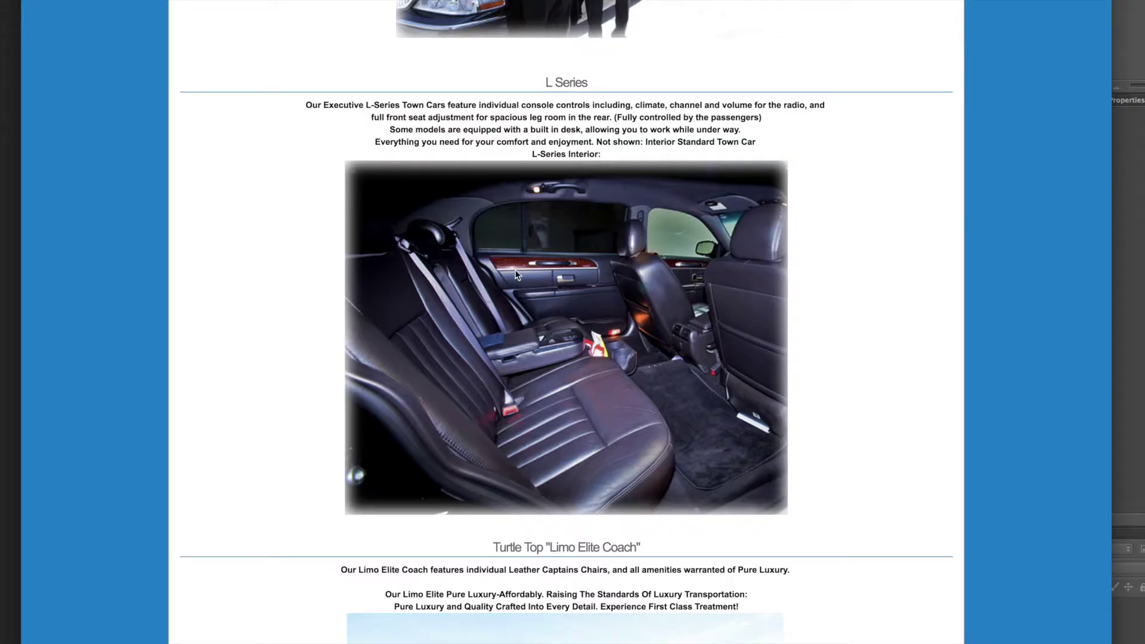
scroll(618, 400, "down", 15)
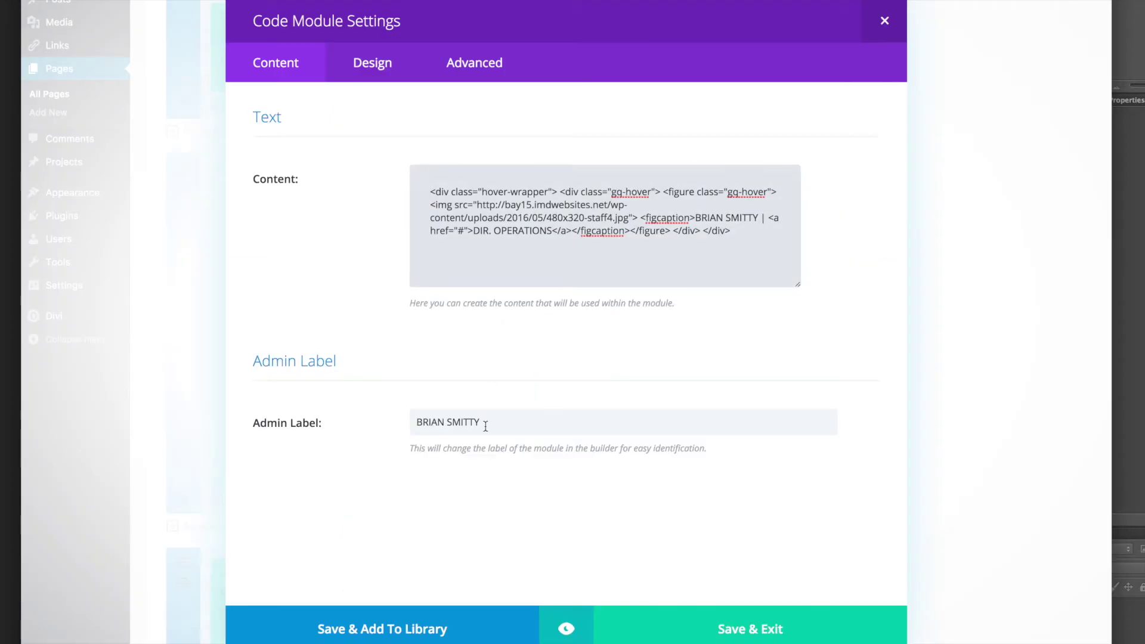
Step: Set the admin label and caption to EXECUTIVE VANS, use 8psngrvan.jpg as the img src, and save
triple_click(485, 426)
type("EXECUTIVE VANS")
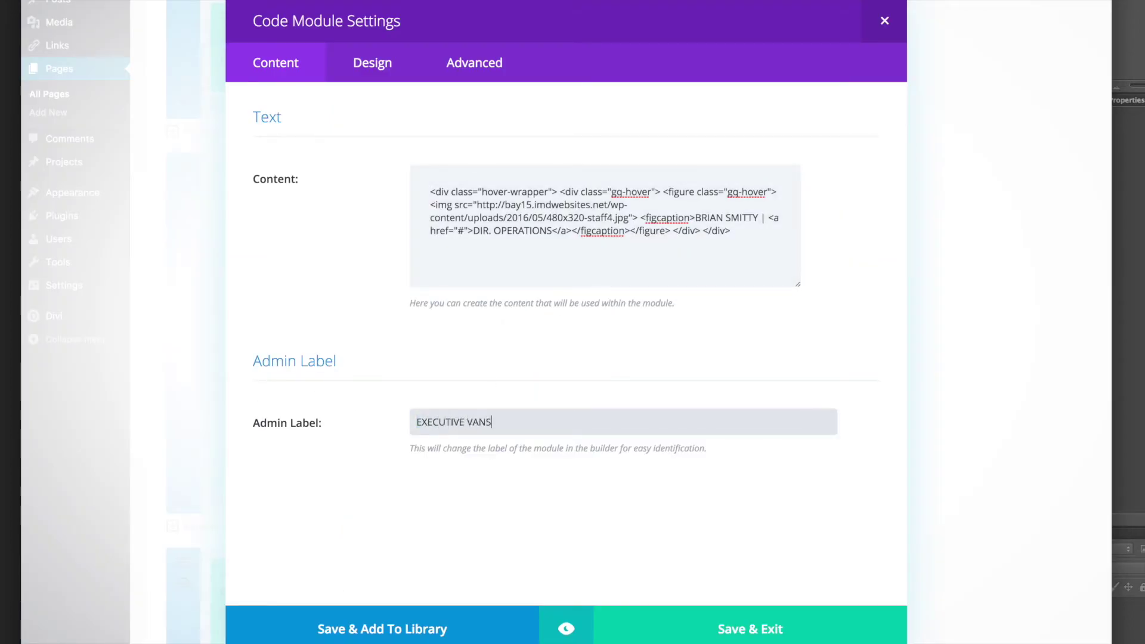
left_click_drag(696, 217, 569, 235)
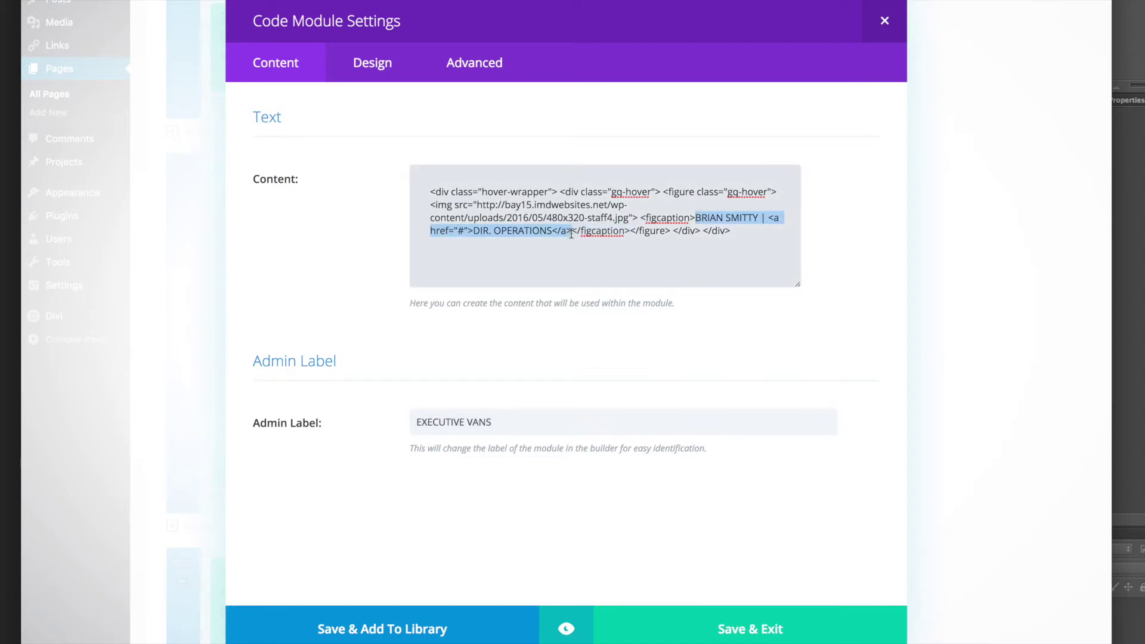
type("EXECUTIVE VANS")
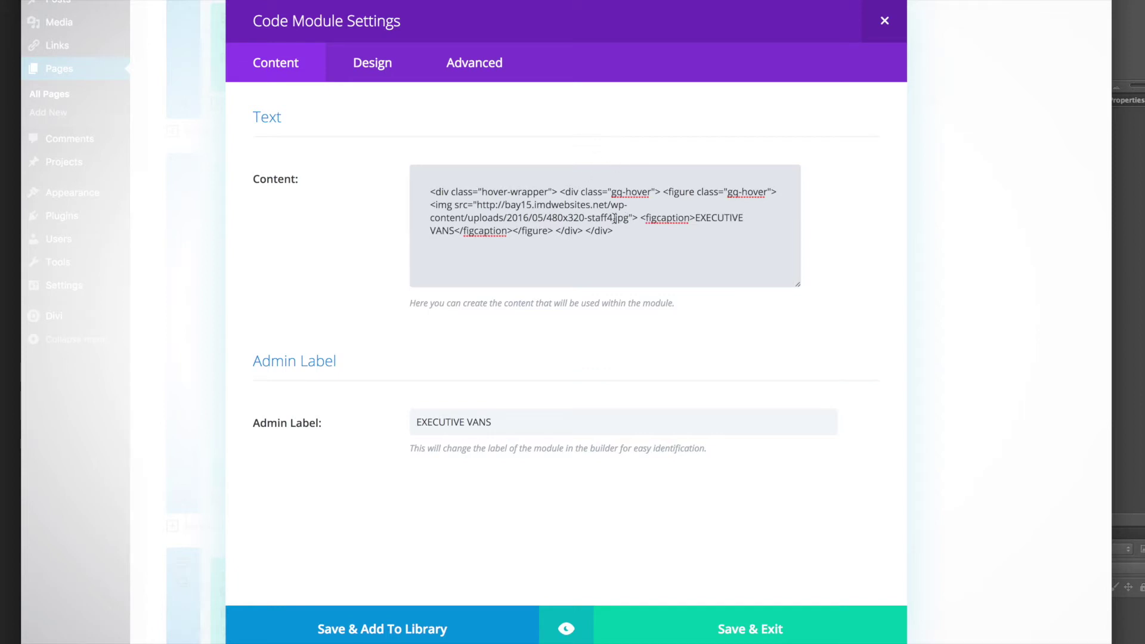
left_click_drag(627, 216, 485, 205)
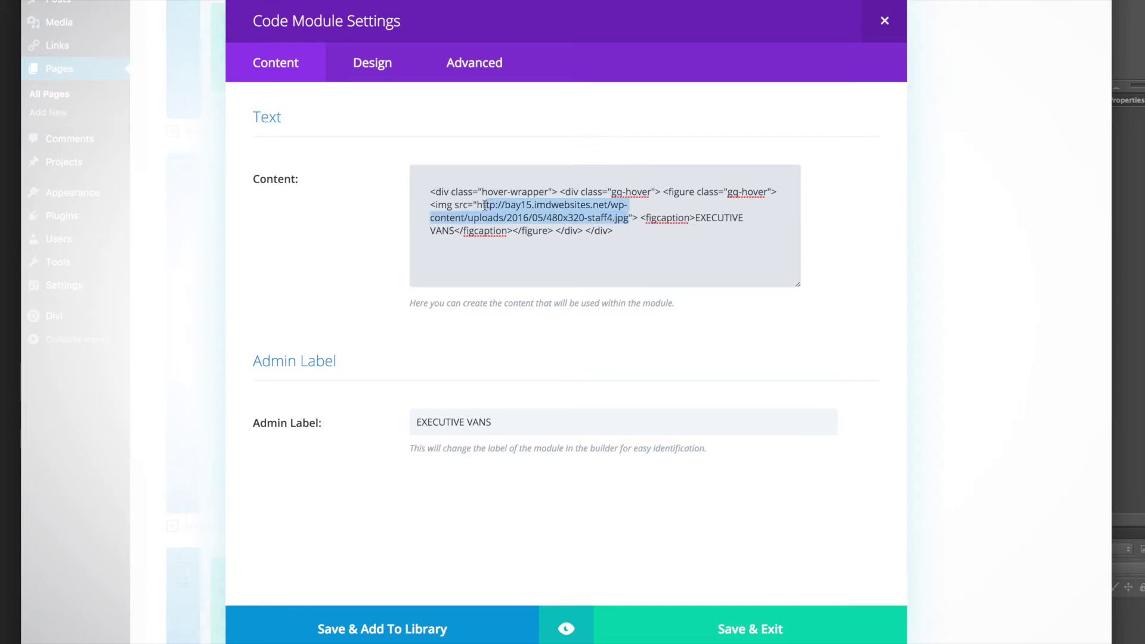
type("/wp-content/uploads/2017/07/8psngrvan.jpg")
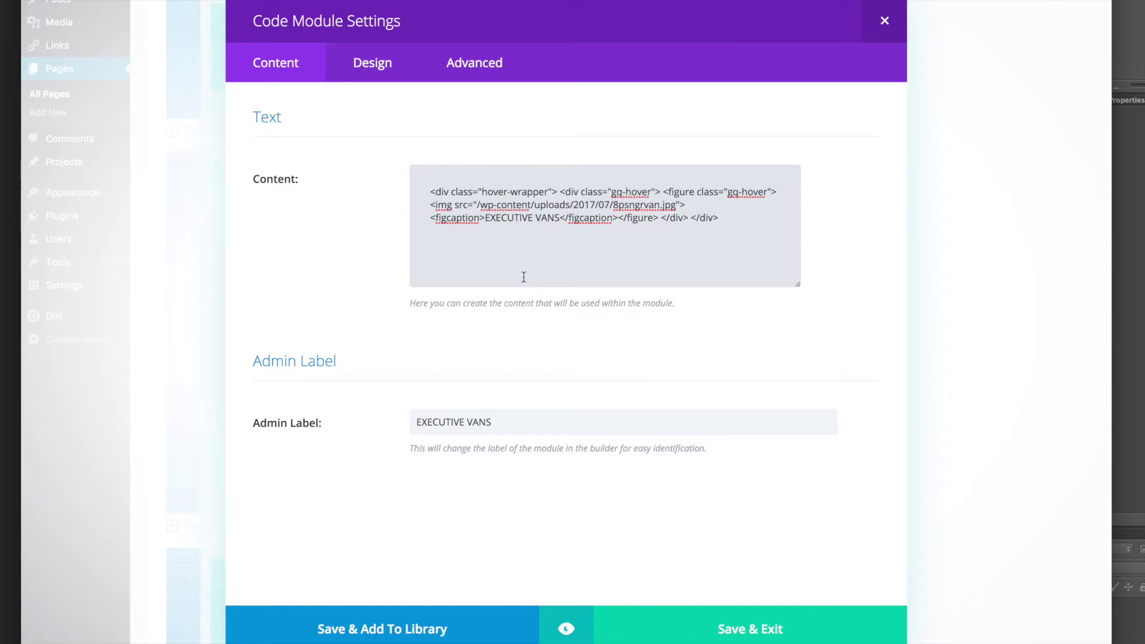
left_click(679, 640)
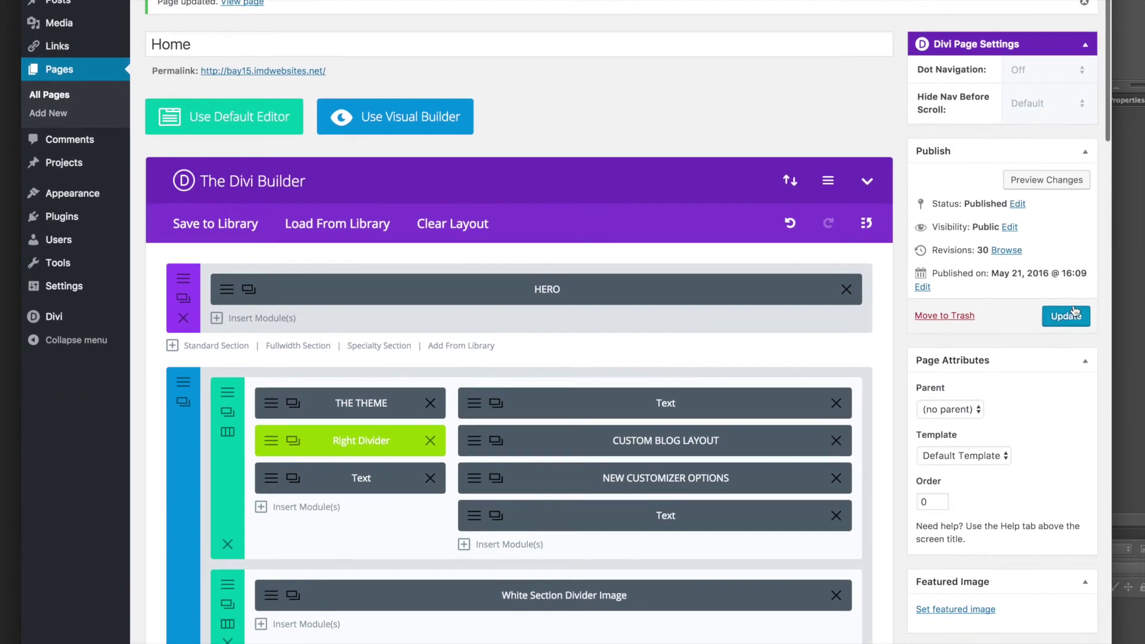
Step: Update the homepage and check the EXECUTIVE VANS van photo in the live team grid
left_click(1074, 311)
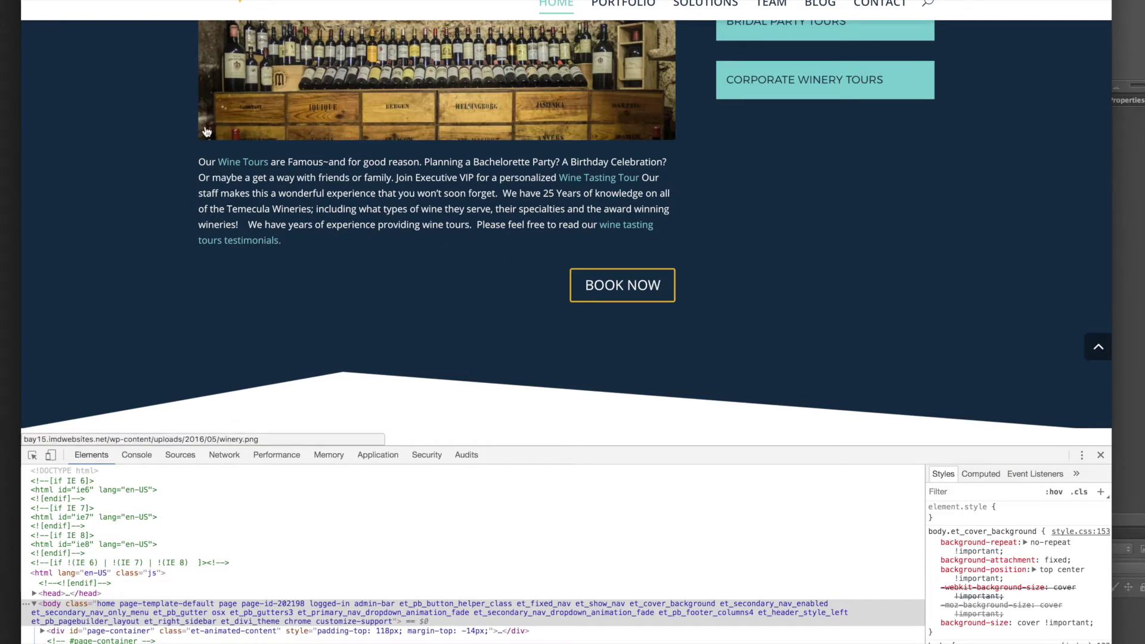
scroll(206, 132, "down", 10)
key("super+r")
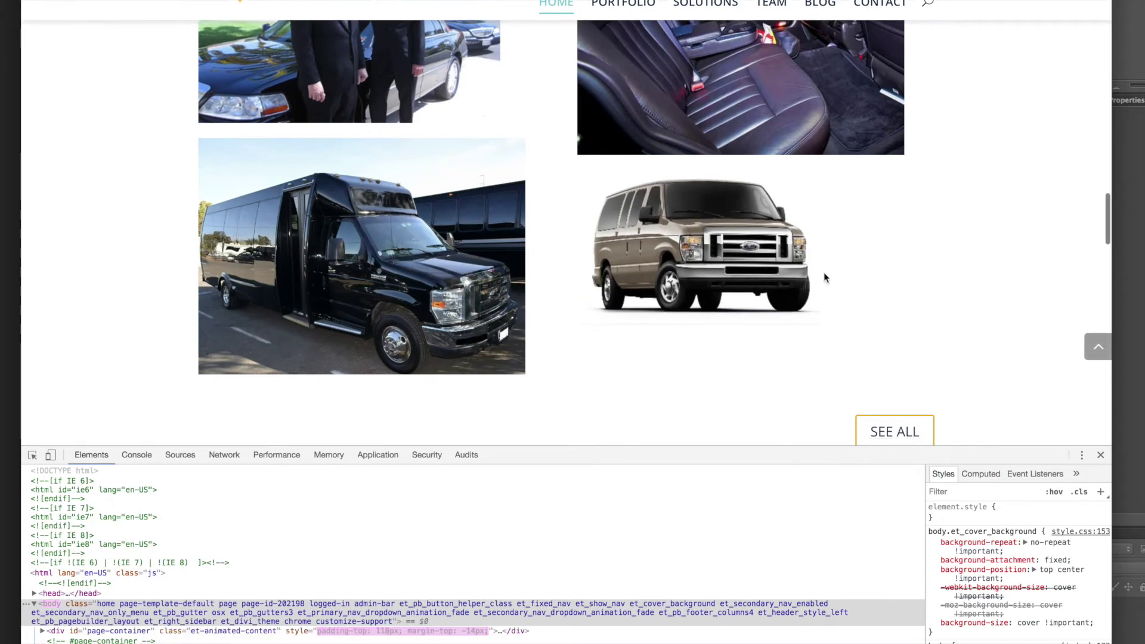
scroll(346, 202, "up", 4)
scroll(584, 278, "down", 3)
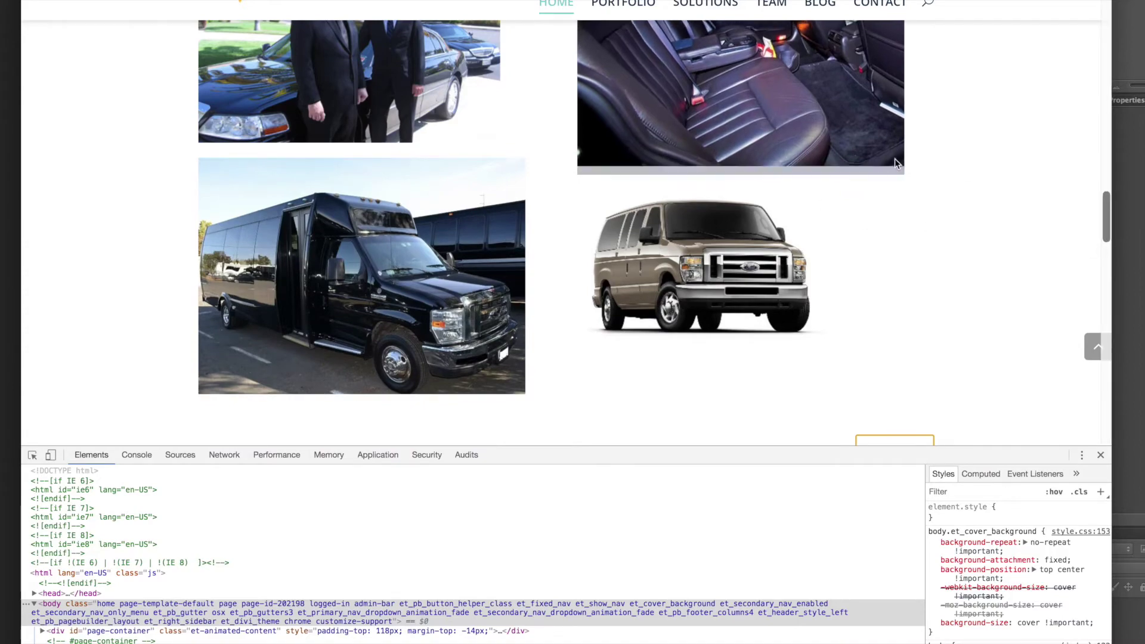
scroll(459, 178, "up", 5)
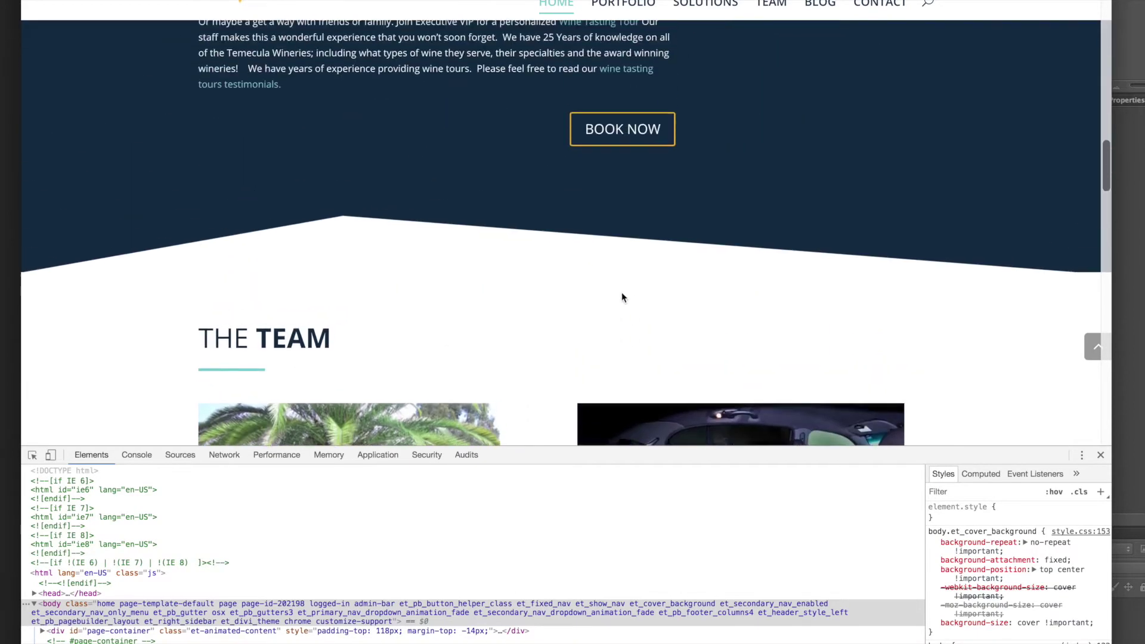
scroll(621, 292, "down", 6)
scroll(622, 297, "up", 1)
scroll(621, 297, "down", 2)
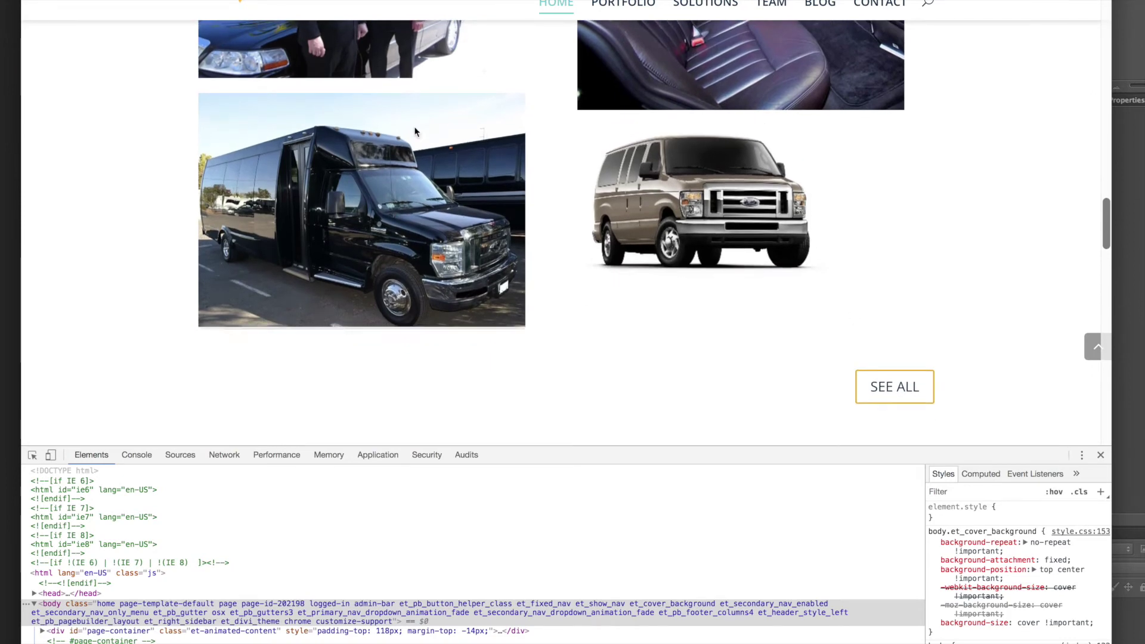
scroll(254, 171, "up", 6)
scroll(254, 170, "down", 4)
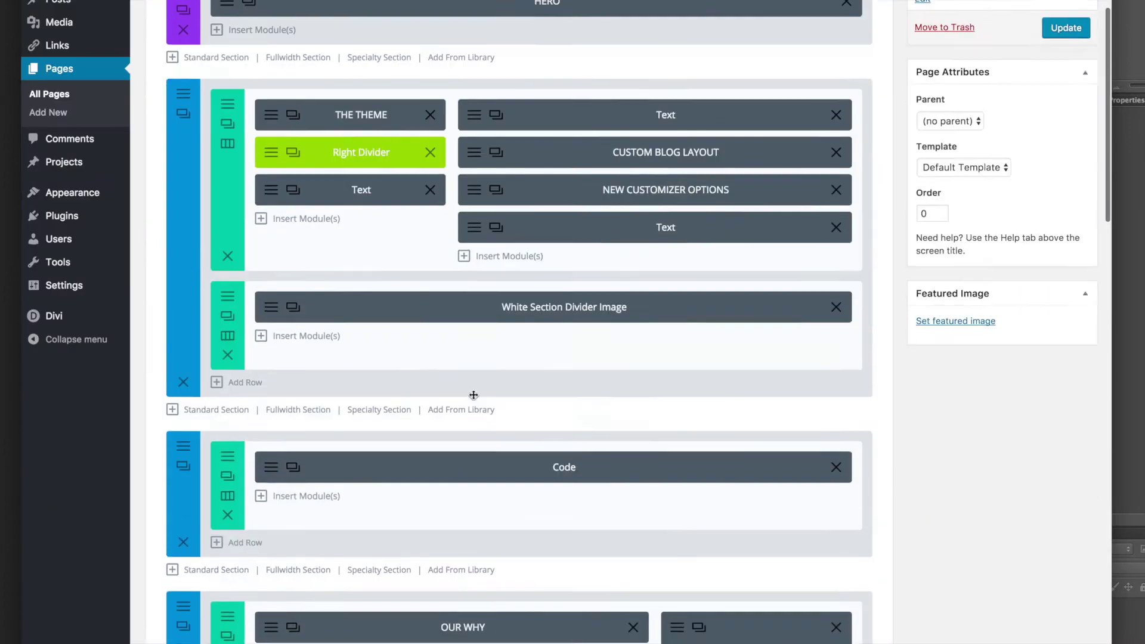
Step: Add width="100%" to the Lincoln Town Car module's lincoln.png img tag and save the module
scroll(471, 393, "down", 15)
scroll(474, 400, "down", 12)
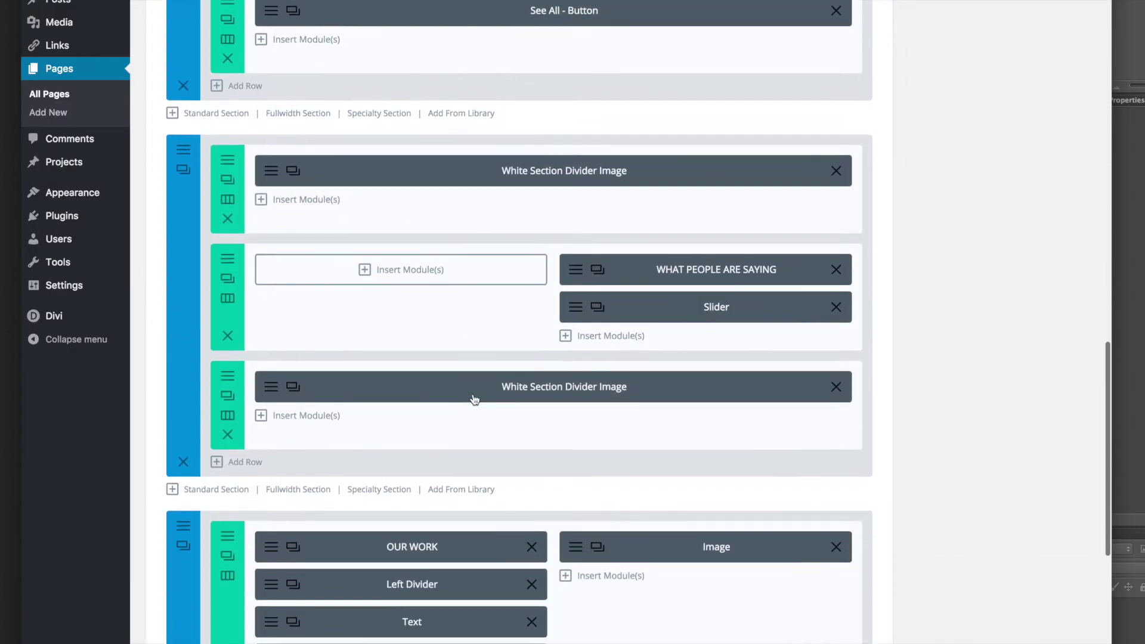
scroll(473, 395, "up", 1)
scroll(473, 395, "up", 8)
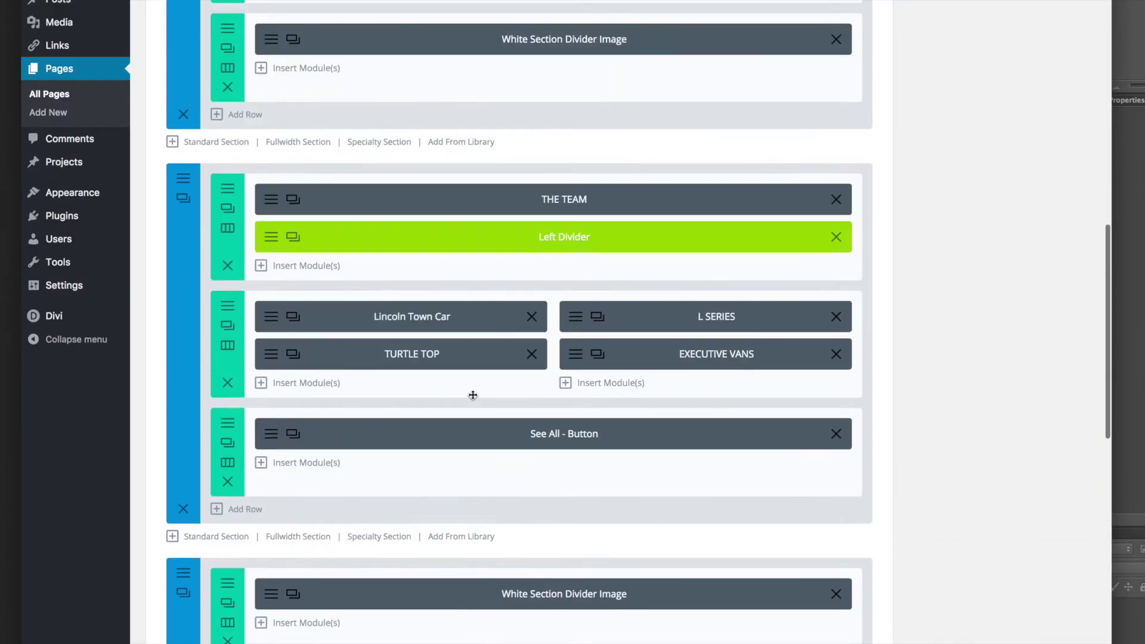
left_click(269, 322)
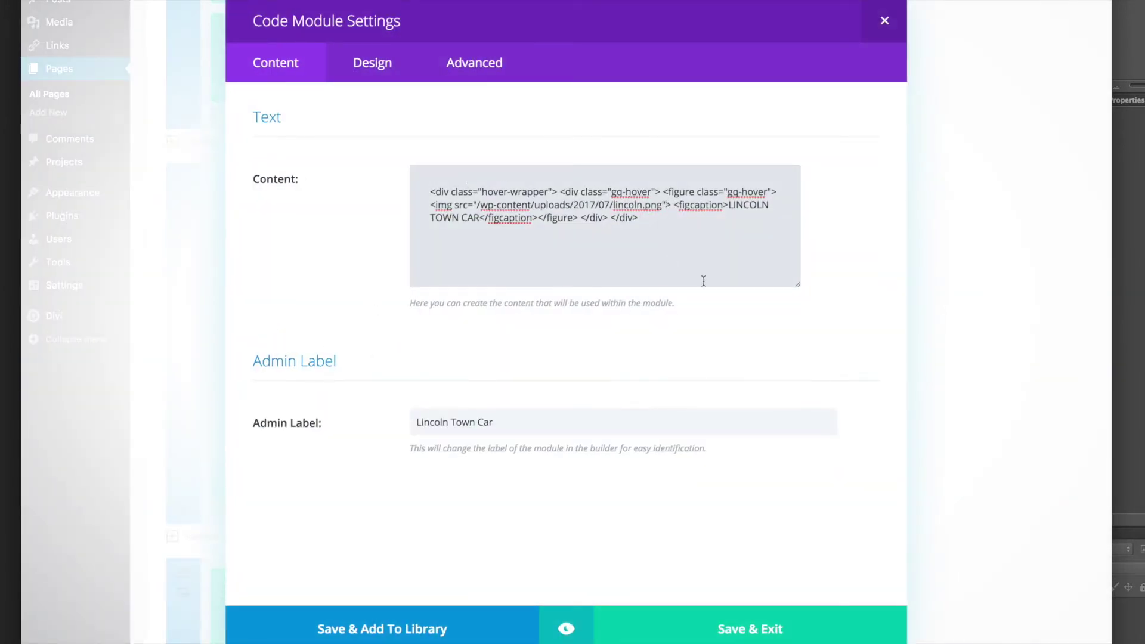
type("width=\"100%")
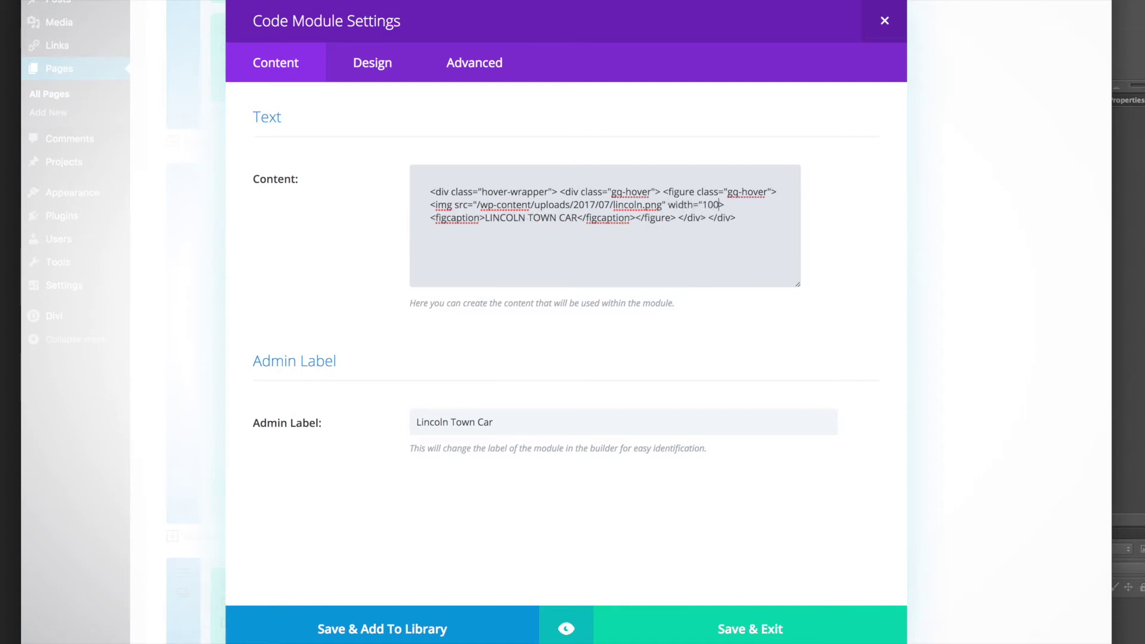
left_click(691, 616)
Step: Reload the live homepage and inspect the van image's element in DevTools
scroll(813, 76, "up", 10)
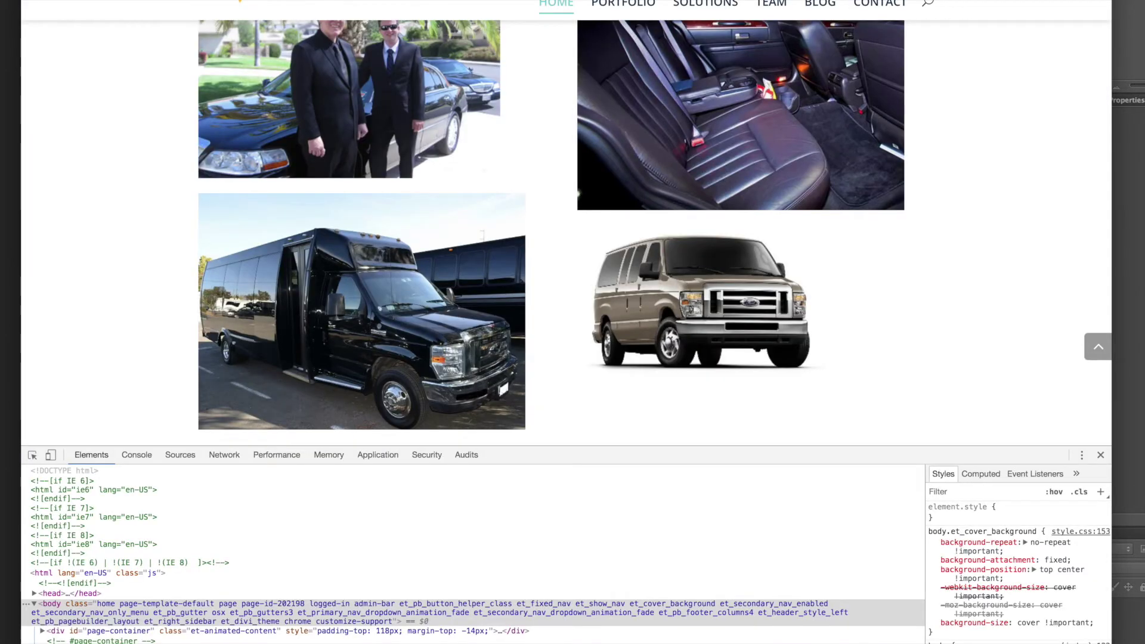
key("super+r")
key("super+r")
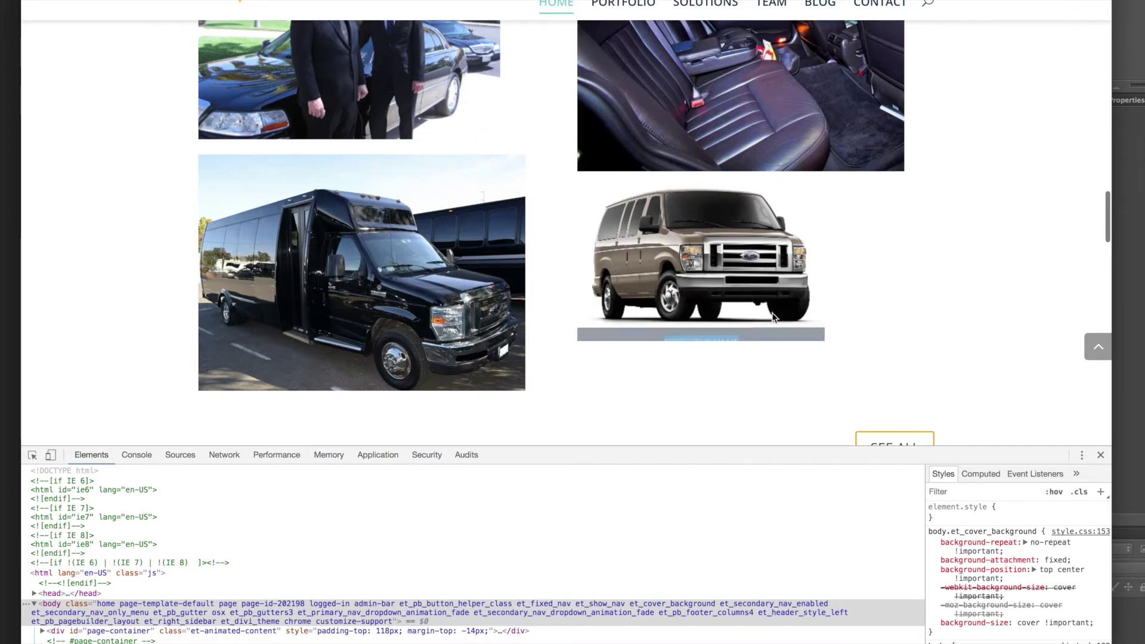
scroll(655, 298, "down", 5)
scroll(650, 308, "up", 5)
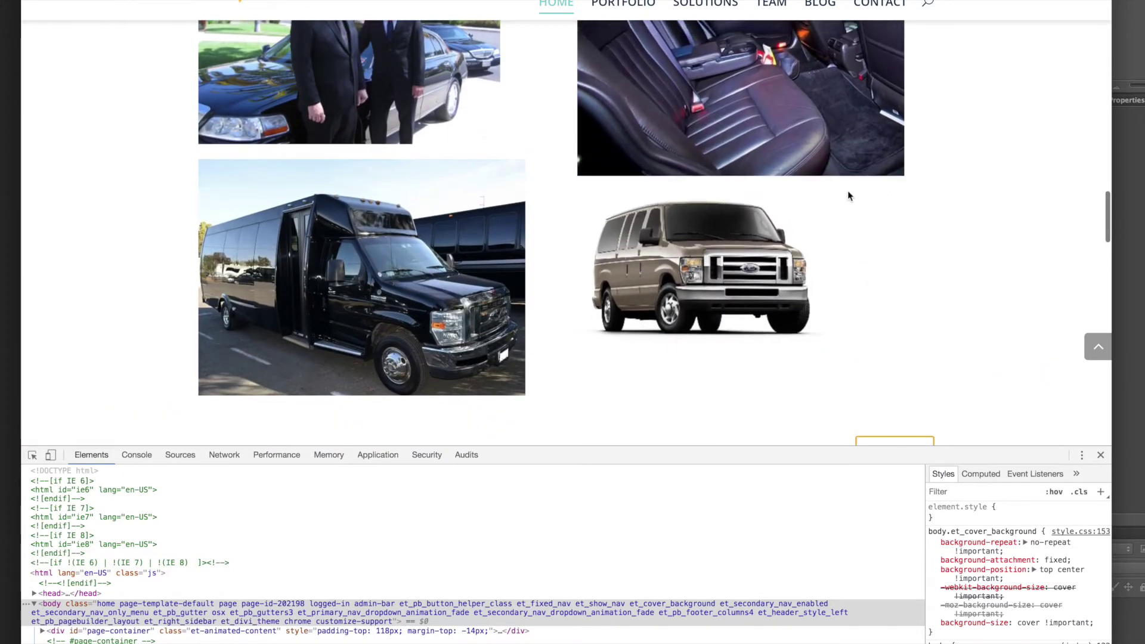
scroll(847, 194, "up", 3)
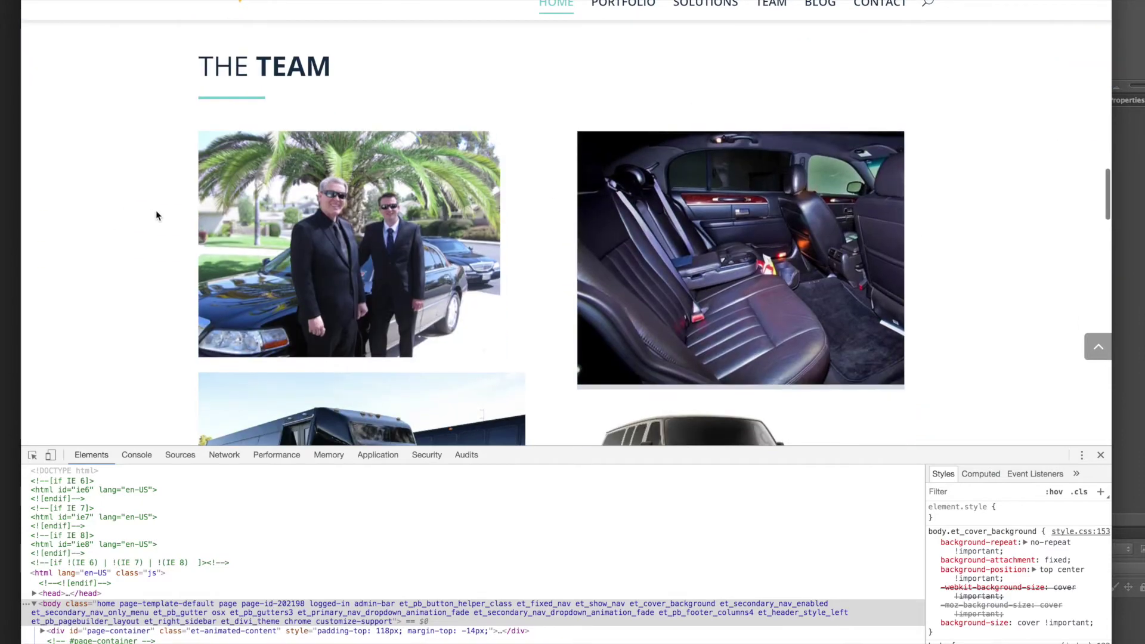
scroll(536, 280, "down", 3)
scroll(572, 292, "up", 1)
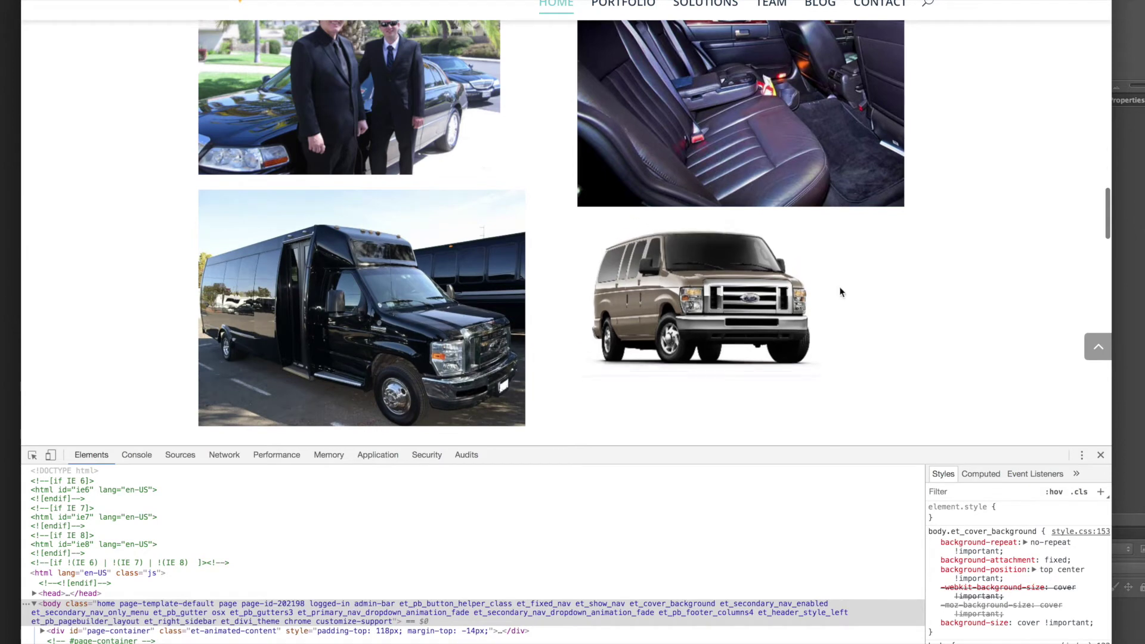
right_click(659, 263)
left_click(726, 422)
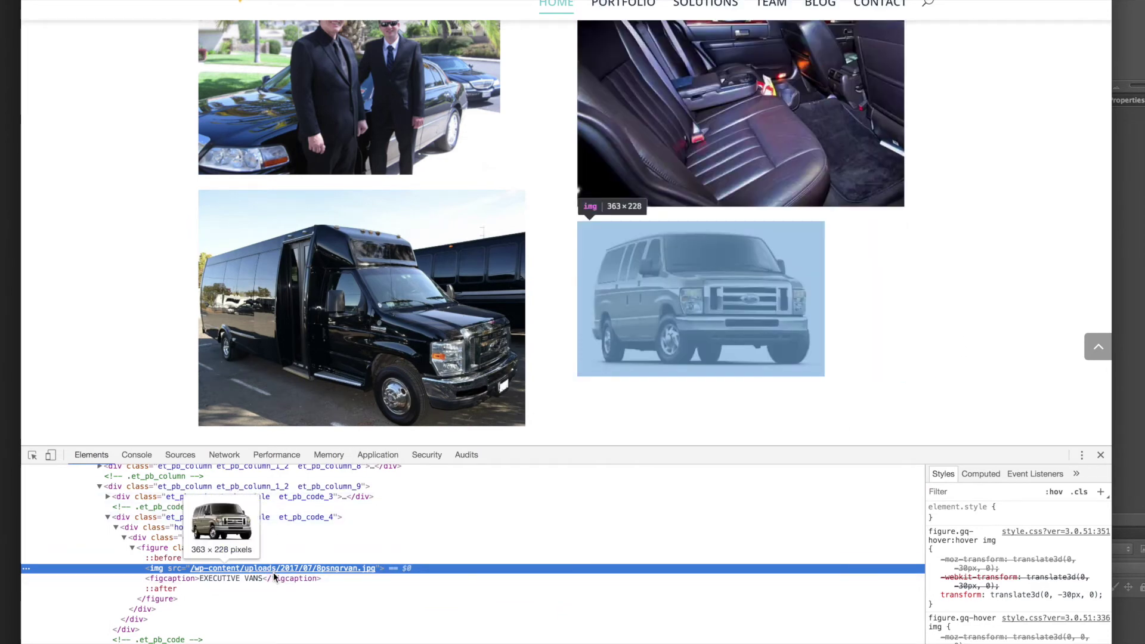
Step: Inspect the L Series interior image, then the van image again, to compare sizes (363 × 228)
right_click(677, 128)
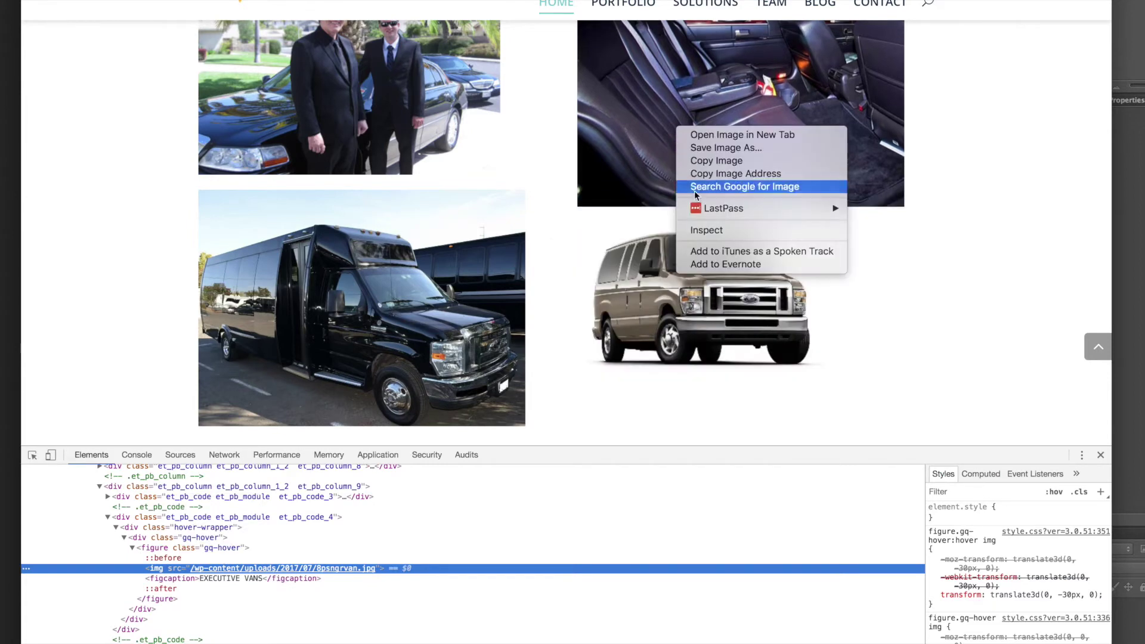
left_click(705, 233)
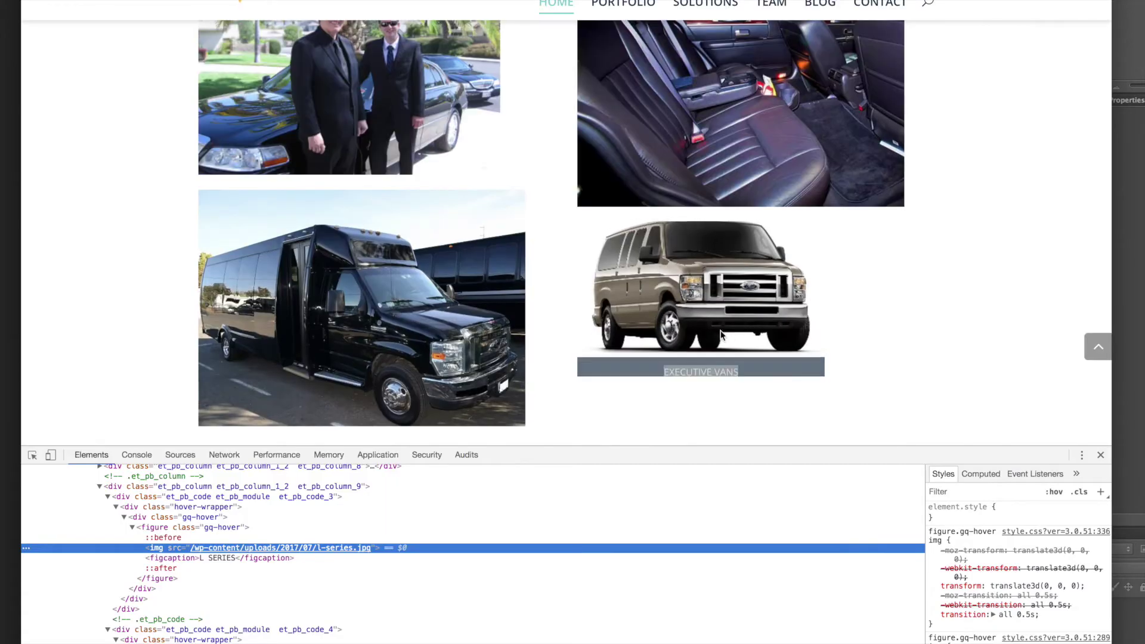
mouse_move(616, 327)
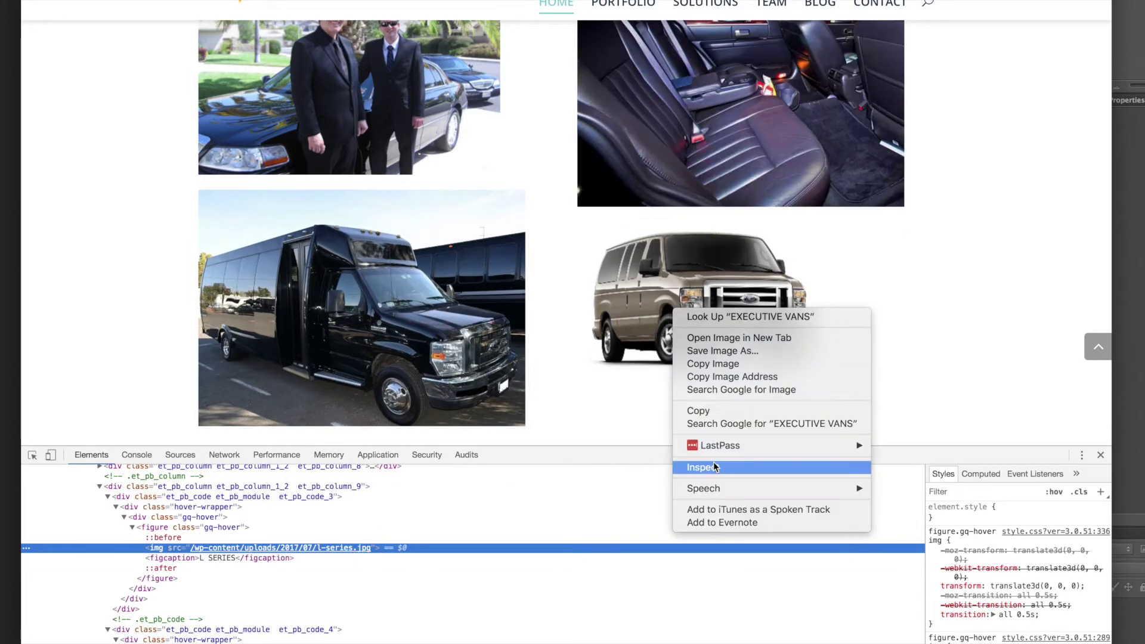
left_click(713, 462)
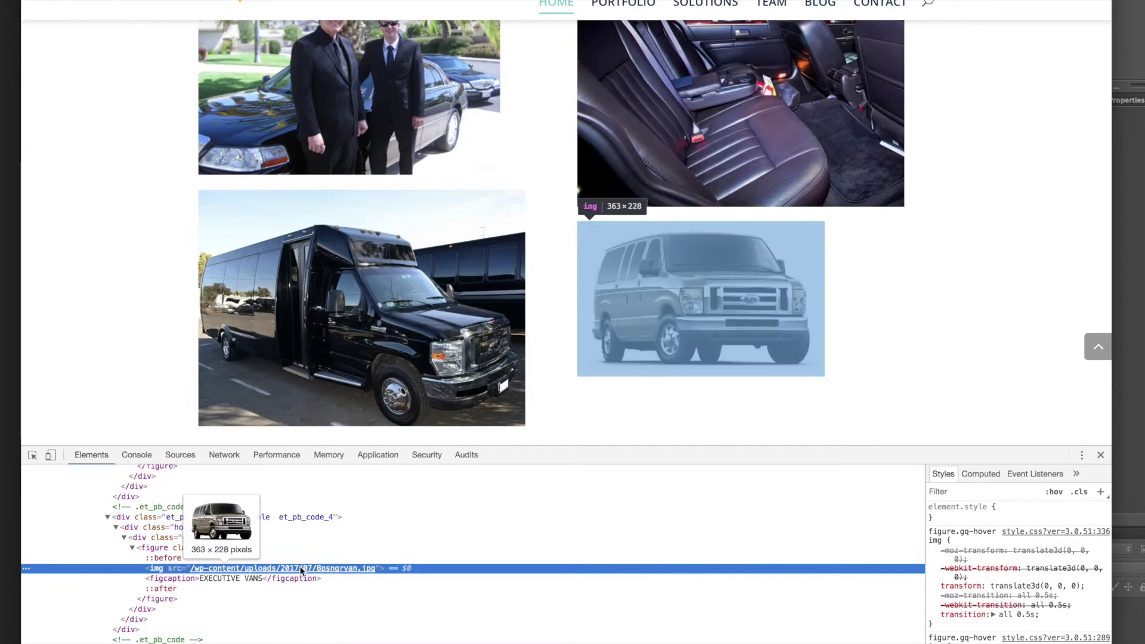
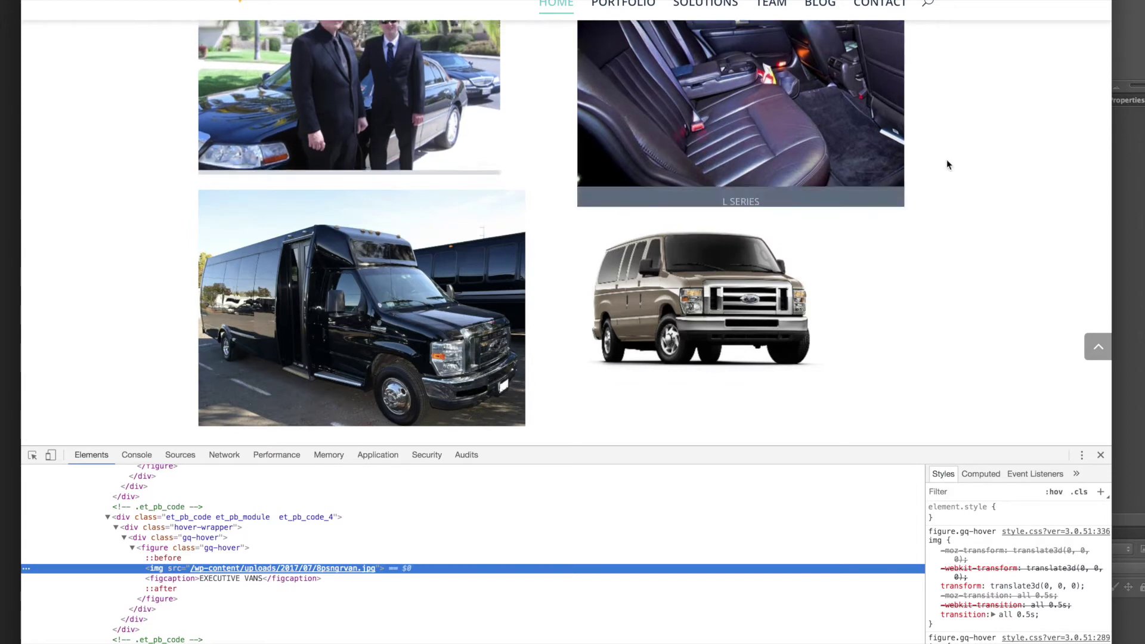
Step: Preview the homepage at a narrow mobile width, then restore the desktop width
left_click_drag(1112, 116, 294, 113)
scroll(113, 223, "down", 8)
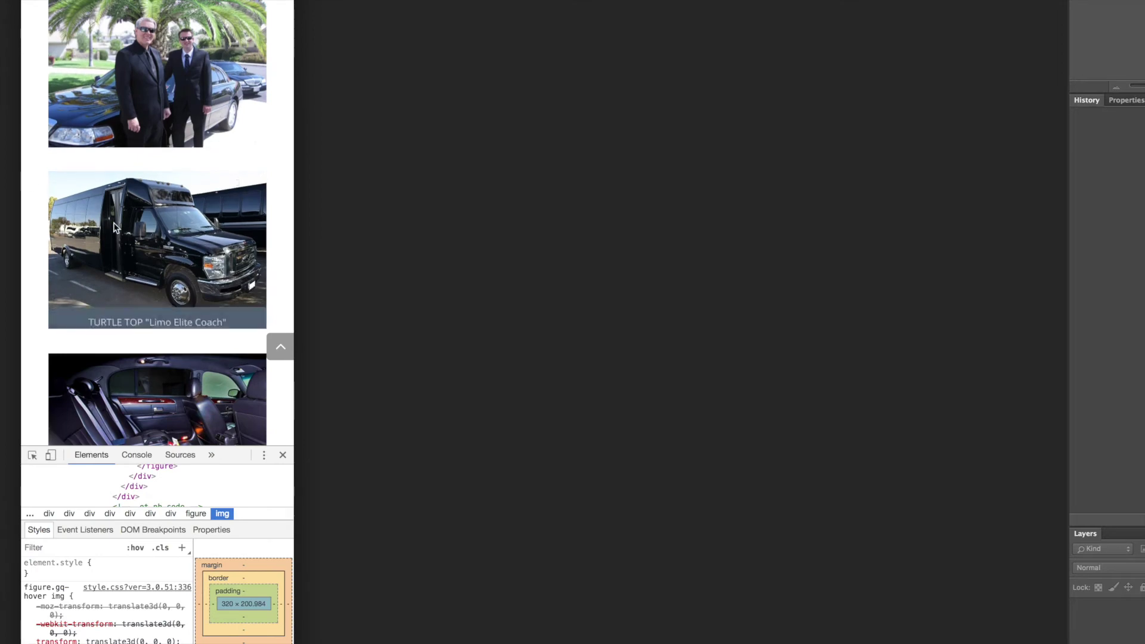
scroll(189, 28, "up", 8)
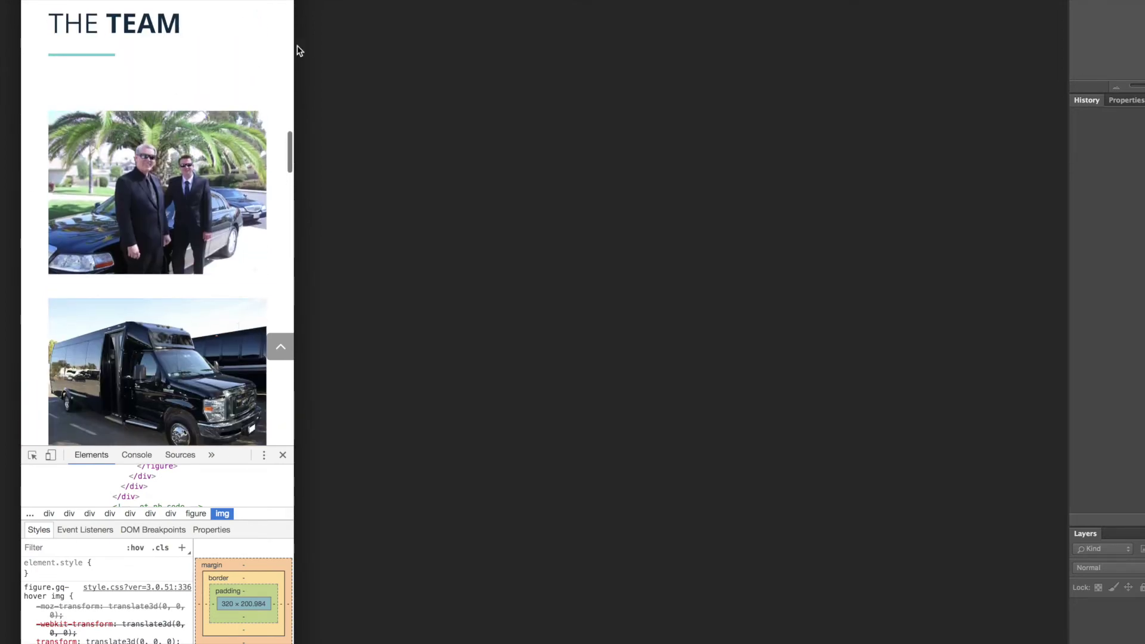
left_click_drag(296, 46, 991, 56)
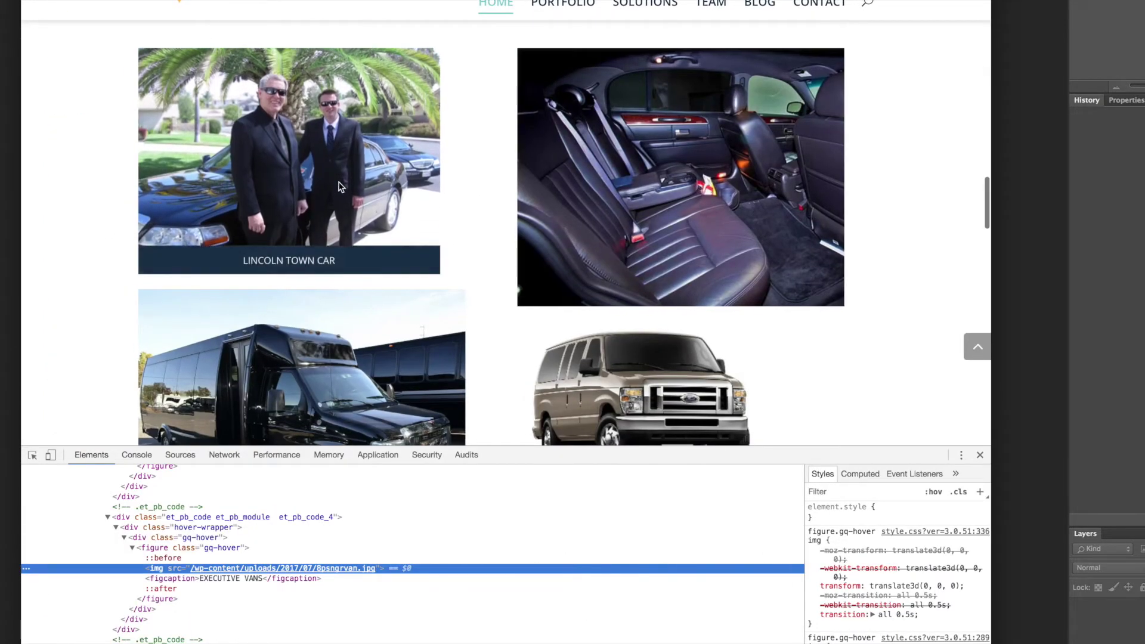
Step: Inspect the L Series interior photo and read its 480 × 379 displayed size
right_click(669, 203)
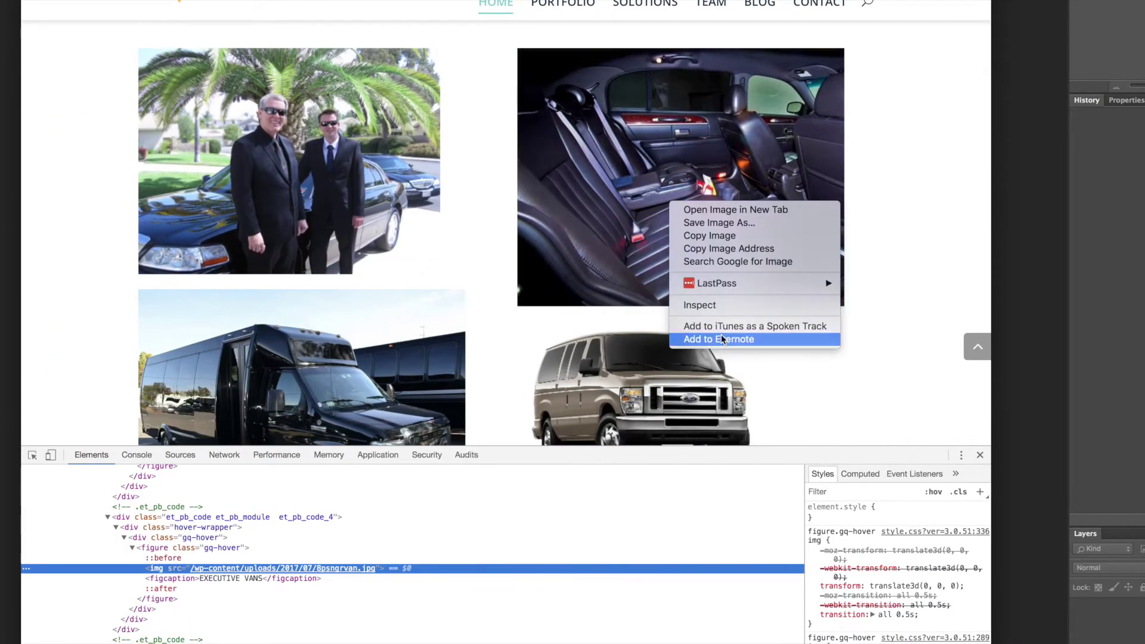
left_click(723, 305)
mouse_move(201, 571)
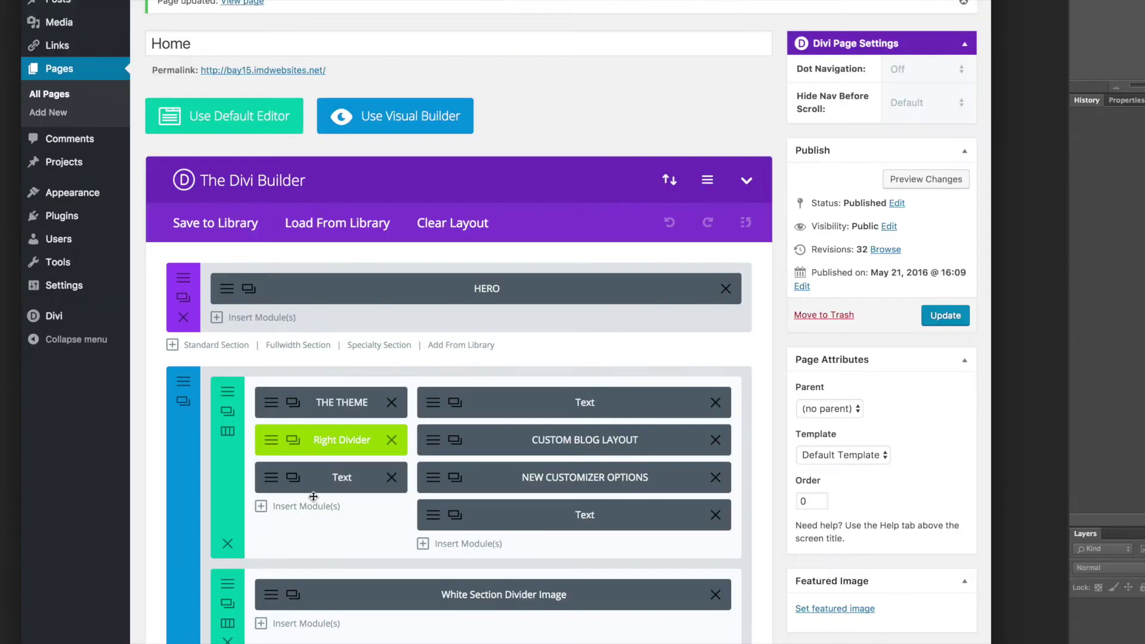
Step: Replace the Lincoln Town Car image's 100% width with width 480 and height 379, and copy the attributes
scroll(322, 507, "down", 15)
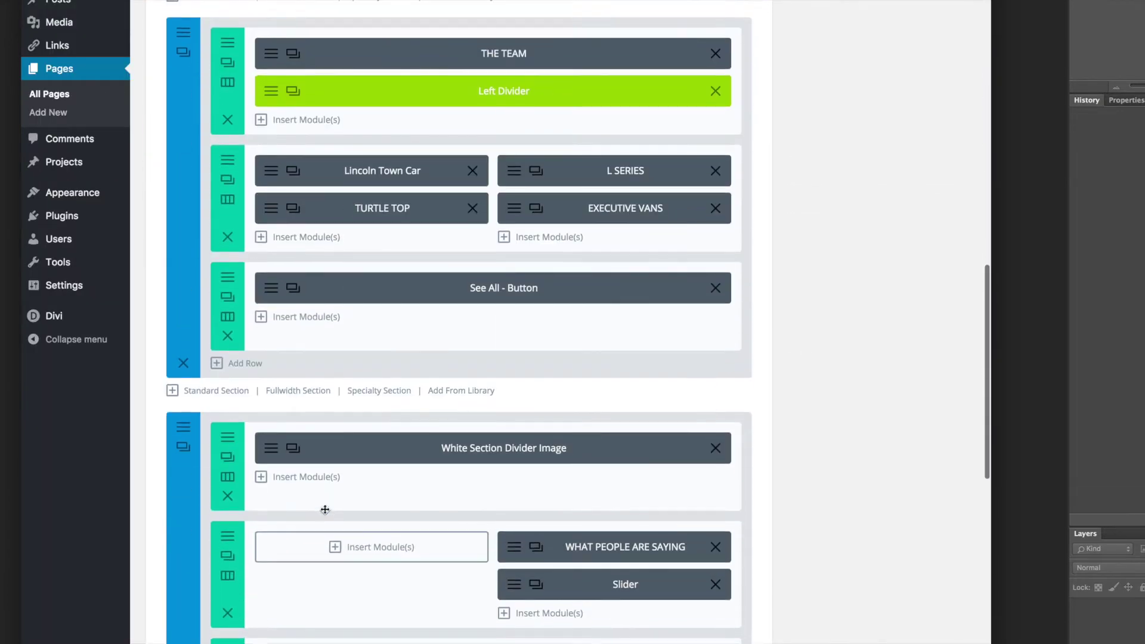
scroll(298, 358, "up", 3)
left_click(285, 272)
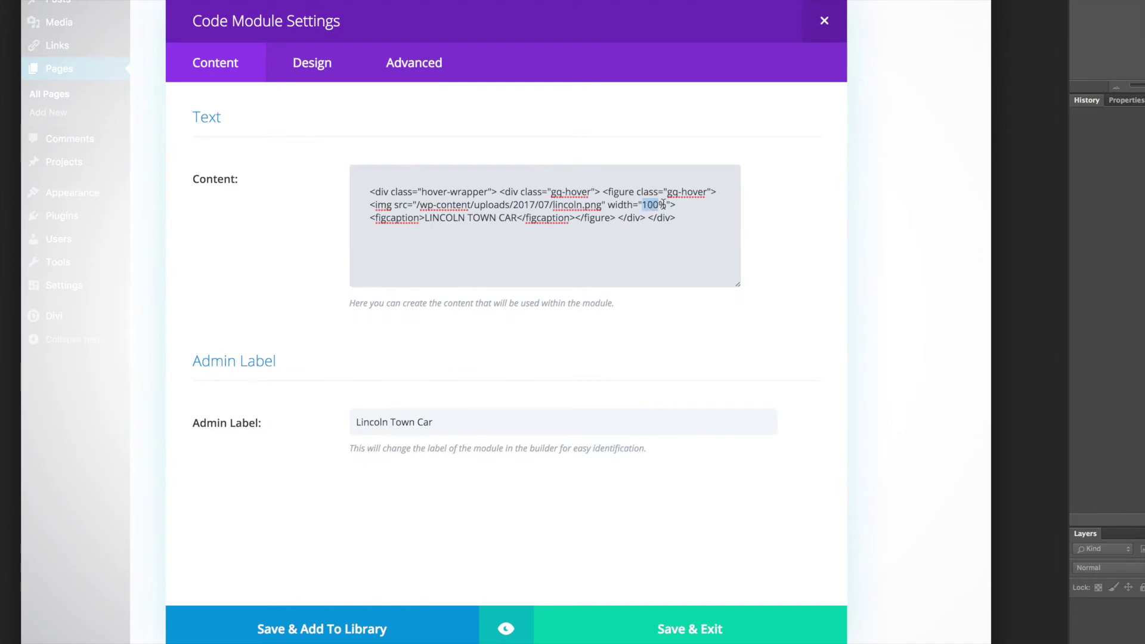
left_click_drag(666, 205, 647, 204)
type("480\" ")
type("height")
type("=\"379\"> <figcaption>LINCOLN TOWN CAR</figcaption></figure> </div>")
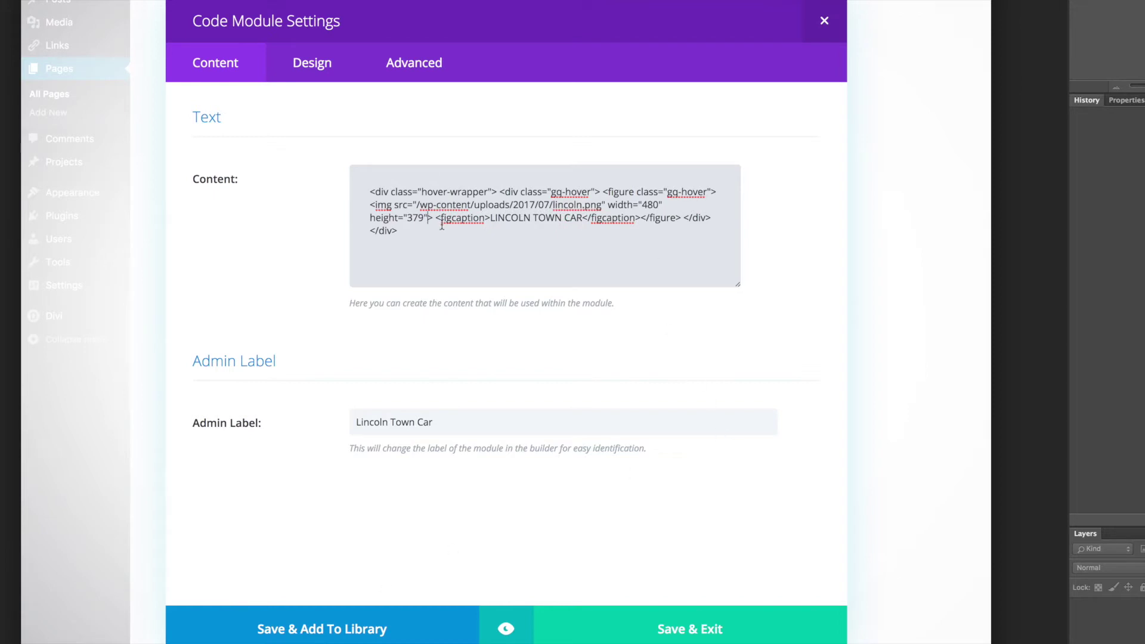
left_click_drag(428, 216, 604, 207)
key("ctrl+c")
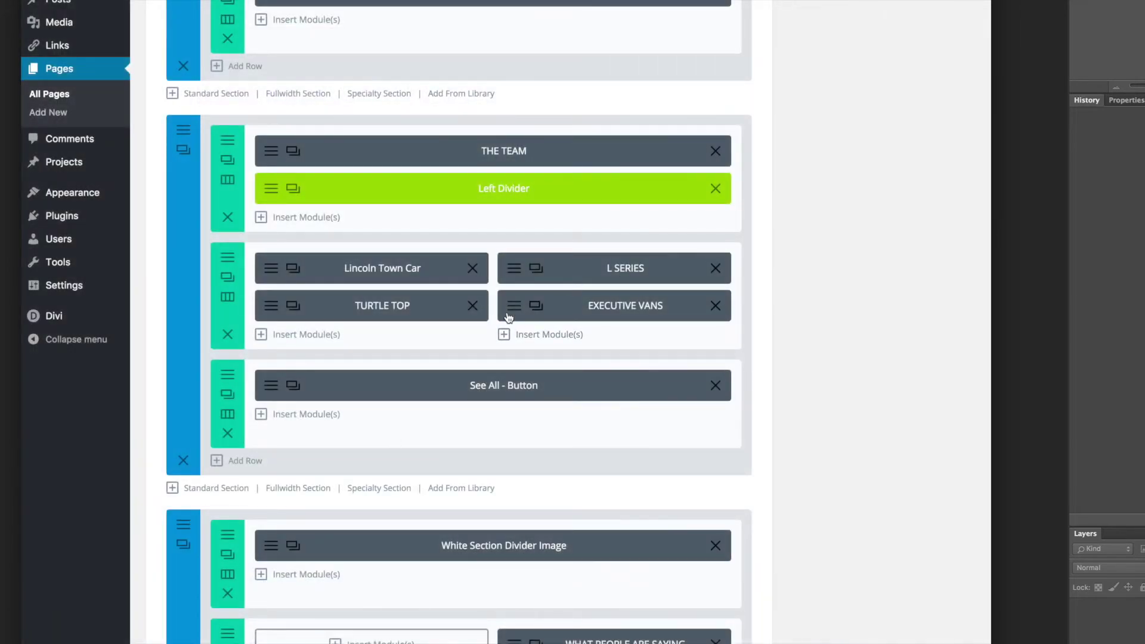
Step: Add the same width 480 height 379 attributes to the EXECUTIVE VANS image and update the page
left_click(509, 315)
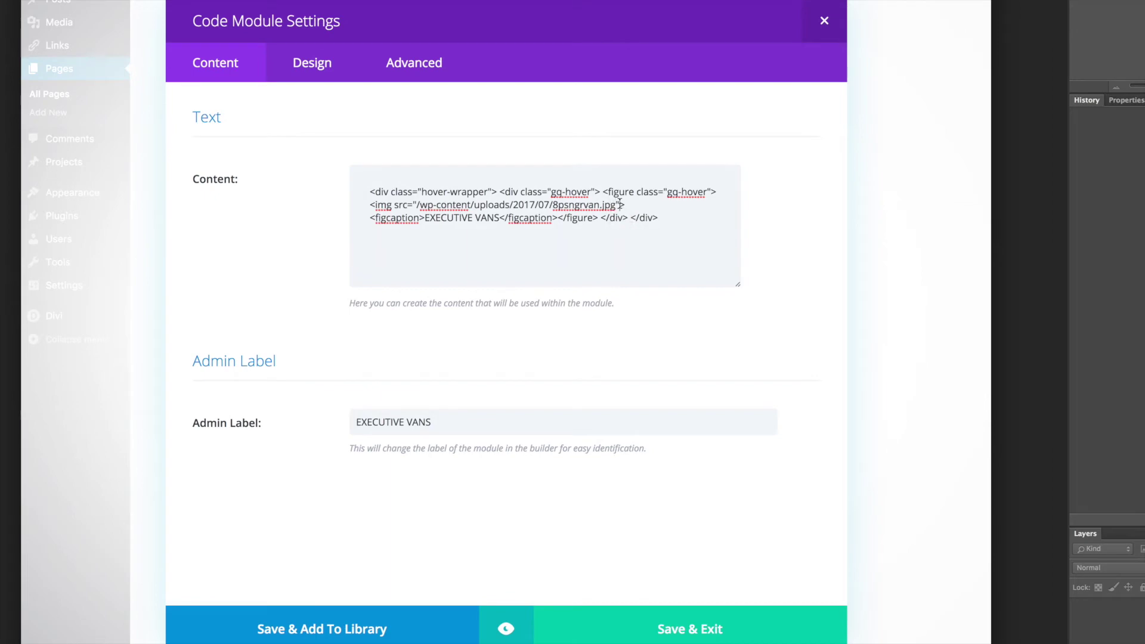
left_click(594, 274)
key("ctrl+v")
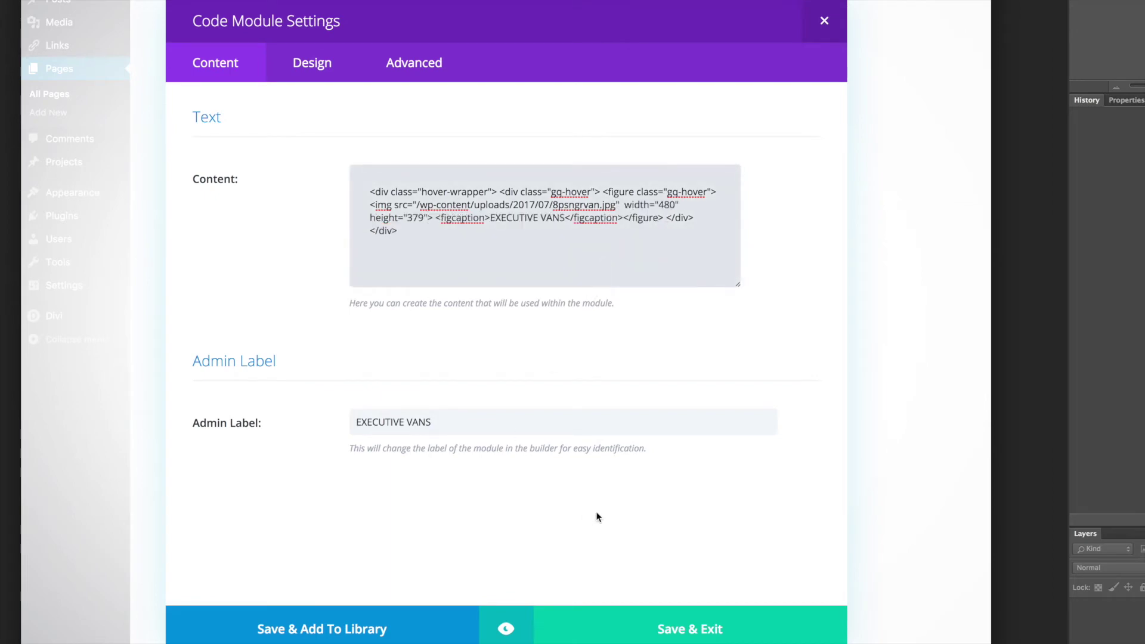
left_click(656, 621)
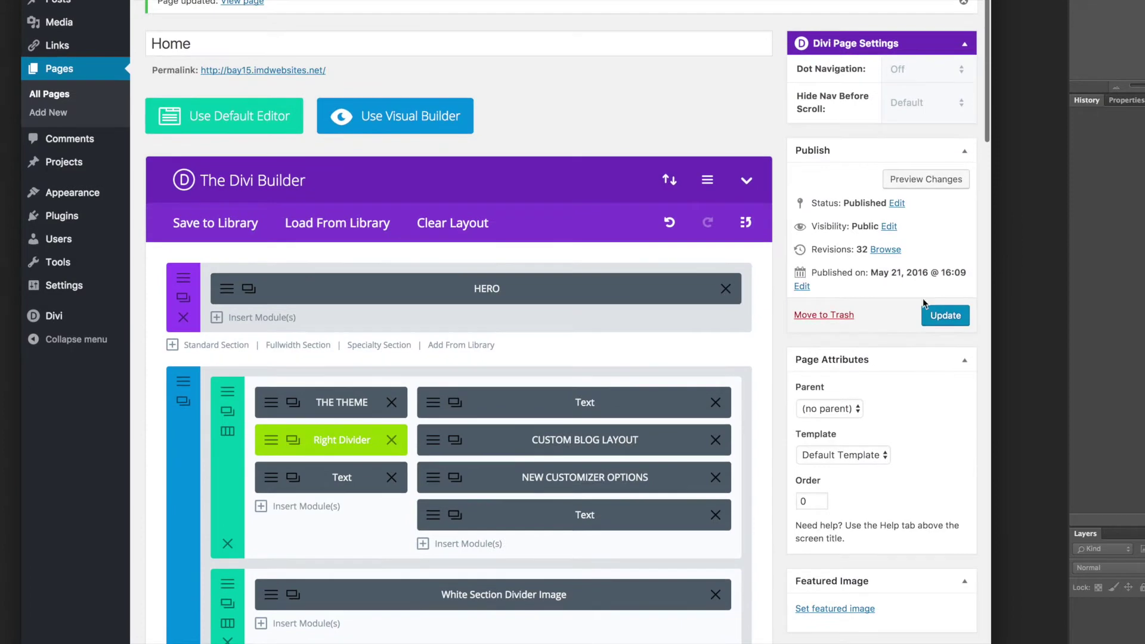
left_click(943, 315)
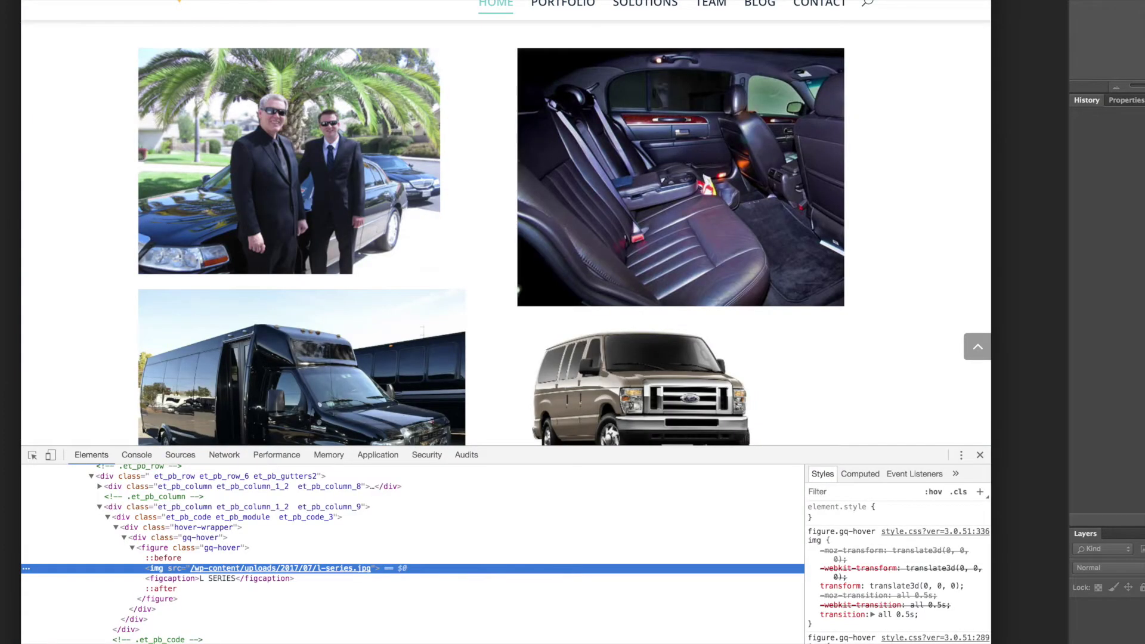
Step: Reload the live homepage and scroll to the Lincoln Town Car photo
key("super+r")
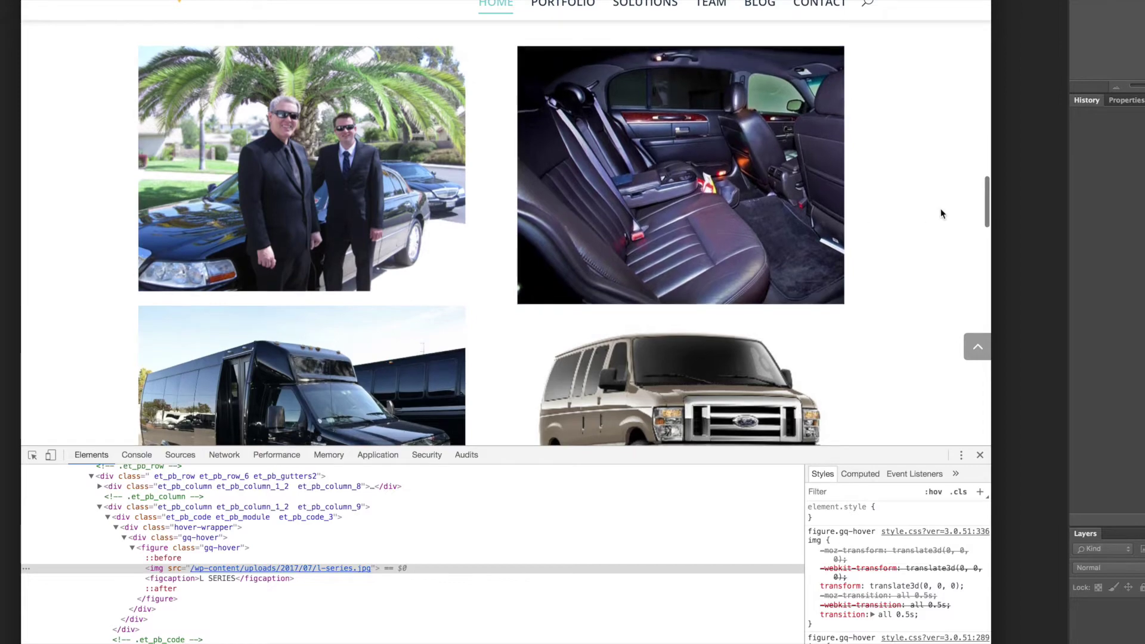
scroll(940, 208, "down", 5)
scroll(940, 209, "up", 4)
scroll(940, 209, "up", 2)
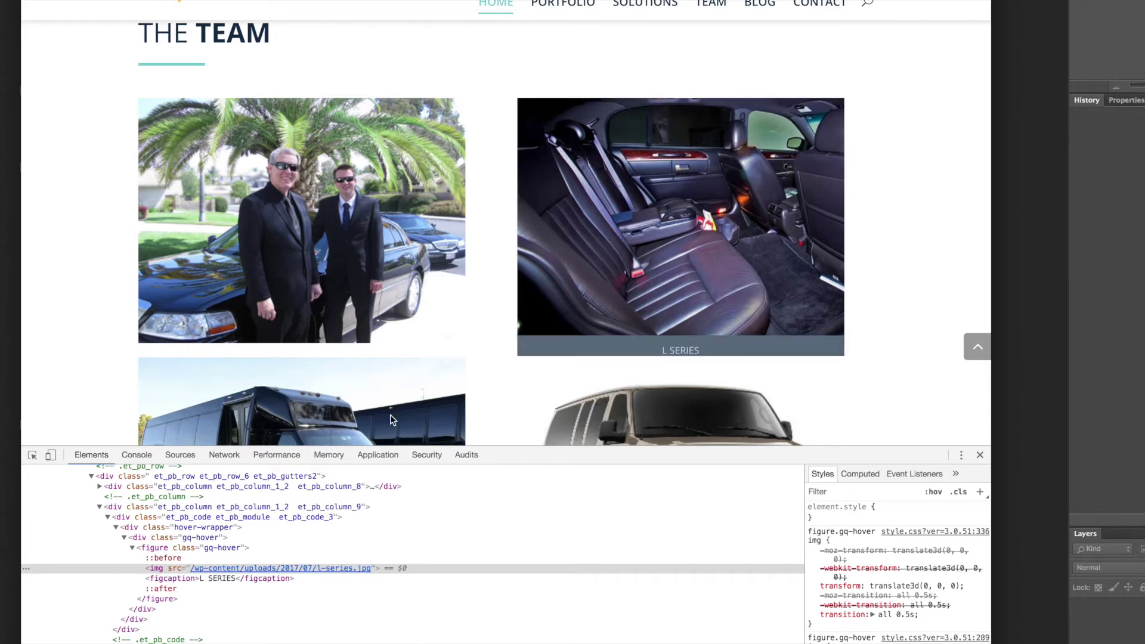
mouse_move(323, 570)
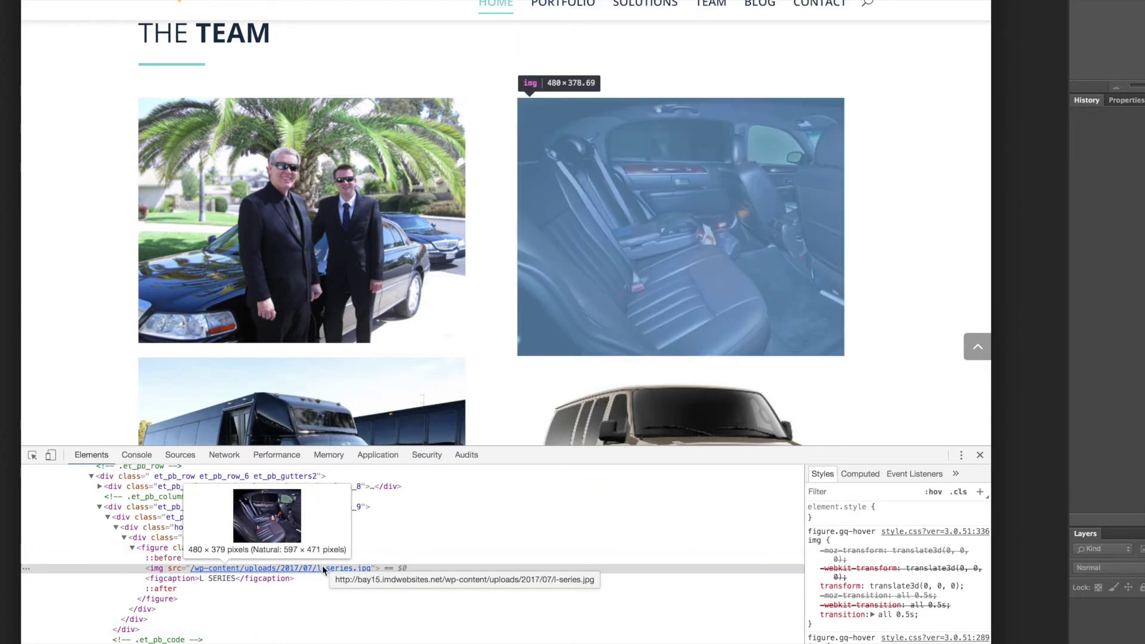
Step: Inspect the Lincoln Town Car image to confirm its width 480 and height 379 attributes
right_click(317, 274)
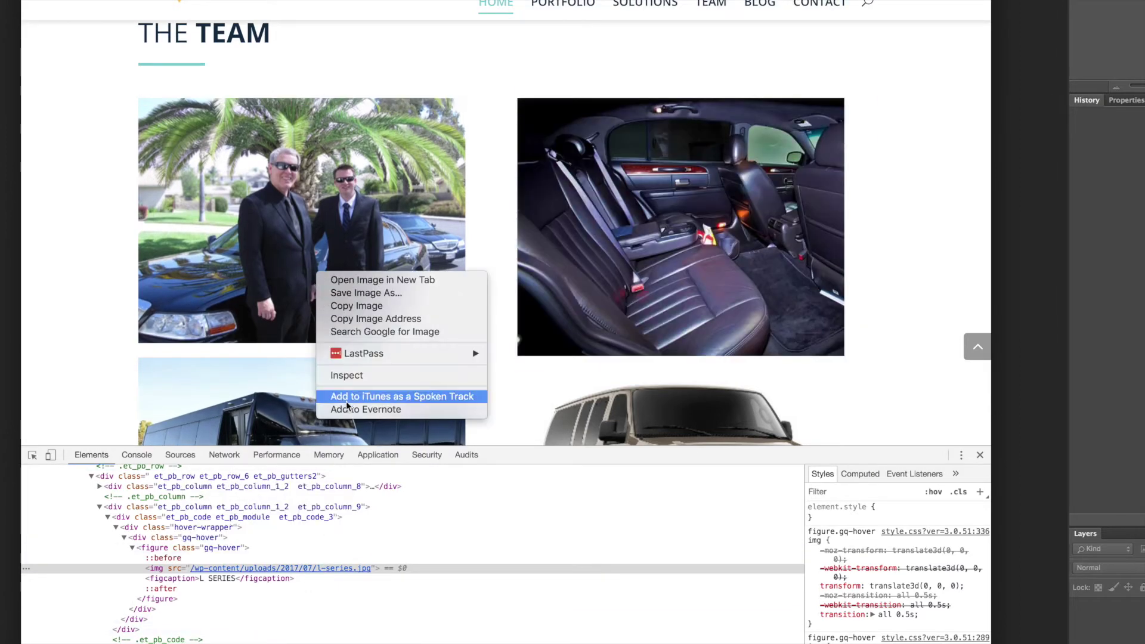
left_click(355, 378)
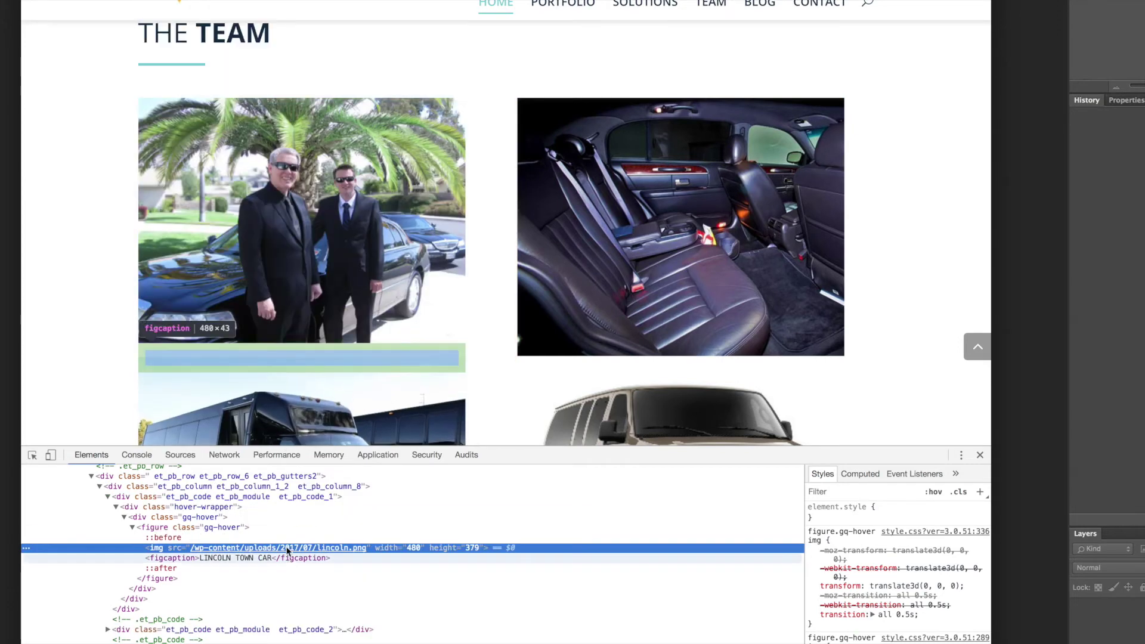
mouse_move(288, 551)
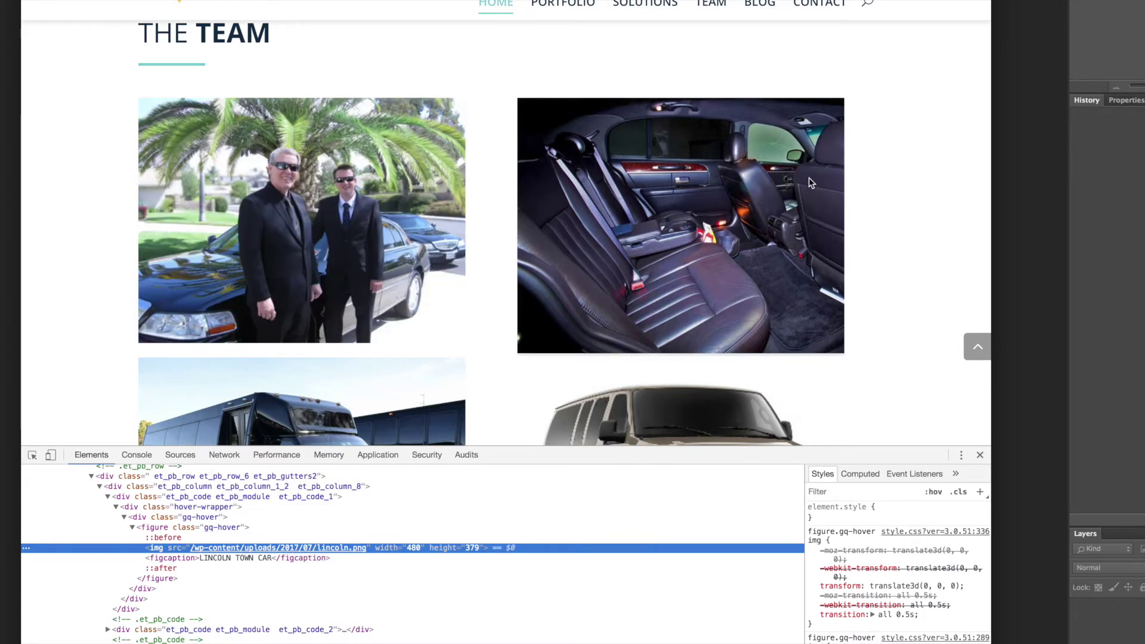
scroll(511, 325, "down", 6)
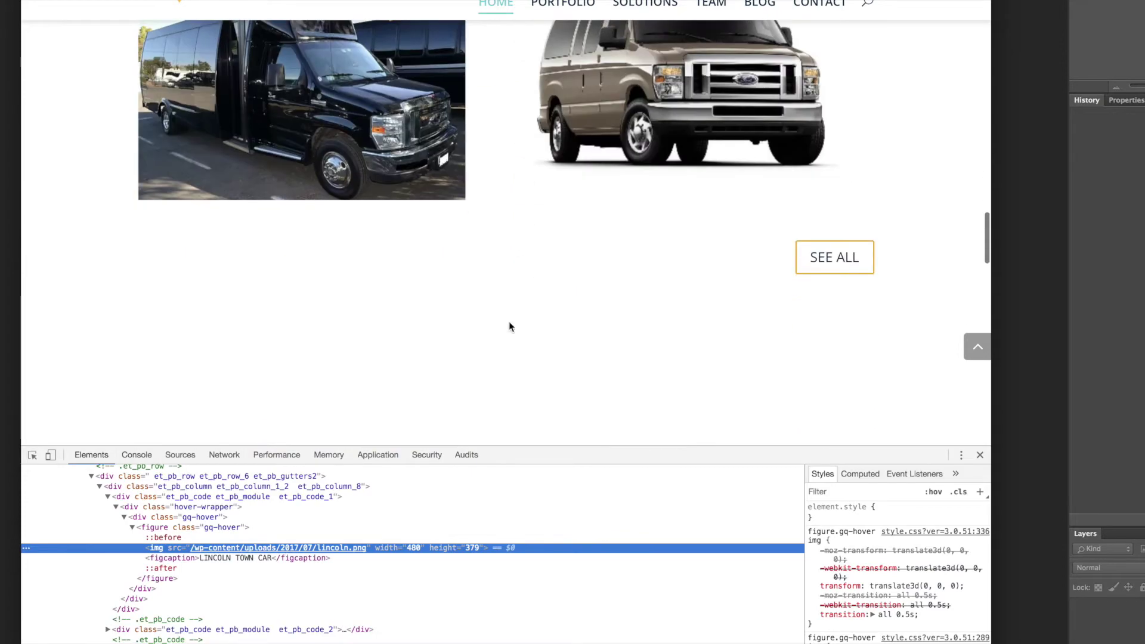
scroll(538, 302, "up", 4)
left_click_drag(988, 141, 294, 86)
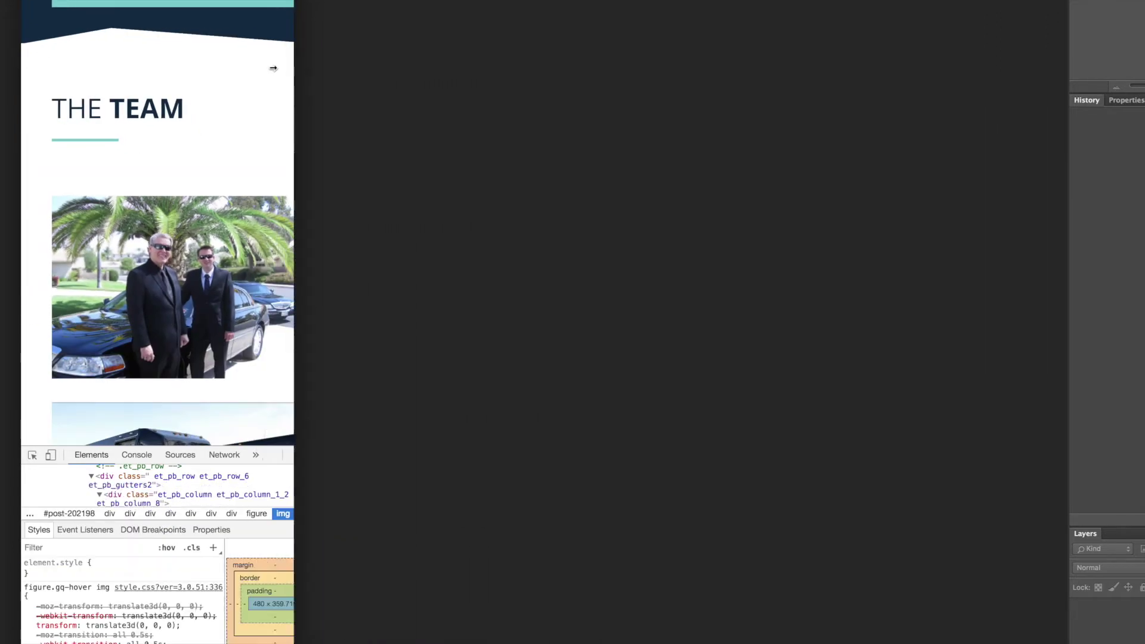
Step: Check the team gallery at narrow width, then at the restored desktop width
scroll(207, 112, "down", 5)
scroll(207, 112, "down", 5)
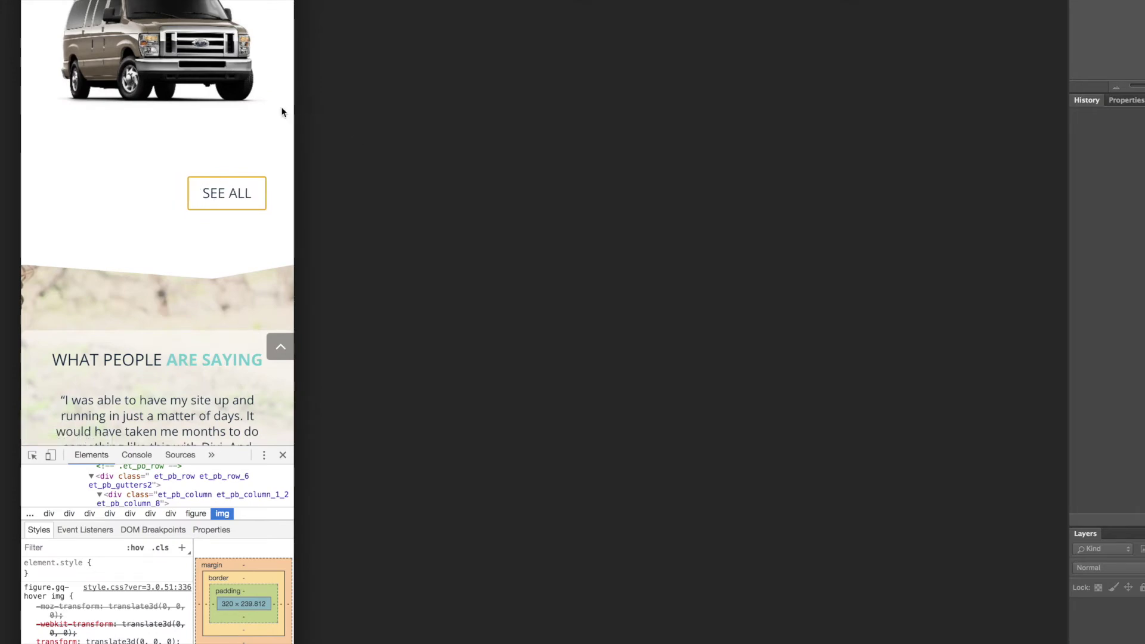
left_click_drag(299, 102, 910, 147)
scroll(498, 90, "up", 8)
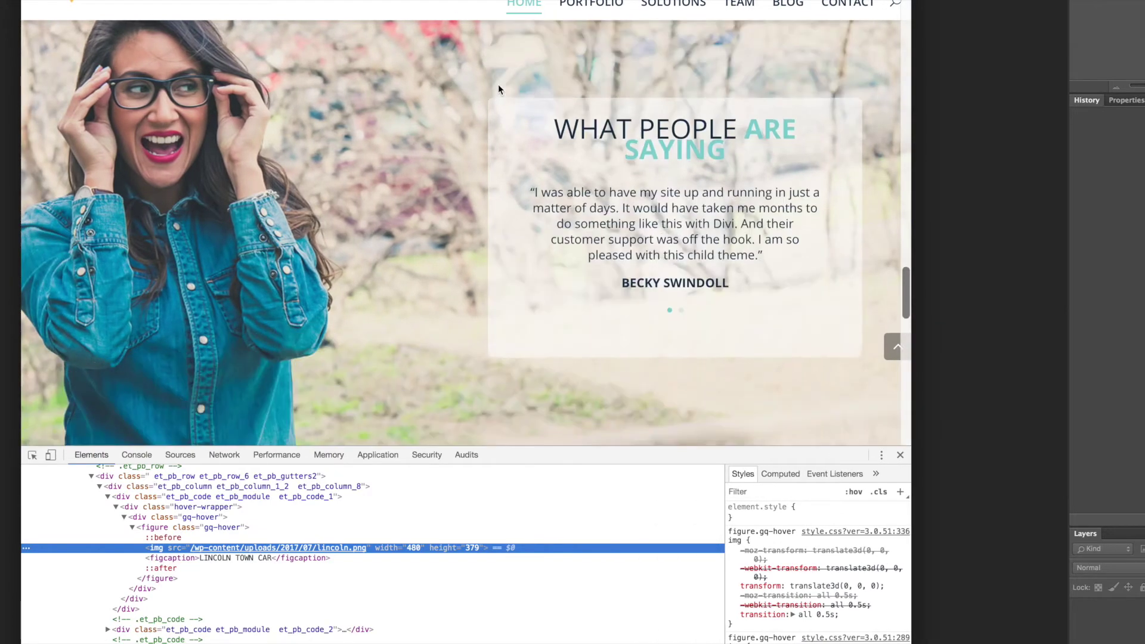
scroll(499, 89, "up", 6)
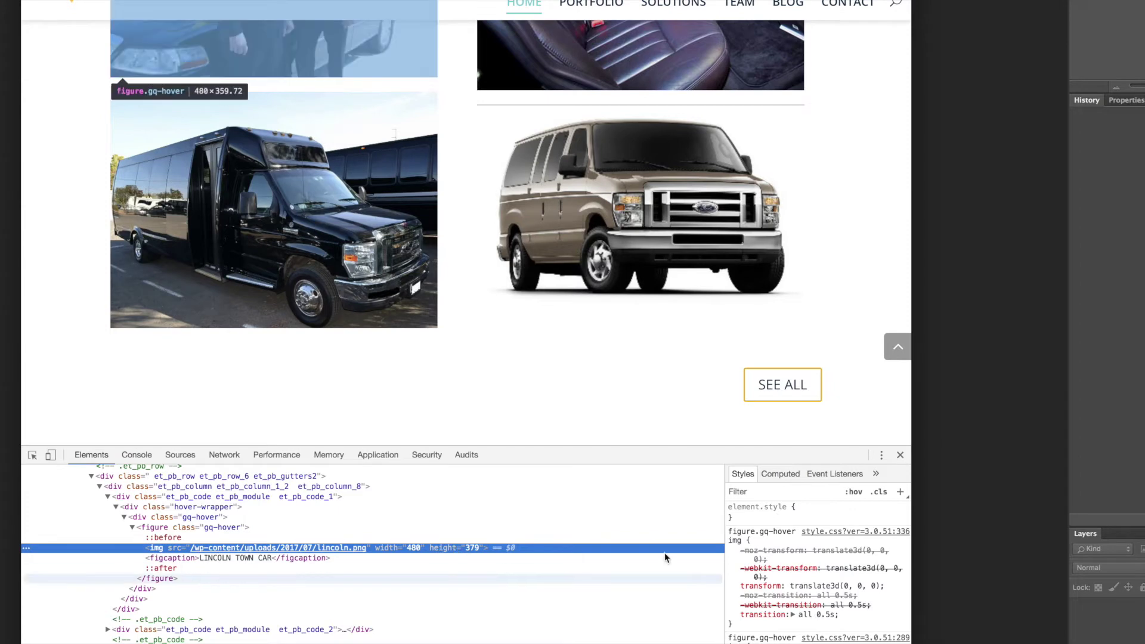
Step: Copy the figure.gq-hover img selector from the Styles pane
left_click_drag(741, 541, 728, 531)
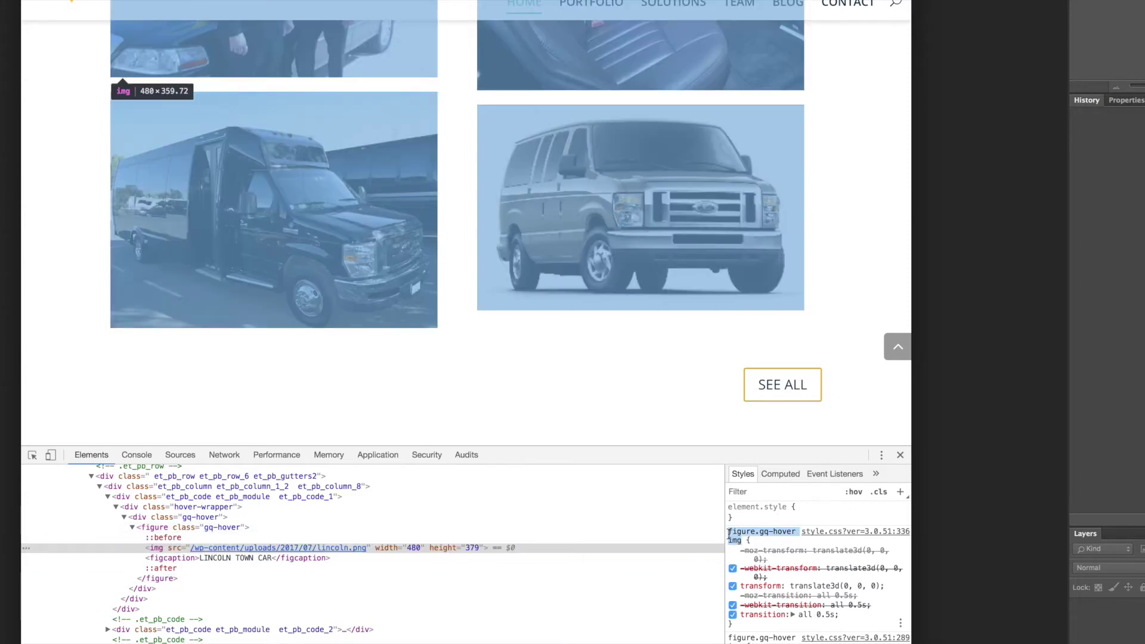
right_click(733, 535)
left_click(763, 607)
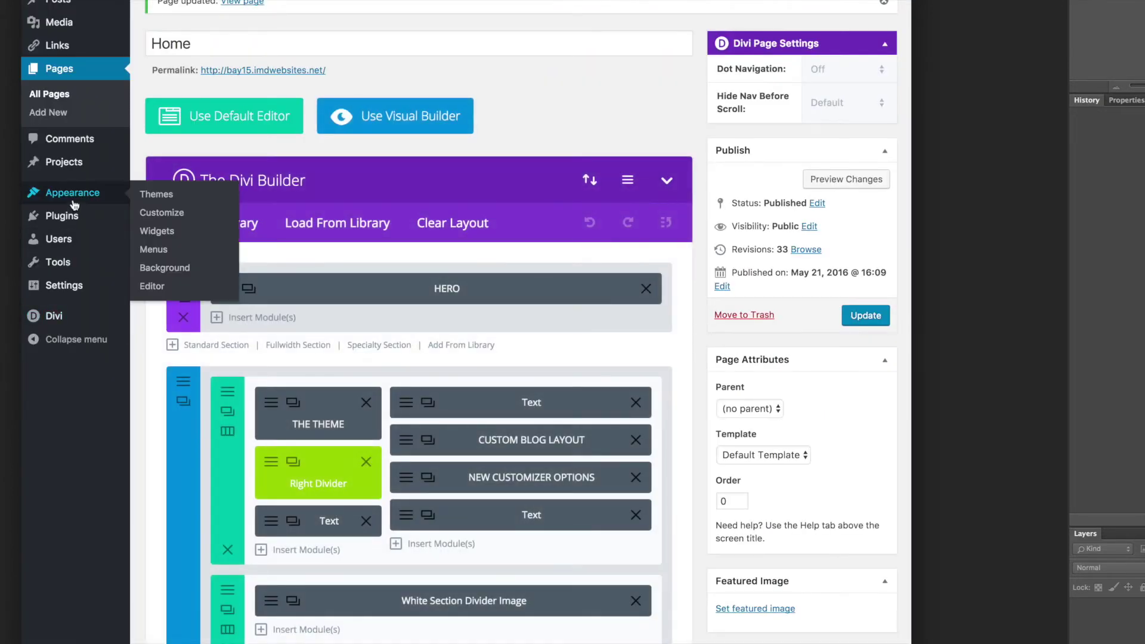
mouse_move(60, 218)
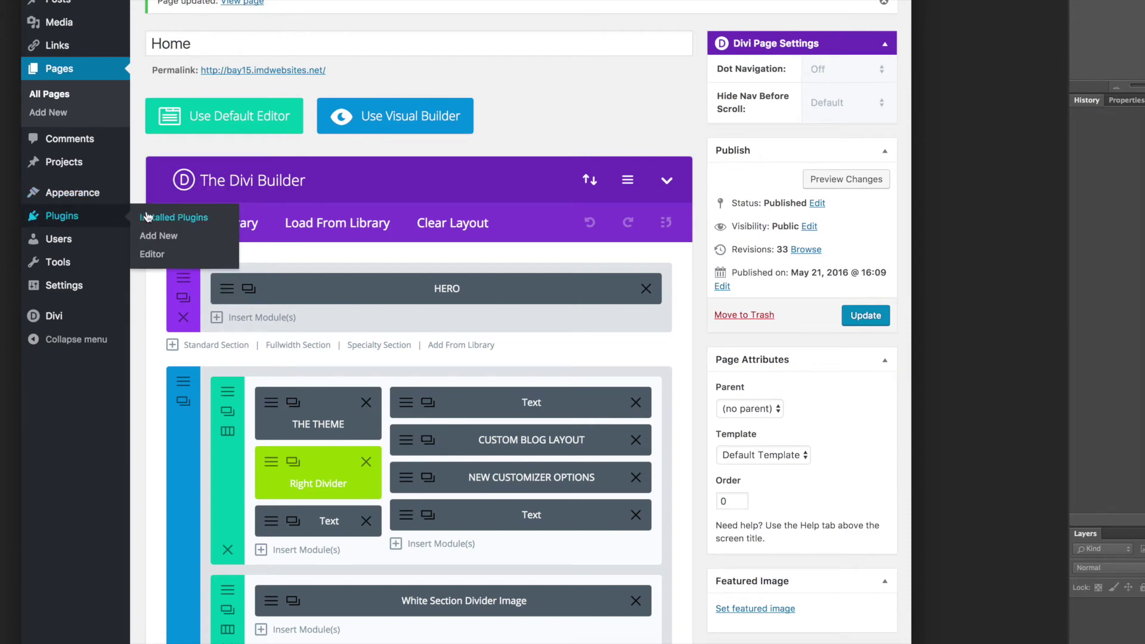
Step: Search the plugin directory for 'custom' CSS plugins
scroll(146, 219, "down", 1)
scroll(173, 239, "down", 1)
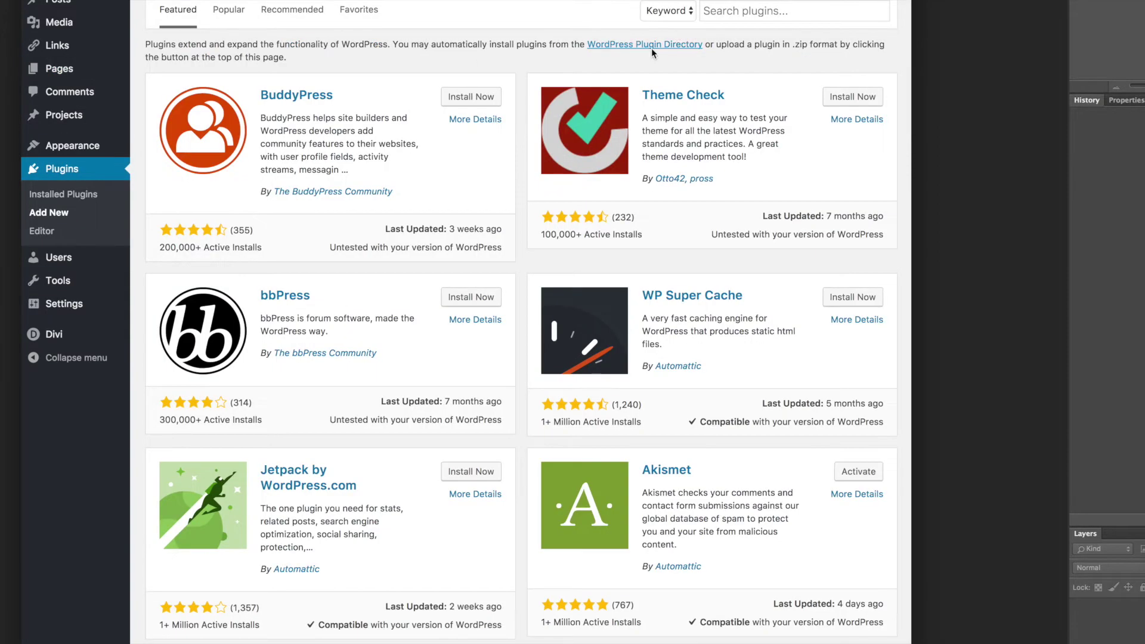
left_click(744, 10)
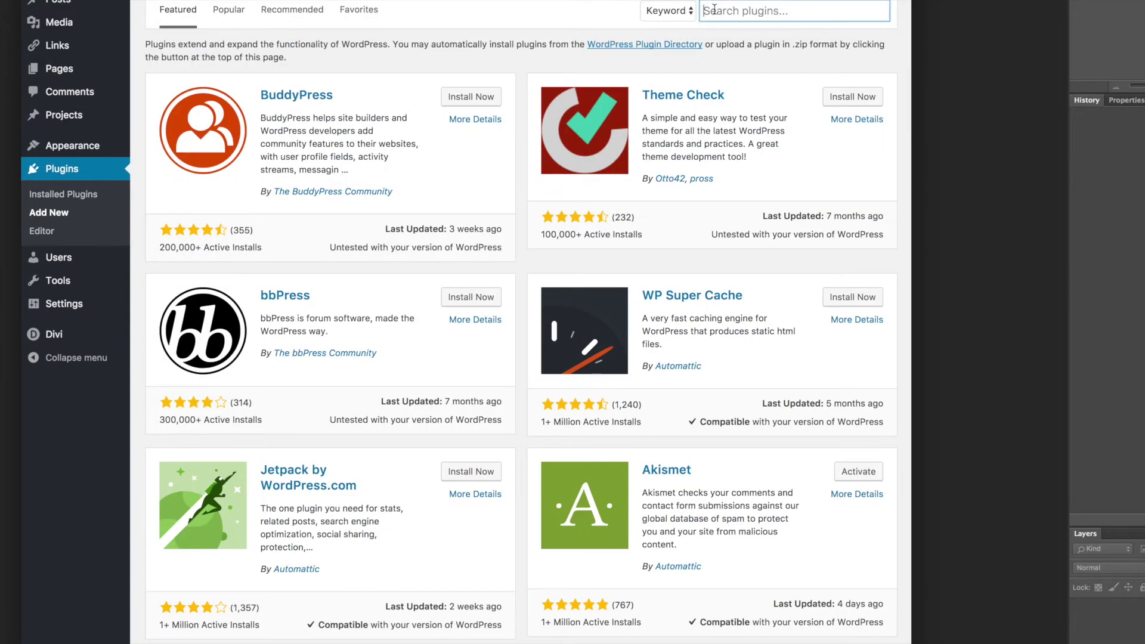
type("cust")
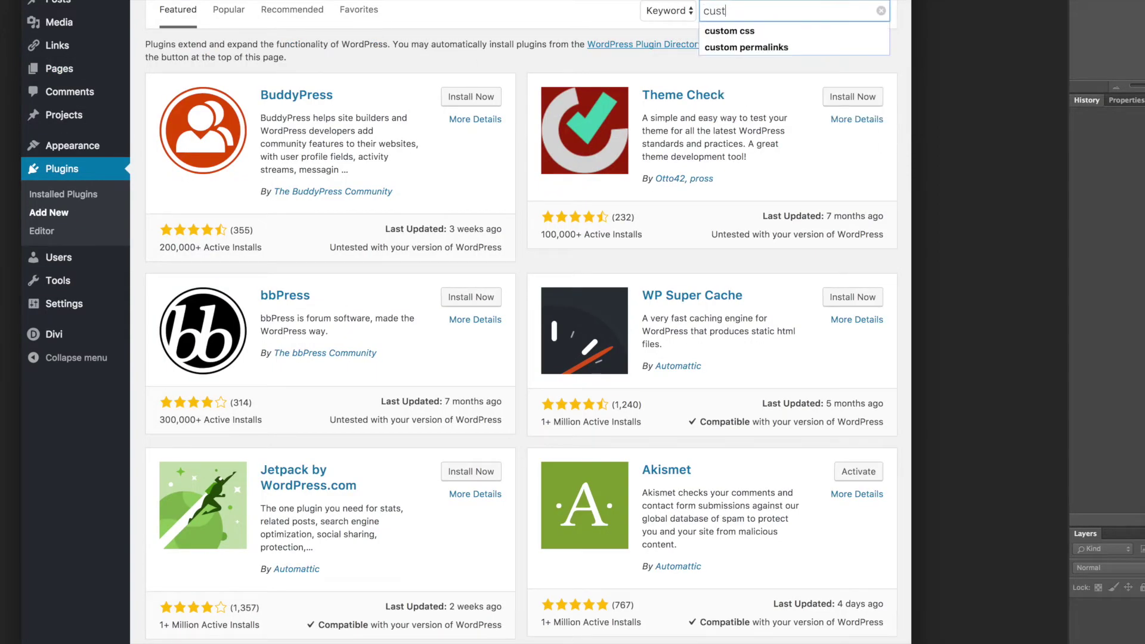
type("om css")
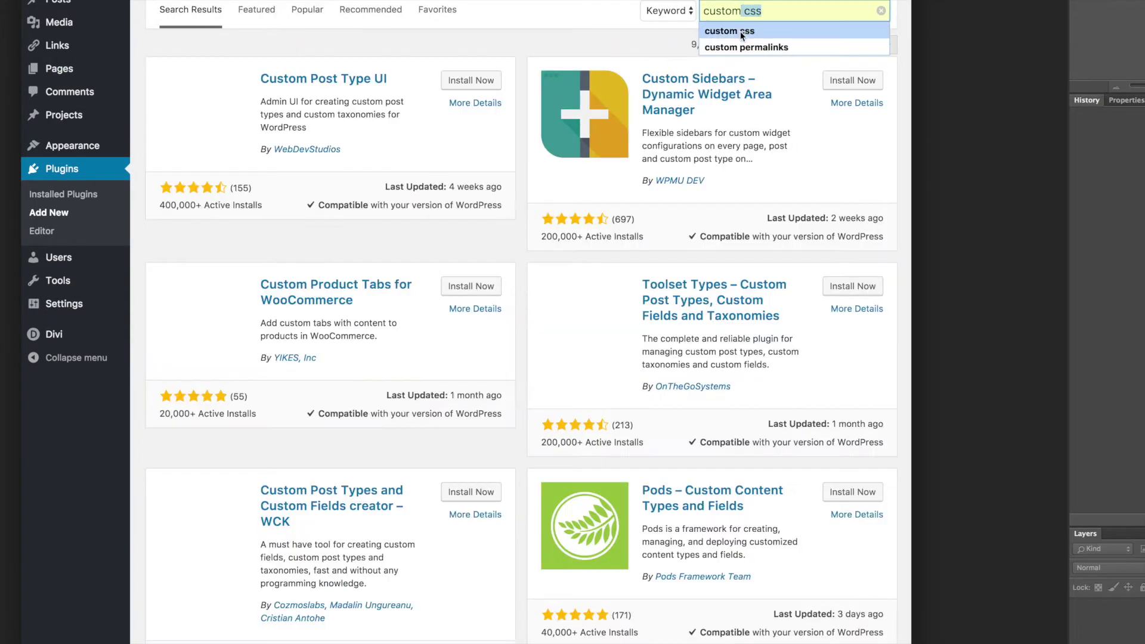
left_click(740, 31)
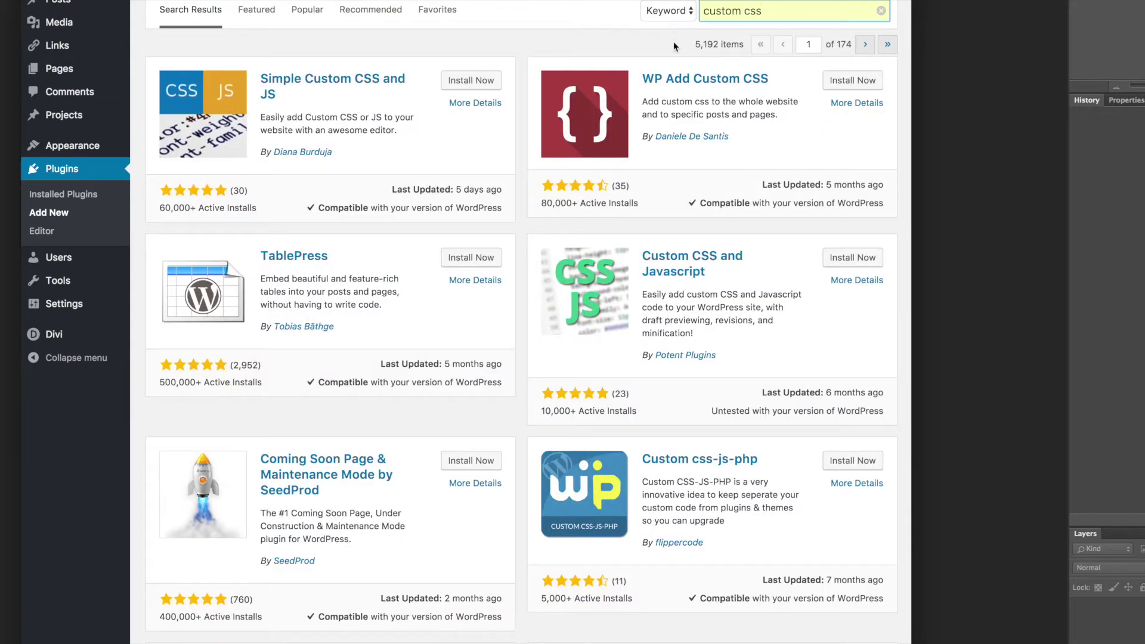
Step: Install and activate WP Add Custom CSS, then open its Main CSS rules box
left_click(850, 81)
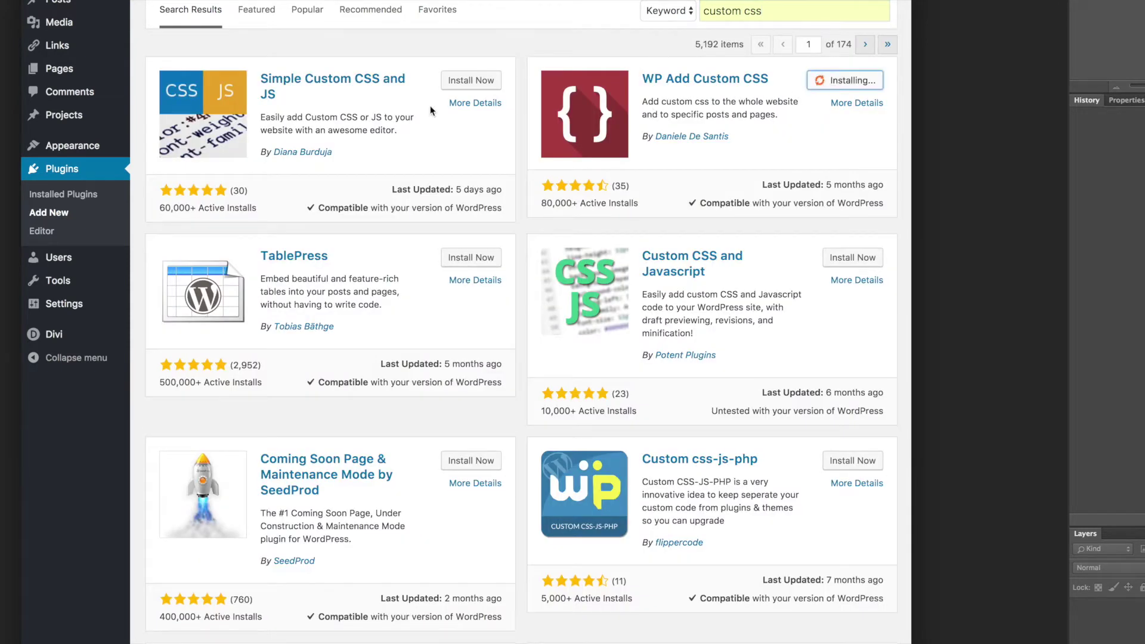
left_click(850, 82)
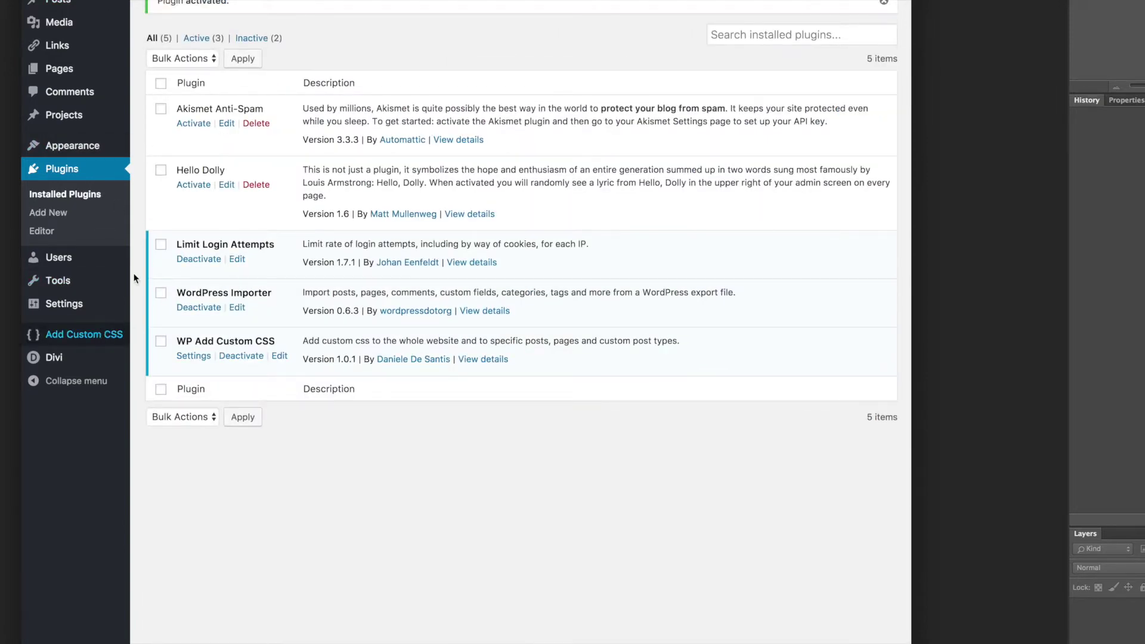
left_click(98, 334)
left_click(471, 98)
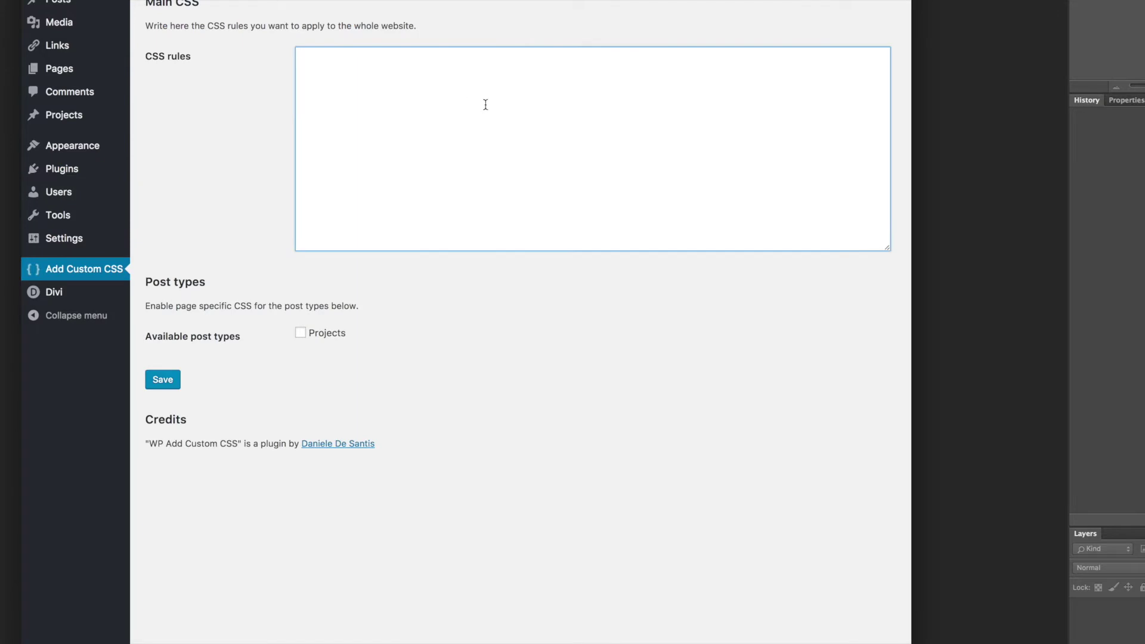
Step: Enter the rule figure.gq-hover img { height:379px; } in the Main CSS box and save
type("figure.gg-hover img")
key("Tab")
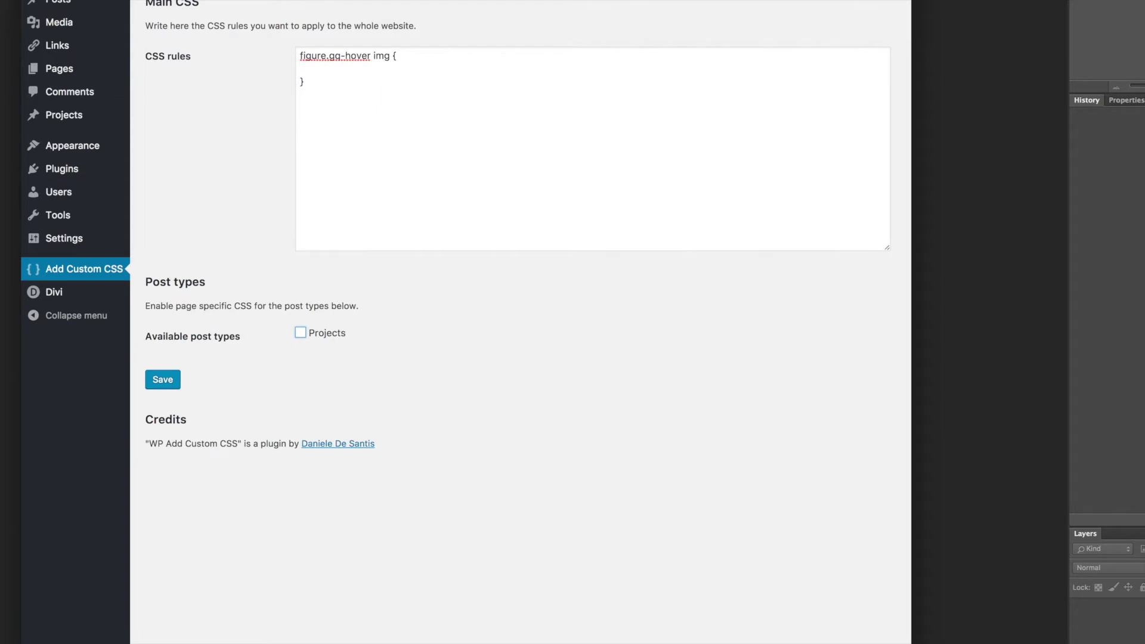
left_click(324, 70)
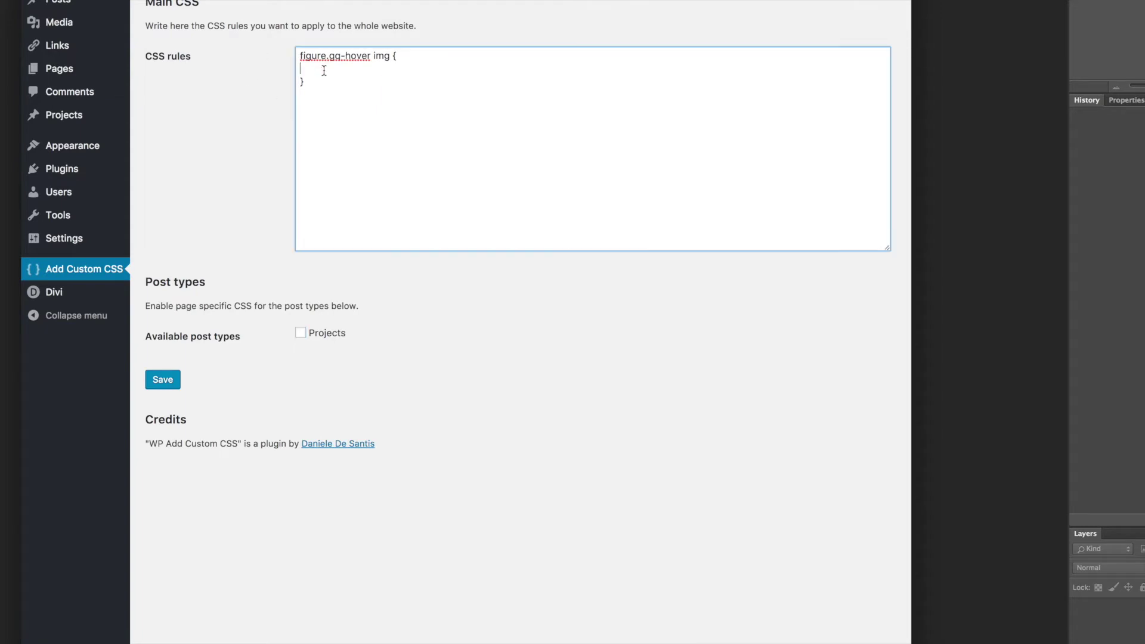
key("Tab")
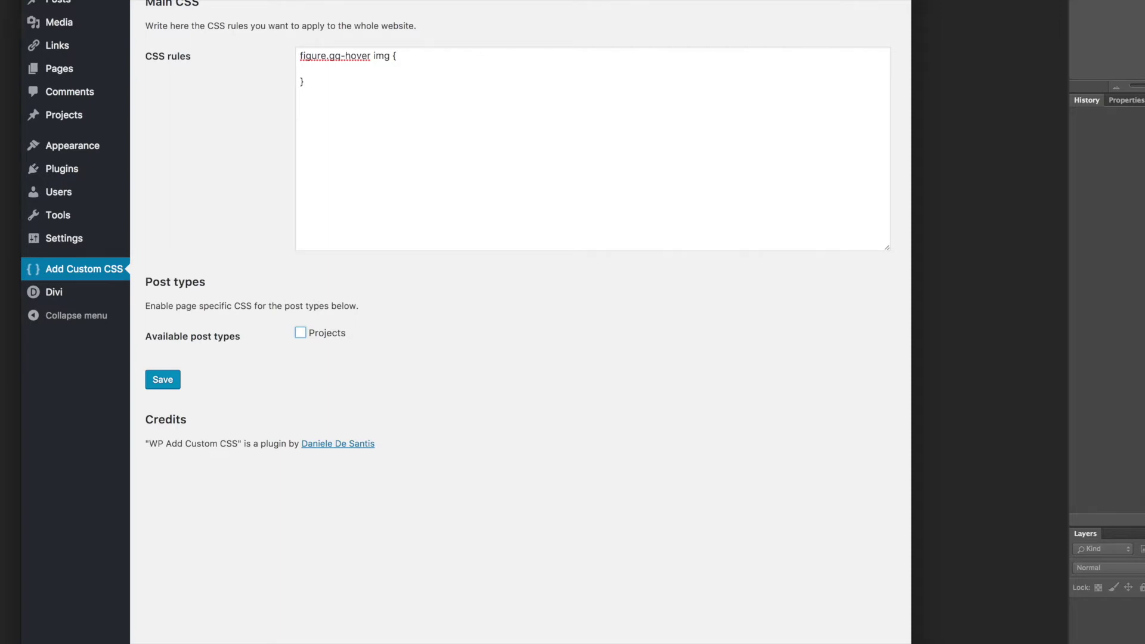
left_click(326, 69)
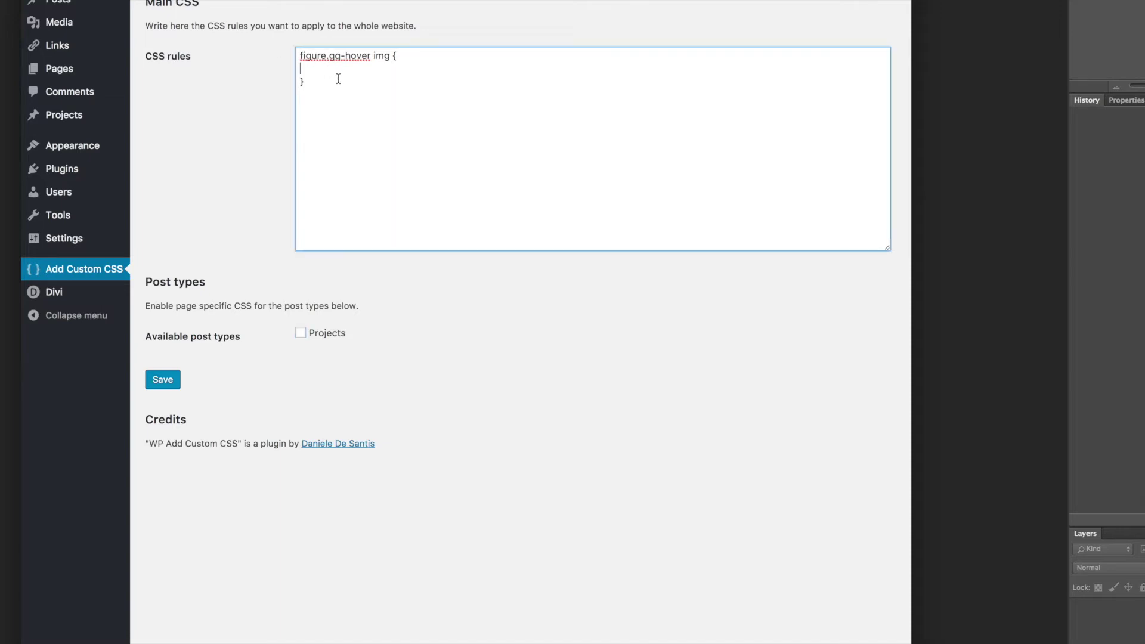
key("Tab")
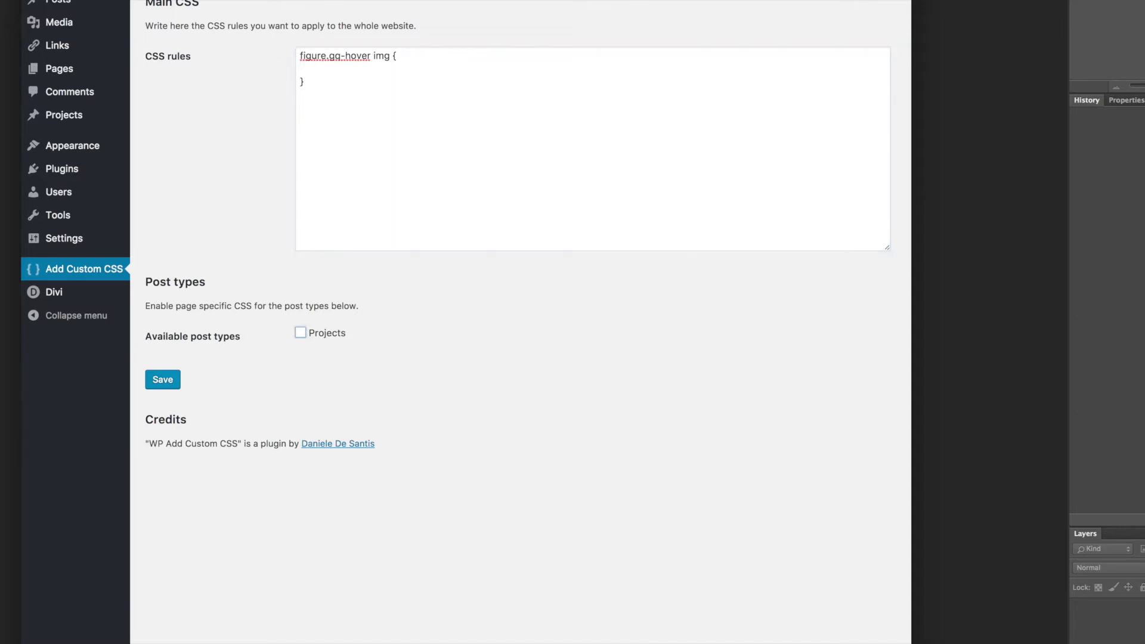
left_click(325, 69)
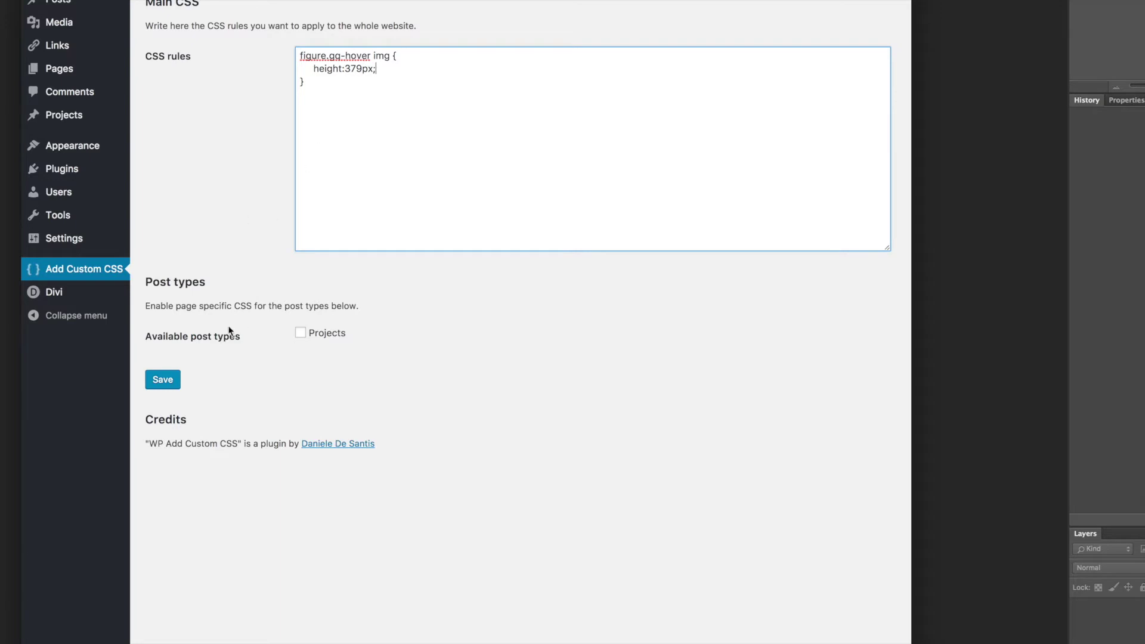
left_click(165, 383)
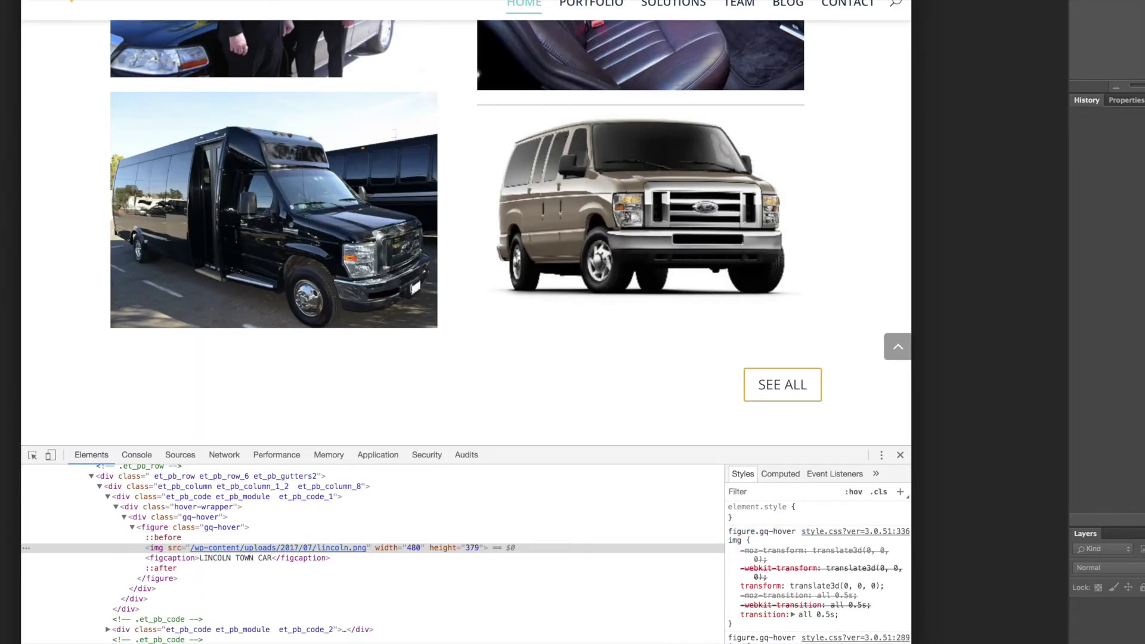
Step: Reload the live site and scroll through the vehicle photos to check their 379px height
key("ctrl+r")
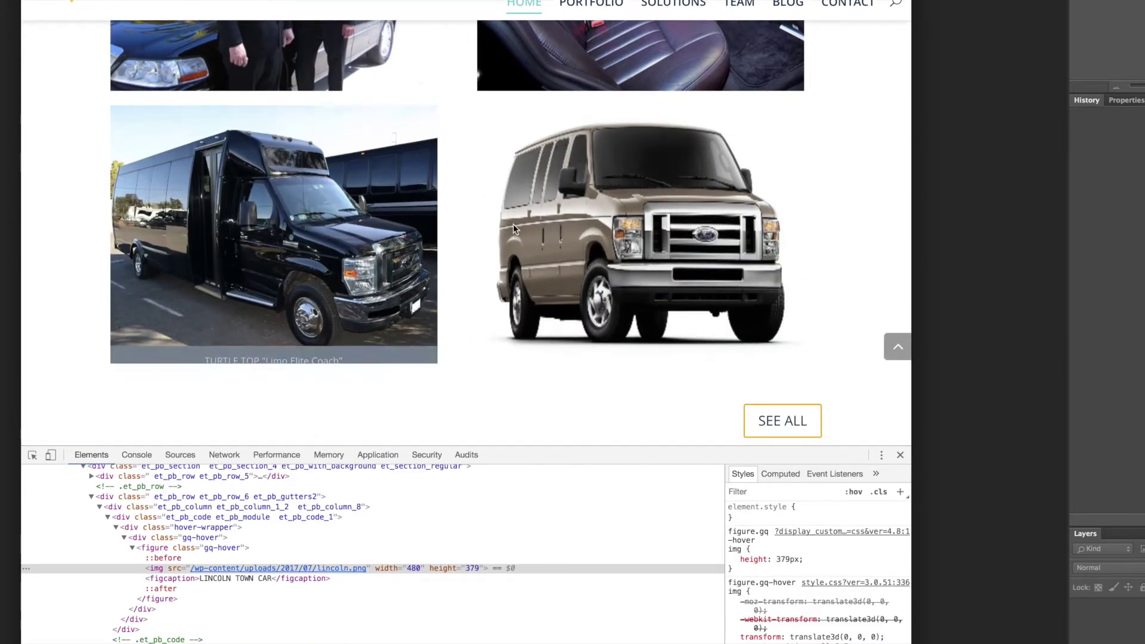
scroll(304, 153, "up", 2)
scroll(305, 156, "up", 1)
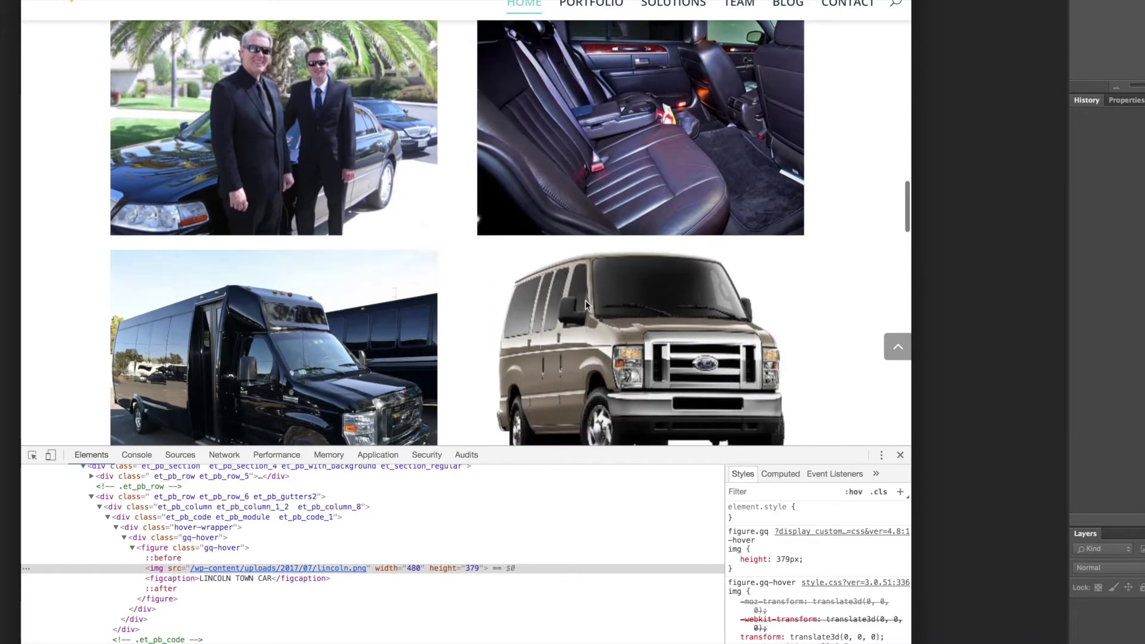
scroll(598, 162, "down", 4)
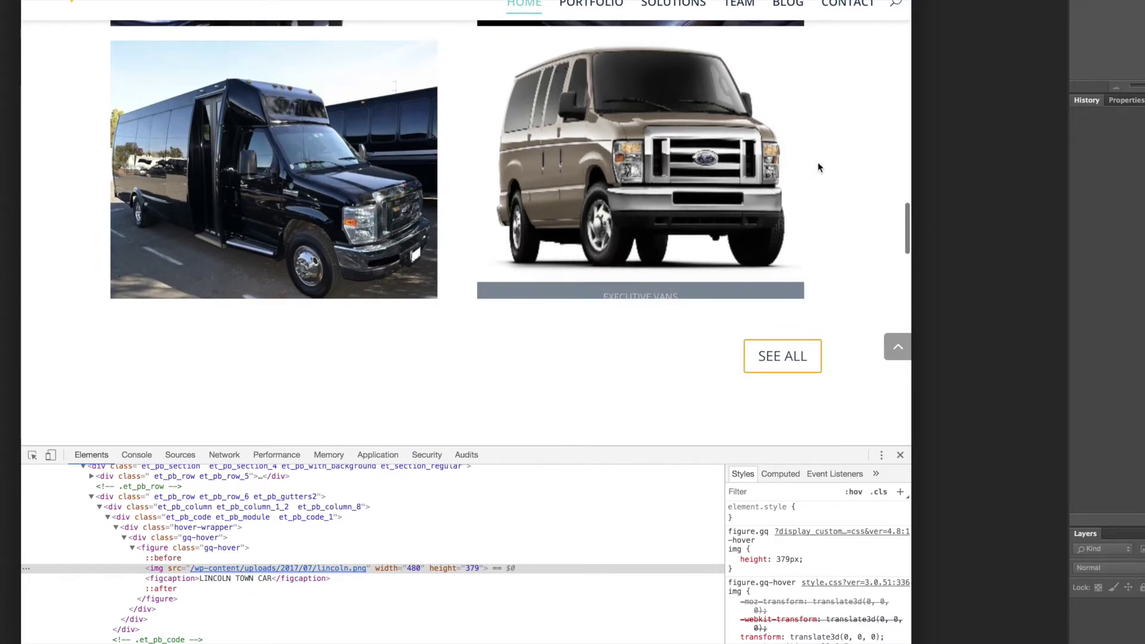
scroll(847, 163, "up", 2)
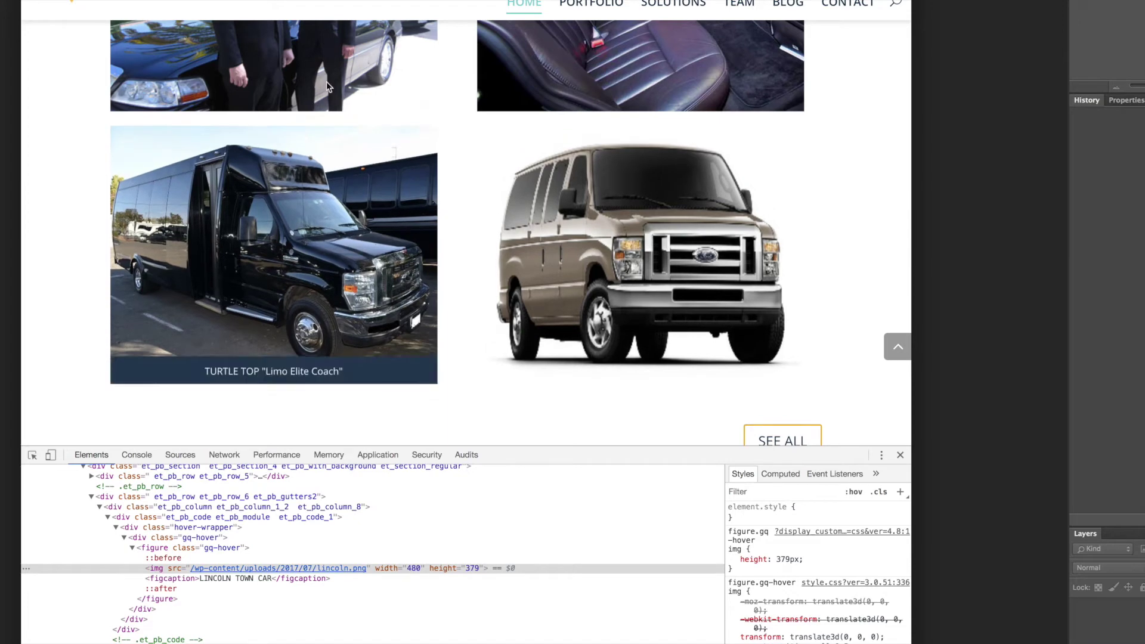
scroll(543, 295, "up", 3)
scroll(543, 299, "down", 4)
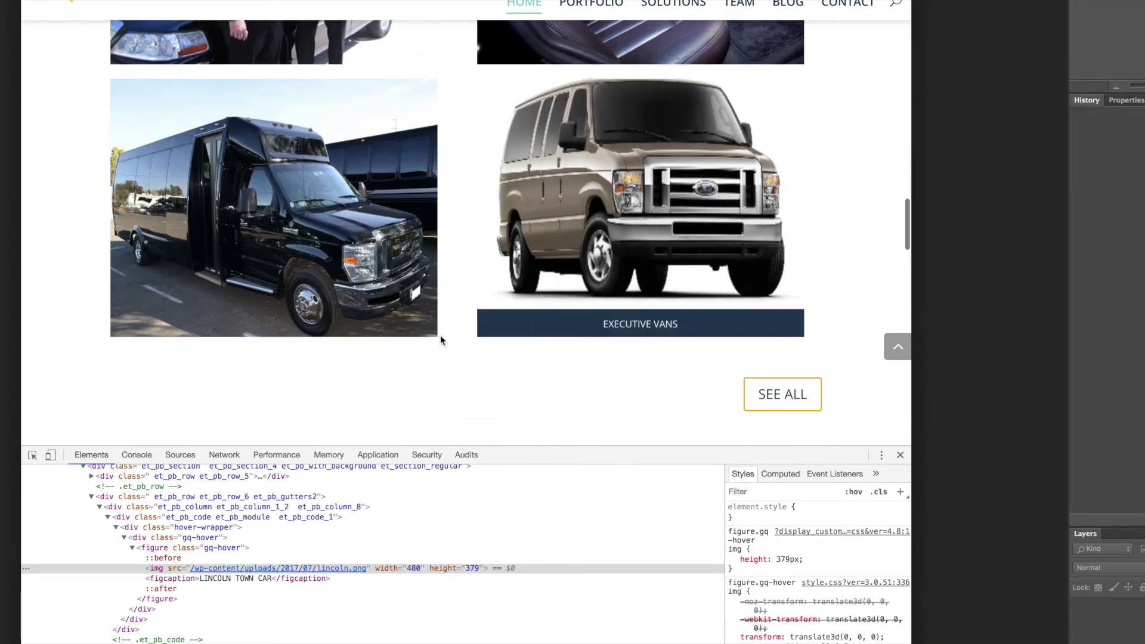
scroll(421, 80, "up", 5)
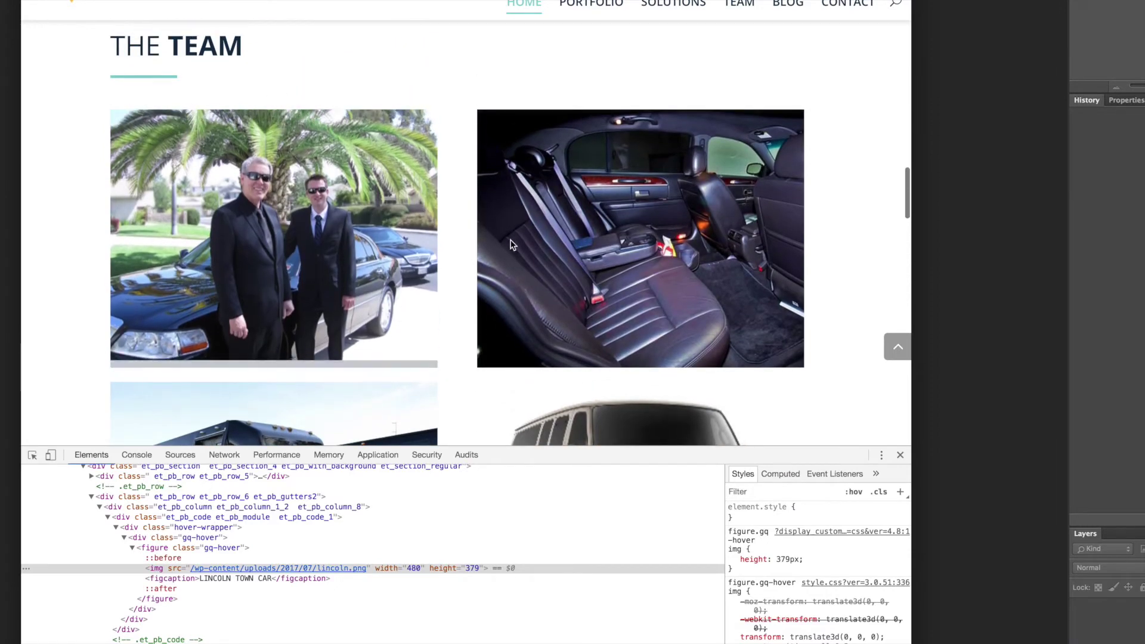
scroll(518, 253, "down", 5)
Step: Test the vehicle photos at a phone-sized width and back at full width
left_click_drag(910, 98, 223, 54)
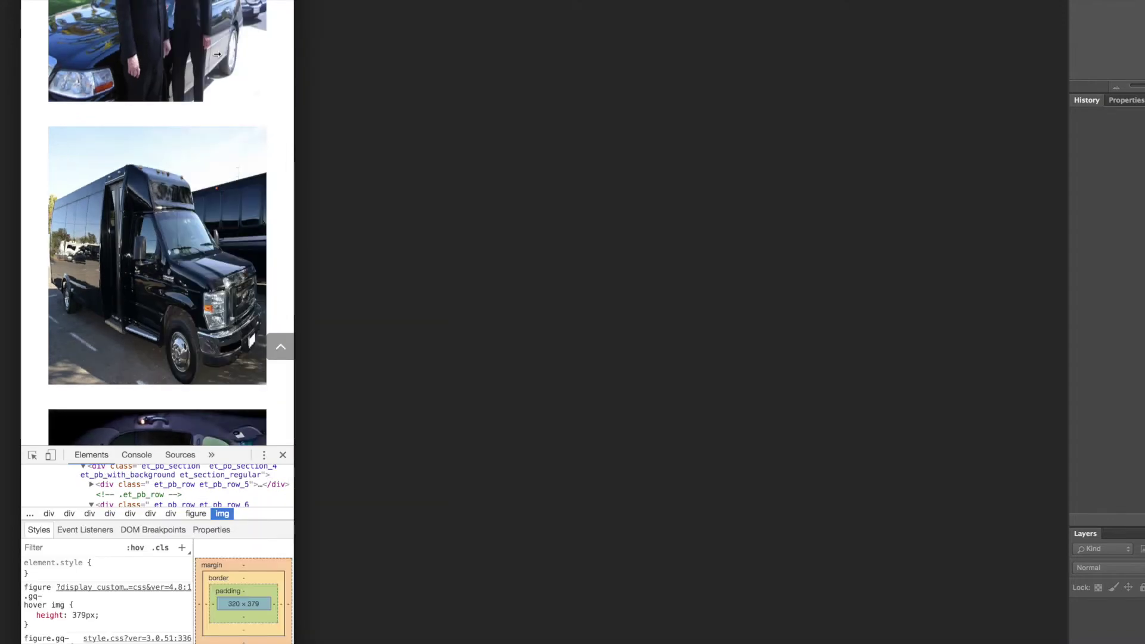
scroll(208, 176, "down", 10)
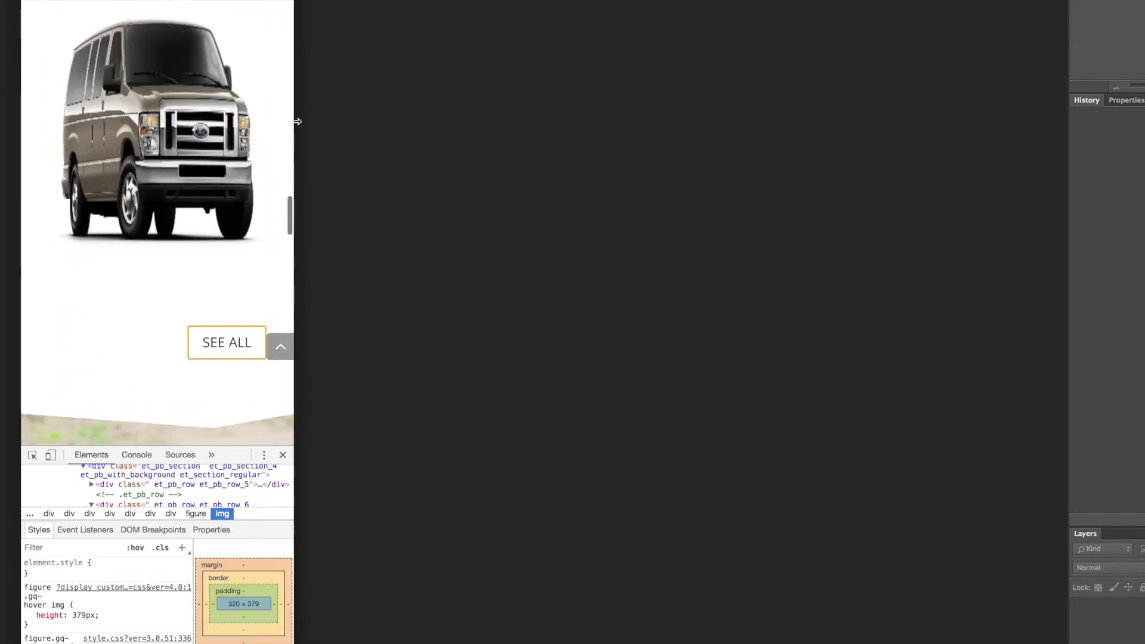
left_click_drag(296, 120, 863, 142)
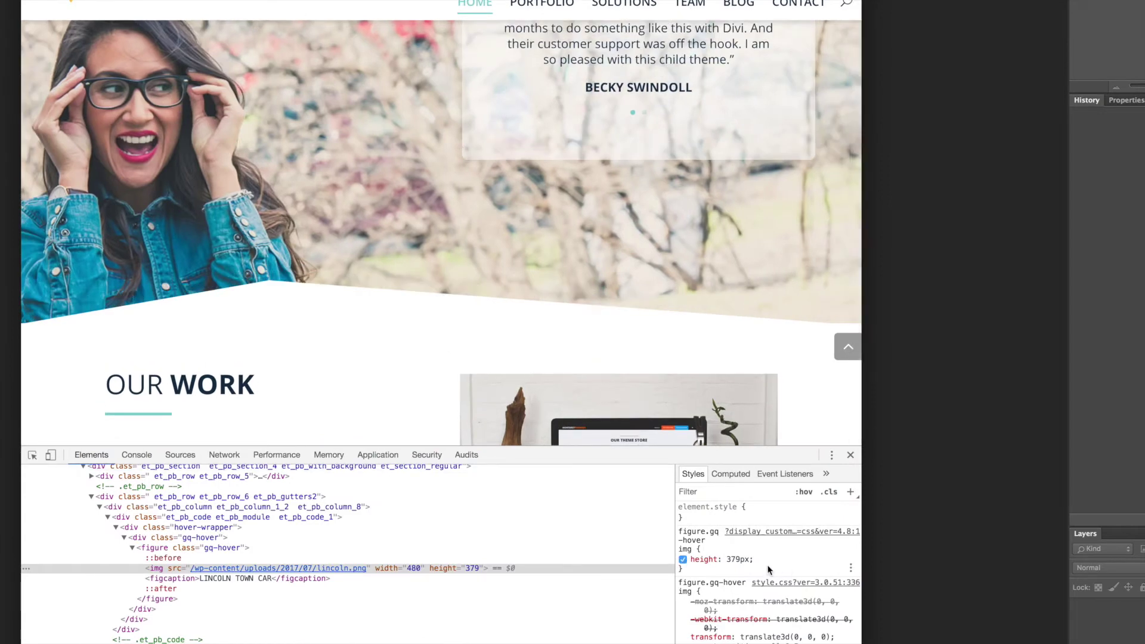
left_click_drag(862, 482, 711, 471)
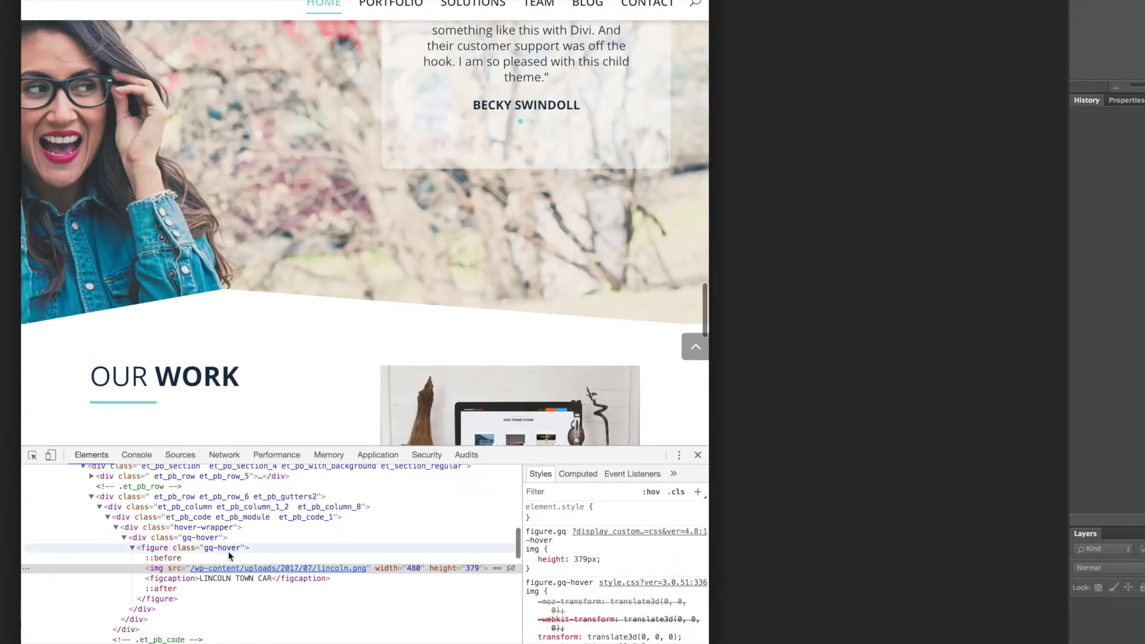
left_click(200, 537)
left_click(200, 528)
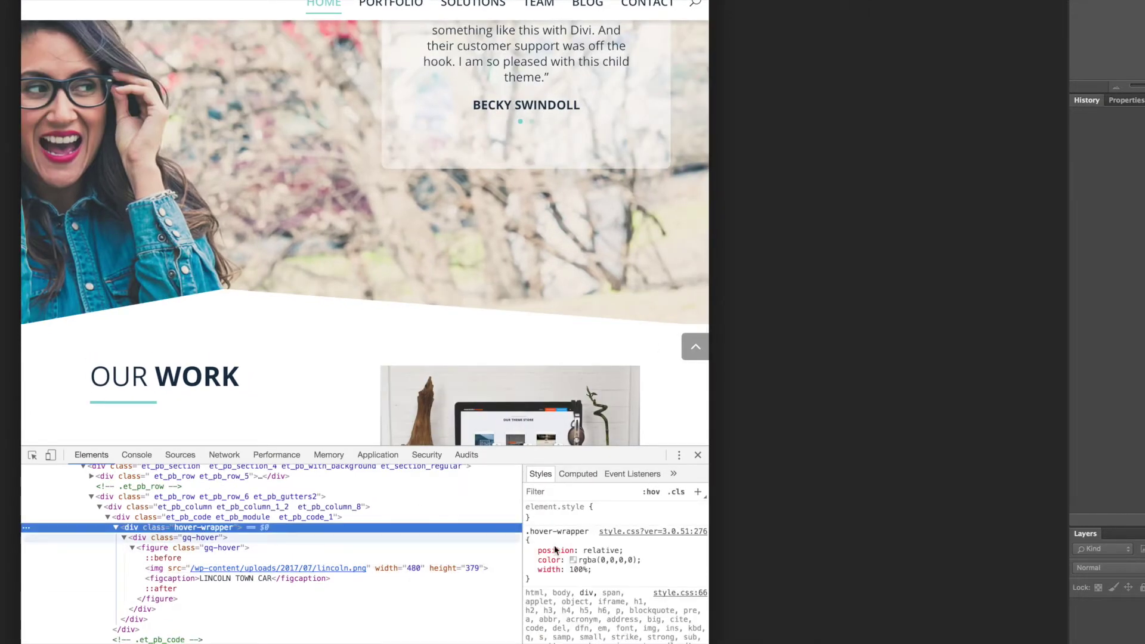
mouse_move(709, 510)
left_mouse_down()
mouse_move(513, 503)
mouse_move(718, 523)
left_mouse_up()
left_click(196, 508)
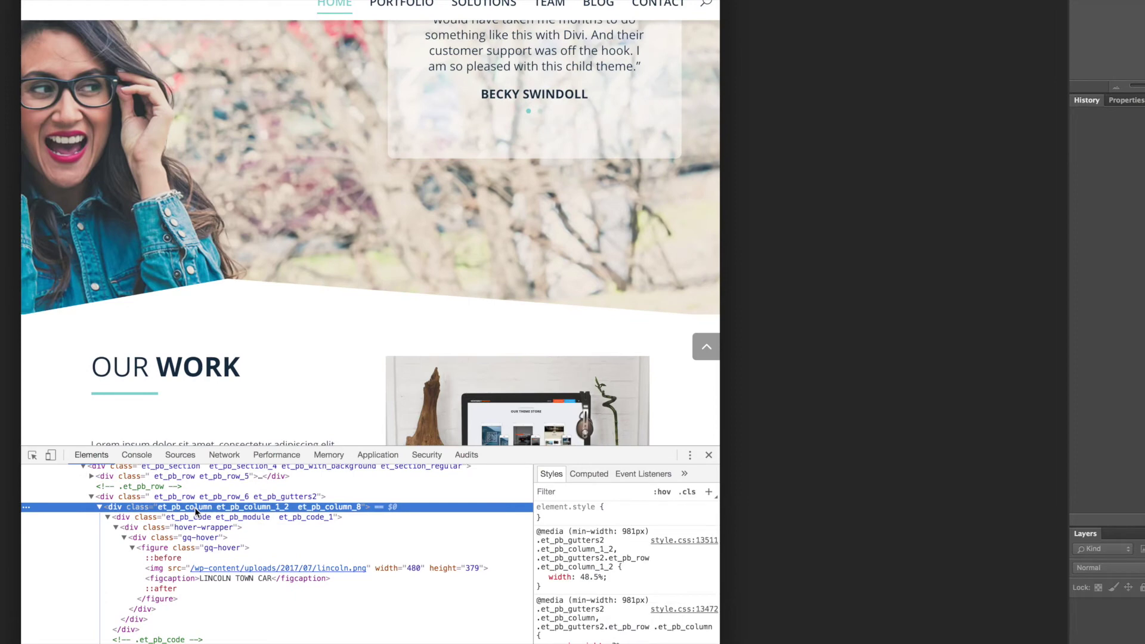
left_click_drag(660, 530, 537, 530)
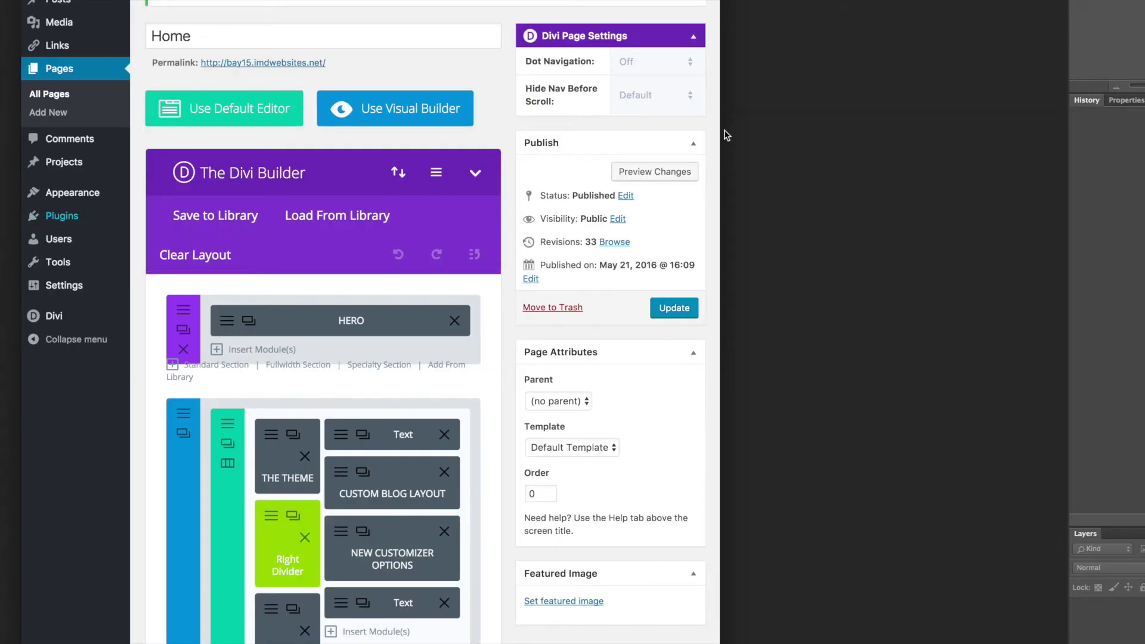
left_click_drag(830, 126, 1004, 125)
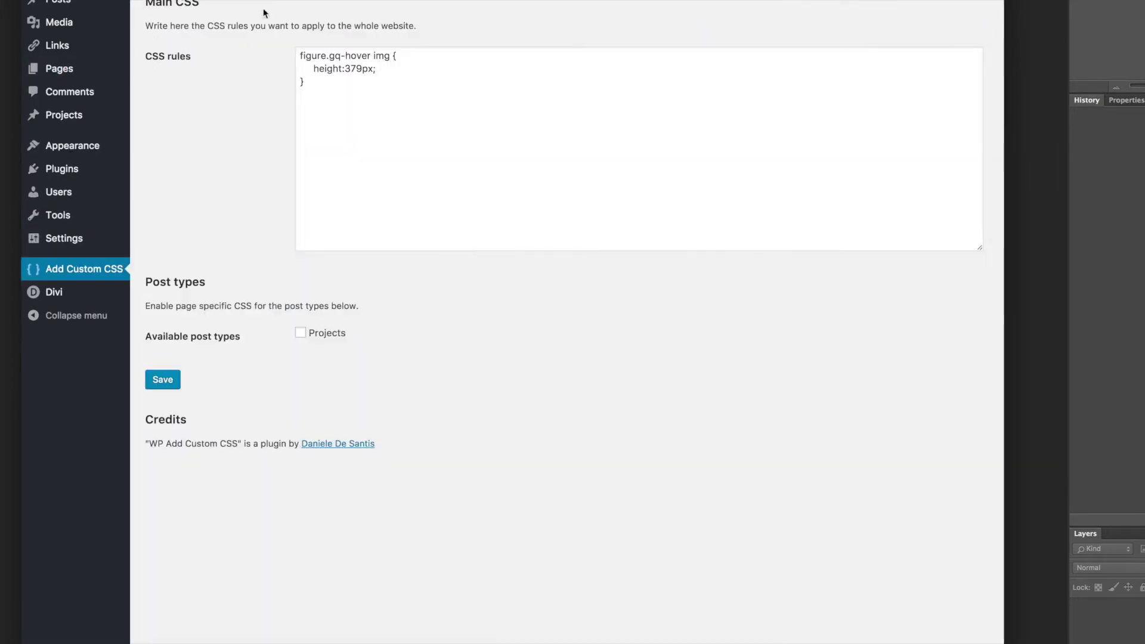
left_click(300, 58)
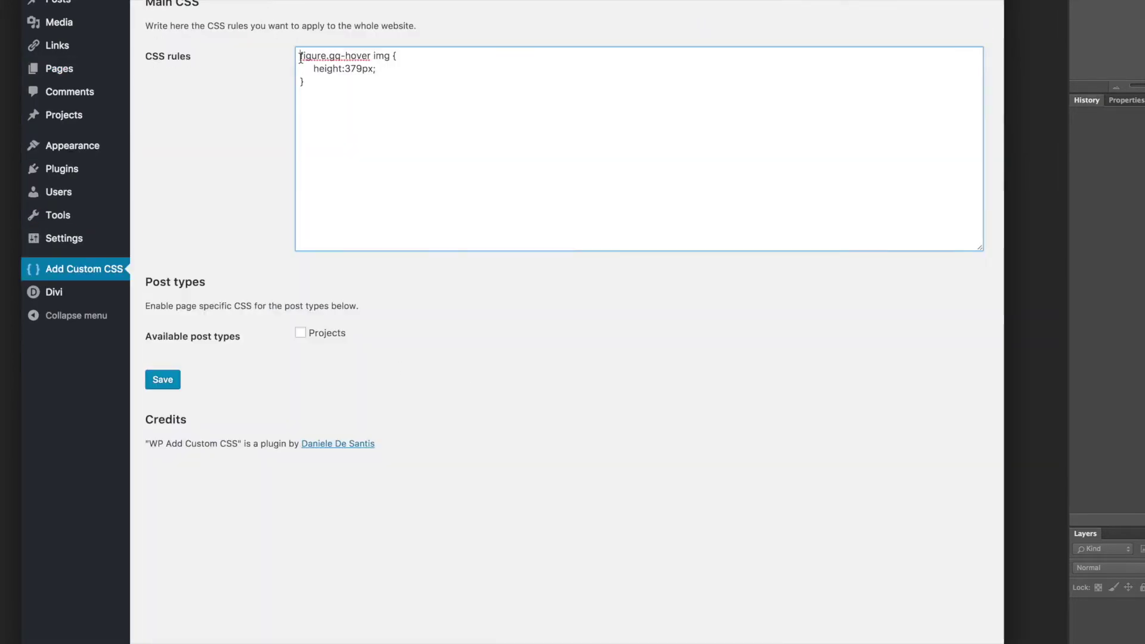
key("Return")
key("Return")
key("Return")
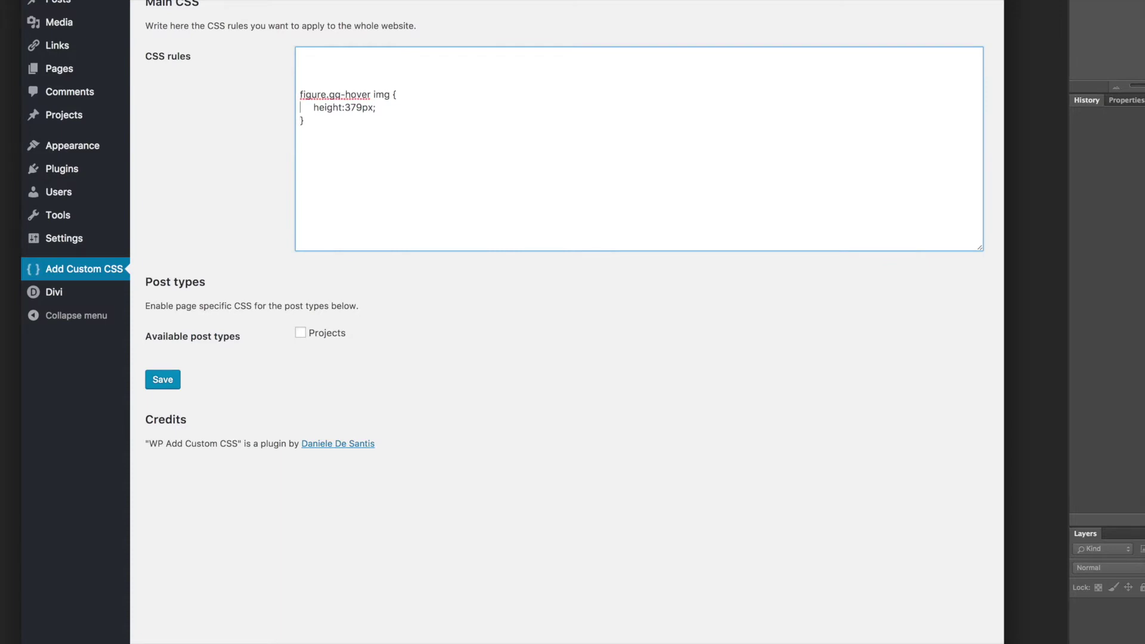
type("@media (min-width: 981px)")
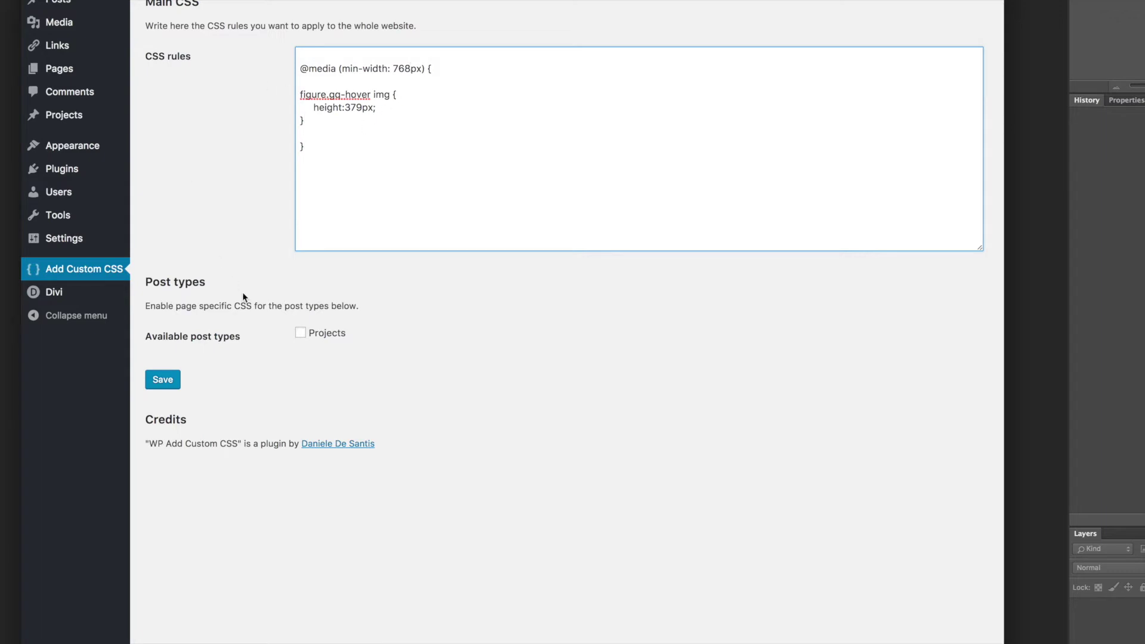
left_click(164, 378)
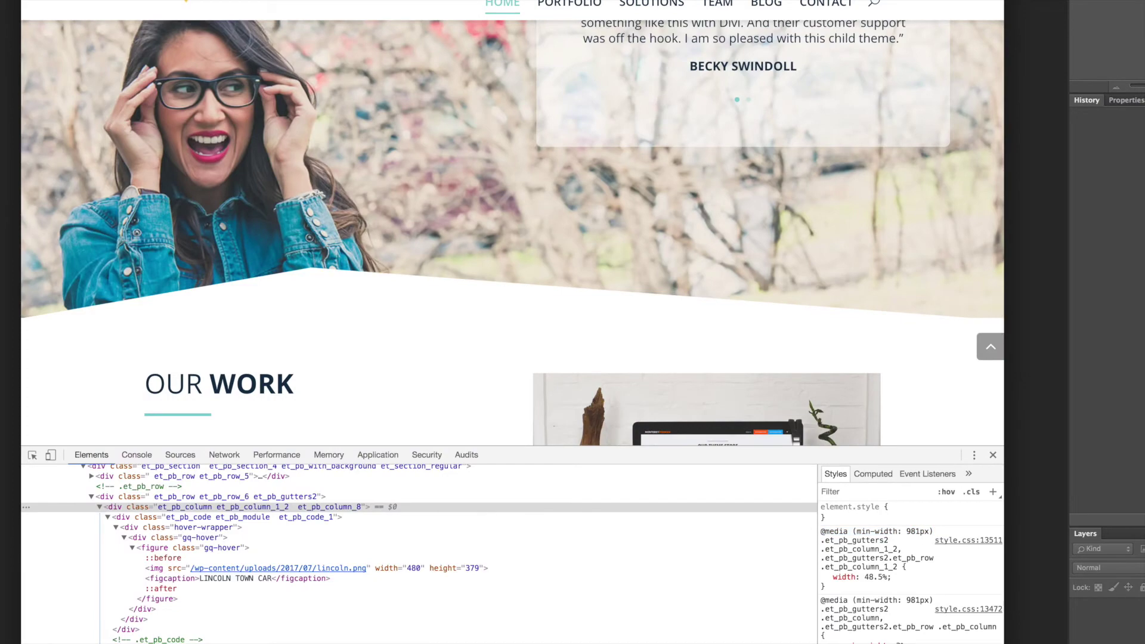
Step: Reload the homepage and review the fleet images at progressively narrower window widths
key("super+r")
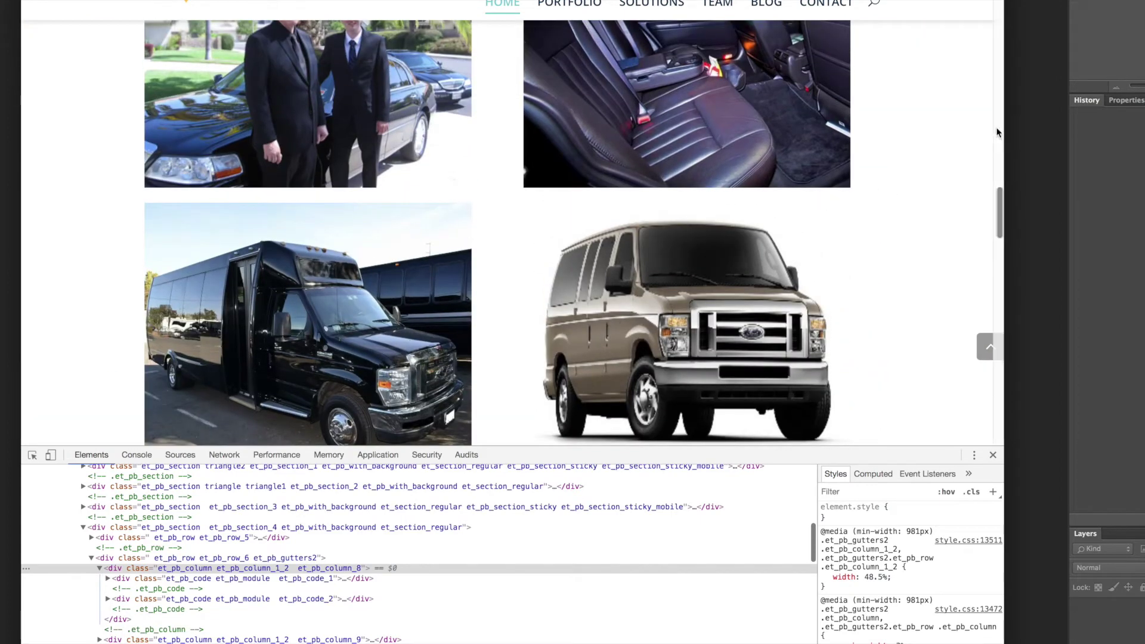
left_click_drag(1004, 123, 976, 120)
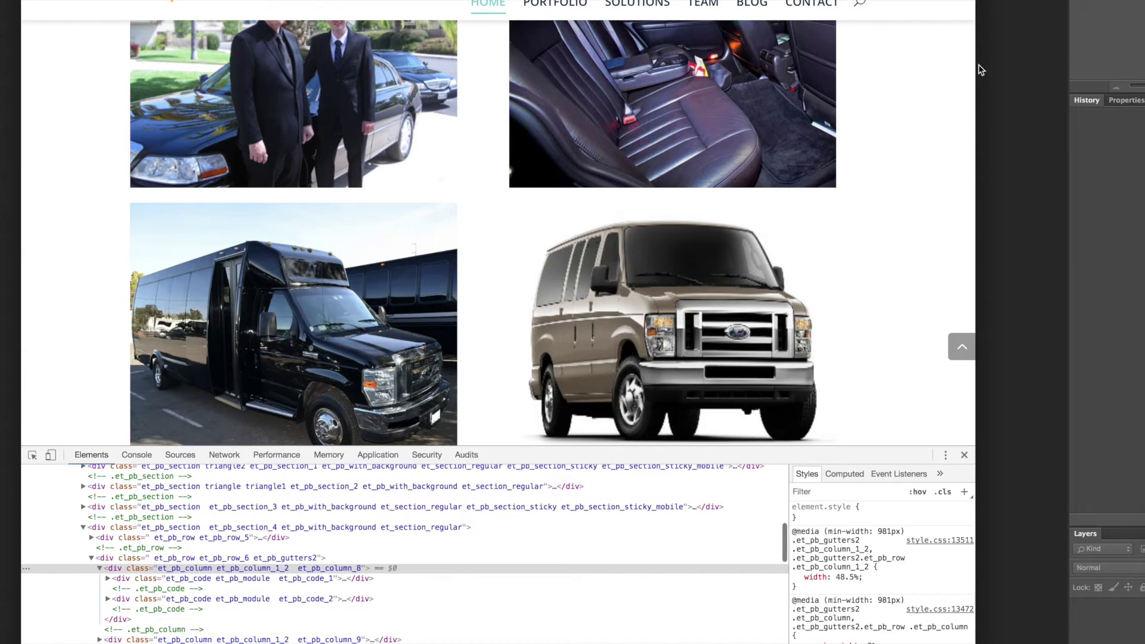
left_click_drag(977, 67, 688, 59)
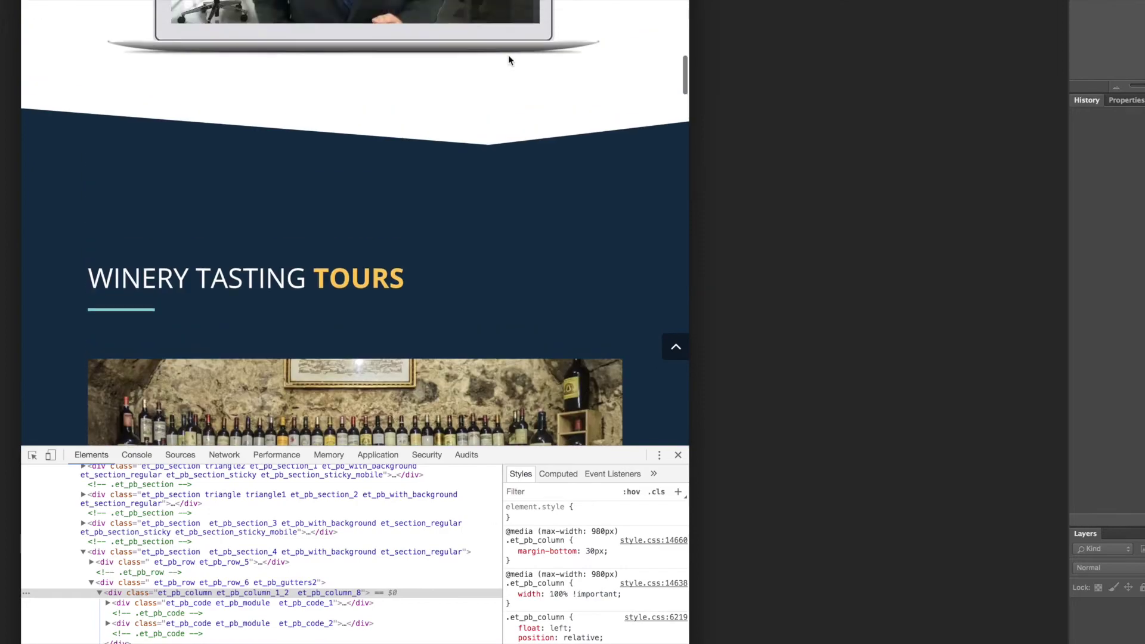
scroll(509, 55, "down", 15)
scroll(508, 54, "down", 8)
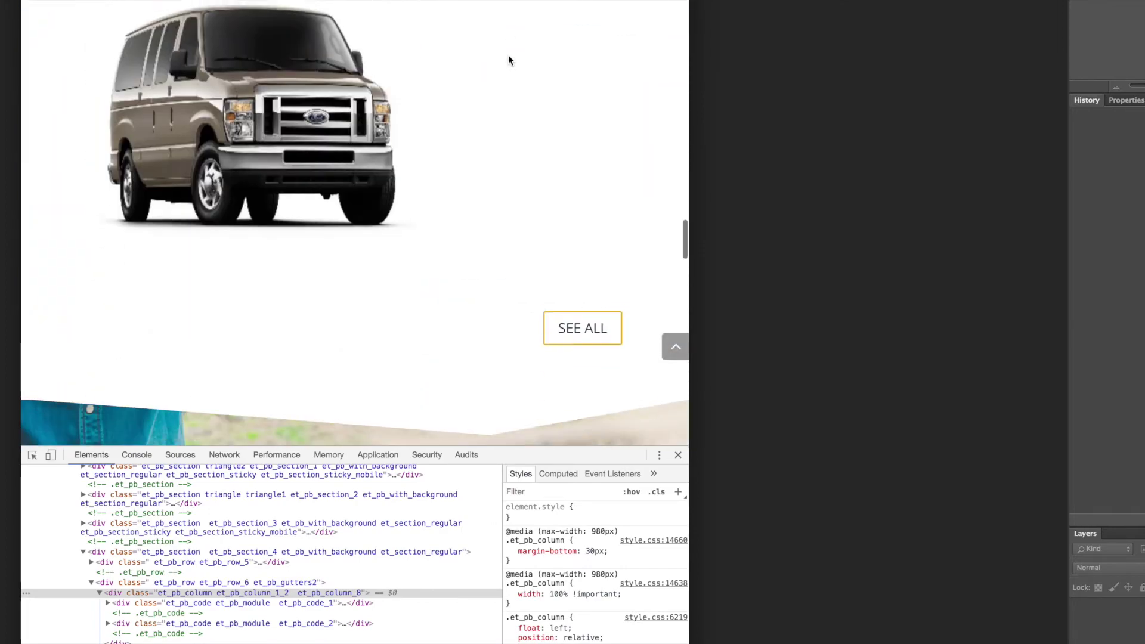
scroll(508, 55, "up", 5)
scroll(508, 55, "up", 6)
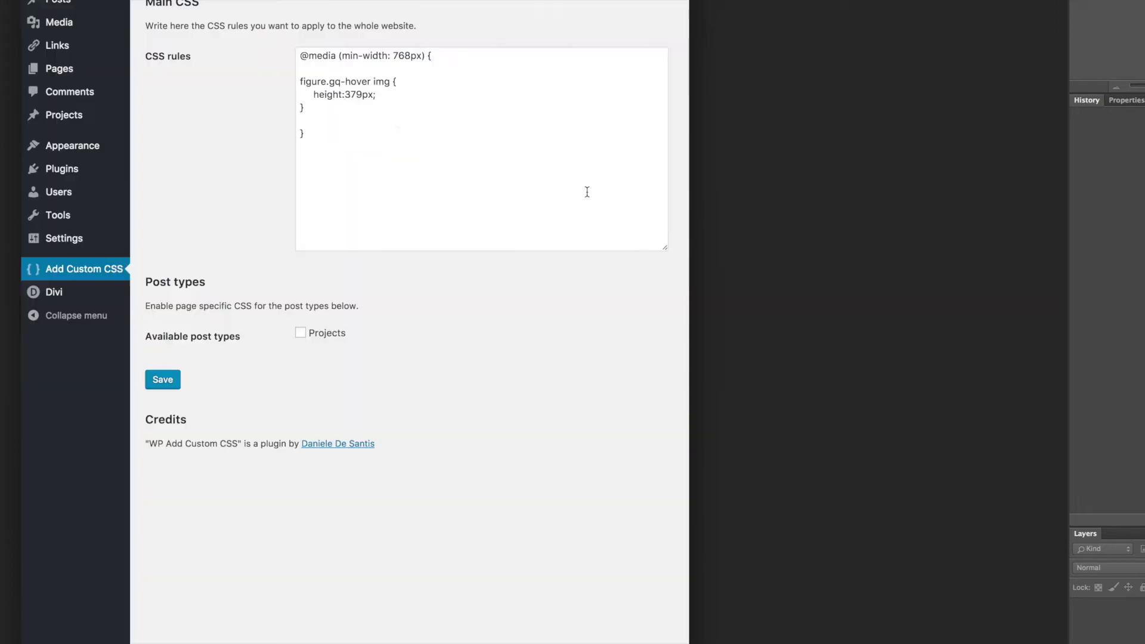
Step: Change the media query breakpoint from 768px to 980px, save, and reload the site
left_click_drag(392, 56, 414, 54)
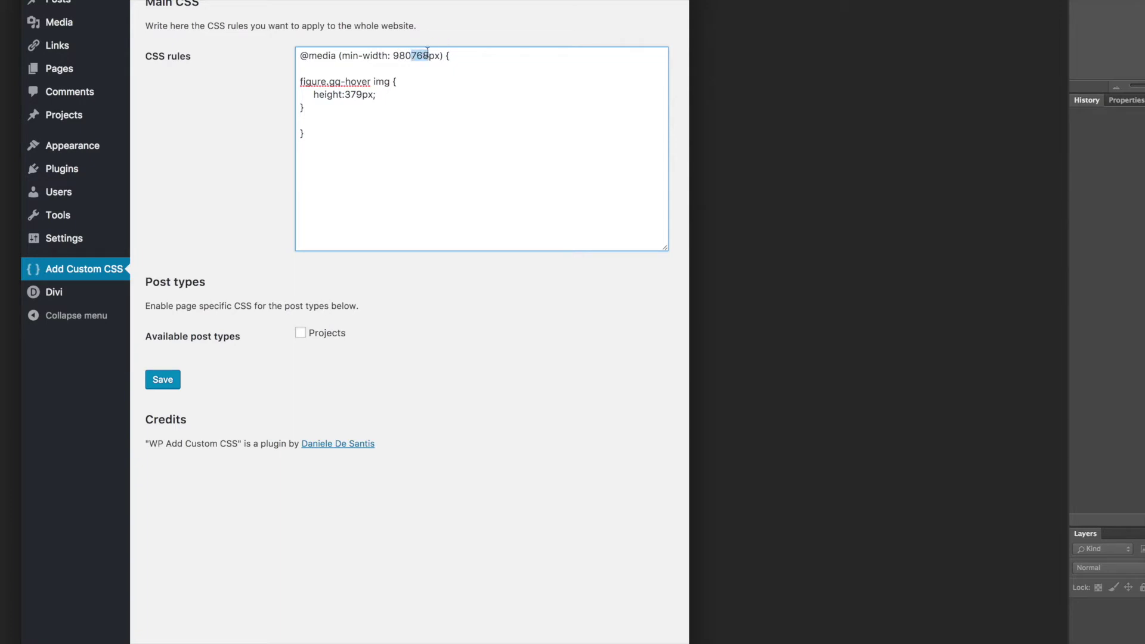
left_click(160, 374)
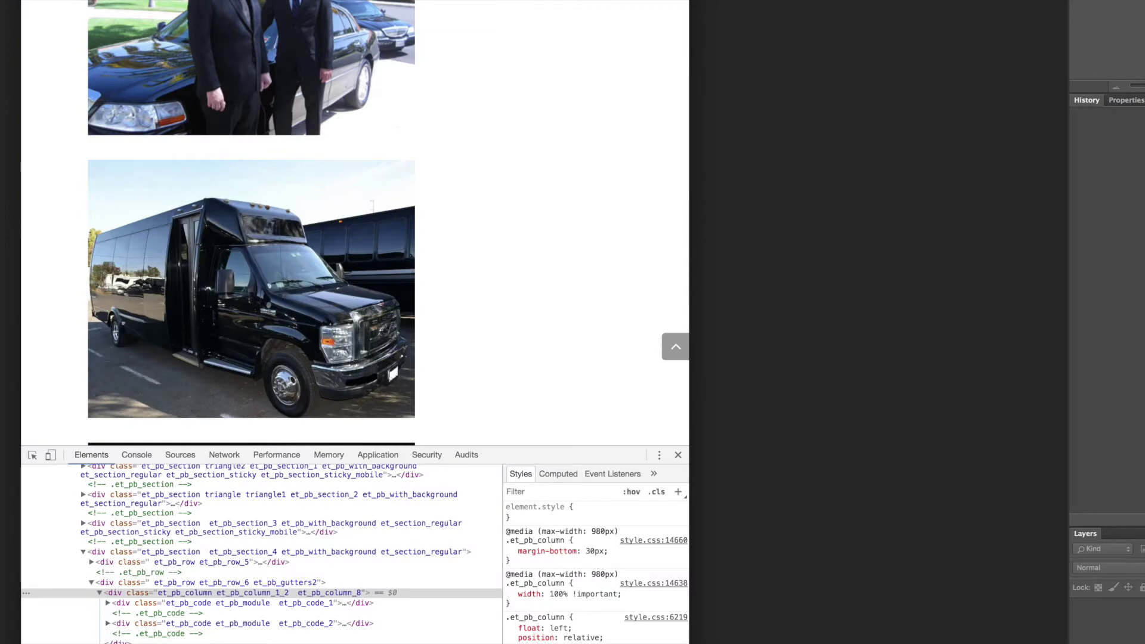
key("super+r")
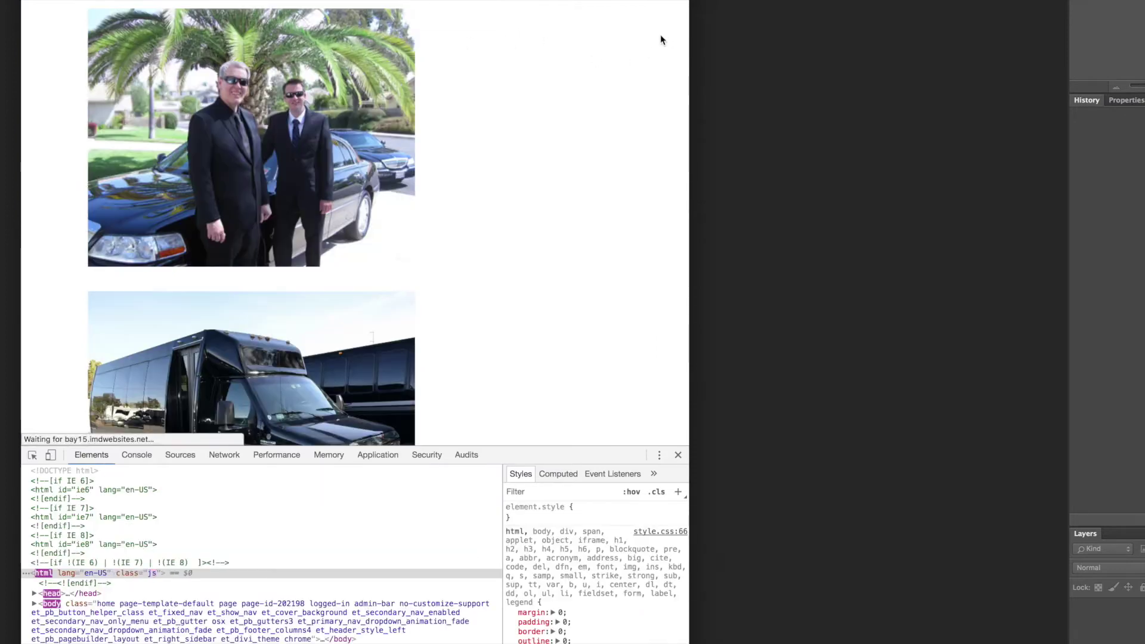
Step: Check the fleet images at a narrow width and again at full width
left_click_drag(689, 27, 294, 9)
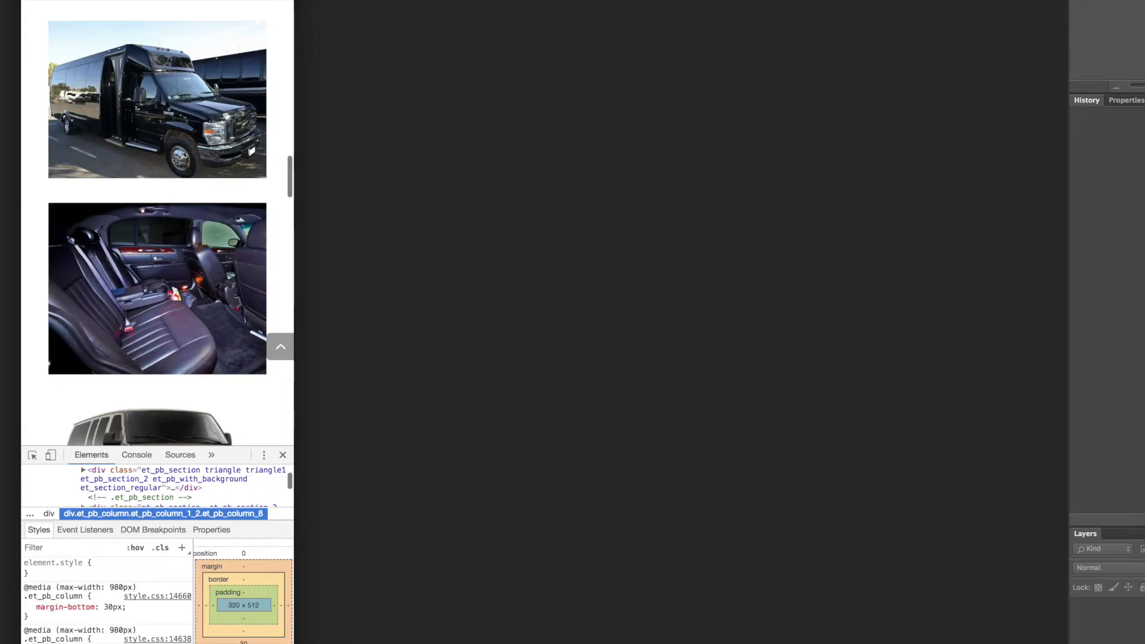
scroll(149, 238, "down", 5)
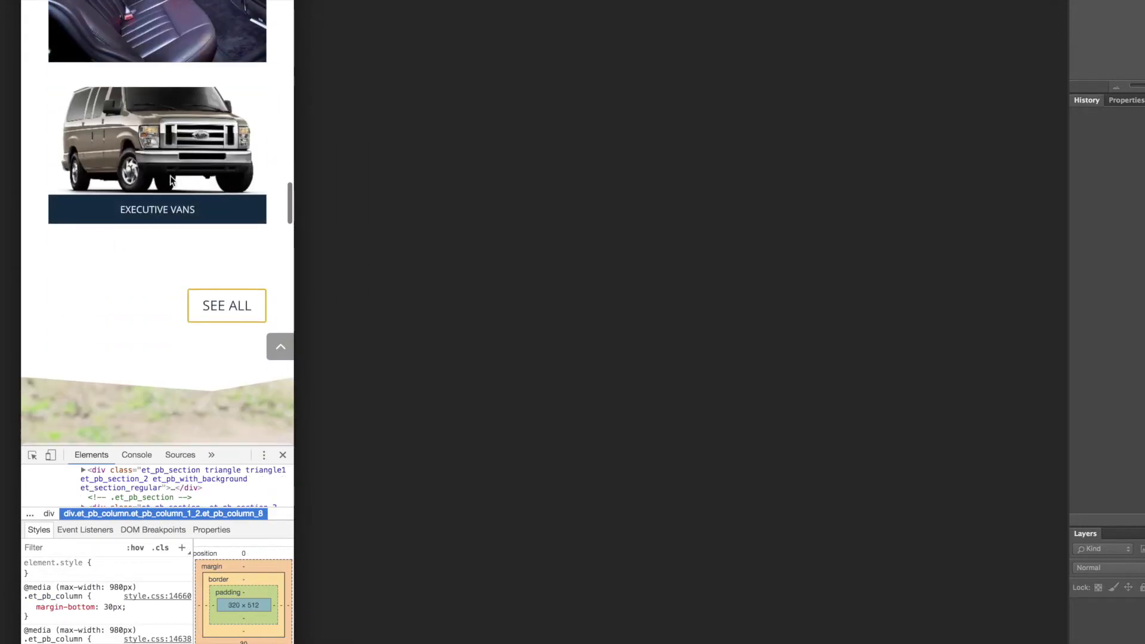
scroll(145, 138, "down", 10)
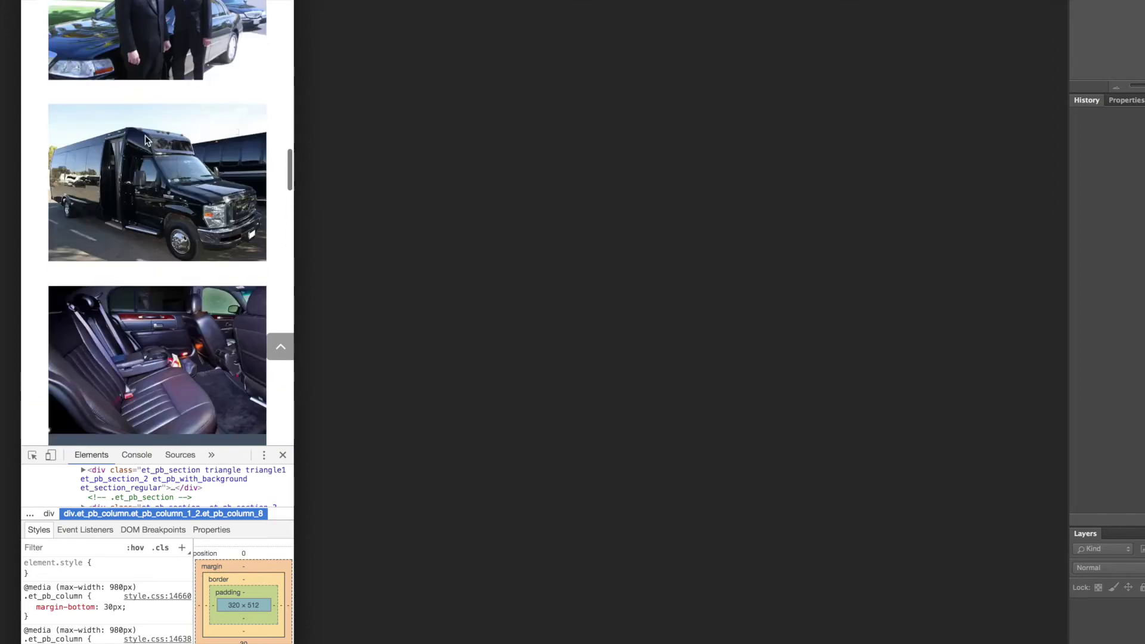
scroll(145, 155, "down", 15)
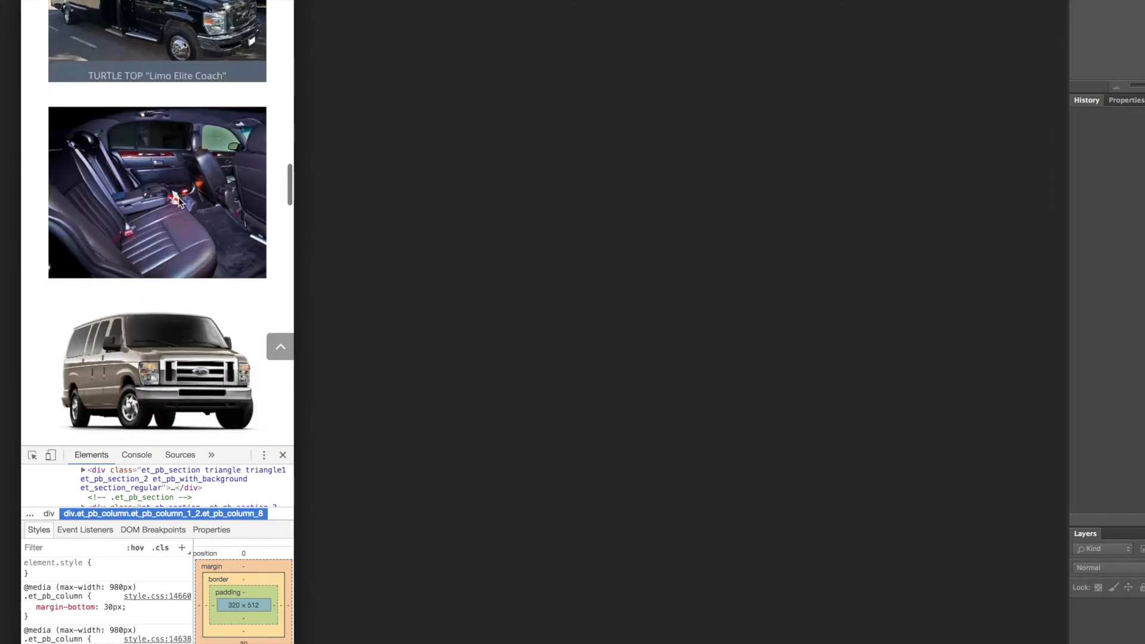
left_click_drag(295, 82, 961, 155)
scroll(675, 220, "up", 8)
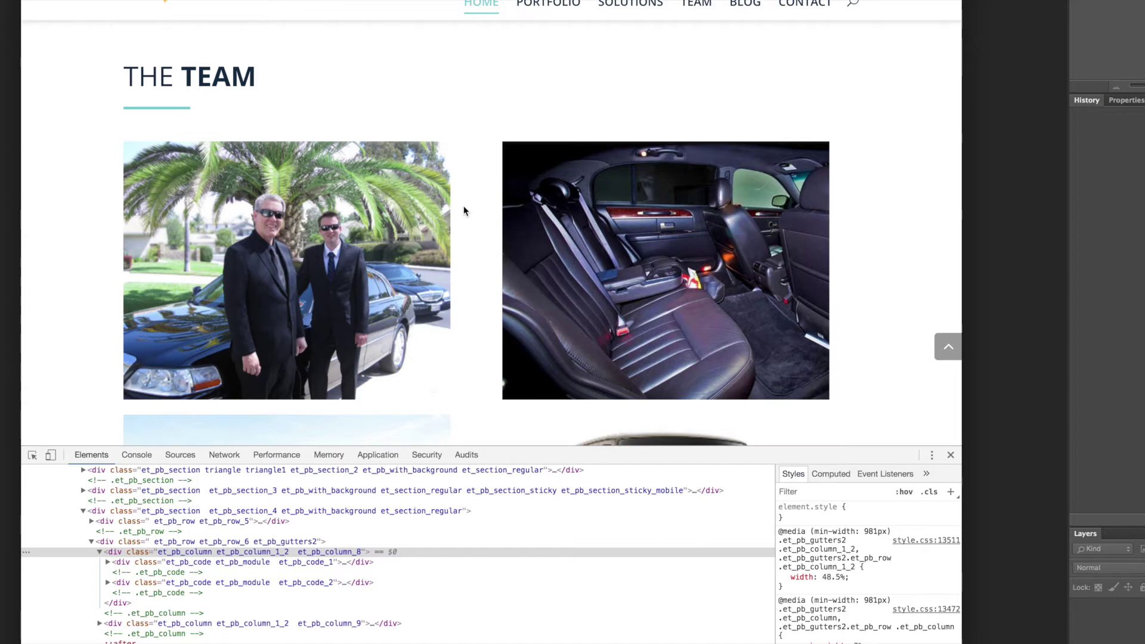
scroll(464, 210, "down", 6)
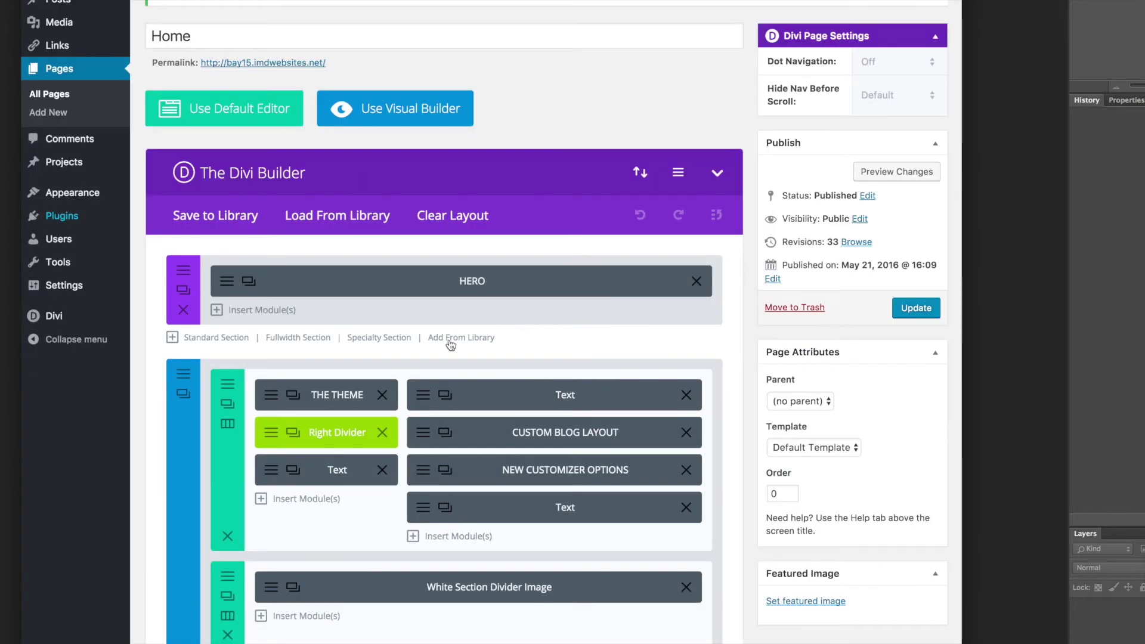
Step: Change THE TEAM heading to read THE FLEET
scroll(451, 345, "down", 8)
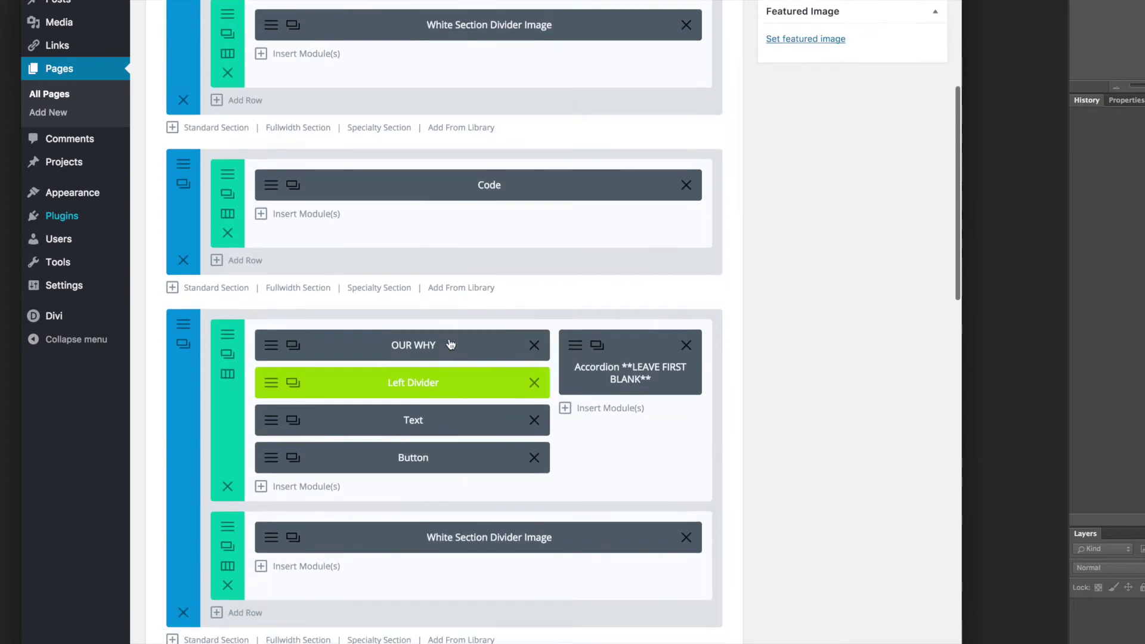
scroll(451, 344, "down", 7)
left_click(272, 286)
left_click(232, 273)
double_click(245, 272)
type("FLEET")
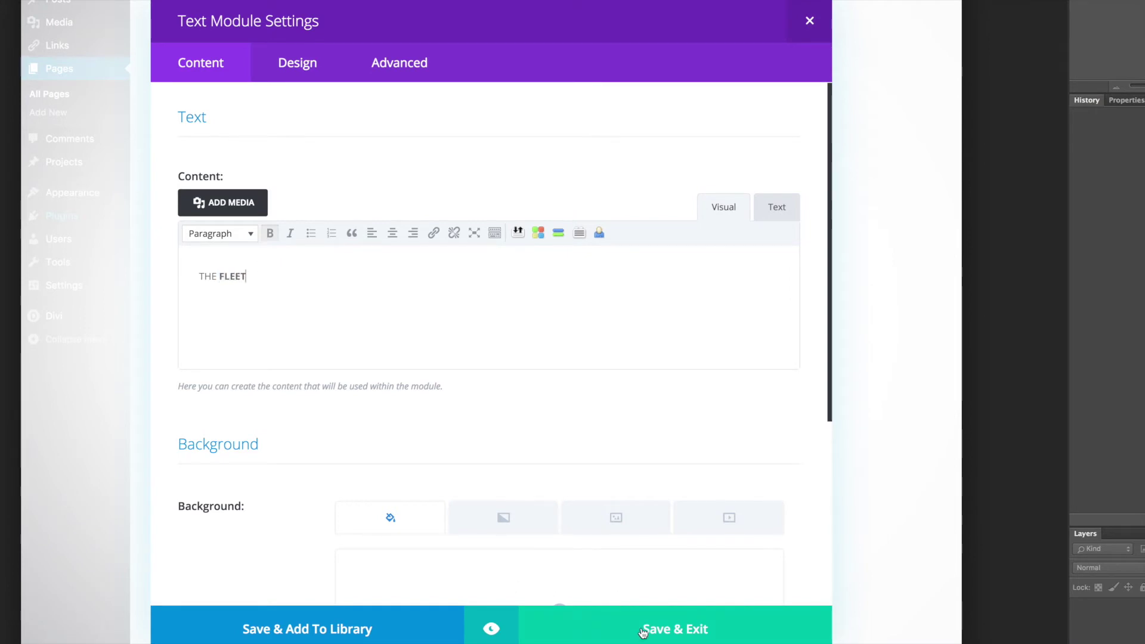
left_click(643, 631)
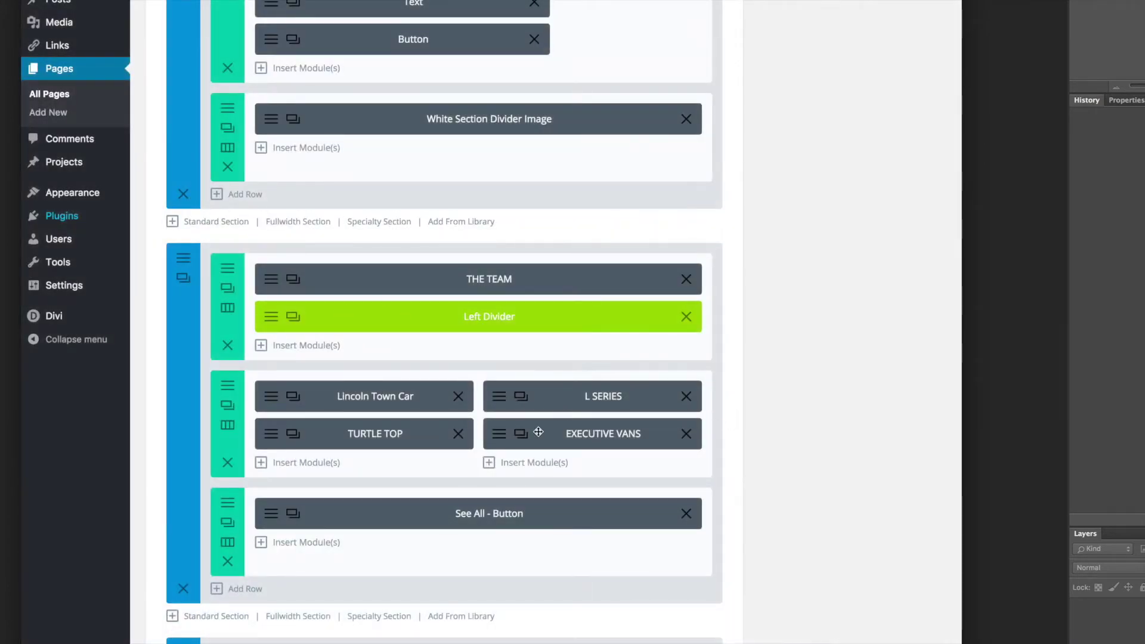
Step: Set the See All button's text to LEARN MORE and its link URL to #
left_click(270, 519)
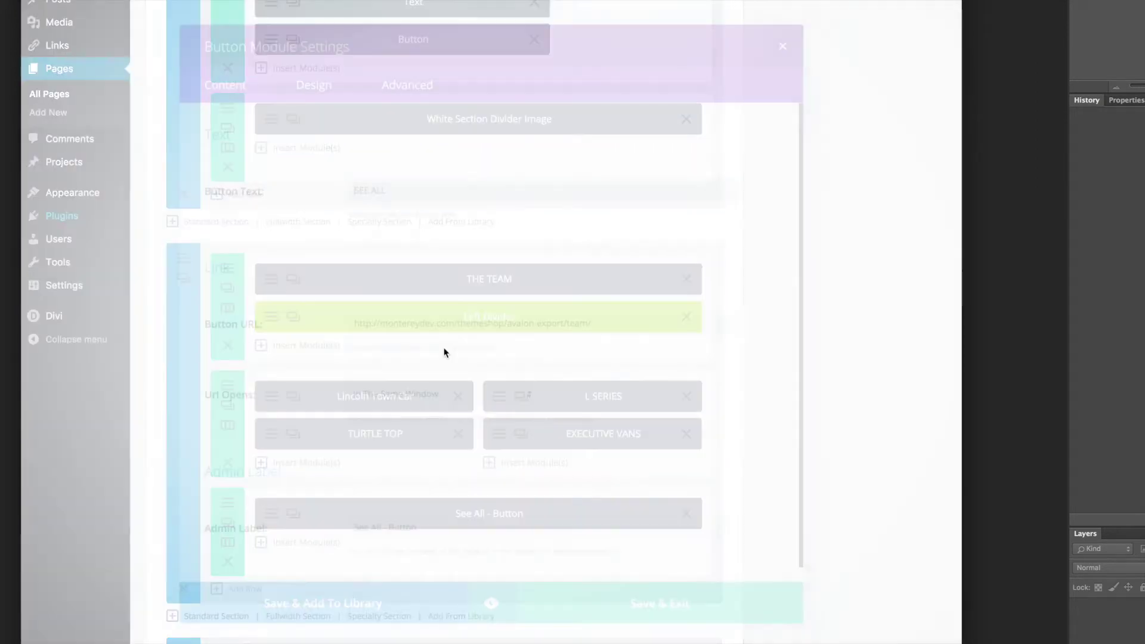
left_click_drag(388, 177, 239, 177)
type("LEARN MORE")
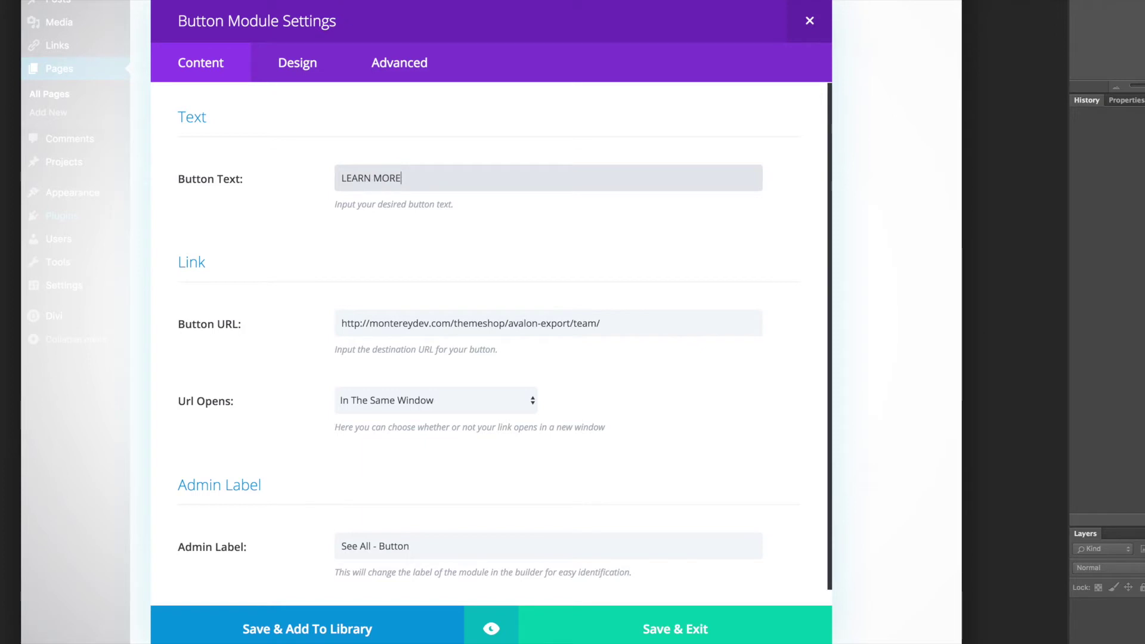
left_click_drag(629, 321, 353, 317)
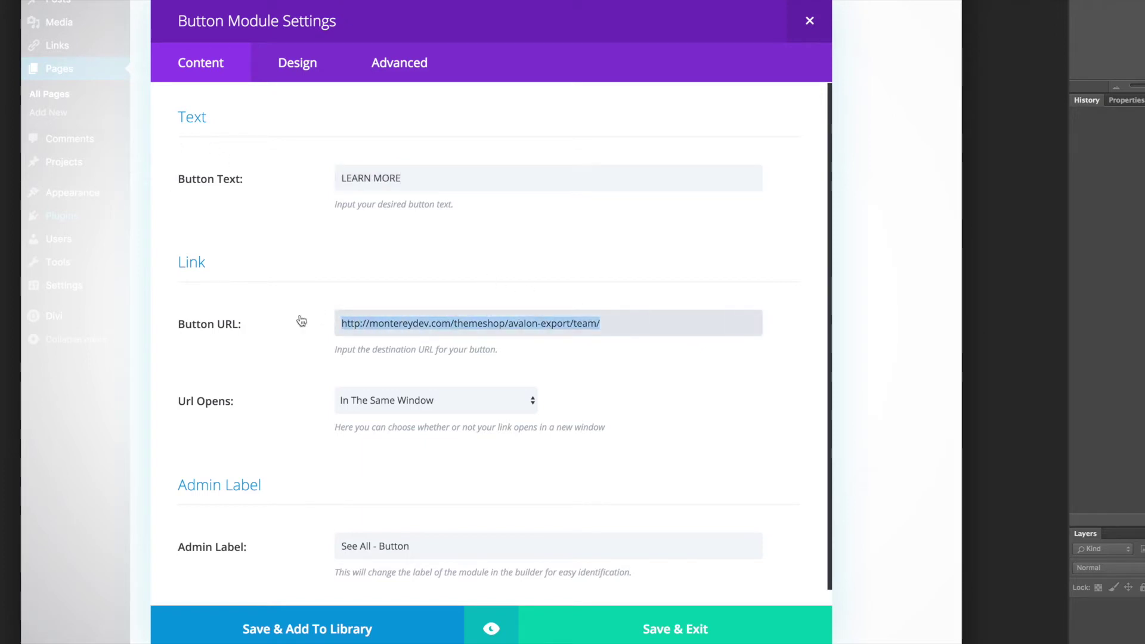
type("%")
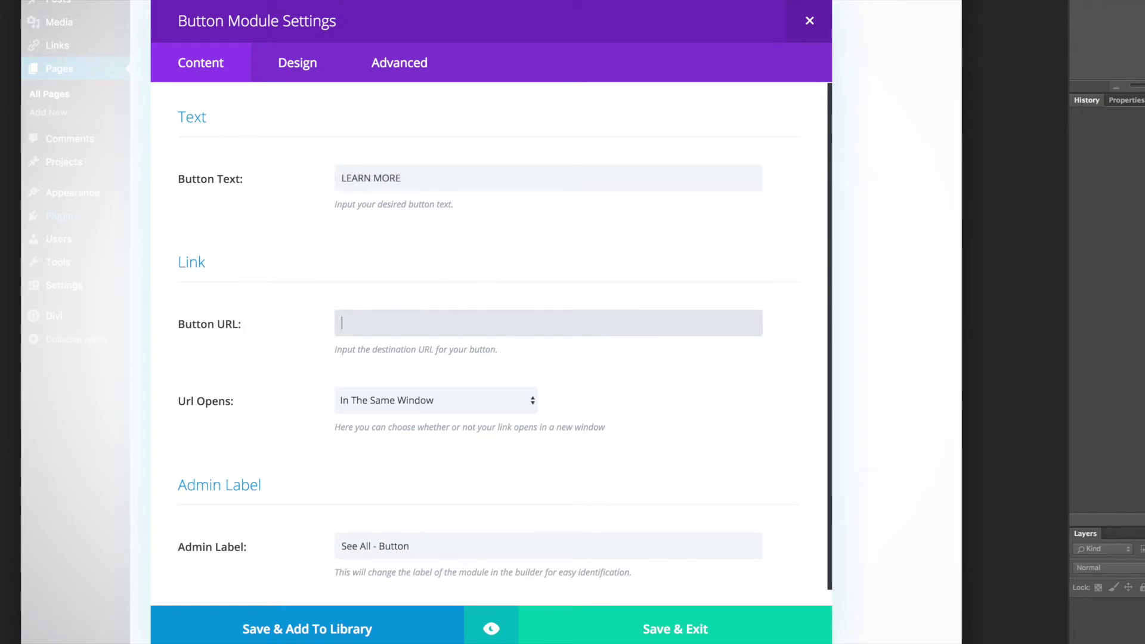
left_click(599, 623)
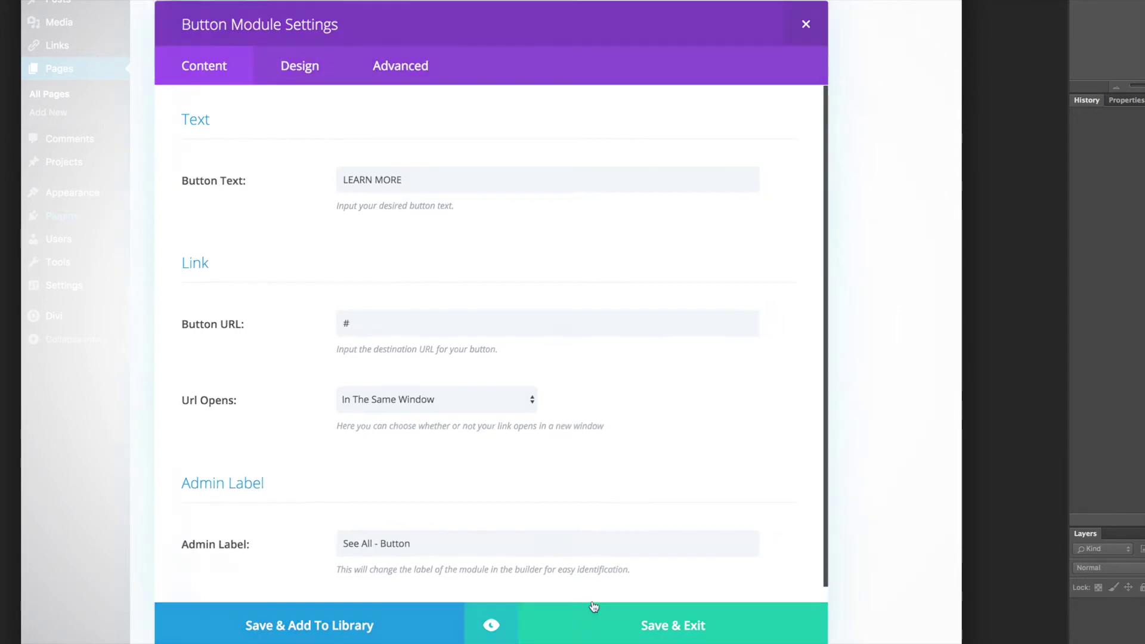
Step: Rename the button module's admin label to LEARN MORE
scroll(527, 516, "down", 3)
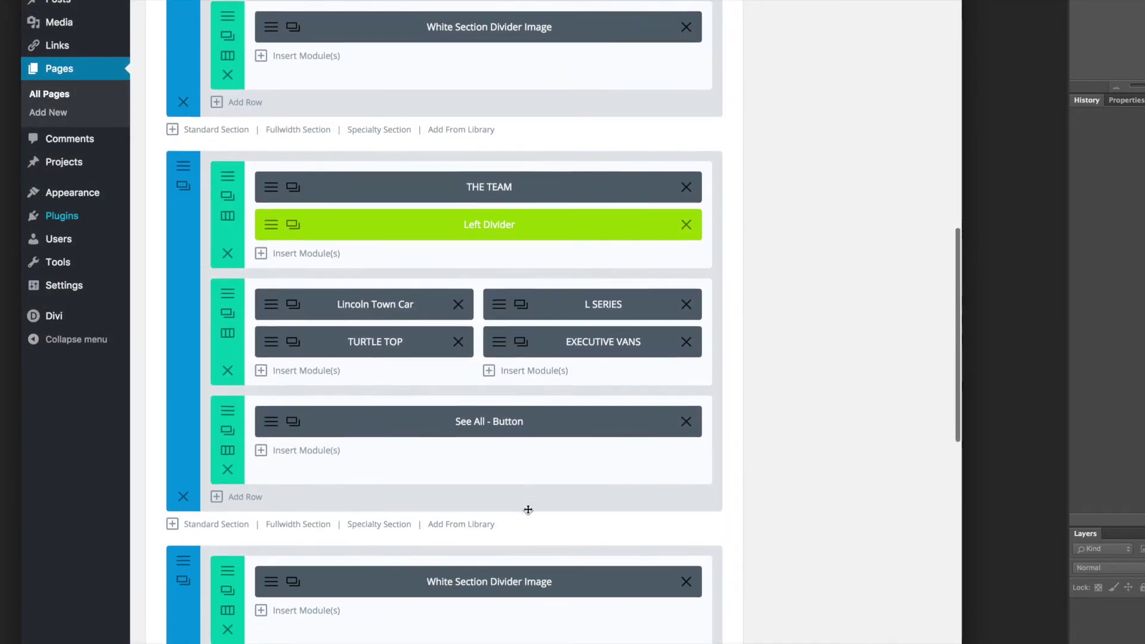
left_click(276, 407)
left_click_drag(411, 546, 157, 538)
type("LEARN MORE")
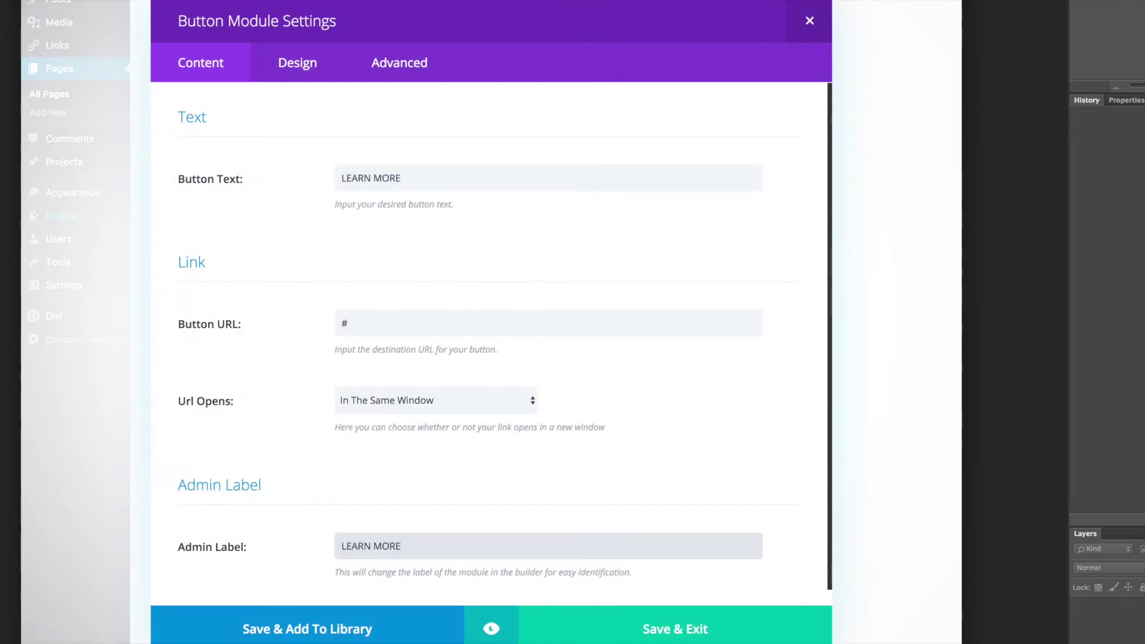
left_click(629, 626)
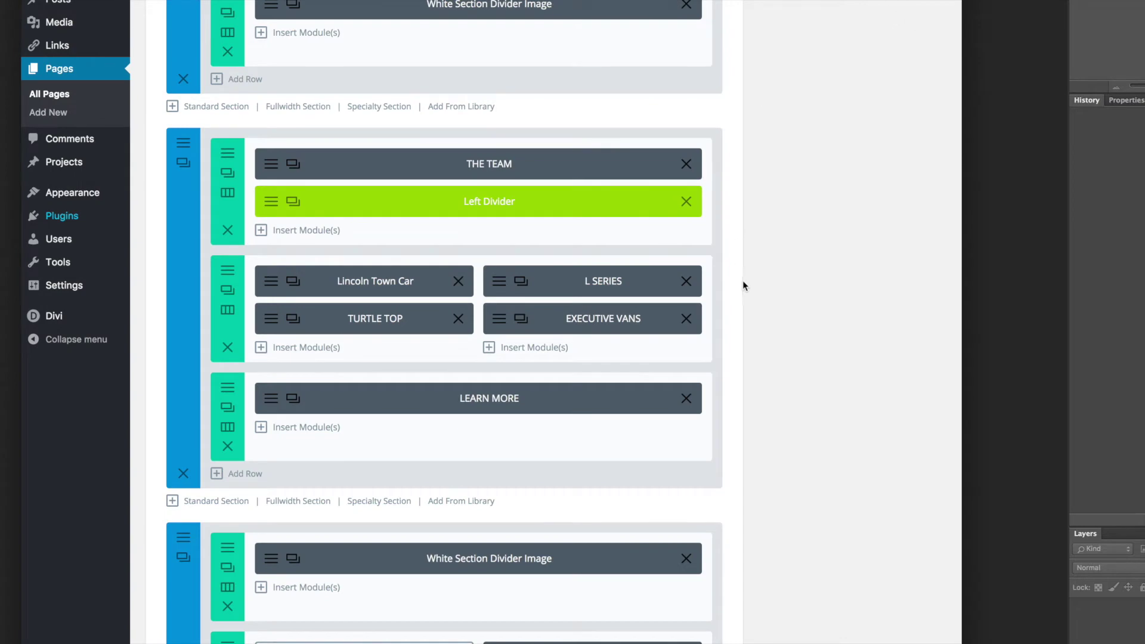
scroll(743, 285, "down", 4)
scroll(811, 85, "up", 12)
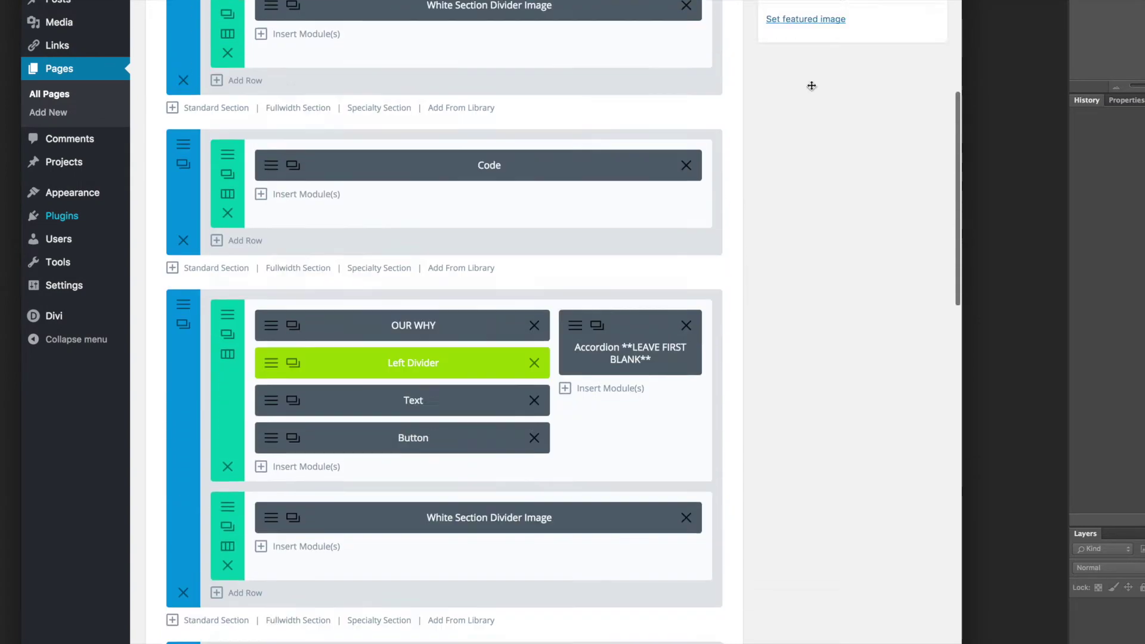
scroll(811, 85, "up", 10)
Step: Publish the page update and reload the live homepage to check it
left_click(916, 315)
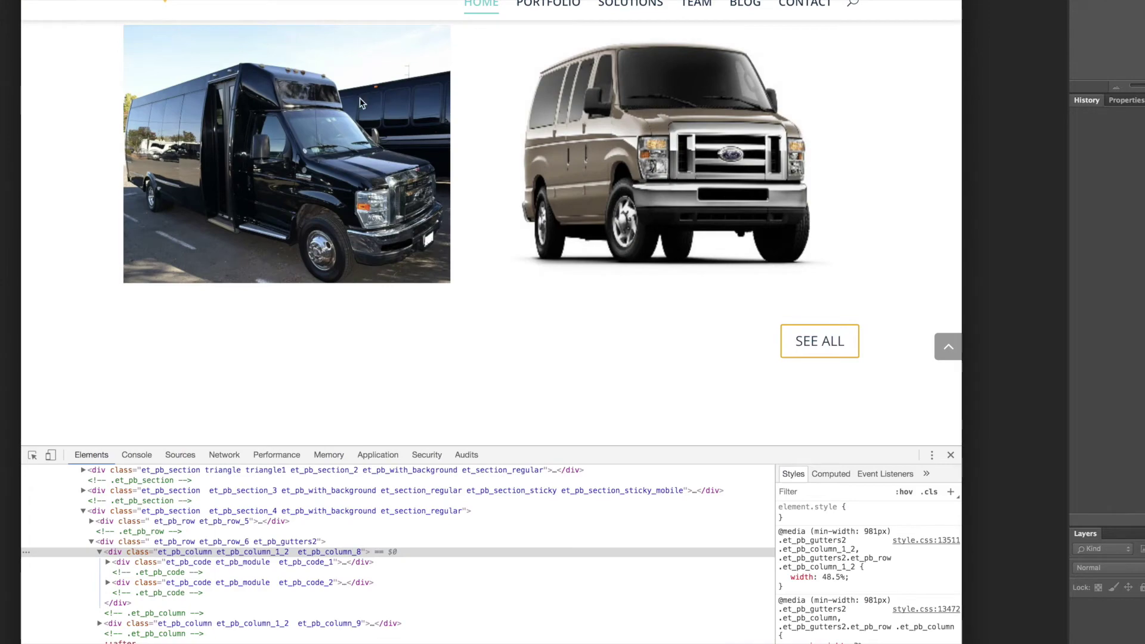
key("super+r")
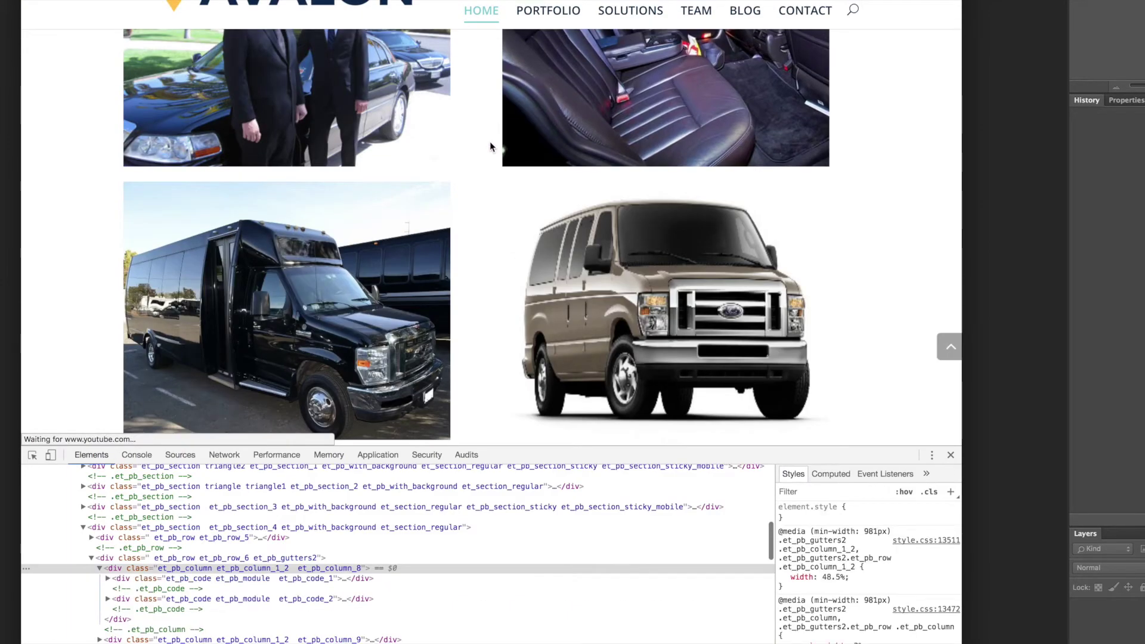
scroll(489, 142, "up", 10)
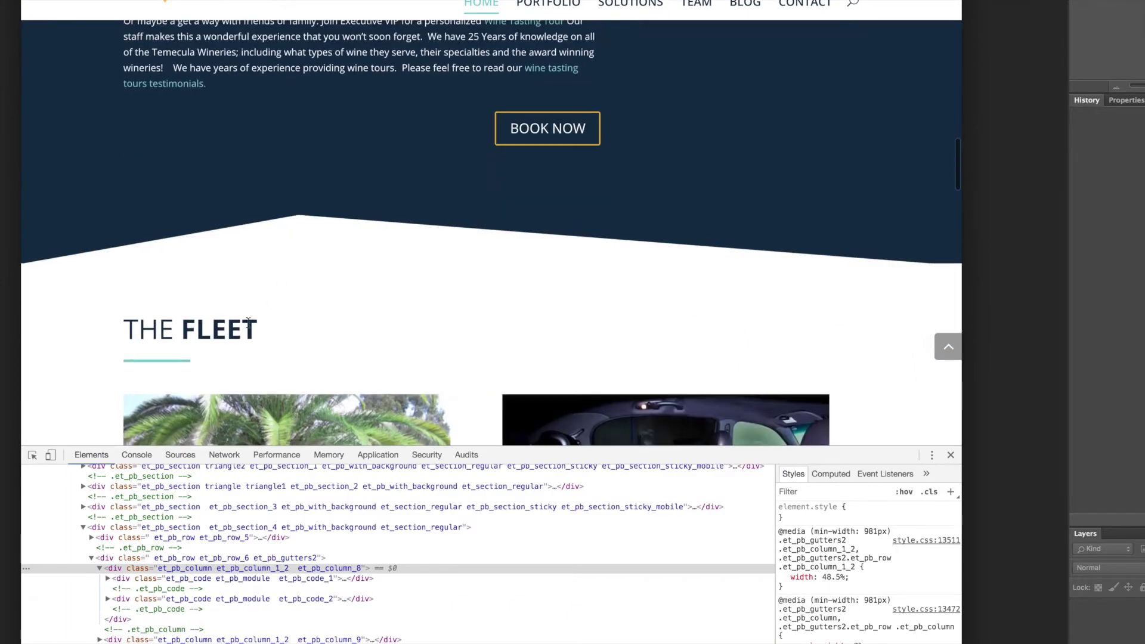
scroll(426, 313, "down", 10)
scroll(426, 320, "up", 1)
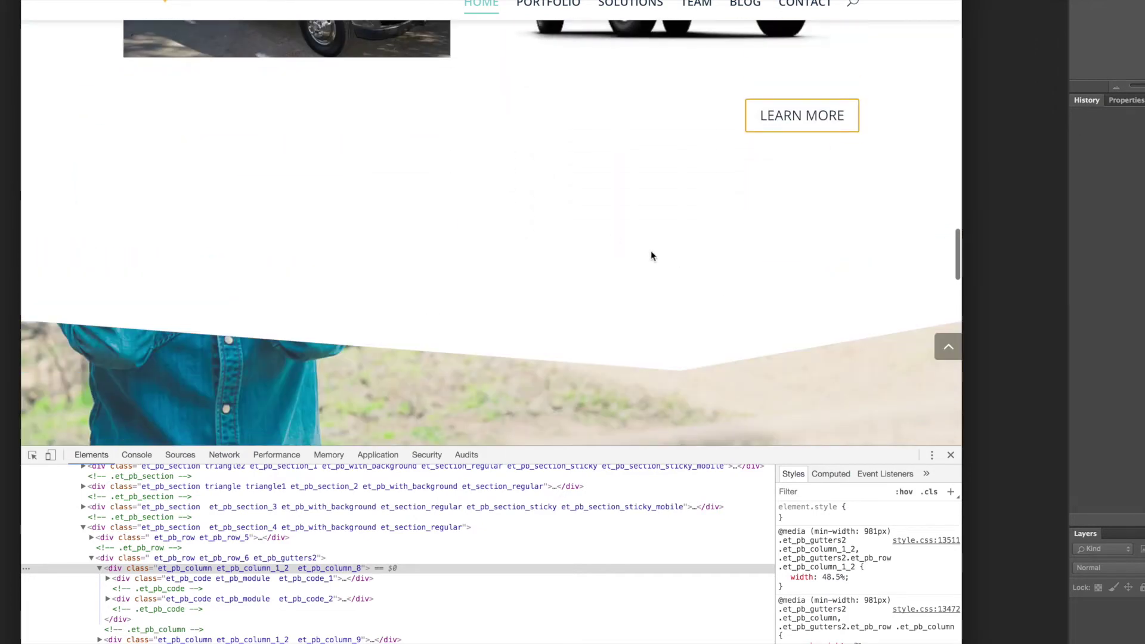
Step: Inspect the divider image and fleet section to find its 250px bottom padding
right_click(402, 76)
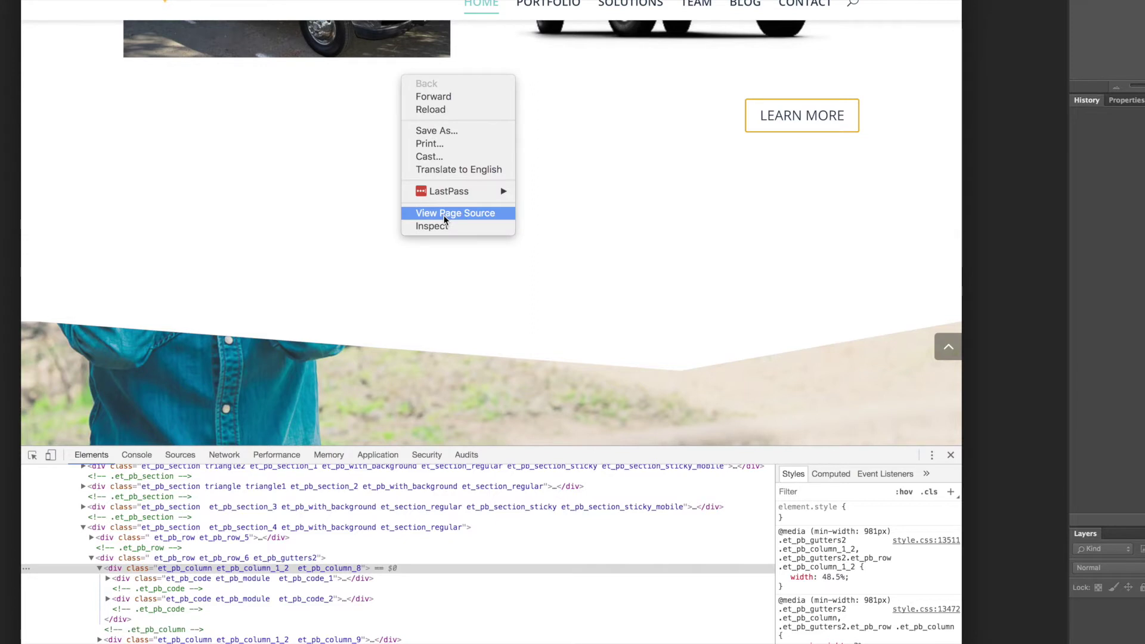
left_click(477, 226)
scroll(454, 334, "up", 2)
left_click(651, 341)
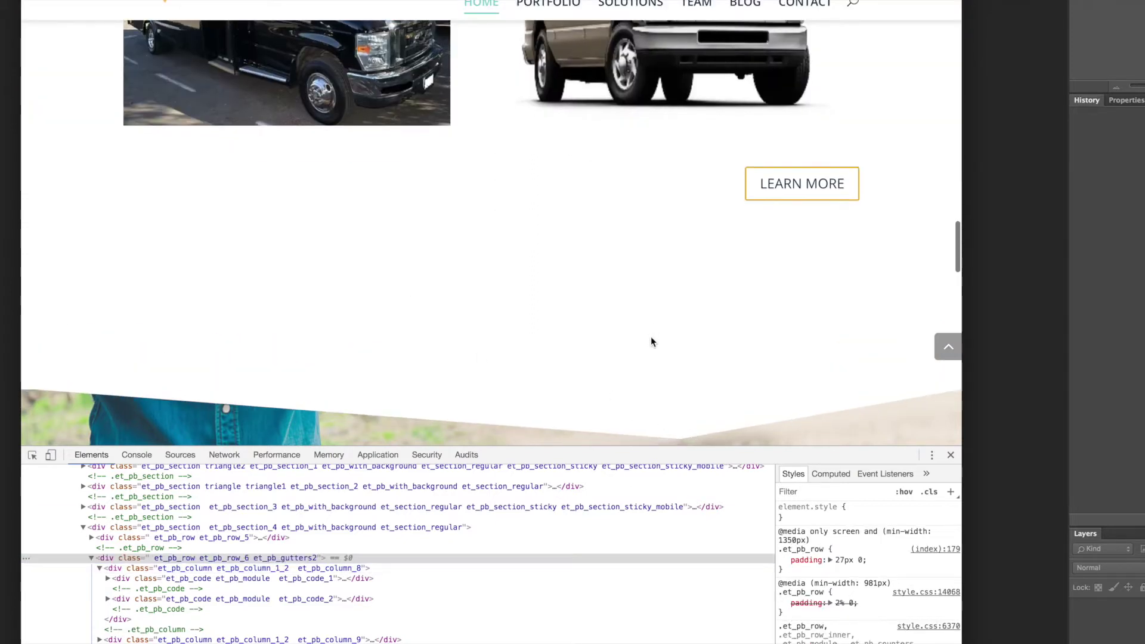
right_click(670, 407)
left_click(721, 508)
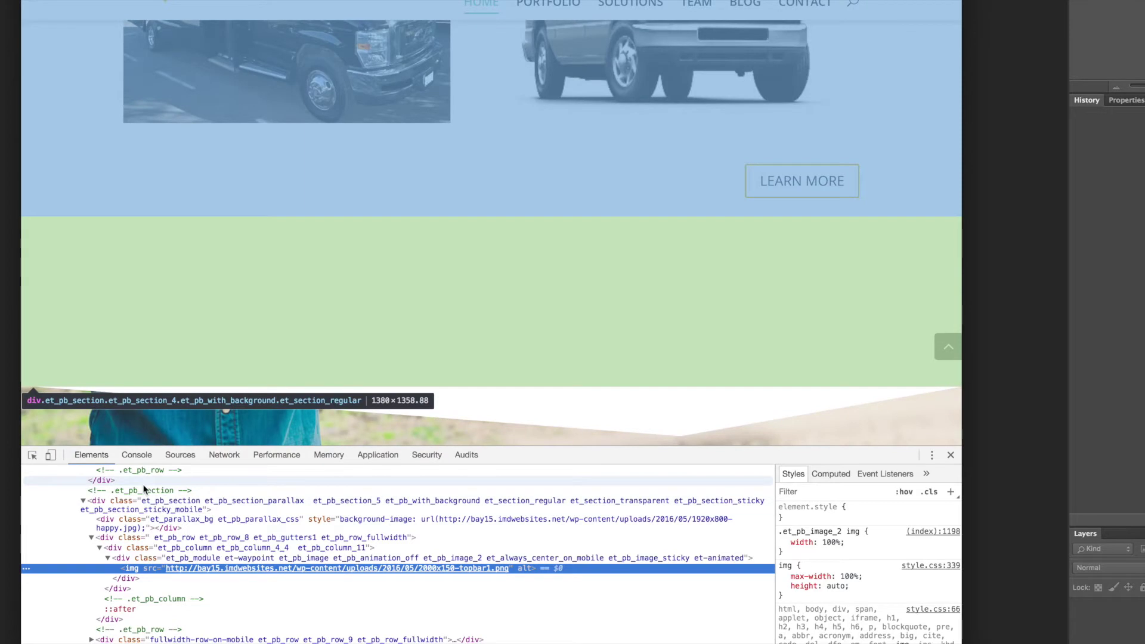
left_click(143, 482)
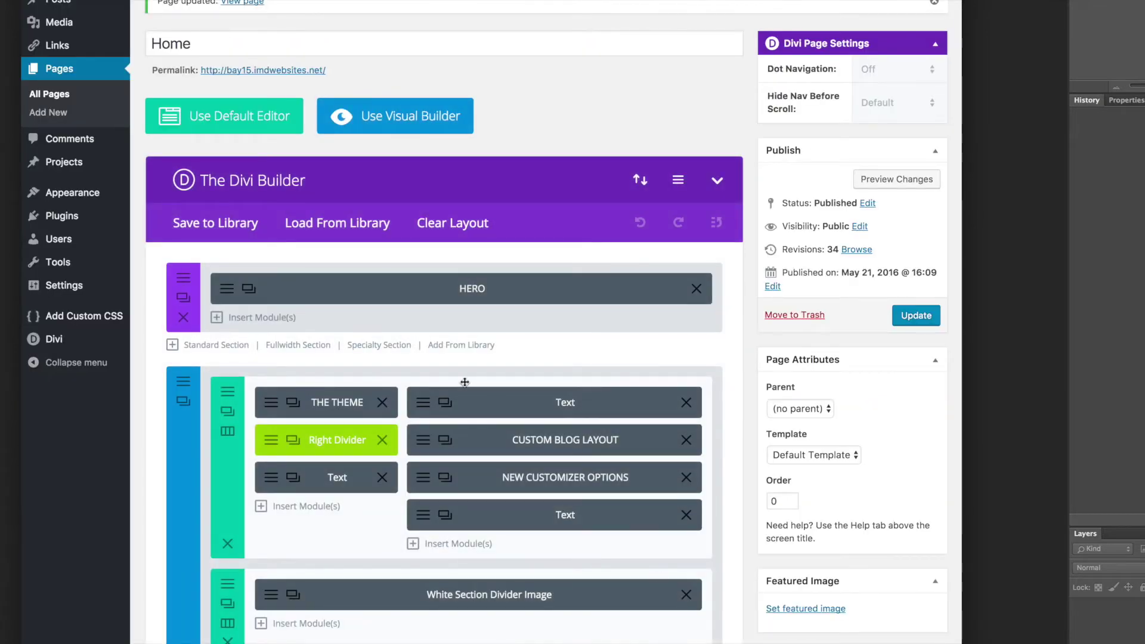
scroll(464, 381, "down", 3)
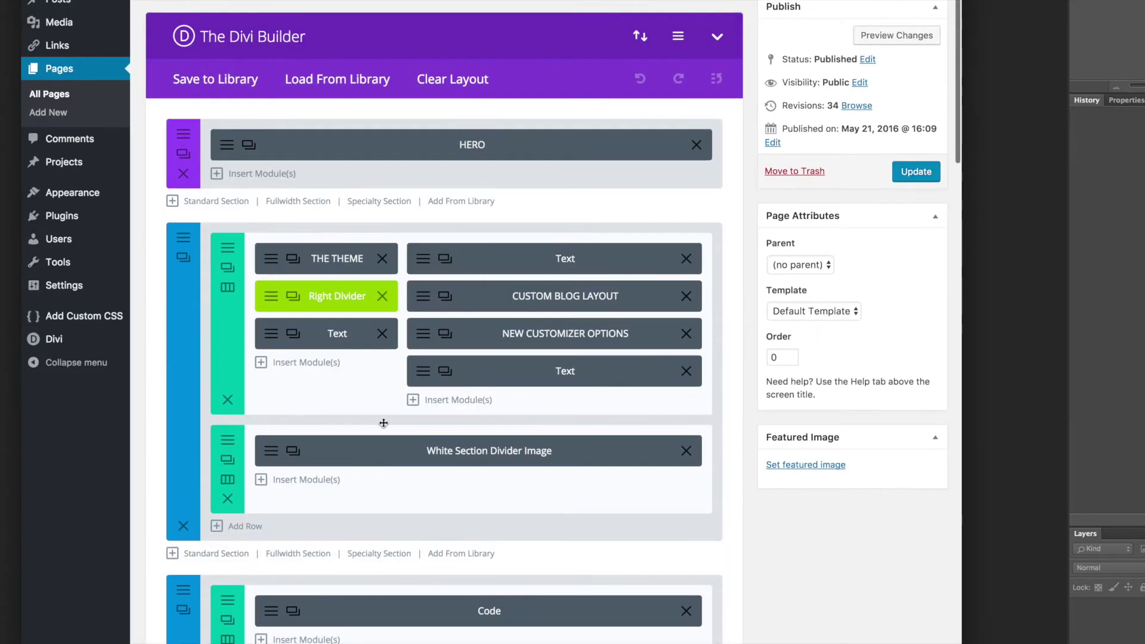
Step: Clear the fleet section's 250px bottom padding, save the section, and update the page
left_click(231, 444)
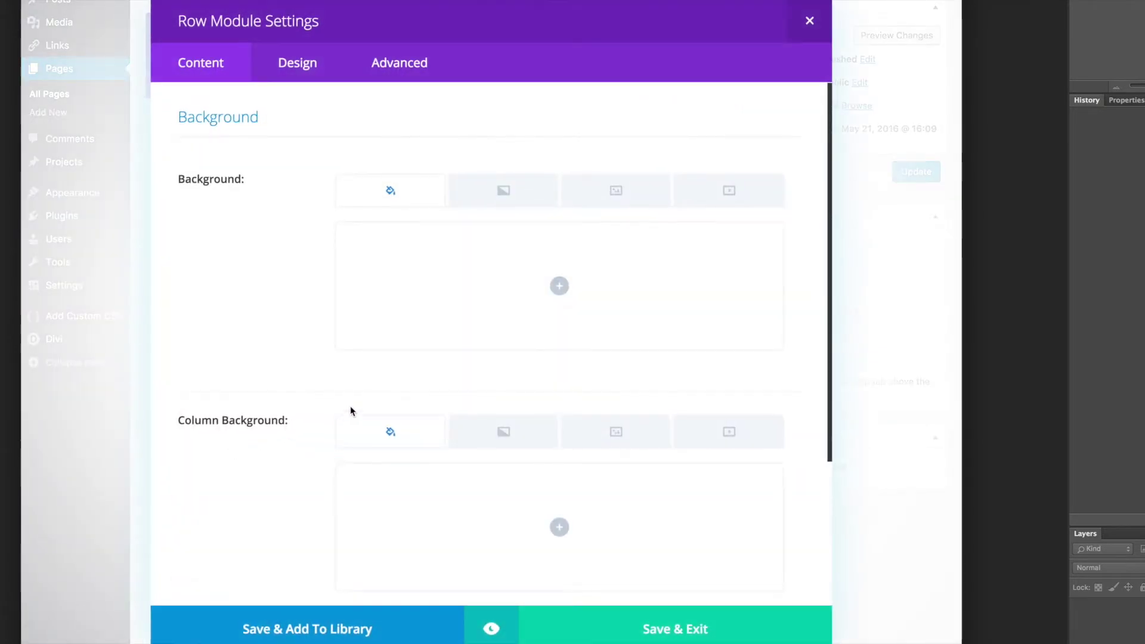
left_click(810, 23)
scroll(379, 363, "down", 10)
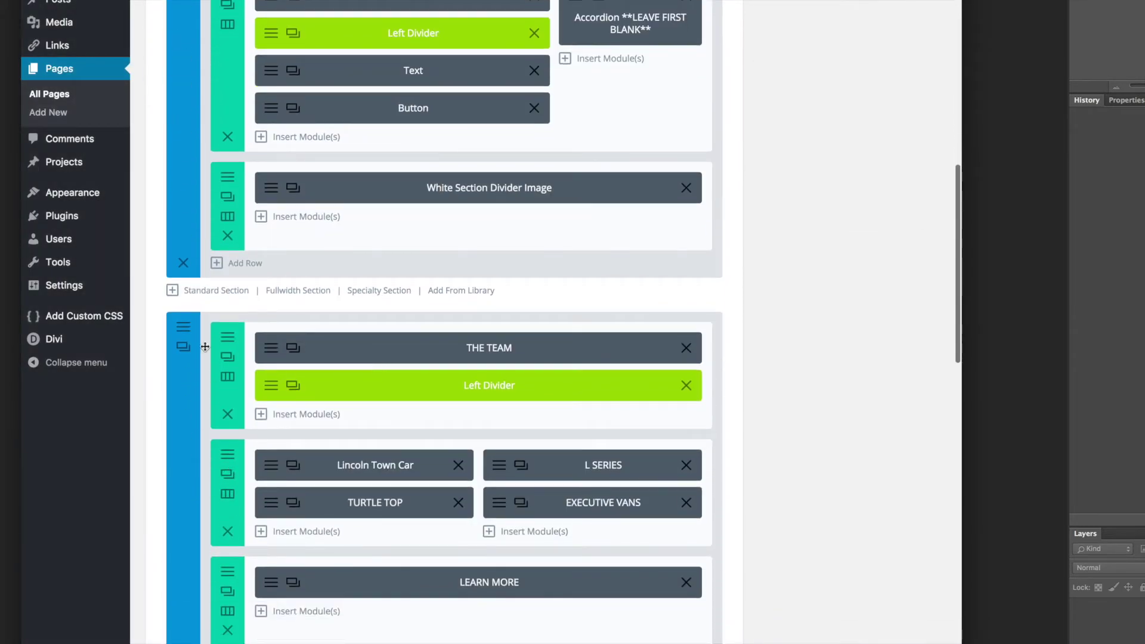
left_click(184, 332)
left_click(396, 64)
scroll(409, 185, "down", 8)
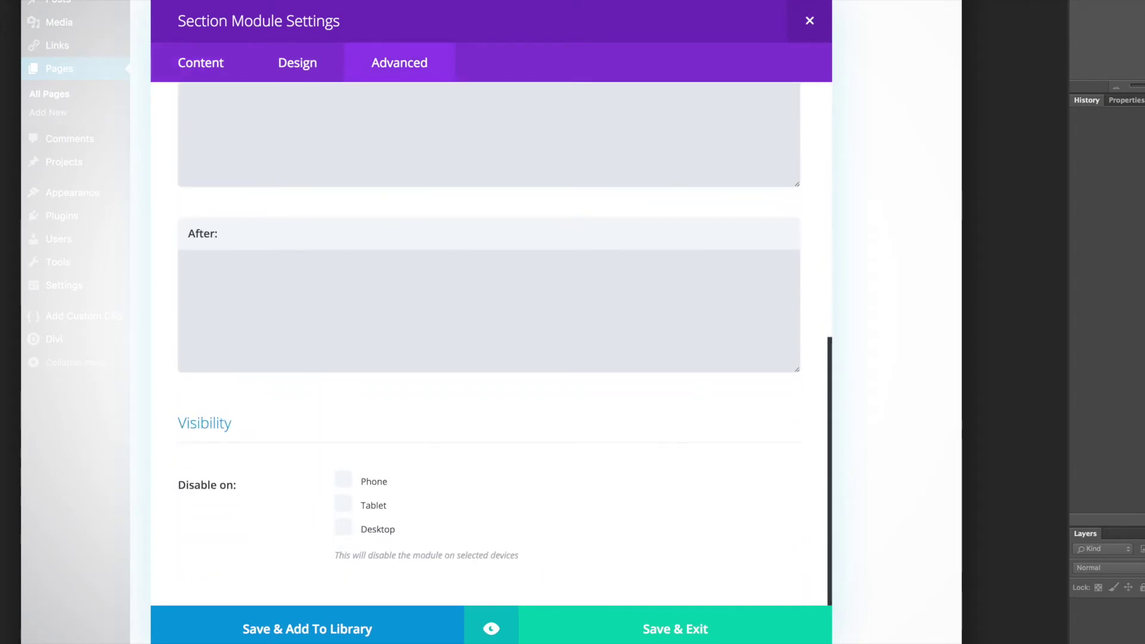
left_click(334, 78)
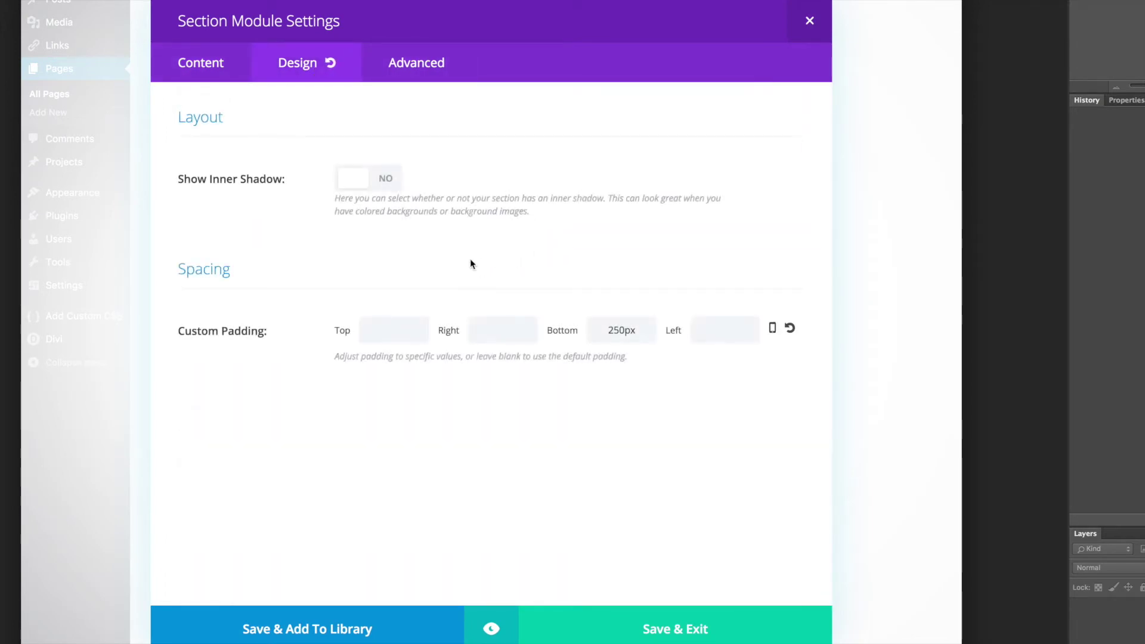
double_click(634, 331)
key("BackSpace")
left_click(675, 629)
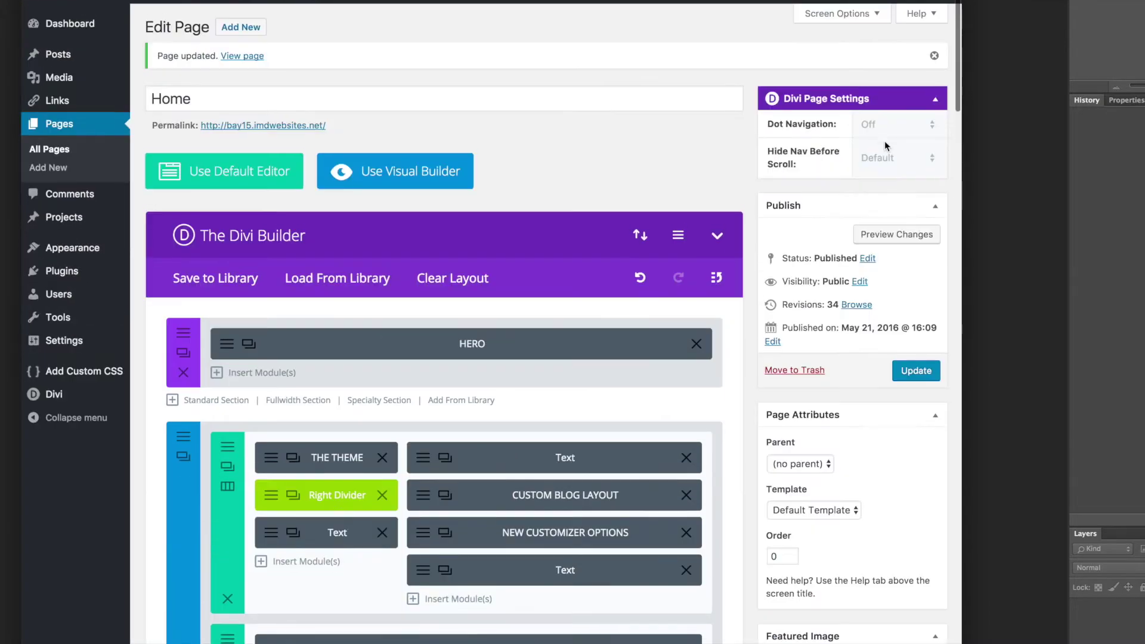
scroll(885, 141, "down", 1)
left_click(916, 315)
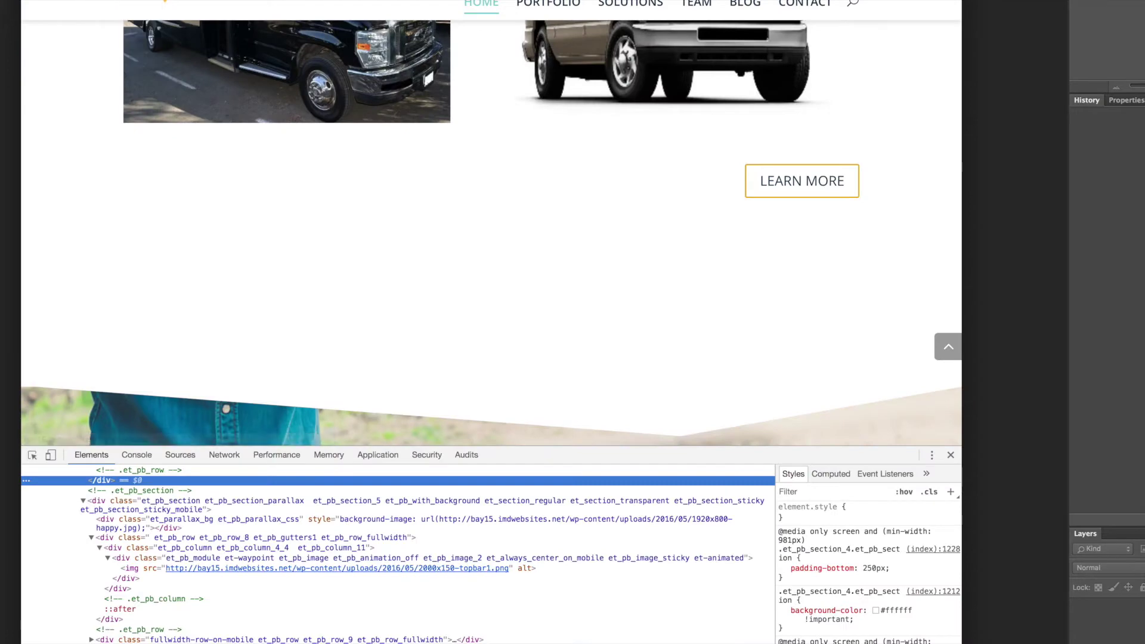
Step: Reload the live homepage to view the testimonials, then switch to the Pexels wine-cellar photo
key("super+r")
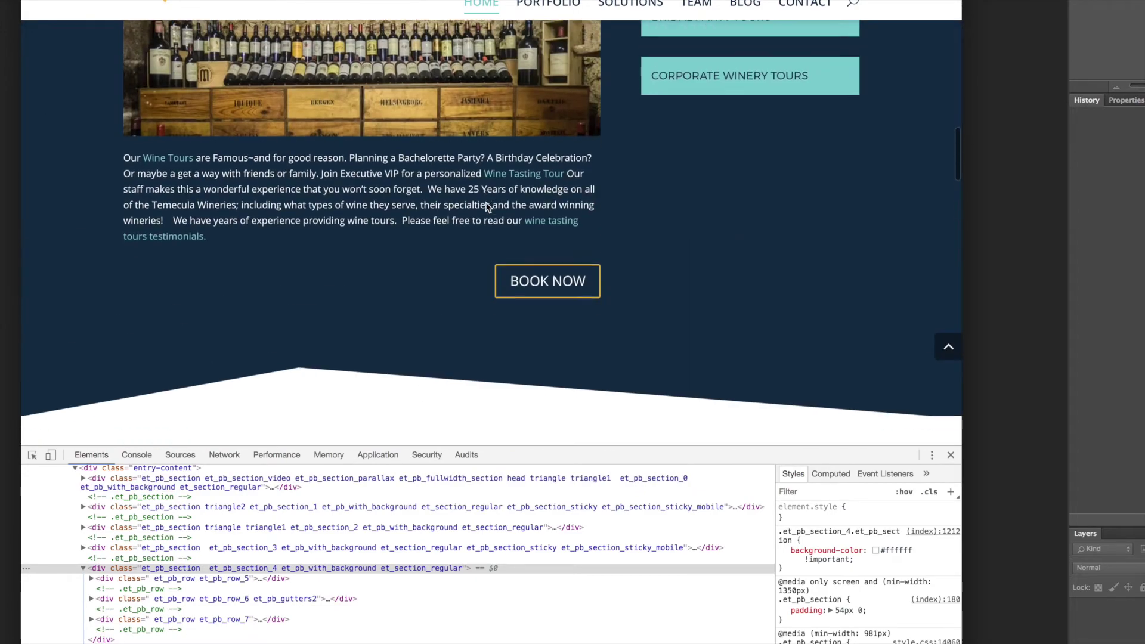
scroll(486, 207, "down", 10)
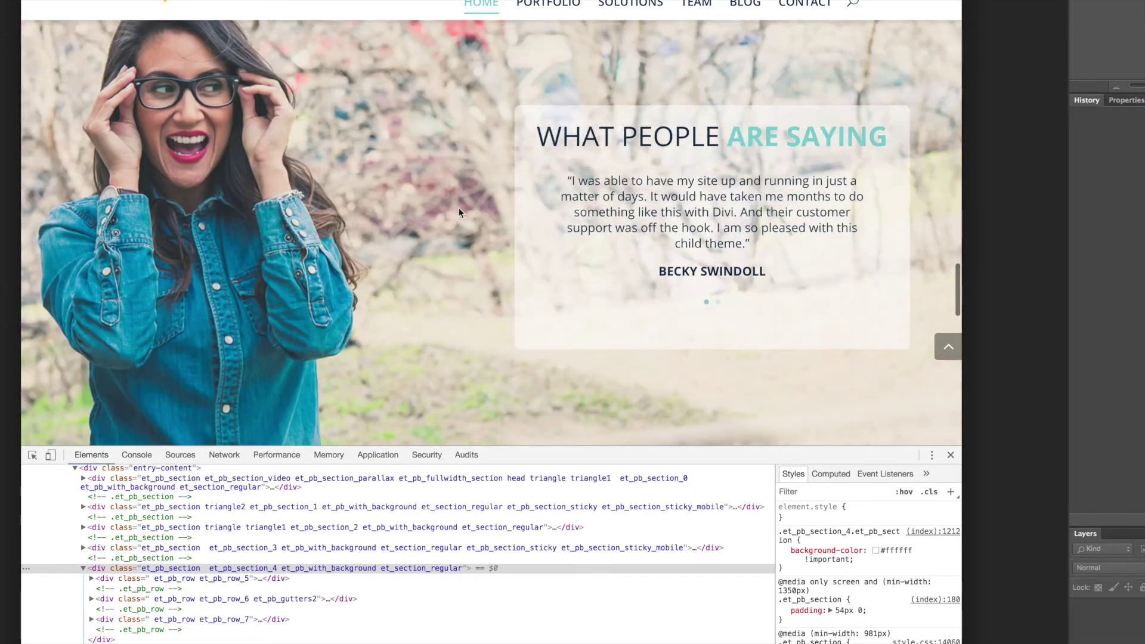
scroll(459, 212, "up", 2)
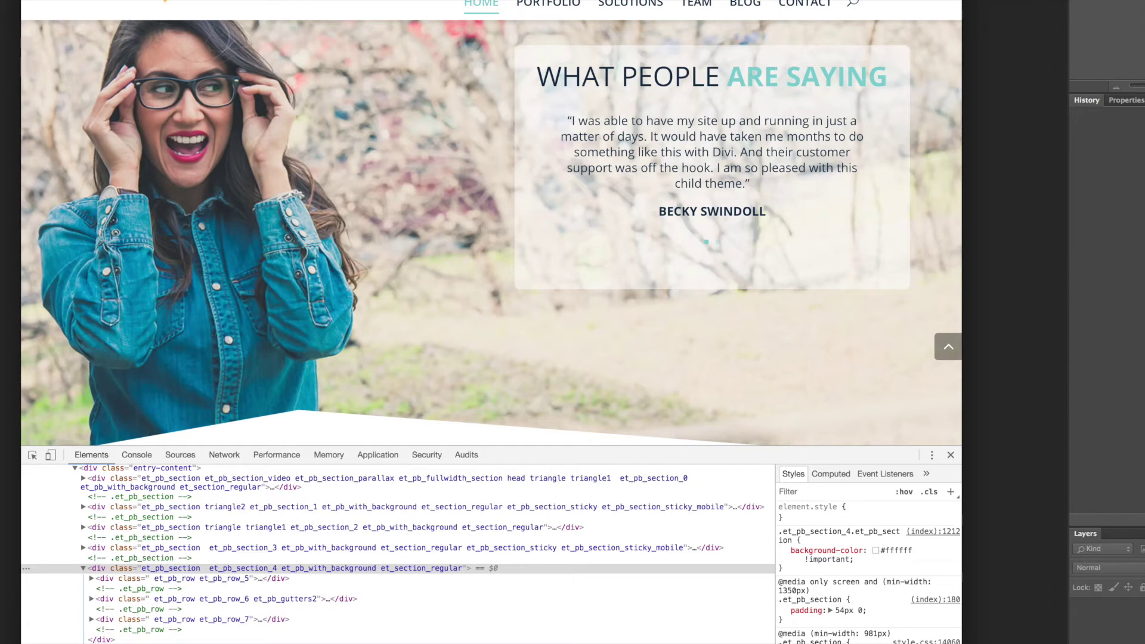
key("ctrl+Tab")
scroll(405, 137, "up", 1)
scroll(408, 128, "down", 1)
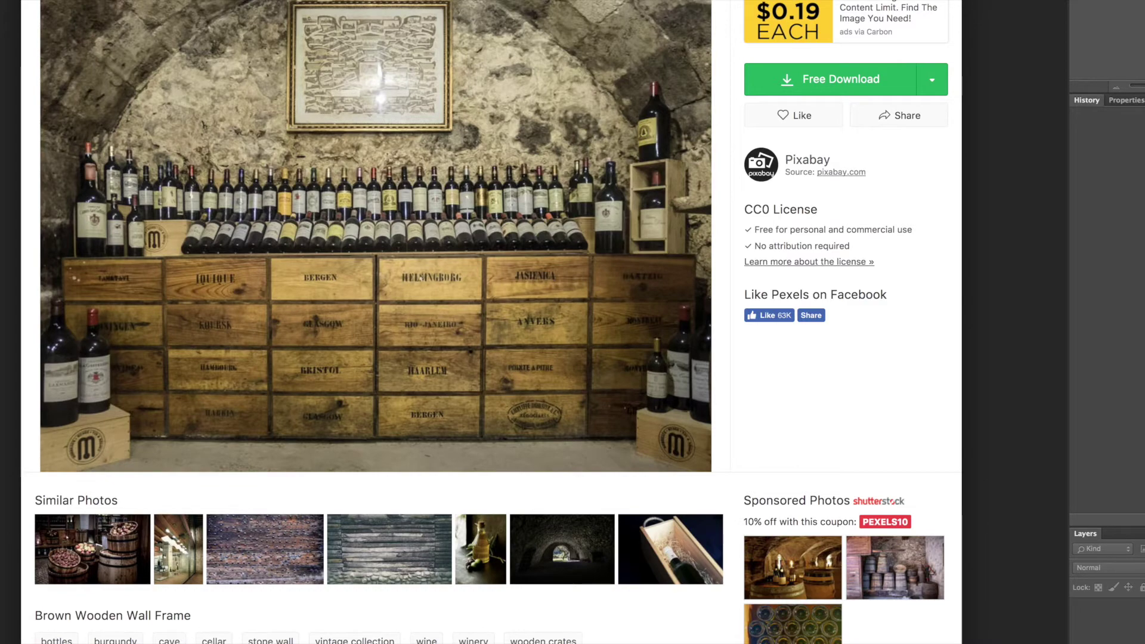
Step: Return to the Pexels executive photo search results
key("alt+Left")
scroll(392, 200, "up", 1)
scroll(392, 199, "down", 2)
scroll(374, 148, "up", 2)
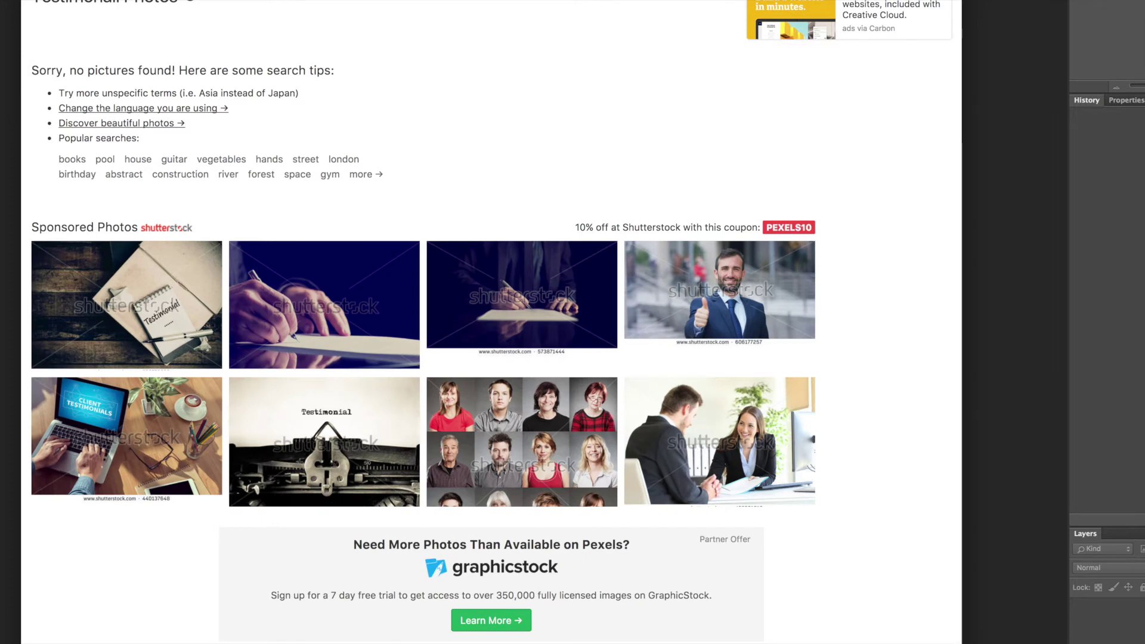
Step: Browse the business results down to the office towers and suited men
key("super+r")
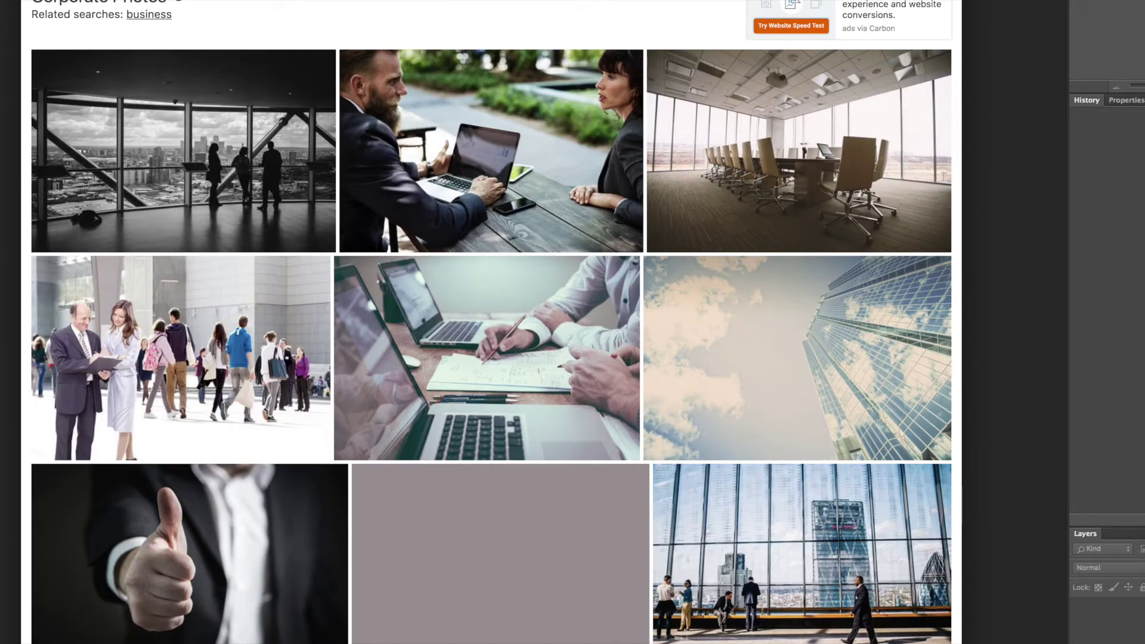
scroll(508, 322, "down", 5)
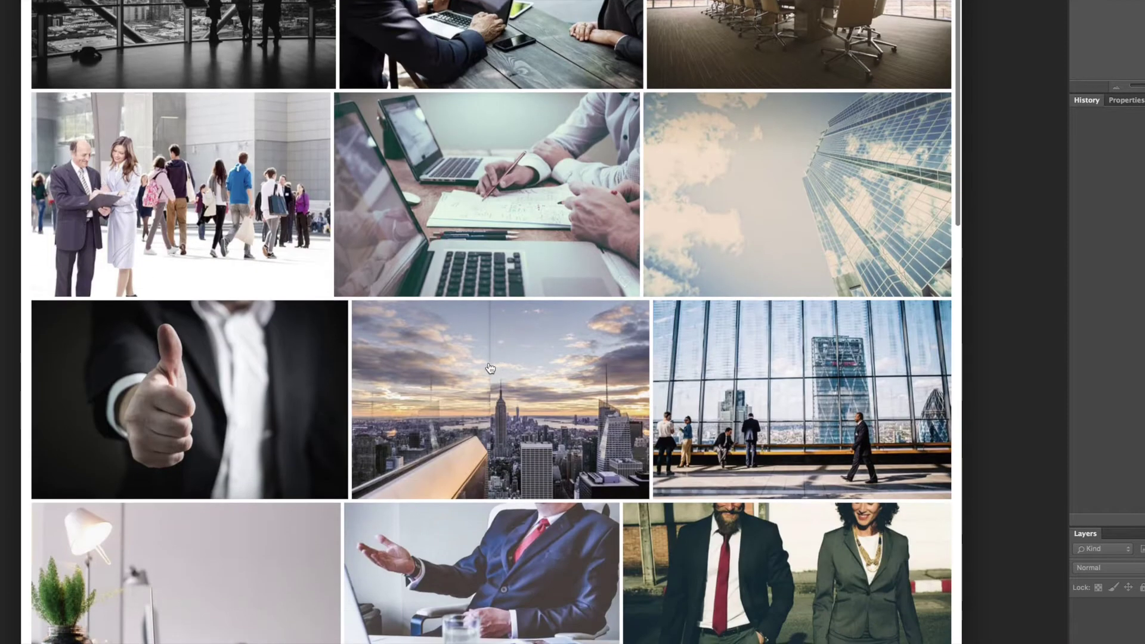
scroll(481, 371, "down", 10)
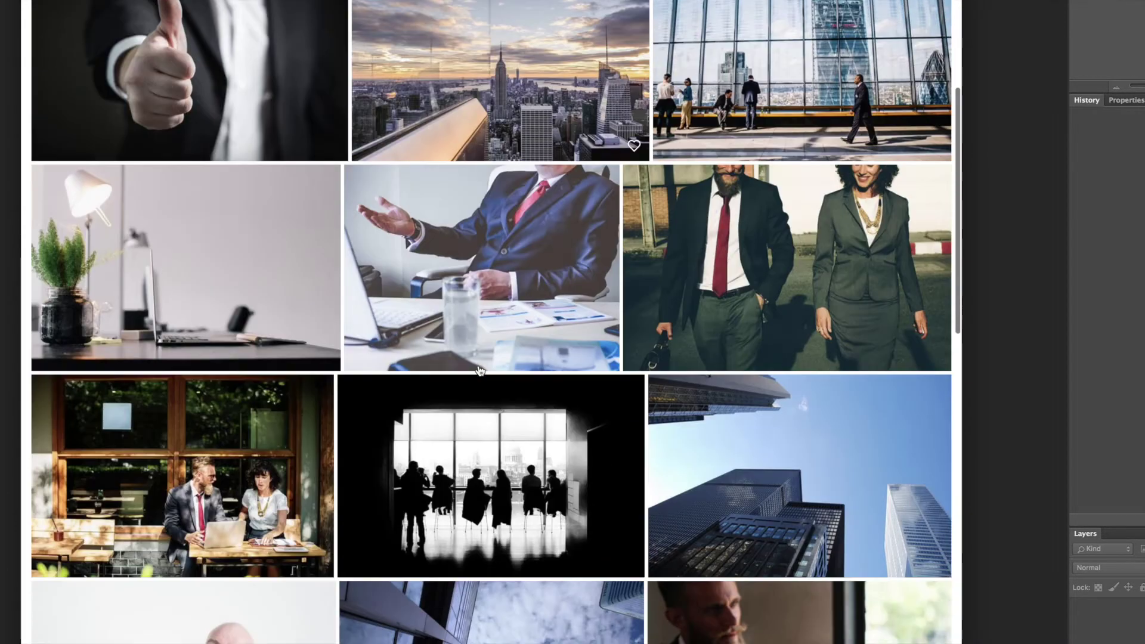
scroll(479, 371, "down", 6)
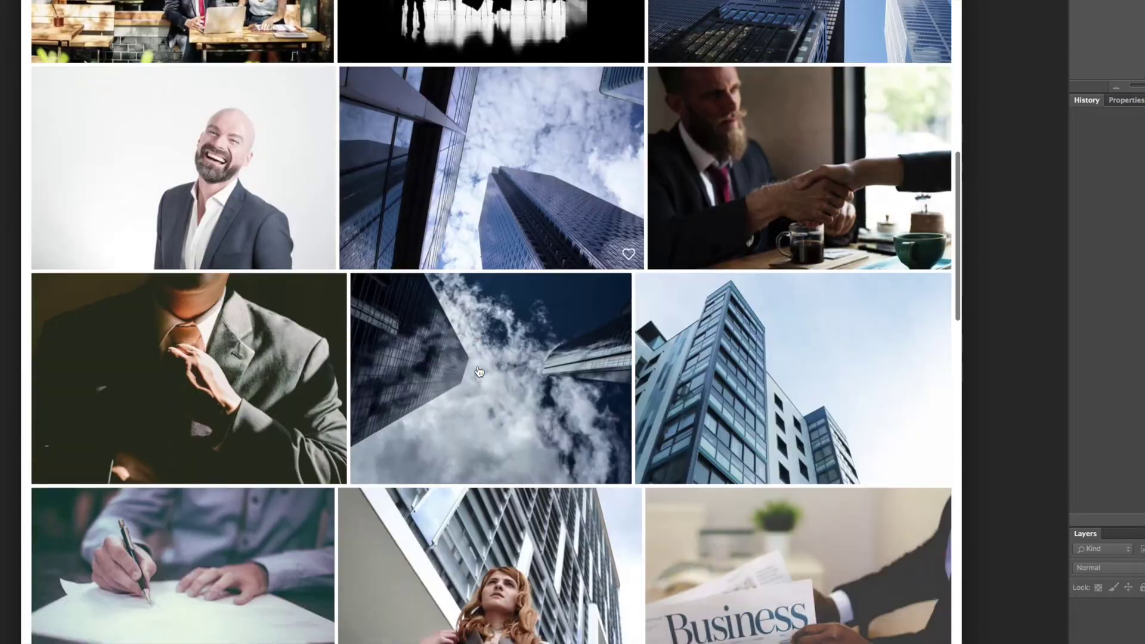
scroll(479, 371, "down", 3)
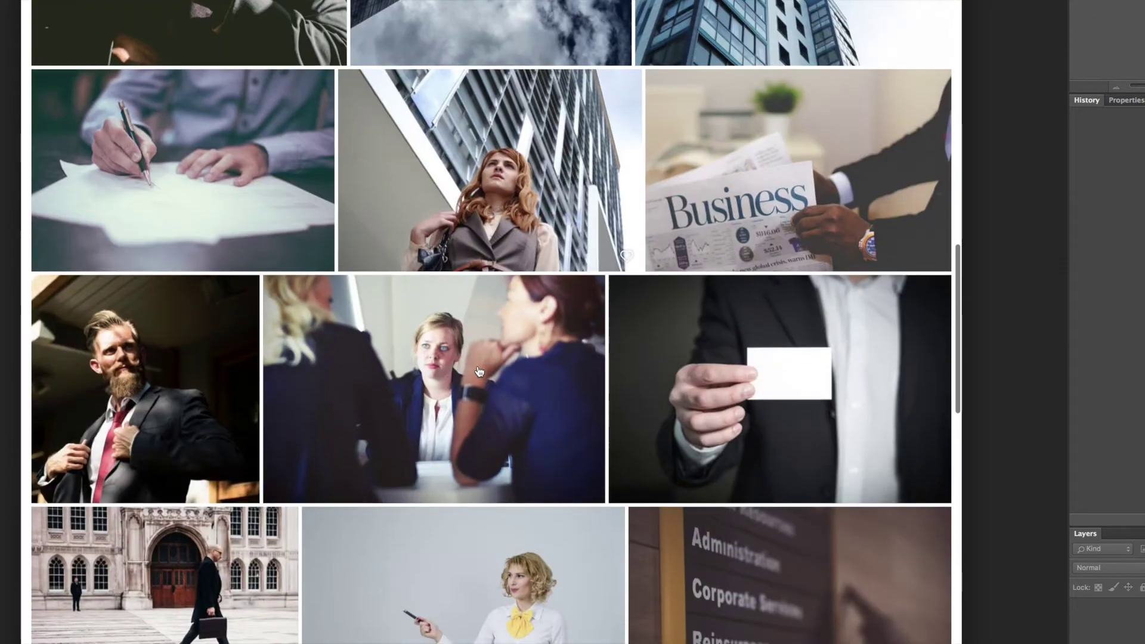
scroll(479, 371, "down", 3)
scroll(479, 371, "down", 7)
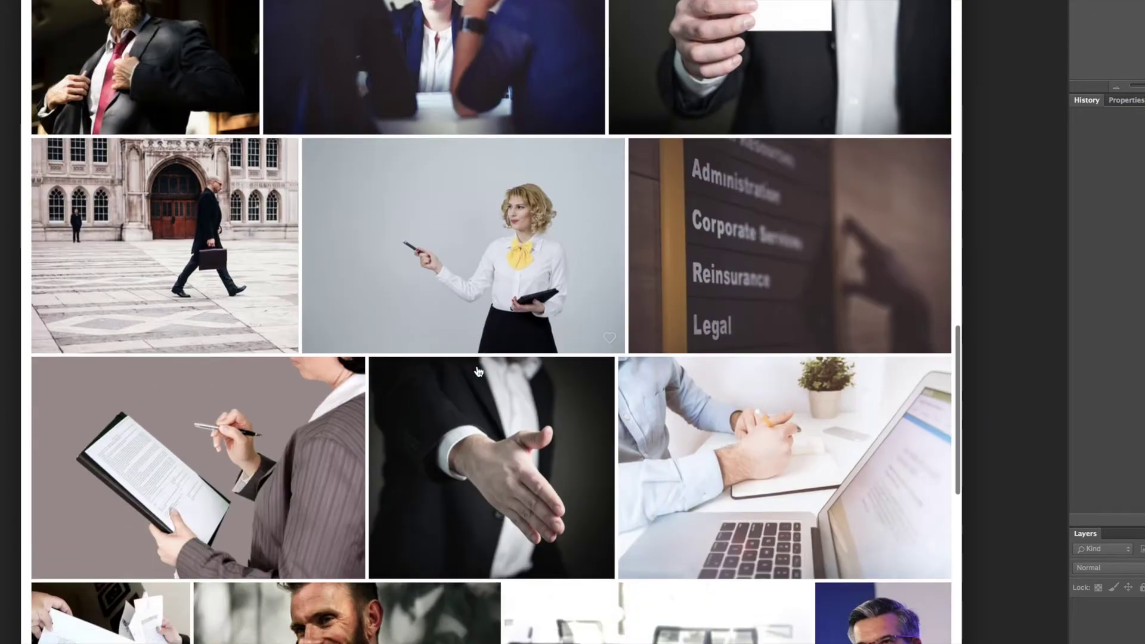
scroll(478, 371, "down", 5)
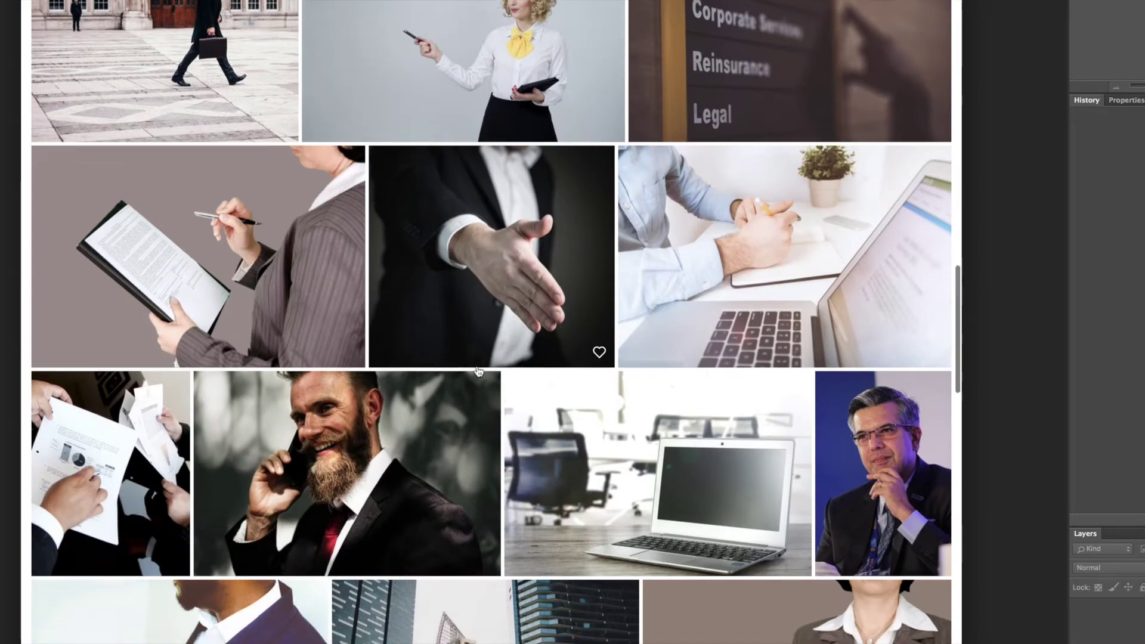
scroll(479, 371, "down", 4)
scroll(479, 371, "down", 9)
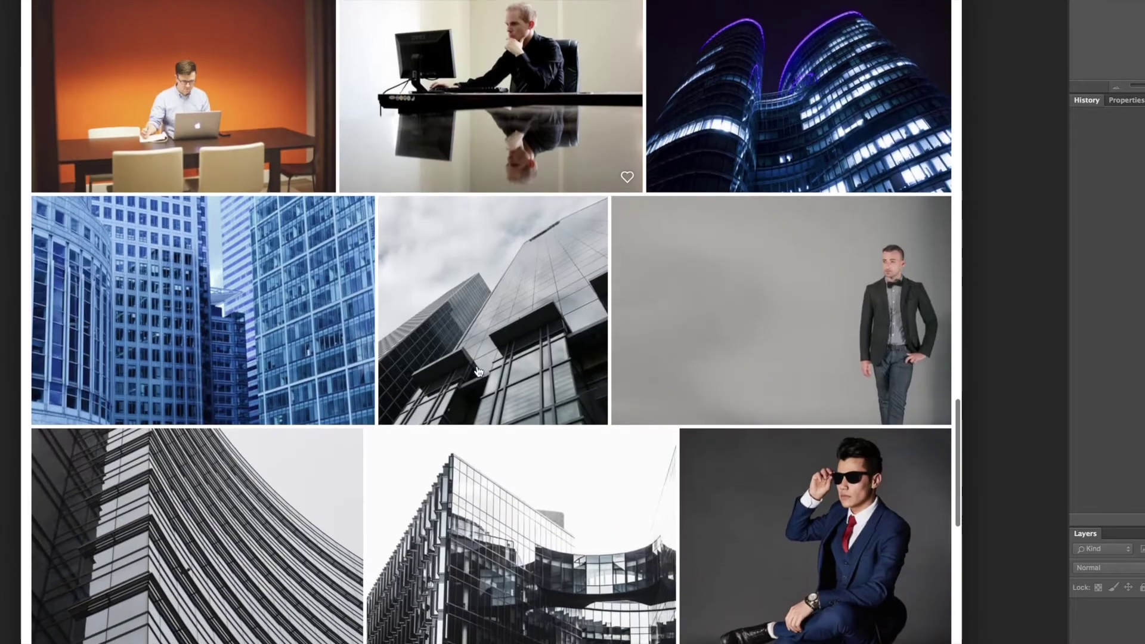
scroll(479, 371, "down", 4)
scroll(479, 371, "down", 14)
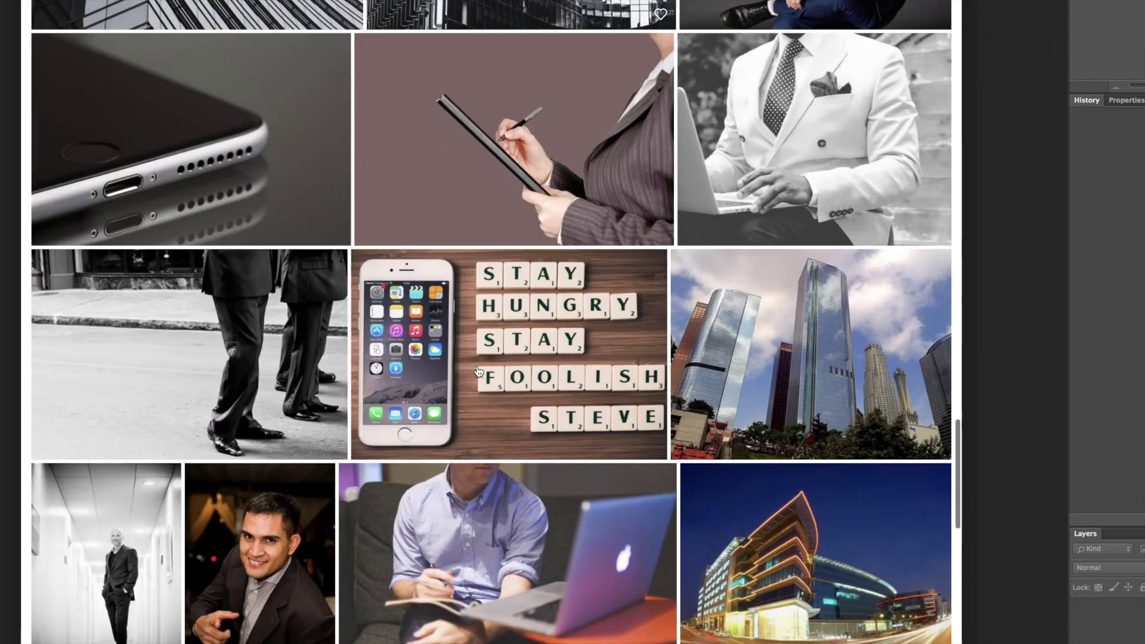
scroll(479, 371, "down", 15)
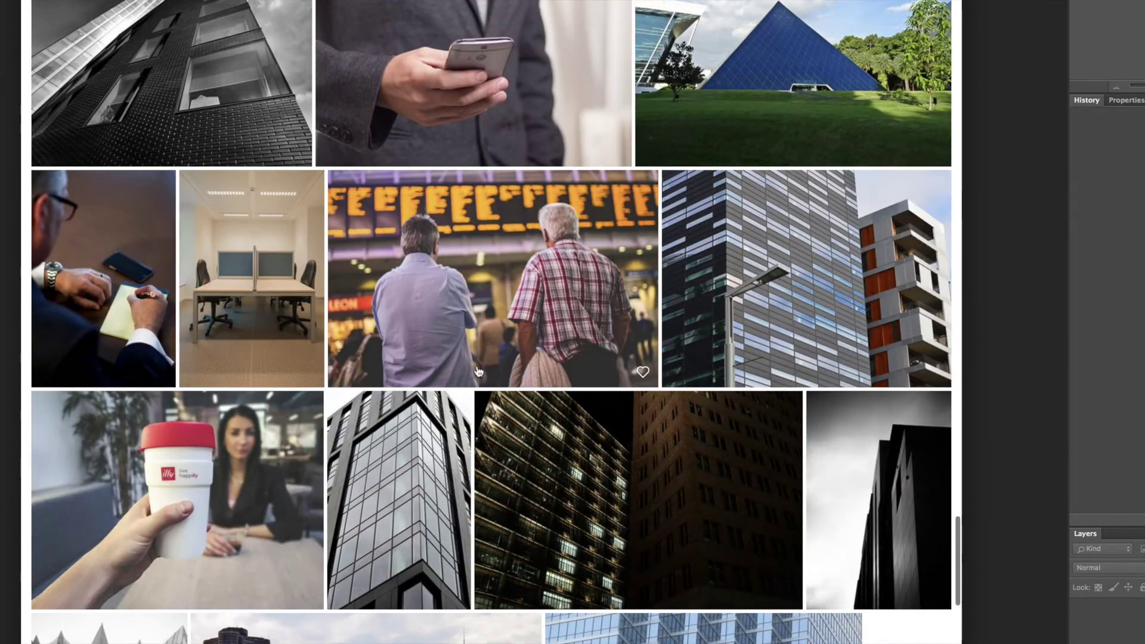
scroll(479, 371, "down", 20)
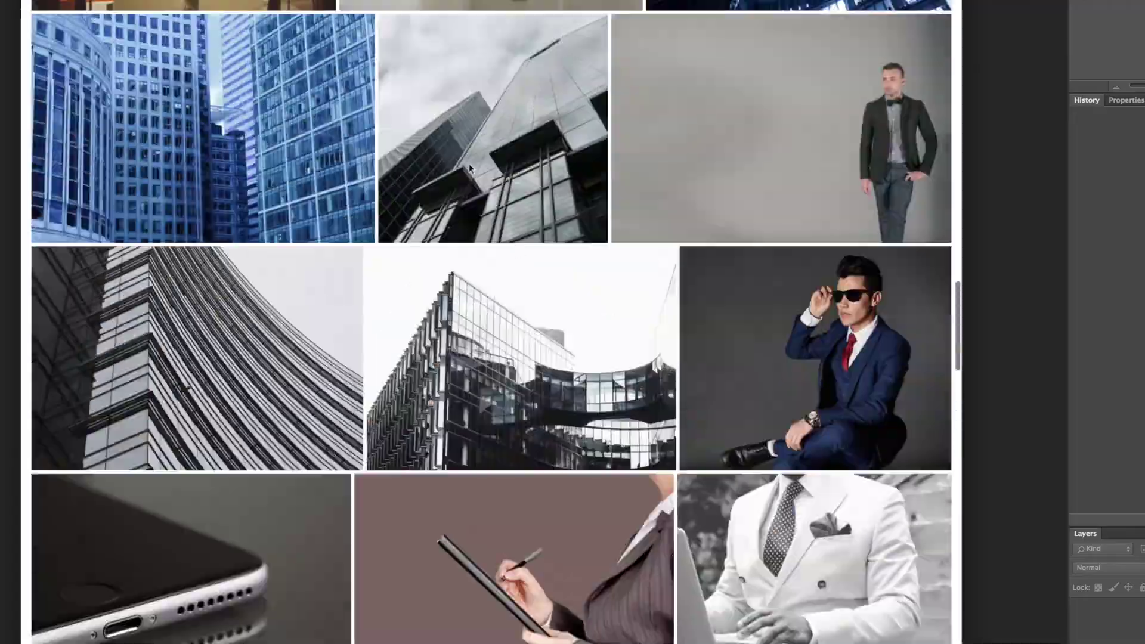
scroll(468, 163, "up", 10)
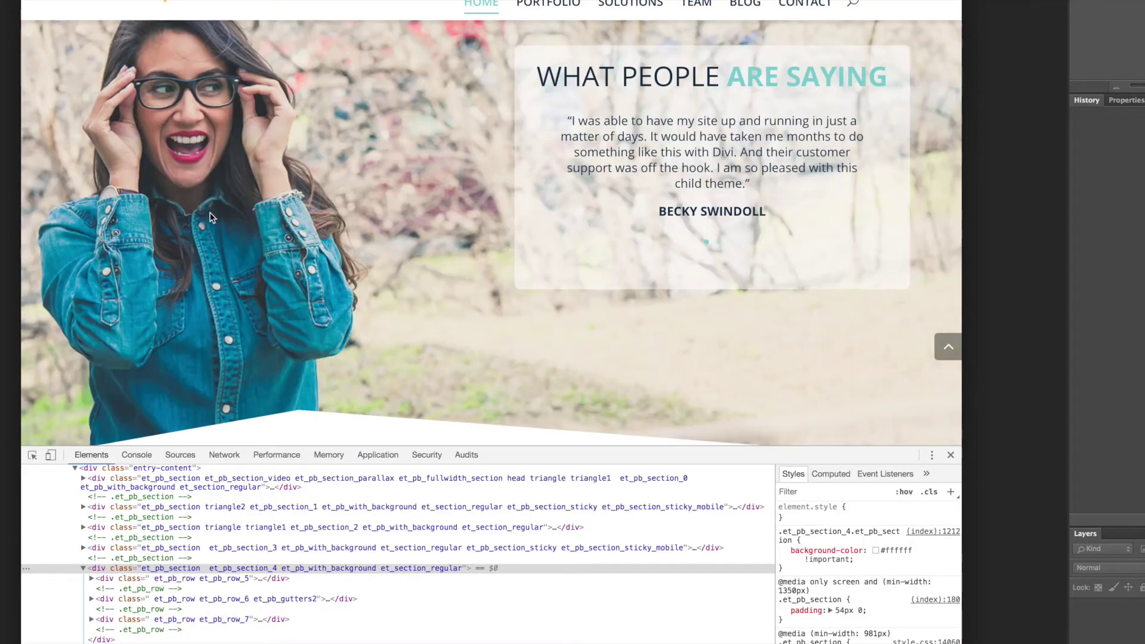
scroll(210, 218, "up", 4)
scroll(252, 192, "down", 4)
scroll(227, 165, "up", 4)
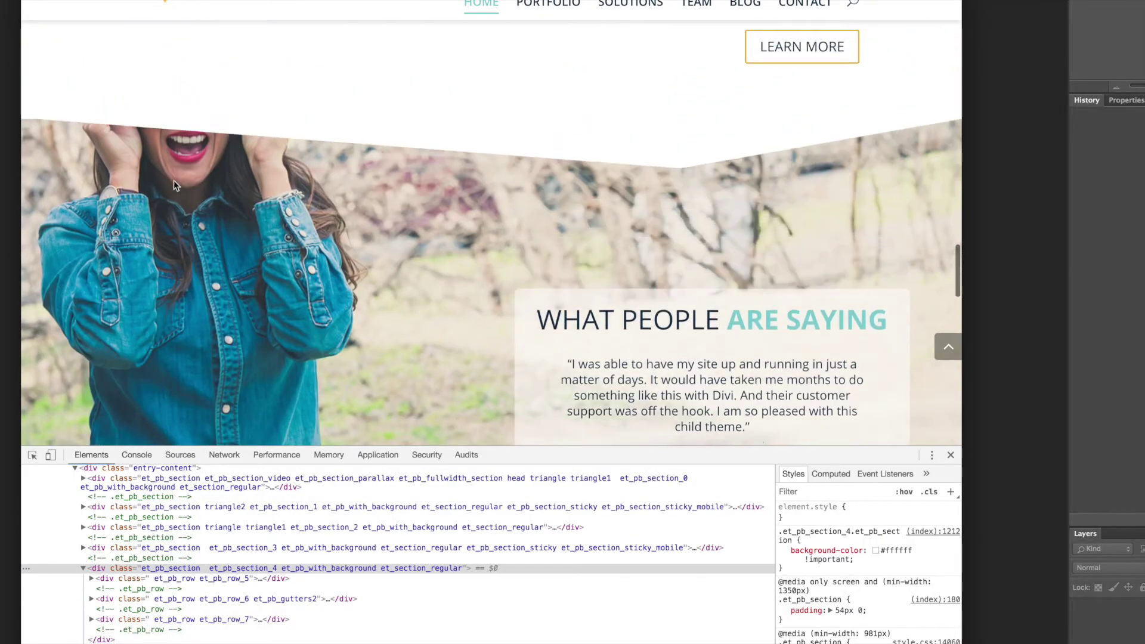
scroll(188, 203, "down", 5)
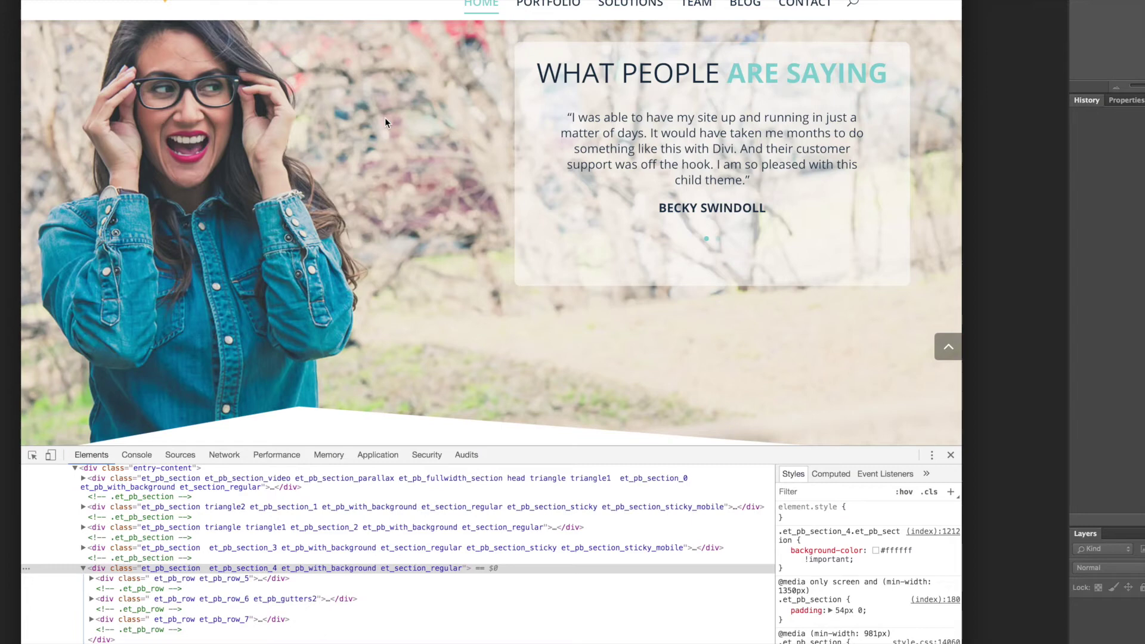
left_click(715, 240)
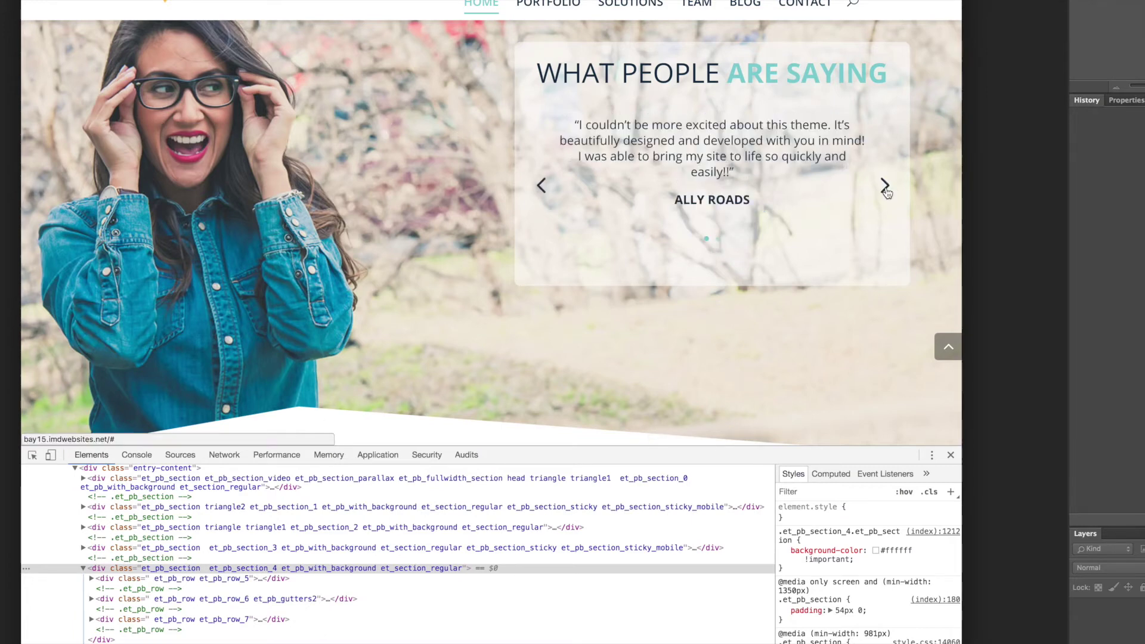
scroll(328, 237, "down", 20)
scroll(328, 237, "up", 18)
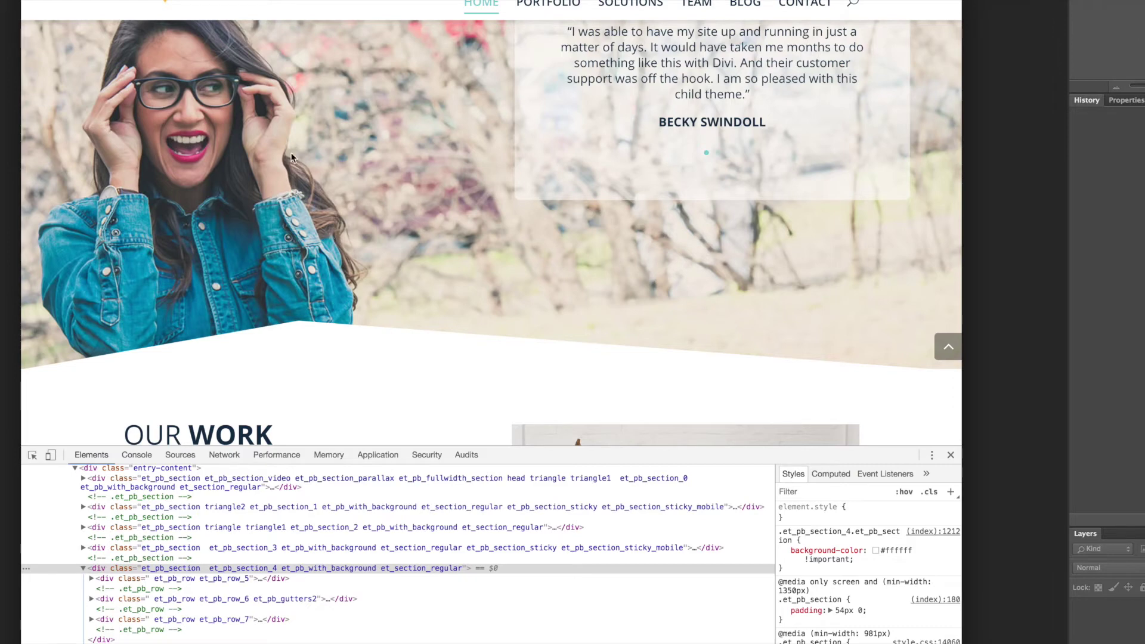
scroll(291, 172, "up", 5)
scroll(291, 176, "down", 4)
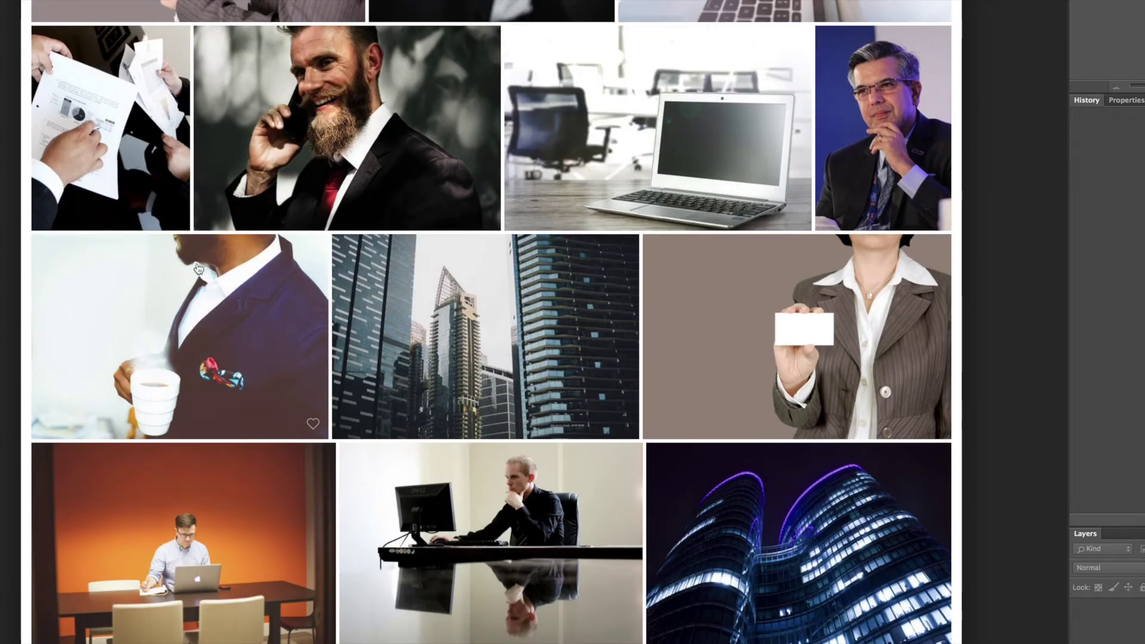
scroll(200, 269, "down", 3)
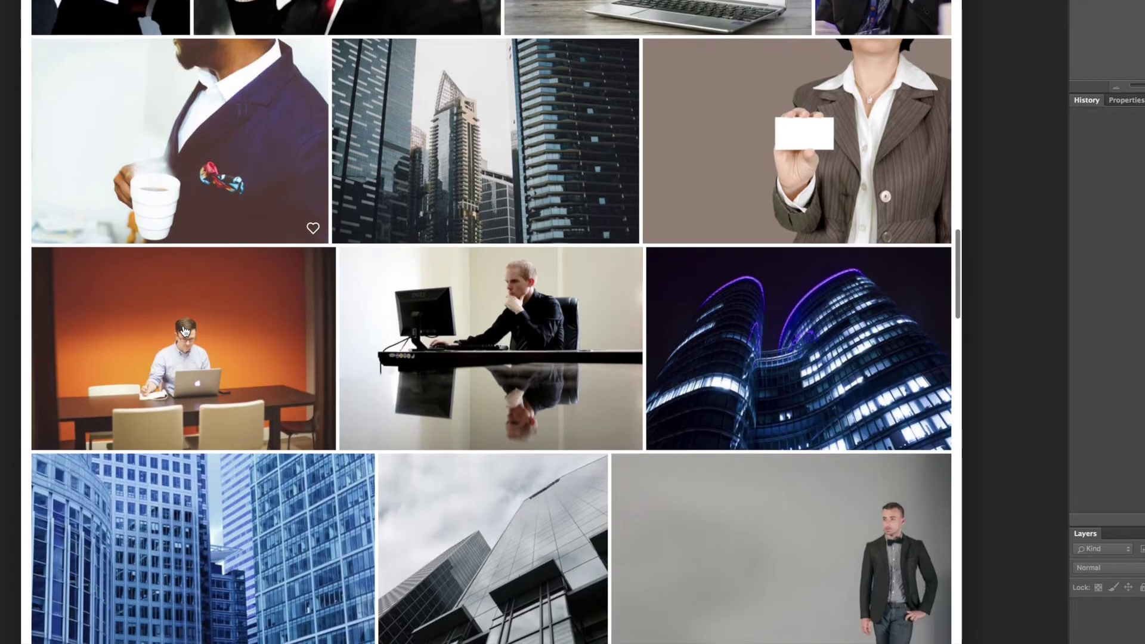
Step: Scroll to the end of the results, past Related Searches to the Shutterstock sponsored photos
scroll(185, 331, "down", 10)
scroll(185, 332, "down", 11)
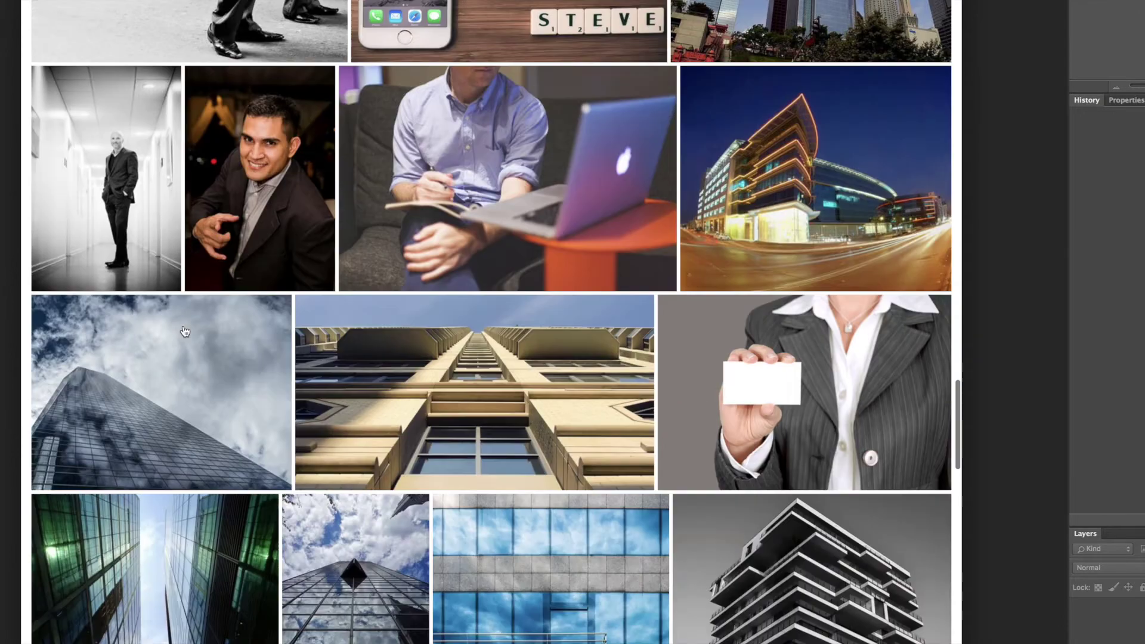
scroll(185, 332, "down", 20)
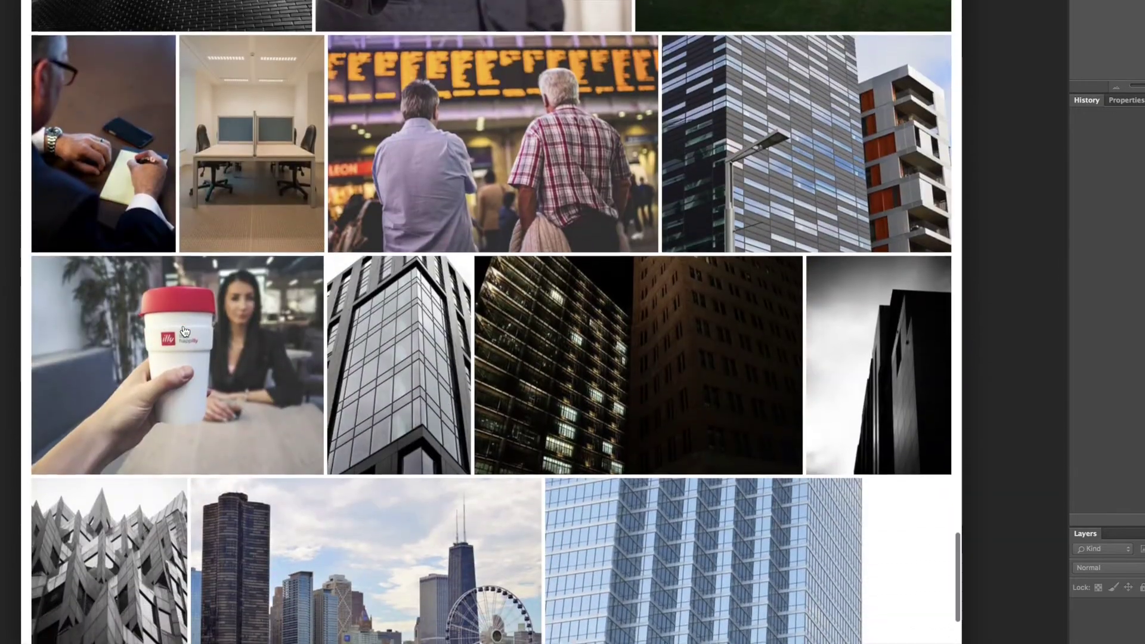
scroll(185, 332, "down", 8)
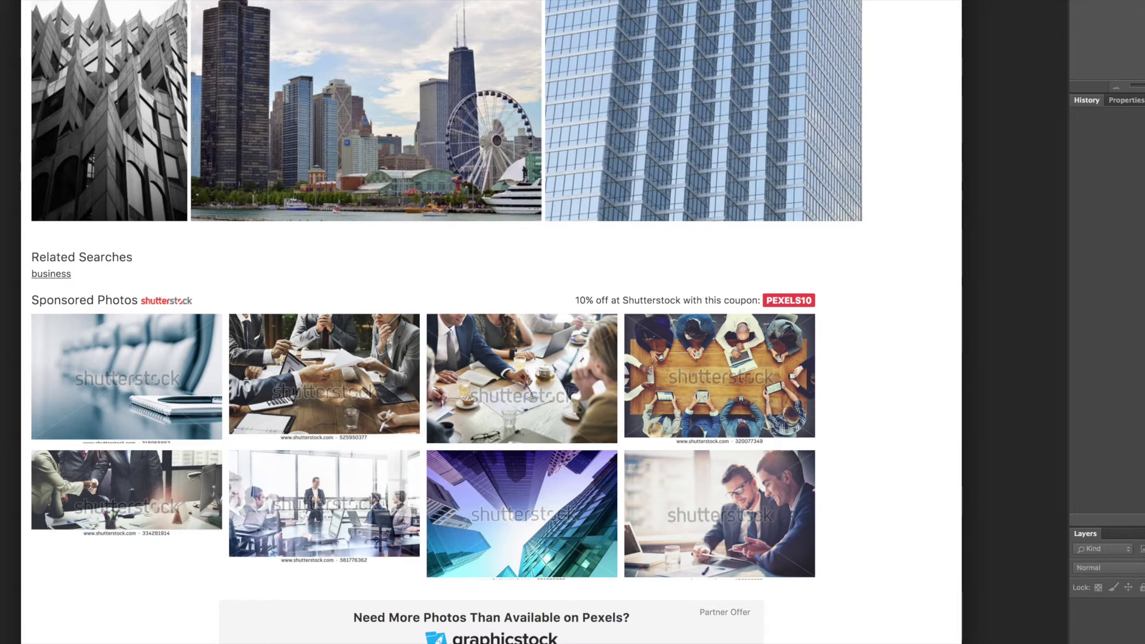
Step: Go to Adobe Stock and search for executive photos
type("stock")
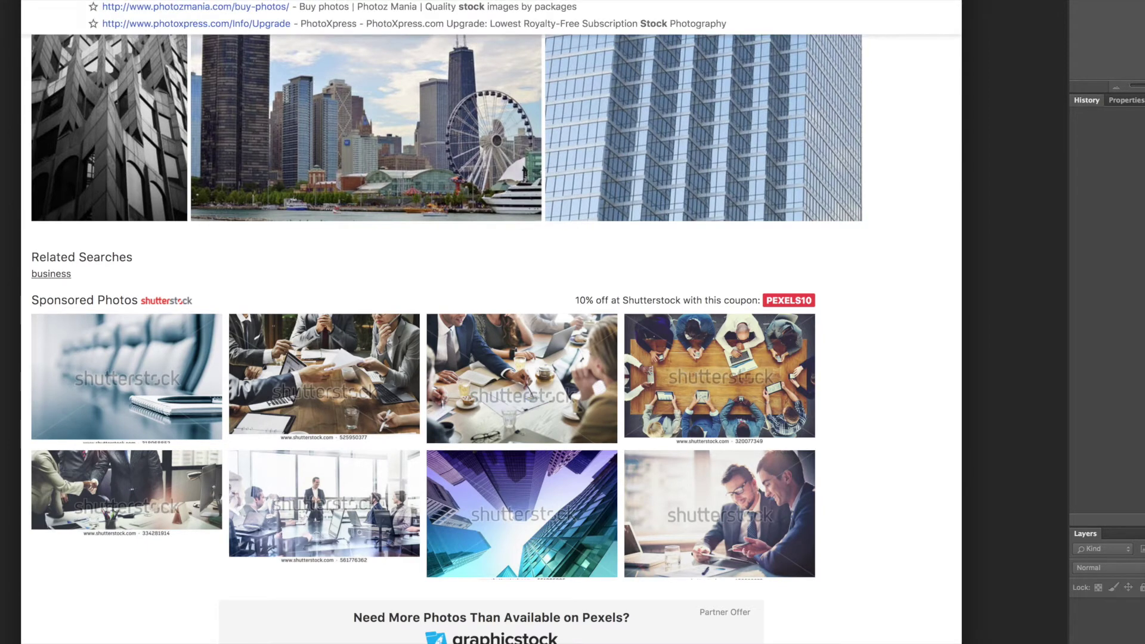
key("Return")
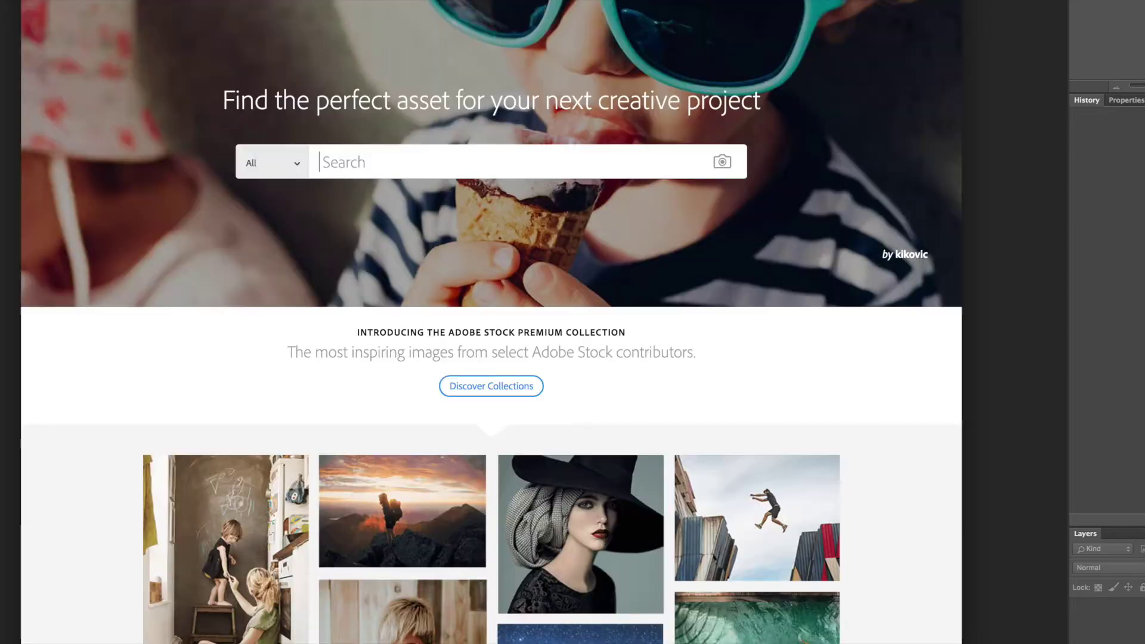
type("execuitive")
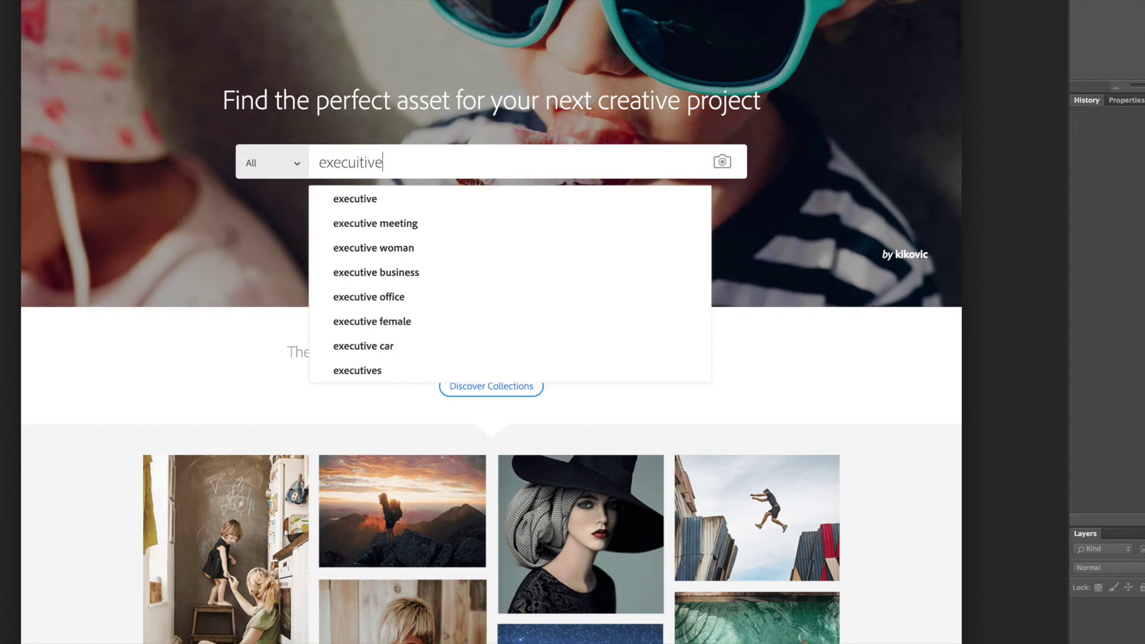
key("Return")
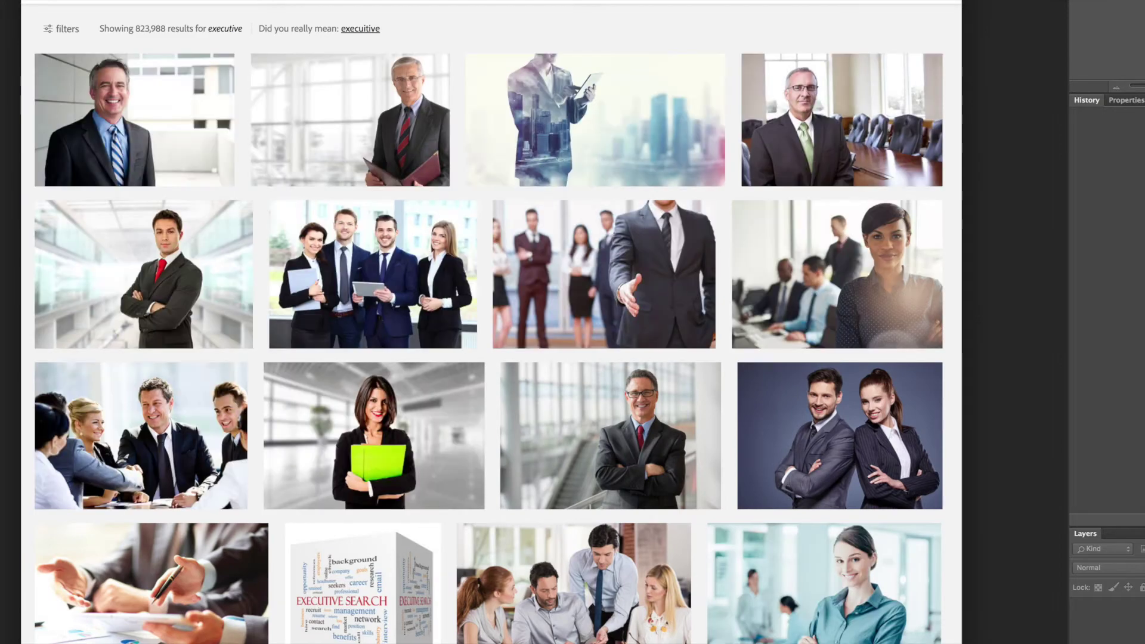
type("exec")
key("Return")
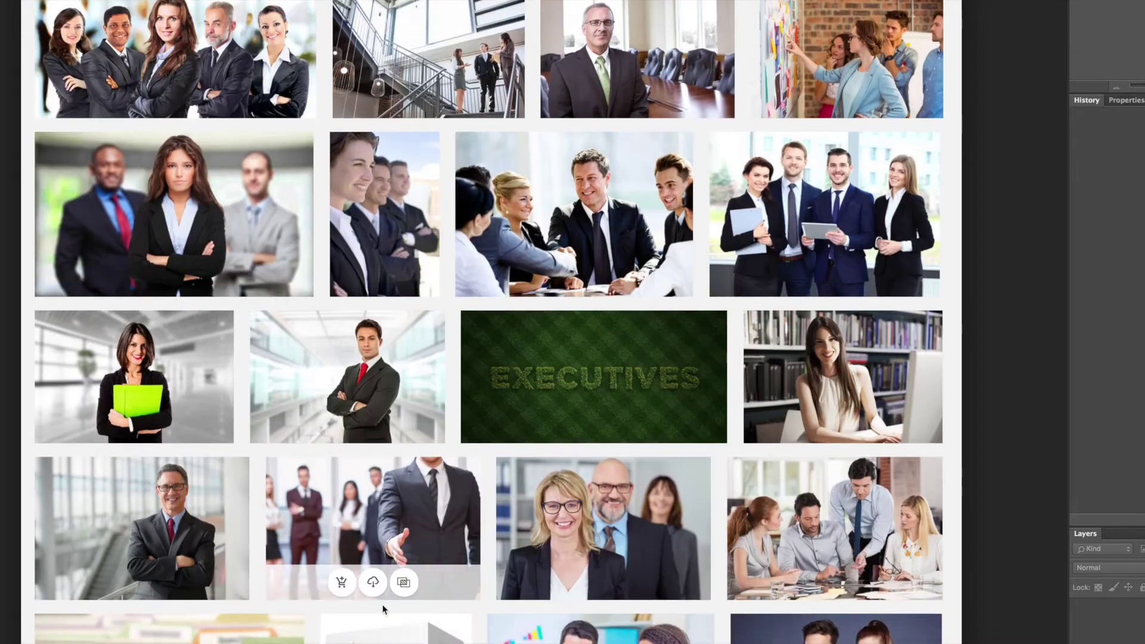
Step: Browse the executive photo results through to the second page
scroll(564, 523, "down", 10)
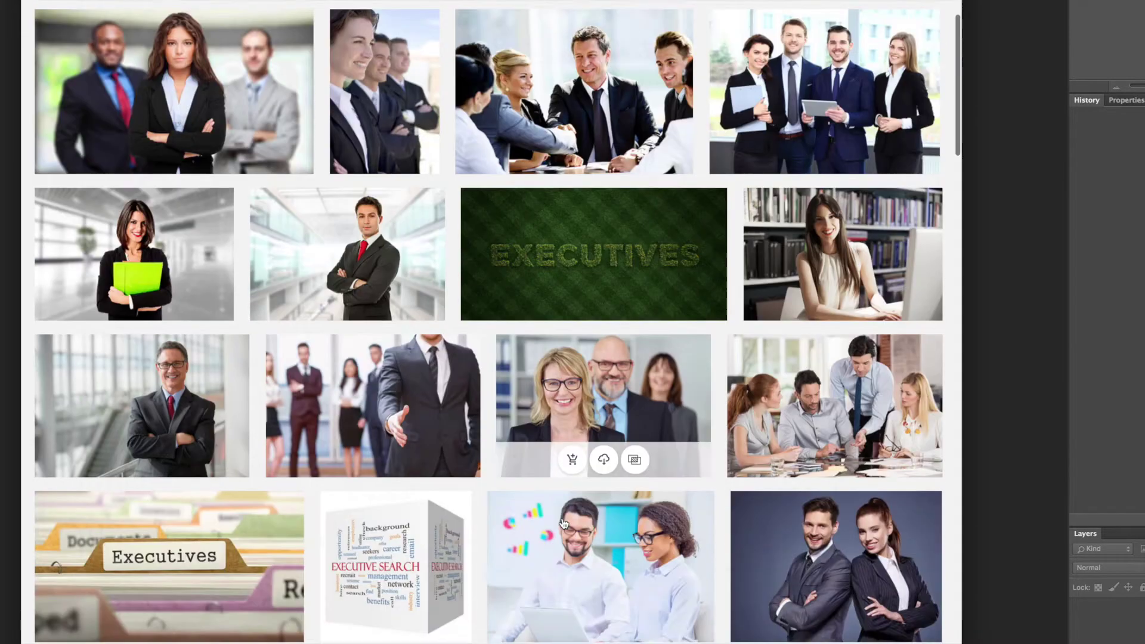
scroll(559, 523, "down", 3)
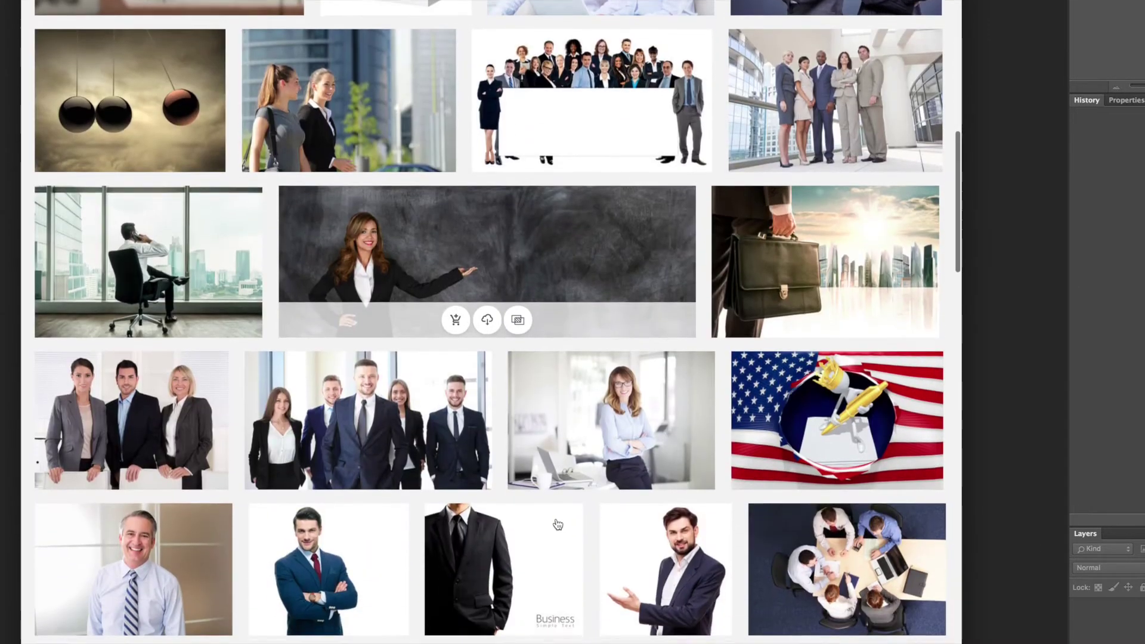
scroll(477, 522, "down", 3)
scroll(473, 520, "down", 6)
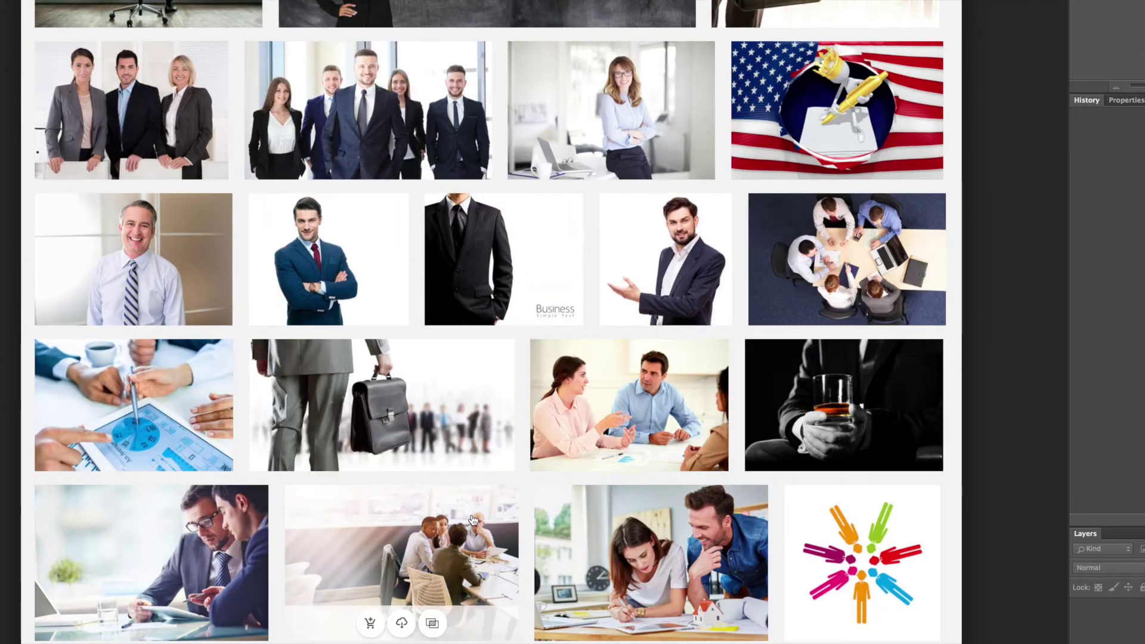
scroll(471, 521, "down", 3)
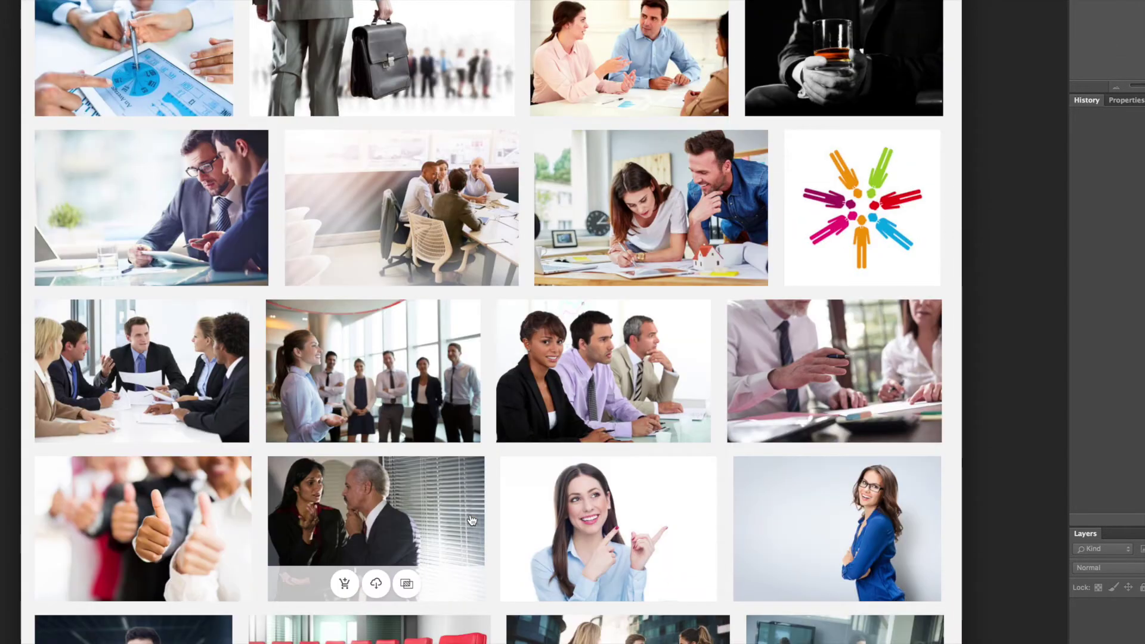
scroll(471, 521, "down", 8)
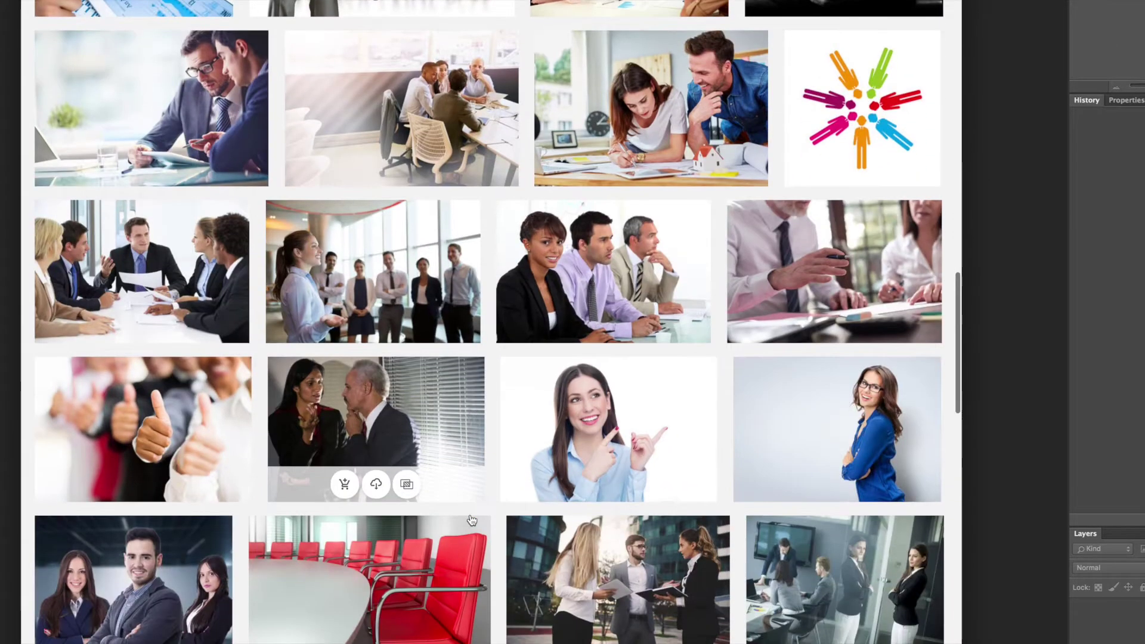
scroll(471, 521, "down", 10)
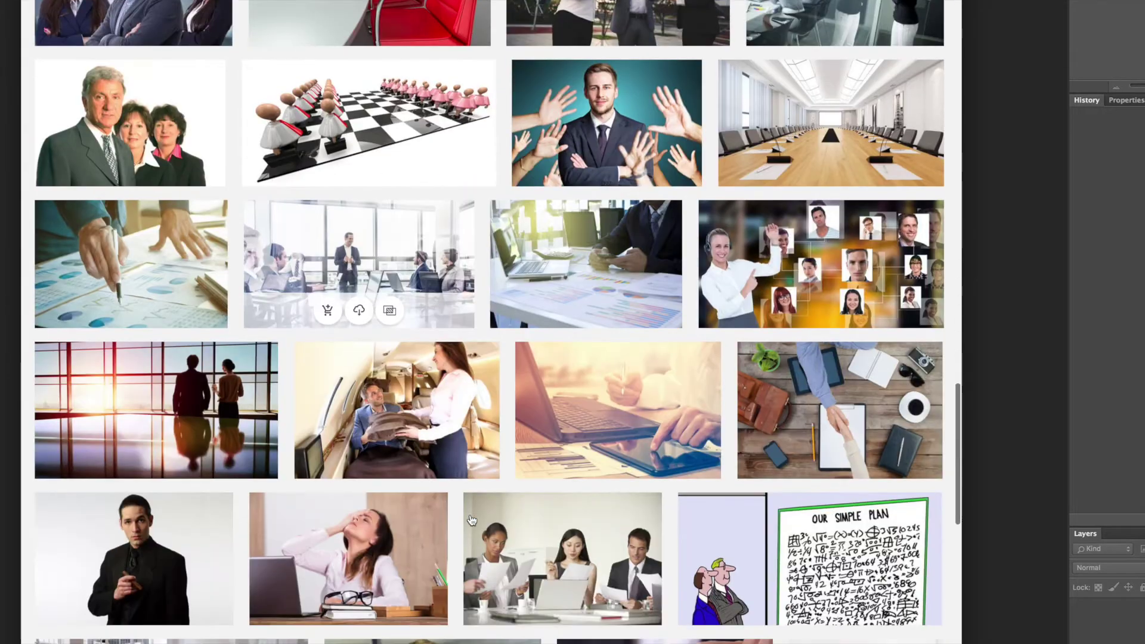
scroll(471, 521, "down", 4)
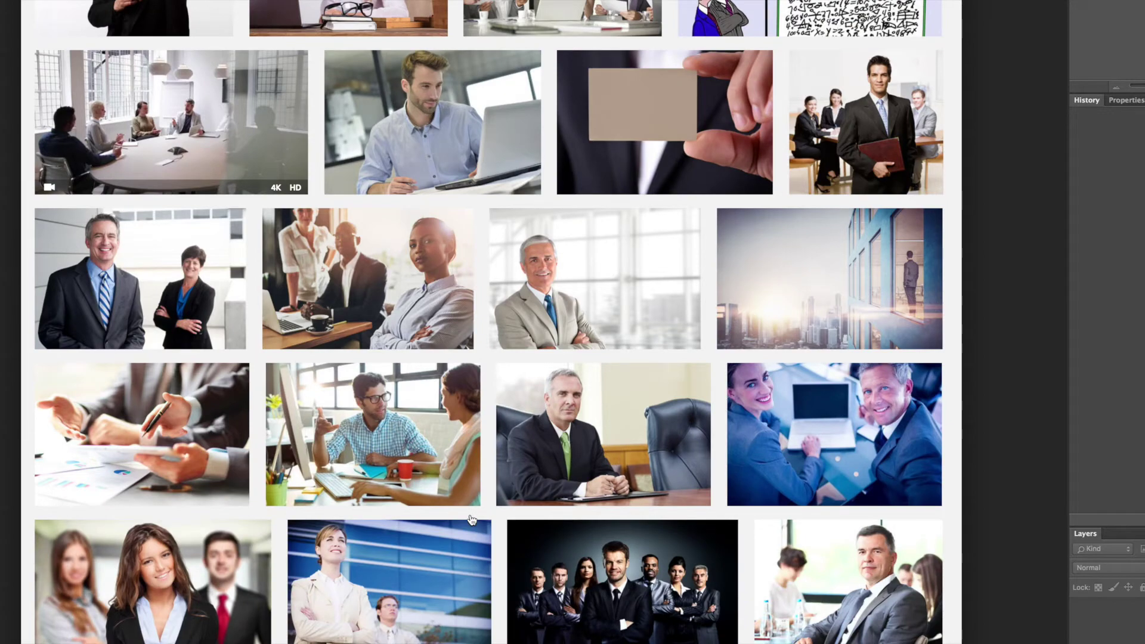
mouse_move(537, 435)
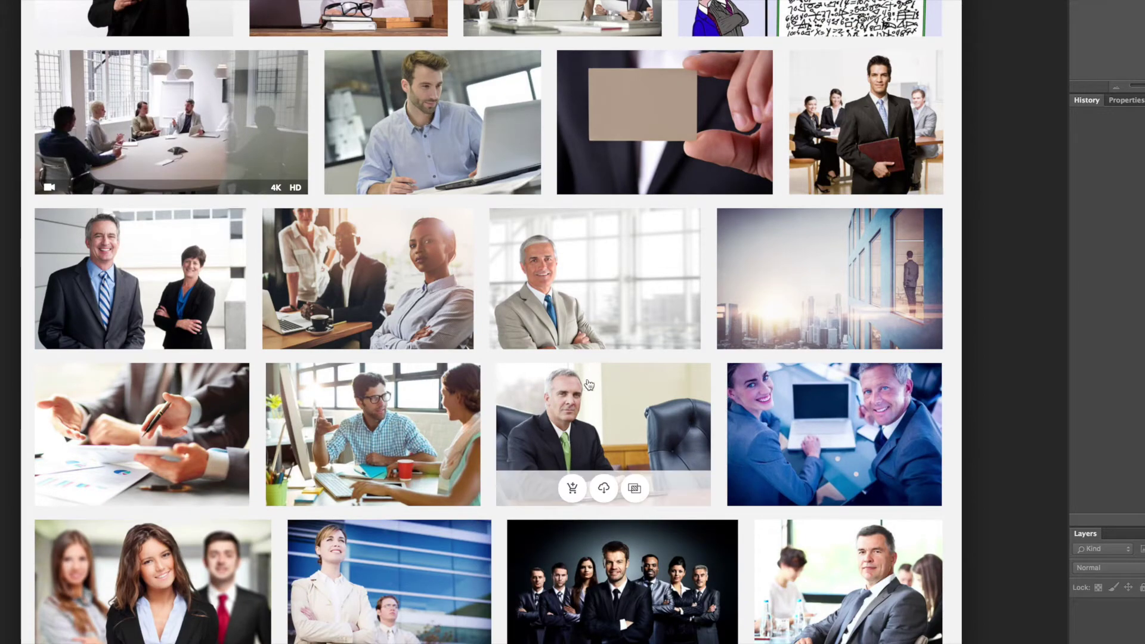
mouse_move(431, 444)
scroll(431, 445, "down", 6)
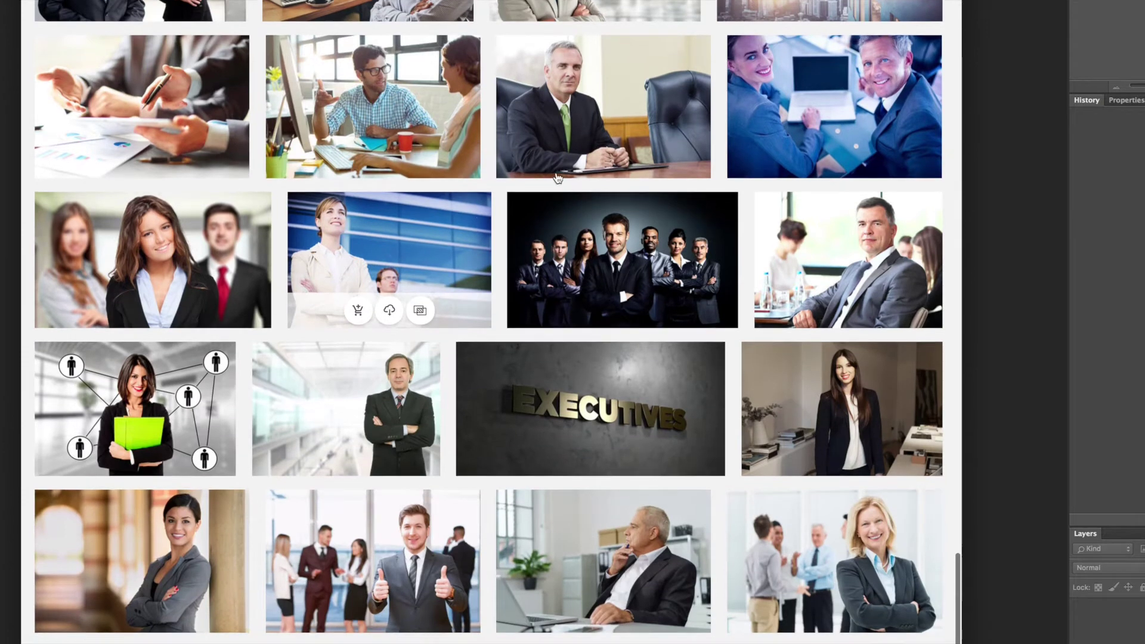
mouse_move(575, 155)
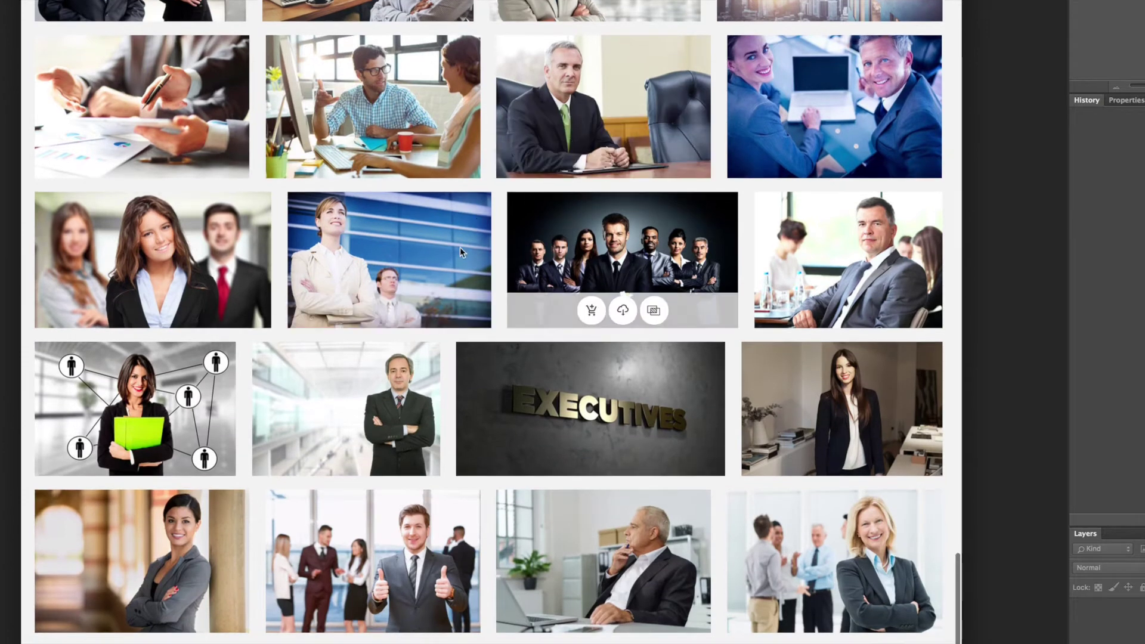
mouse_move(226, 580)
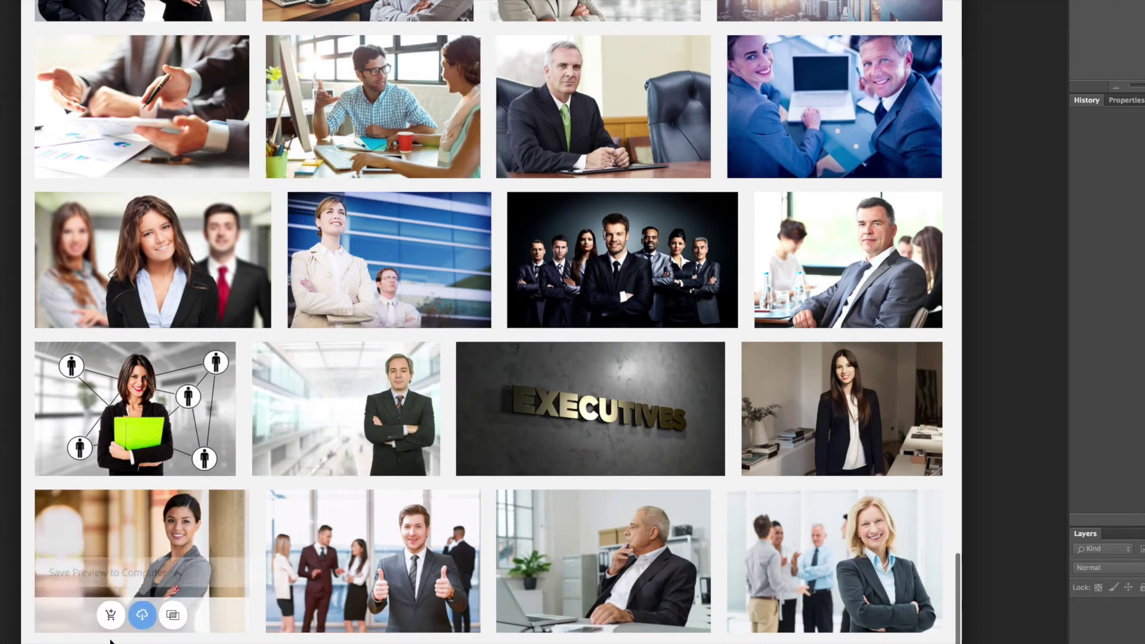
mouse_move(167, 546)
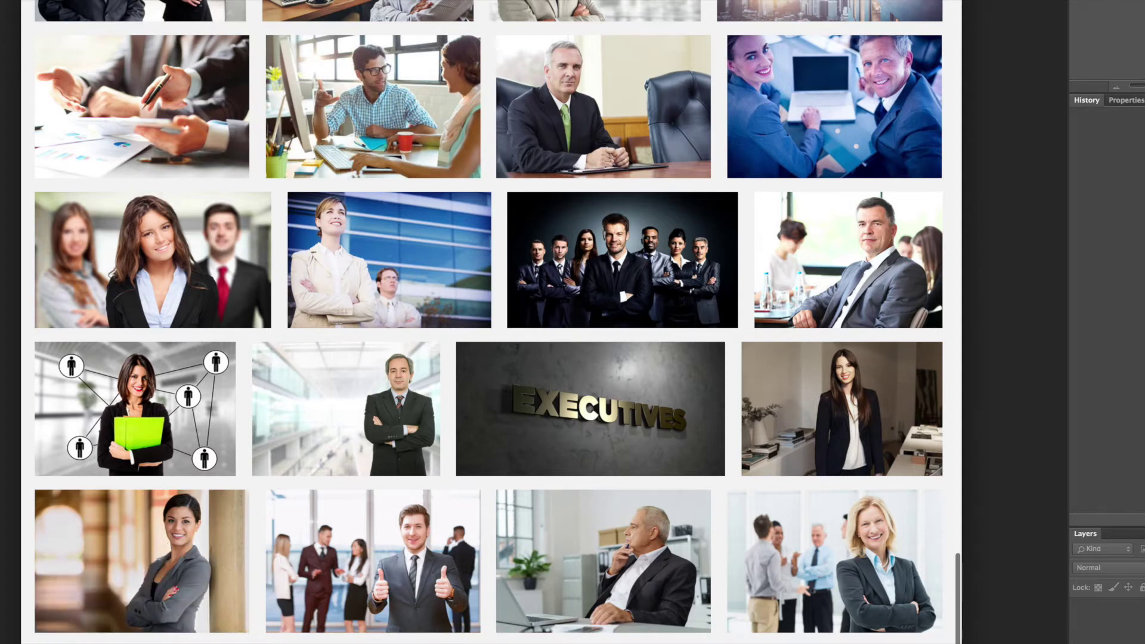
mouse_move(220, 628)
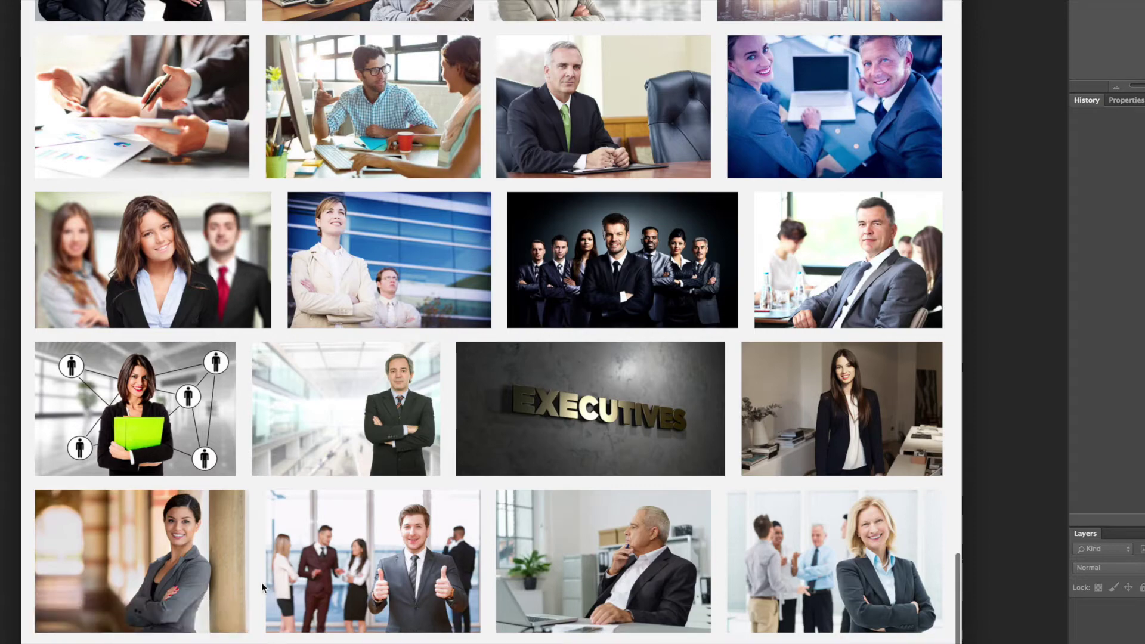
scroll(260, 582, "down", 5)
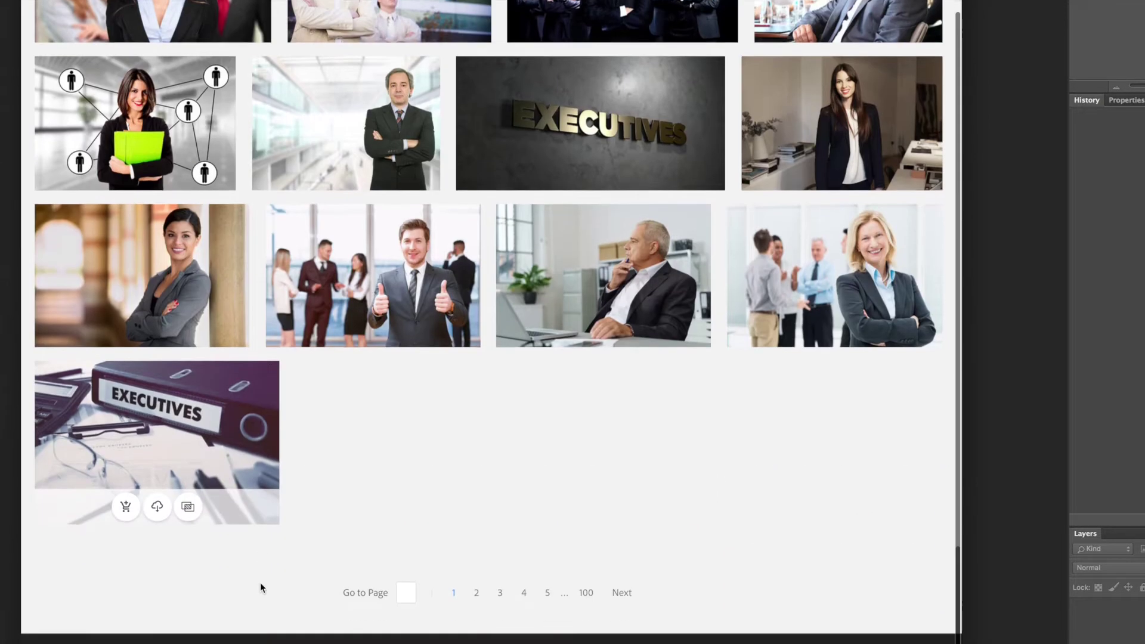
left_click(477, 595)
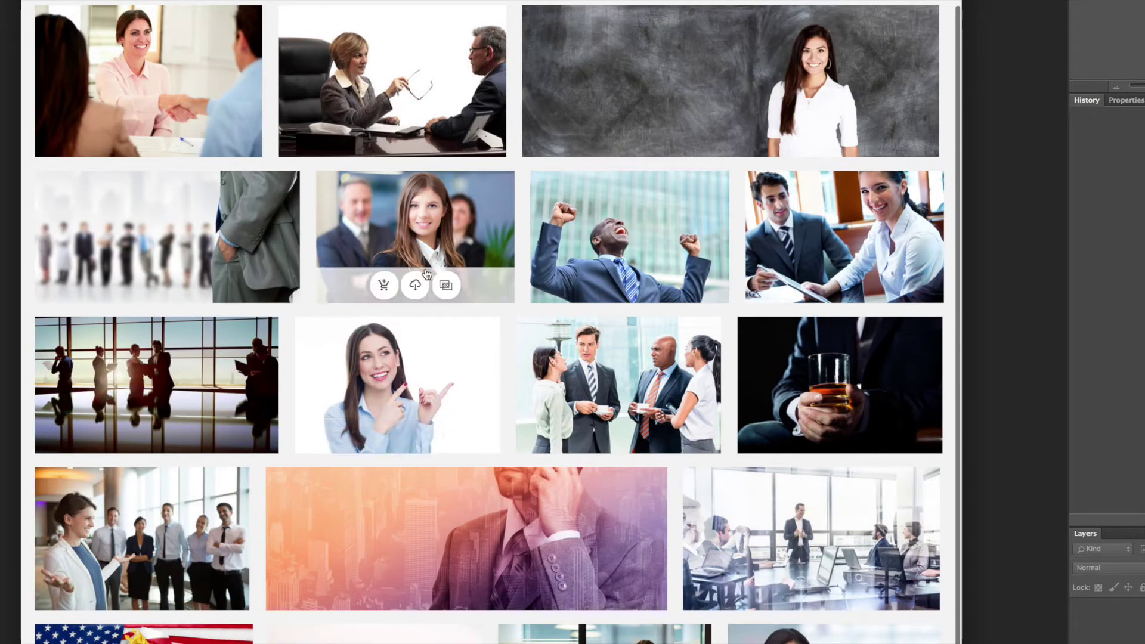
Step: Save the licensed photo of the smiling woman in a red collar to the computer
scroll(427, 274, "down", 3)
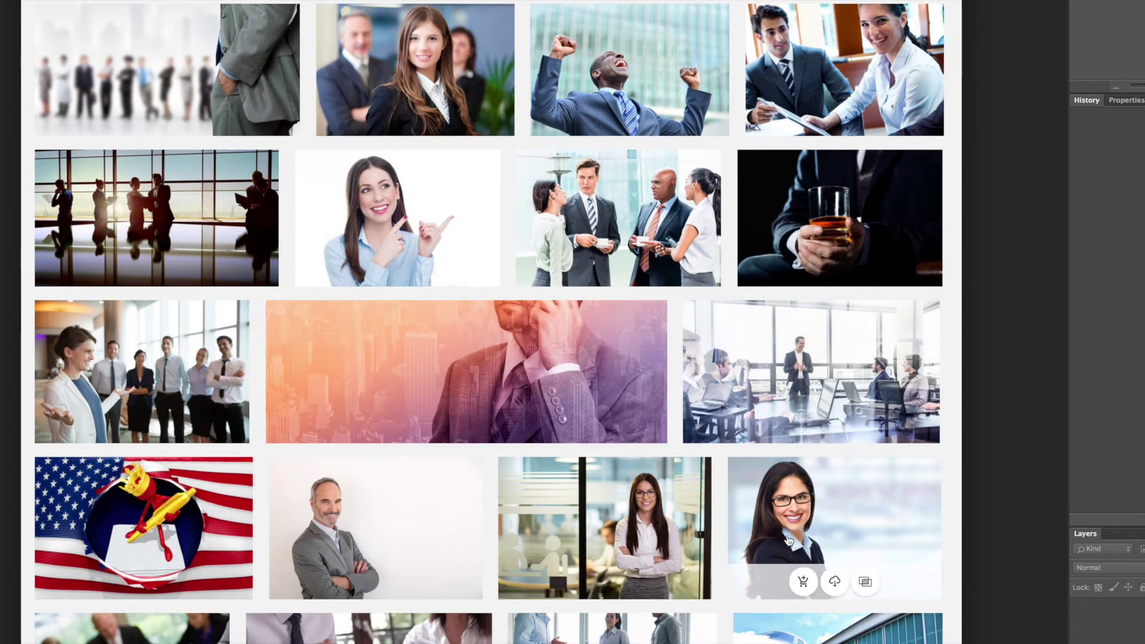
scroll(787, 540, "down", 8)
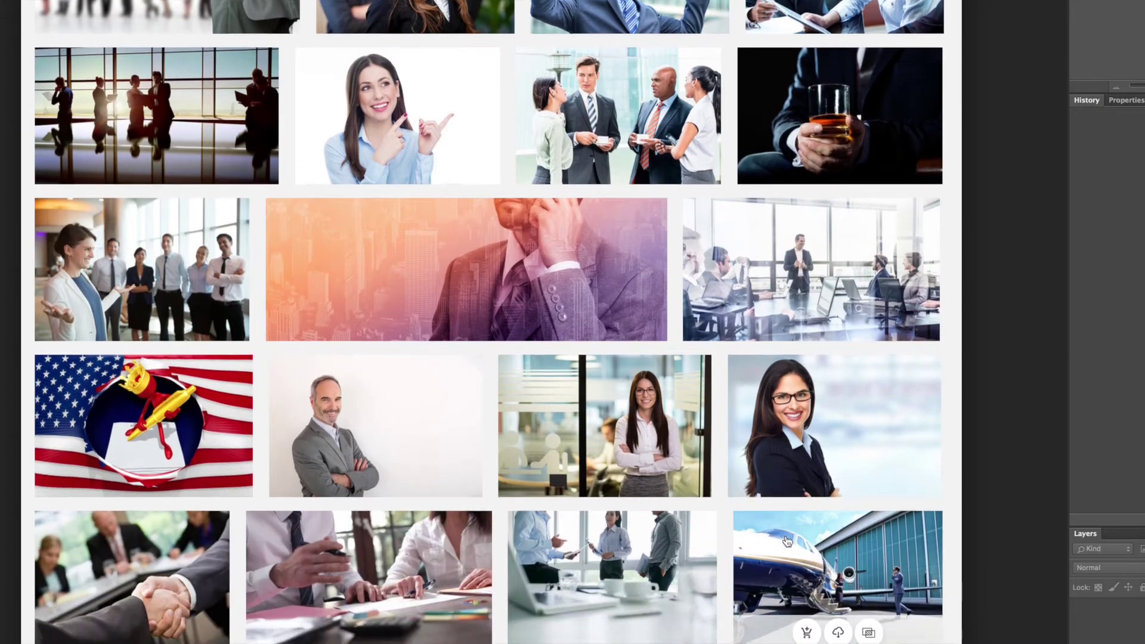
scroll(787, 541, "down", 10)
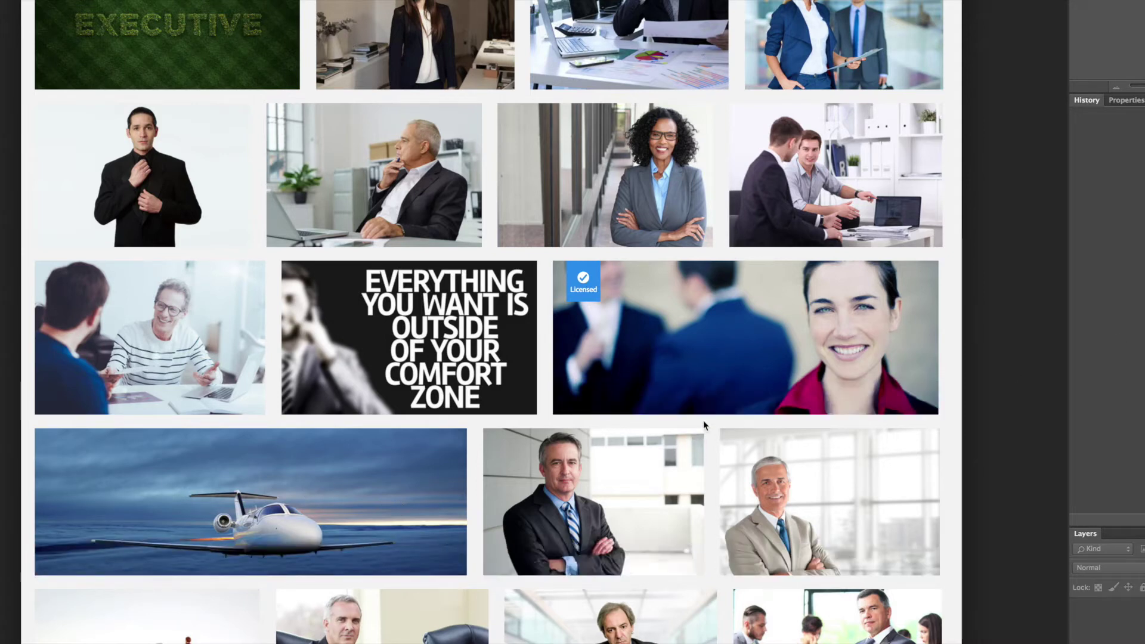
mouse_move(733, 399)
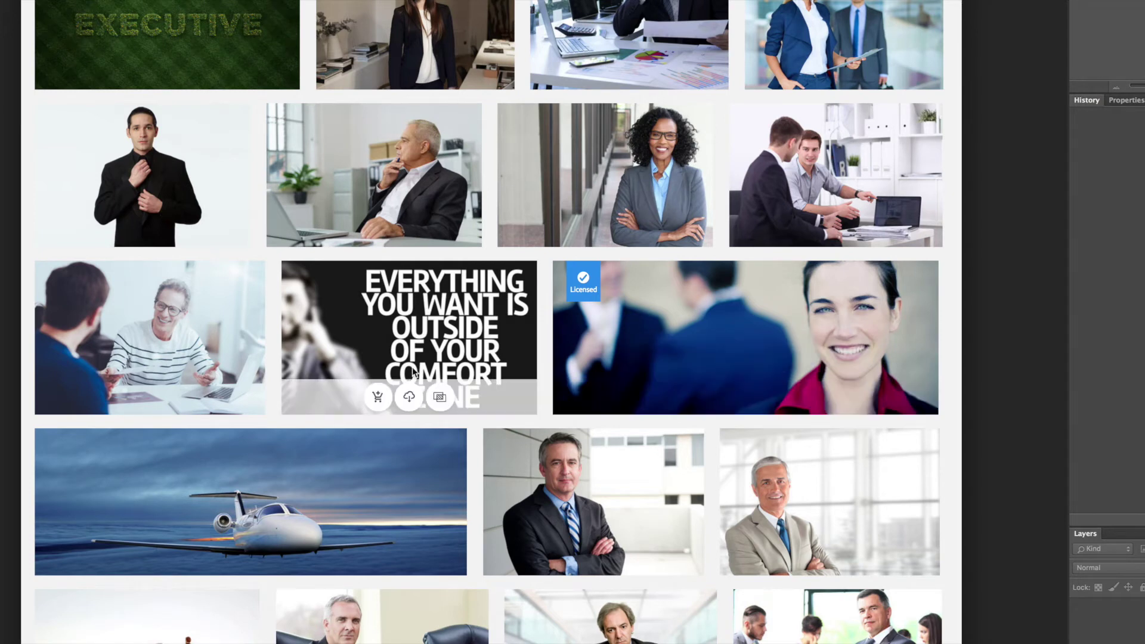
left_click(730, 397)
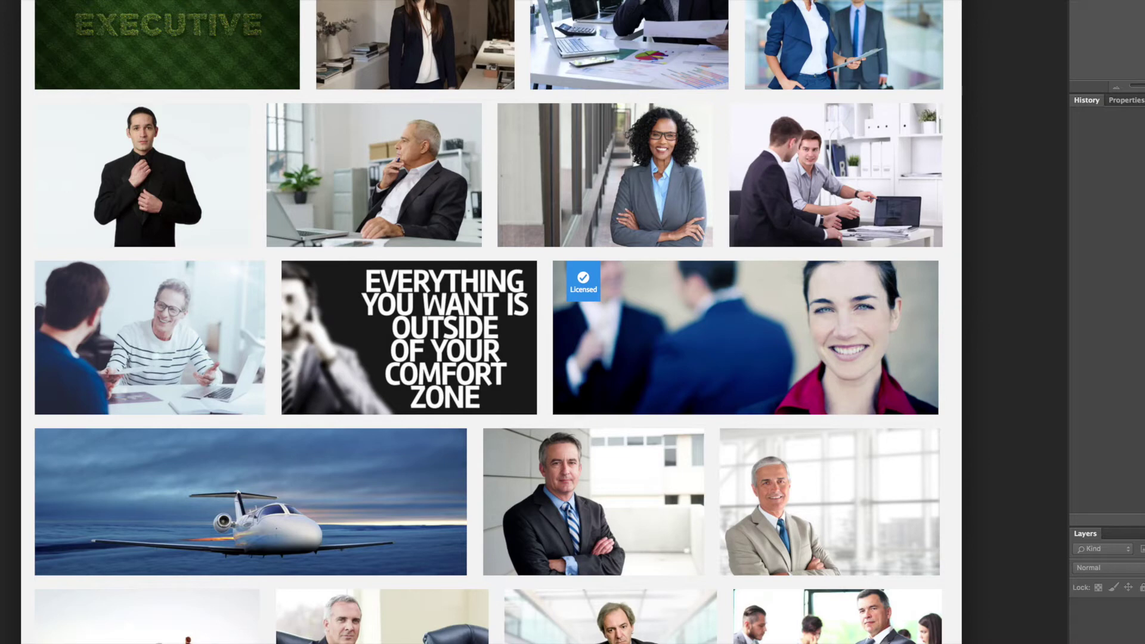
left_click(1017, 642)
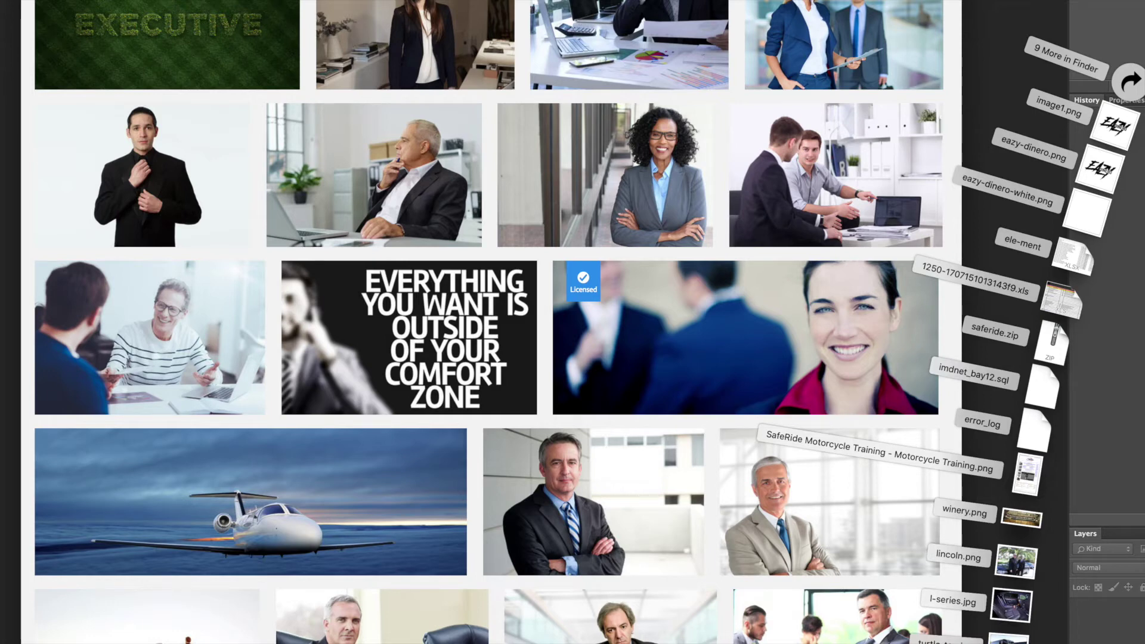
key("super+Tab")
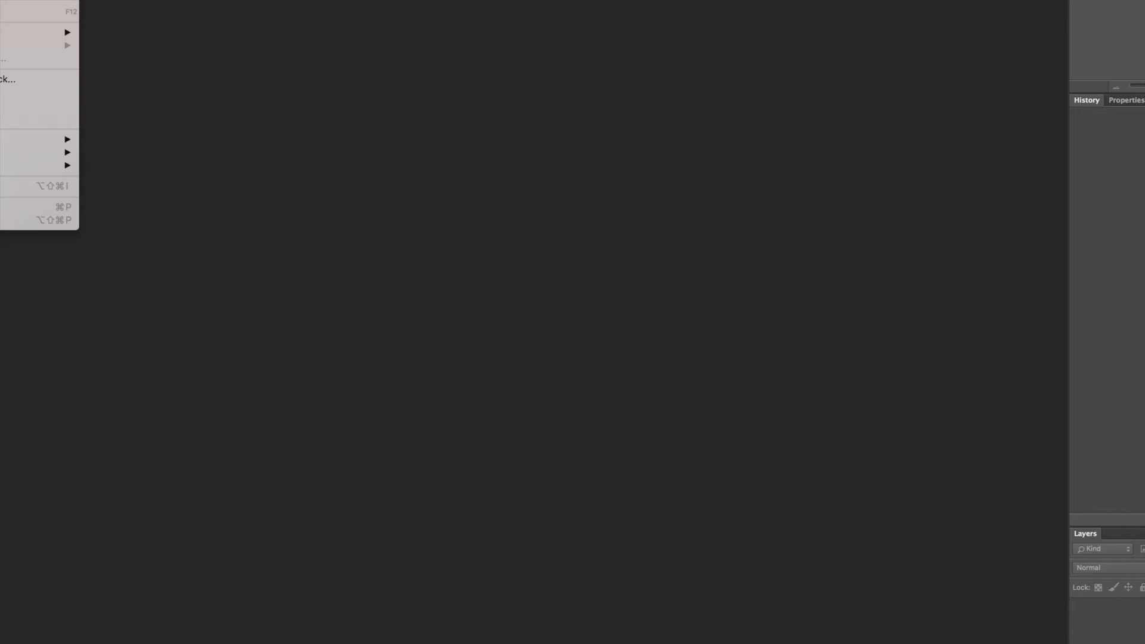
Step: Open the downloaded AdobeStock JPEG in Photoshop and bring up its Image Size settings
key("super+o")
scroll(694, 132, "down", 10)
scroll(693, 133, "up", 10)
left_click(762, 82)
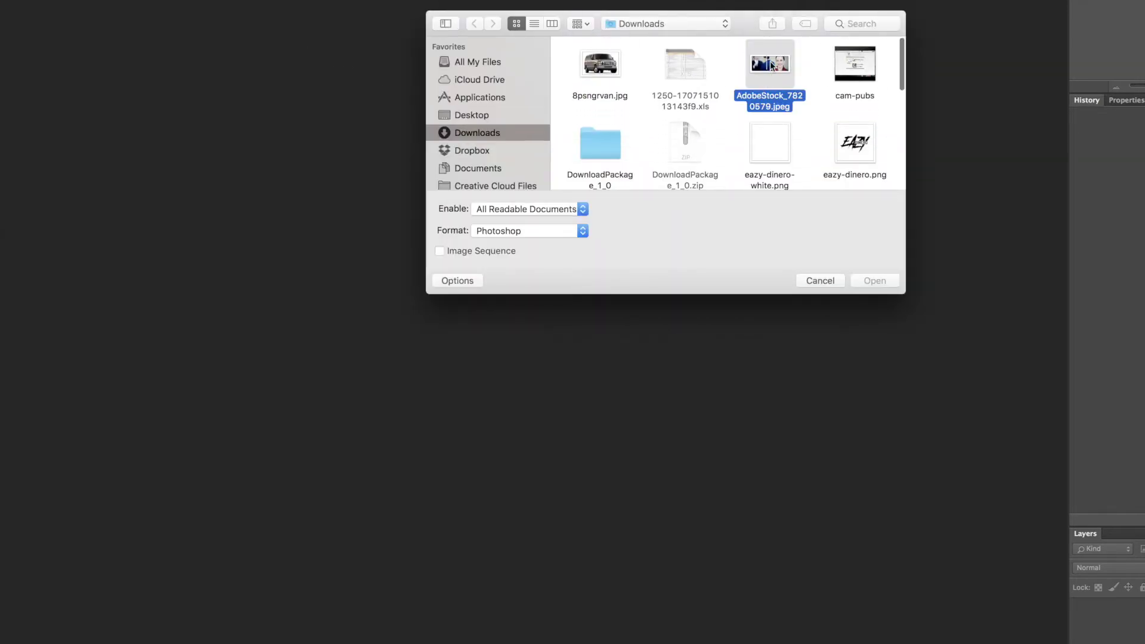
key("Return")
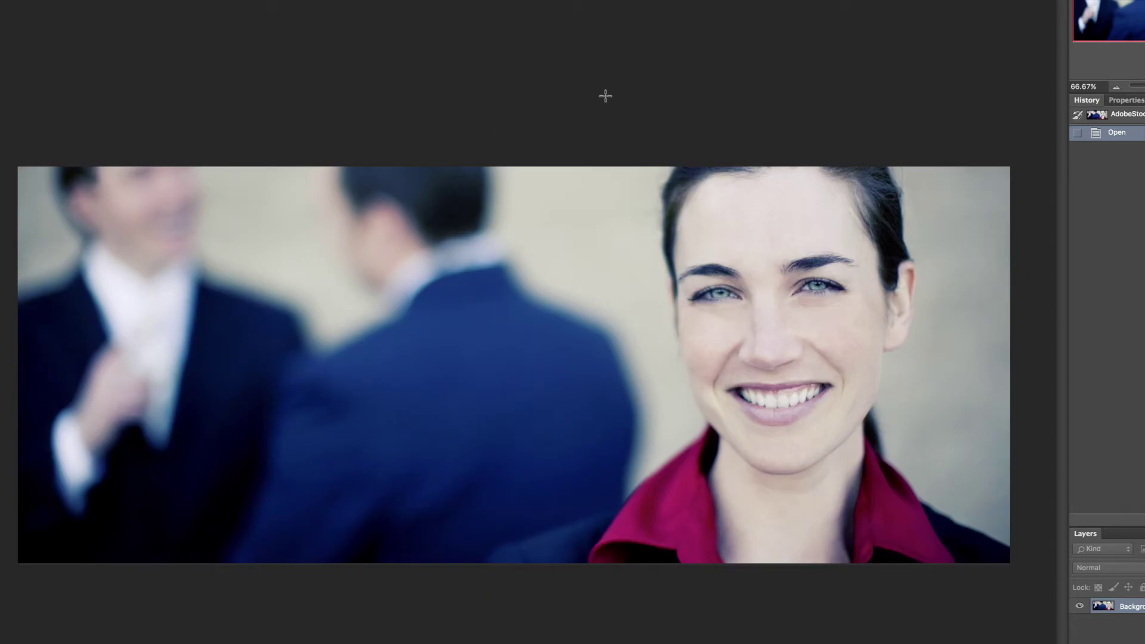
key("super+alt+i")
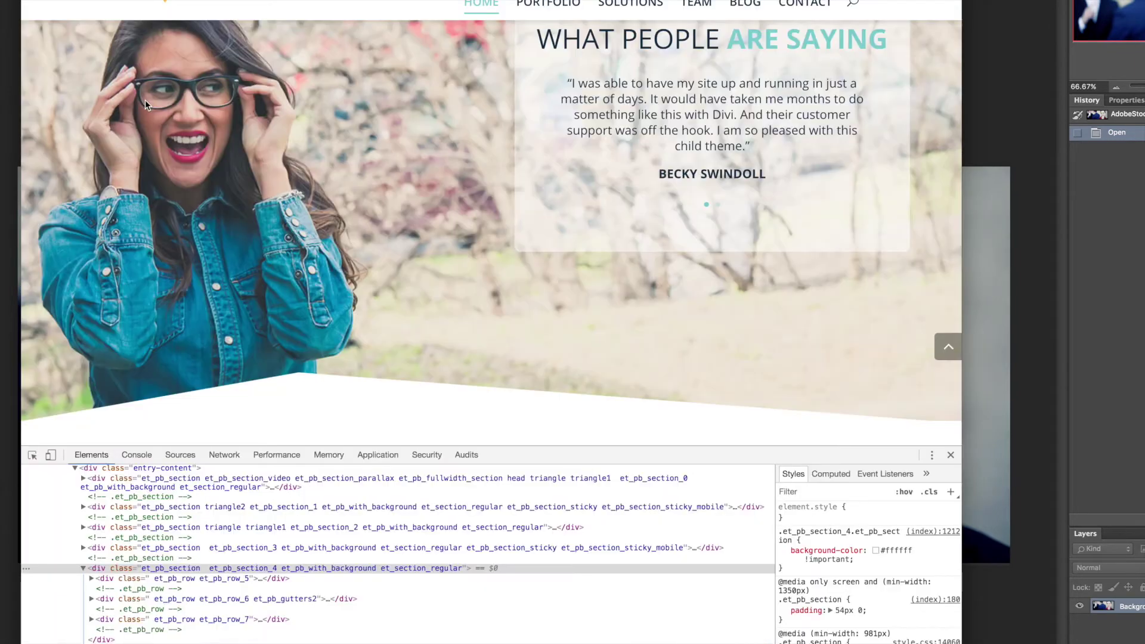
Step: Inspect the testimonial section's parallax background and open its image in a new tab
right_click(145, 99)
left_click(198, 248)
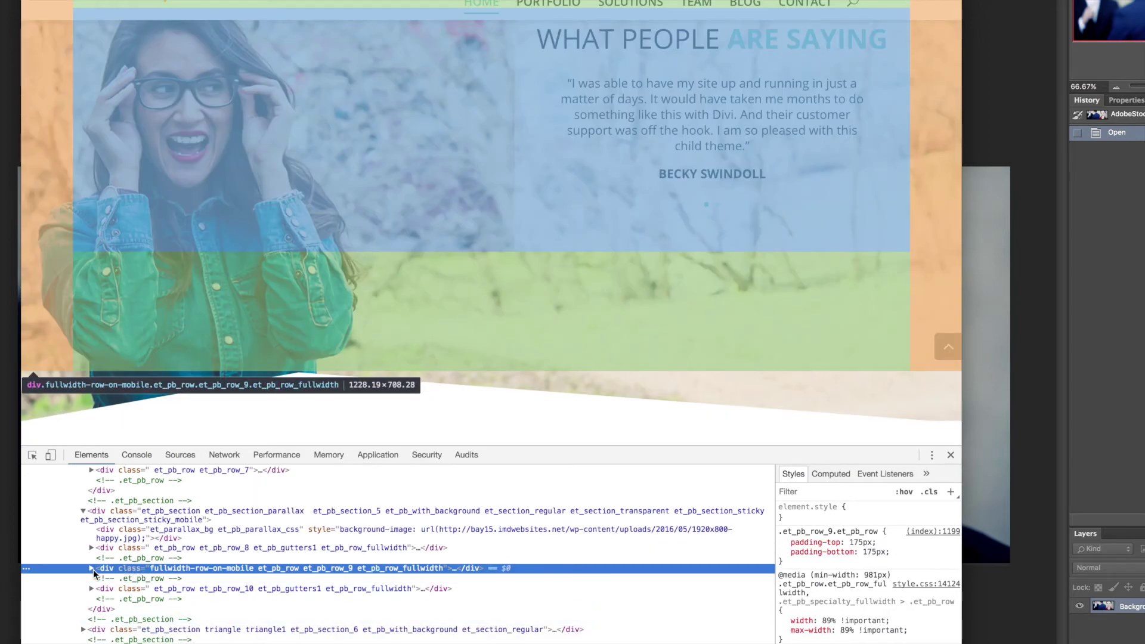
left_click(93, 570)
left_click(532, 530)
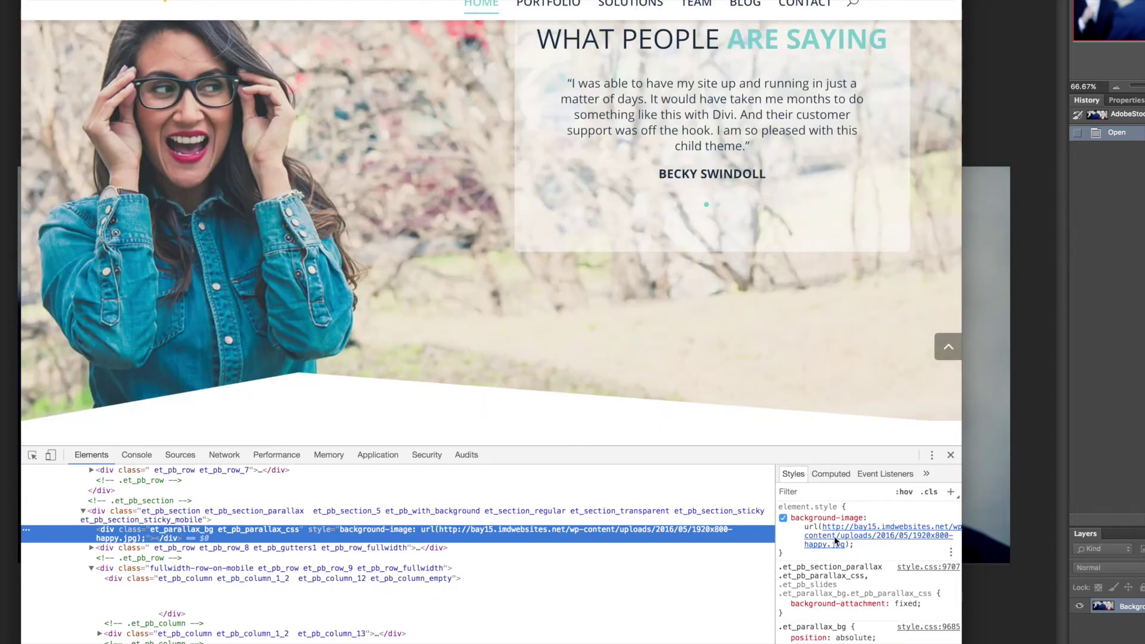
right_click(835, 540)
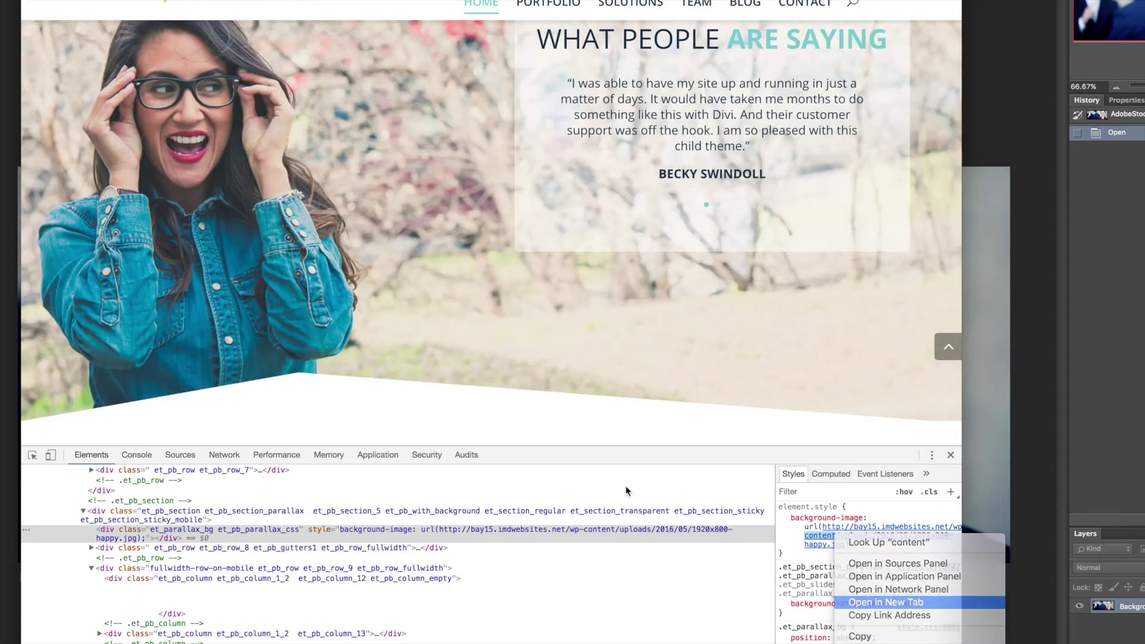
key("Return")
Step: Check the 1920x800-happy.jpg dimensions, then reopen Photoshop's Image Size dialog
right_click(464, 216)
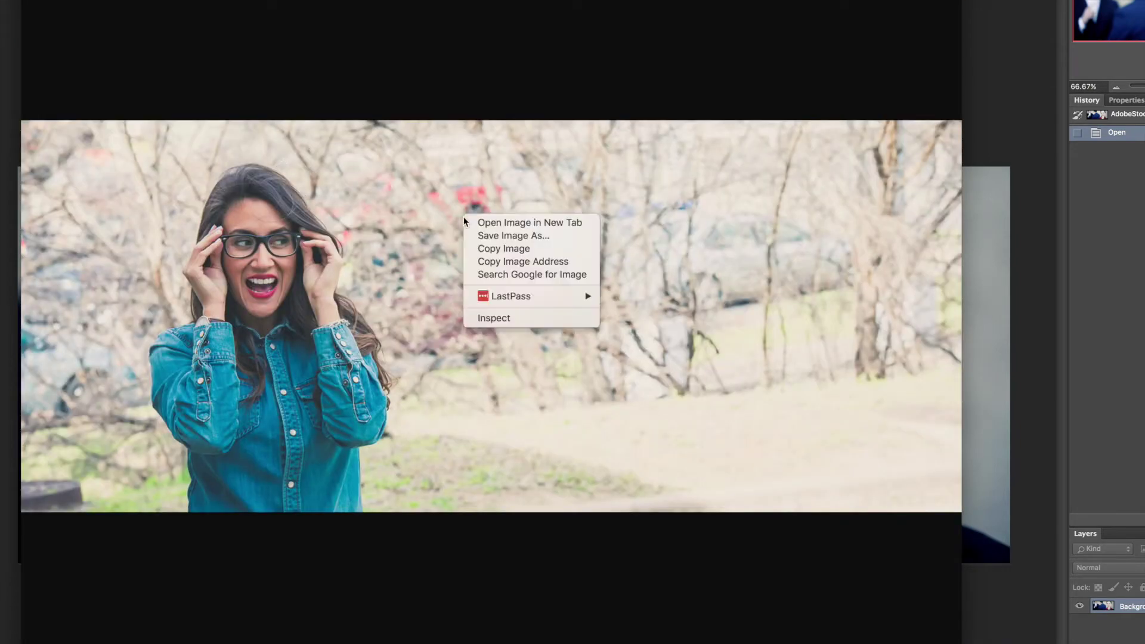
left_click(513, 319)
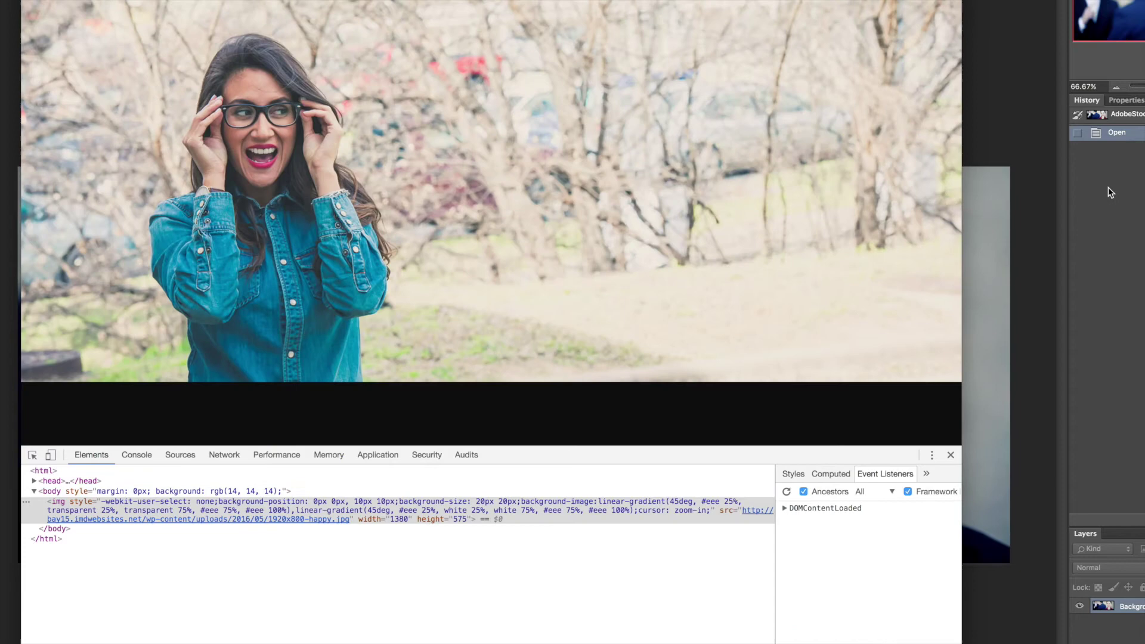
left_click(1108, 187)
key("super+alt+i")
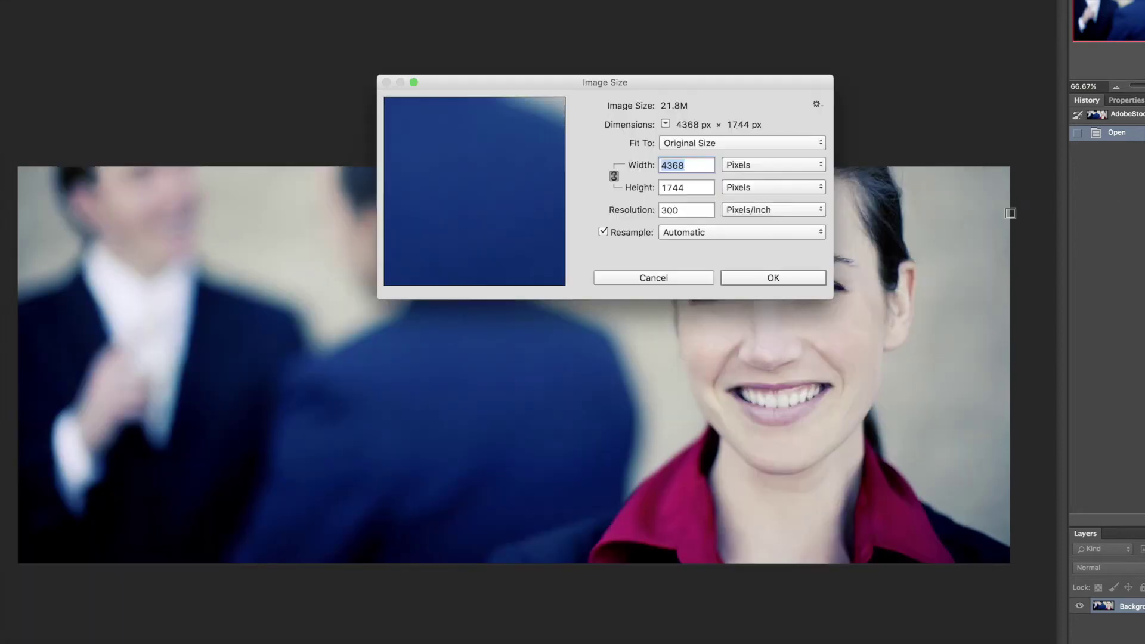
Step: Resize the stock photo to 800 px tall, giving 2004 × 800 px
type("1920")
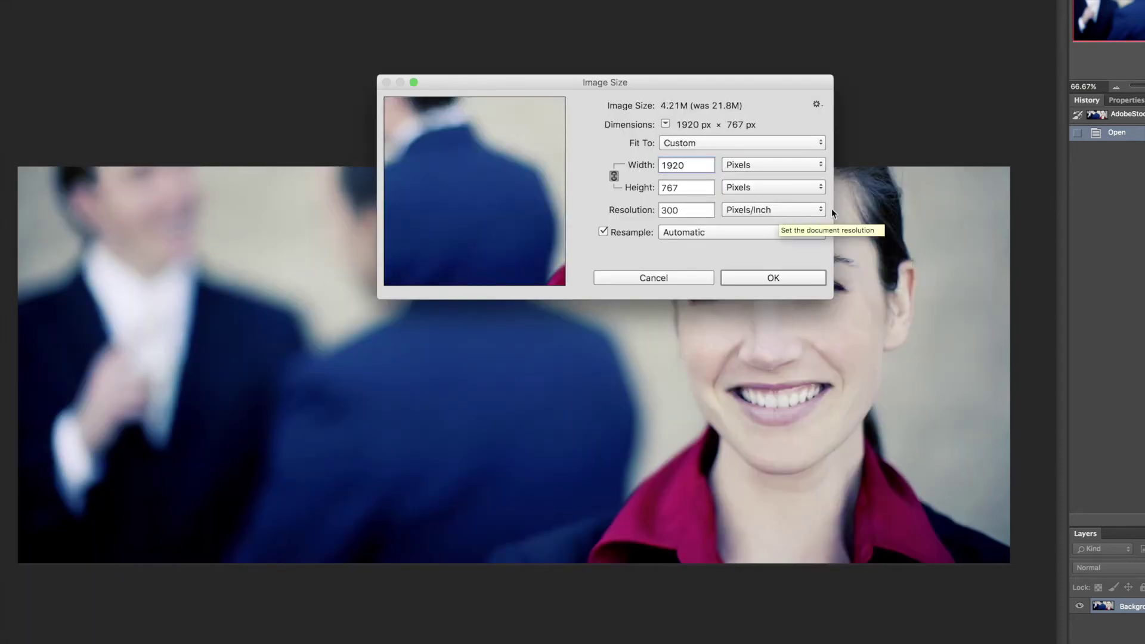
key("Tab")
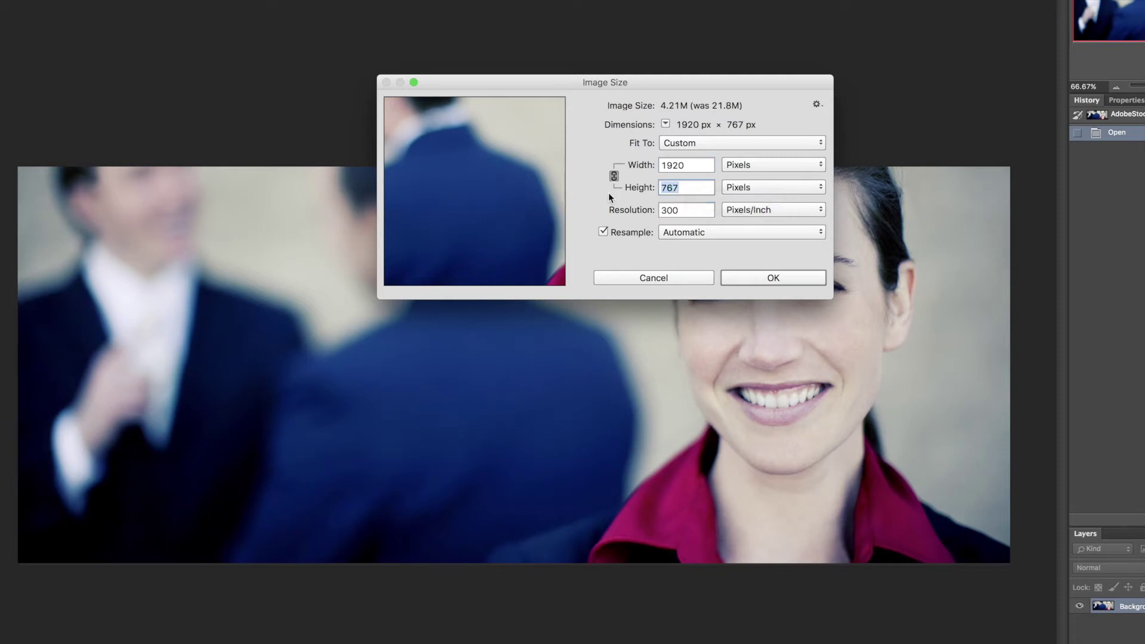
type("800")
left_click(745, 278)
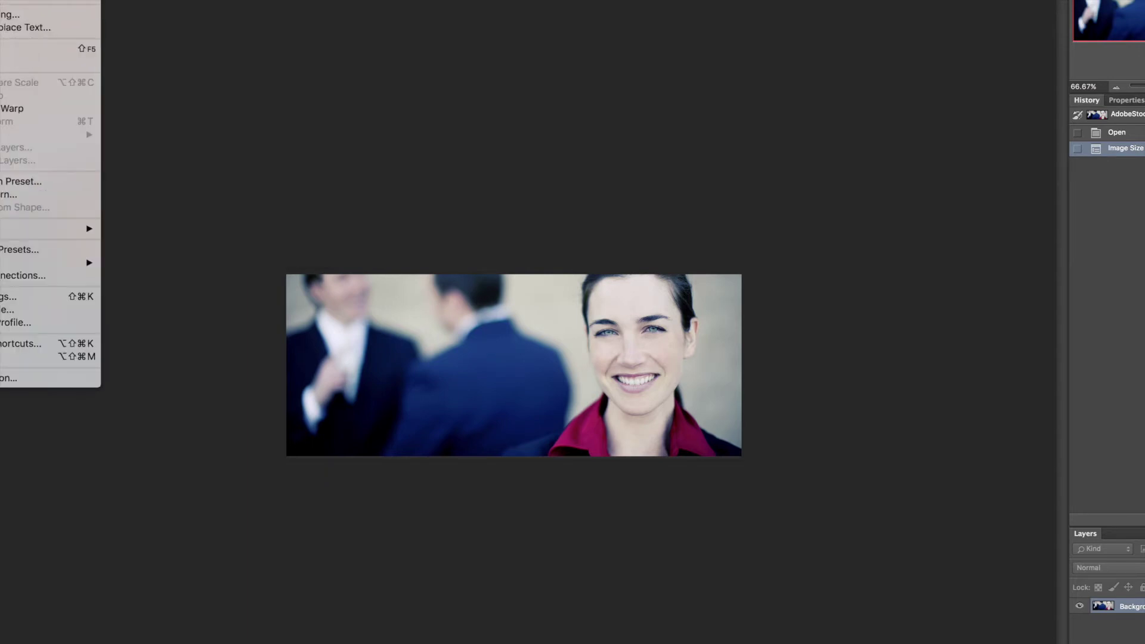
Step: Purge cached data, convert the Background into Layer 0, and flip the photo horizontally
mouse_move(24, 229)
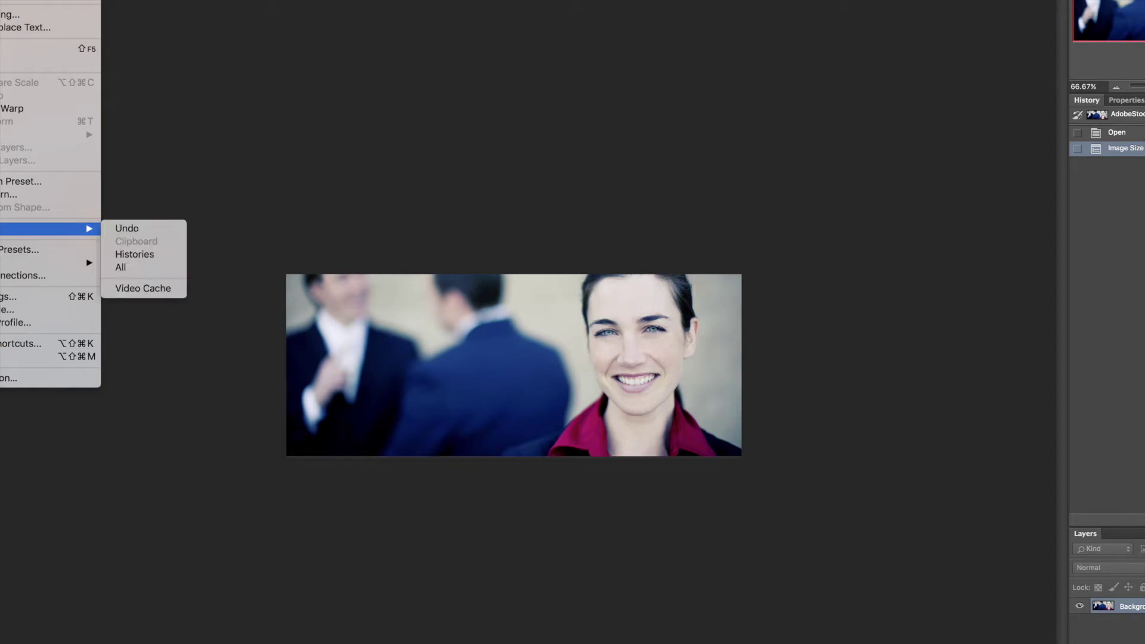
left_click(357, 383)
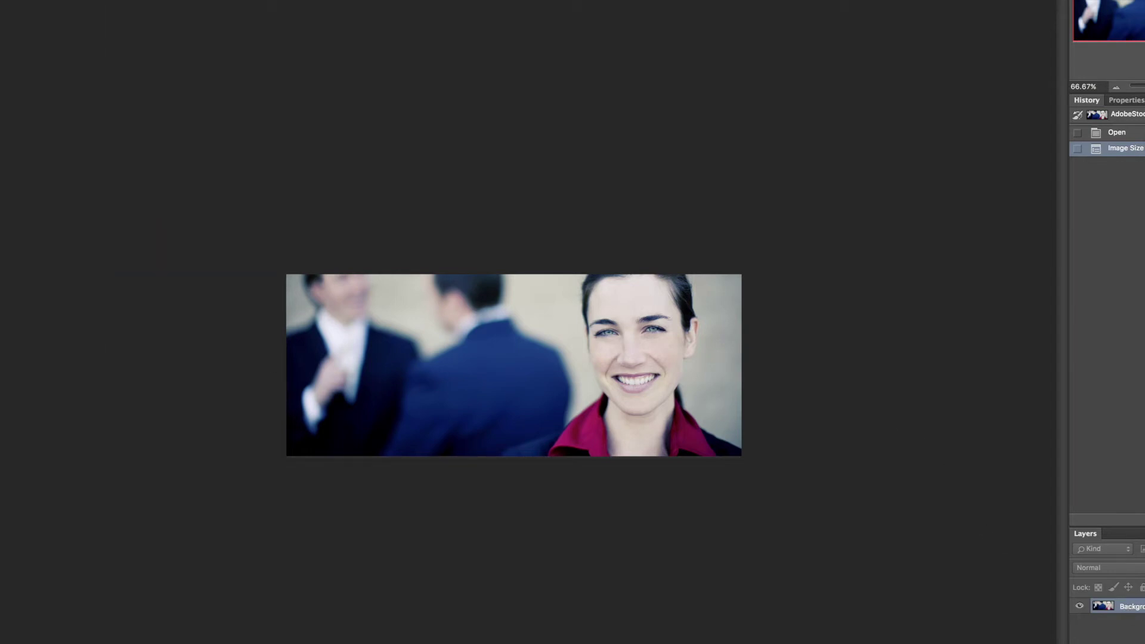
left_click(353, 52)
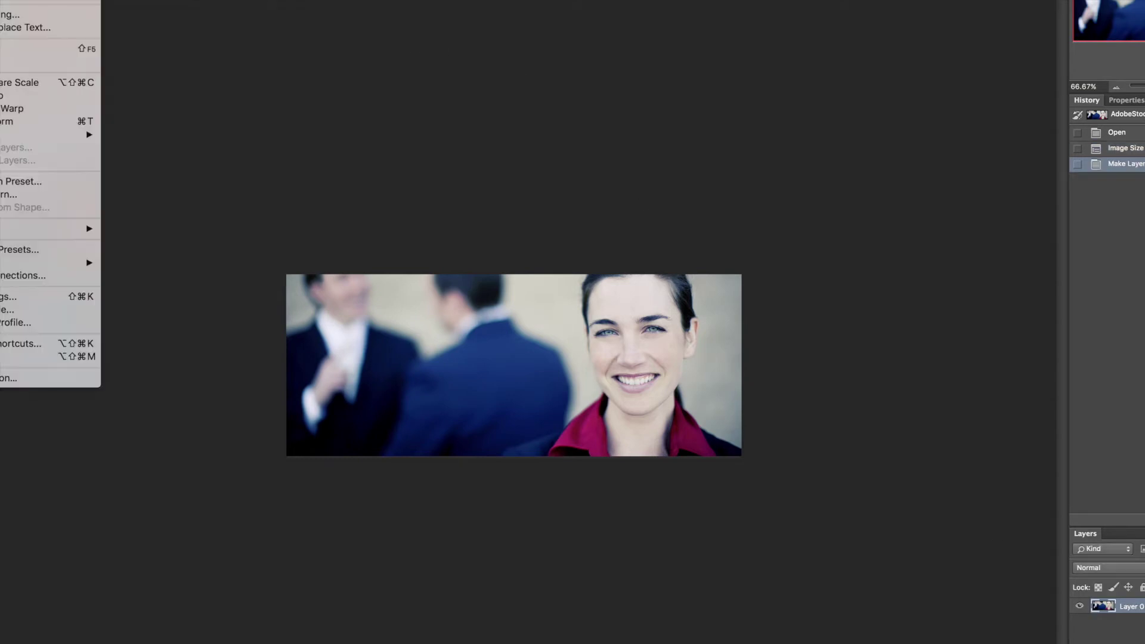
mouse_move(15, 136)
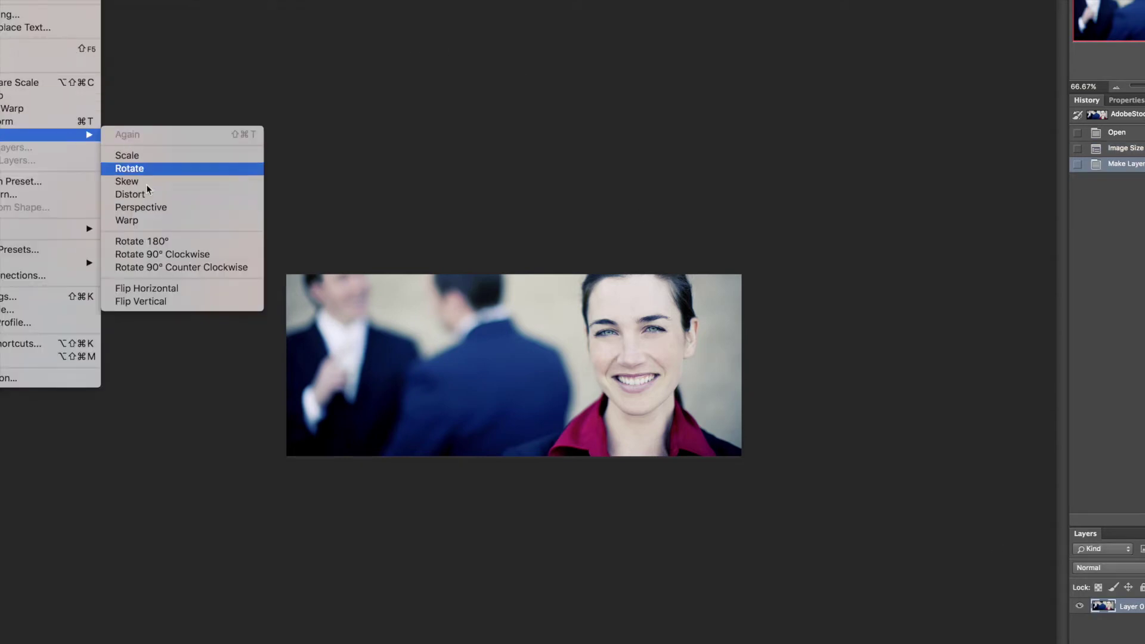
left_click(152, 288)
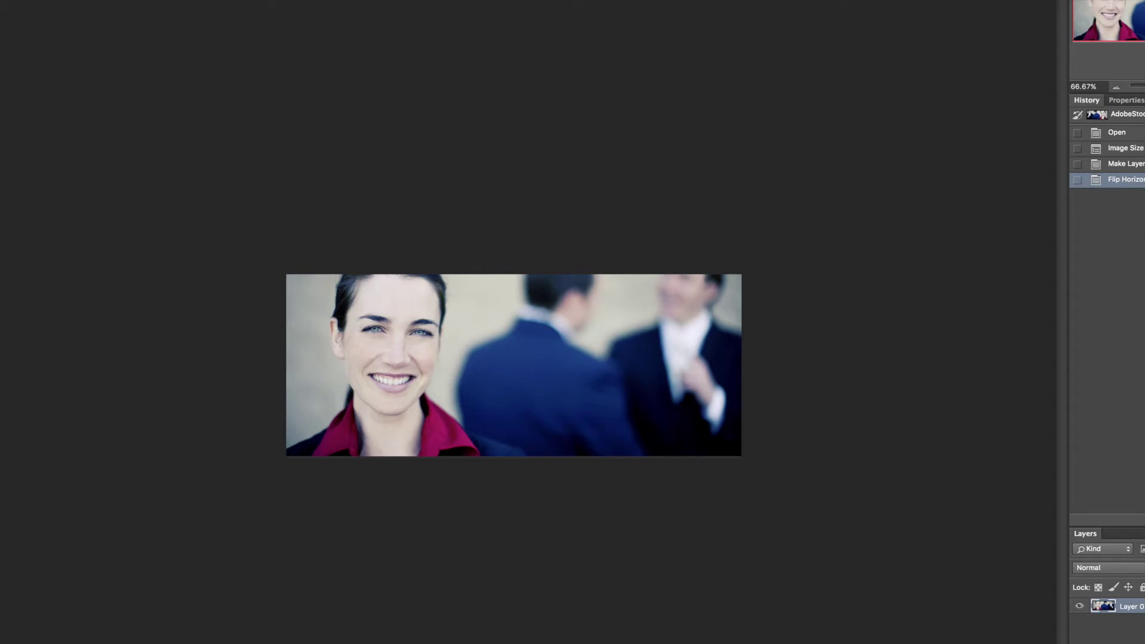
Step: Open Layer 0's options and try free transform on the photo, then cancel with Escape
double_click(1141, 607)
left_click(273, 122)
key("super+t")
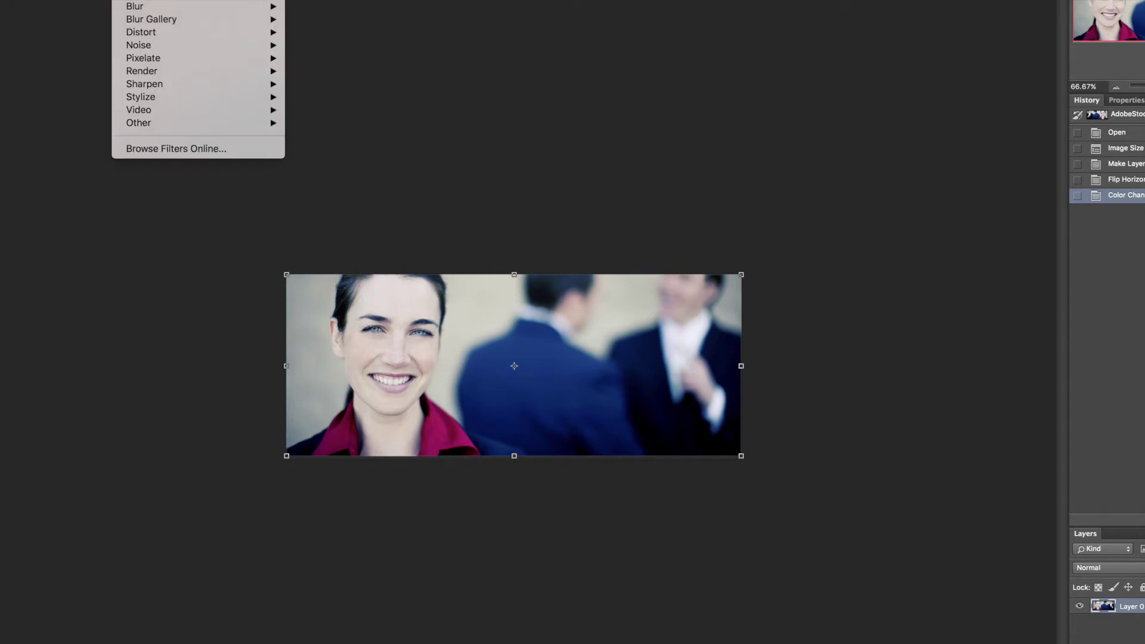
left_click(224, 1)
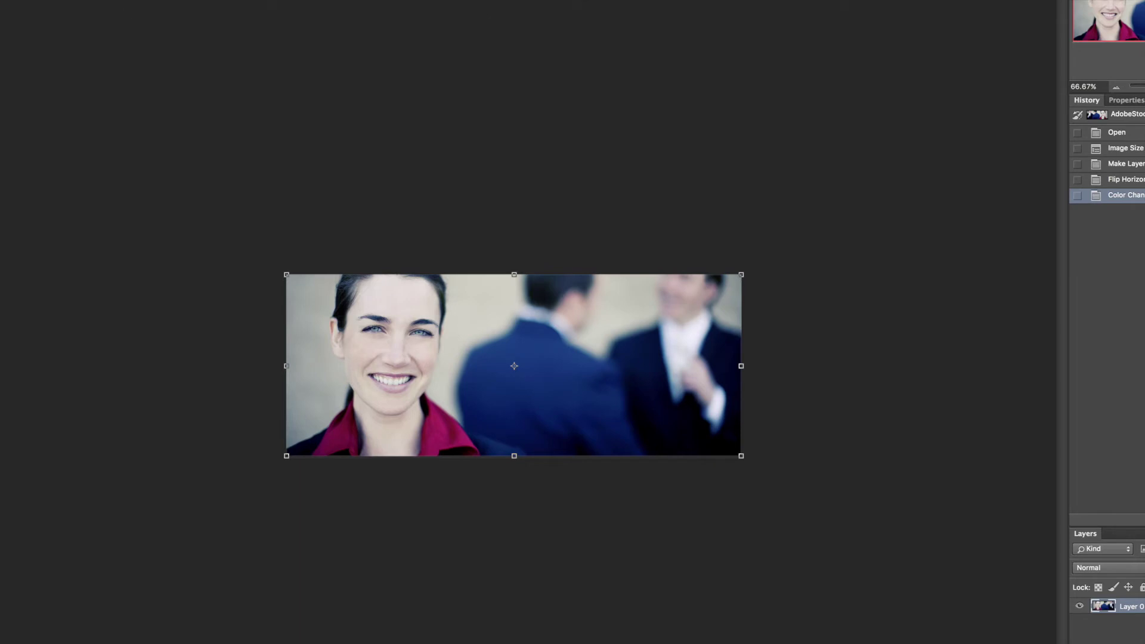
key("Escape")
Step: Add a Multiply colour overlay to the layer, first trying a yellow tint at about 29% opacity
double_click(1119, 613)
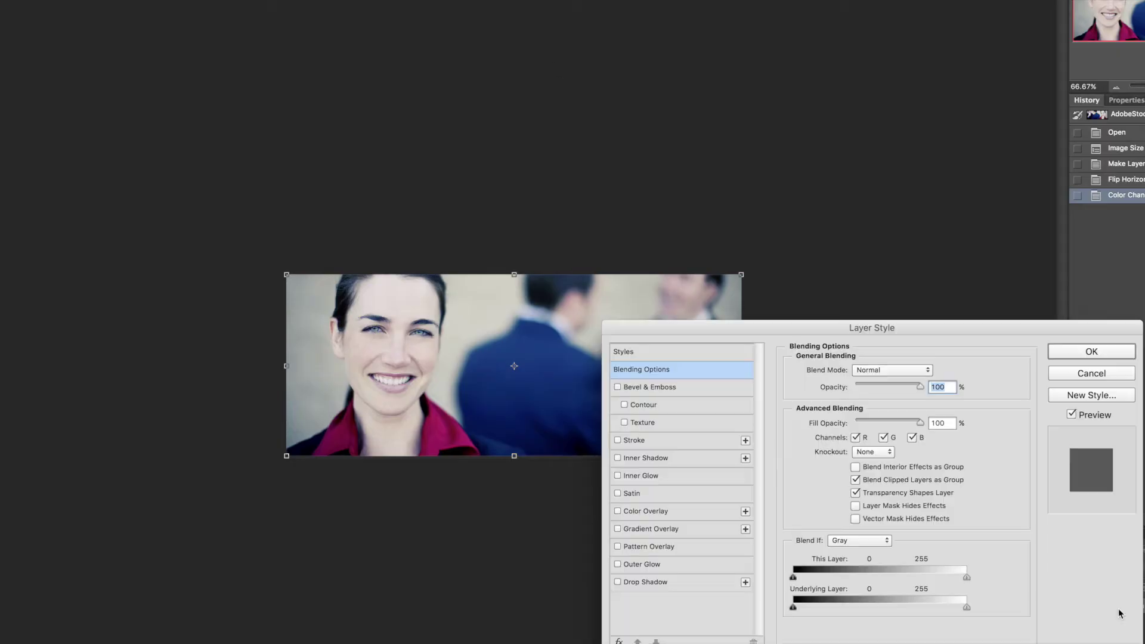
left_click(650, 513)
left_click(919, 373)
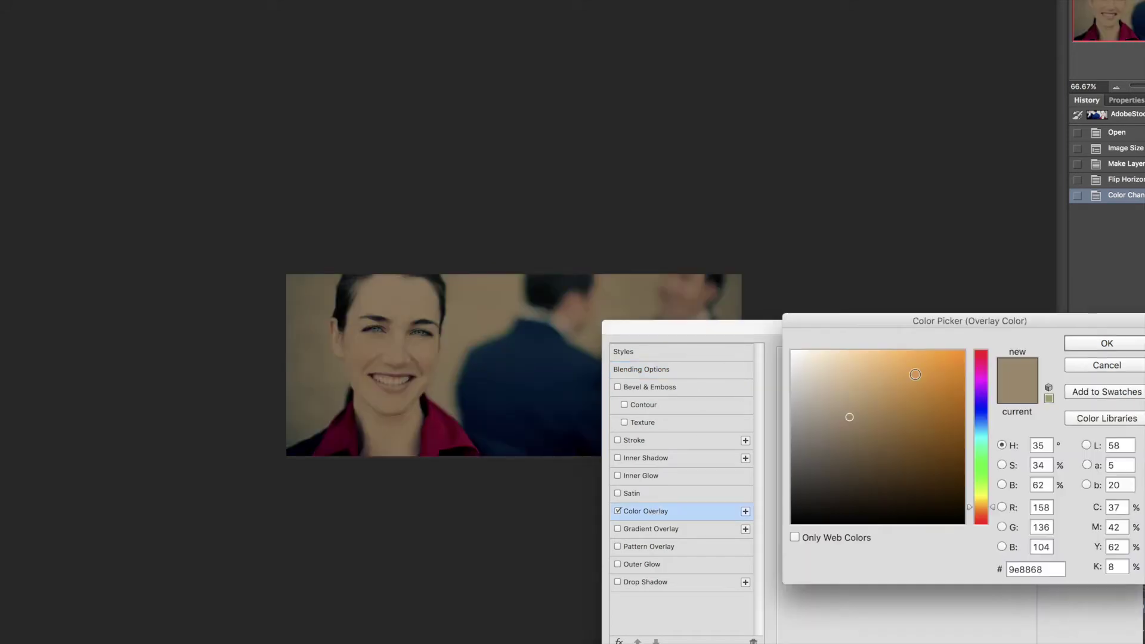
left_click(980, 495)
left_click_drag(933, 420, 899, 351)
left_click(924, 356)
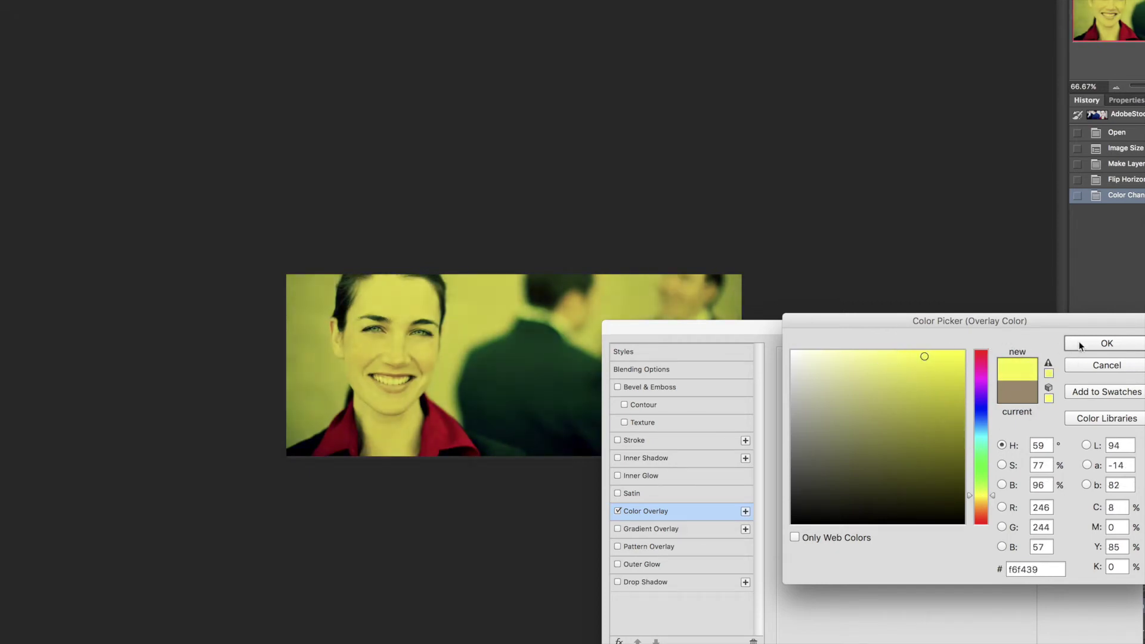
left_click(1080, 346)
left_click_drag(874, 385, 853, 382)
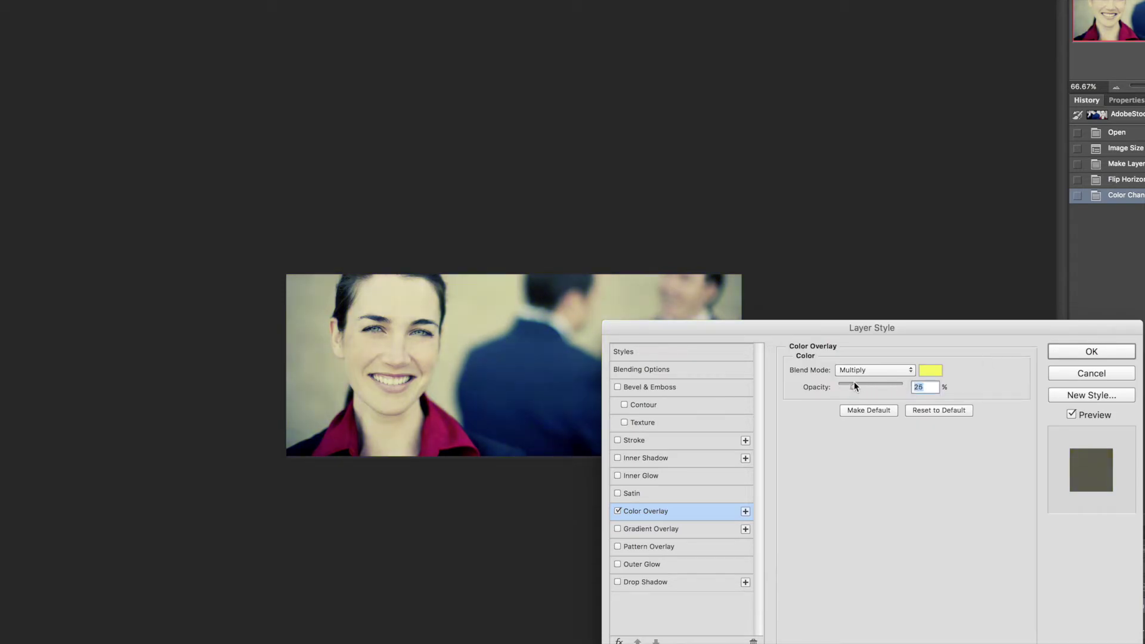
left_click_drag(779, 335, 824, 316)
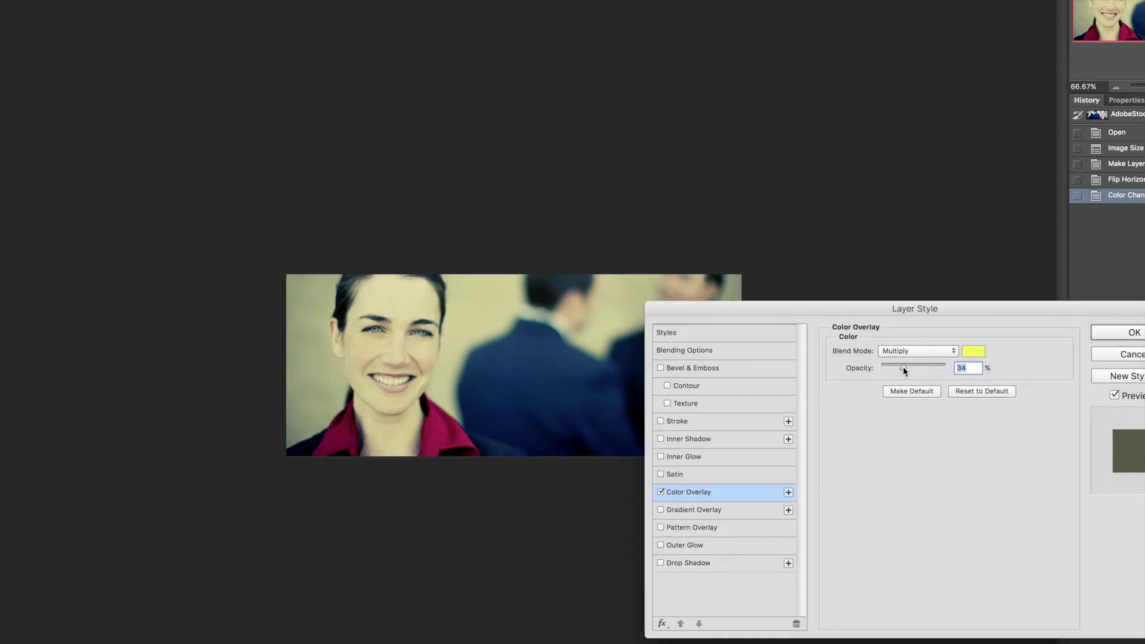
left_click_drag(901, 367, 898, 368)
Step: Change the overlay colour to a rich golden orange in the Color Picker
left_click(972, 353)
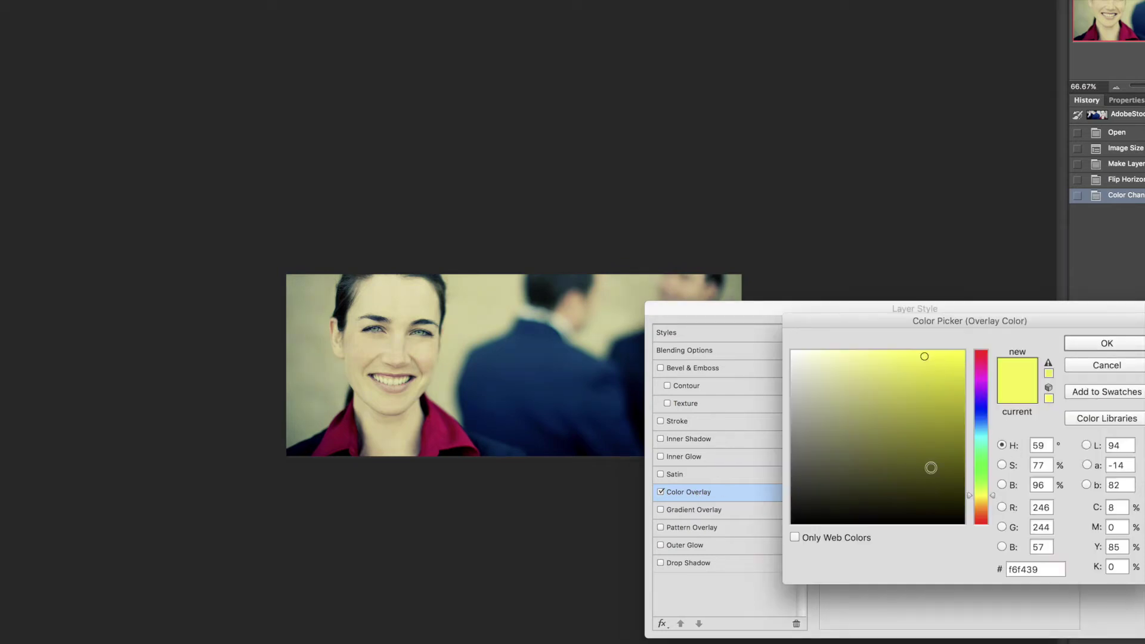
left_click(981, 507)
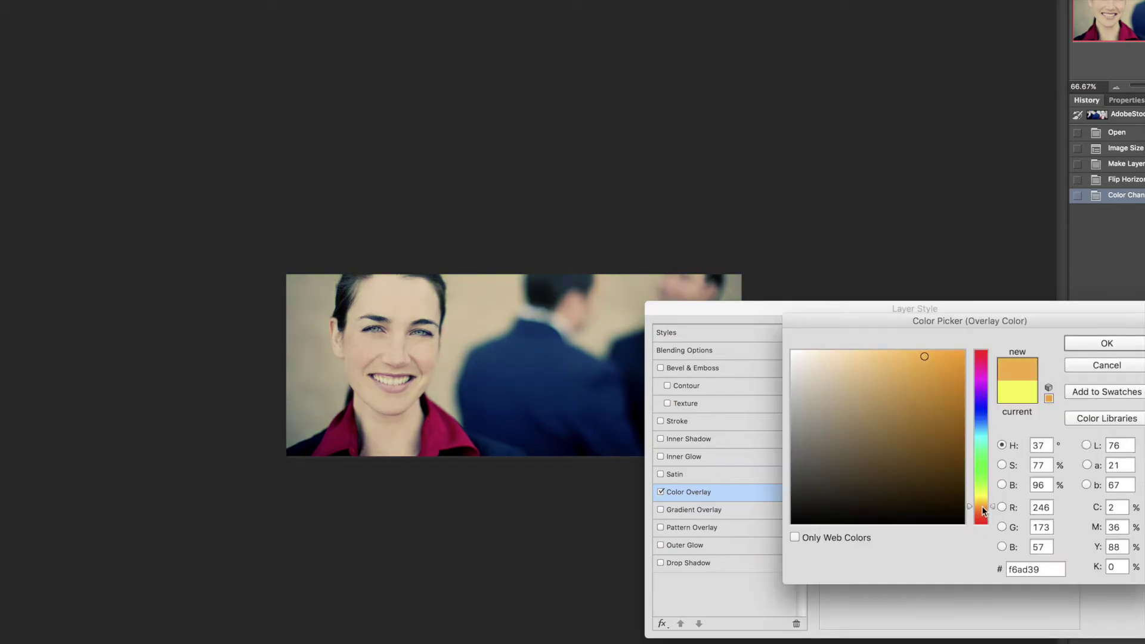
left_click(949, 383)
left_click(952, 367)
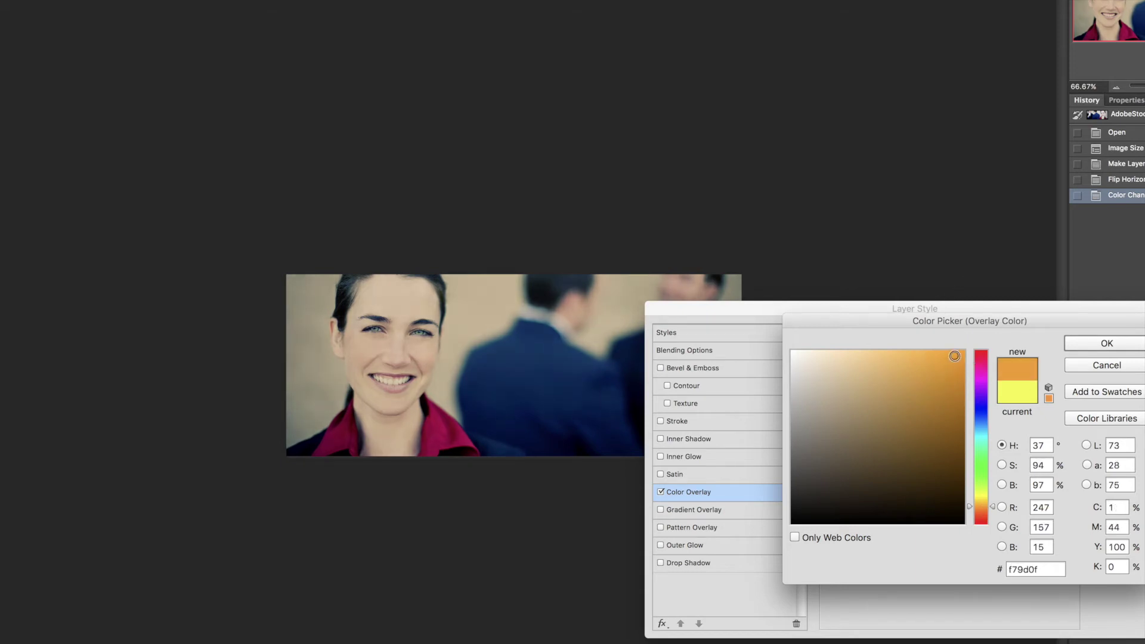
left_click(948, 376)
left_click(963, 411)
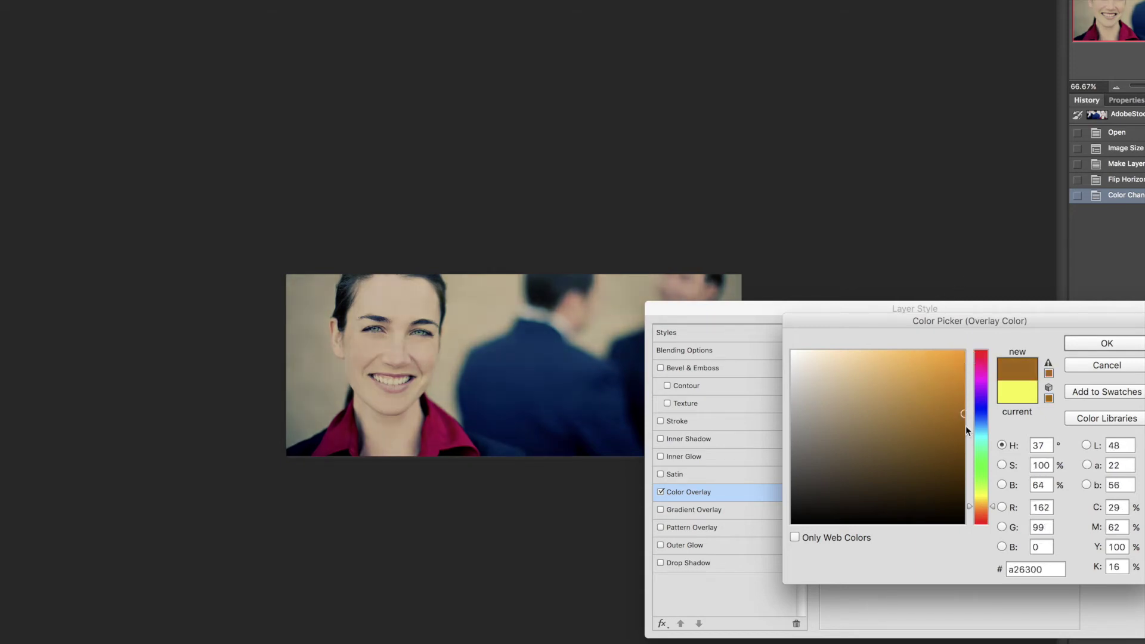
left_click(978, 358)
left_click(951, 362)
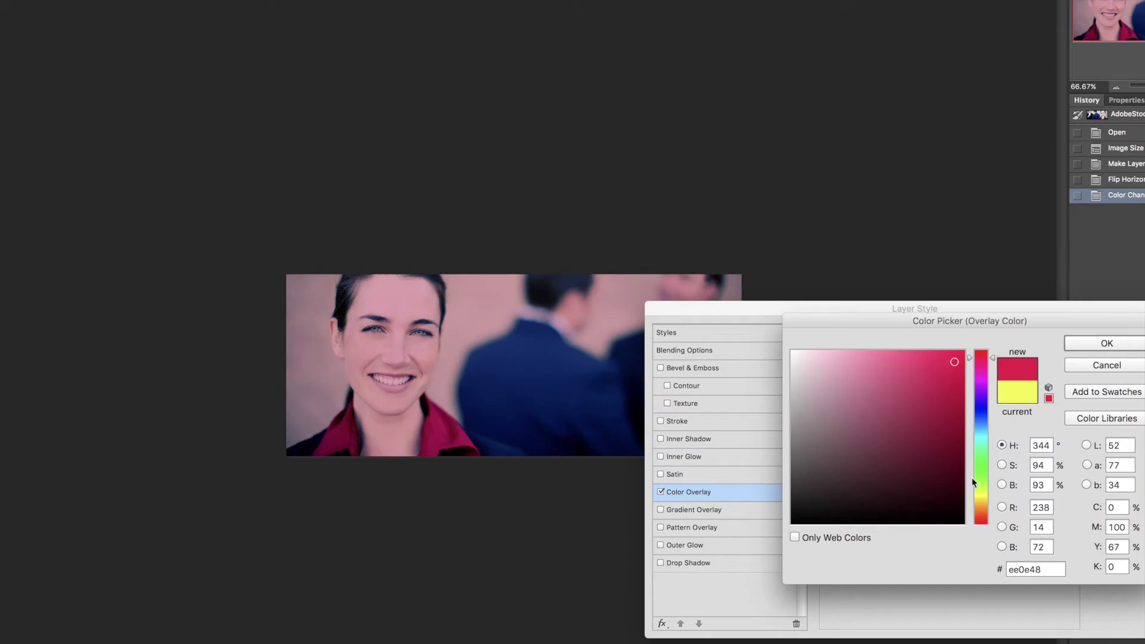
left_click(980, 505)
left_click(952, 386)
left_click(954, 358)
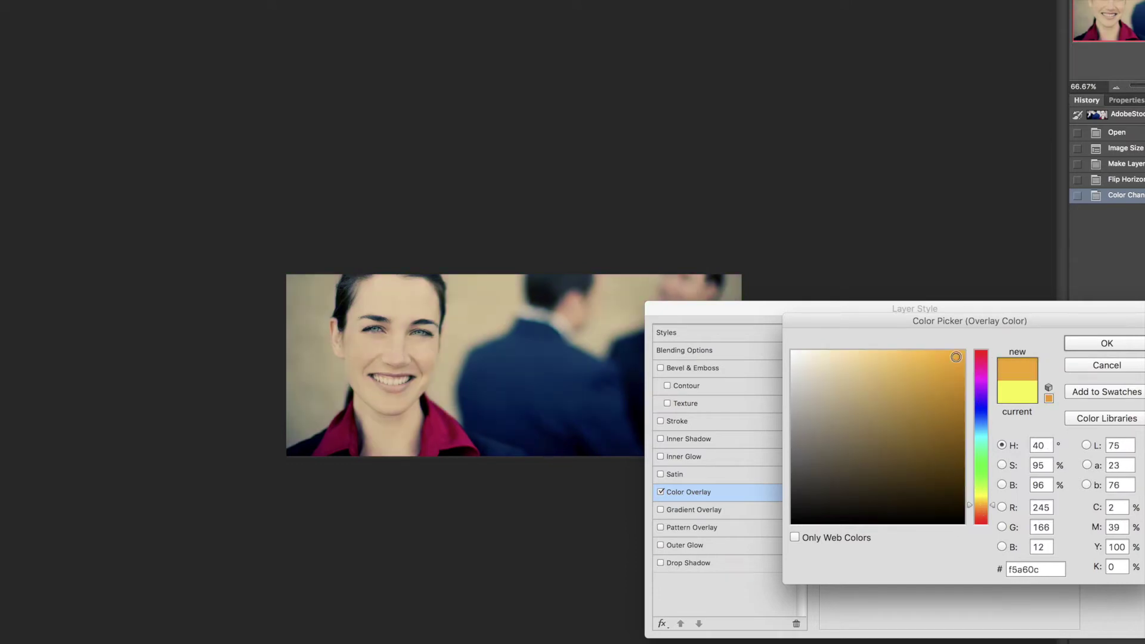
left_click(939, 392)
left_click(954, 368)
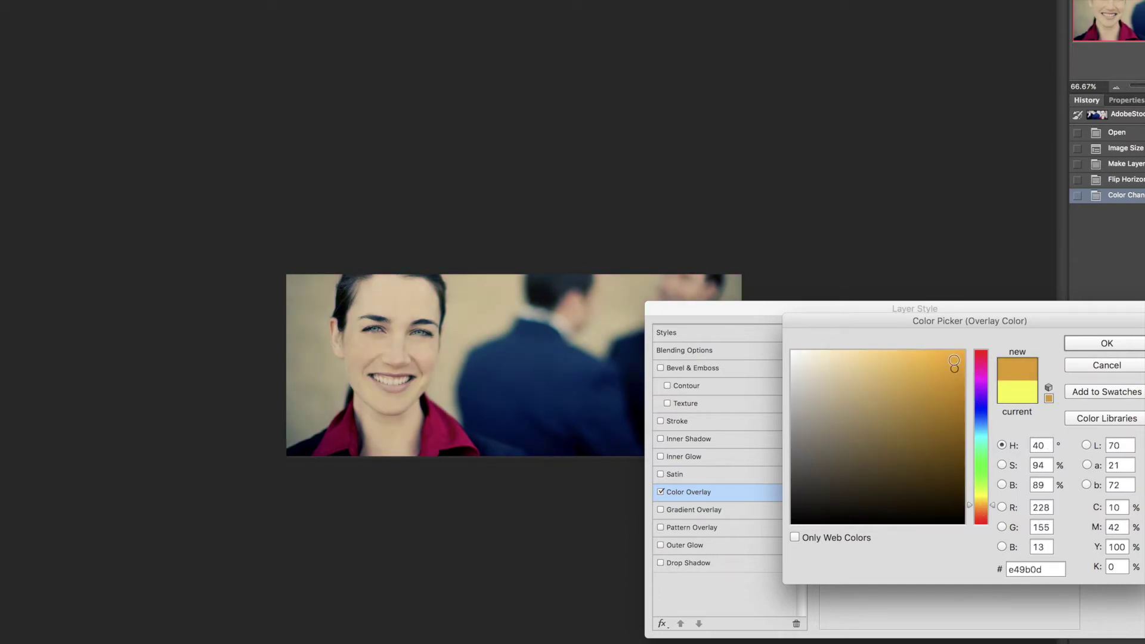
left_click(1097, 345)
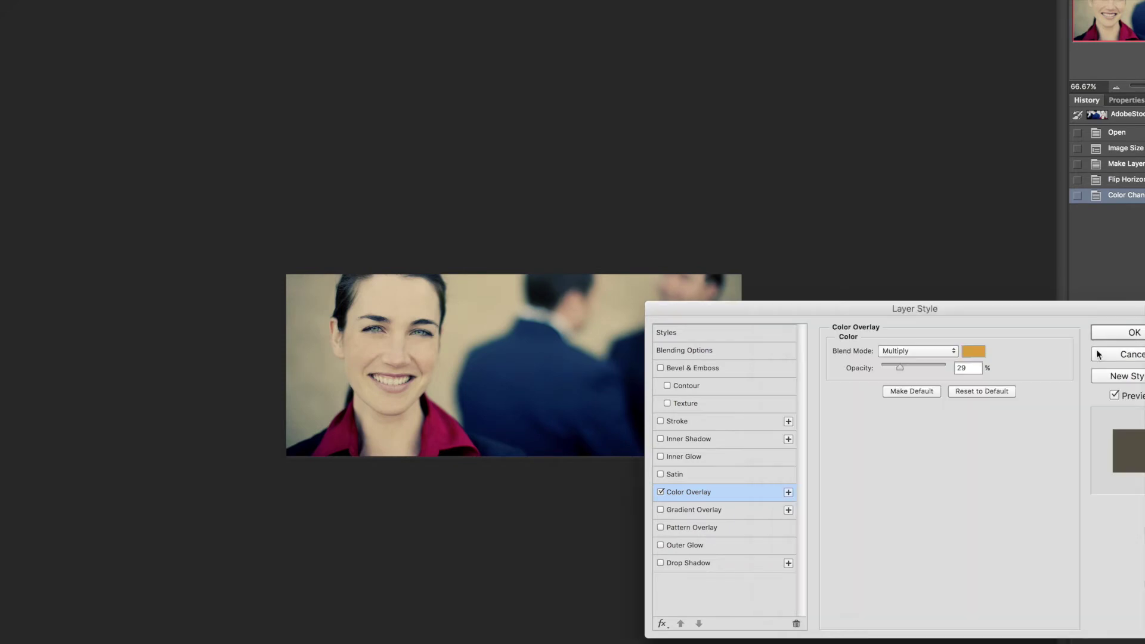
Step: Settle the orange overlay opacity at about 29% and apply the layer style
left_click_drag(901, 370, 907, 370)
left_click_drag(899, 370, 901, 370)
left_click(1124, 335)
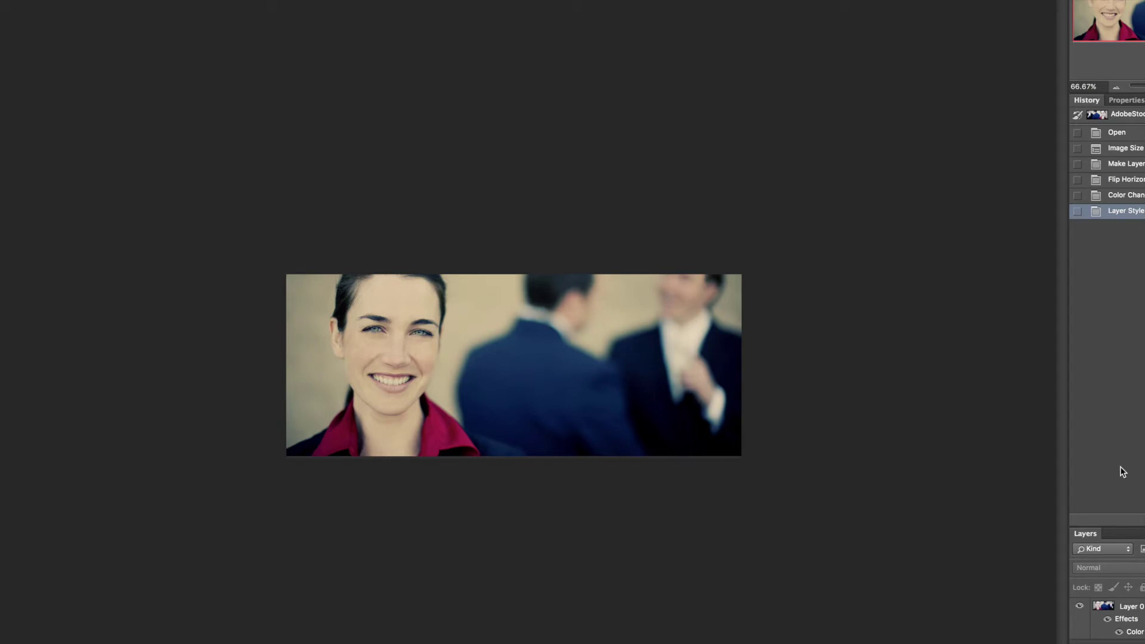
key("super+alt+shift+s")
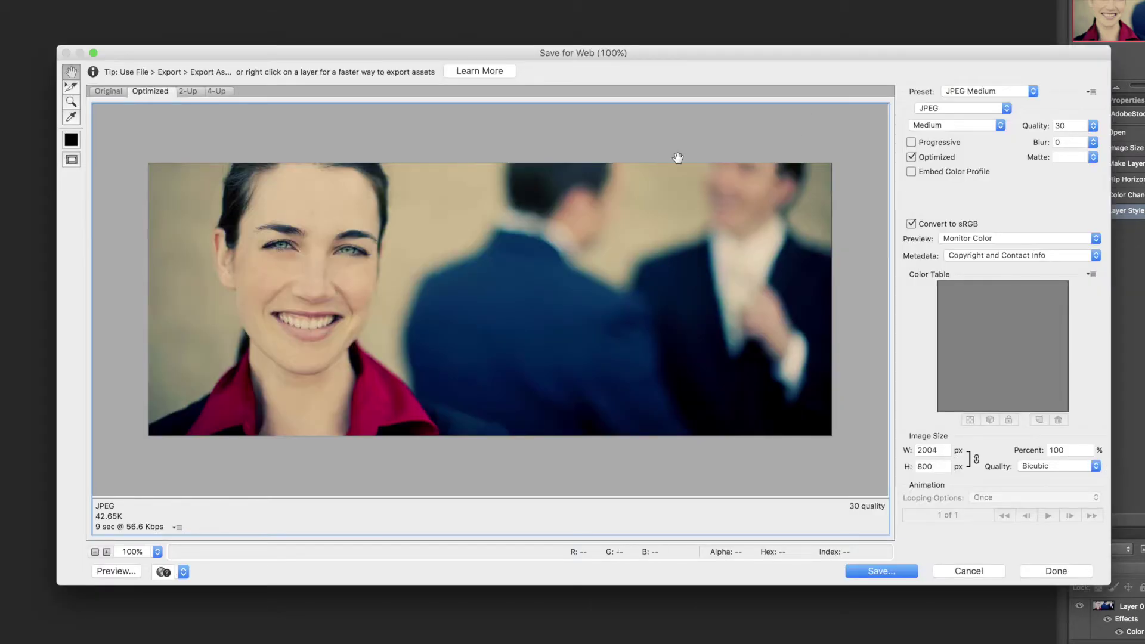
Step: Save the tinted banner as a medium-quality web JPEG and switch back to Chrome
left_click(879, 572)
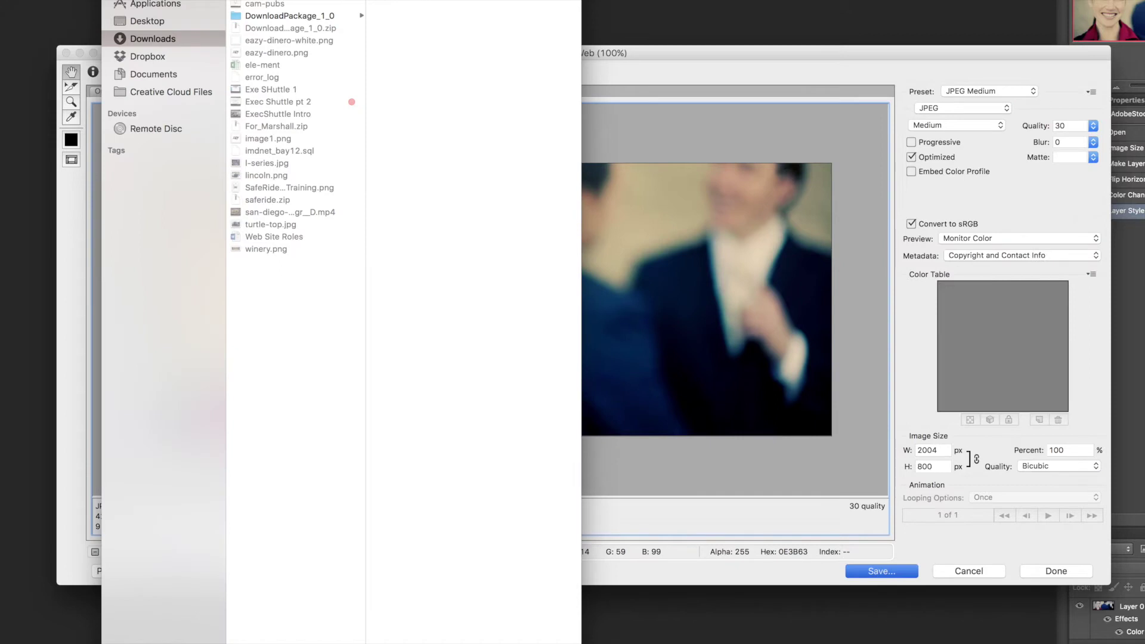
key("Return")
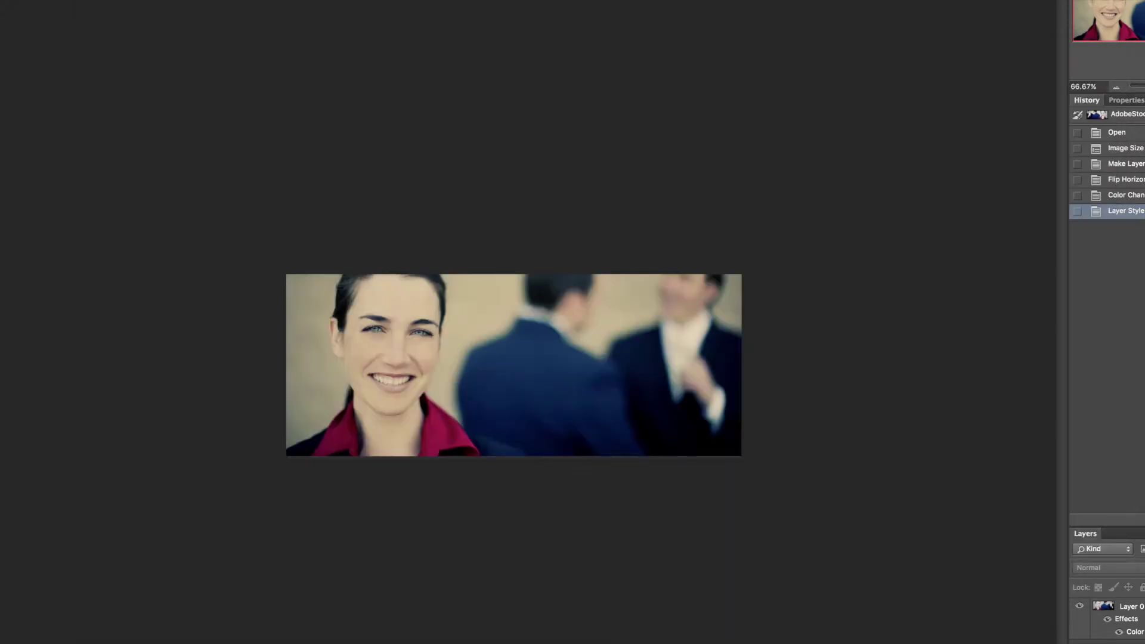
key("super+Tab")
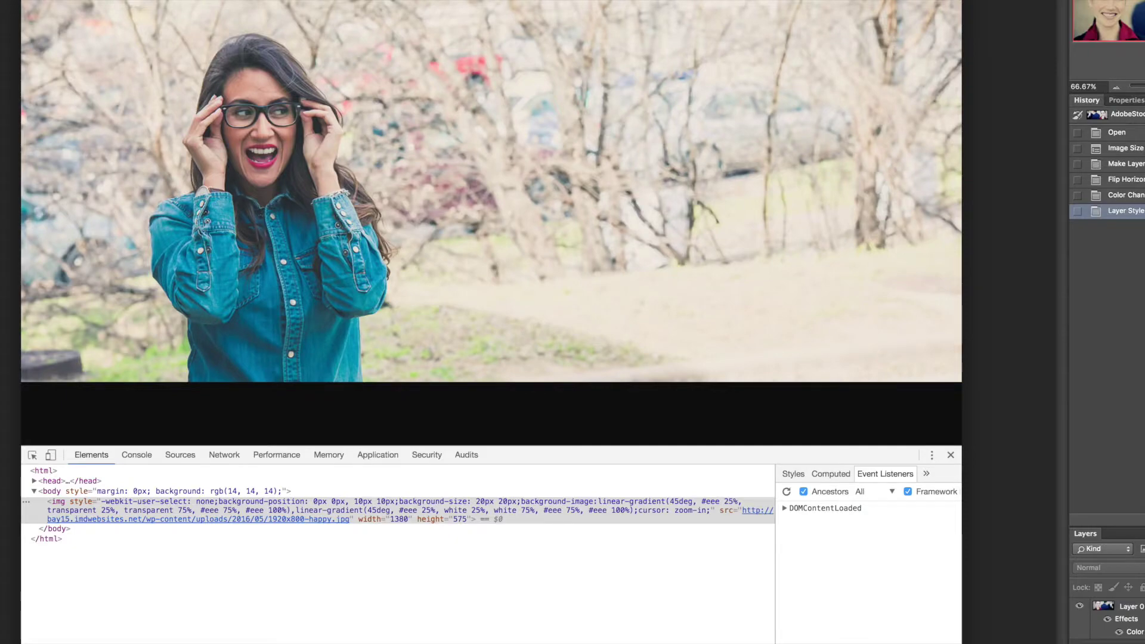
Step: Close the old photo tab and open the testimonial section's settings in Divi Builder
key("super+w")
scroll(314, 255, "down", 10)
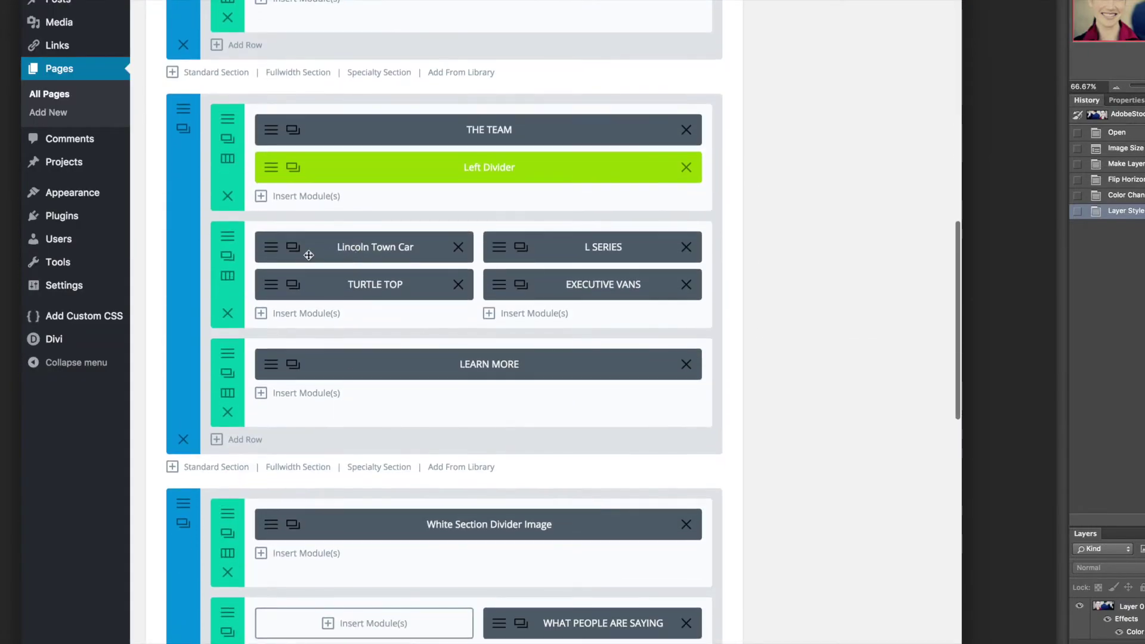
scroll(315, 255, "down", 3)
scroll(322, 331, "down", 5)
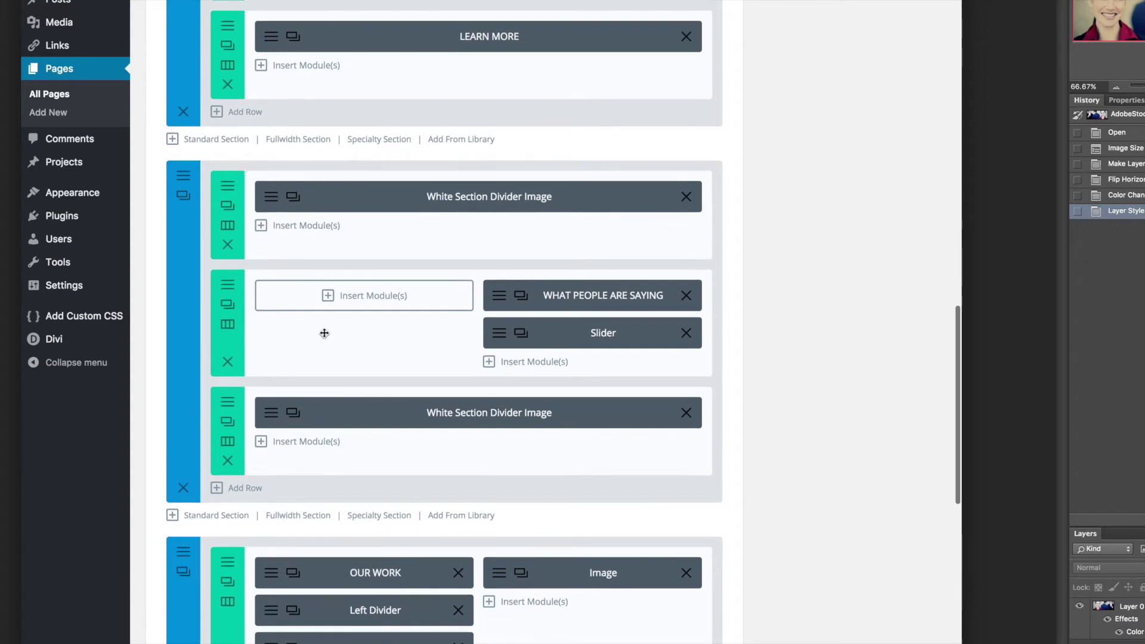
scroll(324, 332, "down", 4)
scroll(322, 332, "up", 6)
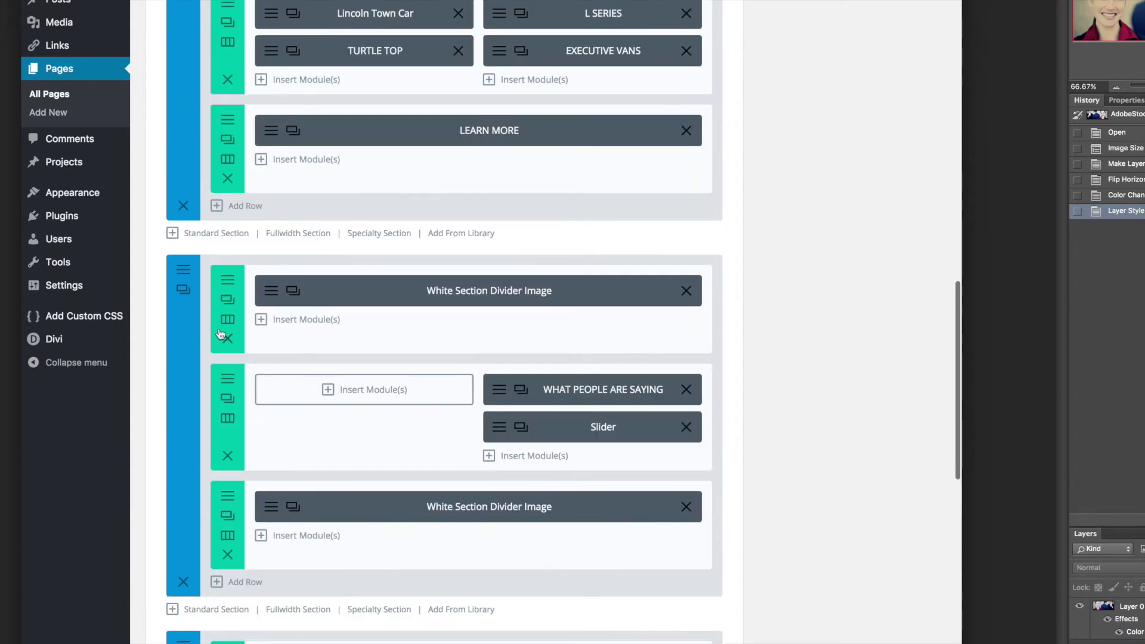
left_click(184, 288)
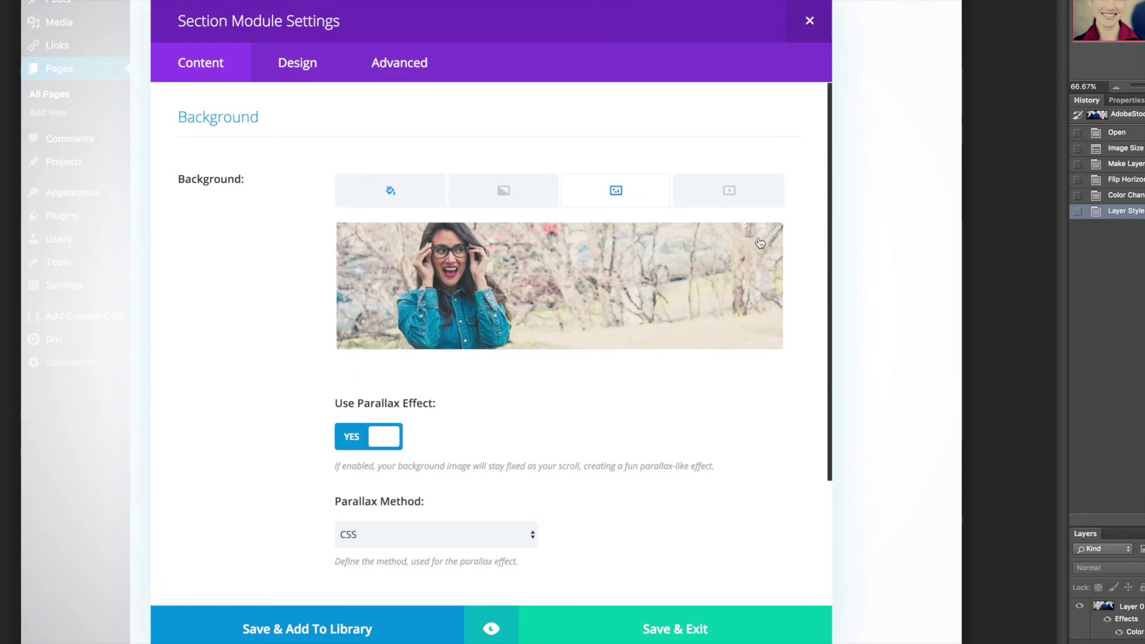
Step: Replace the section background with the uploaded testimonial.jpg and save the section
left_click(761, 242)
left_click(559, 284)
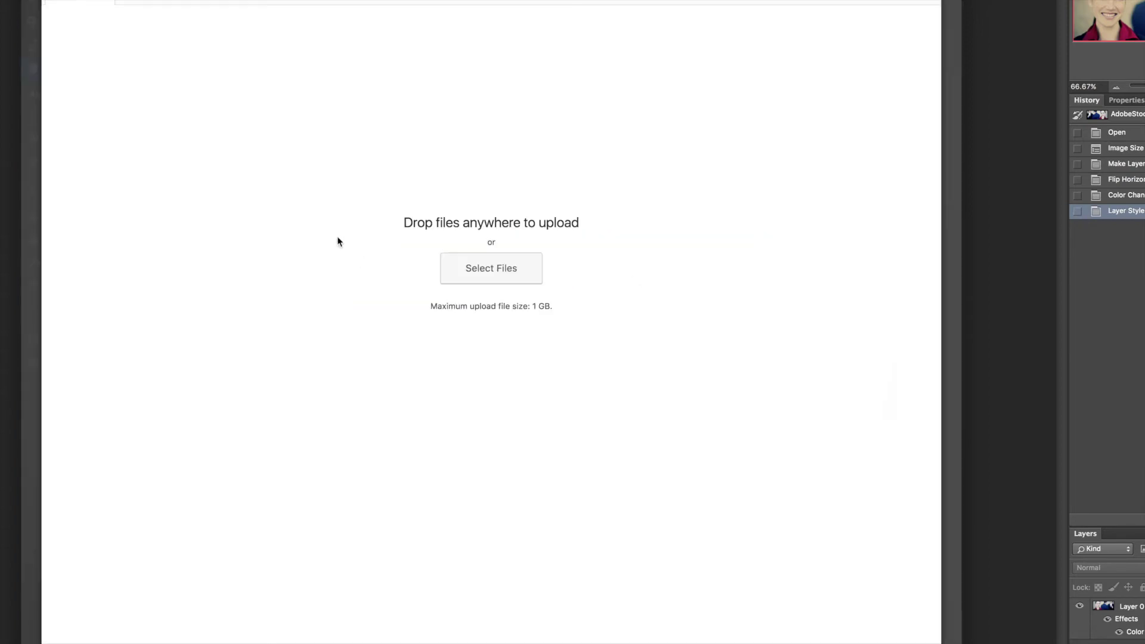
left_click(481, 284)
scroll(439, 52, "down", 3)
scroll(439, 52, "up", 3)
scroll(534, 36, "down", 5)
left_click(531, 11)
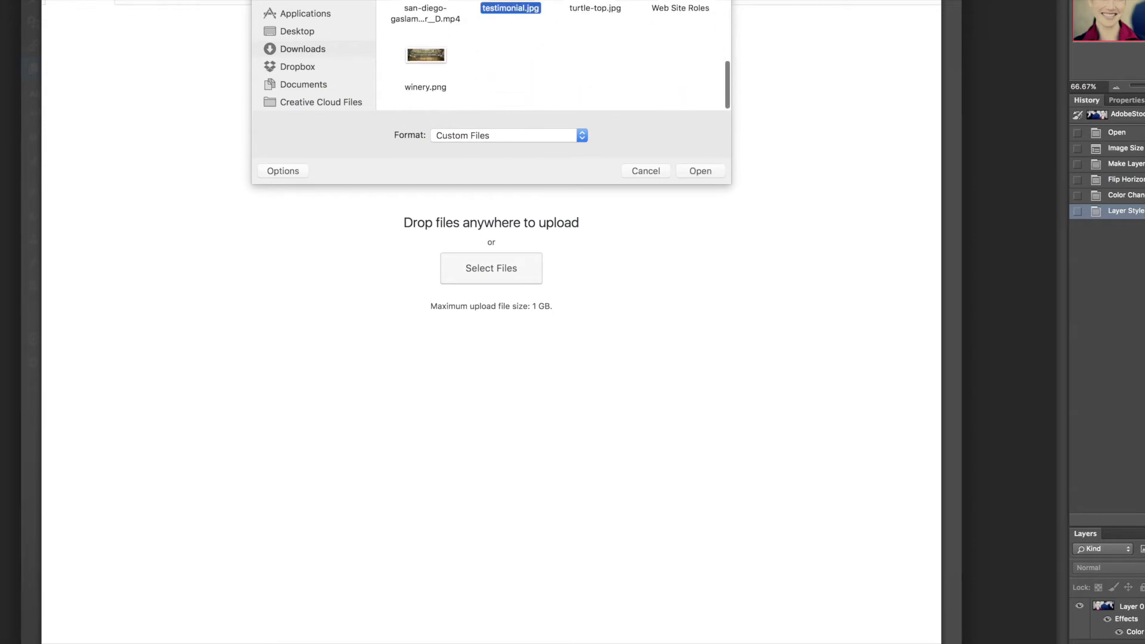
key("Return")
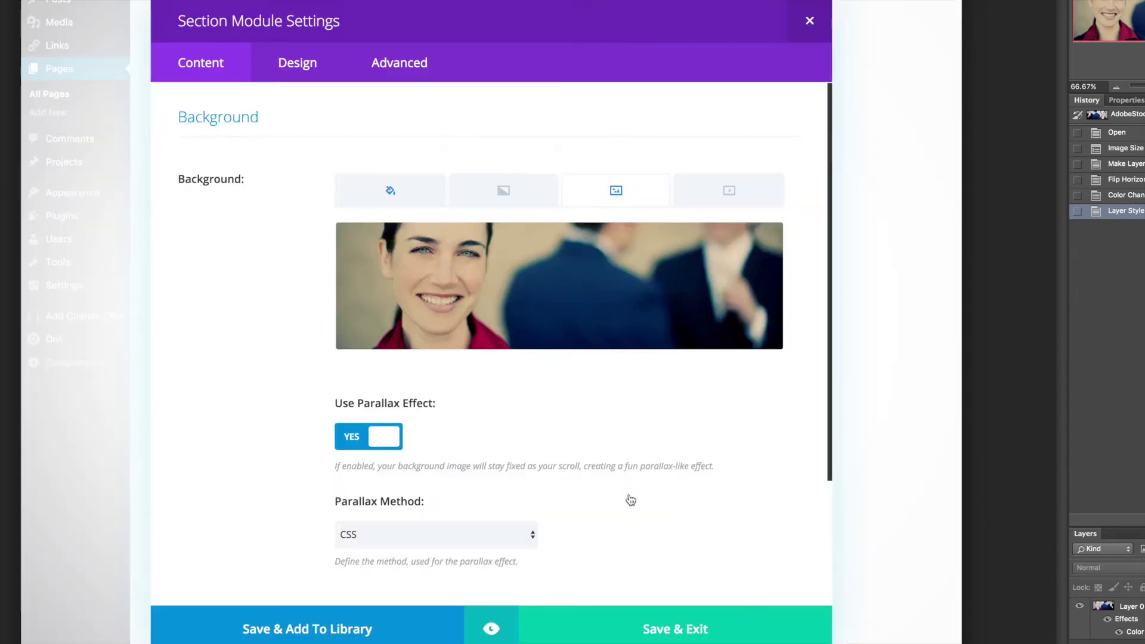
left_click(662, 627)
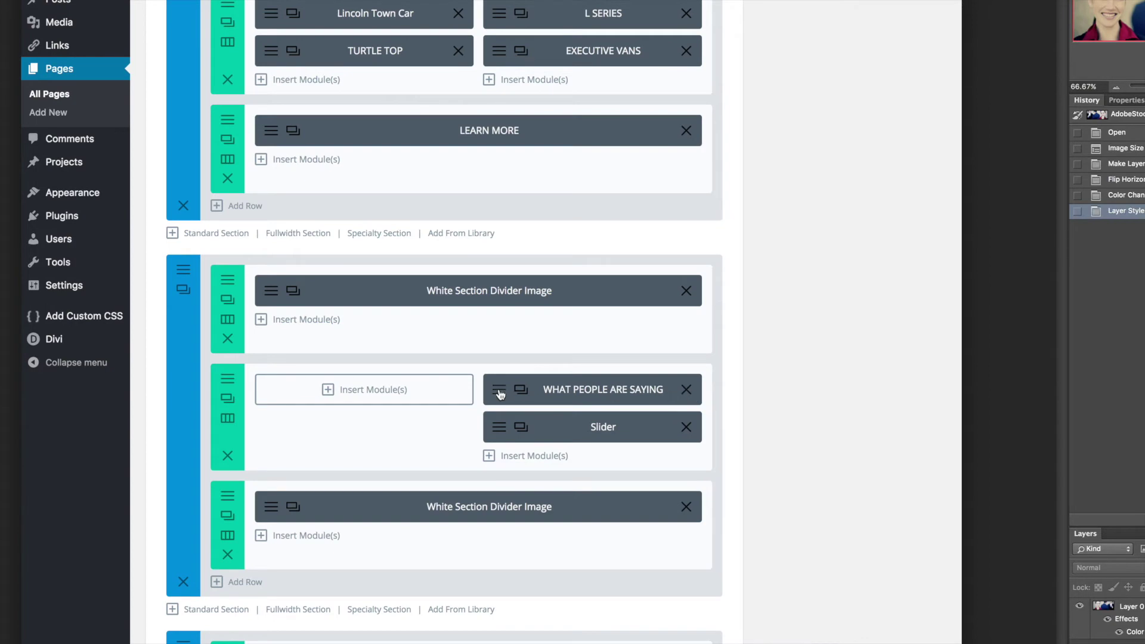
Step: Open the WHAT PEOPLE ARE SAYING heading module, select its text, and close it
left_click(536, 376)
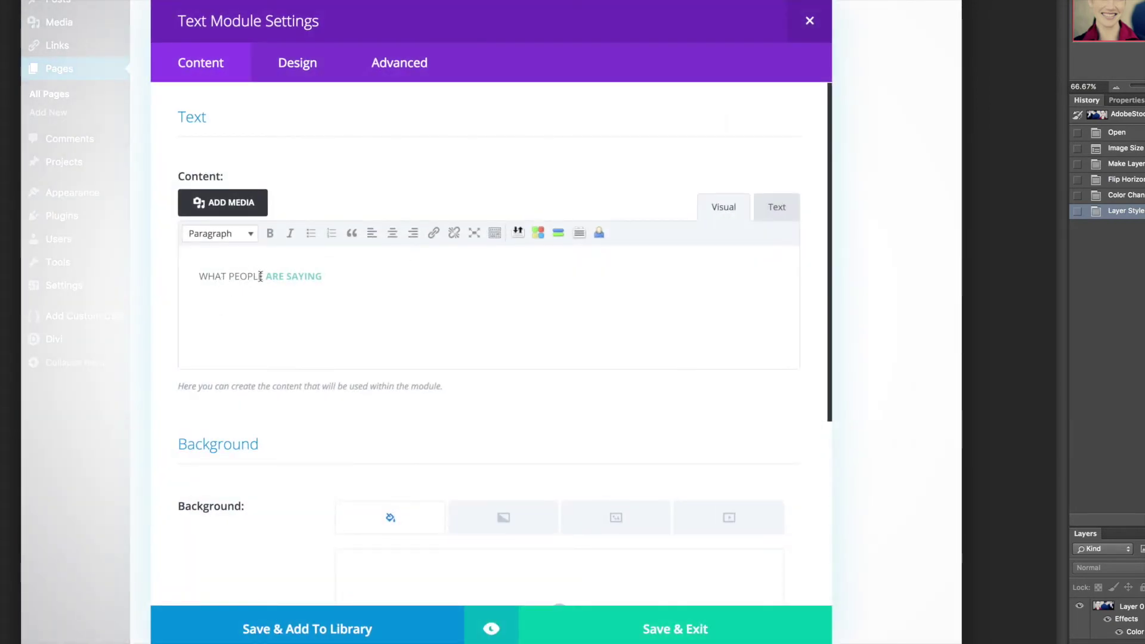
key("super+a")
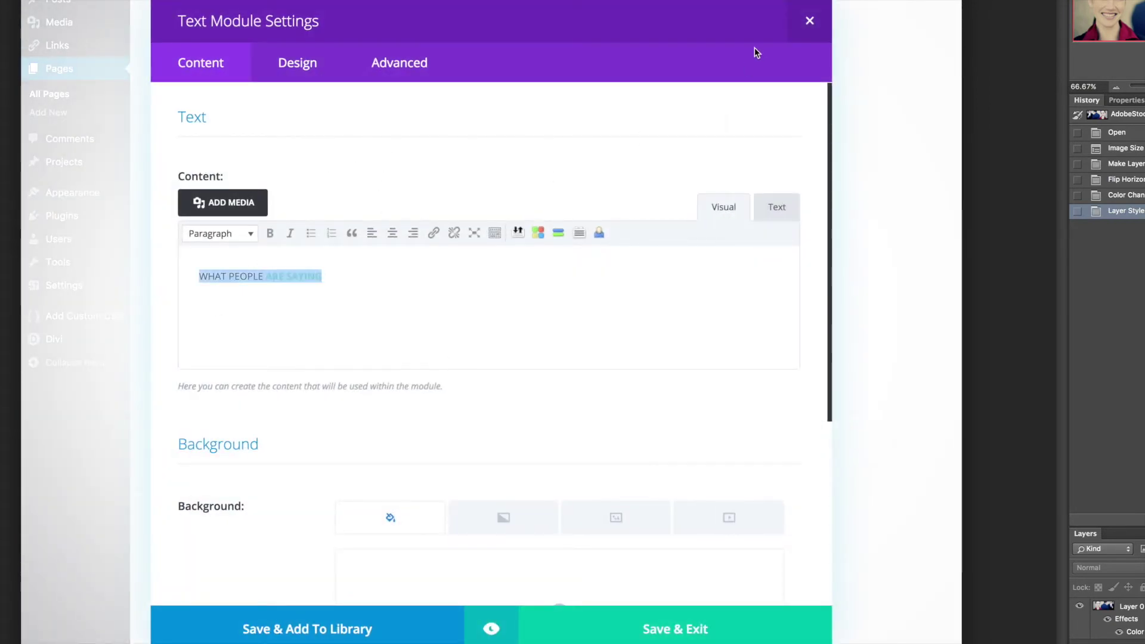
left_click(810, 24)
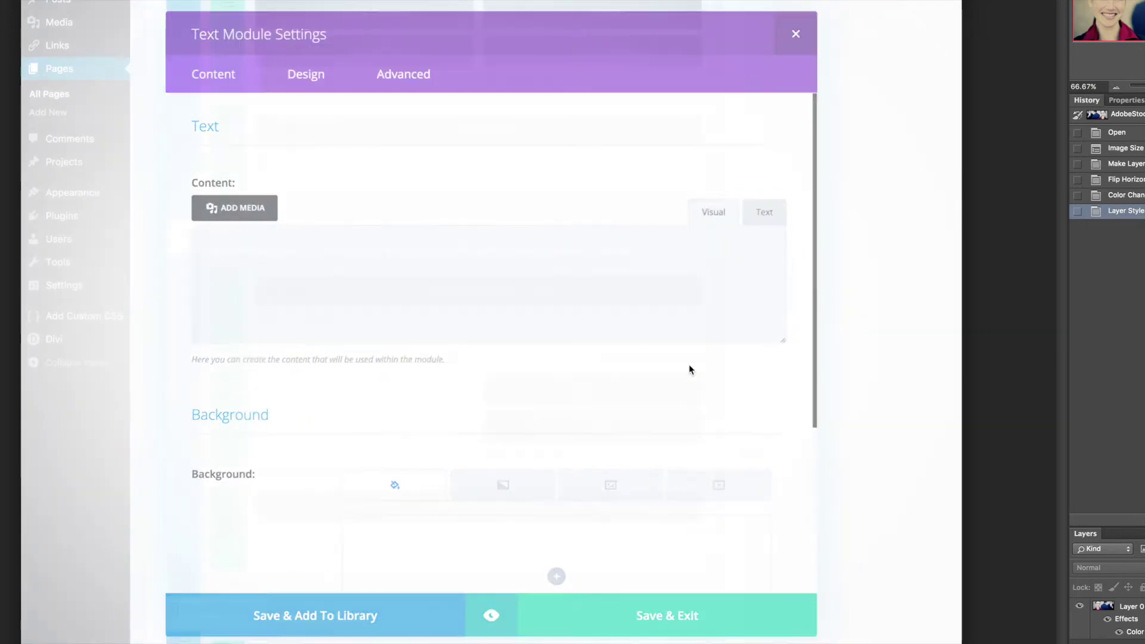
Step: Open the slider's first testimonial slide and select its whole placeholder quote
left_click(505, 432)
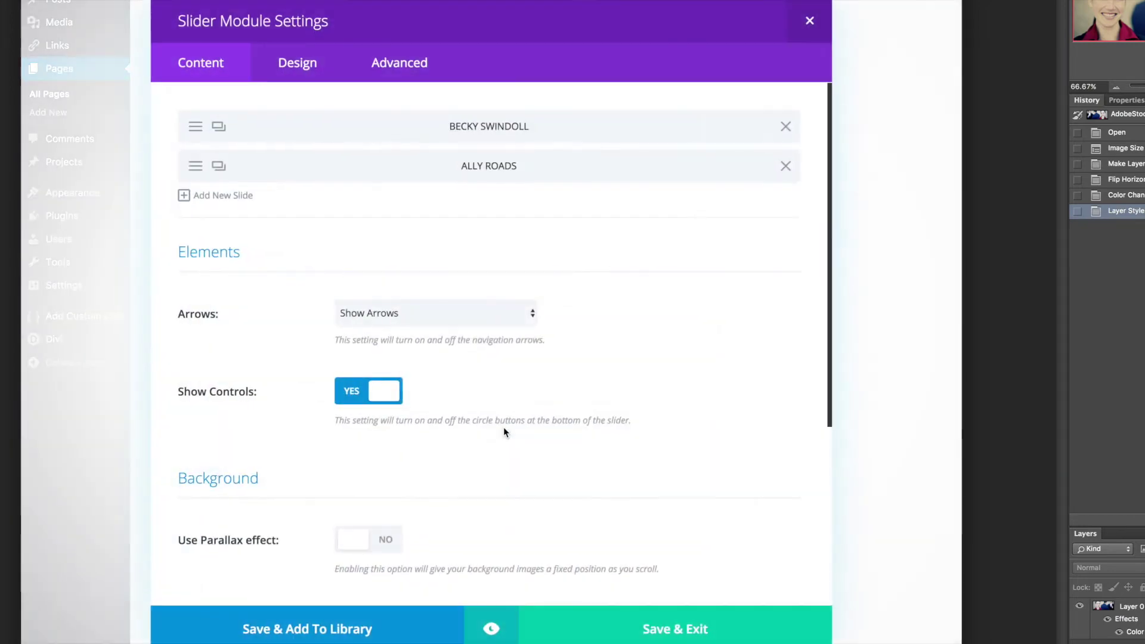
left_click(195, 126)
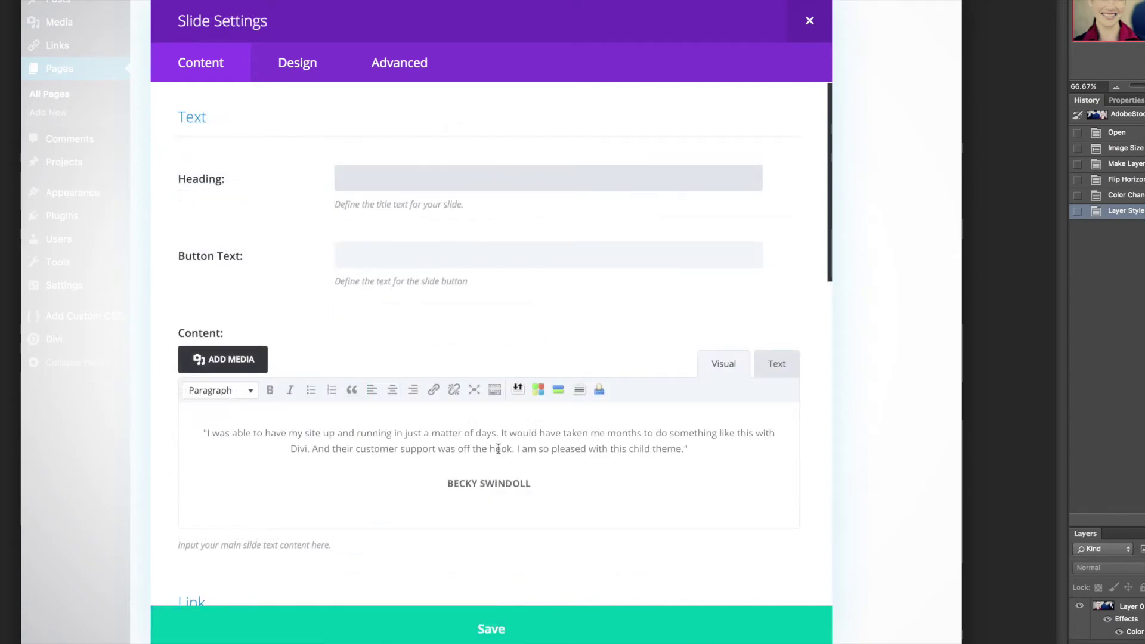
left_click(688, 448)
left_click_drag(688, 448, 97, 294)
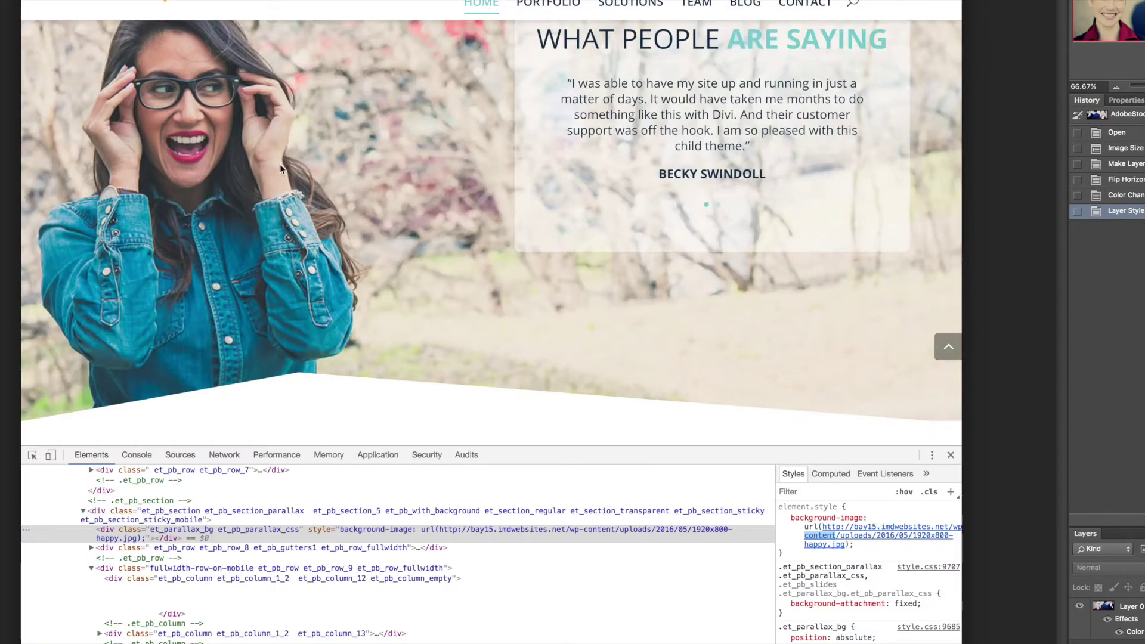
scroll(491, 227, "down", 2)
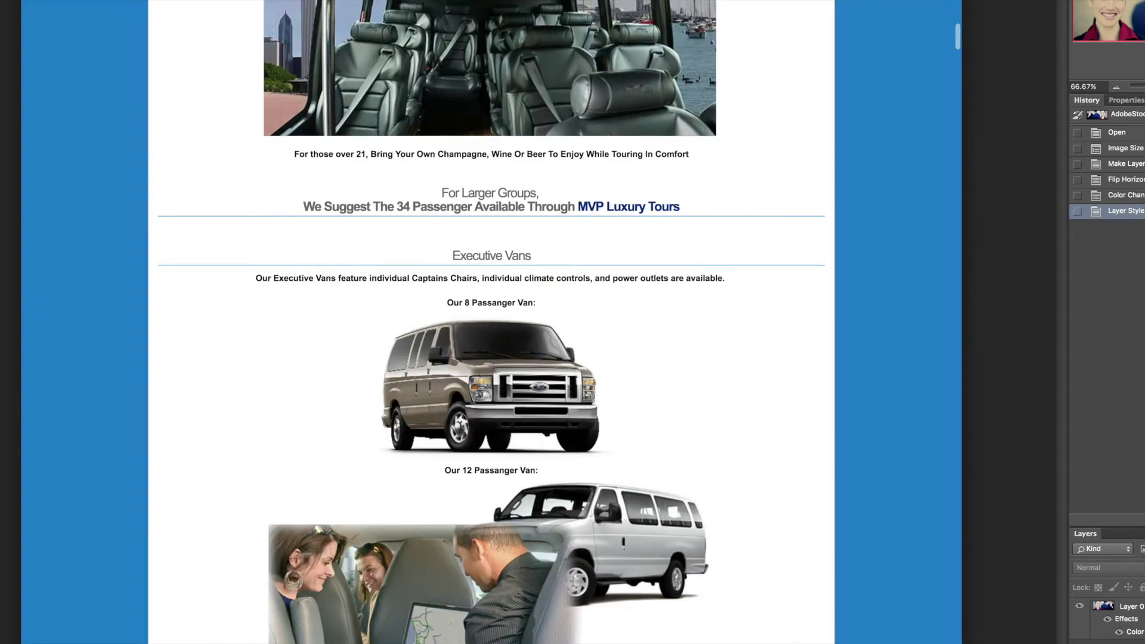
Step: Find the 'A++ service!' testimonial on the reviews page and copy it with its reviewer line
scroll(539, 214, "down", 20)
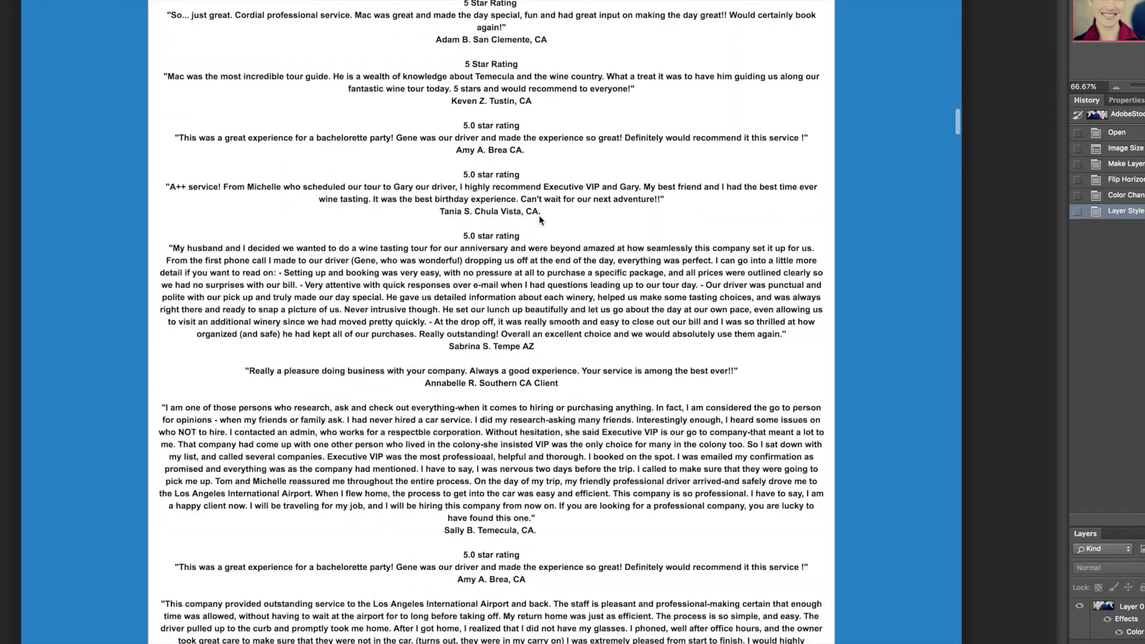
scroll(540, 221, "up", 12)
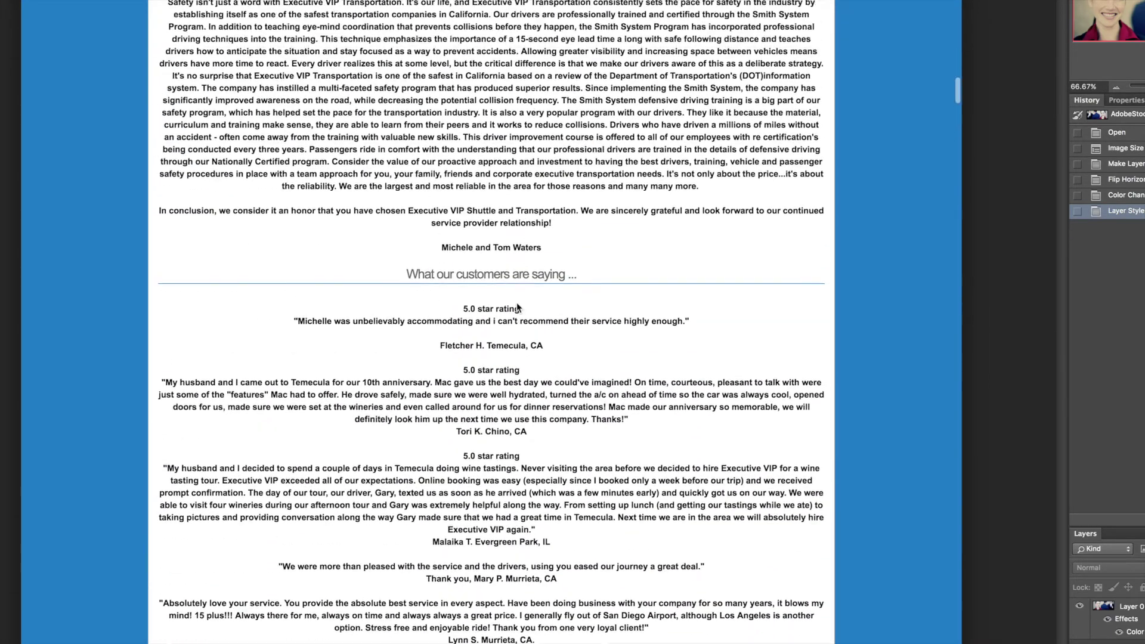
scroll(524, 293, "up", 1)
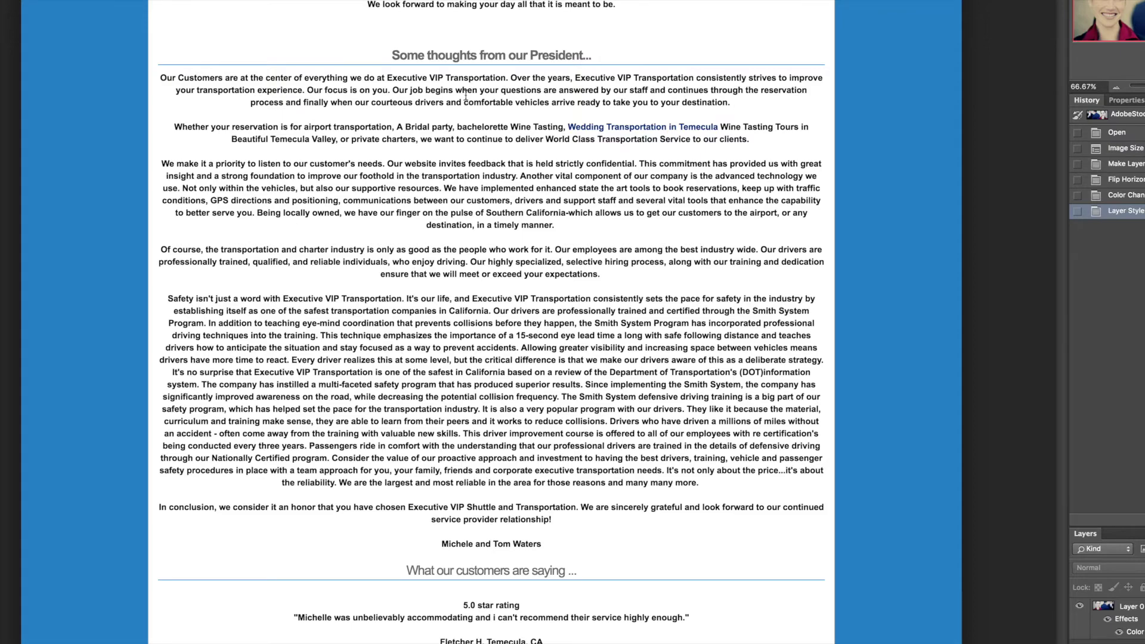
scroll(428, 186, "down", 10)
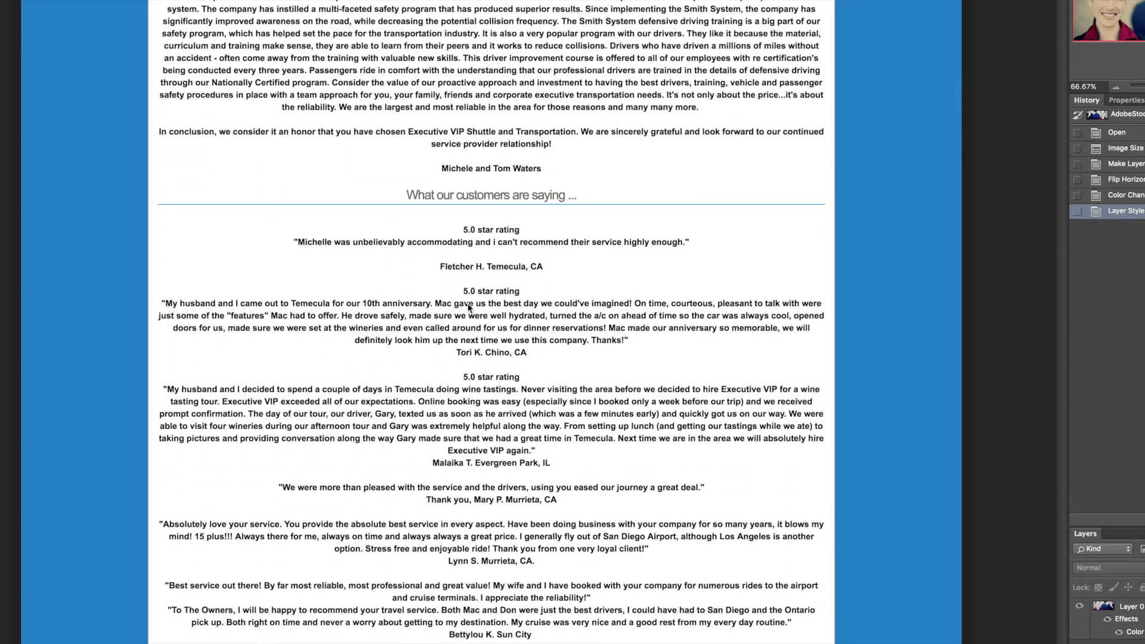
scroll(574, 260, "down", 3)
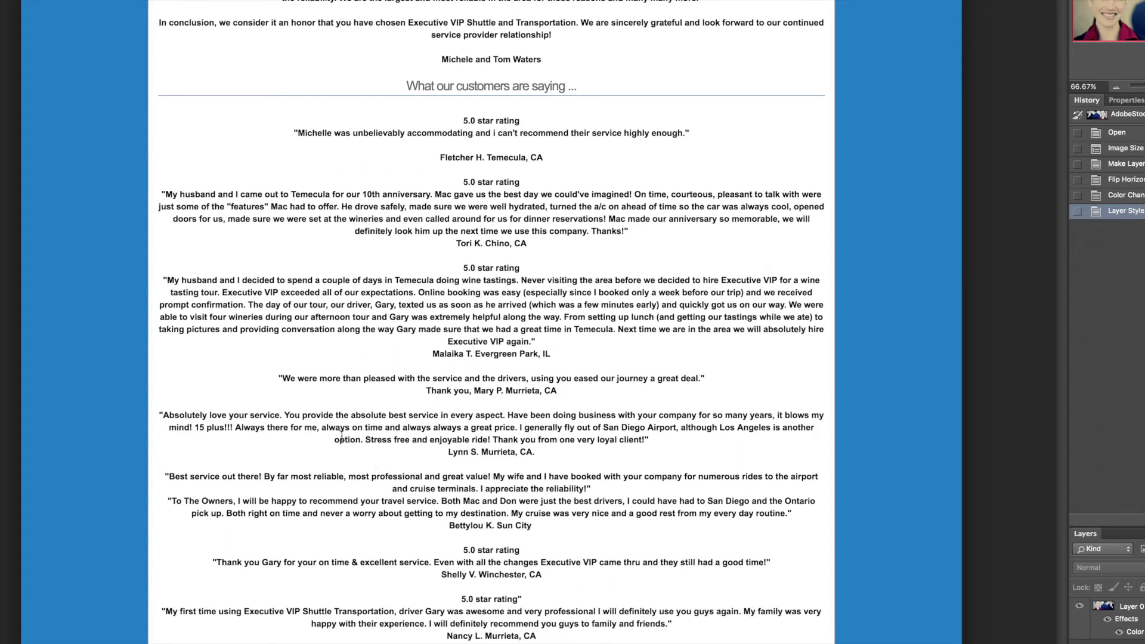
scroll(368, 446, "down", 4)
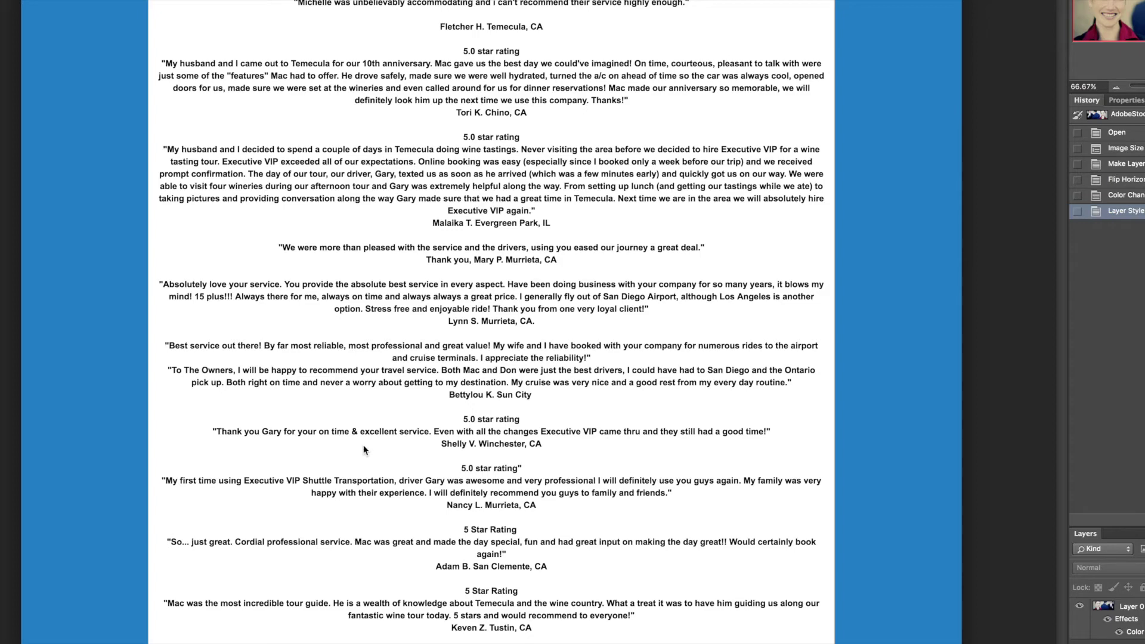
scroll(365, 449, "down", 5)
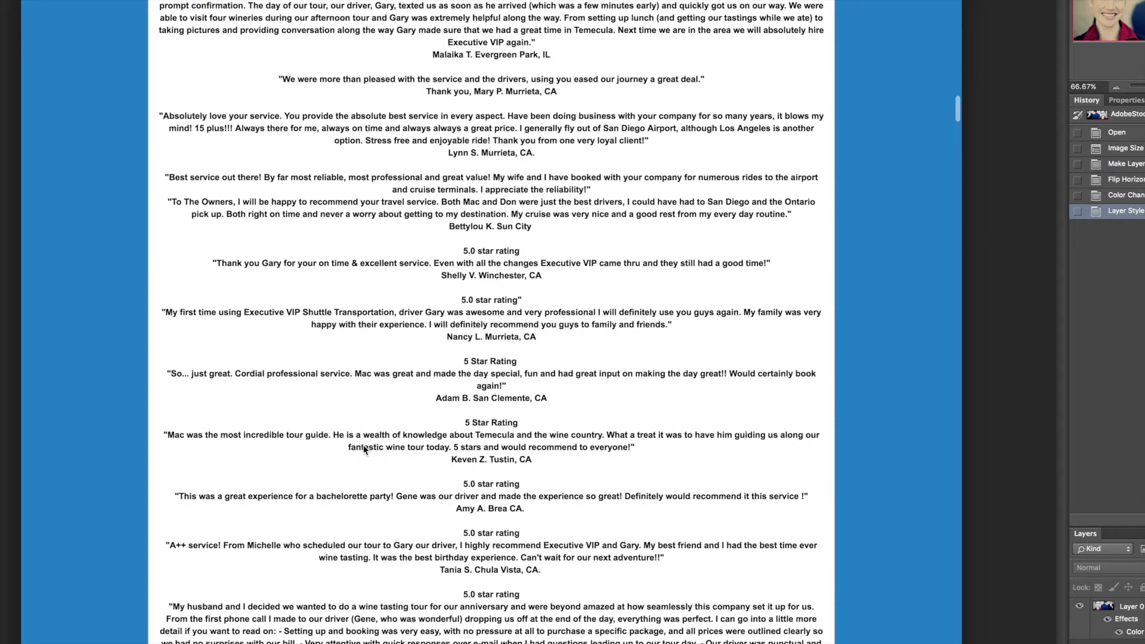
scroll(363, 445, "up", 10)
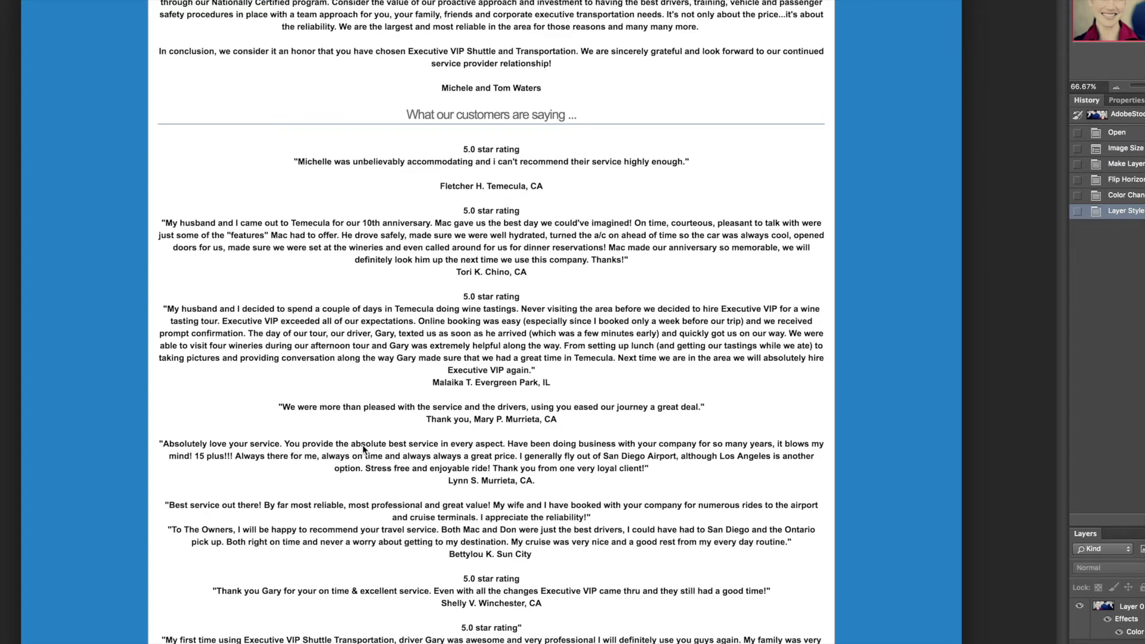
scroll(363, 449, "down", 15)
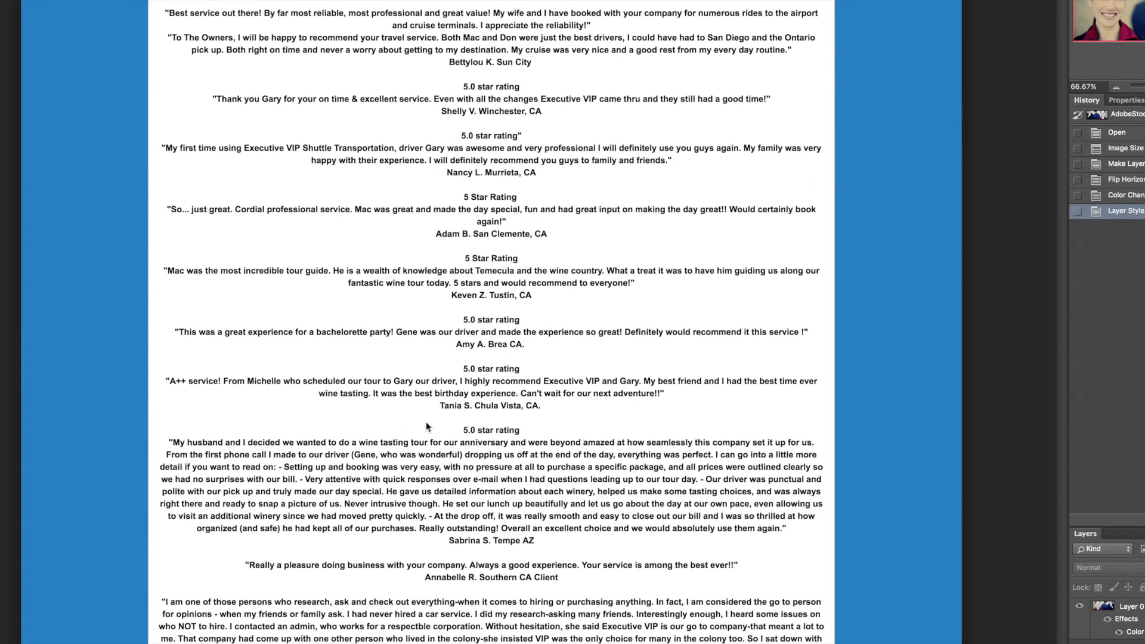
left_click_drag(577, 407, 159, 382)
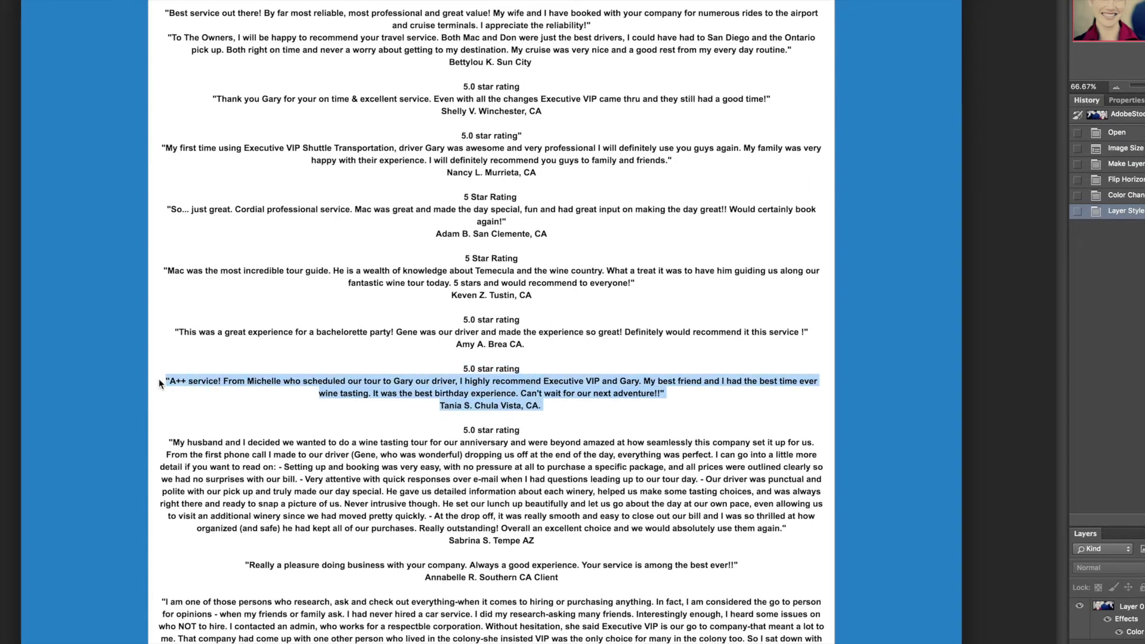
right_click(375, 388)
left_click(413, 416)
key("super+Tab")
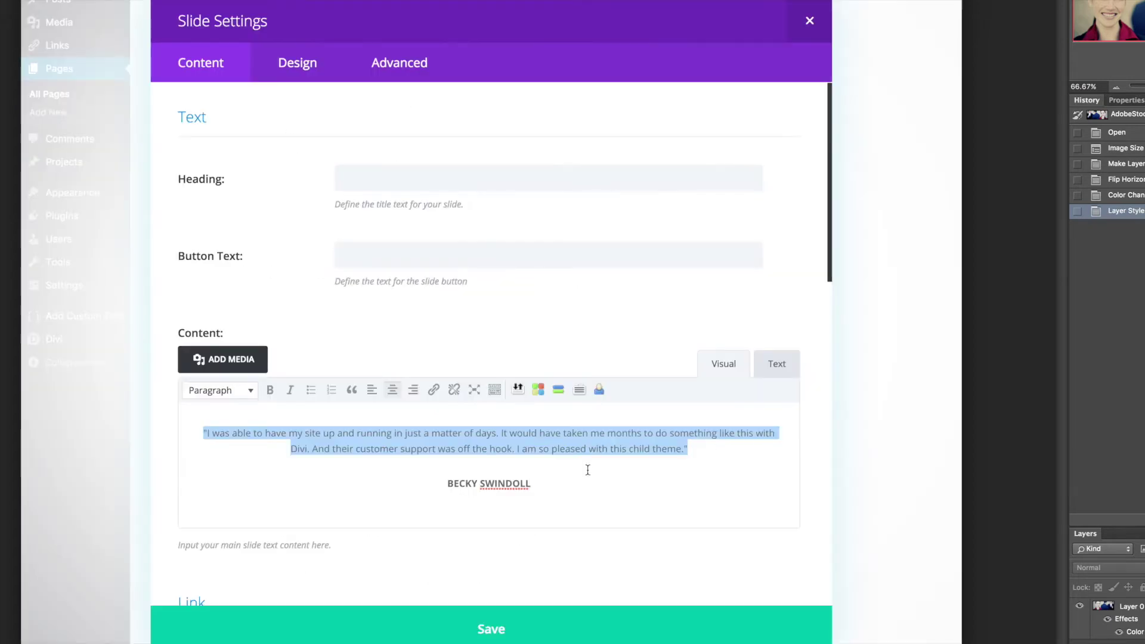
Step: Paste the 'A++ service!' testimonial over the placeholder quote and bold the reviewer line
left_click_drag(531, 484, 202, 432)
key("super+v")
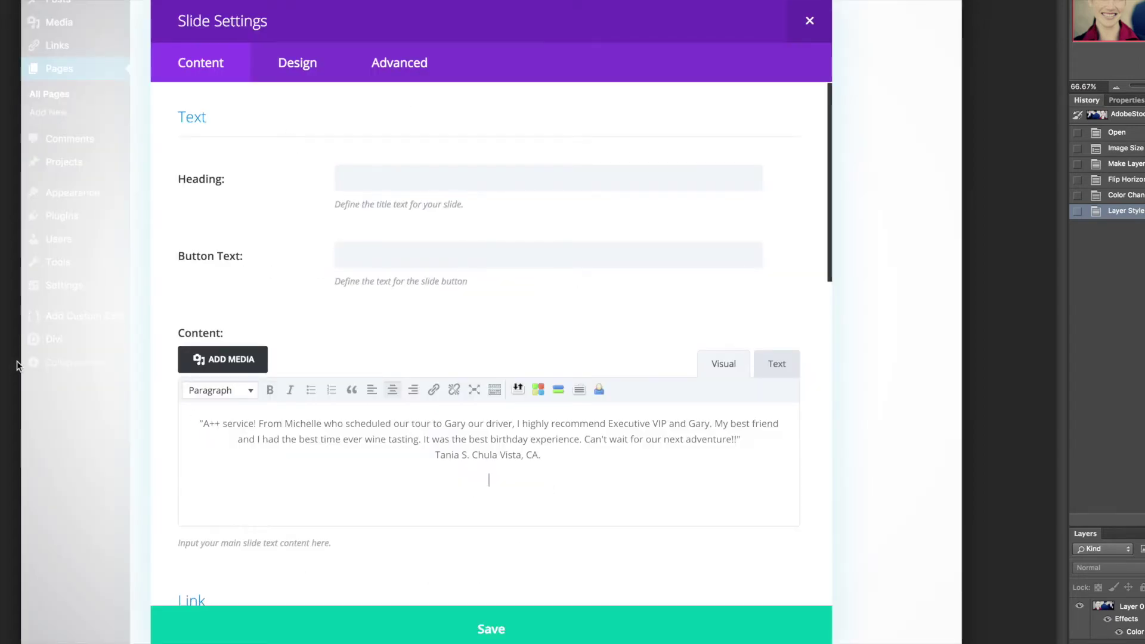
left_click_drag(435, 454, 546, 454)
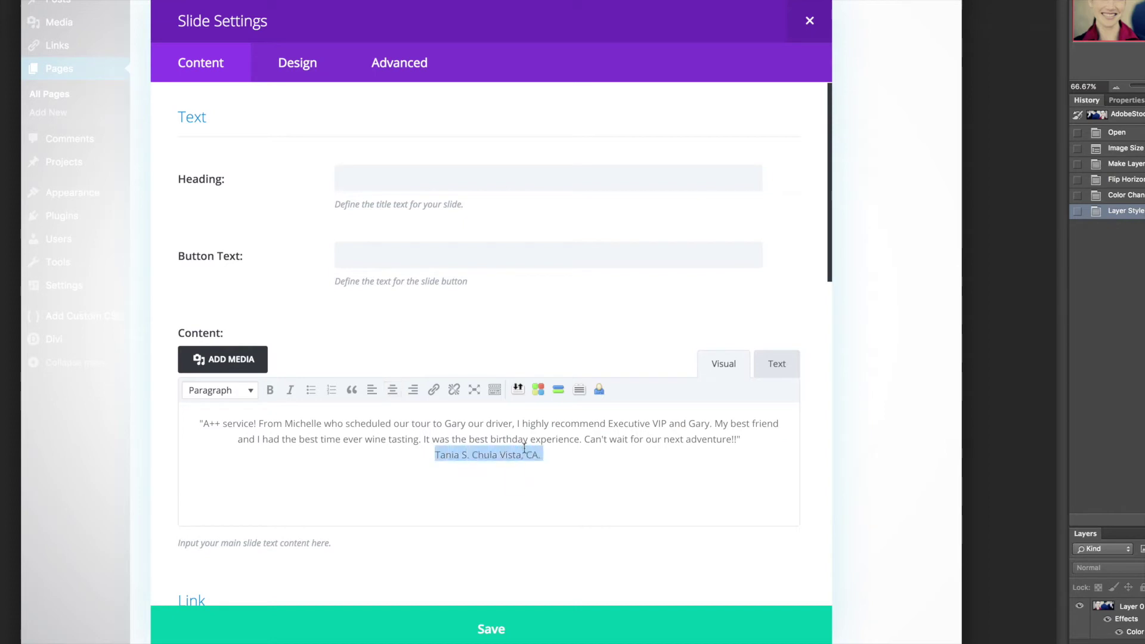
left_click(269, 389)
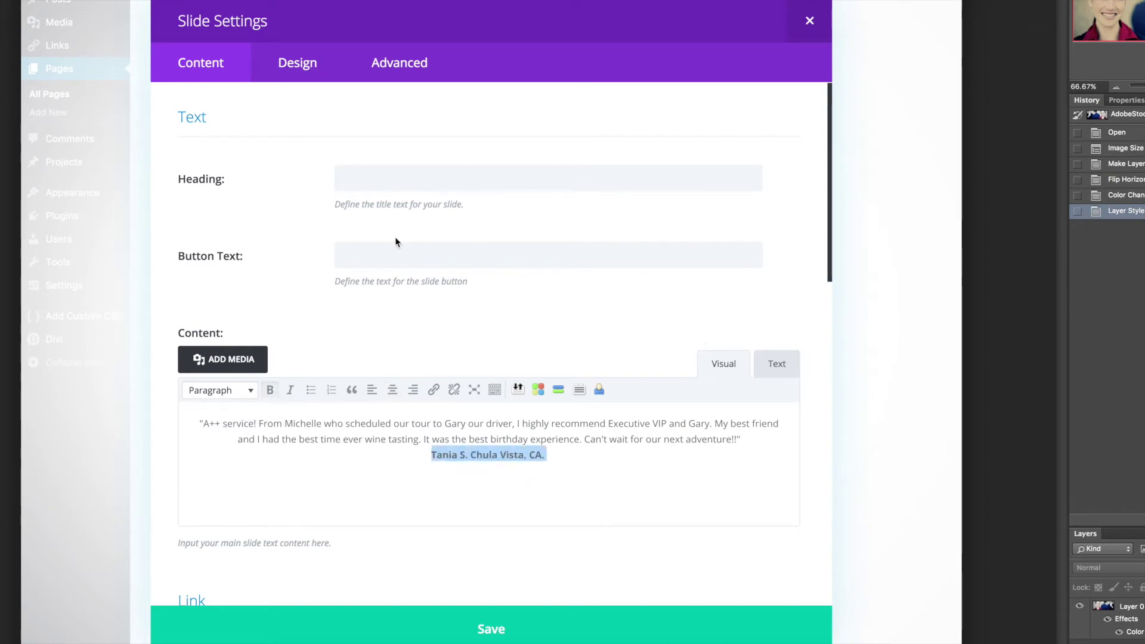
Step: Set the first slide's Admin Label to 1 and save the slide
scroll(370, 534, "down", 1)
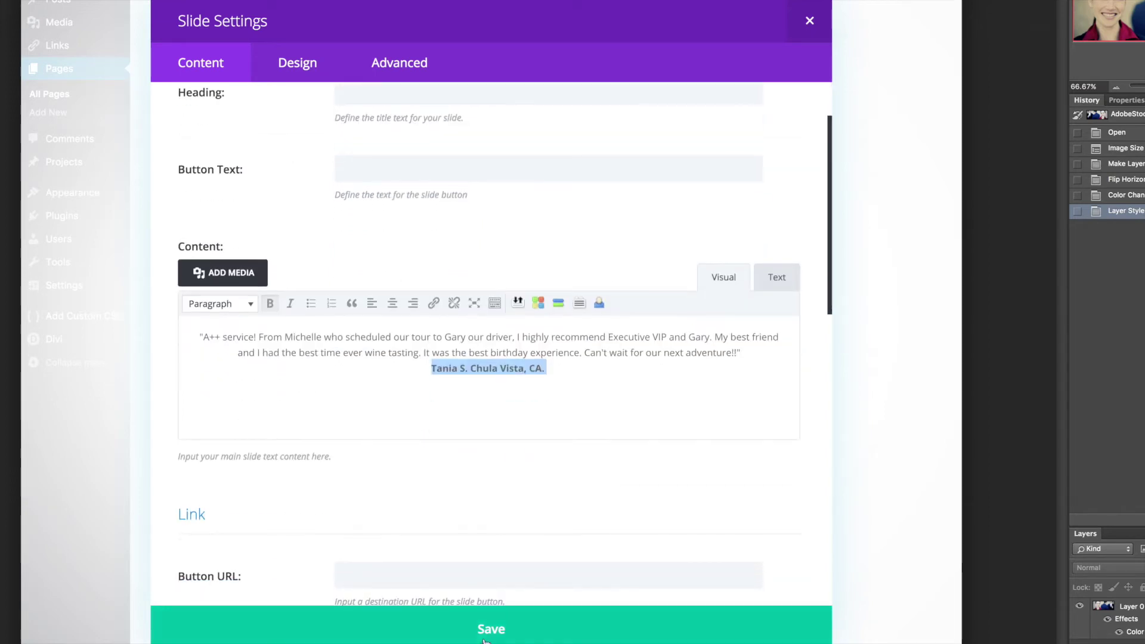
scroll(376, 537, "down", 4)
scroll(367, 531, "down", 8)
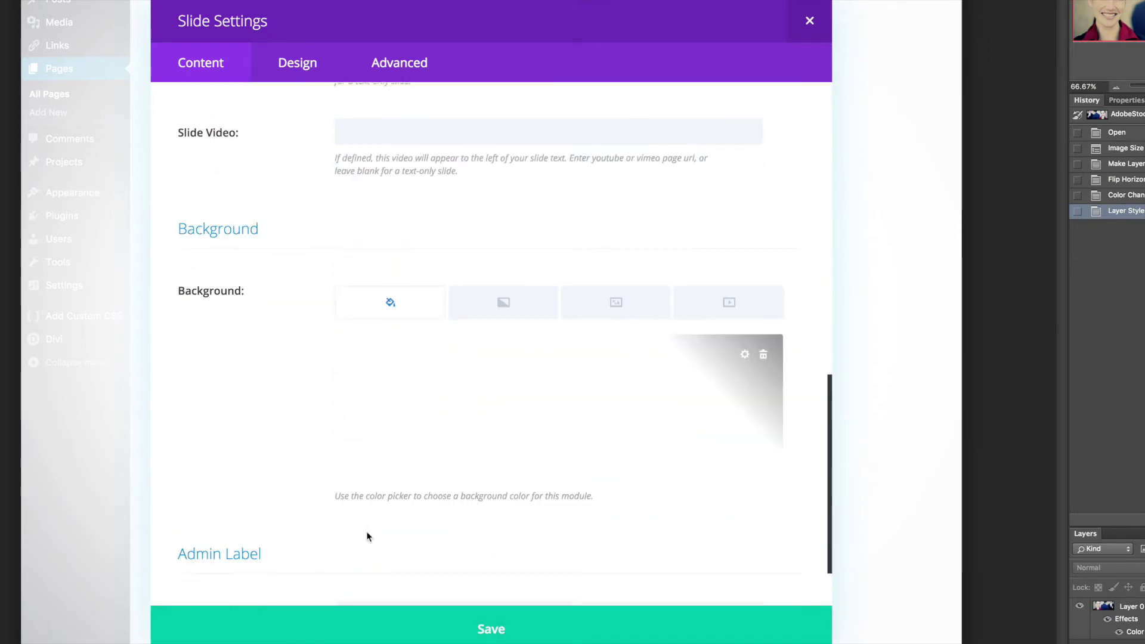
left_click_drag(436, 535, 403, 529)
key("super+a")
type("1")
key("Return")
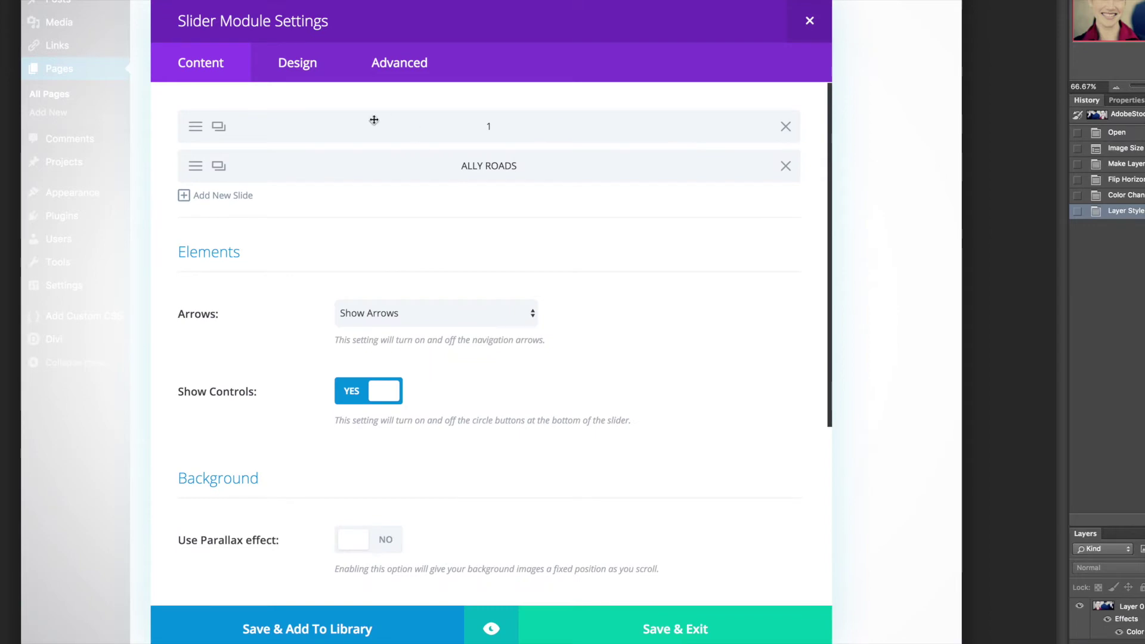
Step: Put the tour guide review into the second slide and bold its reviewer line
left_click(195, 166)
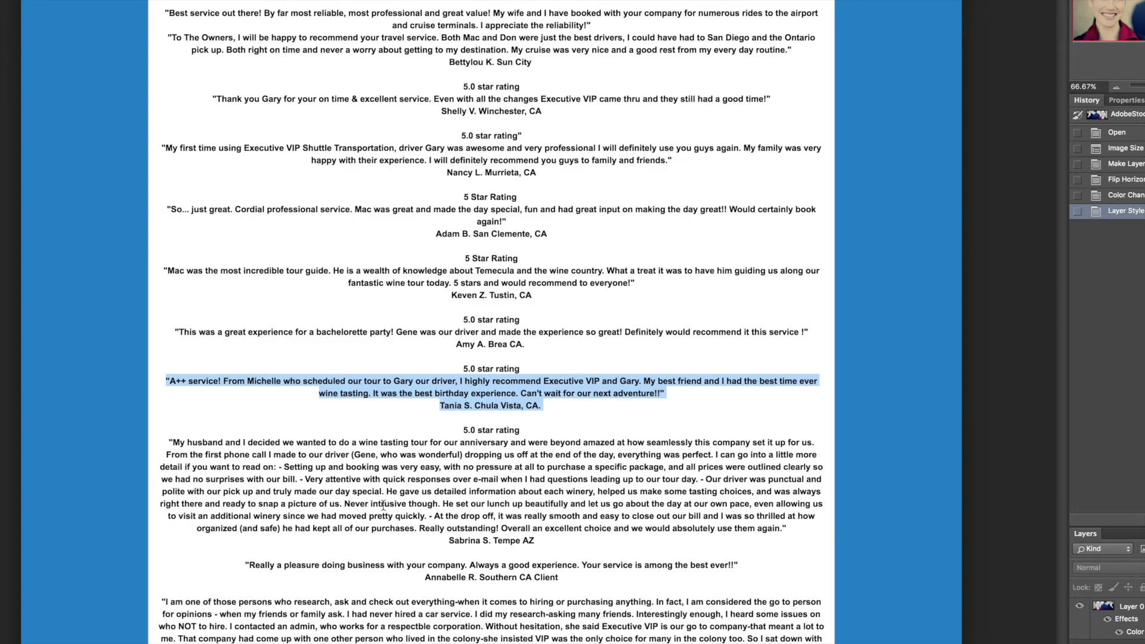
left_click_drag(536, 292, 153, 270)
key("super+c")
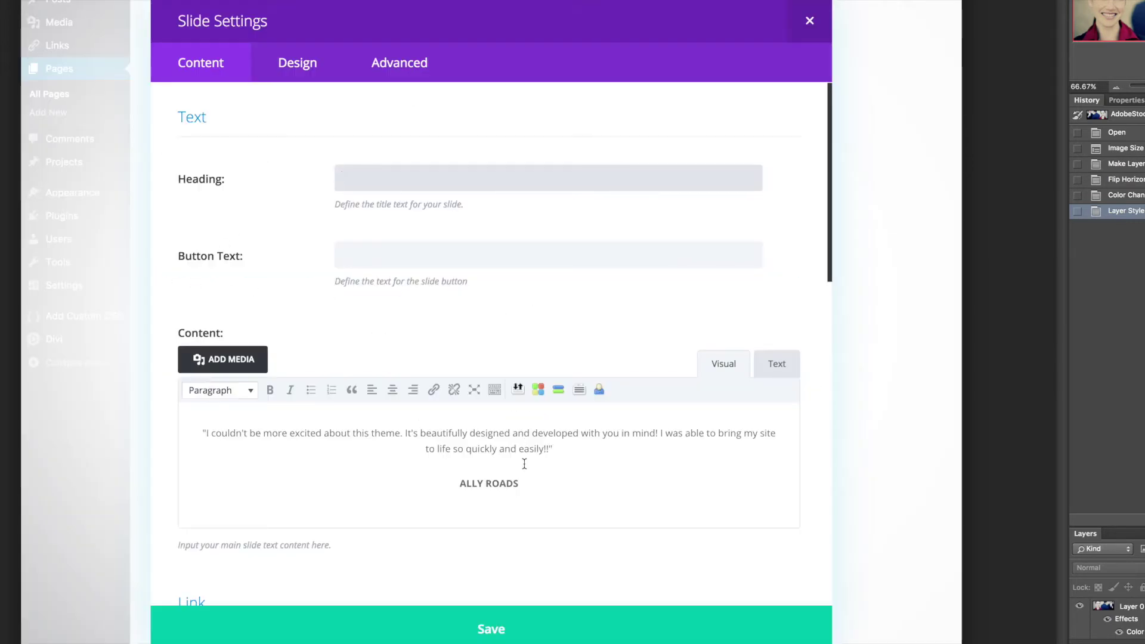
left_click_drag(519, 483, 185, 394)
key("super+v")
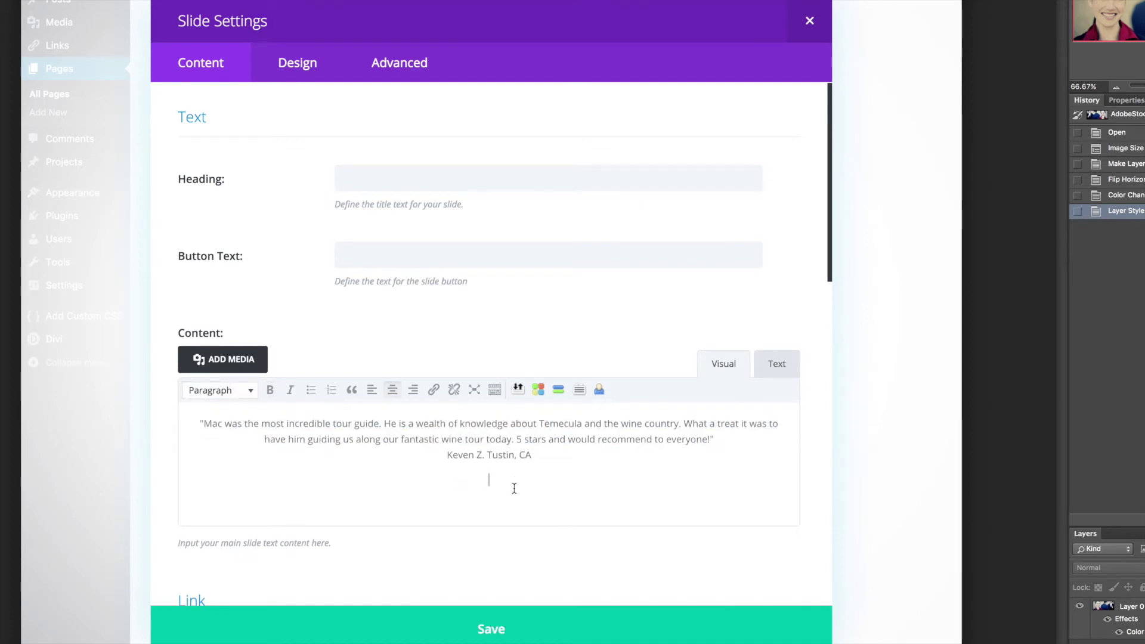
left_click_drag(532, 455, 397, 451)
left_click(270, 389)
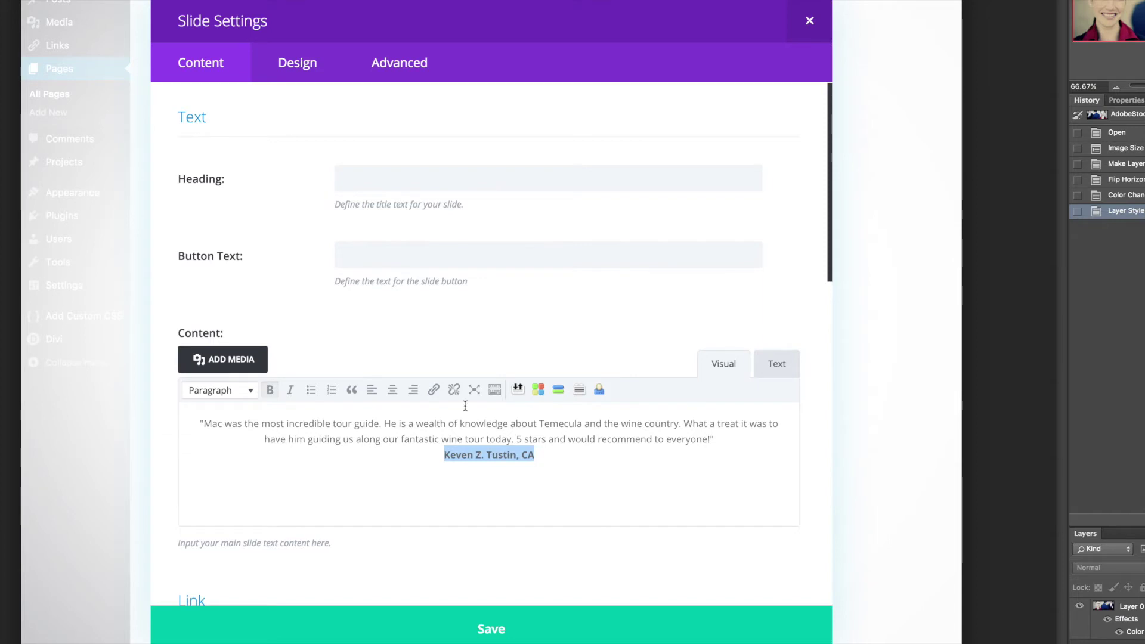
Step: Set the second slide's Admin Label to 1 and save the slide
scroll(370, 474, "down", 10)
scroll(369, 495, "down", 3)
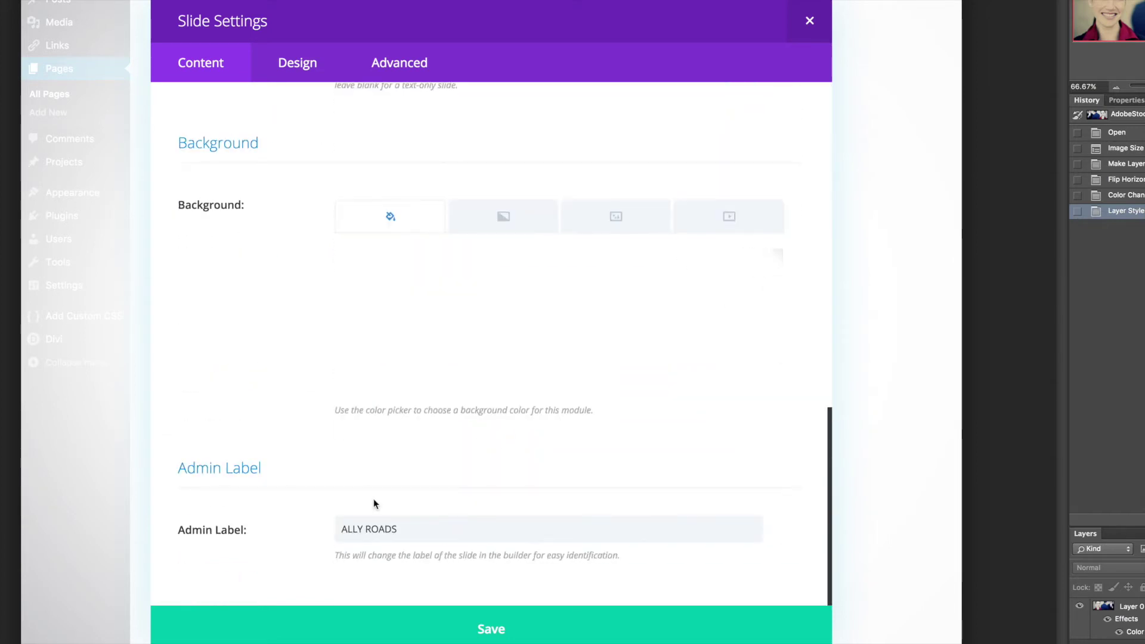
left_click_drag(397, 529, 216, 518)
type("1")
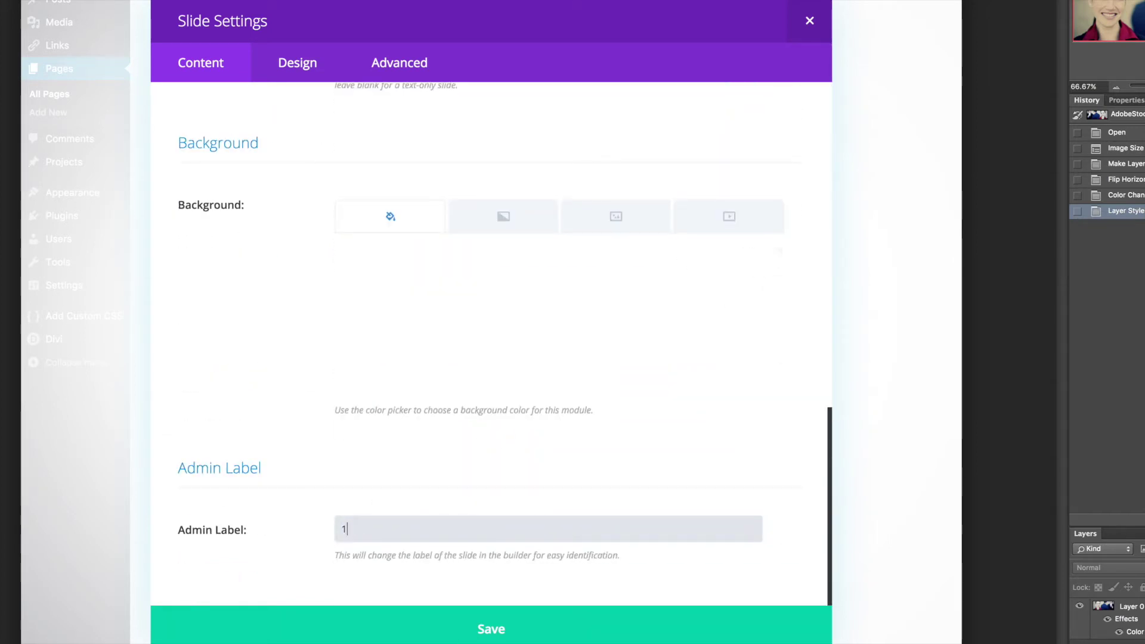
left_click(468, 614)
Step: Save and close the slider module, then update the homepage
left_click(623, 632)
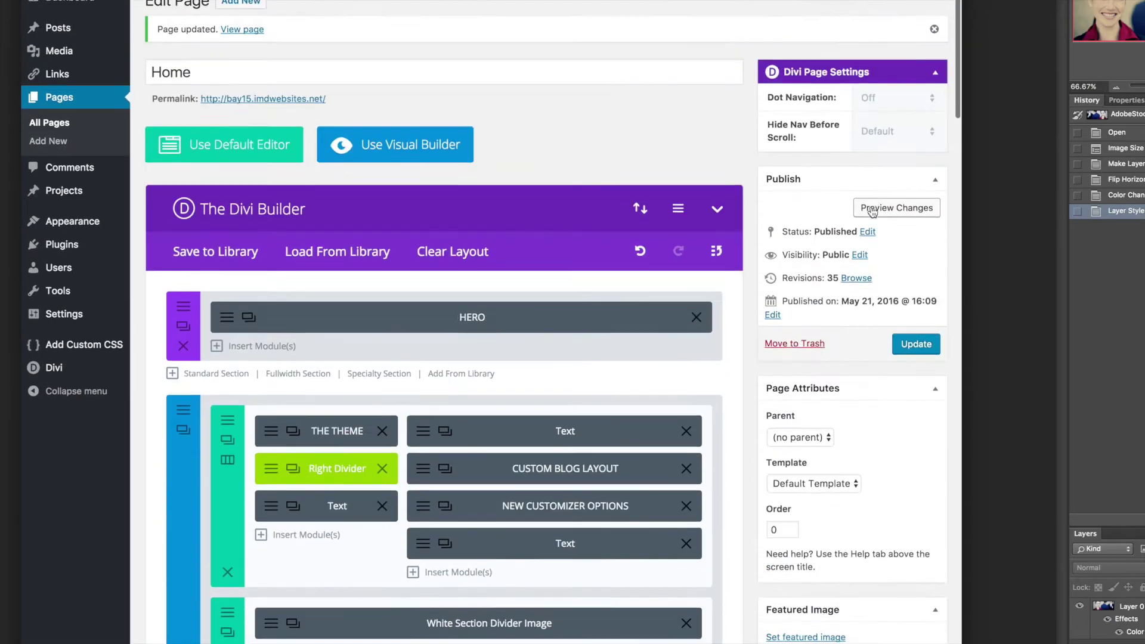
scroll(853, 239, "down", 1)
left_click(916, 315)
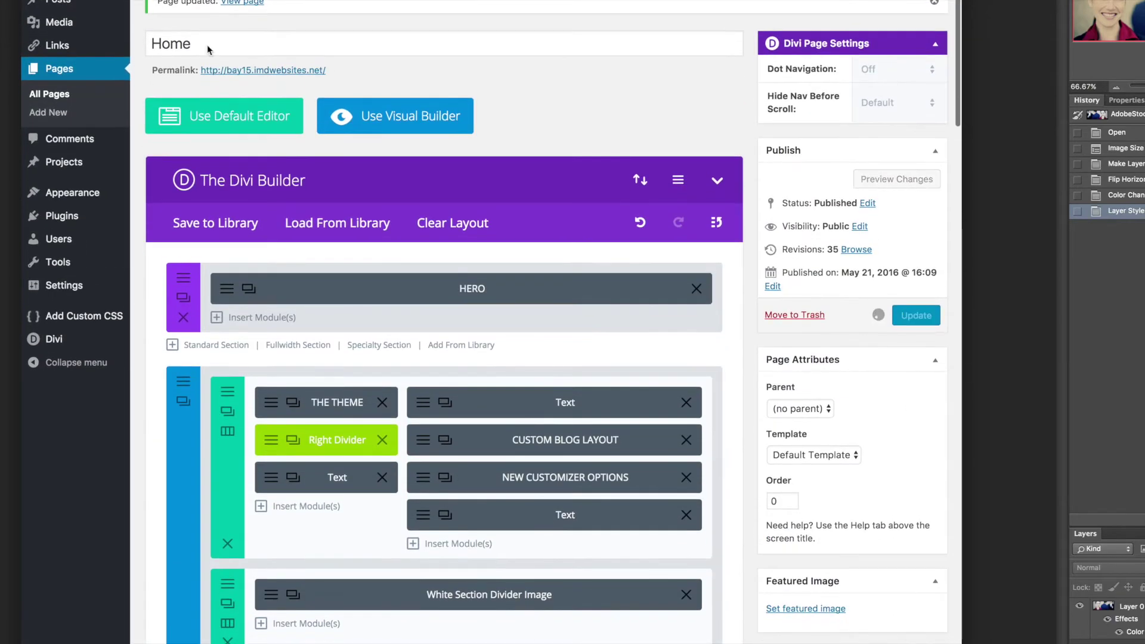
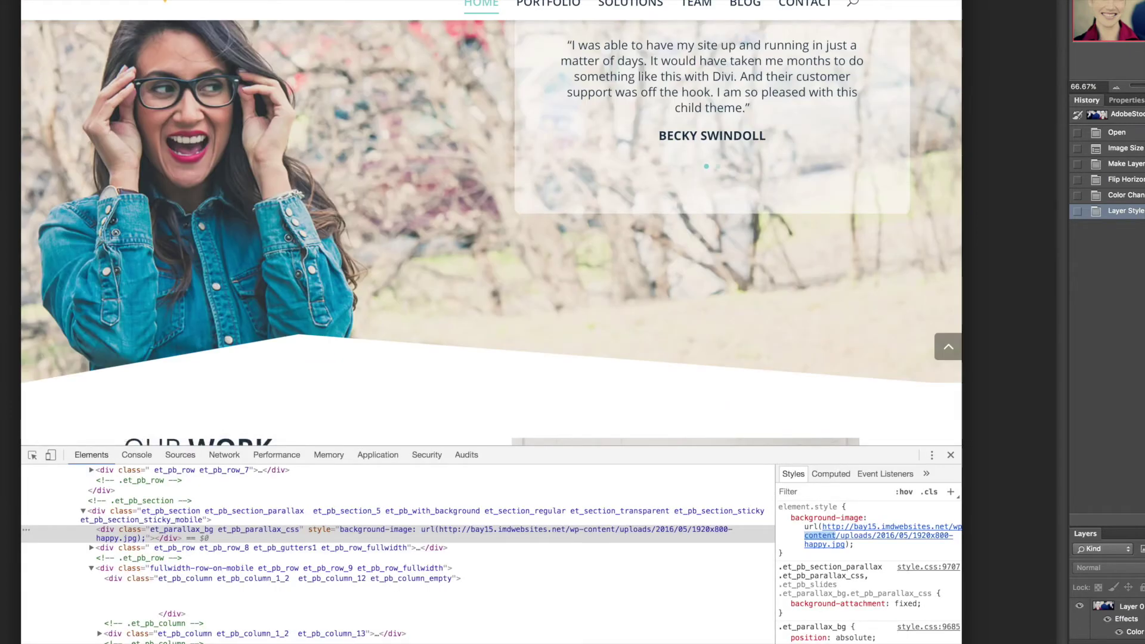
Step: Reload the live home page and cycle through each testimonial in the slider
key("super+r")
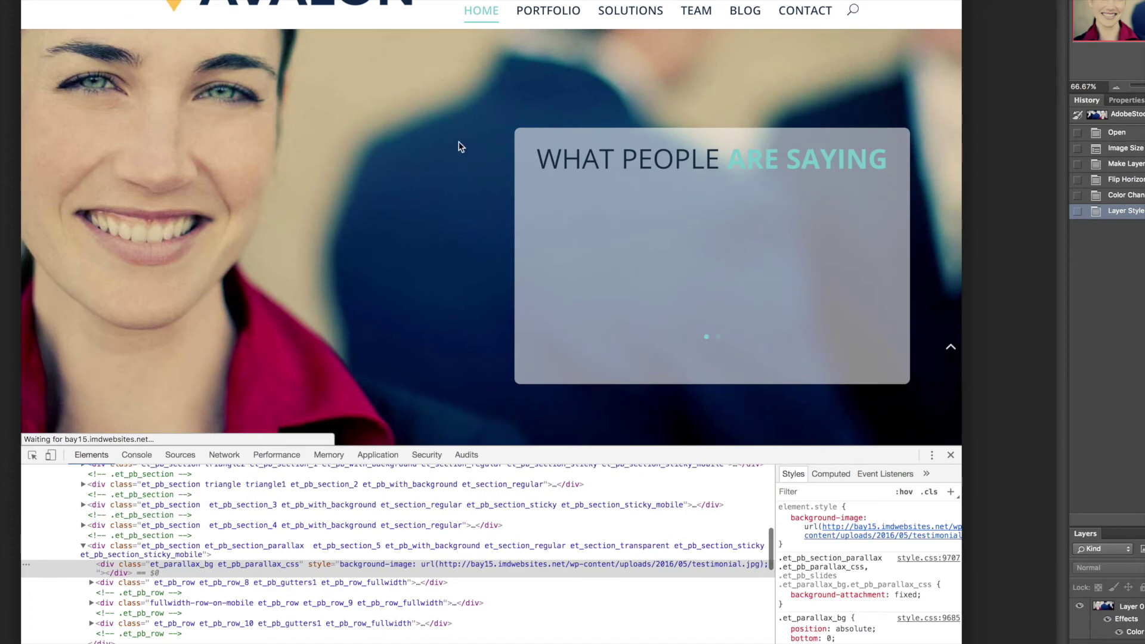
scroll(560, 239, "up", 3)
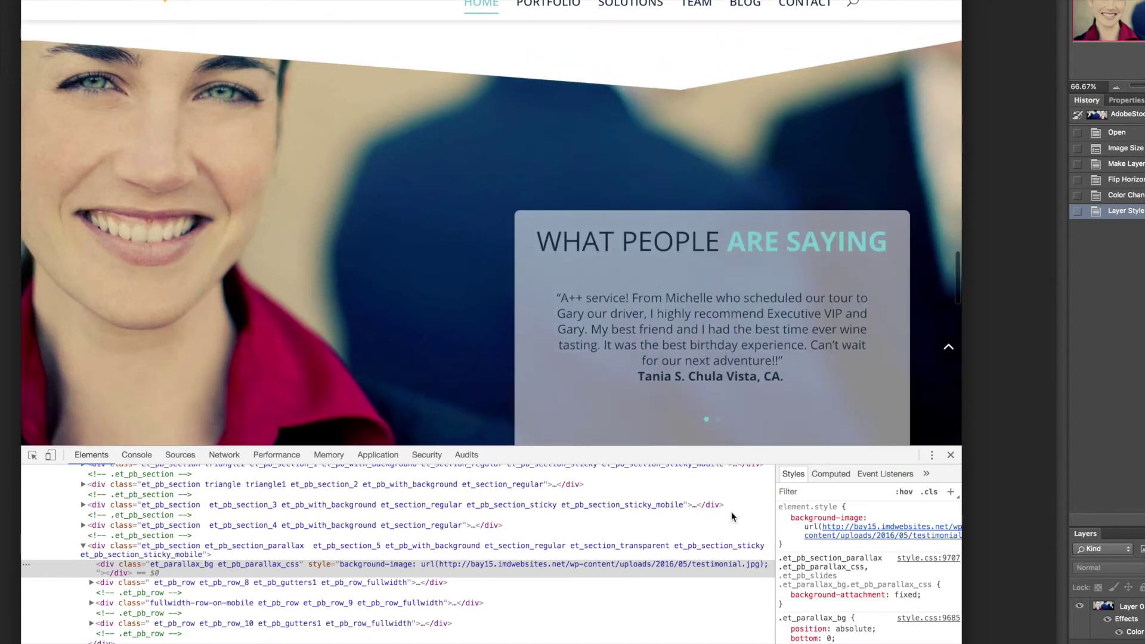
scroll(664, 320, "down", 3)
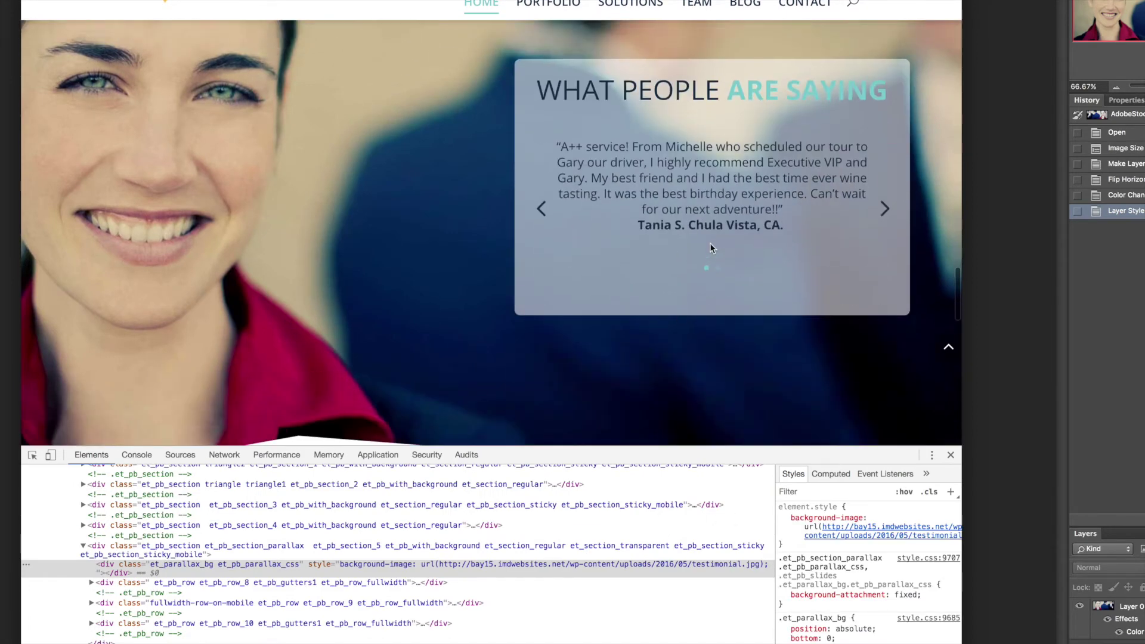
left_click(883, 212)
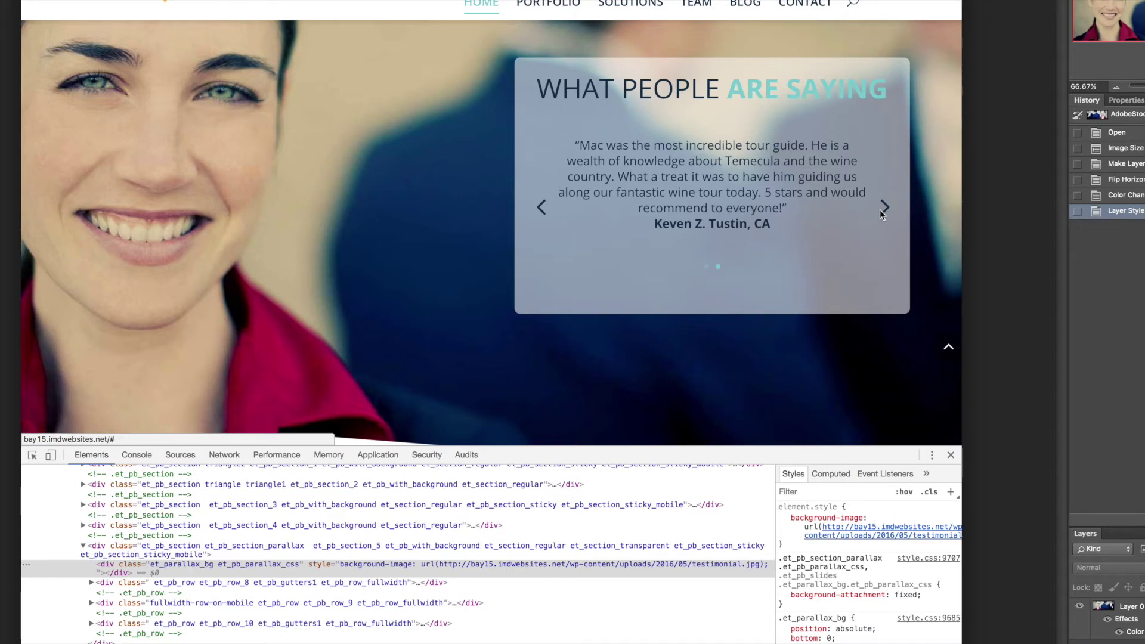
left_click(882, 207)
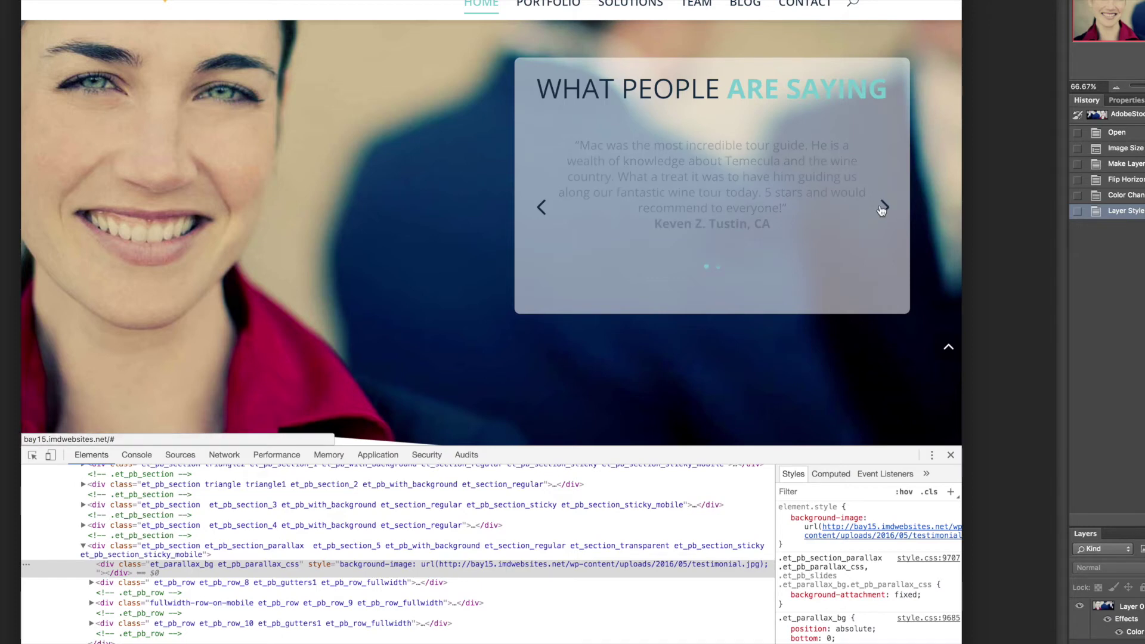
left_click(882, 207)
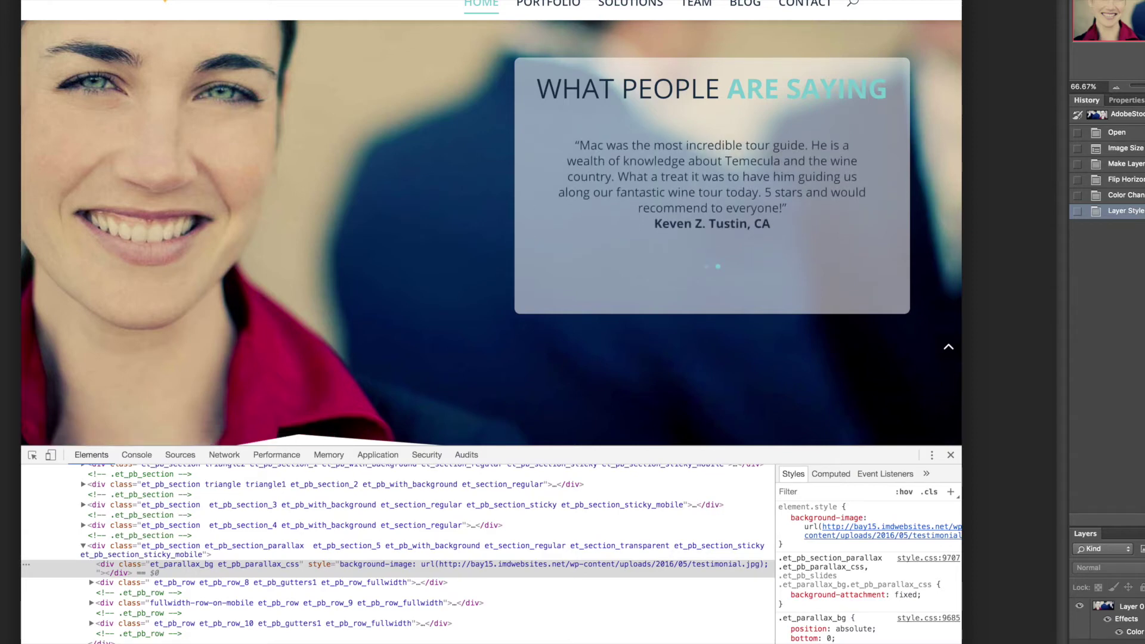
Step: Scroll around the testimonial parallax section, then return to the Home page's builder tab
scroll(370, 276, "down", 4)
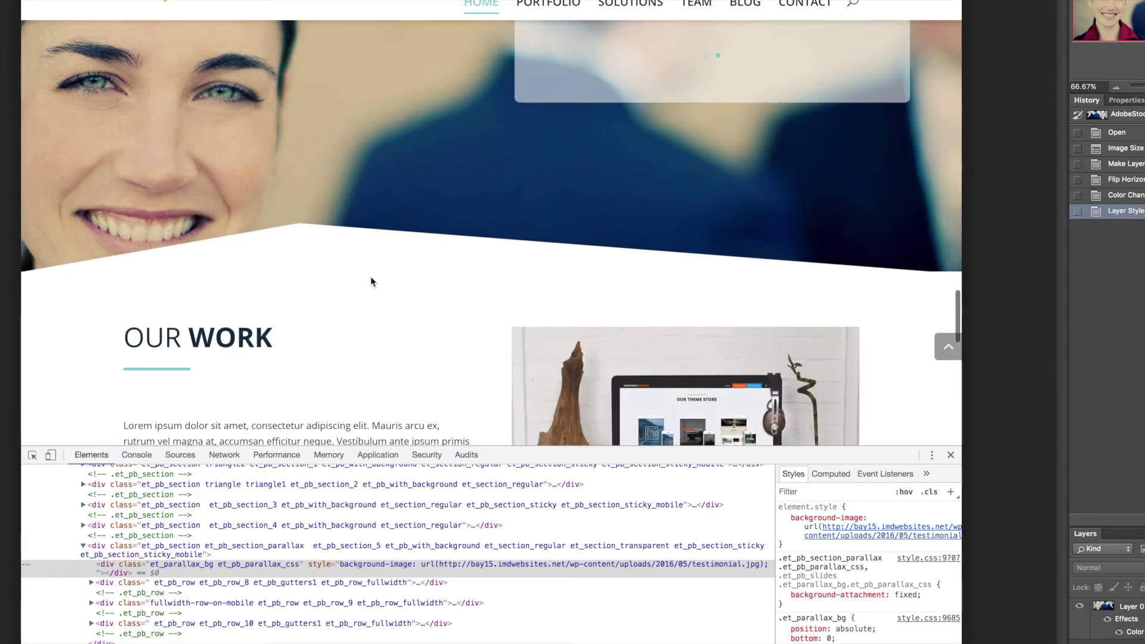
scroll(370, 277, "up", 8)
scroll(370, 276, "up", 5)
scroll(370, 276, "down", 10)
scroll(370, 277, "up", 3)
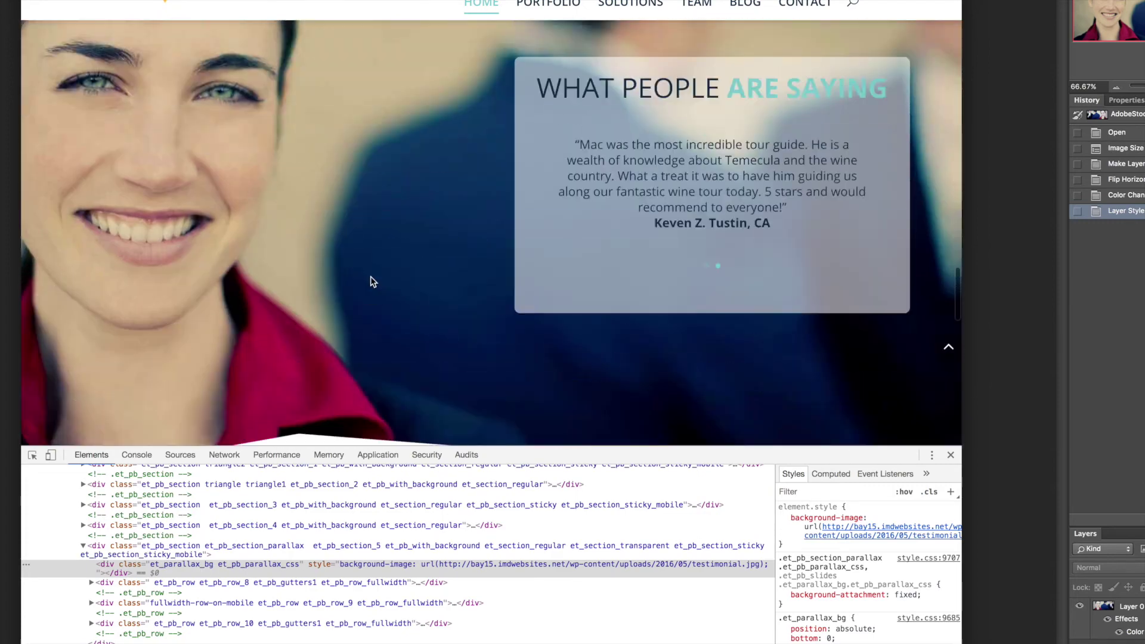
scroll(285, 160, "down", 4)
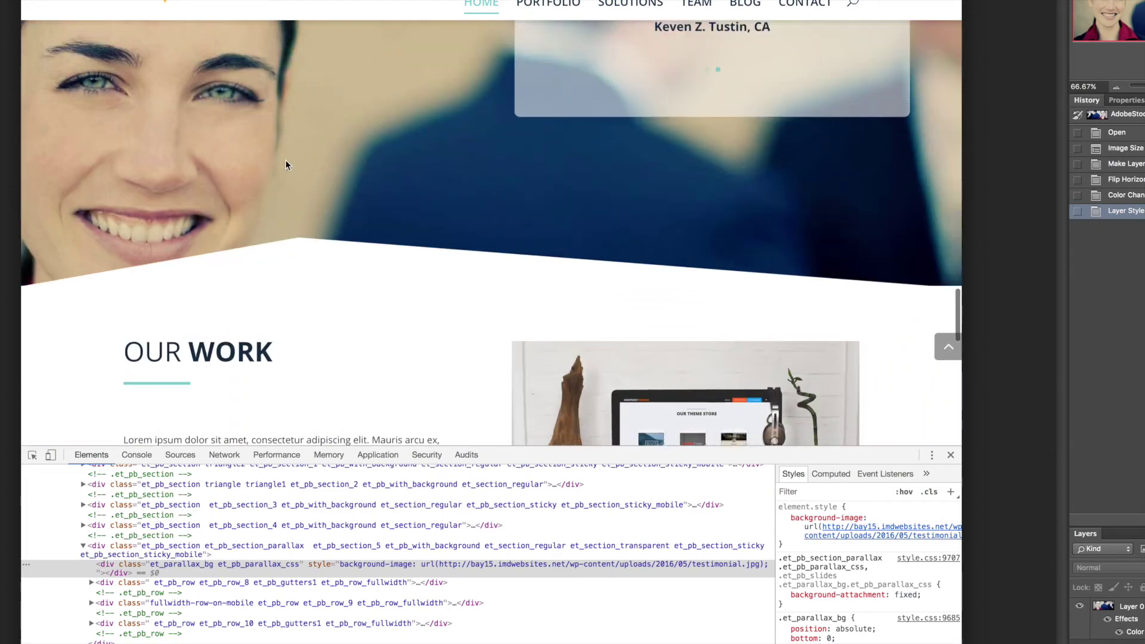
scroll(285, 160, "up", 7)
scroll(285, 160, "down", 5)
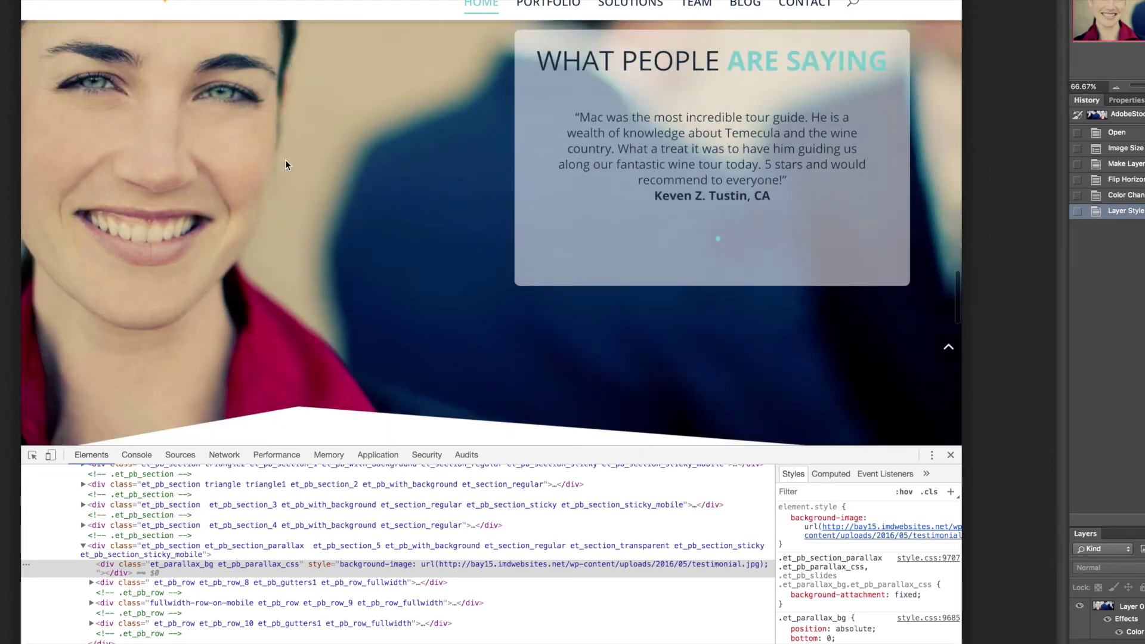
scroll(285, 160, "up", 2)
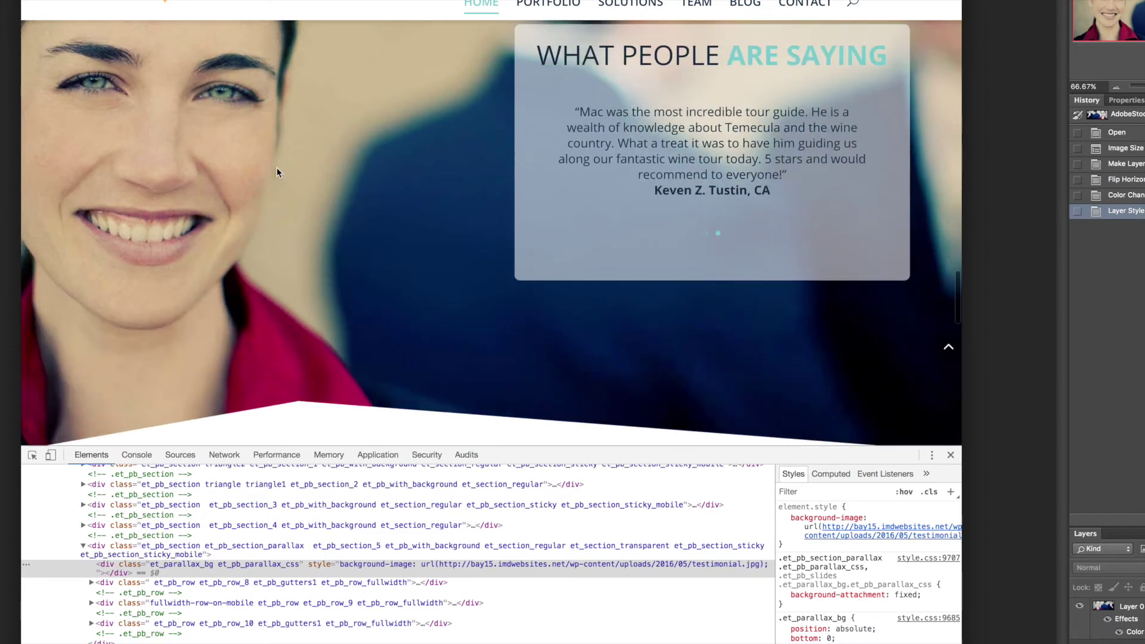
scroll(277, 172, "down", 10)
scroll(276, 173, "up", 6)
scroll(276, 173, "up", 6)
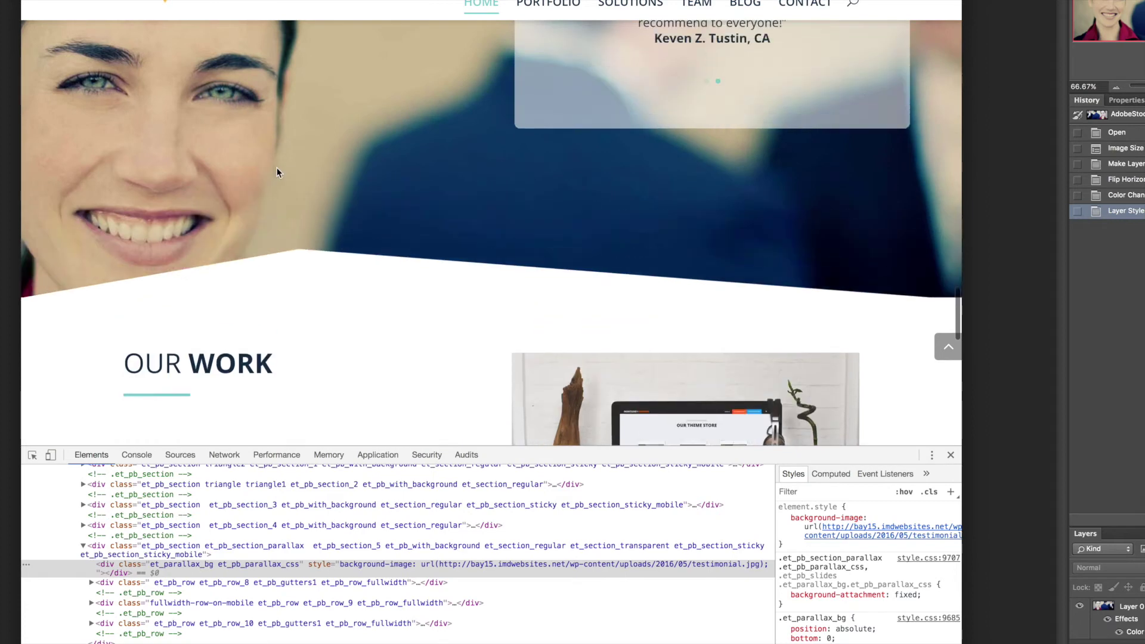
key("ctrl+shift+Tab")
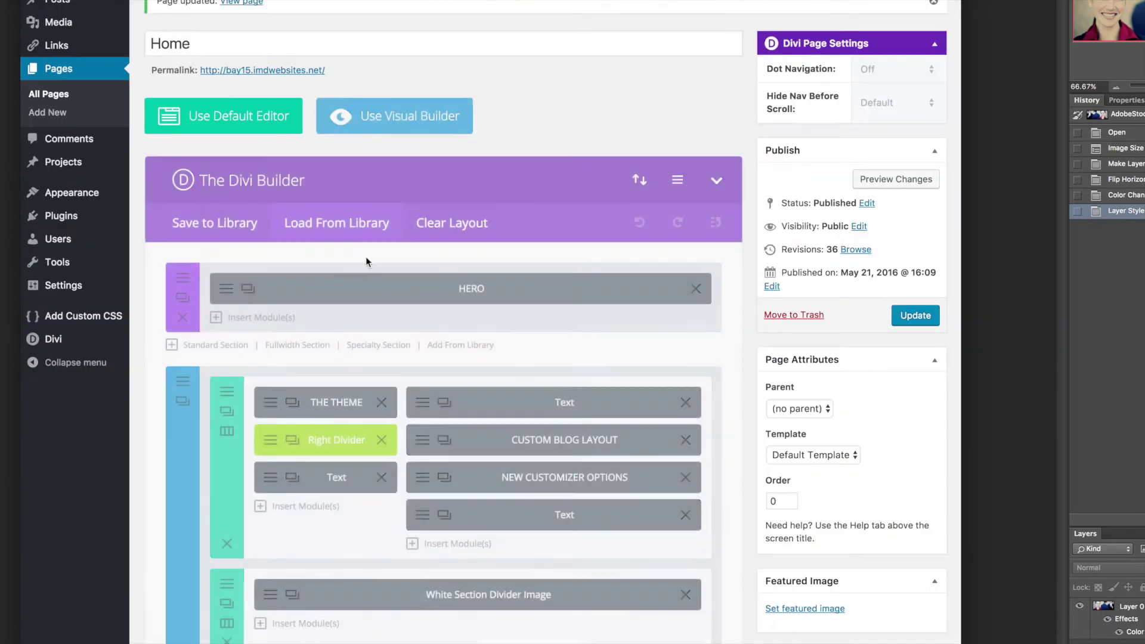
Step: Add a blank line before the reviewer name in the first testimonial slide
scroll(526, 404, "down", 15)
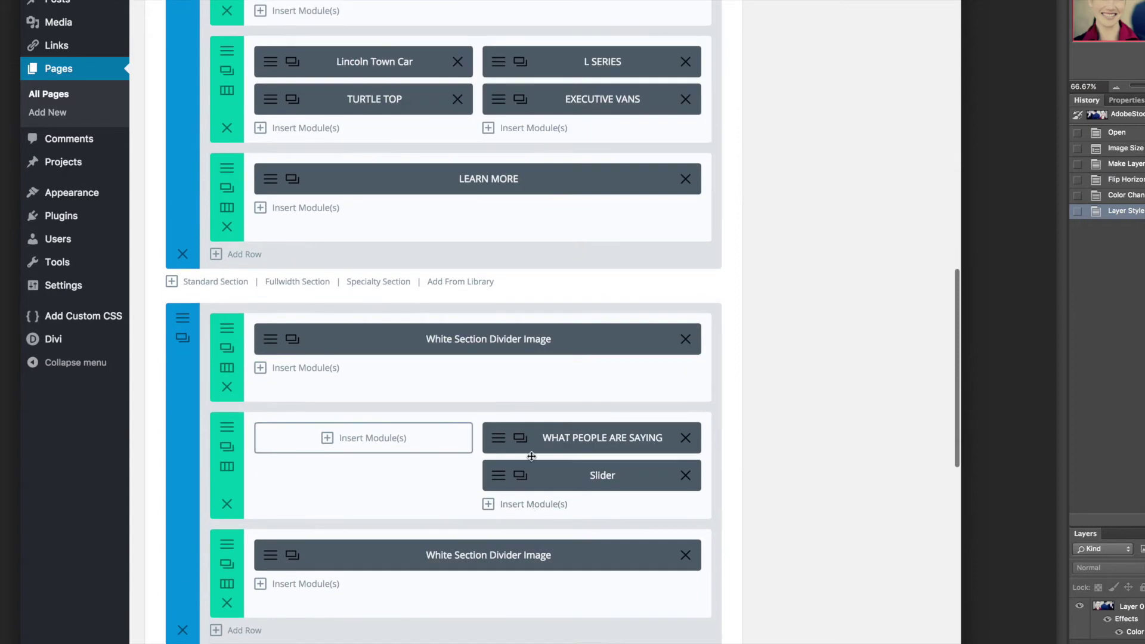
left_click(499, 480)
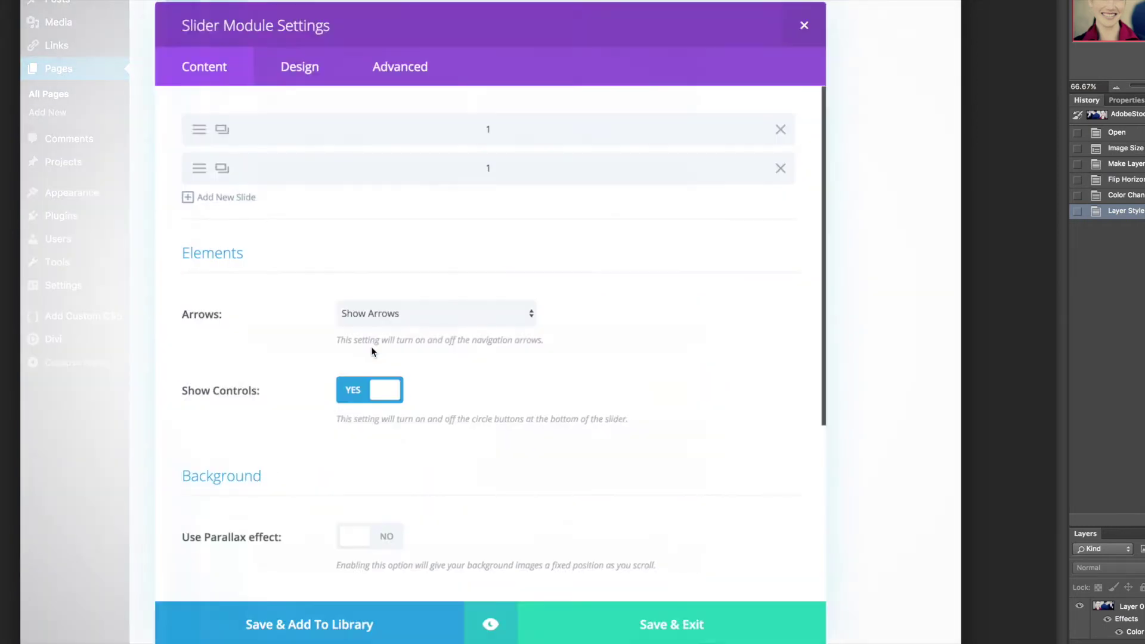
left_click(218, 127)
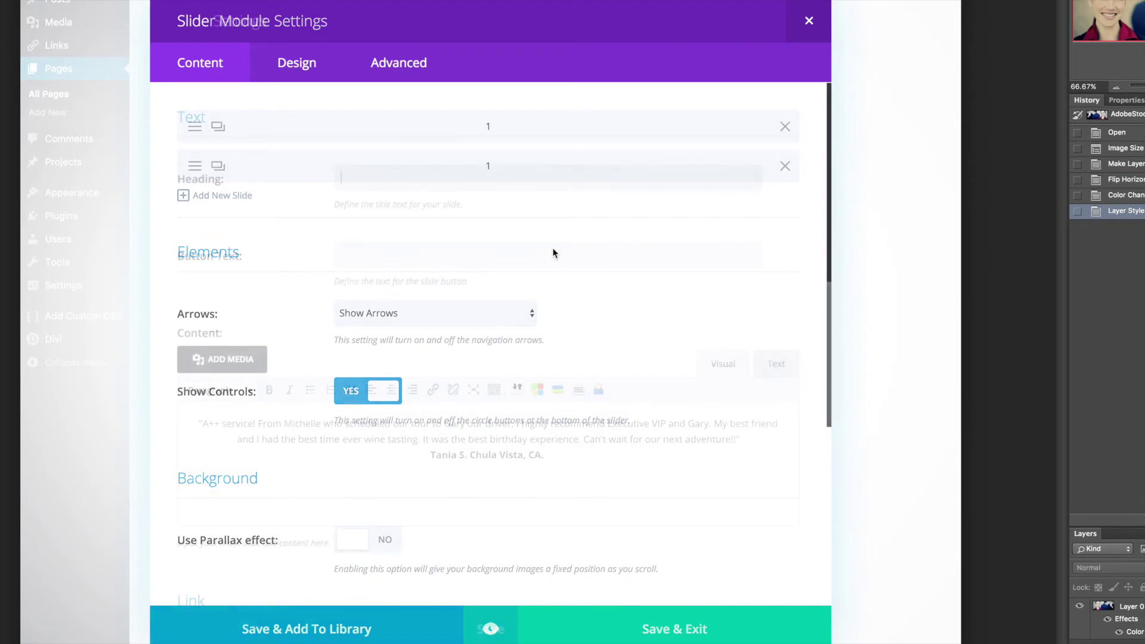
left_click(743, 441)
key("Return")
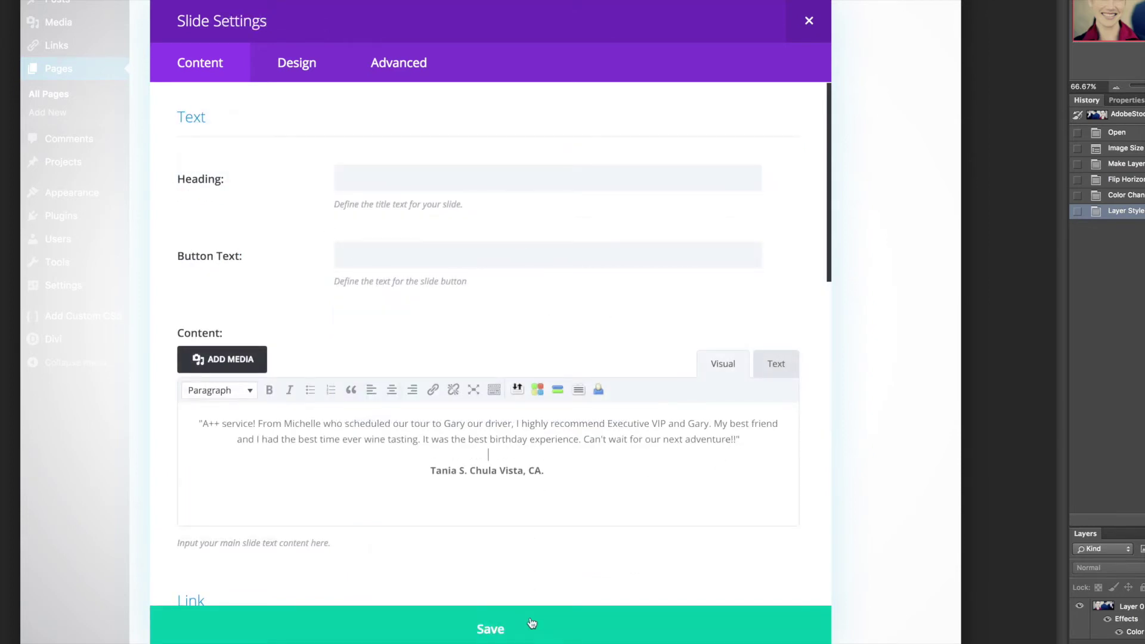
left_click(532, 623)
Step: Add the same blank line in the second slide and save the slider settings
left_click(218, 165)
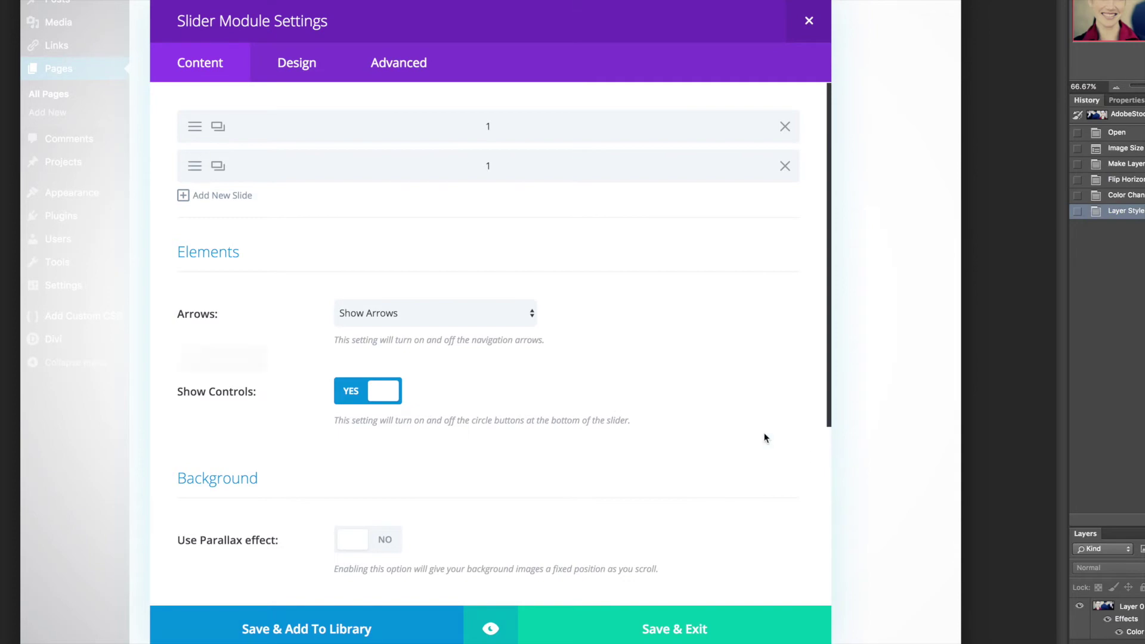
left_click(719, 436)
key("Return")
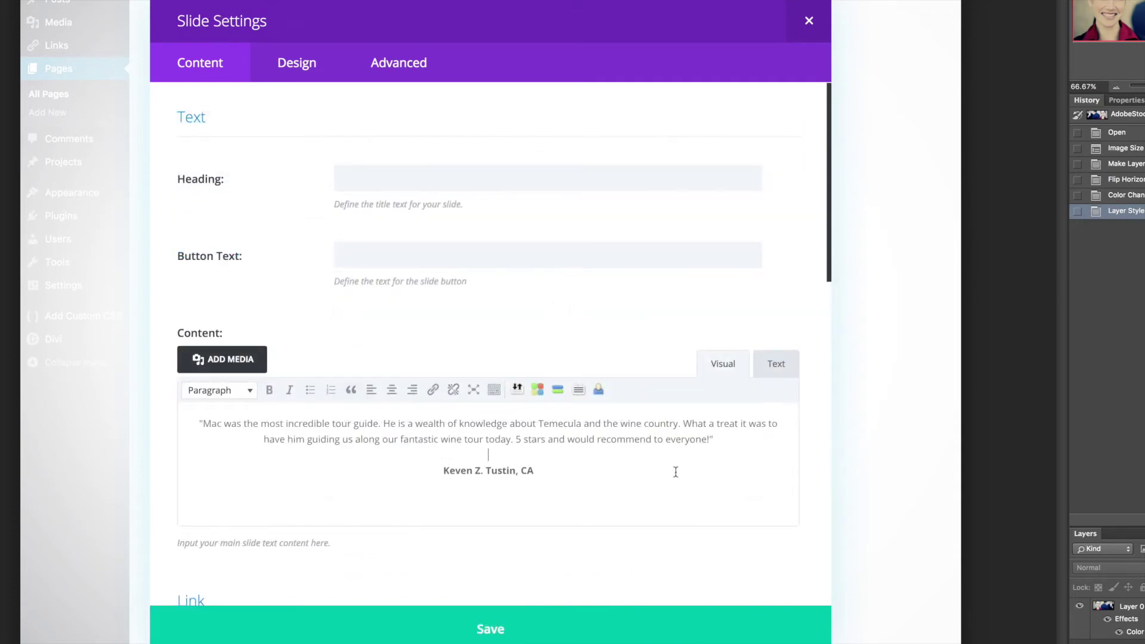
left_click(535, 635)
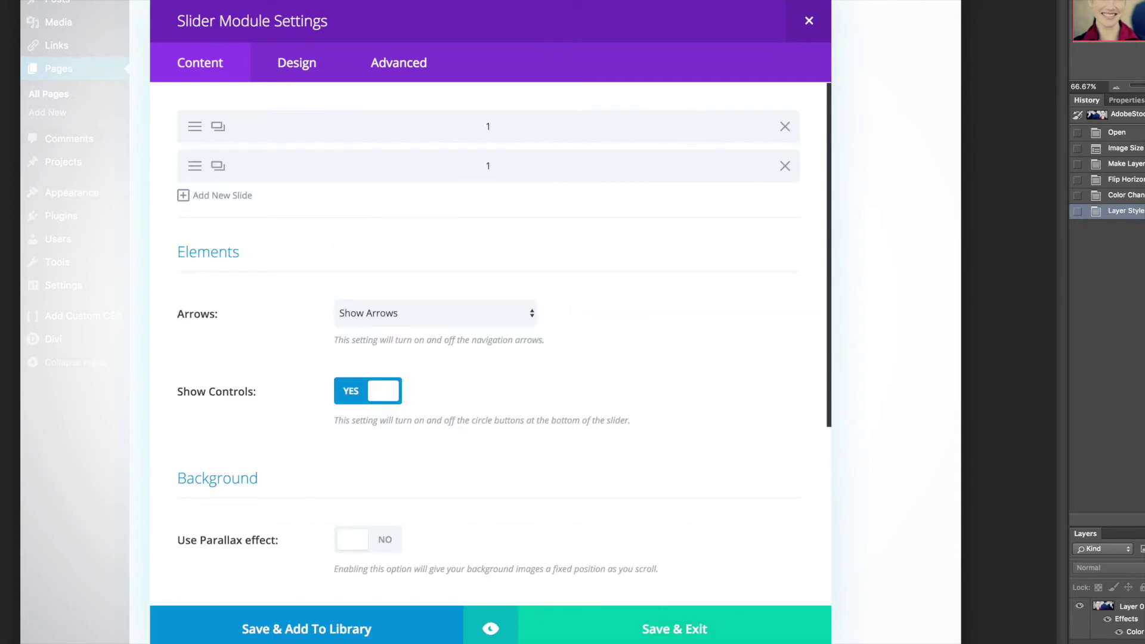
left_click(641, 642)
Step: Publish the updated Home page
scroll(382, 453, "down", 5)
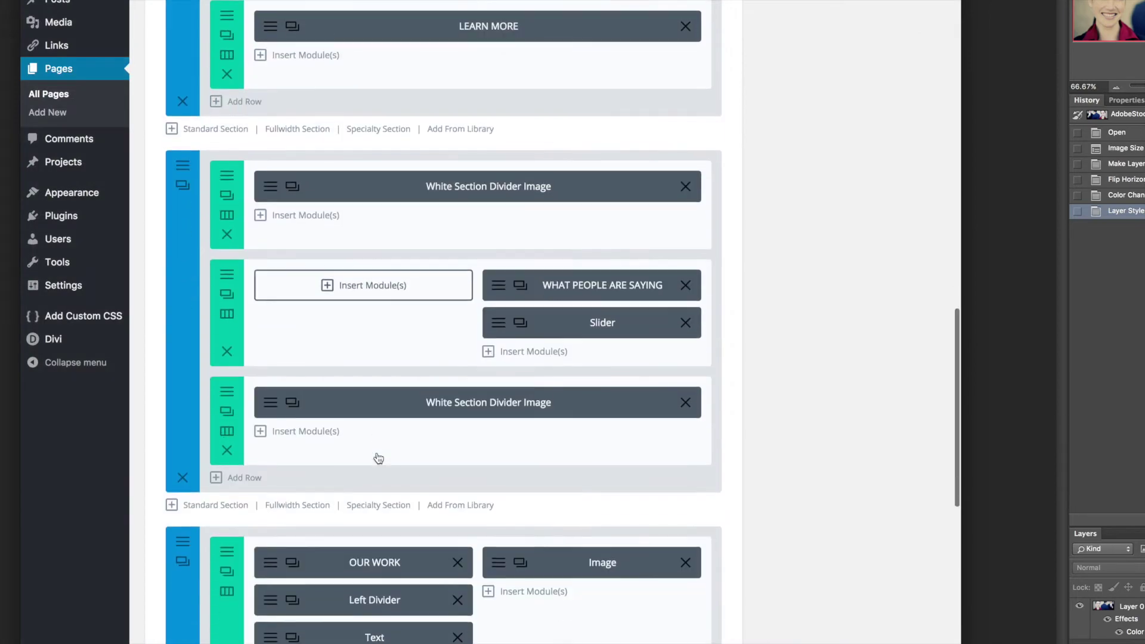
scroll(409, 463, "down", 3)
left_click(914, 315)
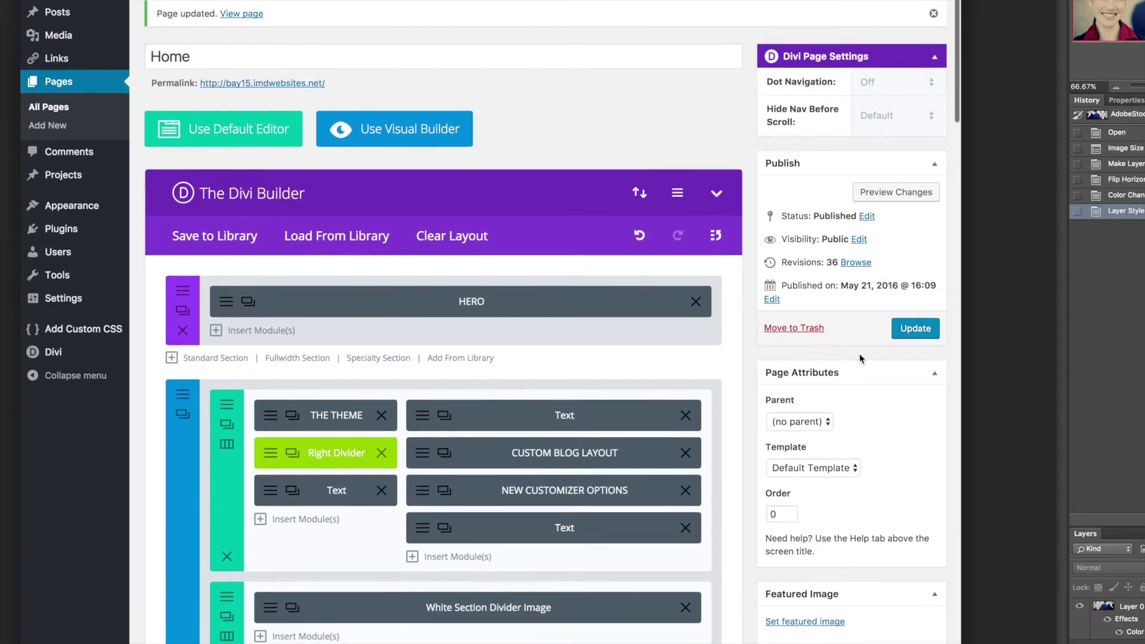
left_click(911, 323)
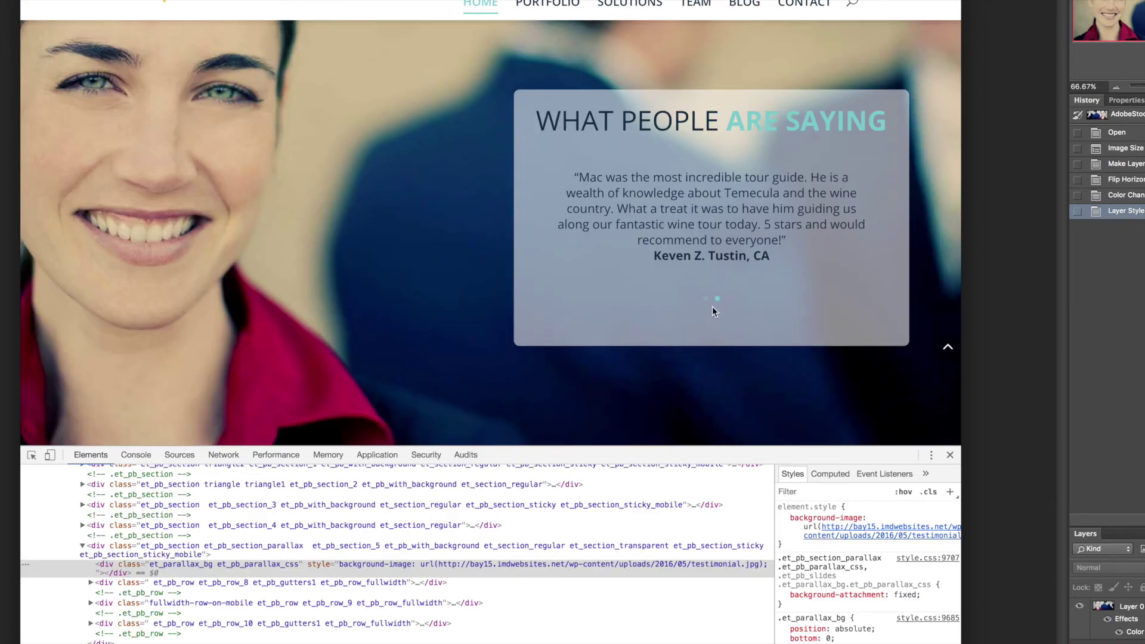
key("super+r")
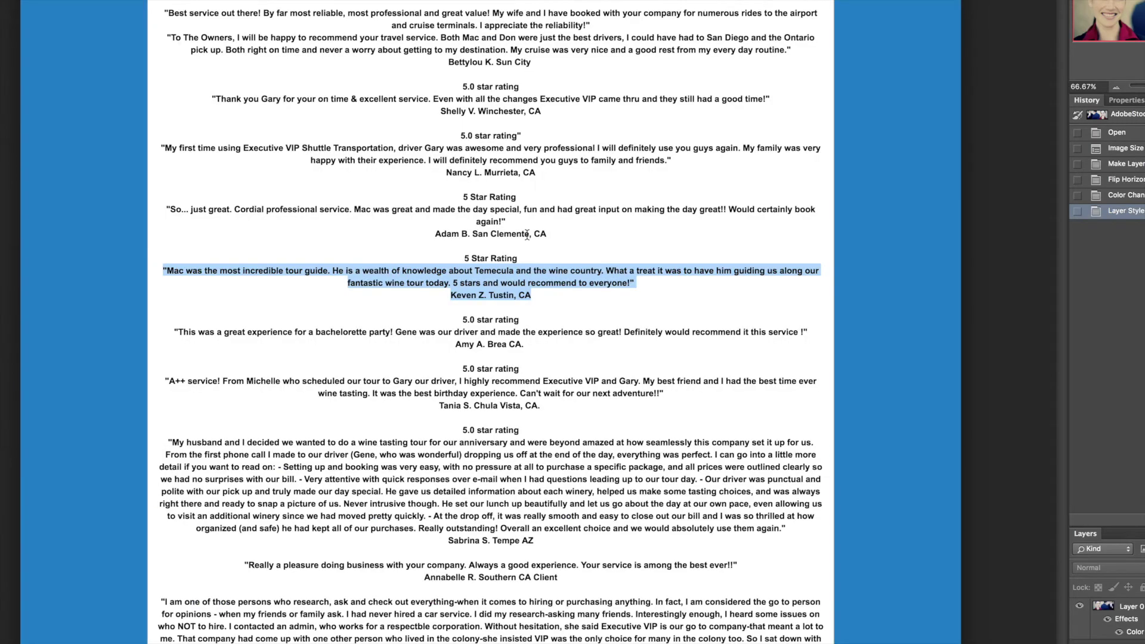
scroll(545, 429, "down", 20)
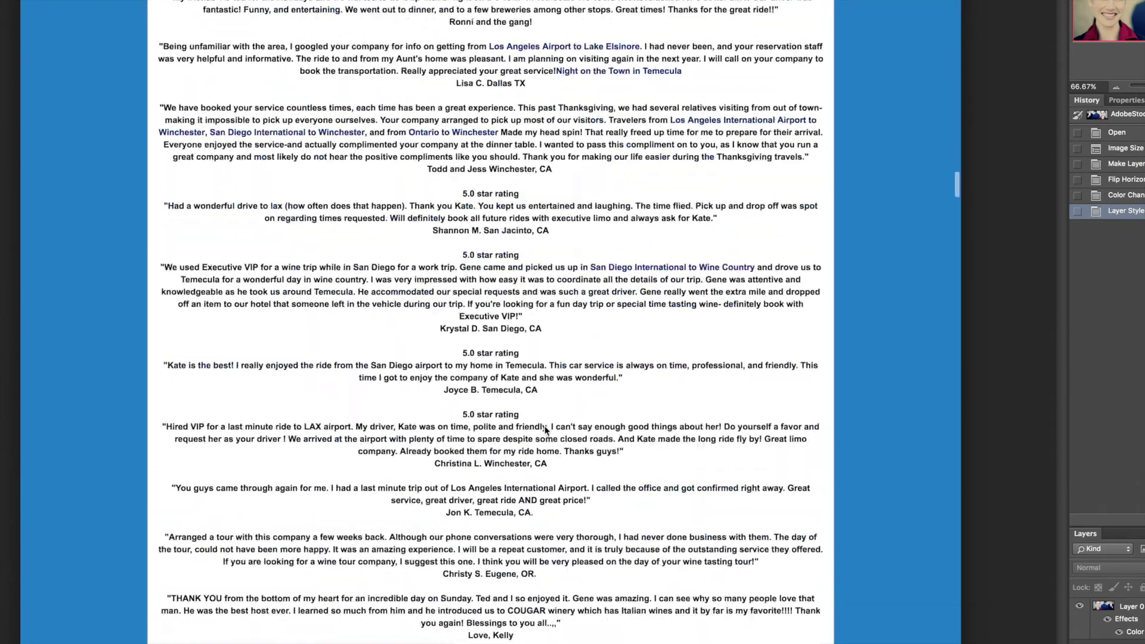
scroll(512, 275, "down", 20)
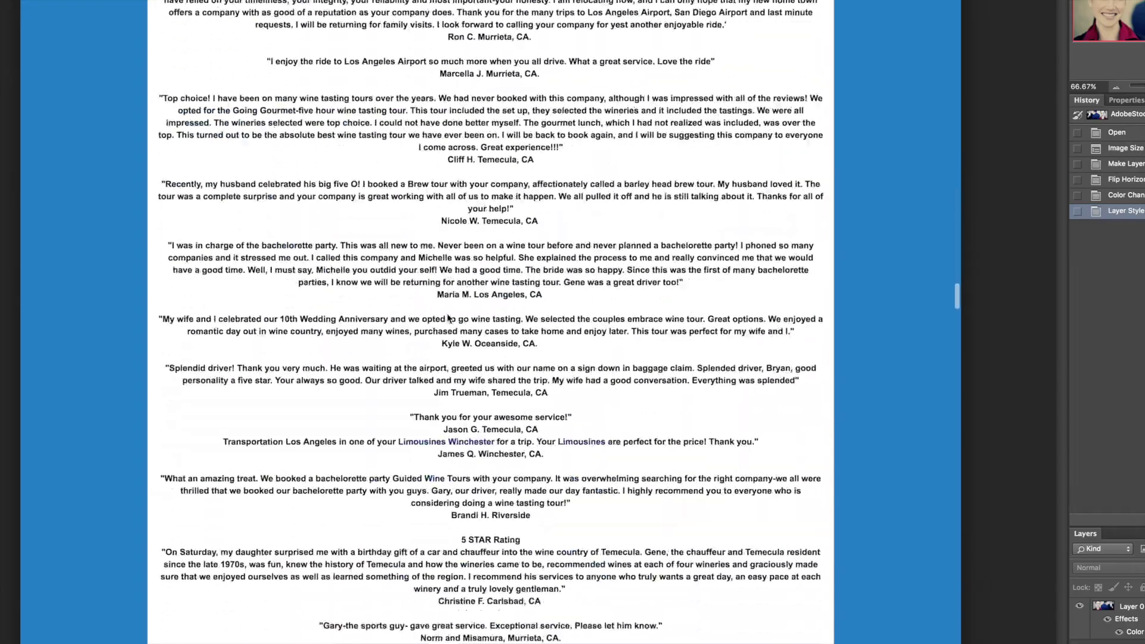
scroll(447, 314, "down", 20)
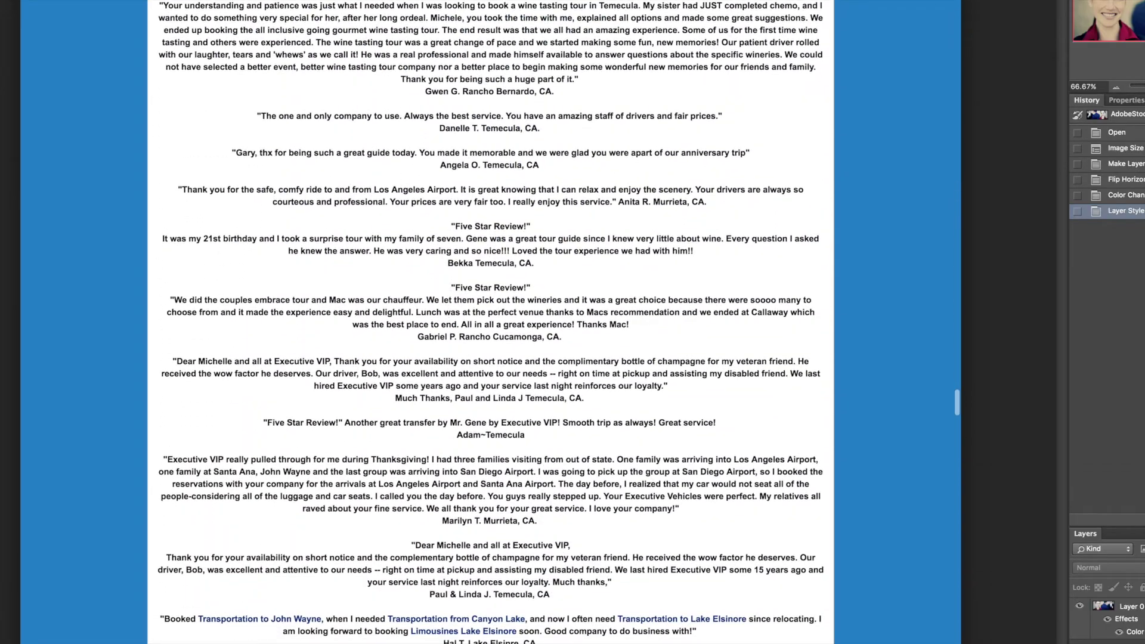
left_click_drag(481, 135, 453, 525)
left_click(446, 468)
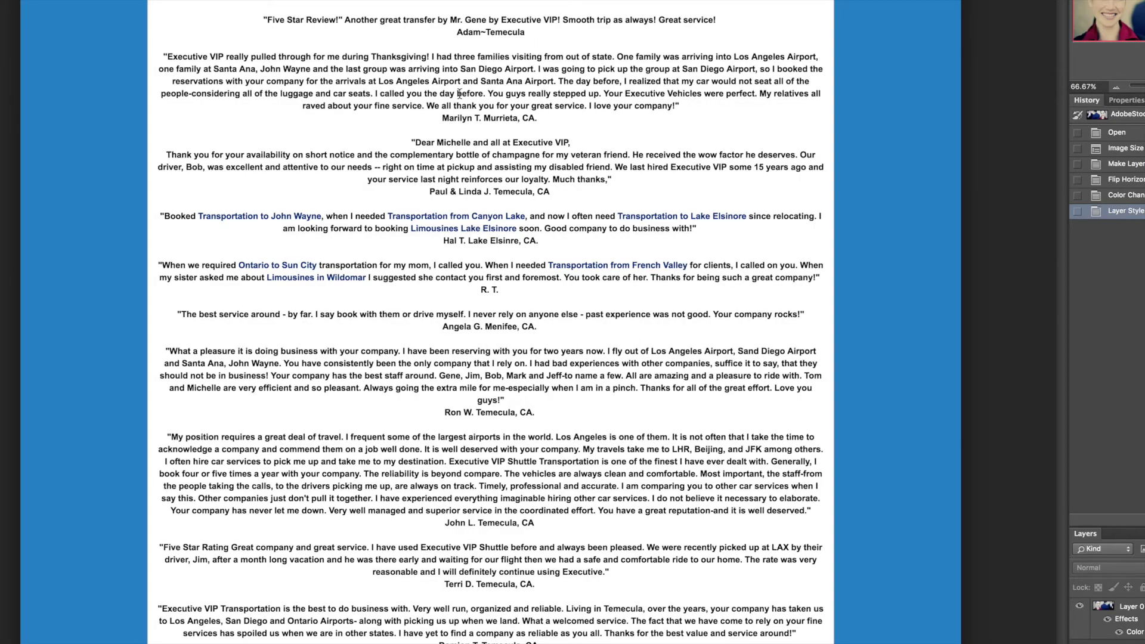
scroll(307, 119, "up", 20)
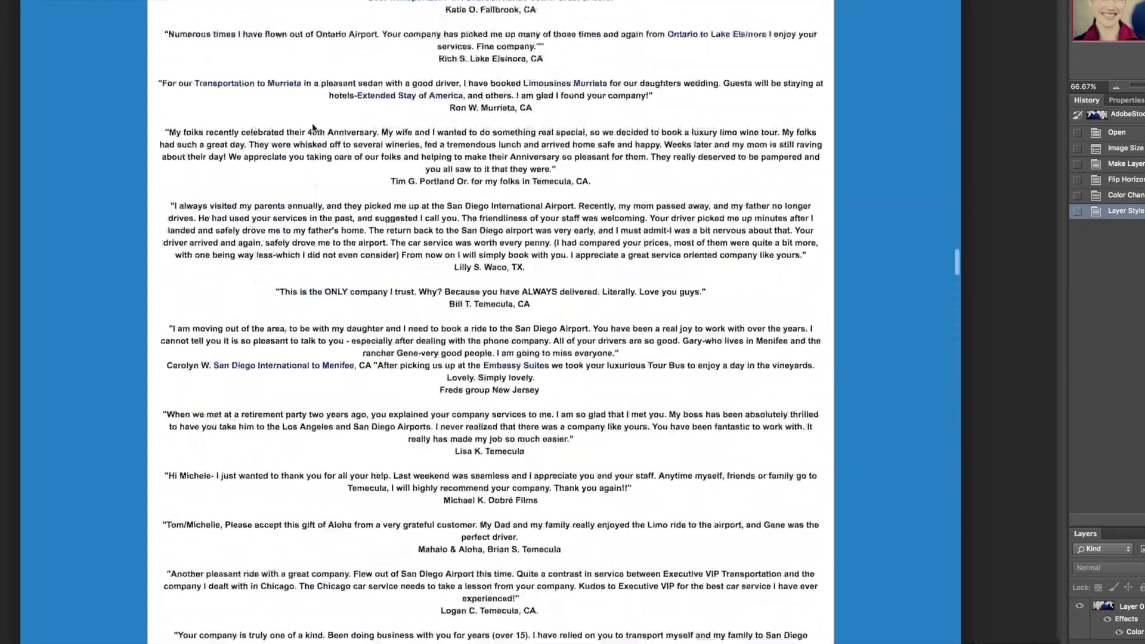
scroll(312, 125, "up", 20)
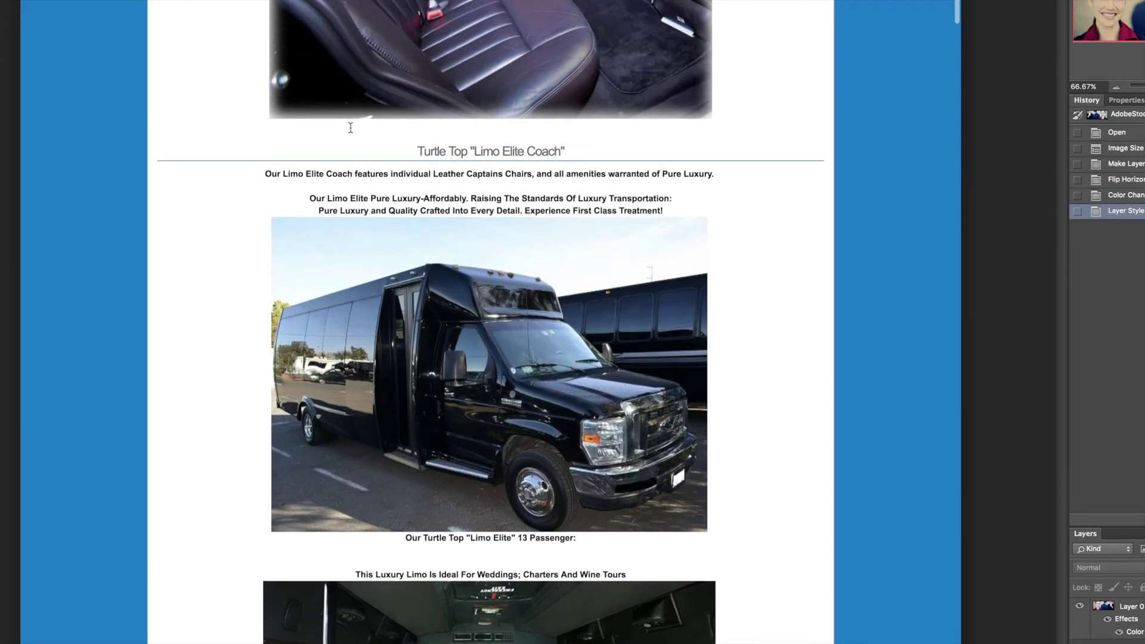
scroll(347, 139, "down", 15)
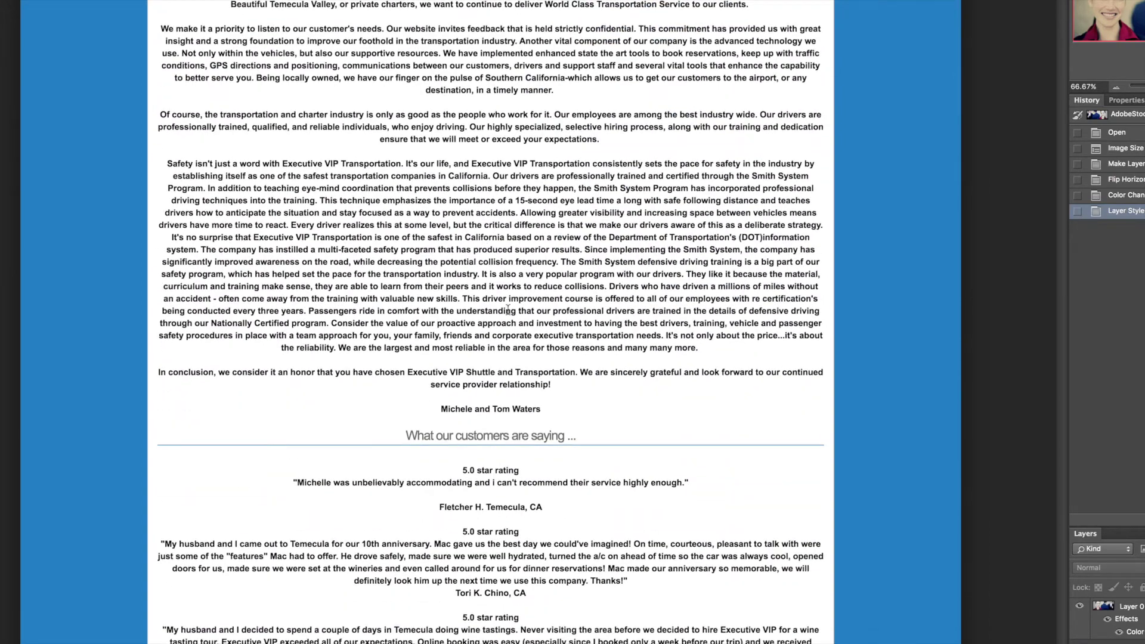
scroll(555, 313, "down", 2)
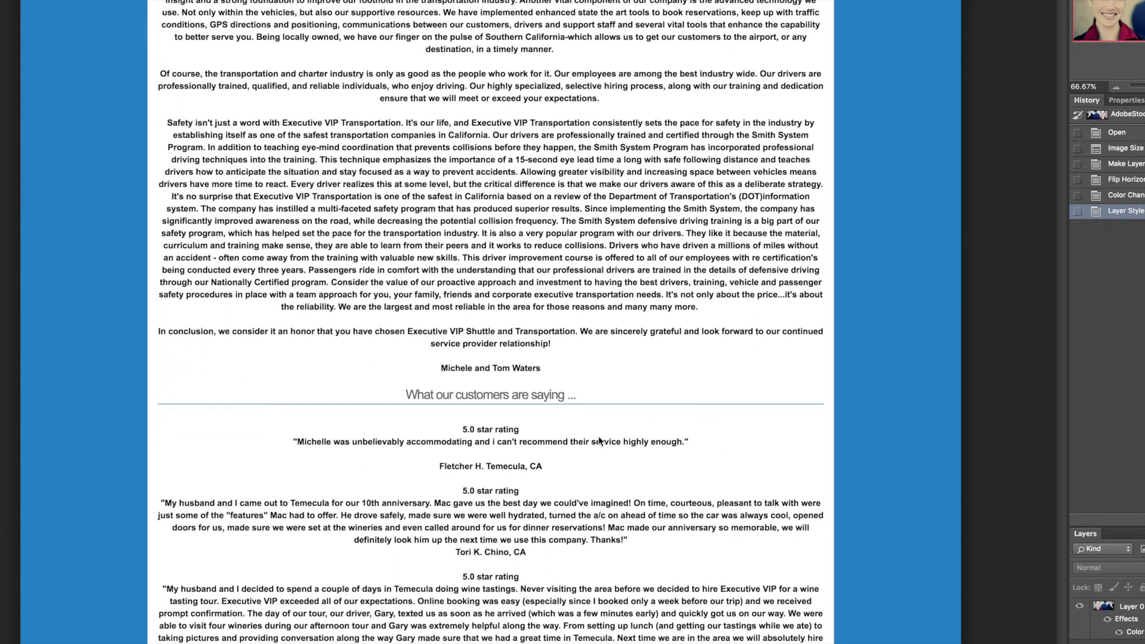
scroll(584, 411, "up", 20)
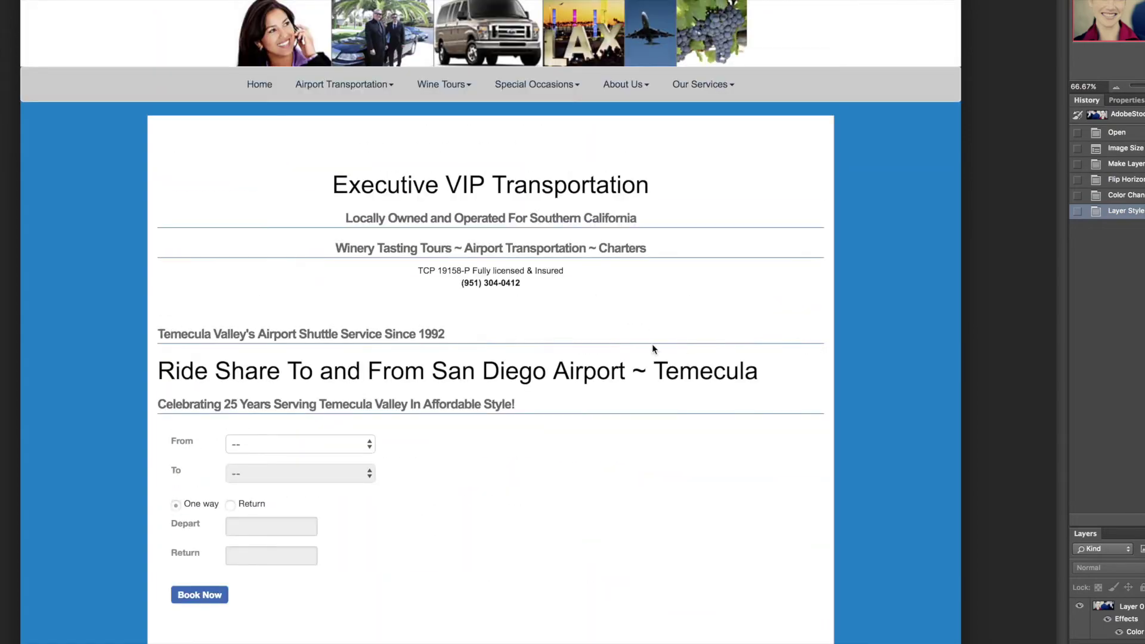
scroll(298, 117, "down", 1)
scroll(418, 345, "down", 20)
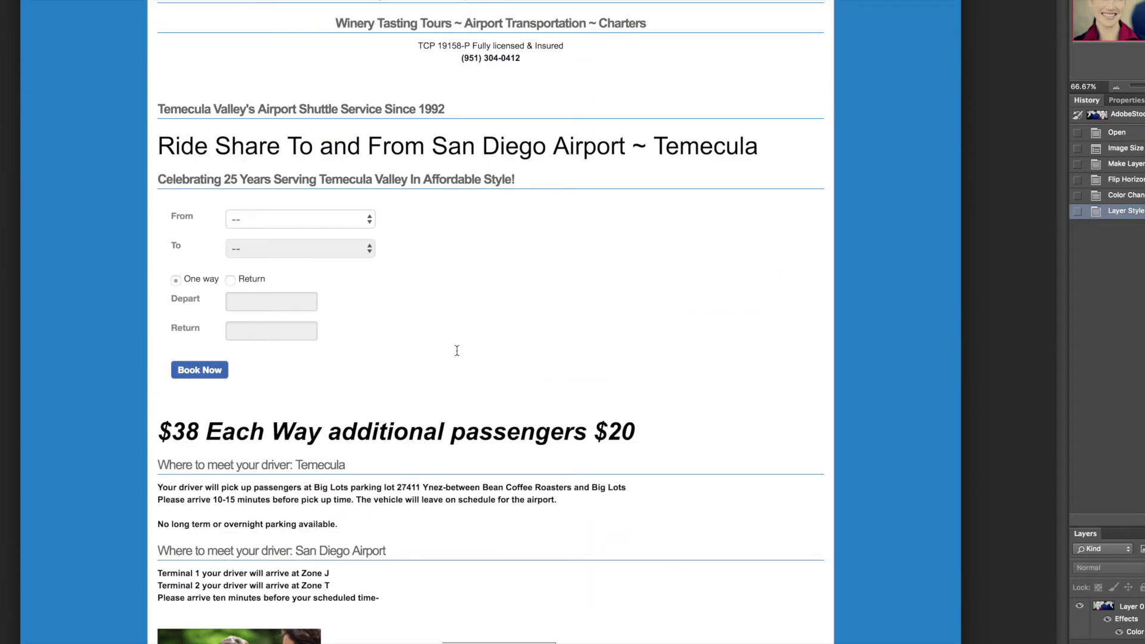
scroll(454, 350, "down", 20)
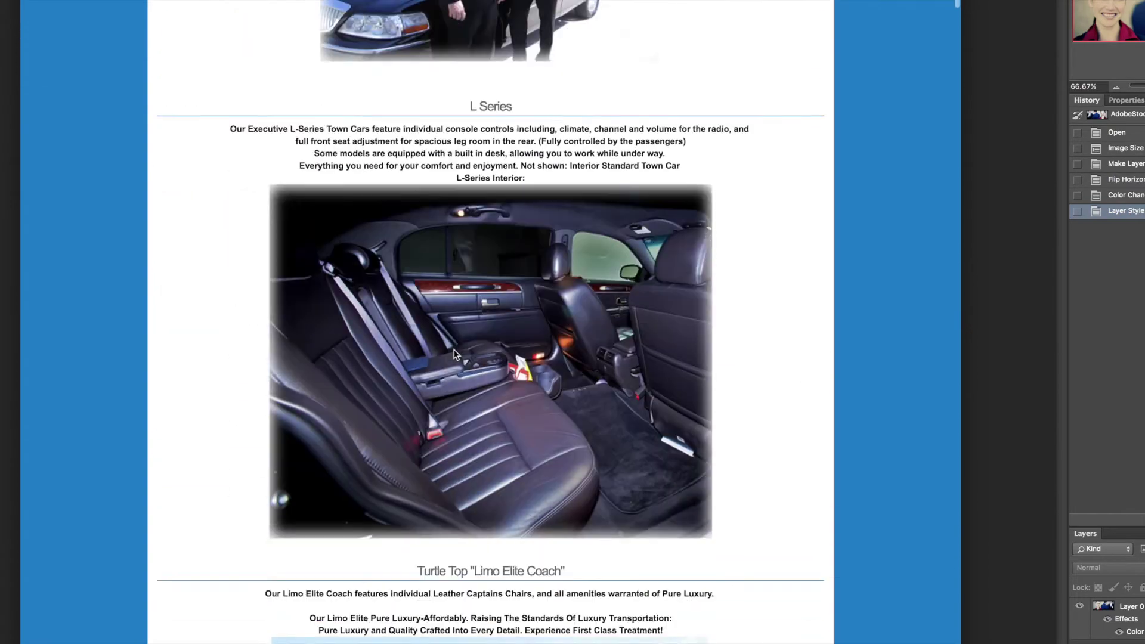
scroll(448, 355, "down", 1)
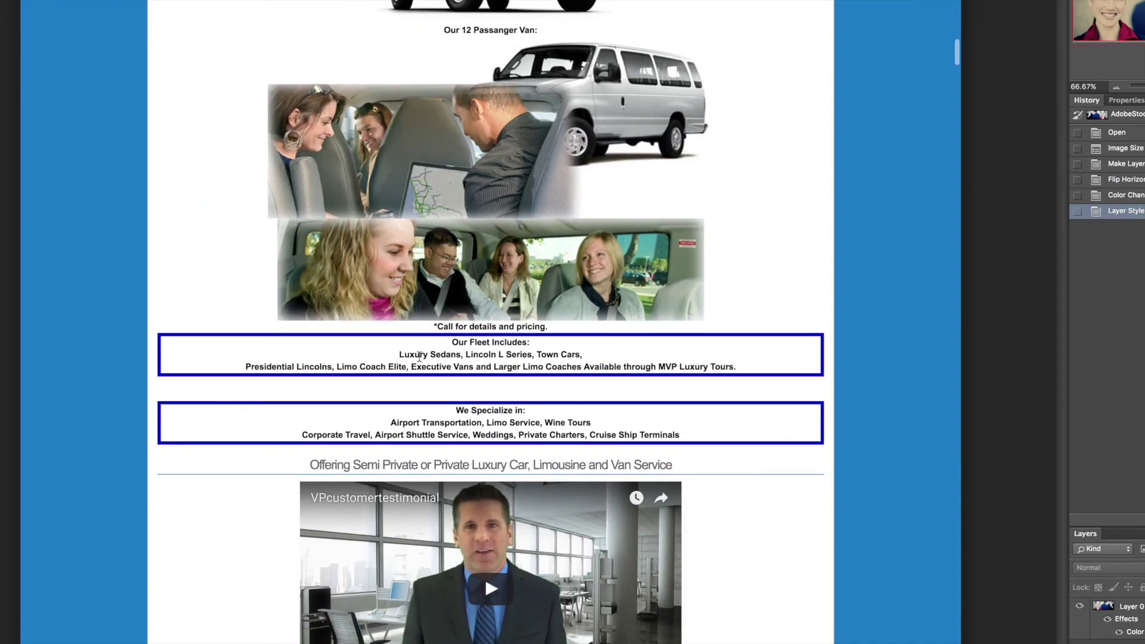
left_click_drag(448, 410, 690, 437)
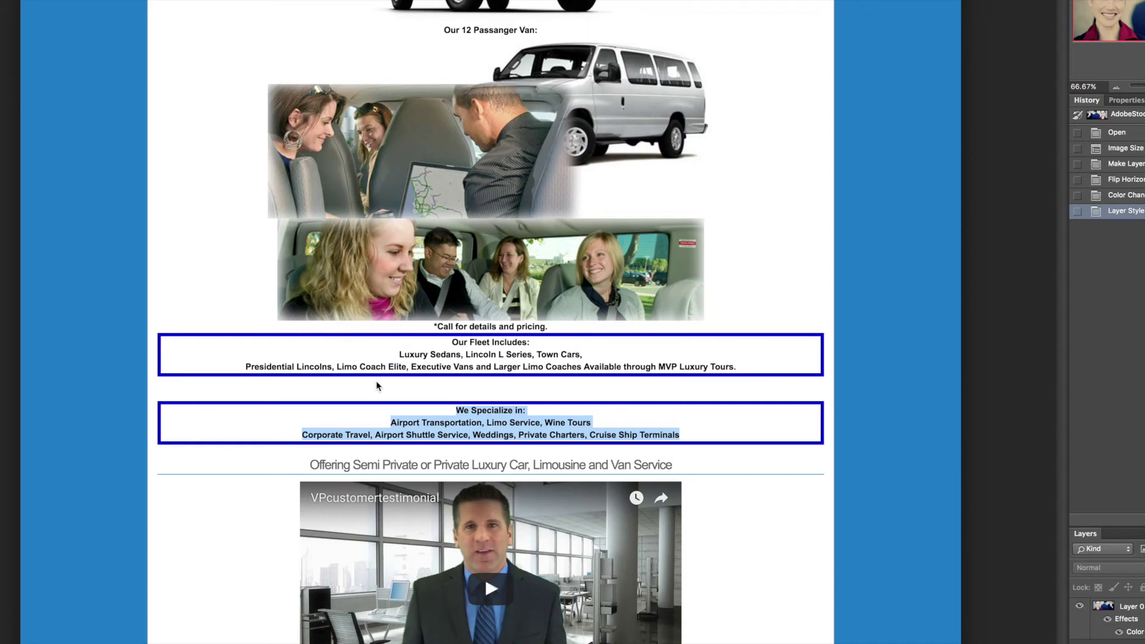
scroll(521, 411, "down", 9)
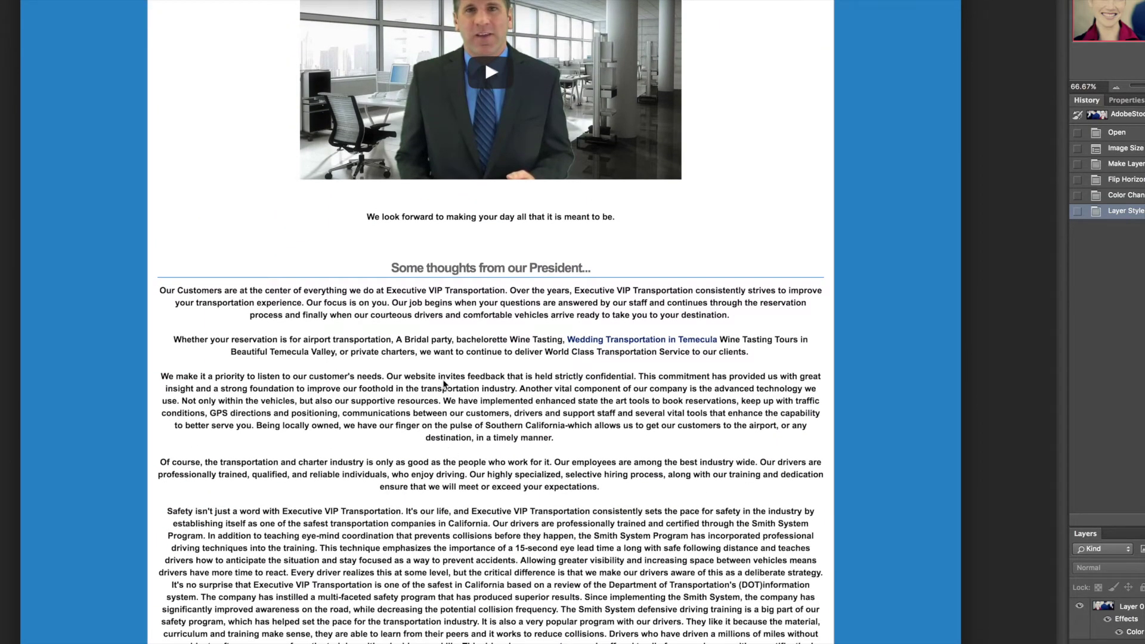
scroll(428, 407, "down", 3)
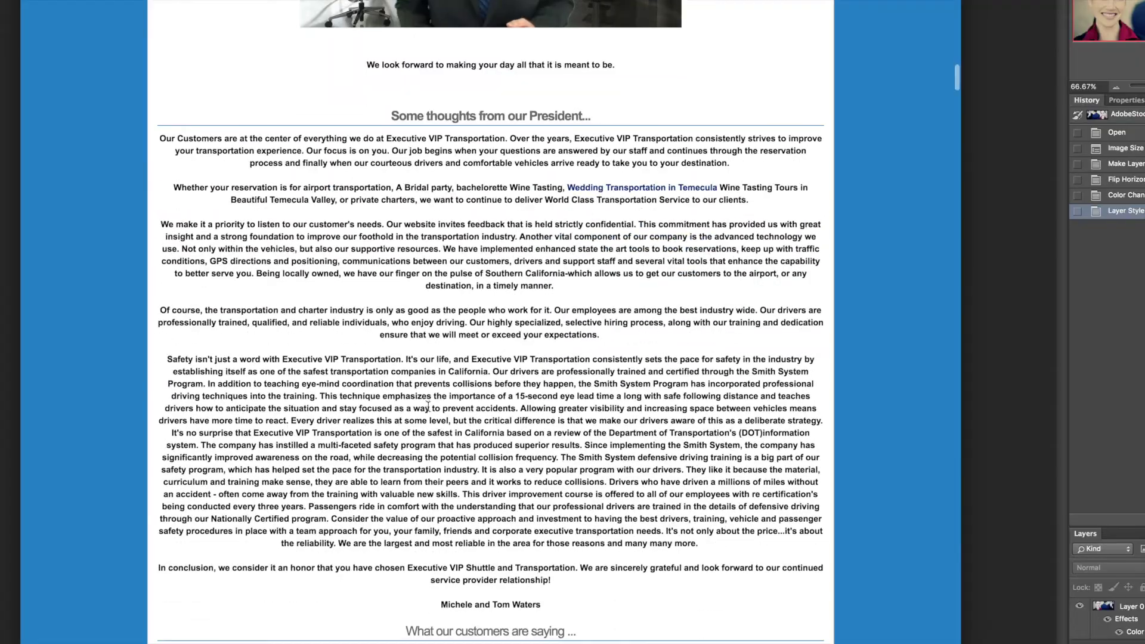
scroll(637, 307, "down", 20)
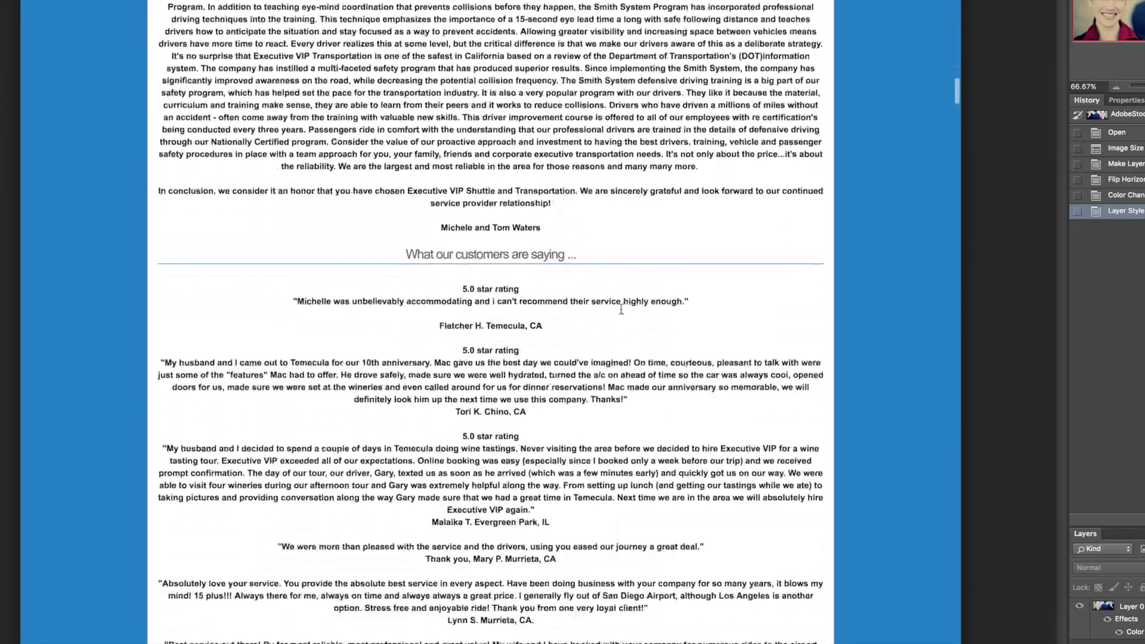
scroll(609, 326, "up", 20)
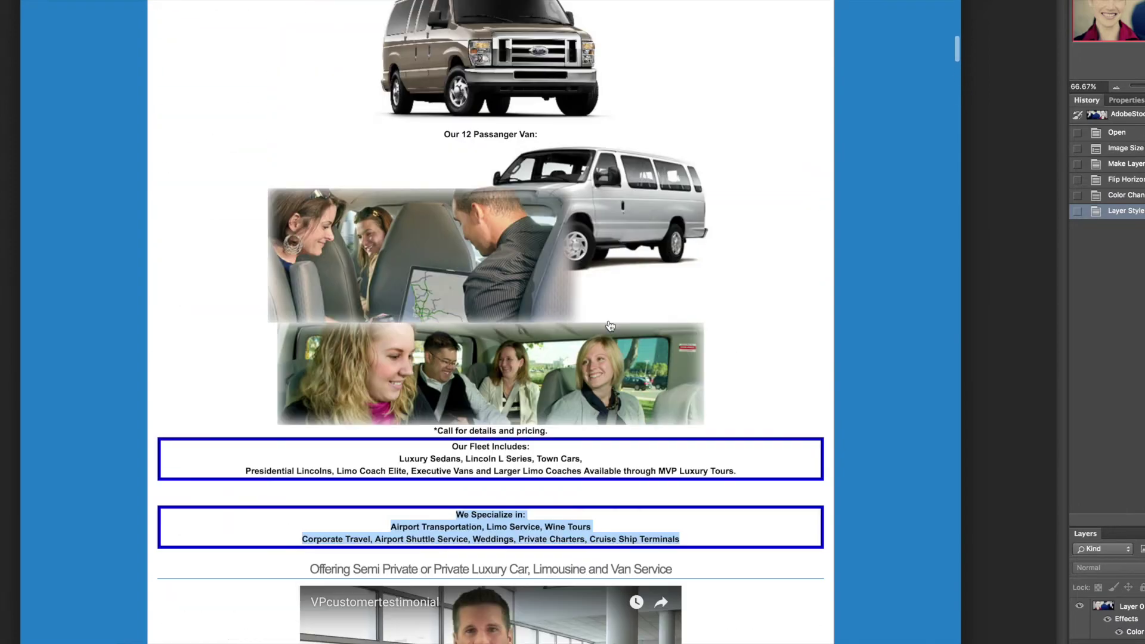
right_click(609, 325)
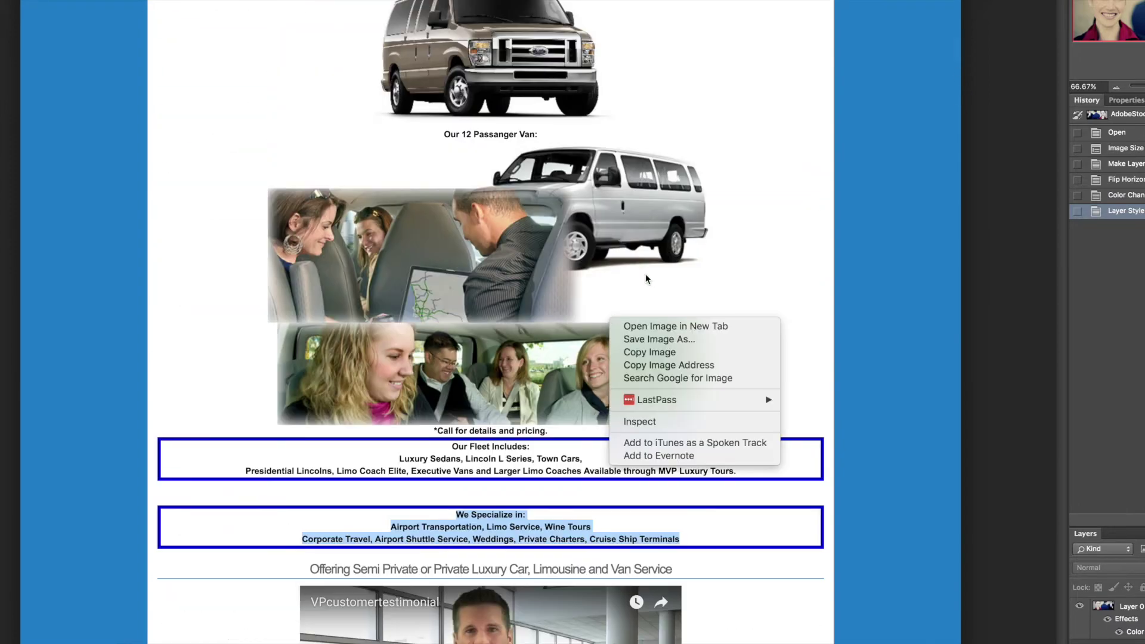
left_click(814, 190)
scroll(815, 191, "up", 20)
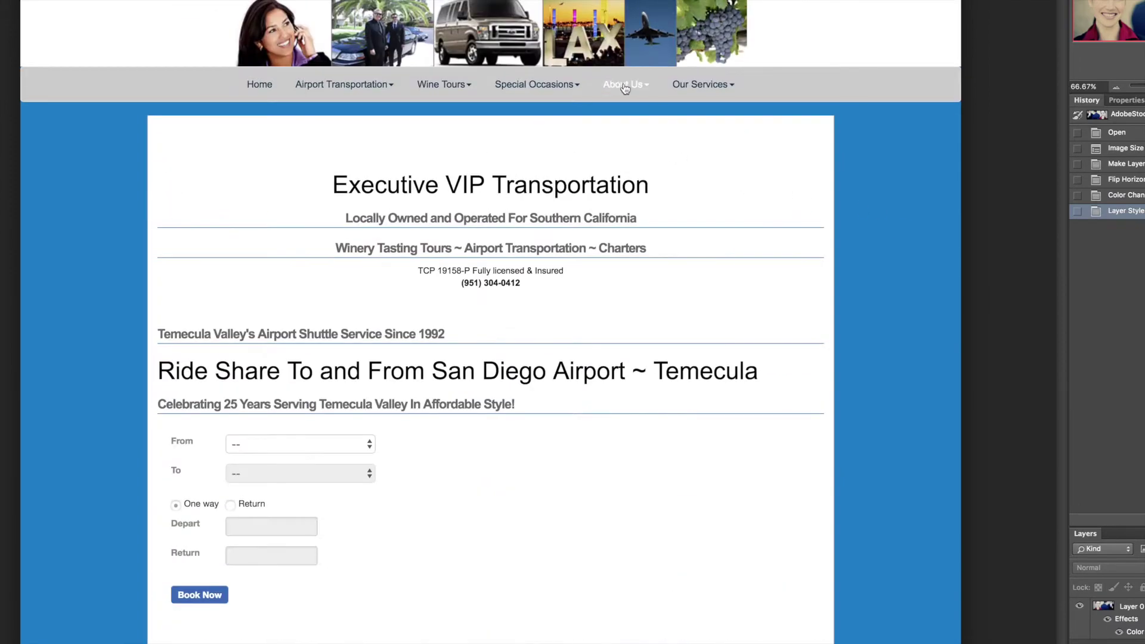
left_click(625, 88)
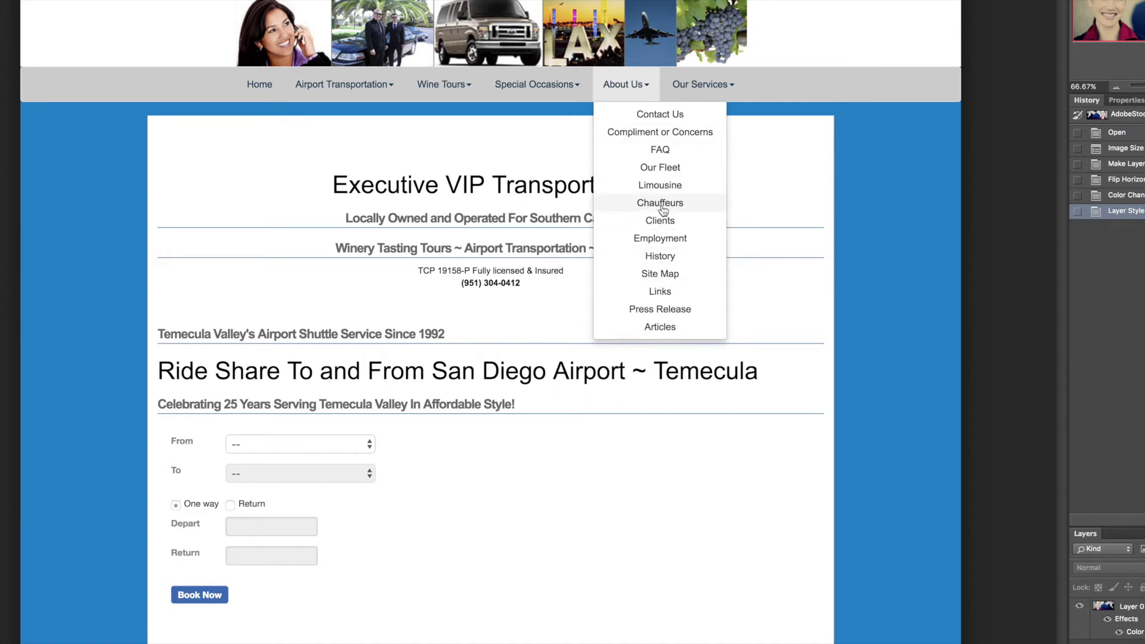
left_click(709, 237)
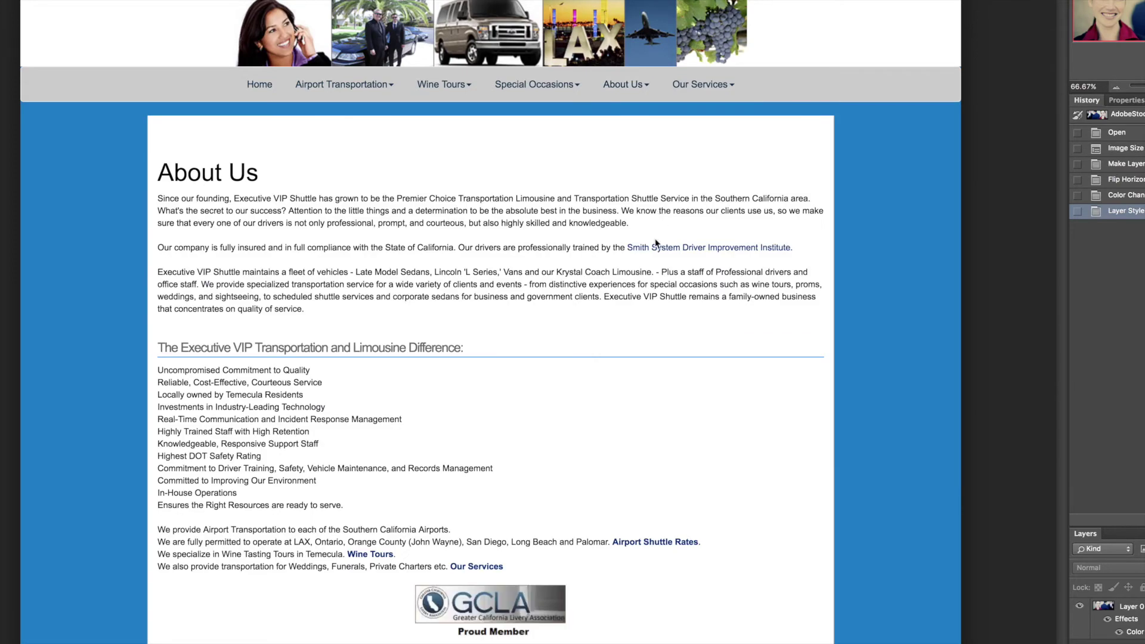
scroll(599, 298, "down", 10)
scroll(585, 305, "left", 5)
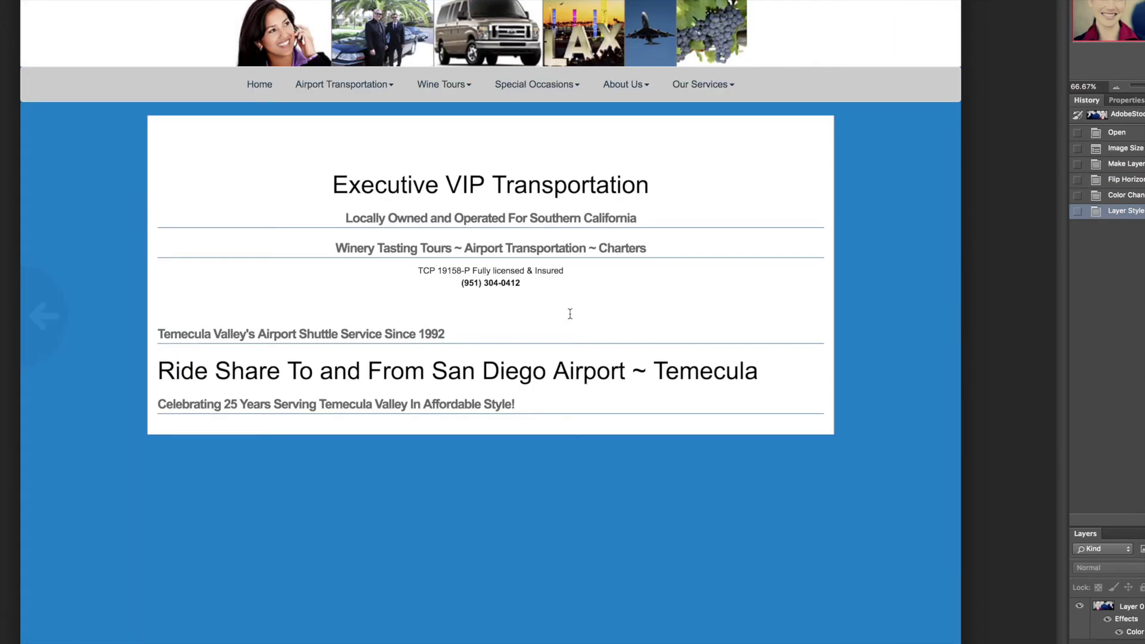
scroll(460, 338, "down", 15)
scroll(461, 337, "down", 20)
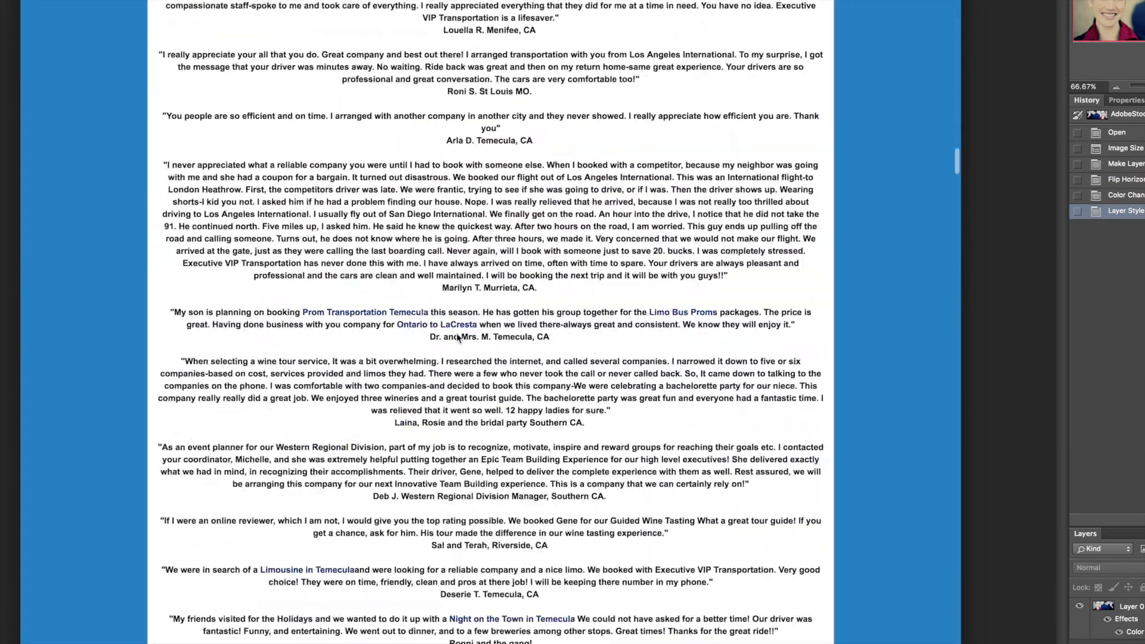
scroll(458, 332, "up", 20)
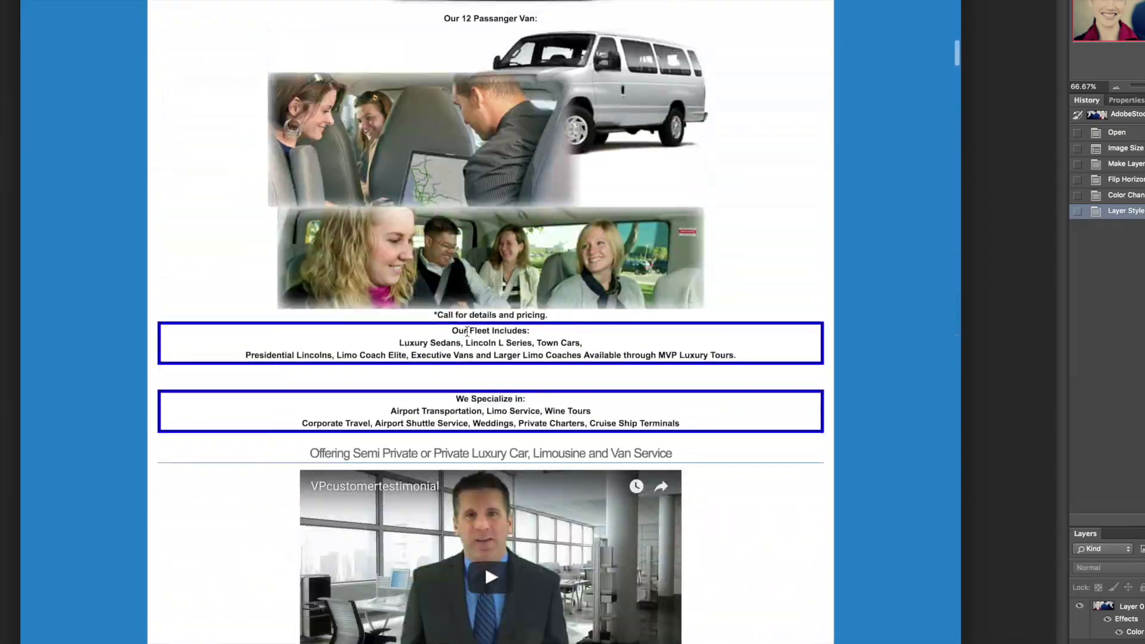
scroll(449, 334, "down", 4)
scroll(445, 335, "down", 2)
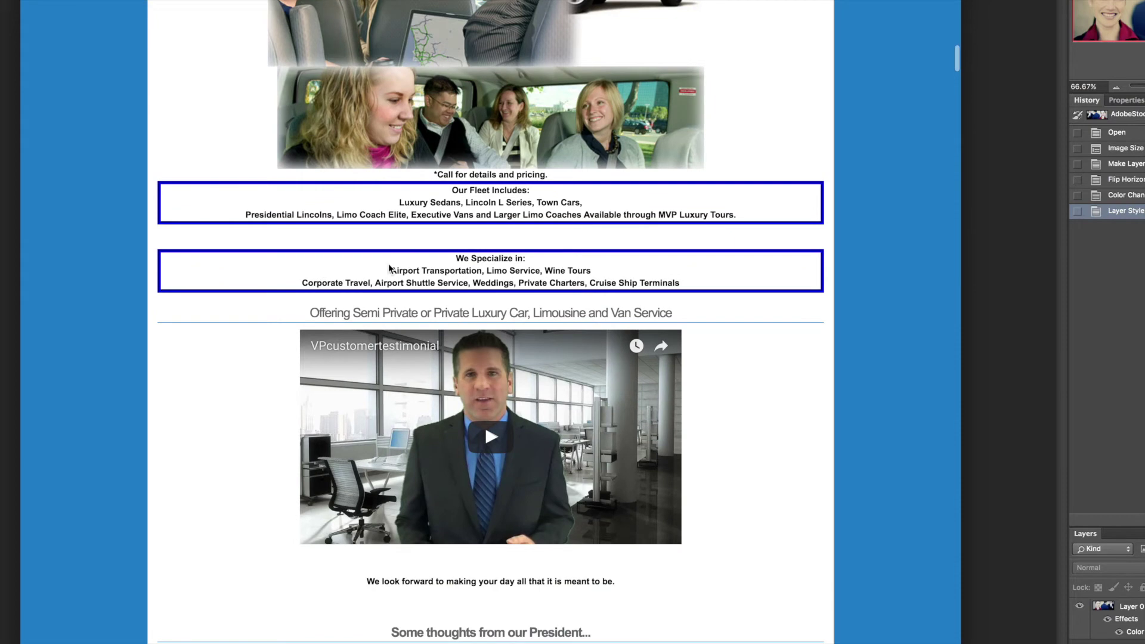
left_click_drag(705, 300, 374, 258)
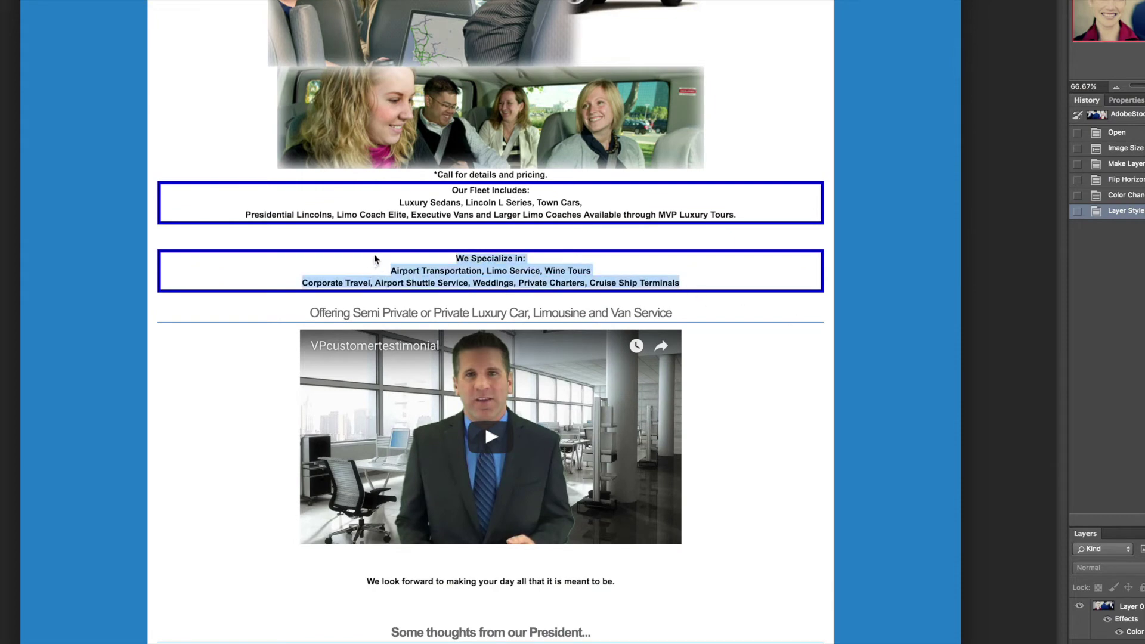
left_click_drag(418, 190, 618, 203)
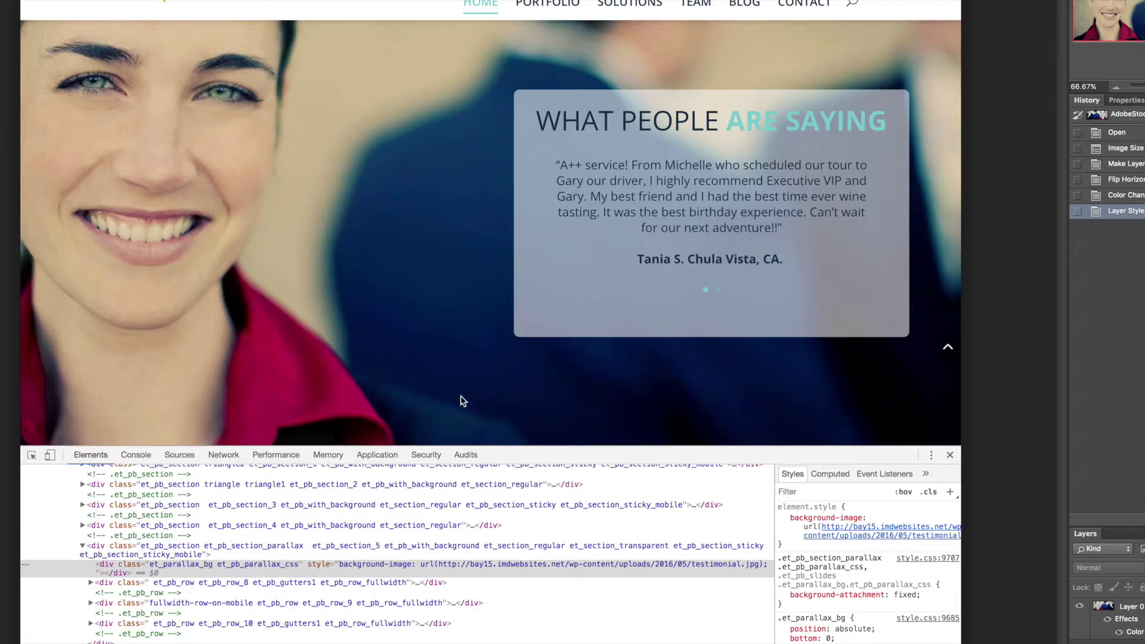
scroll(460, 395, "down", 10)
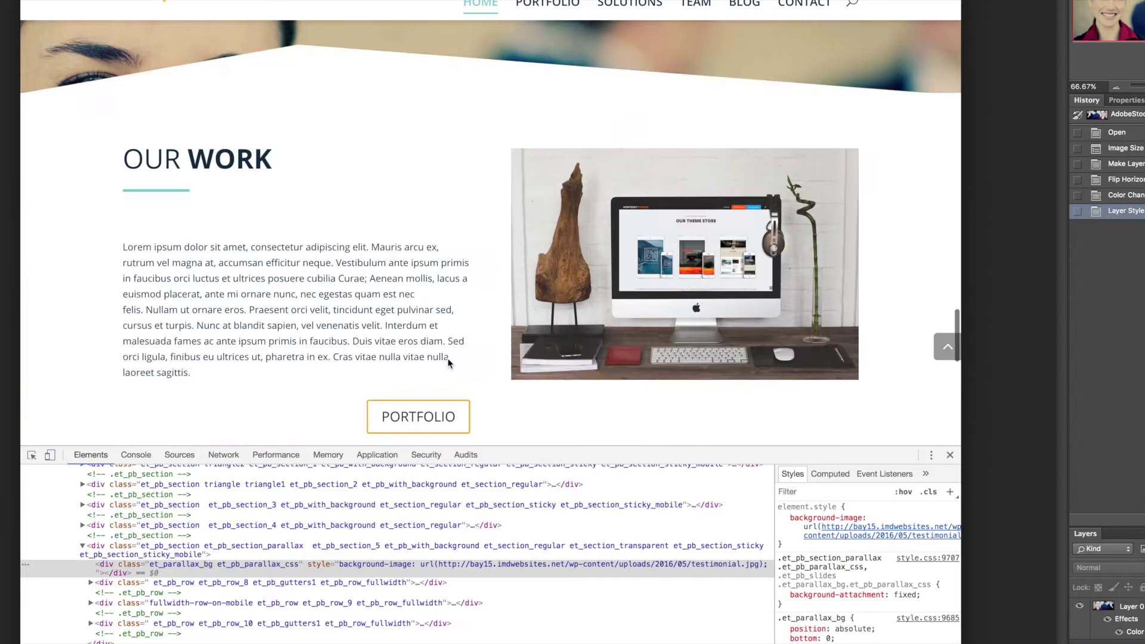
Step: Scroll up and down through the live Our Work area to review it
scroll(451, 363, "up", 10)
scroll(450, 363, "down", 8)
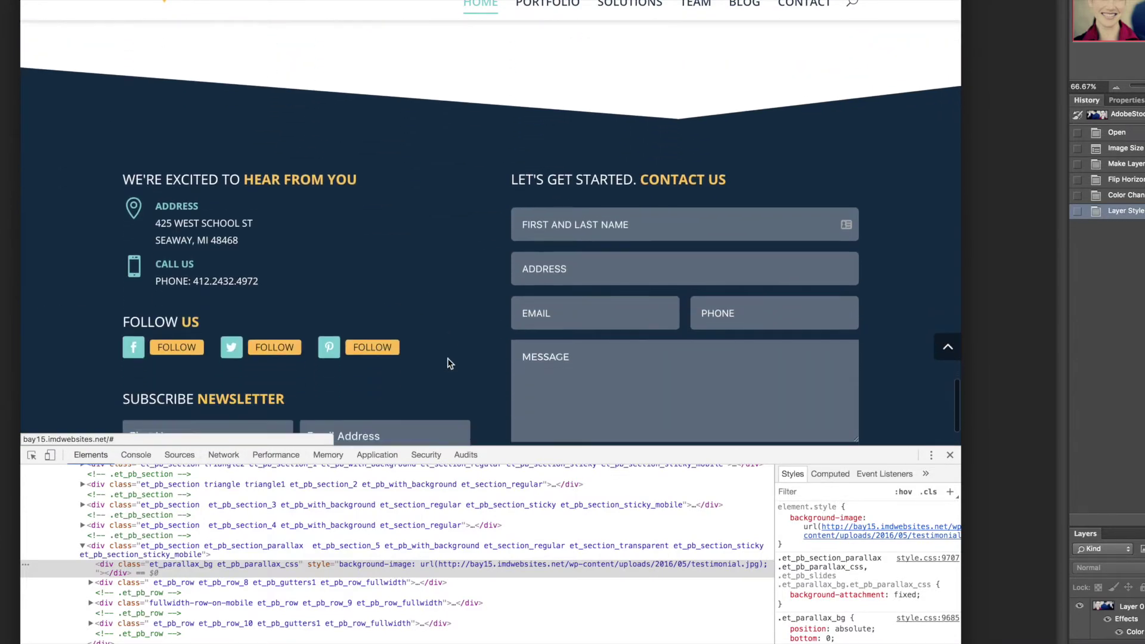
scroll(384, 124, "up", 5)
scroll(363, 122, "down", 6)
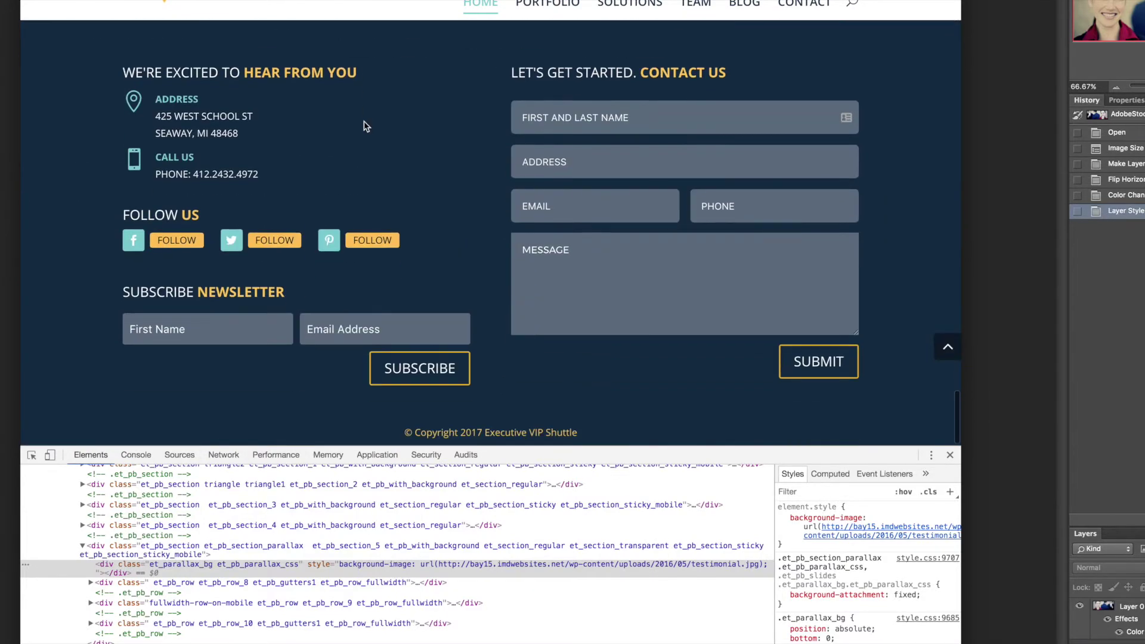
scroll(363, 122, "up", 10)
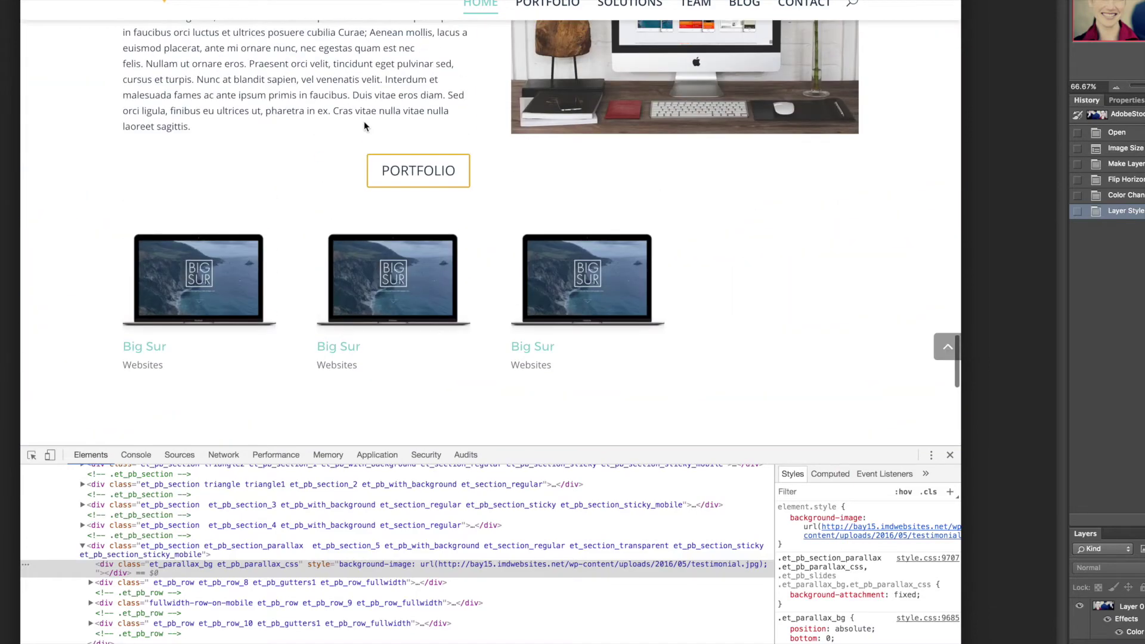
scroll(354, 142, "up", 10)
scroll(353, 142, "down", 7)
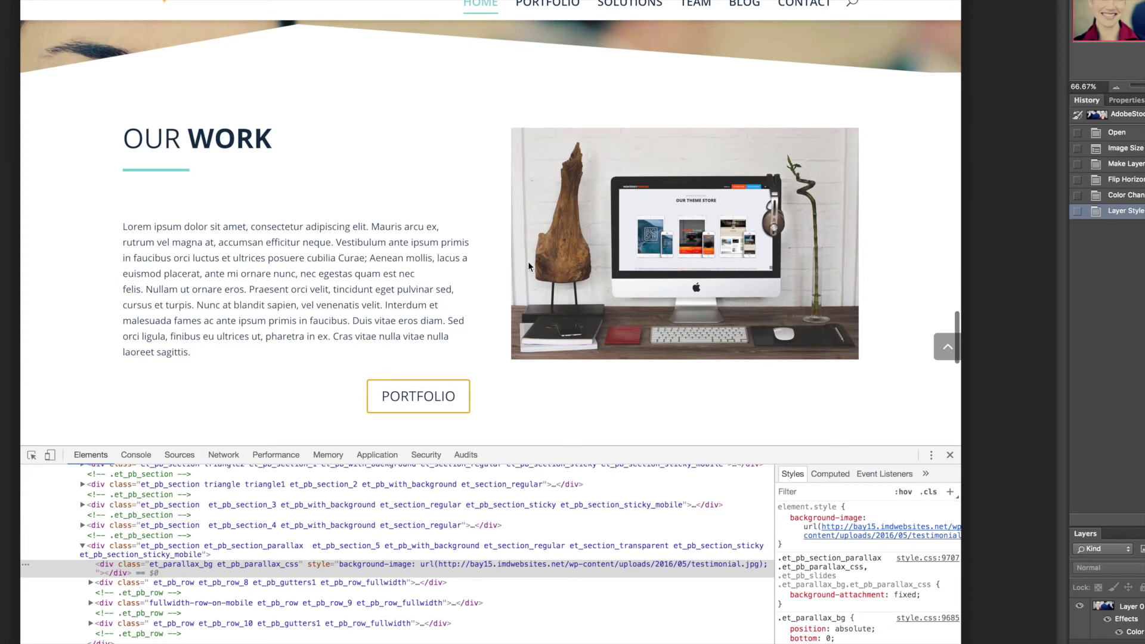
scroll(342, 212, "down", 3)
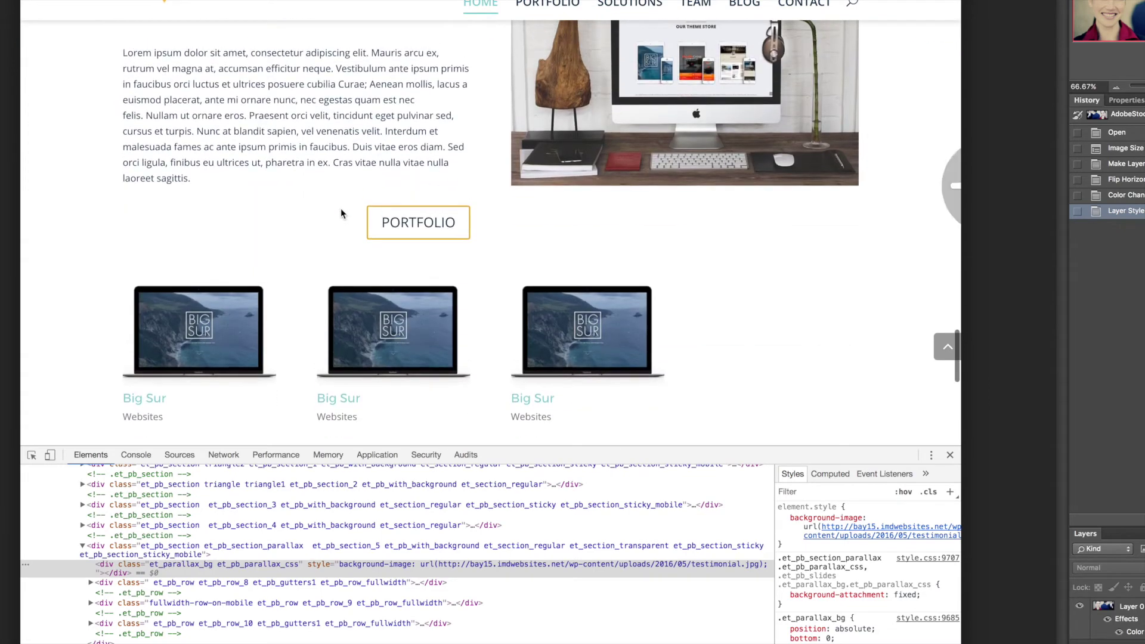
scroll(289, 127, "up", 1)
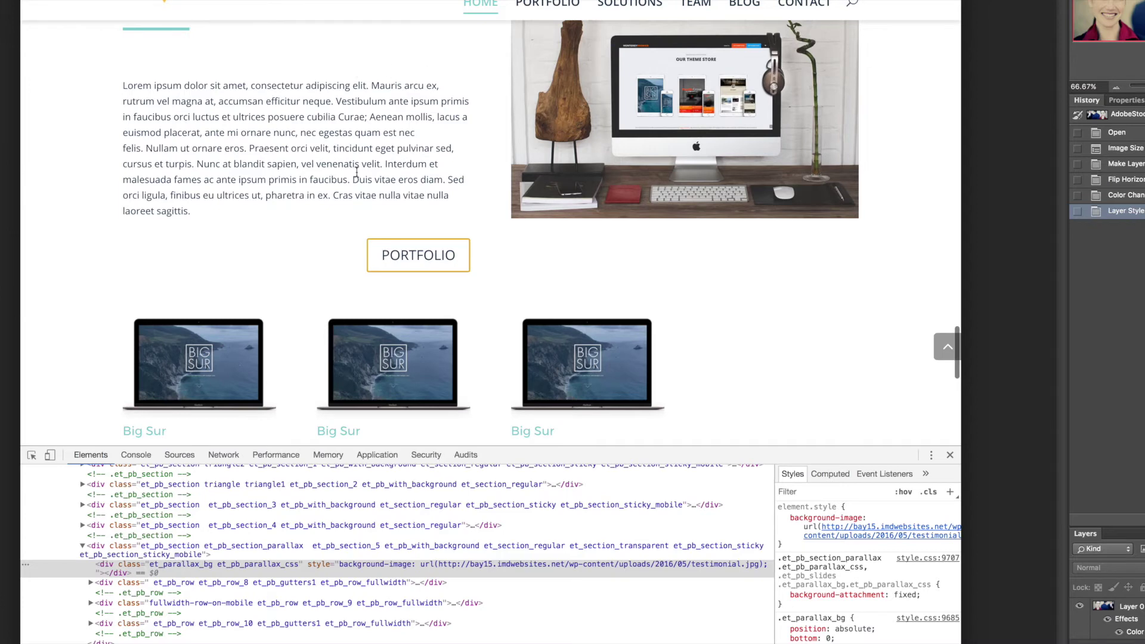
scroll(358, 175, "down", 2)
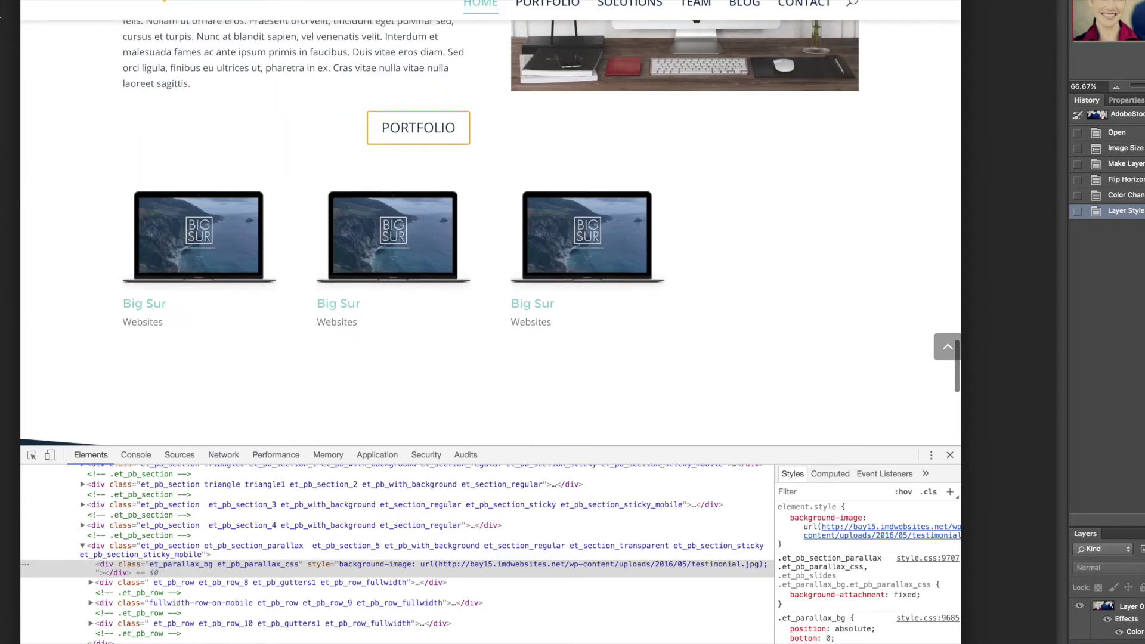
scroll(384, 299, "up", 3)
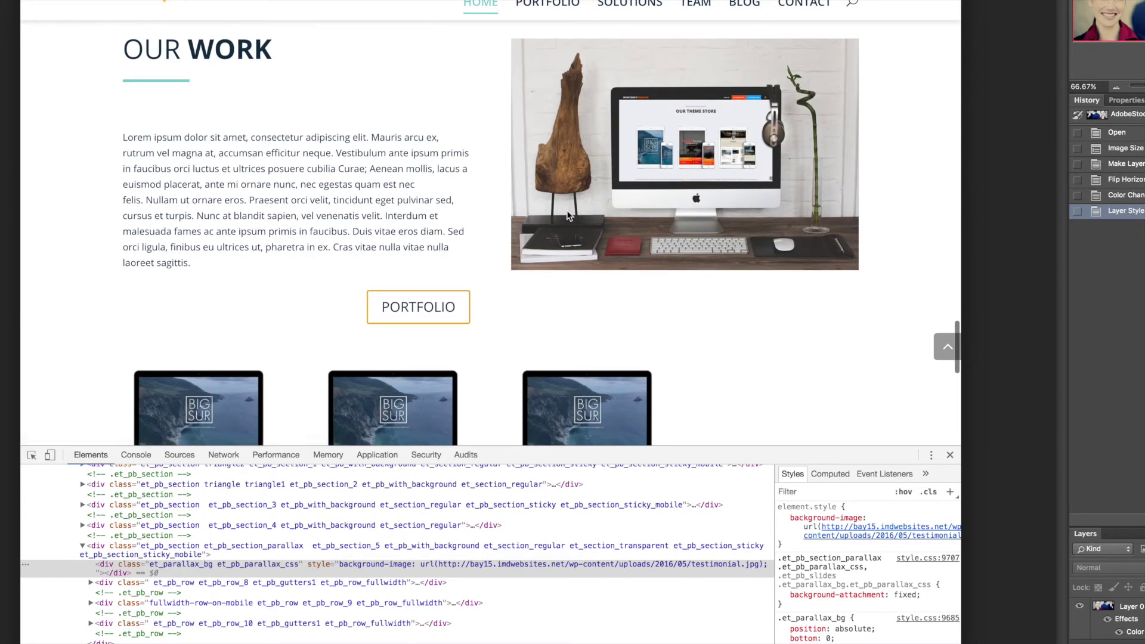
scroll(637, 140, "down", 4)
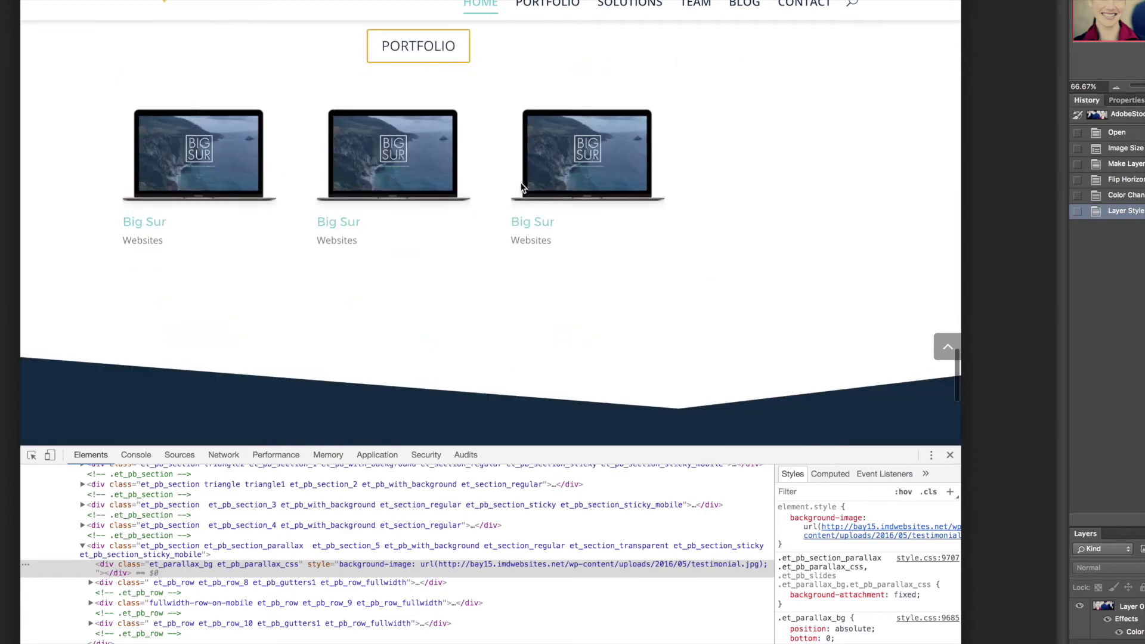
scroll(521, 182, "up", 4)
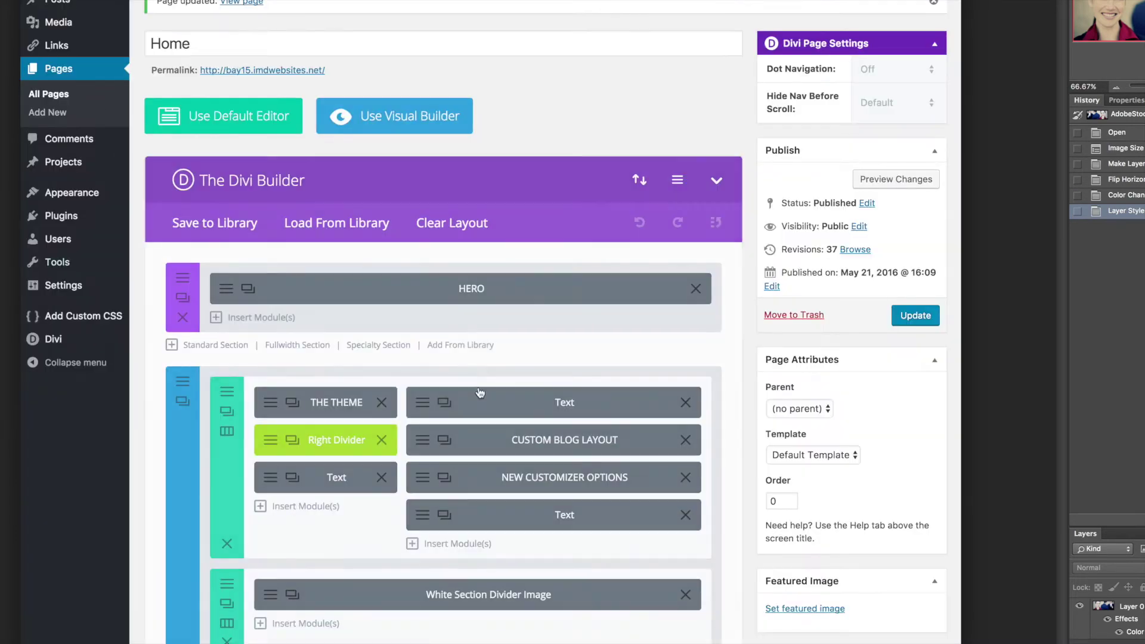
Step: Delete the PORTFOLIO - Button and Portfolio modules, then remove and restore the empty row
scroll(481, 364, "down", 12)
scroll(480, 363, "up", 10)
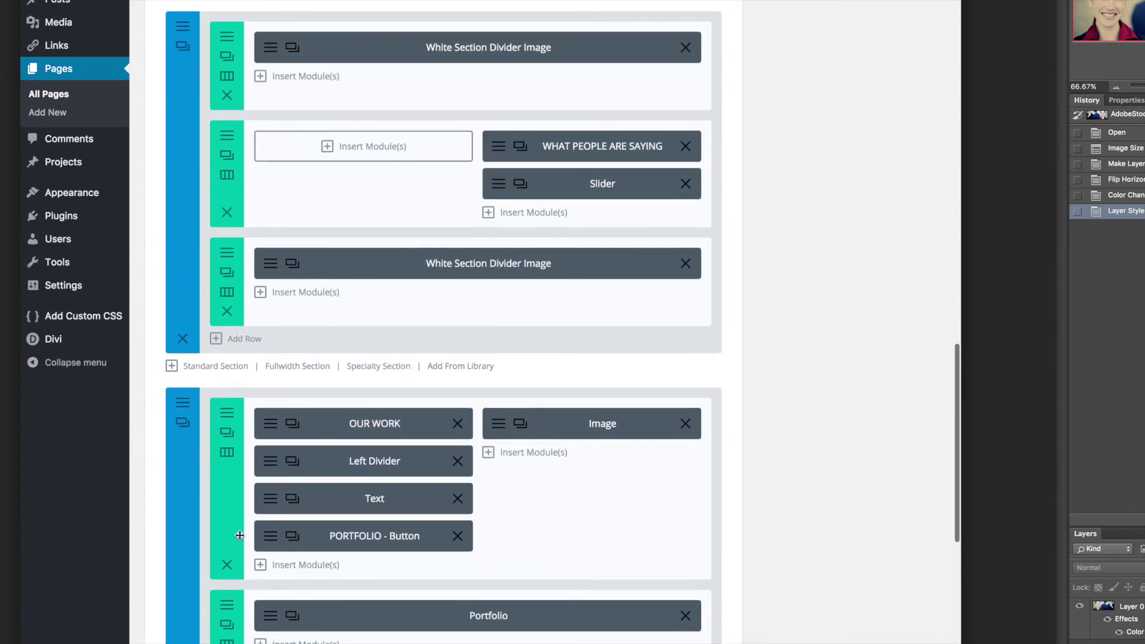
left_click(458, 538)
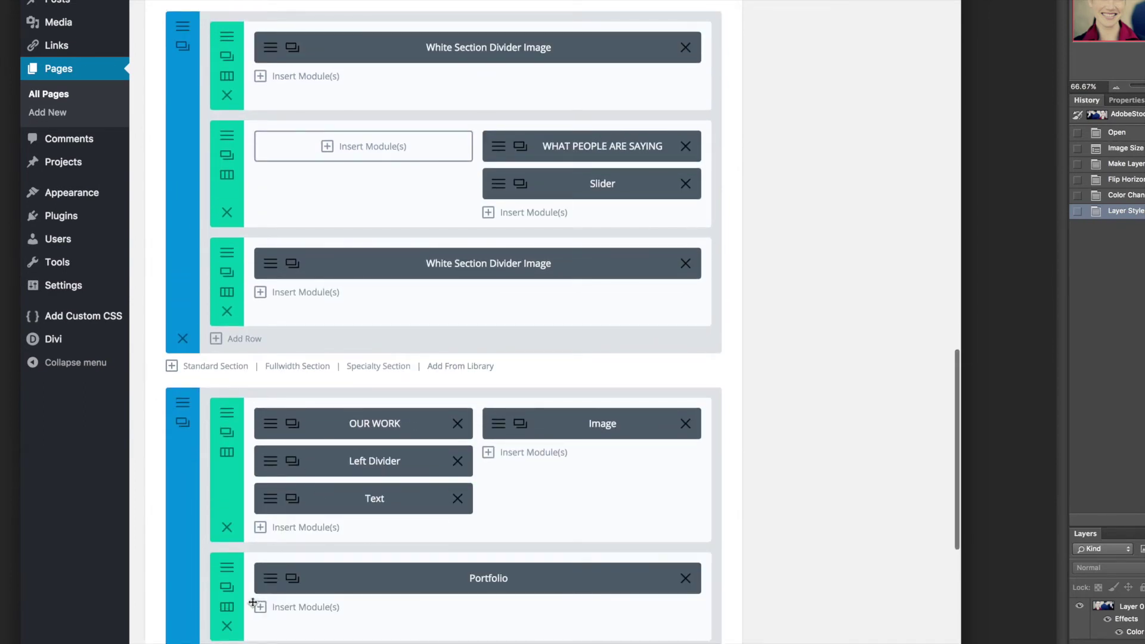
left_click(686, 578)
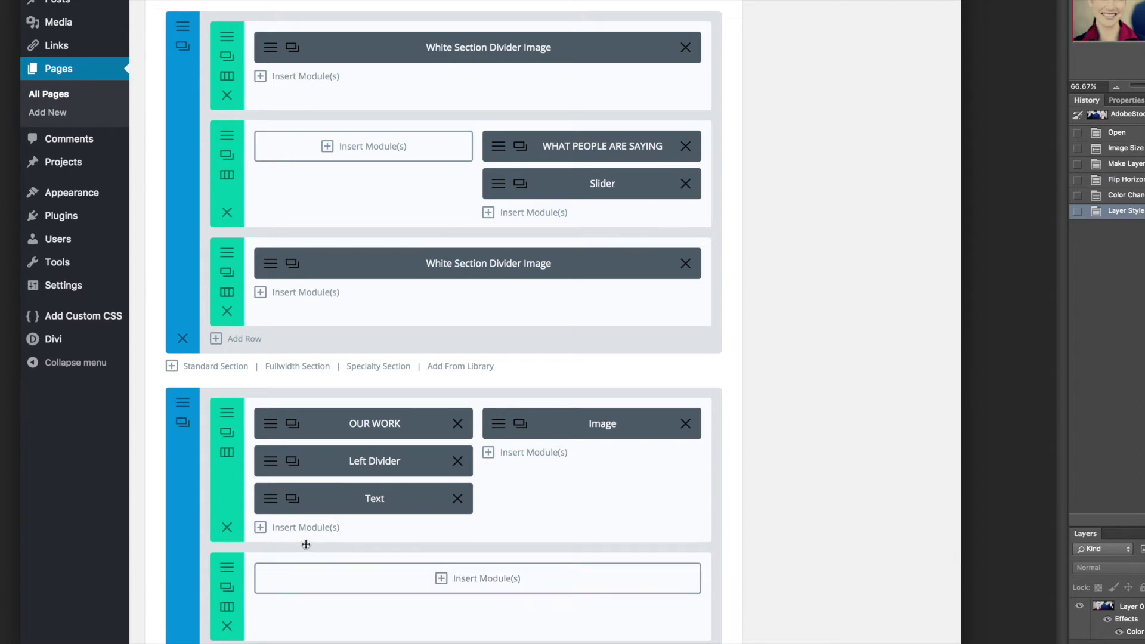
scroll(226, 629, "down", 1)
left_click(225, 623)
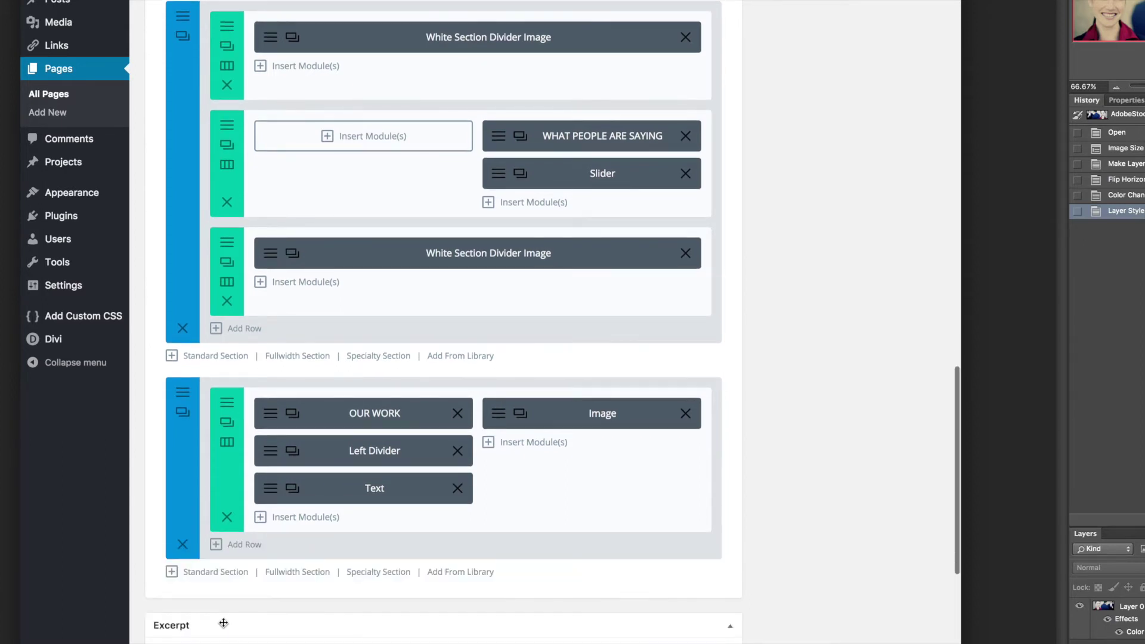
key("super+z")
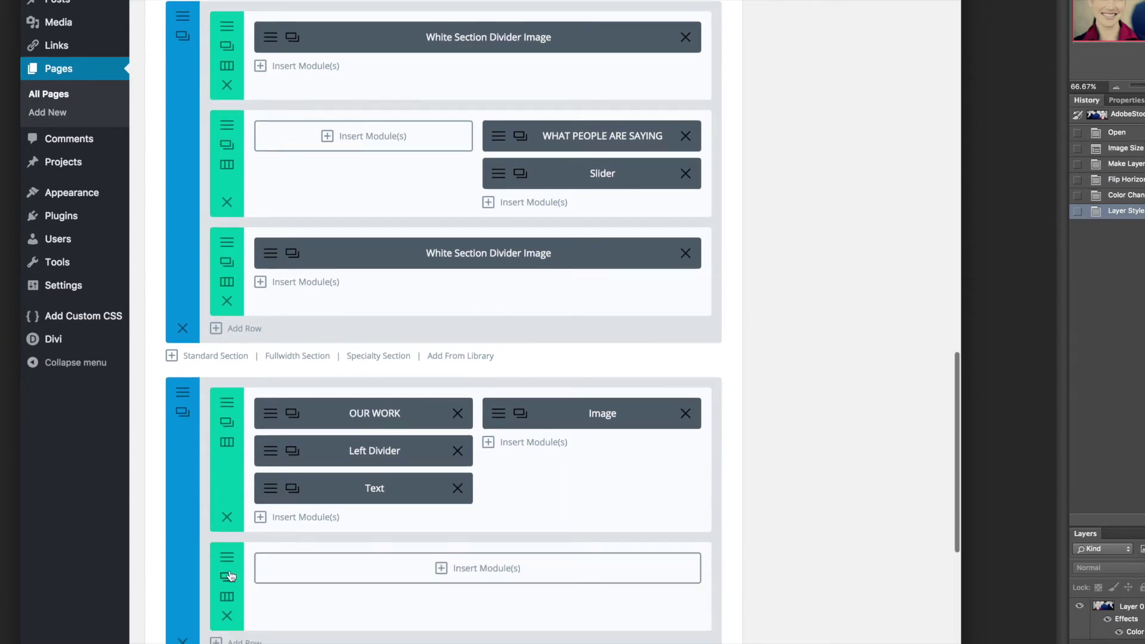
Step: Inspect the empty row's Design and Advanced settings and close them unchanged
left_click(227, 555)
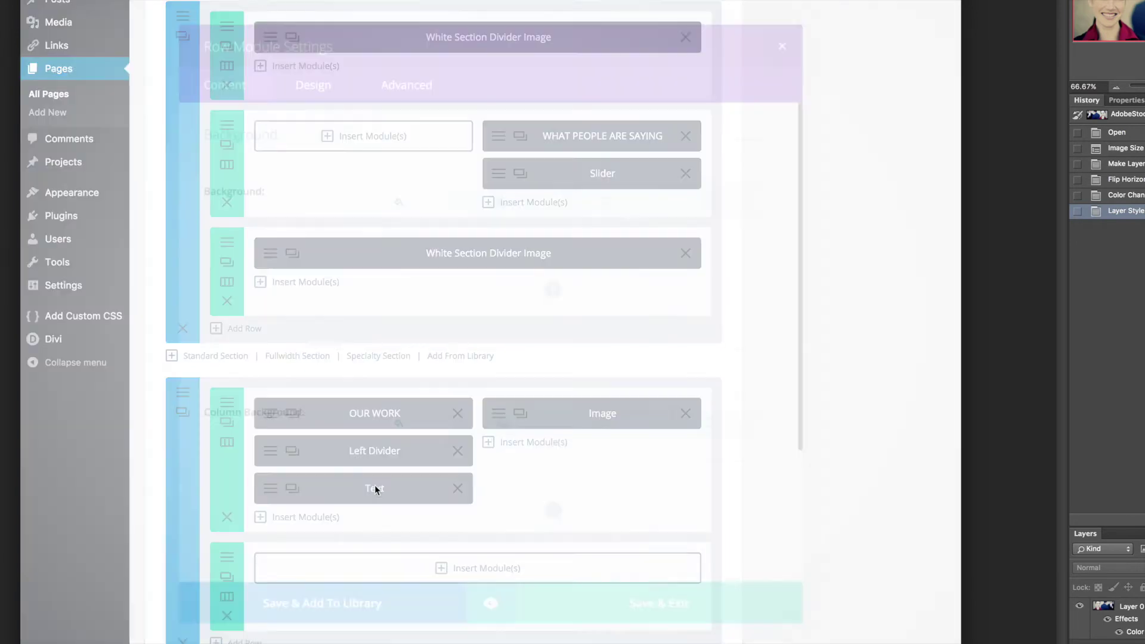
scroll(385, 292, "down", 3)
scroll(387, 270, "up", 3)
left_click(296, 64)
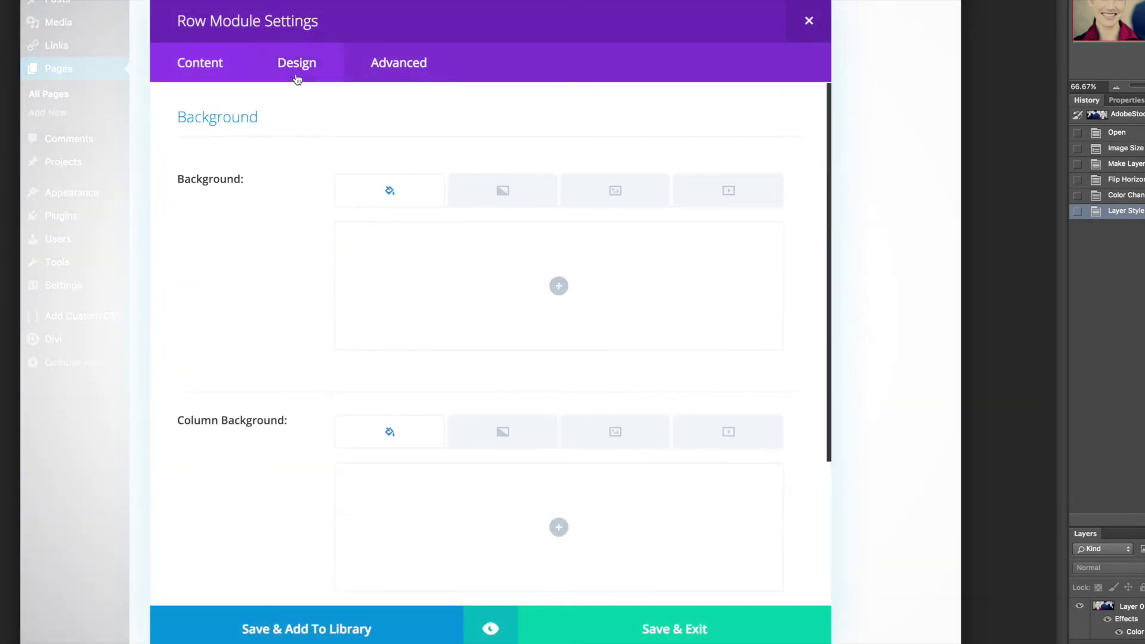
scroll(308, 207, "down", 3)
scroll(307, 208, "up", 2)
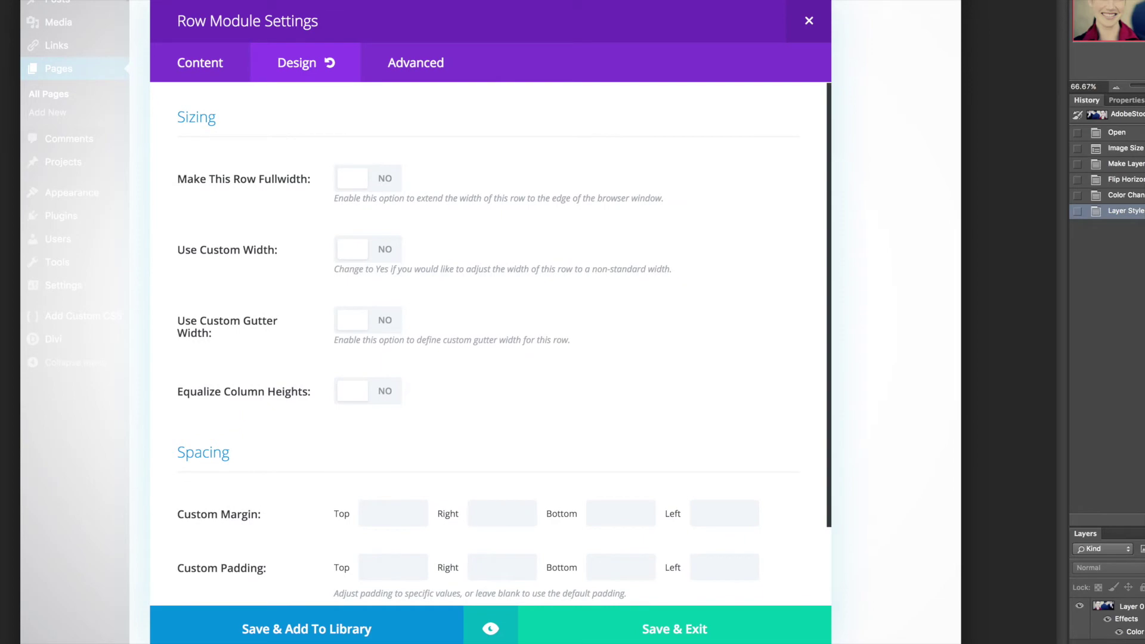
left_click(450, 63)
scroll(523, 248, "down", 10)
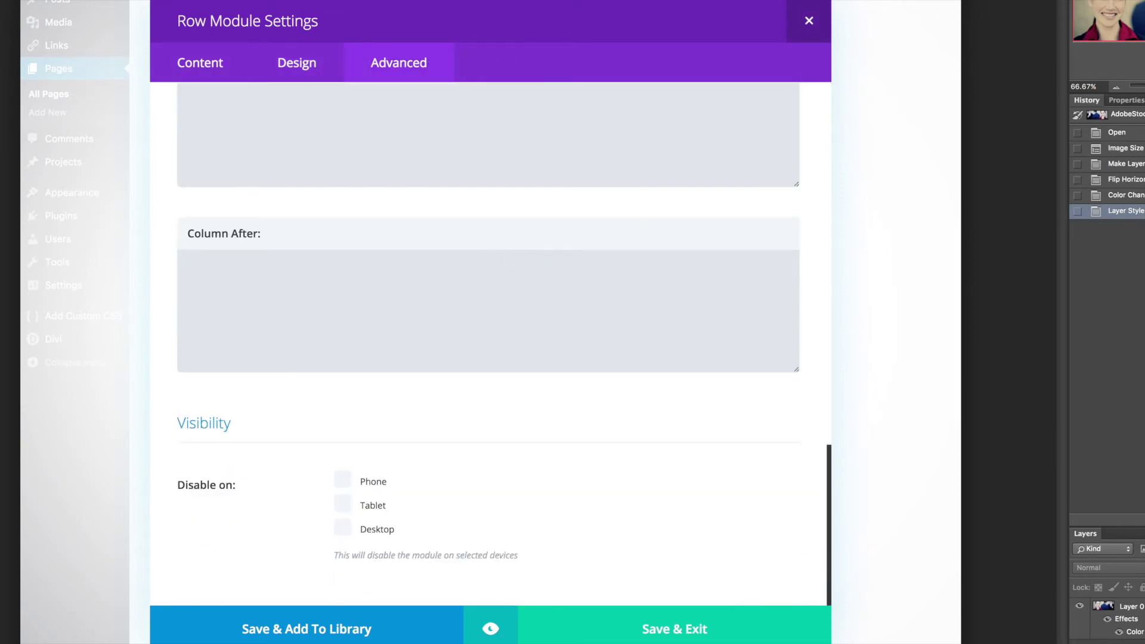
key("Escape")
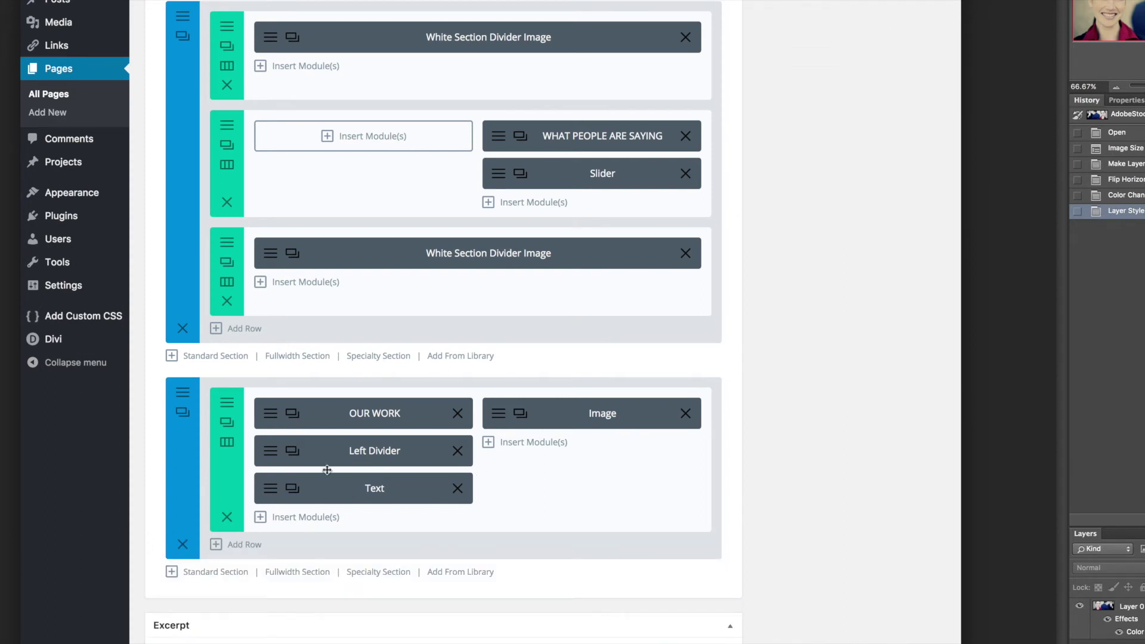
Step: Delete the Text and Left Divider modules and duplicate the OUR WORK heading
left_click(459, 488)
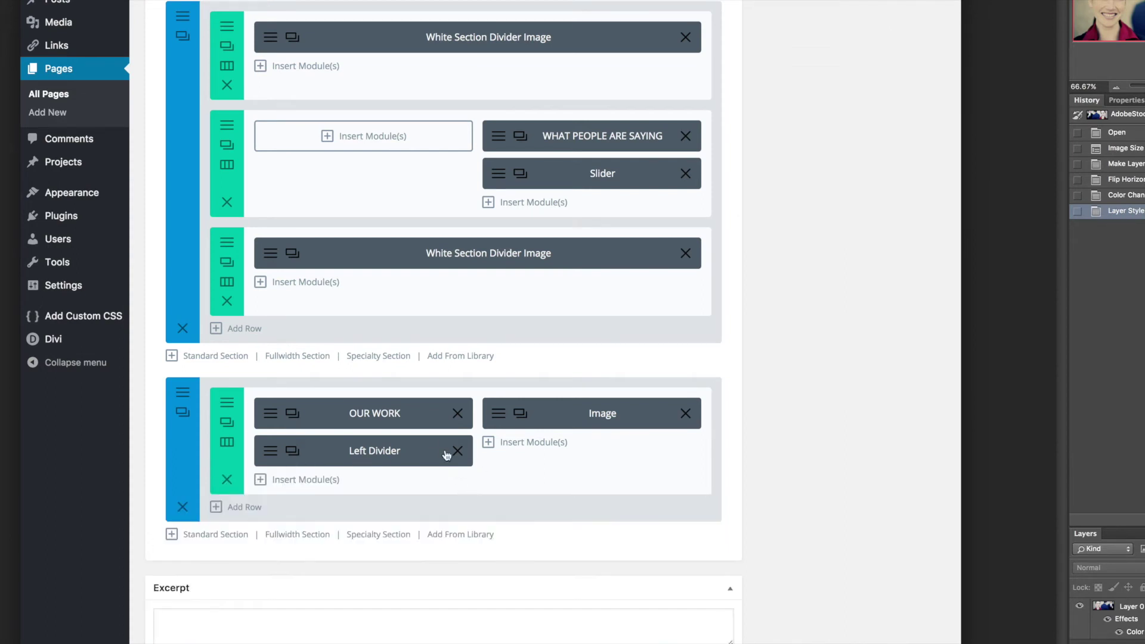
left_click(456, 451)
left_click(292, 414)
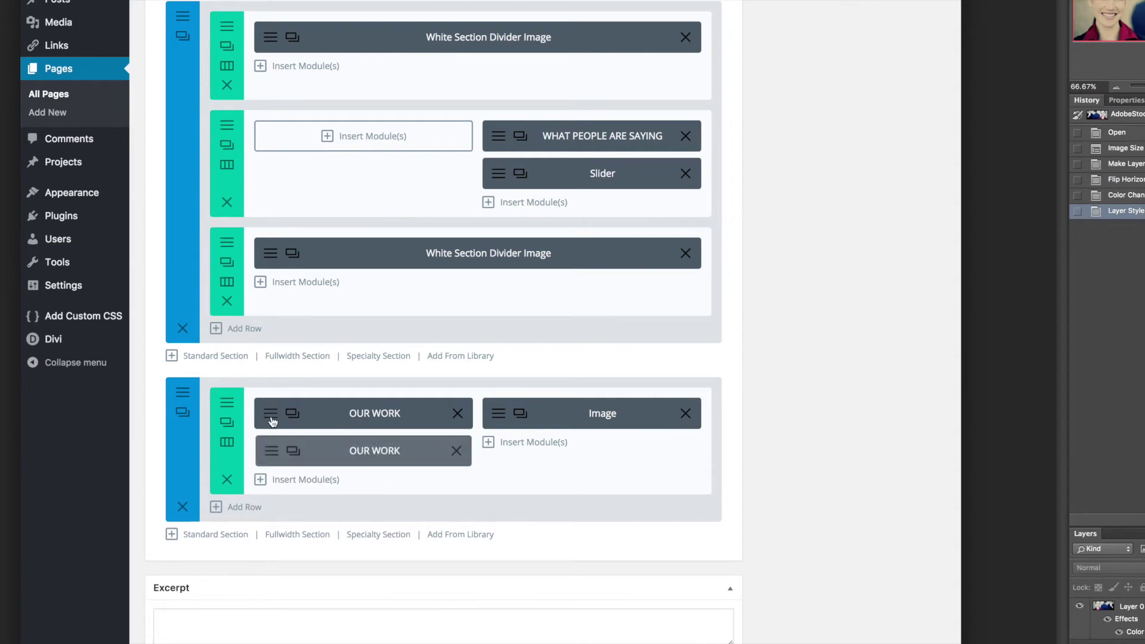
Step: Change the copied heading to OUR FLEET INCLUDES and delete the leftover duplicate
left_click(289, 441)
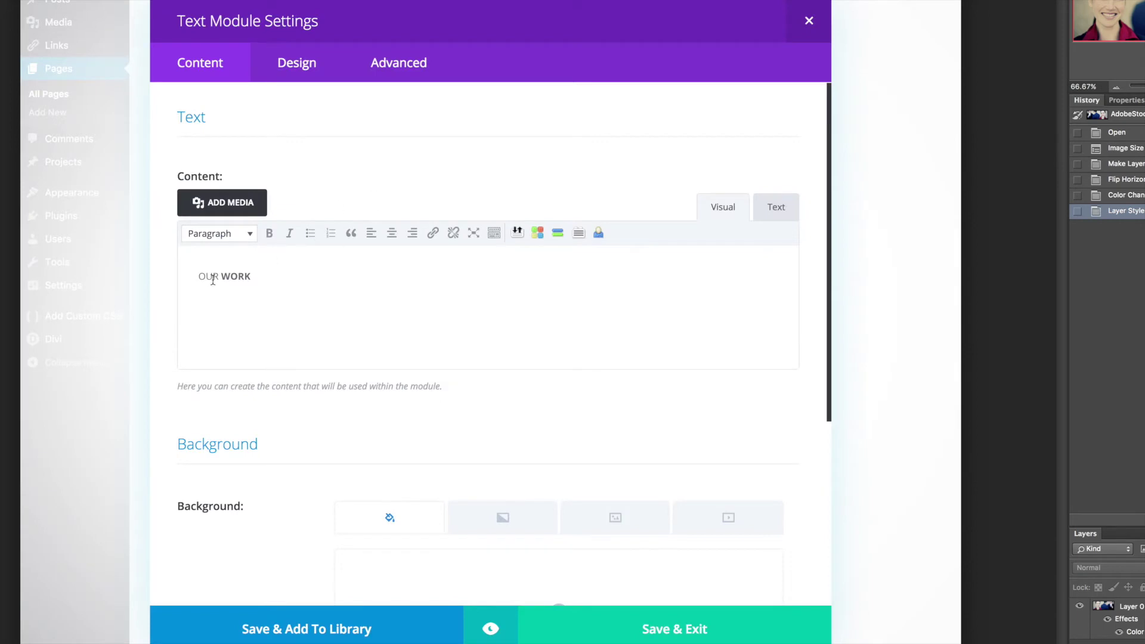
double_click(229, 277)
left_click(216, 277)
type("FLEET")
double_click(267, 275)
type("INCLUDES")
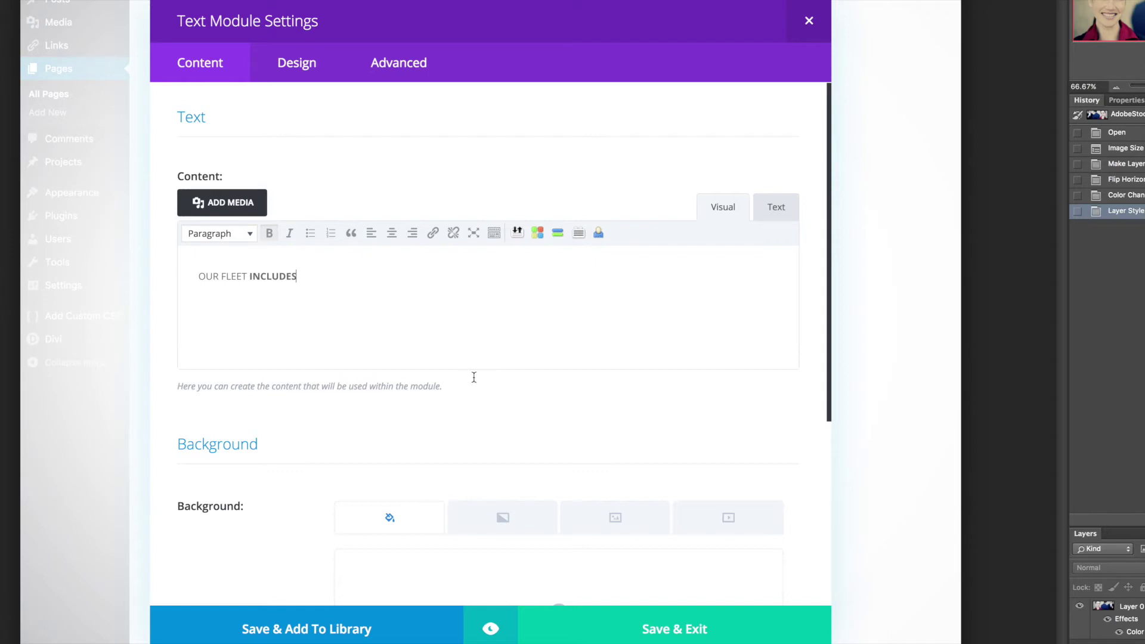
left_click(520, 627)
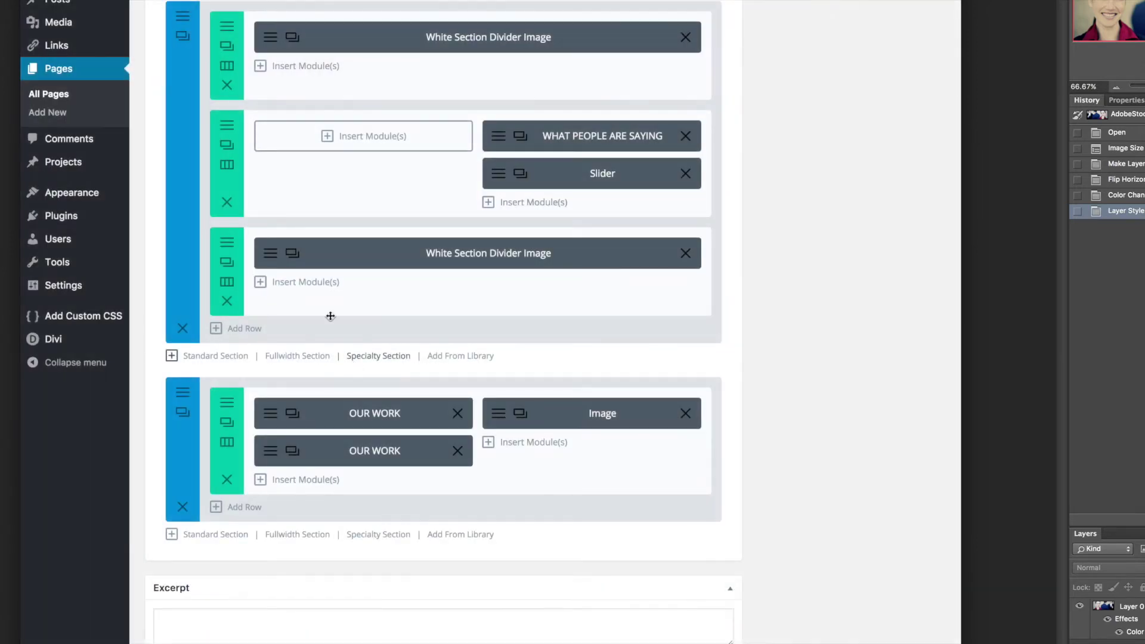
left_click(458, 451)
left_click(270, 421)
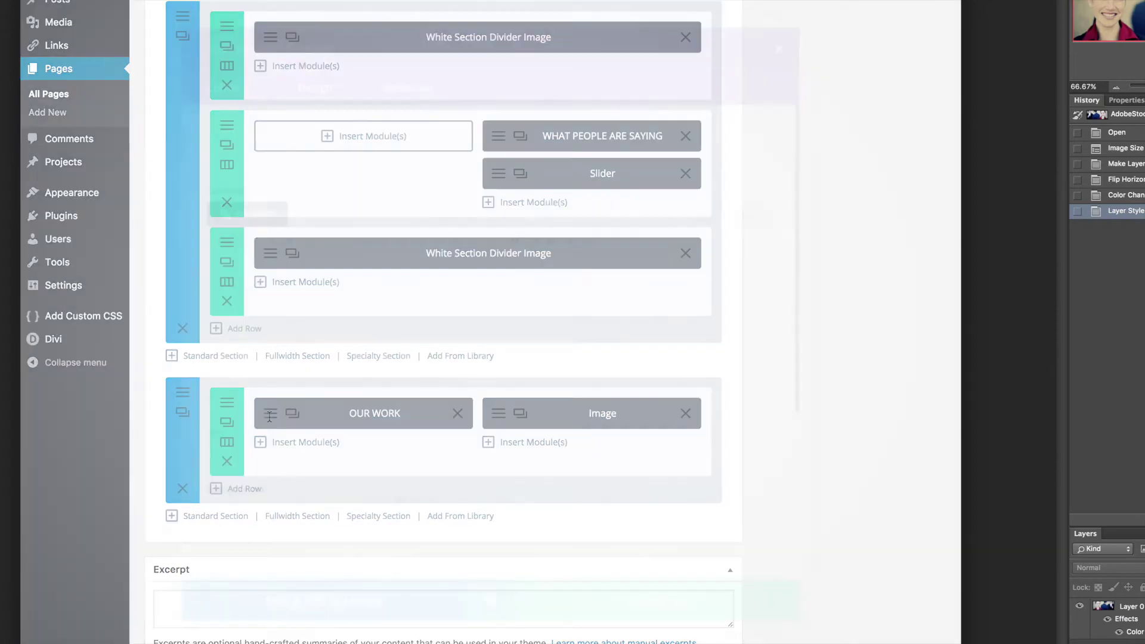
Step: Add a bulleted list of Lincoln L Series, Town Cars, Presidential Lincolns, Limo Coach Elite, Executive Vans and save it
left_click(317, 273)
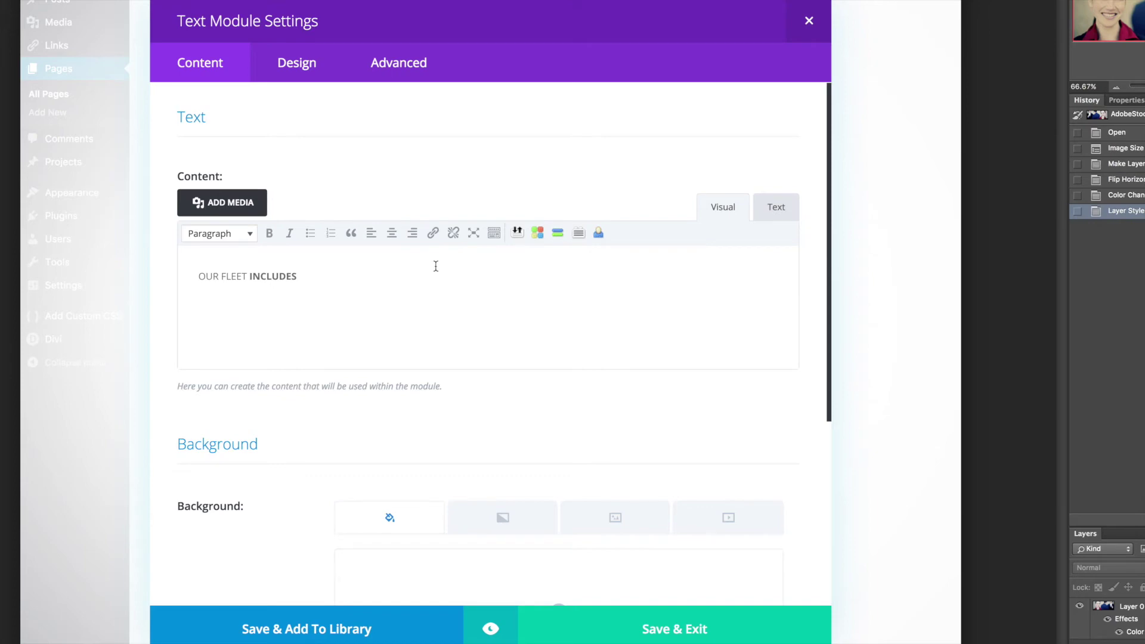
left_click(310, 233)
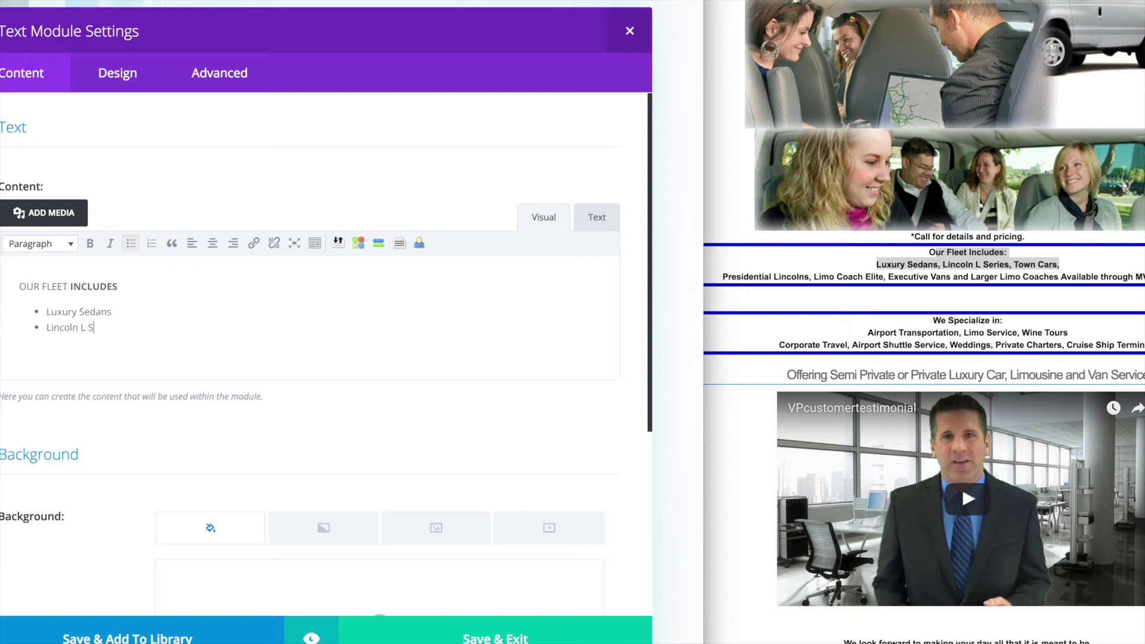
key("Return")
type("T")
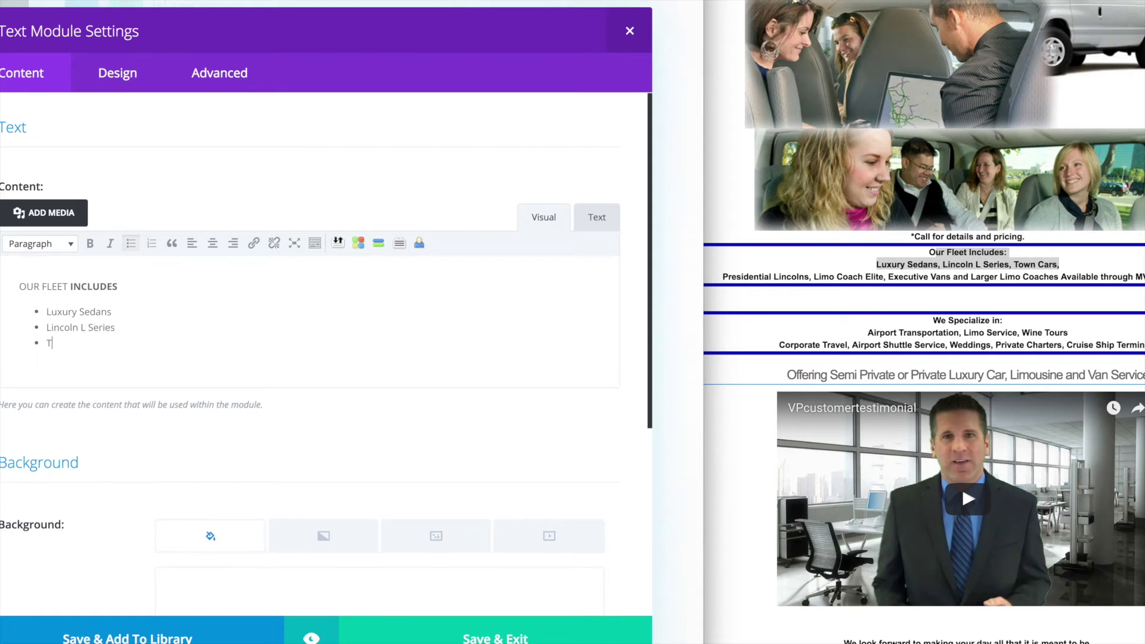
type("own Cars")
key("Return")
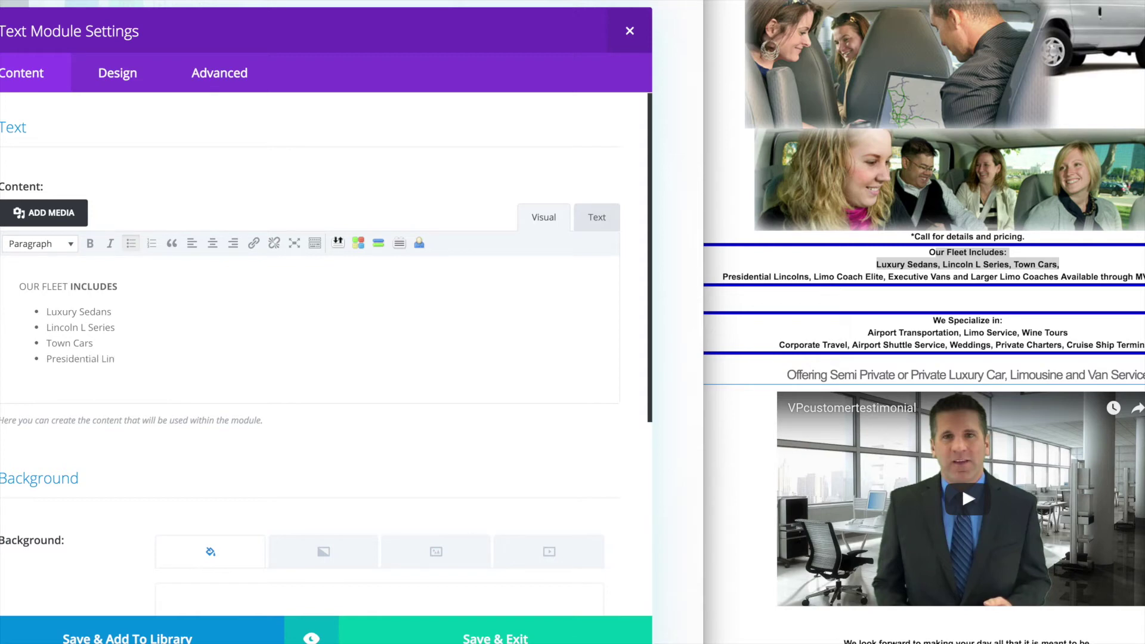
type("Presidential Lincolns")
key("Return")
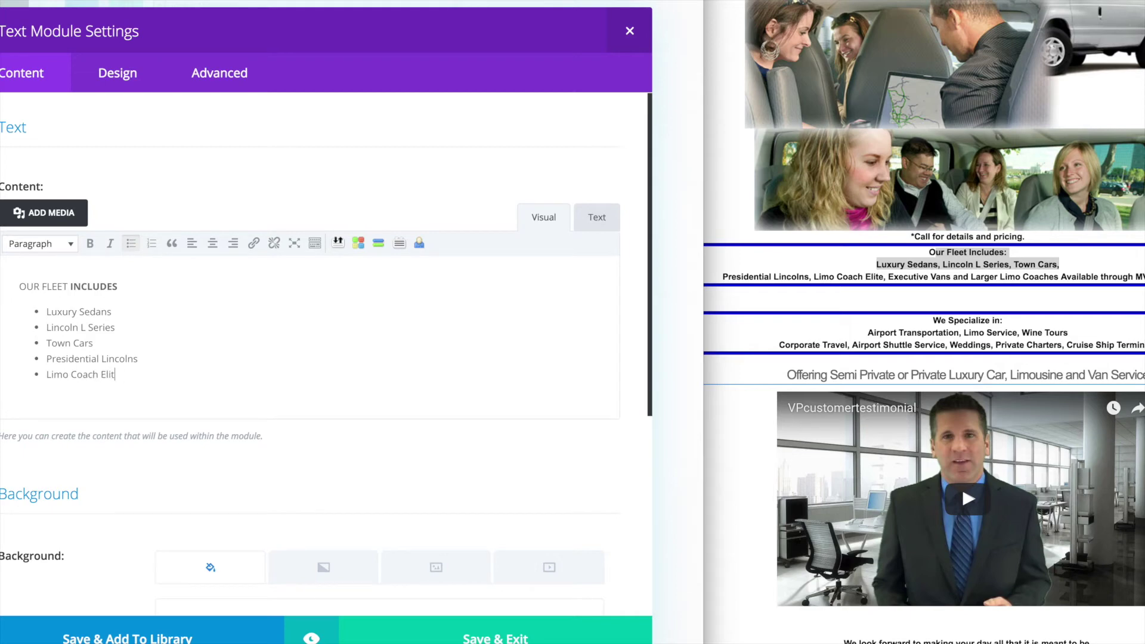
key("Return")
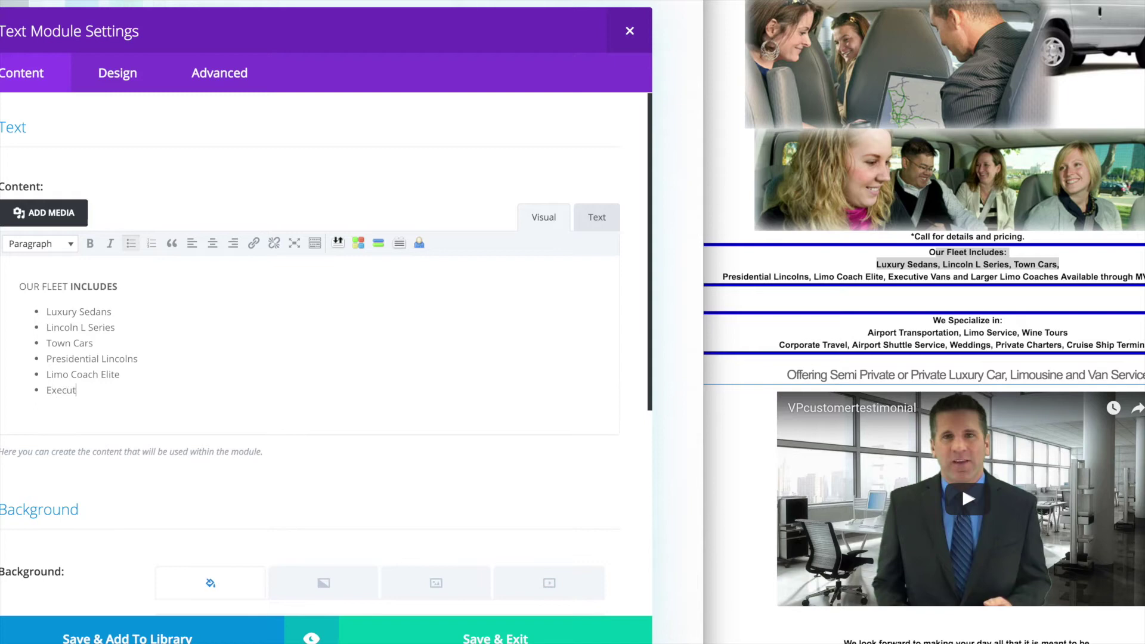
type("Executive Vans")
key("Return")
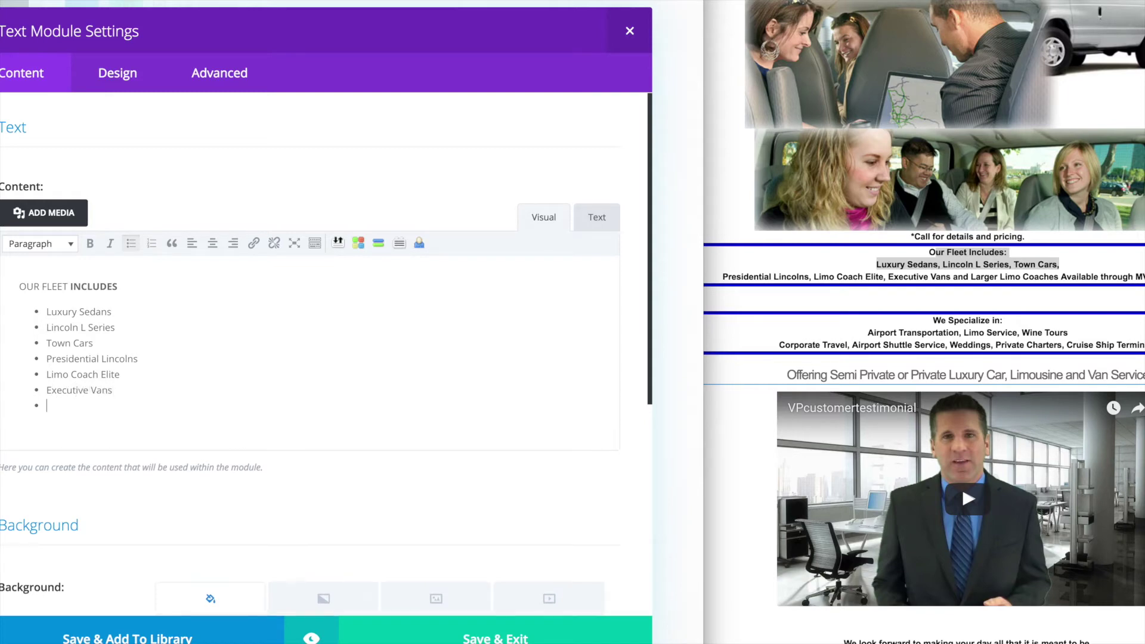
key("BackSpace")
key("BackSpace")
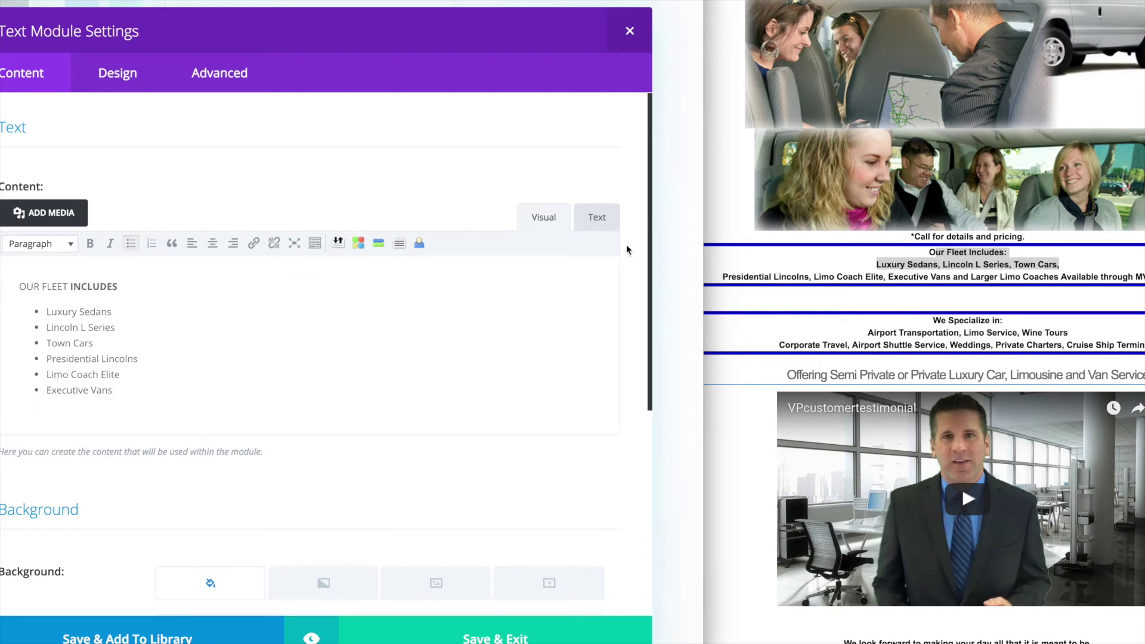
left_click(471, 640)
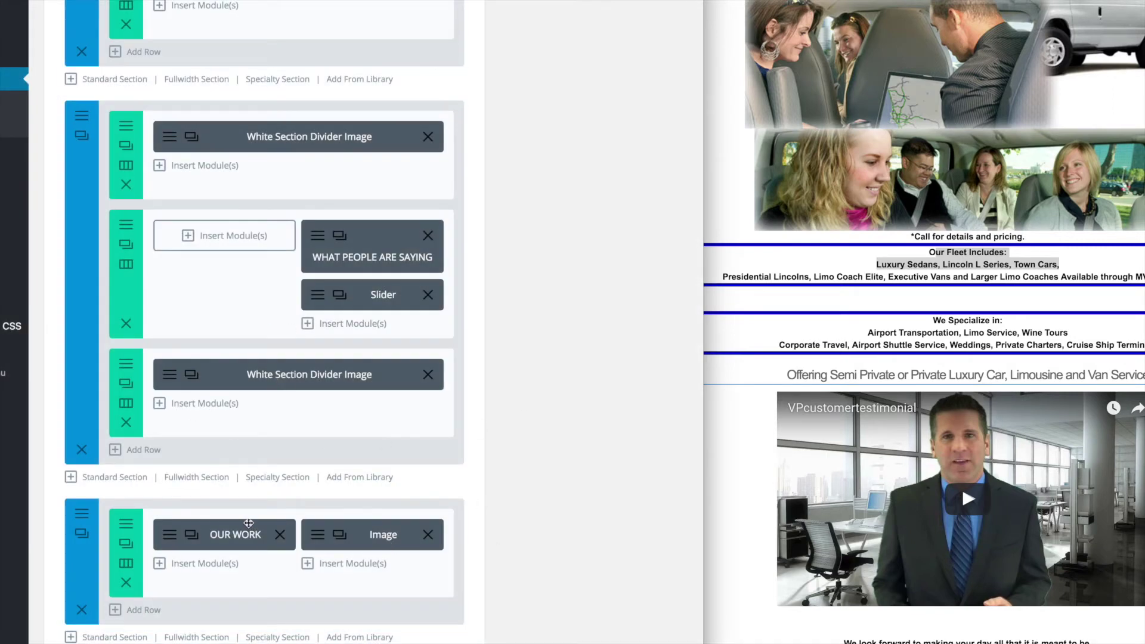
Step: Duplicate the image module and place the copy under the left OUR WORK block
scroll(245, 525, "down", 2)
left_click(344, 461)
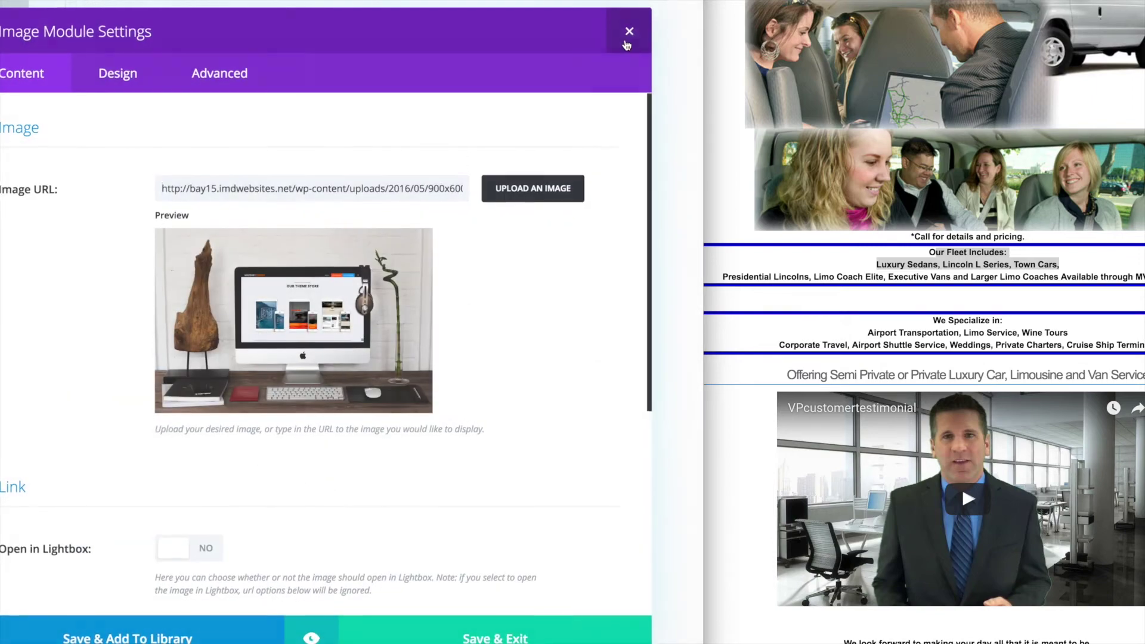
left_click(629, 31)
left_click_drag(339, 466, 299, 487)
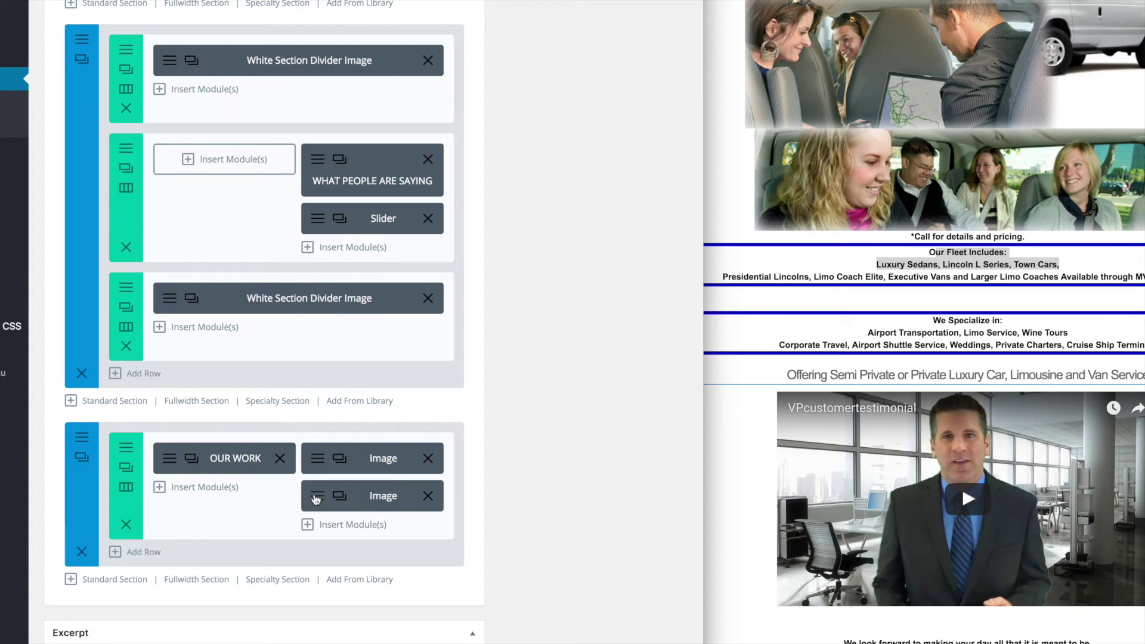
left_click_drag(374, 505, 275, 498)
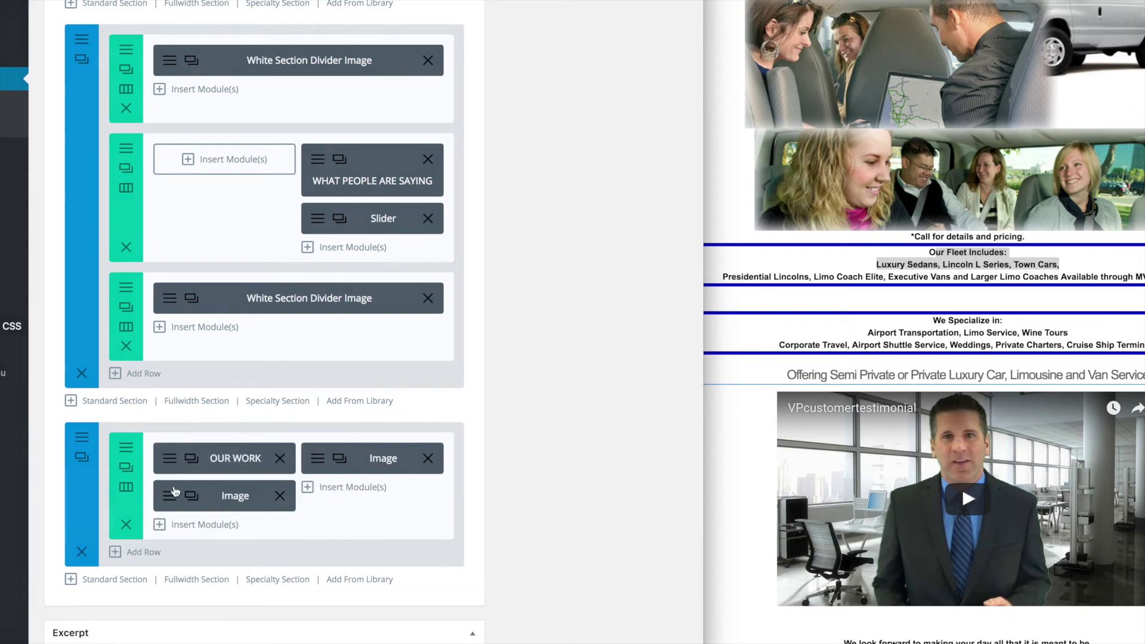
Step: Copy the OUR WORK text module beneath the right column's image
left_click(173, 464)
left_click(630, 31)
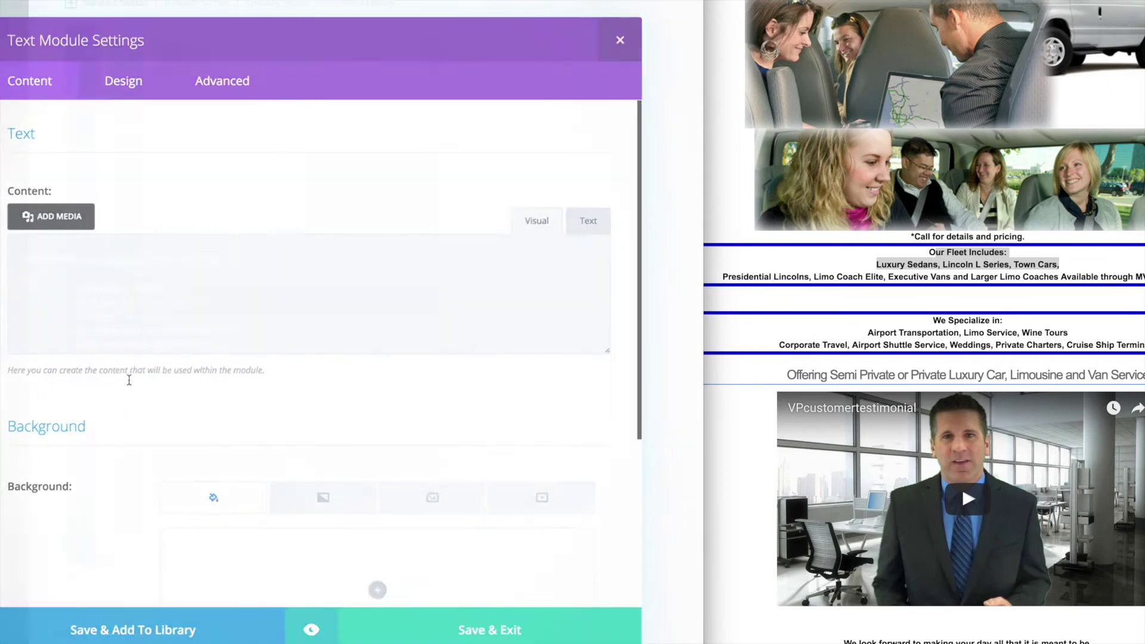
left_click_drag(199, 462, 306, 517)
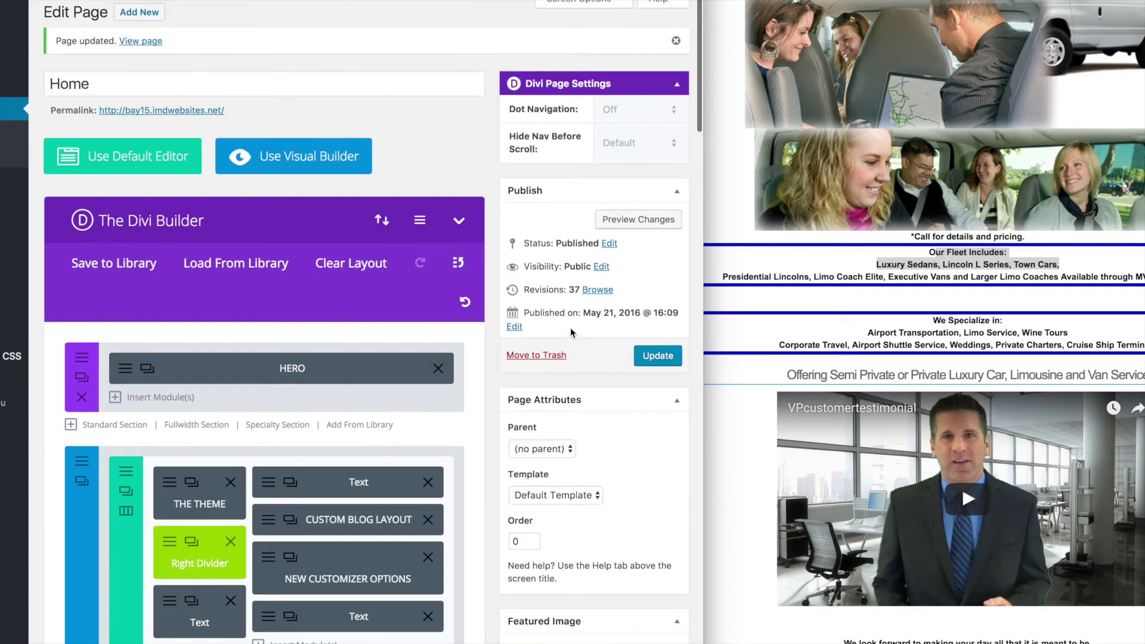
scroll(667, 346, "down", 1)
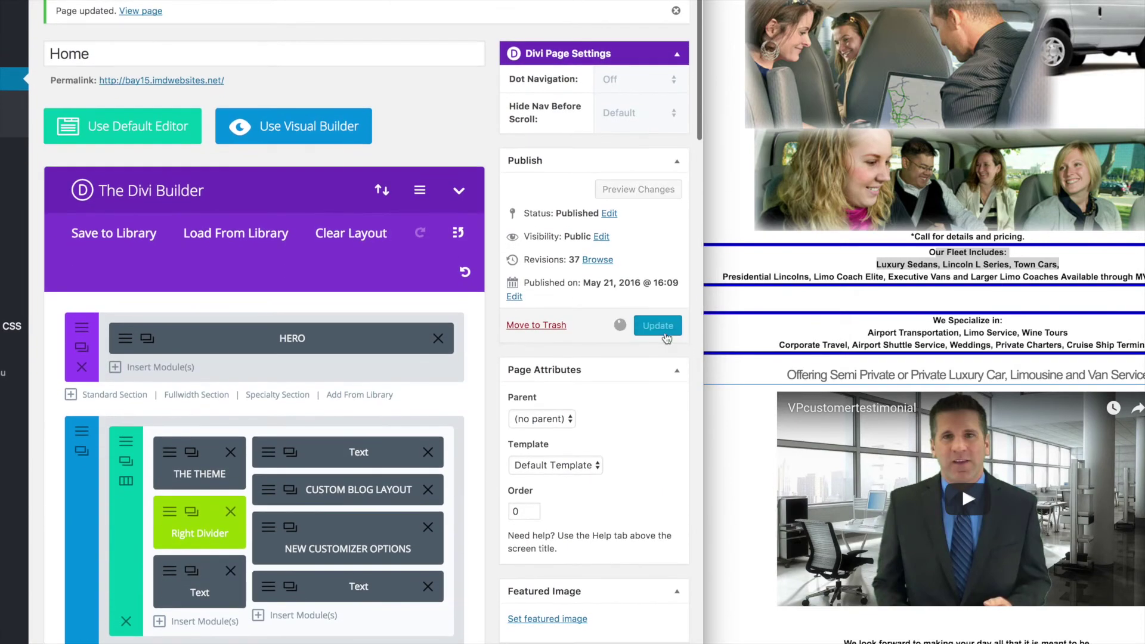
Step: Update the page and scroll the live home page down to the contact section
left_click(662, 330)
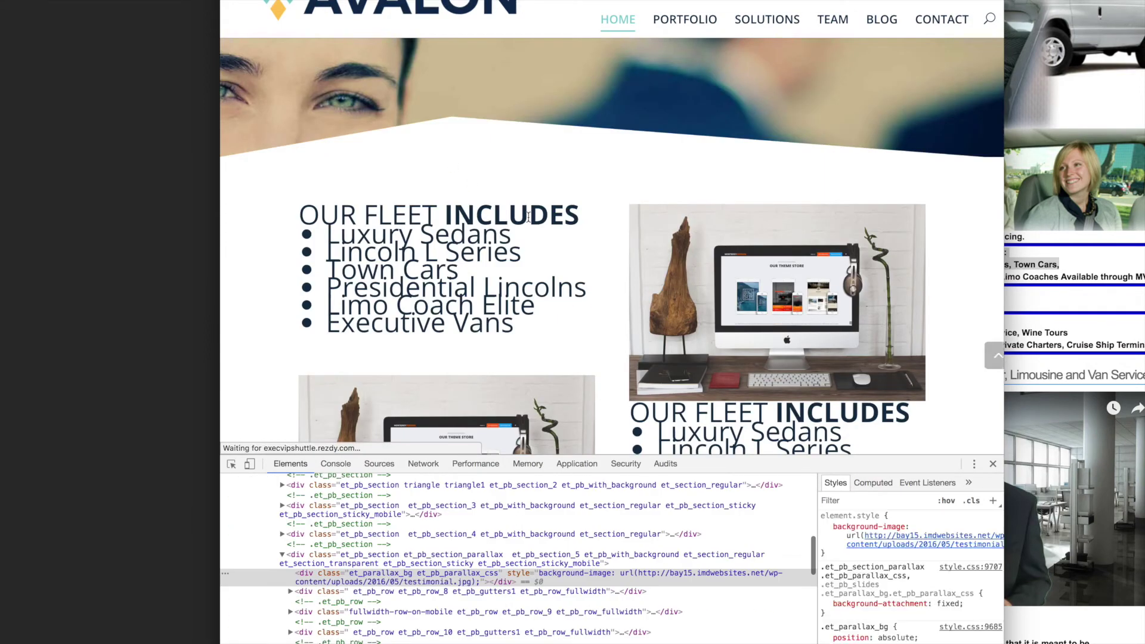
scroll(409, 241, "down", 3)
scroll(553, 304, "down", 5)
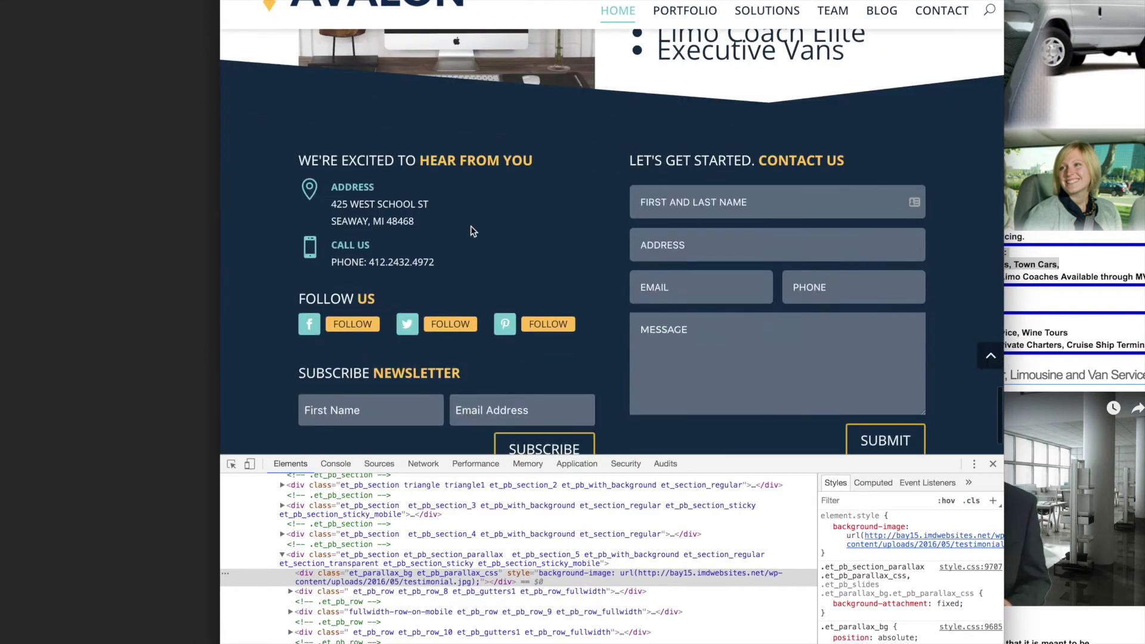
scroll(470, 230, "up", 3)
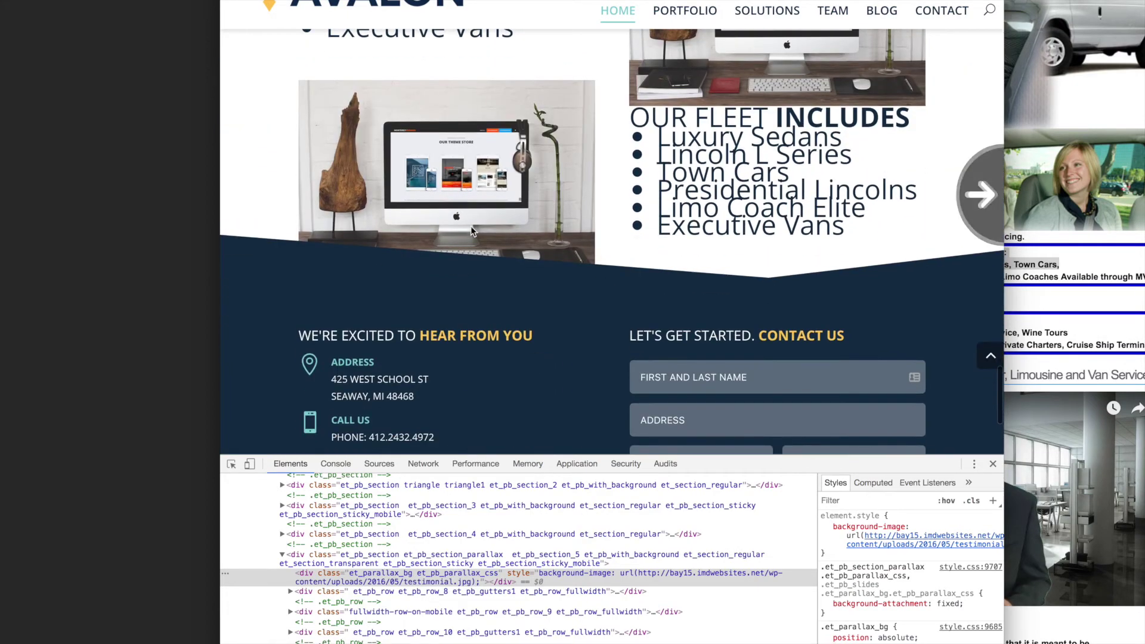
scroll(456, 138, "left", 5)
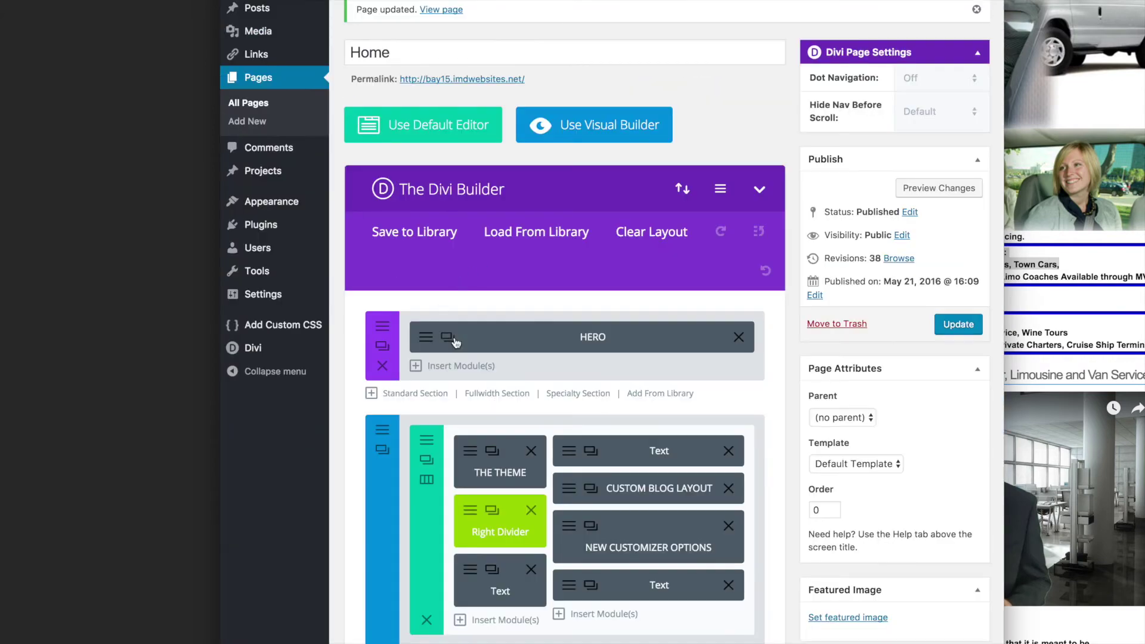
Step: Review the OUR WORK fleet list as raw HTML and its Design options, then close
scroll(536, 375, "down", 10)
scroll(536, 375, "down", 7)
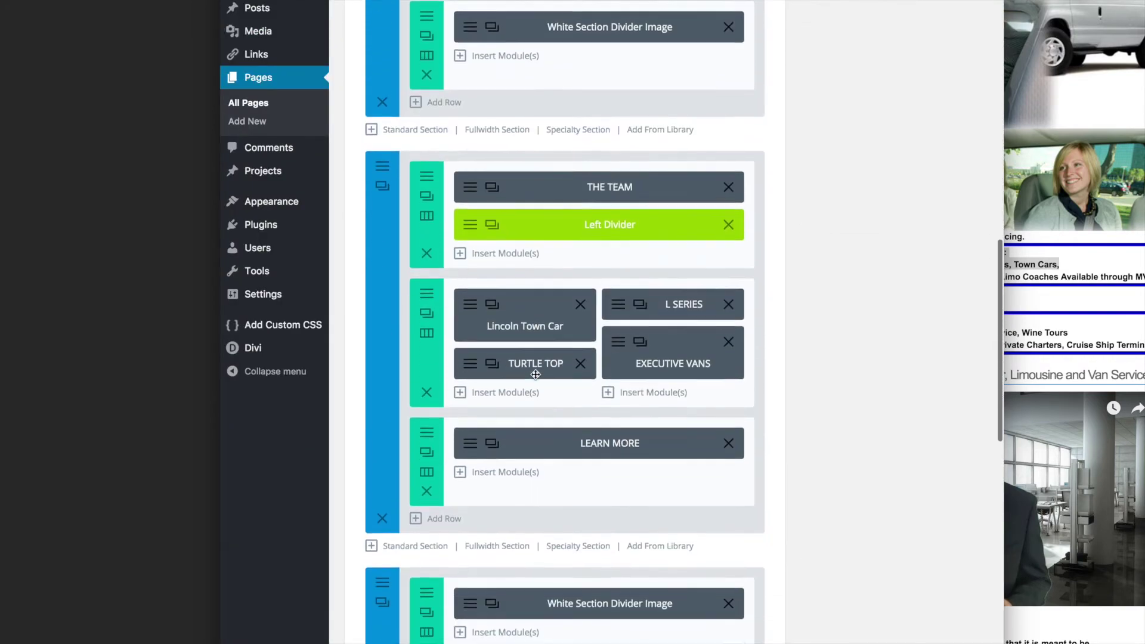
scroll(543, 490, "down", 5)
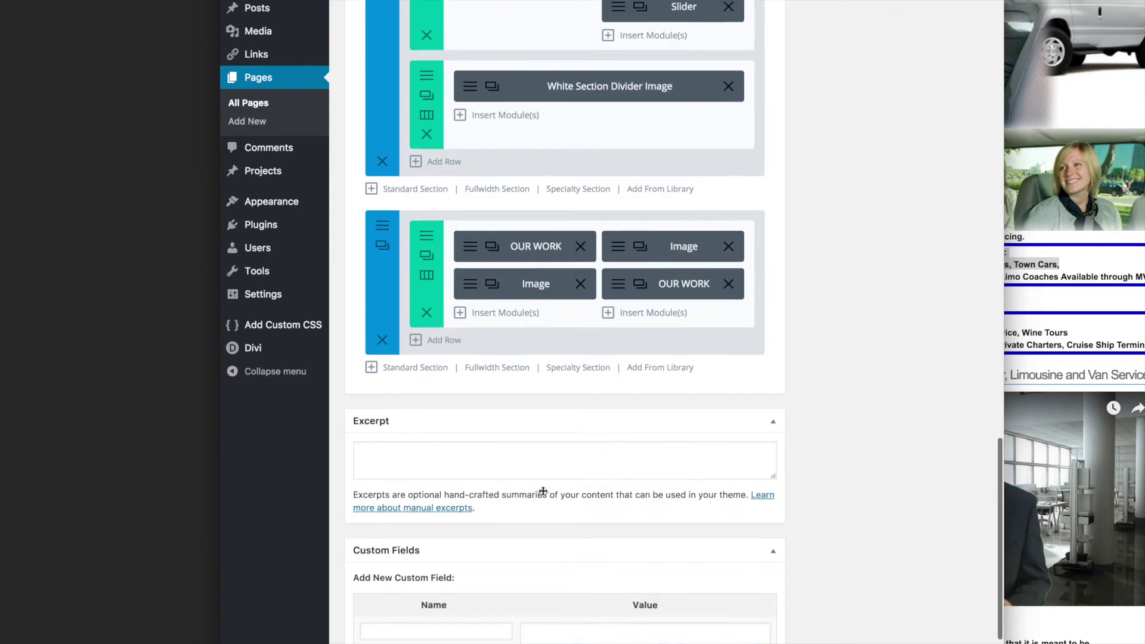
scroll(477, 263, "up", 1)
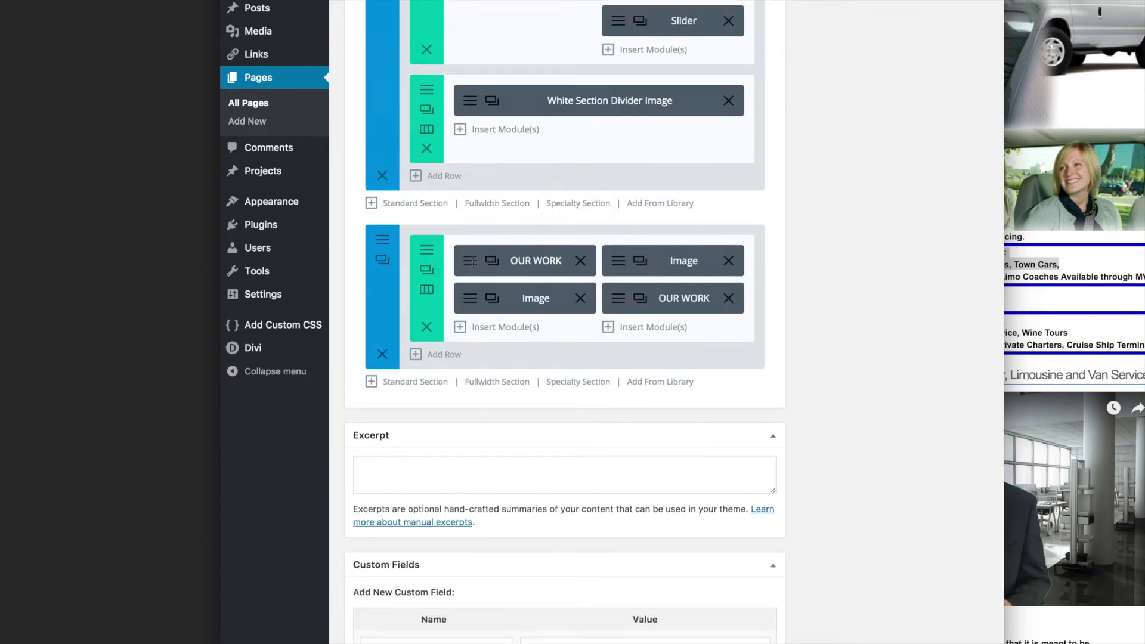
left_click(474, 267)
left_click(898, 215)
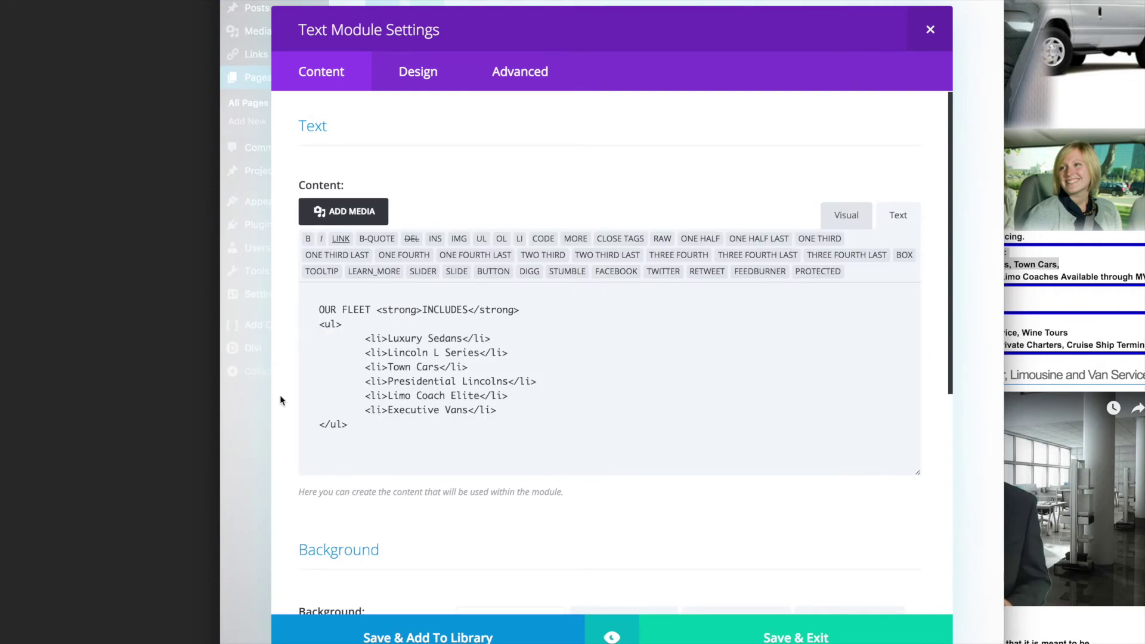
left_click(393, 73)
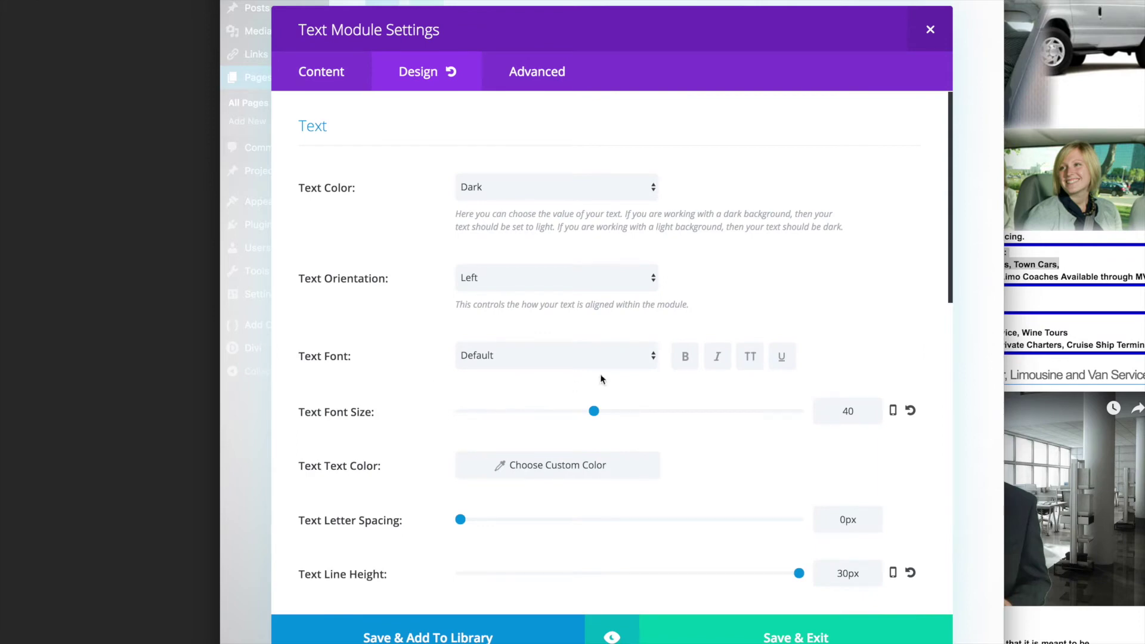
scroll(587, 420, "down", 8)
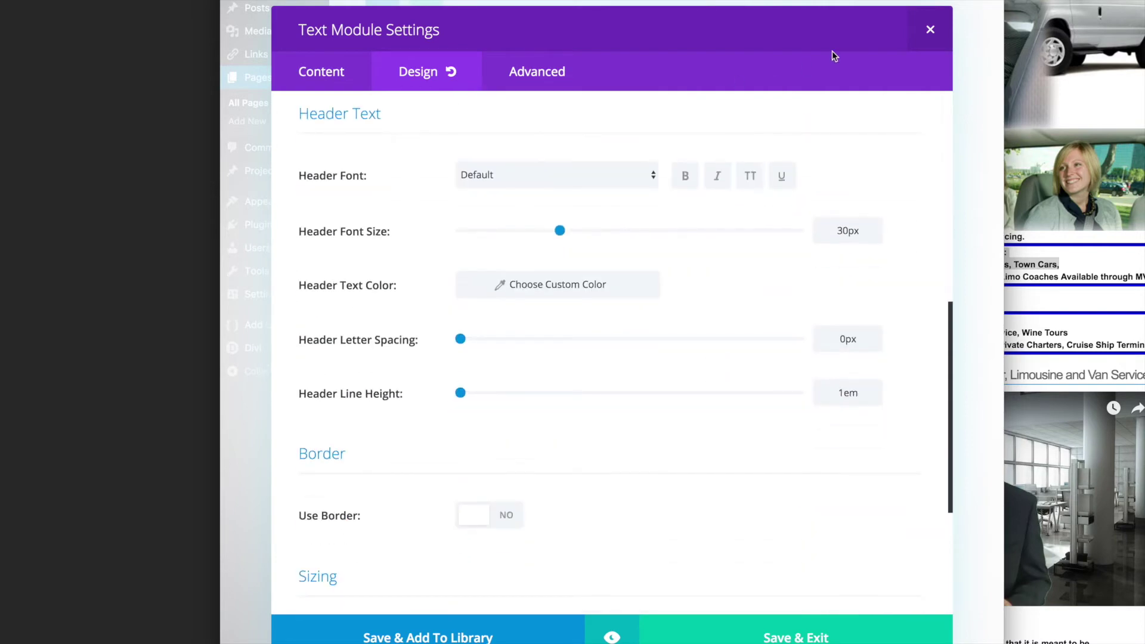
left_click(929, 30)
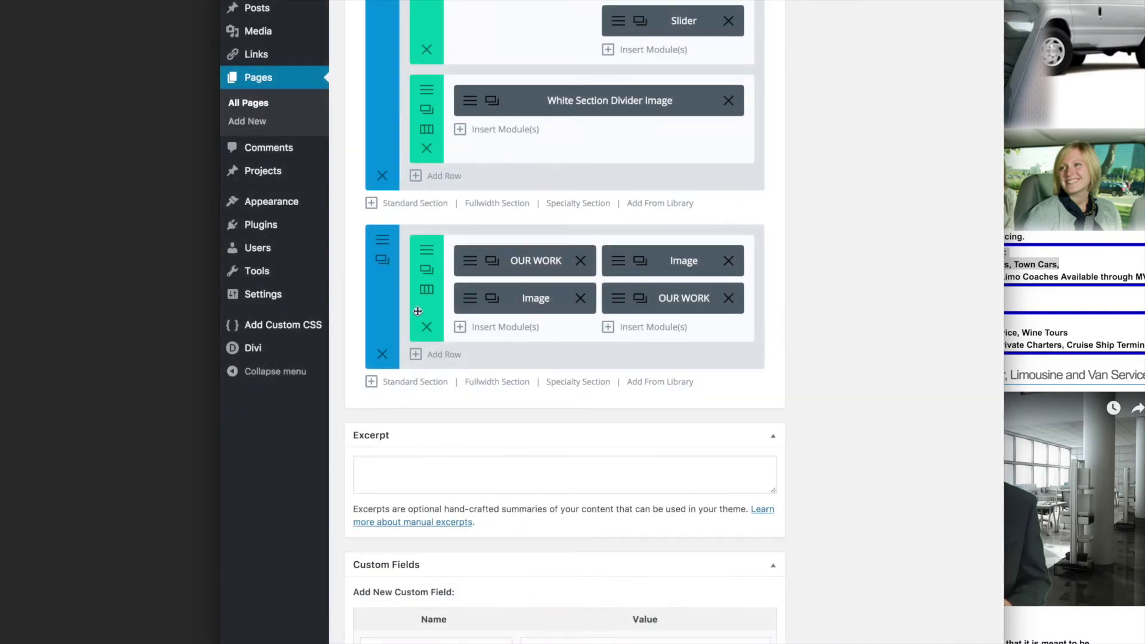
Step: Delete both Image modules from the bottom row, then begin inserting a module in the left column
left_click(727, 264)
left_click(580, 298)
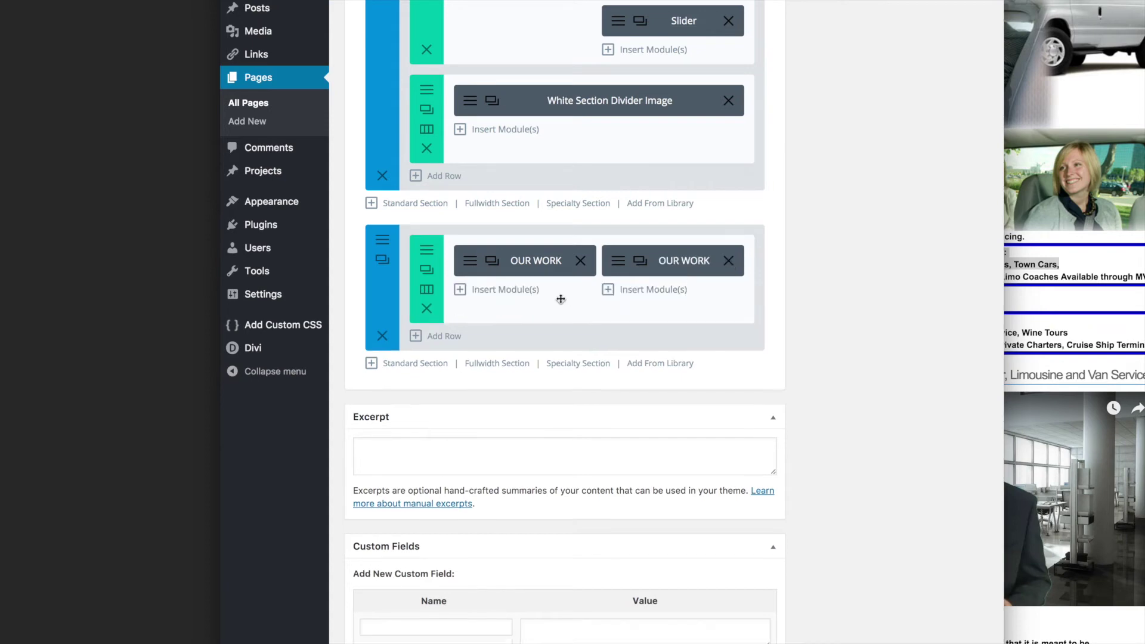
left_click(473, 266)
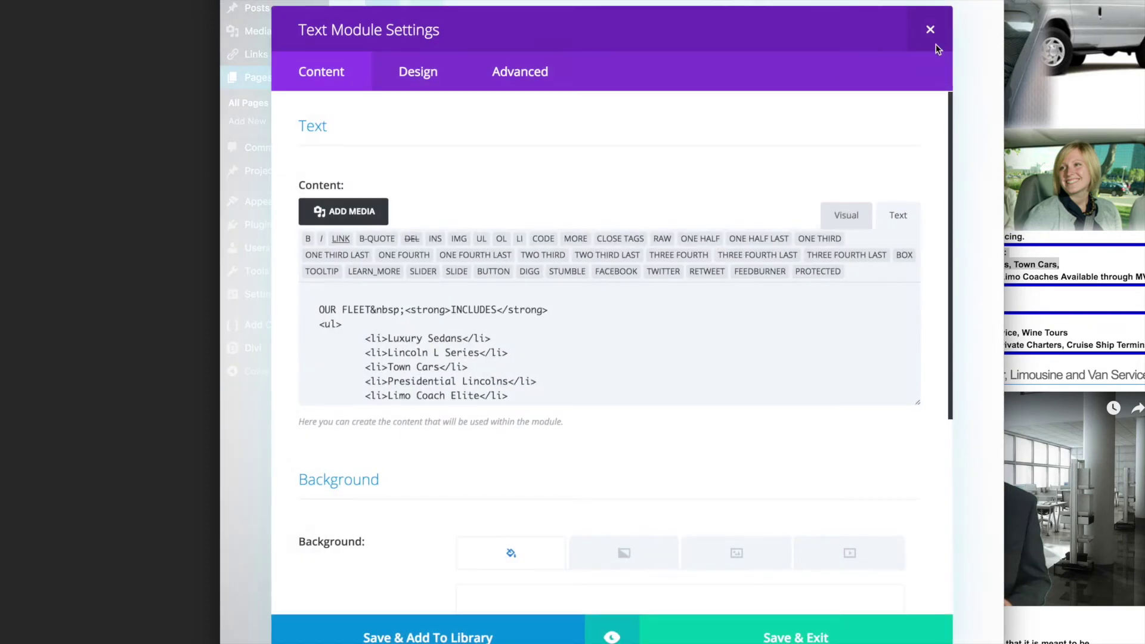
key("Escape")
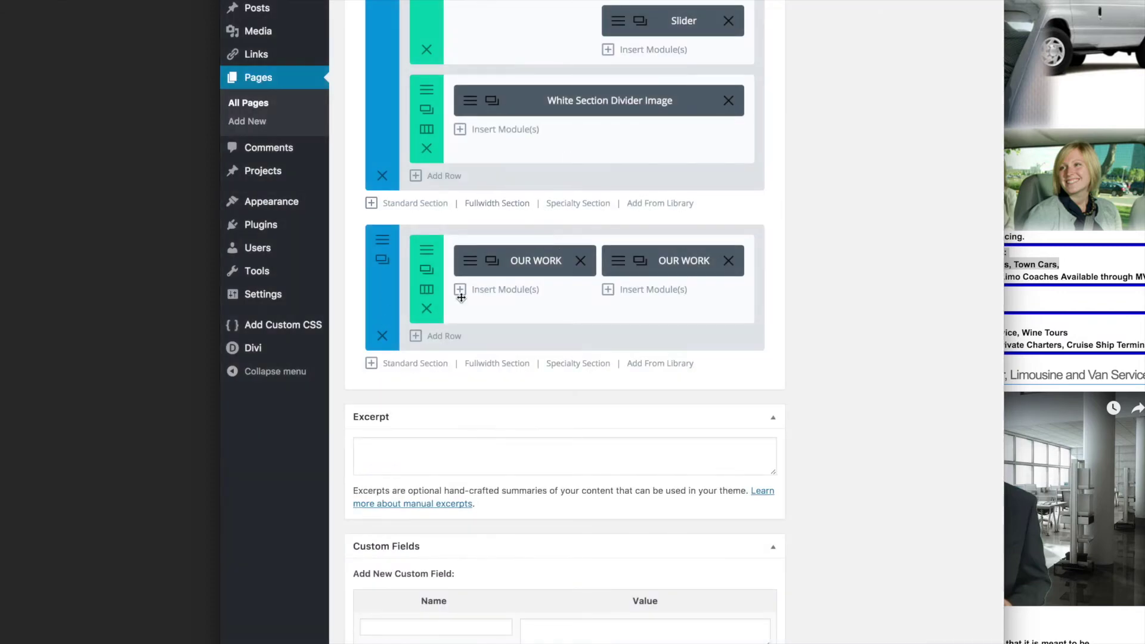
left_click(461, 297)
scroll(454, 409, "down", 3)
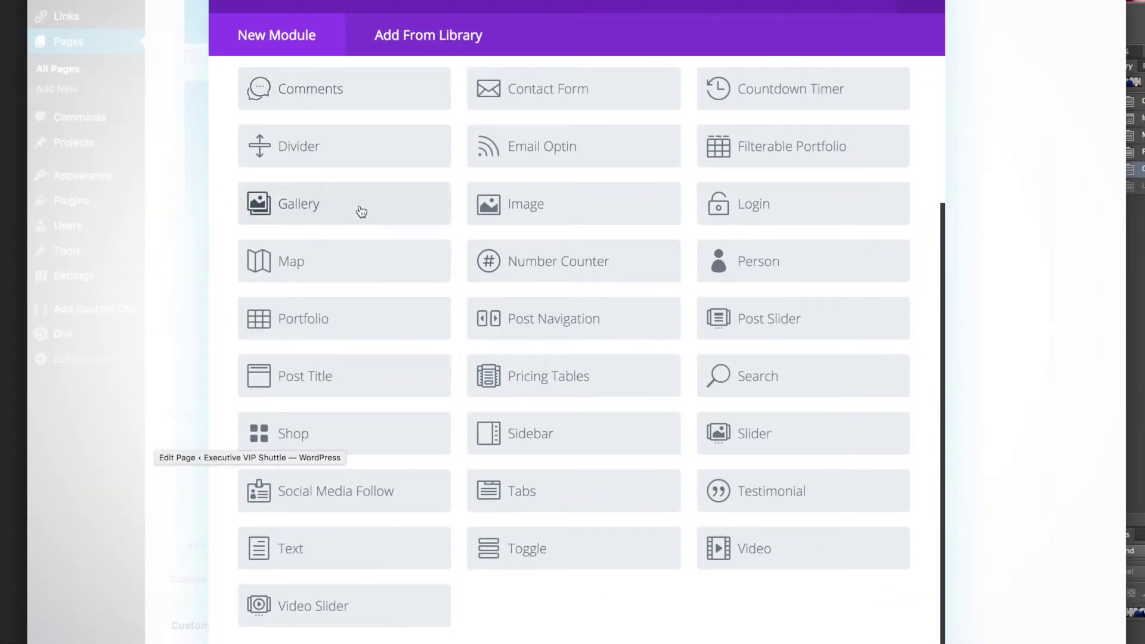
Step: Add an empty Text module and delete the six fleet items, leaving the OUR FLEET INCLUDES heading only
left_click(374, 565)
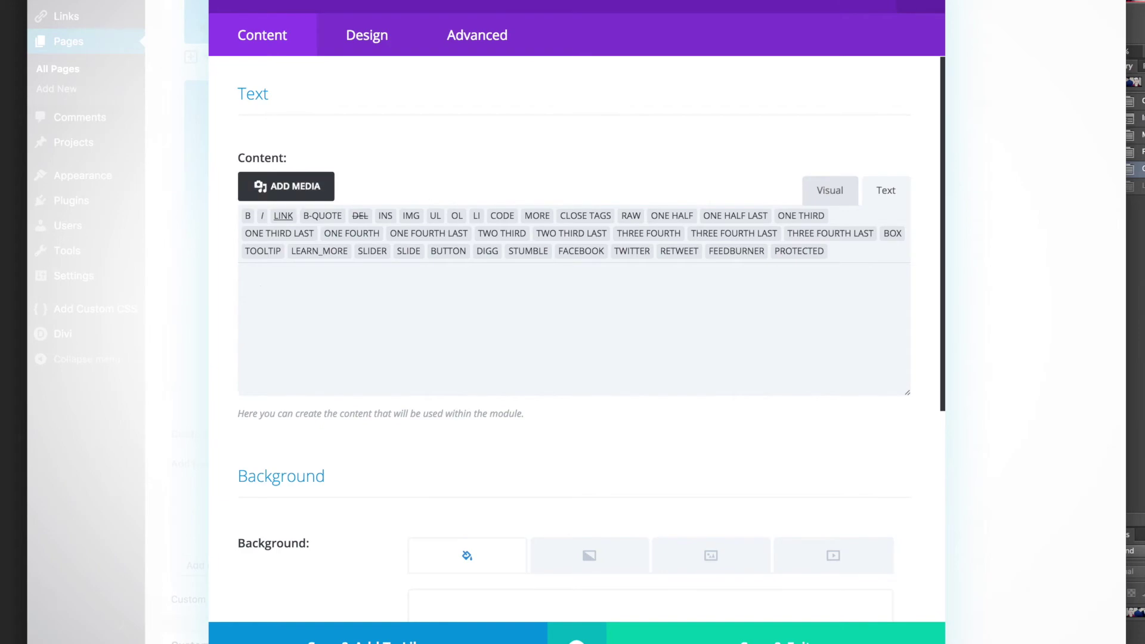
left_click(735, 639)
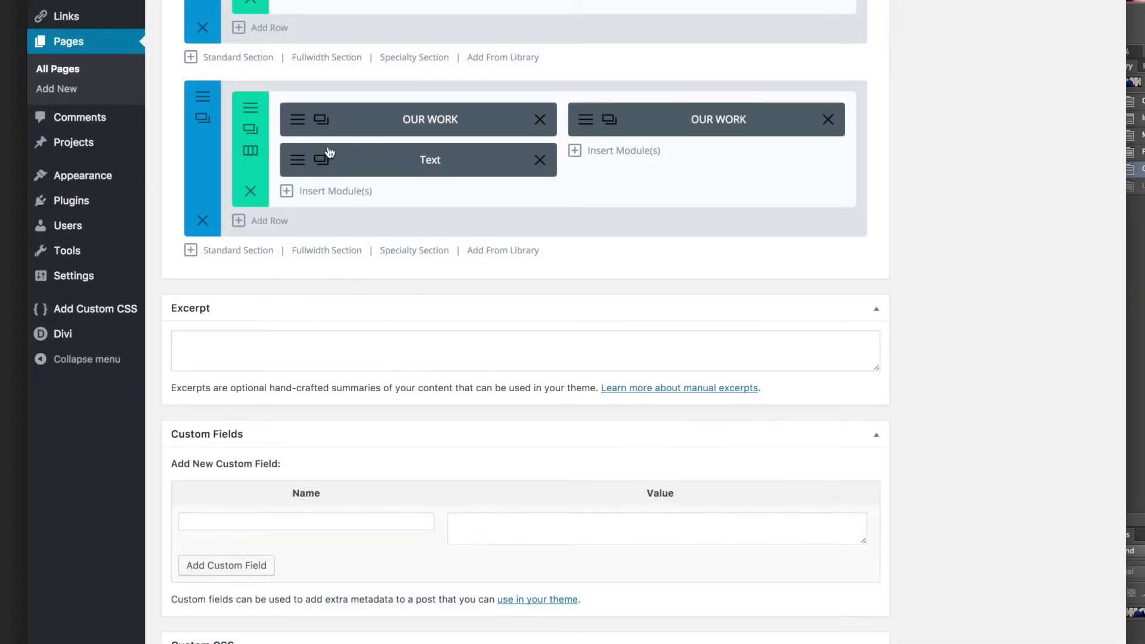
left_click(302, 120)
left_click_drag(521, 386, 249, 313)
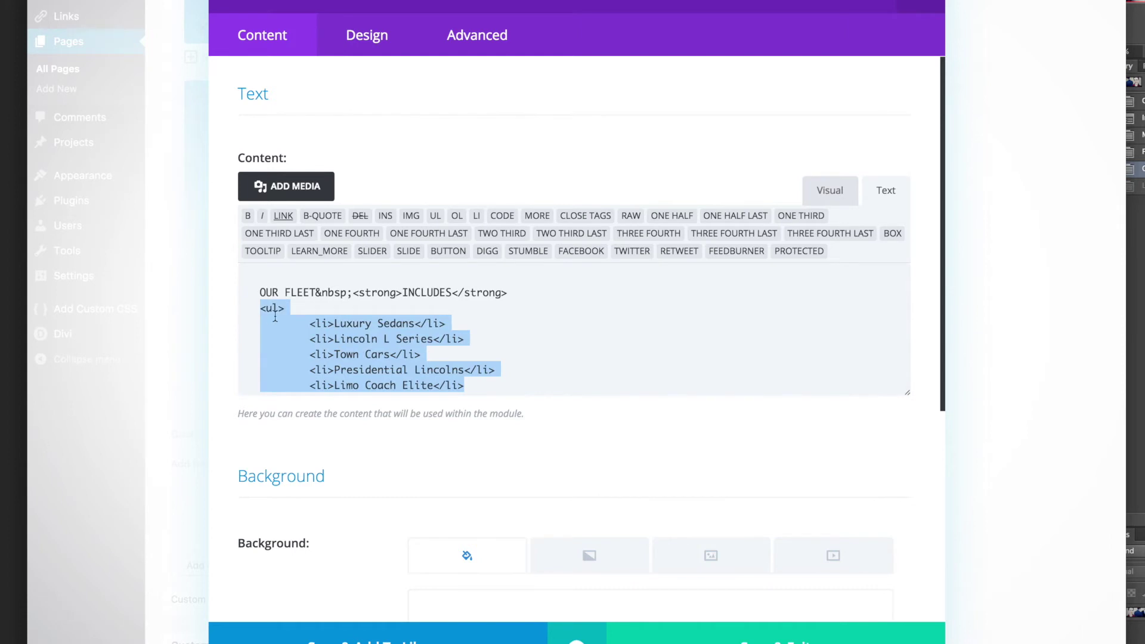
key("BackSpace")
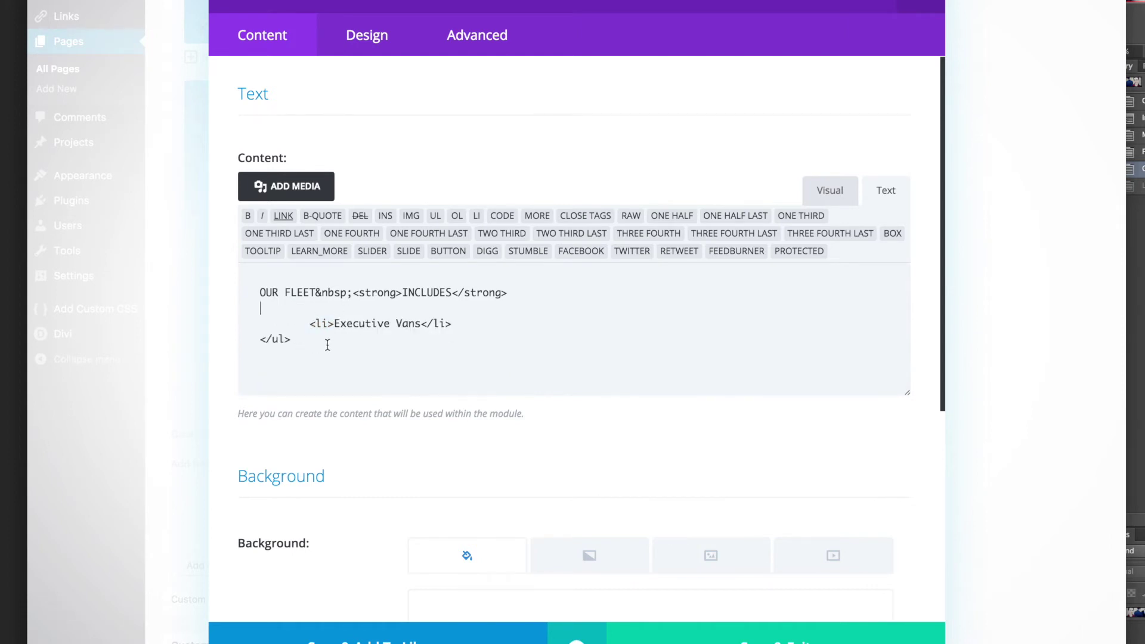
key("ctrl+z")
left_click(851, 196)
left_click_drag(388, 378, 194, 284)
key("ctrl+c")
key("BackSpace")
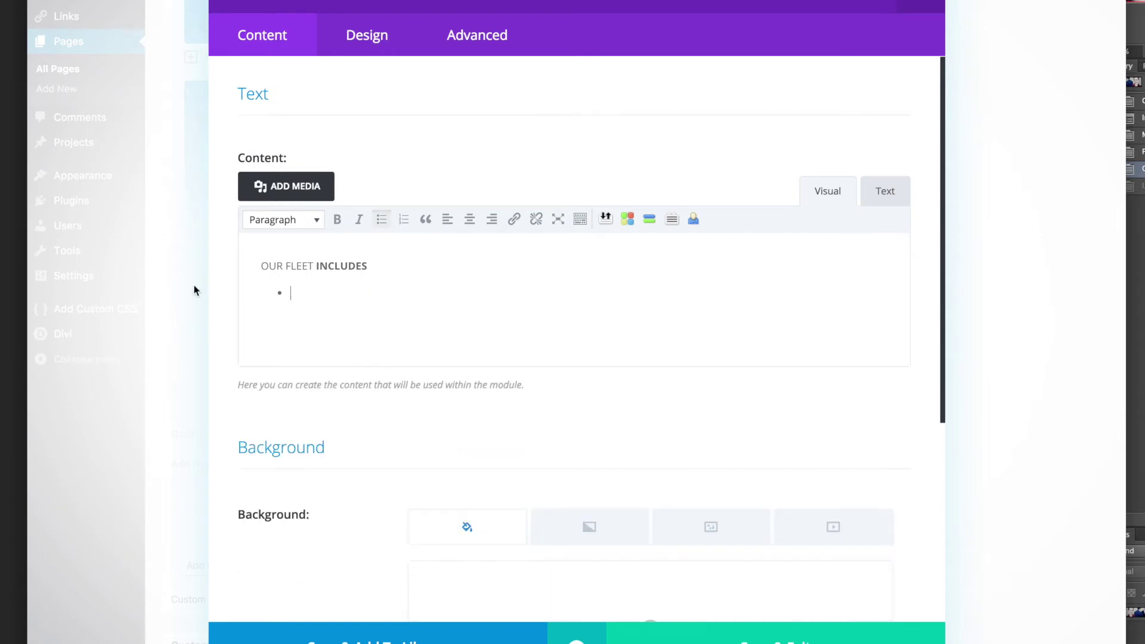
key("BackSpace")
left_click(865, 636)
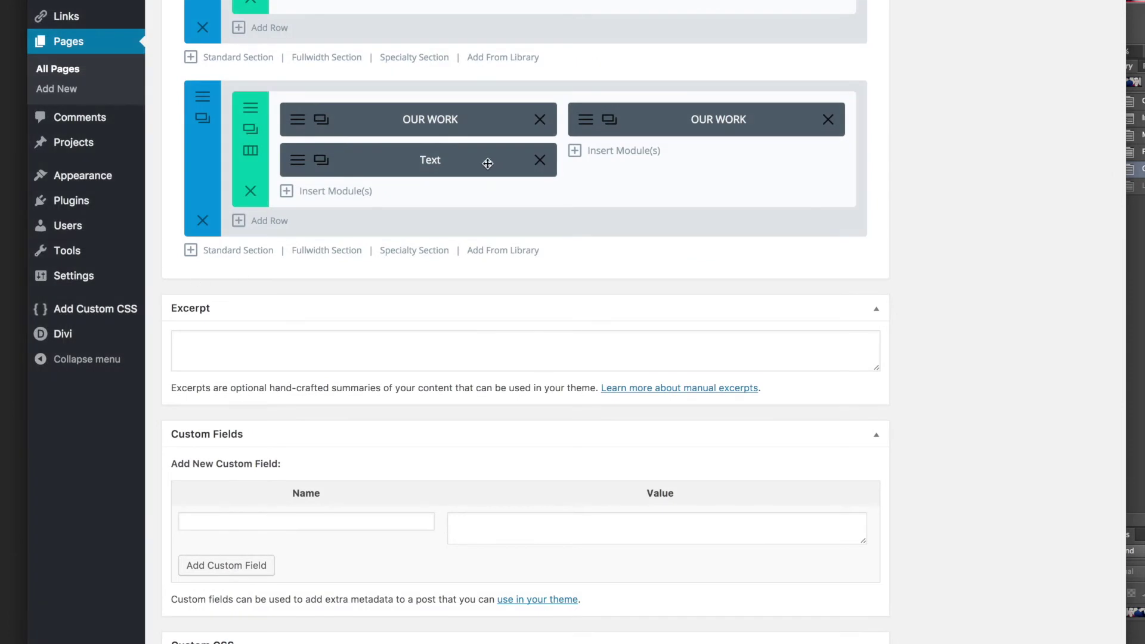
Step: Paste the six-item fleet list into the new Text module and save it
left_click(287, 159)
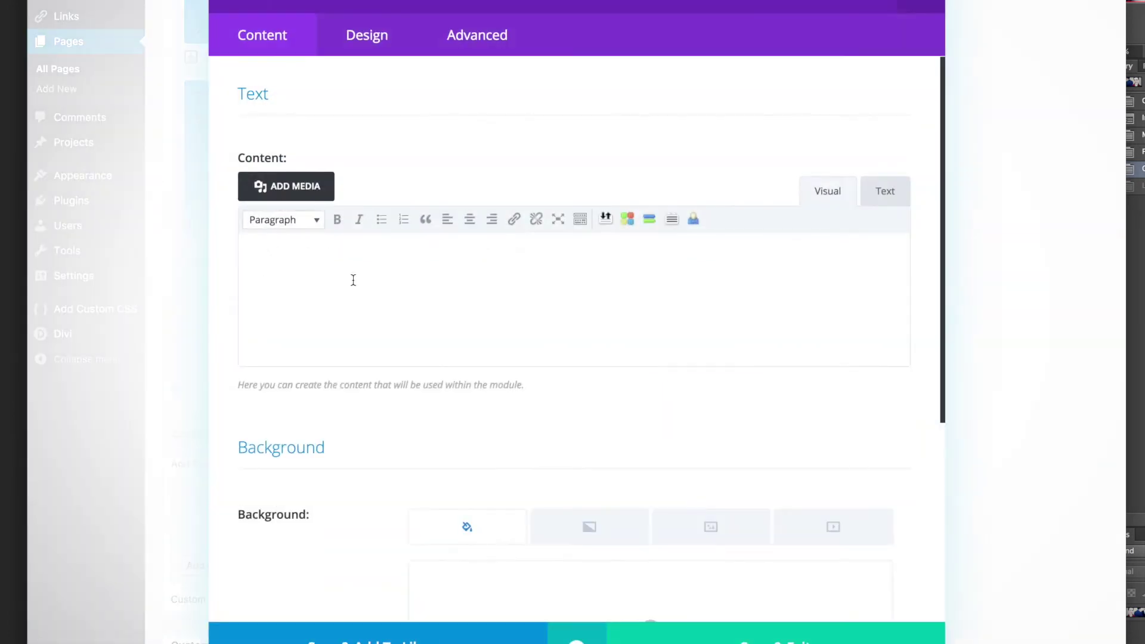
left_click(422, 319)
key("ctrl+v")
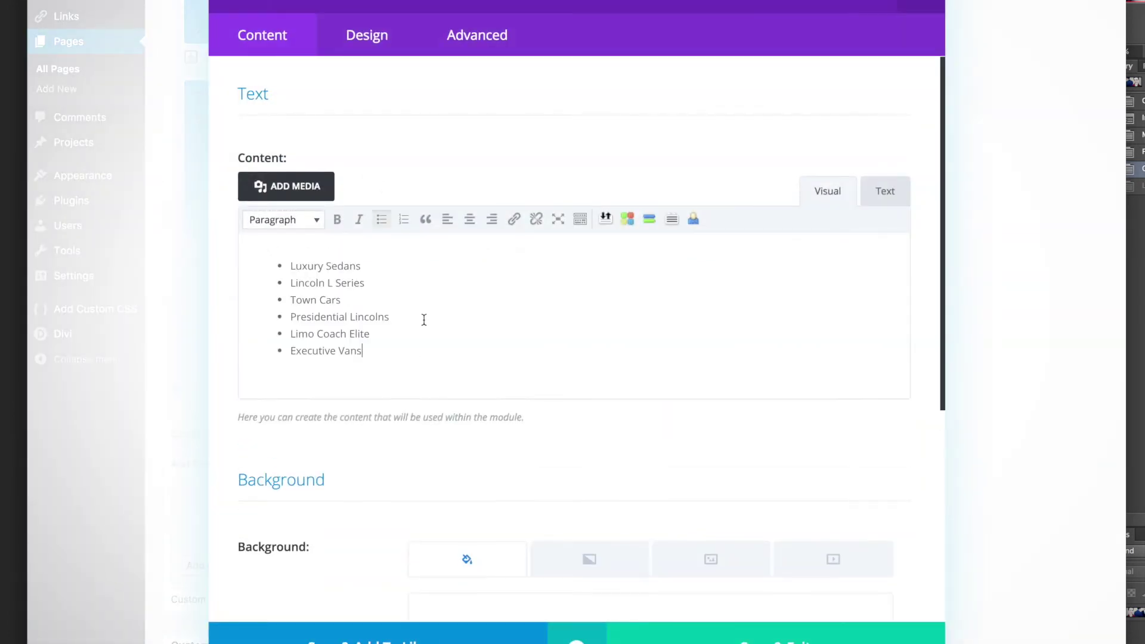
left_click(775, 633)
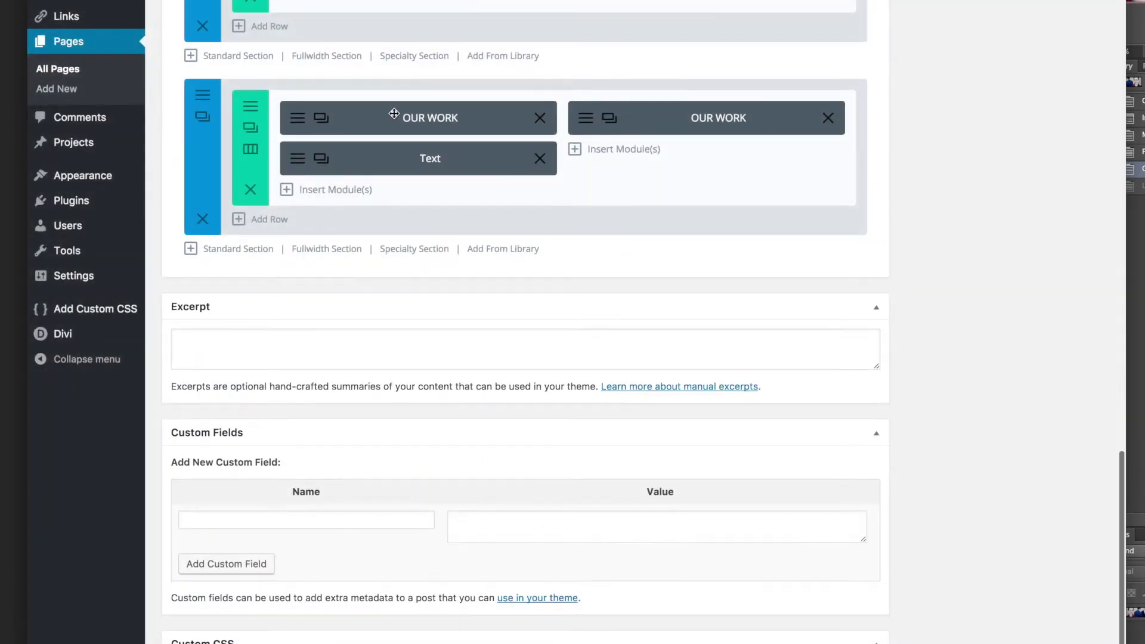
Step: Change the left heading module's admin label from OUR WORK to OUR Fleet
left_click(303, 114)
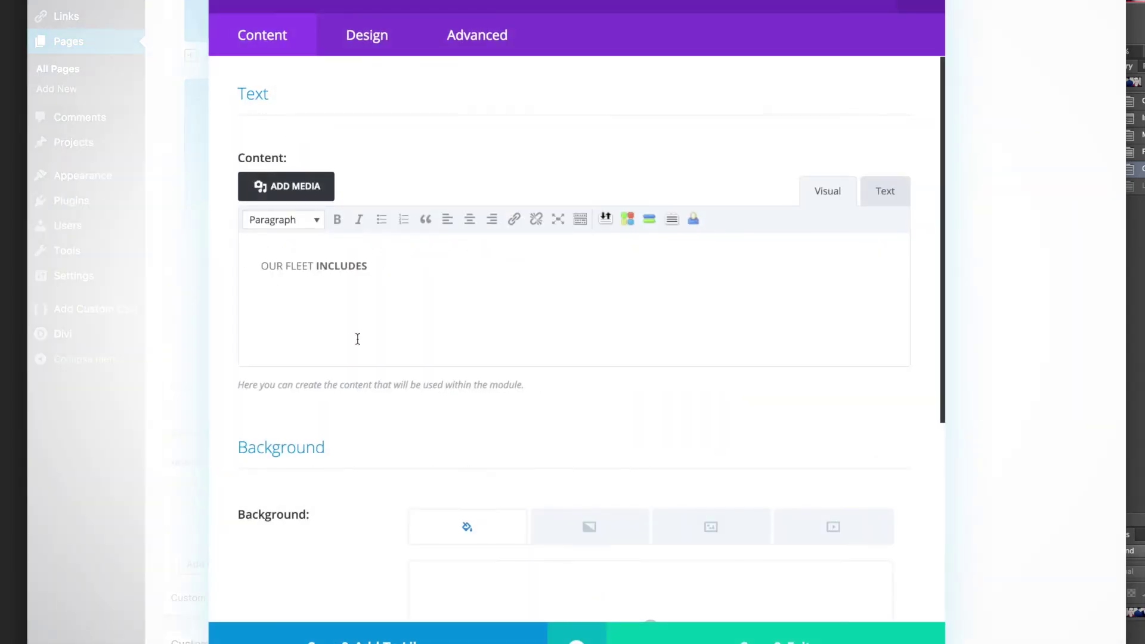
scroll(453, 490, "down", 5)
double_click(457, 539)
type("Fleet")
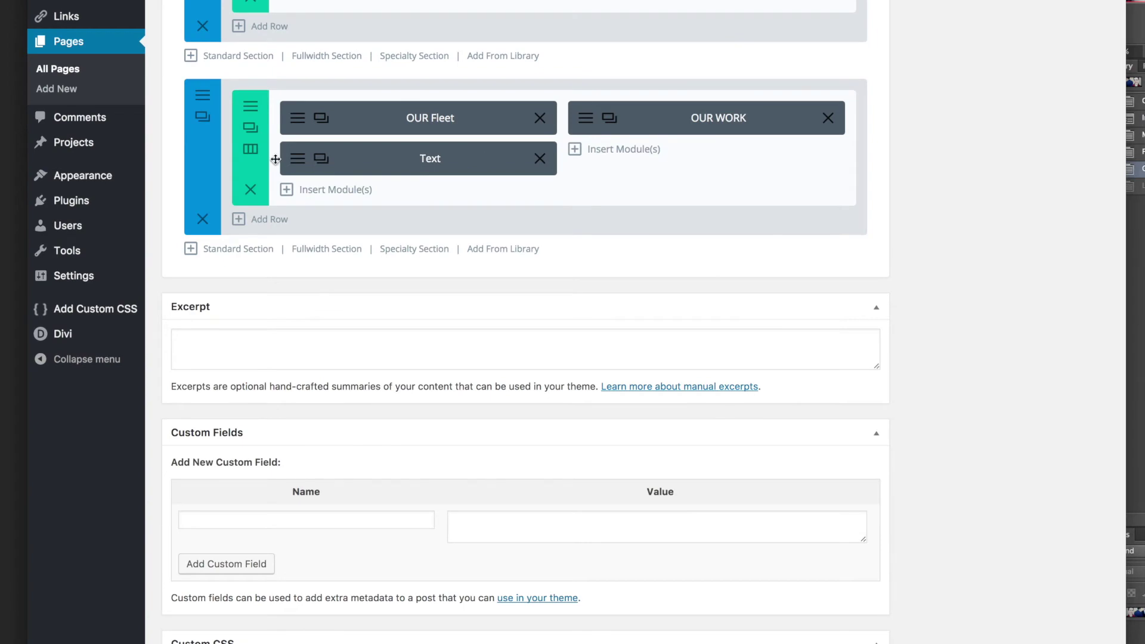
Step: Duplicate the fleet list module and move the copy under OUR WORK in the right column
left_click(317, 169)
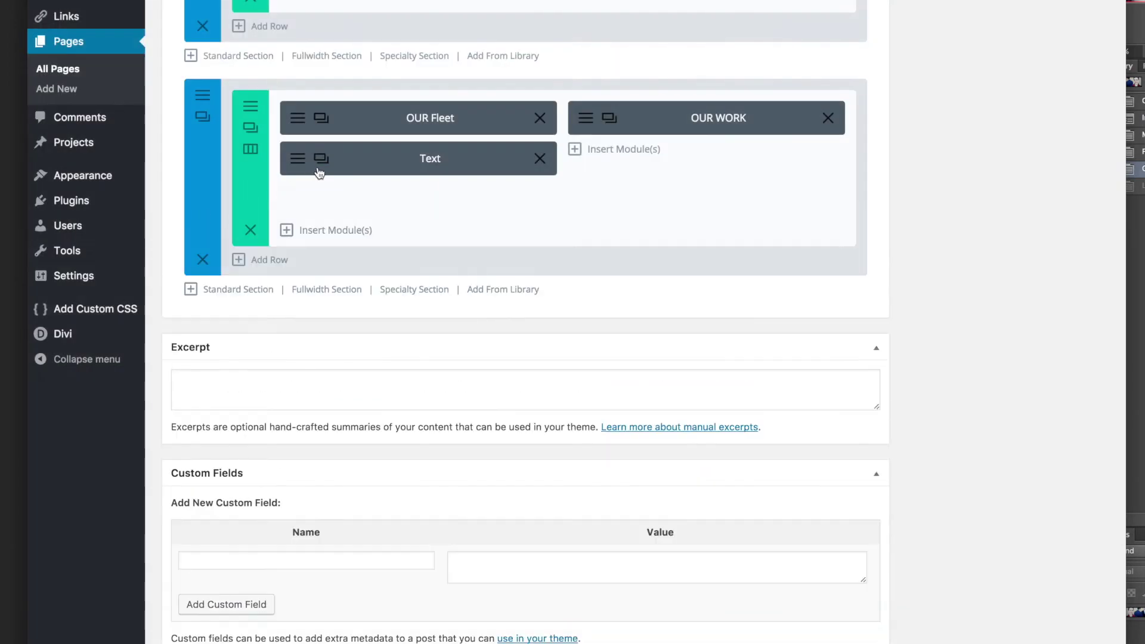
left_click(316, 169)
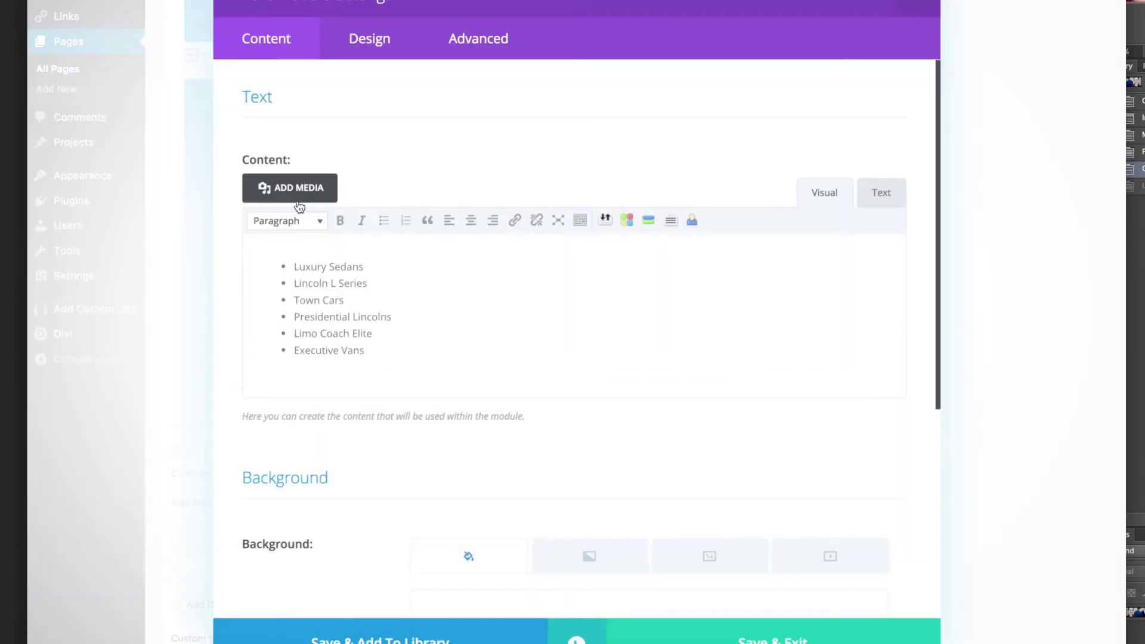
left_click(925, 1)
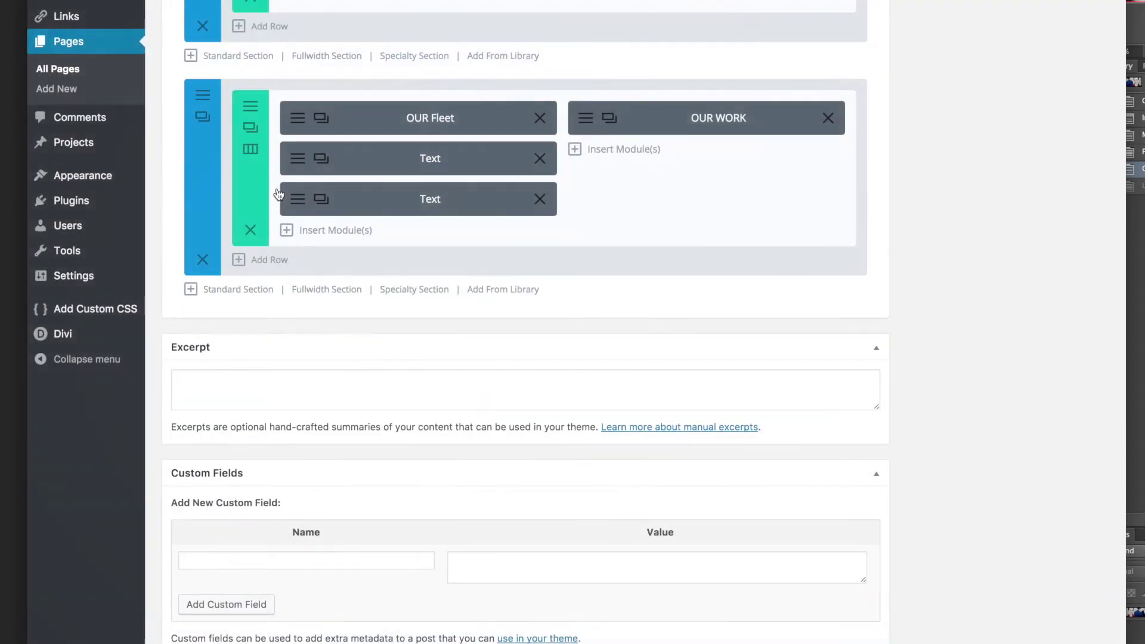
left_click_drag(340, 197, 664, 163)
scroll(1059, 214, "up", 10)
scroll(1059, 215, "up", 10)
Step: Update the page, then reload the live site and inspect both OUR FLEET INCLUDES columns
left_click(1082, 316)
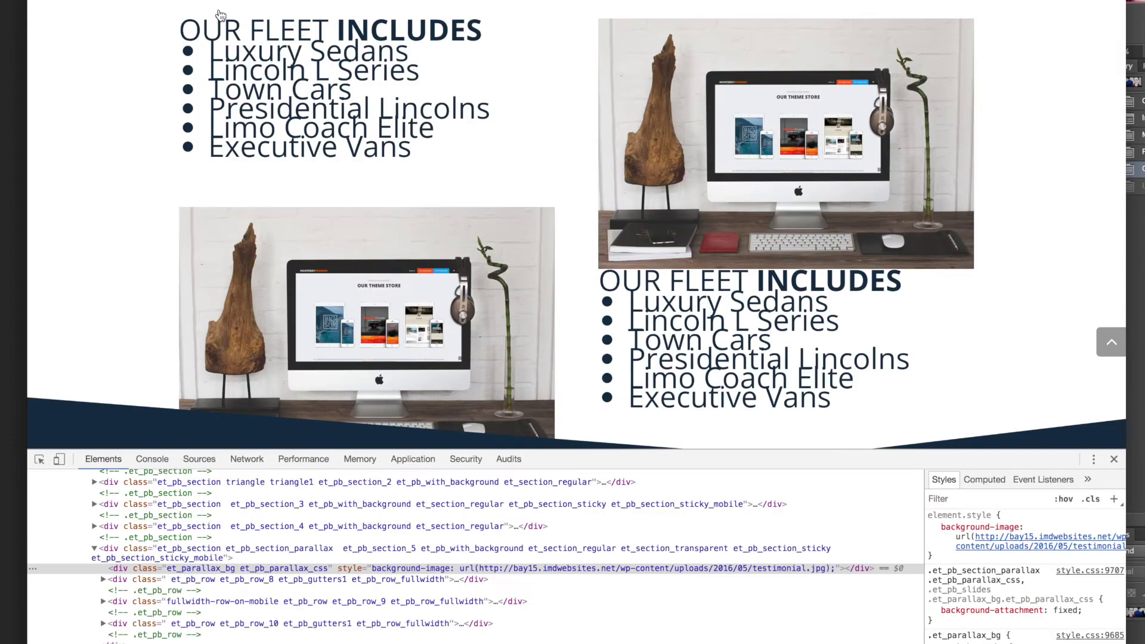
key("super+r")
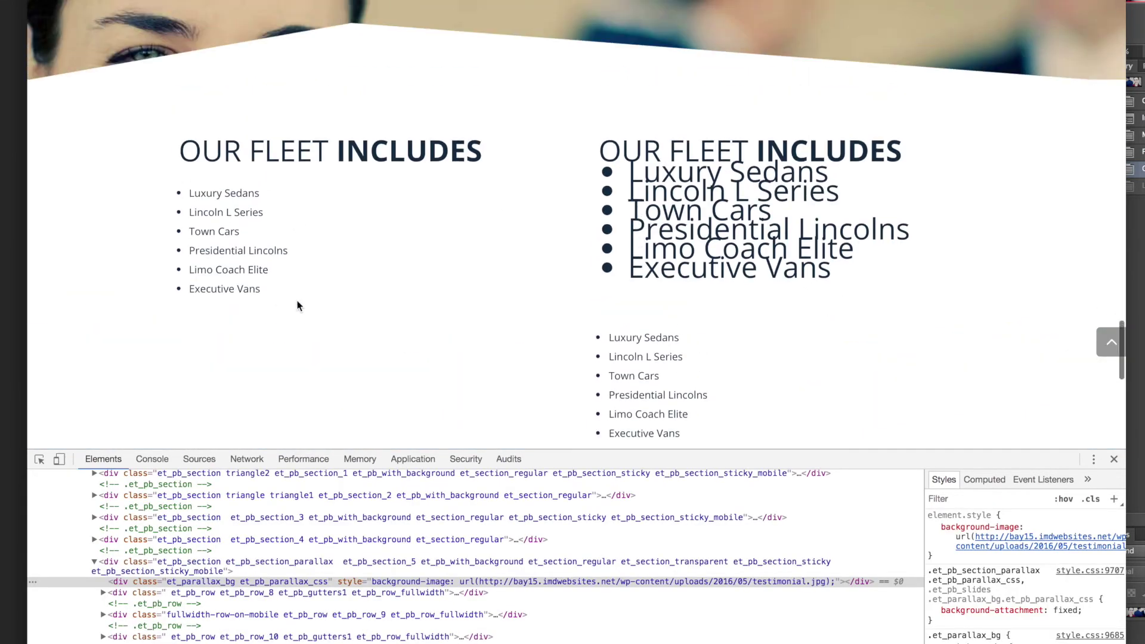
left_click_drag(299, 307, 142, 186)
left_click(439, 301)
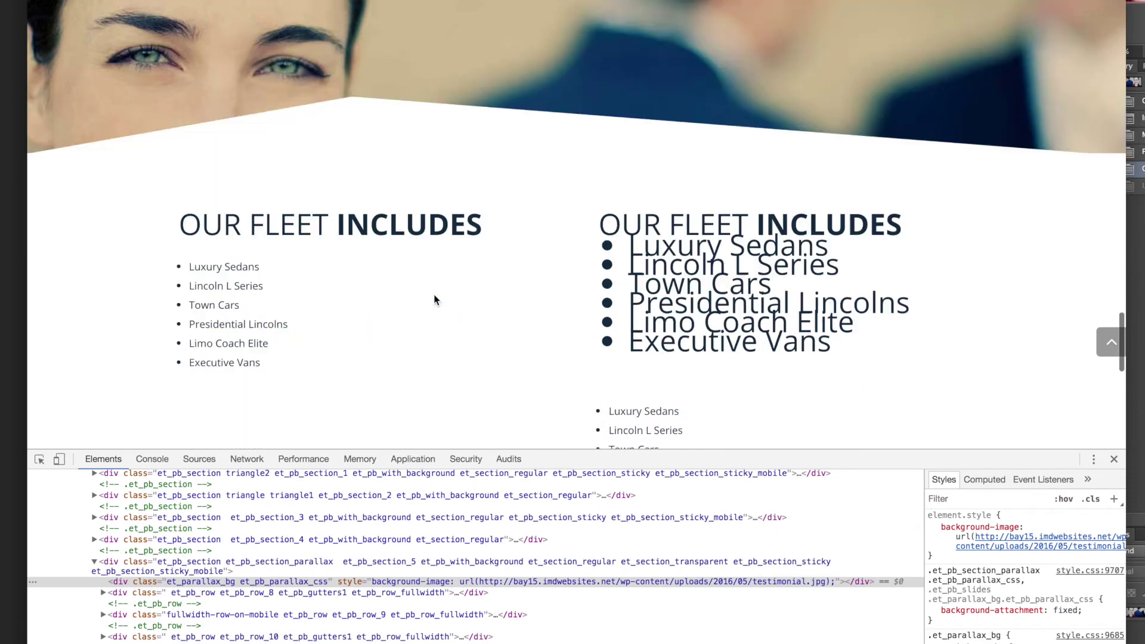
scroll(436, 301, "down", 4)
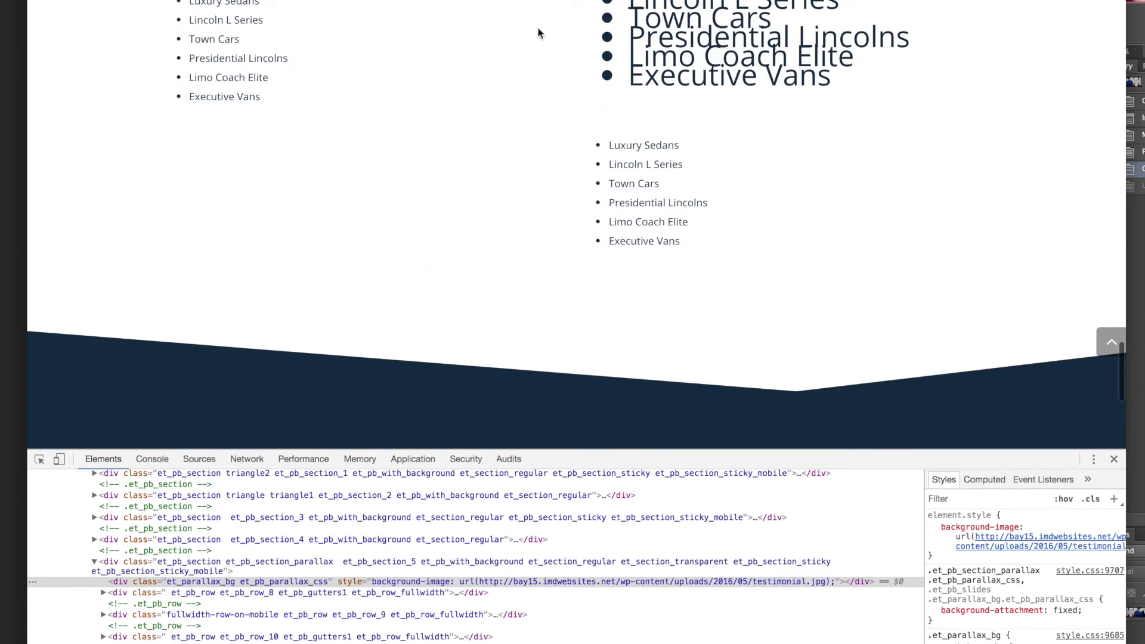
scroll(515, 232, "up", 3)
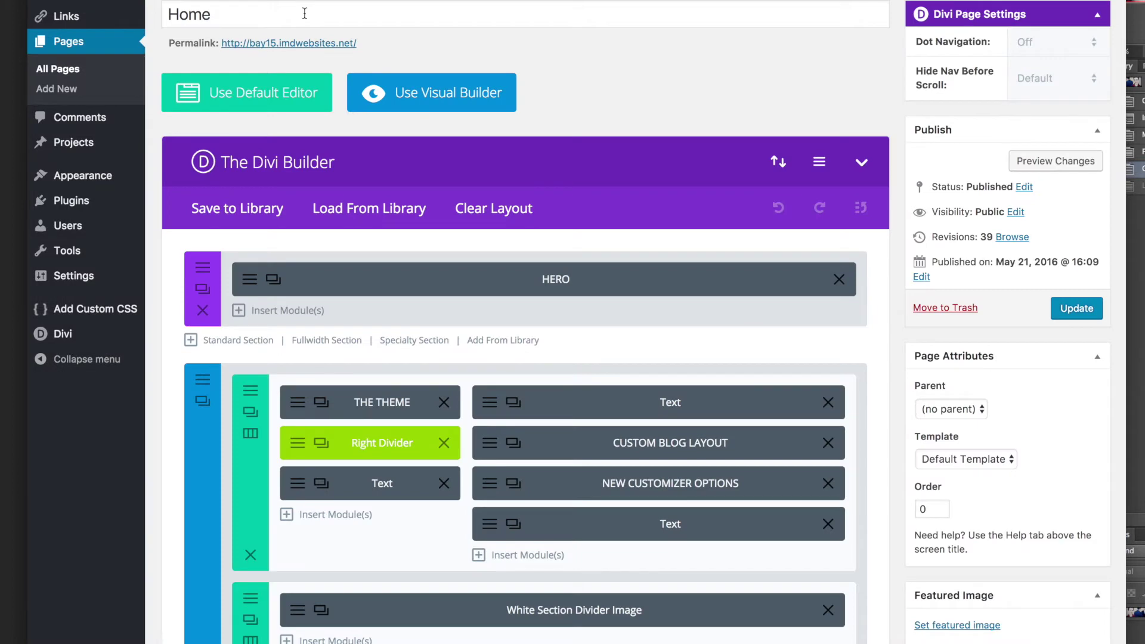
Step: Show the old Executive VIP Transportation home page's Our Fleet Includes and We Specialize in lists
scroll(620, 345, "down", 20)
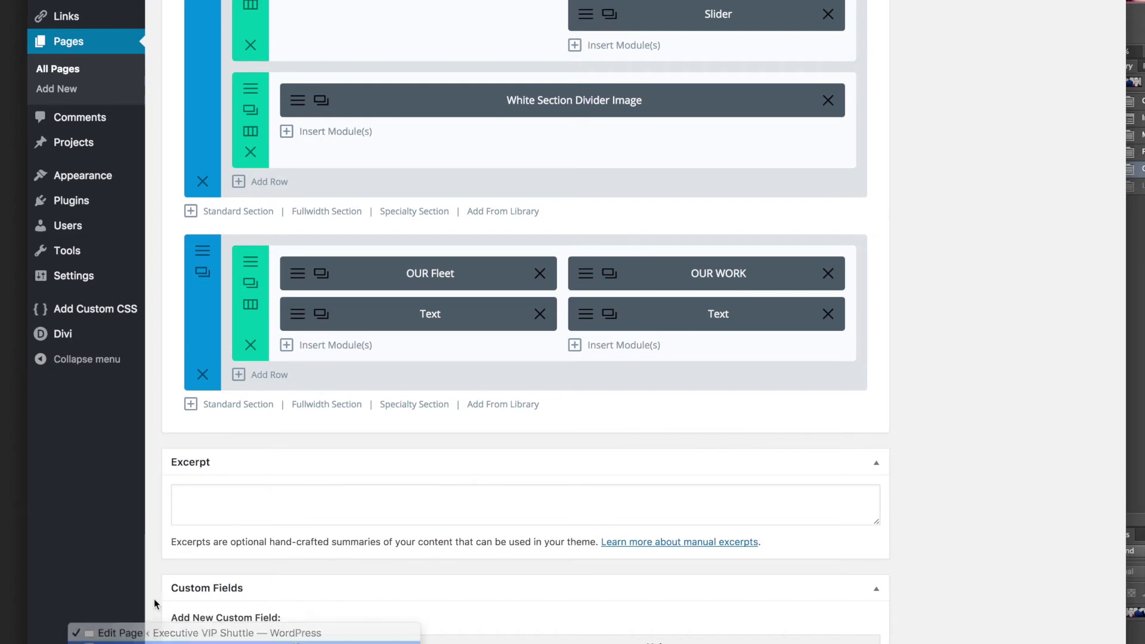
left_click(238, 635)
left_click(750, 121)
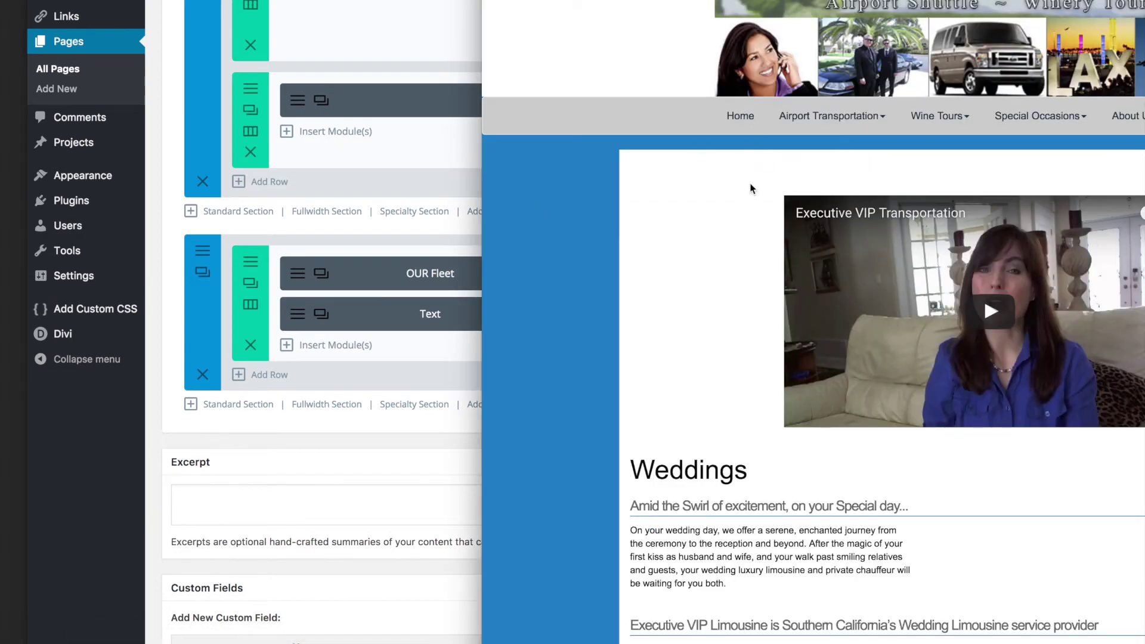
scroll(798, 383, "down", 10)
scroll(796, 377, "down", 15)
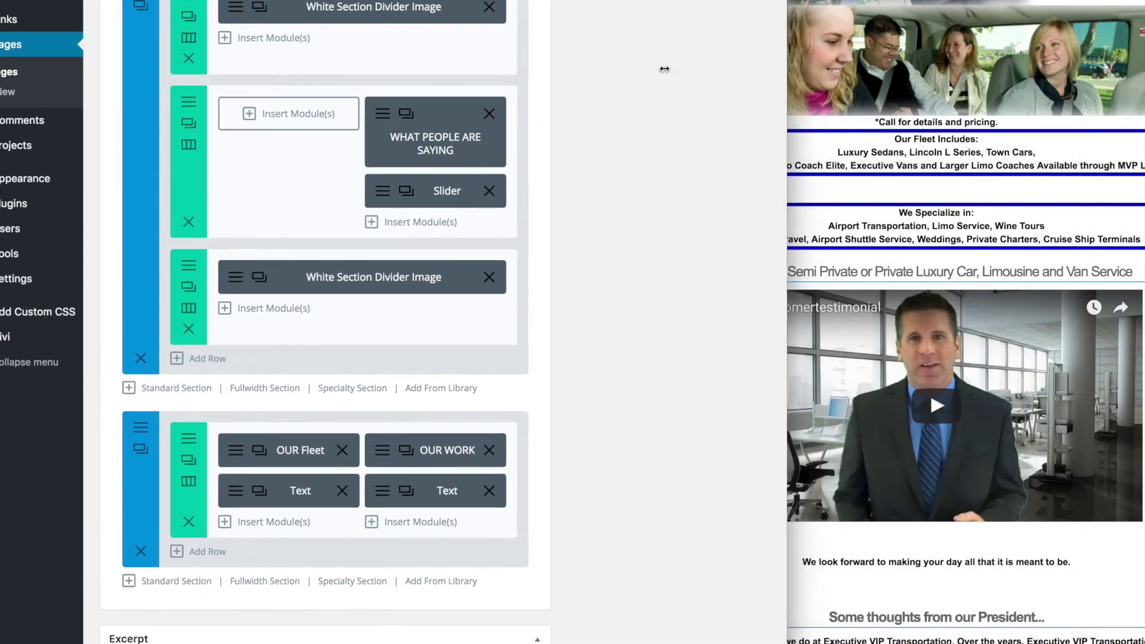
left_click(377, 456)
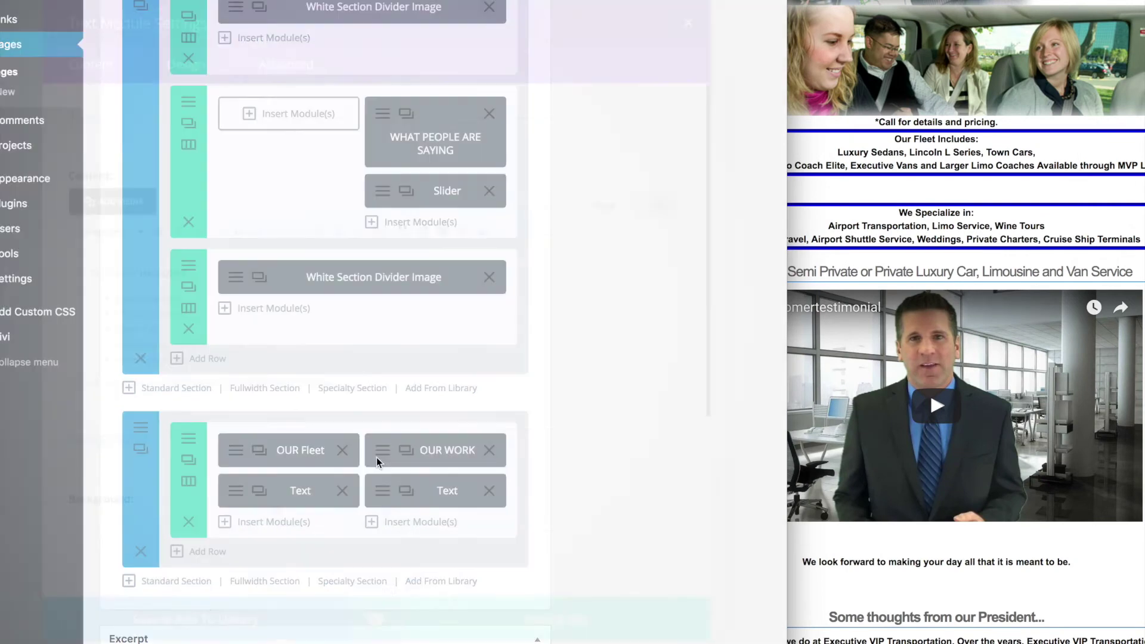
Step: Retitle the right heading module 'WE SPECIALIZE IN', remove its fleet list, and save
left_click_drag(108, 268, 61, 268)
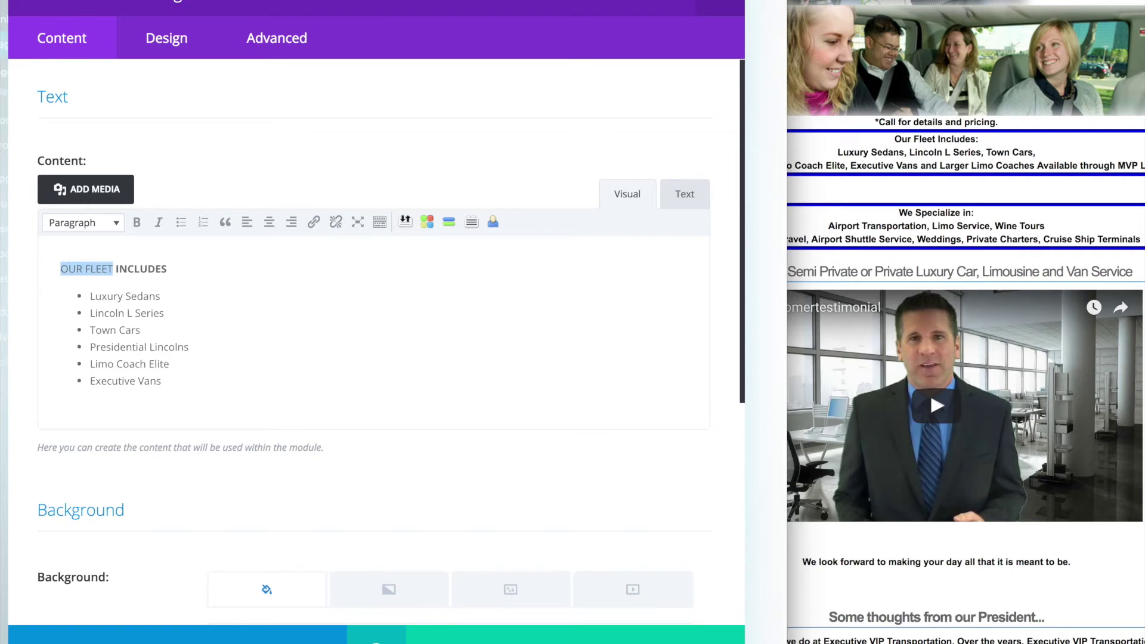
type("WE SPECIALIZE")
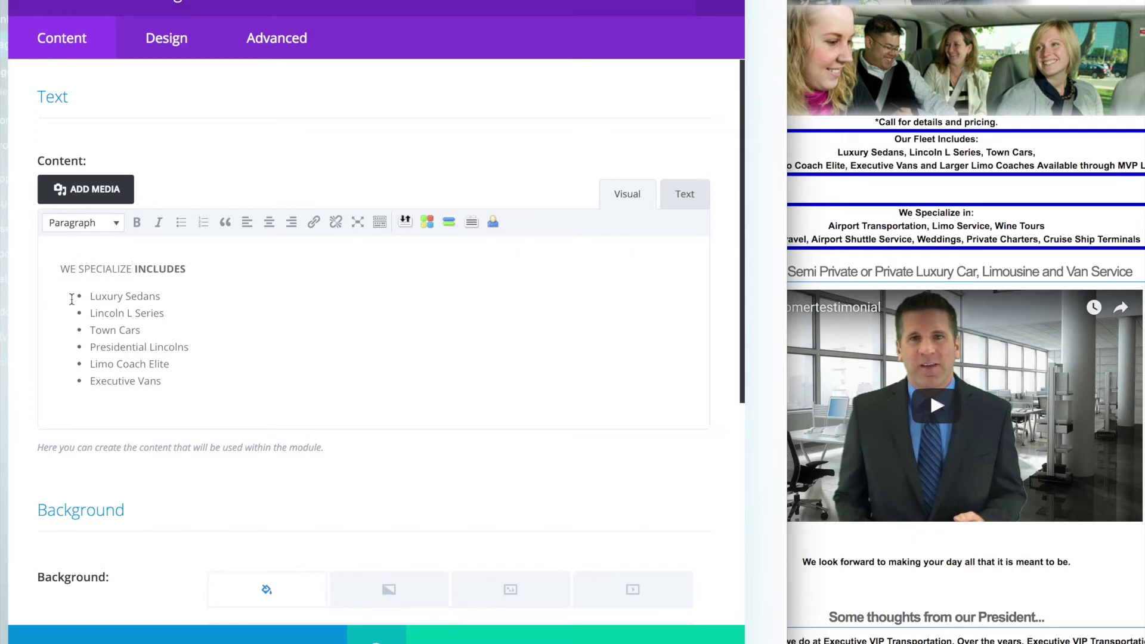
left_click_drag(146, 269, 235, 268)
key("BackSpace")
left_click_drag(195, 434, 90, 296)
key("BackSpace")
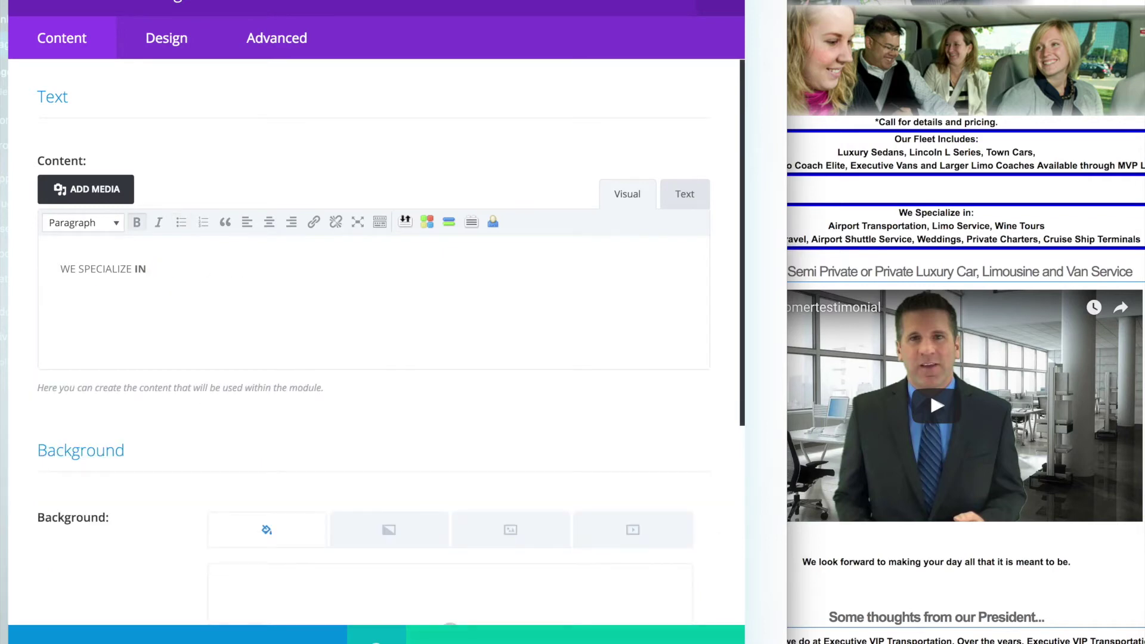
left_click(451, 634)
Step: Replace the old fleet items in the right list module with a bulleted list starting at Airport Transportation
left_click(328, 477)
left_click_drag(187, 351, 91, 270)
type("Airport")
key("BackSpace")
key("BackSpace")
left_click(181, 222)
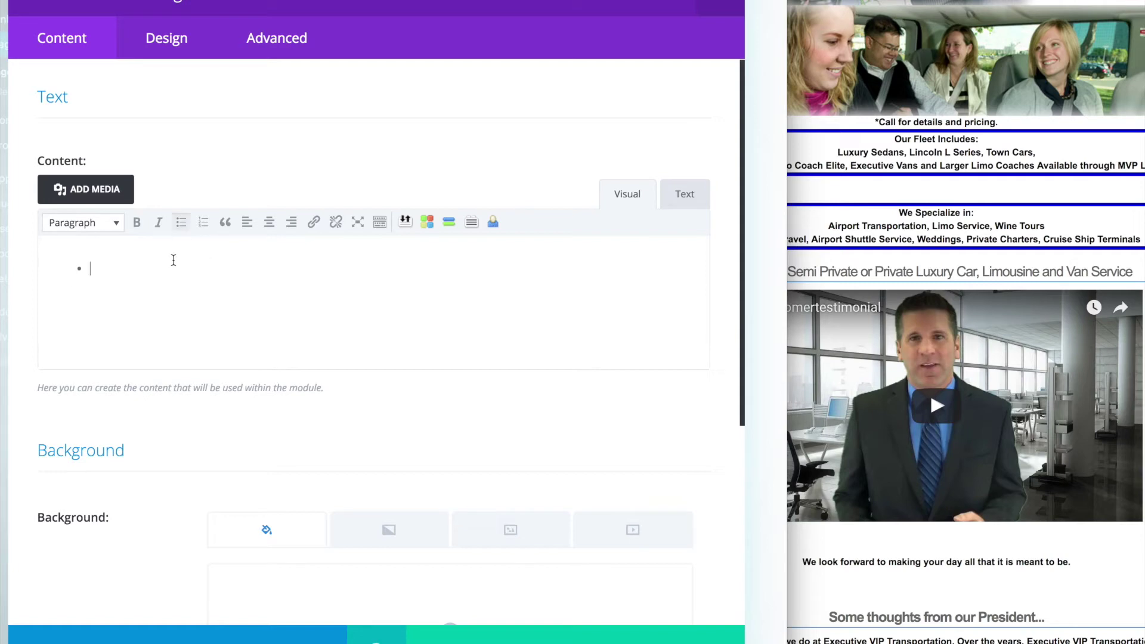
type("Ap")
type("rport Transpoet")
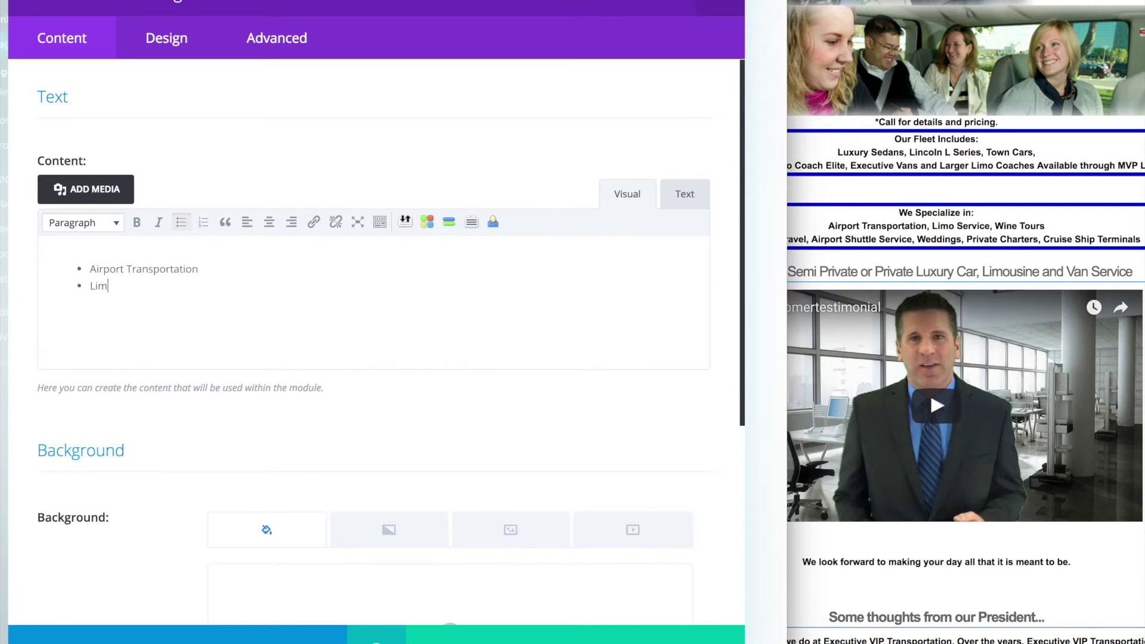
type("ervi")
type("Wine Tour")
type("vel")
Step: Add bullets Airport Shuttle Service, Weddings, Private Charters and Cruise Ship Terminals, then save
key("Return")
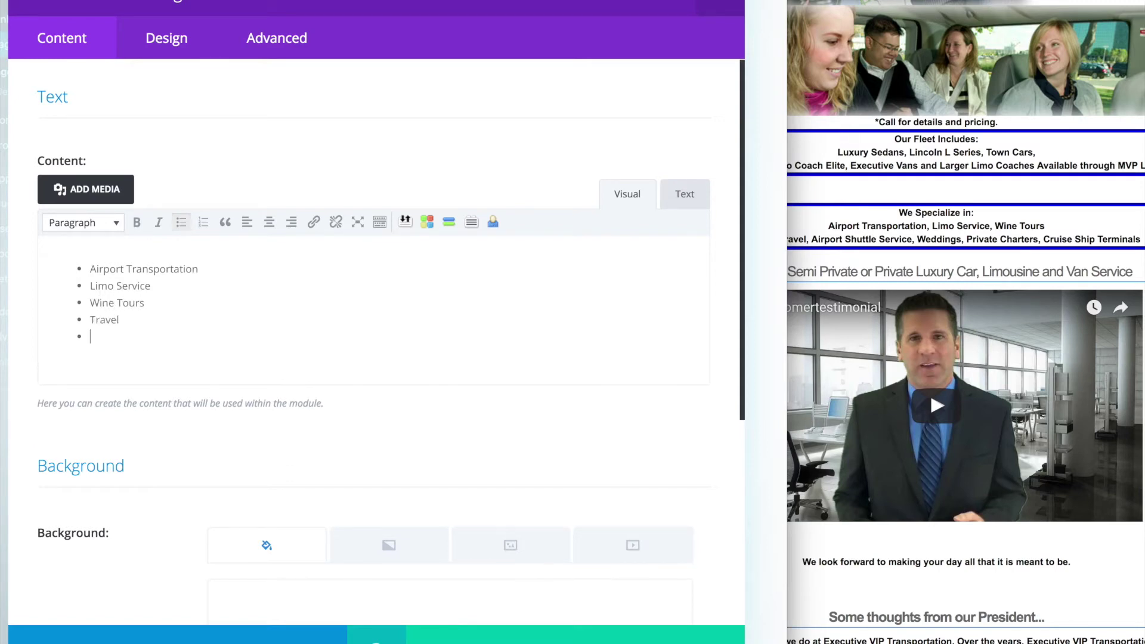
type("Airport Shuttle Service")
key("Return")
type("Weddings")
key("Return")
type("Private Charter")
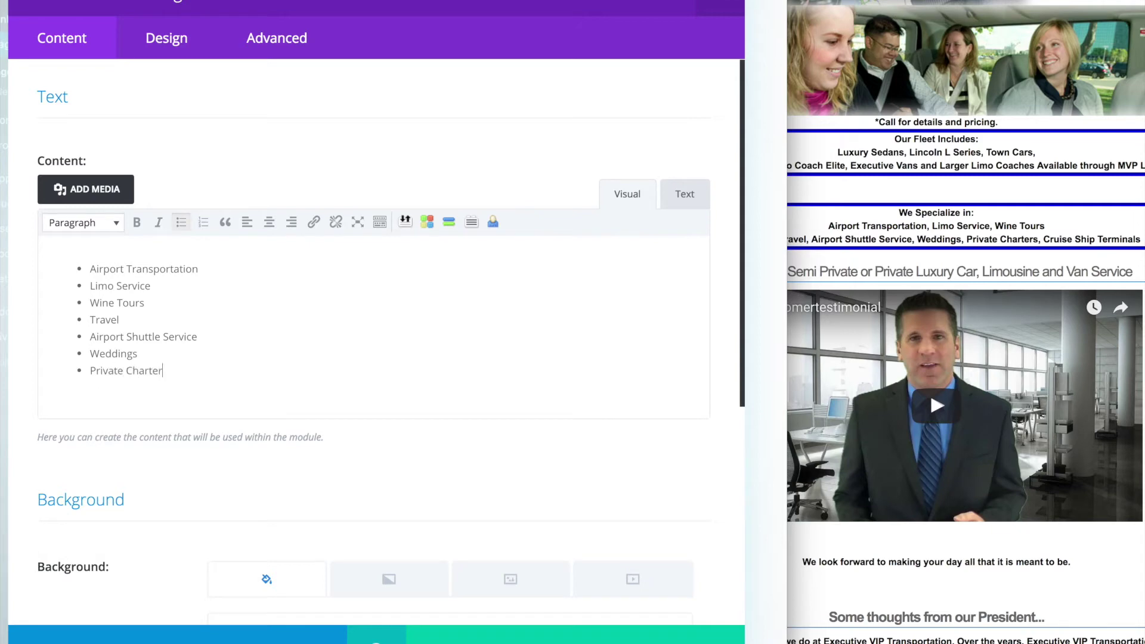
type("s")
key("Return")
type("Cruise S")
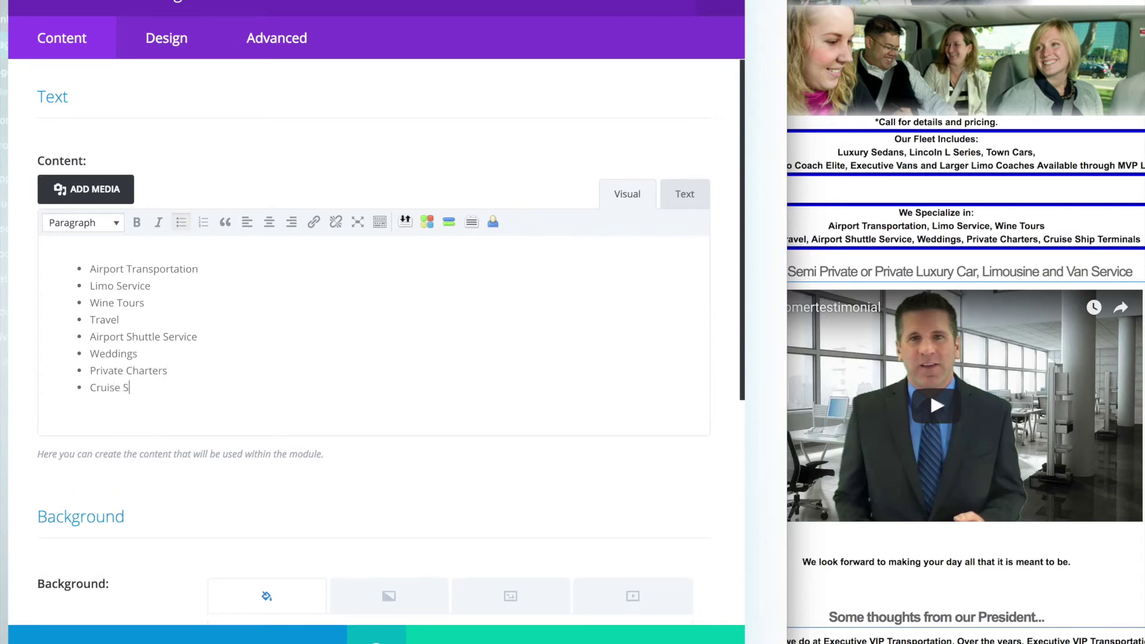
type("hip Terminals")
left_click(430, 635)
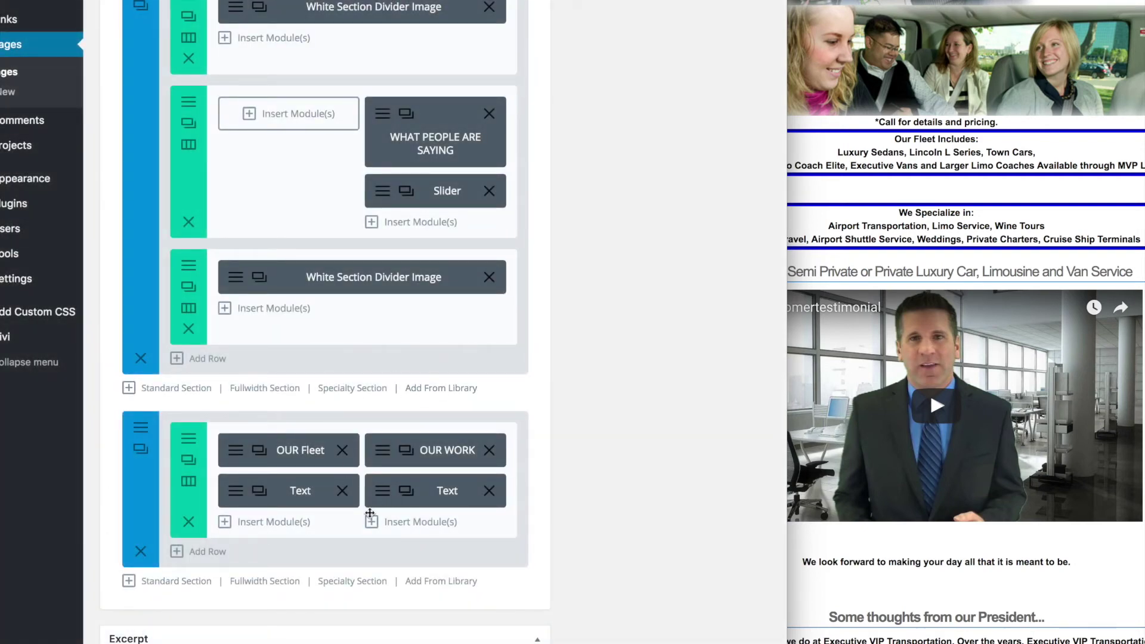
Step: Review the two-column row's spacing and advanced CSS settings without changing anything
left_click(188, 459)
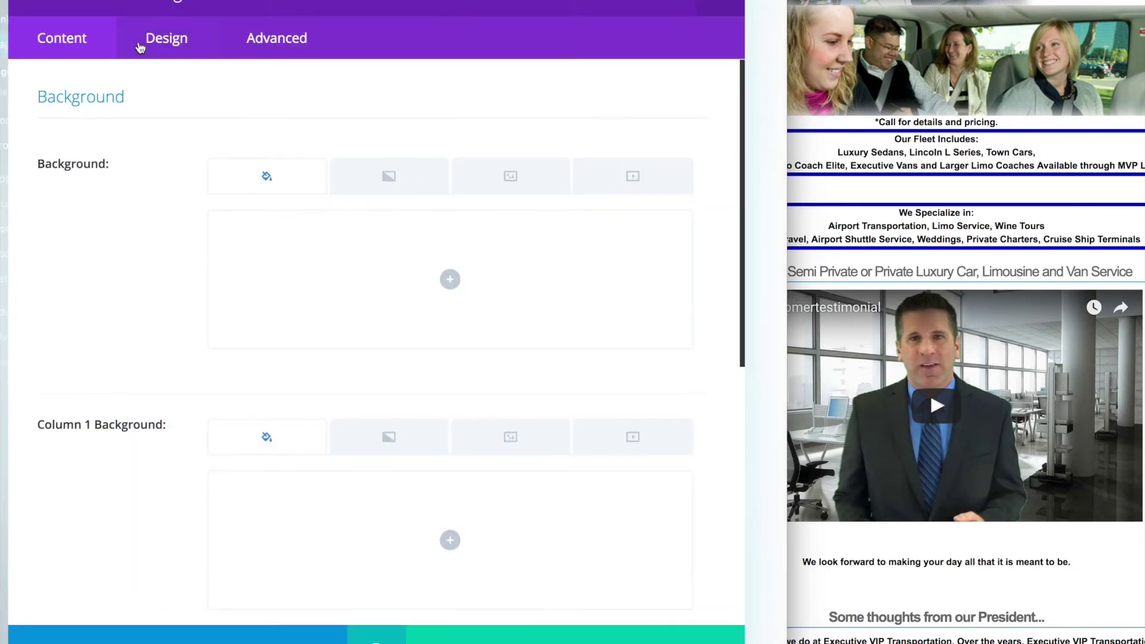
left_click(140, 47)
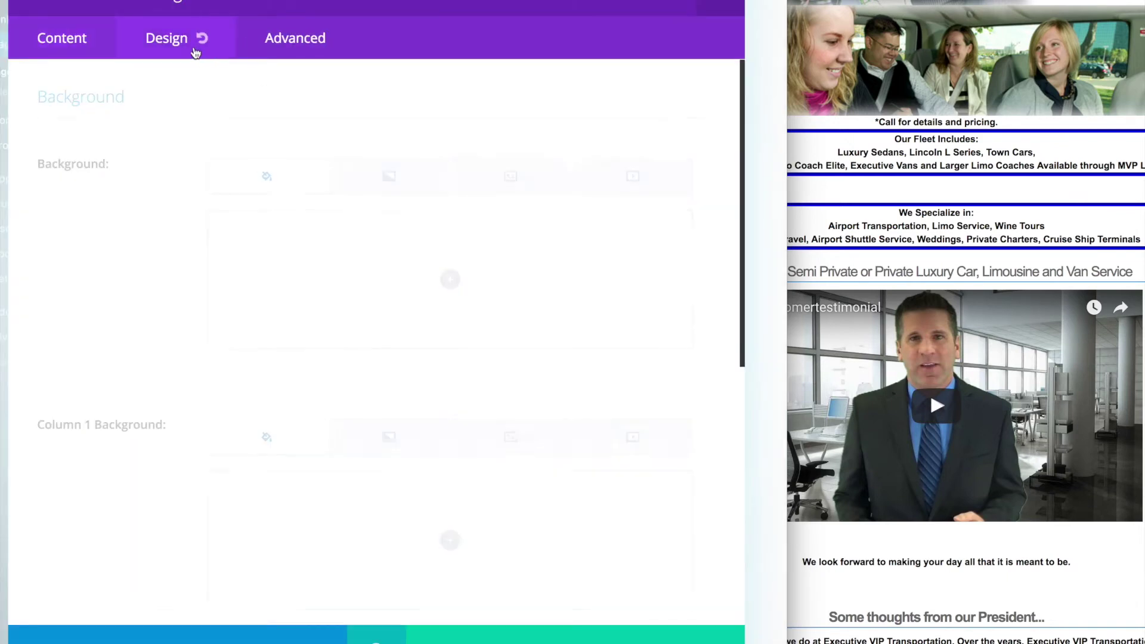
scroll(430, 403, "down", 3)
left_click(276, 39)
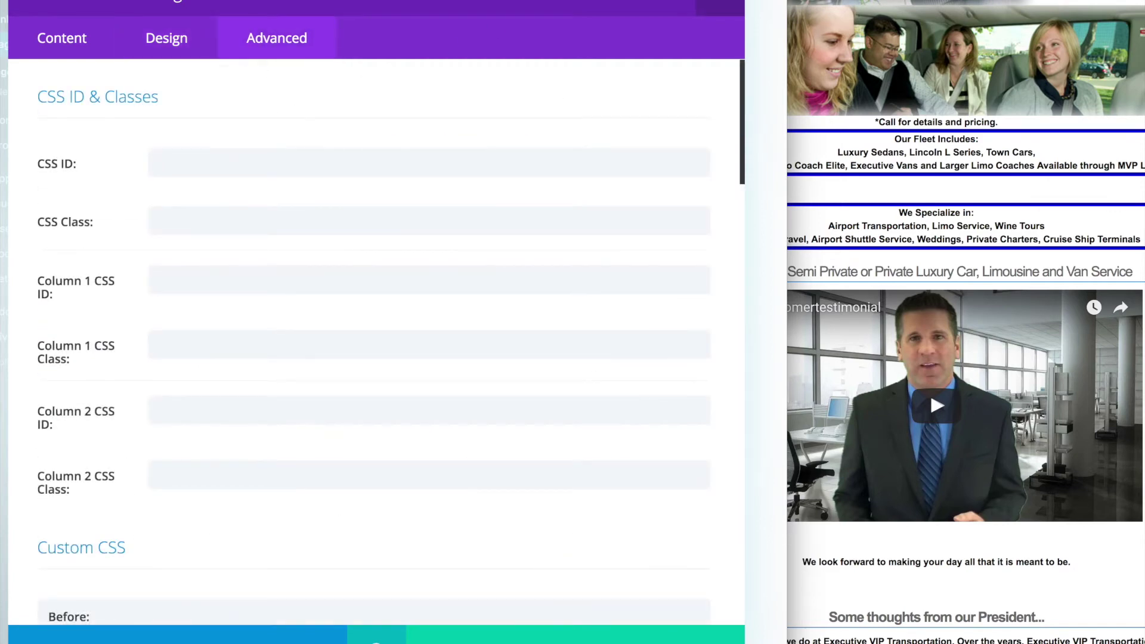
key("Escape")
Step: Clear the section's 150px bottom padding, save the section, and update the page
left_click(141, 429)
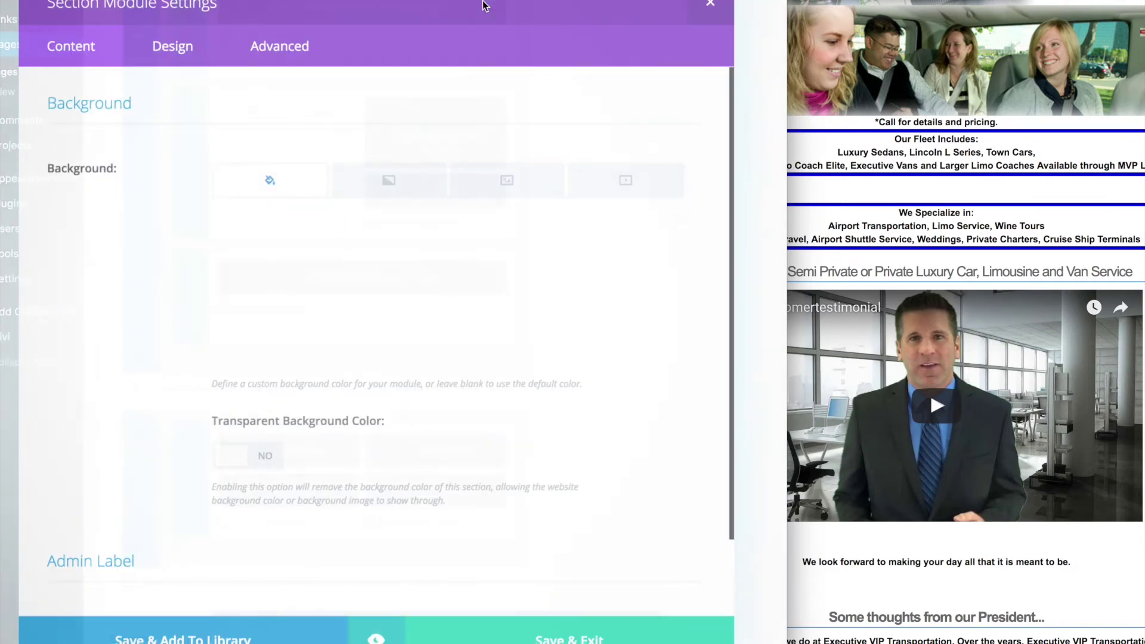
left_click(191, 43)
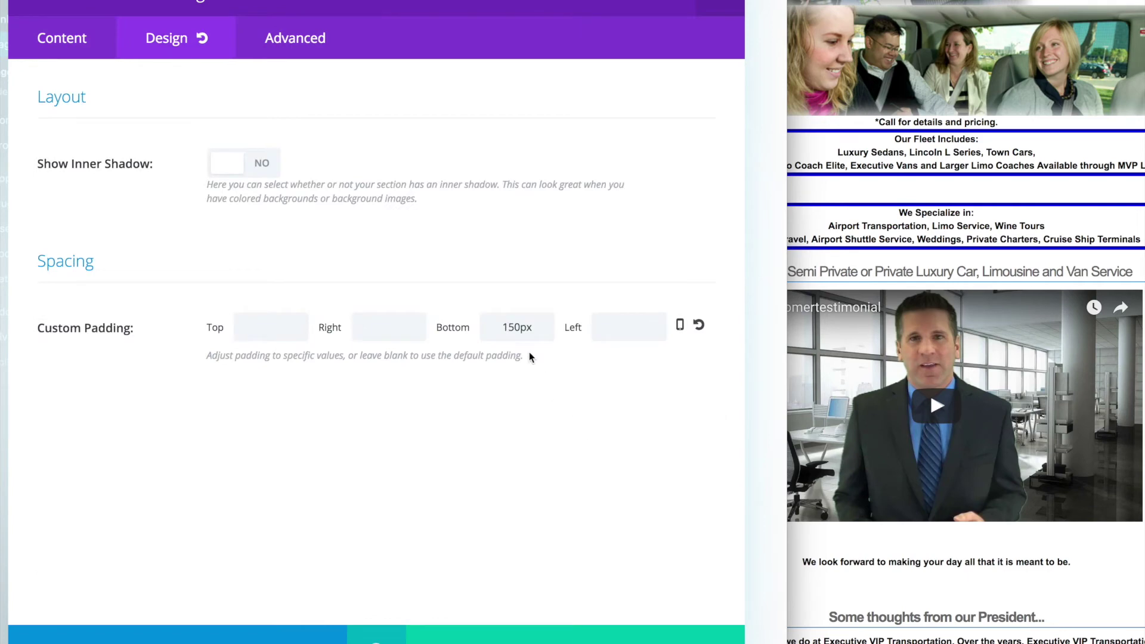
left_click_drag(536, 330, 436, 329)
key("BackSpace")
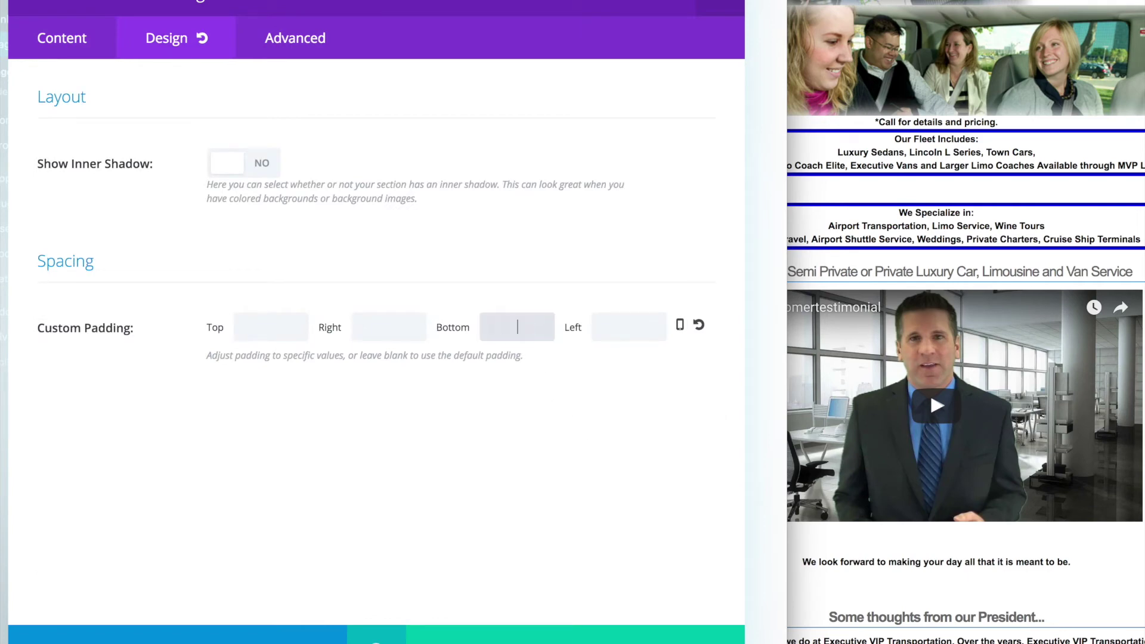
left_click(583, 632)
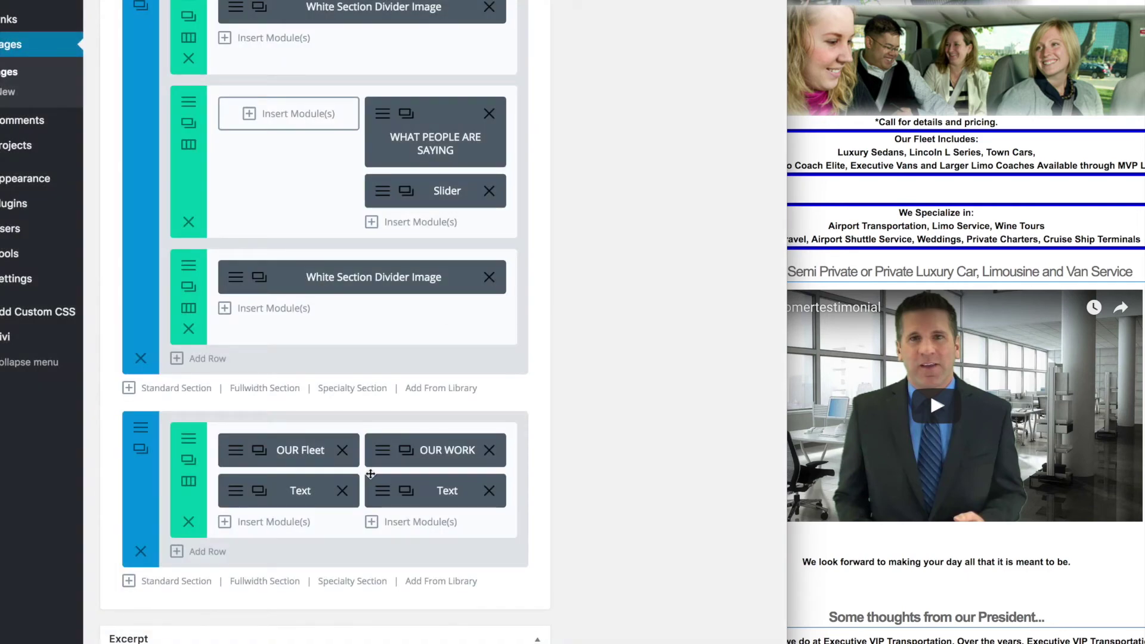
scroll(441, 322, "up", 15)
scroll(442, 322, "down", 1)
left_click(738, 311)
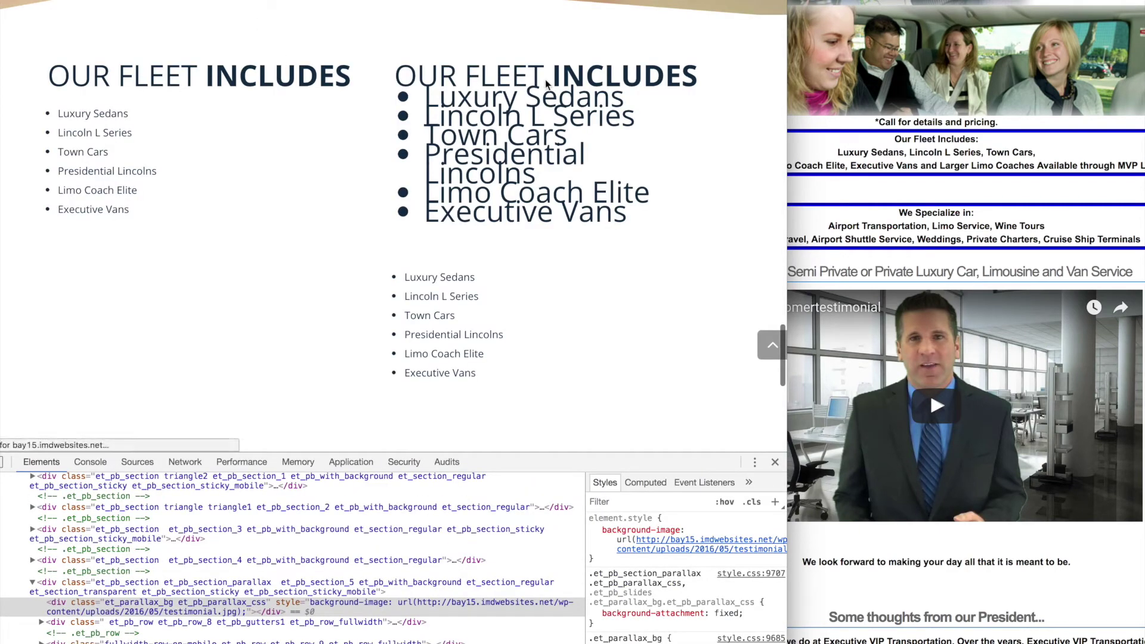
scroll(334, 238, "down", 3)
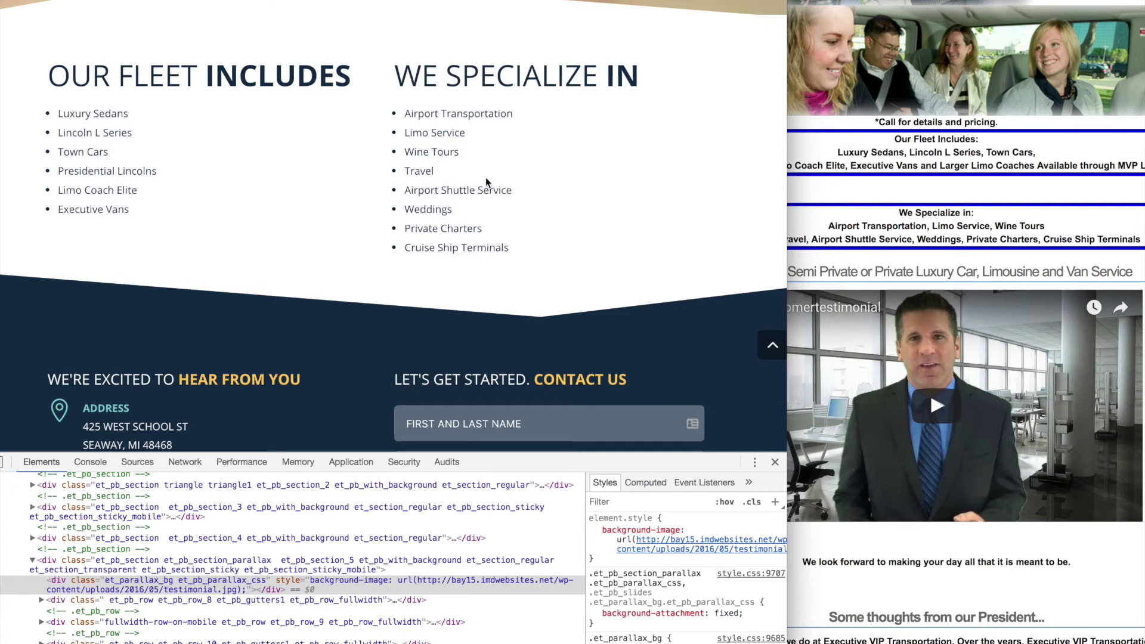
scroll(452, 173, "down", 3)
scroll(452, 174, "up", 3)
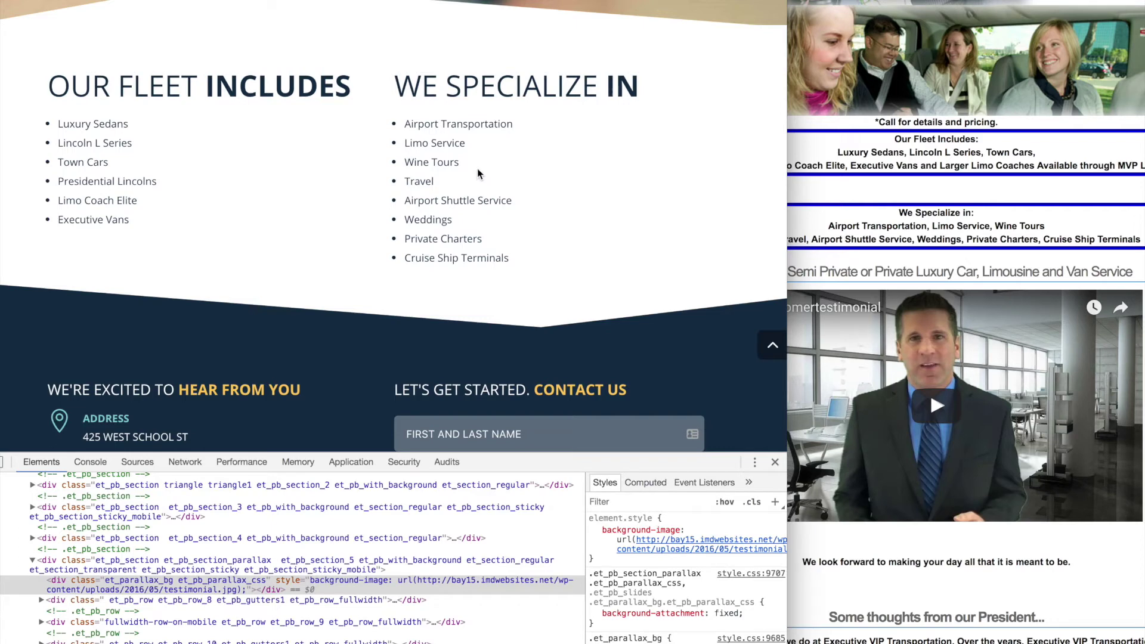
scroll(478, 196, "up", 3)
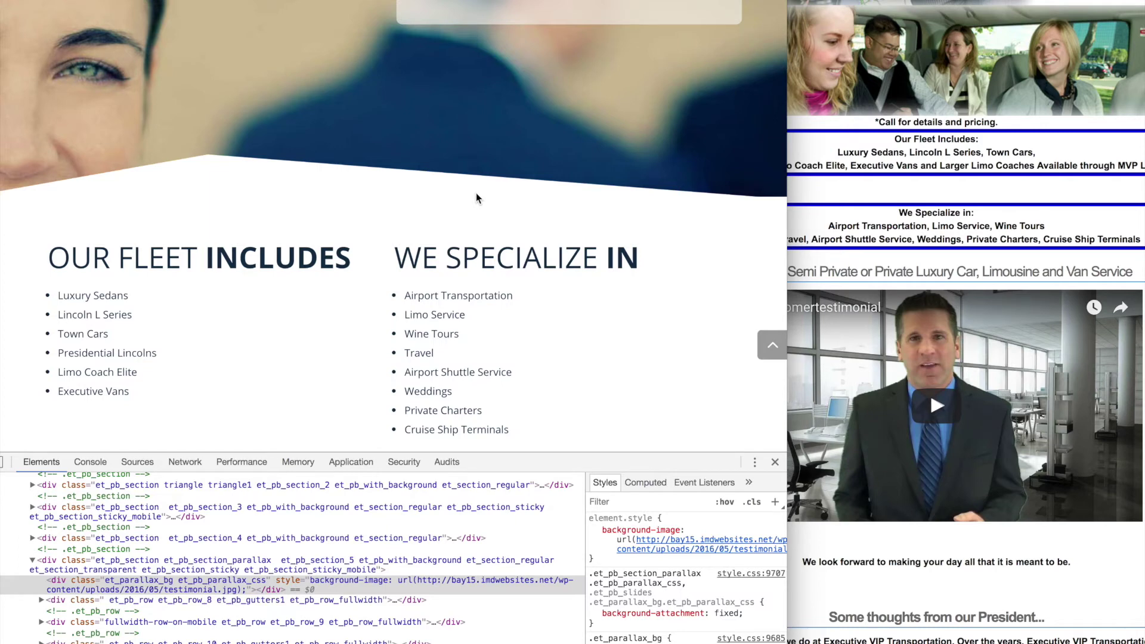
scroll(474, 179, "down", 5)
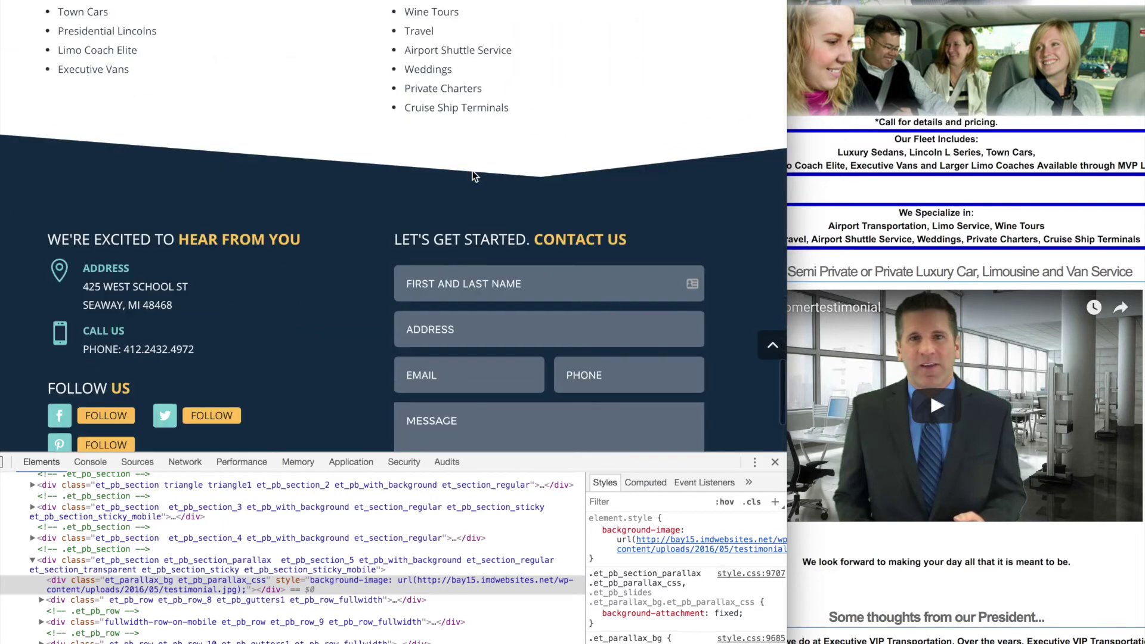
scroll(472, 173, "up", 3)
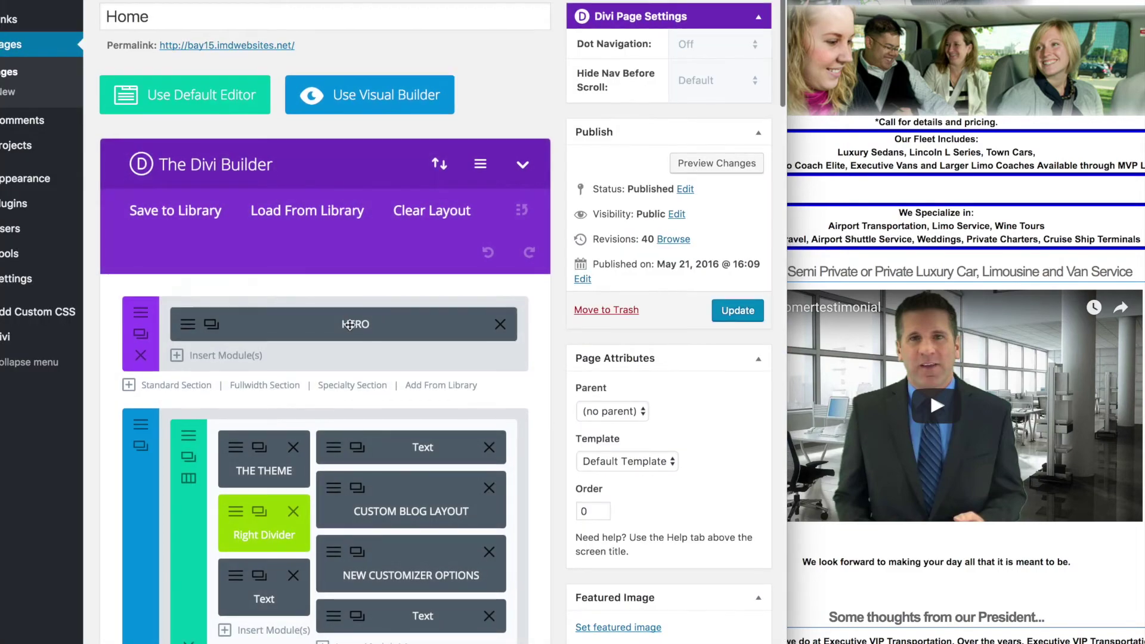
scroll(350, 325, "down", 10)
scroll(350, 325, "down", 15)
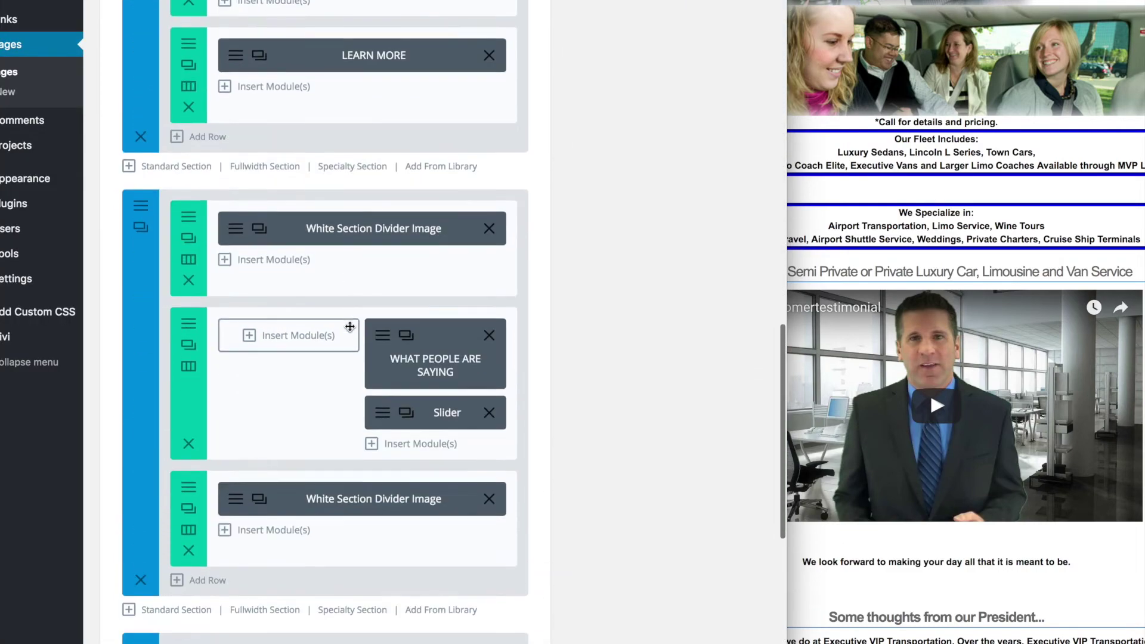
left_click(188, 254)
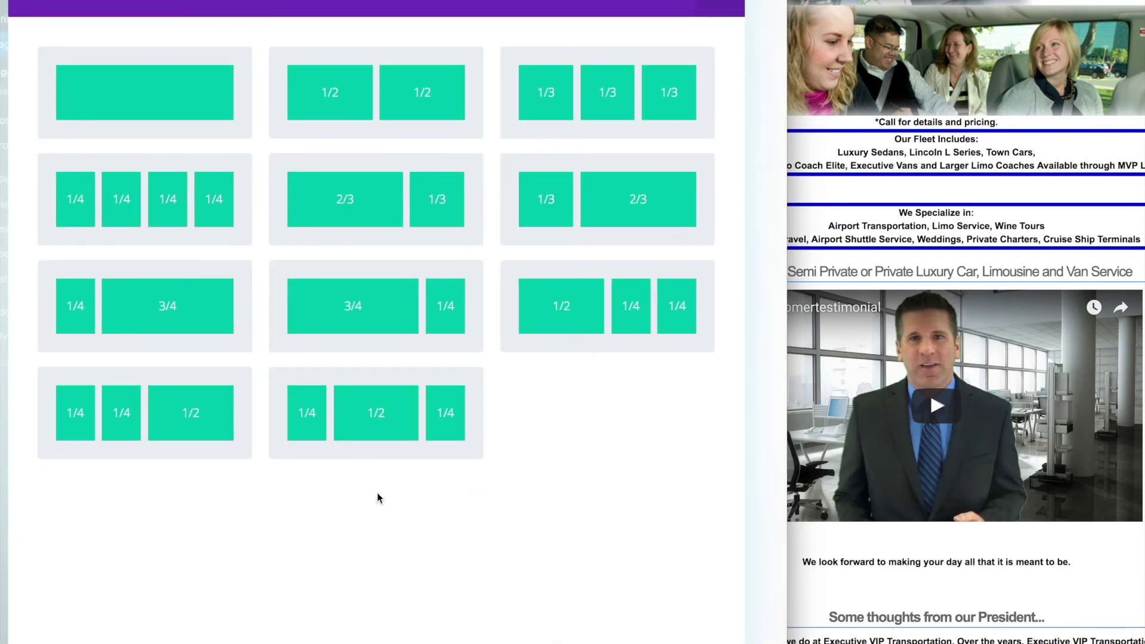
left_click(739, 4)
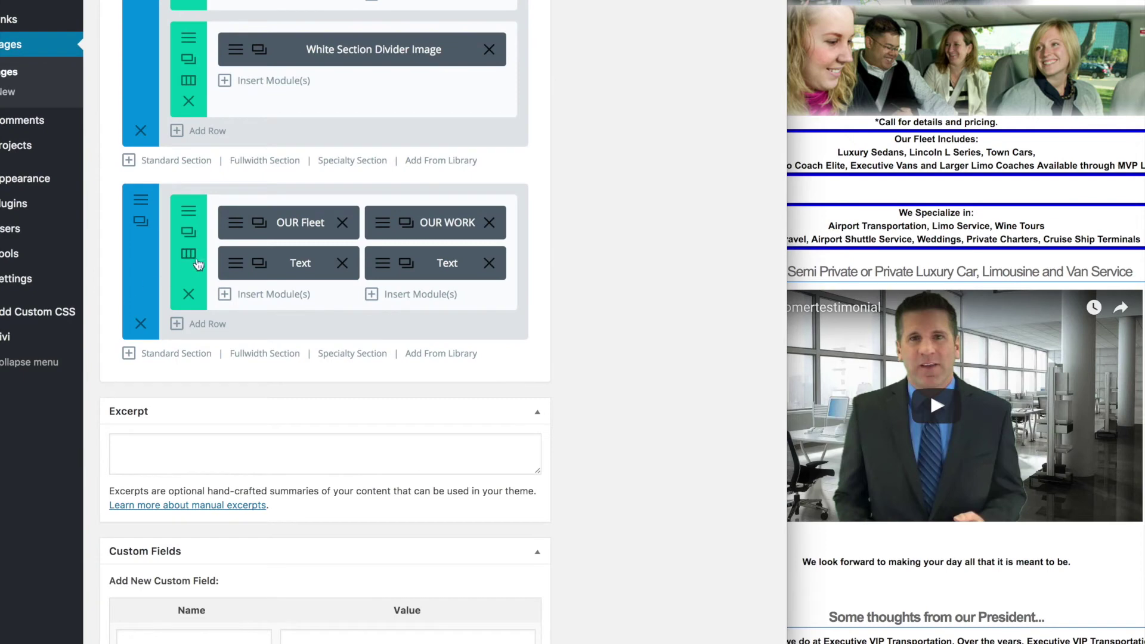
left_click(195, 255)
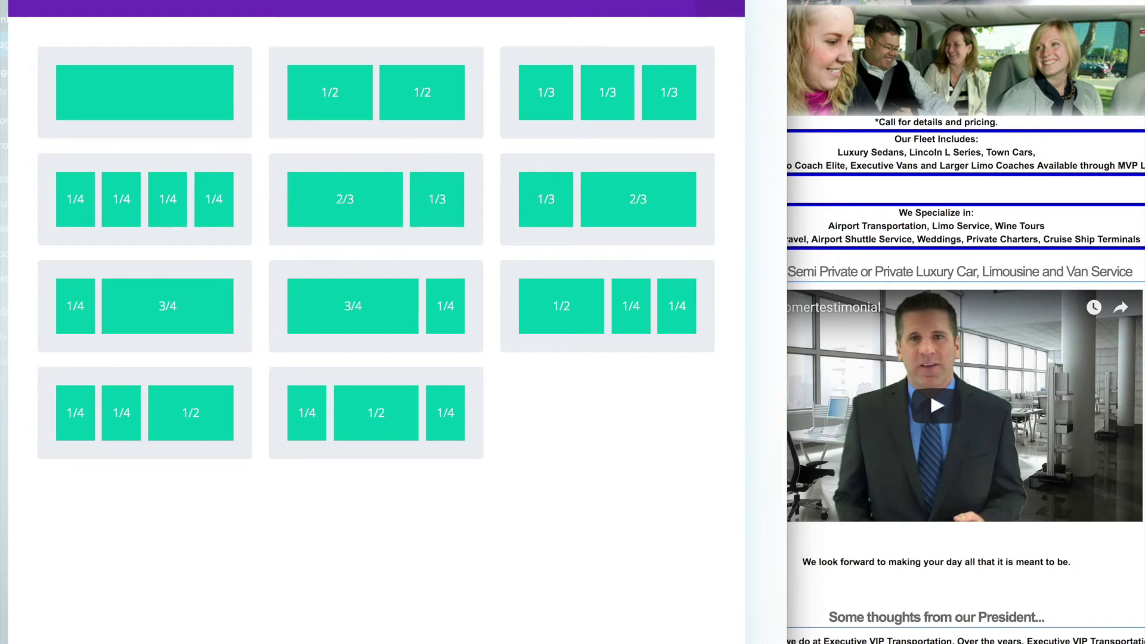
left_click(688, 31)
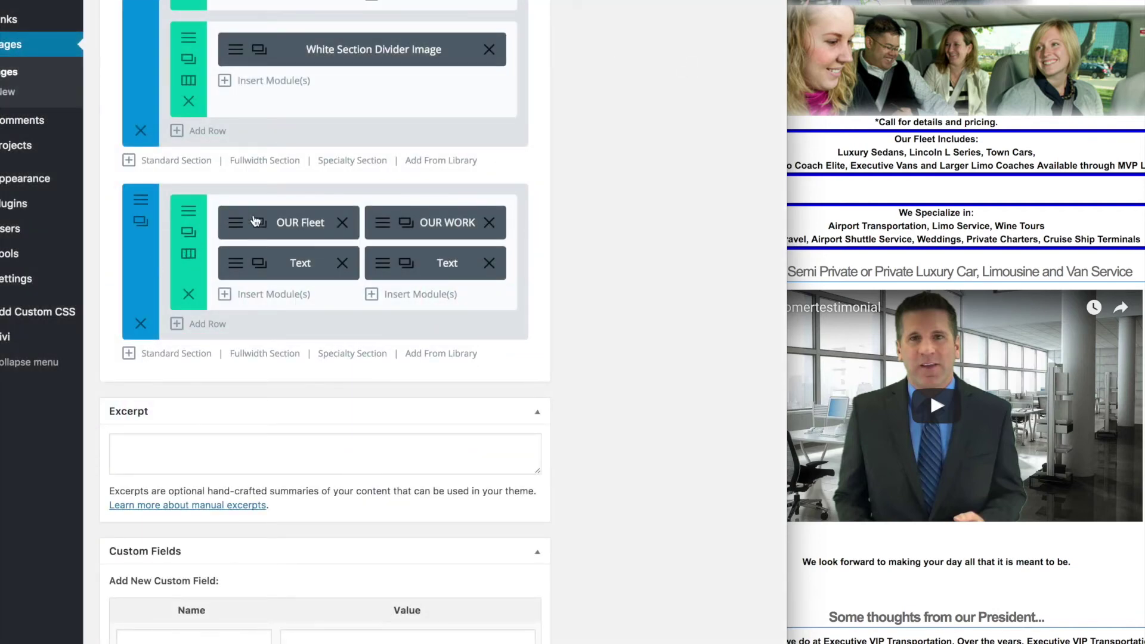
Step: Browse the fleet text module's design and advanced settings
left_click(245, 274)
left_click(164, 54)
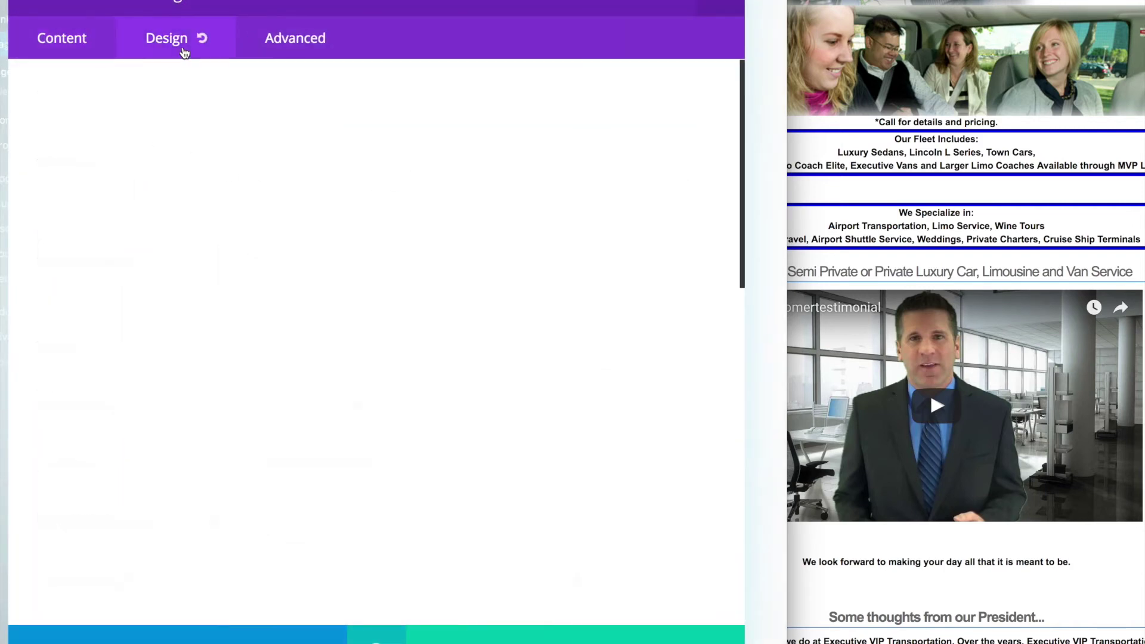
scroll(540, 292, "down", 3)
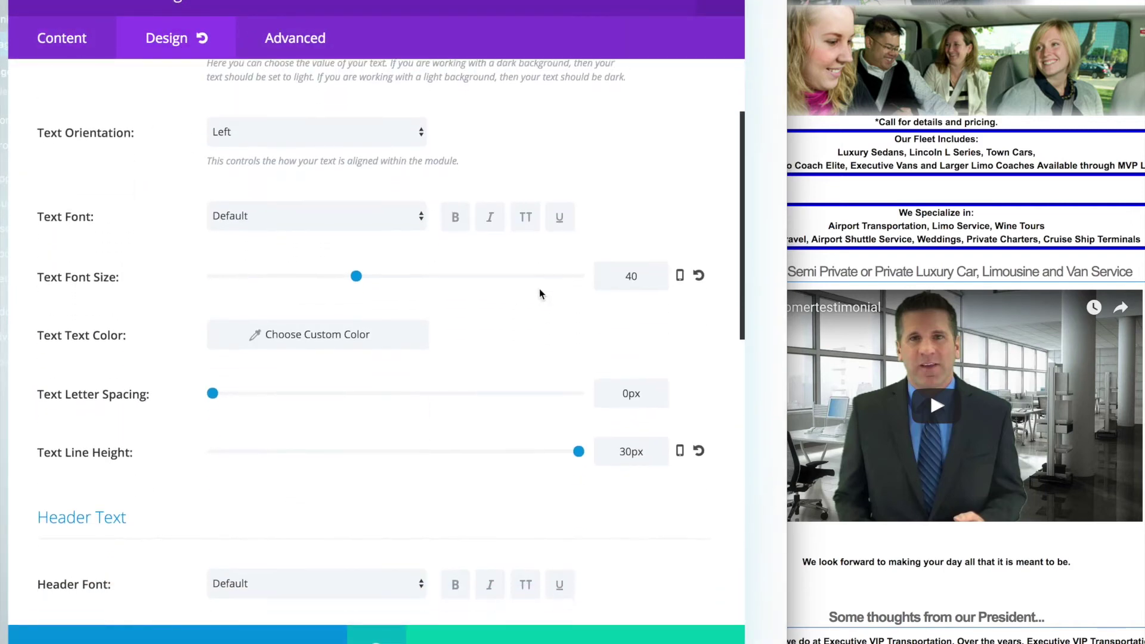
scroll(541, 292, "down", 4)
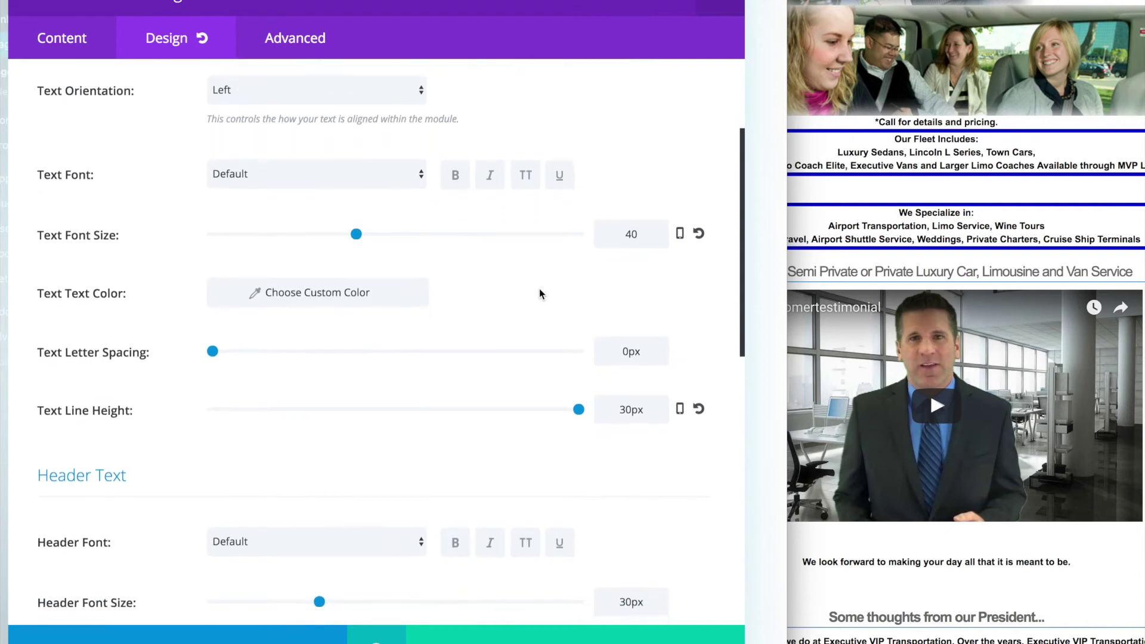
scroll(540, 292, "down", 10)
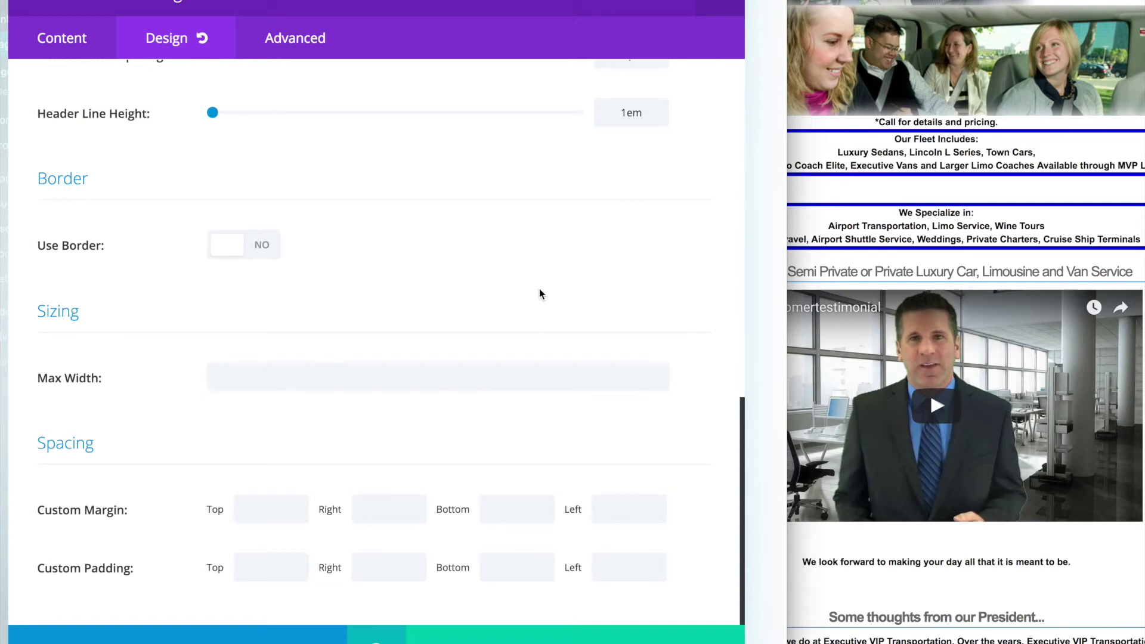
scroll(540, 294, "up", 12)
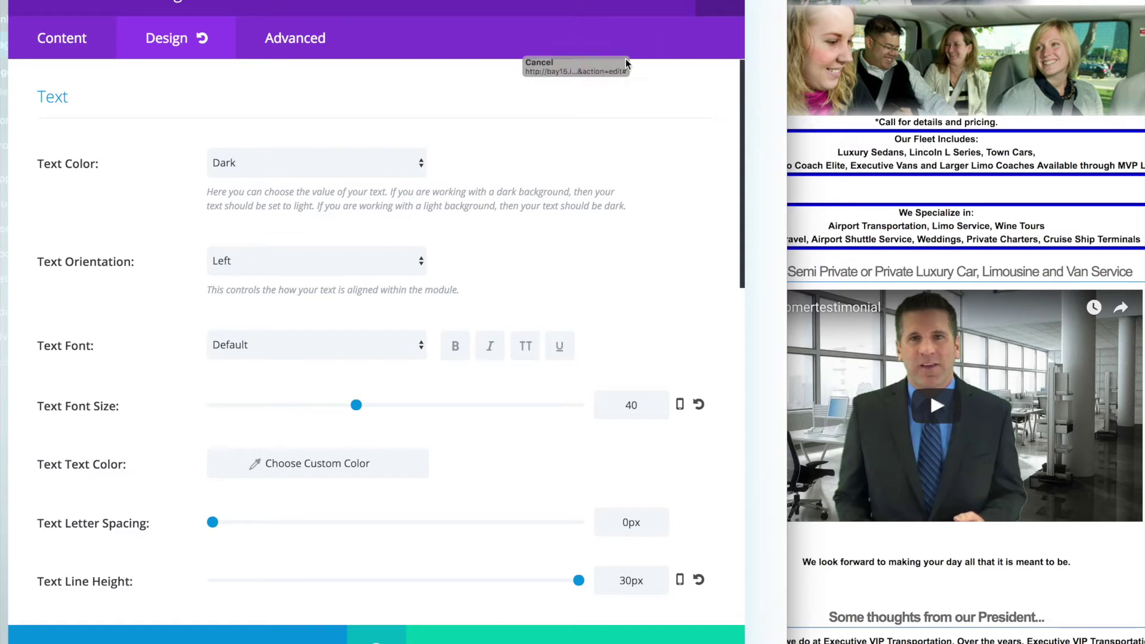
left_click(308, 53)
scroll(499, 197, "down", 8)
scroll(500, 196, "up", 8)
left_click(101, 45)
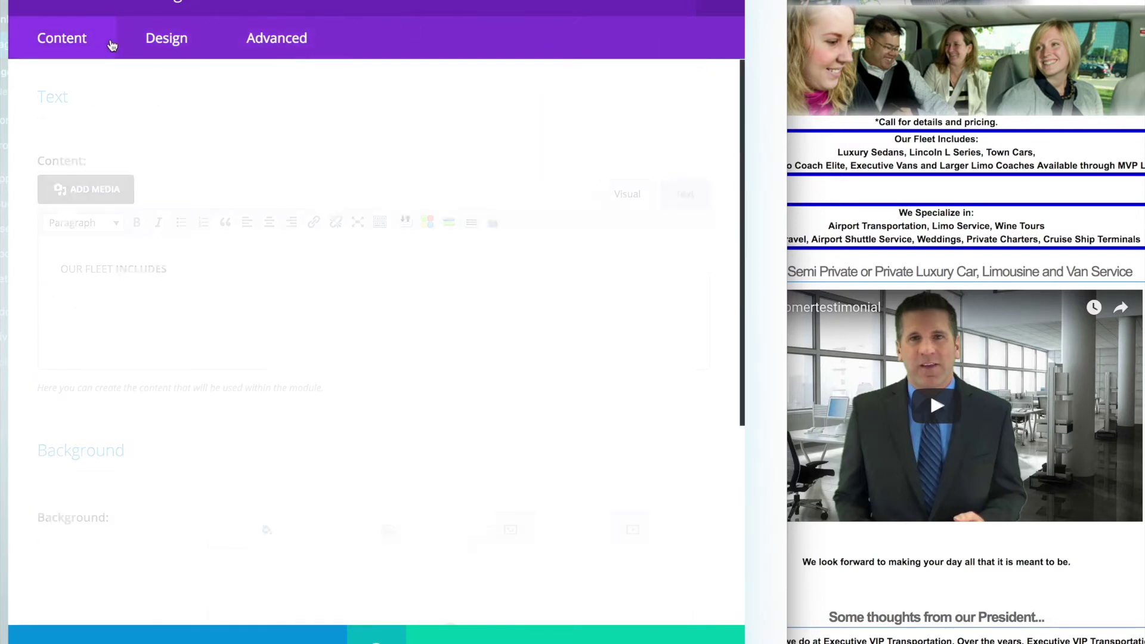
Step: Enter a 30px left margin in the module's design spacing and save
scroll(481, 409, "down", 5)
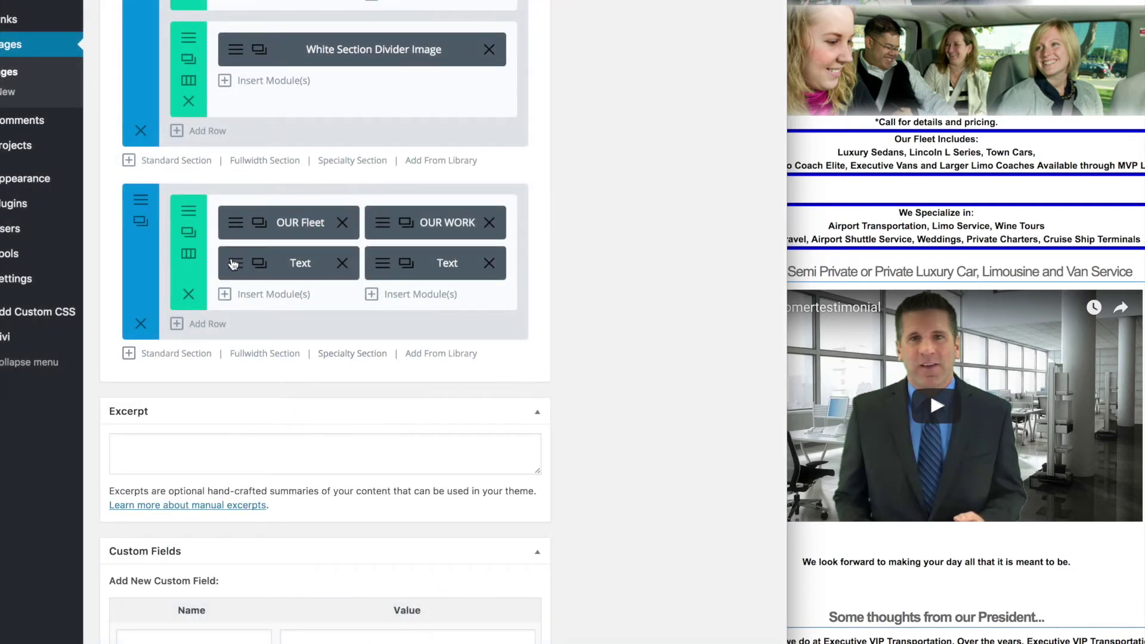
left_click(259, 263)
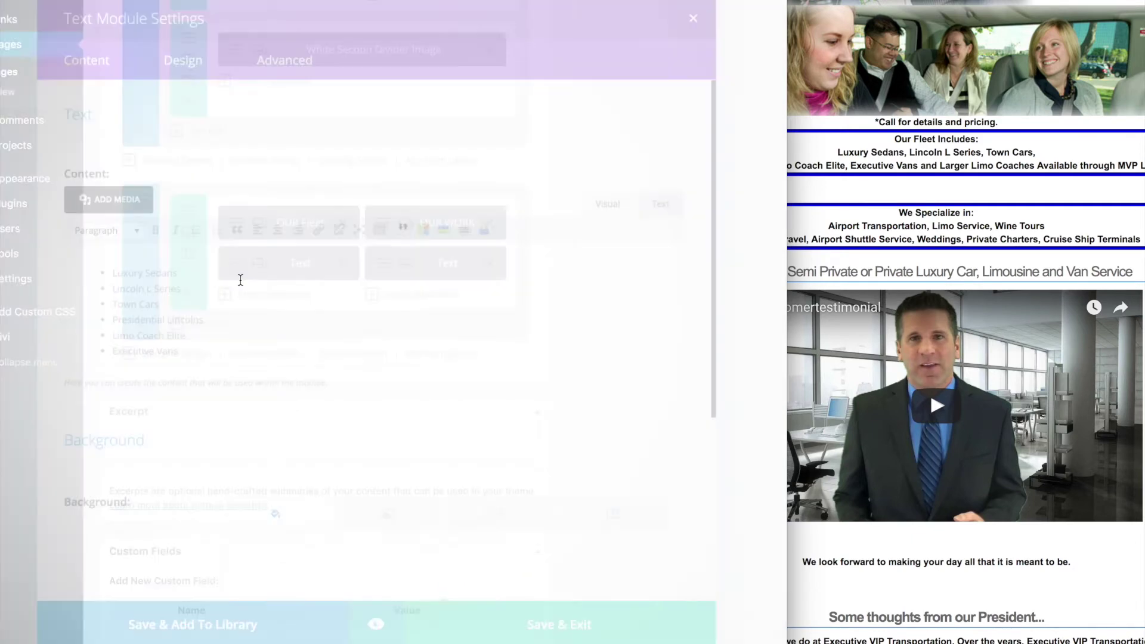
scroll(154, 234, "down", 5)
scroll(197, 297, "up", 5)
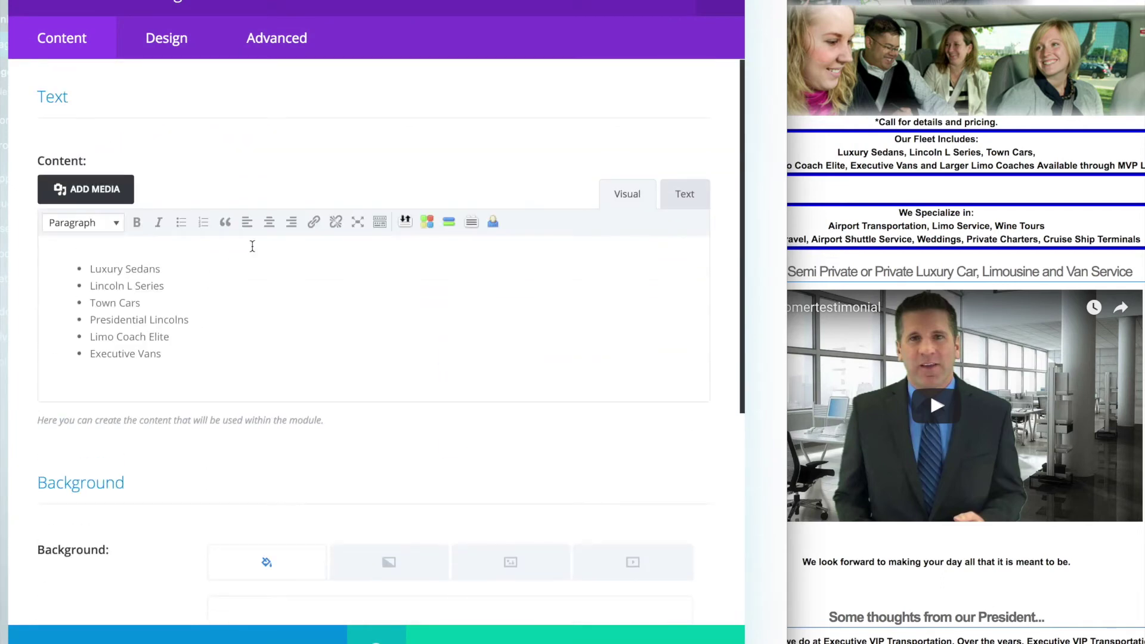
left_click(173, 43)
scroll(285, 346, "down", 10)
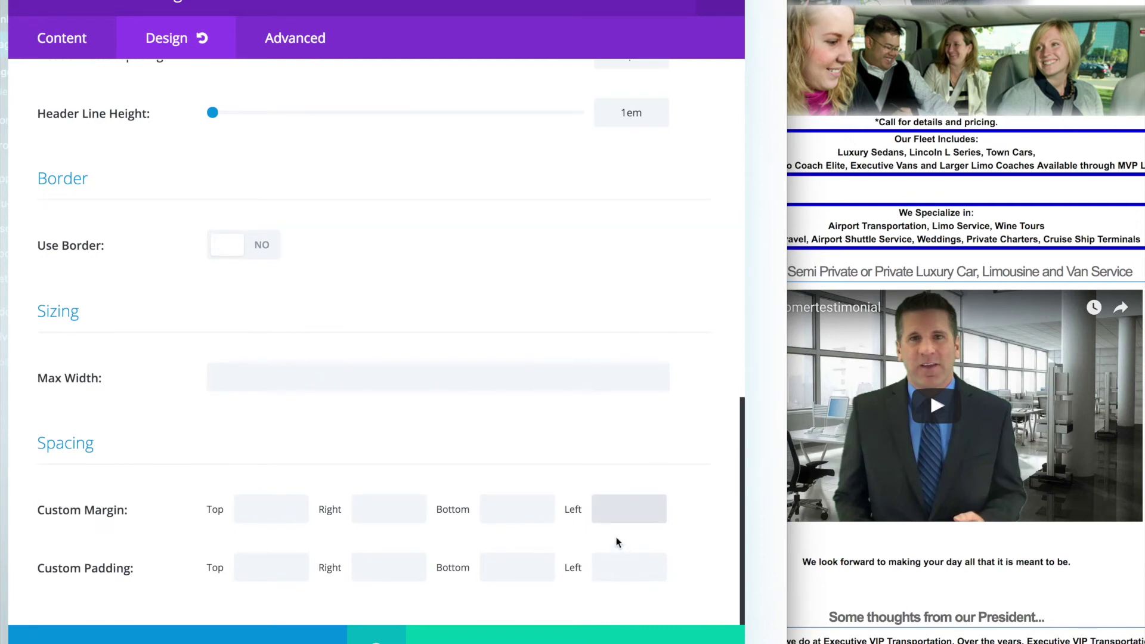
type("30px")
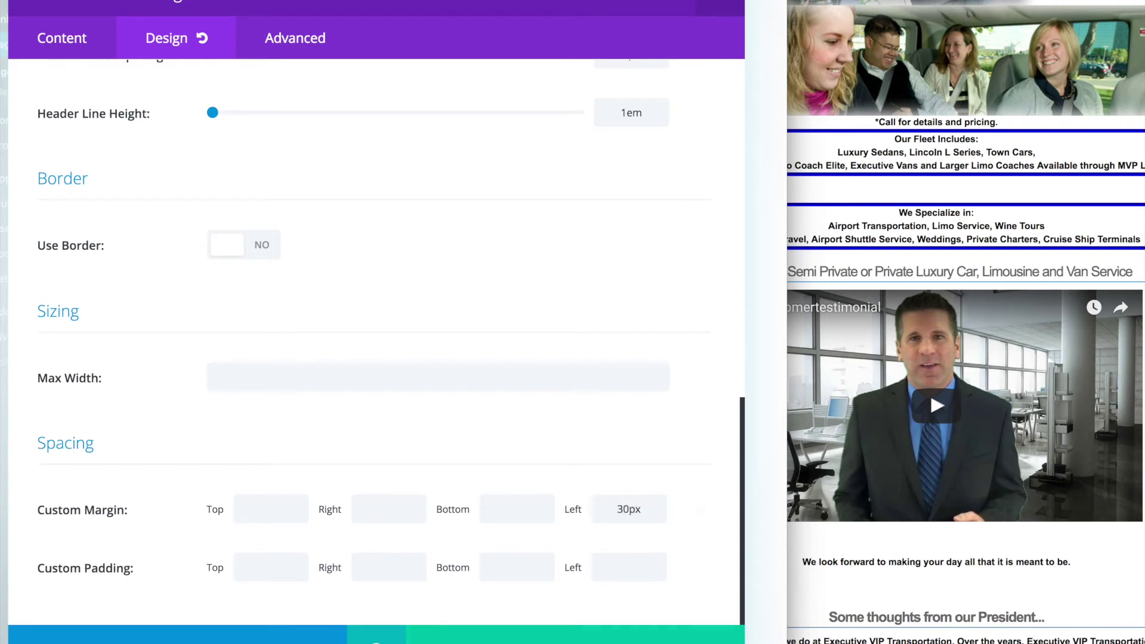
key("Return")
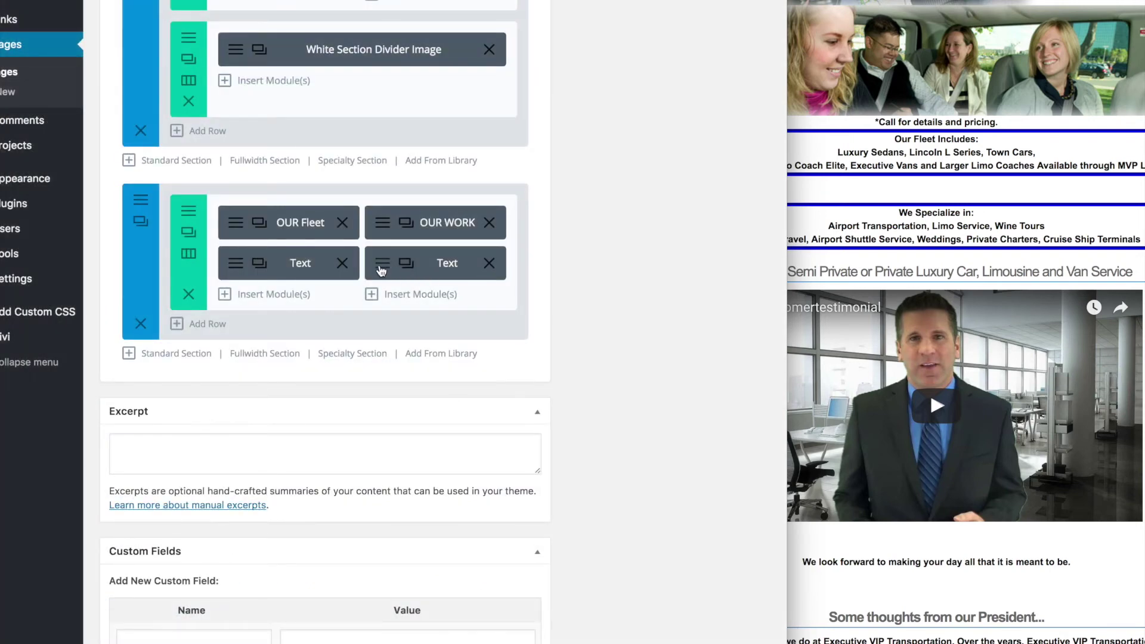
Step: Give the specialties list module a 30px left padding in its design settings and save
left_click(406, 271)
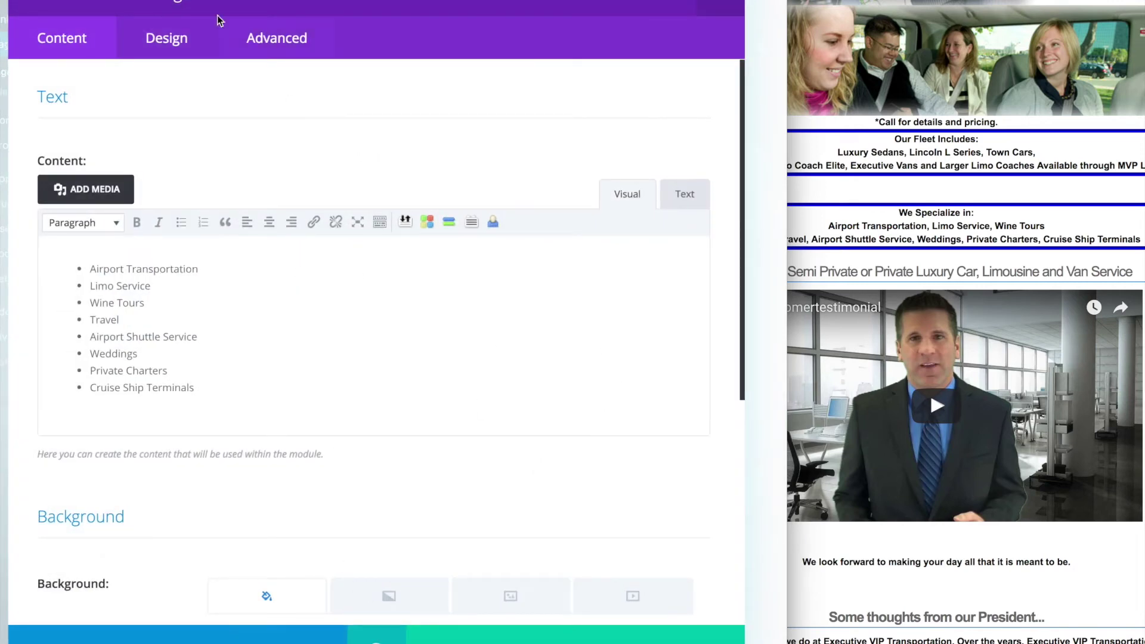
left_click(231, 39)
left_click(168, 40)
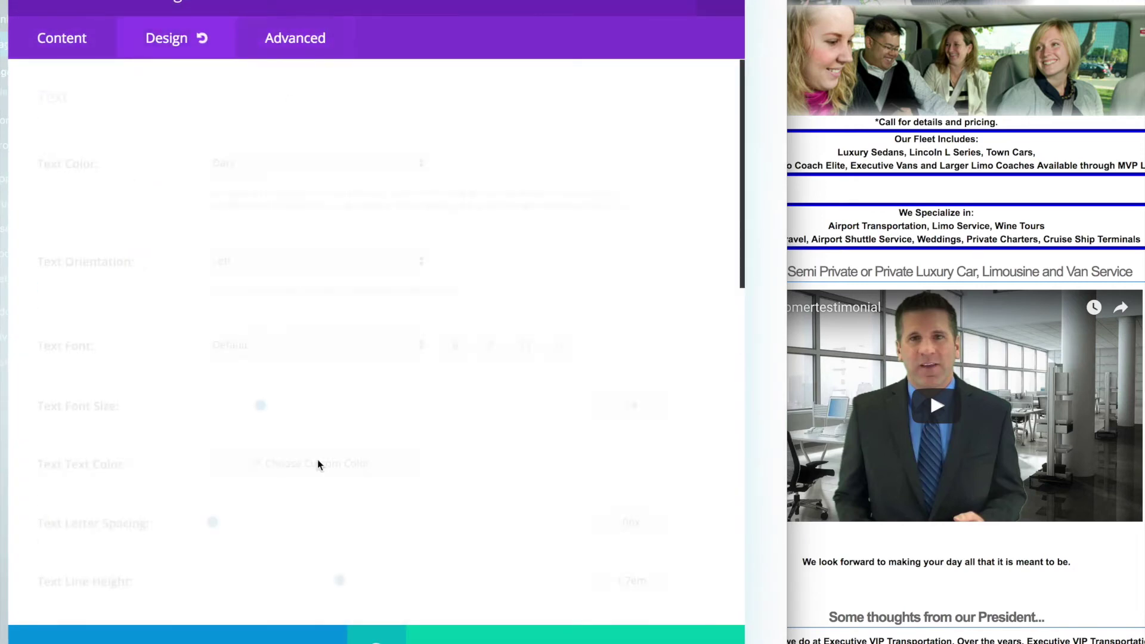
scroll(324, 418, "down", 5)
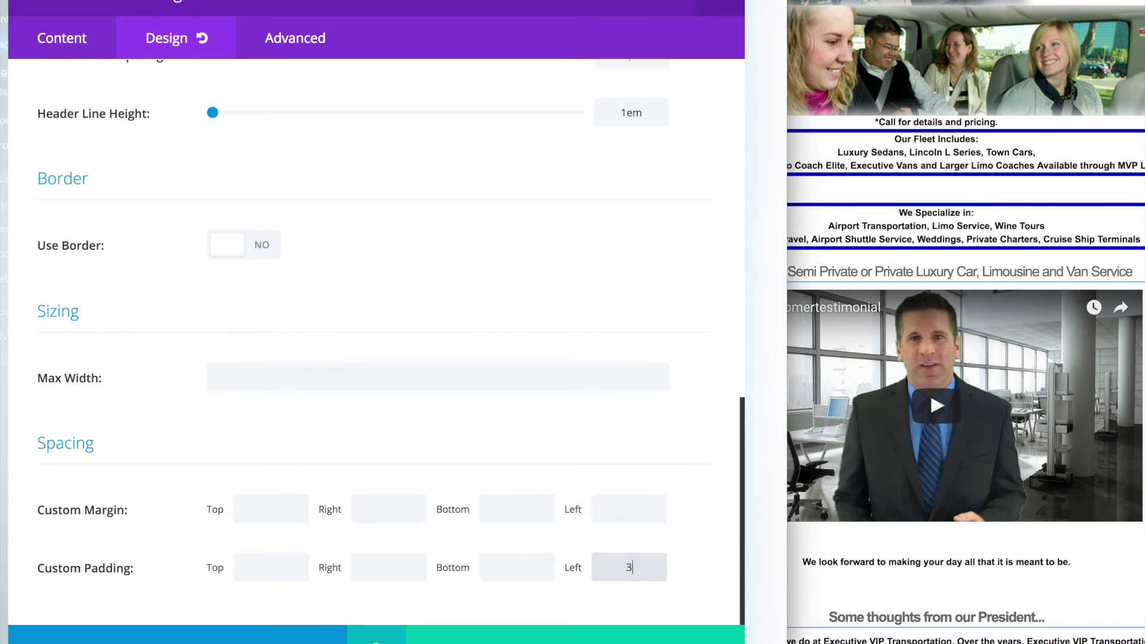
type("x")
key("Return")
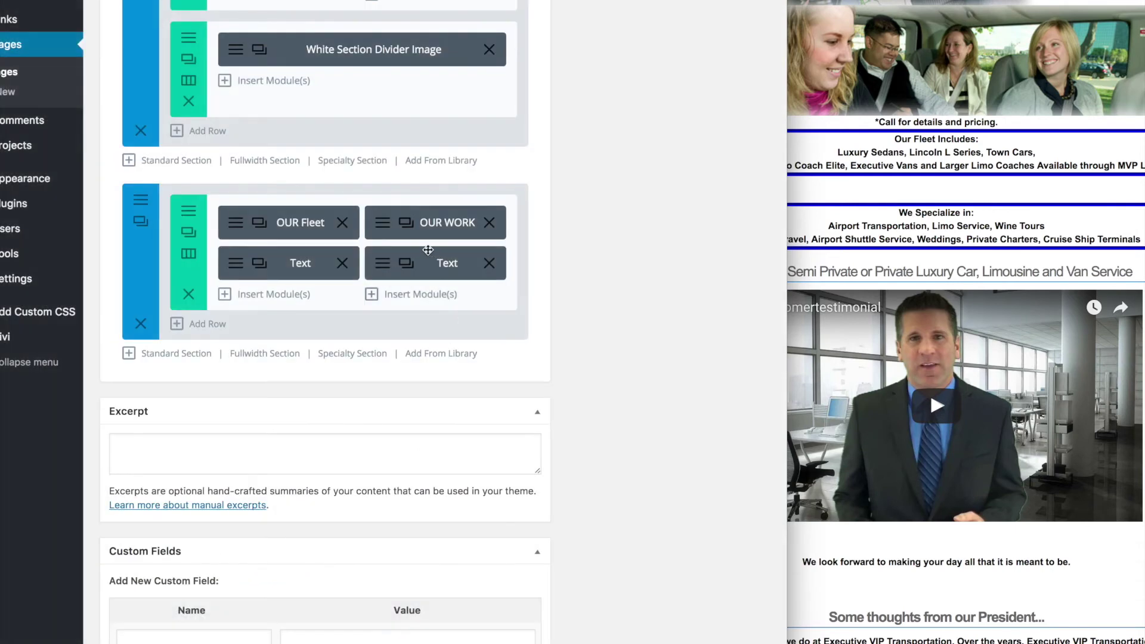
Step: Reduce the We Specialize In text size to 31 and the Our Fleet text to 32, then save
left_click(377, 222)
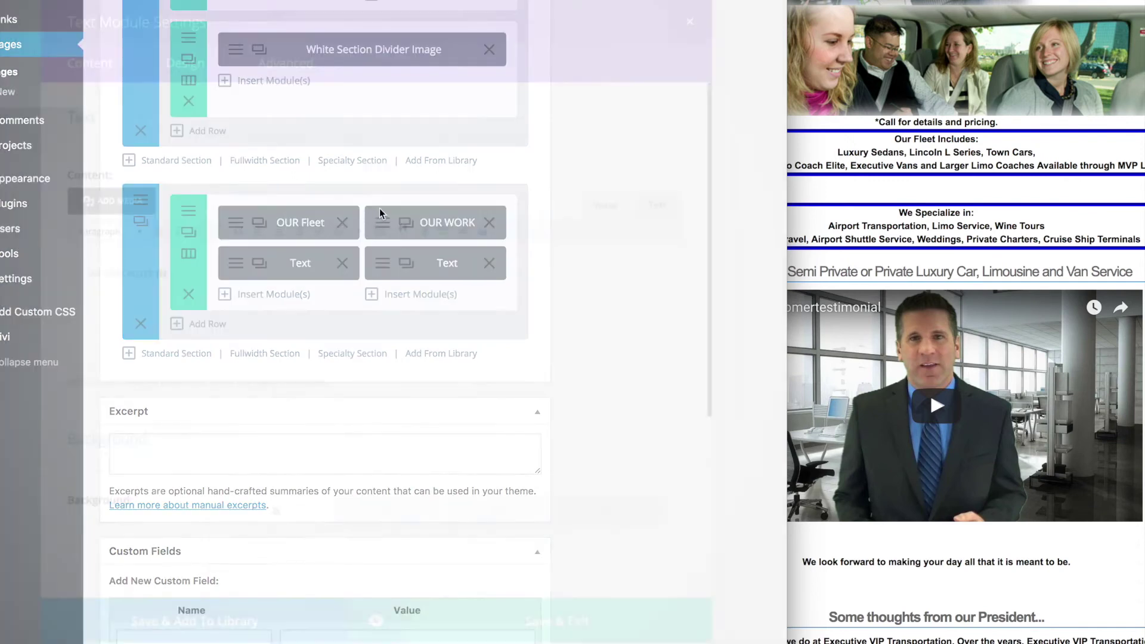
left_click(170, 40)
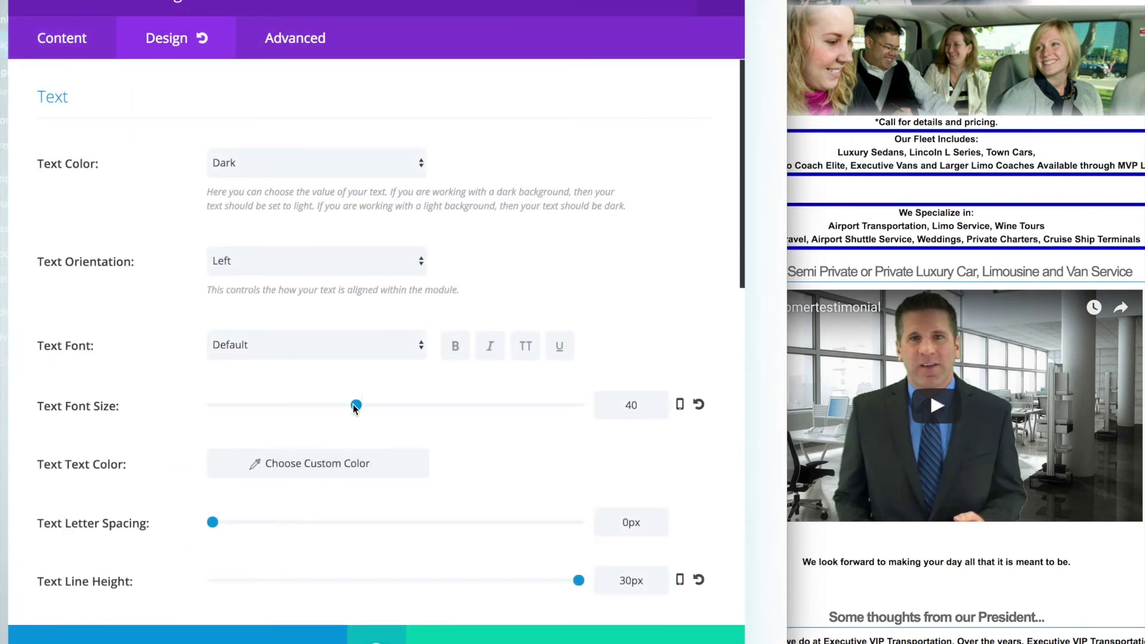
left_click_drag(354, 407, 322, 409)
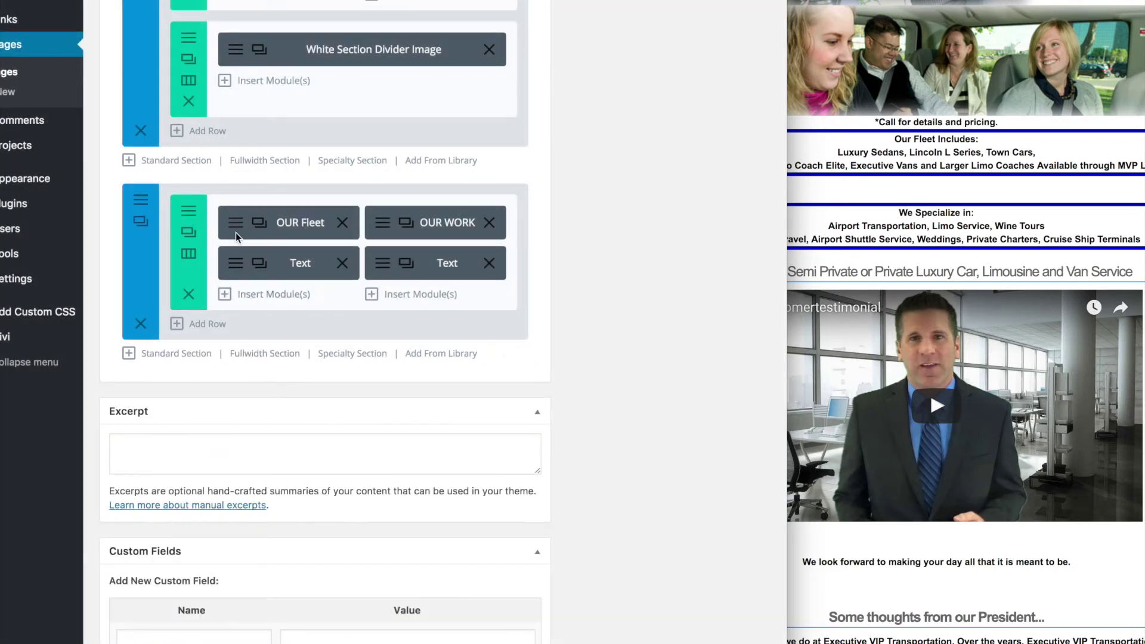
left_click(235, 233)
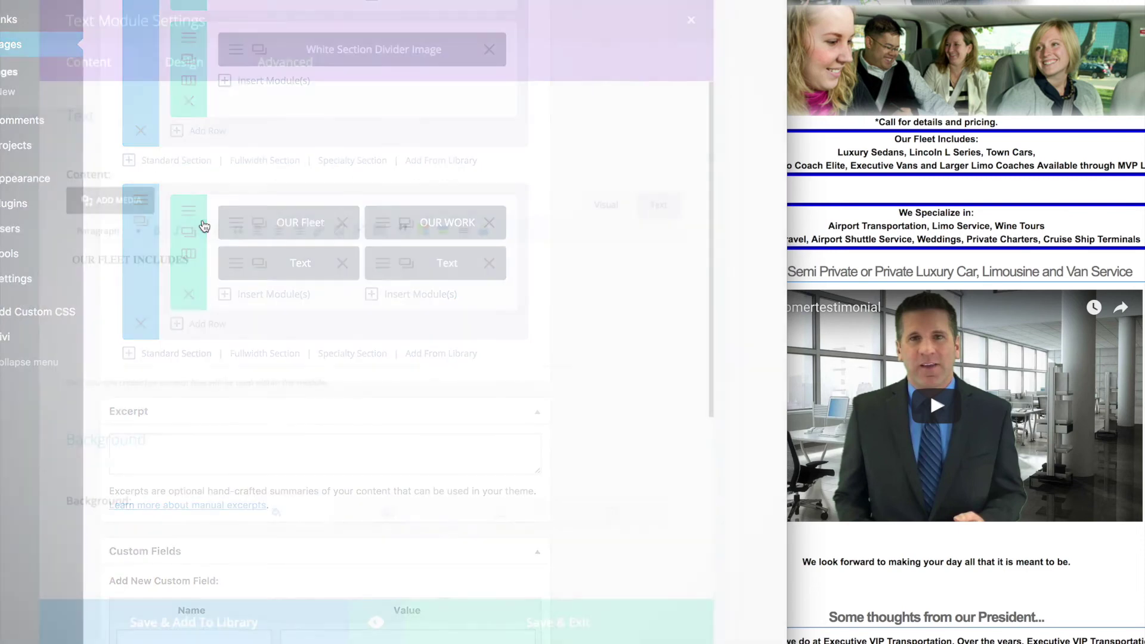
left_click(173, 39)
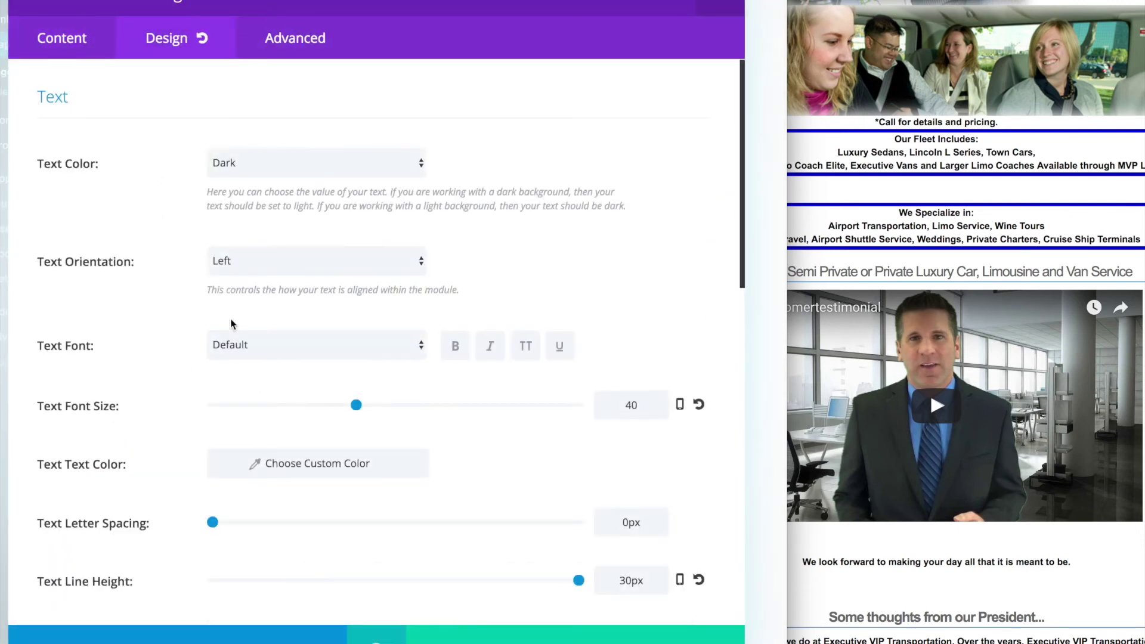
left_click_drag(358, 410, 321, 408)
left_click(576, 634)
scroll(714, 159, "up", 10)
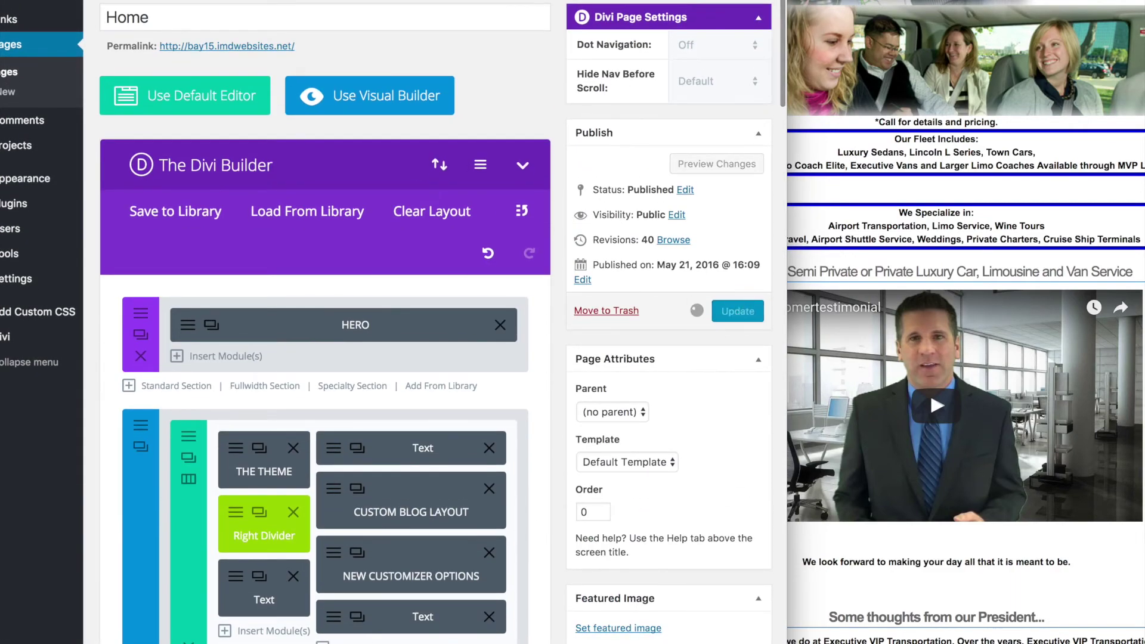
Step: Reload the live site and scroll through the restyled fleet and specialties lists
key("ctrl+Tab")
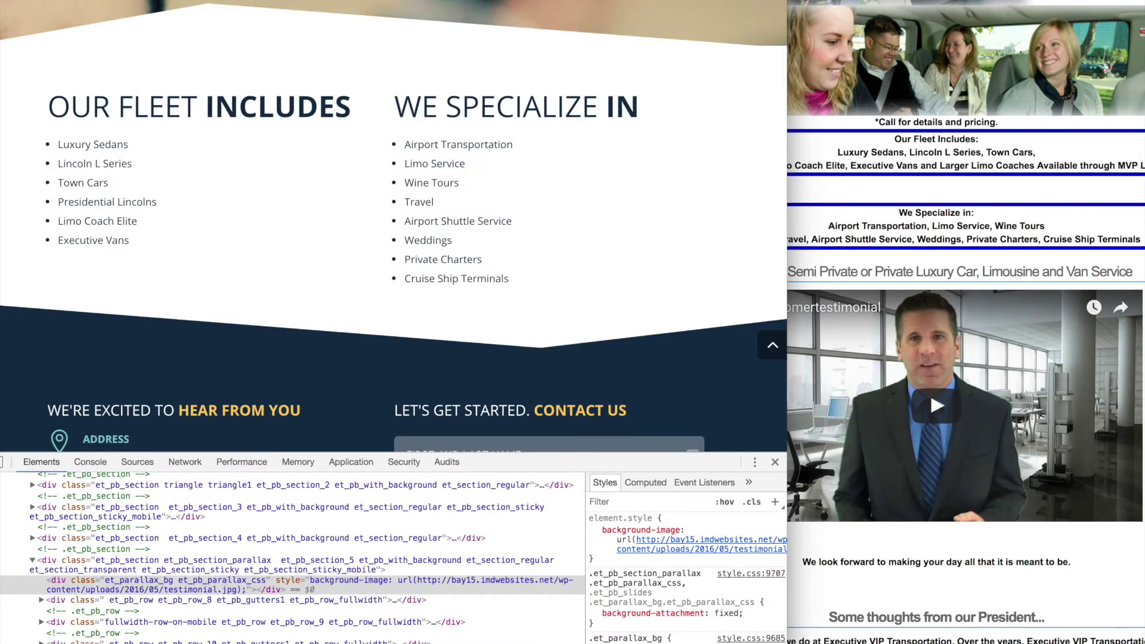
key("ctrl+r")
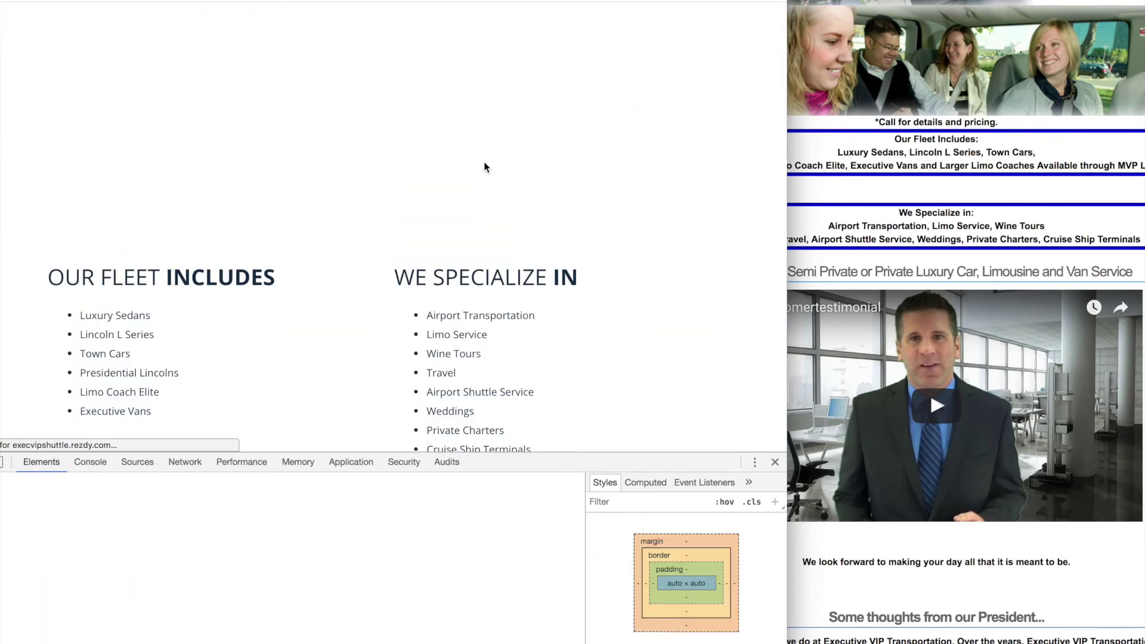
scroll(531, 171, "down", 8)
scroll(531, 170, "up", 5)
scroll(530, 171, "down", 1)
scroll(531, 171, "up", 1)
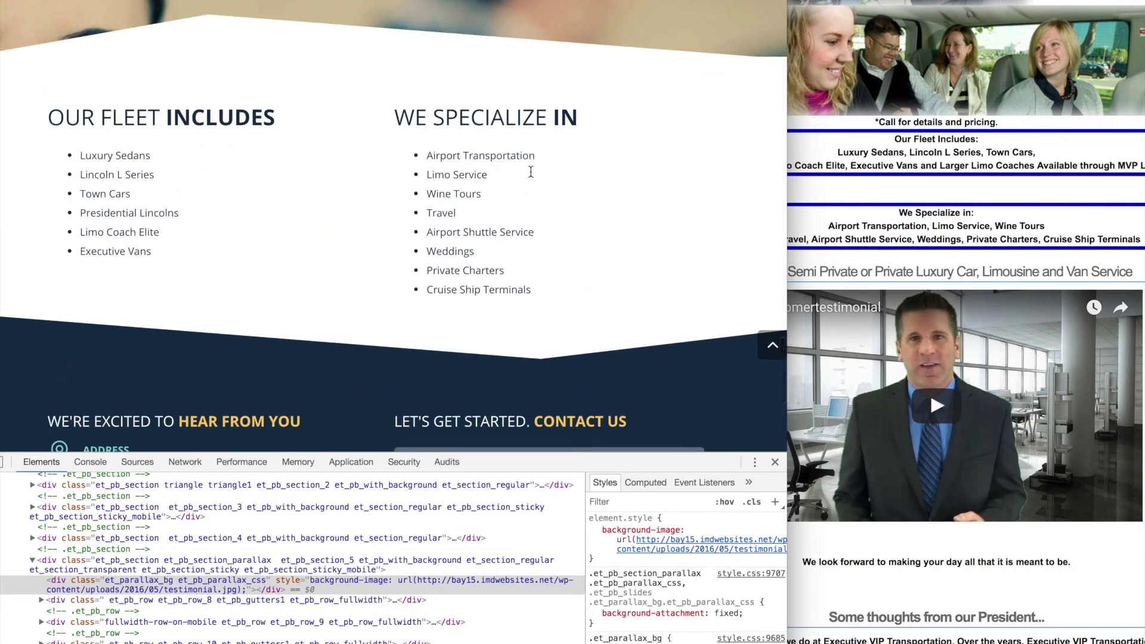
scroll(348, 187, "down", 5)
scroll(348, 188, "up", 8)
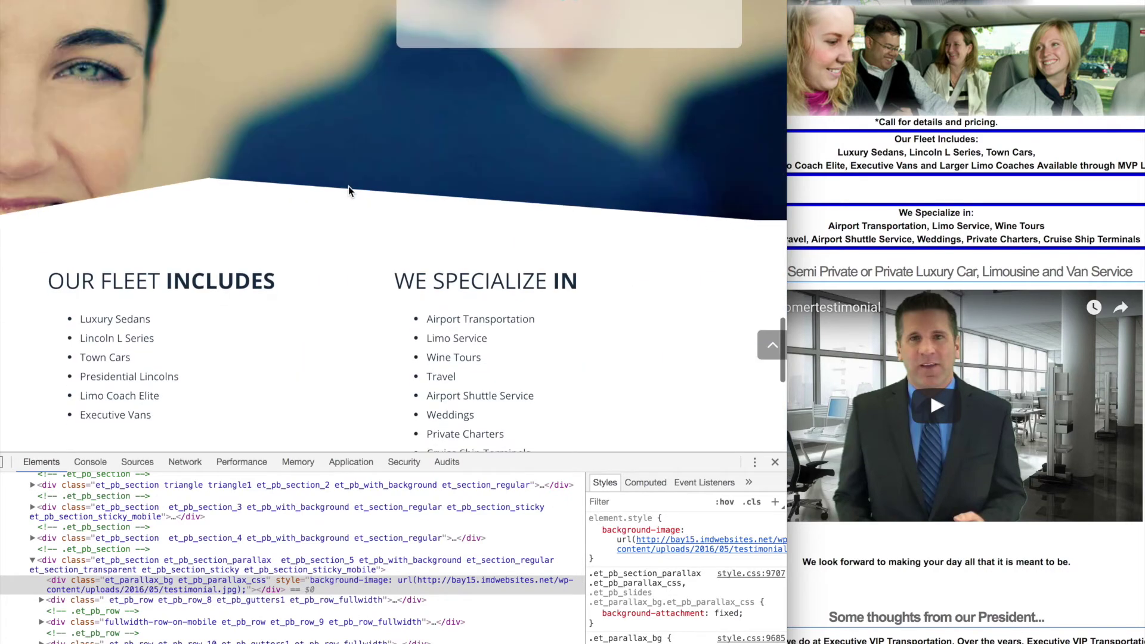
scroll(348, 187, "down", 2)
scroll(349, 189, "down", 5)
scroll(349, 189, "up", 3)
scroll(348, 189, "down", 3)
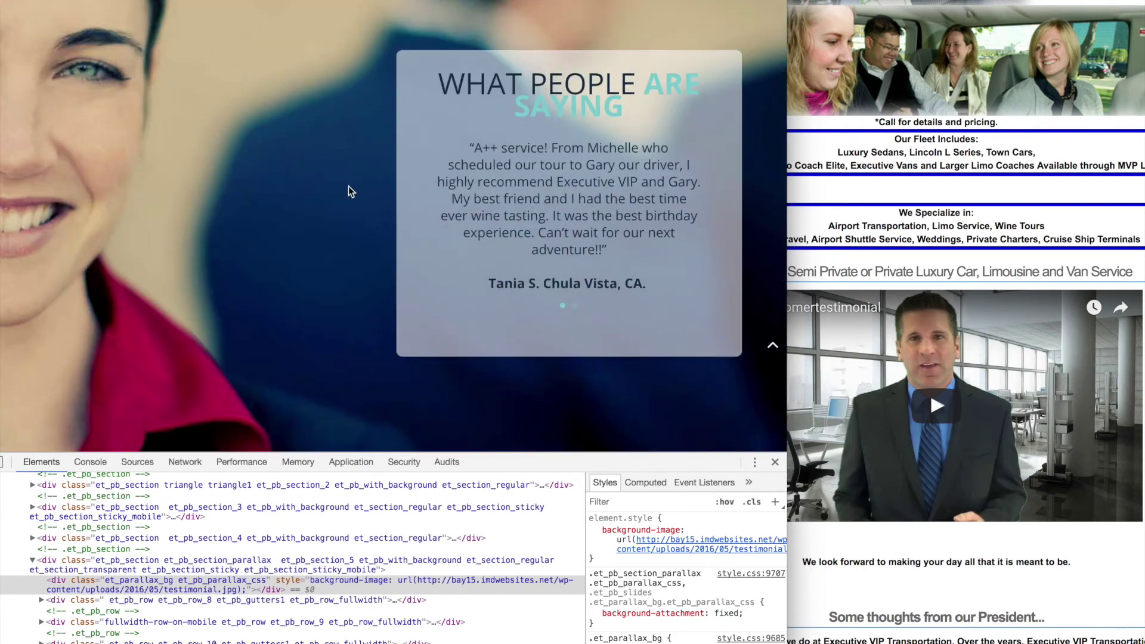
left_click_drag(632, 111, 320, 52)
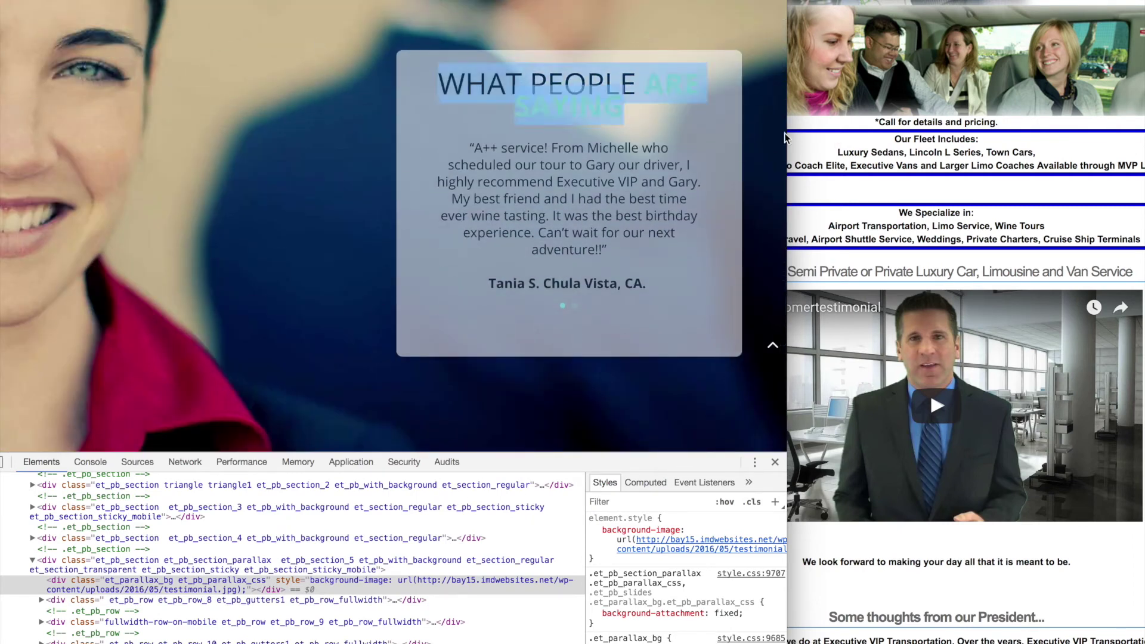
Step: Widen the live site window to full width and review the two lists again
left_click(791, 138)
left_click(357, 102)
left_click_drag(786, 77, 1141, 91)
scroll(420, 140, "down", 4)
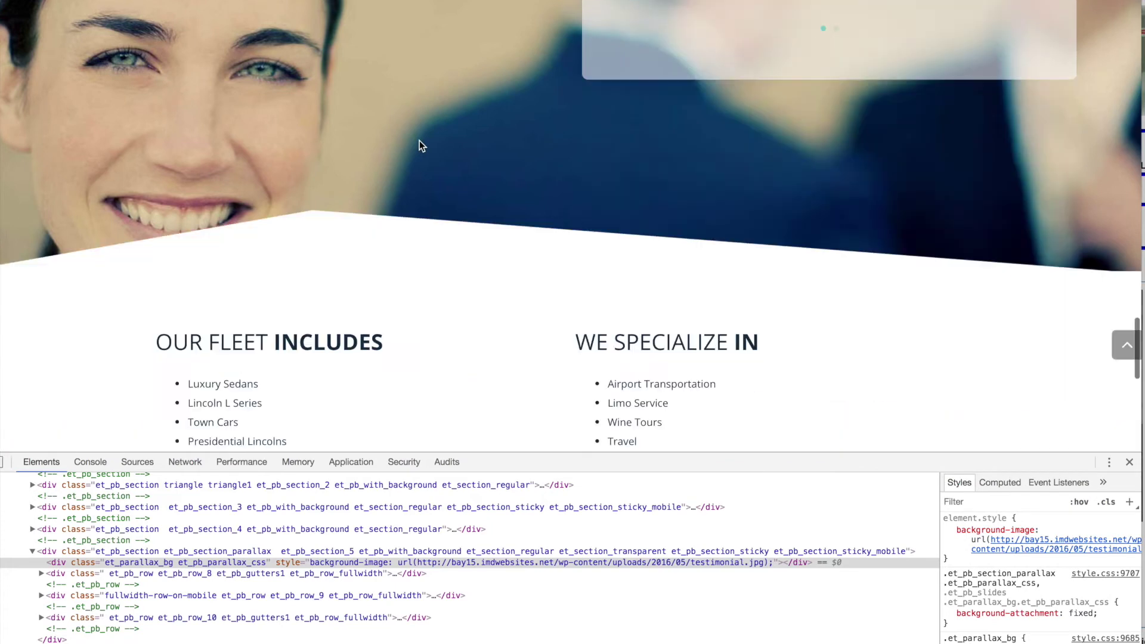
scroll(420, 140, "down", 8)
scroll(417, 141, "up", 4)
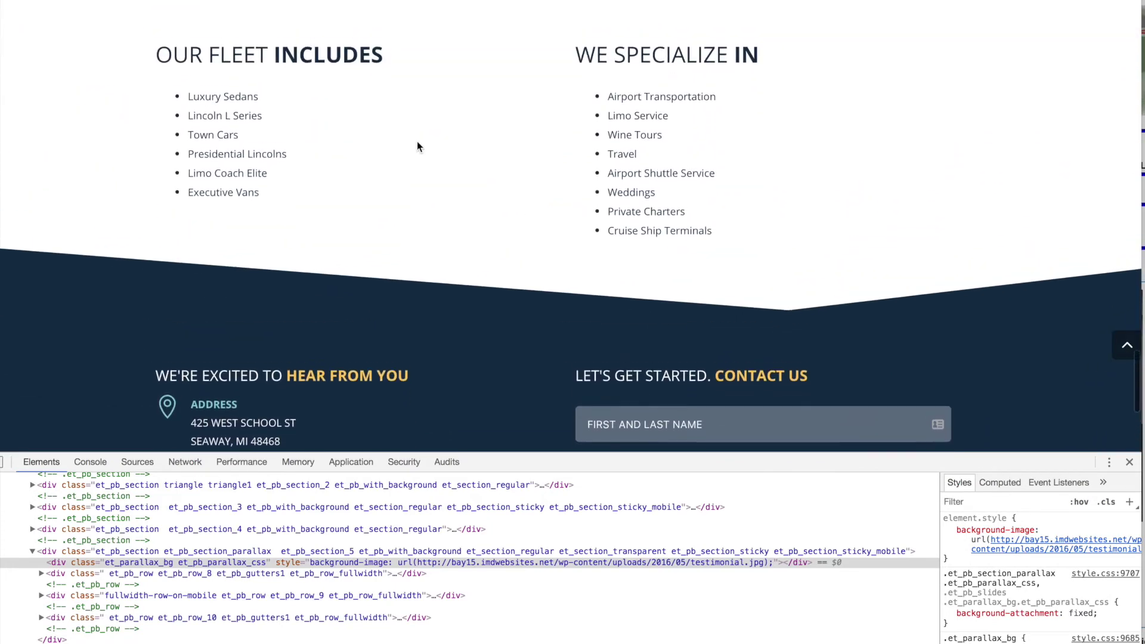
scroll(417, 143, "up", 3)
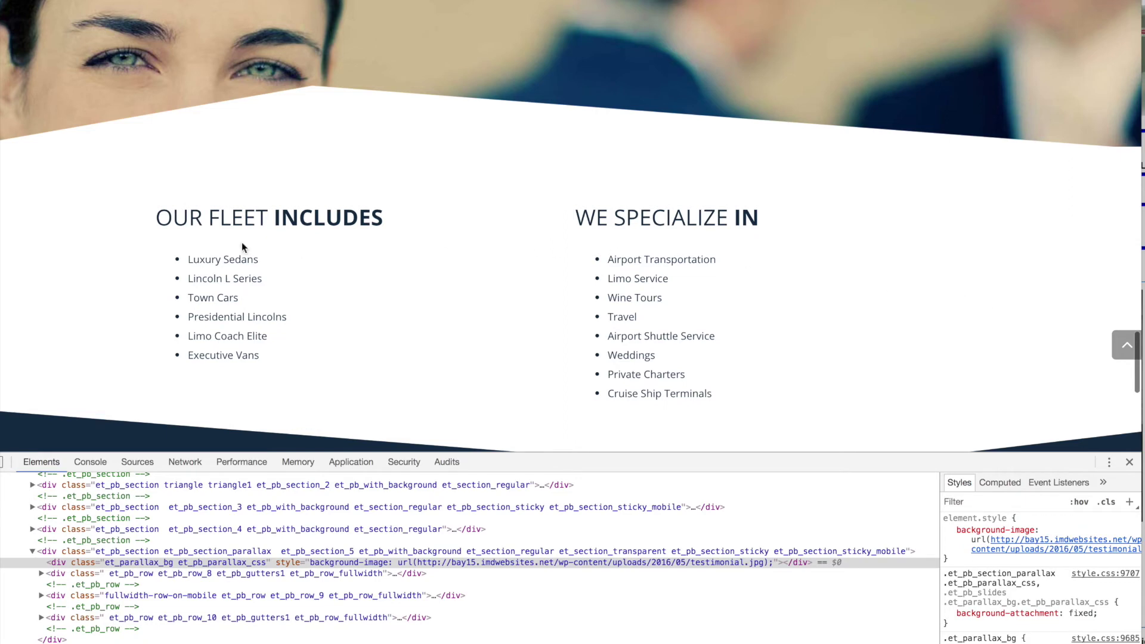
scroll(303, 230, "down", 8)
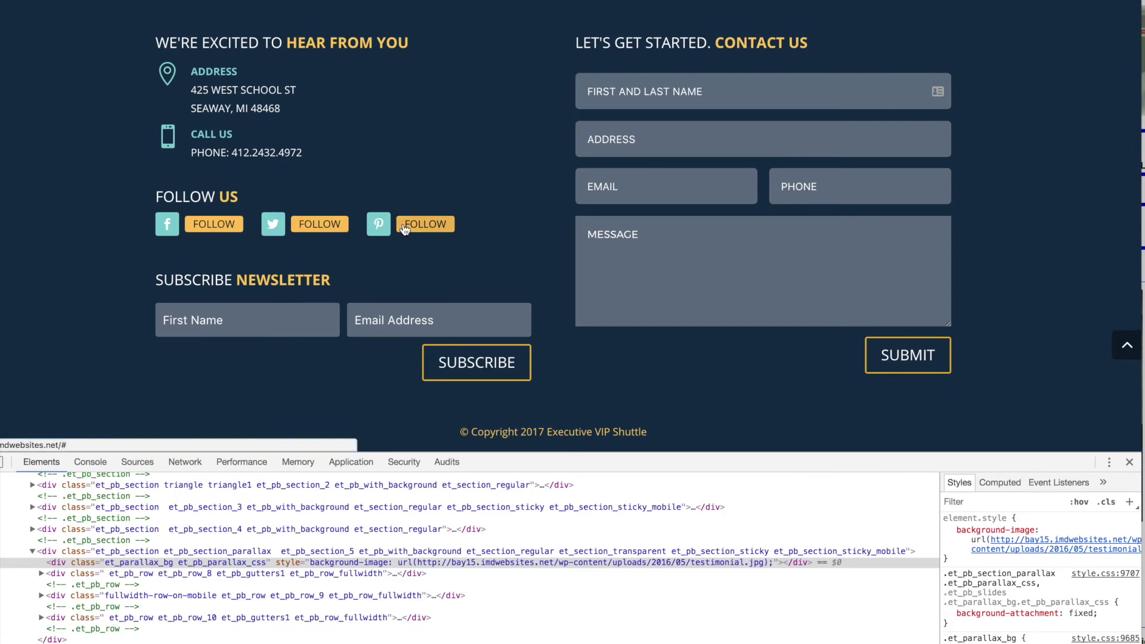
scroll(386, 216, "up", 20)
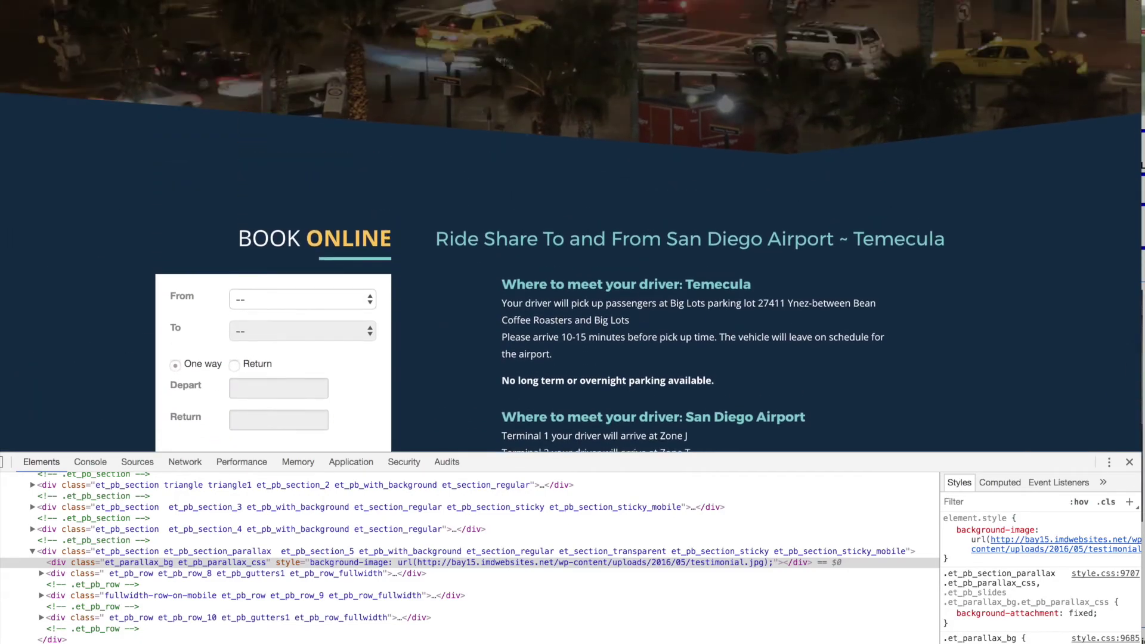
scroll(382, 216, "up", 10)
scroll(645, 276, "down", 10)
scroll(644, 276, "down", 10)
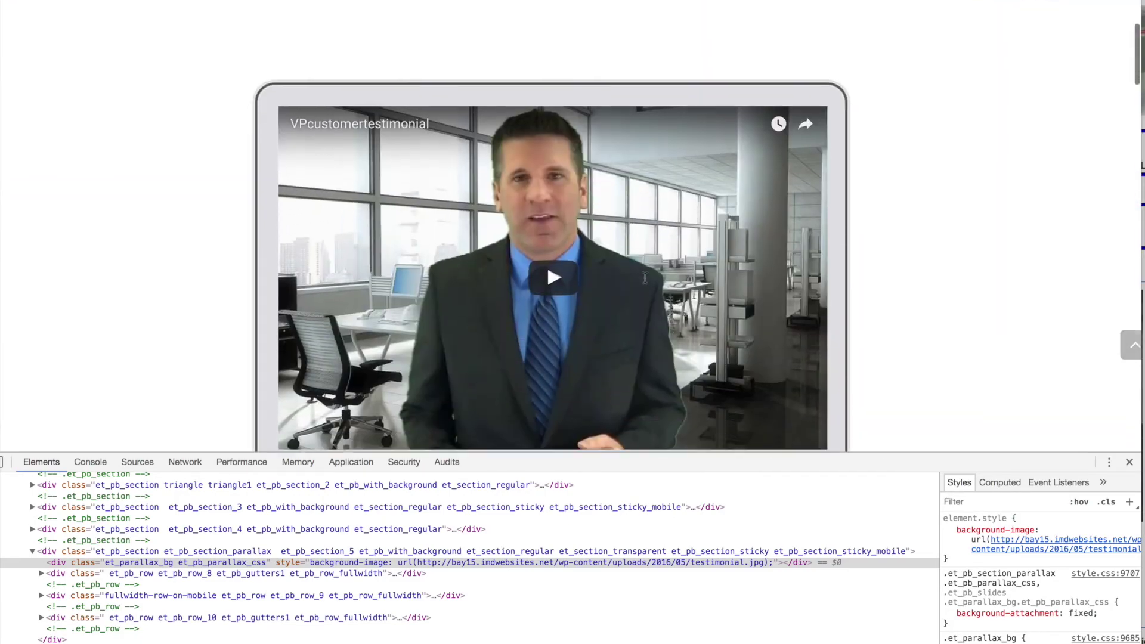
scroll(644, 276, "down", 20)
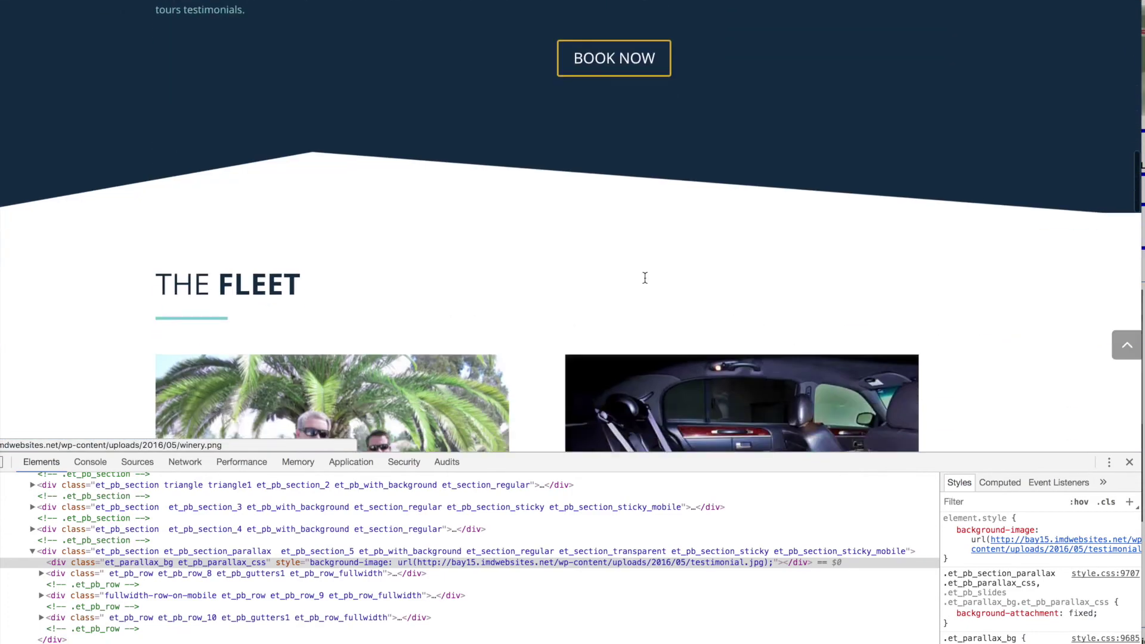
scroll(646, 283, "down", 15)
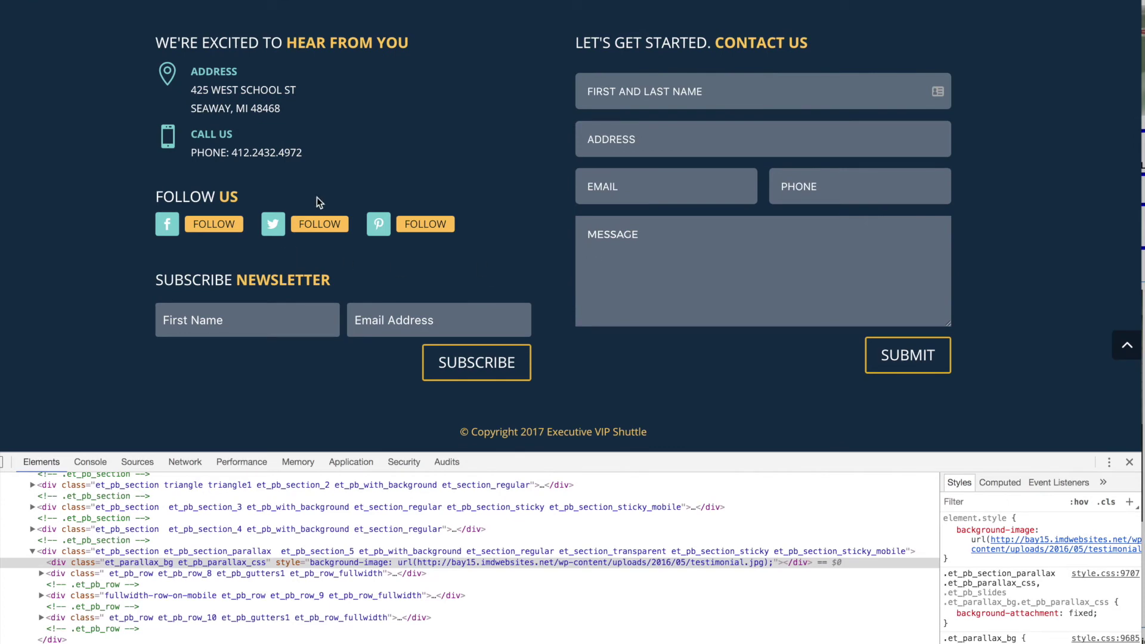
scroll(423, 137, "up", 15)
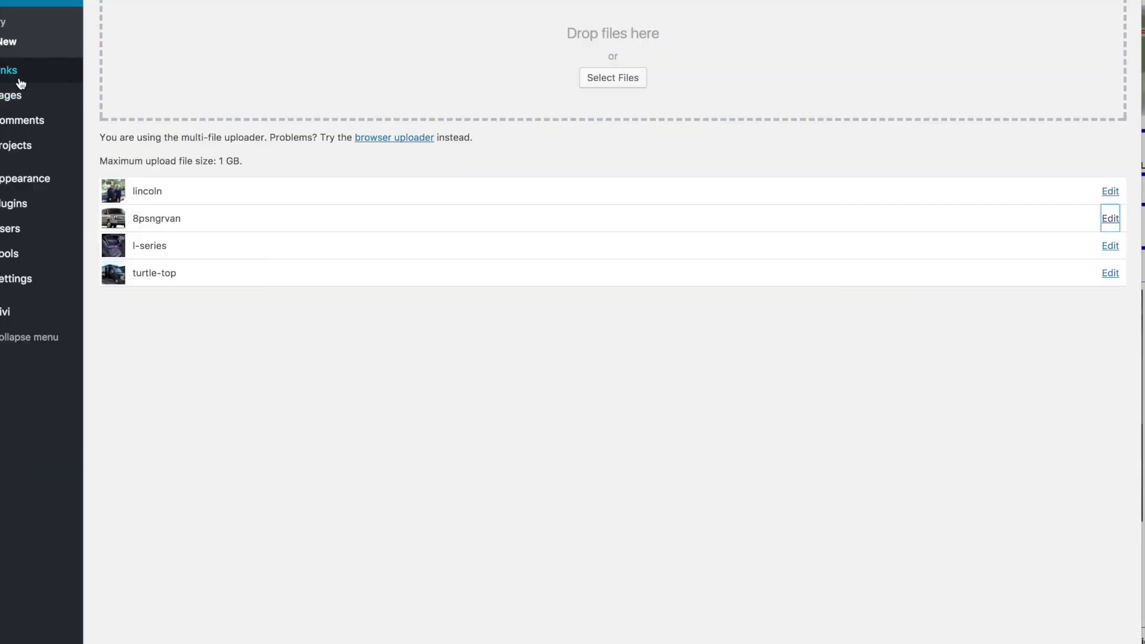
Step: Preview the About page on the live site from the All Pages list
mouse_move(21, 95)
left_click(149, 96)
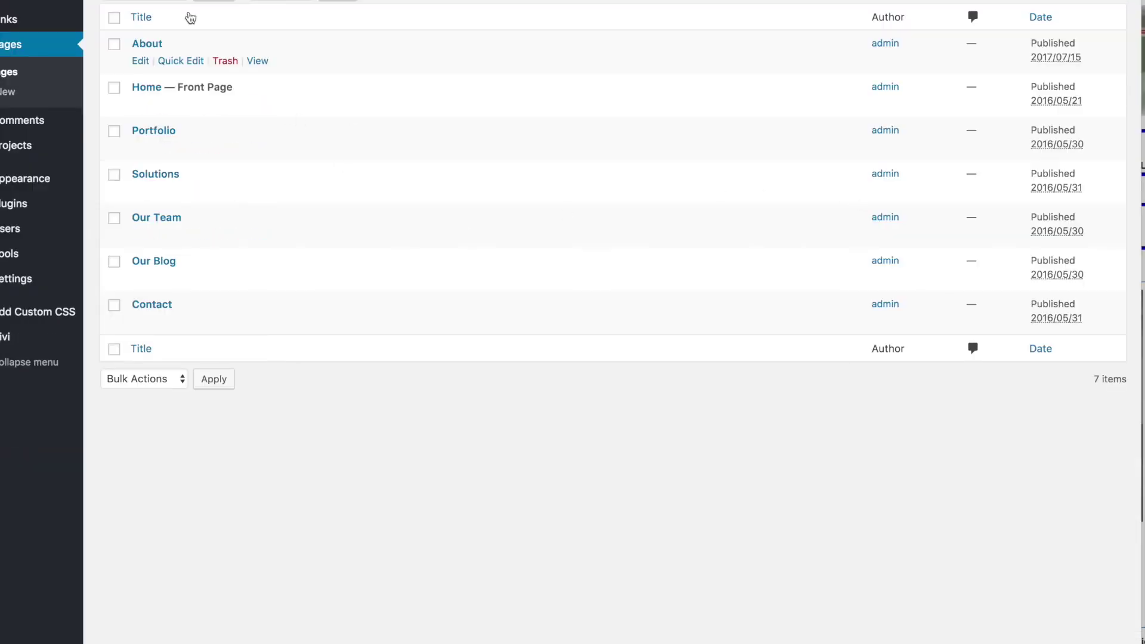
left_click(258, 62)
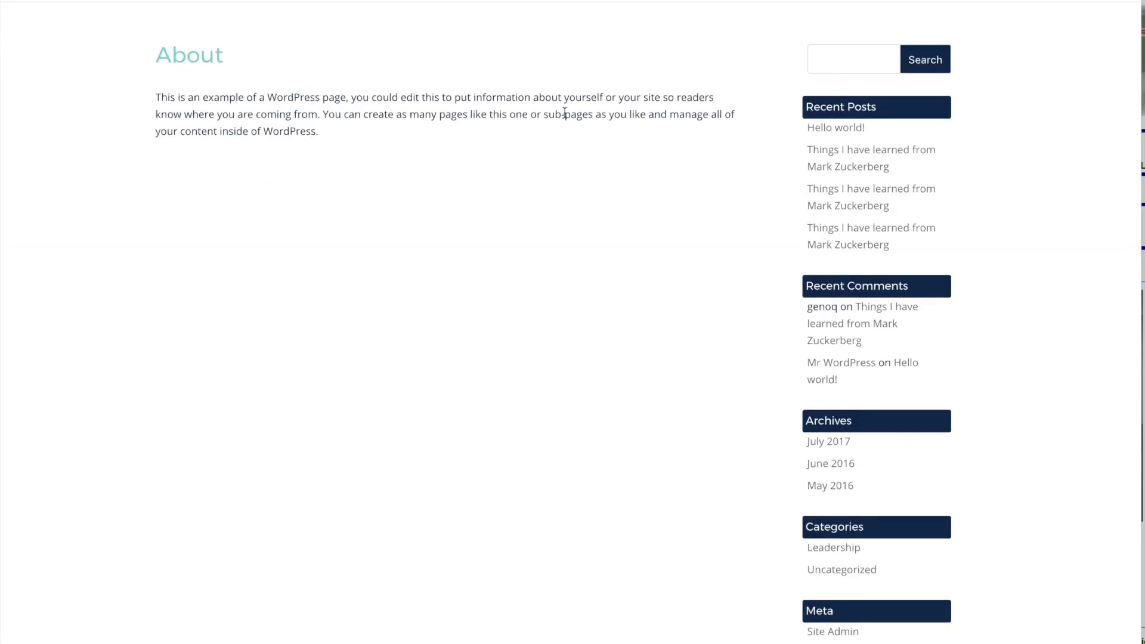
key("alt+Left")
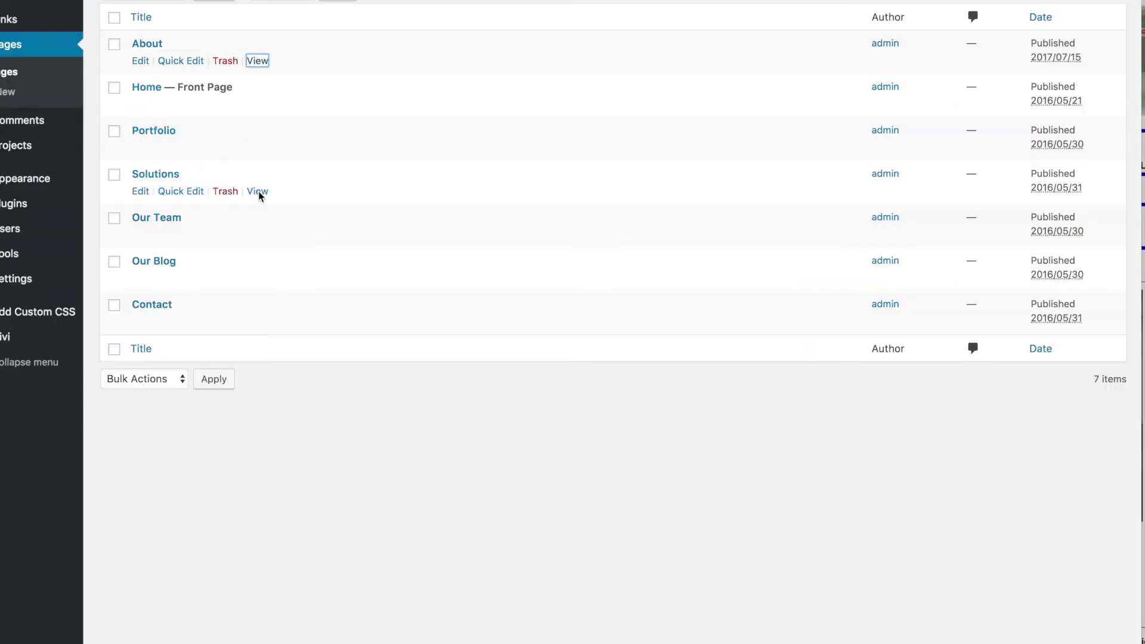
Step: View the Solutions page, then open its SOLUTIONS section settings showing the ocean background image
left_click(258, 192)
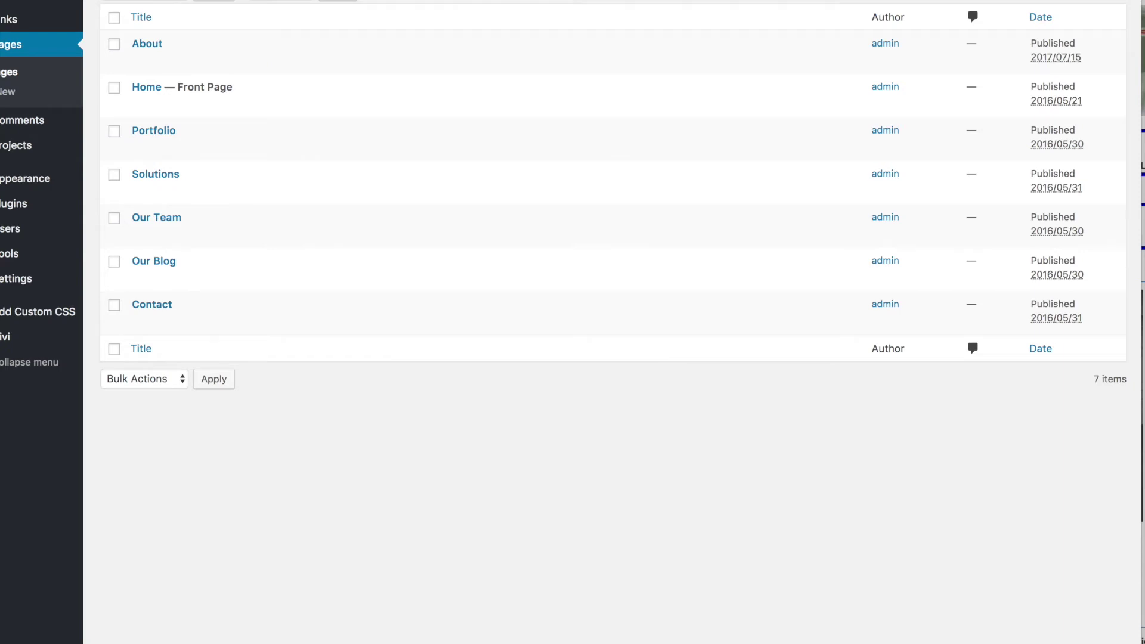
scroll(376, 325, "down", 20)
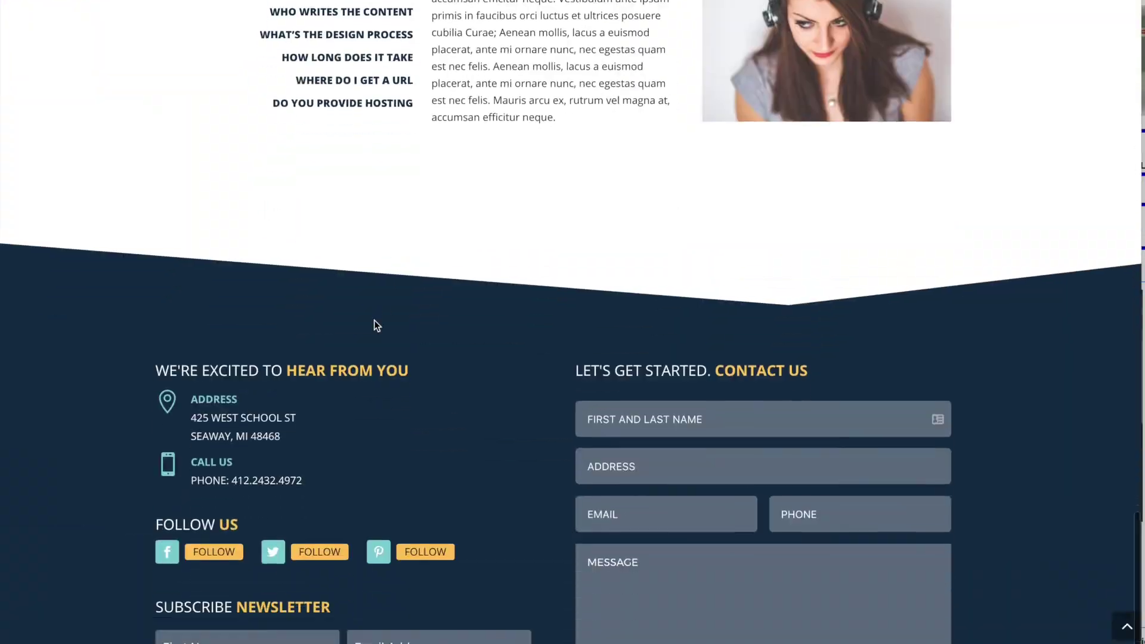
scroll(374, 320, "up", 12)
scroll(374, 320, "up", 15)
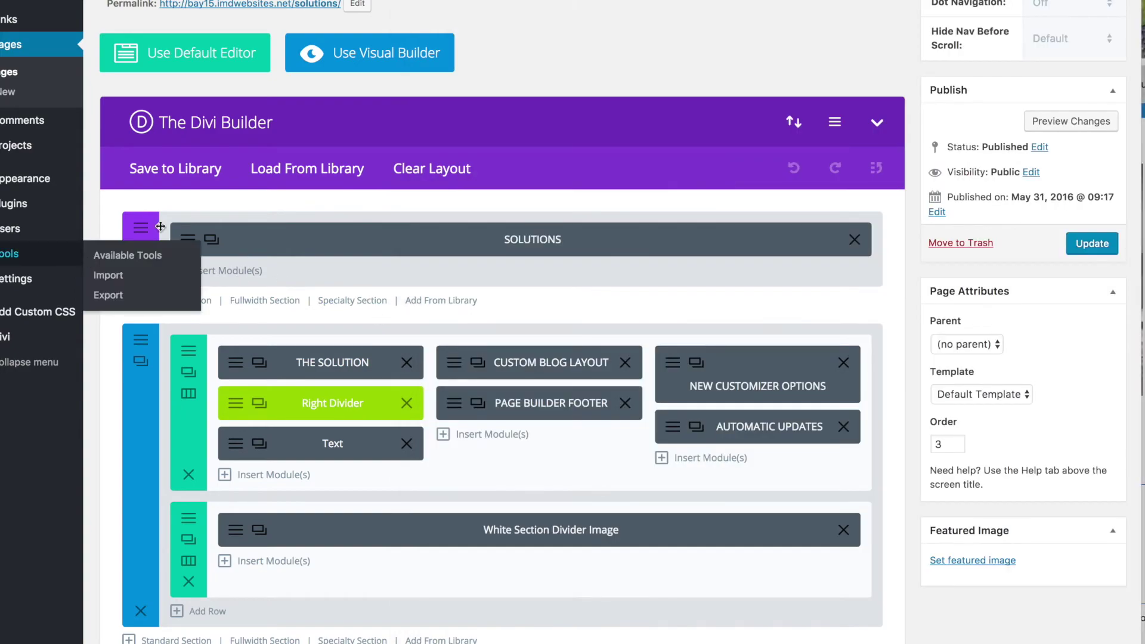
left_click(145, 227)
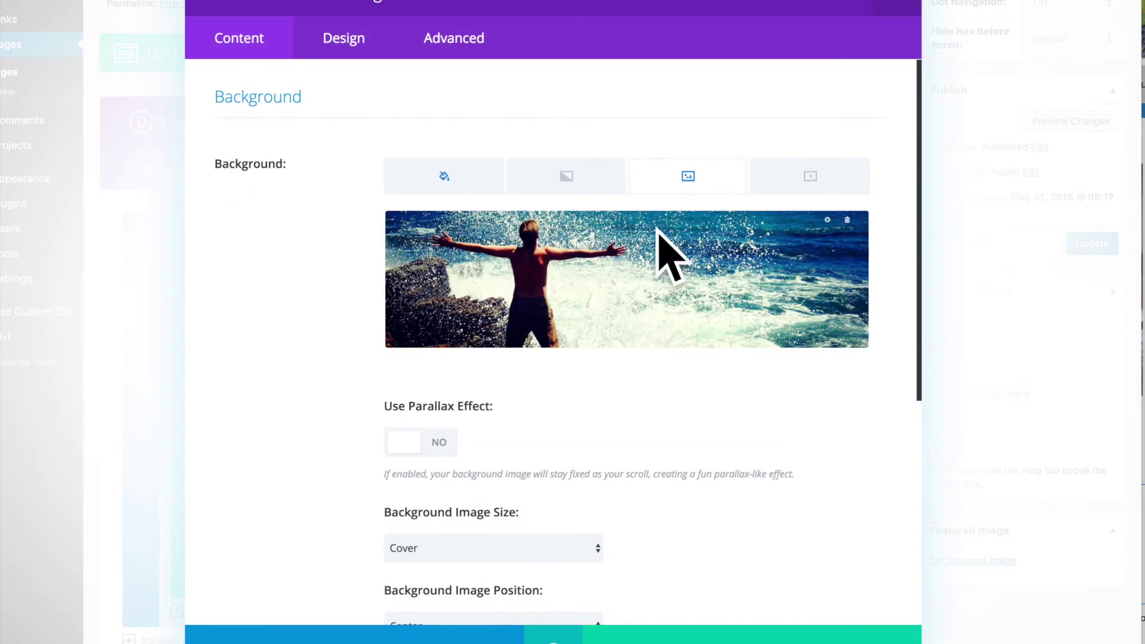
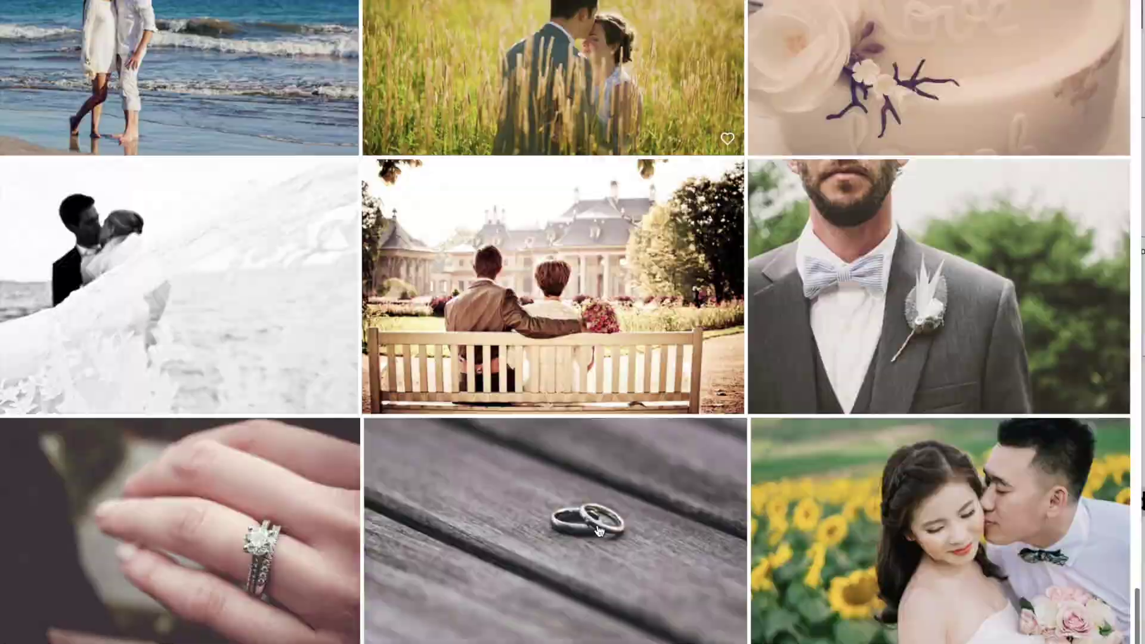
Step: Find the beach red-carpet aisle photo in the Pexels gallery and copy it at full size
scroll(593, 531, "down", 15)
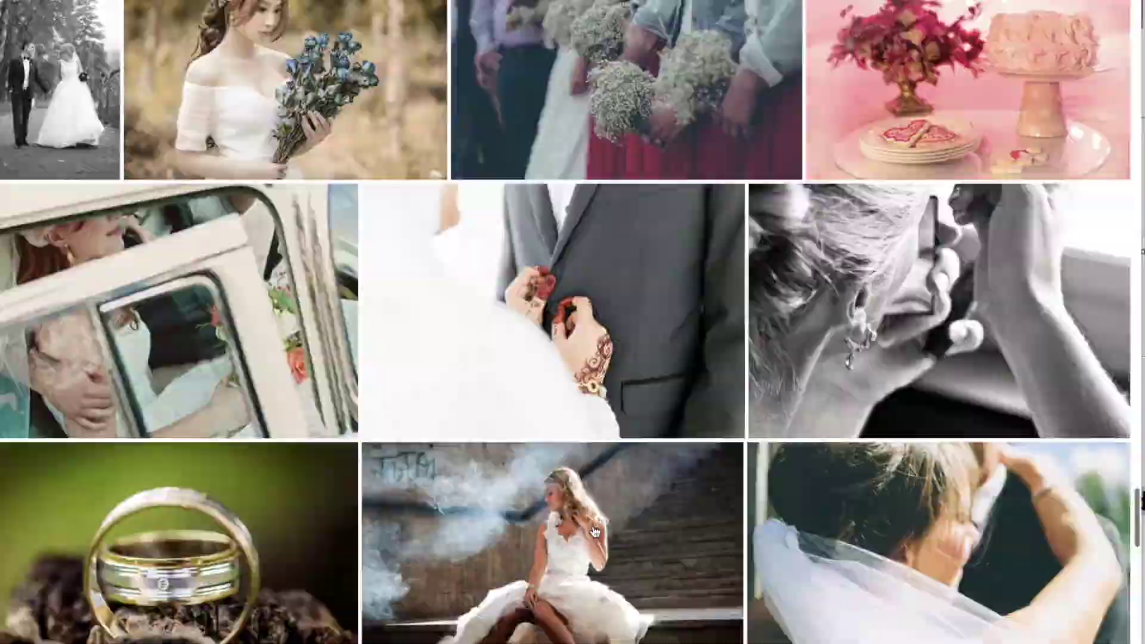
scroll(593, 531, "up", 20)
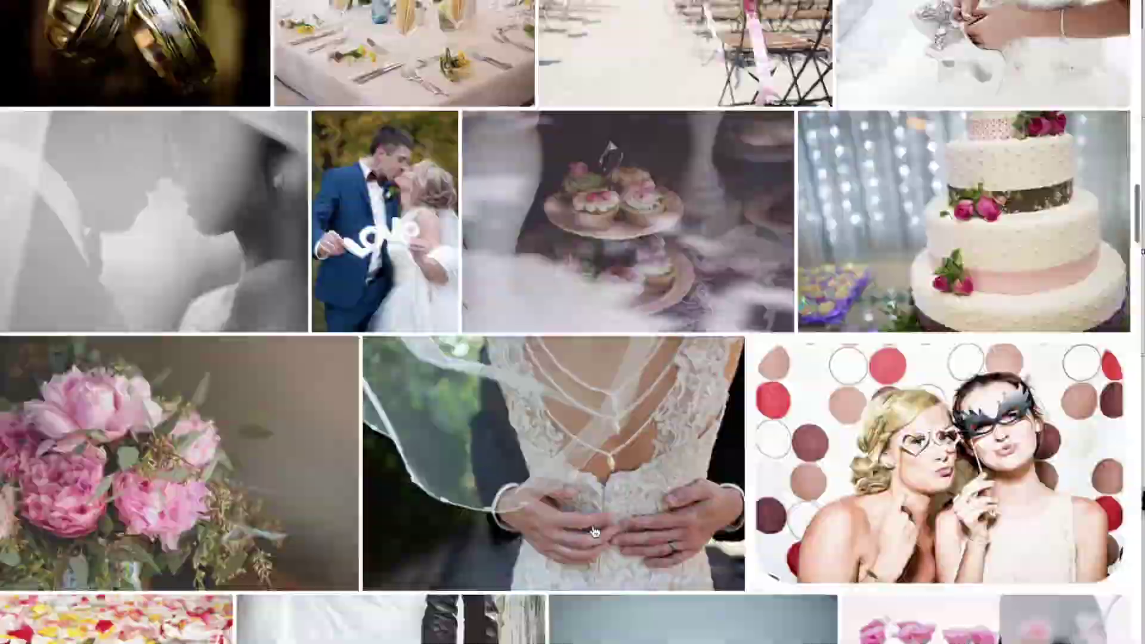
scroll(594, 531, "up", 2)
scroll(593, 530, "down", 4)
scroll(412, 477, "up", 2)
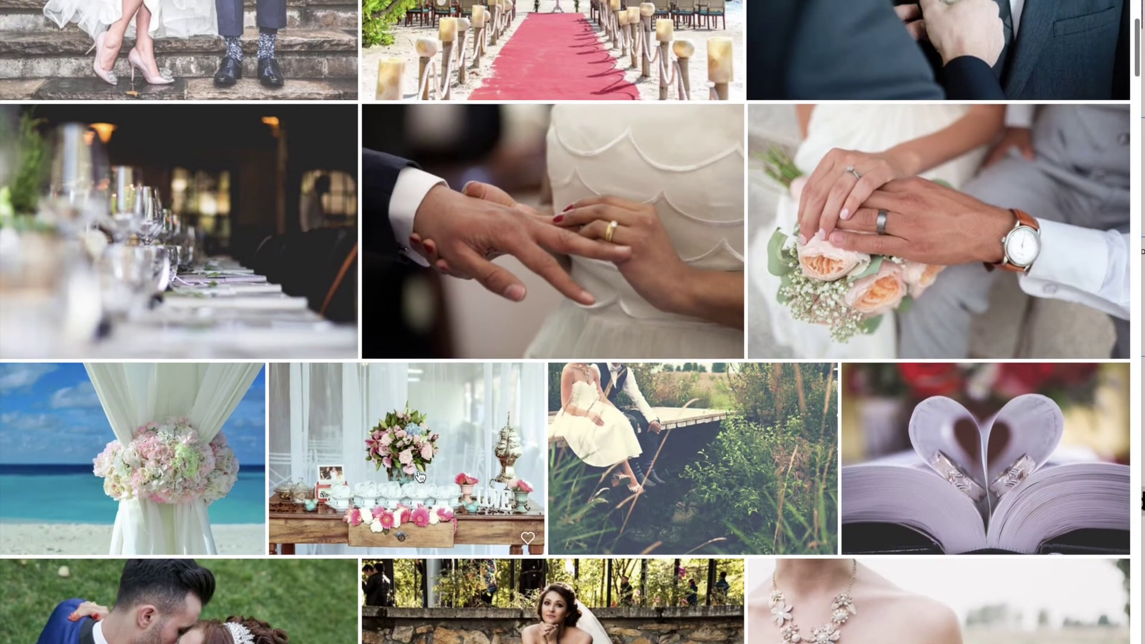
scroll(744, 571, "up", 5)
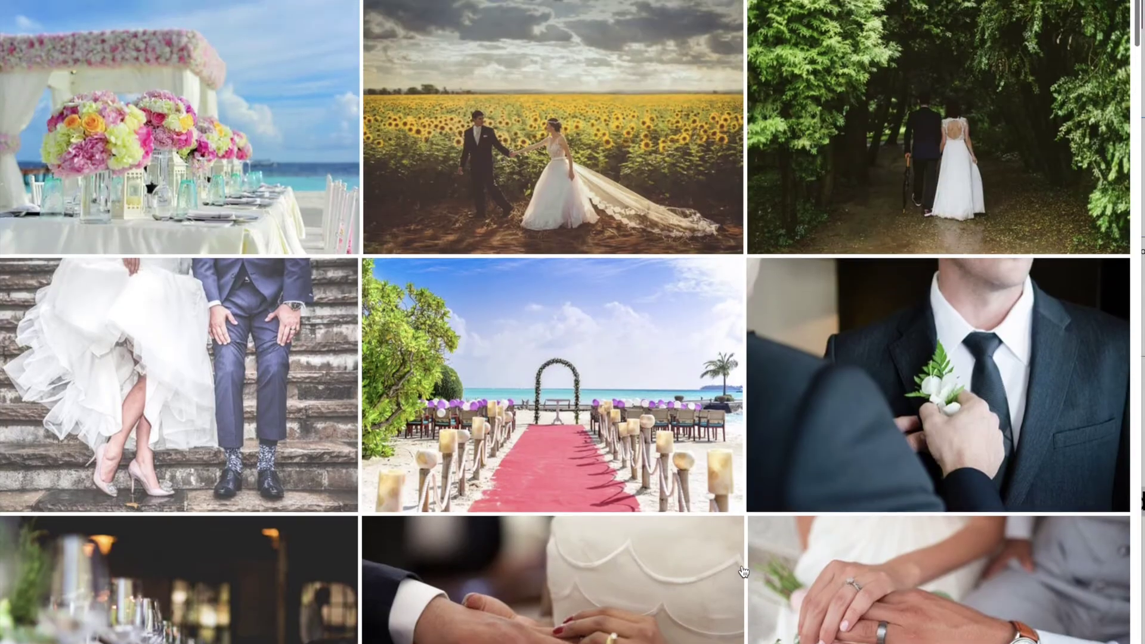
left_click(623, 471)
left_click(350, 133)
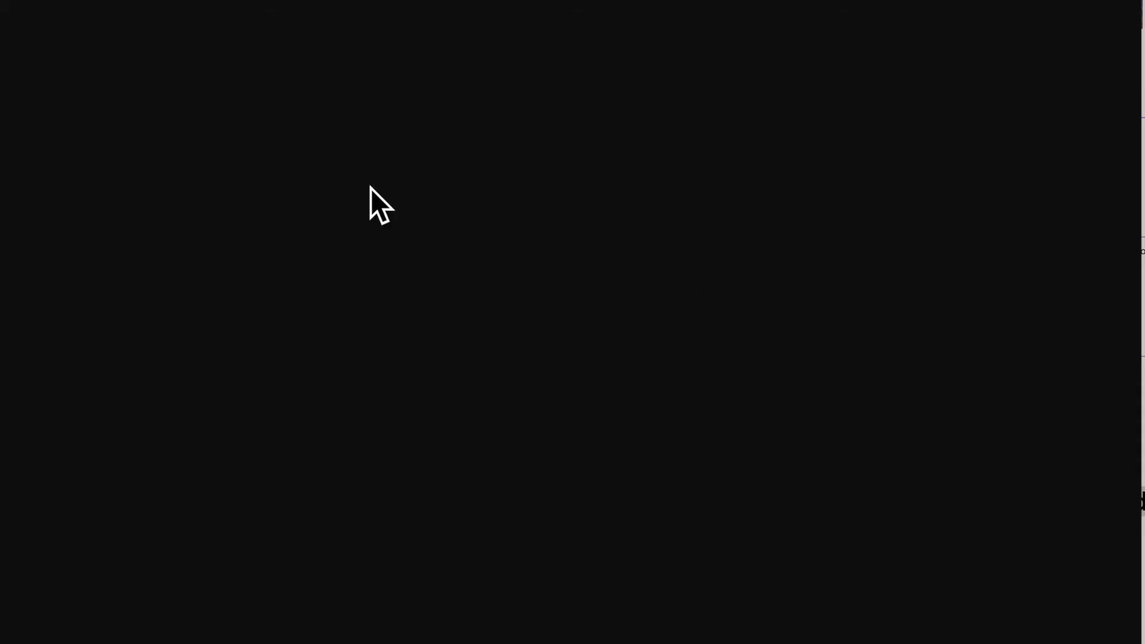
right_click(499, 105)
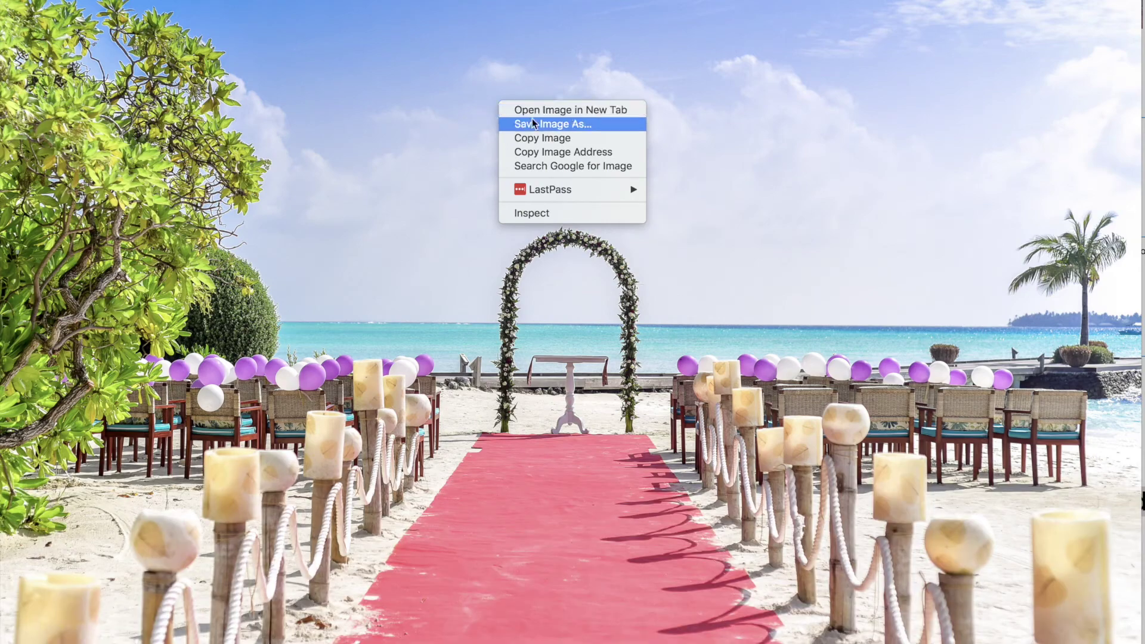
left_click(535, 140)
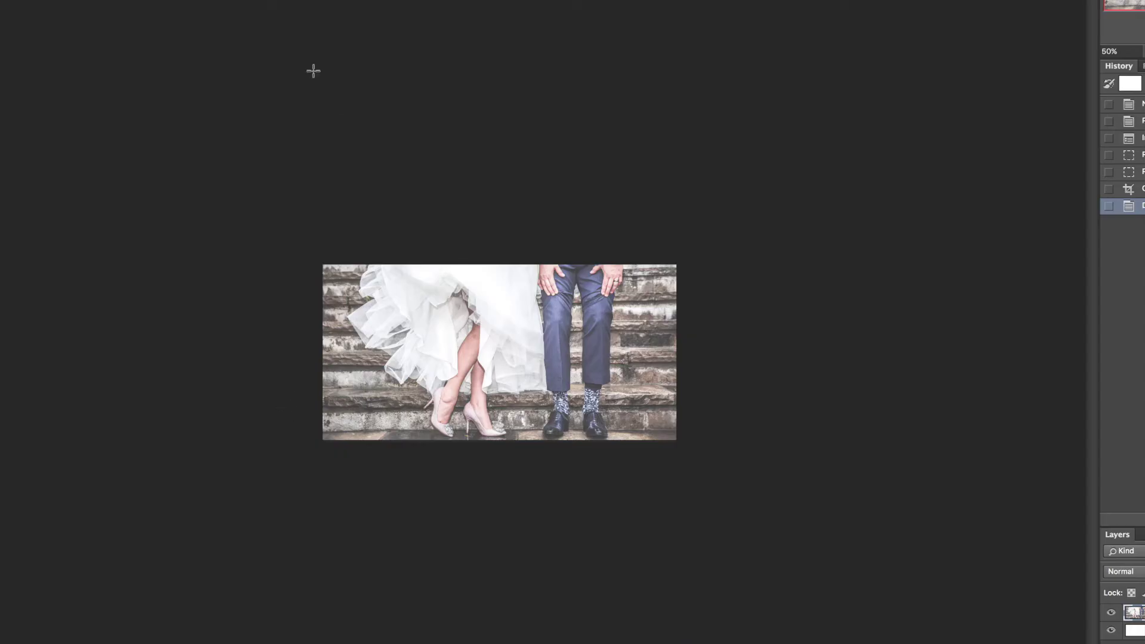
Step: Discard Untitled-1 and paste the beach photo into a new Photoshop document
key("super+w")
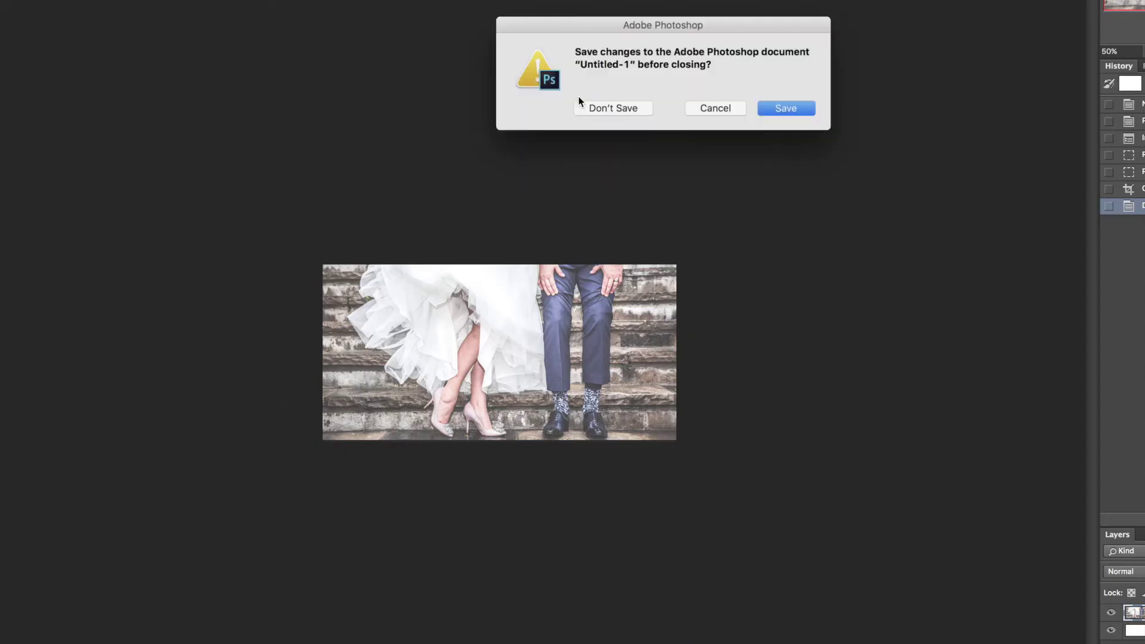
left_click(595, 106)
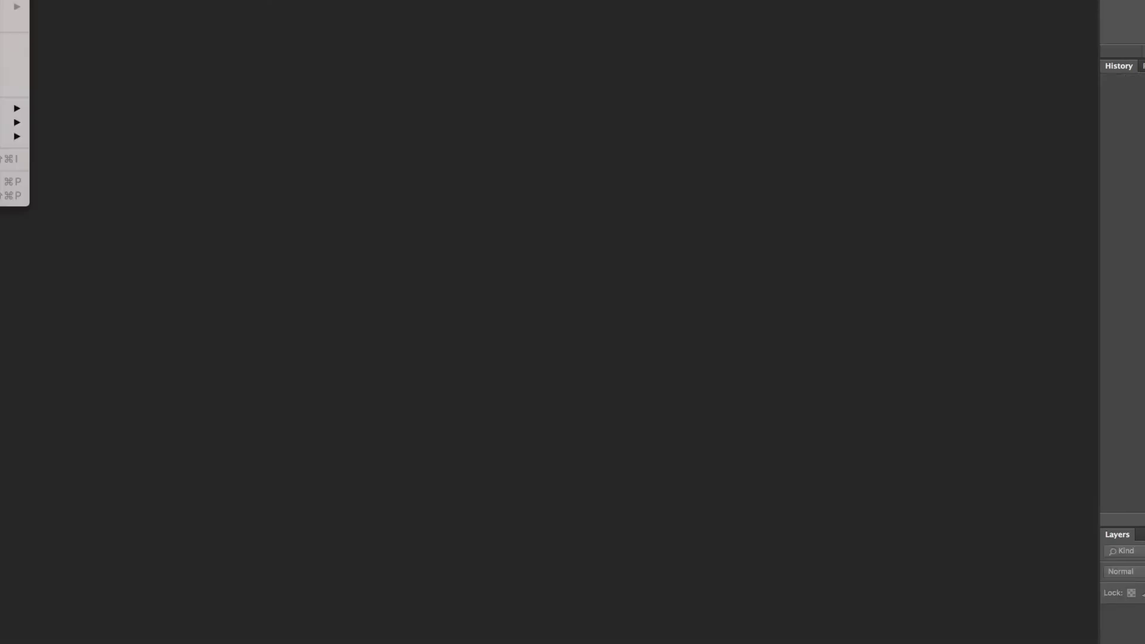
key("super+n")
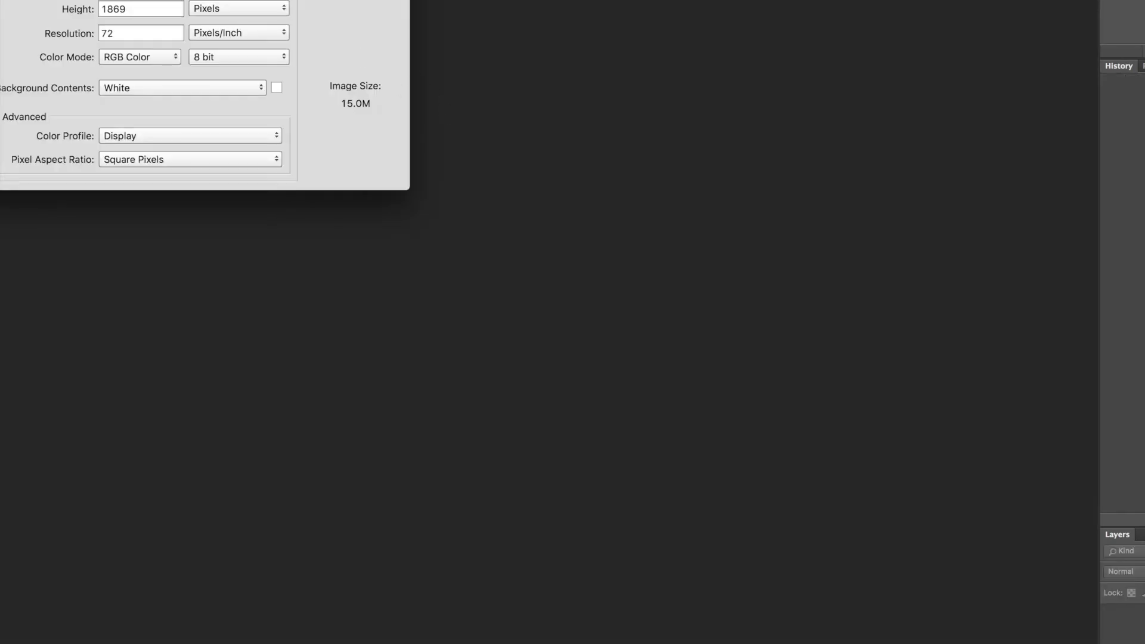
key("Return")
key("super+v")
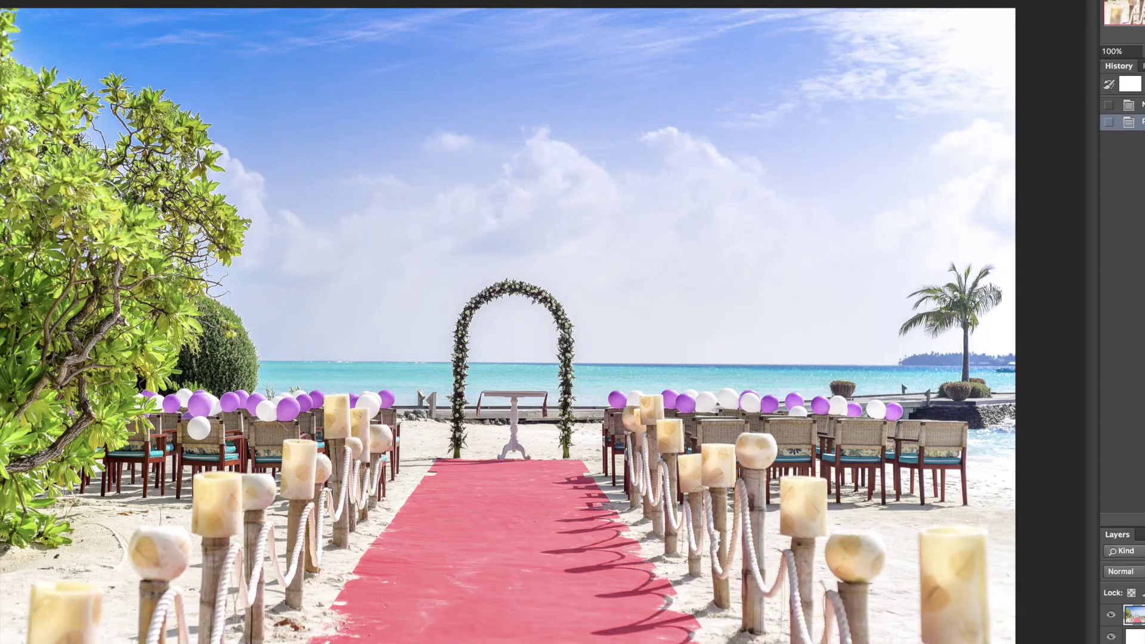
Step: Resize the photo to 1600 px wide, crop a wide banner strip, and export it as a web JPEG
key("super+alt+i")
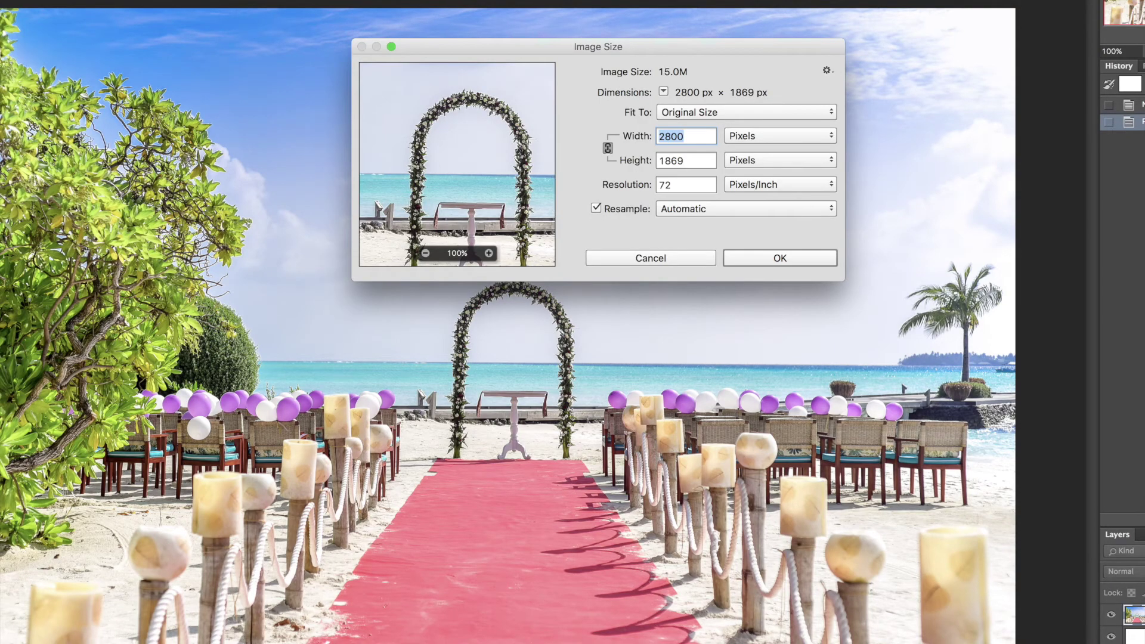
type("1600")
key("Return")
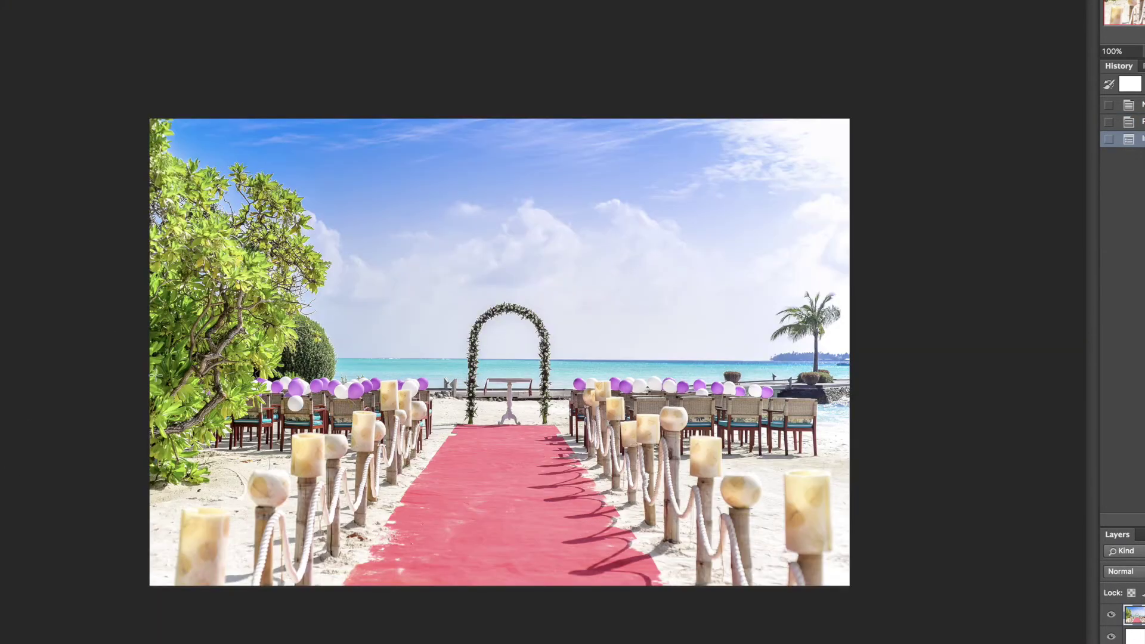
left_click_drag(140, 265, 941, 560)
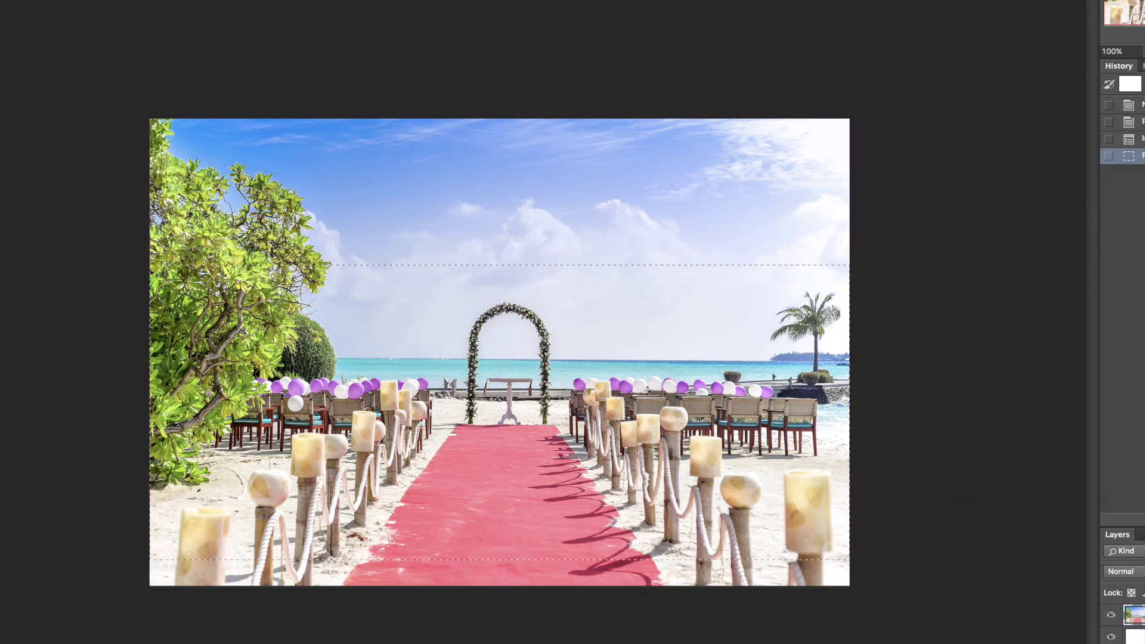
left_click(24, 12)
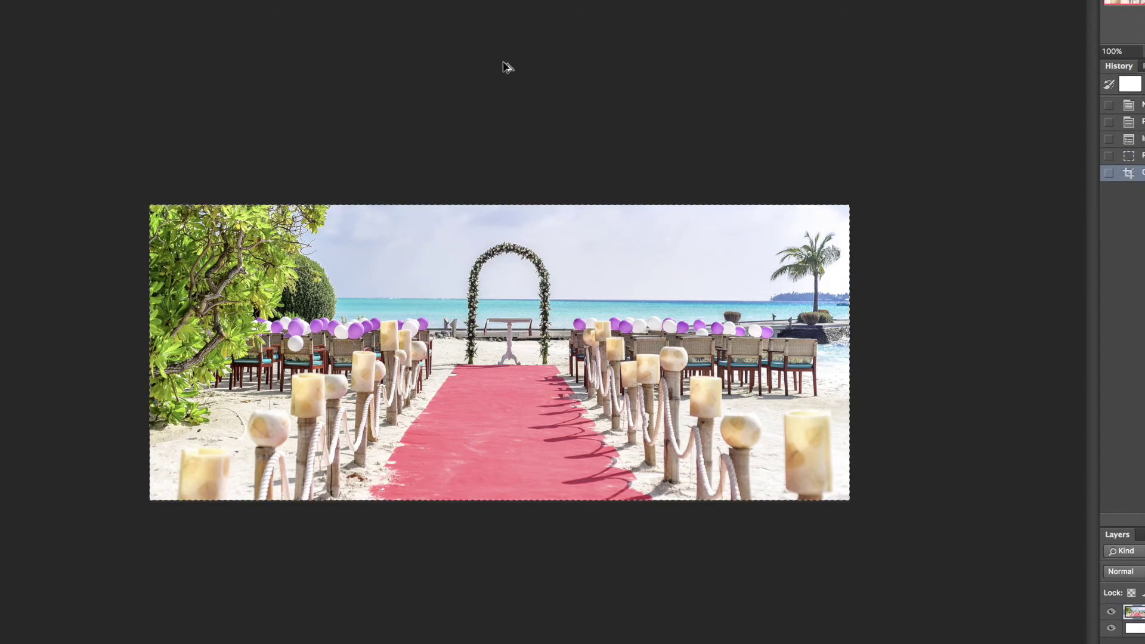
key("super+alt+shift+s")
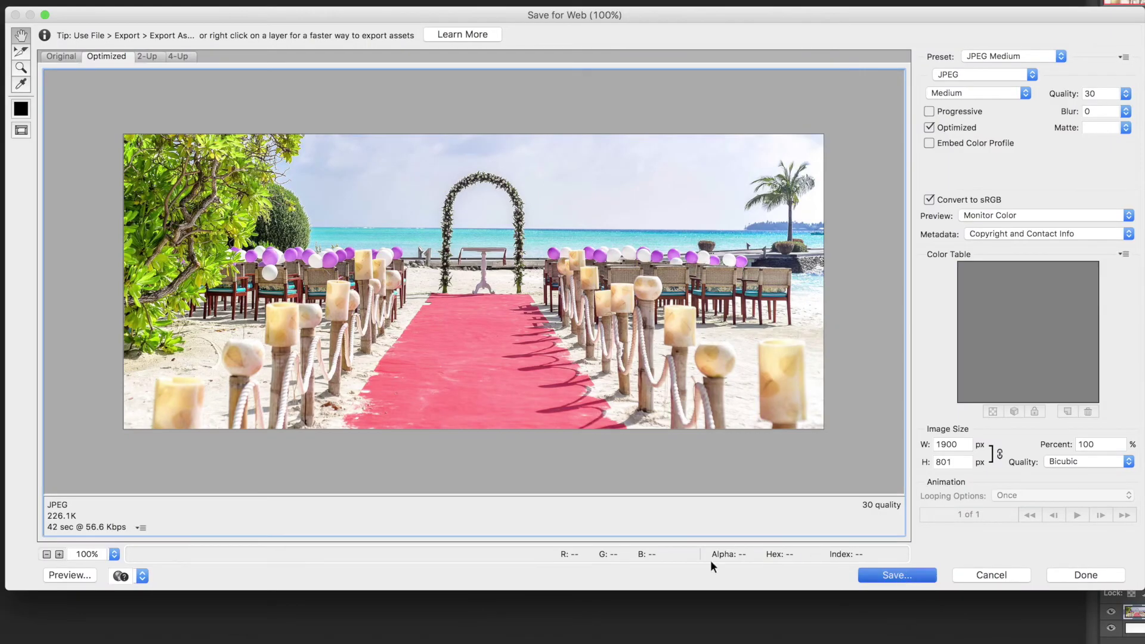
left_click(899, 575)
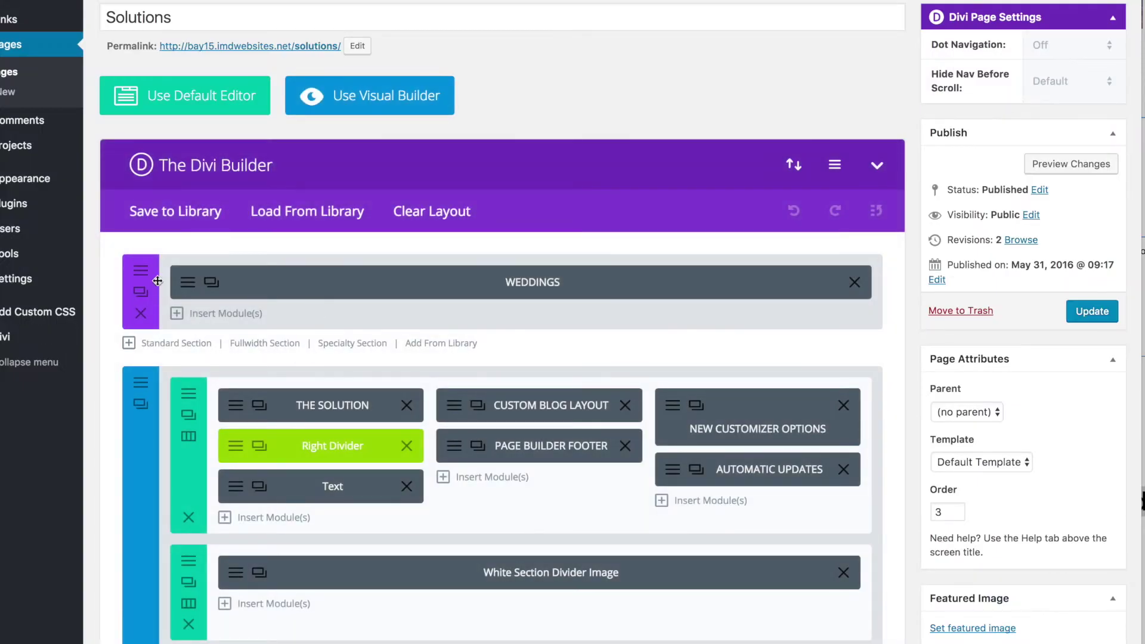
Step: Upload weddings2.jpg as the Weddings section's background image and update the page
left_click(146, 270)
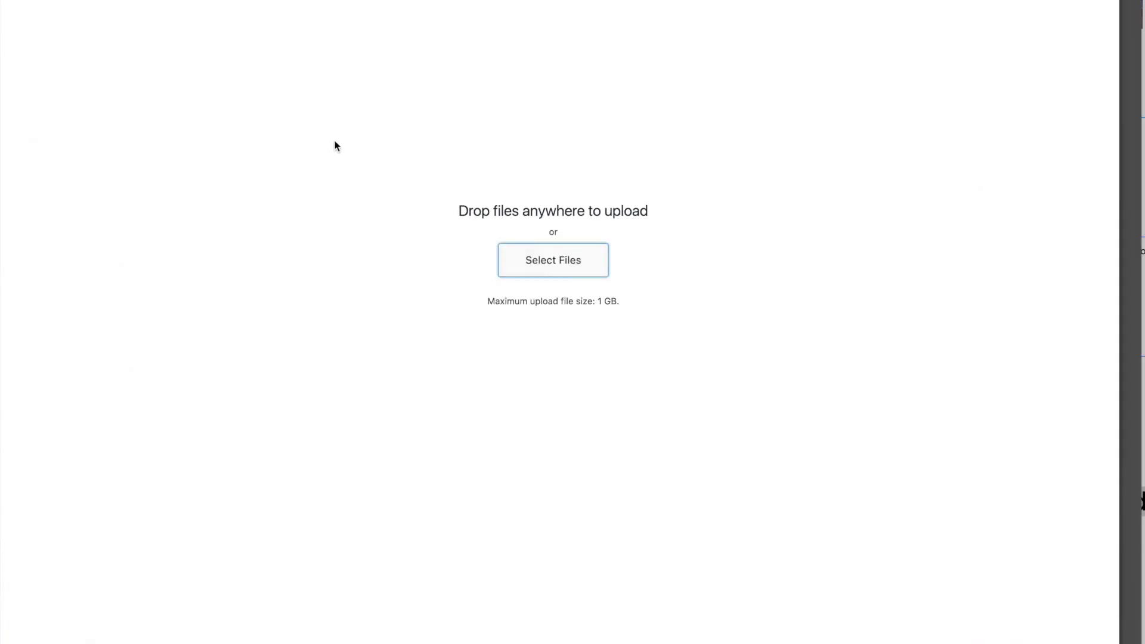
scroll(677, 78, "down", 10)
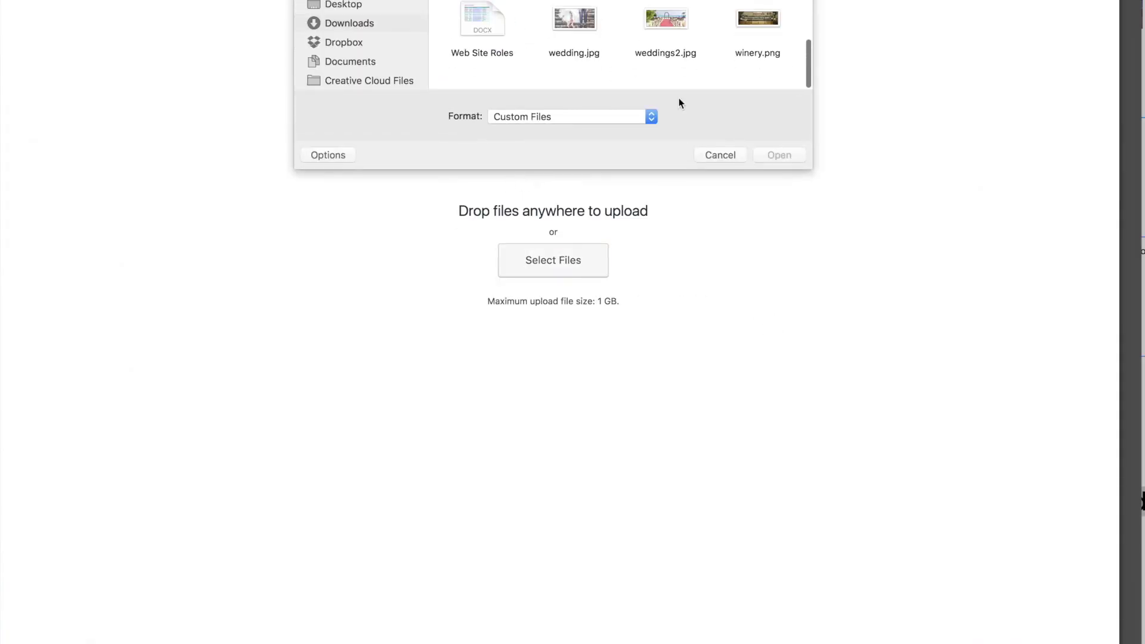
double_click(671, 37)
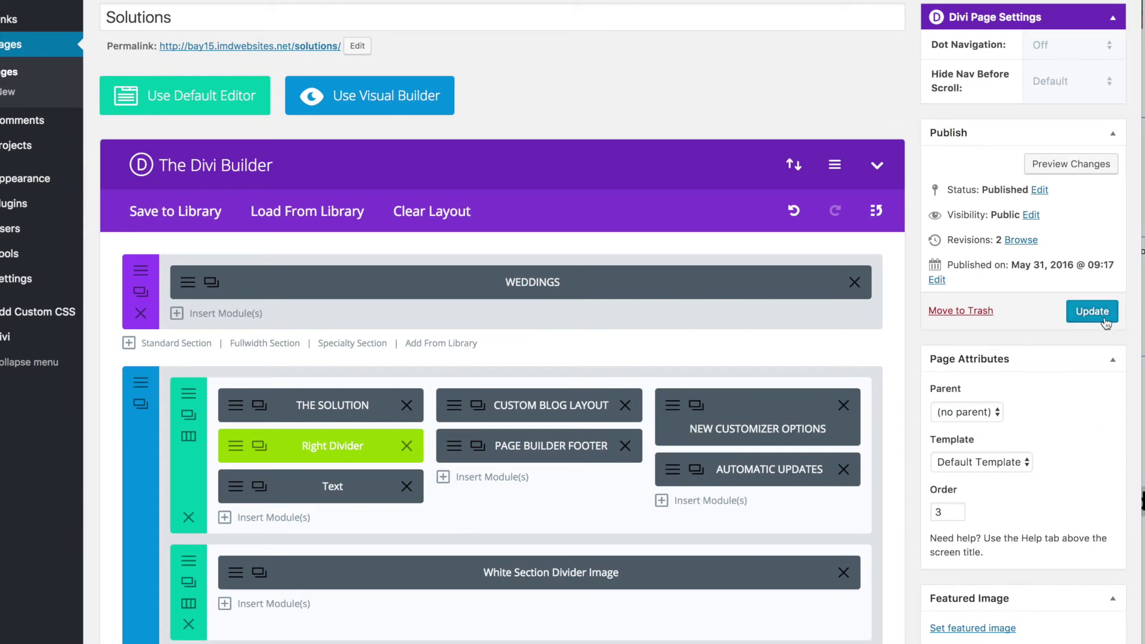
left_click(1105, 321)
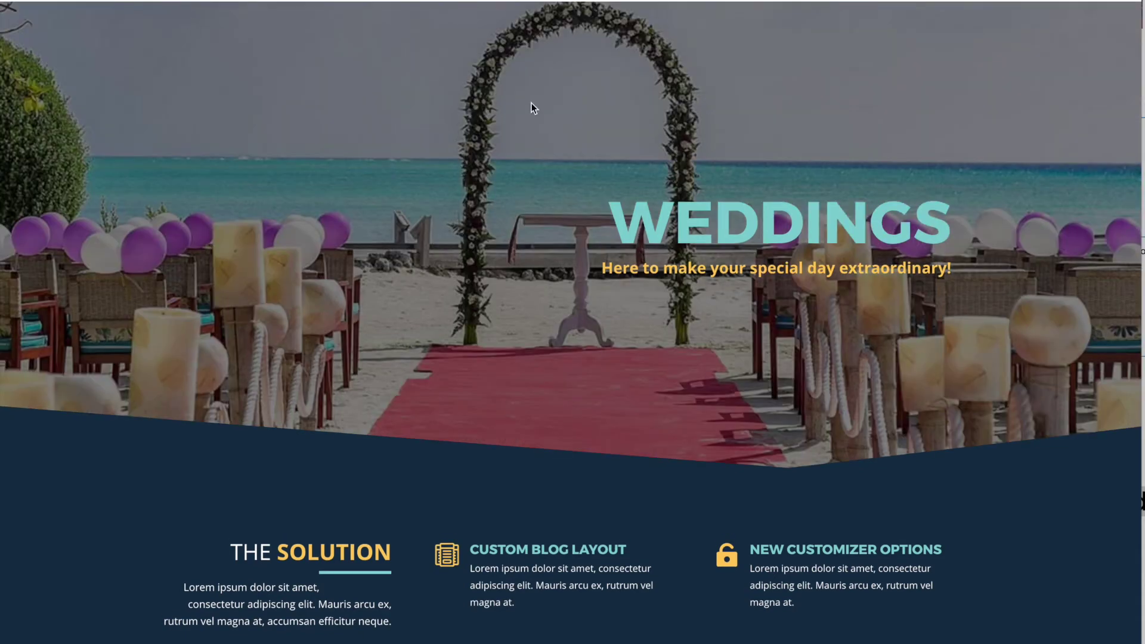
scroll(234, 202, "down", 5)
scroll(235, 202, "up", 5)
scroll(399, 210, "down", 10)
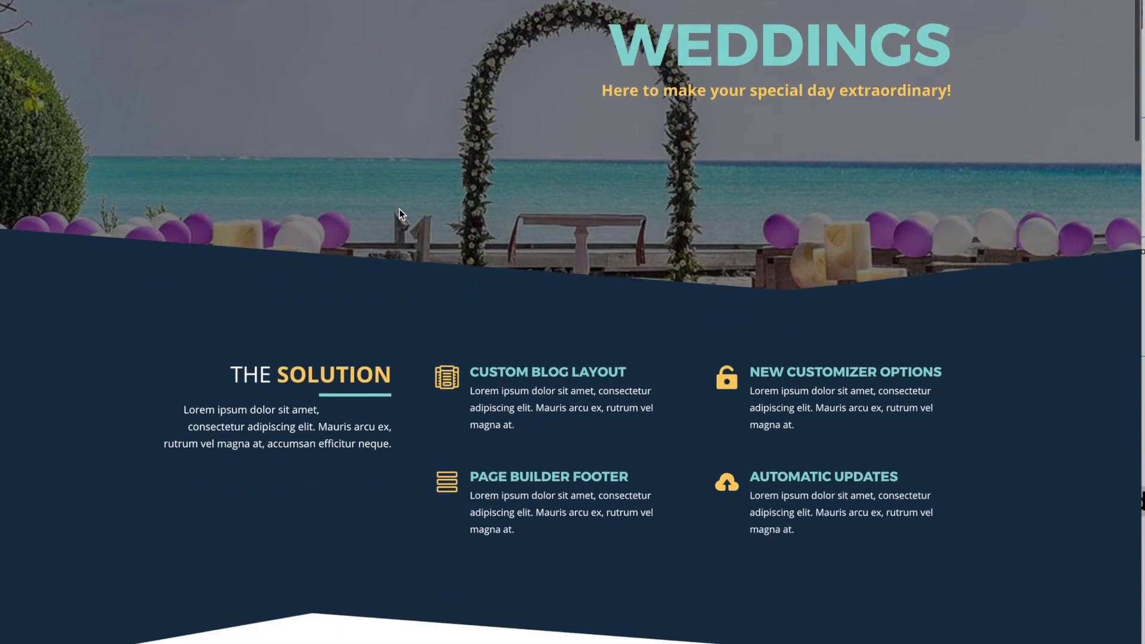
scroll(399, 210, "down", 15)
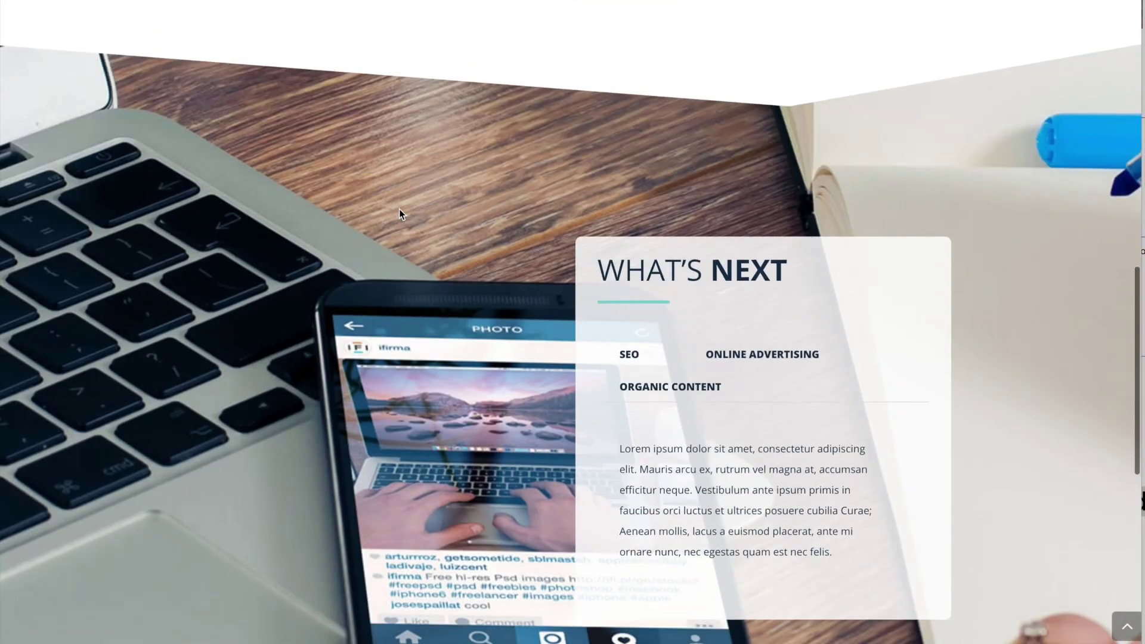
scroll(400, 210, "up", 10)
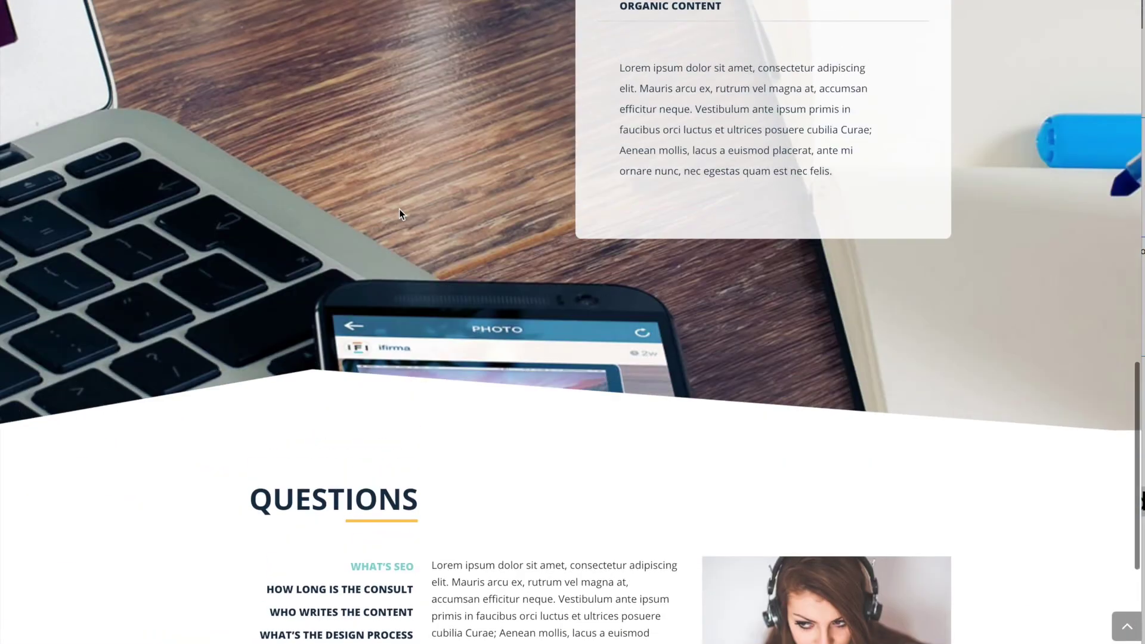
scroll(399, 210, "up", 10)
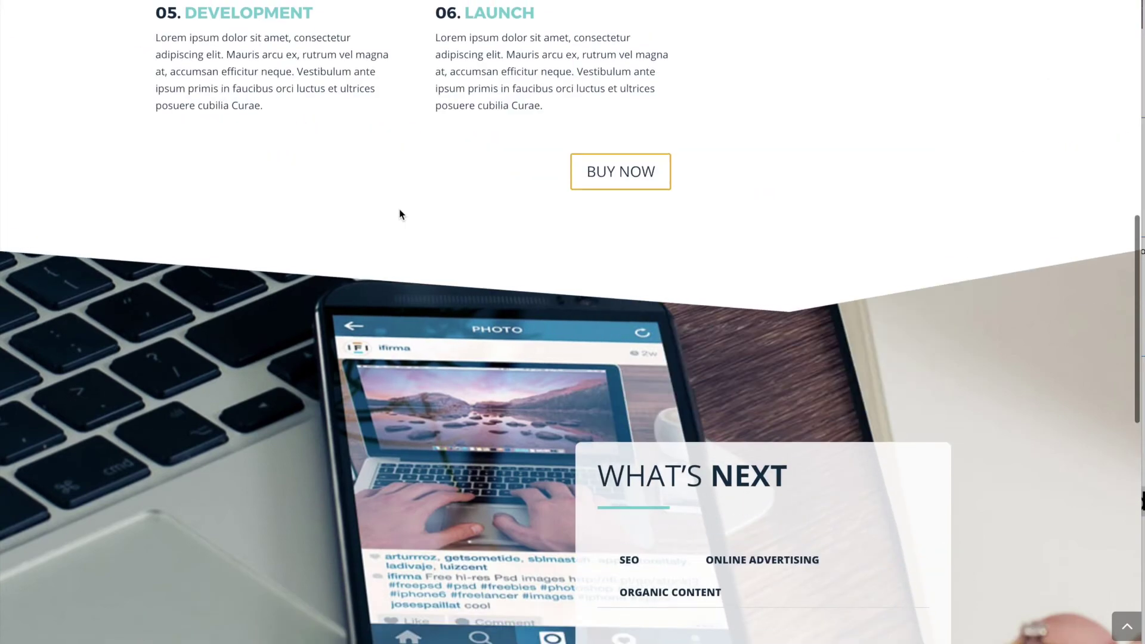
scroll(399, 210, "up", 8)
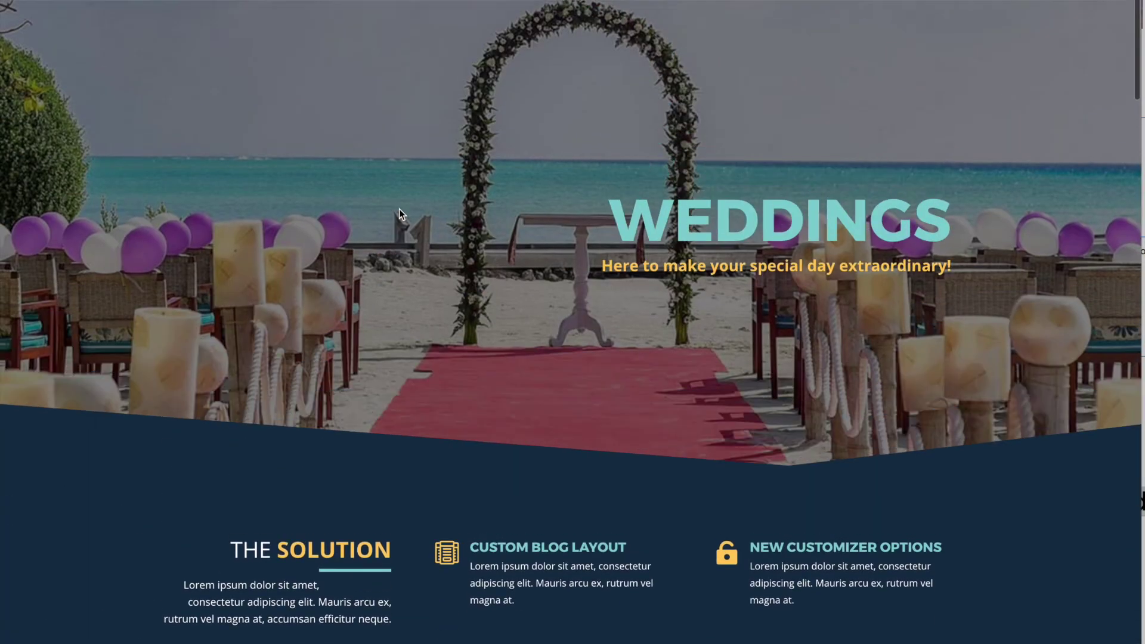
scroll(399, 210, "down", 6)
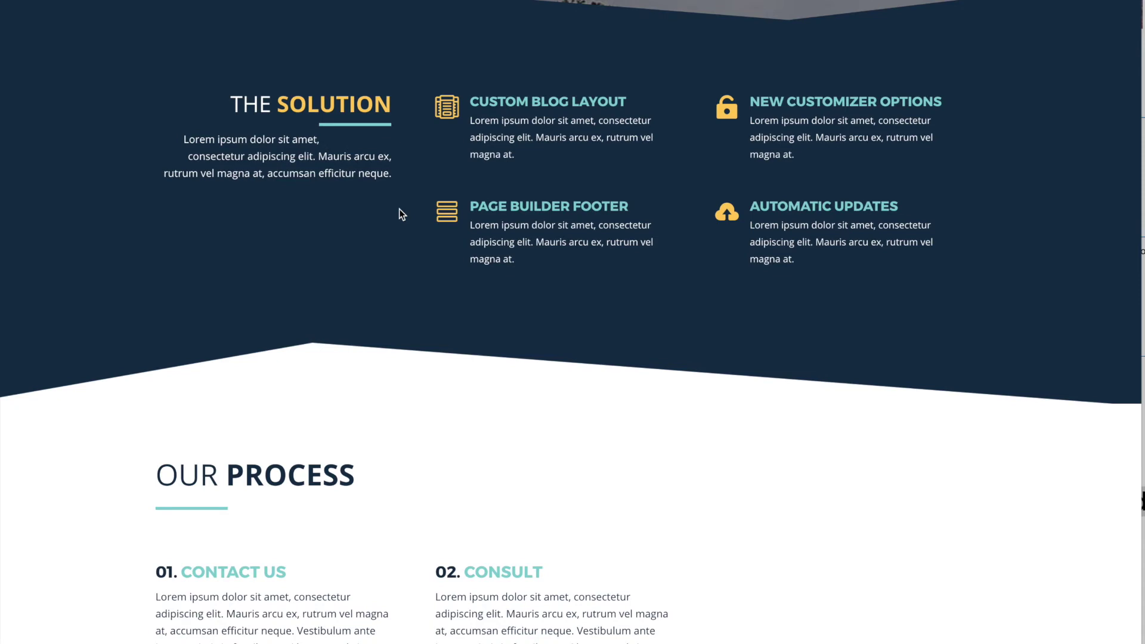
scroll(398, 220, "down", 1)
scroll(399, 229, "up", 7)
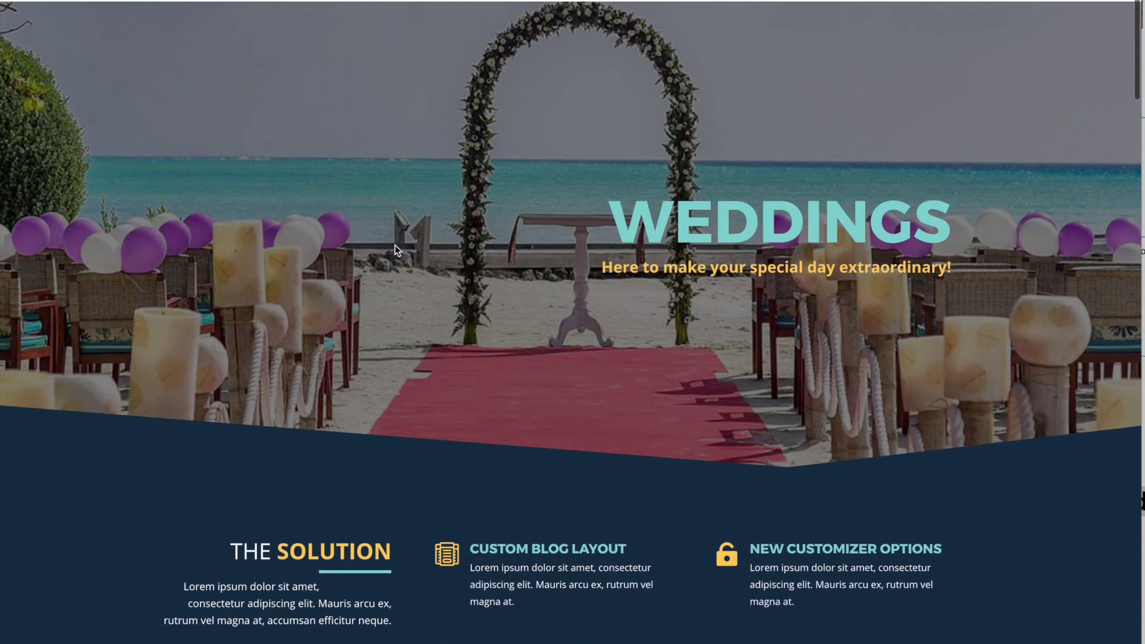
scroll(394, 247, "down", 7)
scroll(395, 247, "up", 2)
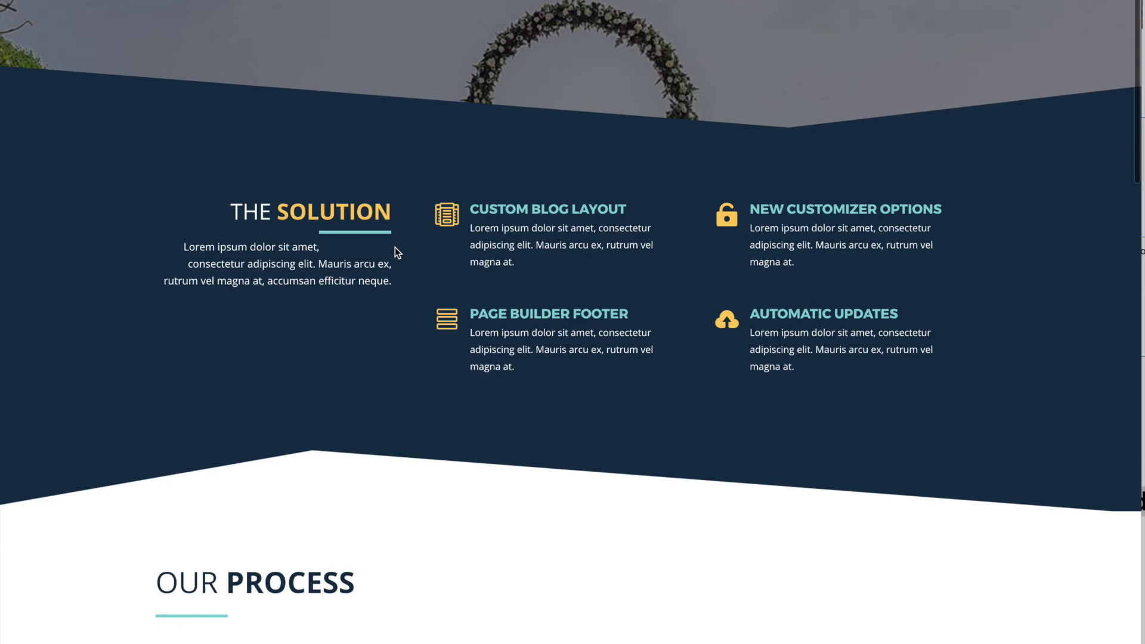
scroll(319, 291, "down", 15)
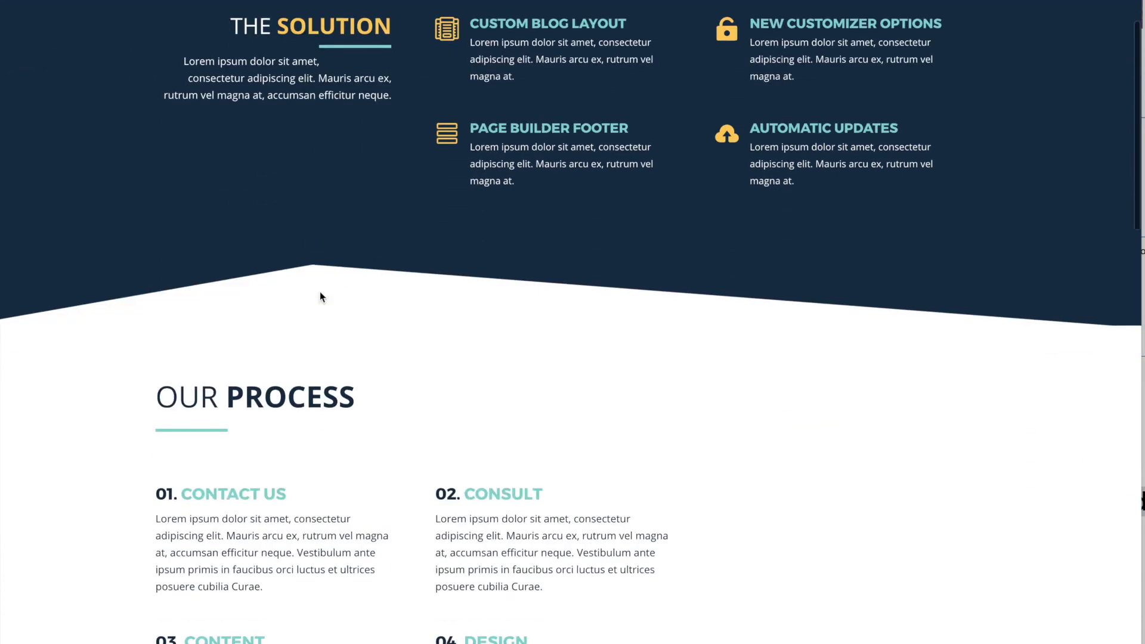
scroll(319, 292, "down", 2)
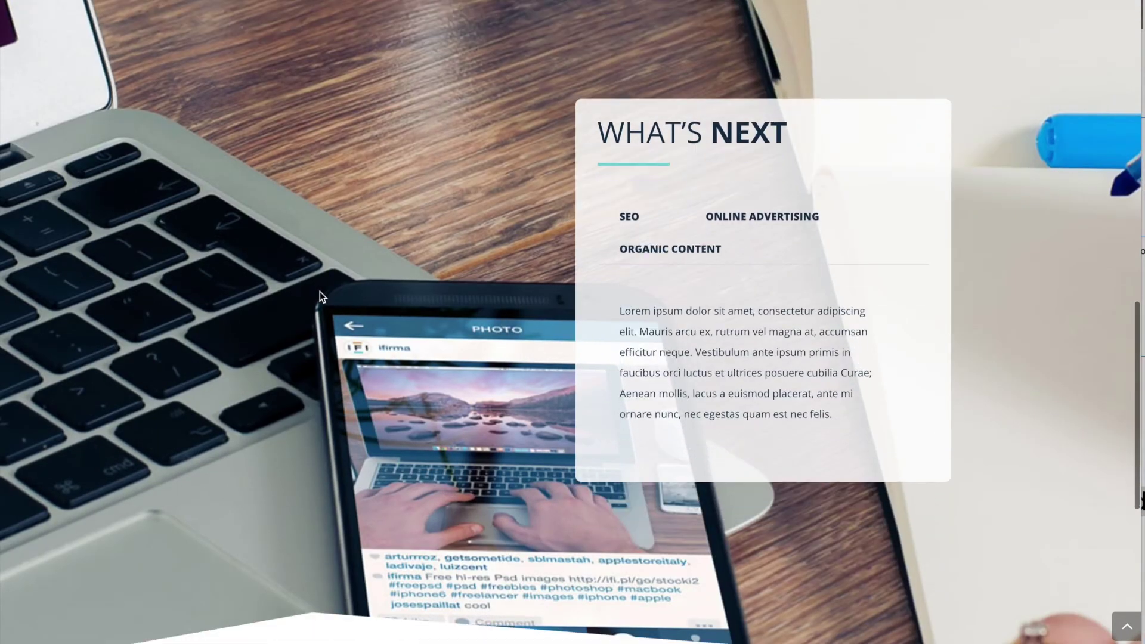
left_click(763, 218)
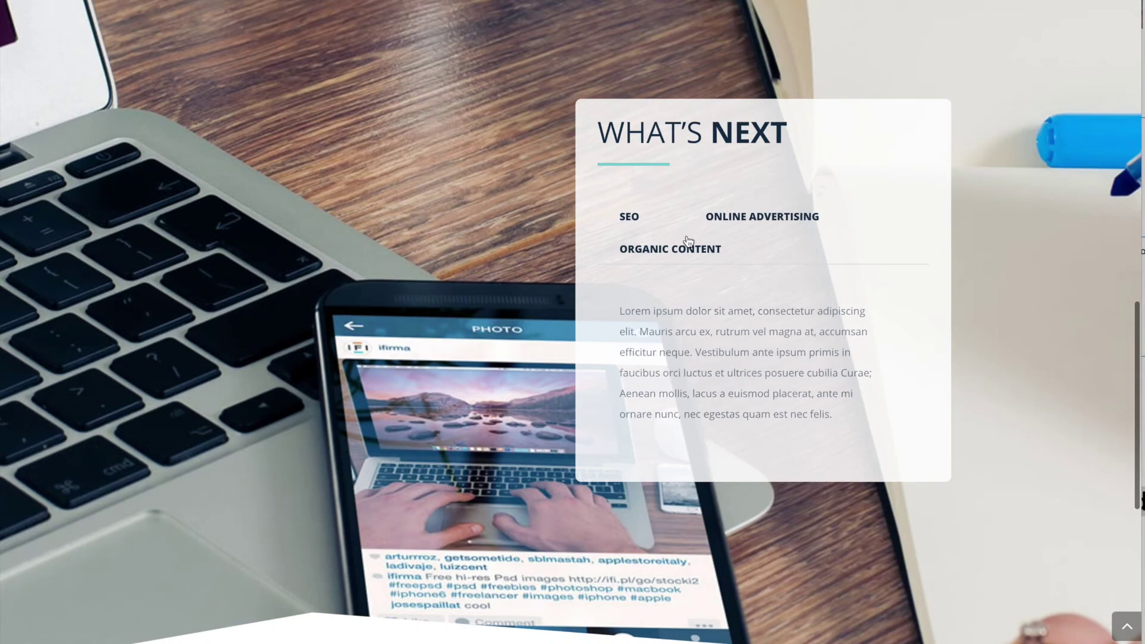
left_click(625, 220)
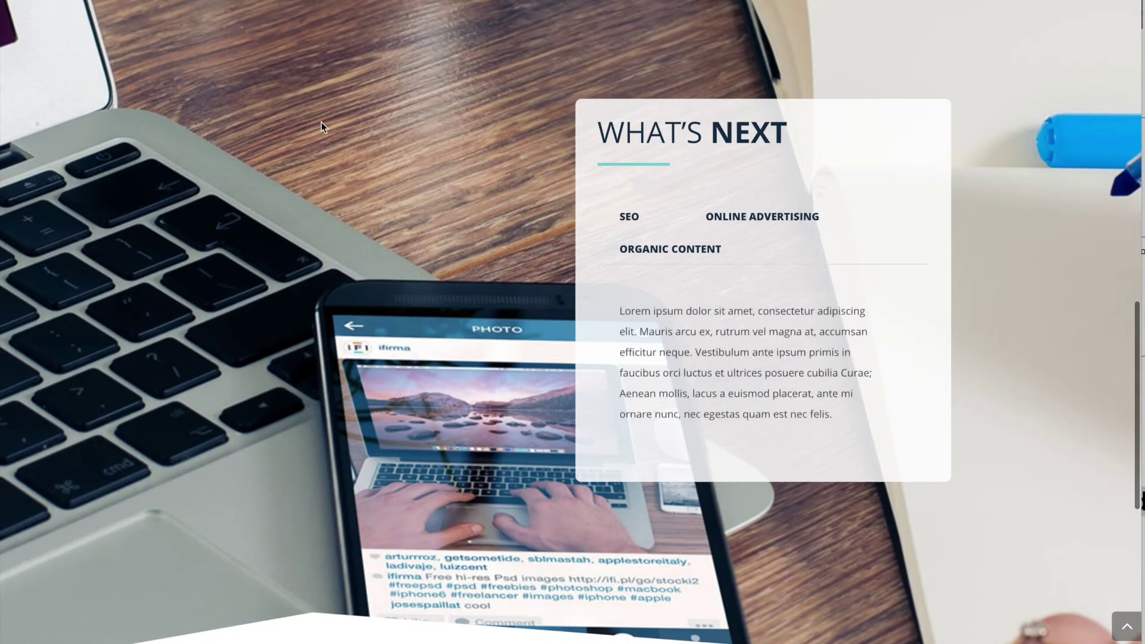
scroll(321, 122, "down", 10)
scroll(321, 122, "up", 12)
scroll(321, 122, "up", 10)
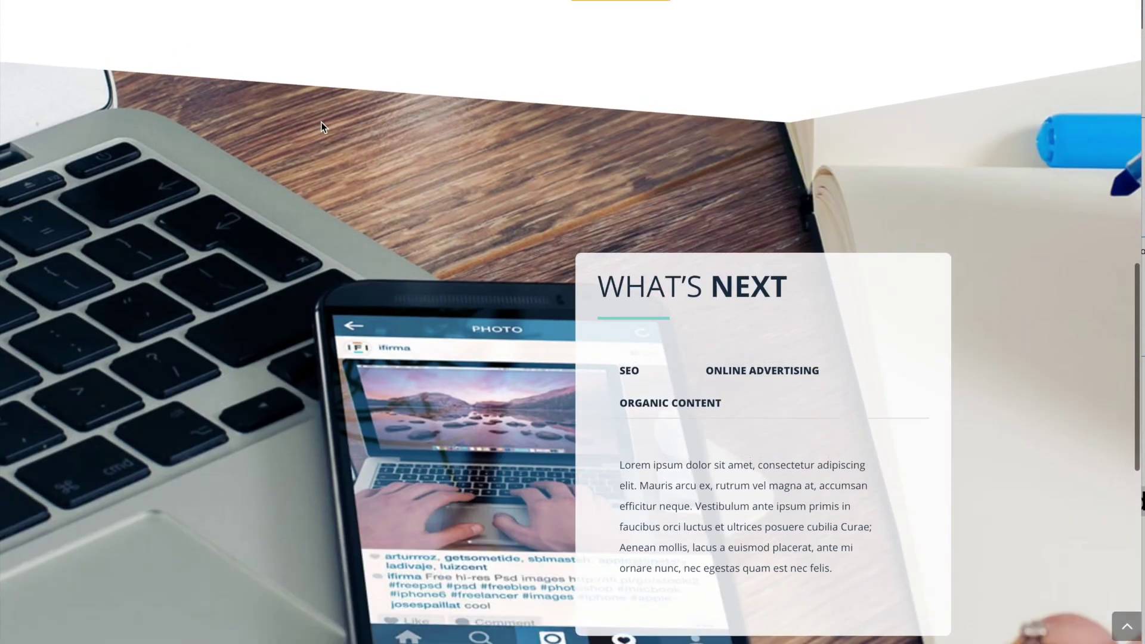
scroll(324, 128, "down", 3)
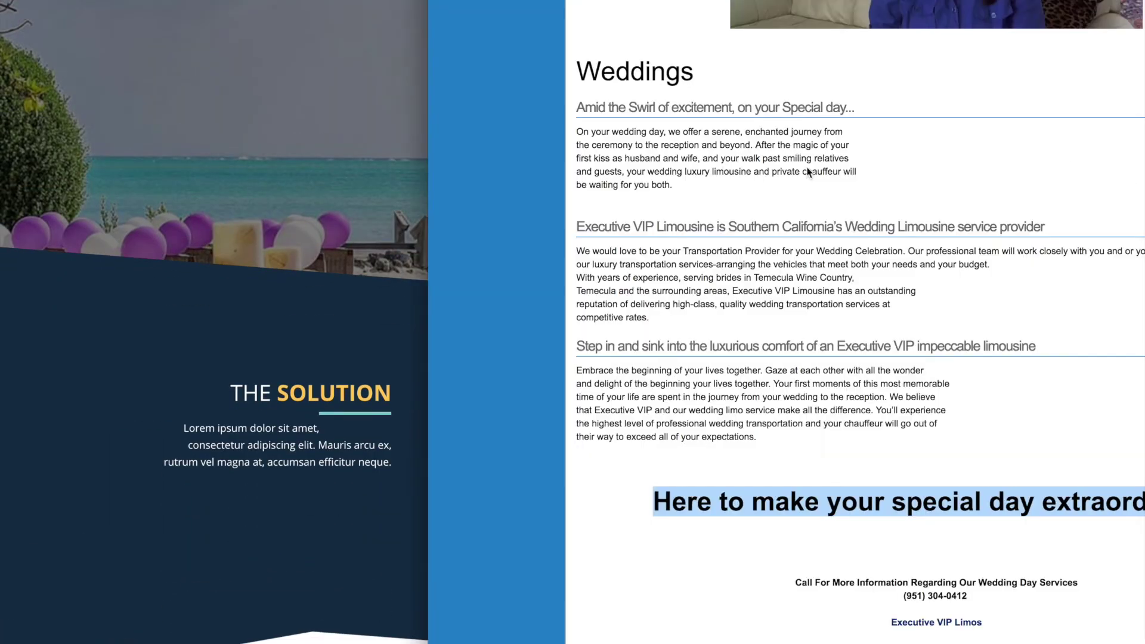
left_click_drag(856, 109, 554, 105)
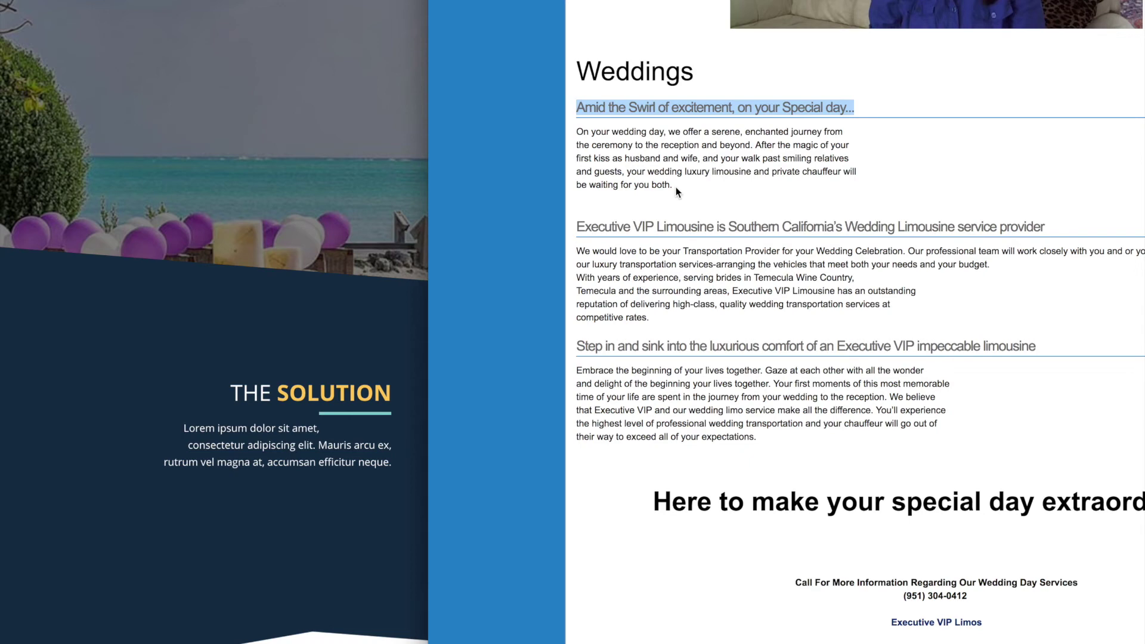
scroll(675, 187, "down", 3)
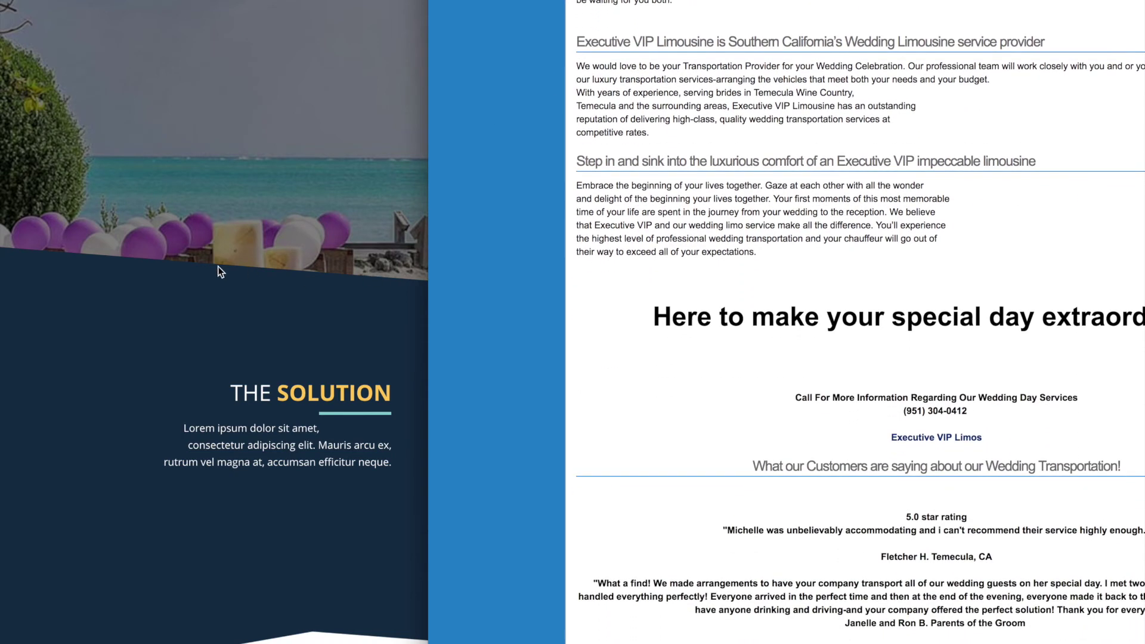
scroll(495, 456, "down", 20)
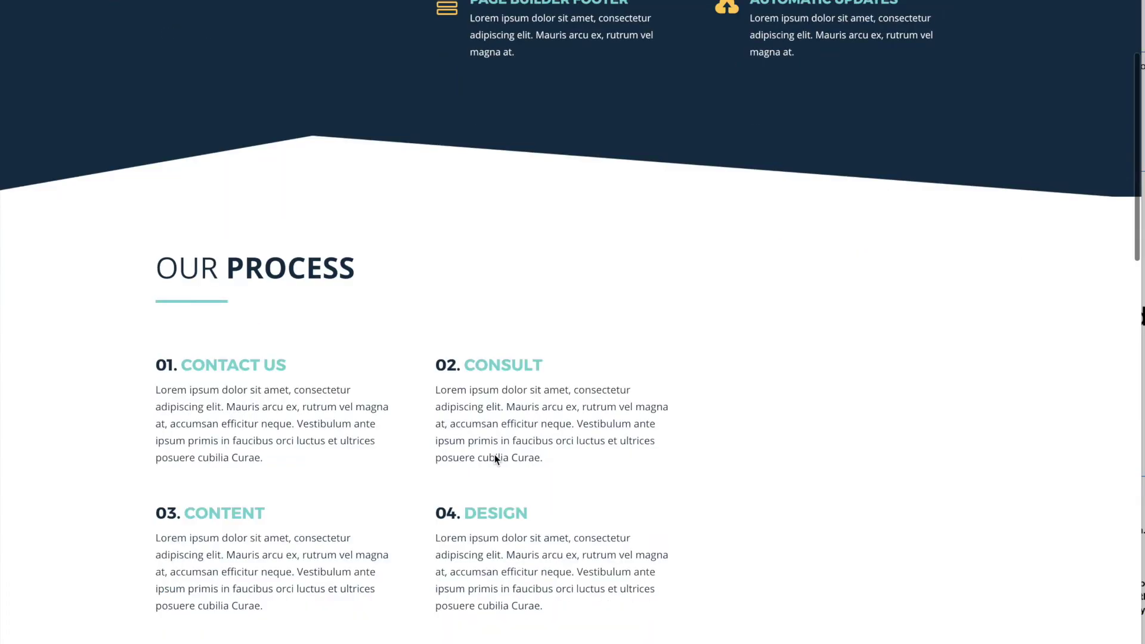
scroll(495, 457, "up", 12)
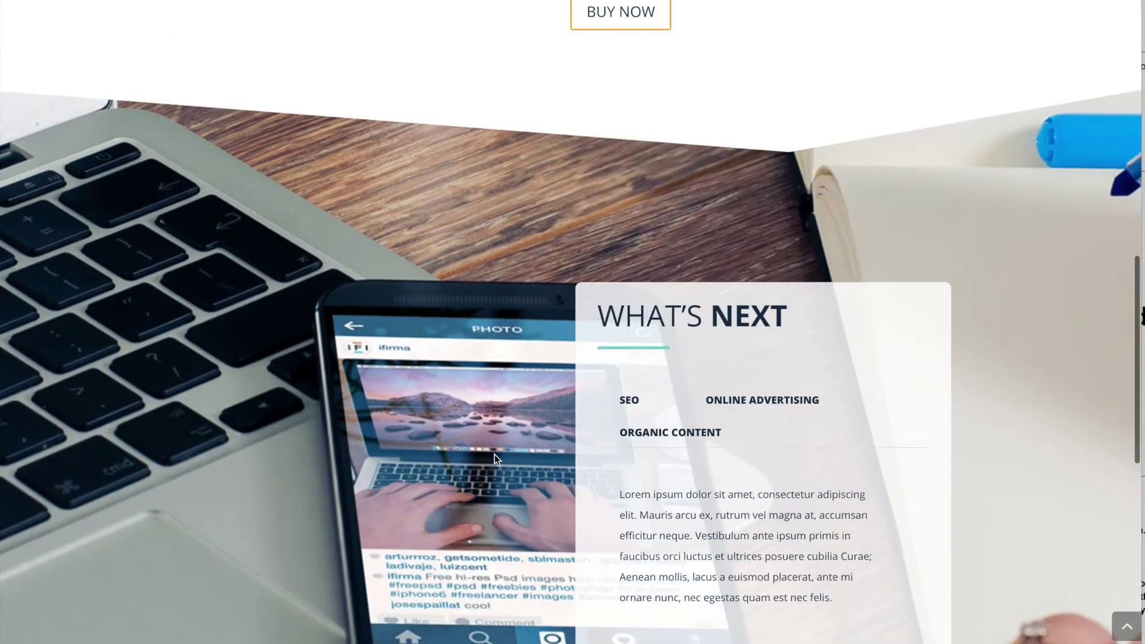
scroll(495, 454, "up", 2)
scroll(360, 346, "down", 2)
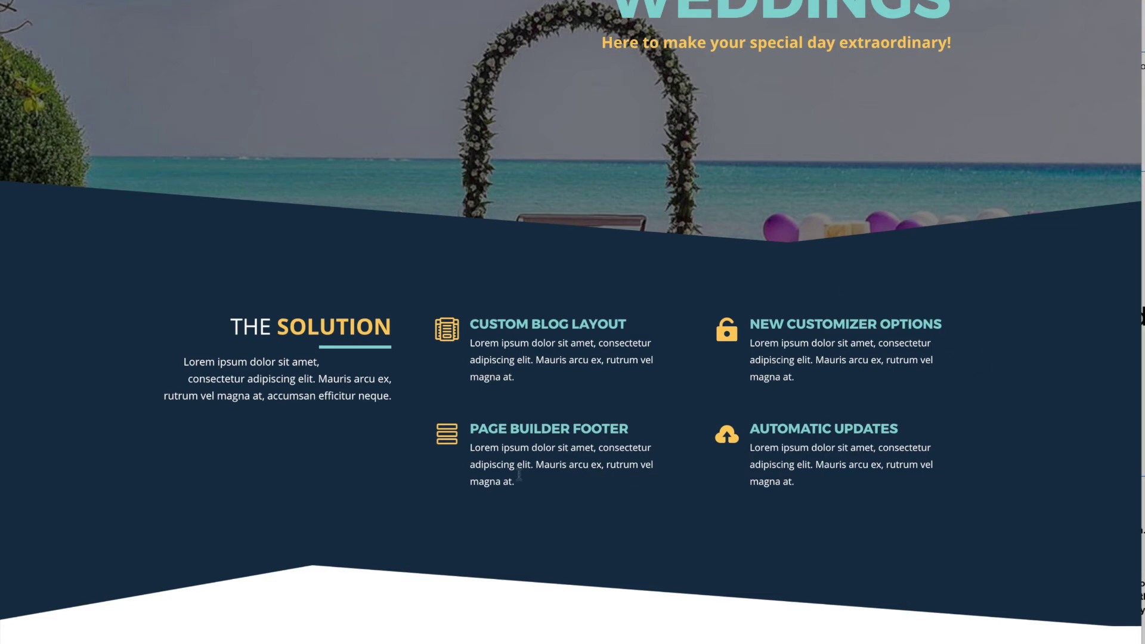
scroll(409, 392, "down", 3)
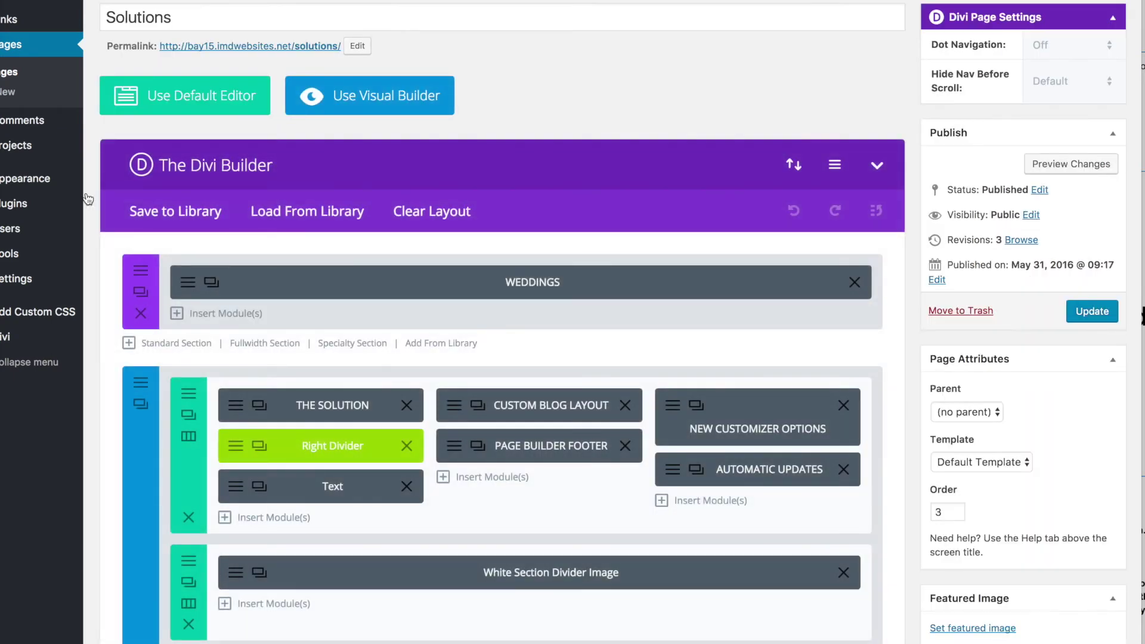
Step: Change the Solution row to a 1/2 + 1/2 column layout
scroll(280, 387, "down", 2)
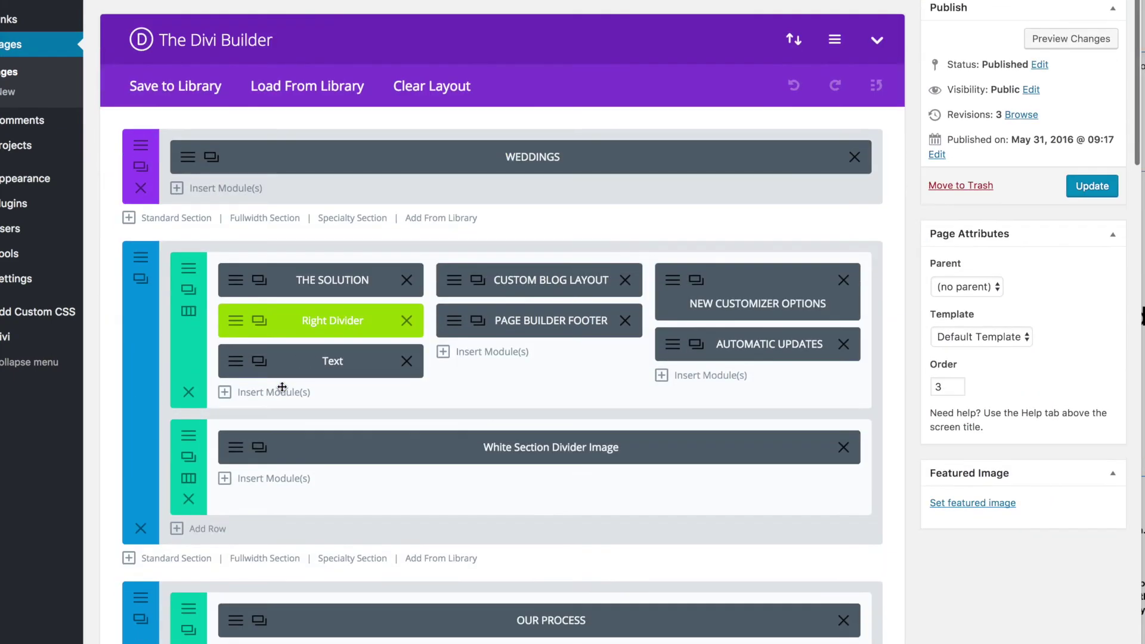
left_click(188, 311)
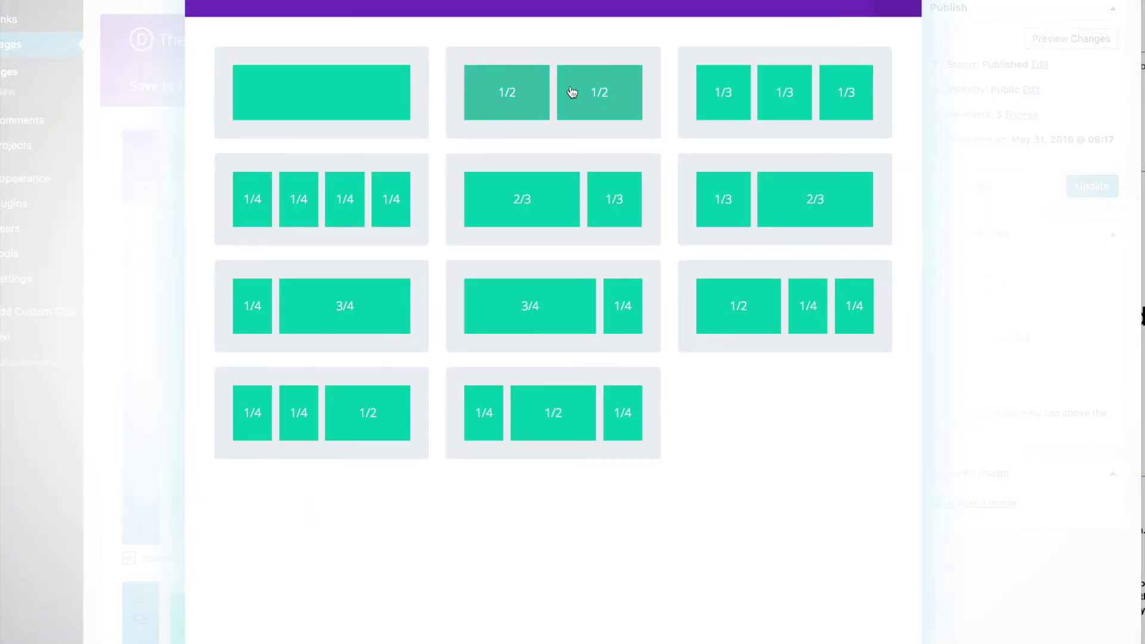
left_click(573, 94)
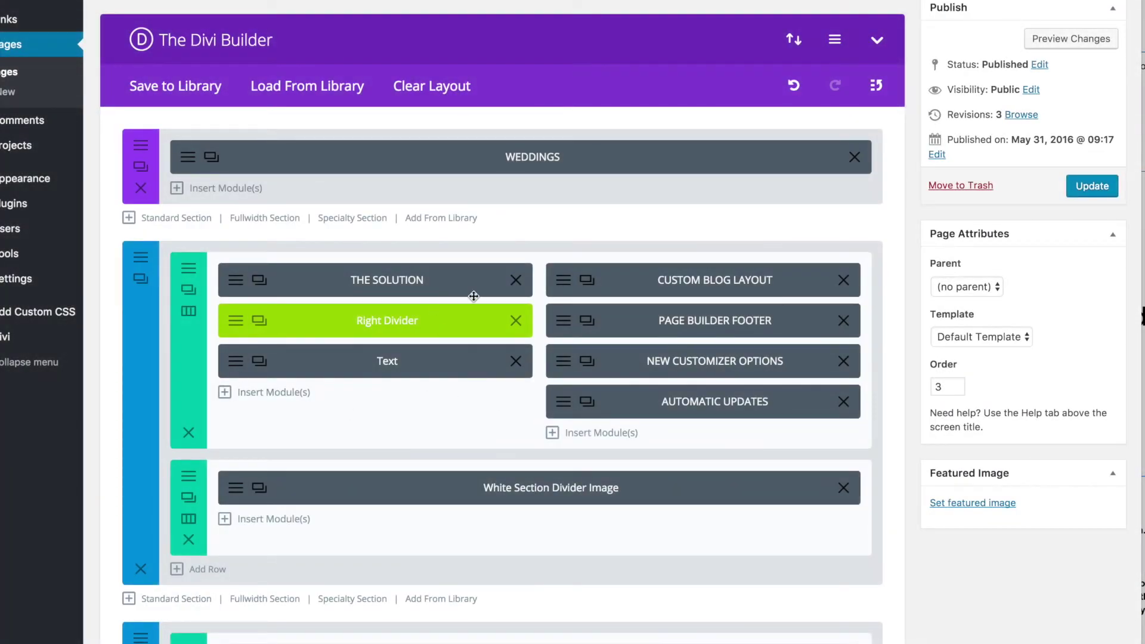
Step: Replace THE SOLUTION heading with the old 'Amid the Swirl' heading, keeping 'Special day...' in the gold span
left_click(474, 281)
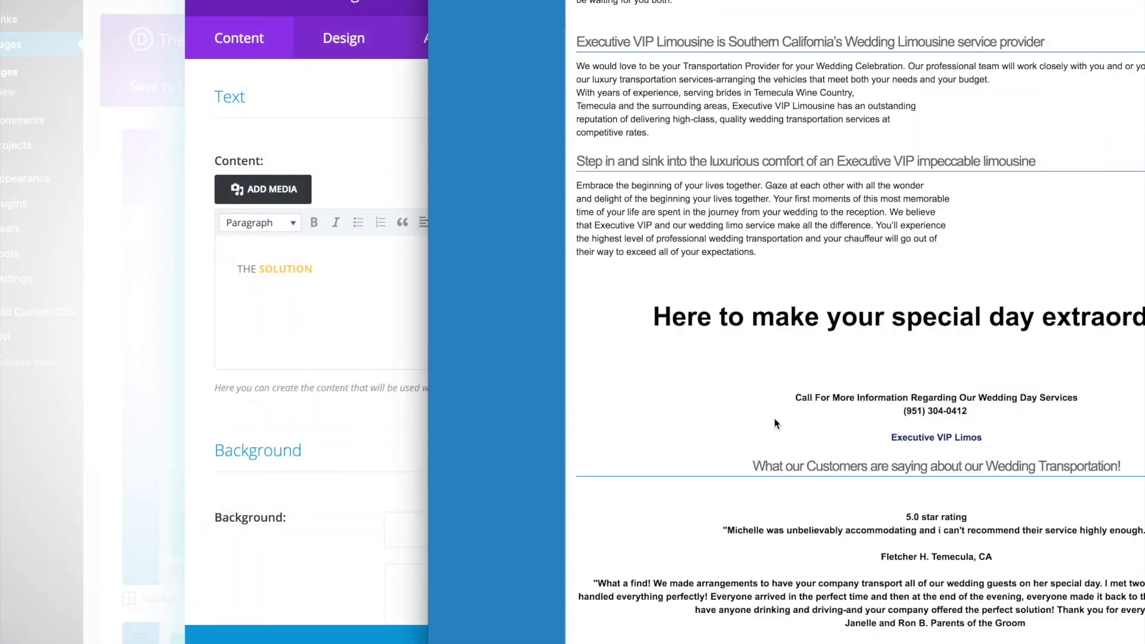
scroll(775, 423, "up", 5)
triple_click(648, 118)
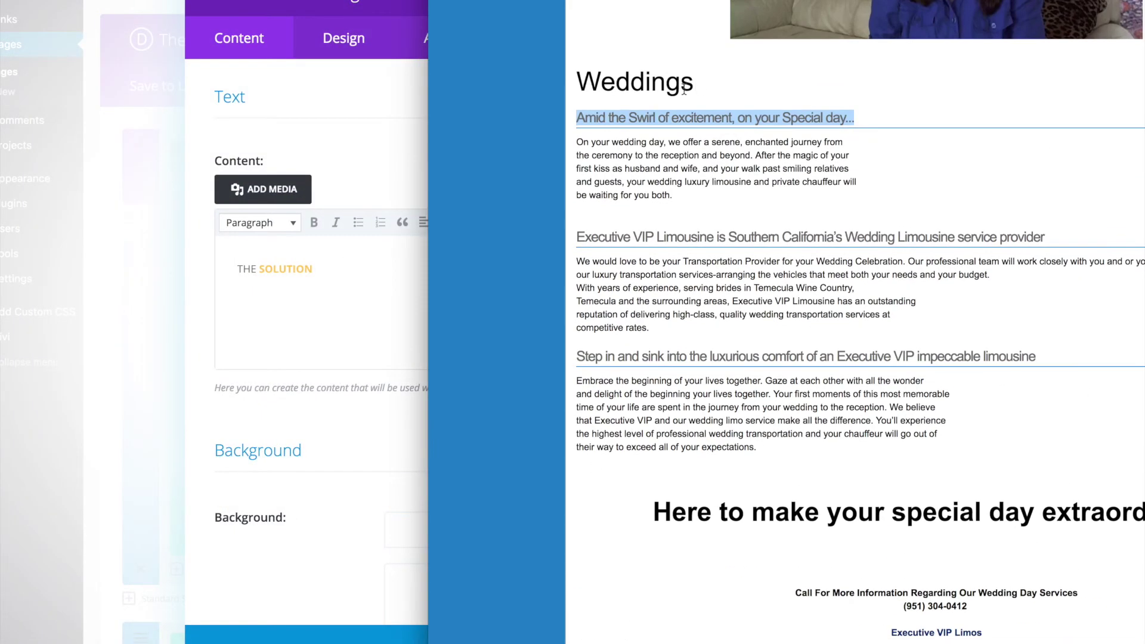
right_click(648, 115)
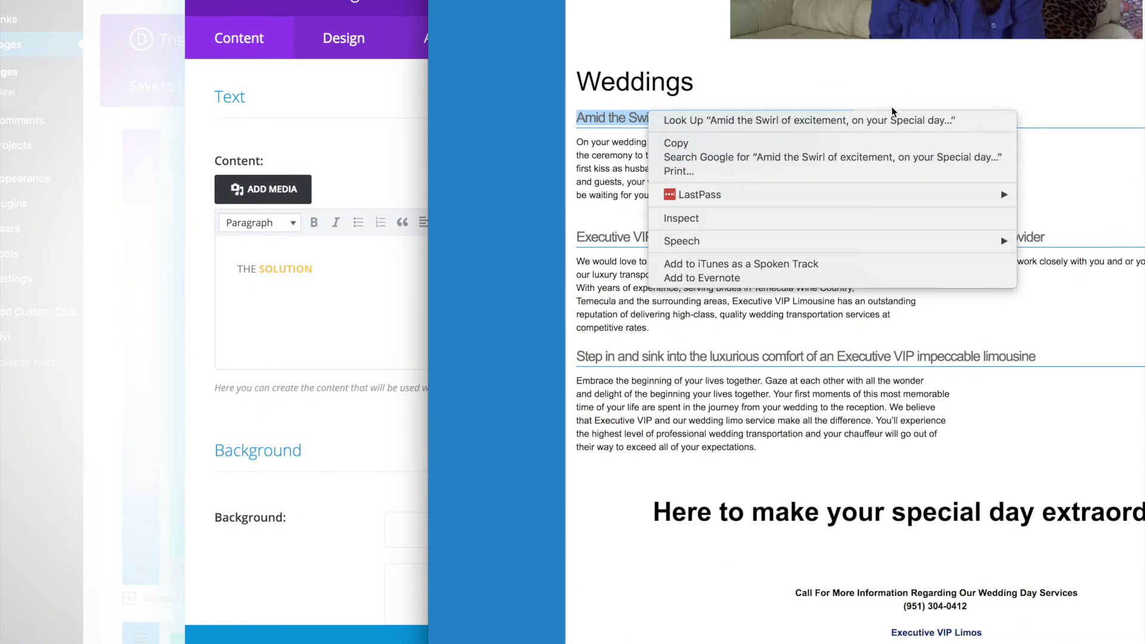
left_click(714, 144)
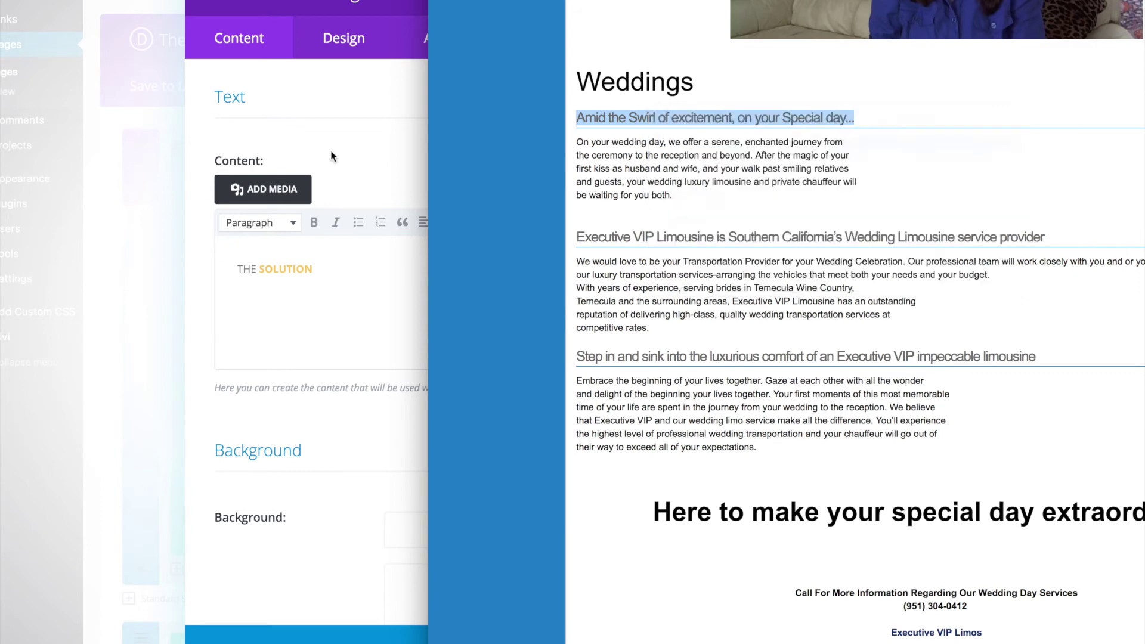
double_click(280, 269)
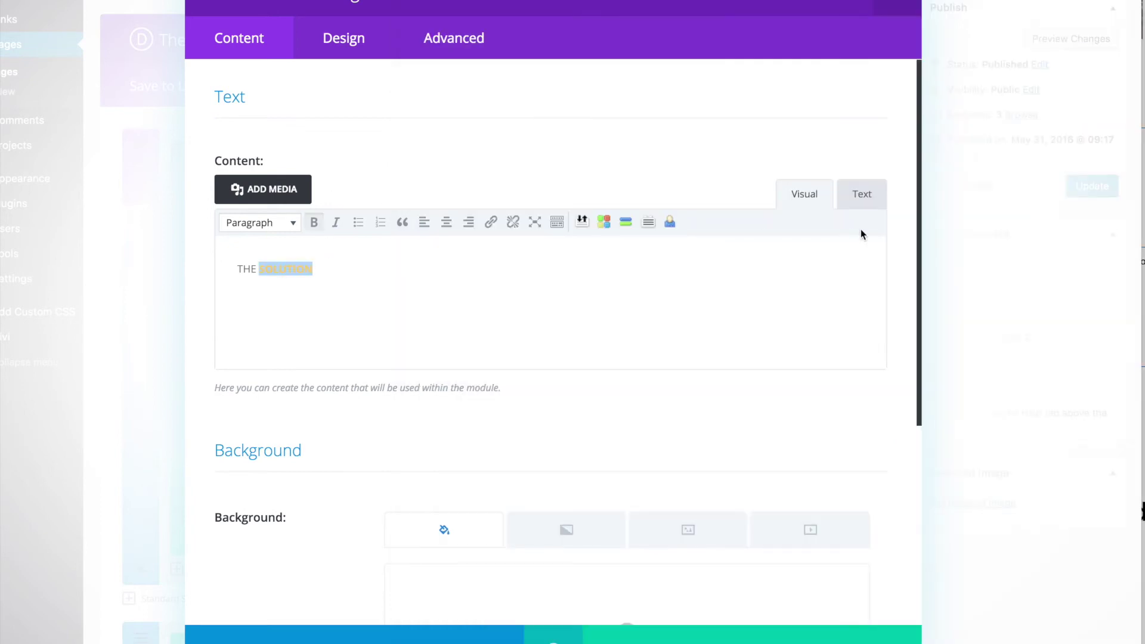
left_click(862, 193)
double_click(243, 297)
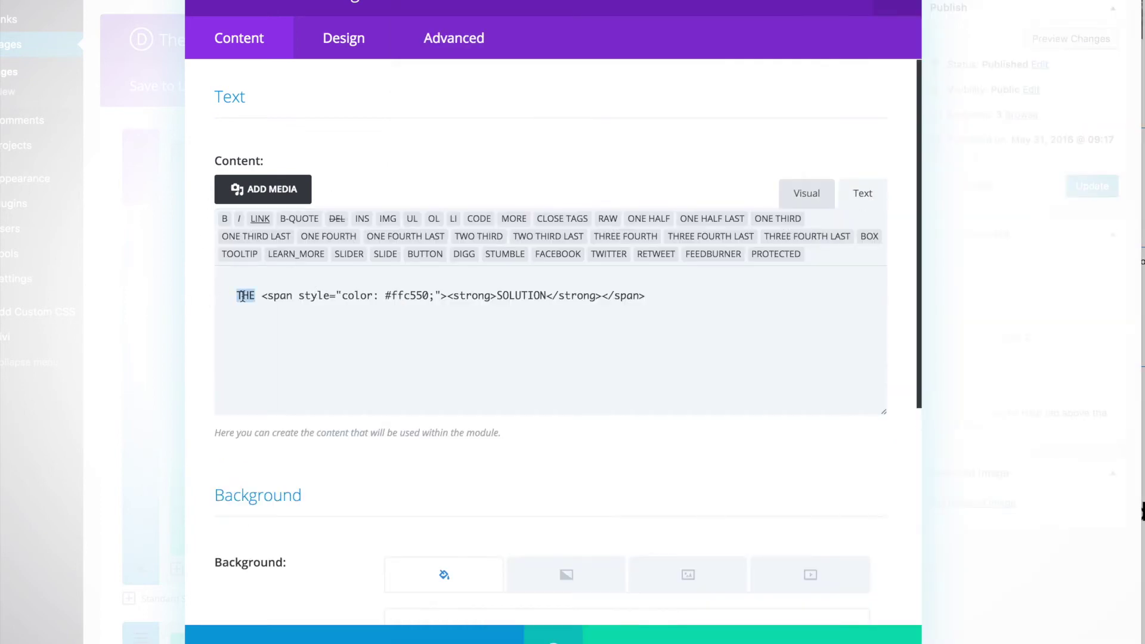
key("ctrl+v")
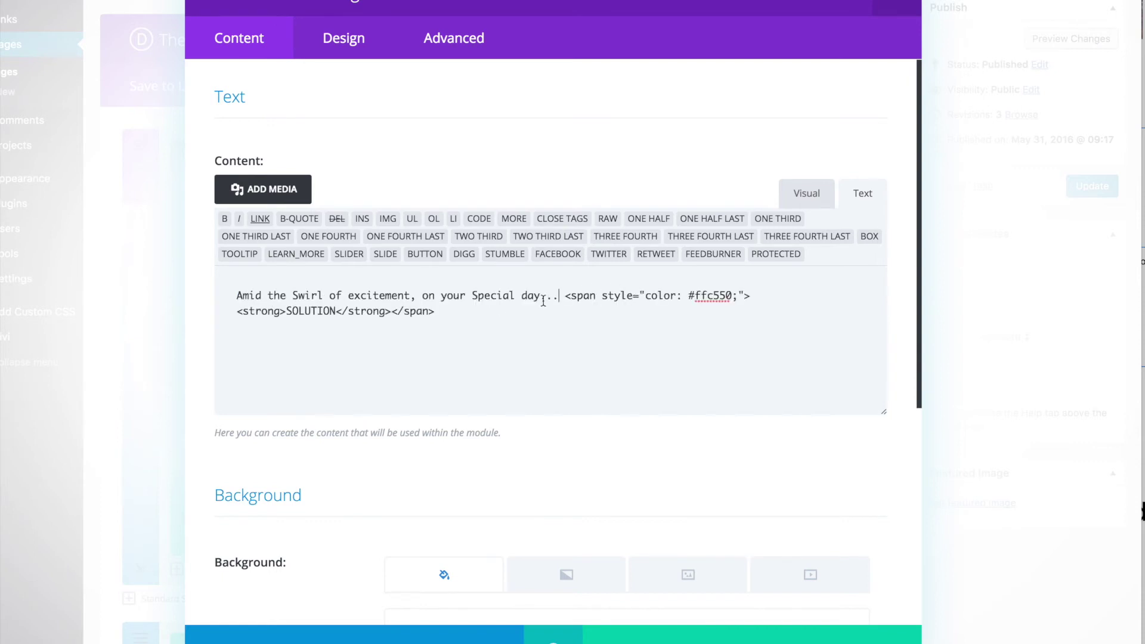
mouse_move(474, 295)
left_mouse_down()
mouse_move(548, 294)
mouse_move(464, 294)
left_mouse_up()
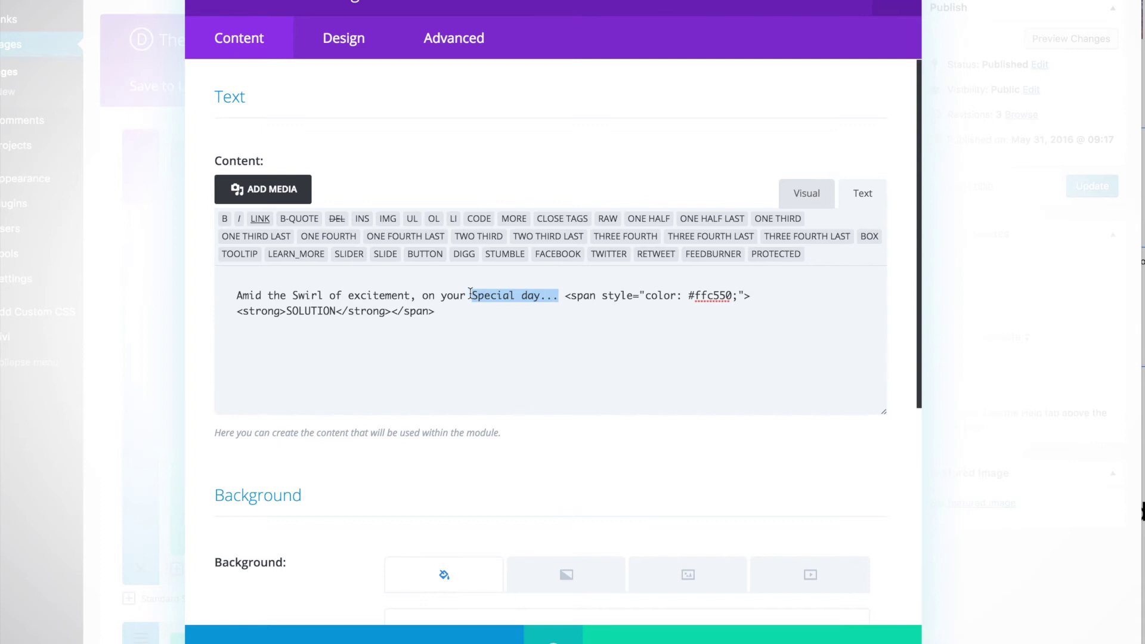
key("BackSpace")
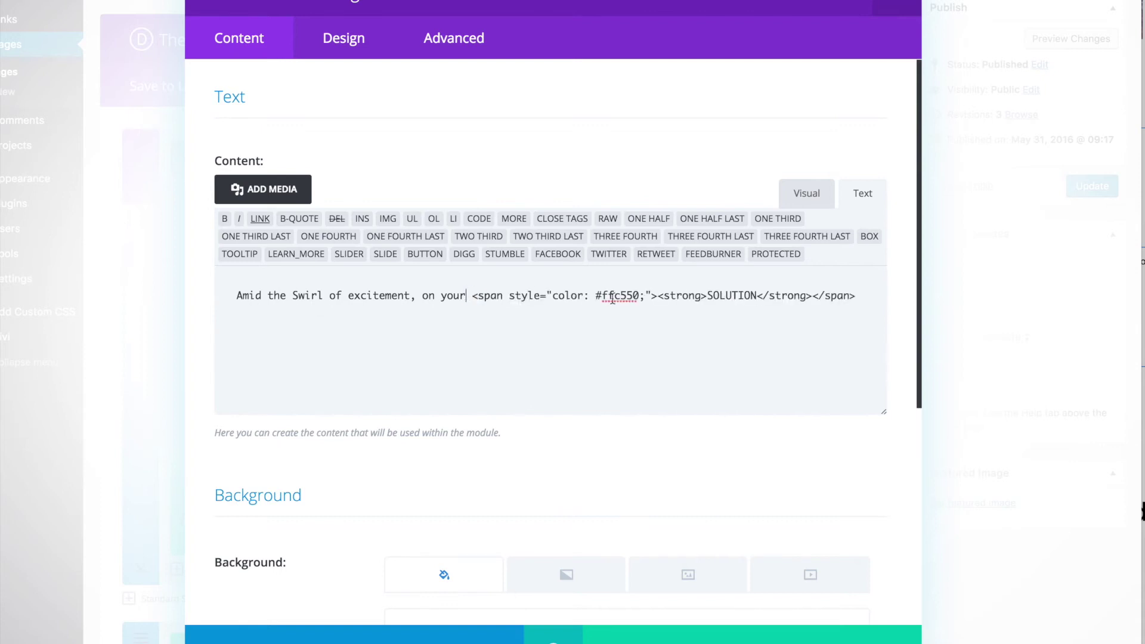
left_click_drag(704, 293, 760, 292)
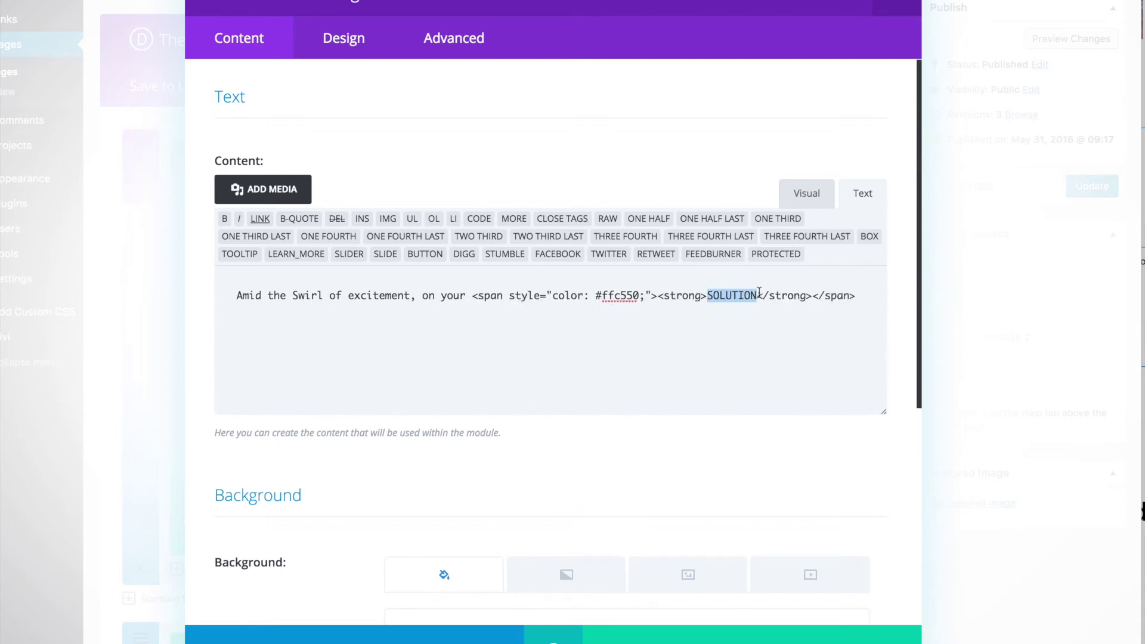
key("ctrl+v")
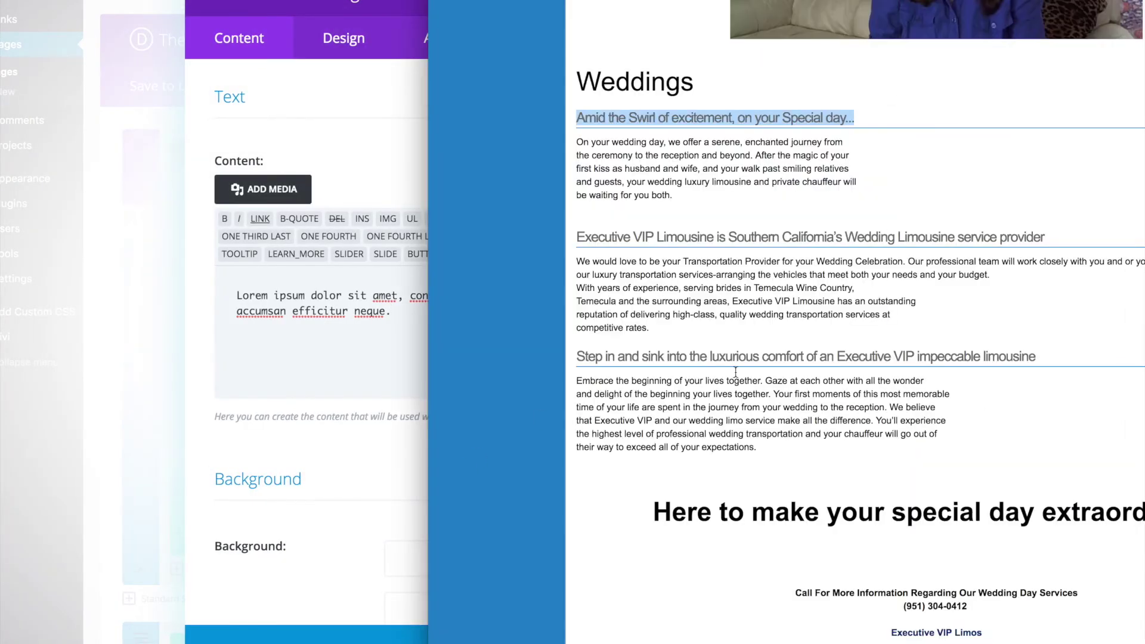
Step: Replace the Lorem ipsum placeholder with the old wedding-day paragraph and save the module
left_click_drag(677, 197, 572, 142)
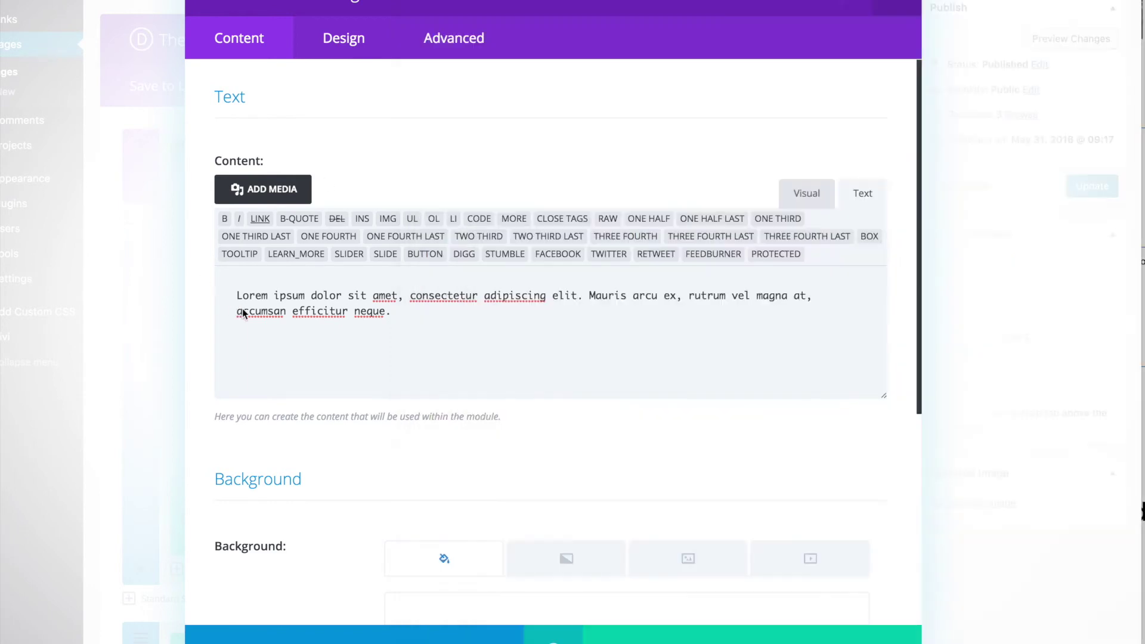
key("ctrl+a")
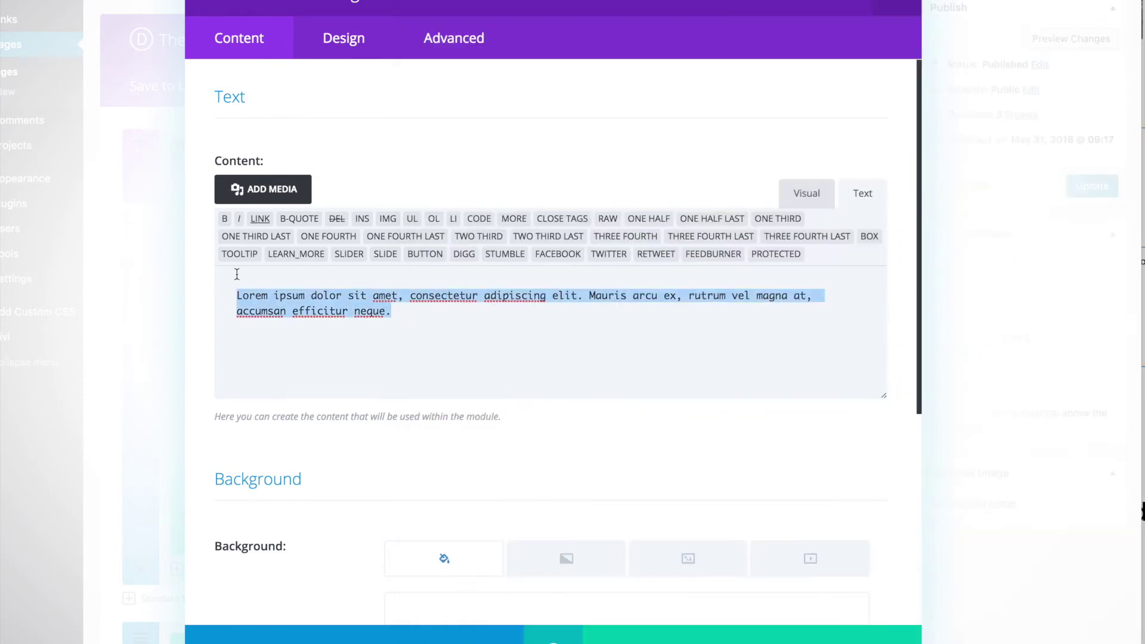
key("ctrl+v")
left_click(751, 634)
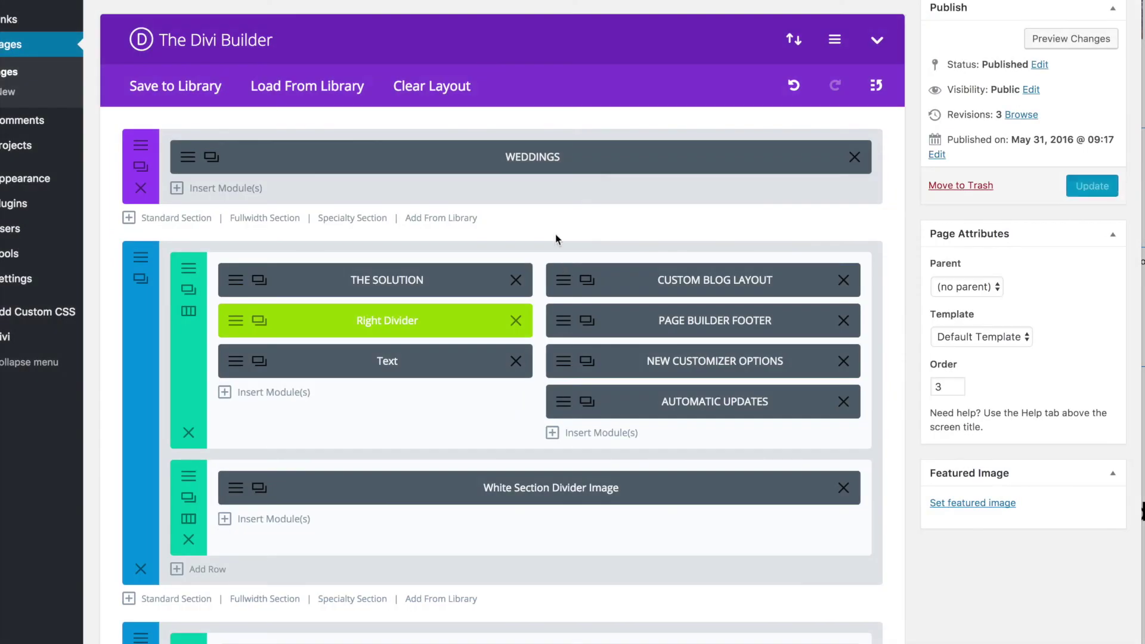
scroll(493, 411, "down", 2)
scroll(421, 469, "down", 4)
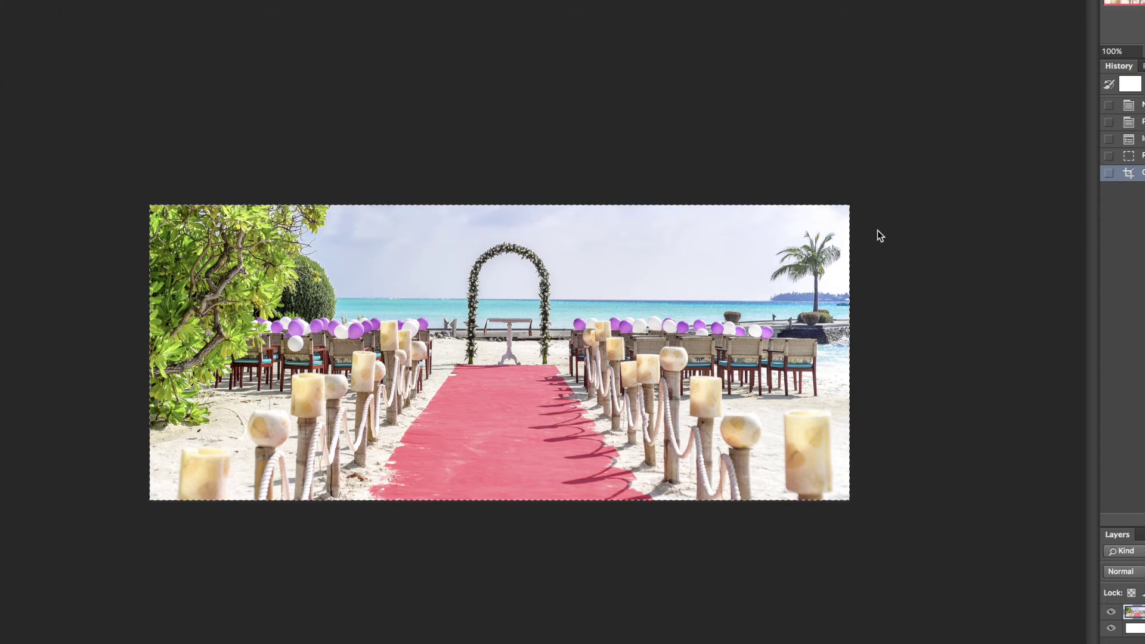
Step: Open wedding.jpg in Photoshop
scroll(733, 91, "down", 10)
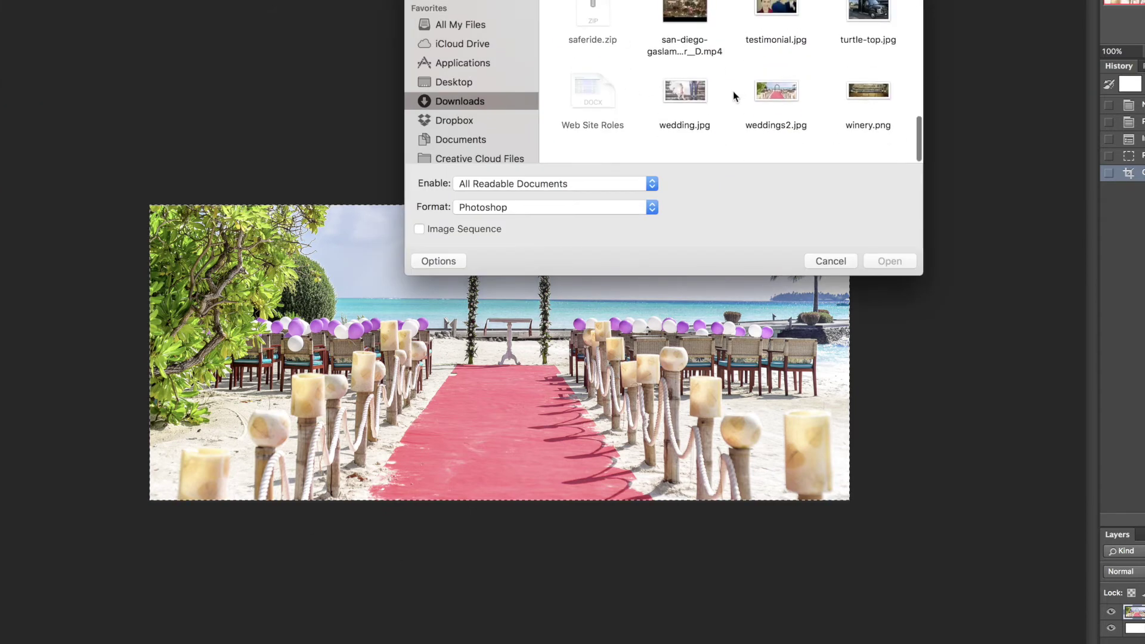
scroll(732, 91, "up", 3)
scroll(710, 97, "down", 3)
scroll(686, 102, "up", 10)
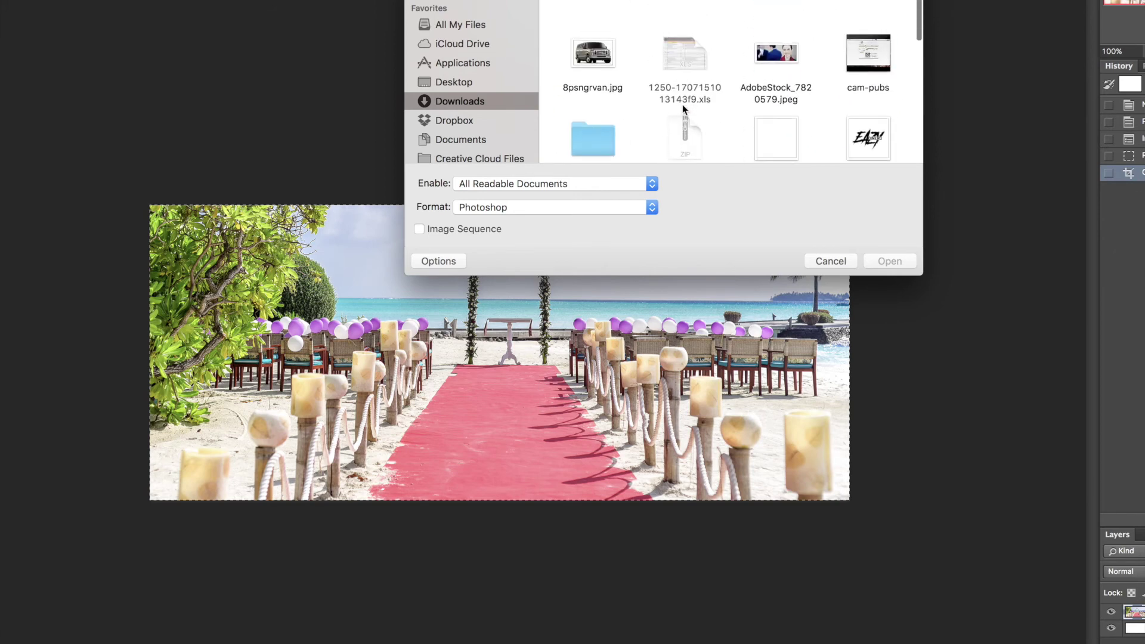
scroll(667, 129, "down", 5)
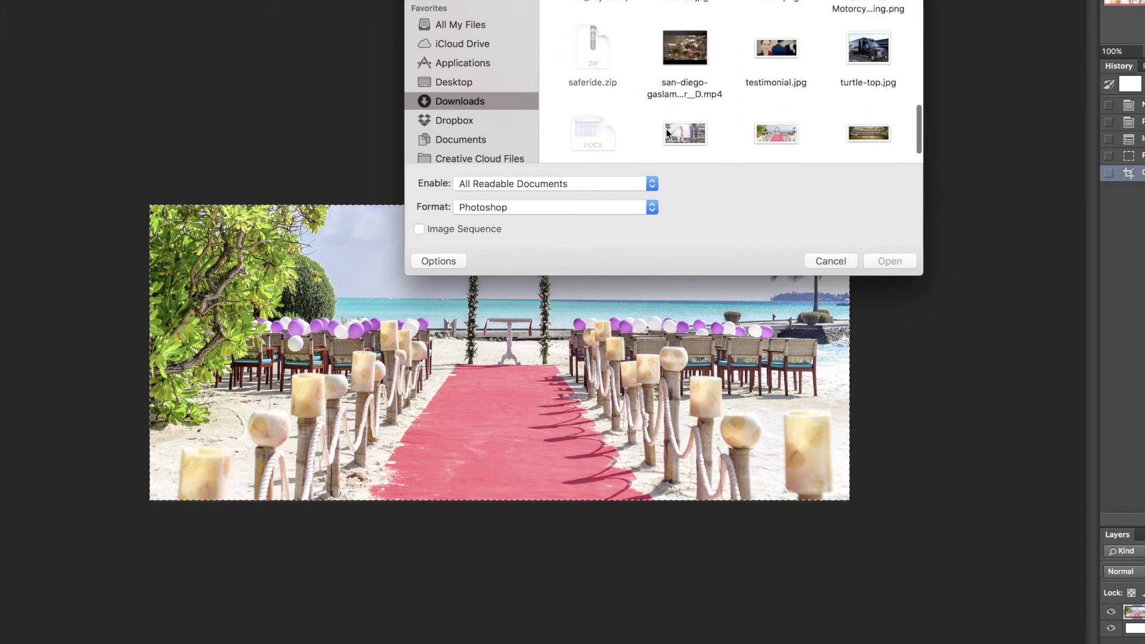
left_click(684, 106)
double_click(682, 106)
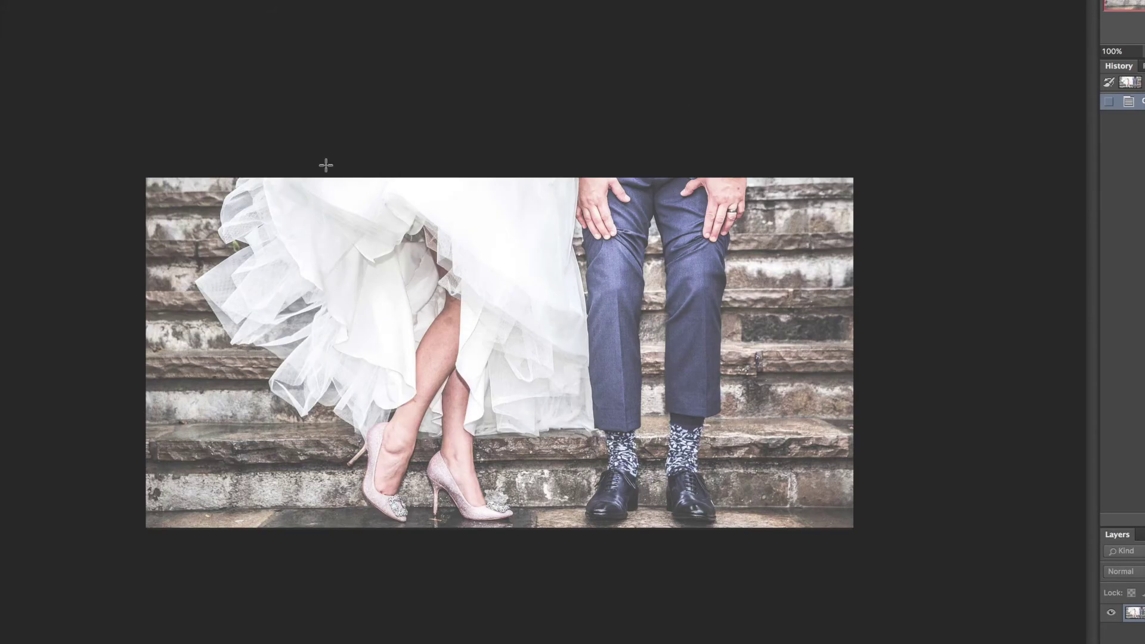
Step: Crop the photo to a 940×938 square around the couple and save it as a web JPEG
left_click_drag(352, 178, 699, 554)
left_click_drag(562, 456, 572, 464)
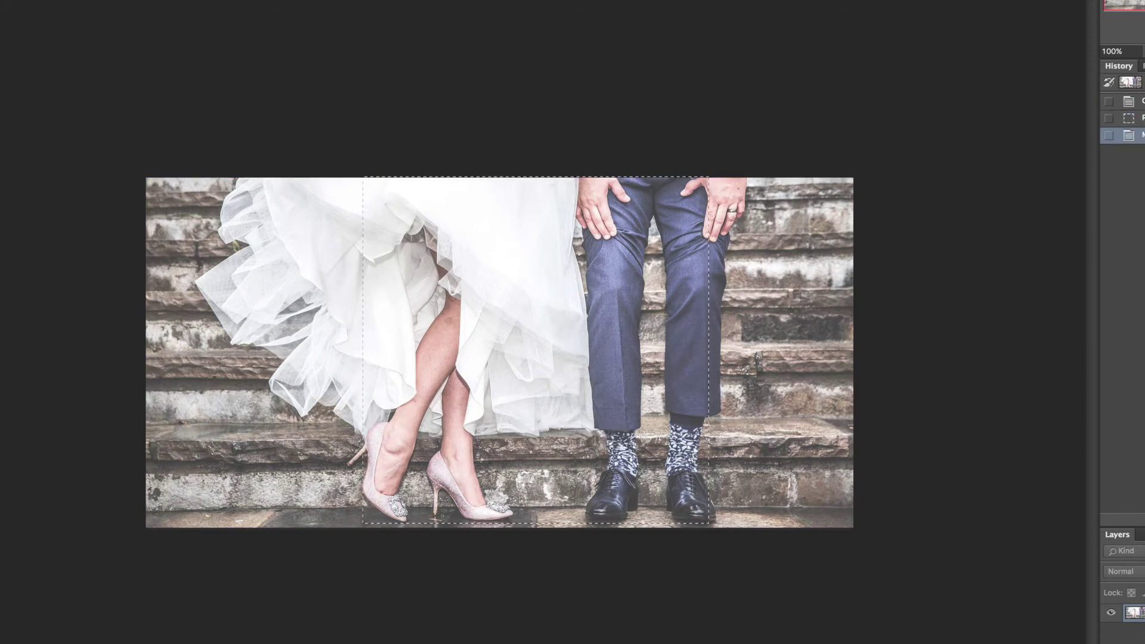
left_click(18, 0)
left_click(24, 0)
key("ctrl+d")
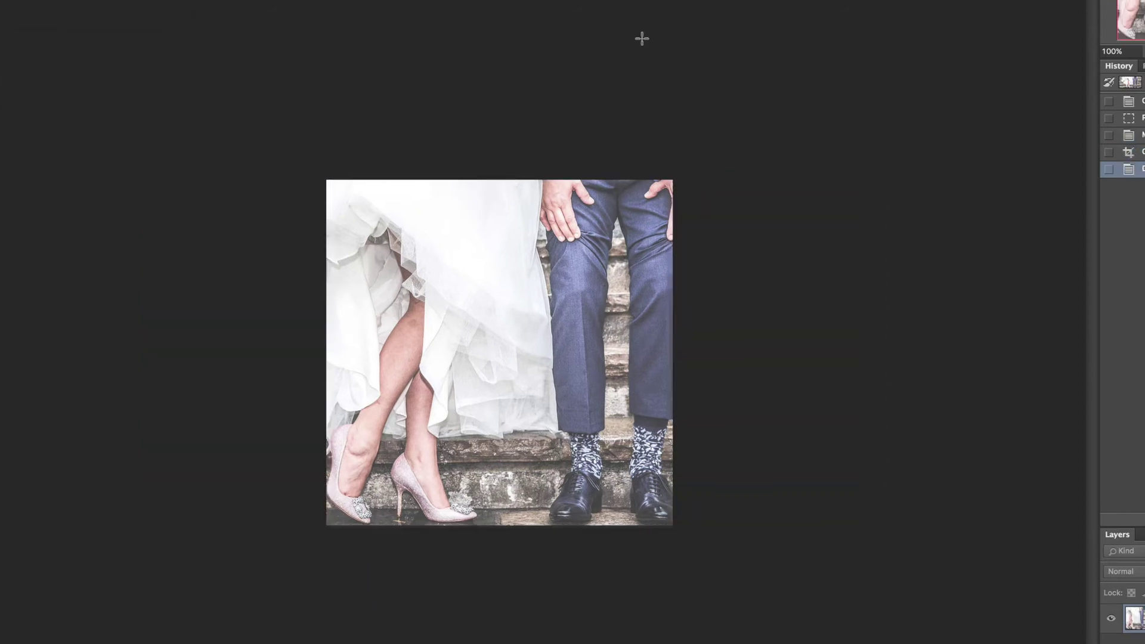
key("ctrl+alt+shift+s")
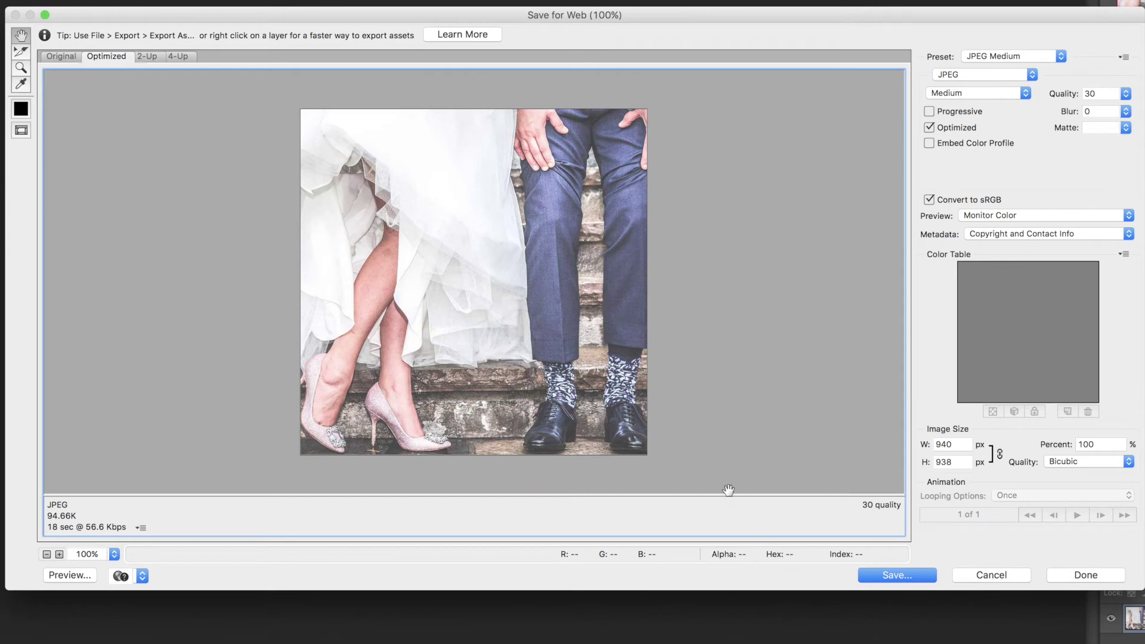
left_click(914, 576)
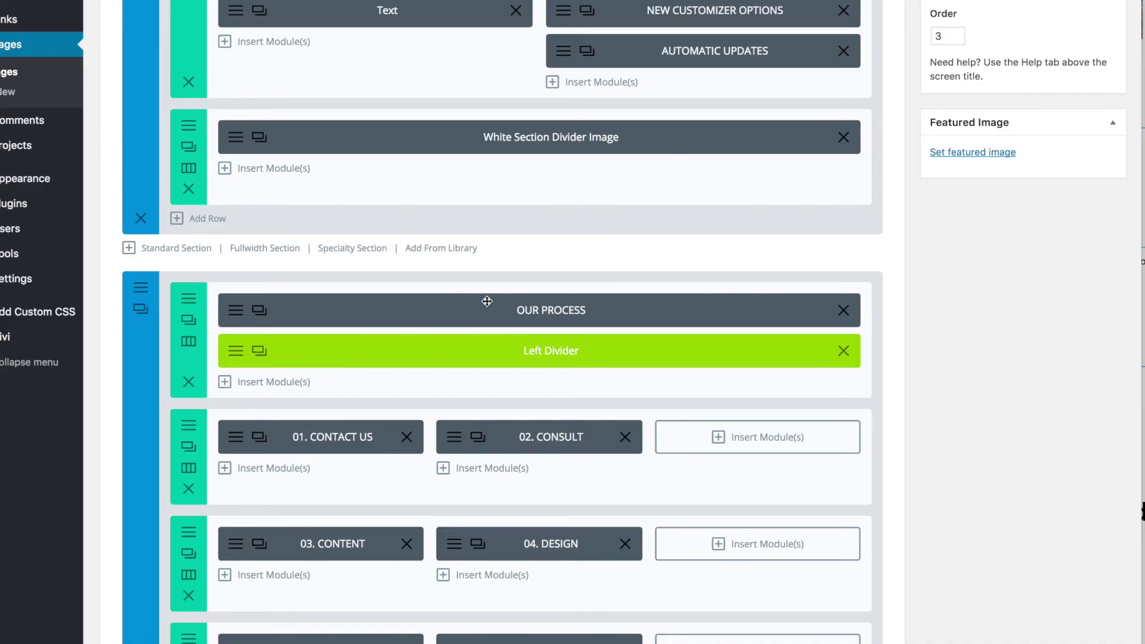
scroll(487, 302, "down", 5)
scroll(487, 302, "down", 4)
scroll(487, 301, "down", 5)
scroll(487, 302, "up", 20)
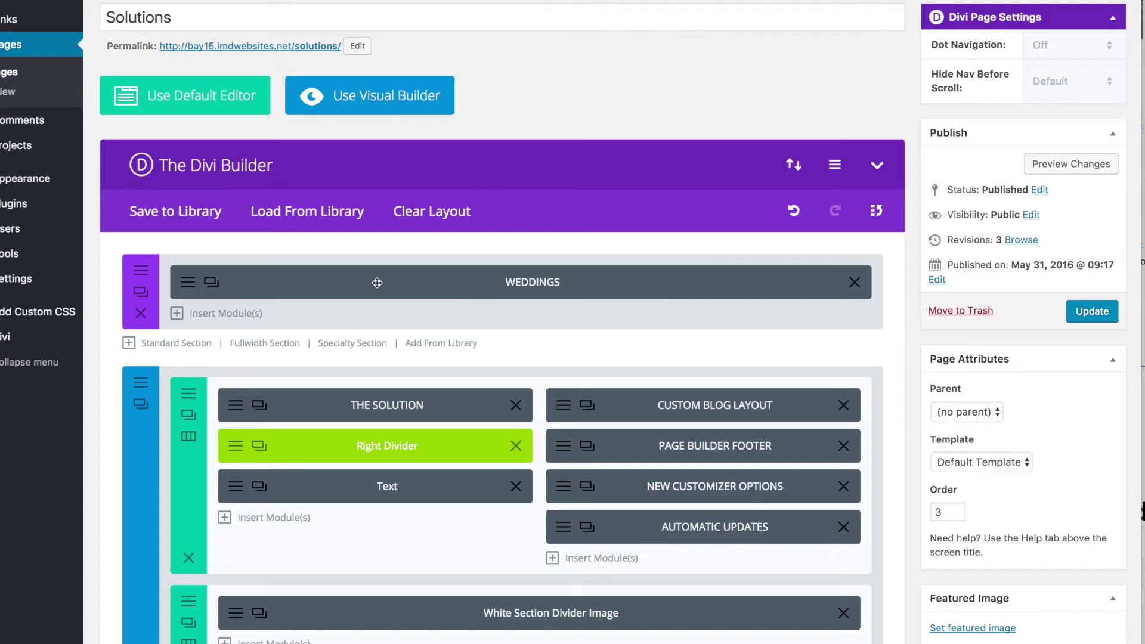
scroll(376, 284, "down", 4)
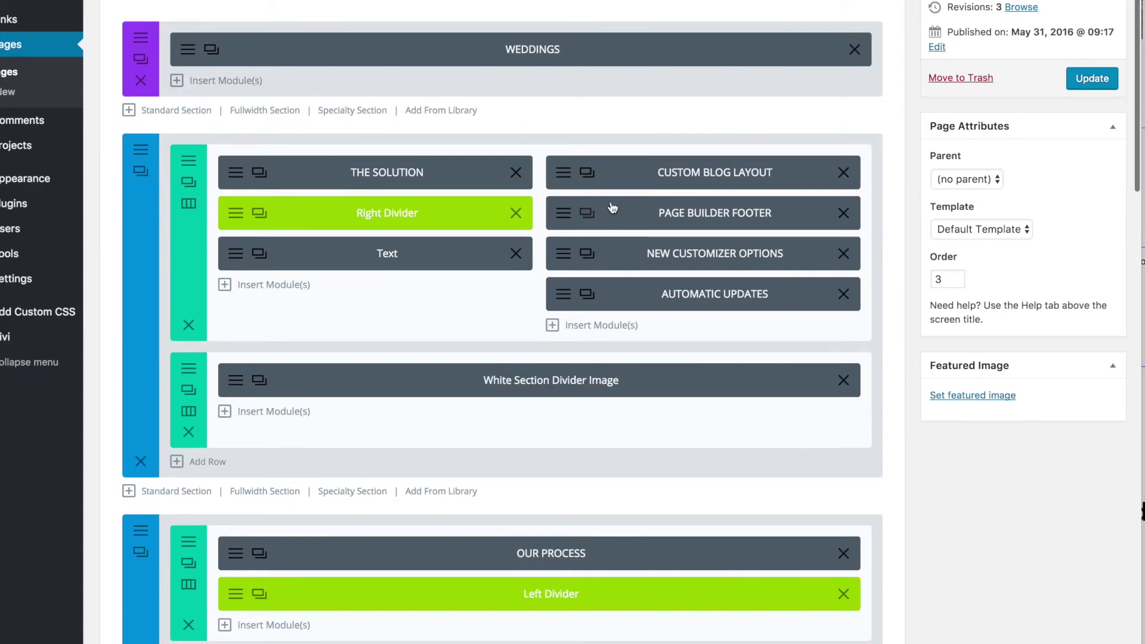
Step: Delete the four blurb modules from the right column of the Solution row
left_click(844, 213)
left_click(843, 214)
left_click(843, 215)
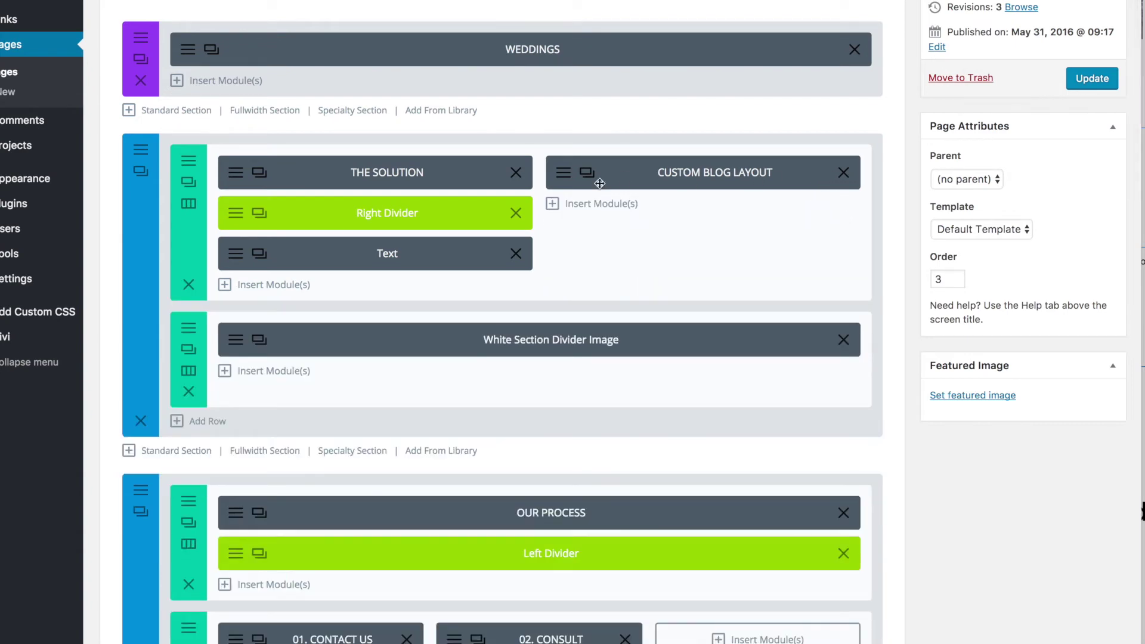
left_click(843, 173)
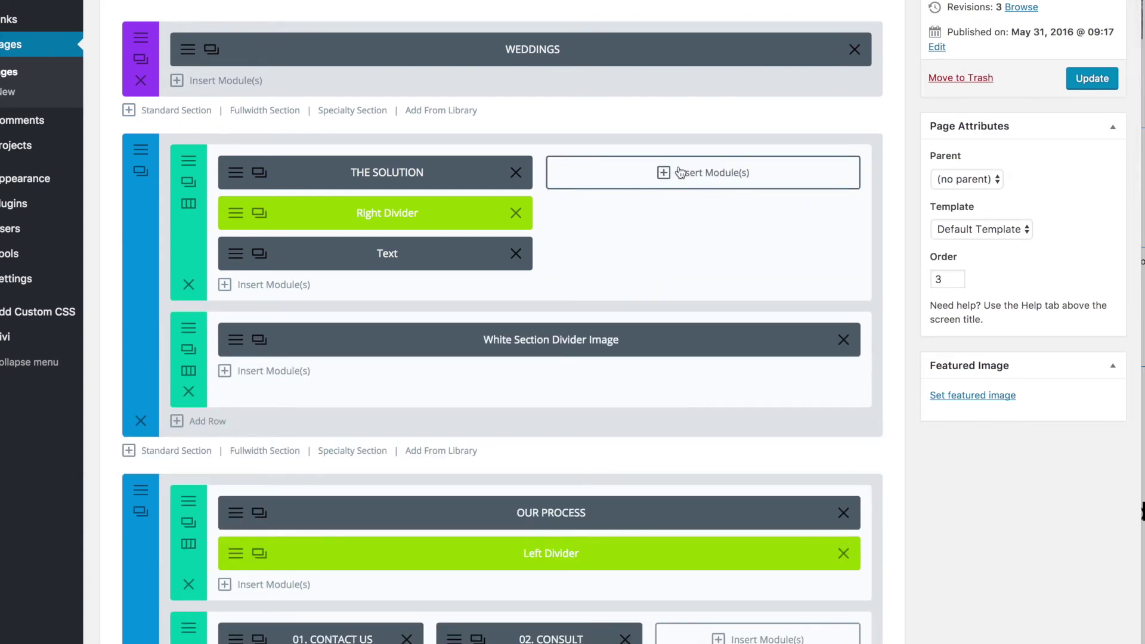
Step: Add an Image module to the emptied column and upload wedding-sm.jpg into it
left_click(677, 174)
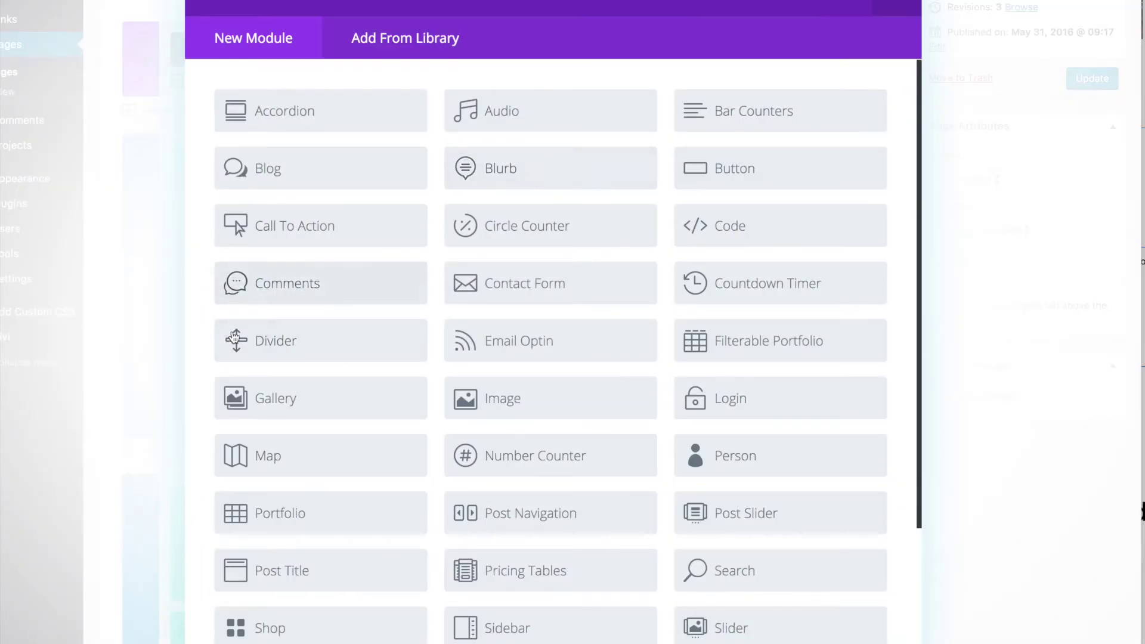
left_click(504, 407)
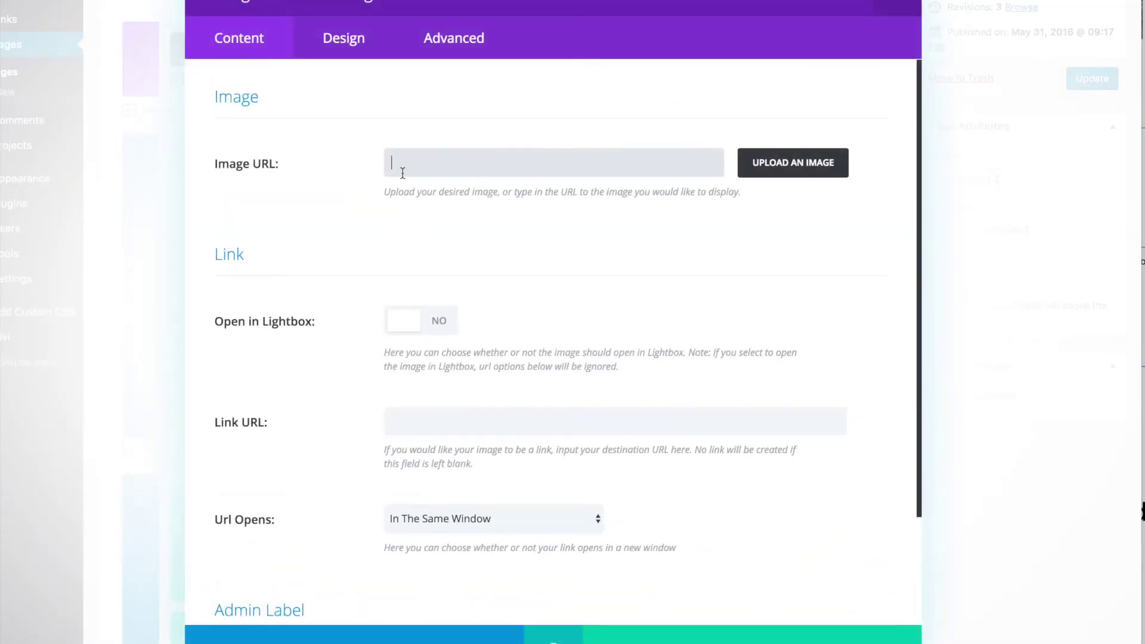
left_click(747, 162)
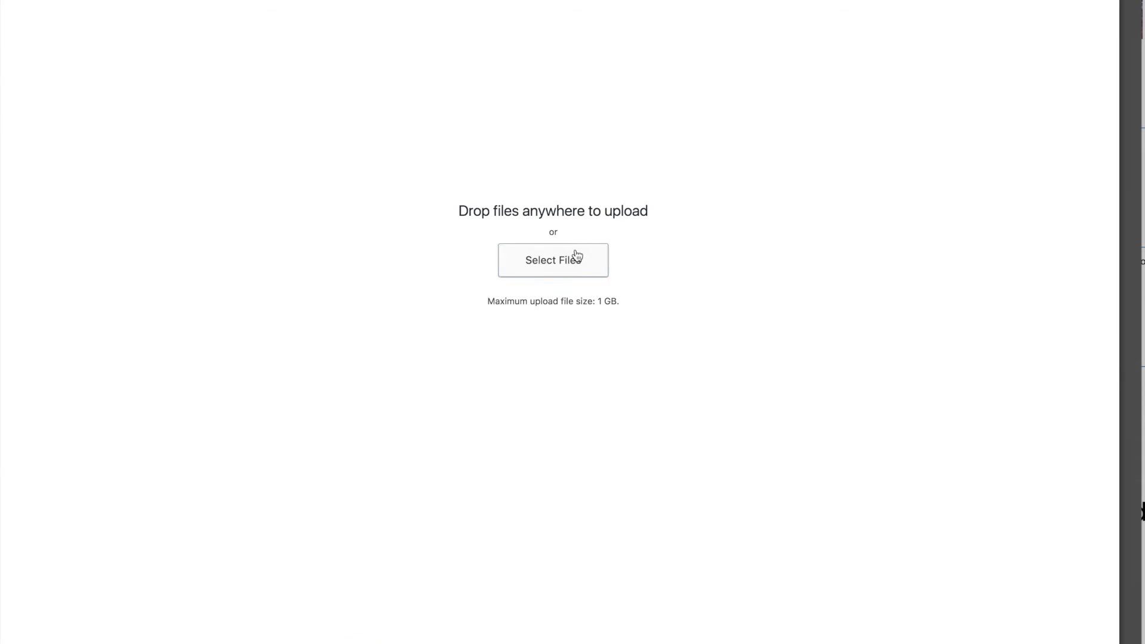
left_click(516, 276)
scroll(659, 37, "down", 5)
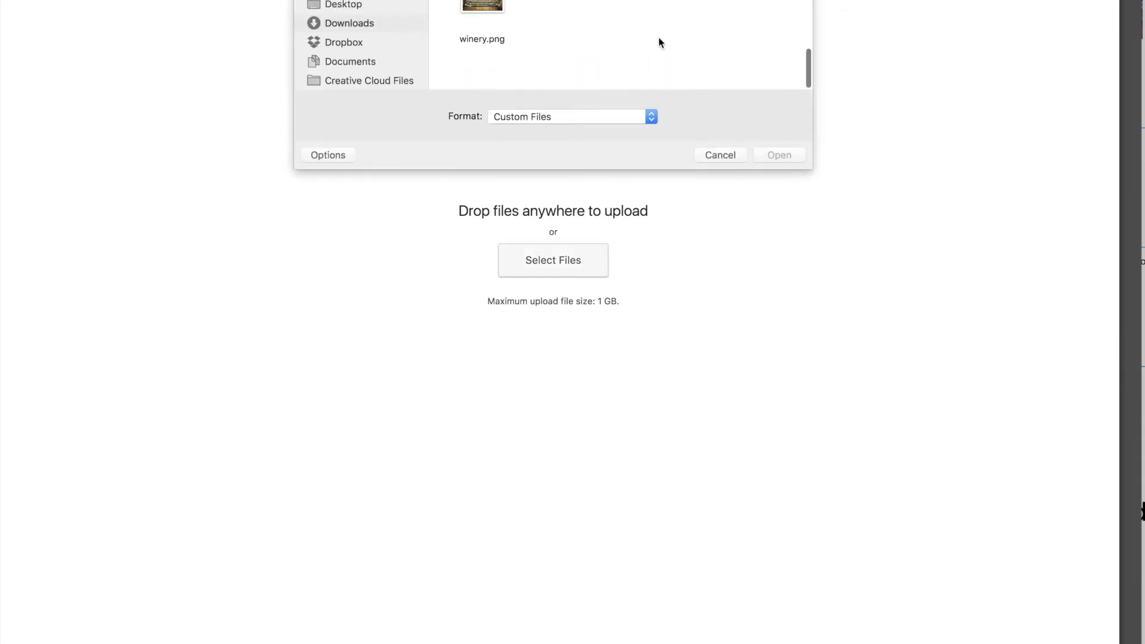
left_click(482, 30)
left_click(779, 155)
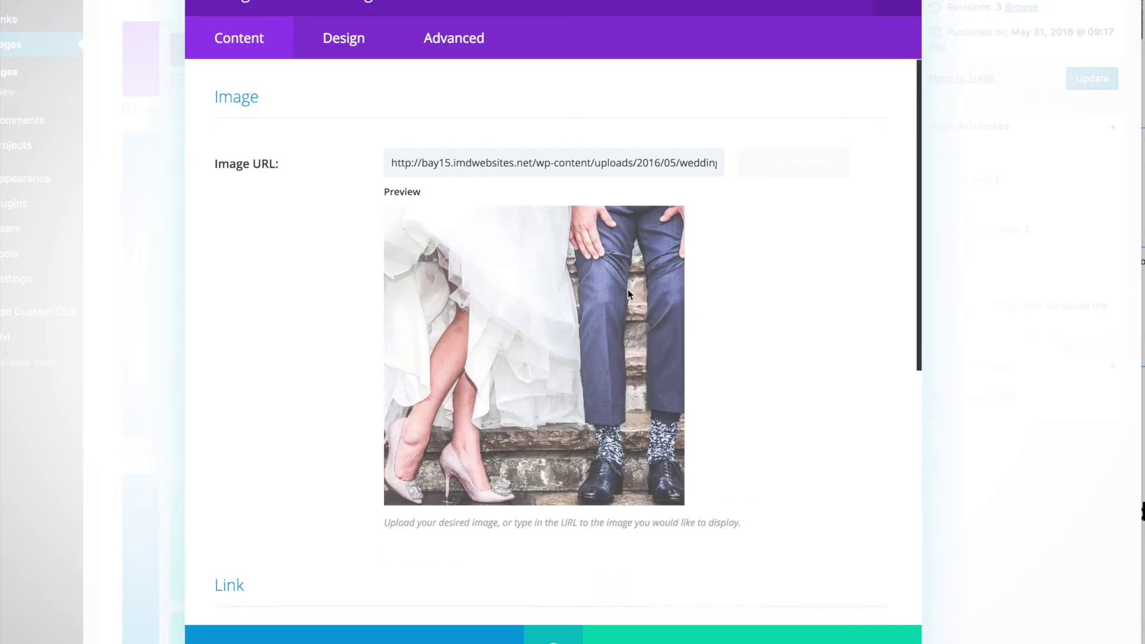
scroll(627, 289, "down", 8)
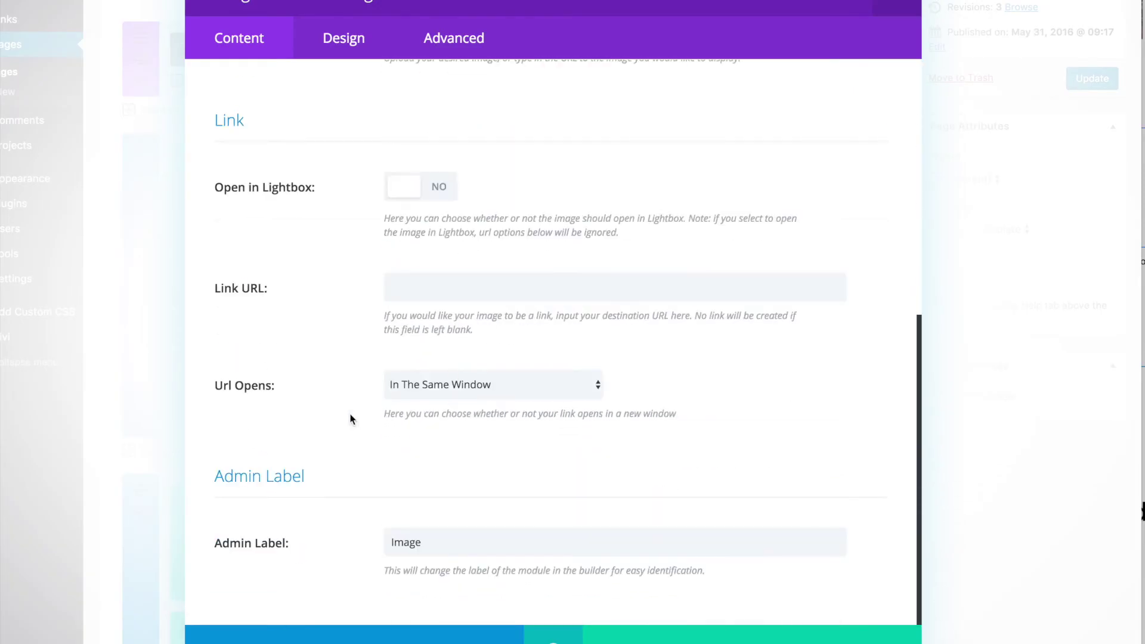
Step: Review the image module's Design and Advanced settings, then save it and update the page
left_click(356, 44)
left_click(455, 41)
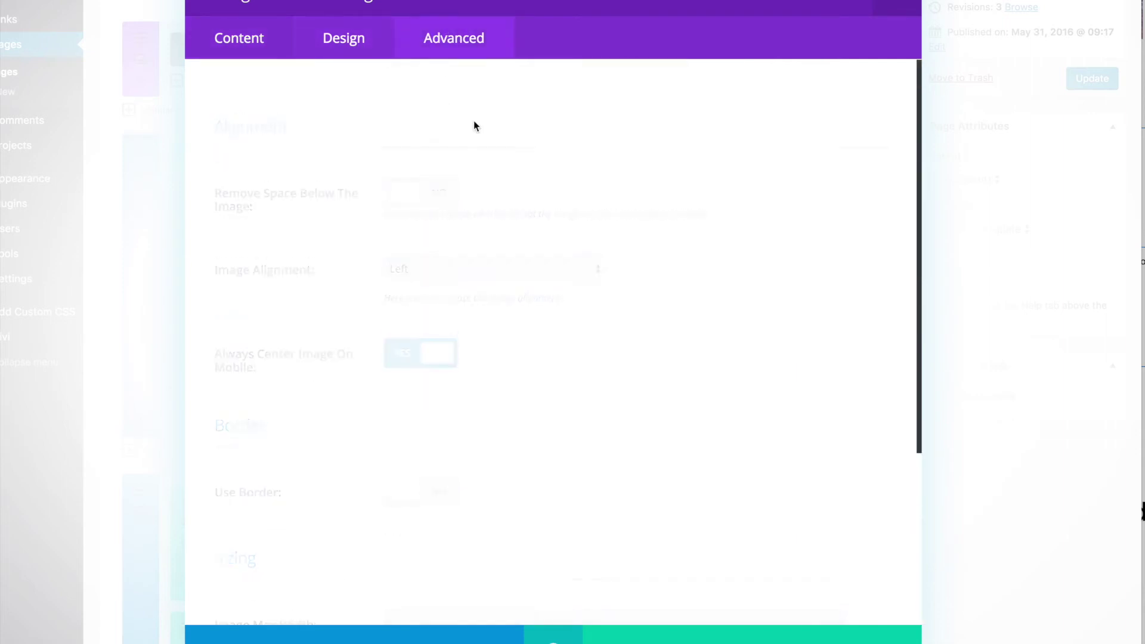
scroll(353, 378, "down", 15)
scroll(376, 342, "up", 3)
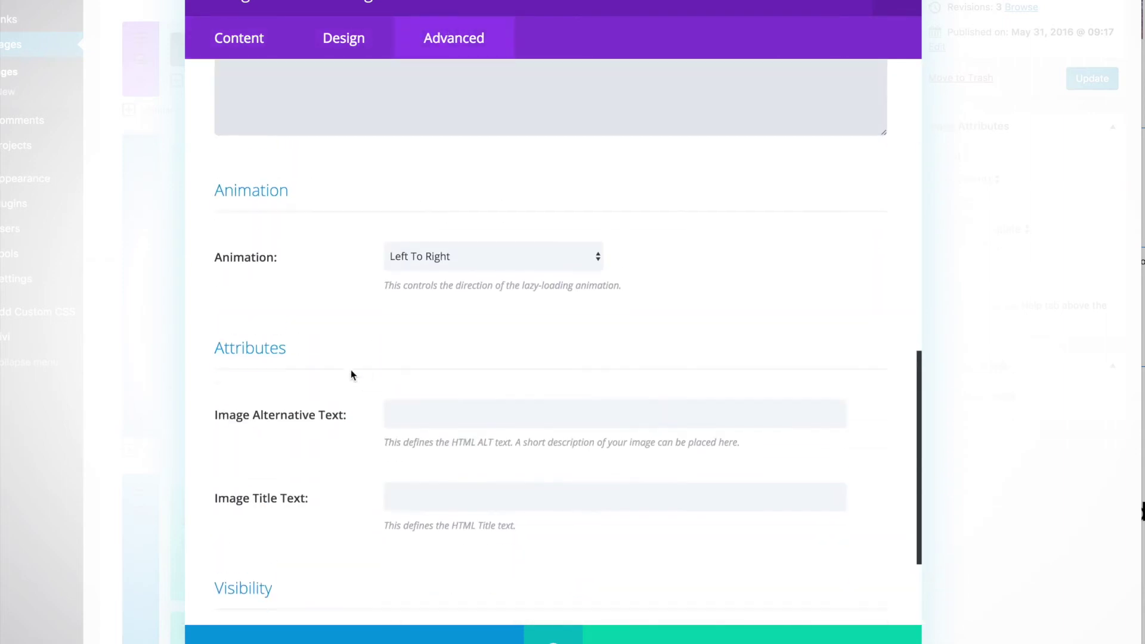
scroll(503, 146, "up", 15)
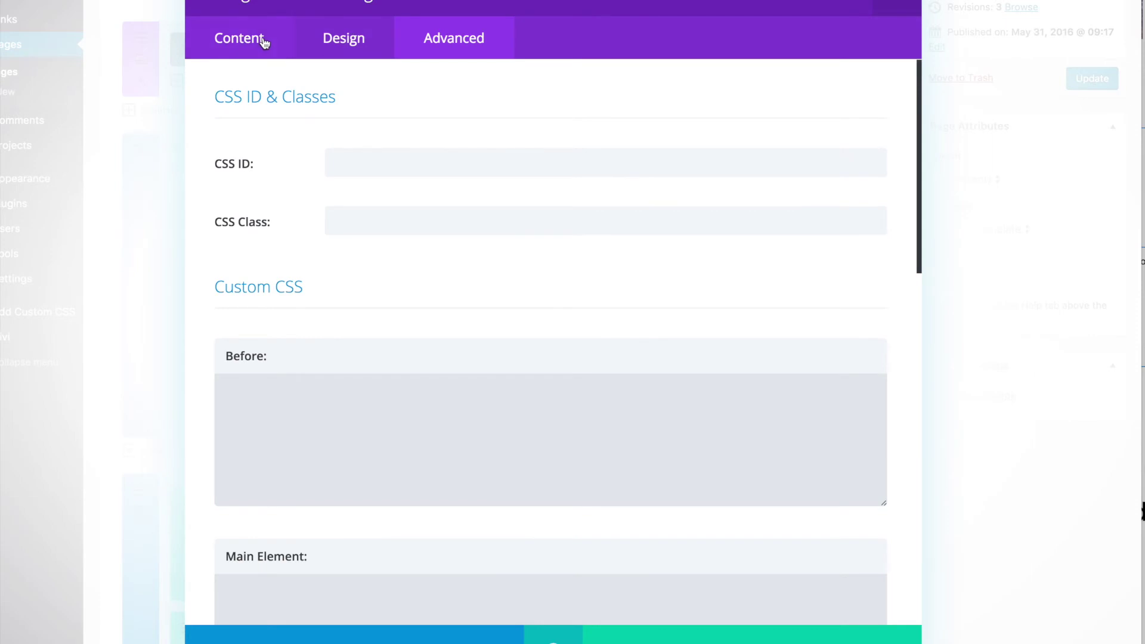
left_click(264, 43)
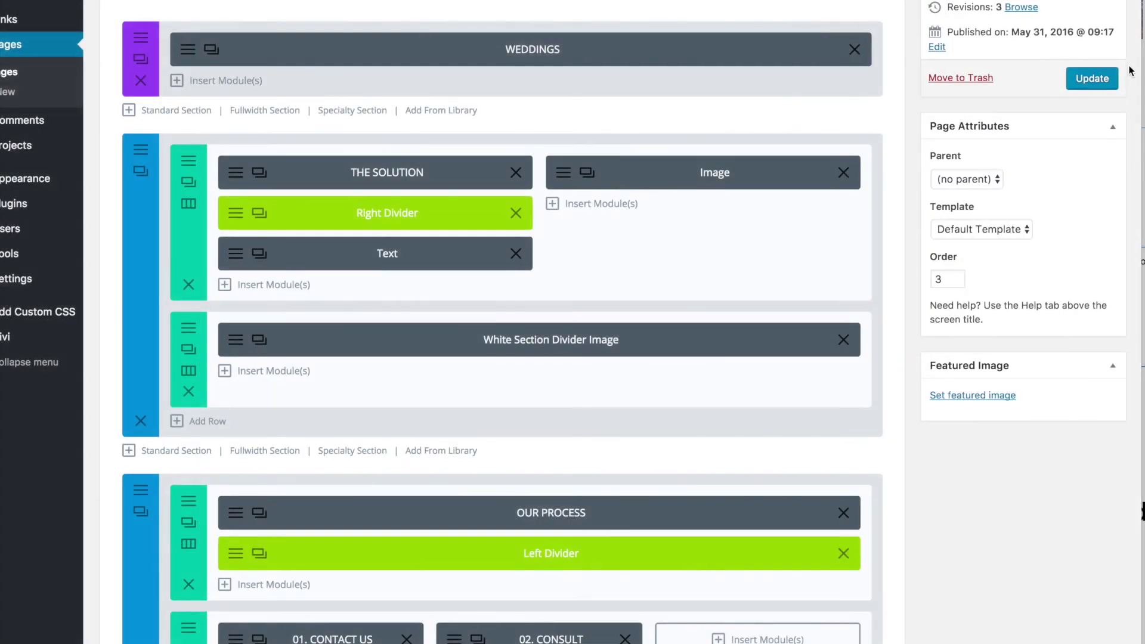
left_click(1074, 78)
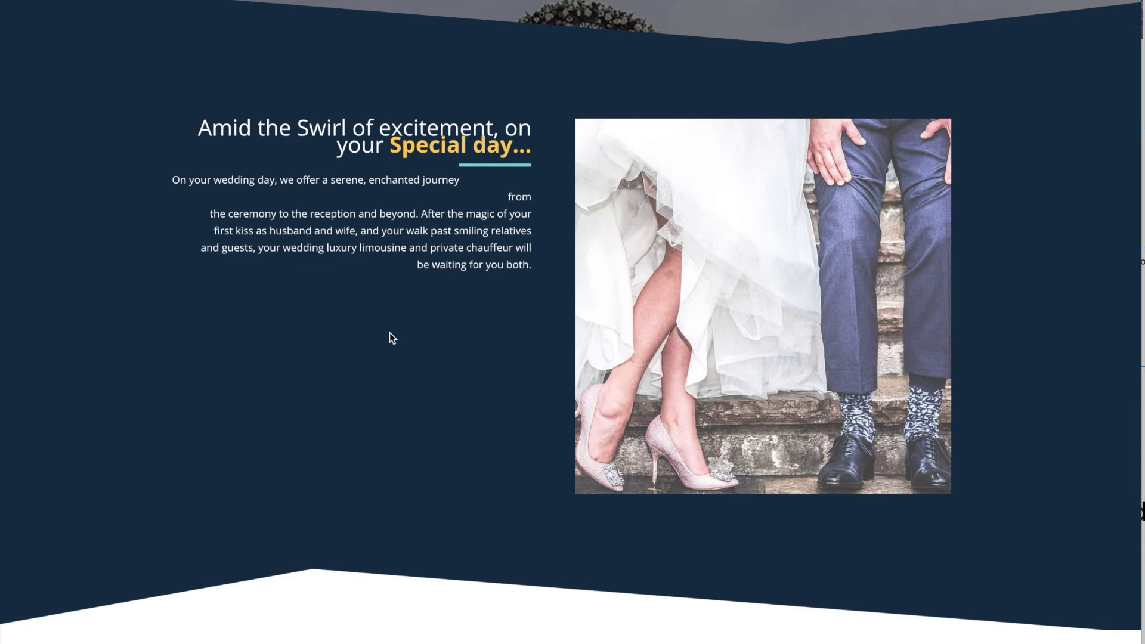
scroll(487, 316, "down", 5)
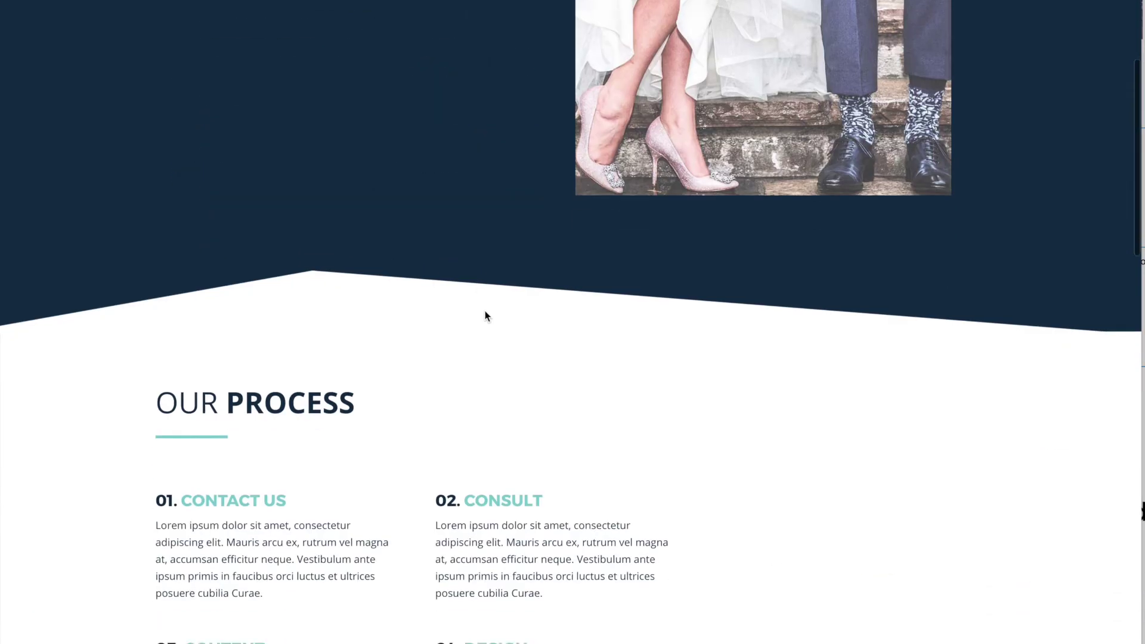
scroll(485, 317, "up", 10)
scroll(496, 359, "down", 6)
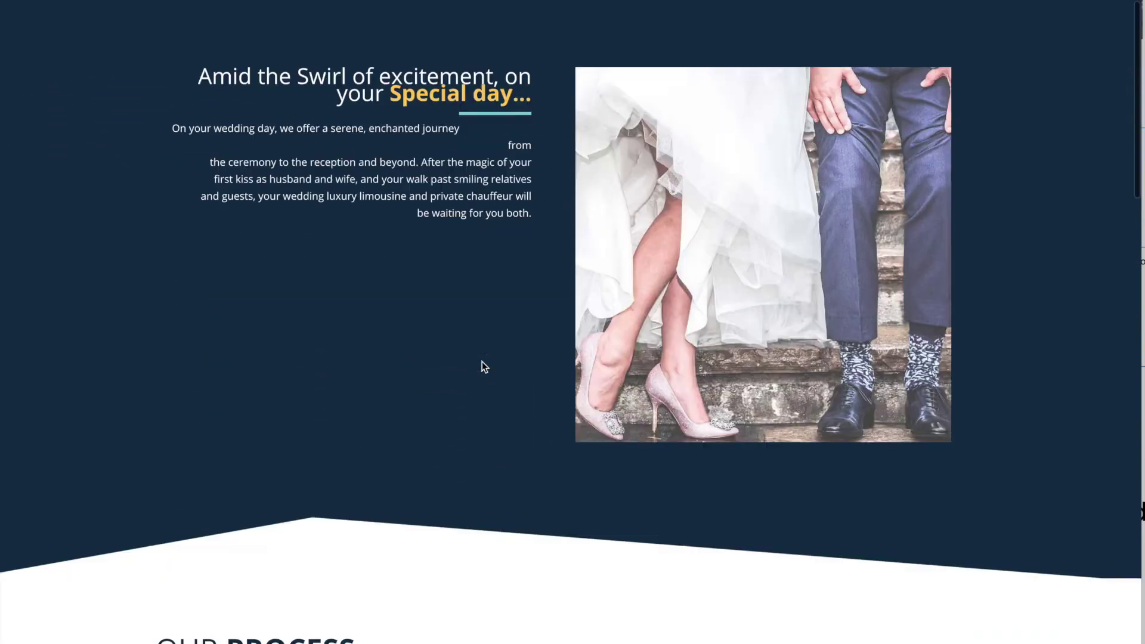
scroll(664, 242, "up", 3)
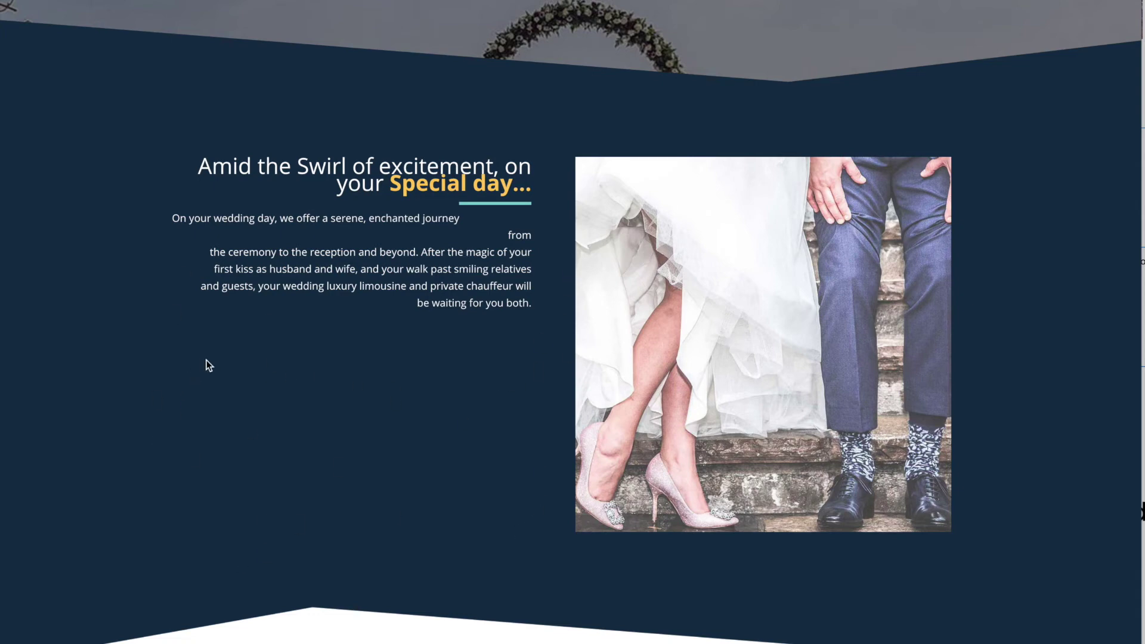
scroll(265, 371, "down", 5)
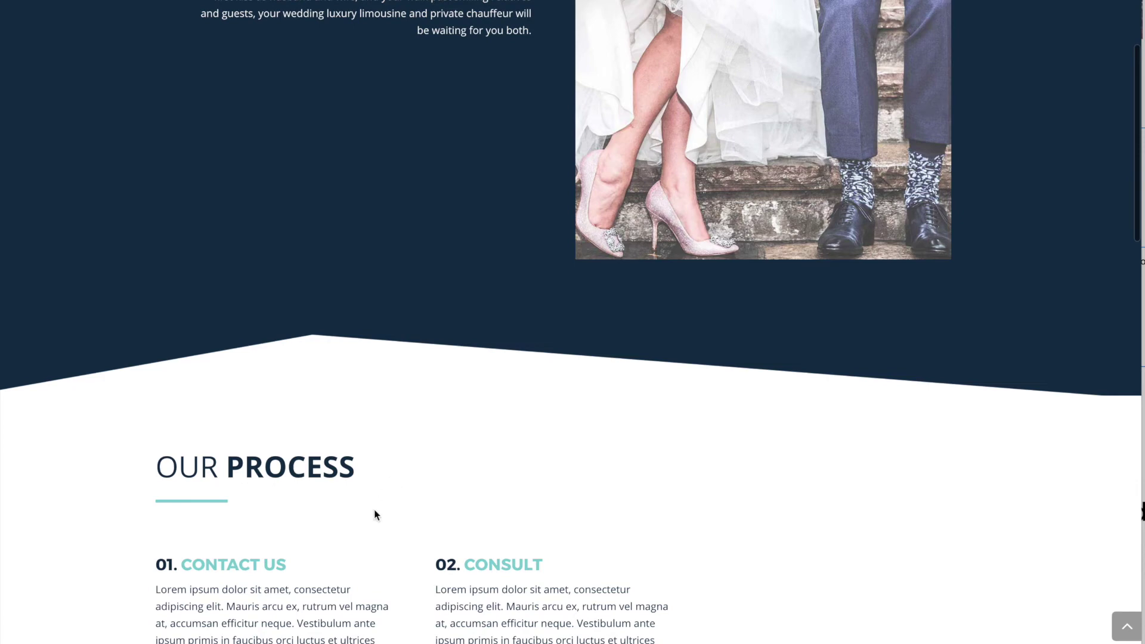
scroll(585, 503, "up", 5)
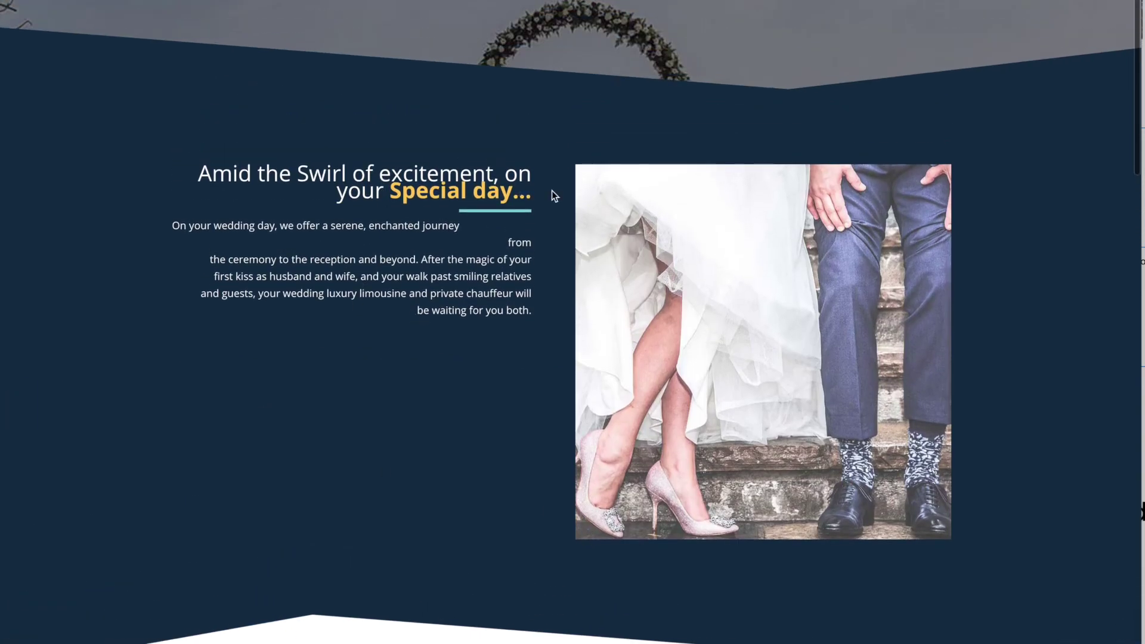
left_click_drag(553, 195, 210, 174)
left_click(354, 245)
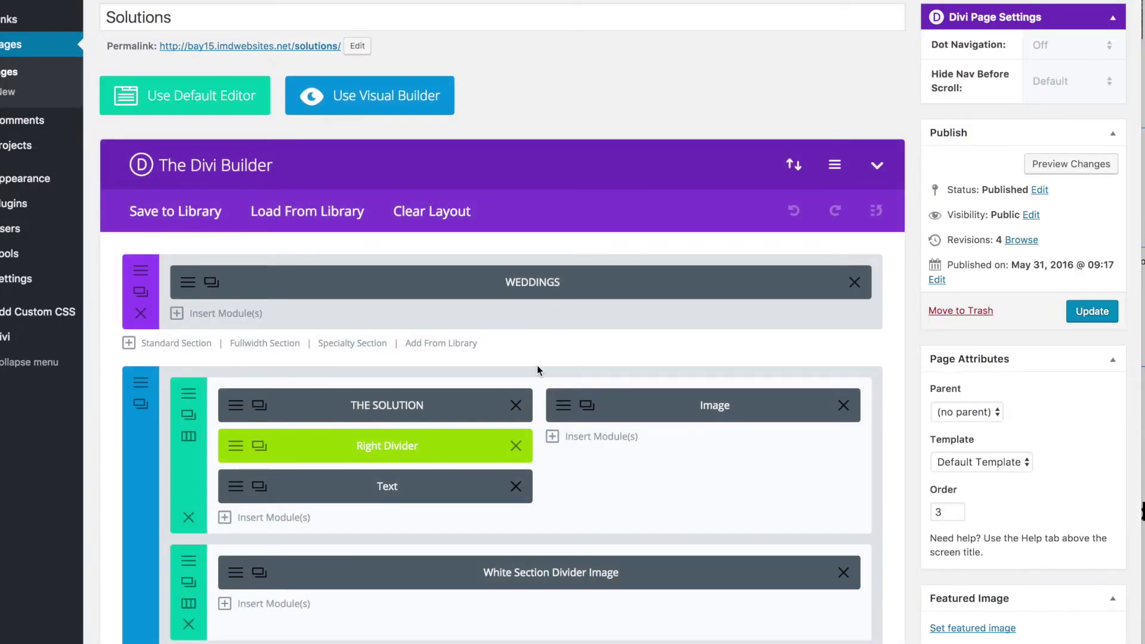
Step: Raise the paragraph's Text Line Height from 1.7em to 2em and save the module
scroll(536, 370, "down", 3)
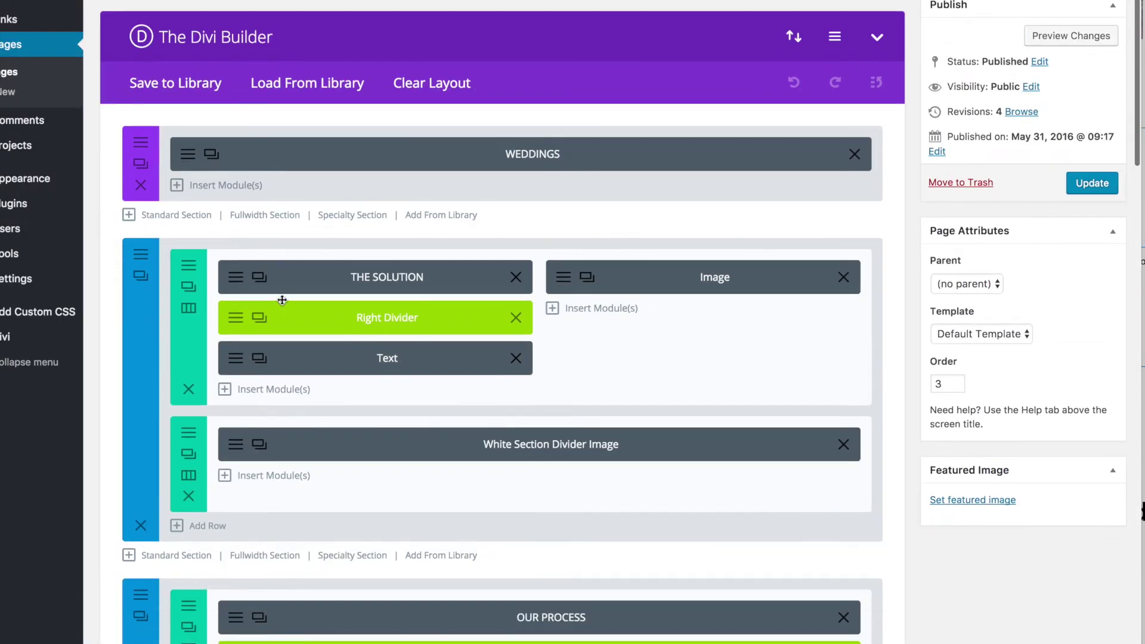
left_click(294, 314)
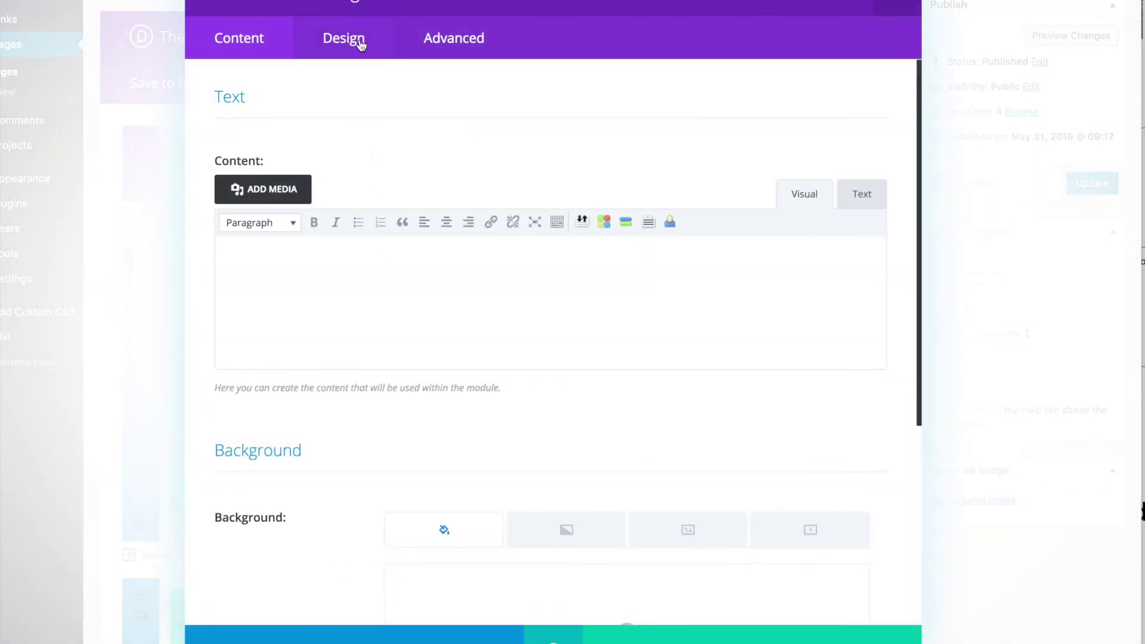
left_click(346, 39)
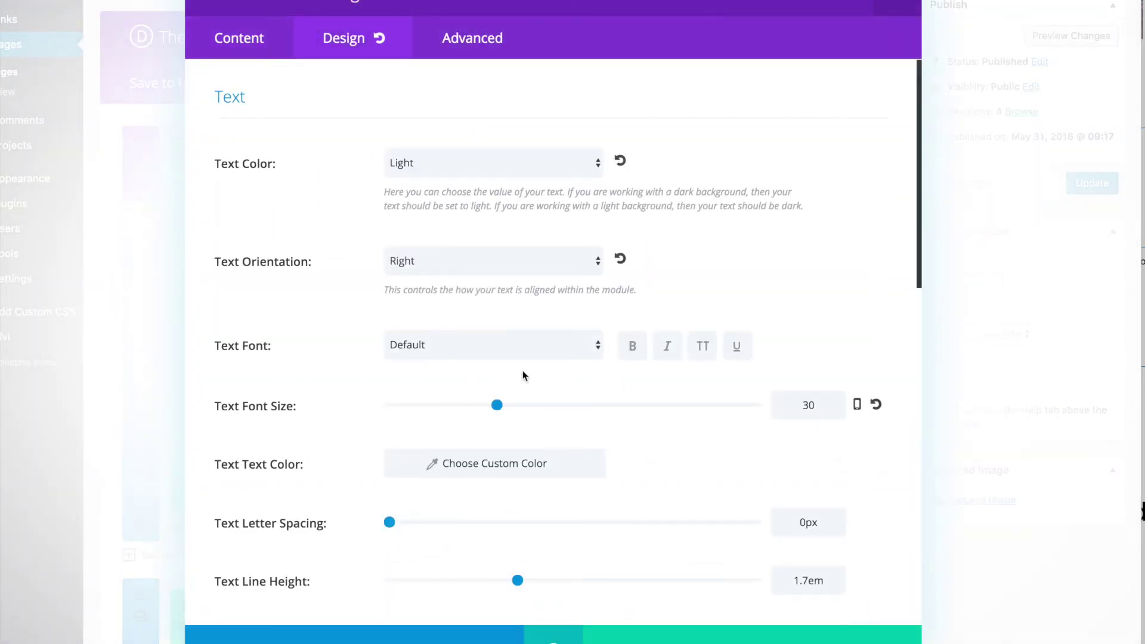
scroll(586, 413, "down", 3)
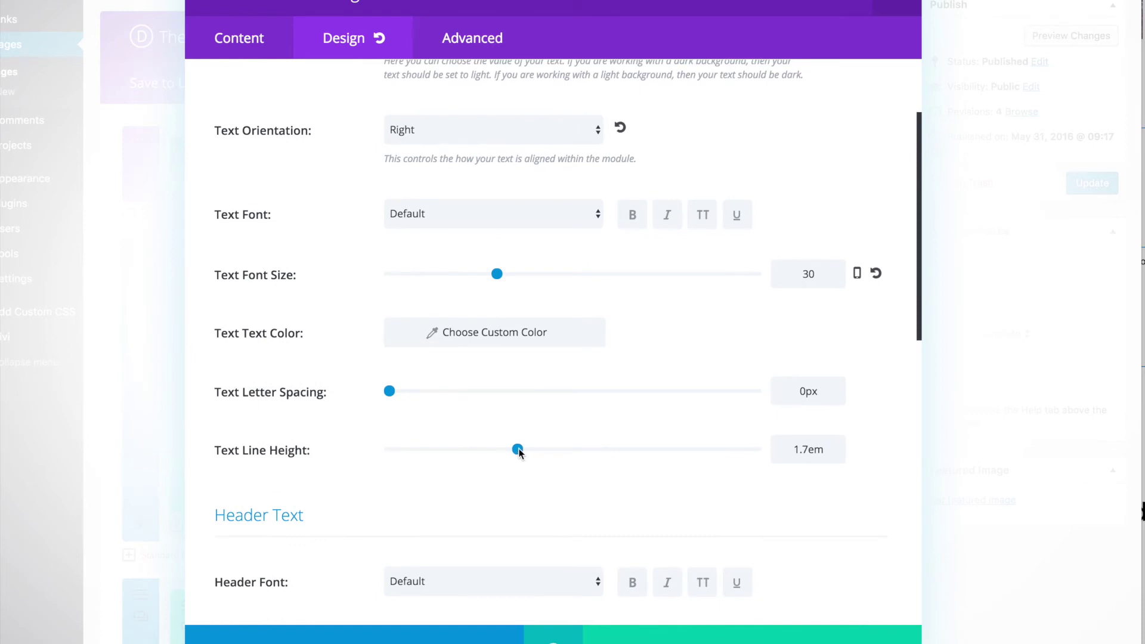
left_click_drag(525, 452, 530, 454)
left_click_drag(553, 454, 617, 457)
left_click(686, 637)
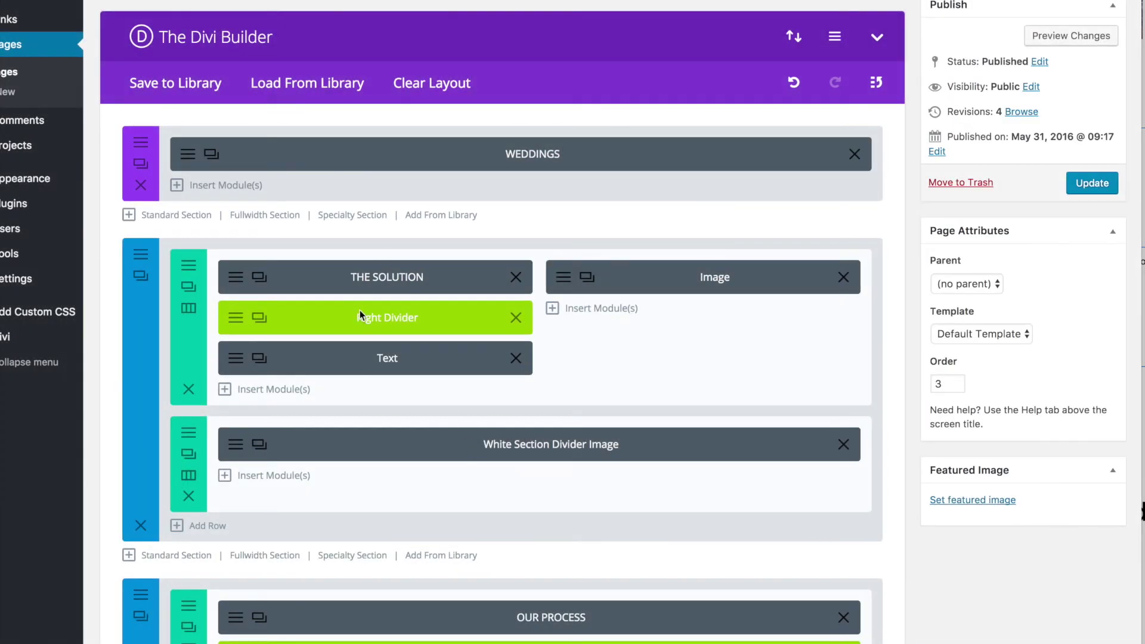
Step: Update the page, check the live result, and reopen the solution paragraph's settings
left_click(1112, 190)
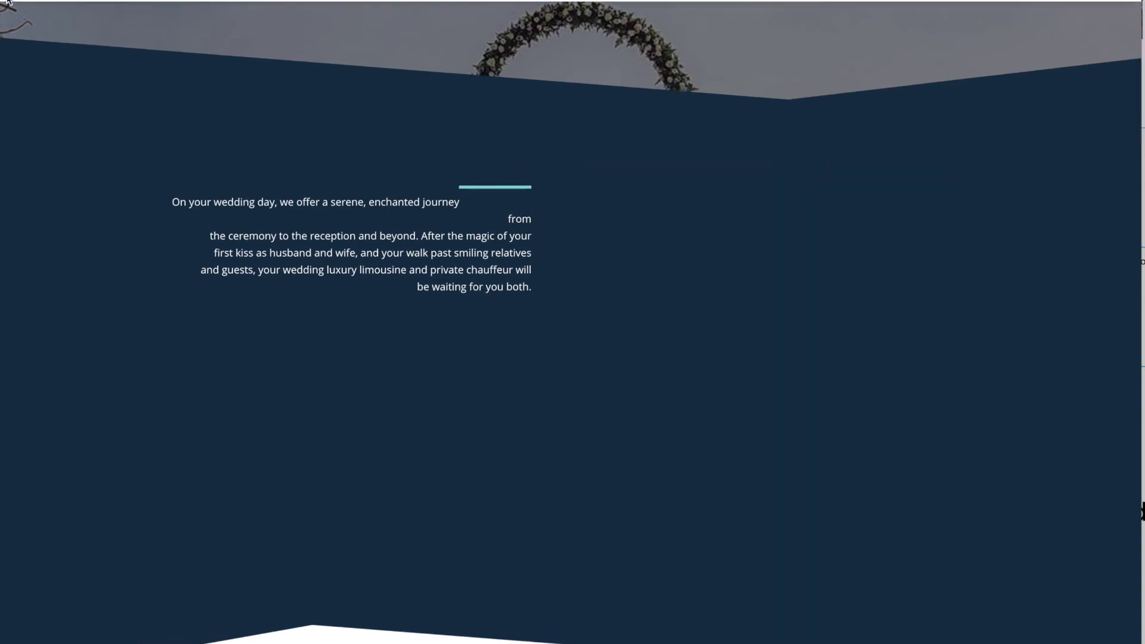
scroll(320, 144, "up", 6)
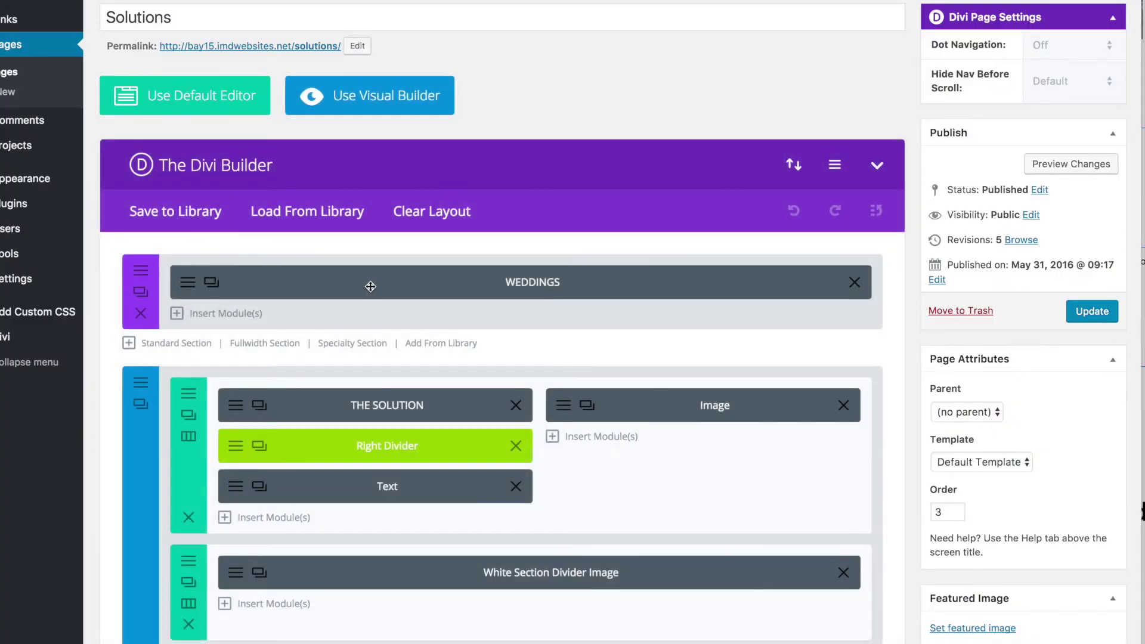
left_click(315, 411)
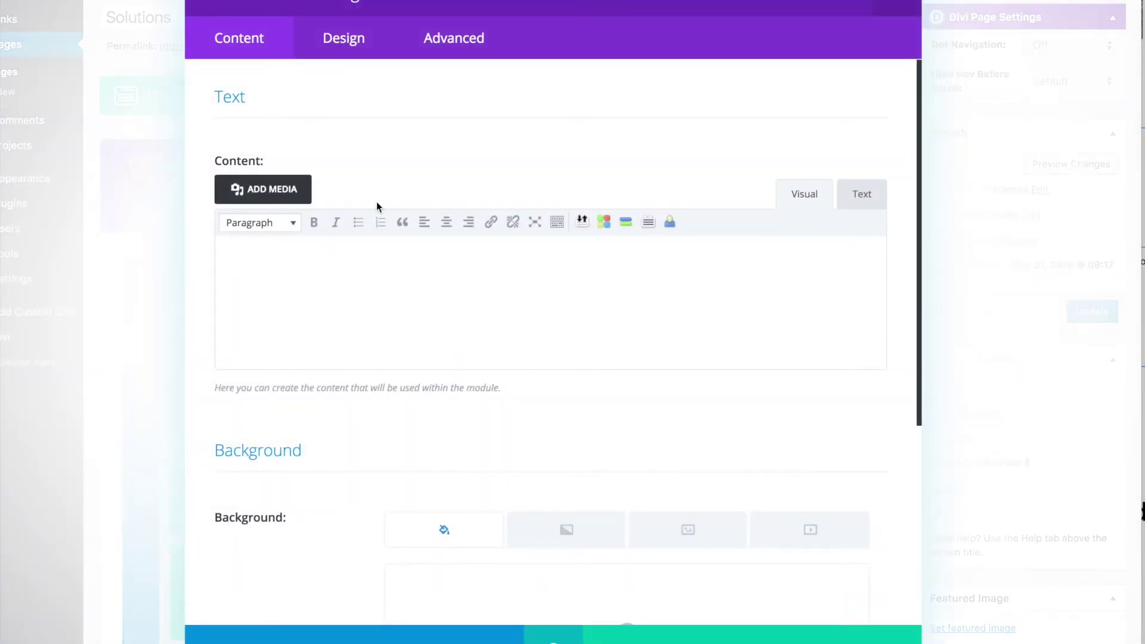
Step: Lower the paragraph line height back to 1.7em, set font size 23, save, and update the page
left_click(356, 43)
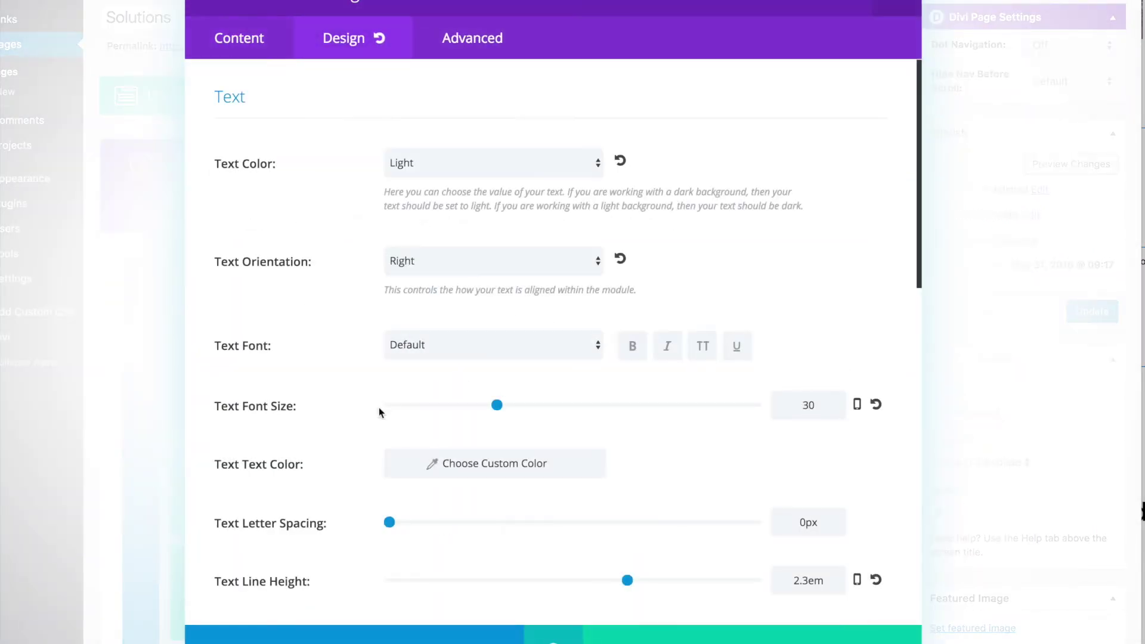
scroll(632, 510, "down", 2)
left_click_drag(628, 476, 518, 475)
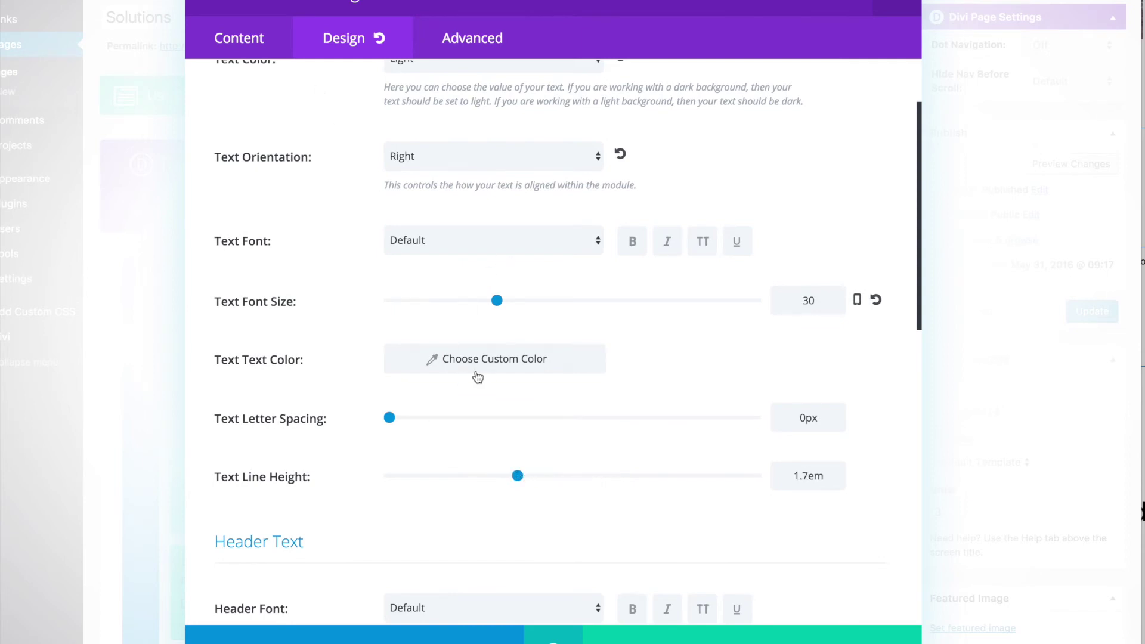
left_click_drag(497, 301, 471, 303)
left_click(769, 640)
left_click(1091, 314)
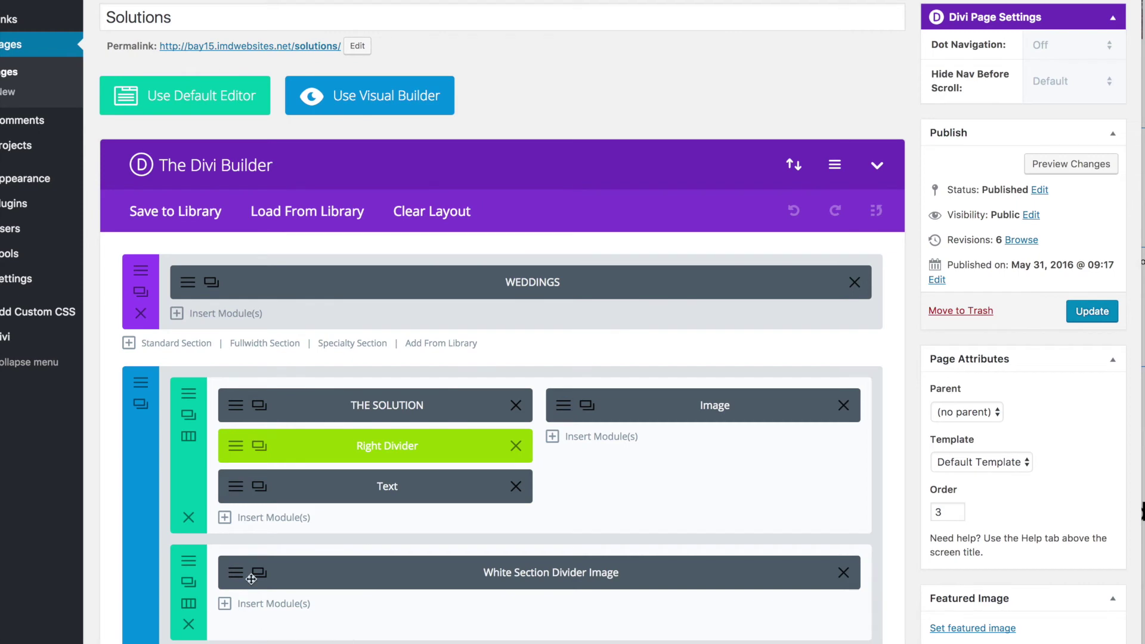
Step: Join the wedding-day paragraph's broken lines into continuous text, save, and update the page
left_click(231, 484)
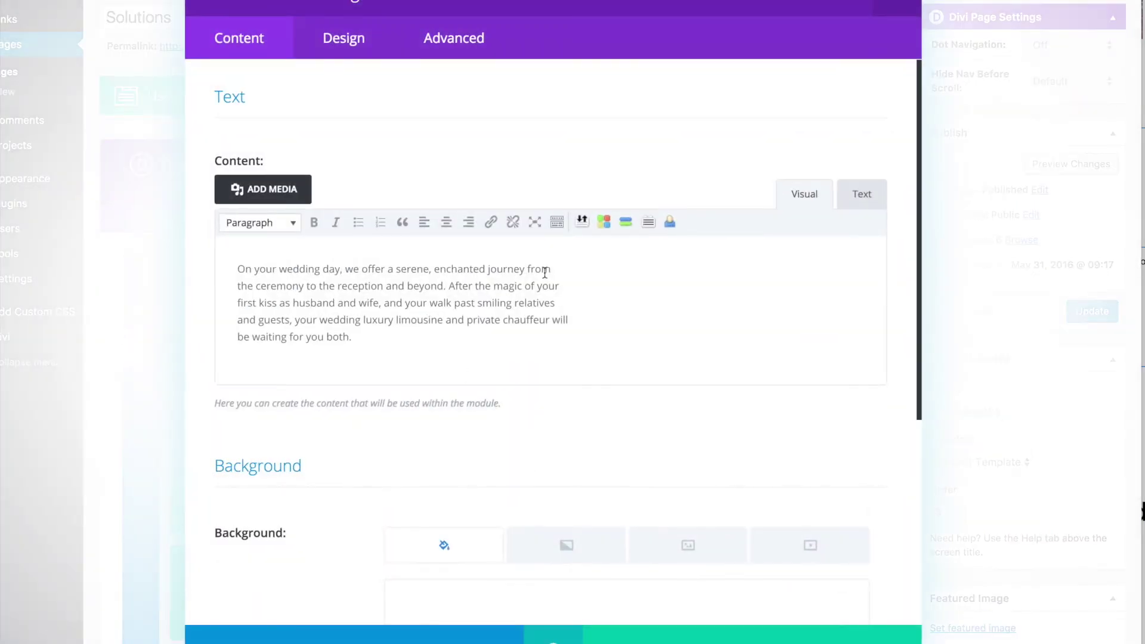
left_click(862, 193)
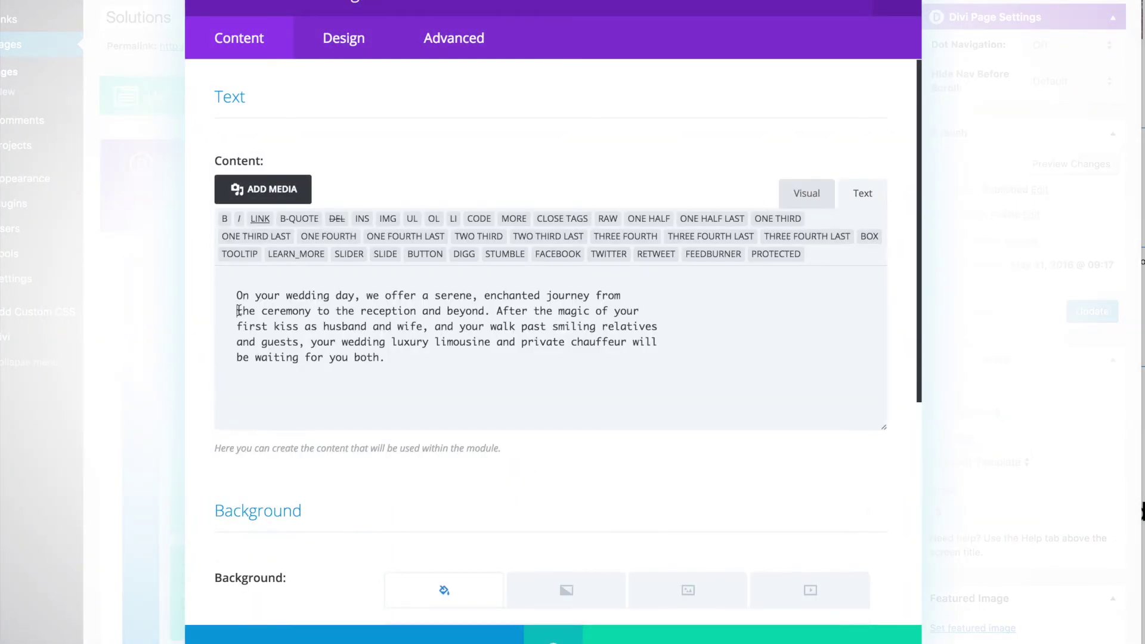
key("BackSpace")
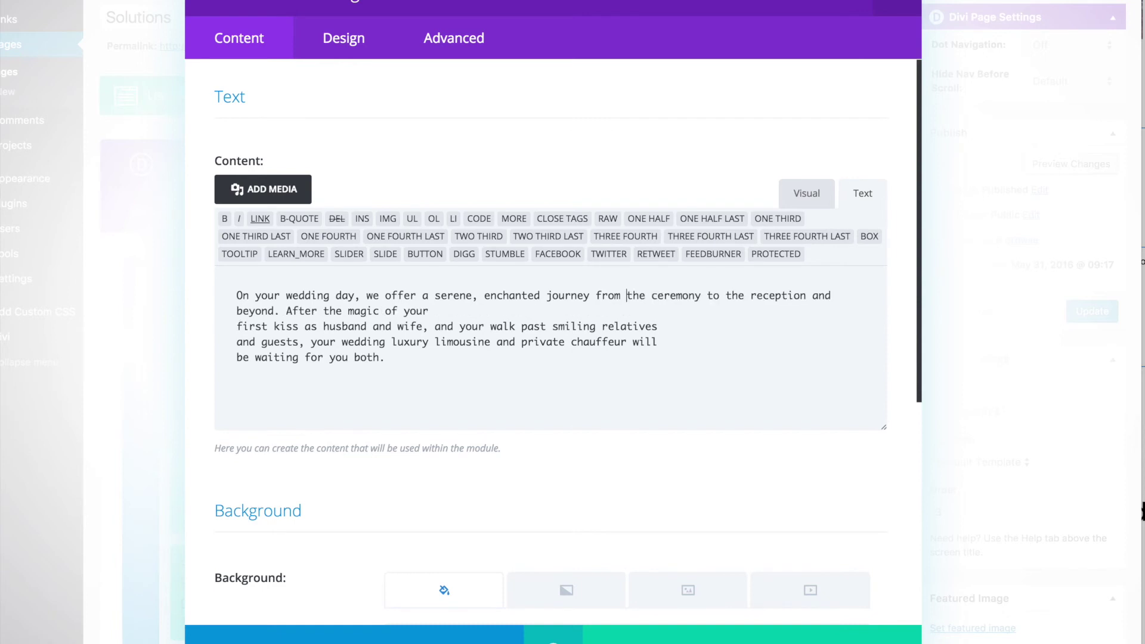
key("BackSpace")
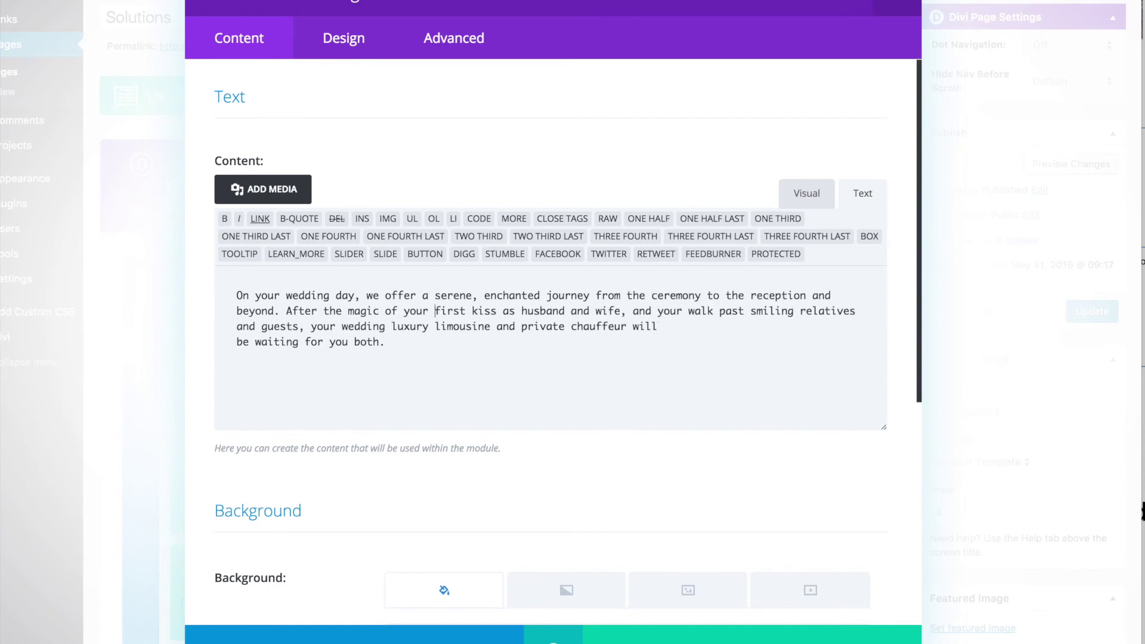
left_click(236, 326)
key("BackSpace")
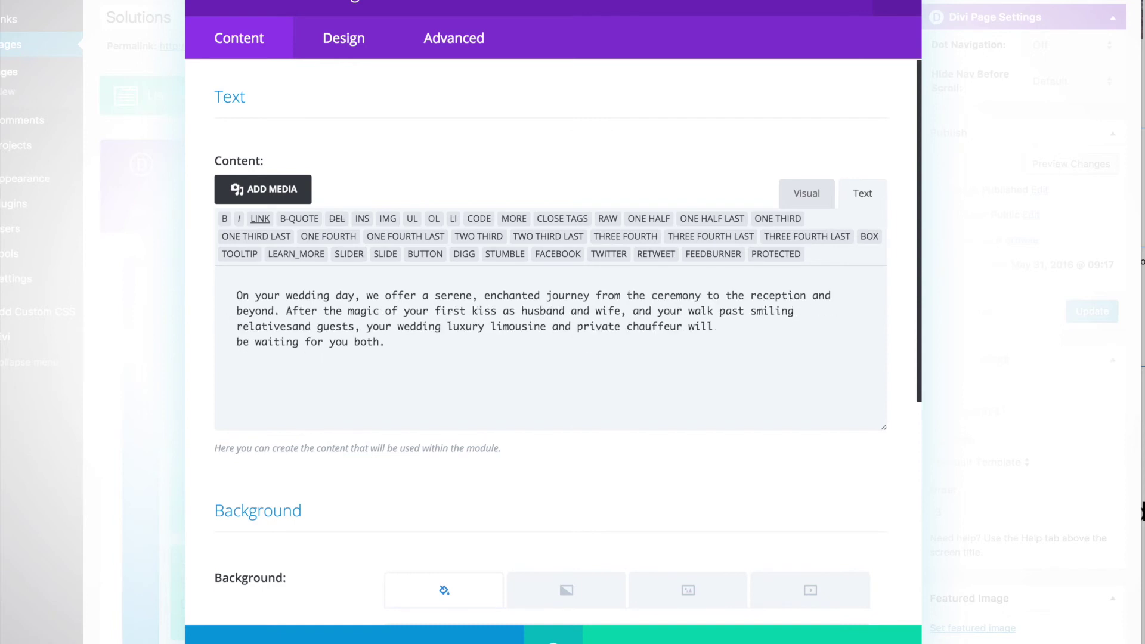
left_click(233, 342)
key("BackSpace")
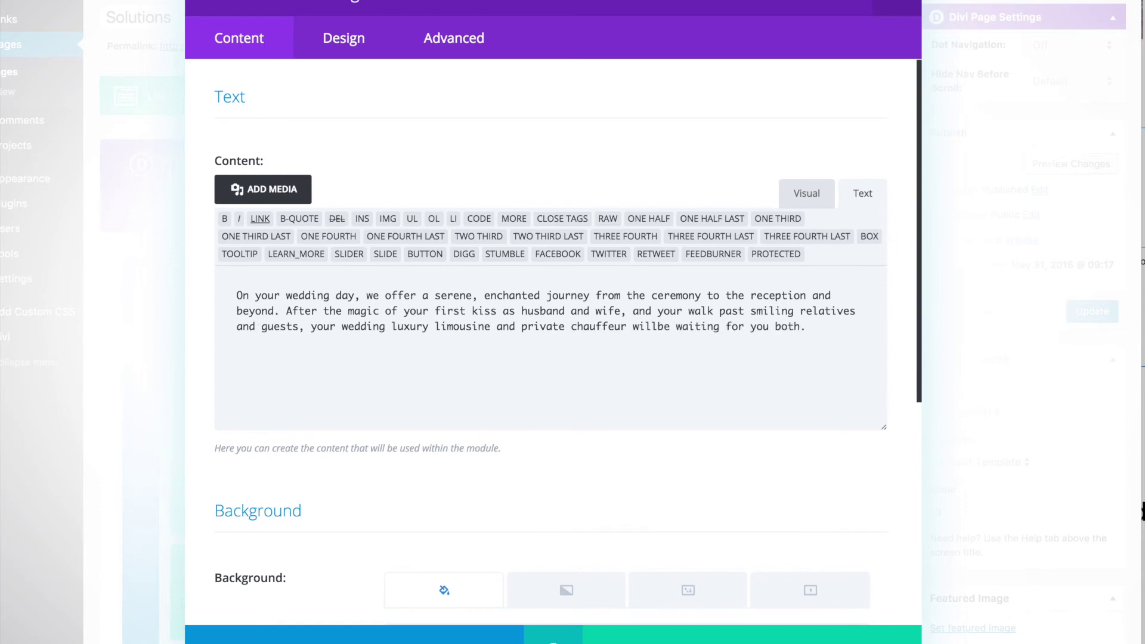
left_click(751, 635)
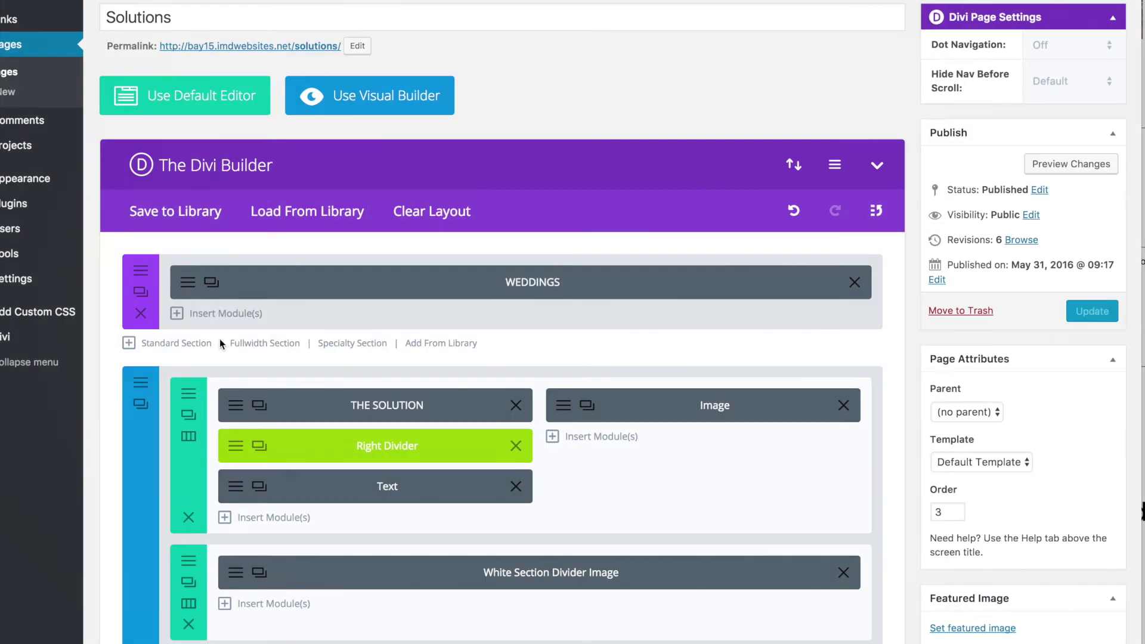
left_click(1091, 311)
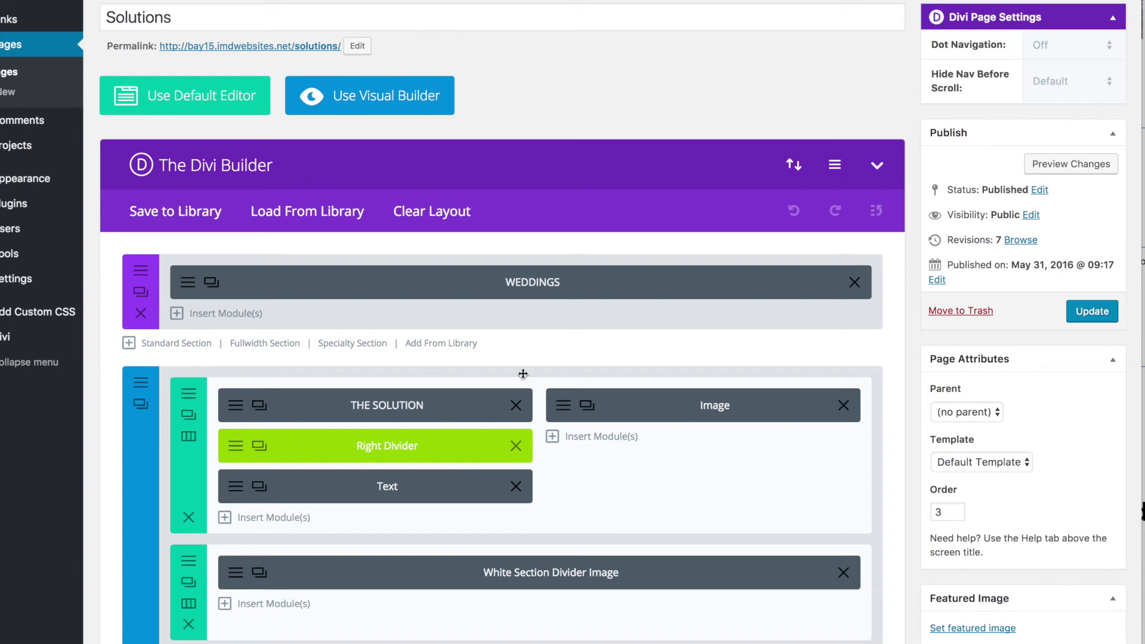
left_click(1085, 322)
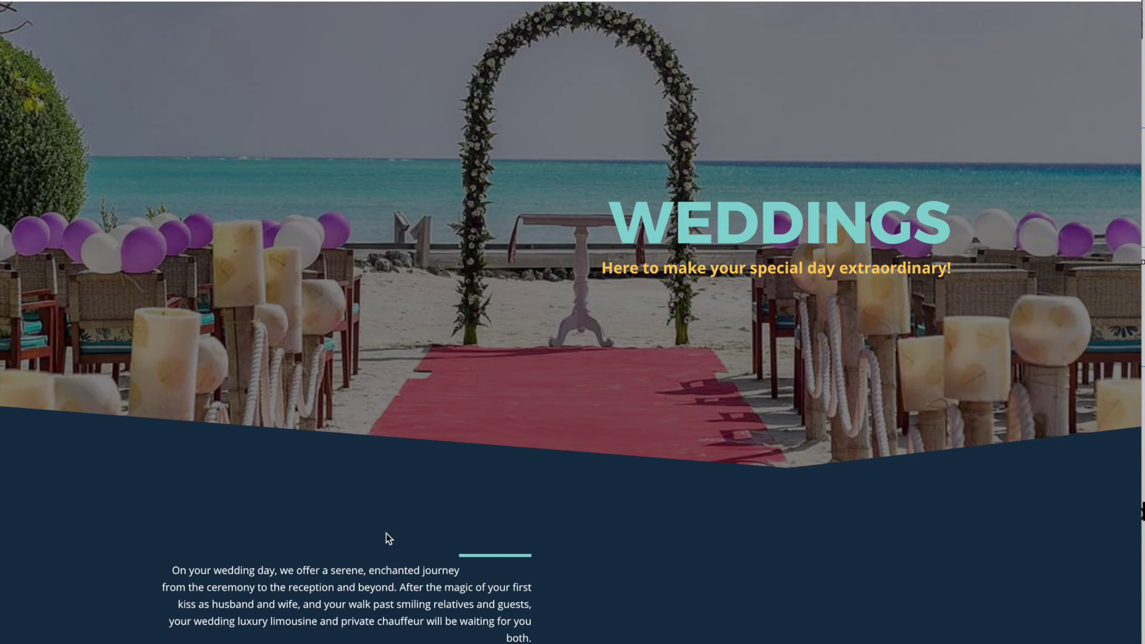
Step: Review the wedding paragraph beside the couple photo on the live page
left_click_drag(465, 582, 608, 206)
left_click(501, 550)
scroll(512, 483, "down", 15)
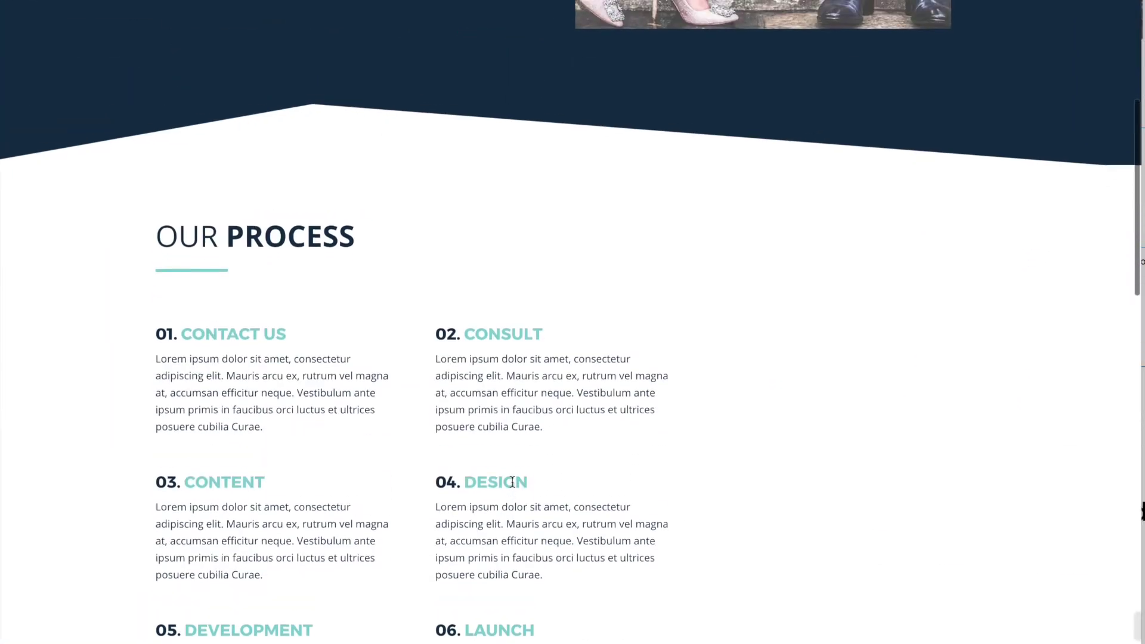
scroll(512, 481, "up", 5)
scroll(513, 481, "up", 3)
scroll(396, 366, "up", 4)
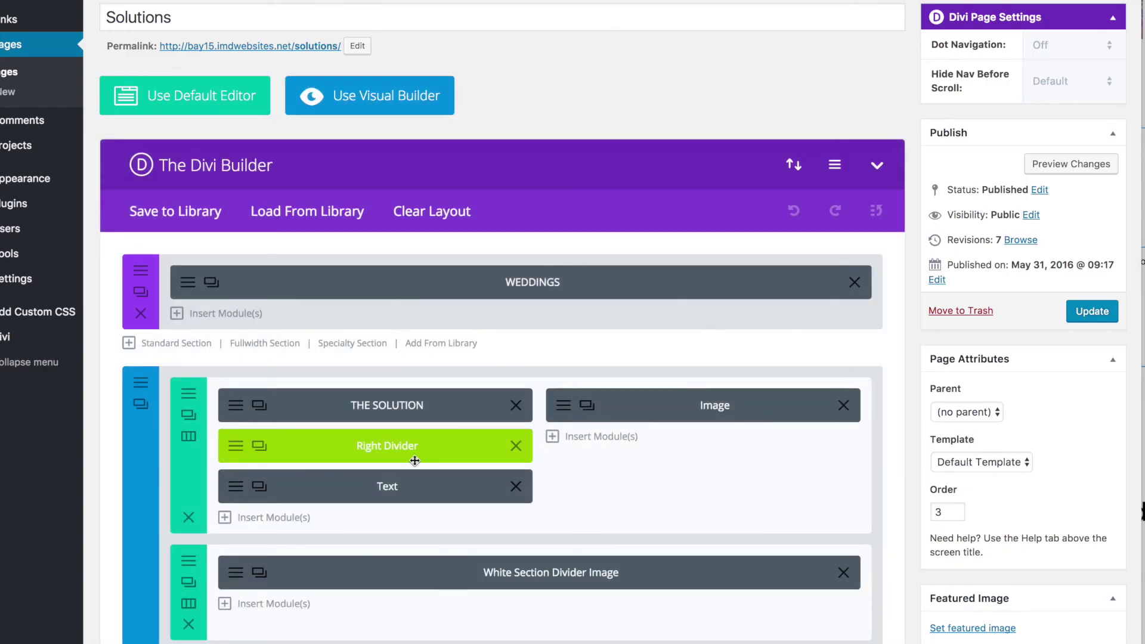
scroll(414, 460, "down", 3)
scroll(415, 461, "down", 3)
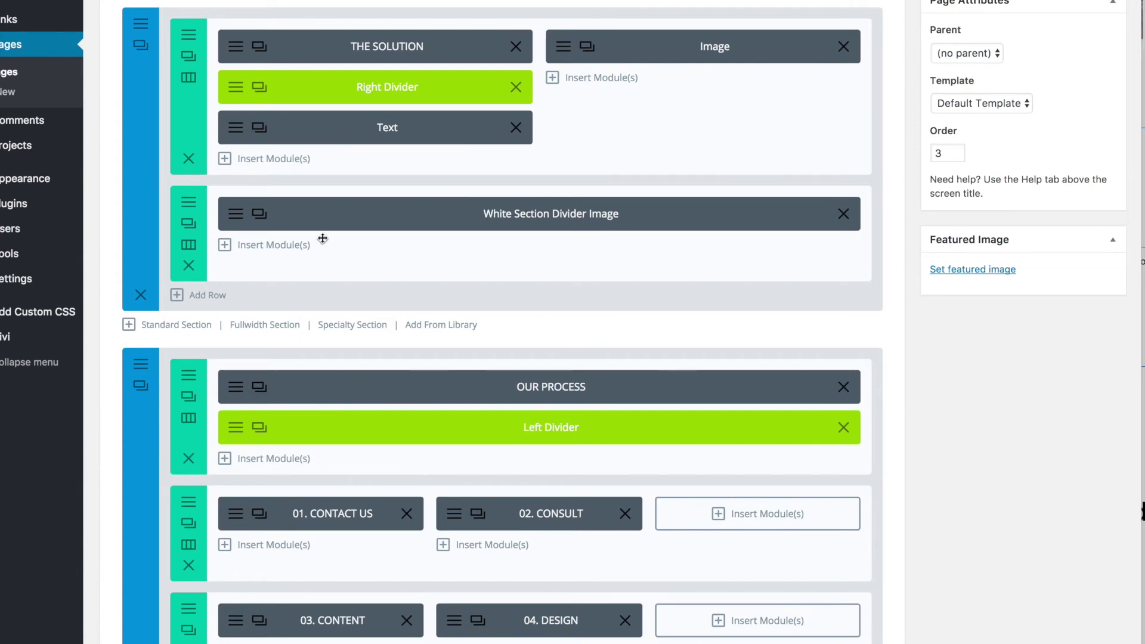
scroll(323, 180, "up", 3)
scroll(328, 411, "down", 2)
Step: Paste the old site's 'Amid the Swirl of excitement, on your Special day...' heading into the empty heading Text module
left_click(248, 143)
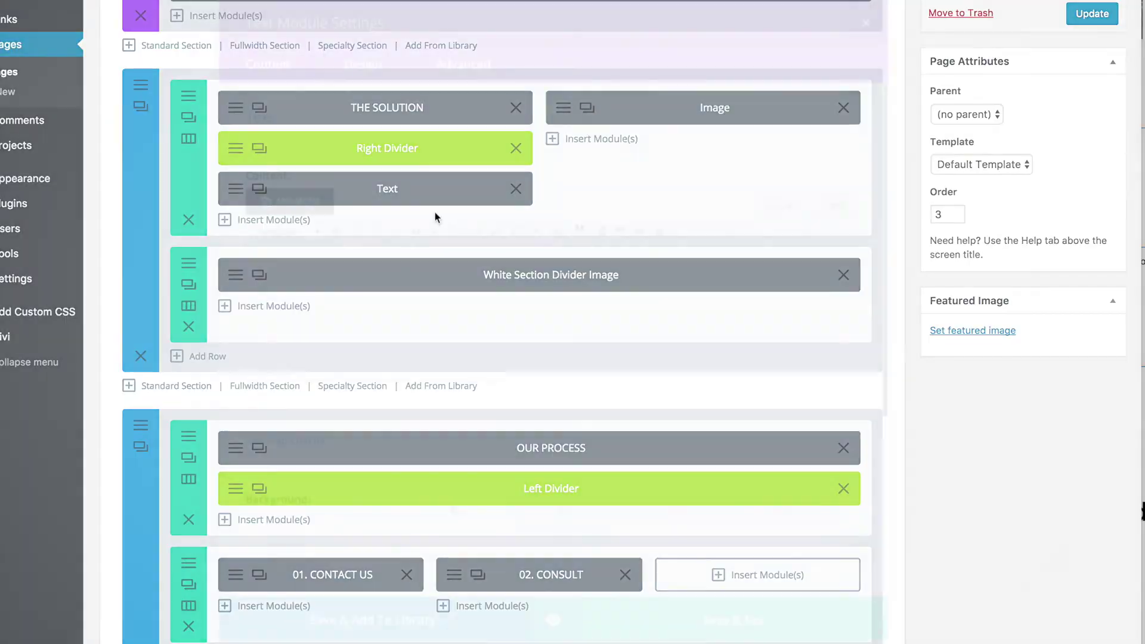
left_click(412, 265)
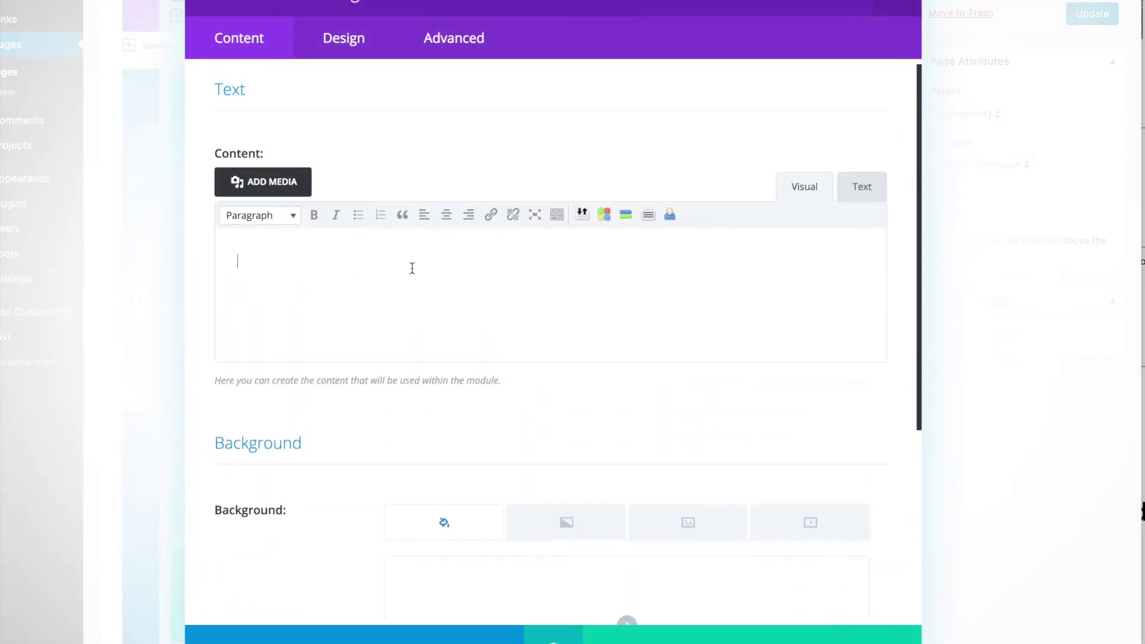
left_click(877, 197)
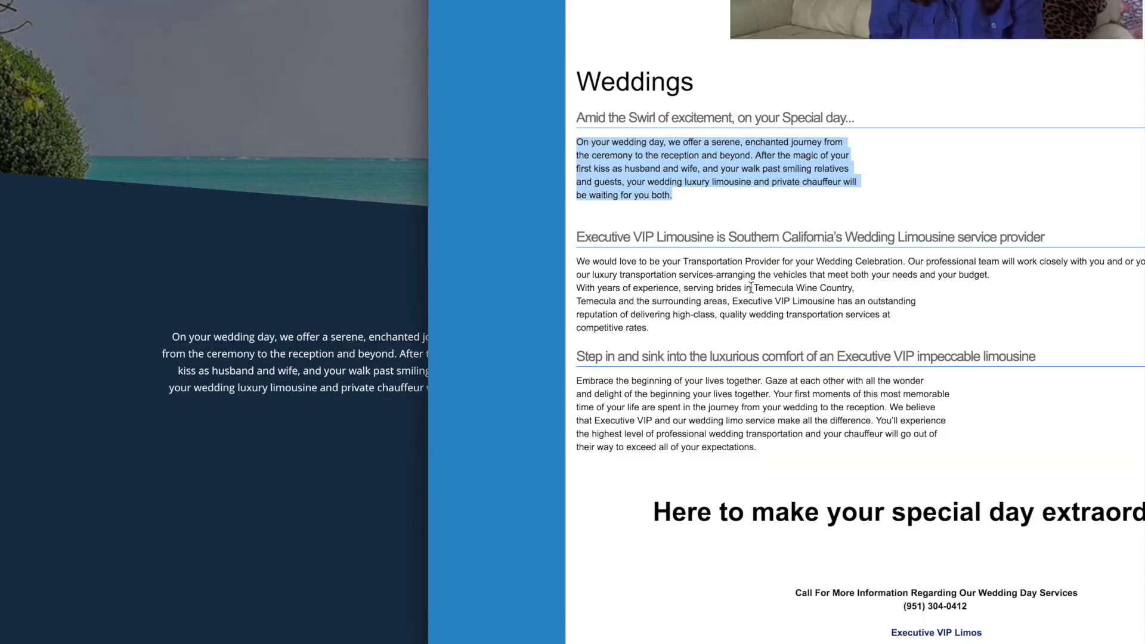
left_click_drag(882, 120, 499, 105)
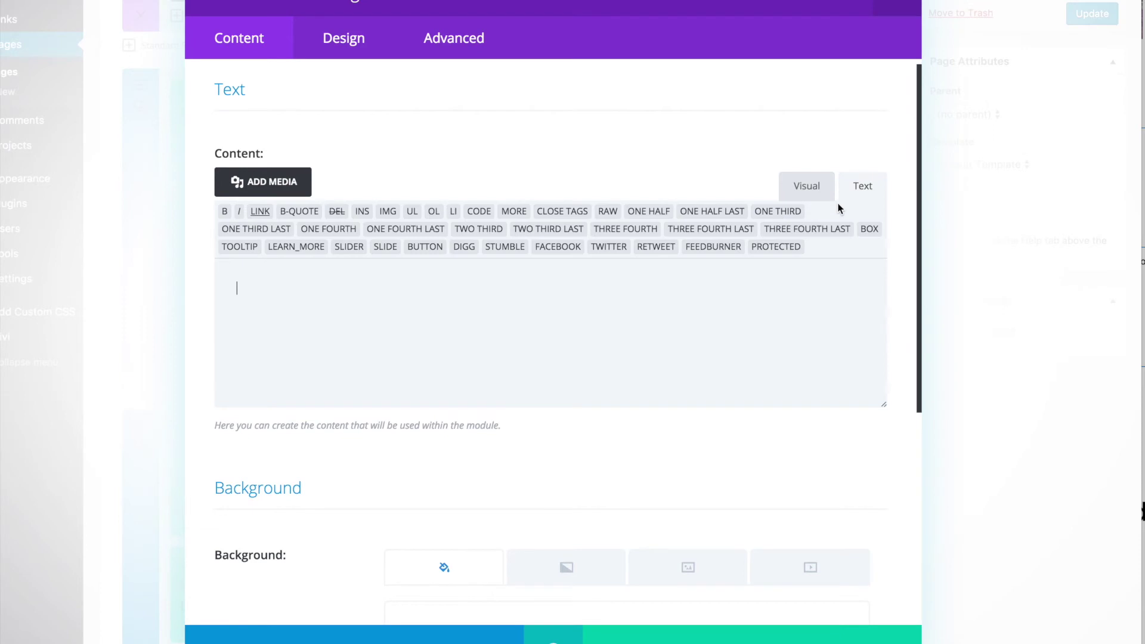
left_click(802, 187)
type("Amid the Swirl of excitement, on your Special day...")
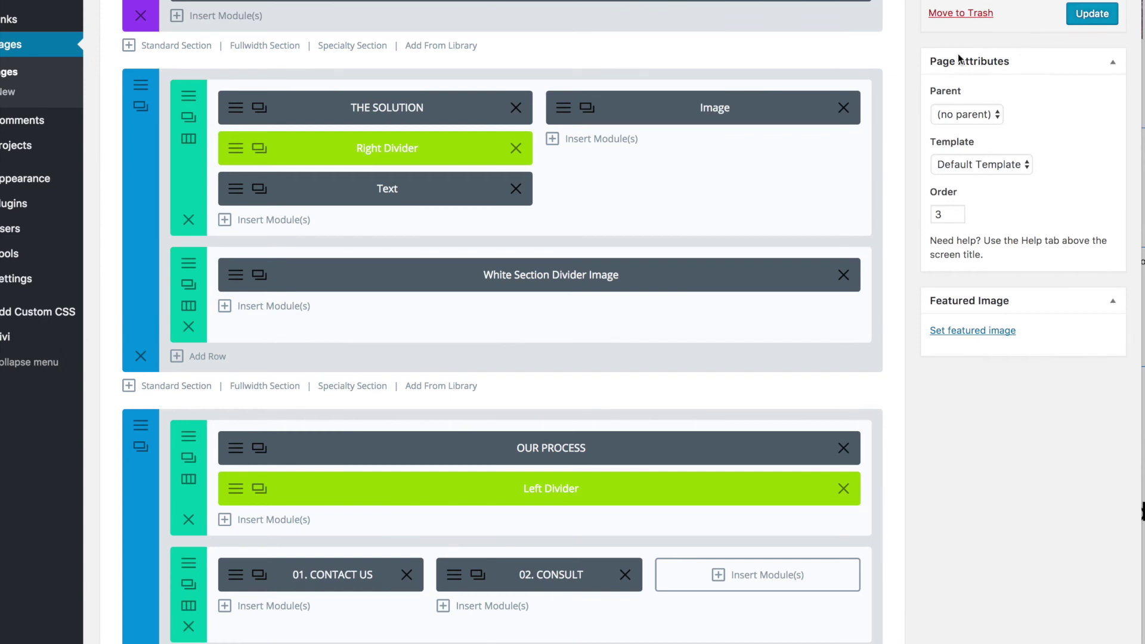
Step: Open the wedding-day paragraph's settings and view its content as raw text
left_click(238, 189)
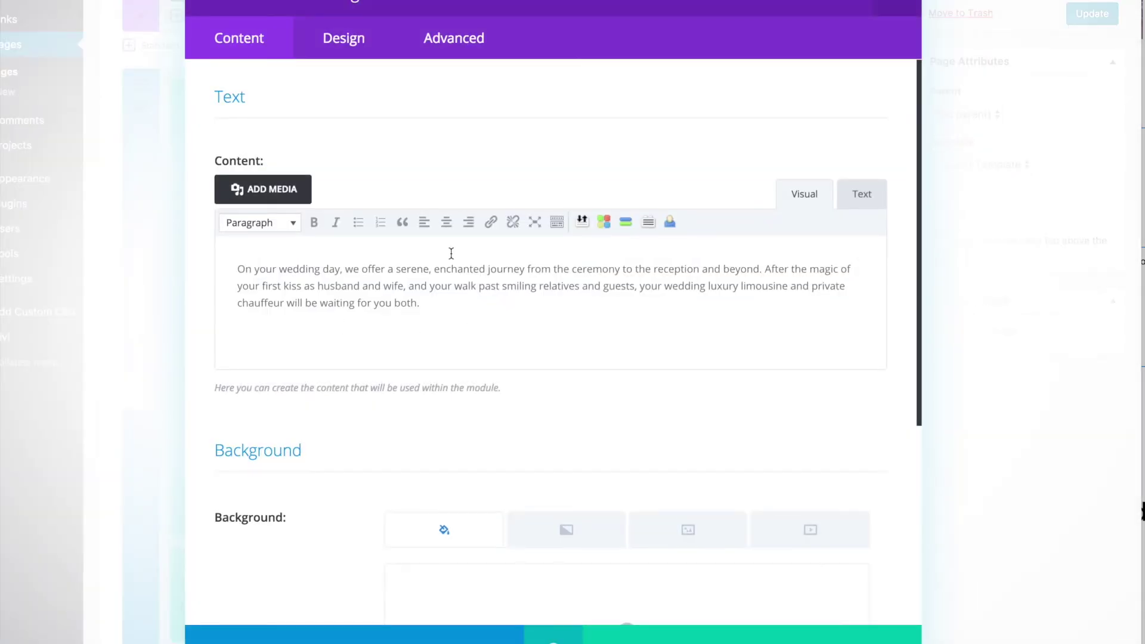
left_click_drag(480, 268, 513, 269)
left_click(857, 190)
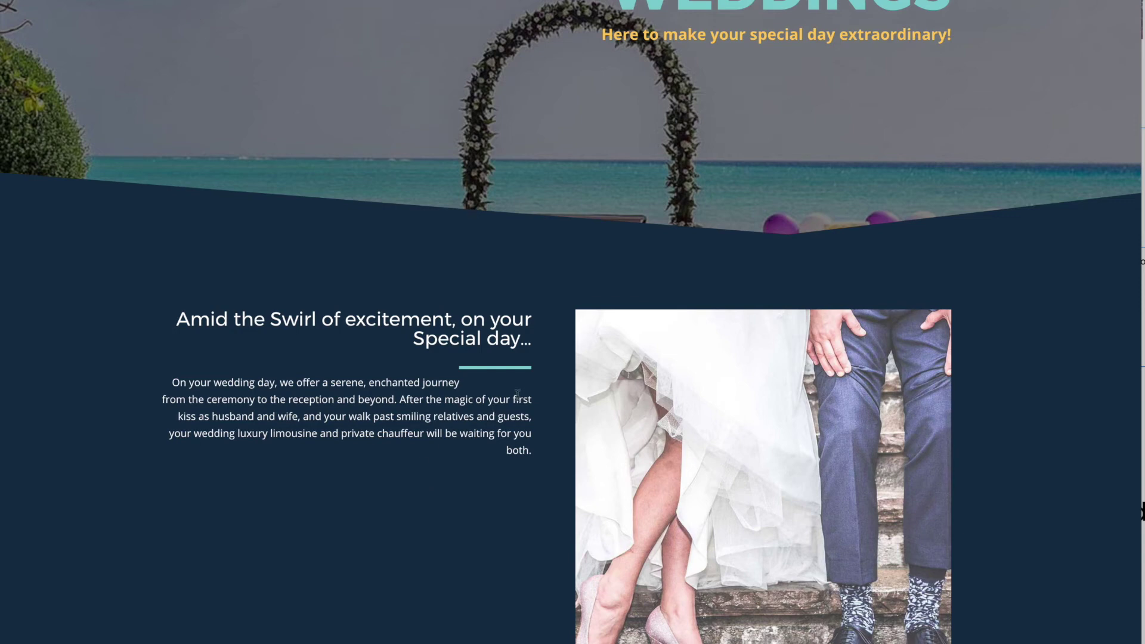
Step: Set the wedding-day paragraph's text orientation to Left
left_click_drag(489, 393, 512, 492)
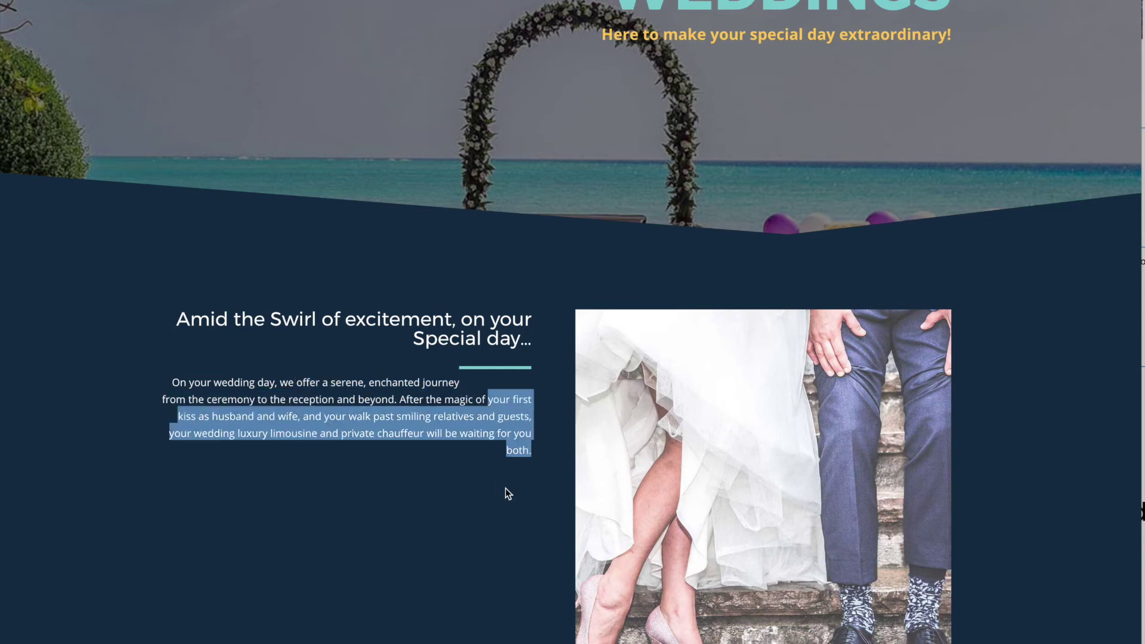
left_click(236, 412)
scroll(33, 41, "up", 1)
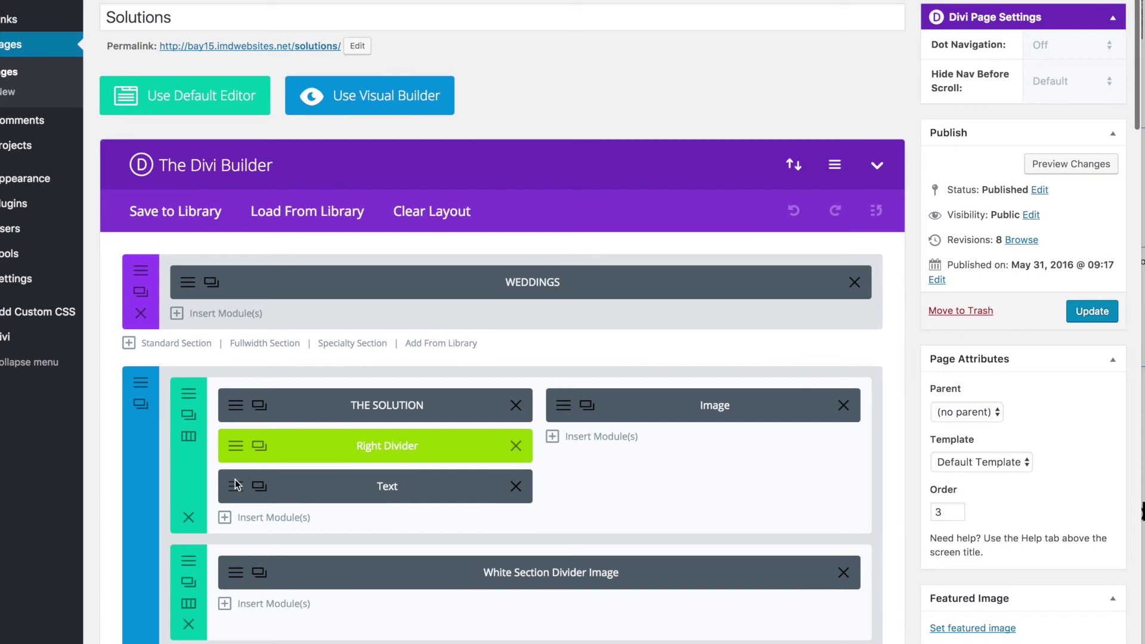
left_click(232, 486)
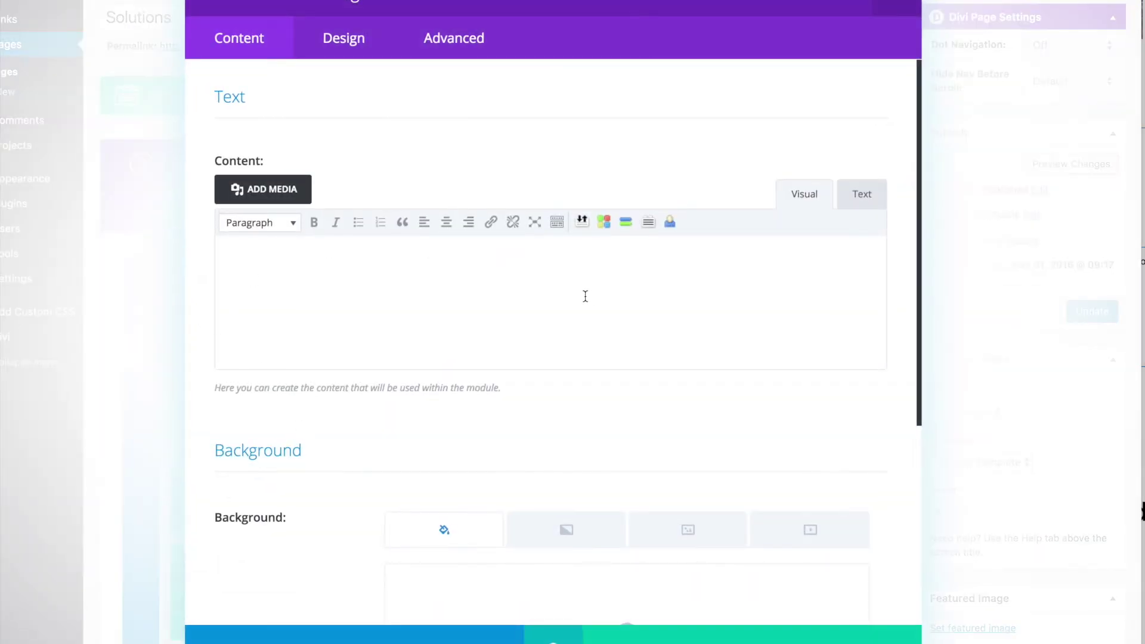
left_click(902, 2)
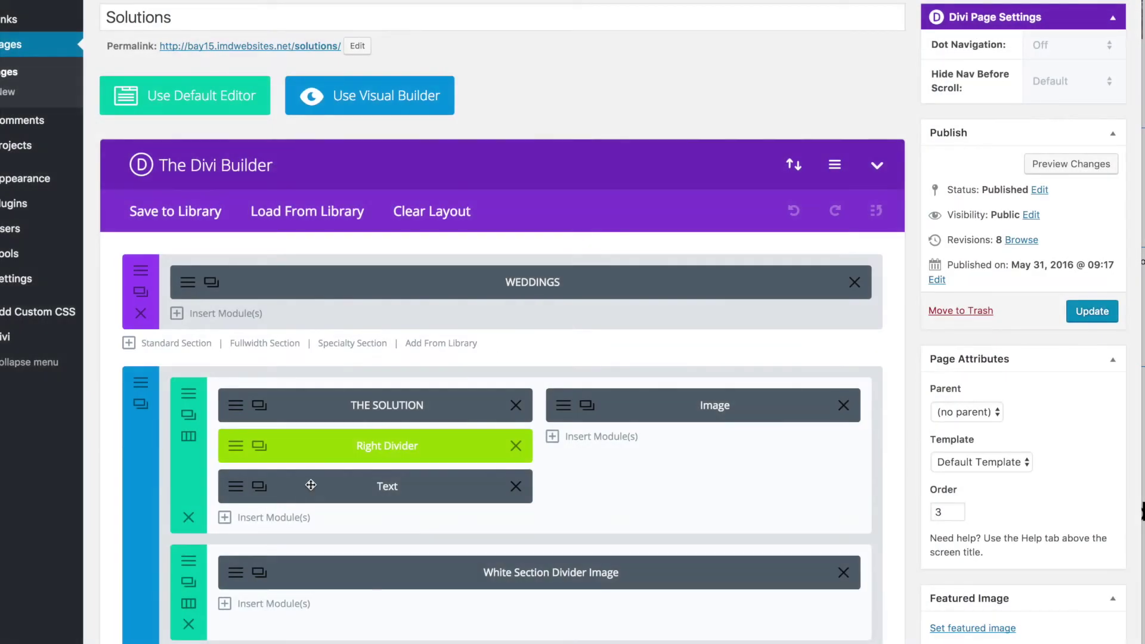
left_click(382, 506)
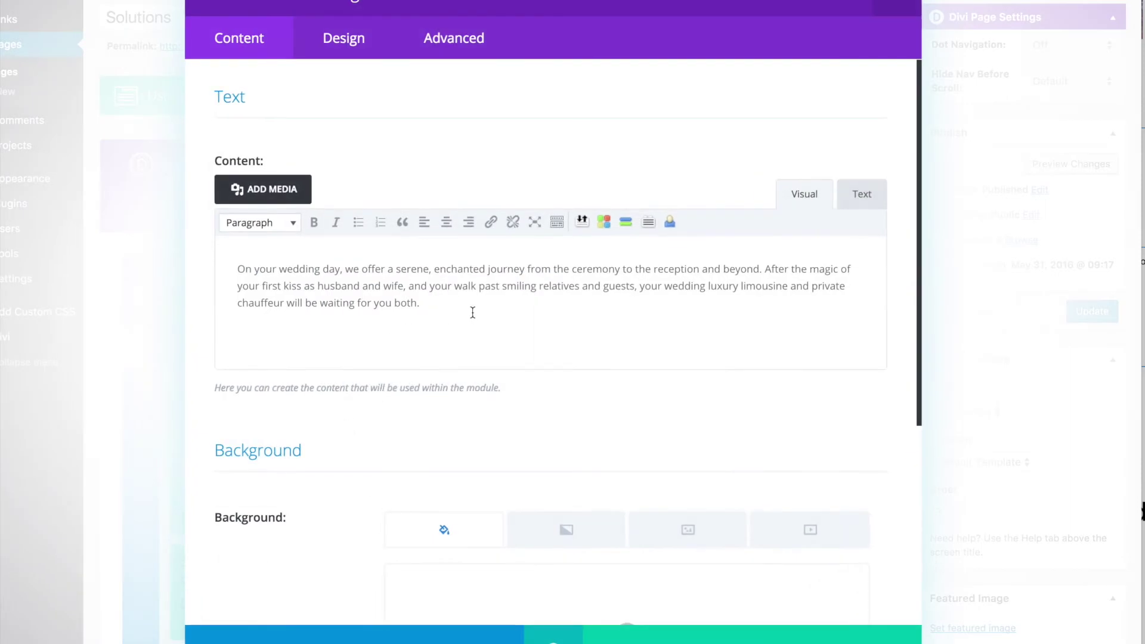
triple_click(415, 300)
left_click(313, 53)
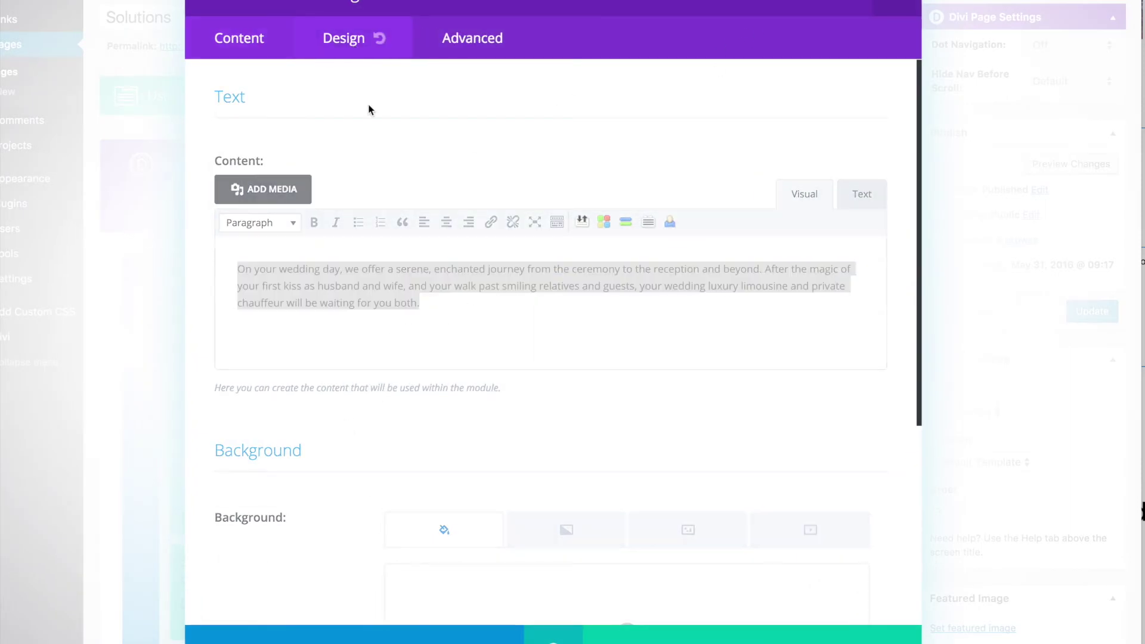
left_click(440, 254)
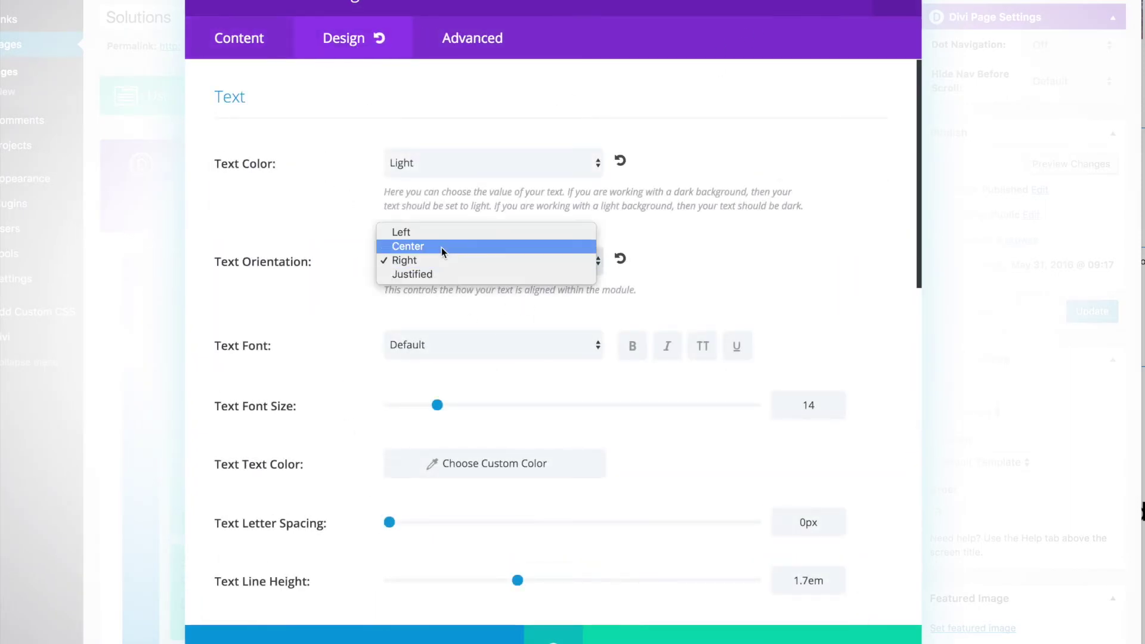
left_click(260, 351)
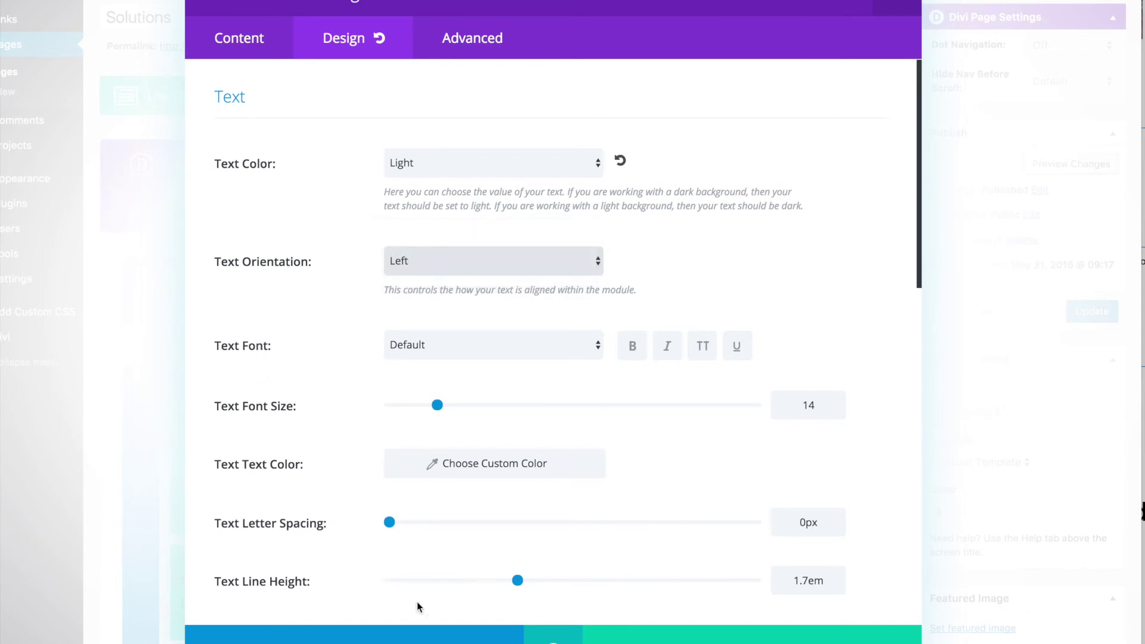
key("Escape")
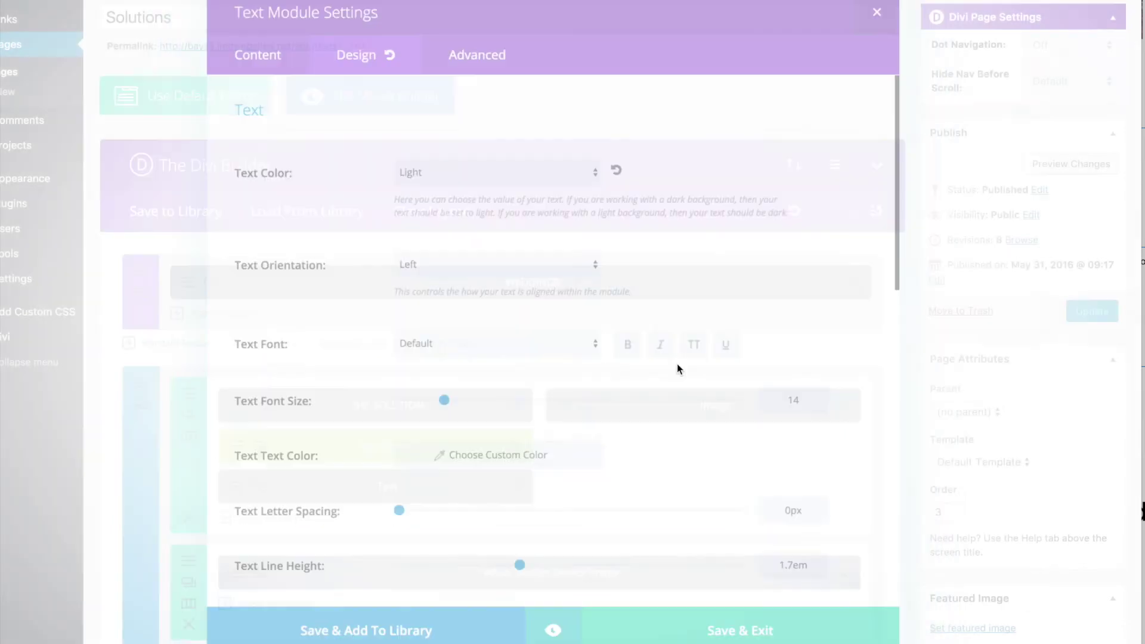
Step: Update the page and reload the live view to check the left-aligned paragraph
left_click(1088, 320)
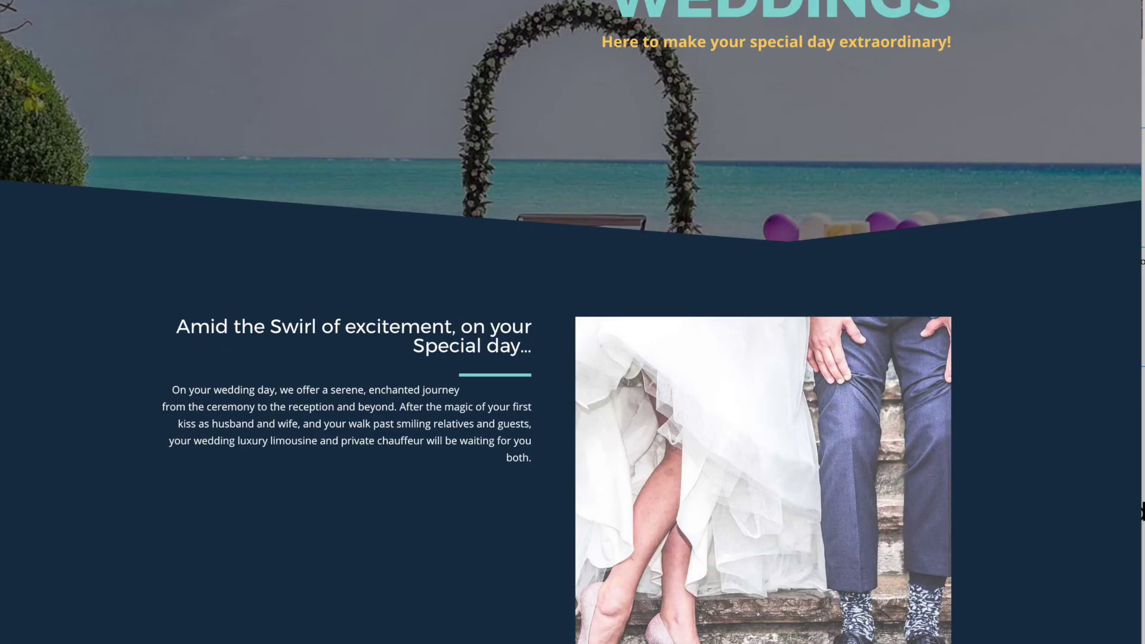
key("F5")
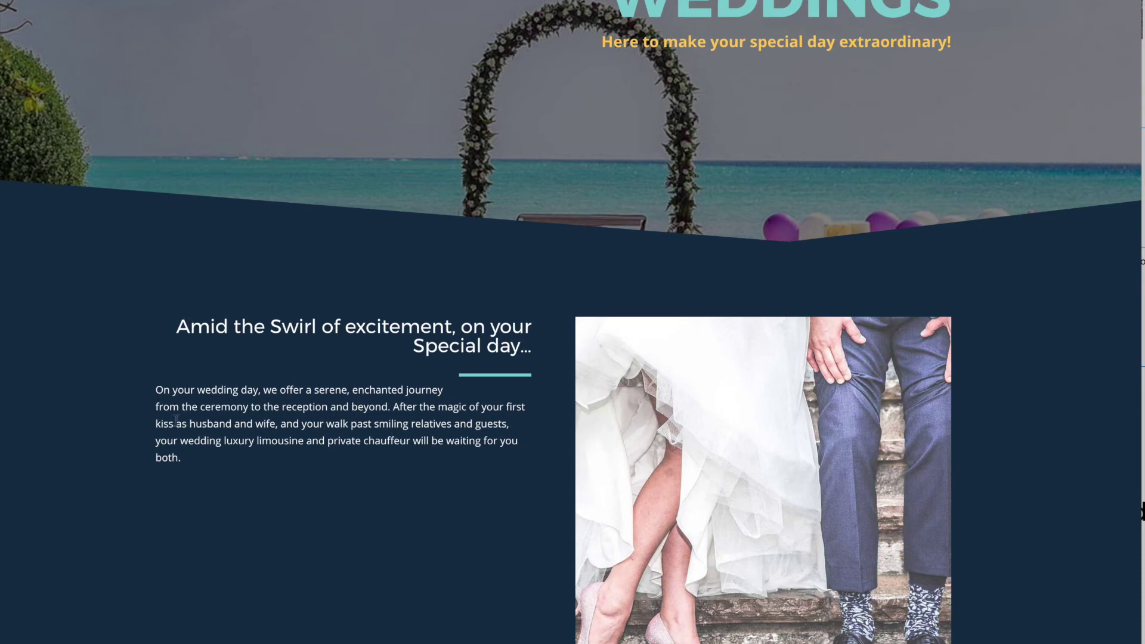
left_click_drag(511, 442, 516, 385)
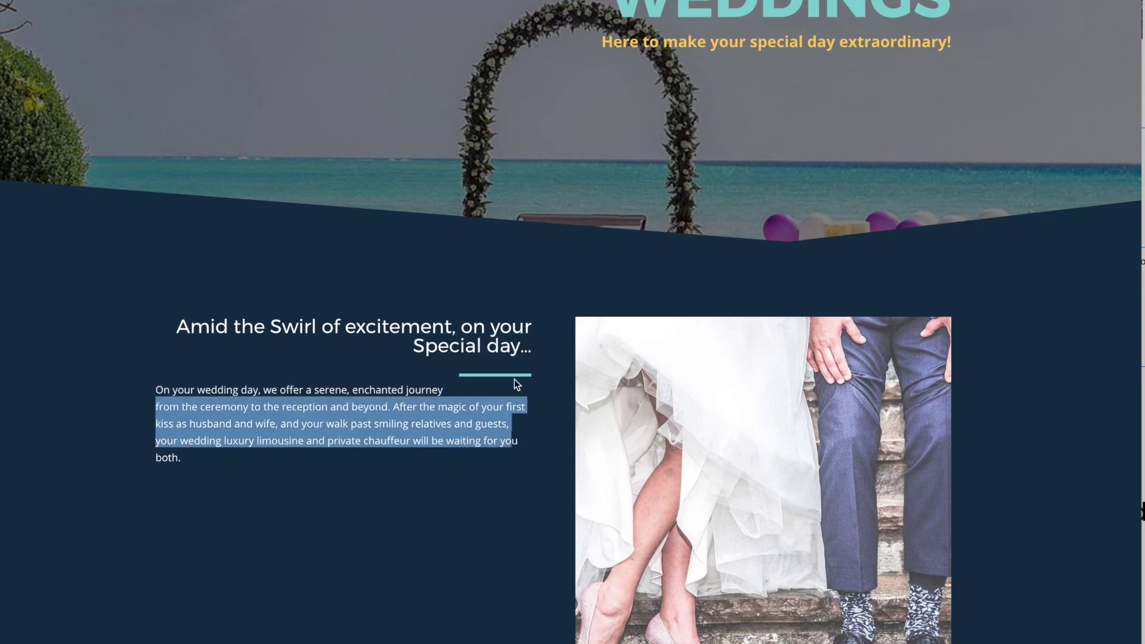
triple_click(483, 385)
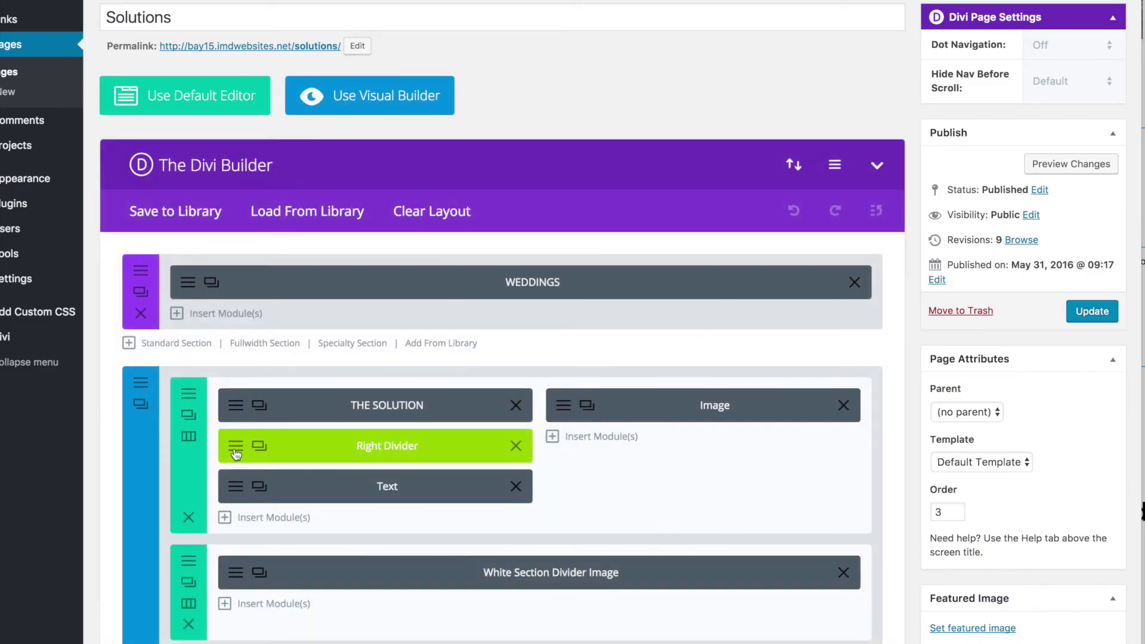
Step: Change the paragraph's Custom Padding Top from 10px to 20px and save
left_click(262, 489)
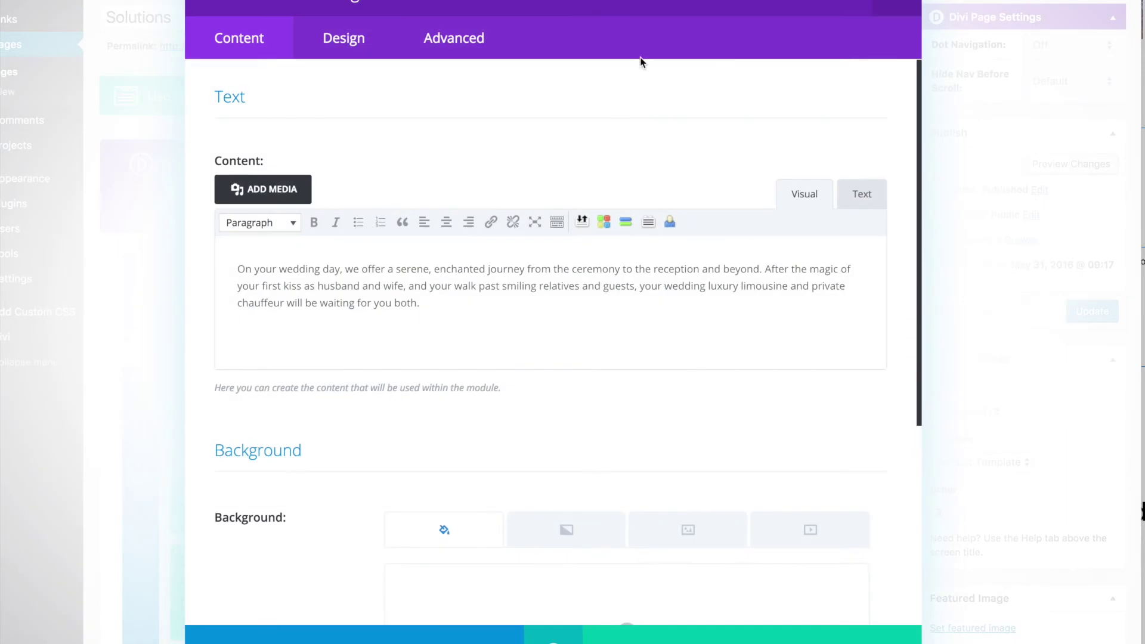
left_click(343, 37)
scroll(437, 403, "down", 7)
scroll(437, 402, "down", 7)
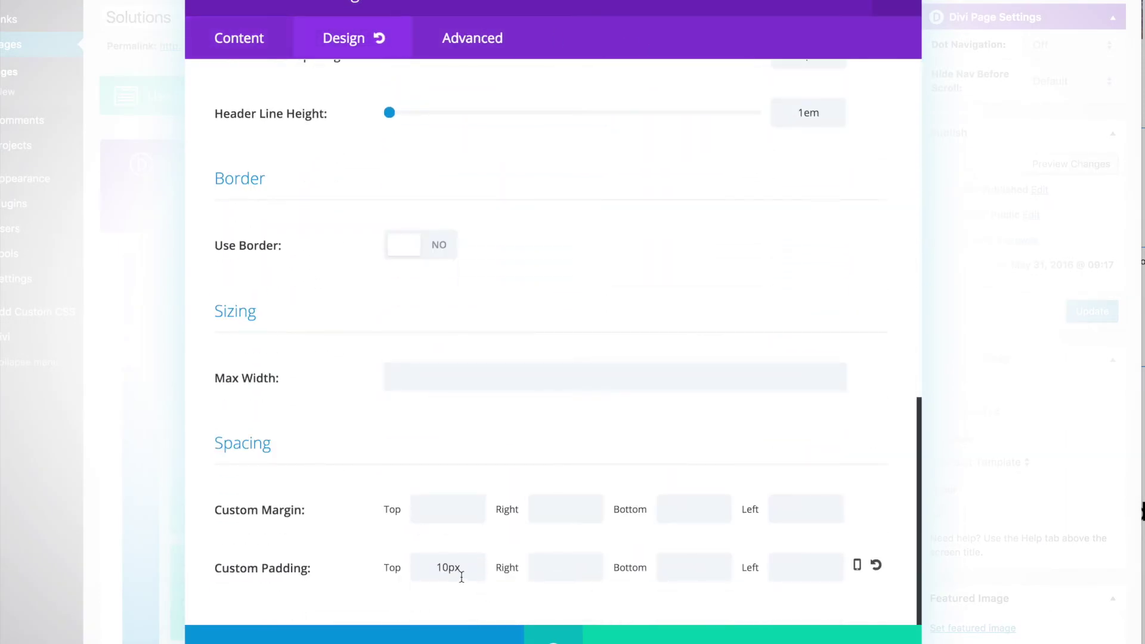
left_click(447, 570)
left_click_drag(444, 571, 425, 569)
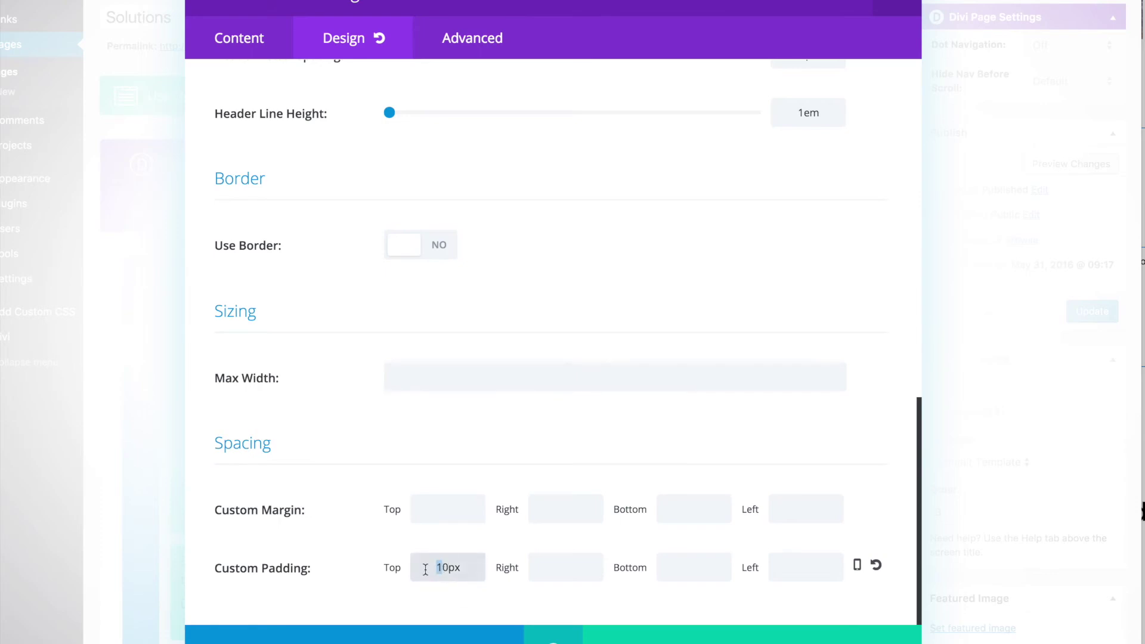
type("2")
left_click(718, 633)
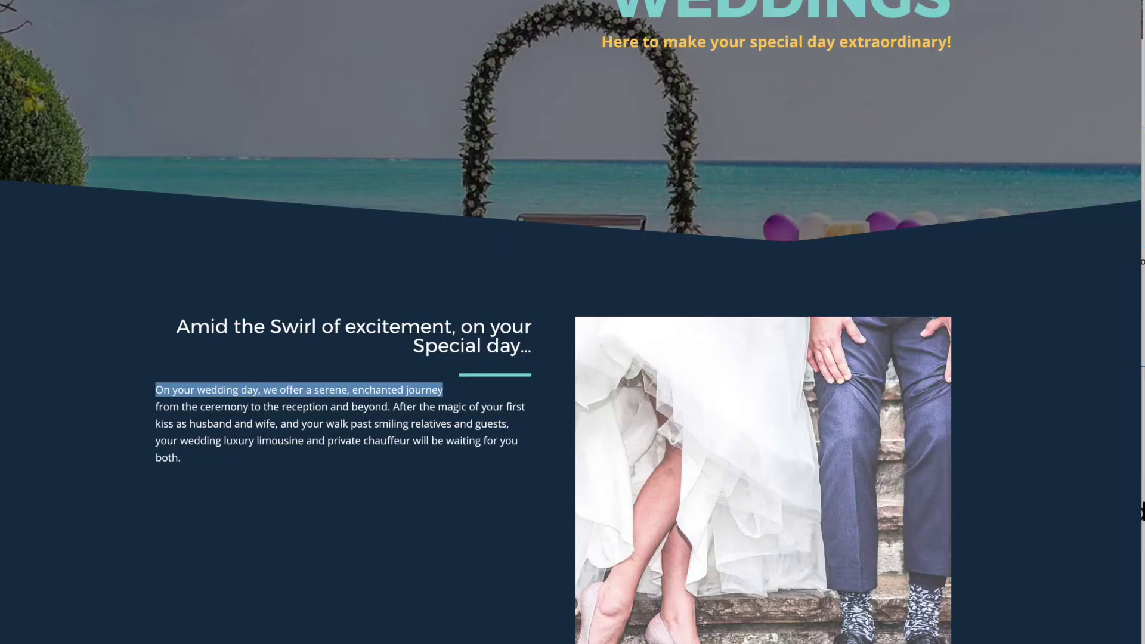
Step: Reload the live page and compare the heading-to-paragraph spacing
key("F5")
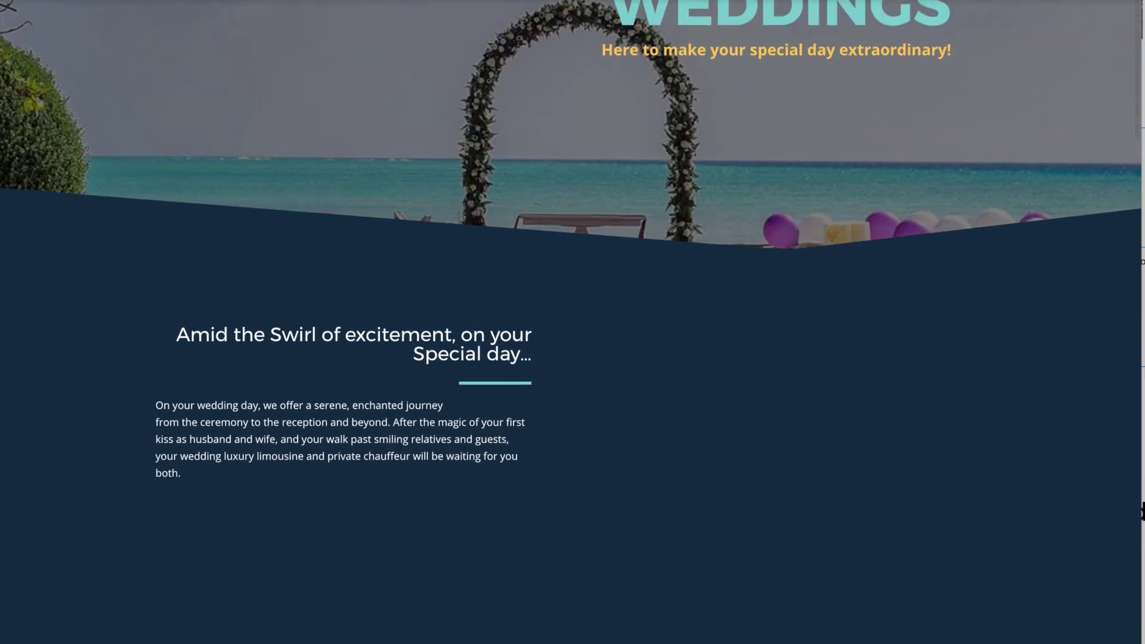
left_click_drag(427, 394, 473, 386)
left_click(456, 386)
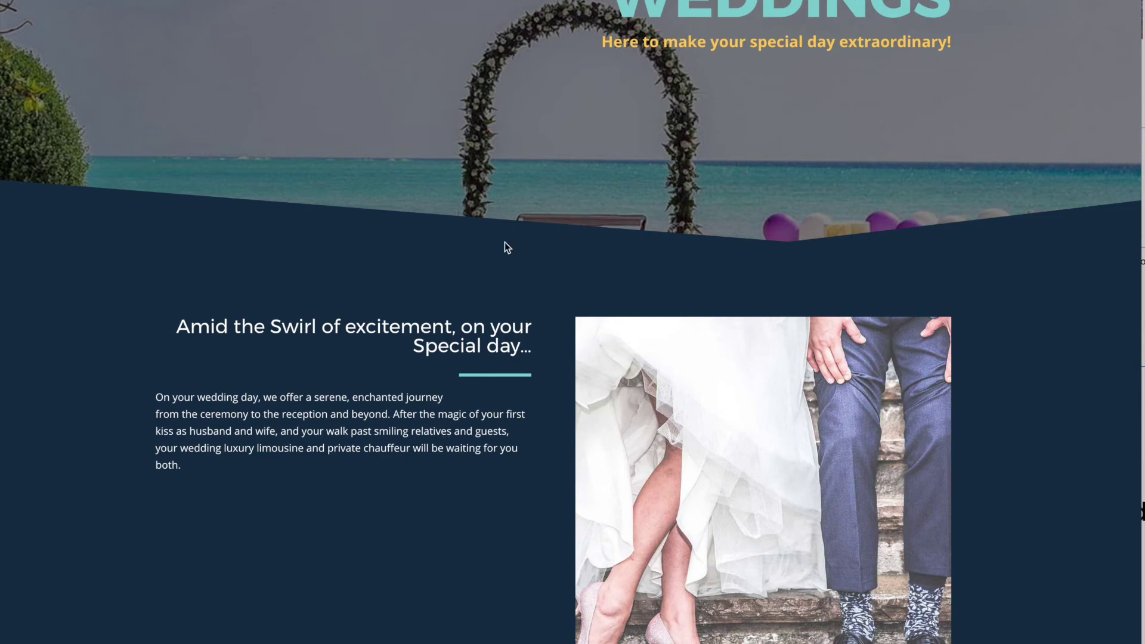
scroll(673, 374, "down", 5)
scroll(672, 375, "up", 3)
scroll(672, 375, "down", 1)
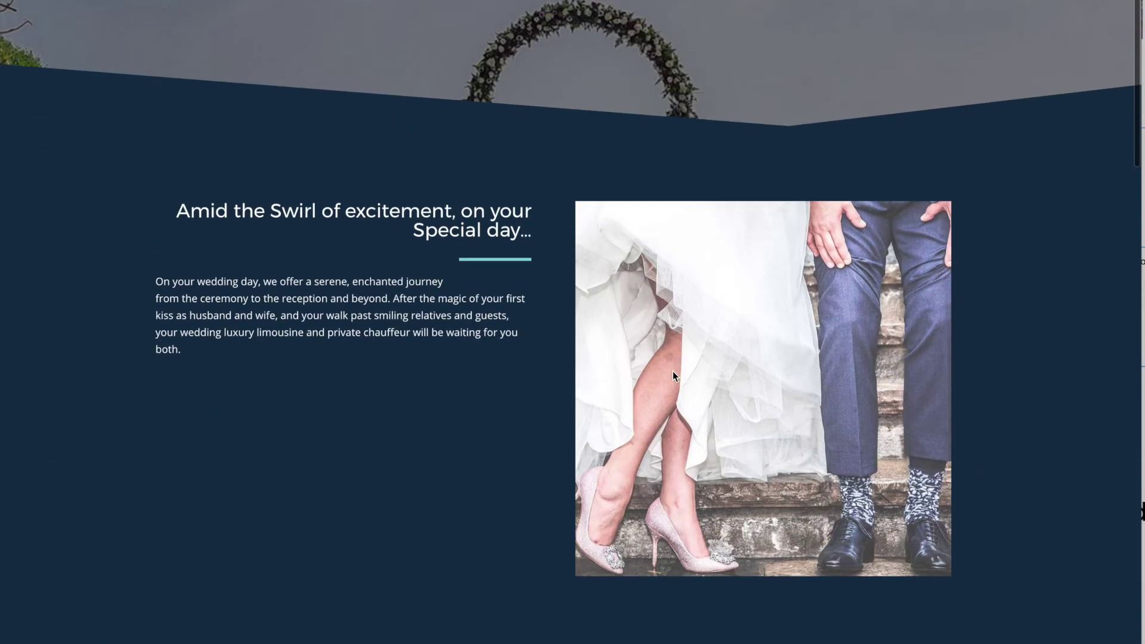
scroll(673, 370, "up", 5)
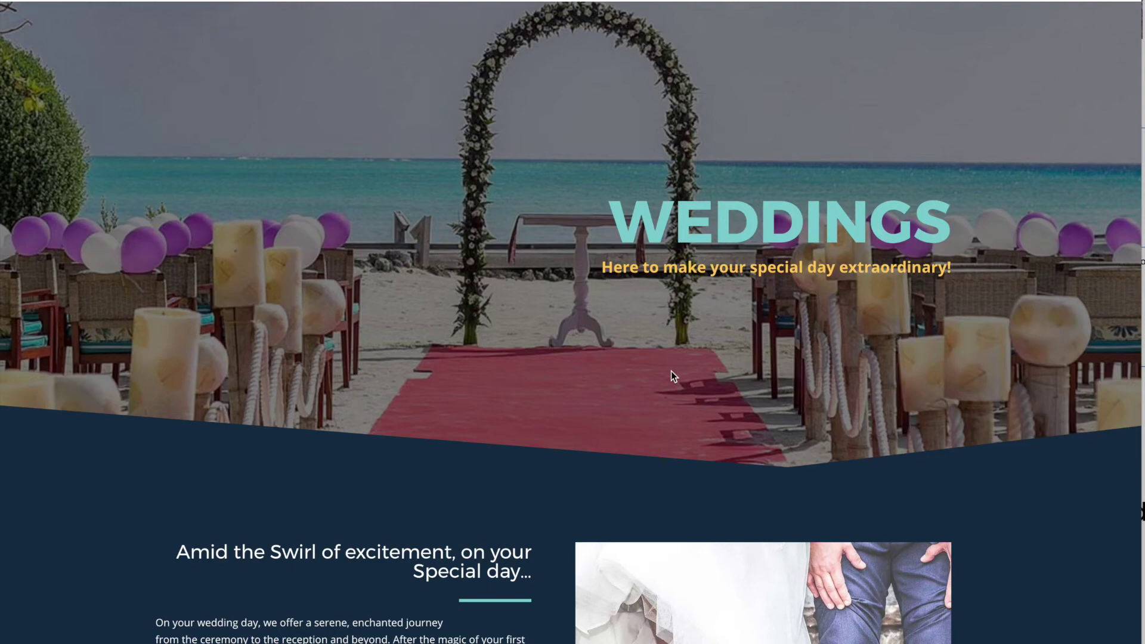
scroll(393, 473, "down", 7)
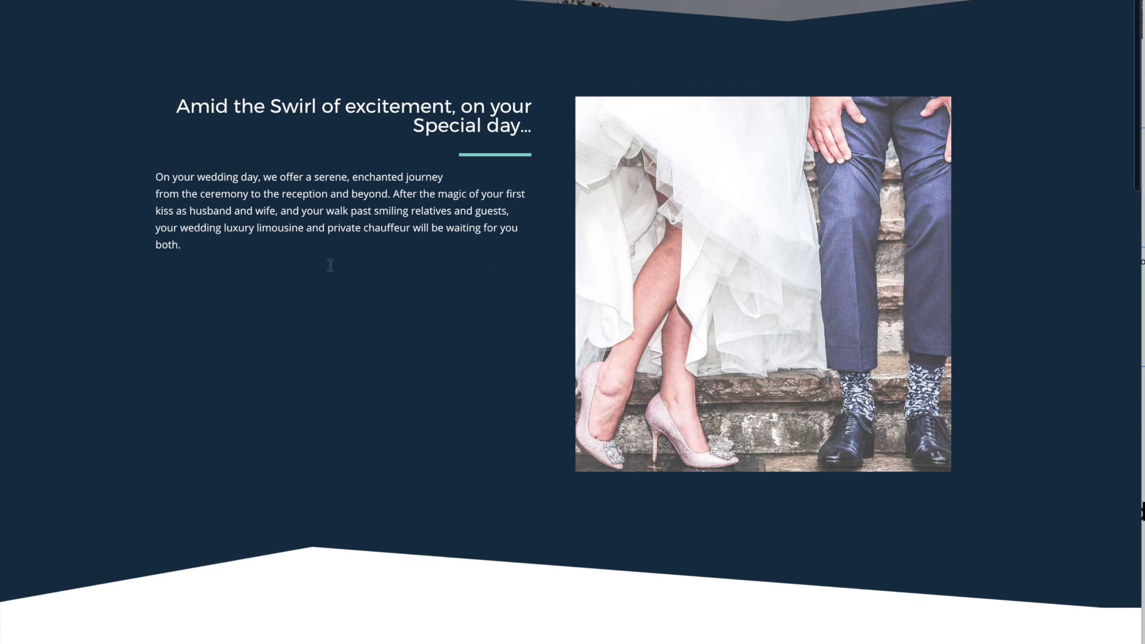
Step: Inspect the paragraph and divider elements in Chrome DevTools
left_click_drag(525, 154, 499, 197)
right_click(485, 155)
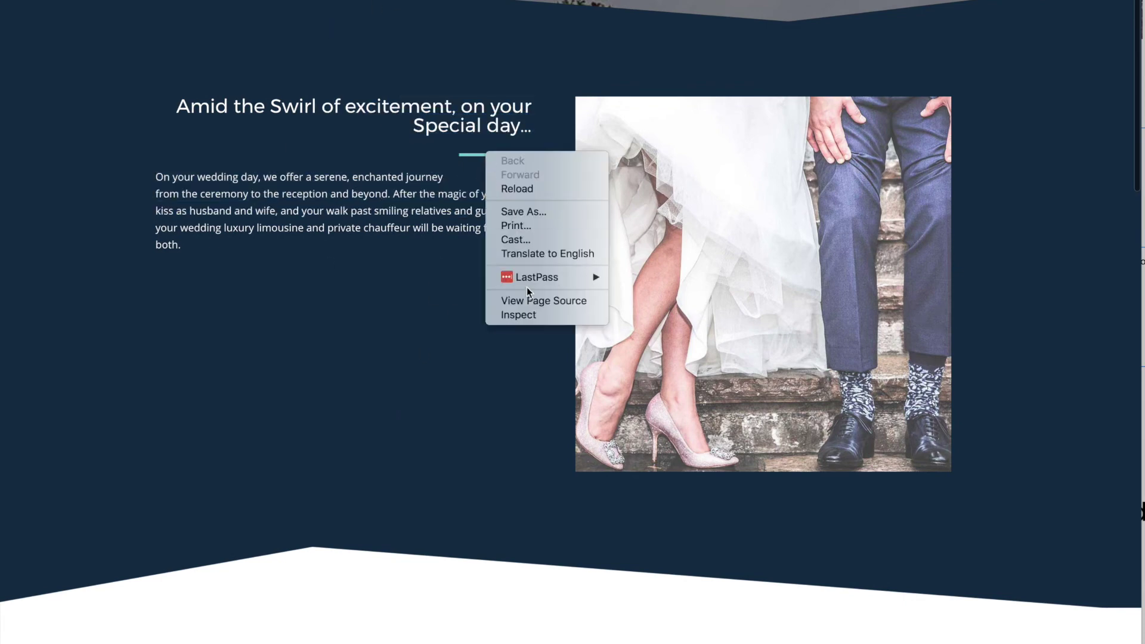
left_click(519, 315)
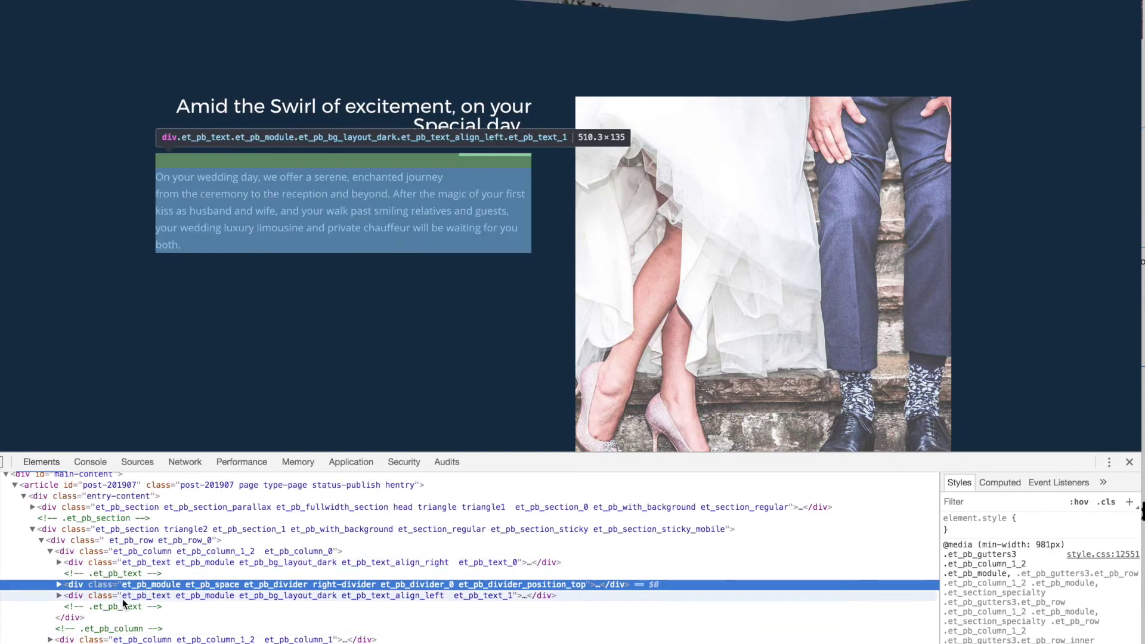
scroll(1040, 573, "down", 3)
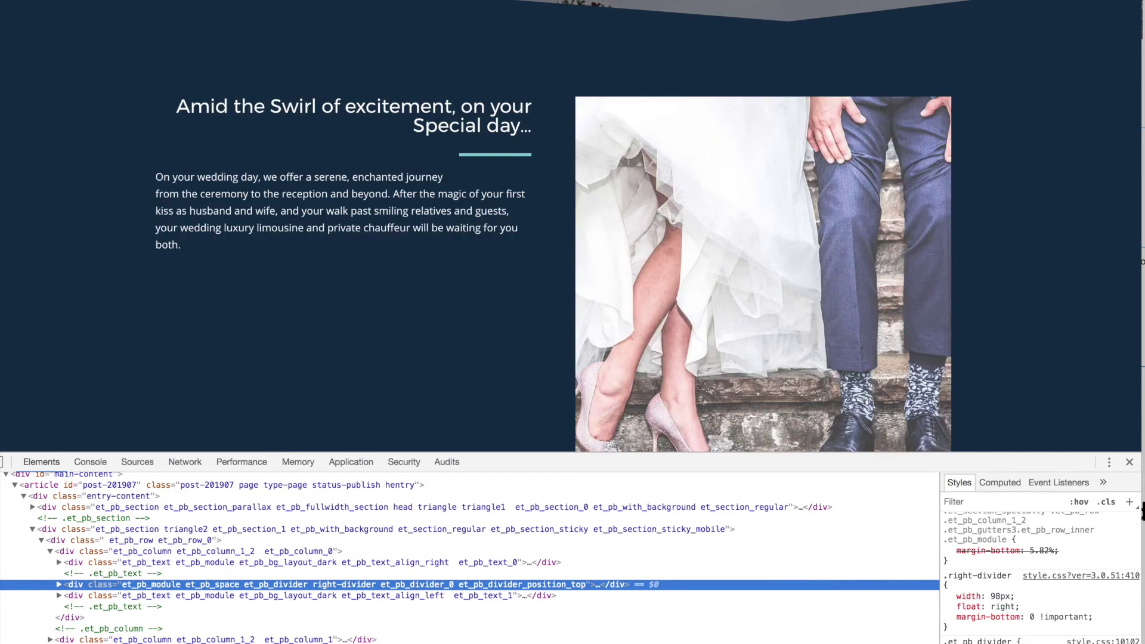
left_click(1141, 511)
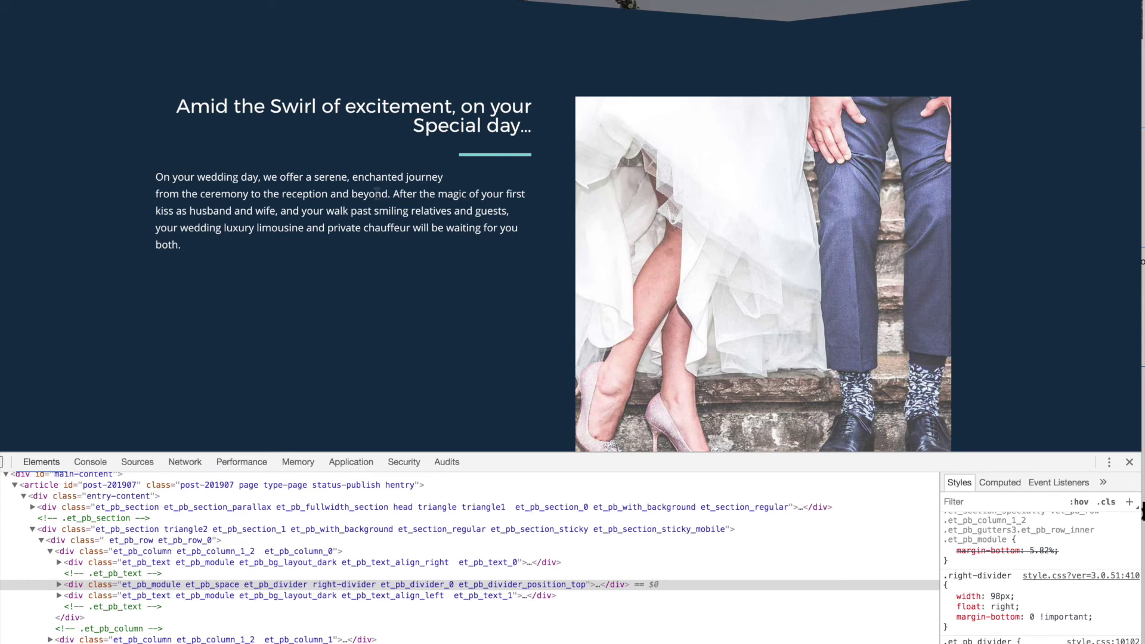
left_click(129, 592)
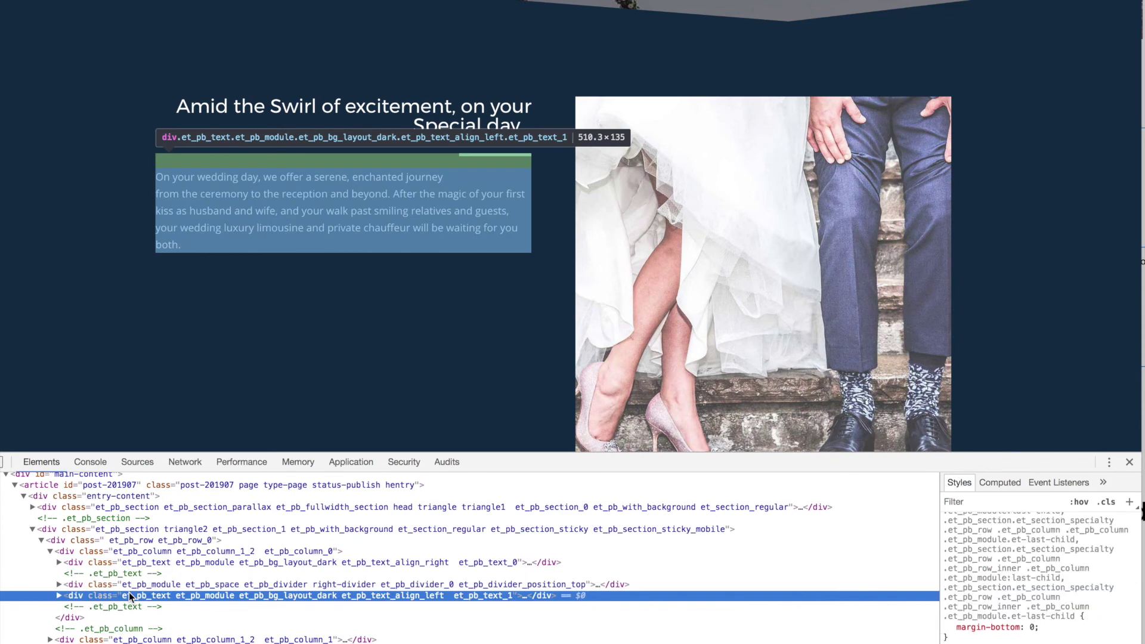
left_click(131, 586)
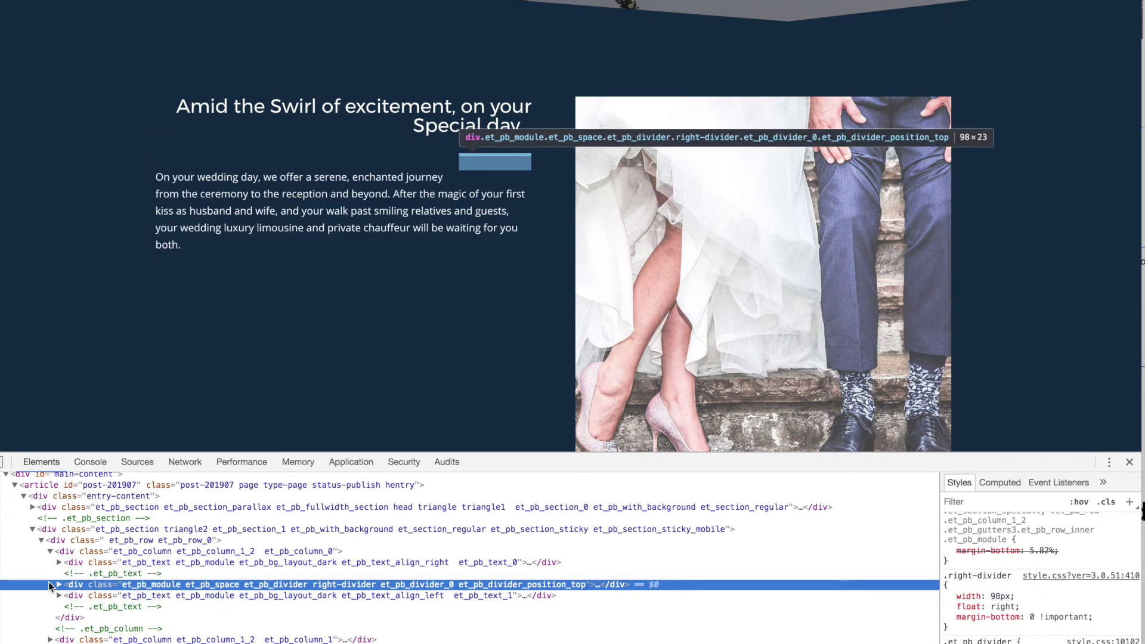
left_click(59, 585)
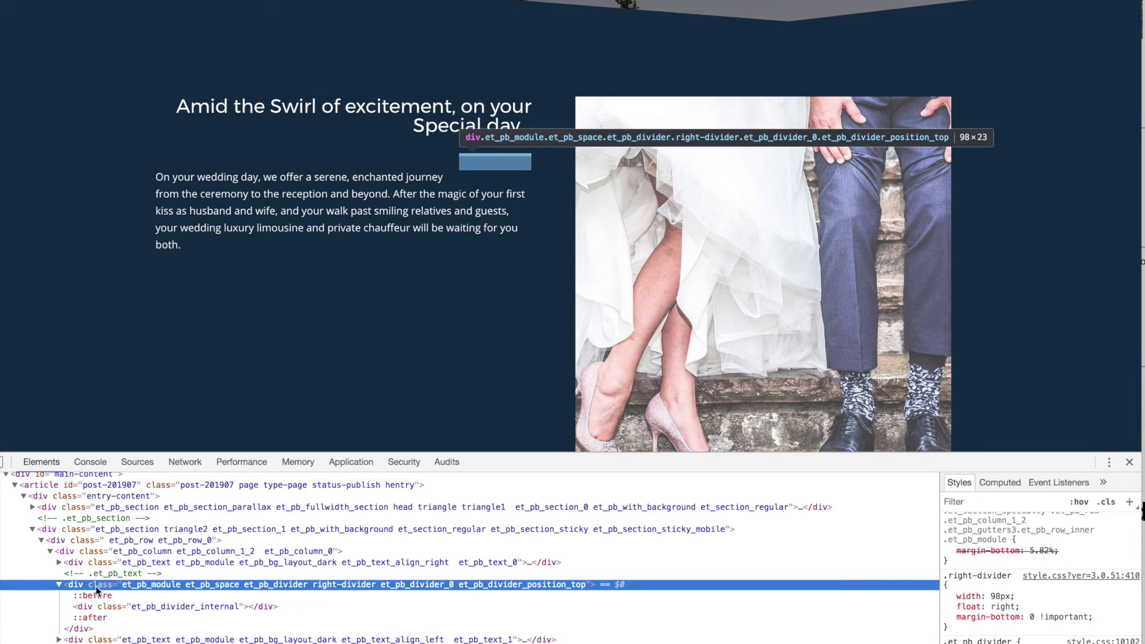
Step: Scroll through the divider's styles, then bring up the Right Divider module's settings in Divi
scroll(973, 608, "down", 1)
scroll(973, 609, "up", 5)
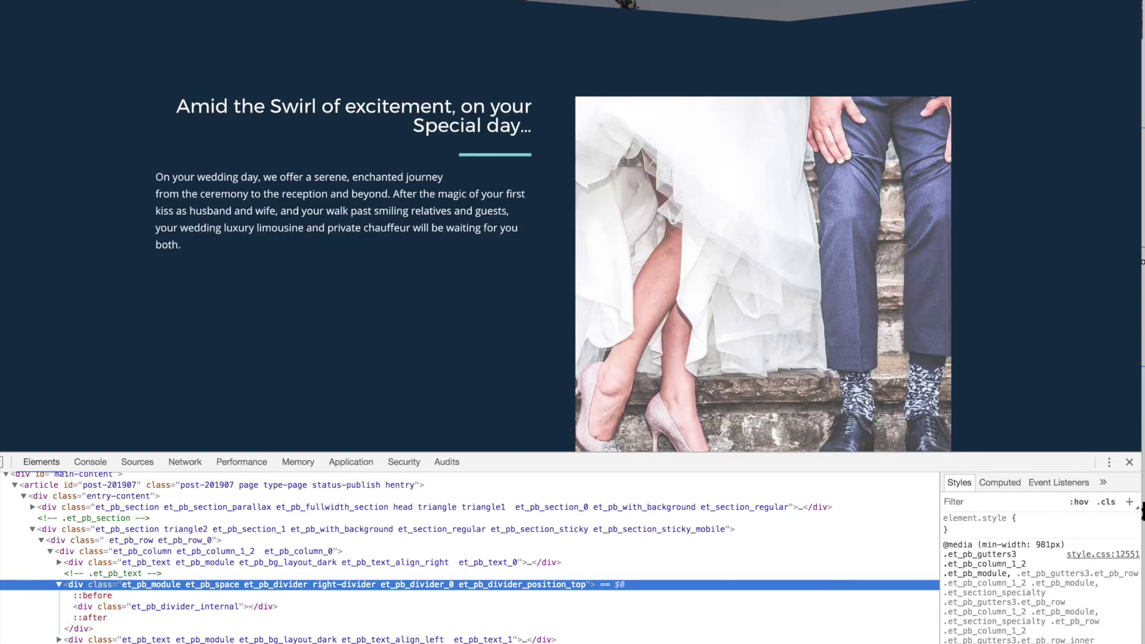
left_click(1141, 512)
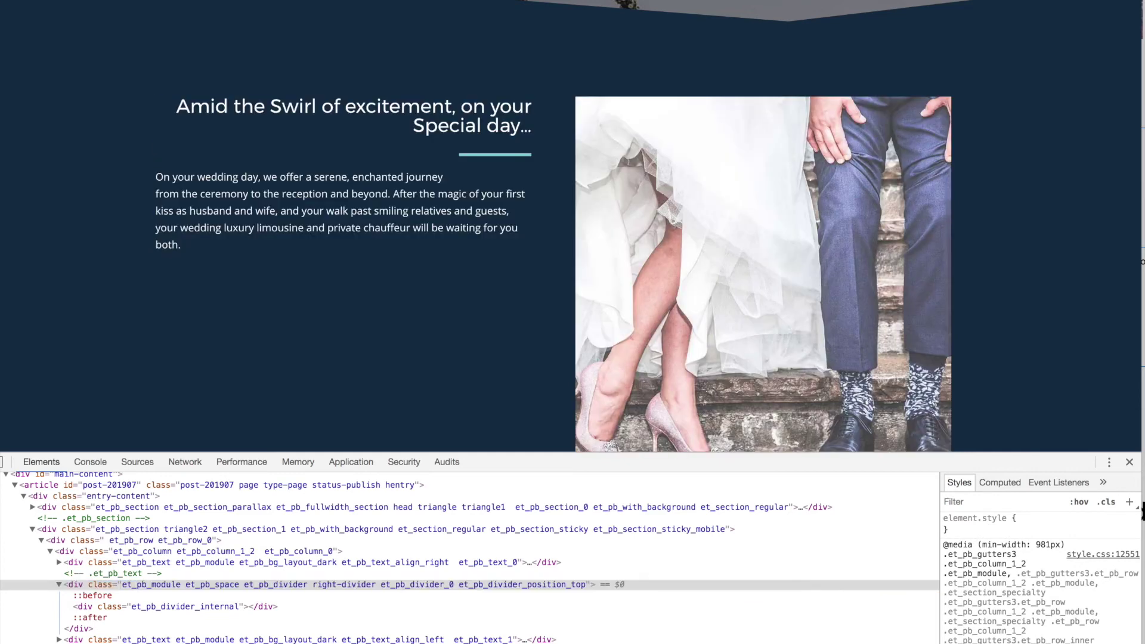
scroll(1142, 512, "down", 10)
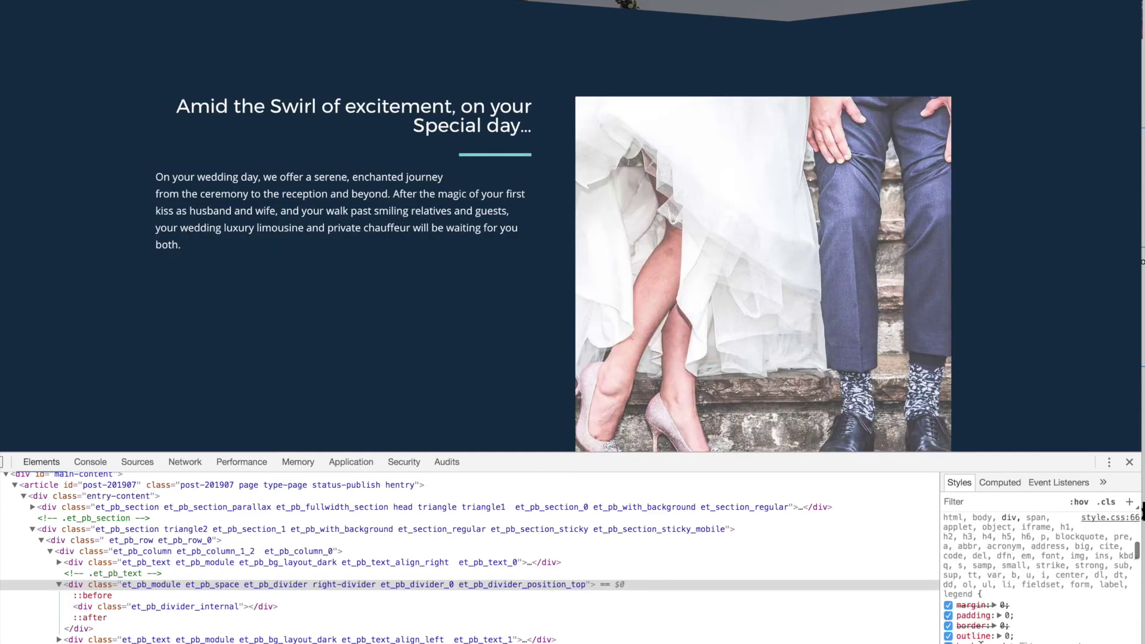
scroll(1142, 511, "down", 5)
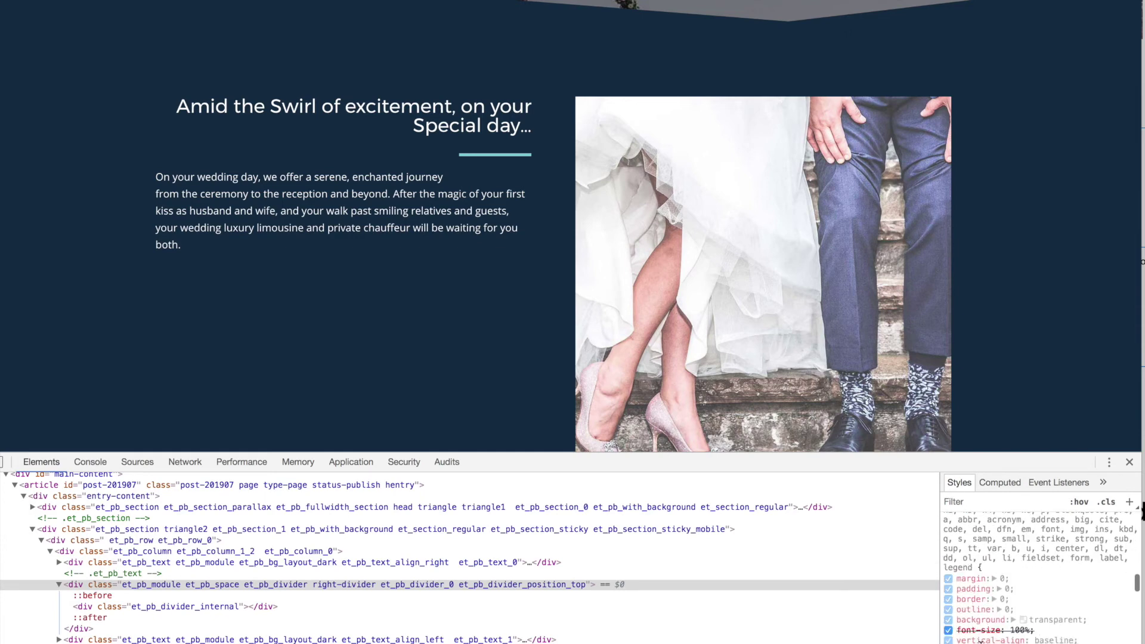
scroll(1141, 511, "up", 15)
scroll(469, 555, "up", 3)
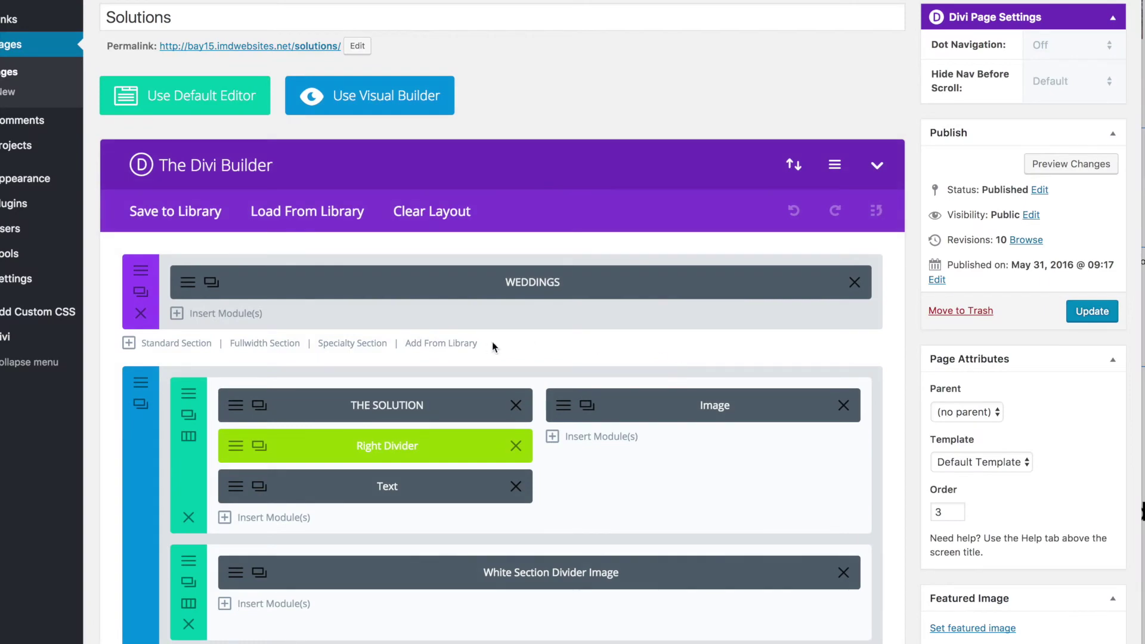
scroll(492, 342, "down", 3)
left_click(236, 285)
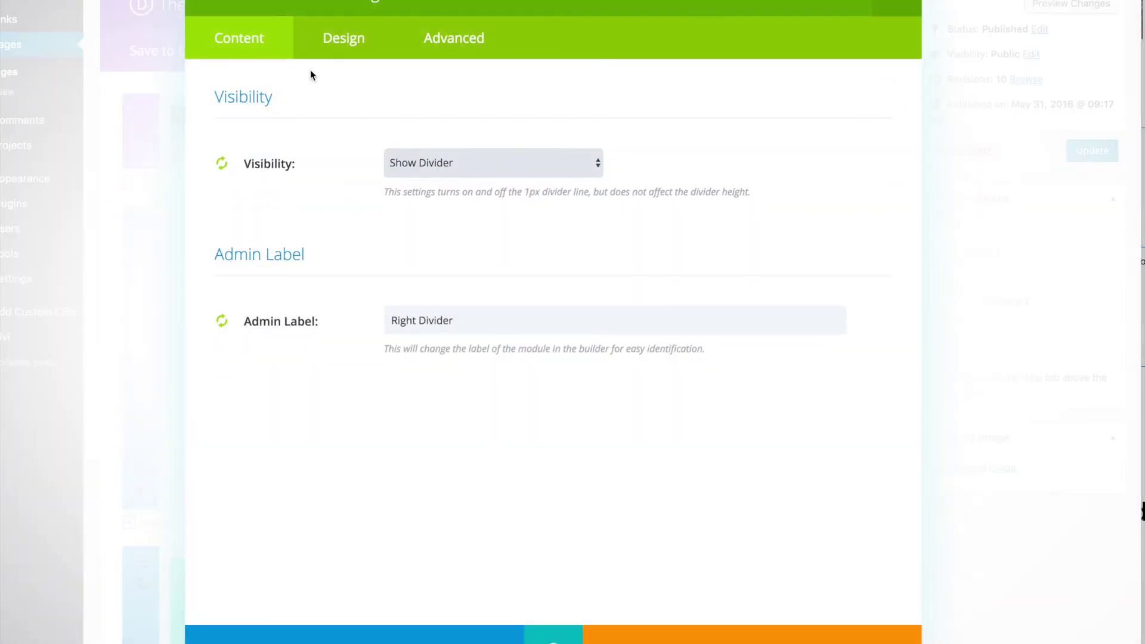
Step: Review the Right Divider's design and advanced CSS settings
left_click(332, 42)
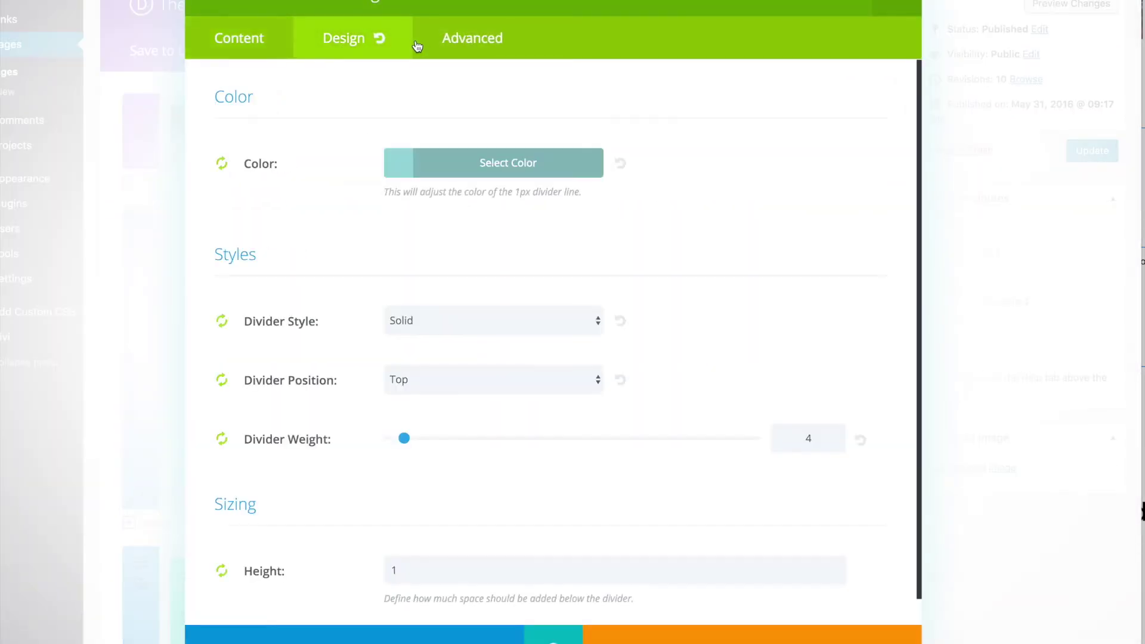
scroll(352, 360, "down", 1)
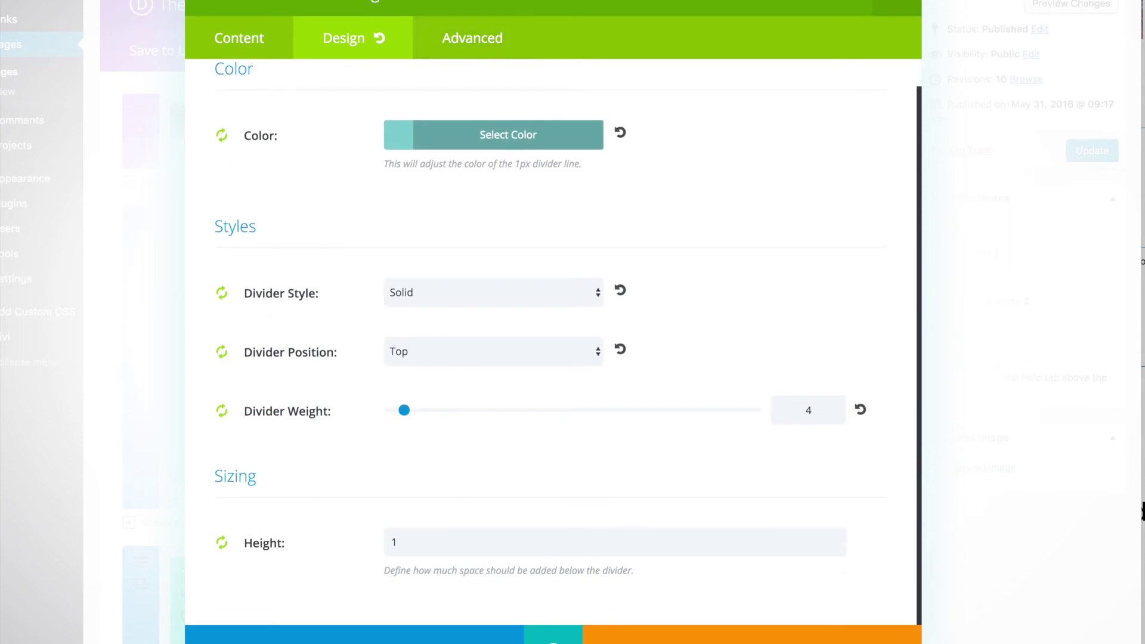
left_click(472, 37)
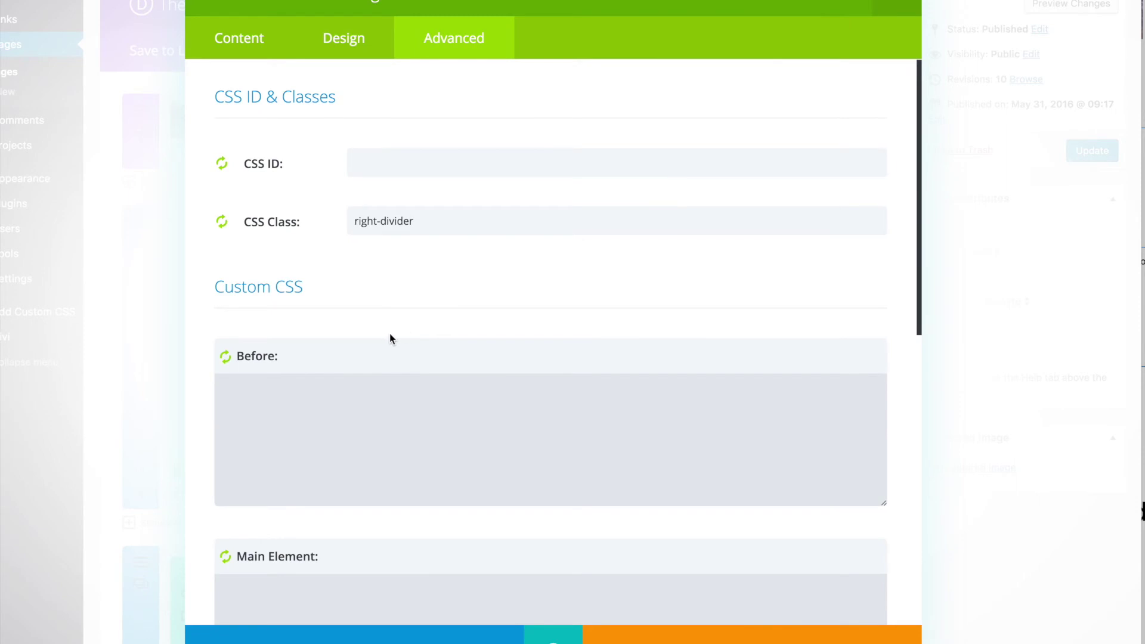
scroll(391, 337, "down", 10)
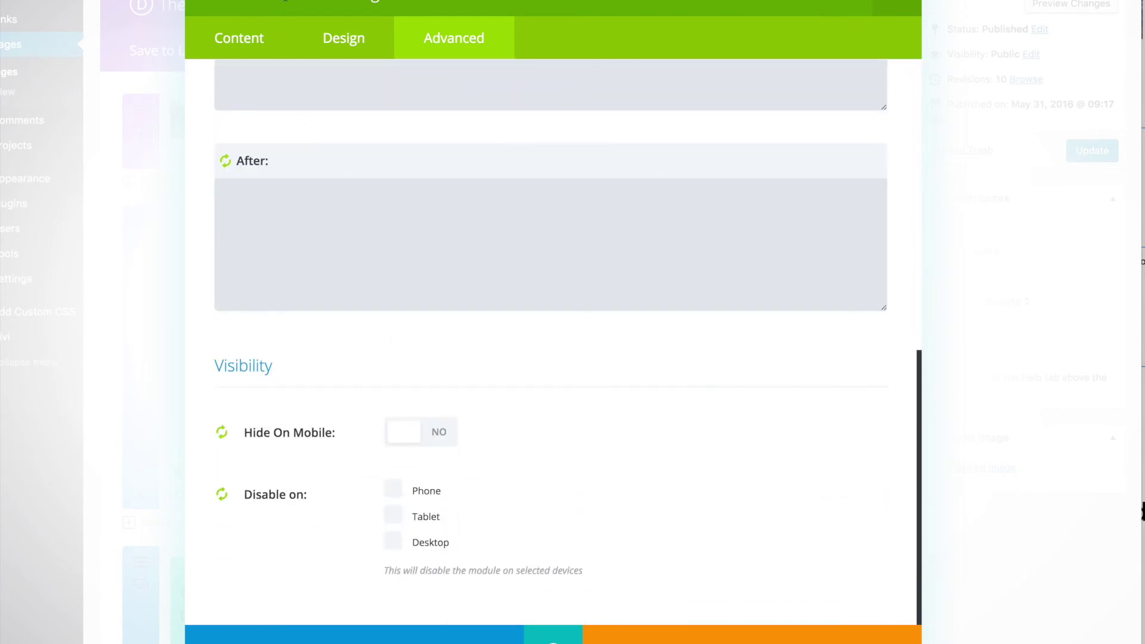
left_click(243, 61)
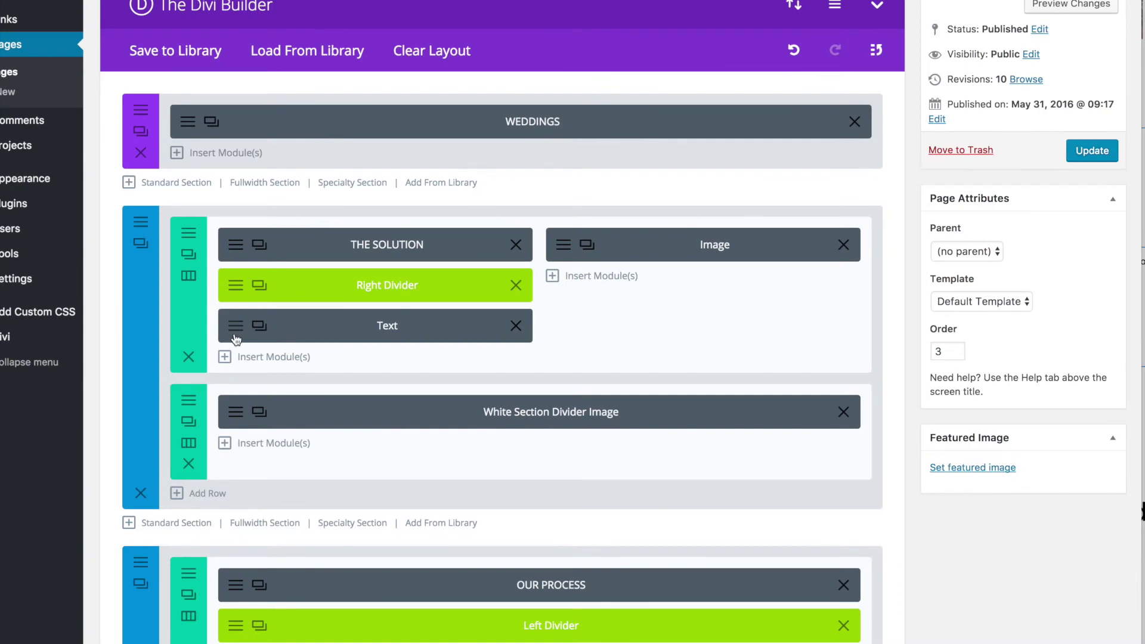
Step: Move the paragraph's 20px from Custom Padding Top into Custom Margin Top
left_click(237, 337)
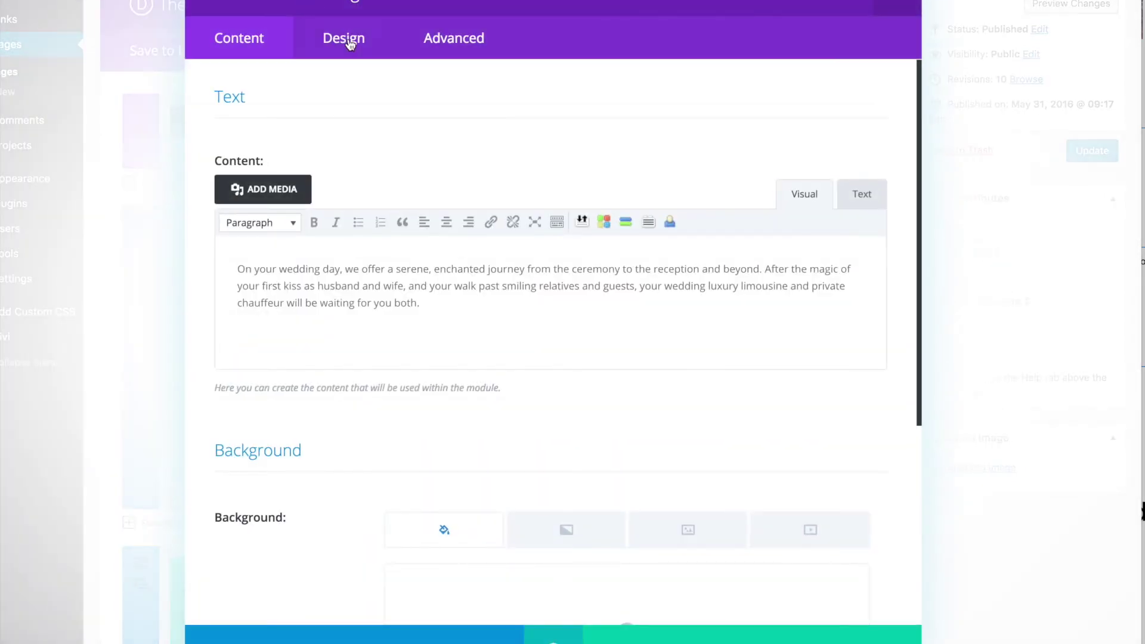
left_click(350, 41)
scroll(402, 515, "down", 10)
scroll(401, 515, "down", 3)
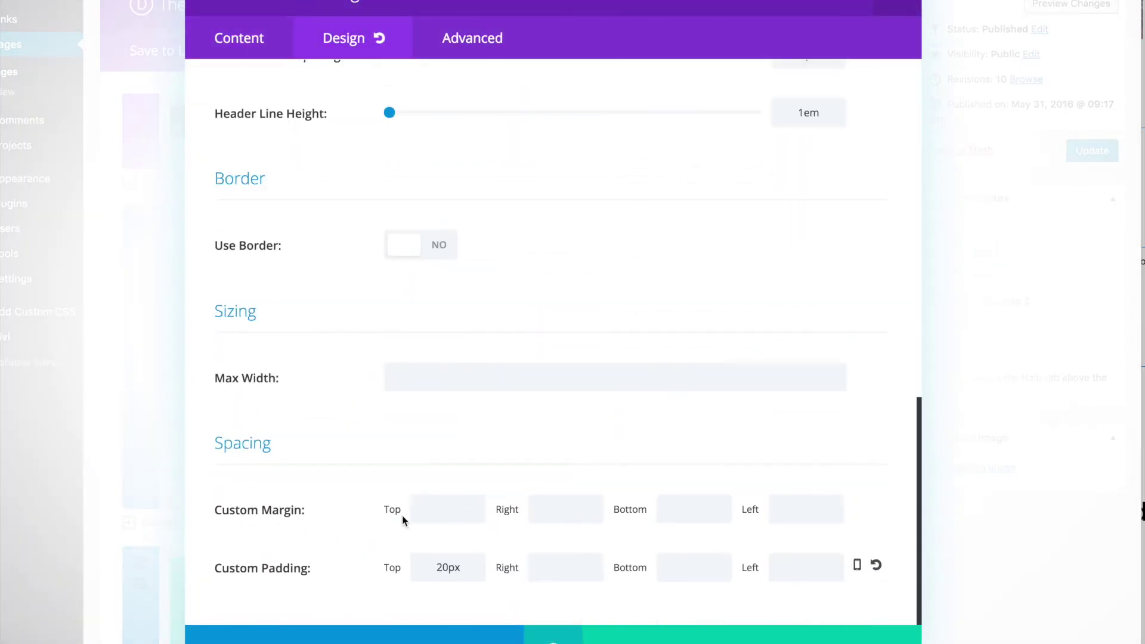
left_click_drag(471, 567, 404, 572)
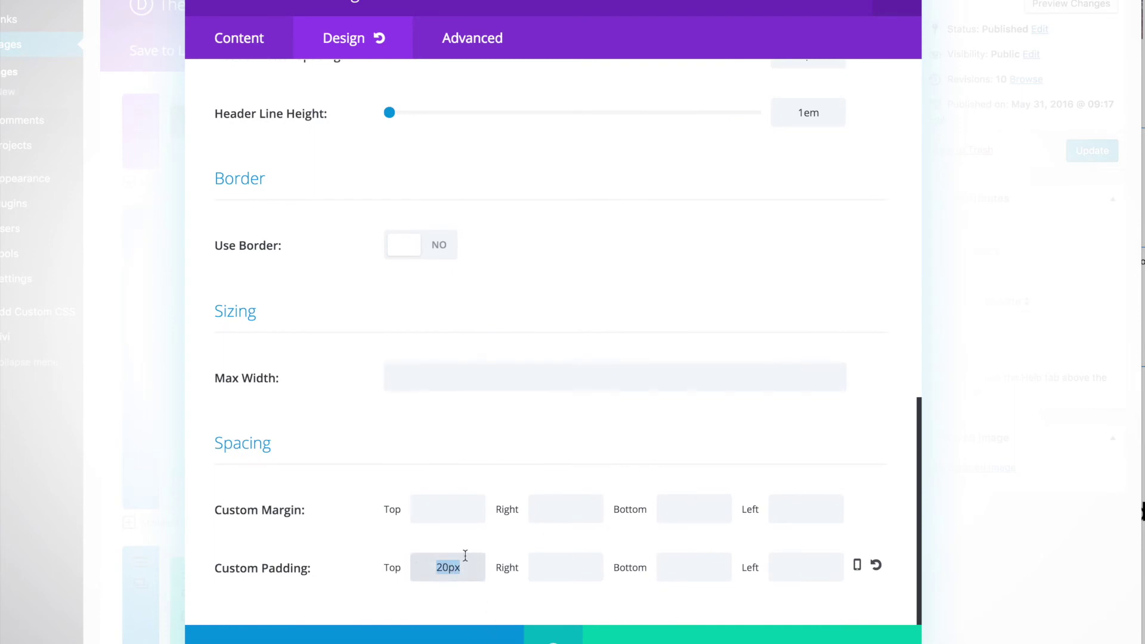
key("ctrl+x")
left_click(447, 506)
key("ctrl+v")
left_click(690, 638)
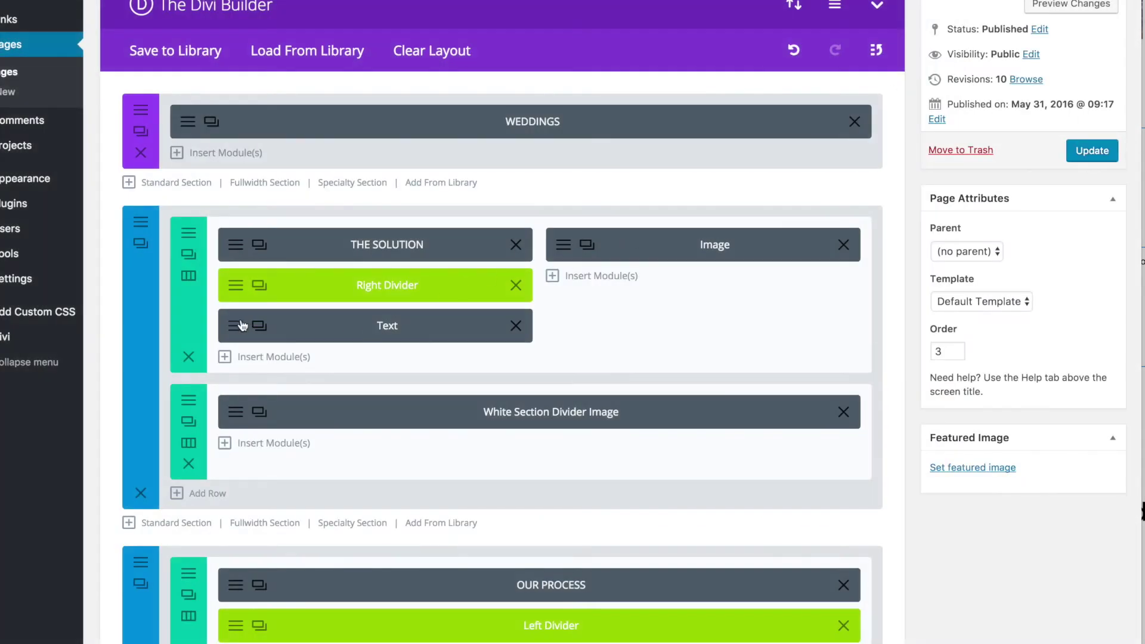
Step: Set the paragraph's text orientation to Right and save
left_click(238, 324)
left_click(329, 43)
left_click(443, 272)
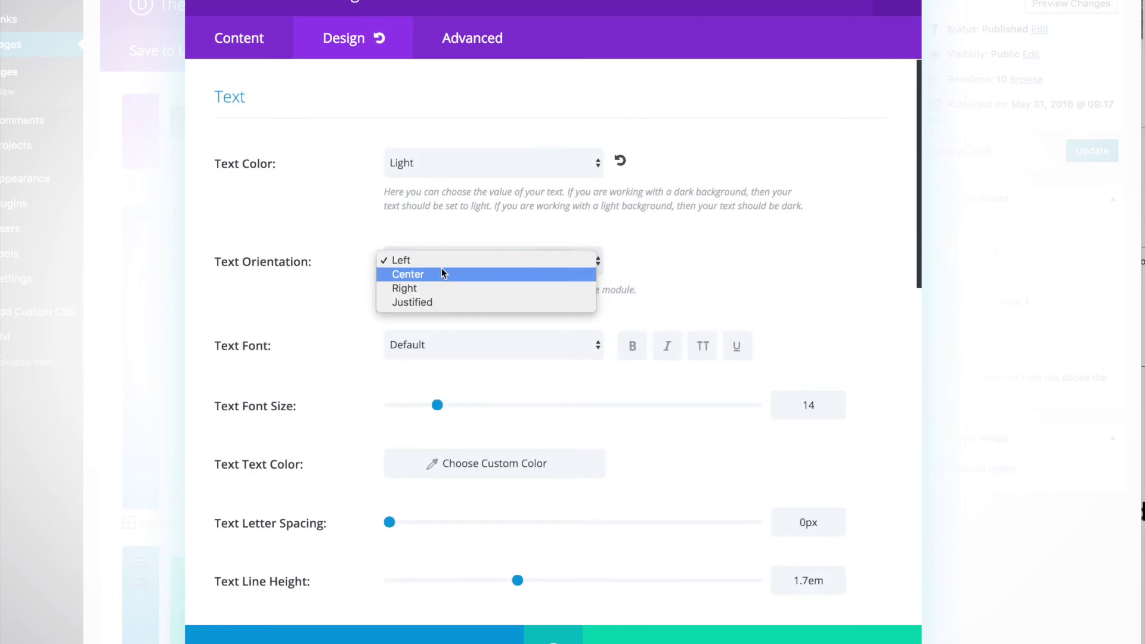
left_click(434, 288)
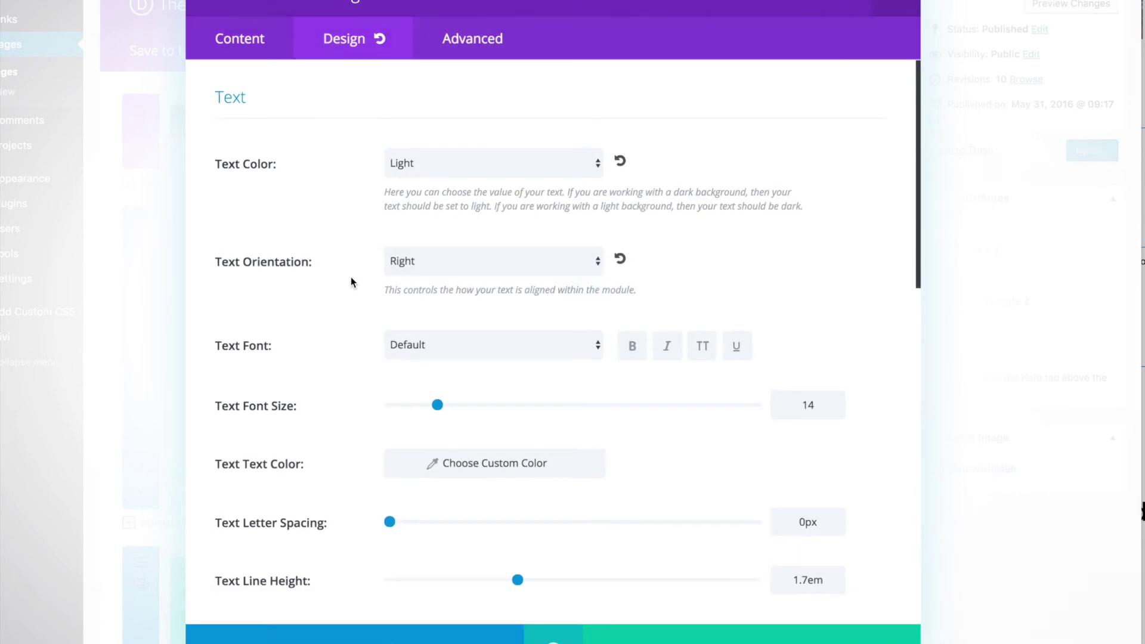
left_click(751, 634)
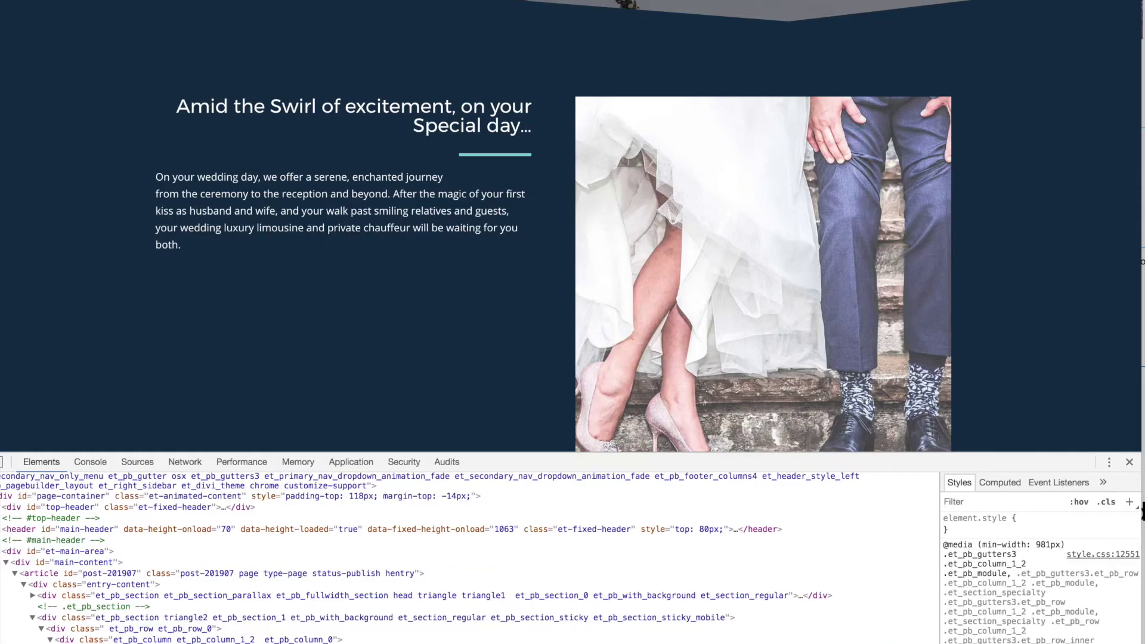
Step: Reload the live page and select the wedding paragraph to check its right alignment
key("super+r")
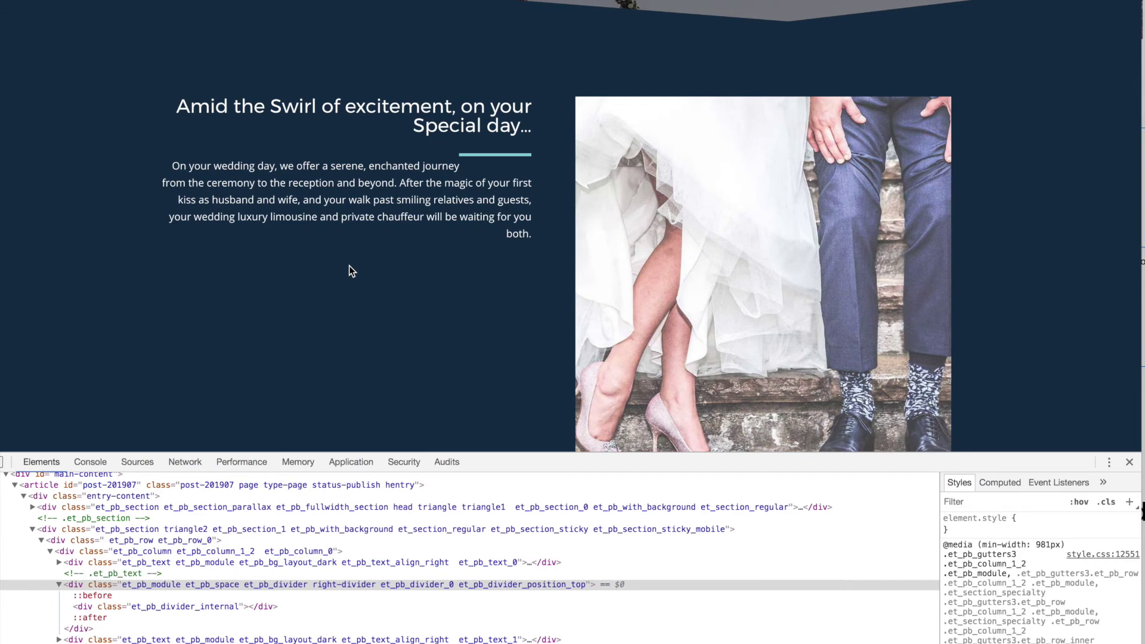
left_click_drag(523, 235, 126, 153)
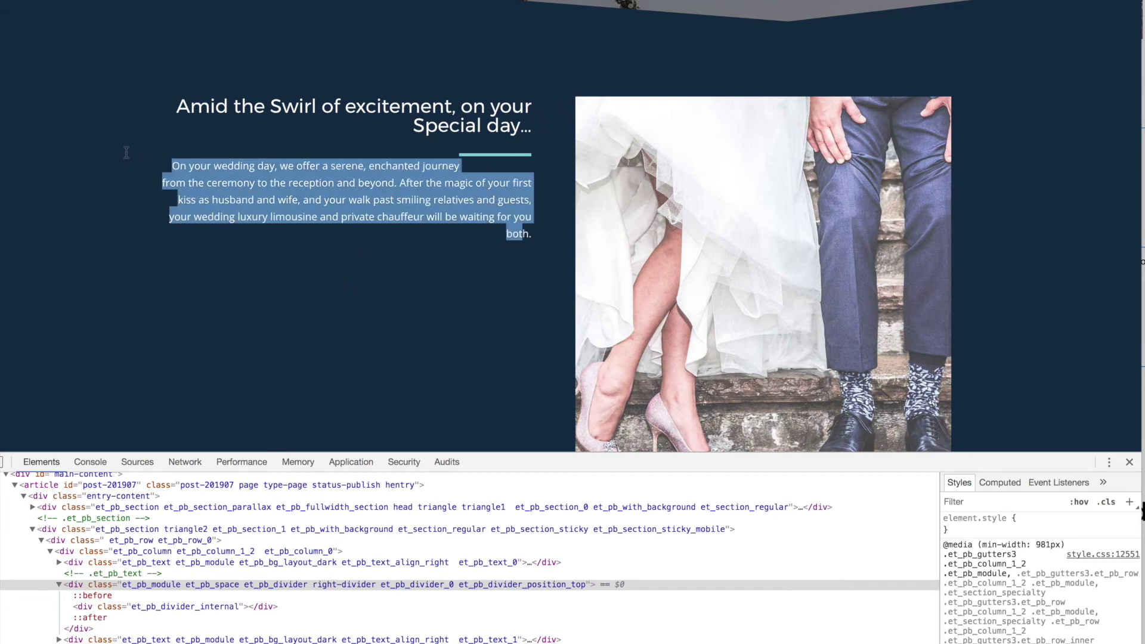
left_click(185, 206)
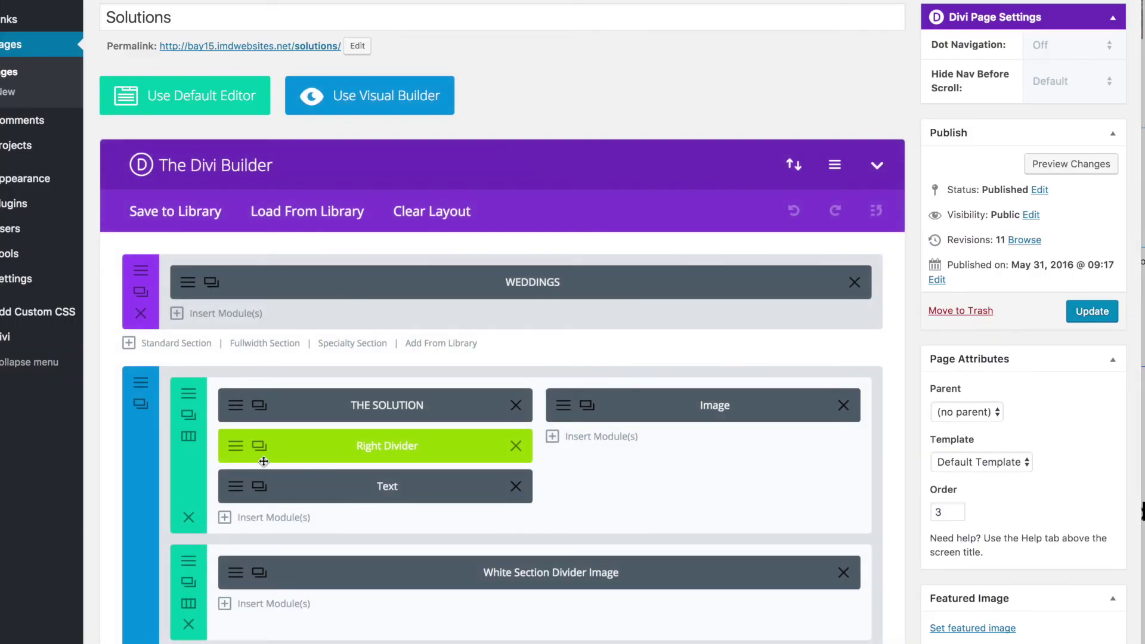
Step: Move the paragraph's 20px back from top margin to Custom Padding Top
left_click(237, 487)
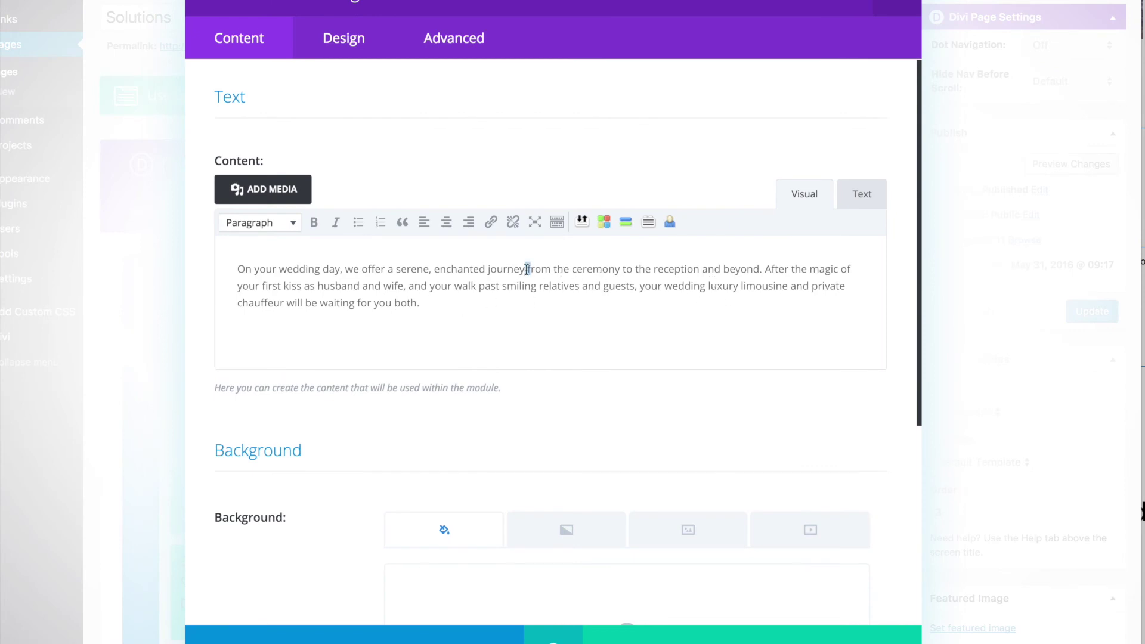
scroll(430, 349, "down", 5)
scroll(429, 353, "up", 5)
left_click(345, 40)
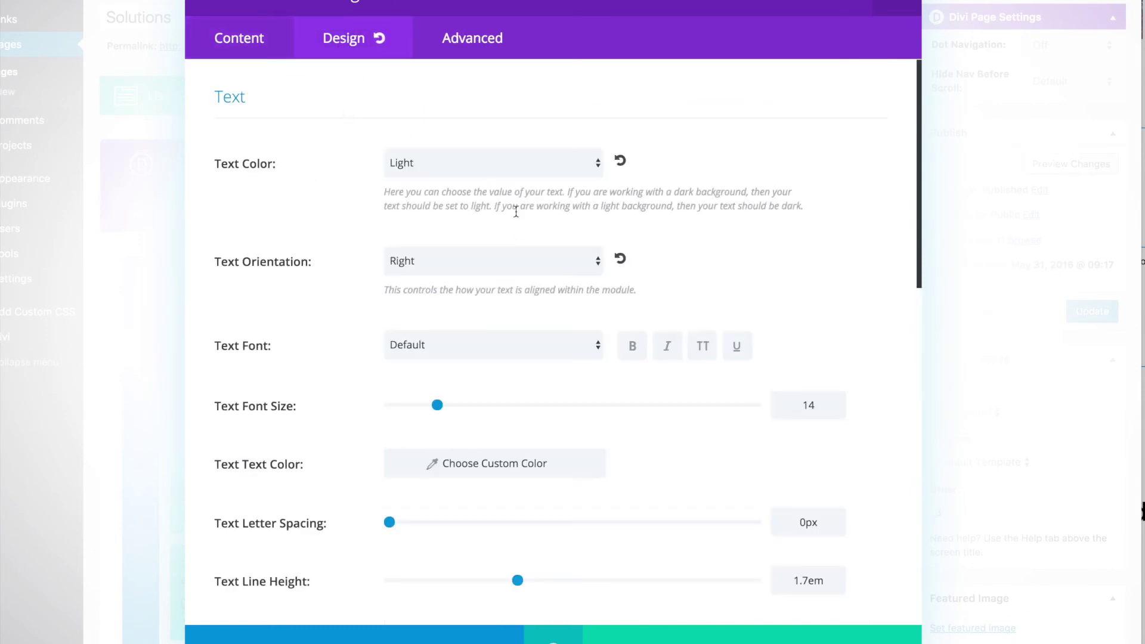
scroll(664, 435, "down", 11)
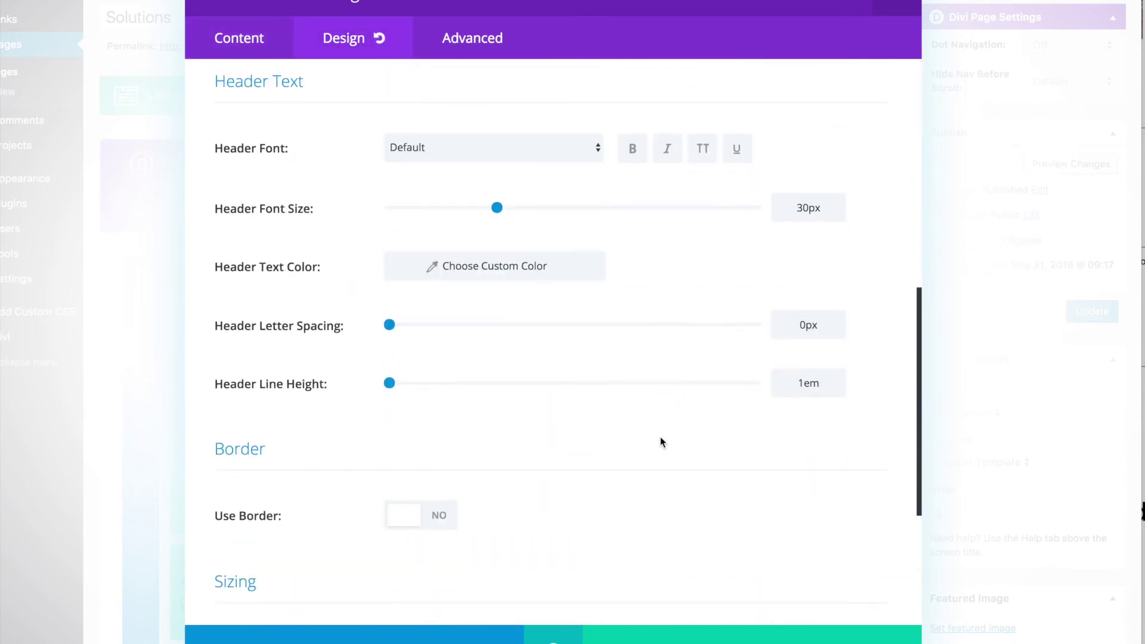
scroll(660, 441, "down", 3)
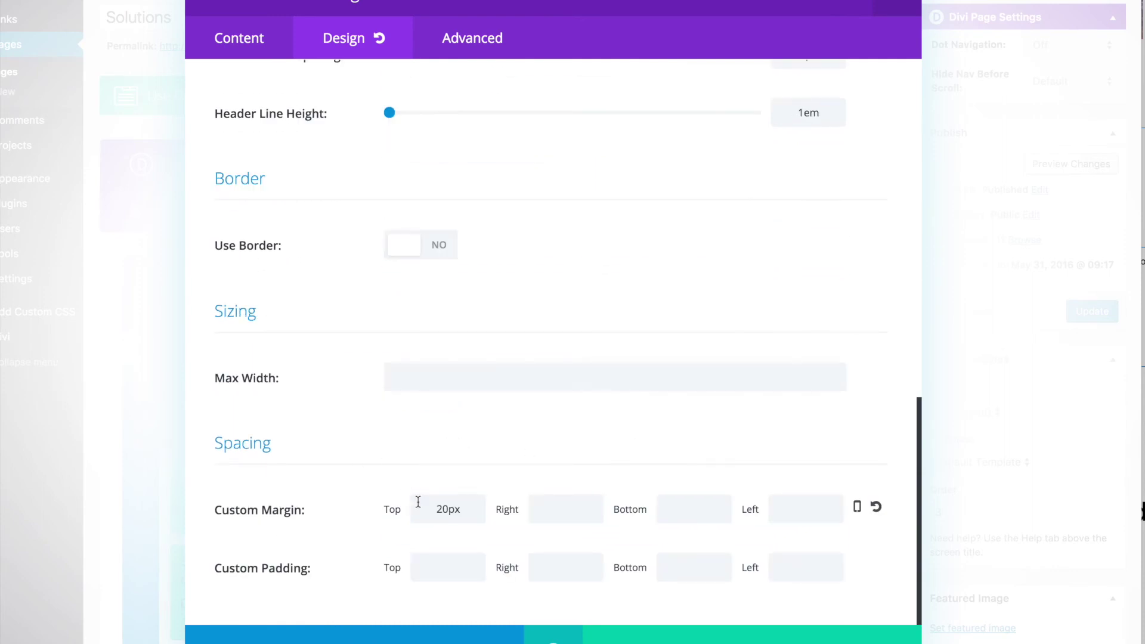
left_click_drag(462, 505, 403, 515)
key("BackSpace")
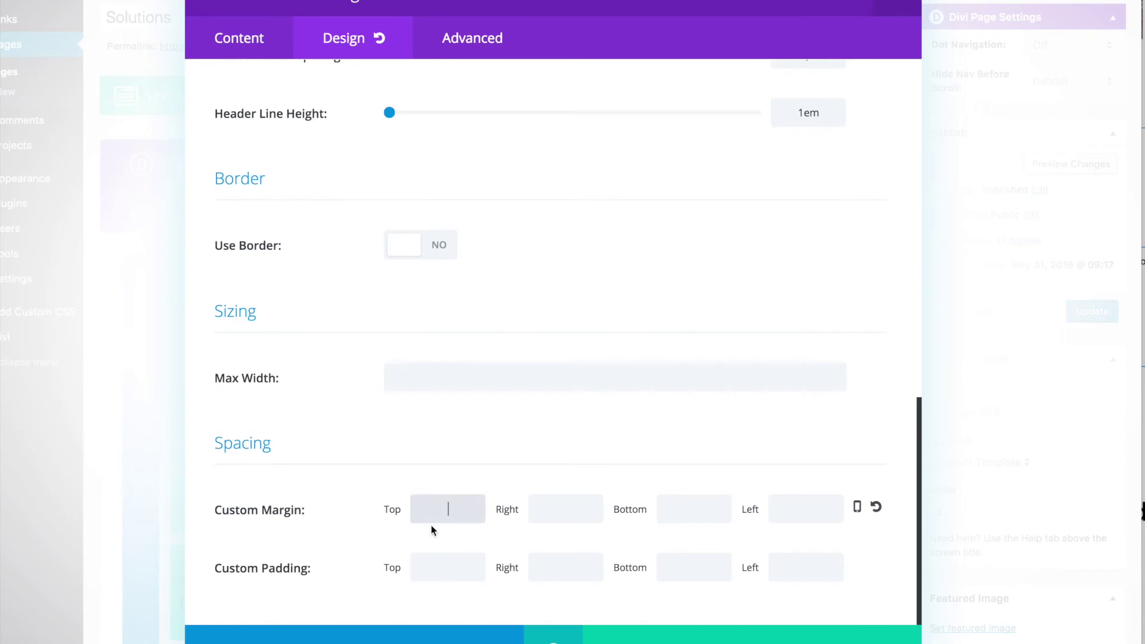
left_click(447, 565)
key("ctrl+v")
left_click(664, 637)
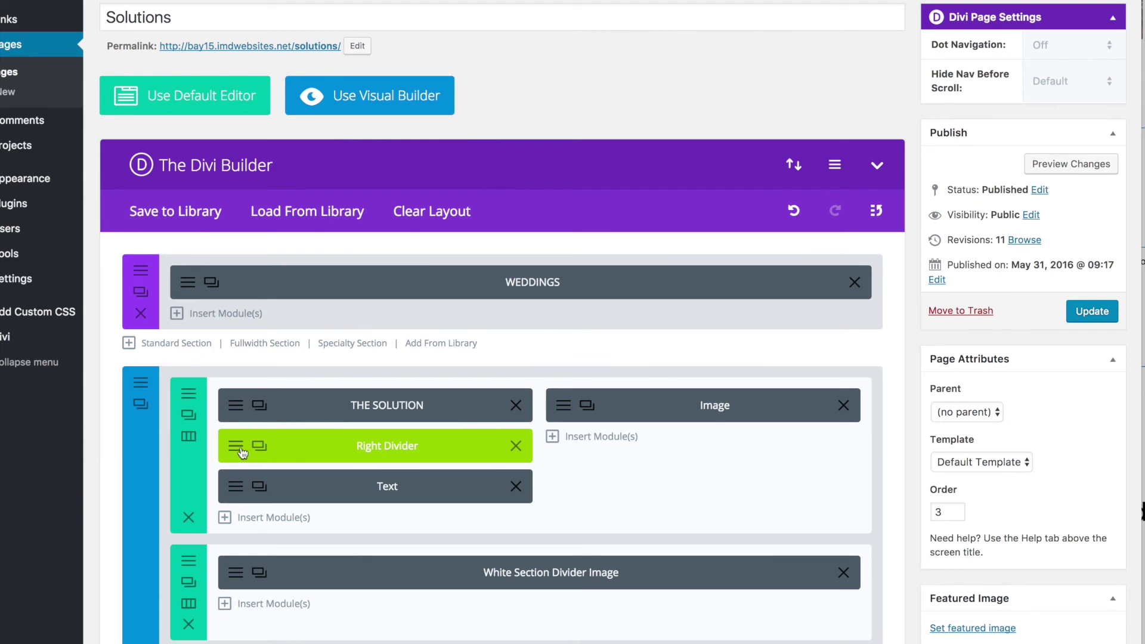
Step: Delete the 'right-divider' CSS class from the Right Divider module and update the page
left_click(239, 449)
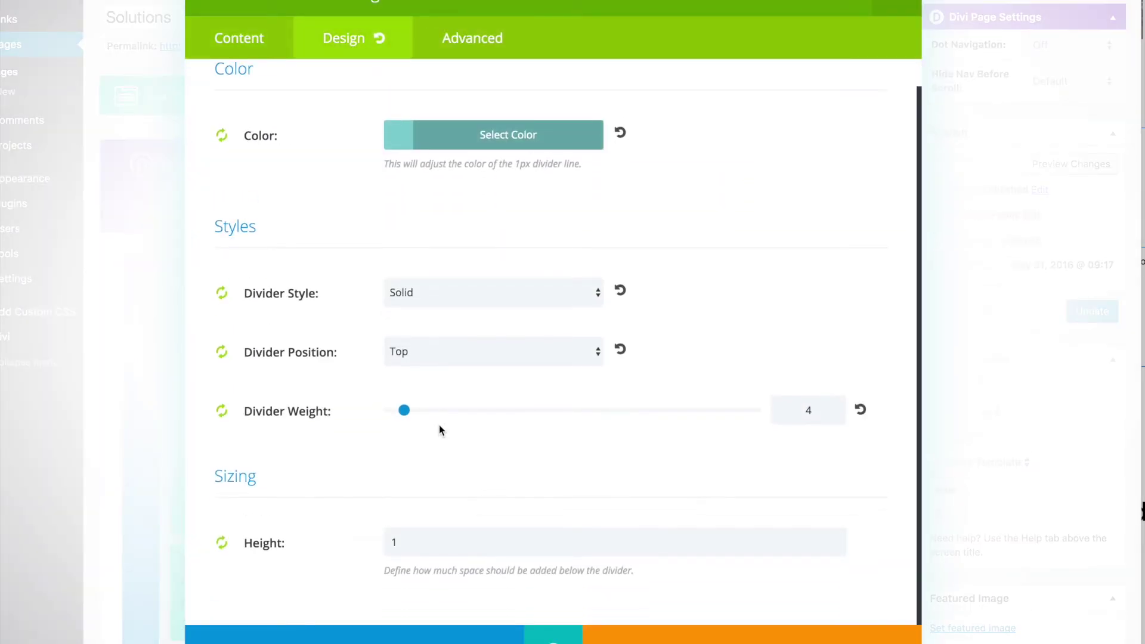
left_click(486, 40)
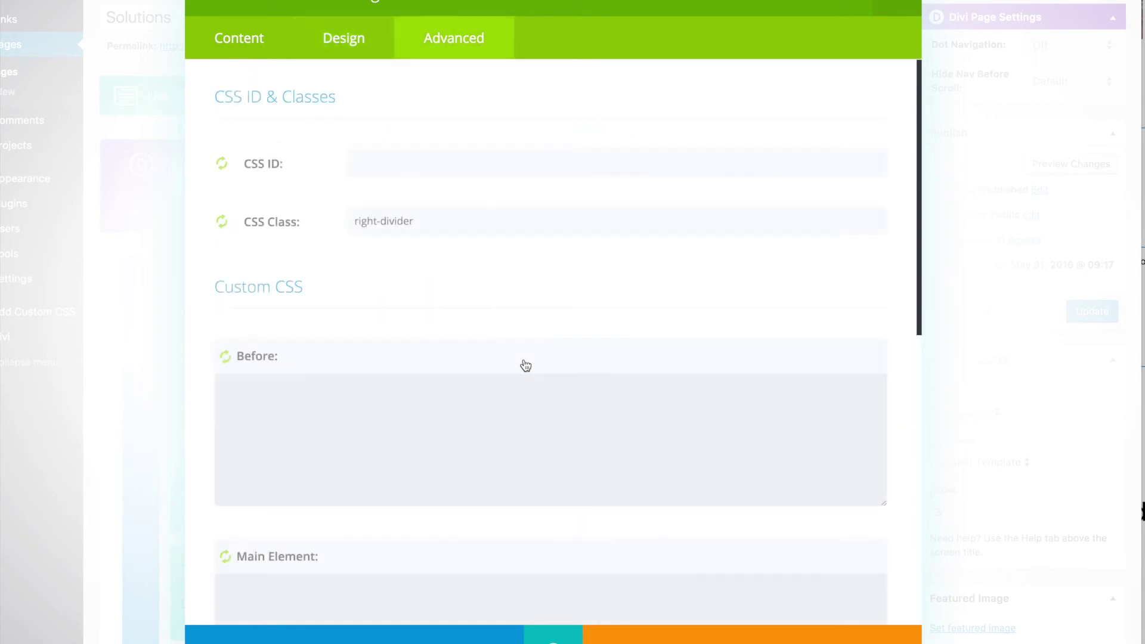
scroll(525, 365, "down", 10)
scroll(525, 365, "up", 10)
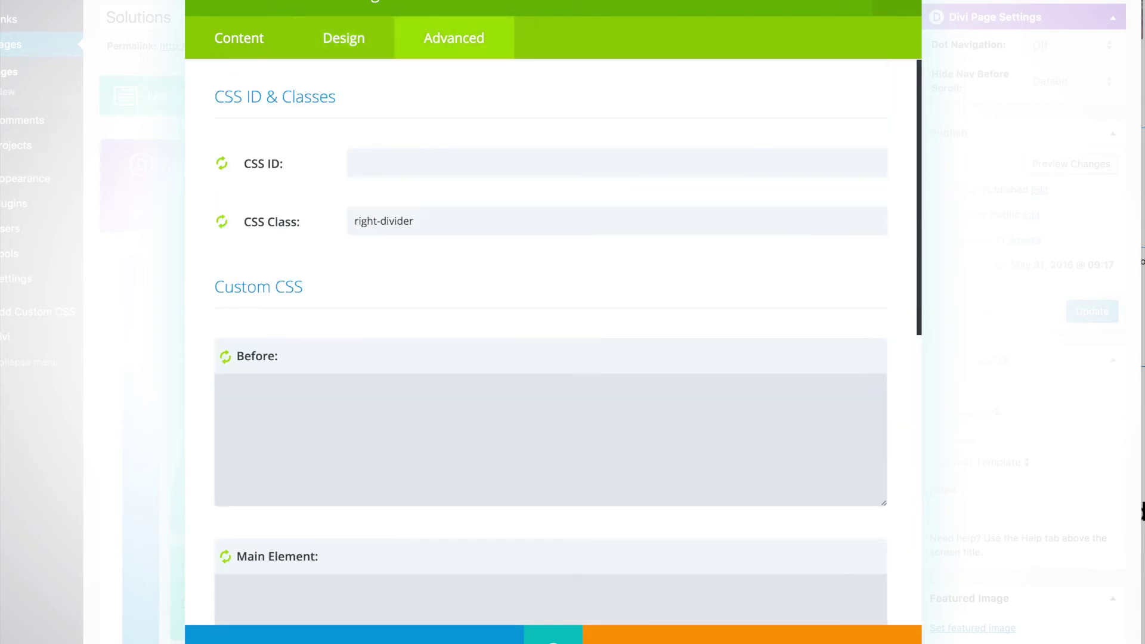
left_click(235, 37)
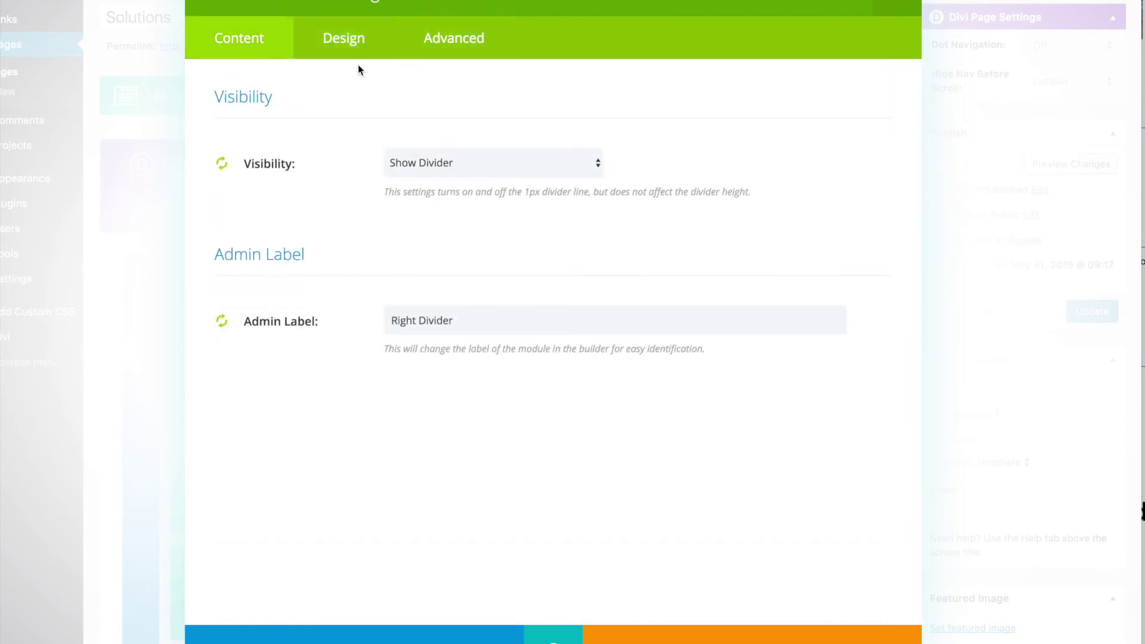
key("Escape")
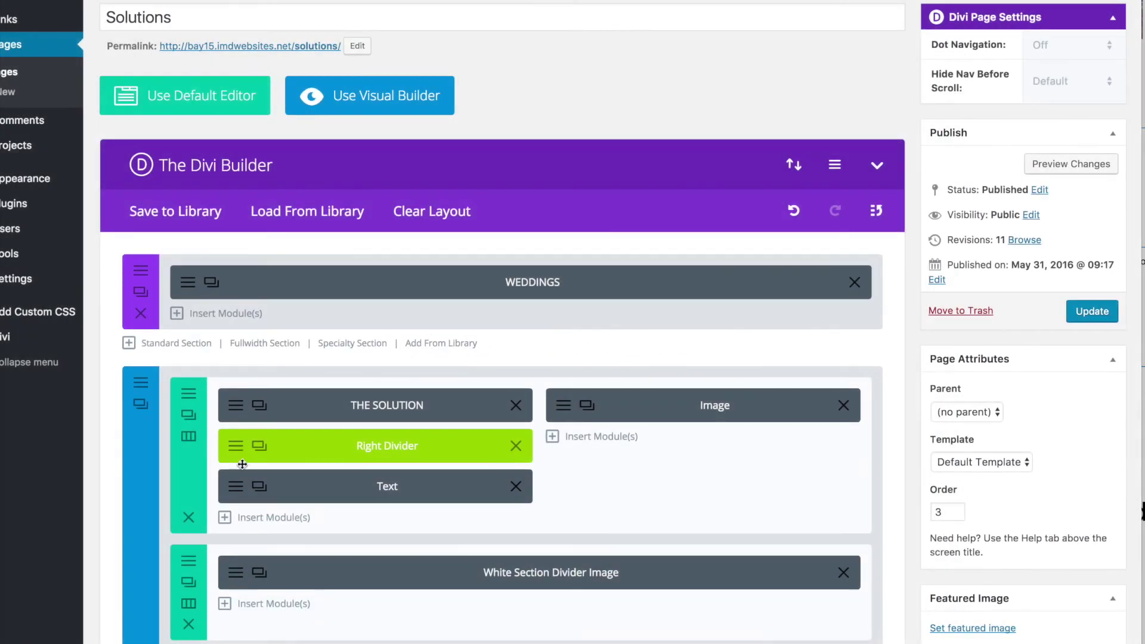
left_click(237, 452)
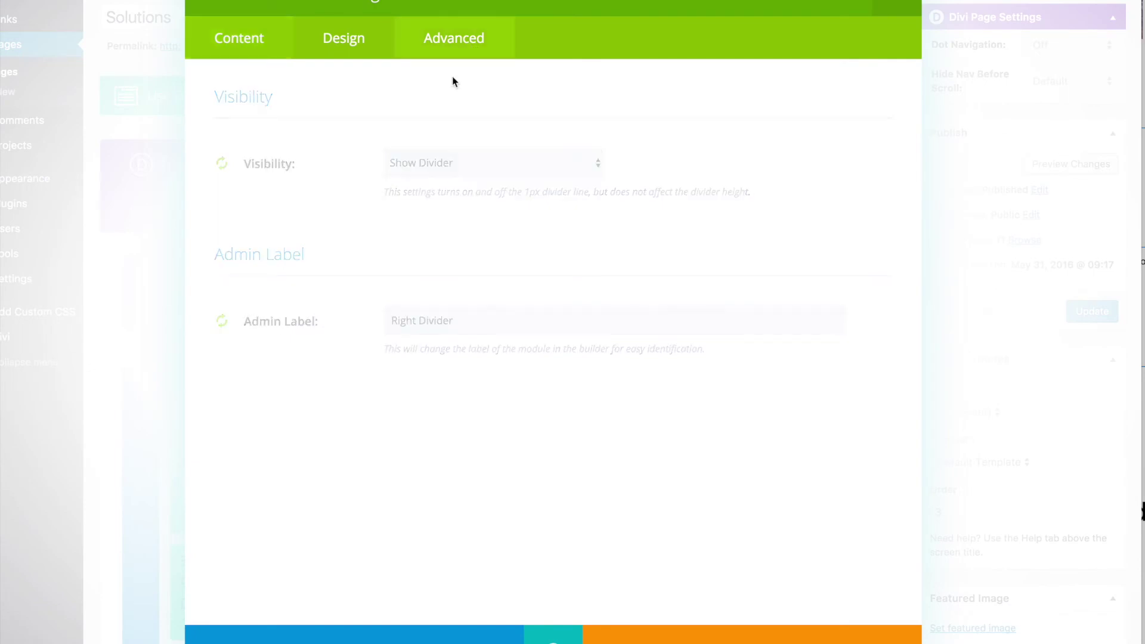
left_click(454, 38)
left_click_drag(420, 222, 238, 205)
key("BackSpace")
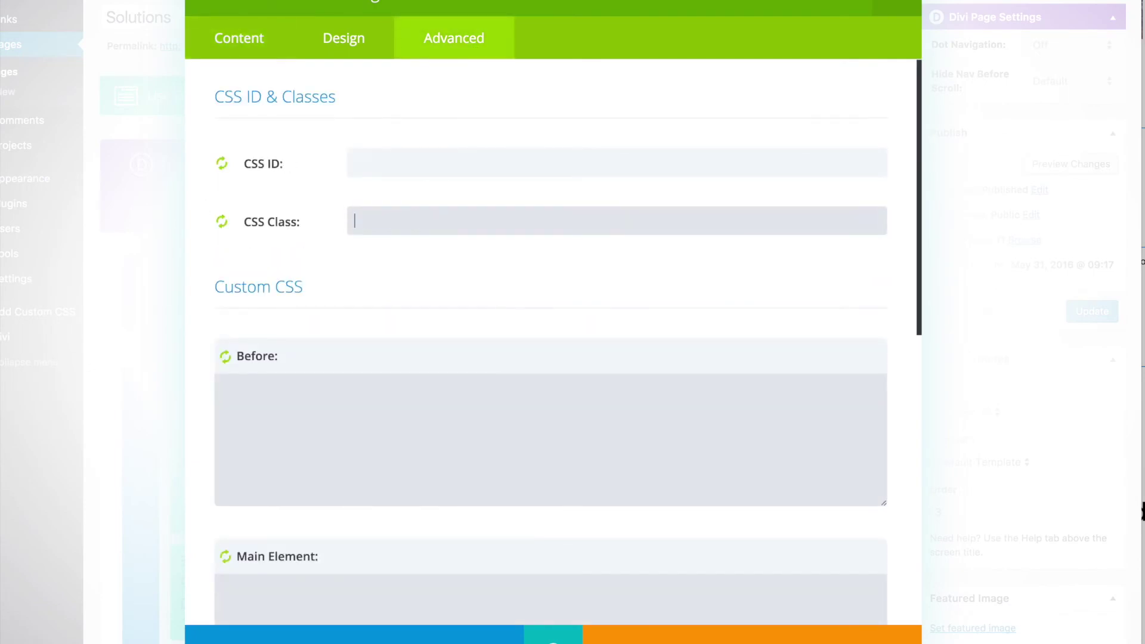
left_click(767, 633)
left_click(1092, 311)
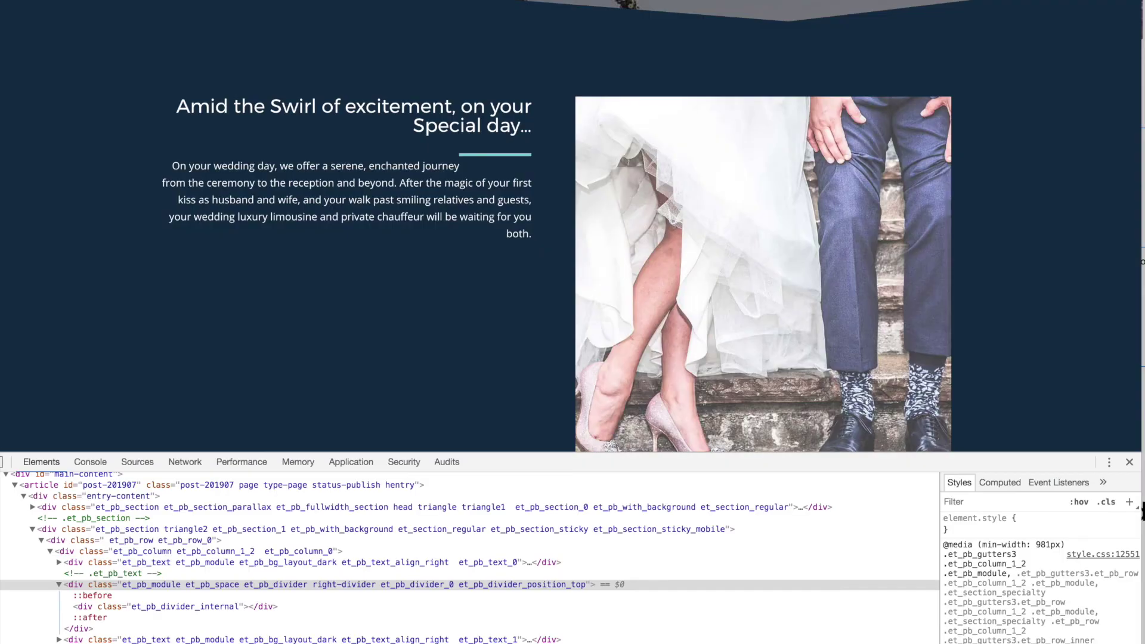
Step: Reload the live page and check the teal divider's full-column width under the paragraph selection
key("super+r")
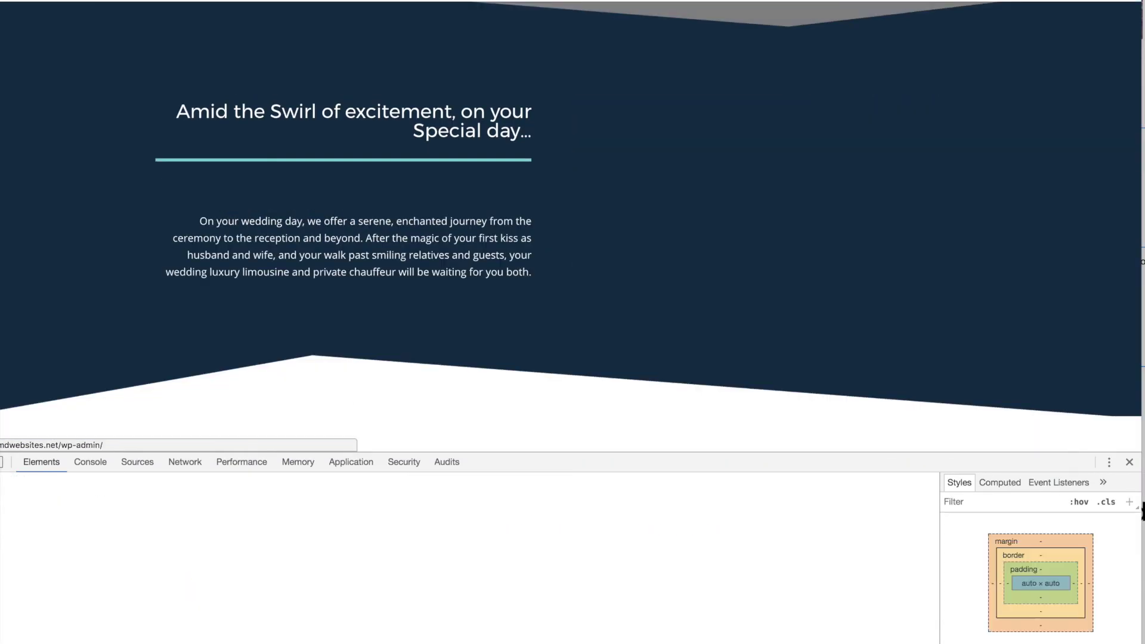
left_click_drag(466, 266, 248, 178)
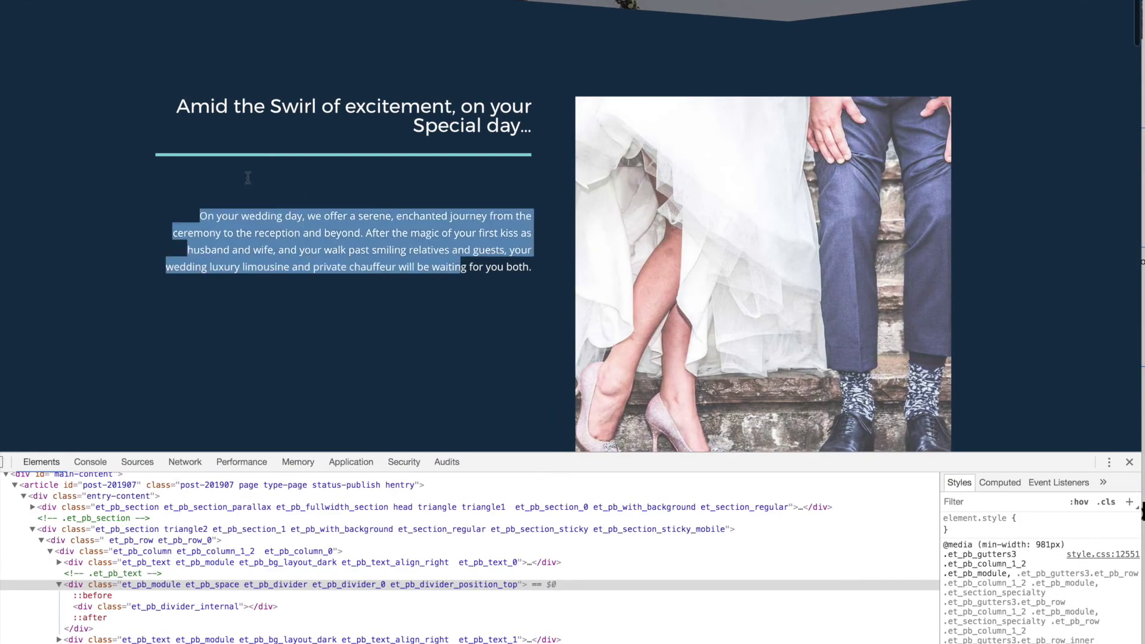
left_click(296, 241)
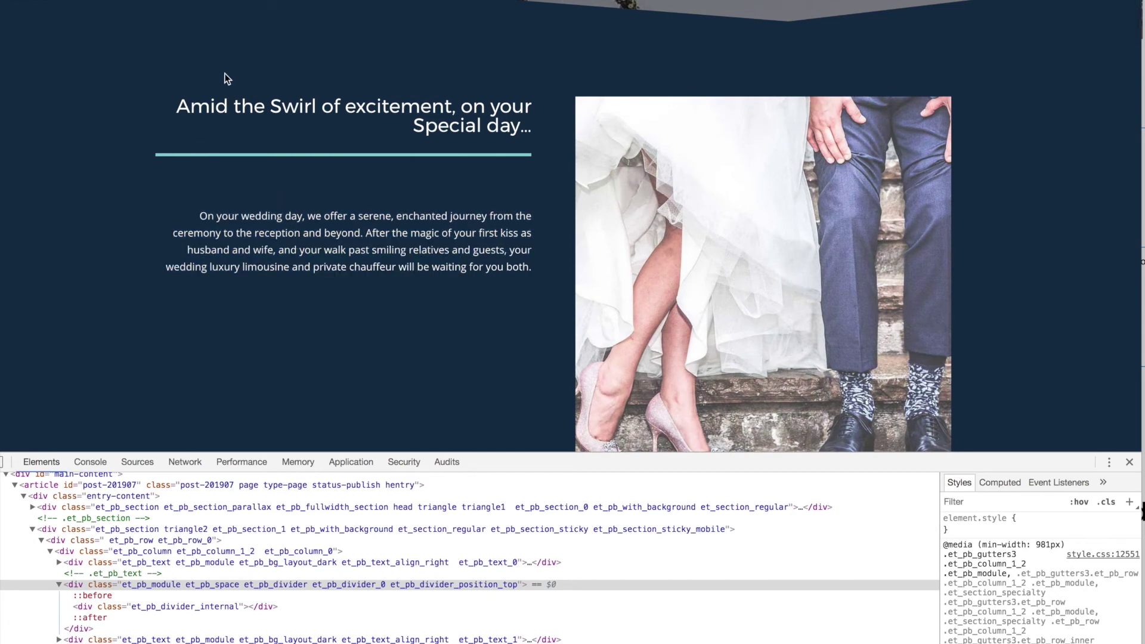
left_click_drag(498, 267, 327, 143)
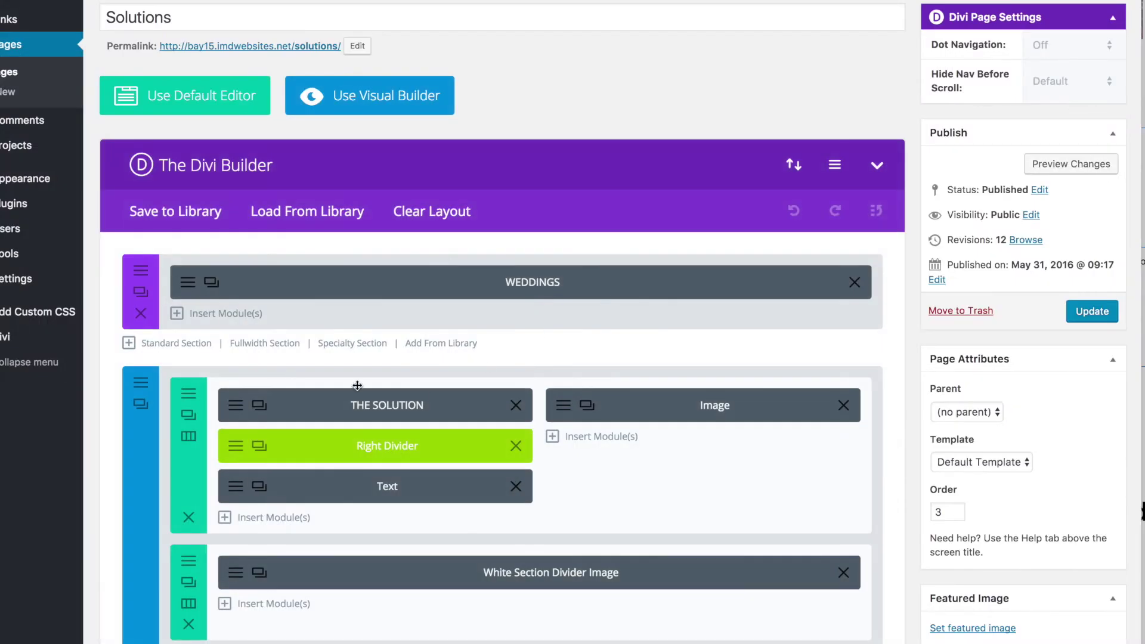
Step: Delete the paragraph Text module's 20px Custom Padding Top value and update the page
left_click(236, 445)
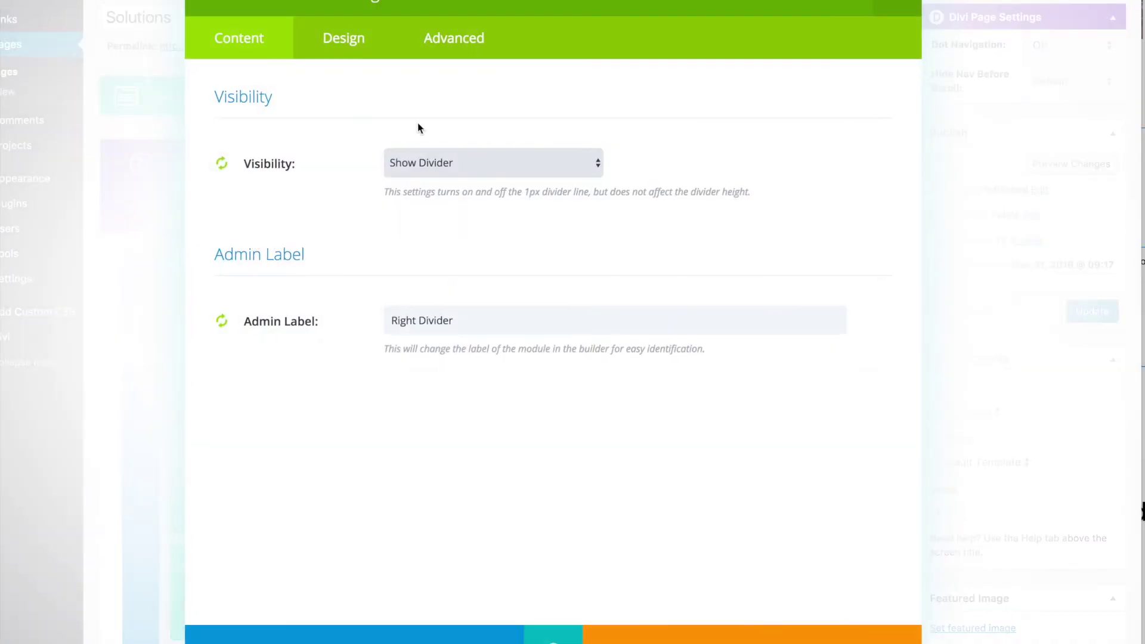
key("Escape")
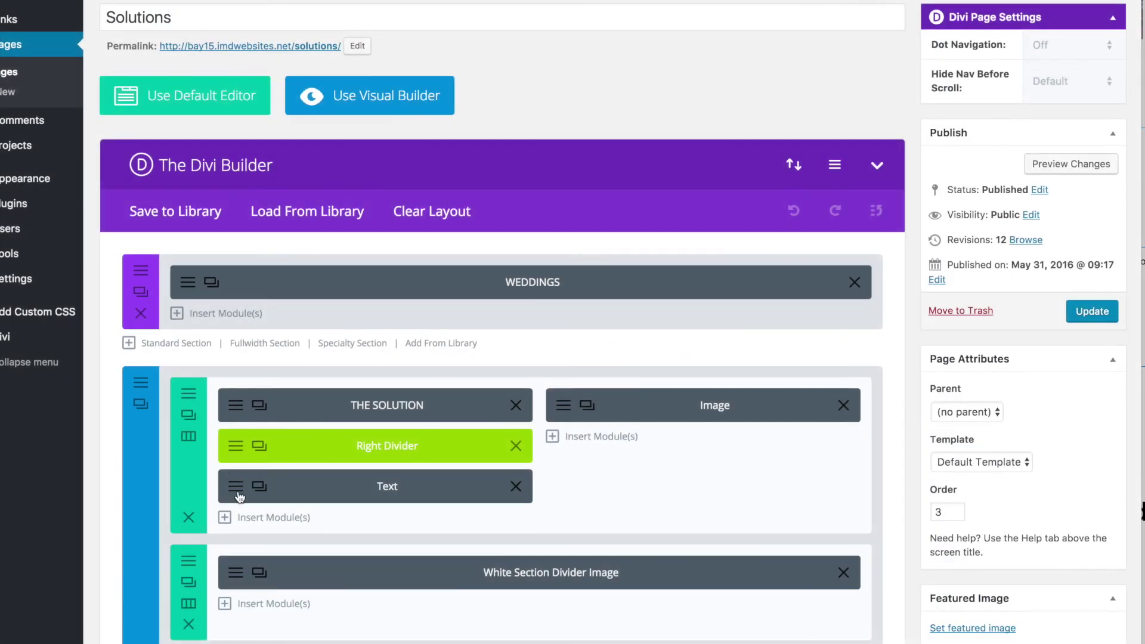
left_click(235, 486)
left_click(343, 38)
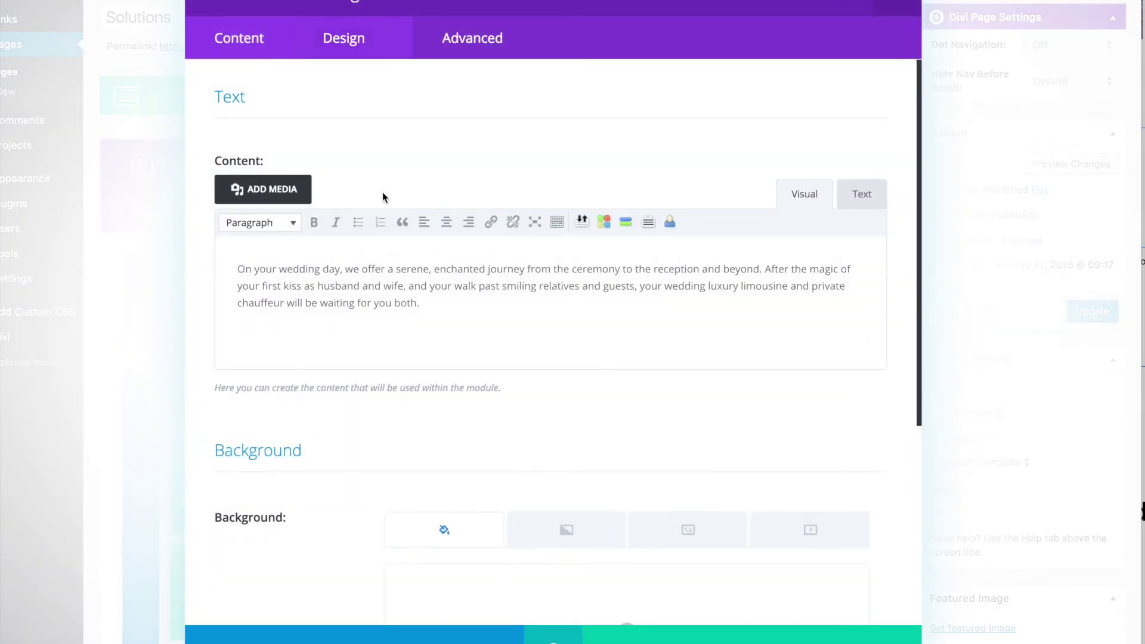
scroll(460, 299, "down", 10)
scroll(432, 394, "up", 5)
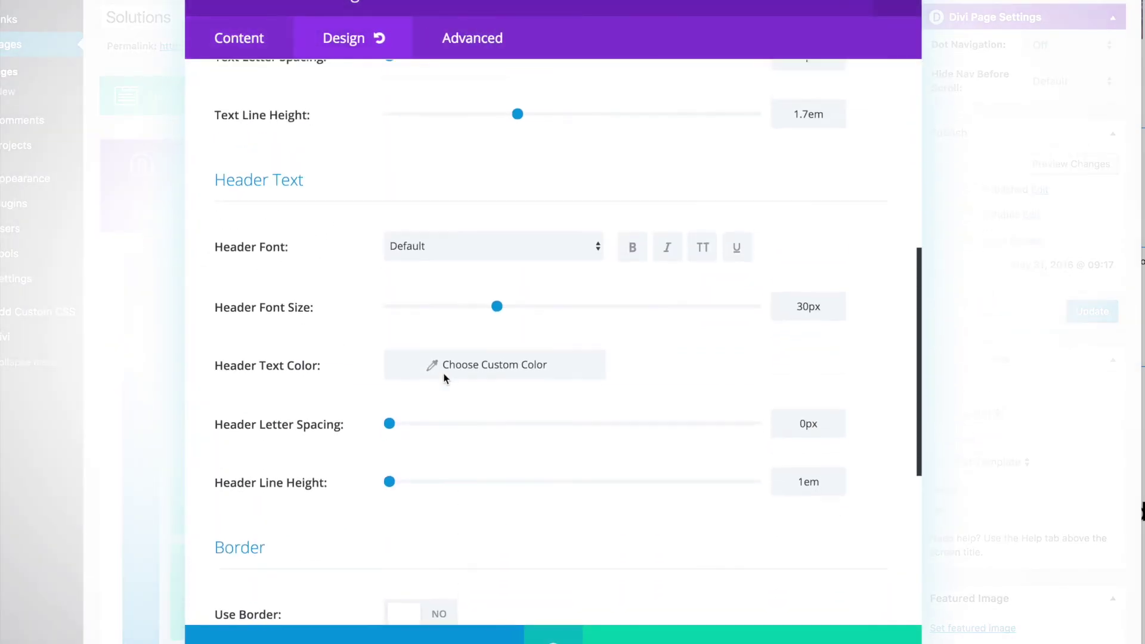
scroll(436, 356, "down", 3)
scroll(435, 356, "down", 5)
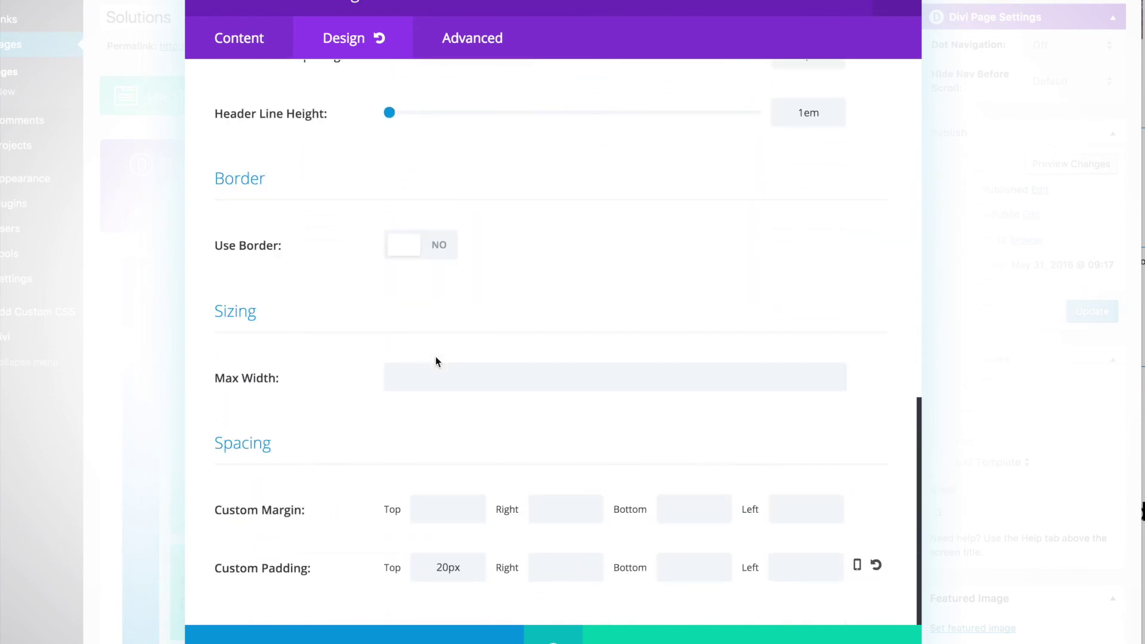
left_click(439, 565)
double_click(446, 568)
key("BackSpace")
left_click(752, 636)
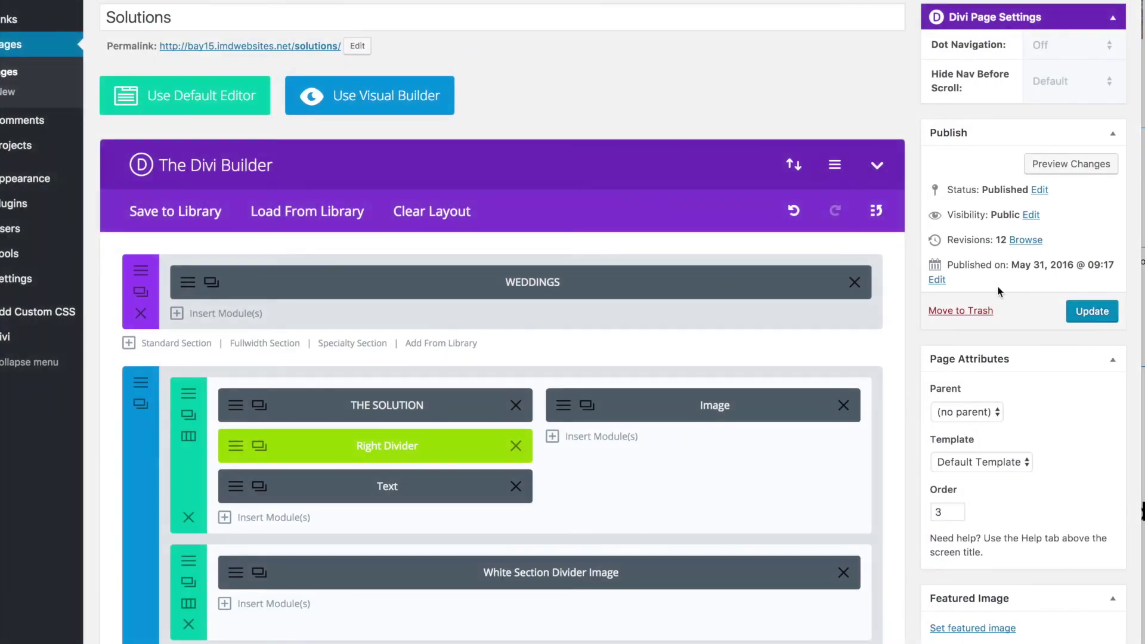
left_click(1092, 311)
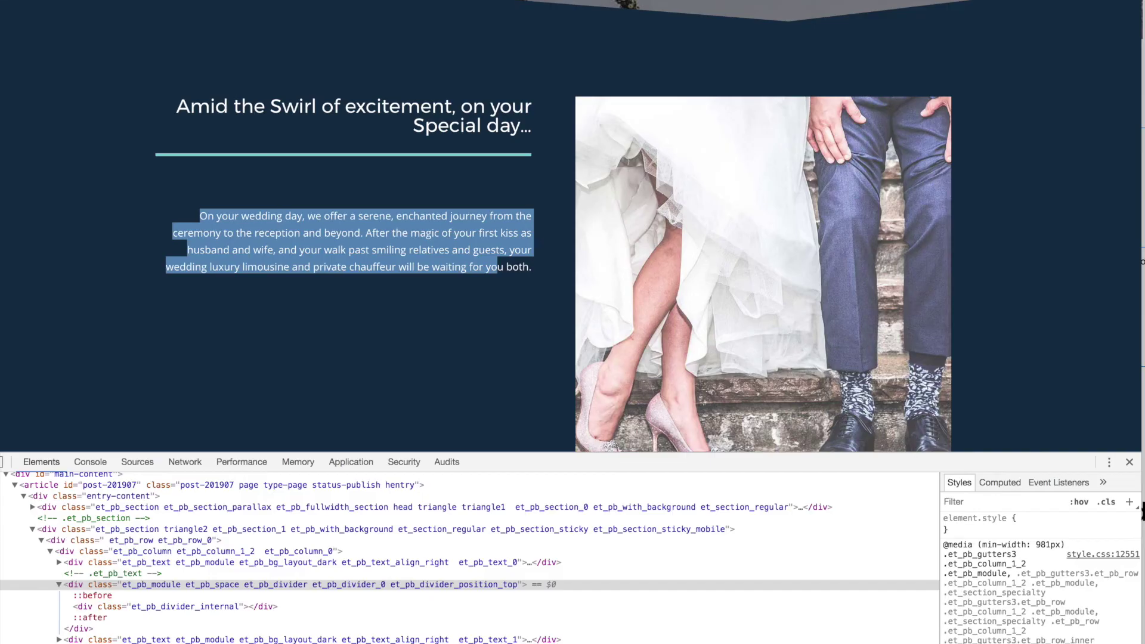
Step: Reload the live page and check the paragraph's tighter spacing beneath the heading and divider
key("super+r")
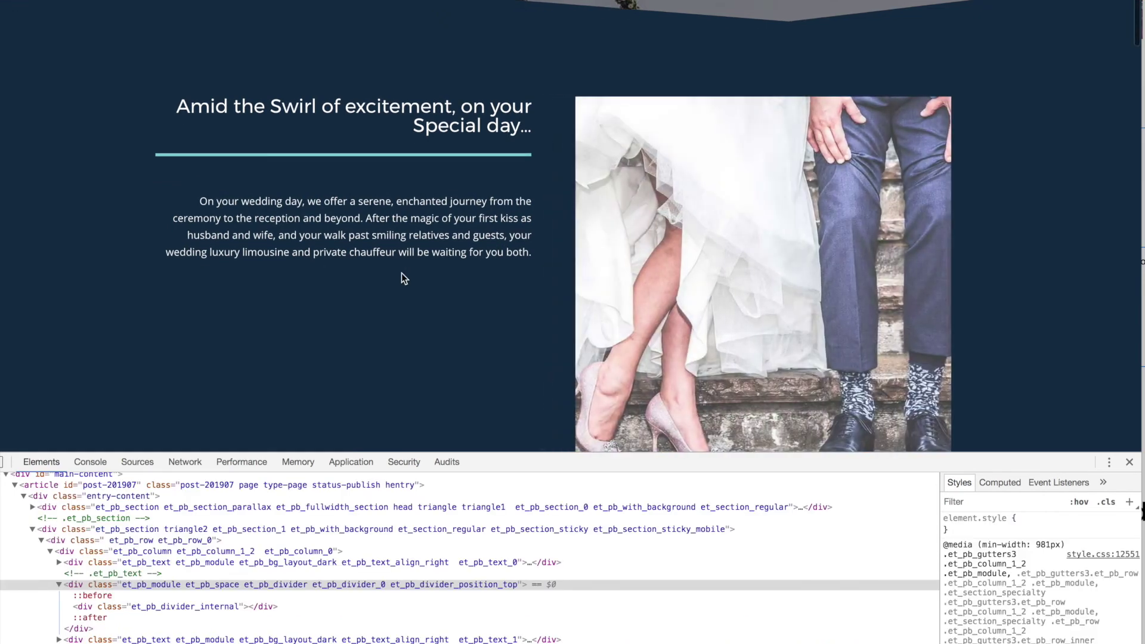
triple_click(358, 208)
left_click(192, 133, "shift")
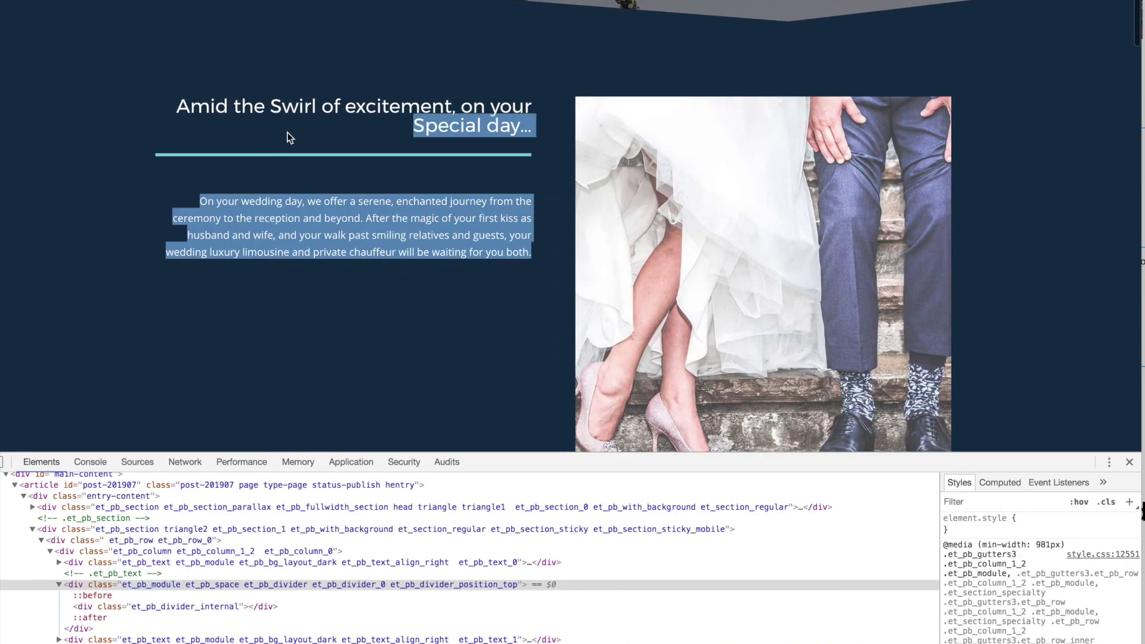
left_click(356, 243)
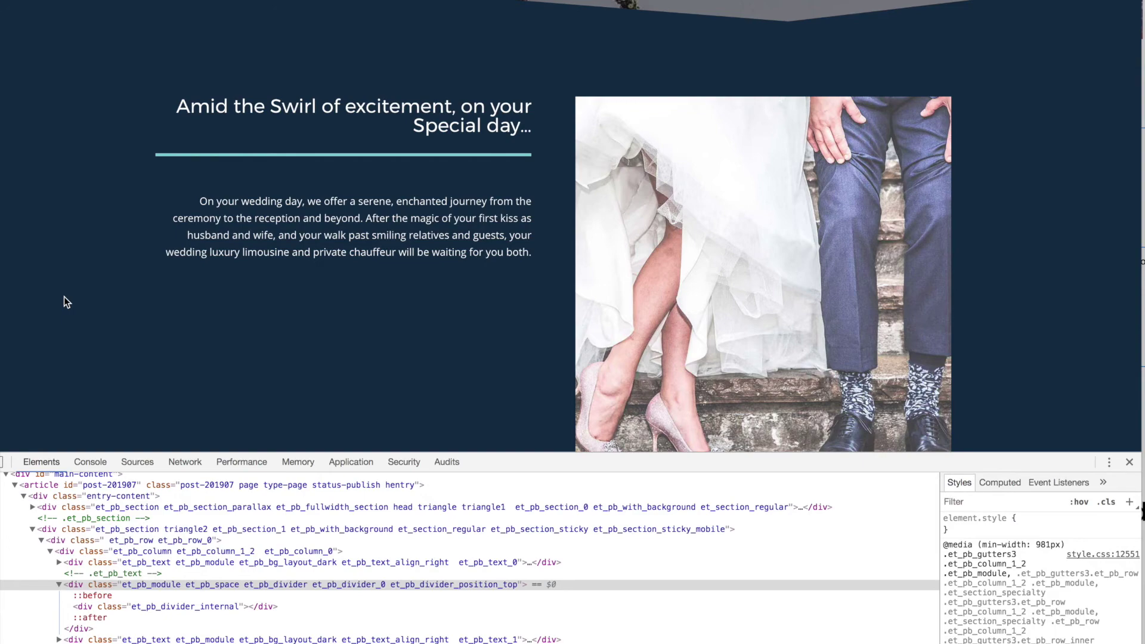
scroll(186, 274, "down", 6)
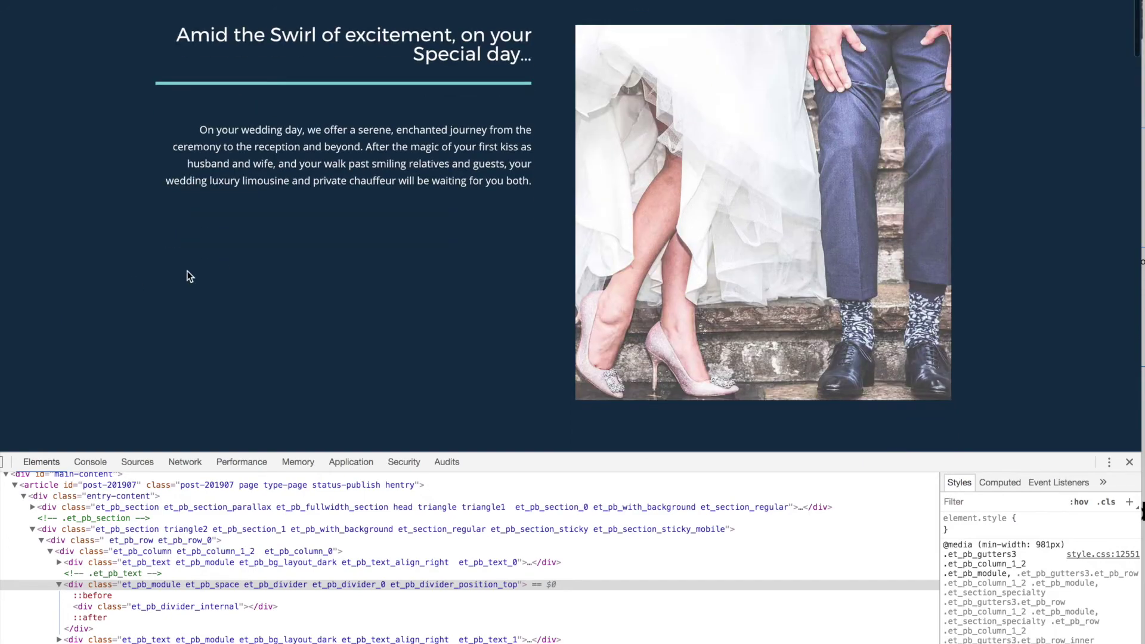
scroll(187, 274, "up", 7)
scroll(187, 271, "up", 2)
scroll(188, 271, "down", 1)
scroll(188, 271, "up", 1)
scroll(187, 270, "down", 4)
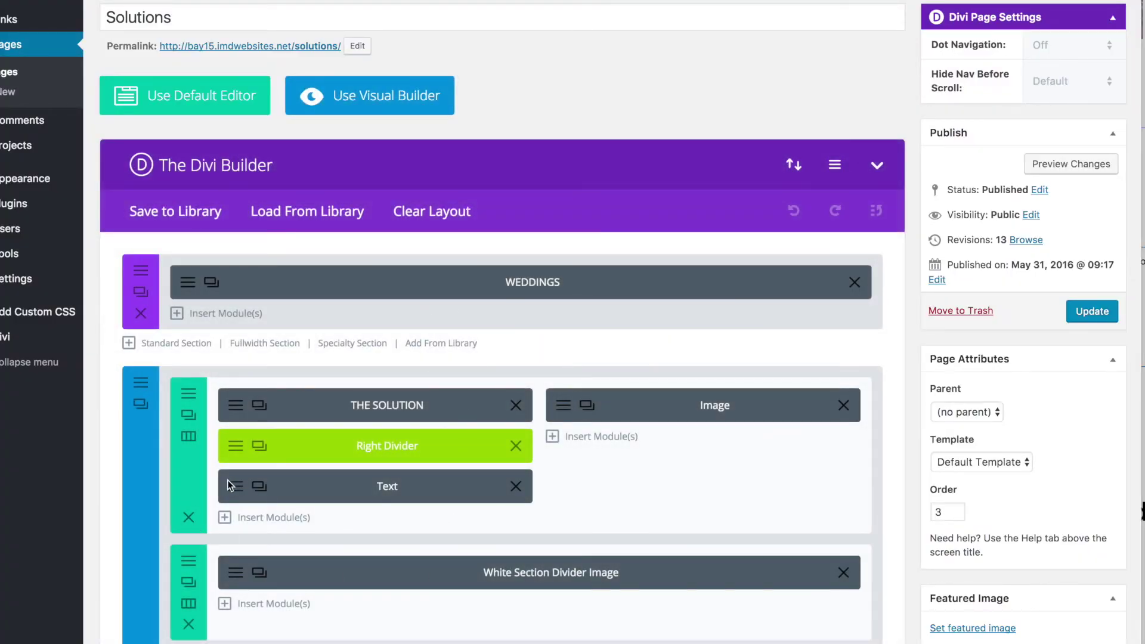
Step: Left-align the paragraph Text module and give it a -20px top margin
left_click(224, 487)
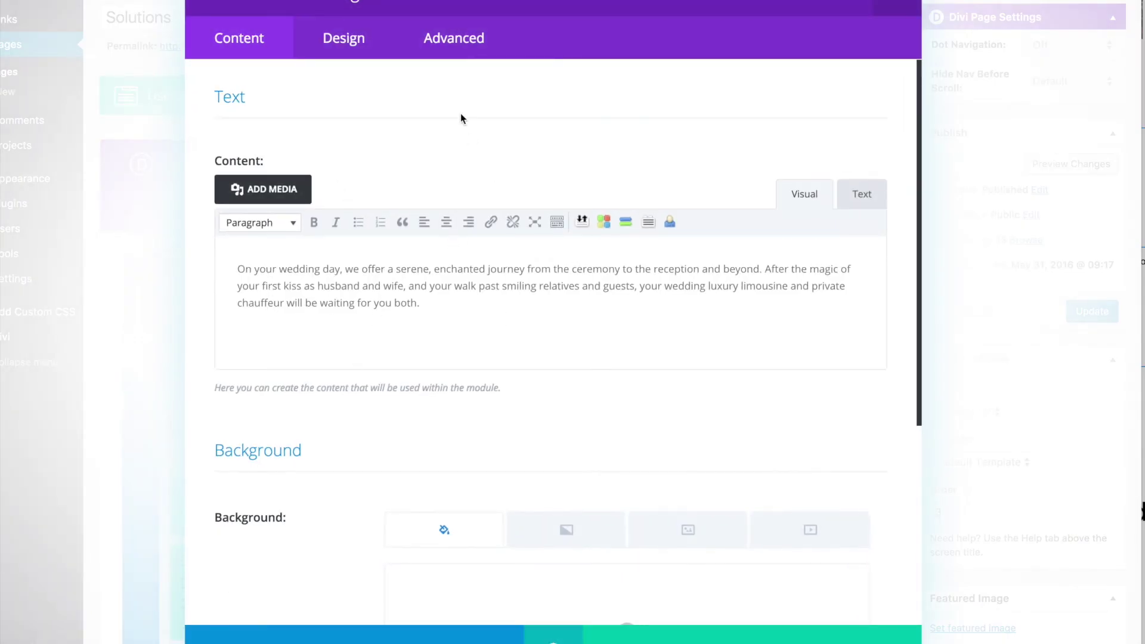
left_click(353, 47)
left_click(451, 261)
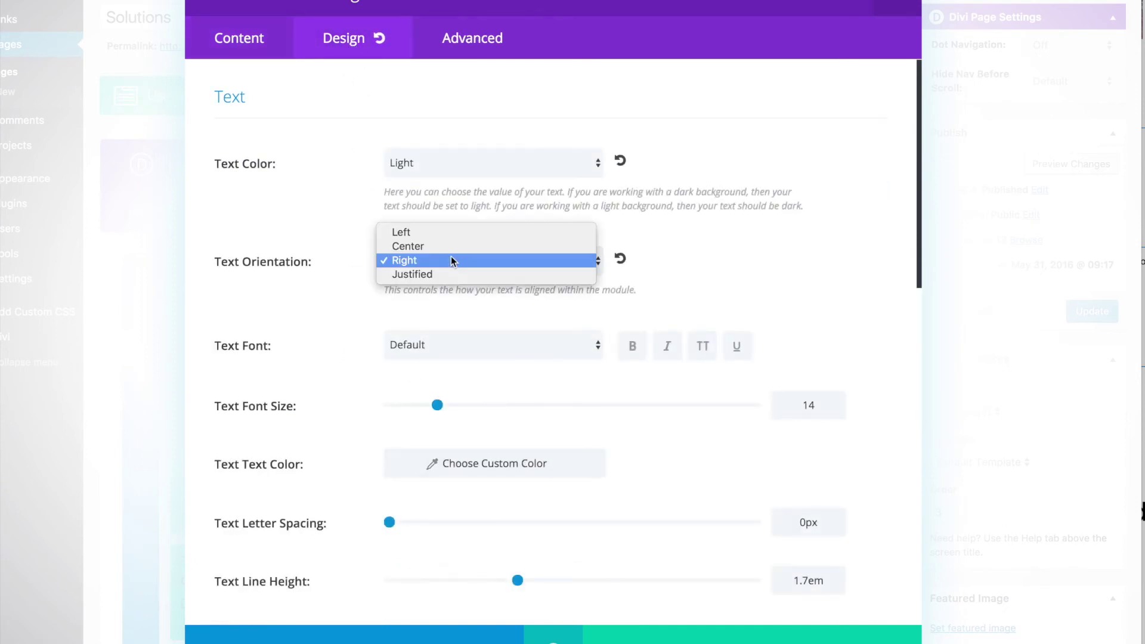
left_click(444, 232)
scroll(417, 415, "down", 10)
scroll(454, 539, "down", 4)
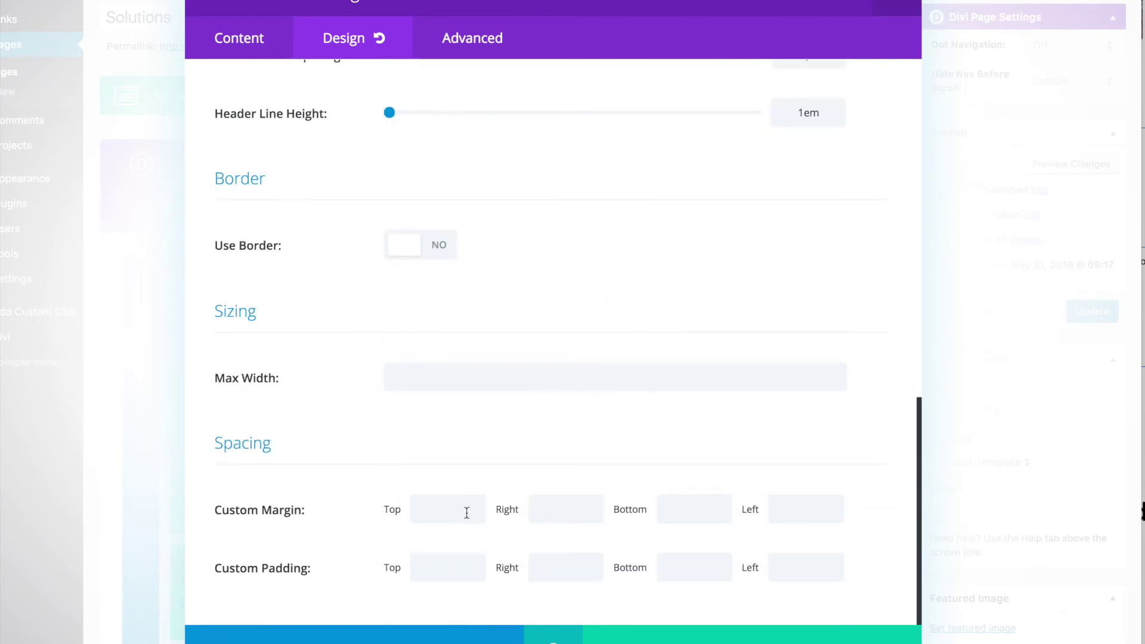
left_click(466, 512)
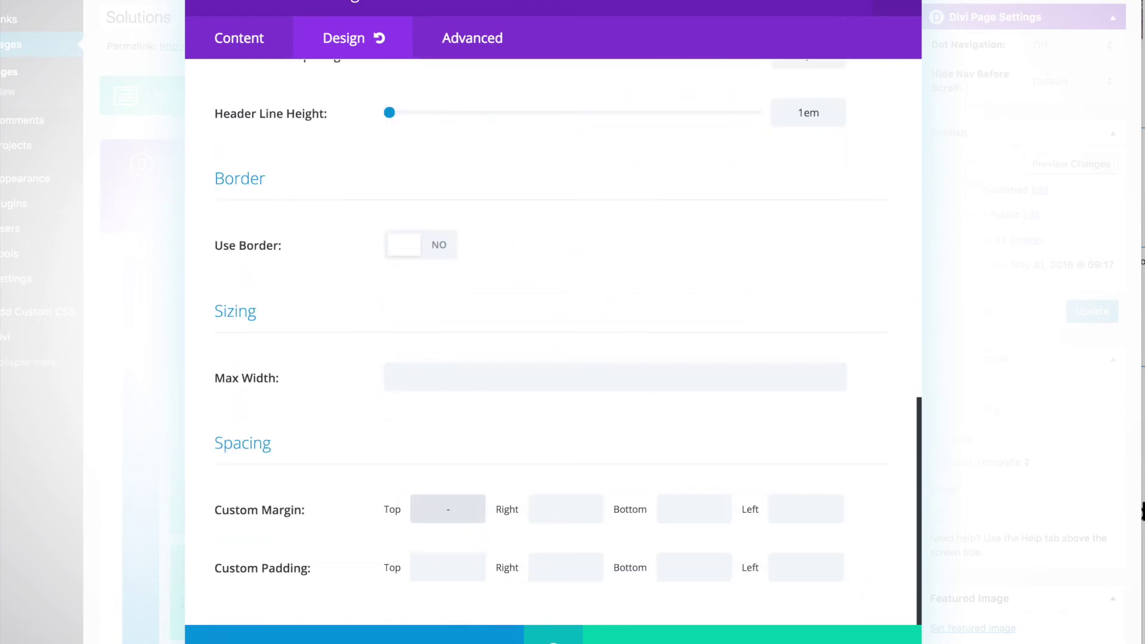
type("-20pz")
key("BackSpace")
type("x")
left_click(715, 636)
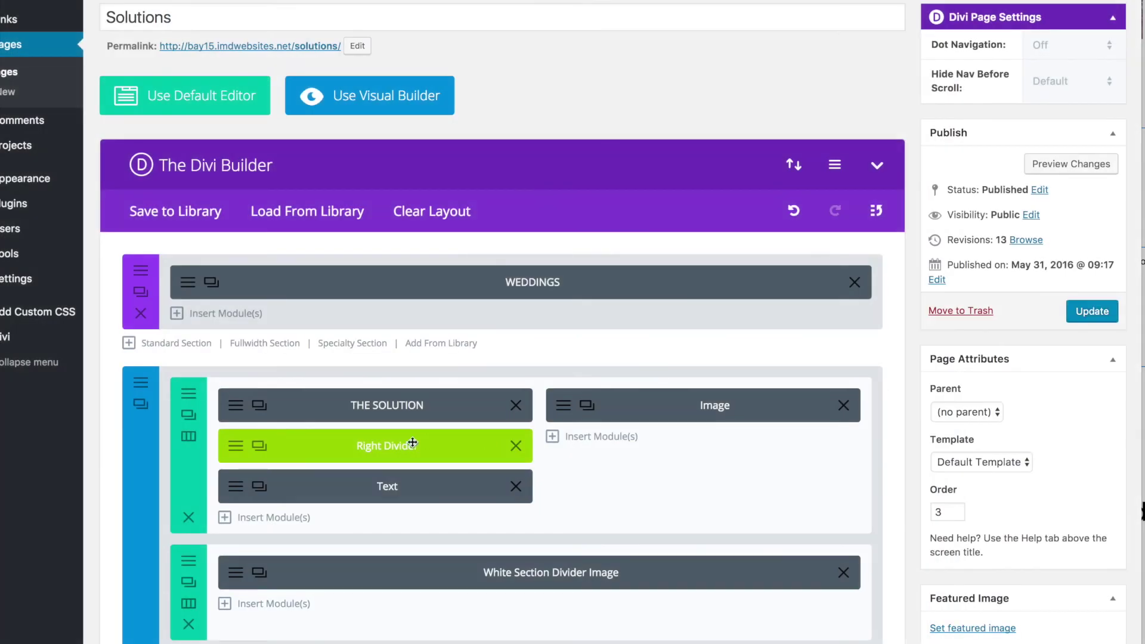
Step: Set THE SOLUTION heading module's text orientation to Left and save it
left_click(236, 411)
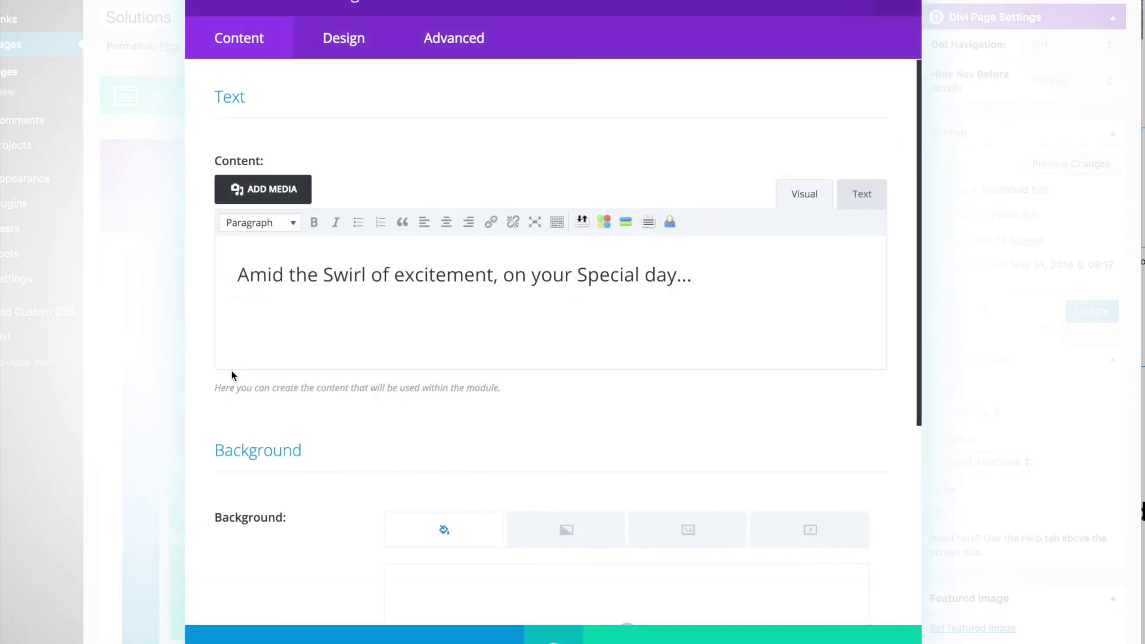
left_click(341, 40)
left_click(429, 251)
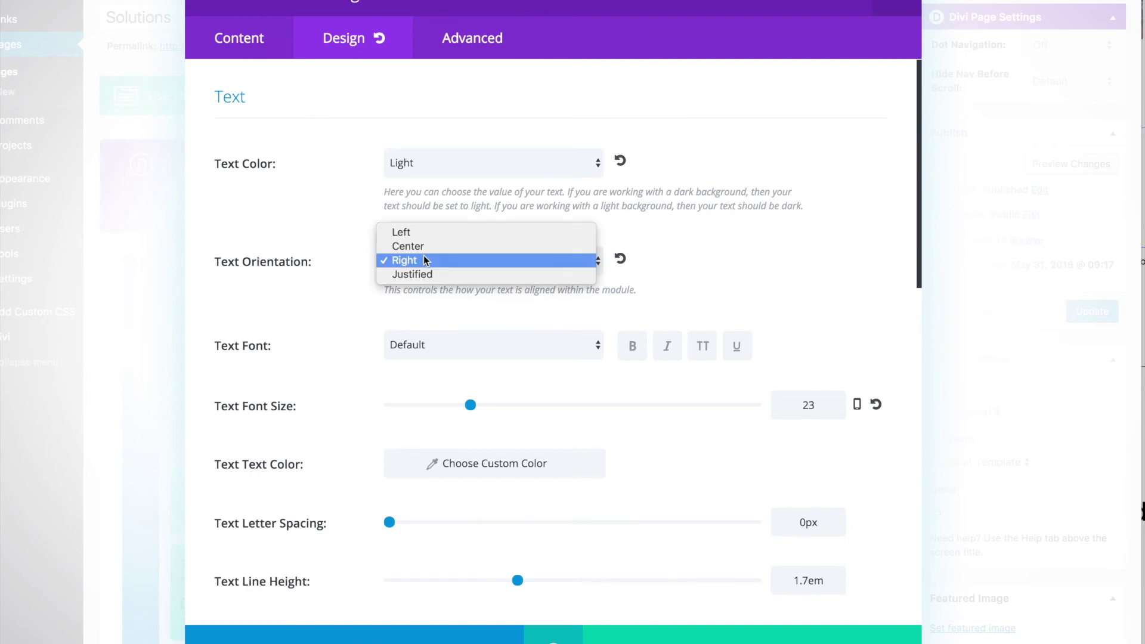
left_click(430, 234)
left_click(752, 635)
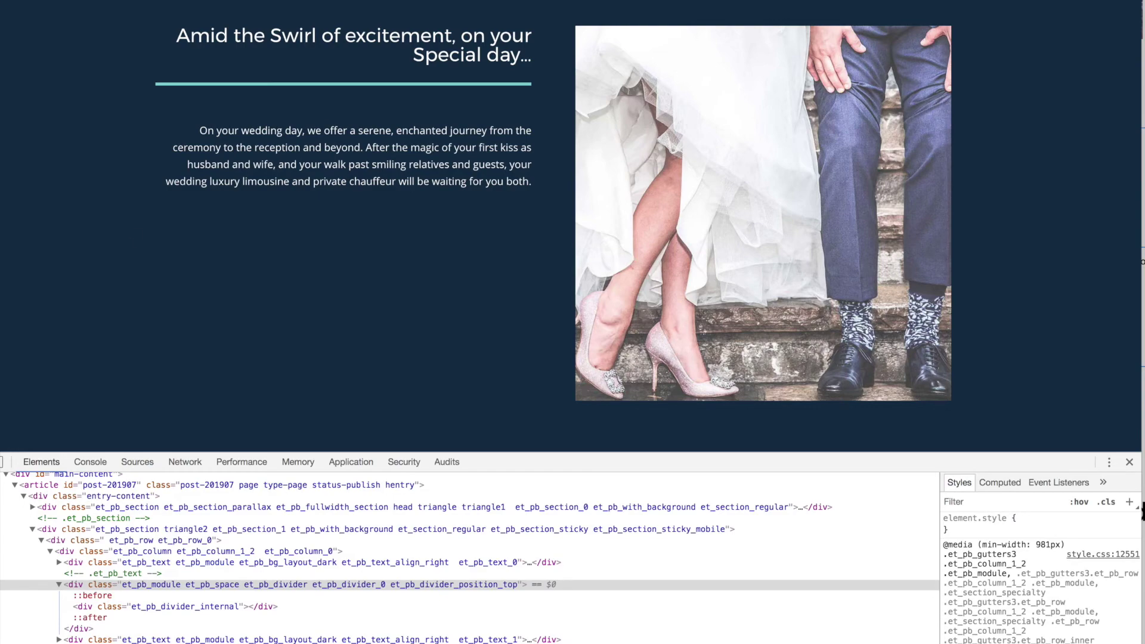
Step: Reload the live page and scroll through it to check the left alignment
key("super+r")
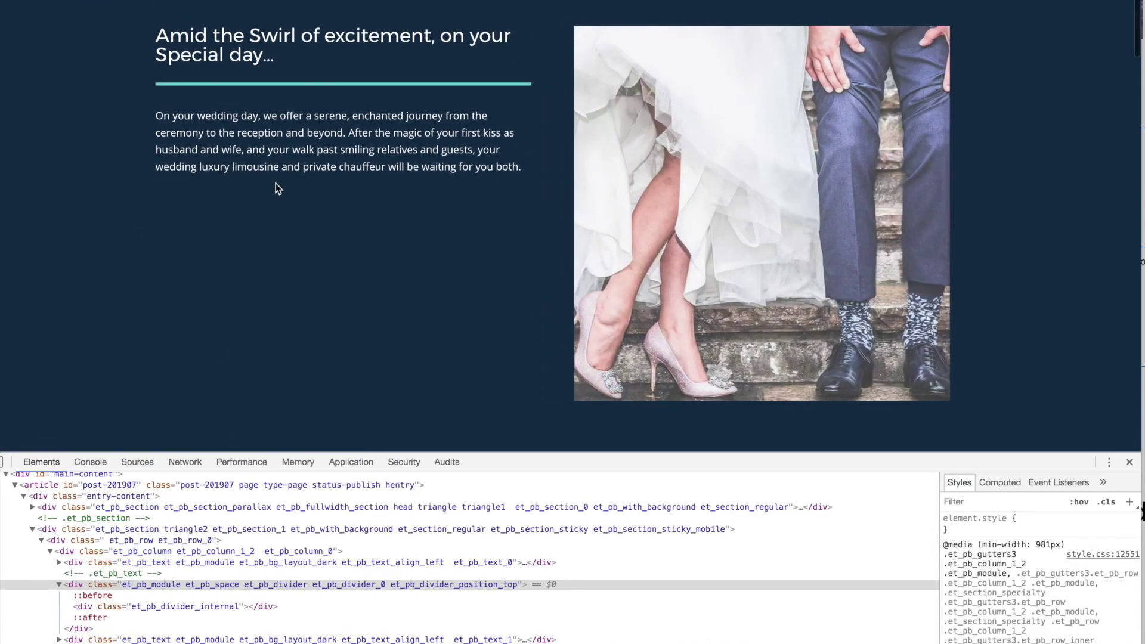
scroll(346, 405, "up", 8)
scroll(345, 404, "down", 4)
scroll(345, 403, "down", 5)
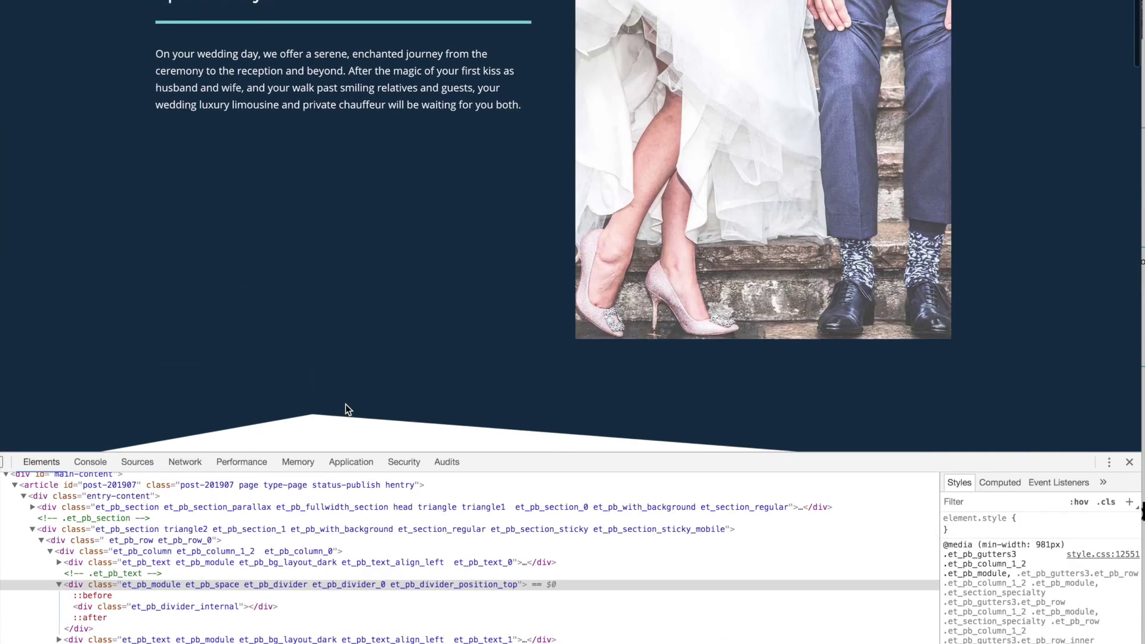
scroll(345, 403, "up", 2)
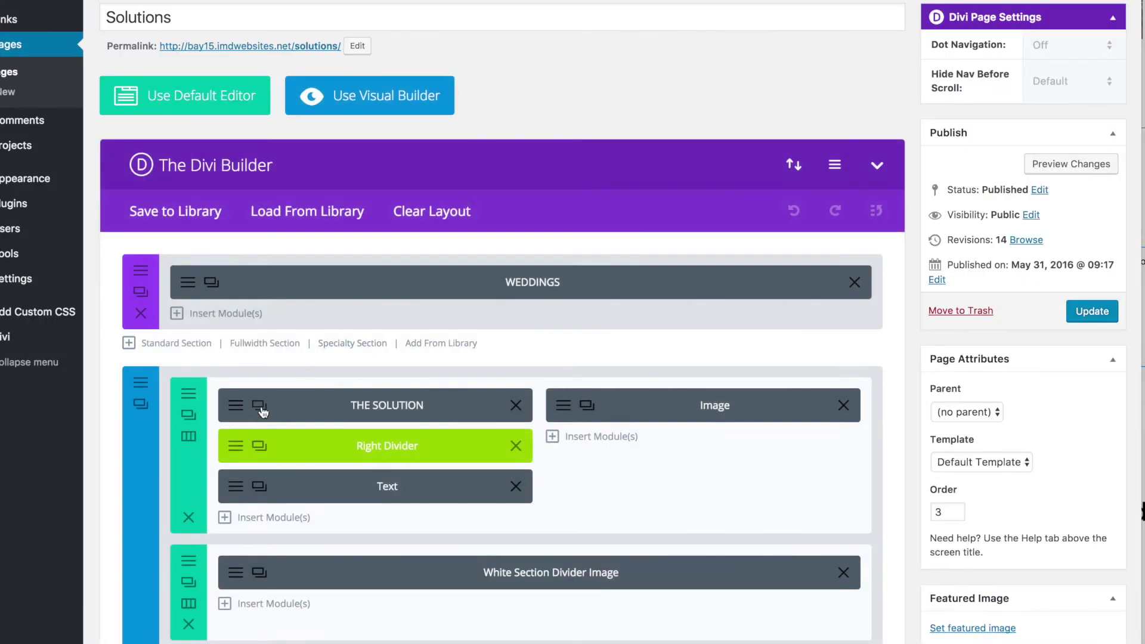
Step: Duplicate THE SOLUTION heading and the Right Divider, placing the copies below the paragraph
left_click(260, 406)
mouse_move(369, 447)
left_mouse_down()
mouse_move(373, 561)
mouse_move(371, 528)
left_mouse_up()
left_click(343, 453)
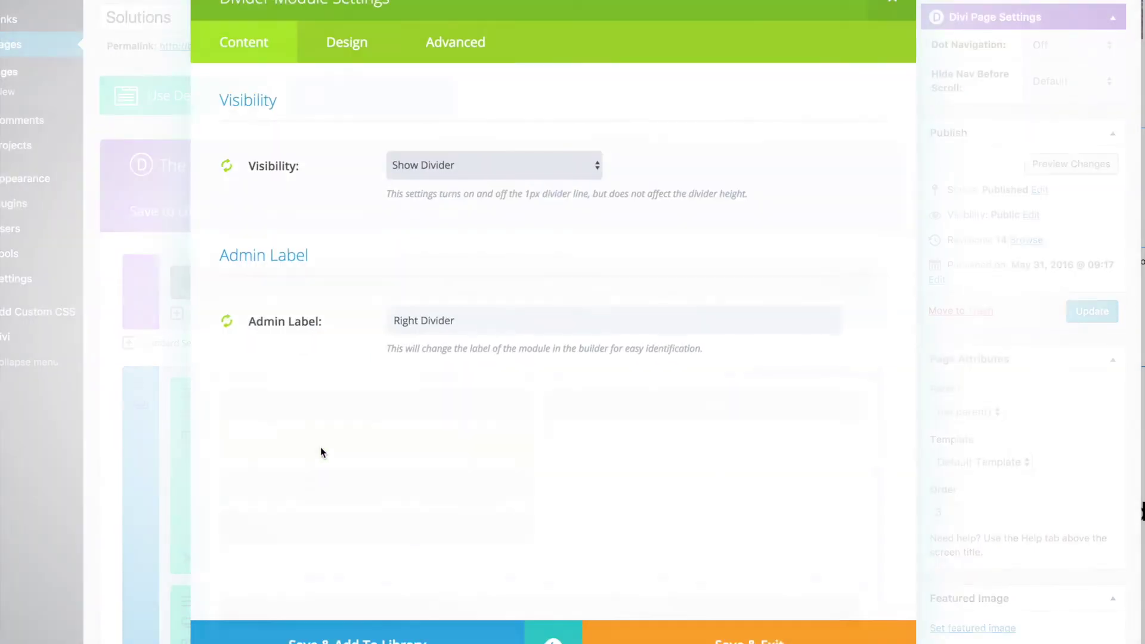
left_click(891, 3)
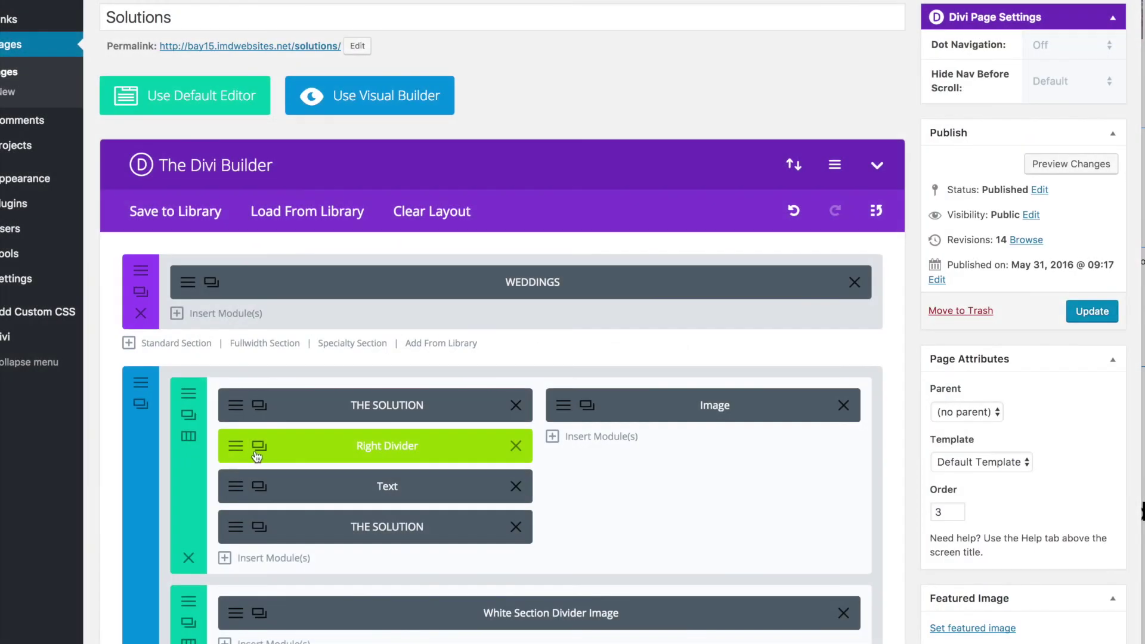
left_click(257, 447)
left_click_drag(310, 489, 310, 558)
Step: Remove the extra heading clones, copy the Text module below the second divider, and open the second heading
double_click(258, 528)
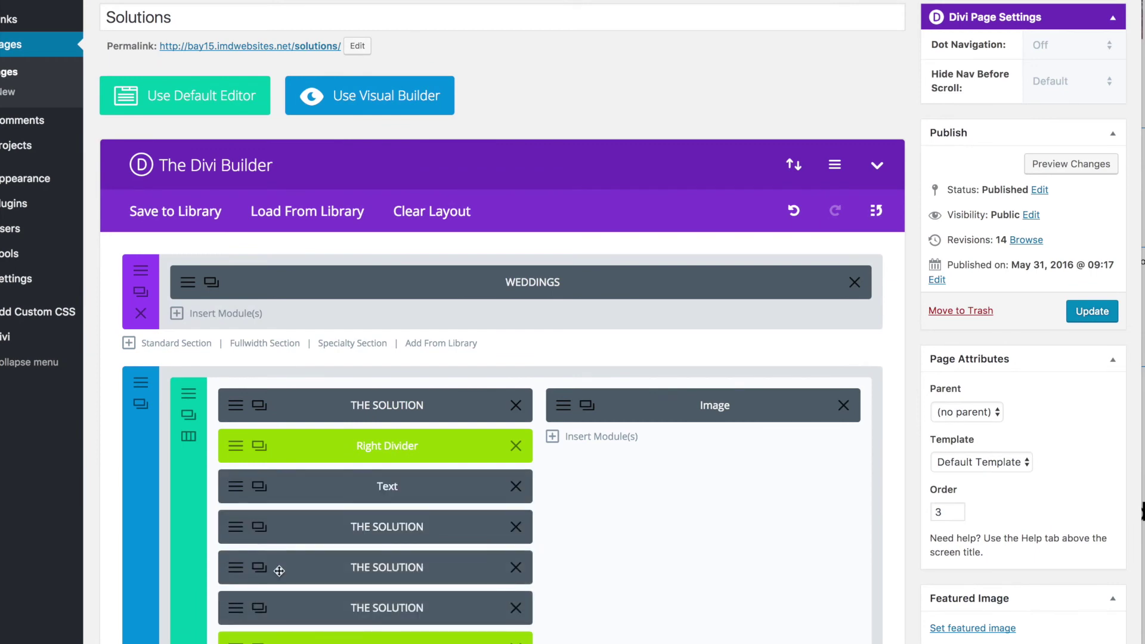
left_click_drag(327, 580, 325, 643)
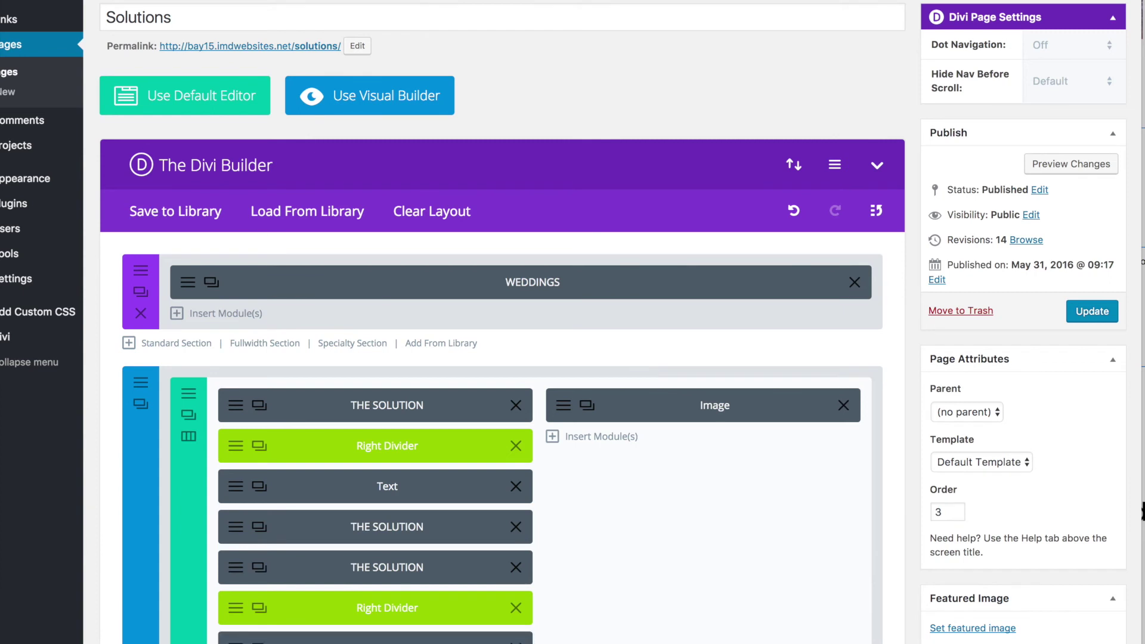
left_click(516, 640)
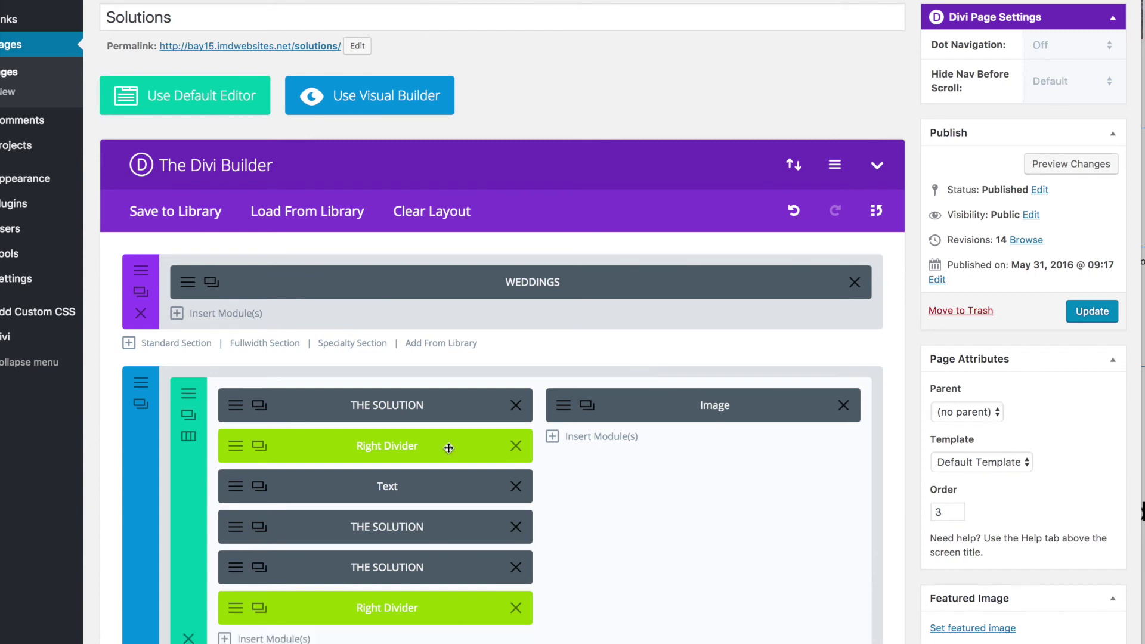
left_click(516, 567)
left_click_drag(251, 488, 333, 604)
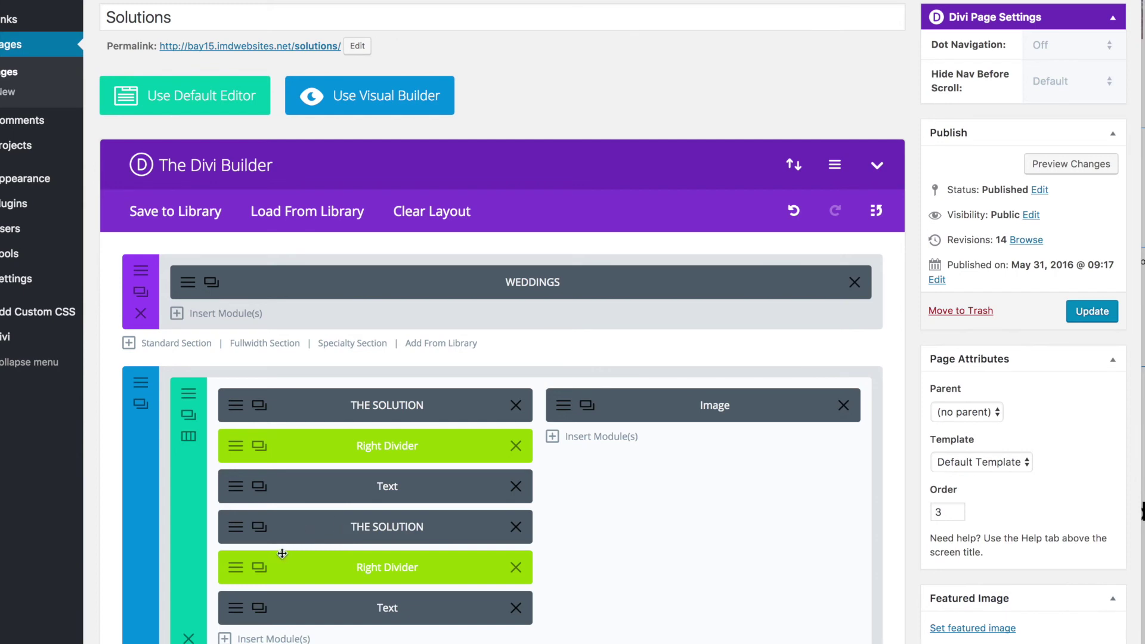
left_click(236, 528)
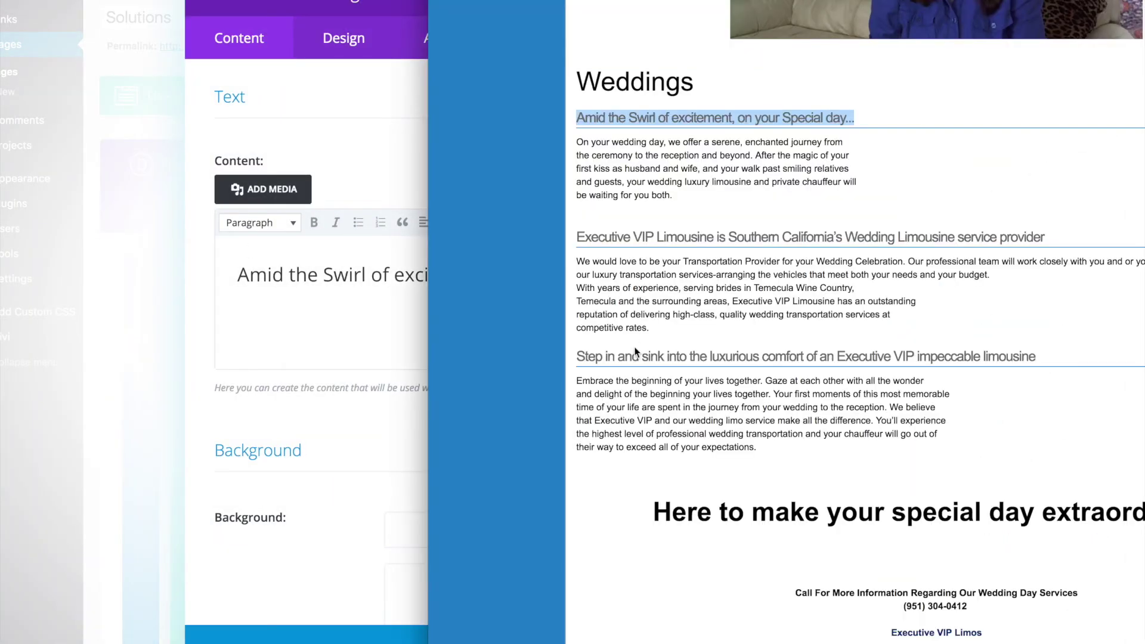
Step: Replace the copied heading with the Executive VIP Limousine heading from the old site
left_click_drag(1063, 242, 616, 222)
key("ctrl+c")
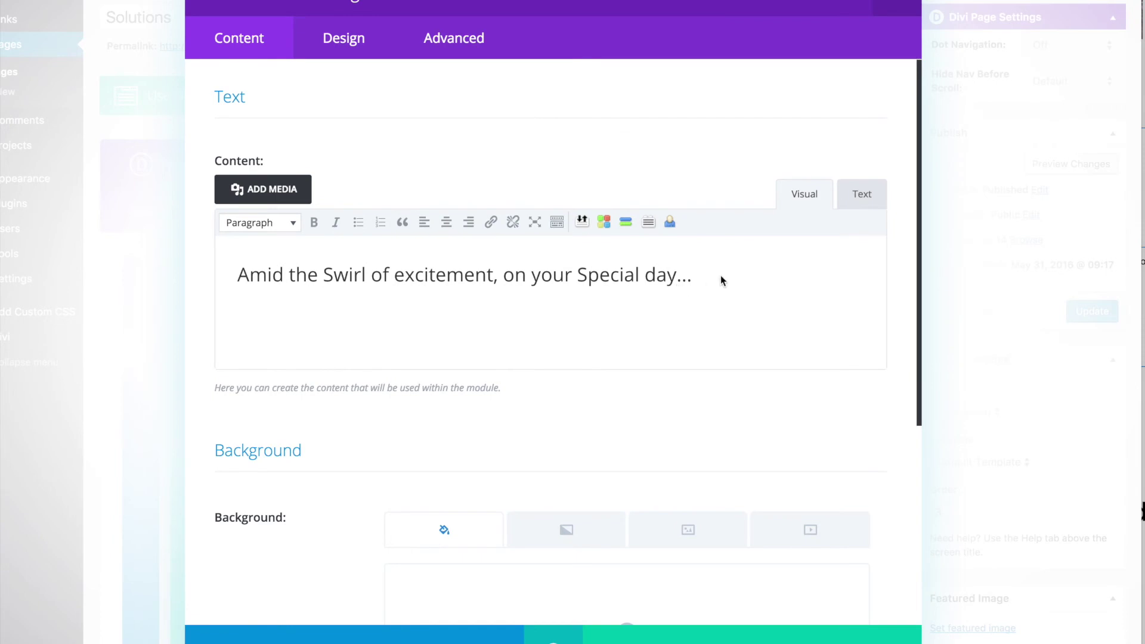
left_click_drag(720, 281, 177, 231)
key("ctrl+v")
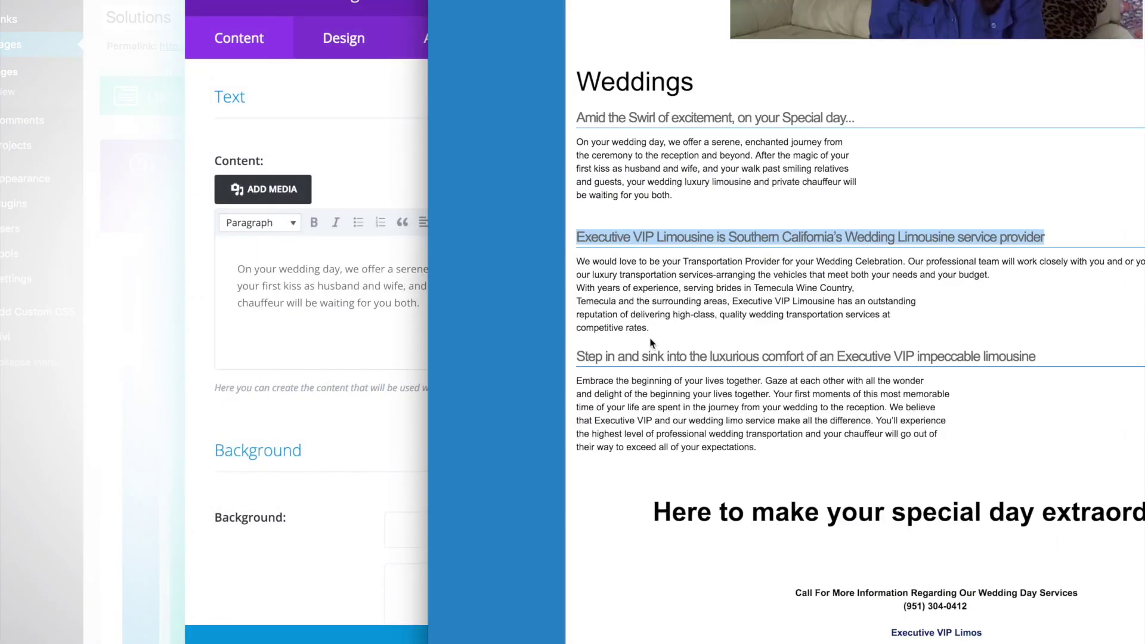
Step: Paste the limousine transportation paragraph over the placeholder text and join its lines into continuous text
left_click_drag(652, 343, 563, 260)
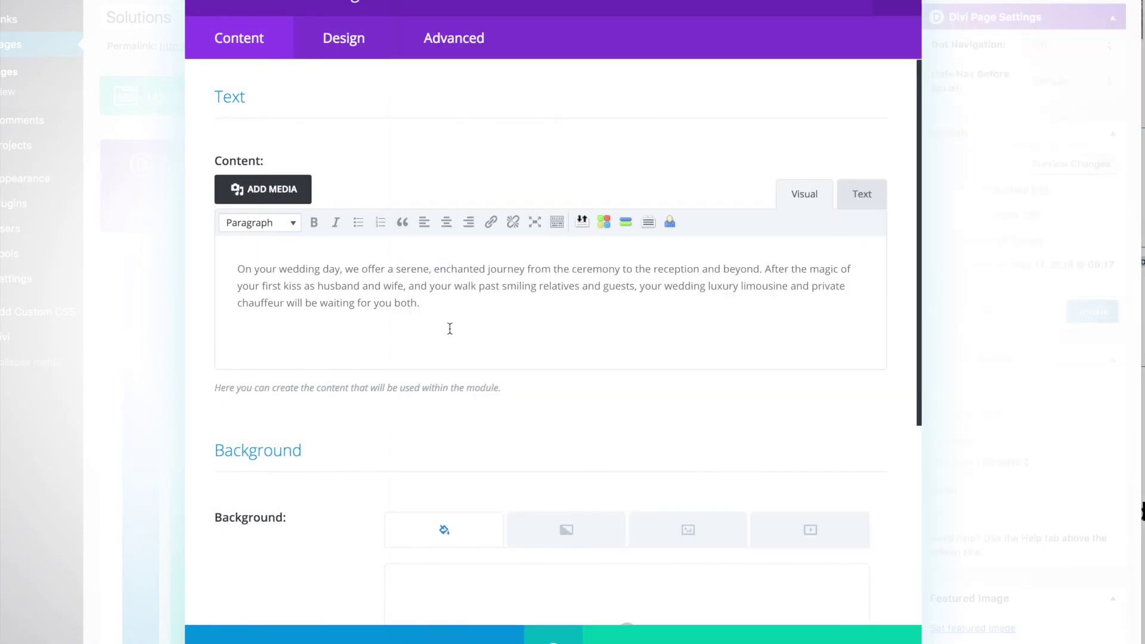
left_click_drag(430, 306, 255, 272)
left_click_drag(439, 306, 191, 262)
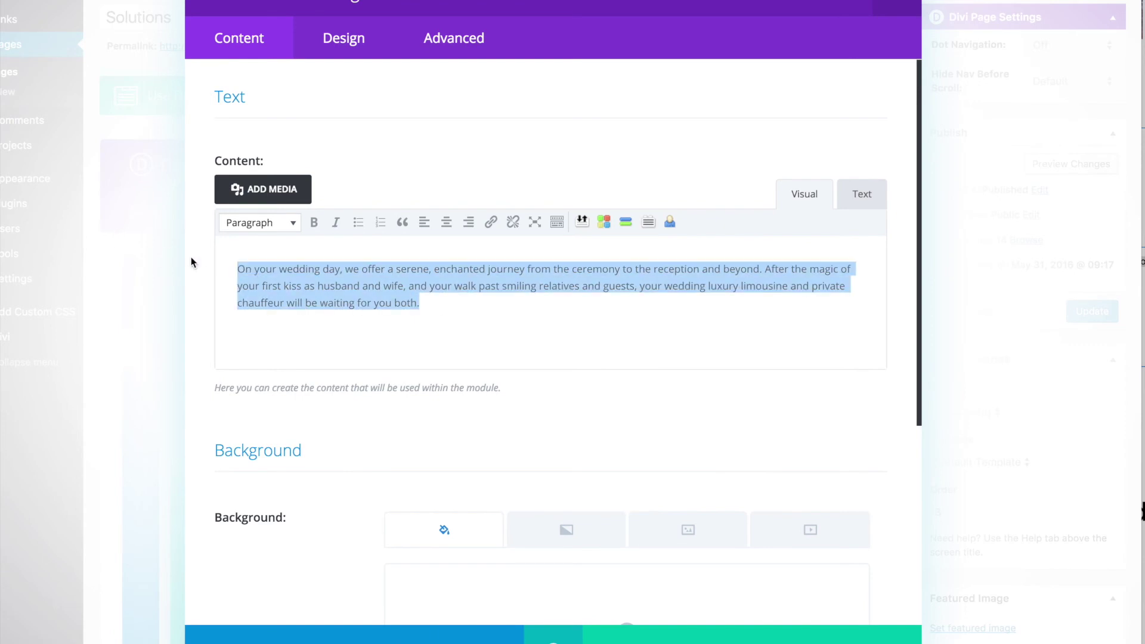
type("We would love to be your Transportation Provider for your Wedding Celebration. Our professional team will work closely with you and or your wedding coordinator to arrange our luxury transportation services-arranging the vehicles that meet both your needs and your budget. With years of experience, serving brides in Temecula Wine Country, Temecula and the surrounding areas, Executive VIP Limousine has an outstanding reputation of delivering high-class, quality wedding transportation services at competitive rates.")
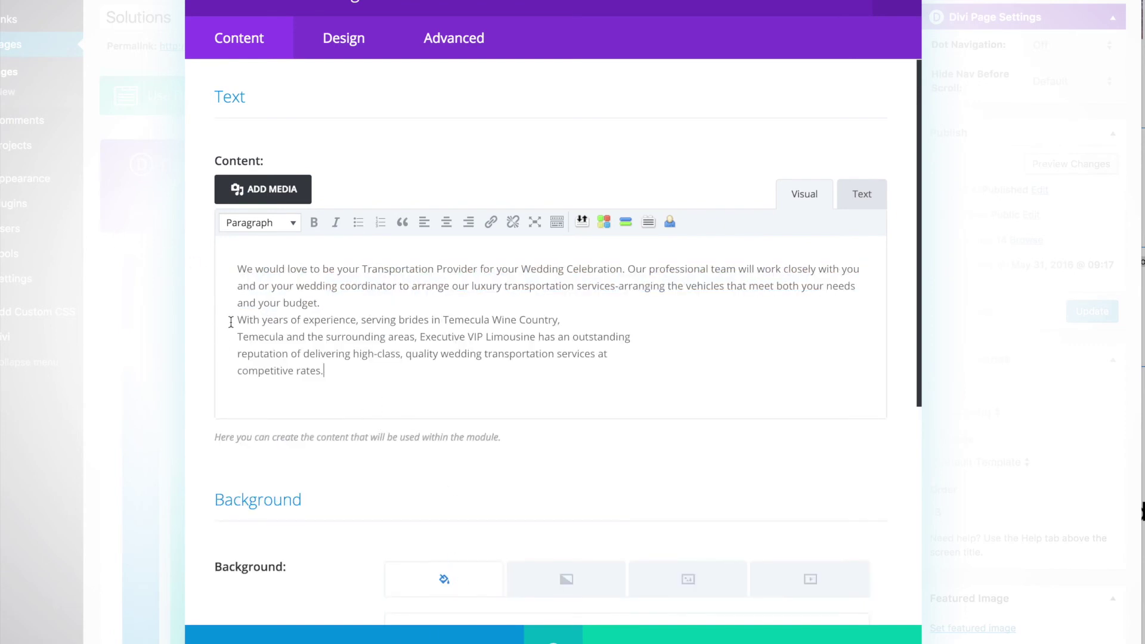
key("BackSpace")
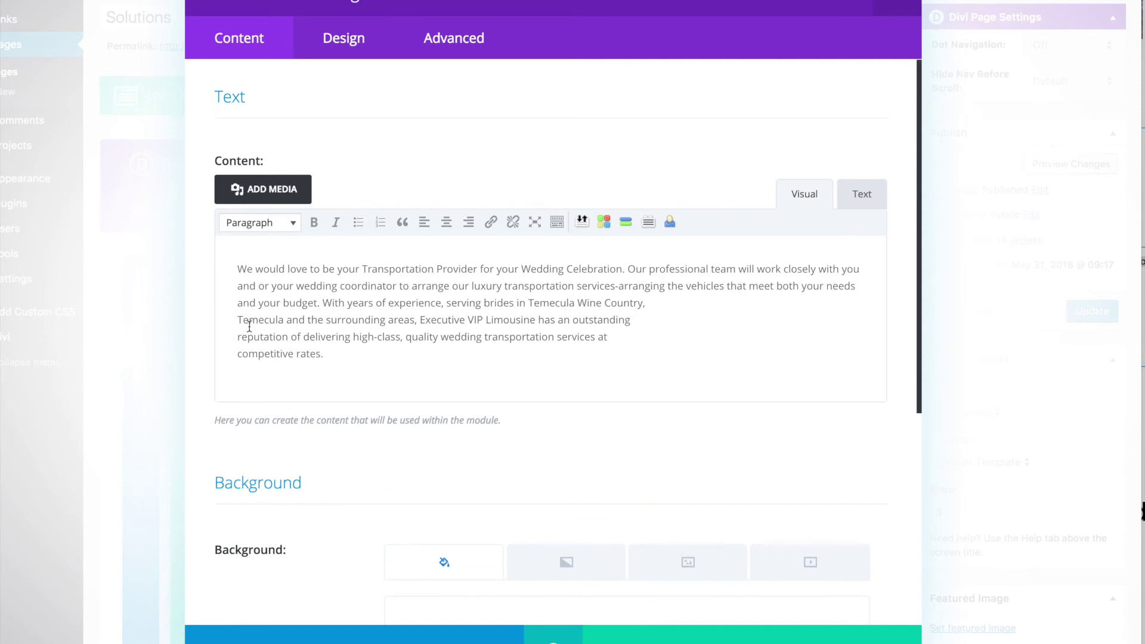
key("BackSpace")
key("BackSpace")
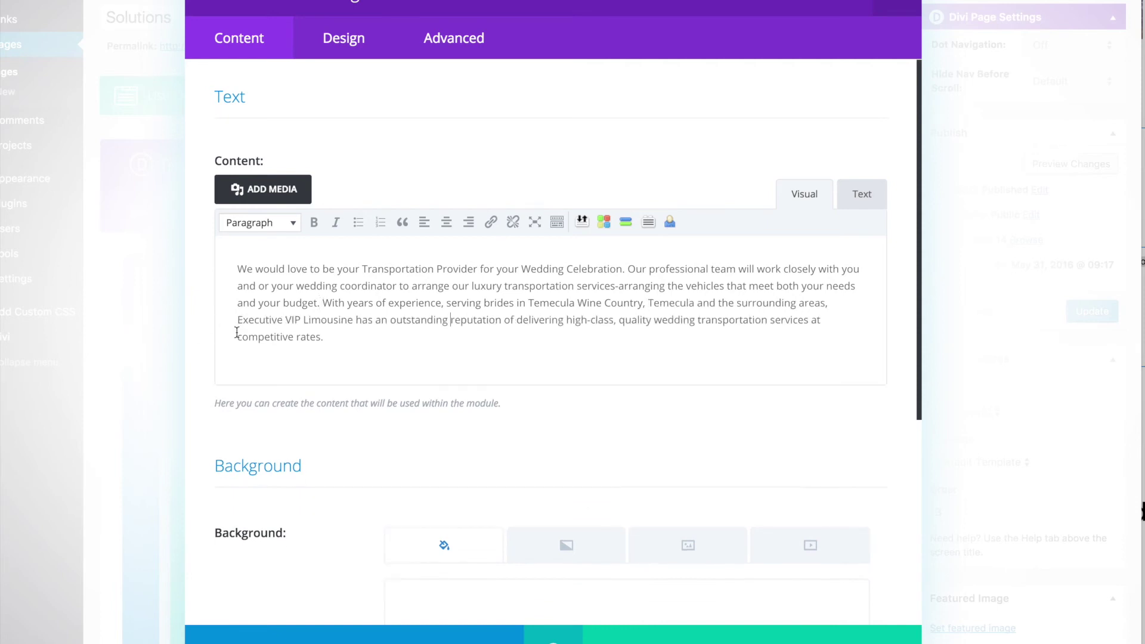
key("BackSpace")
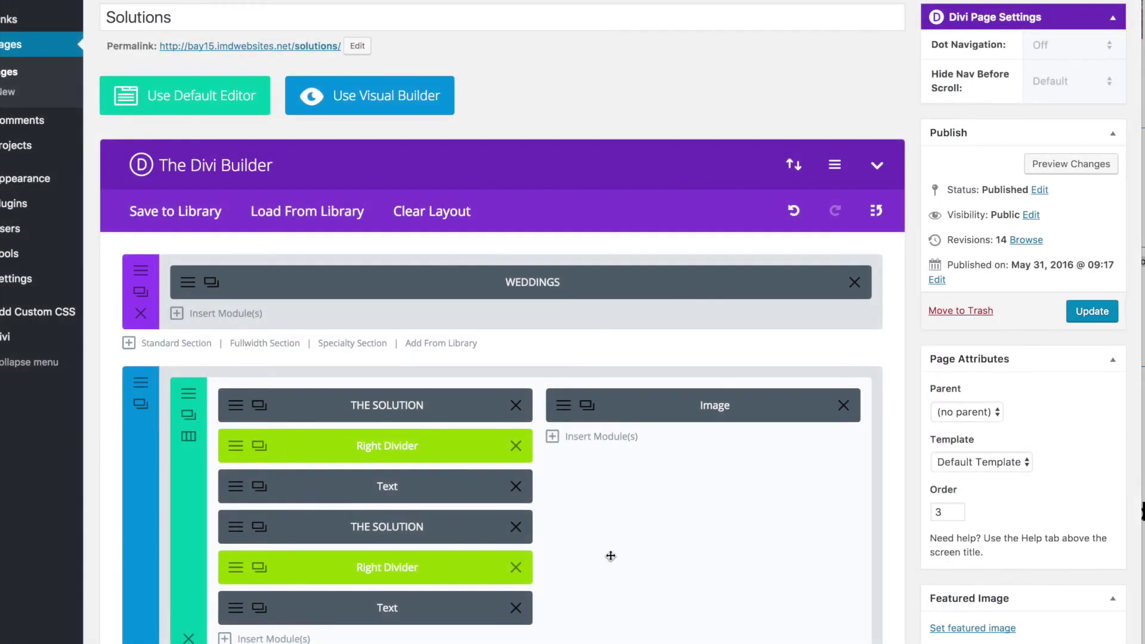
scroll(620, 552, "down", 3)
Step: Update the page and review the new Executive VIP Limousine block on the reloaded live site
left_click(1096, 137)
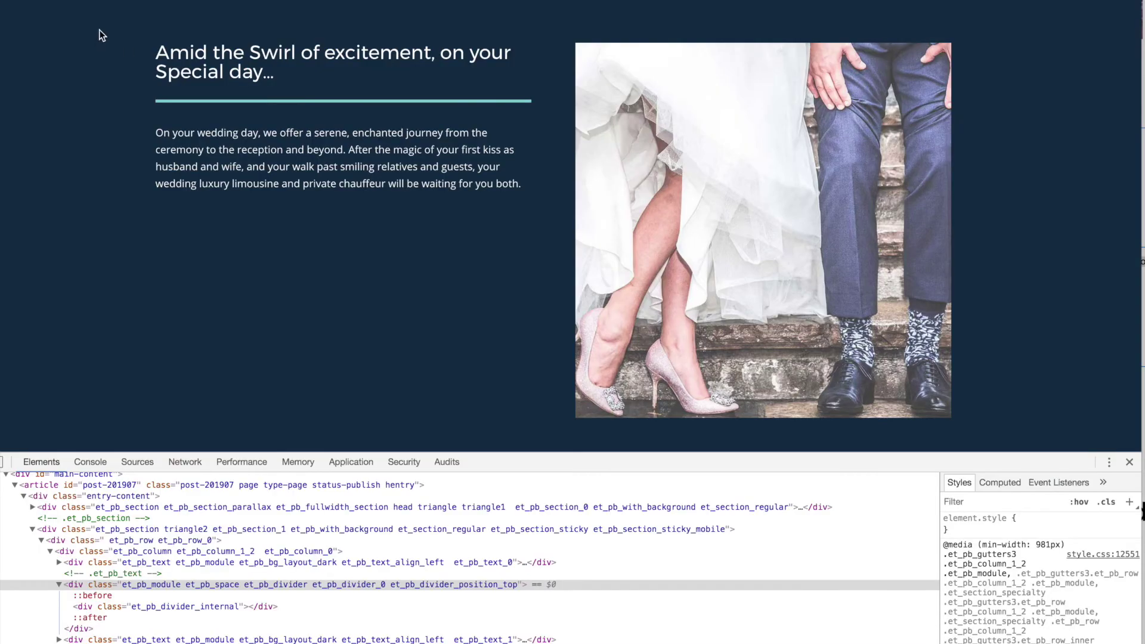
key("ctrl+r")
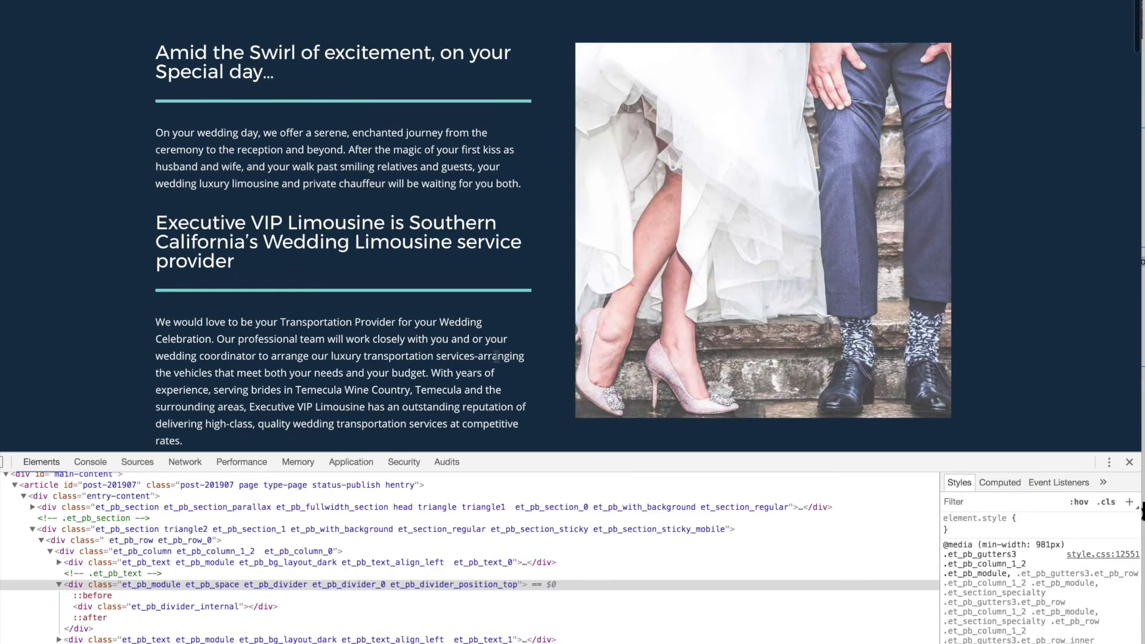
scroll(493, 357, "down", 5)
scroll(495, 357, "up", 3)
scroll(495, 360, "up", 6)
scroll(495, 360, "down", 6)
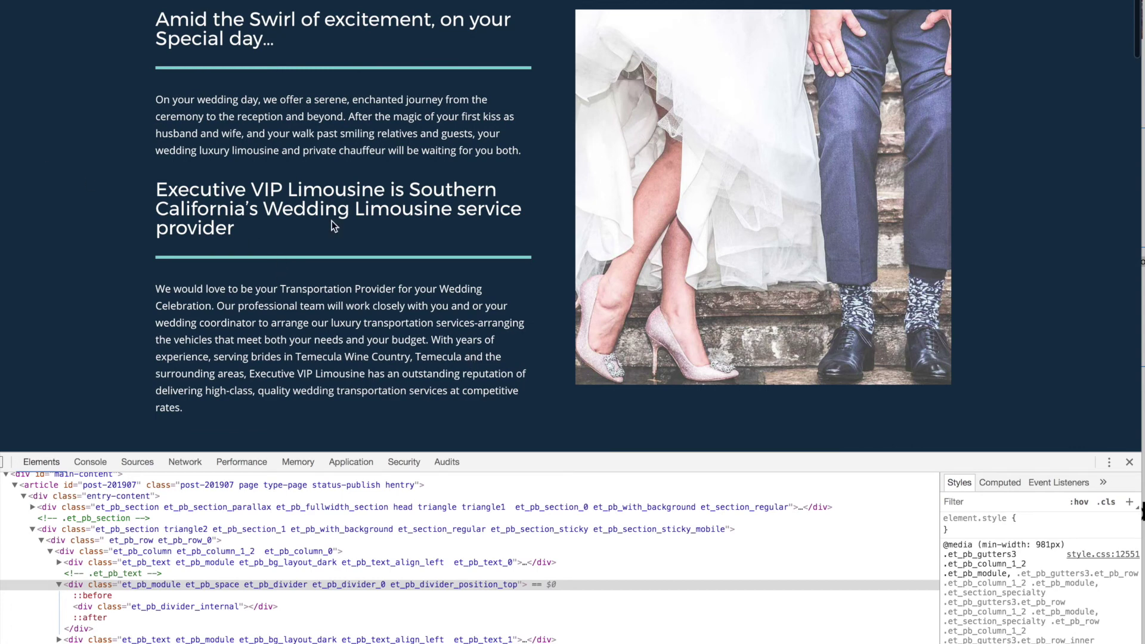
scroll(194, 207, "up", 1)
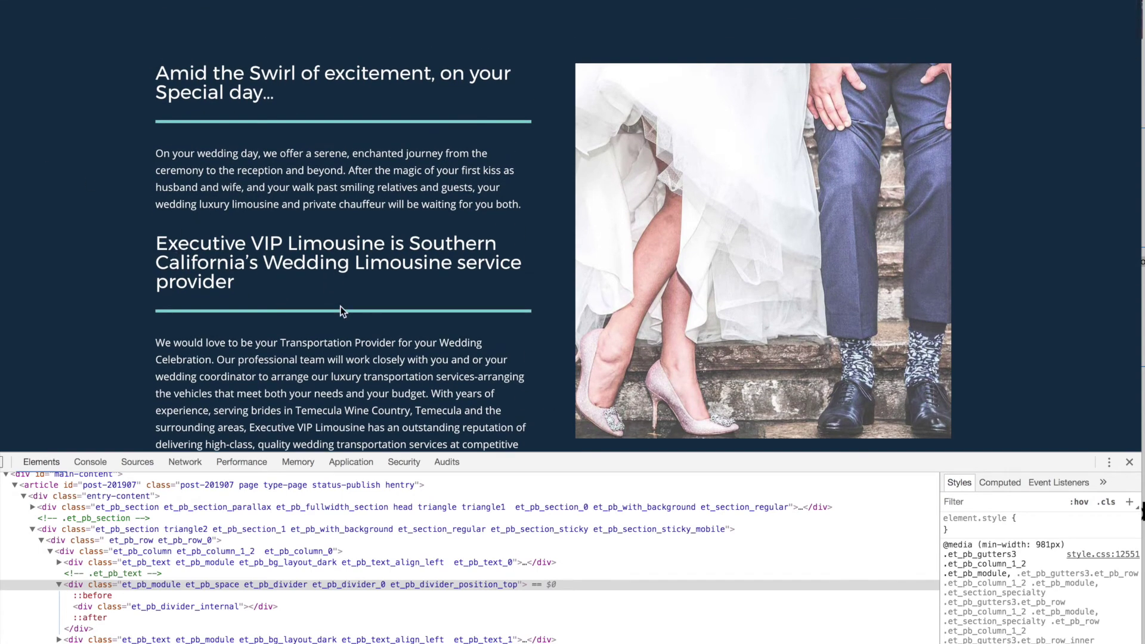
scroll(242, 297, "up", 2)
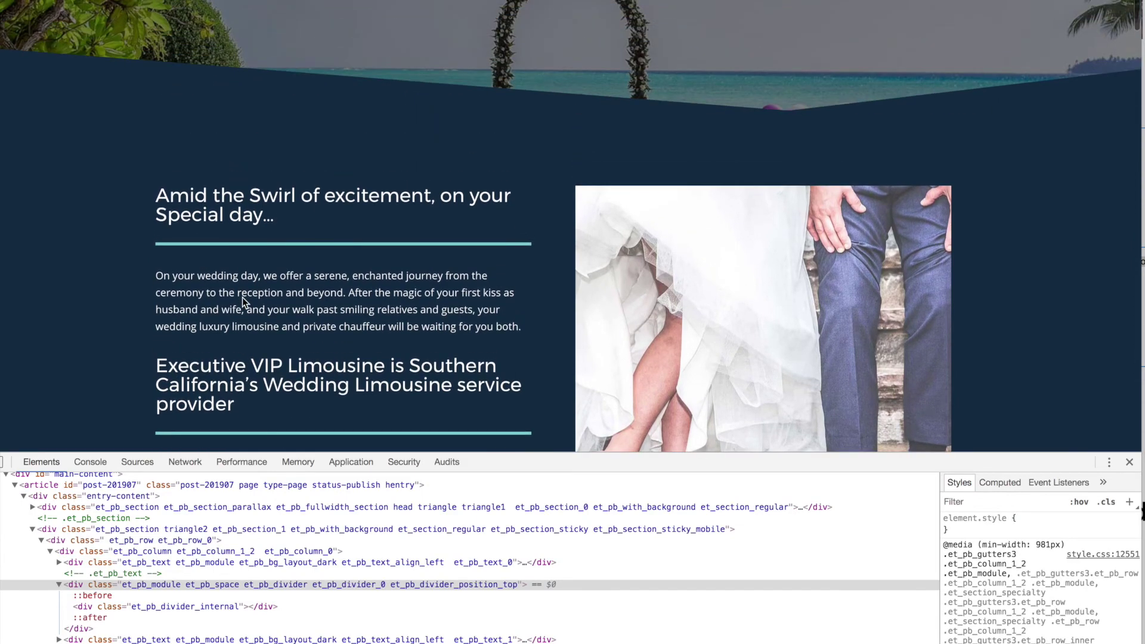
scroll(242, 297, "down", 5)
scroll(242, 297, "down", 10)
scroll(242, 297, "up", 3)
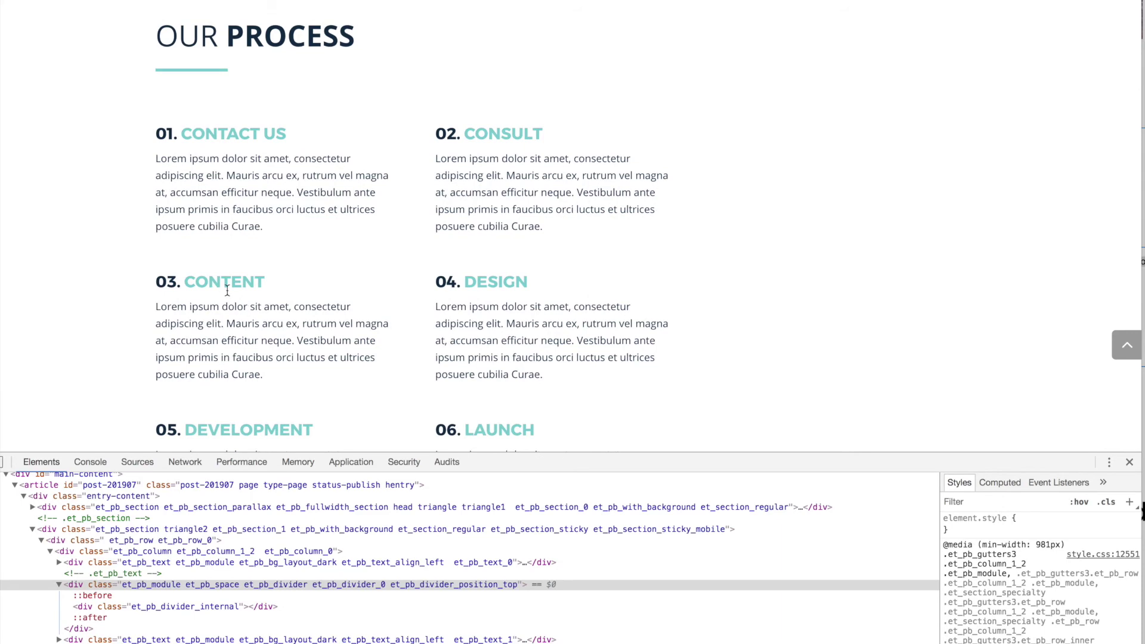
scroll(227, 290, "down", 6)
scroll(228, 289, "up", 10)
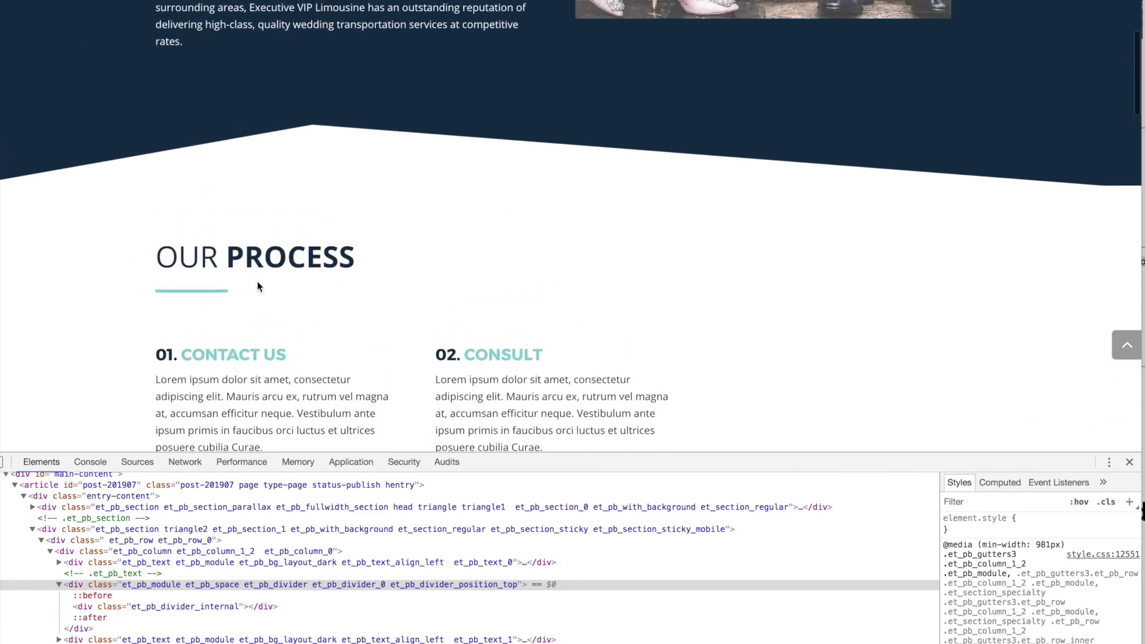
scroll(258, 287, "down", 2)
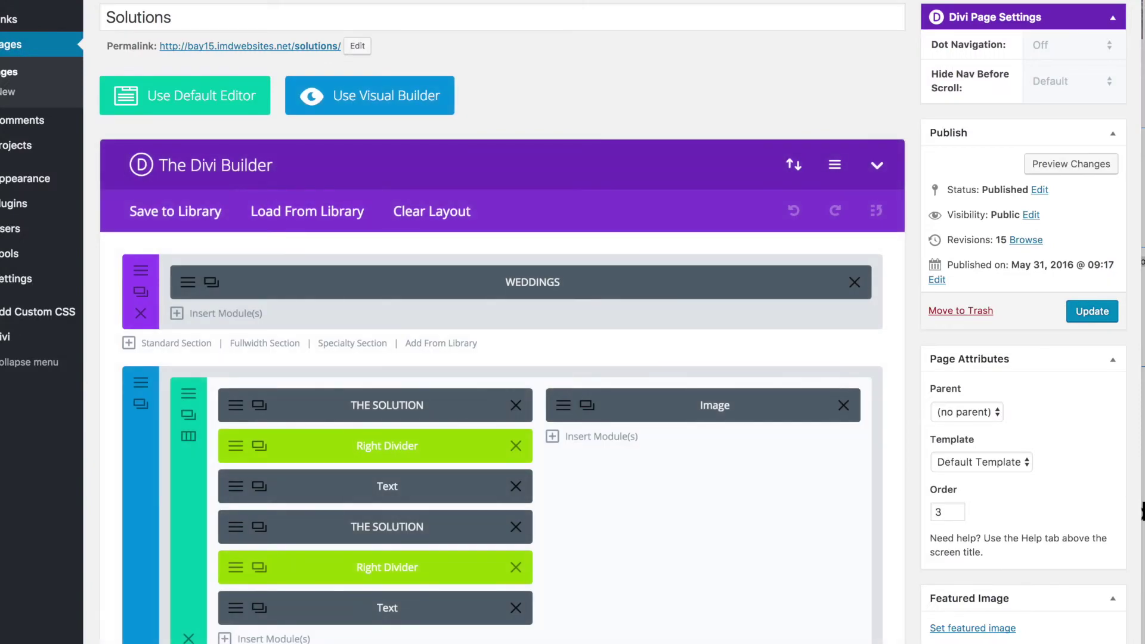
Step: Delete the 03/04 and 05/06 process rows, restoring the accidentally removed Buy Now row
scroll(611, 633, "down", 6)
scroll(611, 633, "up", 6)
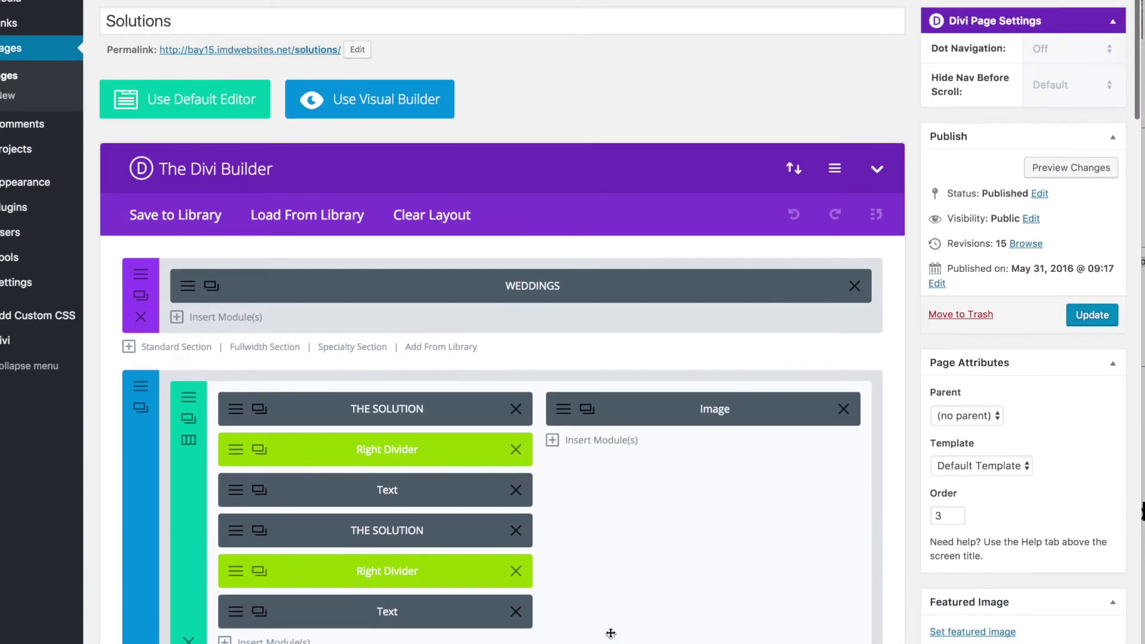
scroll(610, 633, "down", 5)
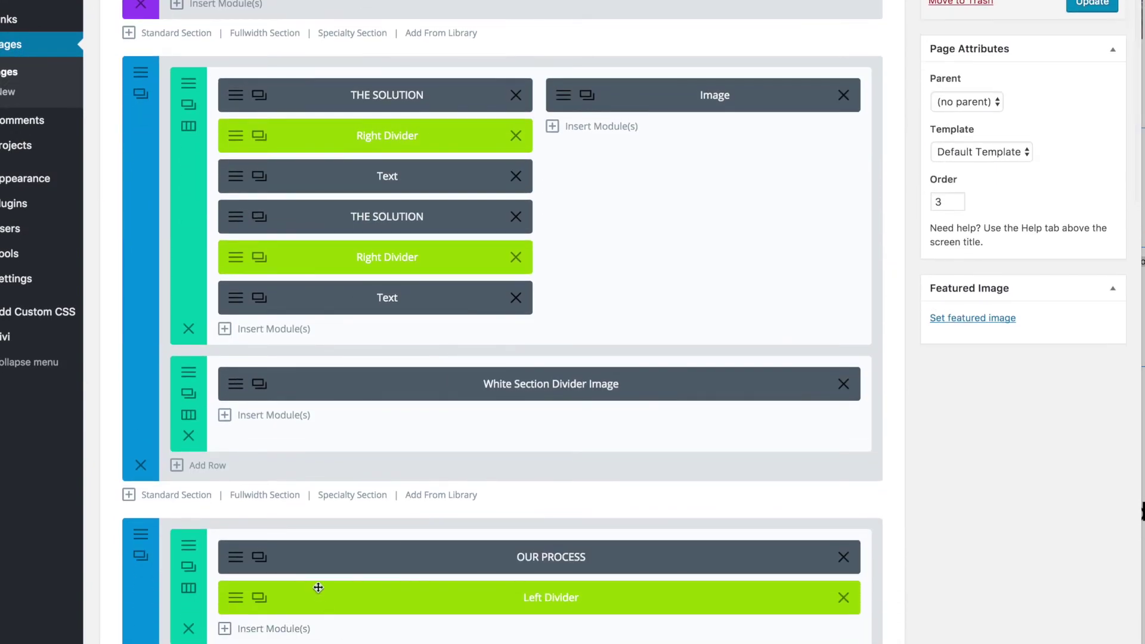
scroll(421, 578, "down", 2)
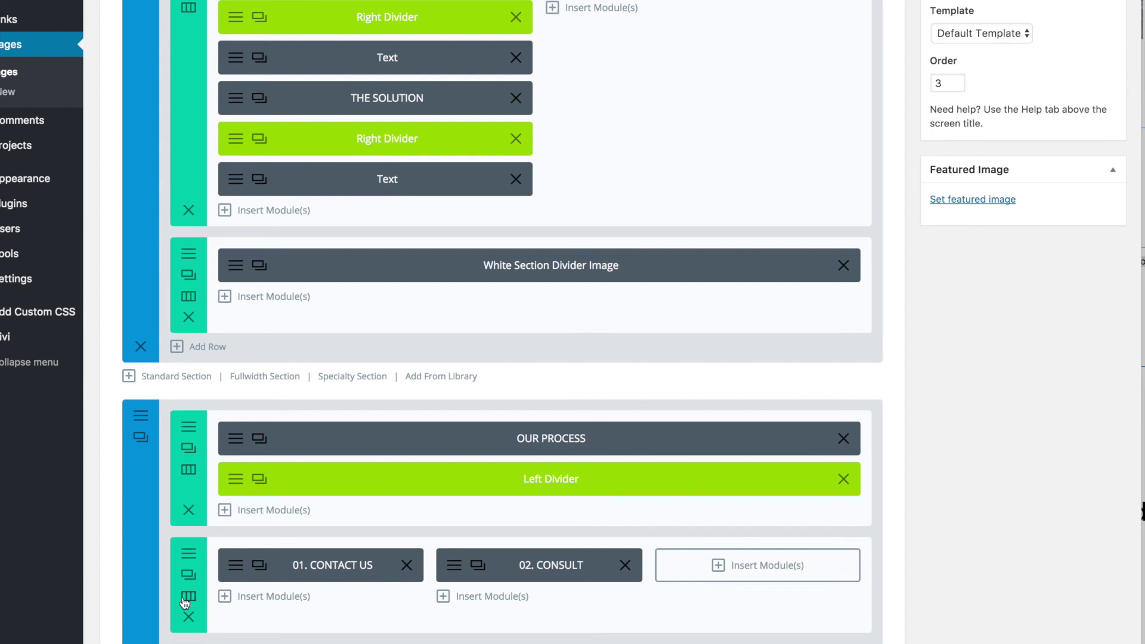
scroll(186, 604, "down", 3)
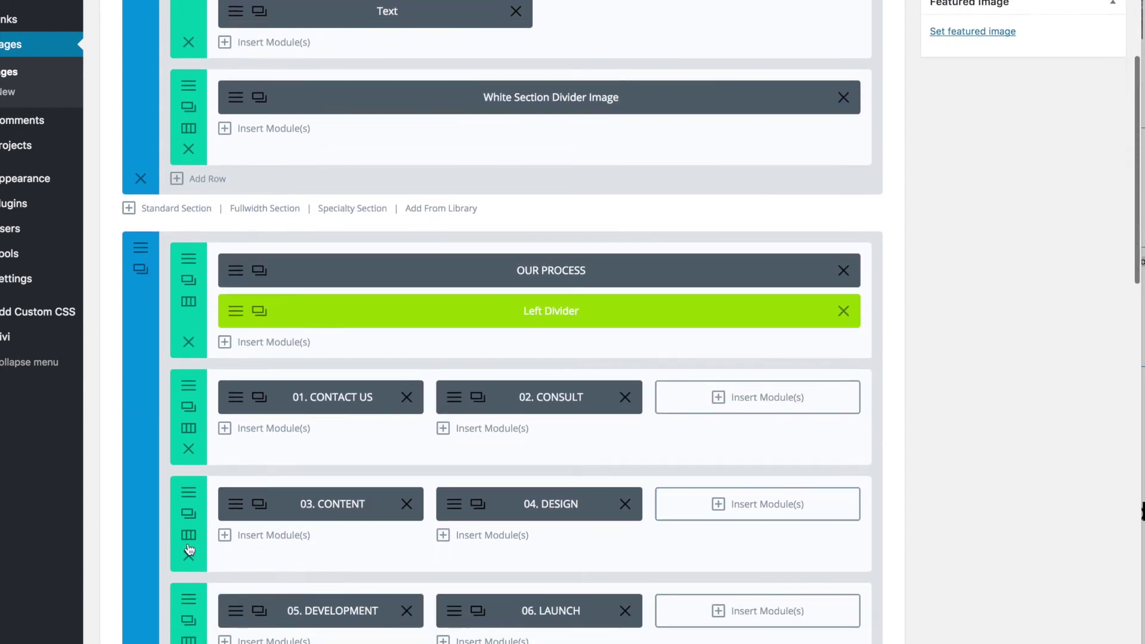
left_click(188, 556)
left_click(188, 557)
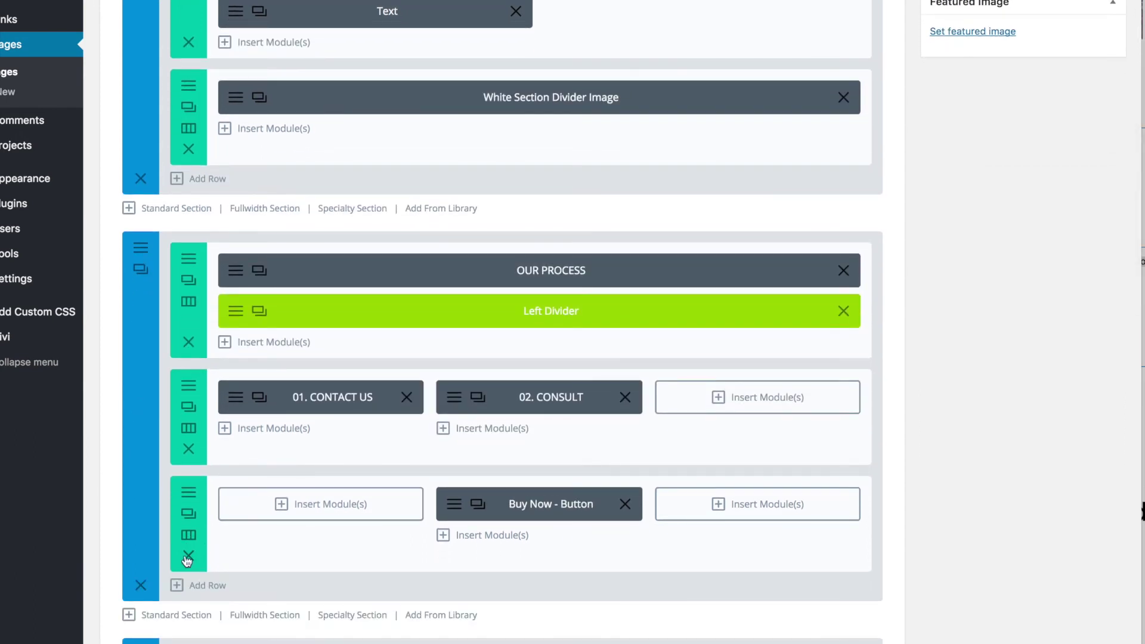
left_click(188, 555)
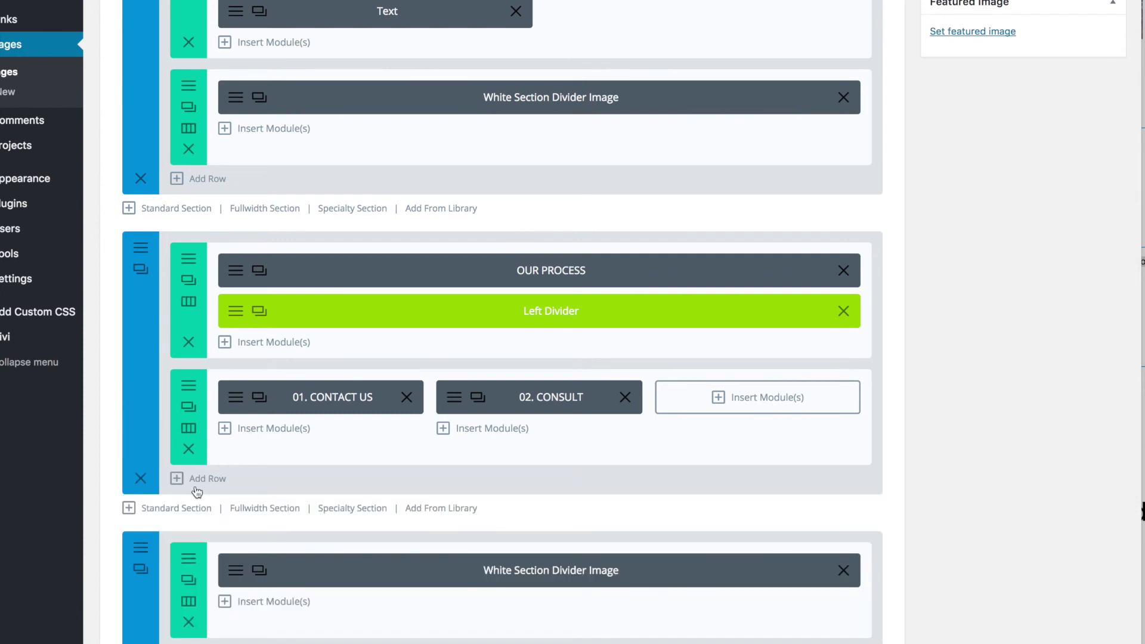
key("super+z")
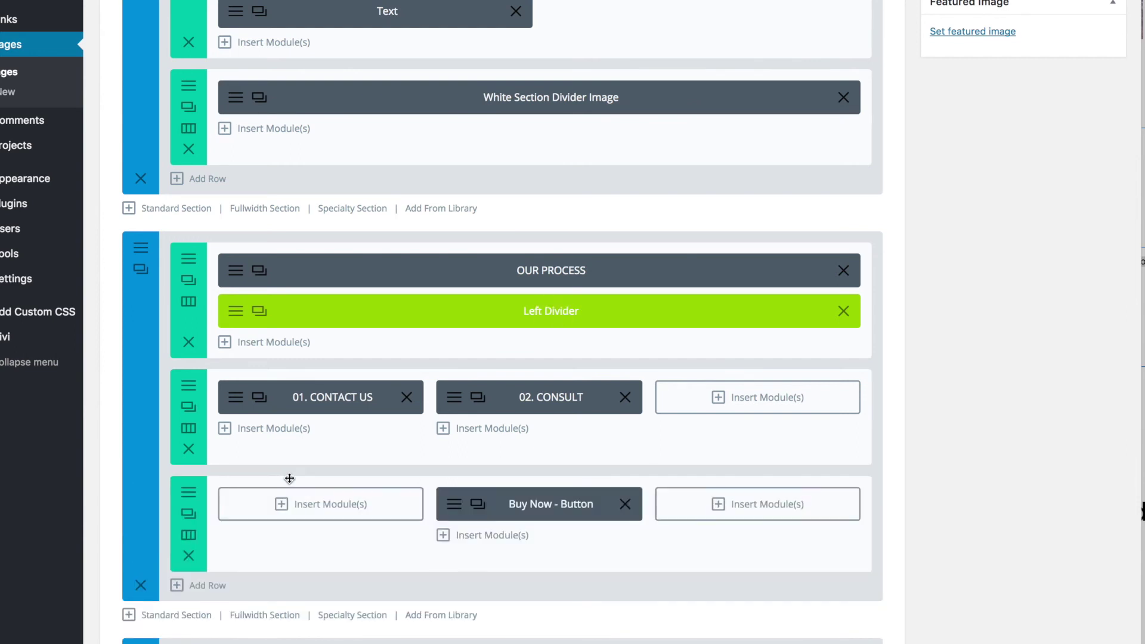
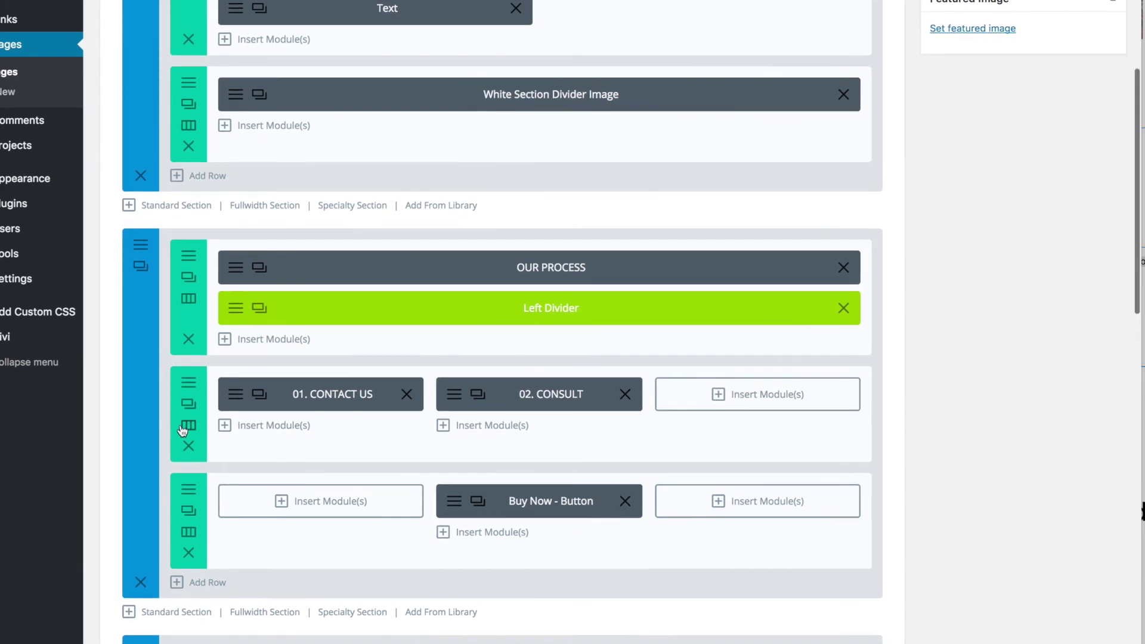
Step: Split the CONTACT US row into two equal 1/2 columns and delete the 02. CONSULT module
left_click(186, 427)
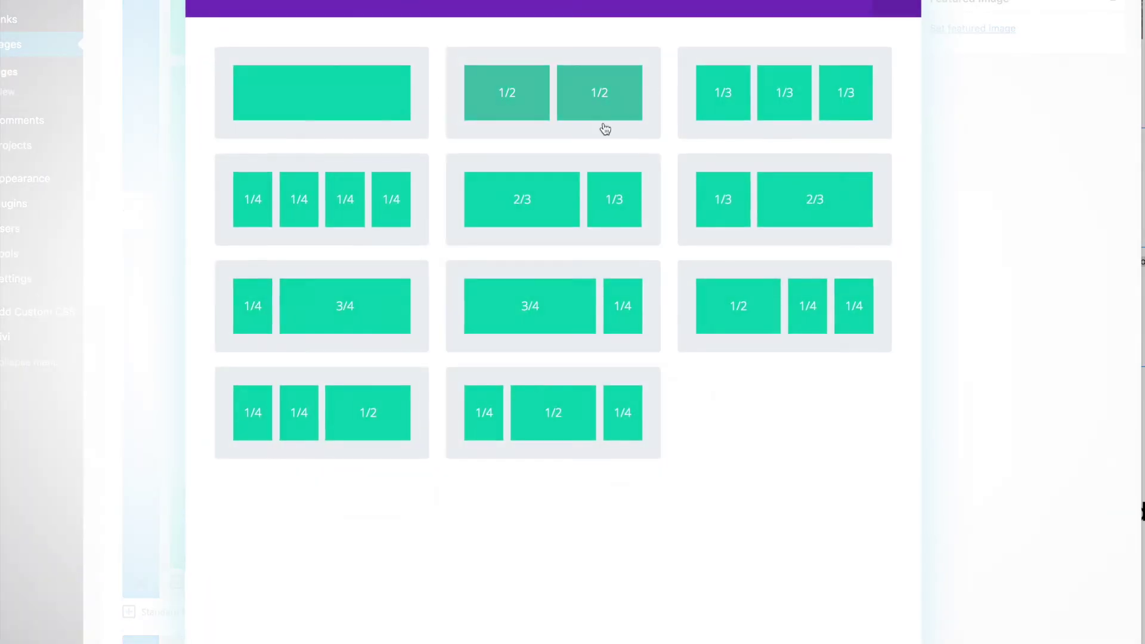
left_click(605, 122)
left_click(843, 394)
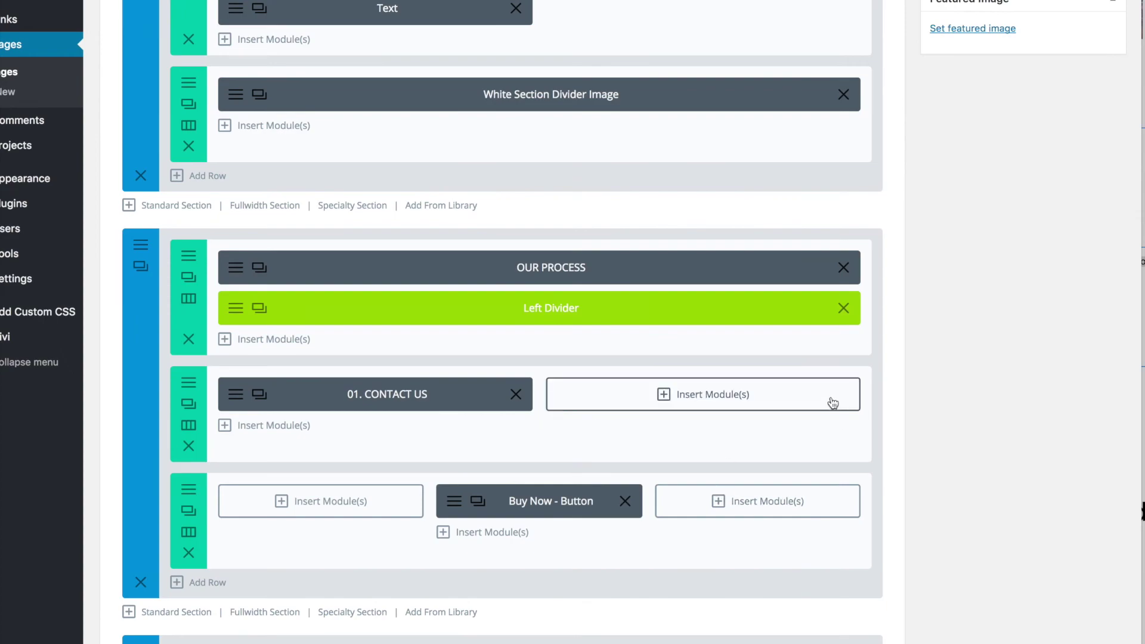
Step: Insert a Video module into the freed column
left_click(690, 396)
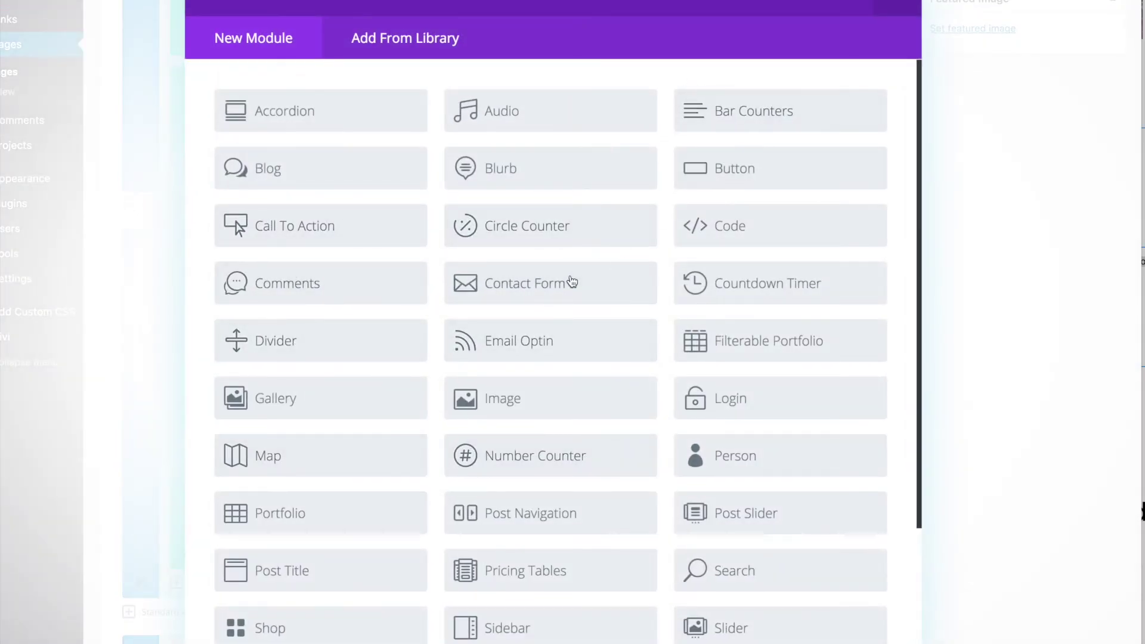
scroll(571, 281, "down", 3)
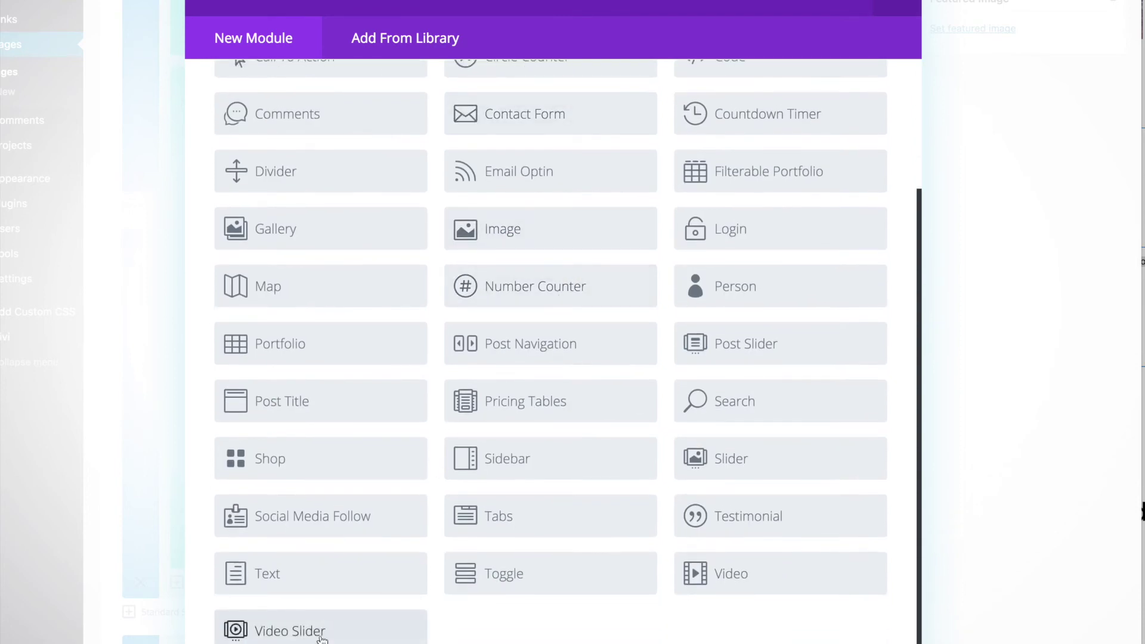
left_click(732, 574)
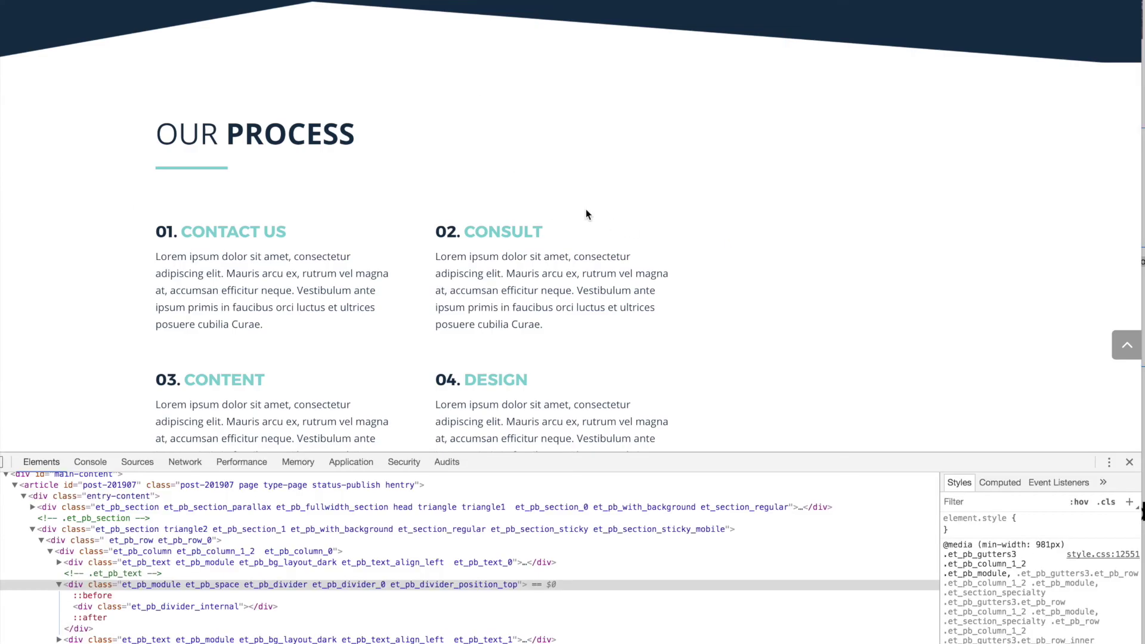
Step: Open the Executive VIP Transportation wedding video on YouTube, pause it, and copy its share link
scroll(585, 209, "down", 10)
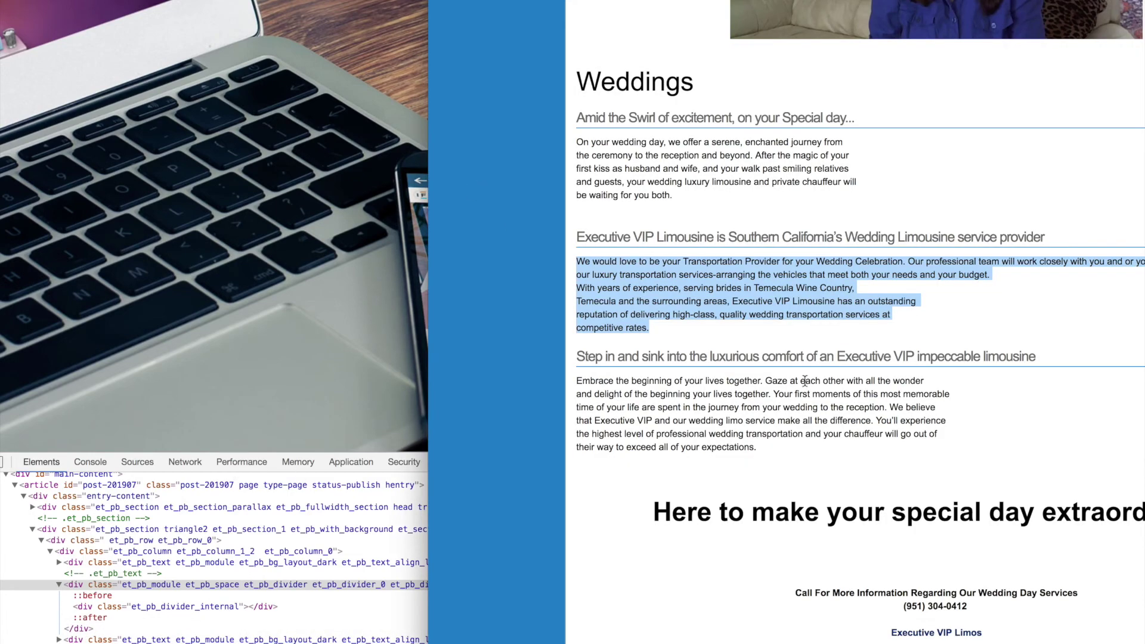
scroll(804, 376, "up", 2)
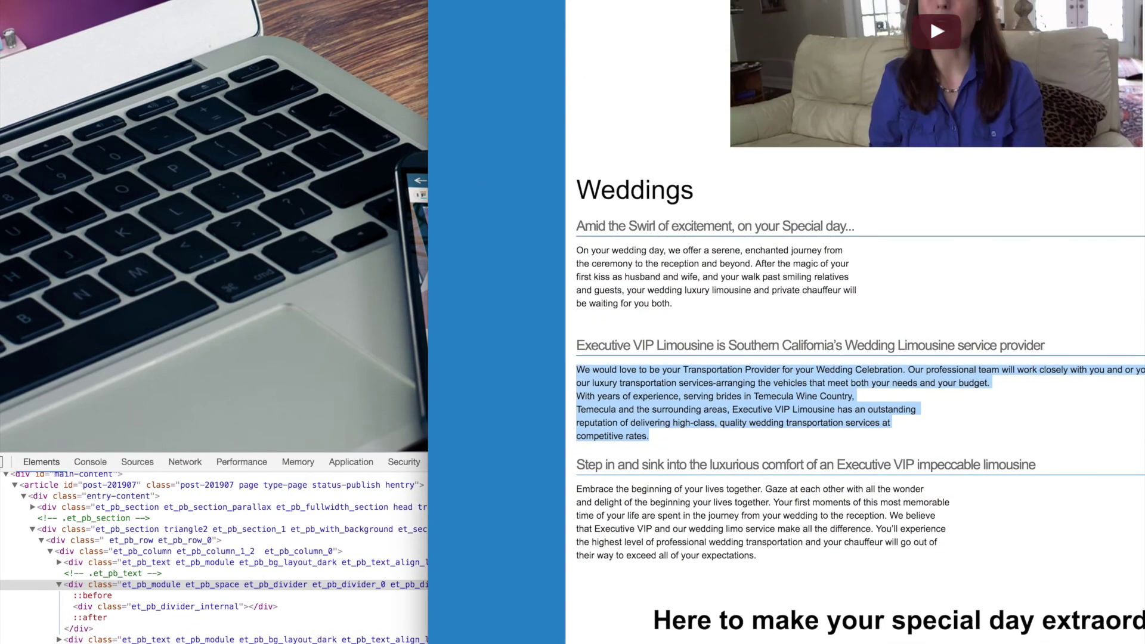
left_click(929, 14)
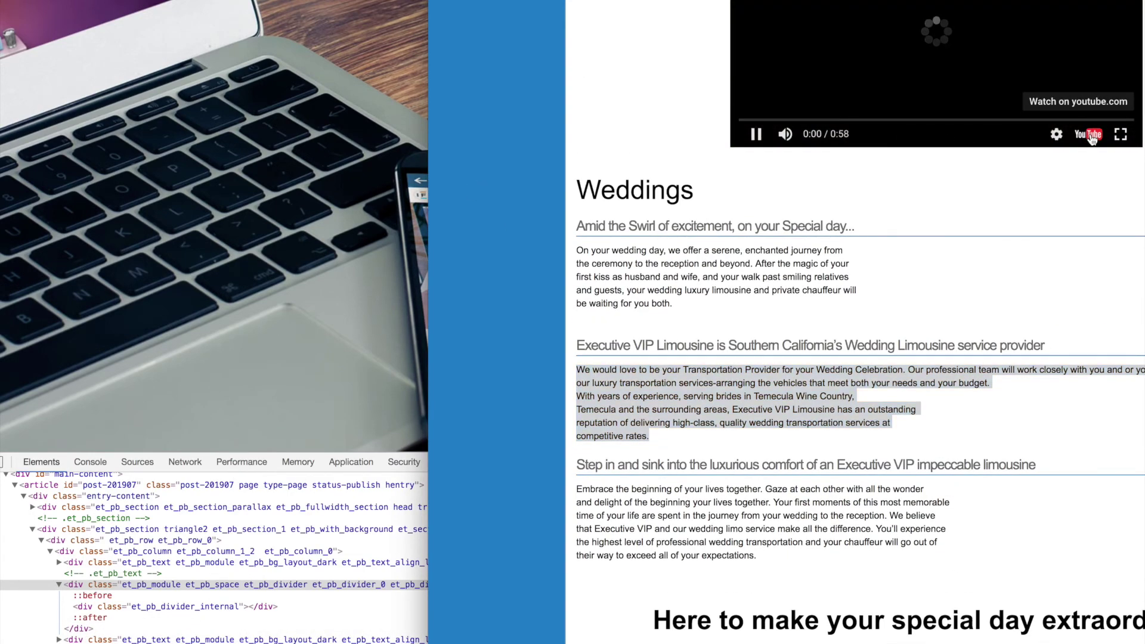
left_click(1088, 134)
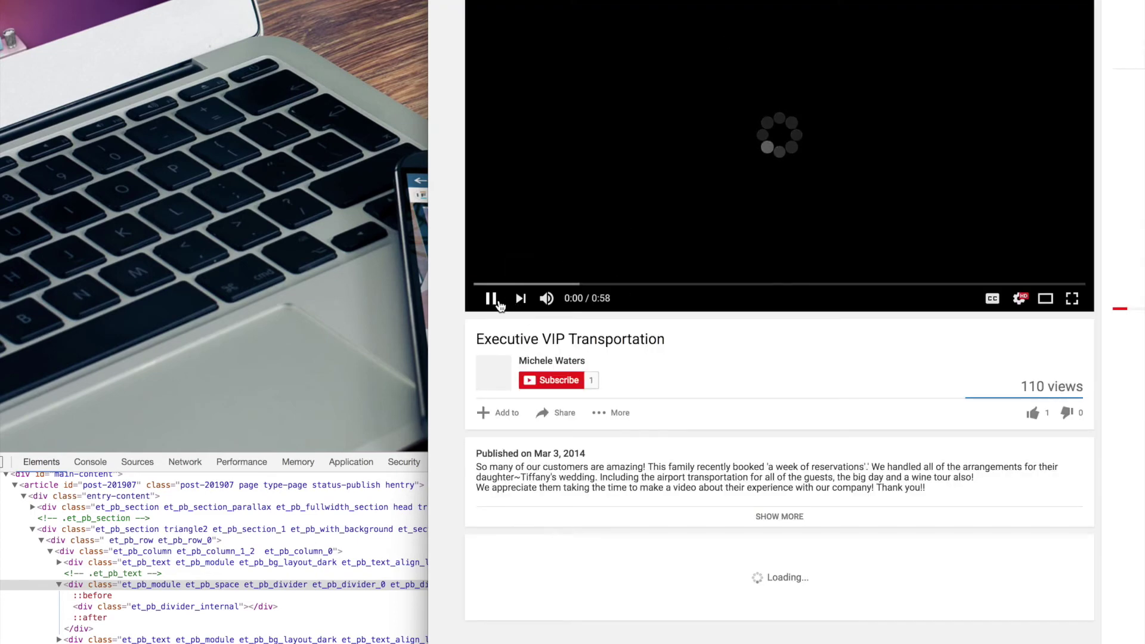
left_click(491, 298)
left_click(563, 418)
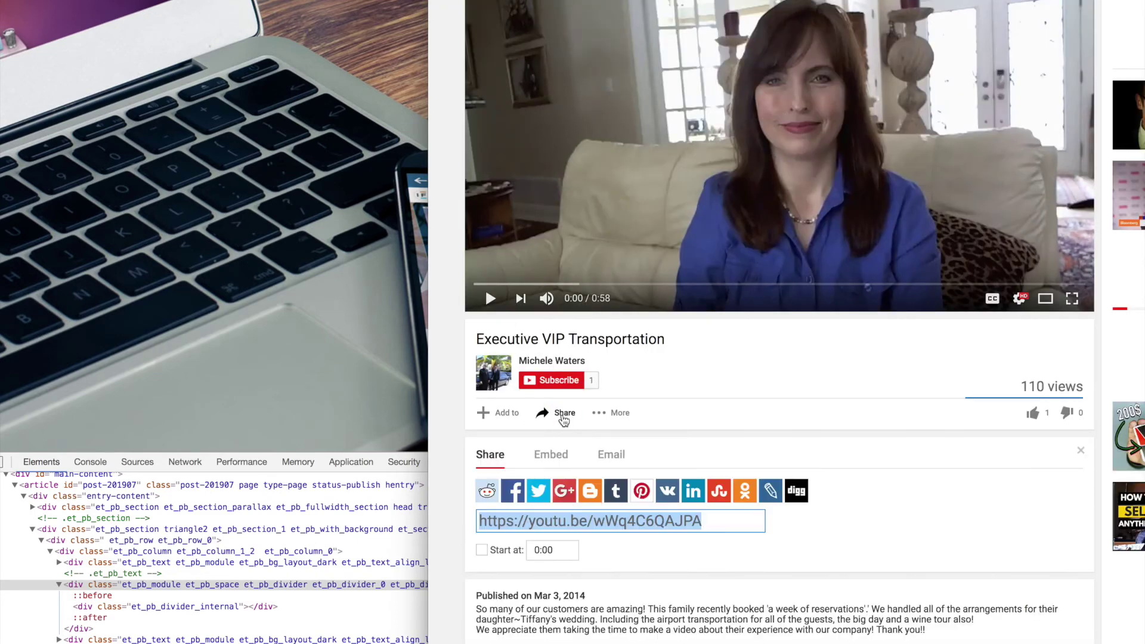
right_click(608, 524)
left_click(636, 586)
key("super+w")
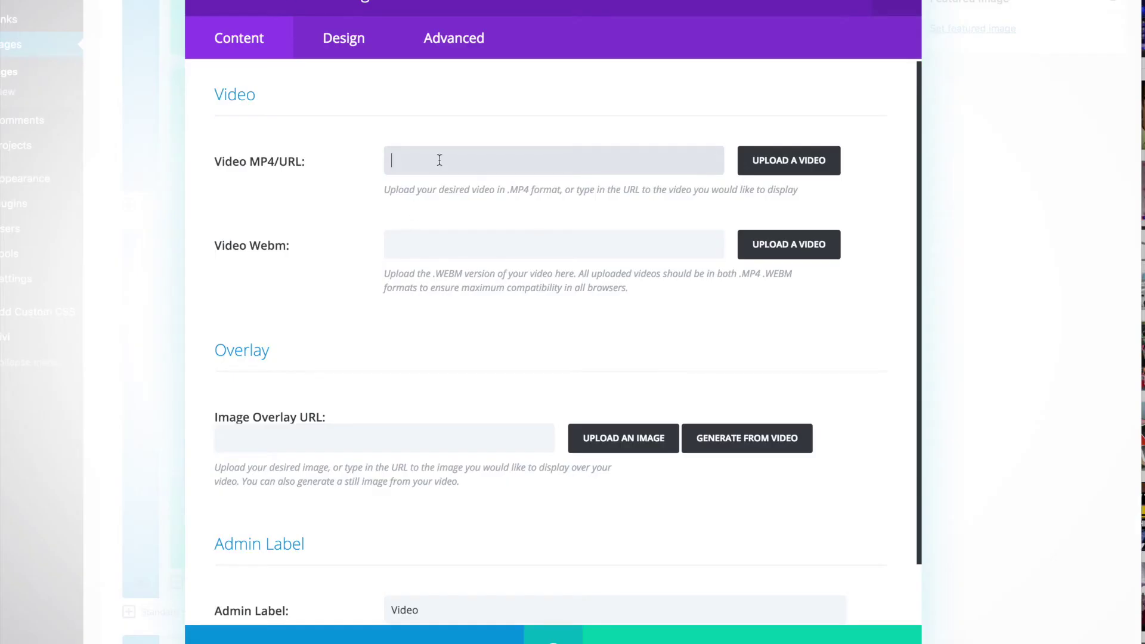
Step: Paste the YouTube link as the Video module's MP4/URL source and save the module
type("https://youtu.be/wWq4C6QAJPA")
scroll(413, 274, "down", 2)
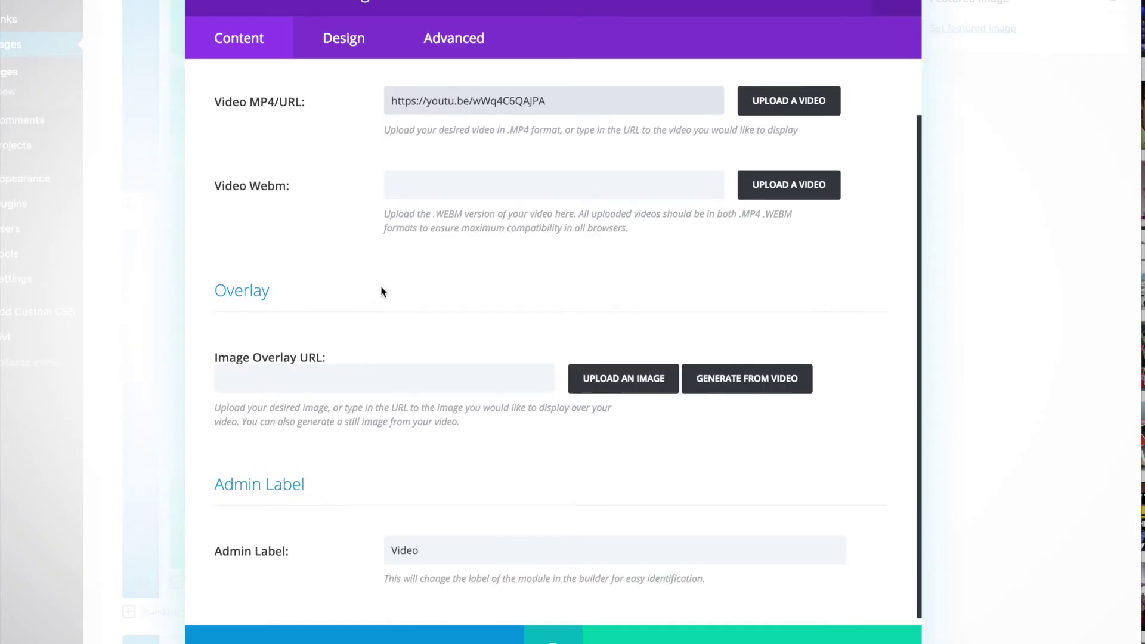
scroll(382, 290, "up", 2)
left_click(437, 47)
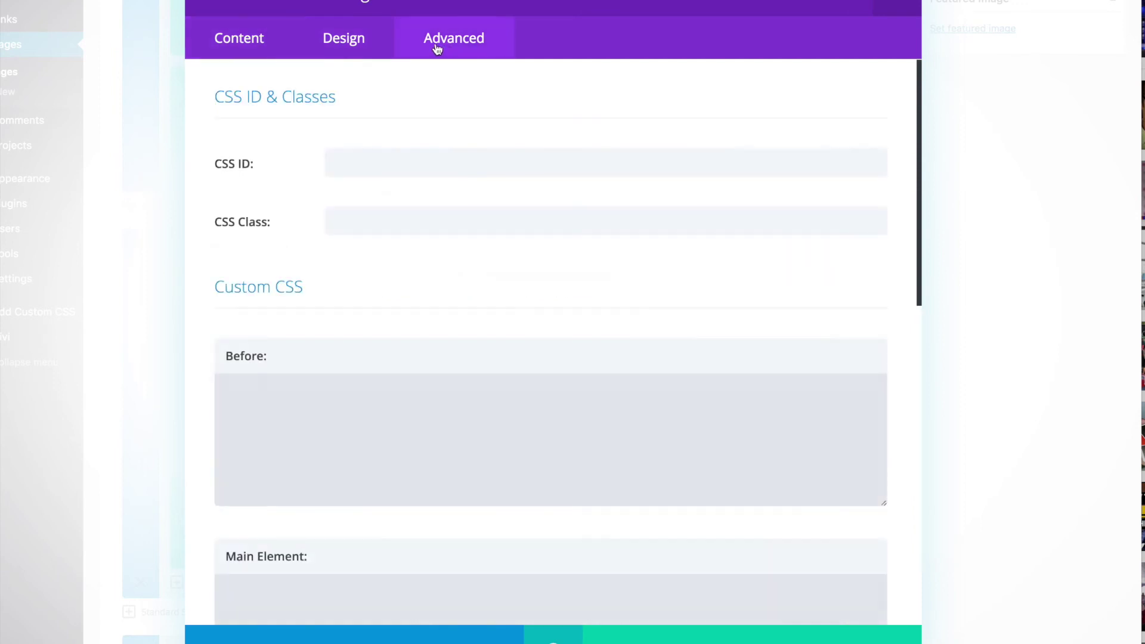
scroll(407, 233, "down", 5)
scroll(406, 231, "up", 5)
left_click(602, 635)
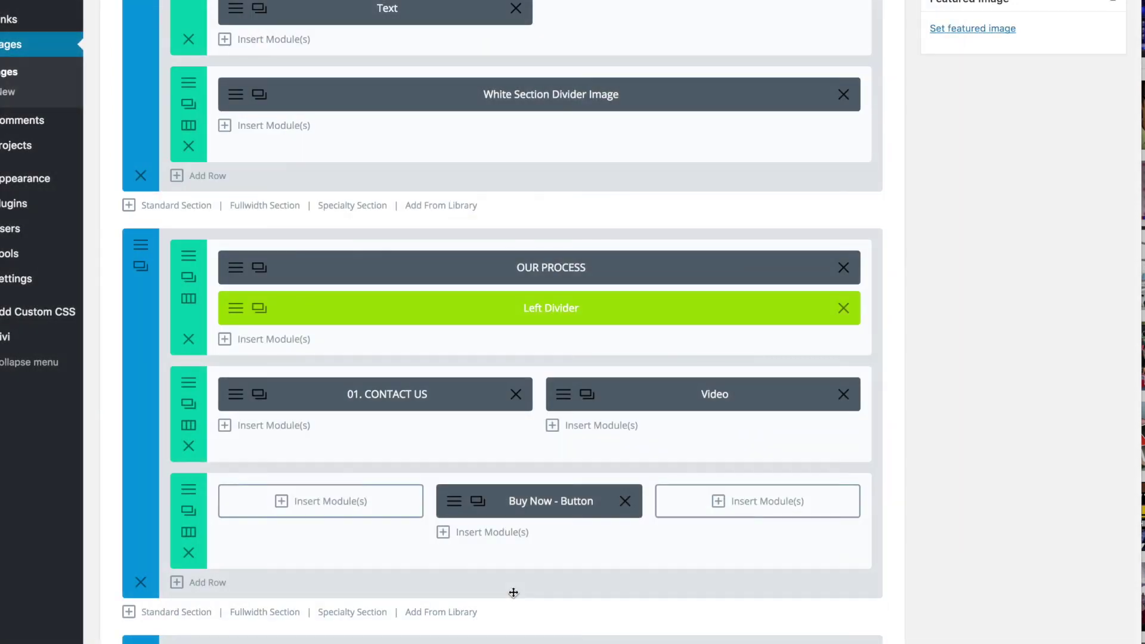
Step: Delete the 01. CONTACT US module from the left column
left_click(515, 395)
scroll(291, 55, "up", 1)
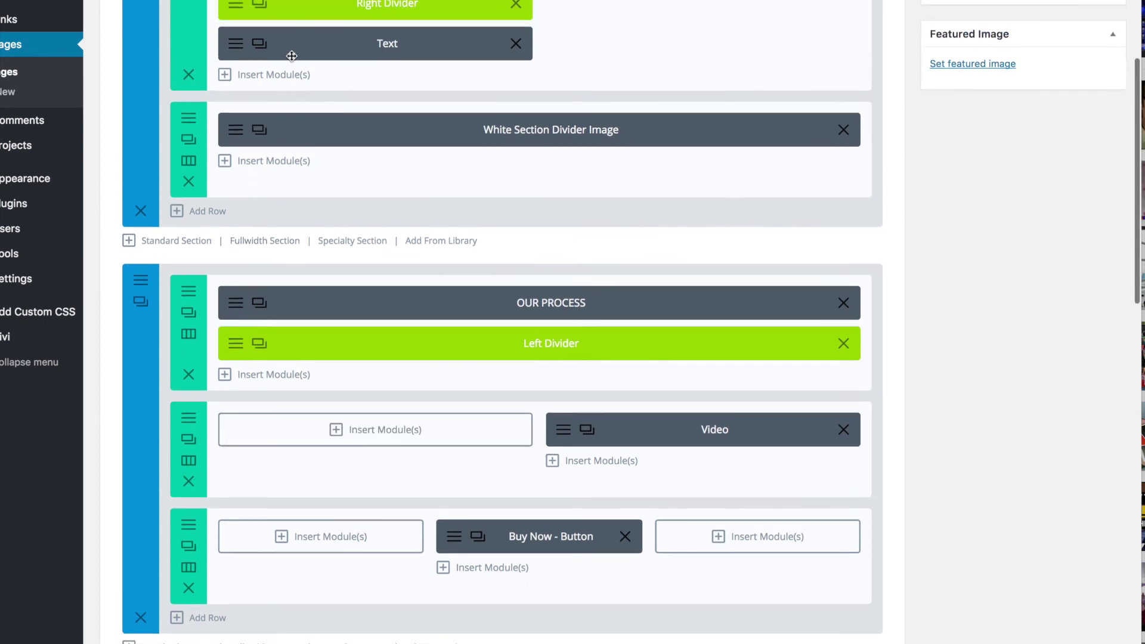
scroll(503, 322, "up", 1)
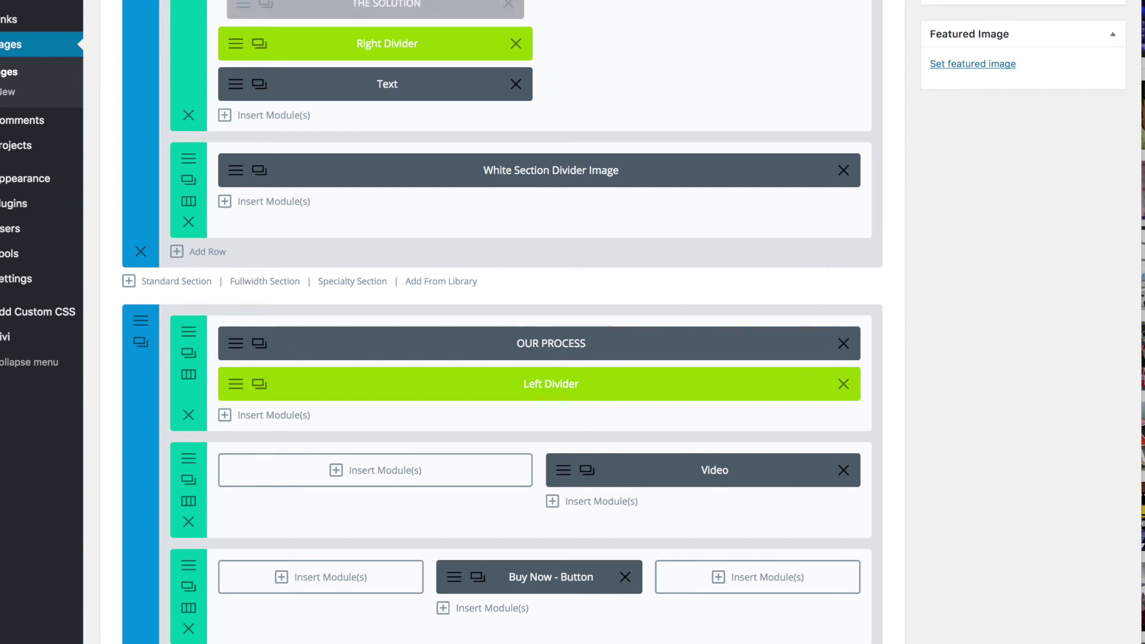
scroll(511, 7, "down", 1)
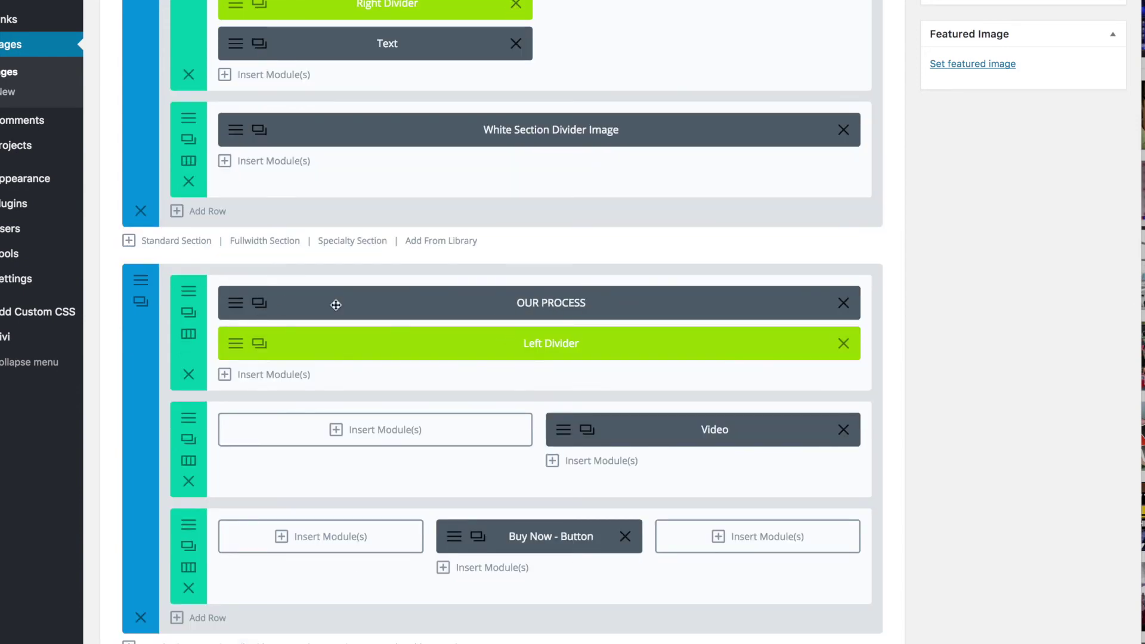
Step: Replace OUR in the OUR PROCESS text with the copied Executive VIP limousine heading, deleting the PROCESS line
left_click(235, 298)
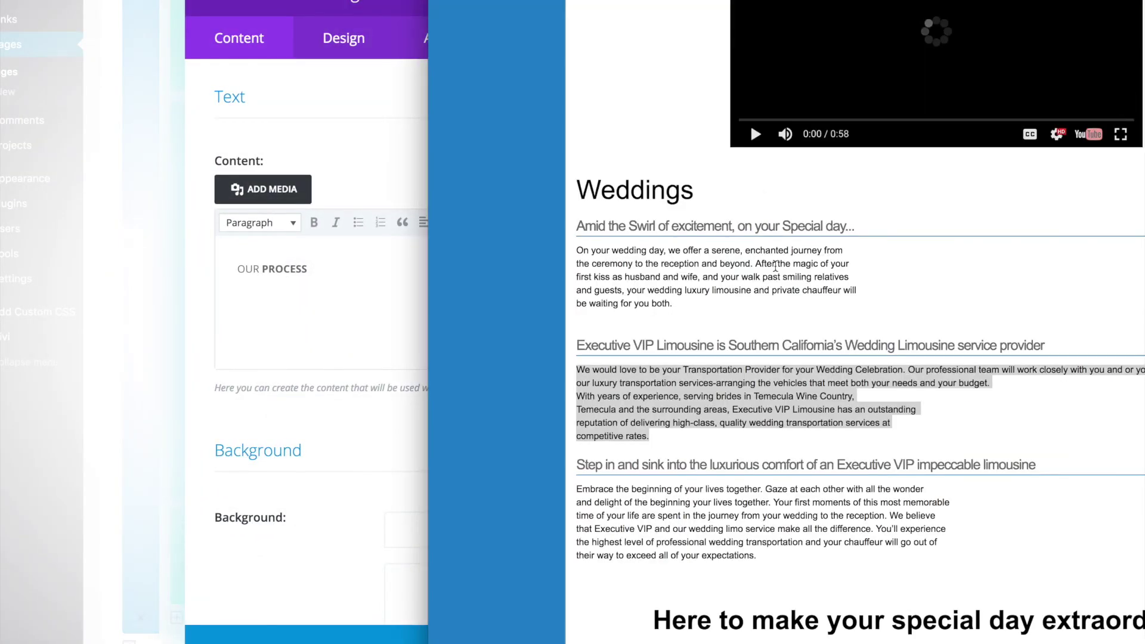
left_click_drag(1037, 465, 567, 464)
key("ctrl+c")
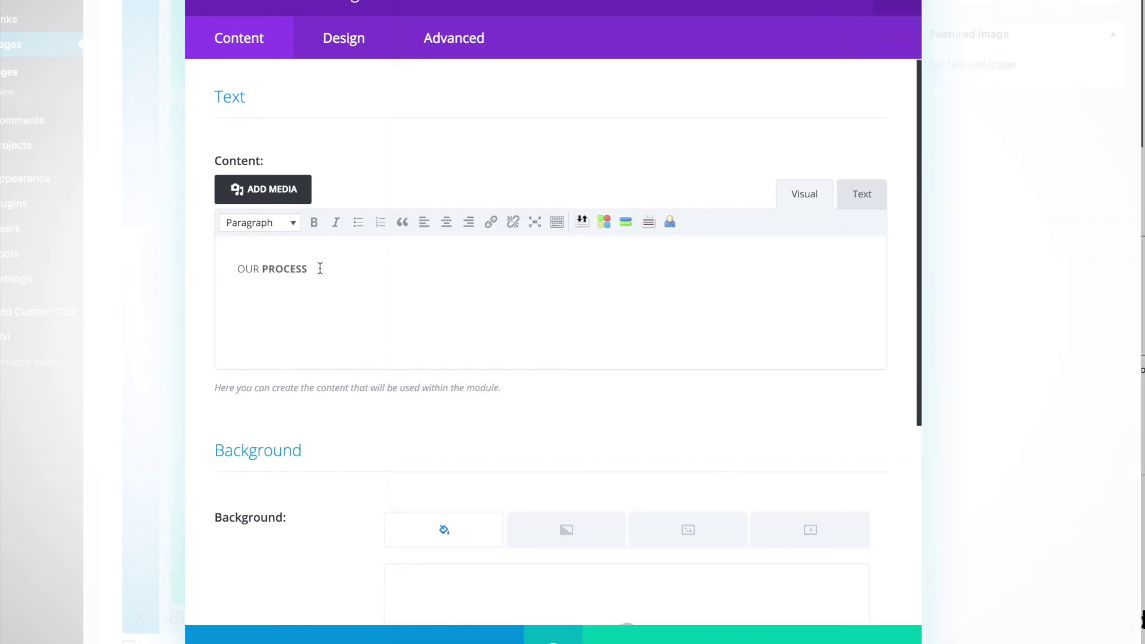
double_click(238, 269)
key("ctrl+v")
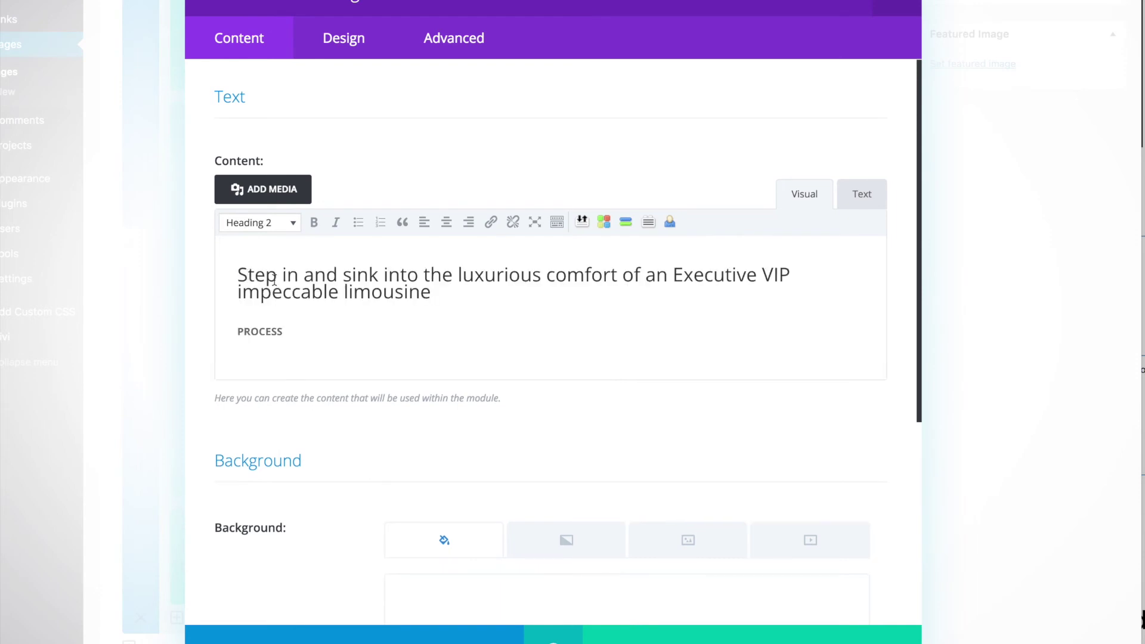
left_click_drag(310, 338, 162, 304)
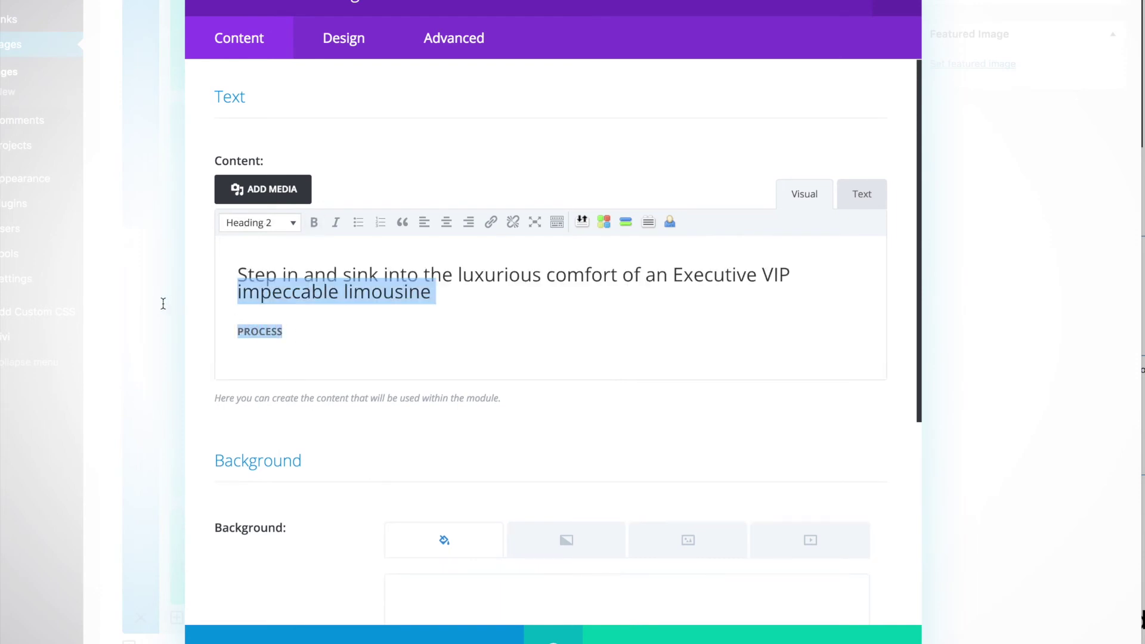
left_click(862, 194)
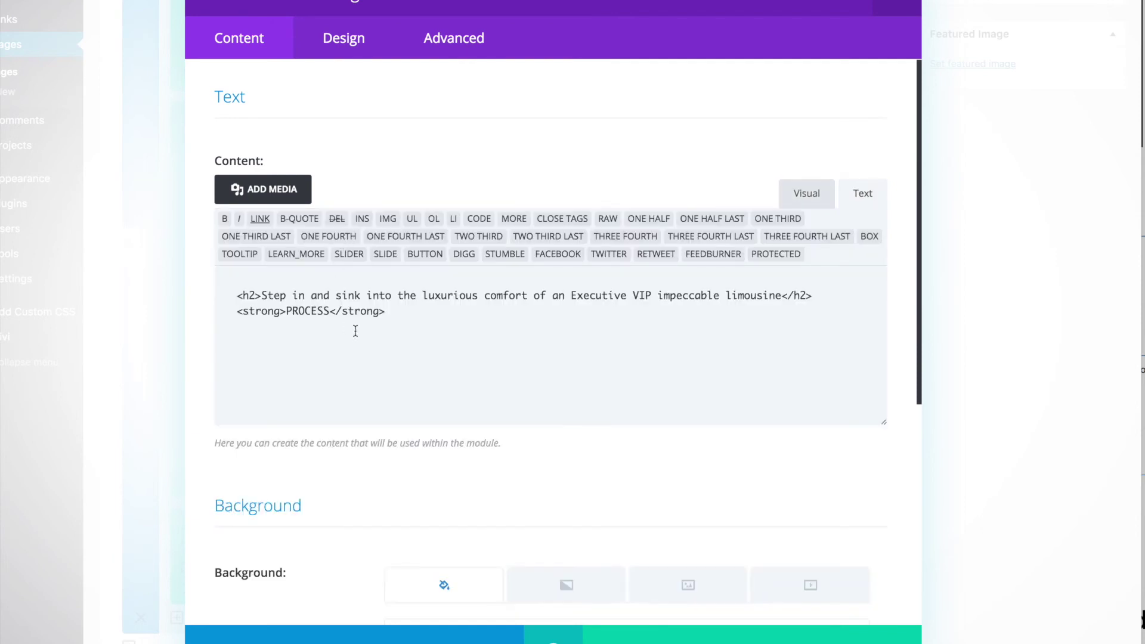
left_click_drag(408, 311, 209, 305)
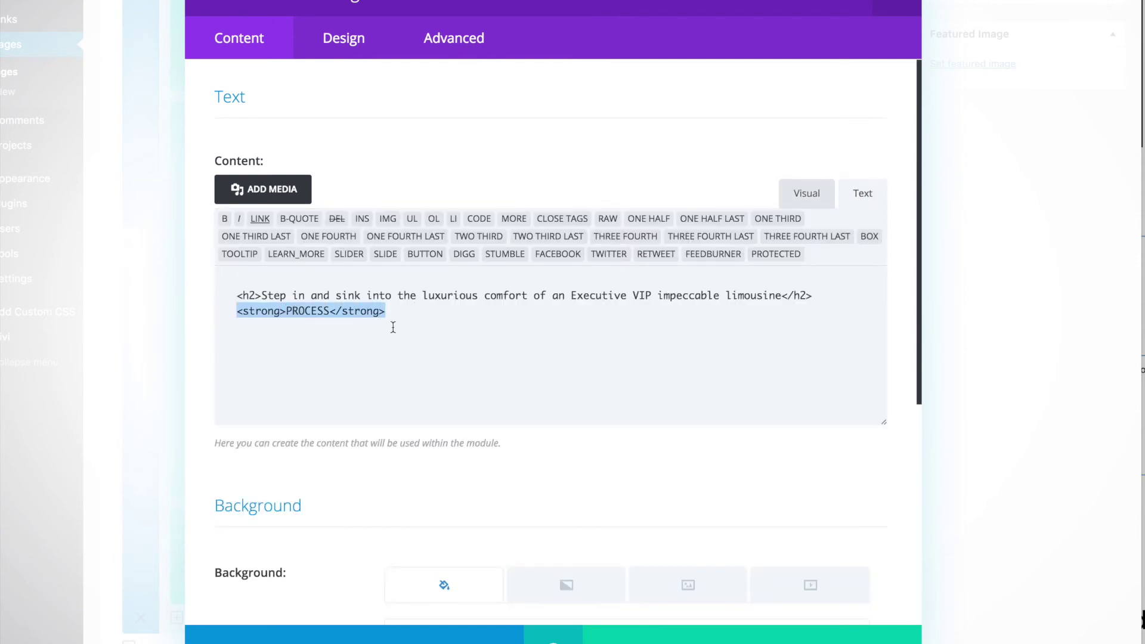
key("BackSpace")
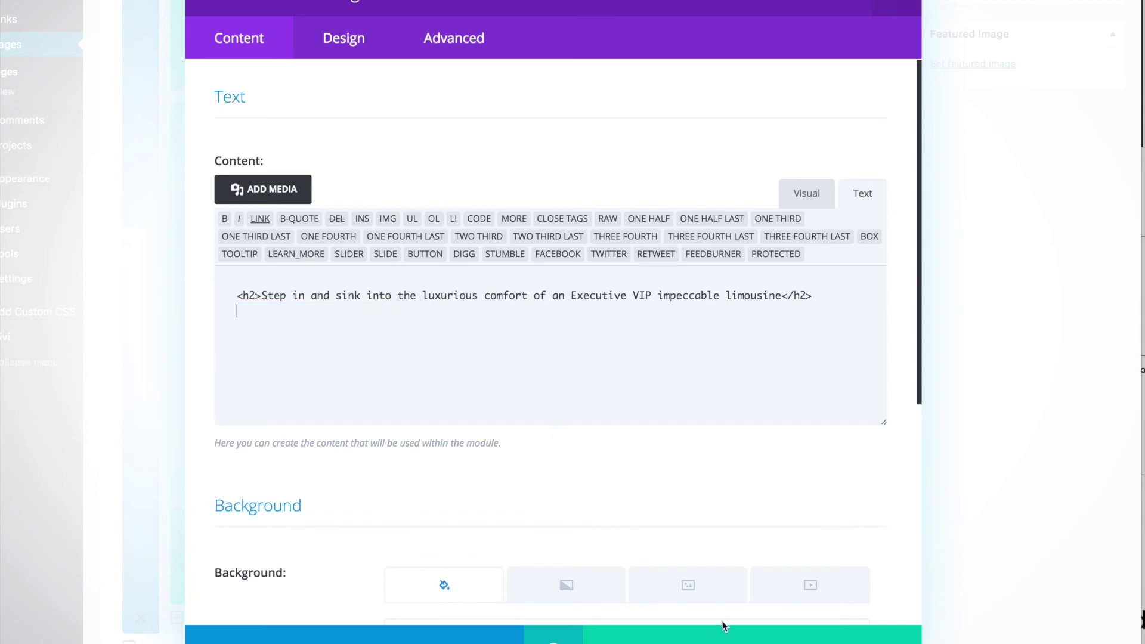
left_click(727, 641)
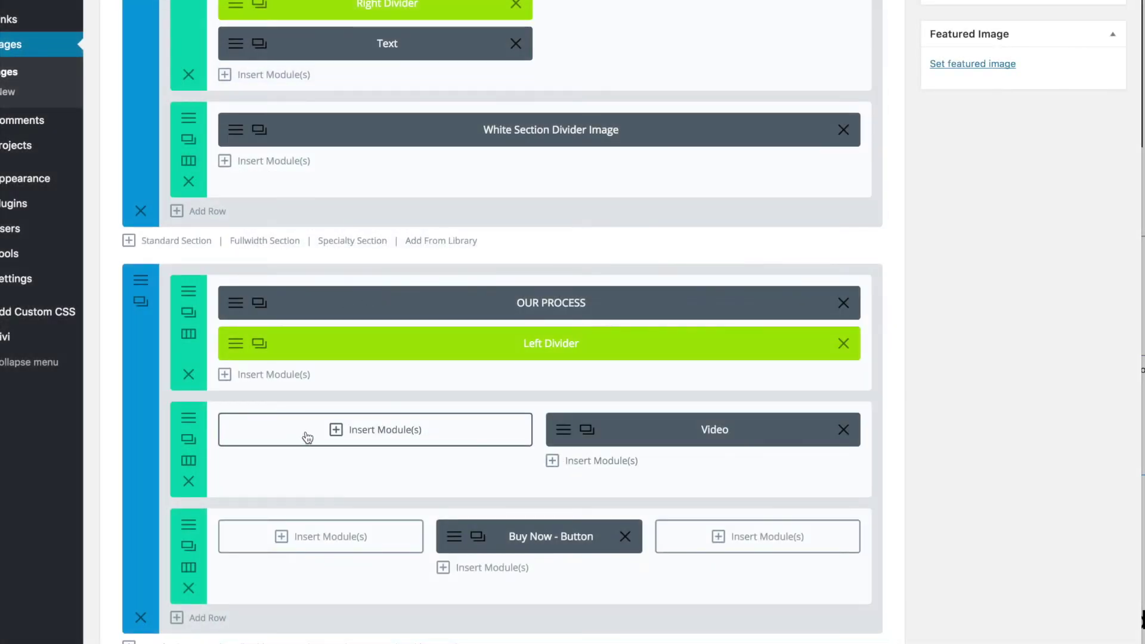
Step: Add a Text module to the left column holding the 'Embrace the beginning of your lives together' paragraph
left_click(368, 429)
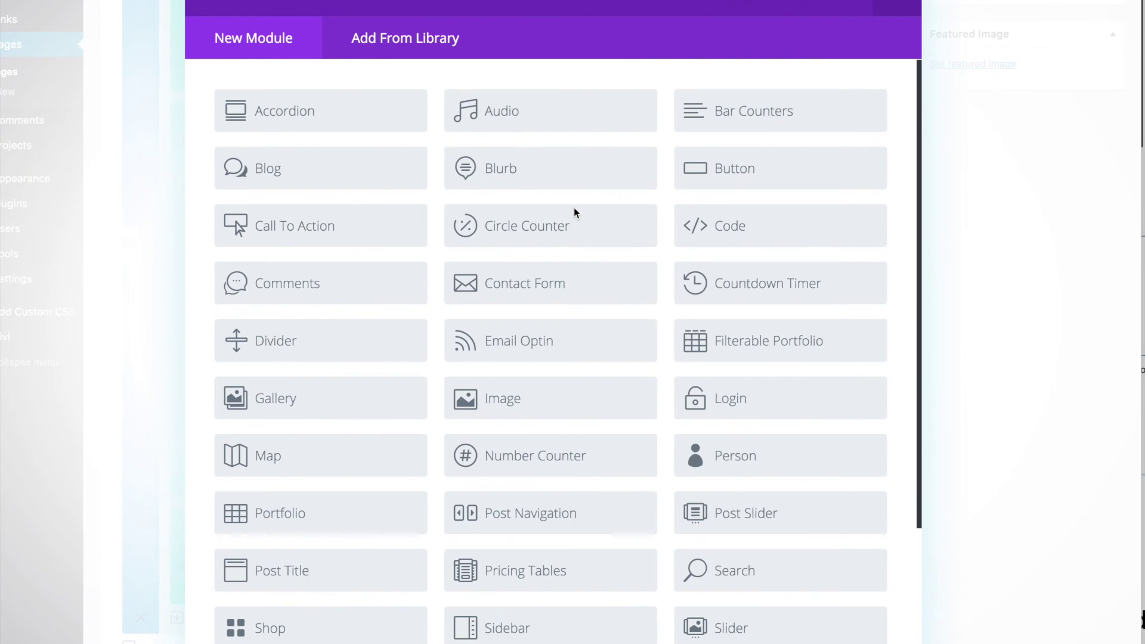
scroll(631, 450, "down", 3)
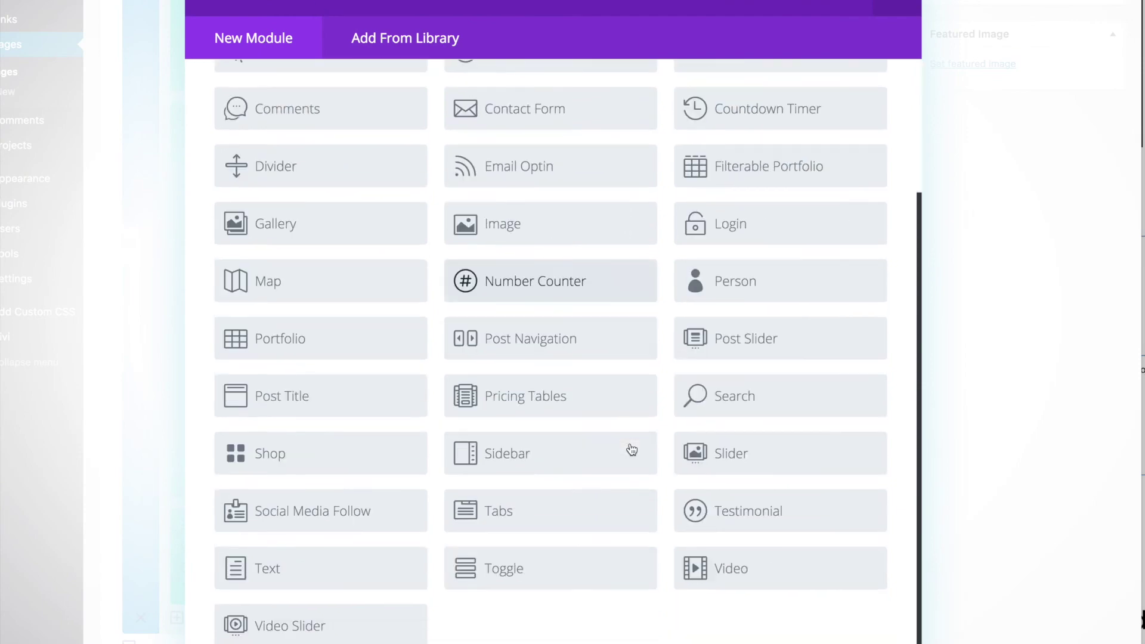
left_click(340, 578)
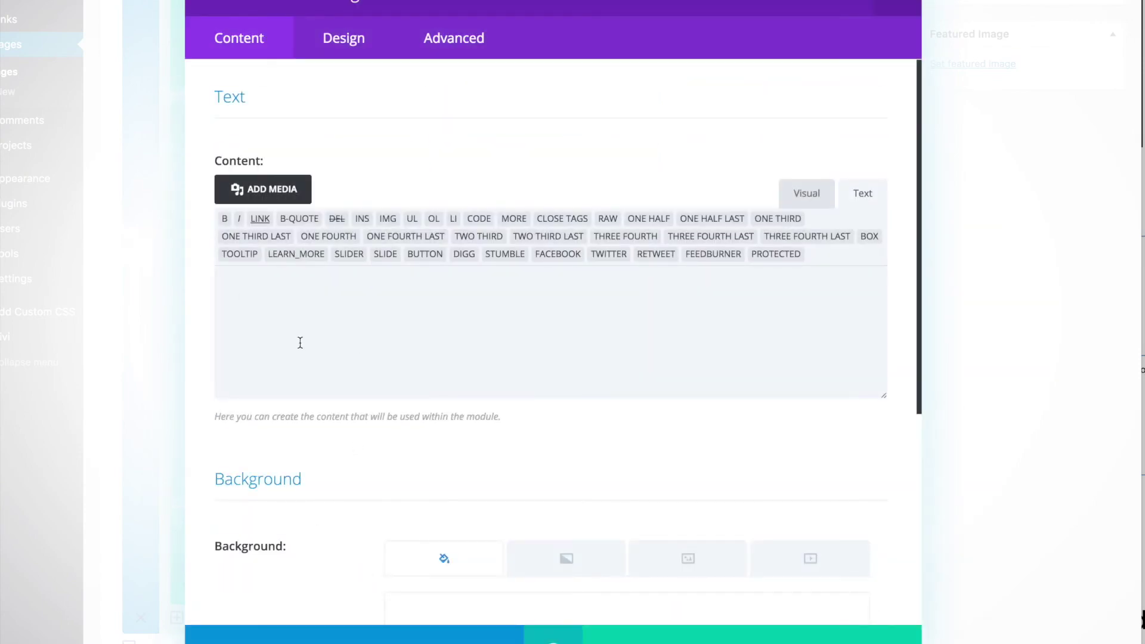
key("super+Tab")
left_click_drag(756, 555, 571, 489)
key("super+c")
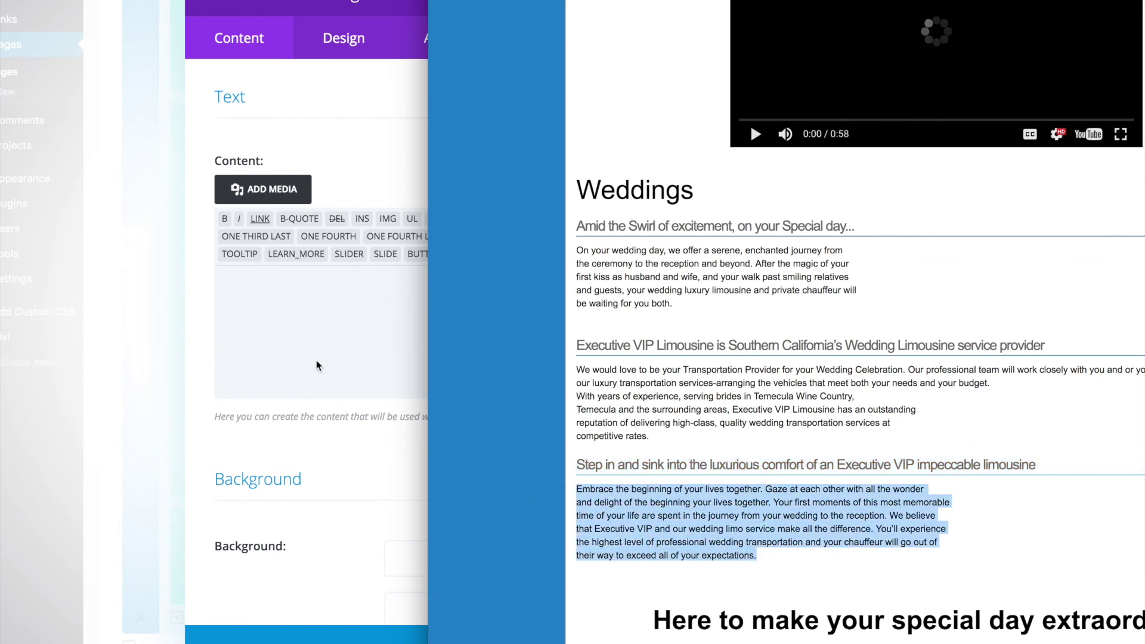
left_click(318, 353)
key("super+v")
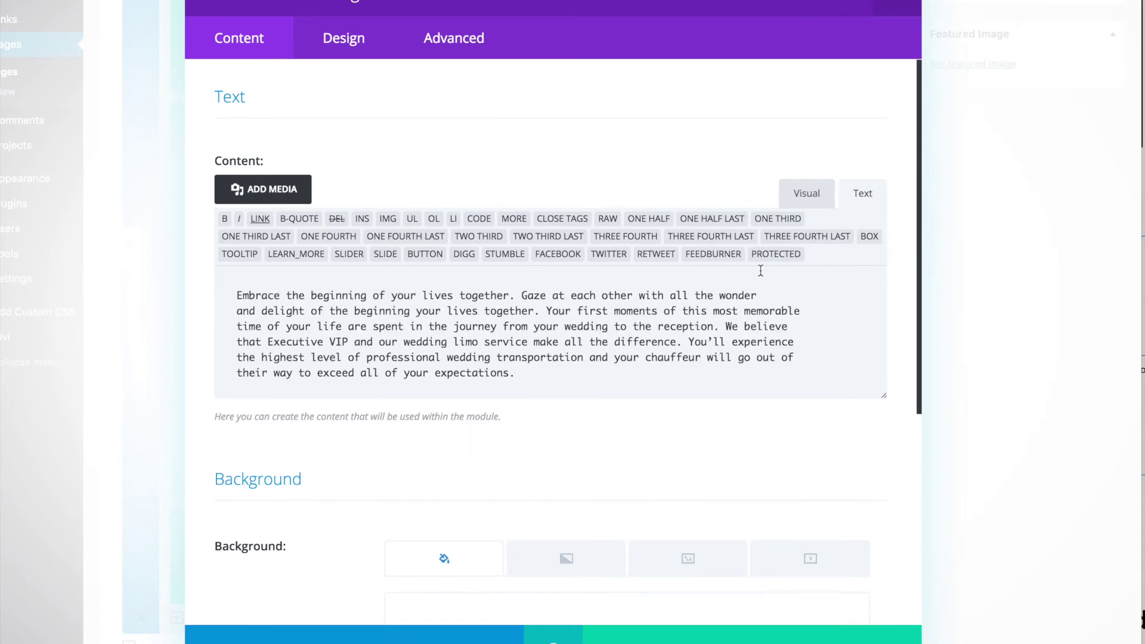
left_click(804, 193)
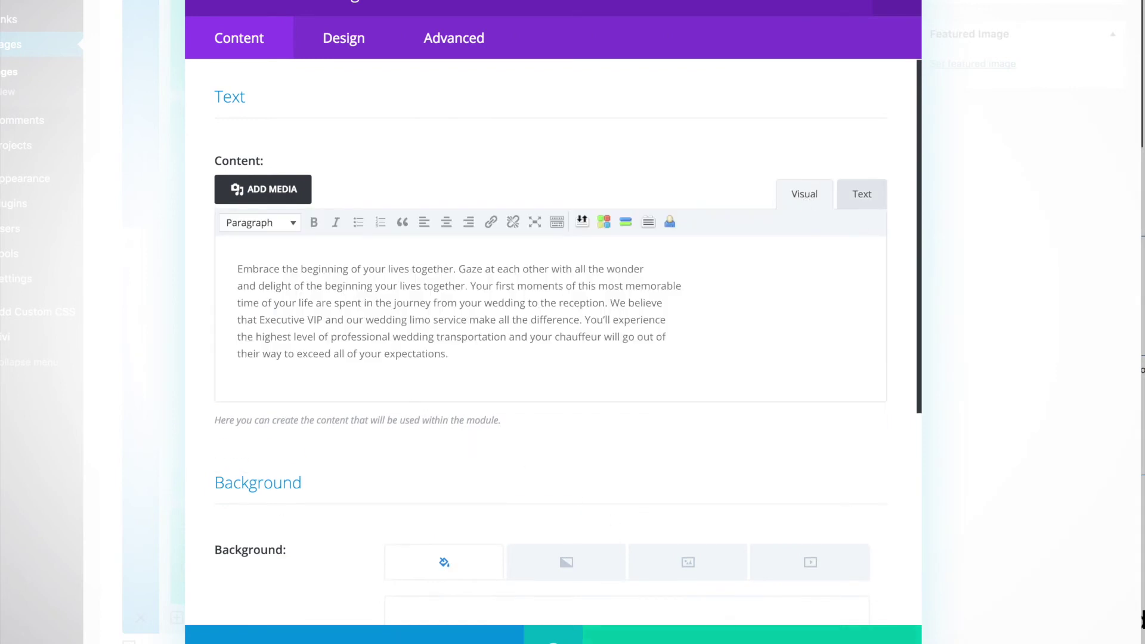
left_click(553, 638)
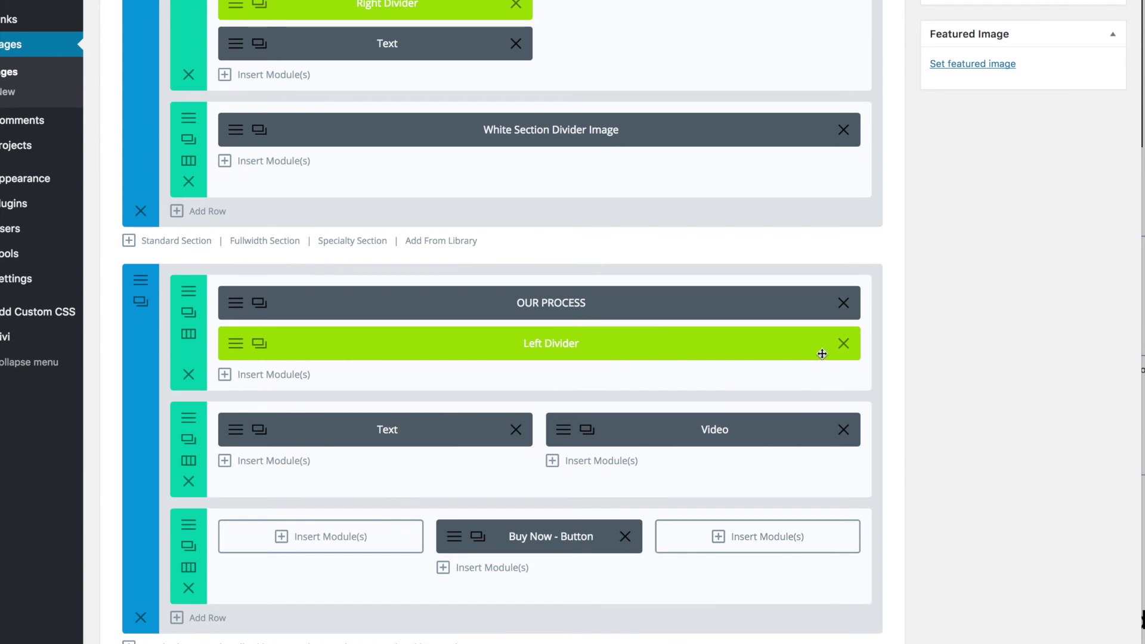
scroll(805, 239, "up", 3)
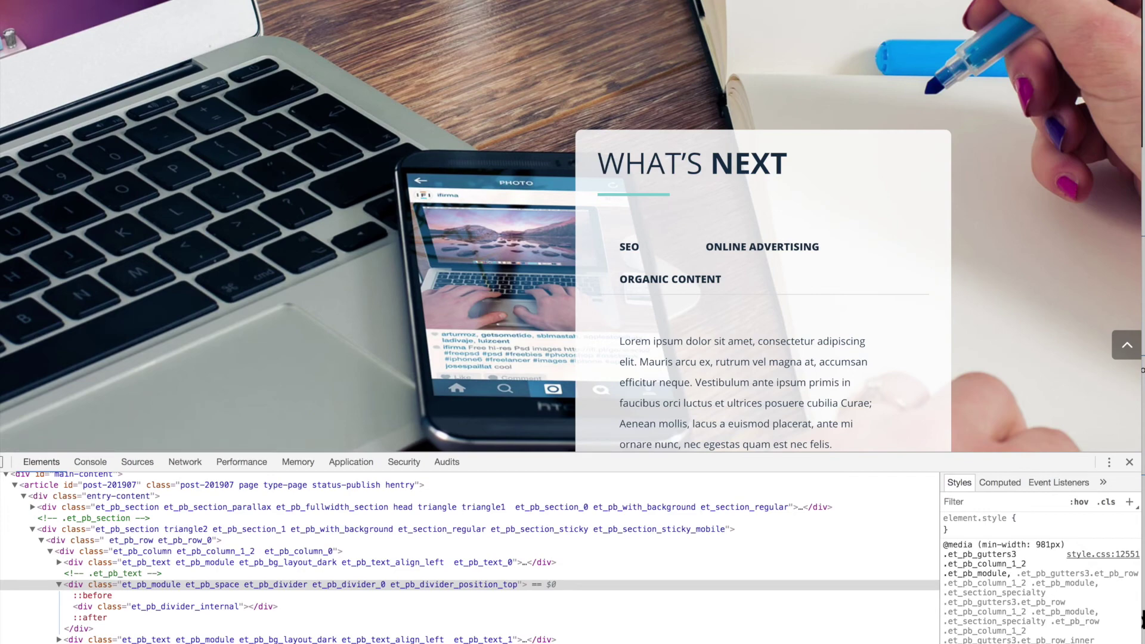
scroll(163, 50, "up", 10)
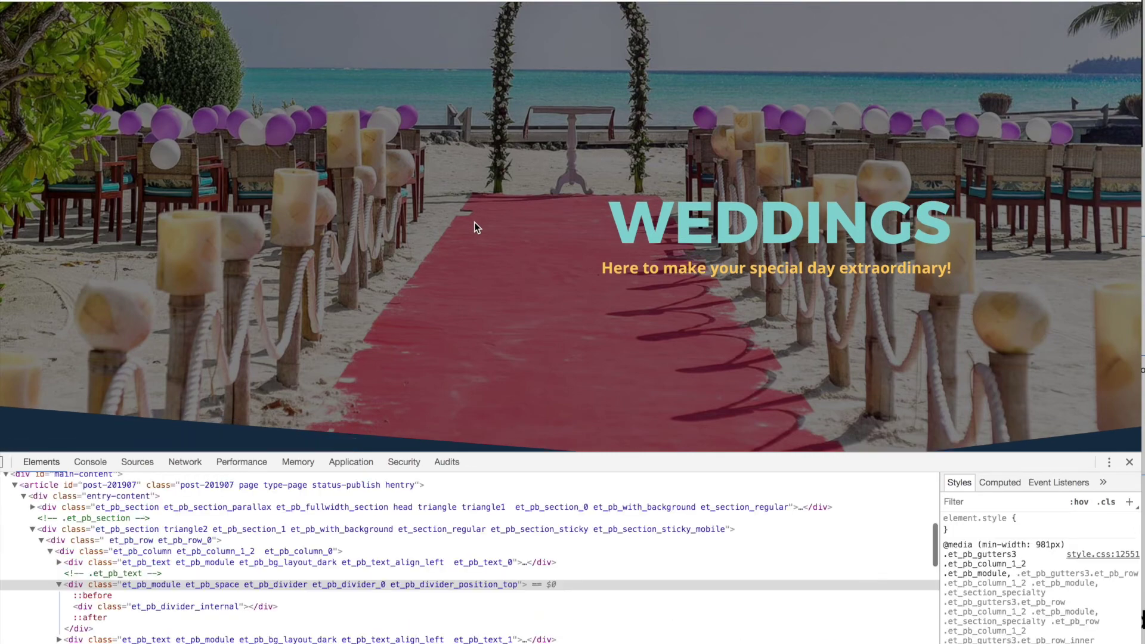
scroll(474, 222, "down", 10)
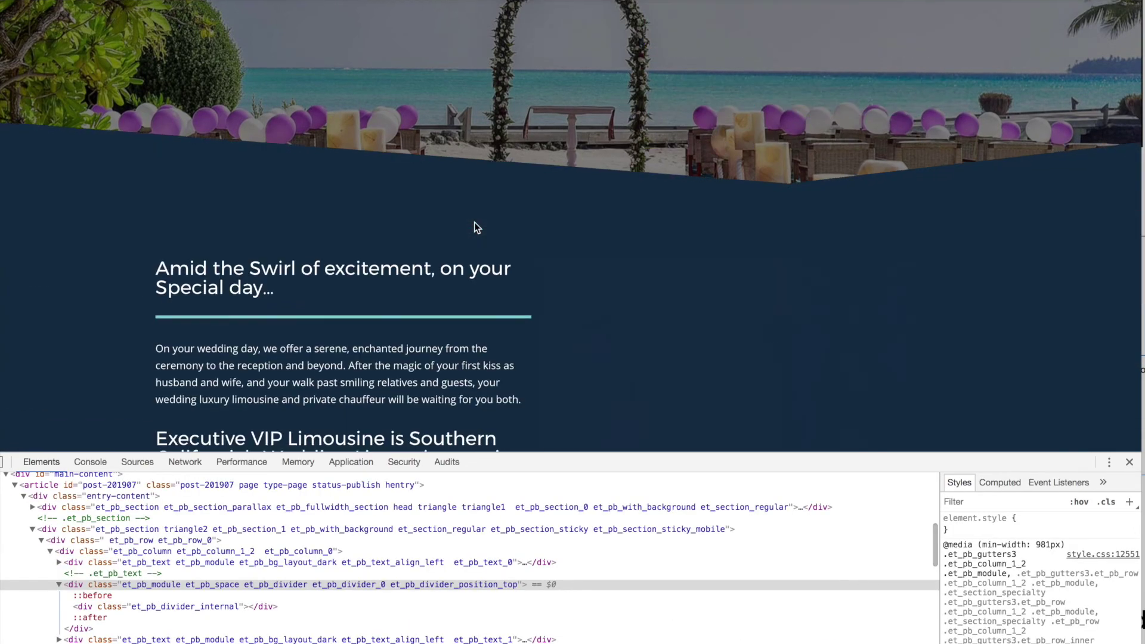
scroll(475, 222, "up", 3)
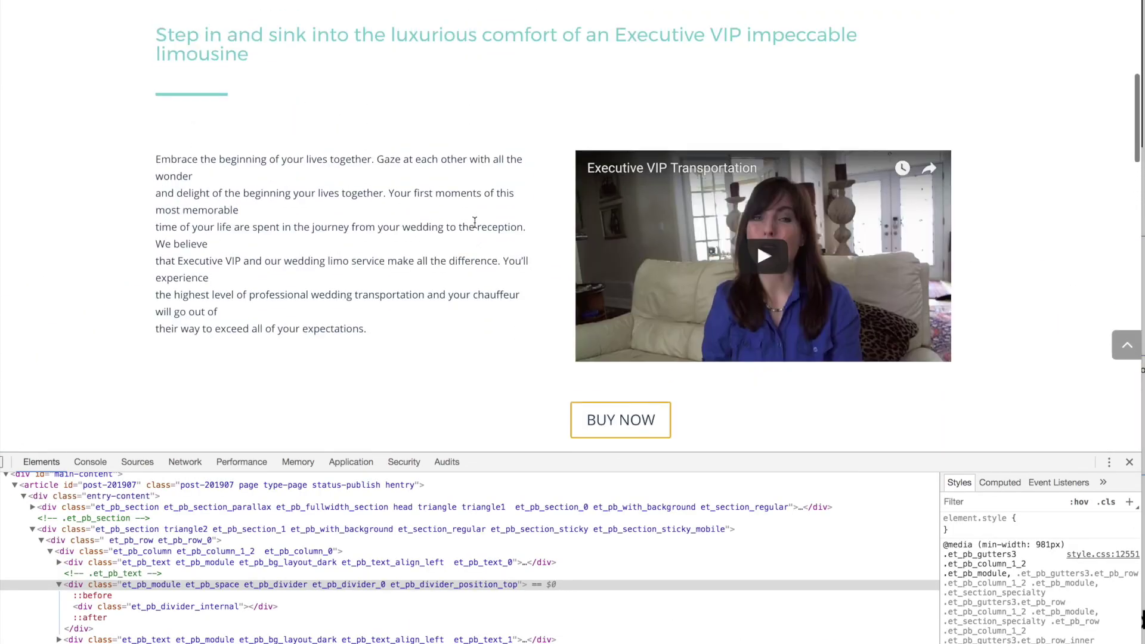
scroll(325, 204, "up", 2)
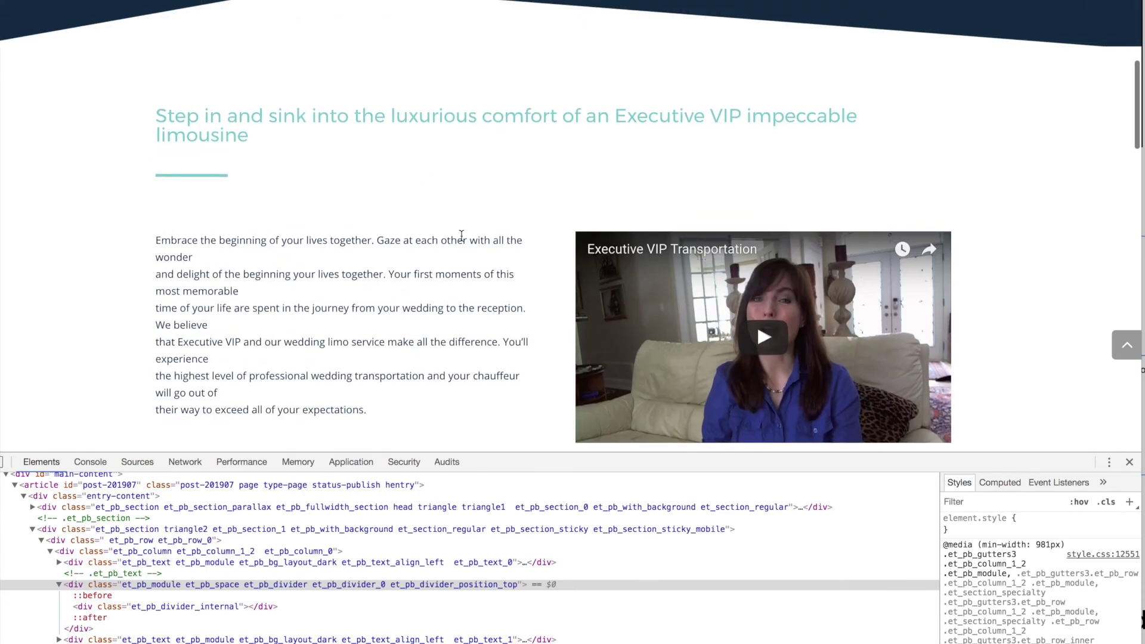
scroll(461, 236, "down", 6)
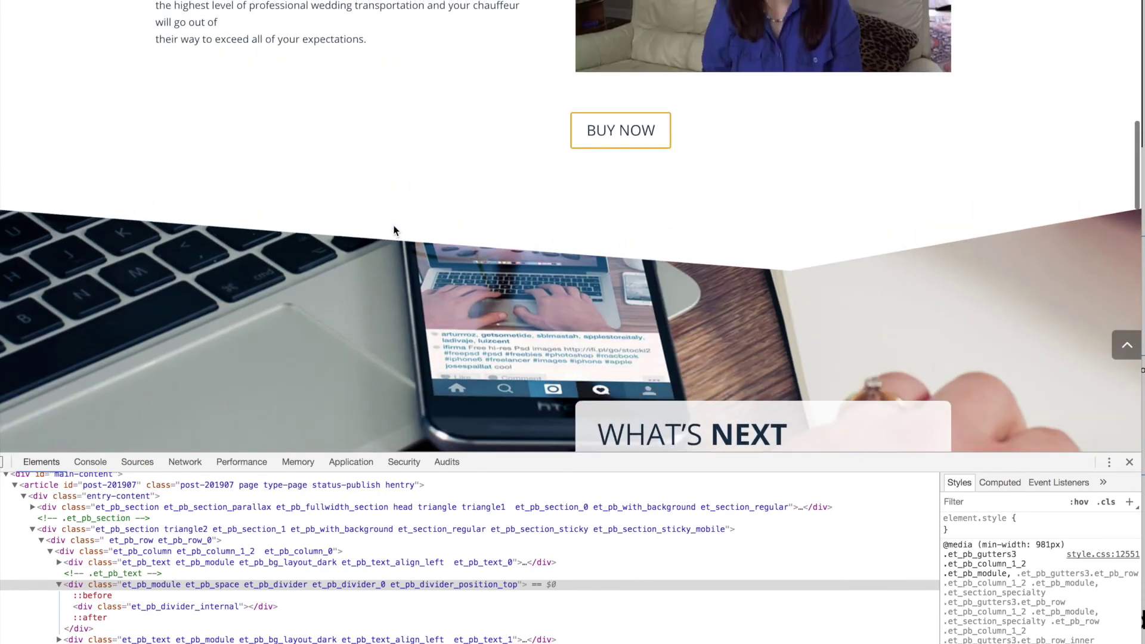
scroll(394, 230, "up", 3)
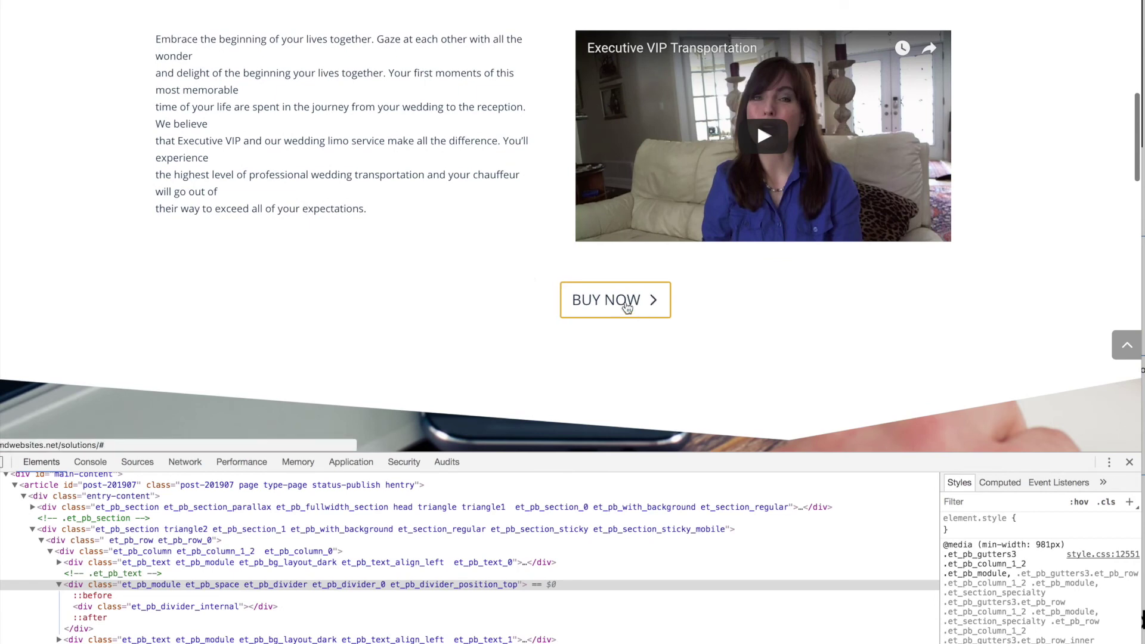
scroll(330, 246, "down", 8)
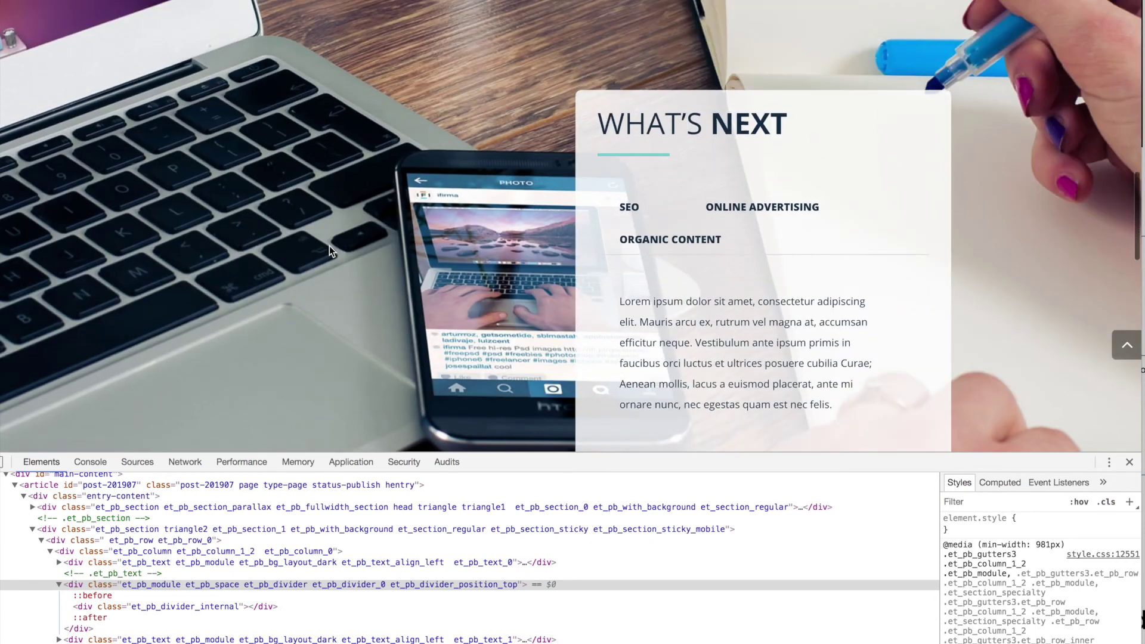
scroll(329, 246, "up", 8)
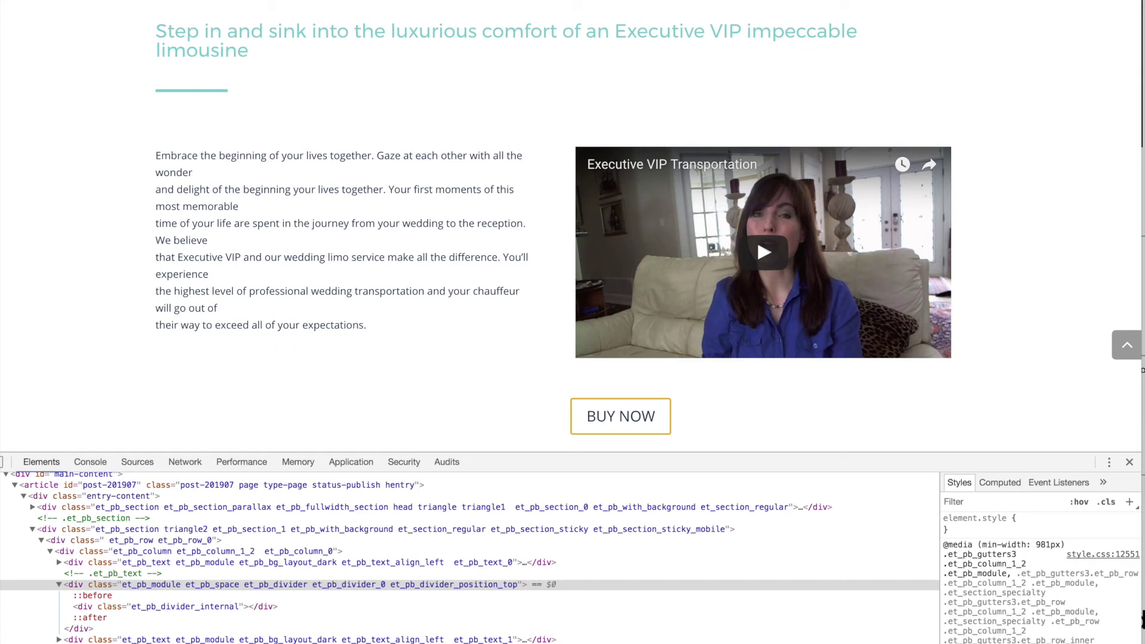
scroll(424, 119, "up", 2)
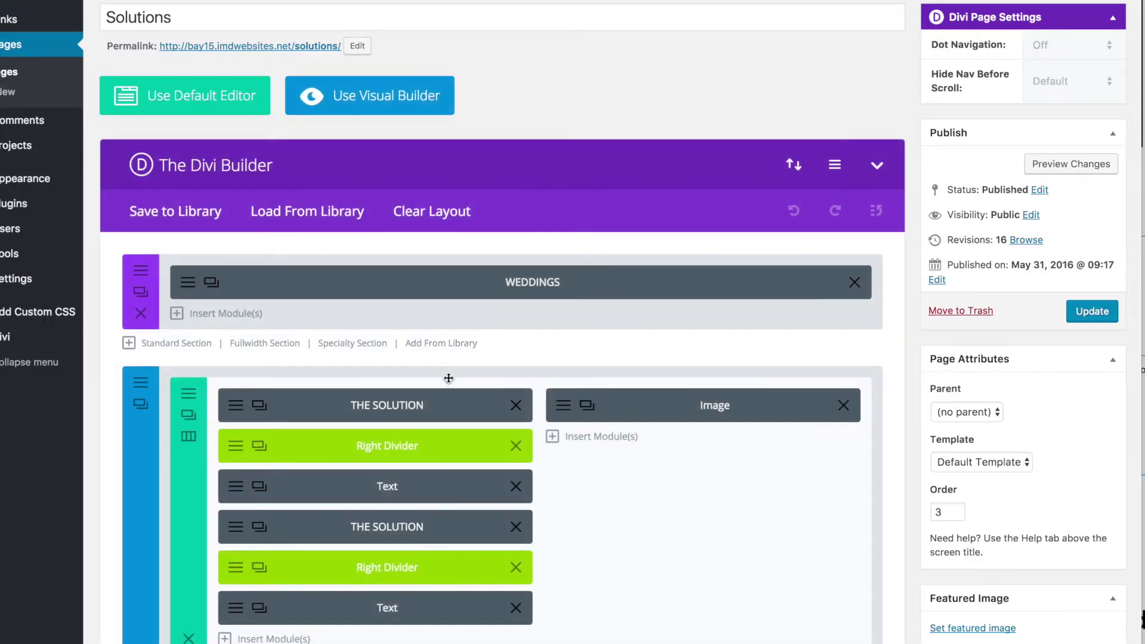
scroll(448, 378, "down", 7)
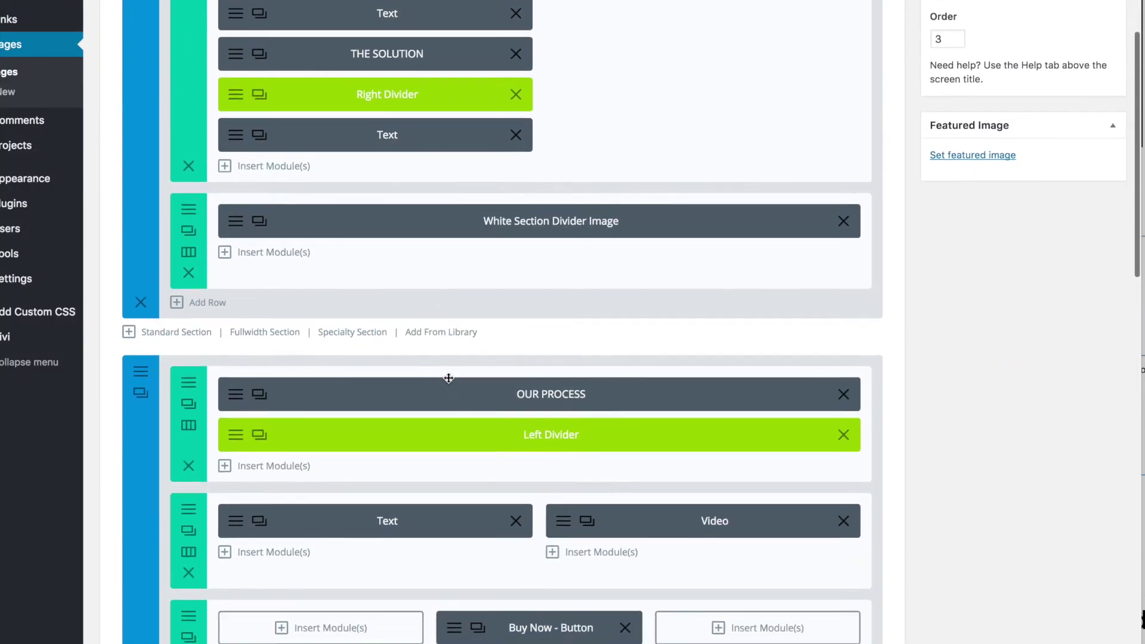
Step: Move the Left Divider and OUR PROCESS heading above the wedding text, then open its settings
scroll(448, 379, "down", 4)
left_click_drag(324, 210, 307, 269)
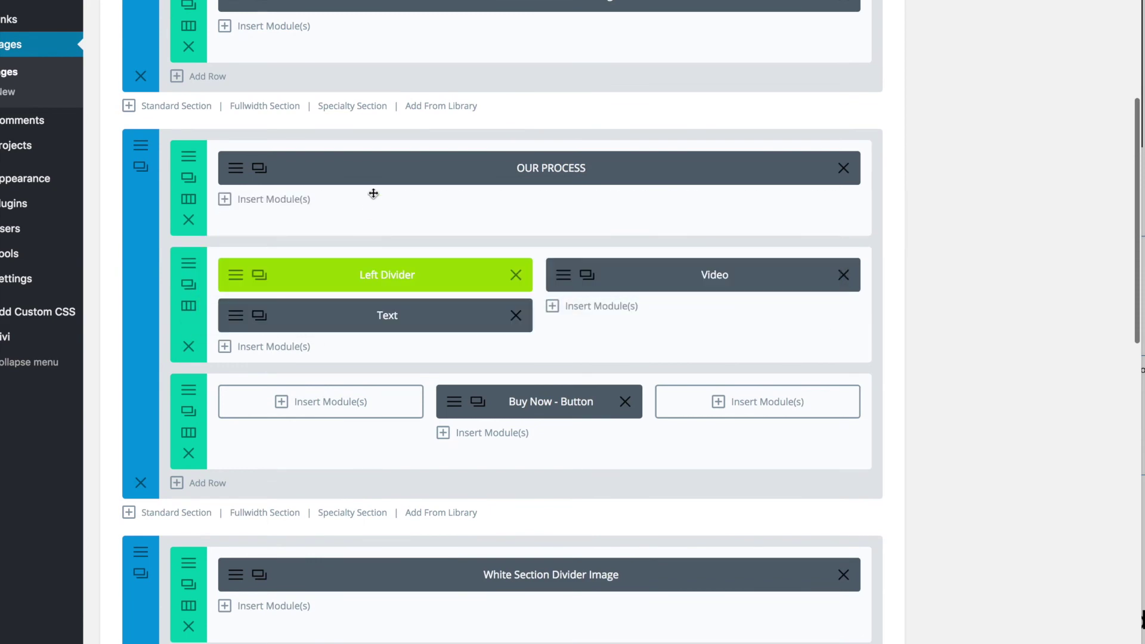
left_click_drag(387, 176, 387, 277)
left_click(234, 362)
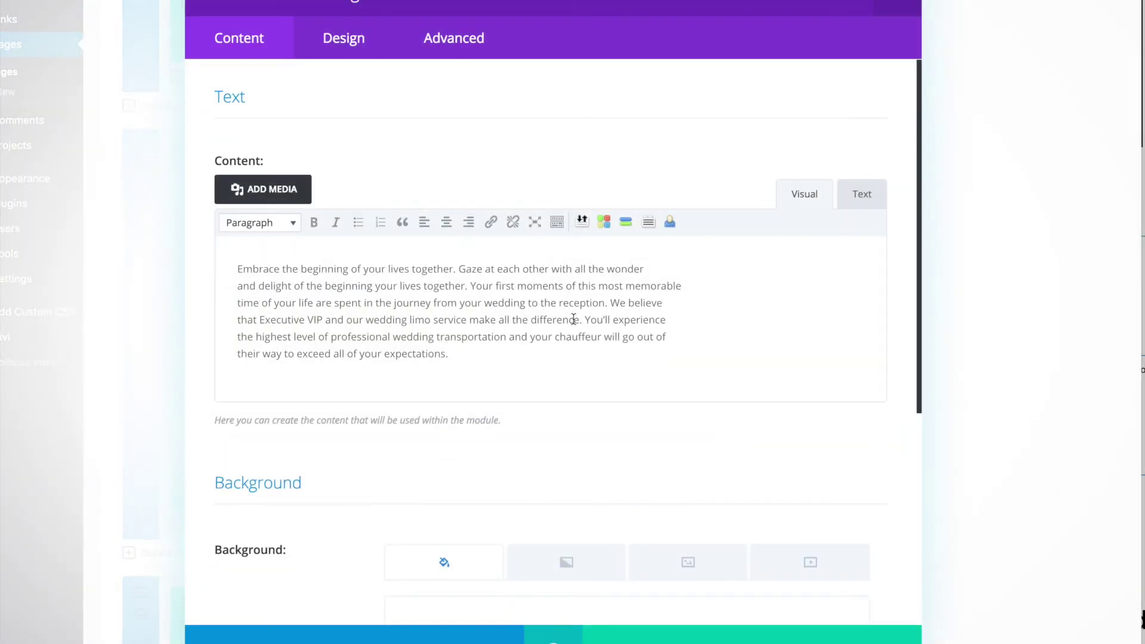
Step: Remove every hard line break so the wedding paragraph reads as one continuous block, and save
left_click(226, 287)
key("BackSpace")
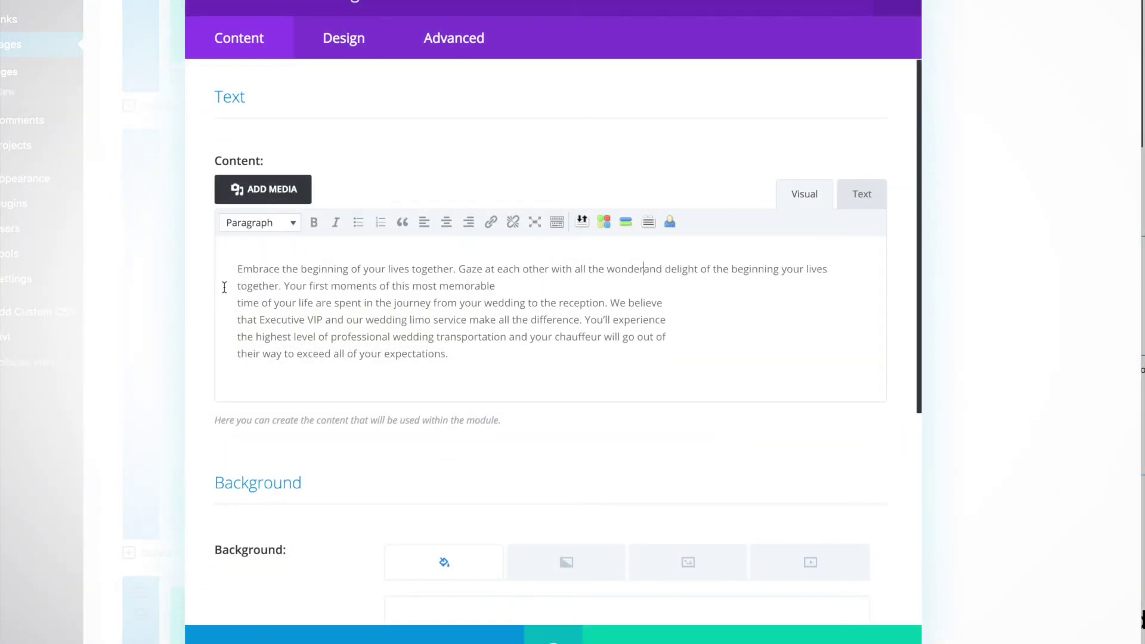
left_click(234, 286)
key("BackSpace")
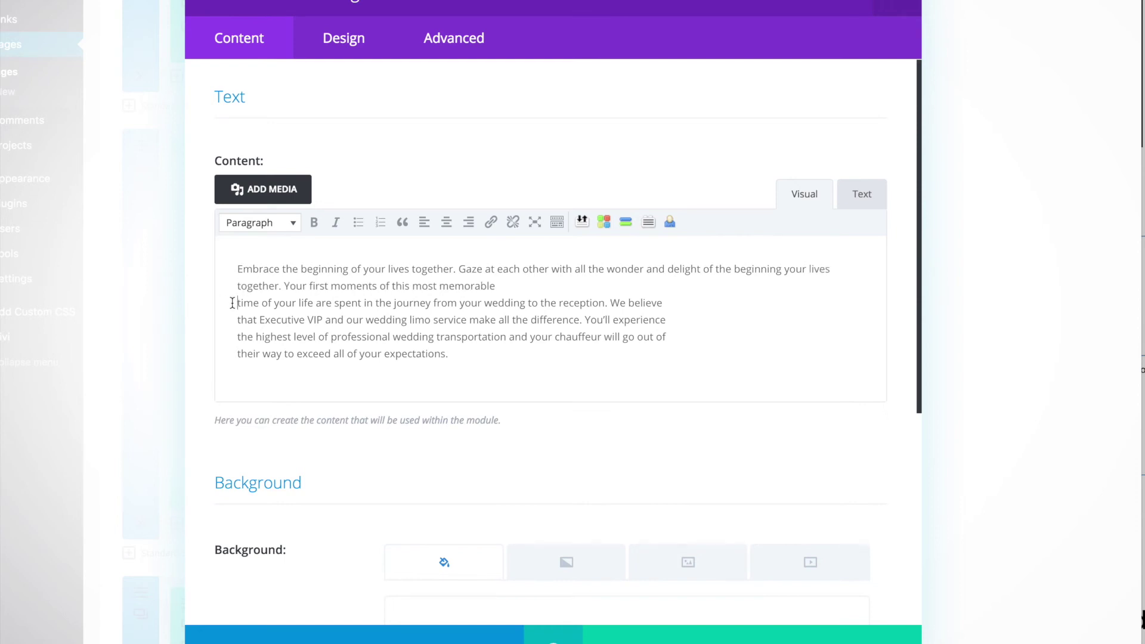
left_click(232, 303)
key("BackSpace")
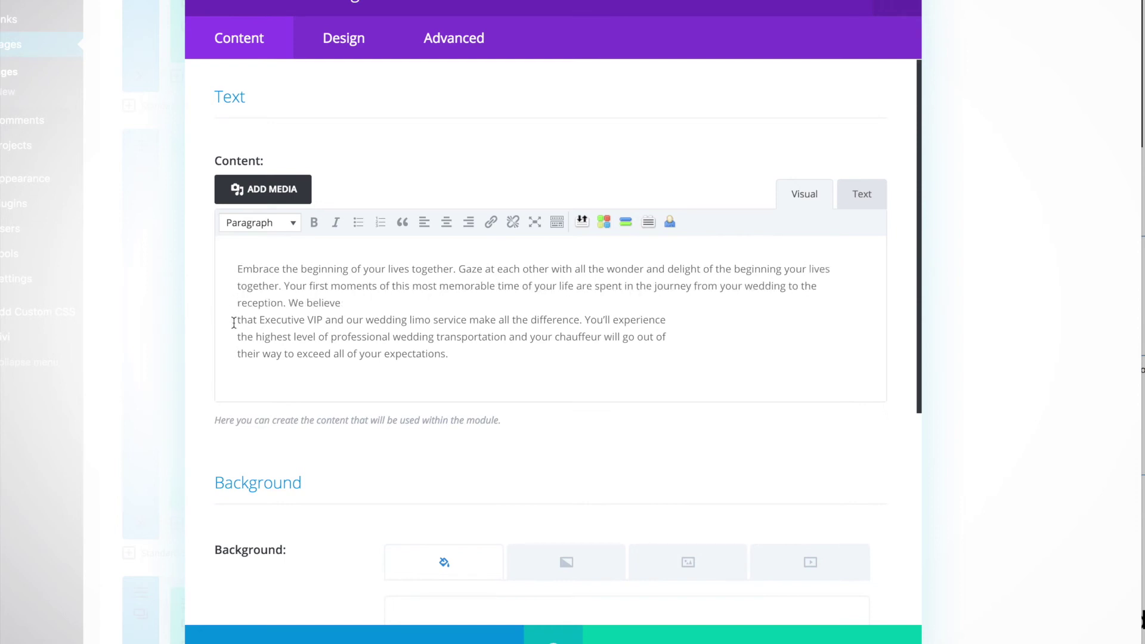
key("BackSpace")
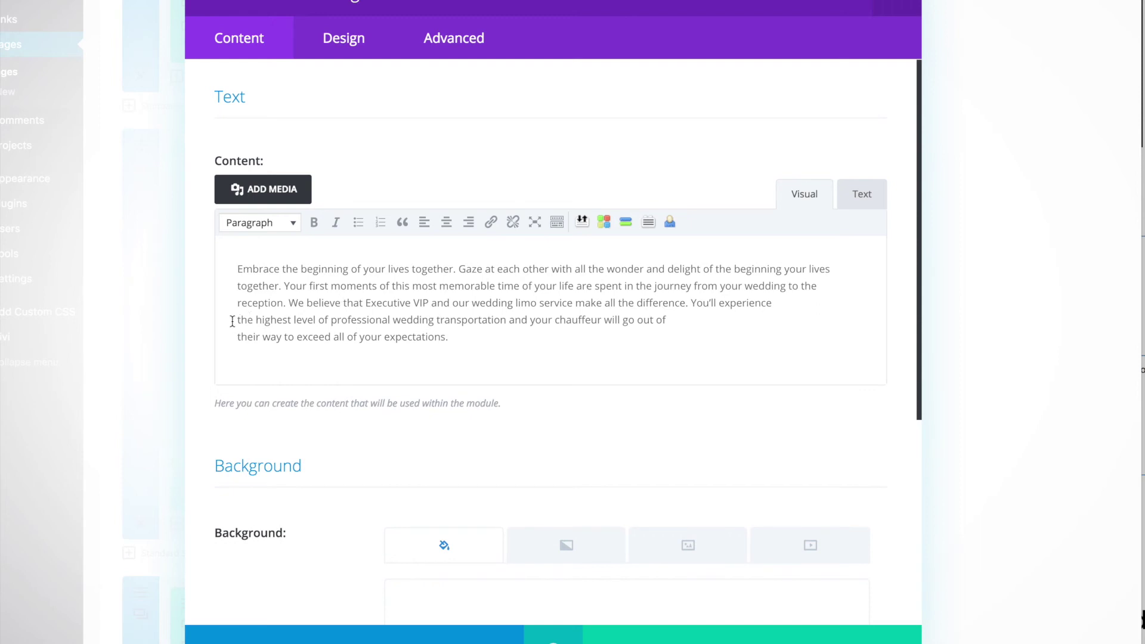
key("BackSpace")
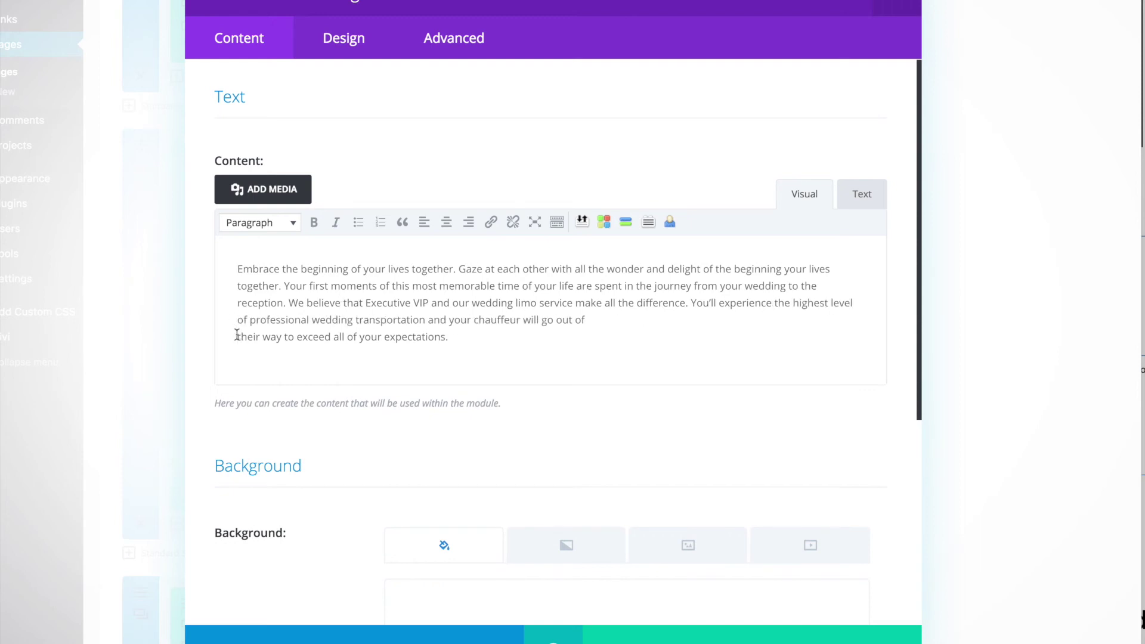
left_click(237, 336)
key("BackSpace")
left_click(552, 635)
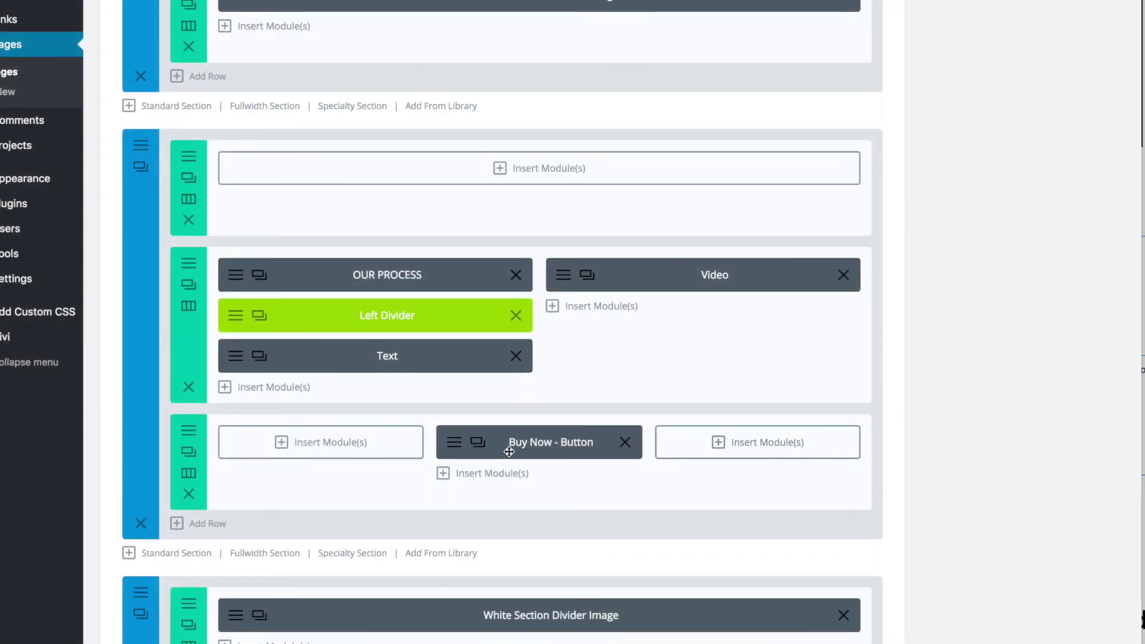
Step: Change the Buy Now button's label to BOOK NOW
left_click(461, 440)
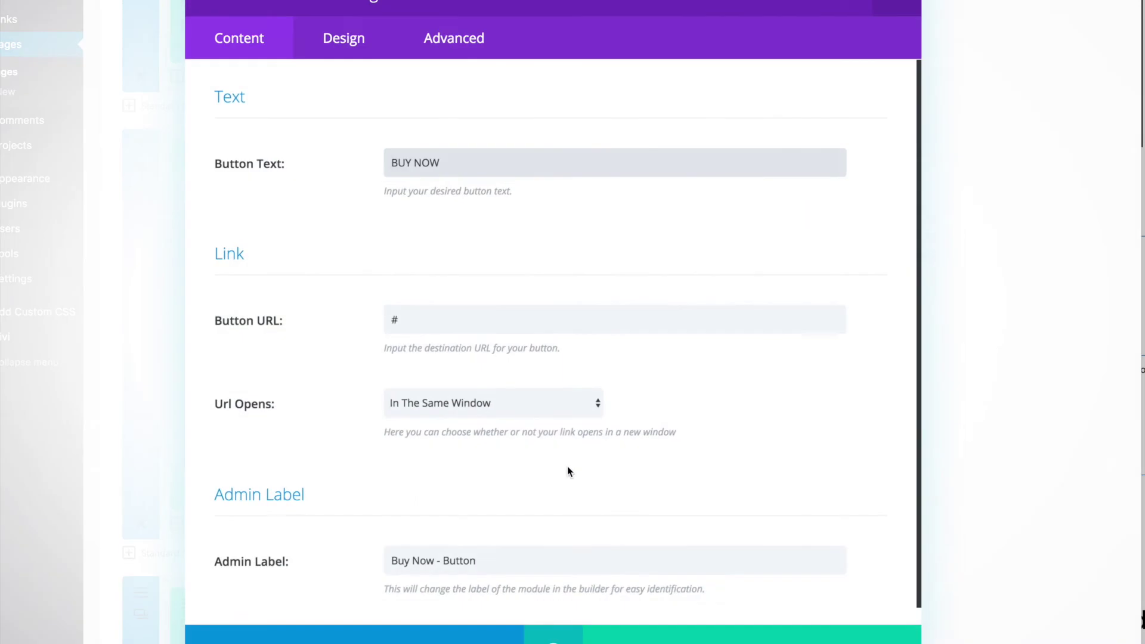
double_click(399, 163)
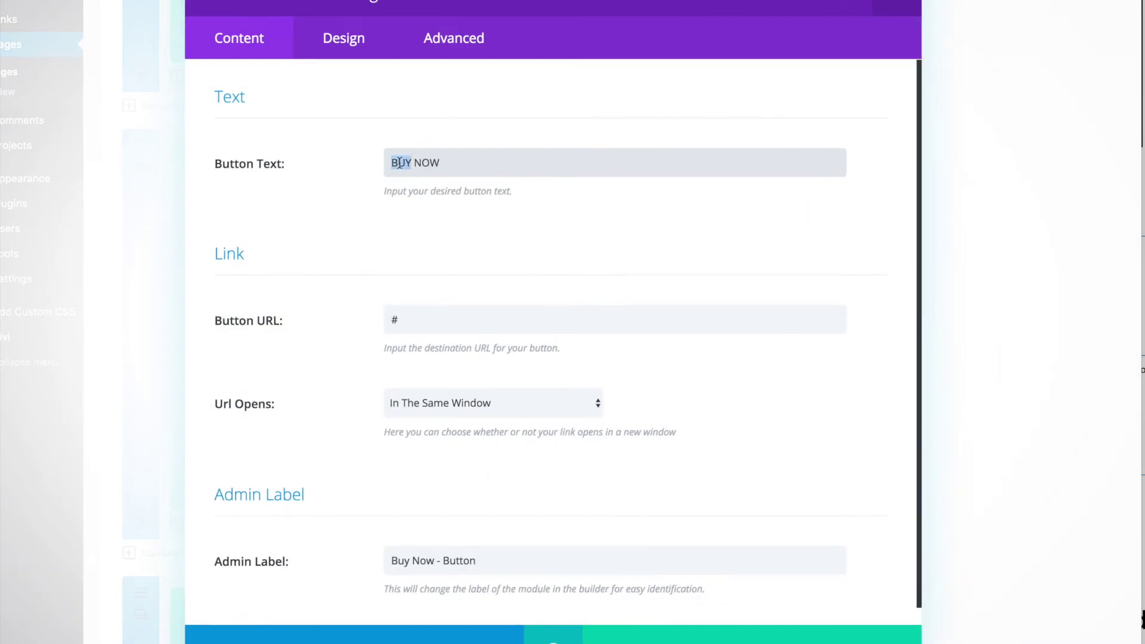
key("ctrl+a")
type("B")
left_click(686, 629)
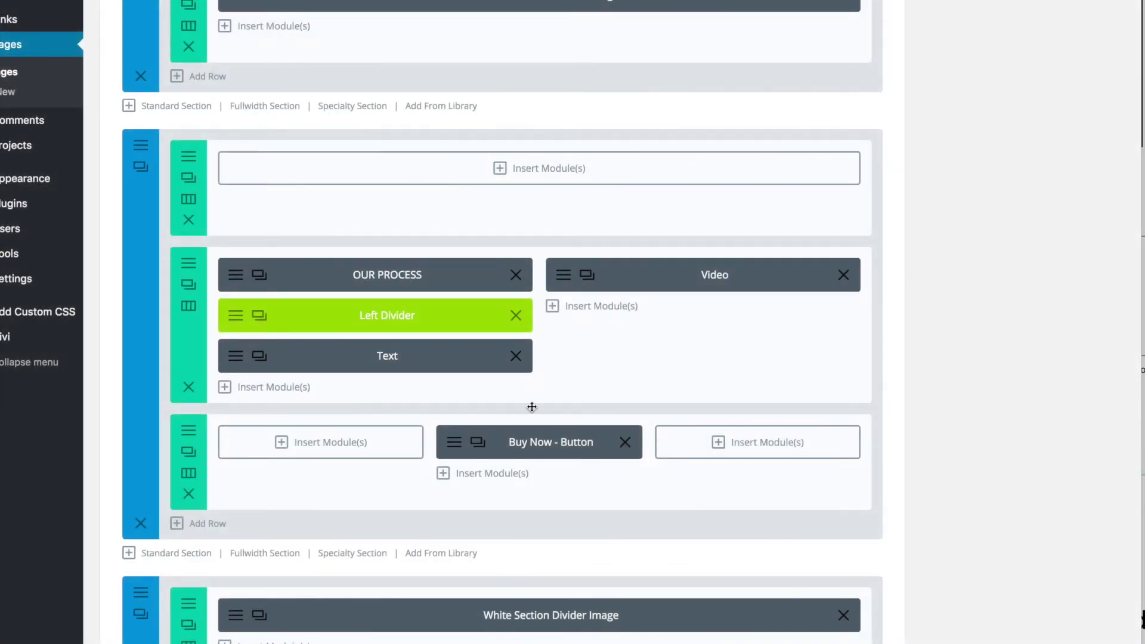
Step: Delete the QUESTIONS section further down the page
scroll(481, 474, "down", 5)
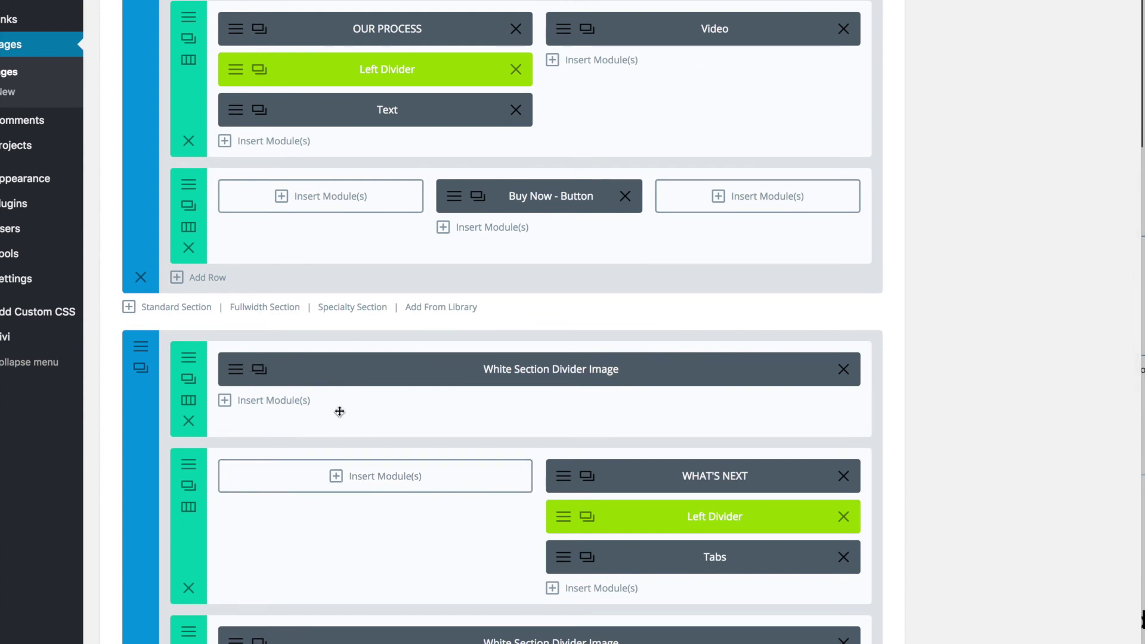
scroll(297, 368, "down", 2)
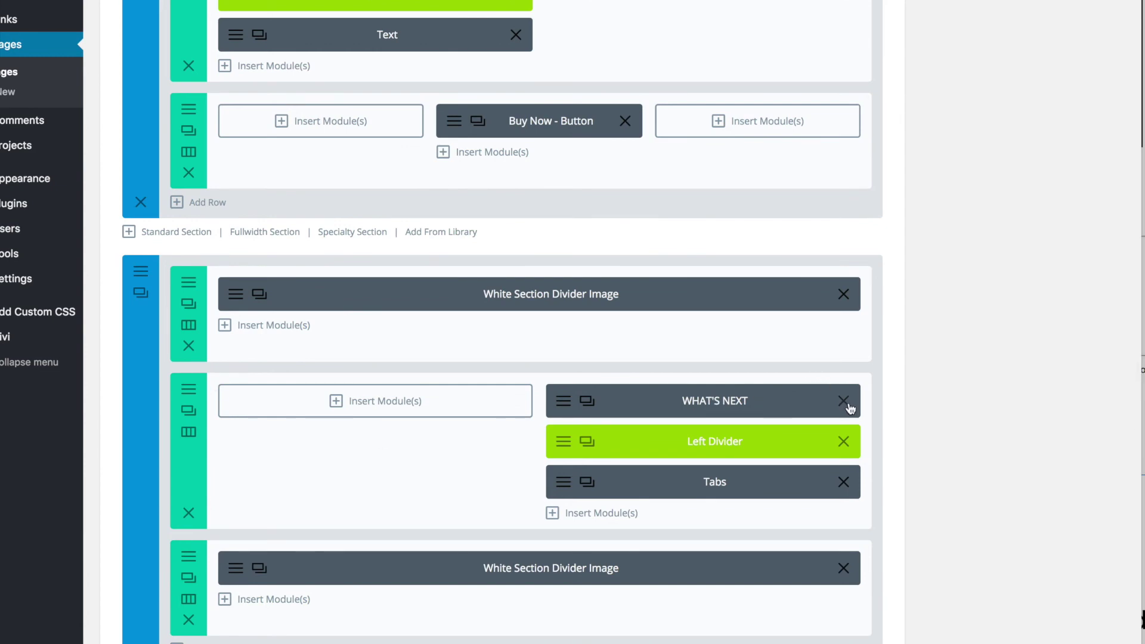
scroll(679, 412, "down", 10)
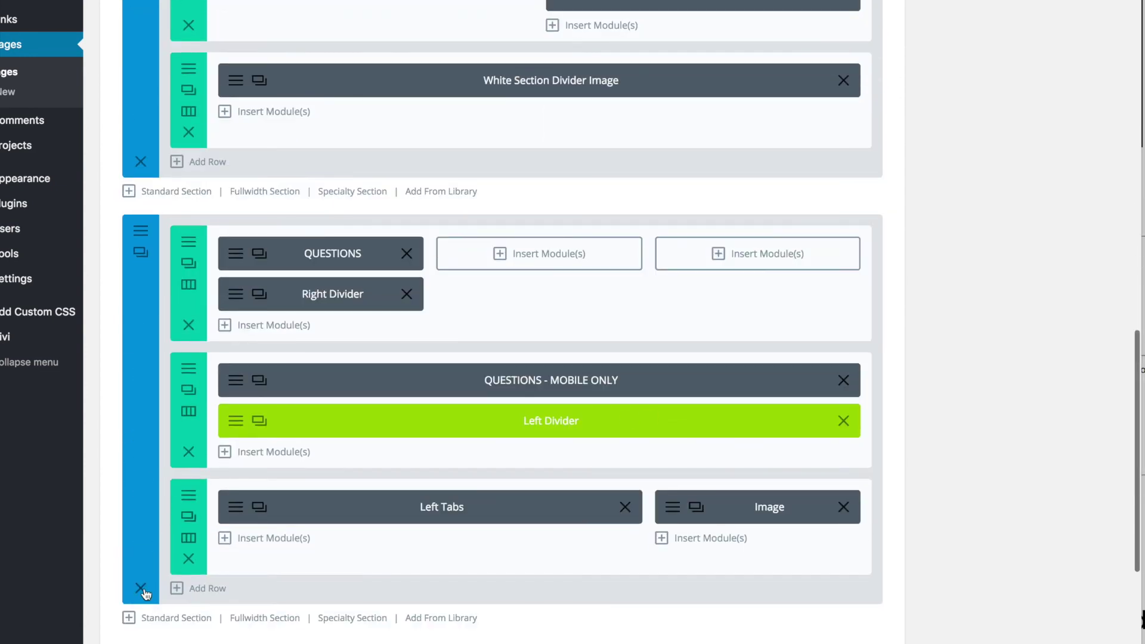
left_click(141, 588)
Step: Update the page to save the changes
scroll(188, 207, "up", 5)
scroll(188, 206, "up", 10)
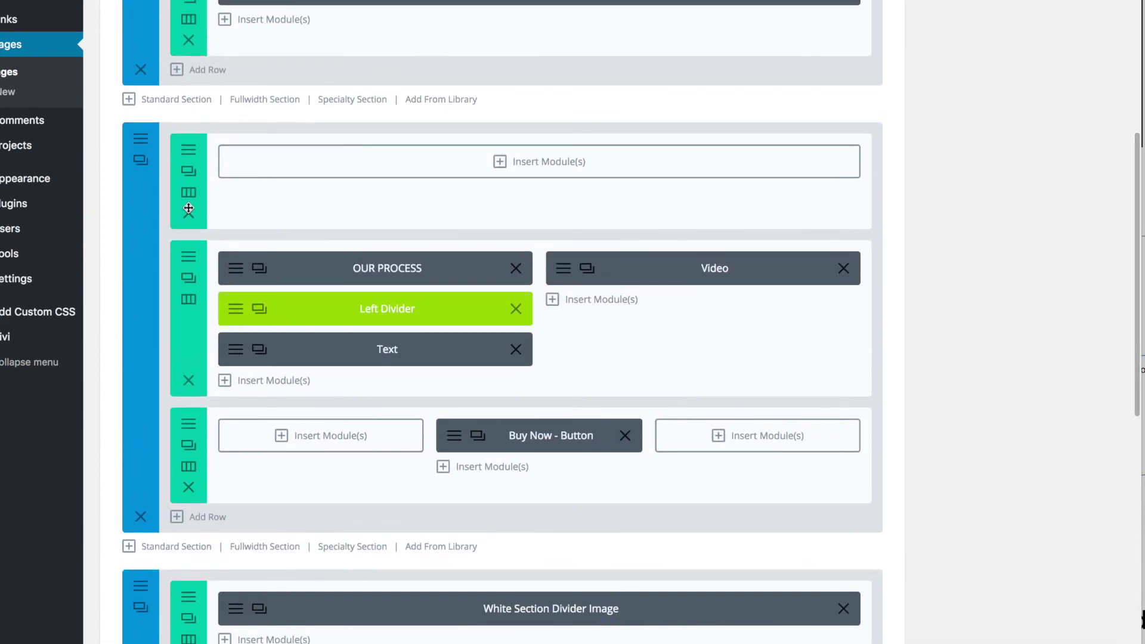
scroll(190, 417, "down", 5)
scroll(208, 495, "down", 4)
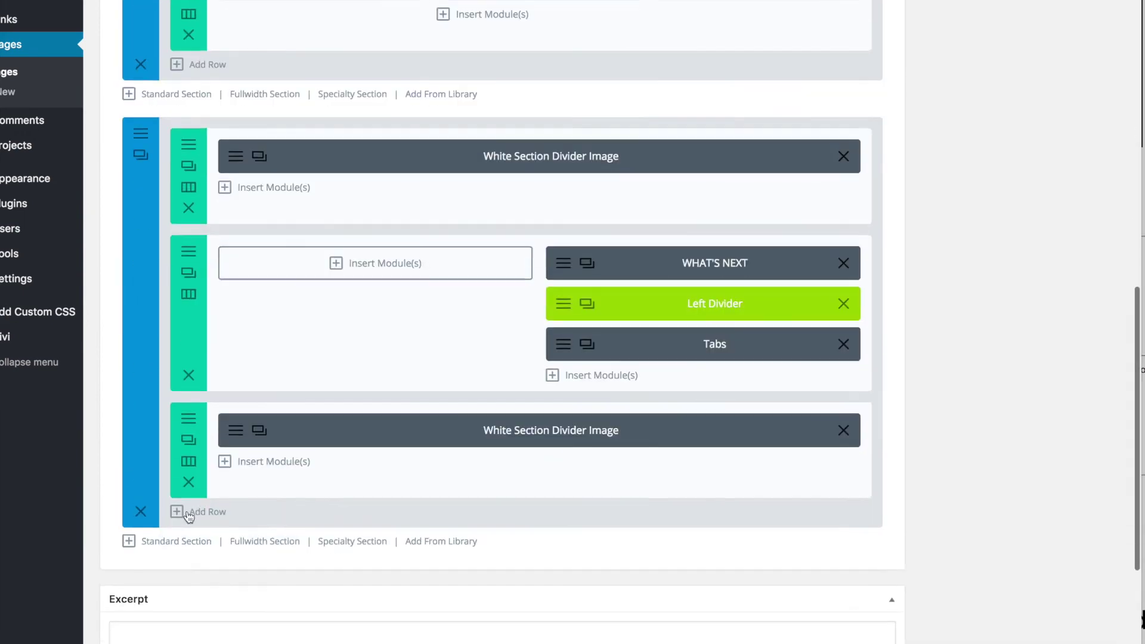
scroll(549, 376, "down", 8)
left_click_drag(1136, 418, 1127, 80)
scroll(1127, 79, "down", 1)
left_click(1092, 312)
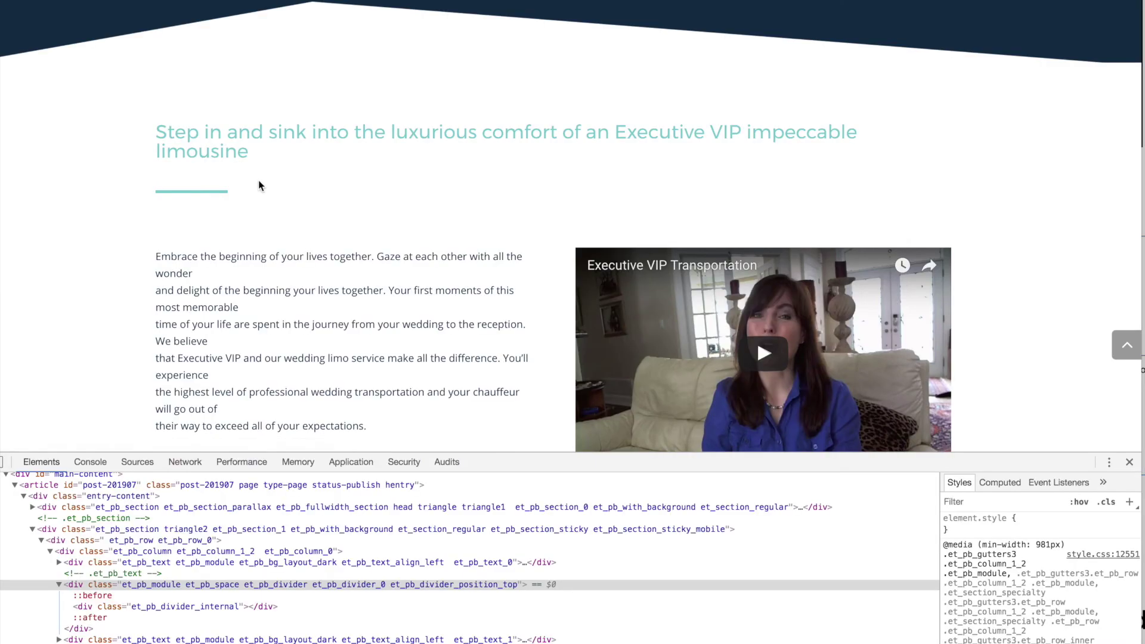
key("super+r")
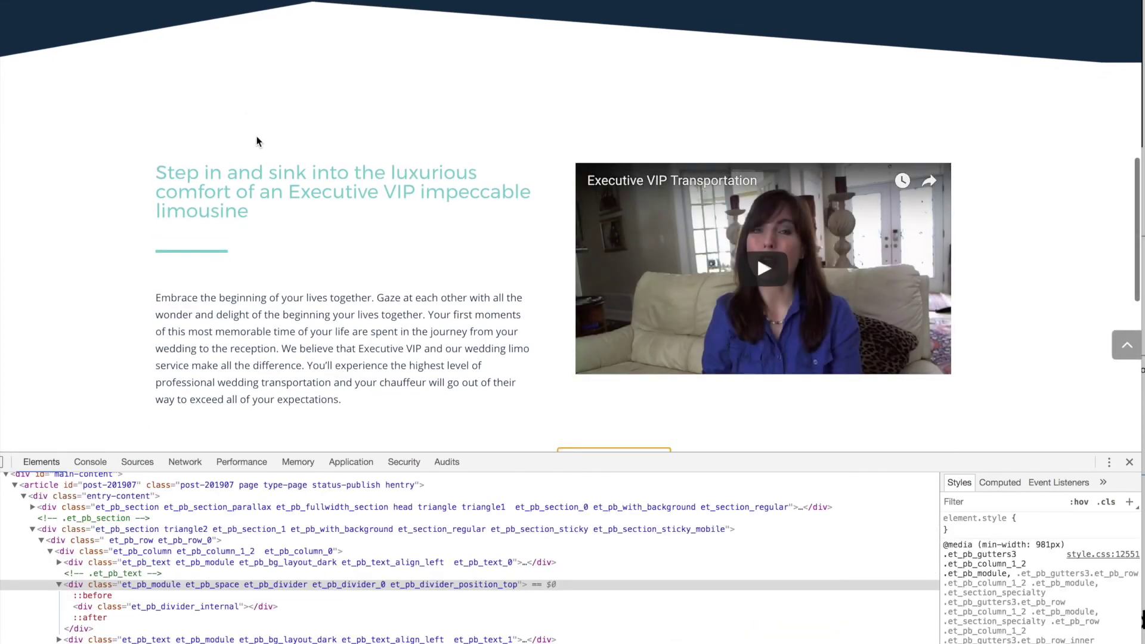
scroll(257, 136, "down", 10)
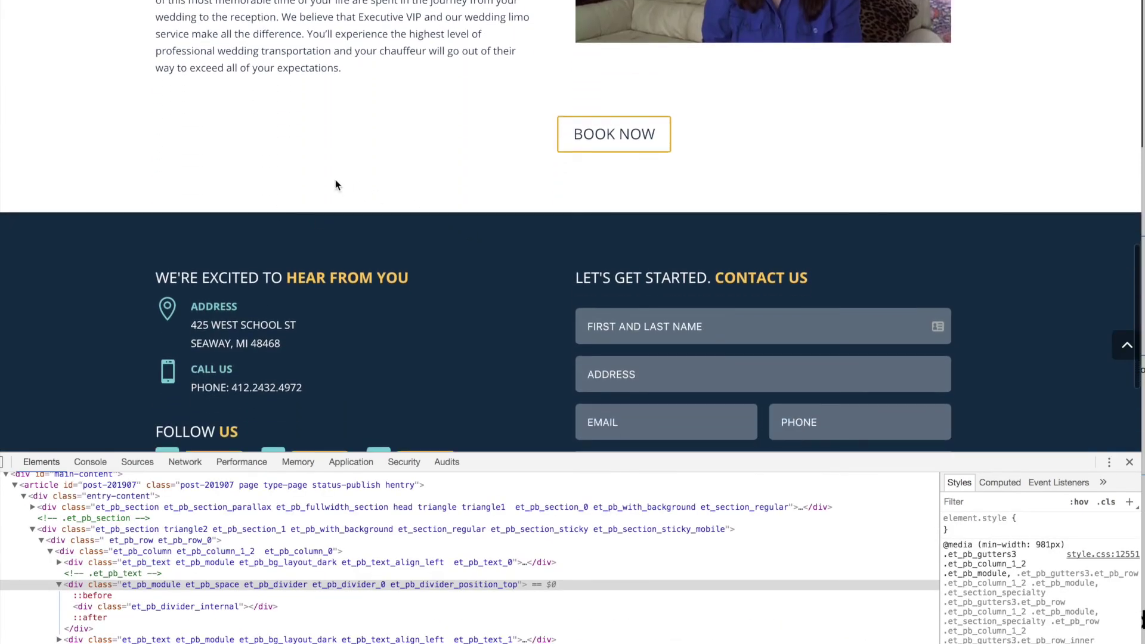
scroll(230, 164, "down", 4)
scroll(230, 163, "up", 2)
scroll(230, 163, "up", 5)
scroll(230, 163, "down", 3)
scroll(230, 163, "up", 11)
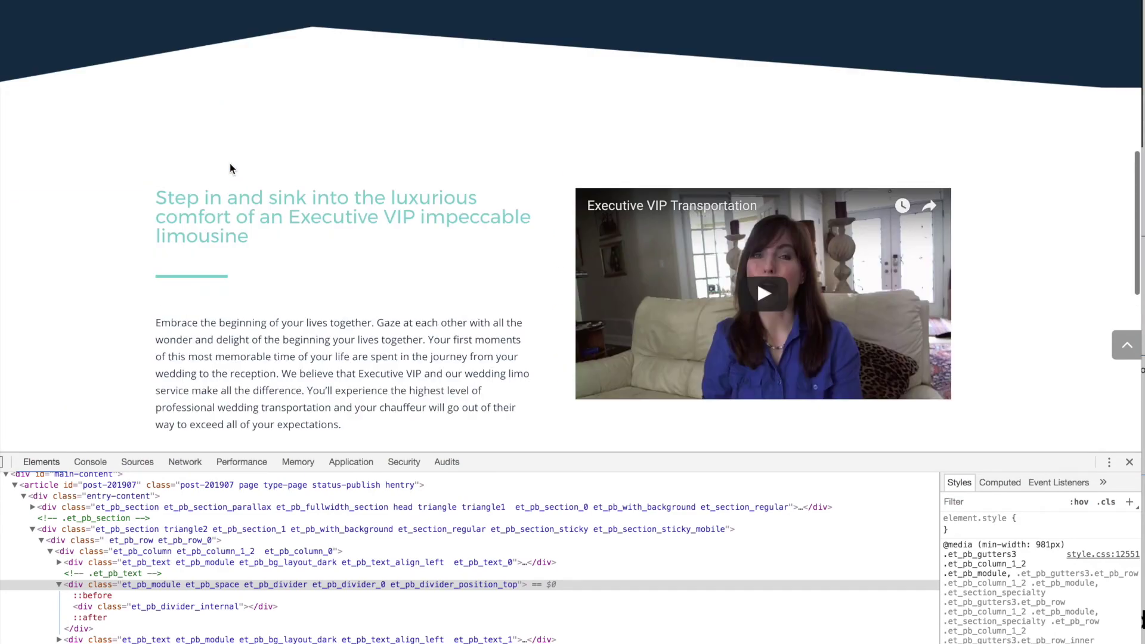
scroll(231, 163, "up", 8)
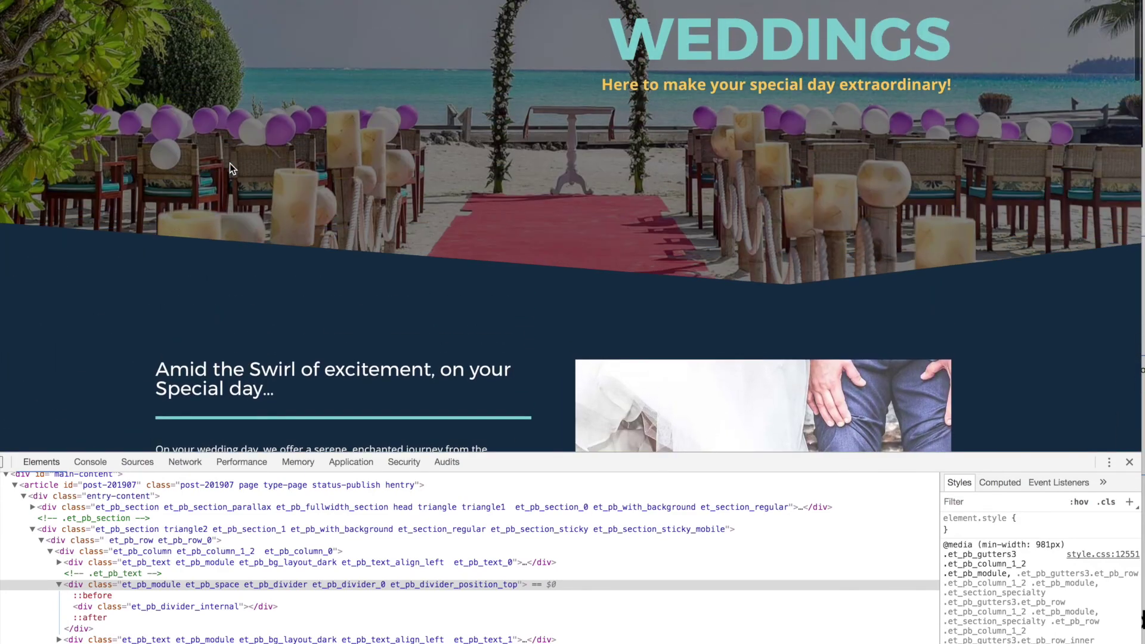
scroll(230, 163, "down", 15)
scroll(230, 163, "down", 2)
scroll(230, 163, "up", 3)
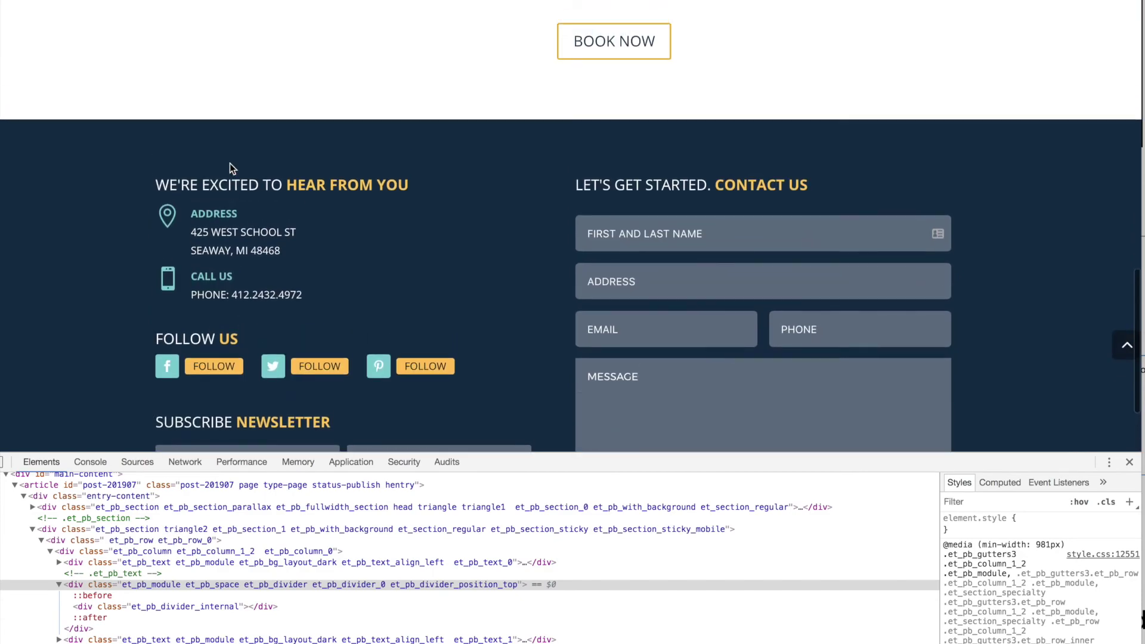
scroll(230, 163, "up", 7)
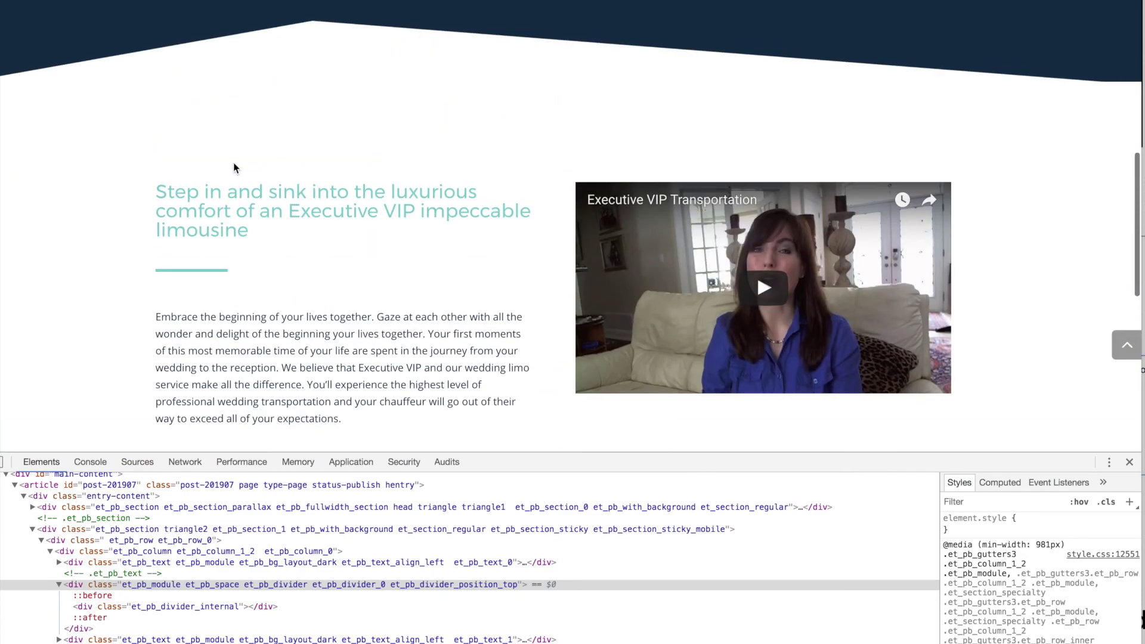
scroll(240, 166, "down", 5)
scroll(240, 165, "up", 12)
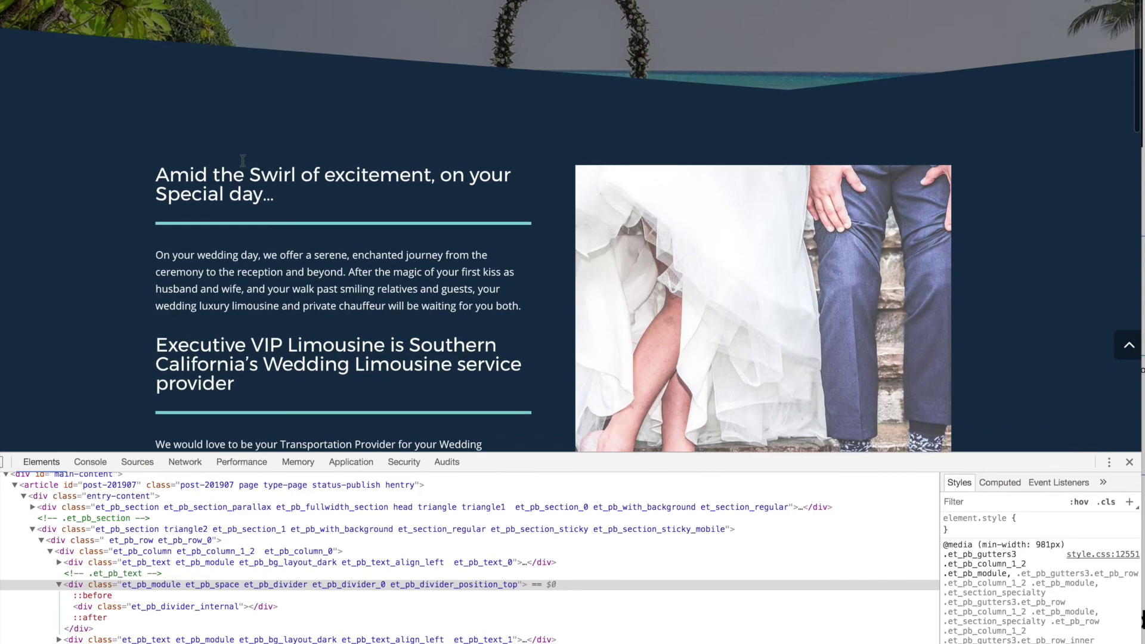
scroll(242, 161, "down", 5)
scroll(245, 164, "down", 7)
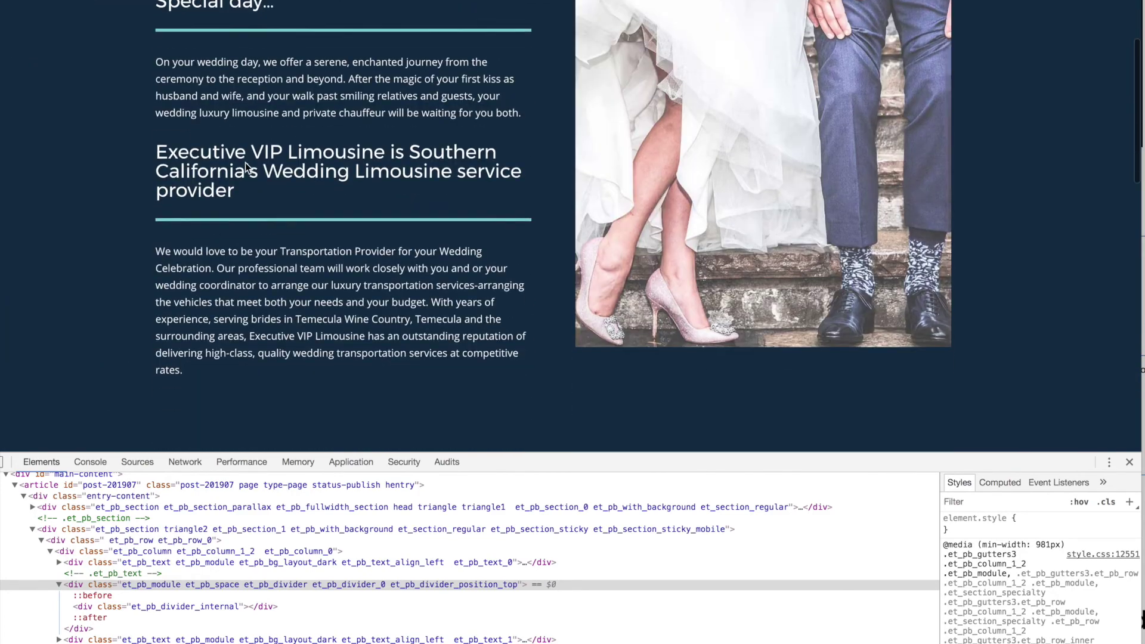
scroll(245, 165, "down", 6)
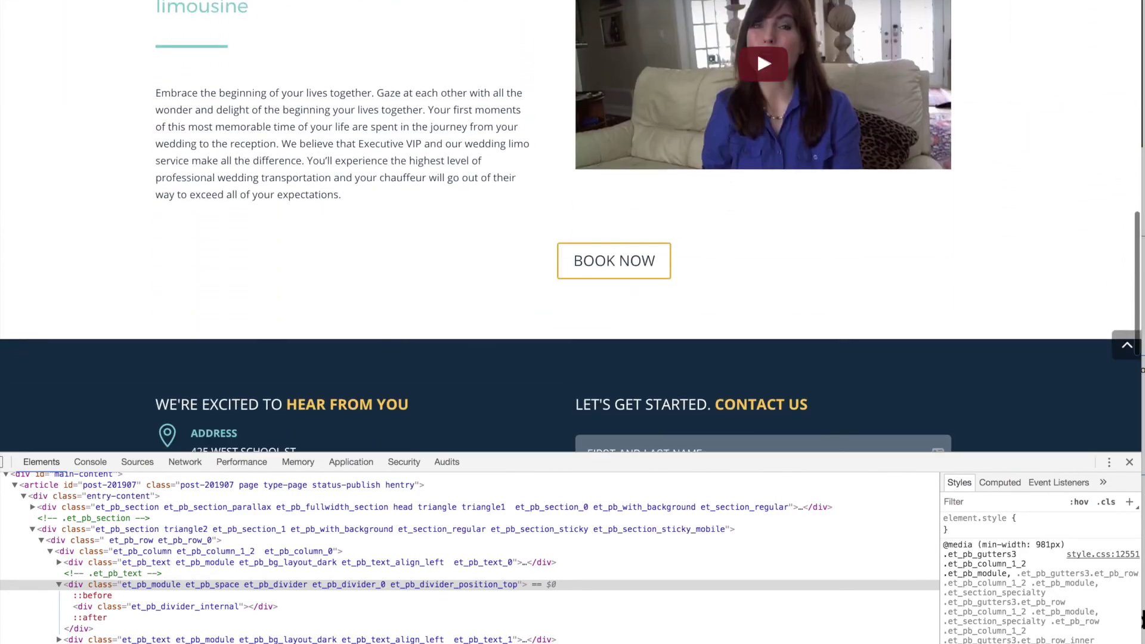
scroll(607, 49, "up", 10)
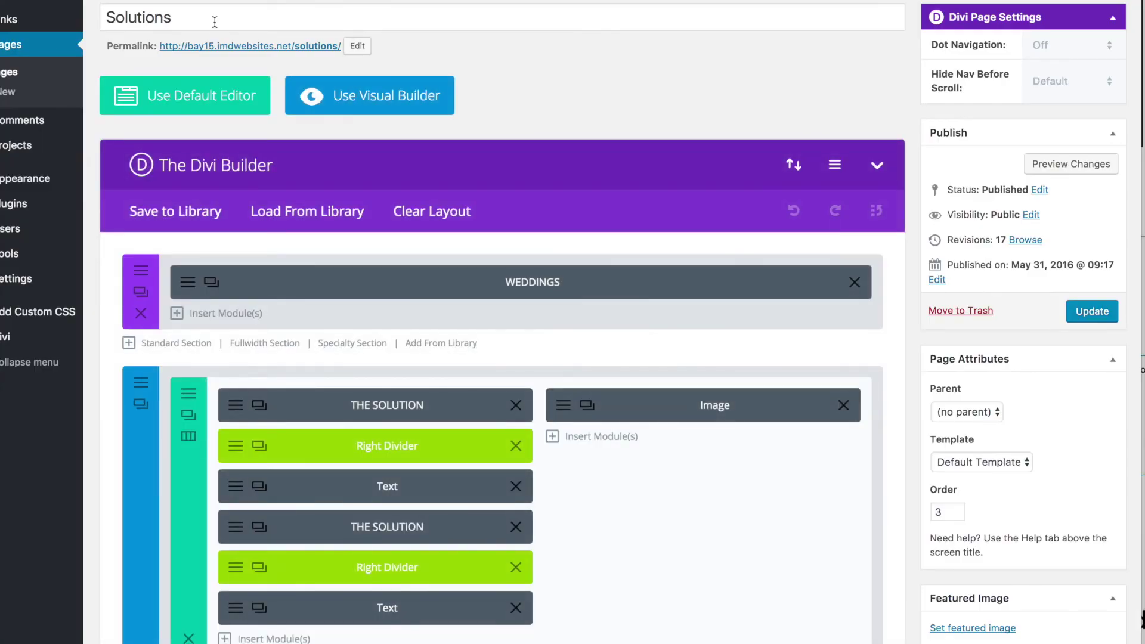
Step: Retitle the page from Solutions to Weddings and update it
left_click_drag(215, 22, 107, 18)
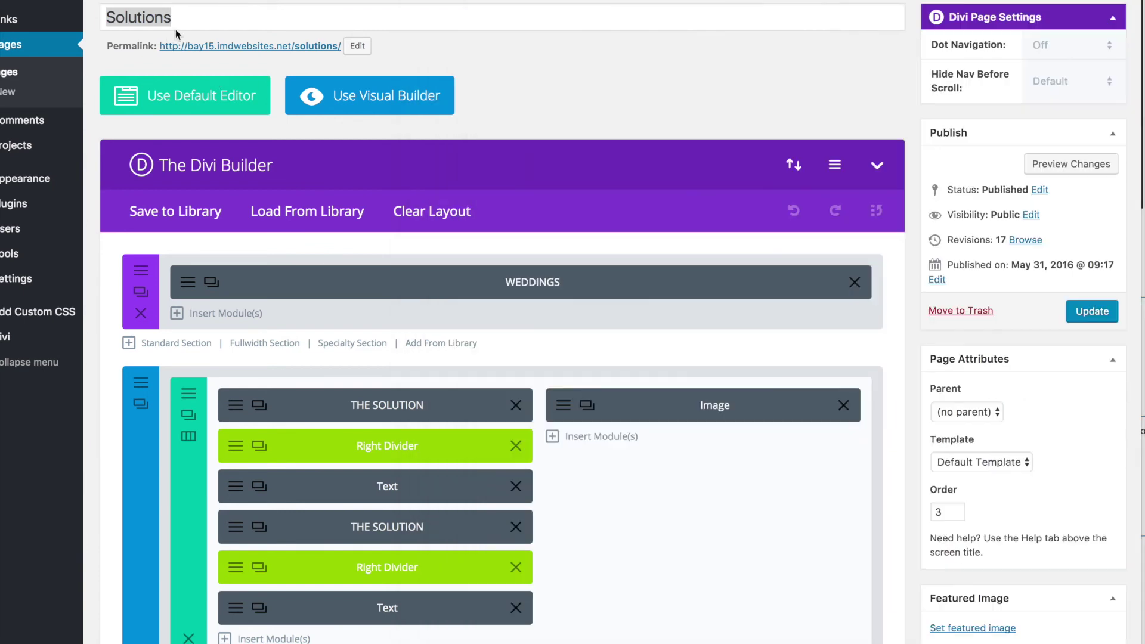
left_click(186, 15)
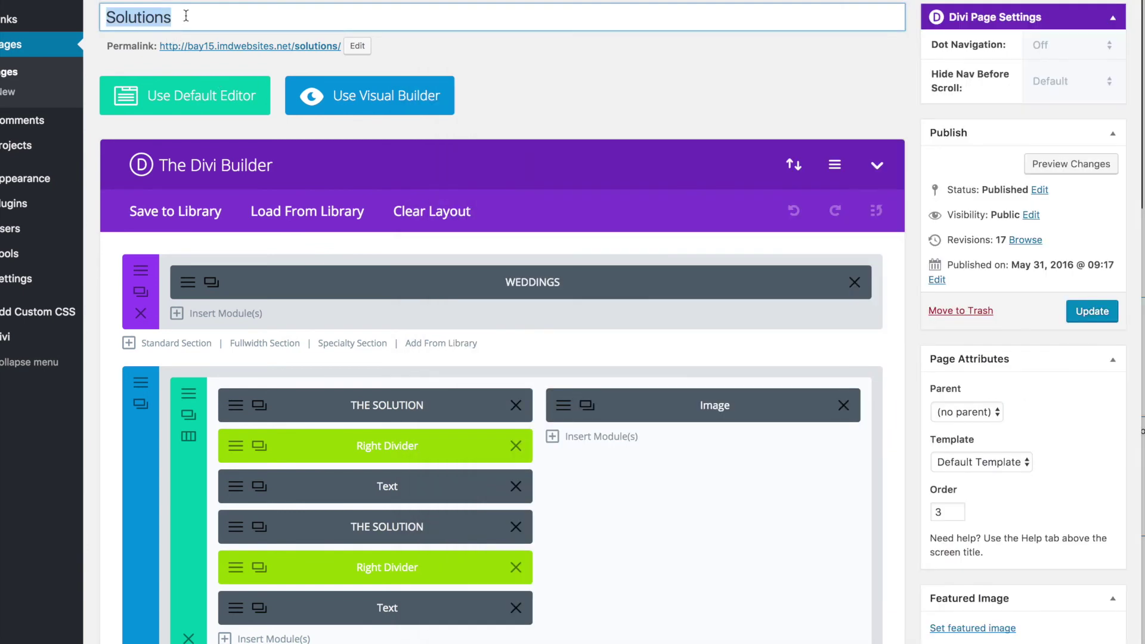
type("Weddings")
left_click(1089, 316)
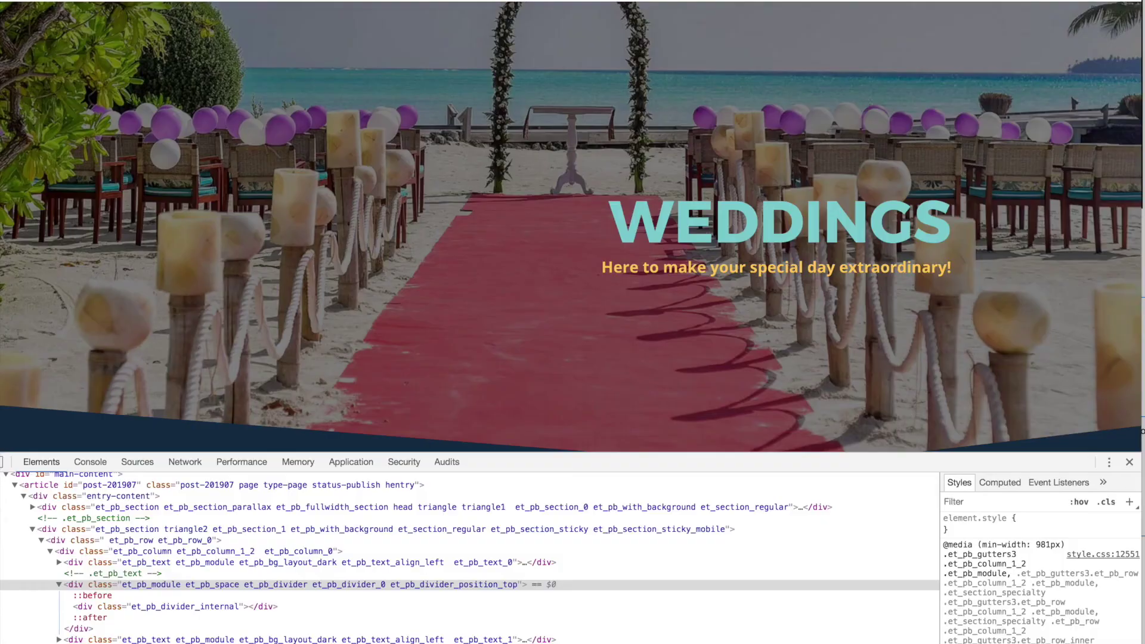
right_click(353, 3)
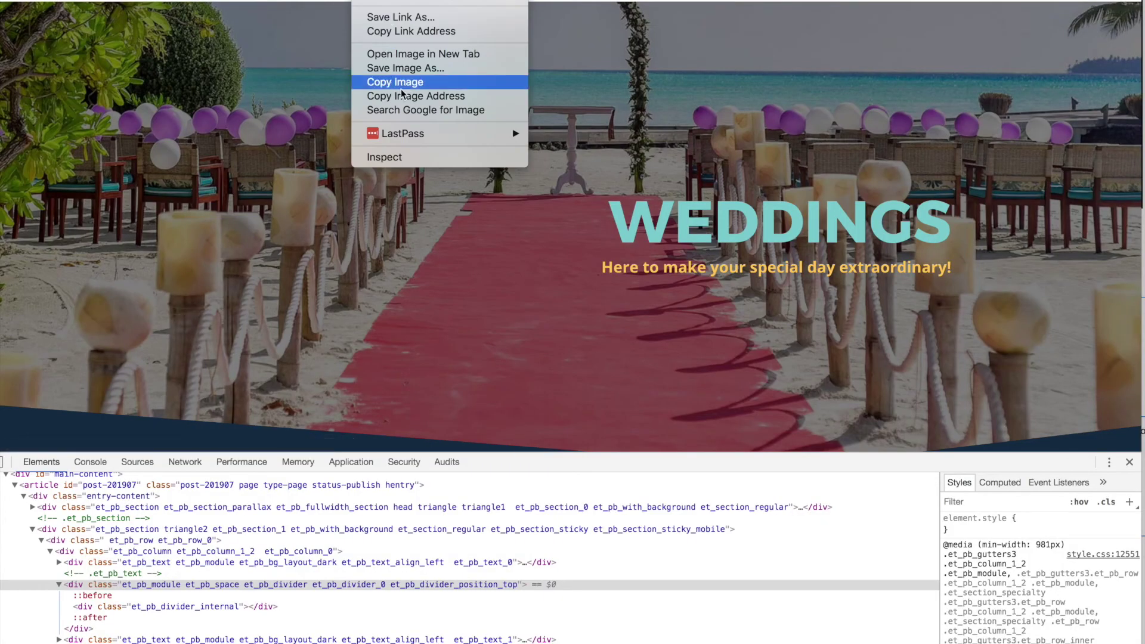
Step: Inspect the header logo image in DevTools, reading its 732 x 162 pixel actual size
left_click(382, 157)
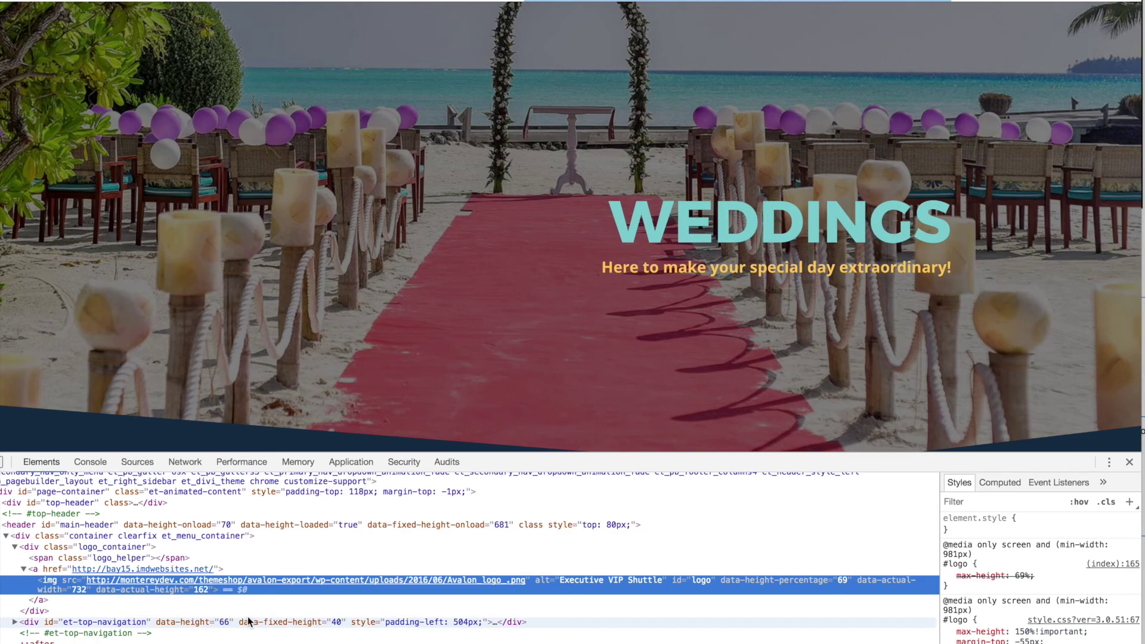
mouse_move(232, 583)
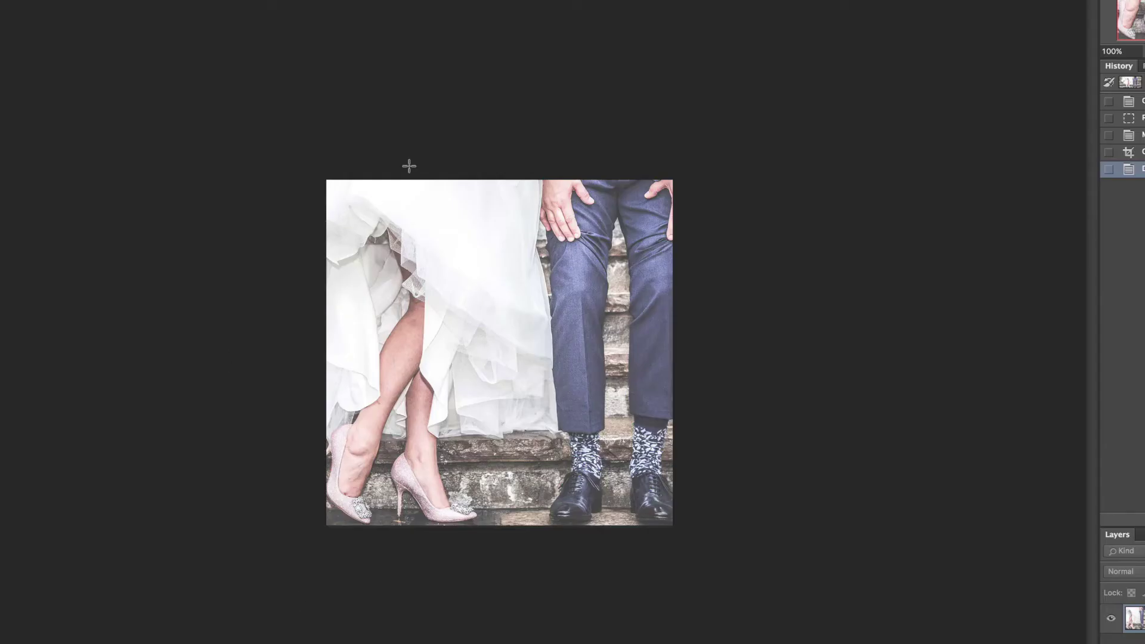
Step: Create a new blank Photoshop document with a height of 162 pixels
key("super+n")
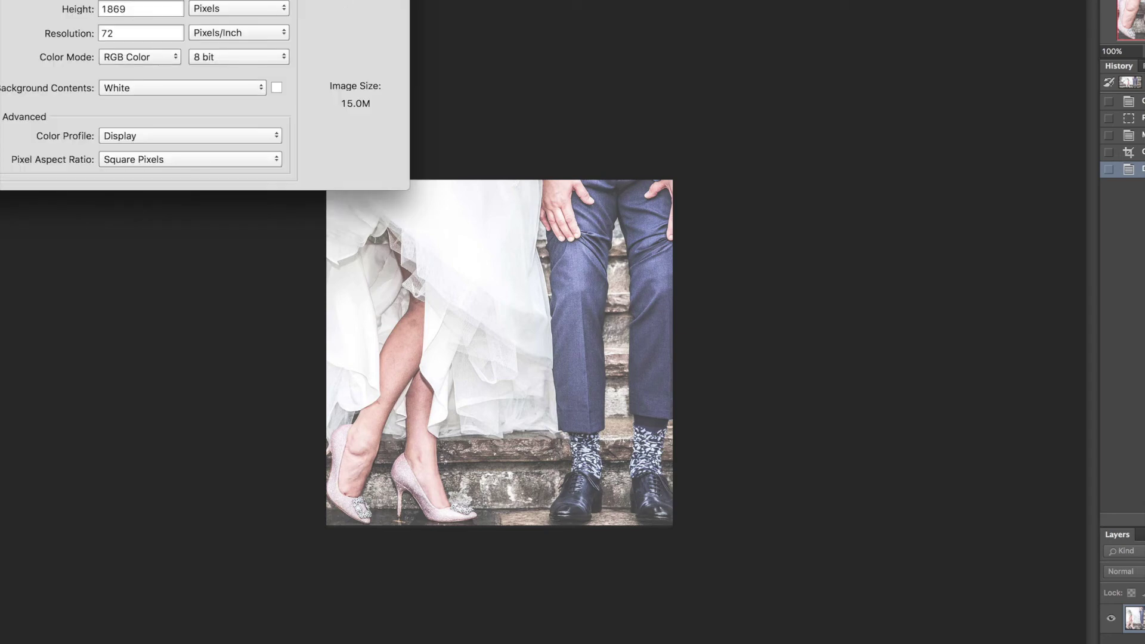
key("Tab")
type("162")
key("Return")
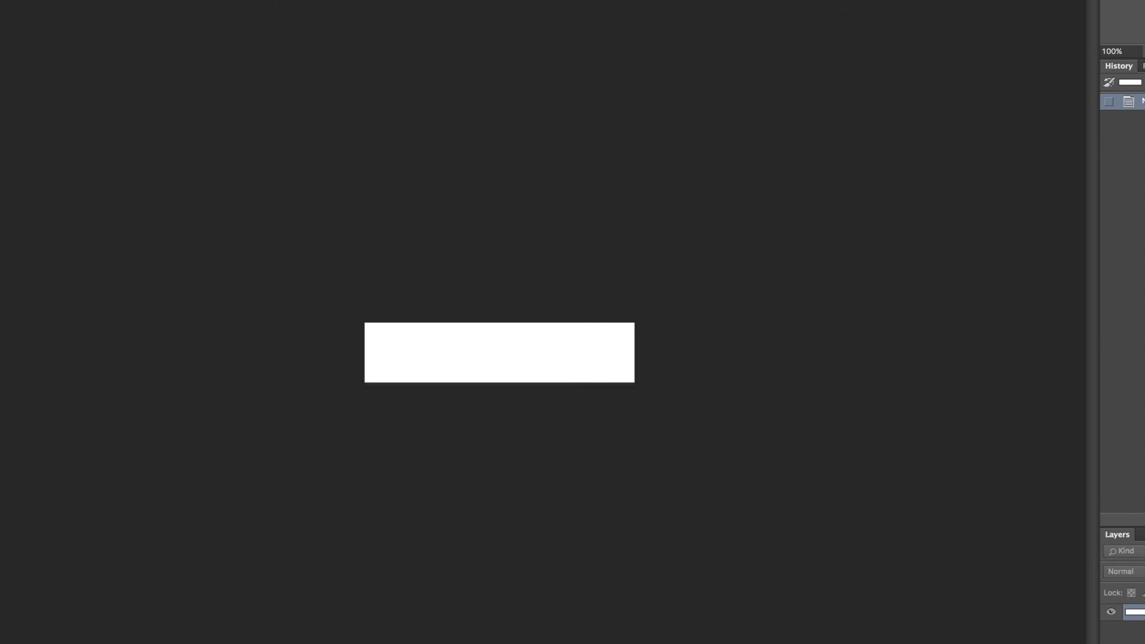
key("super+Tab")
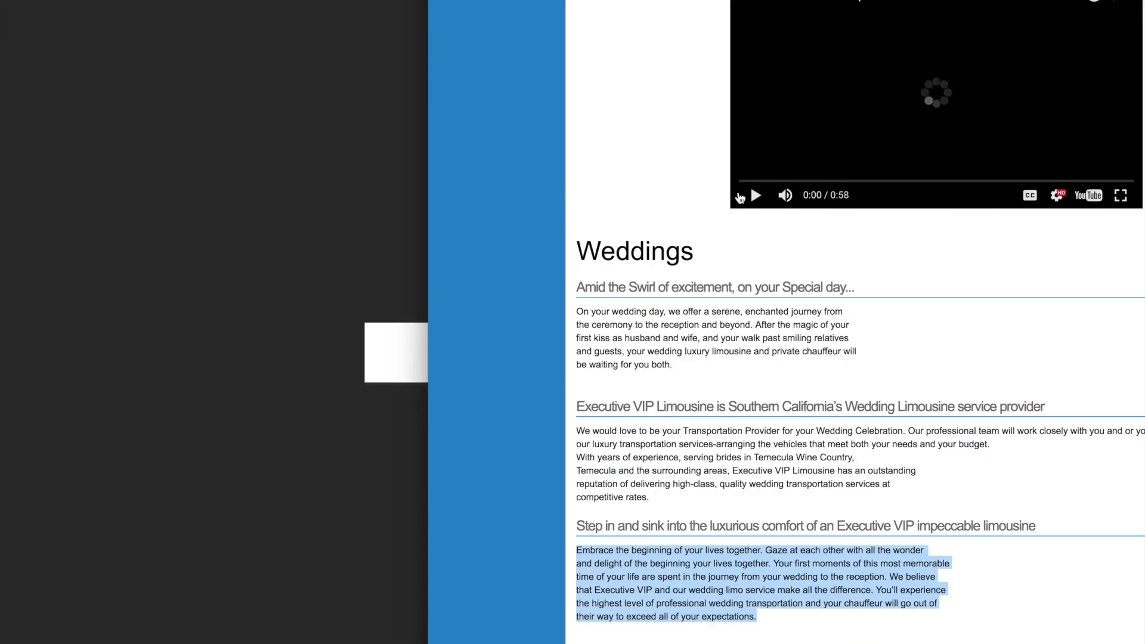
left_click(324, 274)
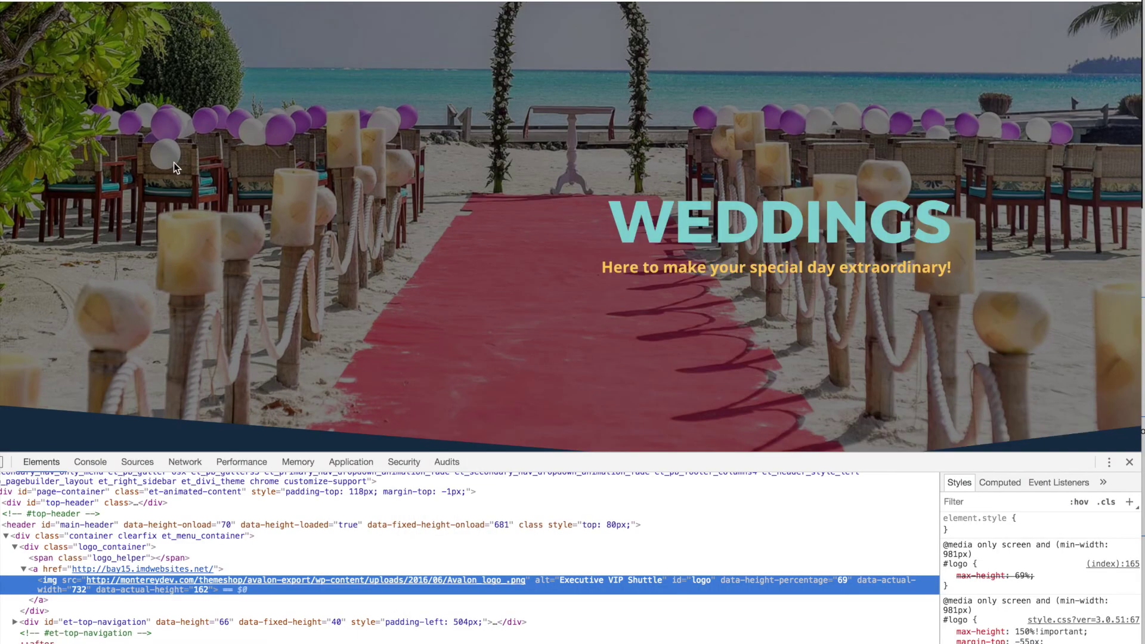
Step: Inspect the dark wedding text section in DevTools and copy its #142a41 background colour
scroll(173, 162, "down", 5)
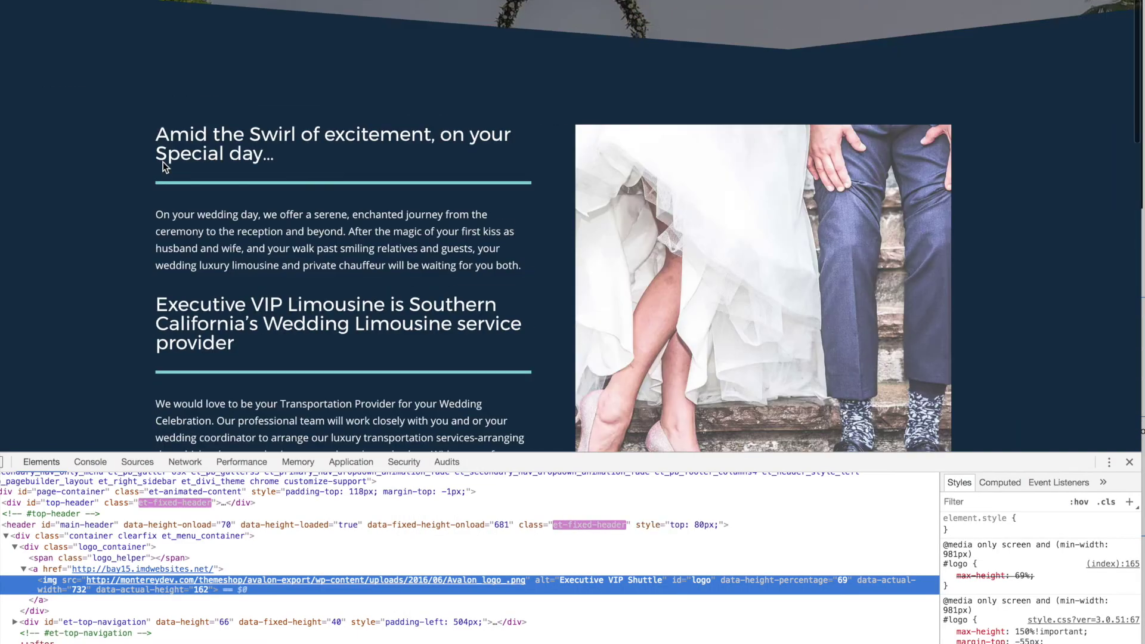
right_click(74, 117)
left_click(112, 279)
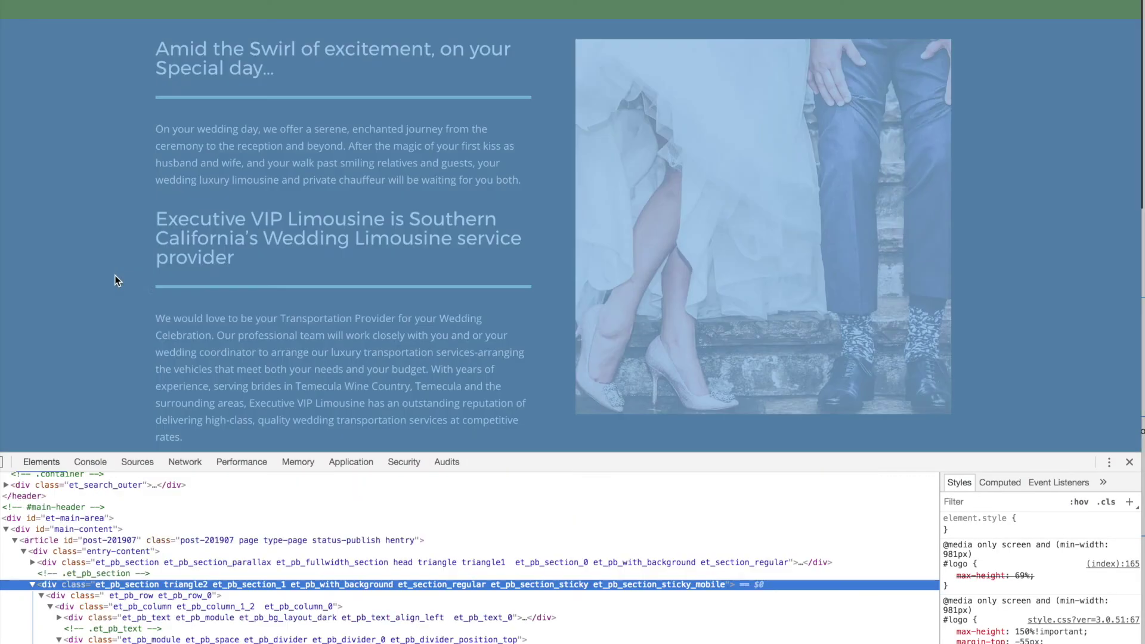
left_click_drag(259, 156, 264, 162)
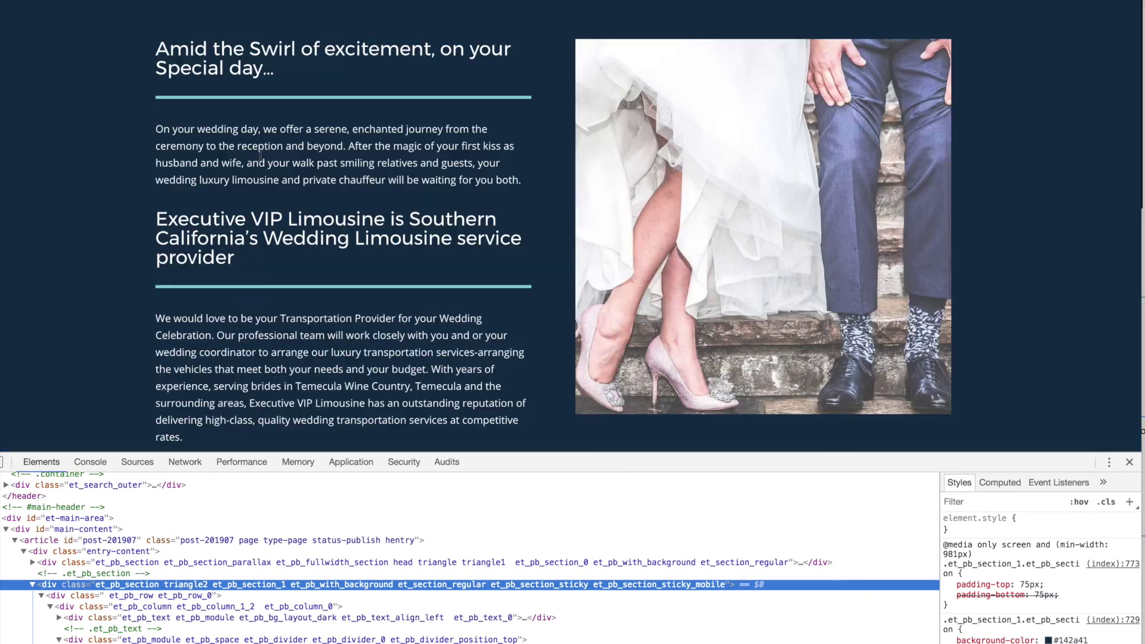
right_click(126, 119)
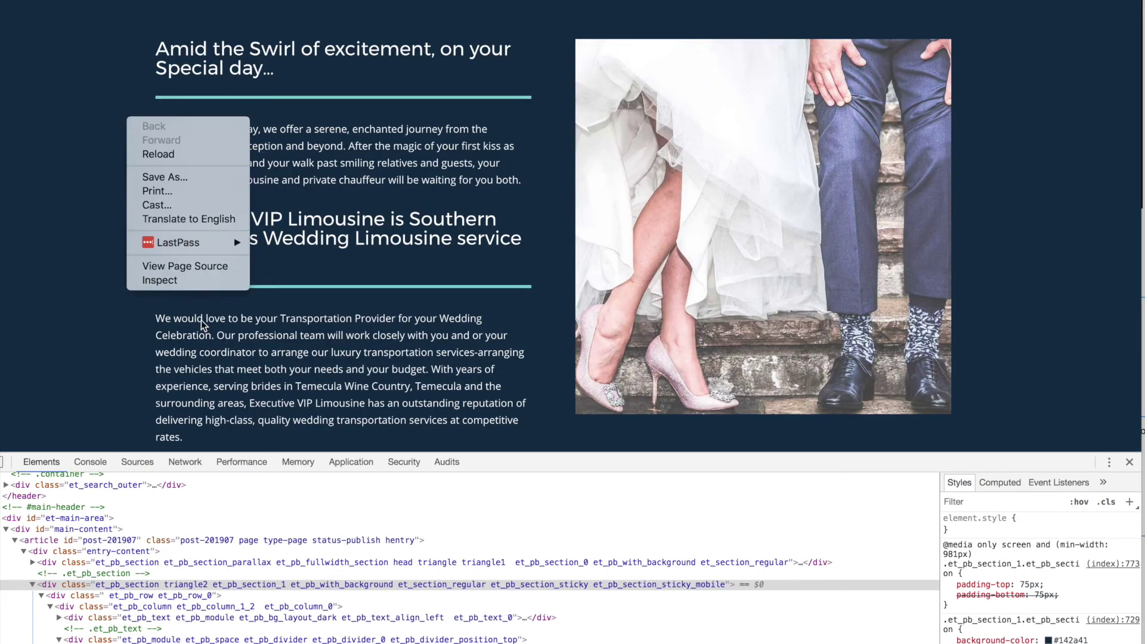
left_click(162, 281)
left_click(1066, 637)
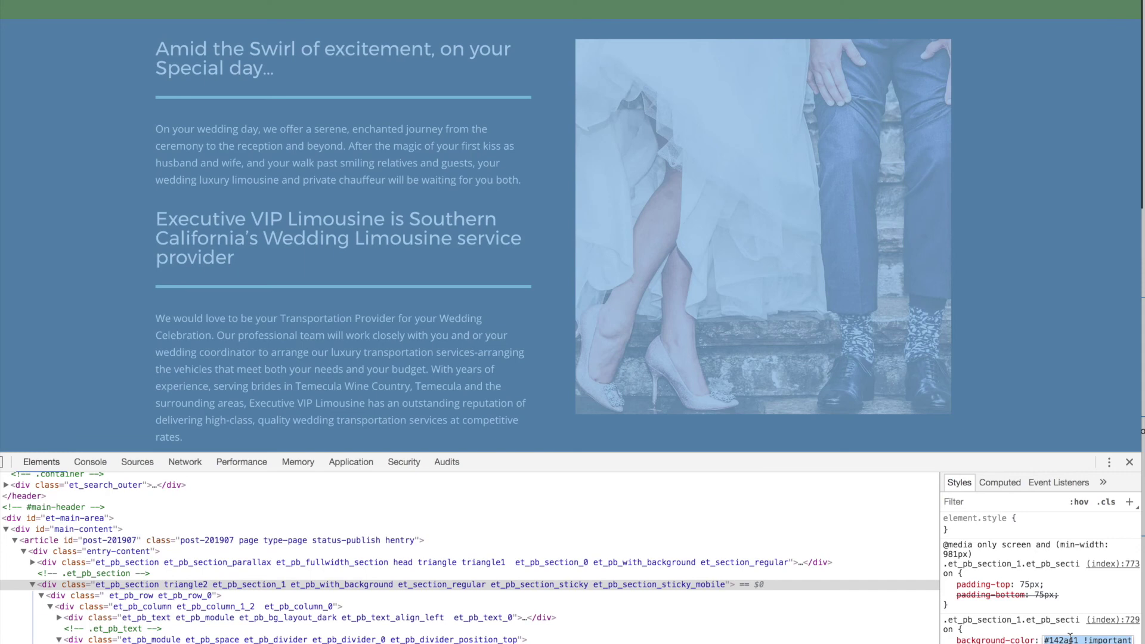
double_click(1065, 637)
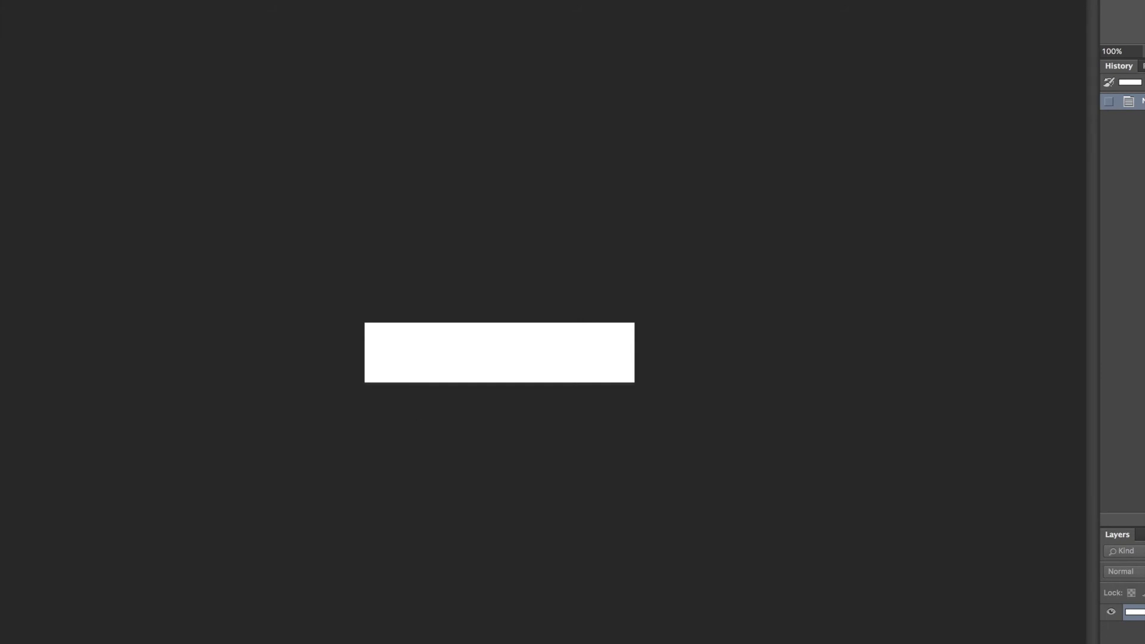
Step: Type EXECUTIVE on the canvas and colour it navy #142a41
left_click(379, 356)
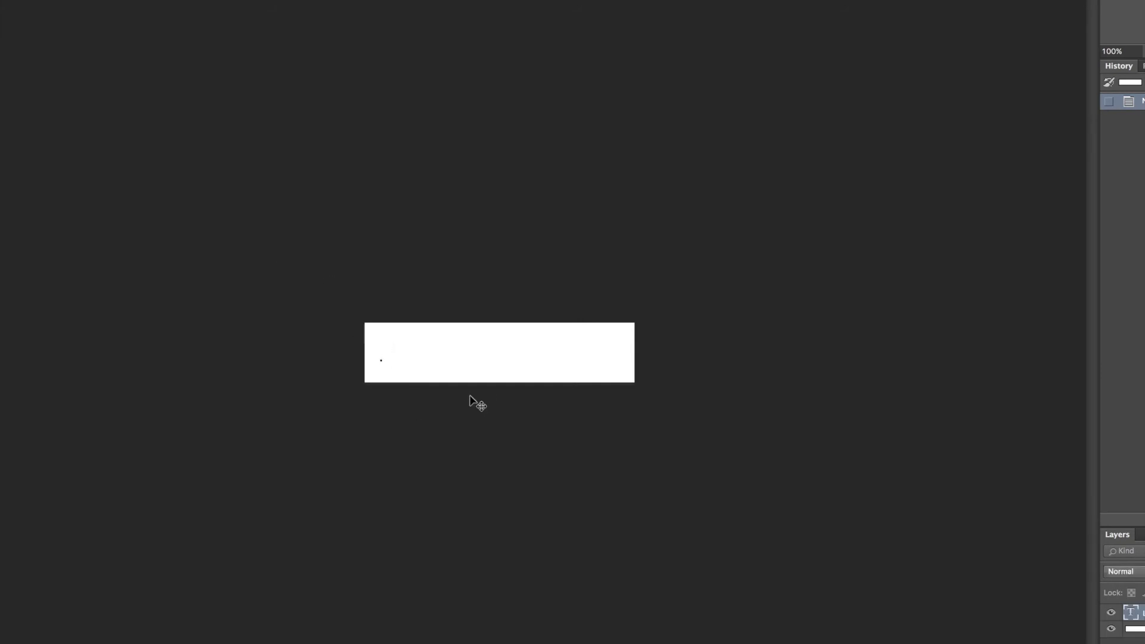
type("EXECUTIVE")
double_click(394, 357)
left_click(596, 1)
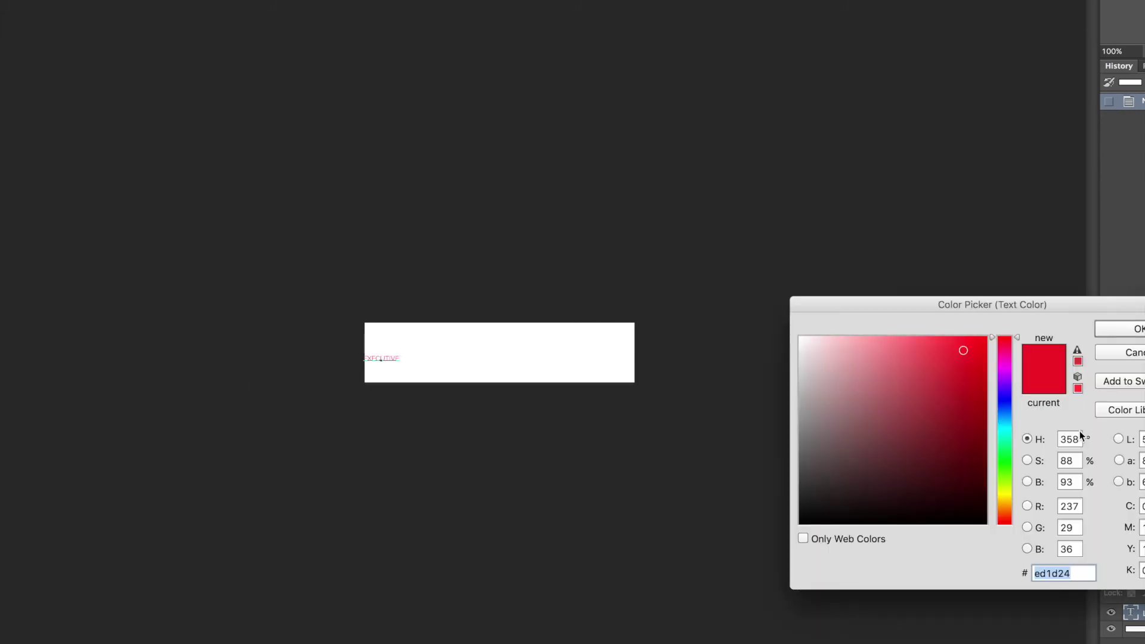
key("super+v")
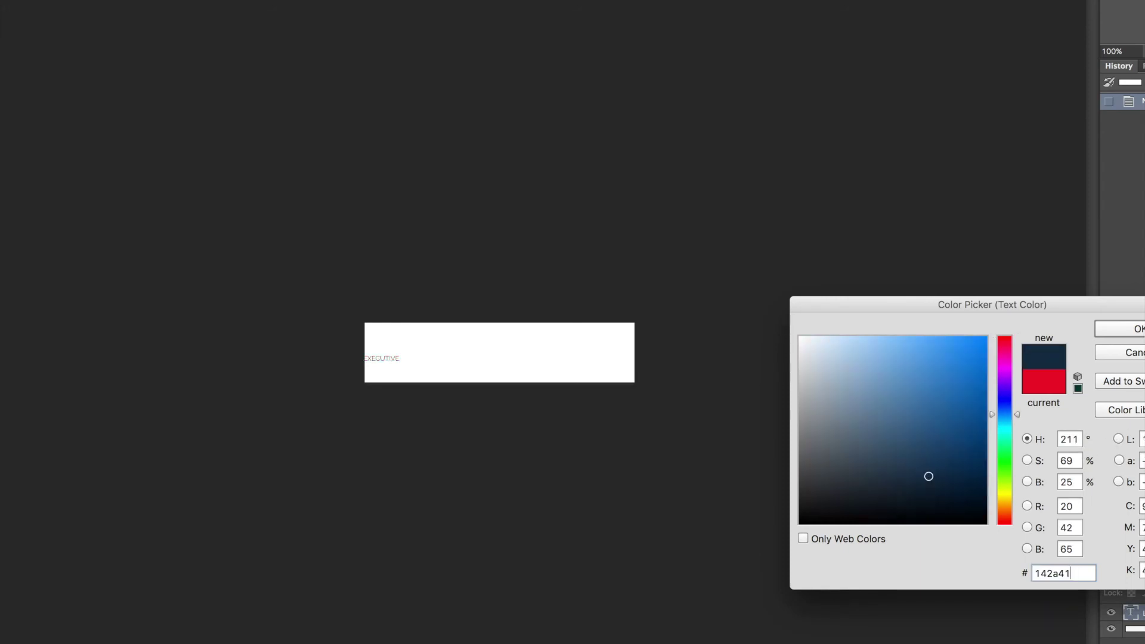
left_click(1139, 329)
Step: Enlarge EXECUTIVE to 72 pt and position it inside the white box
left_click_drag(396, 425, 409, 420)
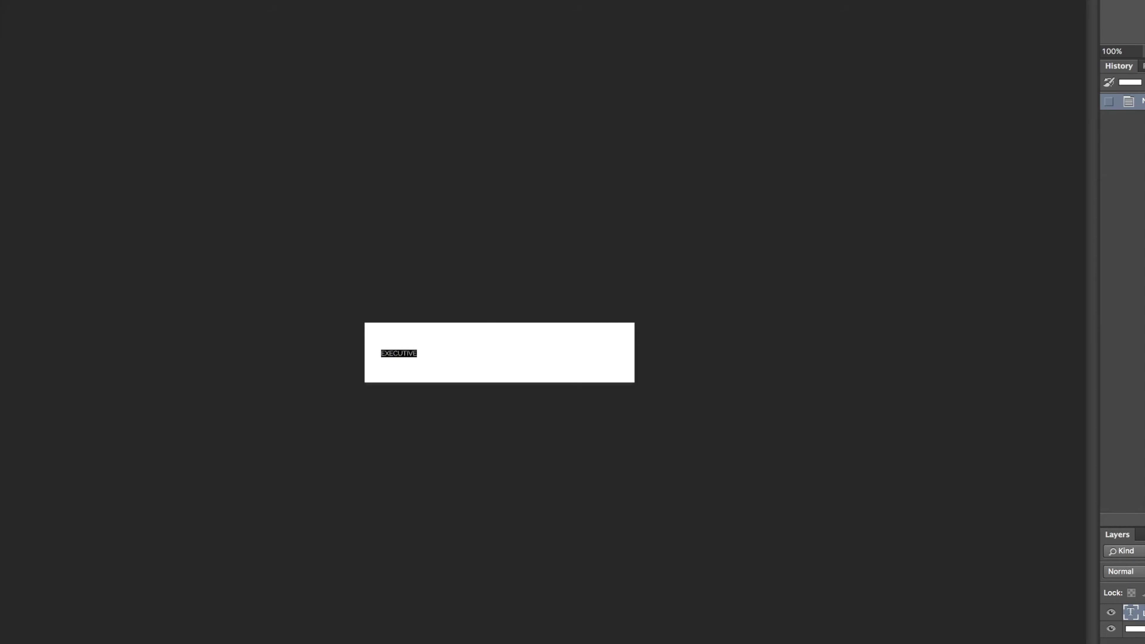
left_click(194, 31)
left_click_drag(378, 419, 427, 426)
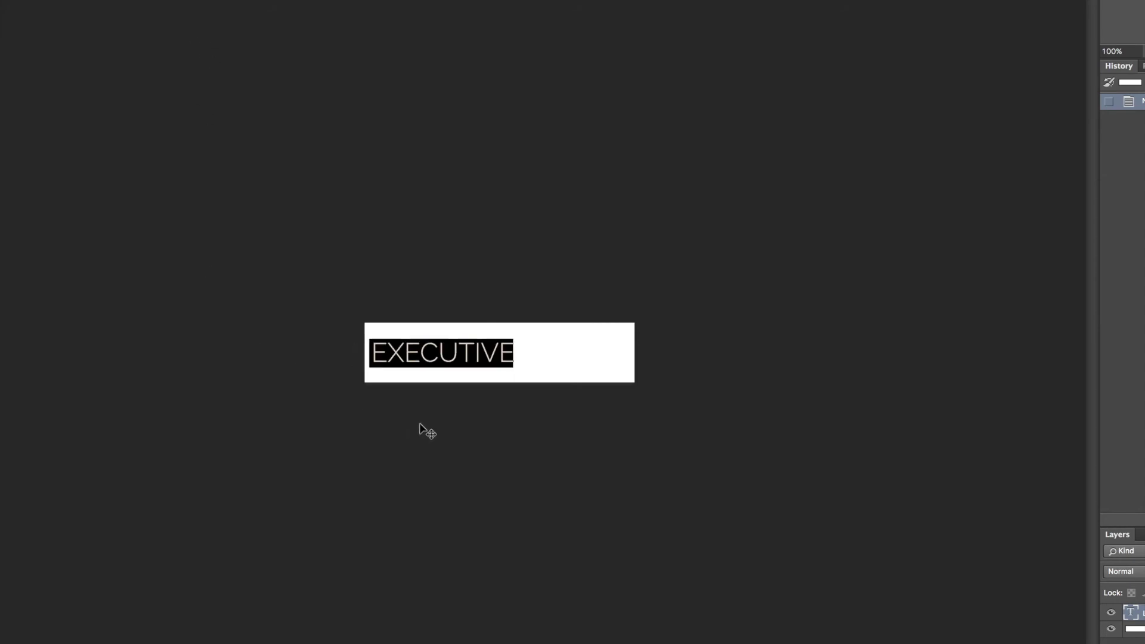
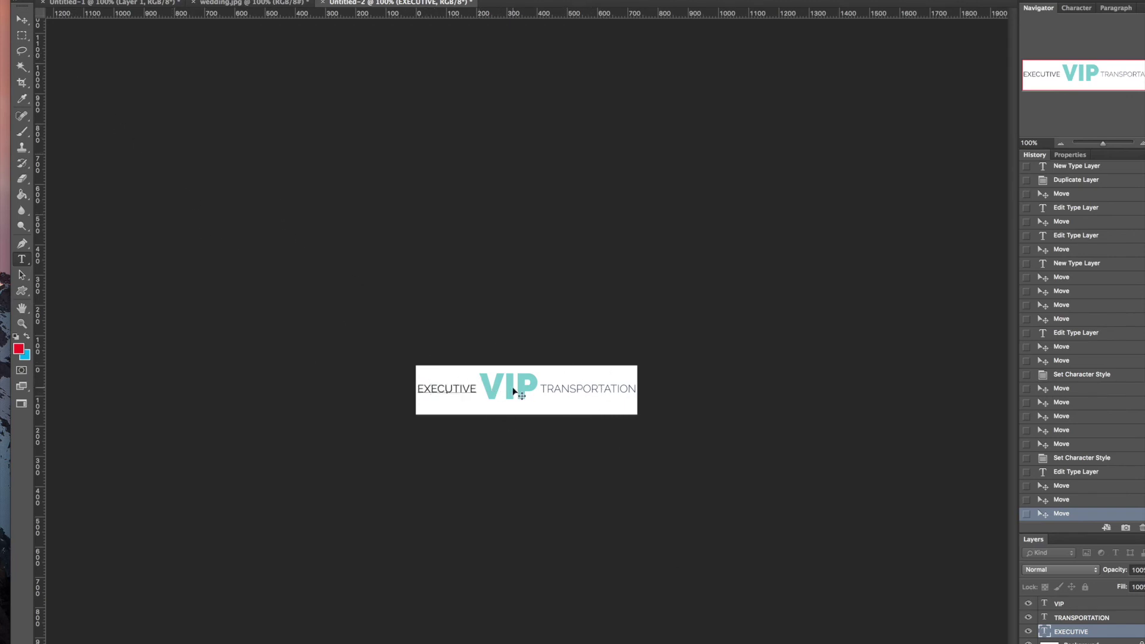
Step: Try VIP at 72 pt, then revert it to its earlier larger size
left_click(22, 20)
key("t")
double_click(474, 411)
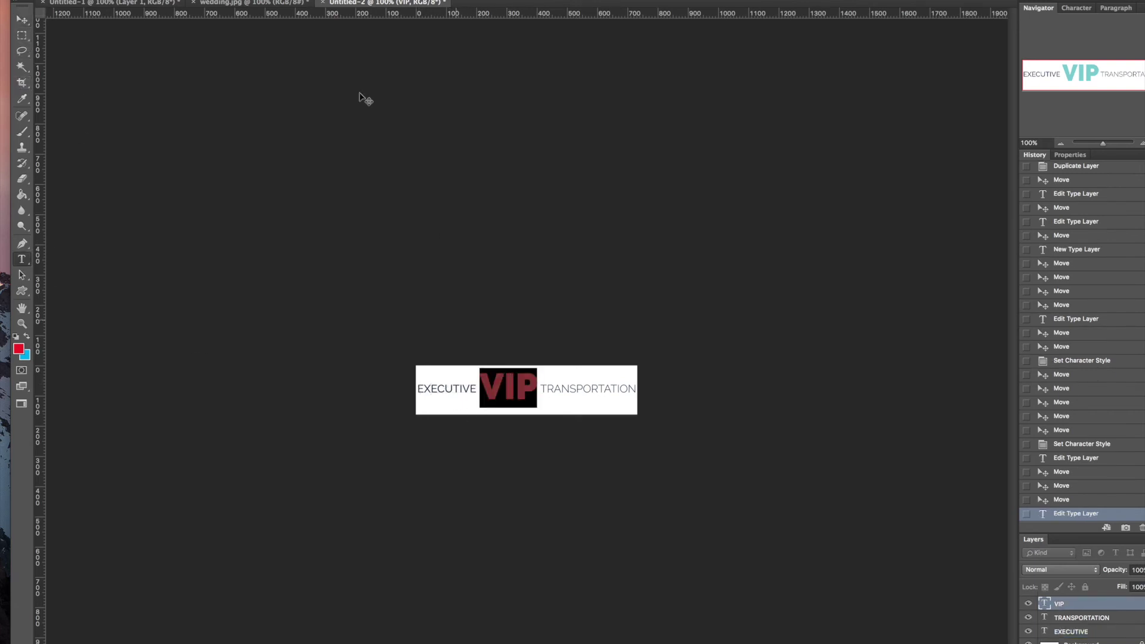
left_click(292, 2)
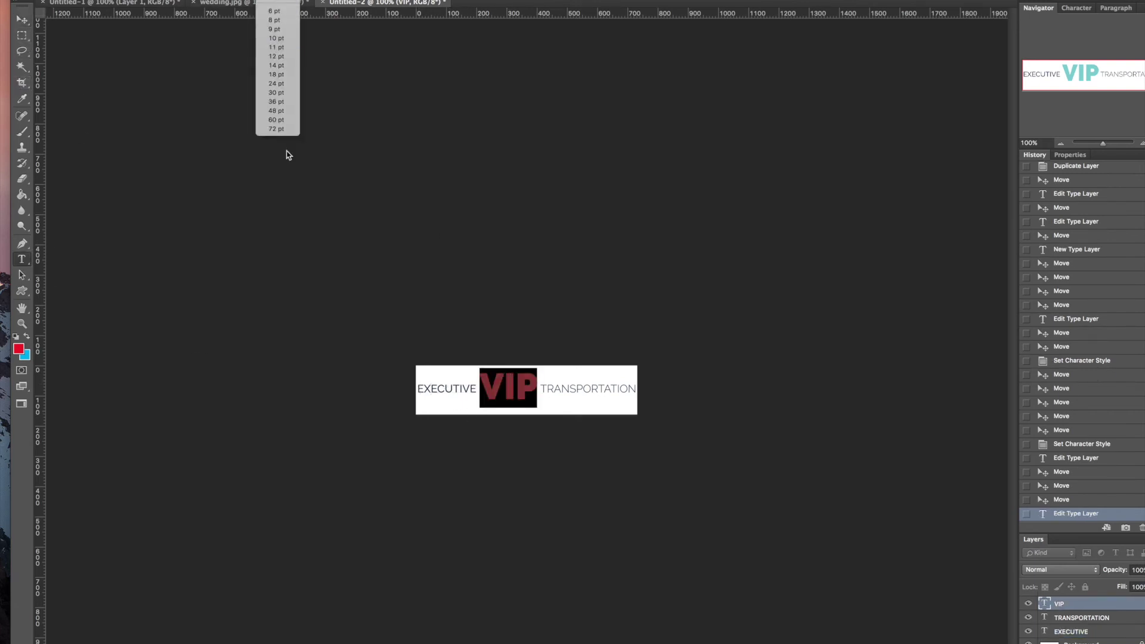
left_click(279, 129)
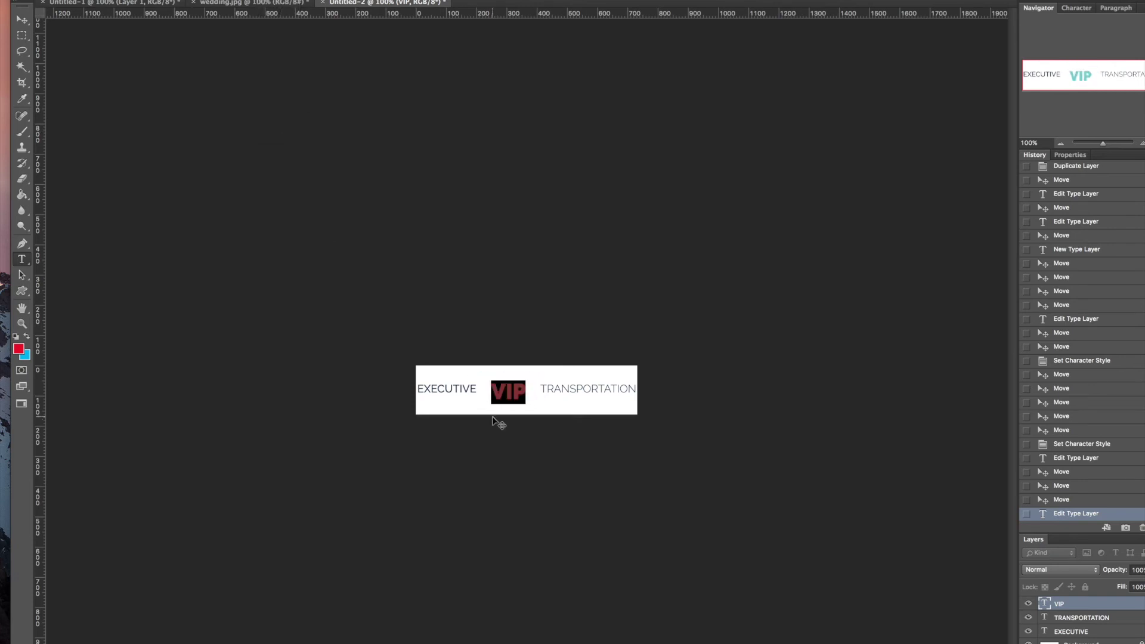
left_click(29, 22)
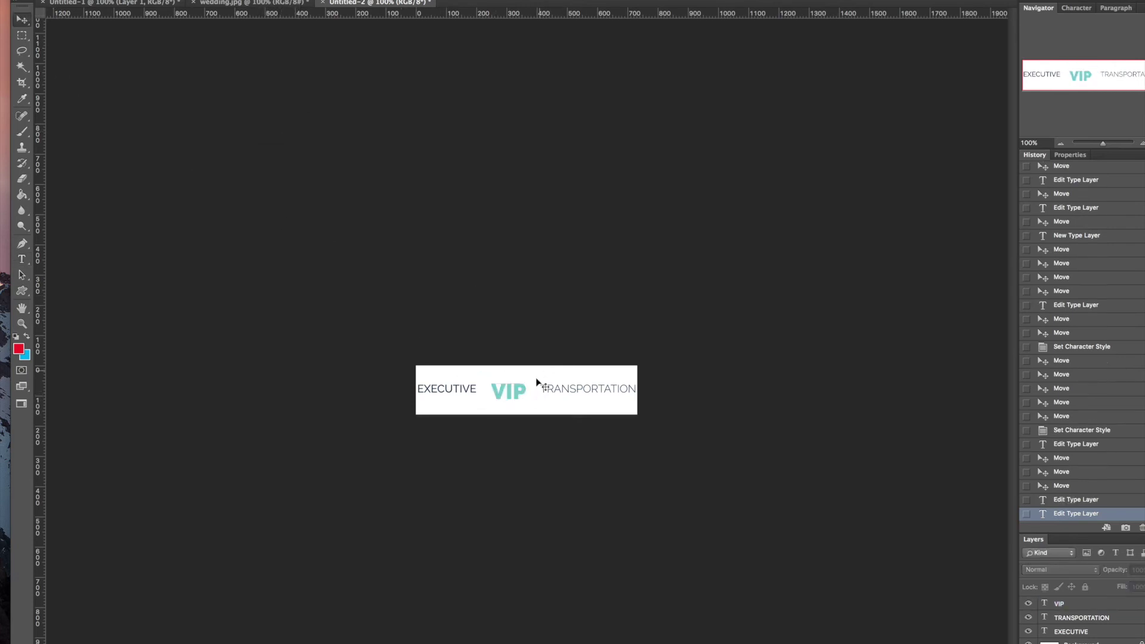
left_click_drag(506, 393, 503, 387)
left_click(1086, 486)
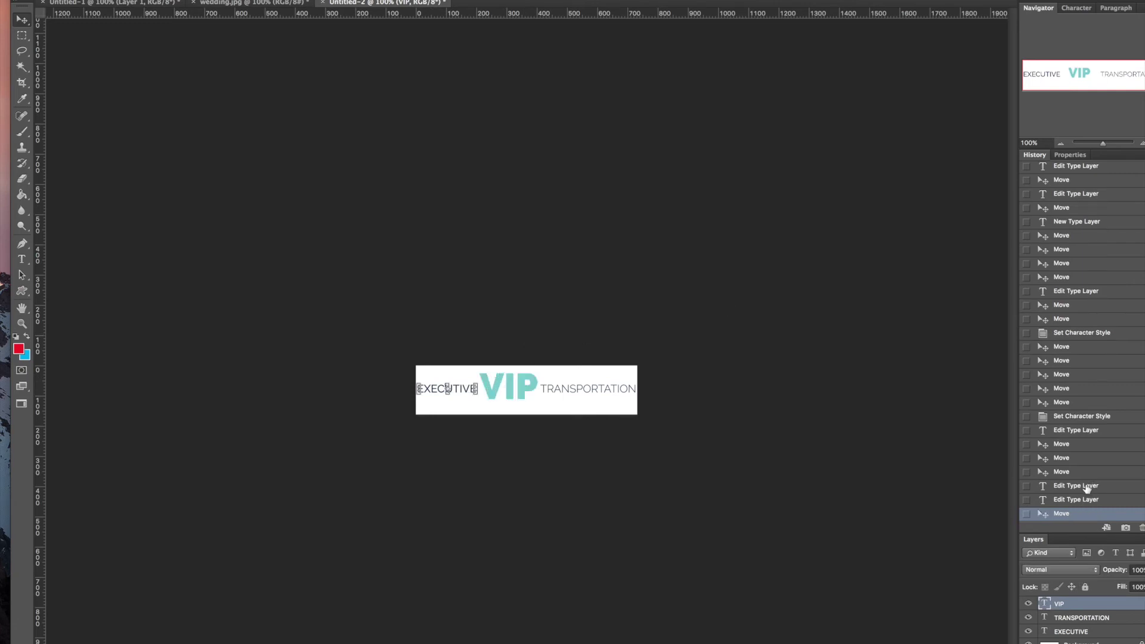
Step: Change TRANSPORTATION's font style from Light to Medium
left_click(563, 386)
left_click(550, 388)
left_click(21, 260)
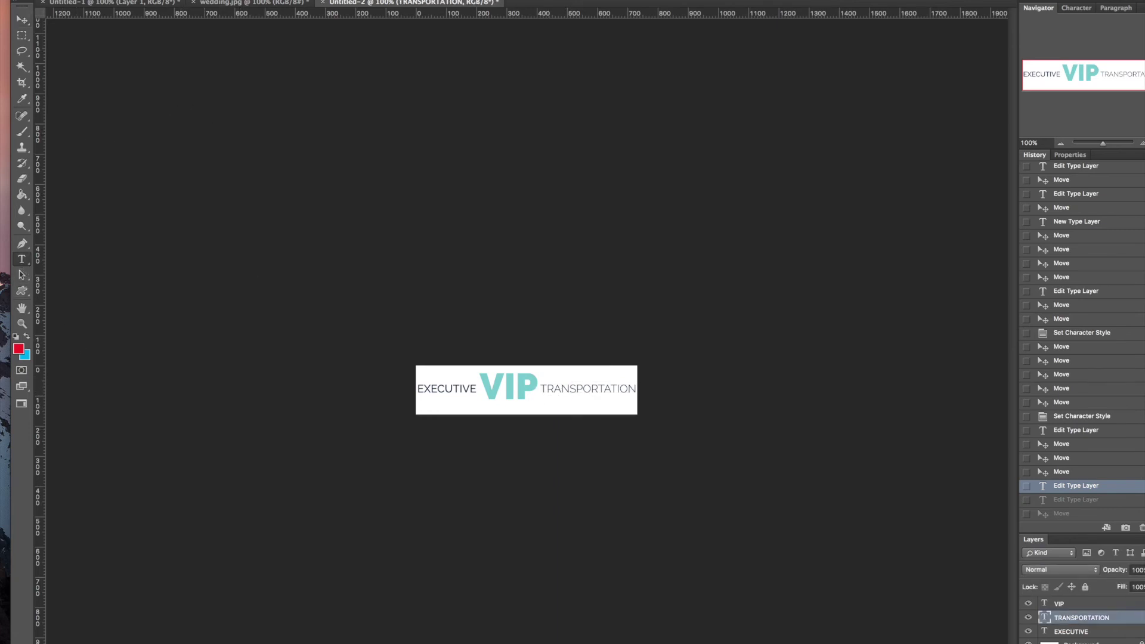
left_click(278, 2)
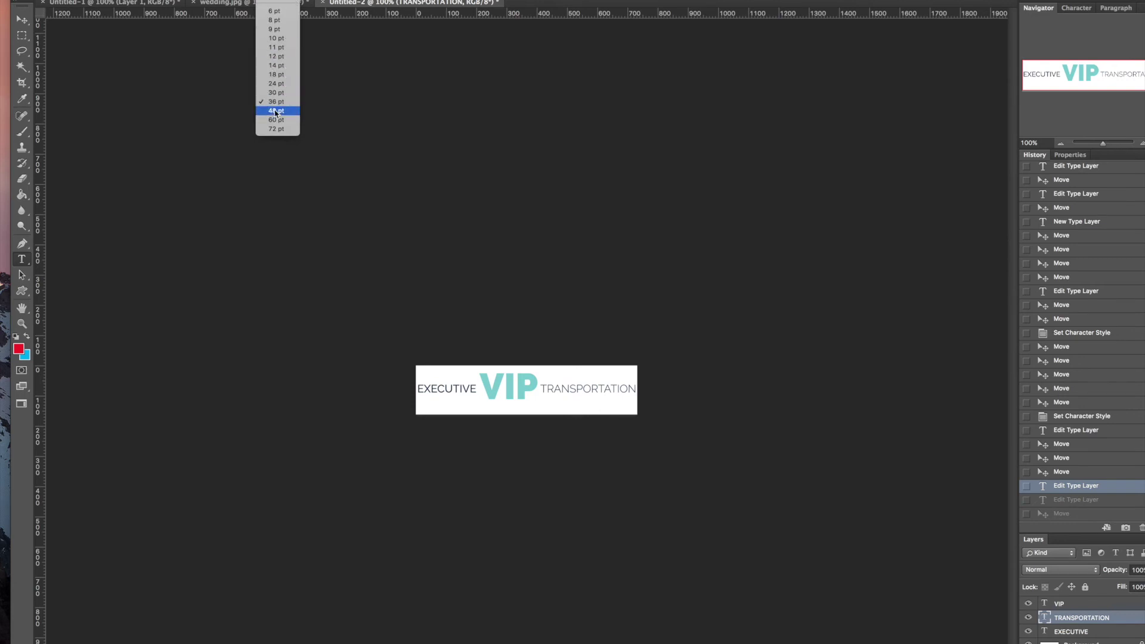
left_click(227, 2)
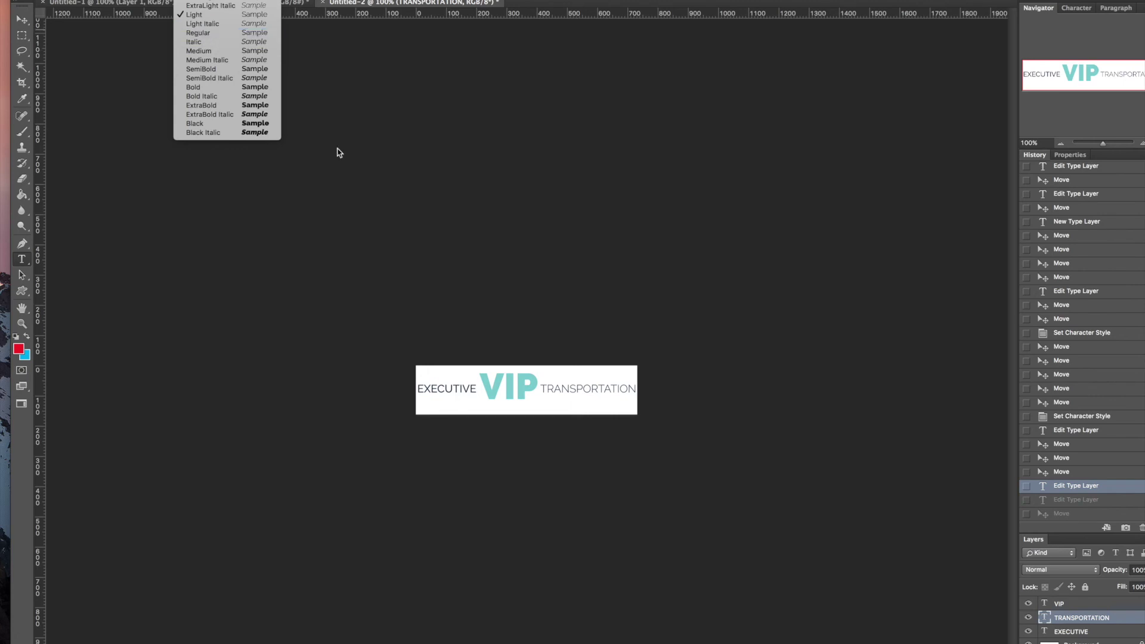
key("r")
key("Return")
left_click(226, 5)
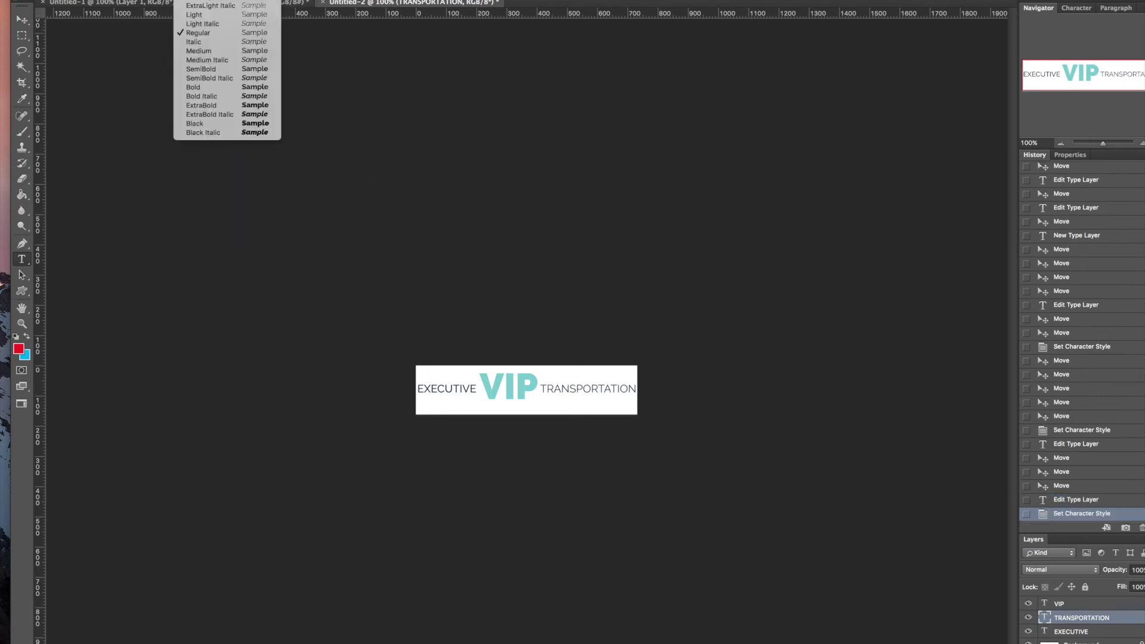
left_click(208, 49)
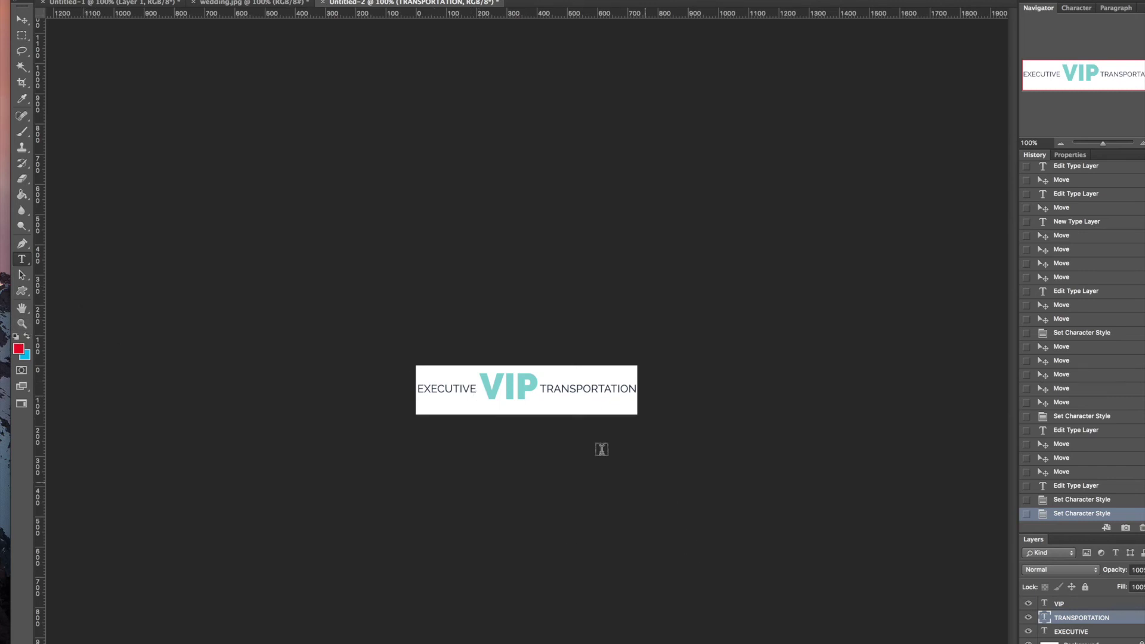
Step: Nudge TRANSPORTATION slightly right toward VIP and bring the whole Photoshop window into view
left_click(22, 19)
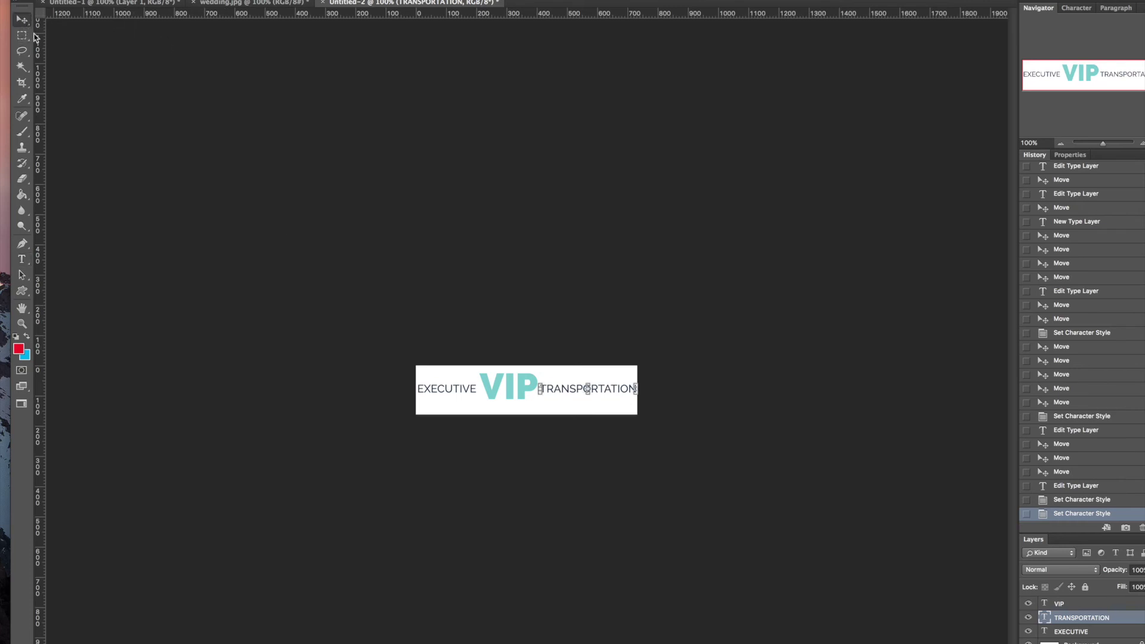
left_click(615, 429)
left_click_drag(550, 393, 558, 392)
left_click(638, 264)
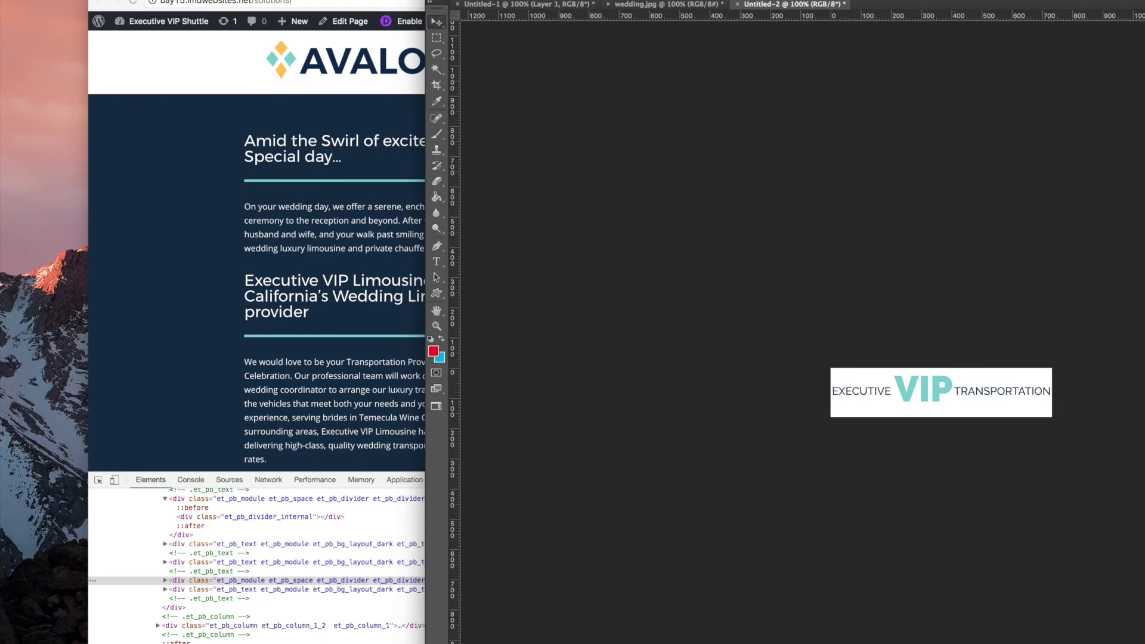
left_click_drag(858, 0, 732, 205)
left_click_drag(733, 152, 511, 24)
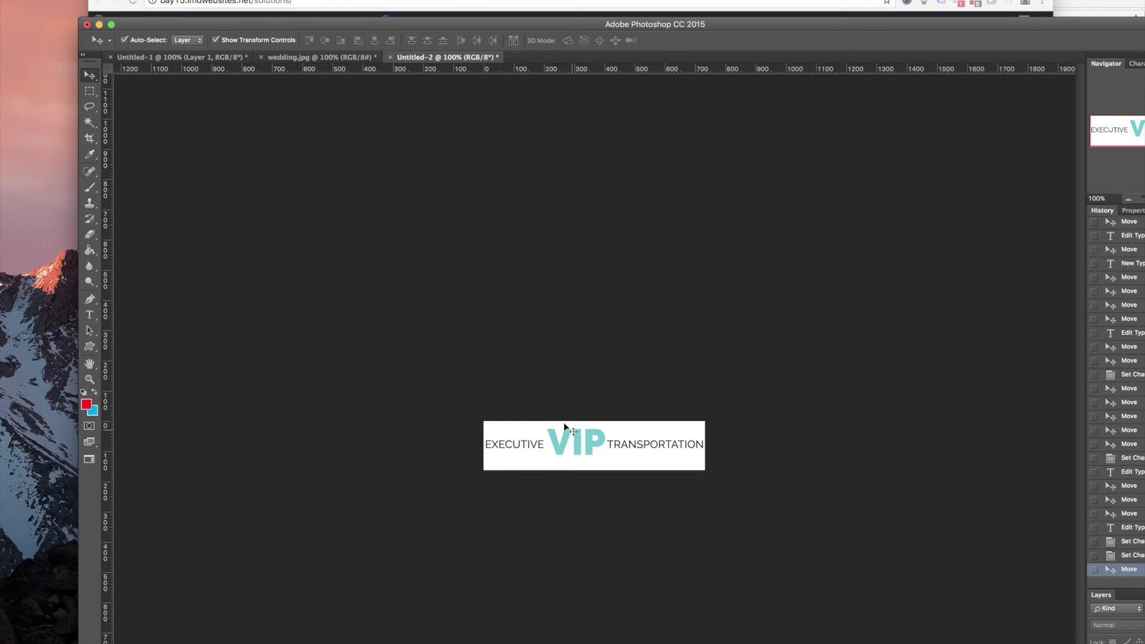
Step: Move TRANSPORTATION under EXECUTIVE and shift both lines up beside VIP
left_click_drag(656, 448, 535, 459)
key("super+t")
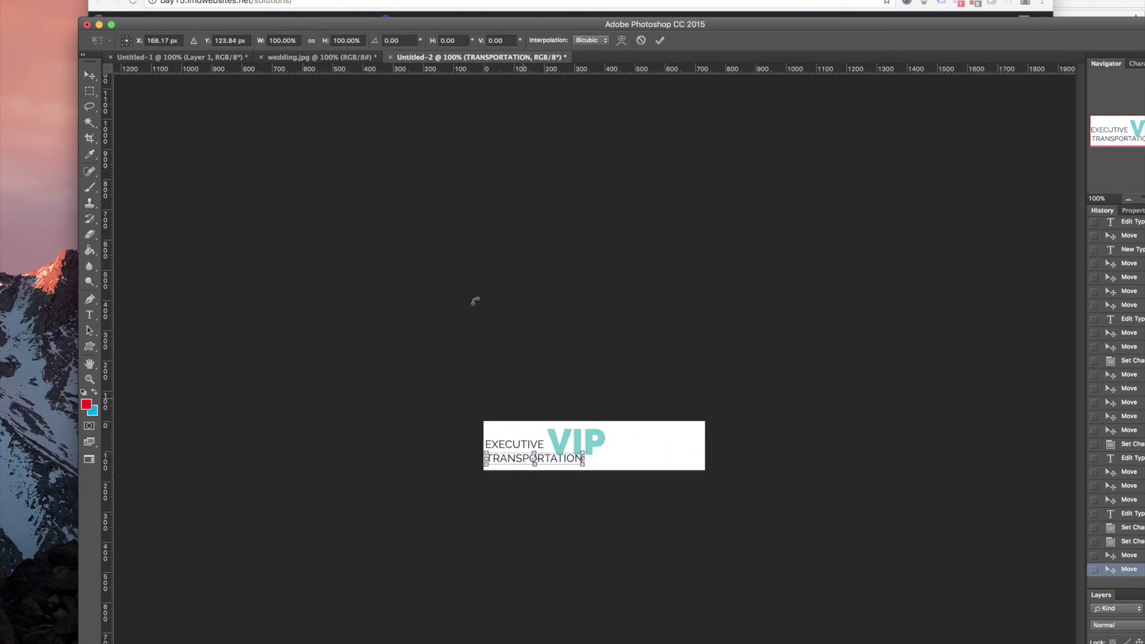
left_click(89, 77)
left_click_drag(603, 455, 627, 449)
left_click_drag(521, 446, 559, 447)
left_click(604, 454)
left_click_drag(668, 441, 544, 451)
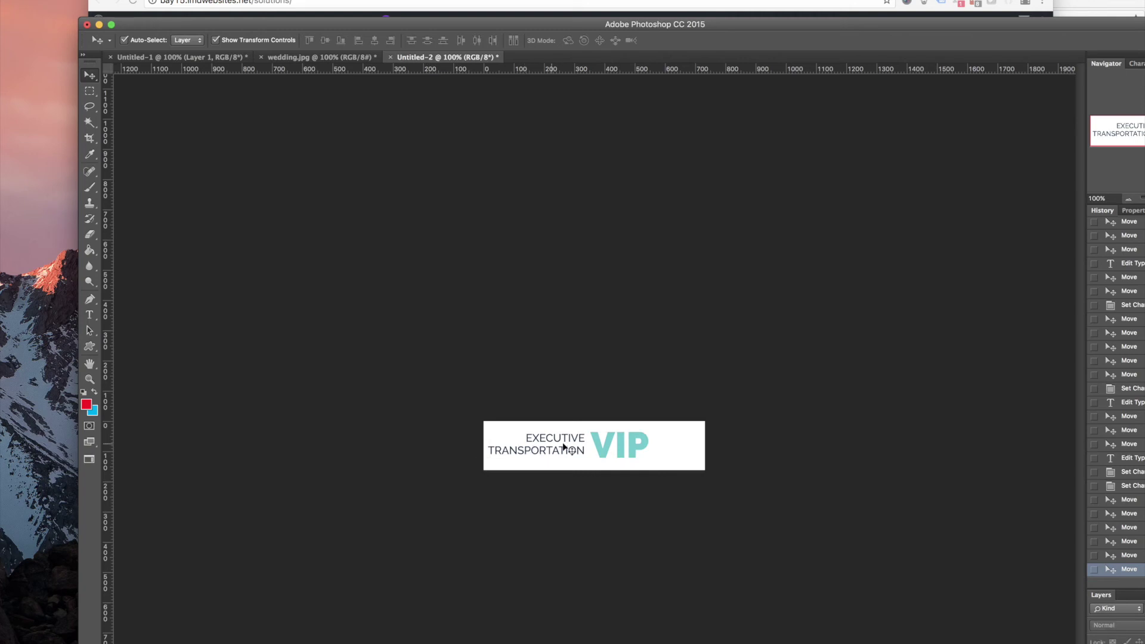
left_click(518, 453)
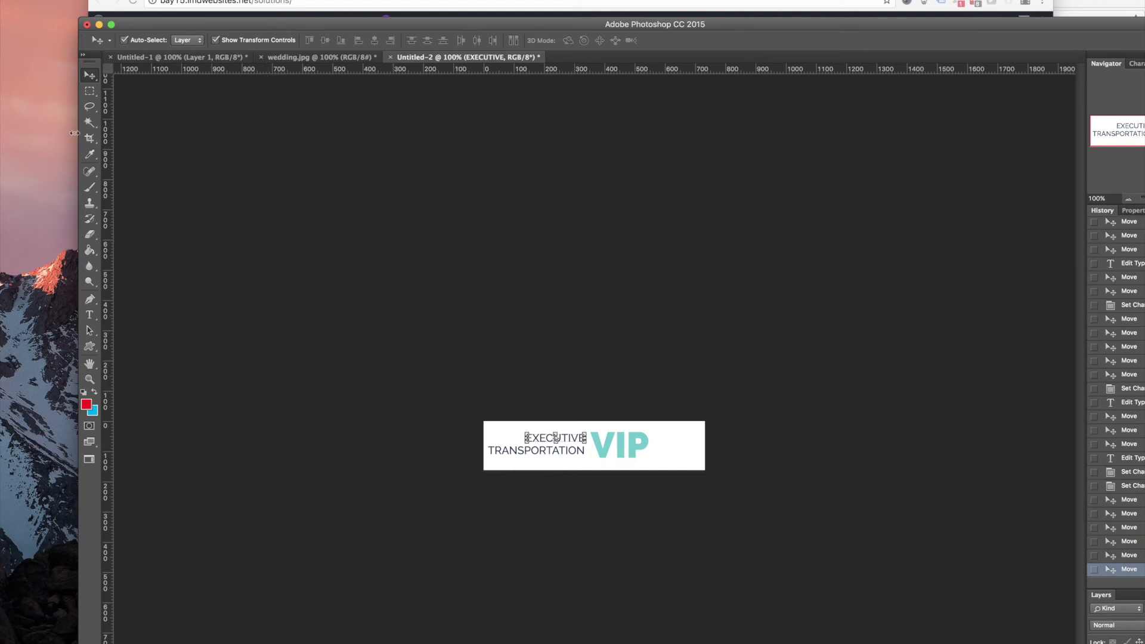
Step: Set EXECUTIVE to Raleway Bold and shift it a few pixels left
left_click(90, 315)
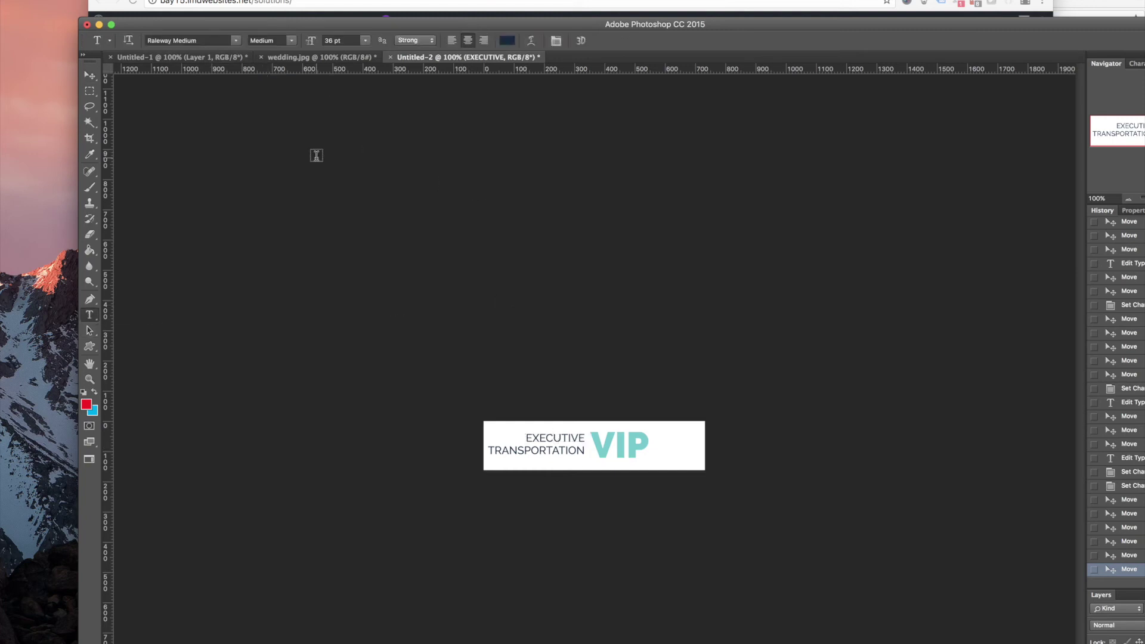
left_click(272, 40)
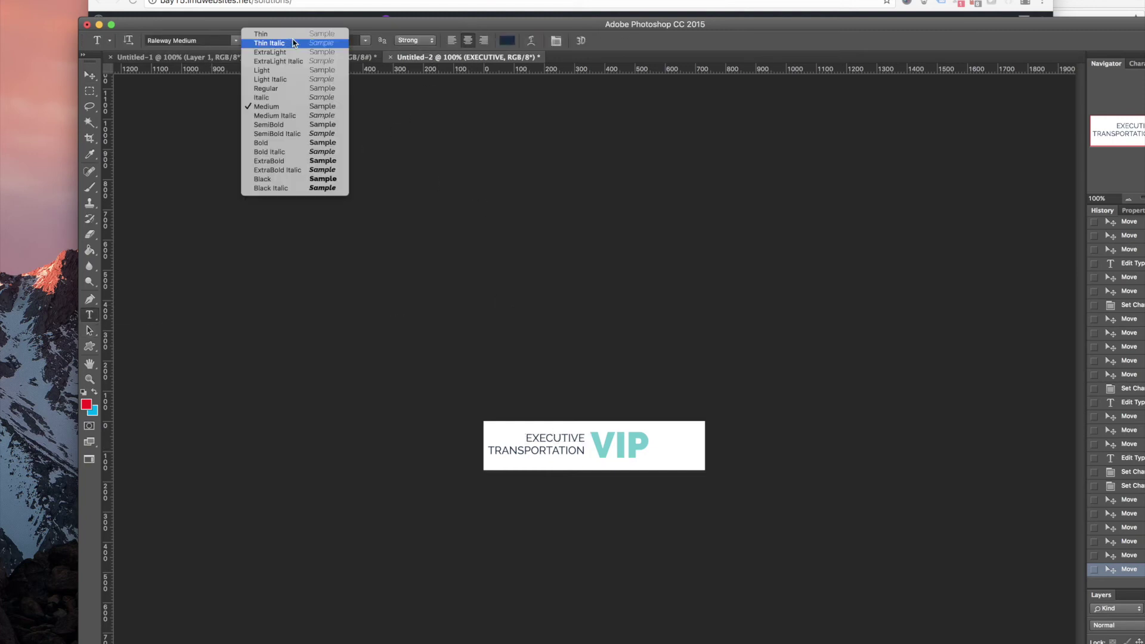
left_click(279, 139)
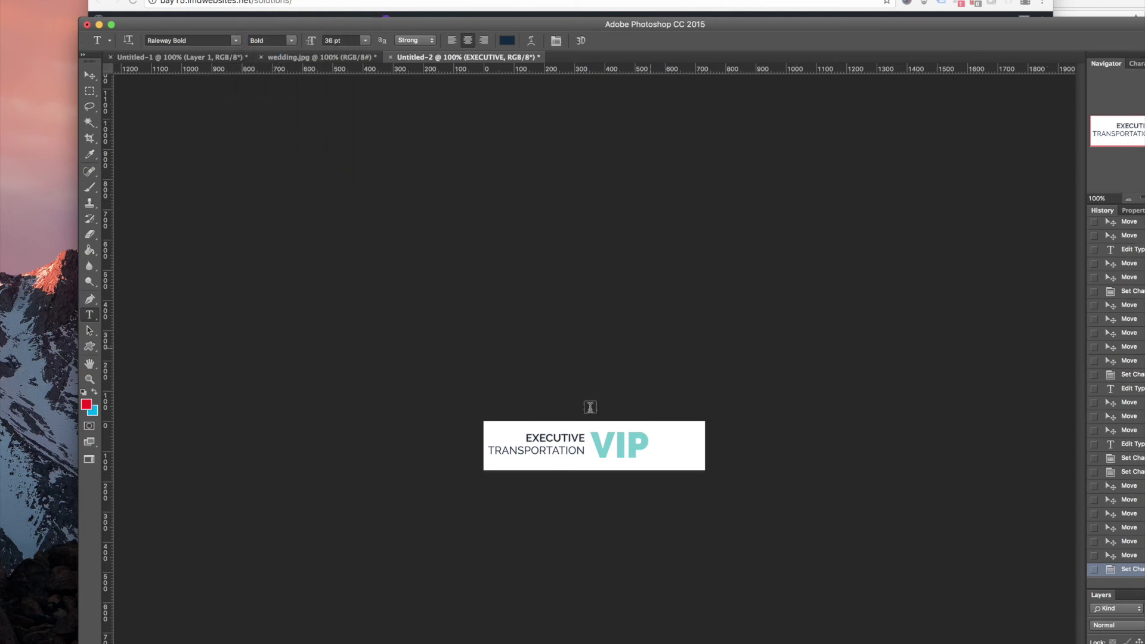
left_click(1135, 63)
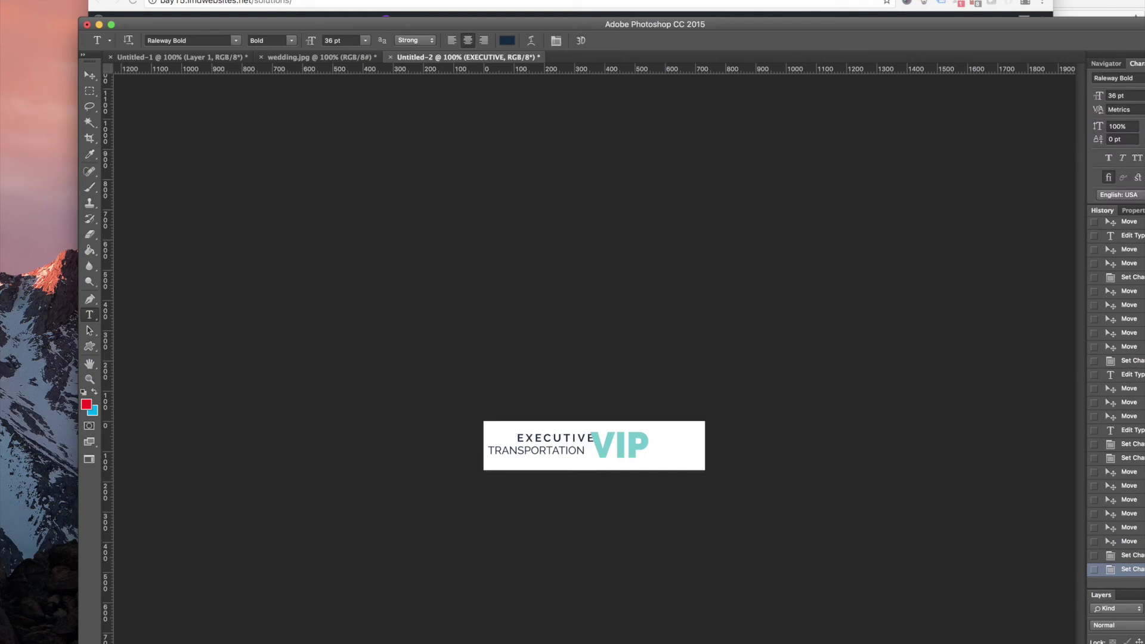
left_click(91, 75)
left_click_drag(536, 440, 527, 439)
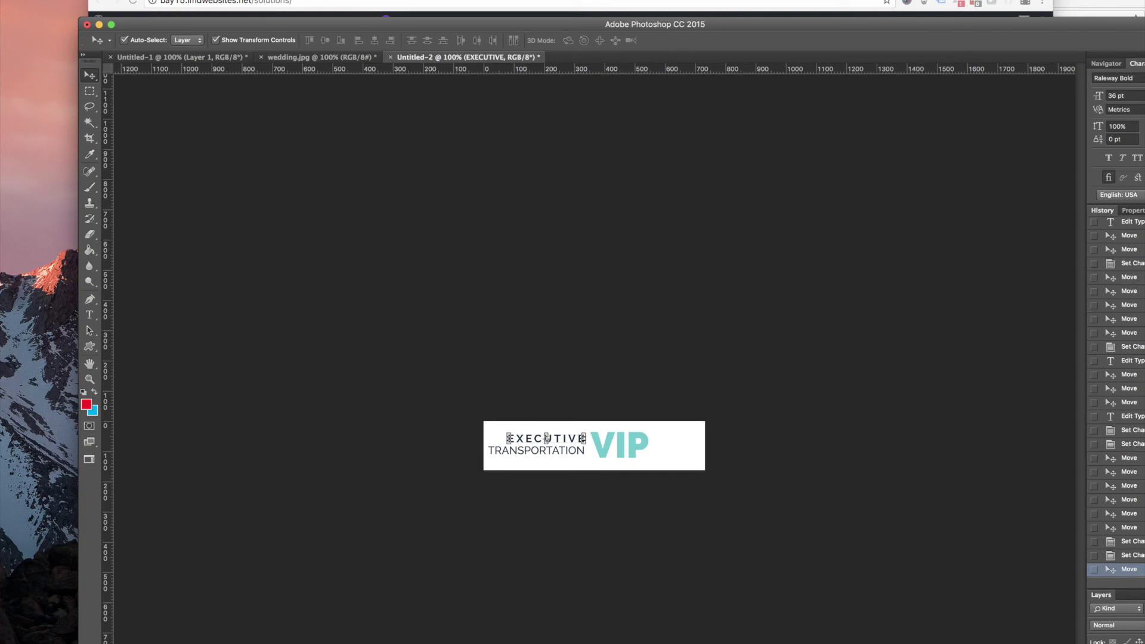
left_click(787, 204)
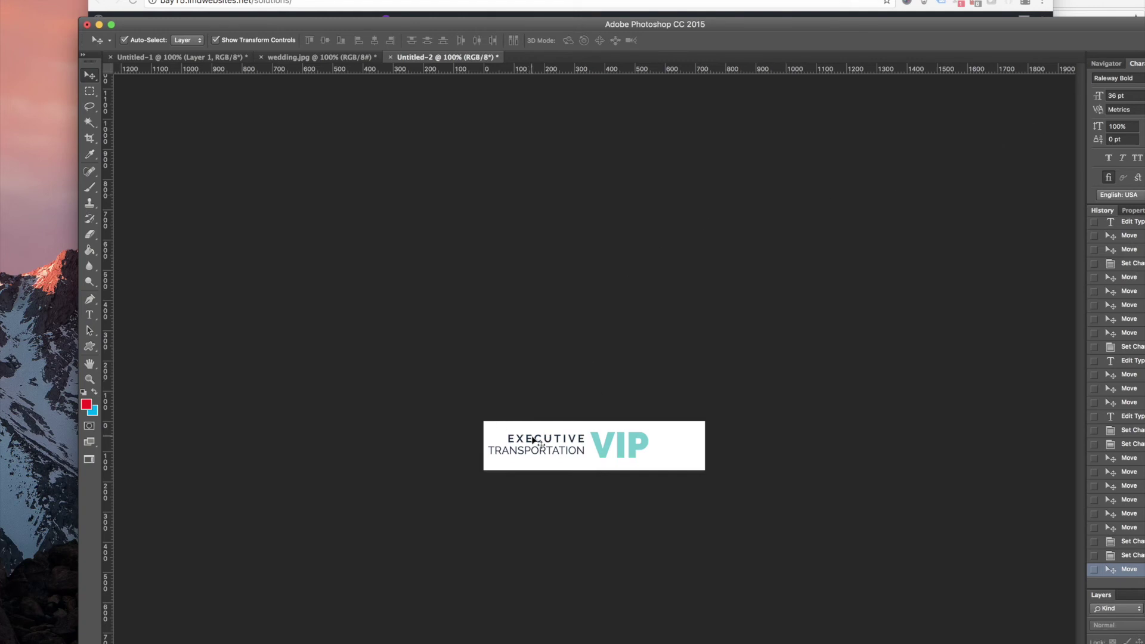
mouse_move(534, 440)
left_mouse_down()
mouse_move(523, 440)
mouse_move(534, 441)
left_mouse_up()
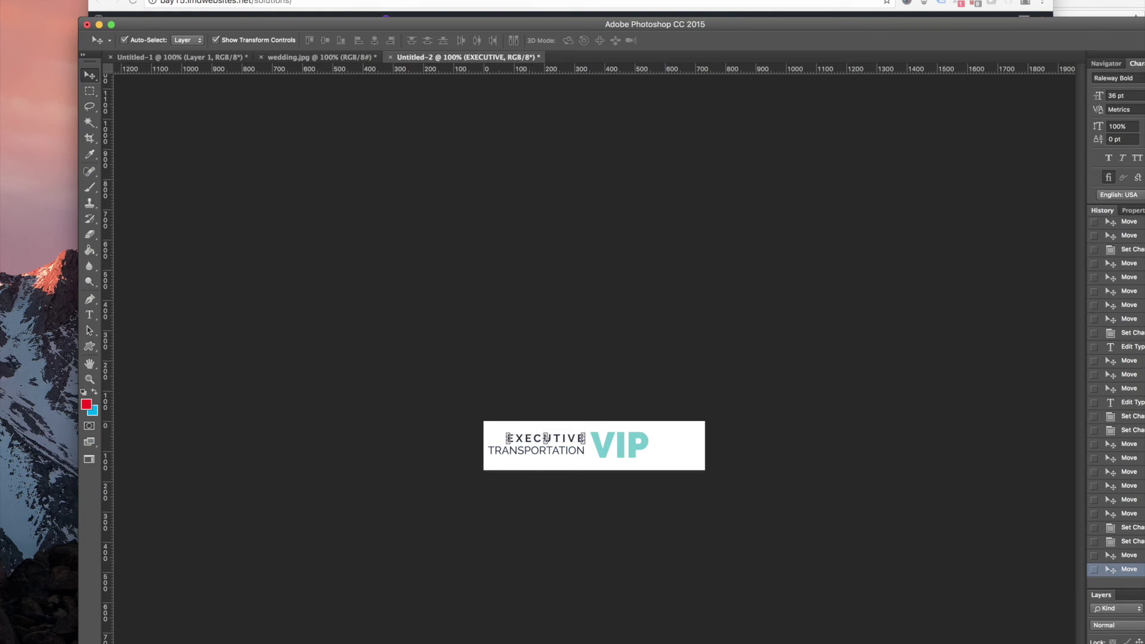
left_click(923, 190)
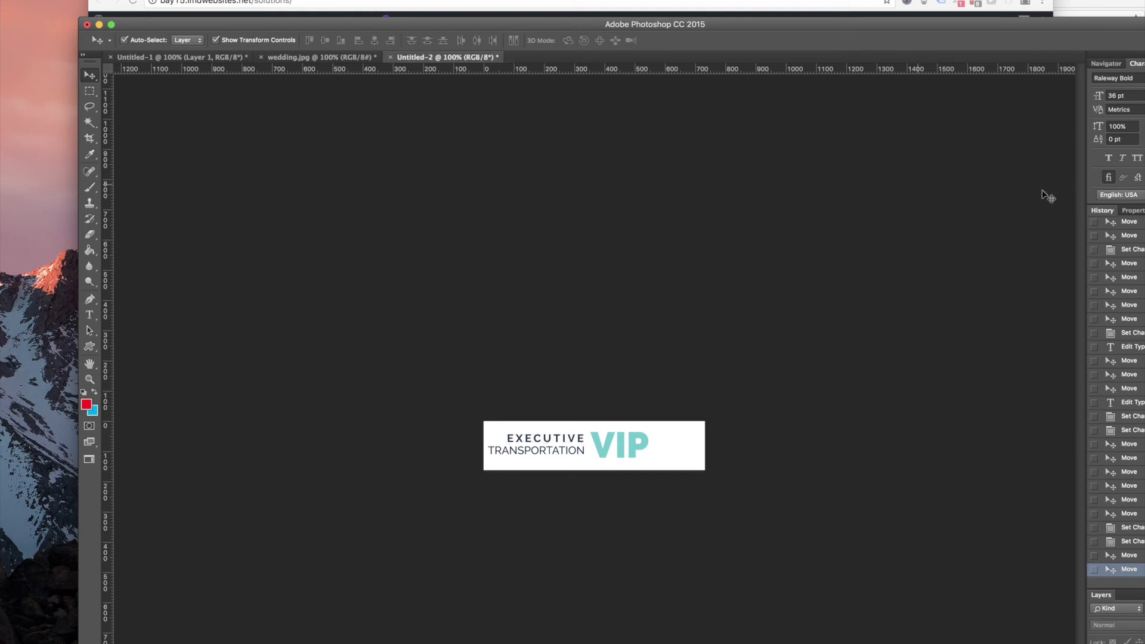
Step: Widen EXECUTIVE's letter spacing and nudge it to align above TRANSPORTATION
left_click(523, 440)
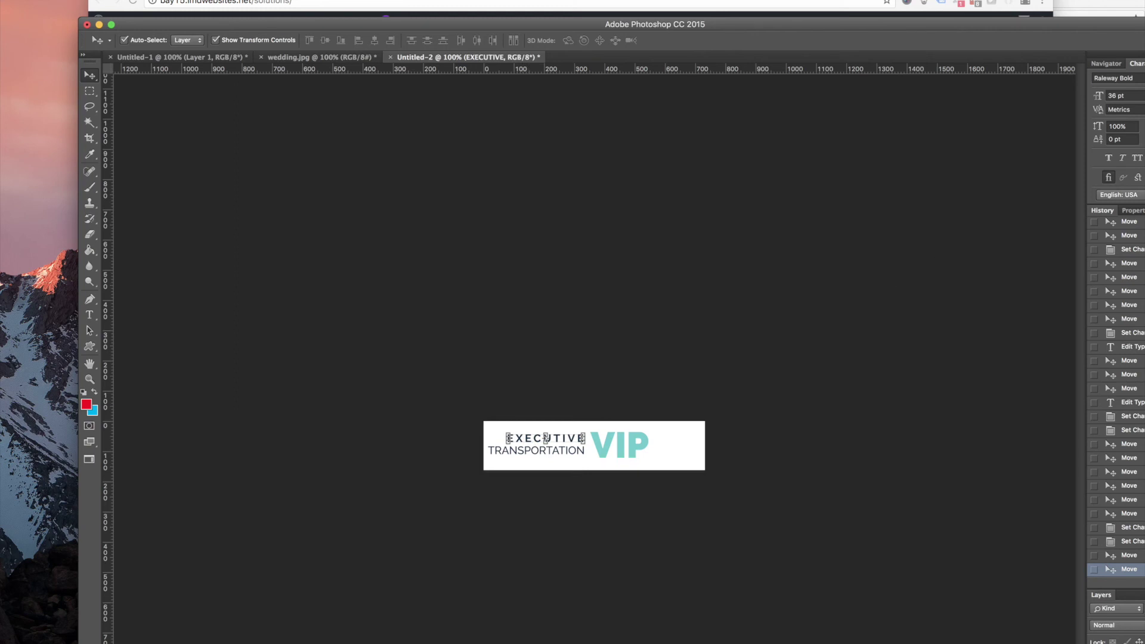
key("alt+Right")
left_click_drag(654, 23, 650, 25)
left_click(511, 306)
left_click_drag(525, 443, 517, 448)
key("super+t")
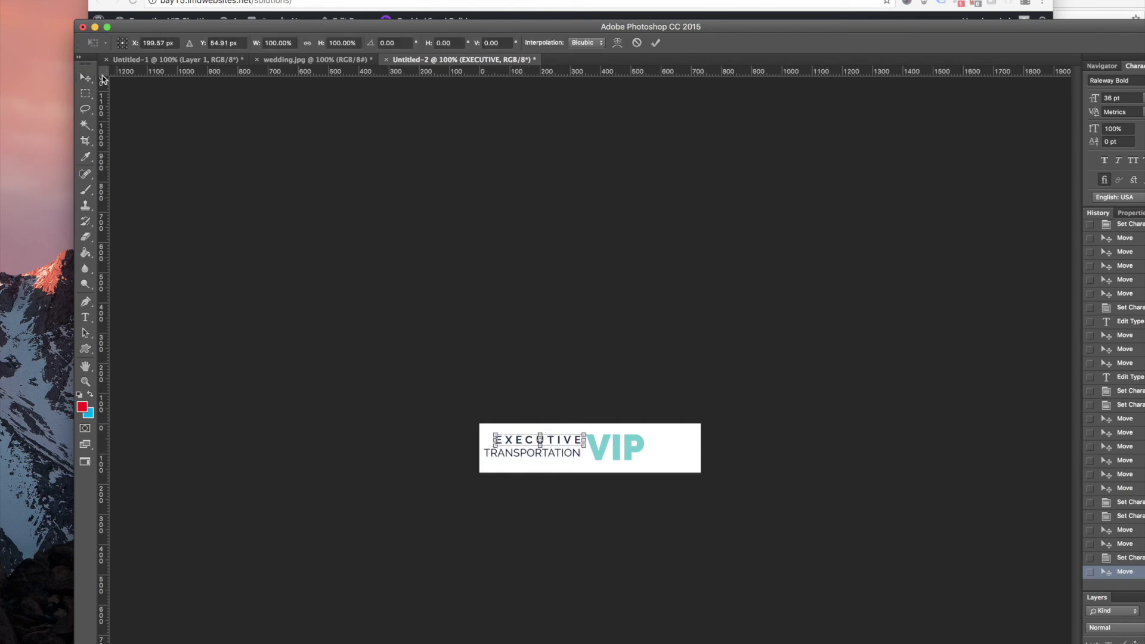
key("Escape")
left_click(276, 135)
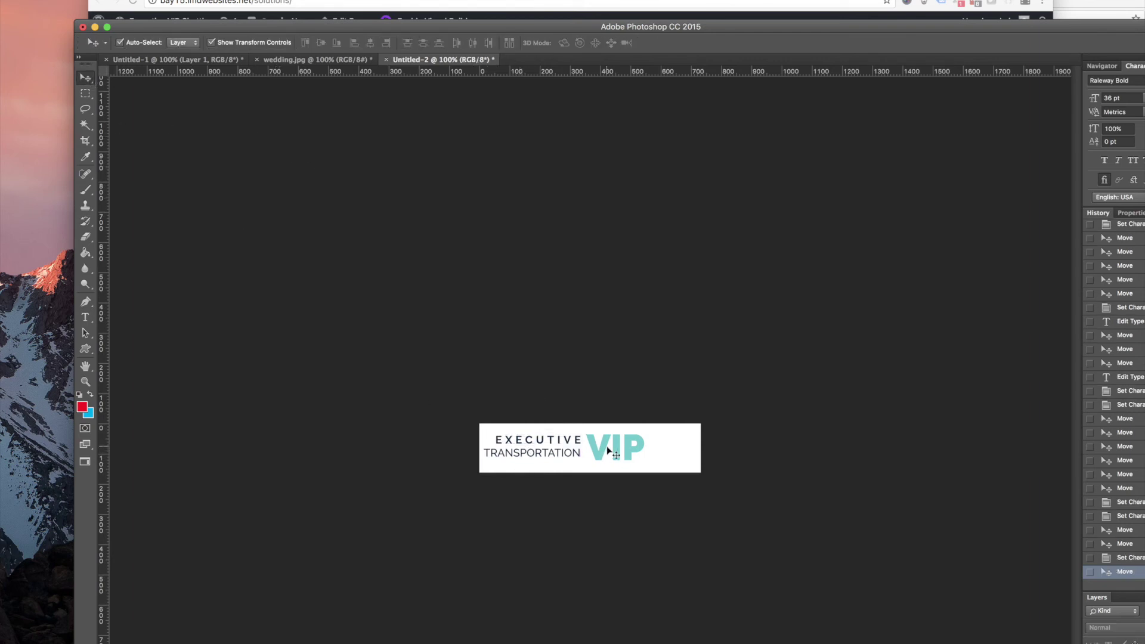
Step: Tighten TRANSPORTATION's letter spacing and shift it 12 px right
left_click(570, 457)
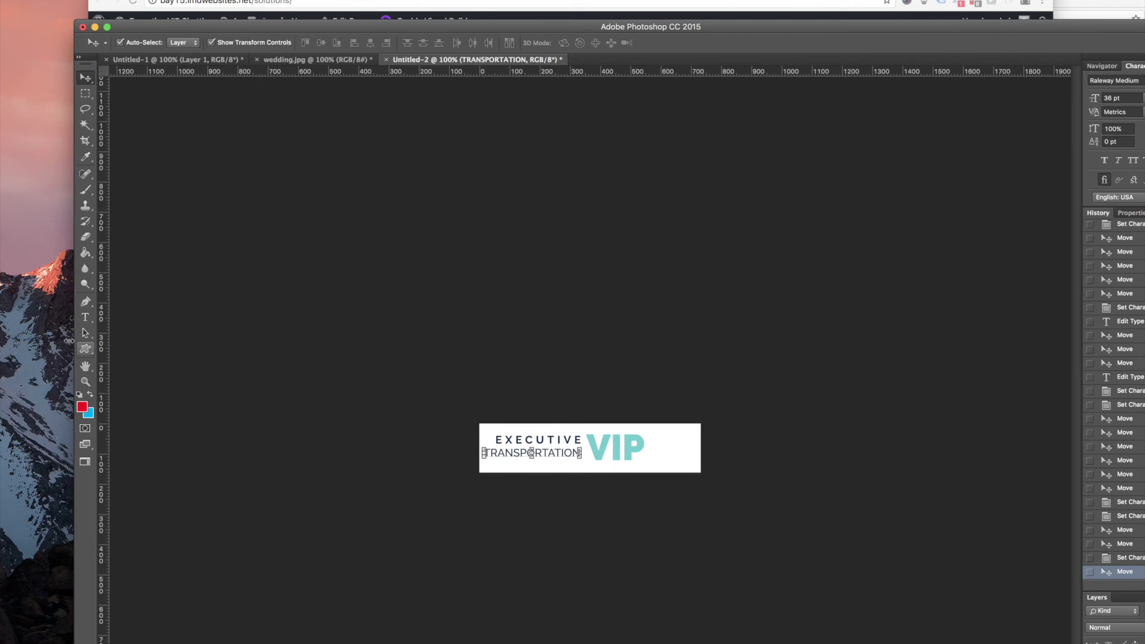
left_click(85, 318)
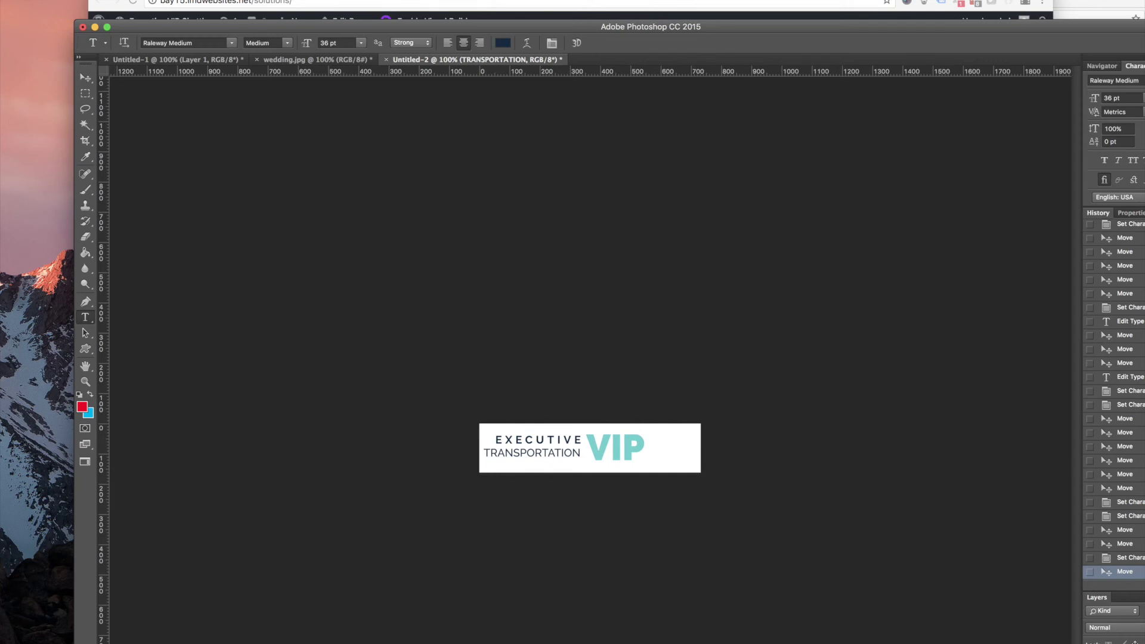
key("alt+Left")
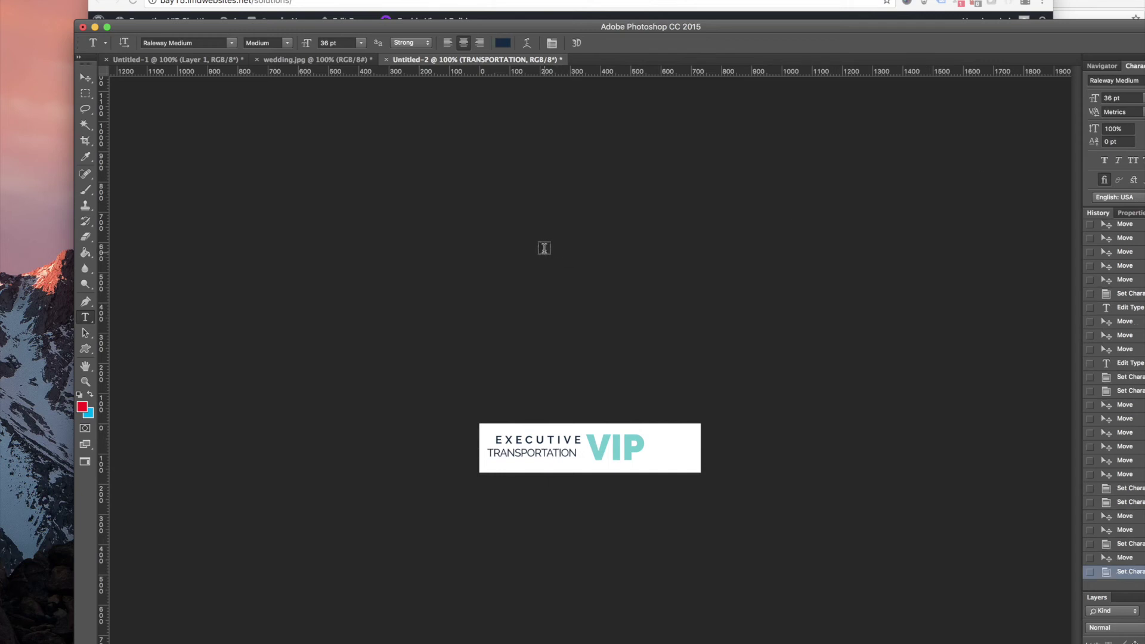
left_click(86, 78)
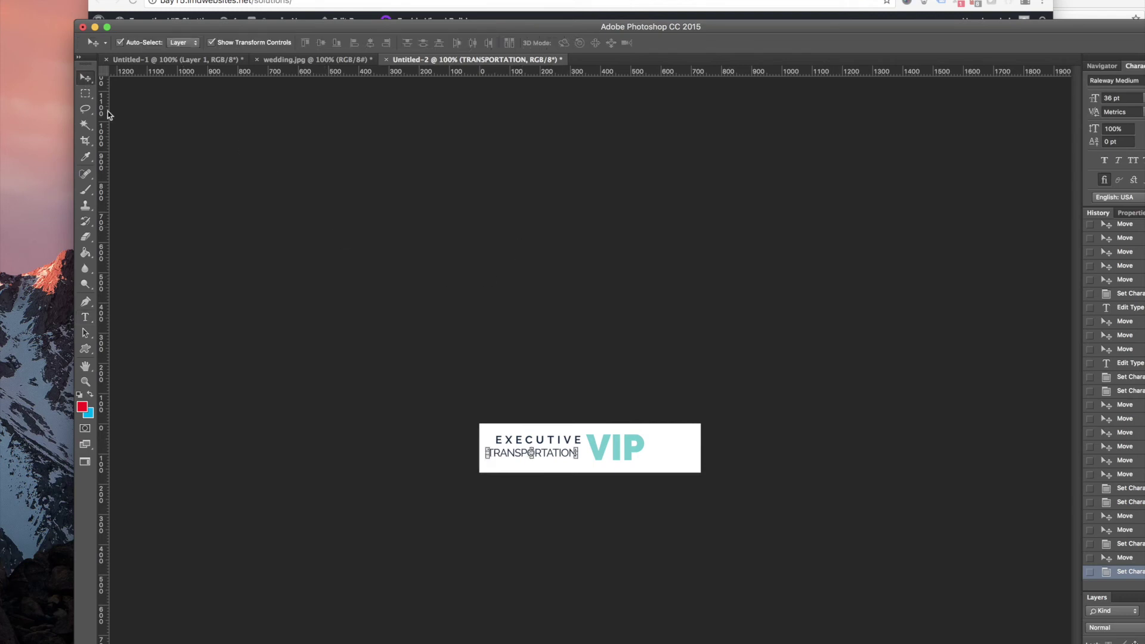
left_click_drag(533, 456, 540, 457)
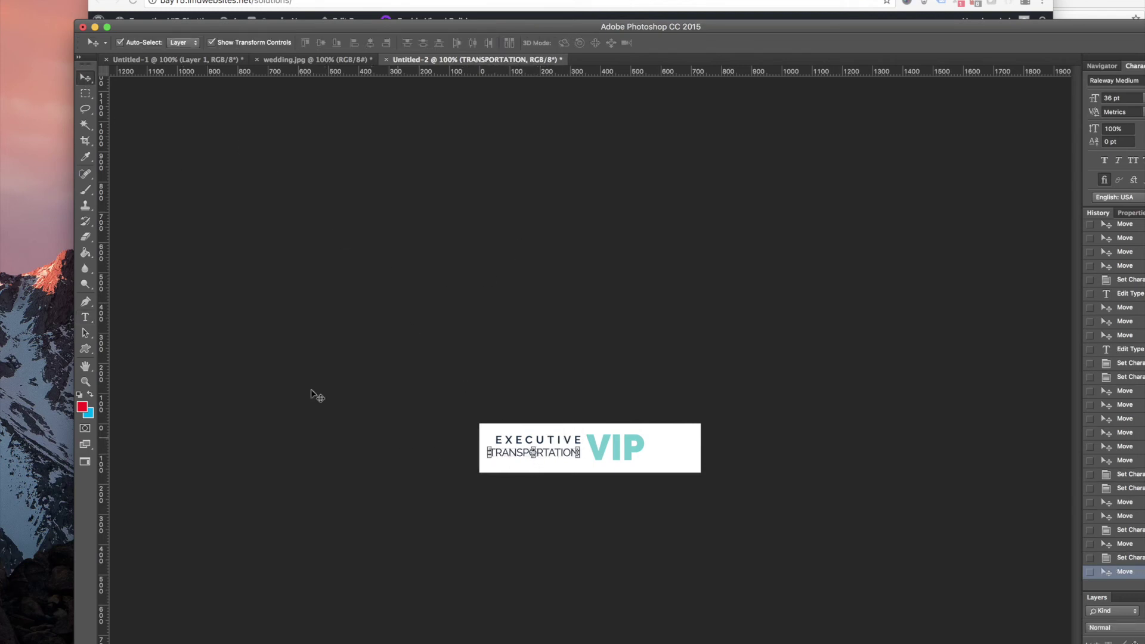
Step: Set TRANSPORTATION to Raleway Light and widen its letter spacing
left_click(86, 317)
left_click(289, 47)
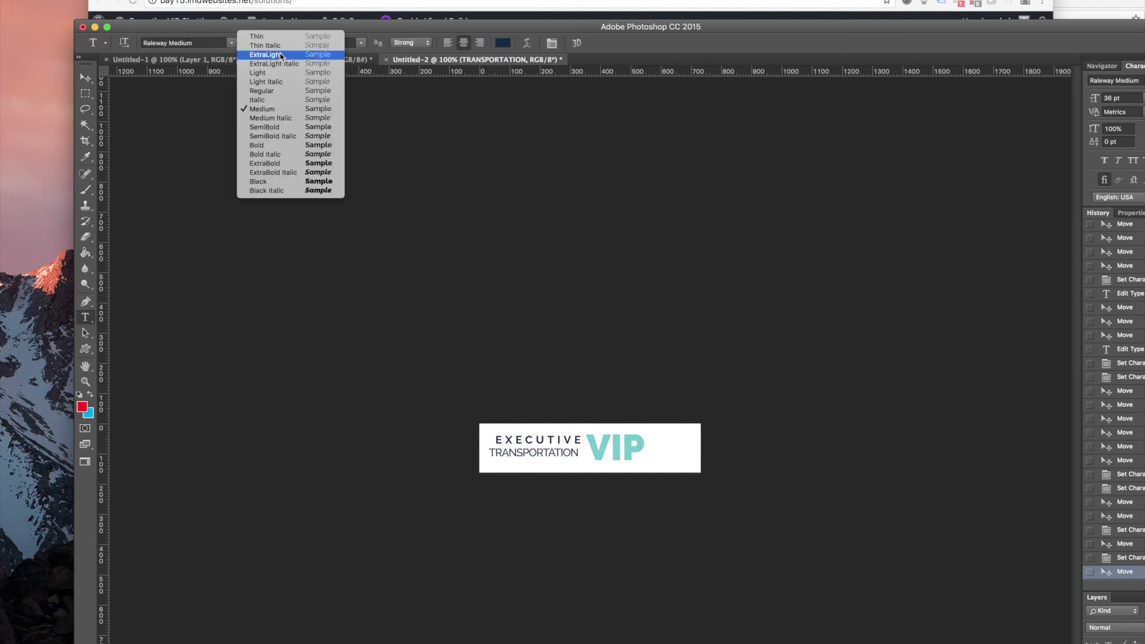
left_click(282, 79)
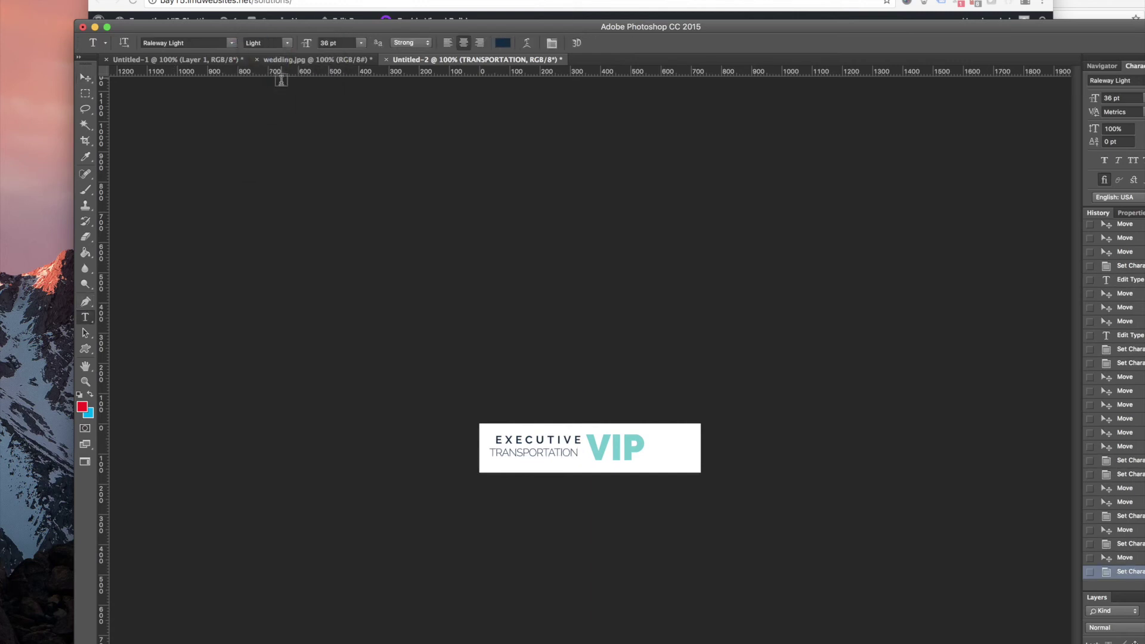
double_click(508, 452)
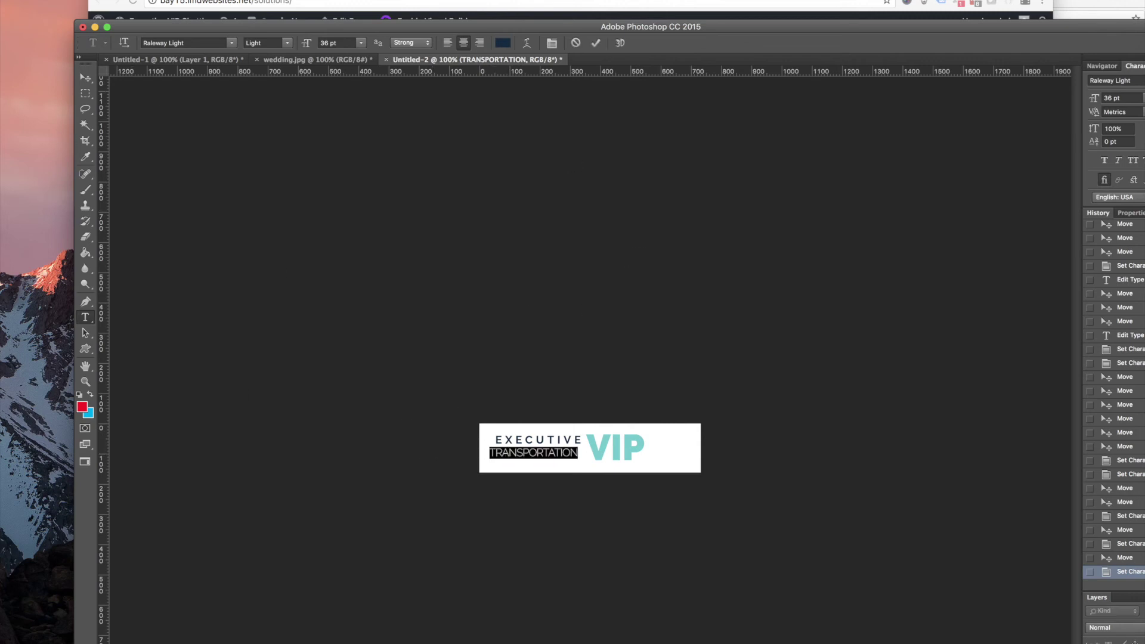
key("alt+Right")
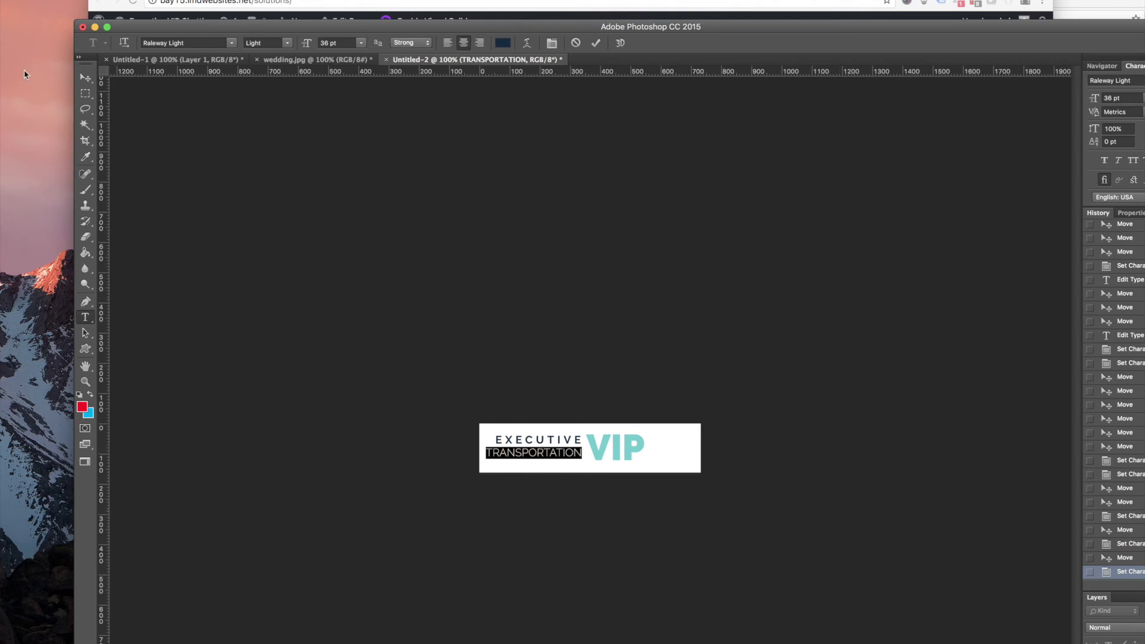
left_click(85, 77)
Step: Widen EXECUTIVE's tracking, shift it left to line up with TRANSPORTATION, then select all logo layers
left_click(548, 438)
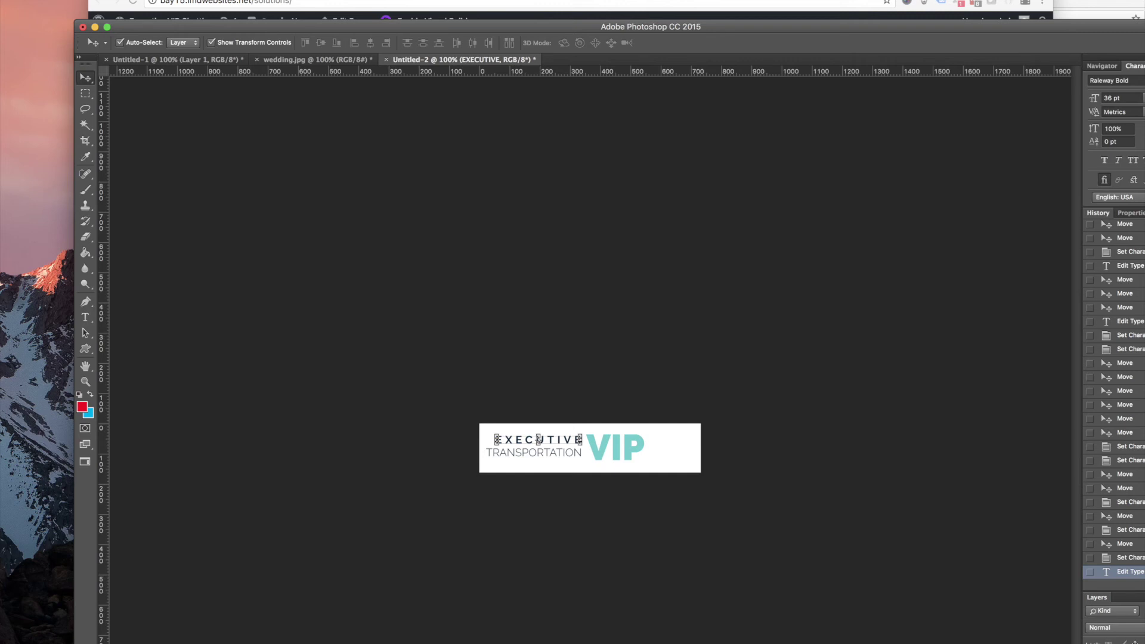
key("alt+Right")
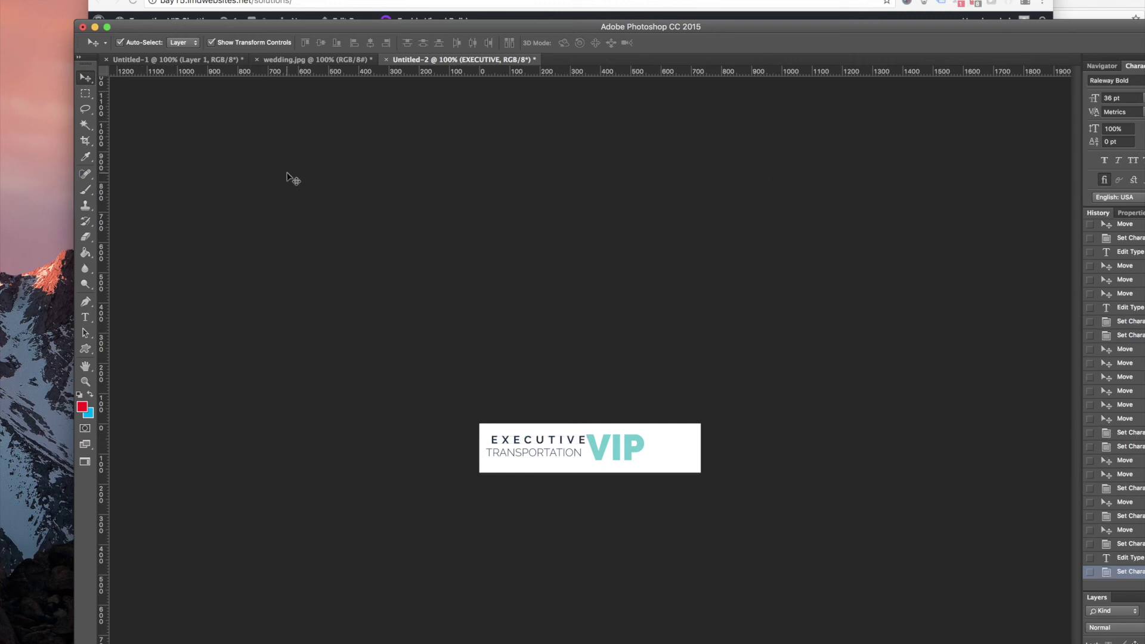
left_click_drag(518, 442, 513, 443)
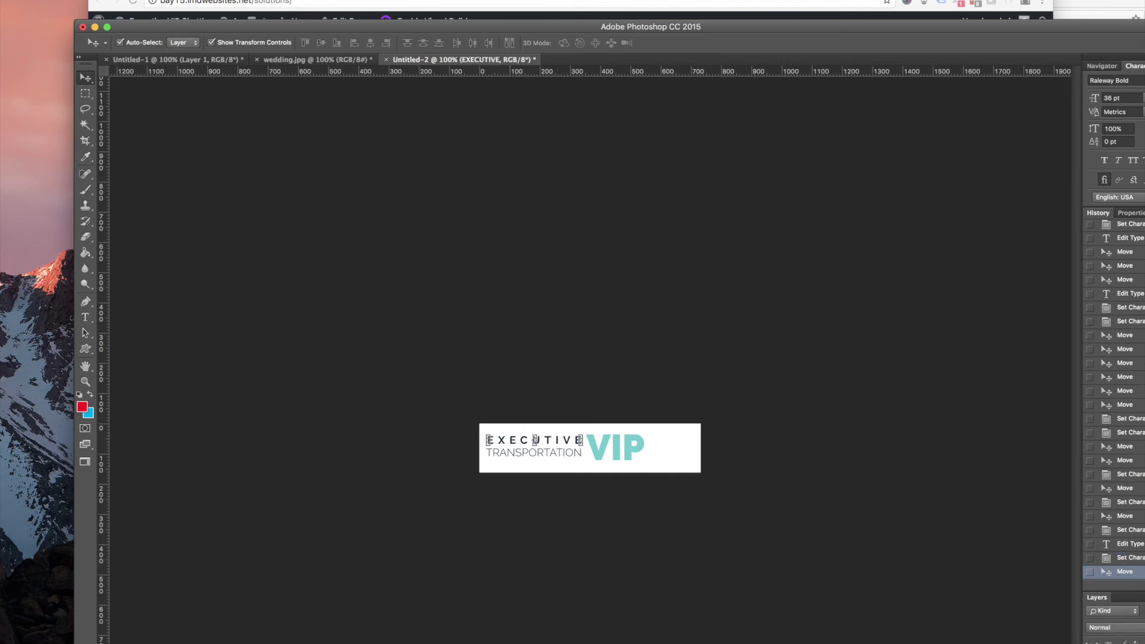
key("alt+Right")
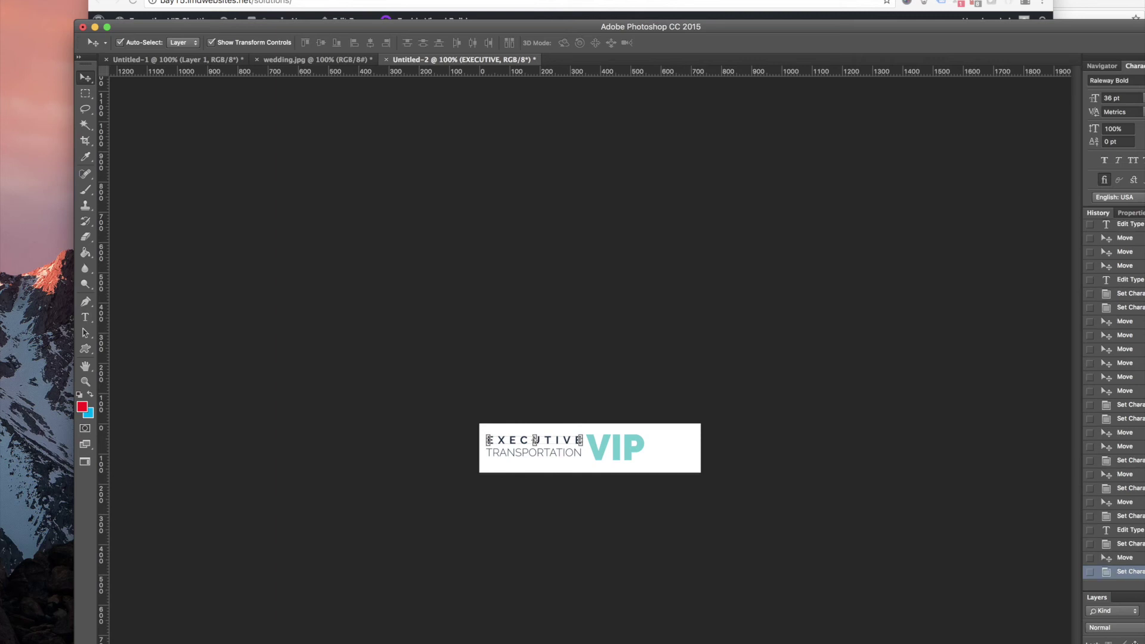
key("ctrl+Return")
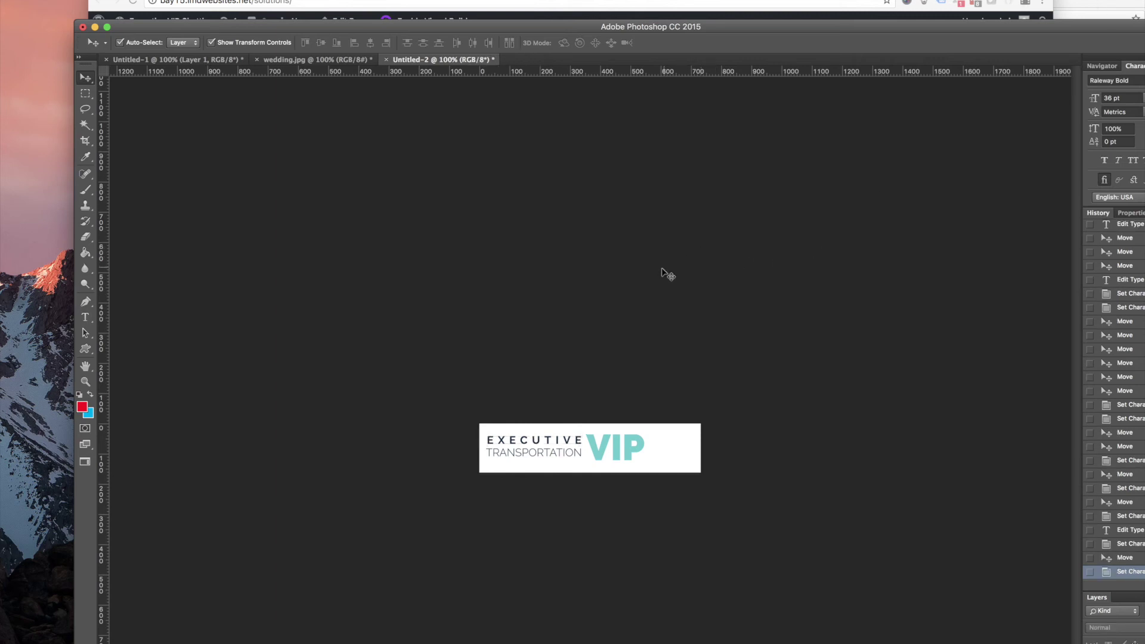
left_click(547, 444)
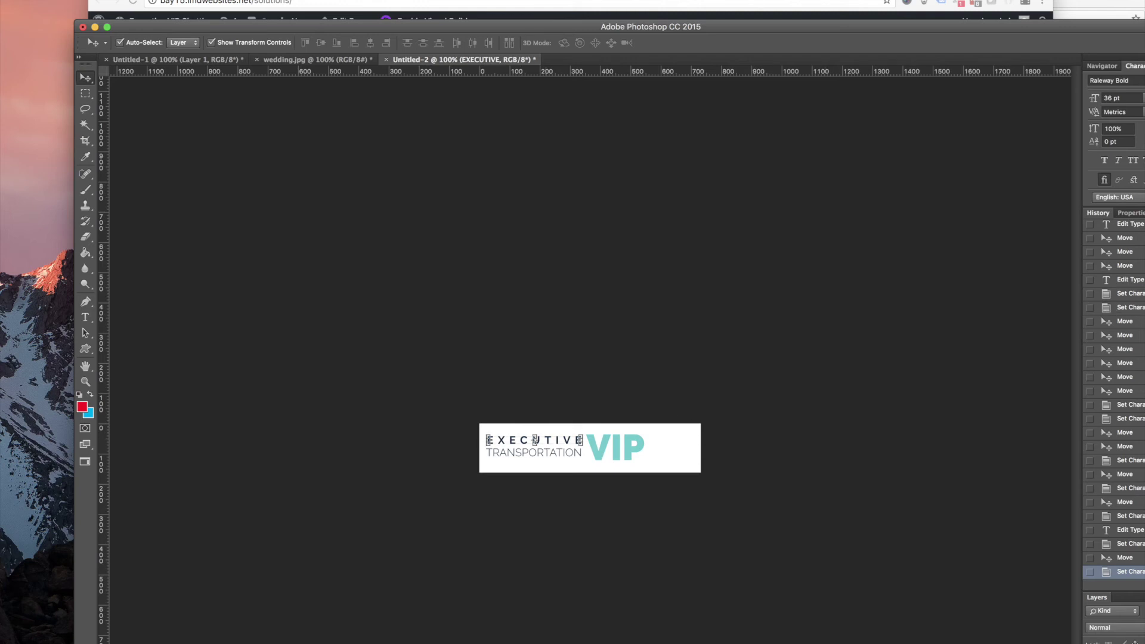
key("alt+Left")
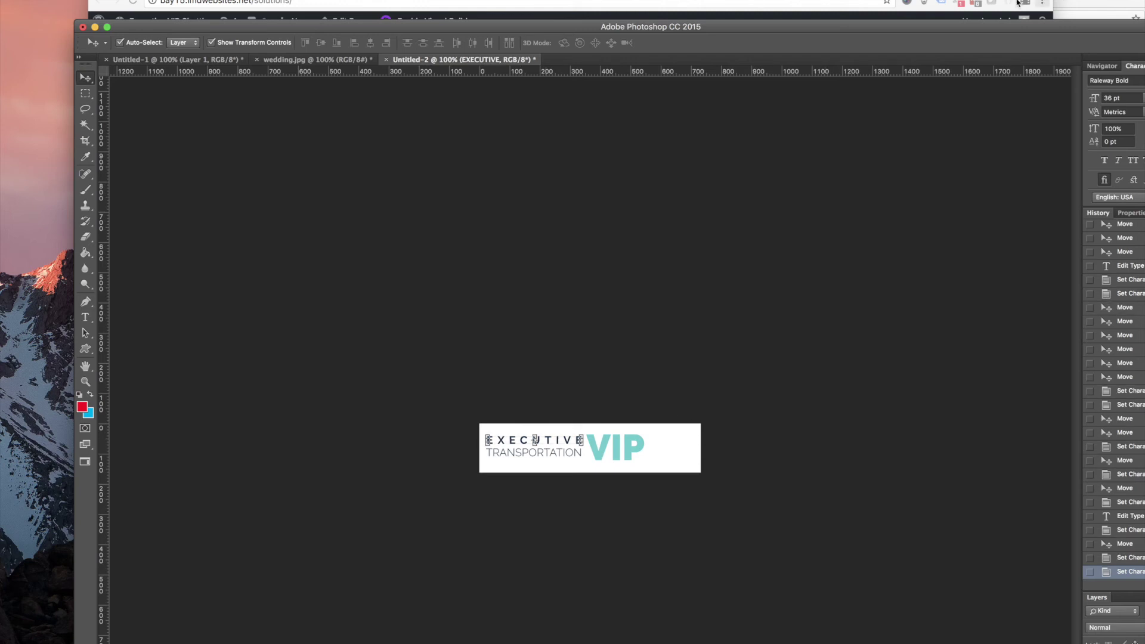
left_click(654, 207)
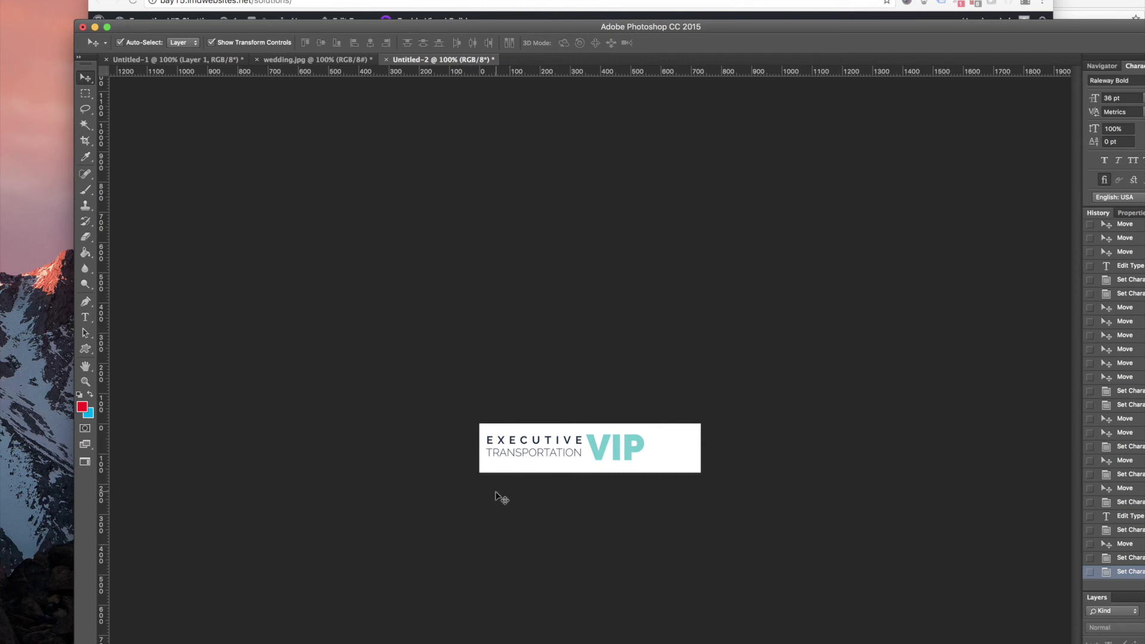
left_click_drag(656, 480, 516, 461)
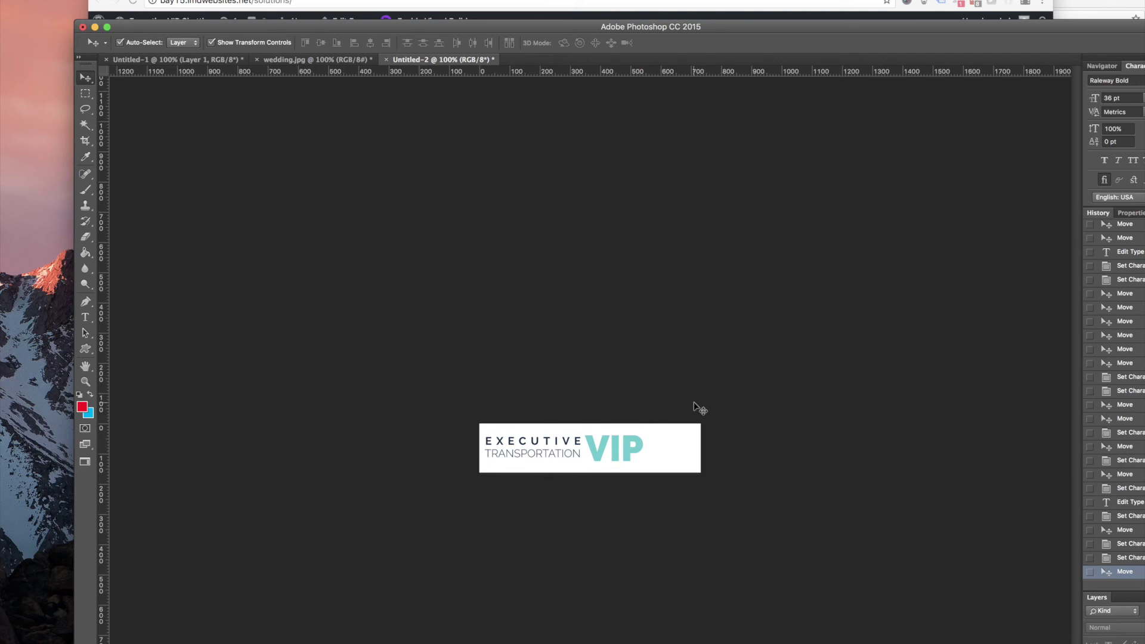
Step: Export the logo through Save for Web as a JPEG Medium into Downloads
key("super+alt+shift+s")
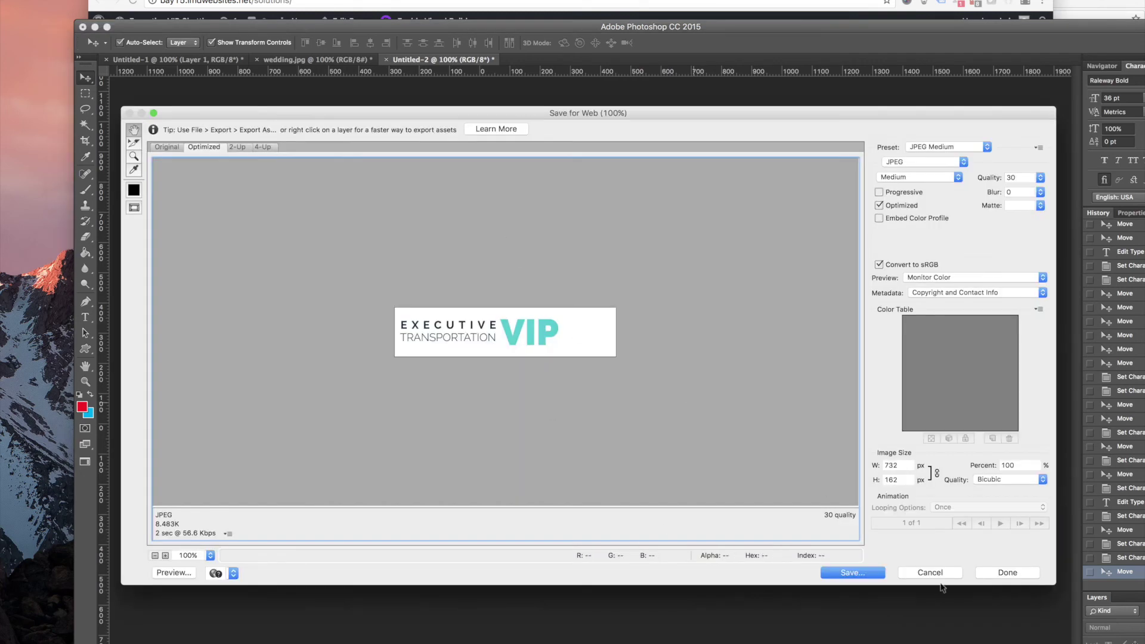
left_click(847, 574)
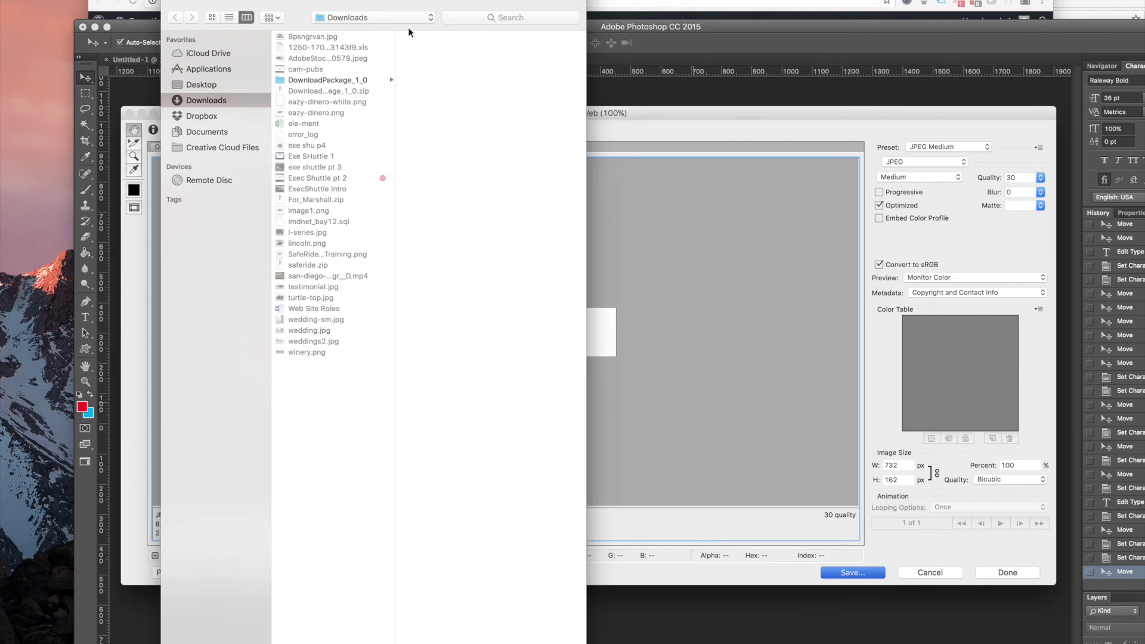
key("Return")
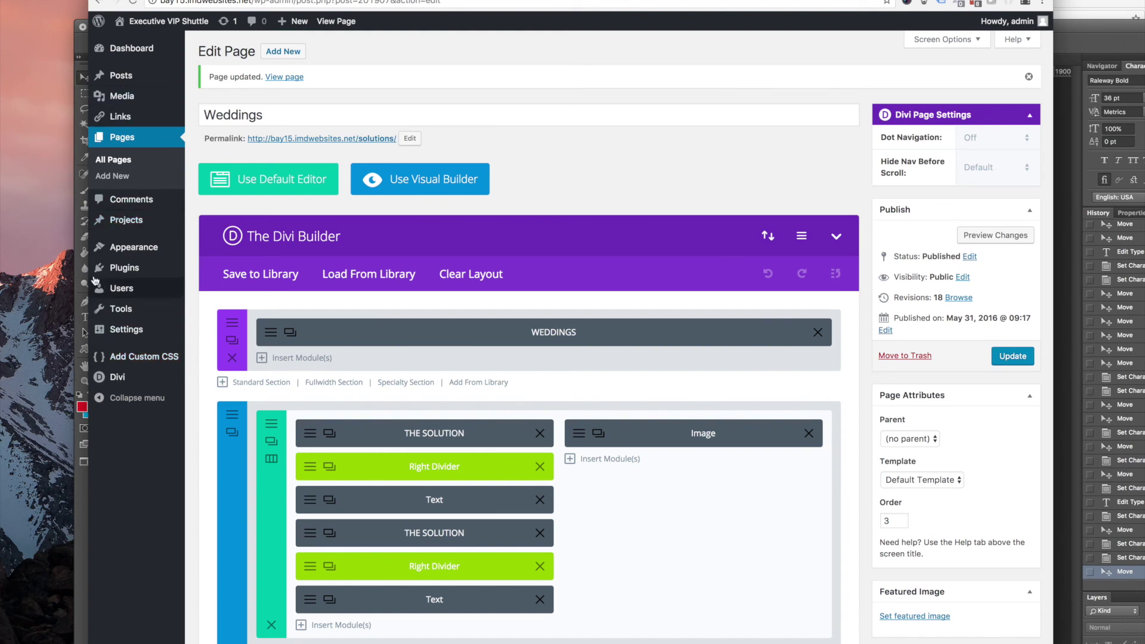
Step: In Divi Theme Options, reset the current favicon and site logo
mouse_move(132, 339)
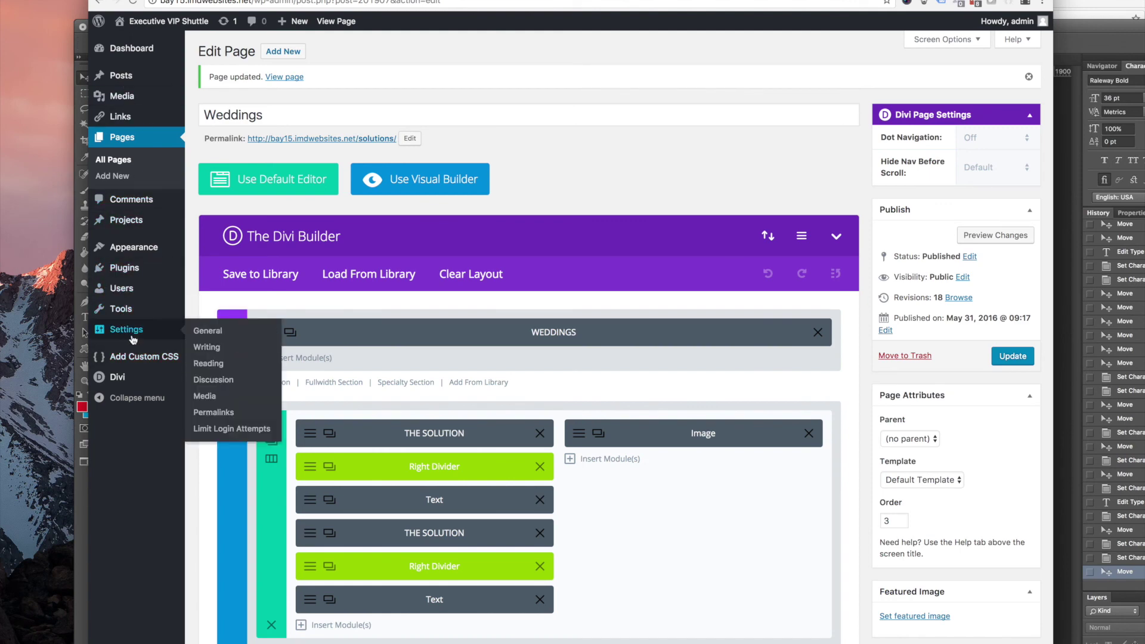
mouse_move(132, 379)
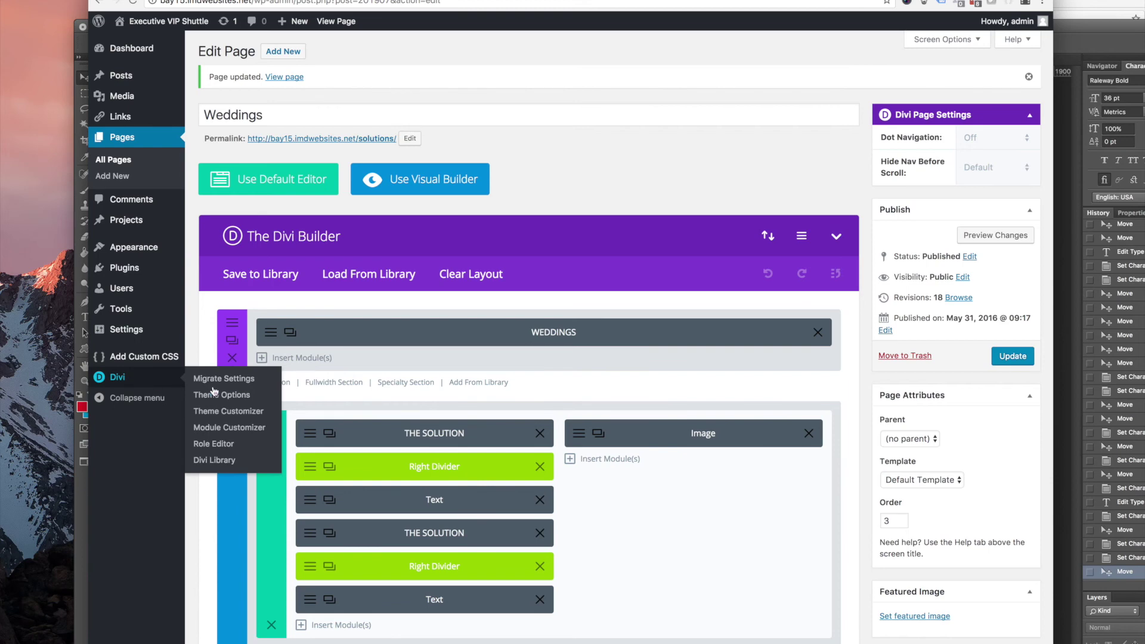
left_click(218, 396)
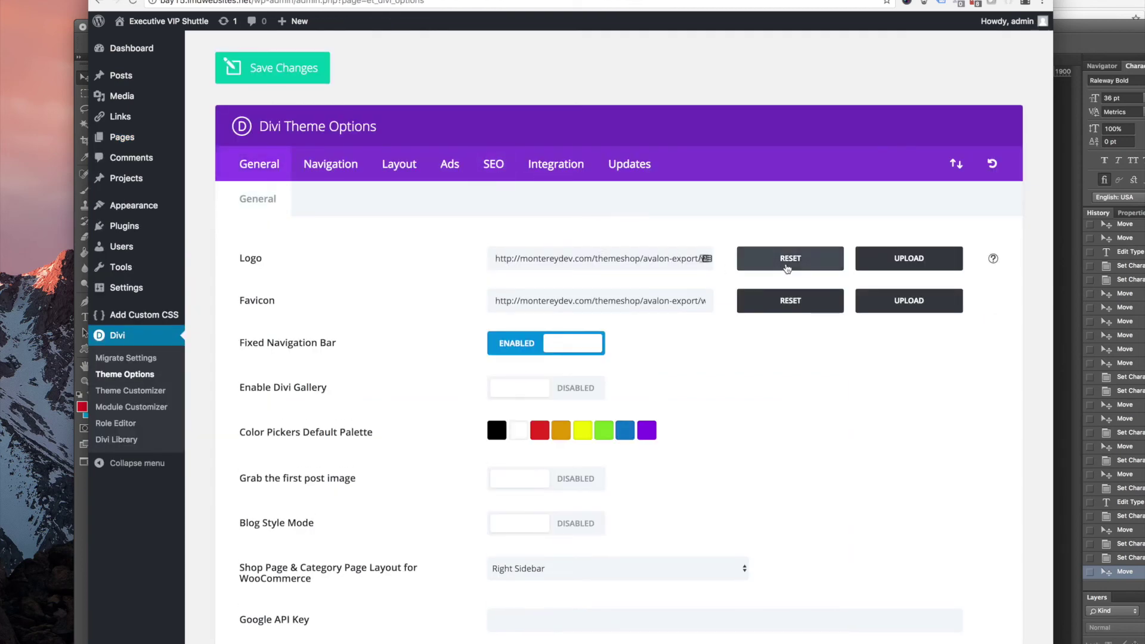
left_click(775, 300)
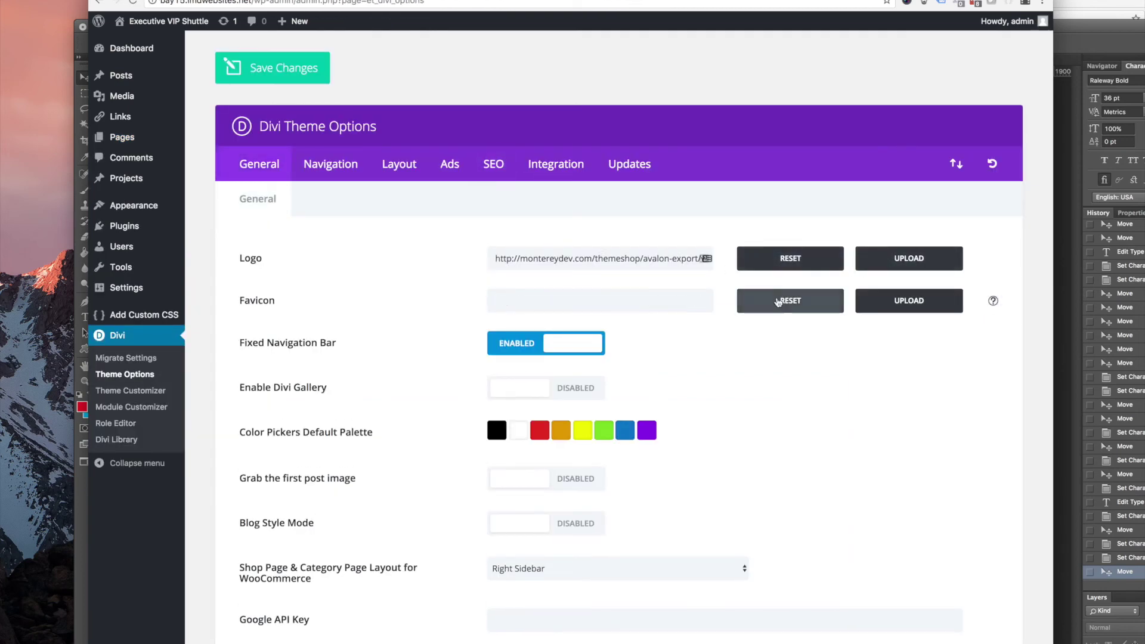
left_click(804, 261)
Step: Upload logo.jpg from Downloads as the new site logo
left_click(912, 263)
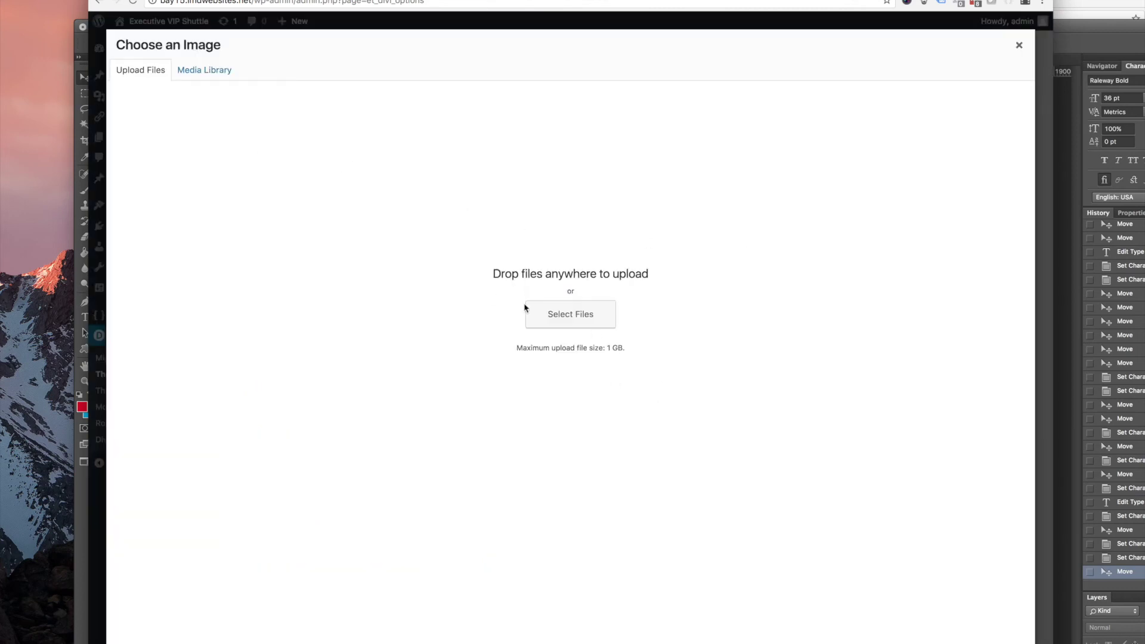
left_click(596, 326)
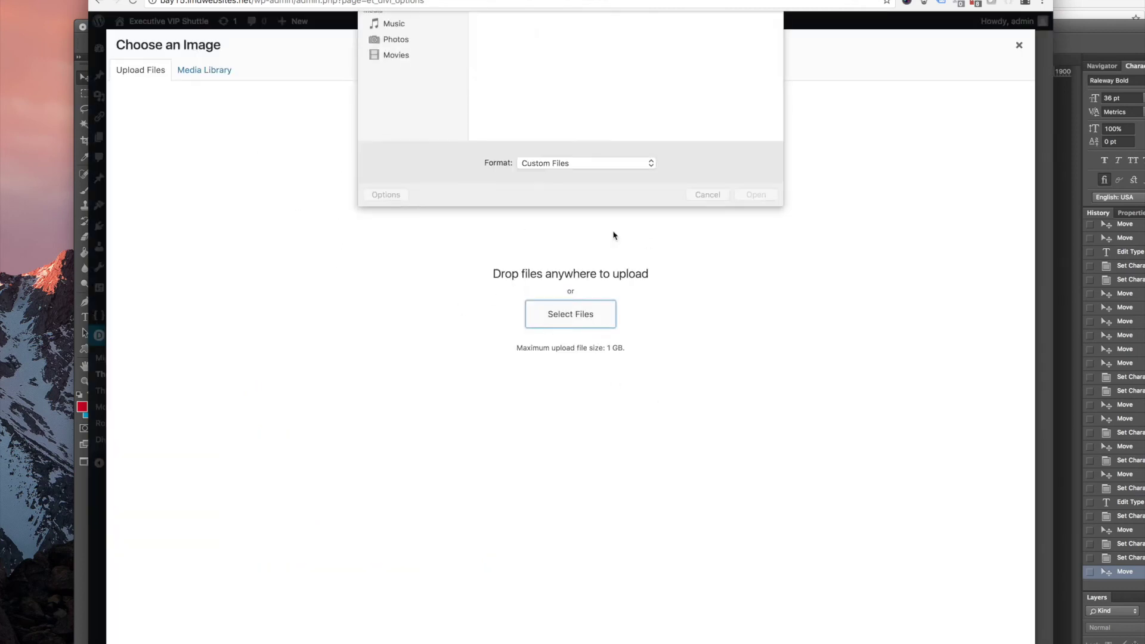
scroll(545, 104, "down", 5)
scroll(544, 106, "down", 10)
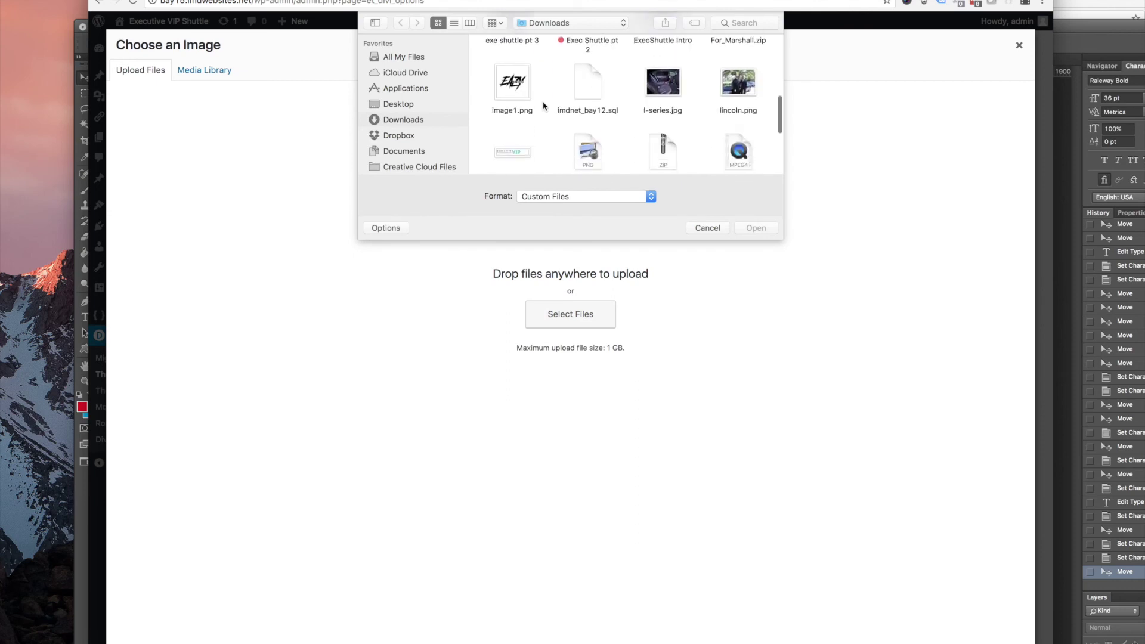
scroll(541, 108, "up", 4)
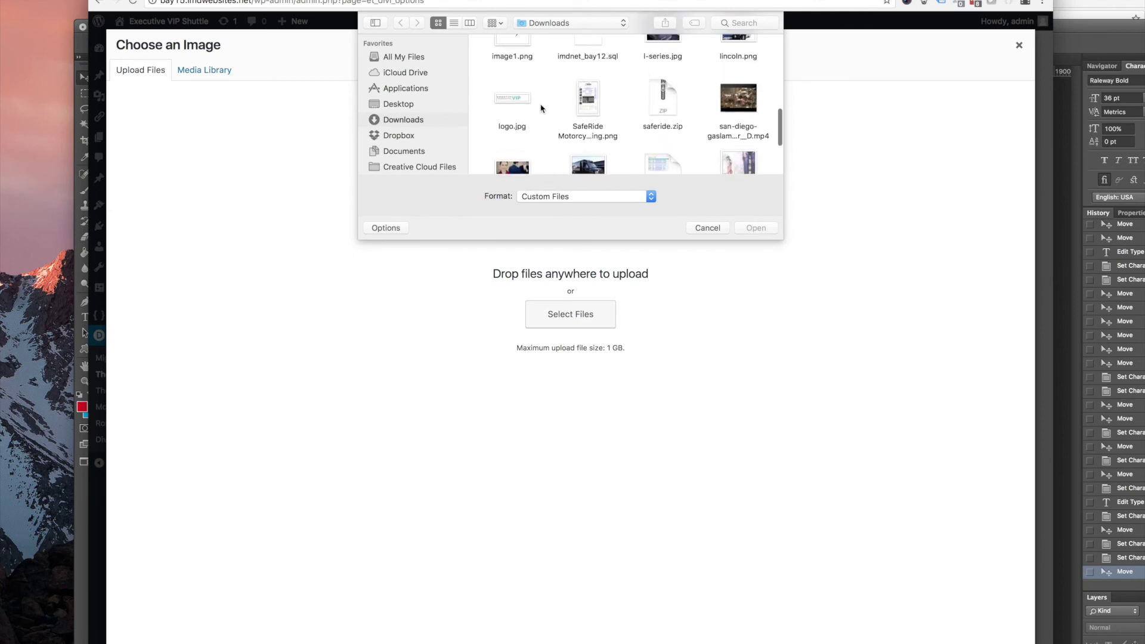
double_click(513, 100)
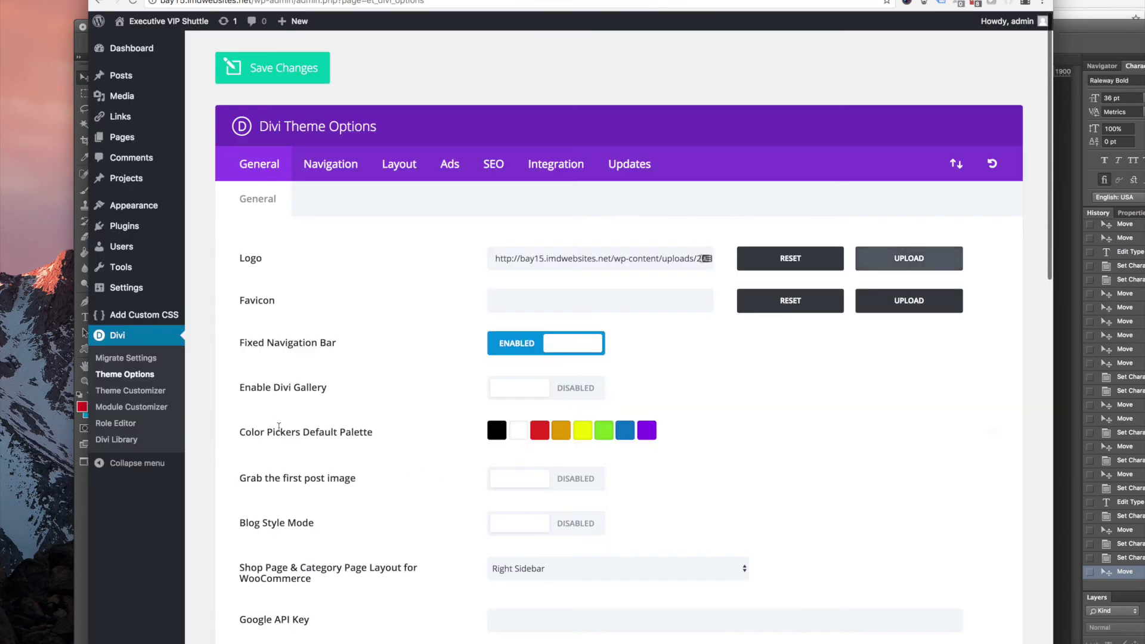
Step: Remove the placeholder # from the social profile URL fields in Divi Theme Options
scroll(452, 376, "down", 10)
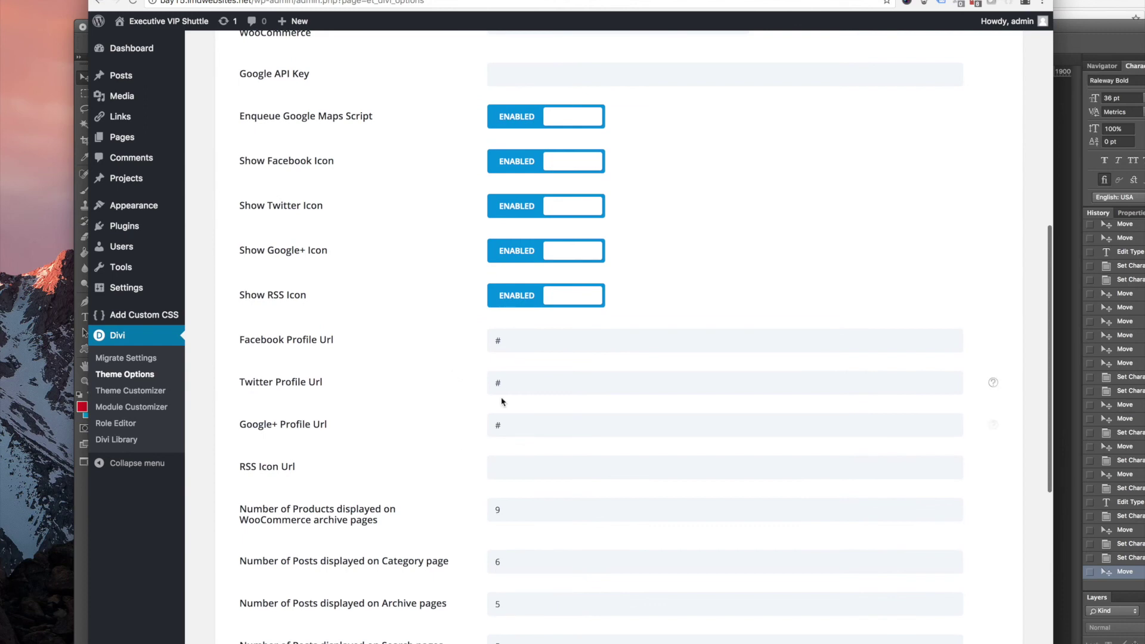
left_click_drag(511, 430, 464, 433)
left_click_drag(508, 382, 469, 388)
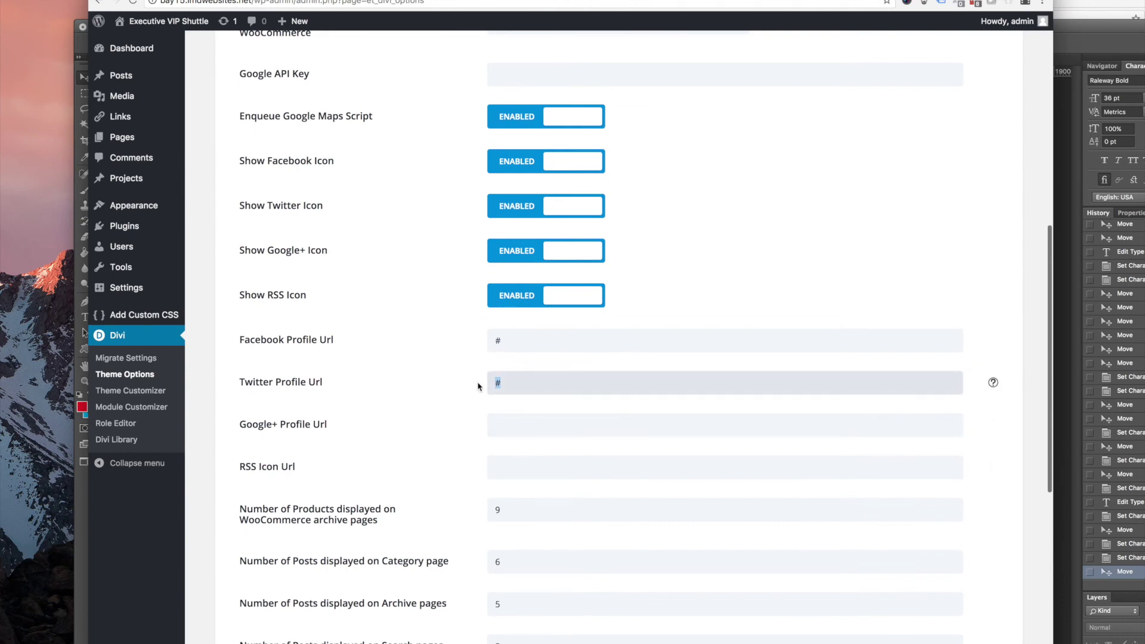
left_click_drag(525, 333, 462, 337)
key("BackSpace")
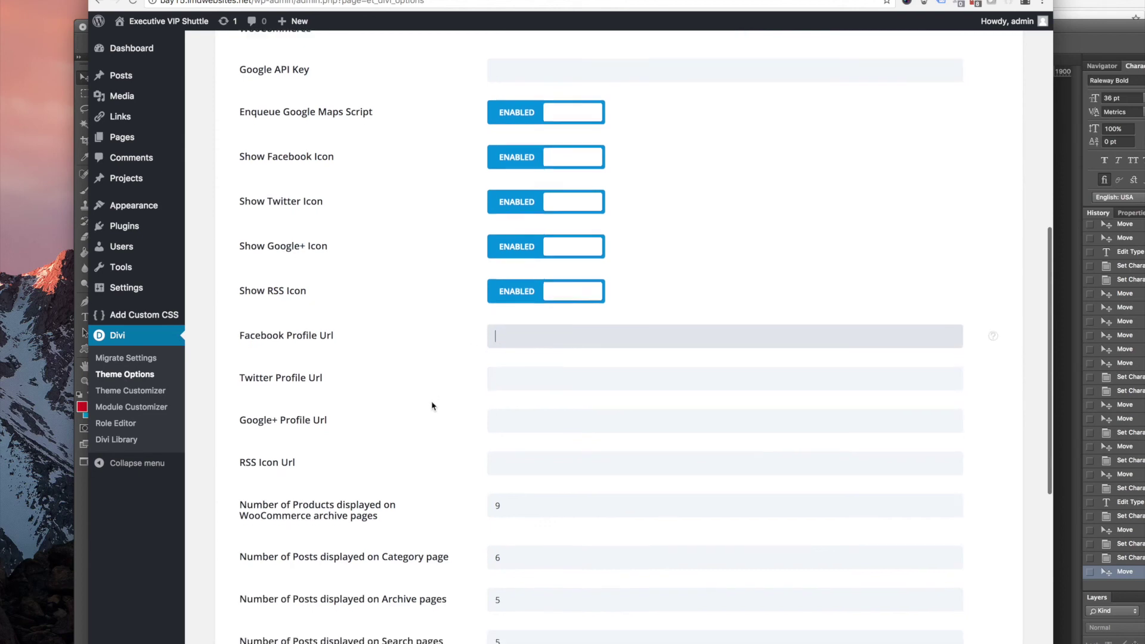
scroll(434, 357, "down", 5)
scroll(433, 403, "up", 1)
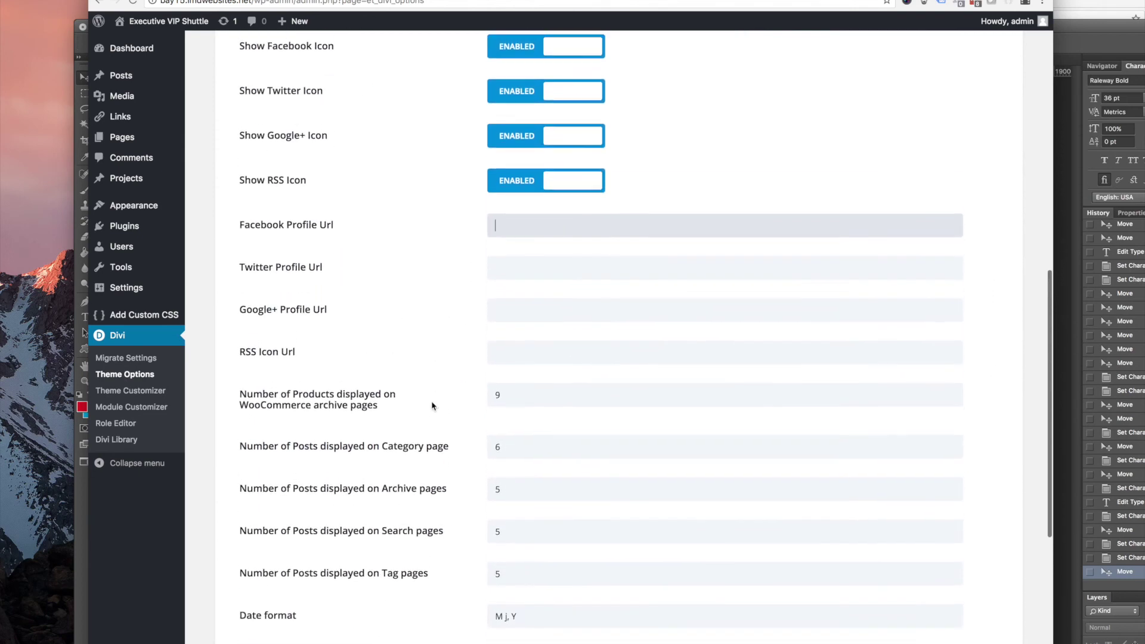
scroll(433, 406, "down", 7)
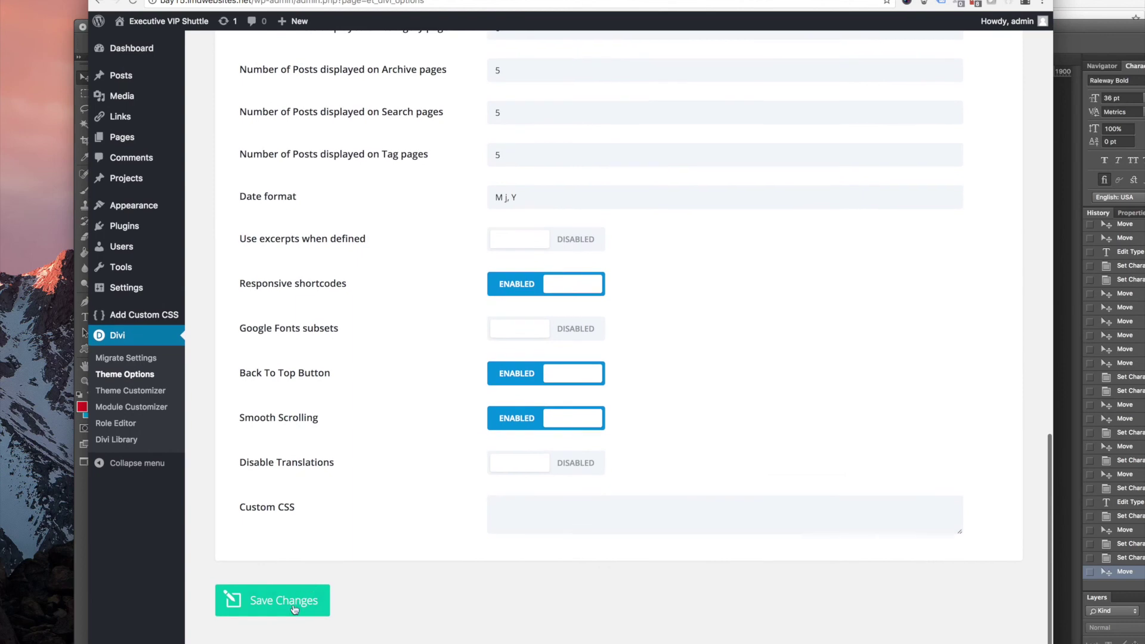
Step: Glance at the Avalon guide PDF, then reload the Solutions page in the browser
key("super+Tab")
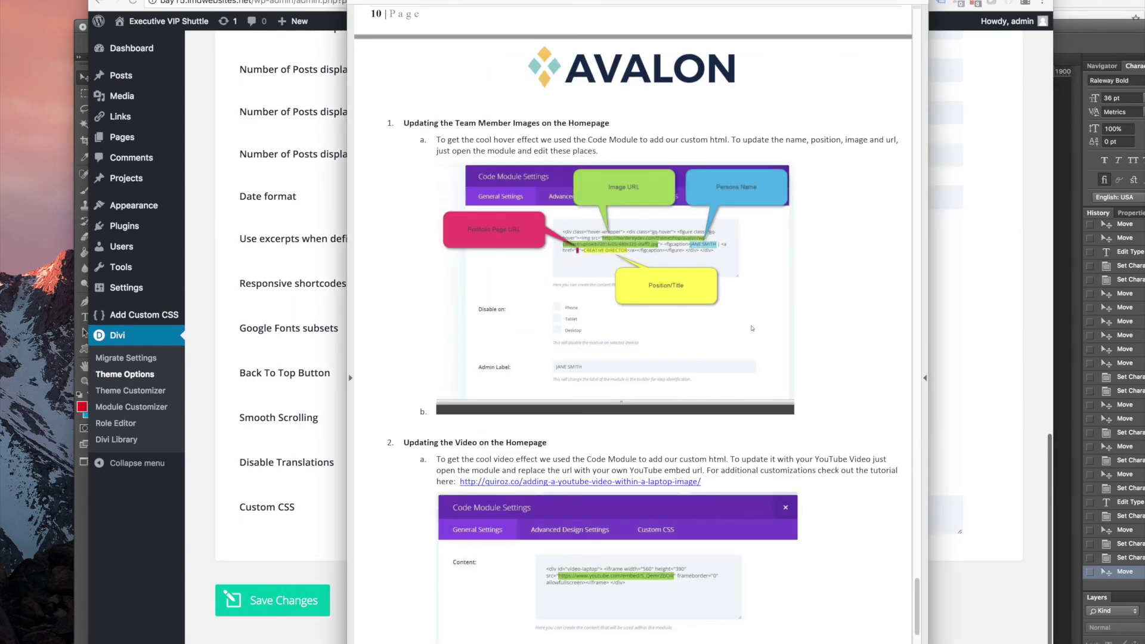
left_click(286, 39)
key("ctrl+Tab")
left_click(133, 3)
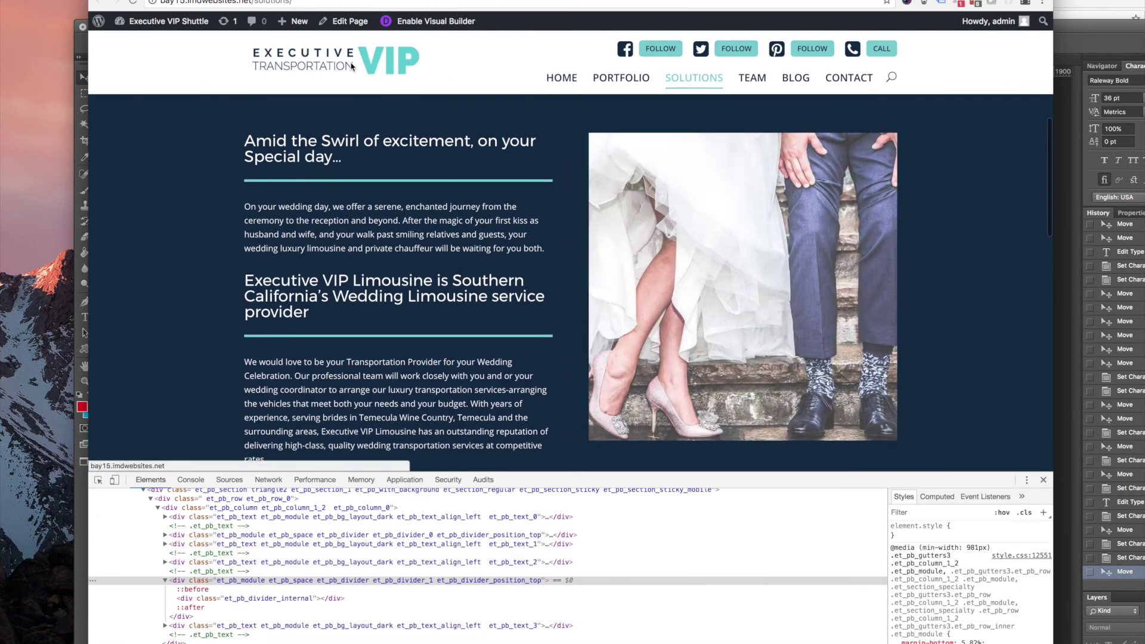
Step: Scroll the Solutions page and inspect the new header logo's context menu
scroll(363, 219, "down", 10)
scroll(363, 220, "down", 5)
scroll(363, 220, "up", 20)
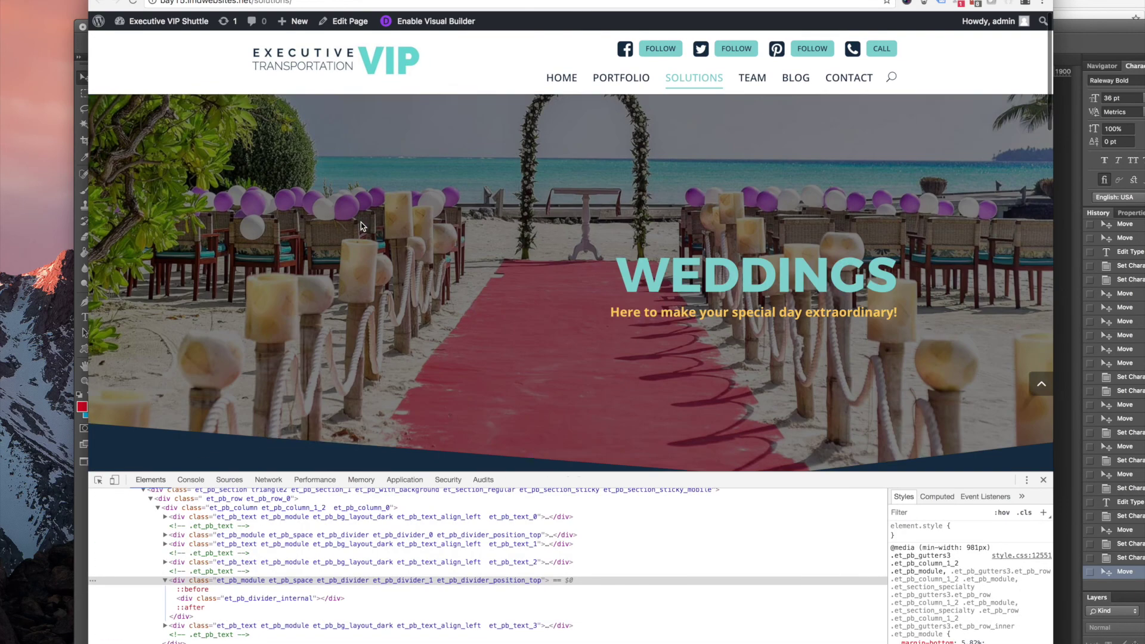
scroll(360, 226, "down", 20)
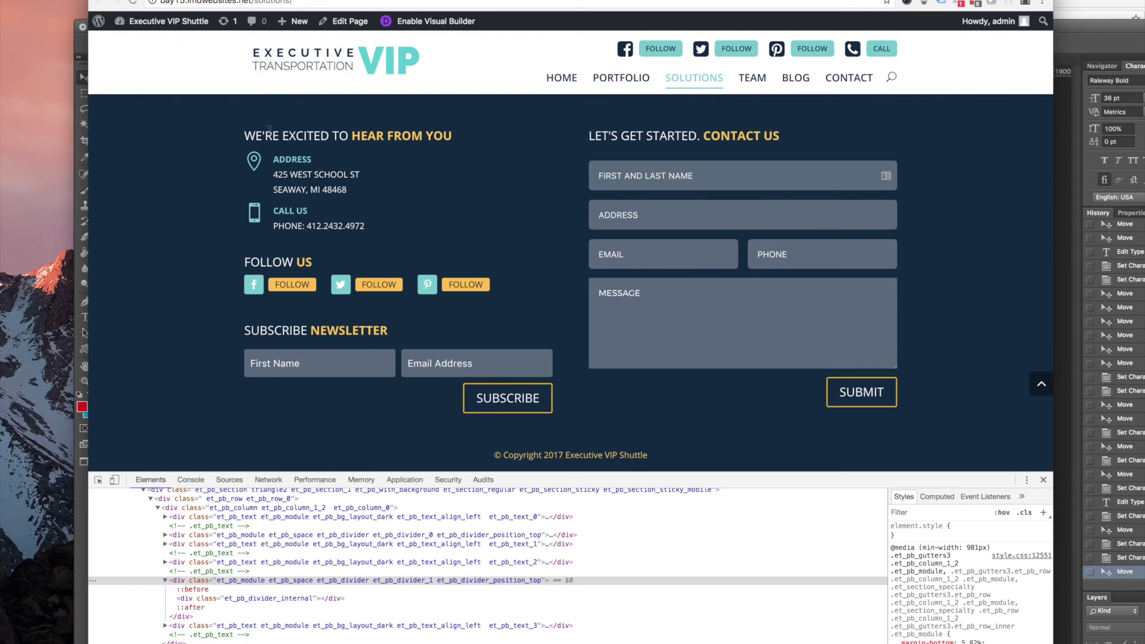
right_click(399, 70)
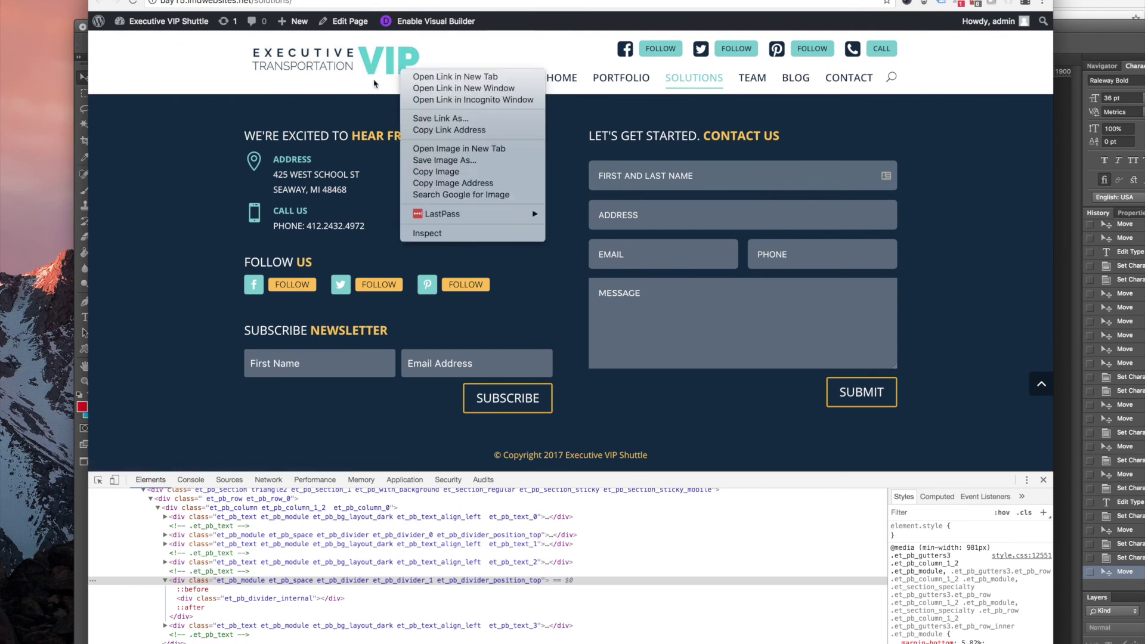
key("Escape")
Step: Scroll through the page footer and back up to the header
scroll(478, 215, "up", 20)
scroll(501, 283, "down", 20)
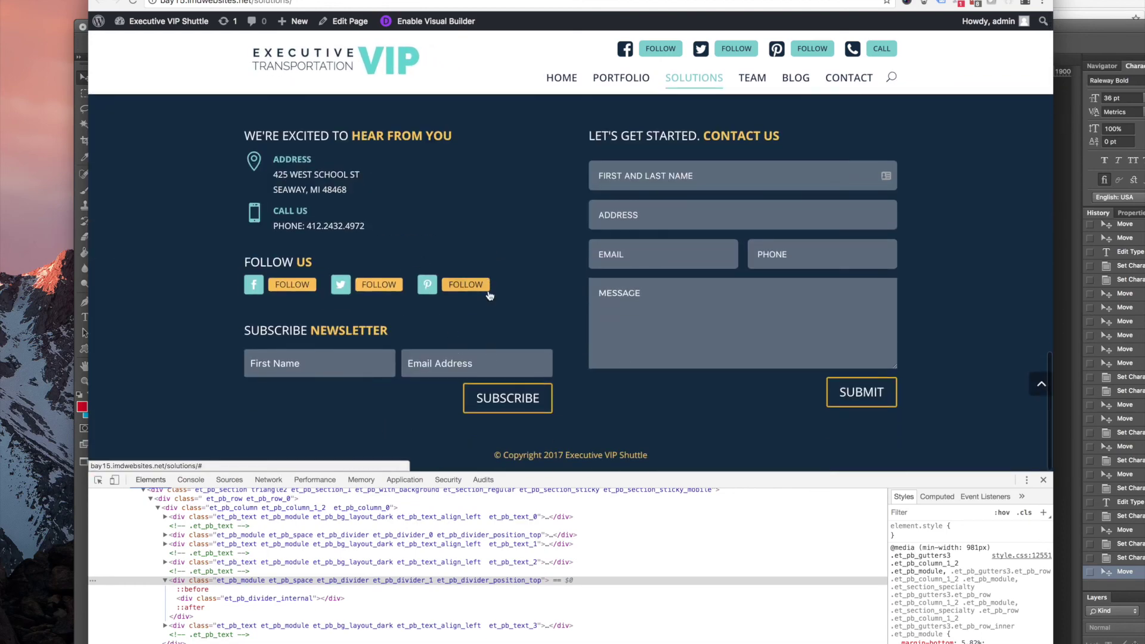
scroll(454, 280, "up", 20)
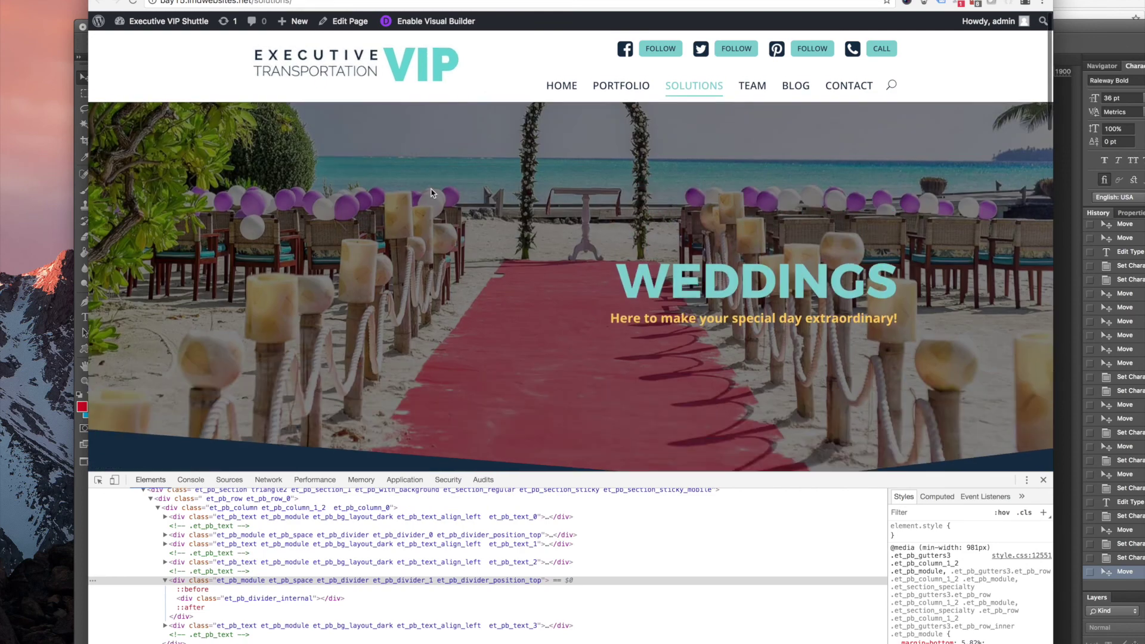
scroll(433, 193, "down", 20)
scroll(433, 193, "up", 3)
scroll(433, 192, "down", 3)
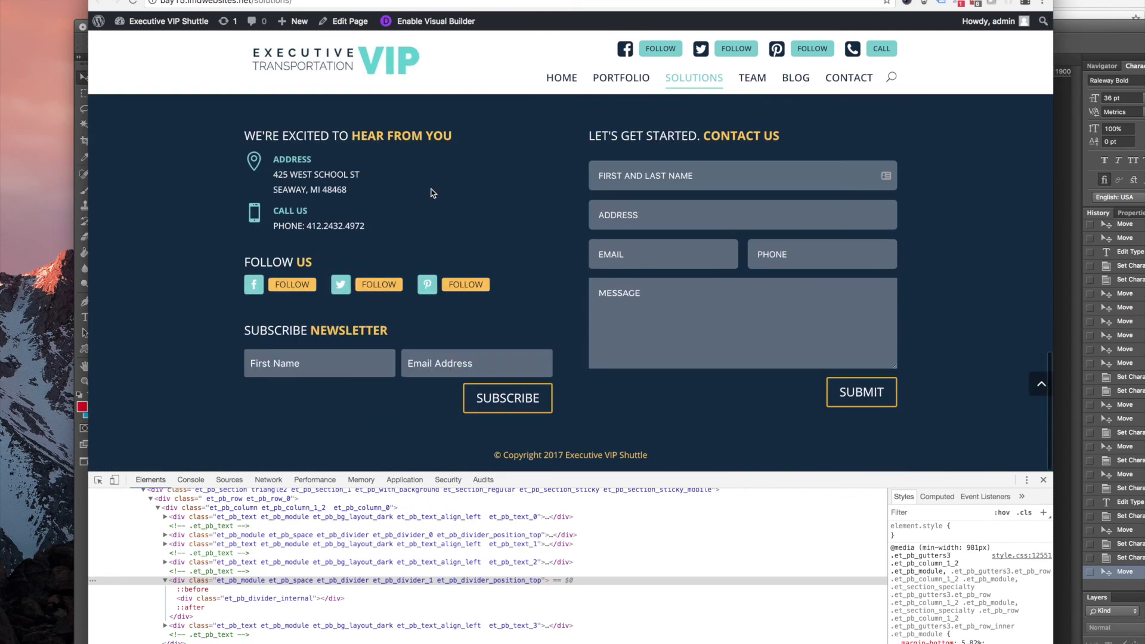
scroll(433, 193, "up", 20)
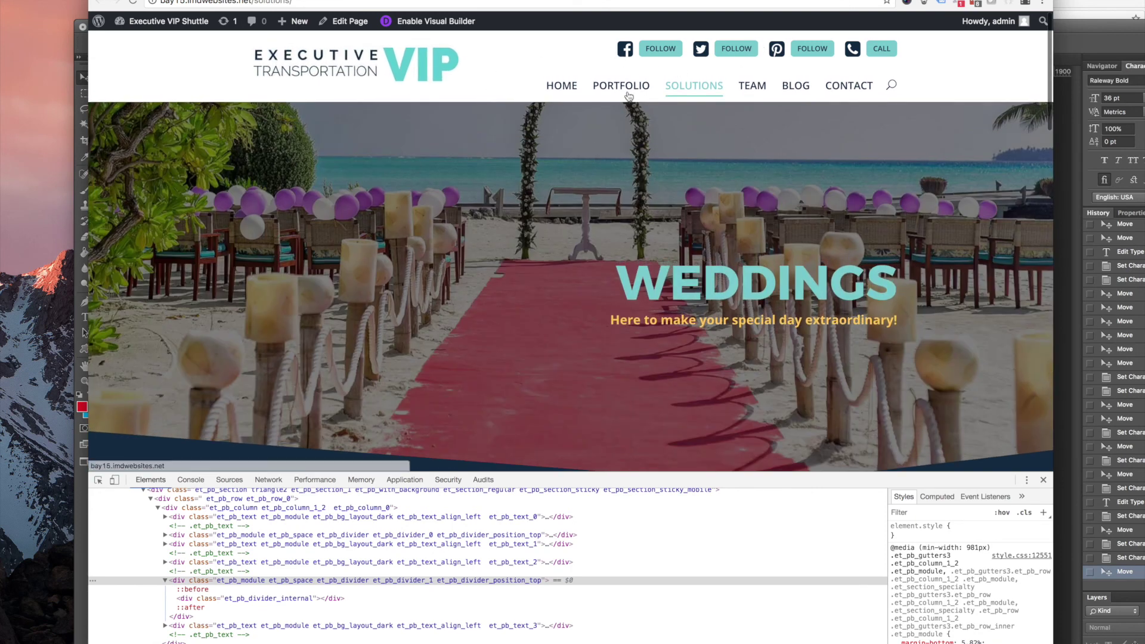
mouse_move(631, 91)
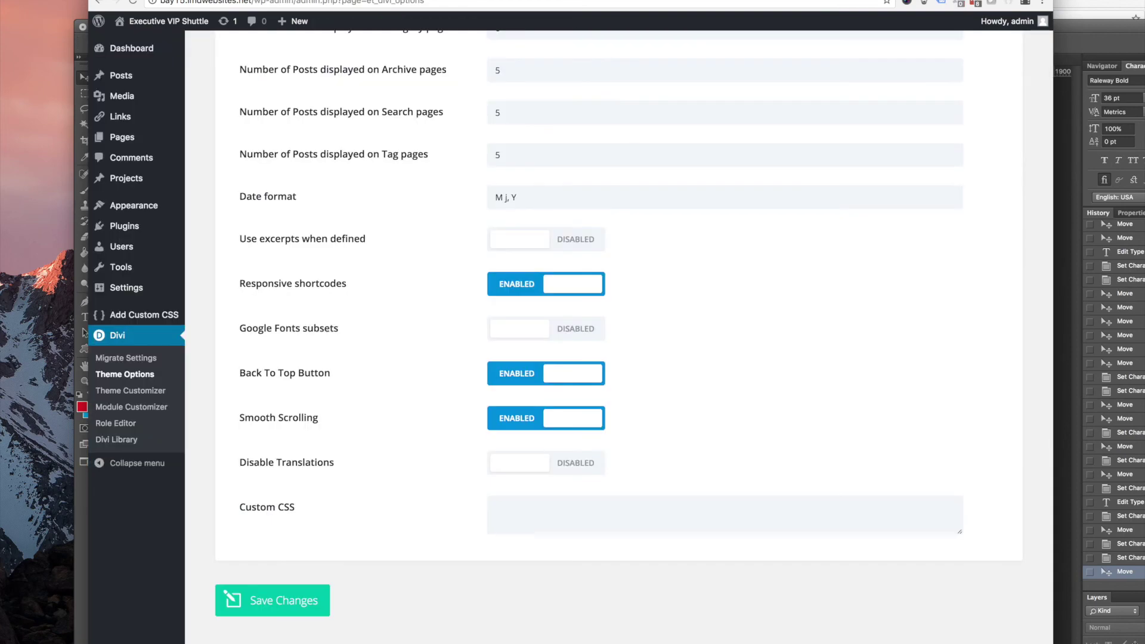
scroll(334, 239, "up", 15)
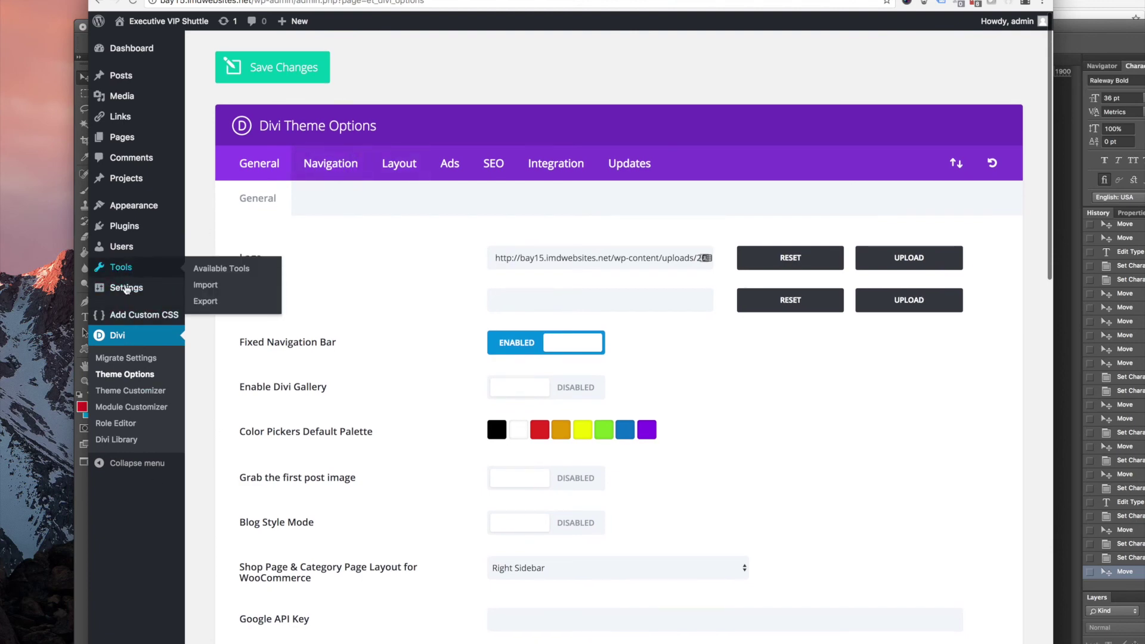
Step: In the theme customizer, open Header & Navigation's Header Format settings
mouse_move(176, 210)
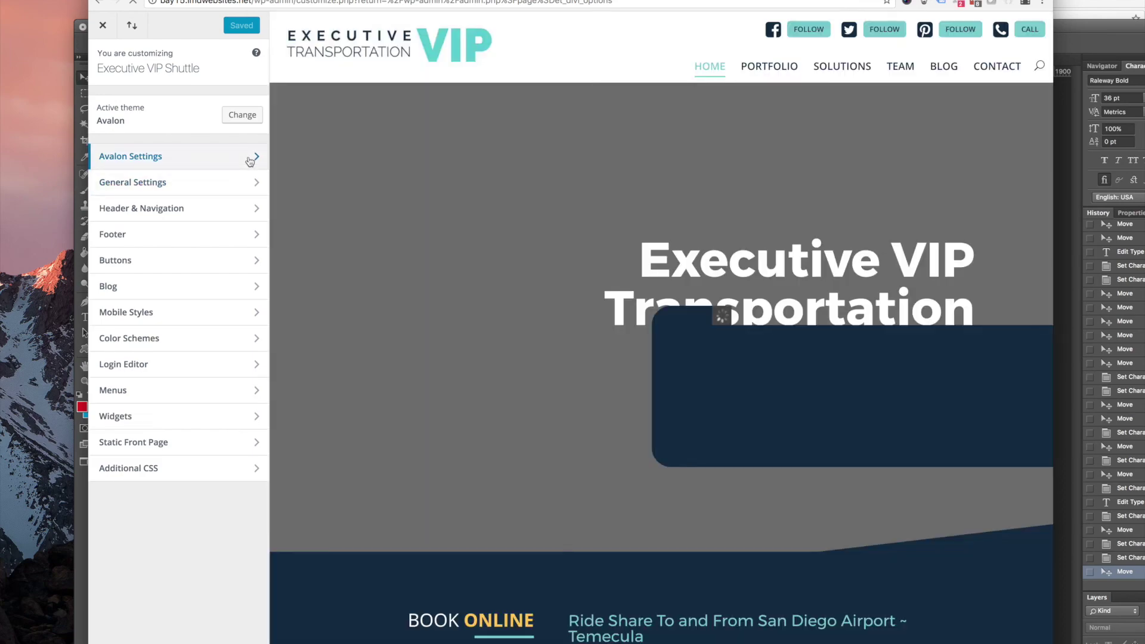
left_click(250, 160)
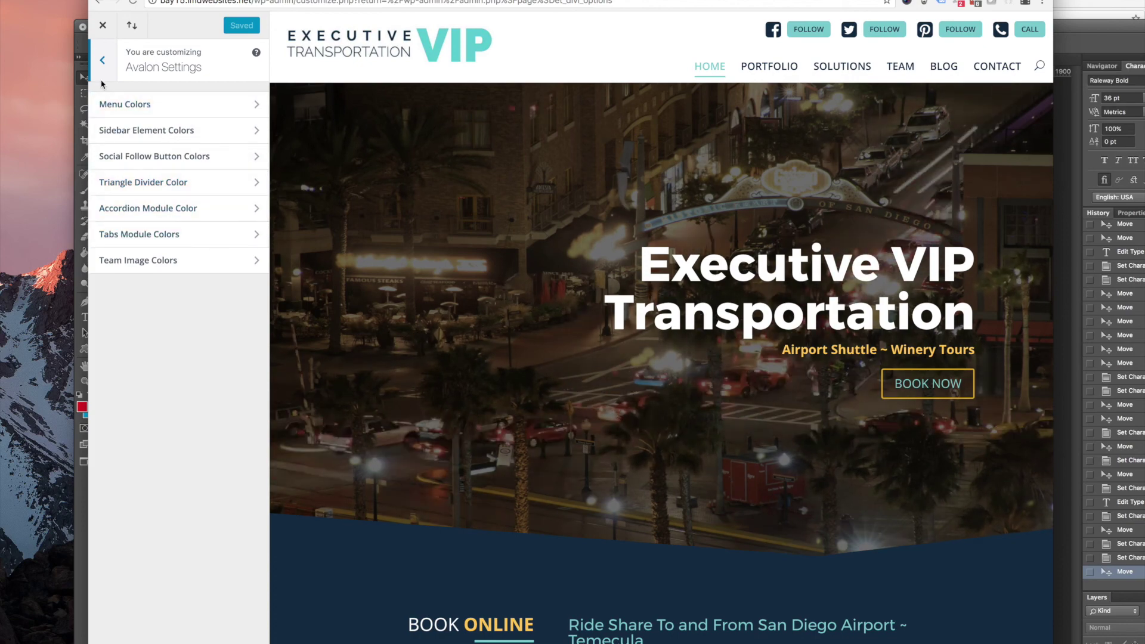
left_click(103, 59)
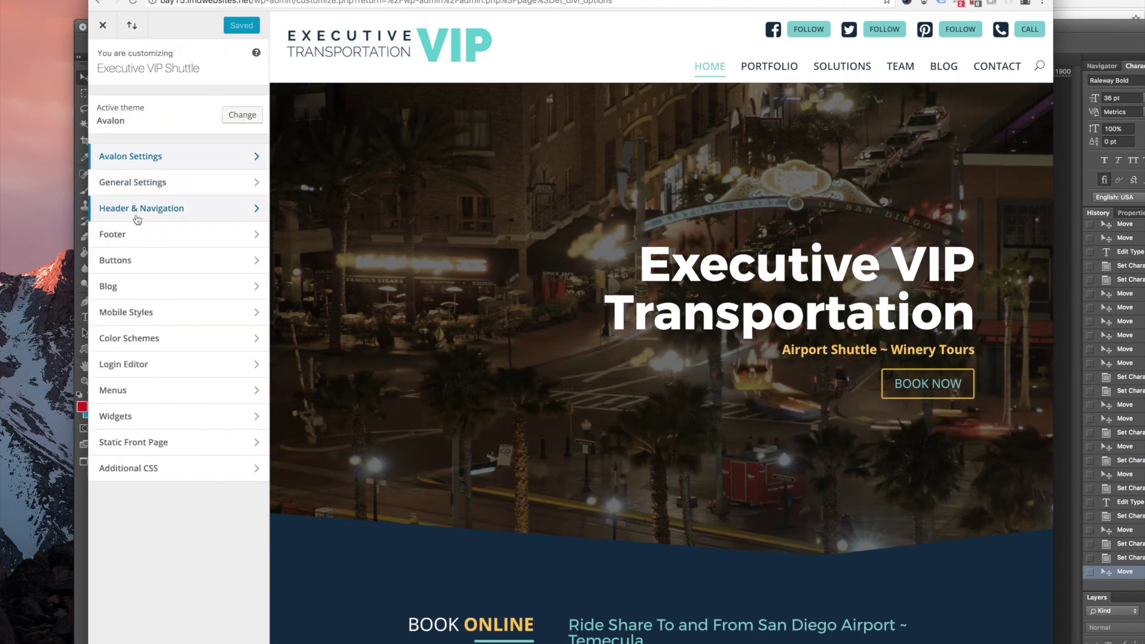
left_click(182, 206)
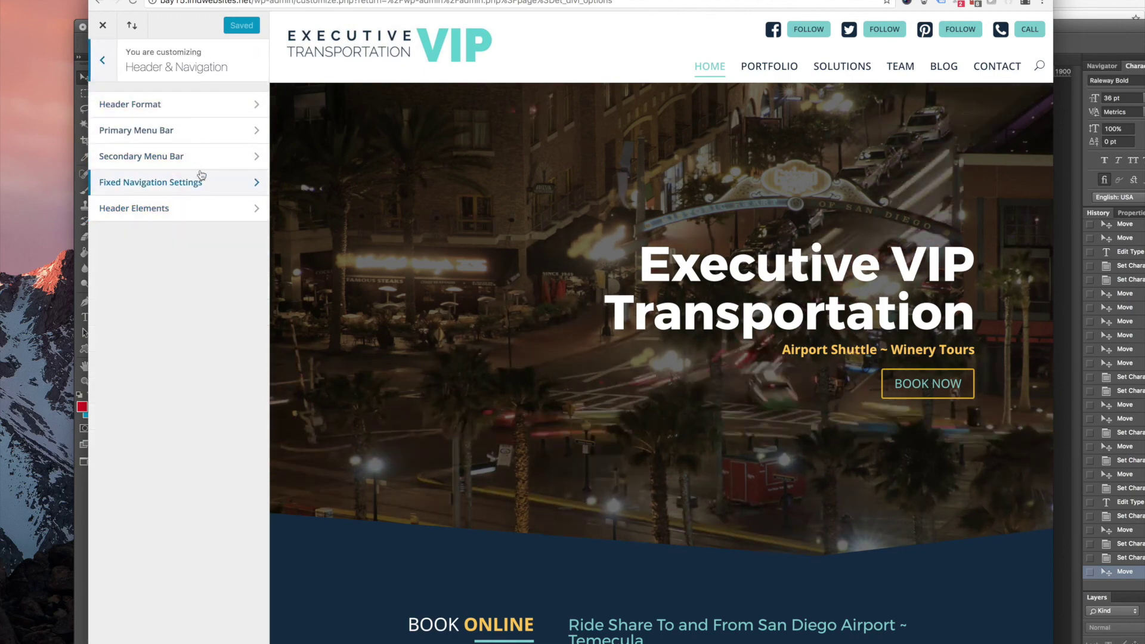
left_click(173, 113)
Step: Preview the Centered Inline Logo and Slide In header styles, then restore Default
left_click(213, 130)
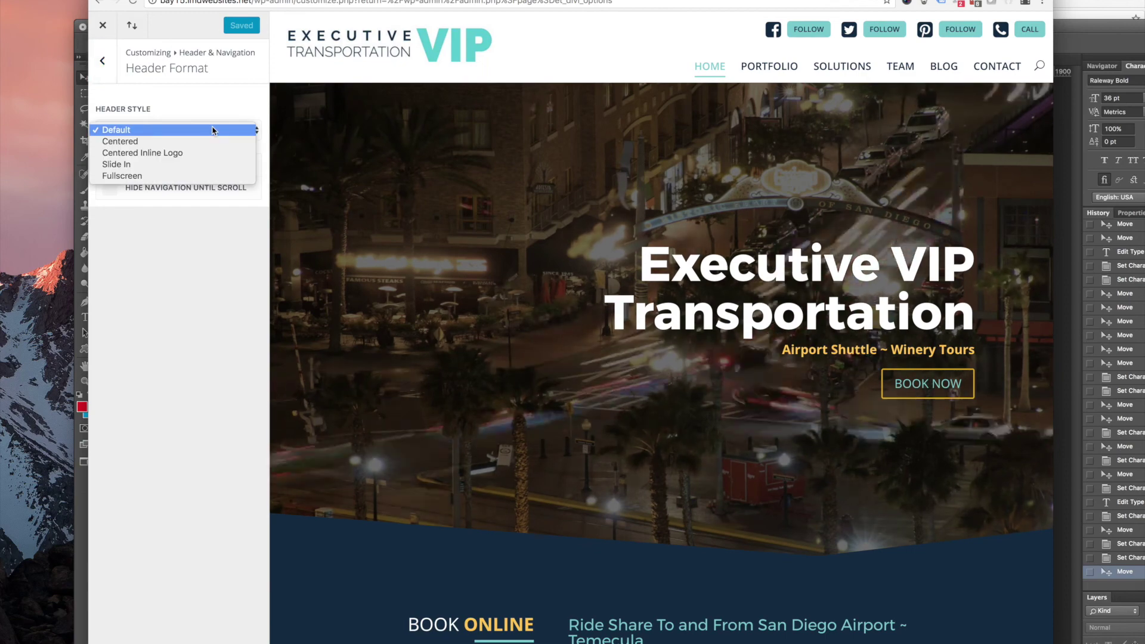
left_click(199, 153)
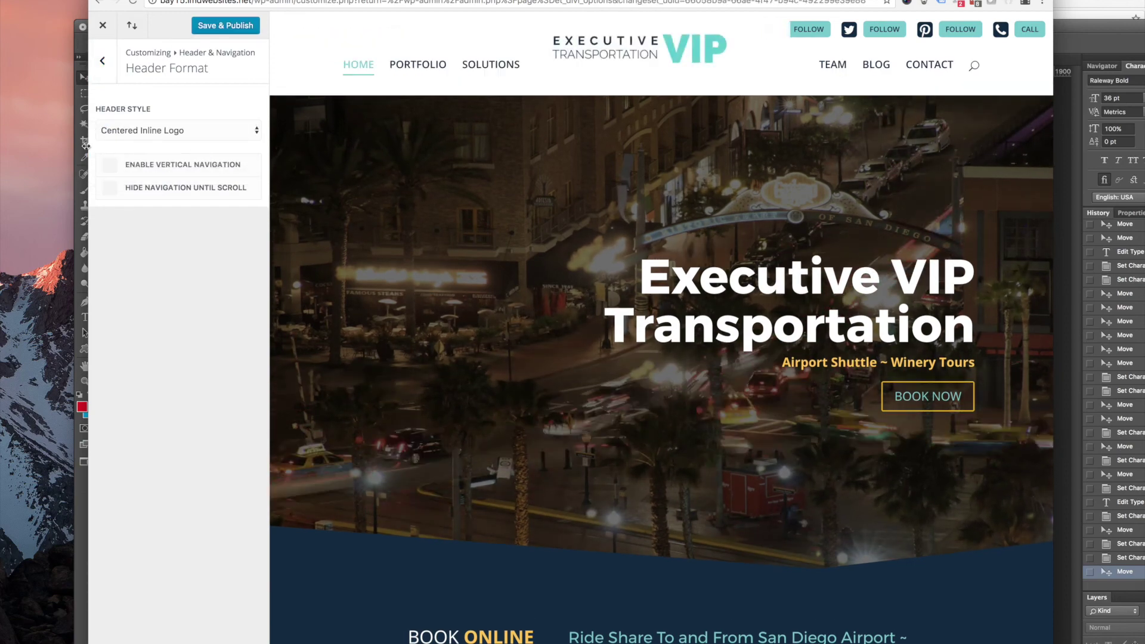
left_click(190, 137)
left_click(177, 144)
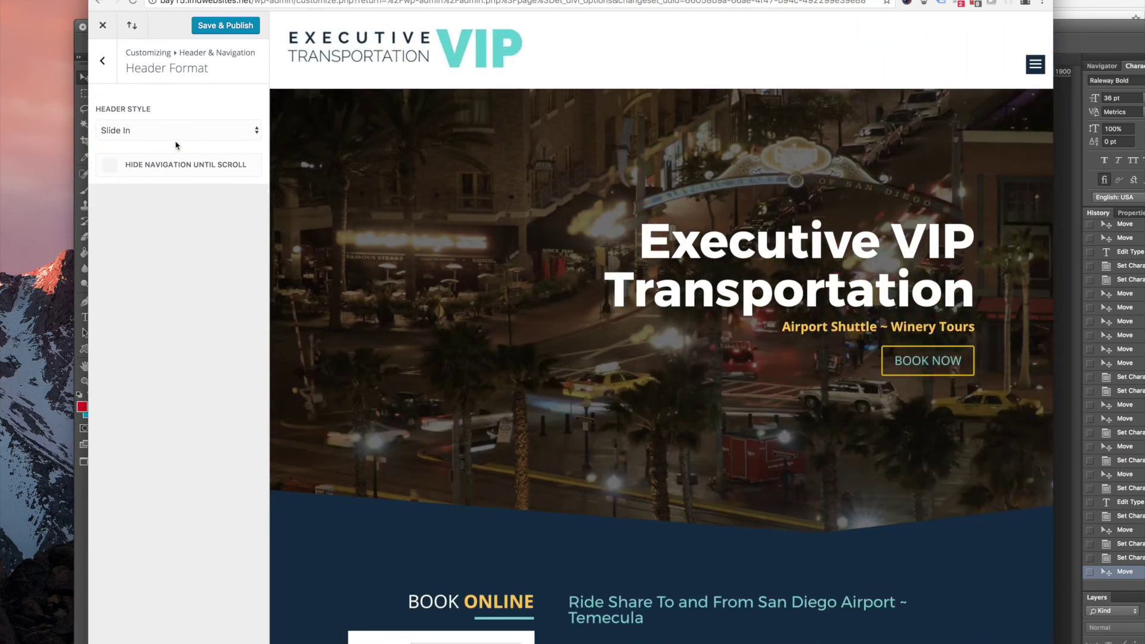
left_click(175, 138)
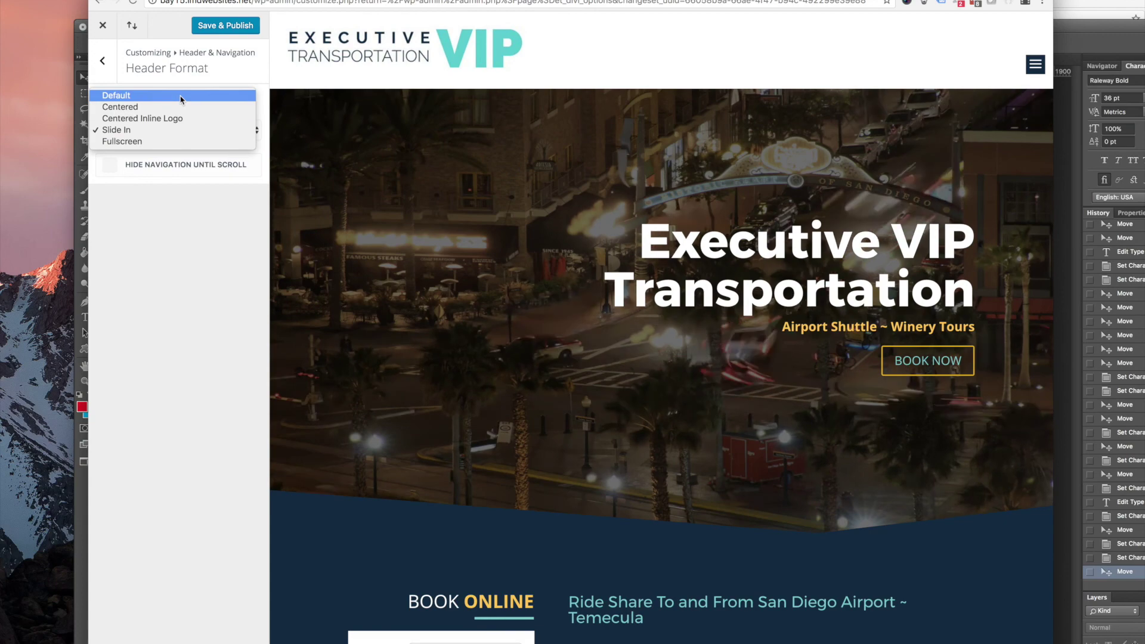
left_click(172, 131)
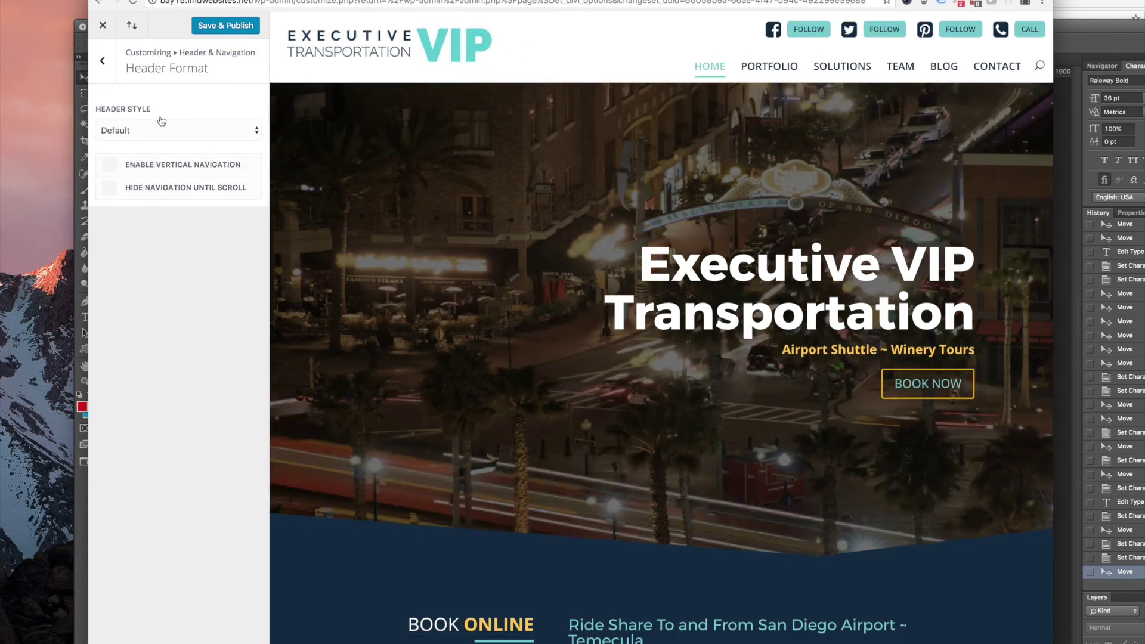
Step: Show the Secondary Menu Bar settings, then bring up the Avalon guide PDF
left_click(102, 61)
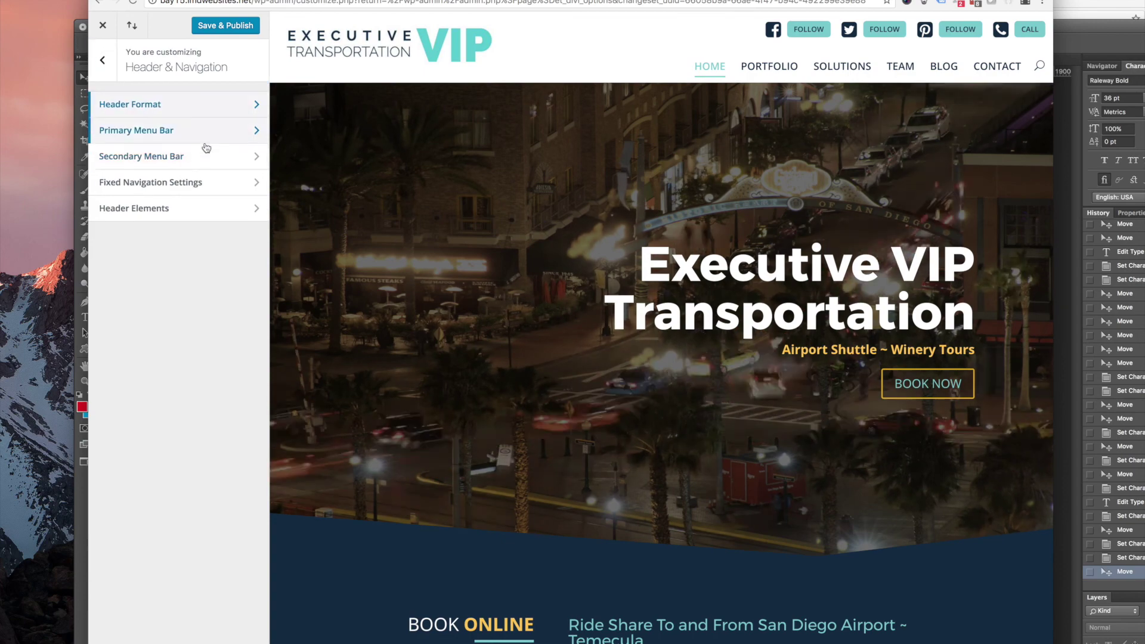
left_click(142, 157)
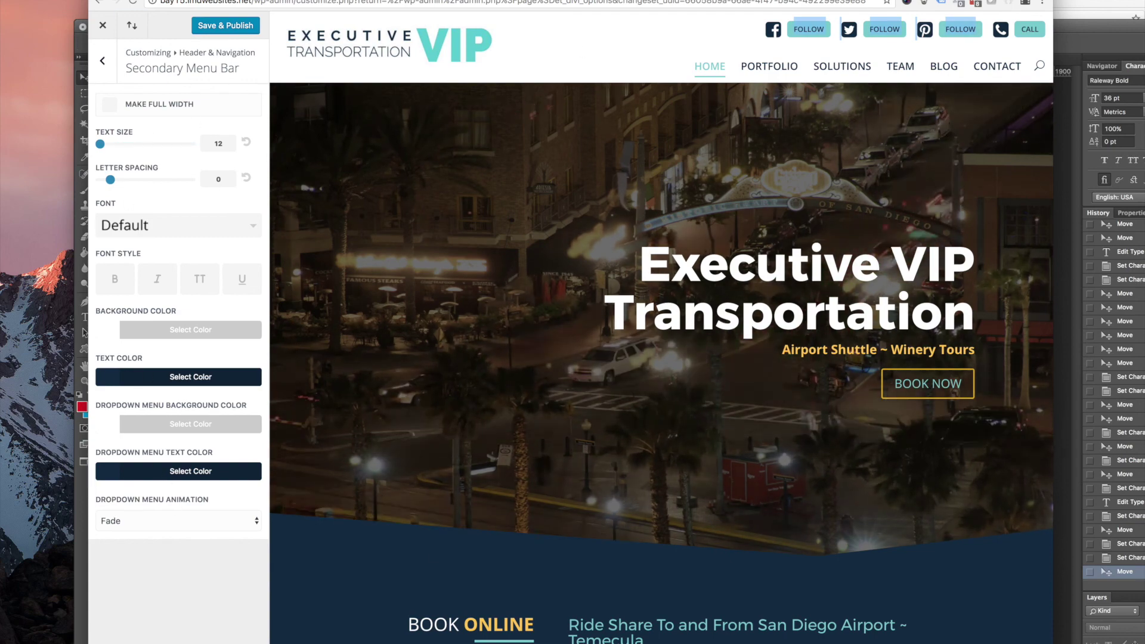
key("super+Tab")
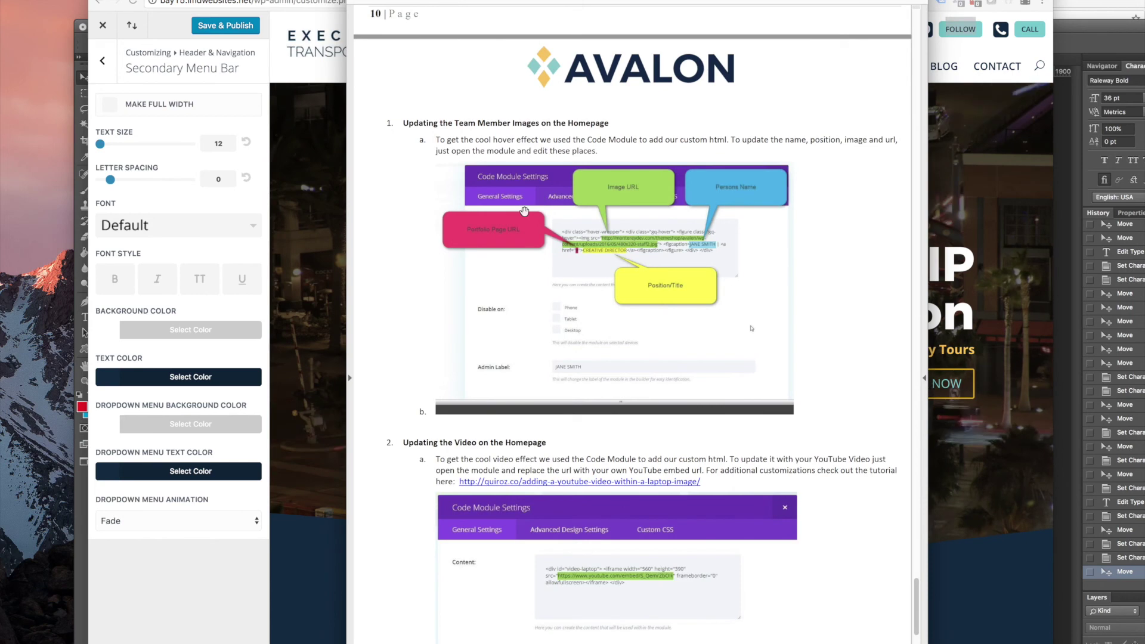
Step: Scroll the Avalon guide PDF to item 15 on updating the footer
scroll(524, 211, "up", 15)
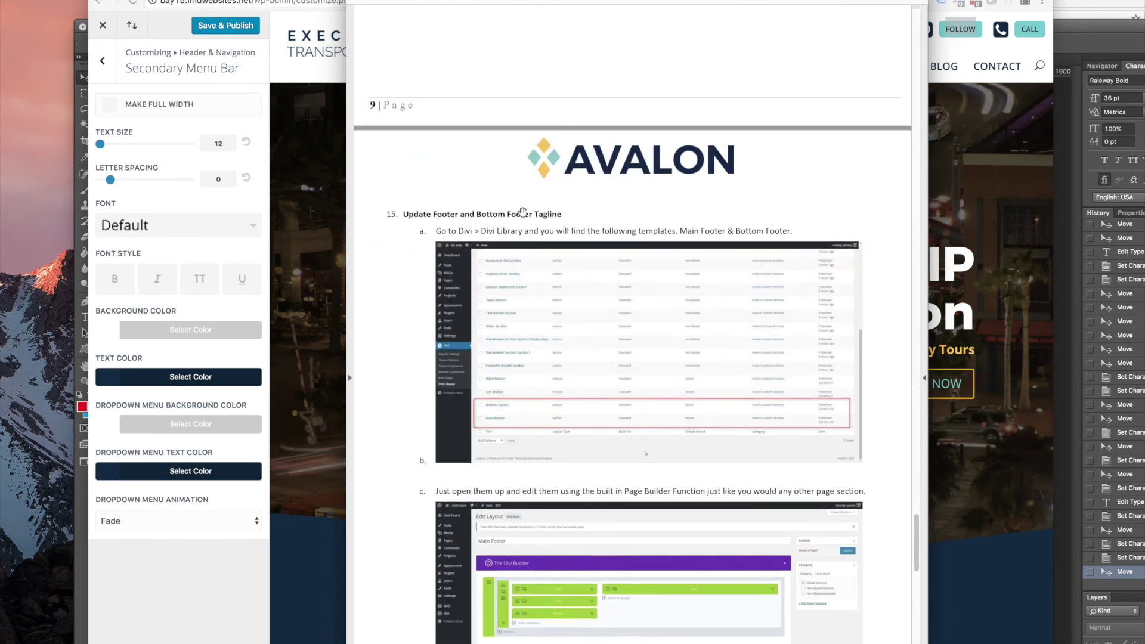
scroll(523, 212, "up", 1)
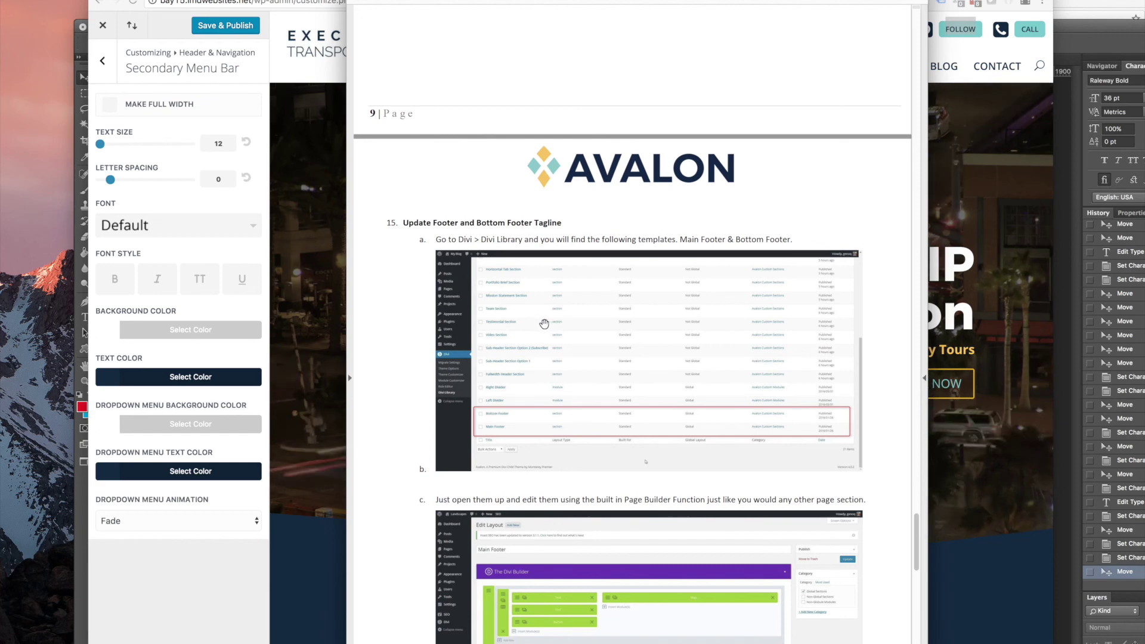
scroll(544, 324, "down", 5)
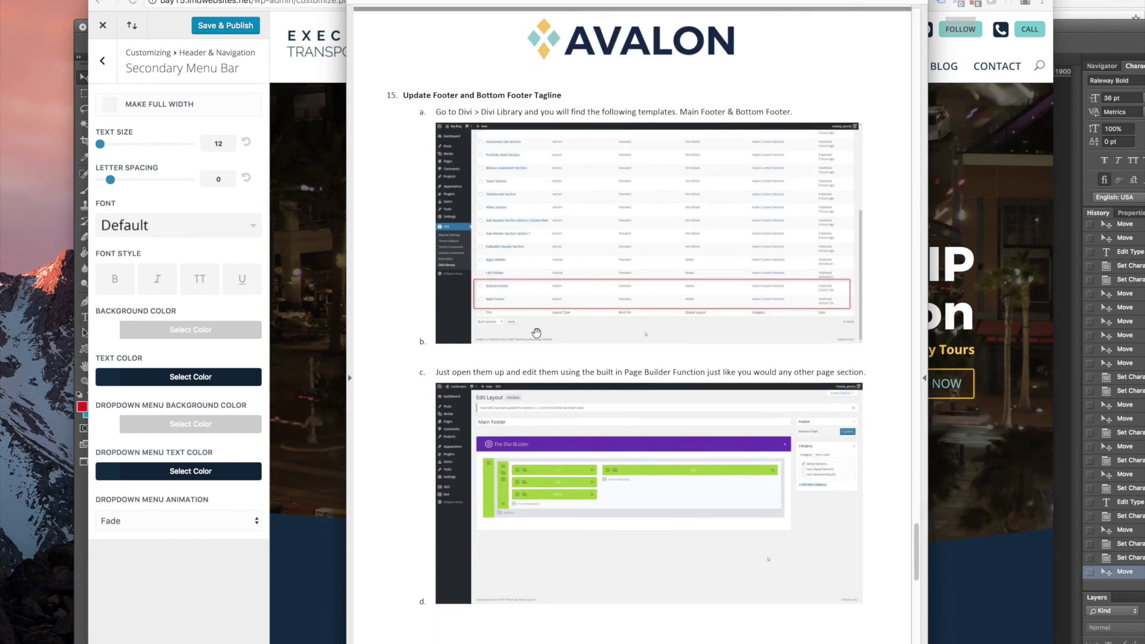
scroll(536, 332, "down", 4)
scroll(482, 370, "down", 5)
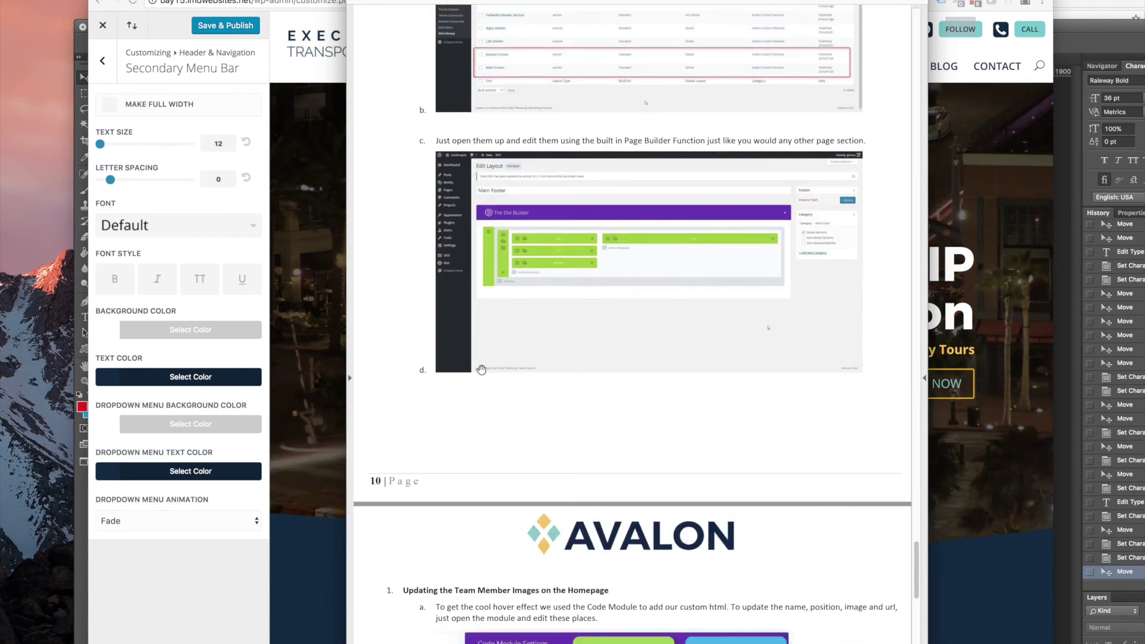
Step: Leave the theme customizer without publishing and go to the Divi Library
left_click(250, 160)
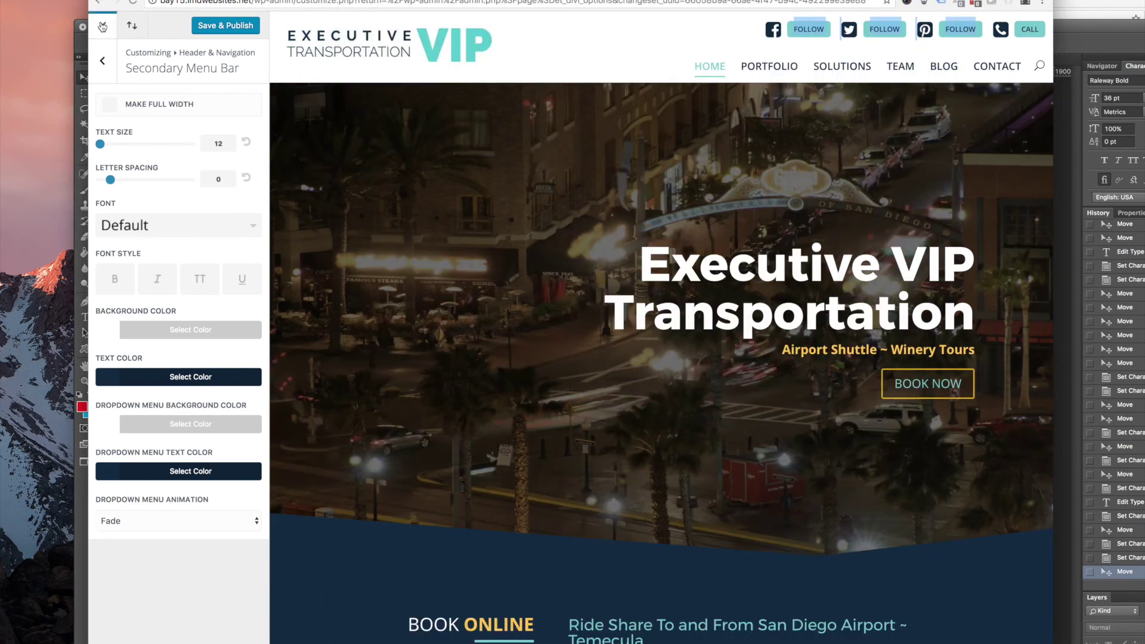
left_click(102, 26)
left_click(760, 195)
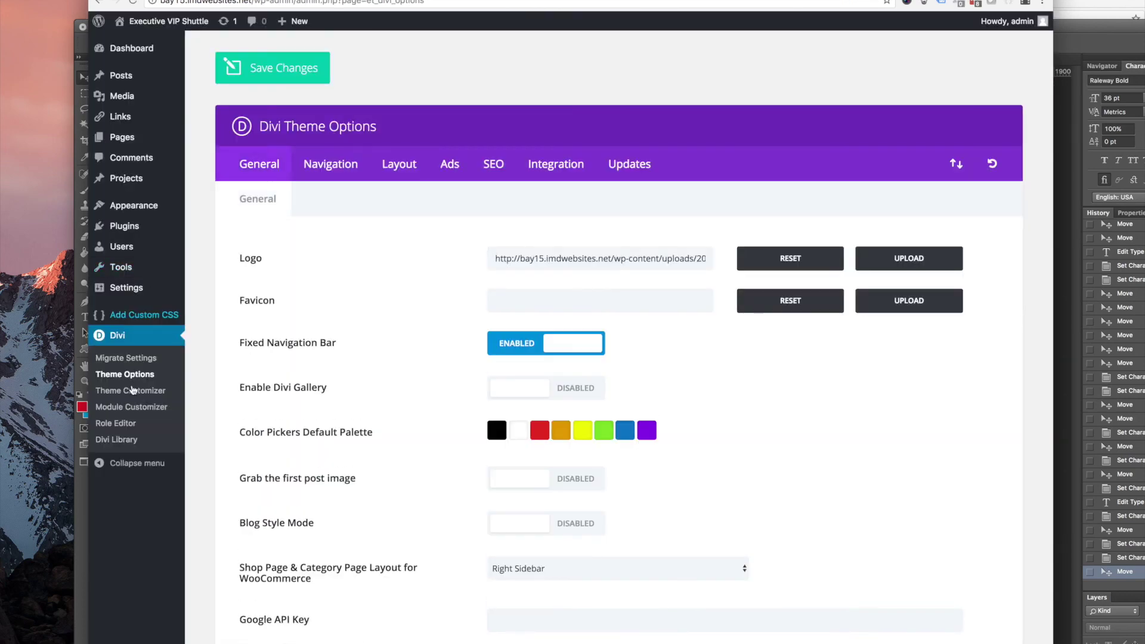
left_click(126, 445)
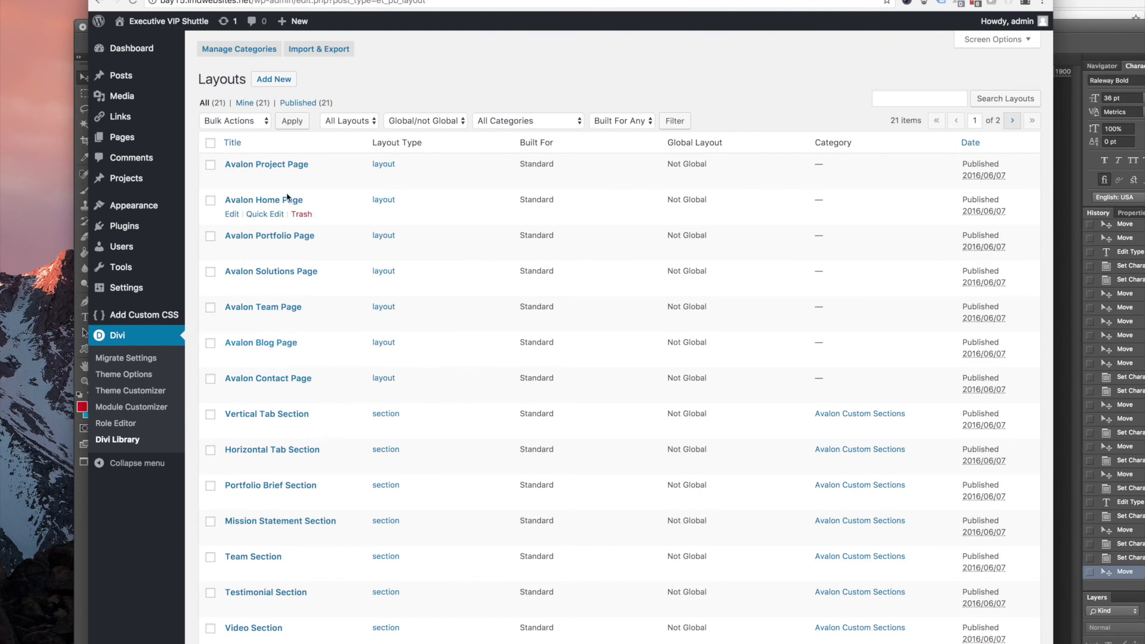
Step: Inspect the Sub-Header Section Option 2 and Option 1 layouts, returning to the list each time
scroll(332, 291, "down", 3)
scroll(333, 290, "down", 2)
scroll(438, 532, "up", 5, "ctrl")
scroll(418, 521, "down", 5, "ctrl")
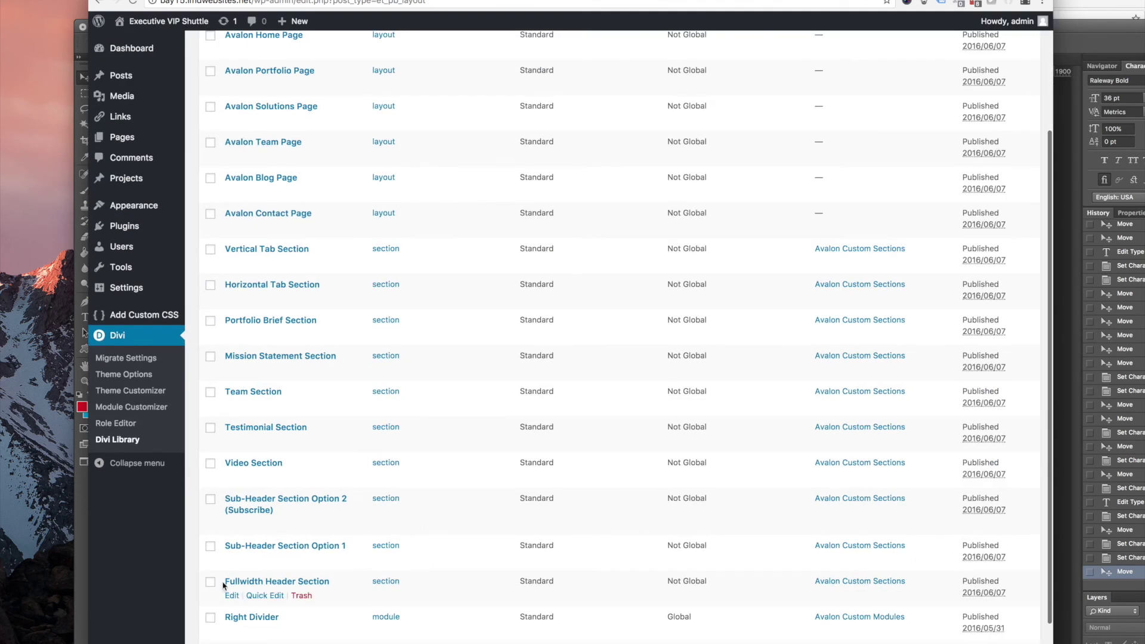
scroll(239, 546, "down", 3)
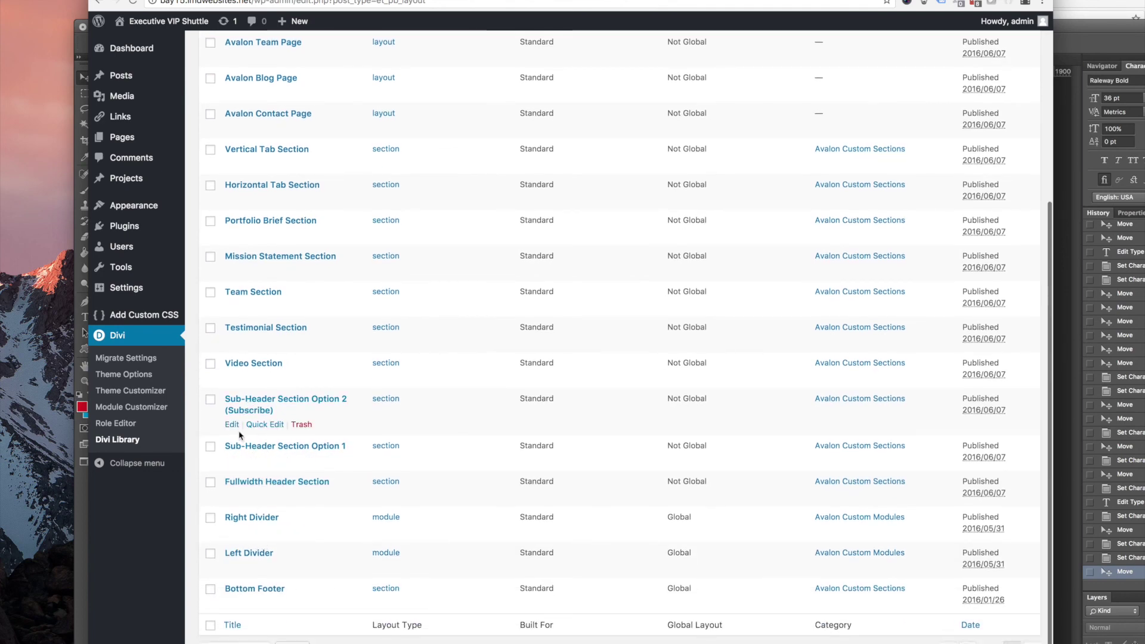
left_click(232, 425)
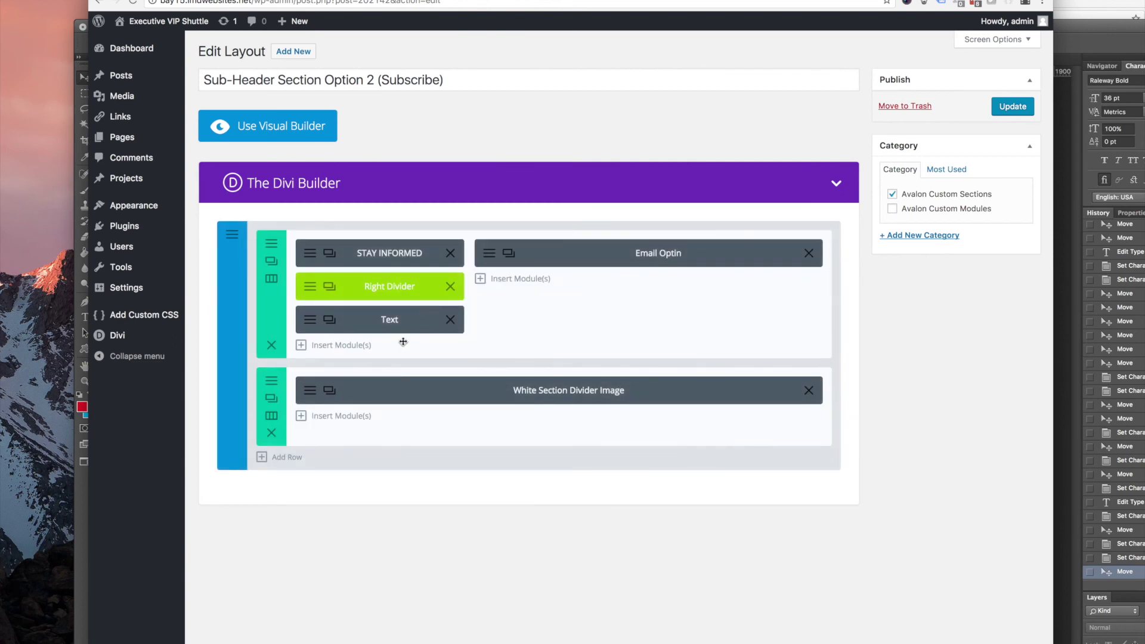
key("super+bracketleft")
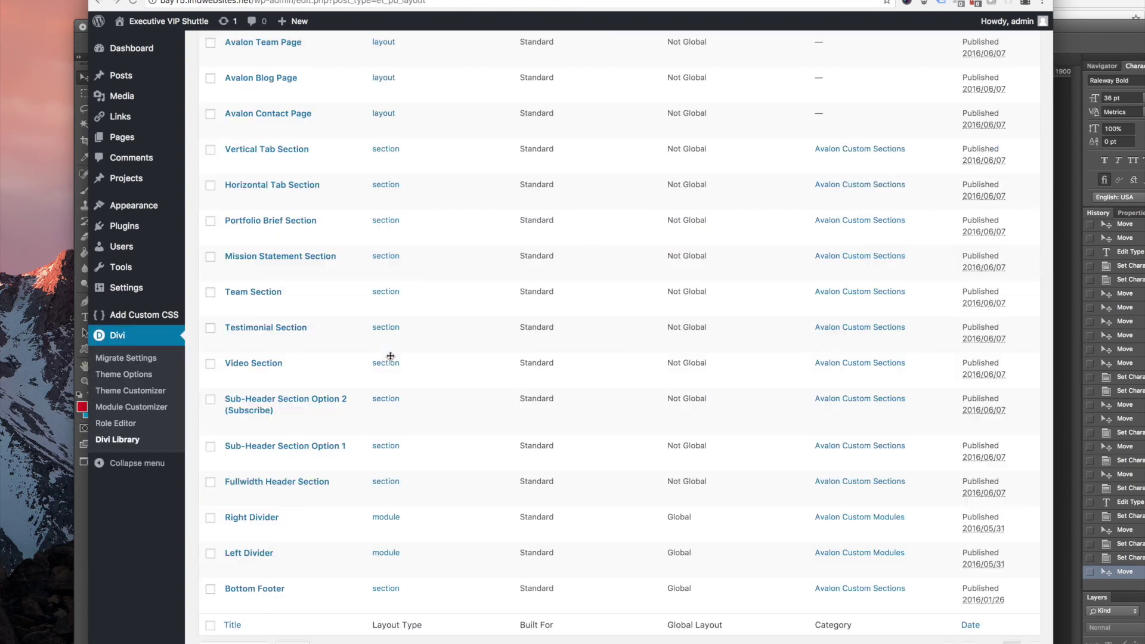
left_click(231, 461)
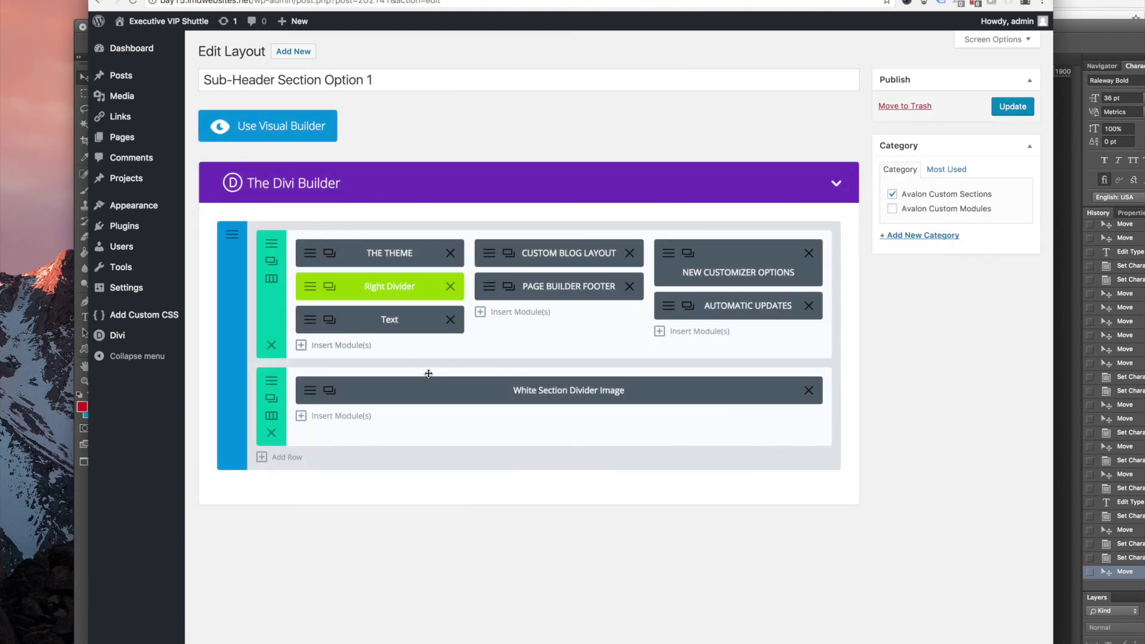
key("super+bracketleft")
Step: Check the second page of Divi Library layouts, then bring up the Avalon documentation
scroll(366, 404, "up", 5)
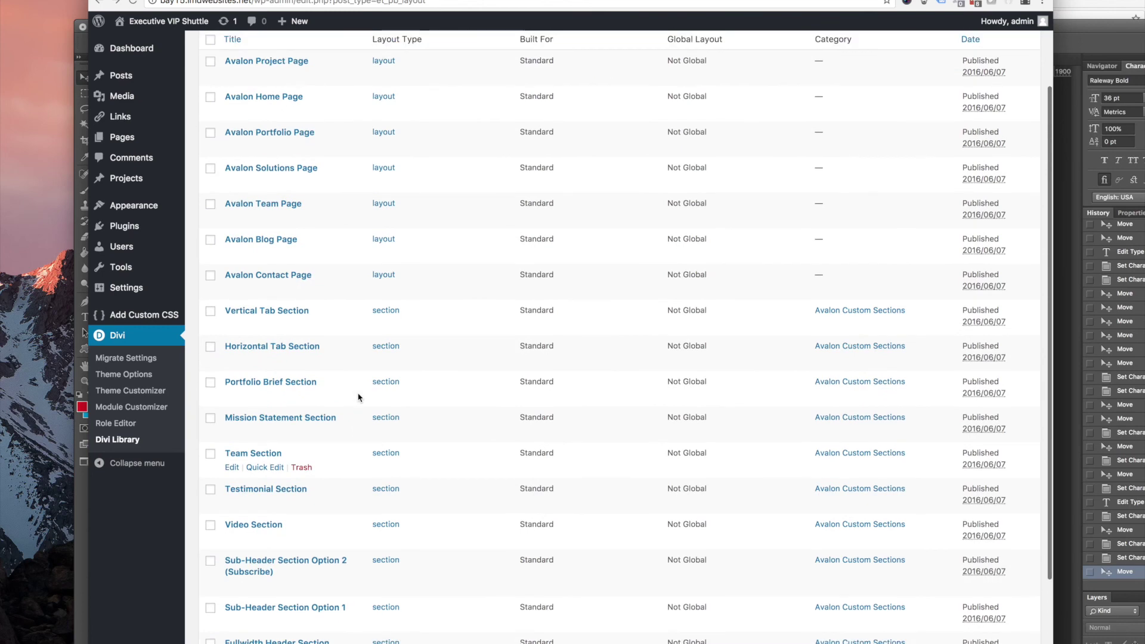
scroll(358, 397, "up", 3)
left_click(1013, 120)
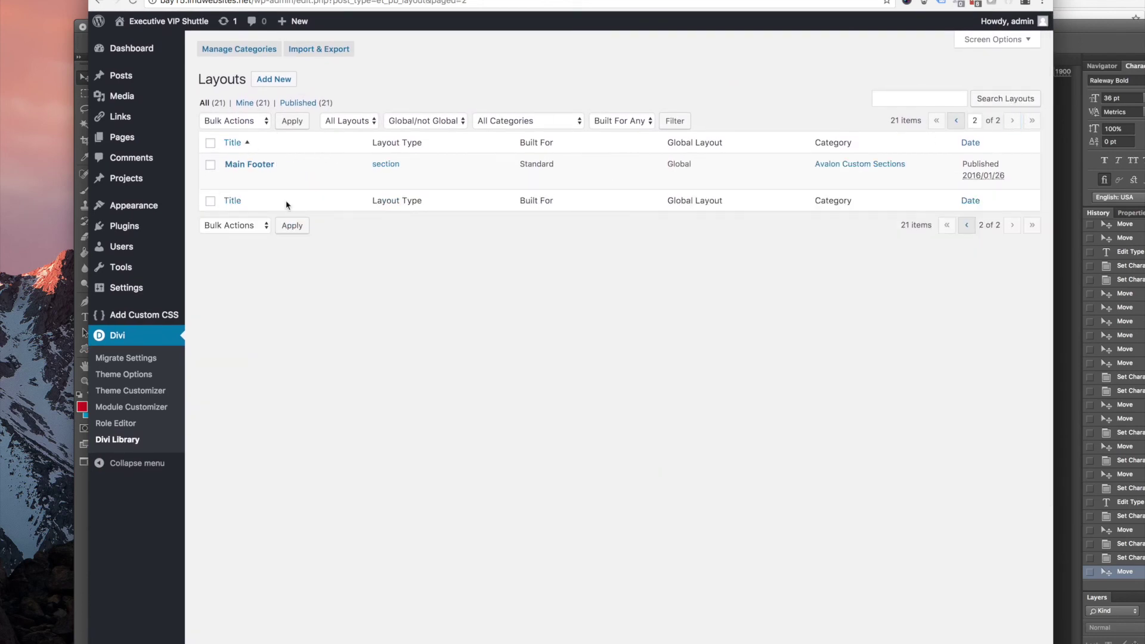
key("super+bracketleft")
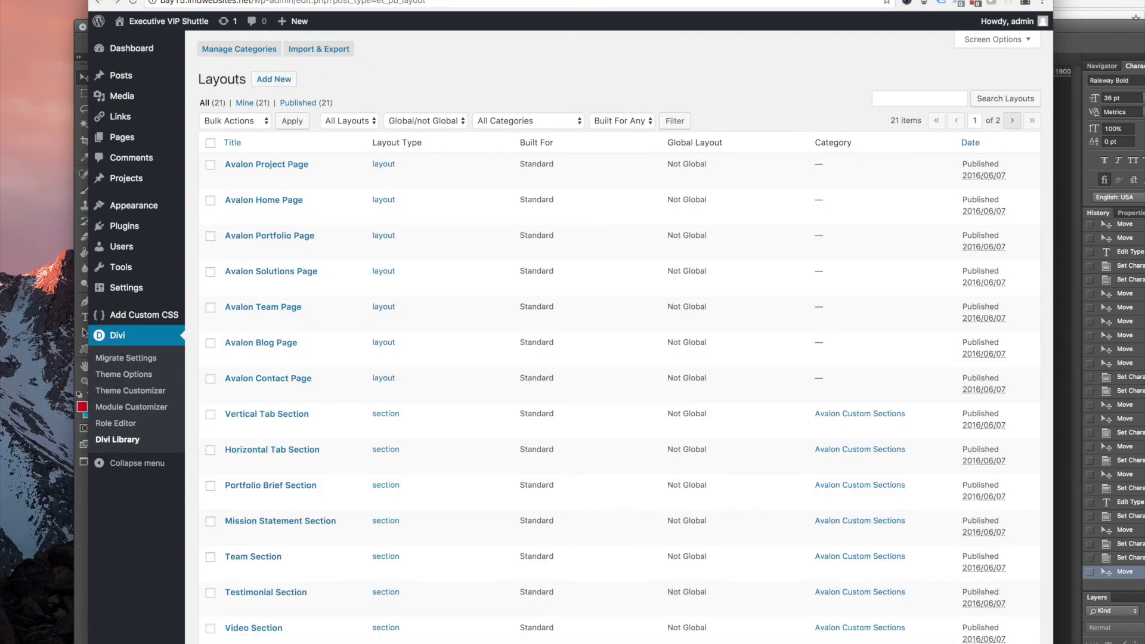
key("super+Tab")
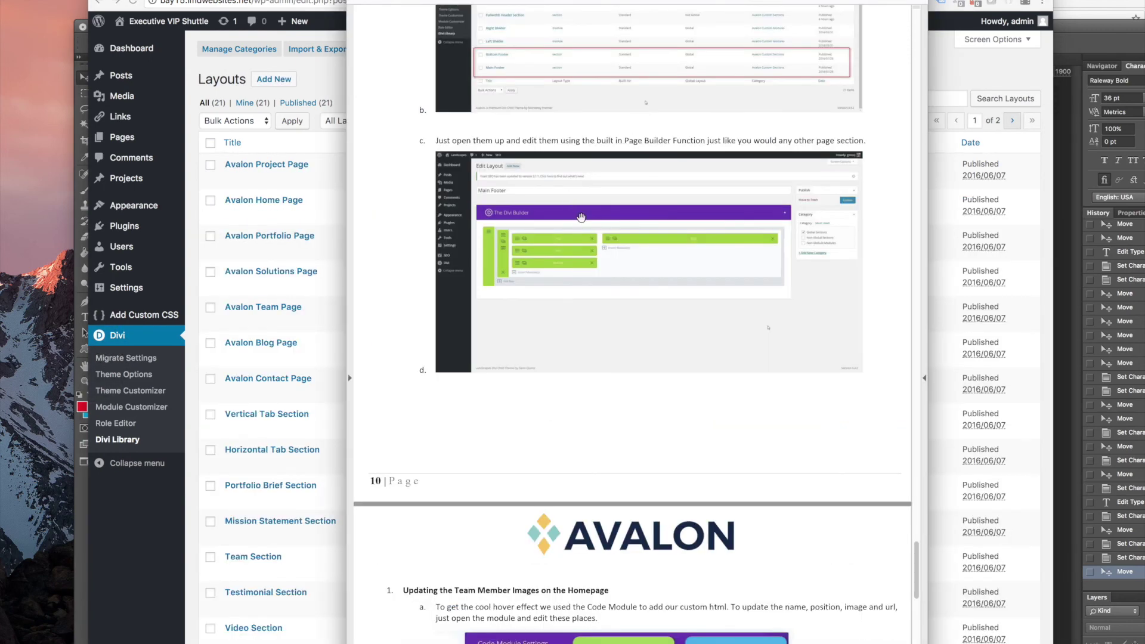
Step: Scroll up to 'Set Up Custom Menus' on page 7 of the Avalon PDF, then close it
scroll(582, 217, "up", 10)
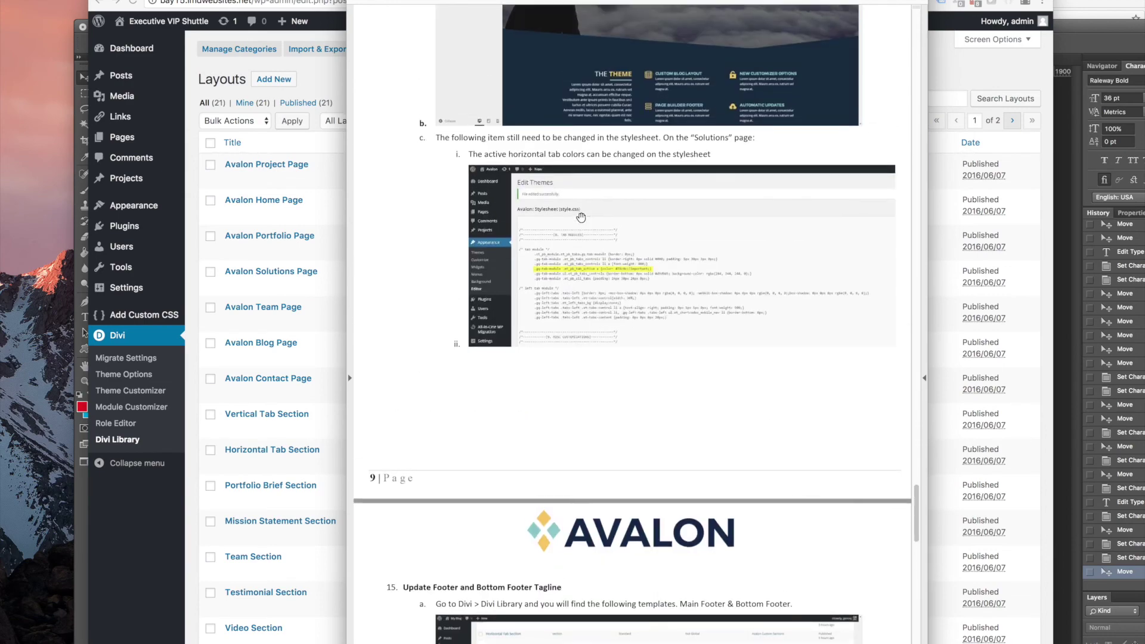
scroll(581, 217, "up", 10)
scroll(582, 217, "up", 10)
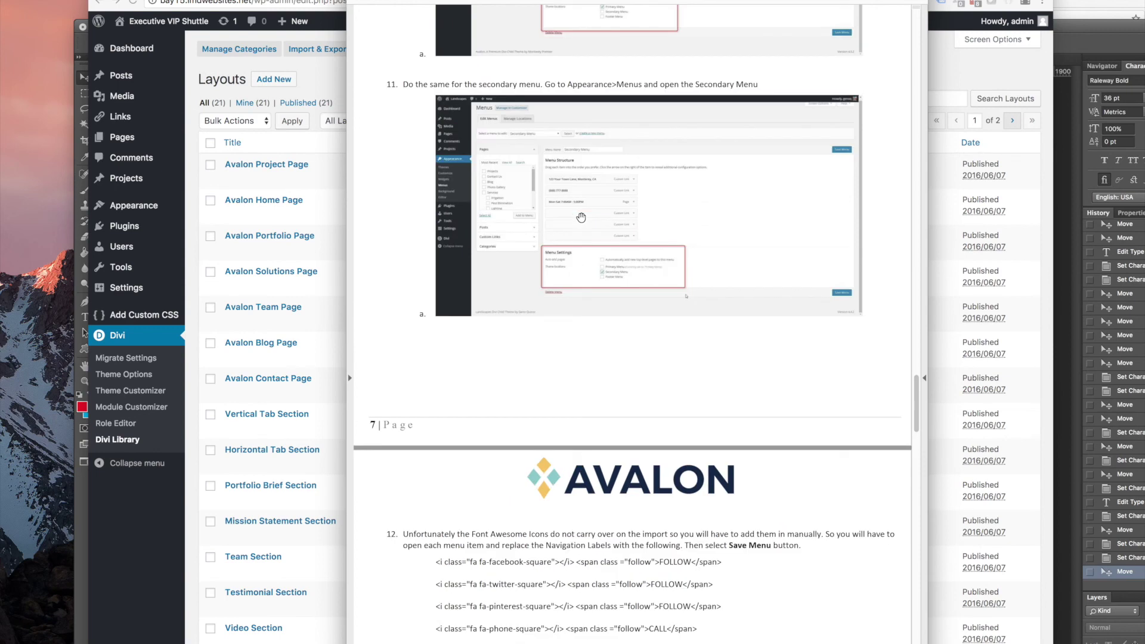
scroll(582, 217, "up", 4)
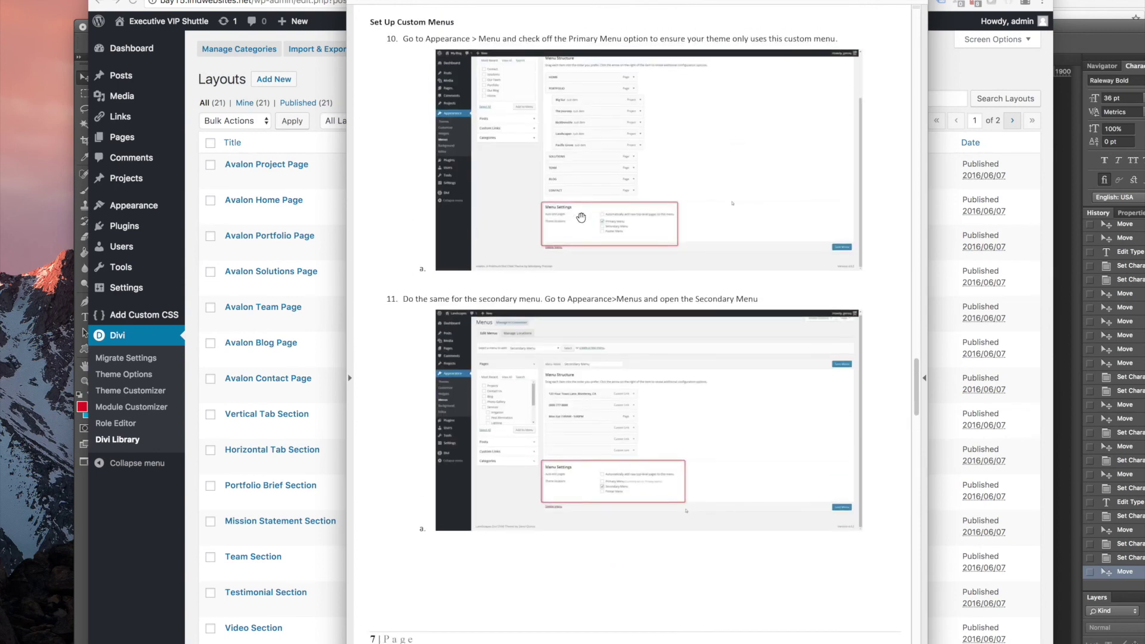
key("super+Tab")
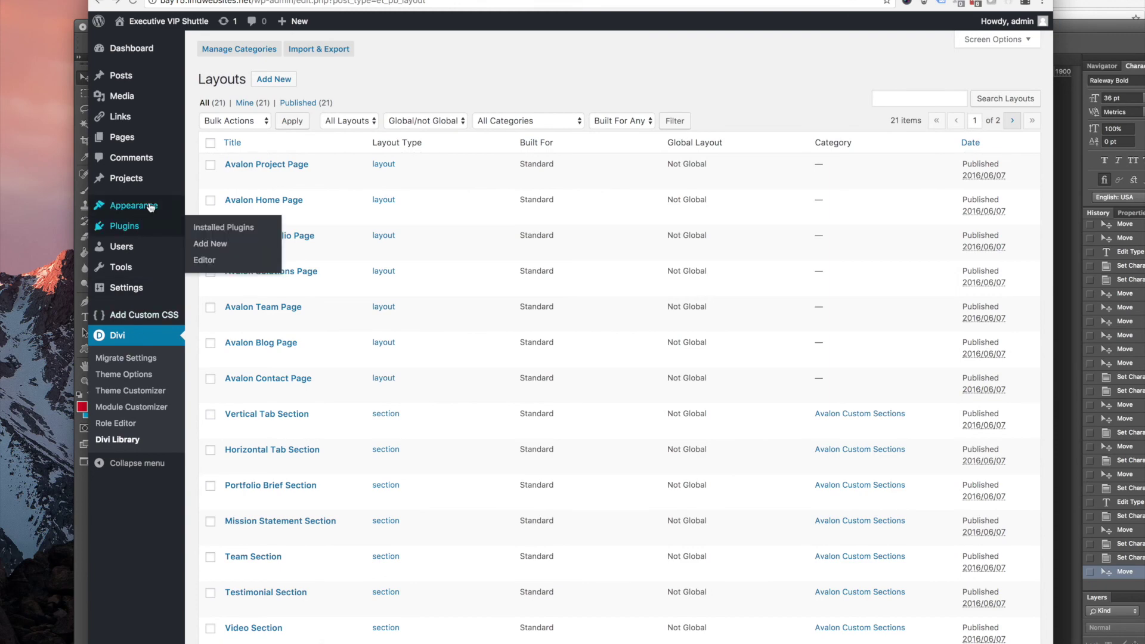
Step: In Appearance > Menus, change the Pinterest item's Navigation Label from 'pinterest' to 'email'
mouse_move(134, 206)
left_click(213, 263)
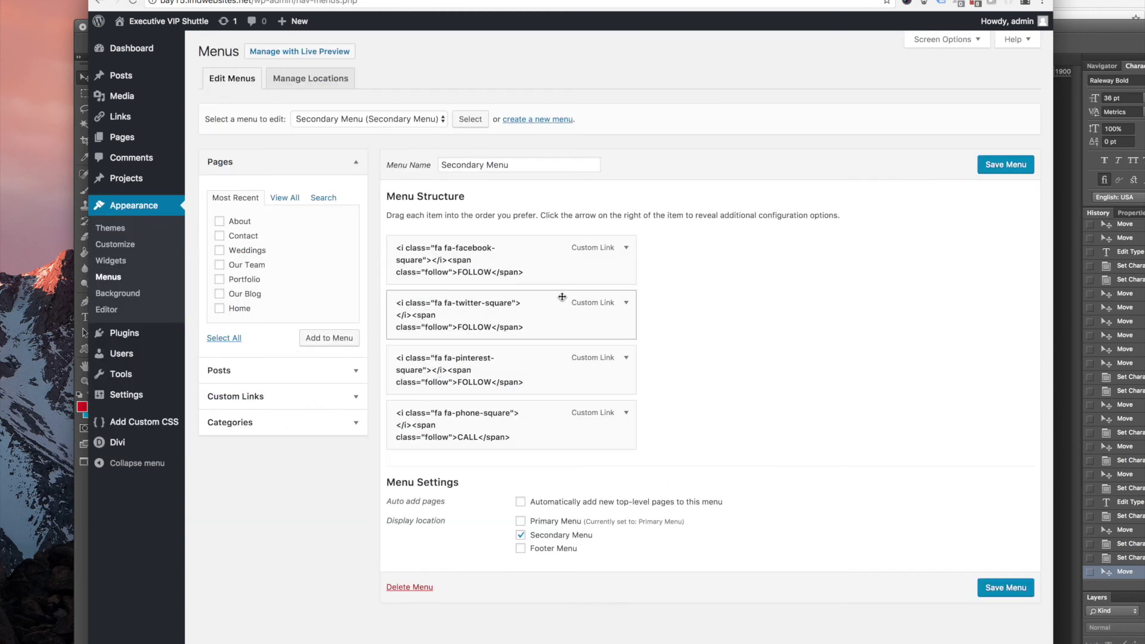
left_click(626, 358)
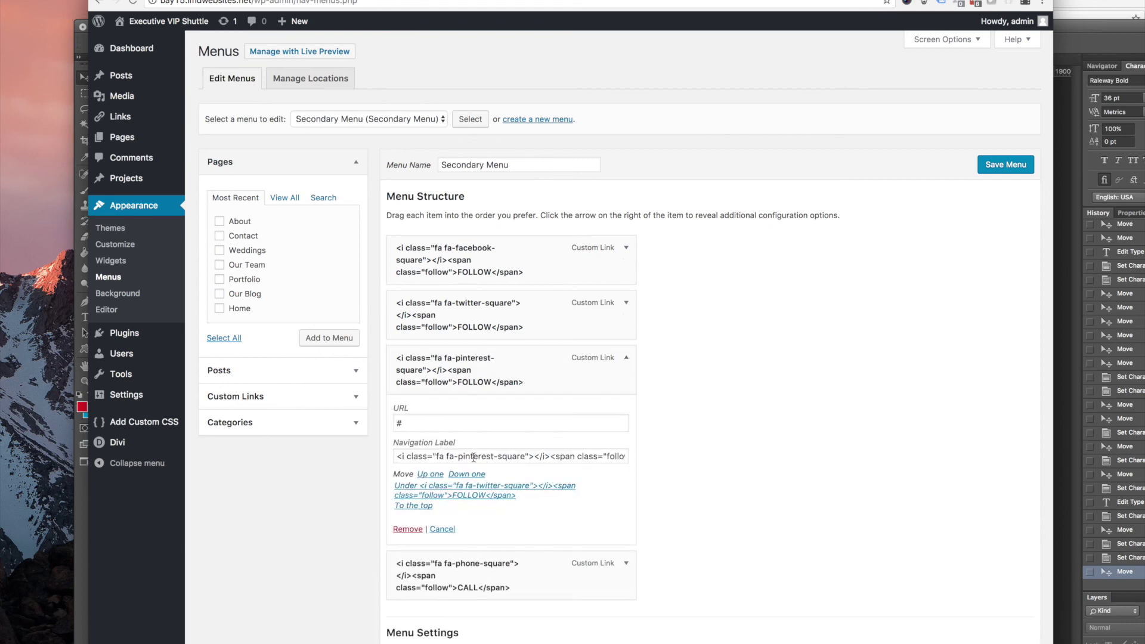
double_click(473, 457)
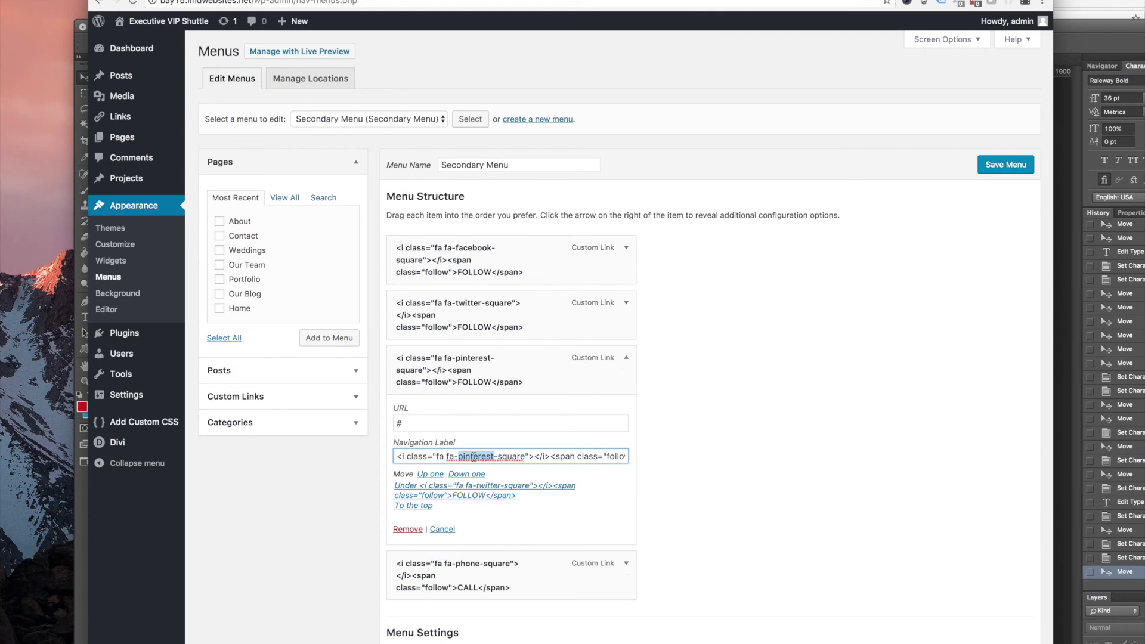
type("email")
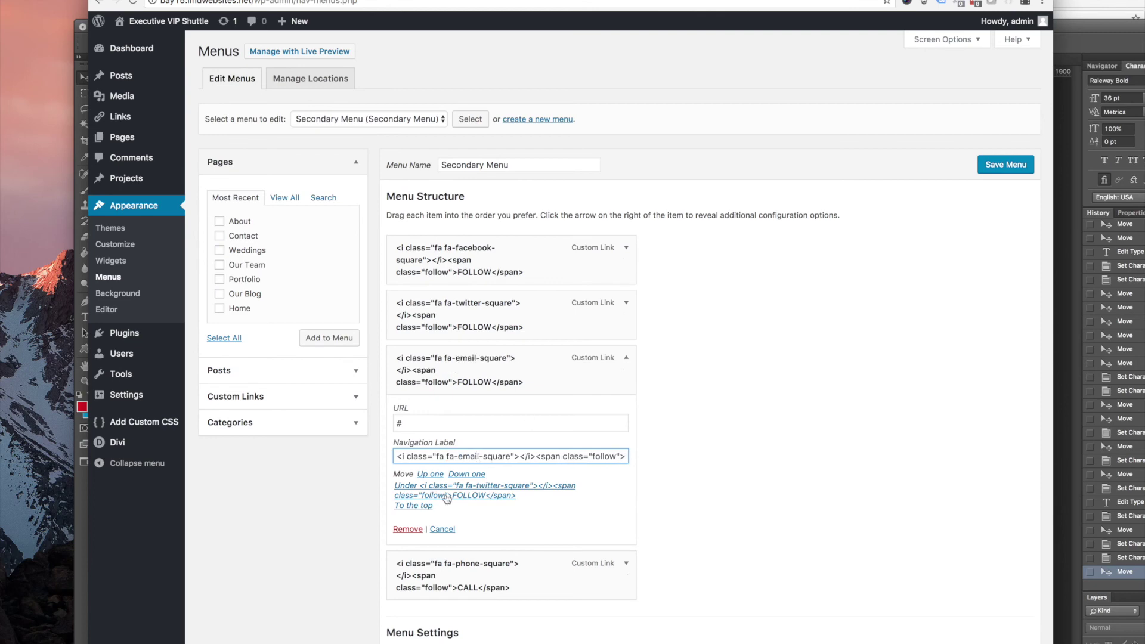
scroll(530, 457, "down", 1)
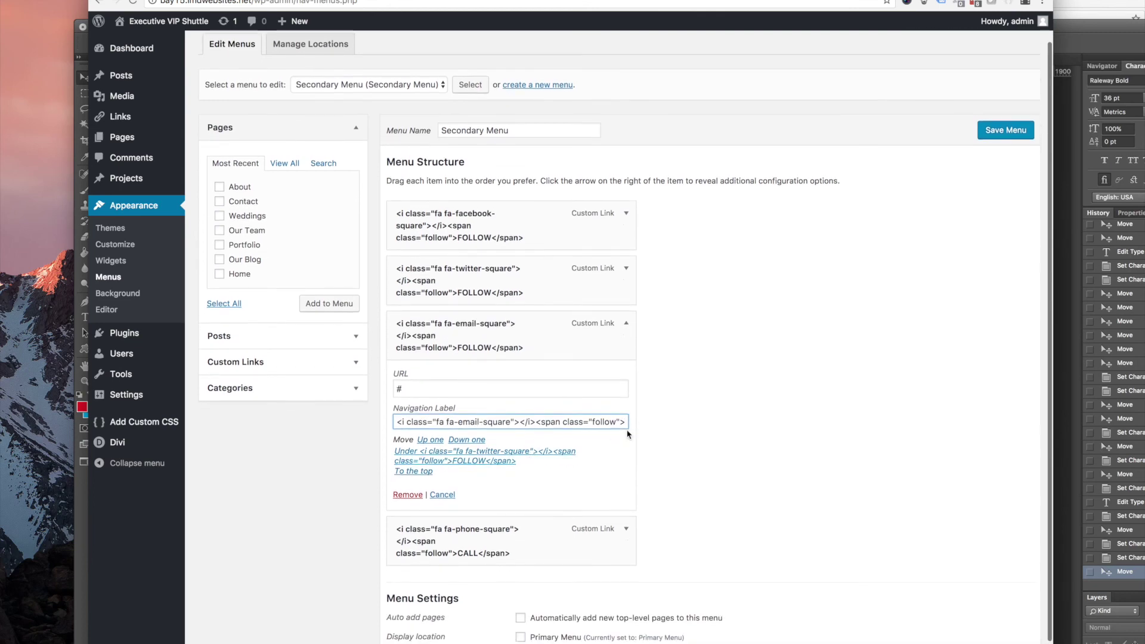
left_click_drag(604, 421, 412, 423)
left_click(422, 384)
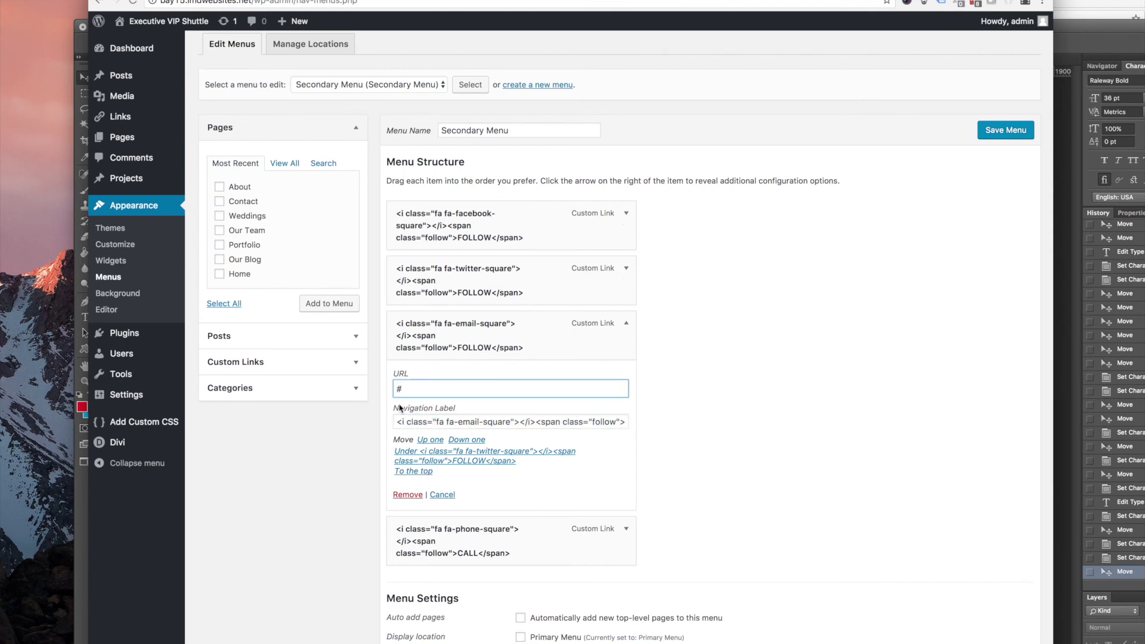
Step: Remove the twitter-square and facebook-square items, save the Secondary Menu, and check the live page
left_click(620, 328)
left_click(625, 304)
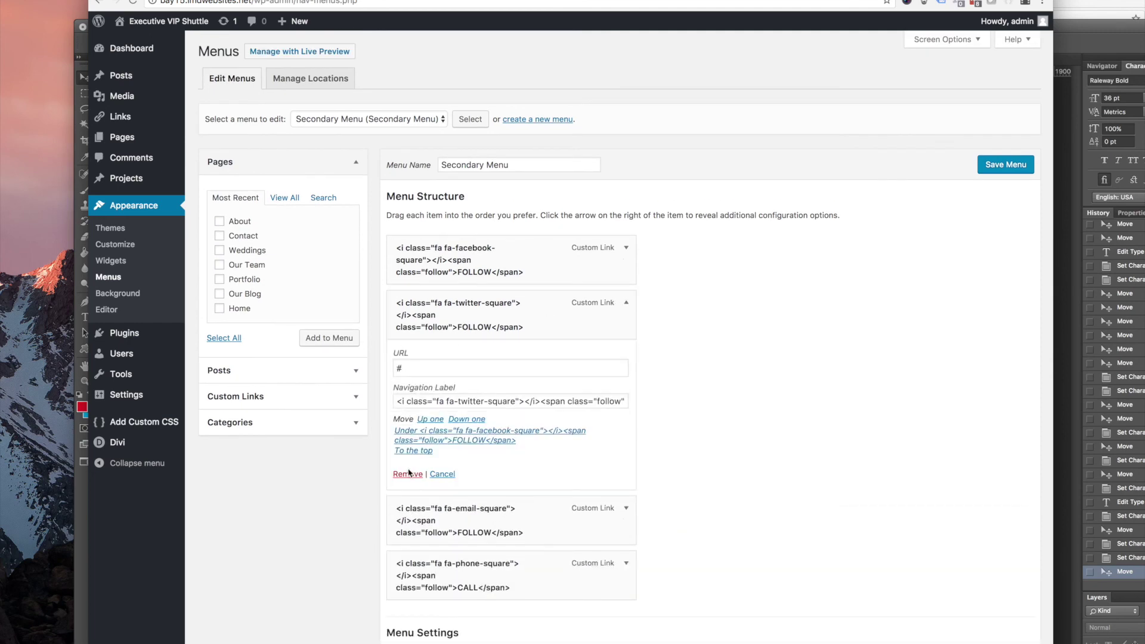
left_click(403, 474)
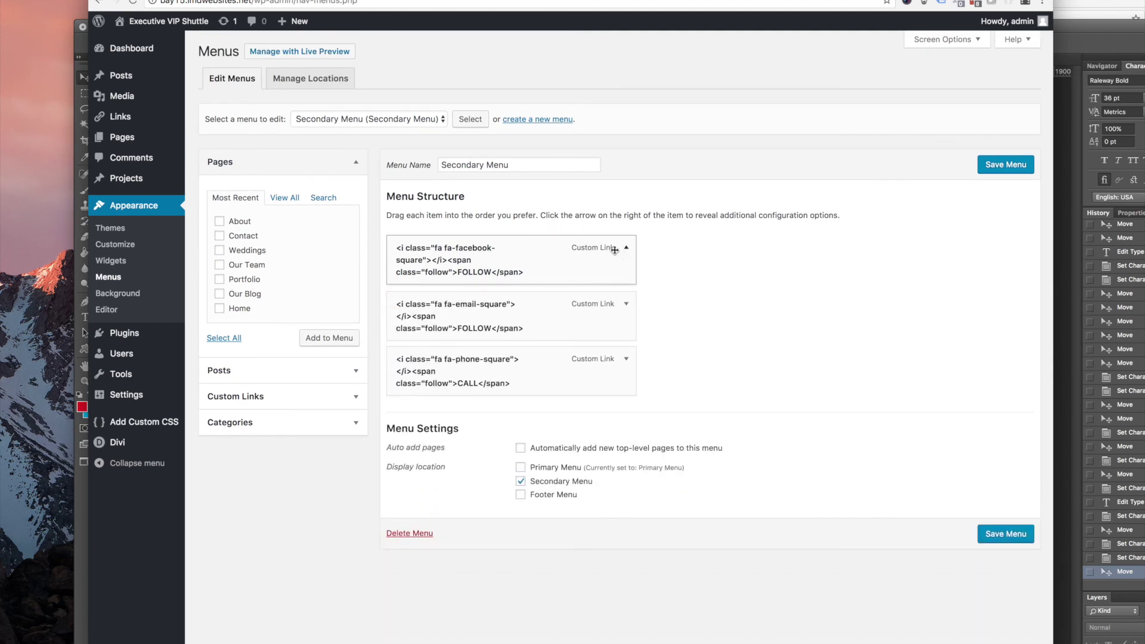
left_click(624, 248)
left_click(407, 388)
left_click(1017, 484)
key("ctrl+Tab")
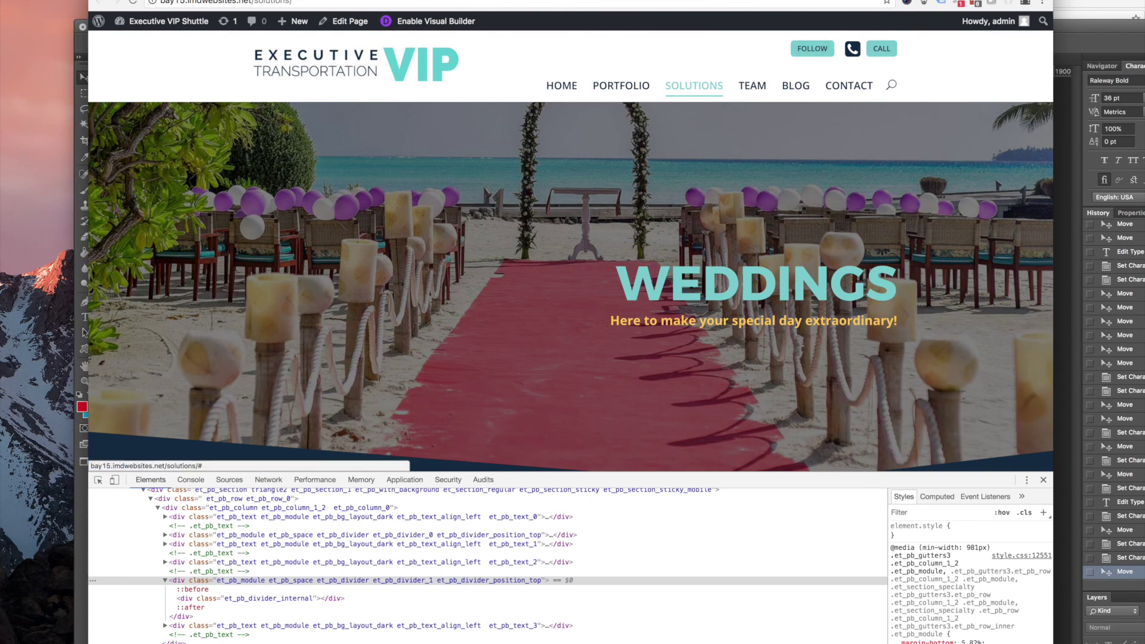
key("ctrl+shift+Tab")
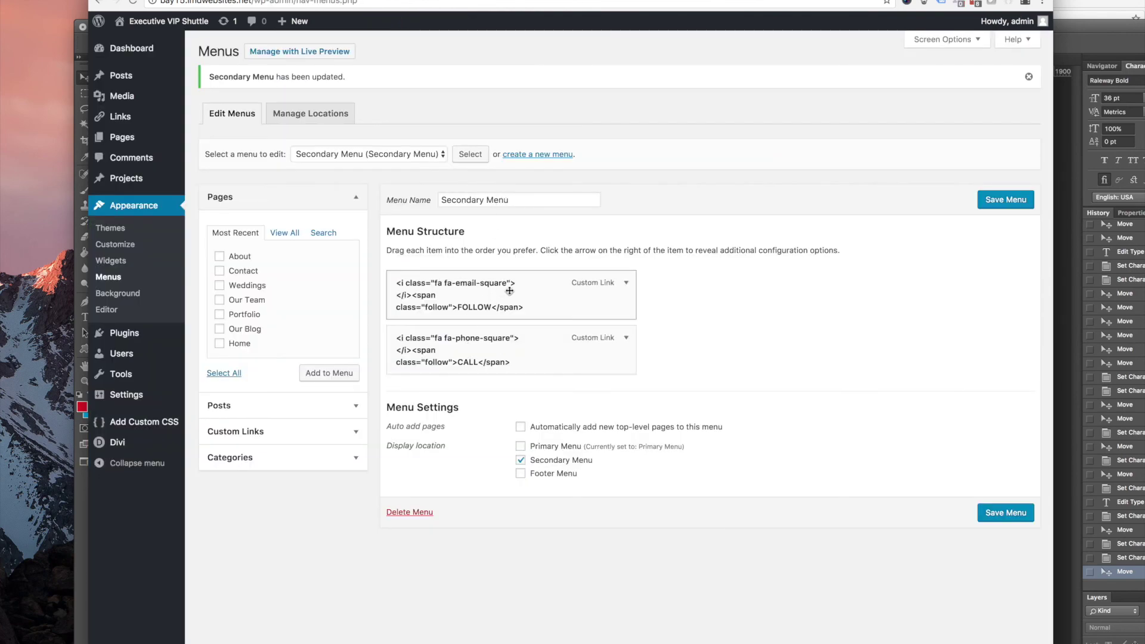
Step: Try fa-mail-square and then fa-mail as the FOLLOW icon class, saving and checking the live page
left_click(625, 283)
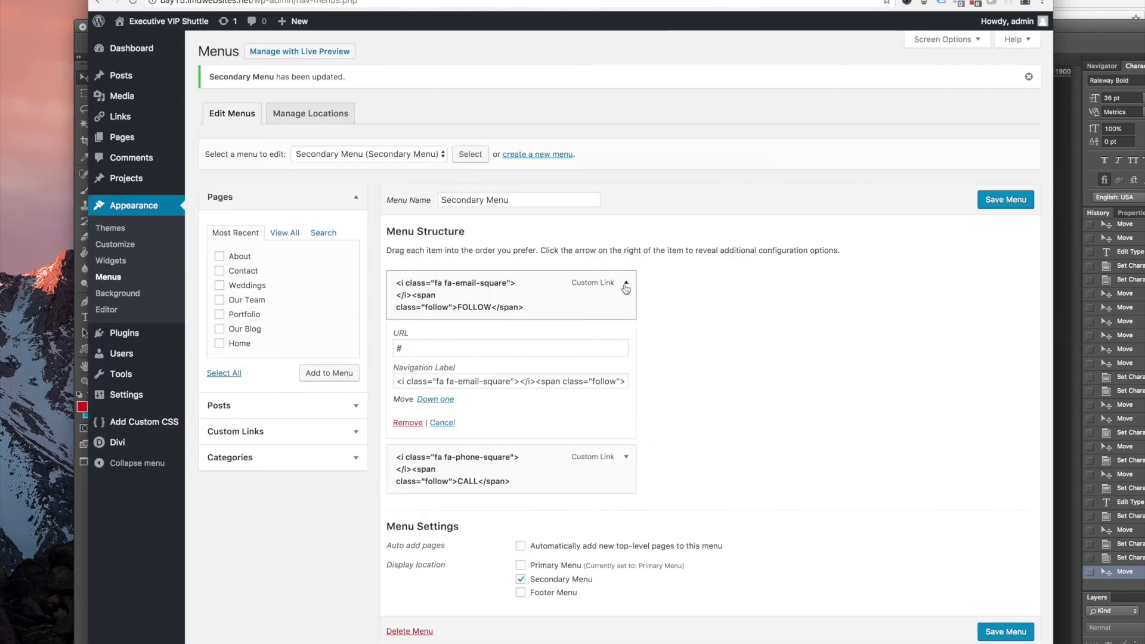
left_click(463, 381)
key("BackSpace")
key("Return")
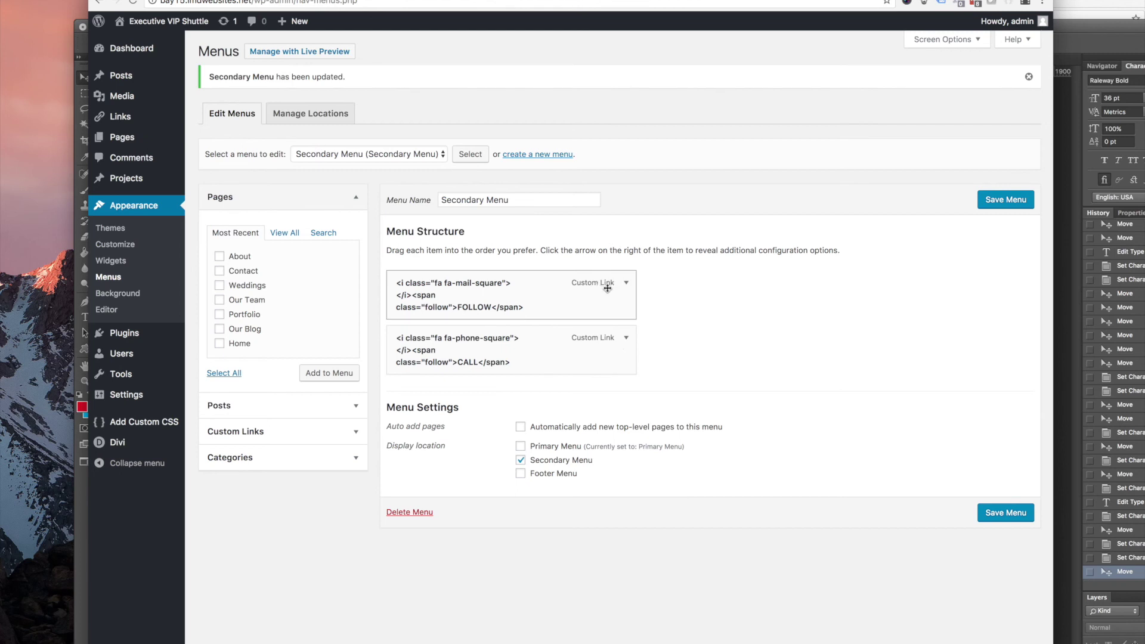
left_click(626, 283)
double_click(491, 381)
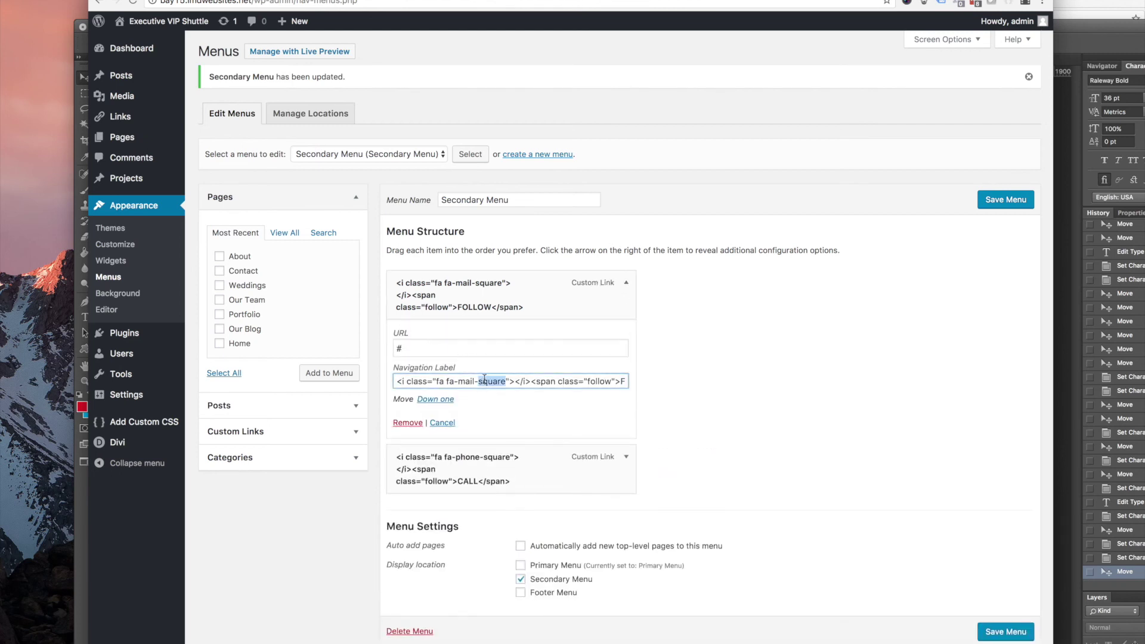
key("BackSpace")
key("BackSpace")
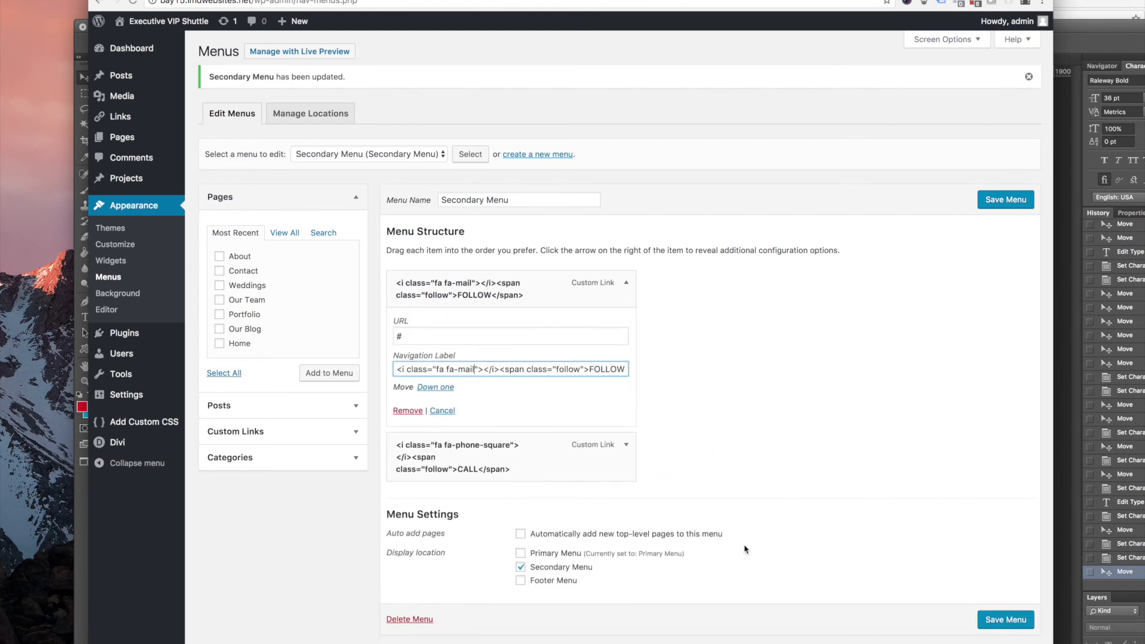
left_click(1005, 620)
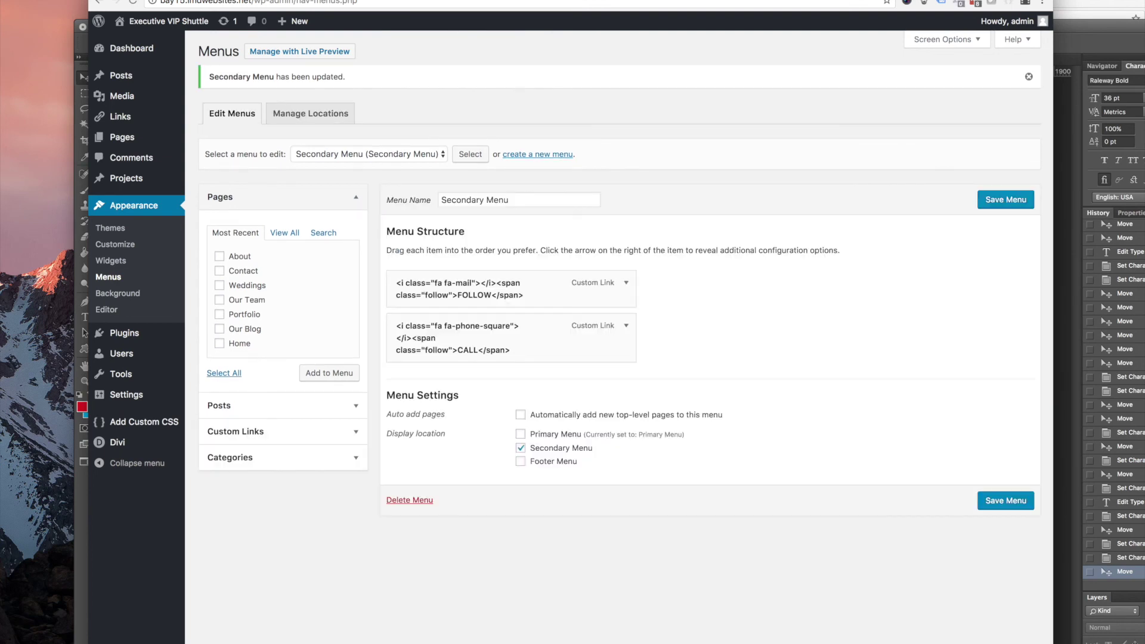
left_click(391, 1)
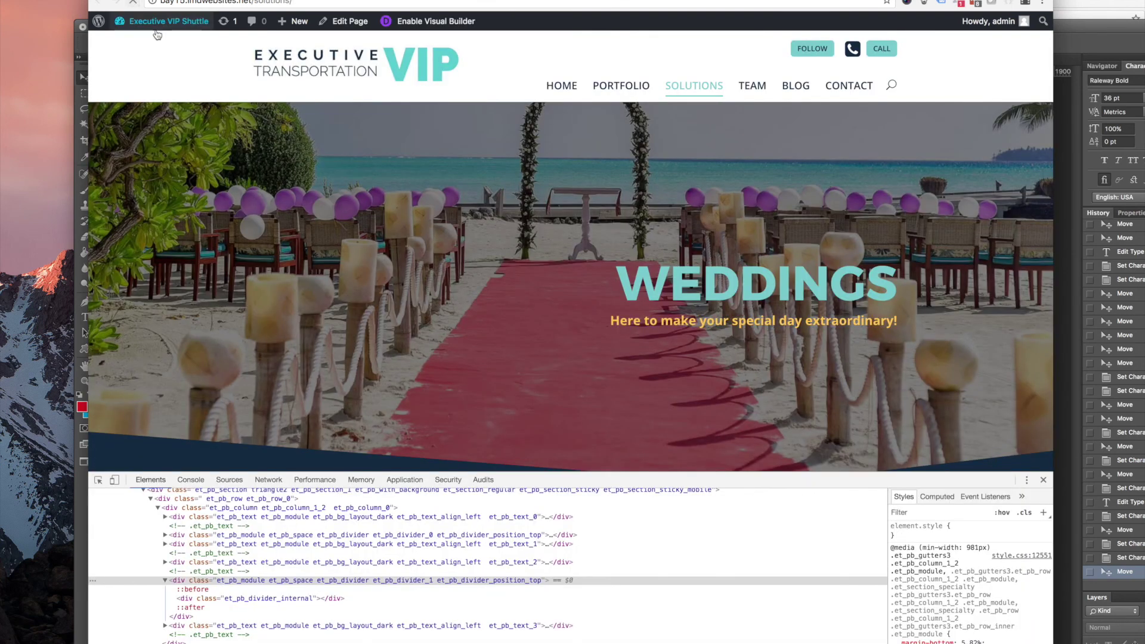
mouse_move(154, 30)
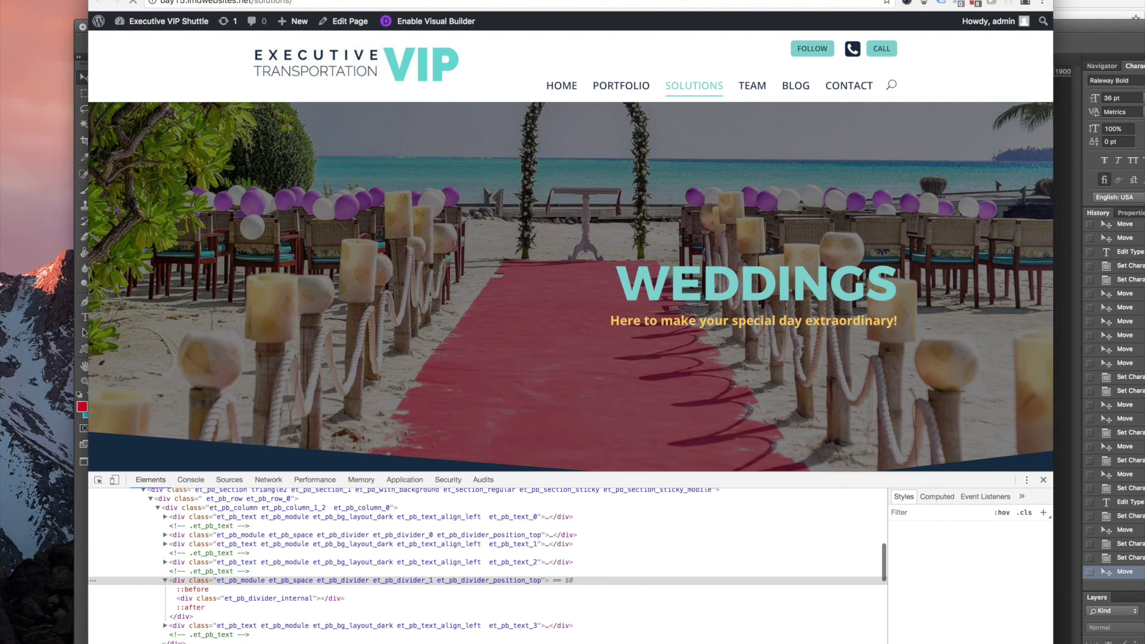
left_click(310, 1)
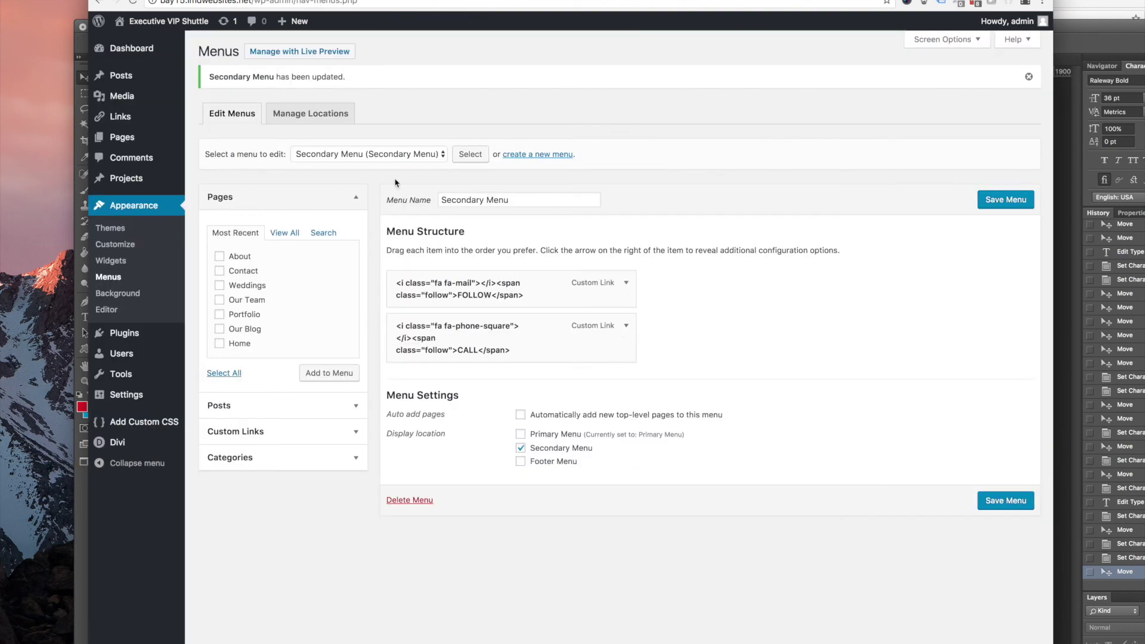
Step: Change the FOLLOW icon class to fa-letter-square, save, and search 'font awesome cheat' in a new tab
left_click(624, 285)
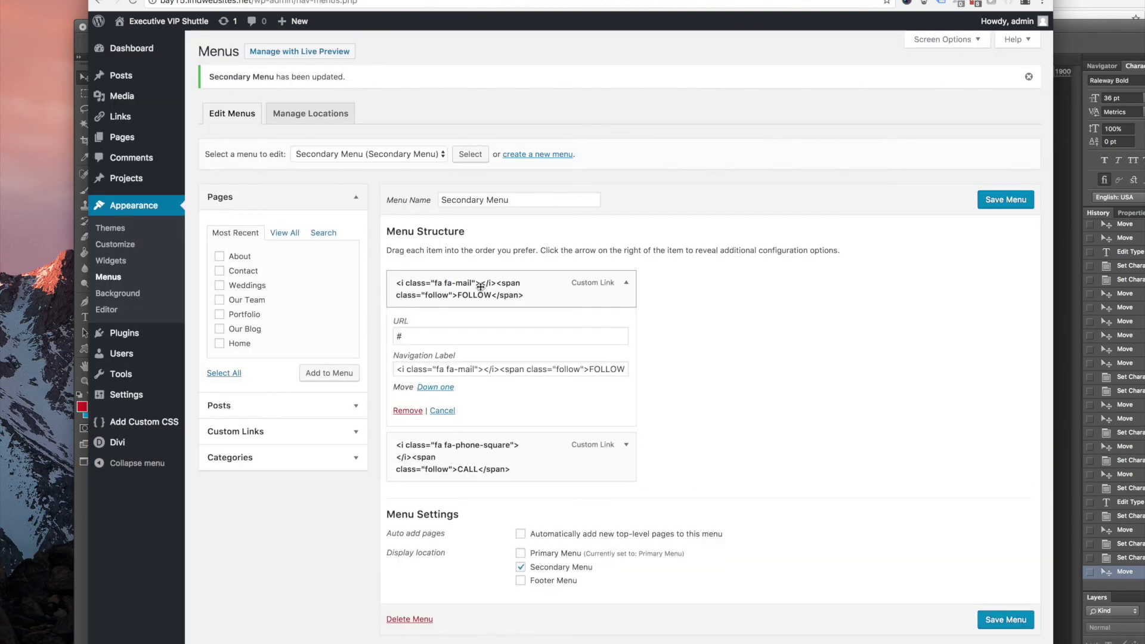
double_click(466, 369)
type("letter-square")
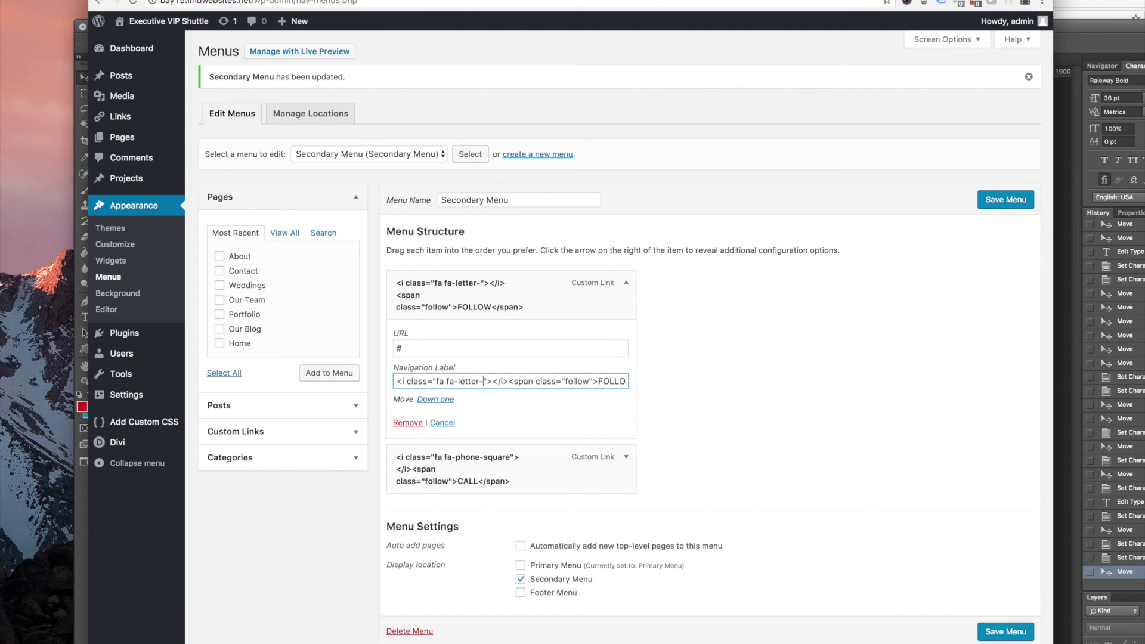
key("Return")
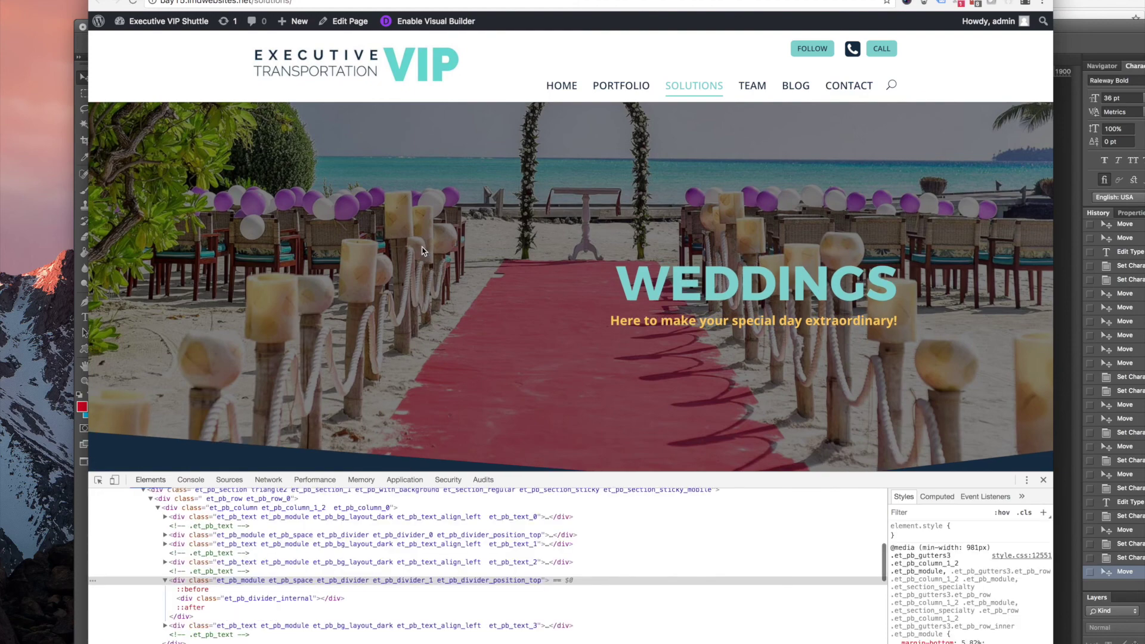
left_click(158, 23)
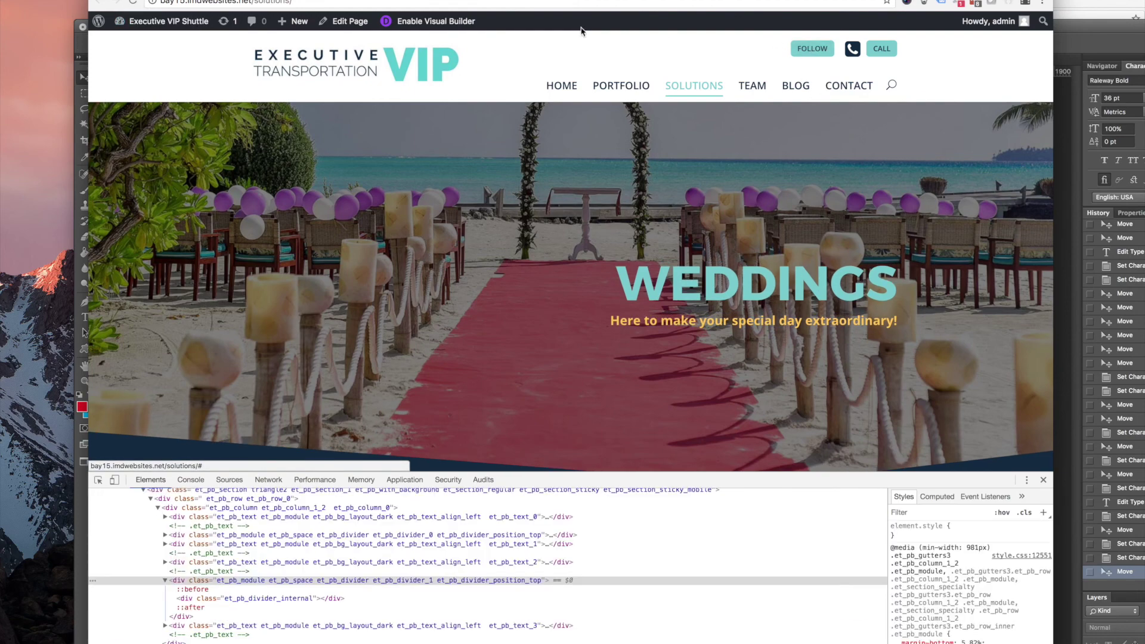
key("ctrl+Tab")
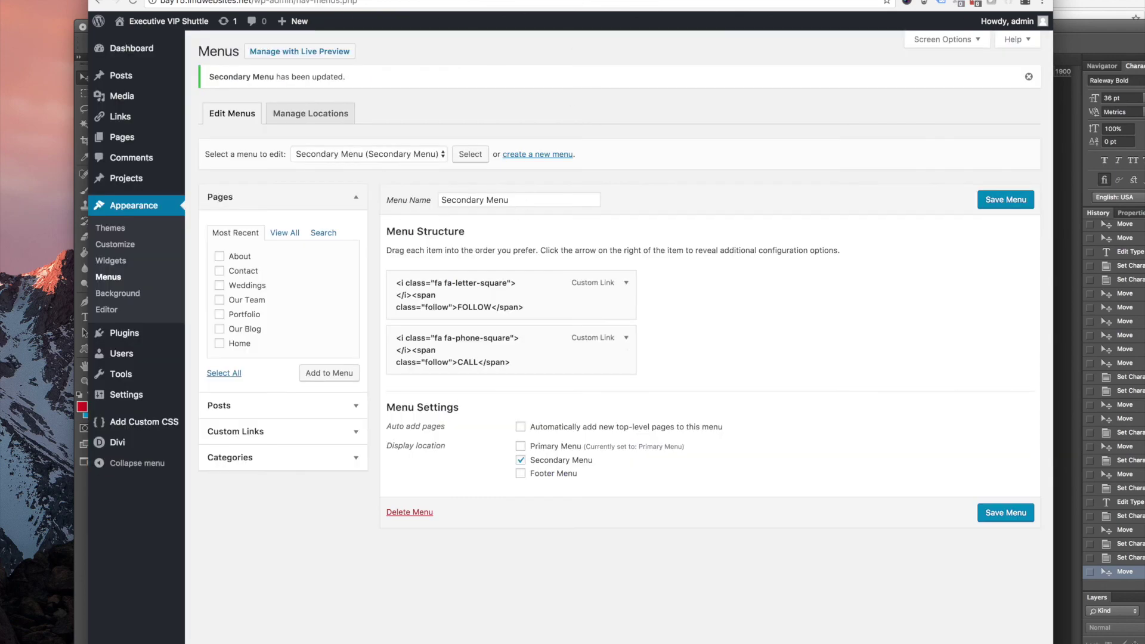
key("ctrl+t")
type("font awesome cheat")
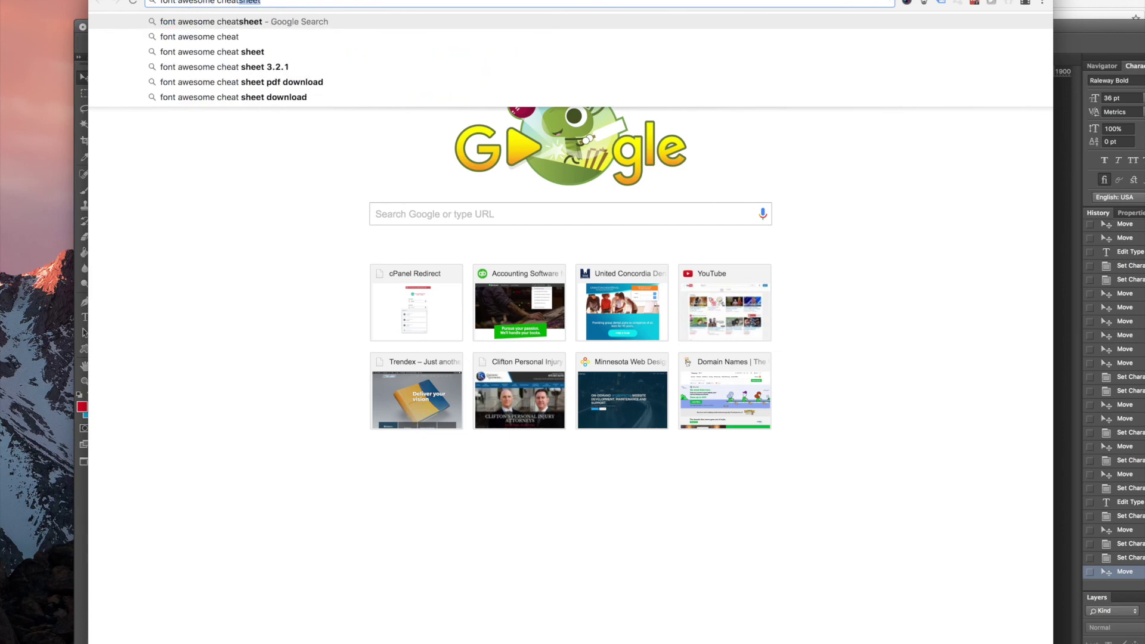
Step: Open the Font Awesome 4.7.0 cheatsheet, dismiss the pre-order popup, and browse the fa-envelope icon classes
key("Return")
key("Return")
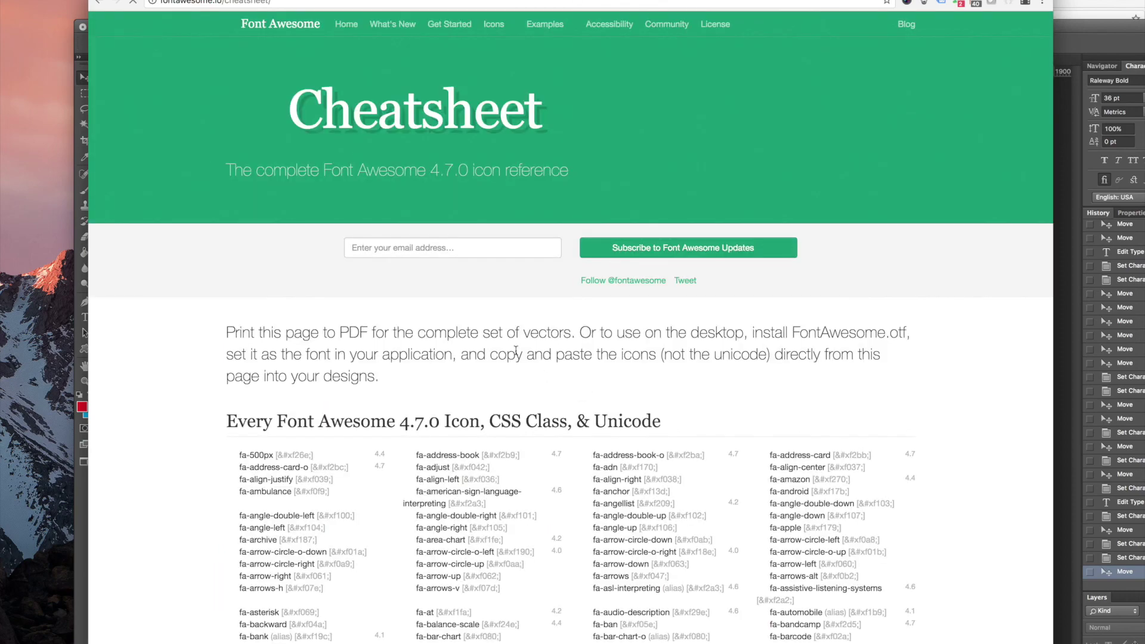
scroll(506, 370, "down", 2)
scroll(506, 378, "down", 4)
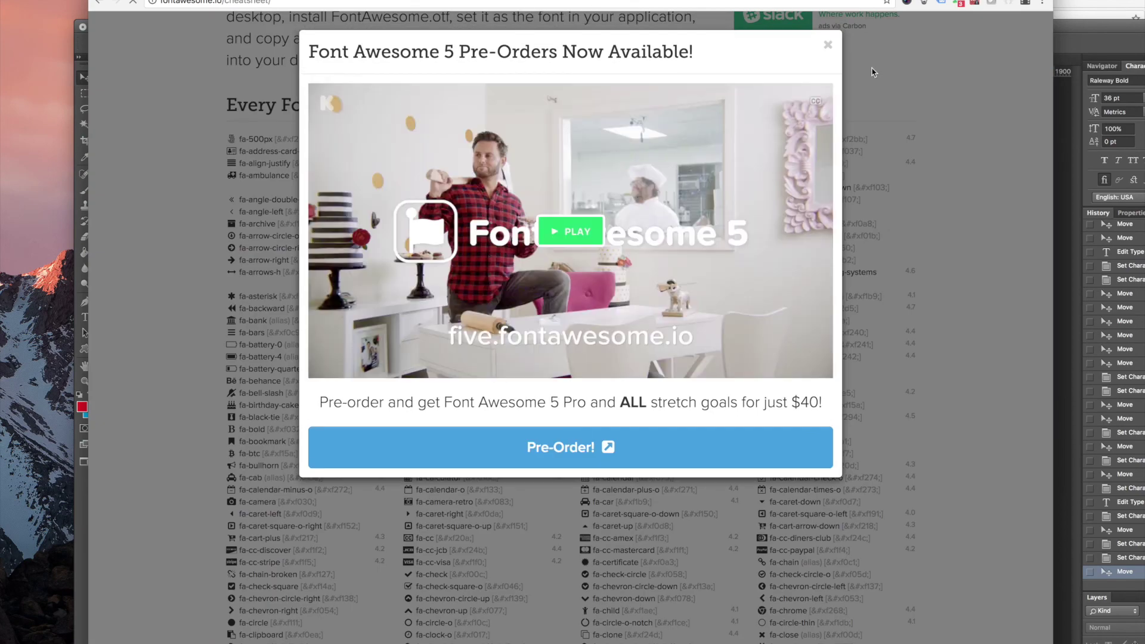
left_click(828, 45)
scroll(427, 410, "down", 1)
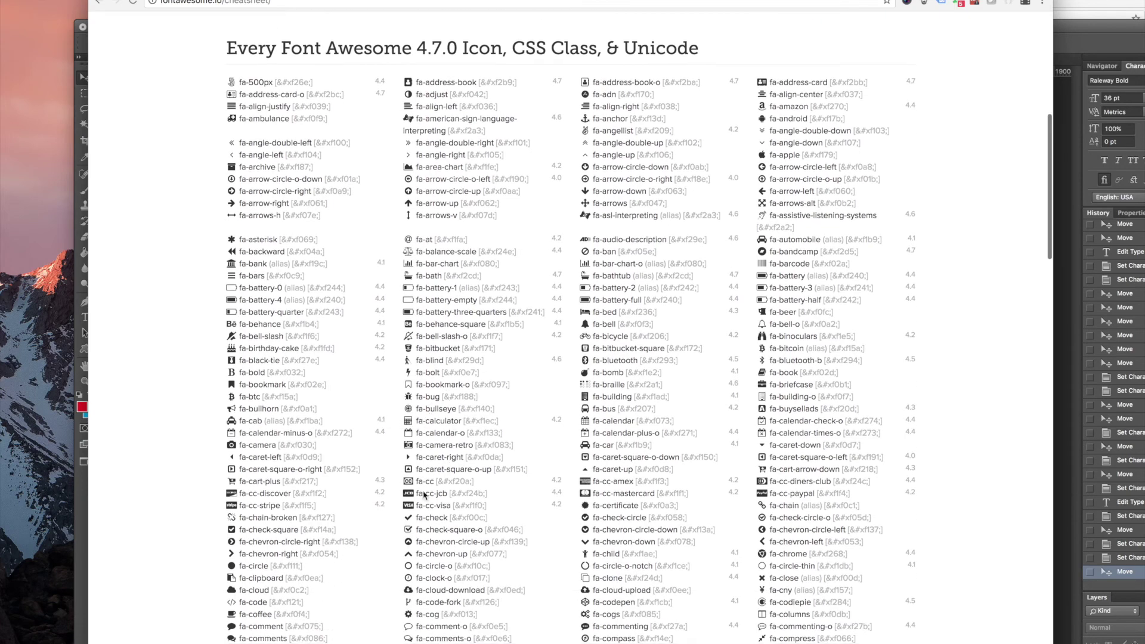
scroll(484, 530, "down", 2)
scroll(492, 563, "down", 2)
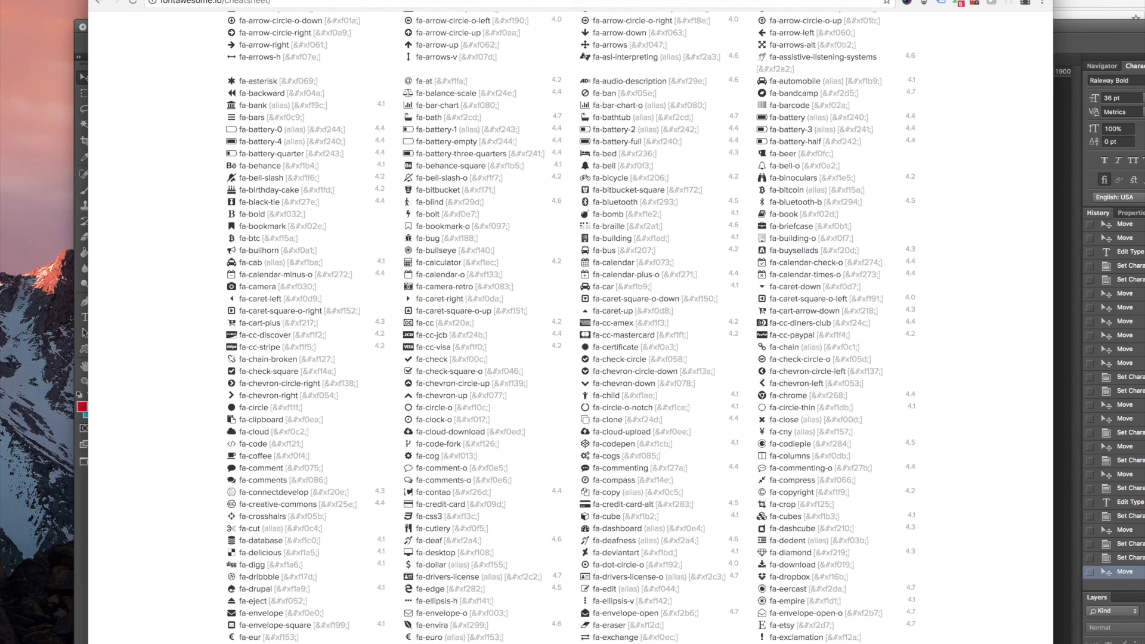
key("ctrl+Tab")
key("ctrl+Tab")
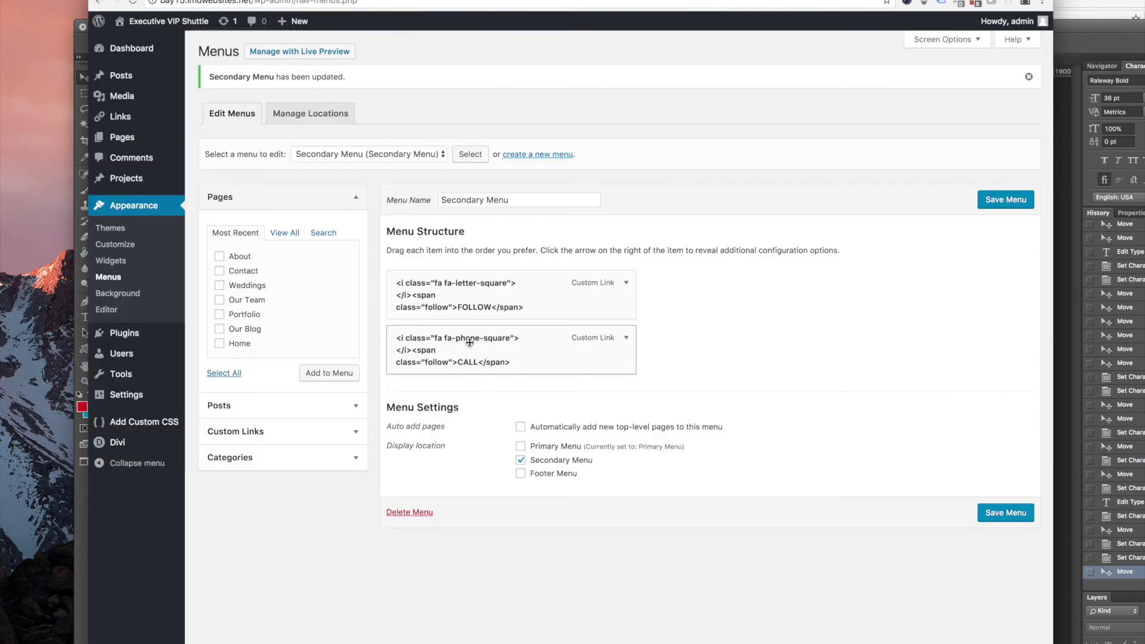
Step: Set the first menu item's icon class to fa-envelope-square and its label to EMAIL, then save
left_click(624, 282)
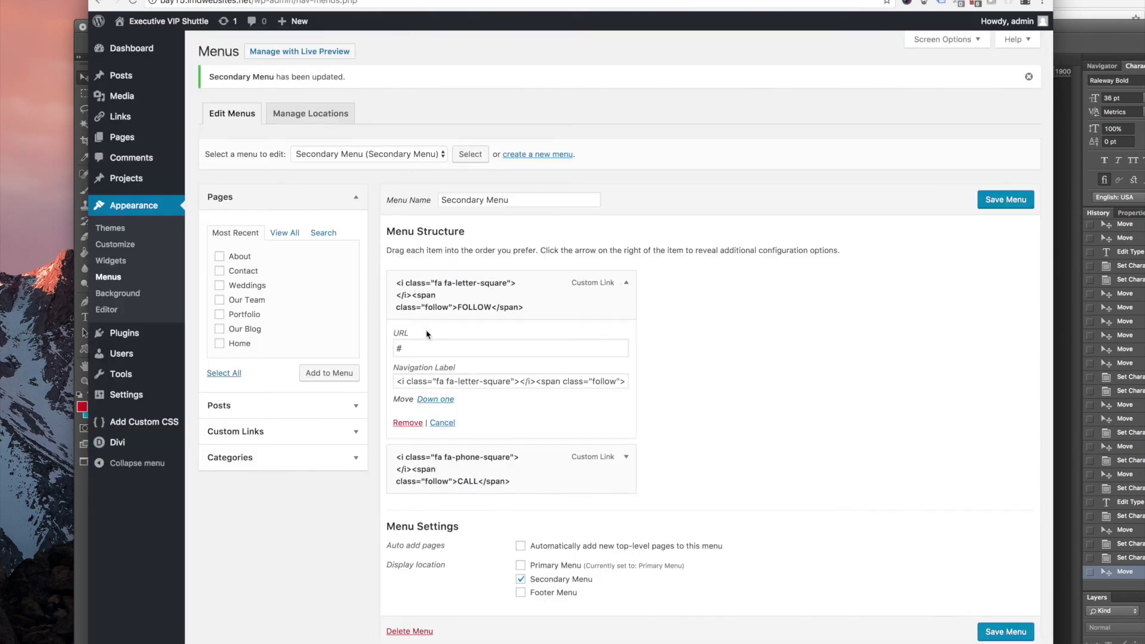
double_click(464, 382)
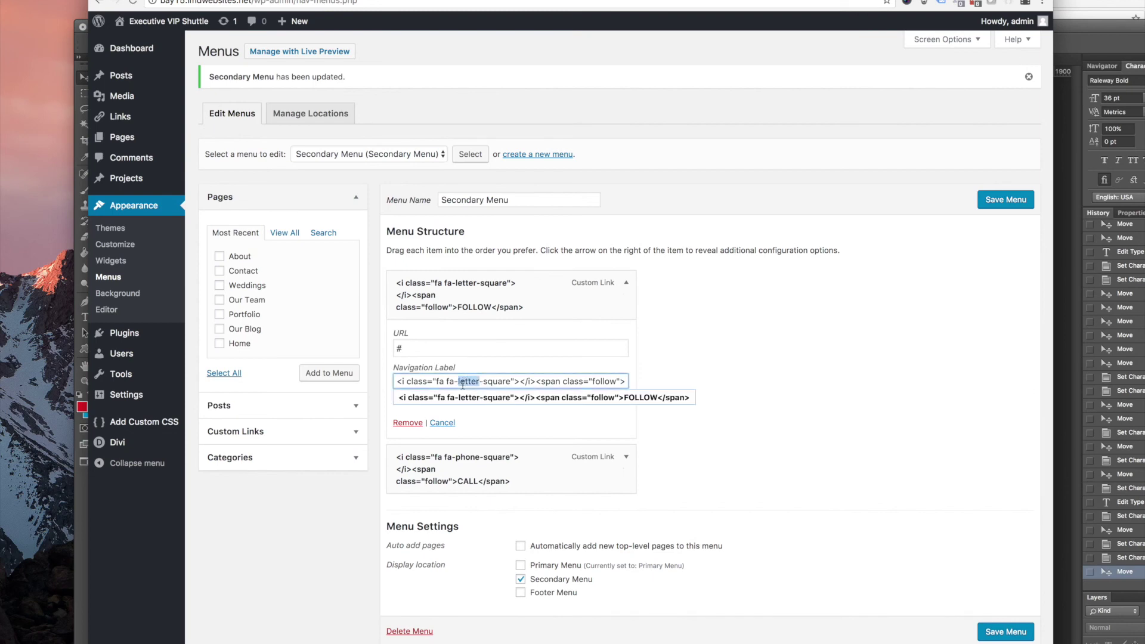
type("envelope")
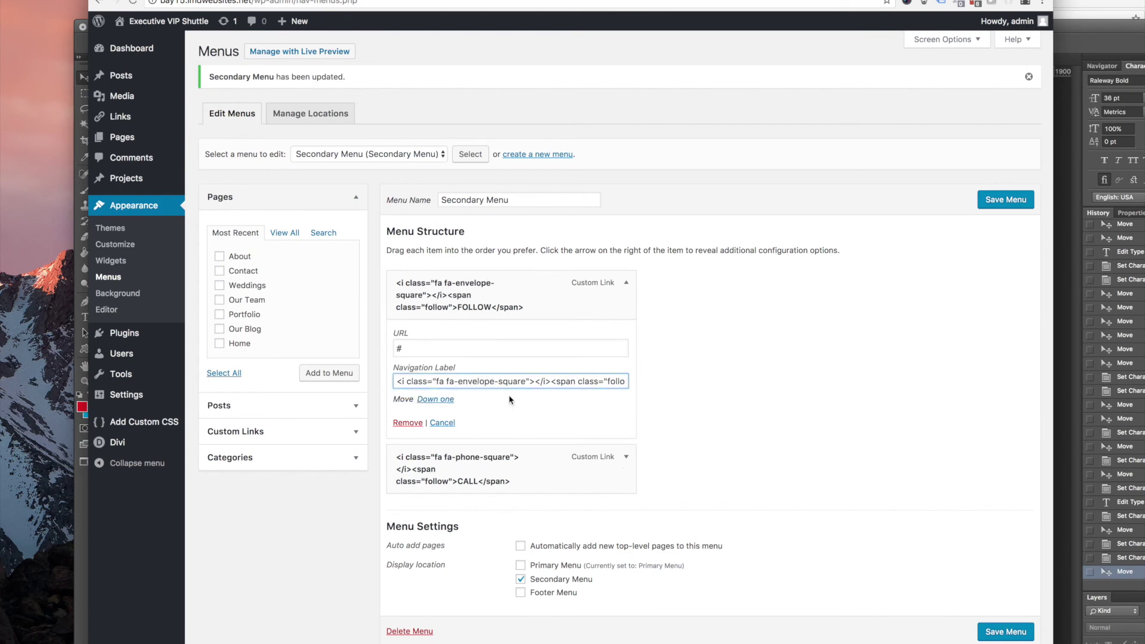
left_click_drag(544, 382, 677, 383)
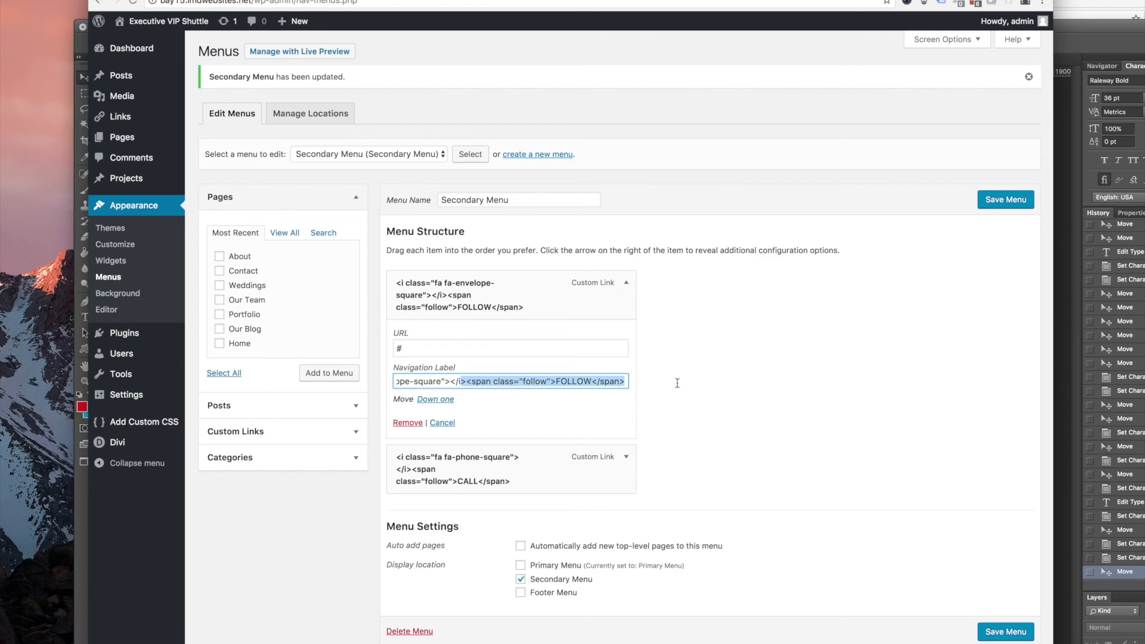
double_click(562, 381)
type("EMAI")
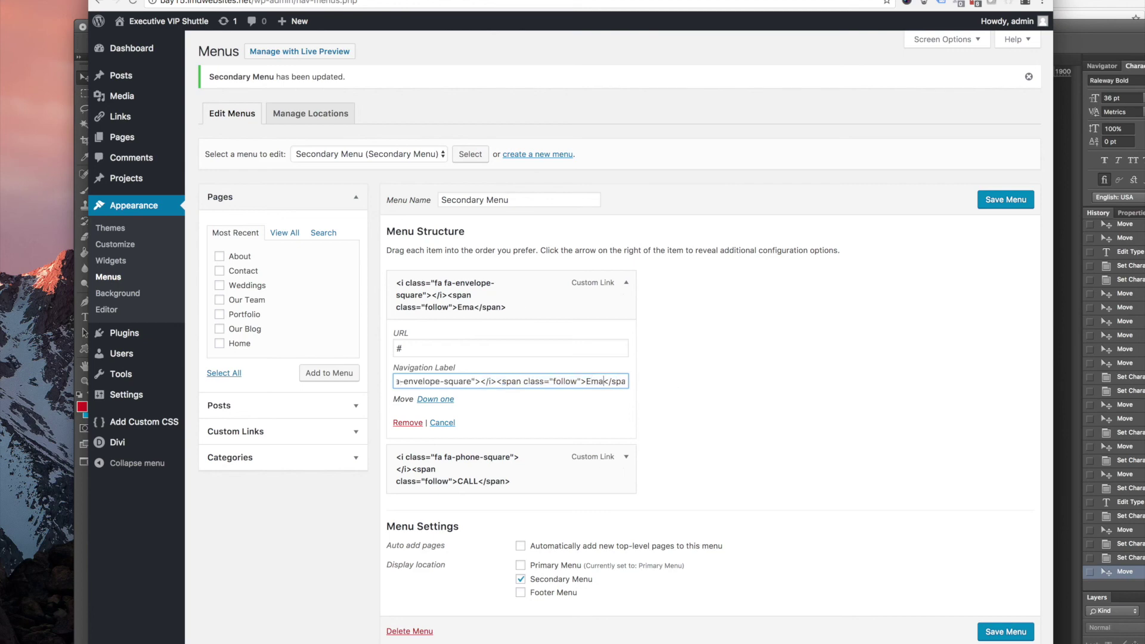
type("L")
key("Return")
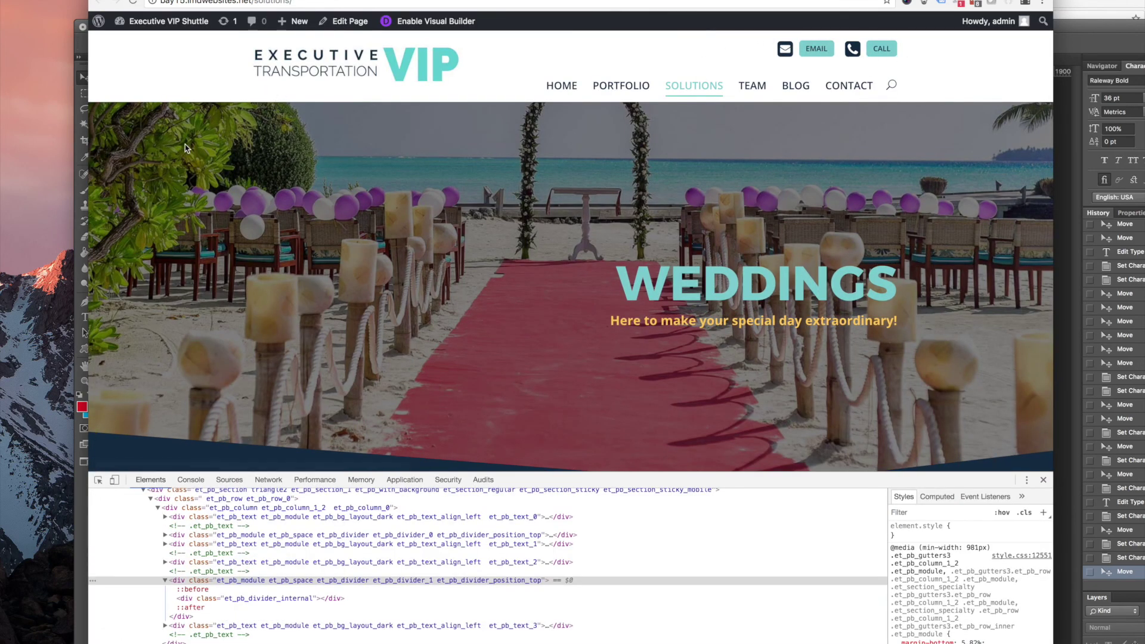
Step: Reload the live site to confirm the EMAIL button in the header, then refresh the Menus page
scroll(272, 177, "down", 3)
scroll(273, 177, "down", 15)
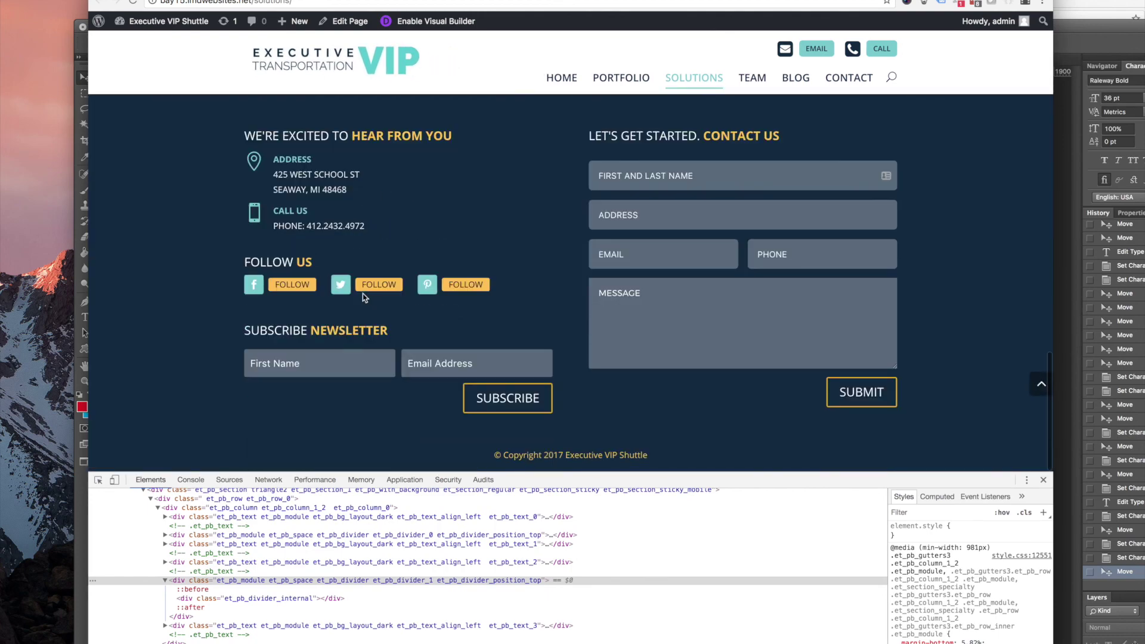
key("super+r")
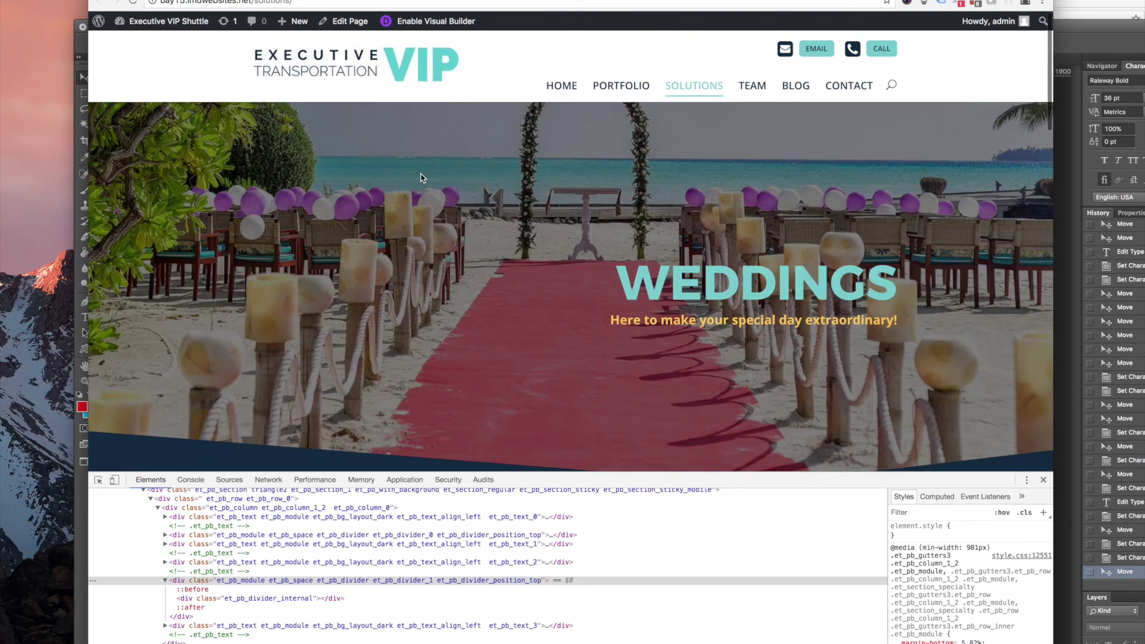
key("ctrl+Tab")
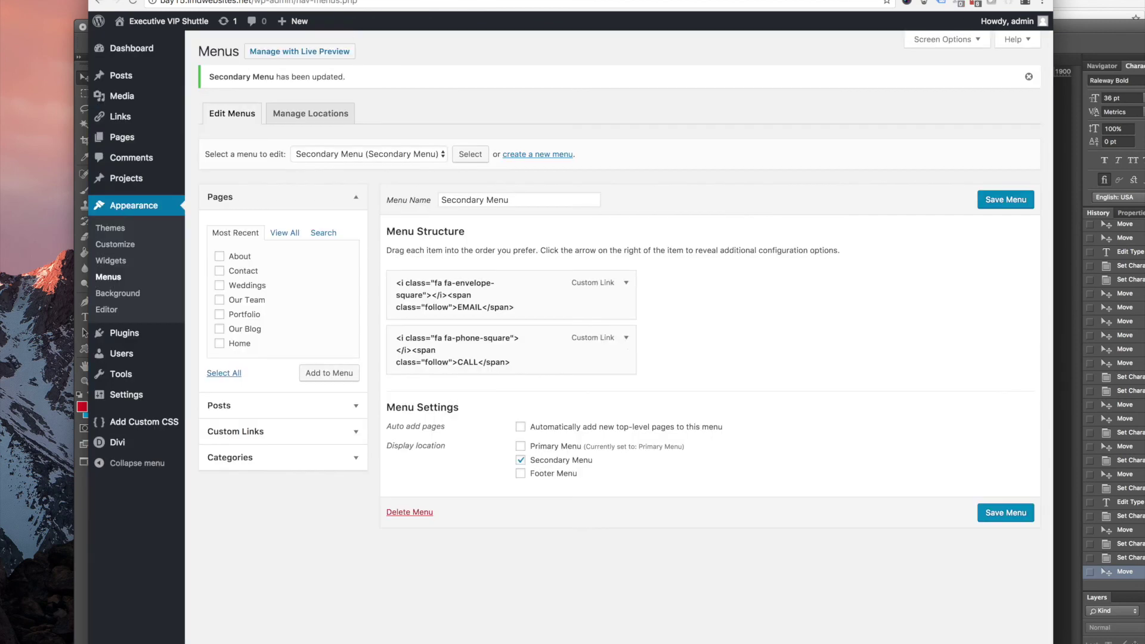
left_click(109, 278)
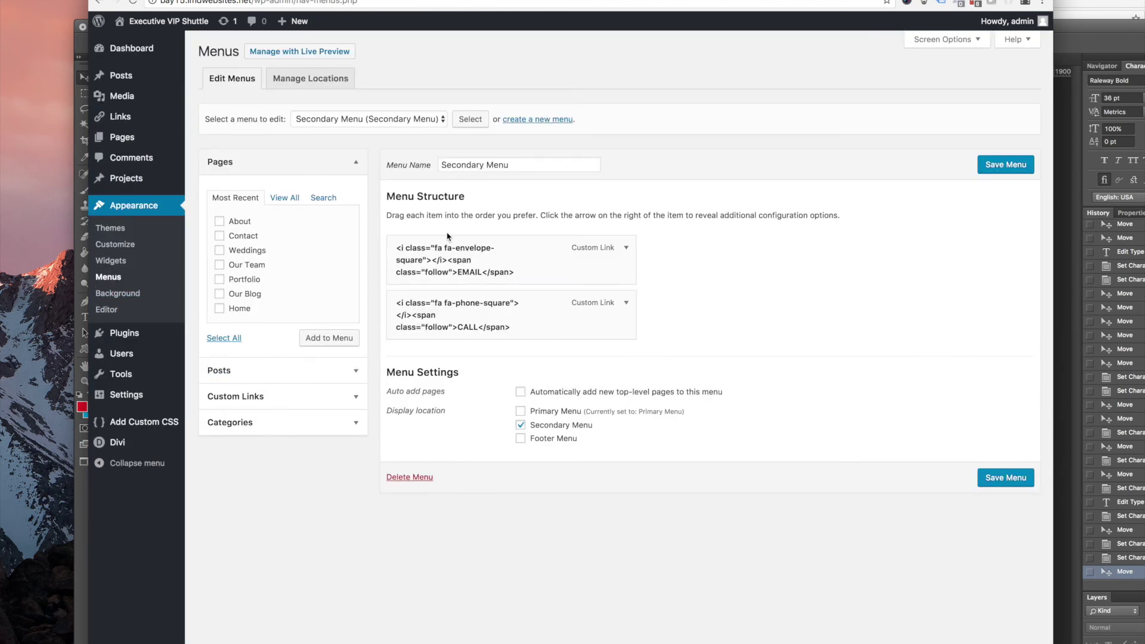
Step: Load the Primary Menu and remove its CONTACT, BLOG, TEAM and SOLUTIONS items
left_click(348, 121)
left_click(351, 110)
left_click(477, 121)
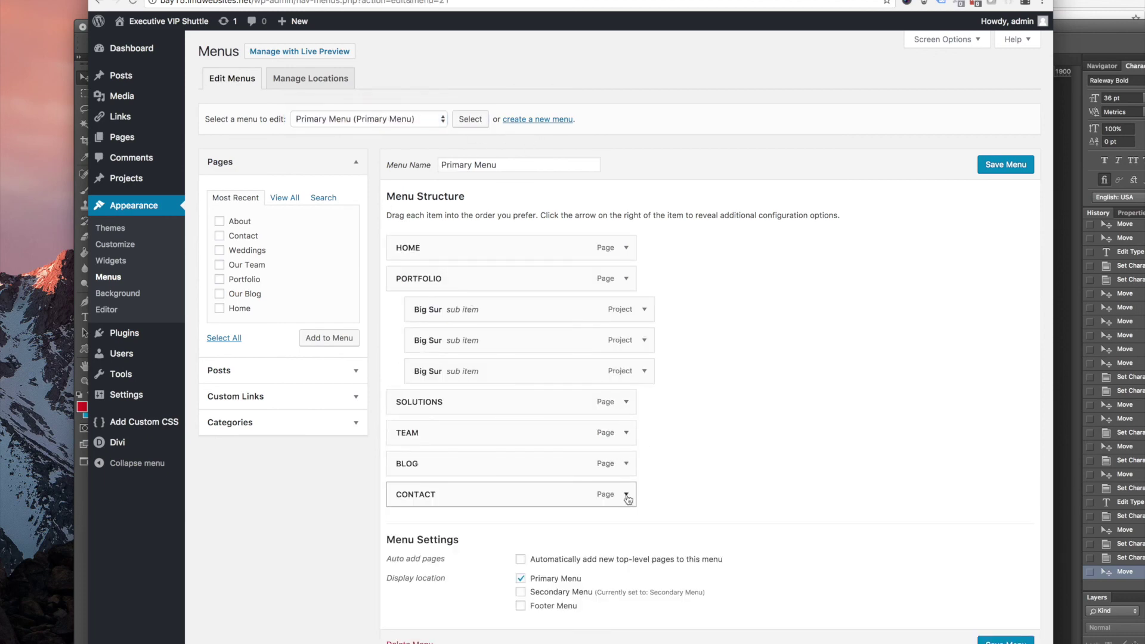
left_click(628, 492)
left_click(401, 602)
left_click(623, 476)
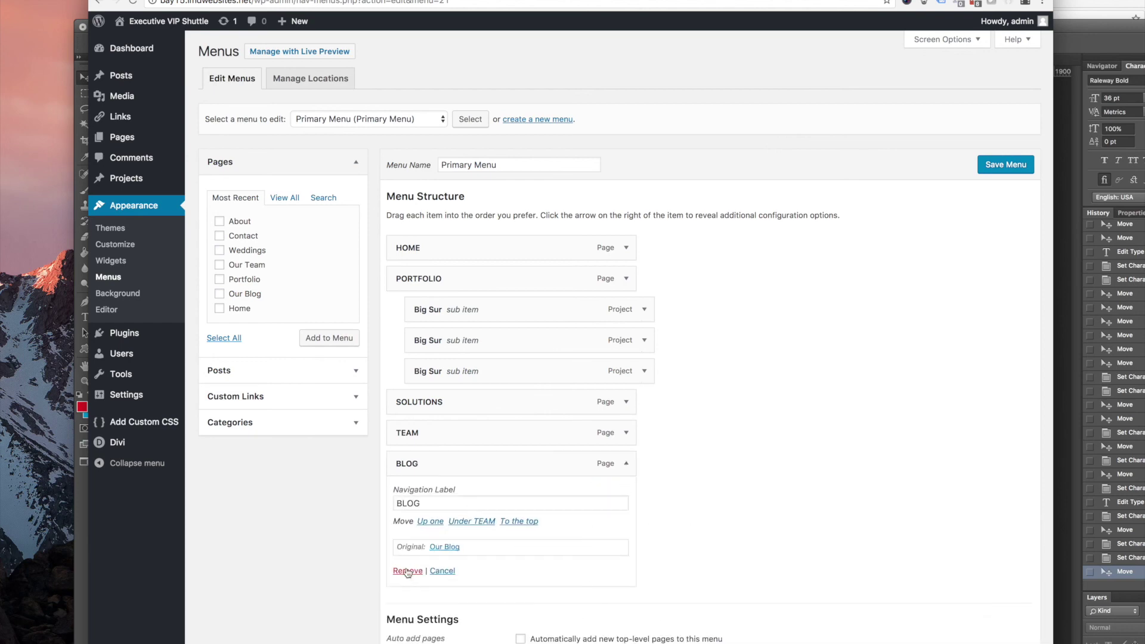
left_click(402, 572)
left_click(626, 434)
left_click(403, 544)
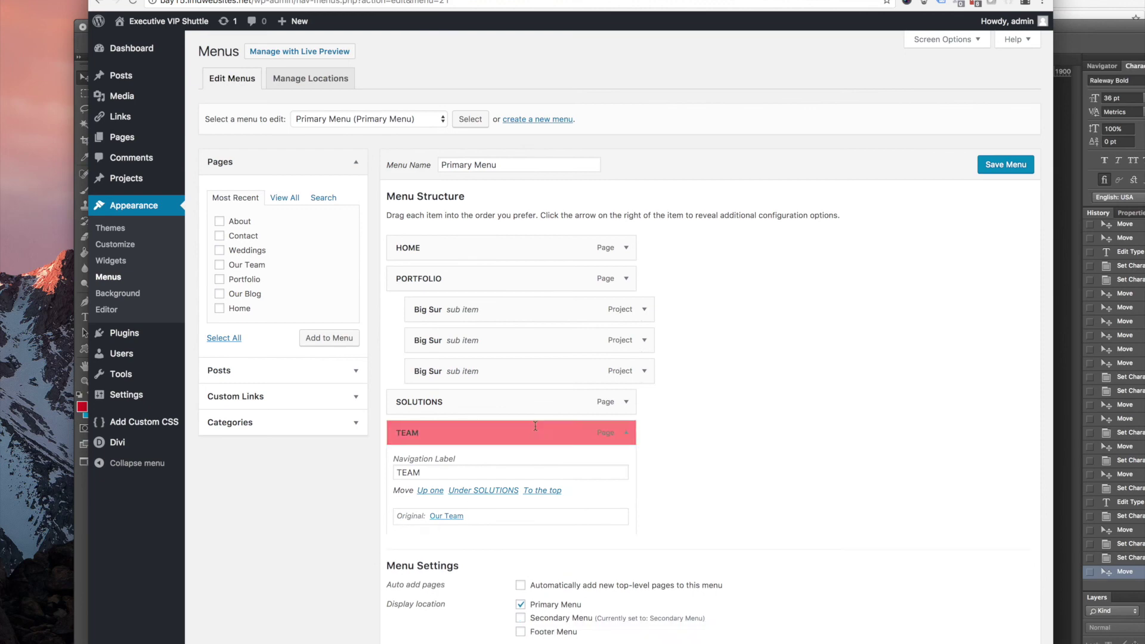
left_click(625, 403)
left_click(394, 509)
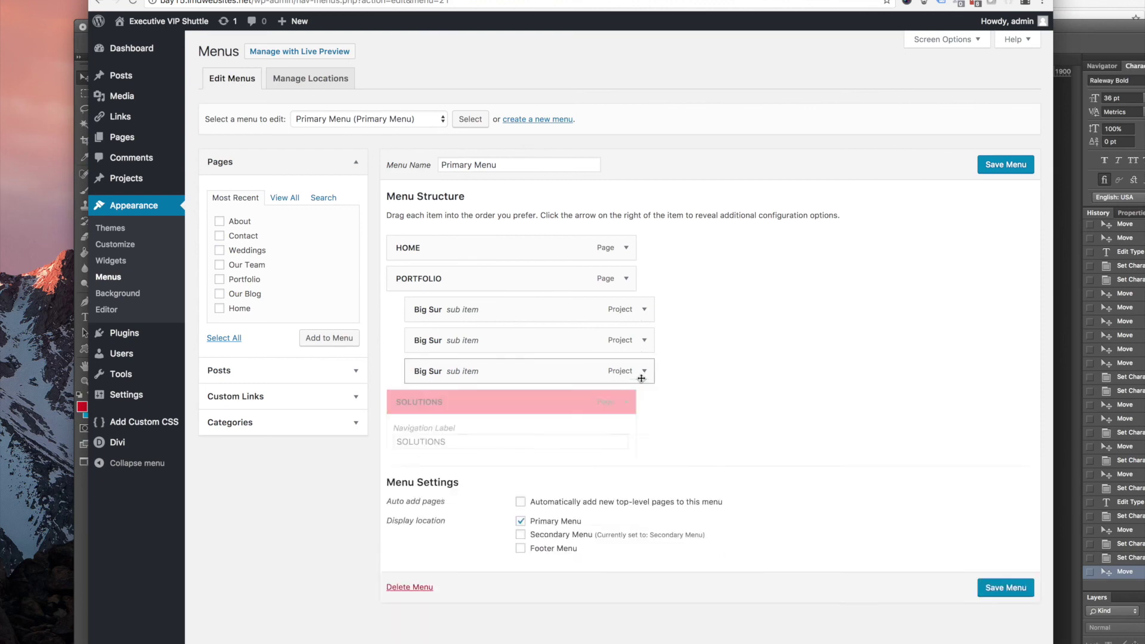
Step: Remove the three Big Sur sub-items and PORTFOLIO, then bring up the old site's Weddings page
left_click(644, 371)
left_click(426, 479)
left_click(644, 340)
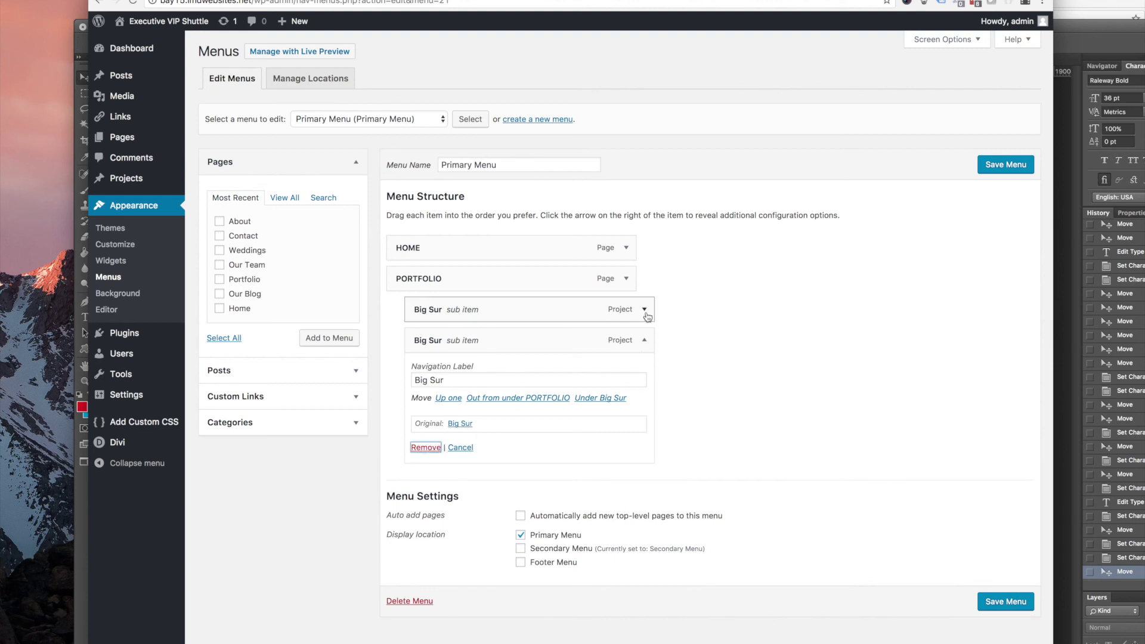
left_click(424, 447)
left_click(646, 309)
left_click(426, 417)
left_click(626, 278)
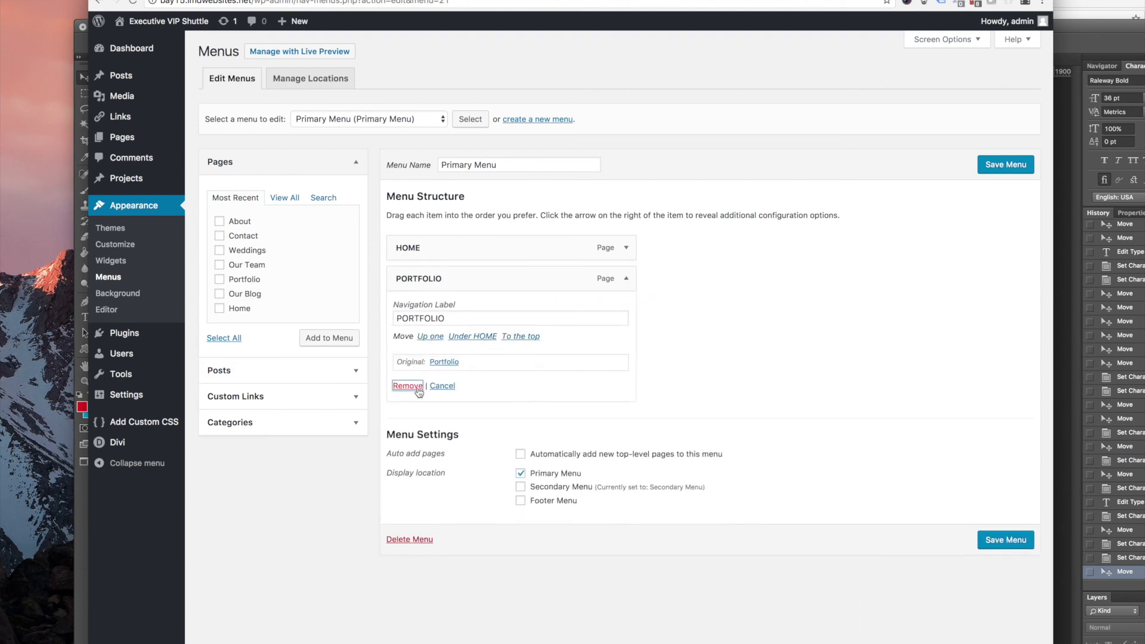
left_click(408, 387)
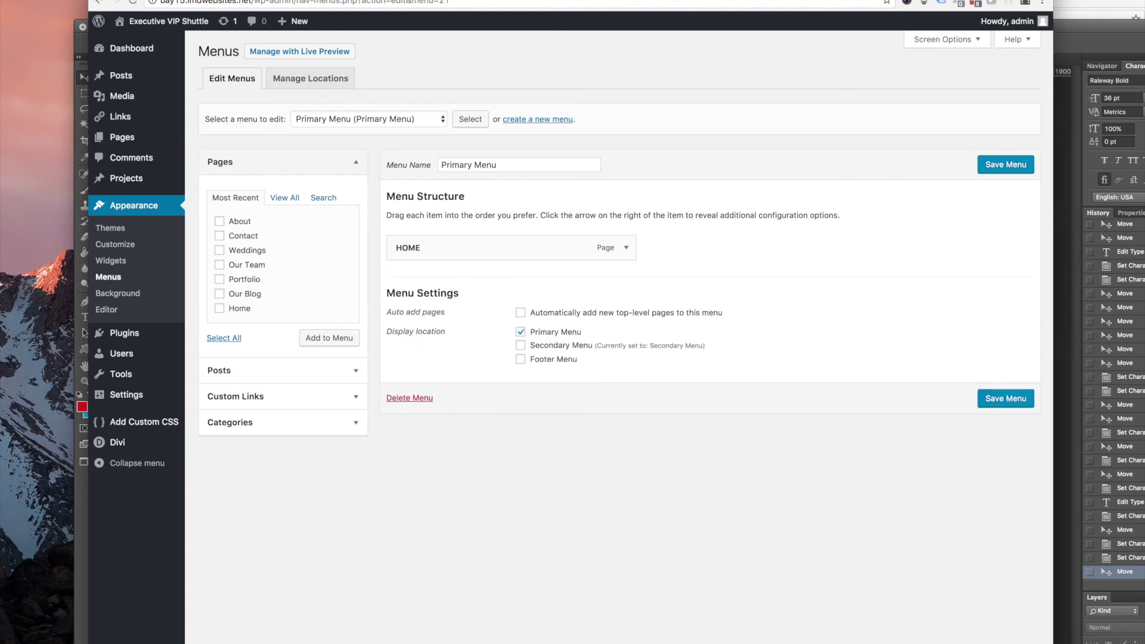
left_click(1073, 2)
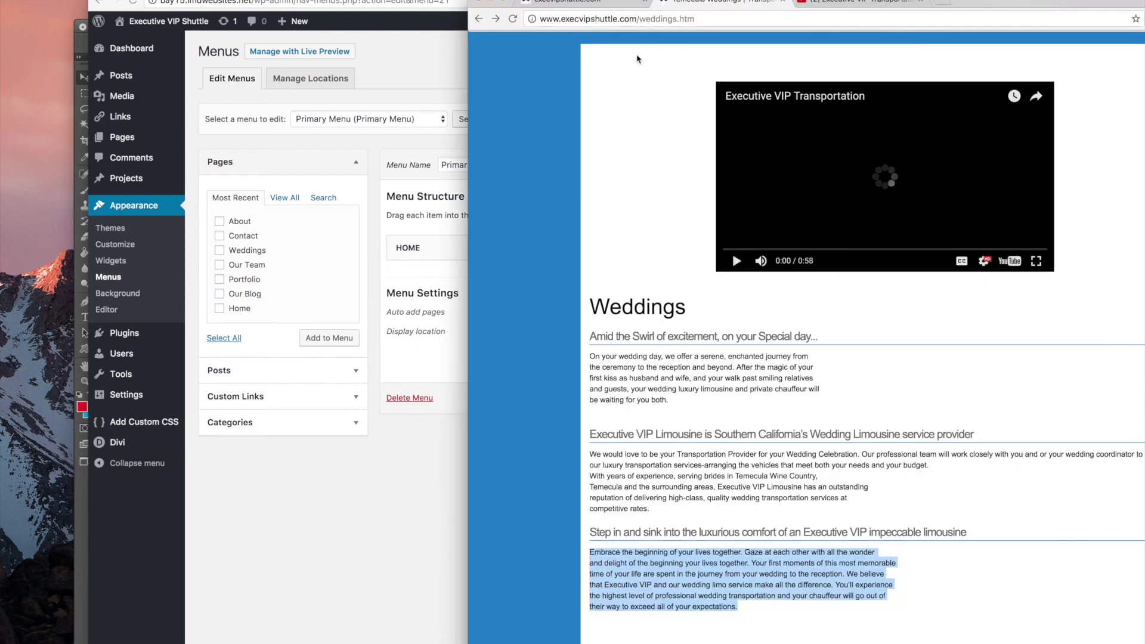
Step: Add Airport Transportation and Wine Tours as custom links with URL # to the Primary Menu
scroll(651, 47, "up", 5)
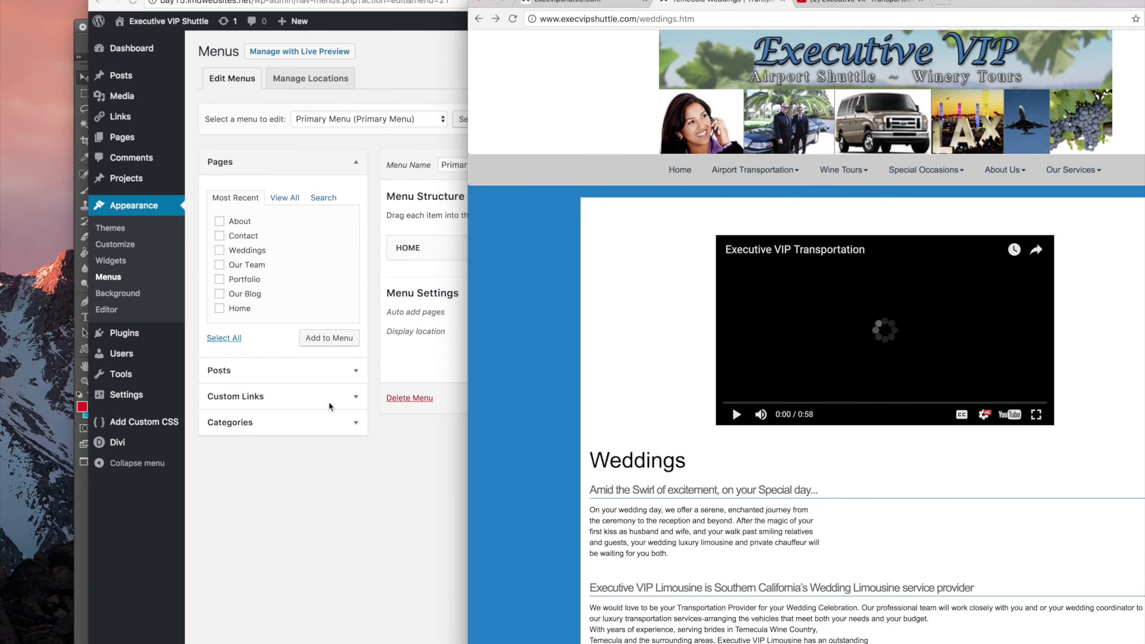
left_click(334, 473)
left_click(325, 399)
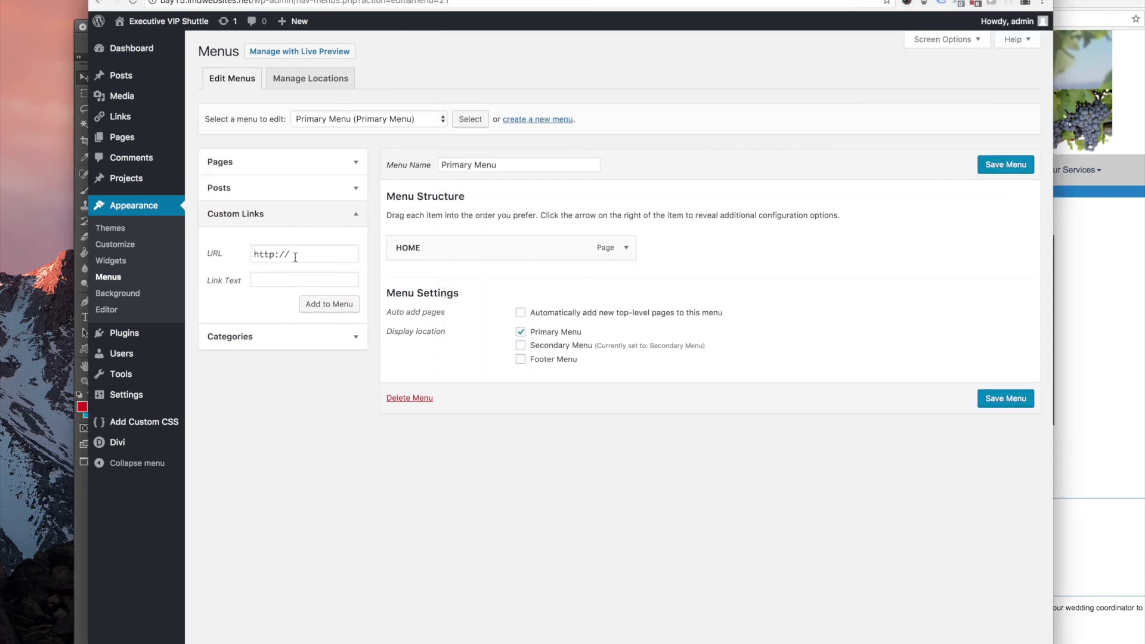
left_click(295, 256)
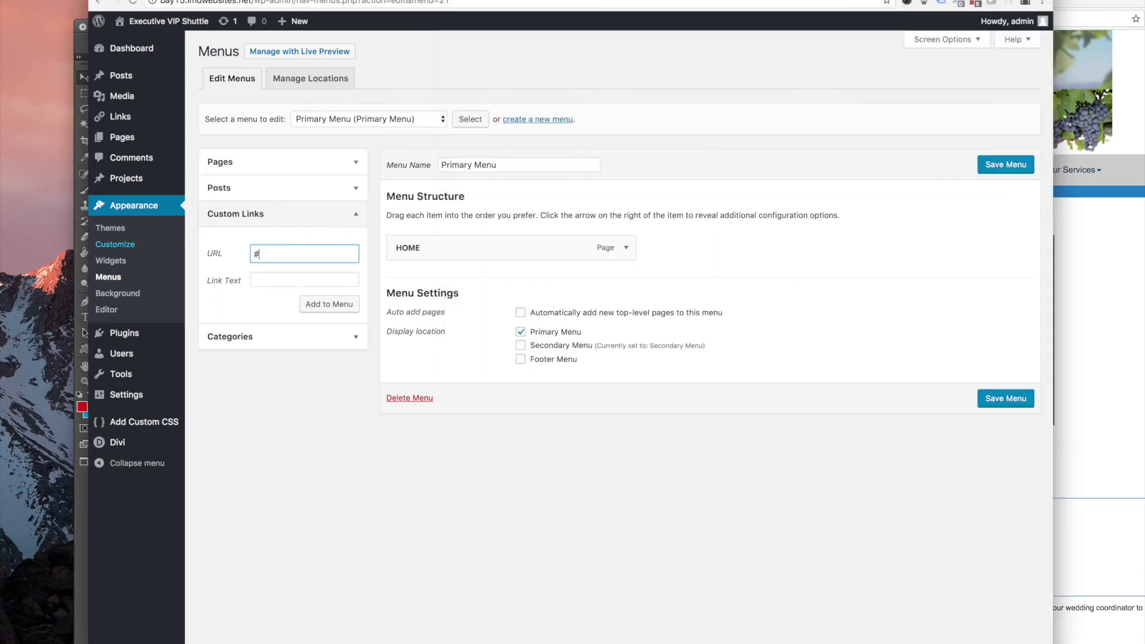
left_click(304, 280)
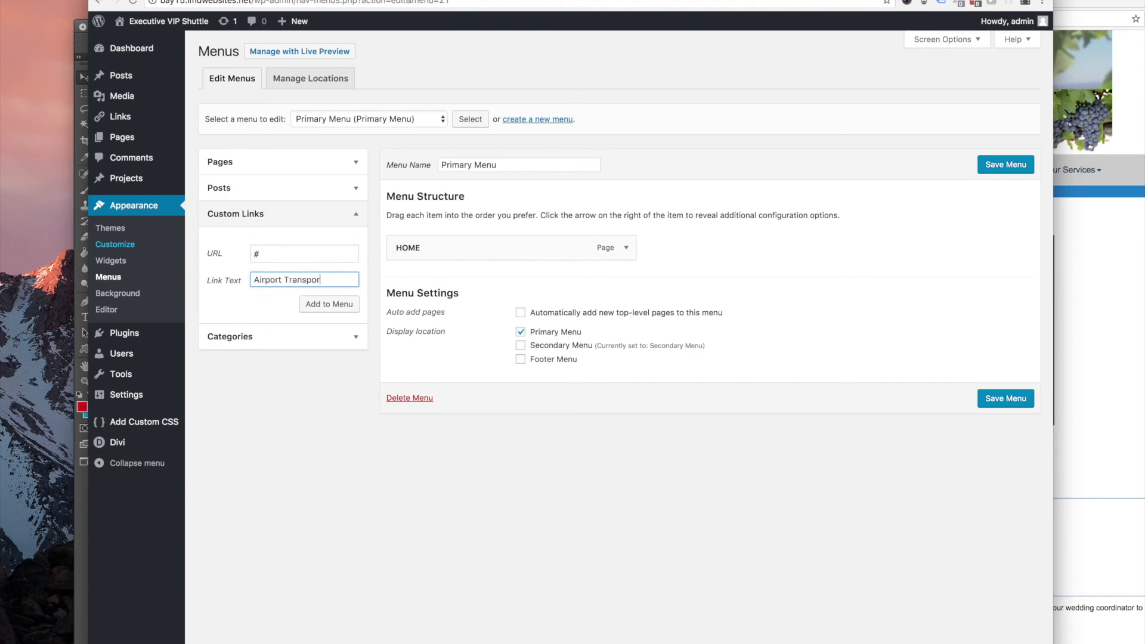
left_click(309, 305)
key("super+Tab")
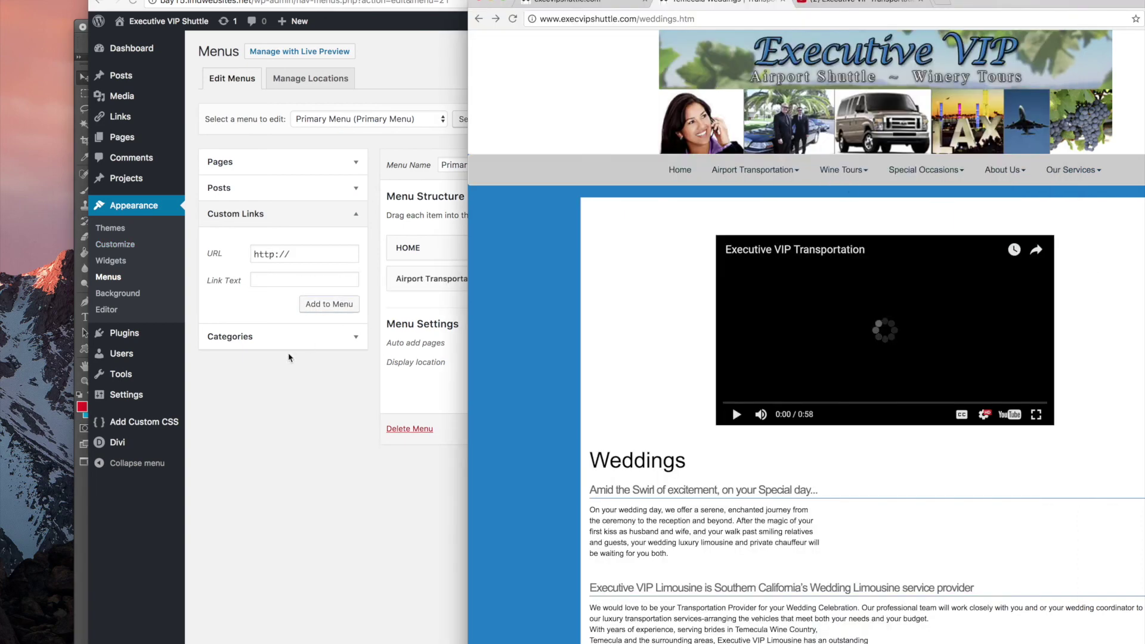
key("super+Tab")
type("#")
left_click(258, 279)
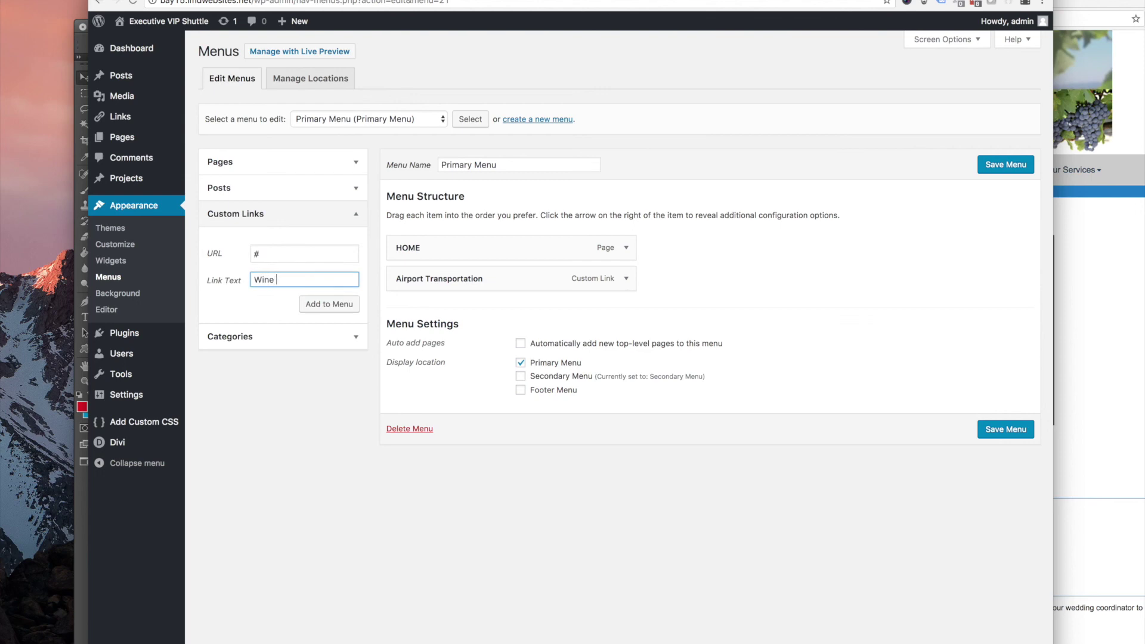
left_click(314, 306)
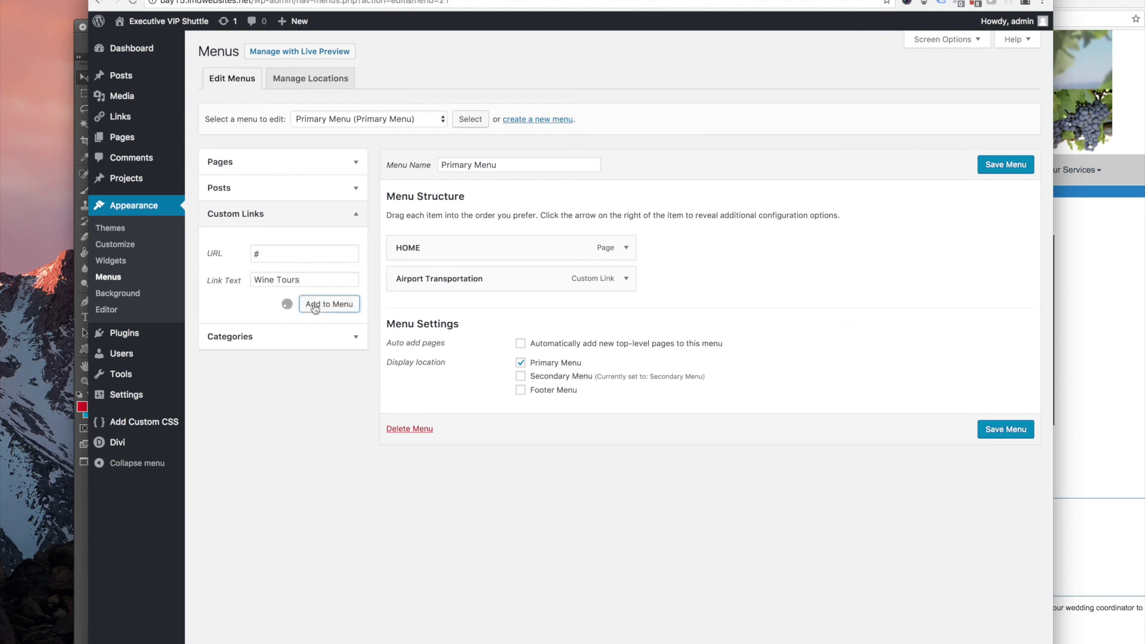
Step: Add Special Occasions and About Us as # custom links, matching the old site's menu
left_click(1125, 250)
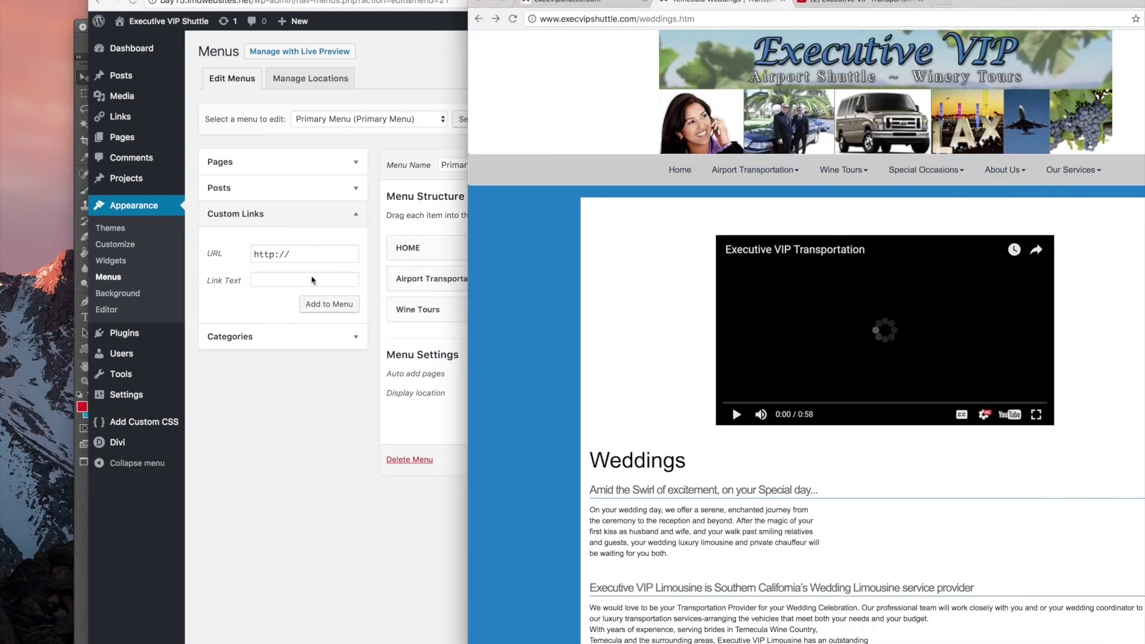
left_click(274, 293)
left_click_drag(295, 255, 175, 246)
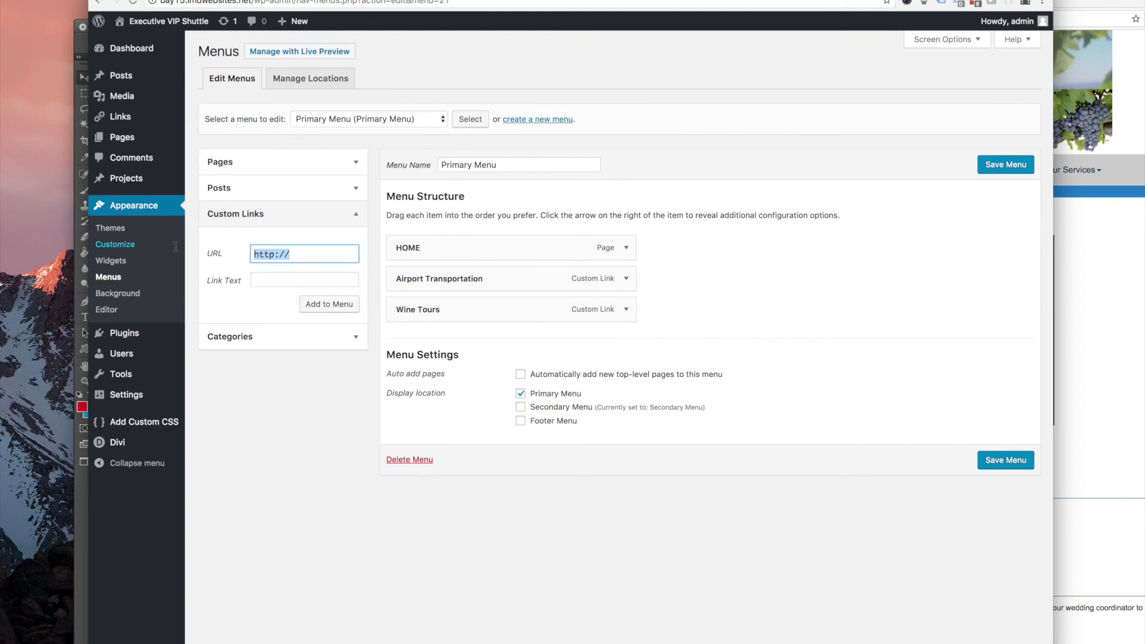
left_click(304, 279)
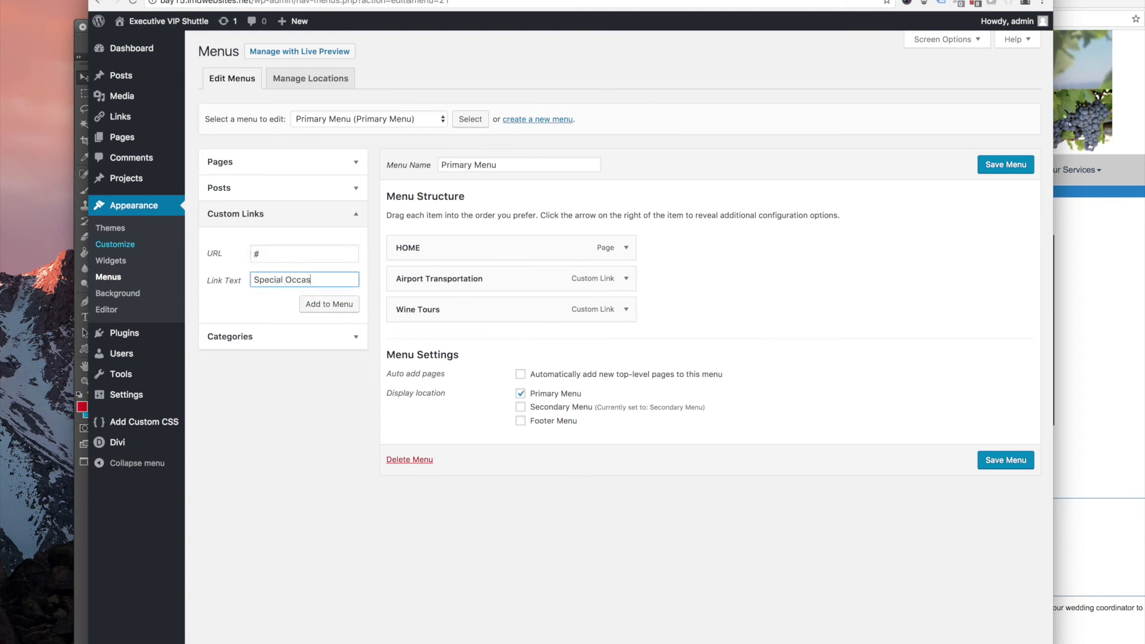
left_click(316, 305)
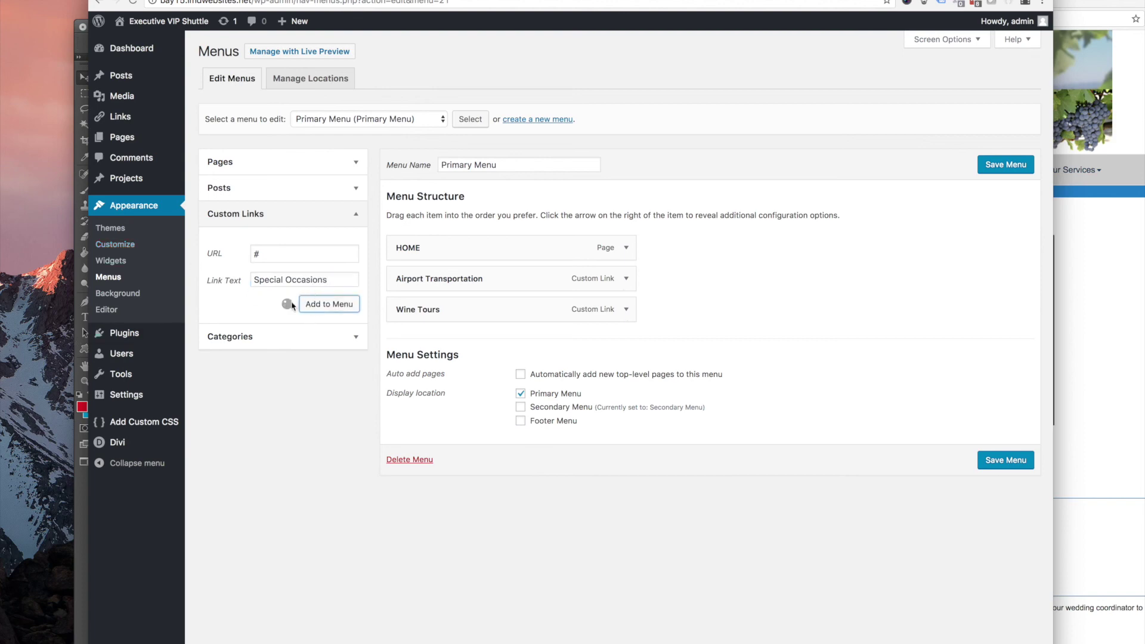
left_click(1103, 346)
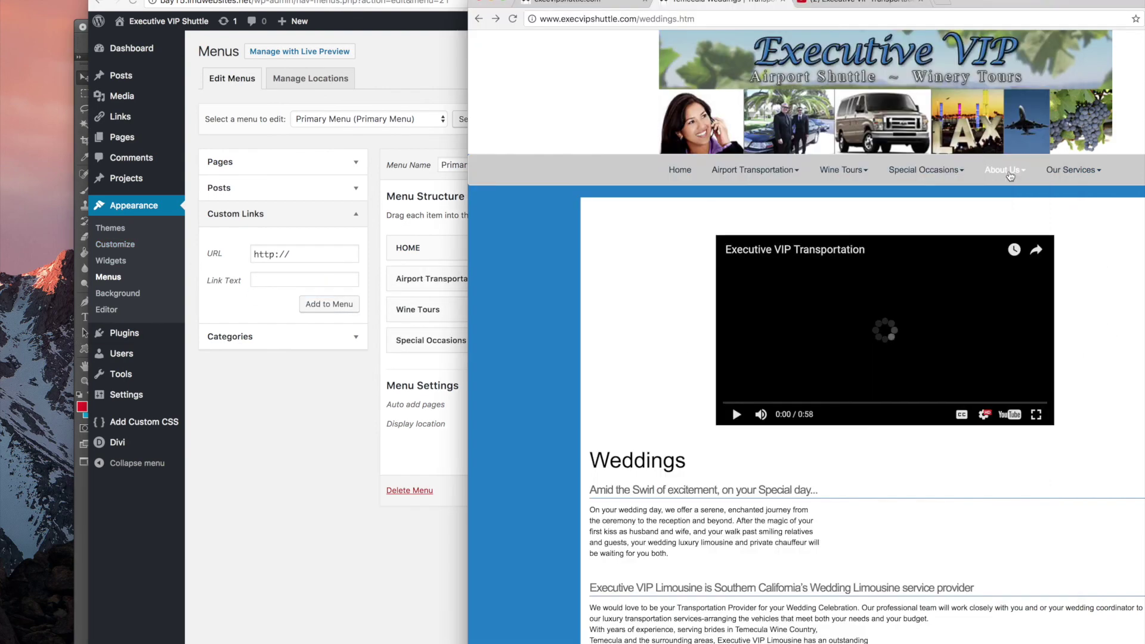
left_click(321, 251)
triple_click(302, 257)
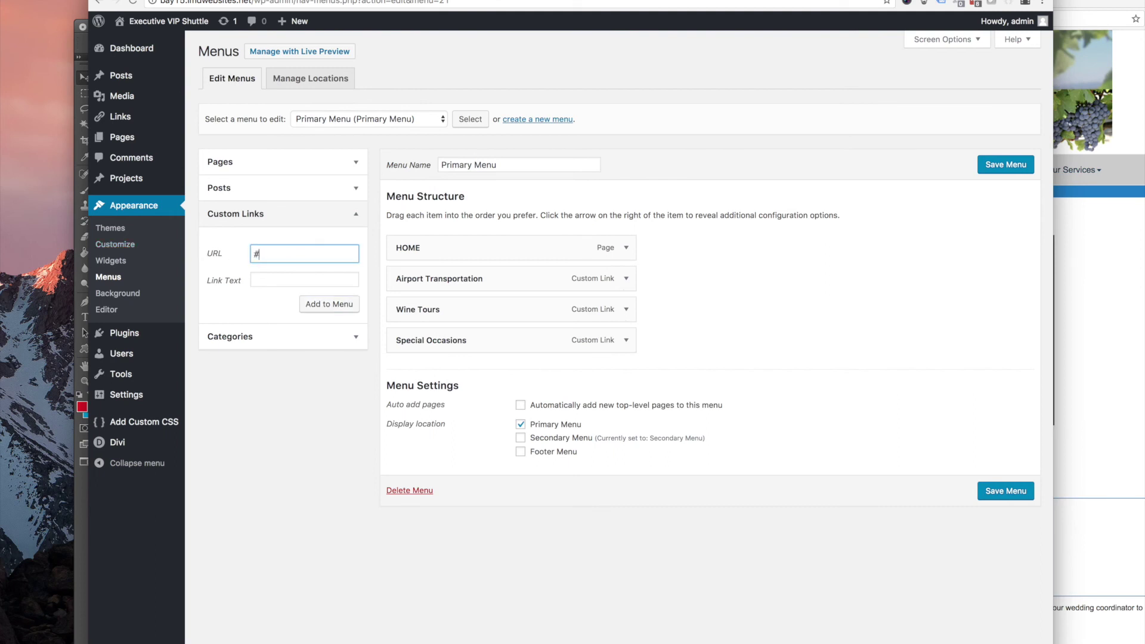
key("BackSpace")
key("Tab")
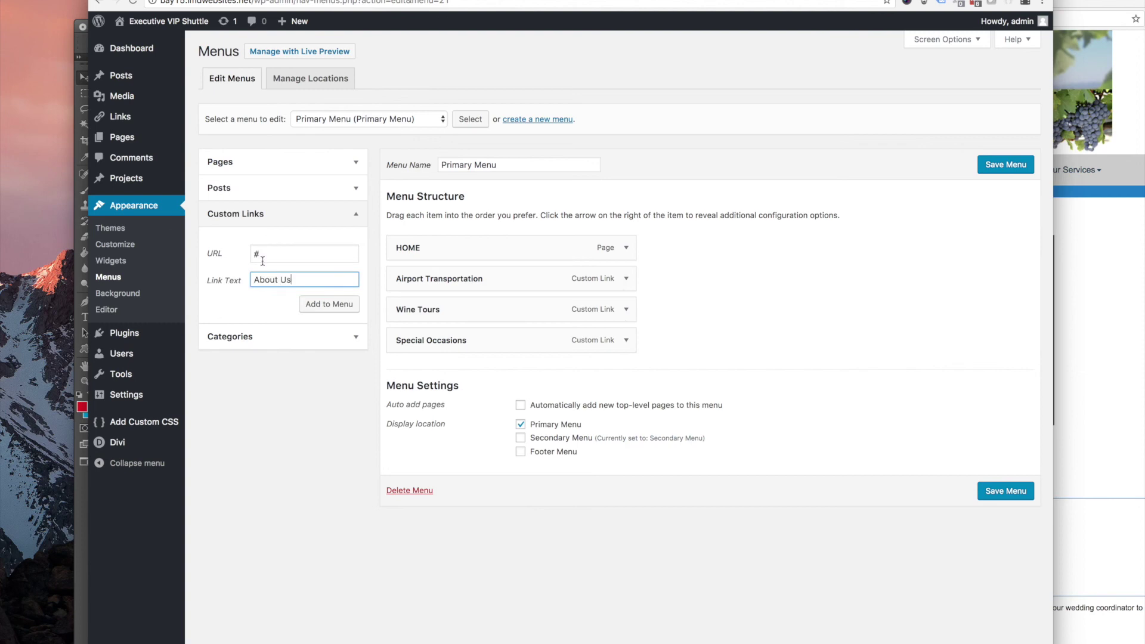
left_click(316, 306)
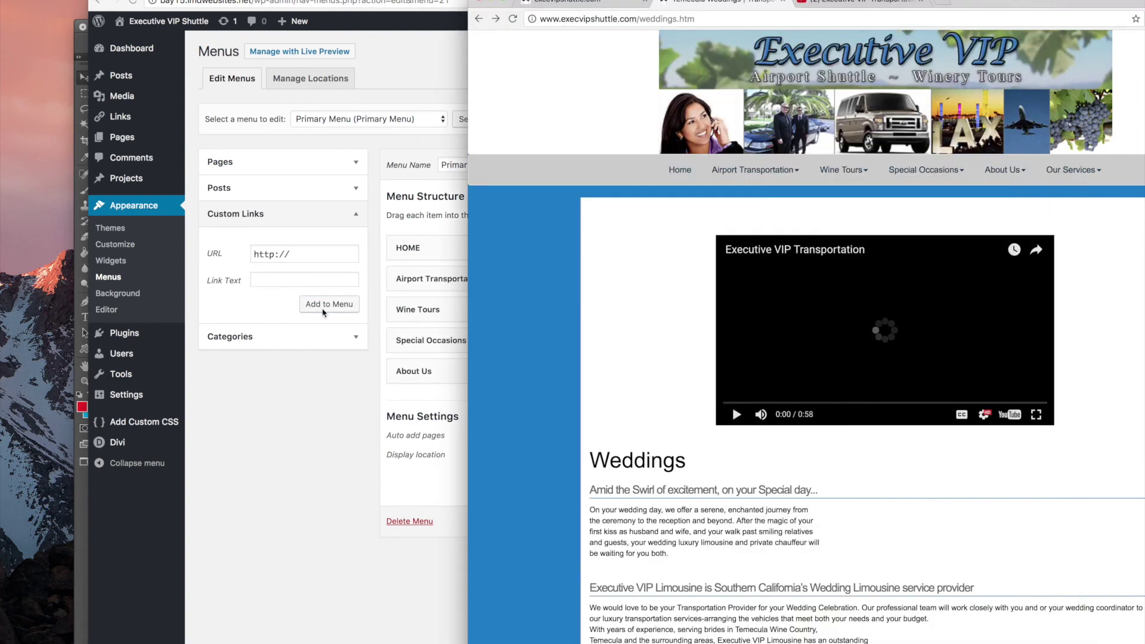
Step: Add an Our Services # custom link and the Weddings page to the Primary Menu
left_click(293, 270)
key("shift+Tab")
key("shift+Tab")
type("#")
left_click(275, 279)
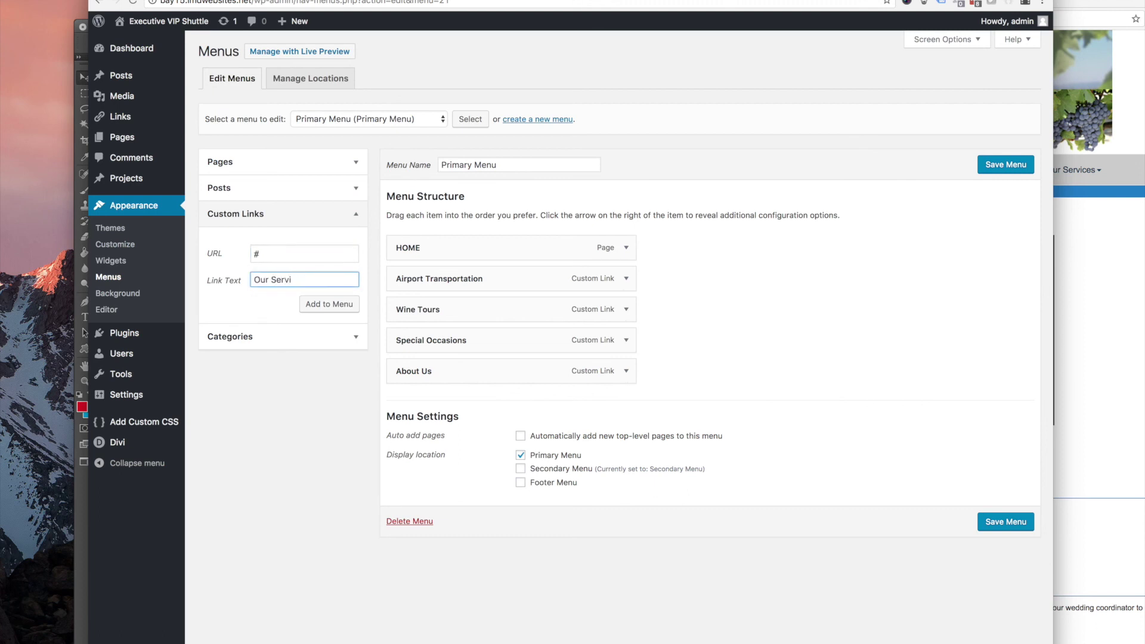
left_click(324, 315)
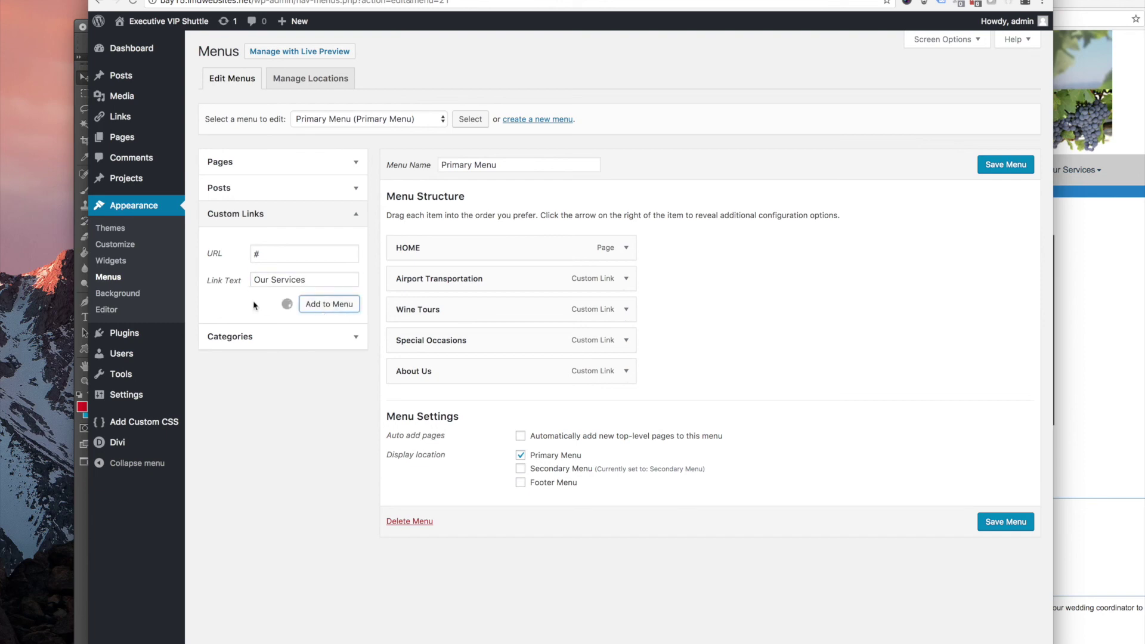
left_click(272, 175)
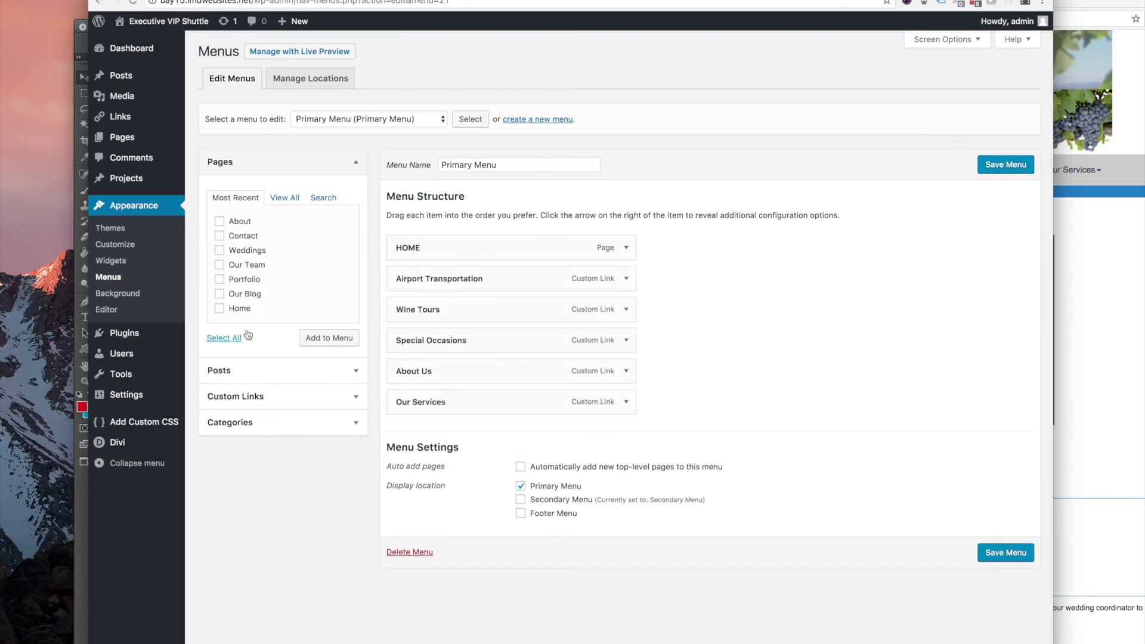
left_click(322, 336)
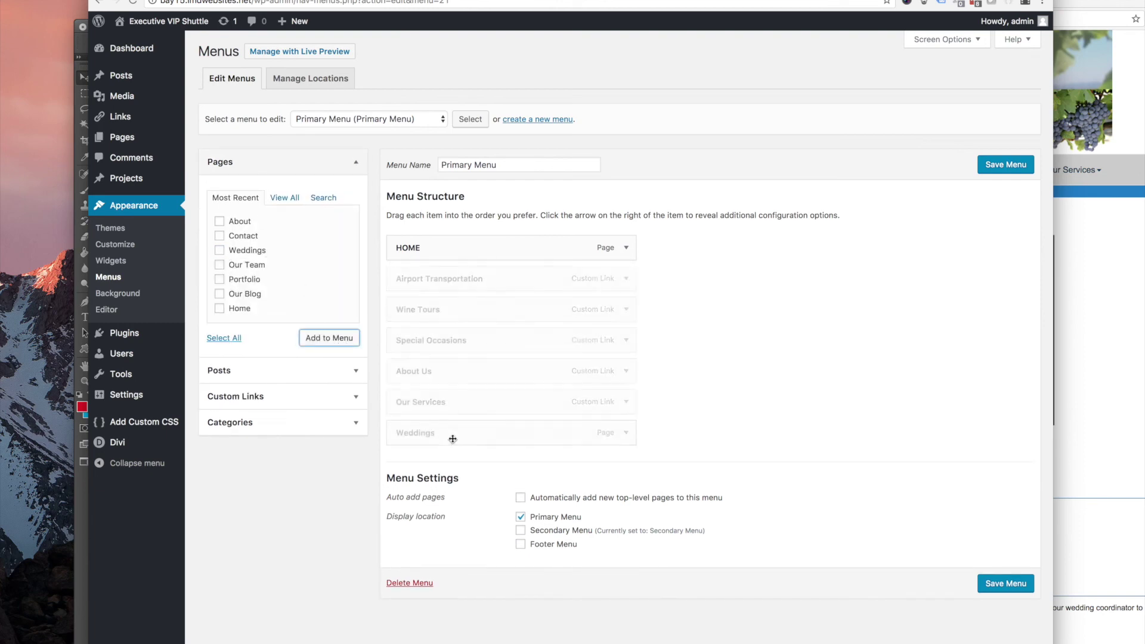
Step: Indent Weddings as a sub-item of Special Occasions and reload the live site to check
left_click_drag(442, 433, 473, 370)
left_click(1083, 242)
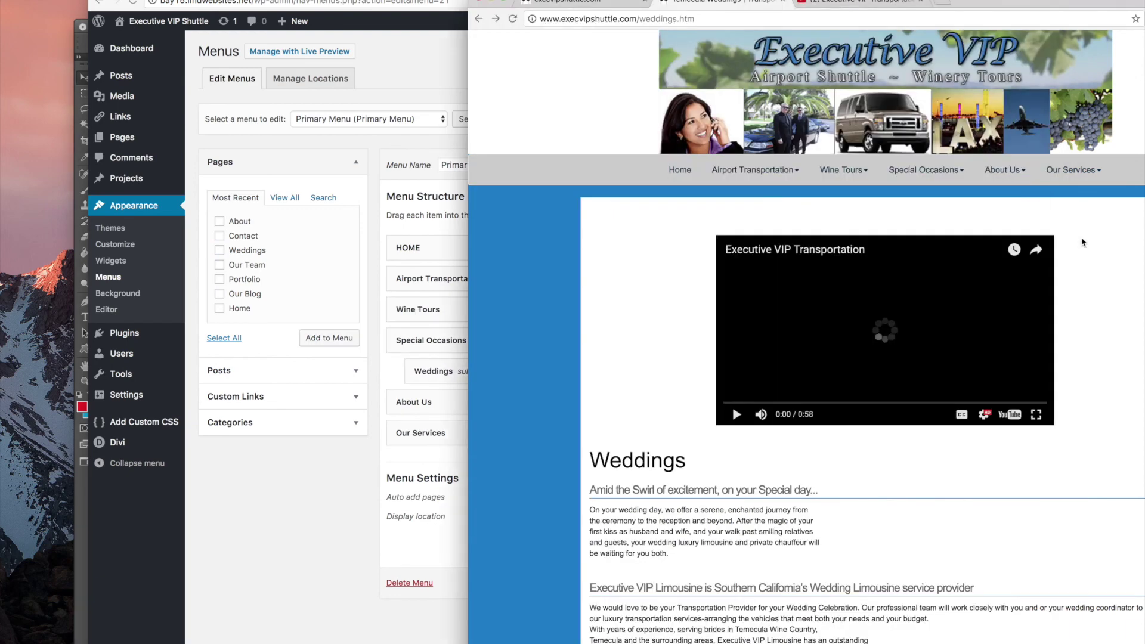
left_click(954, 170)
left_click(366, 372)
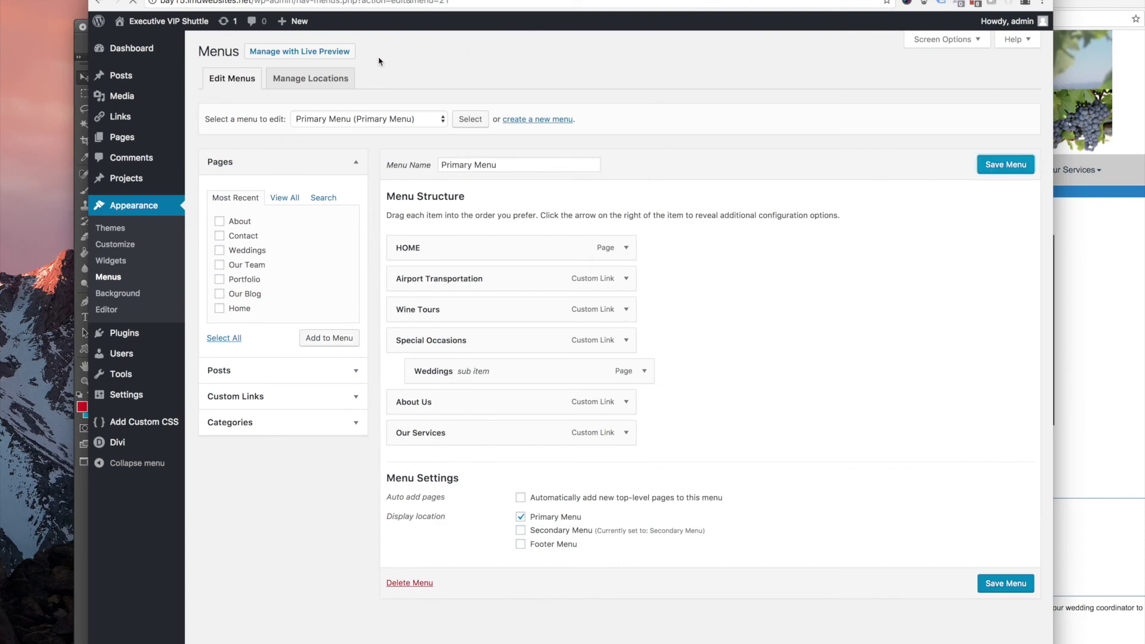
key("super+grave")
left_click(134, 3)
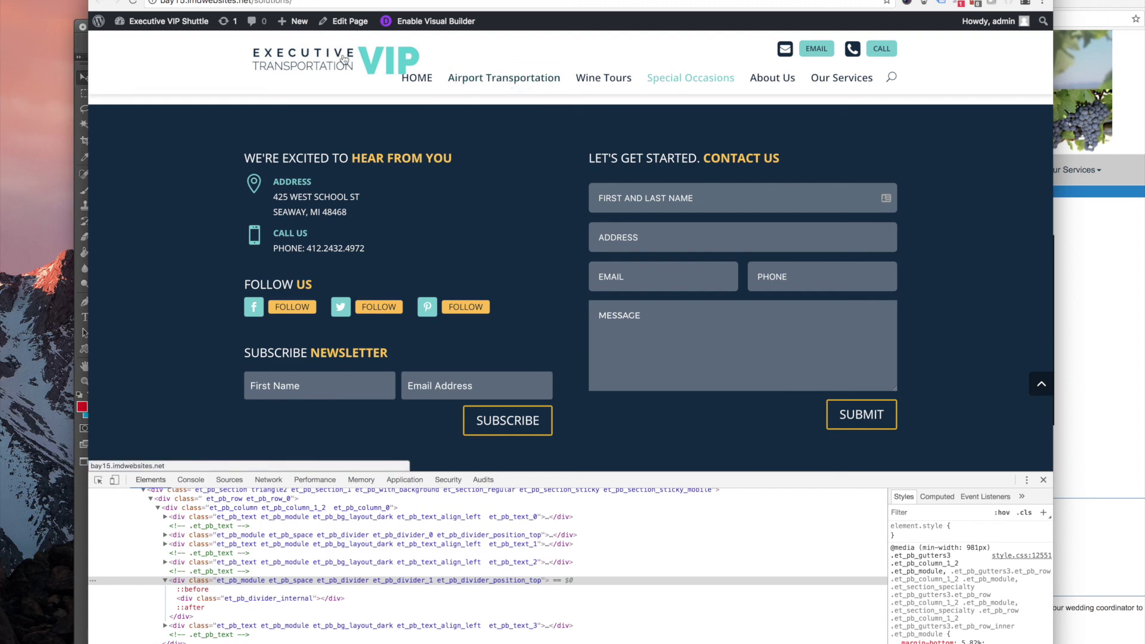
Step: Remove HOME from the Primary Menu, save, and reload the live page to confirm it's gone
key("ctrl+Tab")
left_click(620, 282)
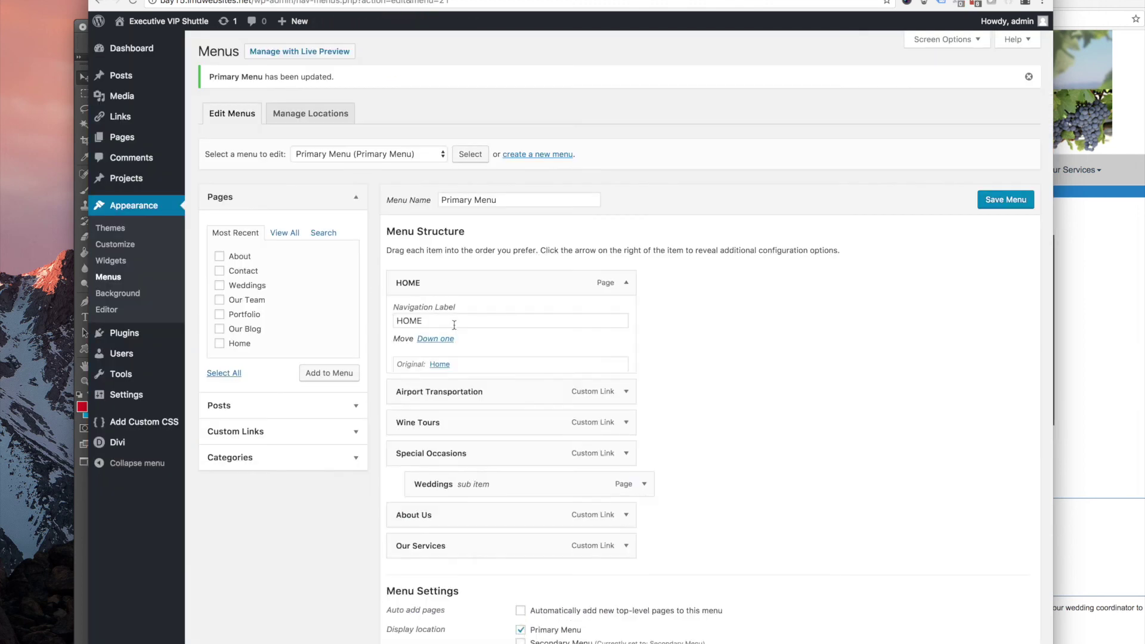
left_click(406, 390)
left_click(1006, 200)
key("ctrl+Tab")
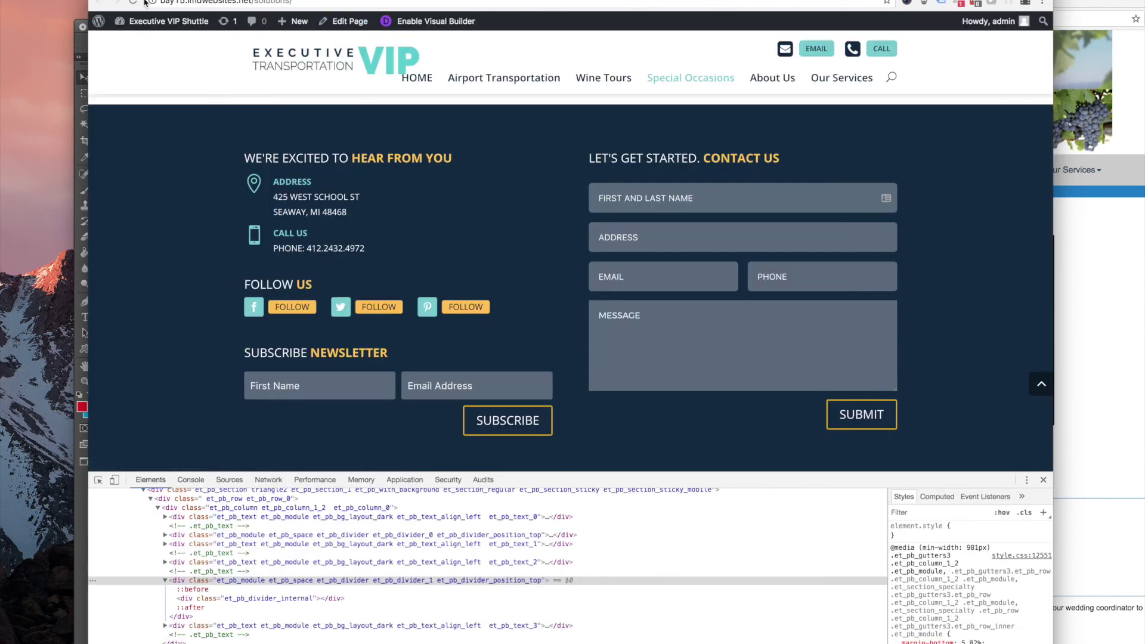
left_click(138, 3)
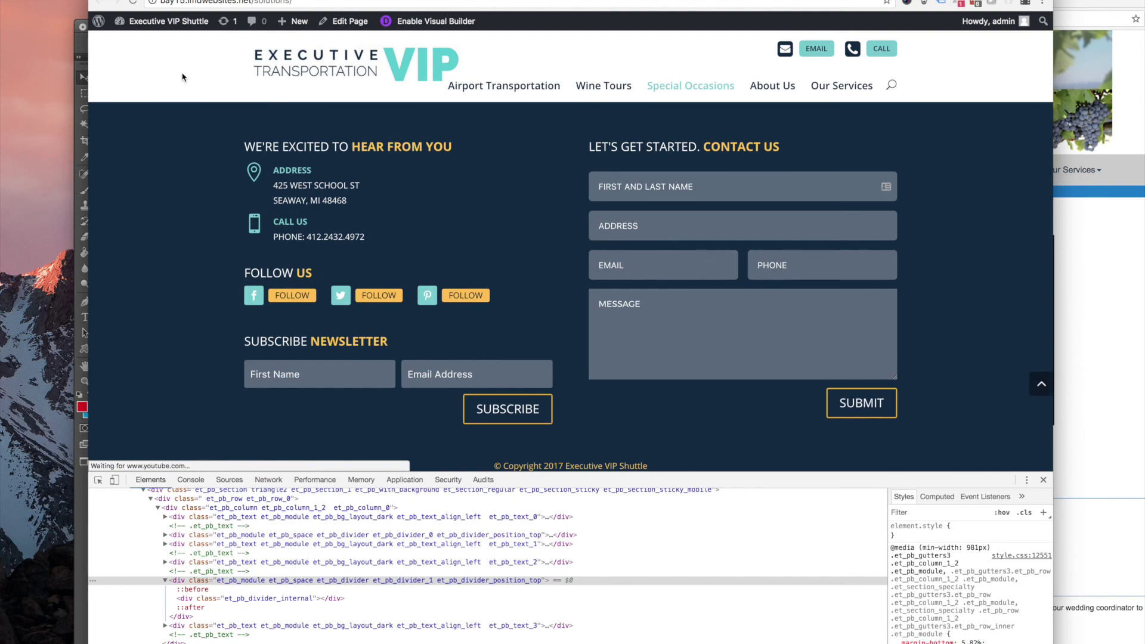
scroll(570, 227, "up", 10)
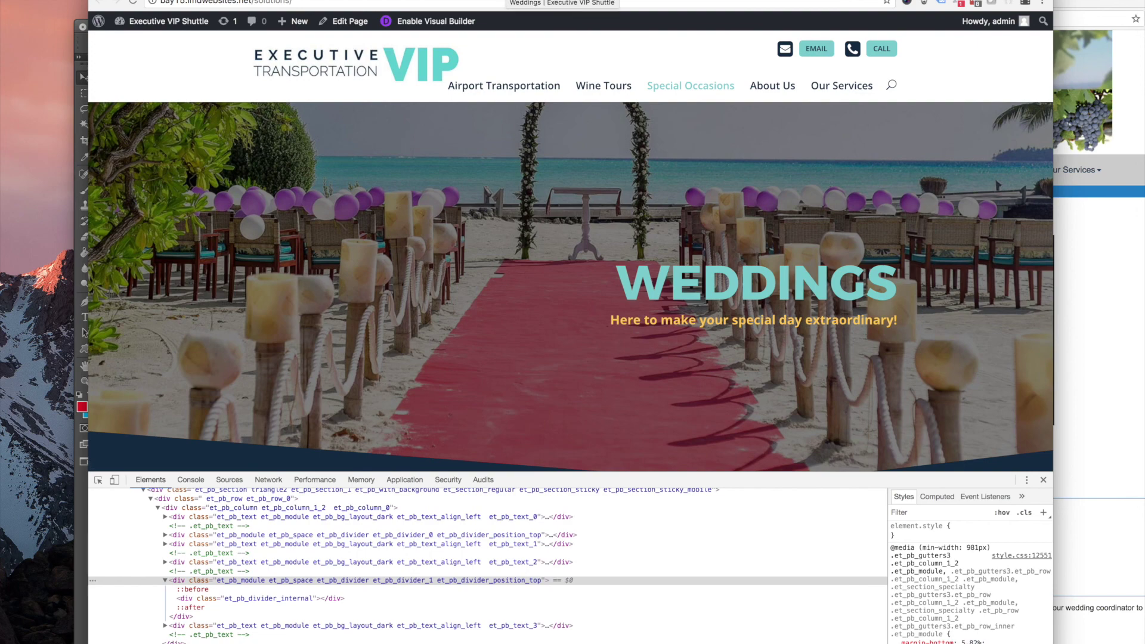
Step: Shorten the menu labels 'About Us' to 'About' and 'Our Services' to 'Services', and save
key("ctrl+Tab")
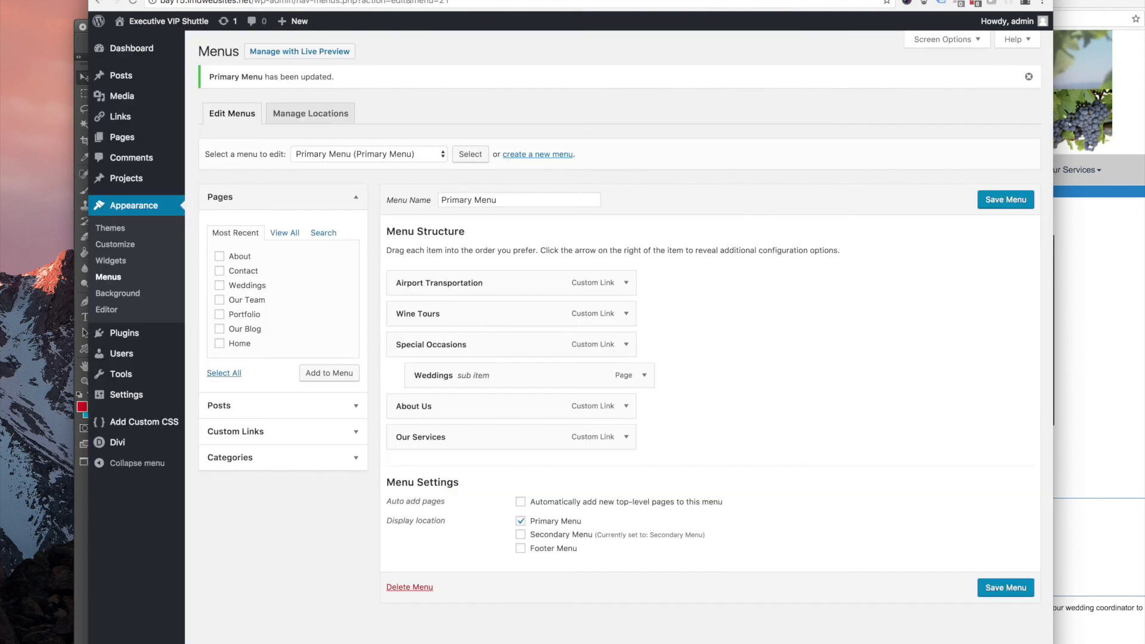
key("ctrl+shift+Tab")
key("ctrl+Tab")
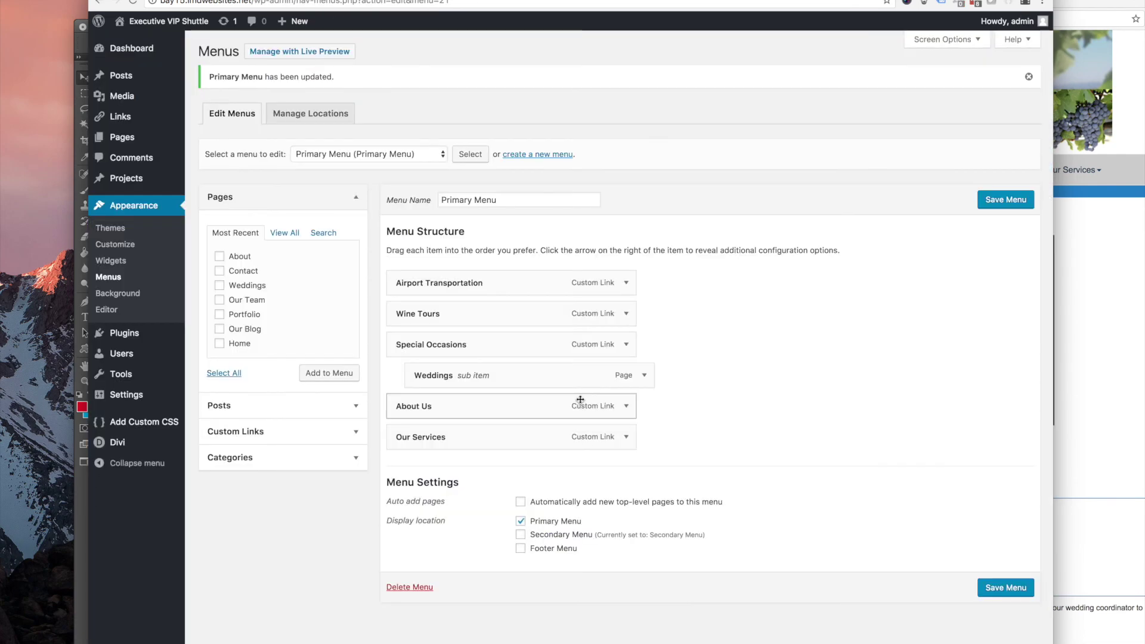
left_click(625, 406)
double_click(424, 480)
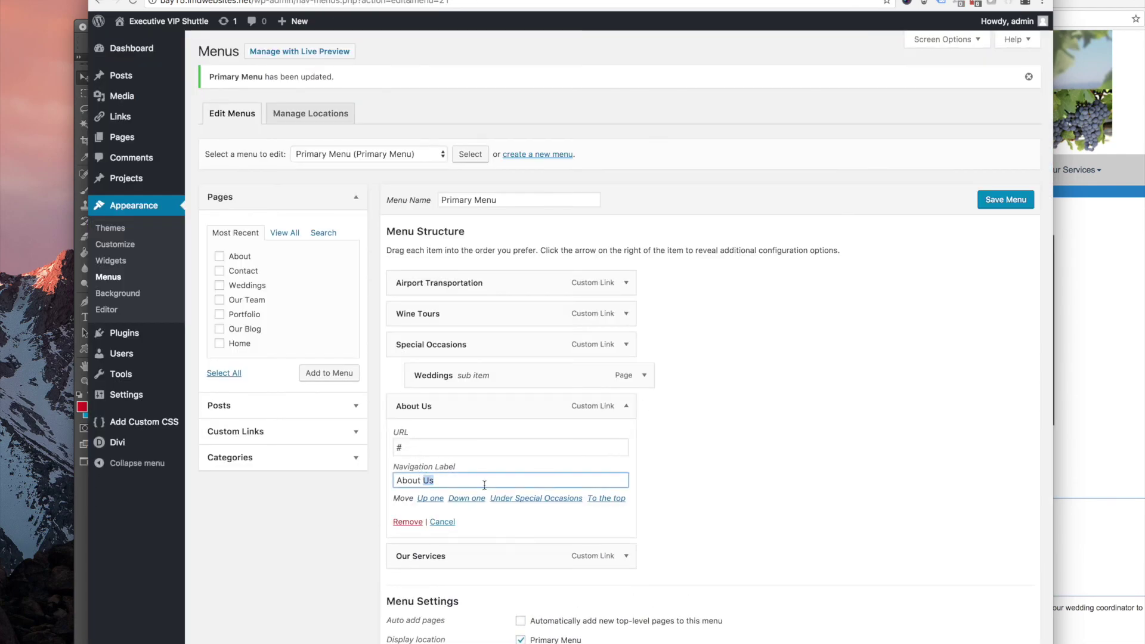
left_click(626, 555)
left_click(414, 631)
key("BackSpace")
key("BackSpace")
key("BackSpace")
key("BackSpace")
scroll(584, 543, "down", 3)
scroll(626, 417, "up", 3)
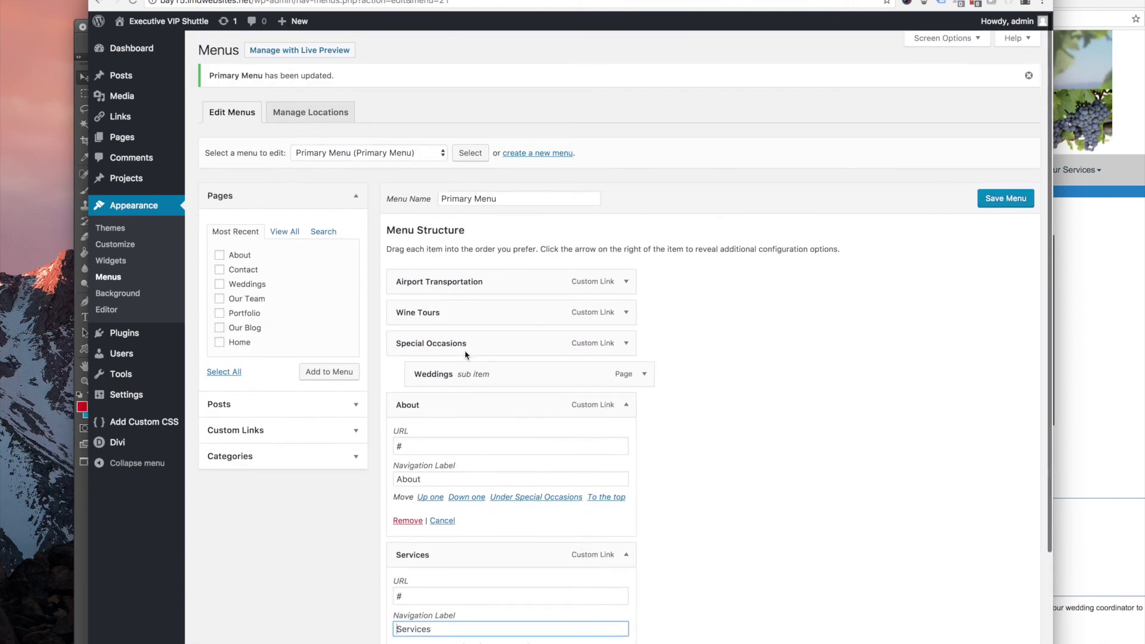
left_click(1013, 198)
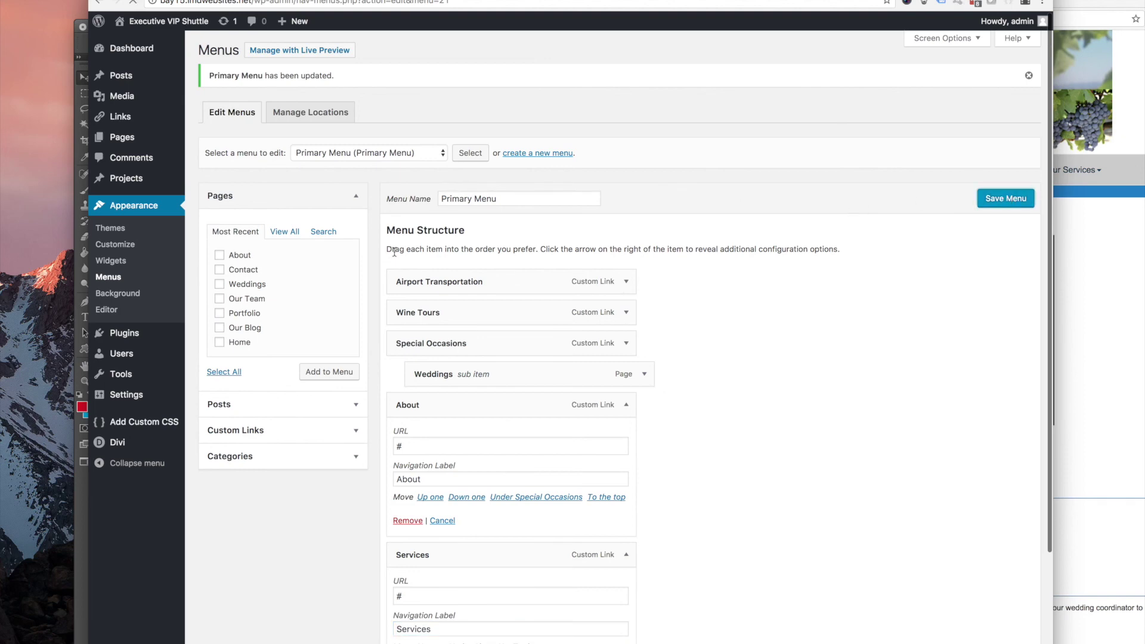
left_click(1003, 202)
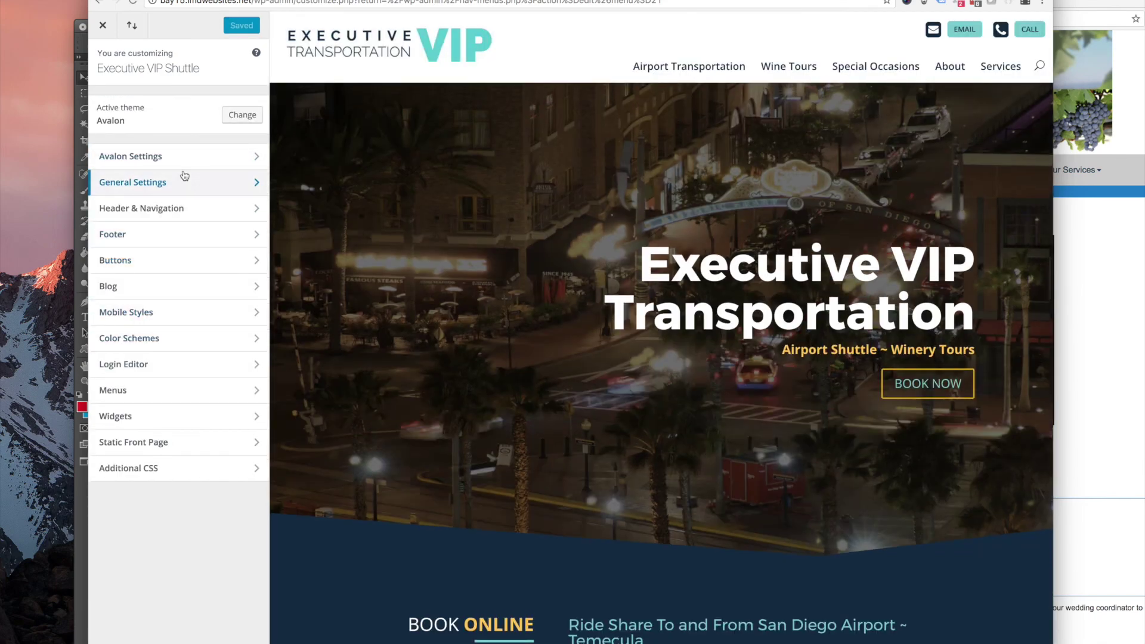
Step: Set the Primary Menu Bar text size to 16 in the Customizer and publish
left_click(179, 209)
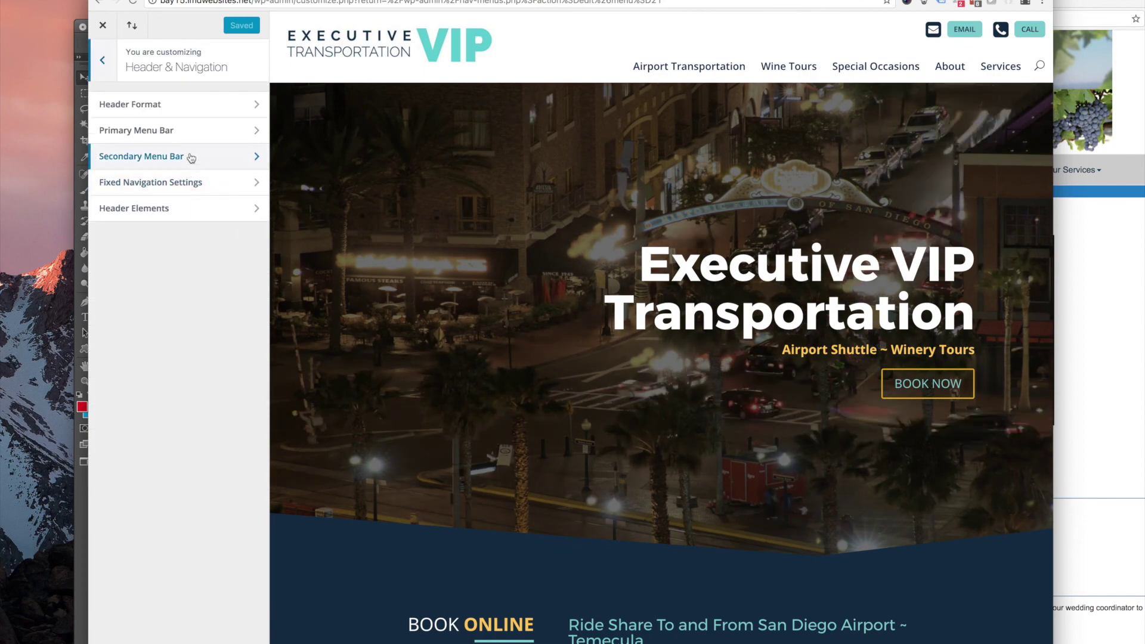
left_click(189, 132)
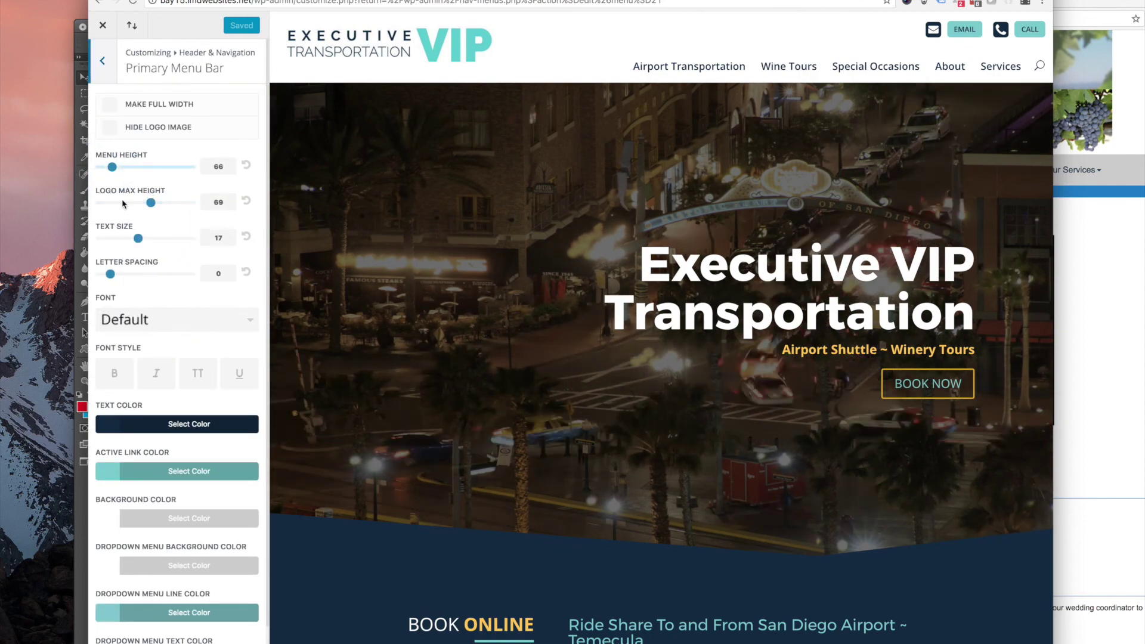
scroll(161, 286, "down", 2)
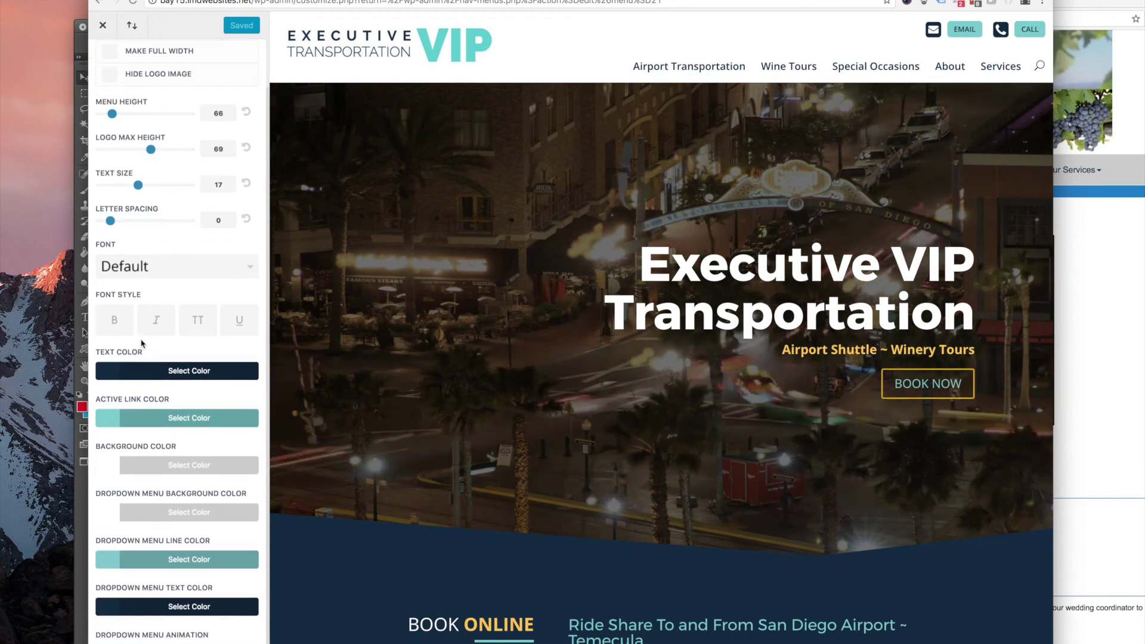
scroll(142, 343, "up", 2)
left_click_drag(138, 237, 131, 240)
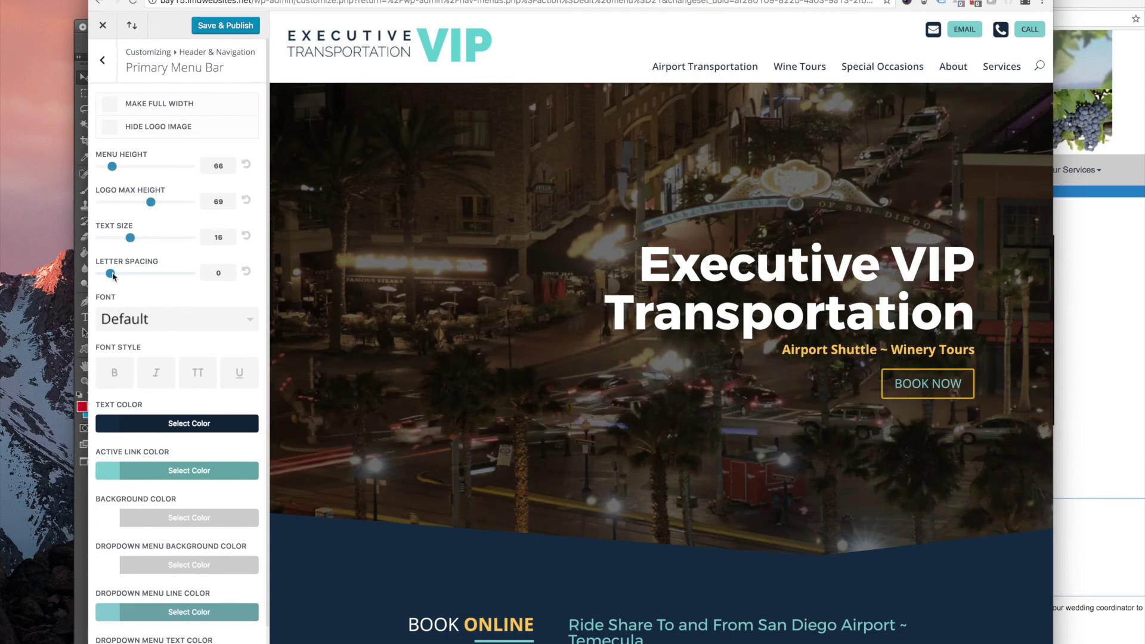
scroll(153, 290, "down", 2)
scroll(154, 292, "up", 2)
scroll(153, 292, "down", 2)
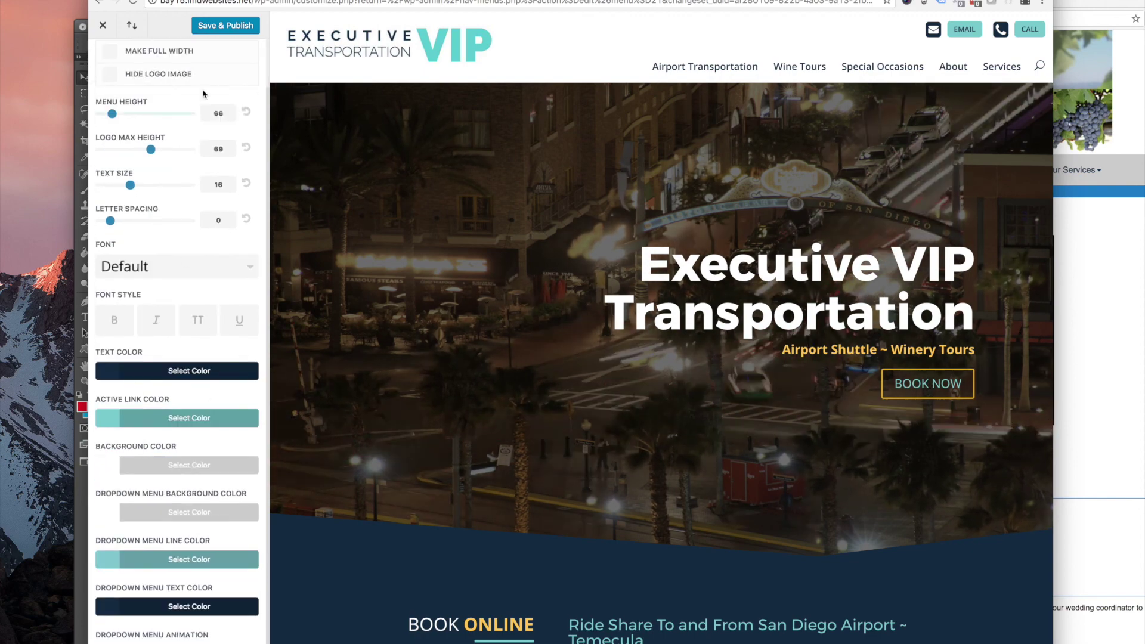
left_click(238, 25)
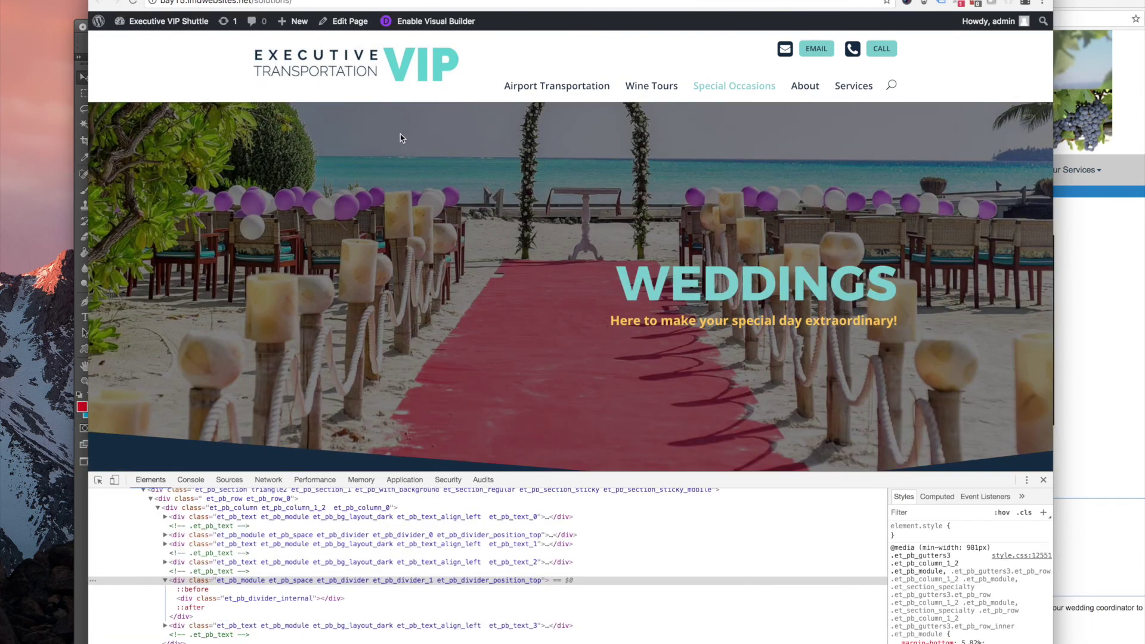
scroll(400, 138, "down", 10)
scroll(399, 137, "up", 4)
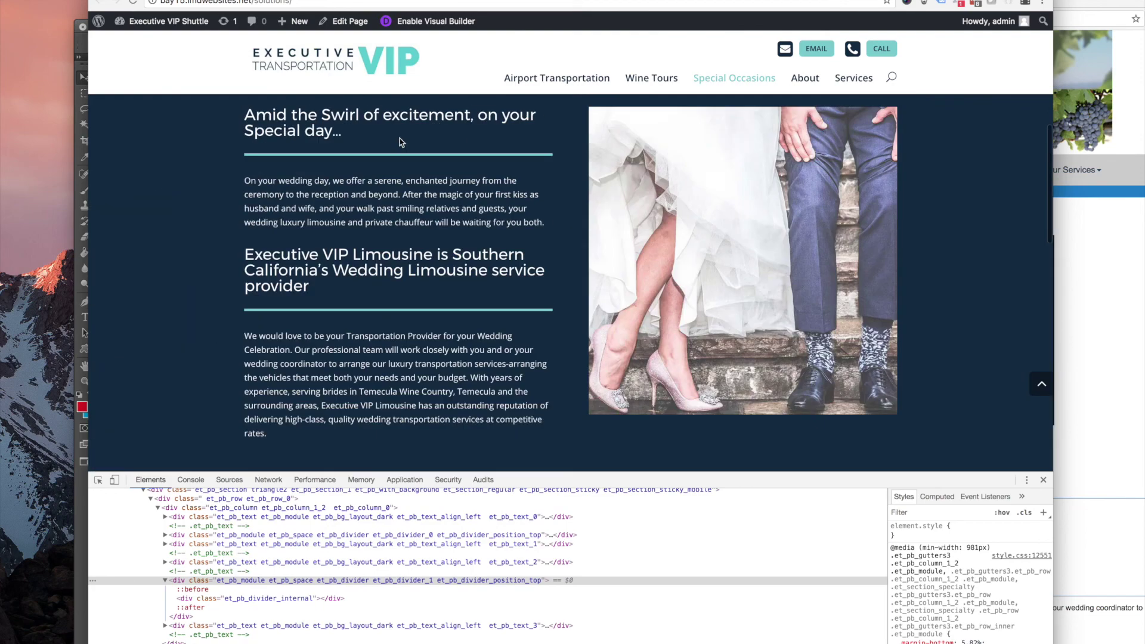
scroll(400, 138, "up", 5)
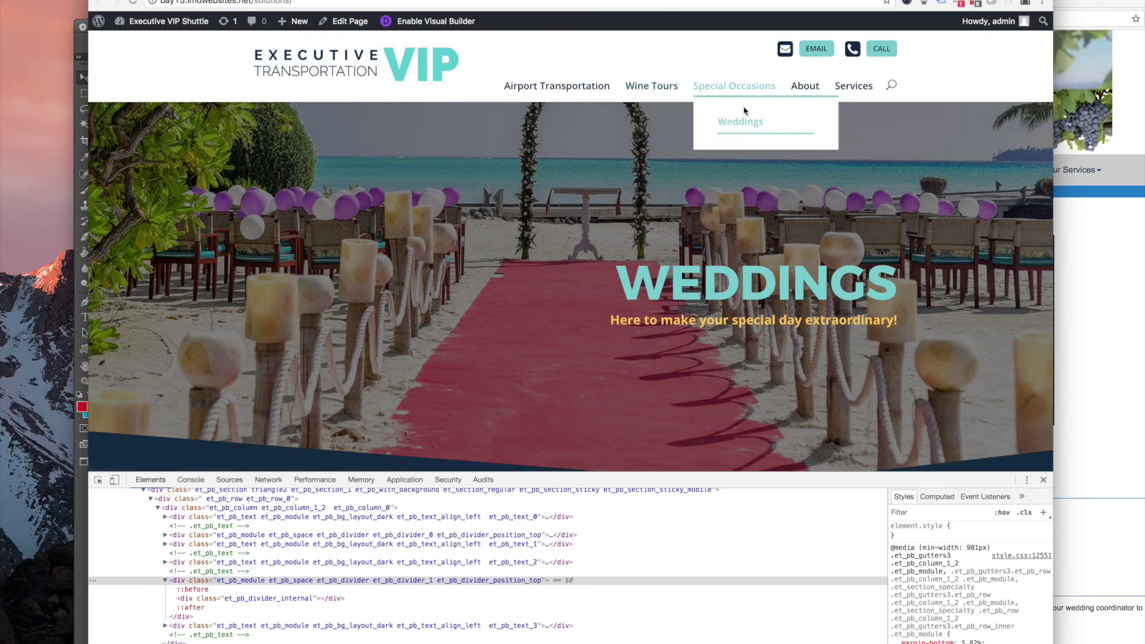
left_click(739, 121)
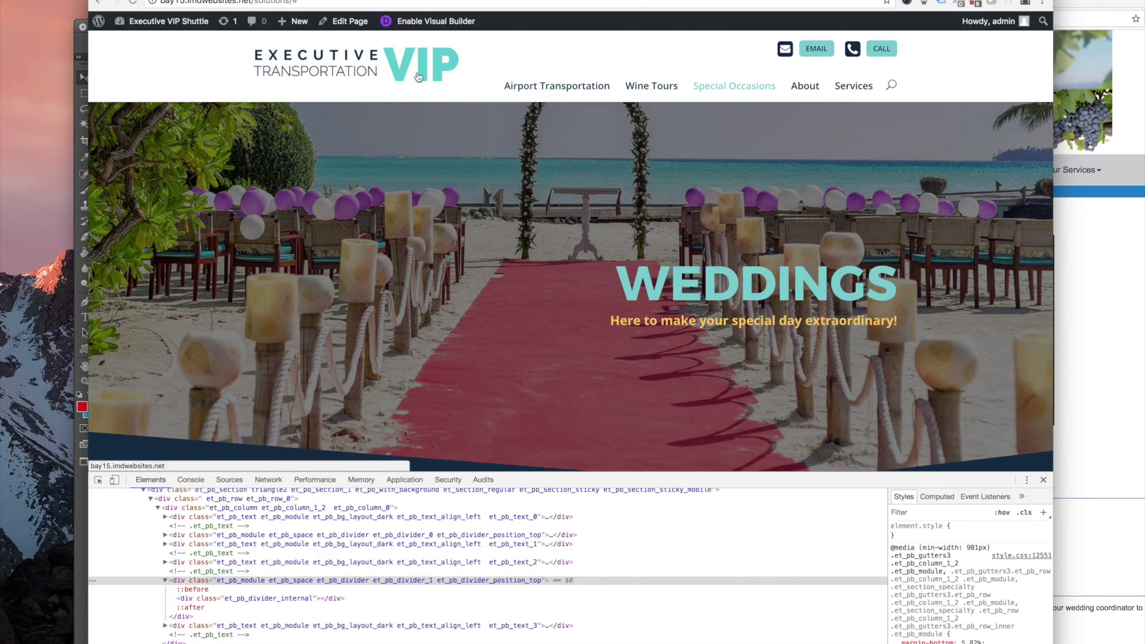
left_click(379, 81)
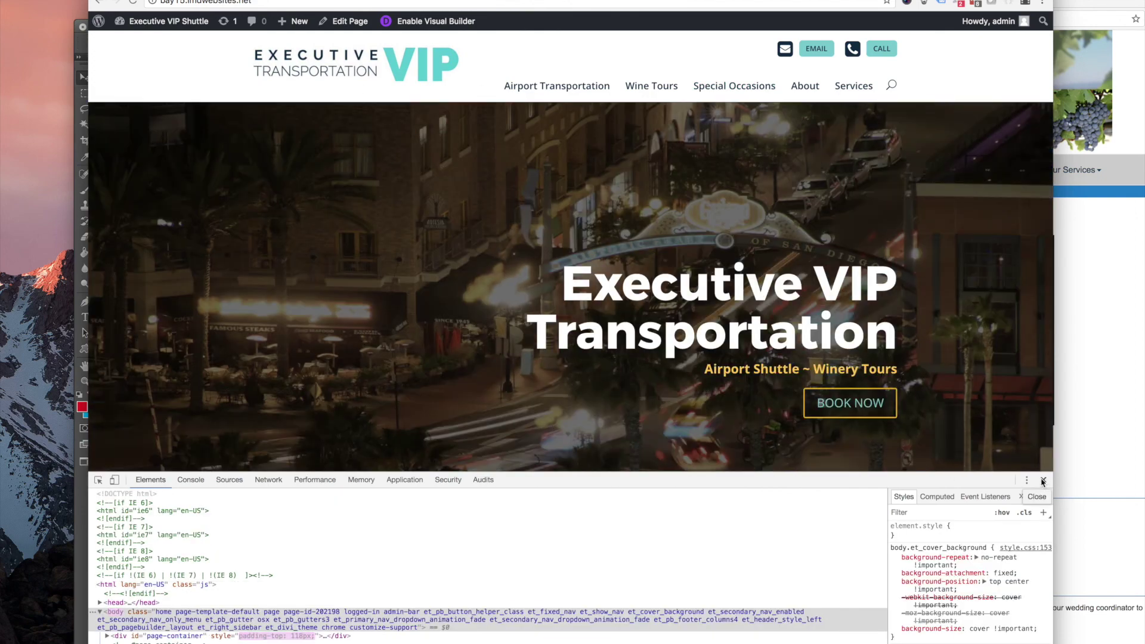
key("super+alt+i")
scroll(636, 411, "down", 10)
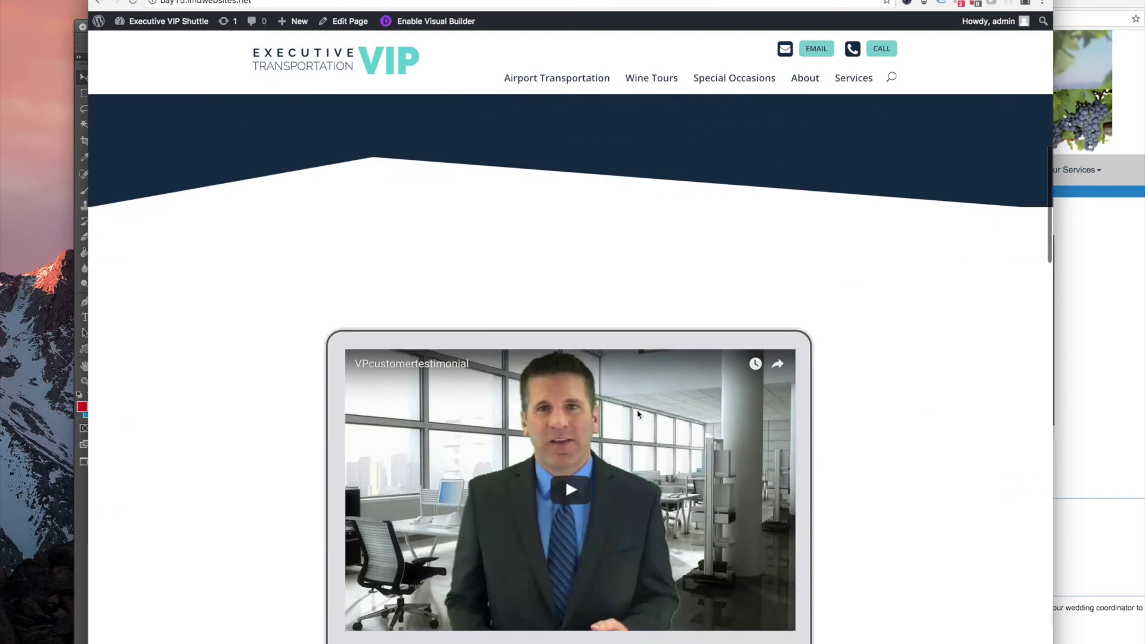
scroll(637, 413, "down", 15)
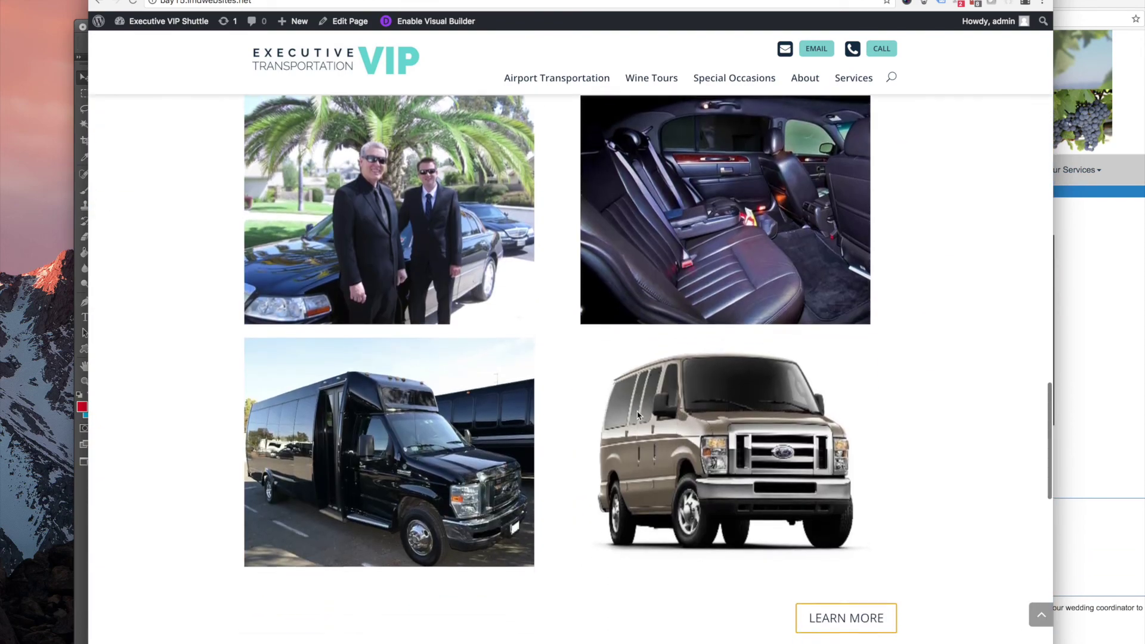
scroll(639, 416, "down", 10)
scroll(641, 412, "up", 10)
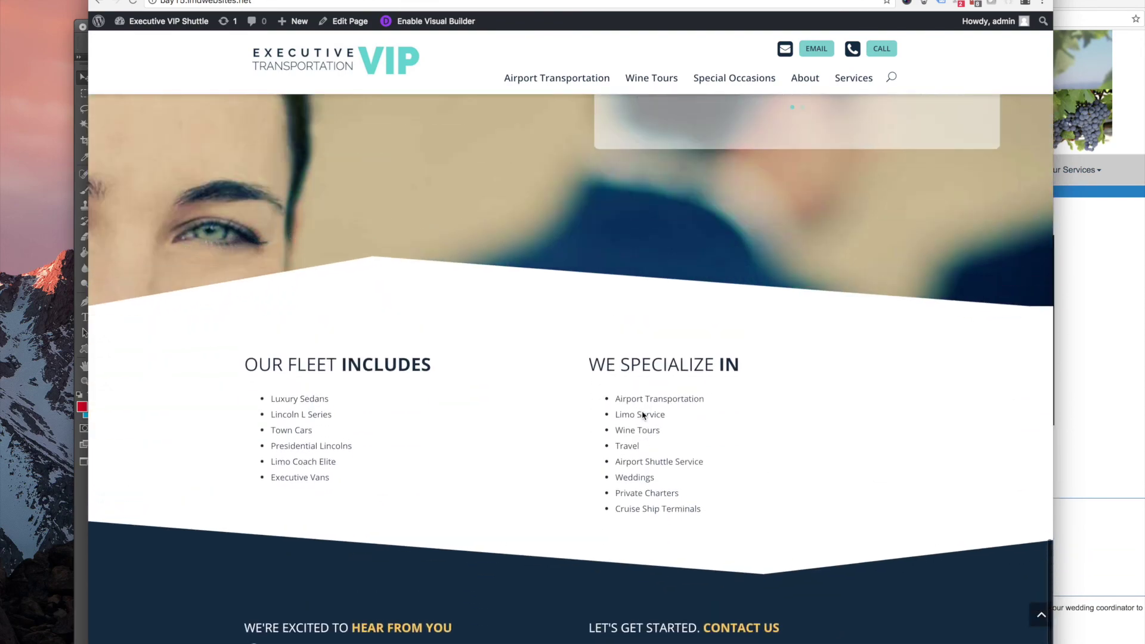
scroll(644, 415, "down", 6)
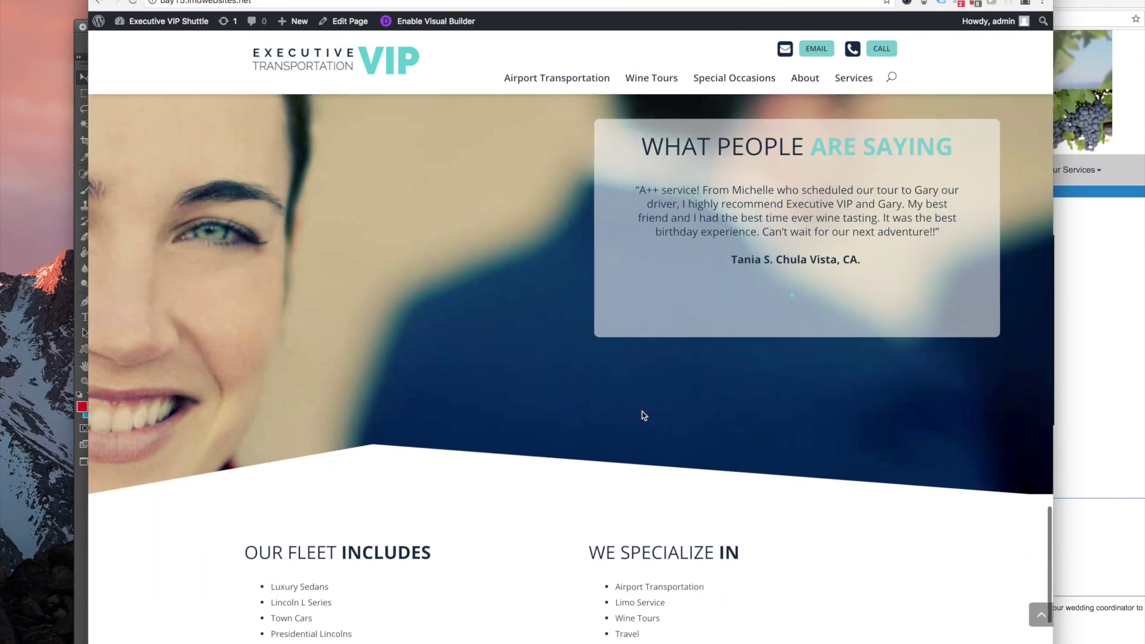
scroll(644, 416, "down", 8)
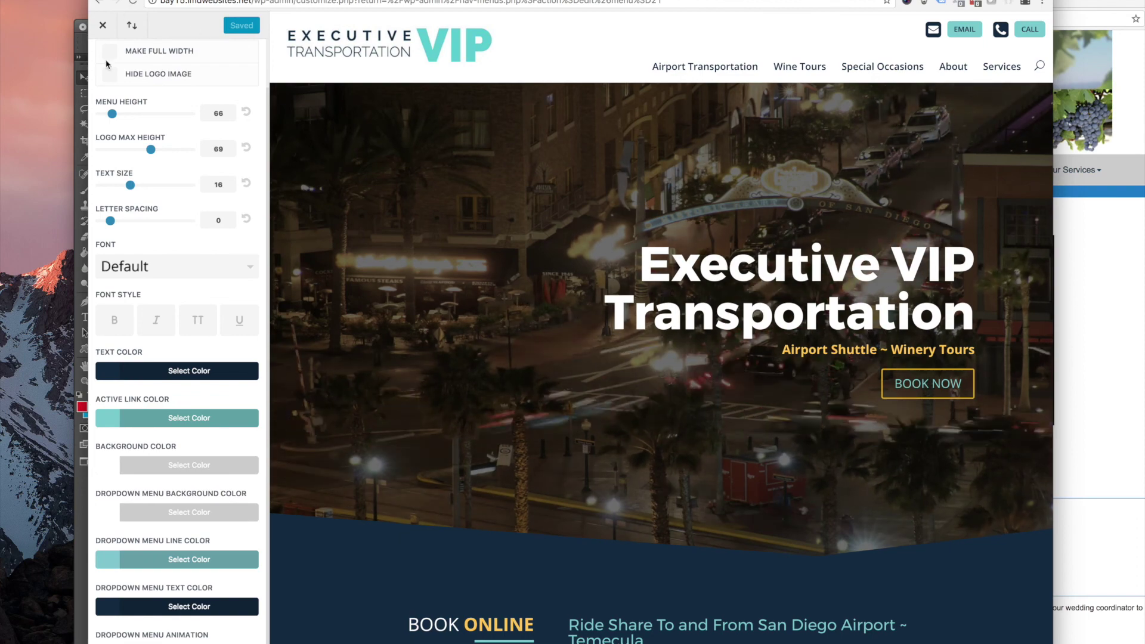
Step: Exit the Customizer, go to the Divi Library and show page 2 of saved layouts
left_click(103, 26)
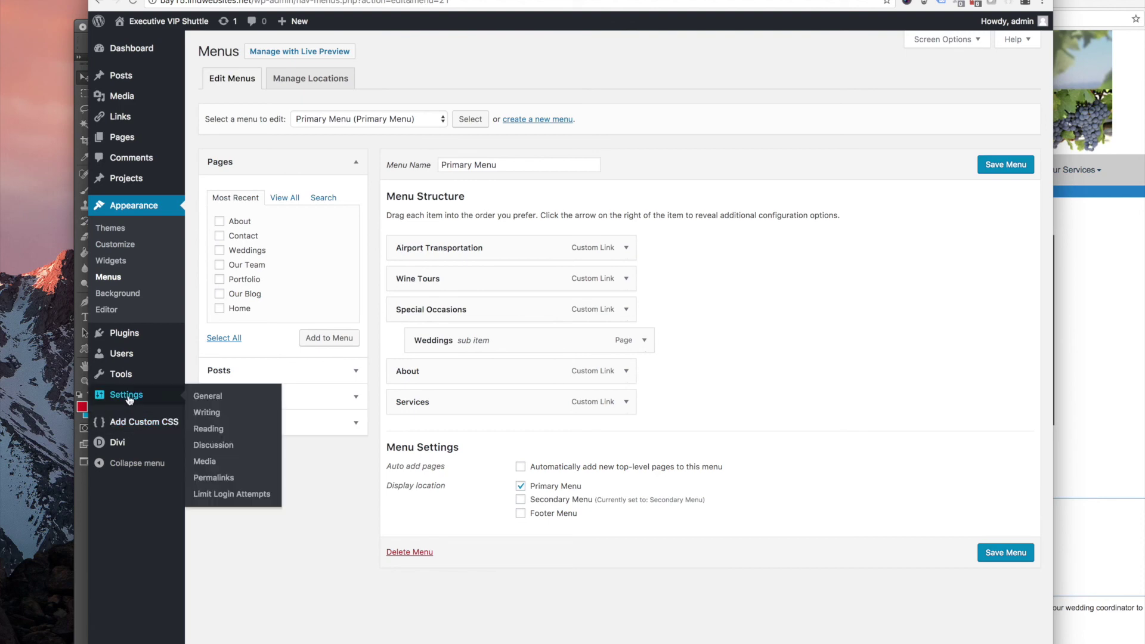
mouse_move(127, 446)
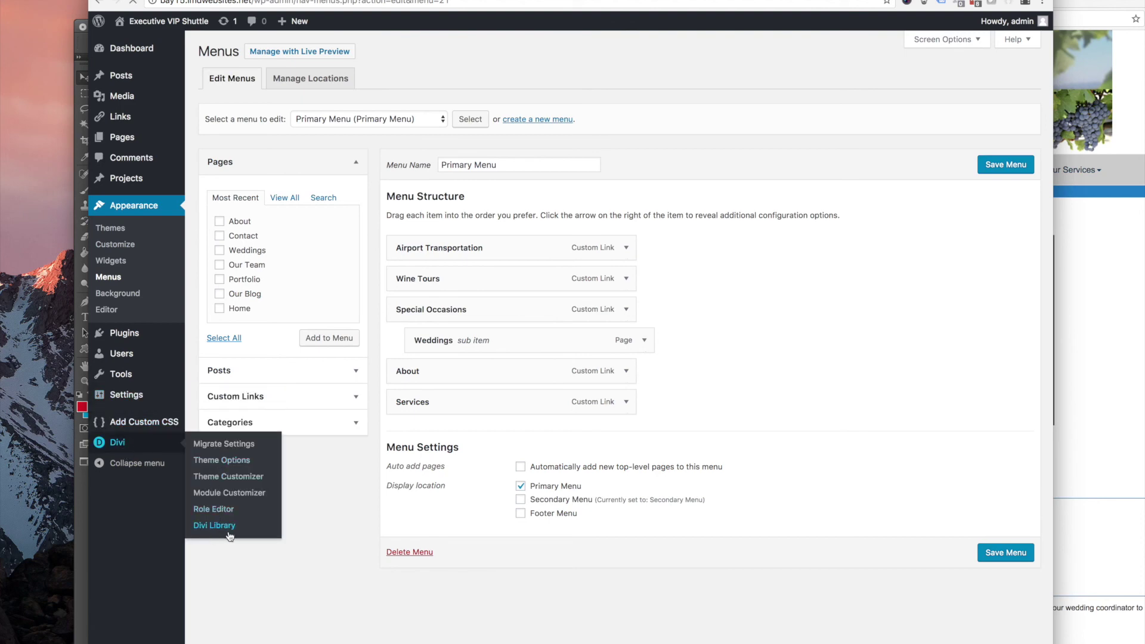
scroll(282, 416, "down", 4)
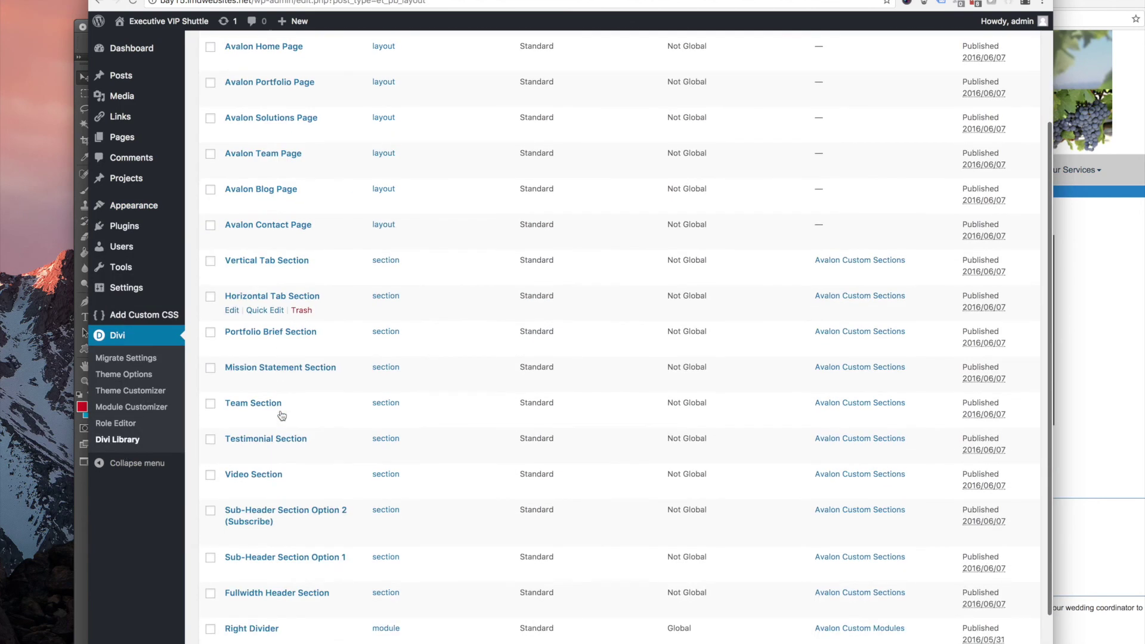
scroll(281, 415, "down", 3)
left_click(232, 595)
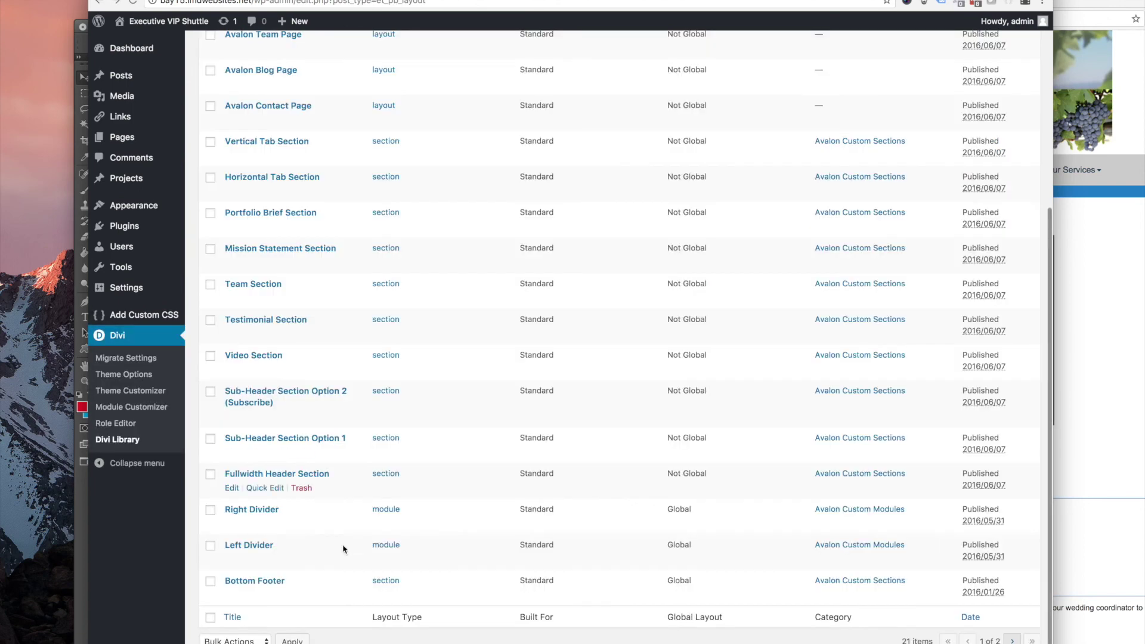
left_click(1014, 640)
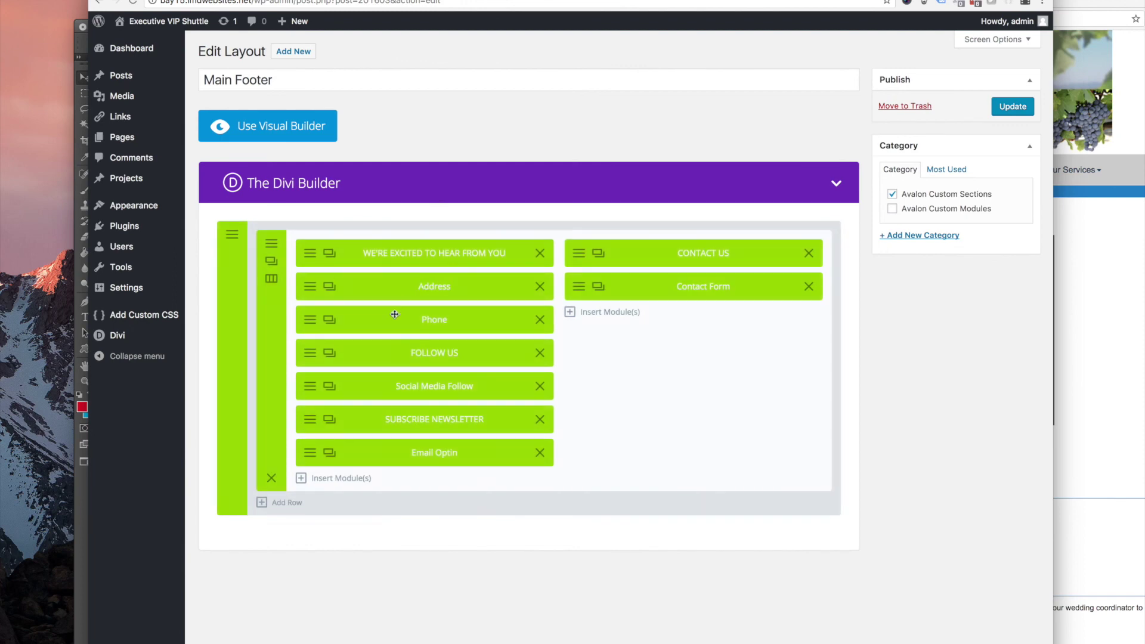
Step: Delete the Follow Us, Social Media Follow, Subscribe Newsletter and Email Optin footer modules
left_click(540, 354)
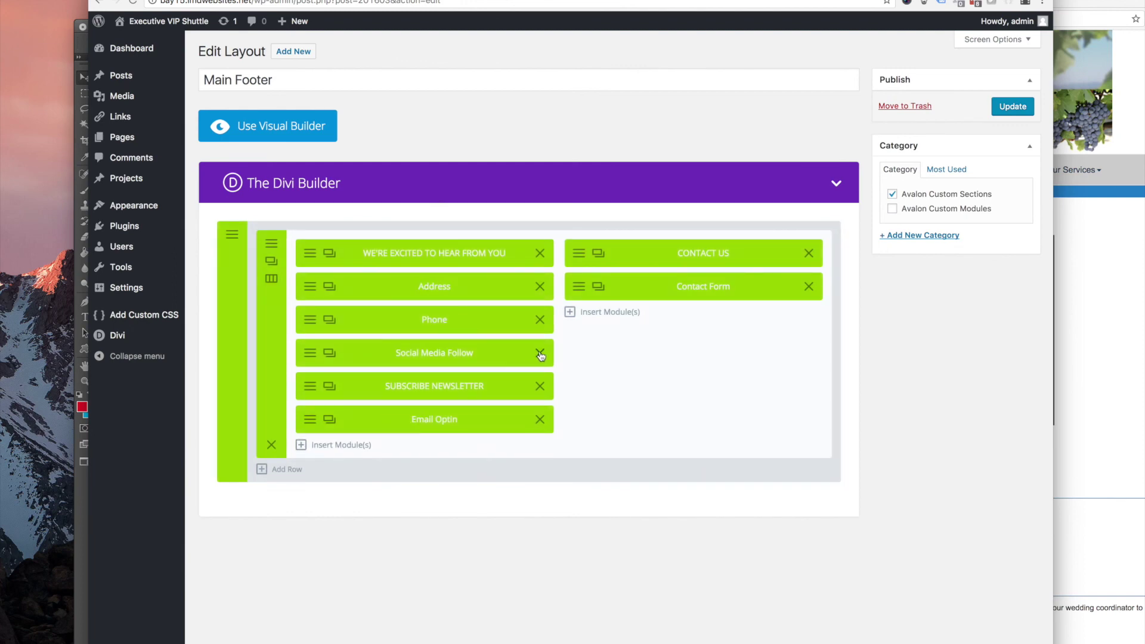
left_click(540, 353)
left_click(539, 354)
left_click(540, 354)
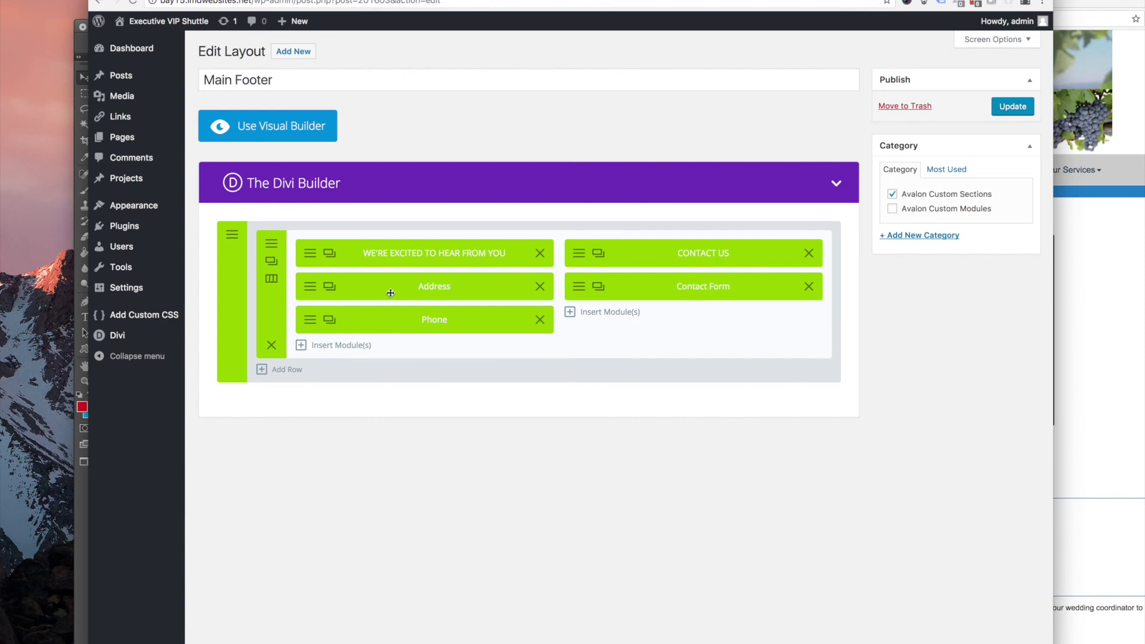
Step: Open the Address module and copy the mailing address from the old site's Contact Us page
left_click(320, 292)
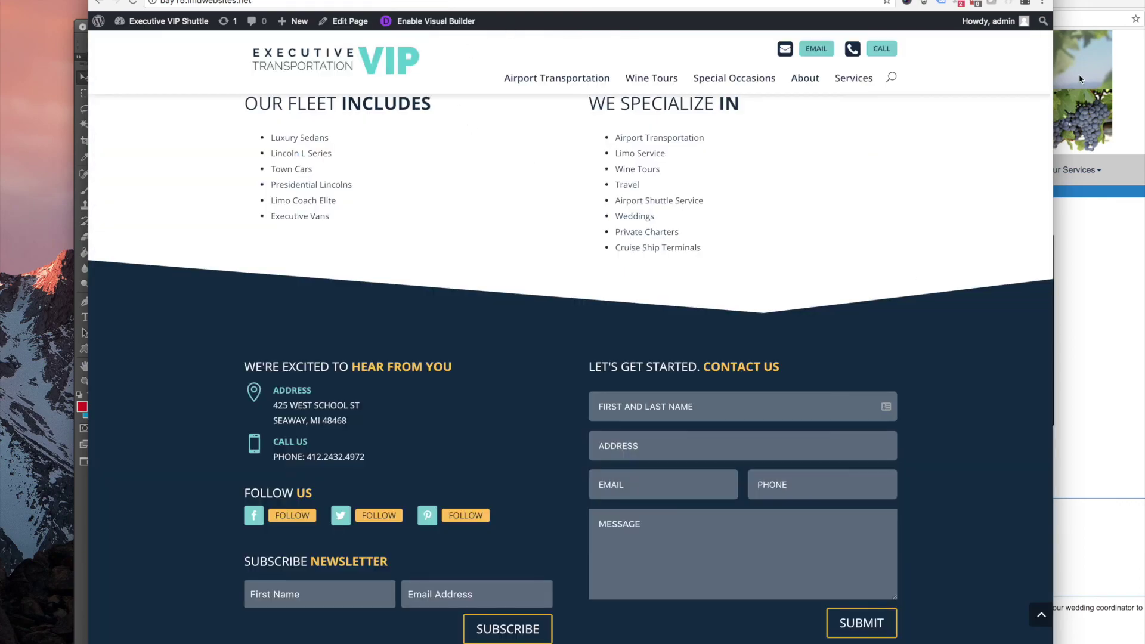
left_click(1111, 293)
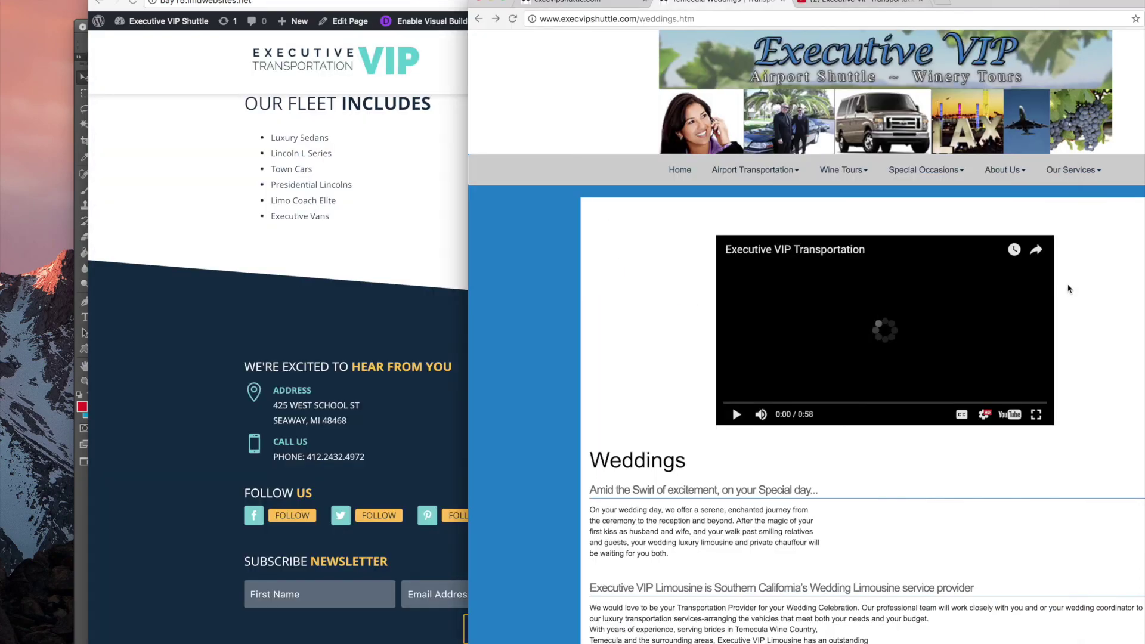
scroll(1021, 392, "down", 15)
scroll(955, 117, "up", 15)
mouse_move(1006, 170)
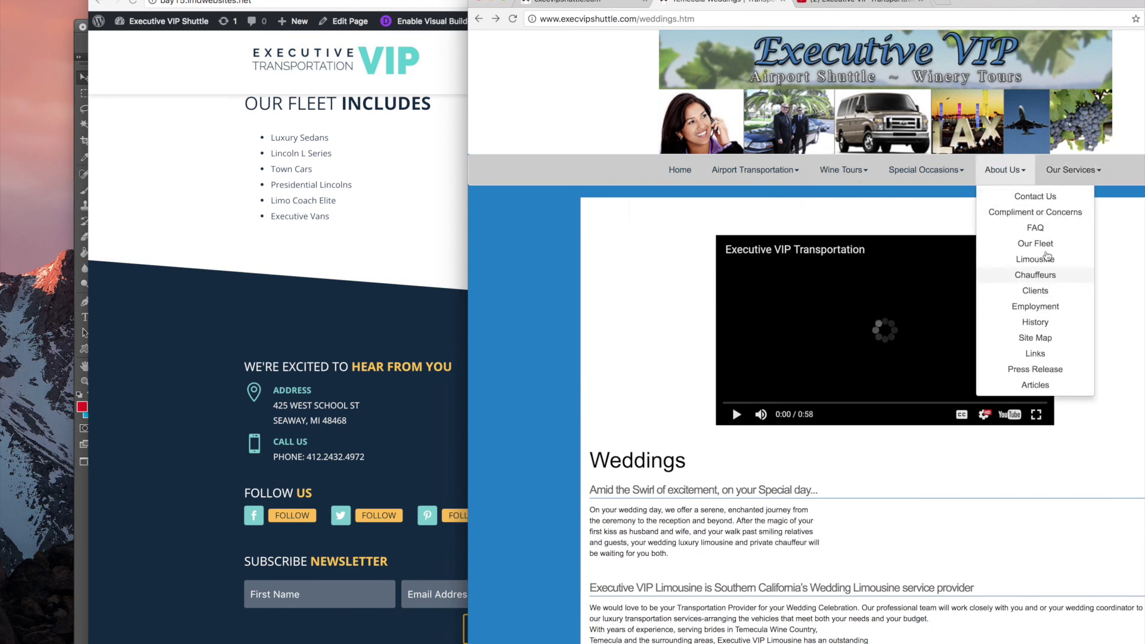
left_click(1037, 197)
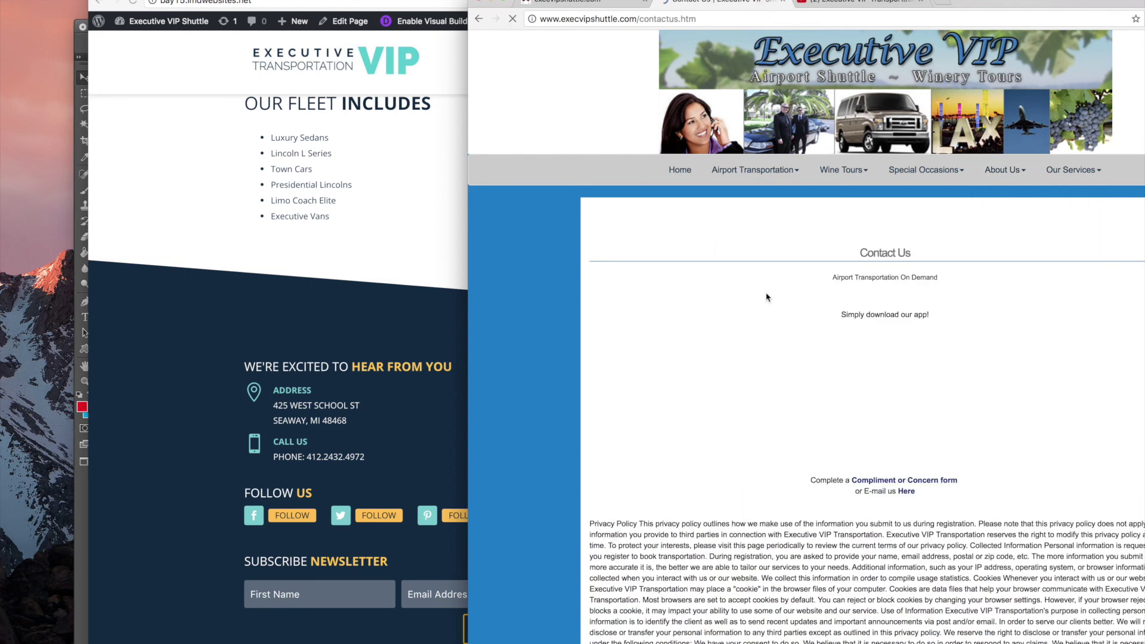
scroll(785, 423, "down", 1)
scroll(784, 423, "down", 2)
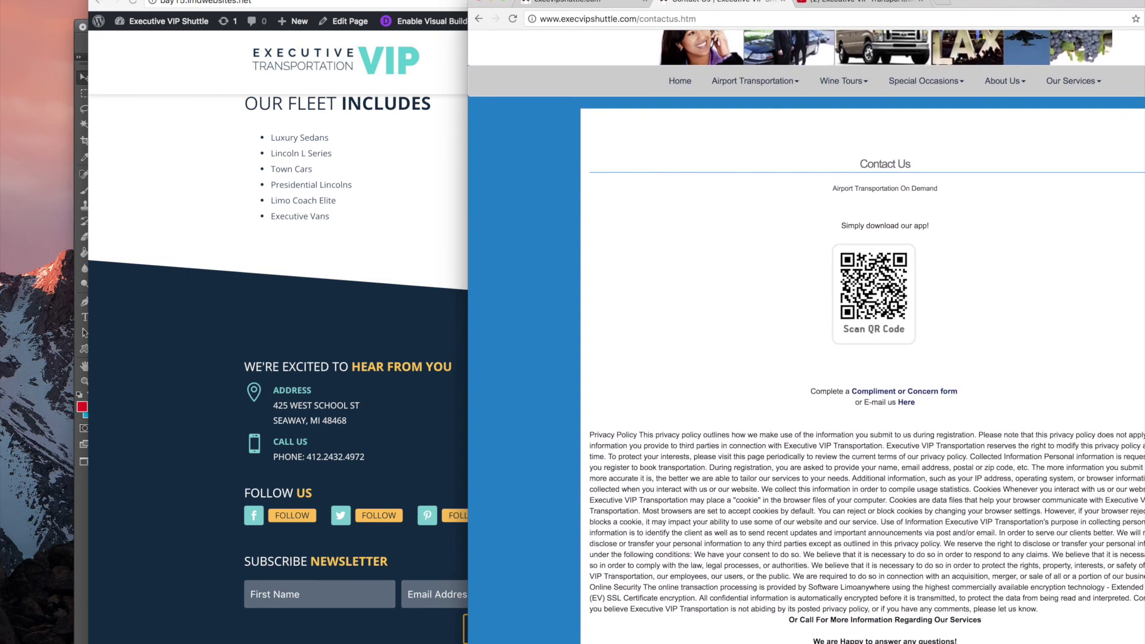
right_click(872, 585)
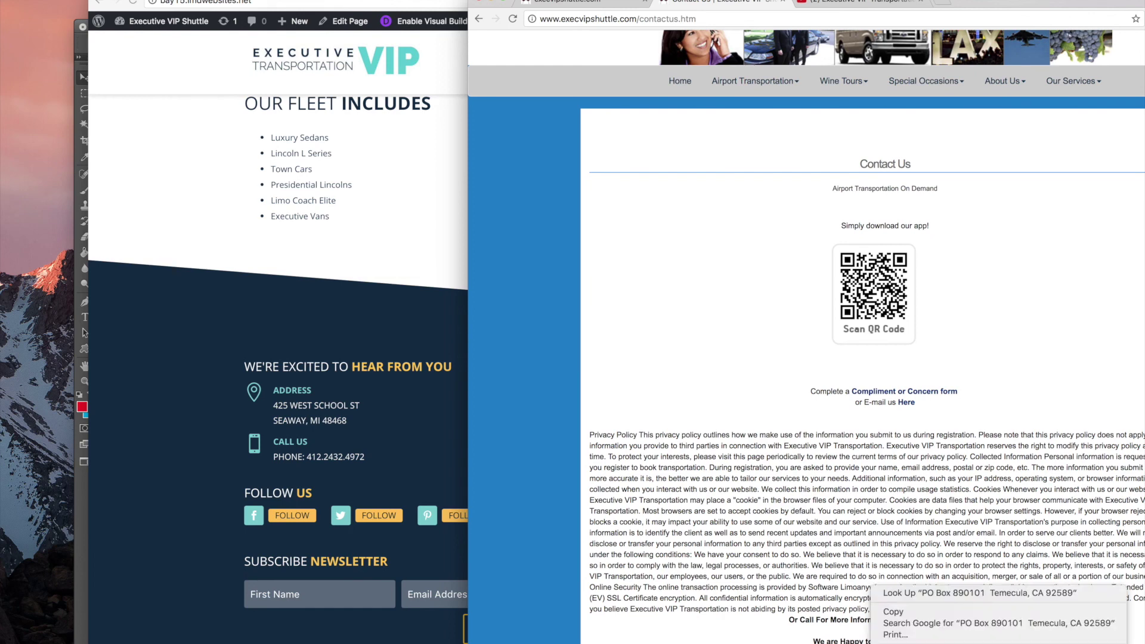
left_click(906, 613)
left_click(408, 489)
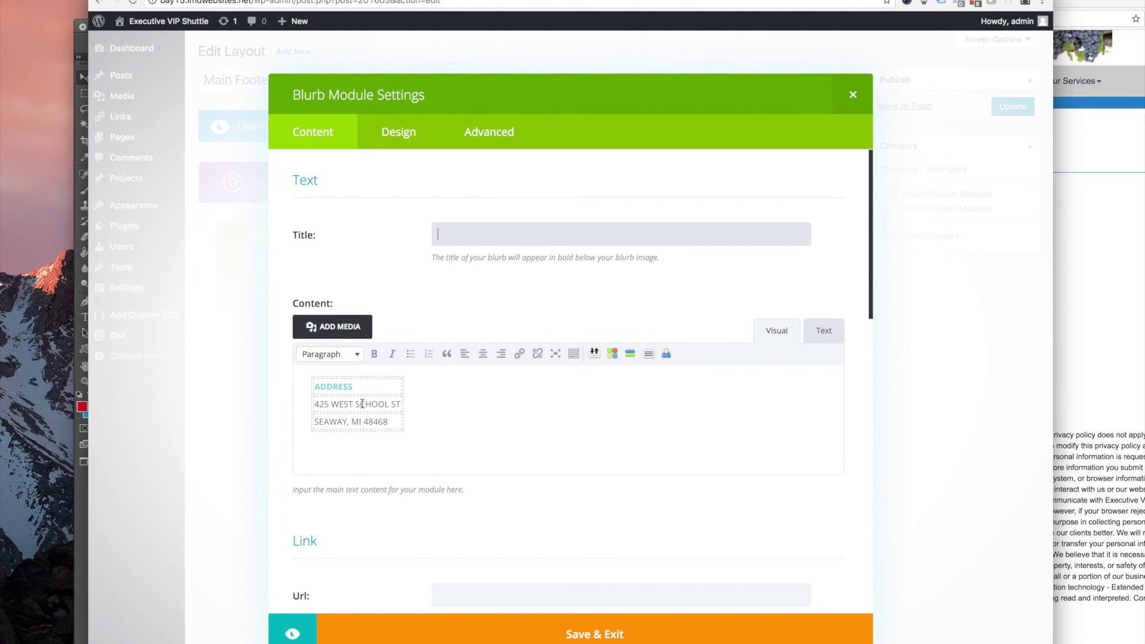
Step: Paste the copied PO box address over the Address blurb's old street line
double_click(371, 404)
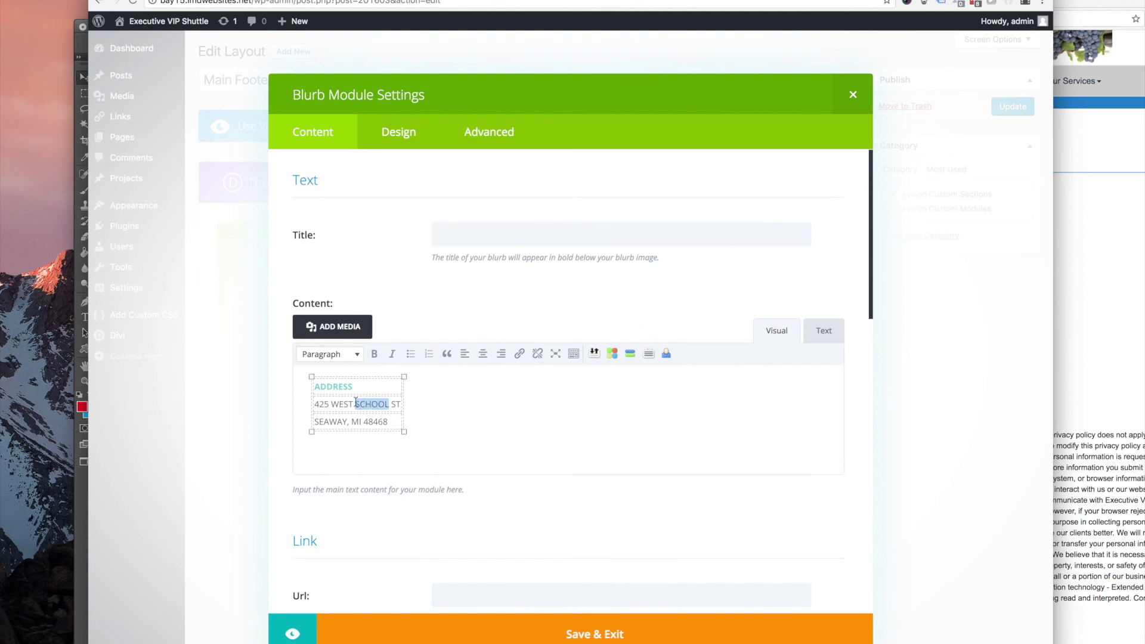
triple_click(349, 404)
key("super+v")
left_click_drag(316, 418, 396, 417)
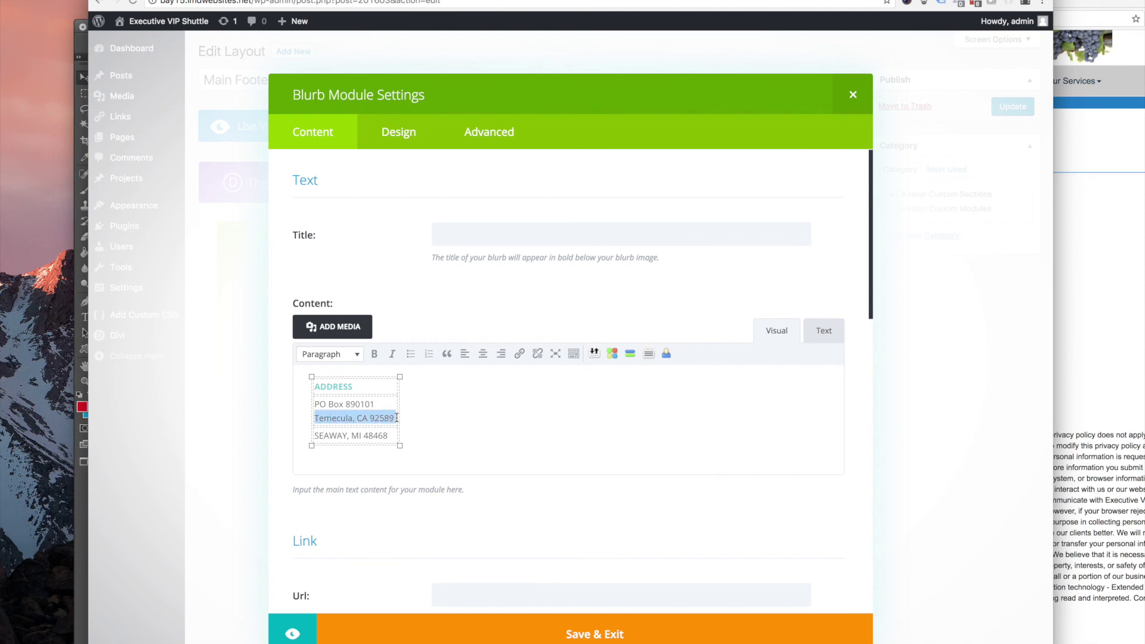
key("BackSpace")
key("BackSpace")
triple_click(331, 423)
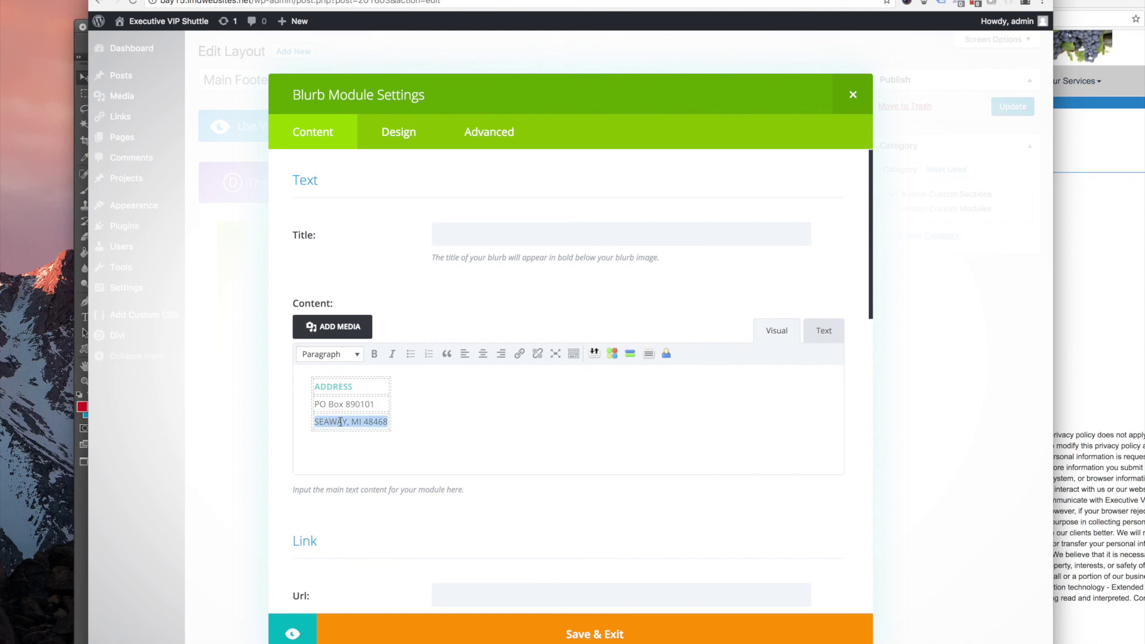
key("super+v")
Step: Replace the old city, state and ZIP line, save the Address module, and open the Phone blurb
key("super+z")
key("BackSpace")
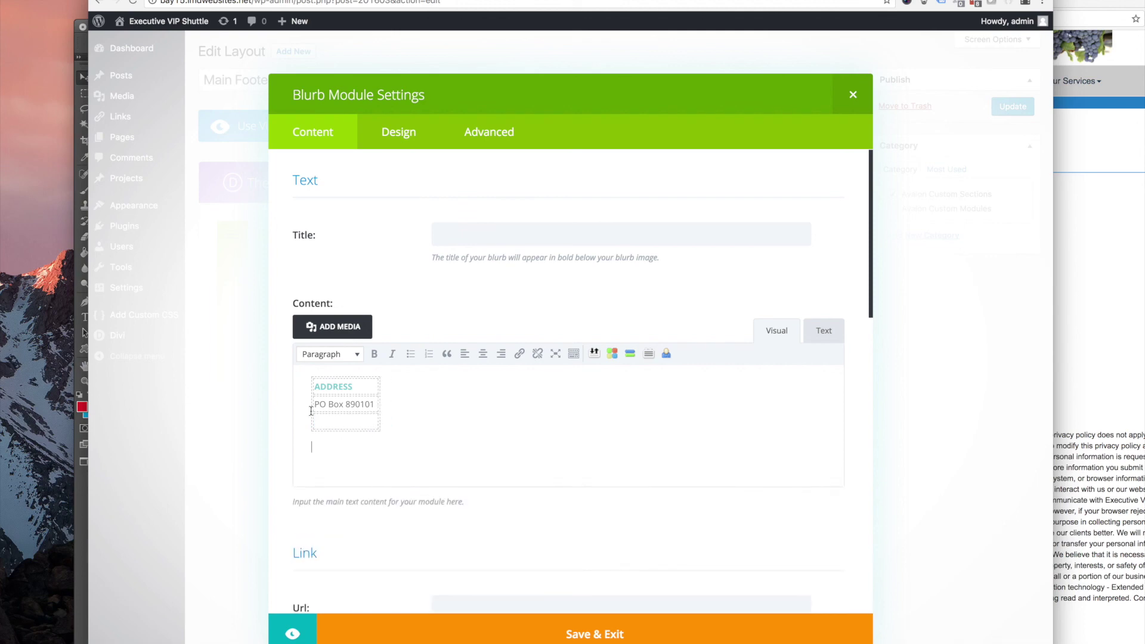
key("super+v")
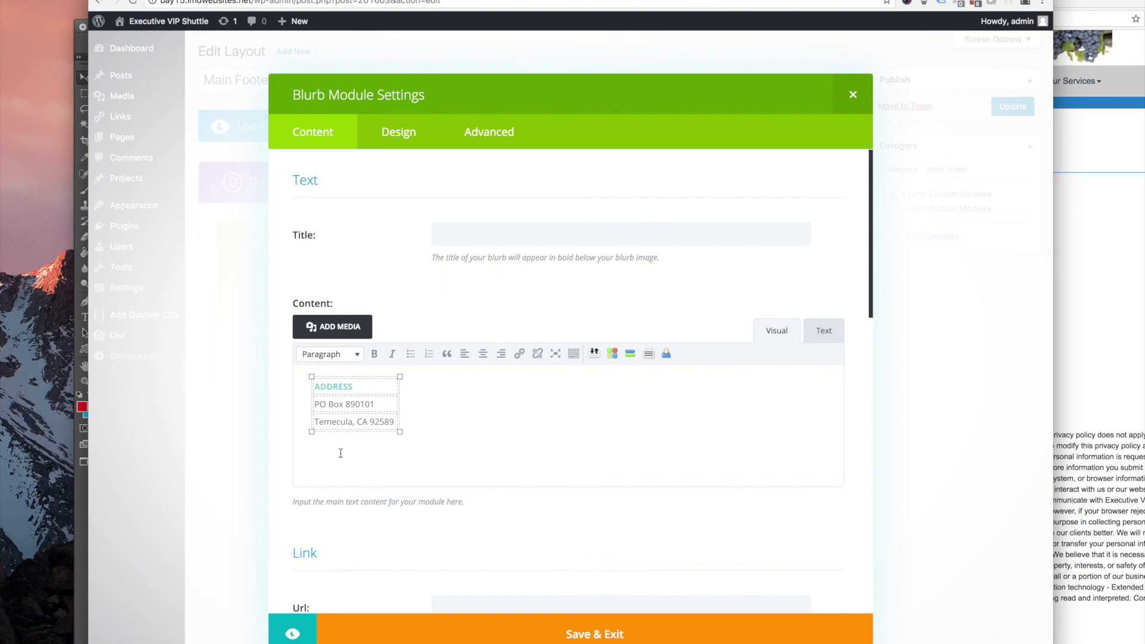
scroll(666, 396, "down", 5)
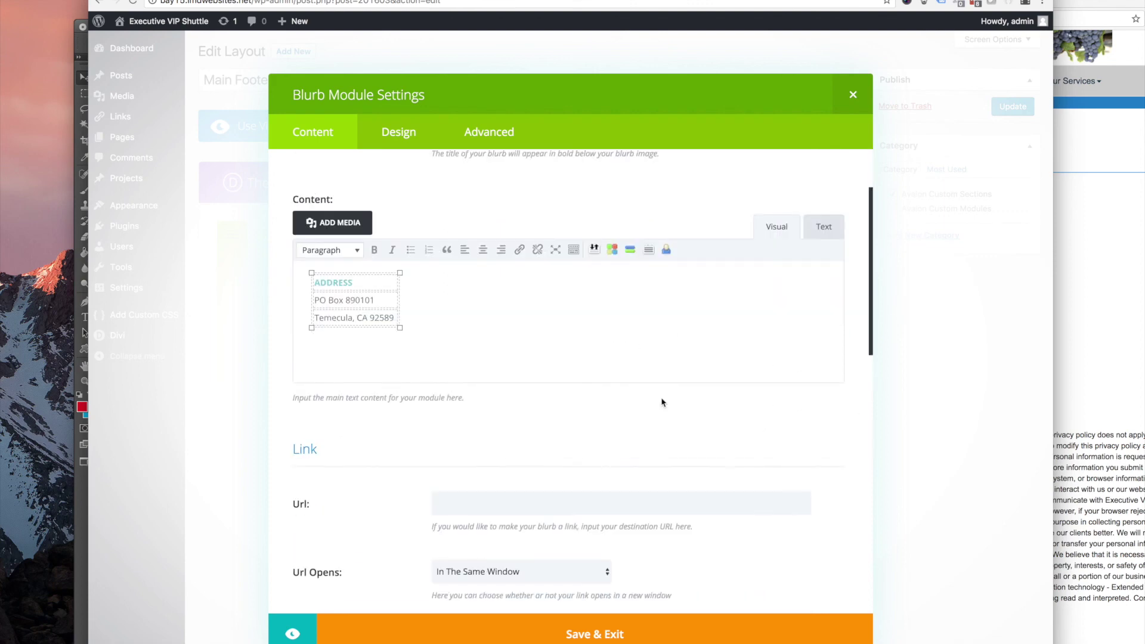
scroll(520, 599, "down", 5)
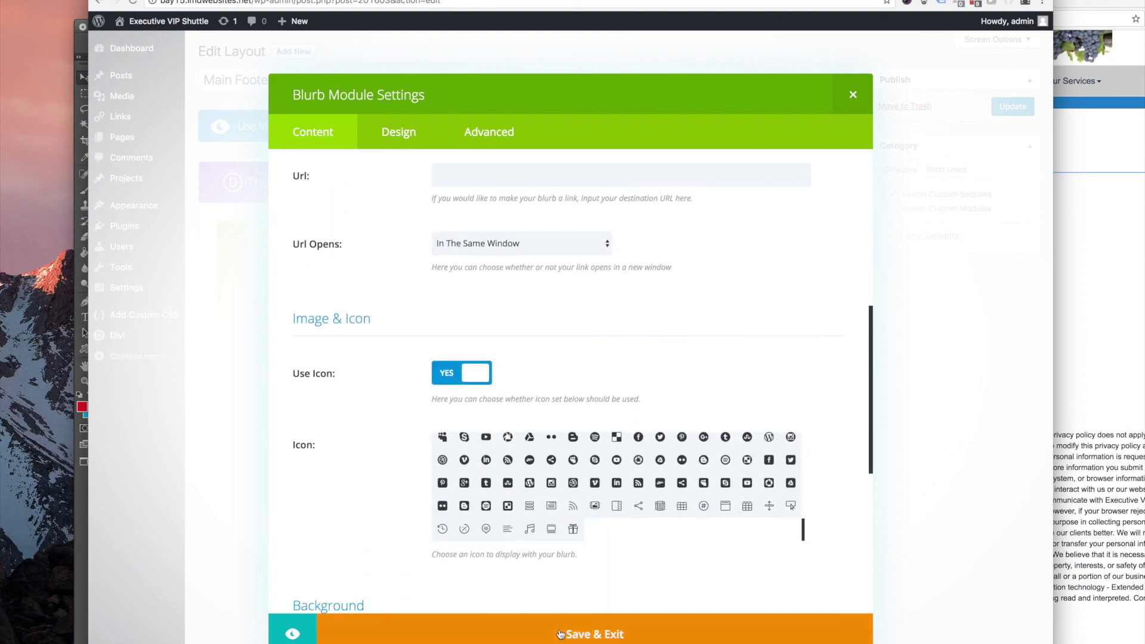
left_click(561, 633)
left_click(309, 318)
key("super+grave")
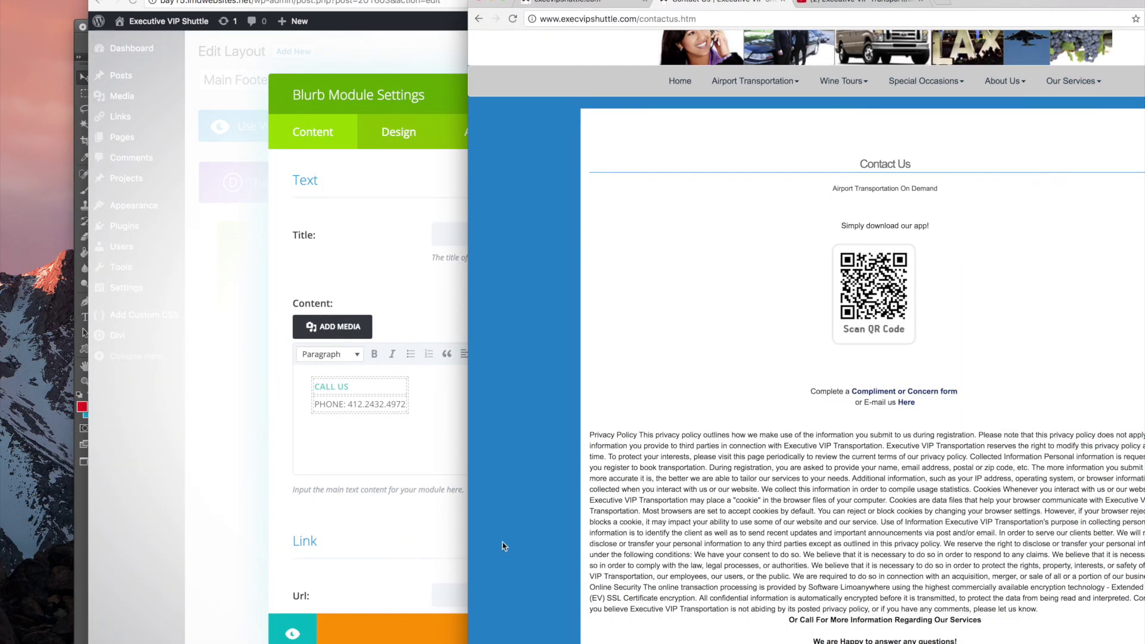
Step: Paste the new phone number over the old one in the Phone blurb and unbold it
left_click(439, 514)
left_click(358, 410)
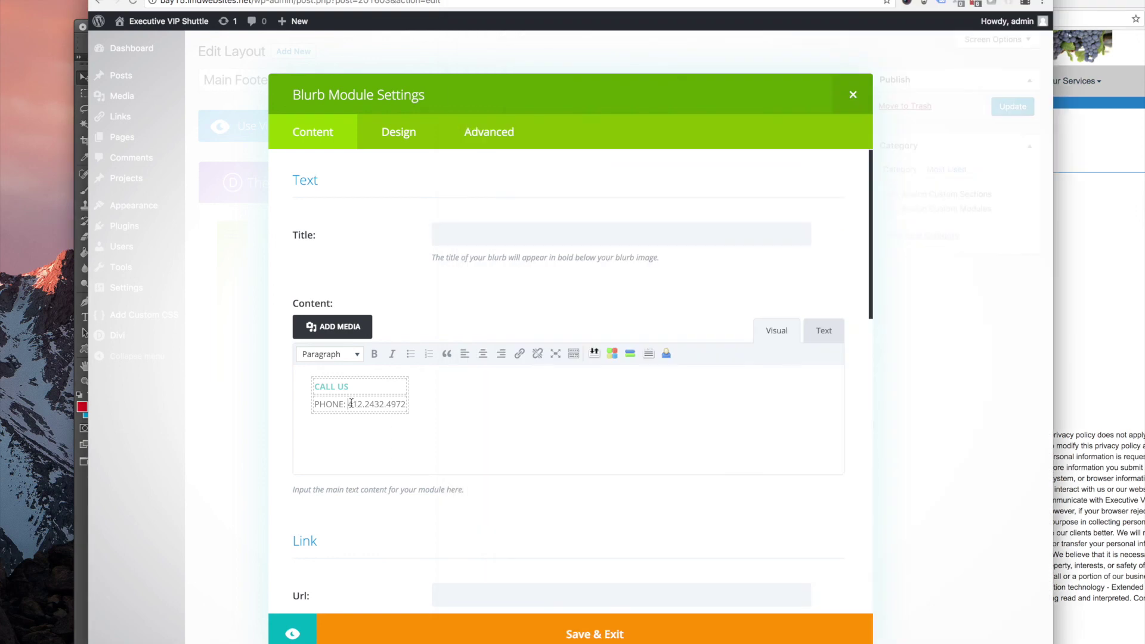
mouse_move(348, 404)
left_mouse_down()
mouse_move(408, 404)
mouse_move(363, 404)
left_mouse_up()
double_click(328, 403)
left_click(375, 404)
double_click(328, 404)
left_click(402, 404)
key("super+v")
left_click(347, 404)
left_click_drag(355, 405, 406, 405)
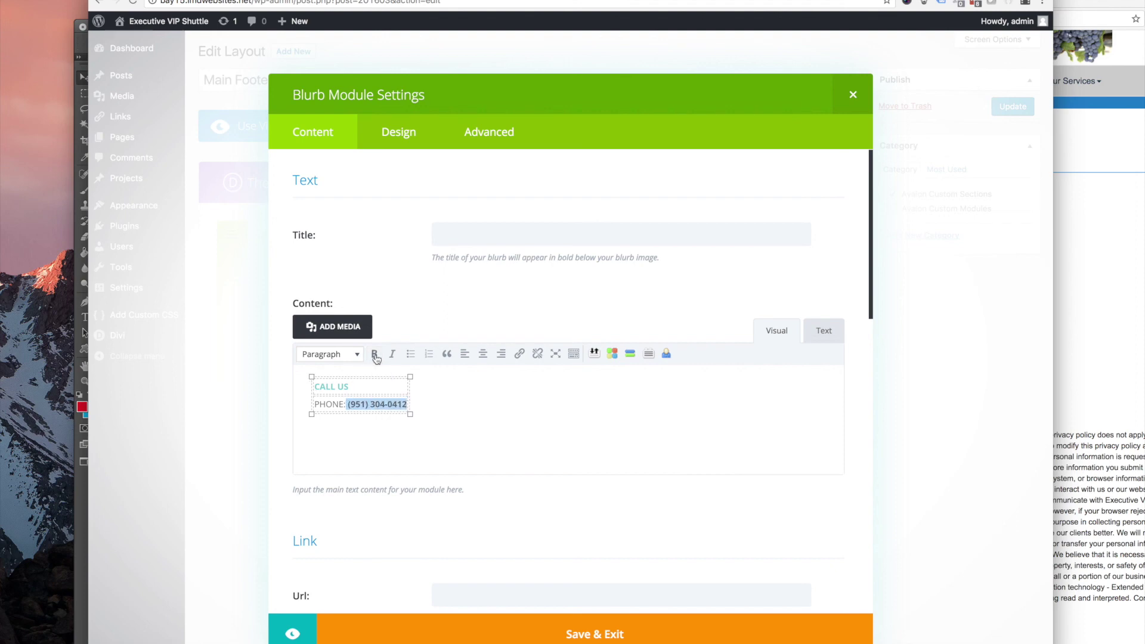
left_click(467, 464)
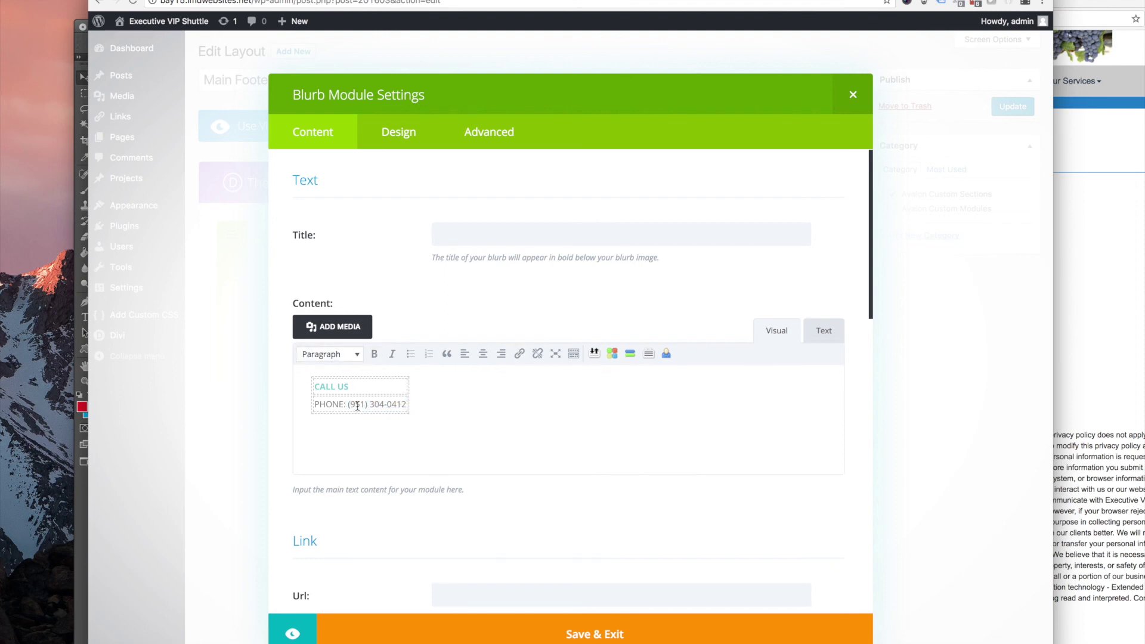
Step: Link the phone number as a tel: call link and save the Phone module
left_click_drag(349, 406, 390, 407)
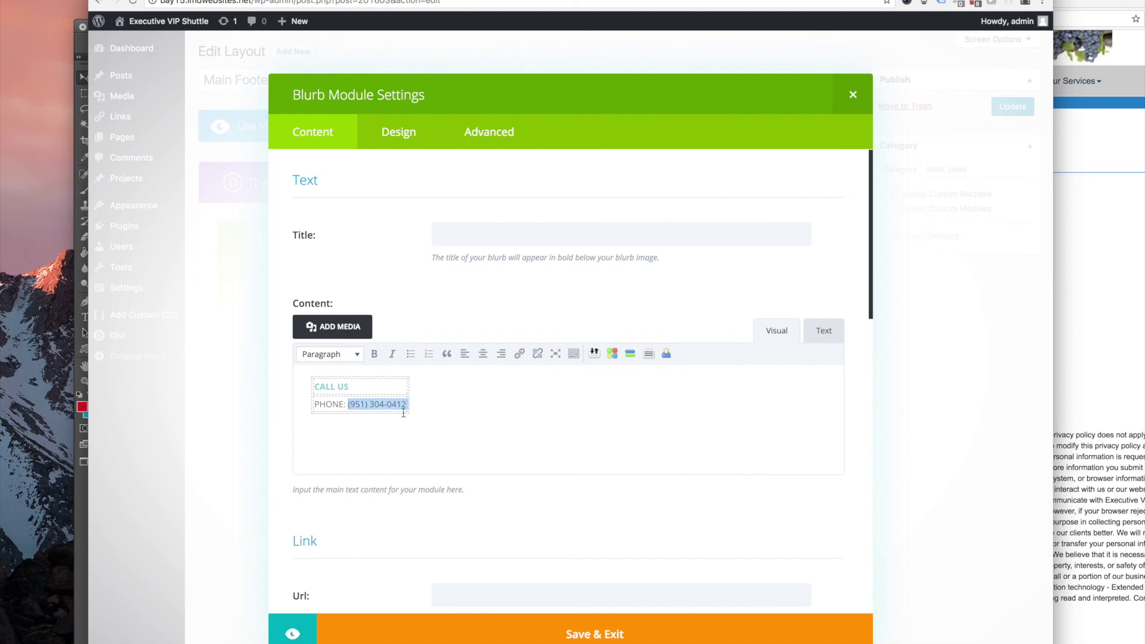
left_click(519, 354)
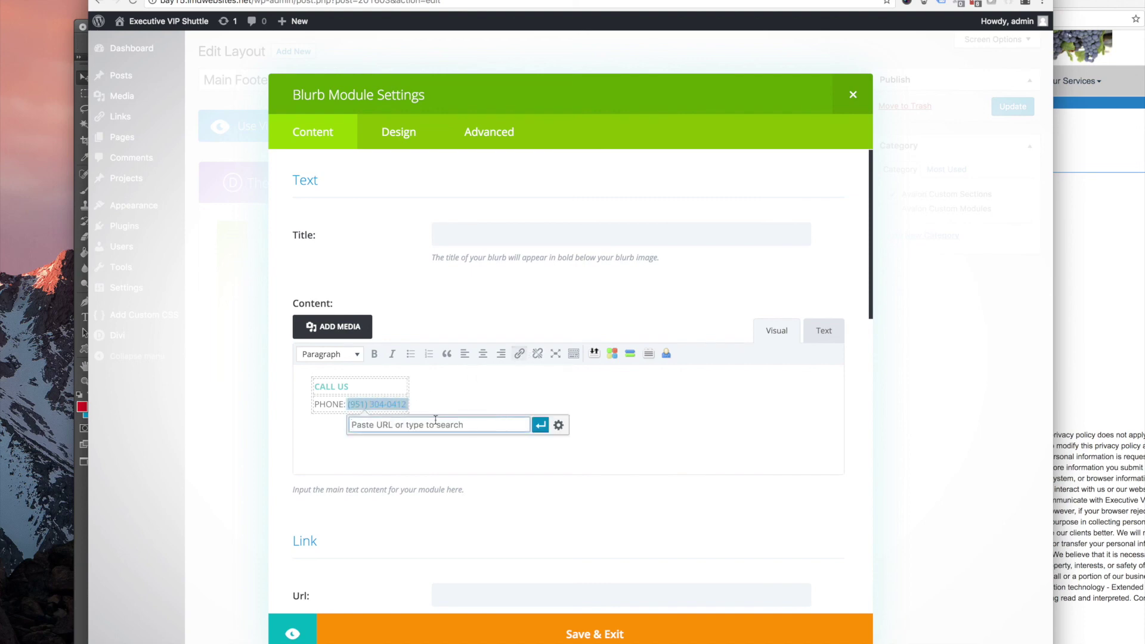
type("tel:v")
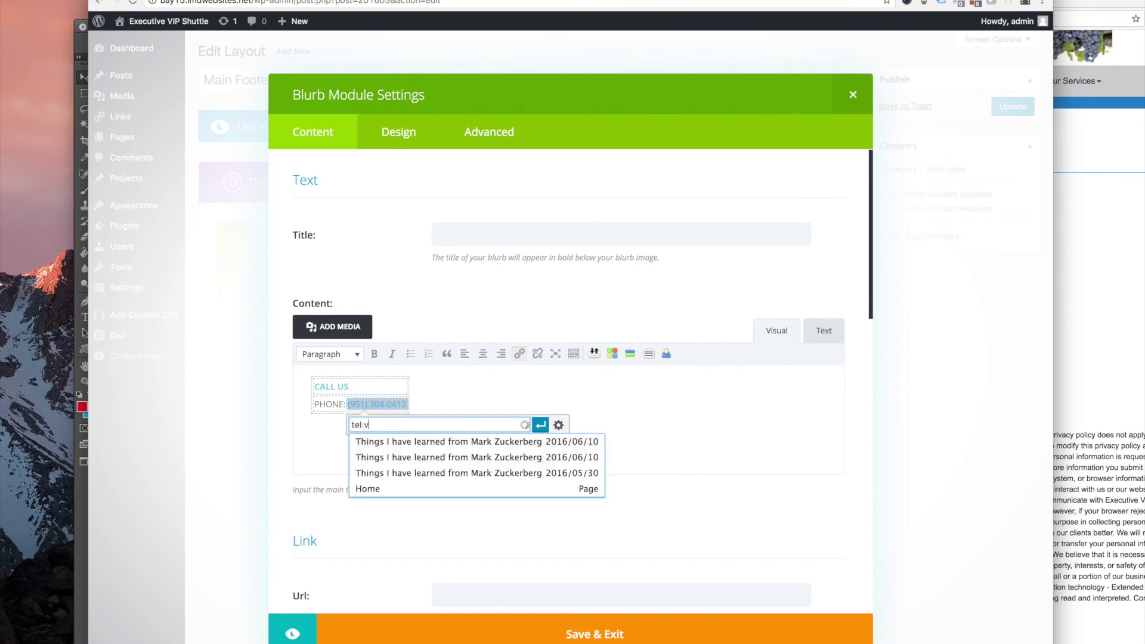
key("BackSpace")
key("super+v")
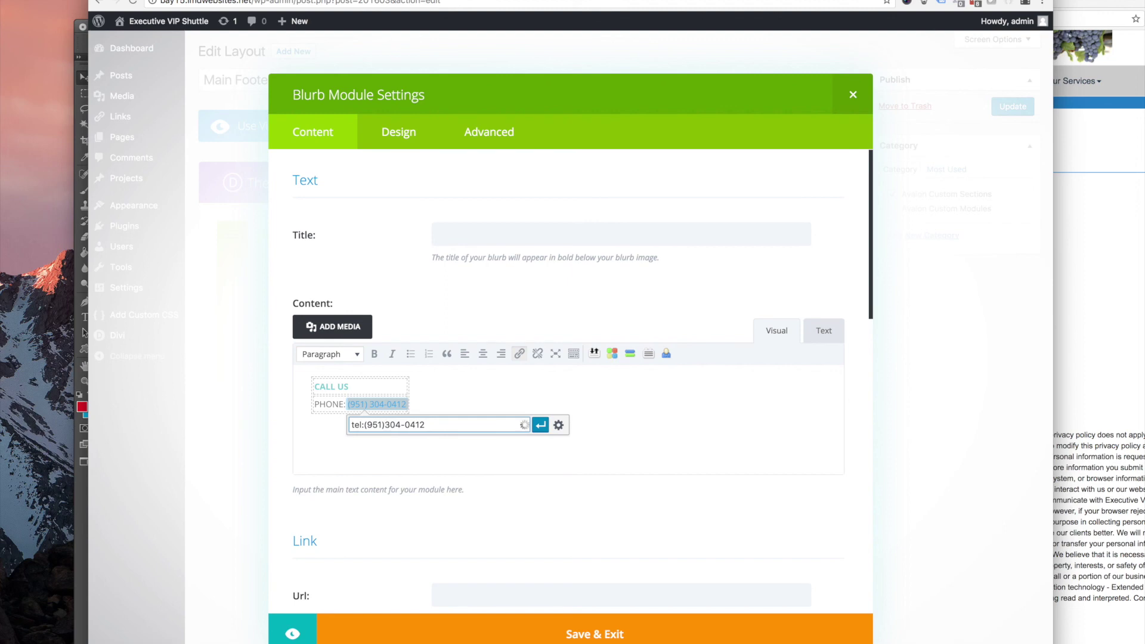
left_click(540, 424)
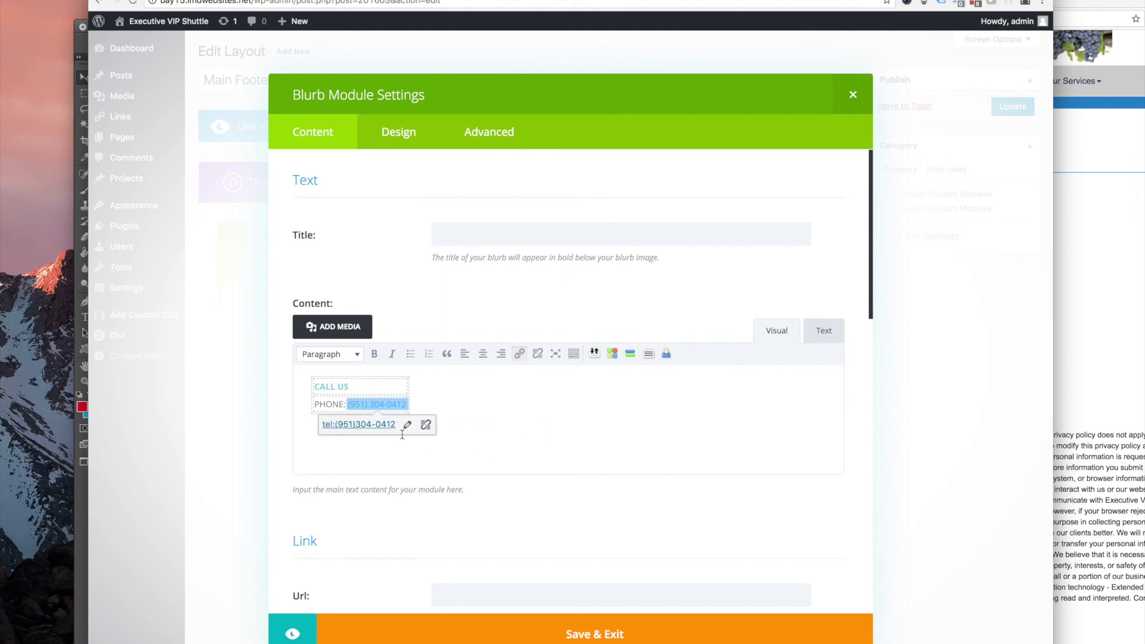
left_click(512, 622)
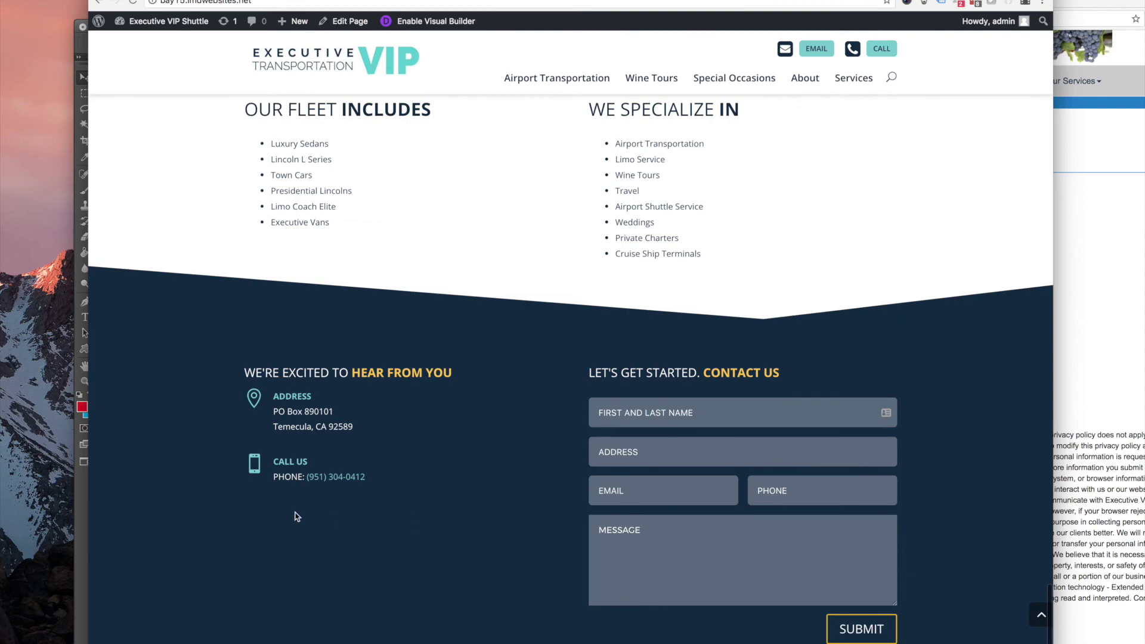
Step: Scroll through the live homepage sections and footer to check the address and phone, then return to the admin tab
scroll(361, 480, "up", 20)
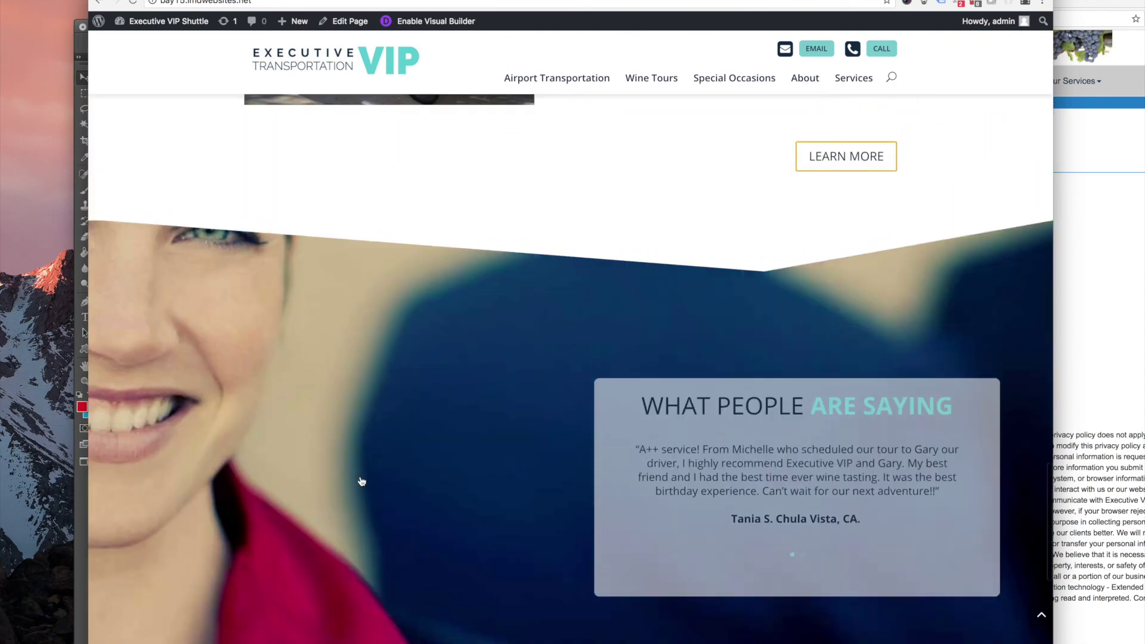
scroll(361, 480, "up", 5)
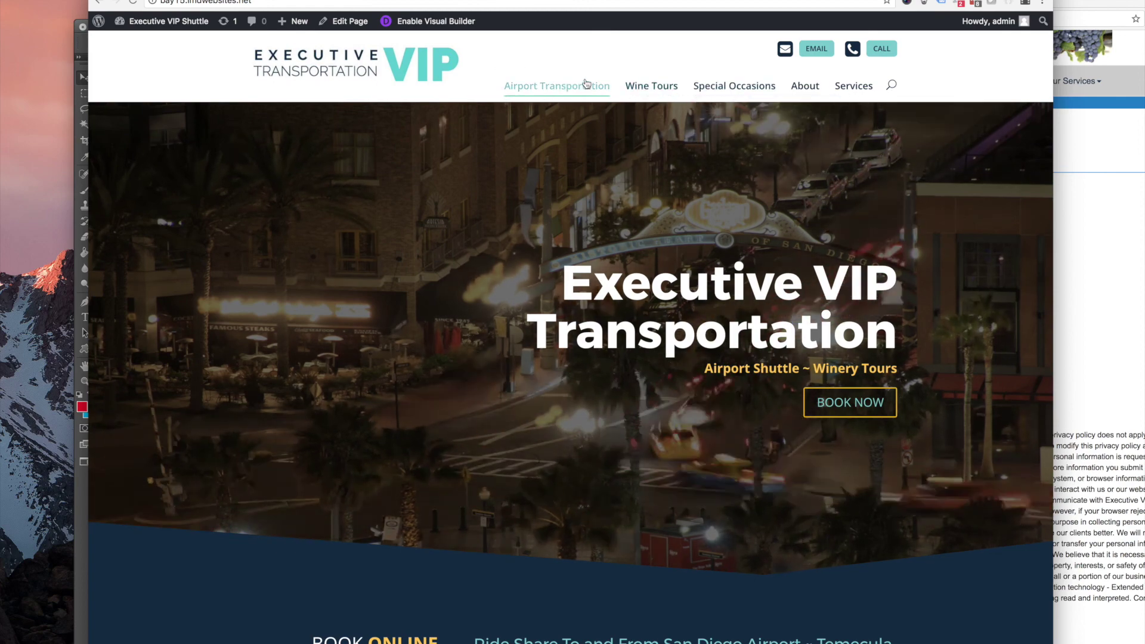
mouse_move(734, 87)
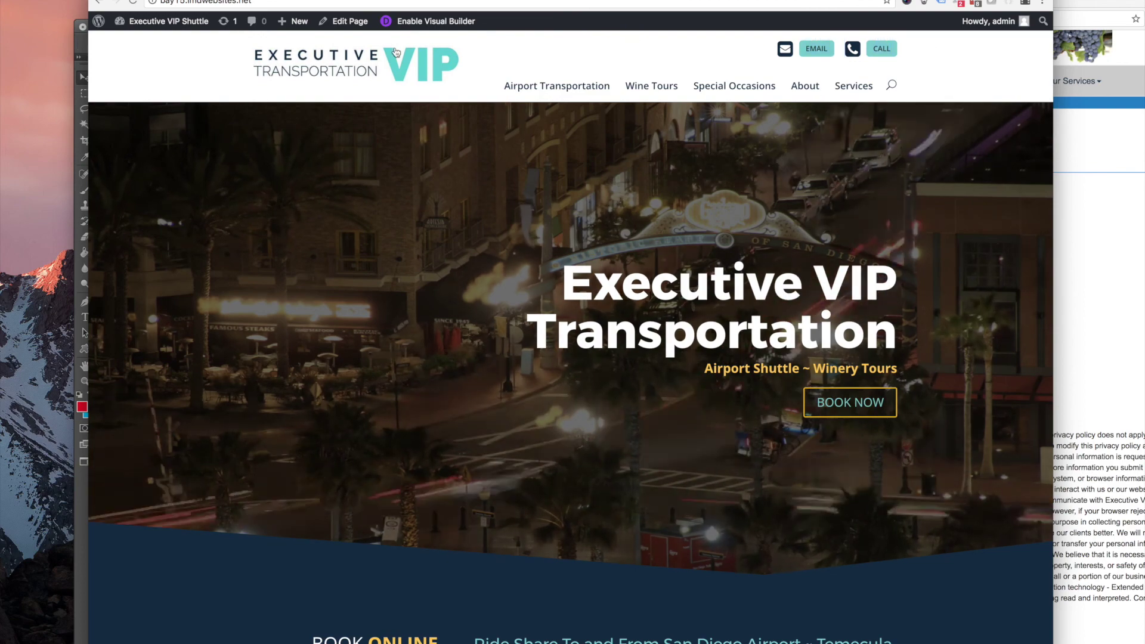
scroll(519, 306, "down", 5)
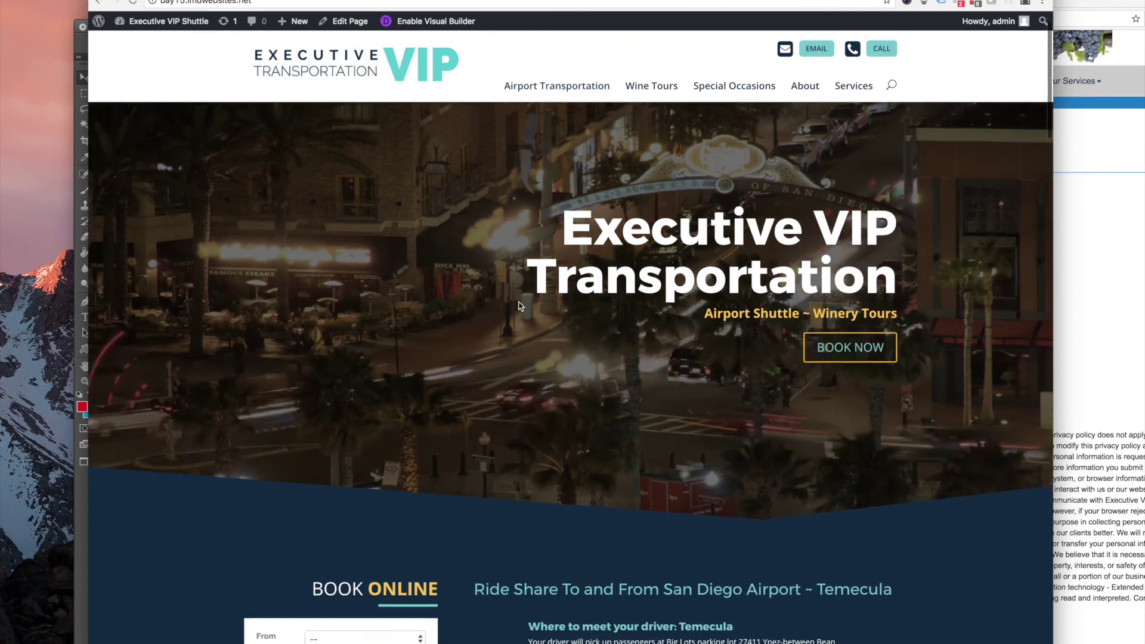
scroll(520, 305, "down", 4)
scroll(517, 299, "up", 9)
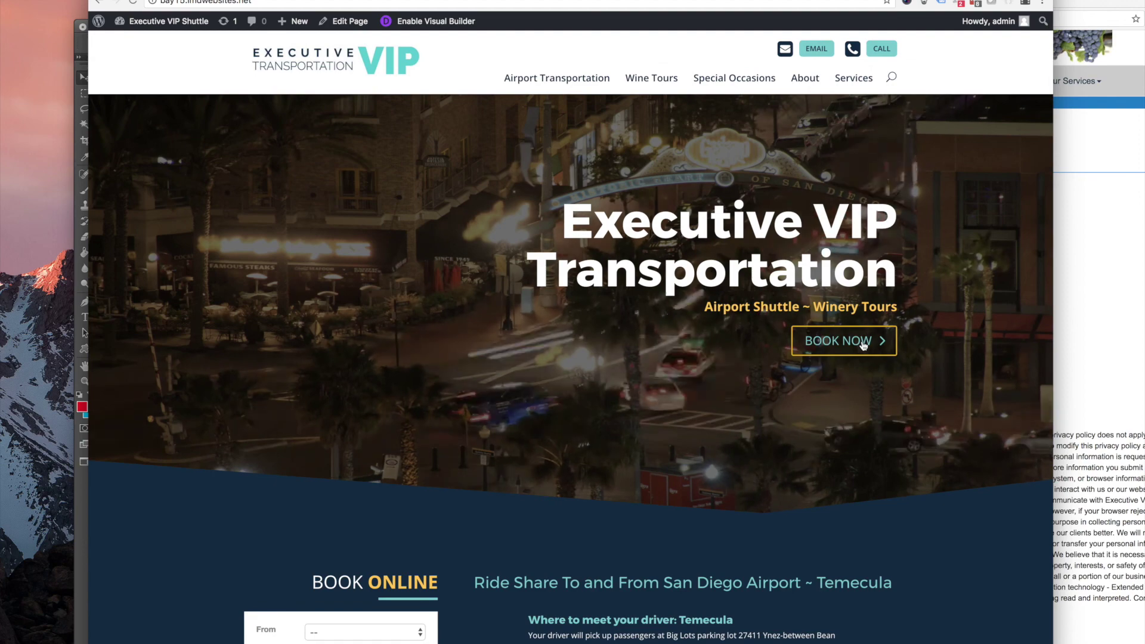
scroll(539, 310, "down", 3)
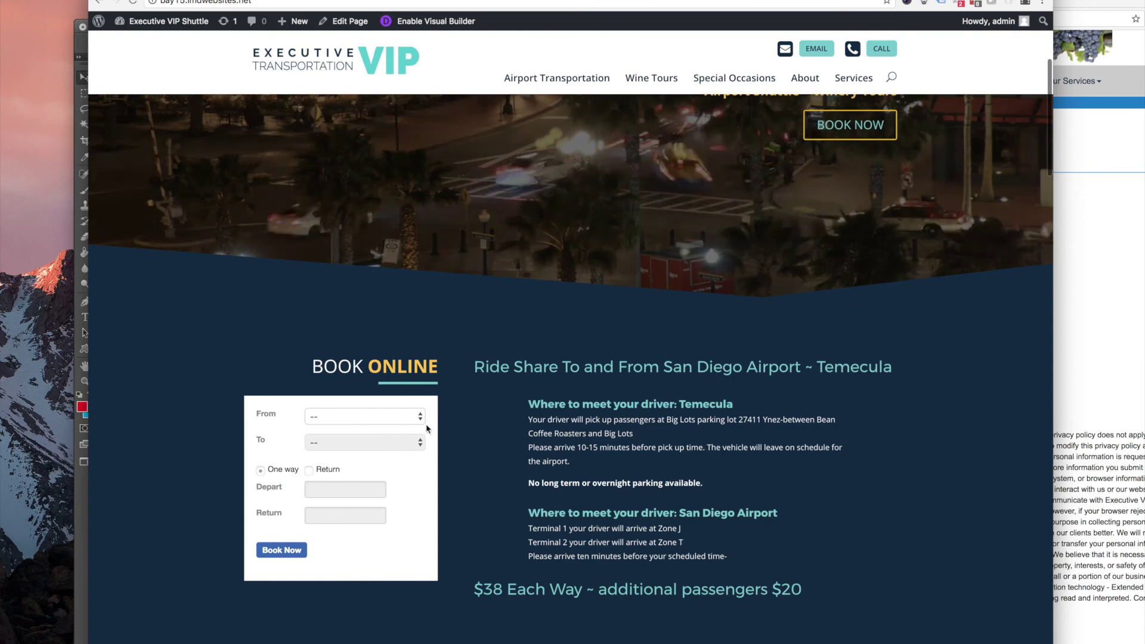
scroll(667, 460, "down", 3)
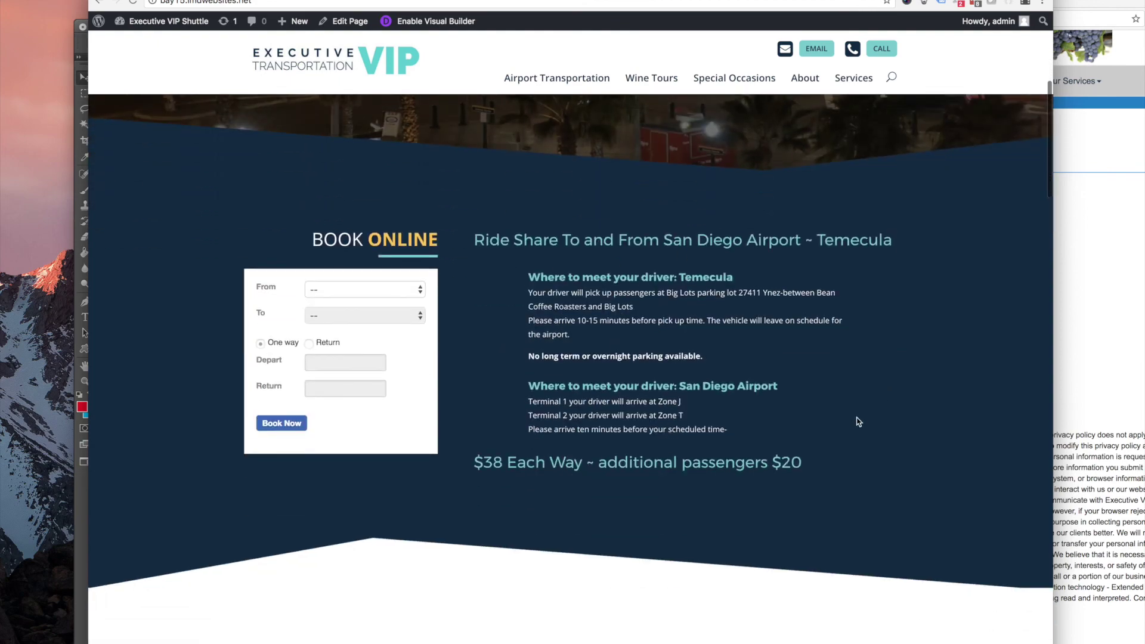
scroll(557, 324, "down", 4)
scroll(611, 348, "down", 4)
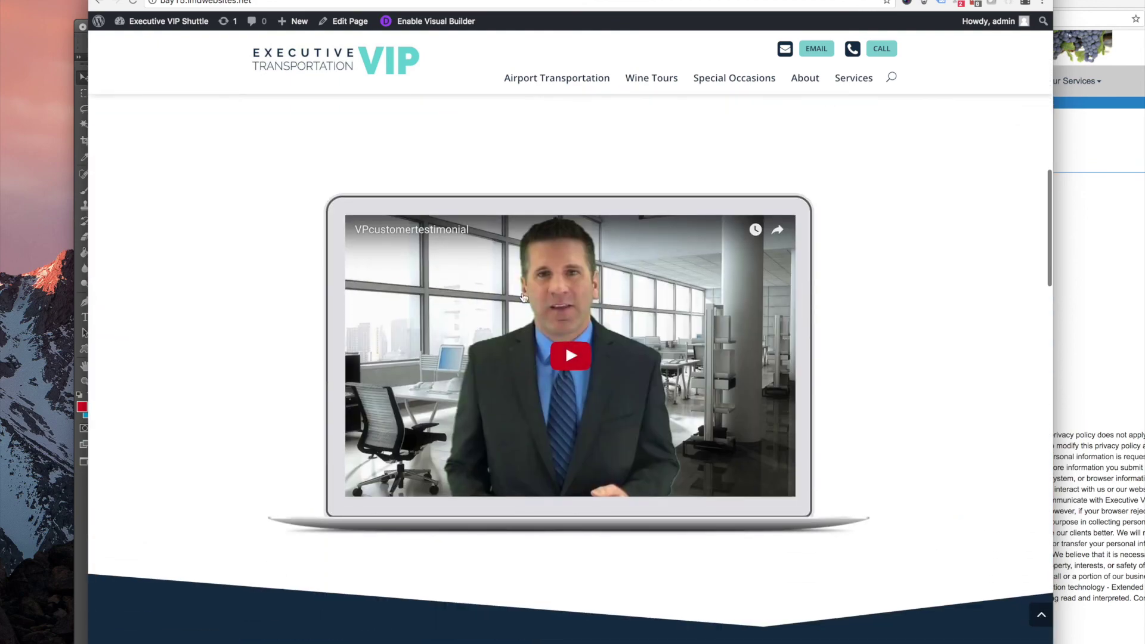
scroll(536, 293, "up", 2)
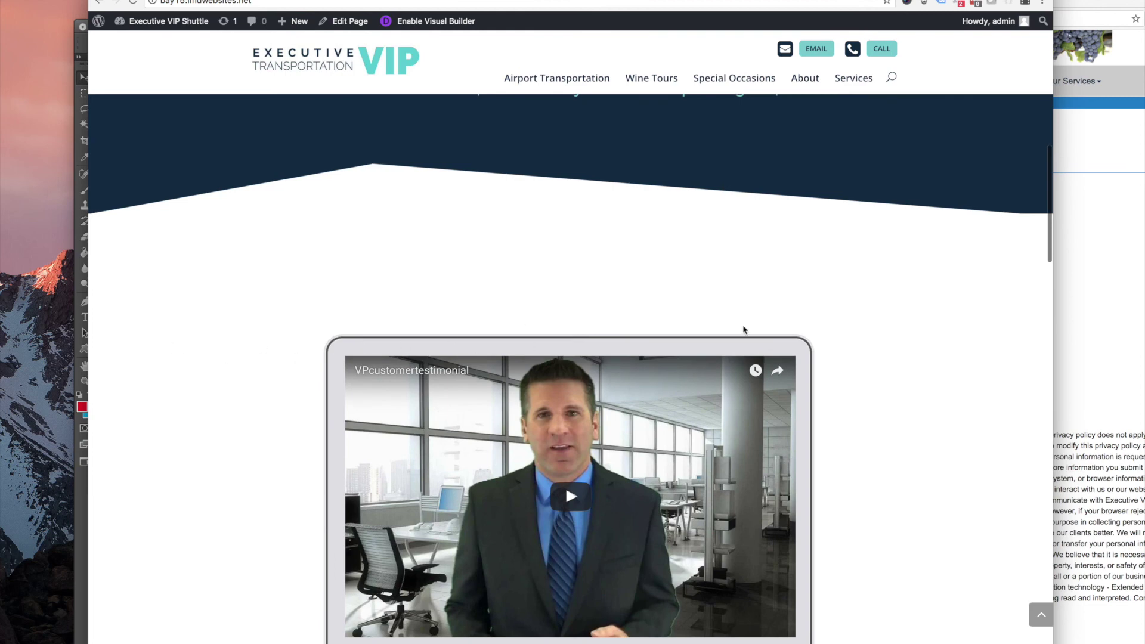
left_click_drag(755, 285, 347, 134)
left_click(492, 273)
scroll(498, 276, "down", 3)
scroll(425, 228, "up", 4)
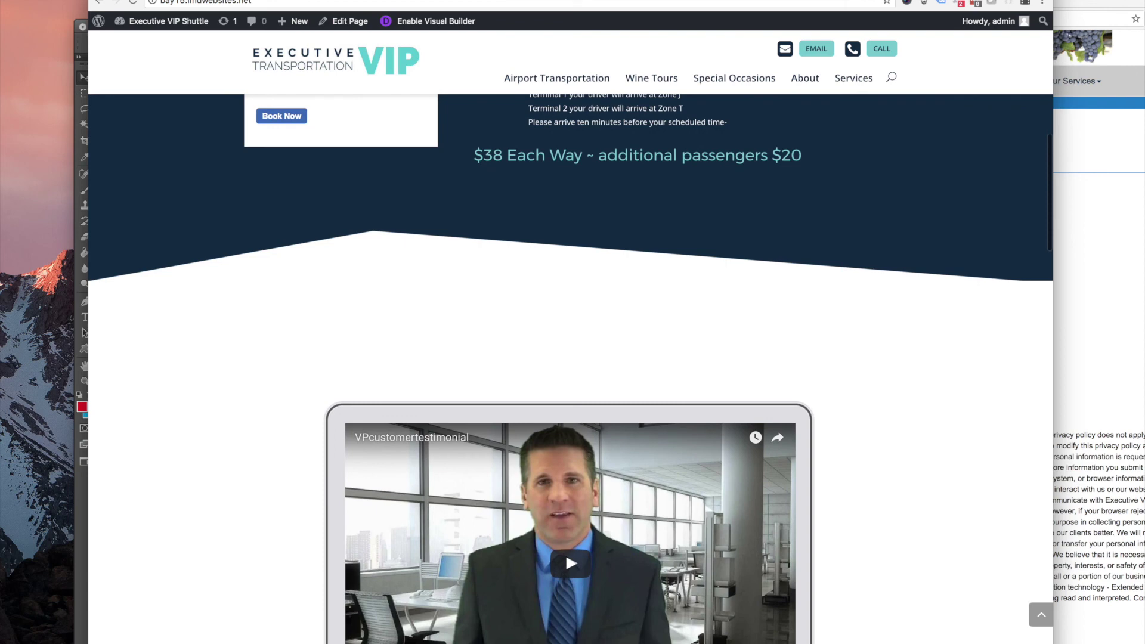
key("ctrl+shift+Tab")
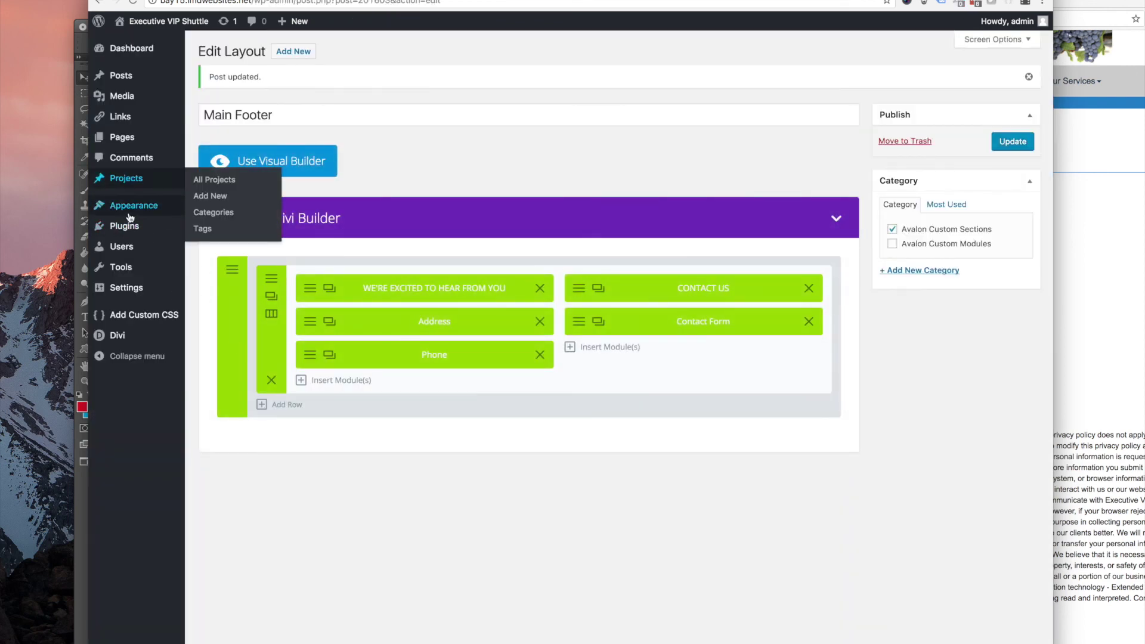
Step: Open the Home page in Divi, select a section's 75px top and bottom padding values, and save
mouse_move(130, 136)
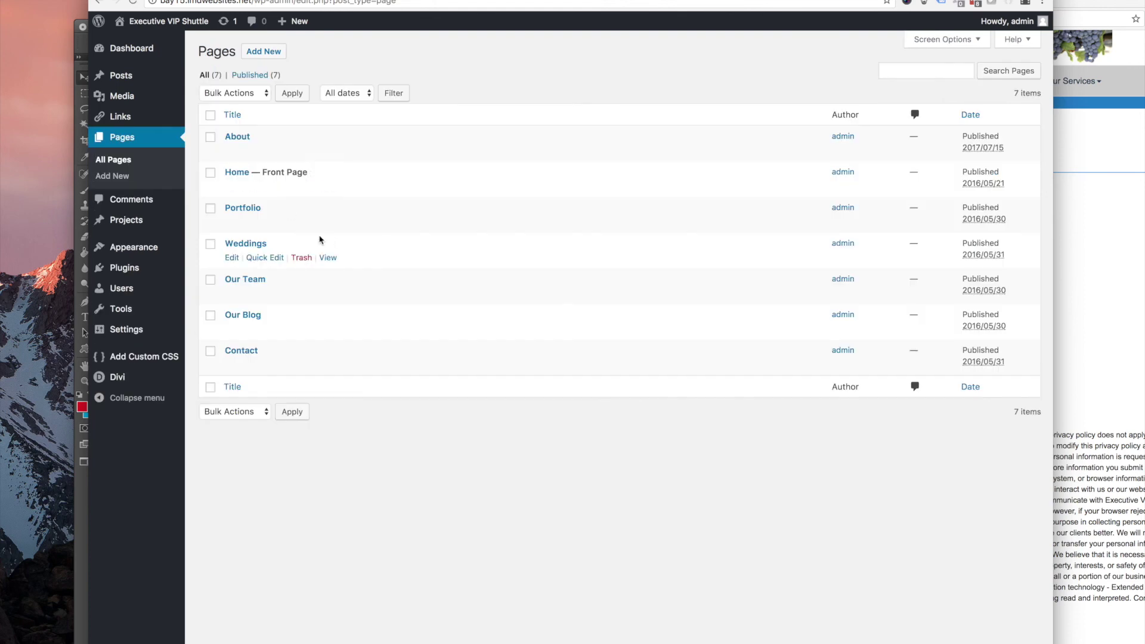
left_click(231, 186)
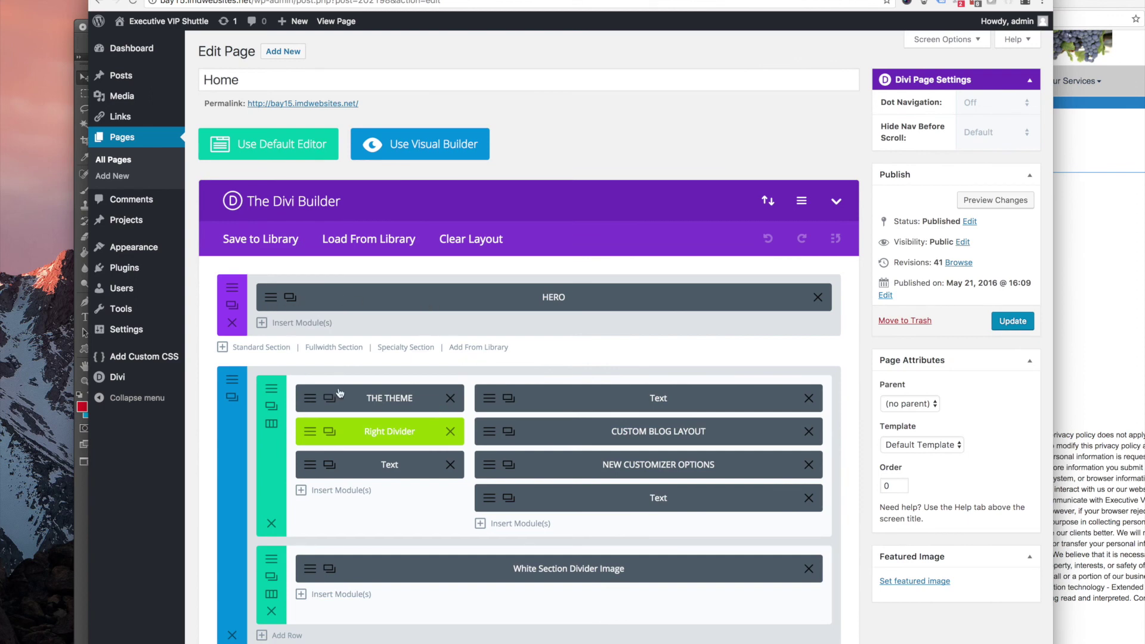
scroll(340, 393, "down", 2)
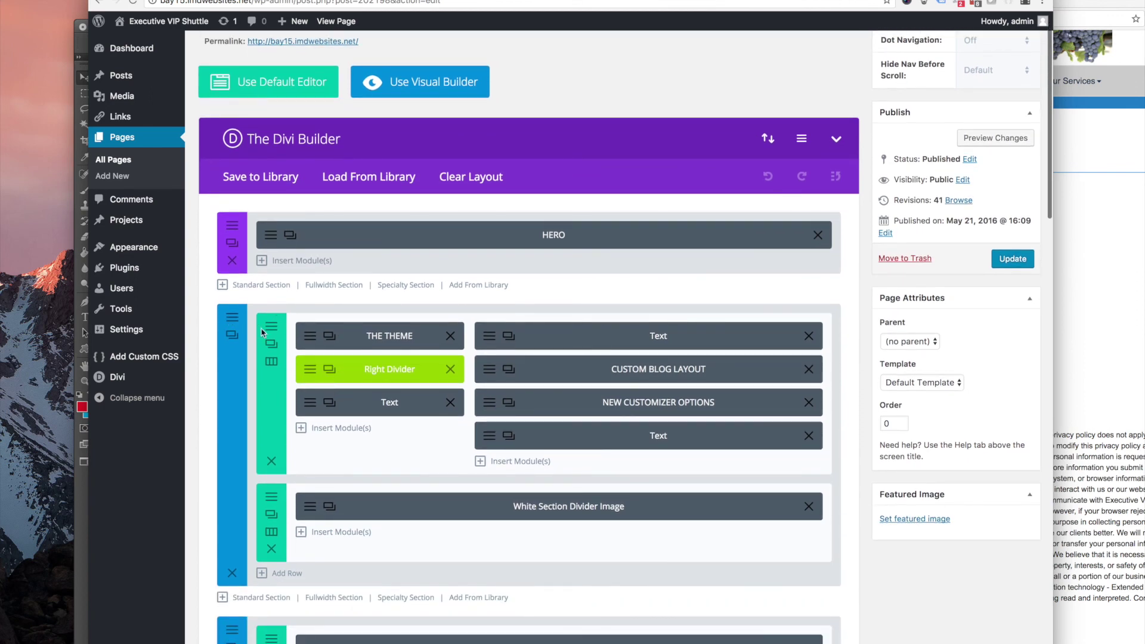
left_click(231, 321)
left_click(398, 131)
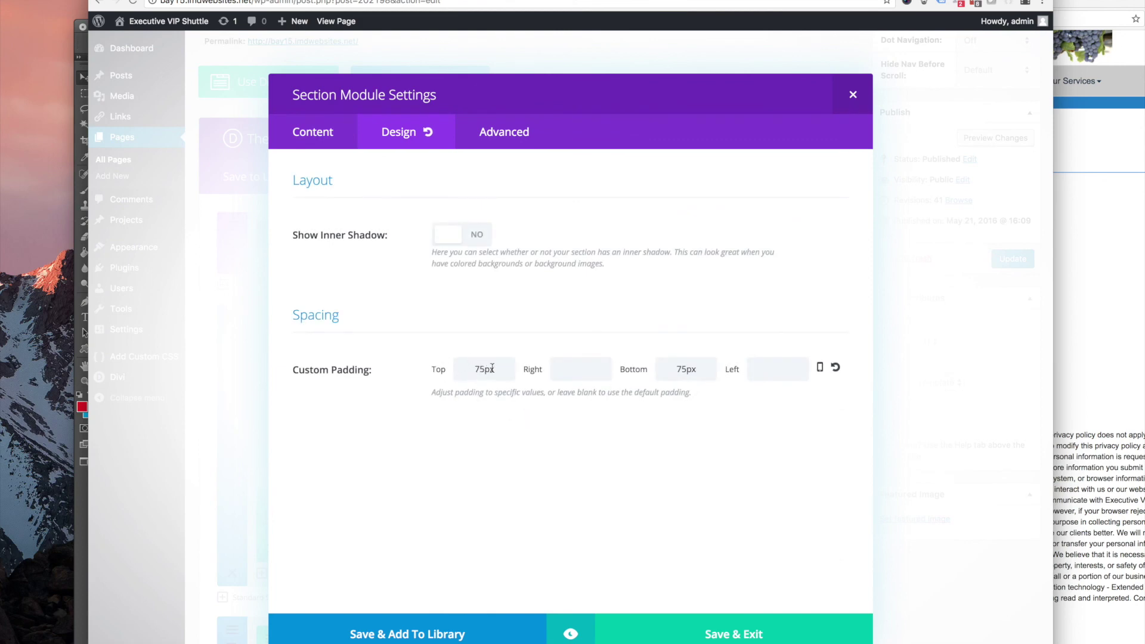
left_click_drag(492, 368, 424, 365)
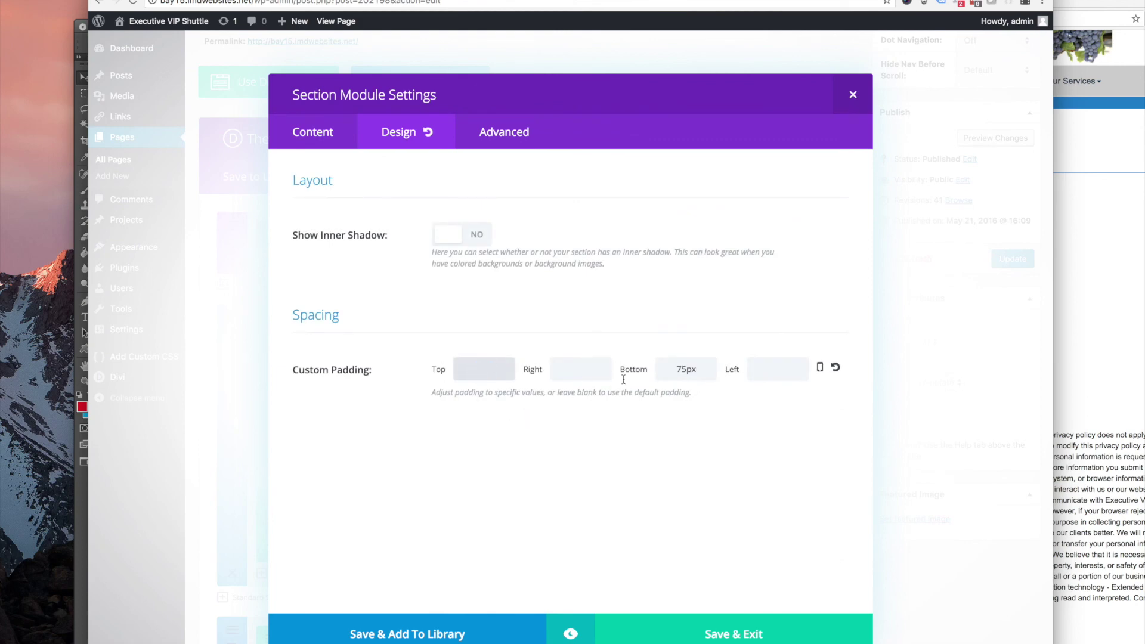
double_click(688, 373)
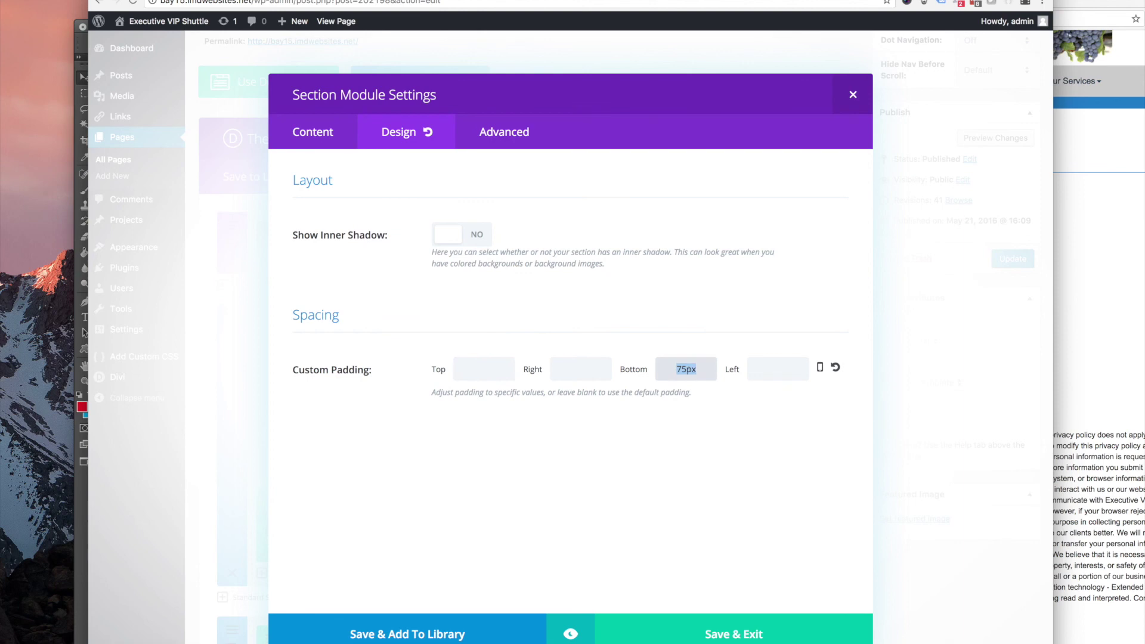
left_click(747, 627)
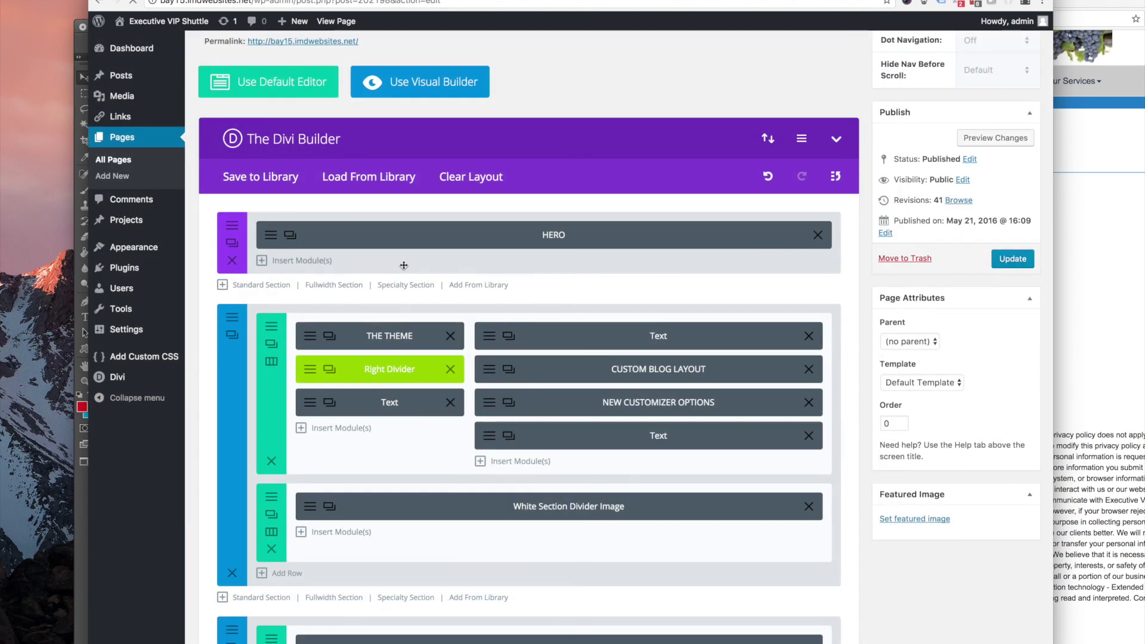
Step: Review the Code section's Design and Advanced settings and close them unchanged
scroll(372, 308, "down", 3)
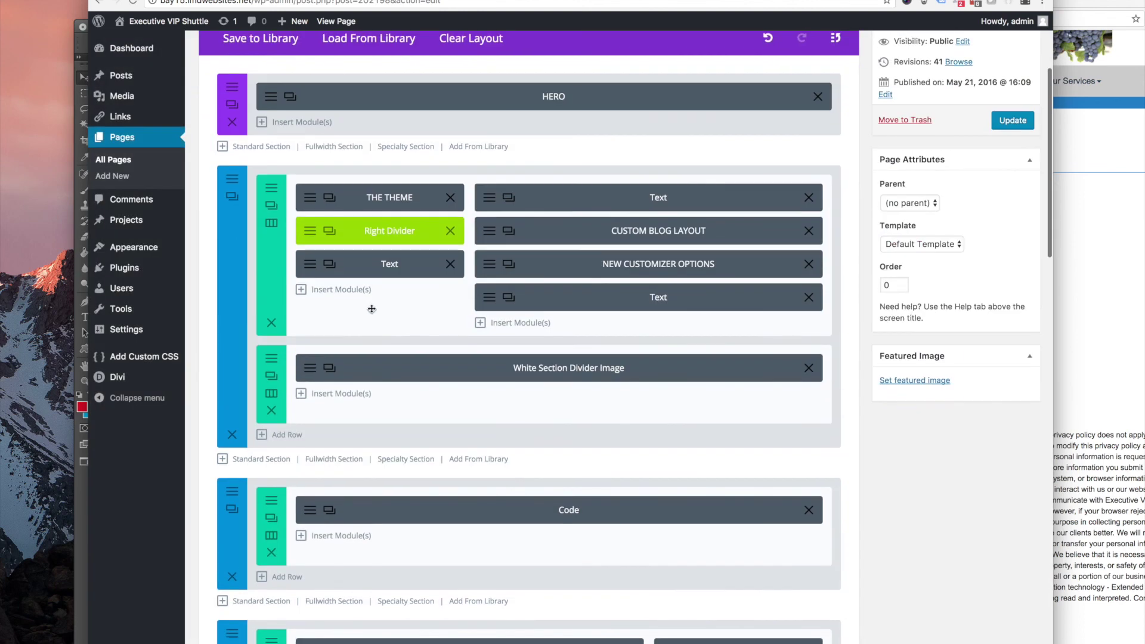
left_click(232, 494)
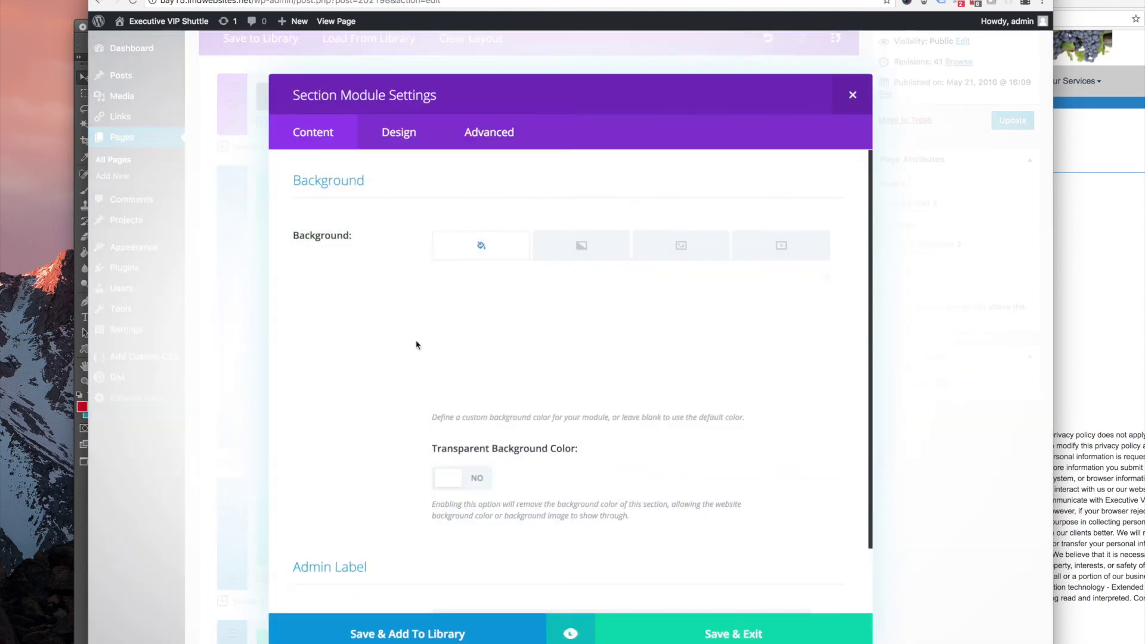
left_click(404, 144)
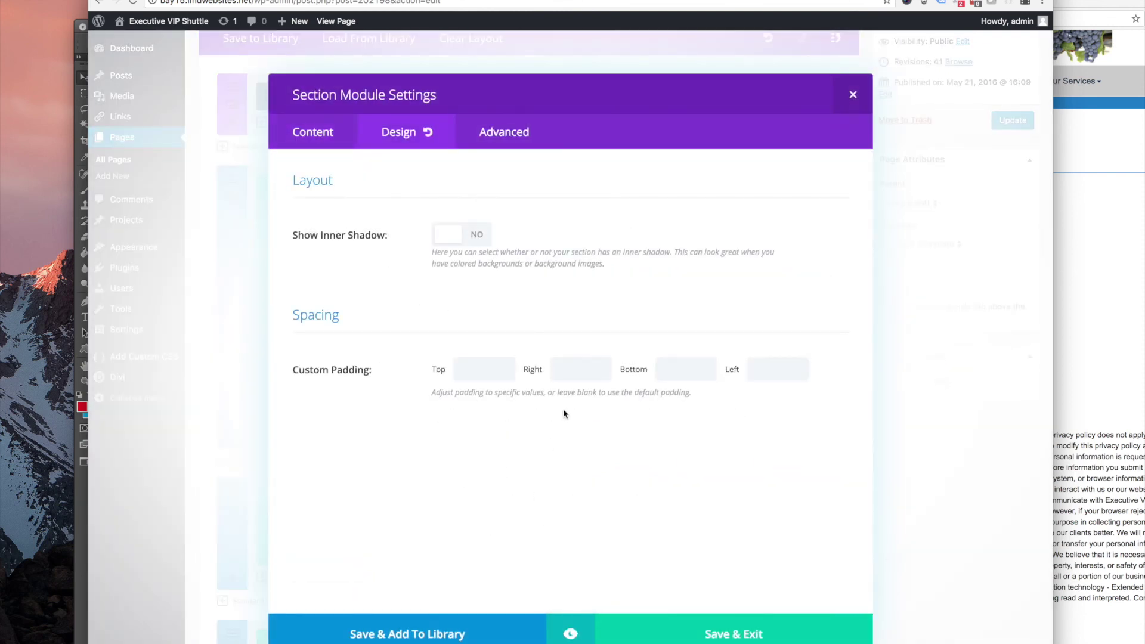
left_click(504, 131)
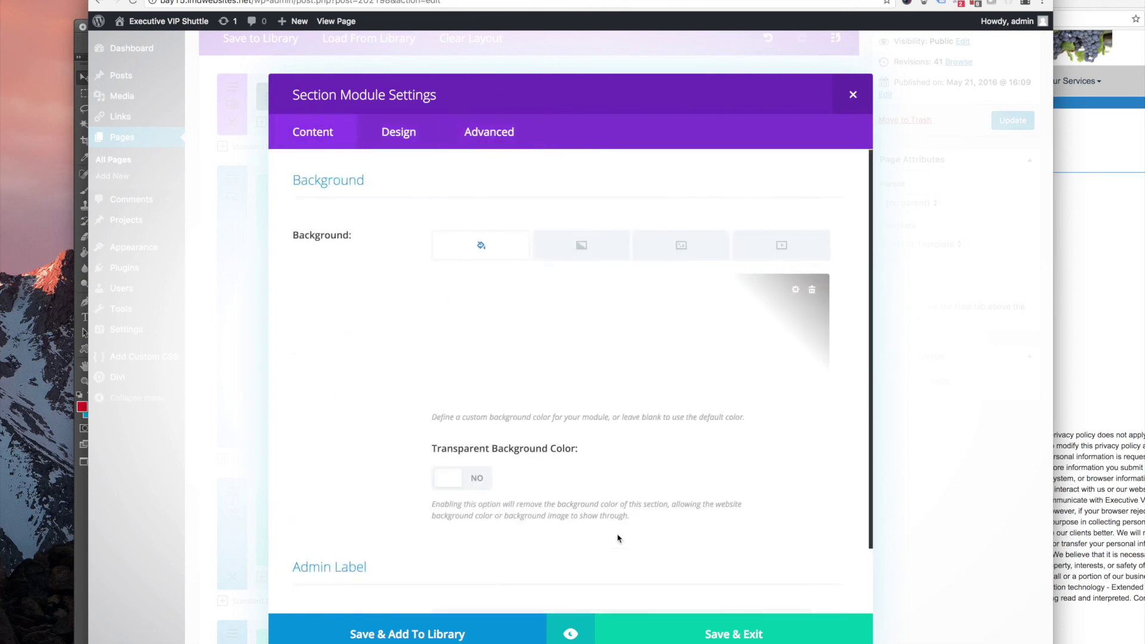
scroll(433, 407, "down", 2)
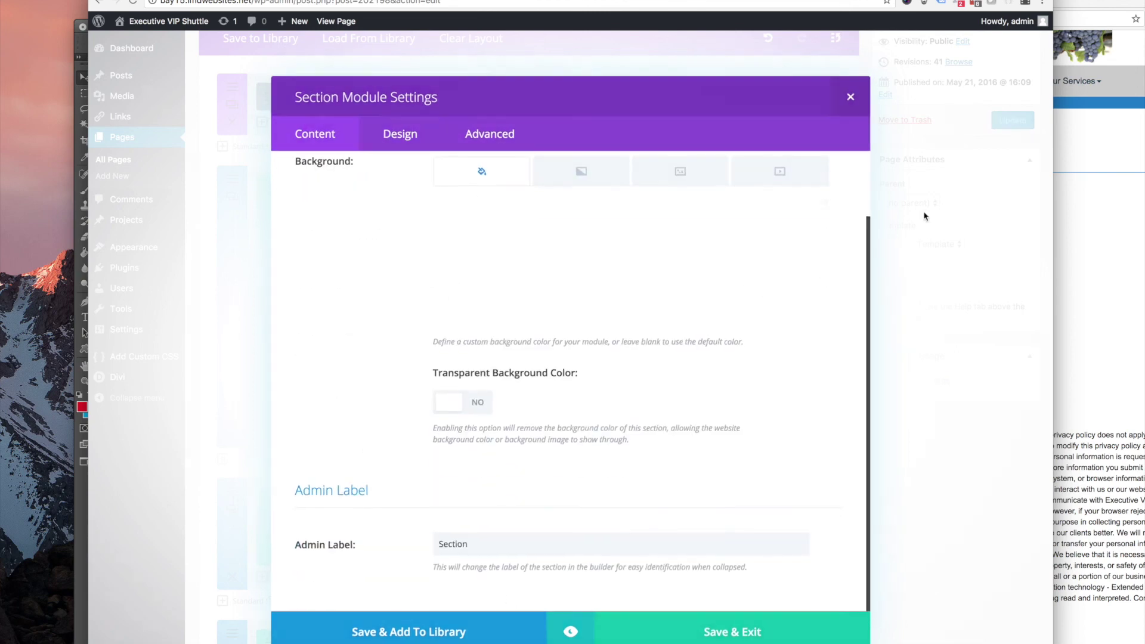
left_click(1017, 127)
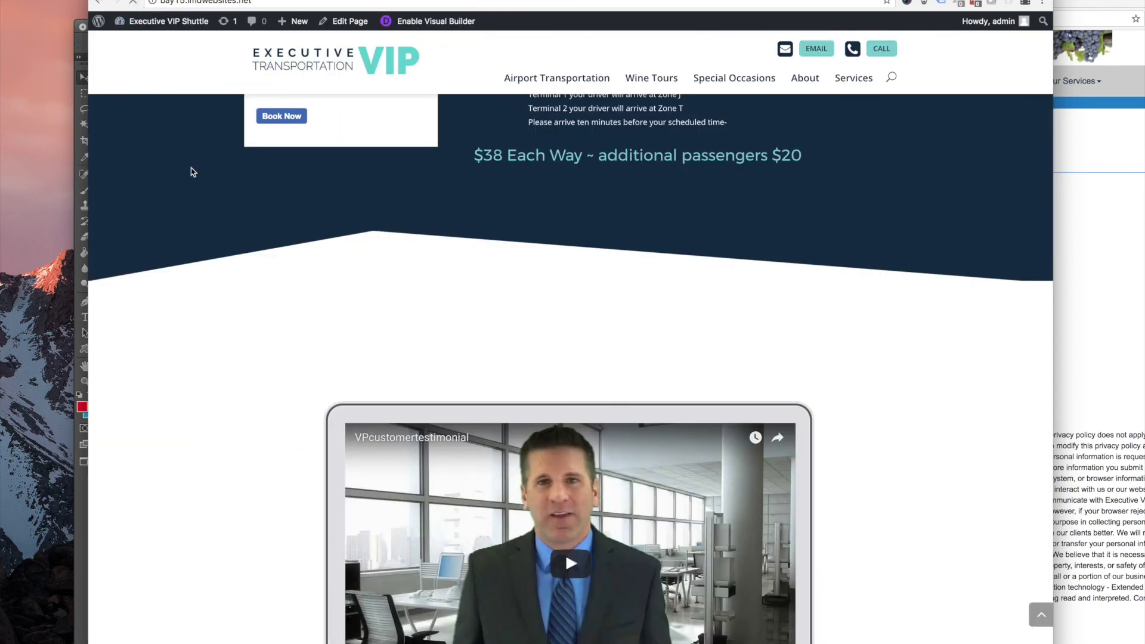
Step: Preview the live homepage at a narrow mobile width, then widen the window again
scroll(339, 307, "down", 5)
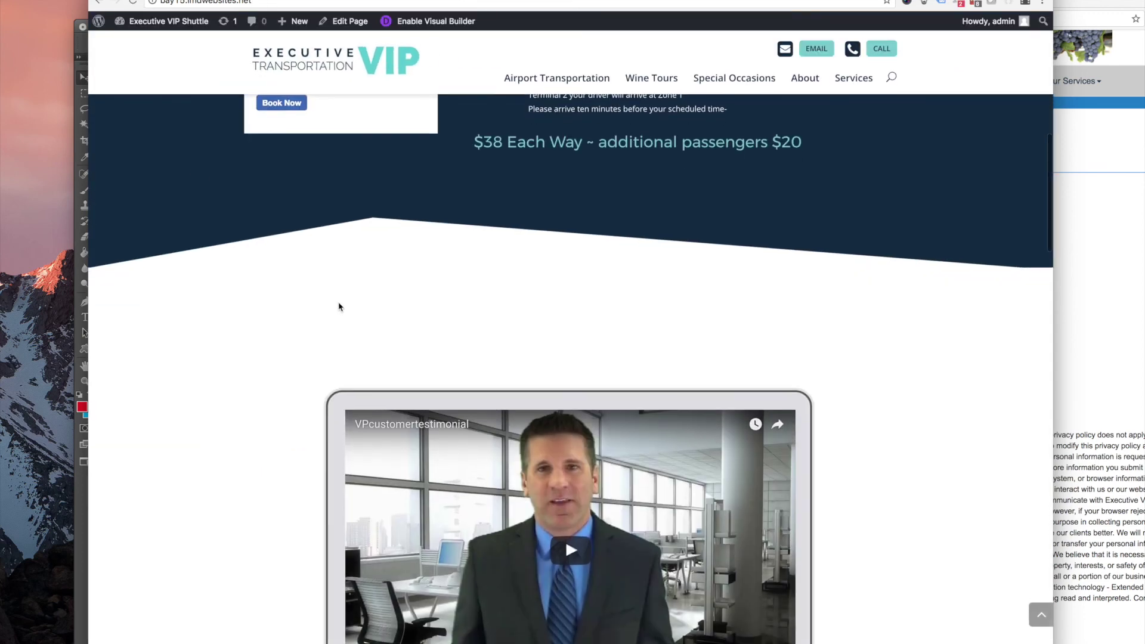
scroll(338, 306, "up", 5)
scroll(339, 306, "up", 4)
scroll(339, 307, "down", 8)
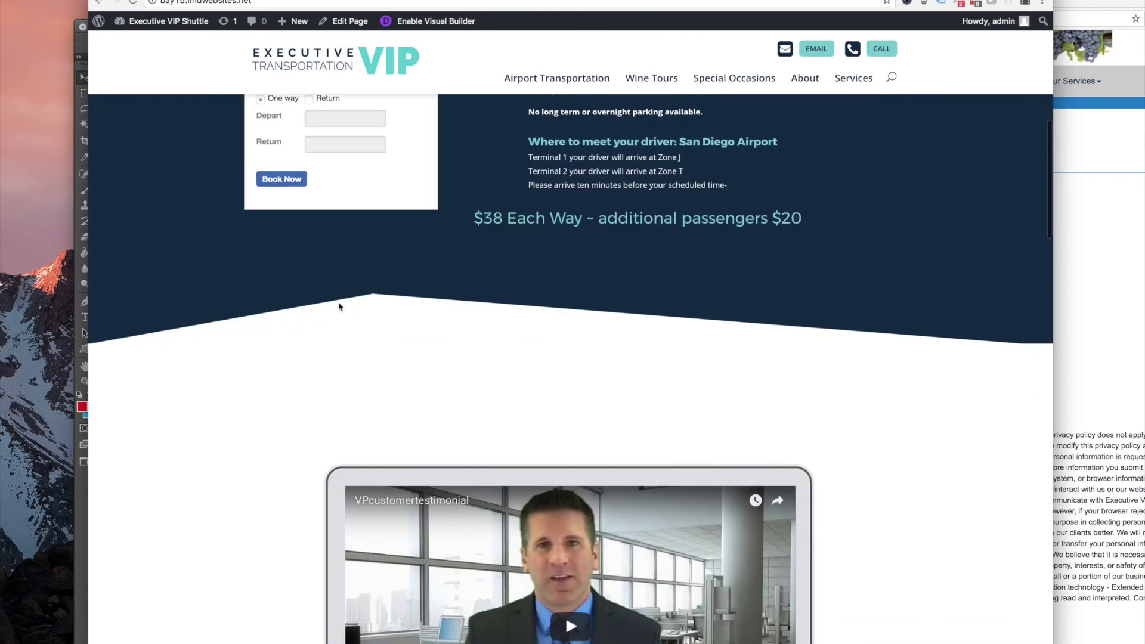
scroll(528, 274, "down", 1)
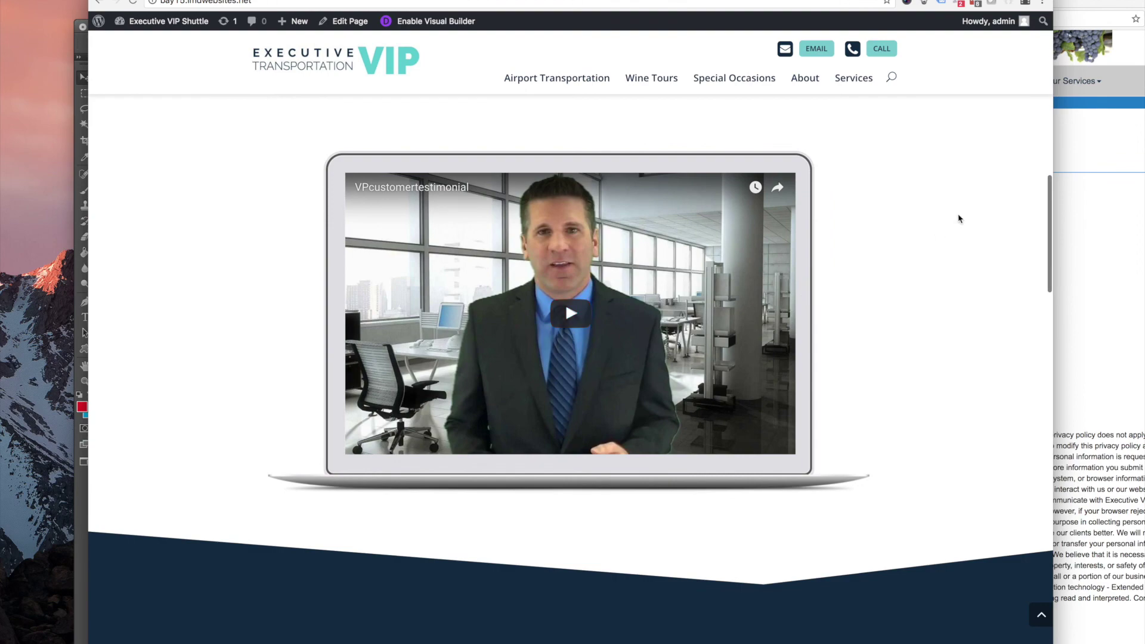
left_click_drag(1054, 180, 331, 172)
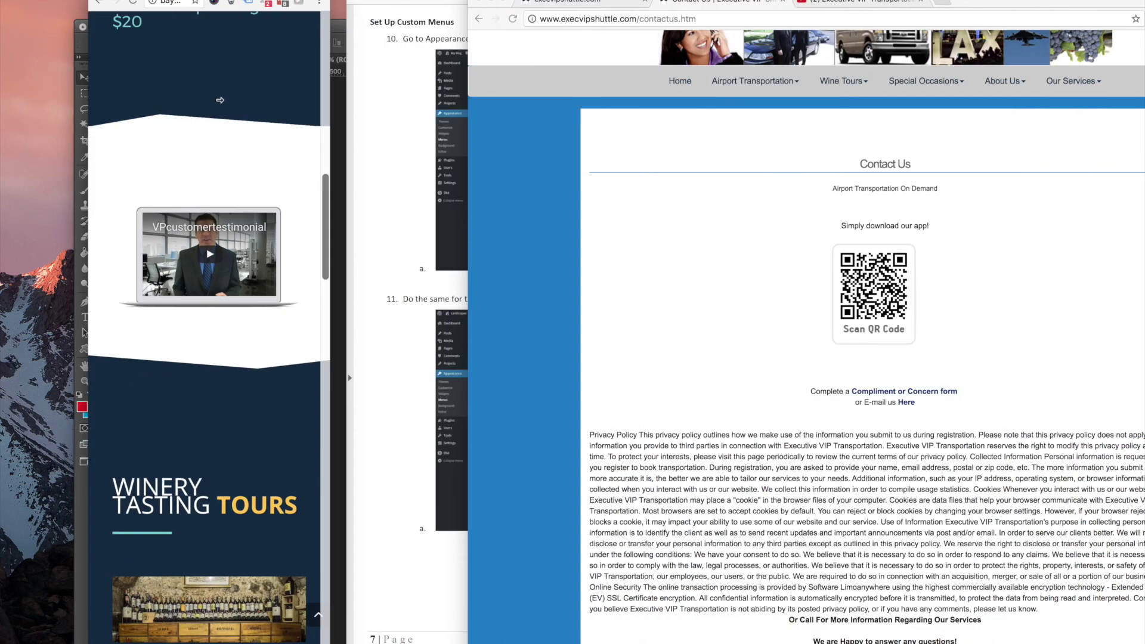
scroll(208, 261, "down", 1)
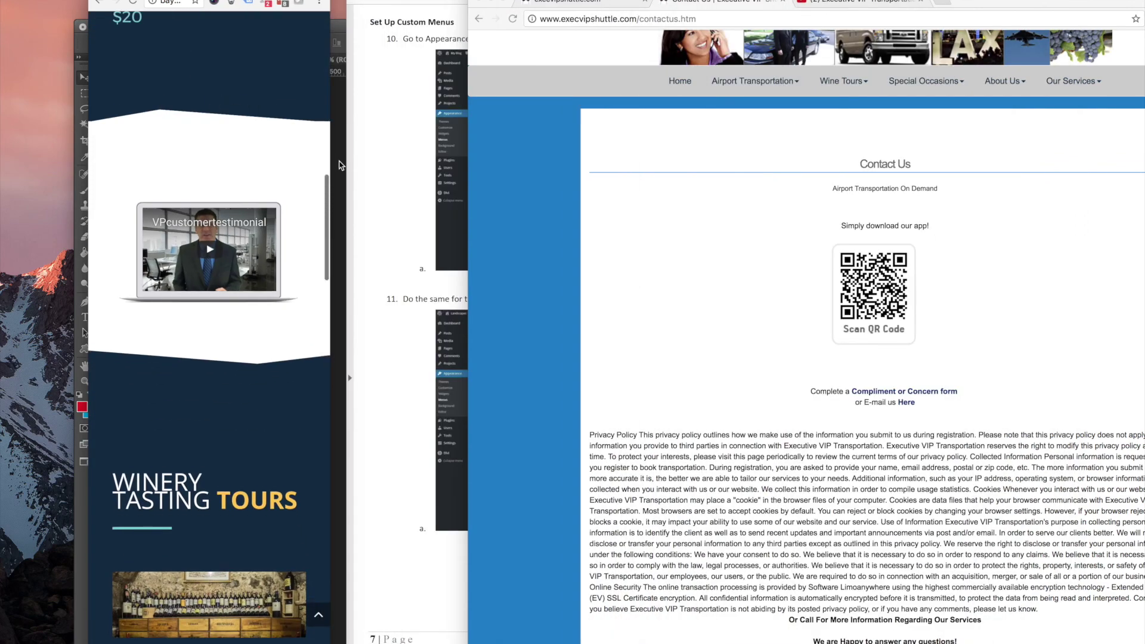
left_click(328, 165)
left_click_drag(332, 175, 839, 176)
scroll(437, 353, "down", 8)
scroll(437, 353, "down", 10)
scroll(306, 404, "up", 6)
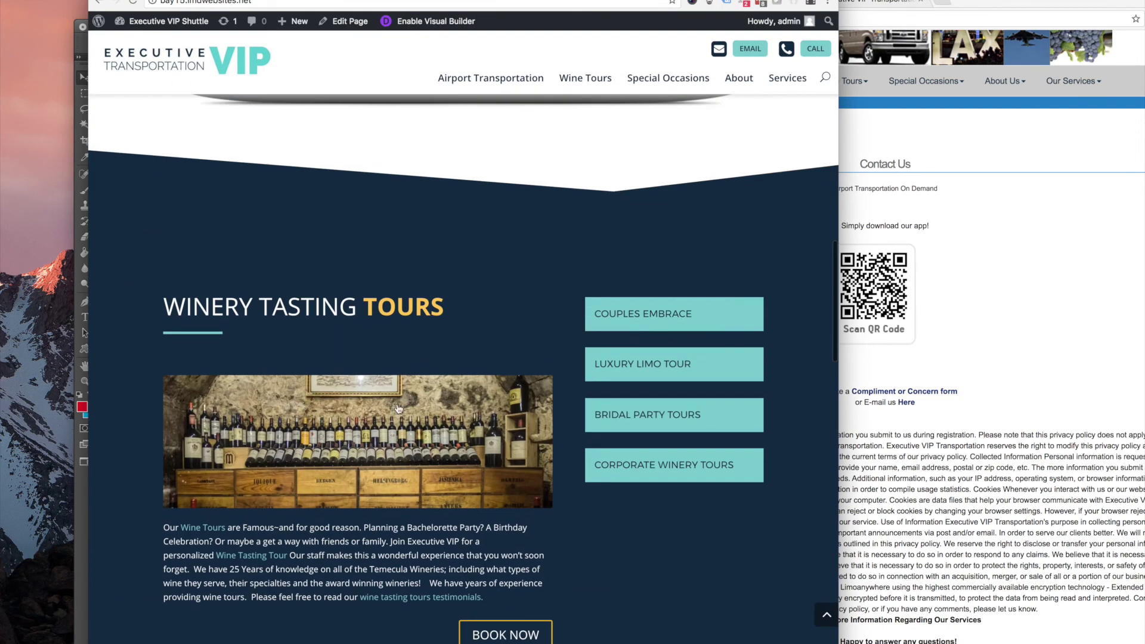
Step: Expand the Bridal Party Tours, Luxury Limo Tour and Couples Embrace items, then restore full desktop width
left_click(646, 413)
left_click(641, 364)
left_click(650, 313)
scroll(560, 475, "down", 7)
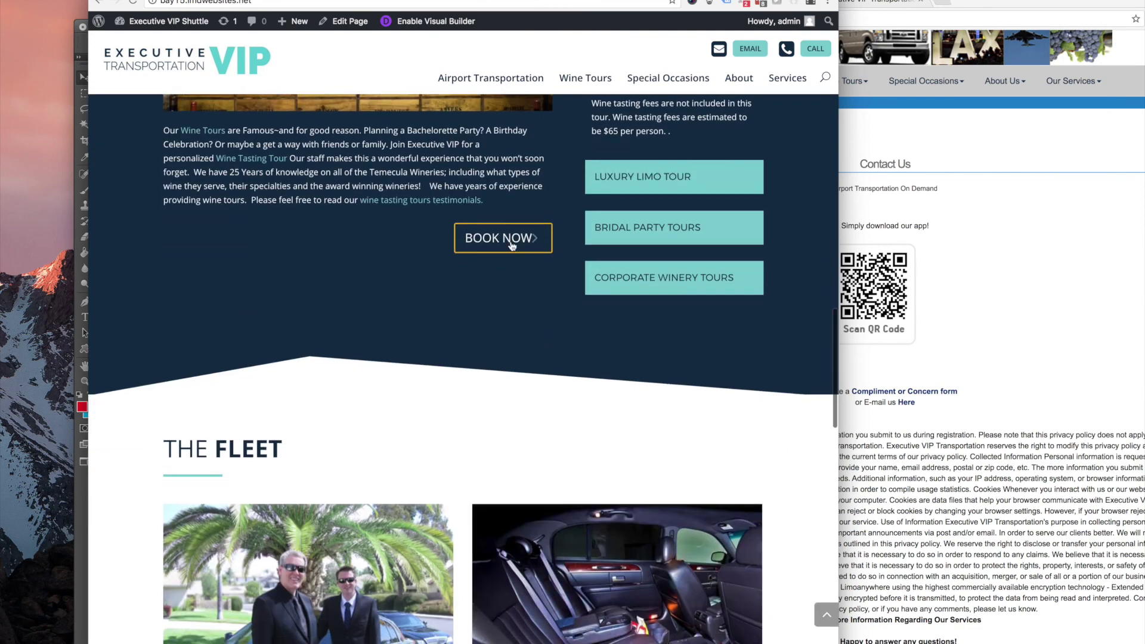
scroll(376, 373, "down", 5)
scroll(670, 461, "up", 3)
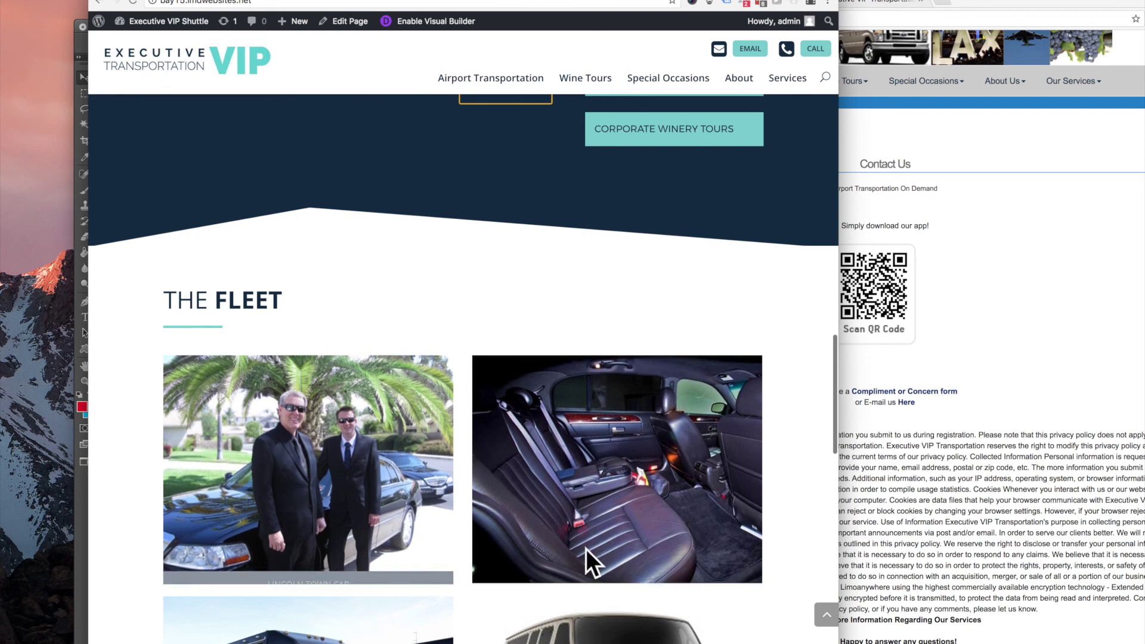
scroll(559, 382, "down", 5)
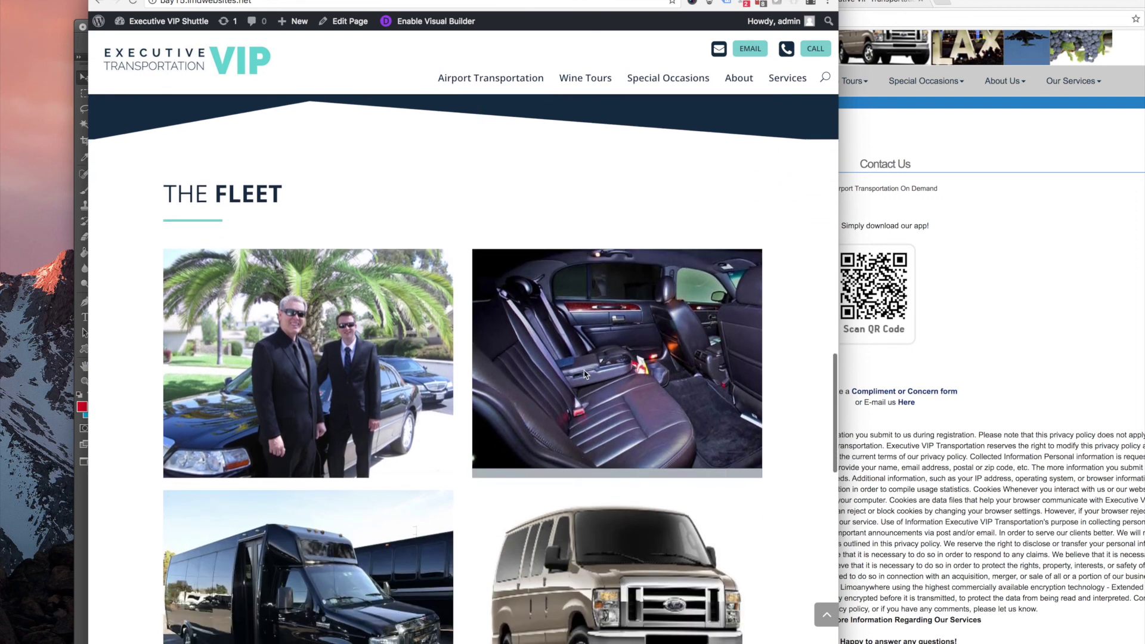
scroll(556, 401, "down", 1)
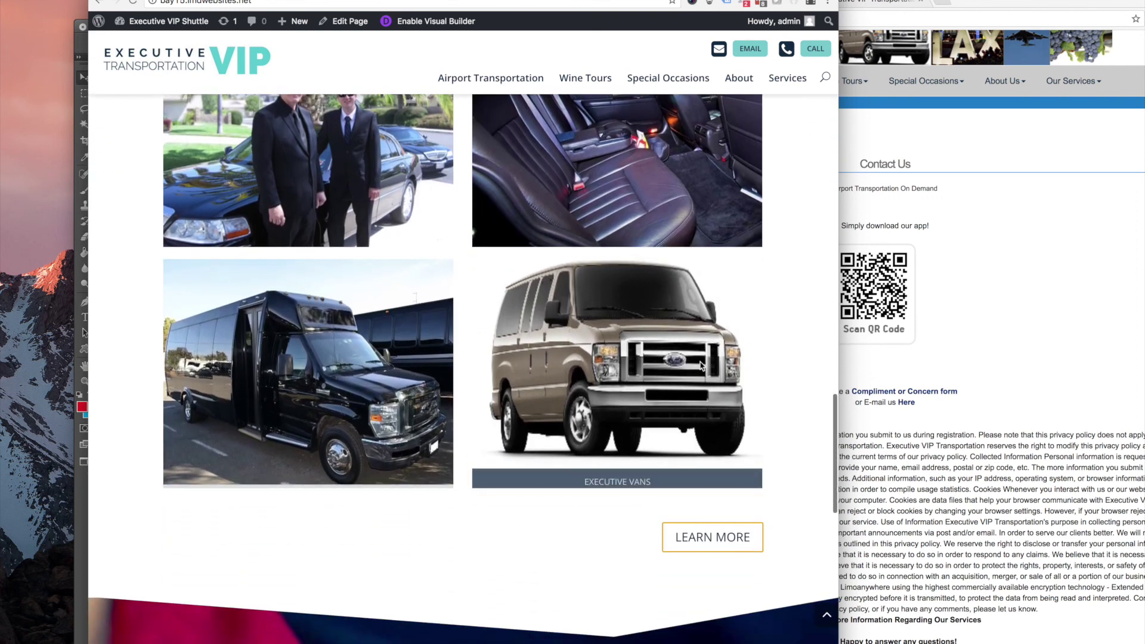
scroll(462, 544, "down", 9)
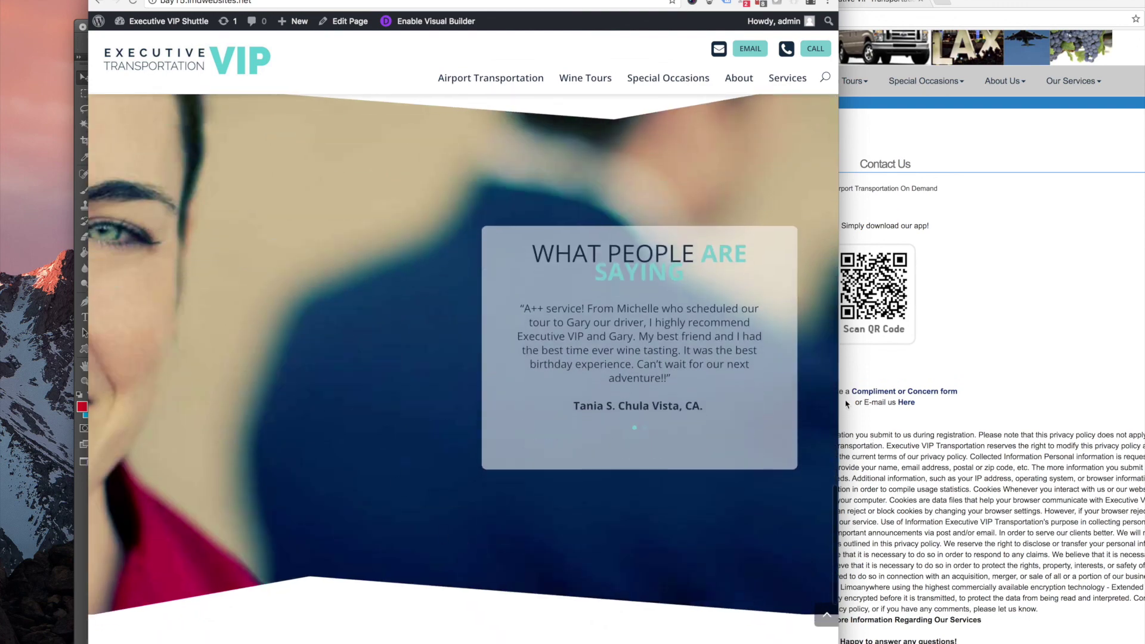
left_click_drag(842, 403, 1144, 403)
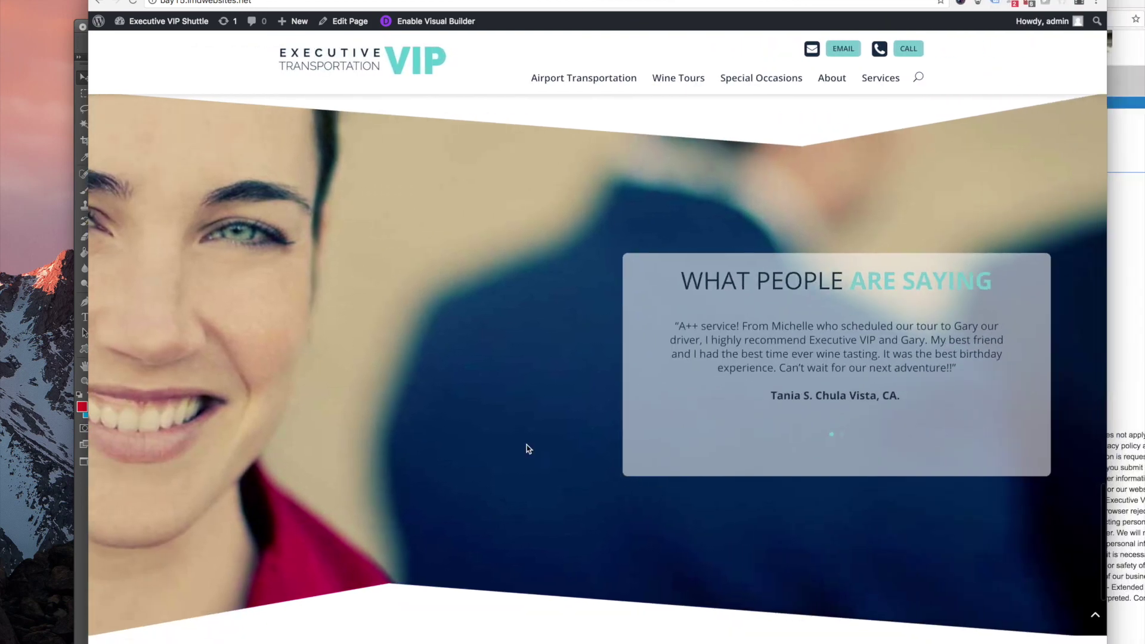
Step: Check the contact section, then open Special Occasions > Weddings from the menu
scroll(521, 448, "down", 3)
scroll(517, 449, "down", 5)
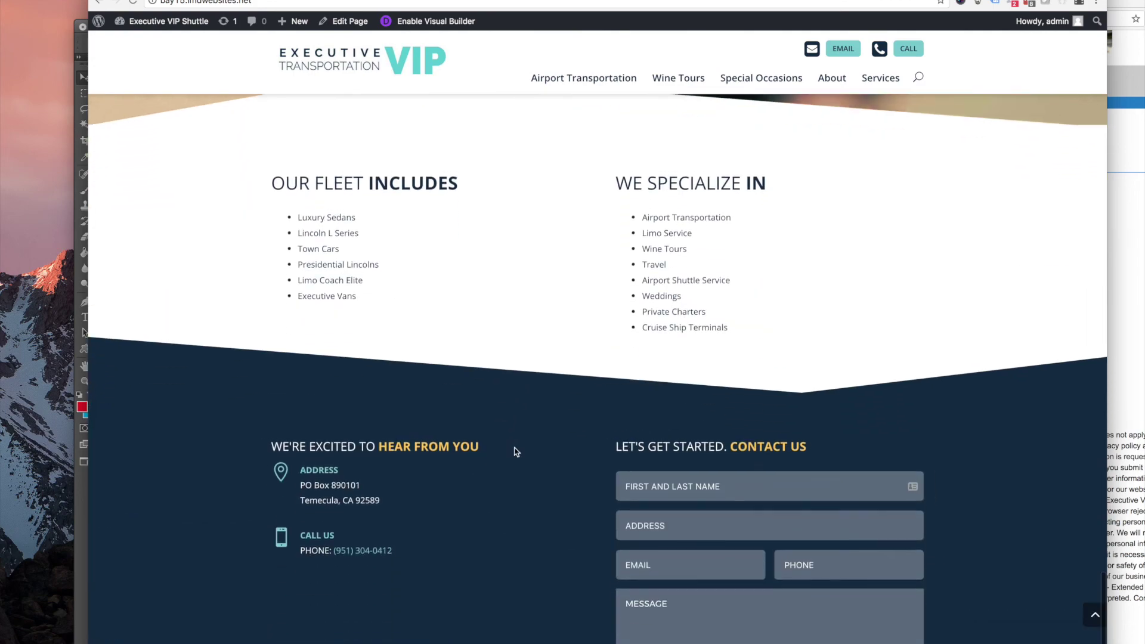
scroll(588, 358, "down", 1)
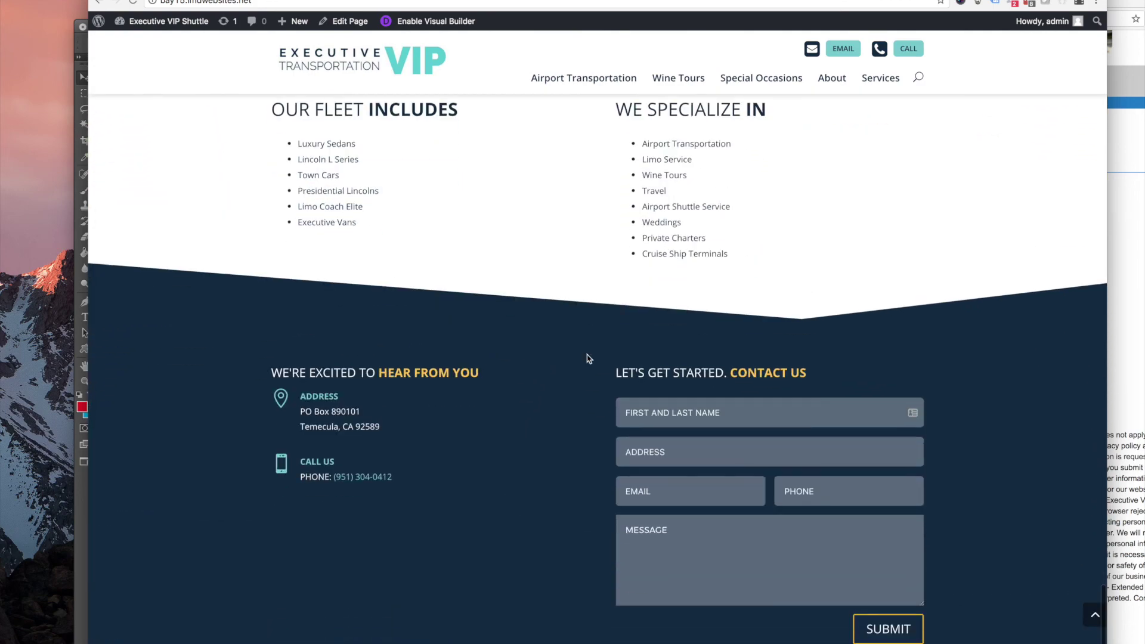
scroll(554, 474, "up", 20)
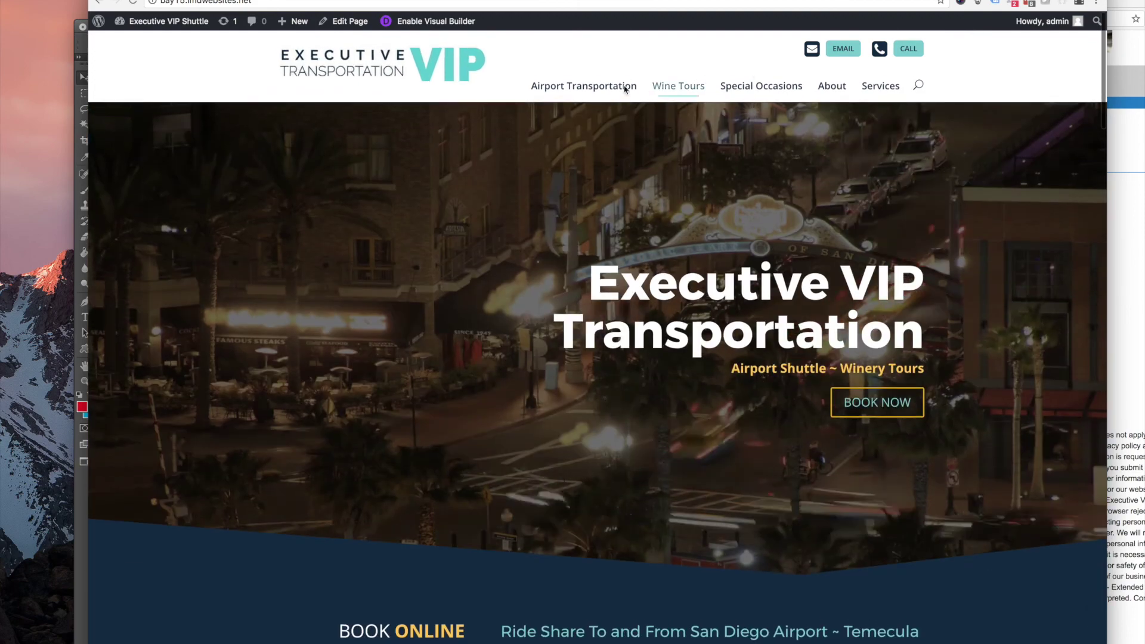
mouse_move(756, 96)
left_click(748, 122)
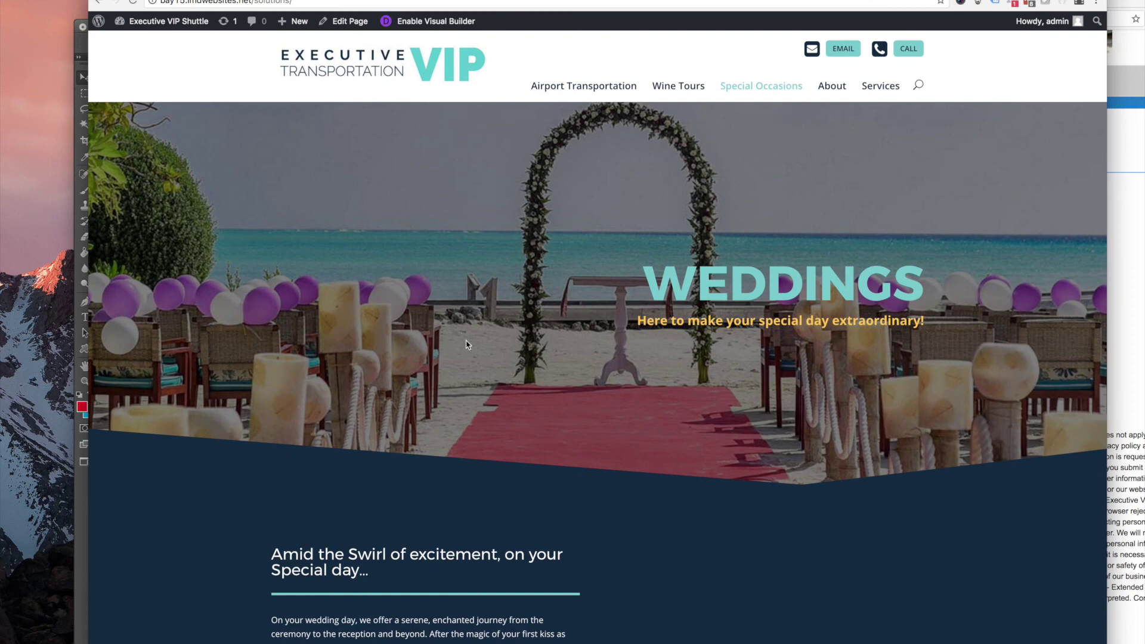
Step: Review the Weddings page, then narrow the browser window to mobile width beside the old Contact Us page
scroll(468, 344, "down", 5)
scroll(468, 345, "up", 1)
scroll(468, 345, "up", 4)
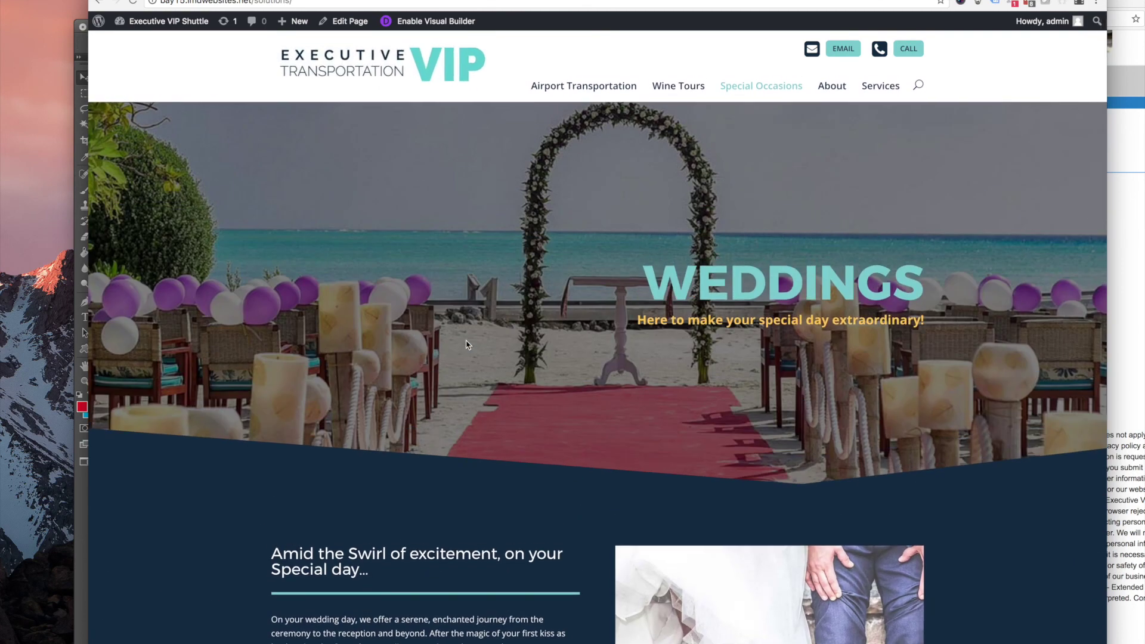
scroll(468, 345, "down", 5)
scroll(468, 344, "up", 4)
scroll(468, 344, "up", 1)
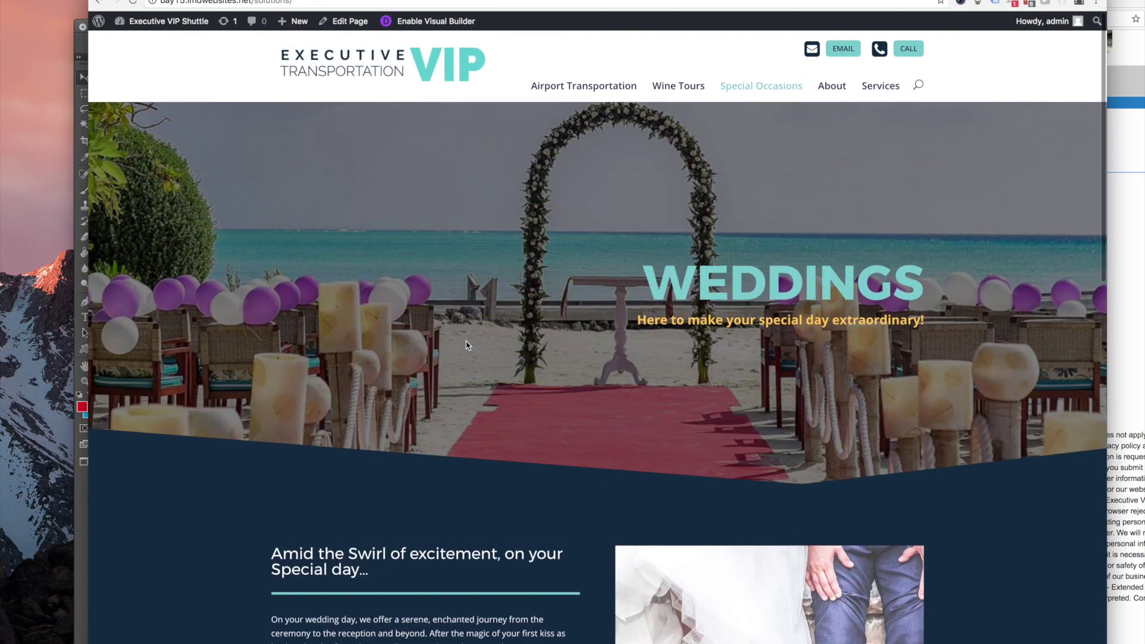
scroll(468, 345, "down", 6)
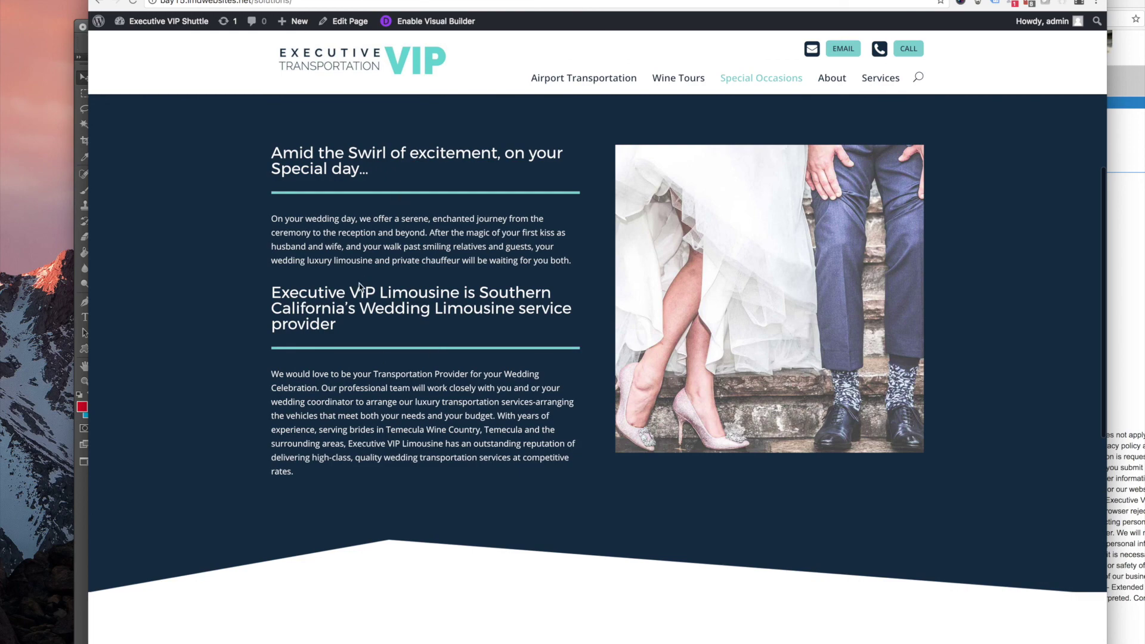
scroll(359, 287, "down", 7)
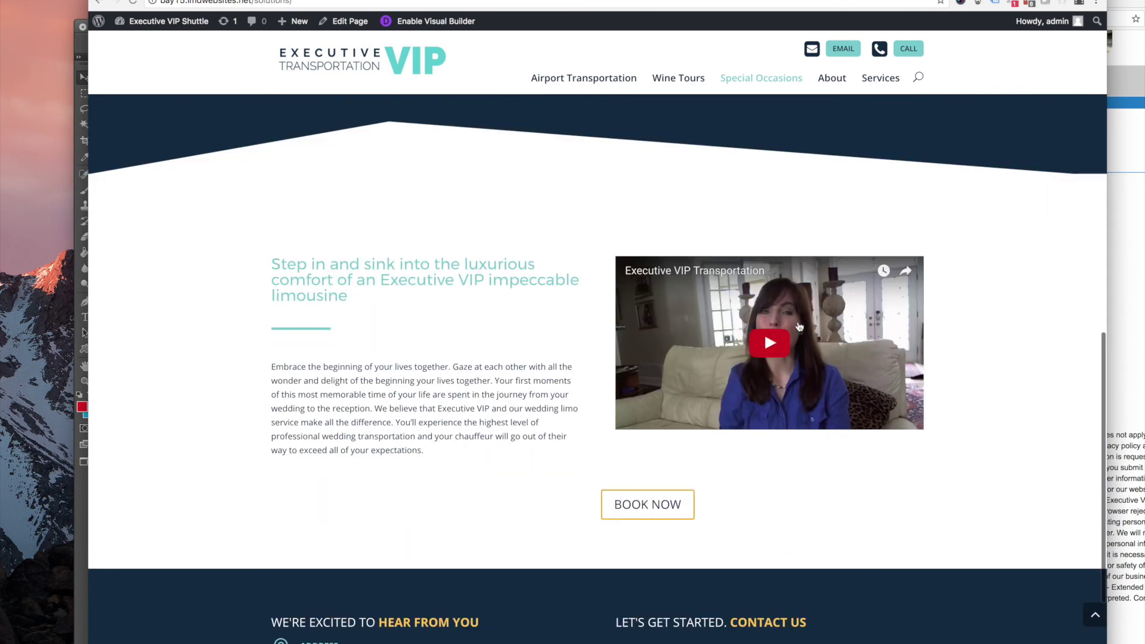
scroll(452, 305, "down", 1)
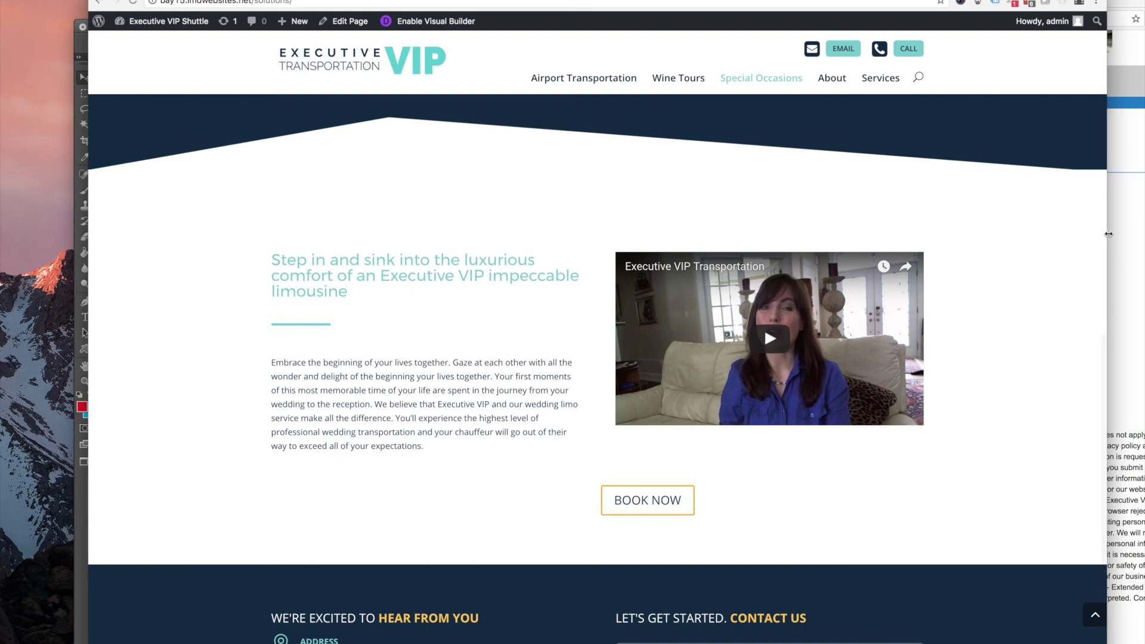
left_click_drag(1107, 233, 332, 251)
scroll(251, 279, "up", 4)
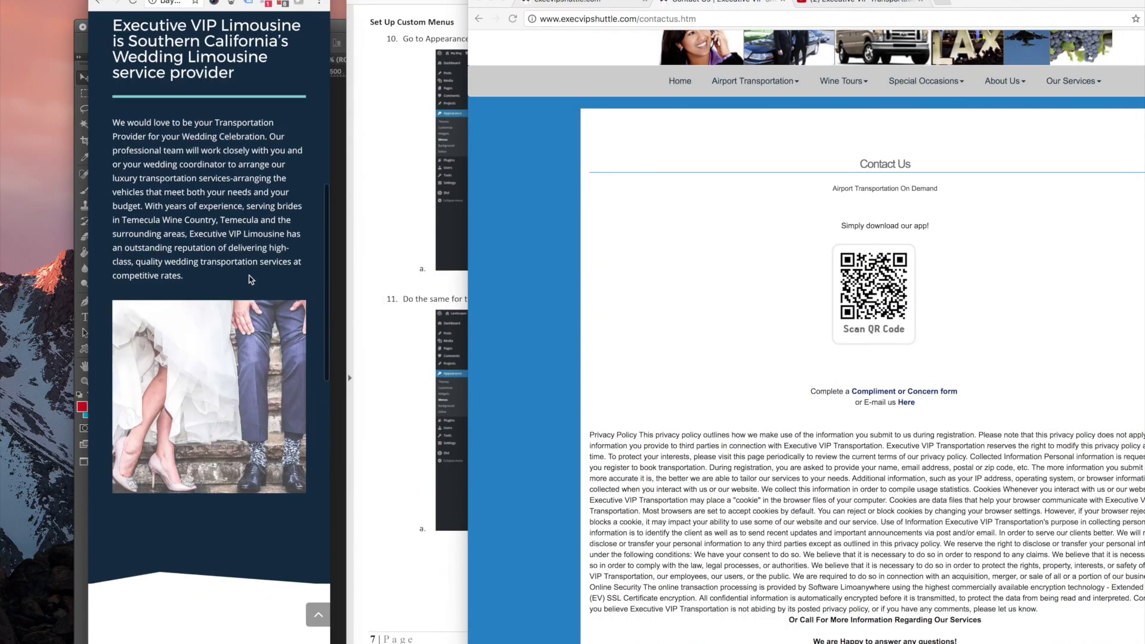